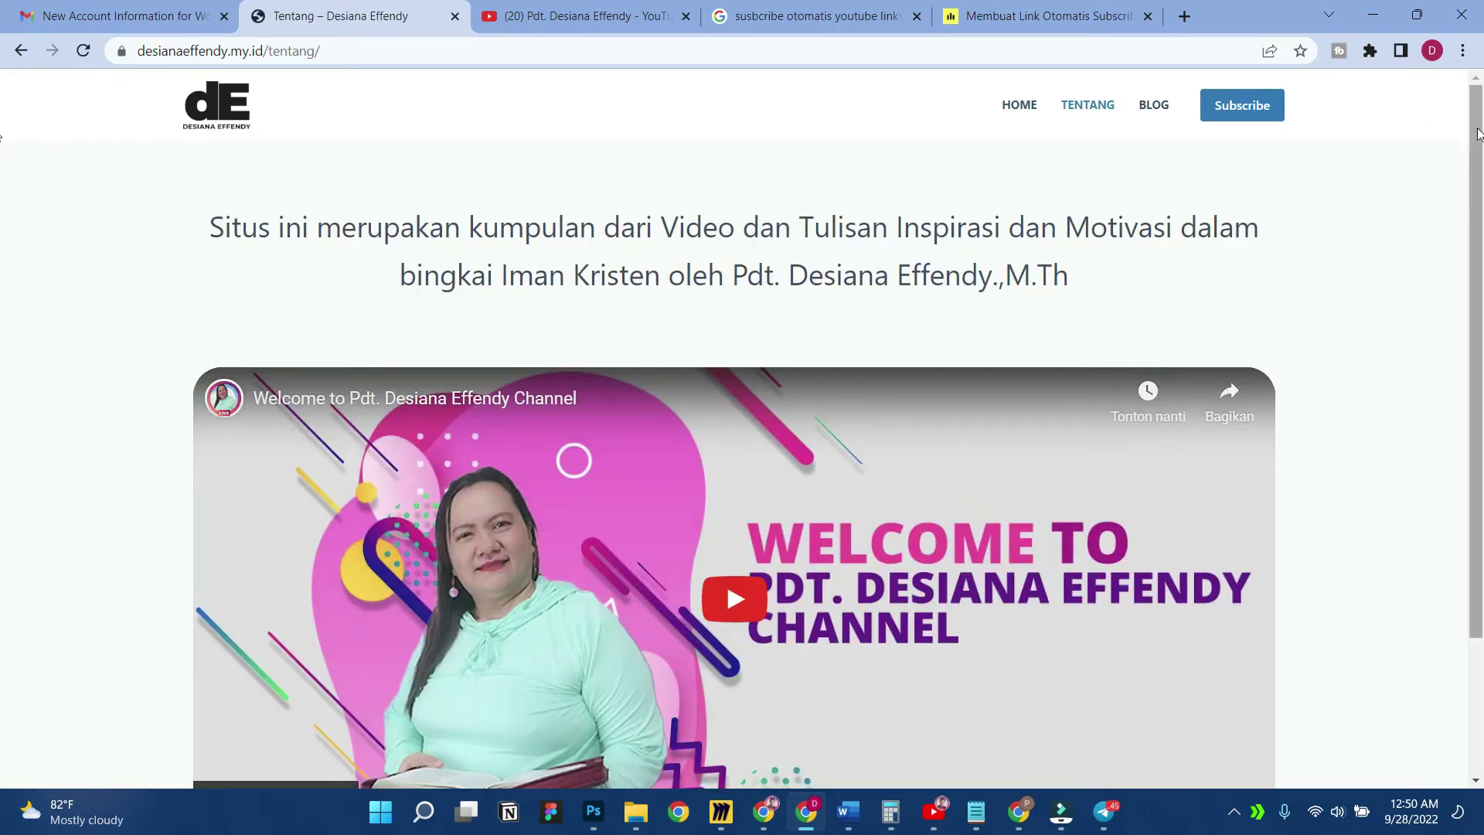
Go from the Tentang page to the BLOG and the article 'Beriman vs Berilmu, benarkah demikian?', dismissing Google Translate
left_click_drag(1476, 134, 1455, 309)
left_click_drag(1455, 379, 1202, 135)
left_click(1167, 112)
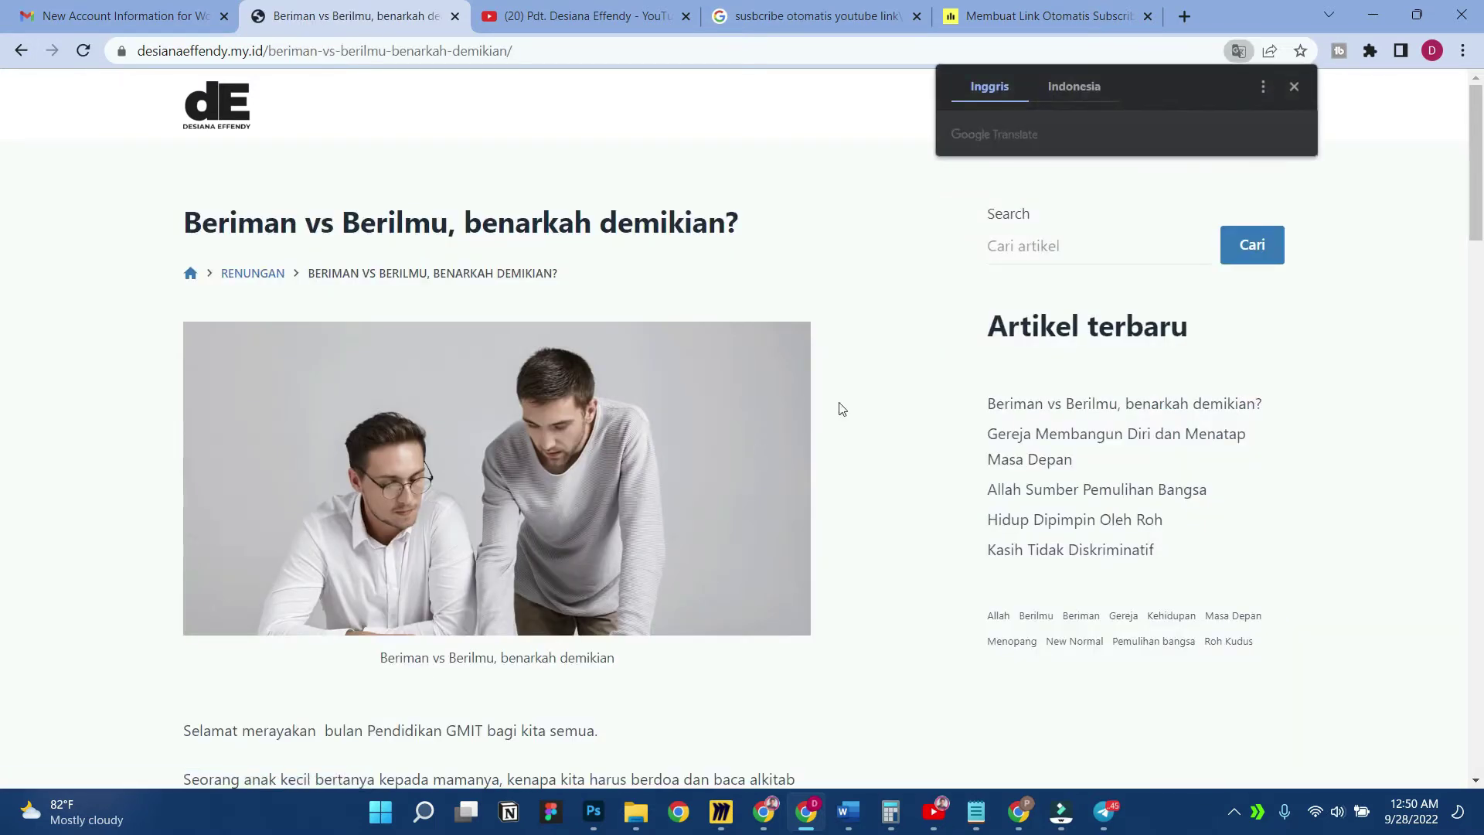
scroll(832, 396, "down", 12)
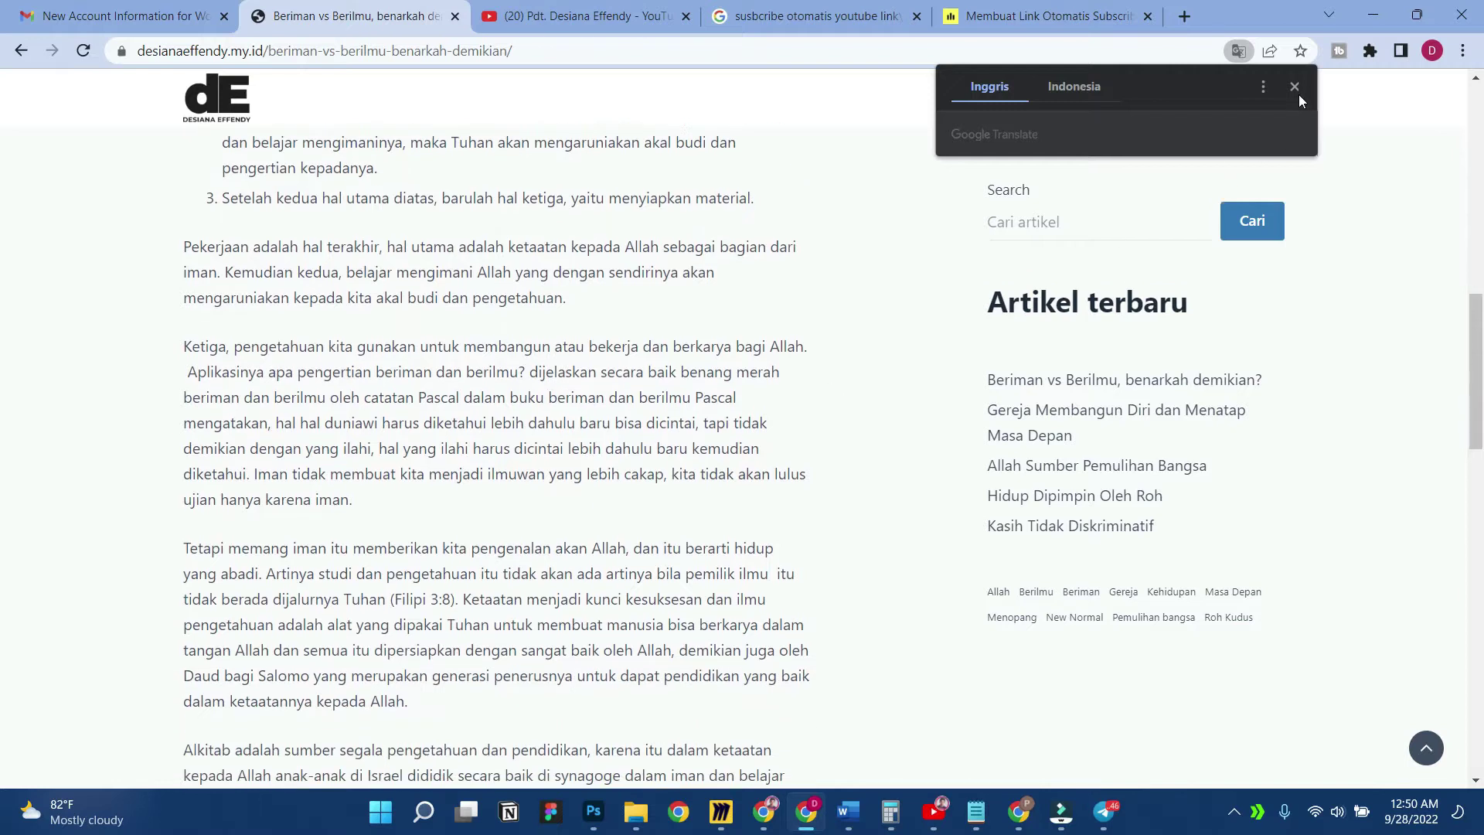
left_click(1296, 89)
Test the article's Subscribe link to the YouTube channel, then close the YouTube tab
scroll(947, 316, "down", 12)
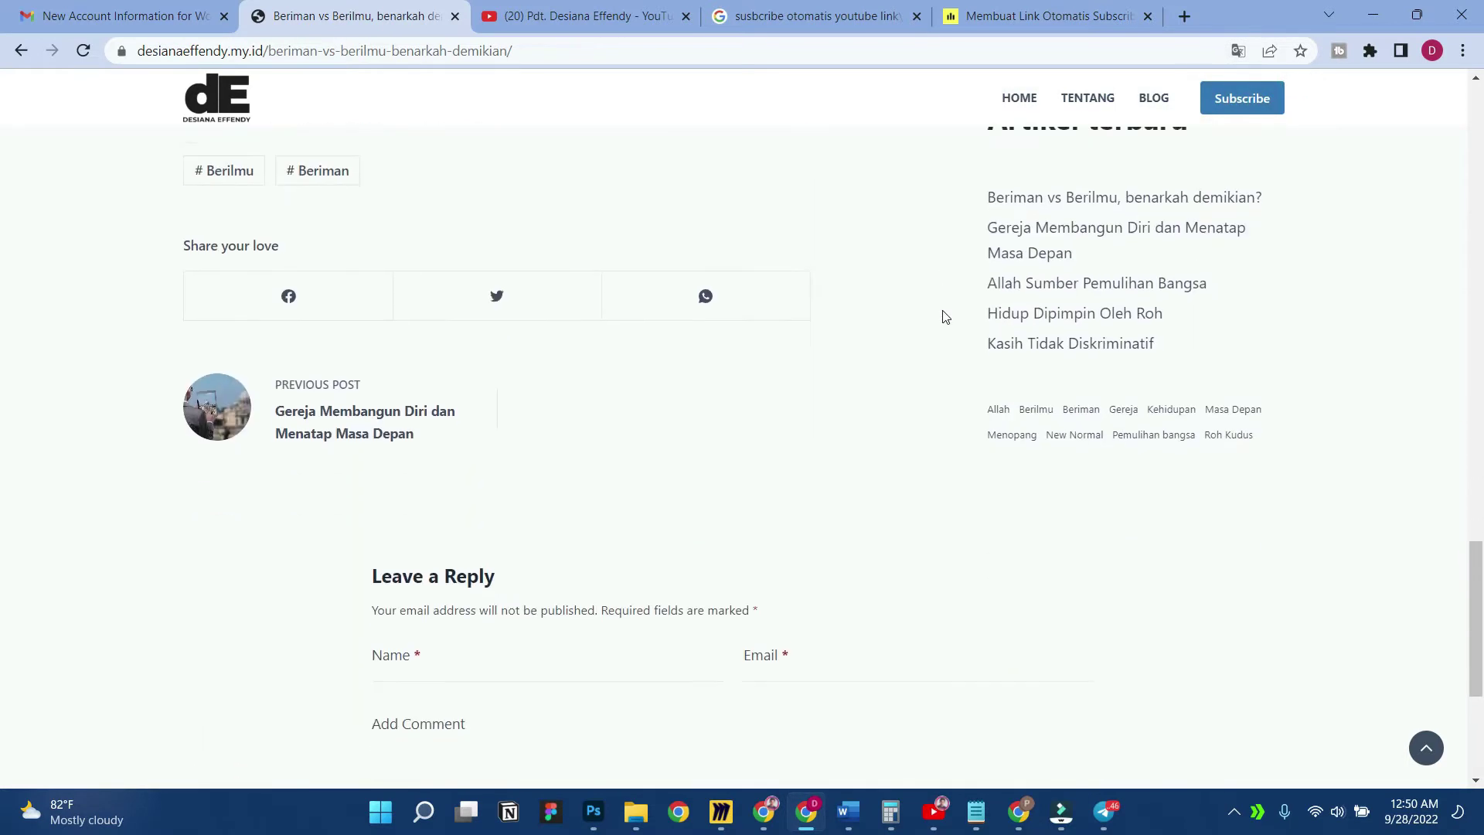
scroll(943, 316, "up", 5)
scroll(939, 320, "down", 1)
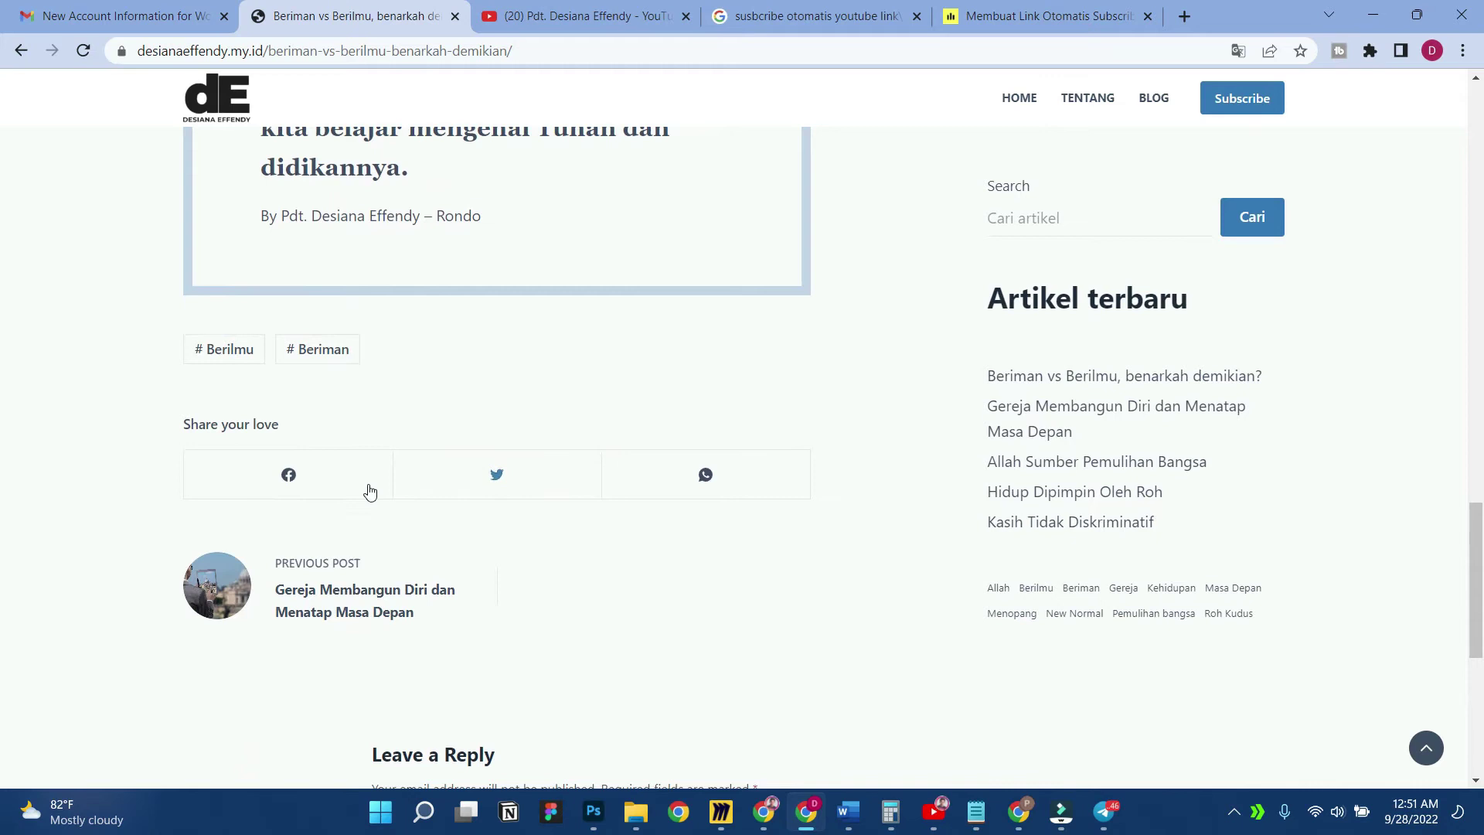
scroll(978, 492, "up", 10)
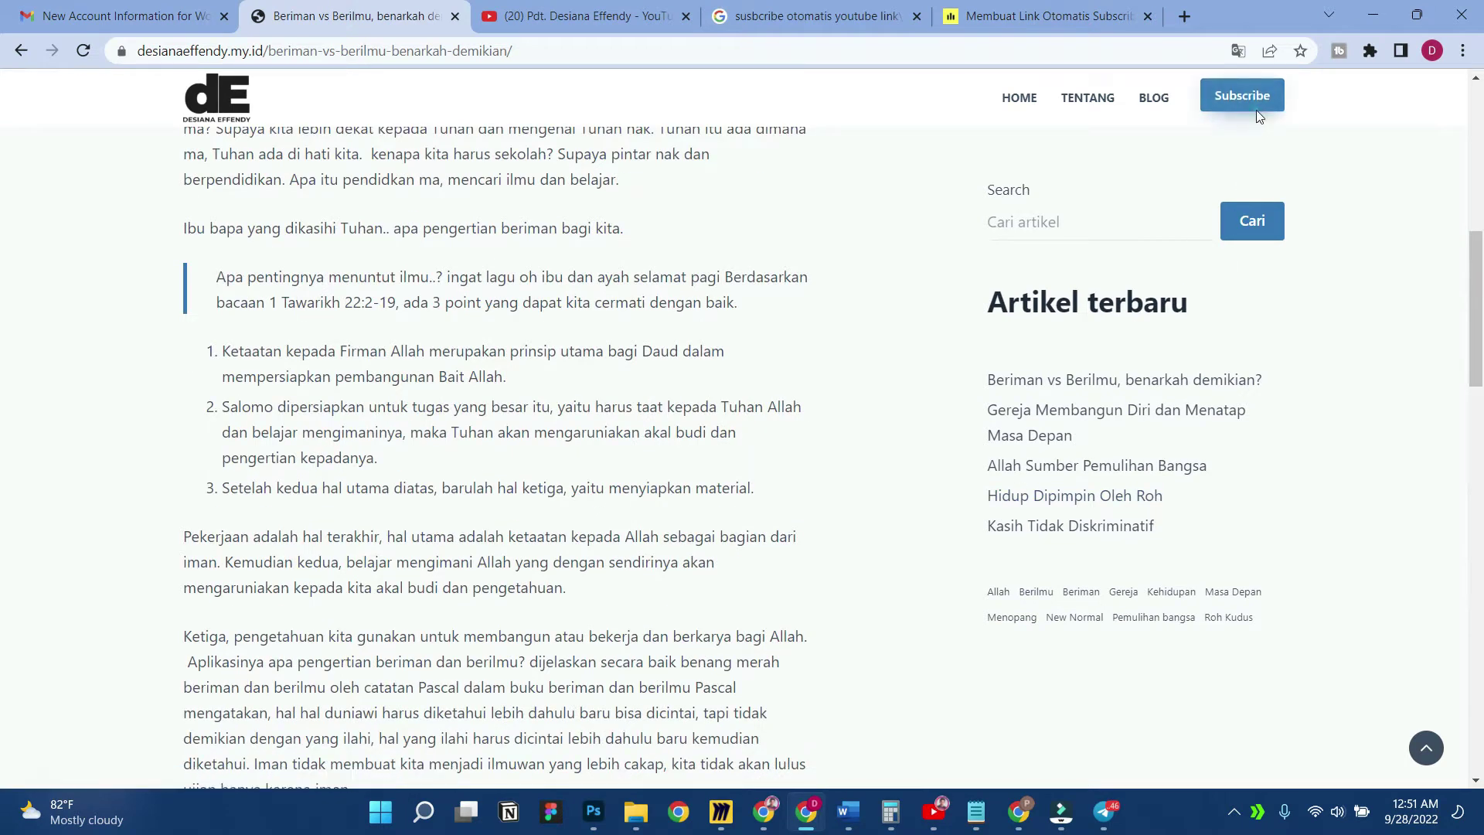
left_click(1255, 113)
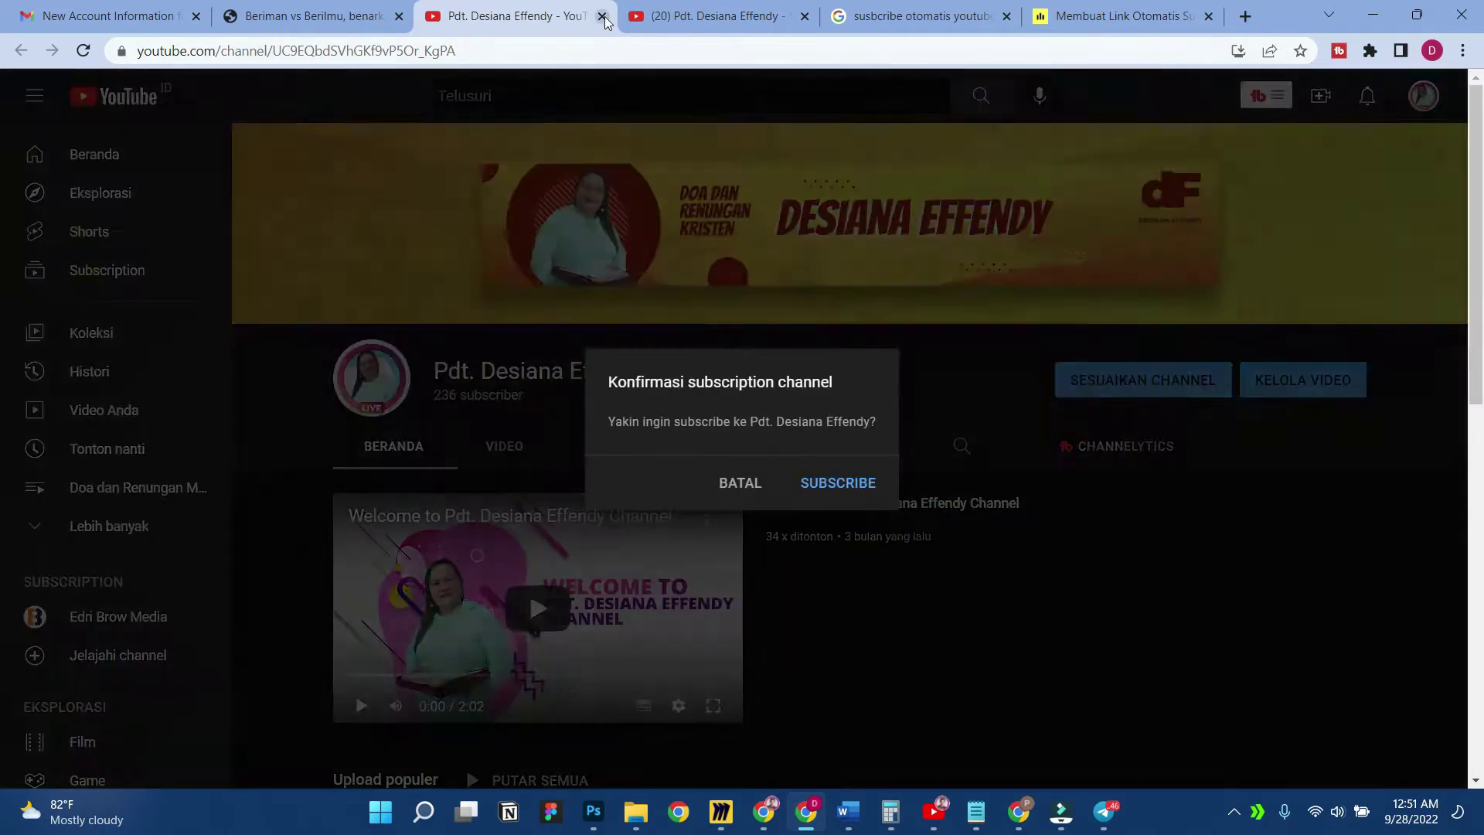
left_click(602, 17)
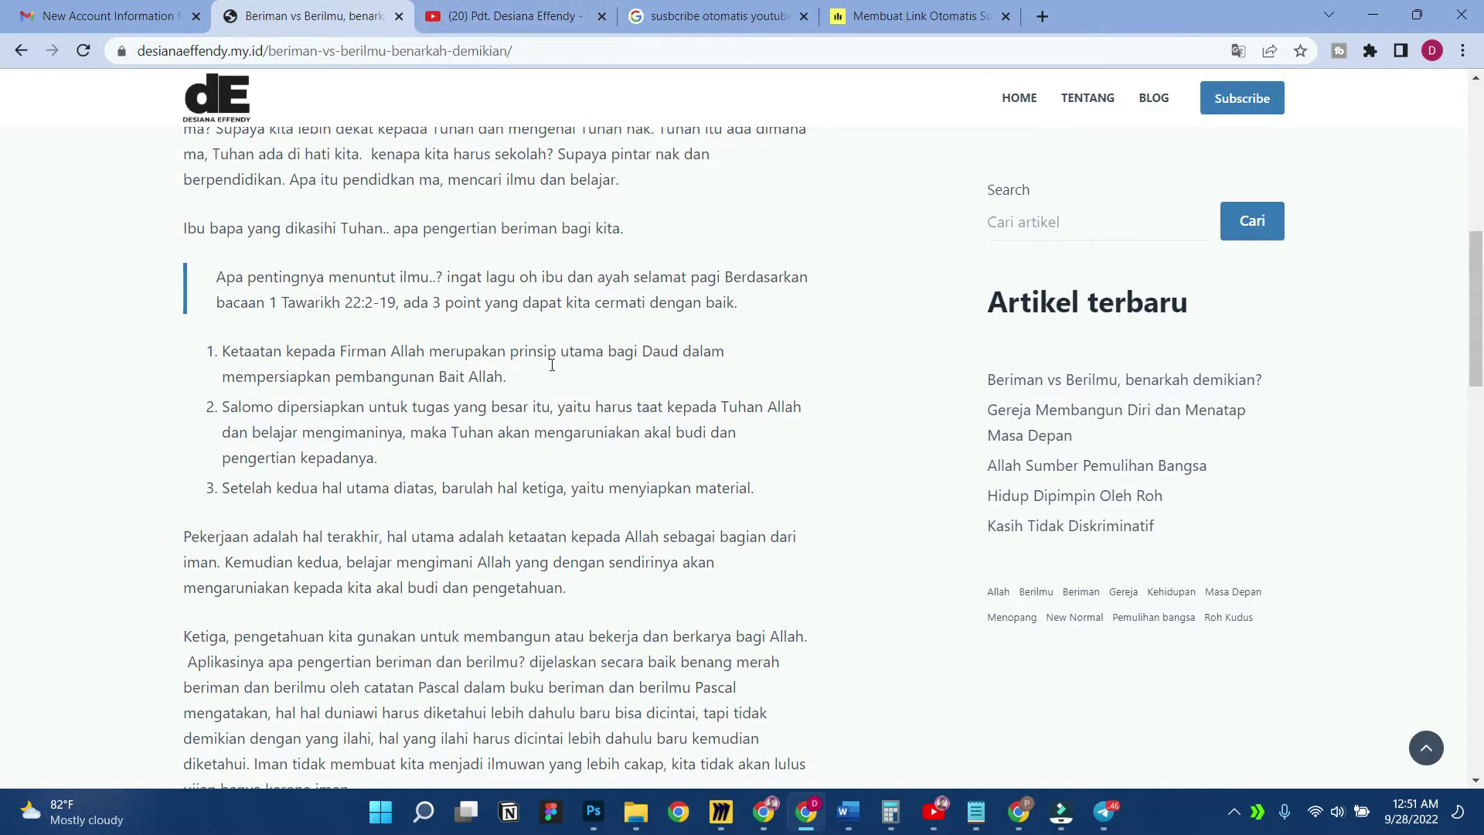
scroll(694, 410, "up", 10)
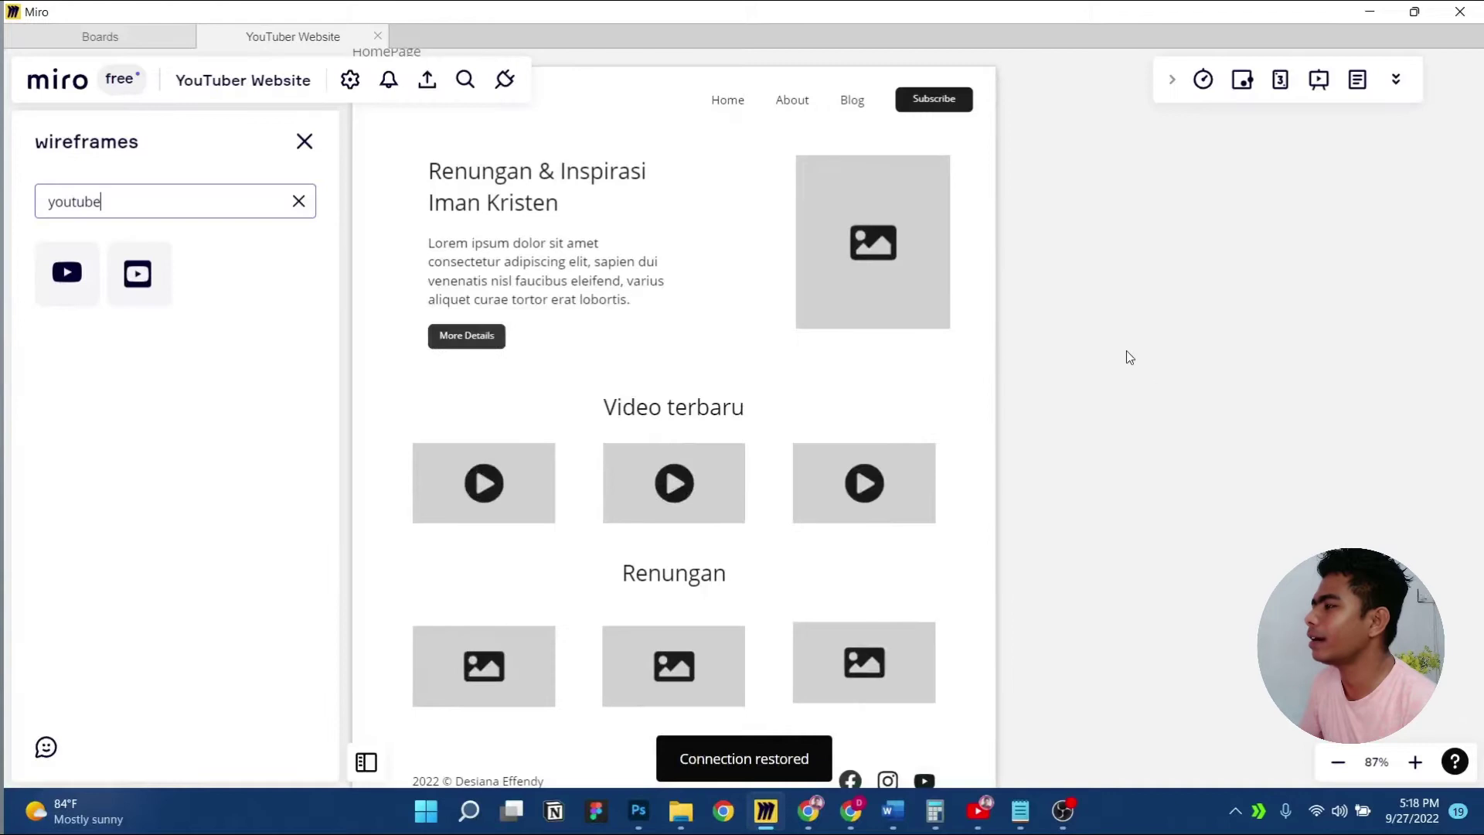
scroll(1125, 350, "down", 4)
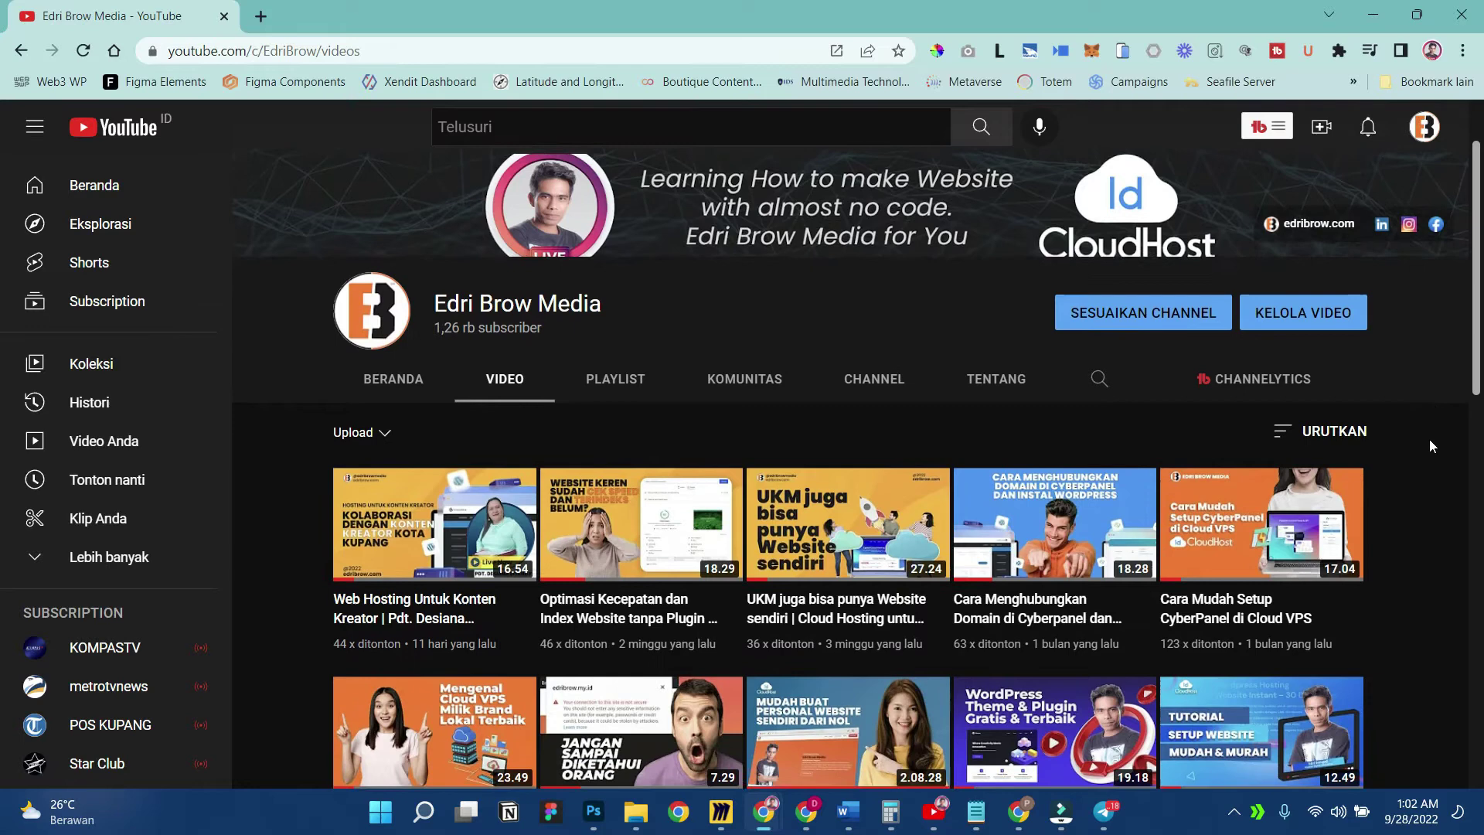
scroll(1430, 439, "down", 5)
scroll(1430, 439, "down", 7)
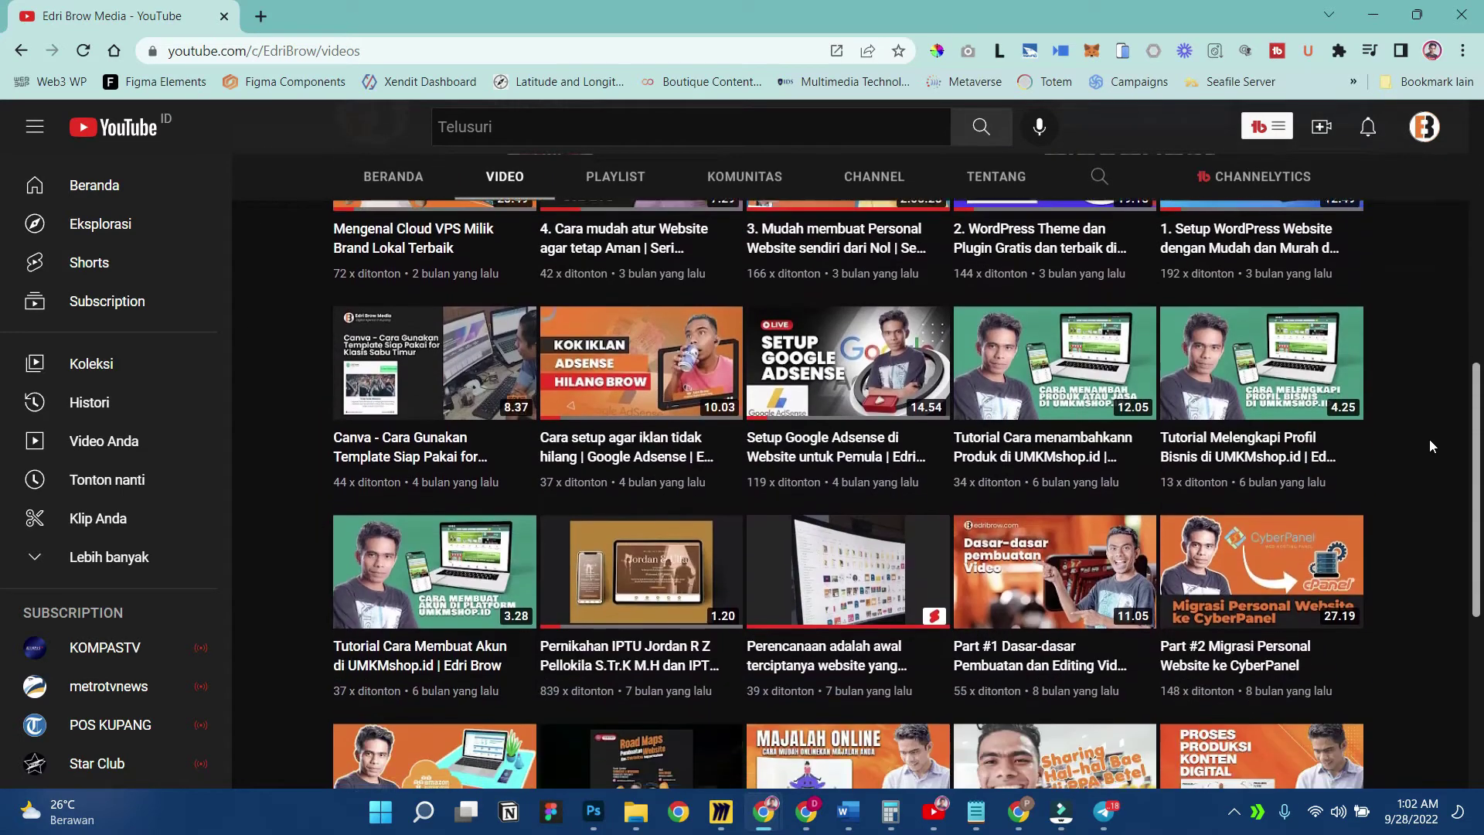
scroll(1430, 439, "down", 10)
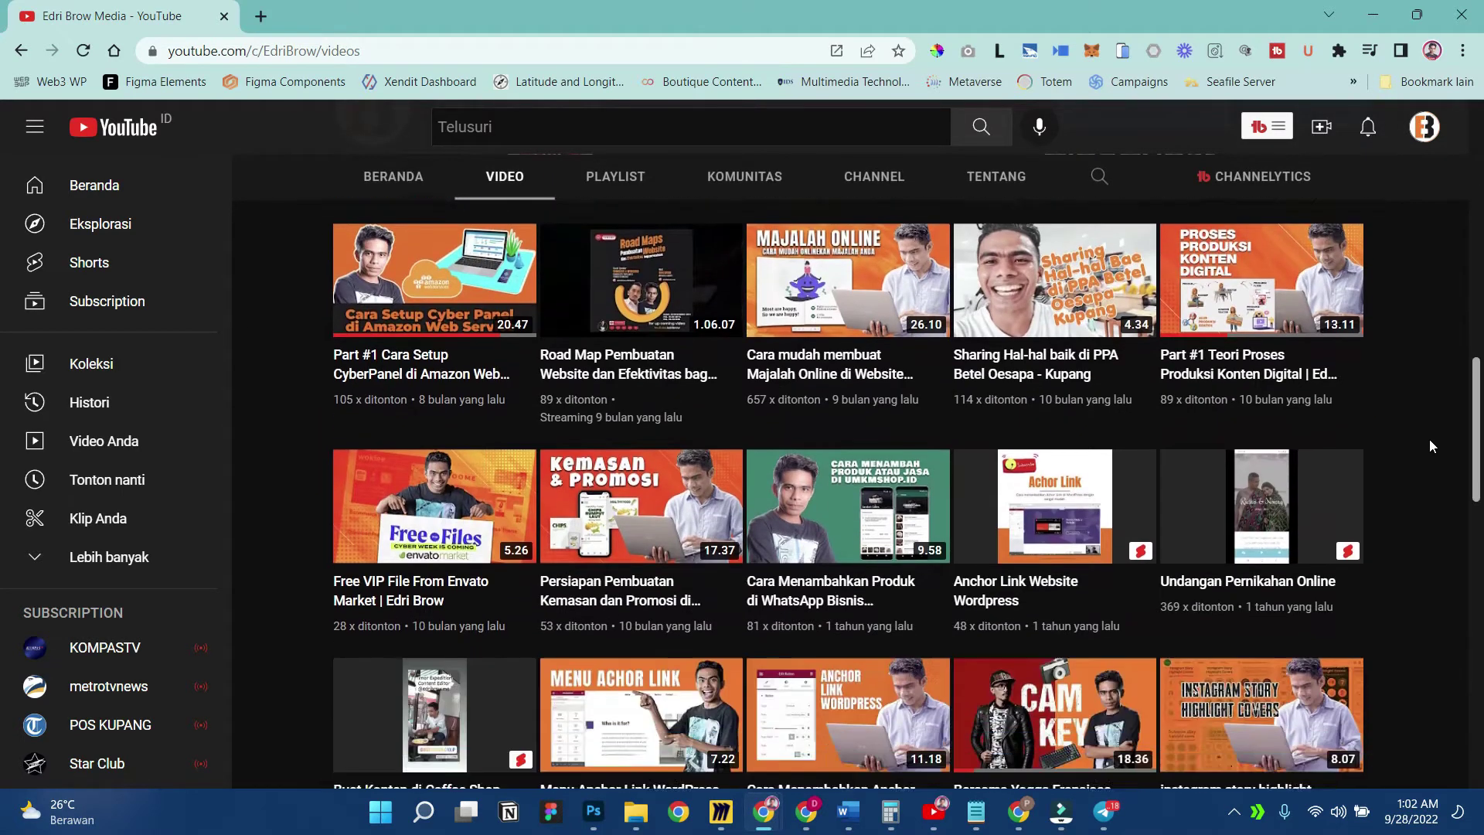
scroll(1430, 439, "down", 18)
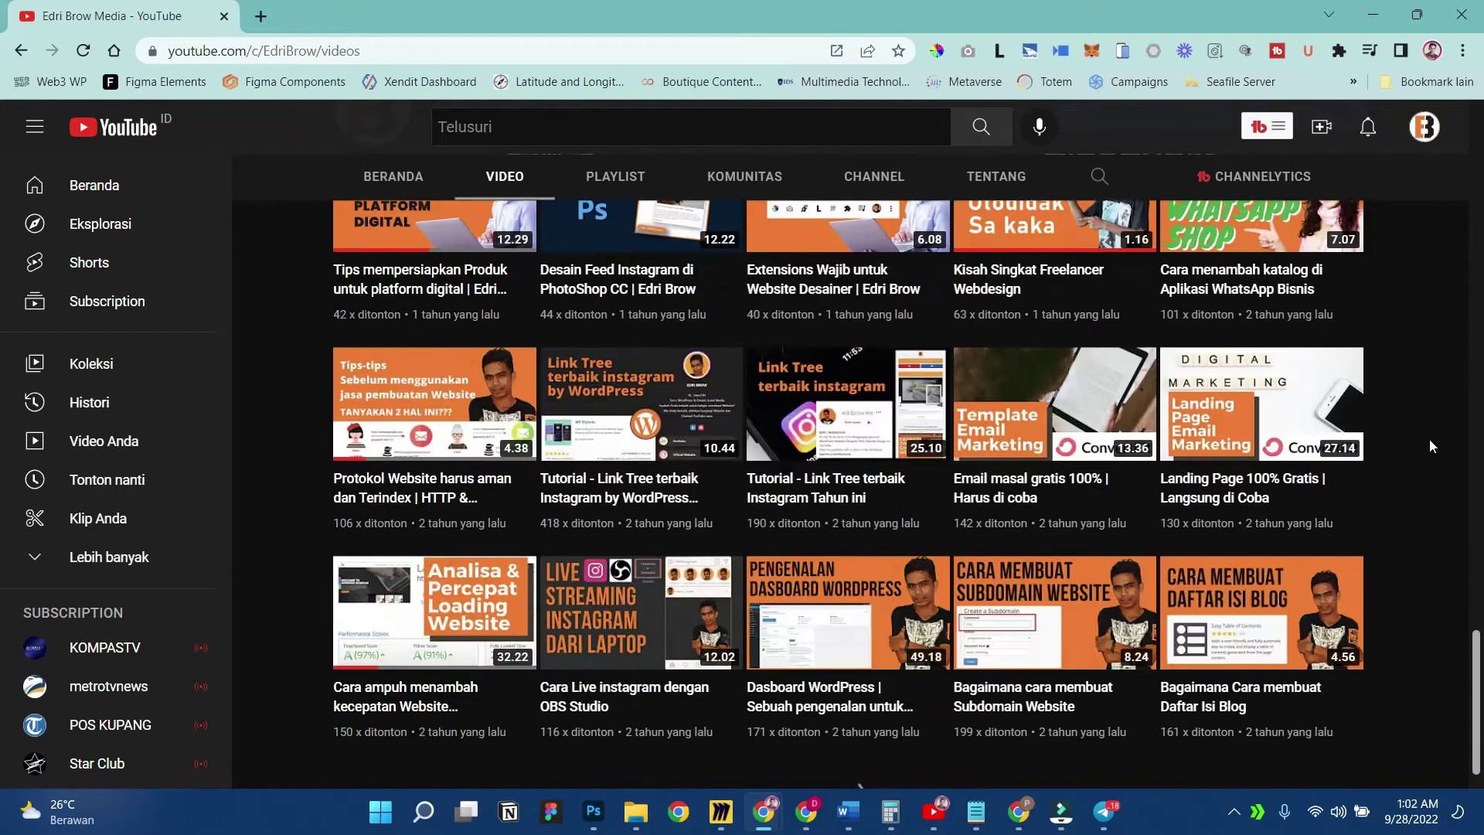
scroll(1430, 446, "down", 2)
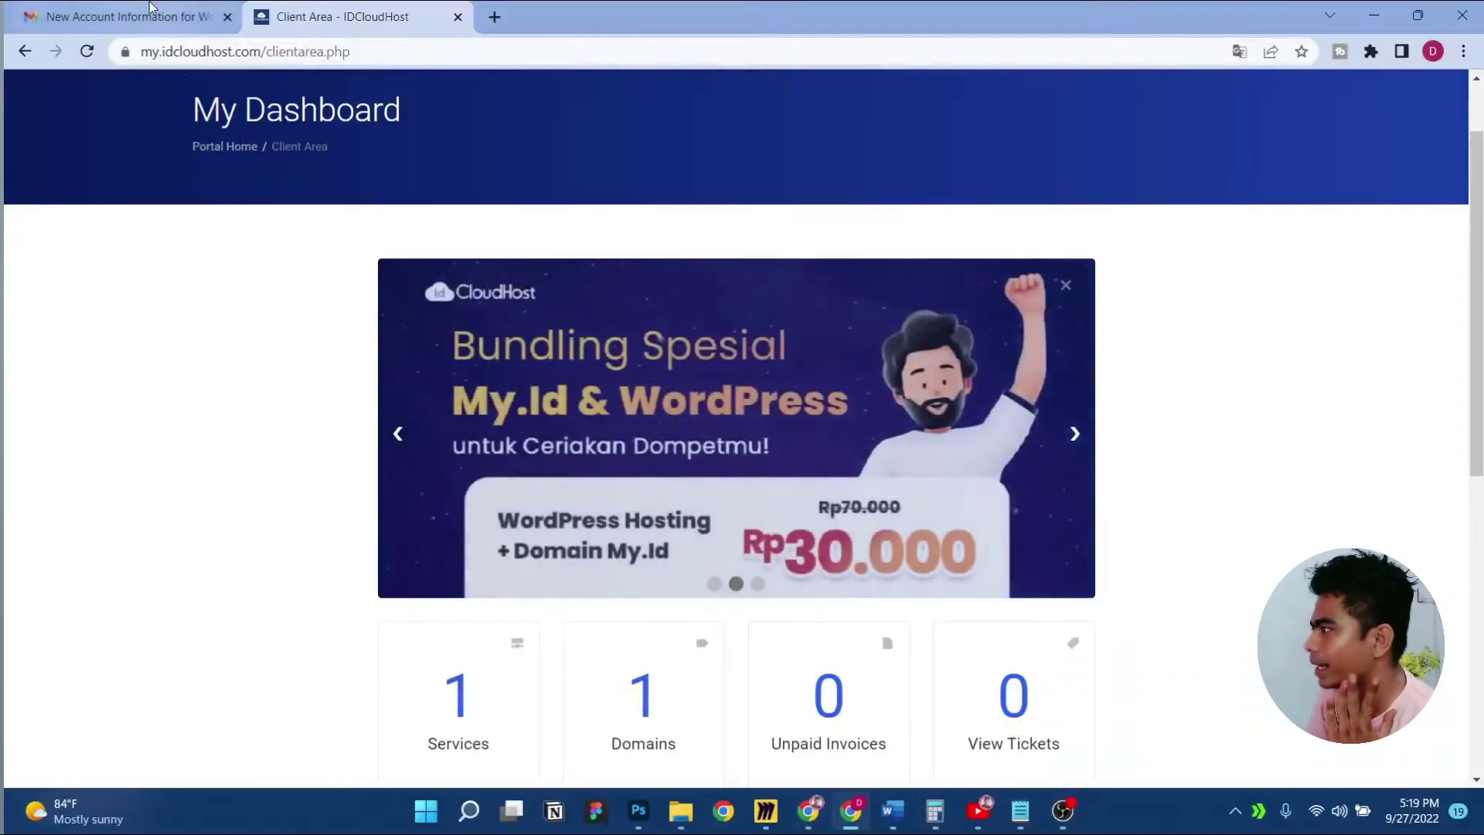
Review the LIHAT DETAIL page of the MY.ID domain plus WordPress hosting bundle promo
left_click(150, 6)
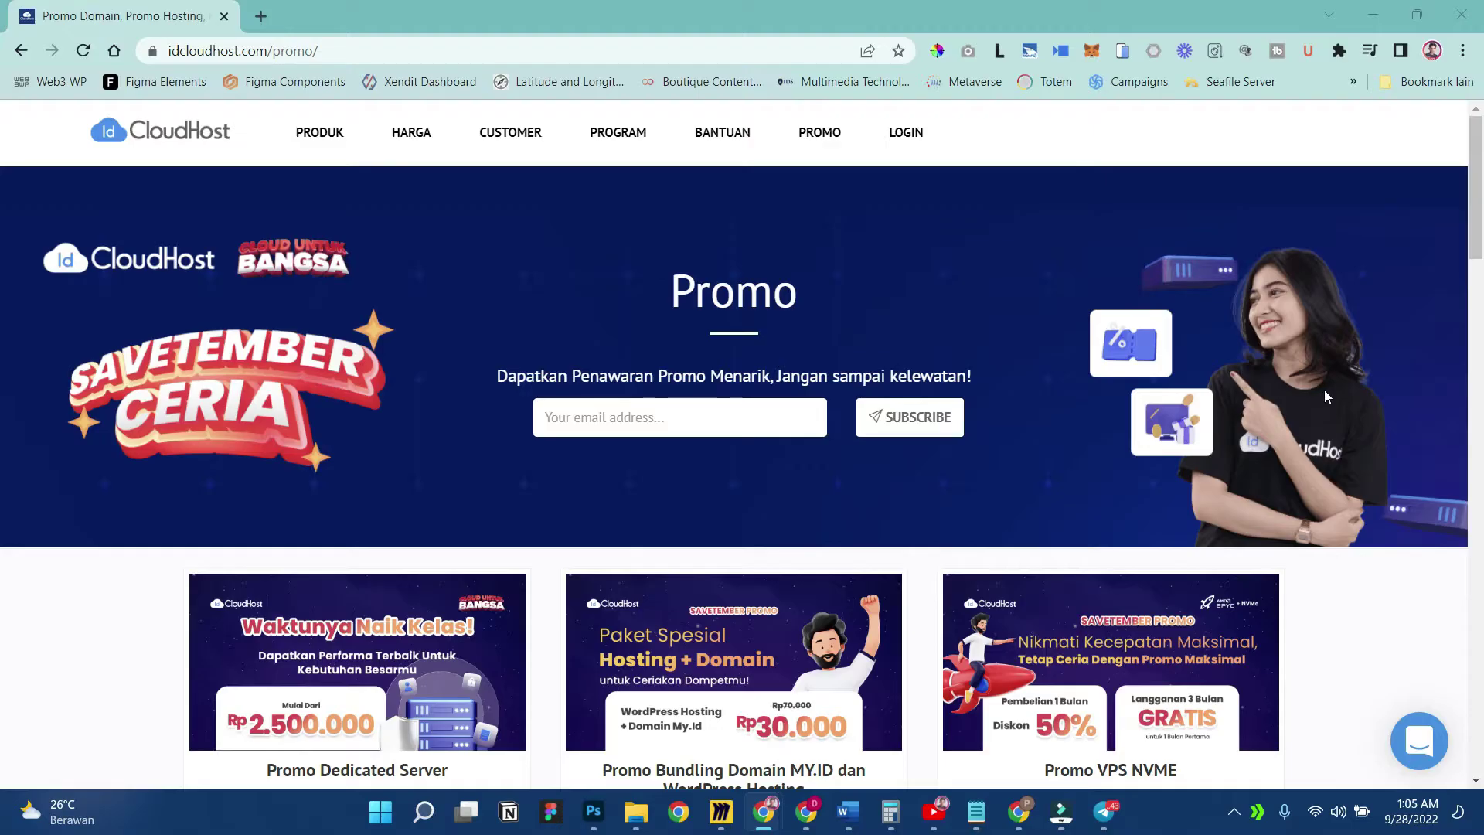
scroll(1249, 368, "down", 4)
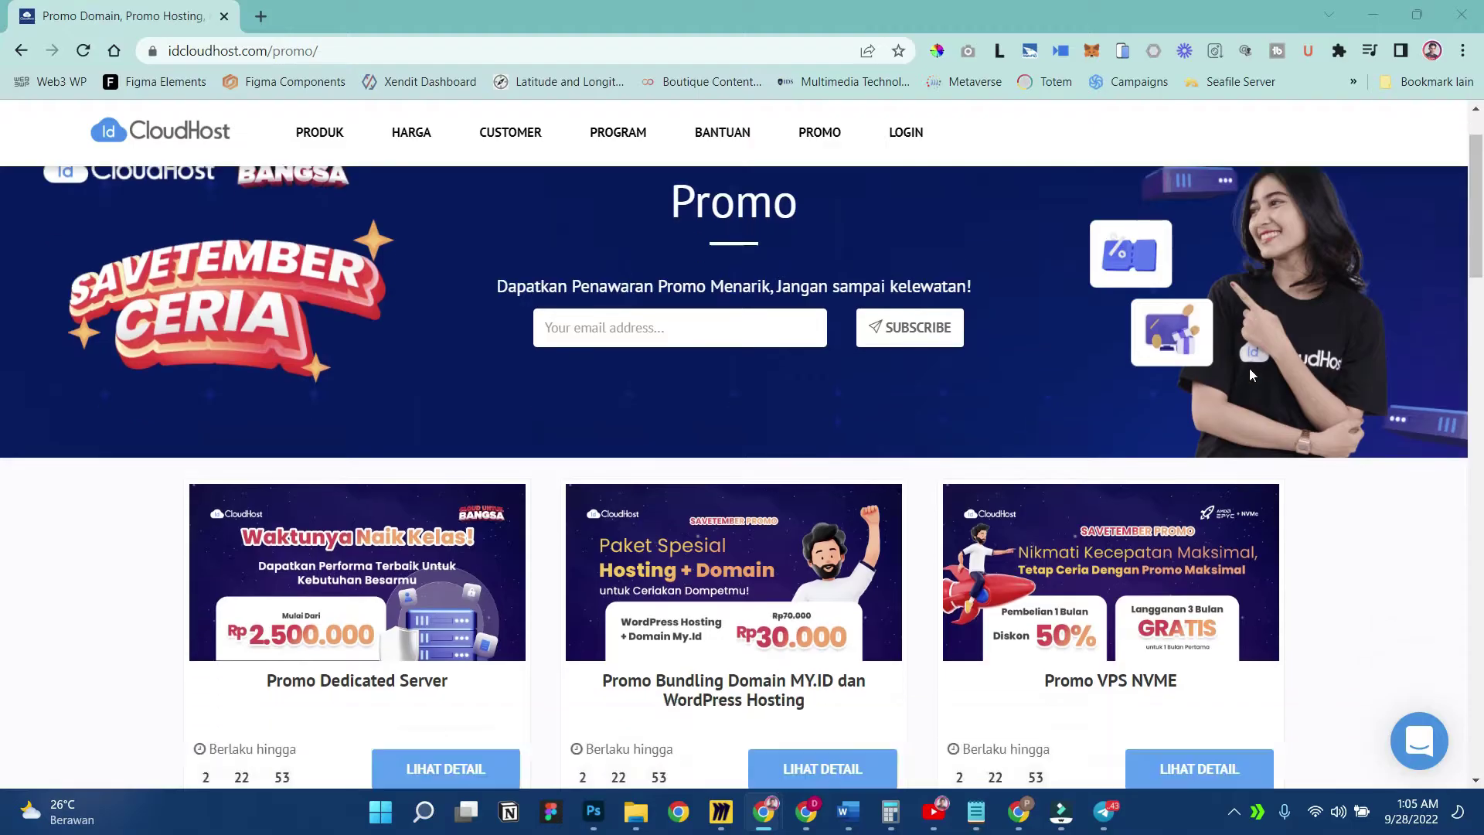
left_click(815, 556)
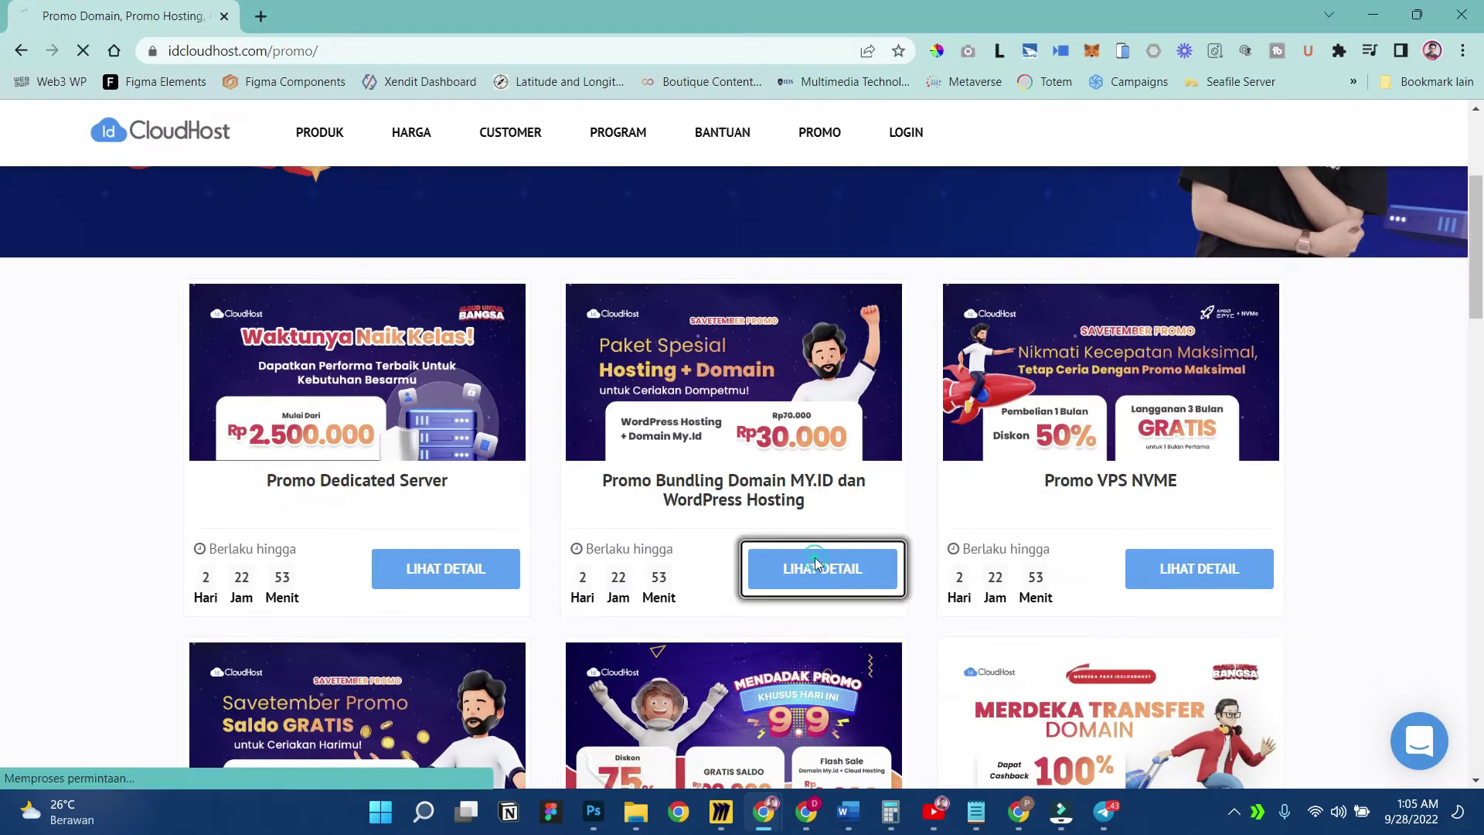
scroll(832, 470, "down", 9)
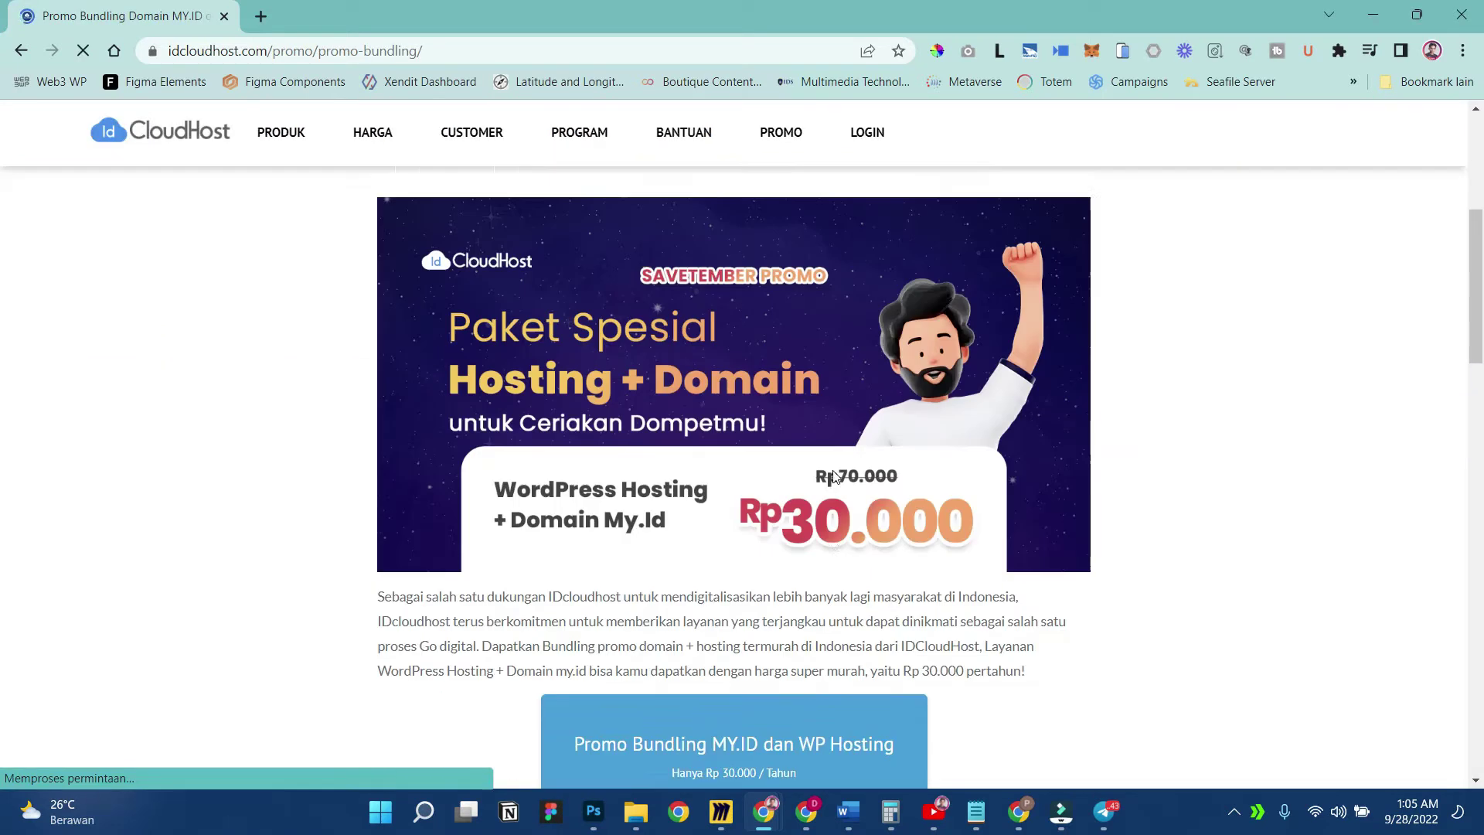
scroll(832, 470, "down", 2)
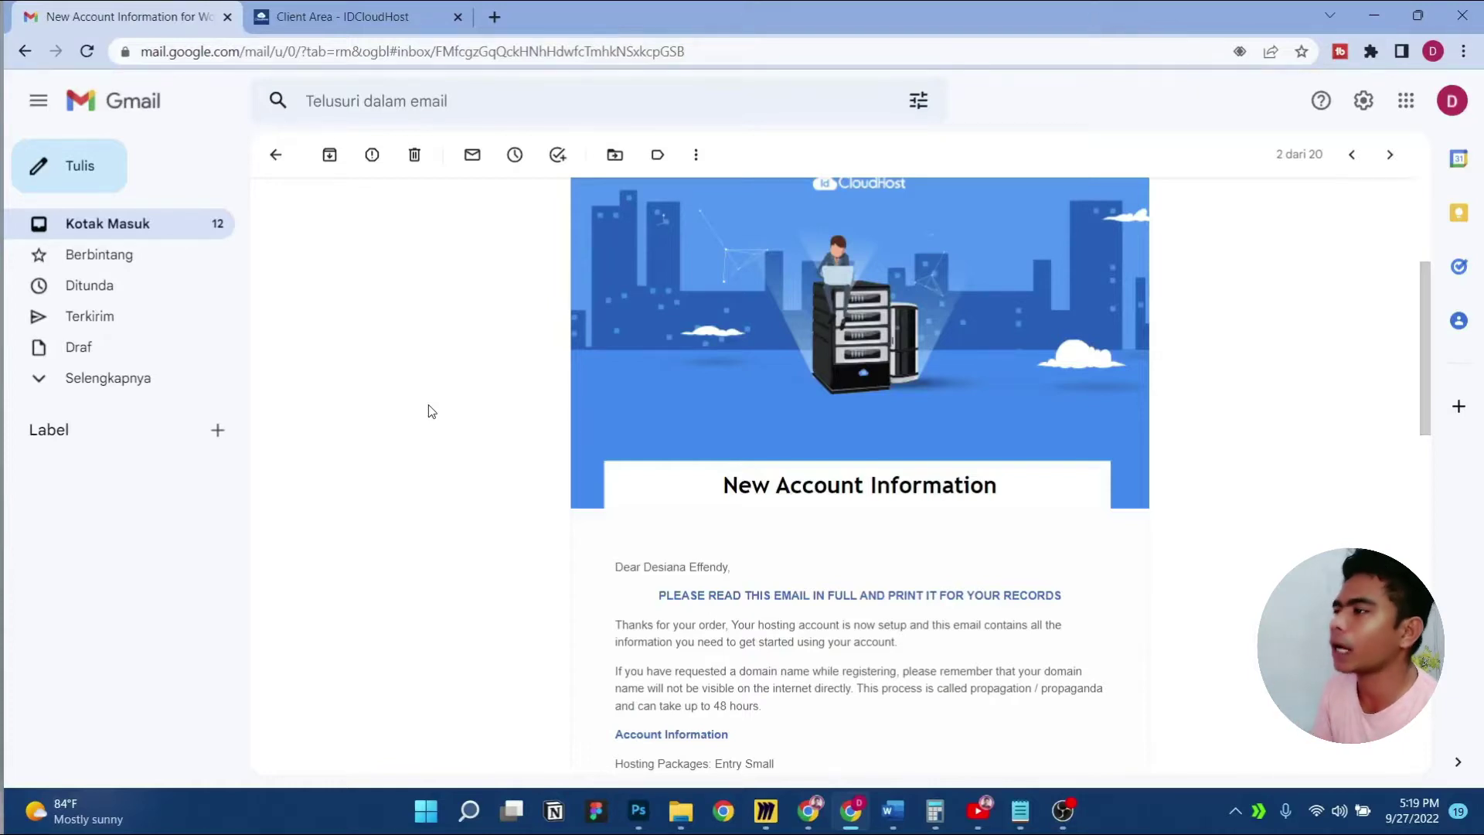
Scroll through the Client Area dashboard, then review the New Account Information email in Gmail
left_click(342, 16)
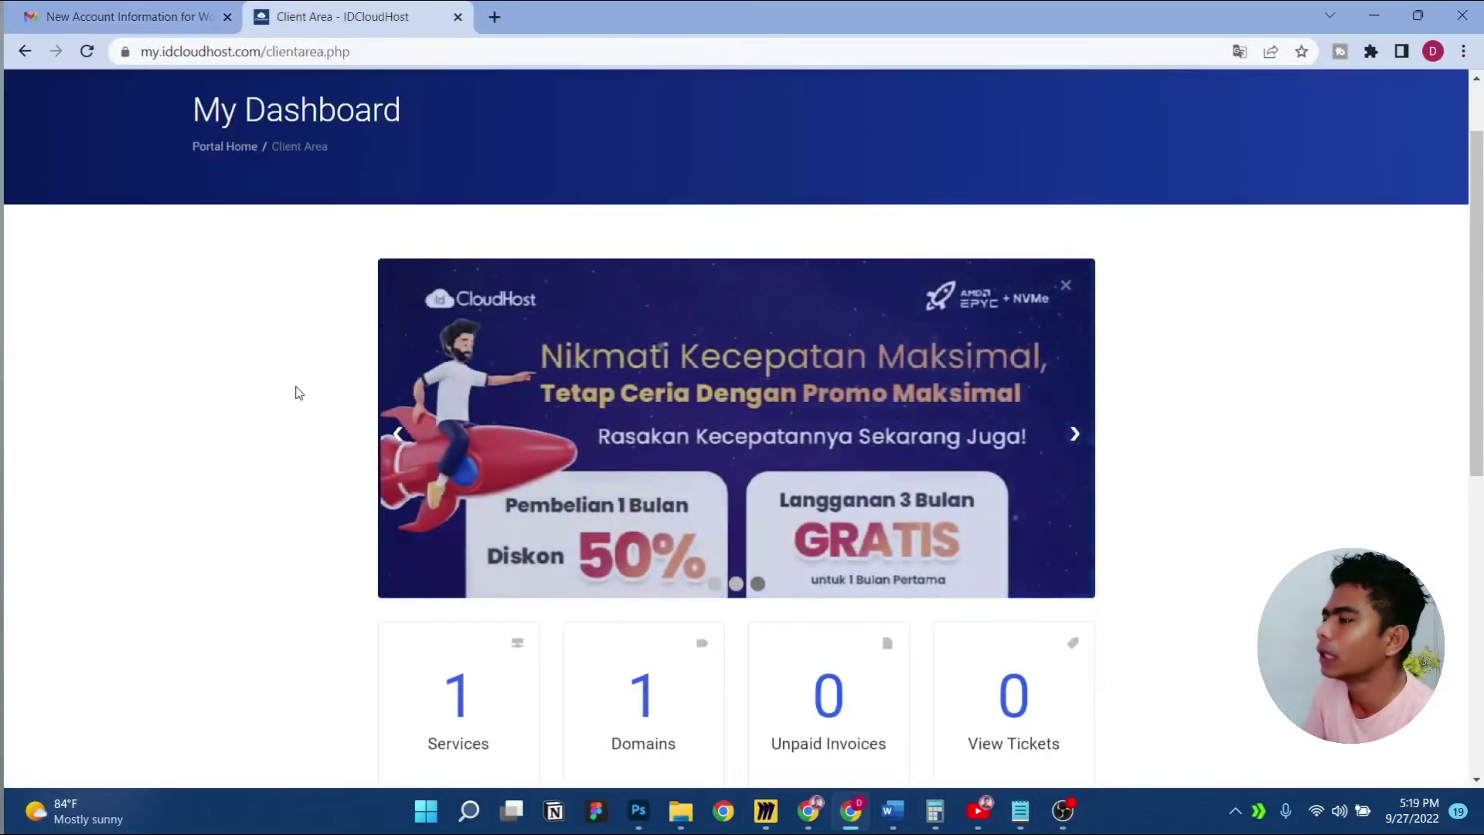
scroll(298, 392, "down", 1)
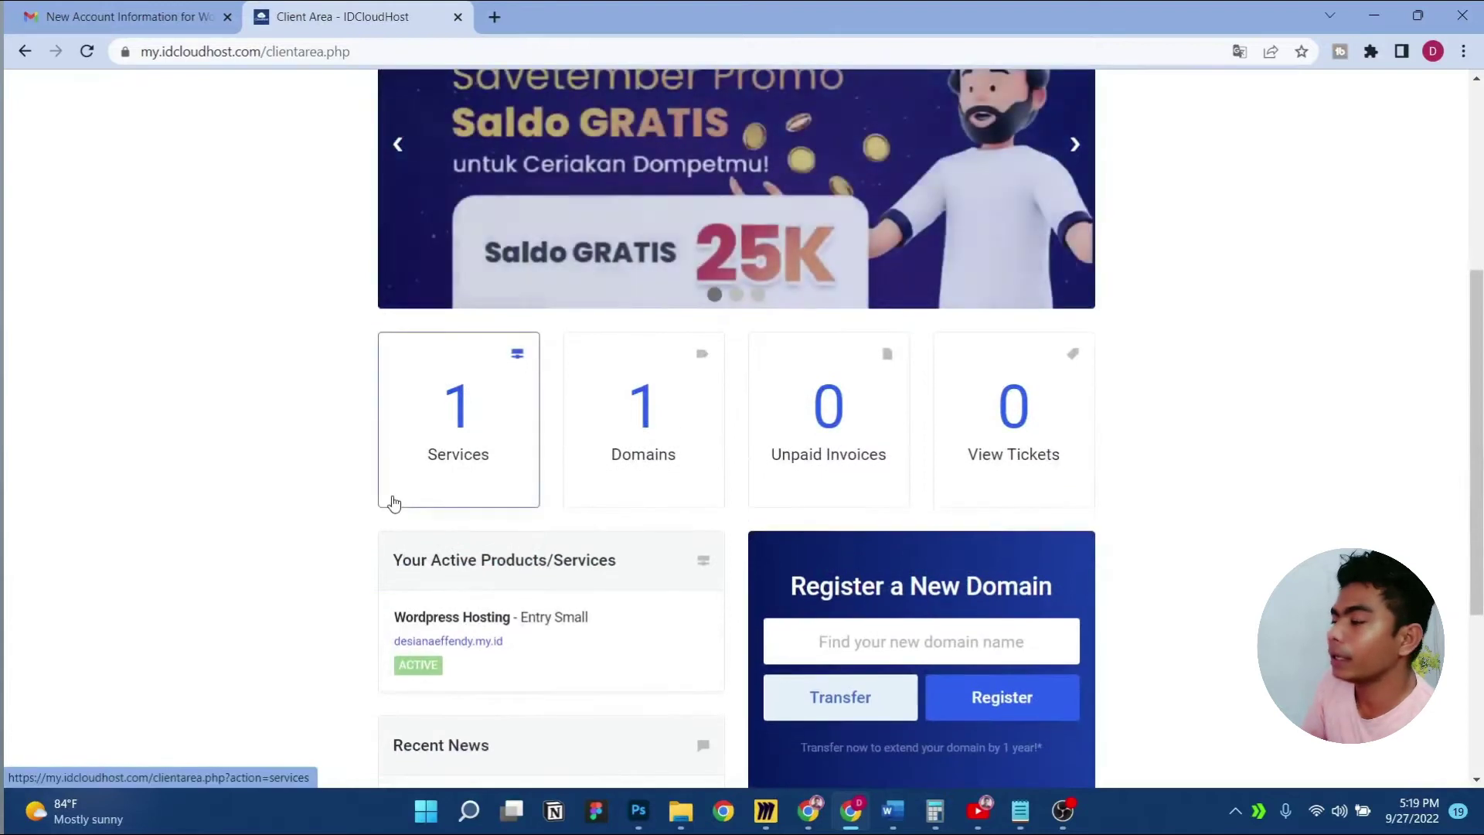
scroll(398, 508, "down", 1)
scroll(502, 481, "up", 1)
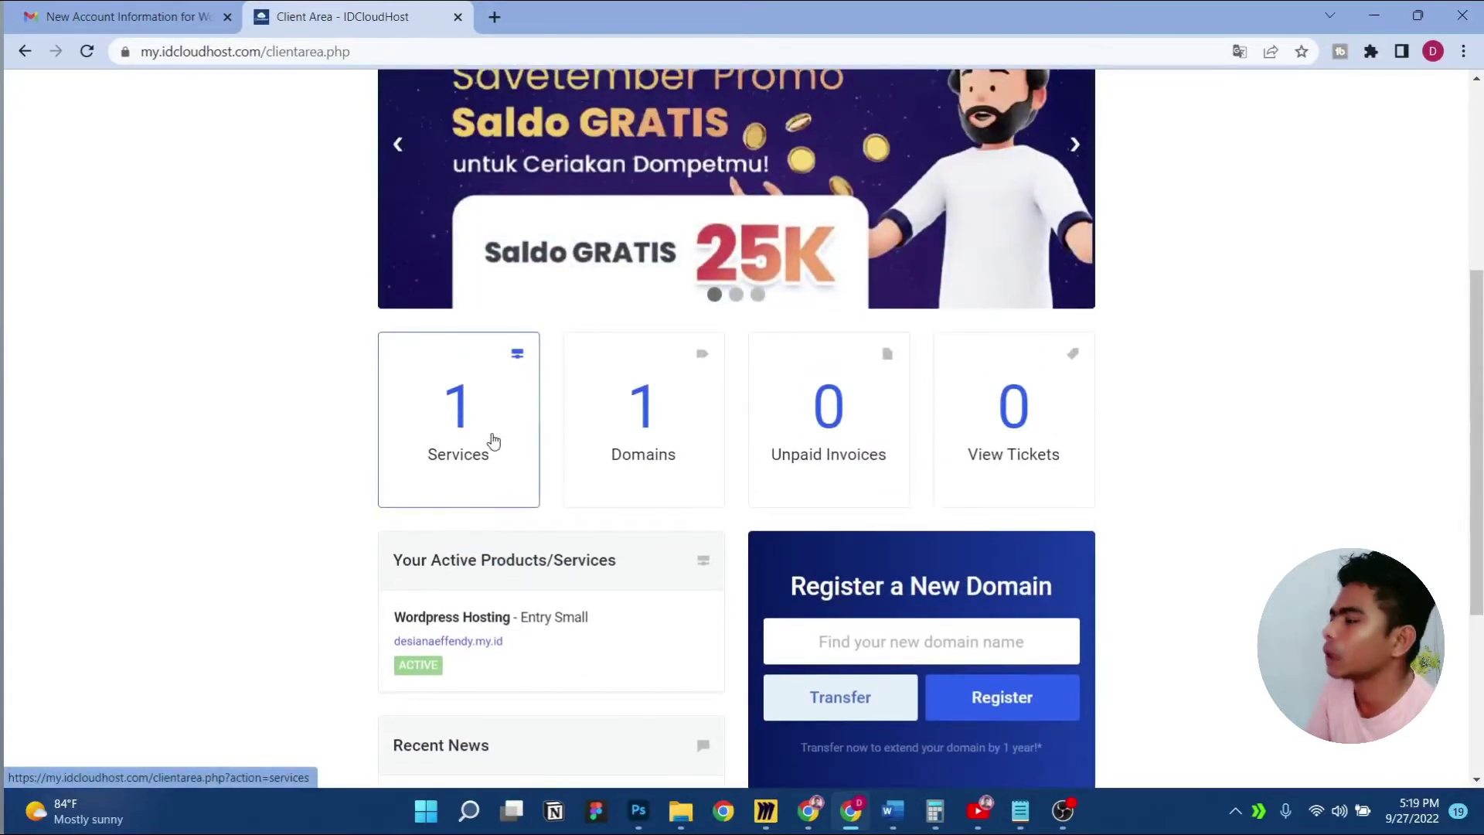
key("ctrl+shift+Tab")
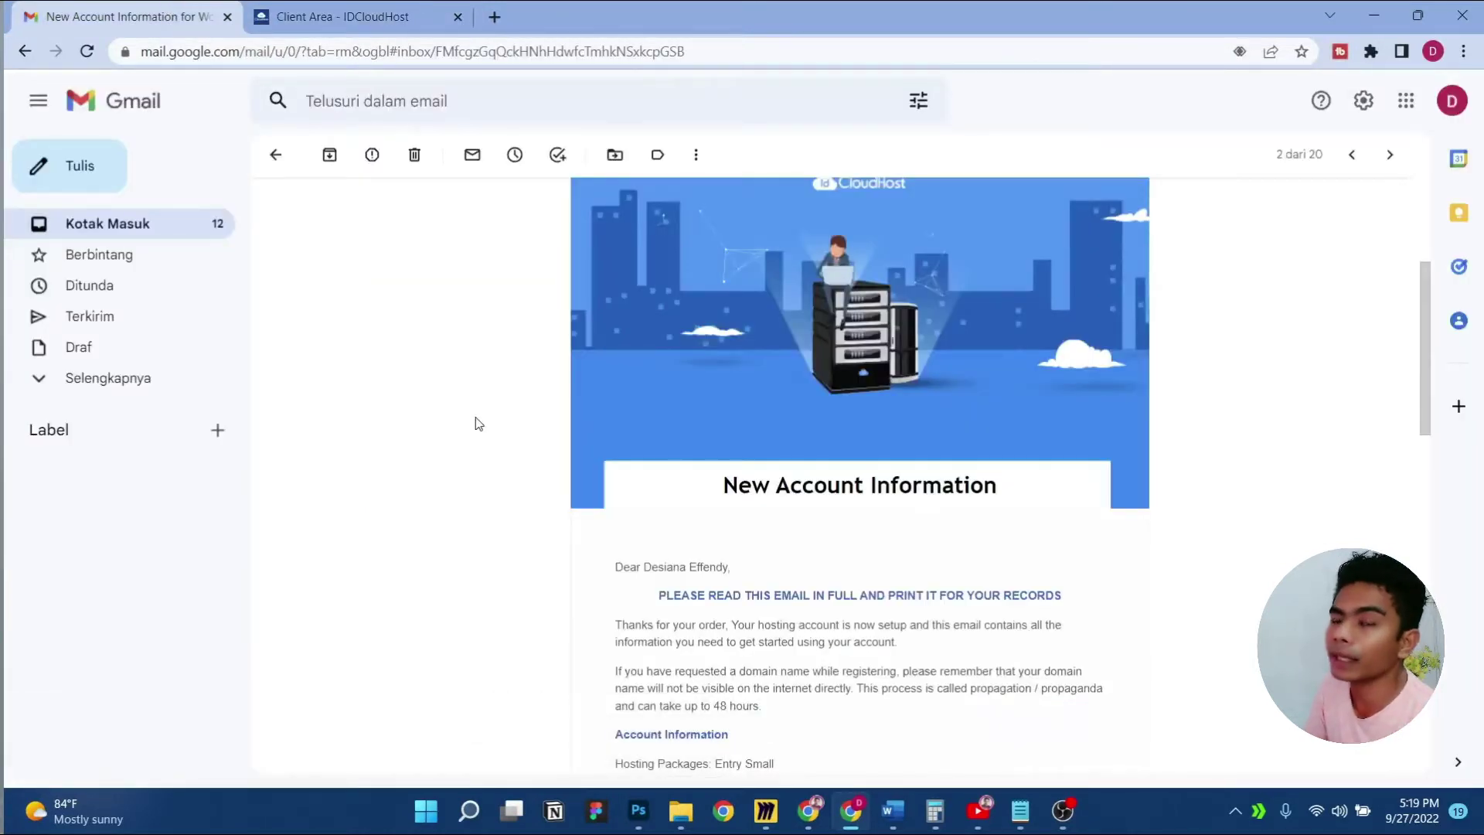
scroll(478, 424, "down", 1)
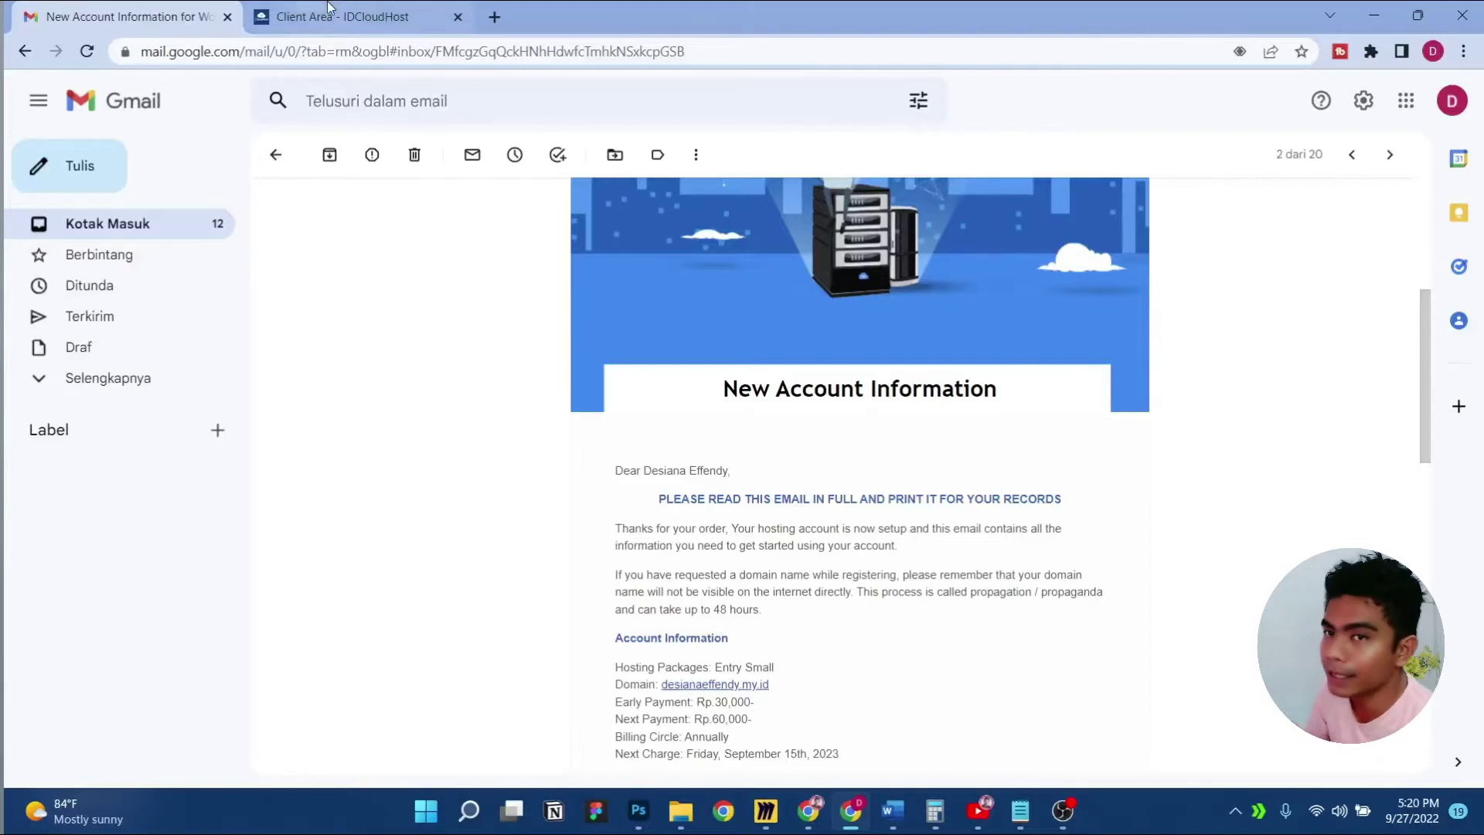
Back on the Client Area dashboard, open the Services card listing the Entry Small plan
left_click(348, 16)
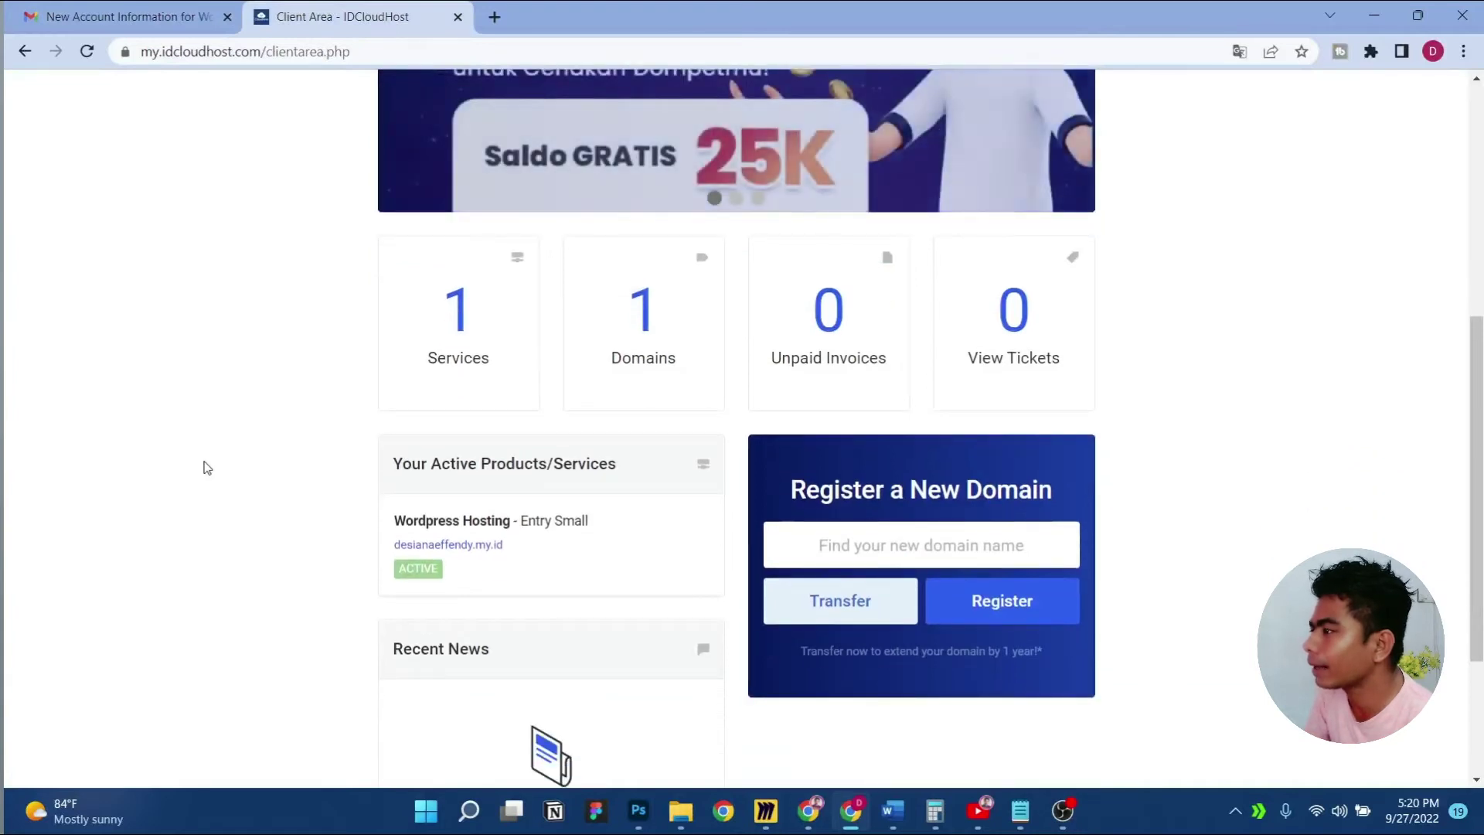
scroll(203, 467, "up", 5)
scroll(275, 359, "down", 3)
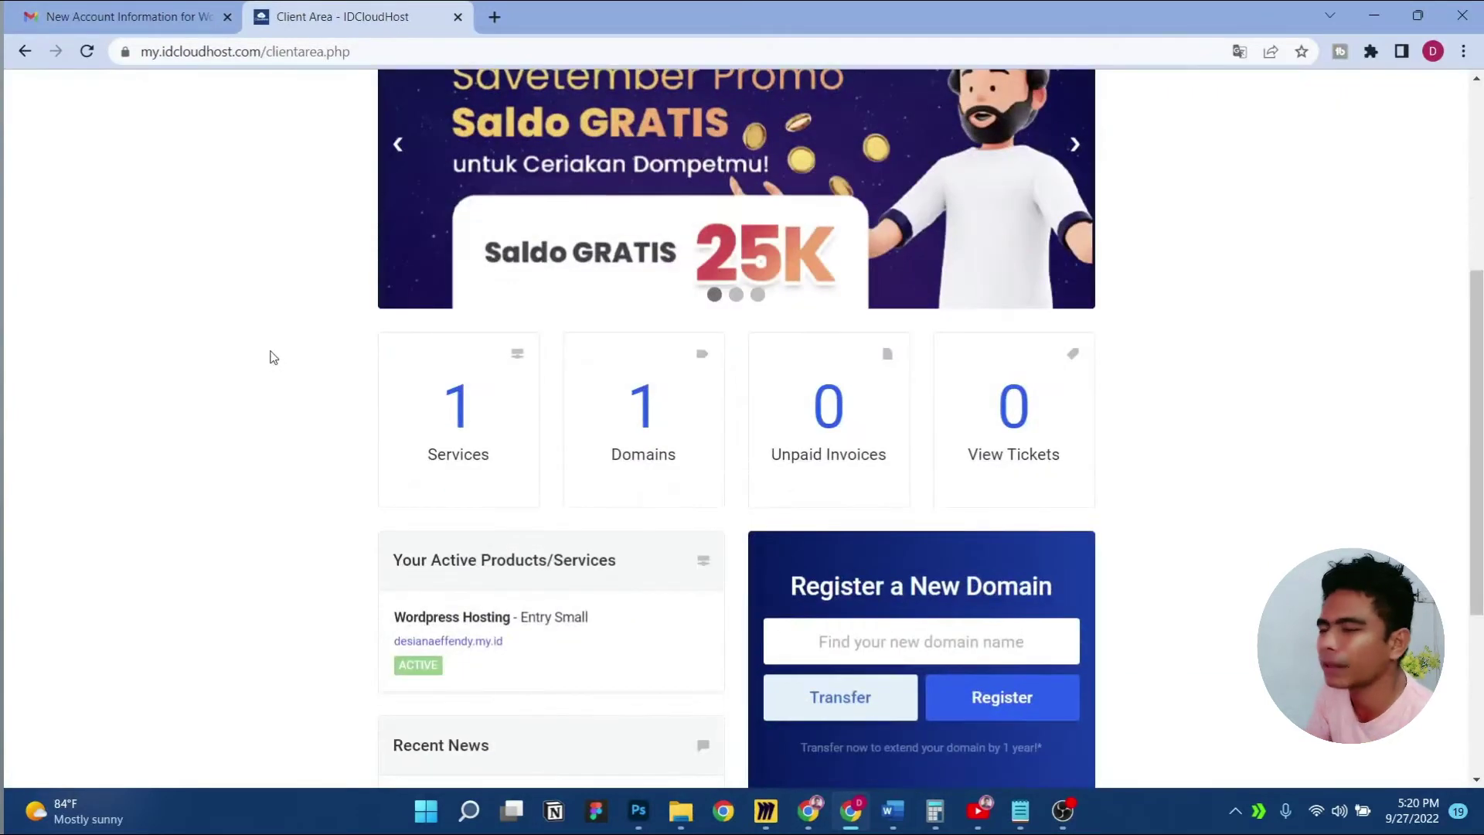
scroll(273, 357, "down", 1)
scroll(273, 357, "up", 5)
scroll(273, 357, "down", 2)
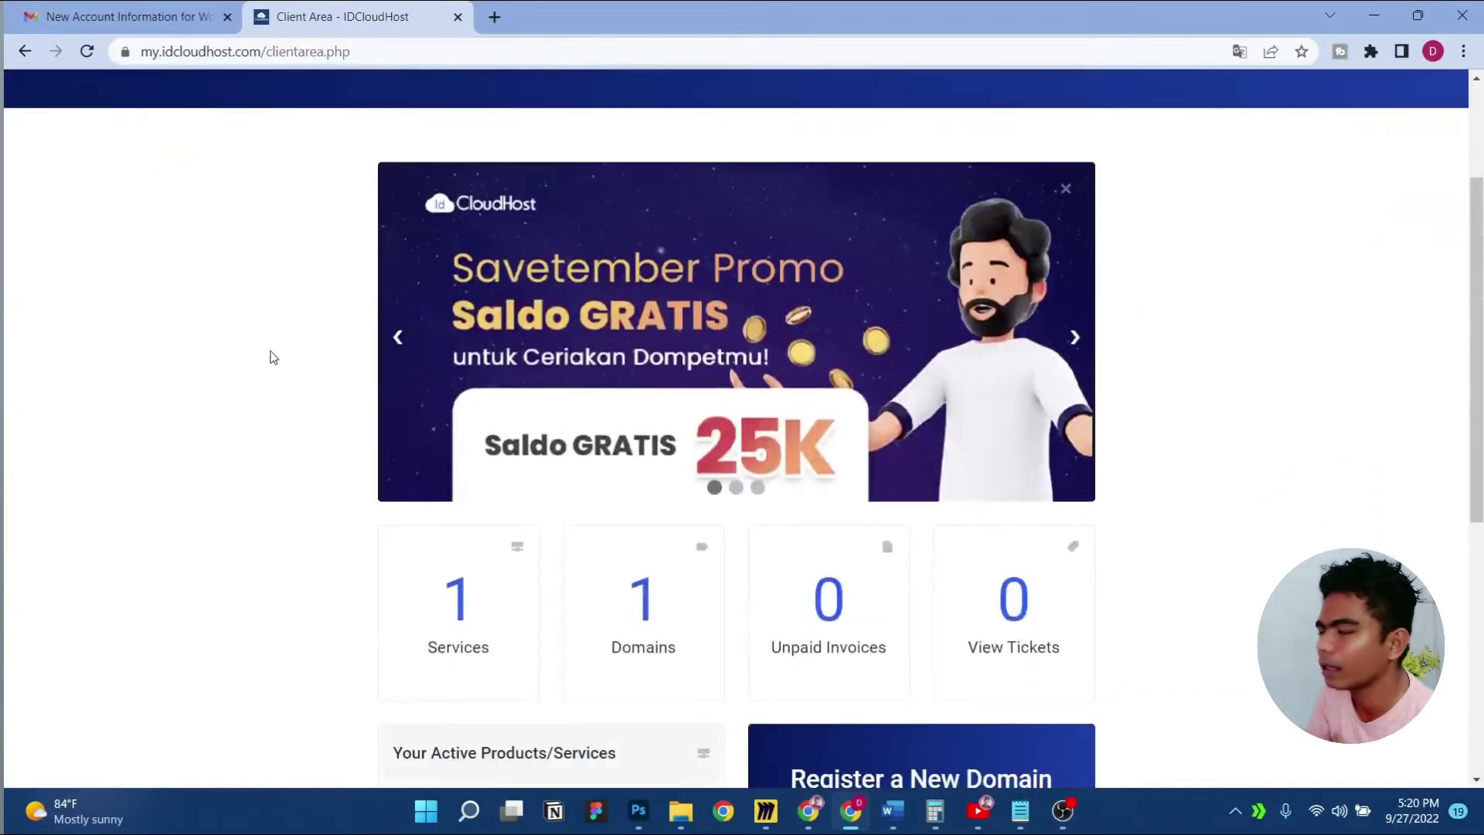
scroll(273, 357, "up", 3)
scroll(273, 357, "down", 5)
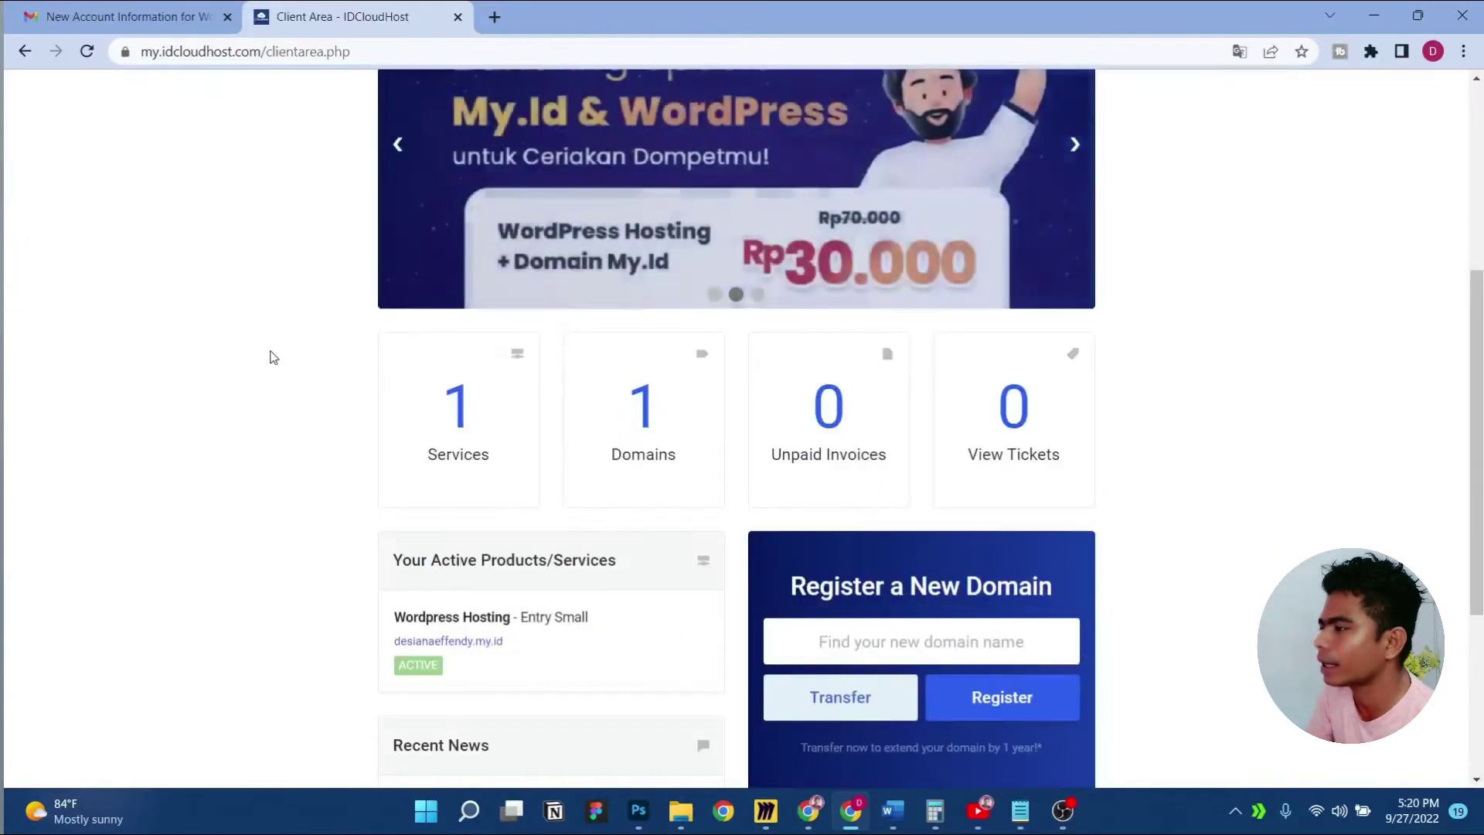
scroll(273, 357, "up", 4)
scroll(273, 357, "down", 5)
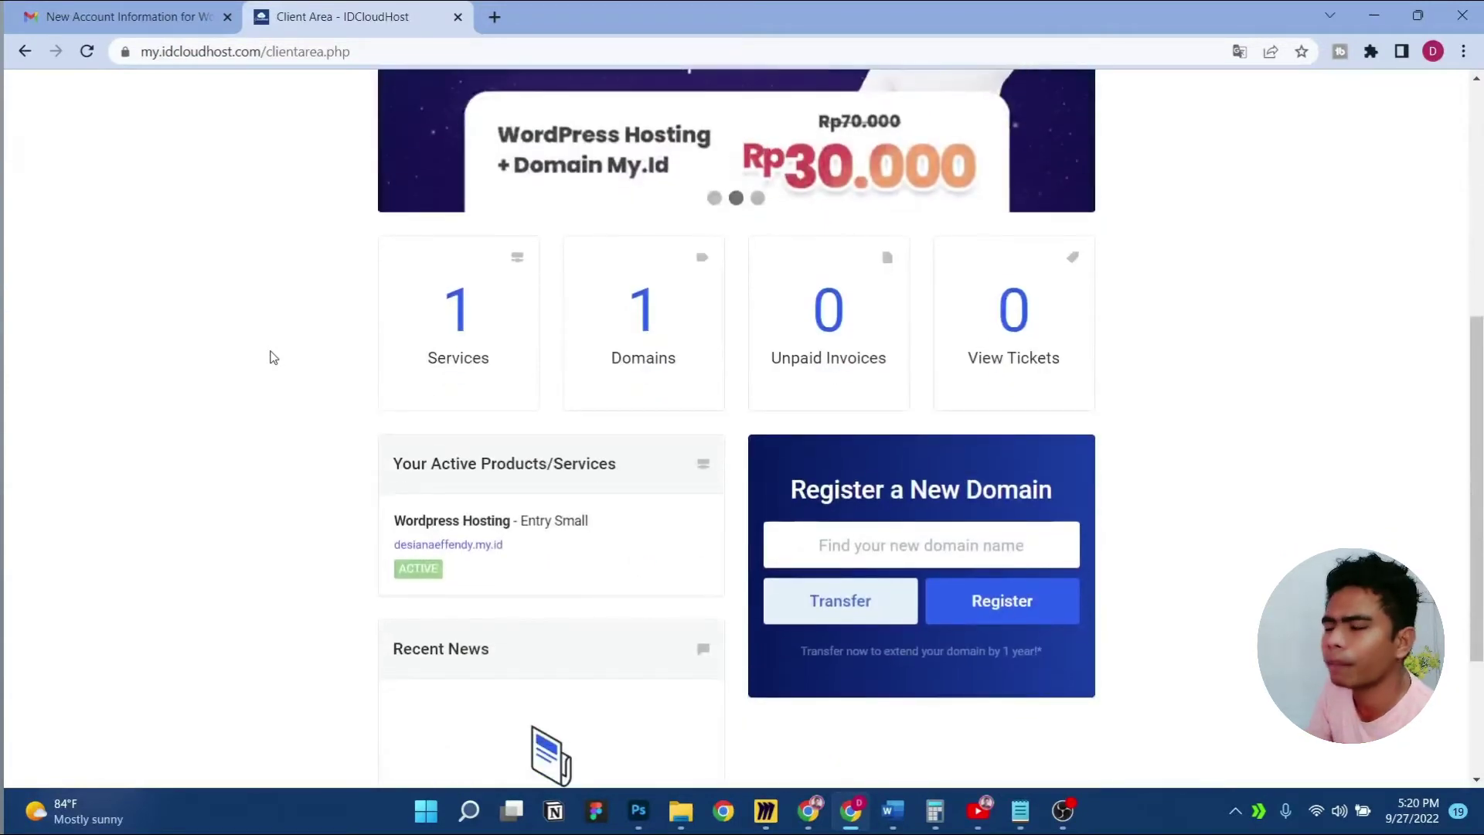
scroll(453, 568, "down", 2)
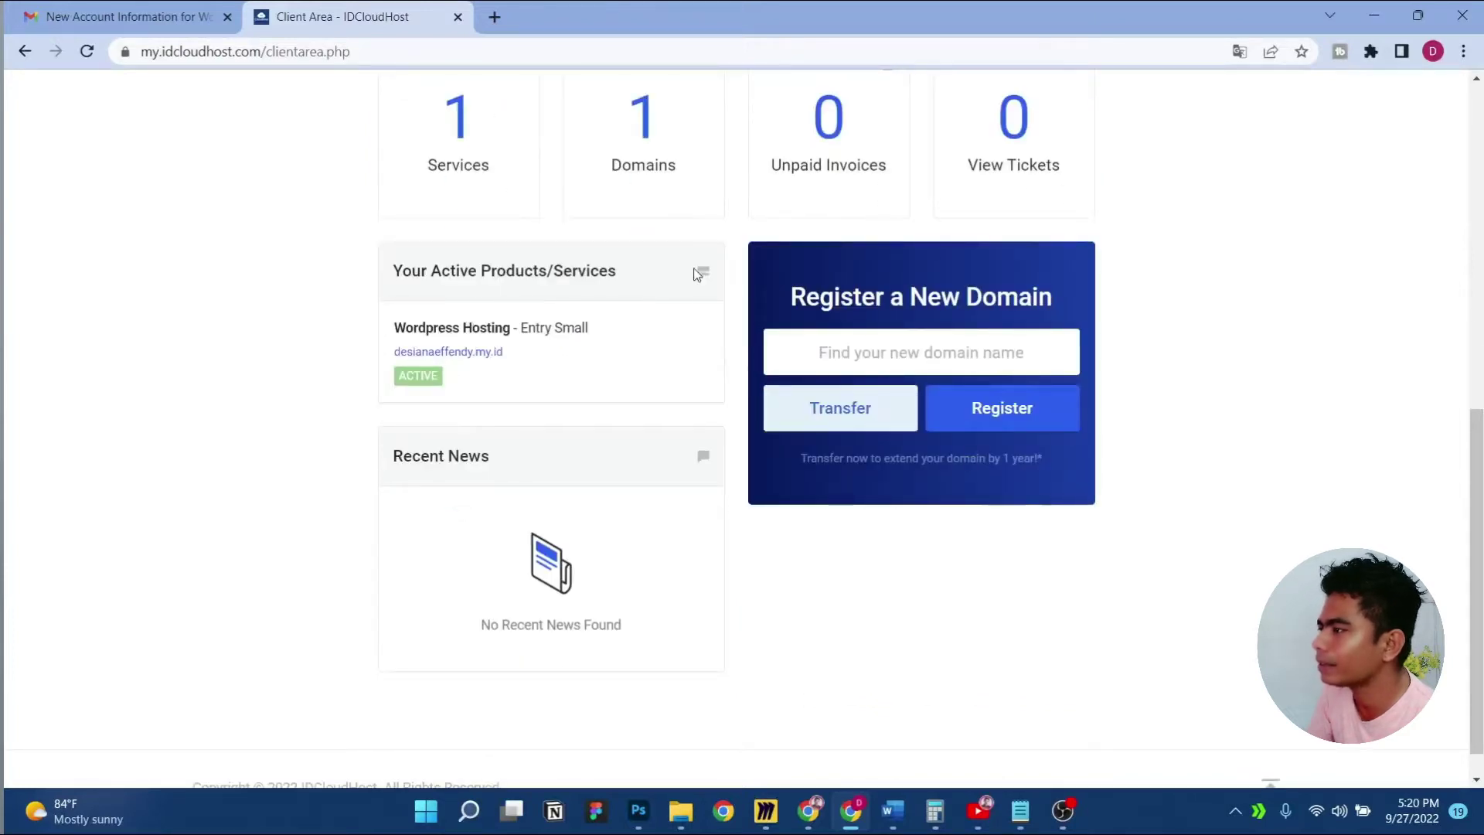
scroll(572, 358, "up", 3)
left_click(456, 421)
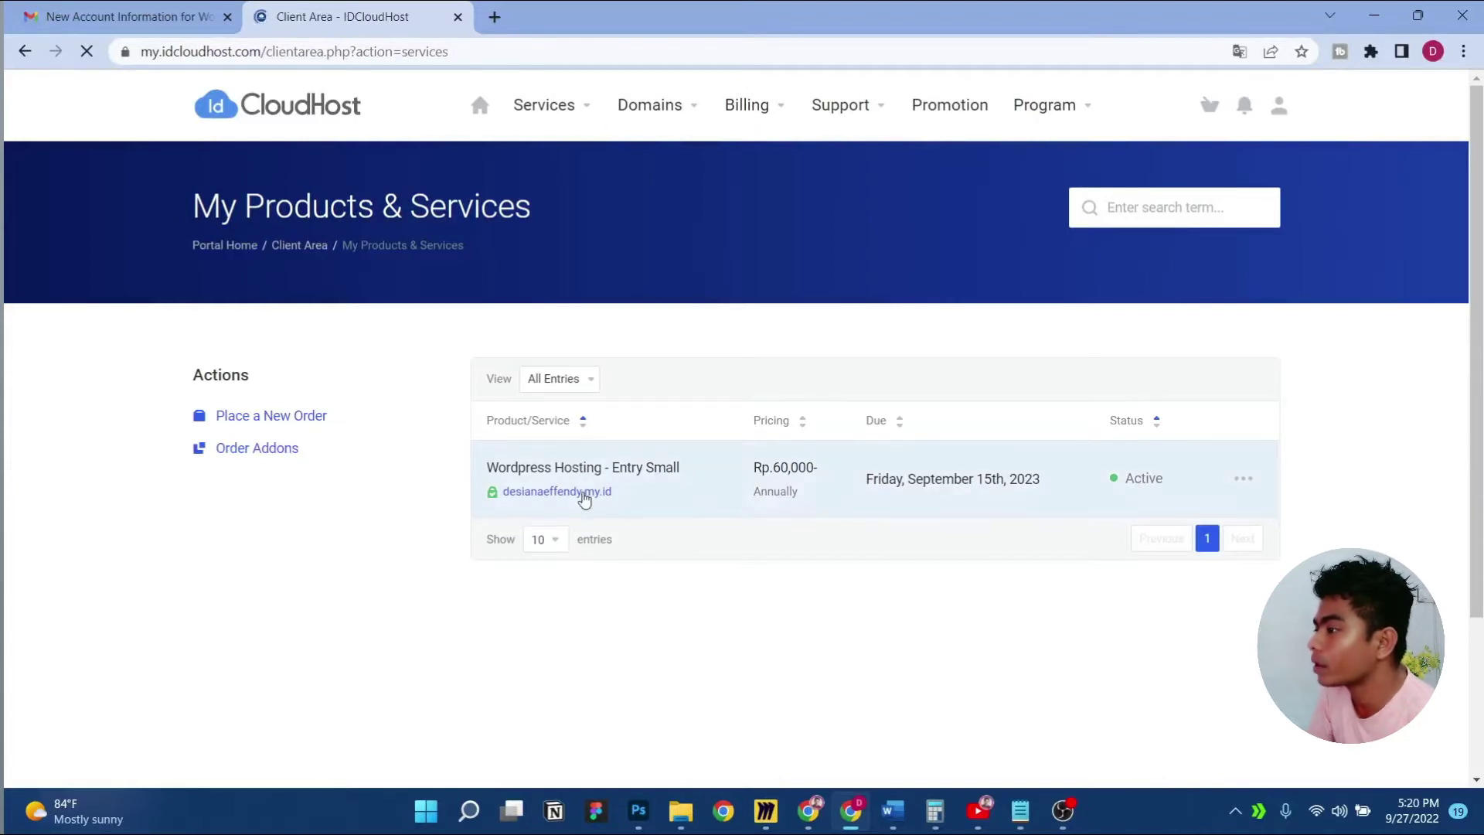
Open the Wordpress Hosting - Entry Small details and check the Rp.30,000 first payment and 60,000 recurring amount
left_click(612, 477)
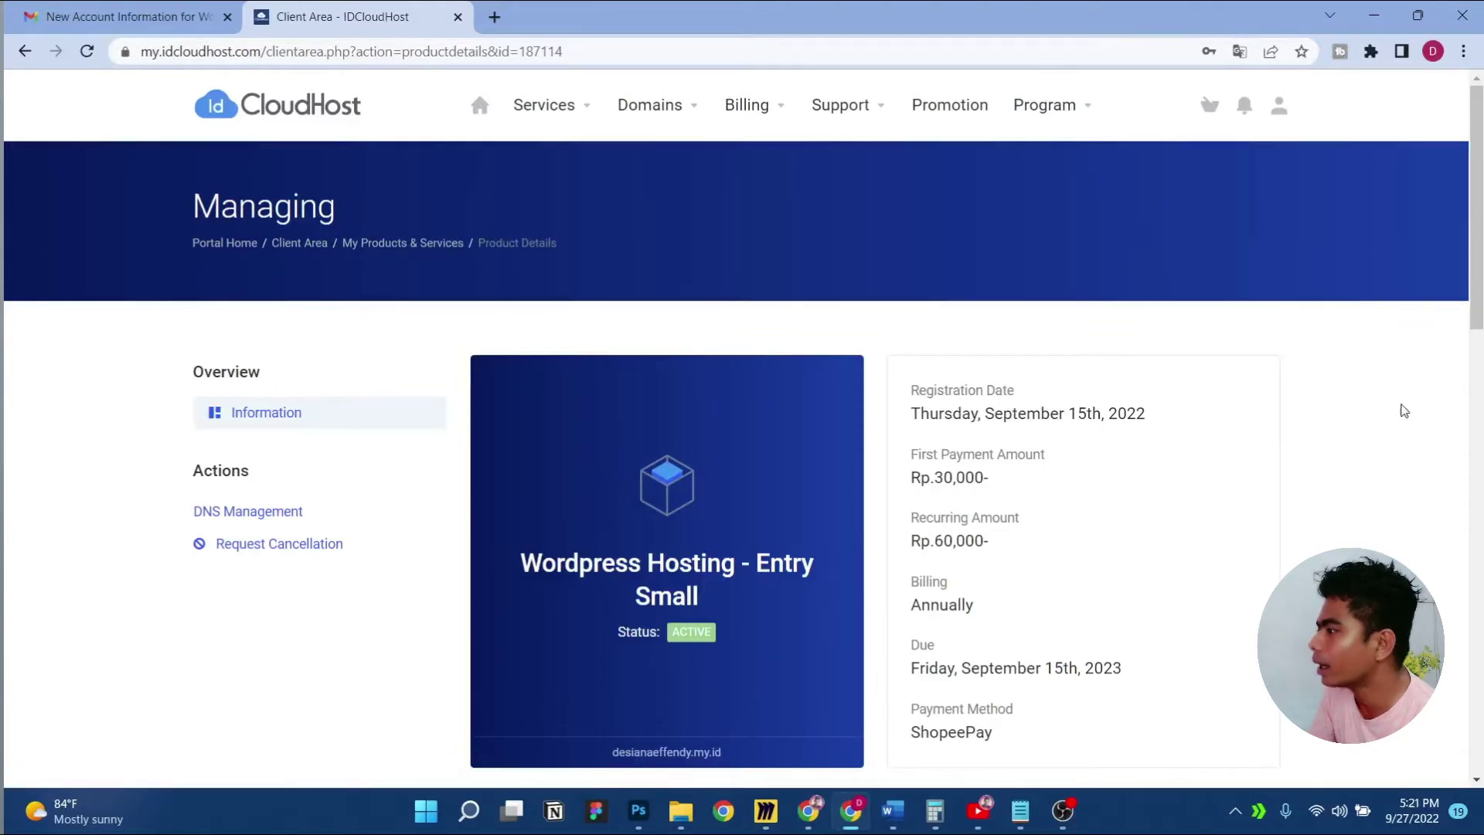
scroll(1476, 357, "down", 2)
left_click_drag(1475, 356, 1475, 345)
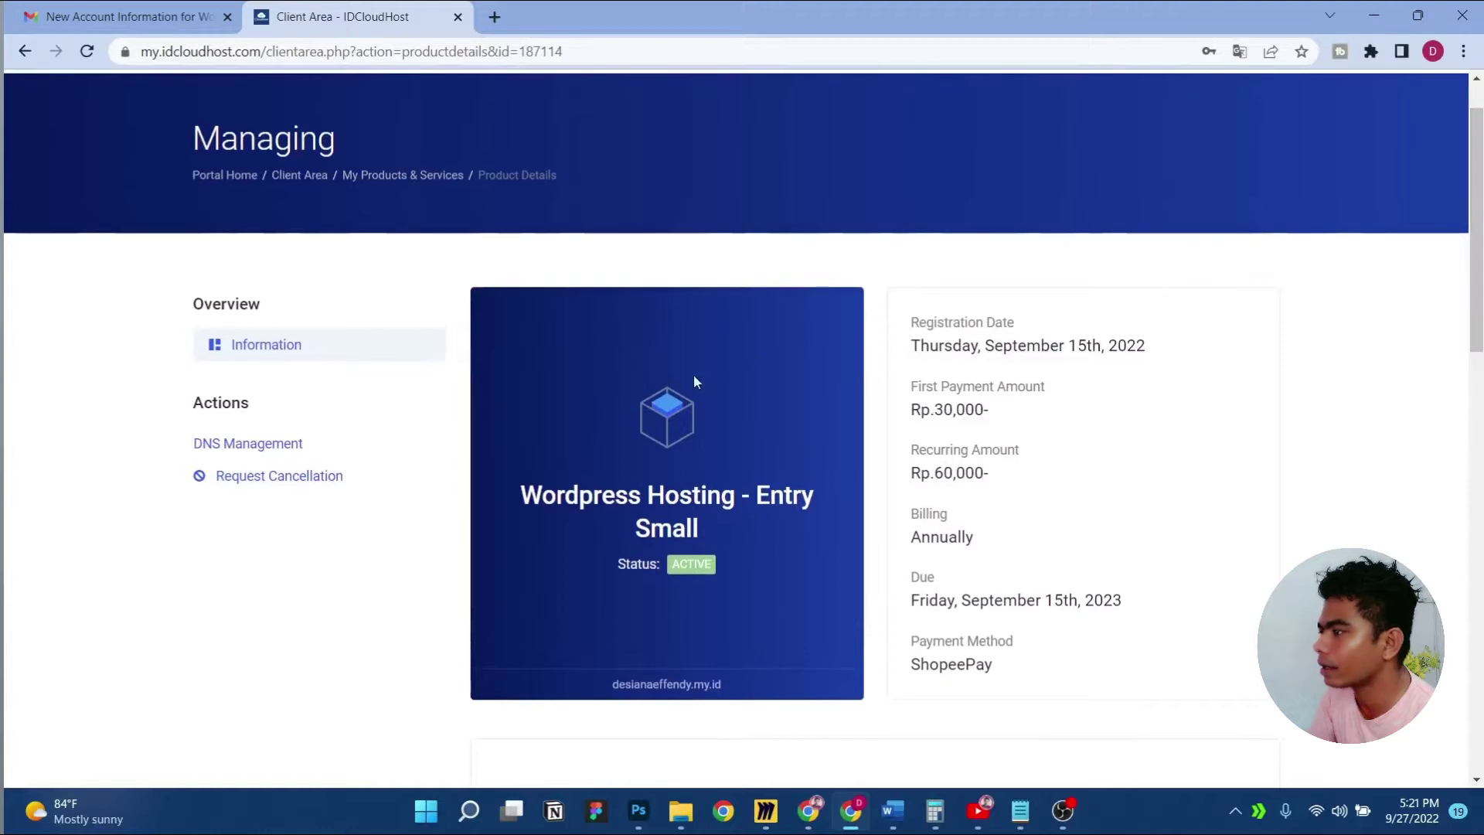
left_click_drag(912, 408, 985, 411)
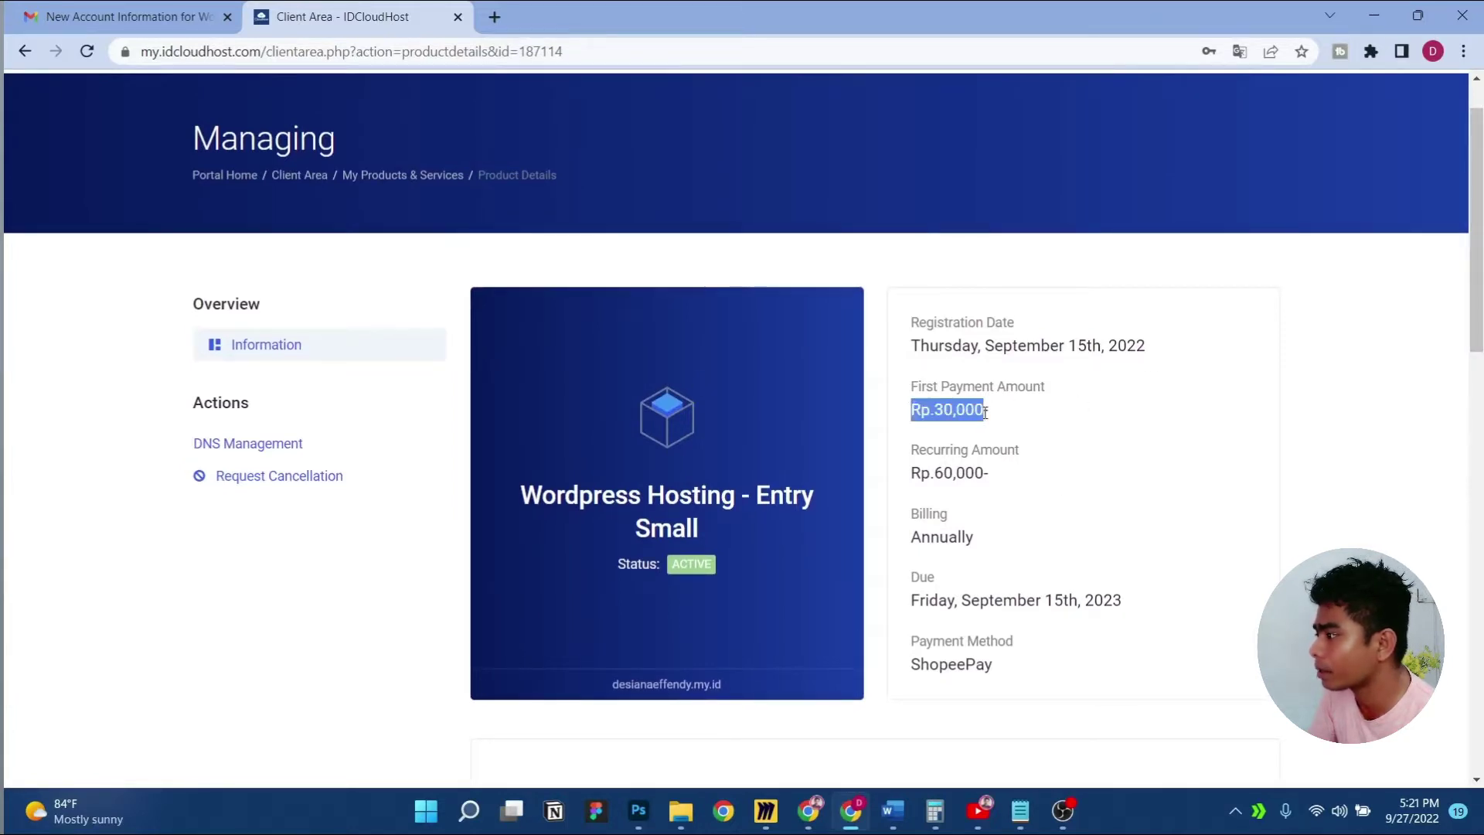
left_click(1029, 435)
left_click_drag(1473, 348, 1474, 361)
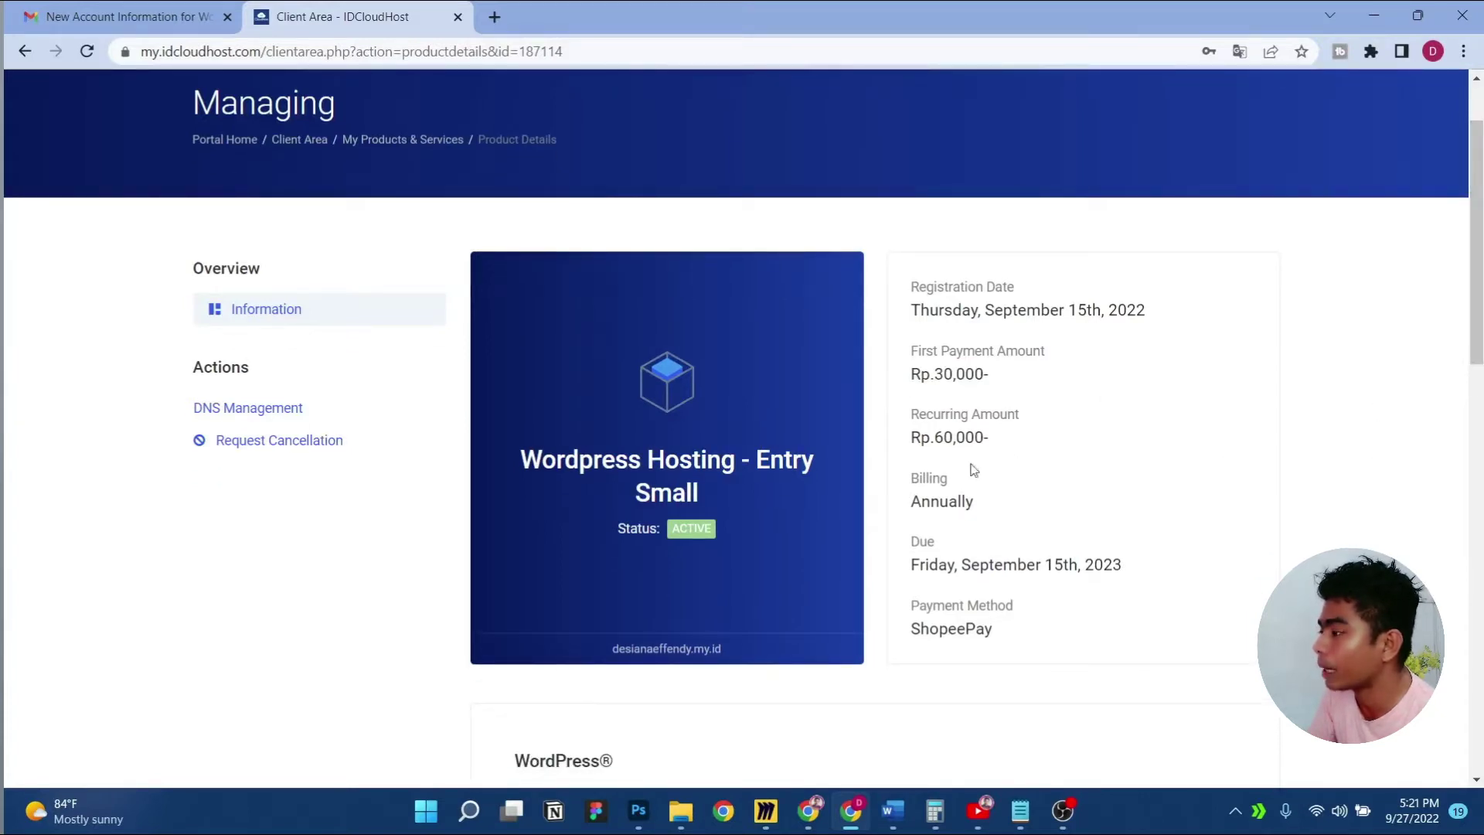
double_click(938, 432)
left_click(1150, 471)
scroll(1150, 470, "down", 2)
scroll(1151, 473, "up", 1)
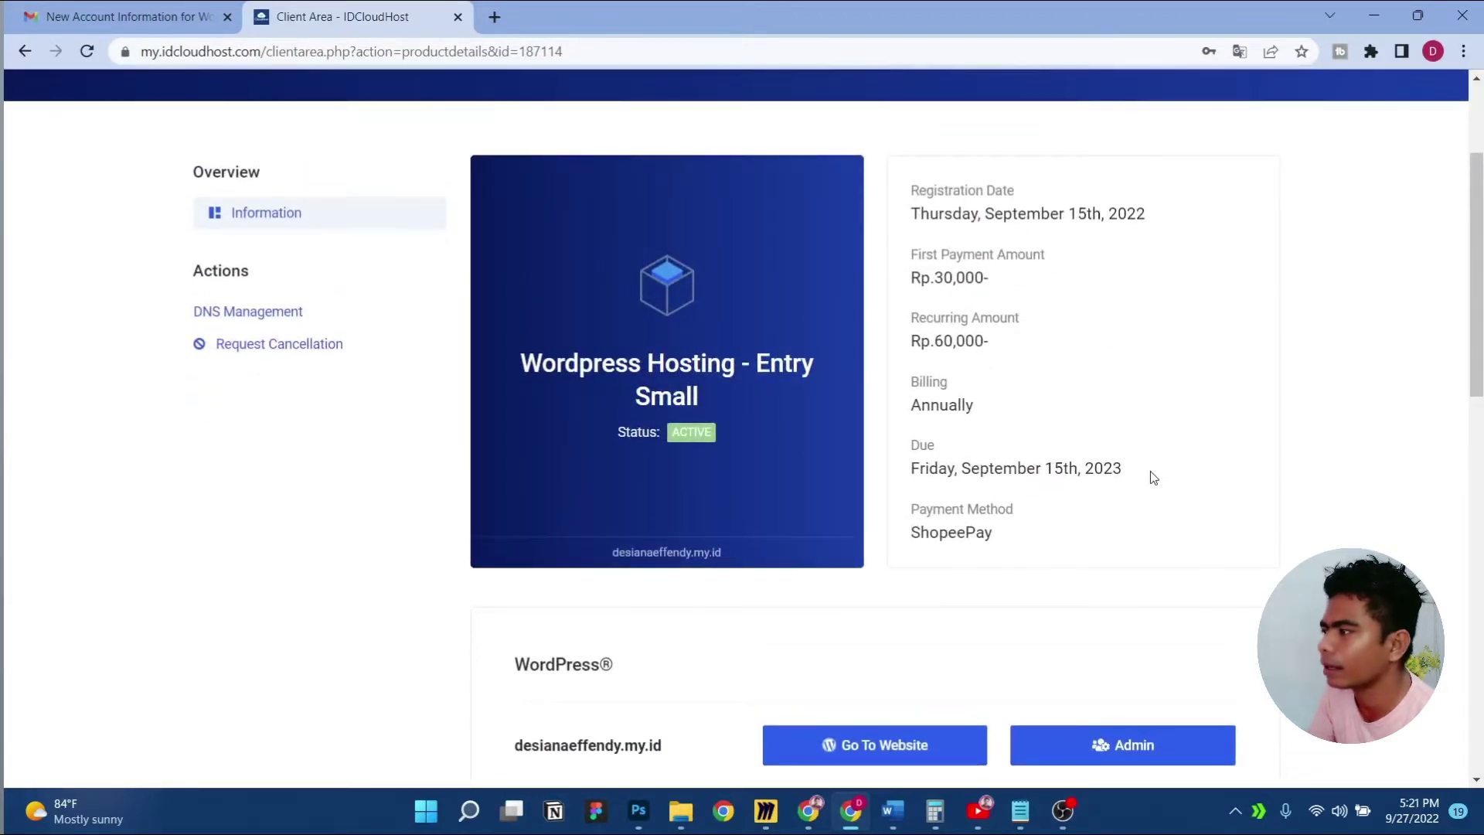
scroll(1149, 472, "down", 1)
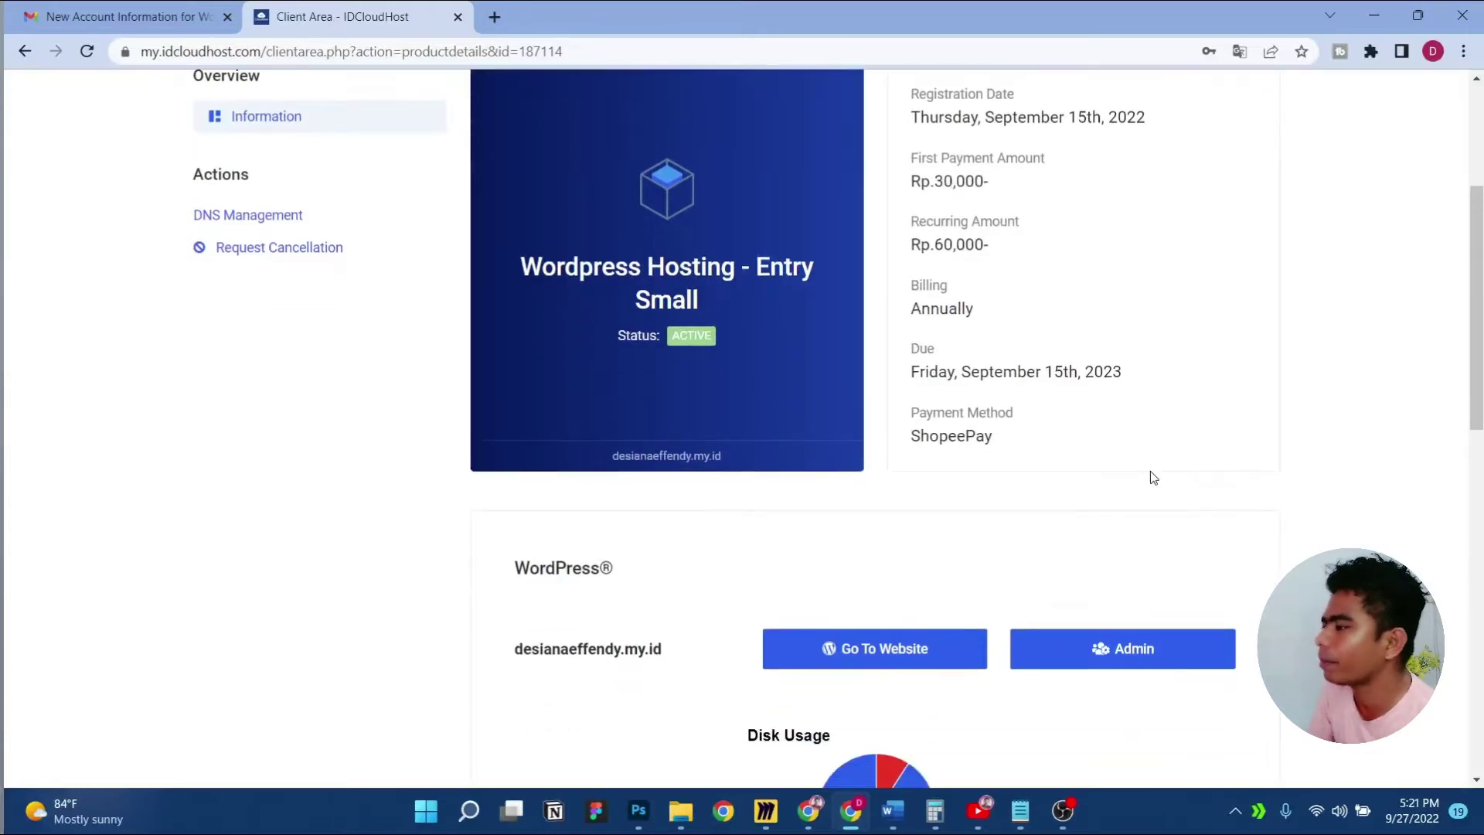
Scroll down to Hosting Information and open the hosted website in a new tab
key("alt+Tab")
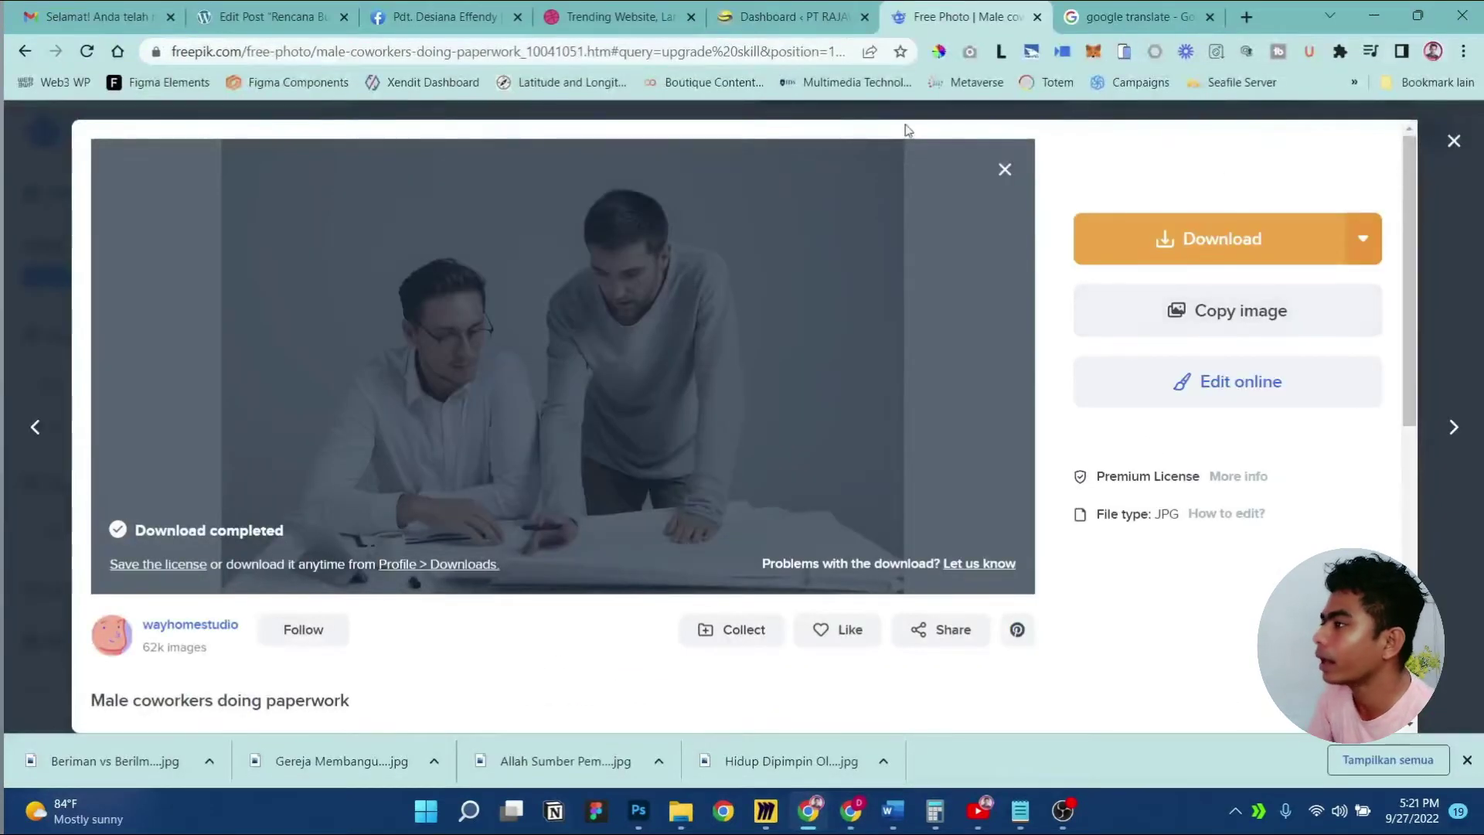
left_click(850, 810)
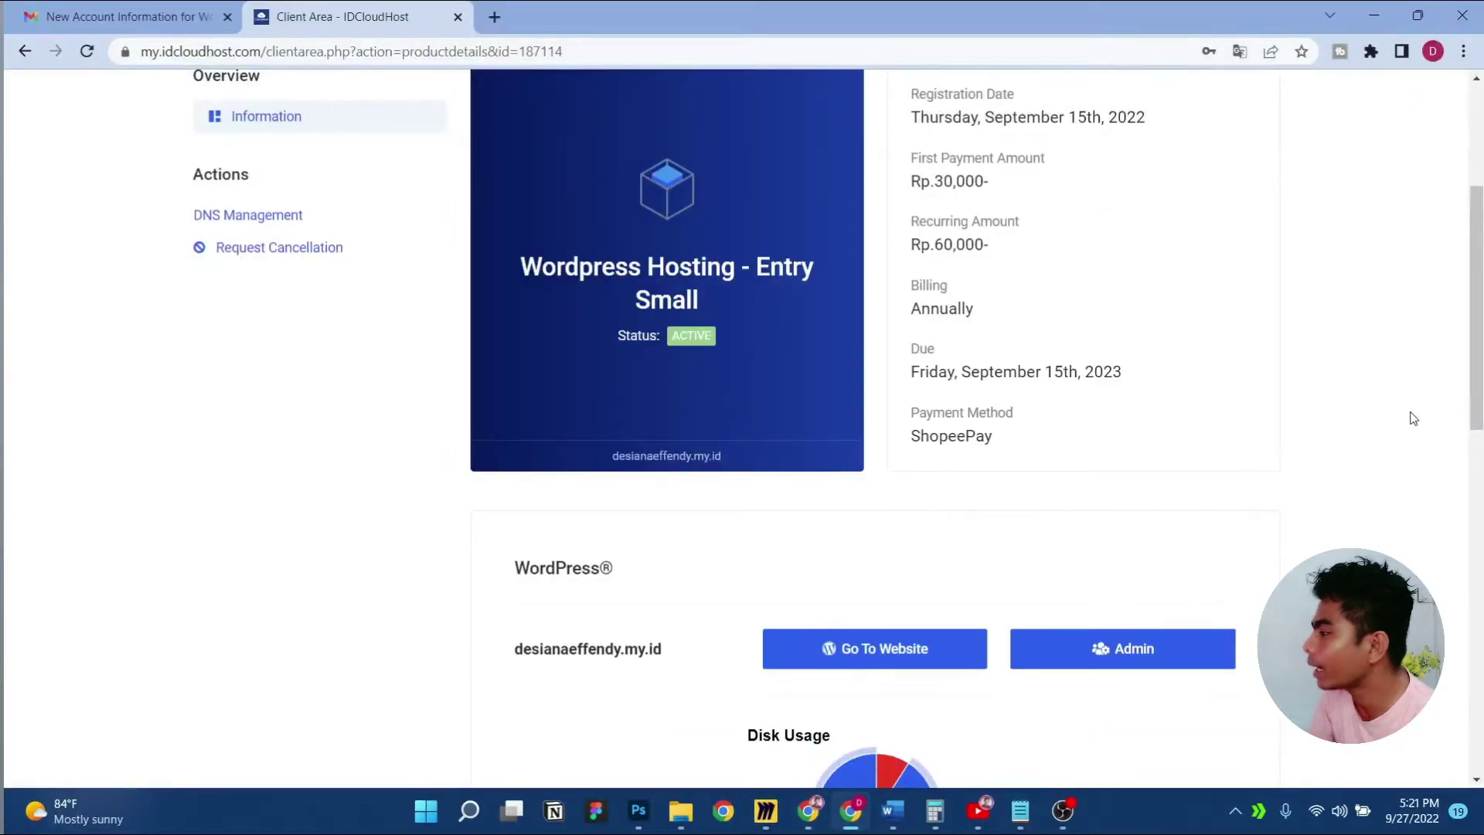
scroll(1412, 418, "down", 2)
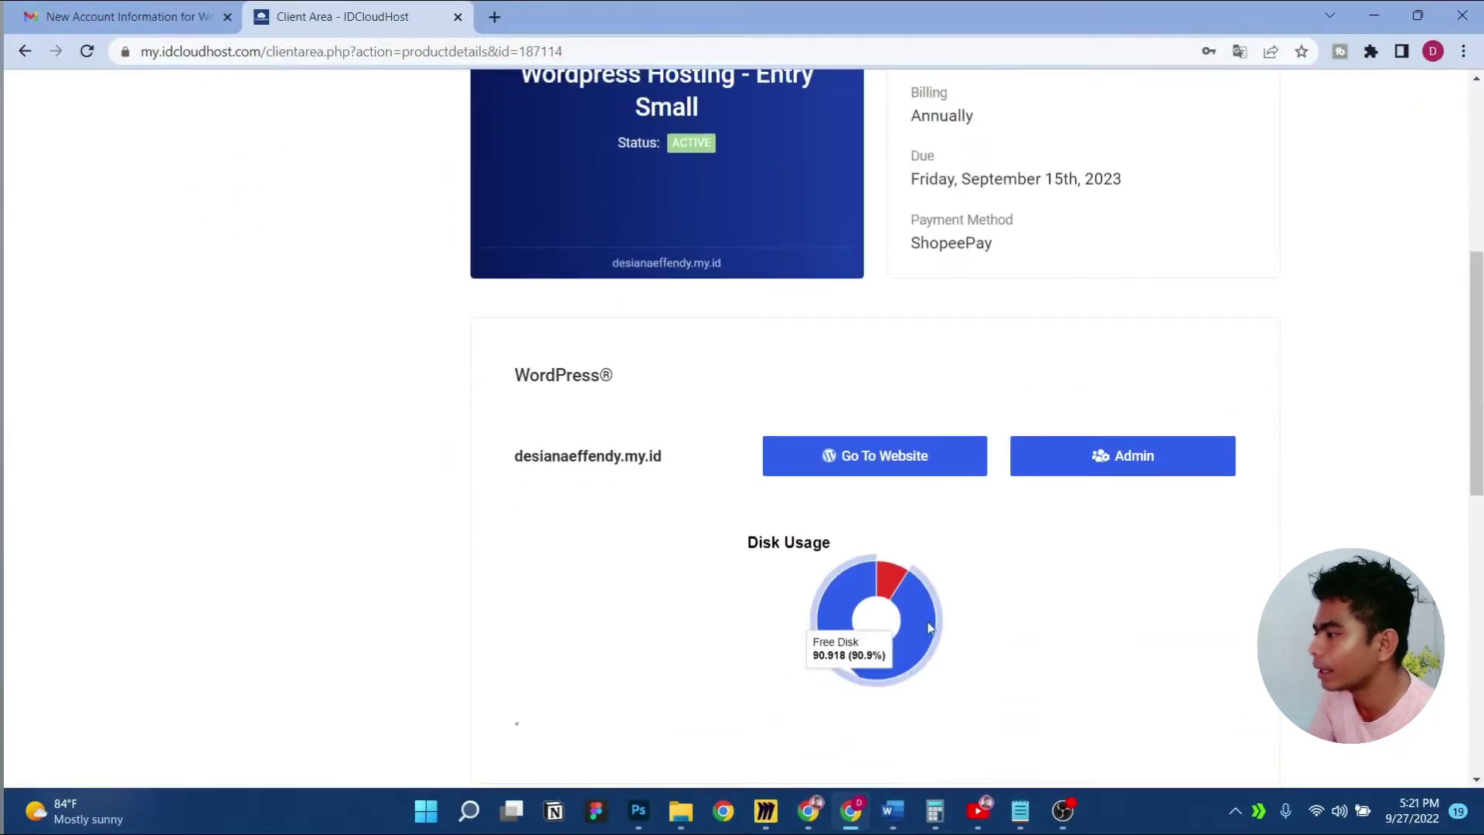
mouse_move(916, 585)
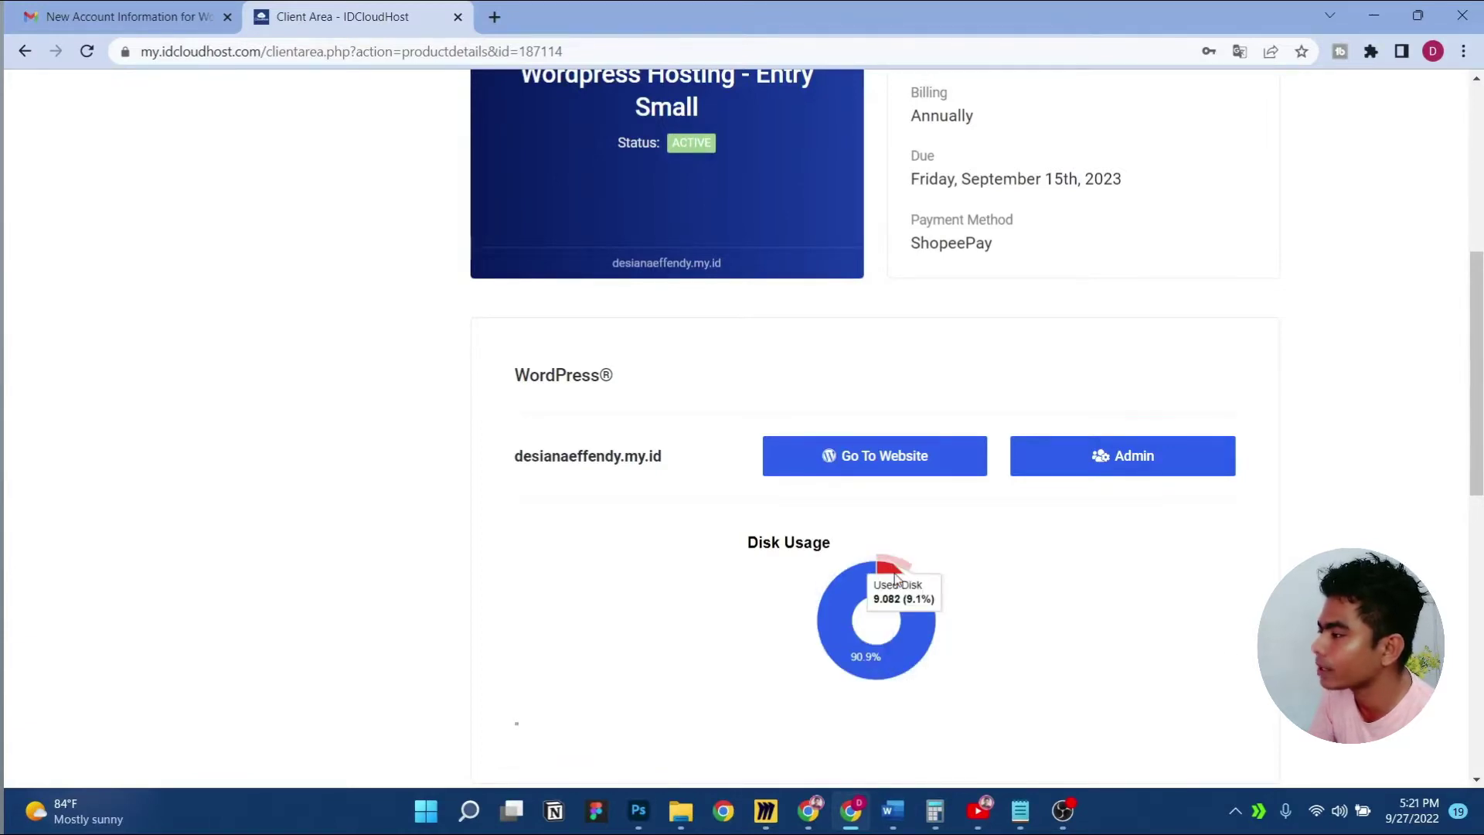
scroll(1098, 602, "down", 3)
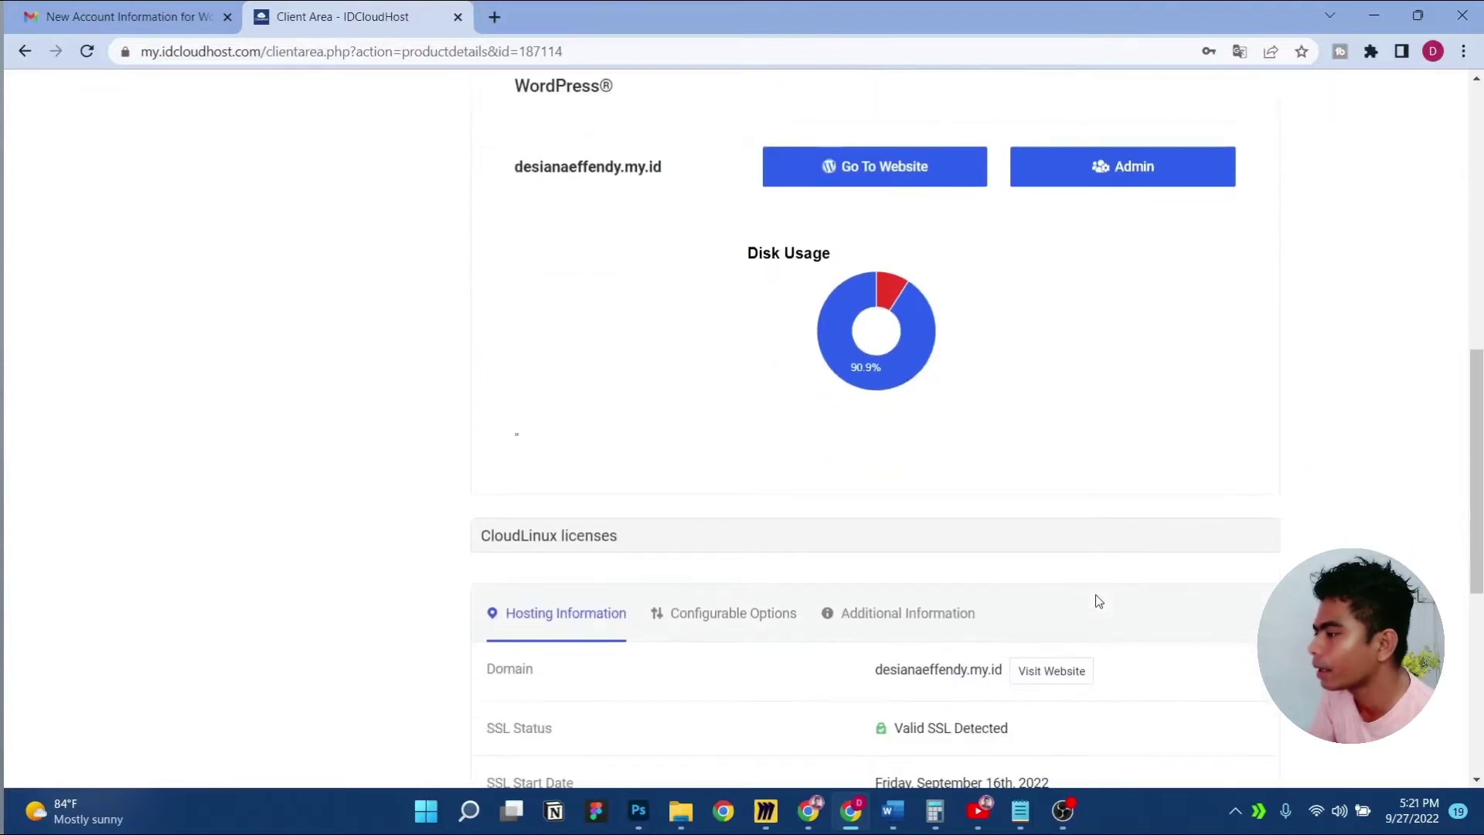
scroll(1099, 601, "down", 1)
scroll(1099, 601, "down", 4)
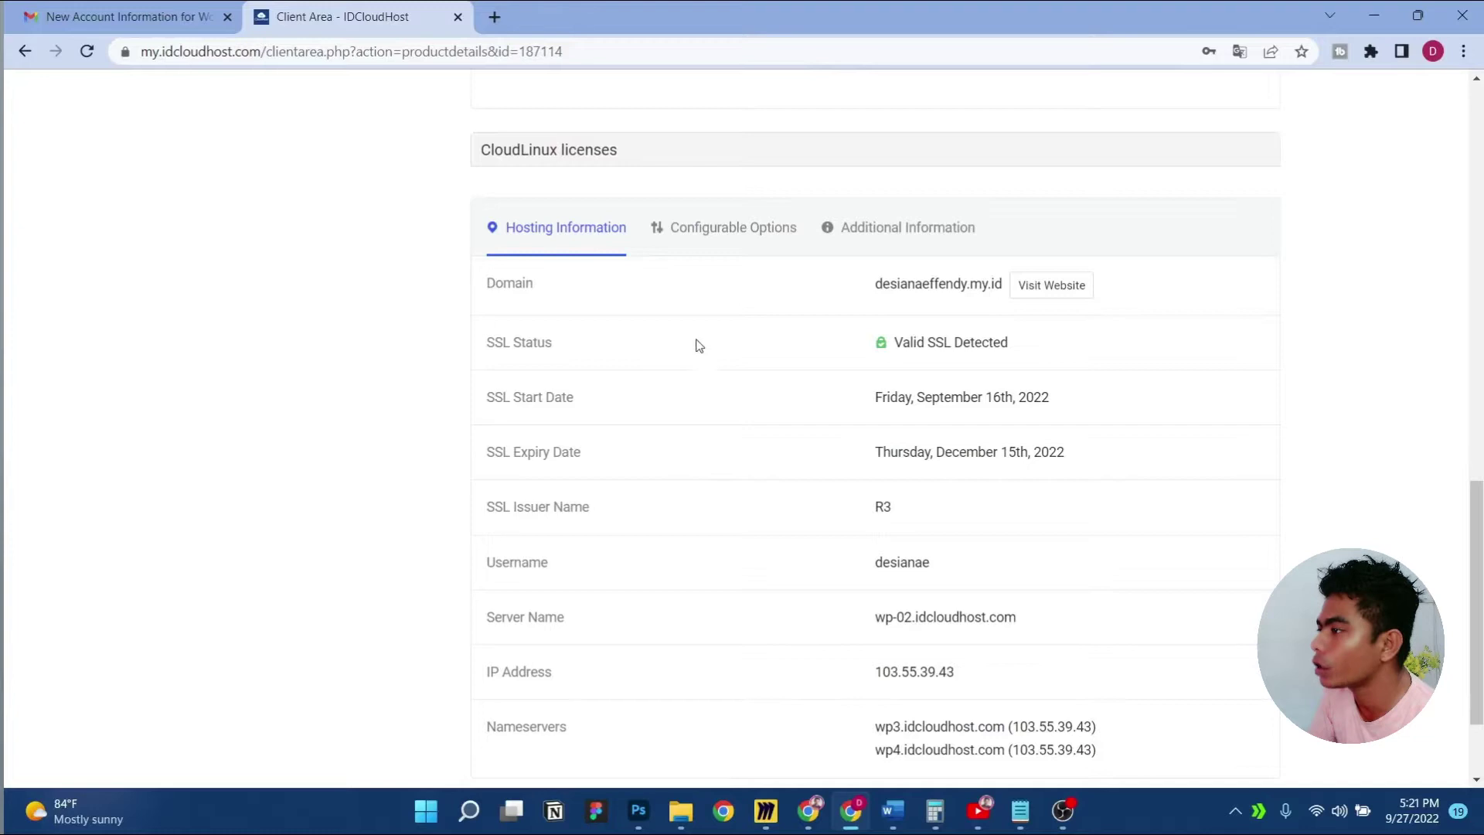
left_click(1052, 287)
View the live site's Hello world! post, dismiss the translation offer, and return to the Client Area tab
left_click(575, 10)
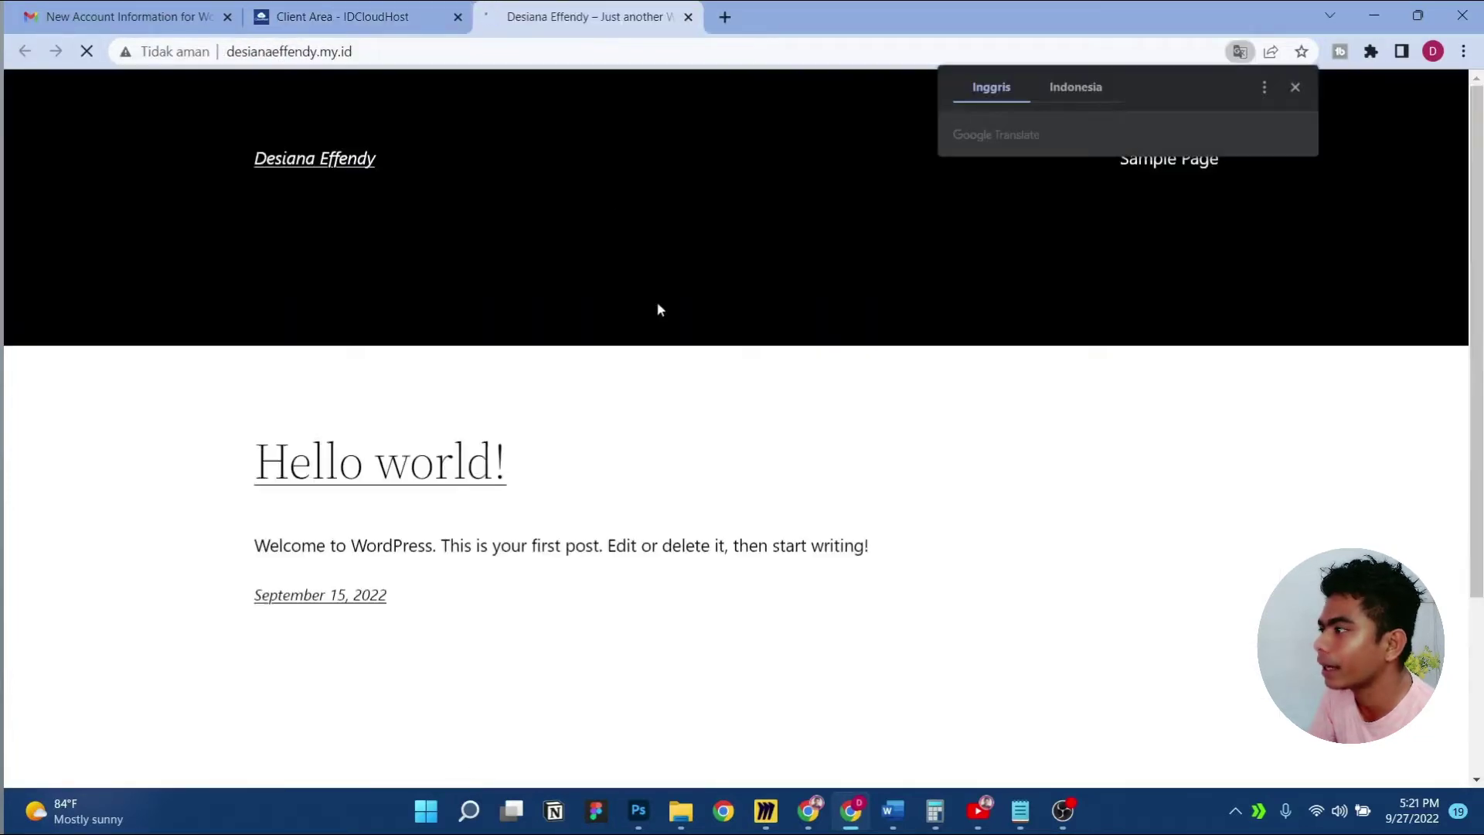
scroll(655, 394, "down", 3)
scroll(651, 386, "up", 5)
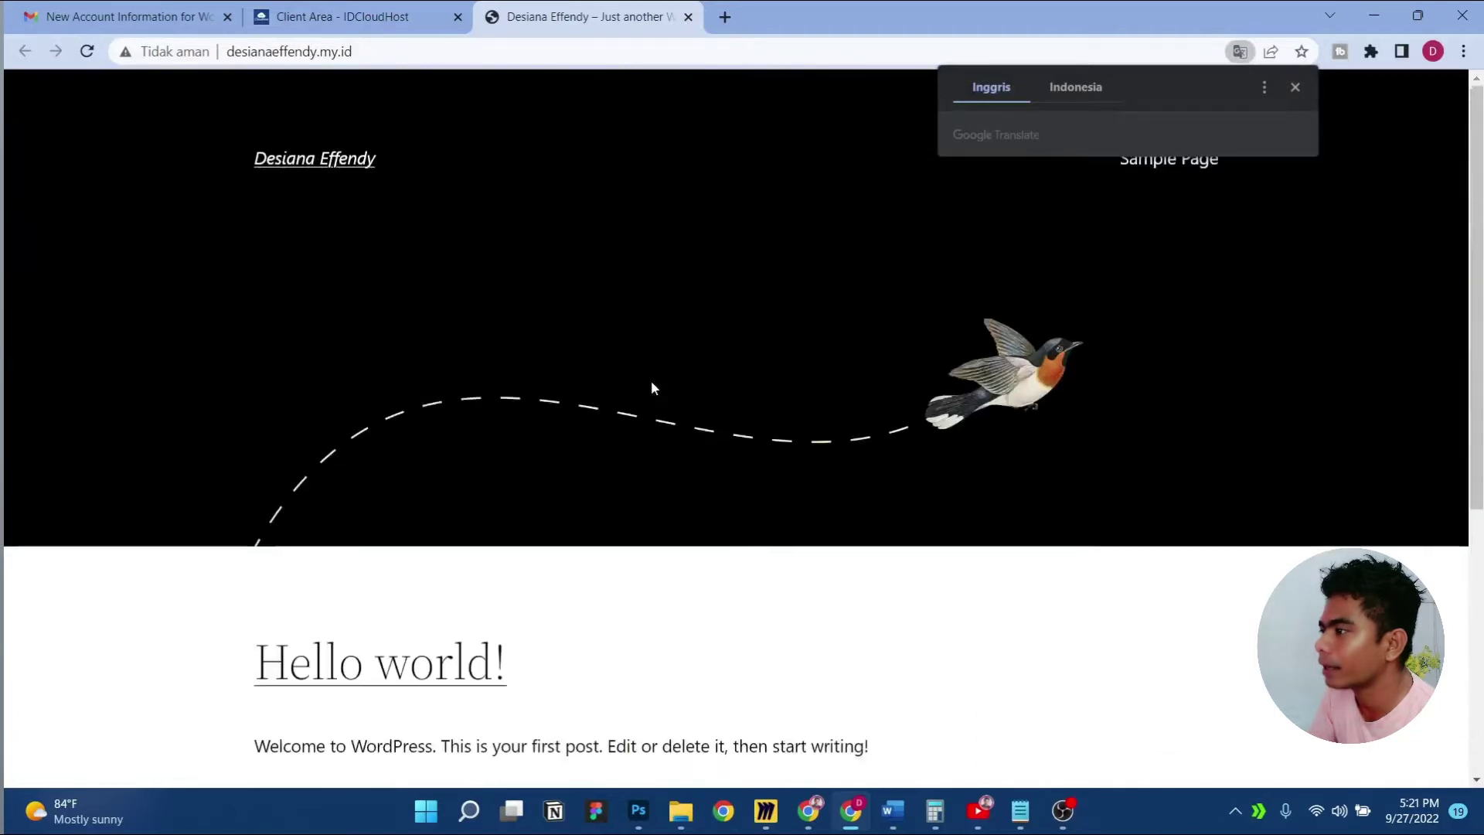
left_click(1293, 86)
left_click(377, 52)
left_click(369, 53)
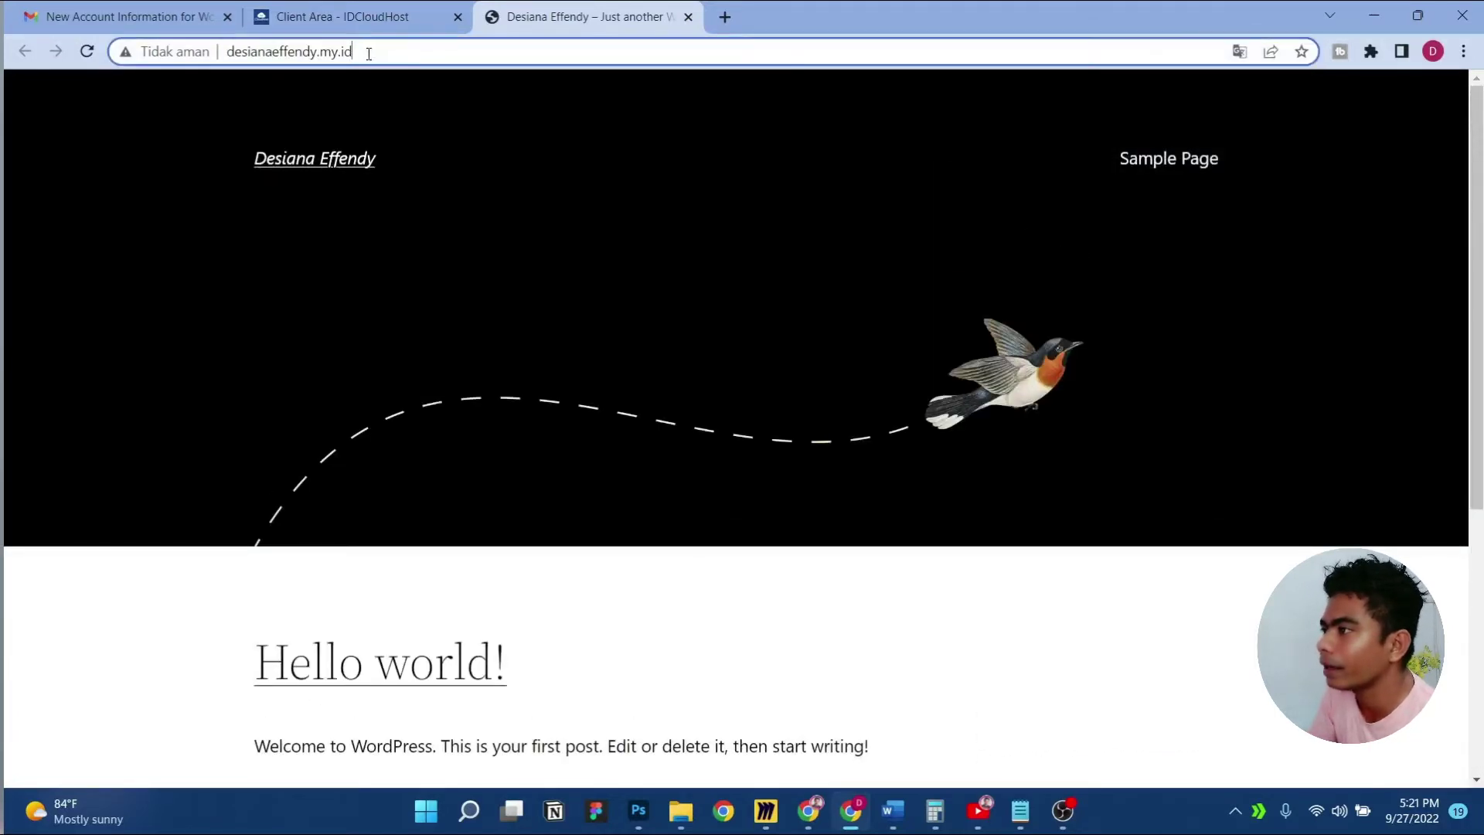
left_click(370, 12)
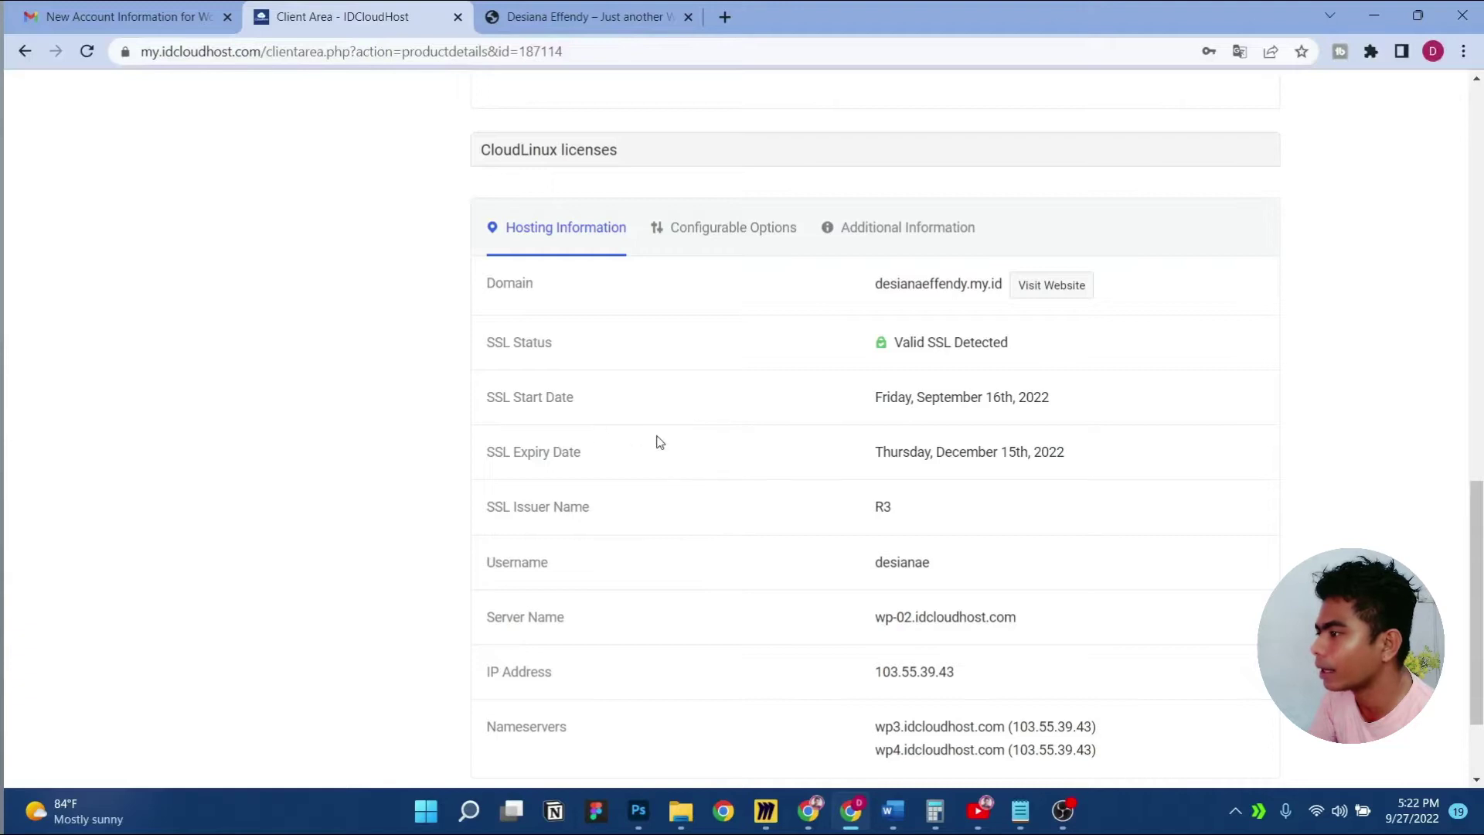
Check the plan's Configurable Options, Additional Information and Hosting Information tabs
scroll(1008, 514, "down", 2)
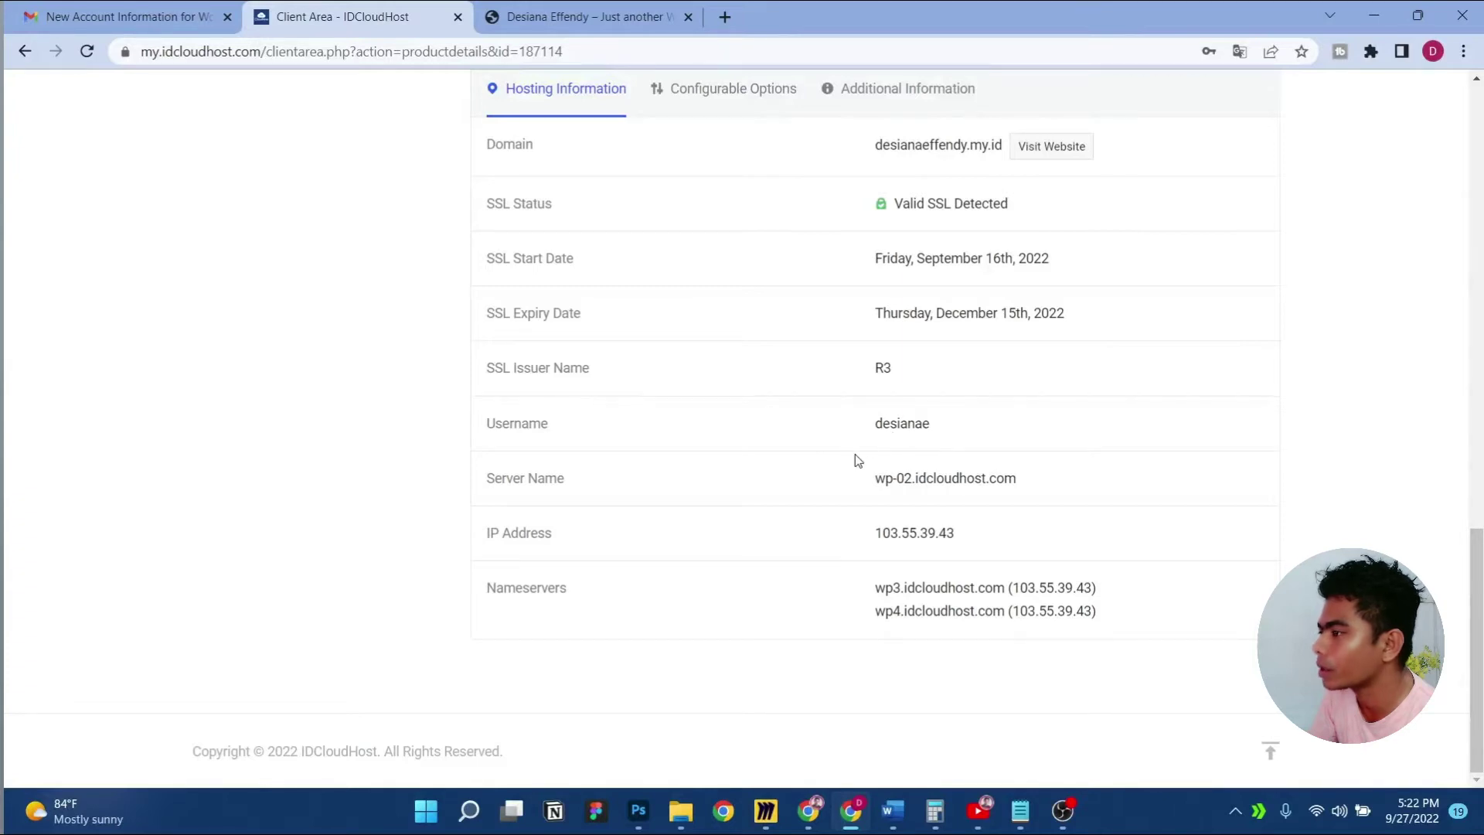
scroll(854, 461, "up", 10)
scroll(855, 461, "down", 5)
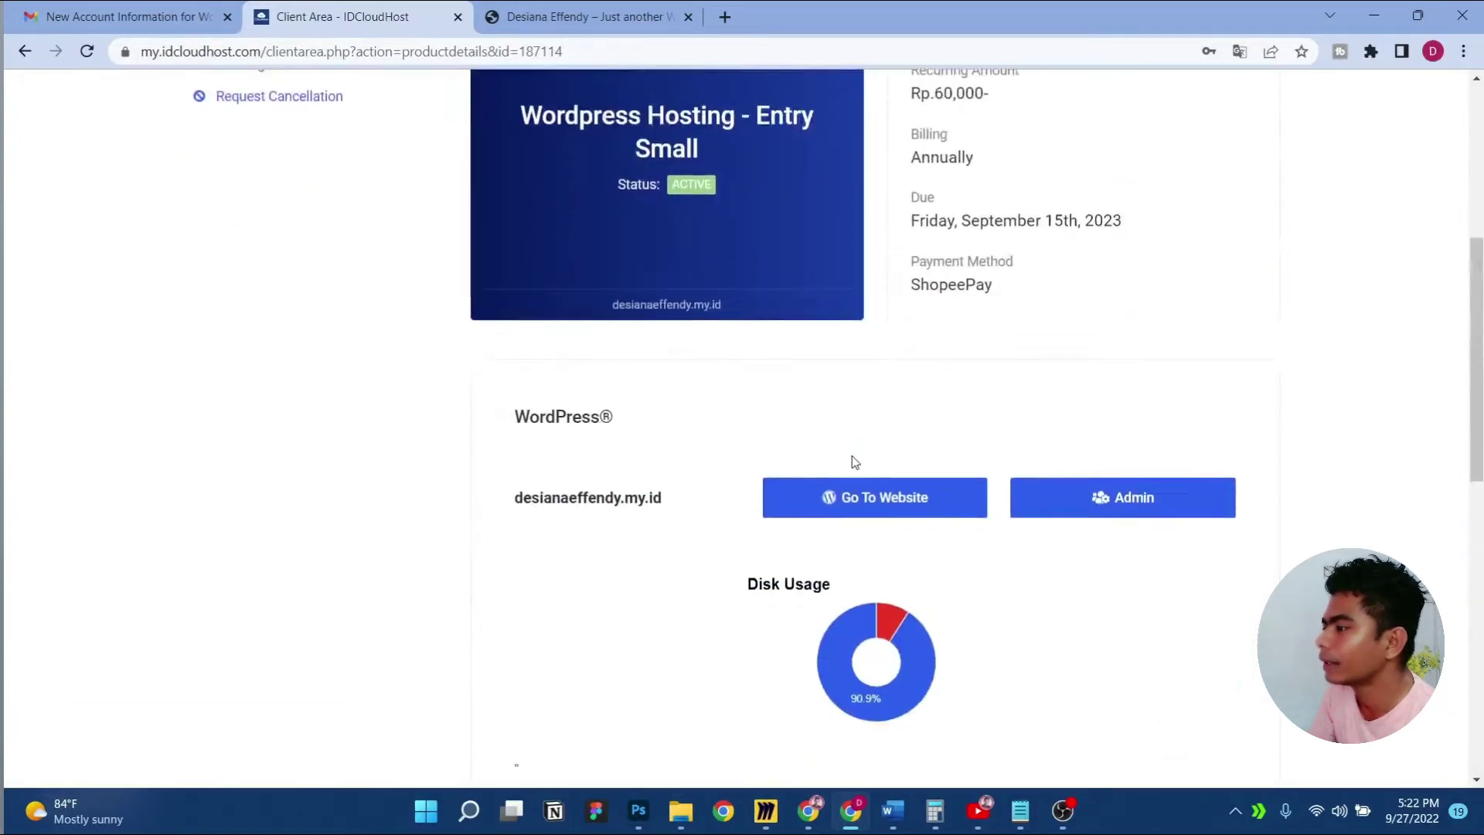
scroll(787, 608, "down", 2)
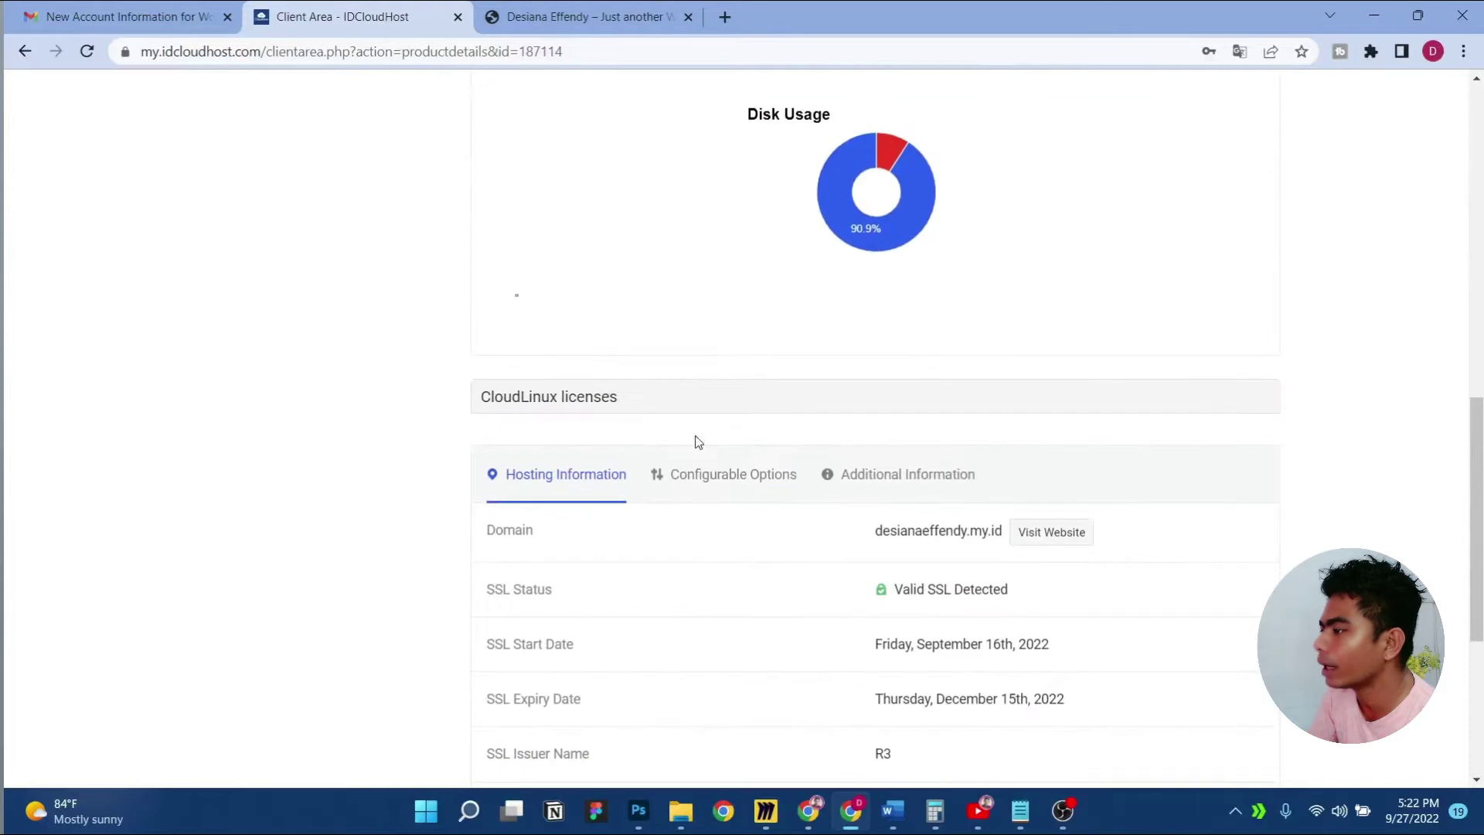
left_click(737, 483)
left_click(860, 560)
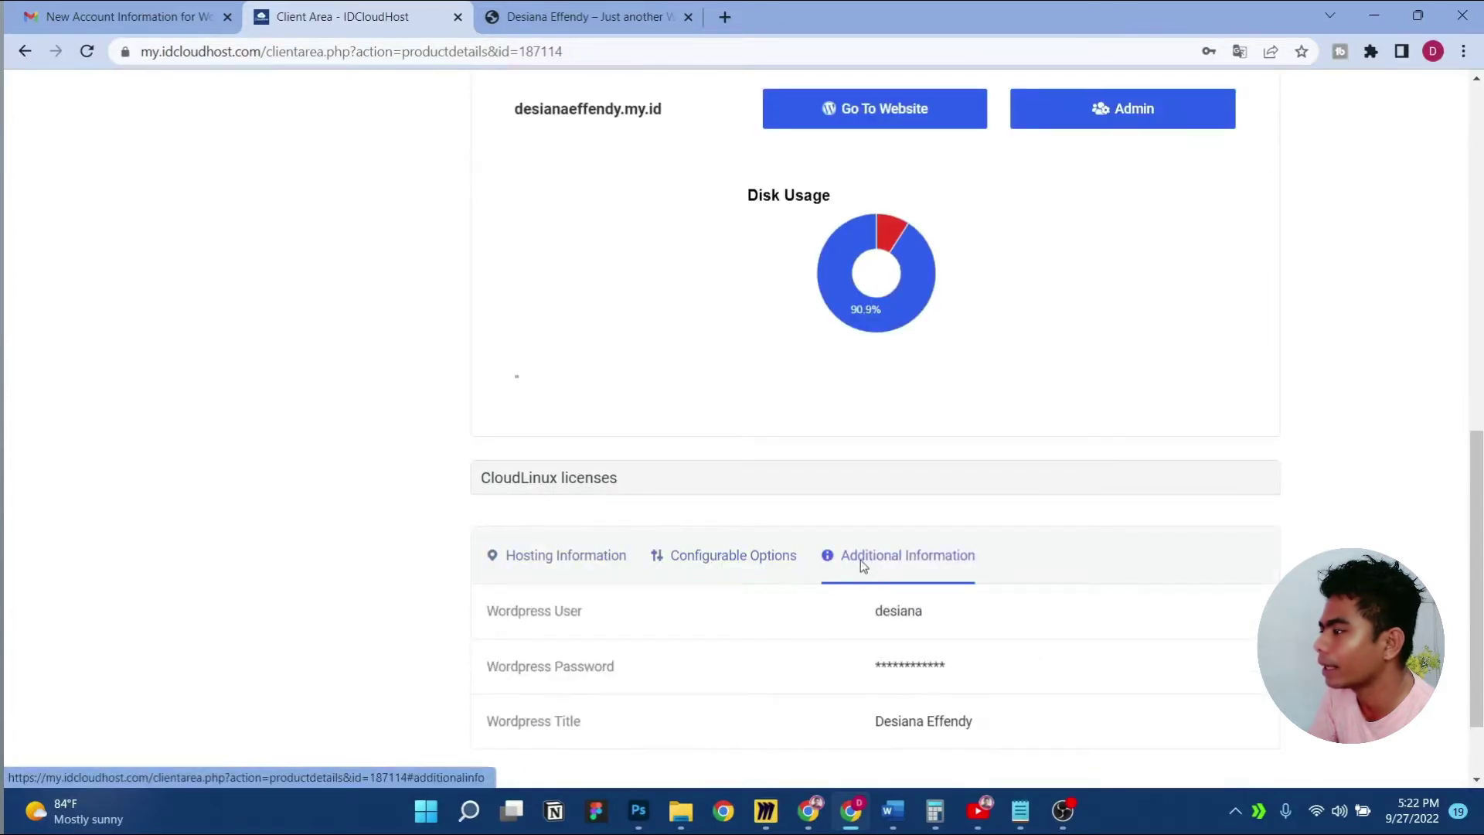
left_click(564, 558)
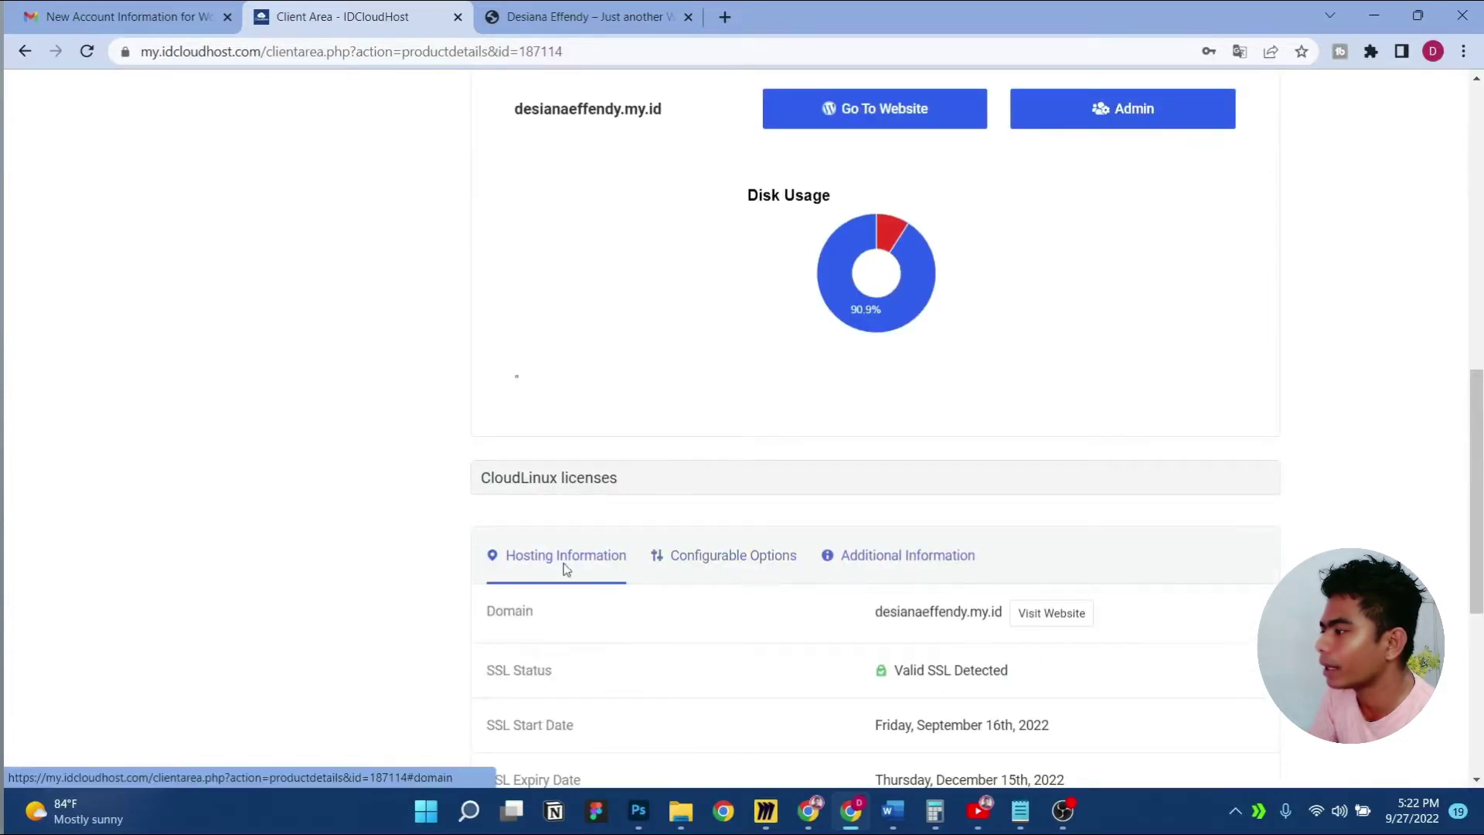
Use Go To Website to confirm the site's secure connection, then return to the client area
scroll(740, 584, "up", 2)
scroll(740, 584, "up", 5)
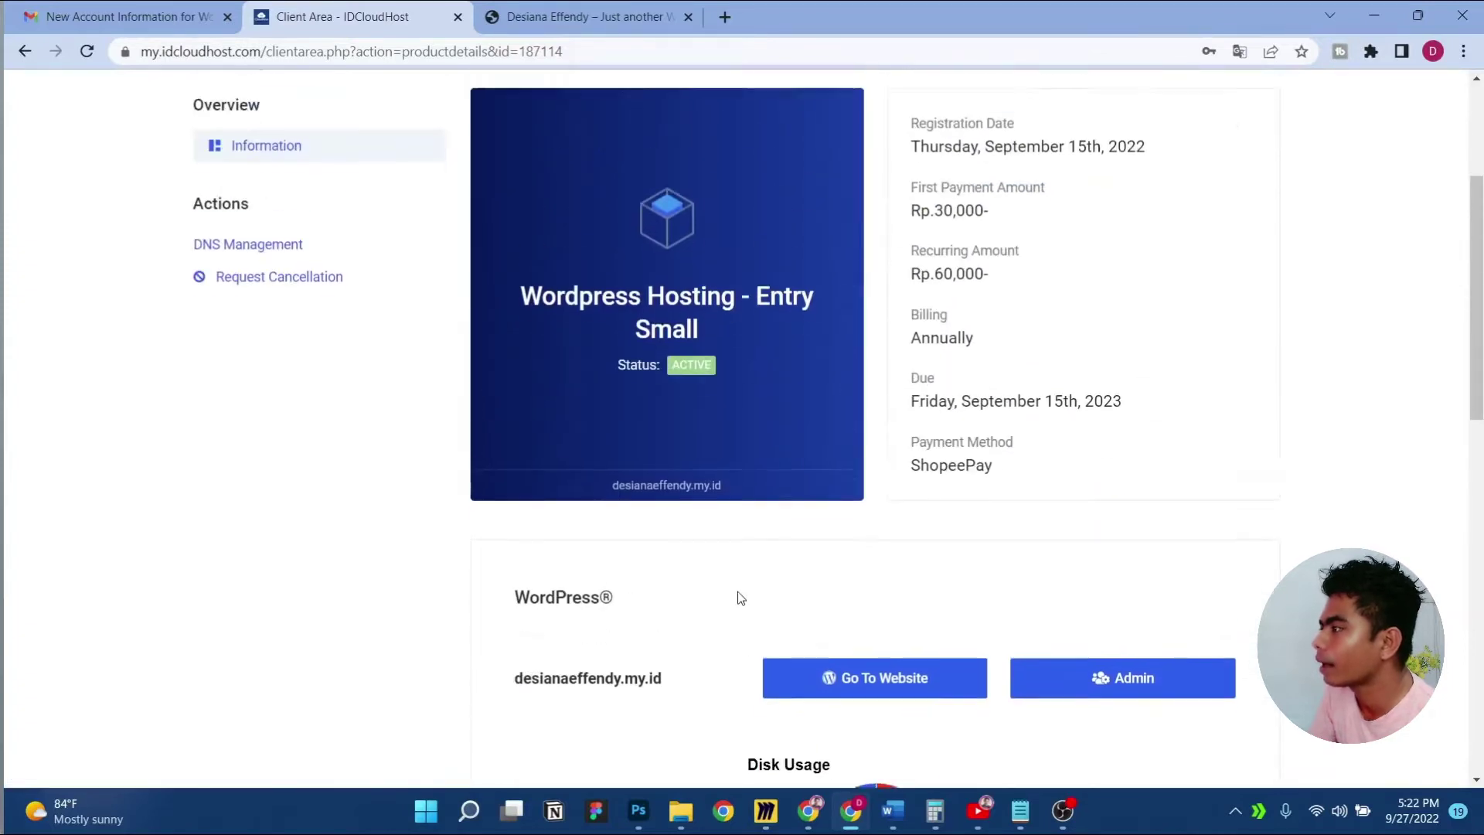
scroll(835, 587, "down", 1)
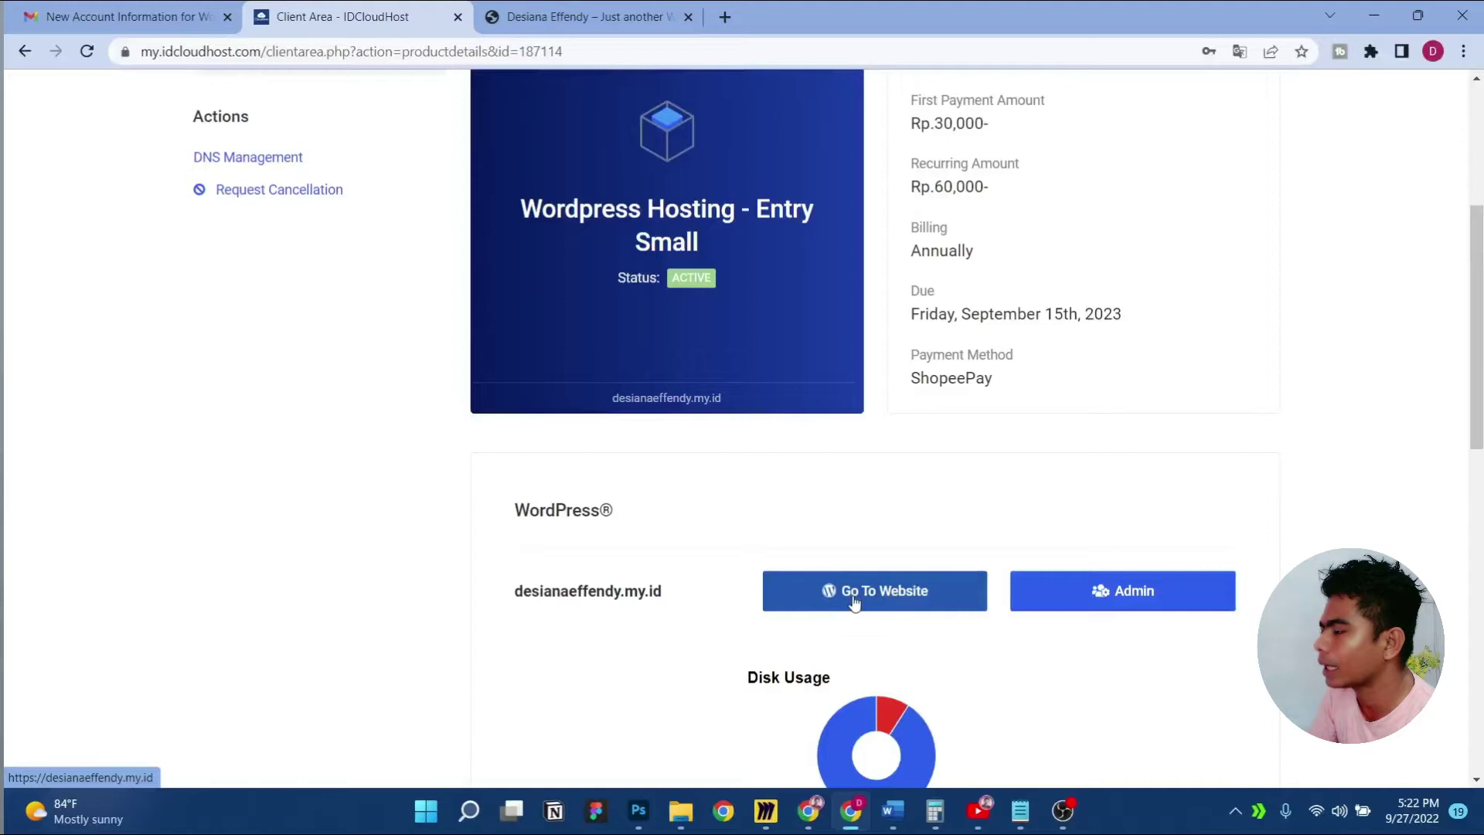
left_click(893, 608)
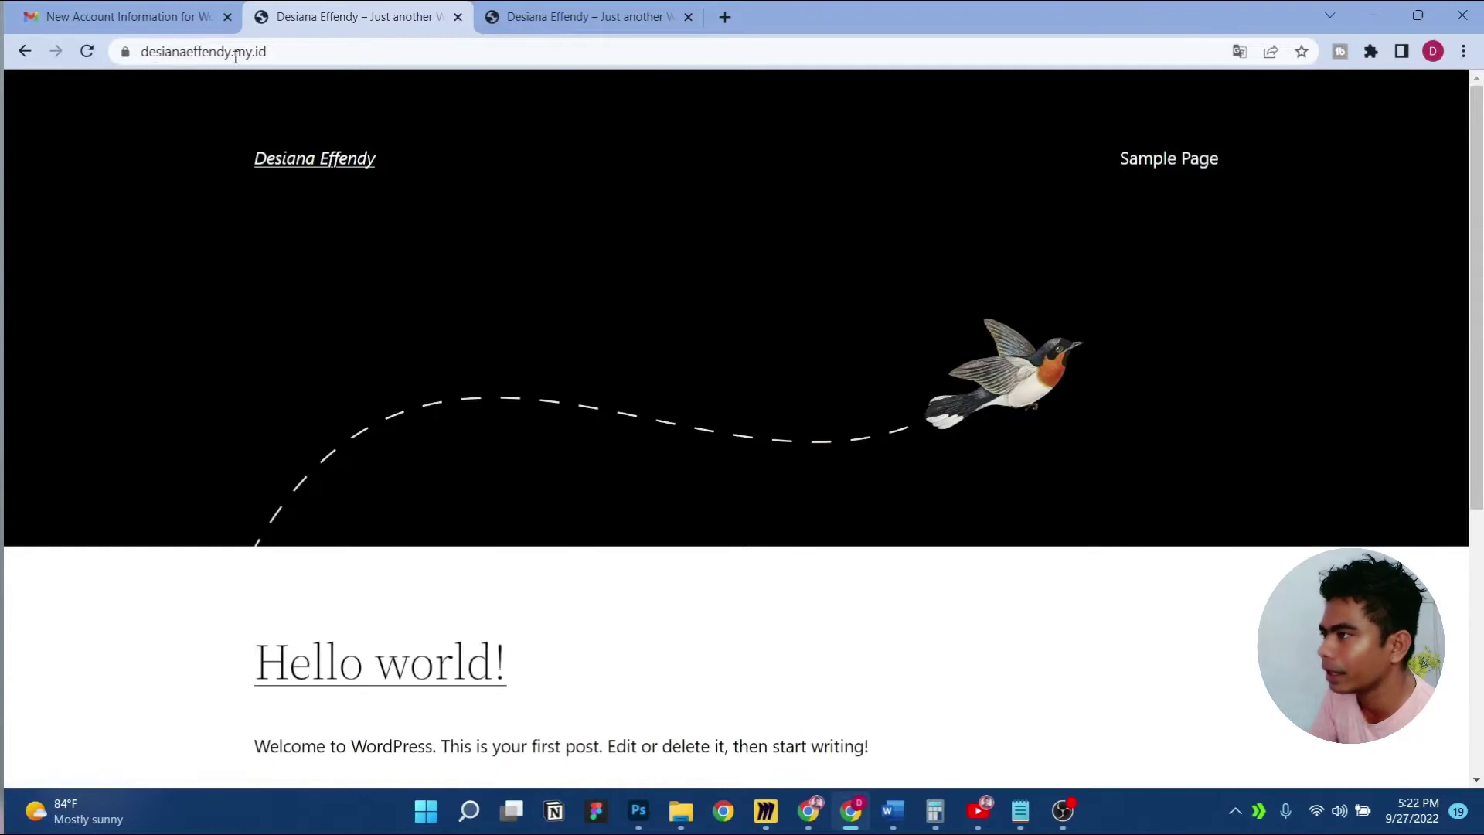
left_click(125, 53)
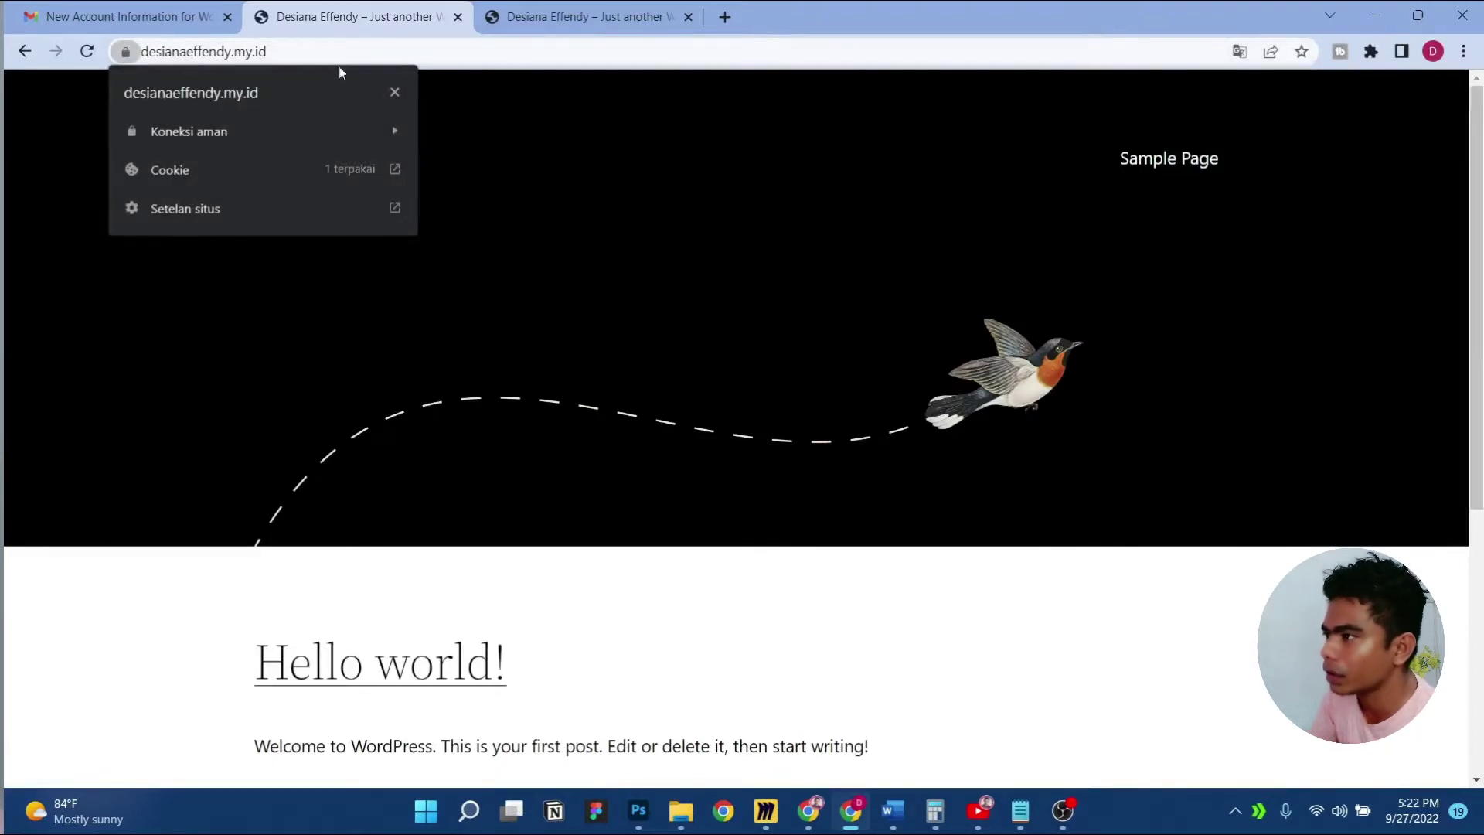
left_click(25, 51)
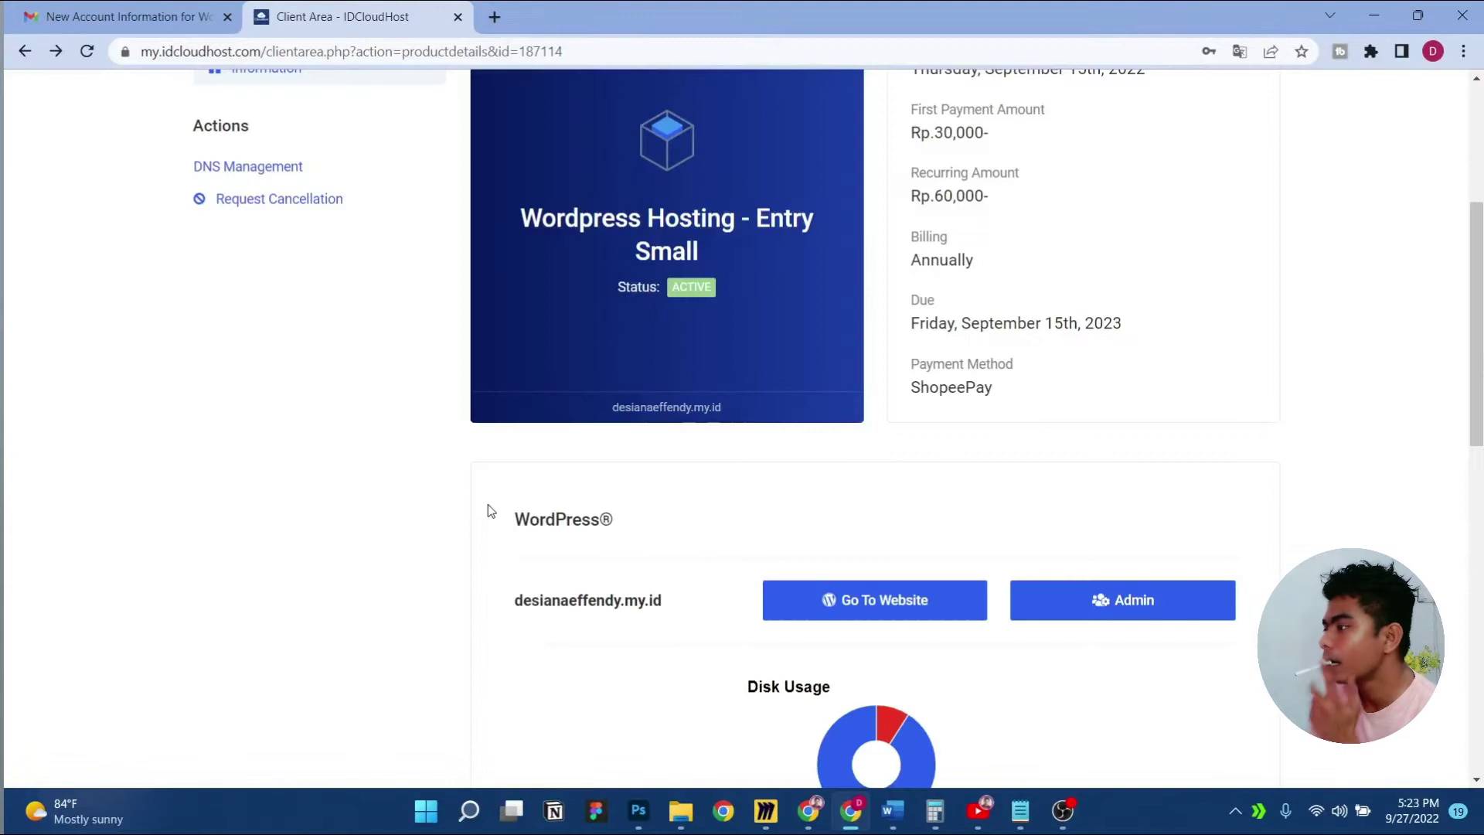
Open the WordPress login and strip the redirect parameters to load plain wp-login.php
left_click(1122, 602)
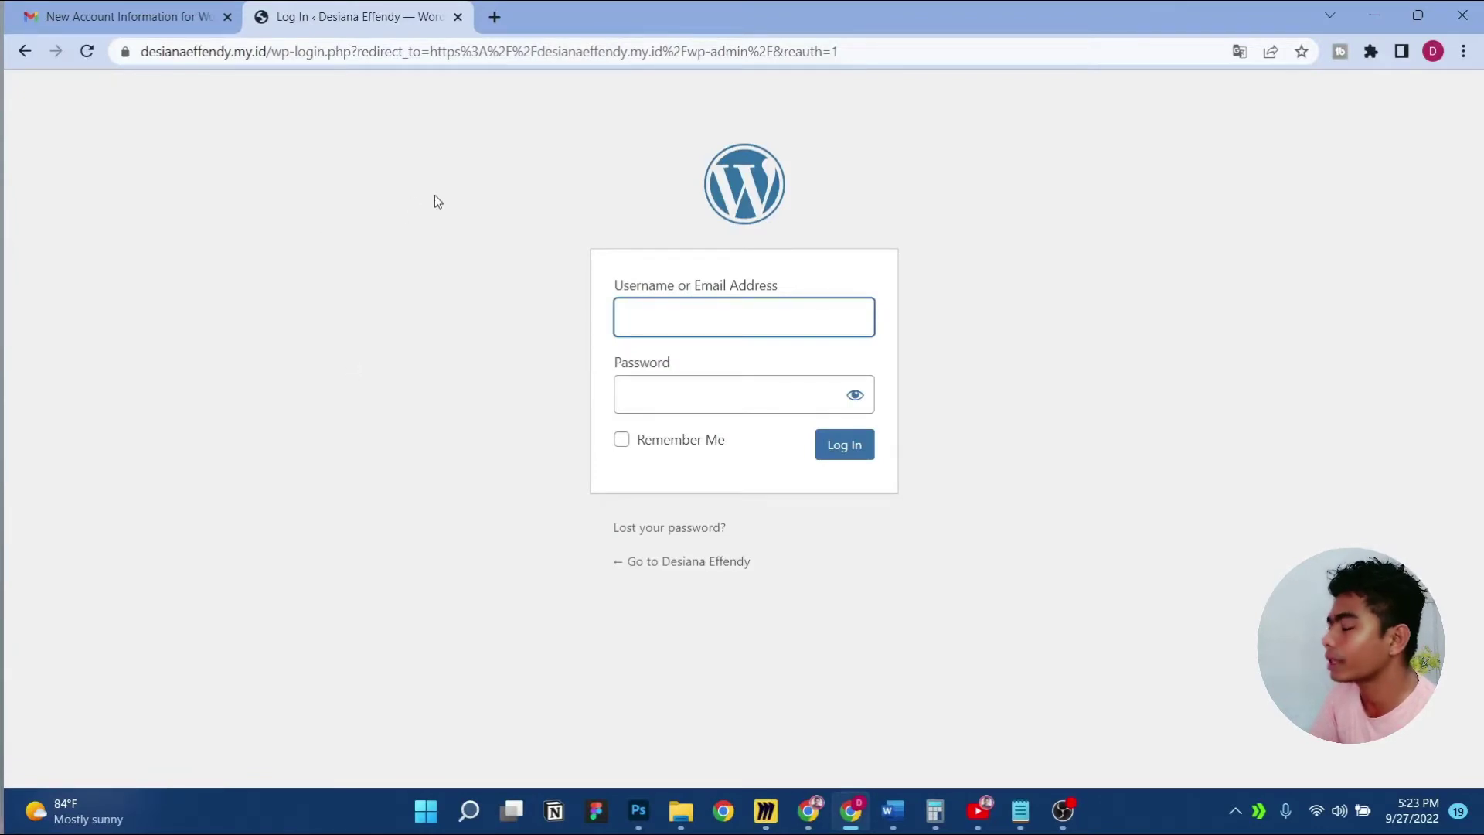
left_click_drag(841, 51, 278, 109)
key("shift+Right")
key("shift+Right")
key("shift+Right")
key("shift+Right")
key("shift+Right")
key("shift+Right")
key("shift+Right")
key("shift+Right")
key("shift+Right")
key("shift+Right")
key("shift+Right")
key("shift+Right")
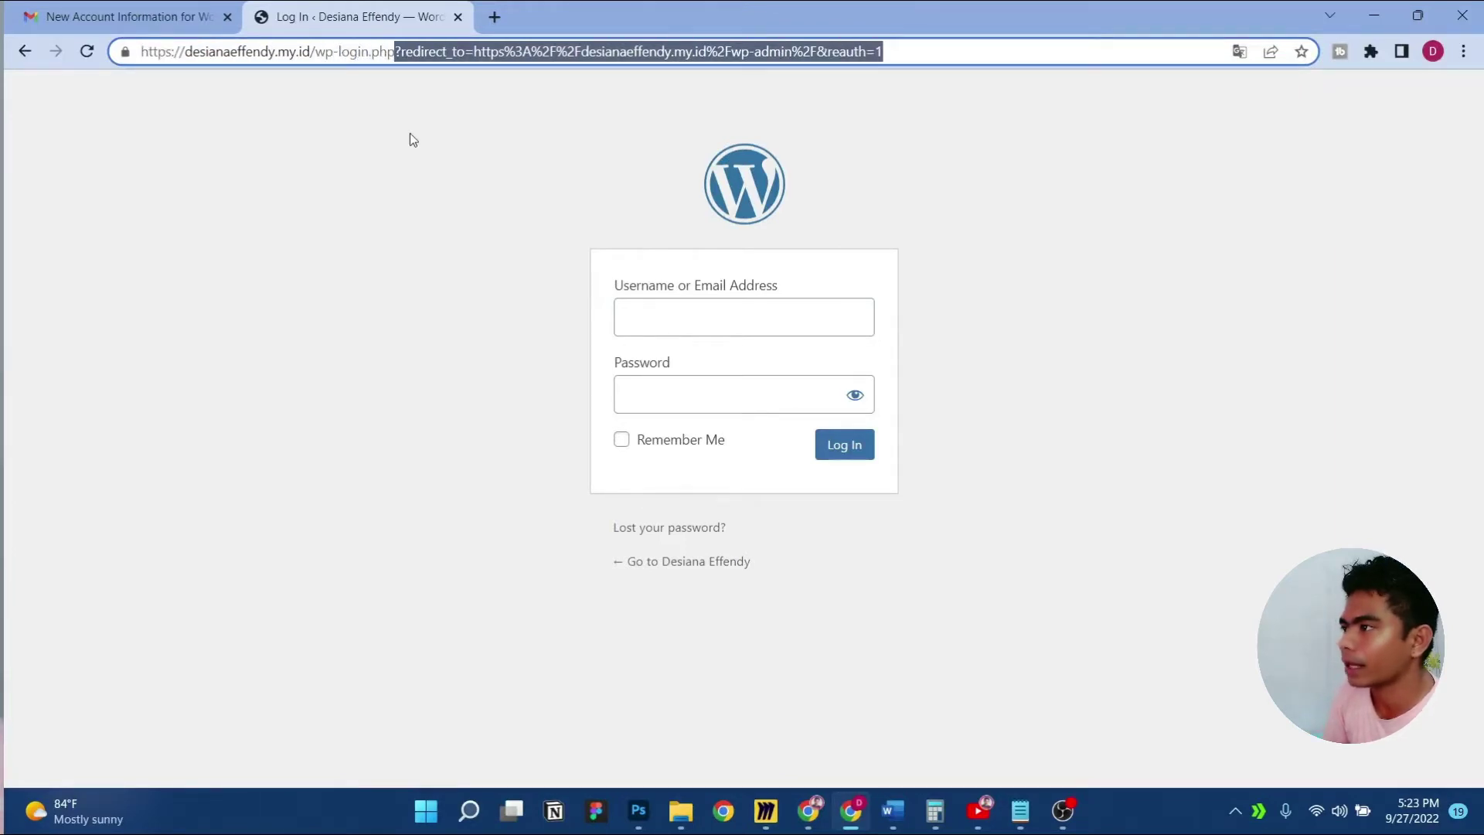
key("BackSpace")
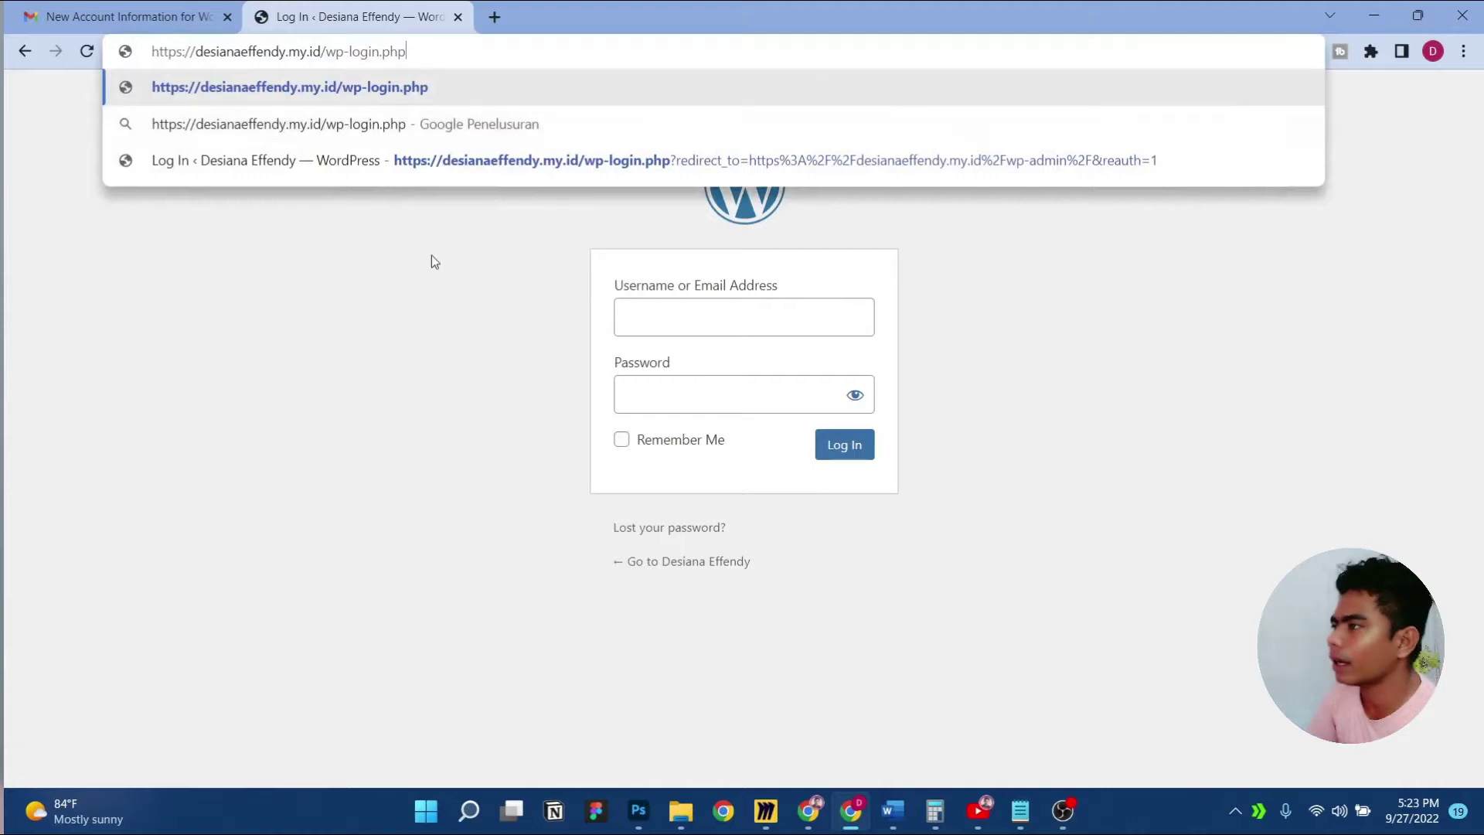
key("Return")
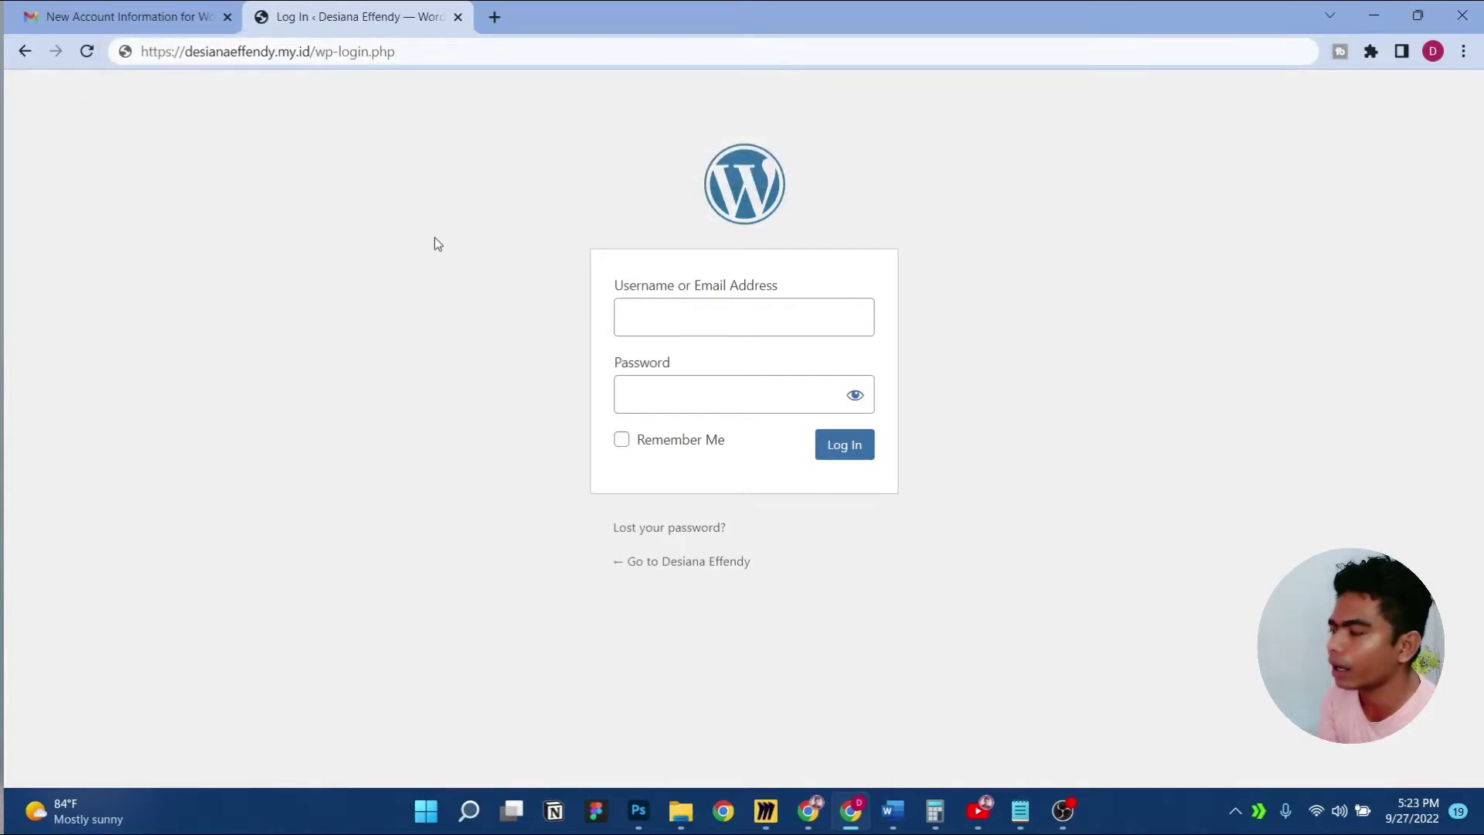
Change the address to wp-admin and look up the login credentials in the account email
left_click(492, 42)
left_click(492, 42)
key("shift+Left")
key("shift+Left")
key("shift+Left")
key("shift+Left")
key("shift+Left")
key("shift+Left")
key("shift+Left")
key("shift+Left")
key("shift+Left")
key("shift+Left")
key("shift+Left")
key("shift+Left")
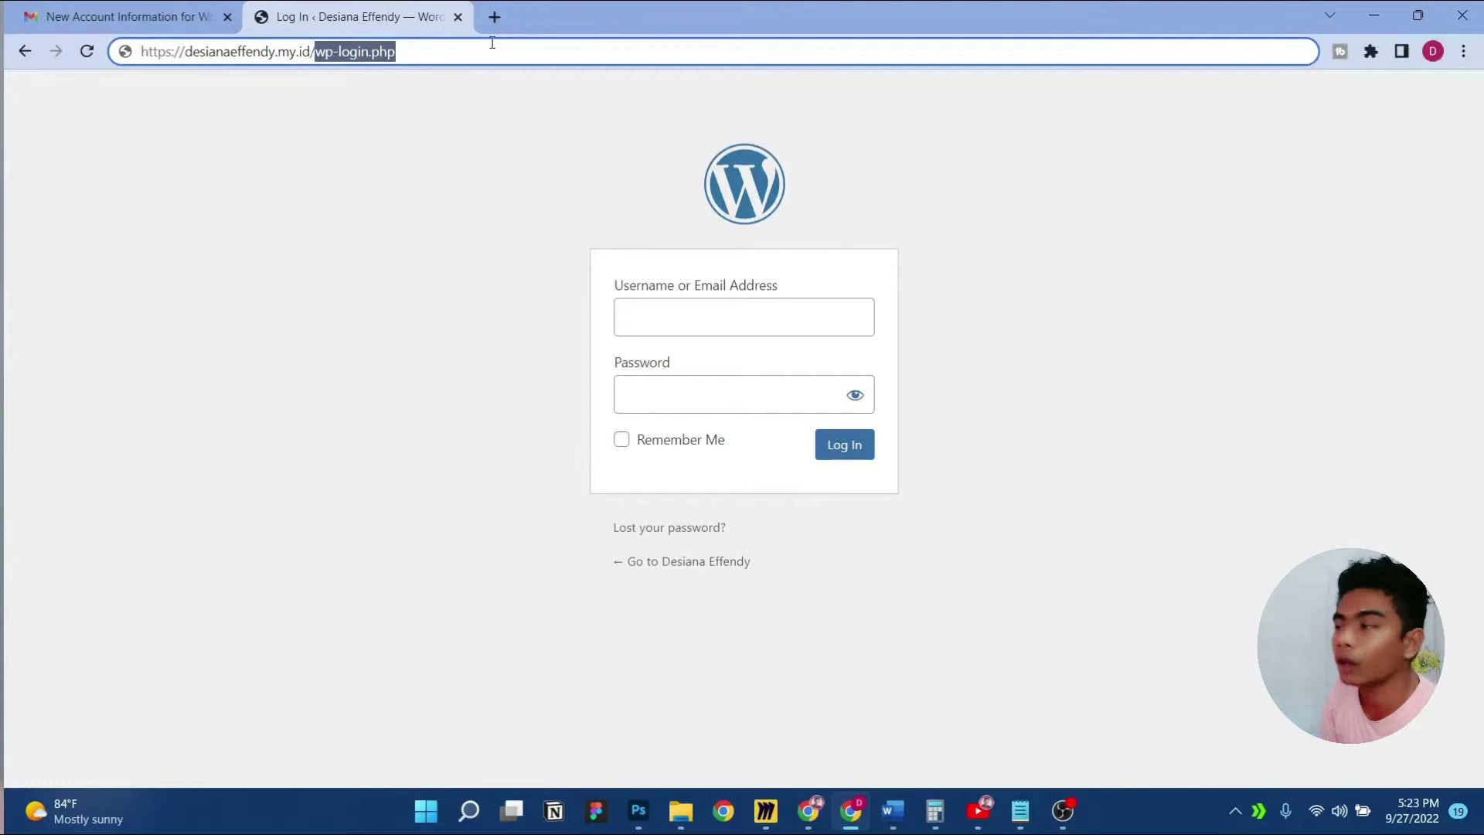
type("wp-admin")
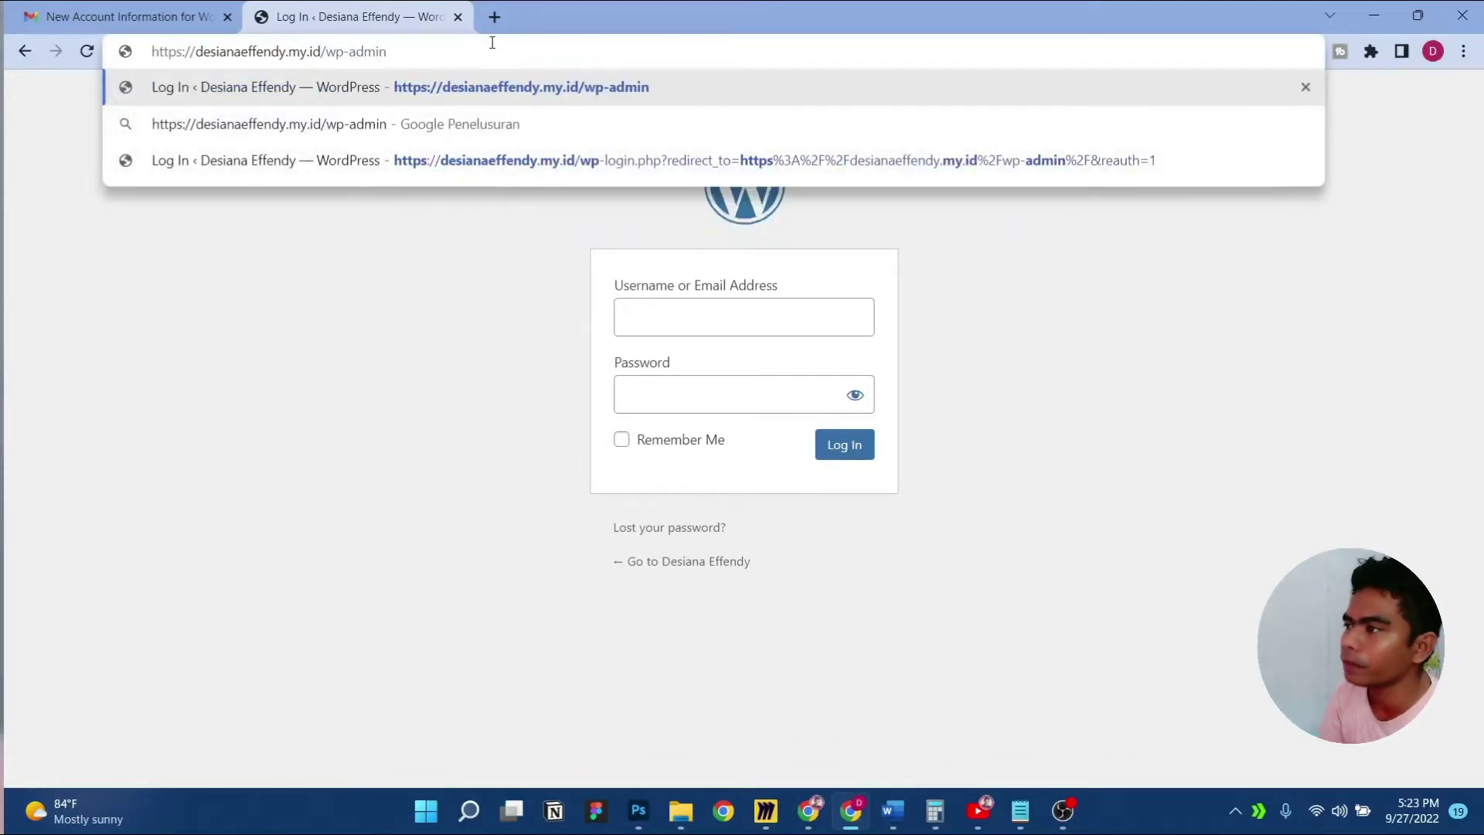
key("Return")
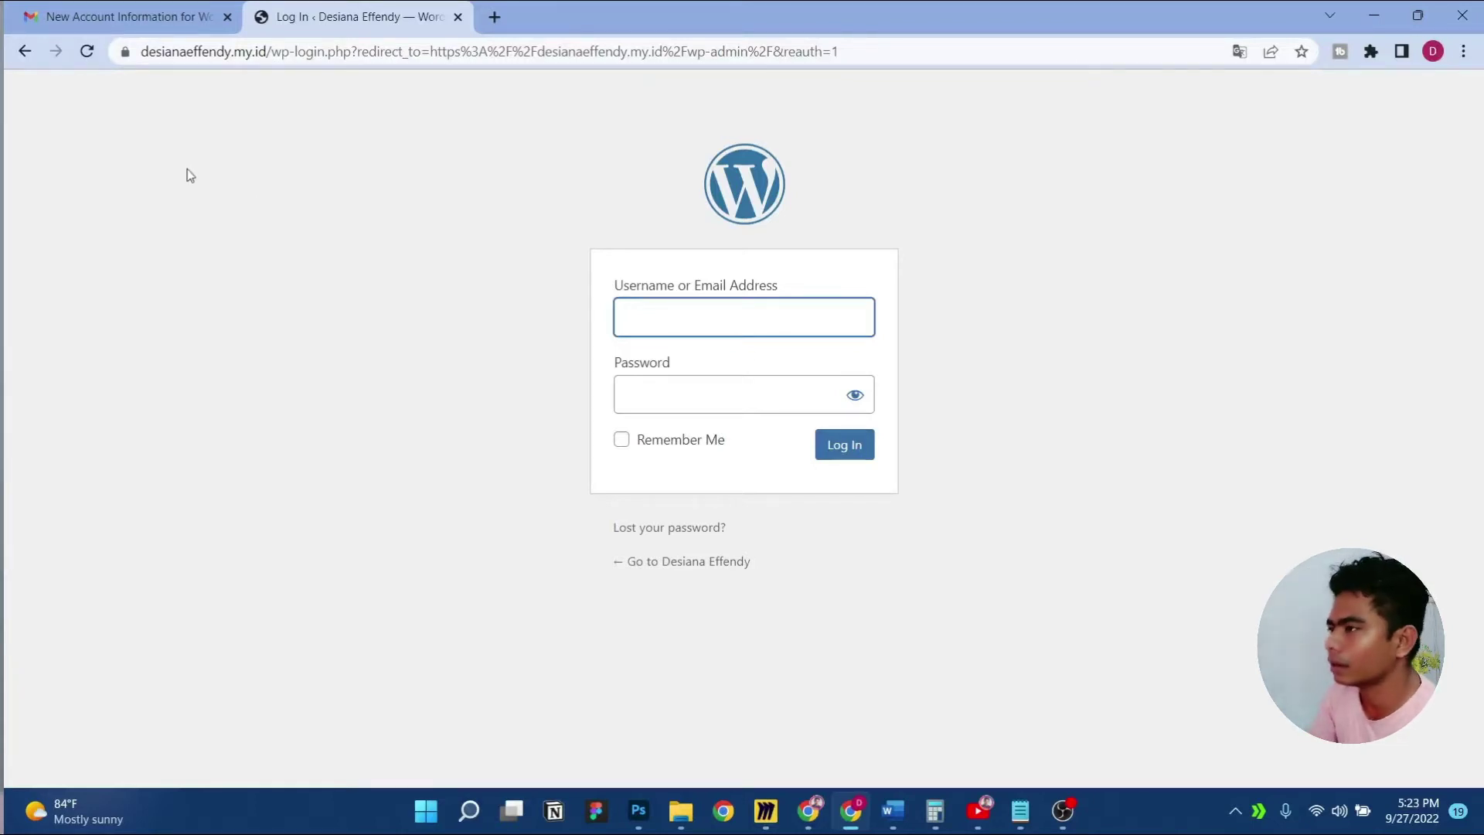
left_click(133, 9)
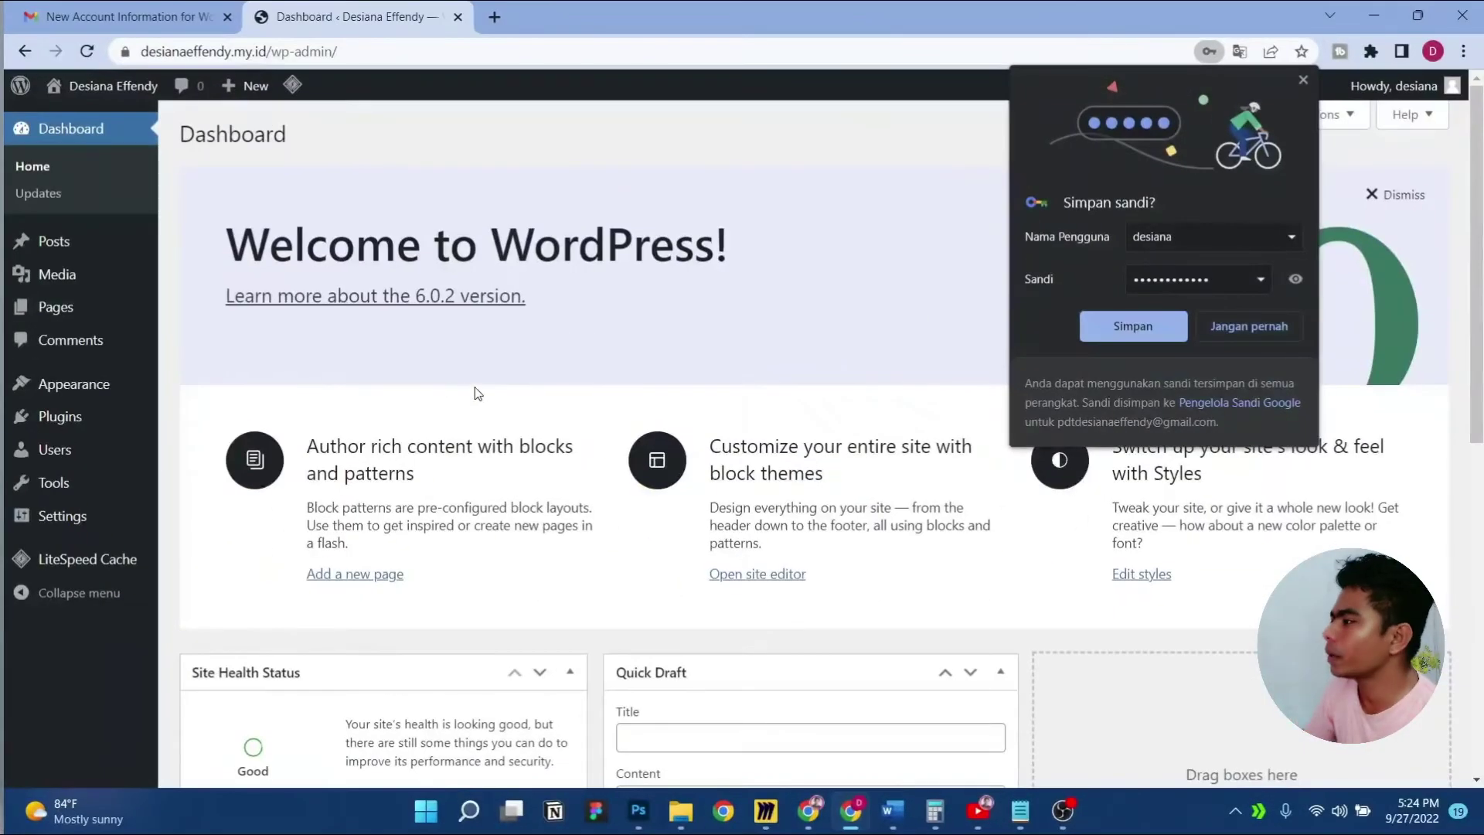
Decline password saving, dismiss the Welcome banner, and hide all five Dashboard widgets via Screen Options
left_click(1237, 337)
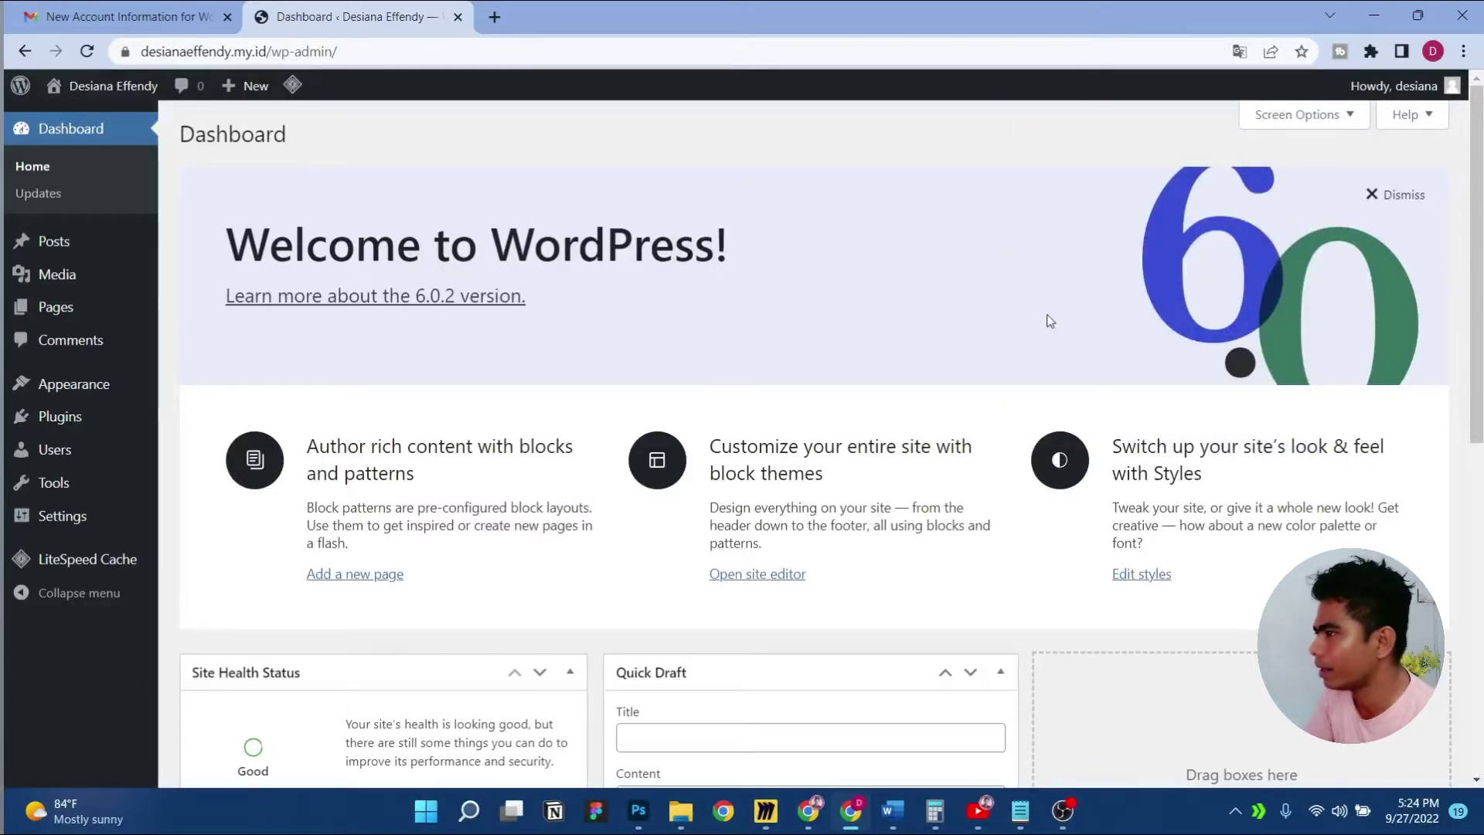
left_click(1408, 198)
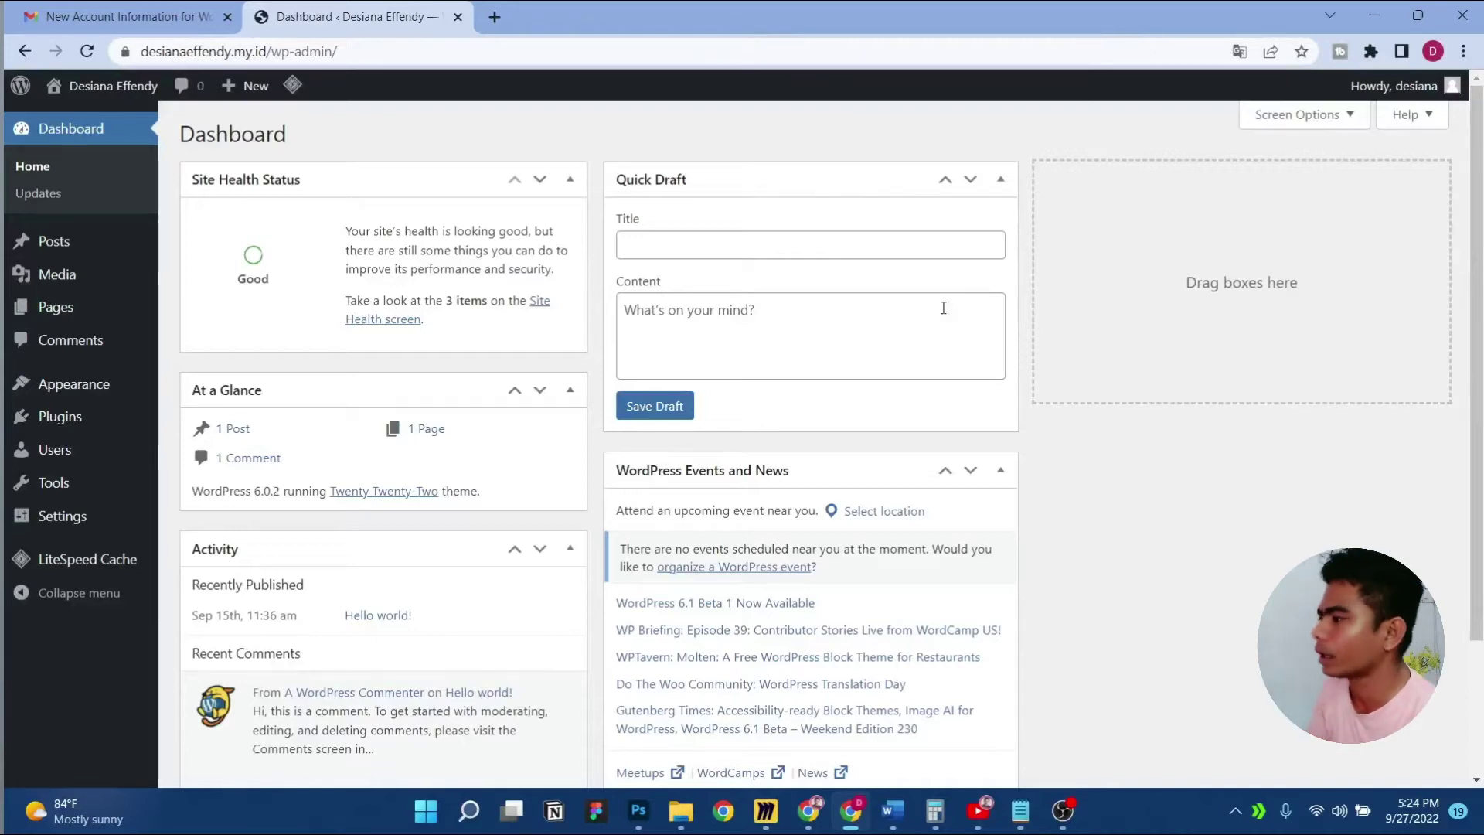
left_click(1296, 115)
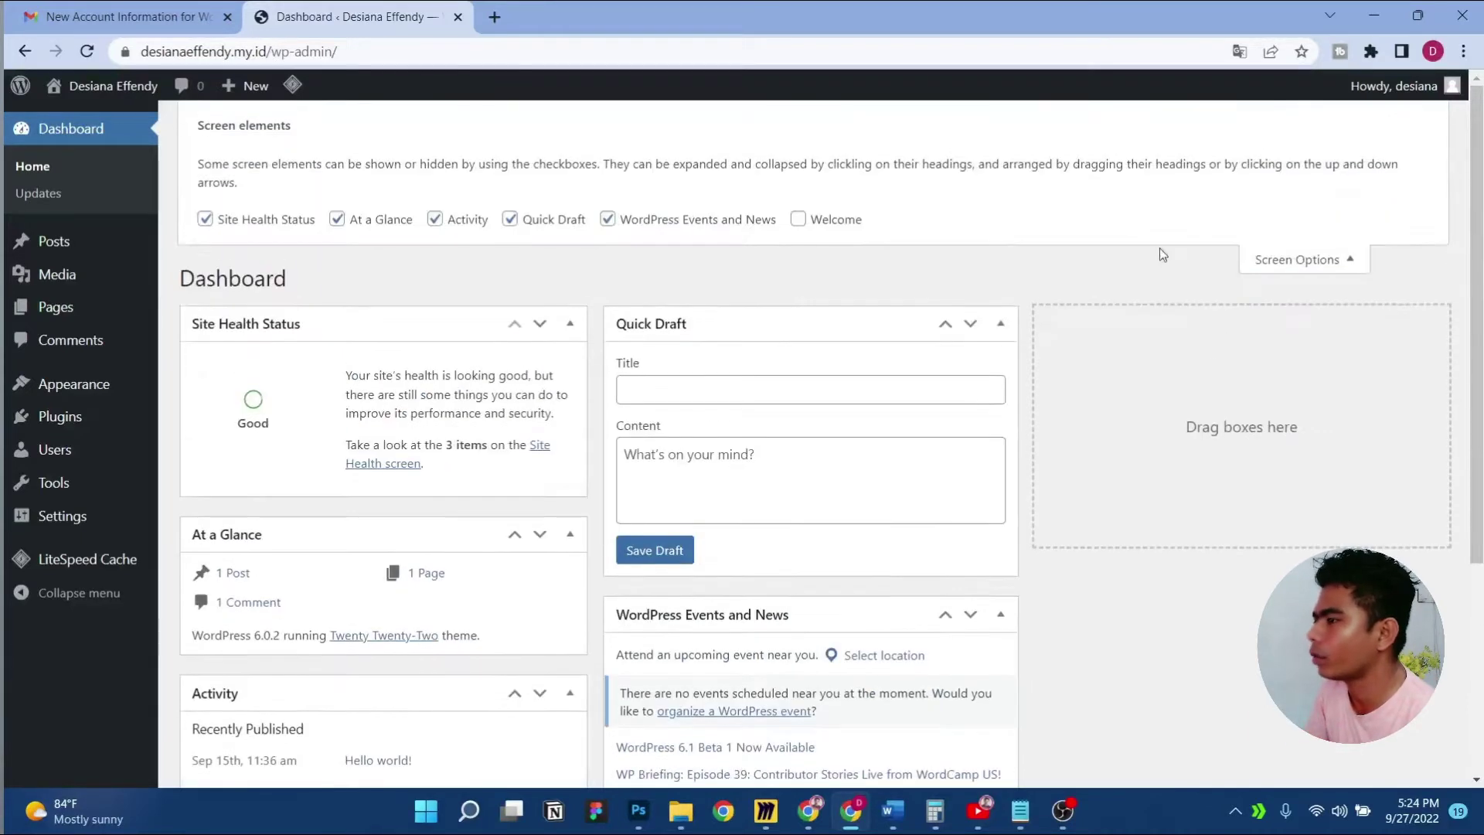
left_click(284, 237)
left_click(338, 220)
left_click(433, 222)
left_click(475, 225)
left_click(436, 220)
left_click(532, 222)
left_click(608, 201)
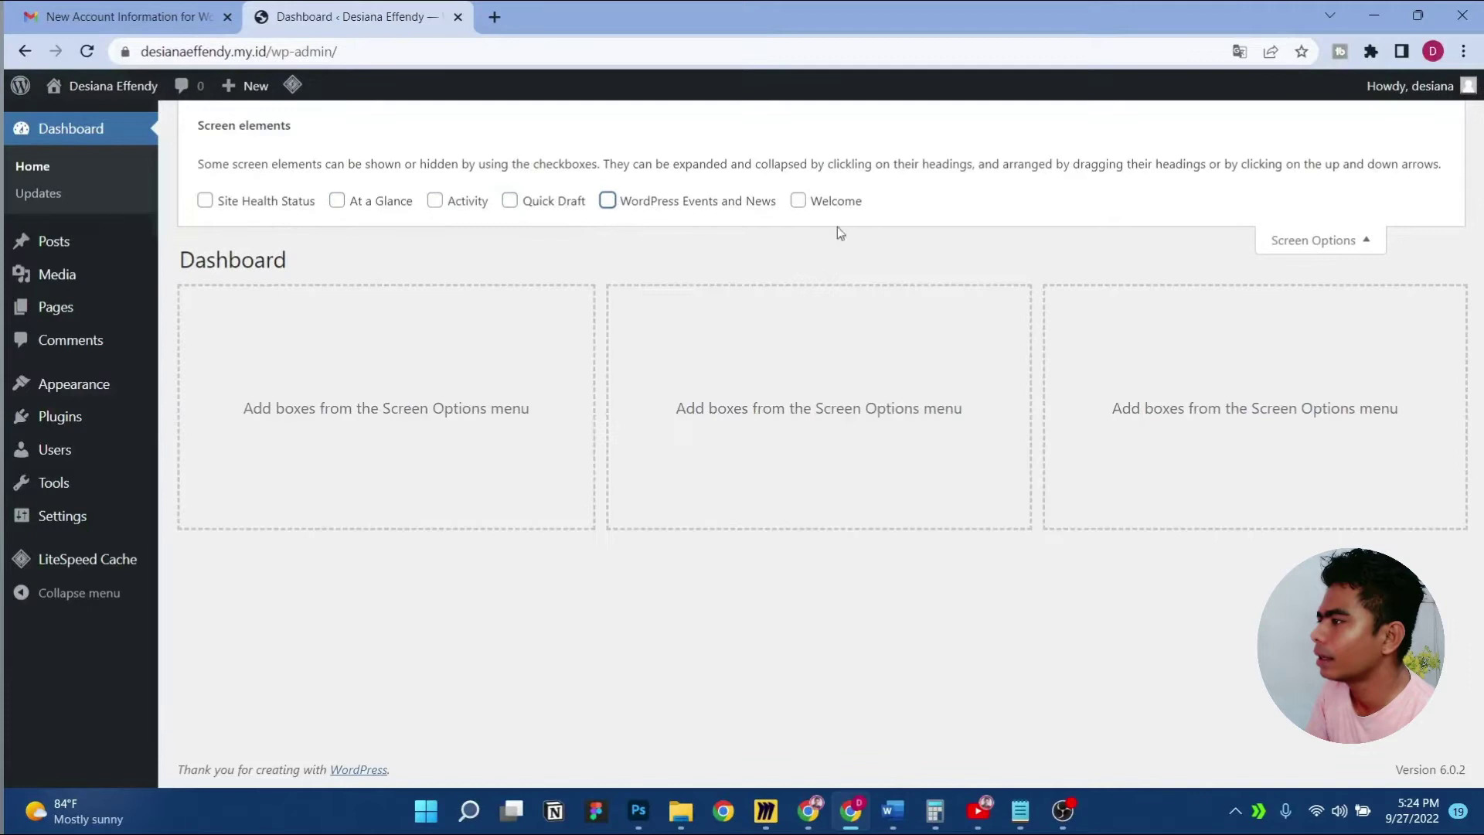
left_click(1347, 251)
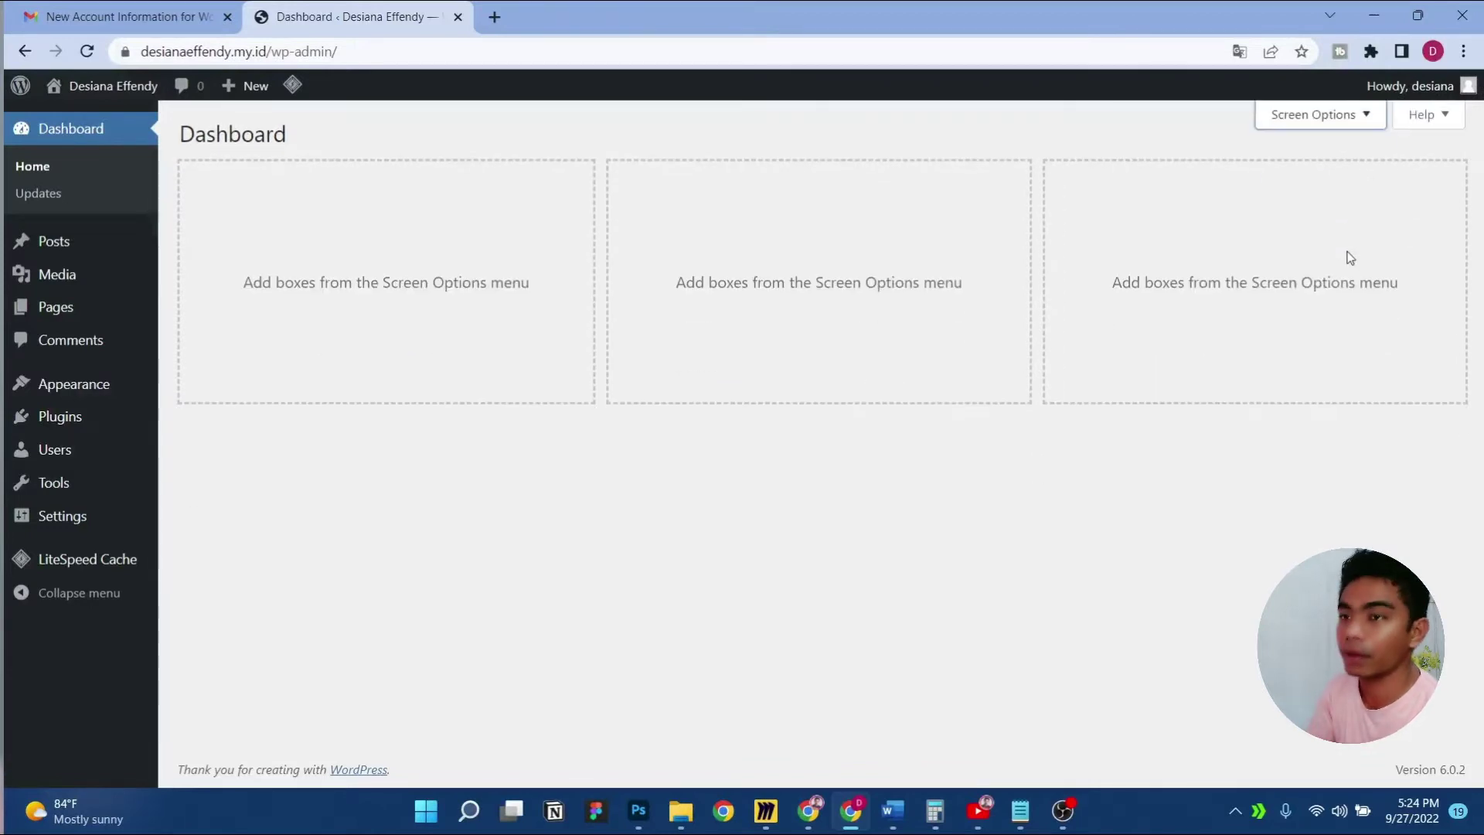
Trash the Hello world! post and empty the posts trash
left_click(51, 241)
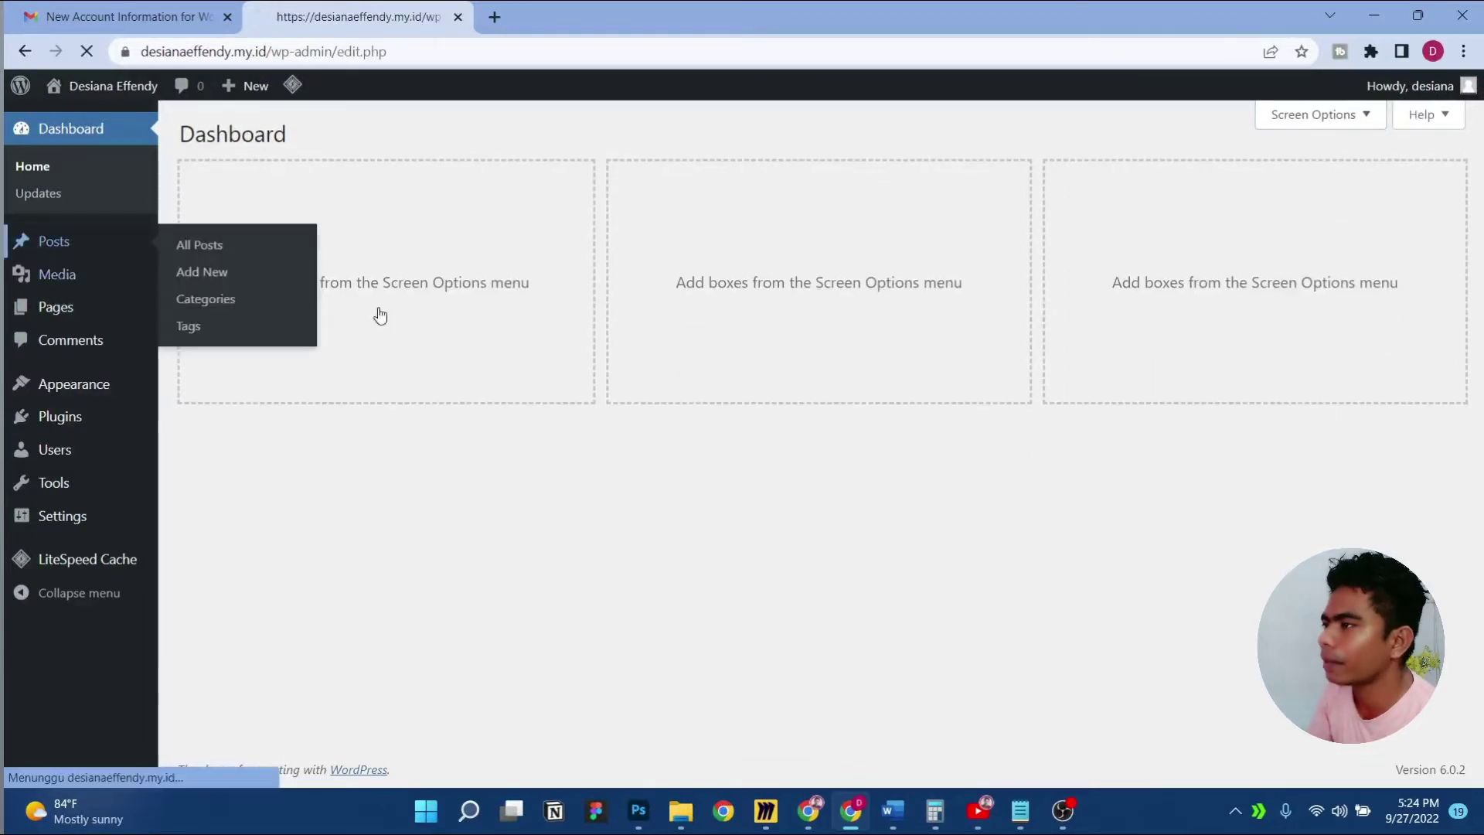
left_click(198, 242)
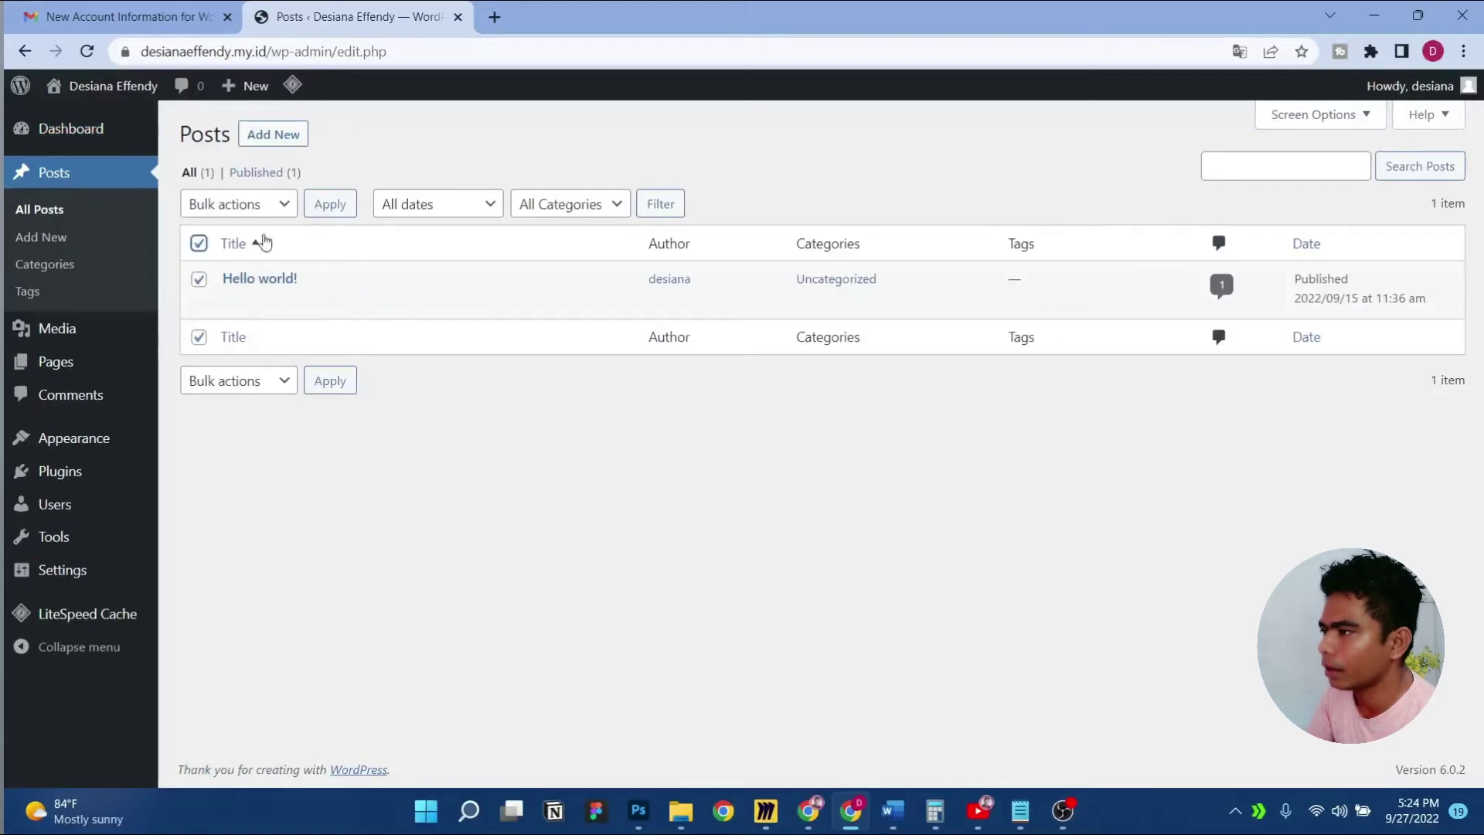
left_click(273, 212)
left_click(271, 265)
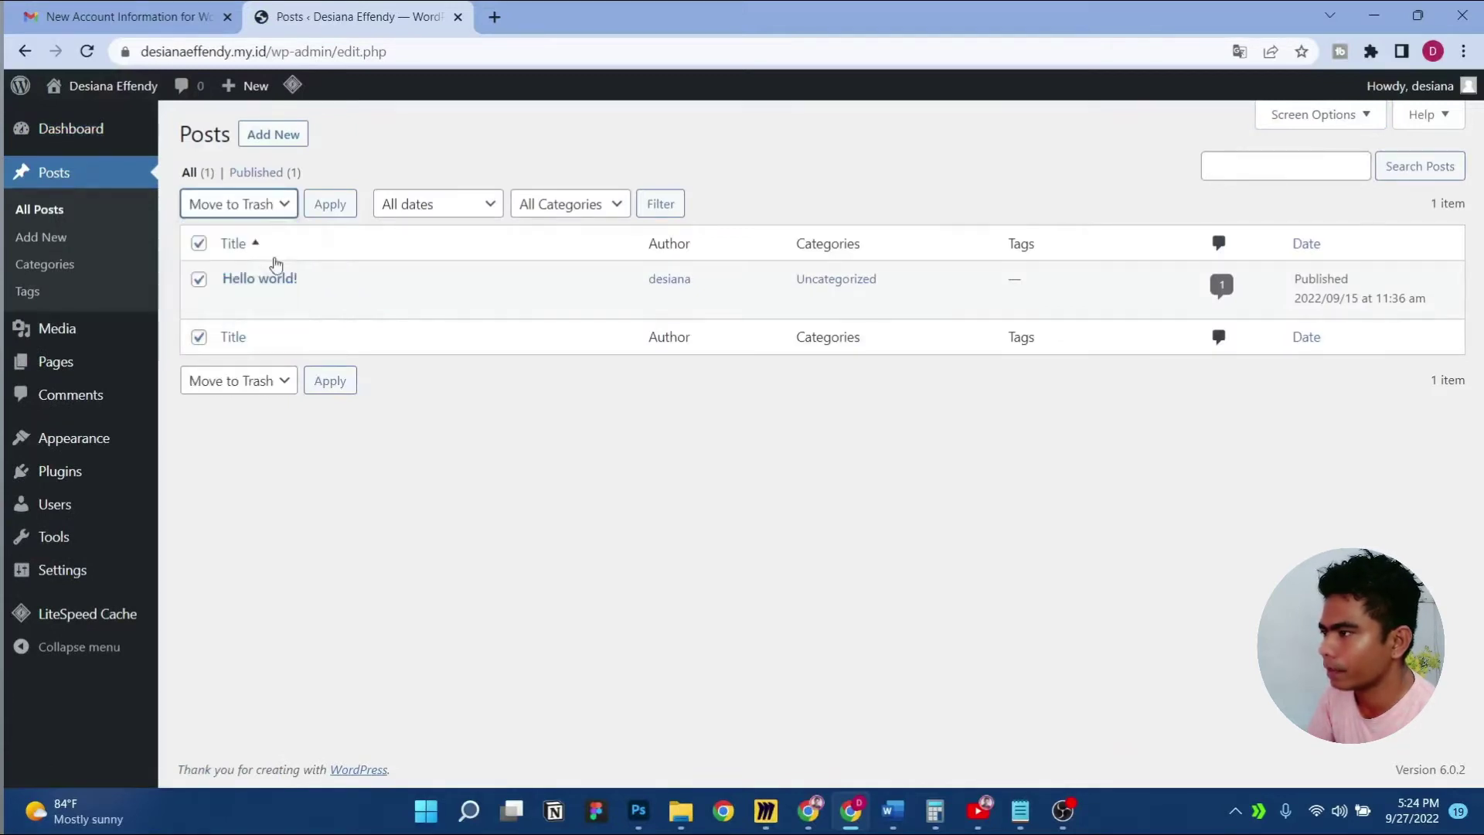
left_click(341, 207)
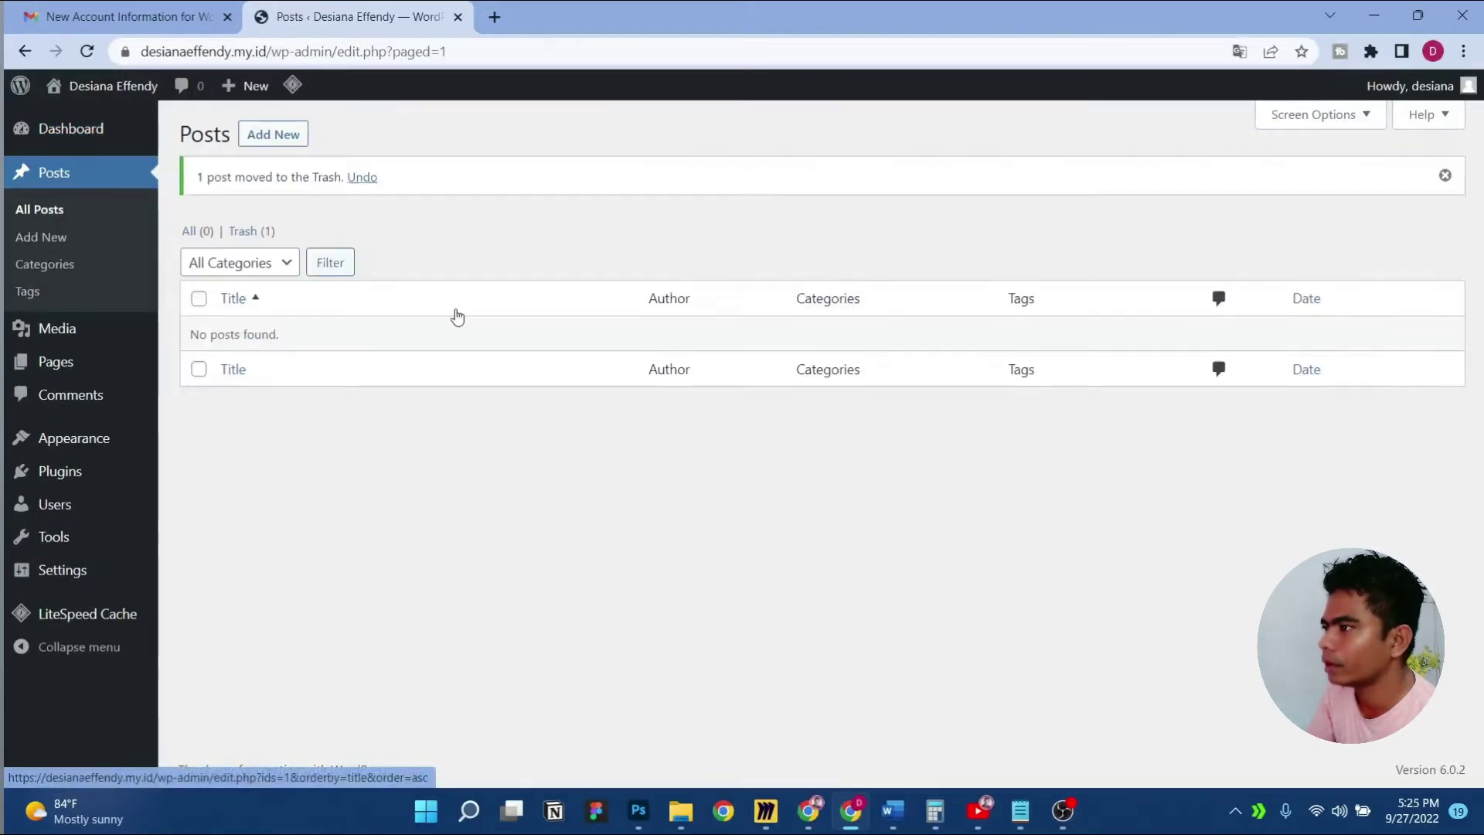
left_click(253, 230)
left_click(745, 203)
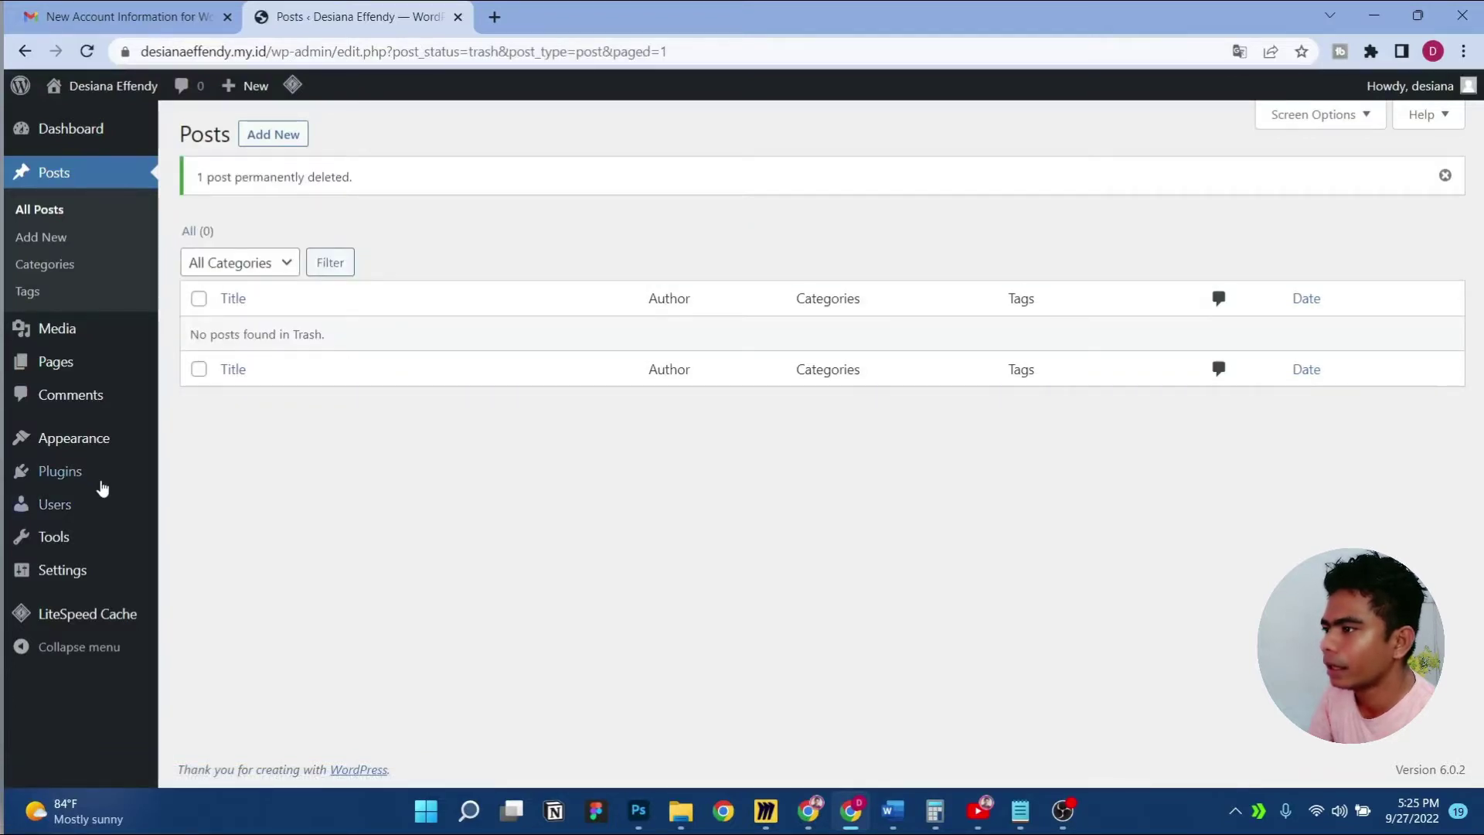
Trash the Privacy Policy and Sample Page pages and empty the pages trash
left_click(62, 362)
left_click(199, 243)
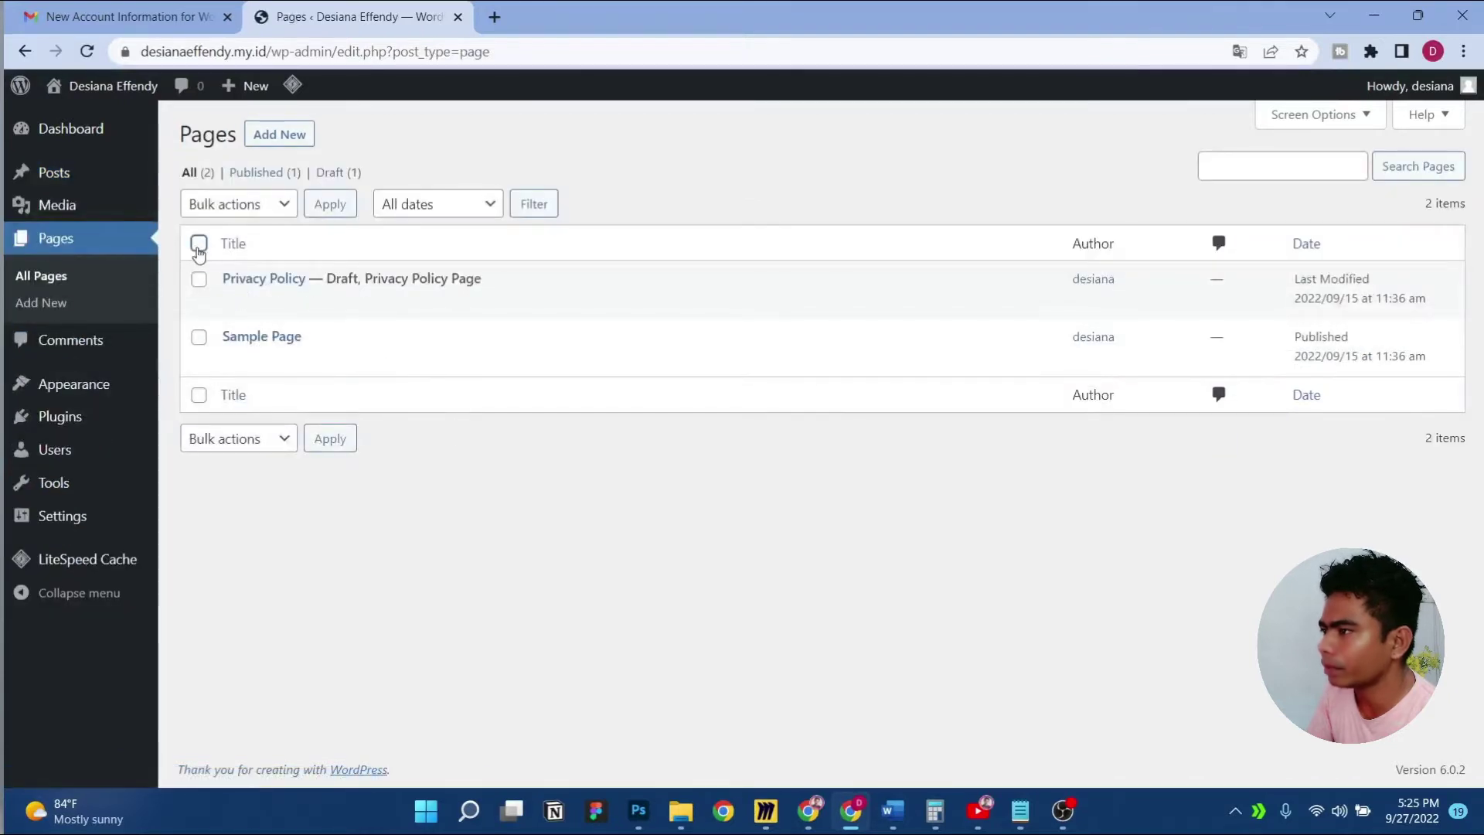
left_click(271, 210)
left_click(255, 265)
left_click(330, 204)
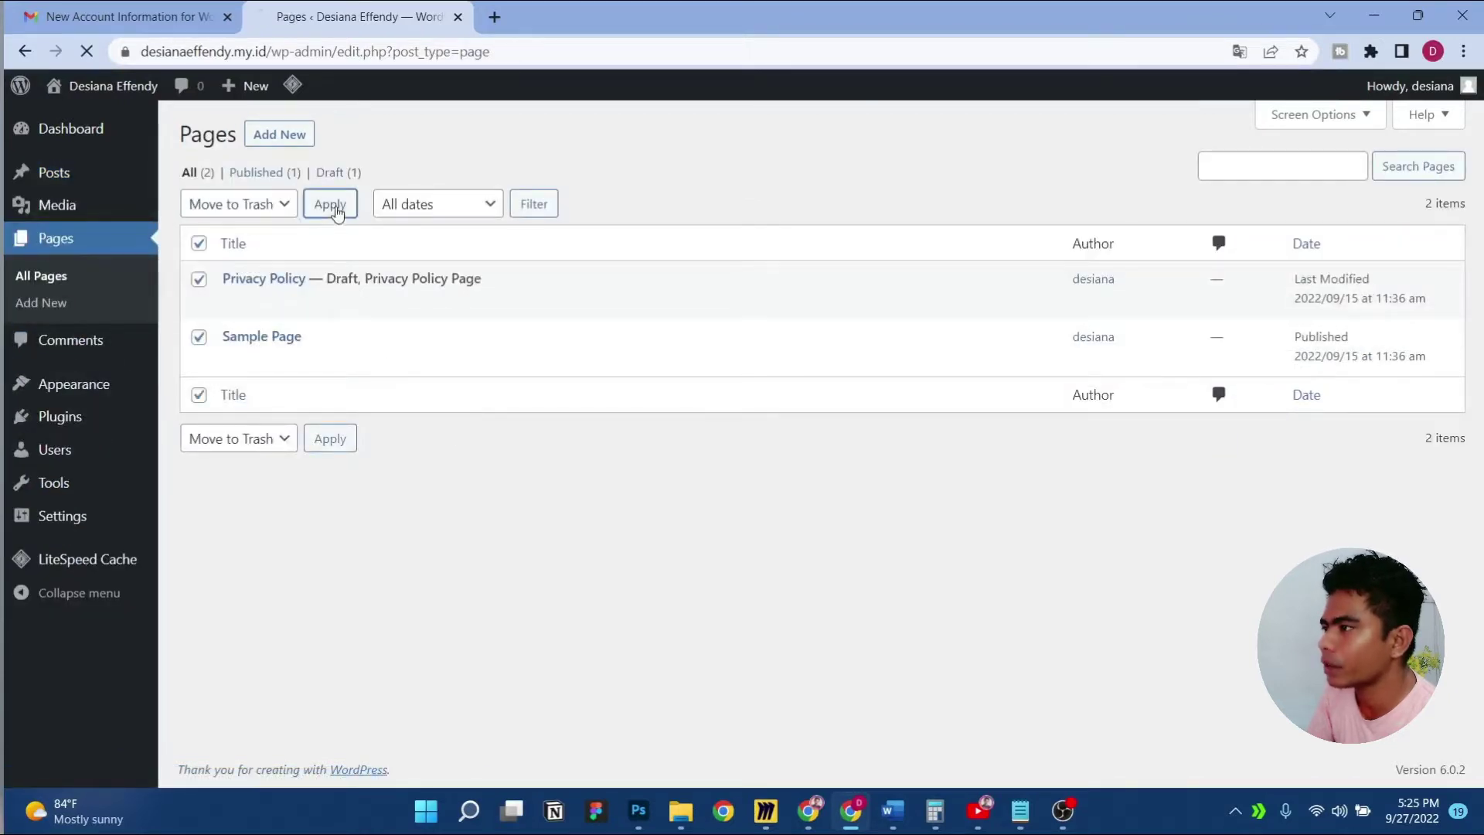
left_click(262, 233)
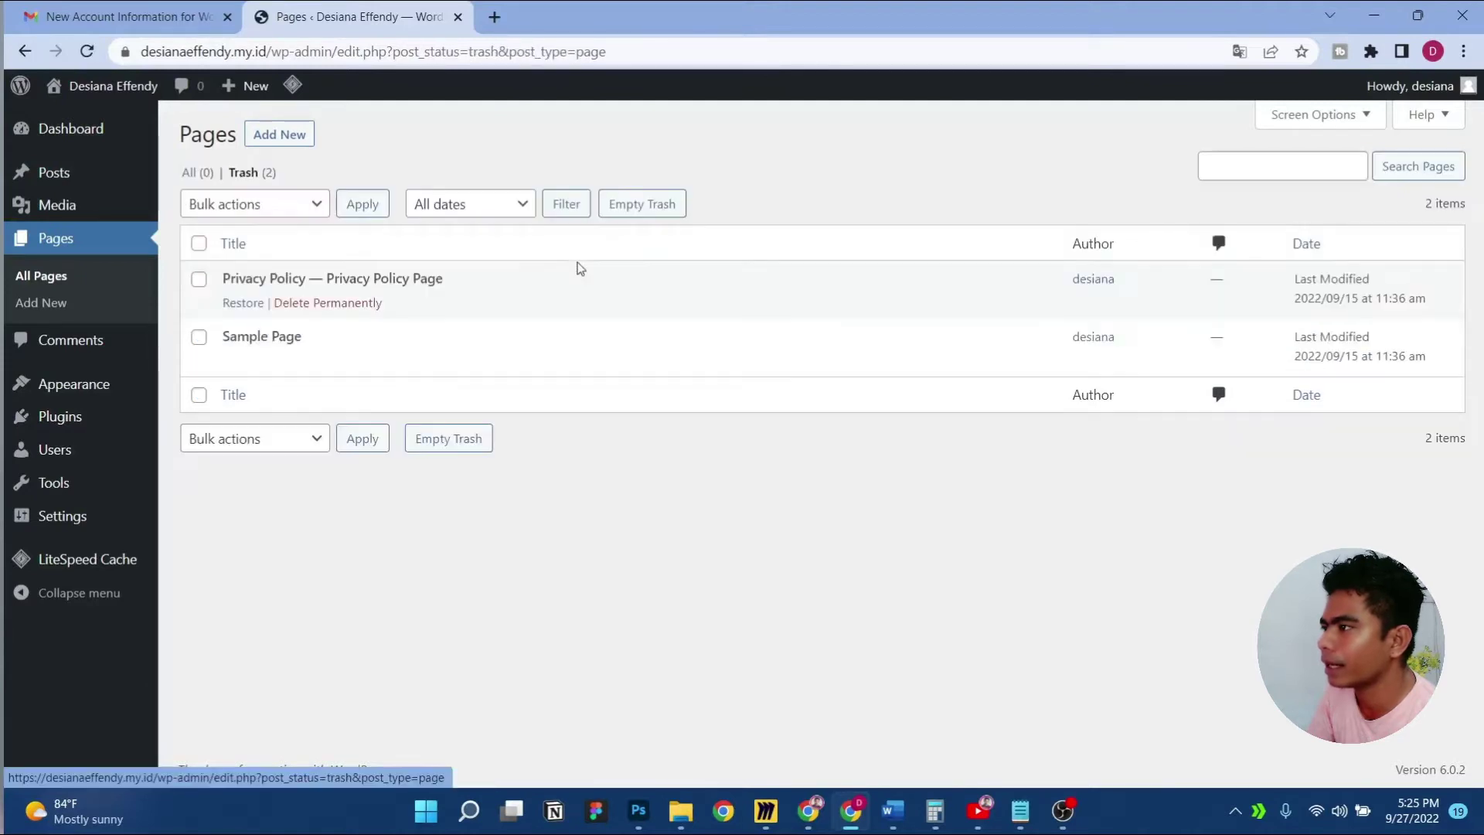
left_click(674, 204)
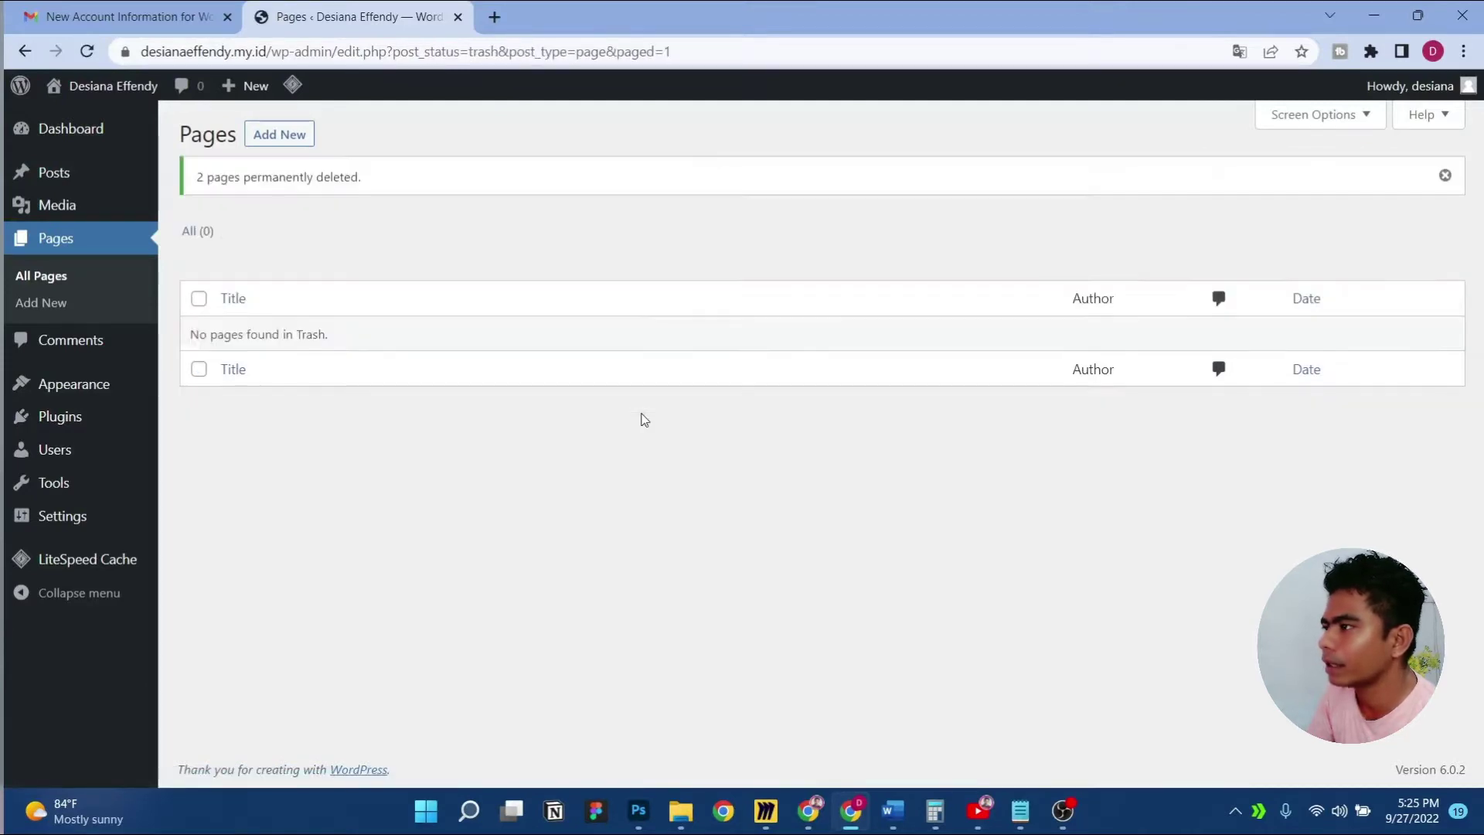
Bulk-delete the Akismet Anti-Spam and Hello Dolly plugins
mouse_move(83, 424)
left_click(213, 430)
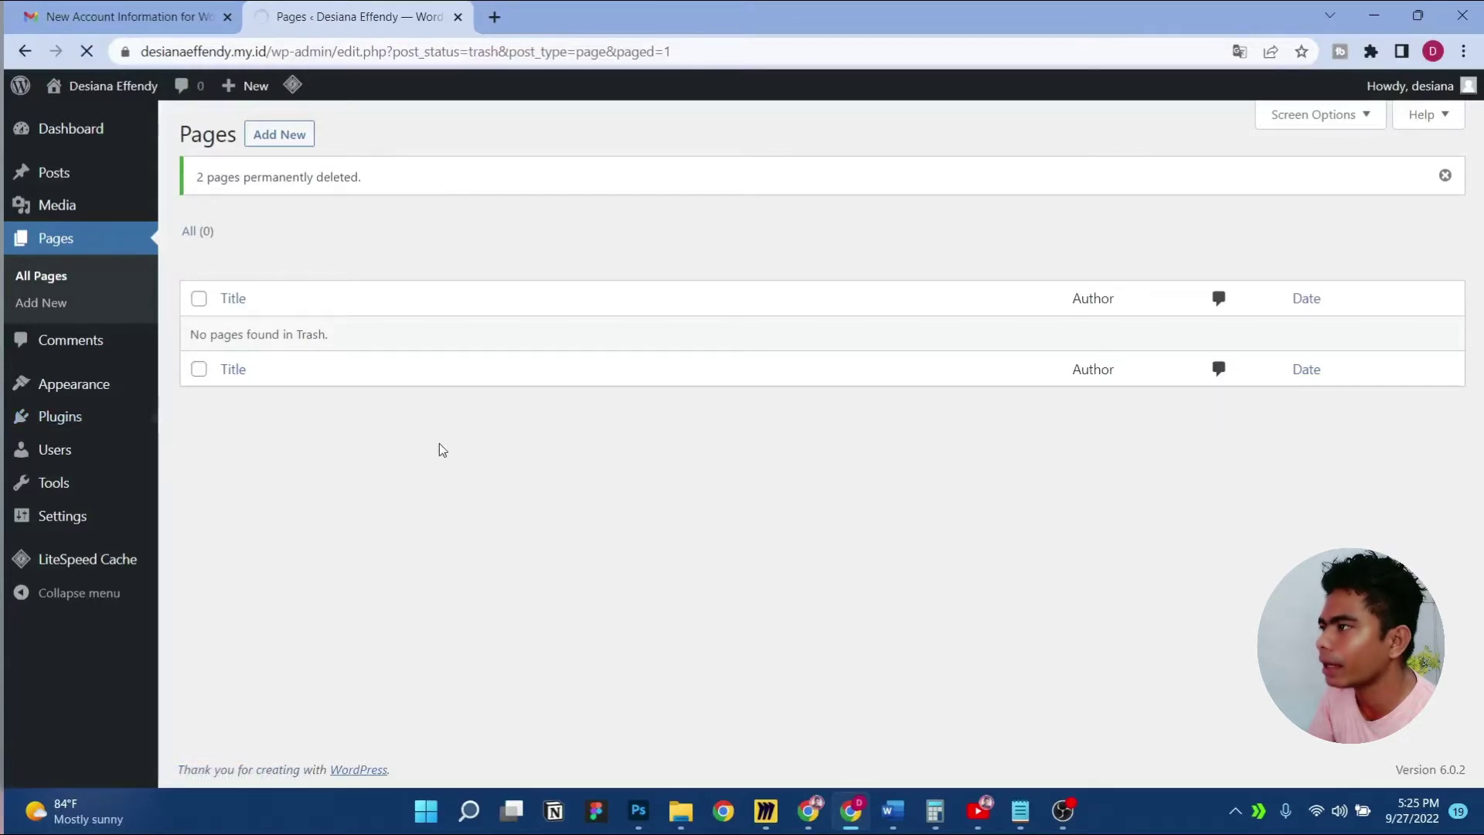
left_click(200, 281)
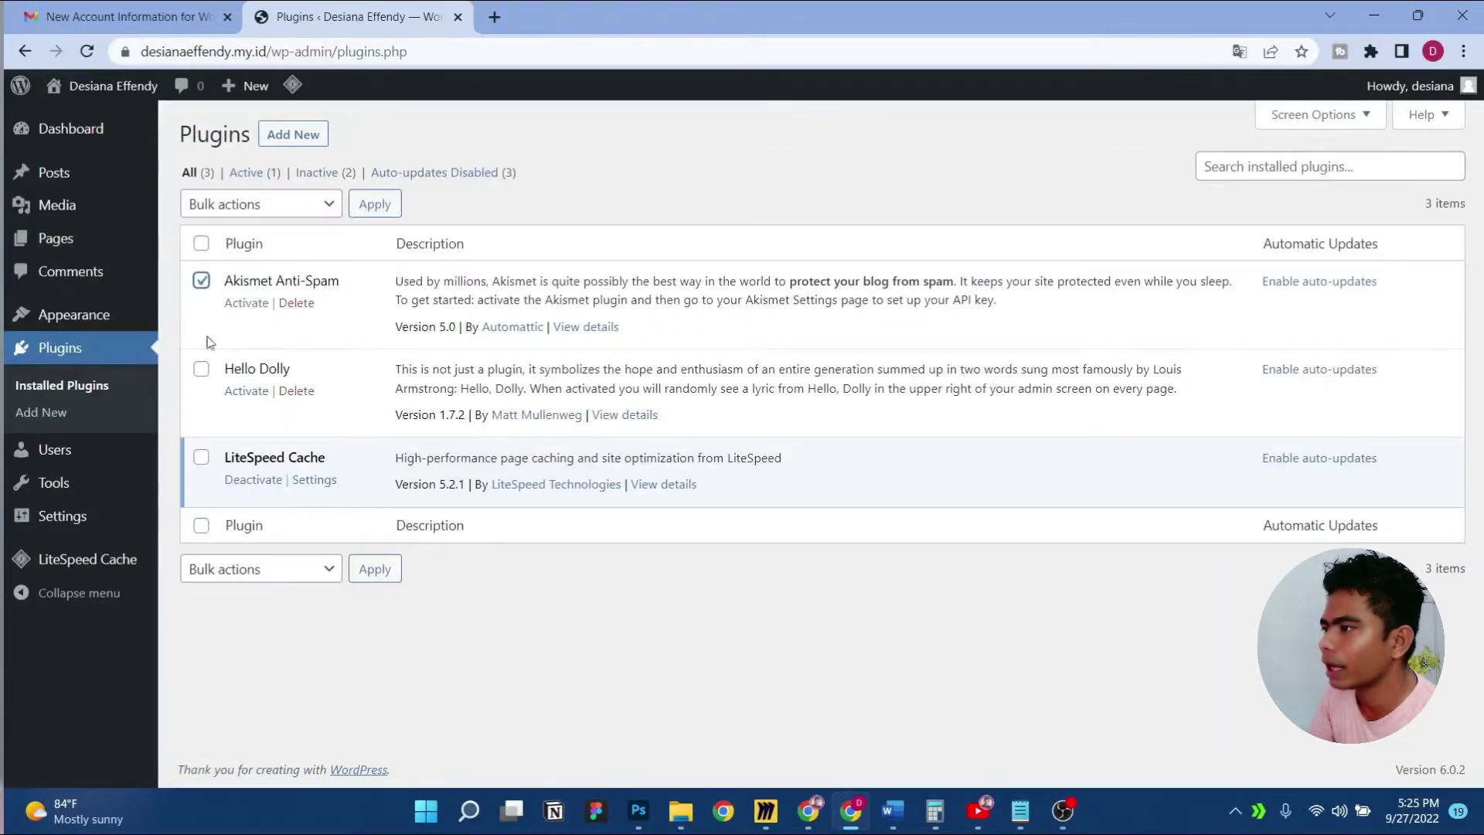
left_click(201, 370)
left_click(281, 210)
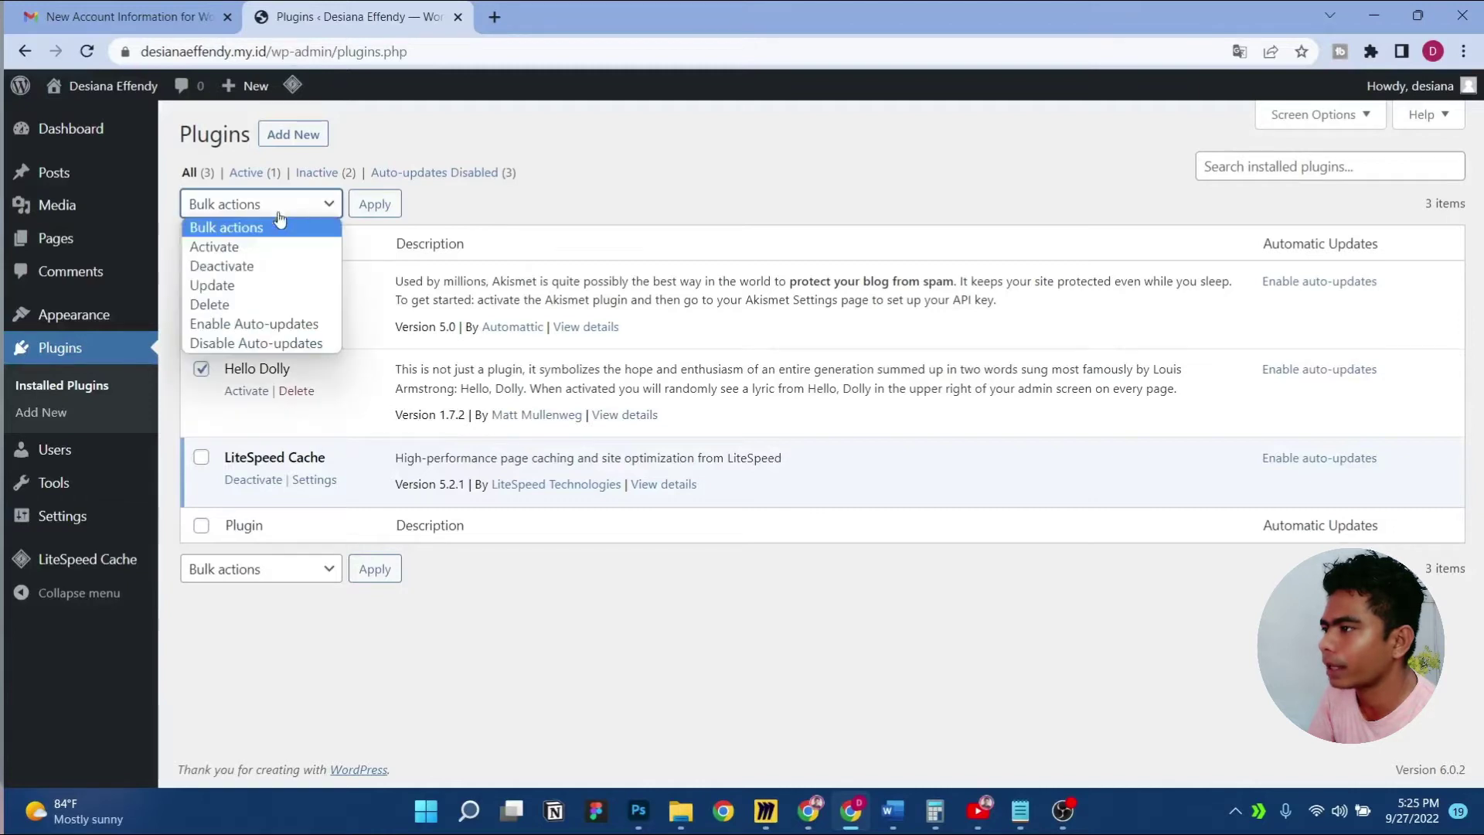
left_click(277, 306)
left_click(375, 204)
left_click(842, 178)
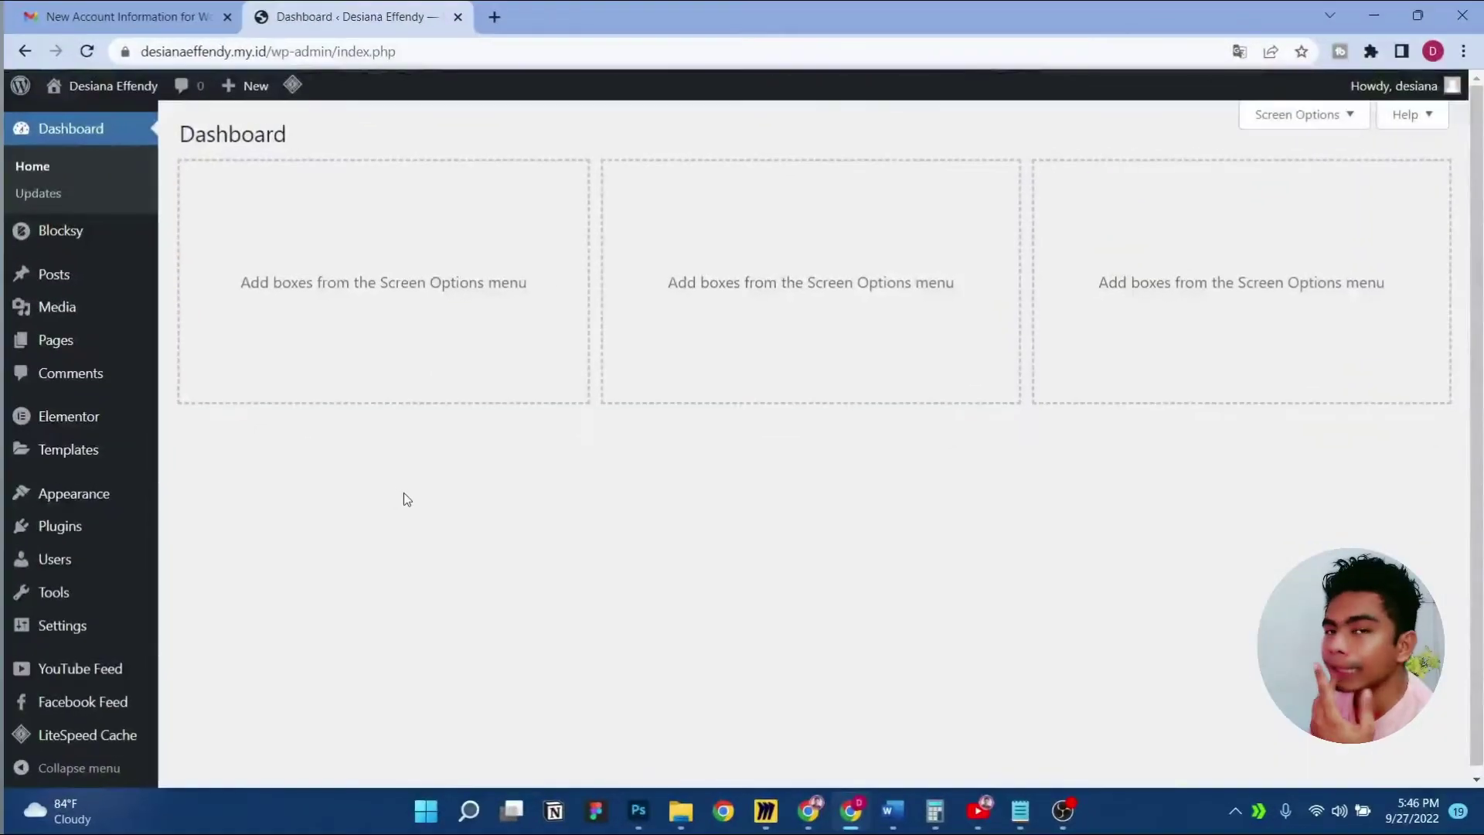
View the active Blocksy theme under Appearance > Themes, then go to the Plugins list
mouse_move(109, 494)
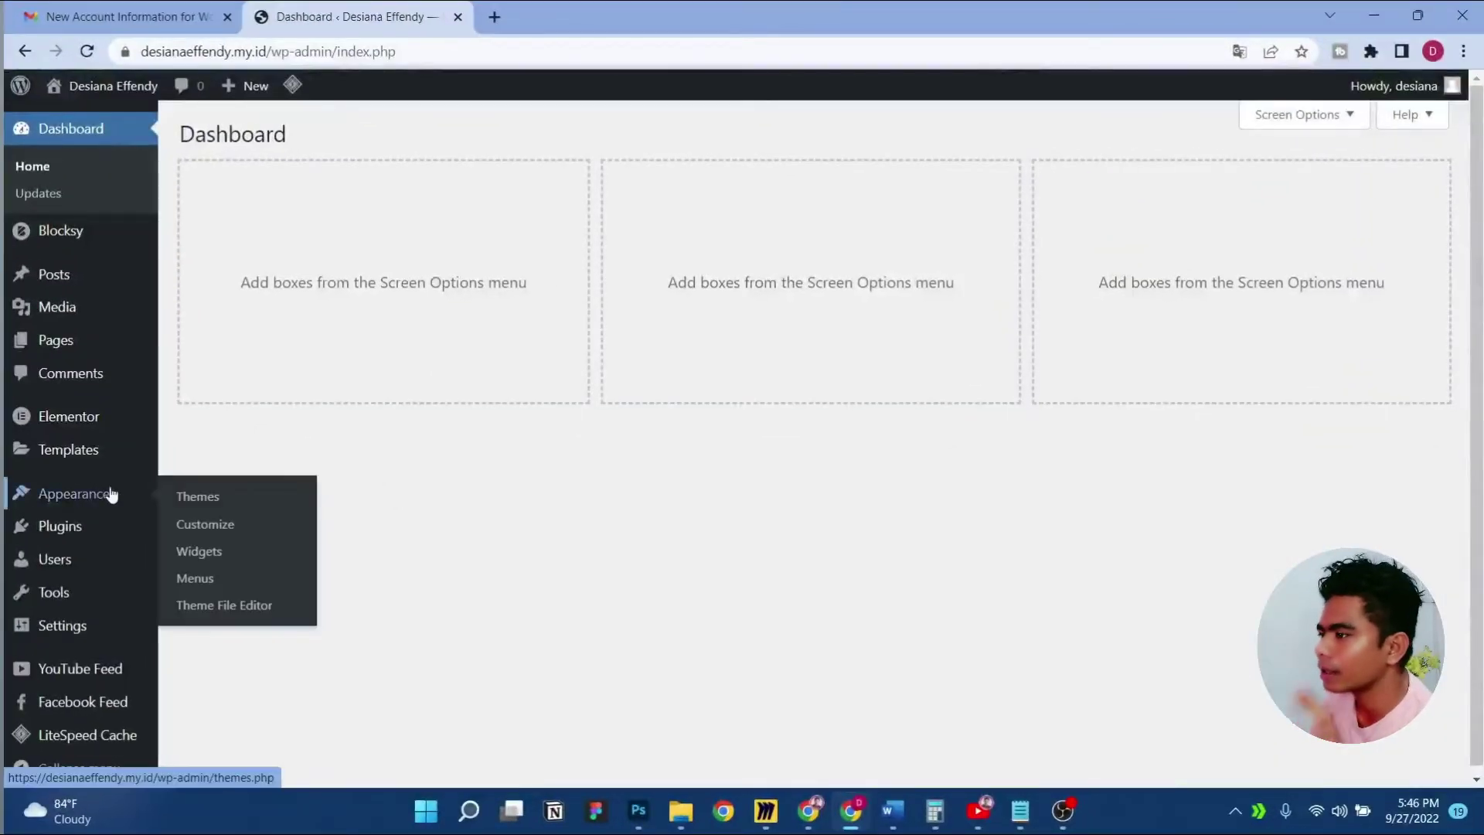
left_click(203, 505)
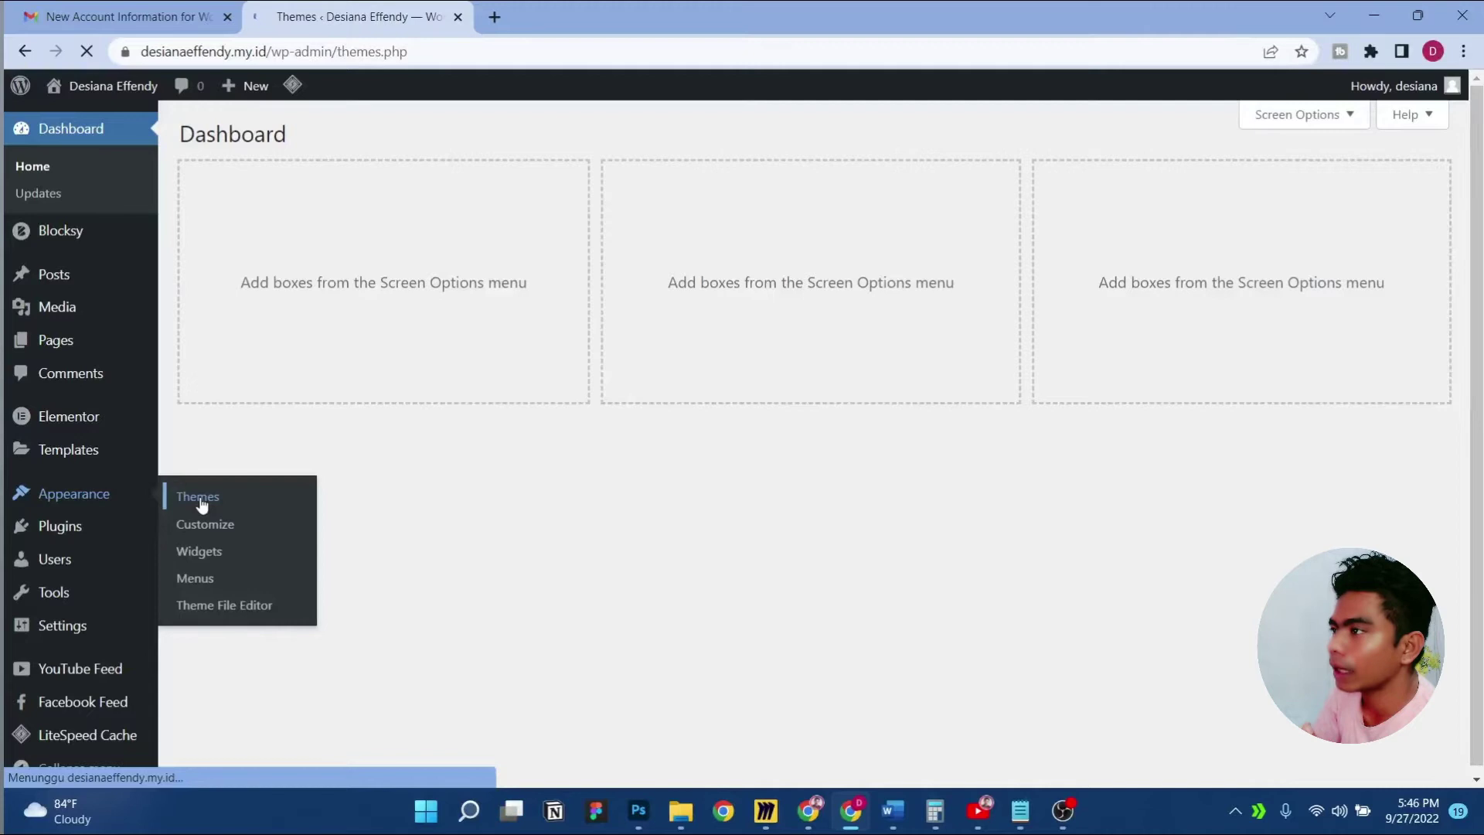
scroll(395, 488, "down", 3)
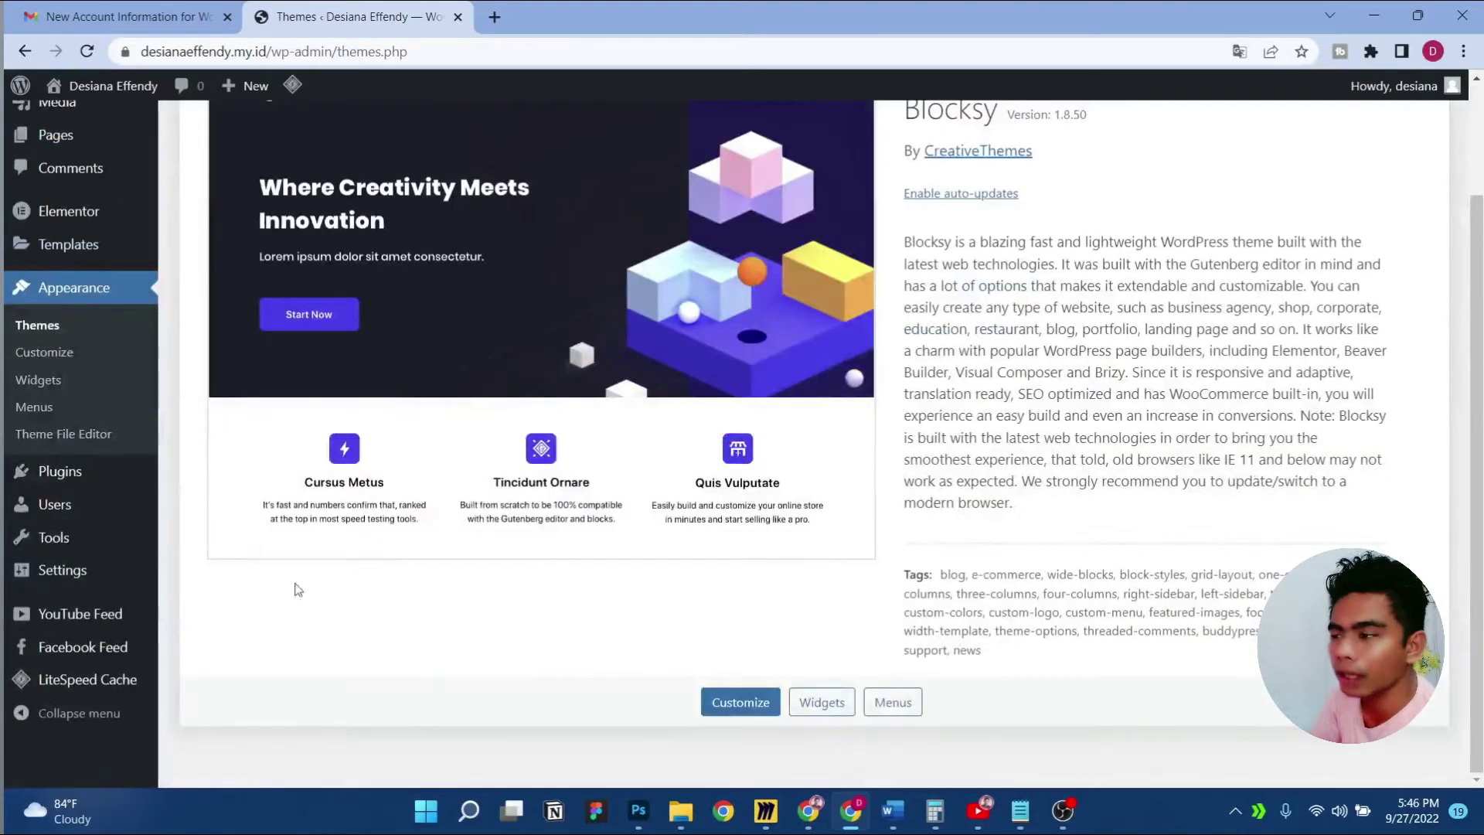
left_click(59, 470)
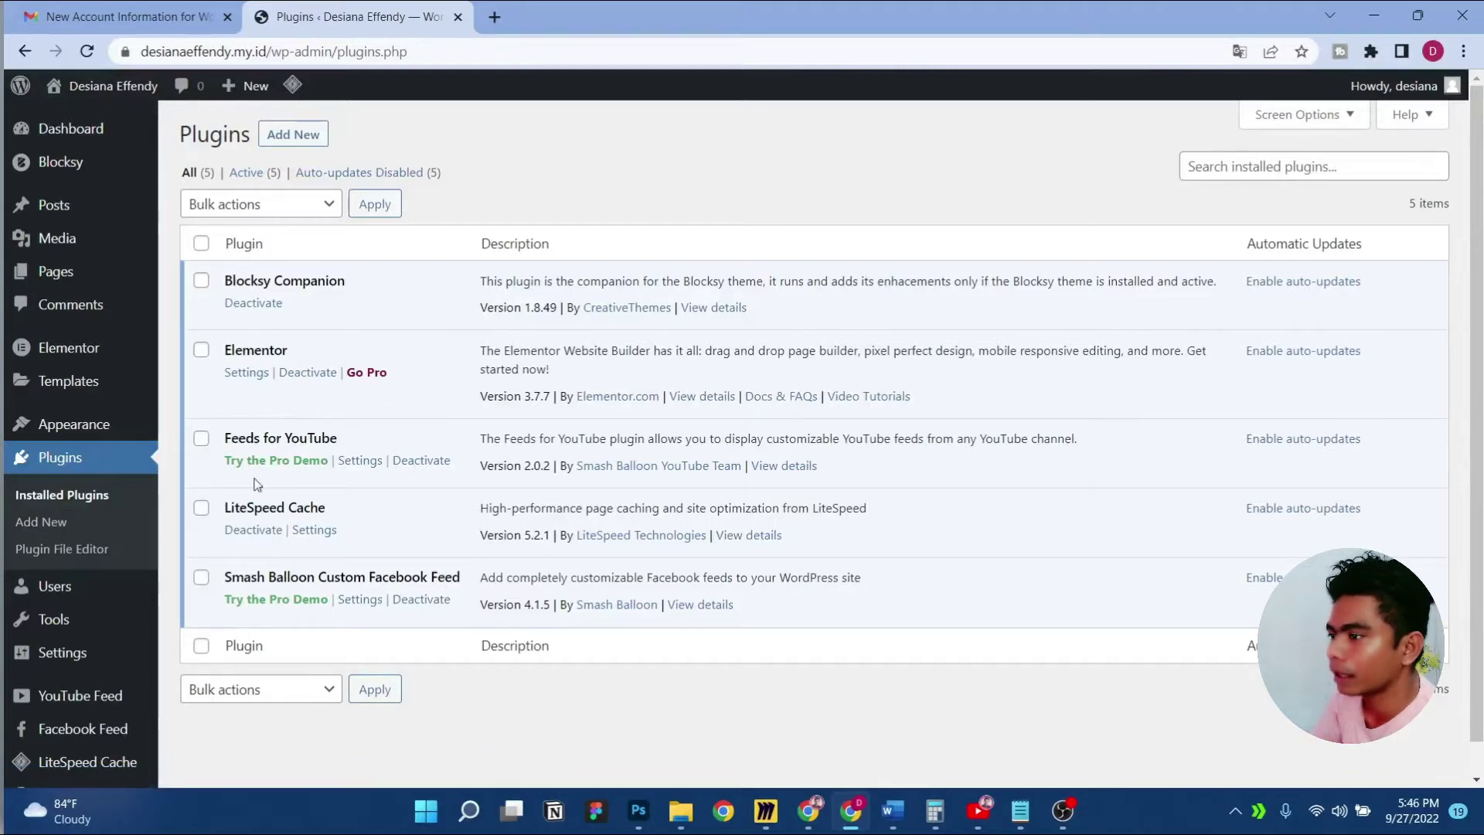
Open the Pages list to see the published Blog, Home and Tentang pages
scroll(142, 661, "down", 1)
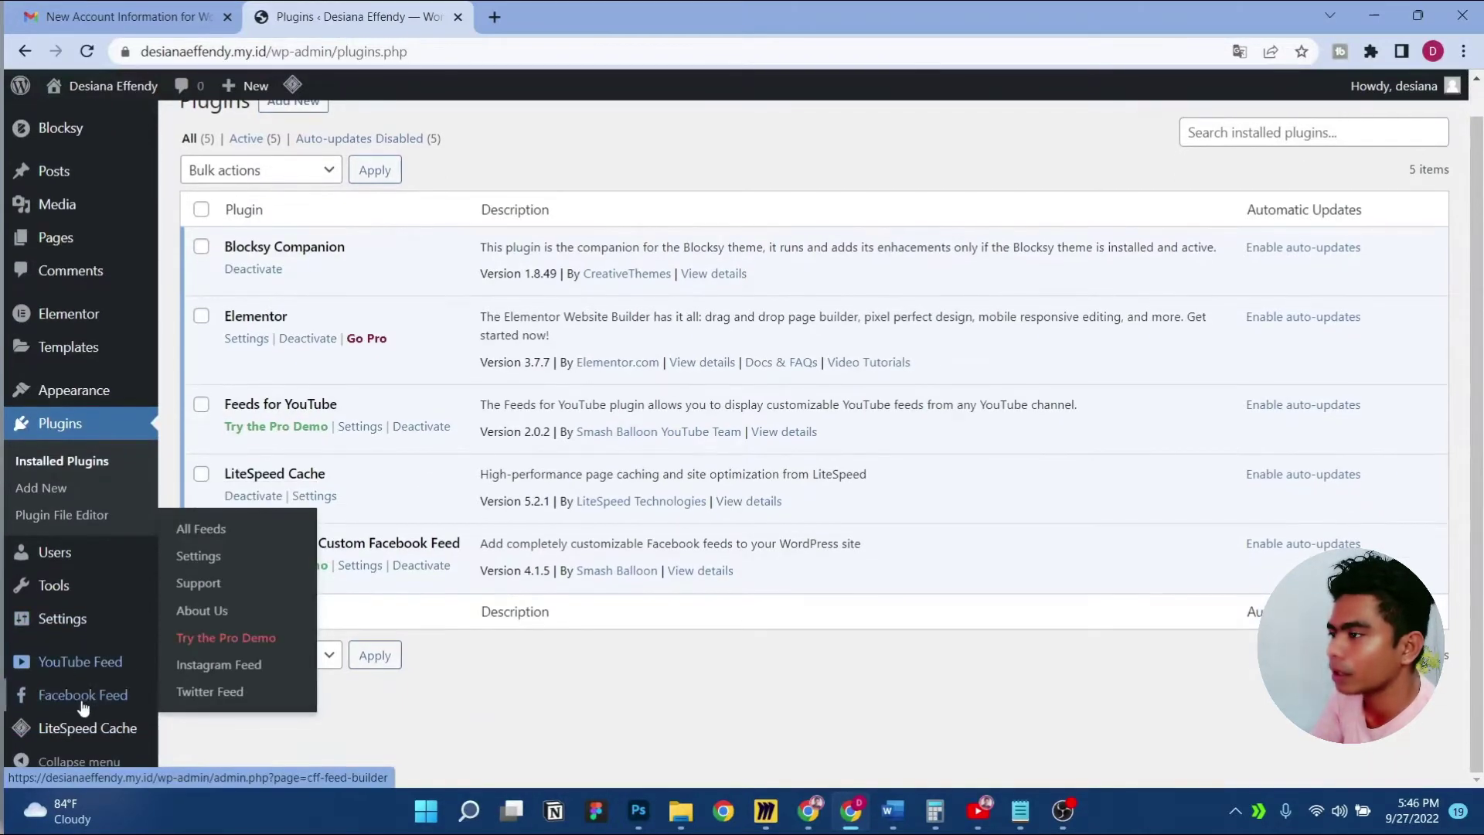
scroll(464, 581, "up", 1)
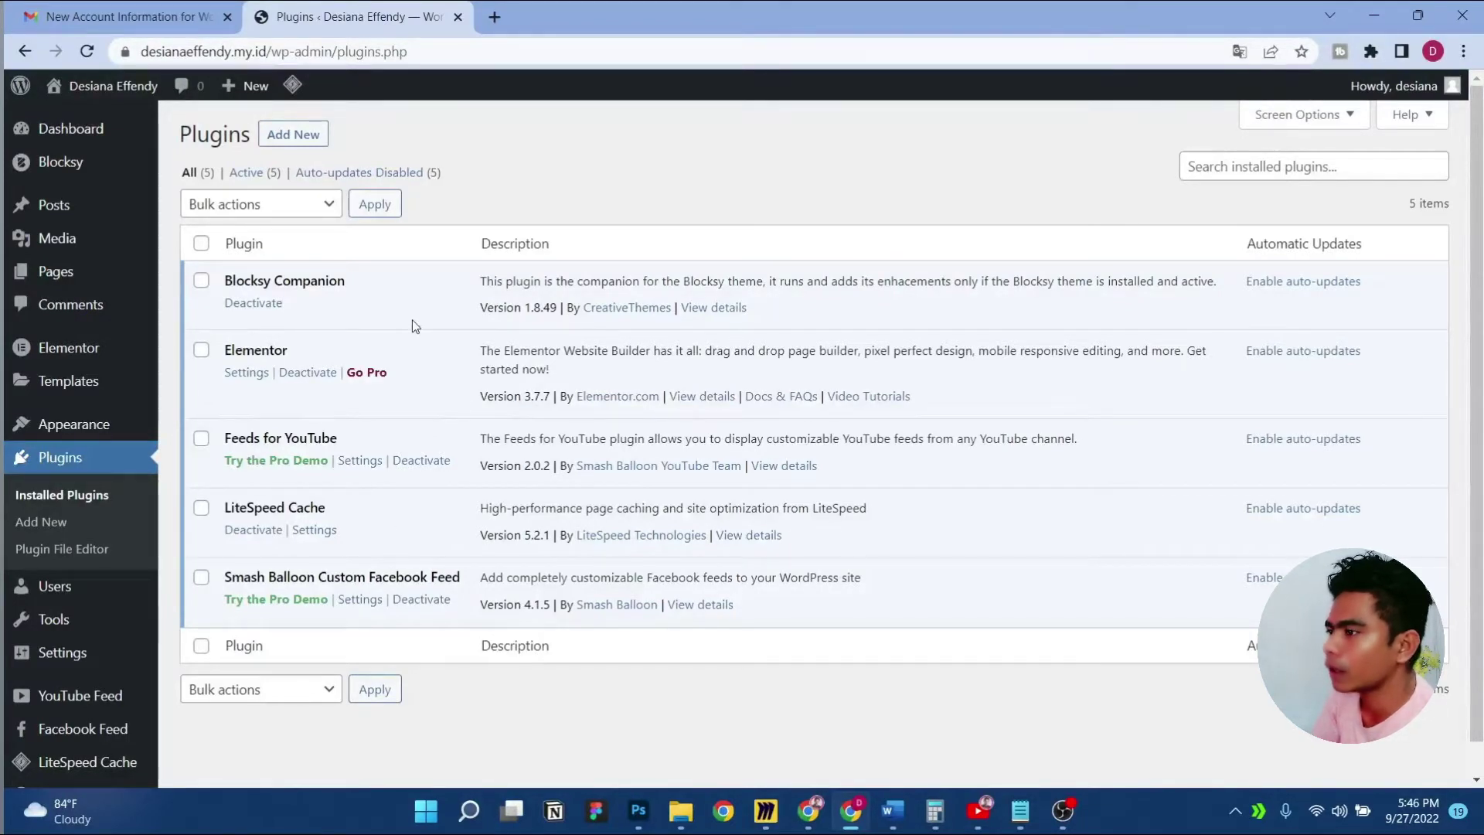
left_click(202, 301)
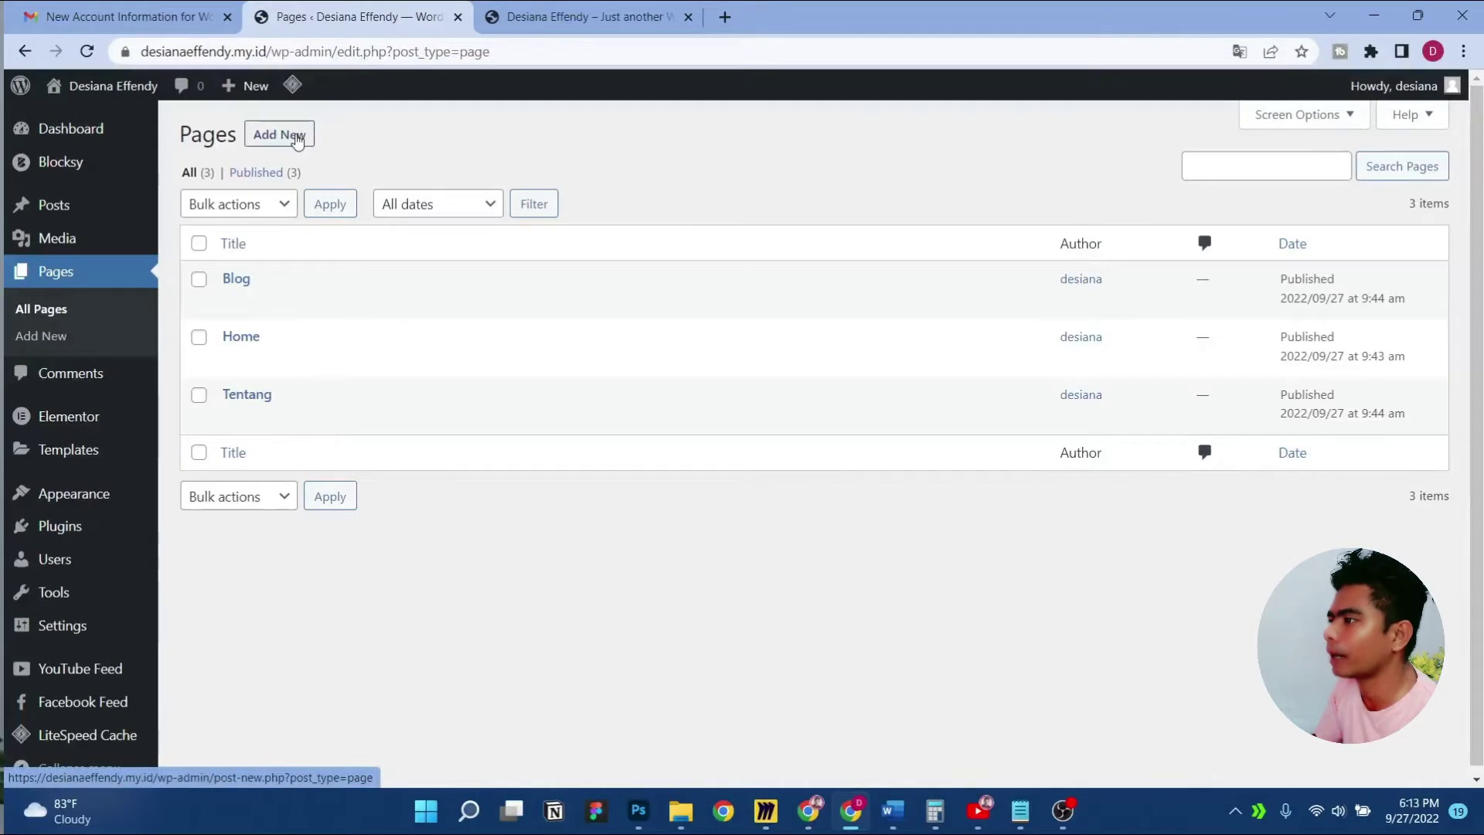
Create and publish a page titled 'About'
left_click(305, 141)
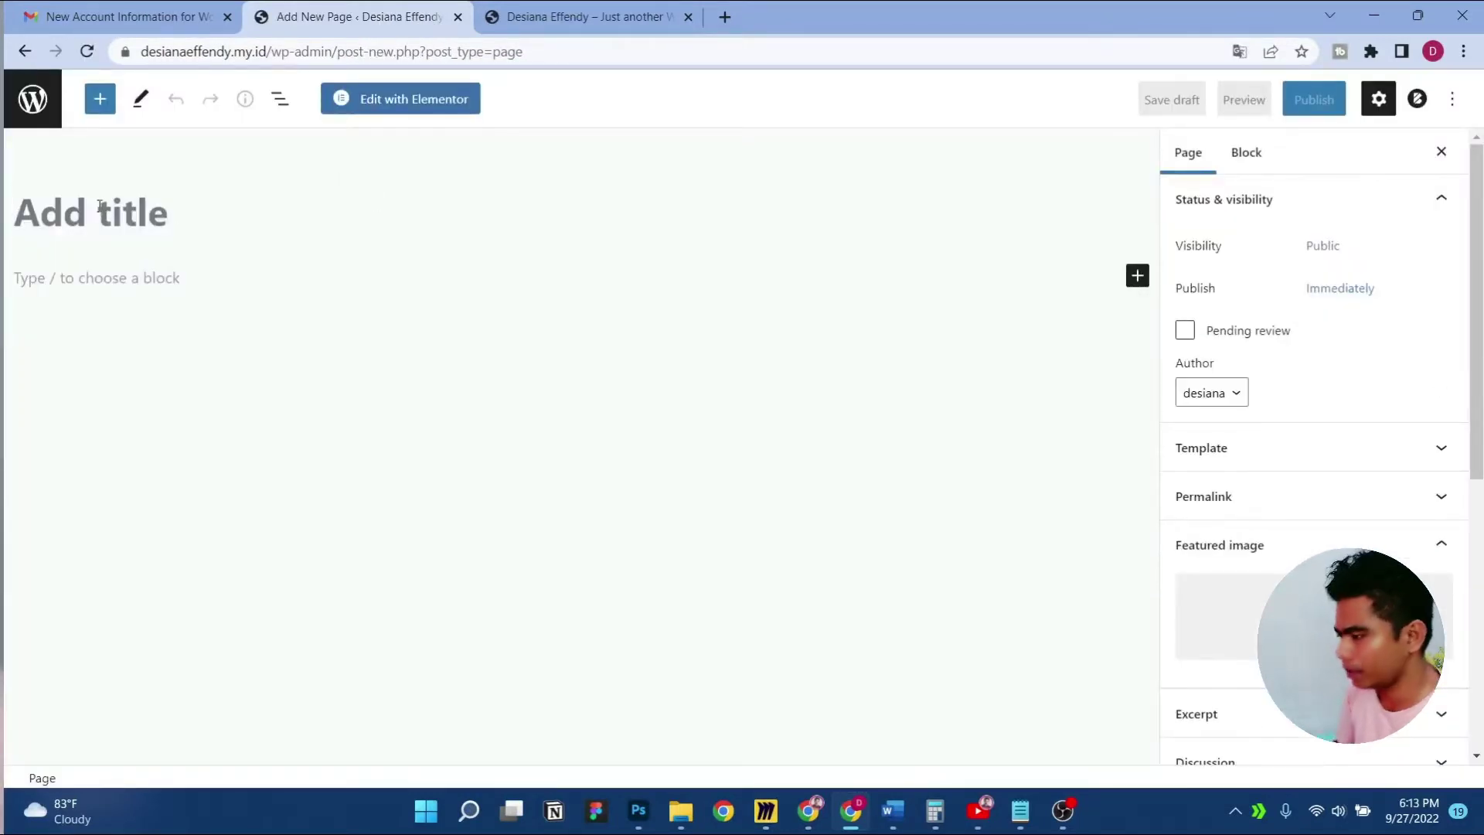
type("About")
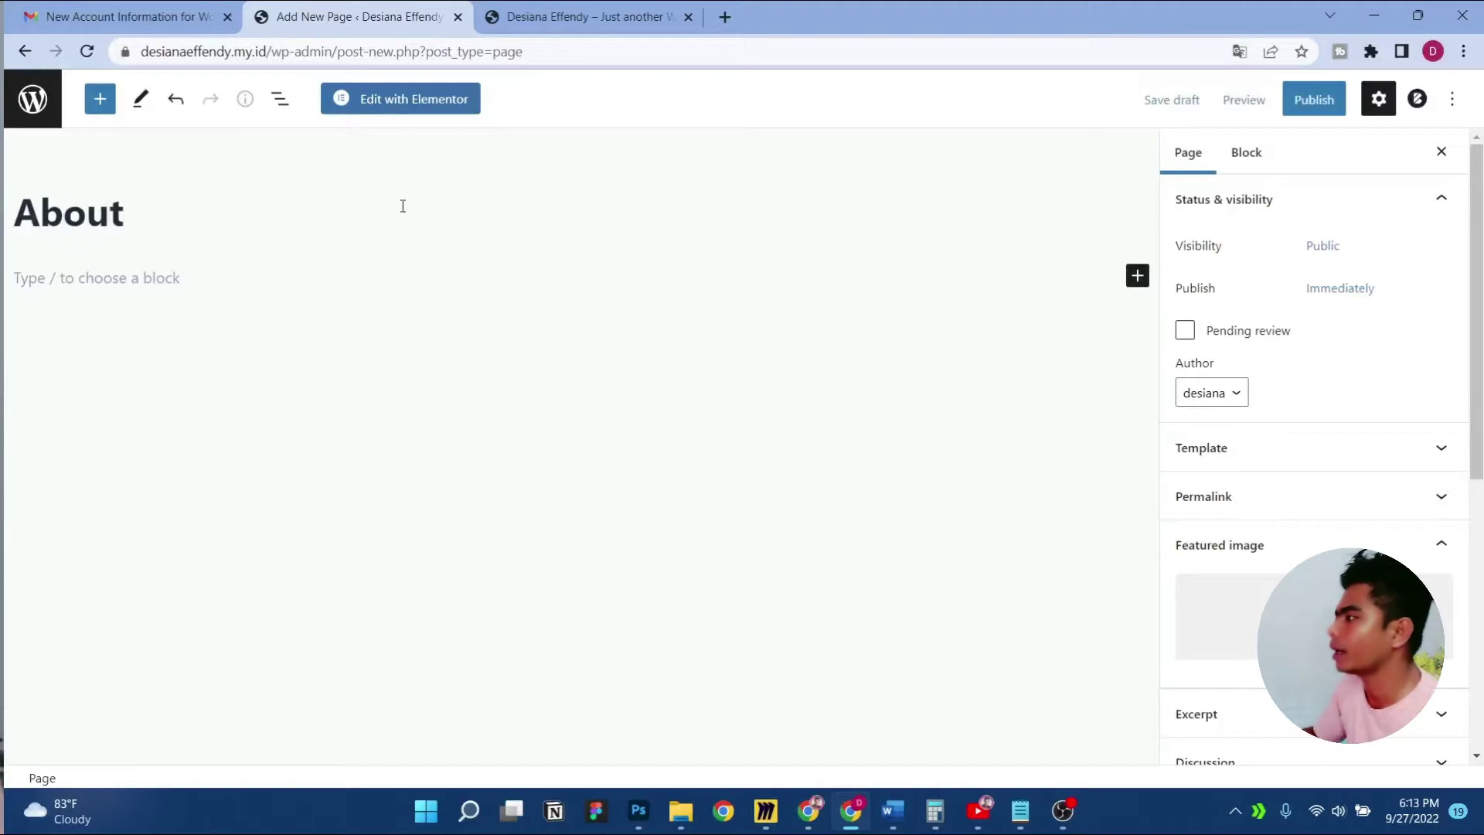
left_click(1314, 99)
left_click(1289, 99)
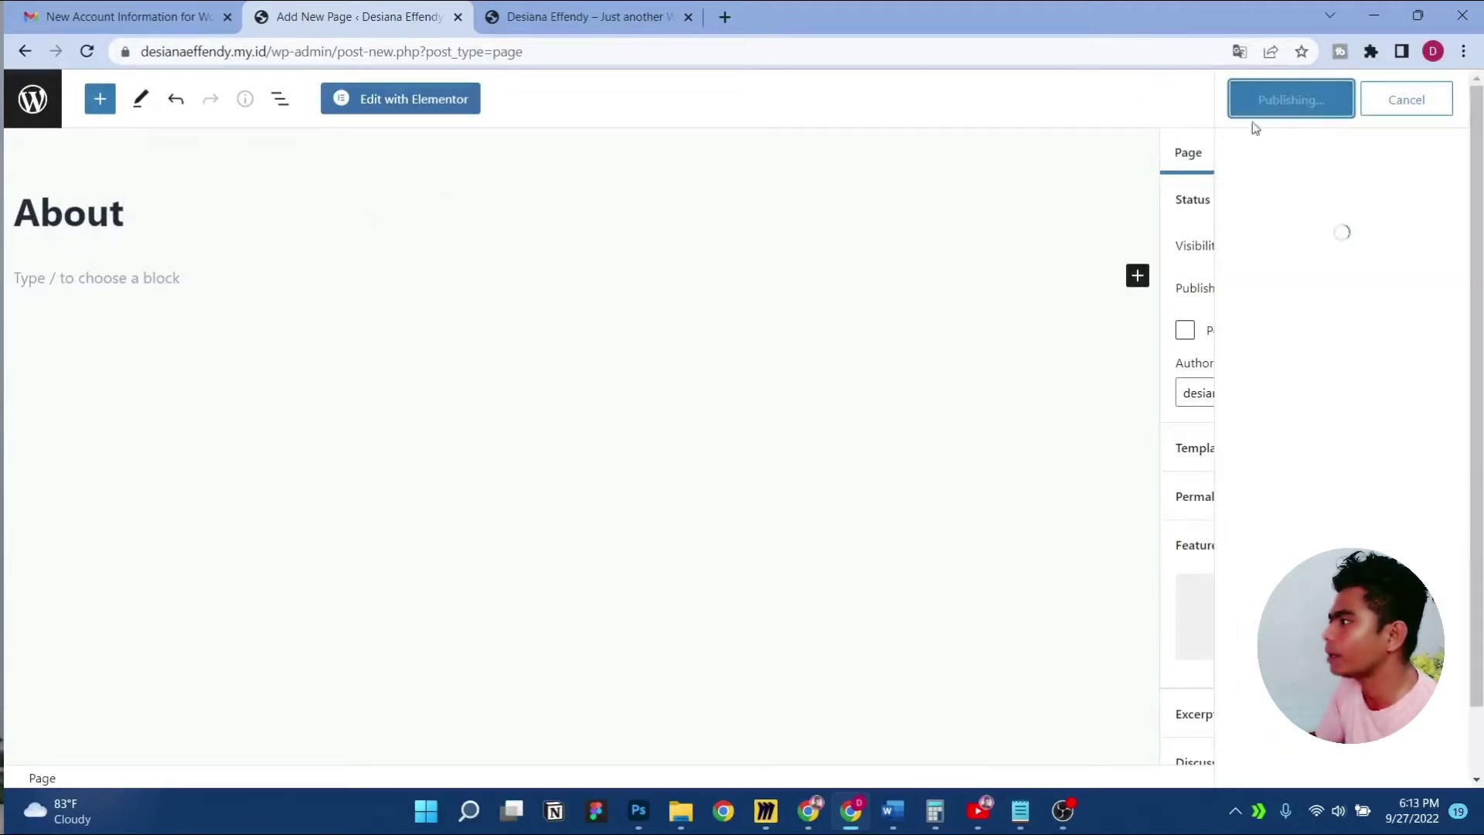
Trash the About page, empty the trash, and return to All pages
left_click(32, 99)
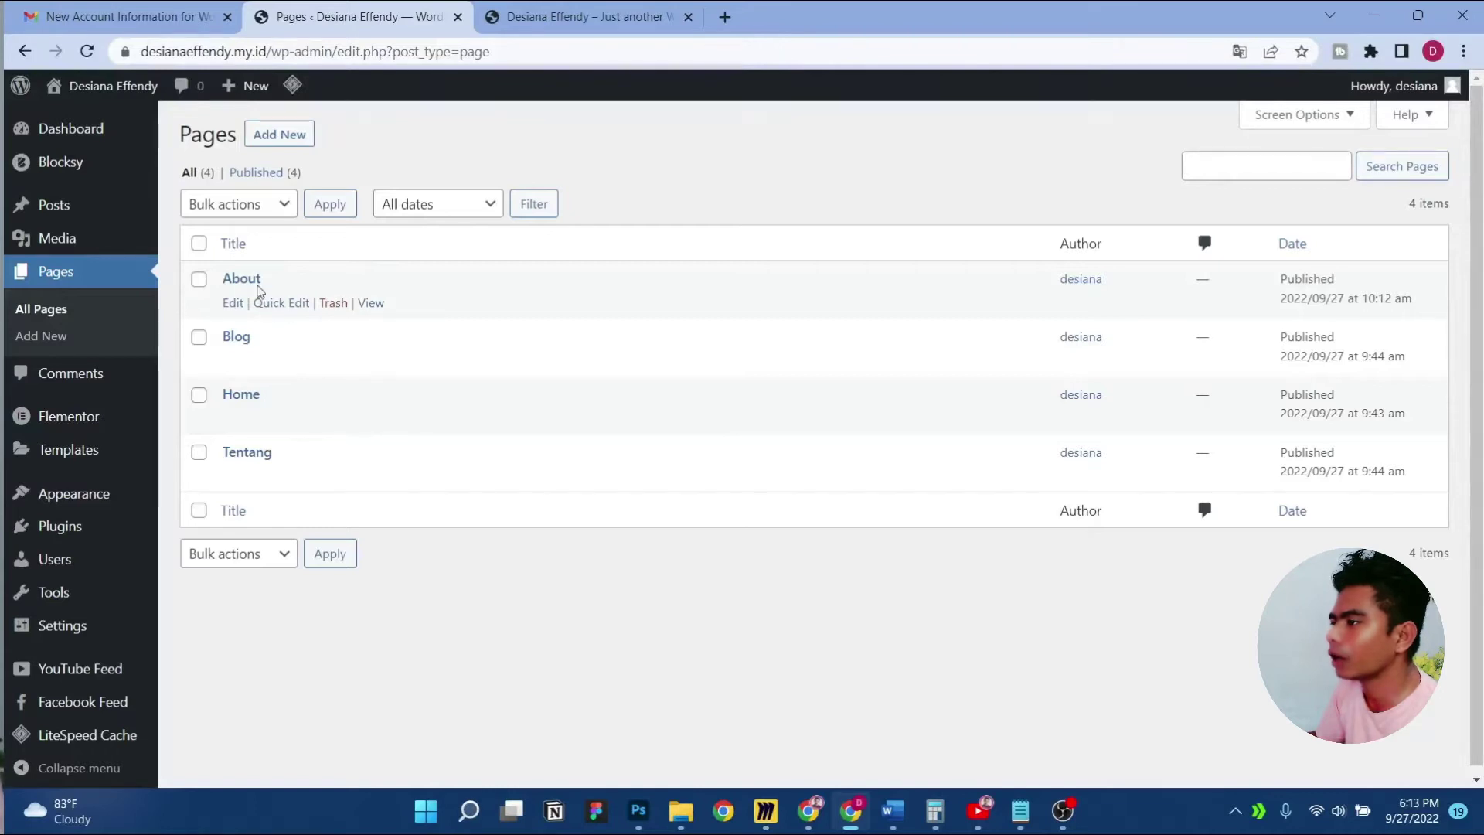
left_click(333, 303)
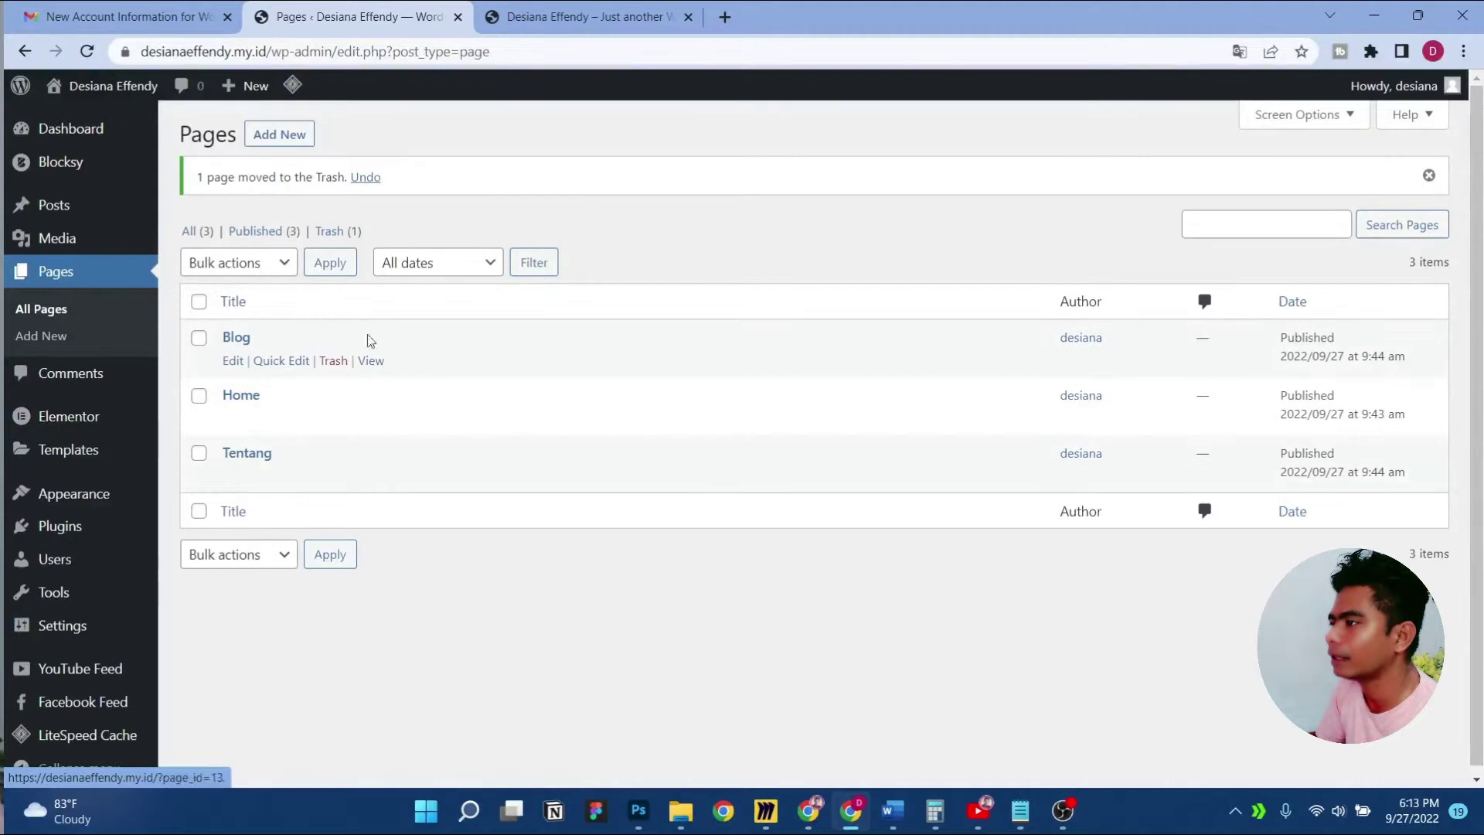
left_click(335, 241)
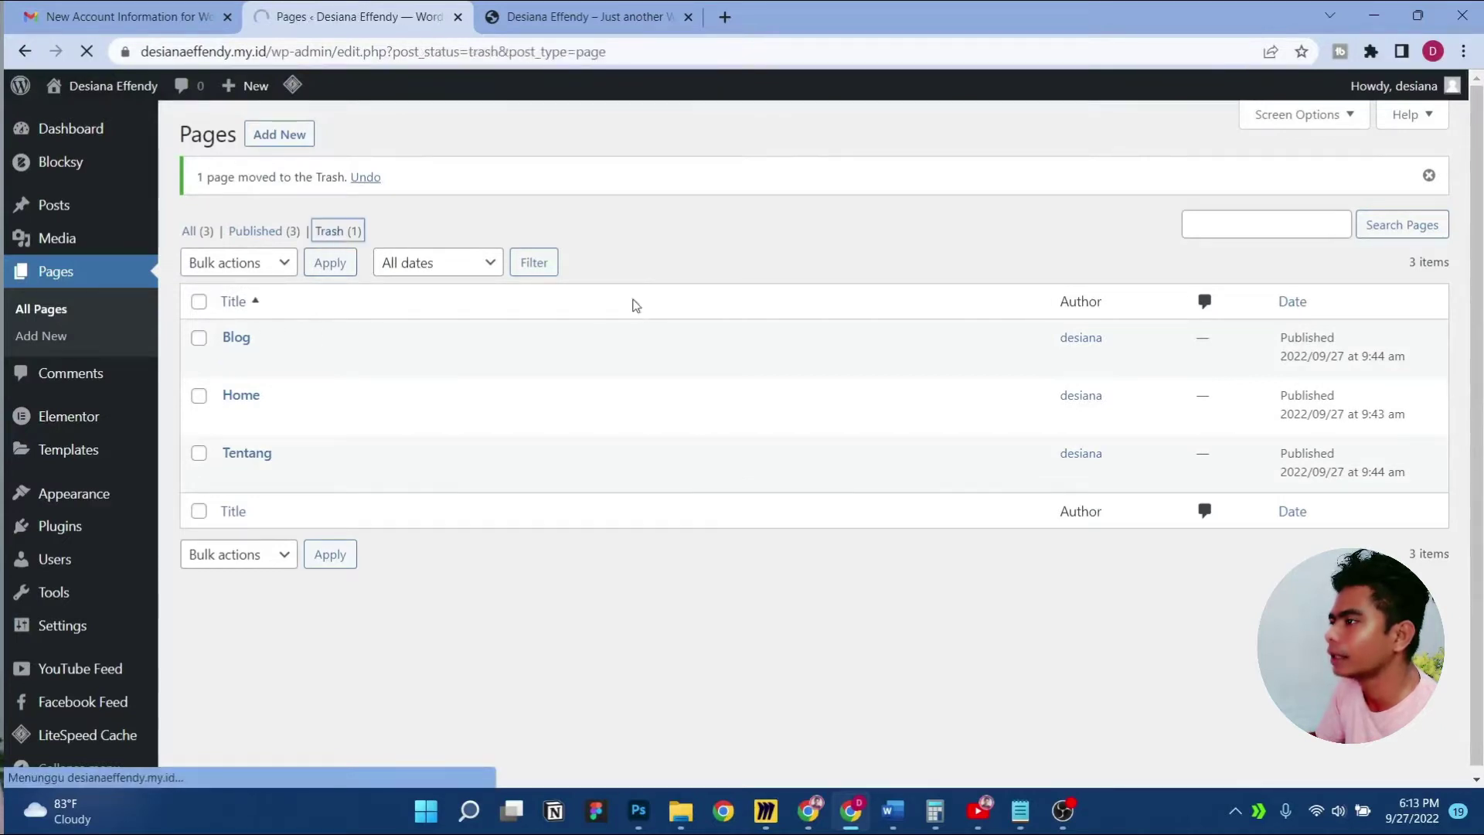
left_click(628, 206)
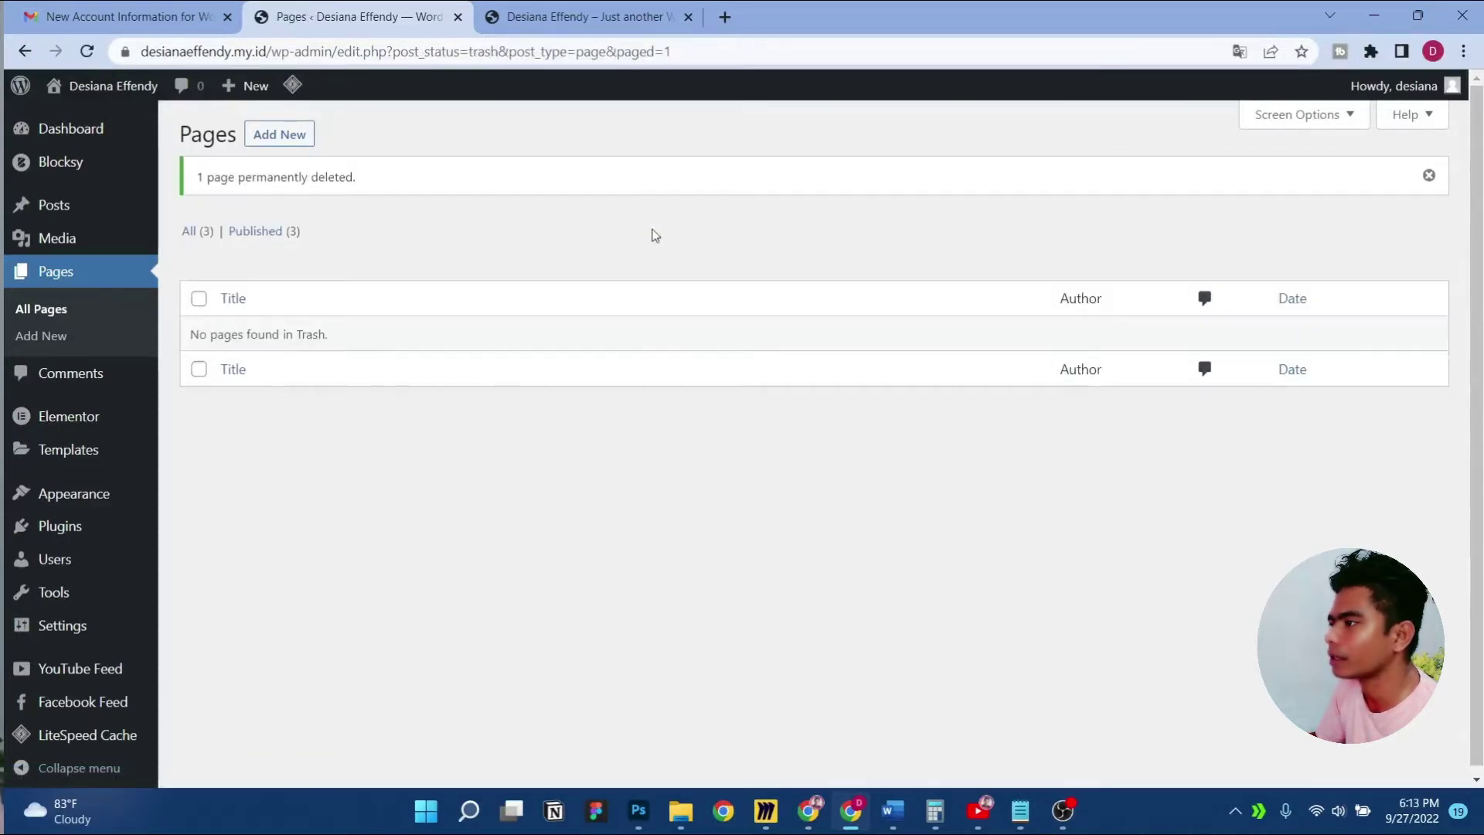
left_click(197, 241)
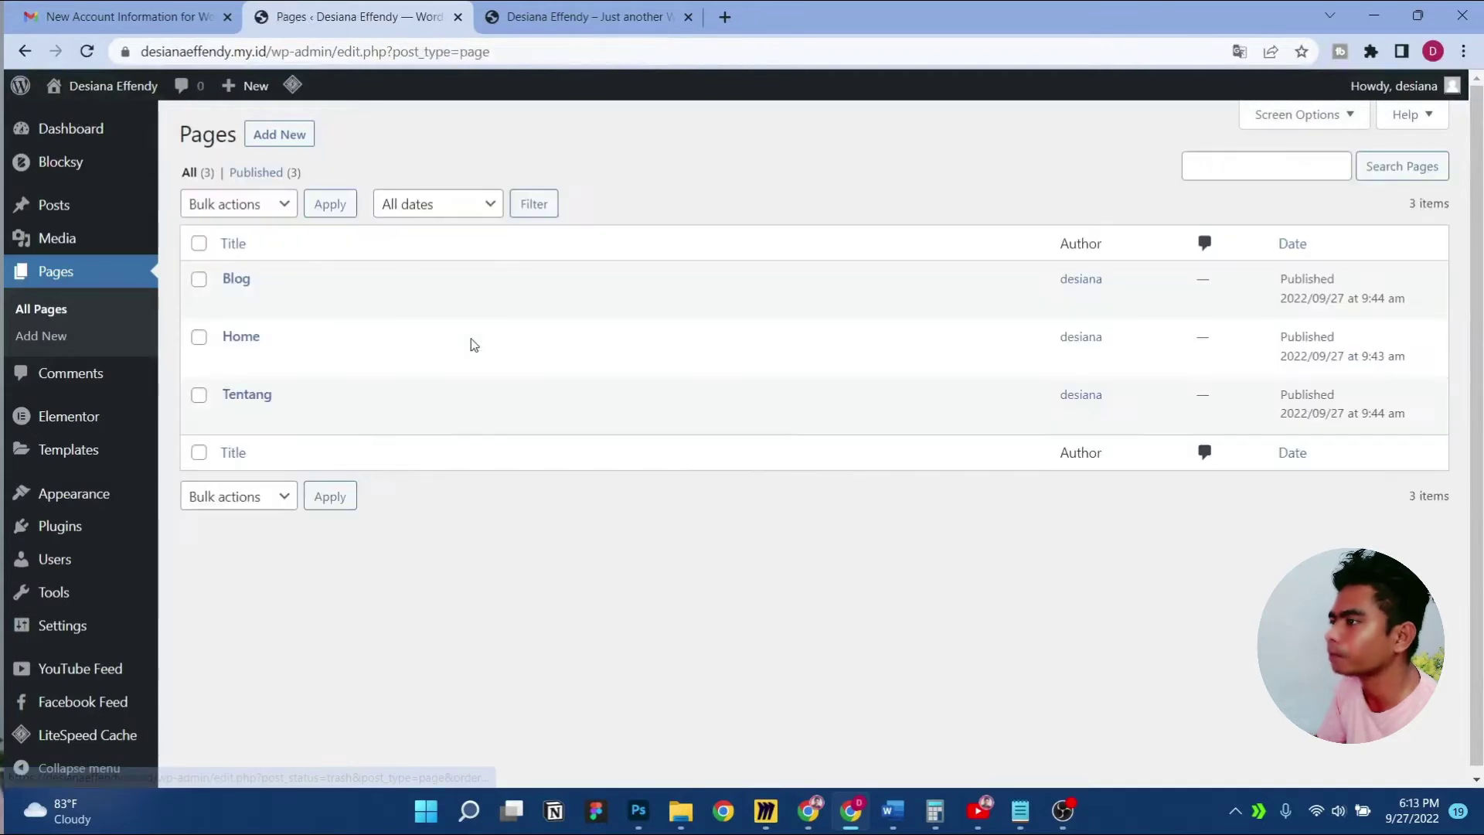
Open the Posts list and view the live site in a fresh tab
left_click(53, 204)
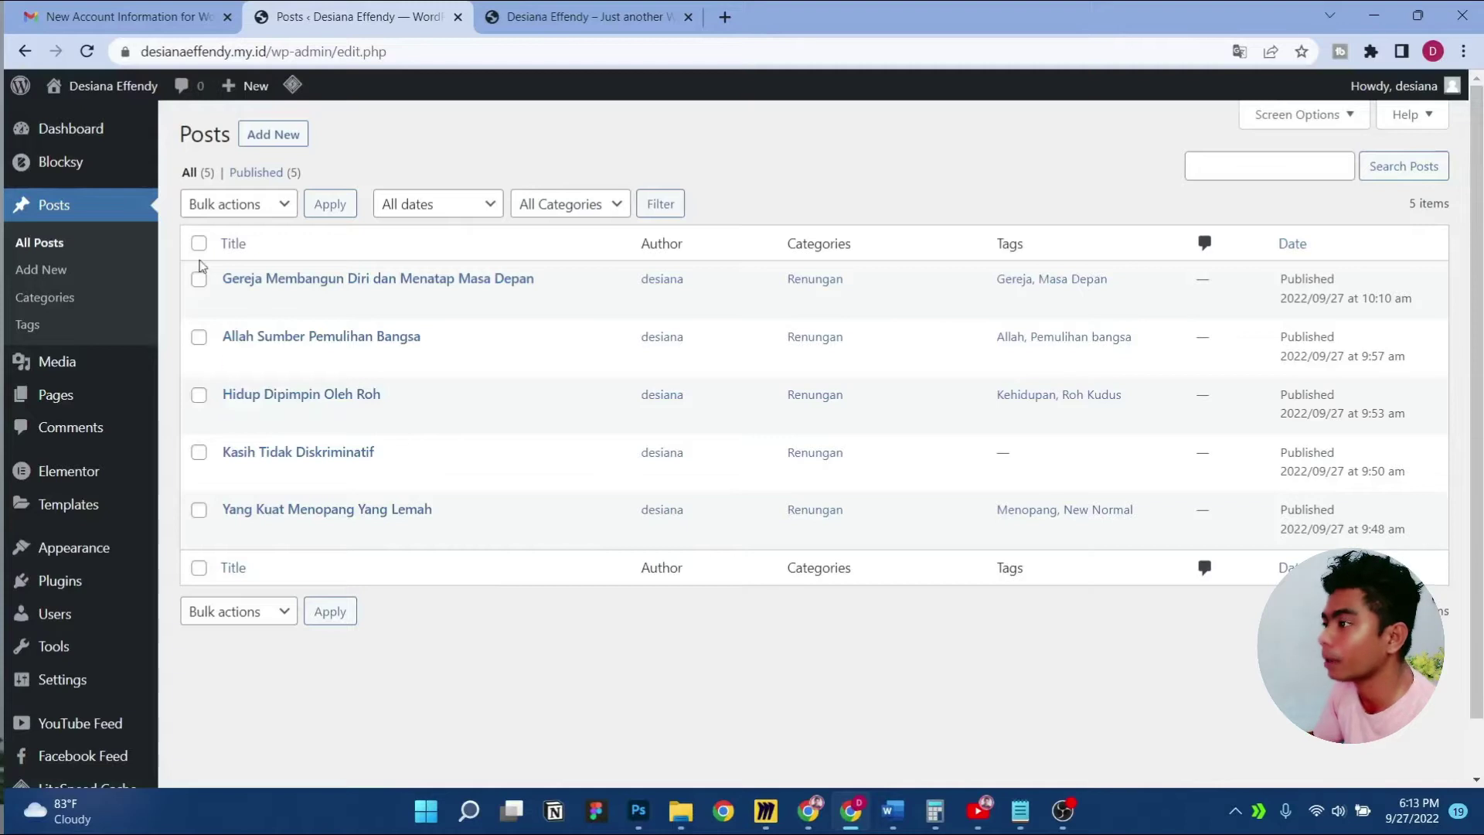
left_click(691, 18)
mouse_move(94, 89)
left_click(84, 117, "ctrl")
left_click(534, 17)
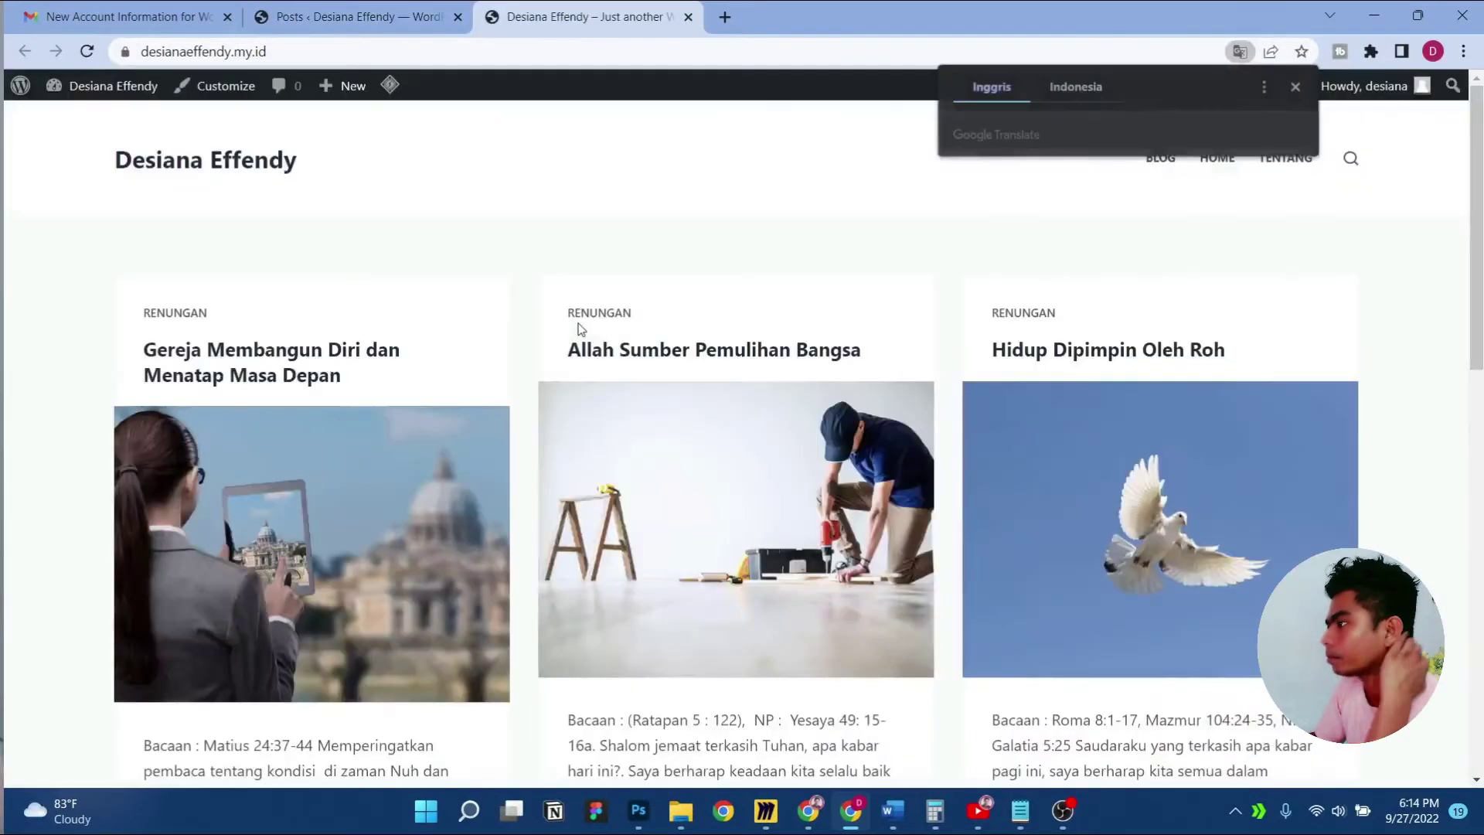
scroll(576, 325, "down", 9)
scroll(576, 331, "up", 9)
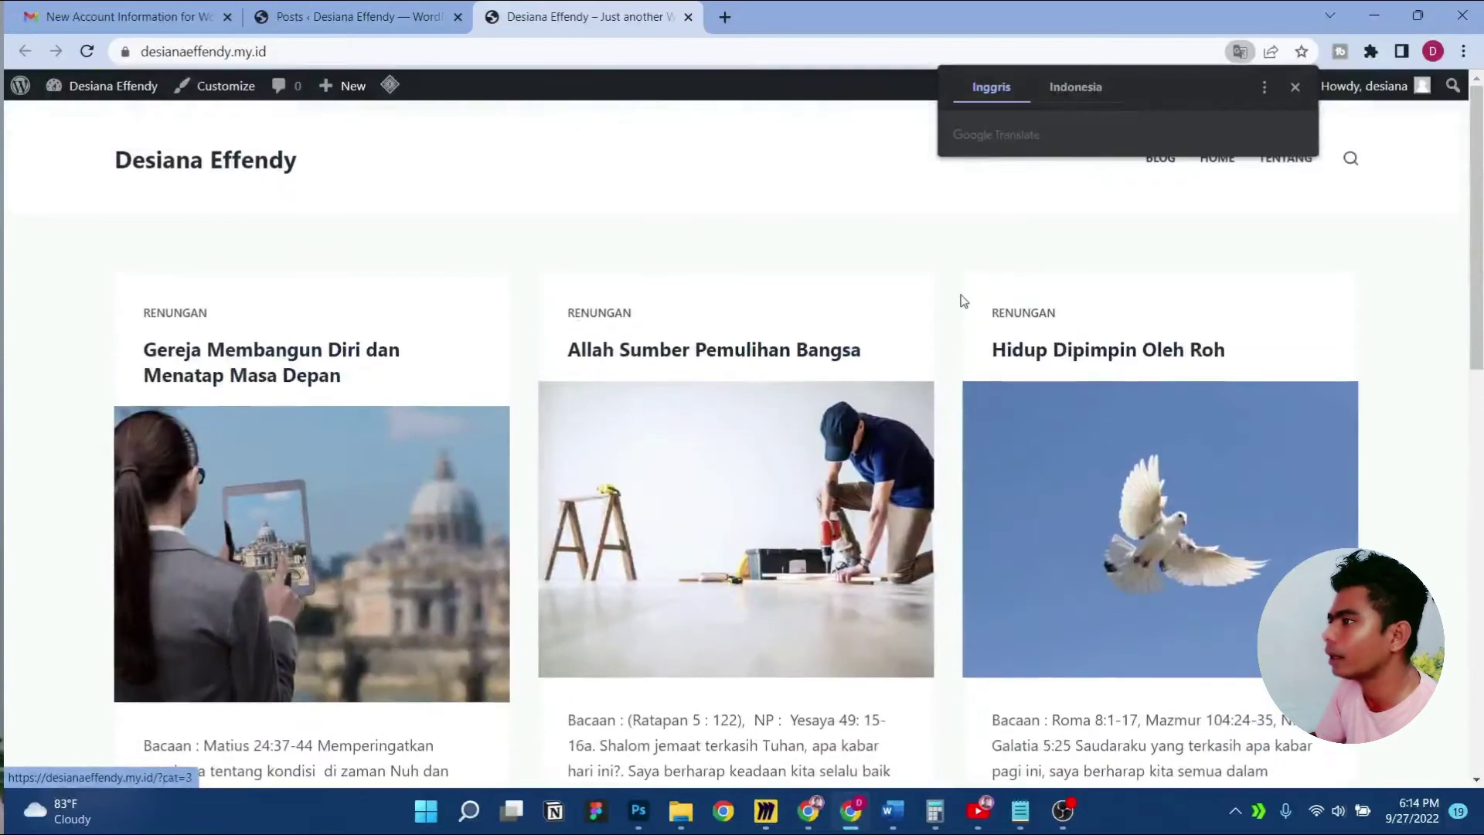
left_click(1295, 87)
scroll(802, 342, "down", 2)
scroll(802, 342, "up", 2)
Check the site's Blog, Tentang and home pages, then close the site tab
left_click(1151, 162)
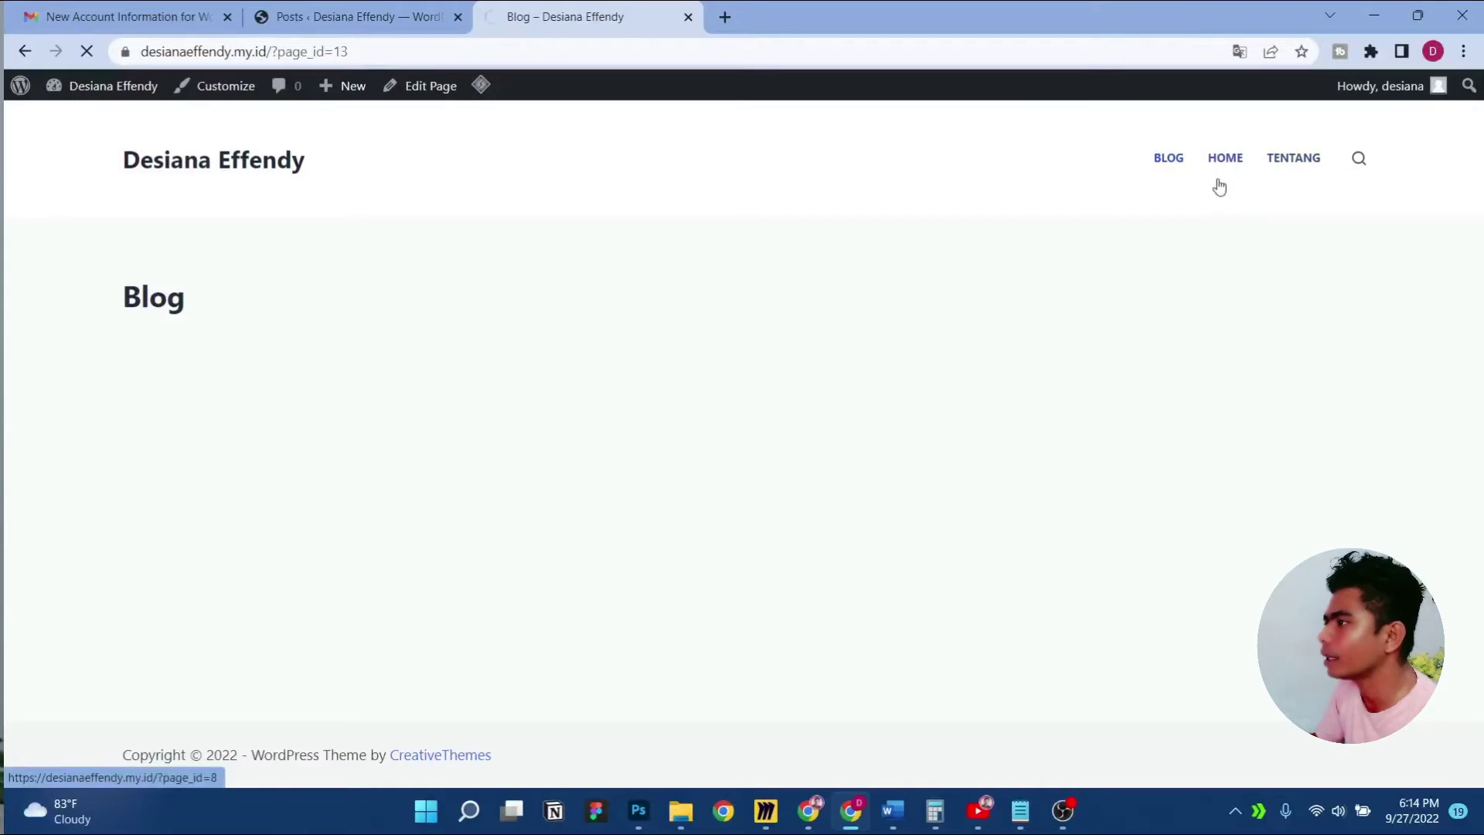
left_click(1295, 167)
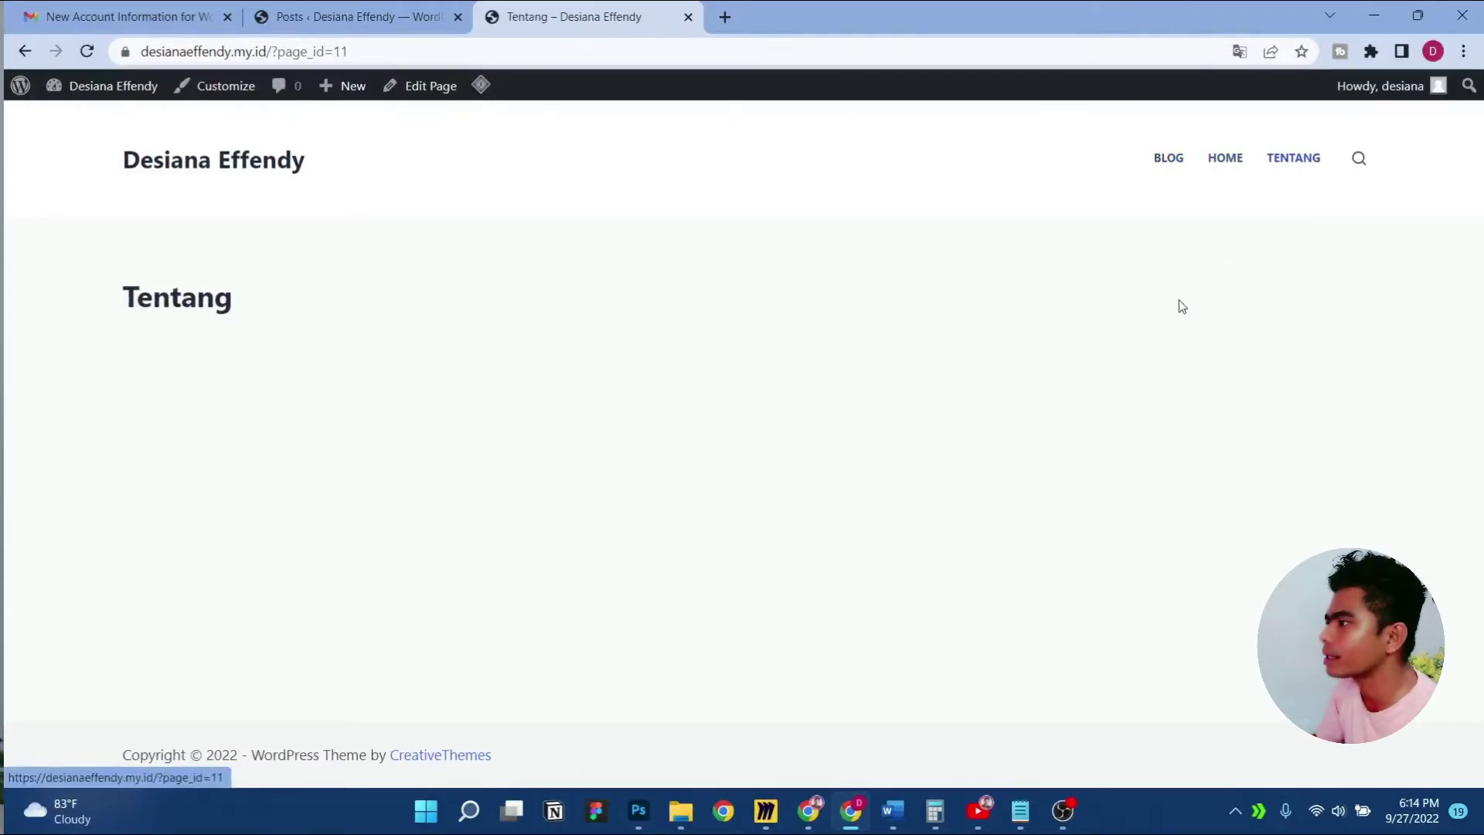
left_click(293, 164)
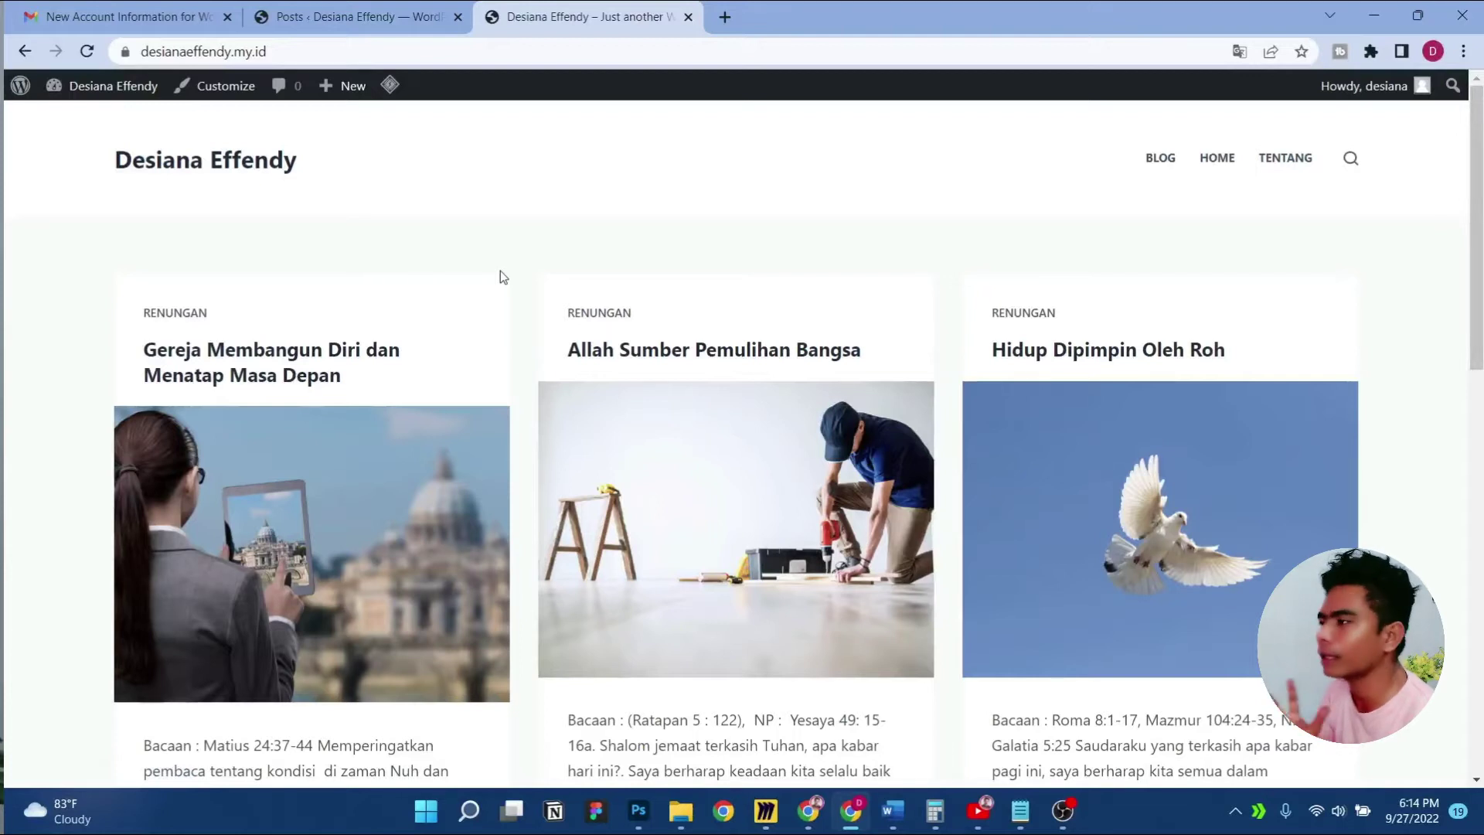
scroll(494, 280, "down", 2)
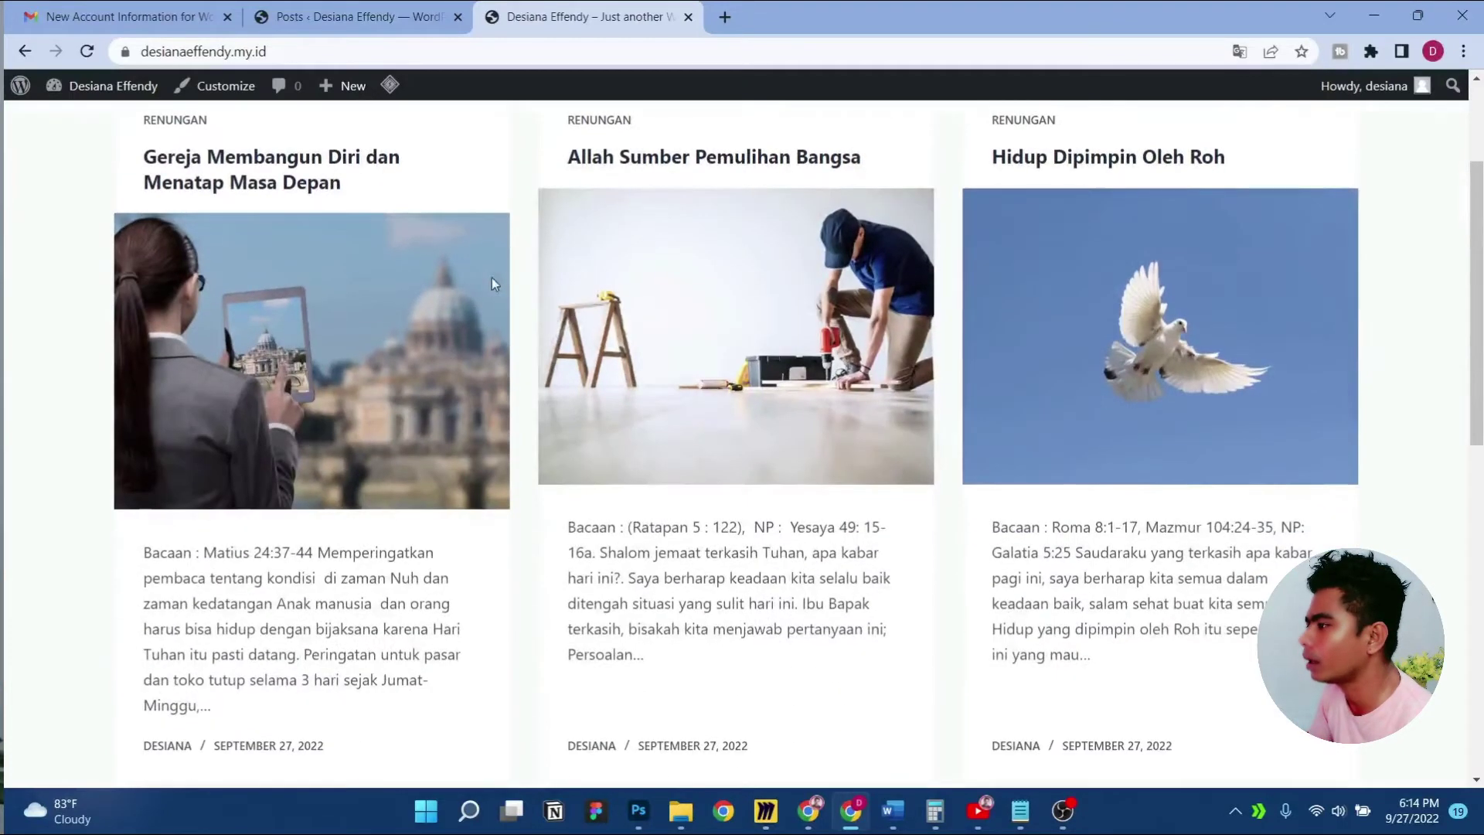
scroll(493, 284, "up", 2)
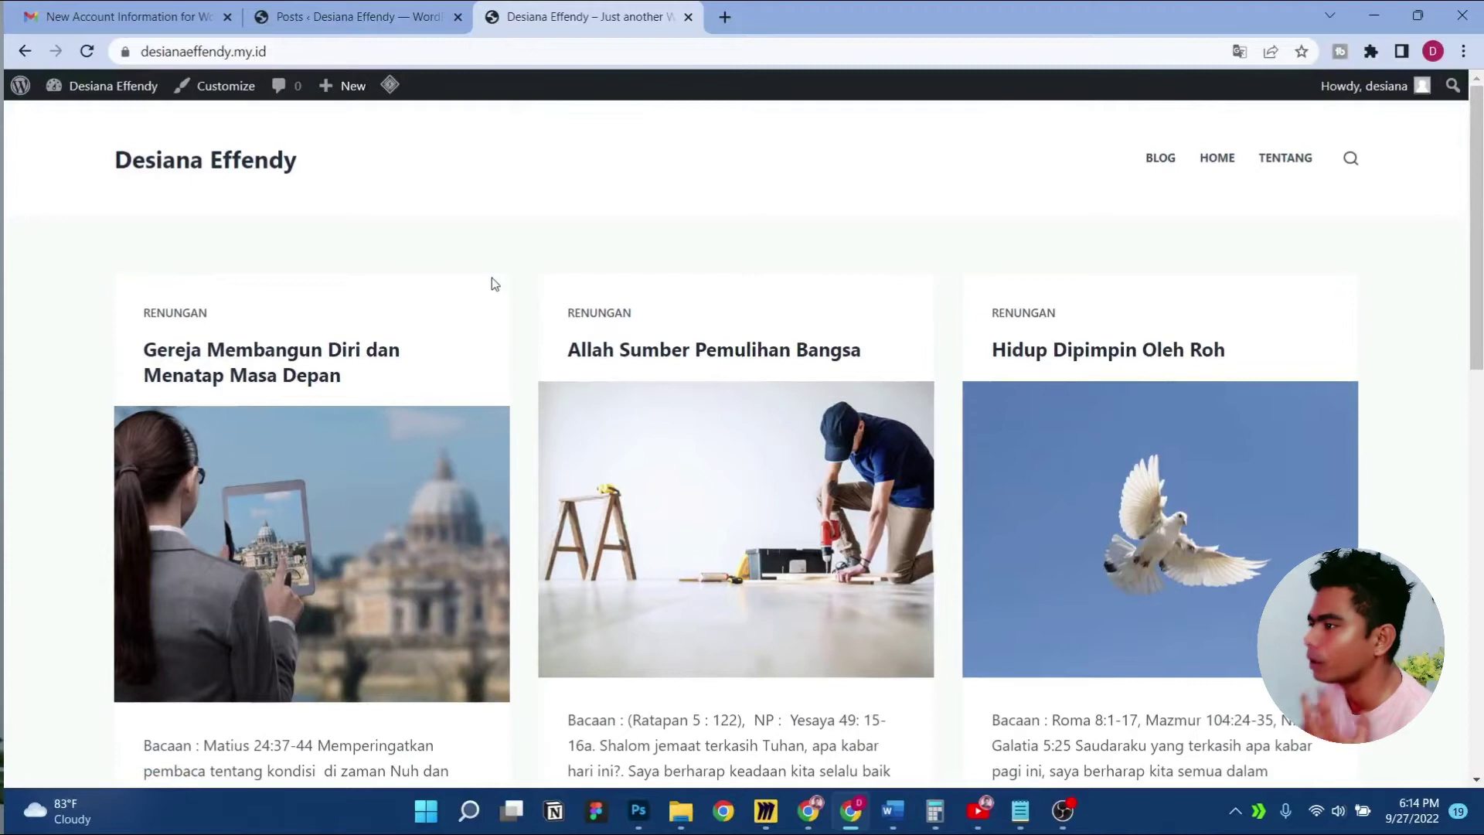
left_click(687, 17)
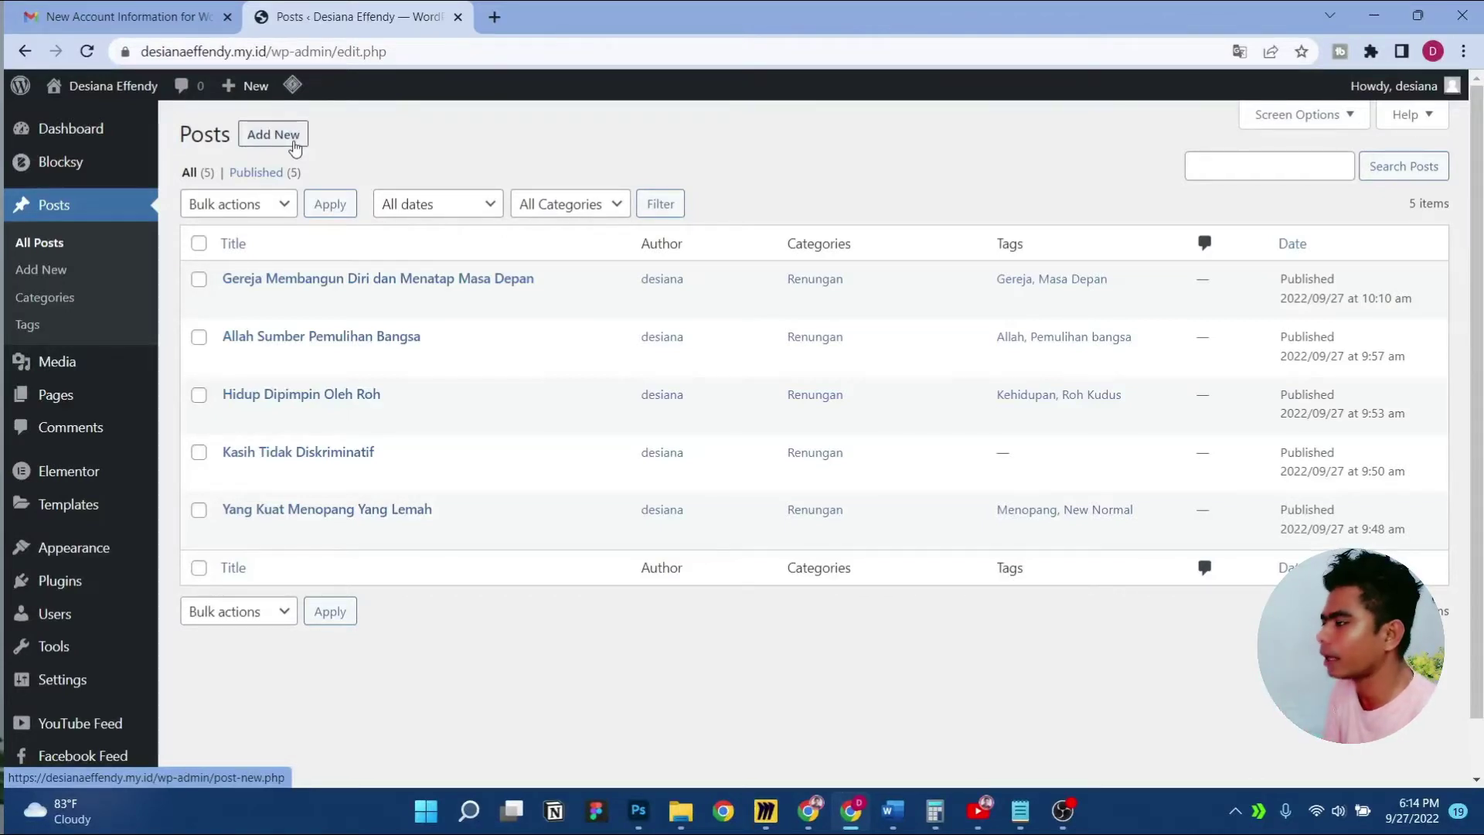
Start a new post titled with the Word sermon's theme 'Beriman vs Berilmu, benarkah demikian?'
left_click(294, 146)
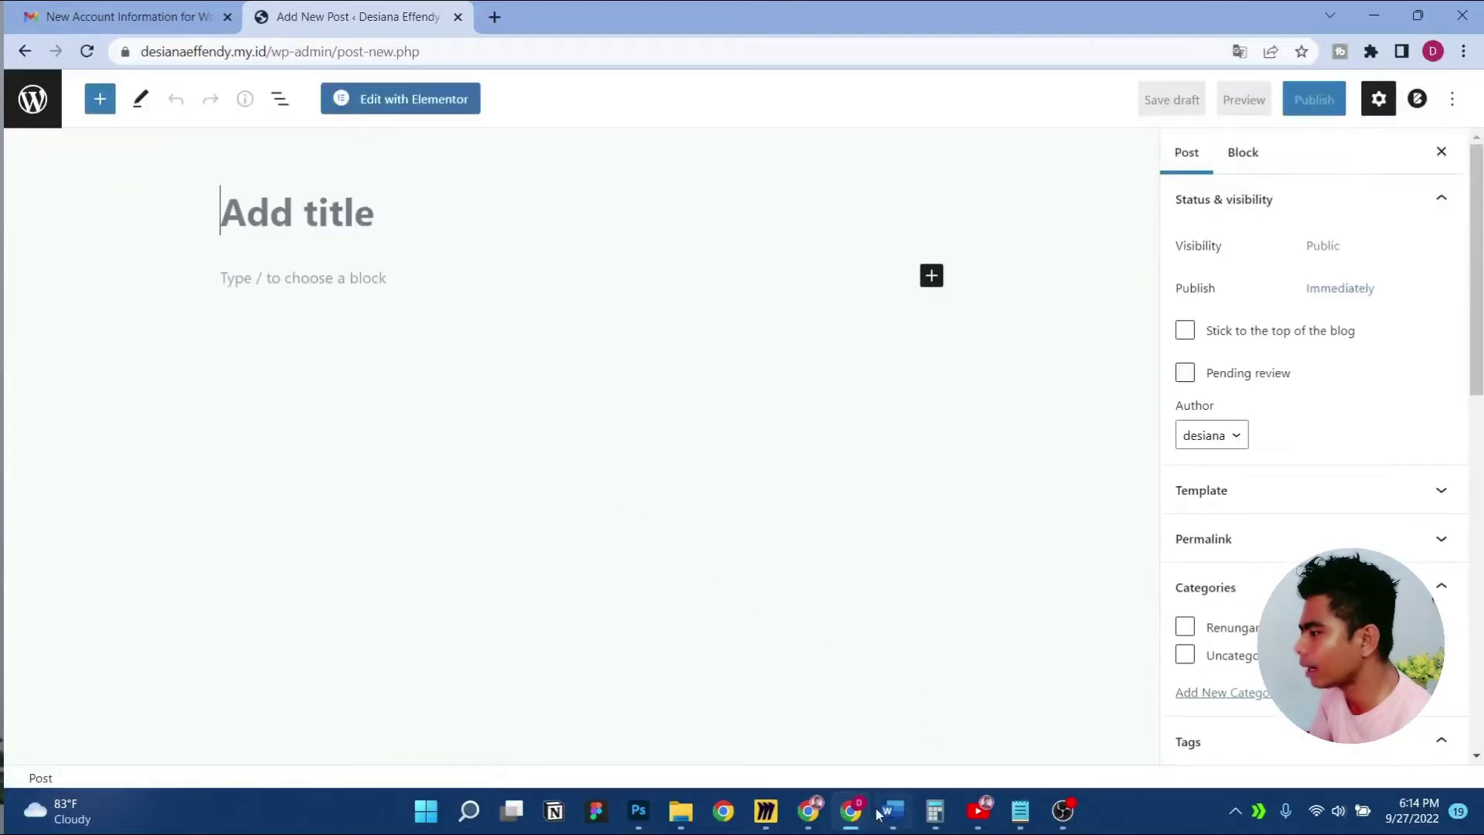
left_click(892, 813)
scroll(784, 490, "down", 5)
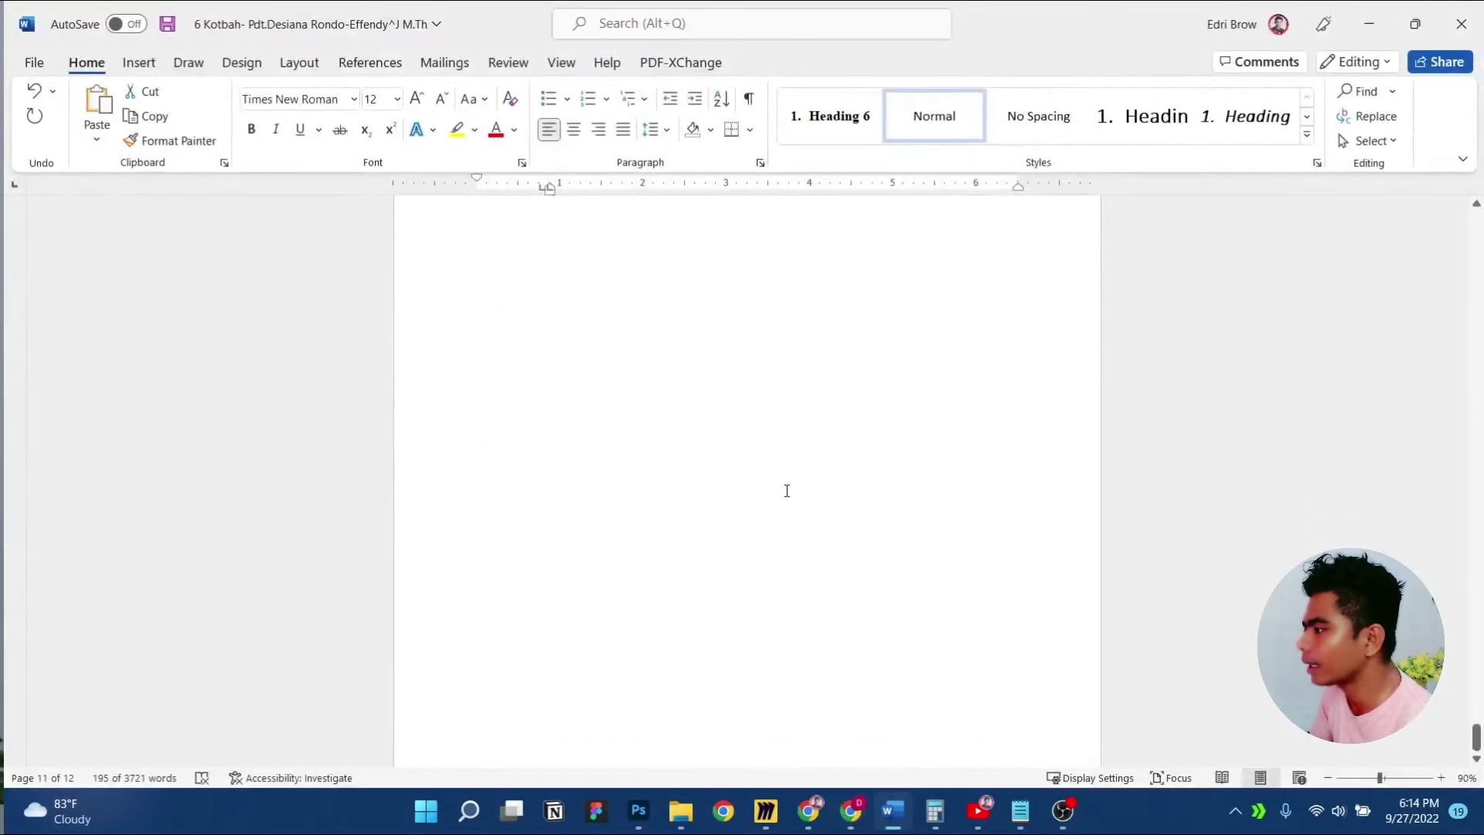
scroll(786, 490, "up", 10)
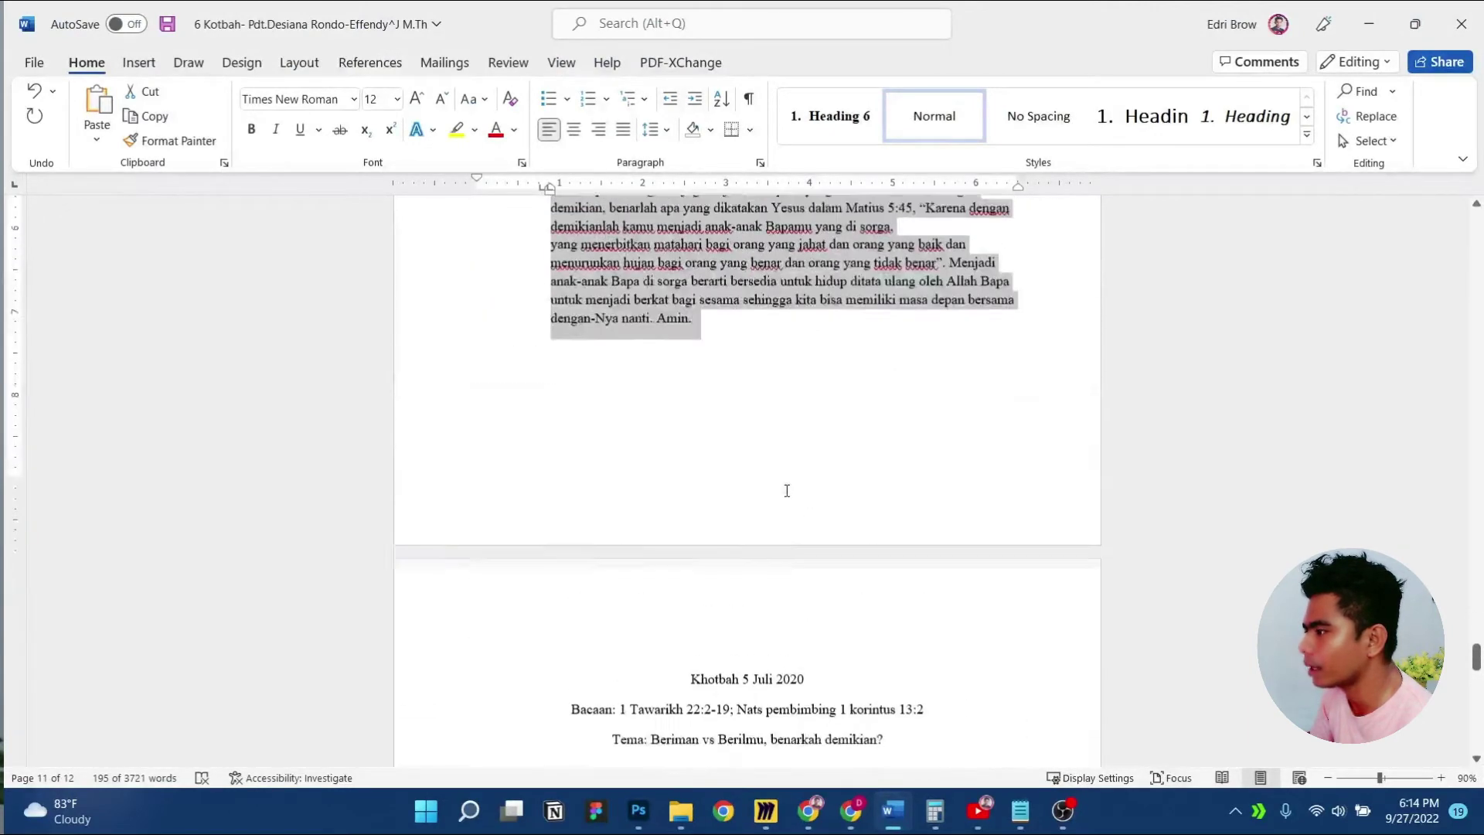
scroll(786, 490, "down", 1)
left_click(780, 487)
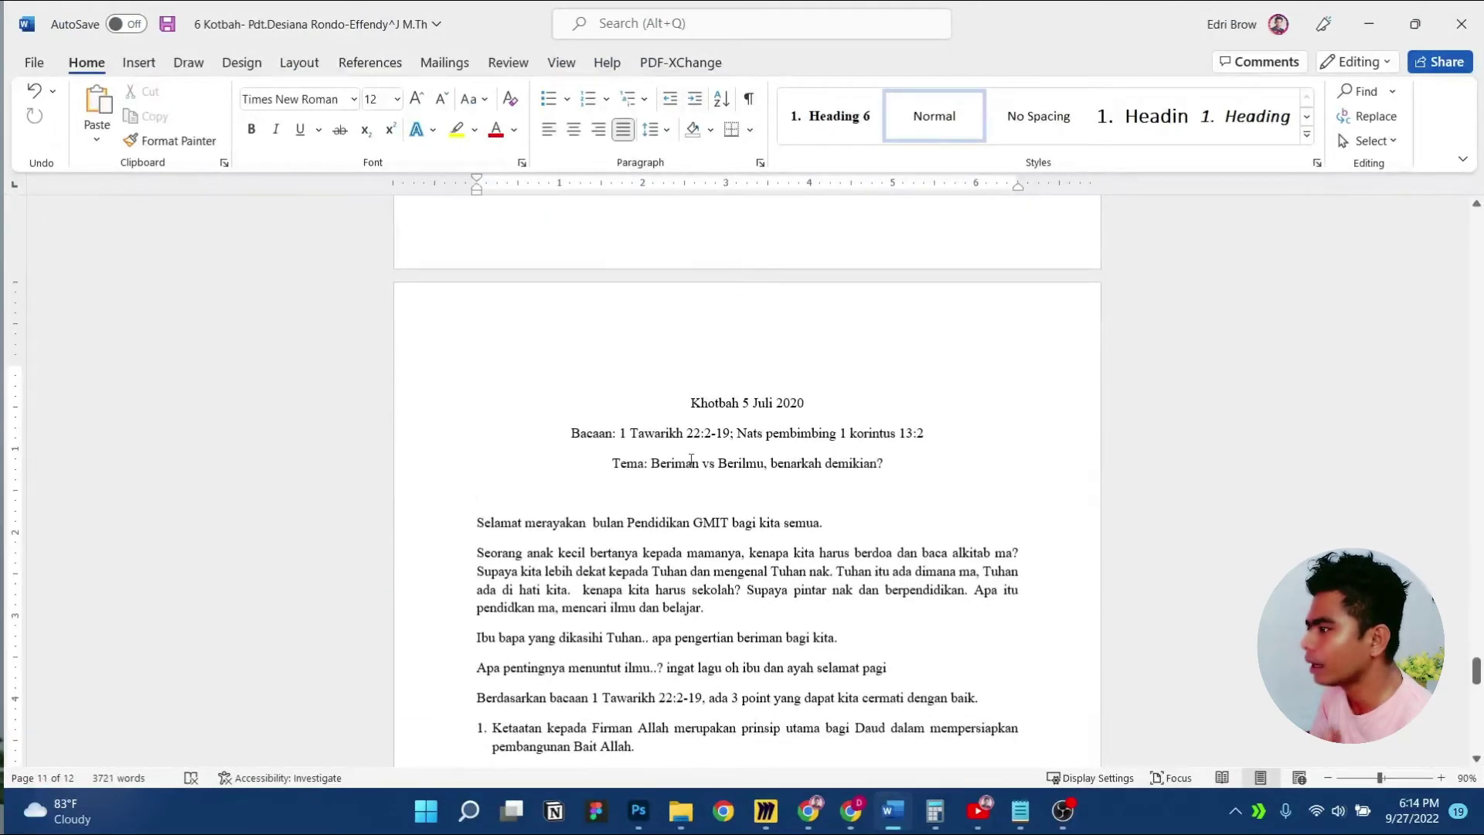
left_click_drag(653, 462, 742, 453)
key("shift+Right")
key("shift+Right")
key("shift+Right")
key("shift+Right")
key("shift+Right")
key("shift+Right")
key("shift+Right")
key("shift+Right")
key("shift+Right")
key("shift+Right")
key("shift+Right")
key("shift+Right")
key("shift+Right")
key("shift+Right")
key("shift+Right")
key("shift+Right")
key("ctrl+c")
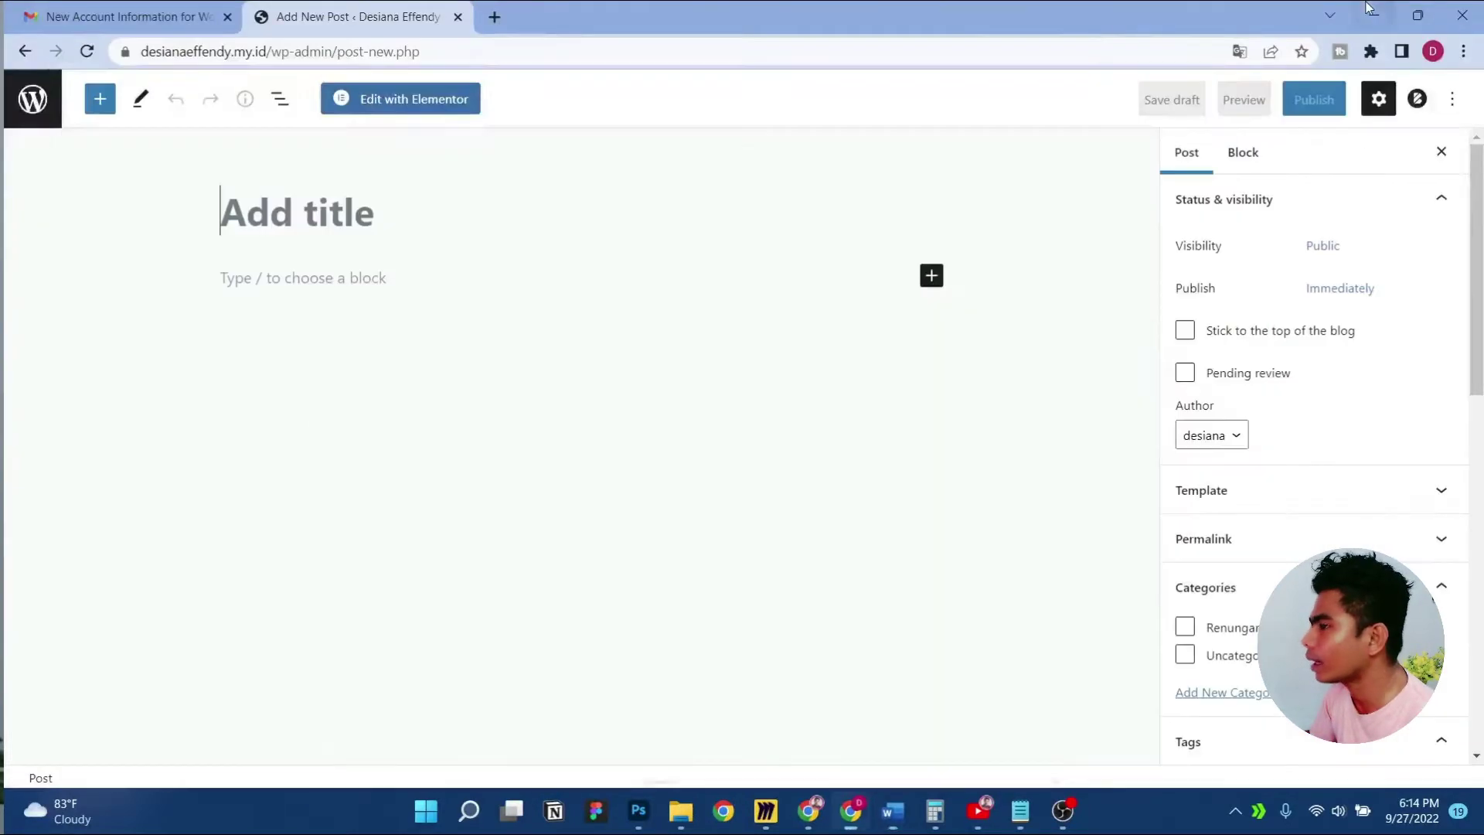
left_click(1369, 23)
key("ctrl+v")
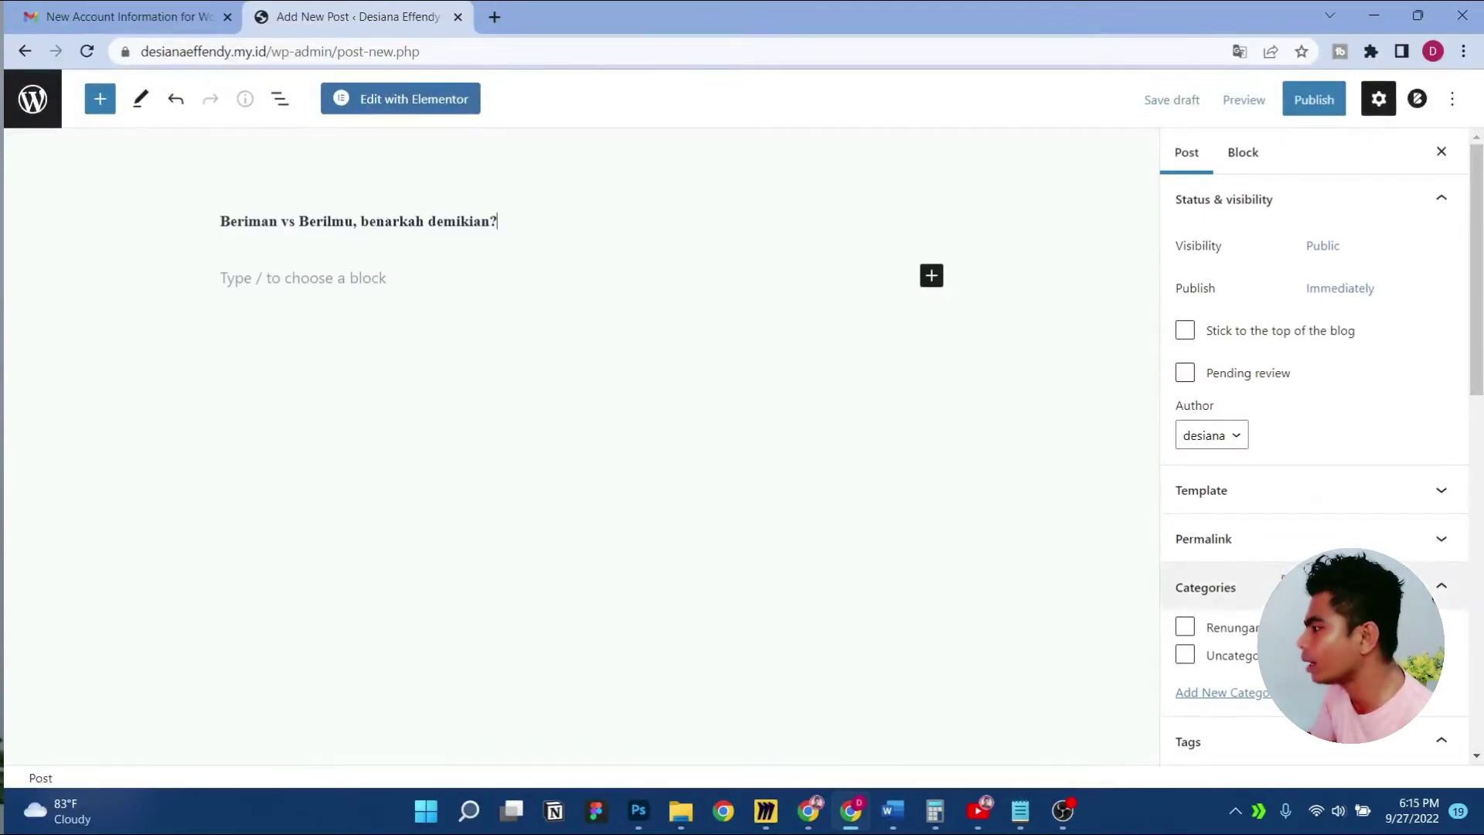
Create an 'Inspirasi' category, but file the post under Renungan instead
scroll(1182, 634, "down", 1)
scroll(1242, 536, "down", 2)
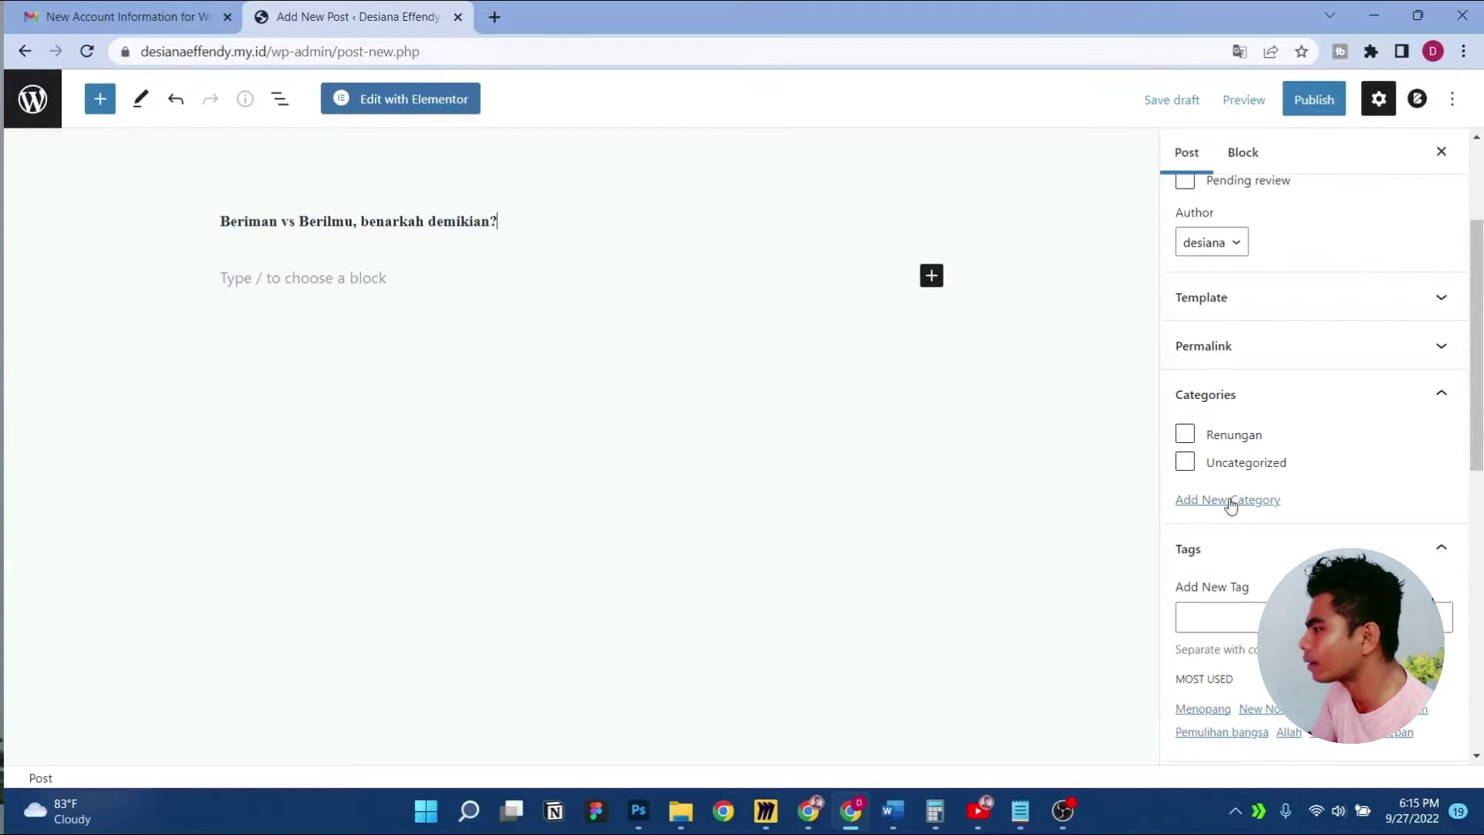
left_click(1231, 500)
left_click(1218, 555)
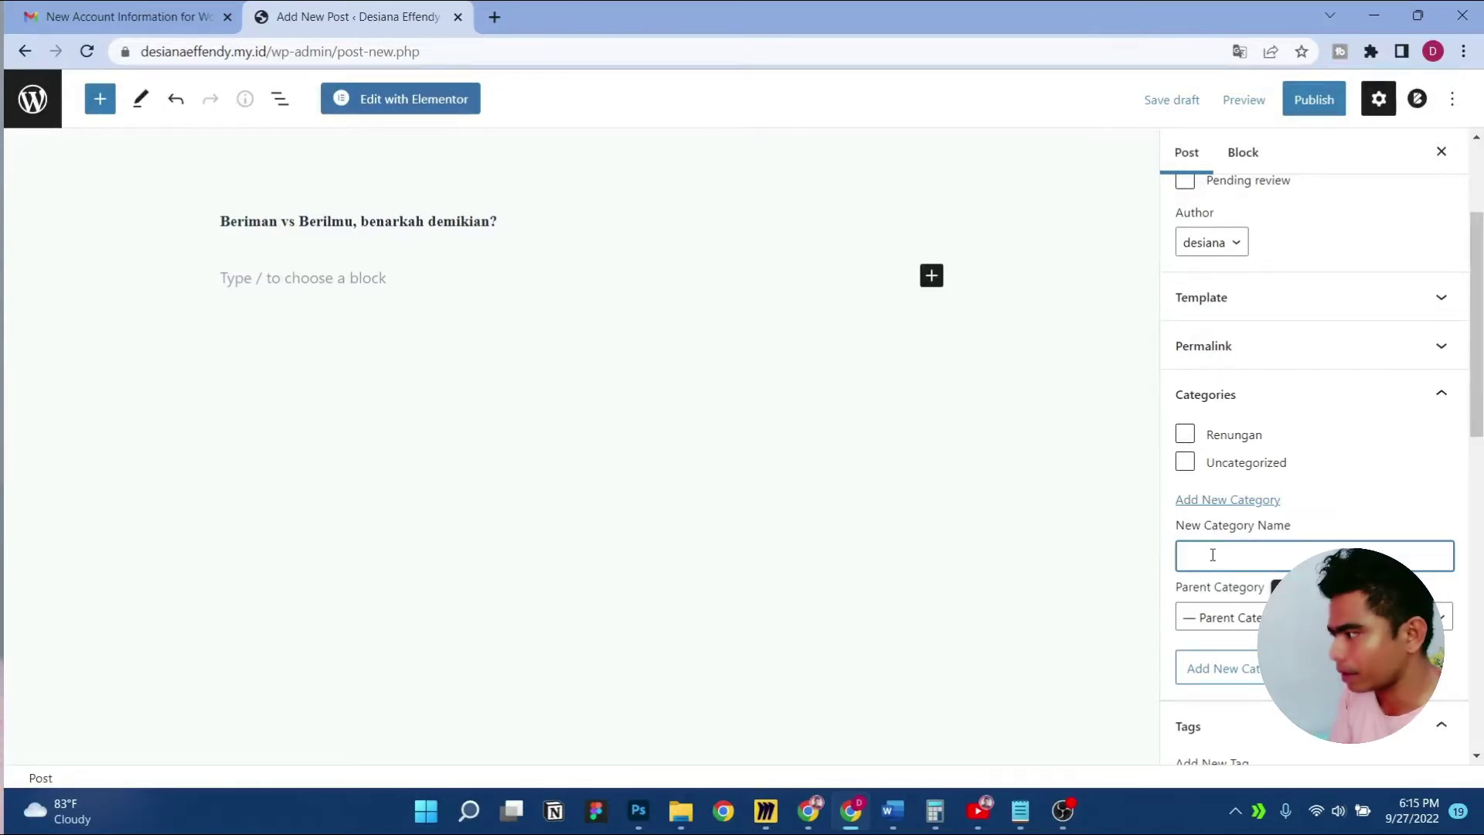
type("Inspirasi")
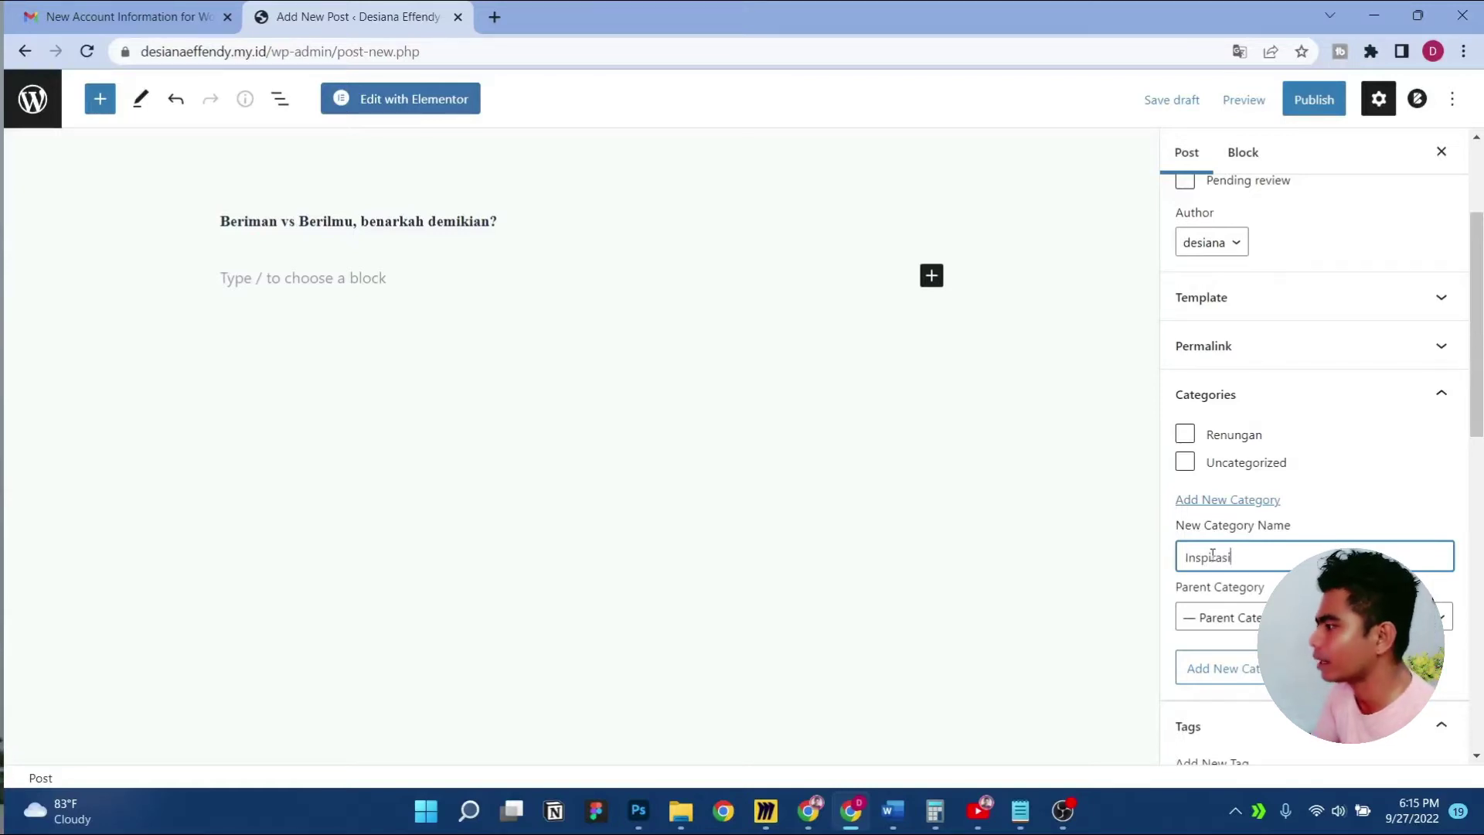
key("Return")
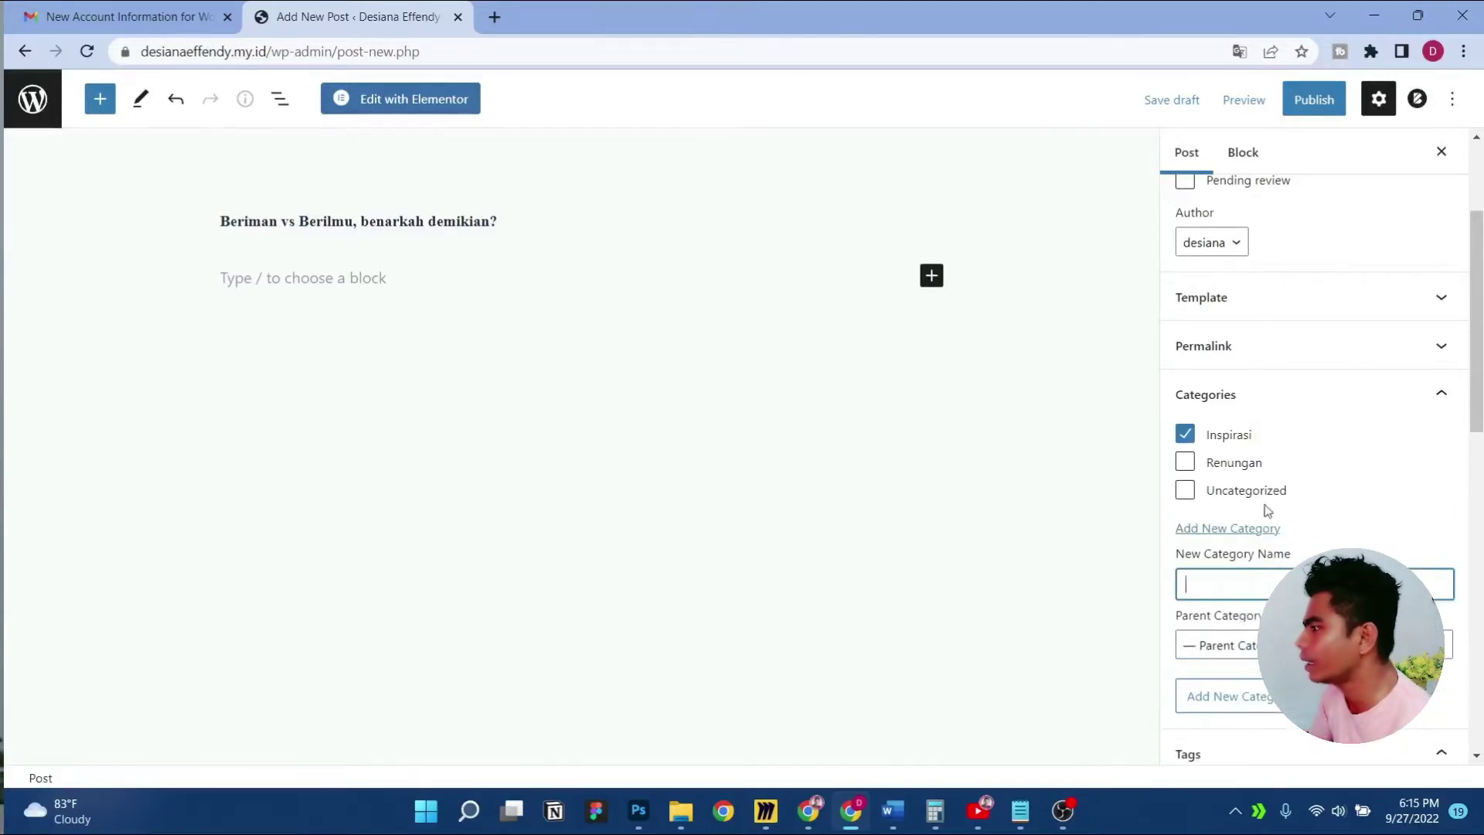
left_click(1185, 433)
left_click(1185, 464)
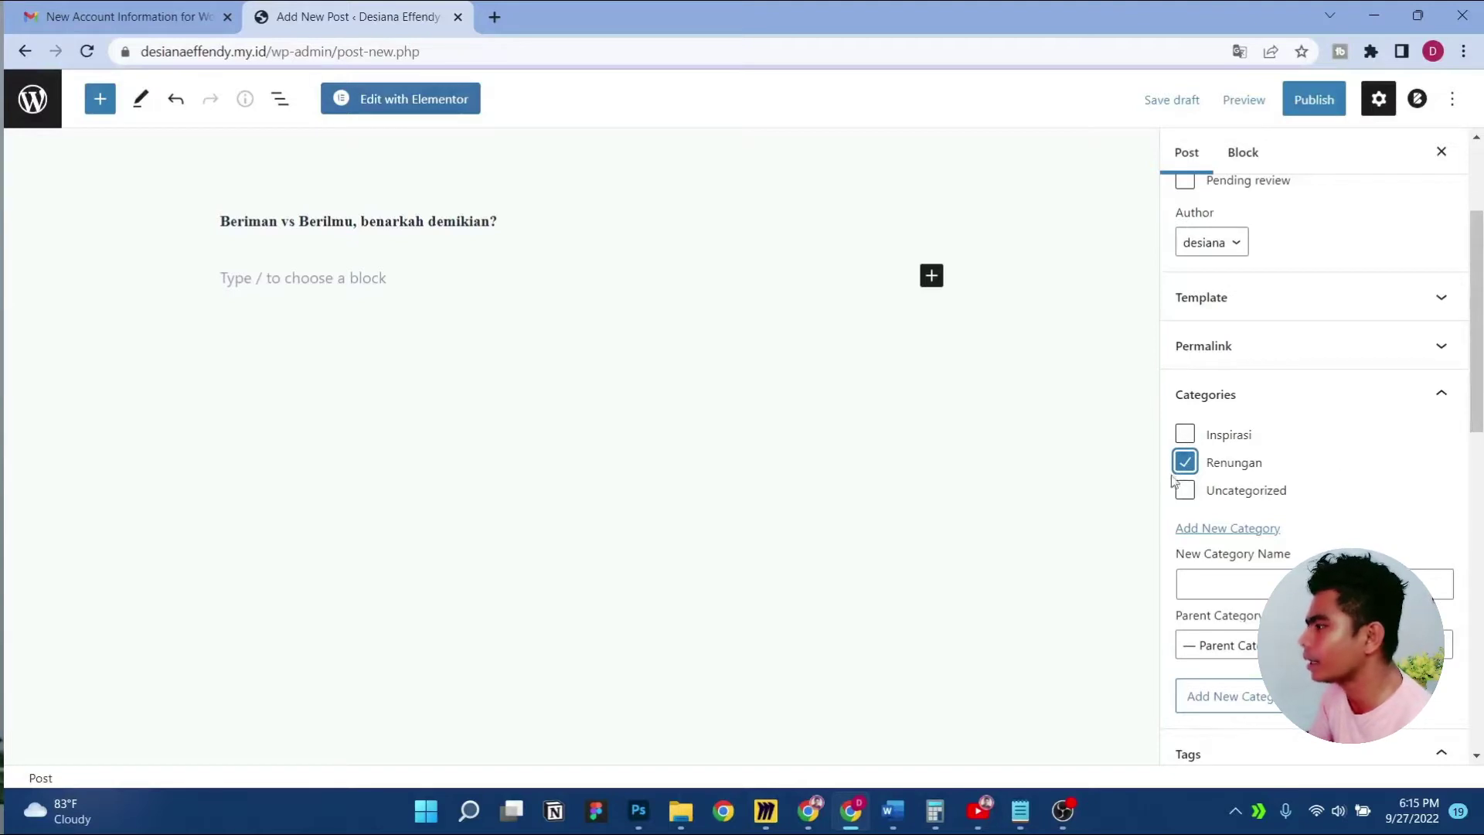
Add the tags 'Beriman' and 'Berilmu' to the post
scroll(1290, 474, "up", 3)
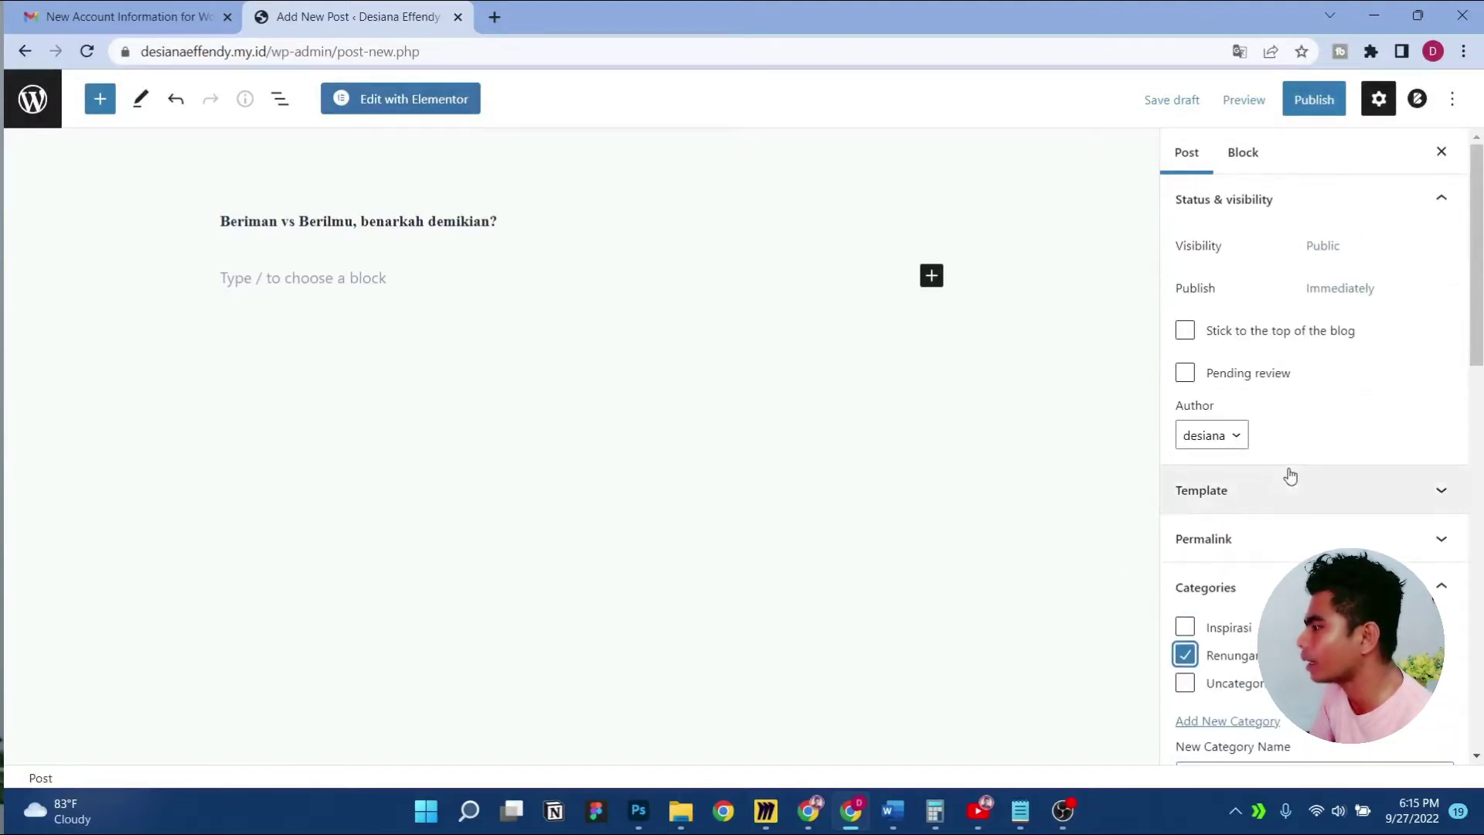
scroll(1290, 474, "down", 3)
scroll(1391, 432, "down", 4)
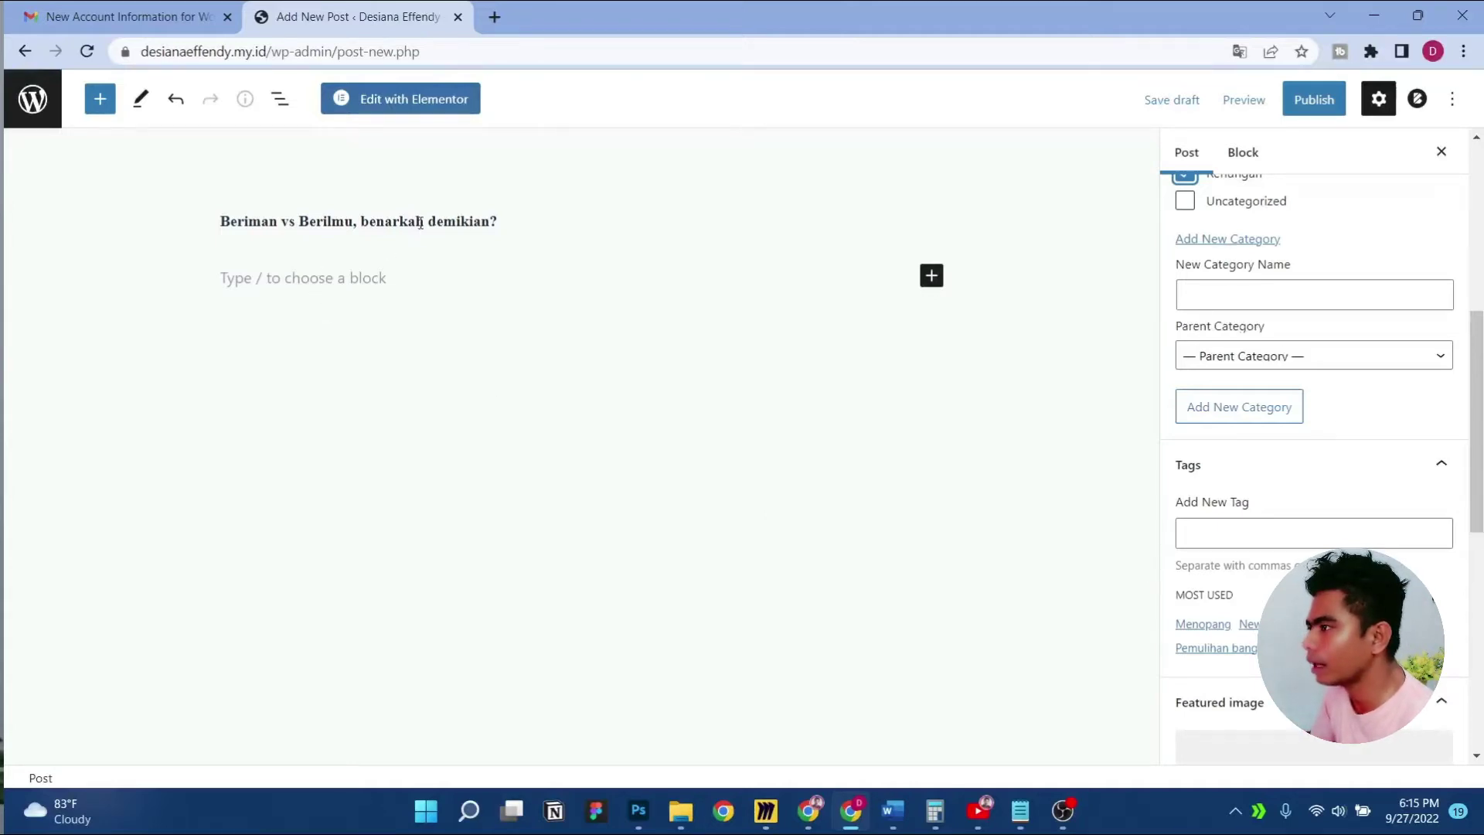
left_click(1202, 531)
type("Beriman")
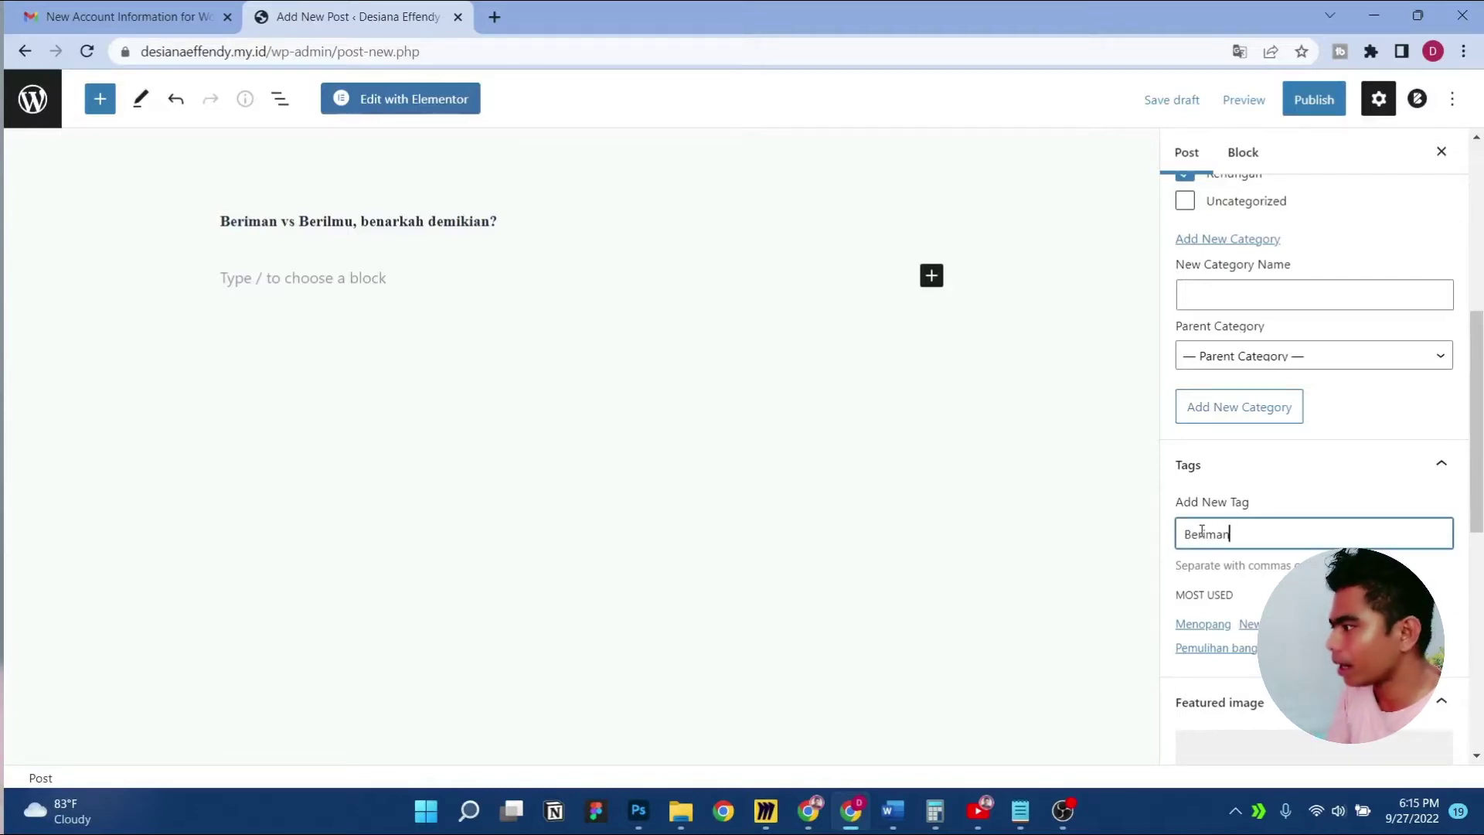
key("Return")
type("N")
key("BackSpace")
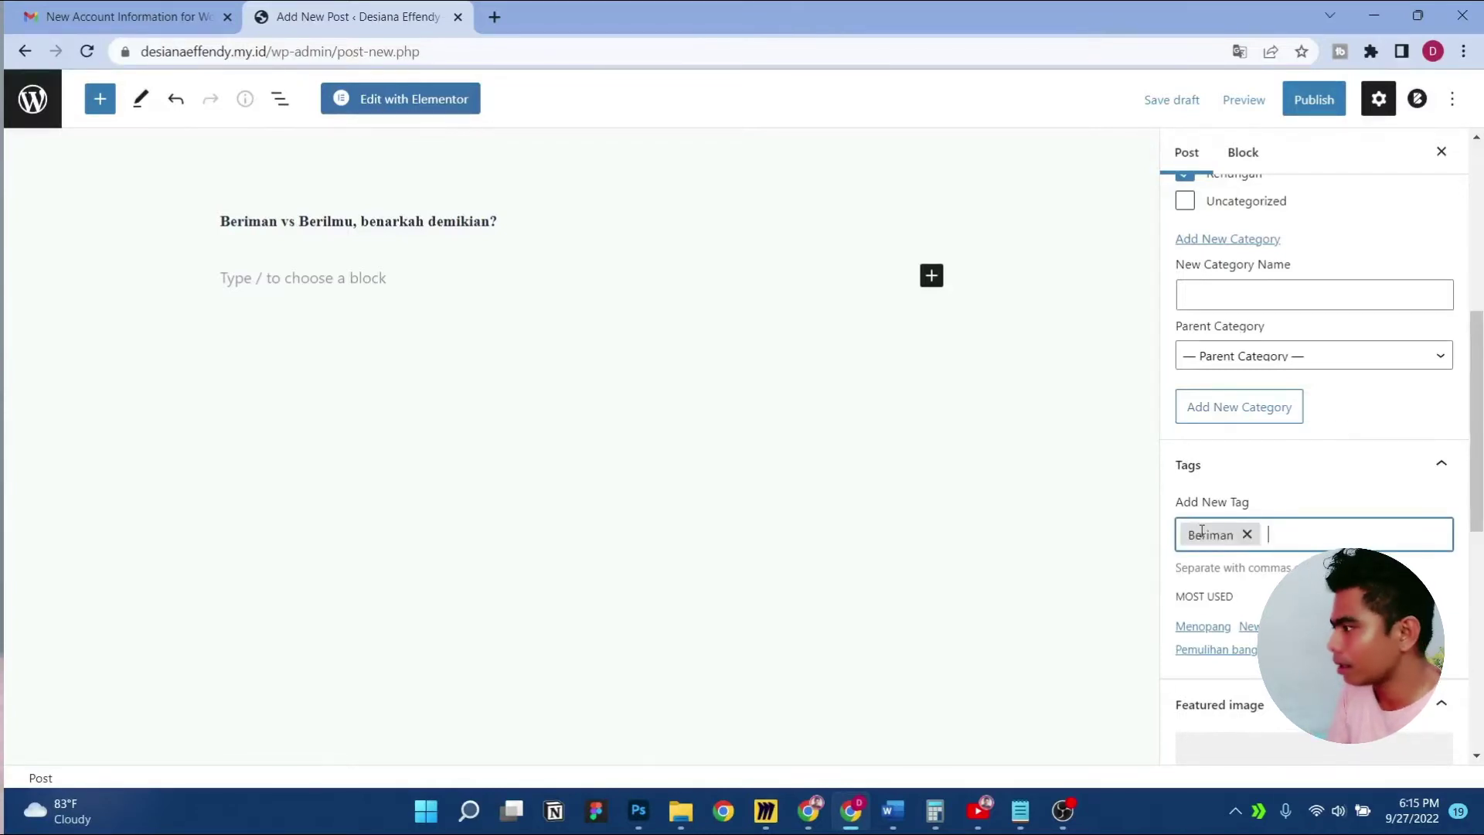
type("Berilmu")
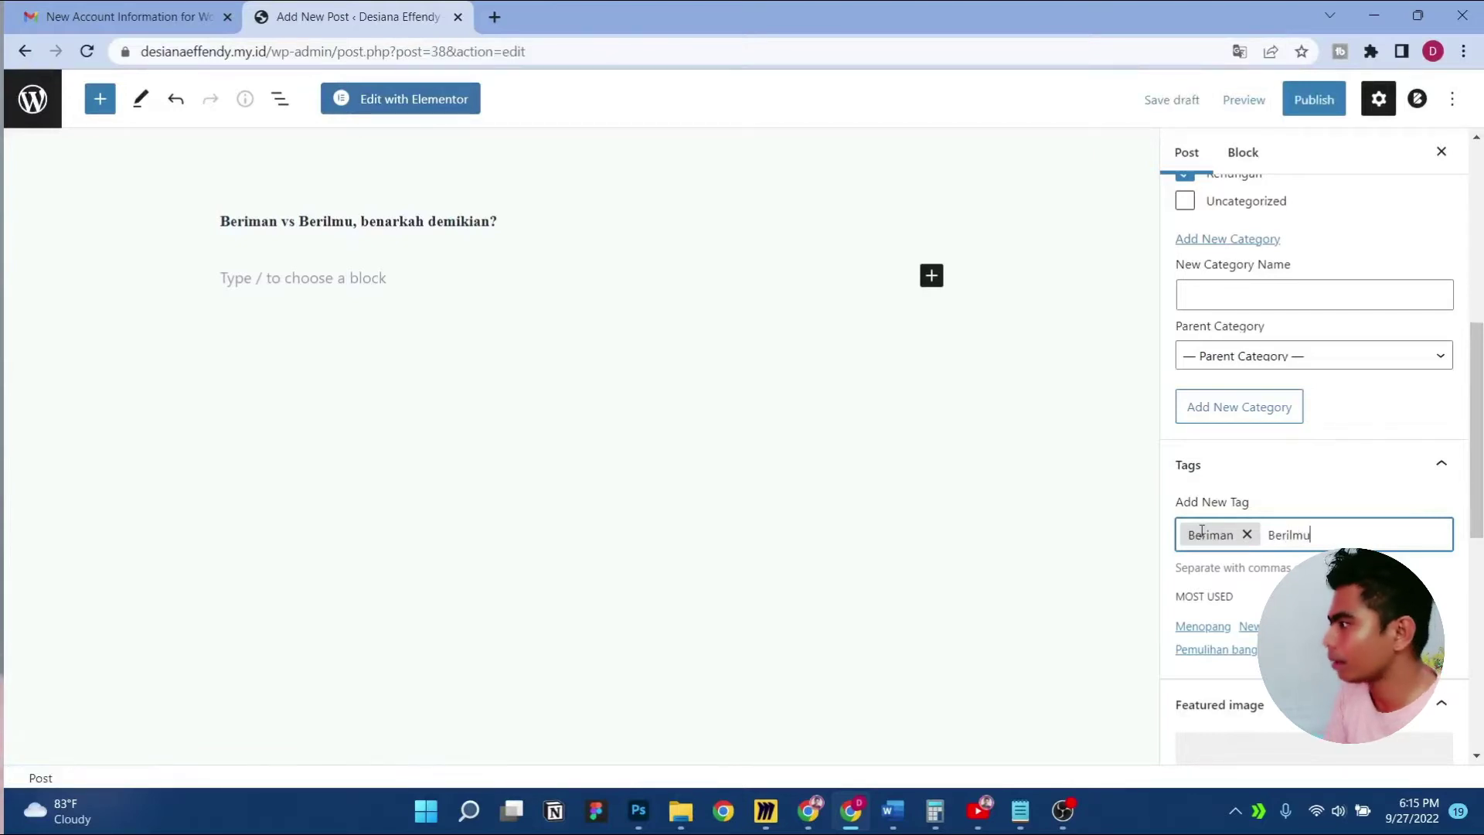
key("Return")
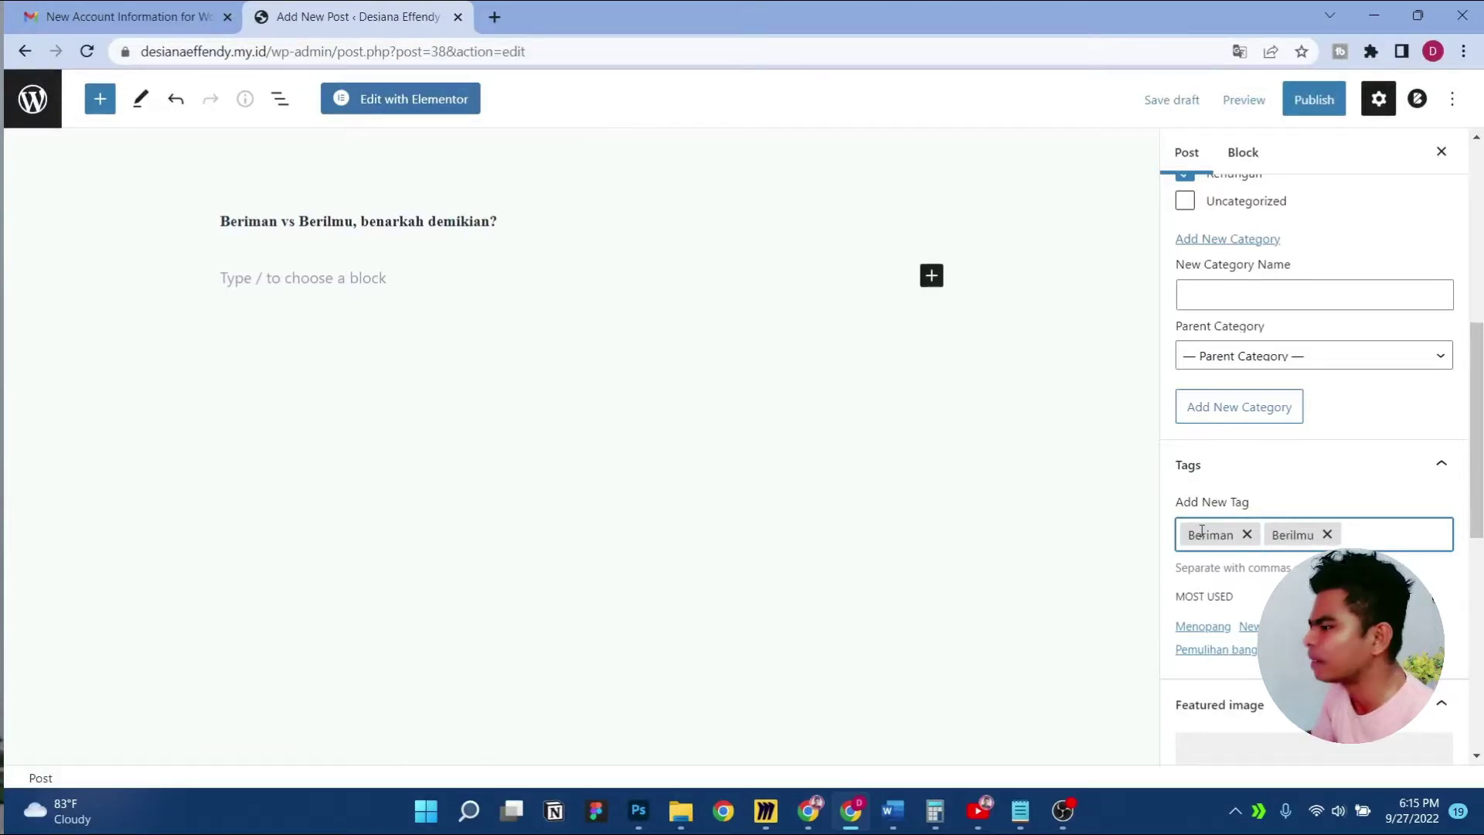
Select the sermon's opening paragraphs in Word, starting at 'Selamat merayakan', and return to Chrome
left_click(892, 810)
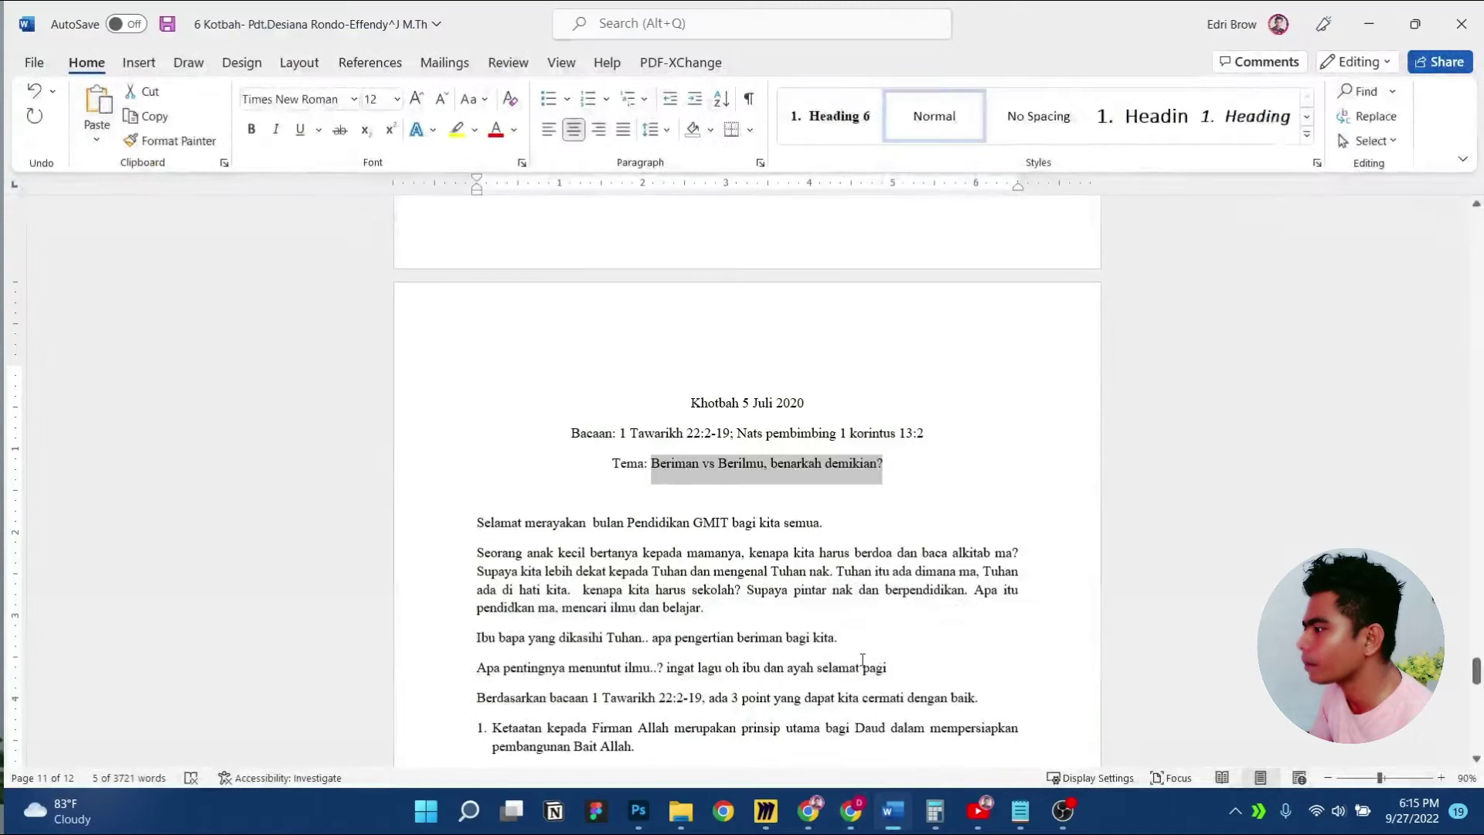
scroll(541, 464, "down", 5)
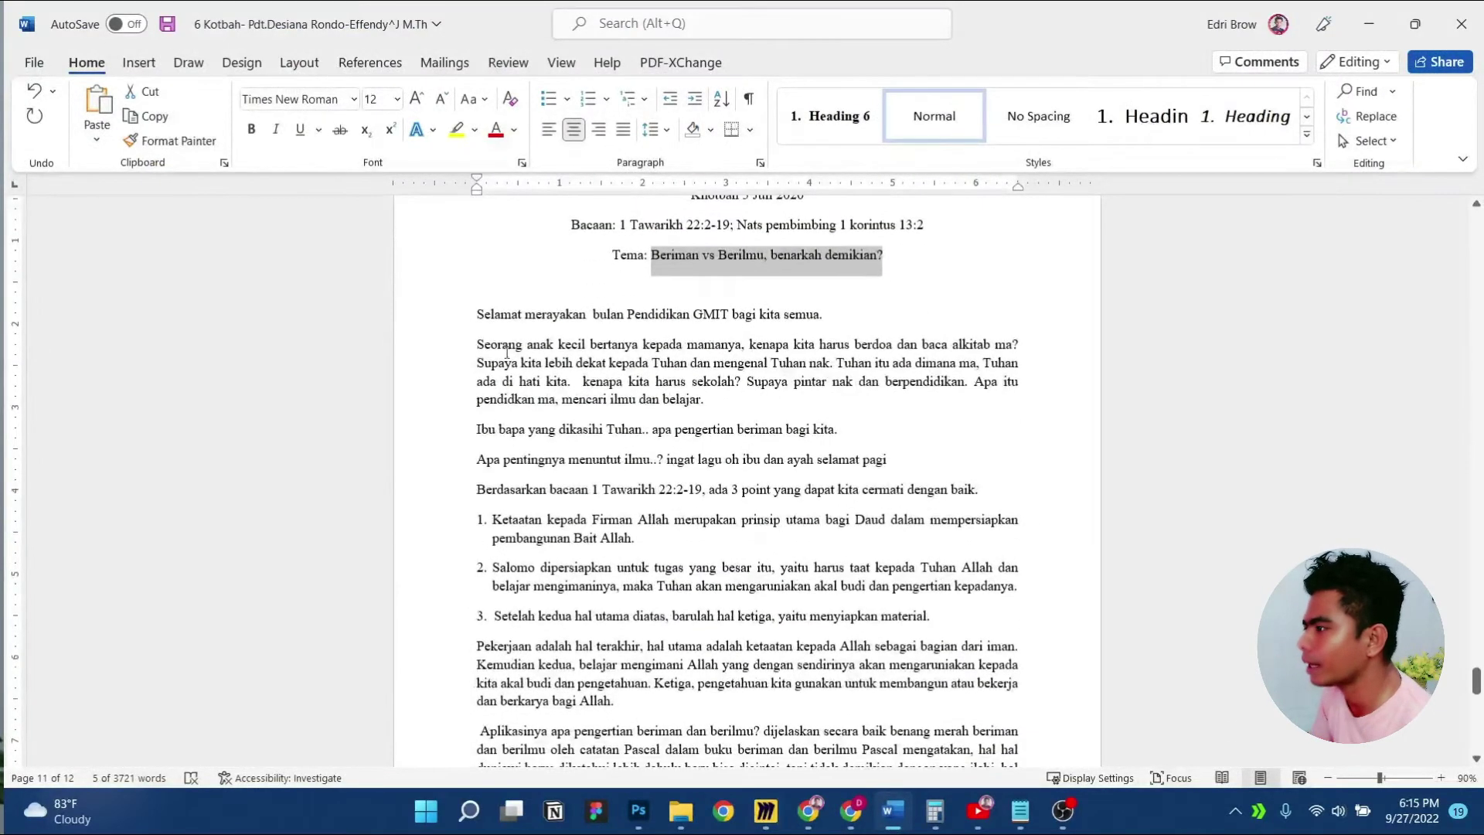
left_click(425, 321)
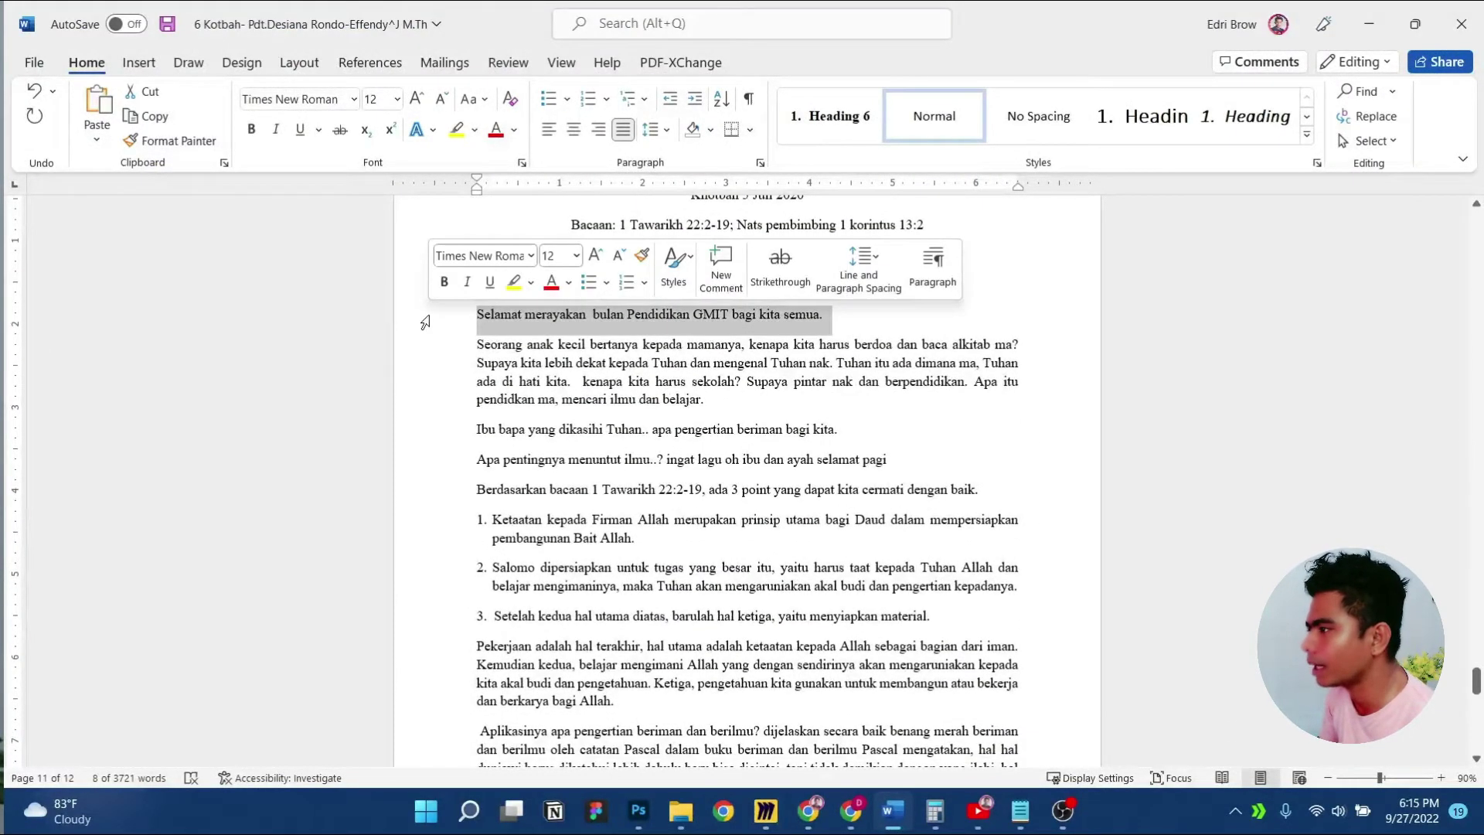
key("shift+Down")
key("shift+Down")
key("shift+Down")
key("shift+Down")
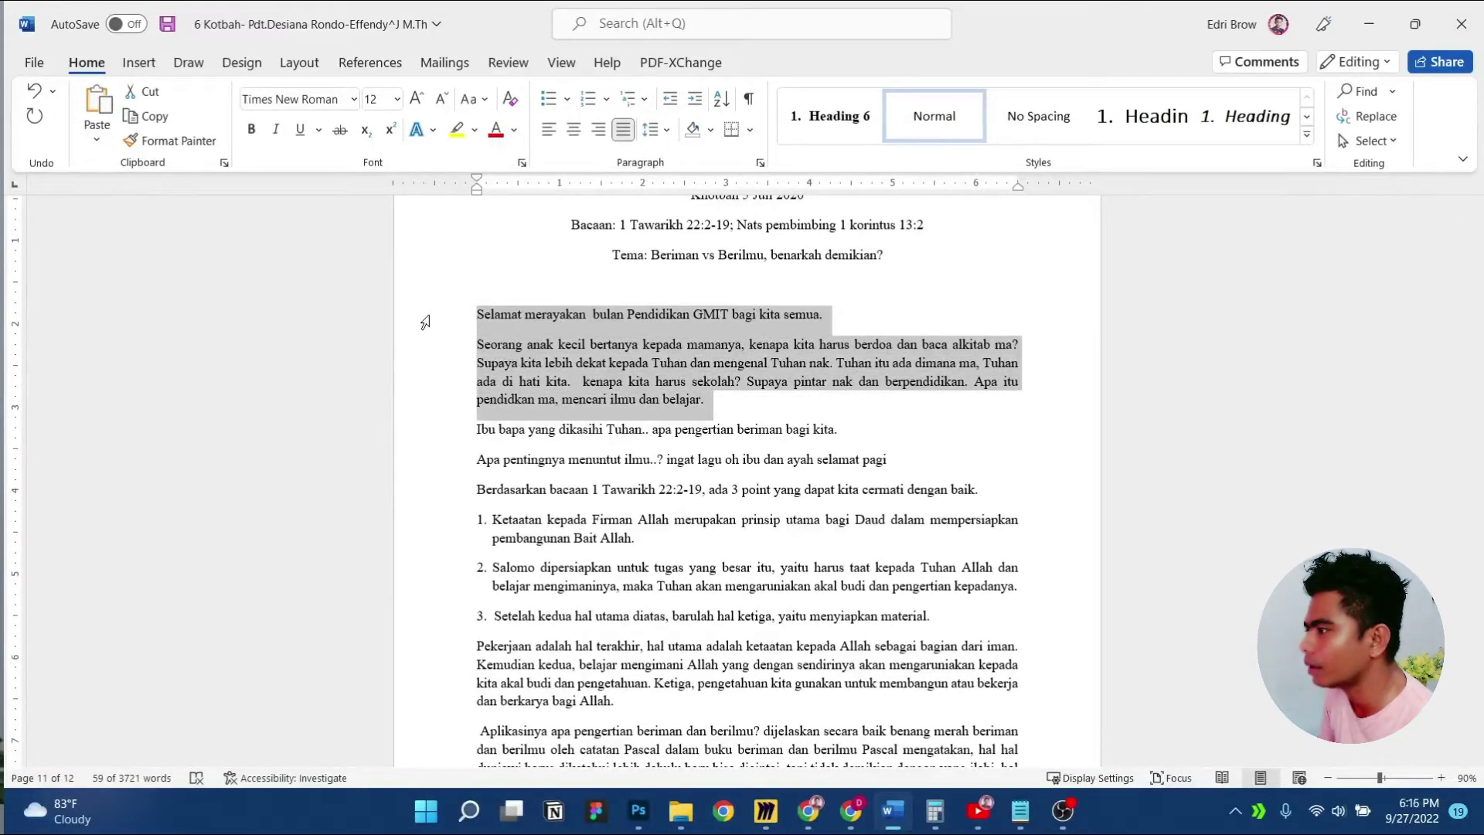
key("shift+Down")
key("ctrl+c")
key("shift+Down")
key("shift+Down")
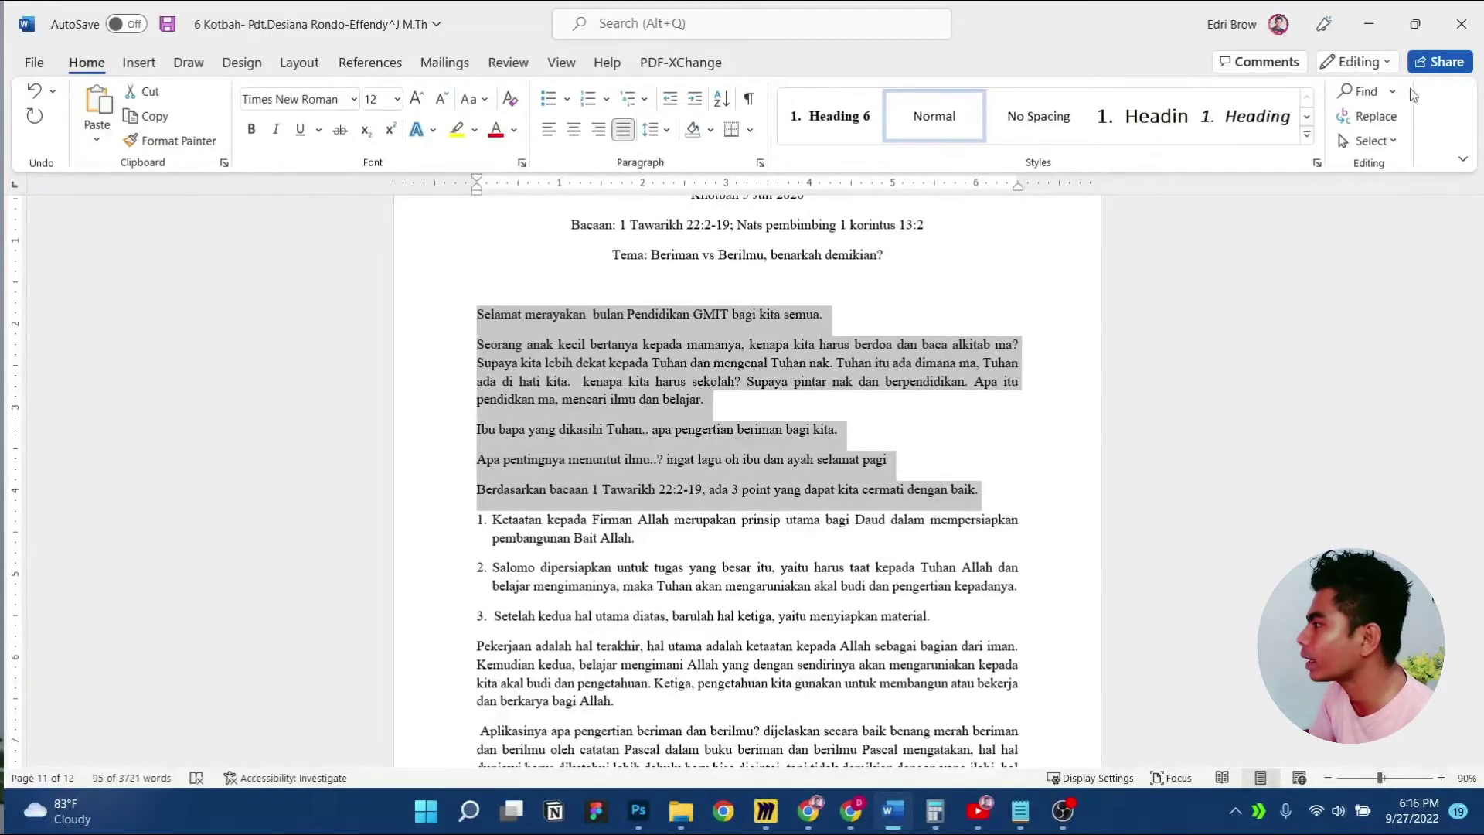
key("alt+Tab")
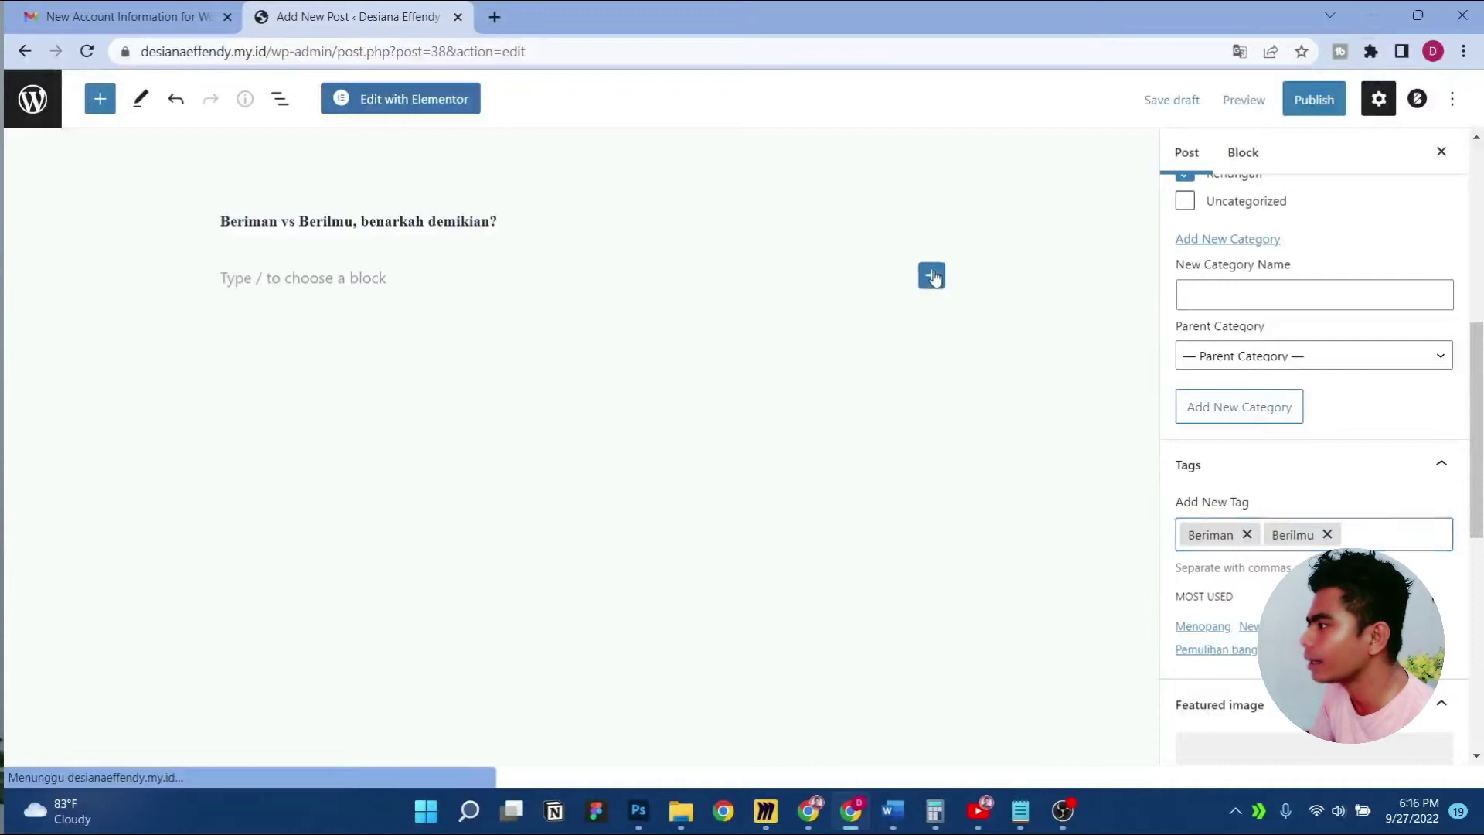
Add a Paragraph block and paste the opening paragraphs, through 'Berdasarkan bacaan 1 Tawarikh 22:2-19'
left_click(931, 275)
left_click(975, 417)
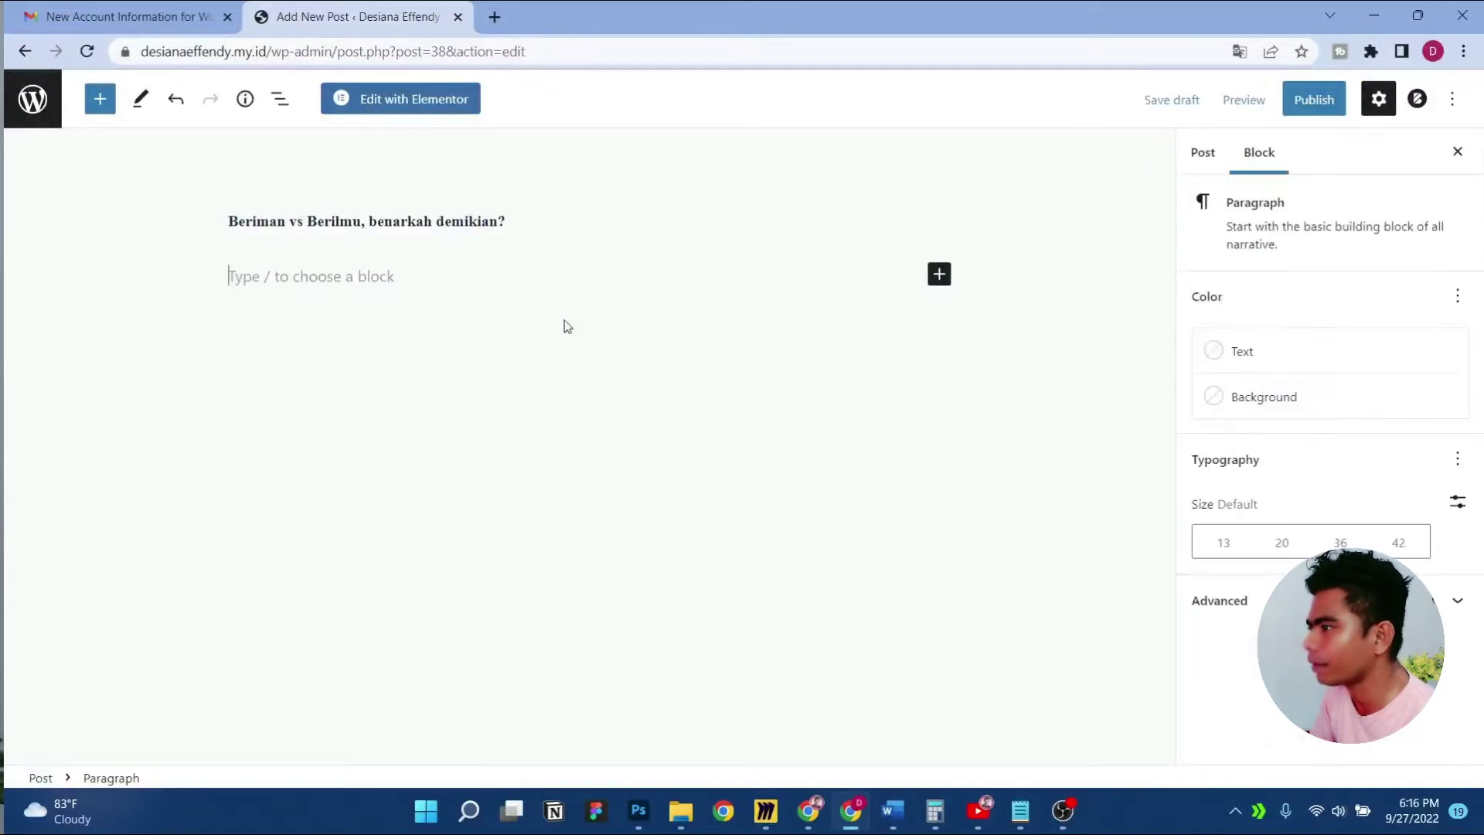
key("ctrl+v")
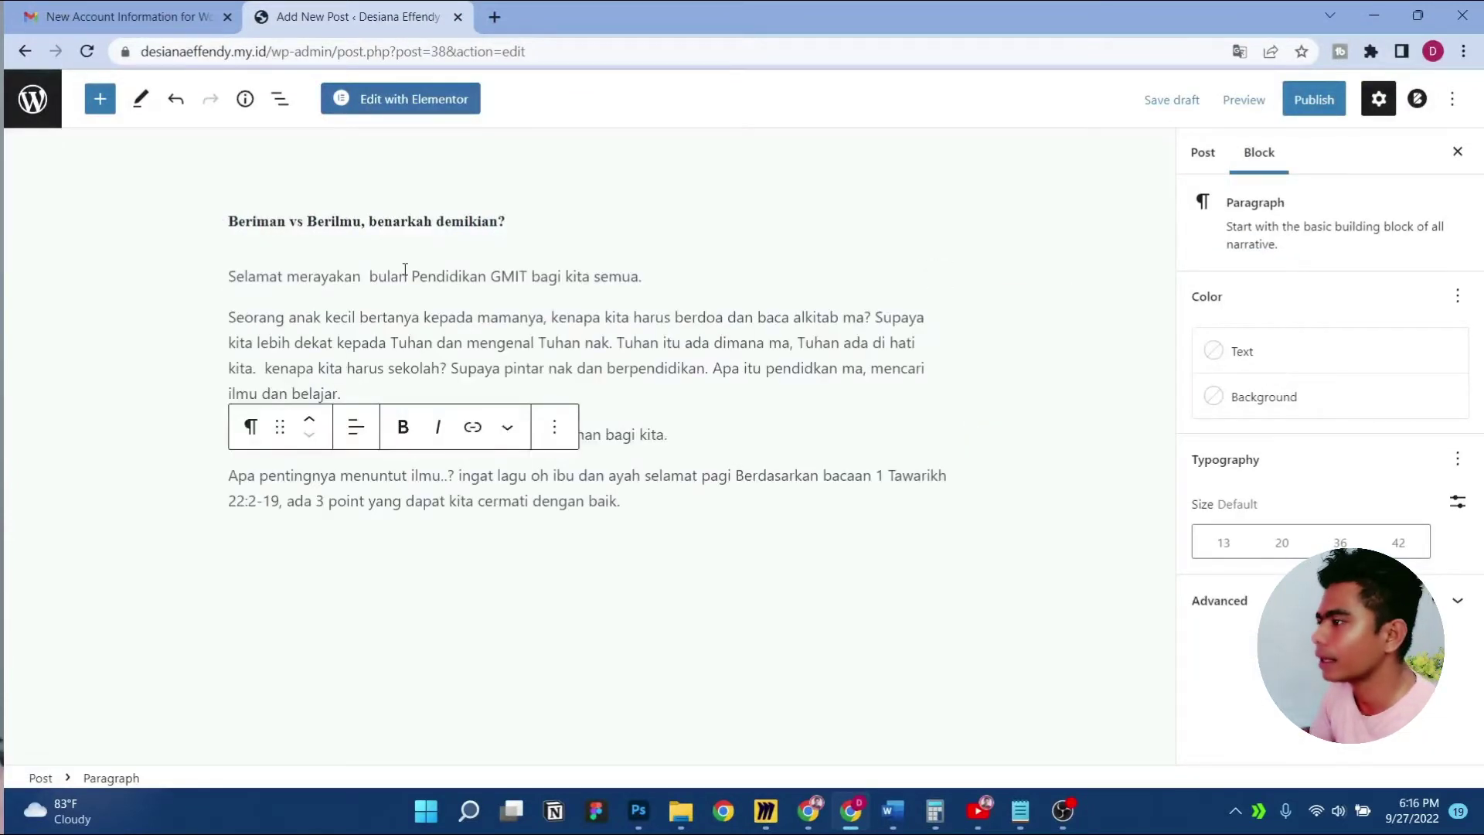
left_click(680, 433)
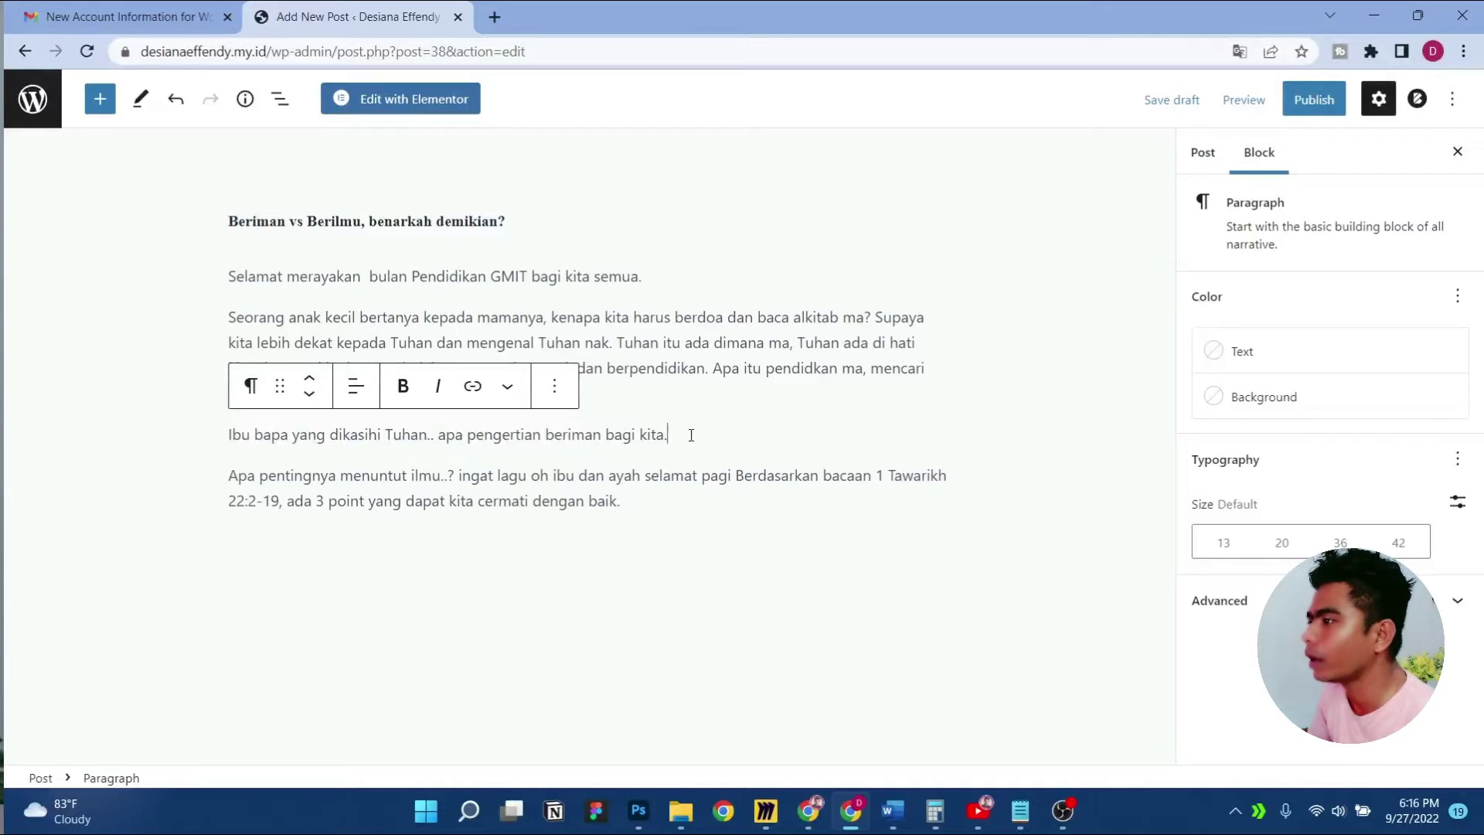
left_click(645, 503)
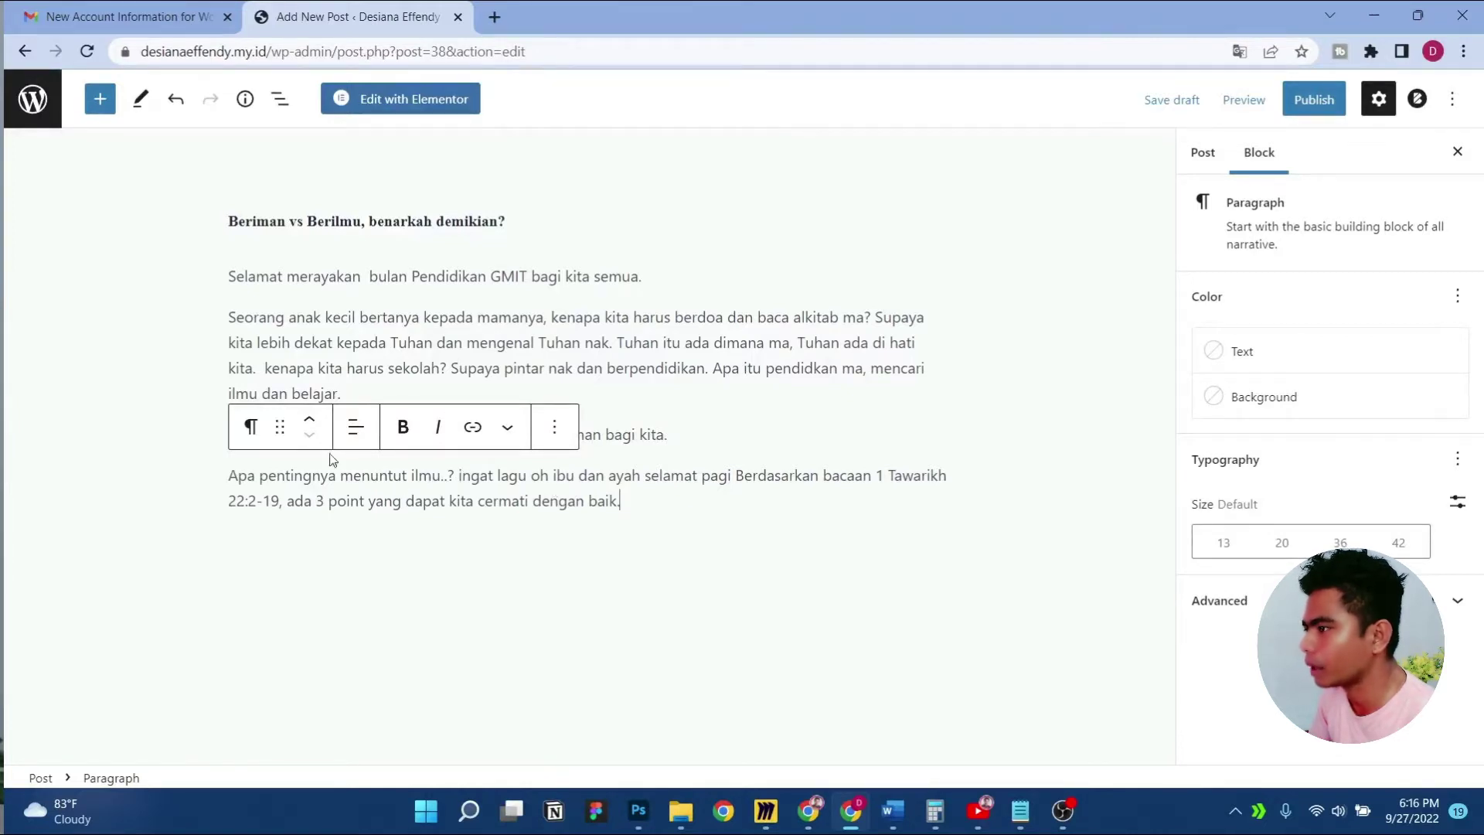
Convert the 'Apa pentingnya menuntut ilmu' paragraph into a Quote block and add a block below
left_click(255, 430)
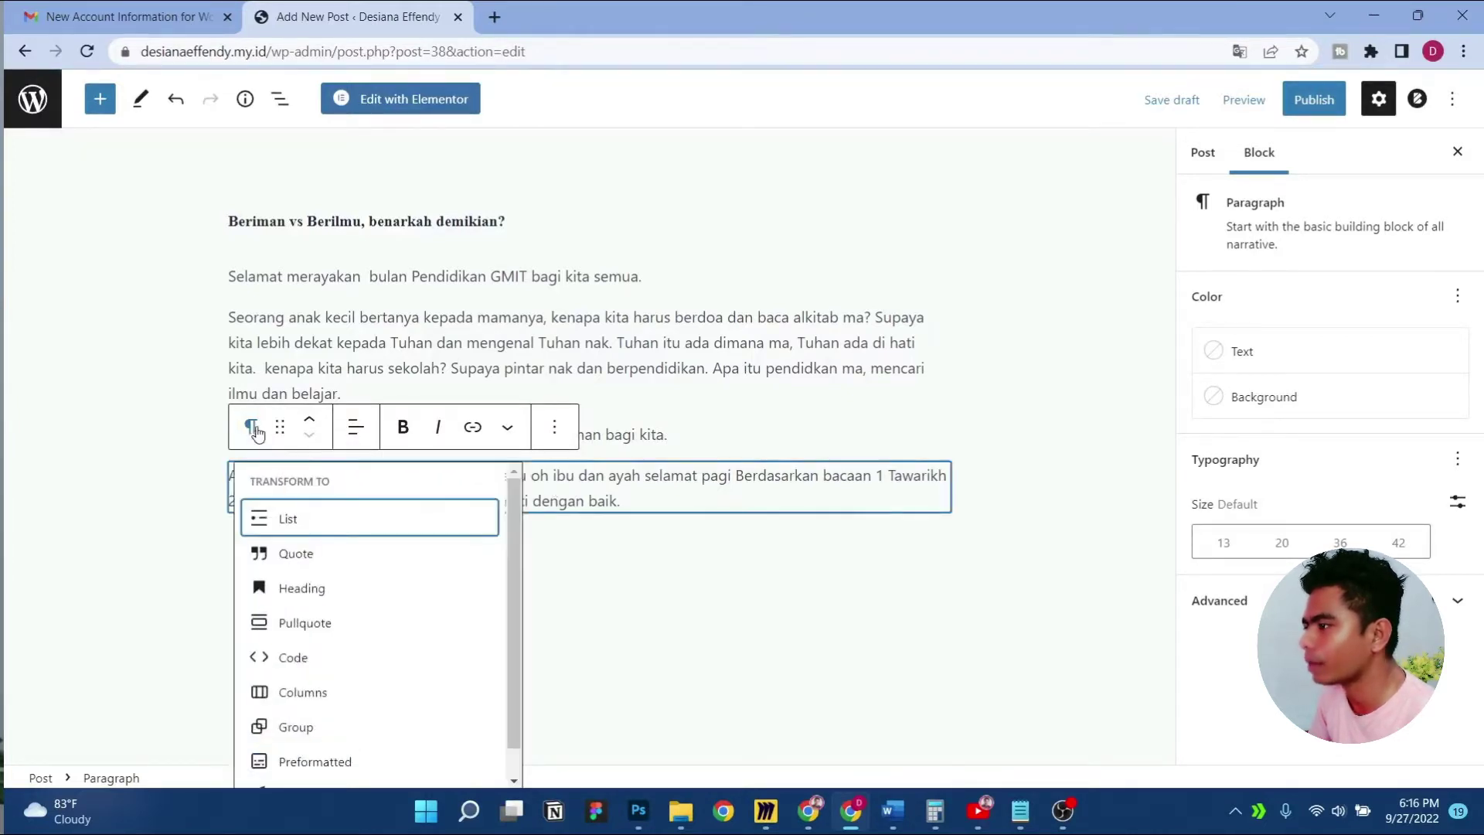
left_click(304, 556)
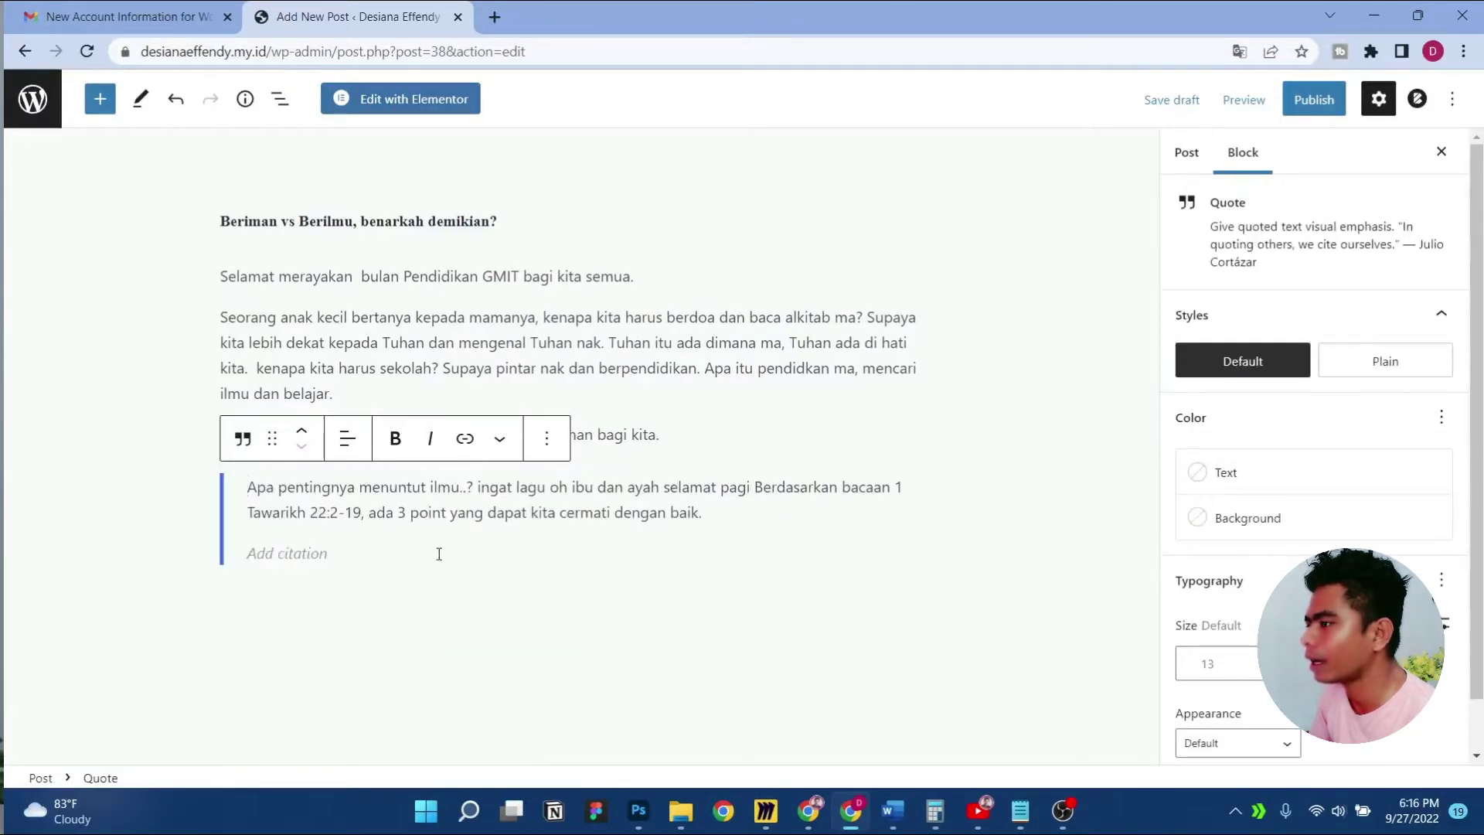
left_click(780, 573)
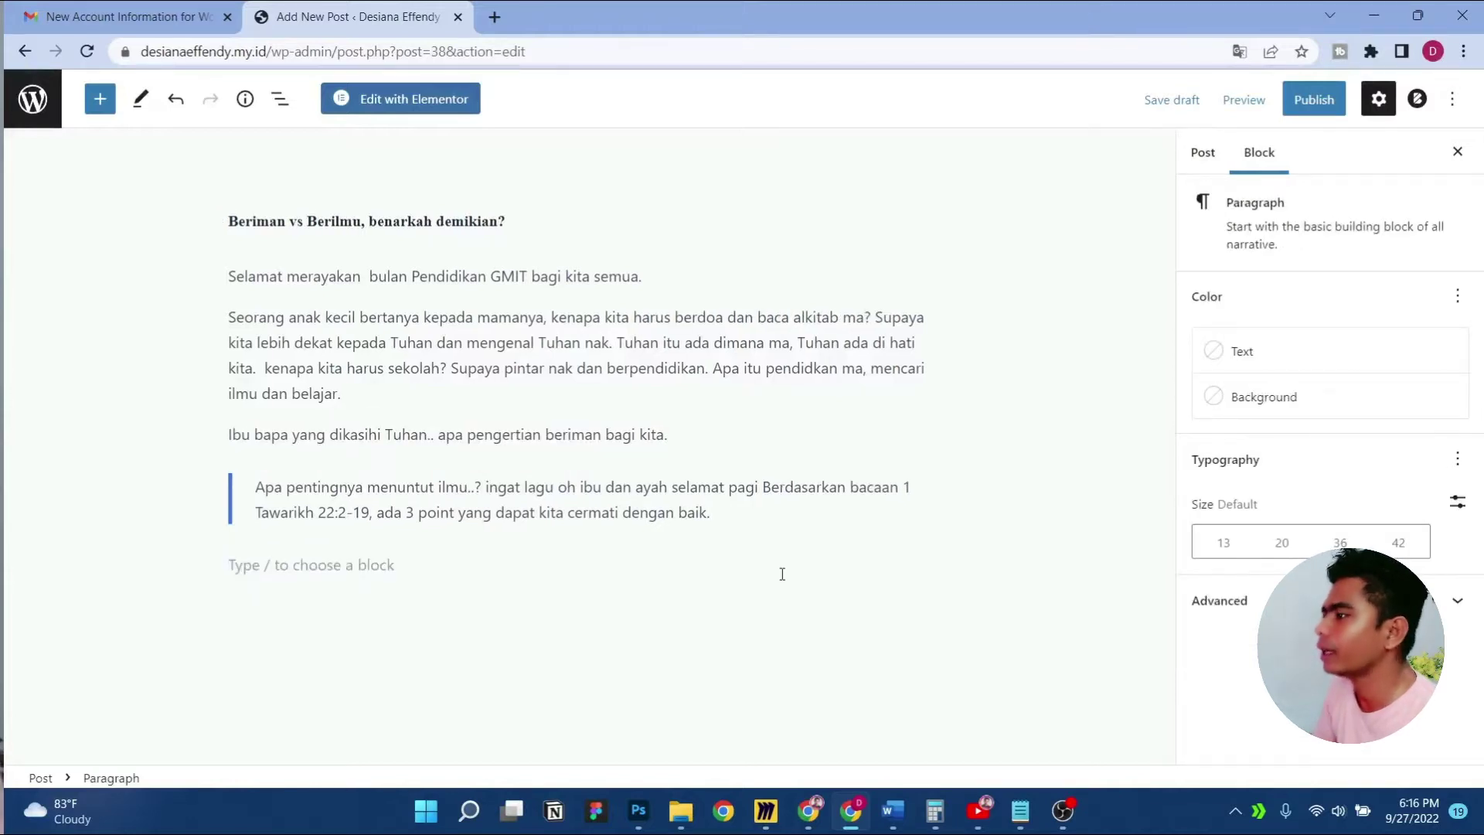
Select the sermon's three numbered points in Word, then return to the post editor
left_click(892, 811)
scroll(635, 483, "down", 3)
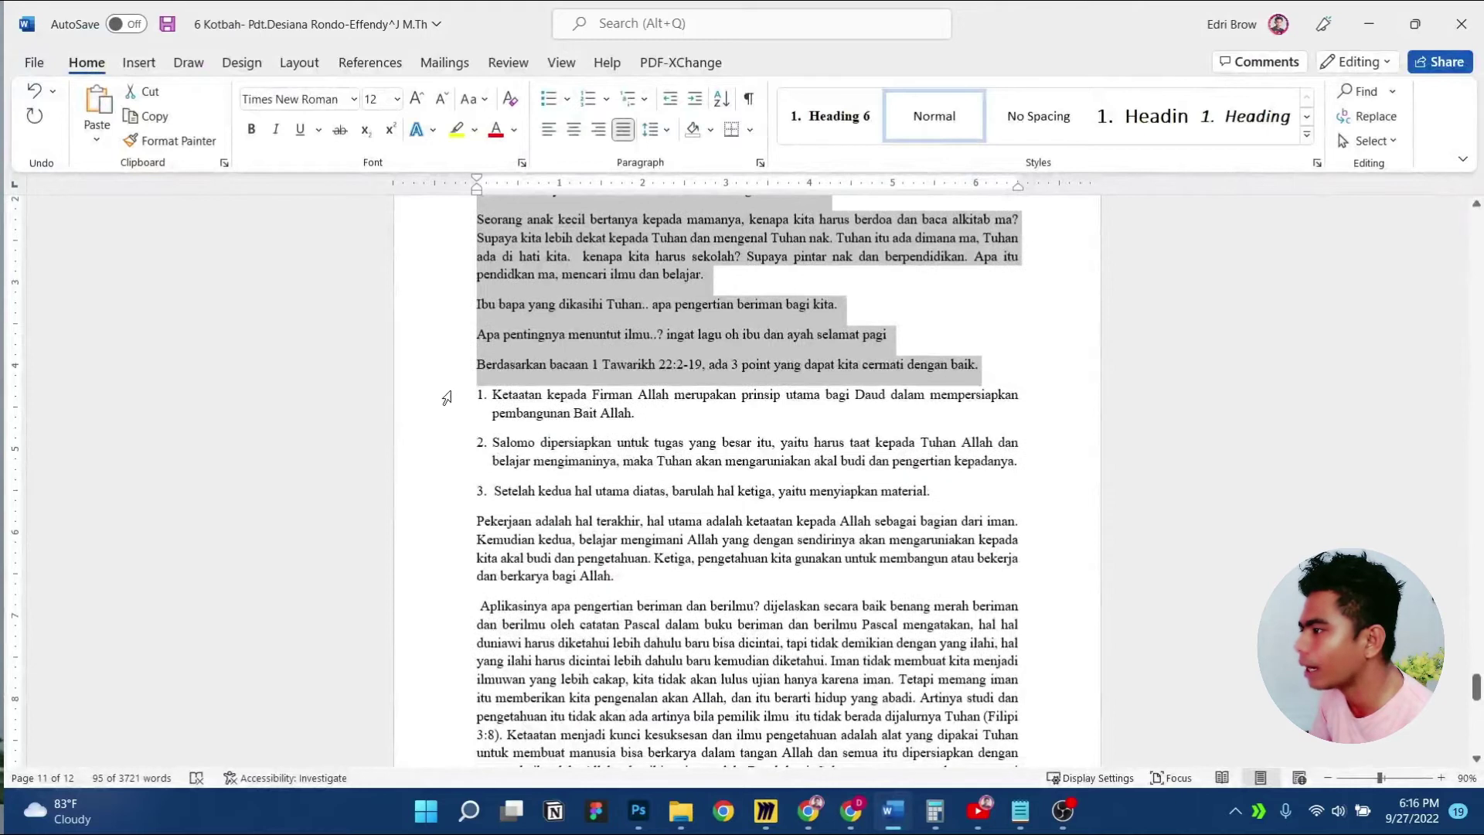
left_click(446, 398)
key("shift+Down")
key("shift+Down")
key("shift+Down")
key("shift+Down")
key("shift+Left")
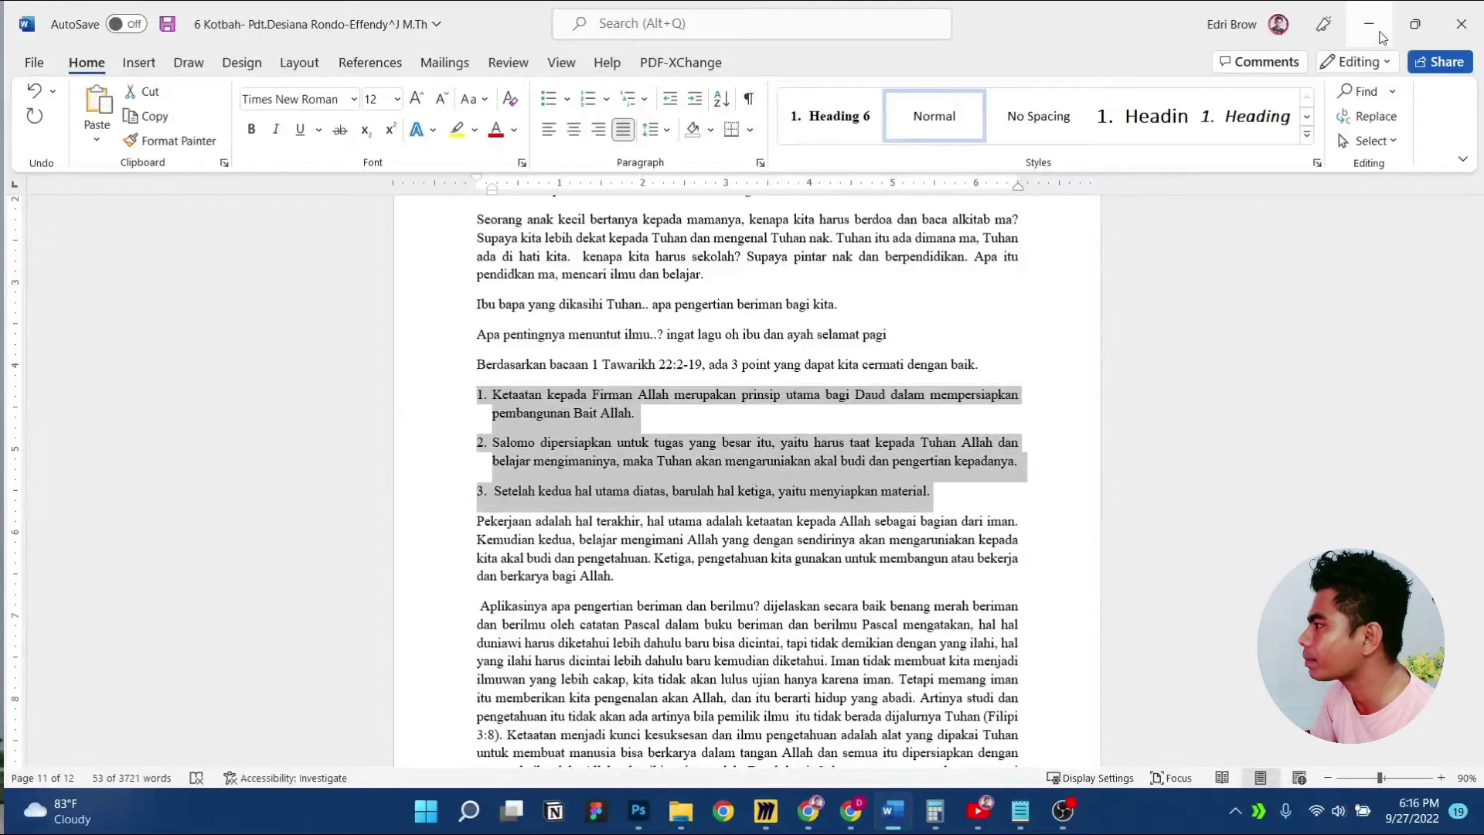
left_click(1368, 24)
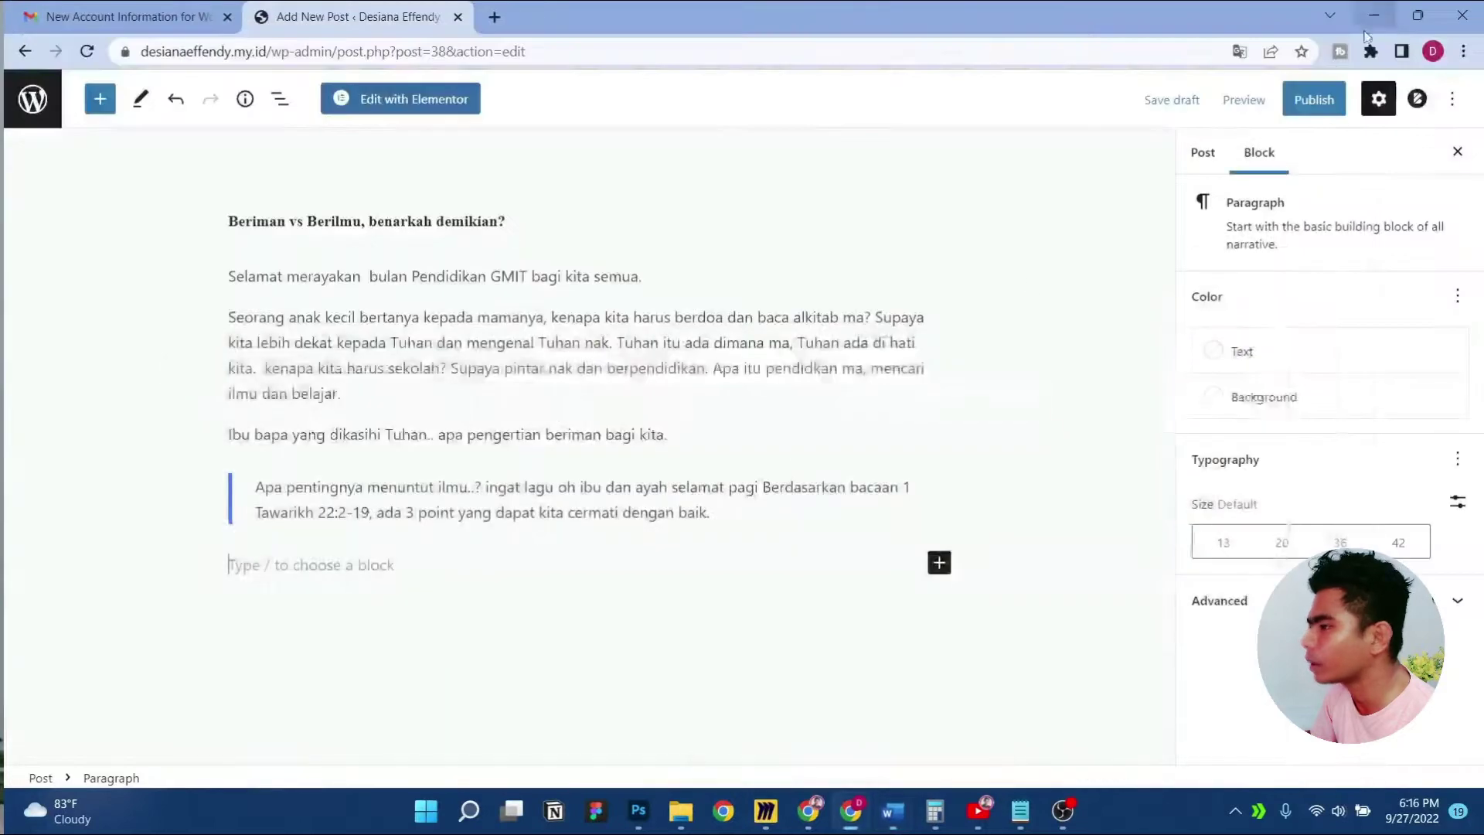
Insert a List block below the quote, found by searching 'list', and paste the numbered points
left_click(938, 563)
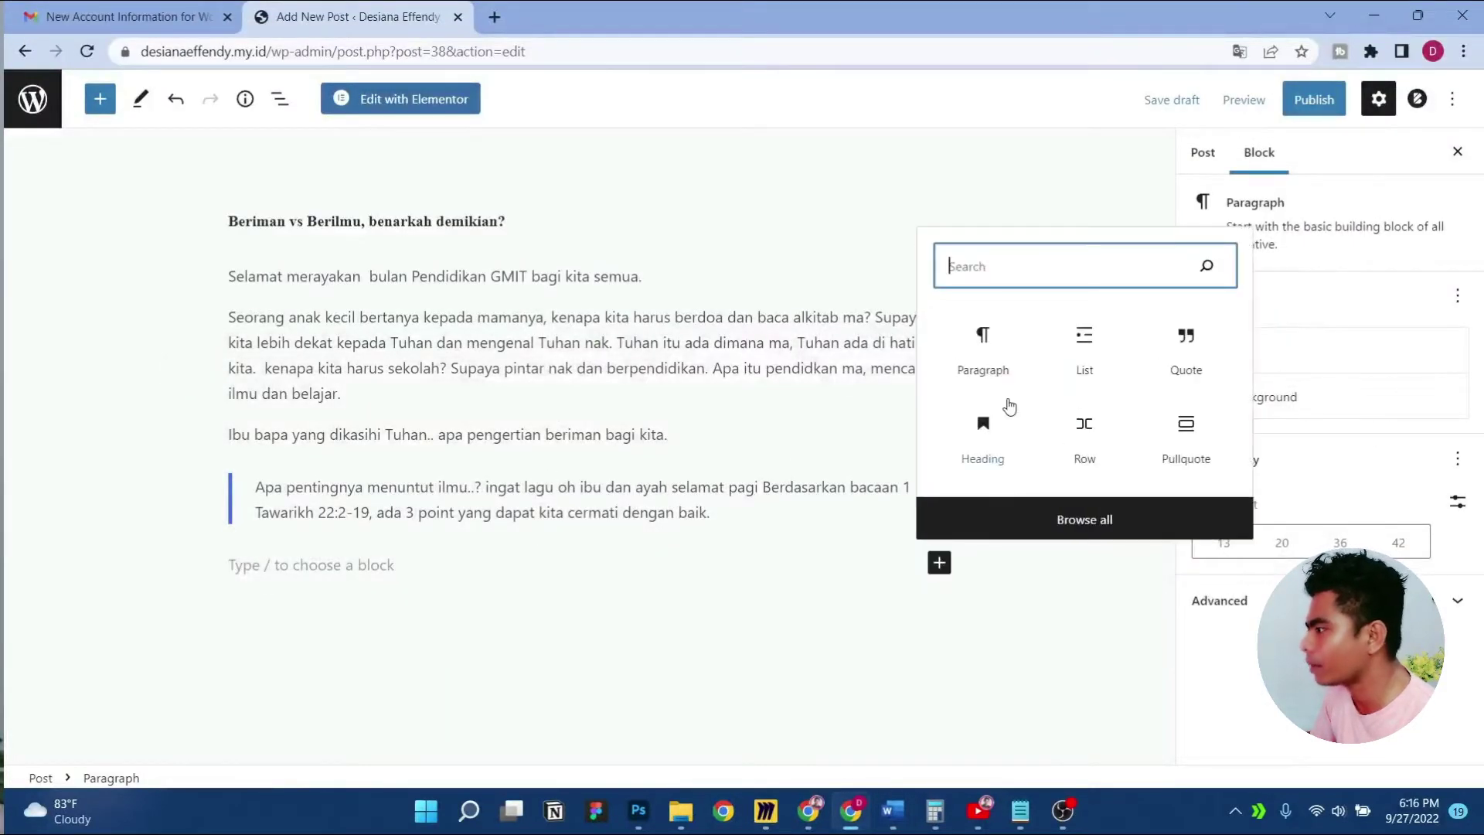
left_click(1067, 531)
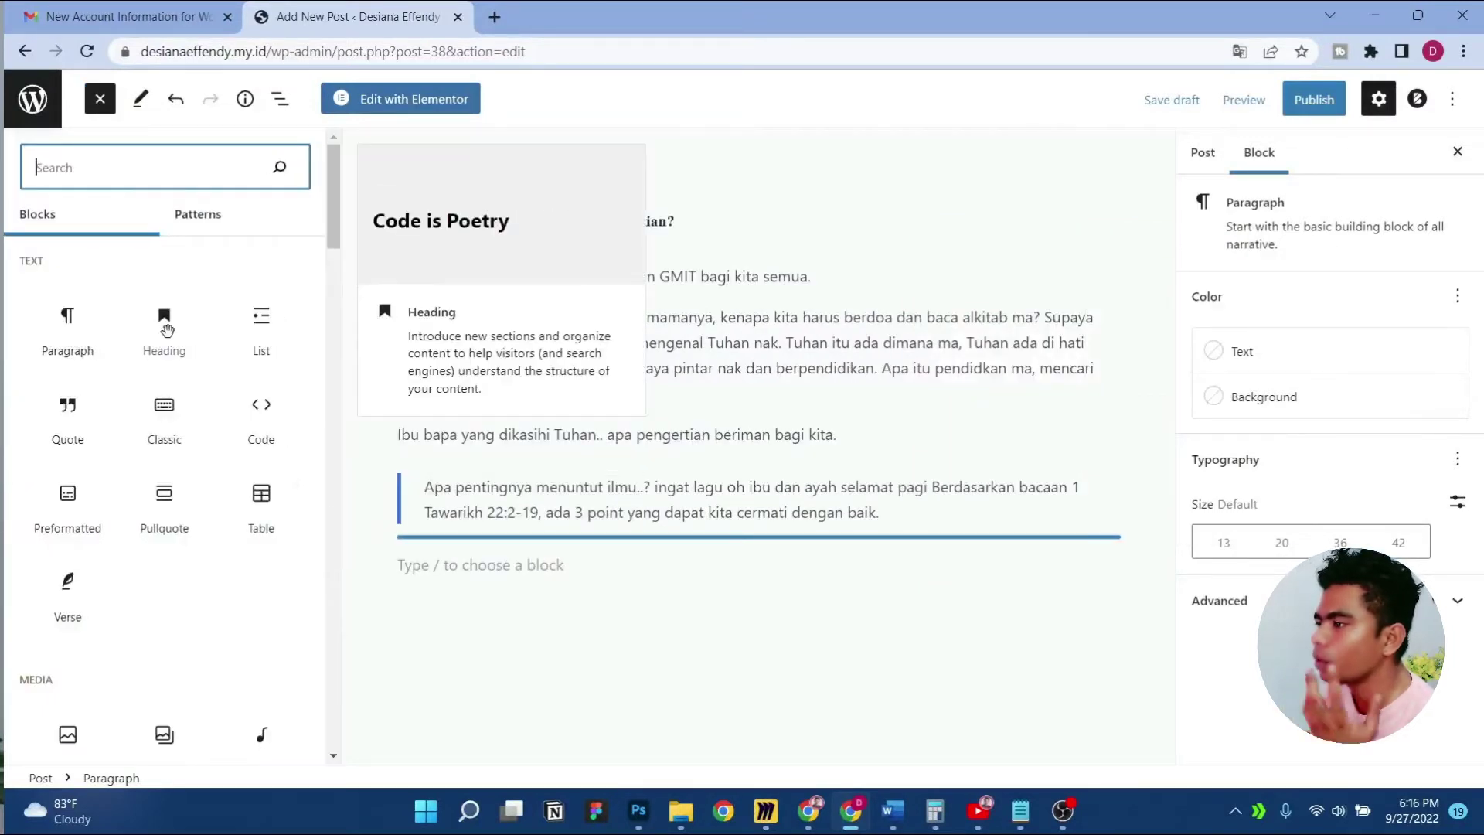
scroll(166, 330, "down", 5)
scroll(189, 402, "down", 5)
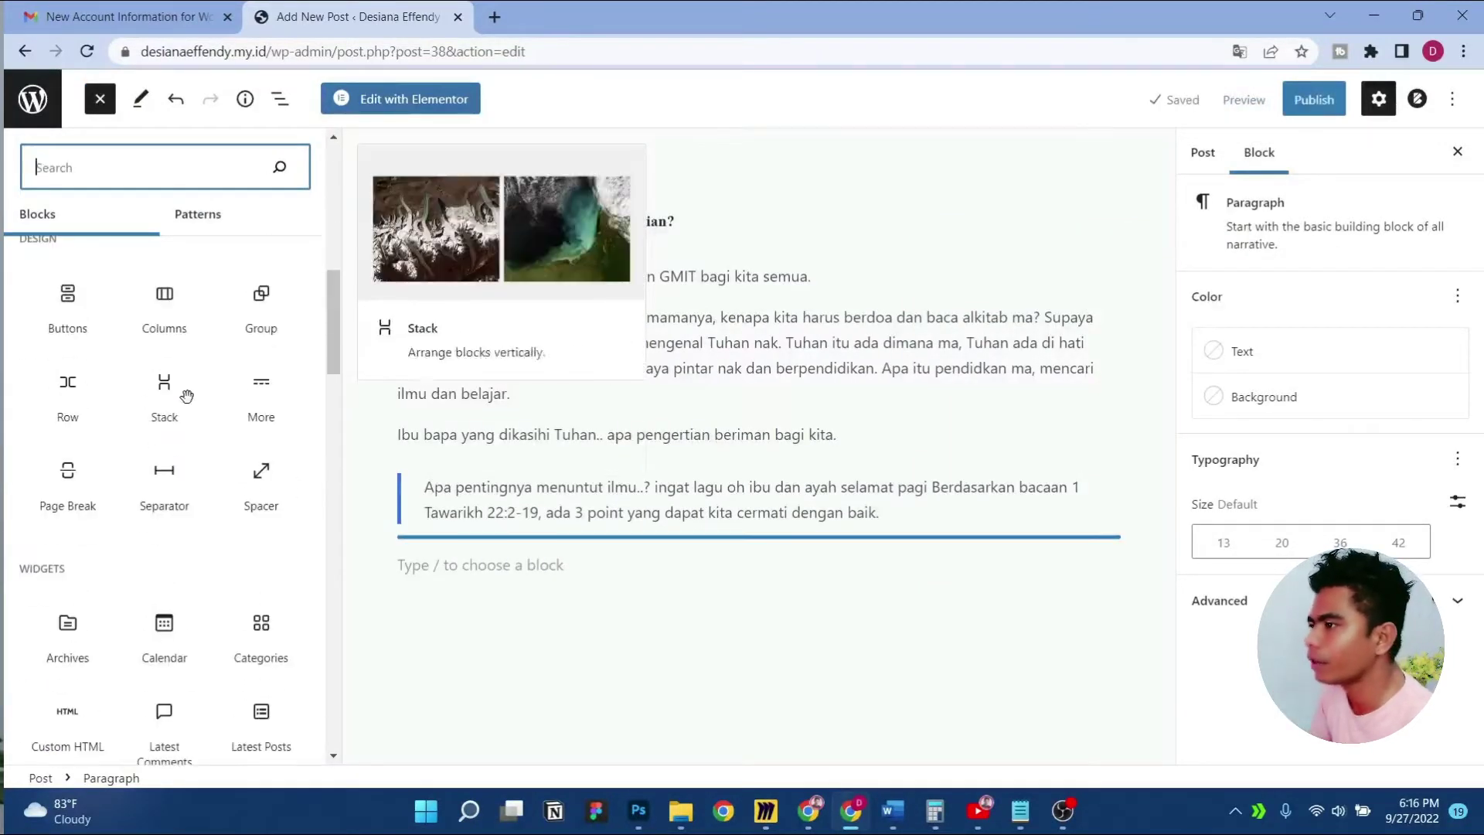
scroll(187, 390, "up", 8)
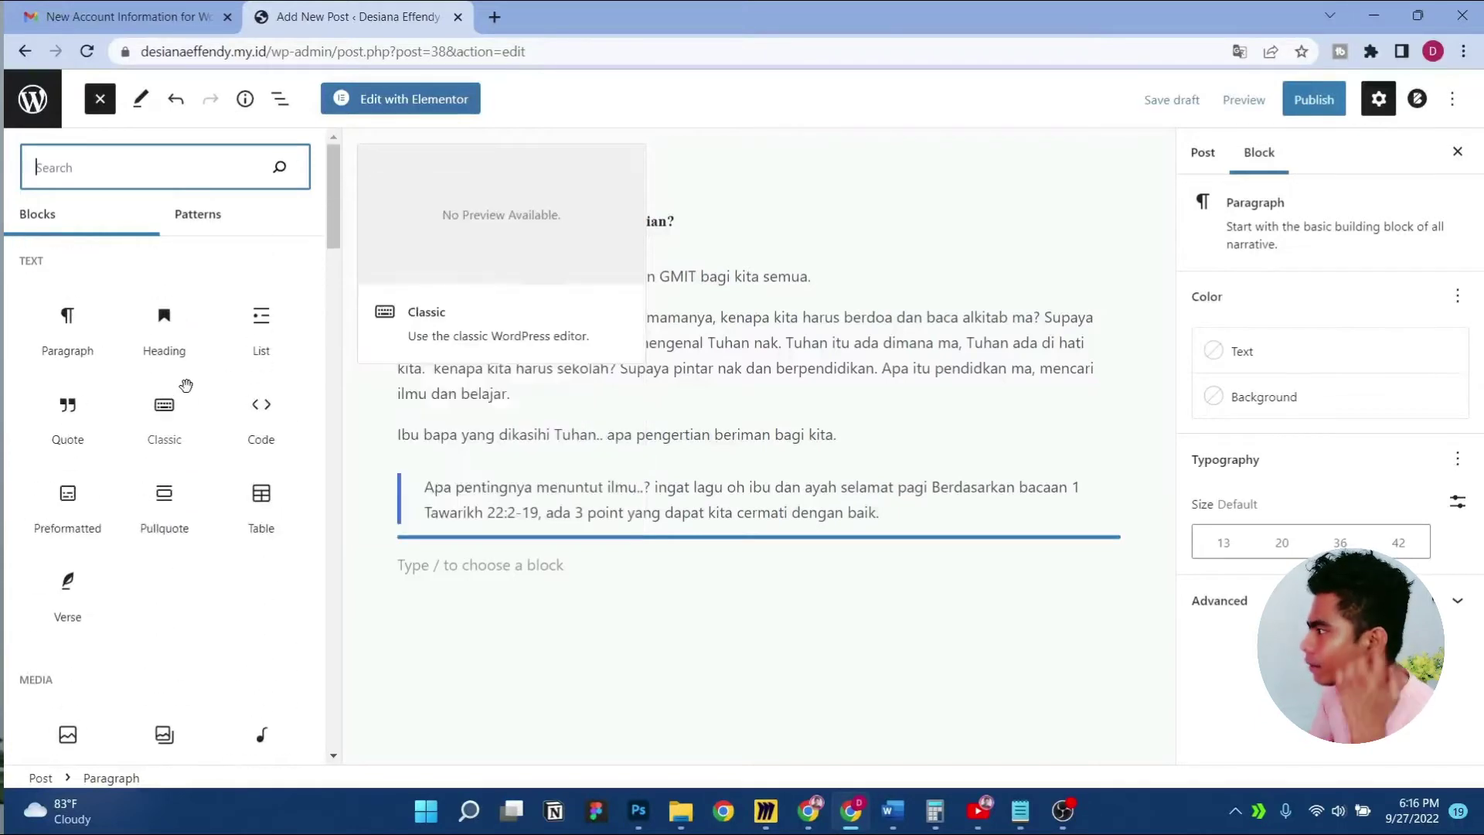
scroll(186, 385, "down", 10)
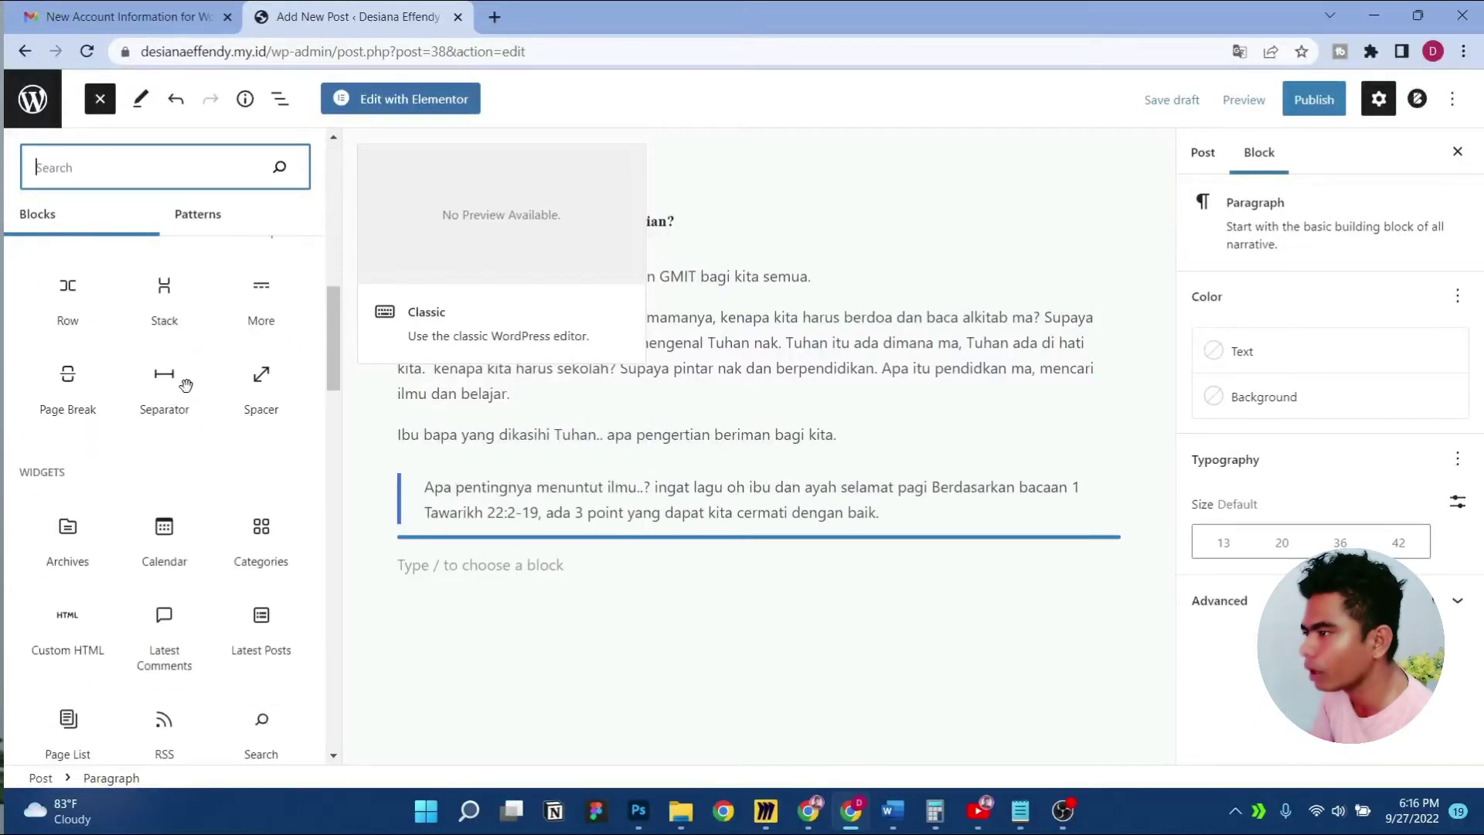
scroll(186, 385, "up", 5)
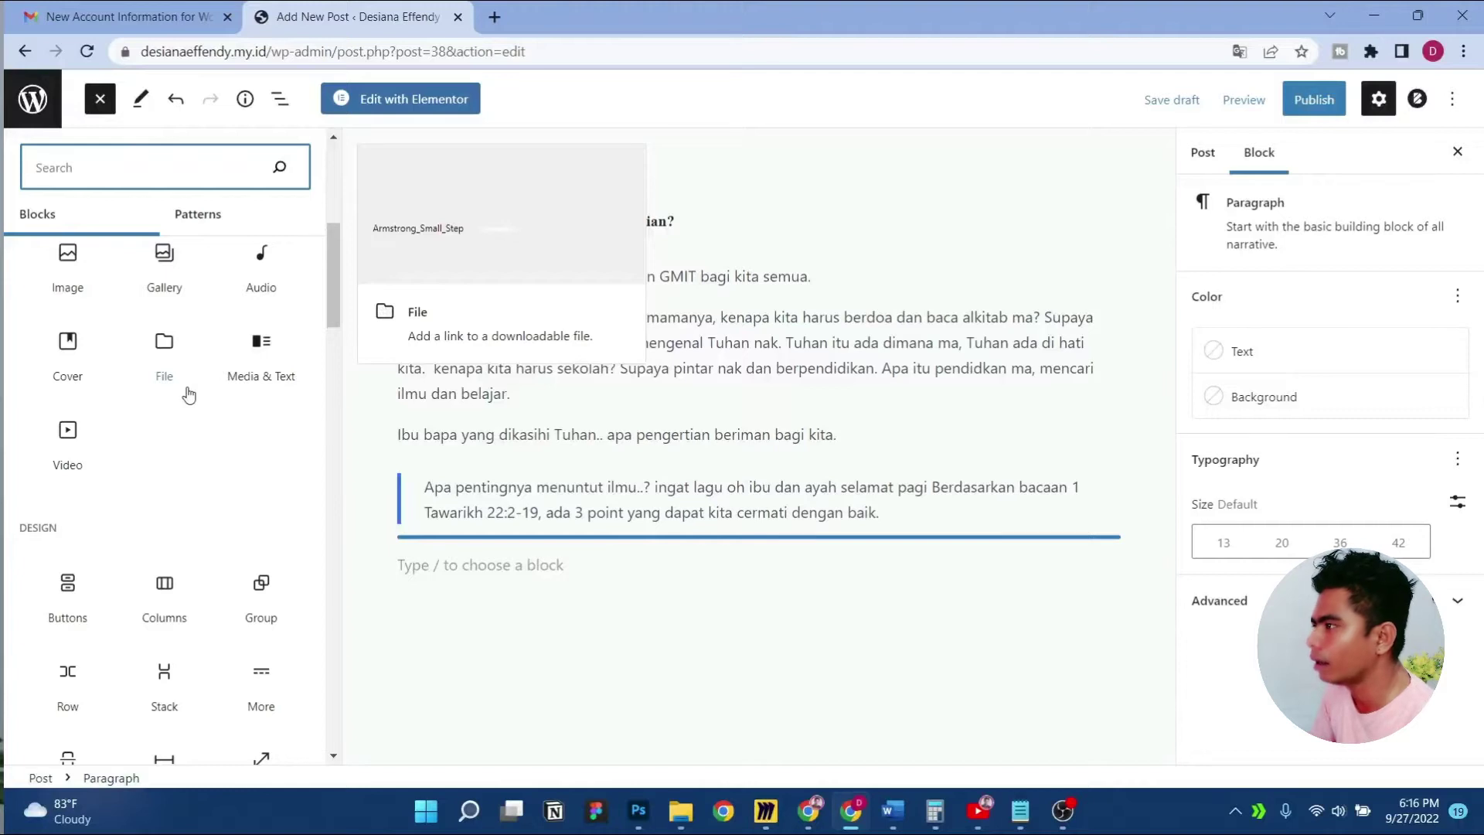
scroll(188, 395, "down", 4)
scroll(186, 385, "up", 10)
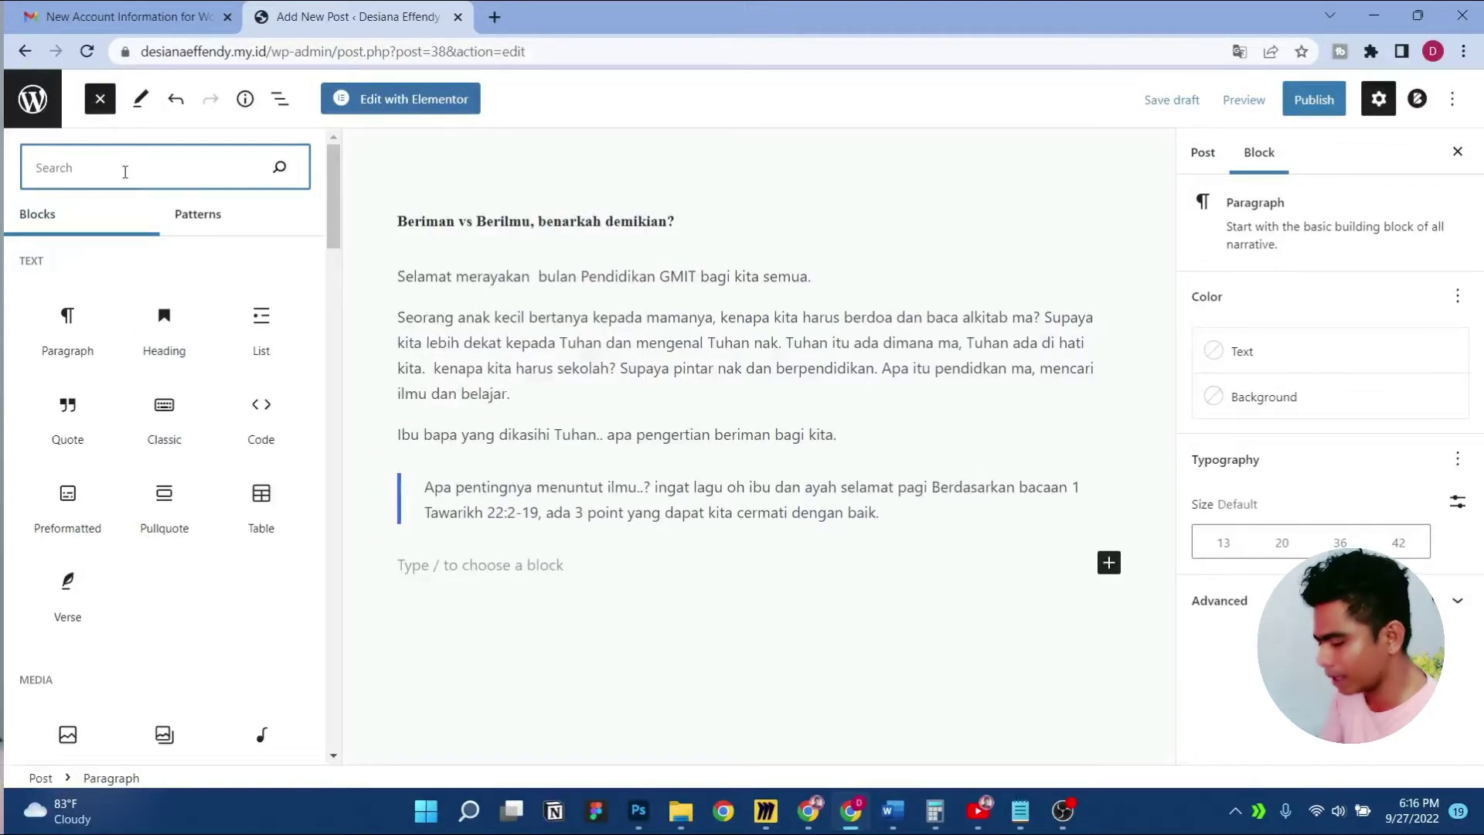
type("list")
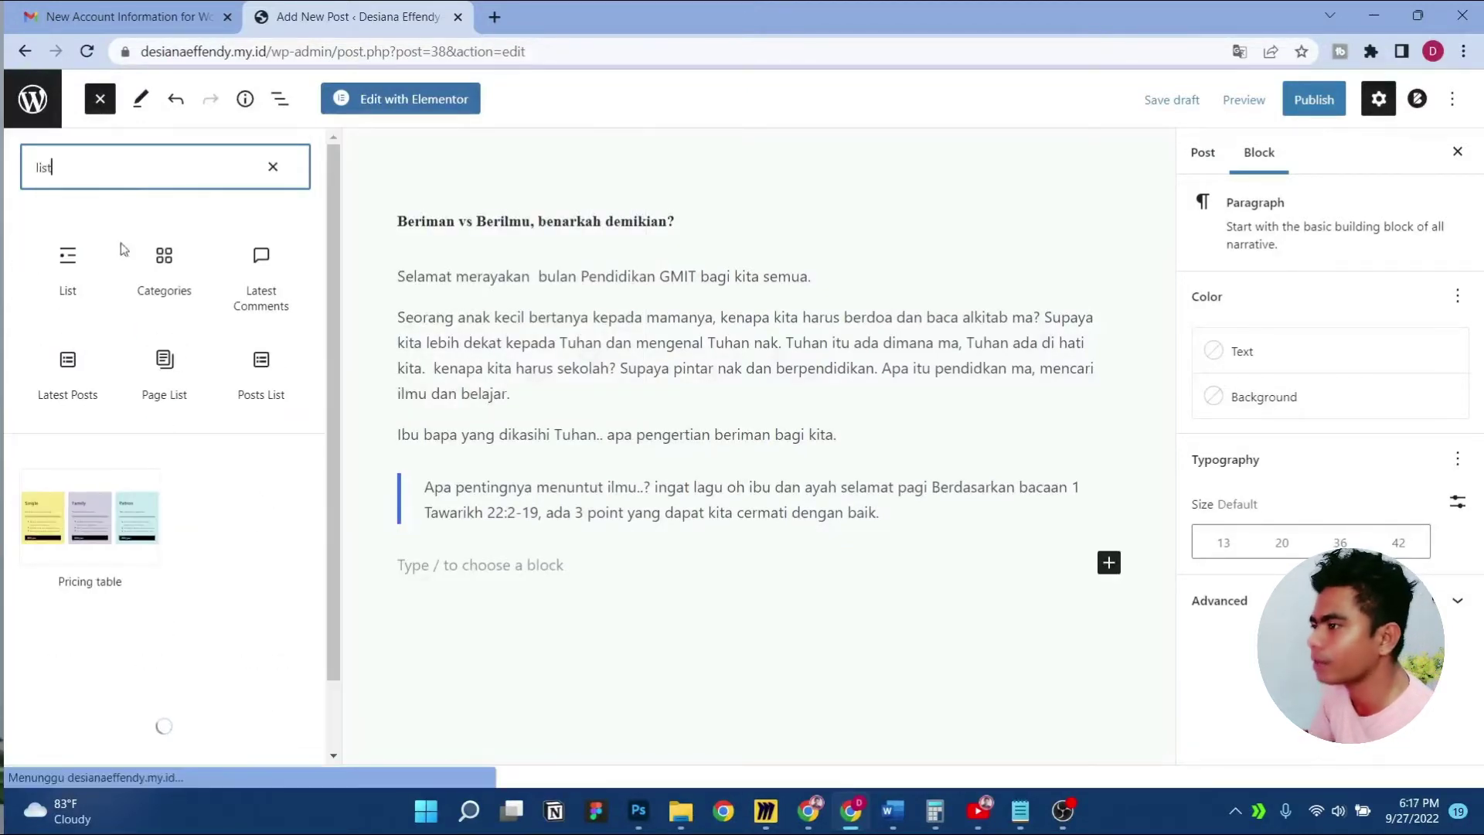
left_click(68, 257)
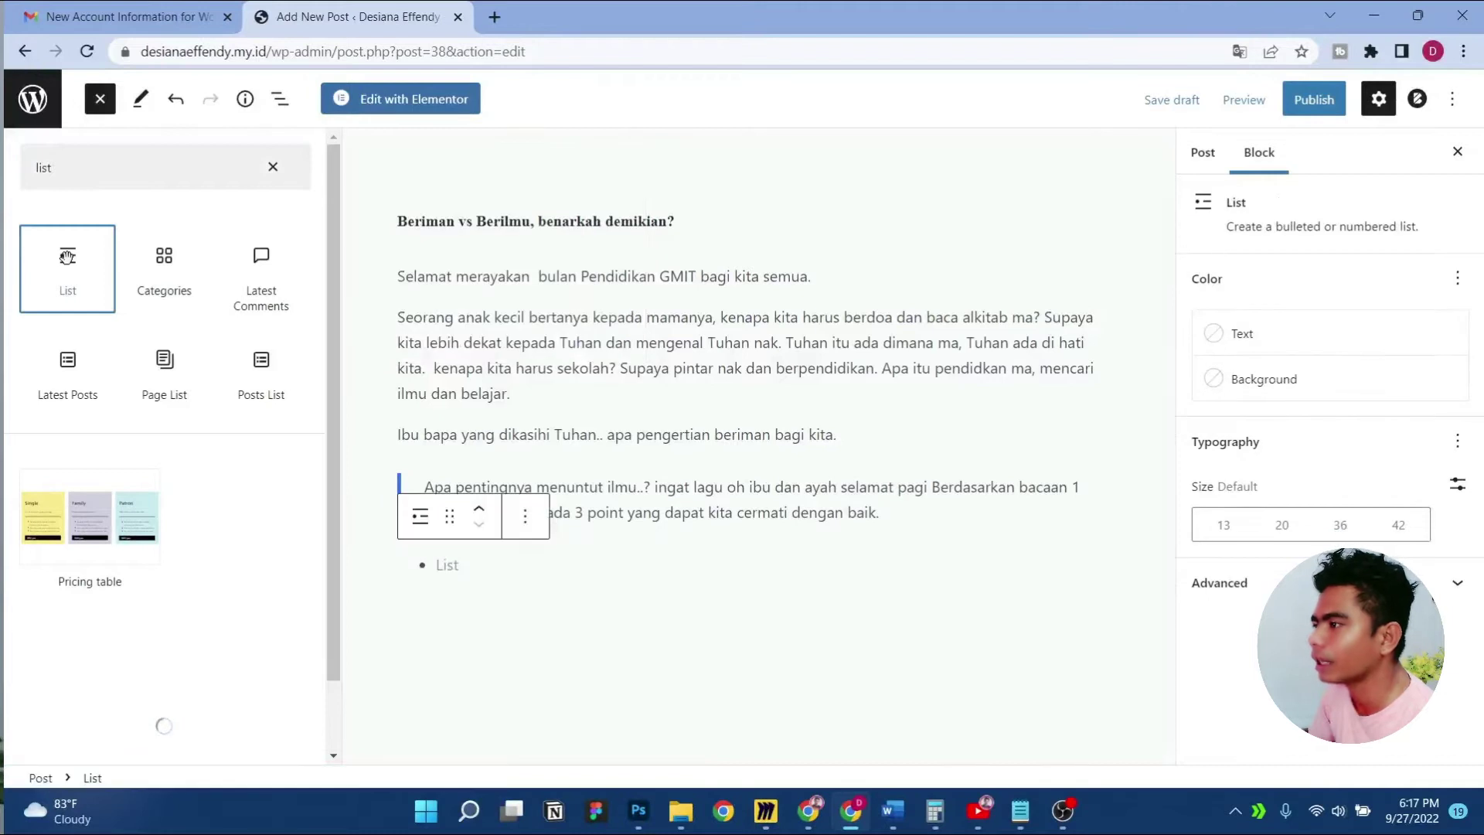
left_click(459, 571)
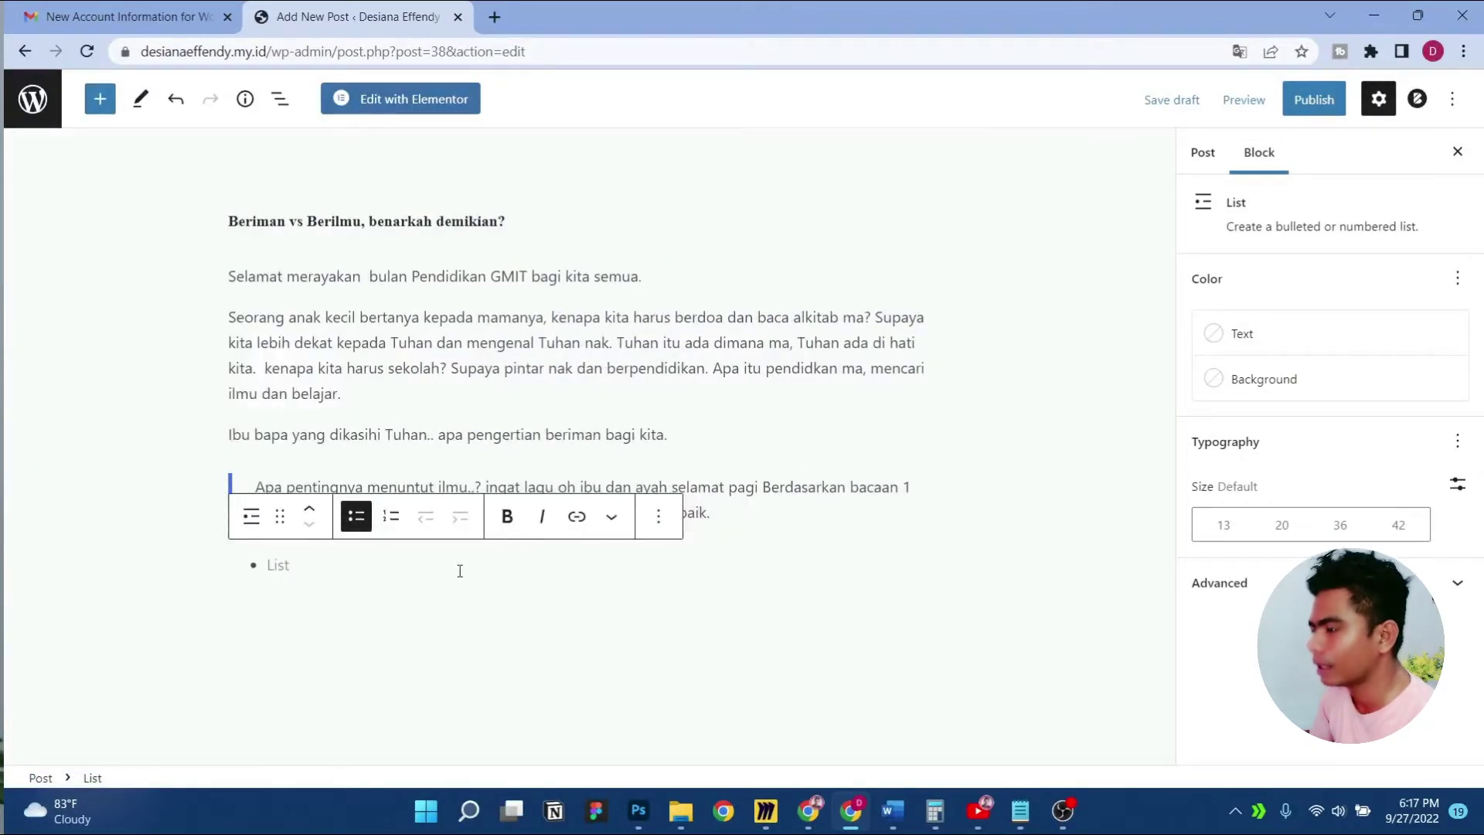
key("ctrl+v")
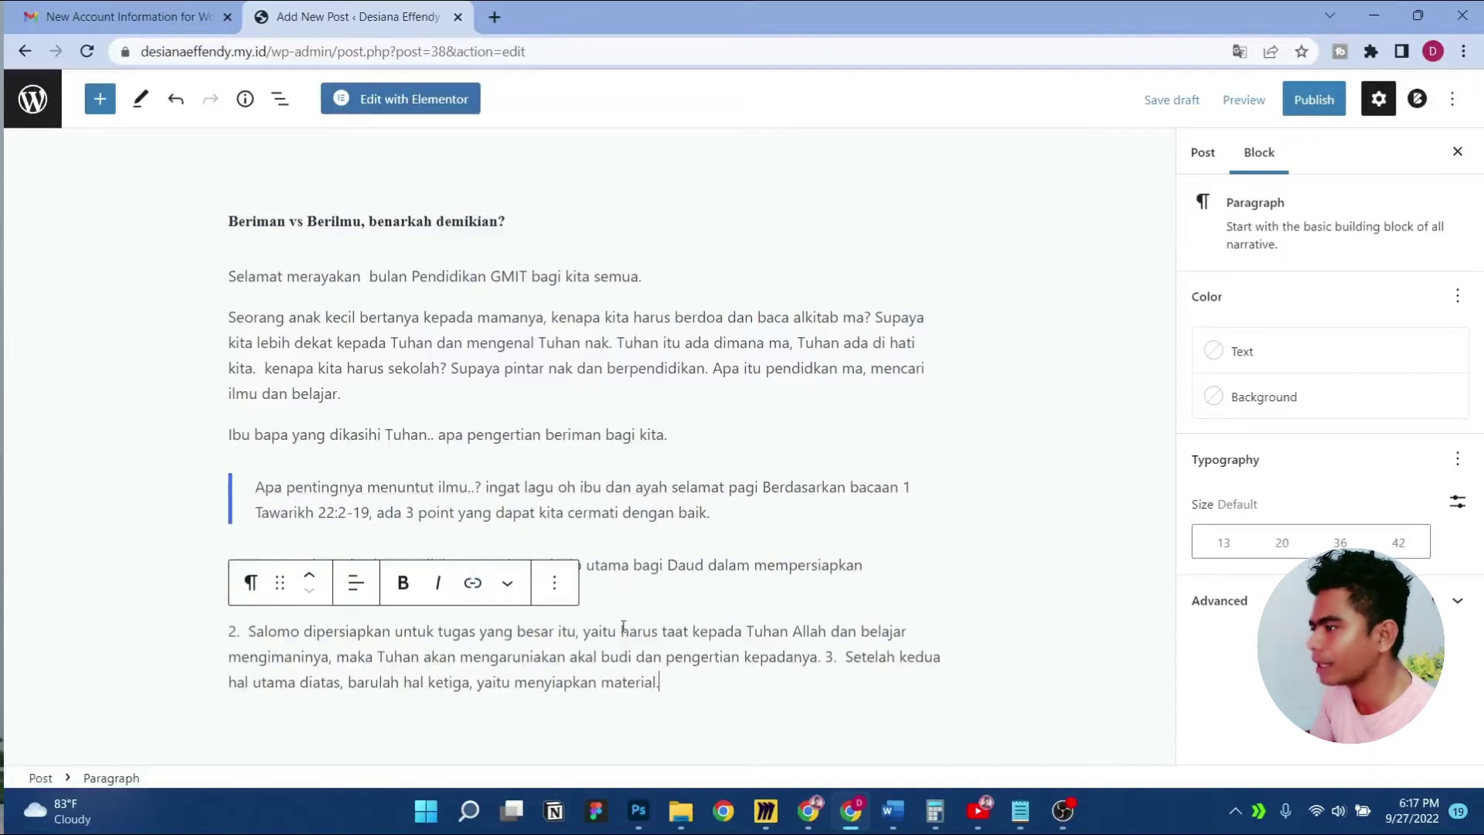
Turn the pasted points into a numbered list by typing '1.' and fixing point 2
left_click(660, 569)
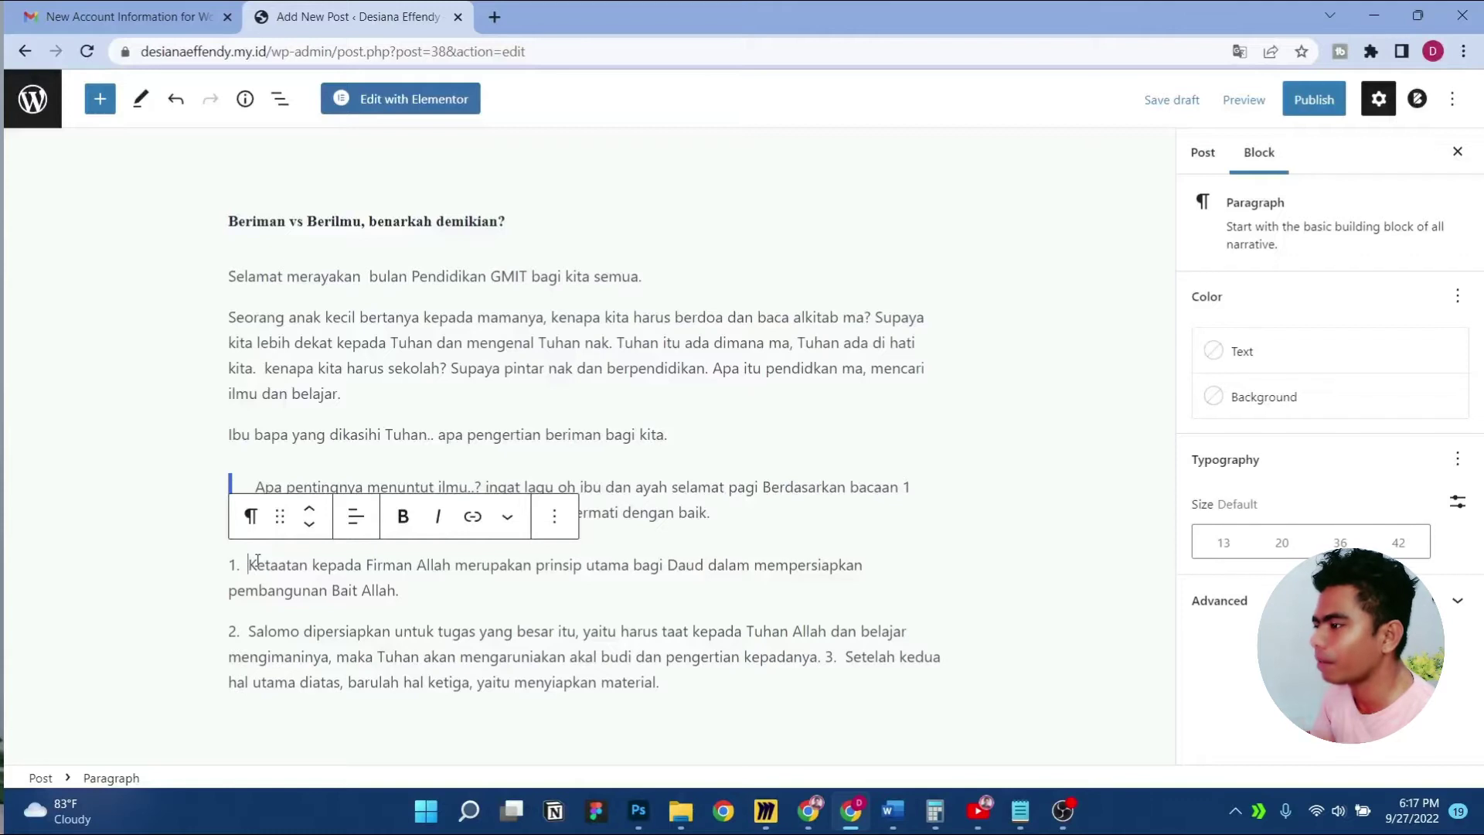
key("BackSpace")
key("BackSpace")
key("BackSpace")
key("BackSpace")
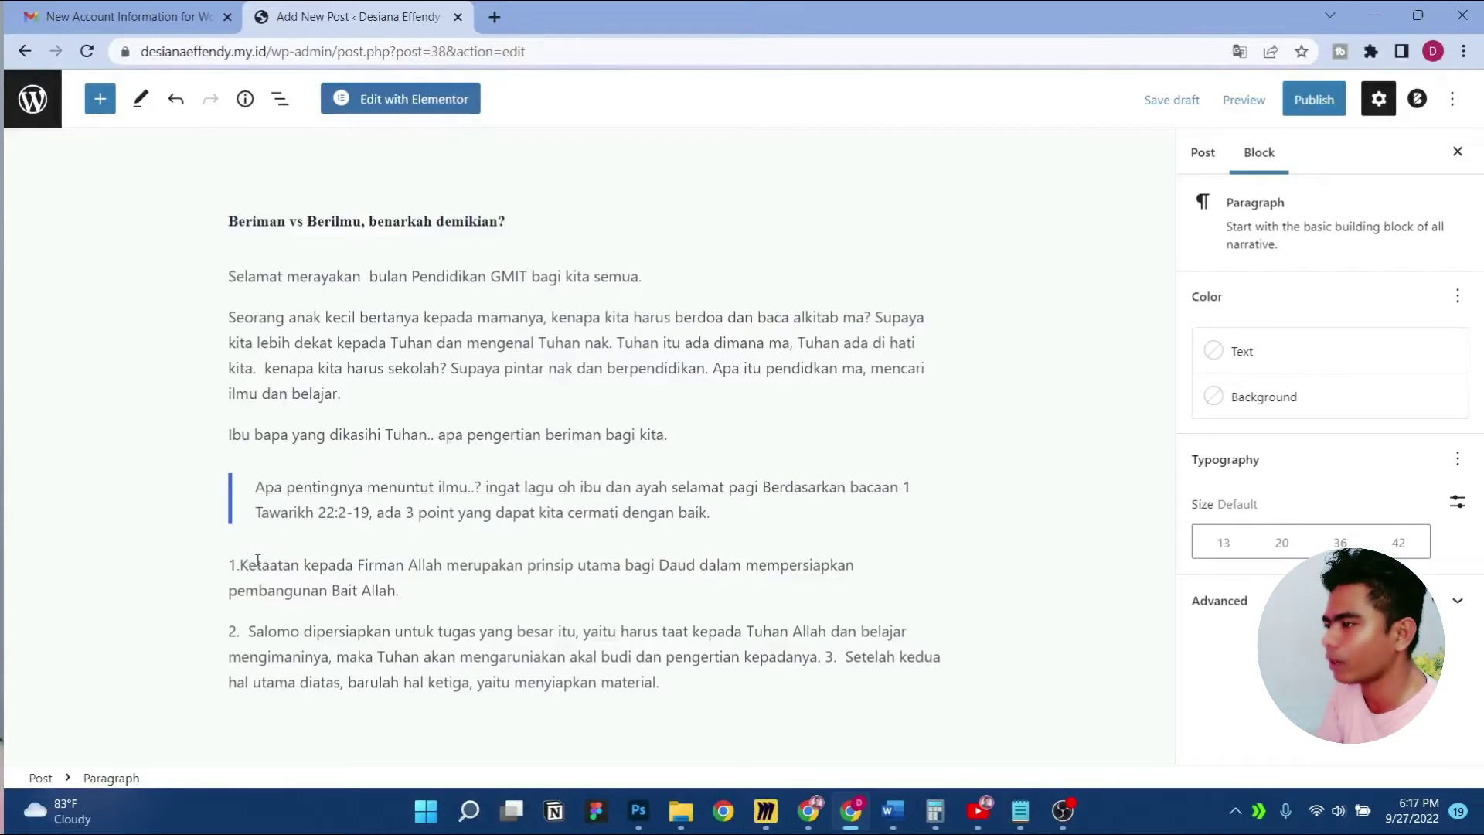
type("1.")
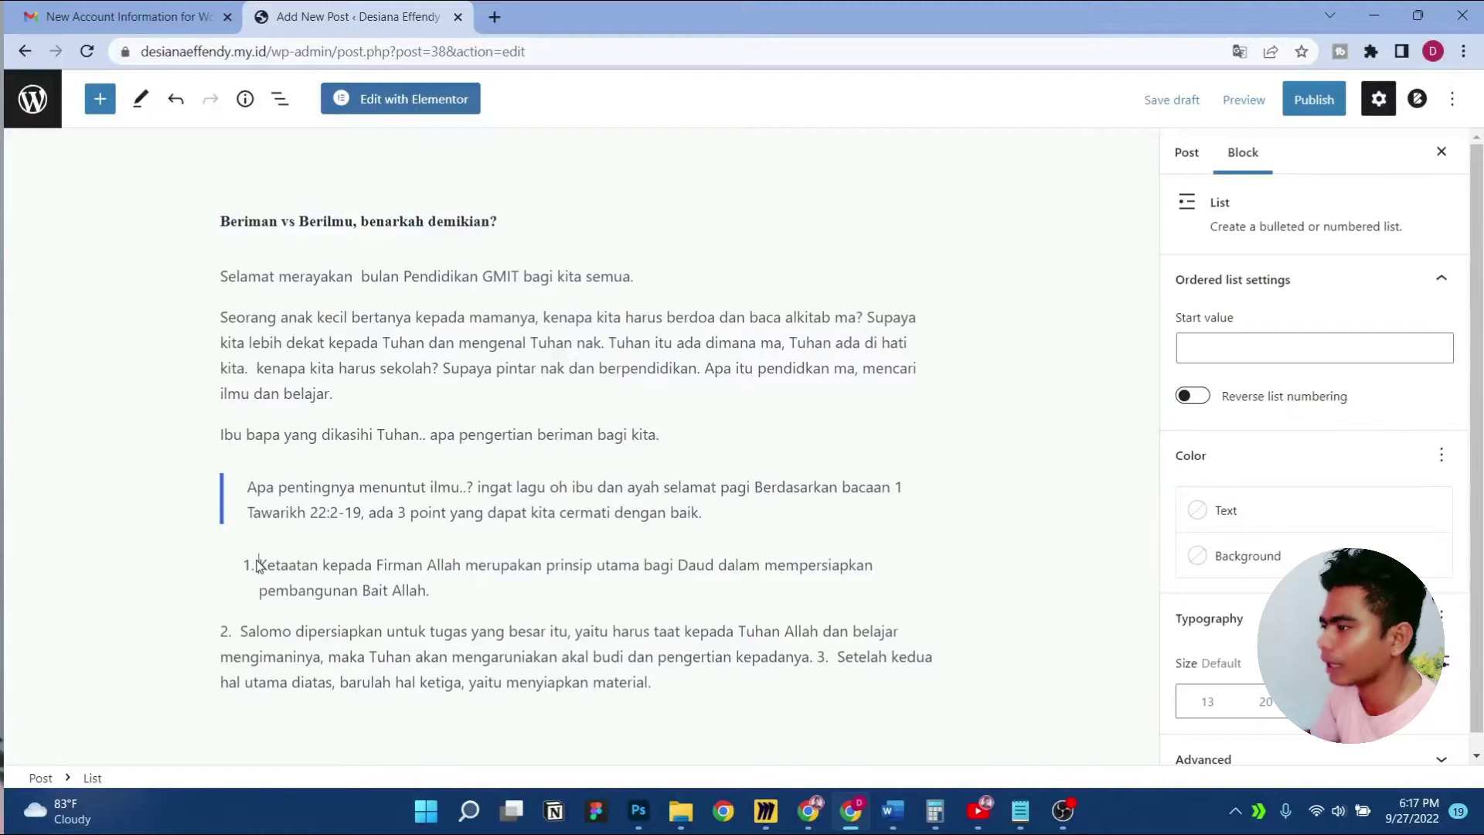
left_click(239, 632)
key("BackSpace")
key("BackSpace")
key("BackSpace")
key("BackSpace")
key("BackSpace")
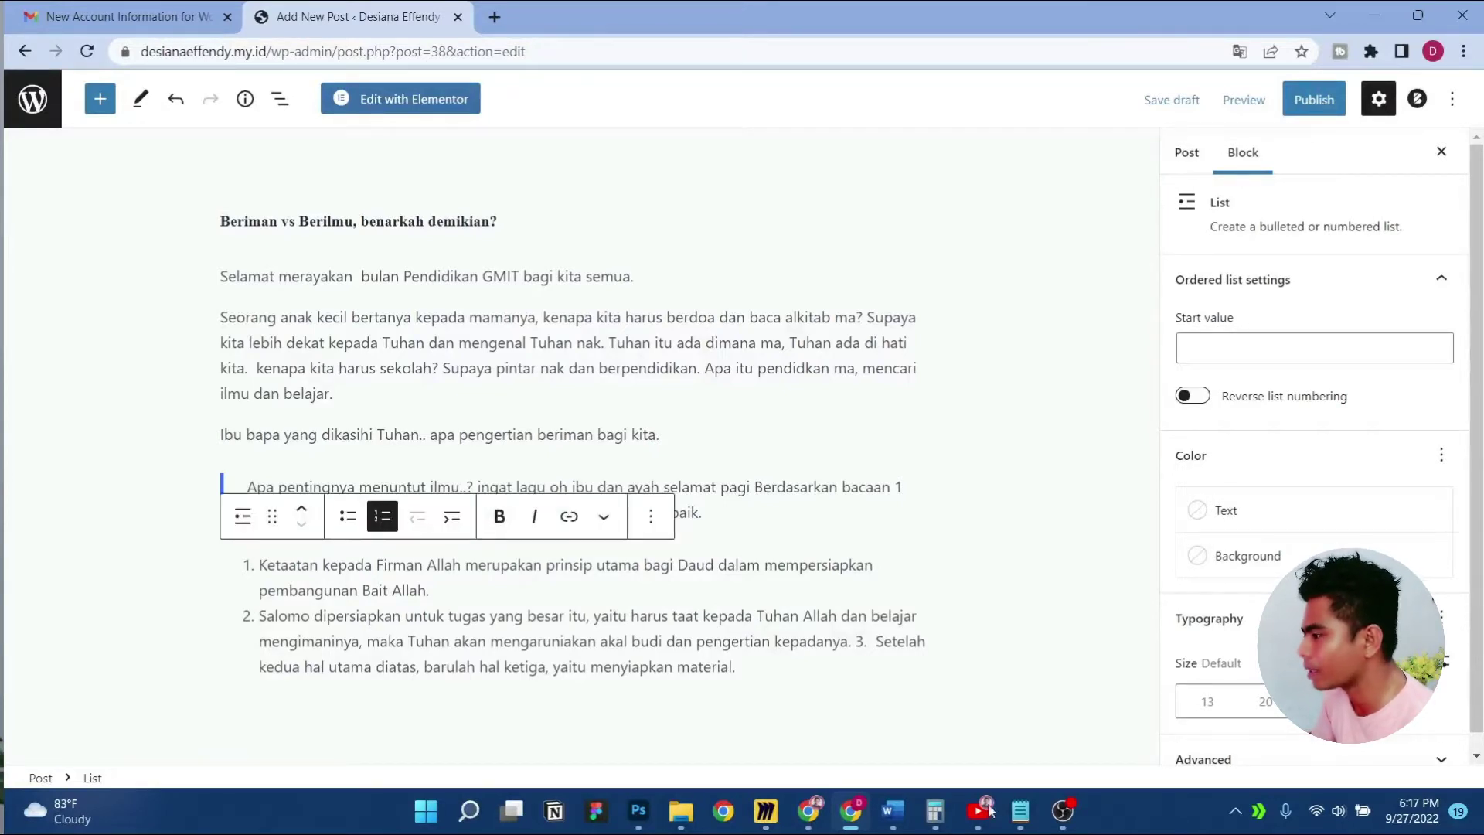
left_click(896, 811)
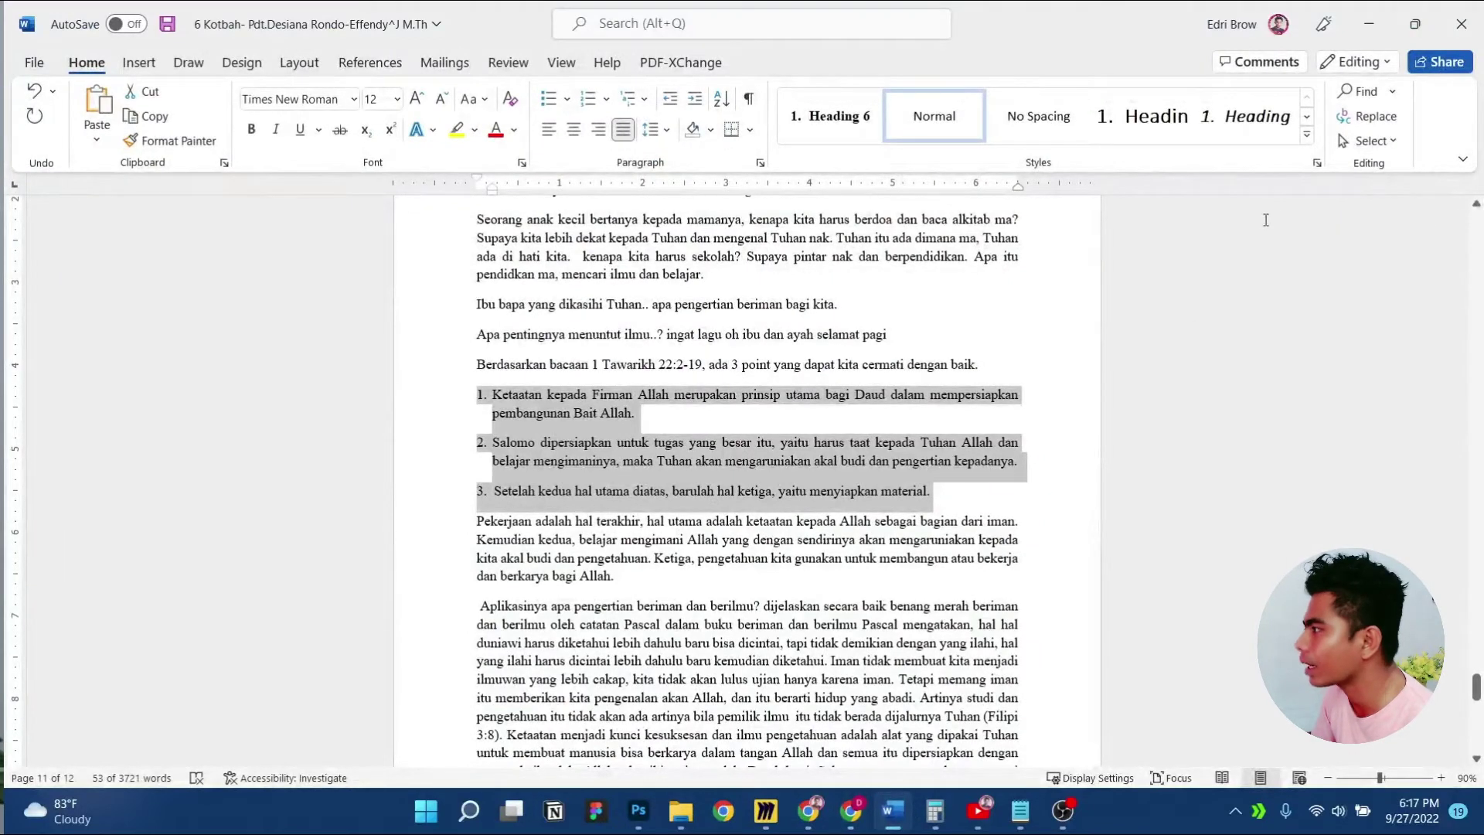
left_click(1368, 23)
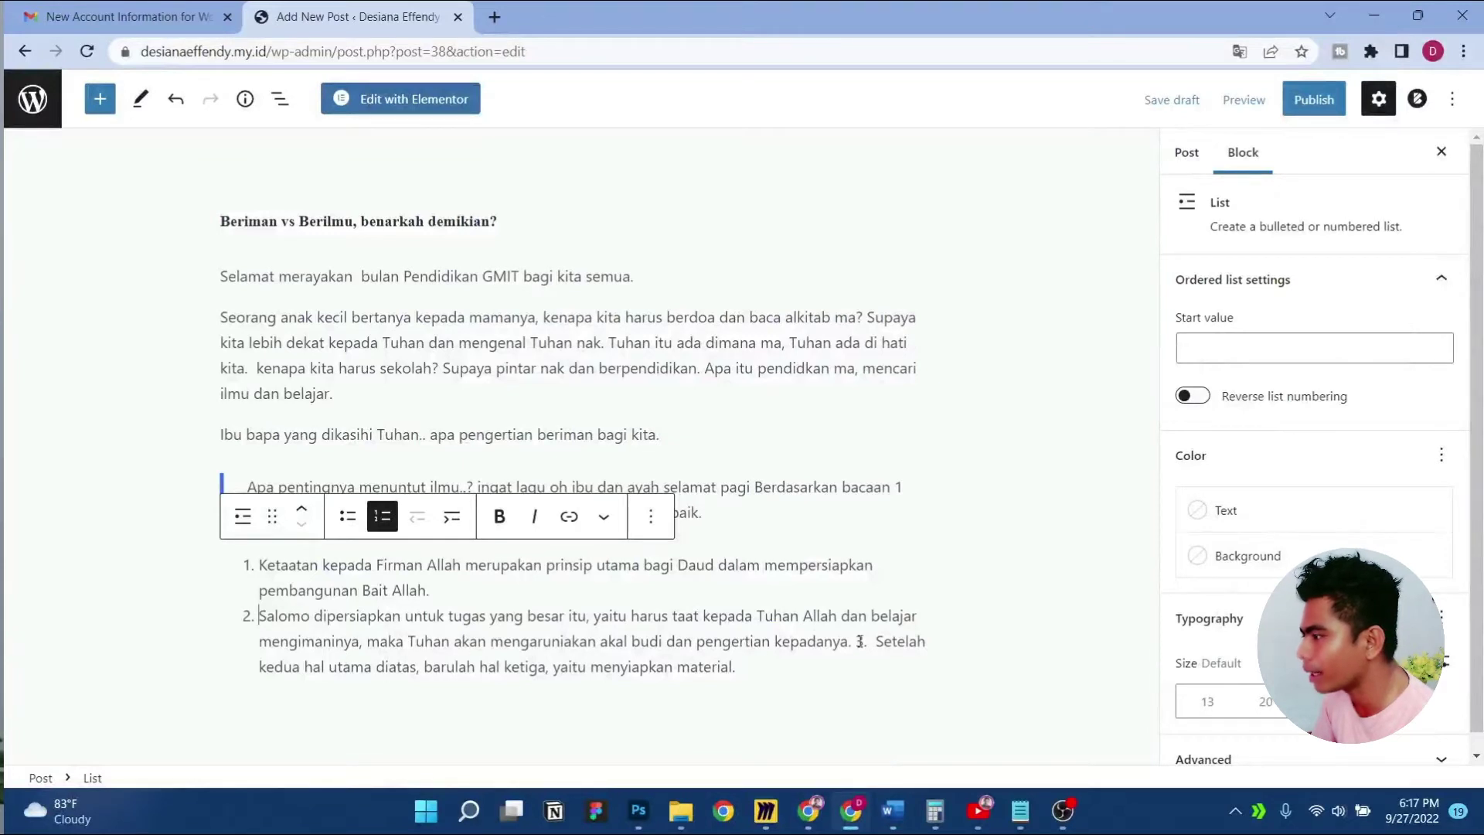
Split point 3 into its own list item and add an empty paragraph below the list
key("shift+Right")
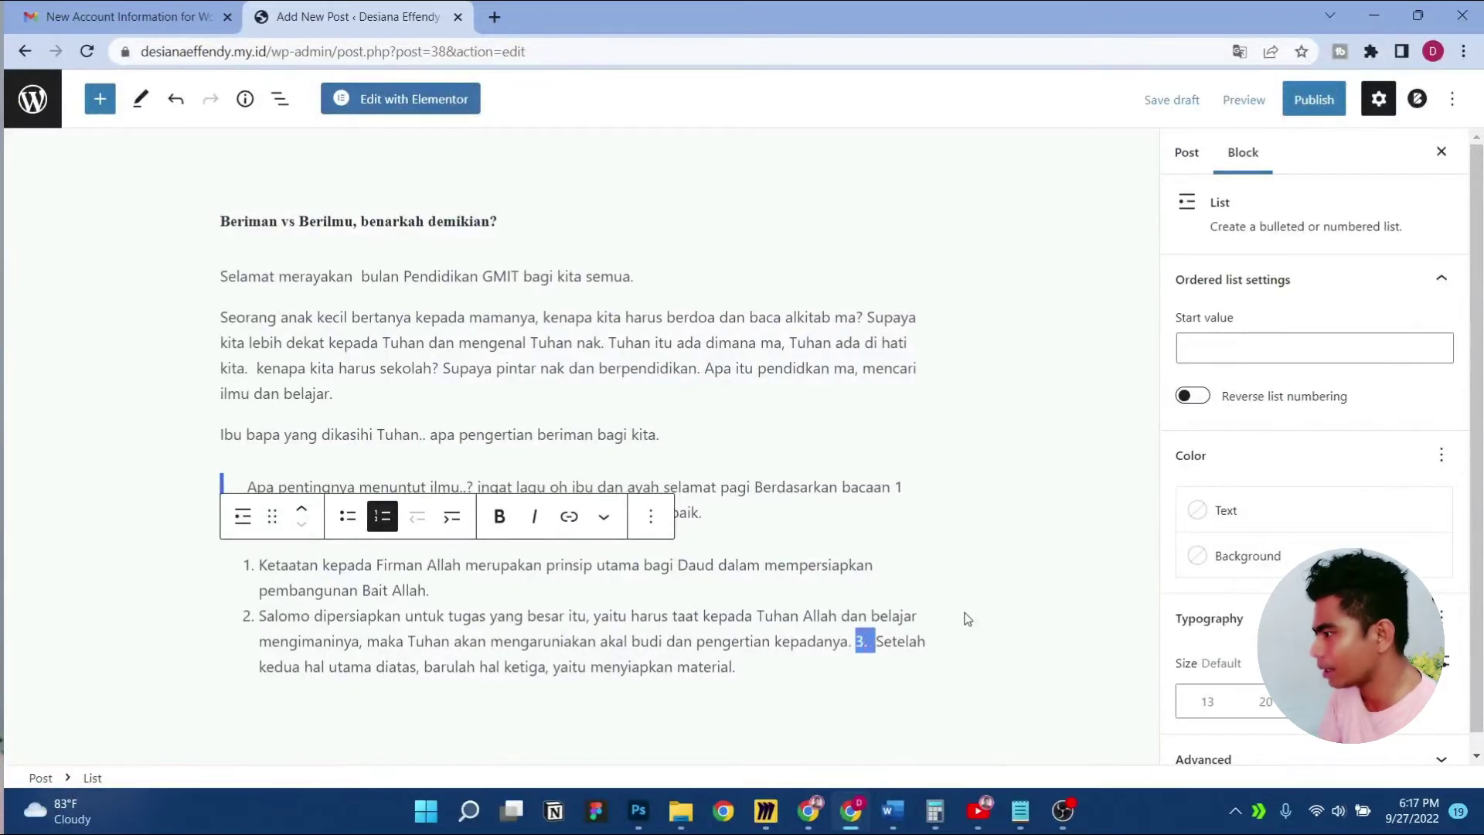
key("Return")
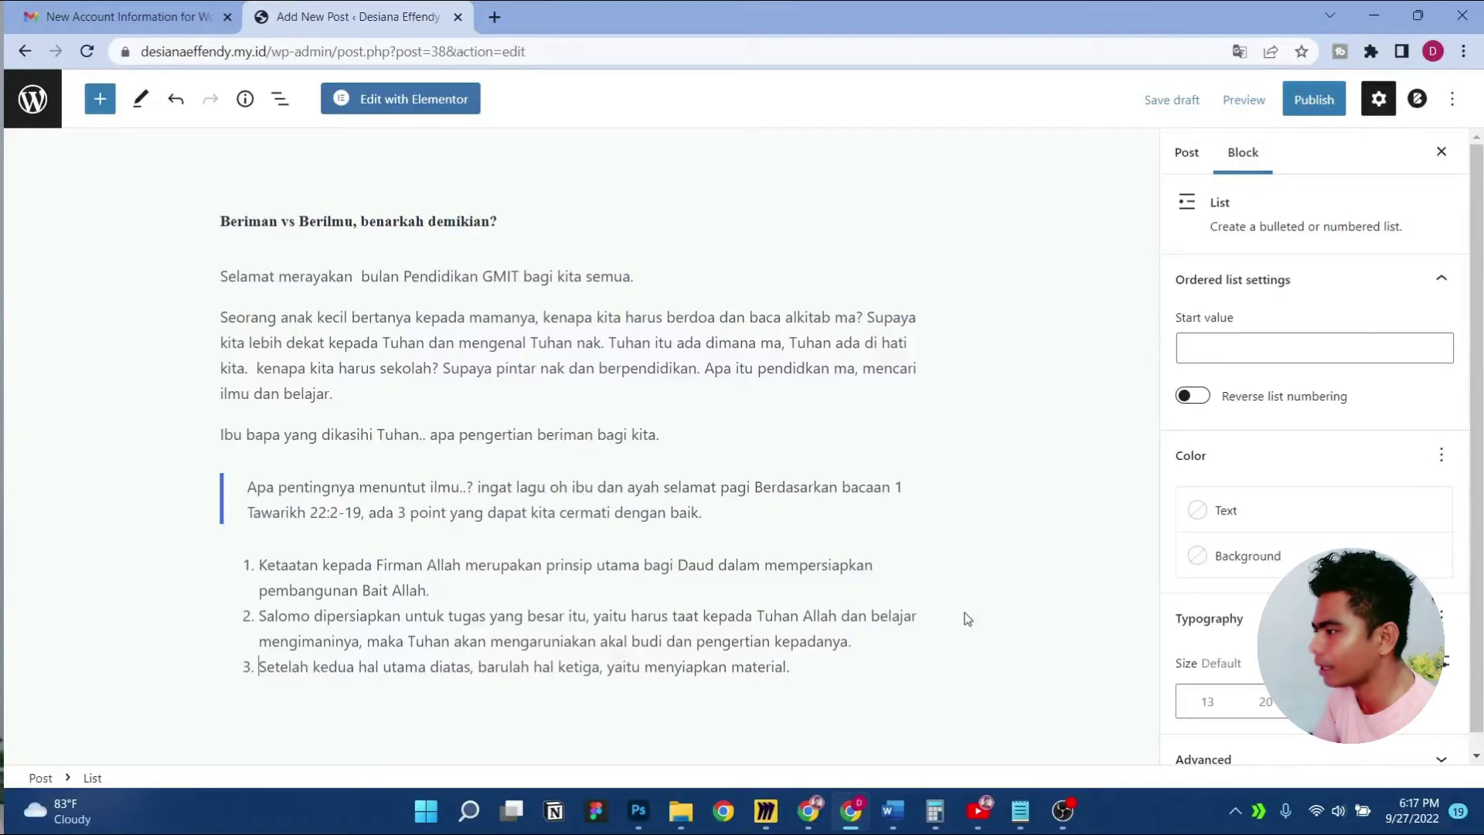
key("End")
key("Return")
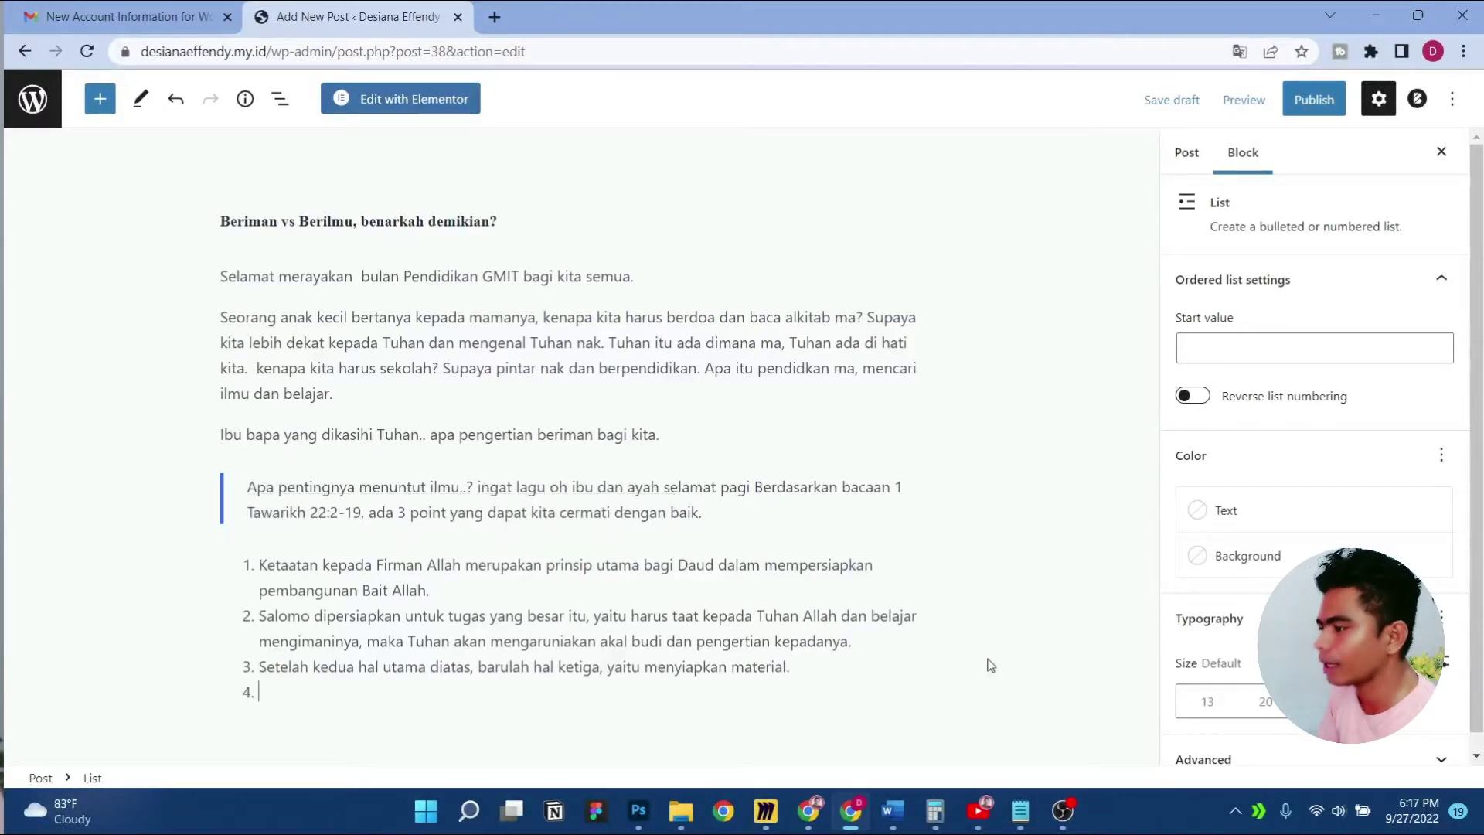
key("Return")
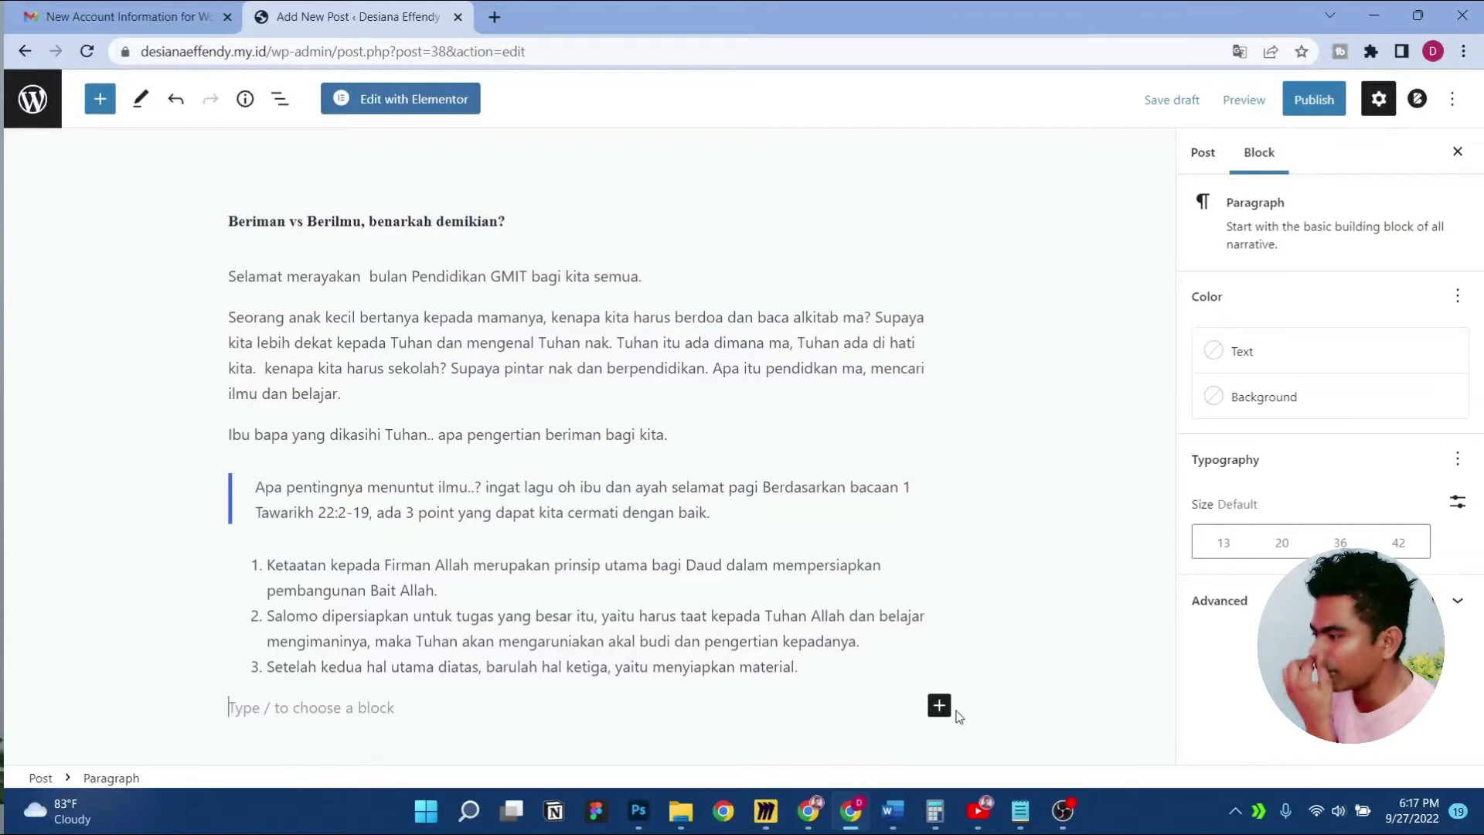
left_click(939, 704)
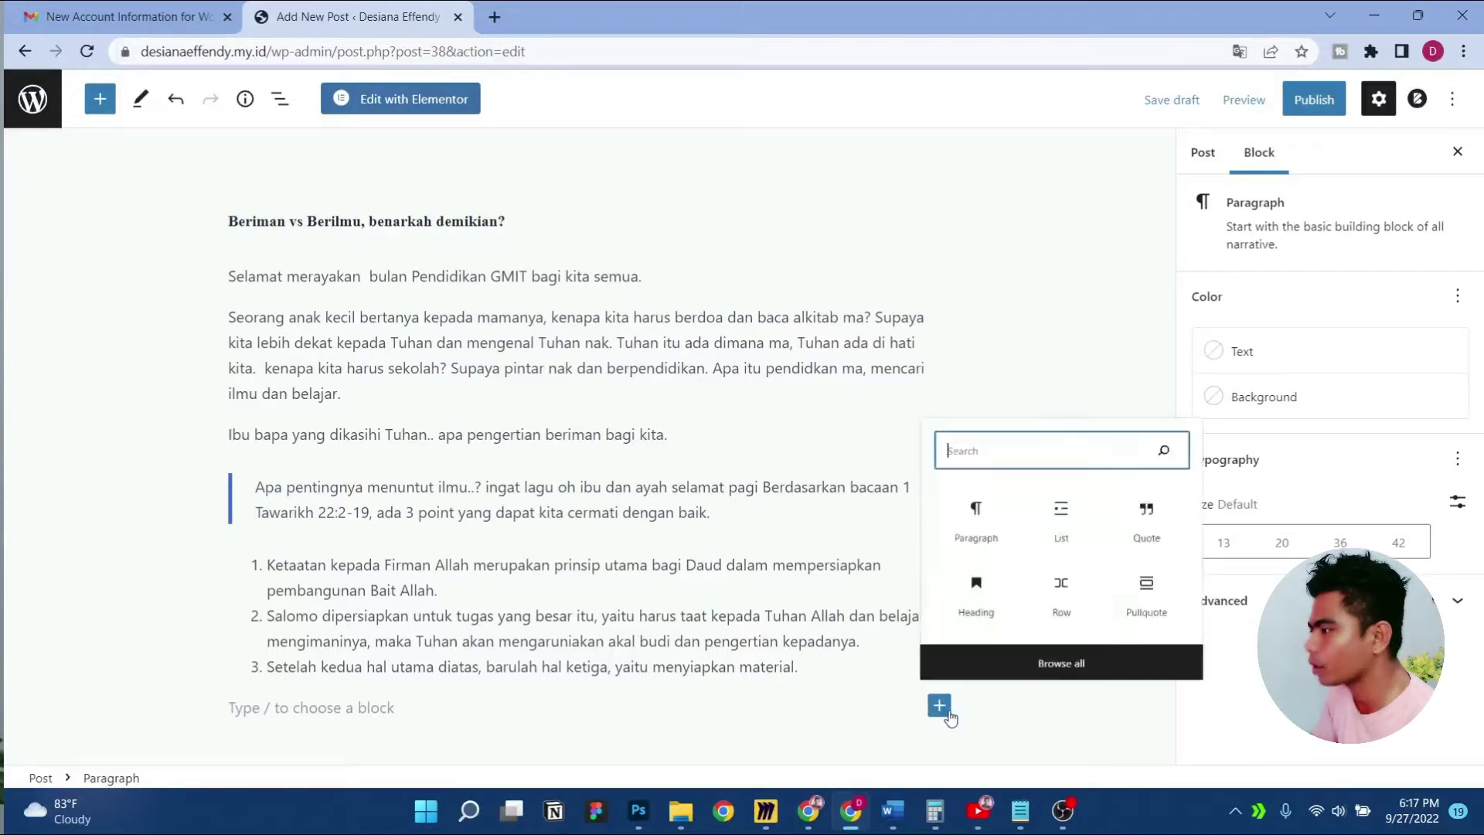
left_click(960, 514)
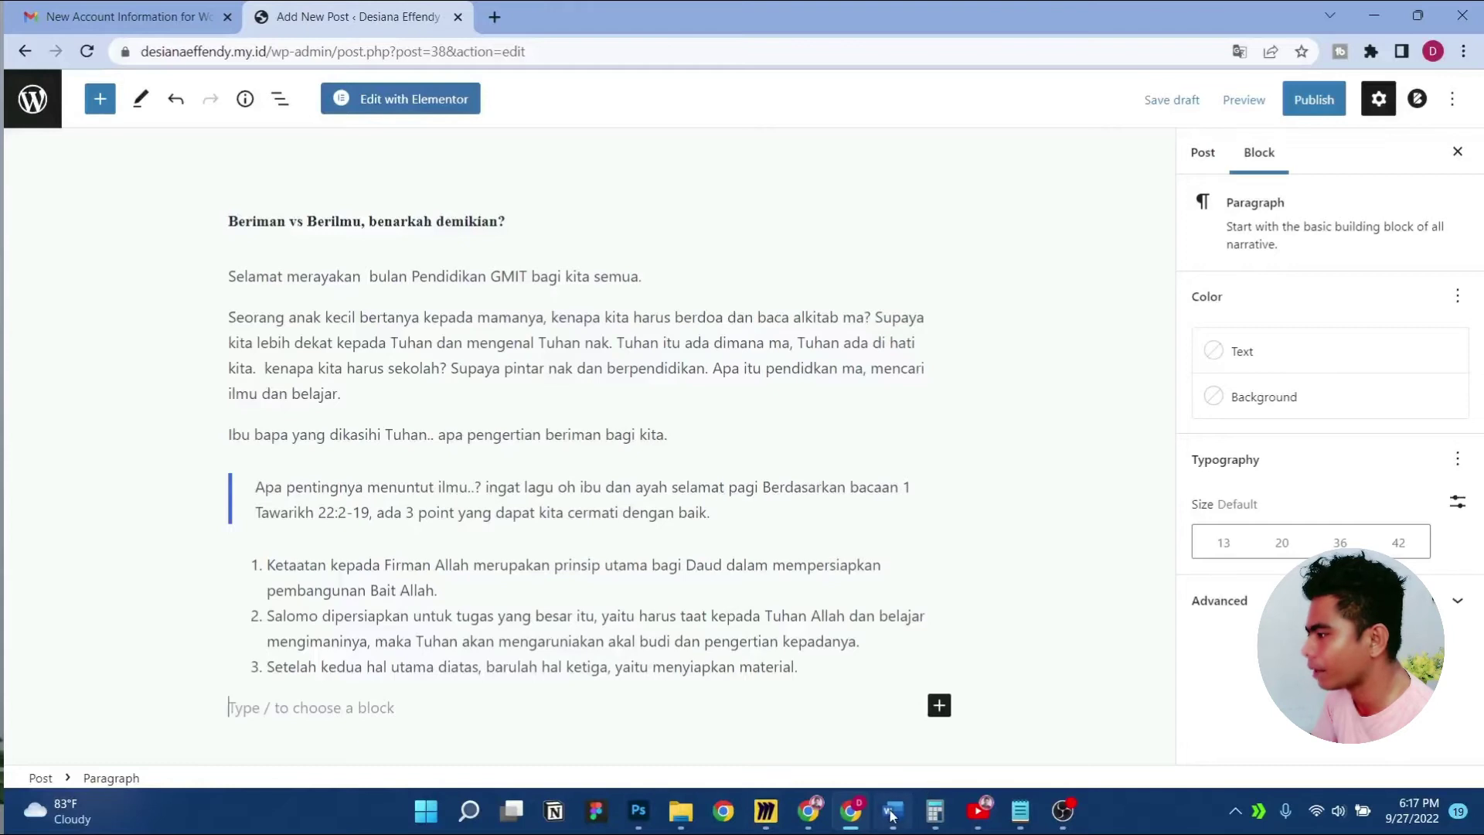
left_click(891, 813)
scroll(450, 440, "down", 1)
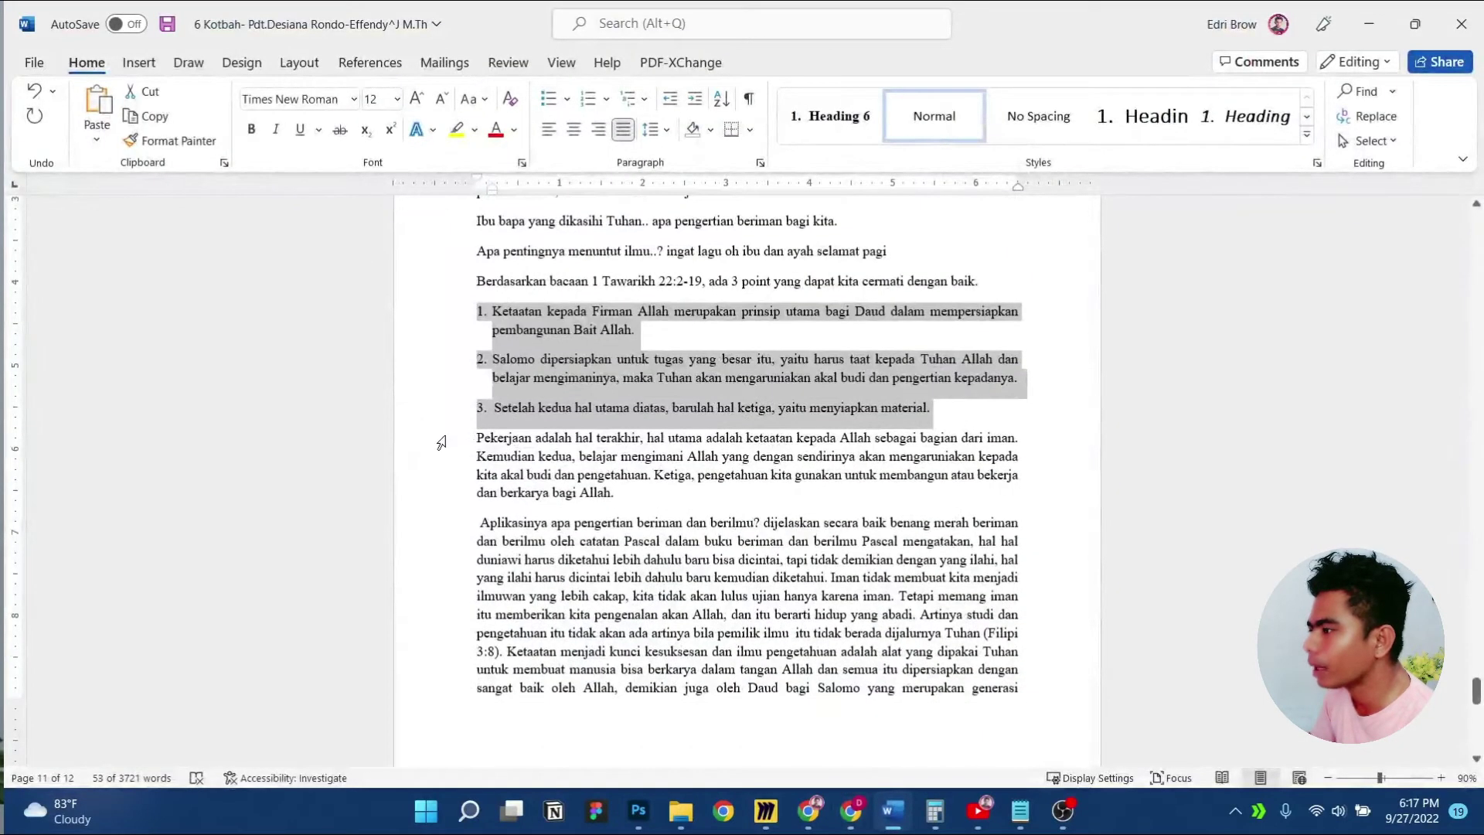
In Word, select the sermon text from the Pekerjaan paragraph down to the closing 'didikannya.'
left_click(441, 442)
key("shift+Down")
key("shift+Down")
key("shift+Down")
key("shift+Down")
key("shift+Down")
key("shift+Down")
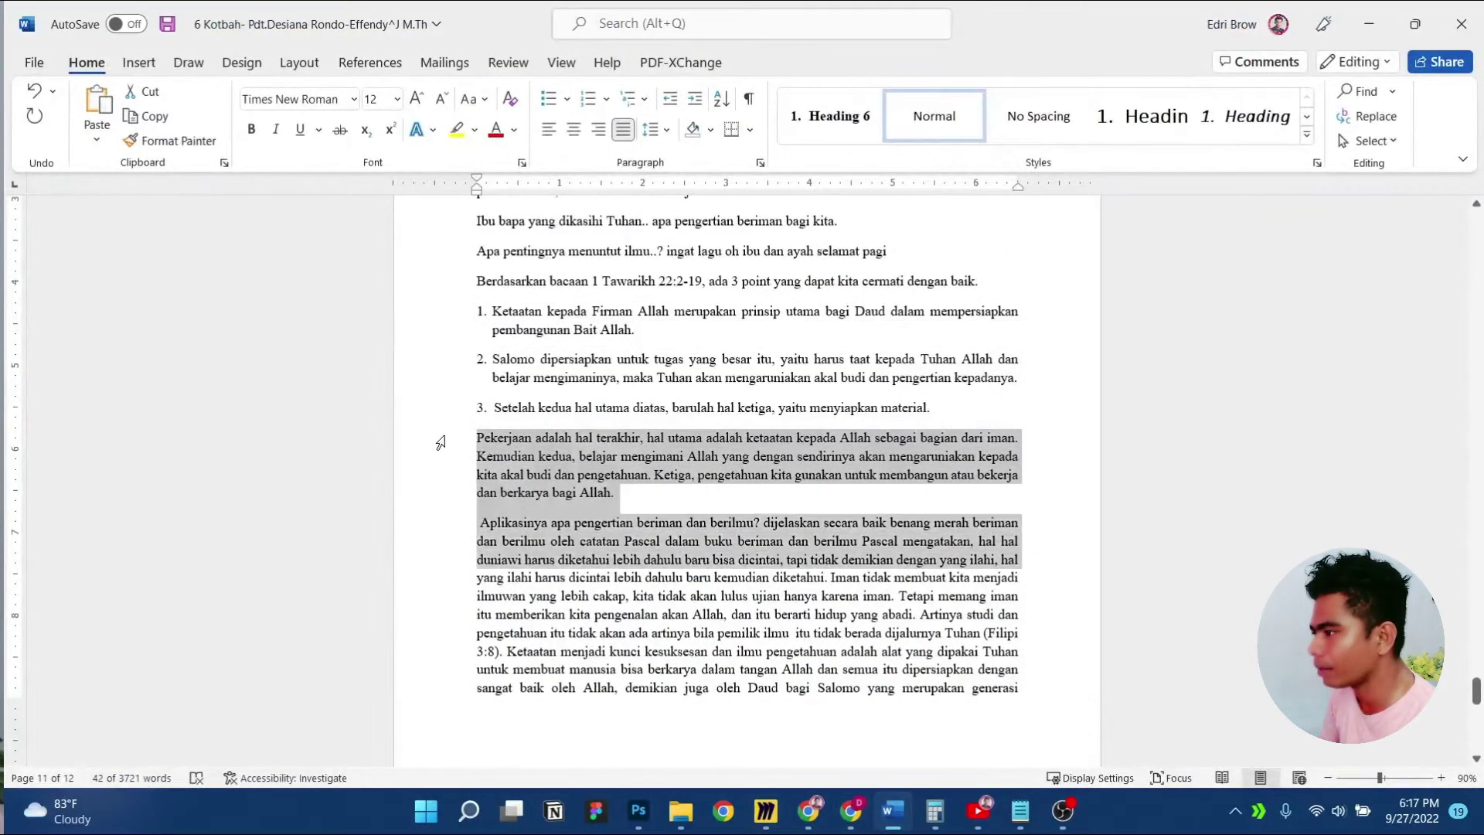
key("shift+Down")
key("shift+Down")
key("shift+Down")
key("shift+Down")
key("shift+Down")
key("shift+Down")
key("shift+Down")
key("shift+Down")
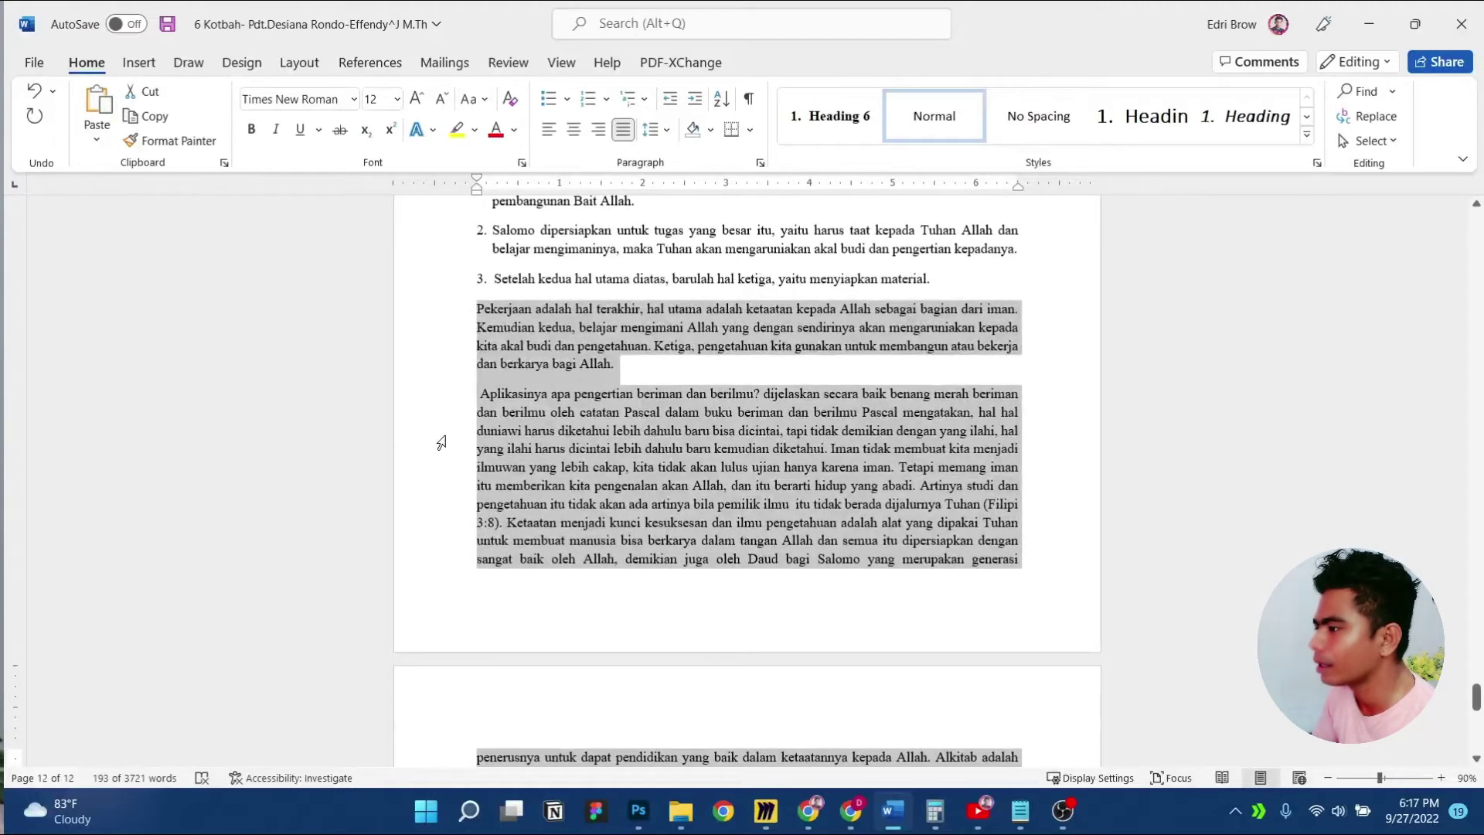
scroll(442, 442, "down", 5)
key("shift+Down")
key("ctrl+c")
key("shift+Down")
key("shift+Down")
key("shift+Down")
key("shift+Down")
key("shift+Down")
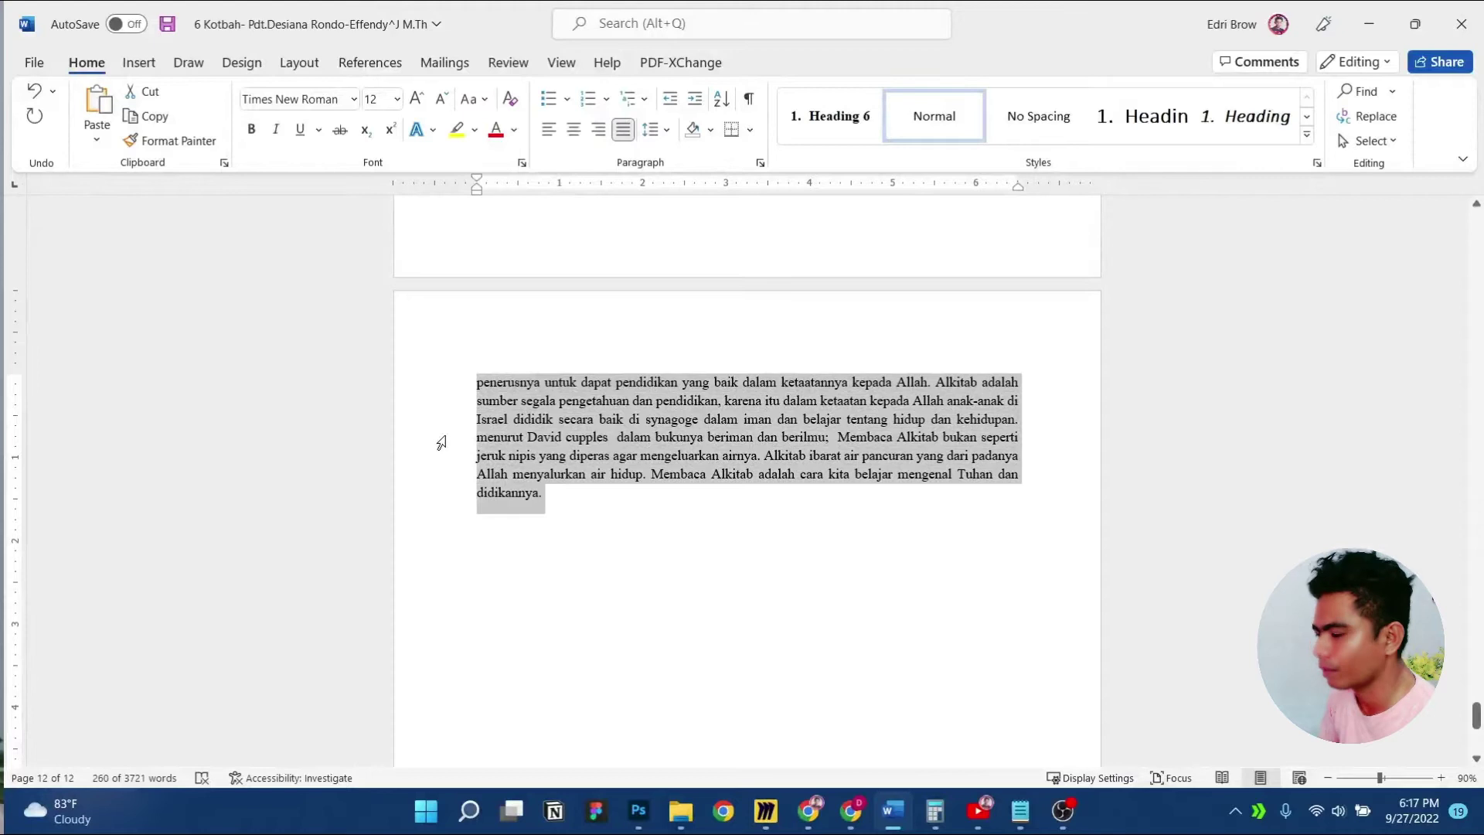
Paste the copied sermon text into the empty paragraph below the list
left_click(1368, 23)
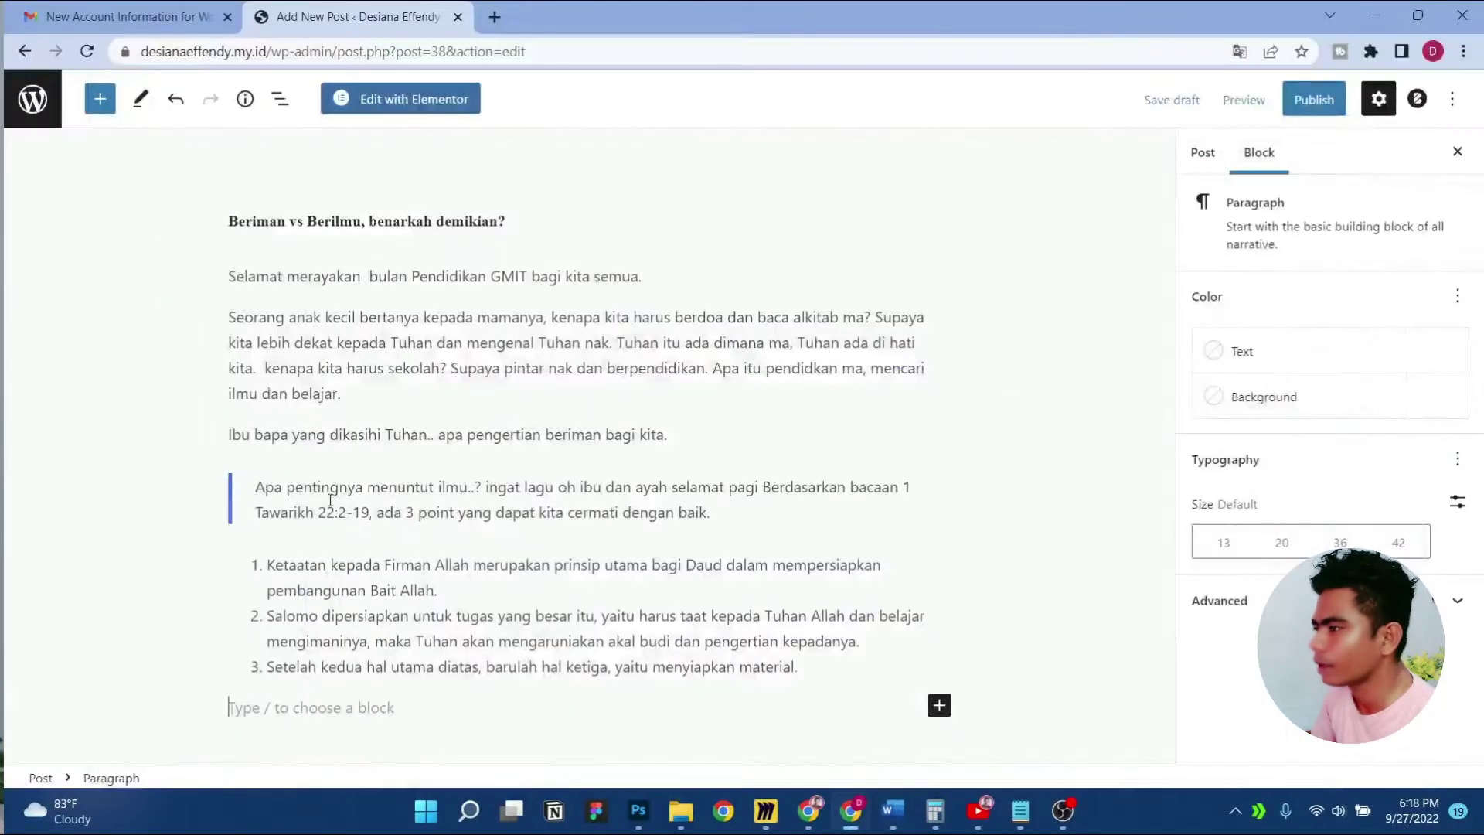
left_click(423, 715)
key("ctrl+v")
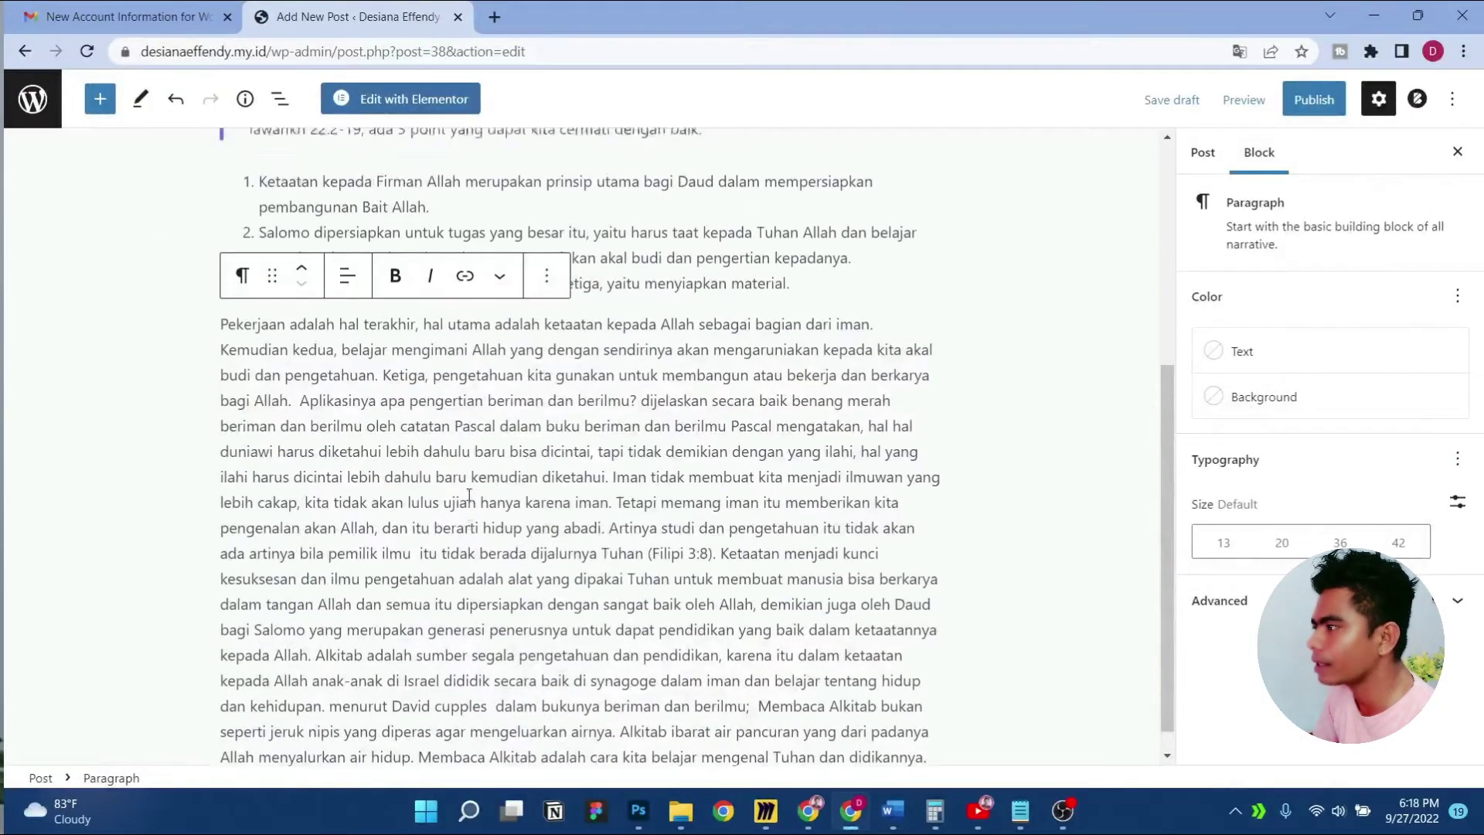
scroll(469, 495, "up", 2)
scroll(719, 516, "down", 1)
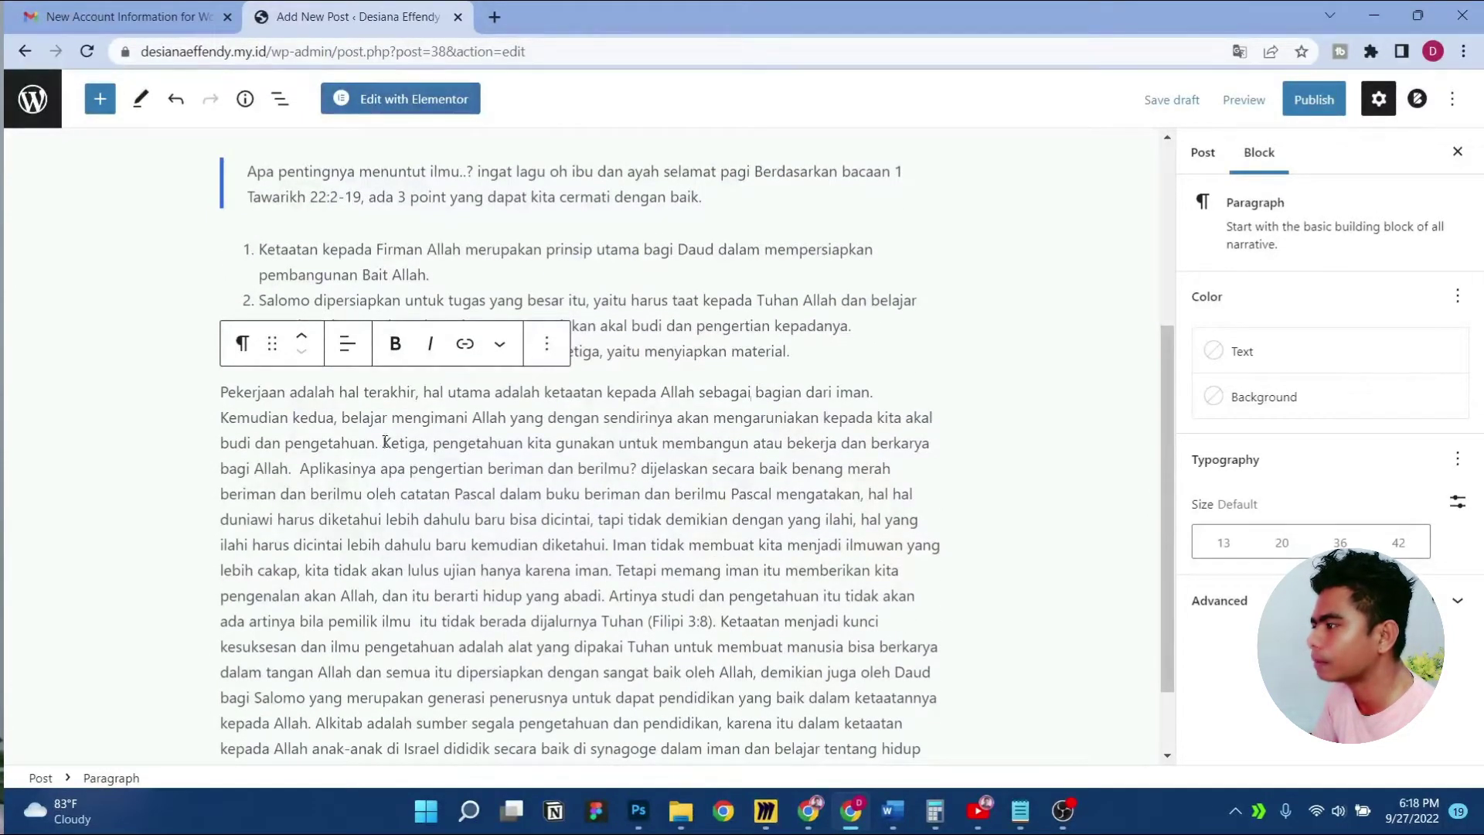
scroll(555, 518, "down", 1)
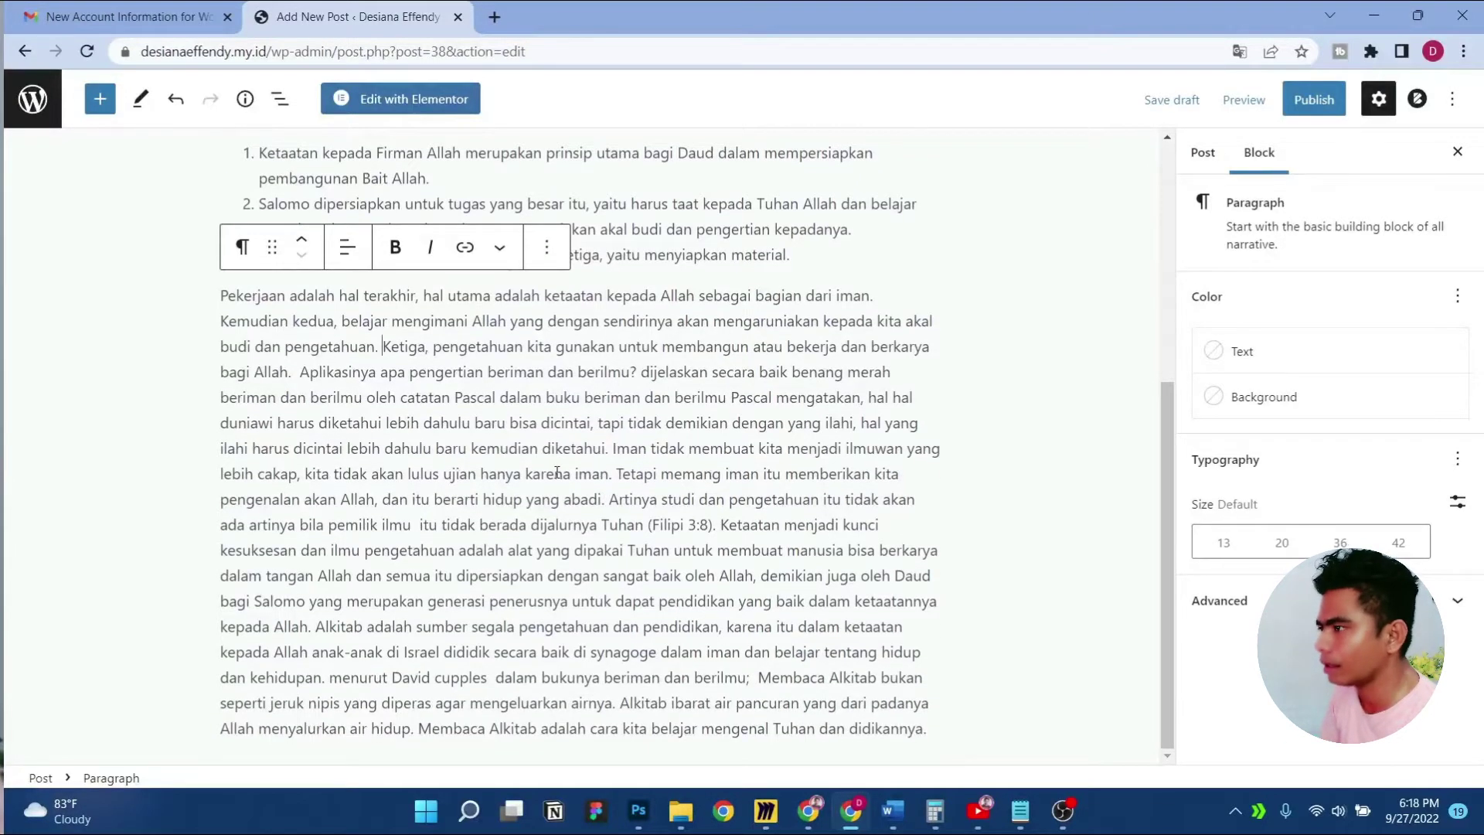
Split the pasted text into paragraphs at Ketiga, Tetapi, Alkitab adalah and Alkitab ibarat
key("Return")
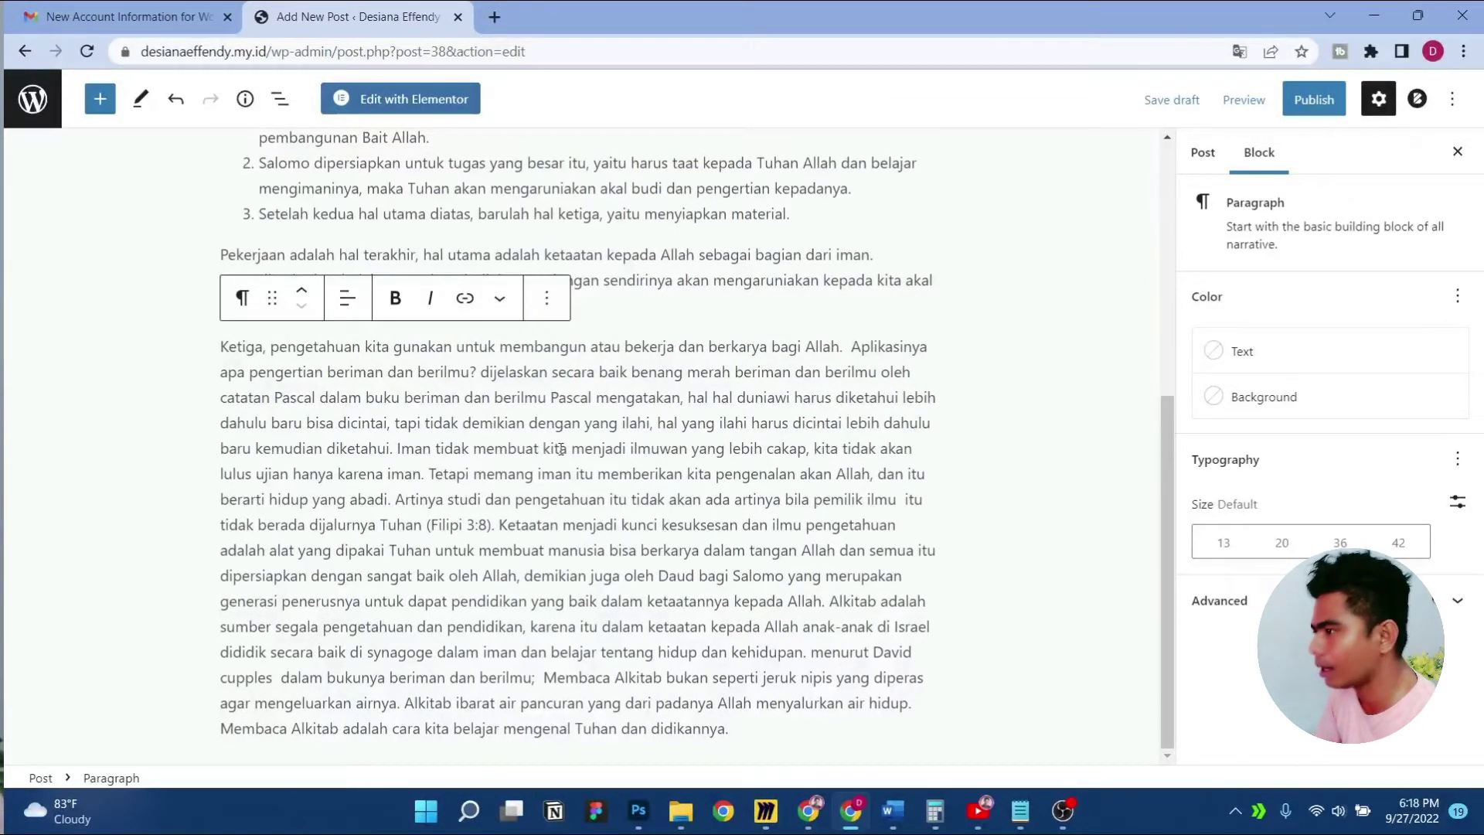
key("Return")
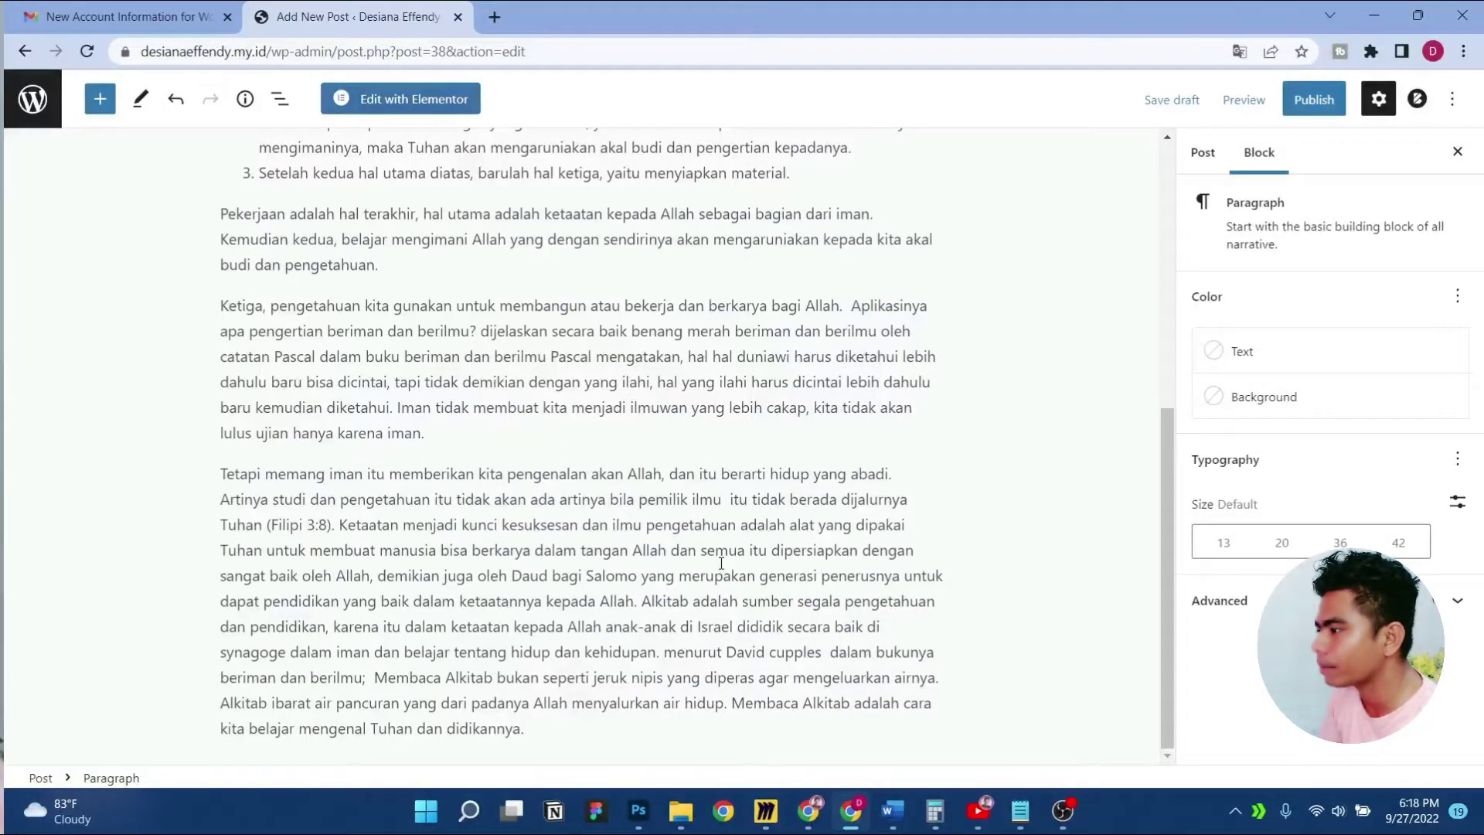
key("Return")
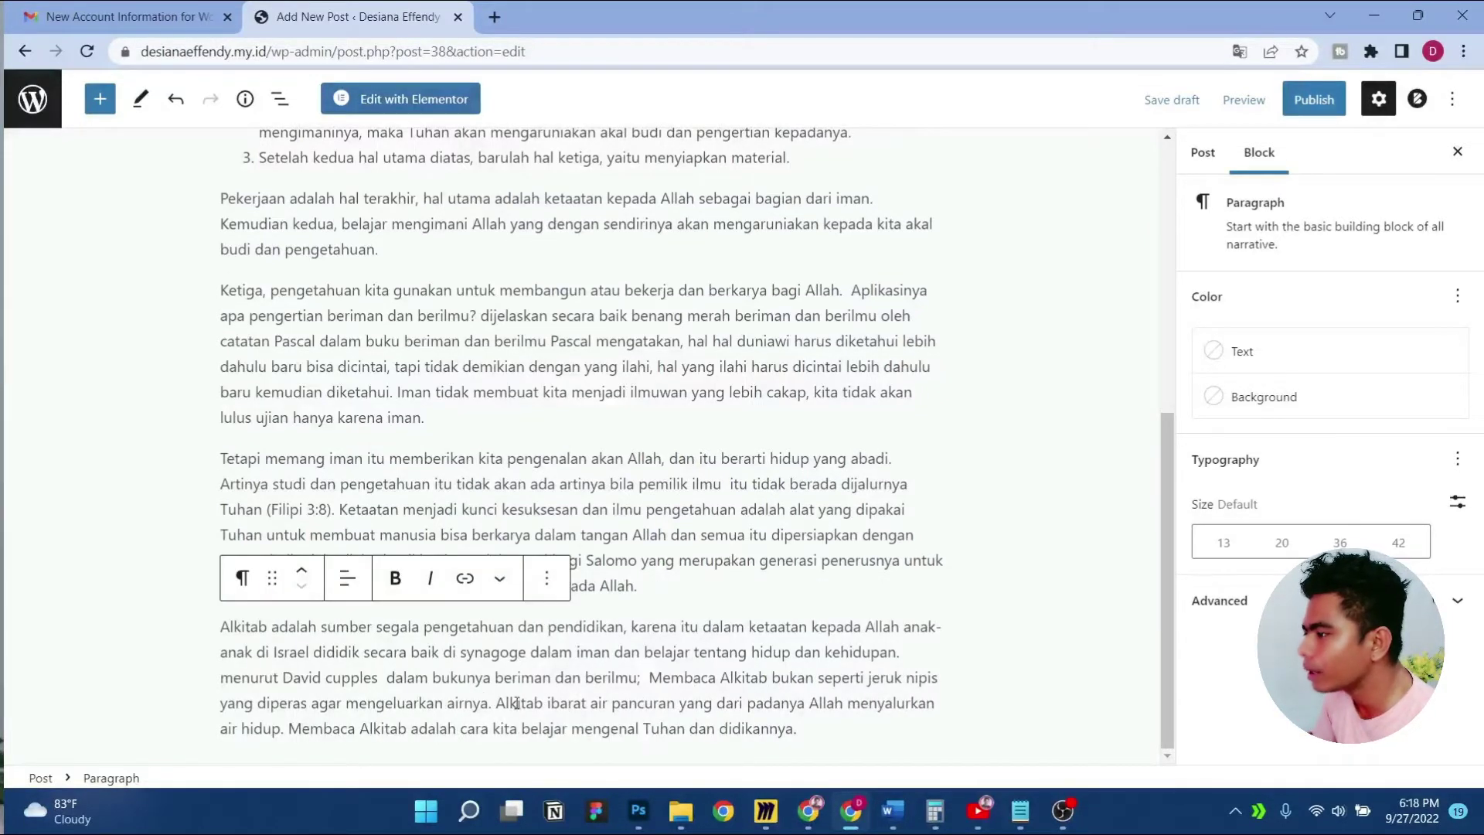
left_click(496, 704)
key("Return")
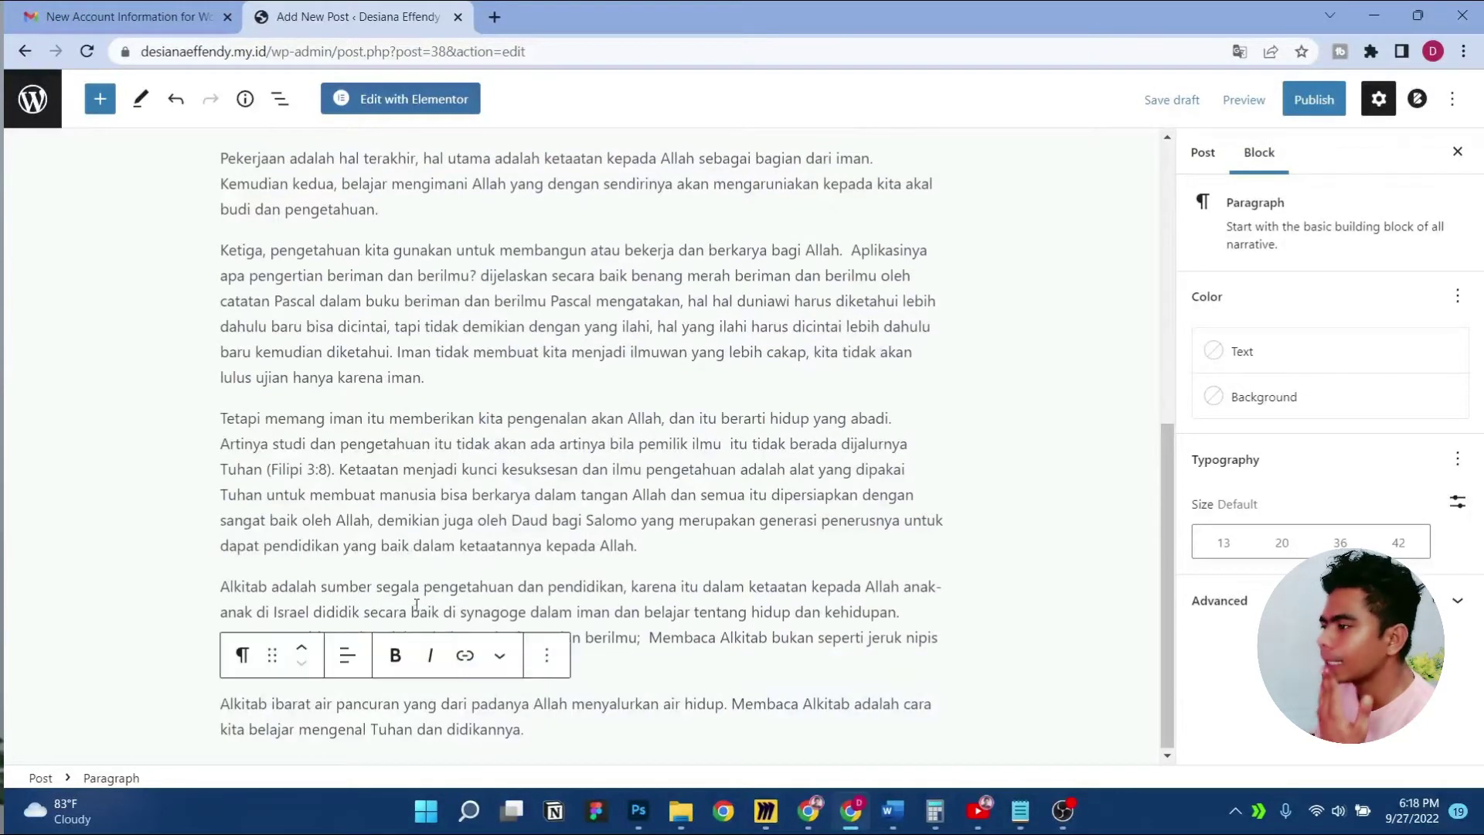
left_click(452, 590)
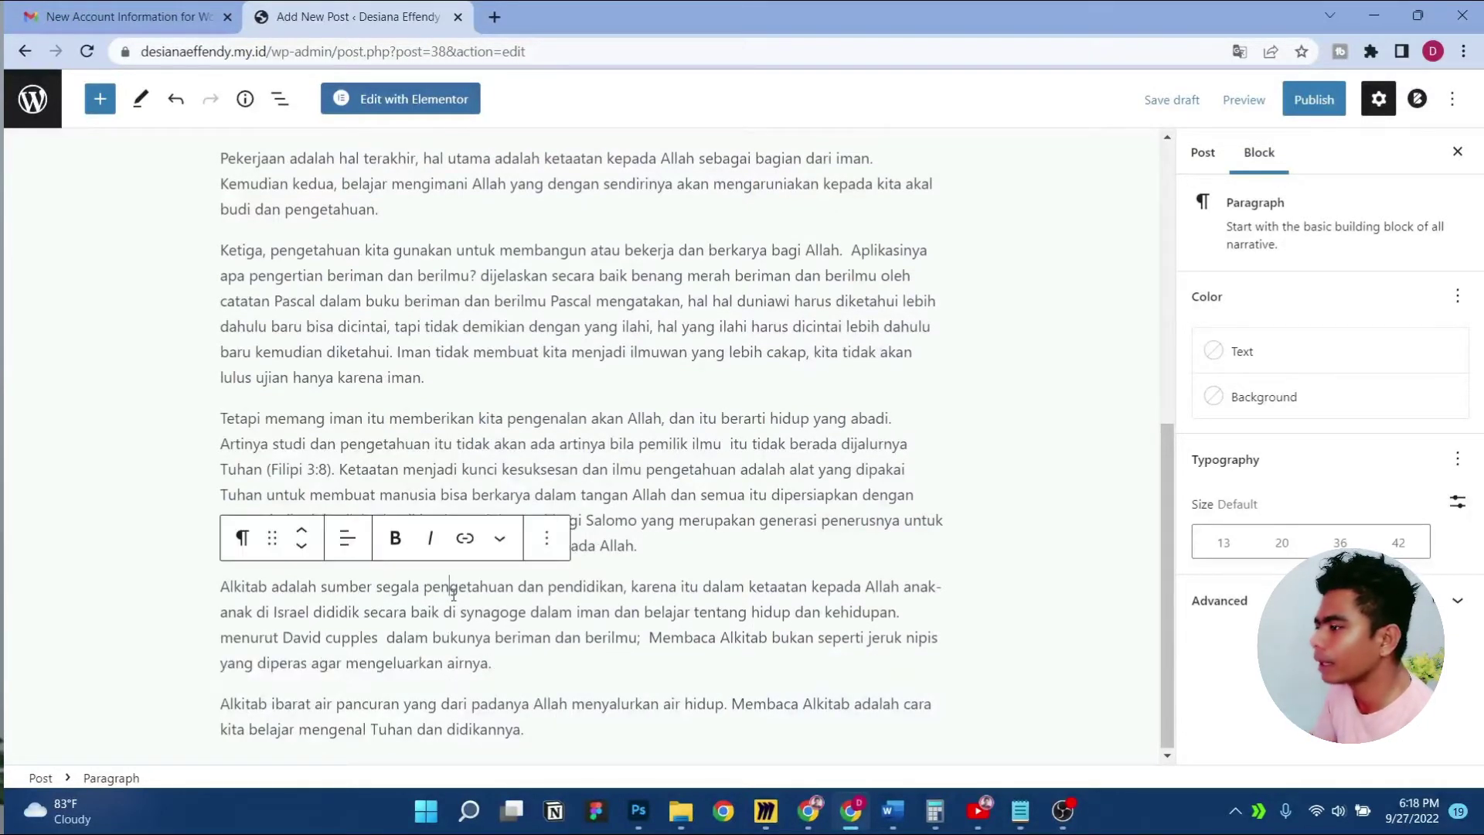
Try a Verse conversion, undo it, then convert the 'Alkitab ibarat' paragraph into a Pullquote
left_click(242, 537)
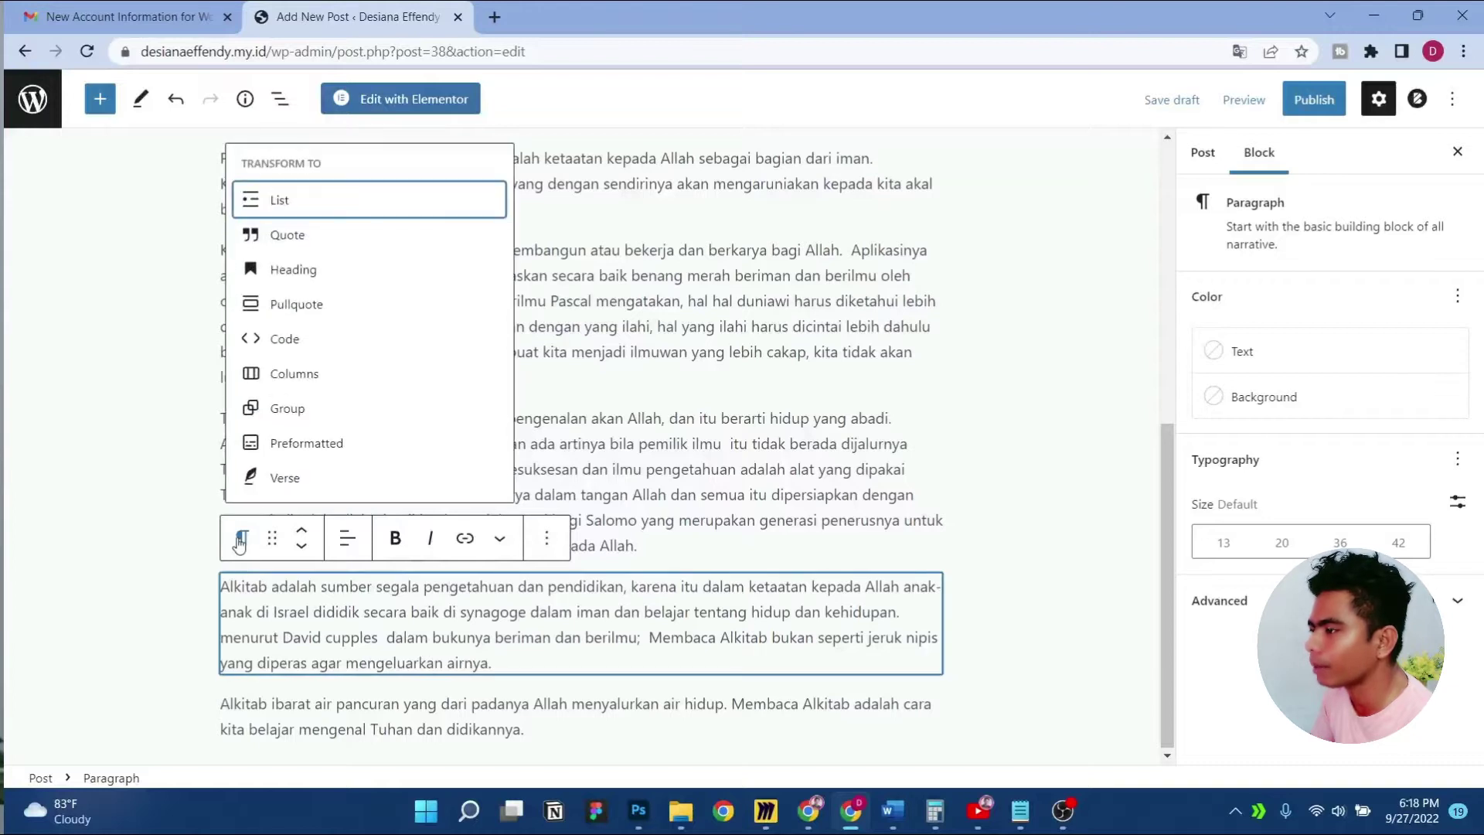
left_click(284, 481)
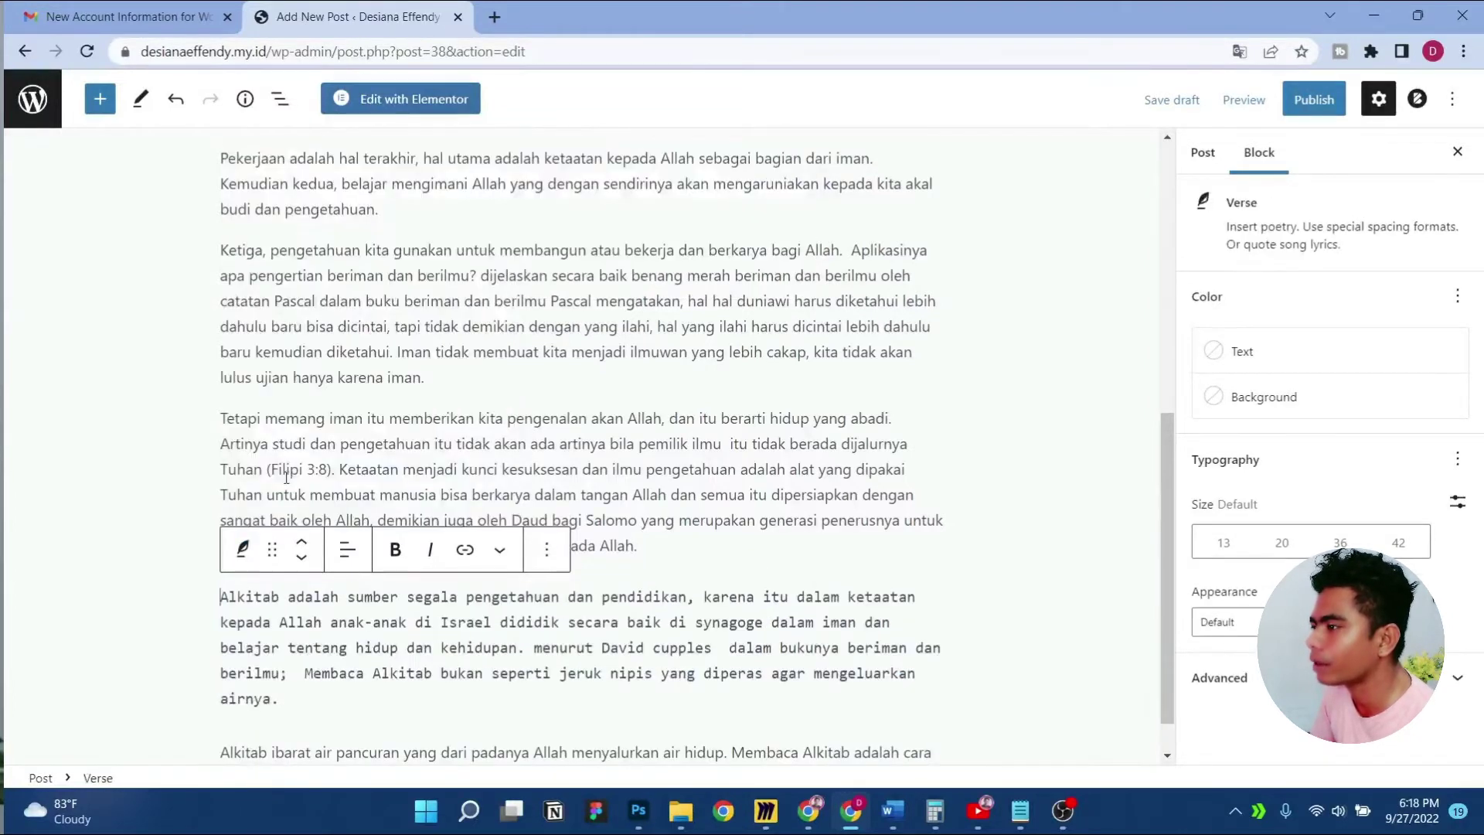
left_click(243, 557)
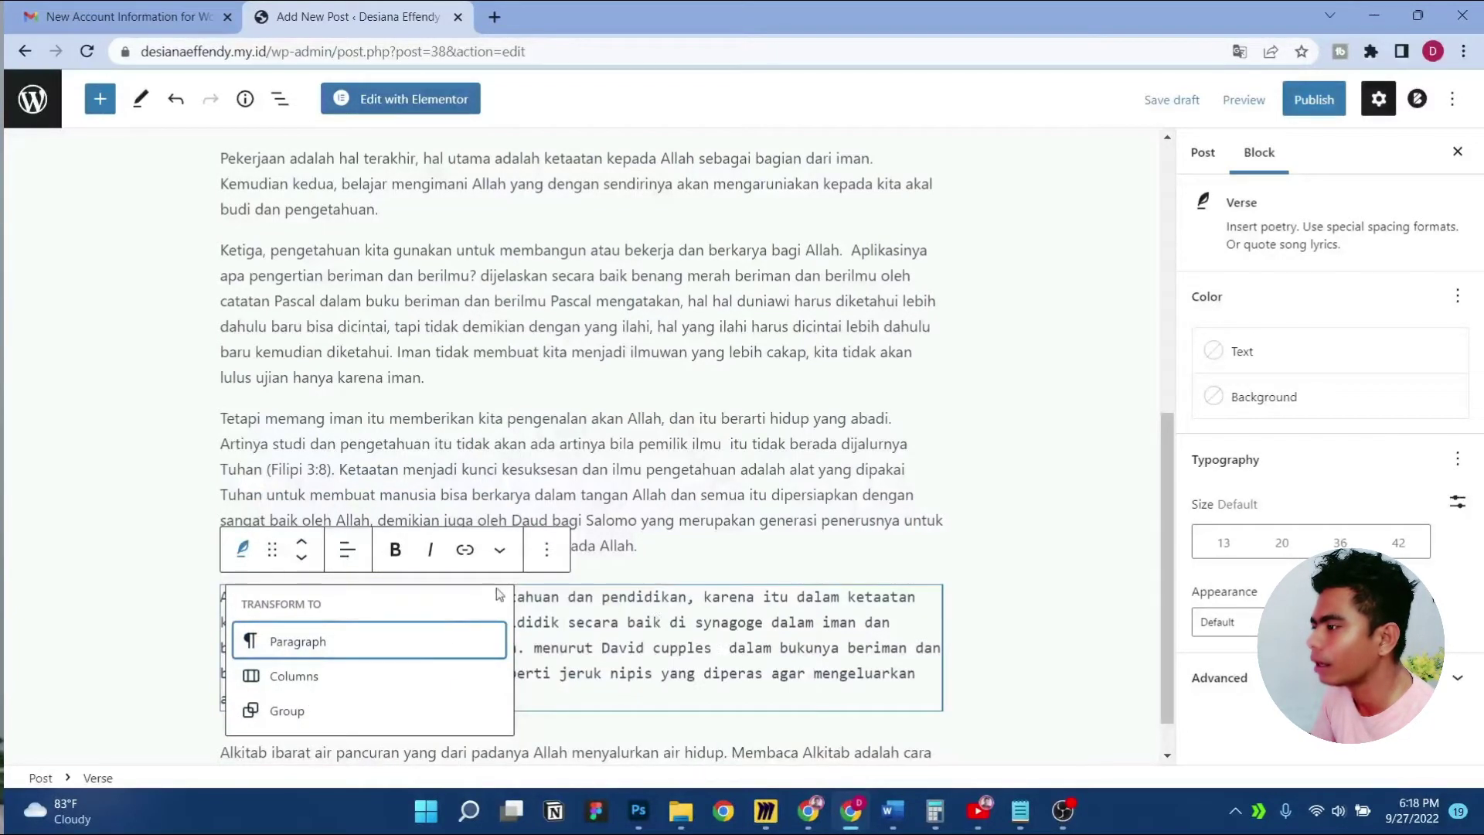
left_click(655, 622)
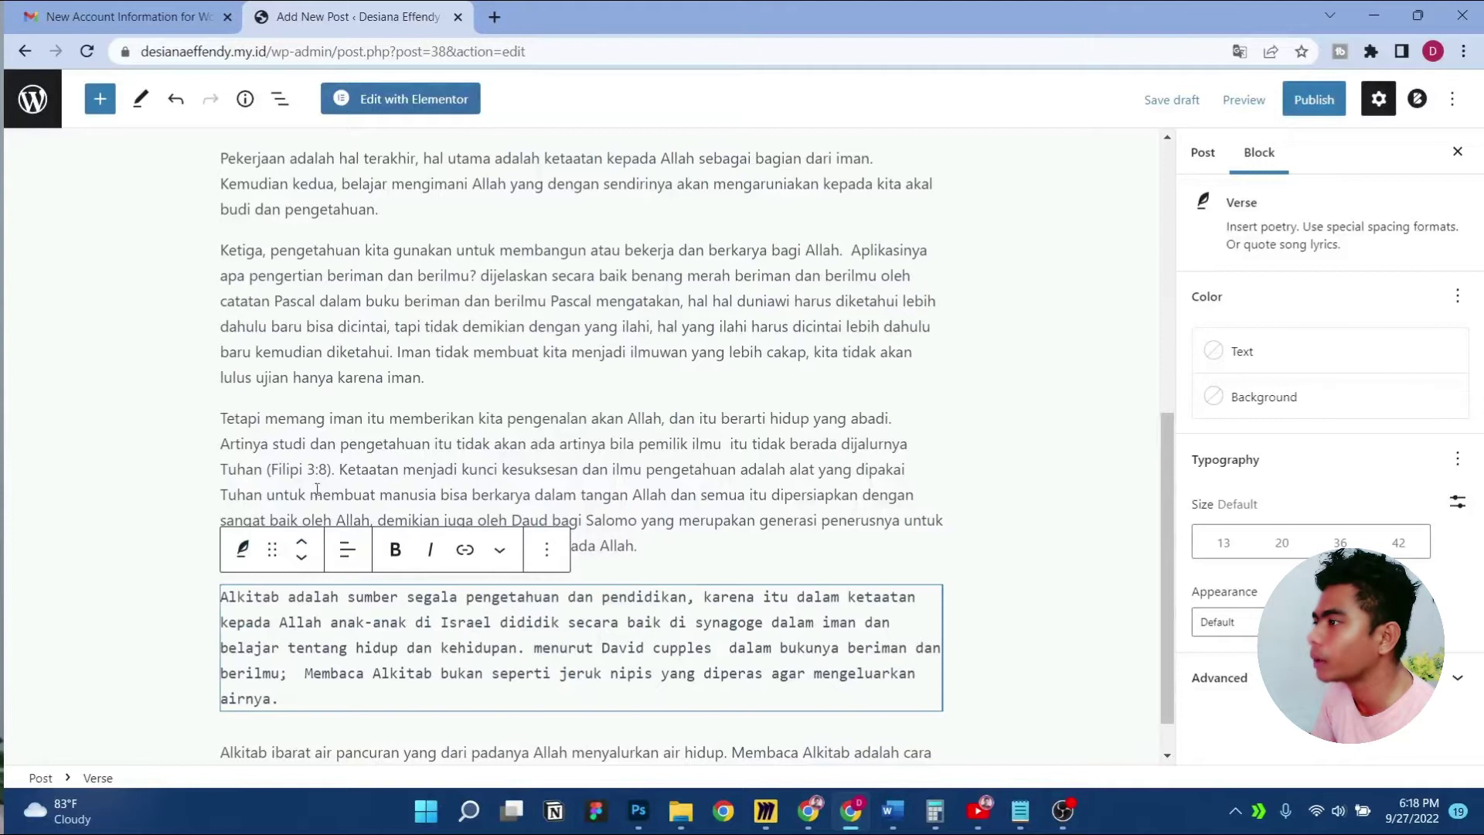
left_click(178, 100)
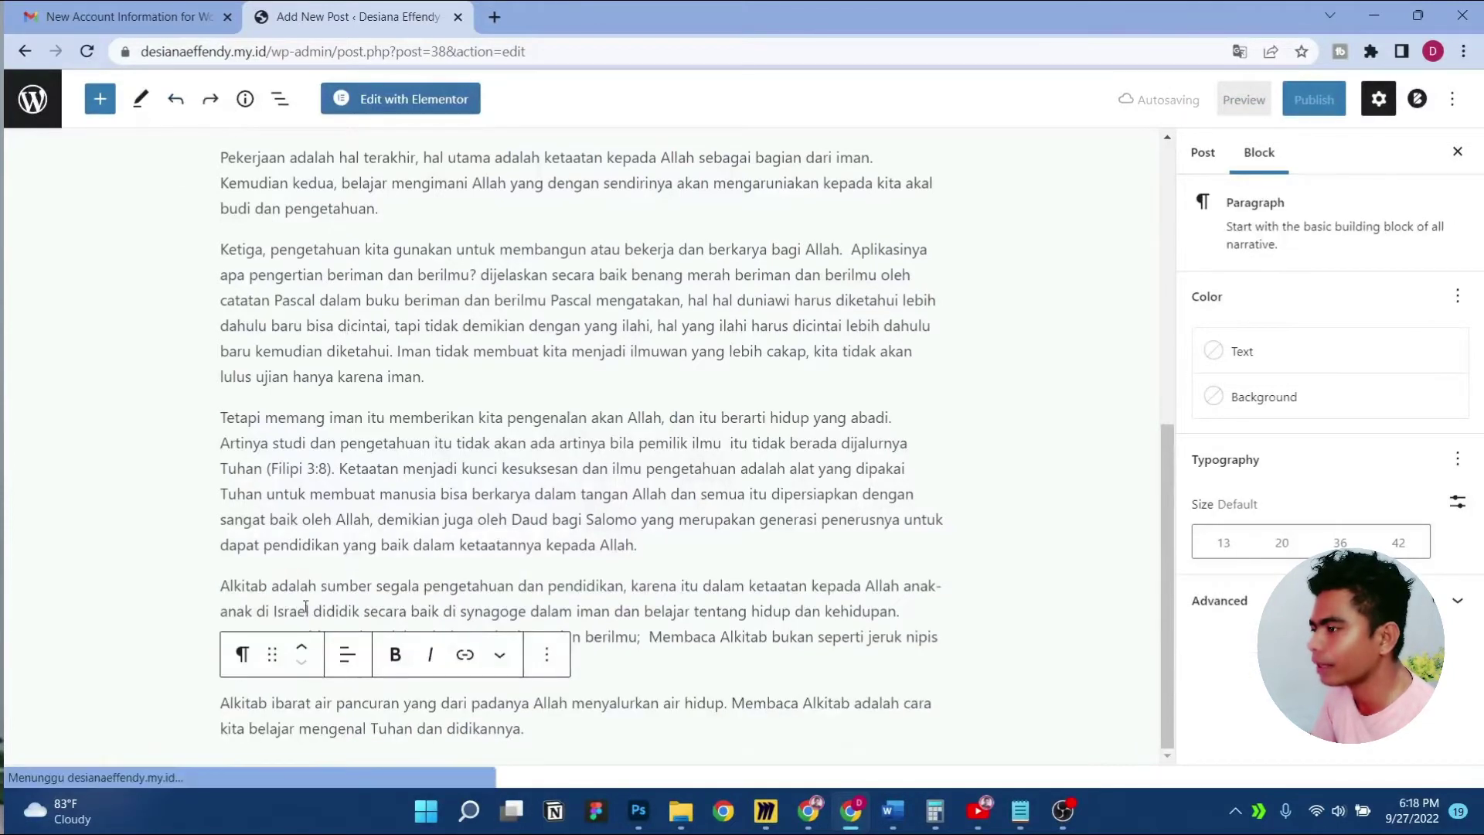
left_click(242, 655)
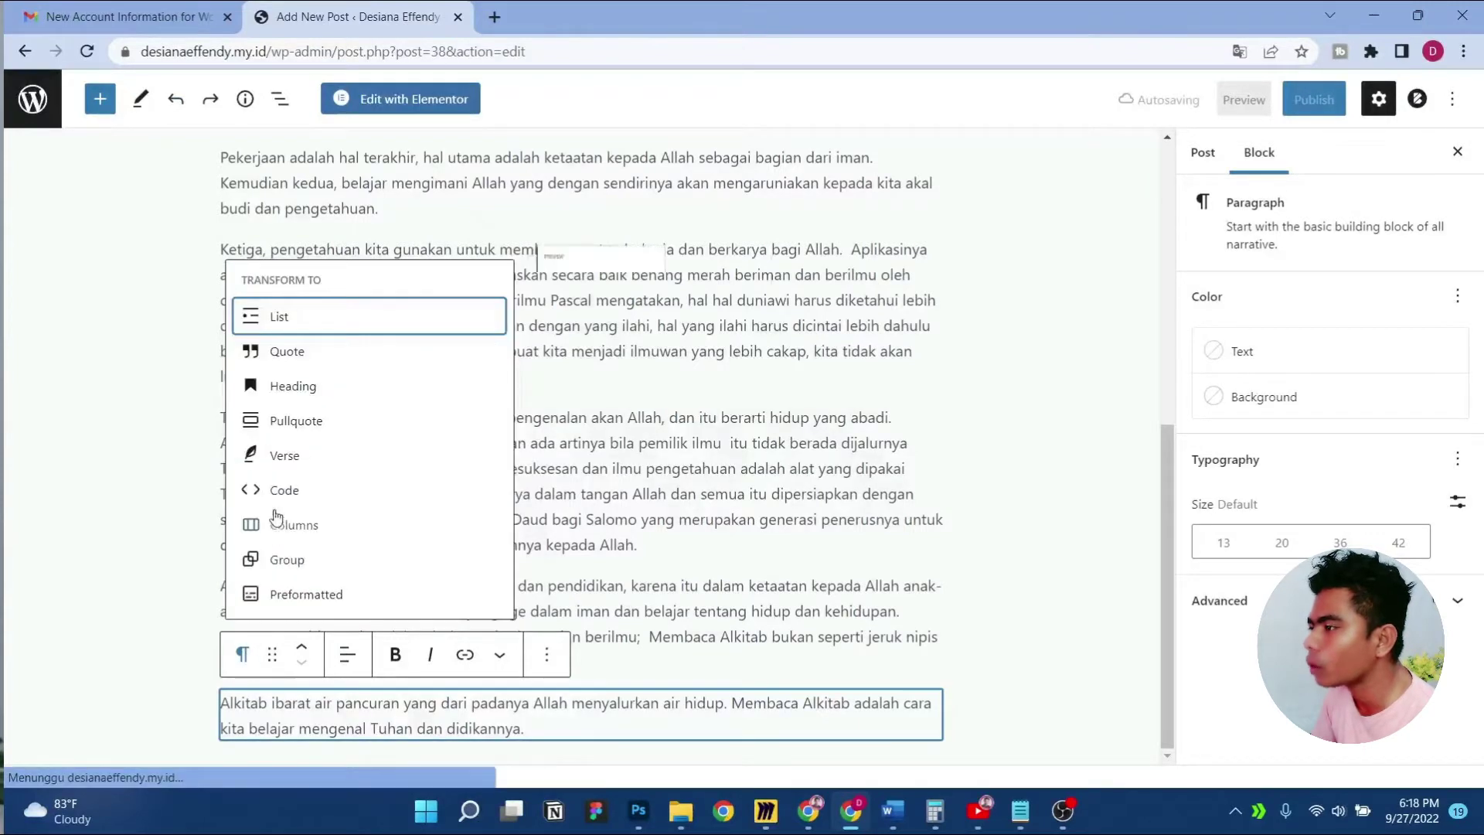
left_click(301, 423)
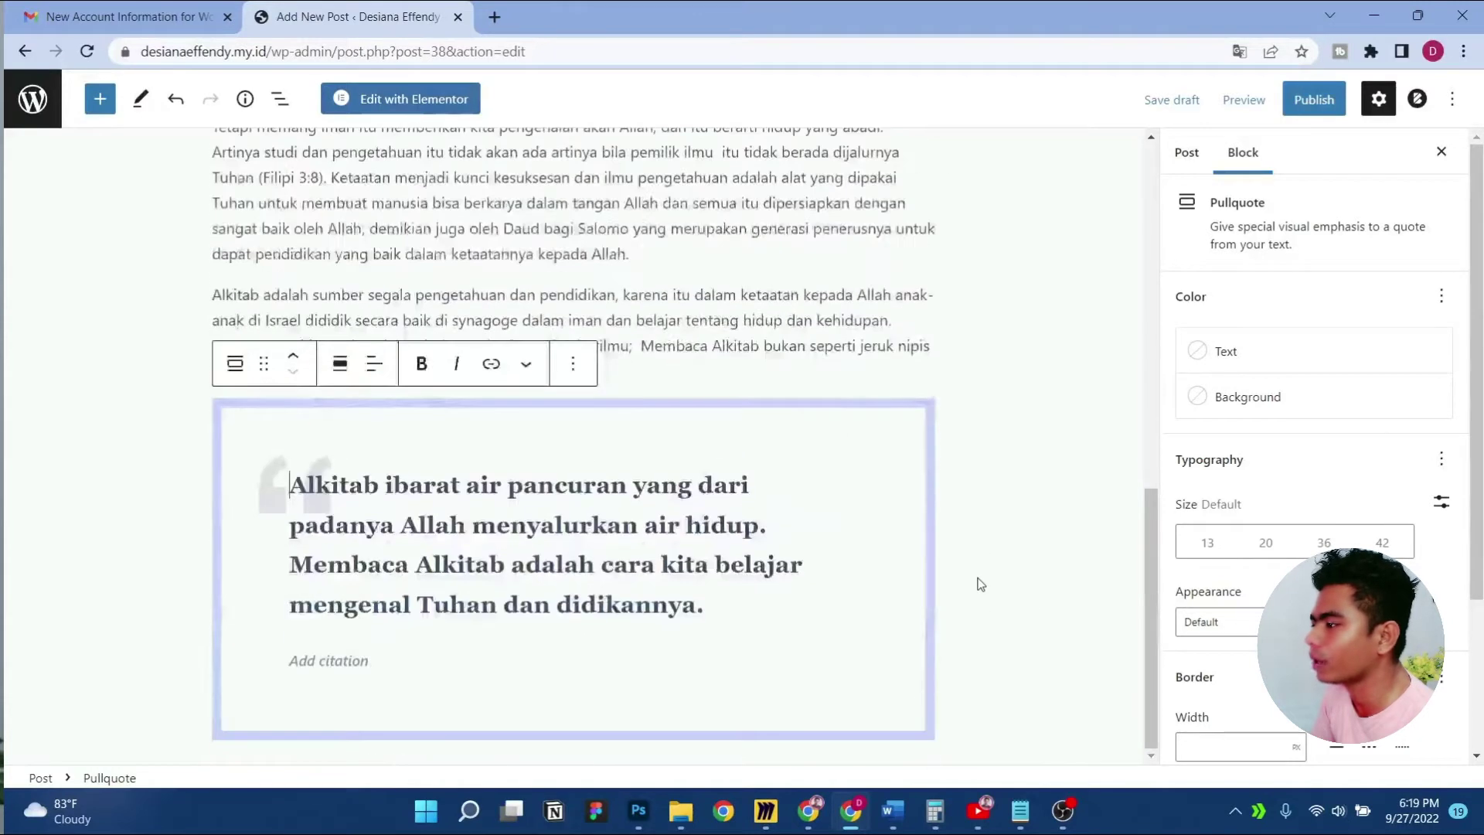
Save the post as a draft
scroll(1156, 156, "up", 7)
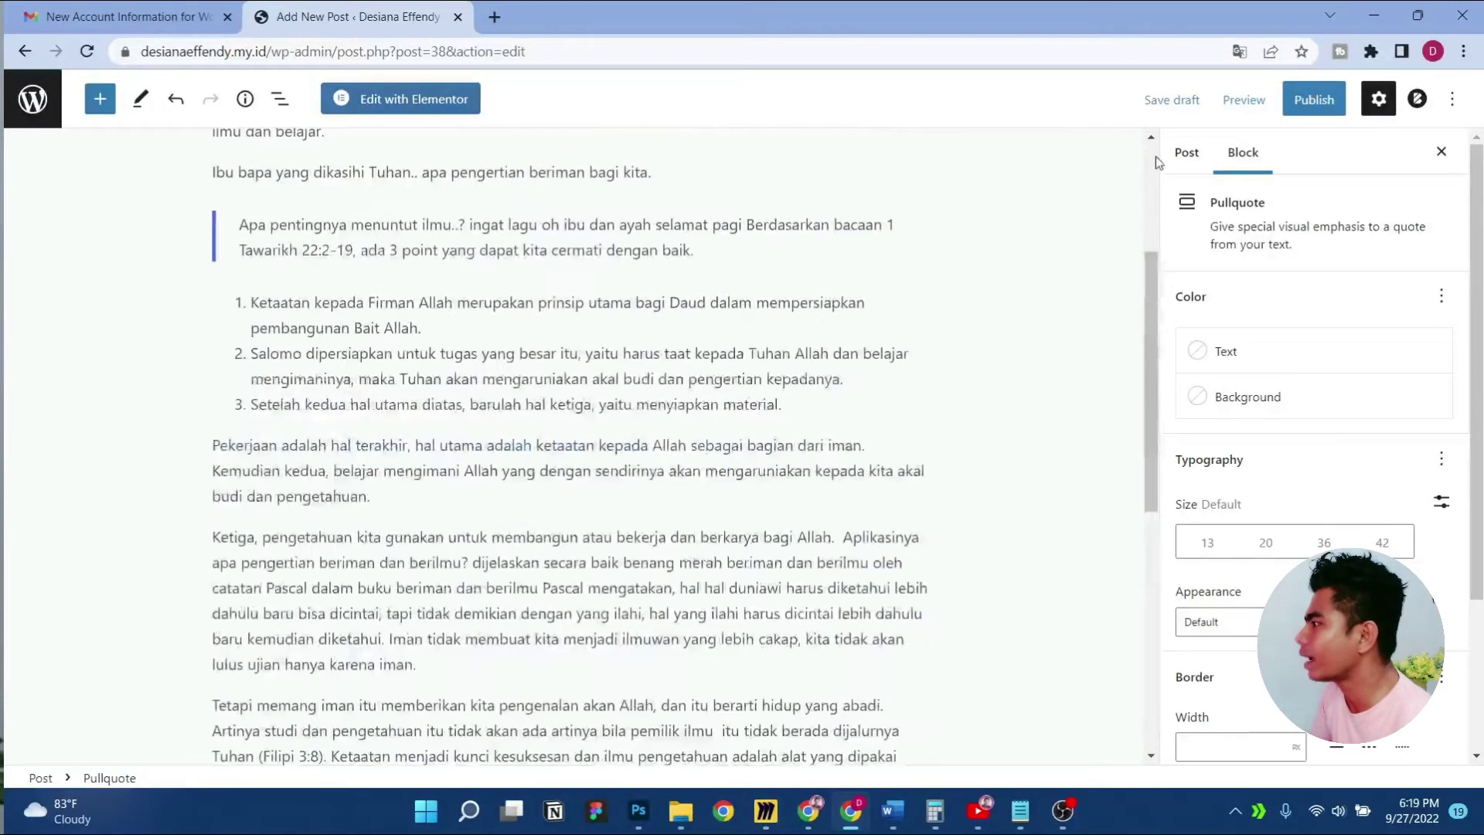
left_click(1159, 98)
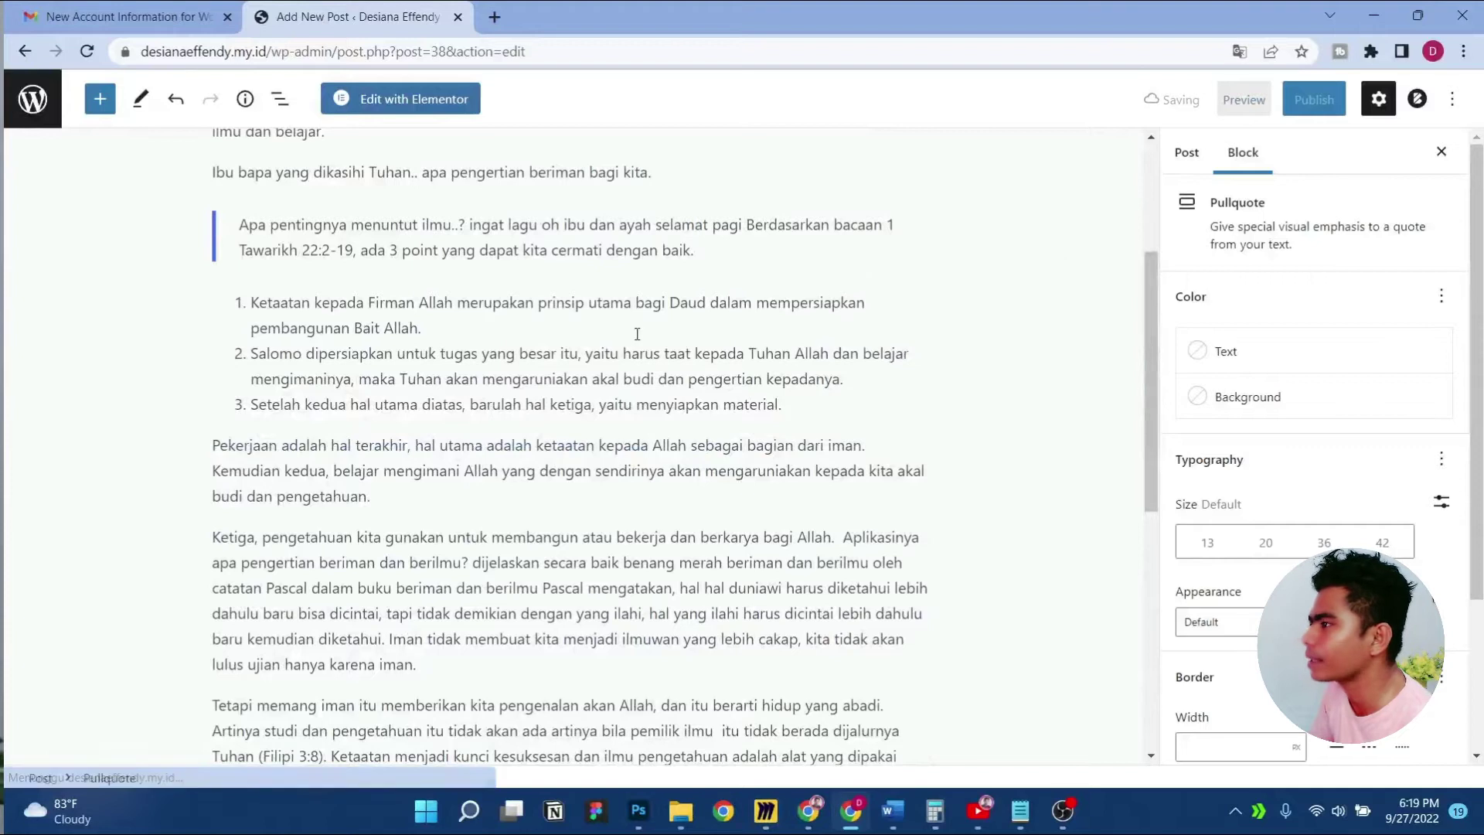
scroll(637, 334, "up", 3)
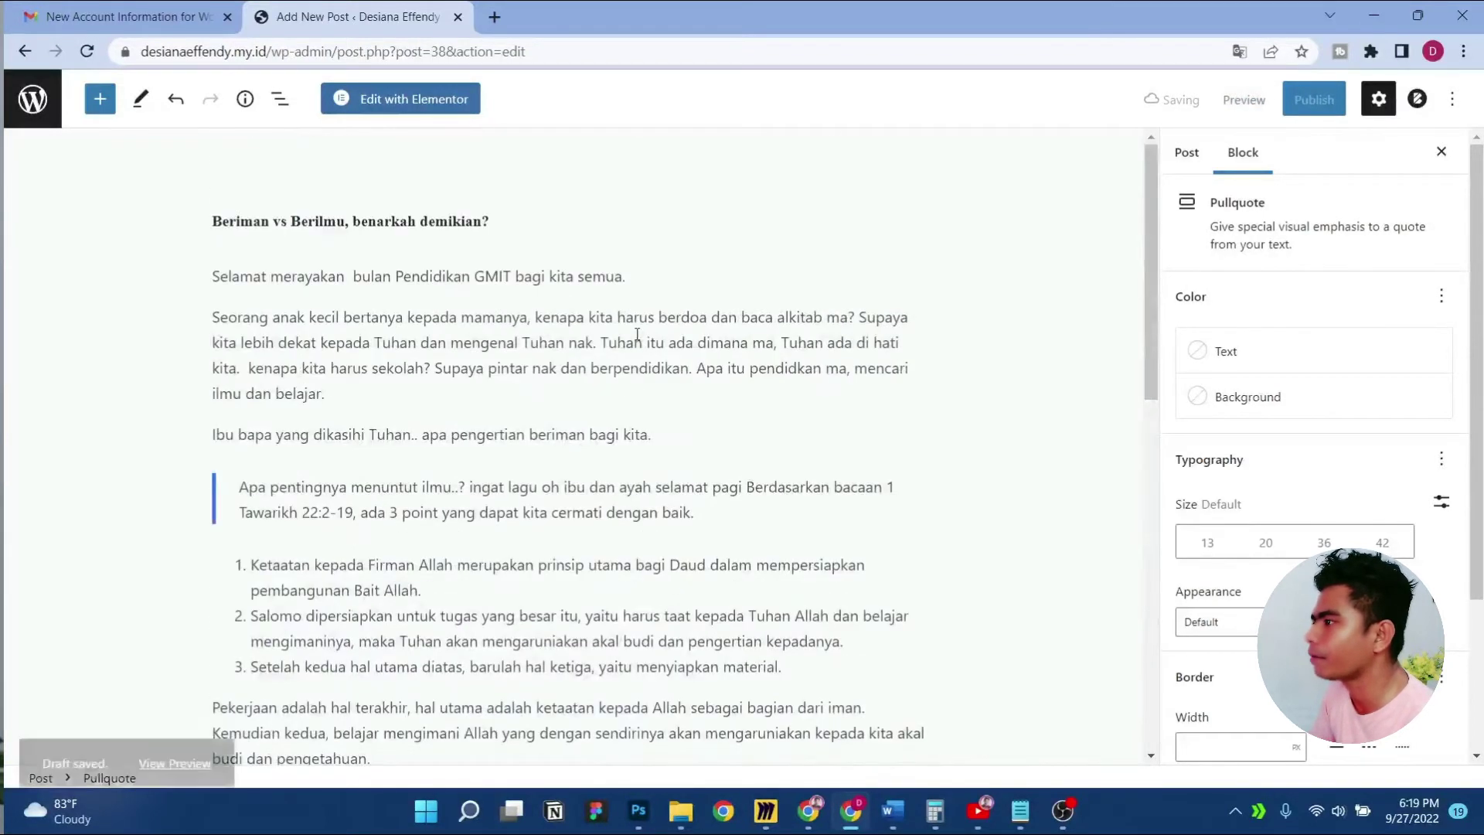
Preview the saved draft in a new tab and scroll through the rendered pullquote
left_click(174, 726)
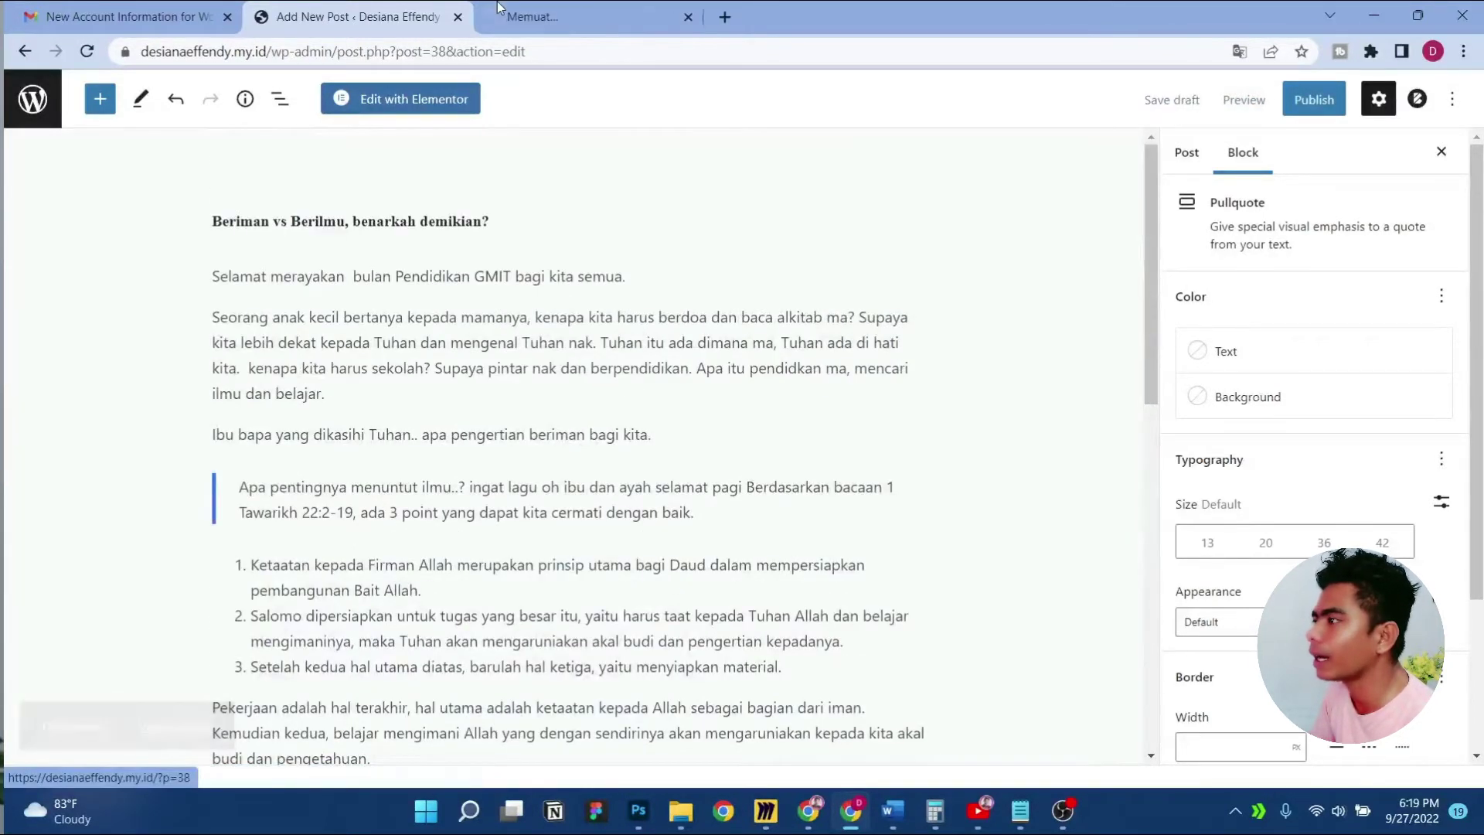
left_click(498, 14)
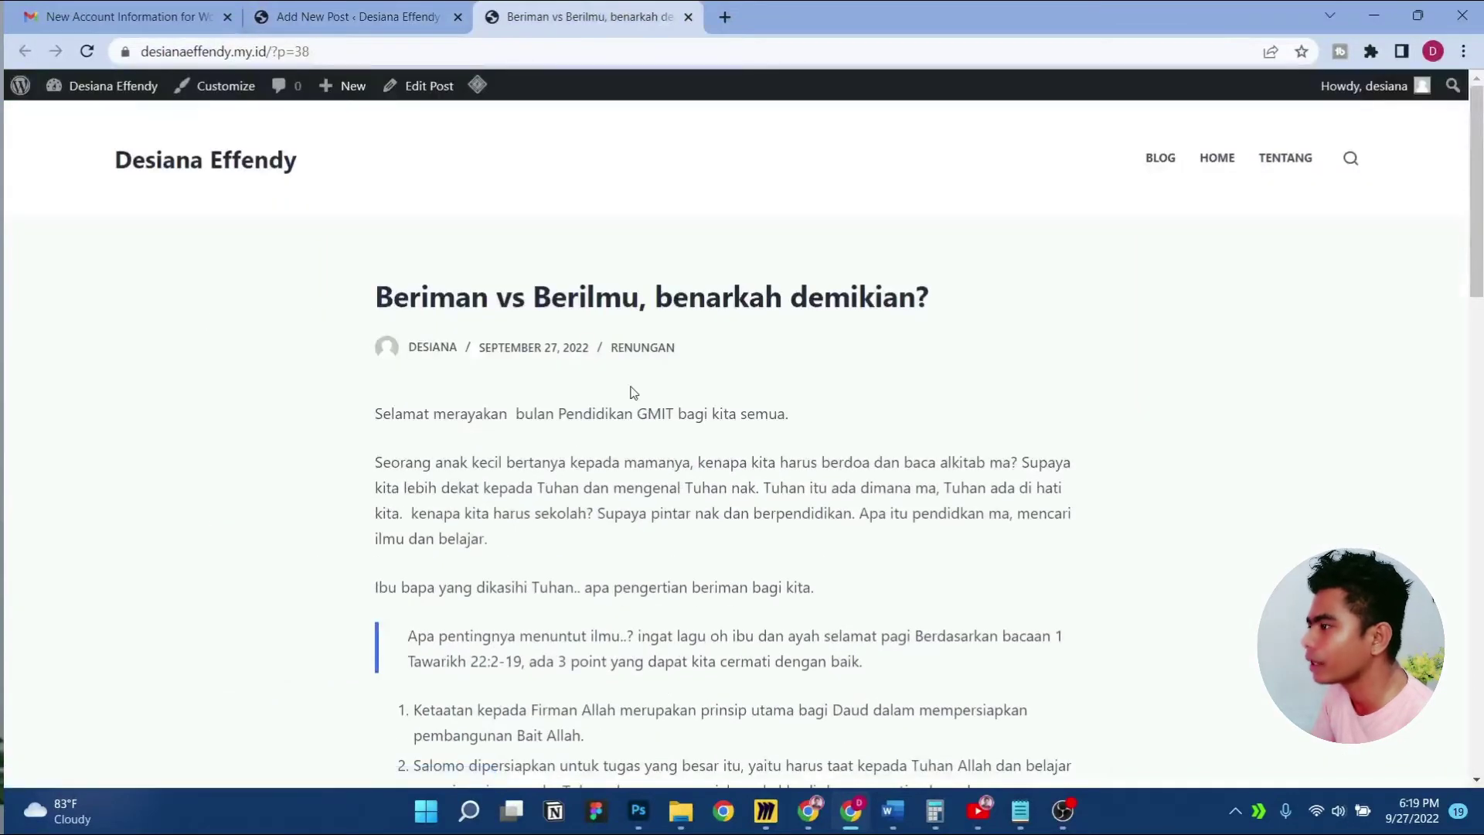
scroll(633, 393, "down", 20)
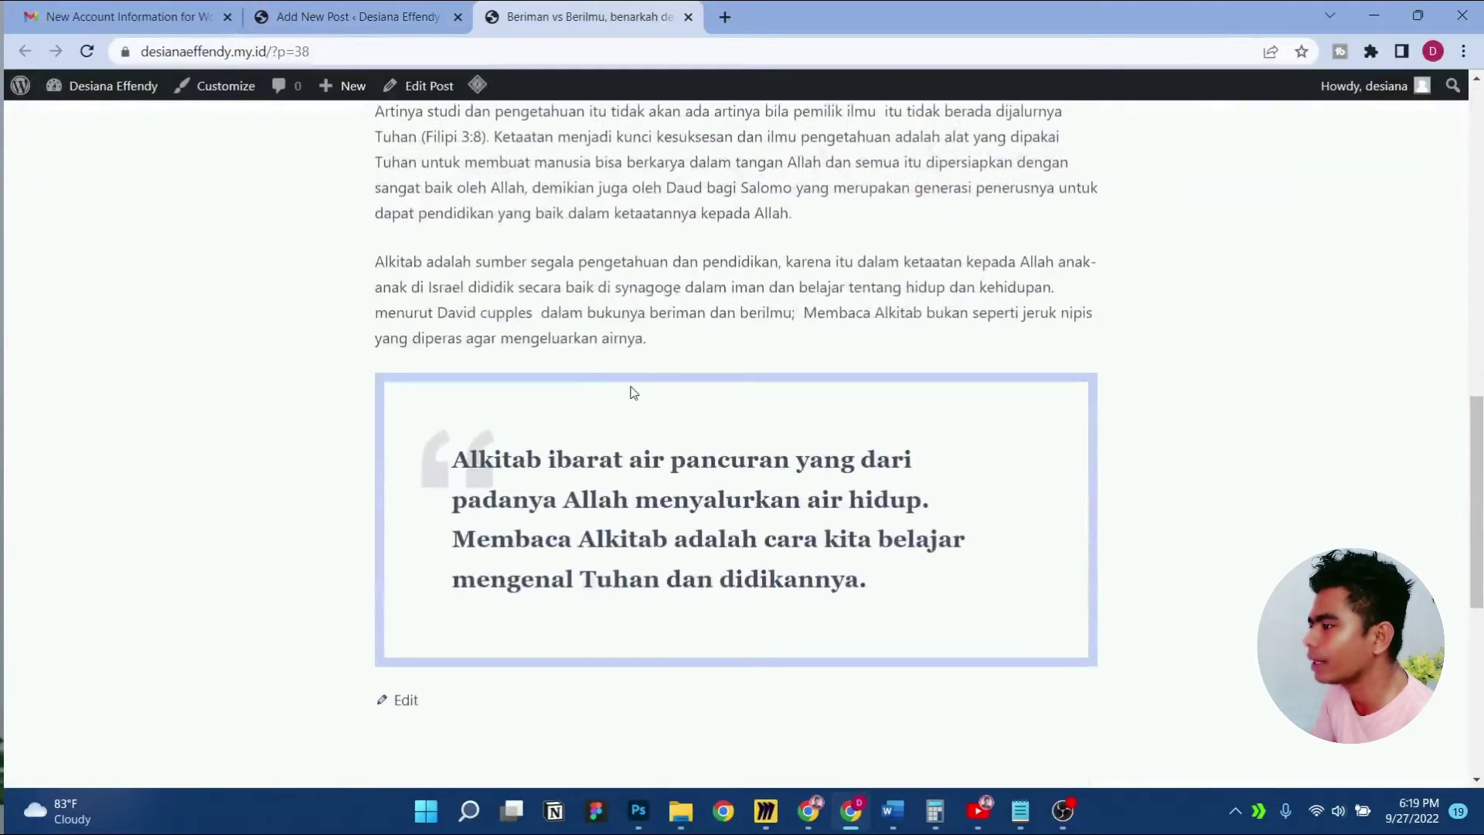
scroll(634, 392, "up", 5)
scroll(634, 392, "down", 4)
scroll(632, 387, "up", 5)
scroll(632, 387, "down", 3)
scroll(632, 387, "down", 4)
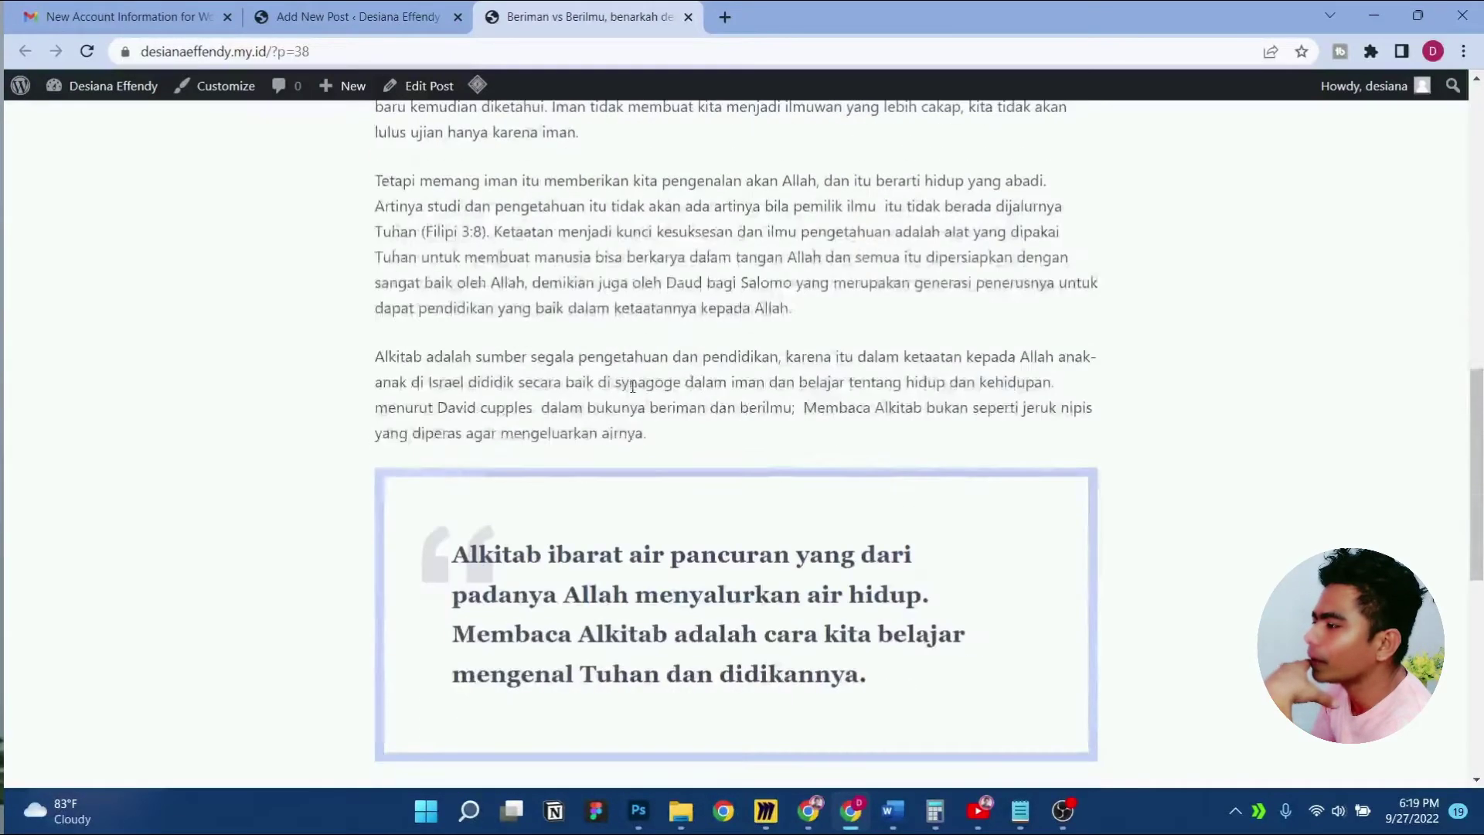
scroll(632, 388, "up", 5)
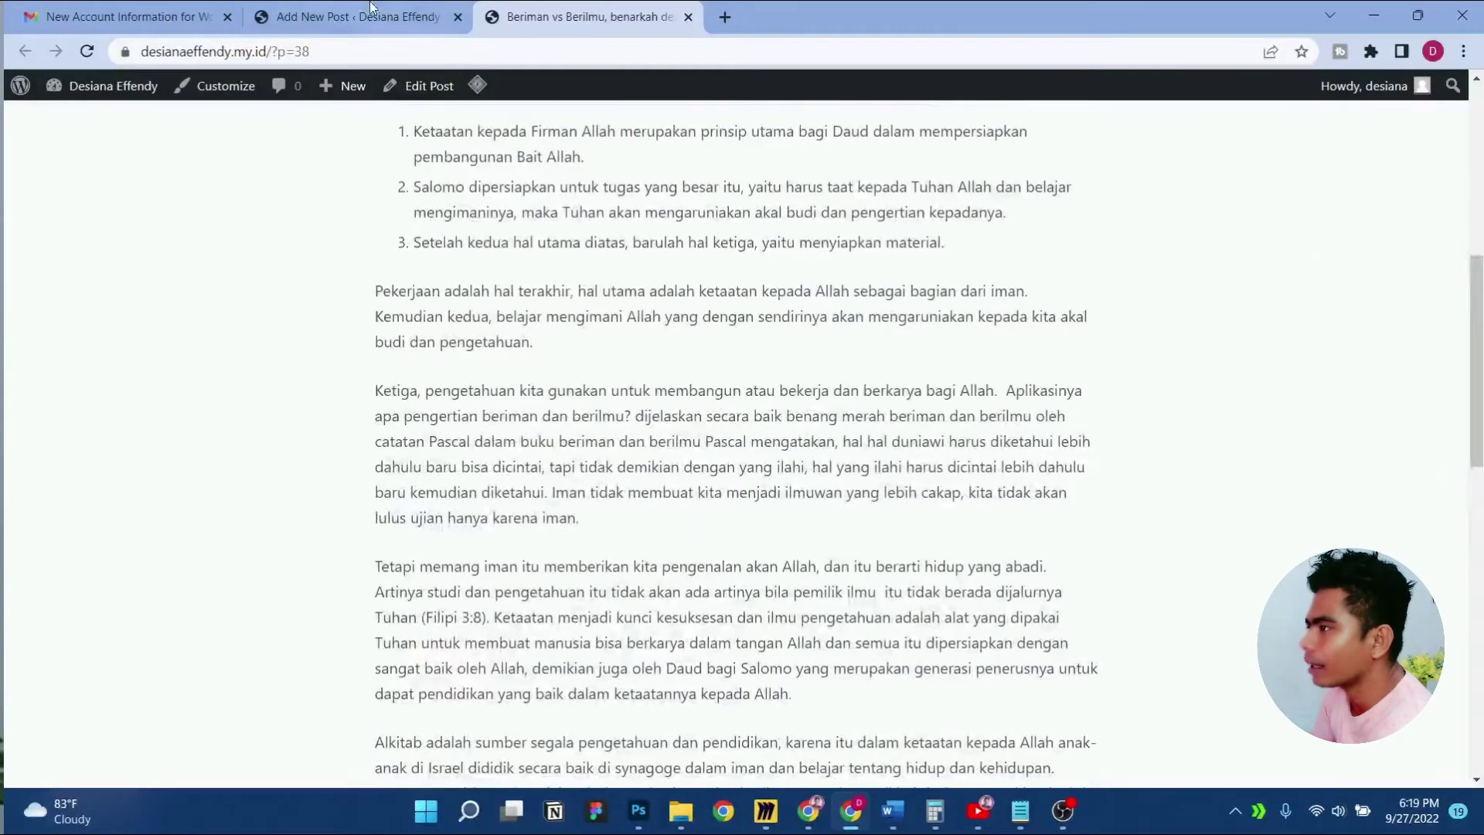
Return to the post editor and compare it against the Word source document
left_click(372, 9)
scroll(604, 462, "down", 5)
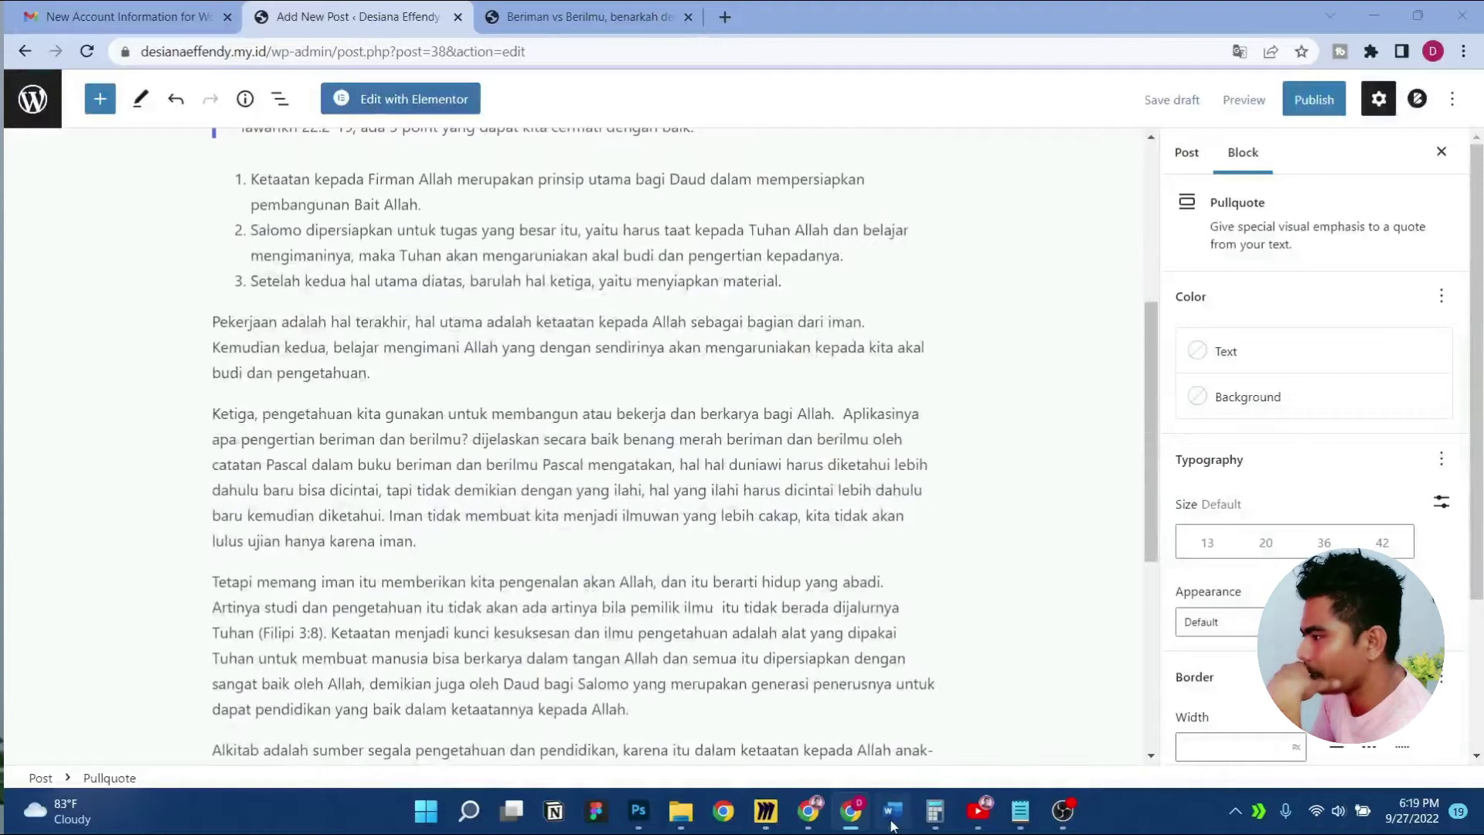
left_click(892, 809)
scroll(635, 512, "up", 5)
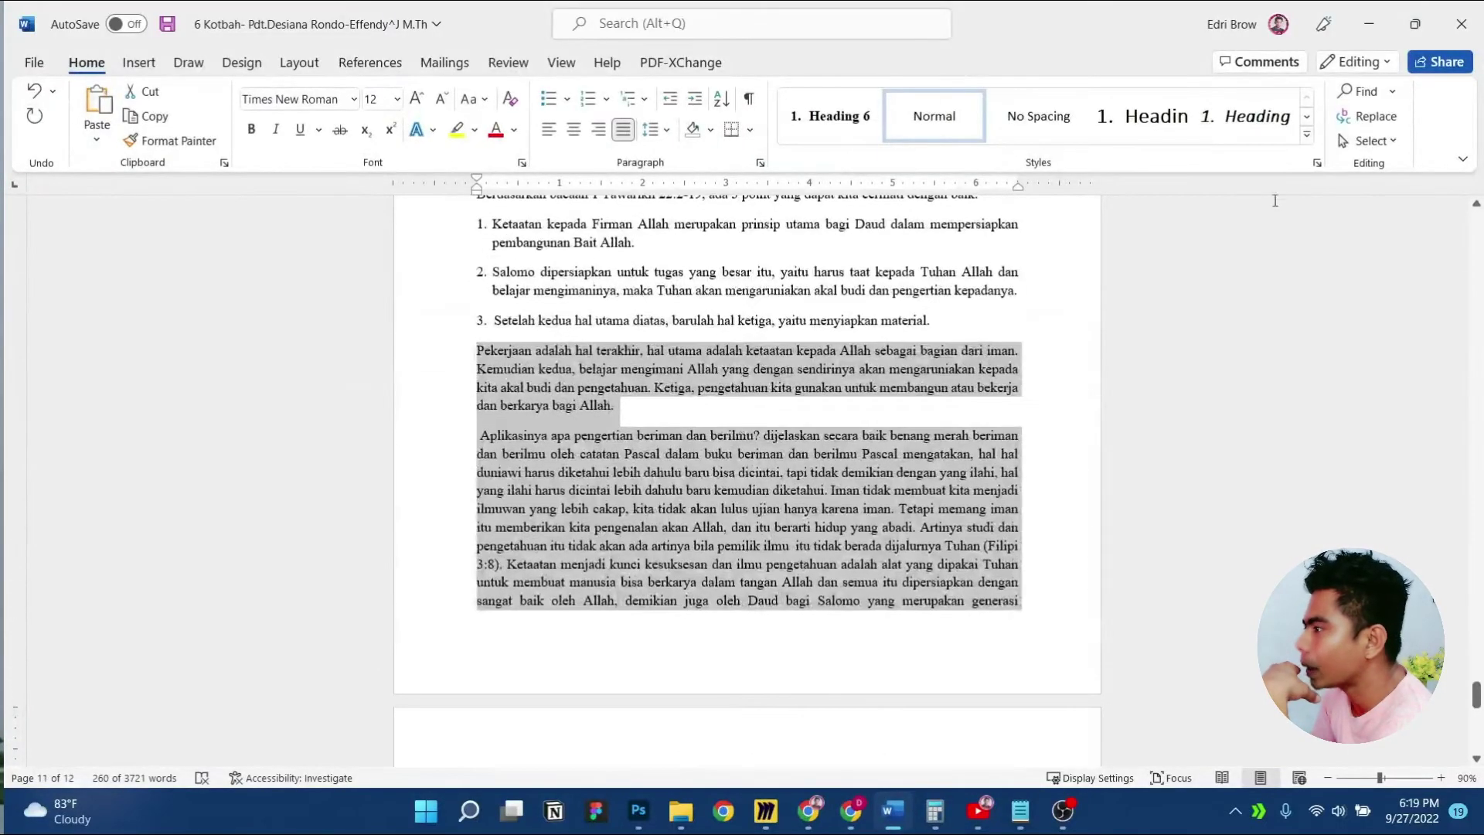
left_click(1368, 24)
scroll(604, 413, "down", 5)
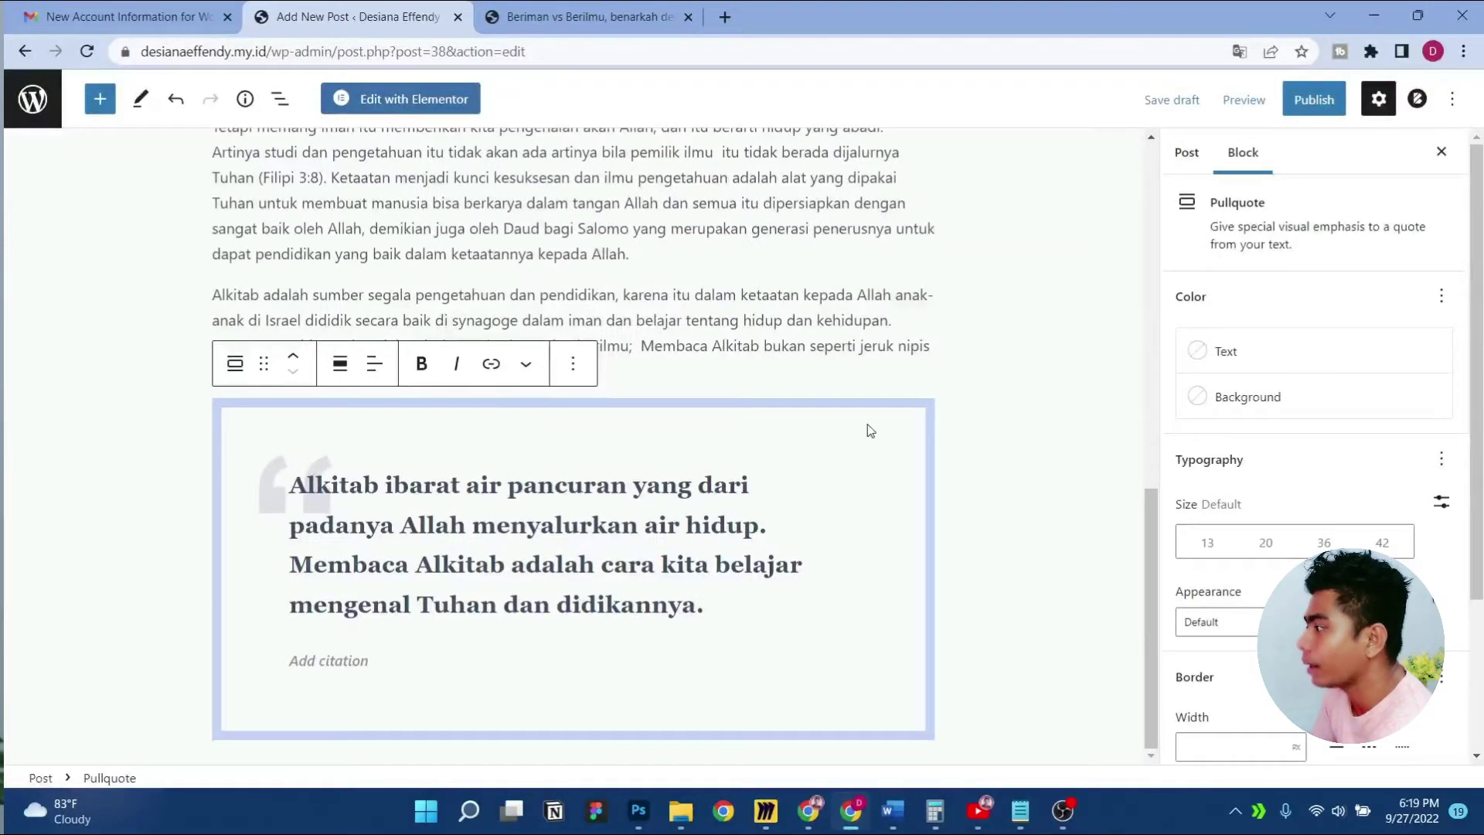
Type the sermon author's name and church as the pullquote's citation
scroll(635, 526, "up", 1)
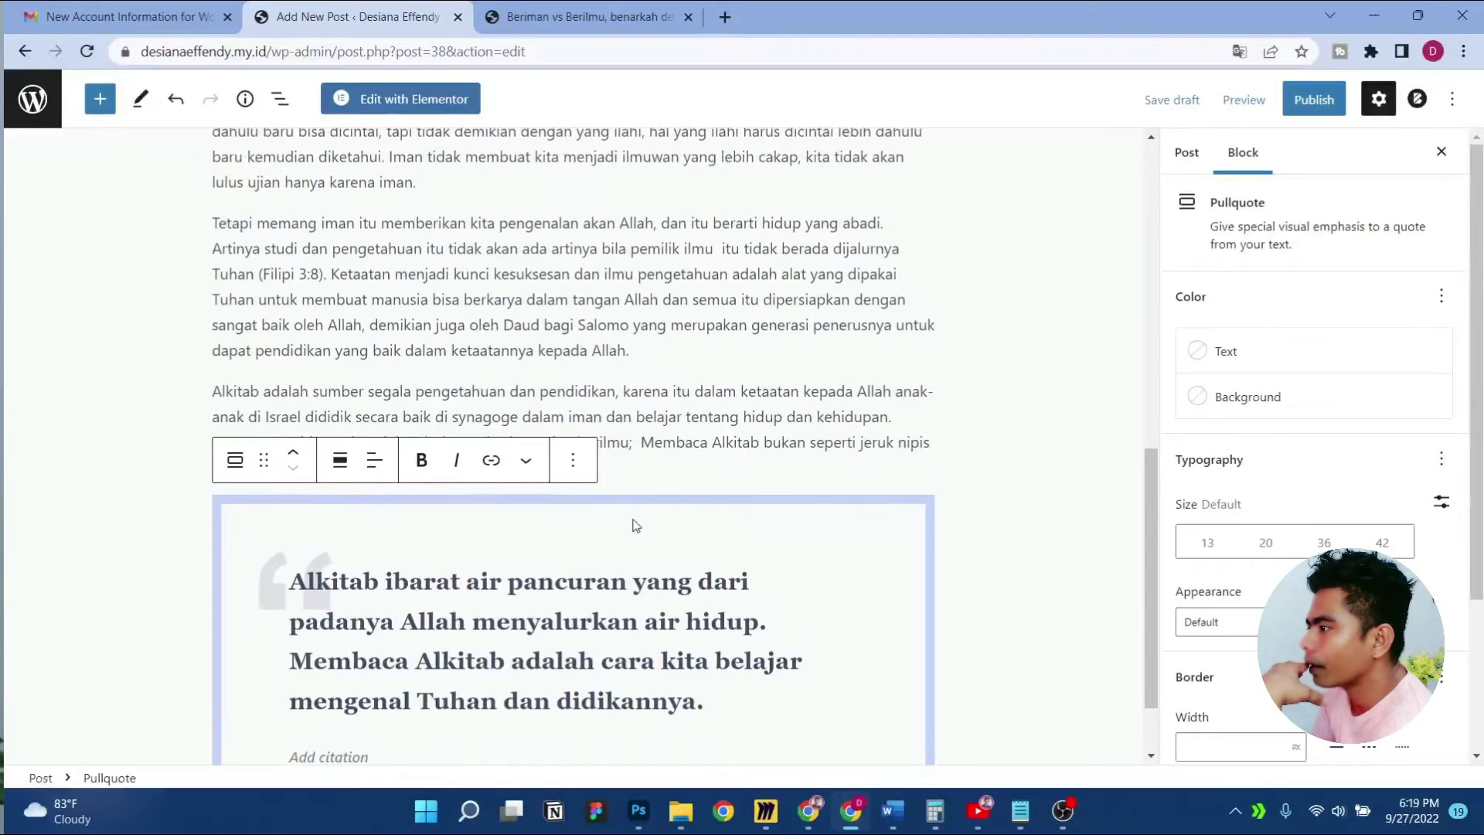
left_click(707, 411)
scroll(502, 541, "down", 1)
left_click(384, 634)
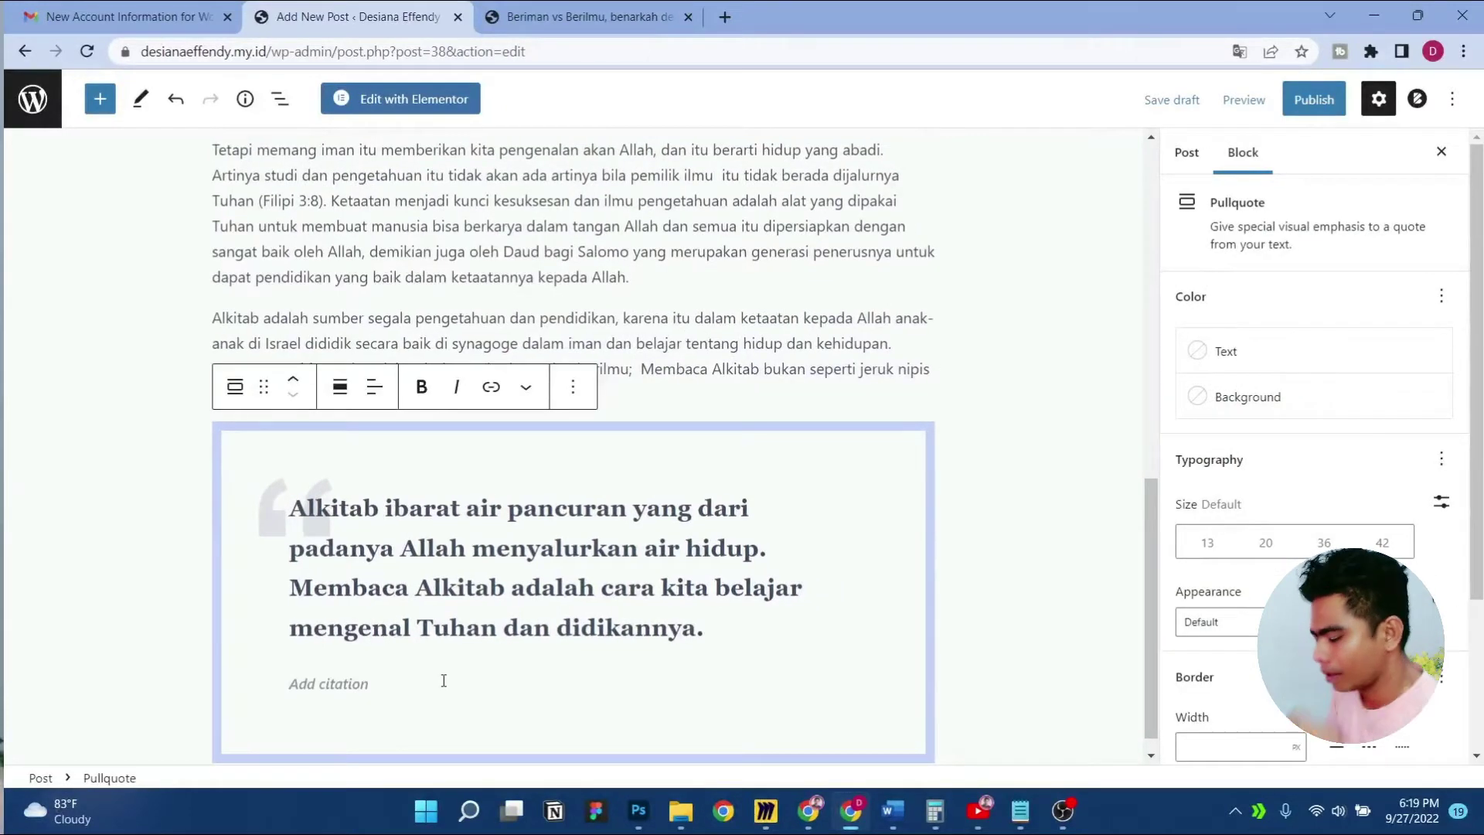
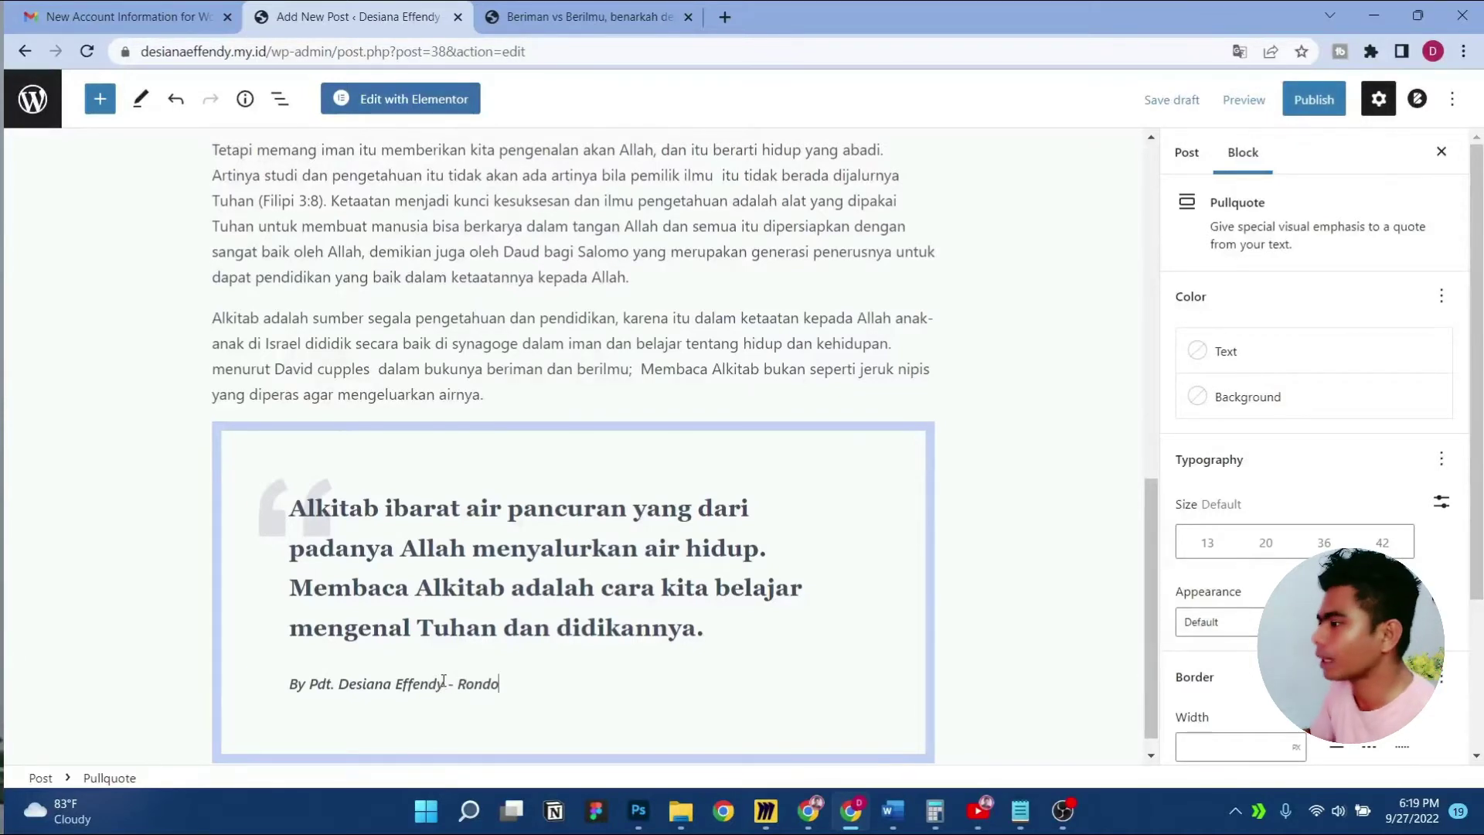
left_click(1326, 101)
Publish the post, check the cited pullquote on the live page, then close that tab
left_click(1327, 102)
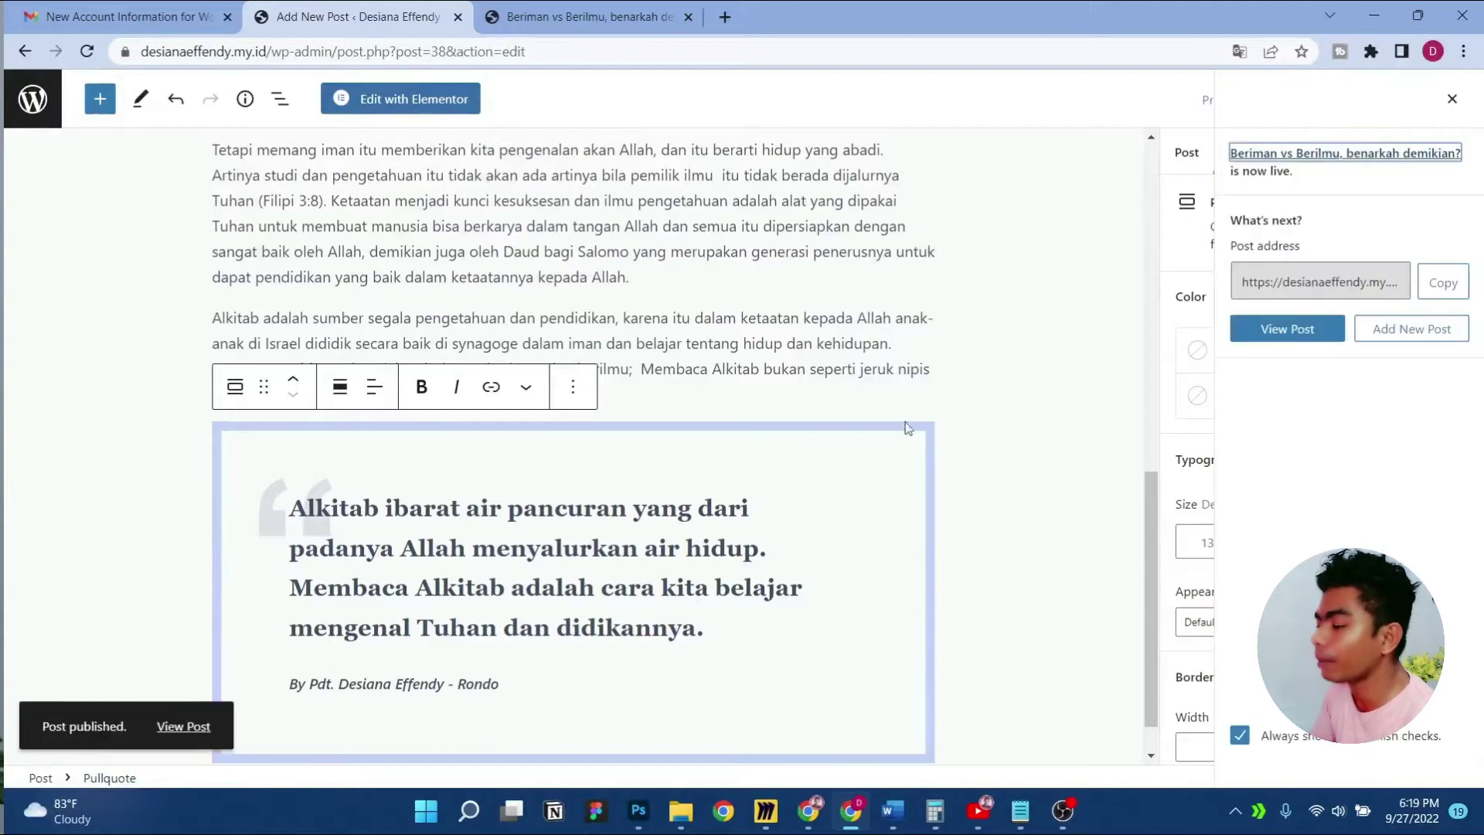
left_click(189, 727)
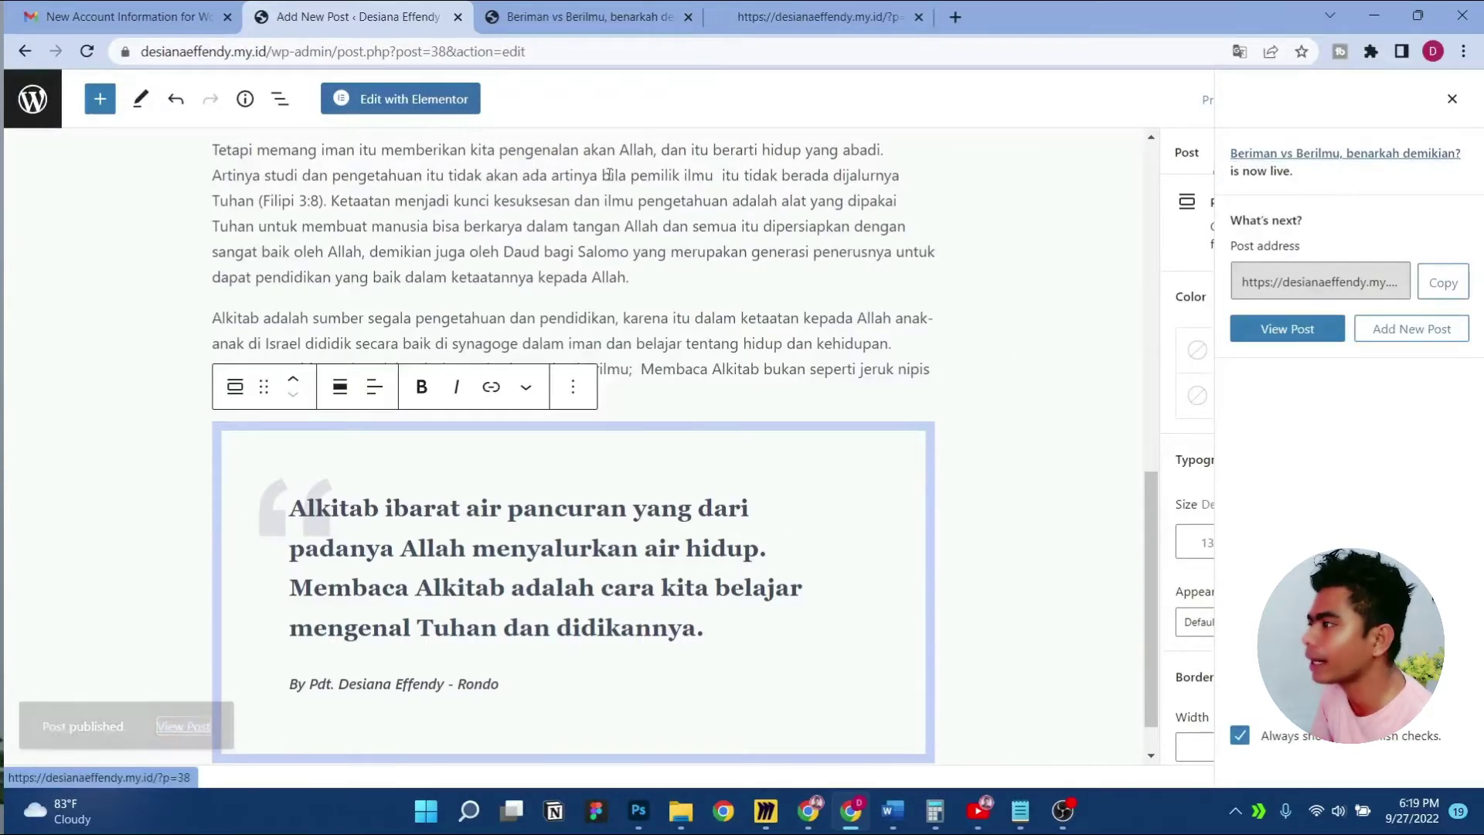
left_click(735, 7)
scroll(644, 421, "down", 15)
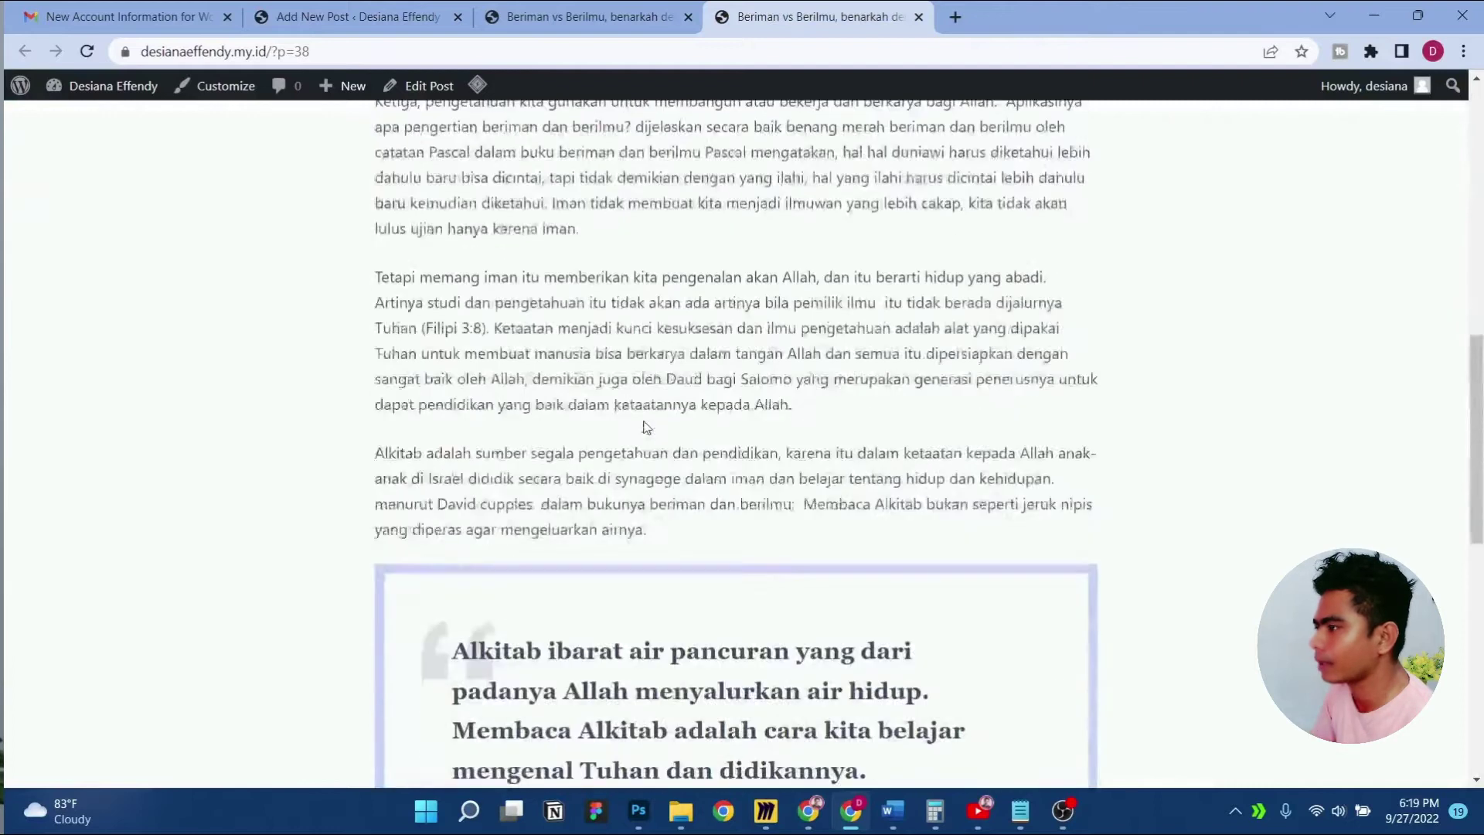
left_click_drag(453, 435, 627, 437)
left_click(643, 441)
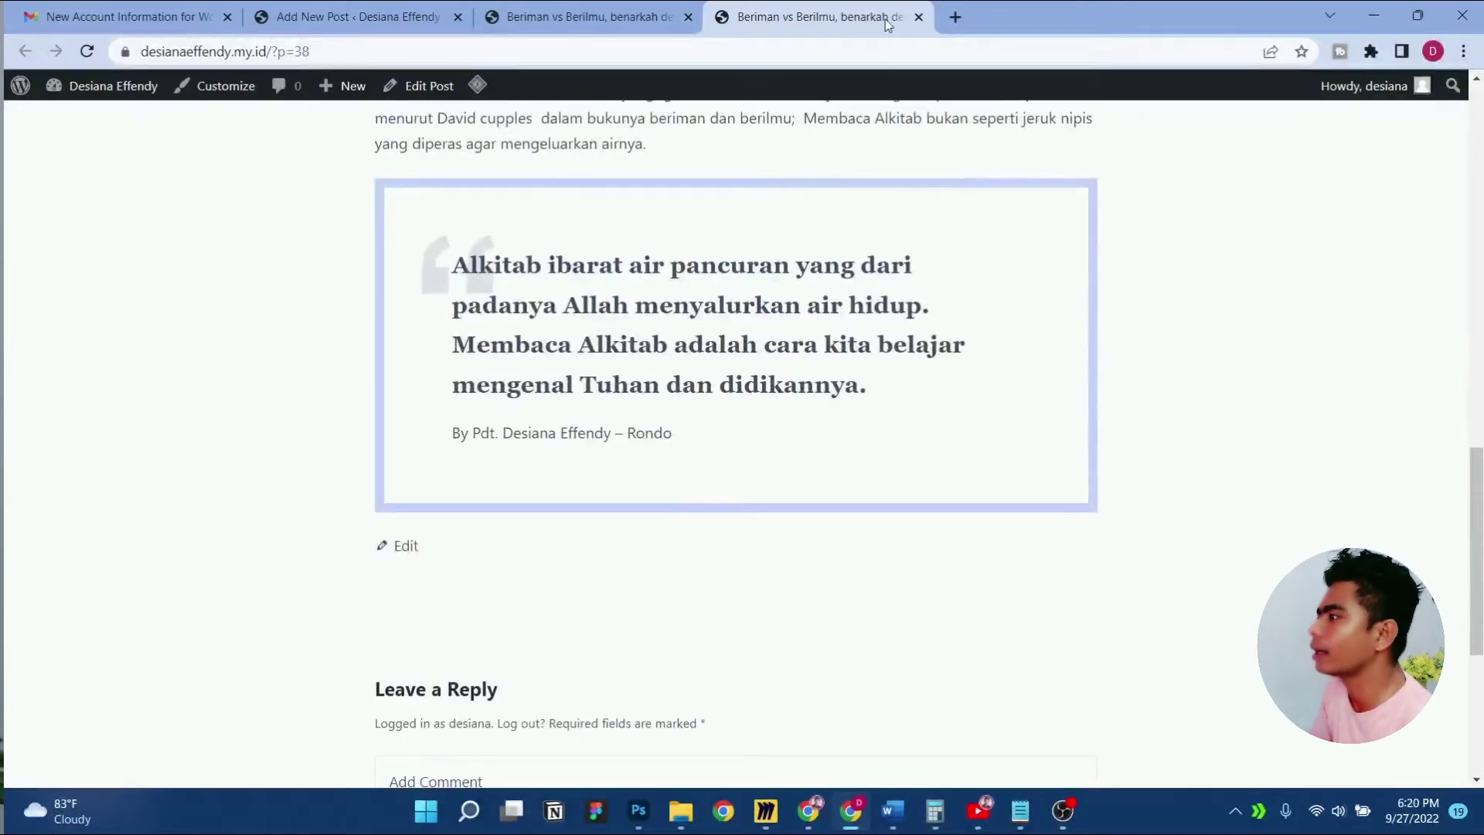
left_click(918, 17)
left_click(393, 31)
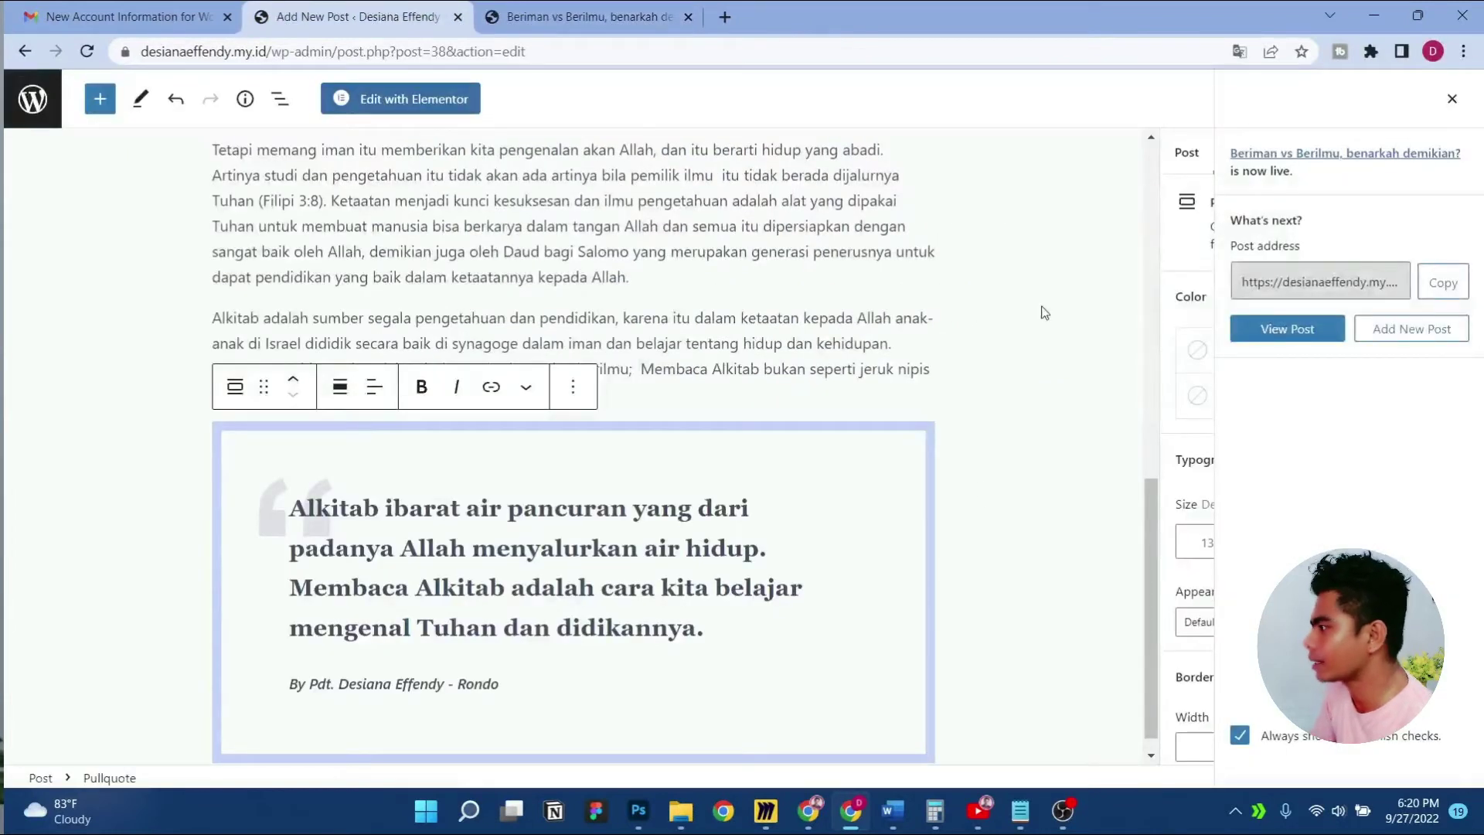
Try grey, navy, blue and light blue backgrounds on the Pekerjaan paragraph
left_click(1451, 98)
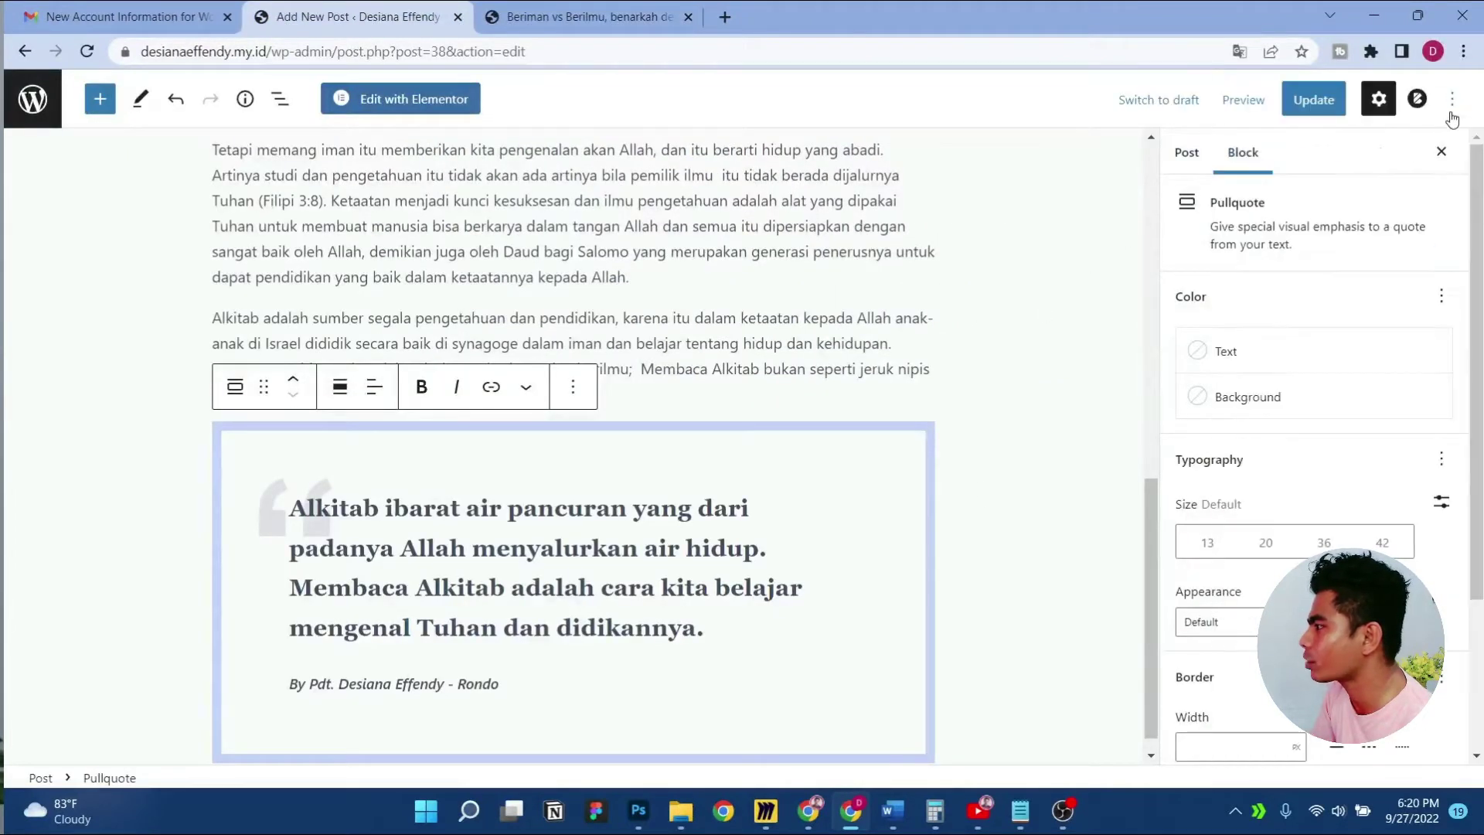
scroll(1329, 438, "down", 3)
scroll(1299, 384, "up", 3)
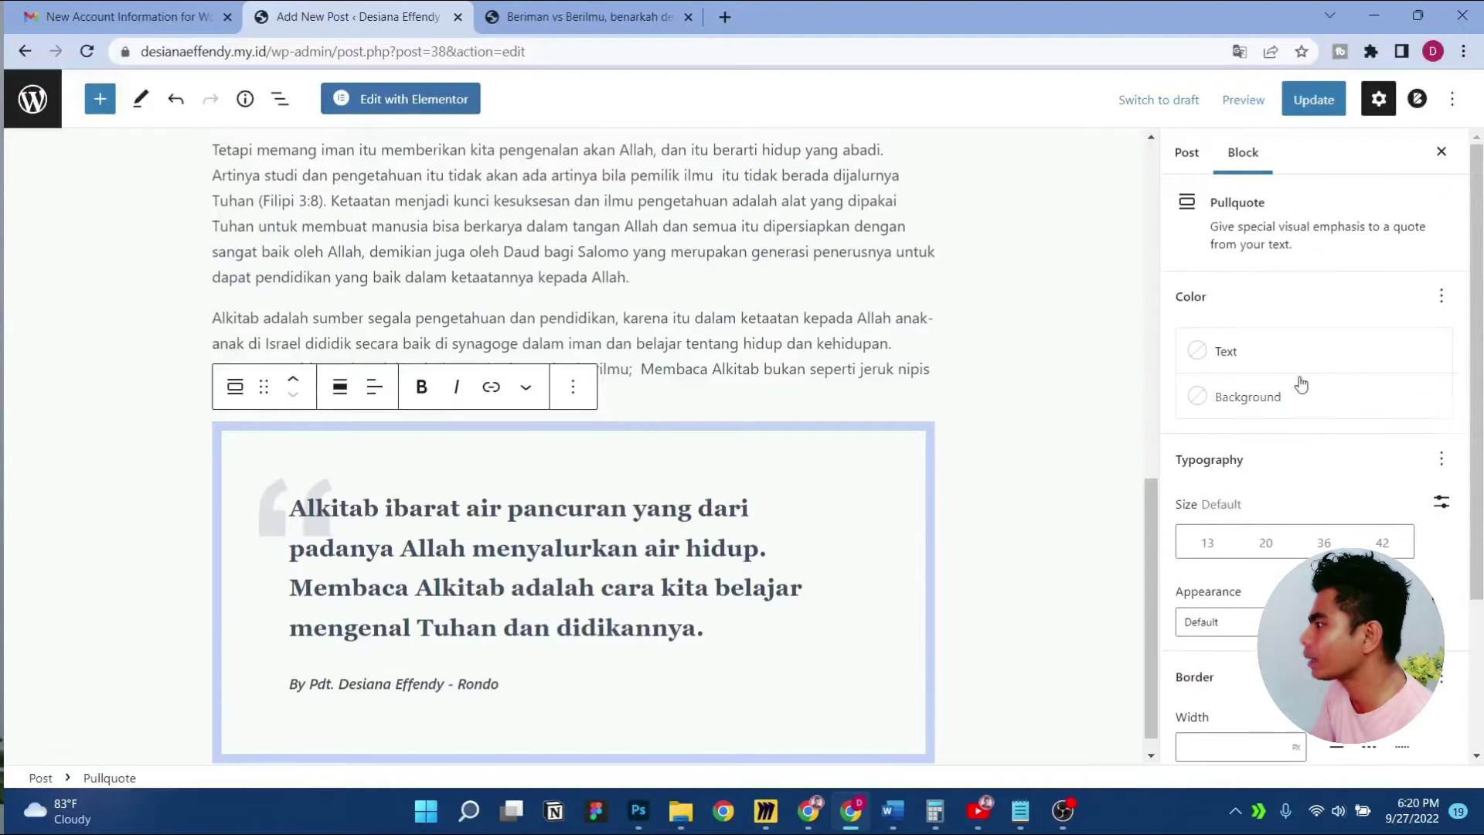
scroll(1309, 487, "down", 3)
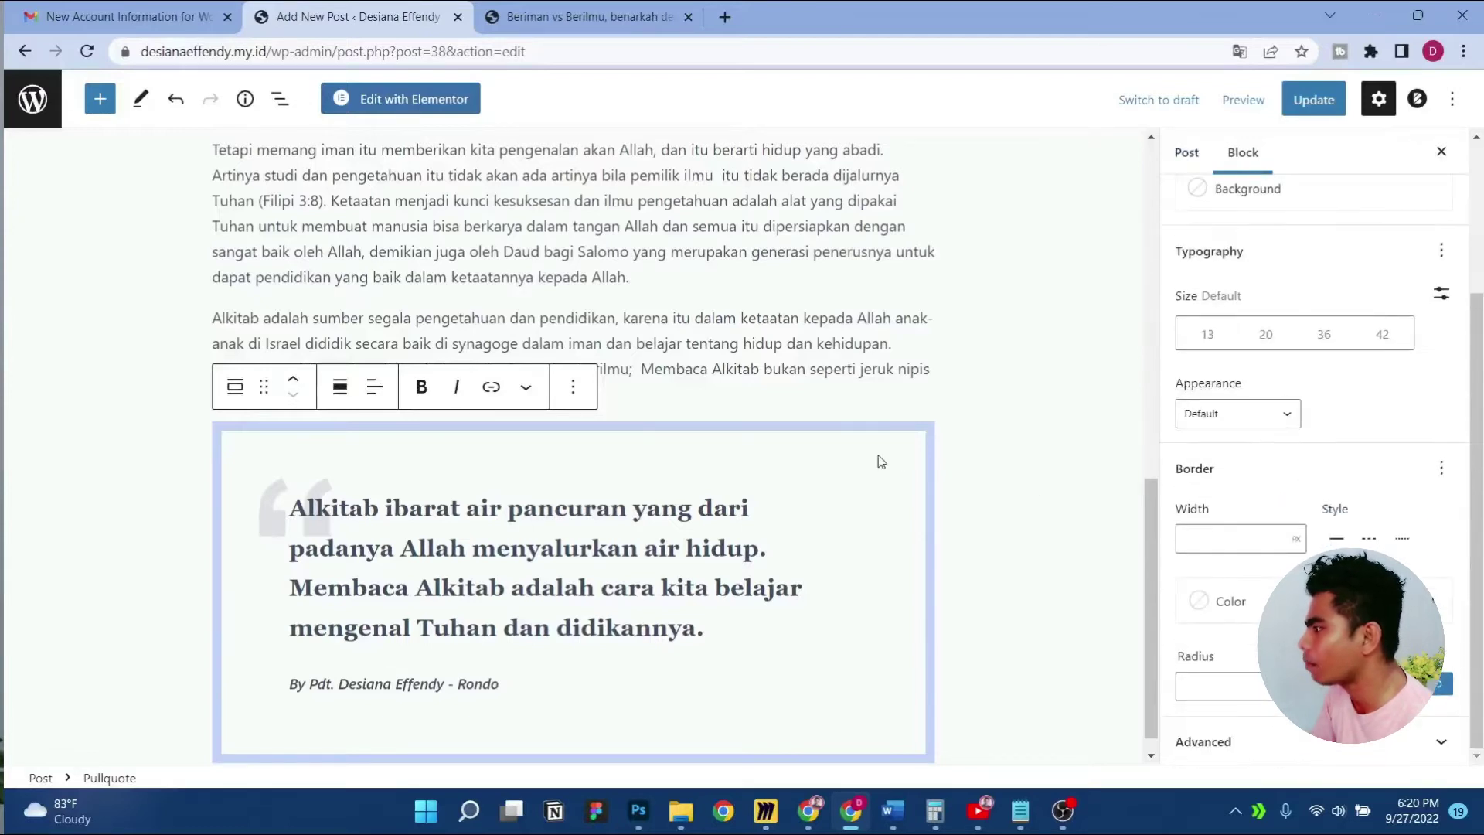
scroll(754, 360, "up", 1)
scroll(754, 359, "up", 5)
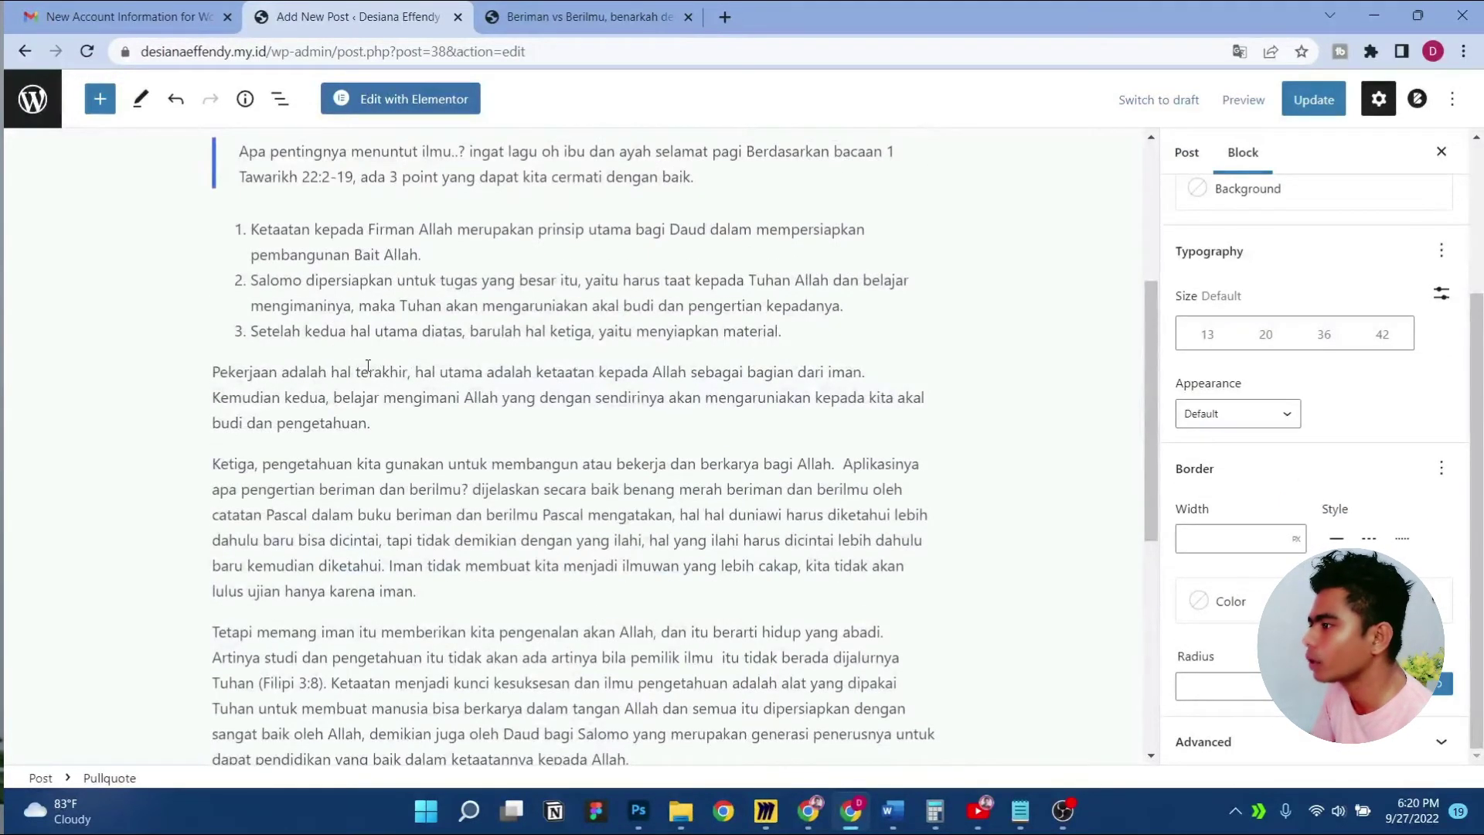
left_click(367, 366)
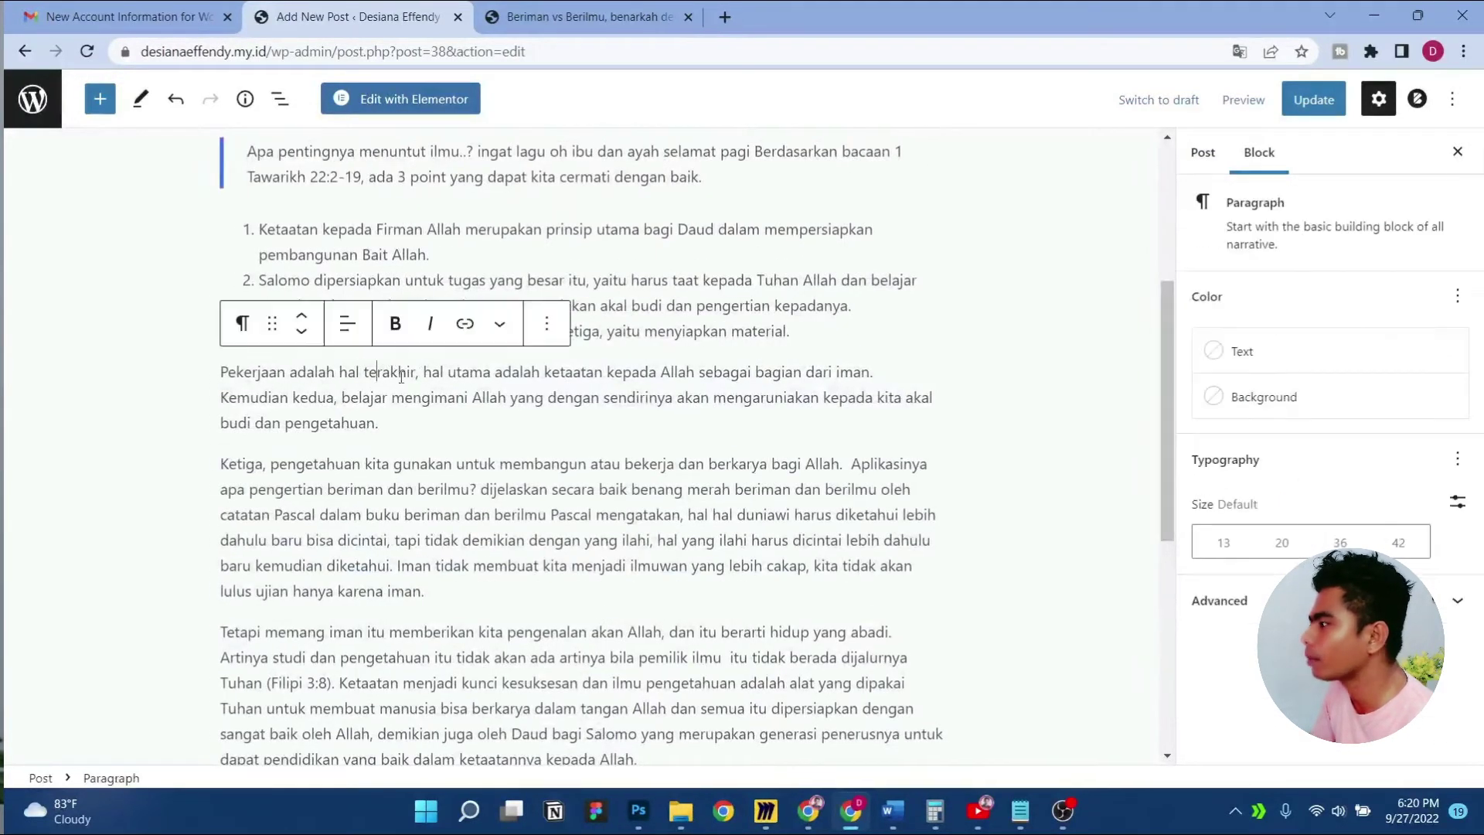
left_click(1212, 400)
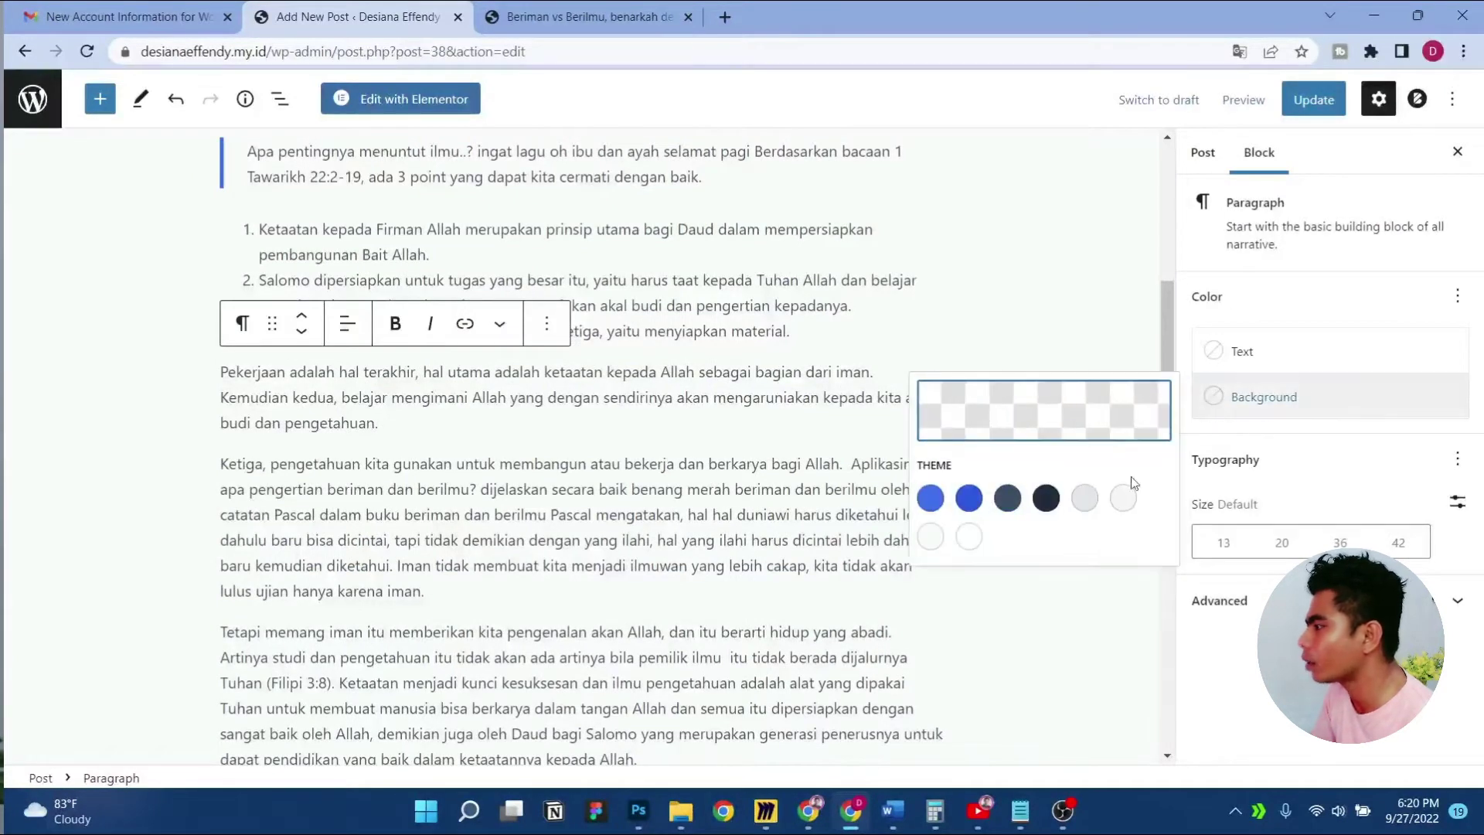
left_click(1122, 500)
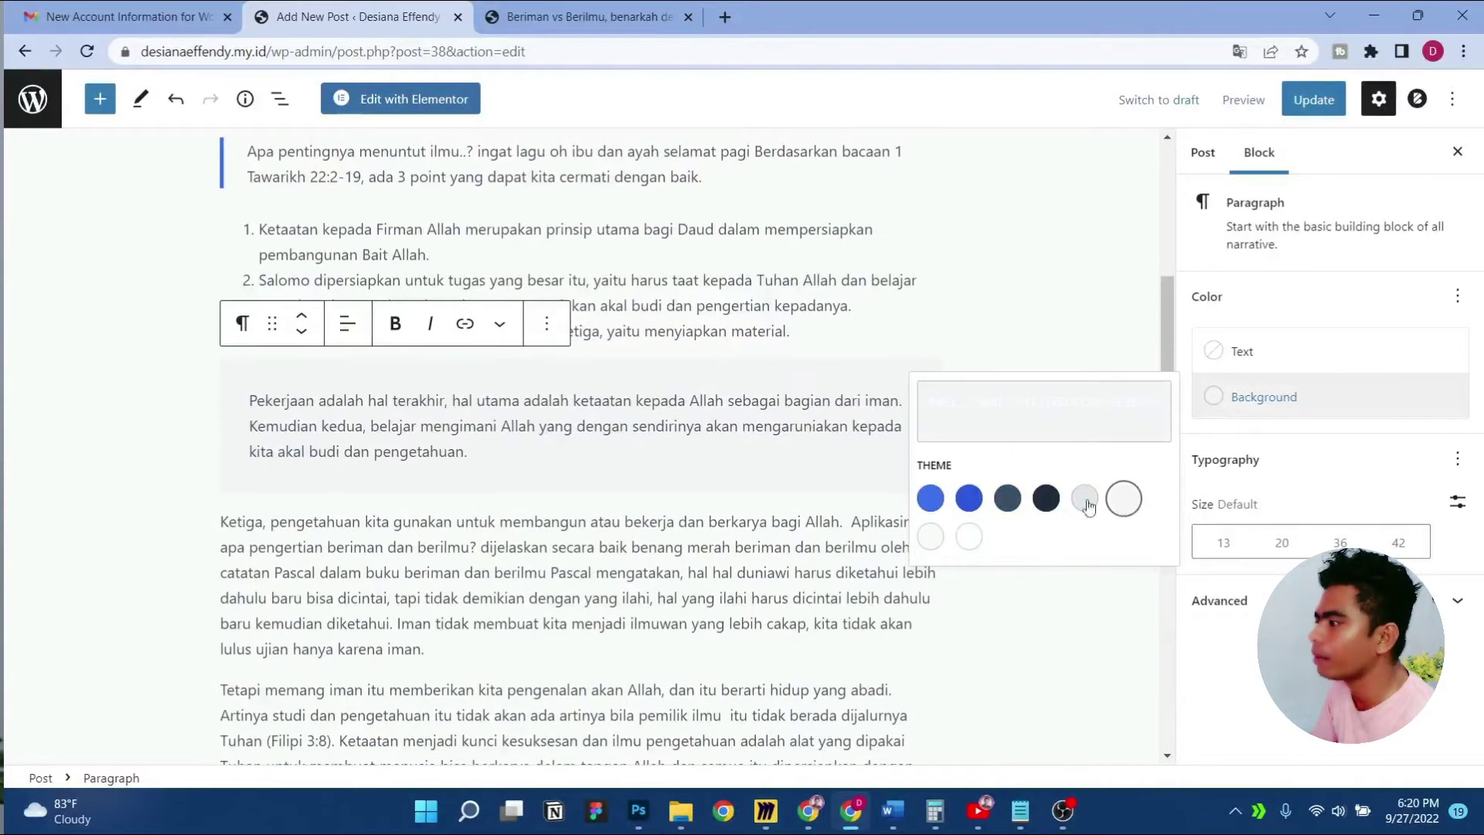
left_click(1047, 500)
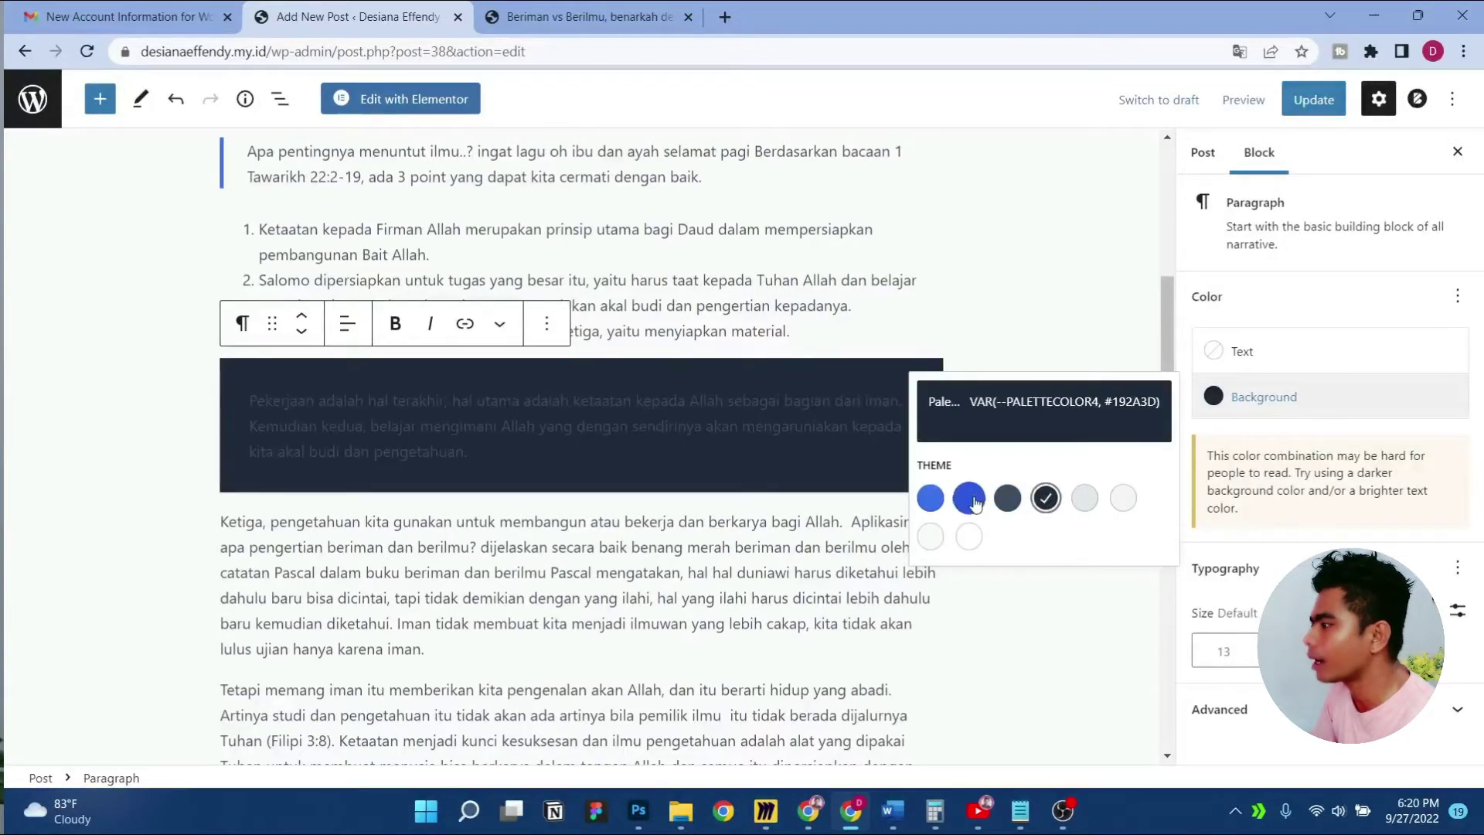
left_click(968, 498)
left_click(929, 498)
left_click(1122, 497)
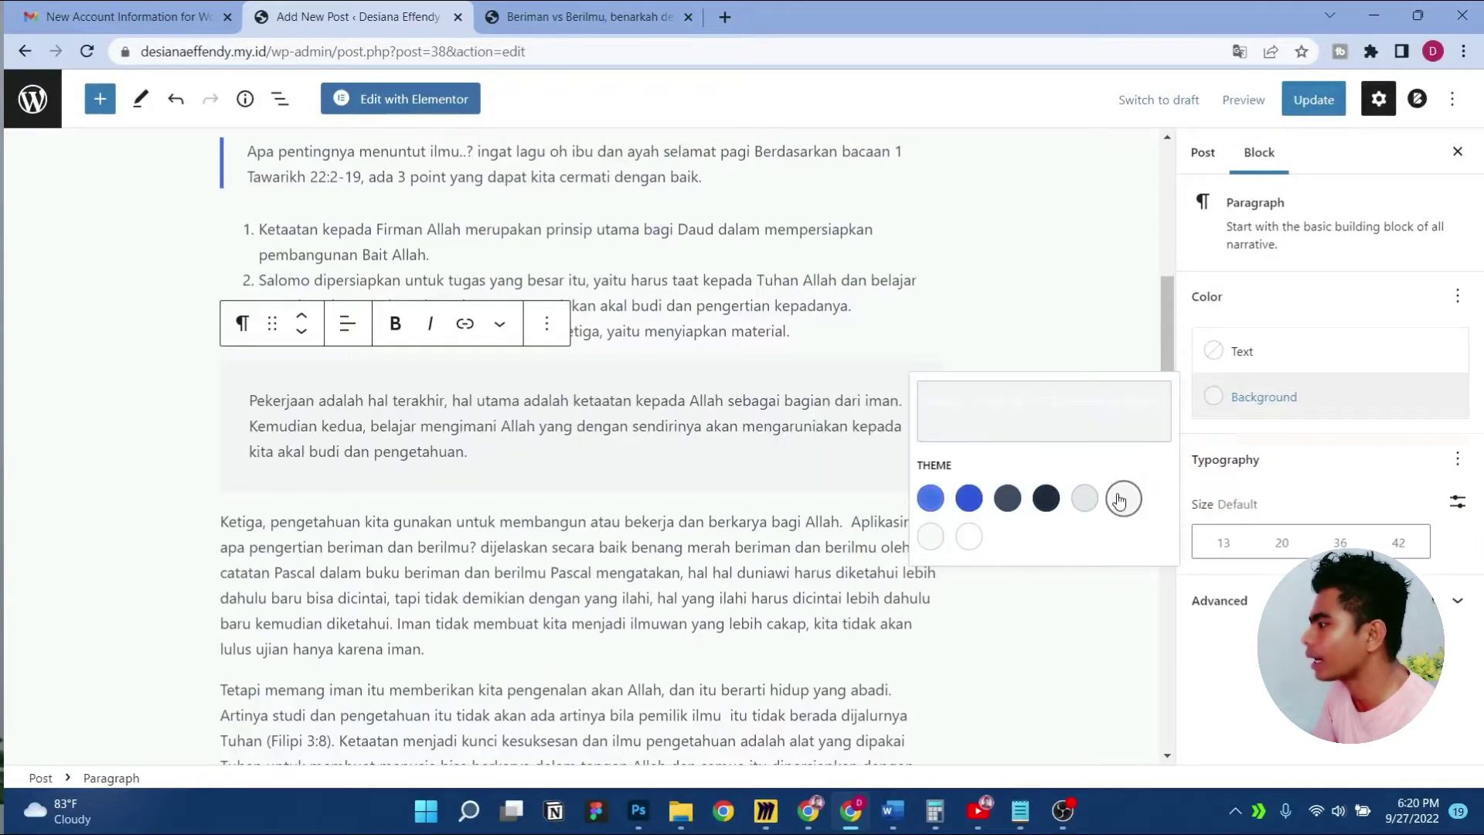
Undo the Pekerjaan paragraph's background colour so it has none
left_click(1092, 309)
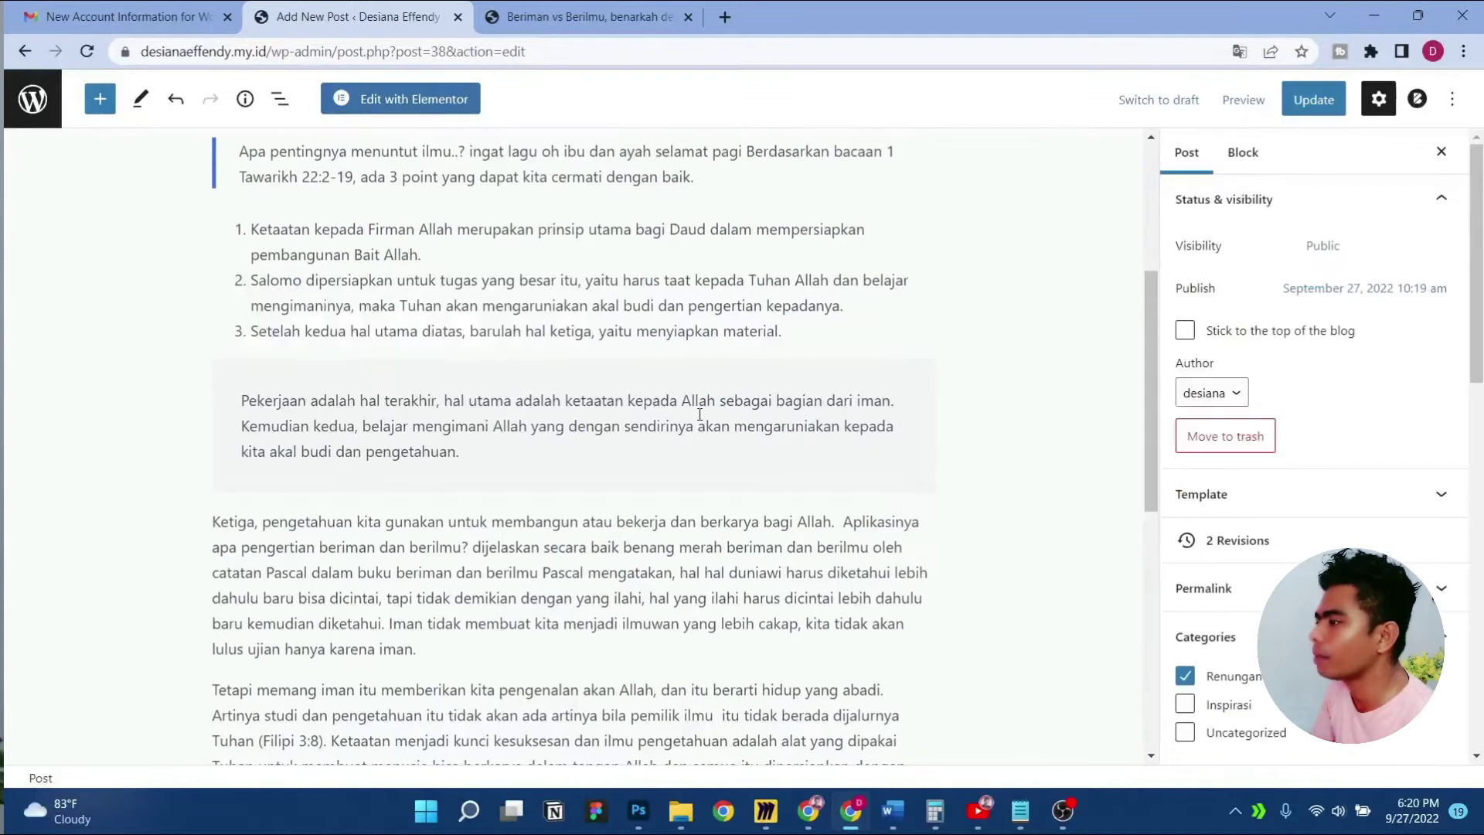
left_click(699, 415)
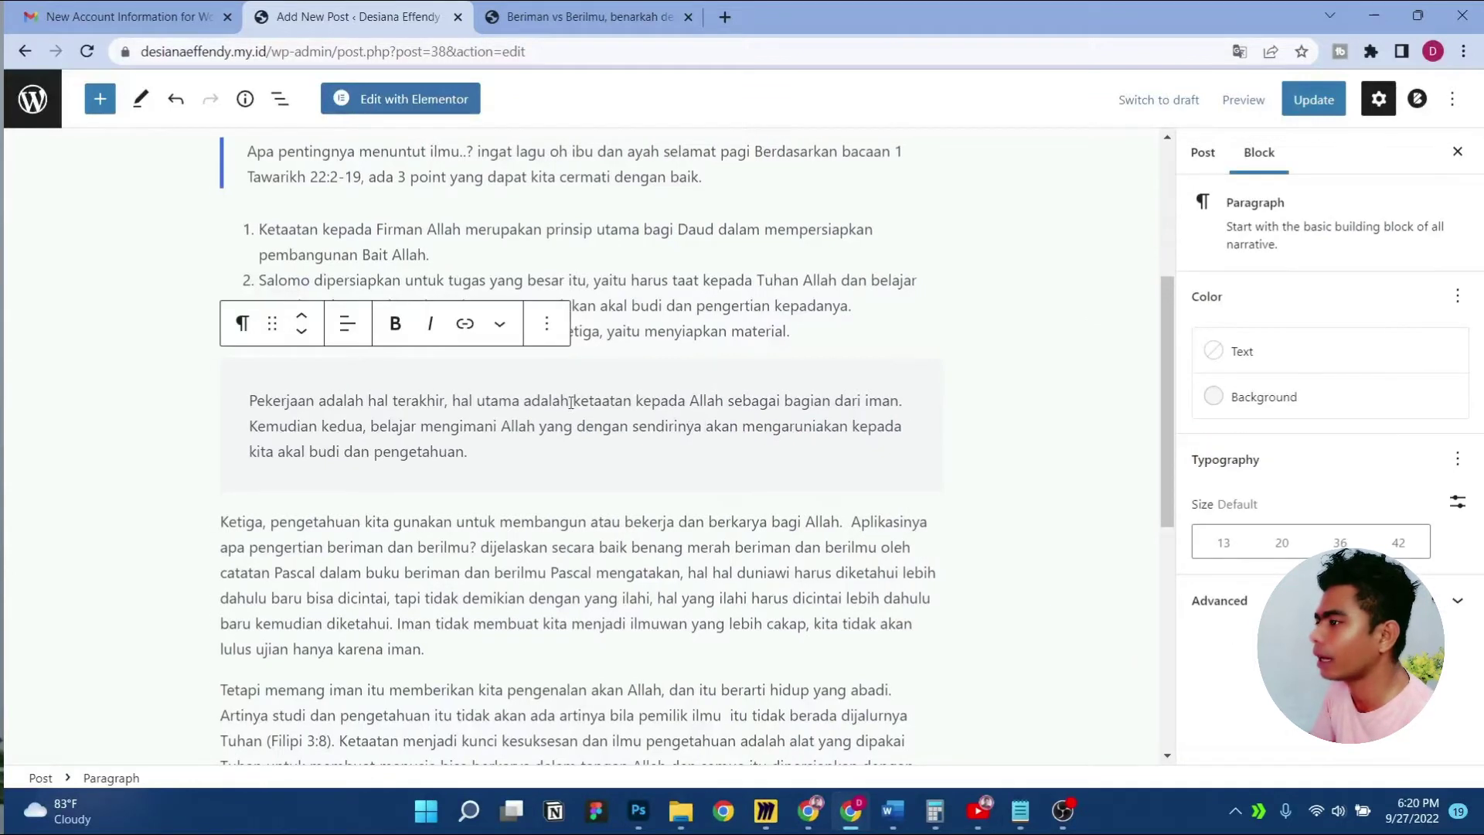
left_click(176, 98)
scroll(433, 278, "up", 15)
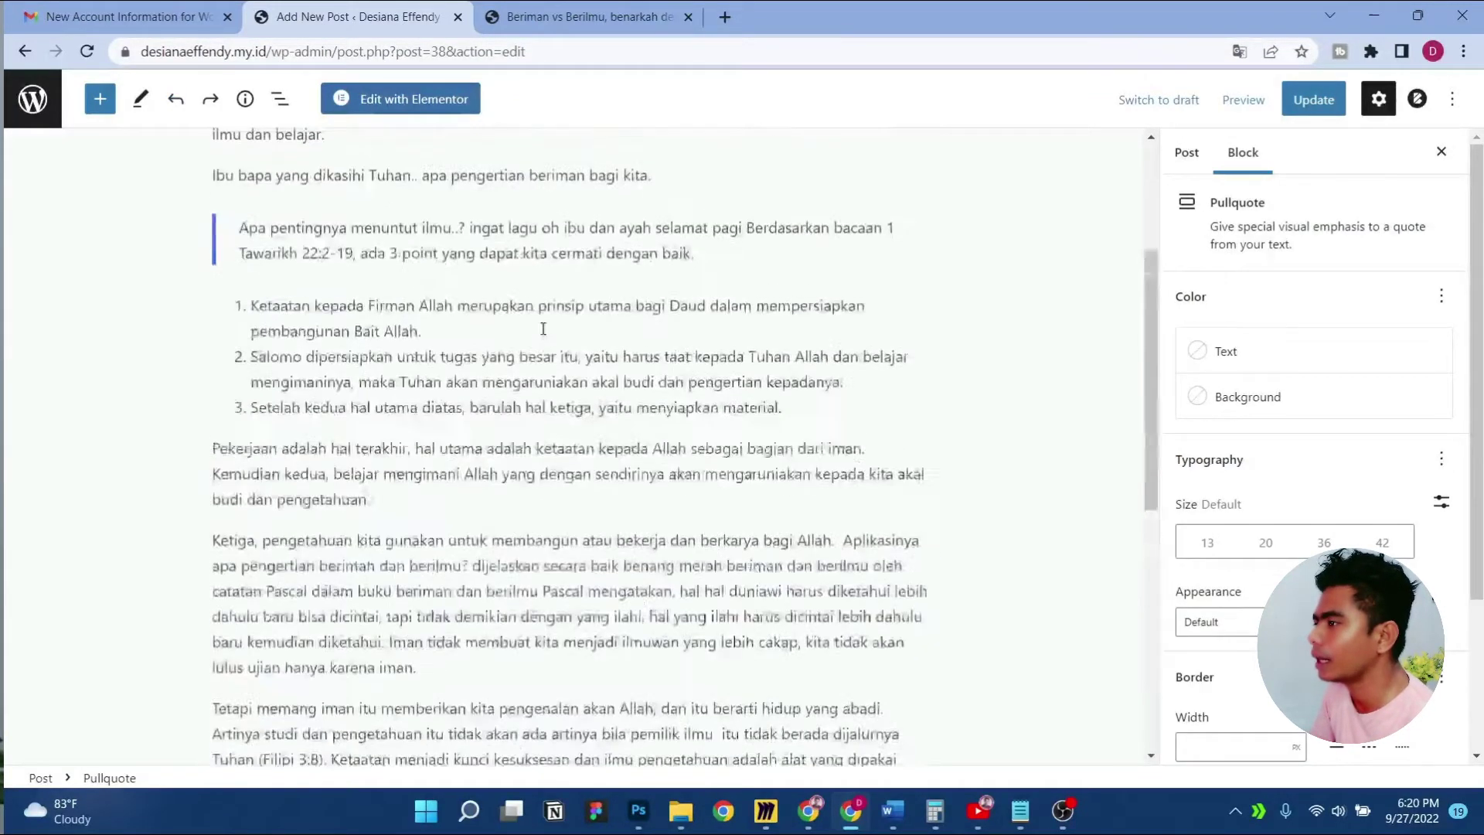
scroll(541, 347, "down", 12)
left_click(588, 375)
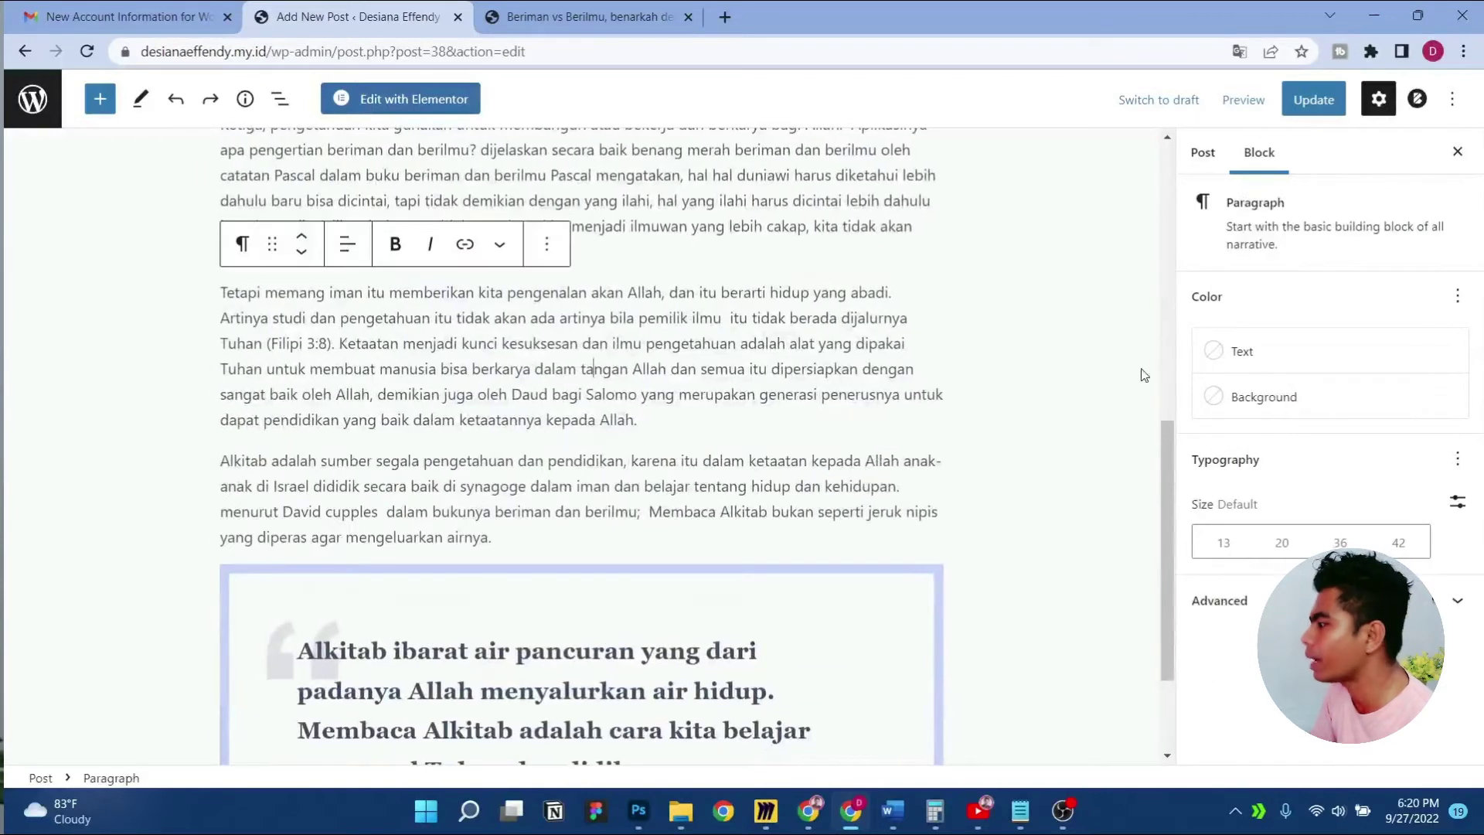
scroll(573, 323, "up", 3)
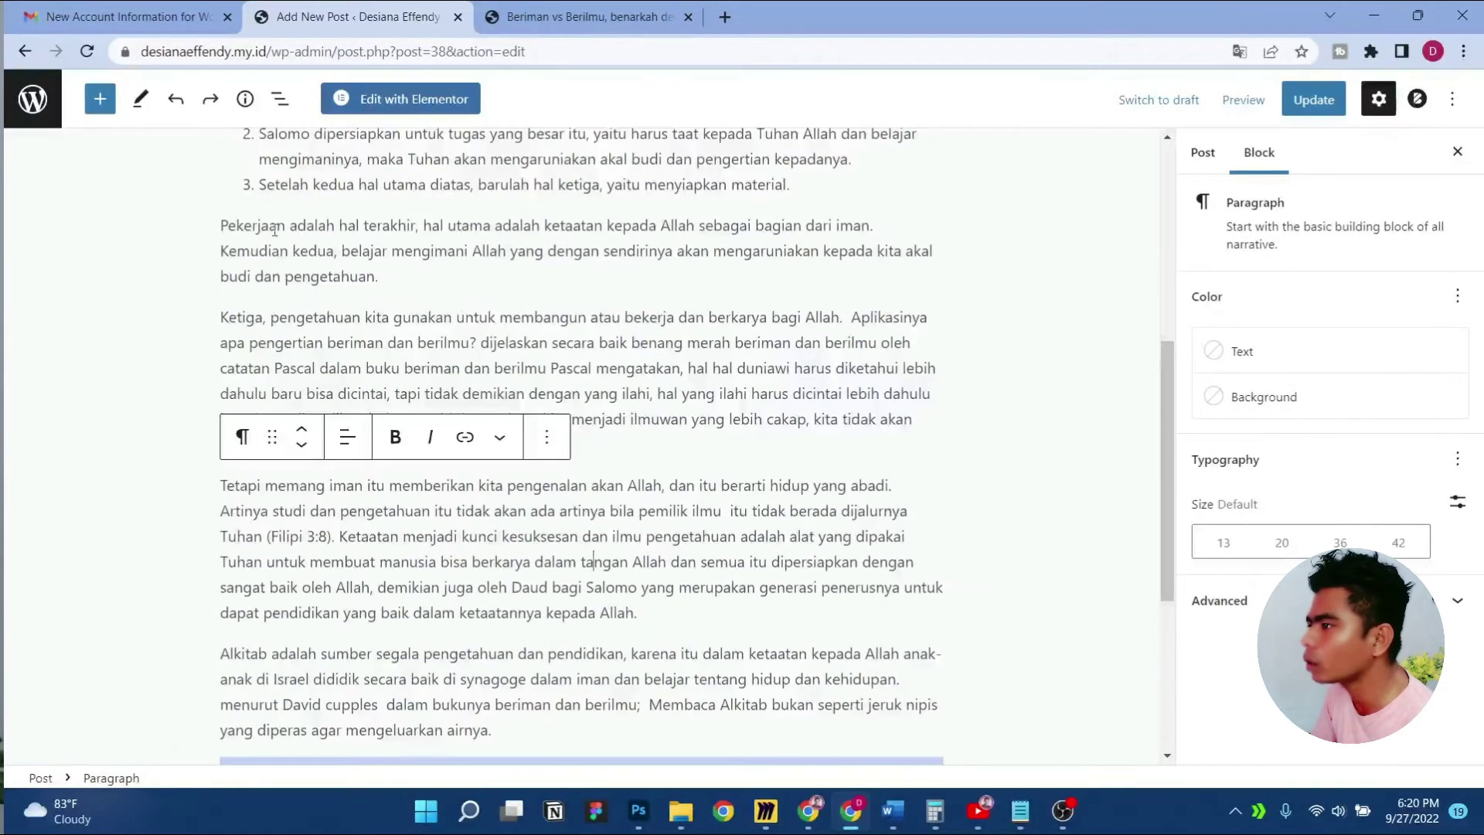
left_click(441, 269)
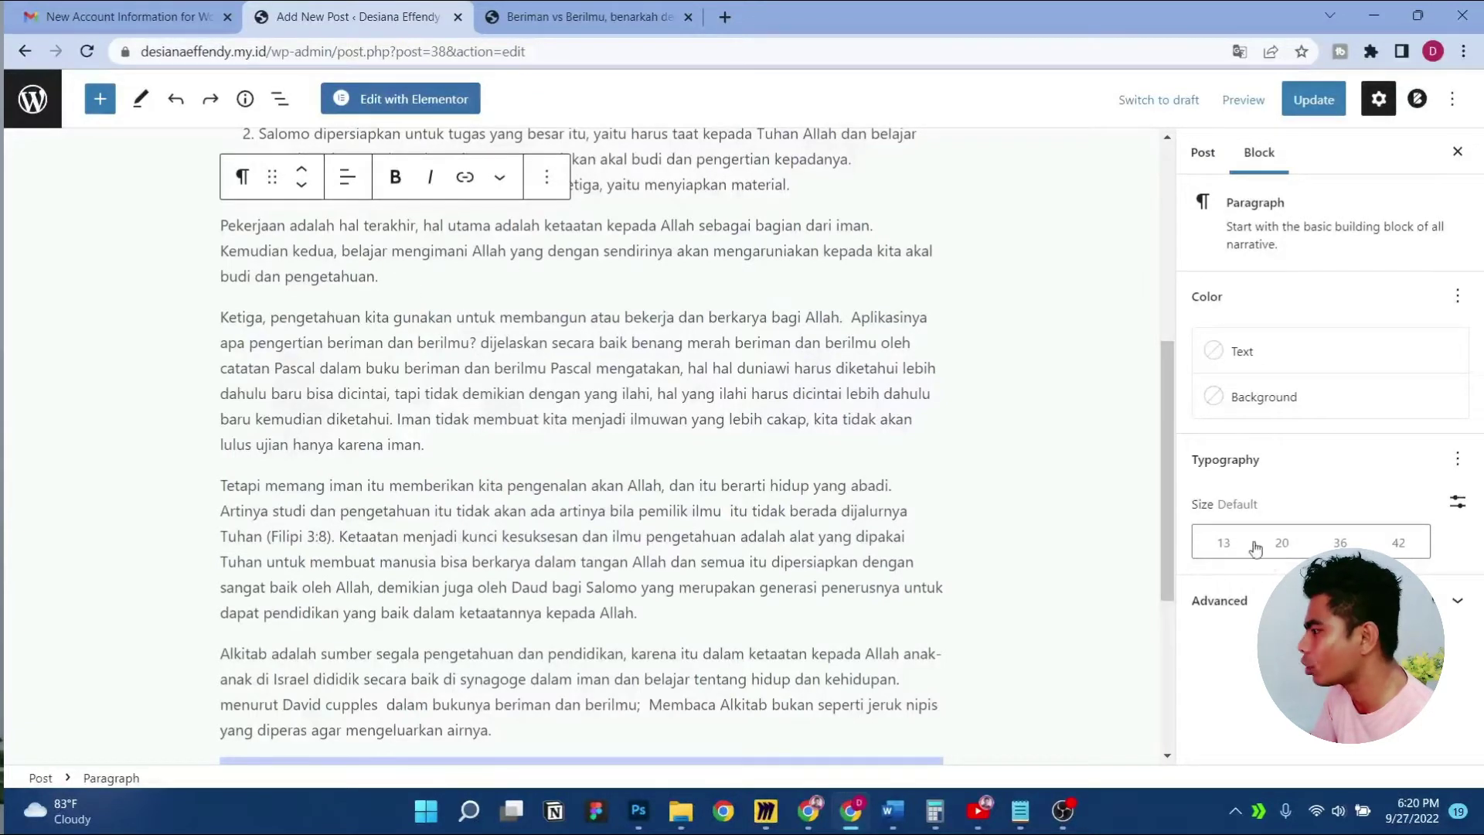
Open the Pekerjaan paragraph's Advanced settings and its HTML anchor field
left_click(1451, 603)
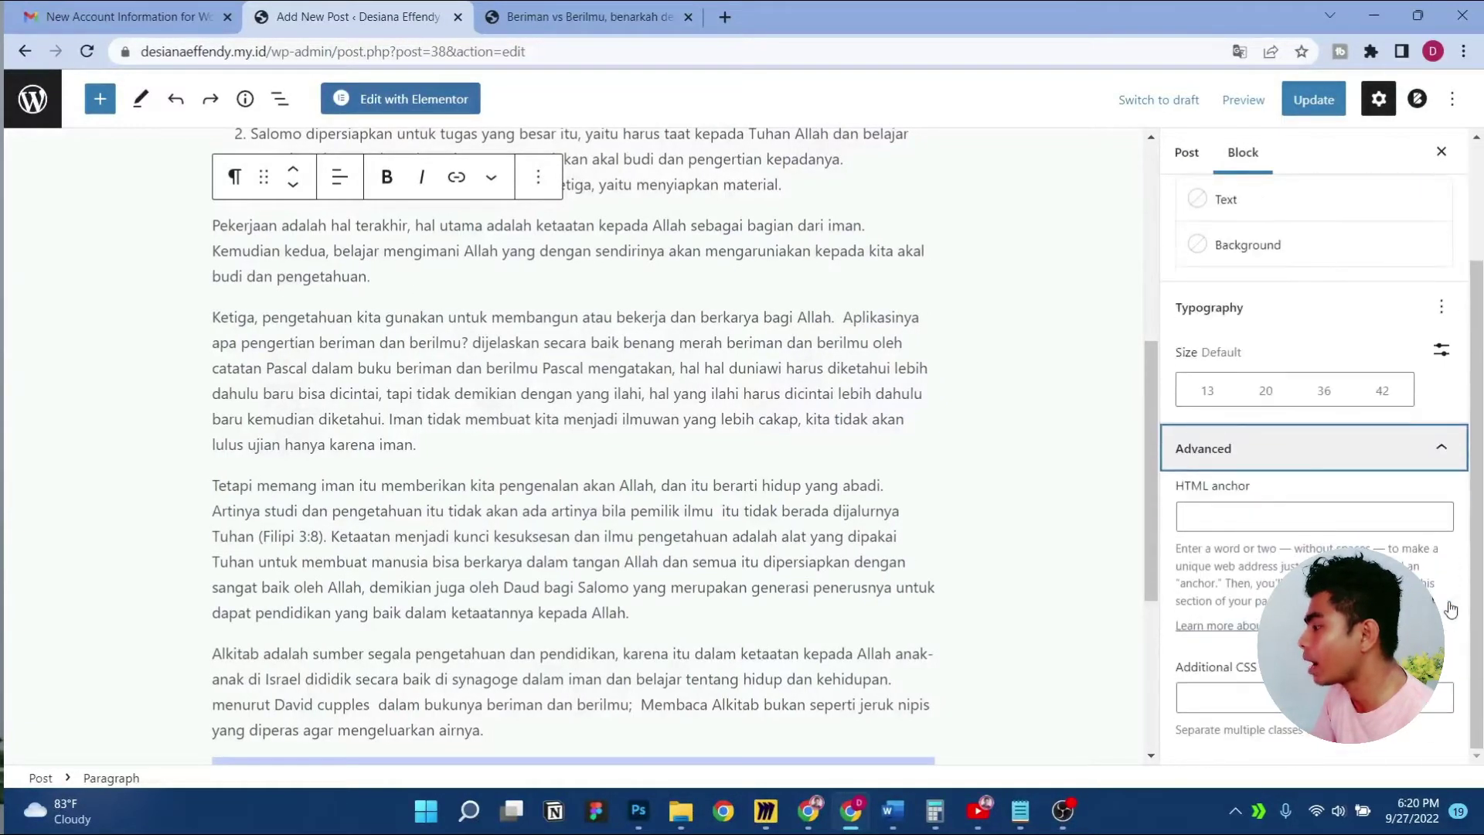
left_click(1248, 523)
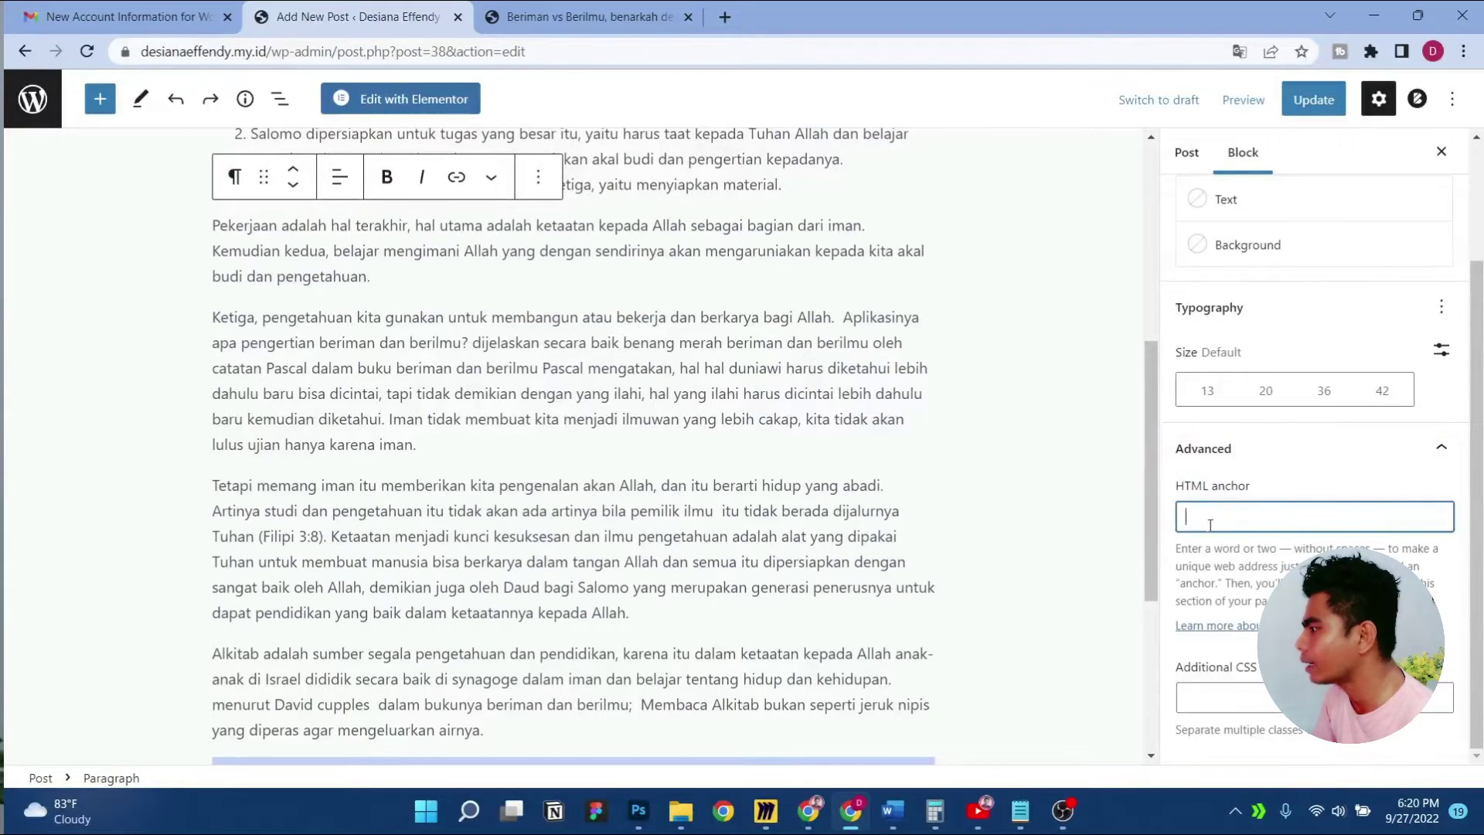
scroll(1233, 498, "up", 2)
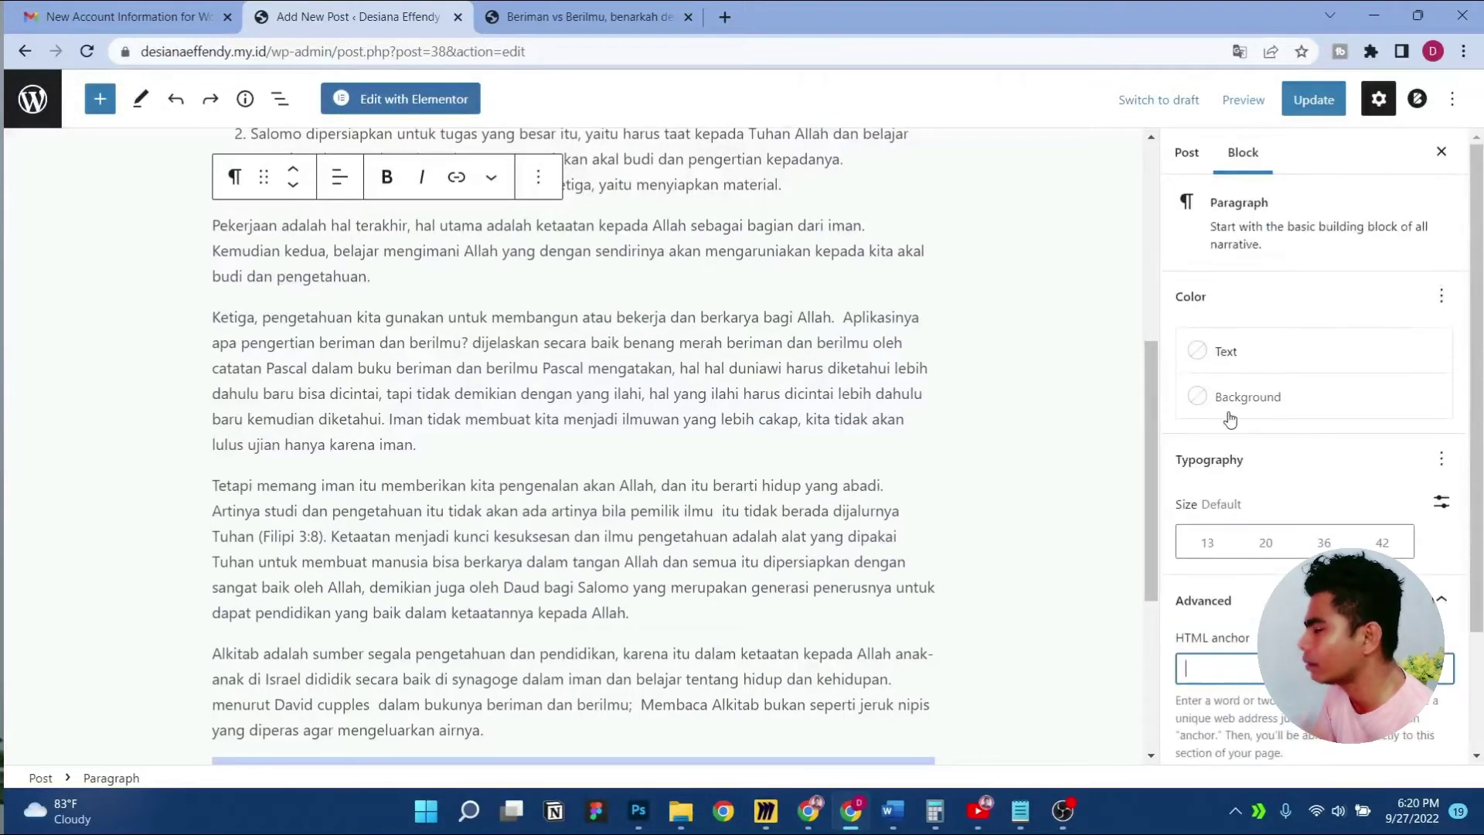
Open the featured image picker from the post-wide settings
left_click(1187, 148)
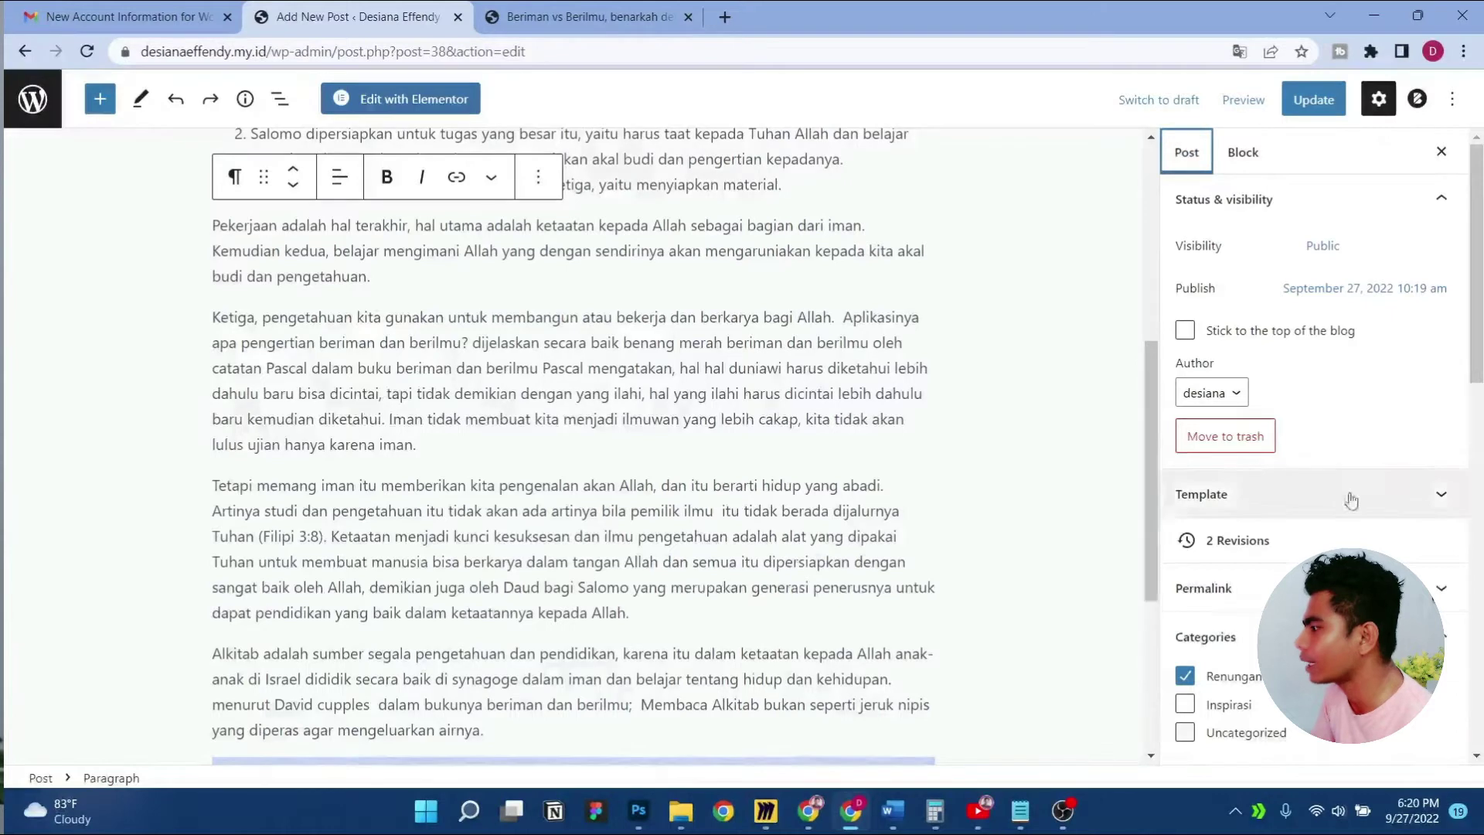
scroll(1352, 503, "down", 8)
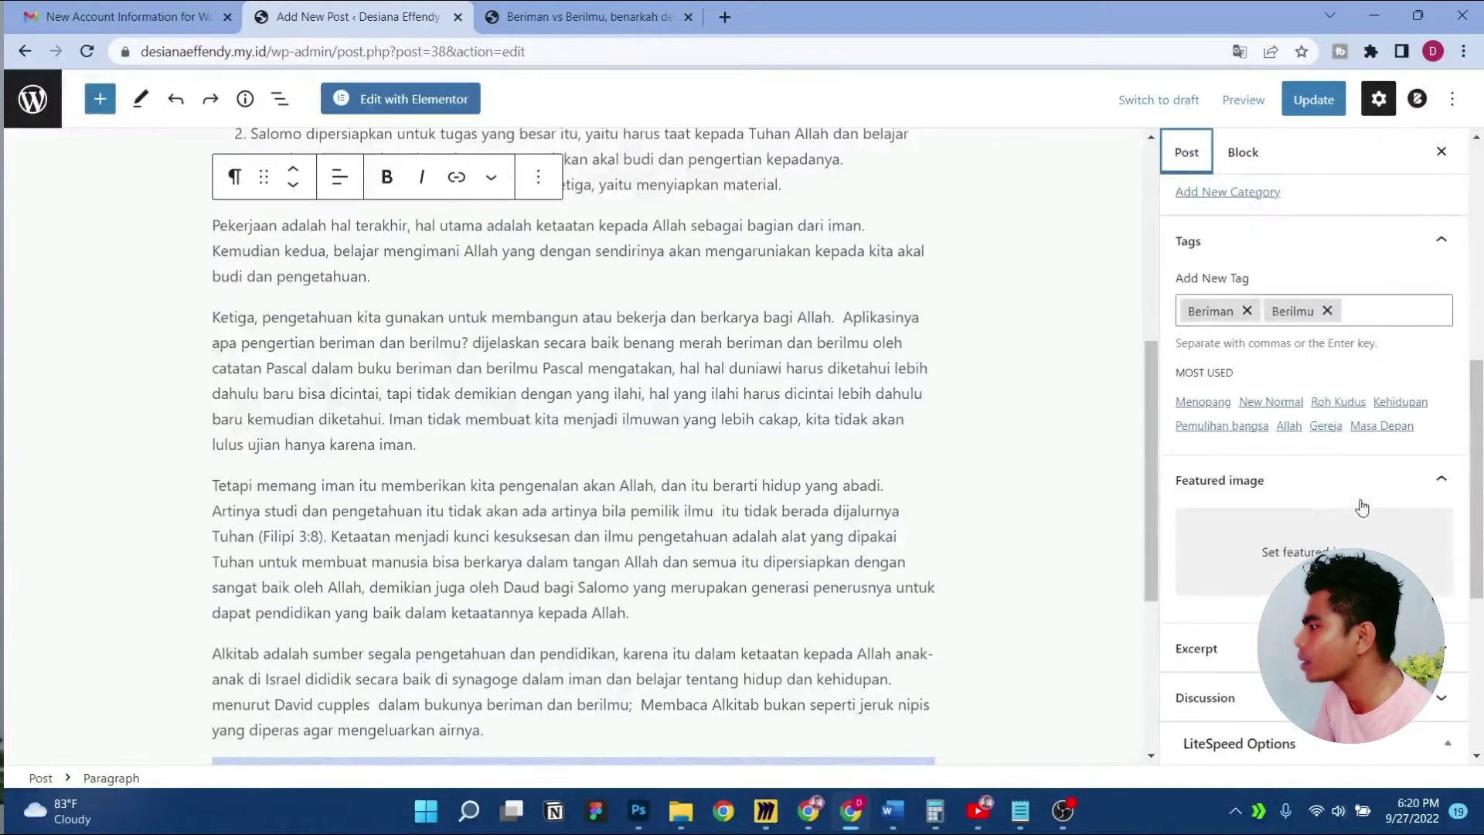
left_click(1307, 550)
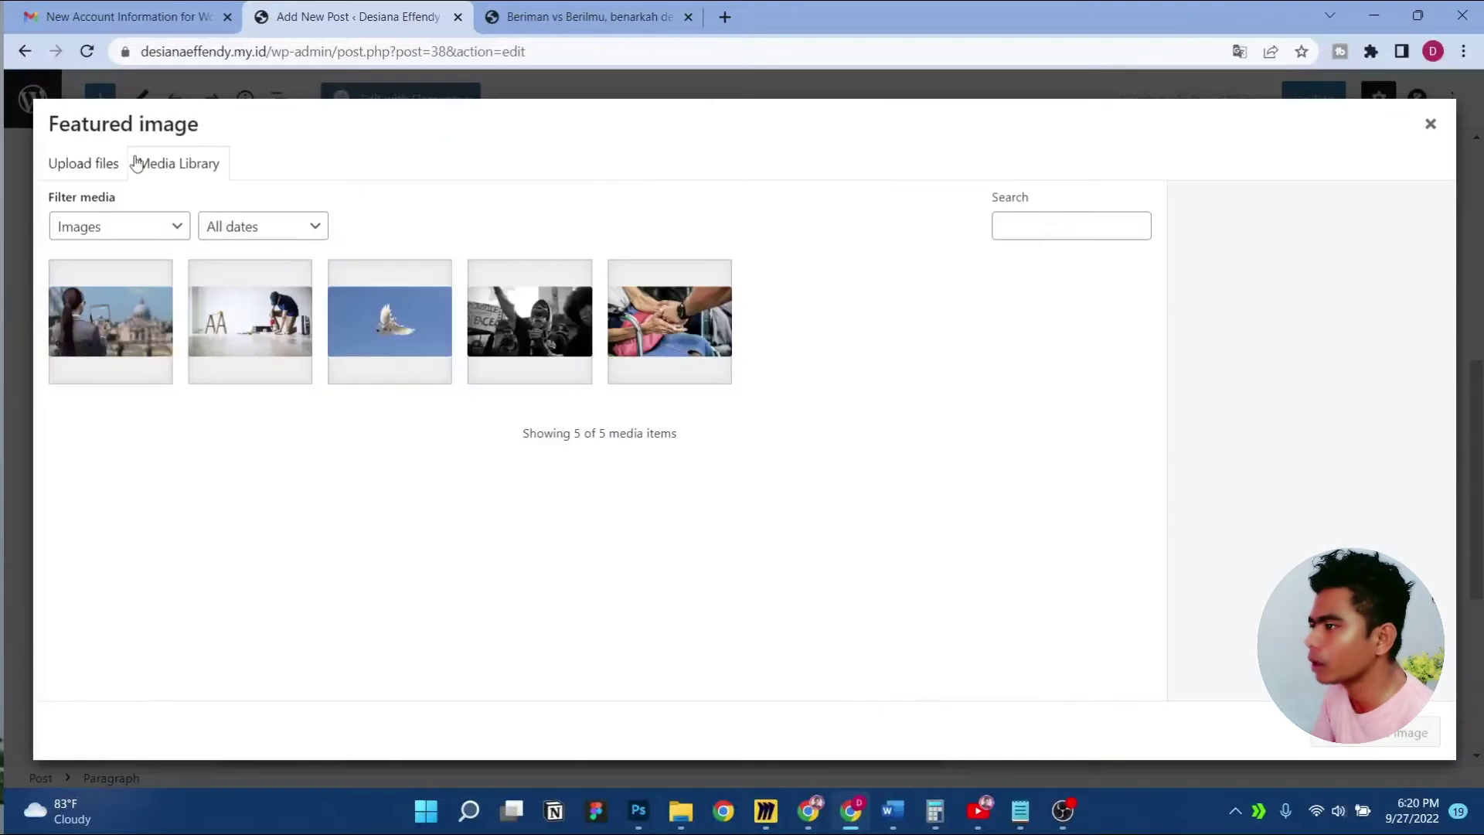
Upload the Beriman vs Berilmu image from the Fix Img folder to the media library
left_click(104, 163)
left_click(770, 441)
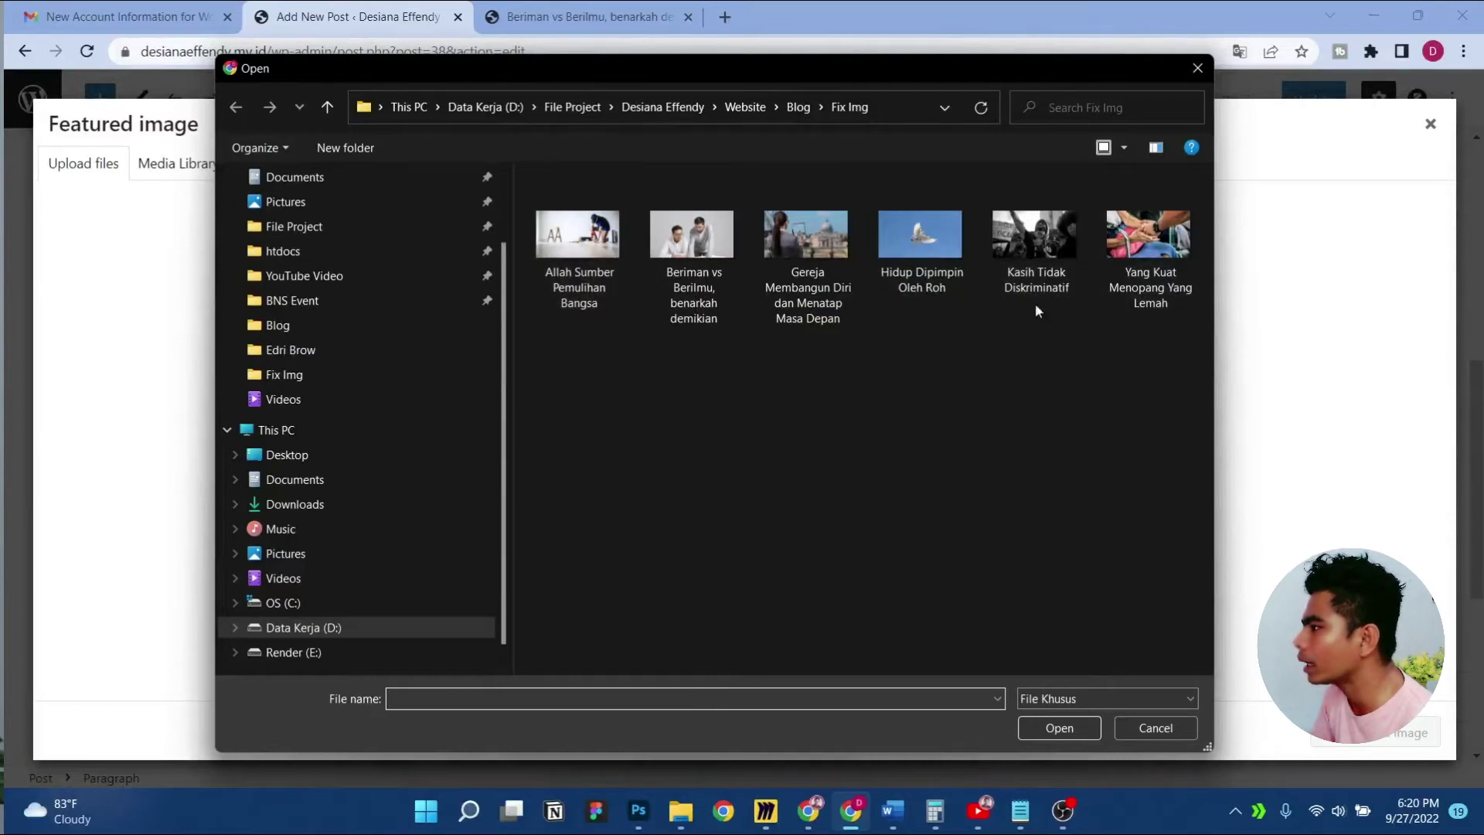
left_click(717, 247)
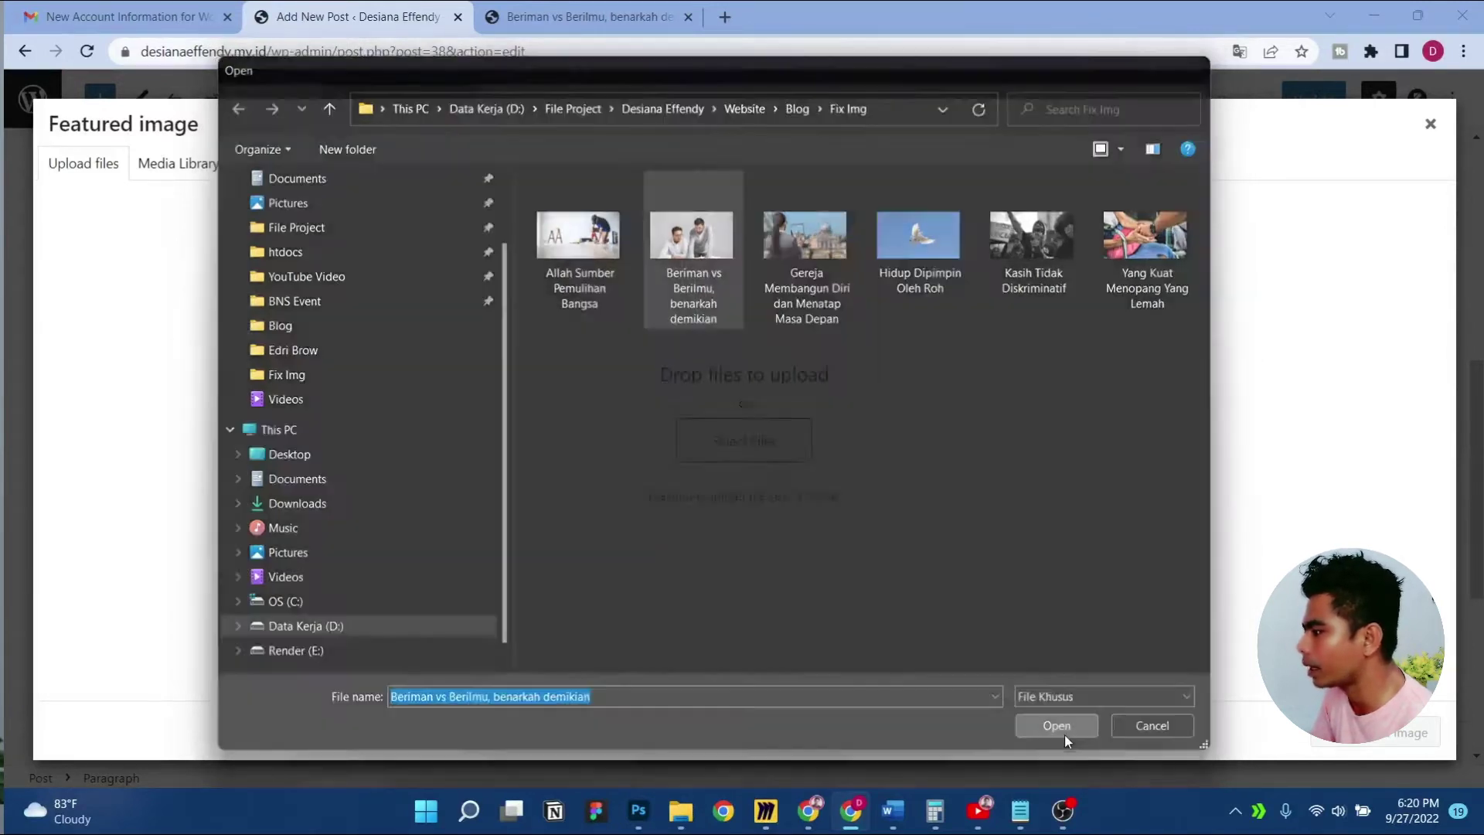
left_click(1062, 731)
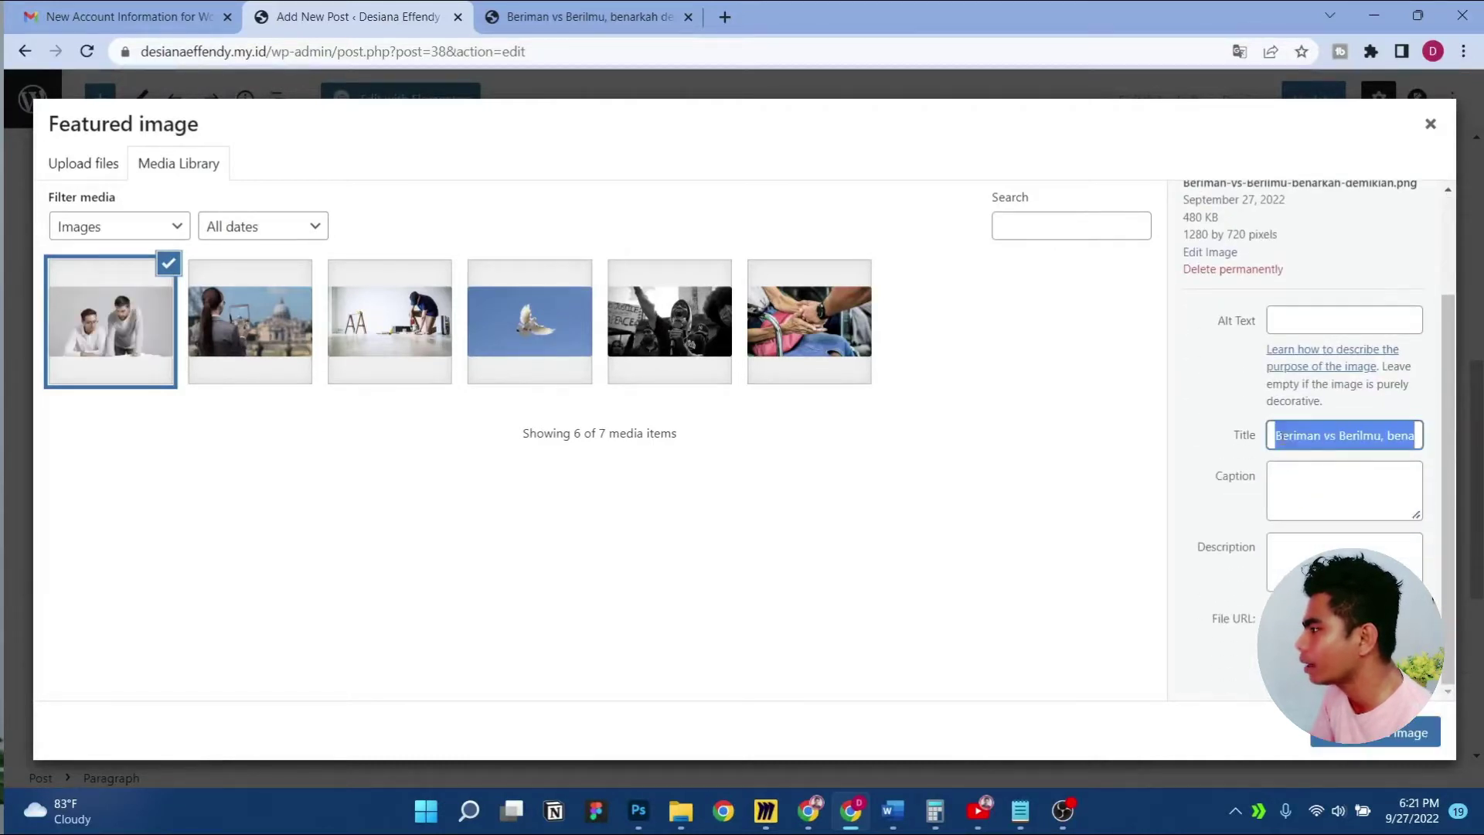
Paste the title 'Beriman vs Berilmu, benarkah demikian' into the image's alt text and caption
left_click(1306, 321)
type("Beriman vs Berilmu, benarkah demikian")
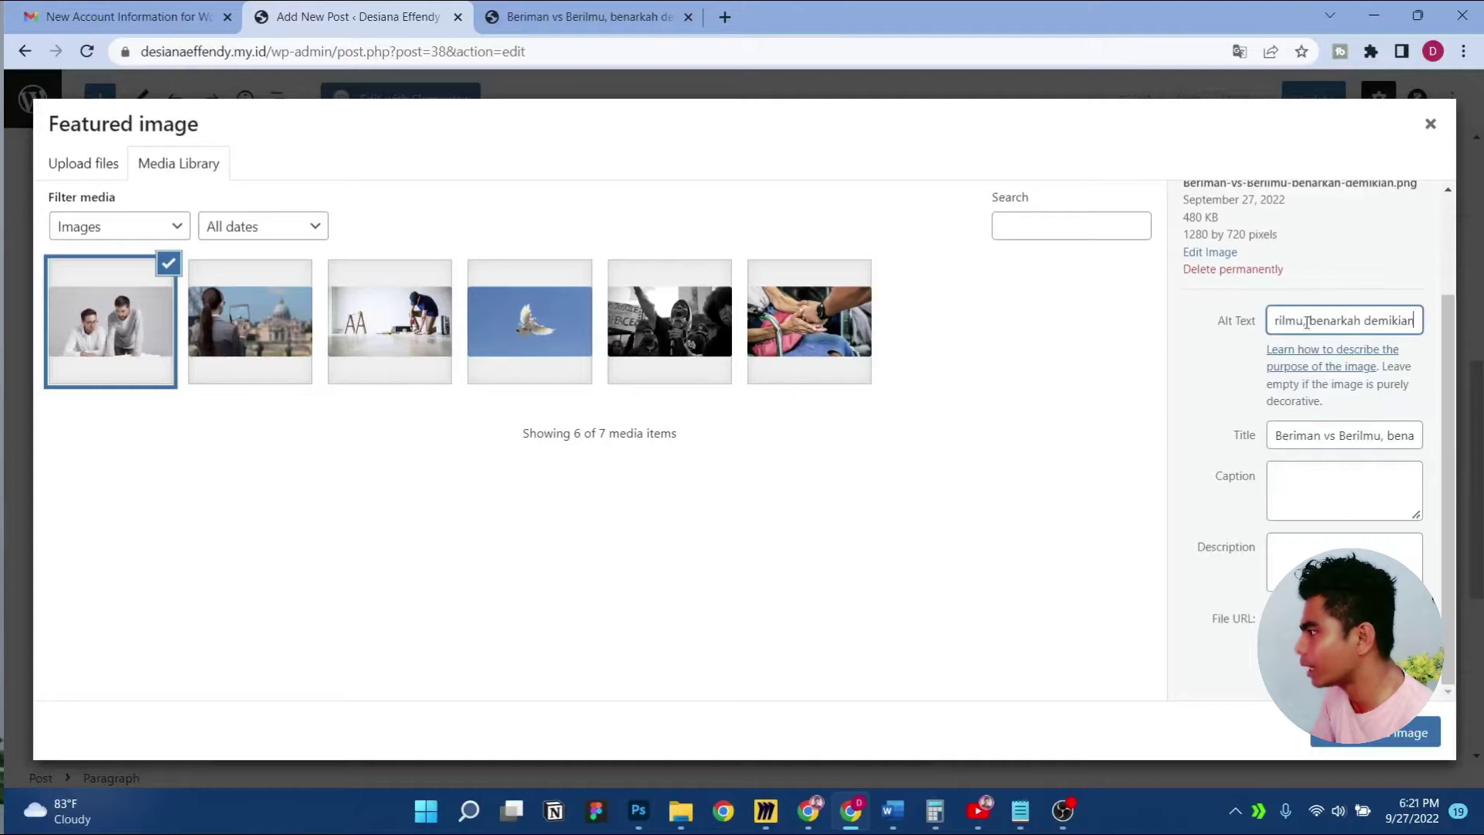
left_click(1199, 391)
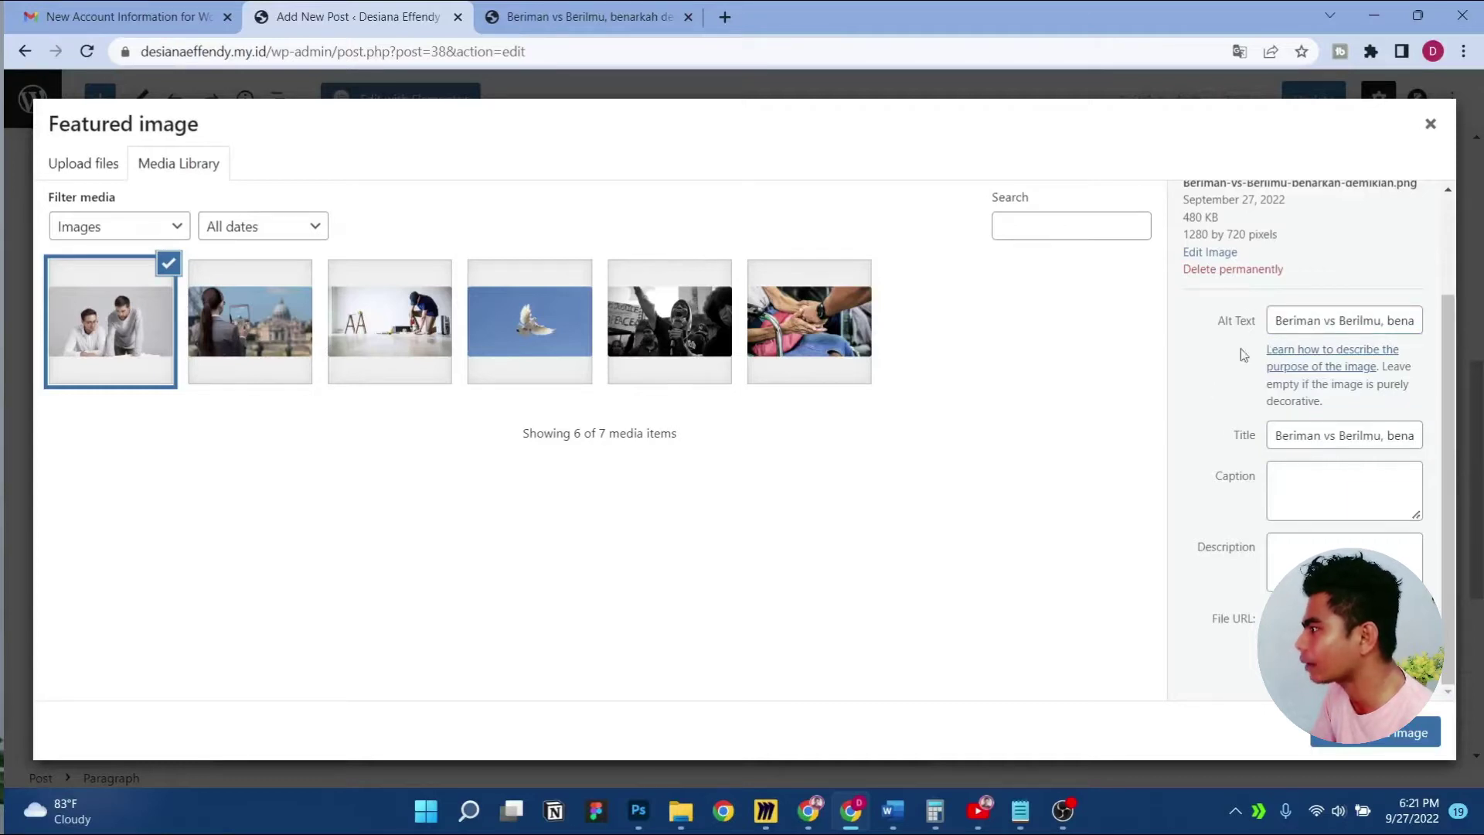
left_click(1308, 489)
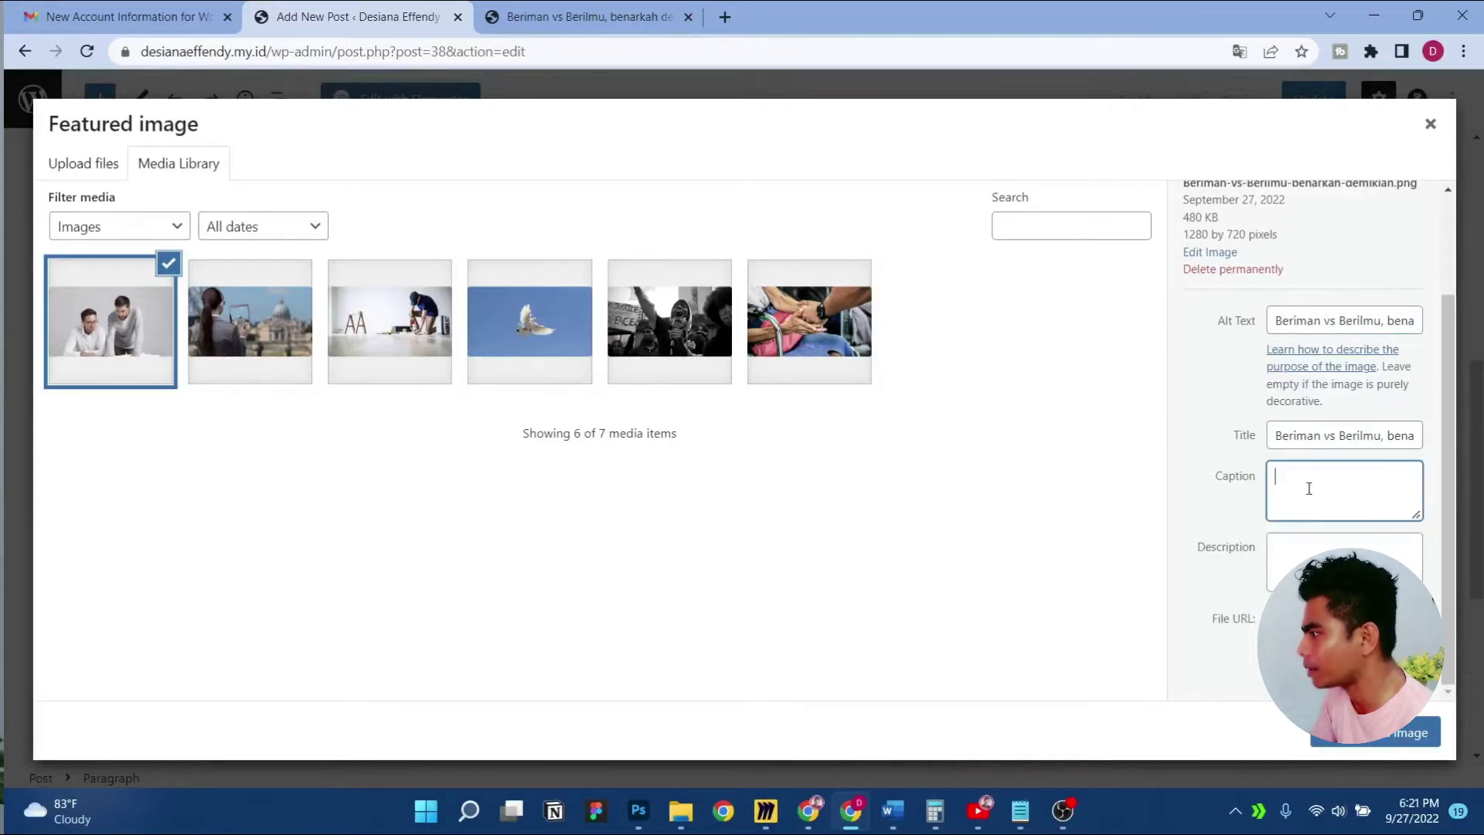
type("Beriman vs Berilmu, benarkah demikian")
Set the uploaded image as featured, update the post, and go back to All Posts
left_click(1380, 738)
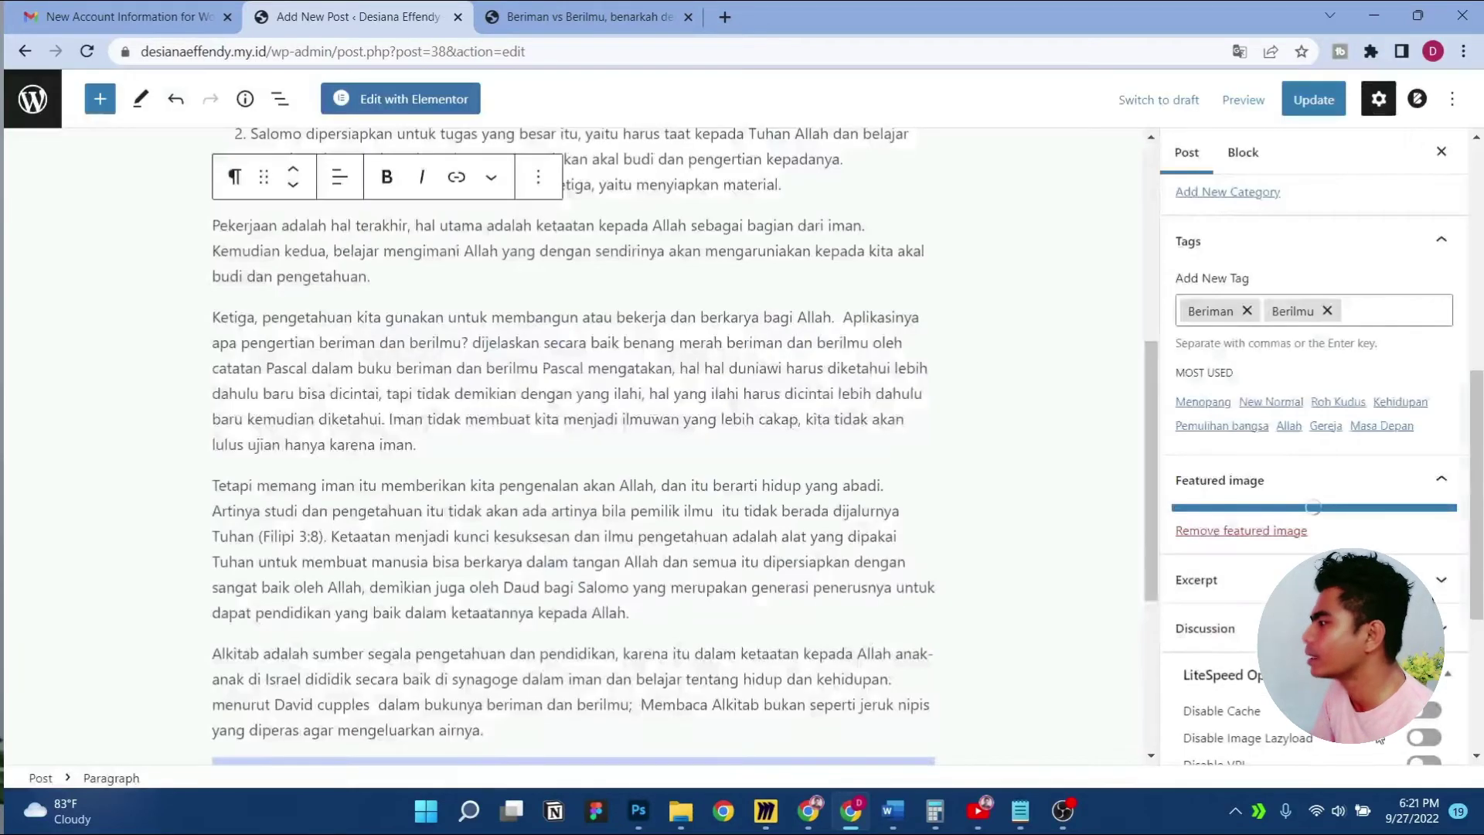
scroll(1083, 522, "up", 5)
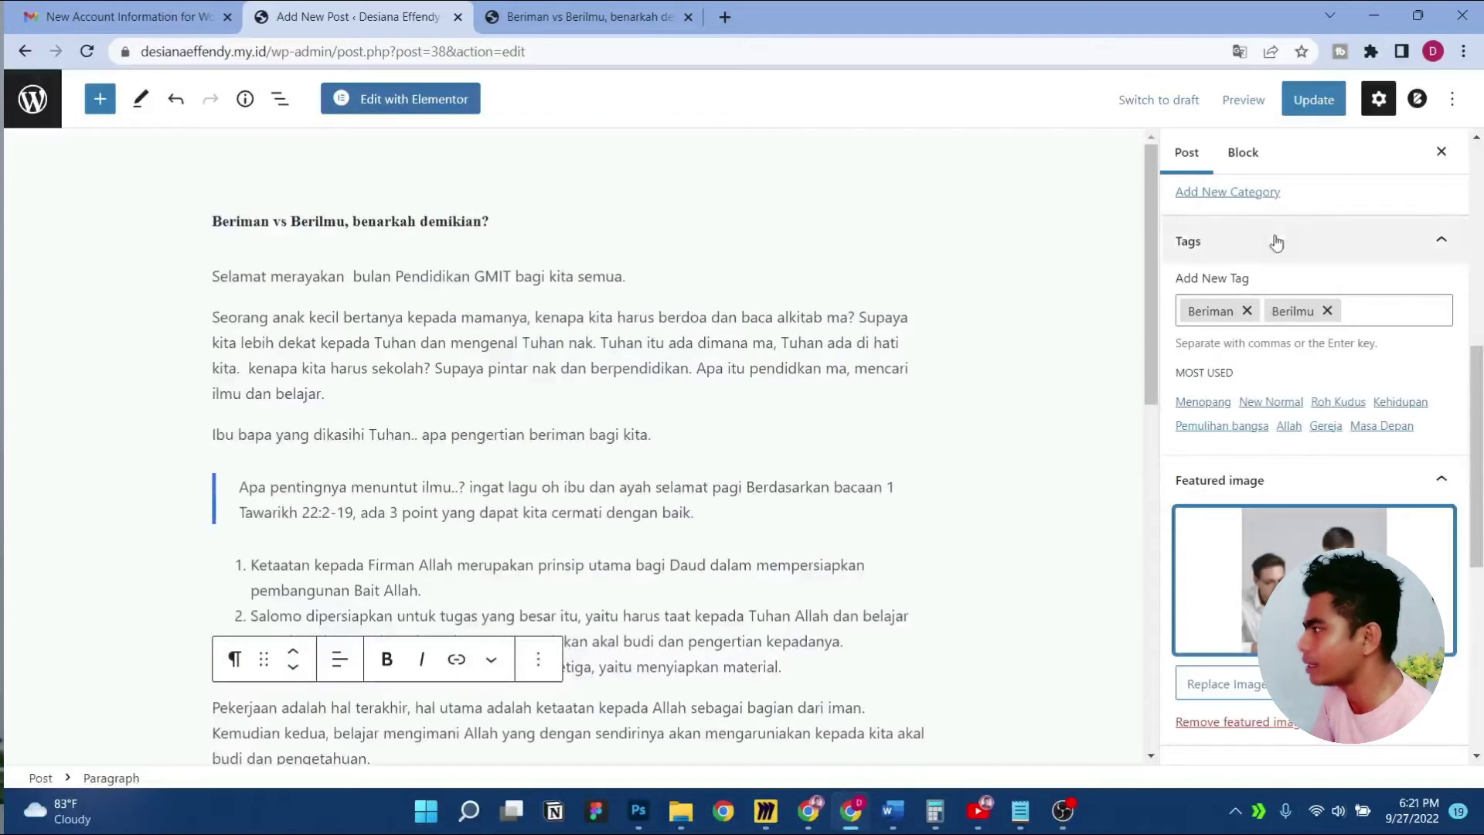
left_click(1314, 99)
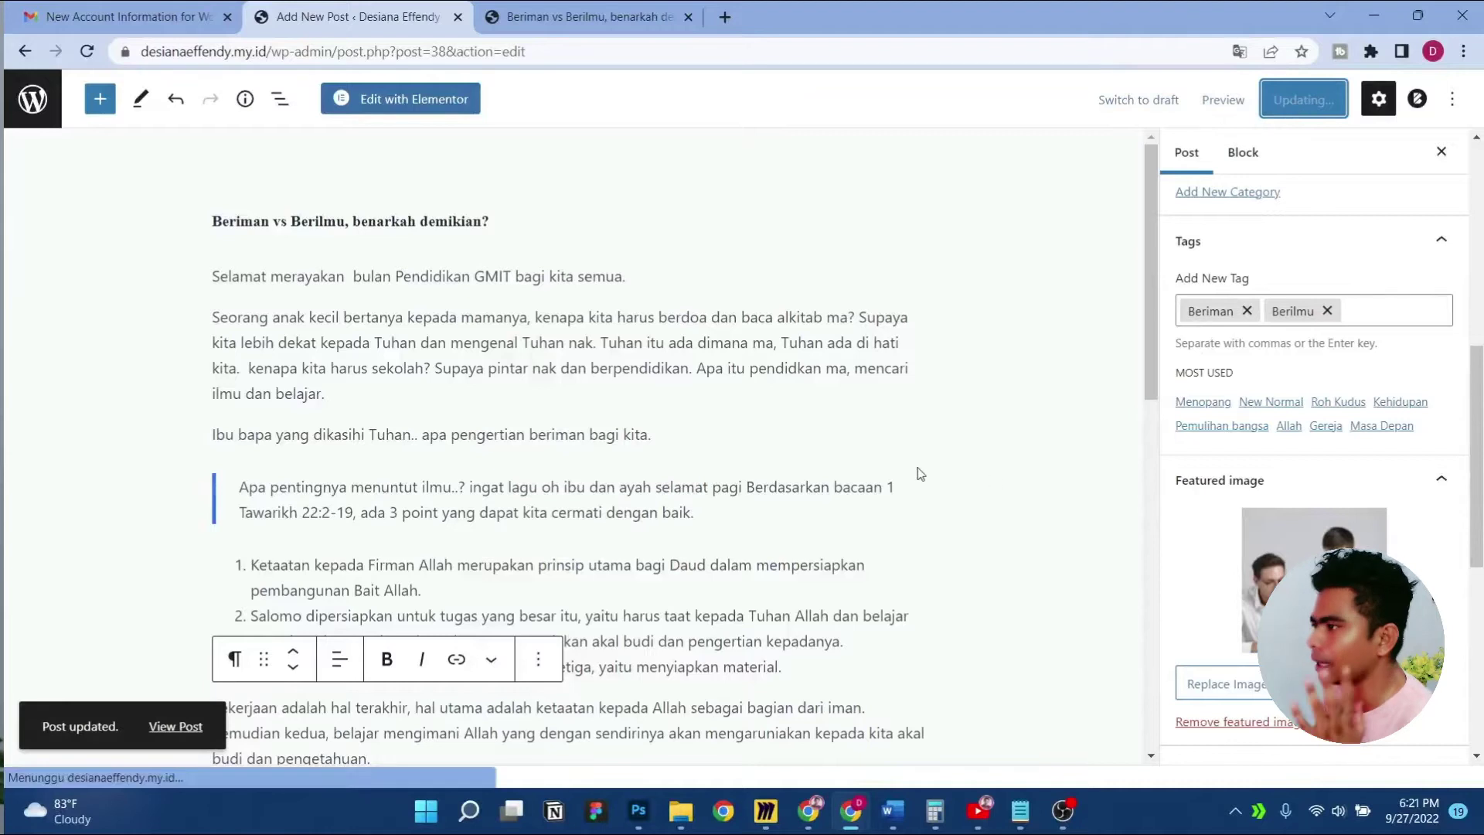
left_click(58, 104)
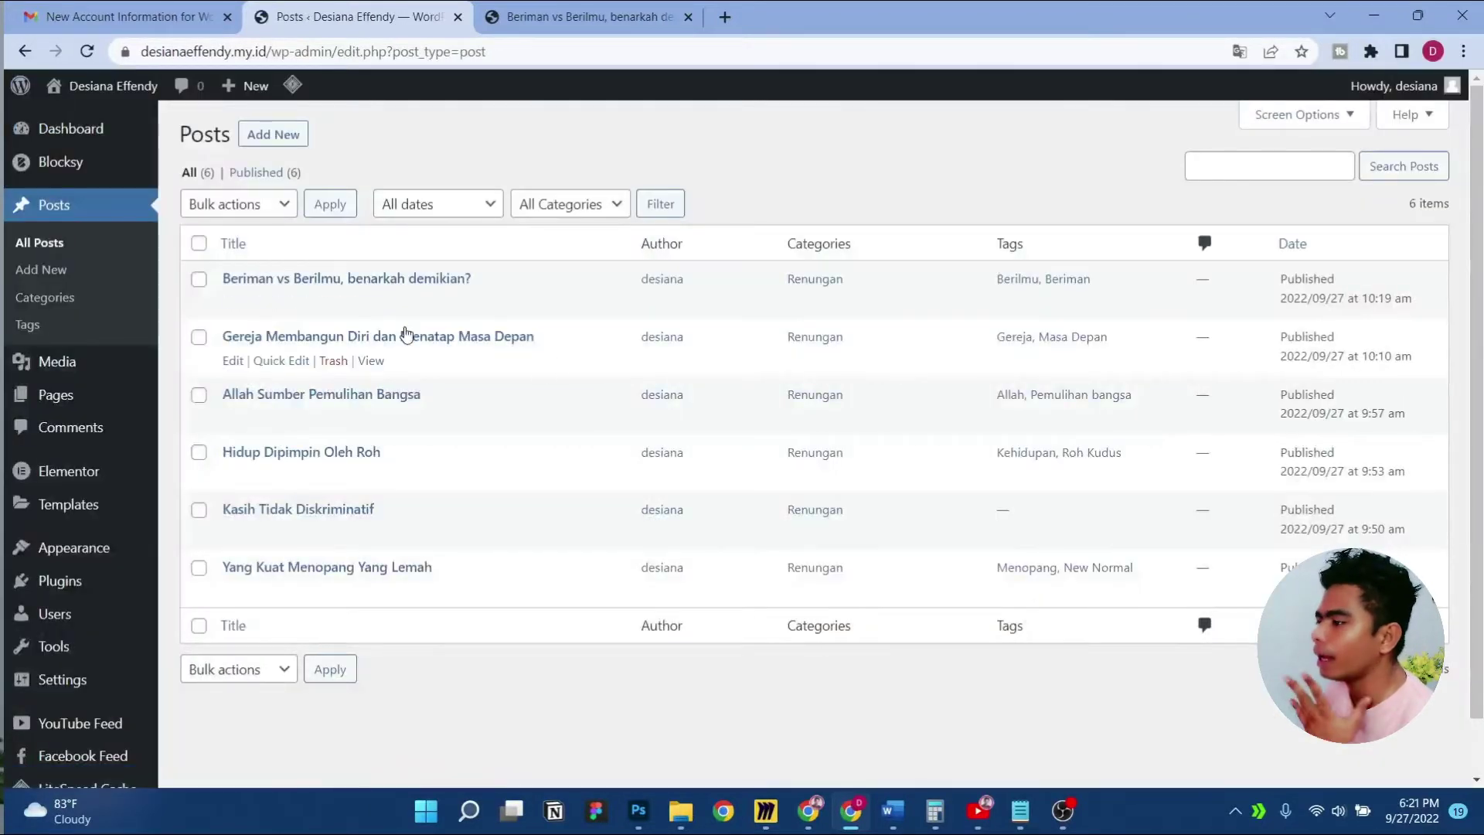
Browse to the Website > Blog folder and select its six image files
left_click(679, 819)
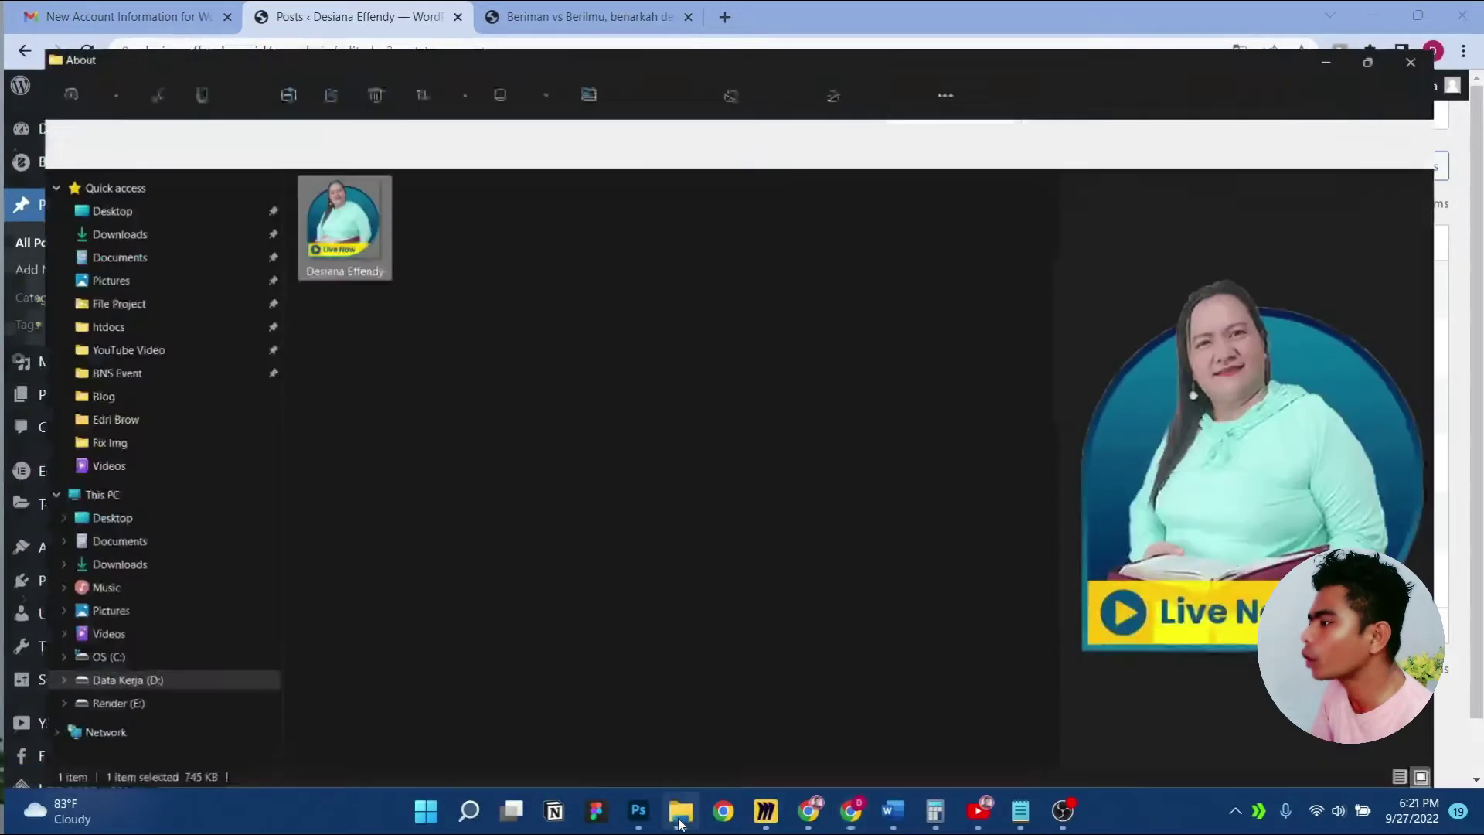
left_click(532, 102)
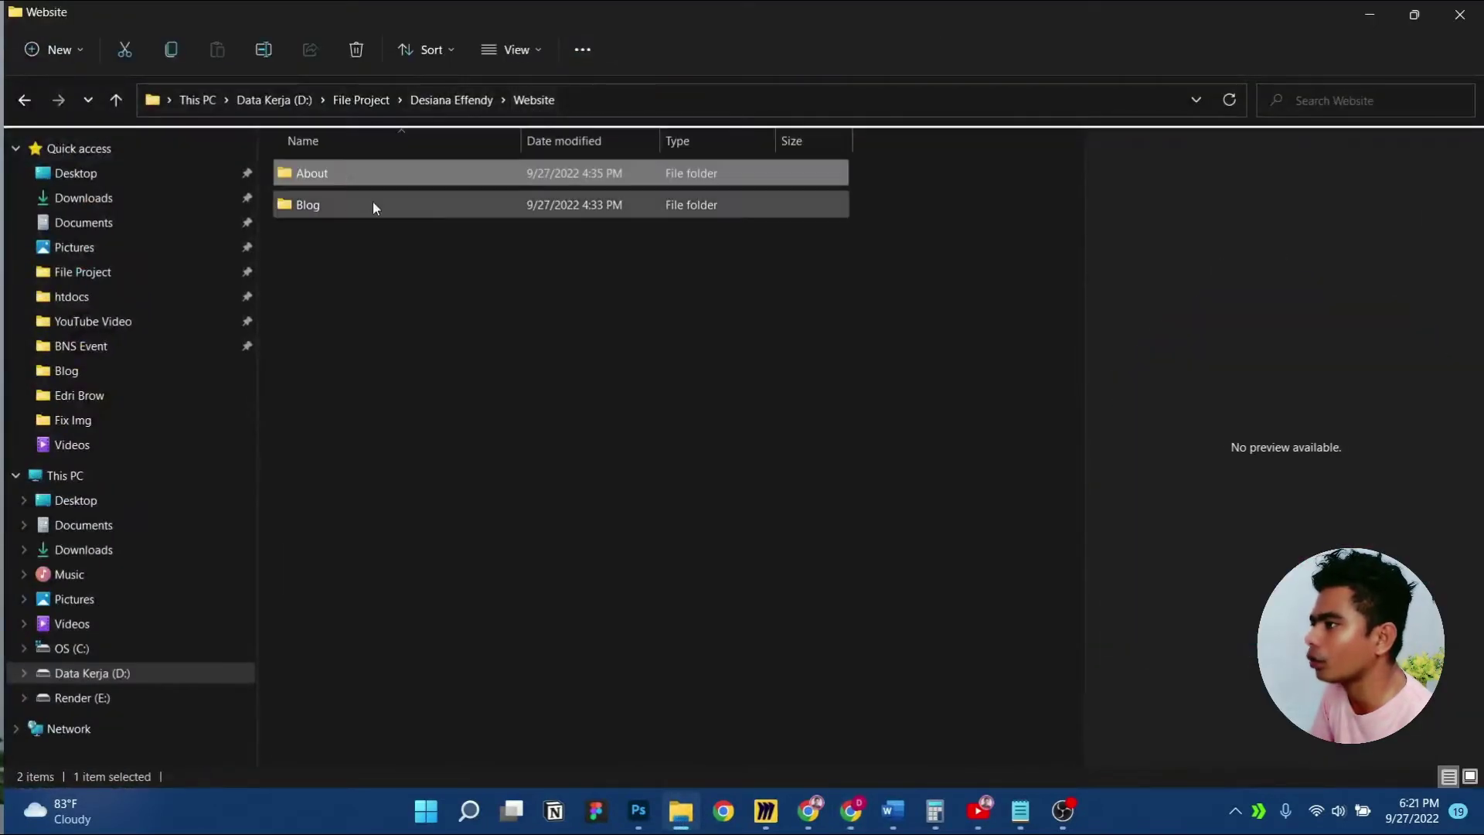
double_click(330, 201)
left_click(433, 210)
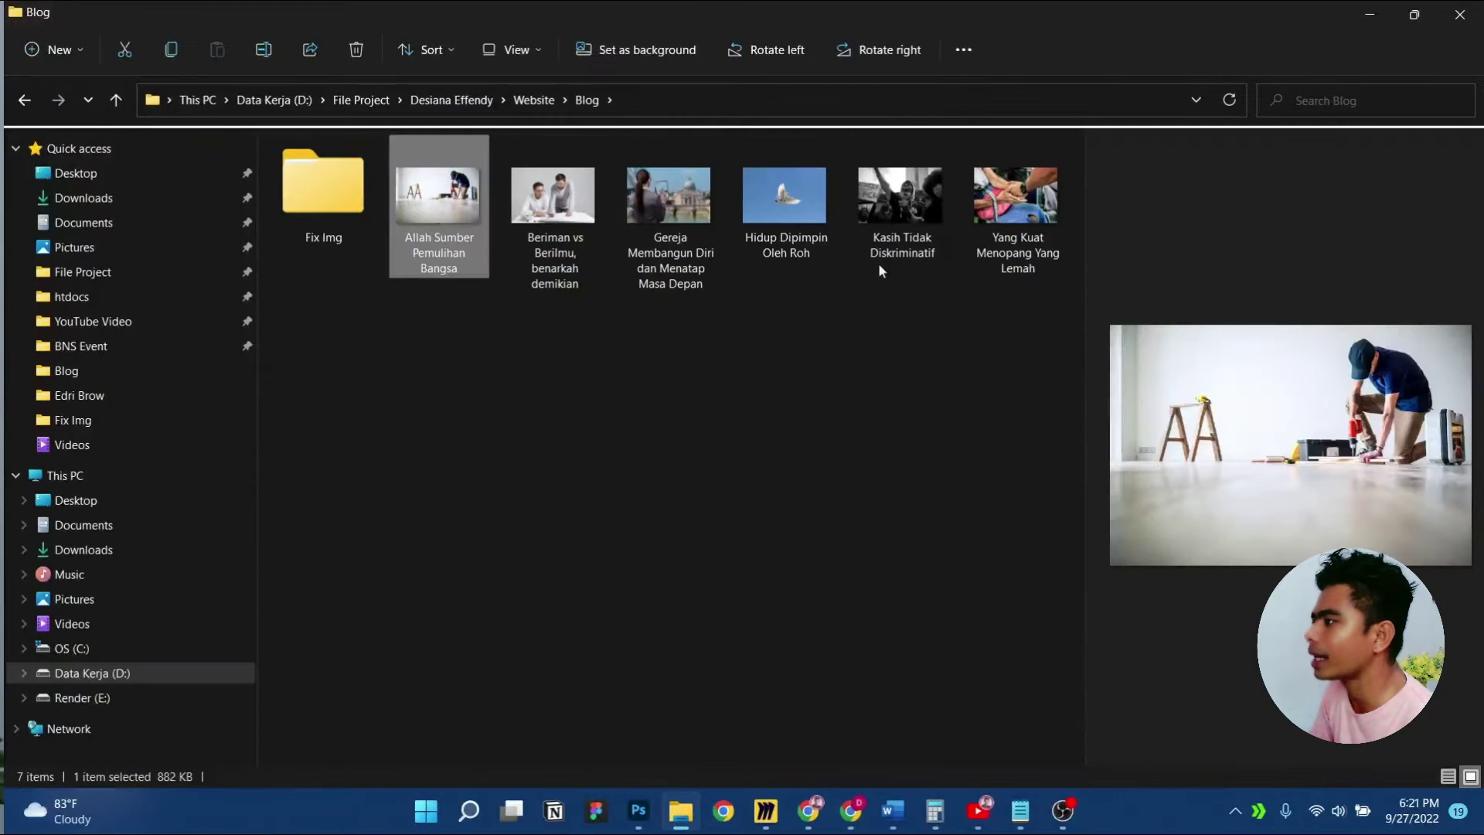
left_click(971, 261, "shift")
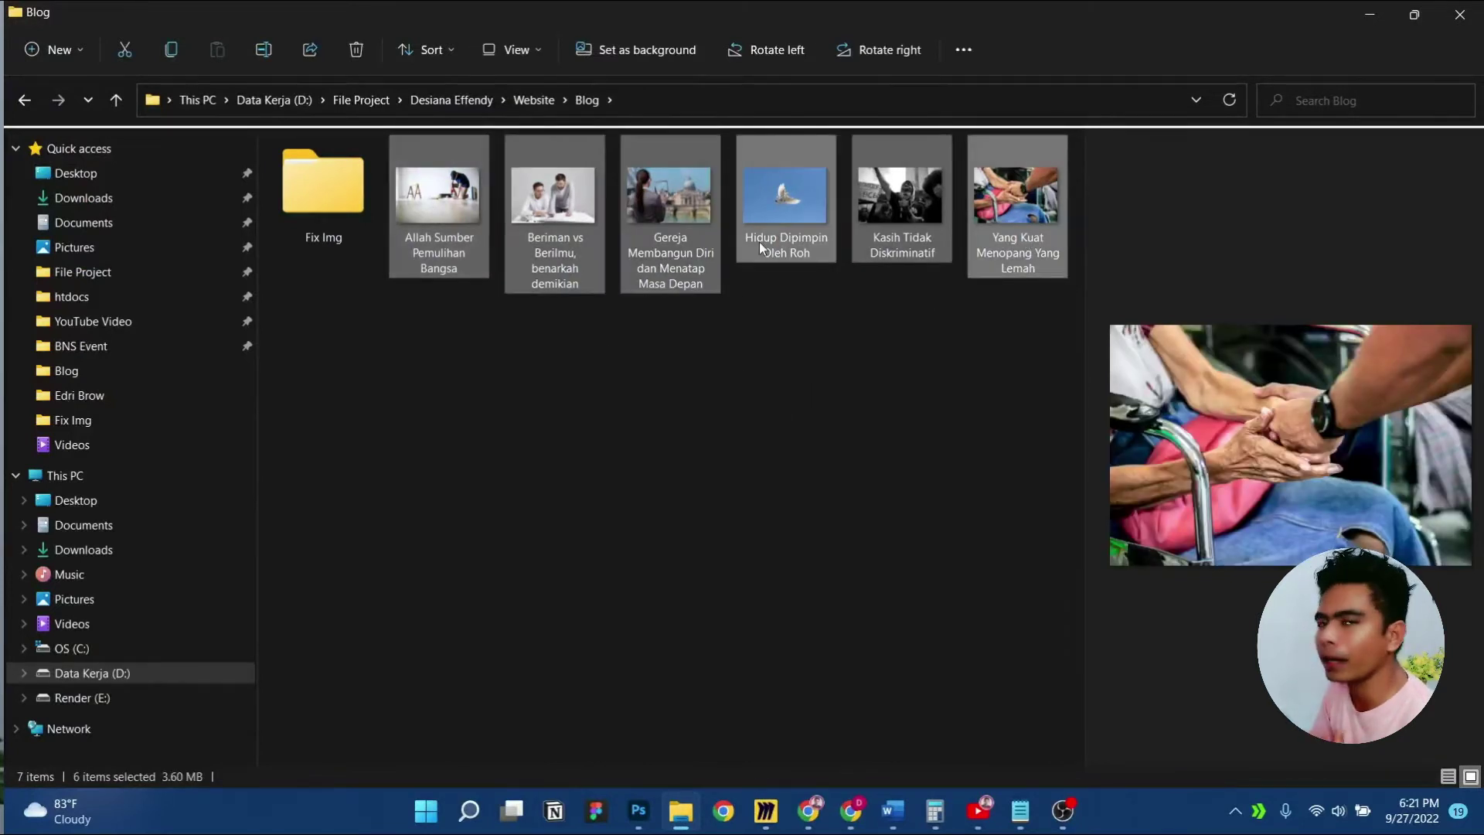
Preview each image in Fix Img, ending on the hands photo, then switch to Photoshop
left_click(351, 195)
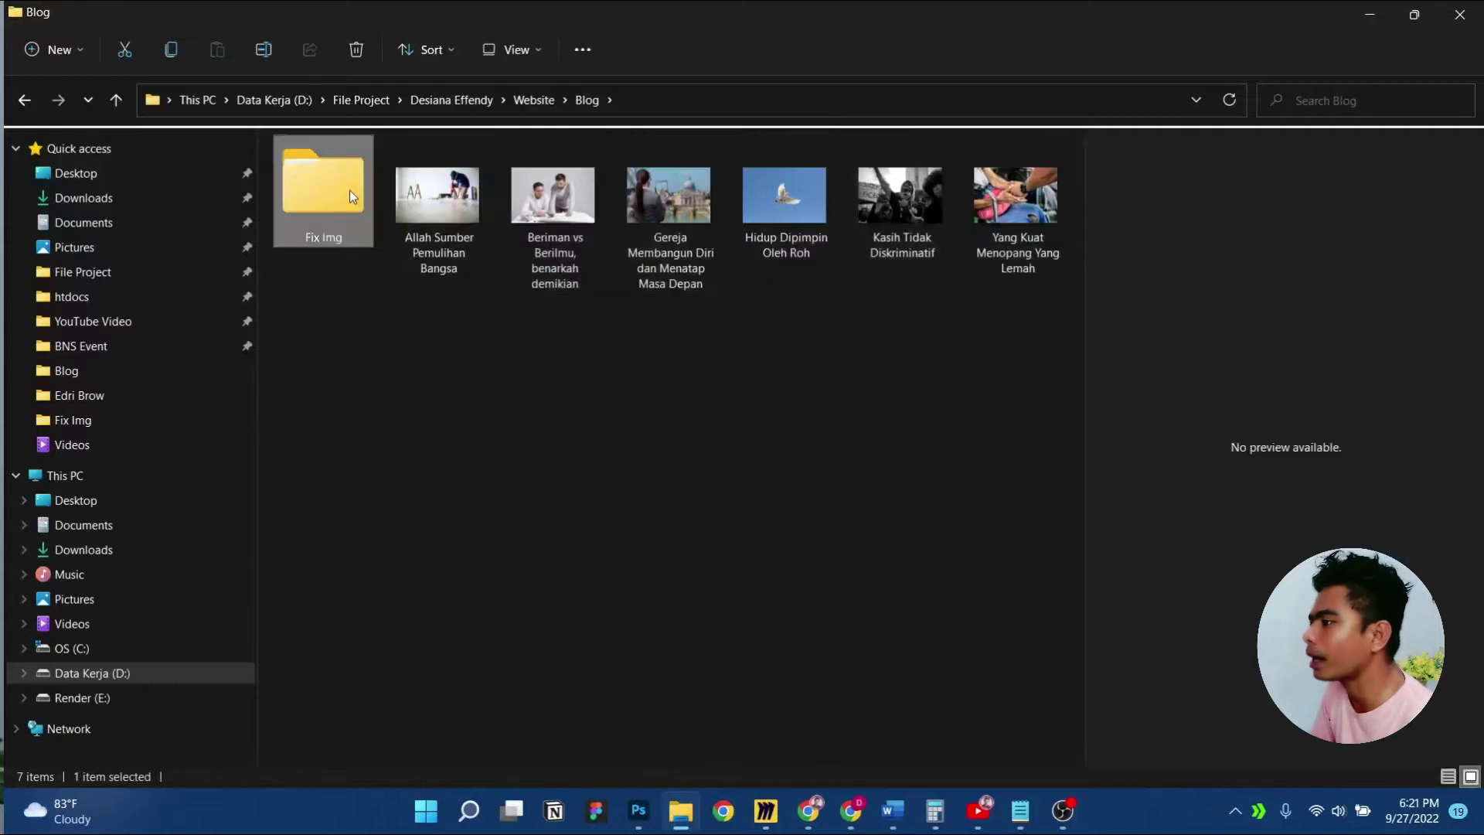
double_click(352, 196)
left_click(354, 213)
left_click(923, 221, "shift")
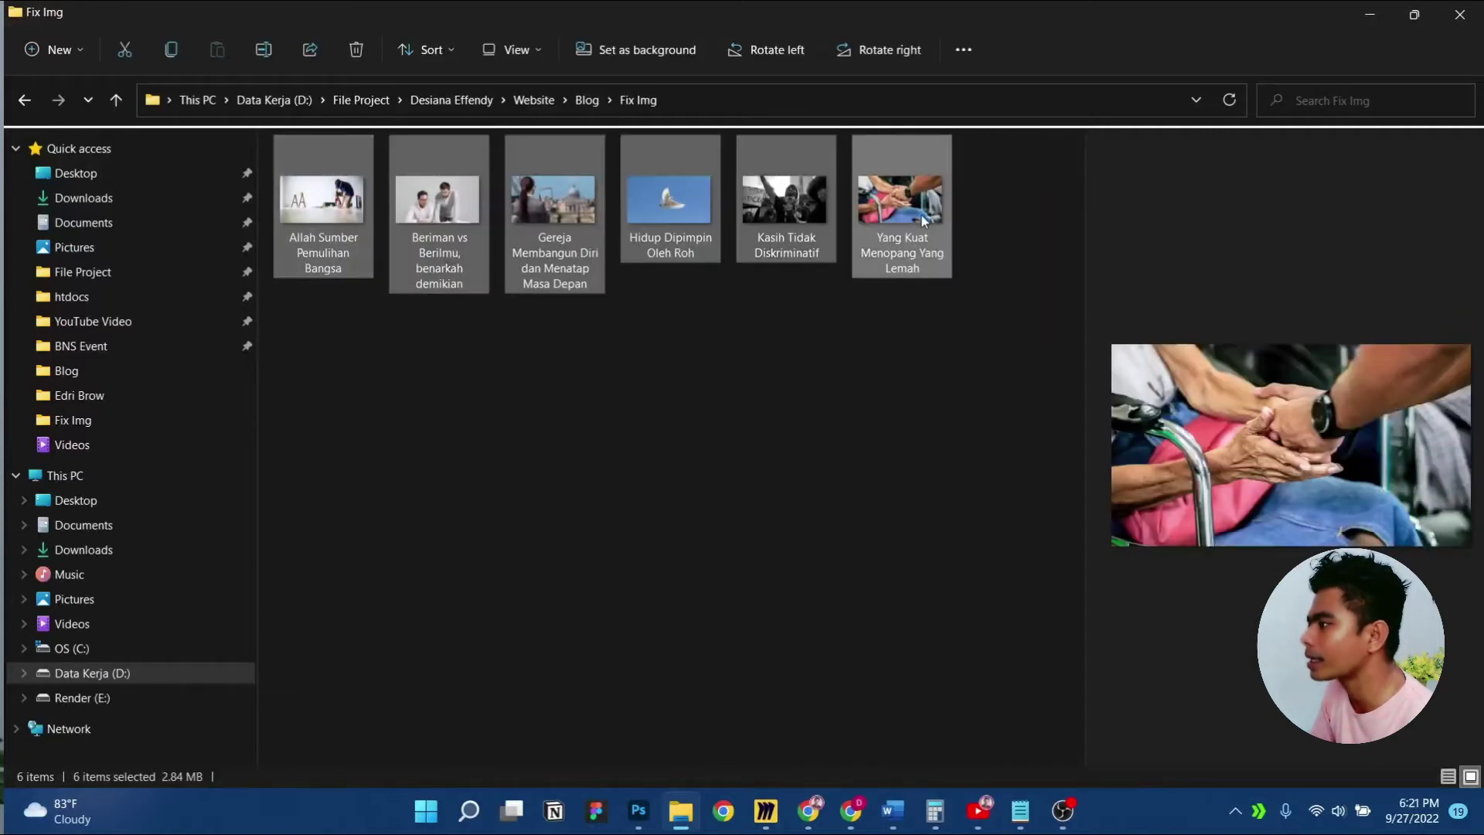
left_click(333, 229)
left_click(423, 230)
left_click(587, 227)
left_click(677, 215)
left_click(796, 216)
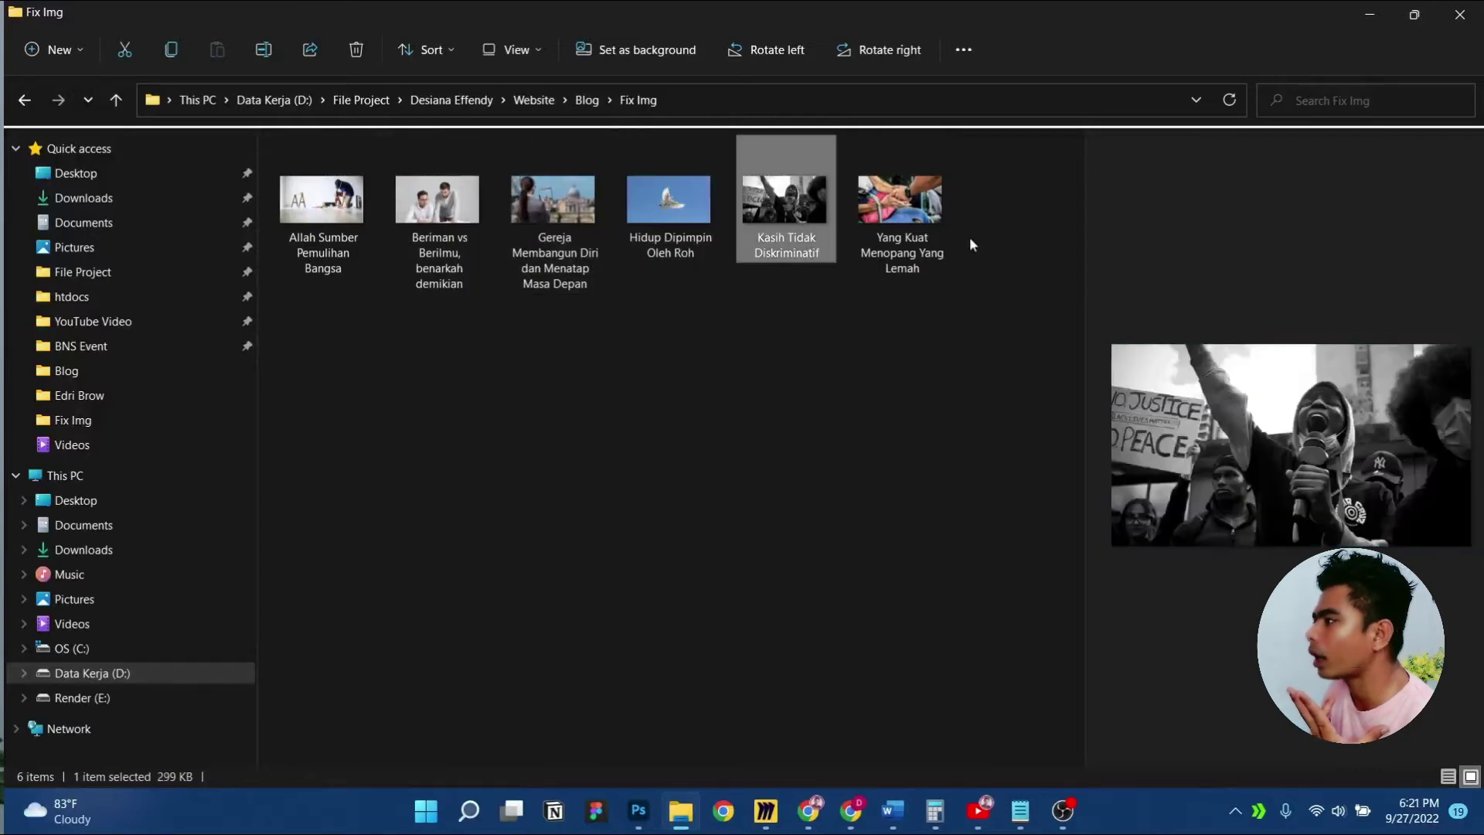
left_click(933, 222)
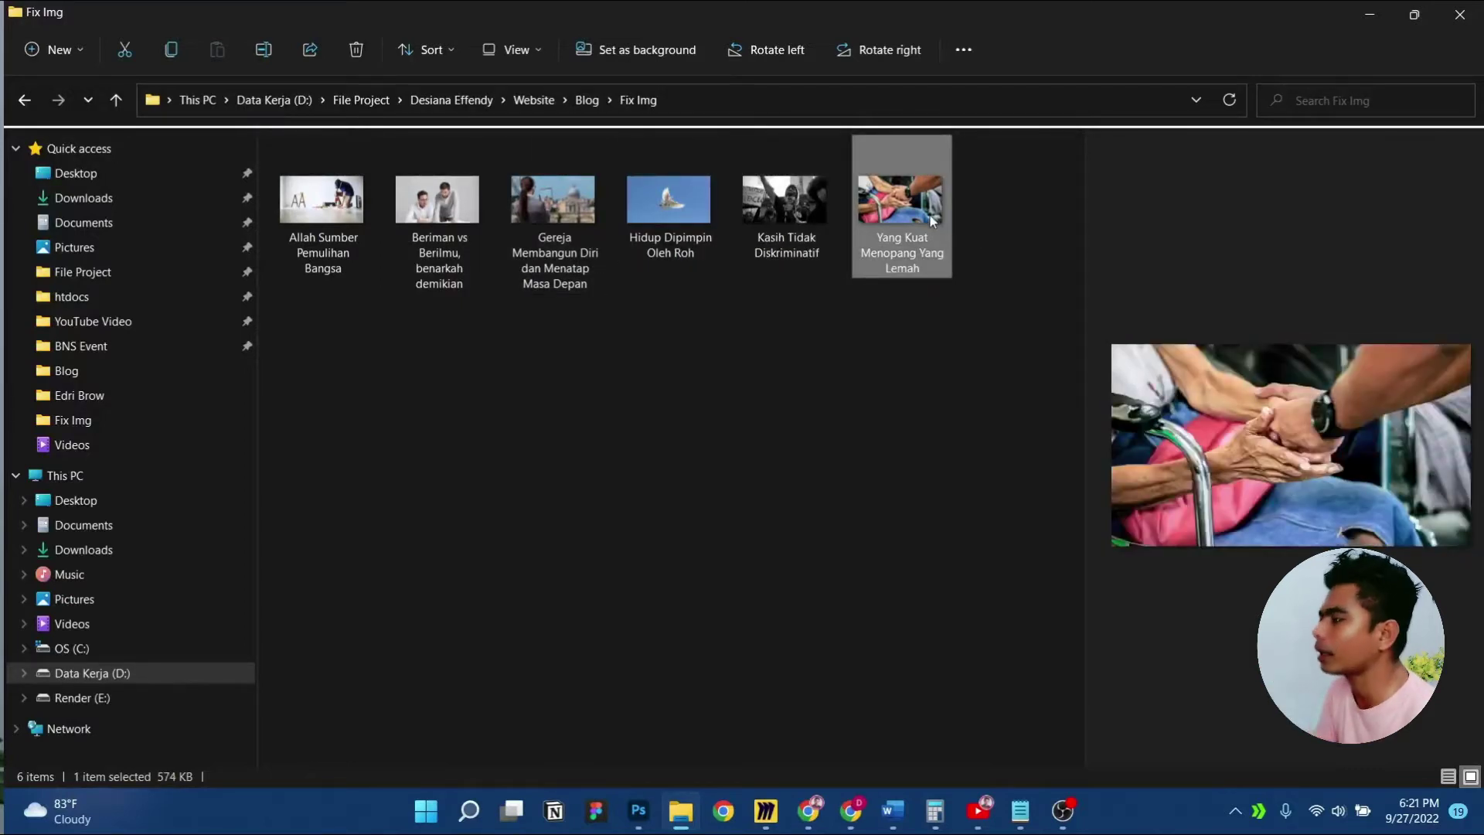
left_click(640, 808)
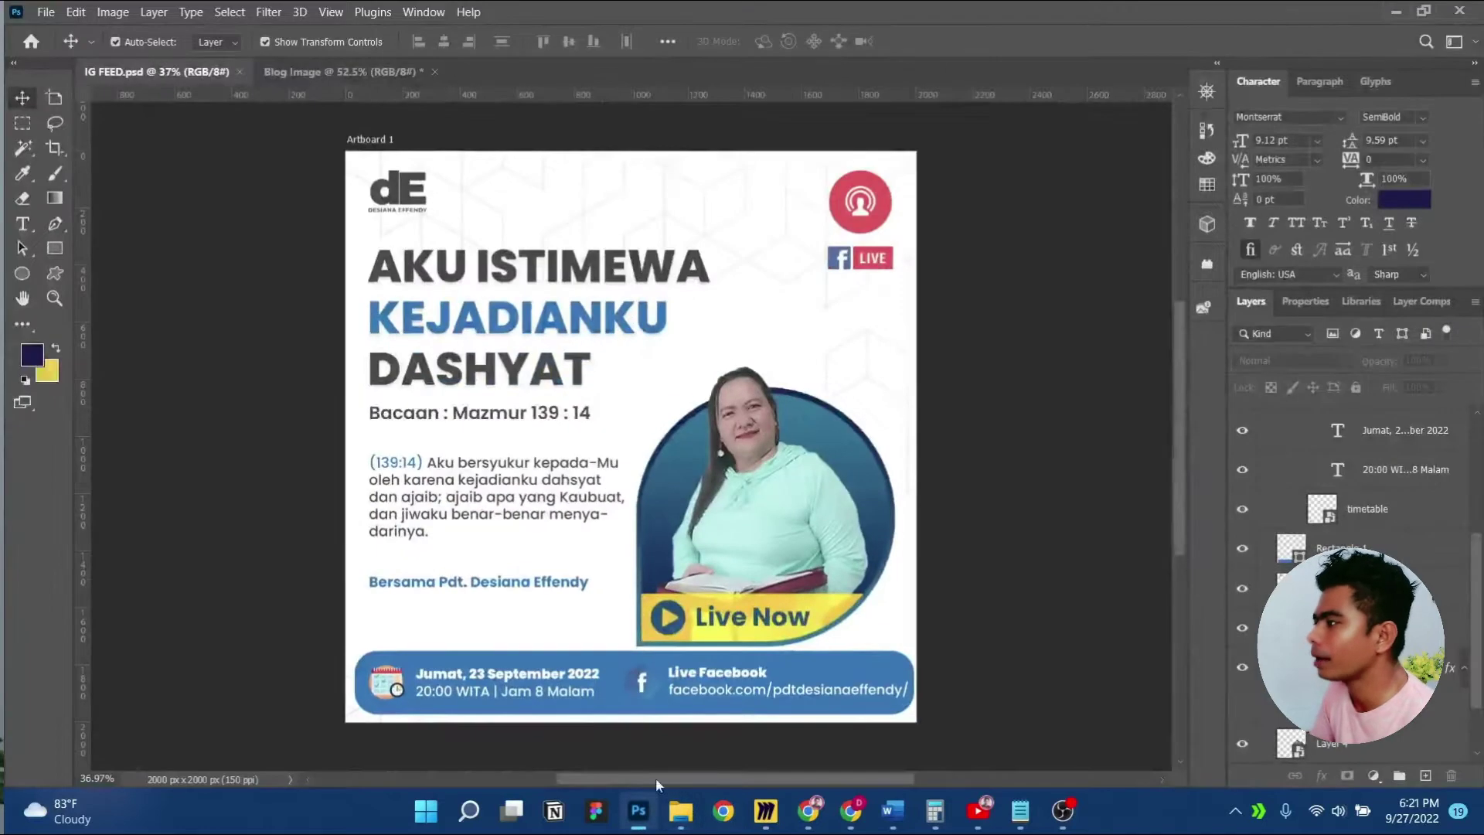
Pan across the Blog Image document to line up all six blog image artboards, then minimize Photoshop
left_click(297, 68)
scroll(679, 242, "right", 3)
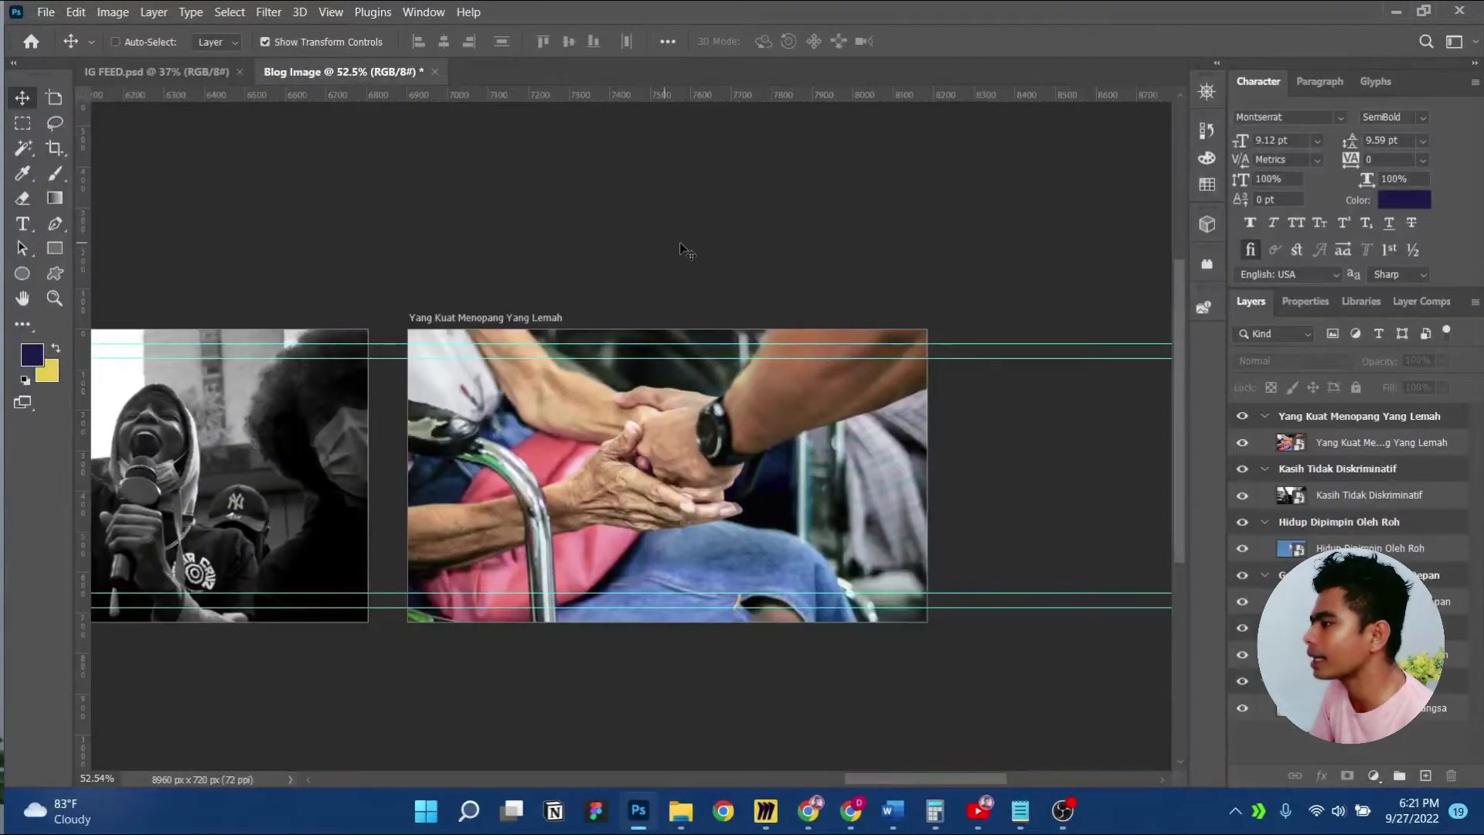
scroll(681, 262, "down", 3)
left_click_drag(292, 345, 914, 334)
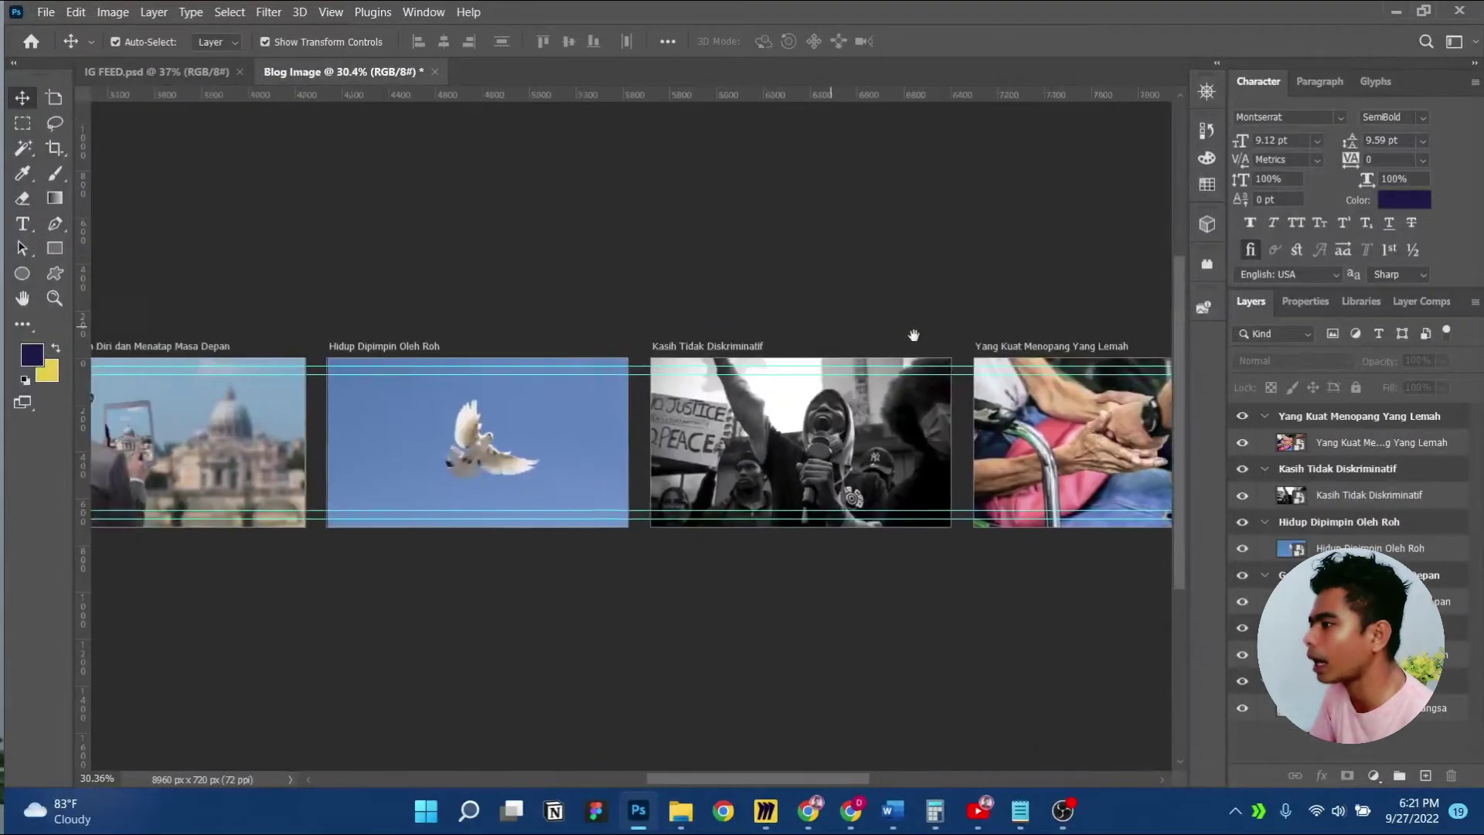
scroll(649, 319, "down", 5)
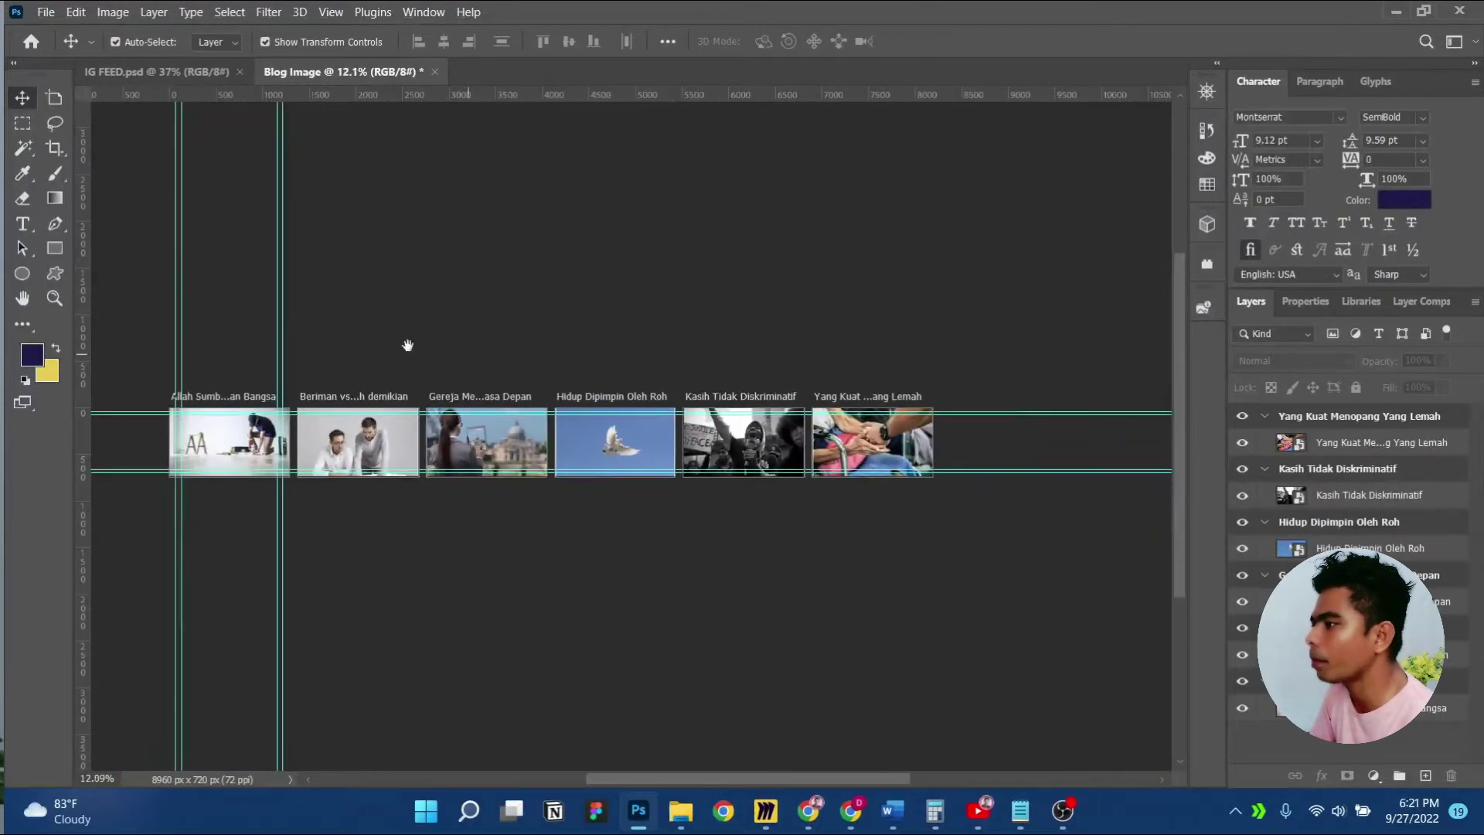
left_click_drag(404, 341, 516, 321)
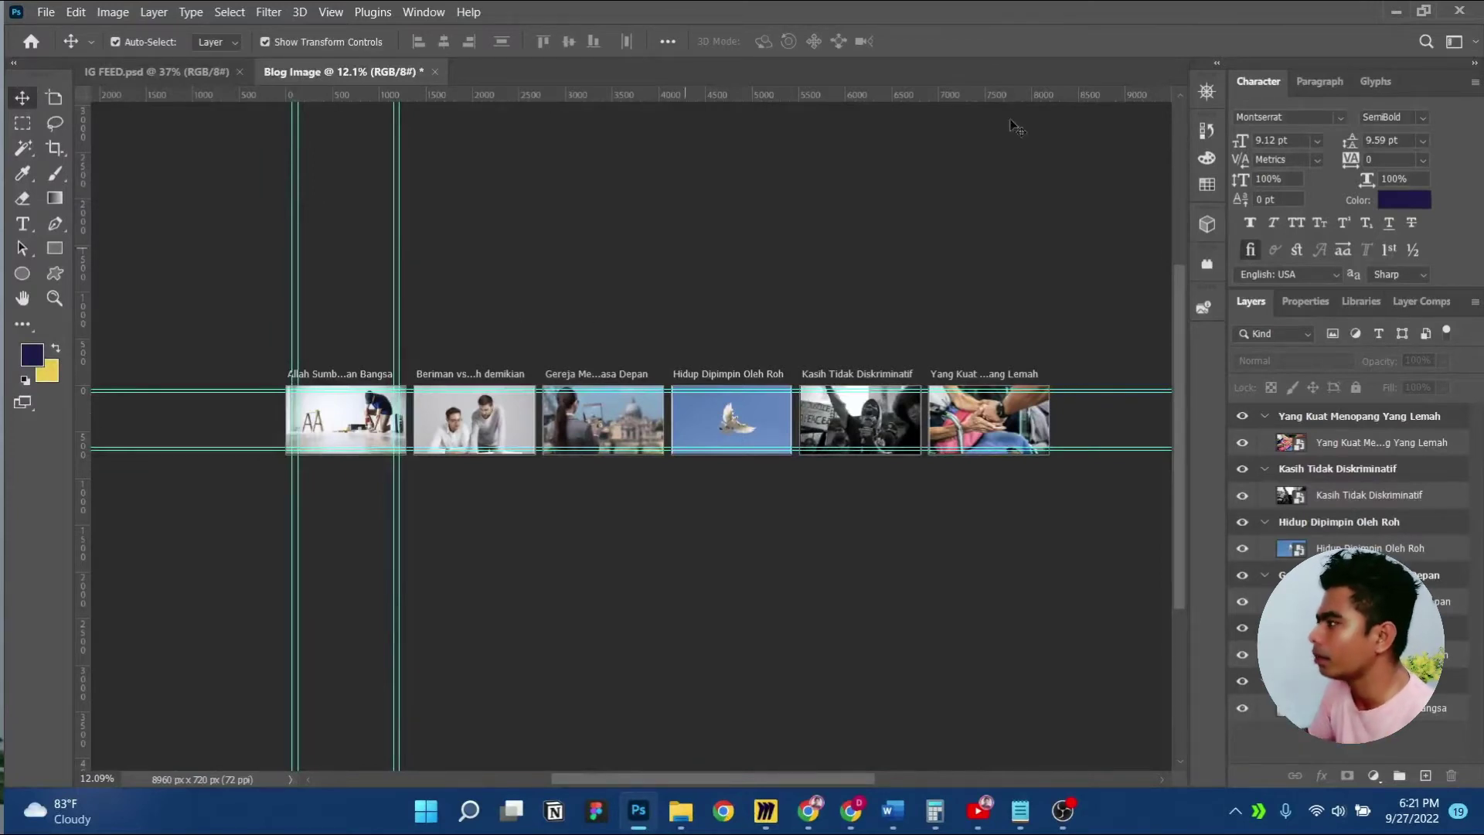
left_click(1393, 11)
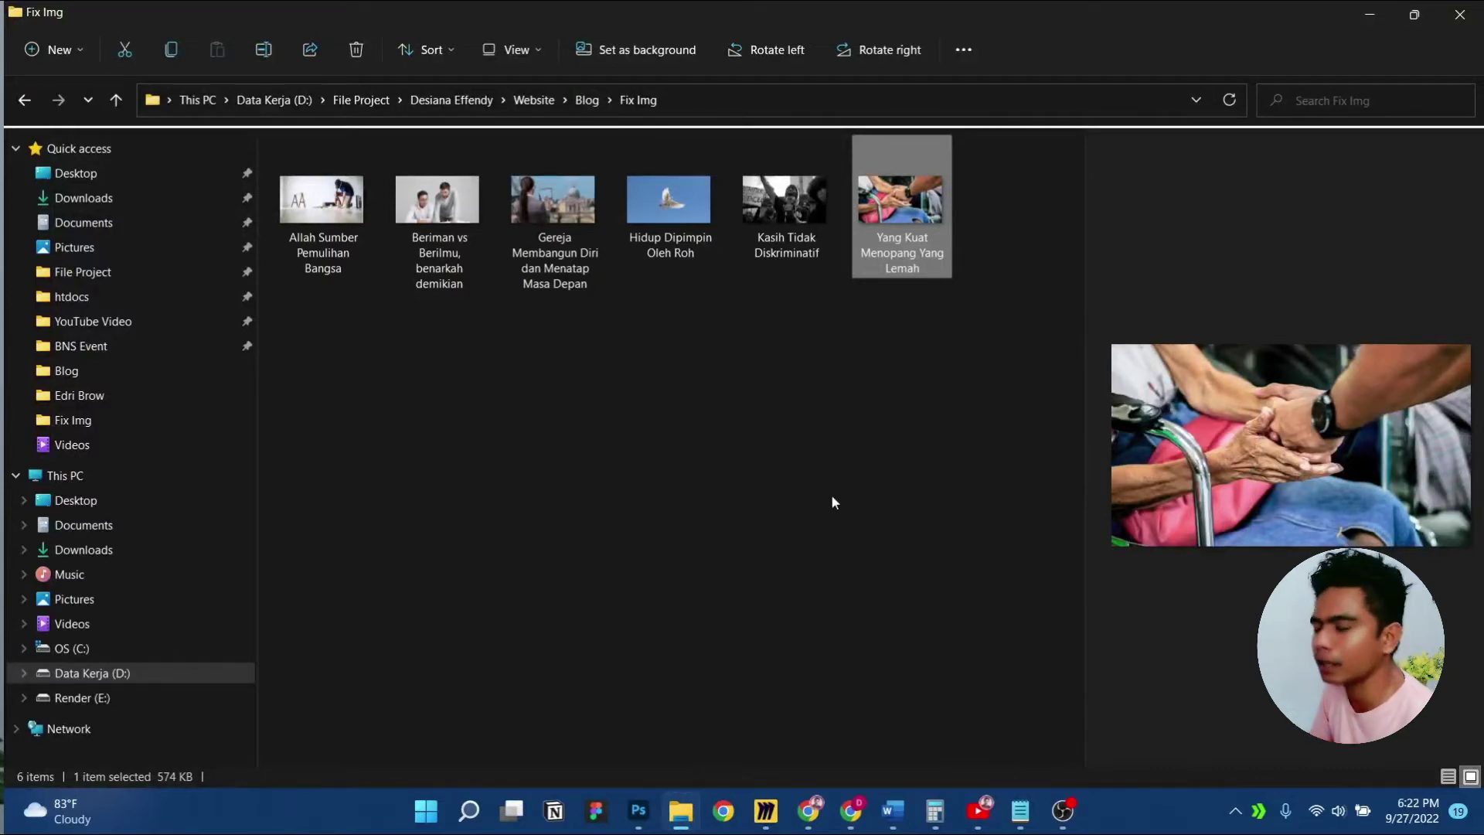
Bring up Chrome's WordPress Posts list showing the six published posts
left_click(849, 819)
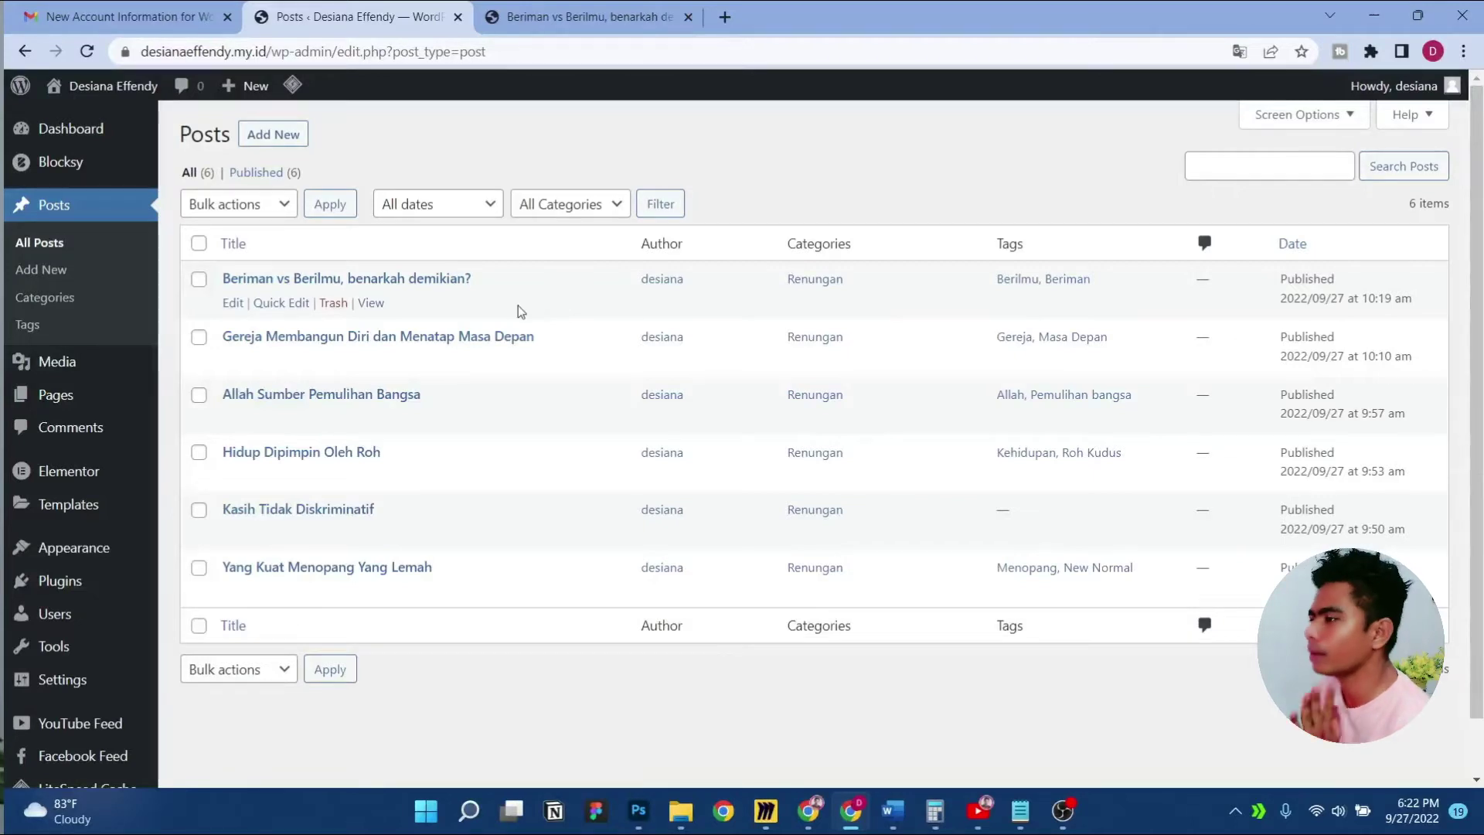
Reload the live 'Beriman vs Berilmu' post, view the homepage post grid, then open the empty Home page
left_click(587, 16)
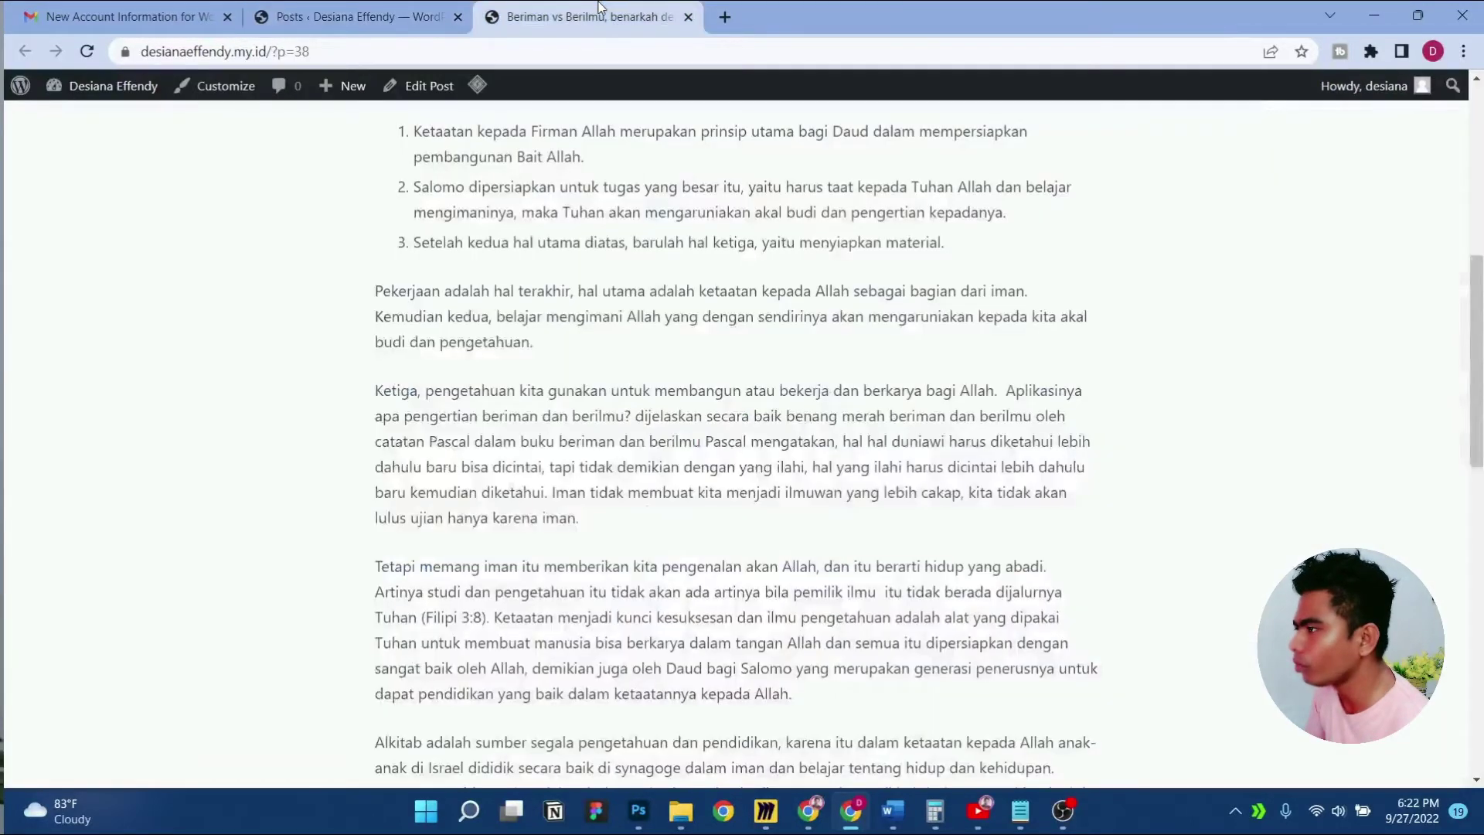
key("F5")
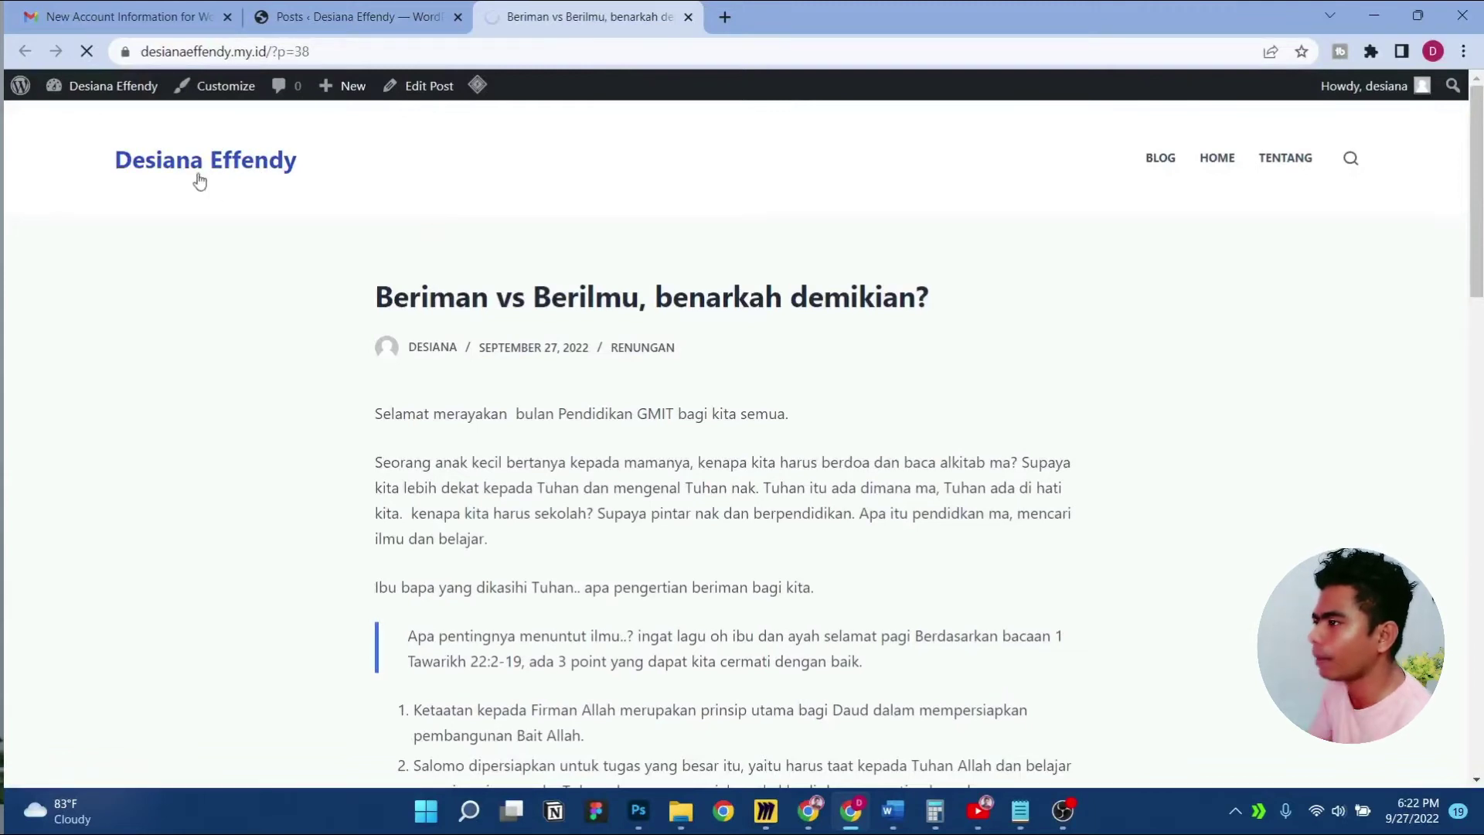
left_click(234, 160)
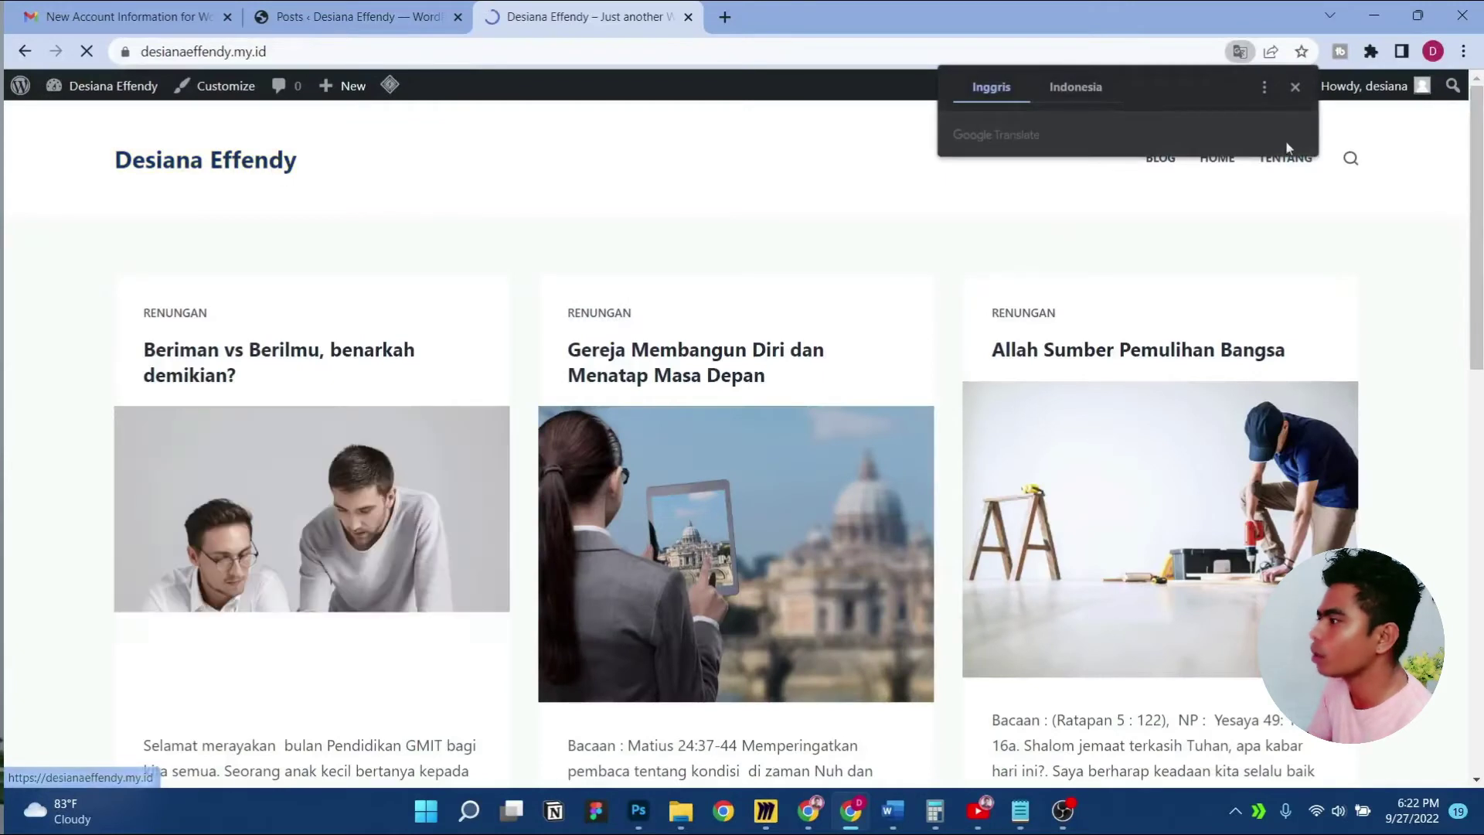
left_click(1295, 87)
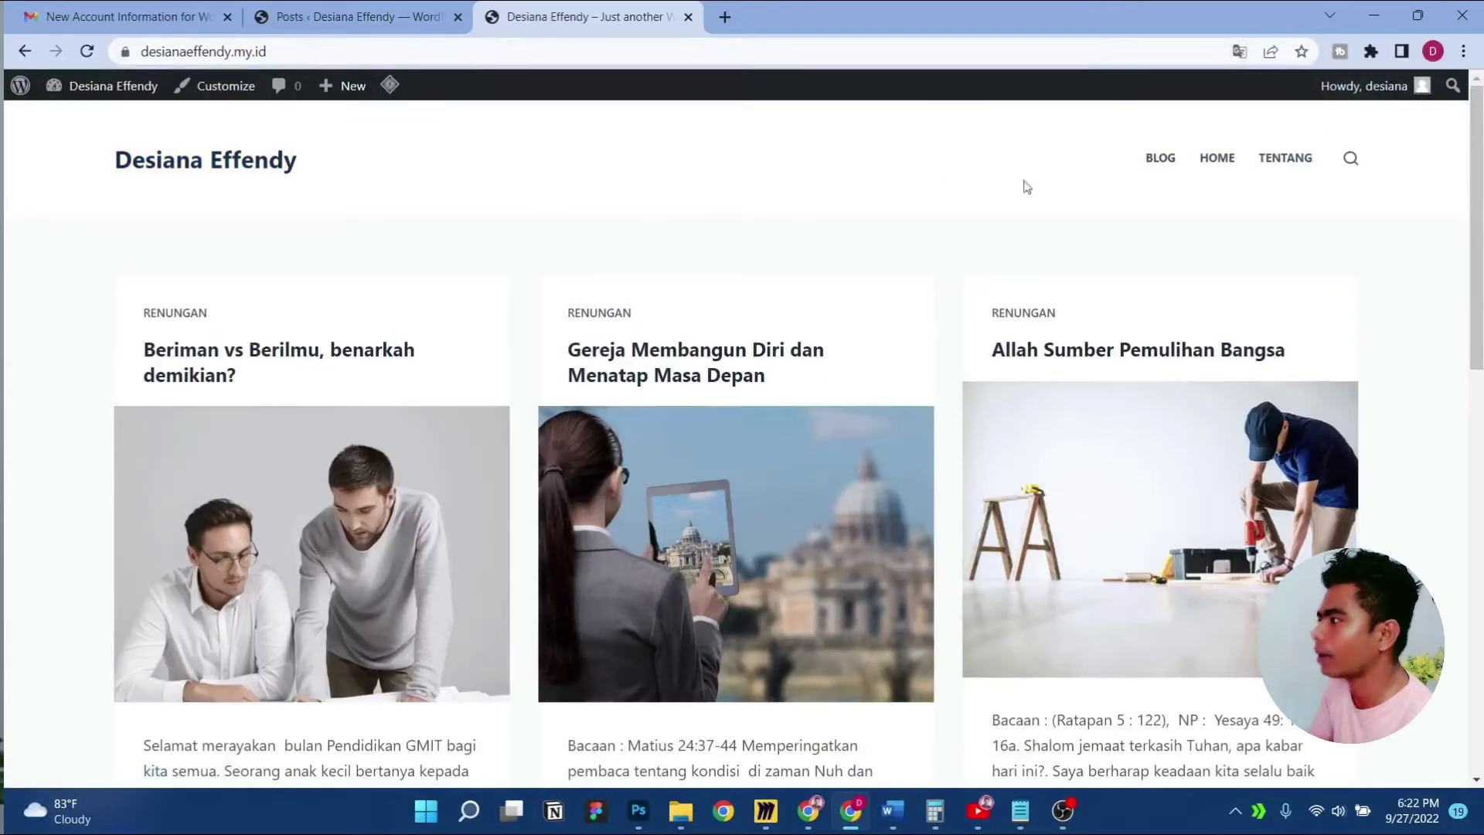
left_click(1209, 167)
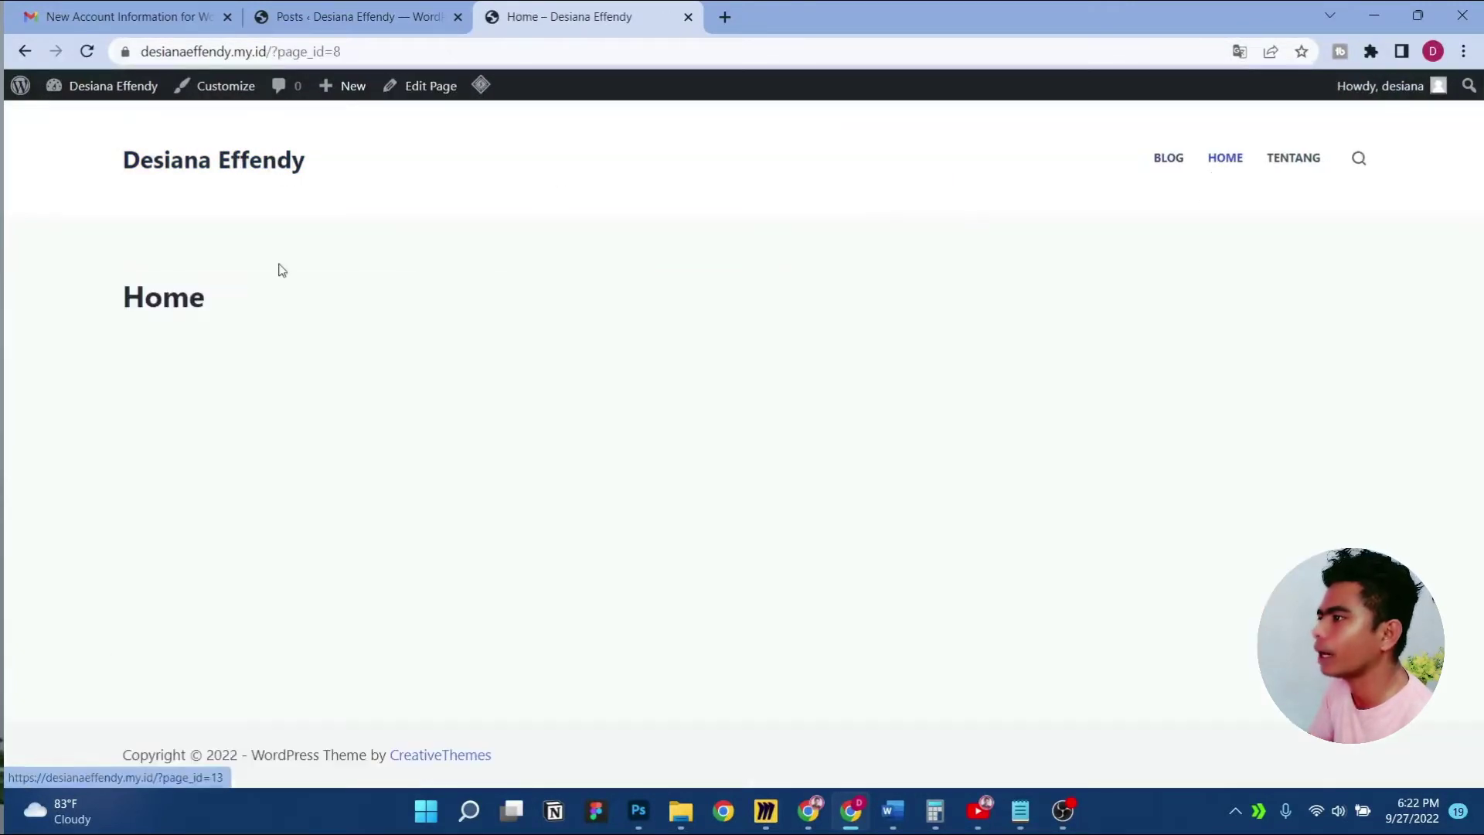
Compare the front page with the empty Blog page, noting its ?page_id=13 address, then return to Posts
left_click(248, 161)
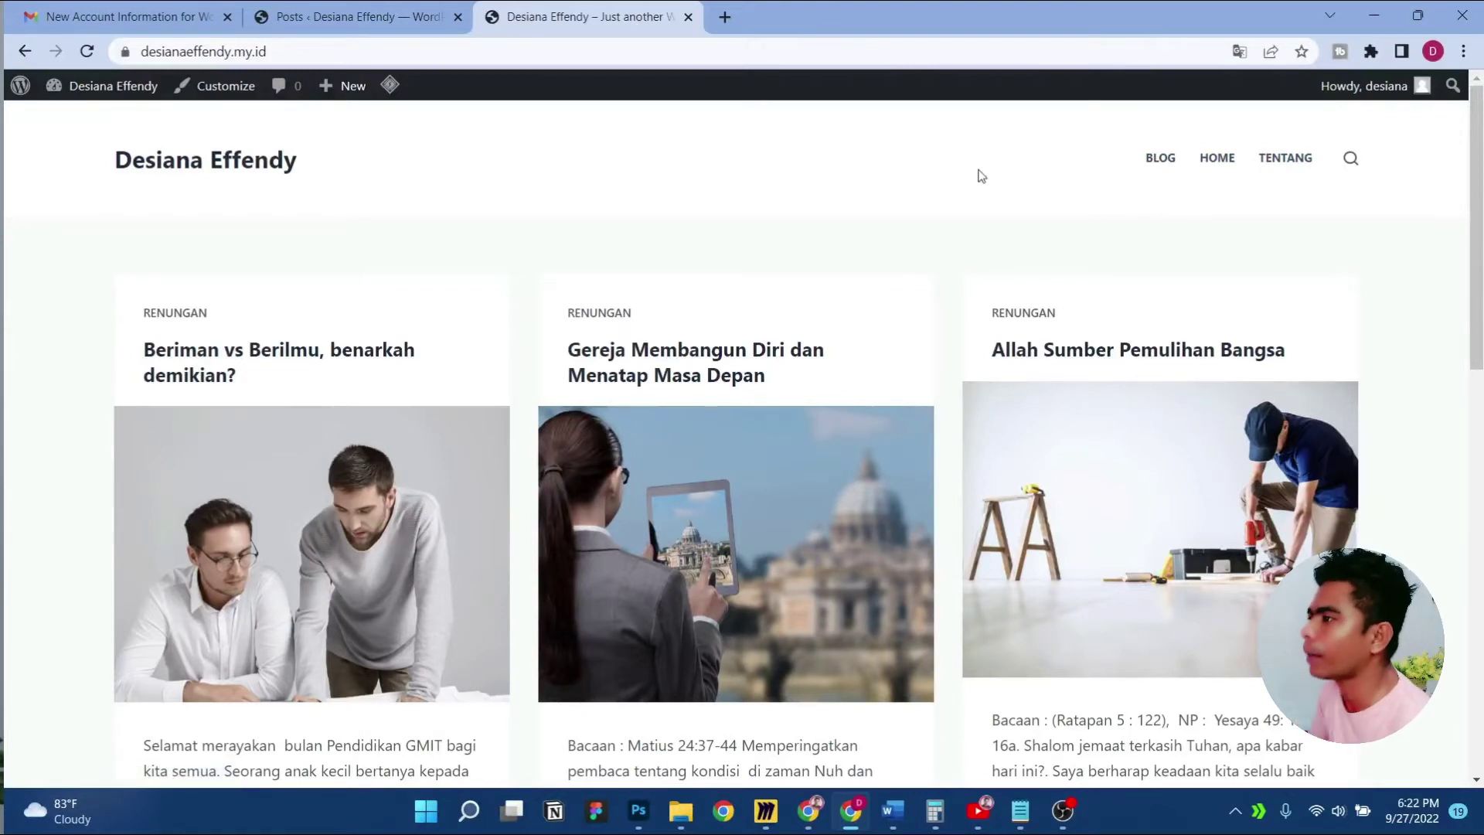
left_click(1159, 158)
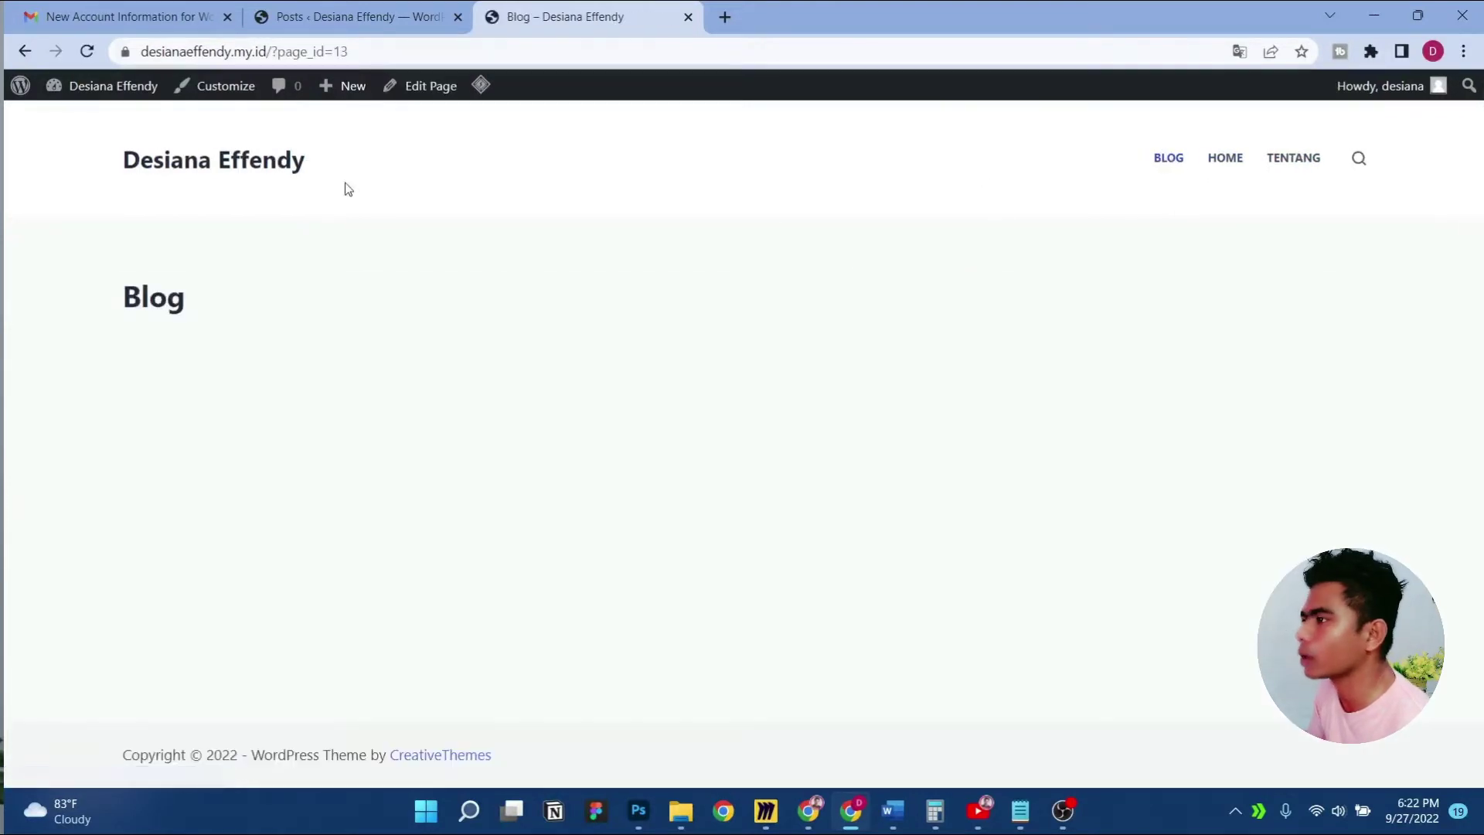
left_click_drag(379, 54, 276, 61)
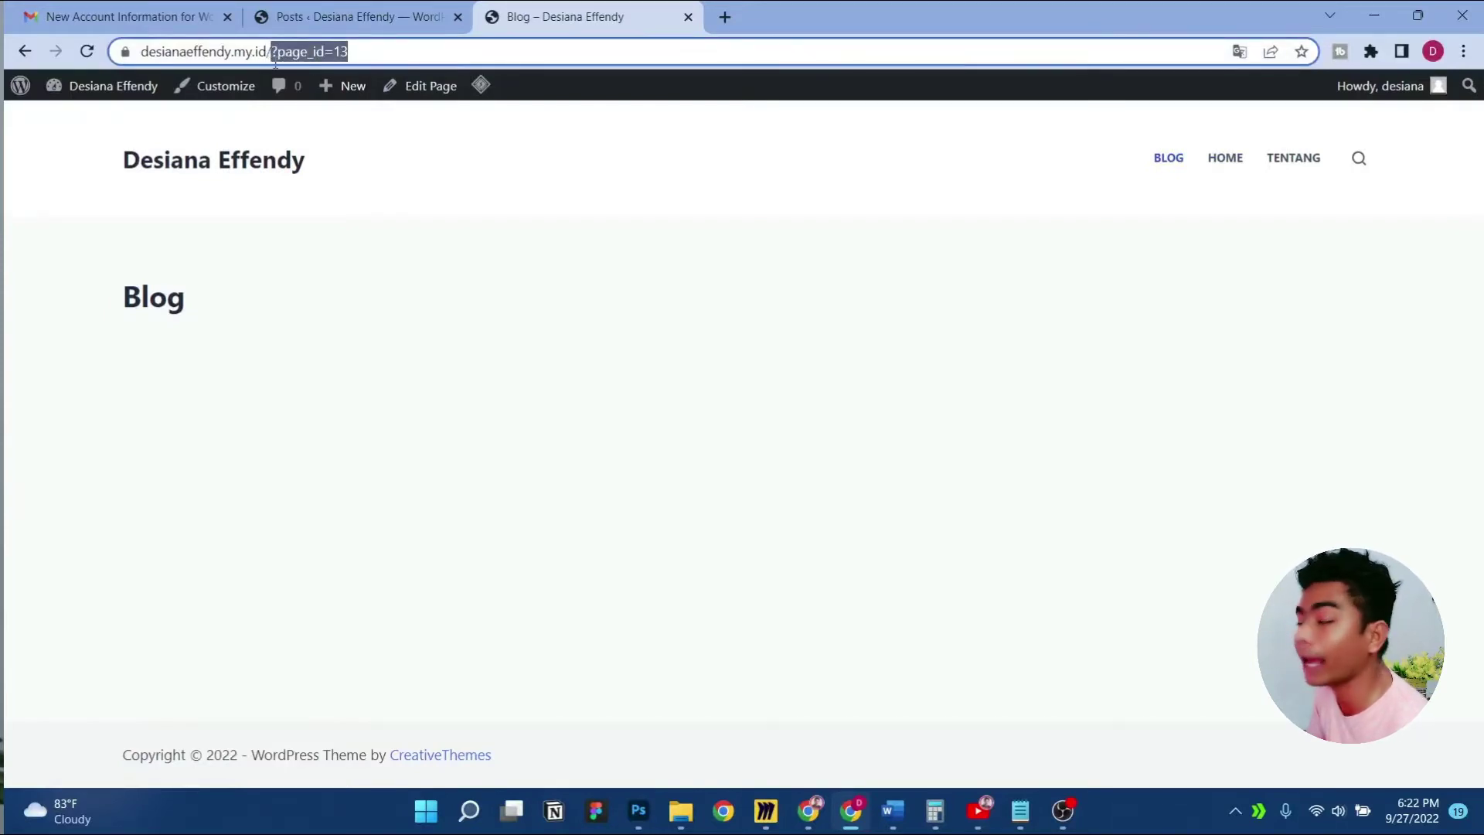
mouse_move(275, 61)
left_mouse_down()
mouse_move(298, 61)
mouse_move(275, 62)
left_mouse_up()
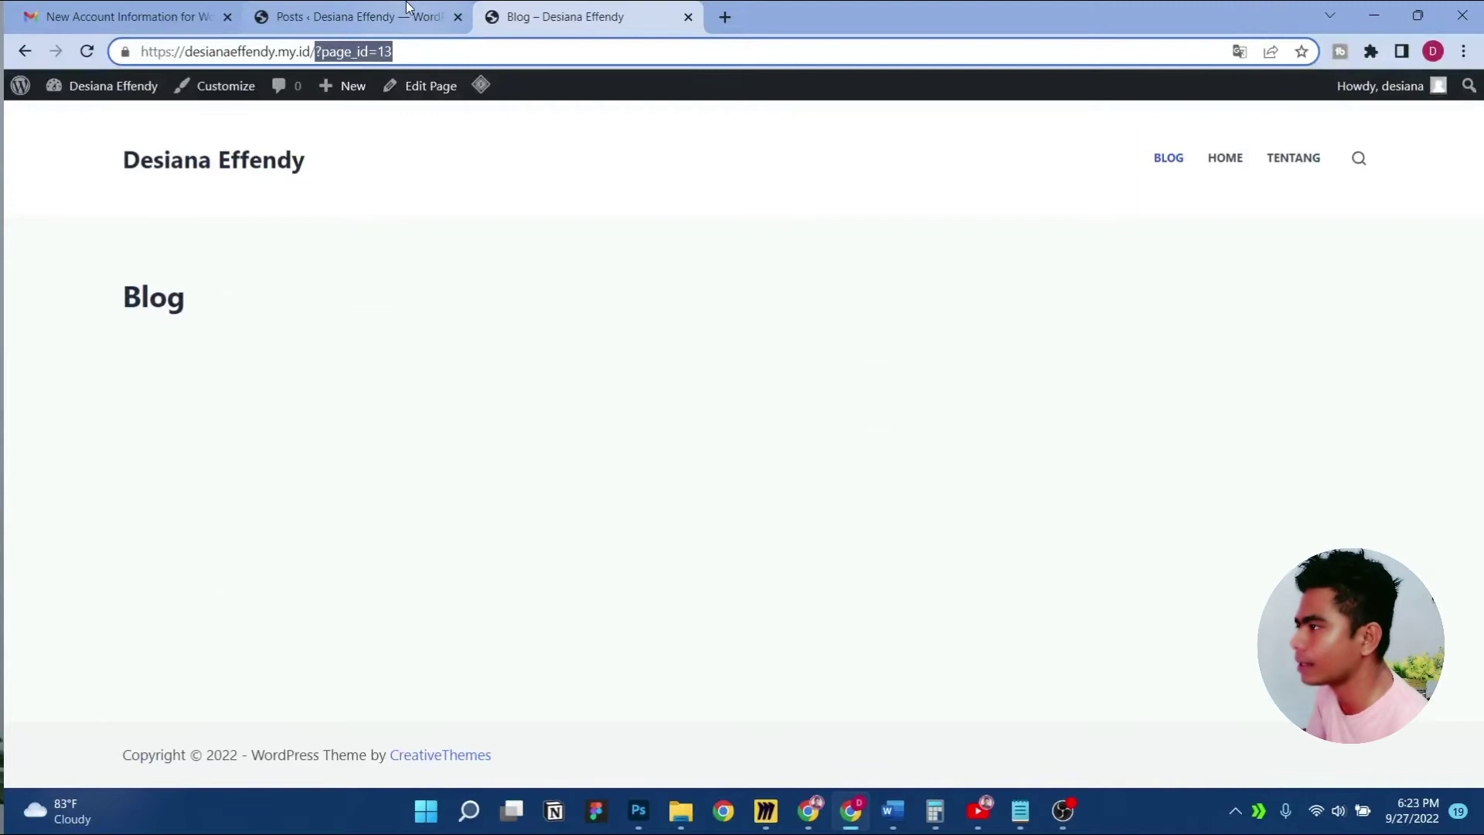
left_click(364, 17)
In Settings > Permalinks, try Day and name and Custom Structure, then choose Post name (/%postname%/)
mouse_move(66, 678)
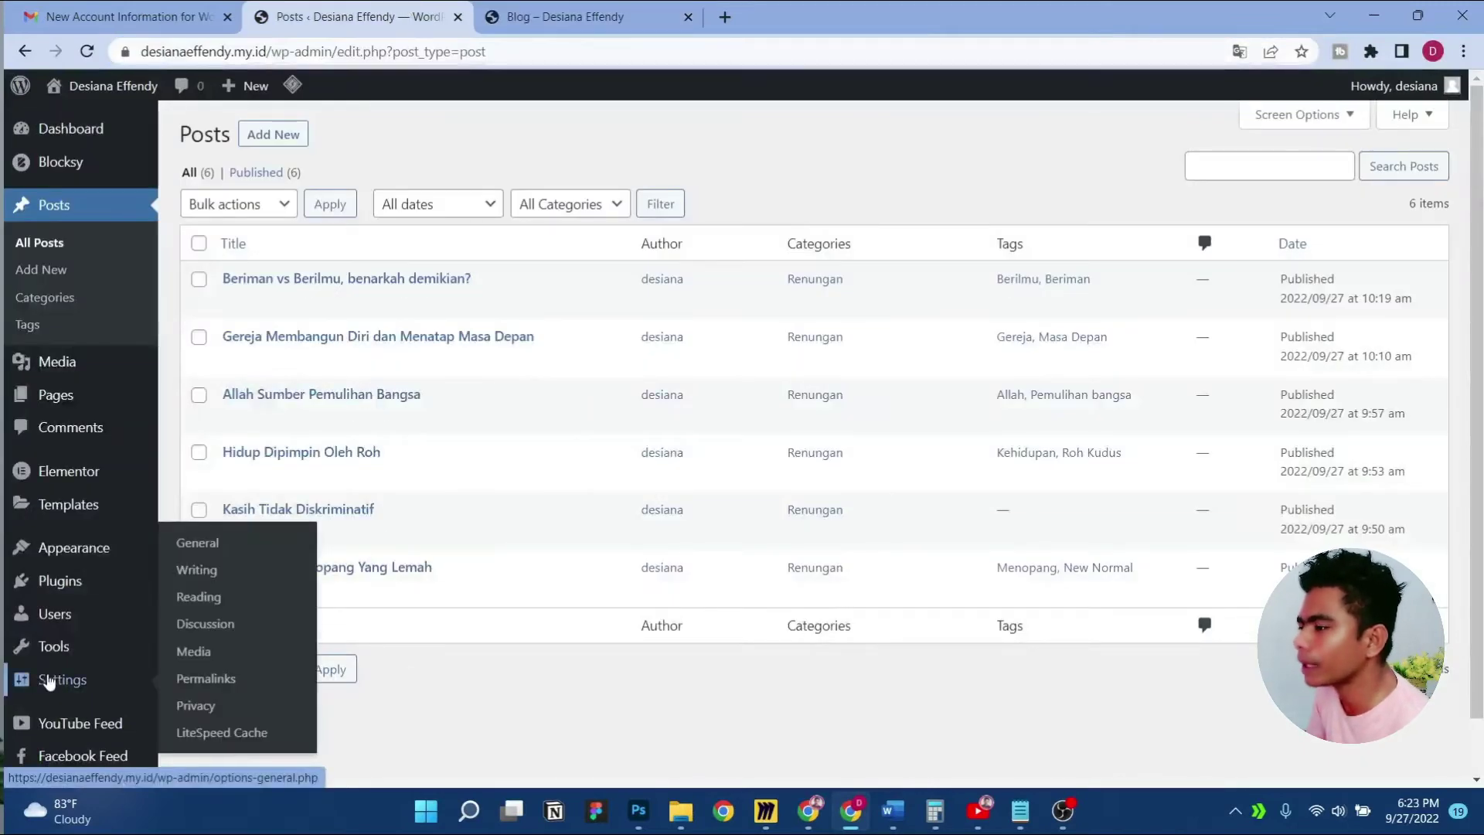
left_click(211, 687)
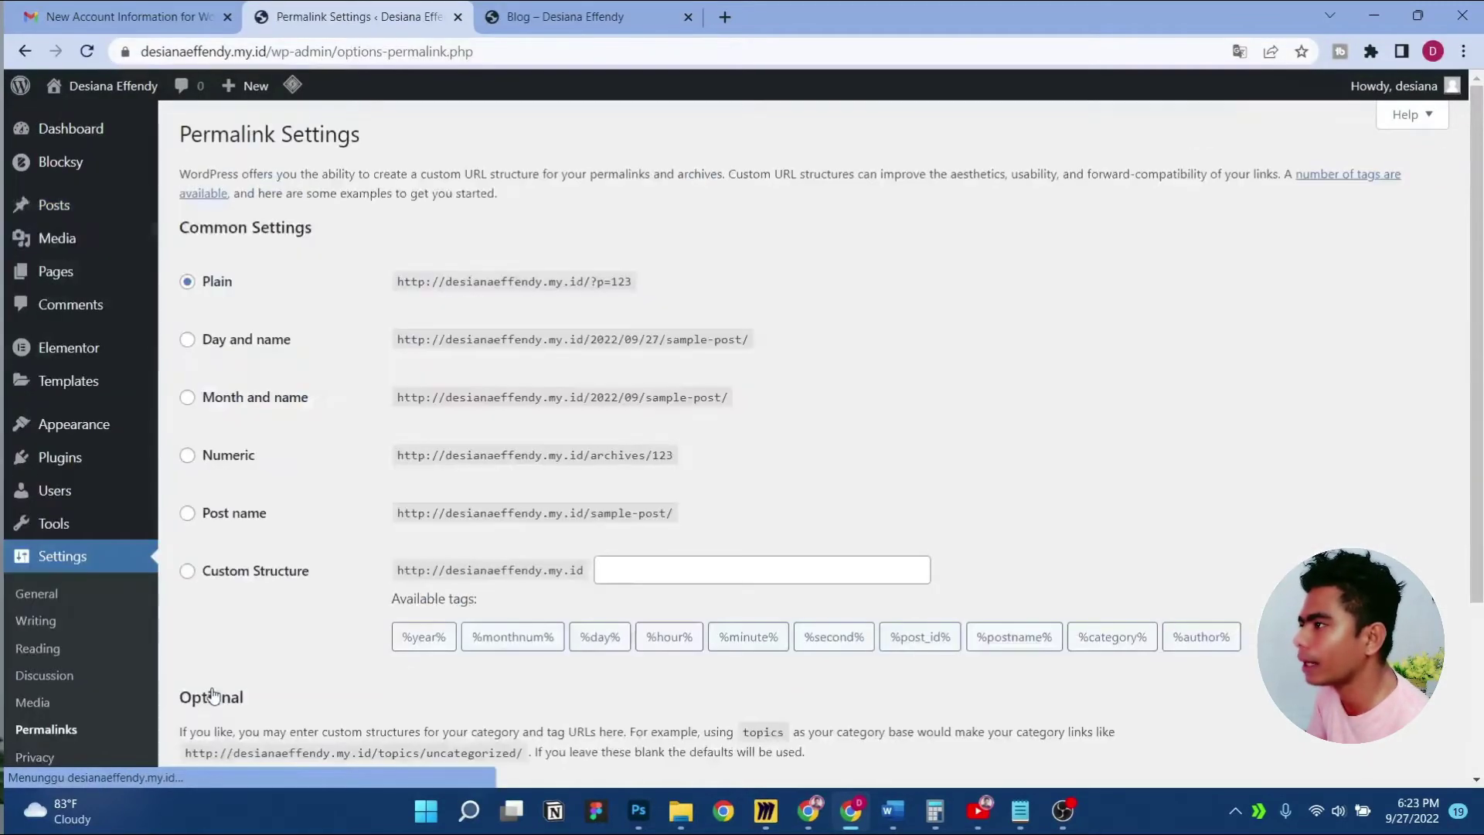
left_click(222, 516)
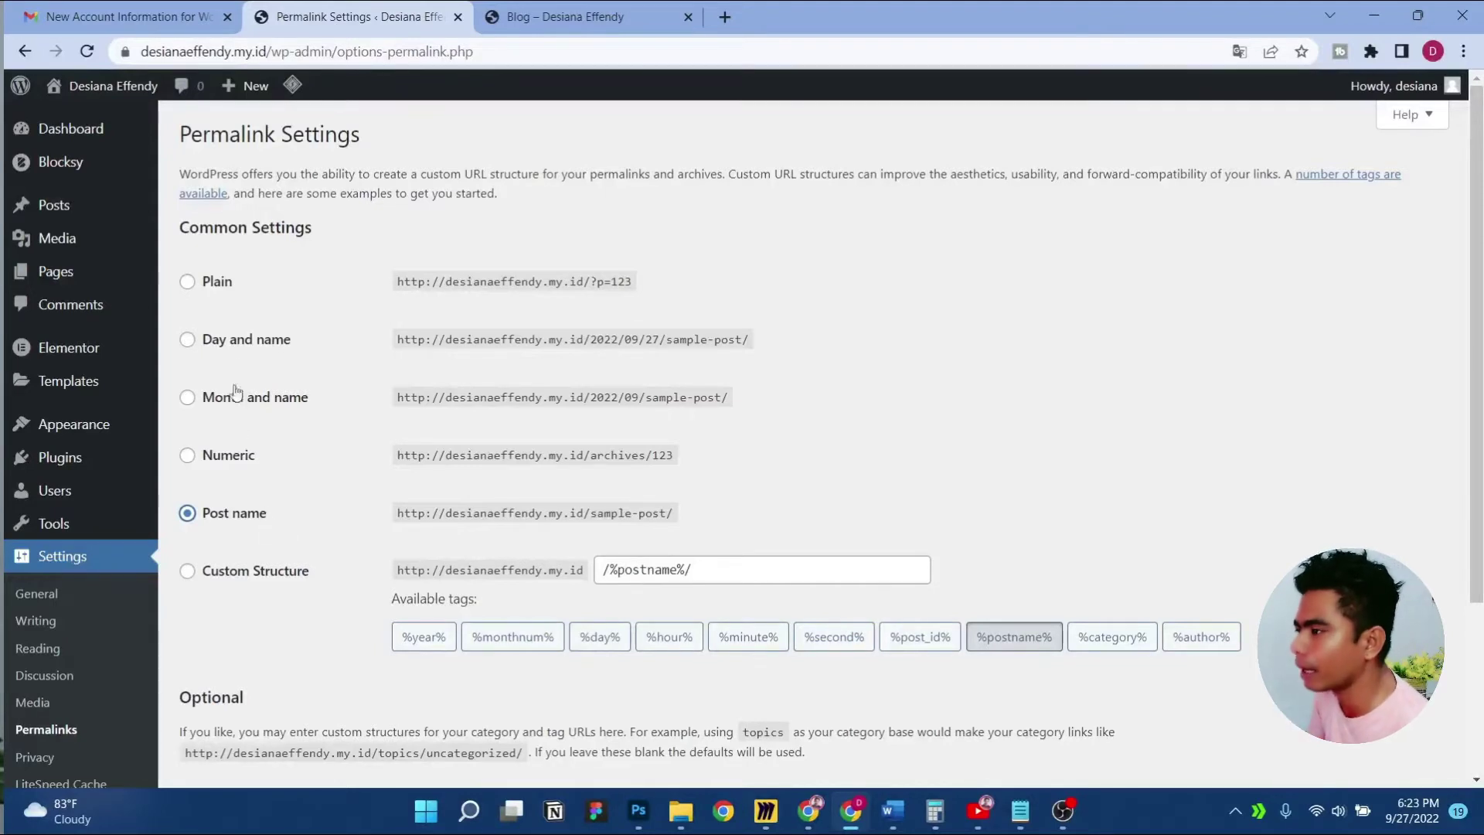
left_click(240, 344)
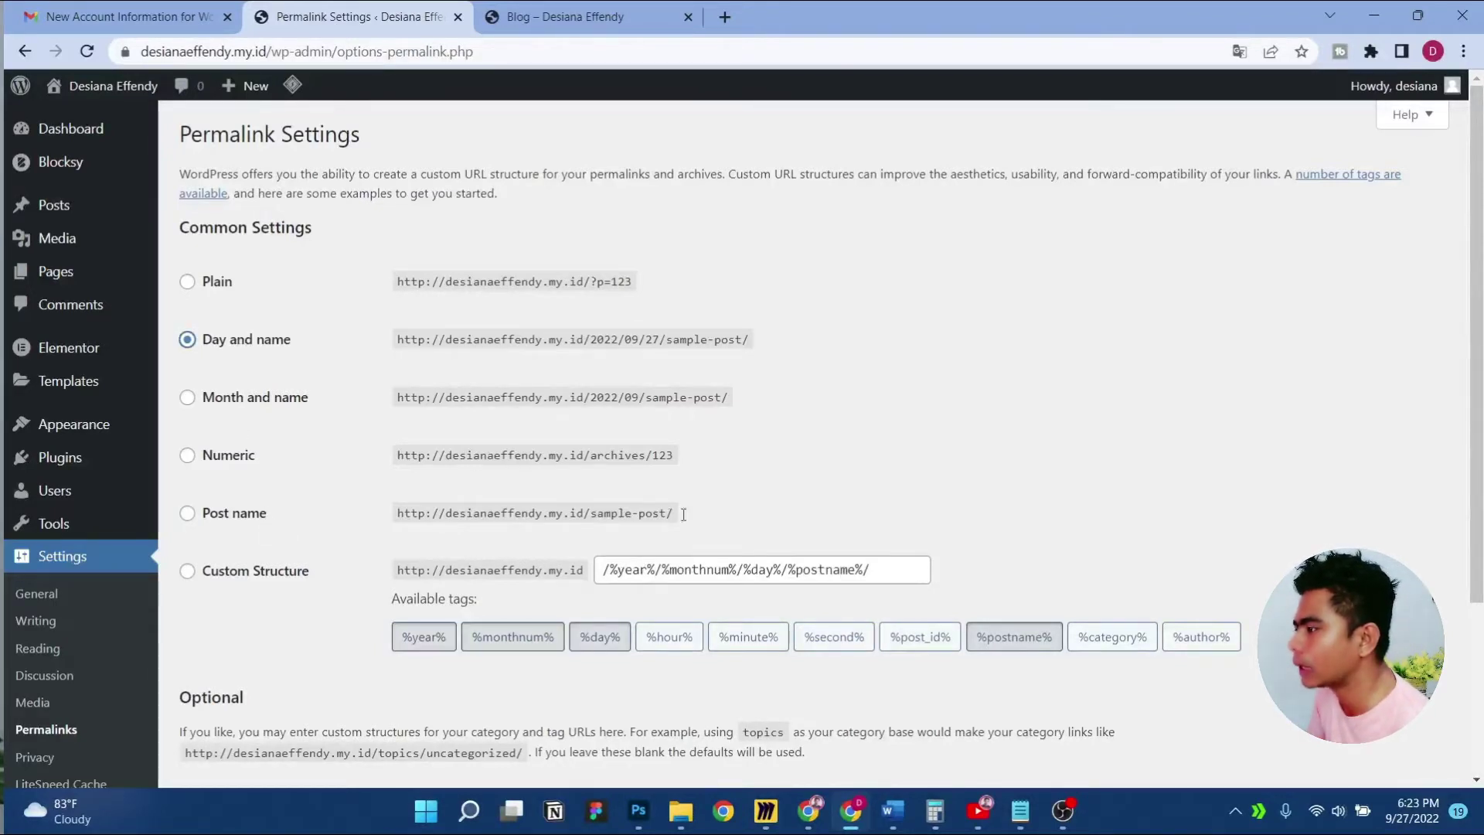
left_click(629, 576)
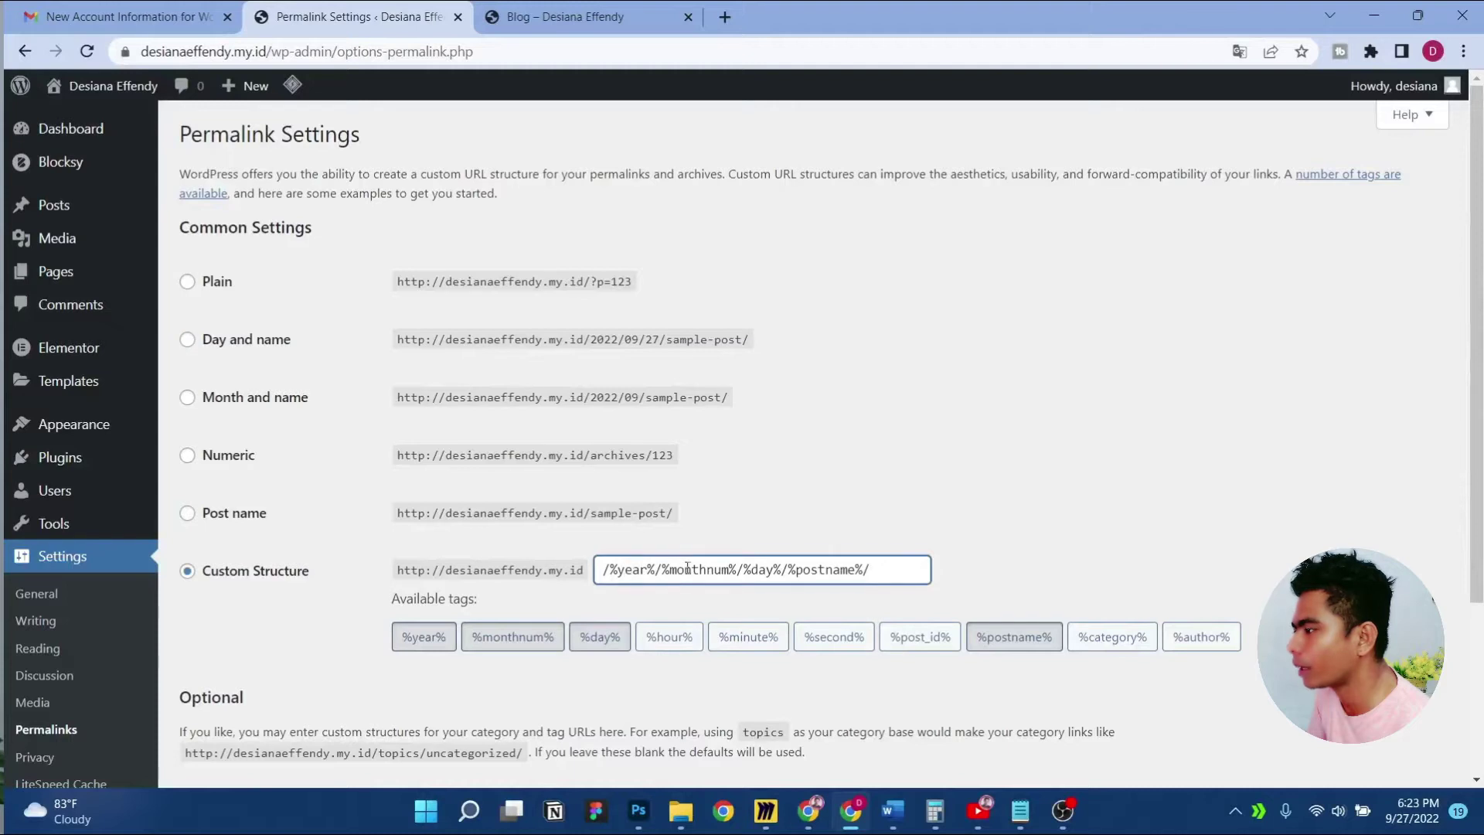
left_click(754, 573)
left_click(835, 574)
left_click(267, 511)
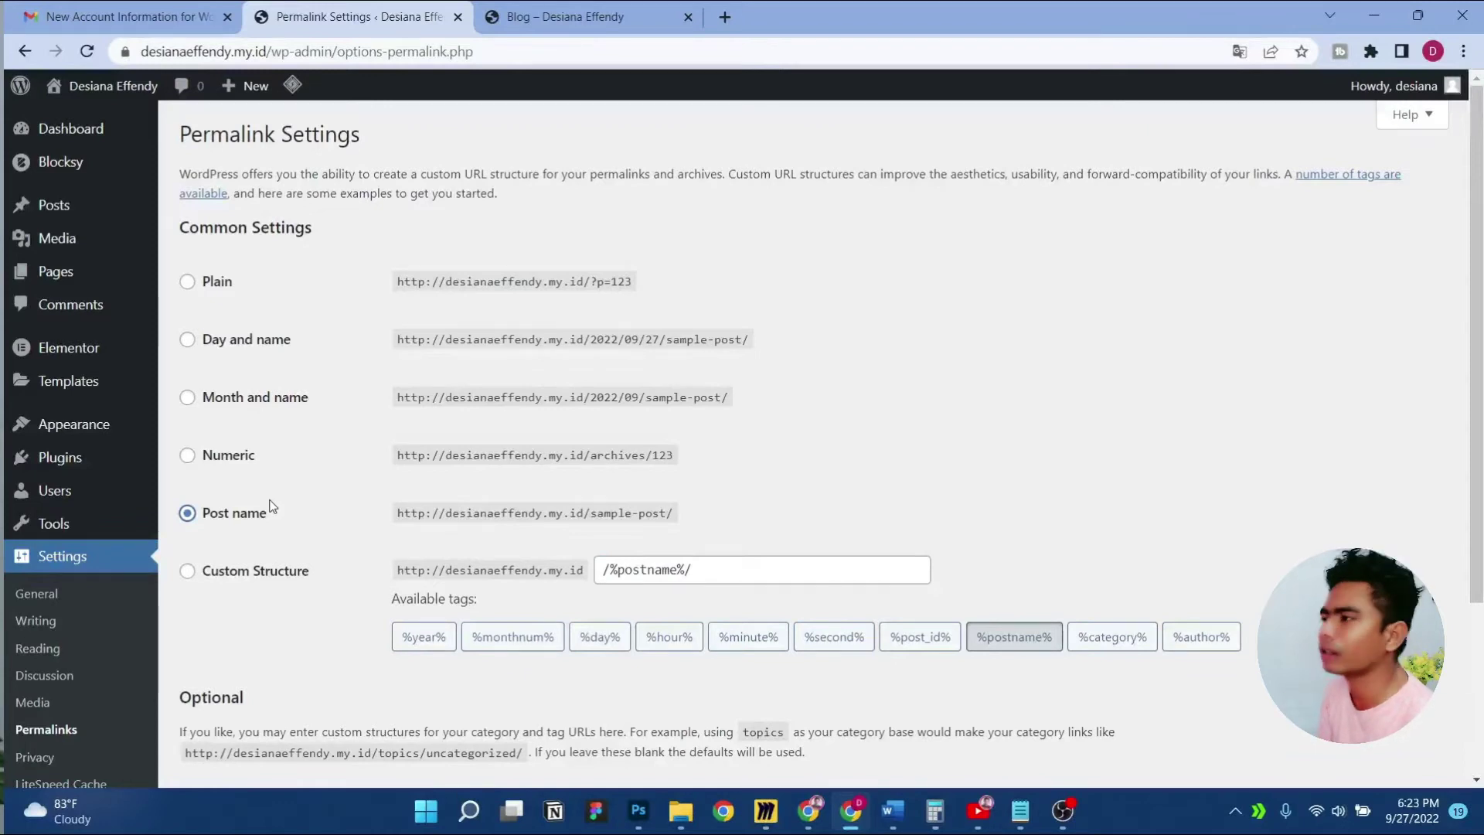
Scroll to the Optional section showing the still-empty category and tag base fields
scroll(295, 494, "down", 1)
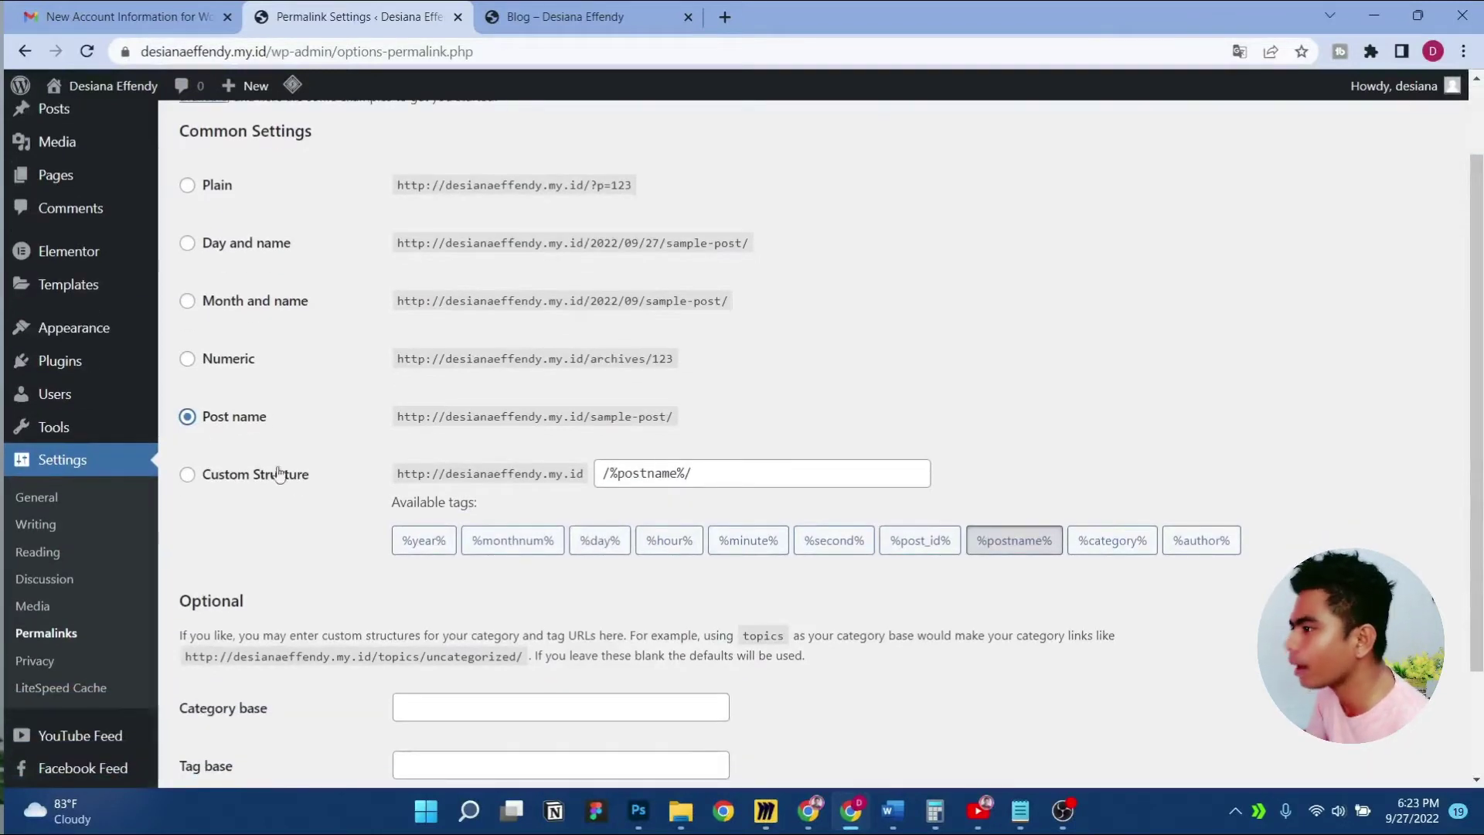
scroll(267, 448, "down", 2)
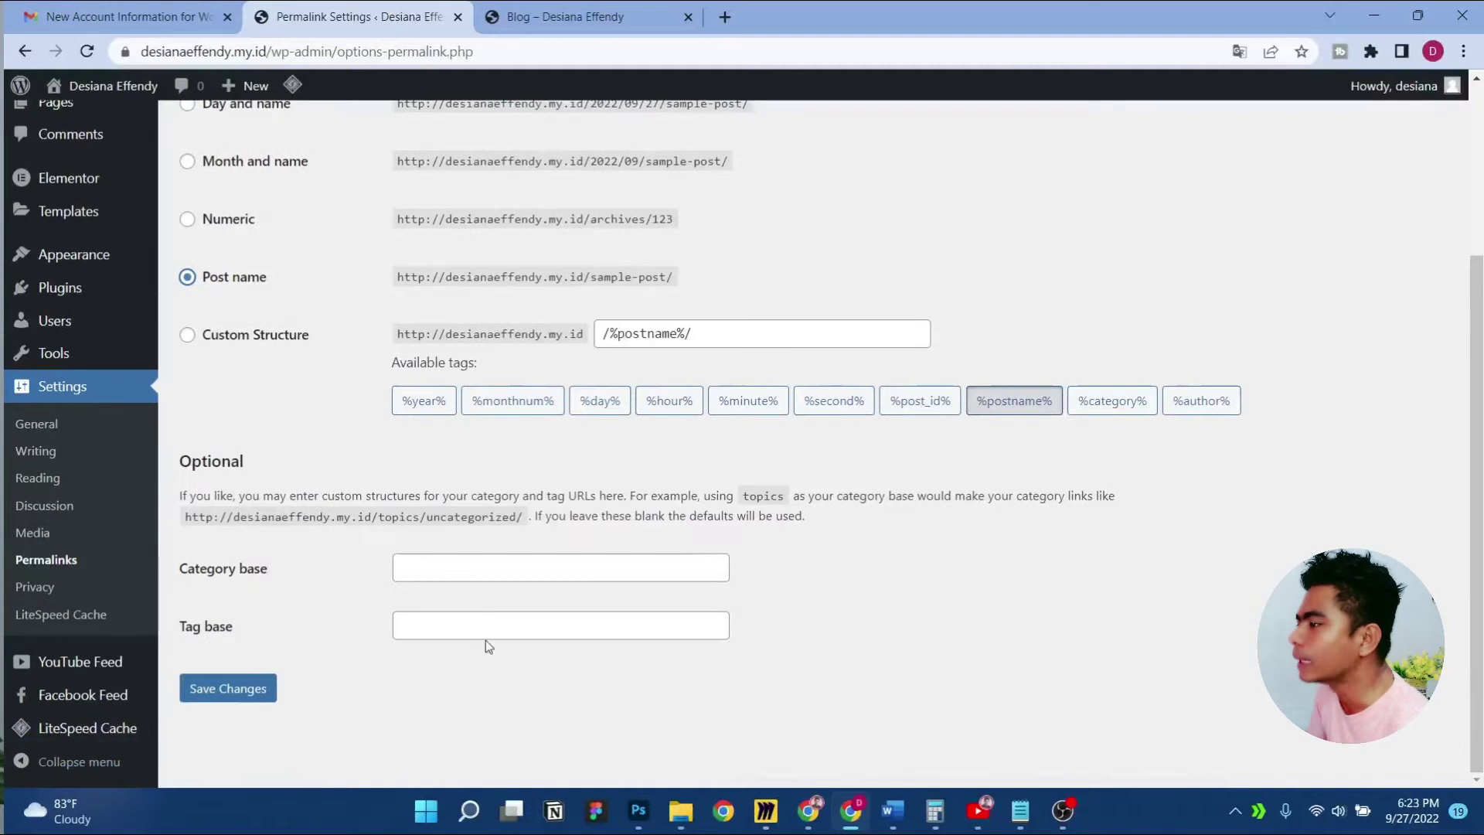
scroll(294, 448, "up", 2)
scroll(295, 451, "down", 2)
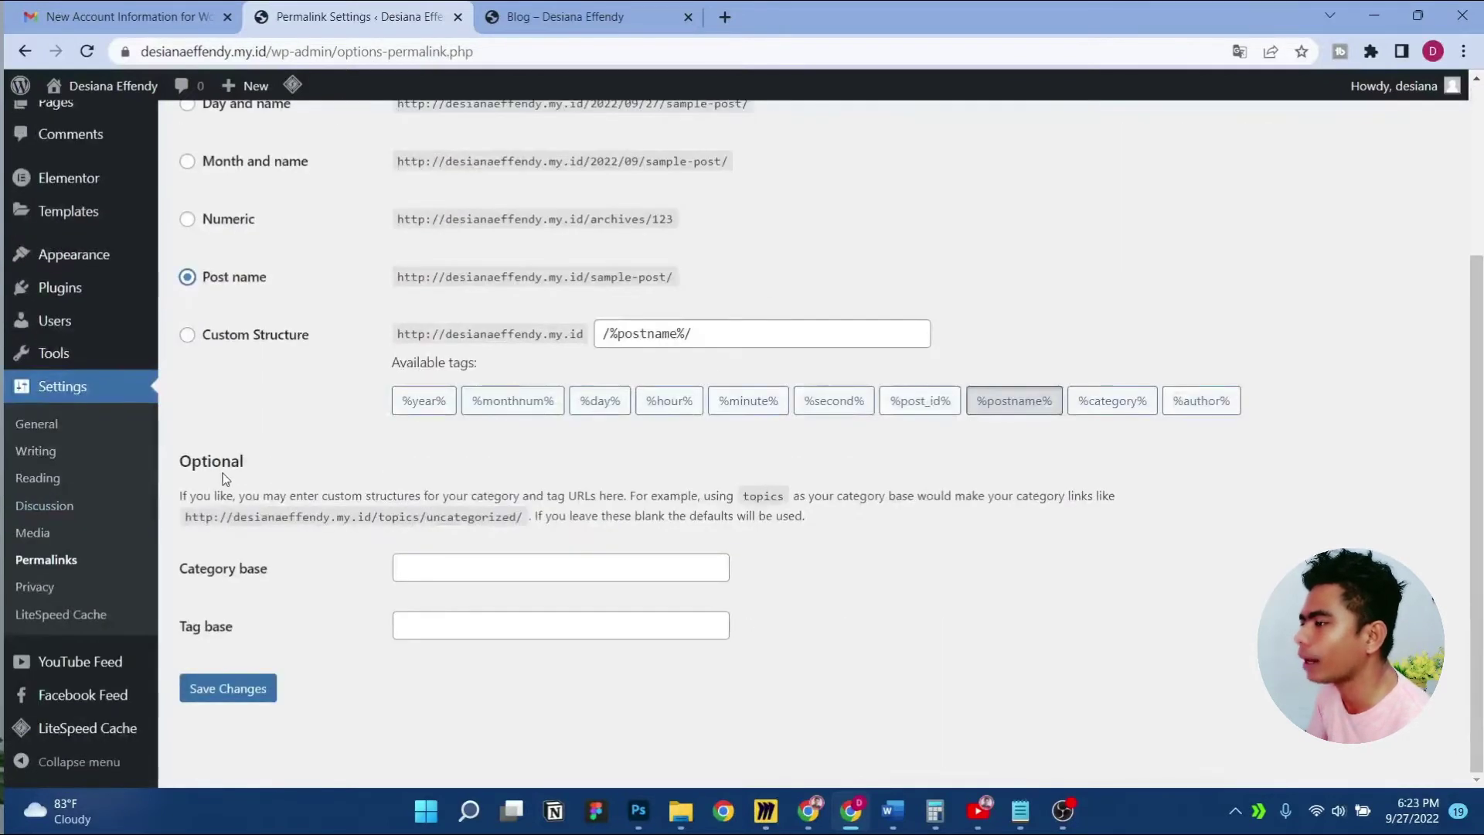
scroll(317, 479, "up", 1)
scroll(318, 480, "down", 1)
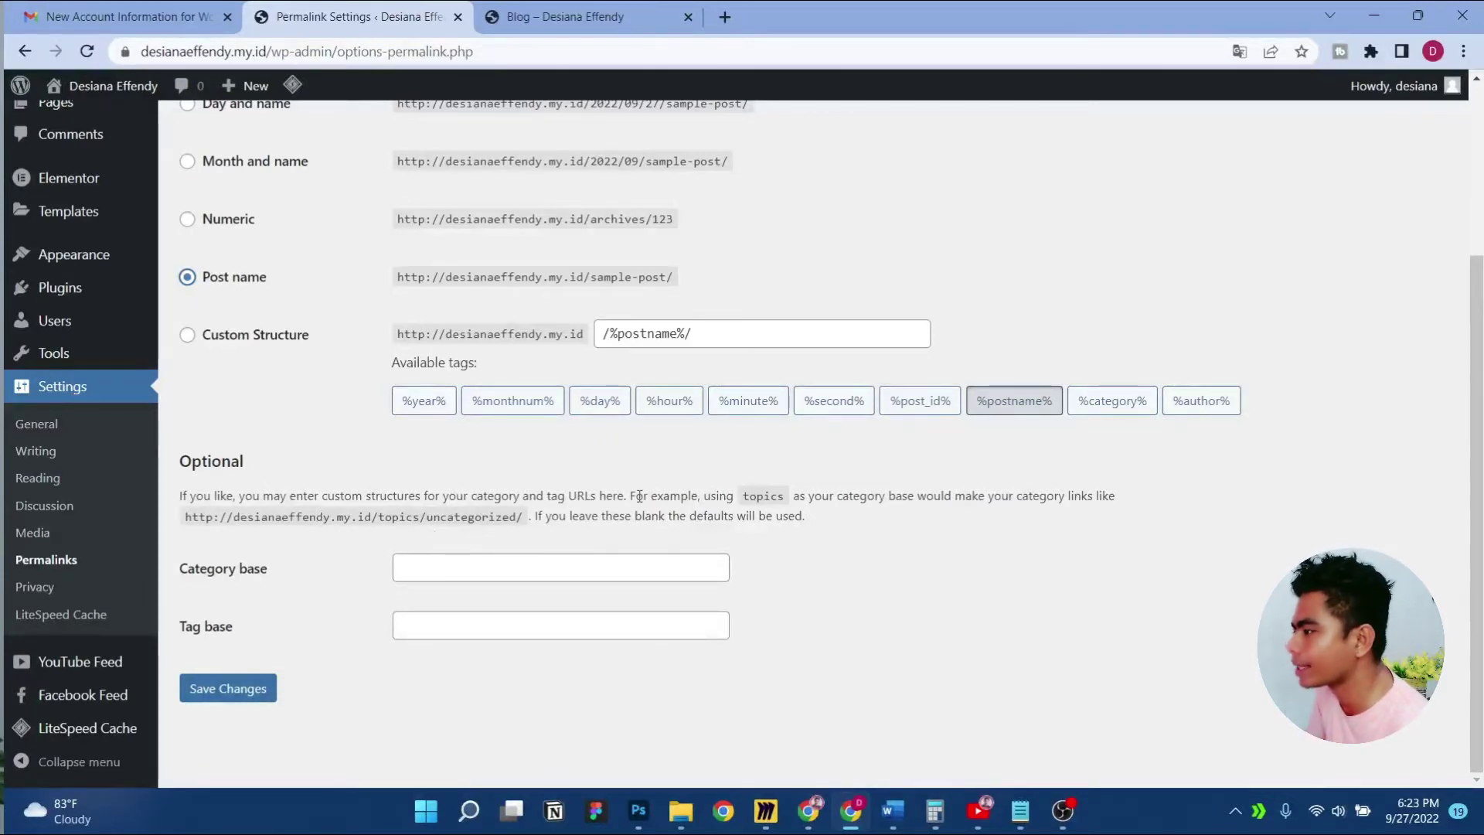
Enter 'topik' in the Category base field and save the permalink settings
left_click(455, 566)
type("opi")
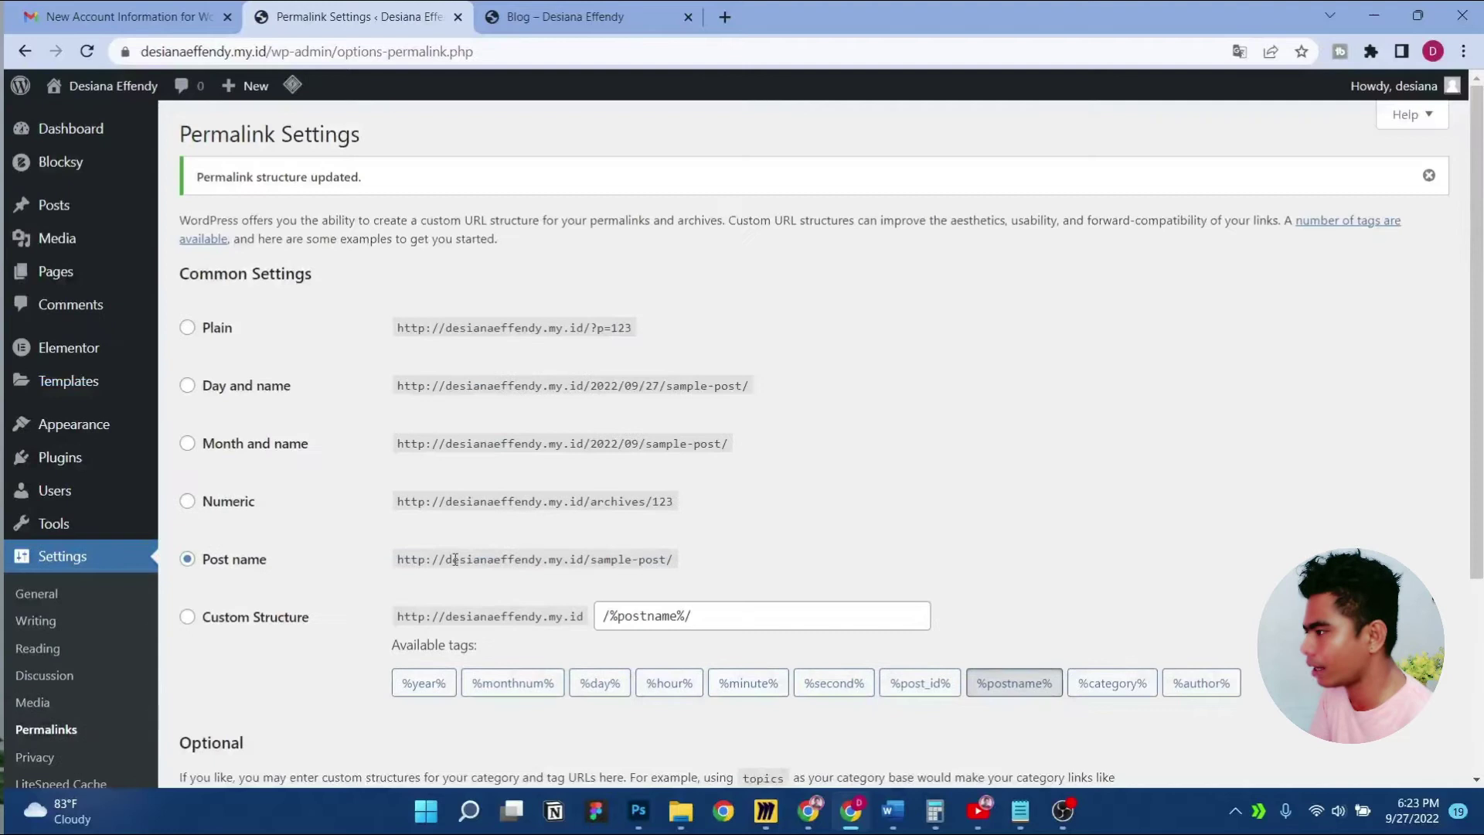
scroll(455, 559, "down", 4)
left_click(497, 561)
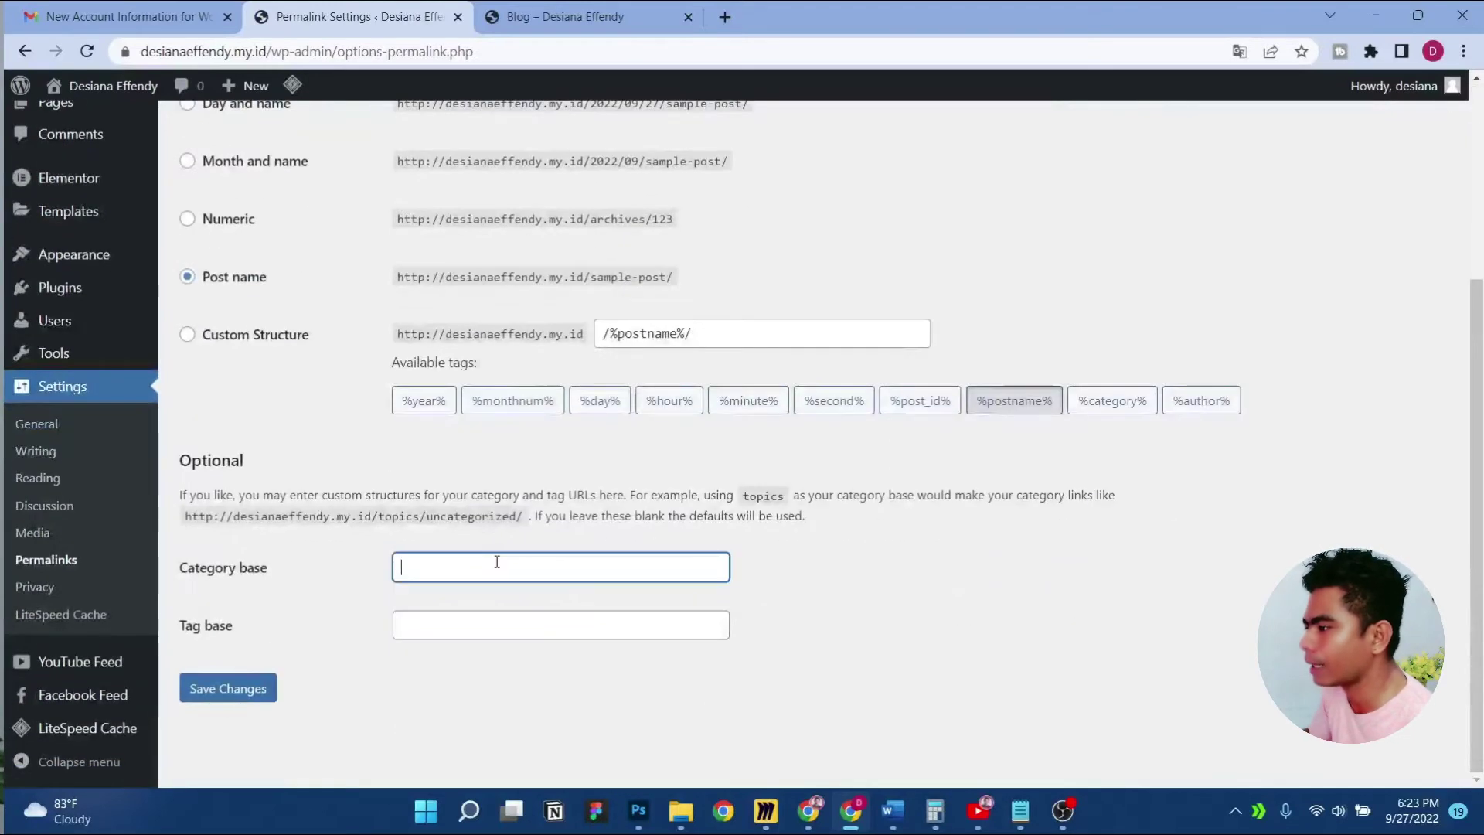
type("topik")
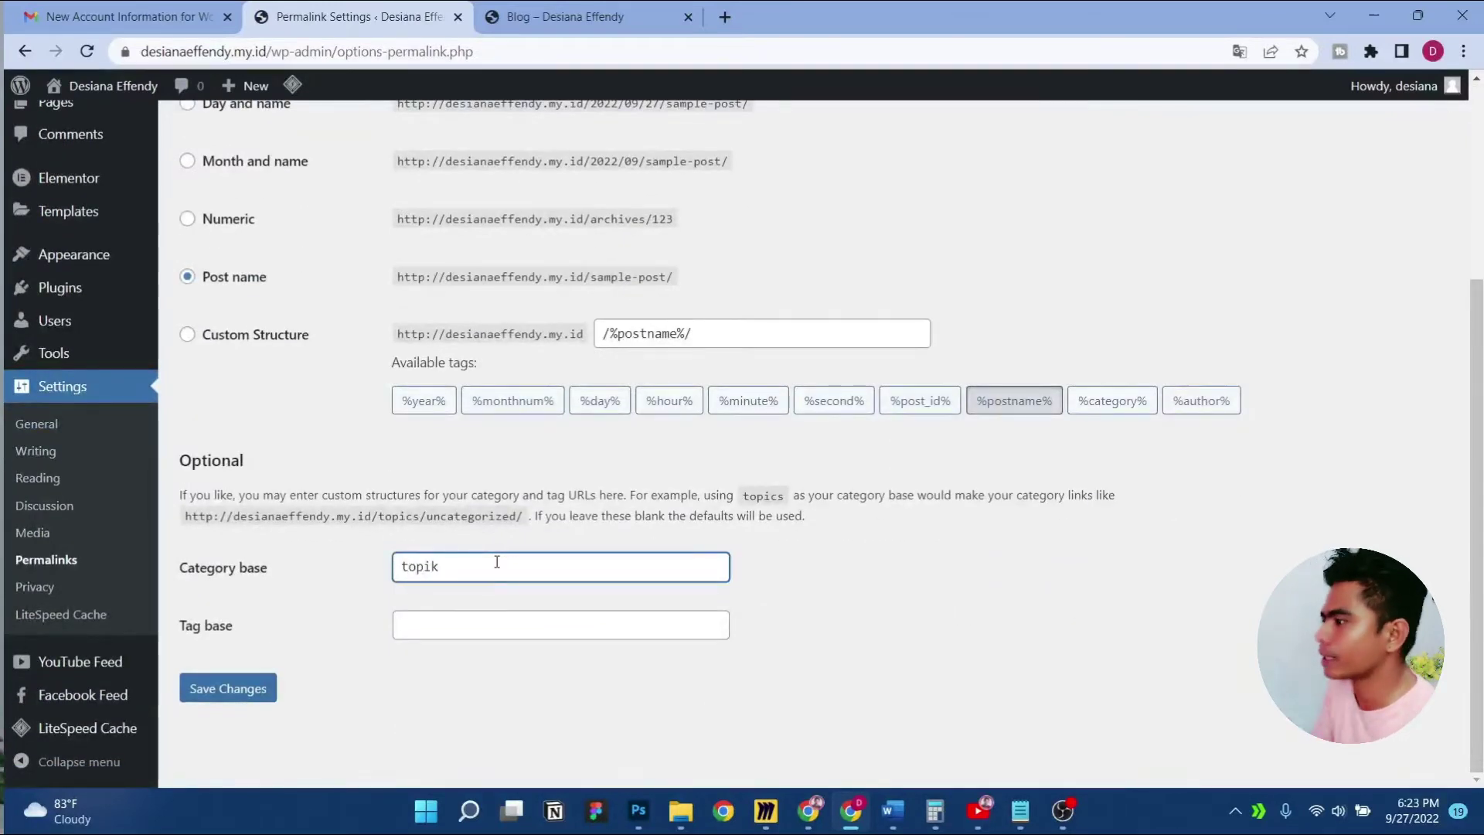
left_click(240, 690)
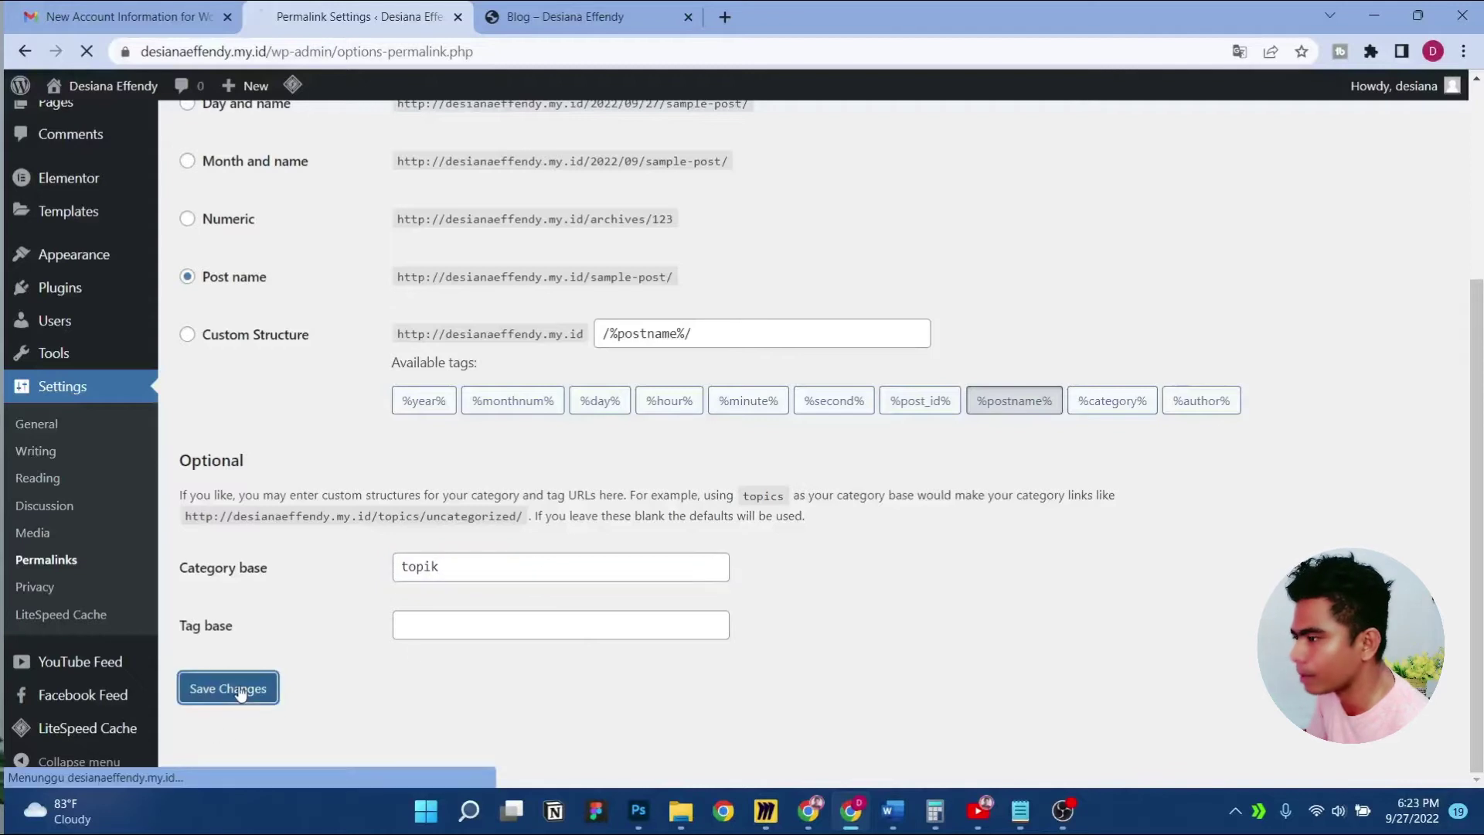
Reload the site homepage and open the 'Beriman vs Berilmu' post to see its new address
left_click(556, 16)
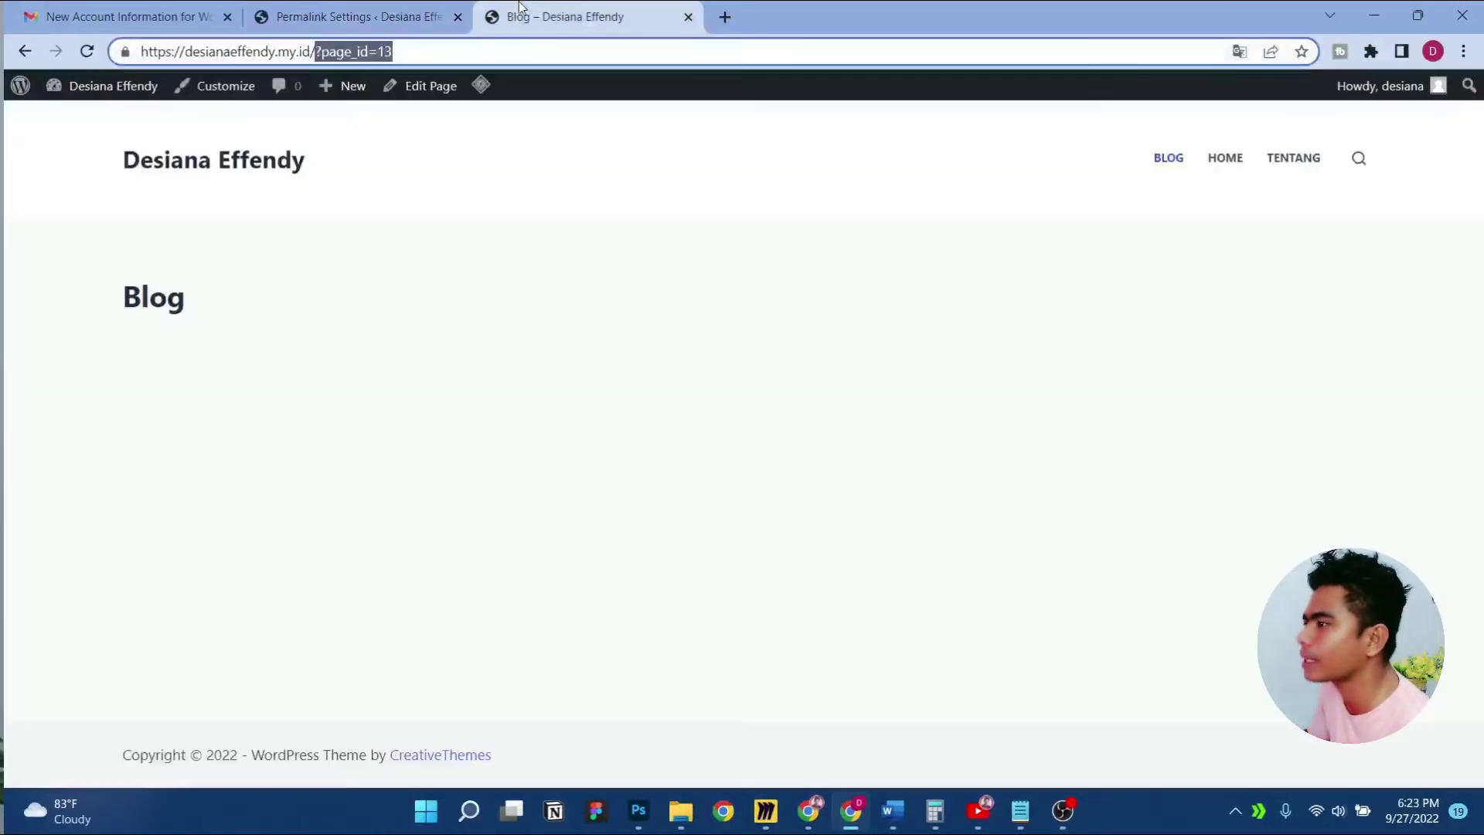
left_click(456, 15)
left_click(587, 16)
key("F5")
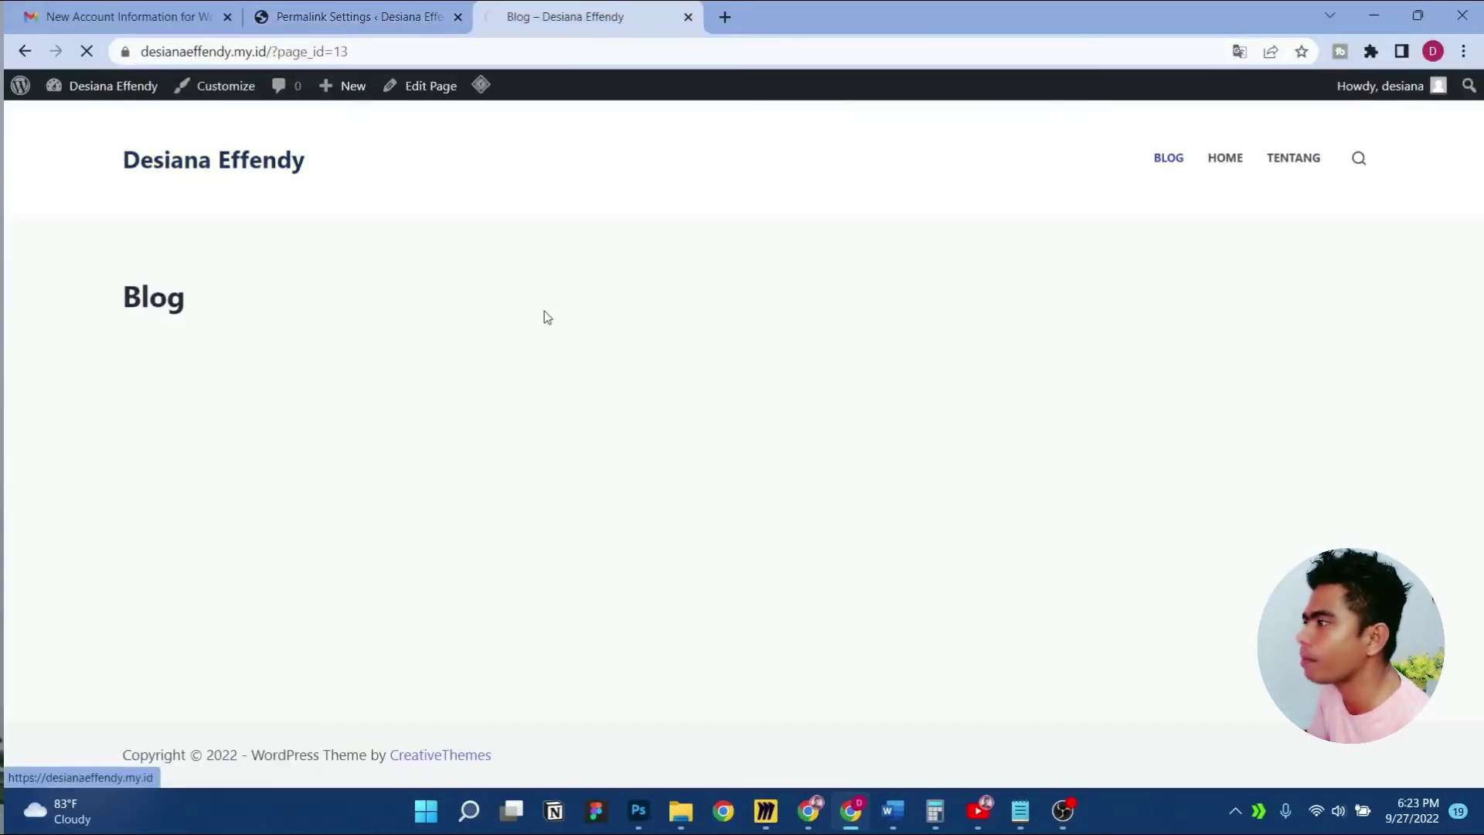
middle_click(360, 356)
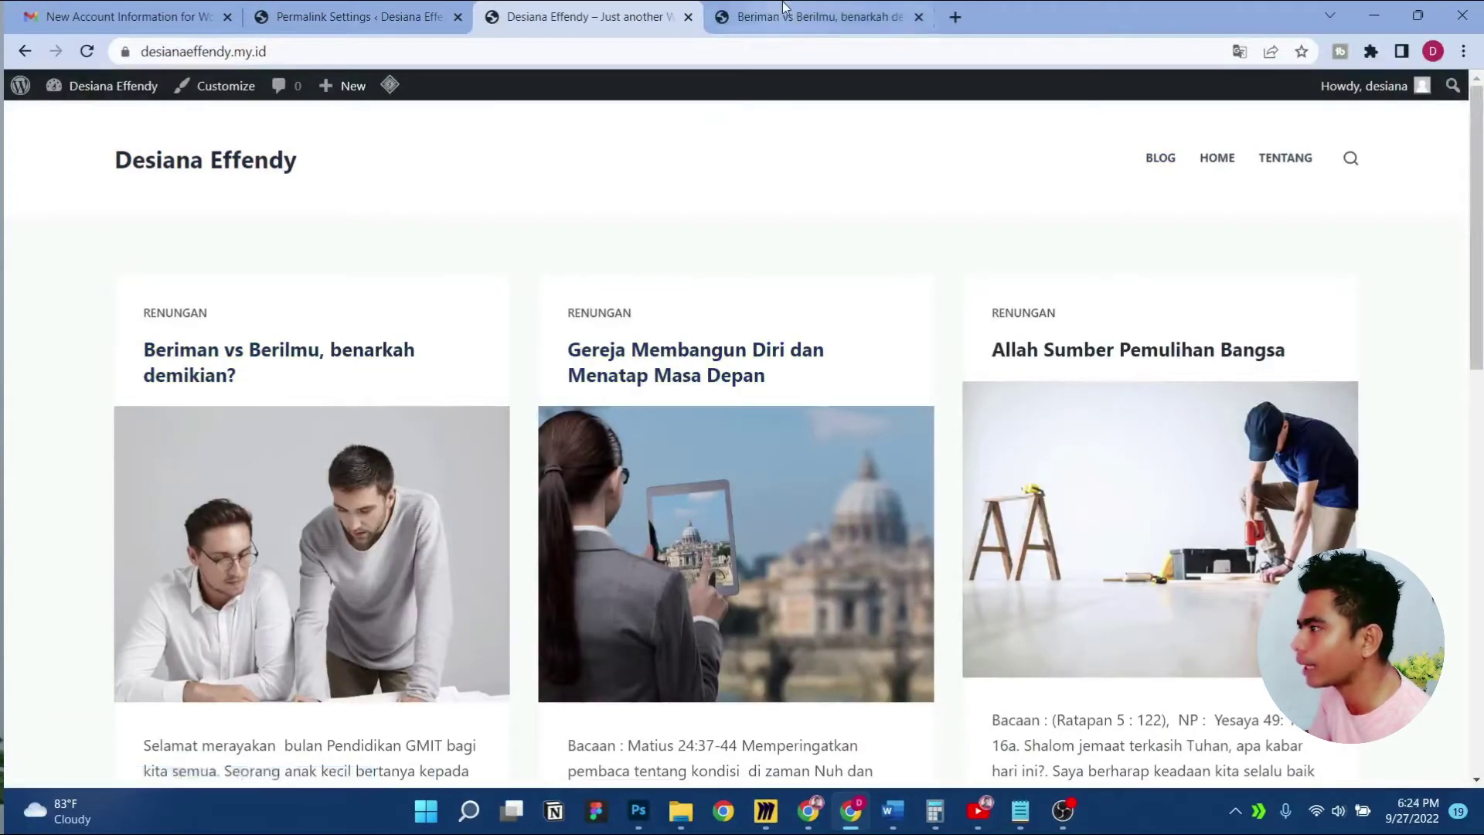
left_click(780, 14)
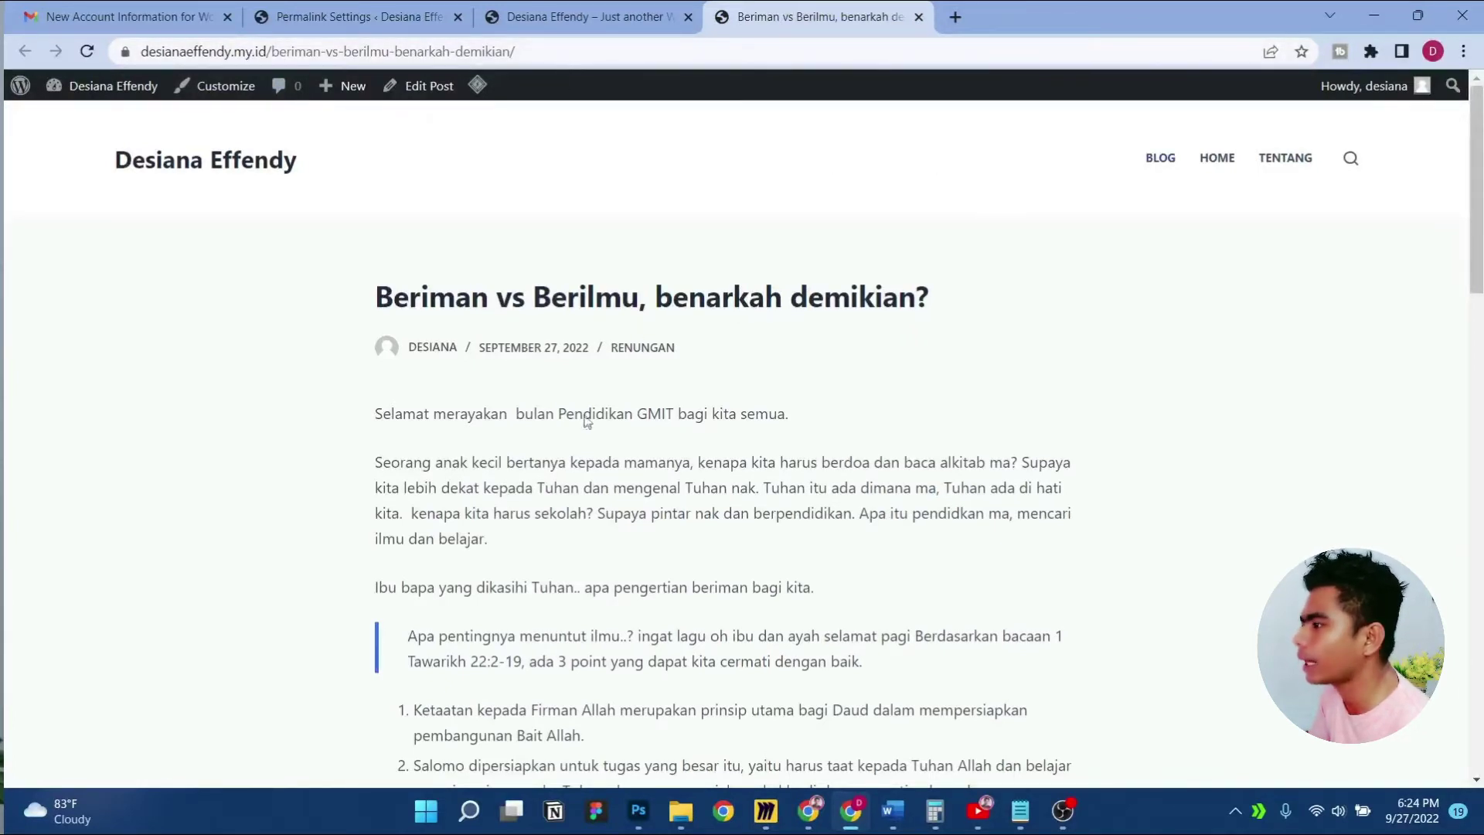
Open the RENUNGAN category, confirm 'topik' appears in its address, then close it
middle_click(655, 352)
left_click(1005, 16)
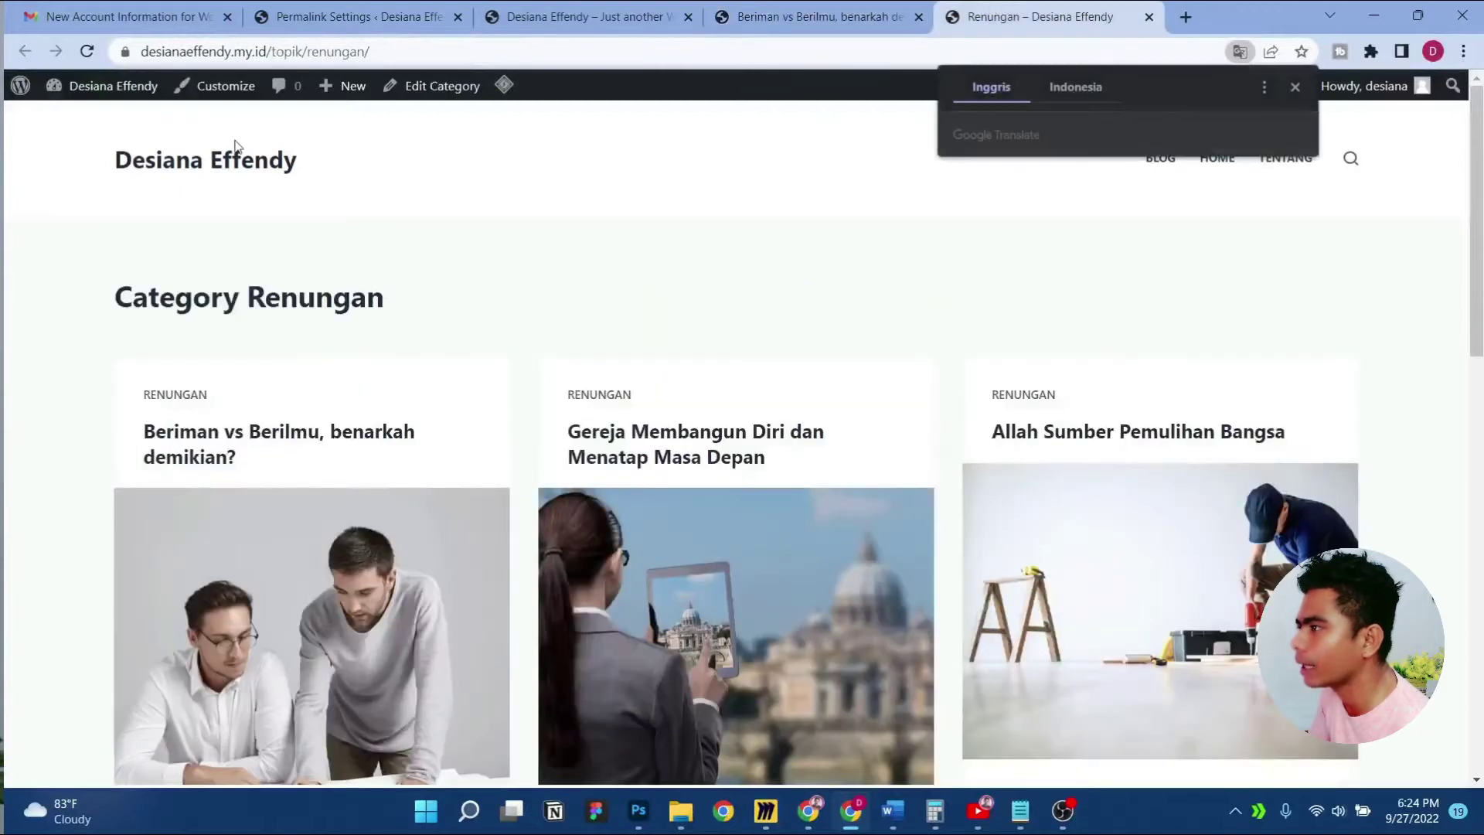
left_click(286, 52)
double_click(286, 53)
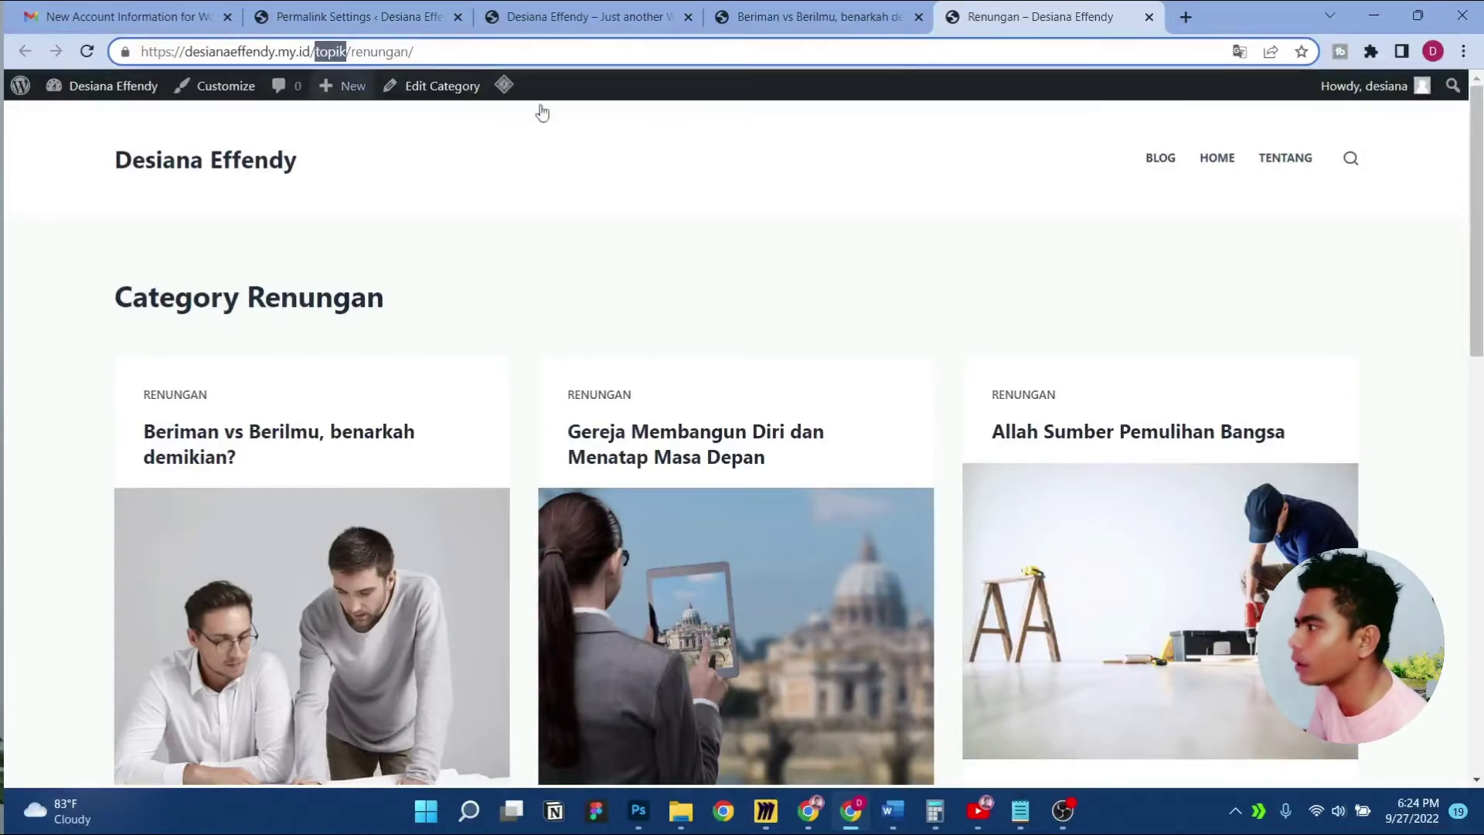
left_click(1149, 19)
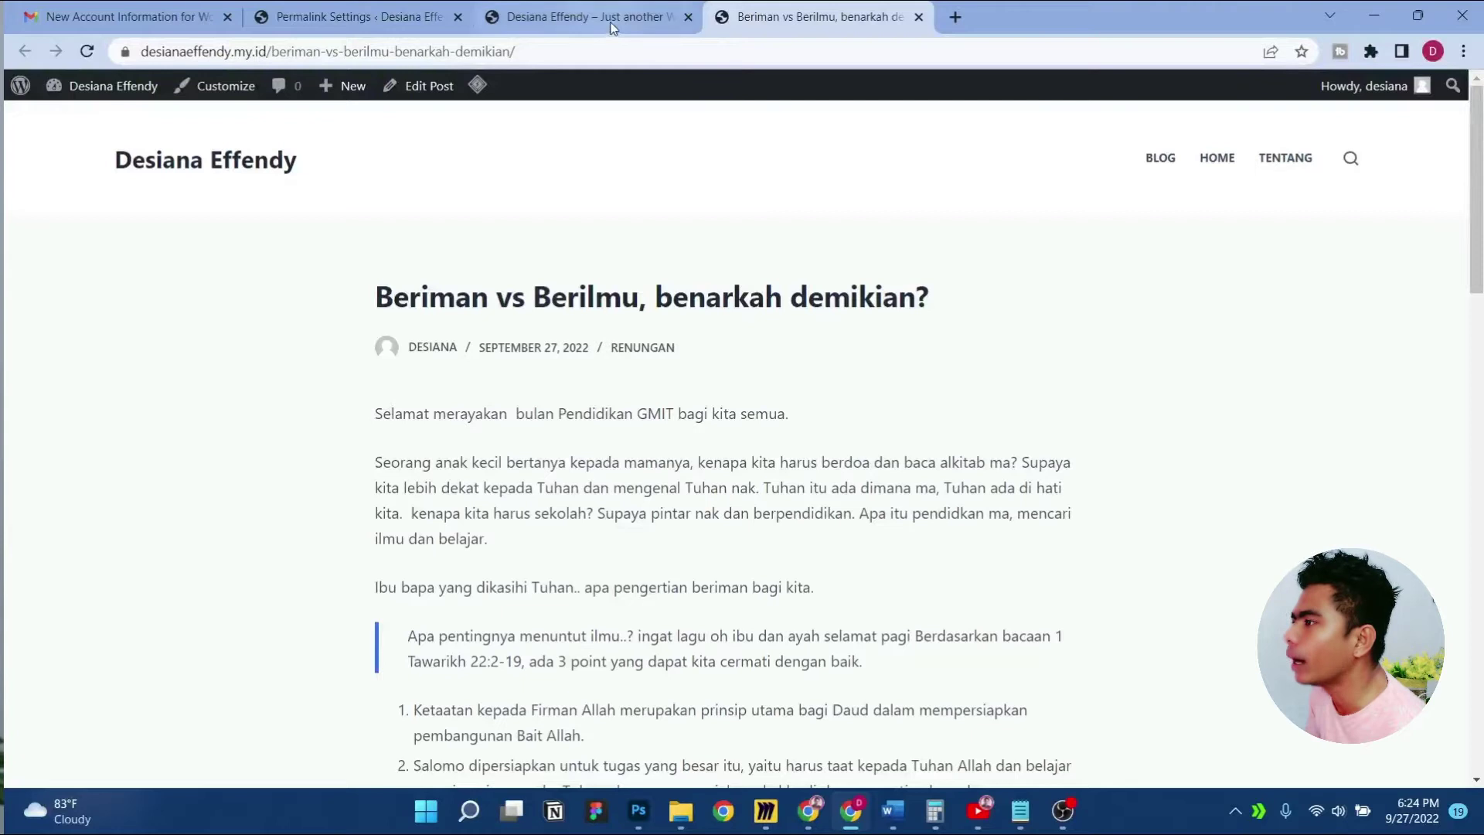
Check the /beriman-vs-berilmu-benarkah-demikian/ post address, close the post, and return to Permalink Settings
left_click_drag(539, 51, 285, 57)
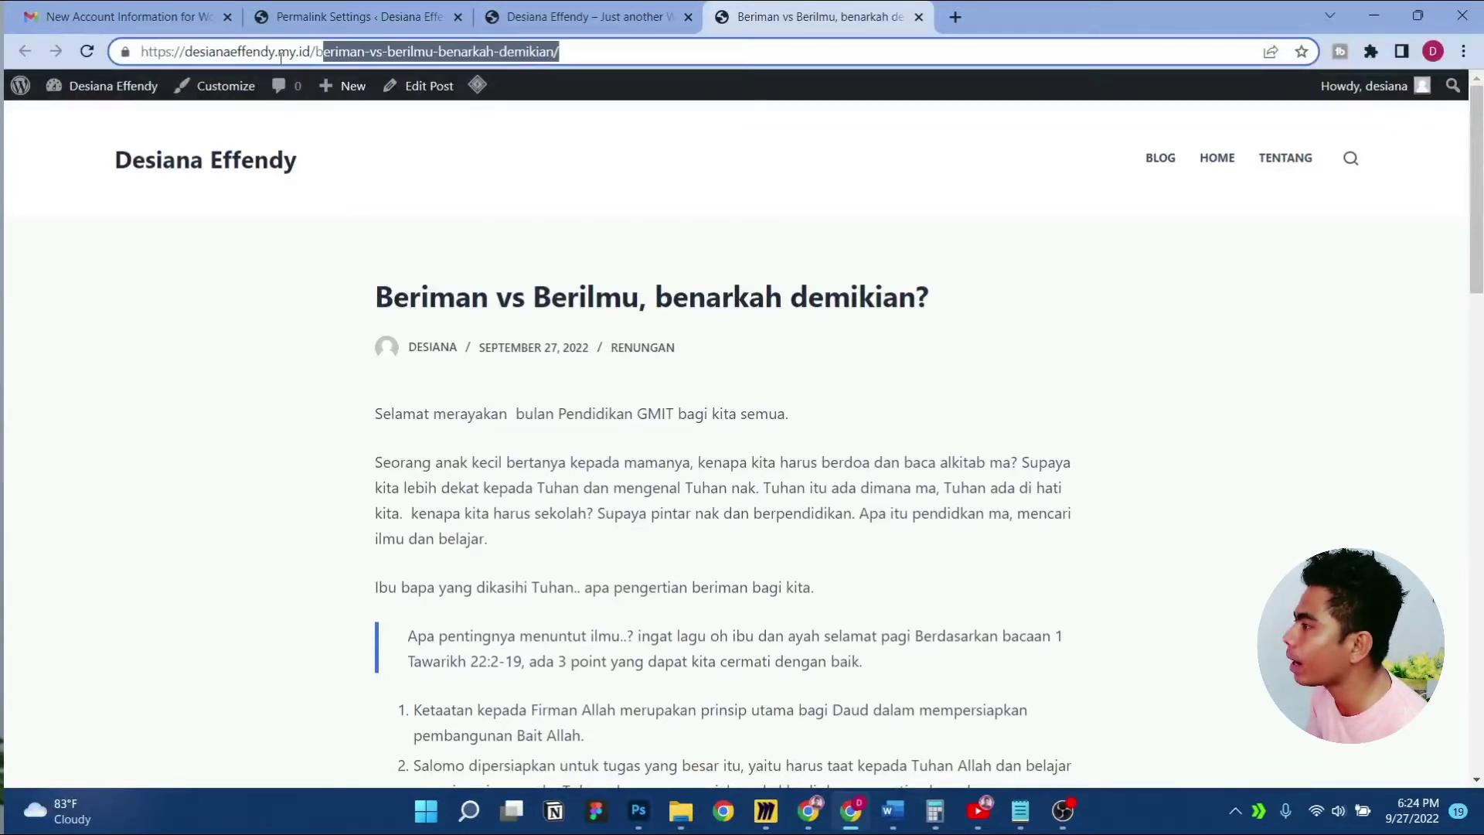
left_click(616, 10)
left_click(776, 14)
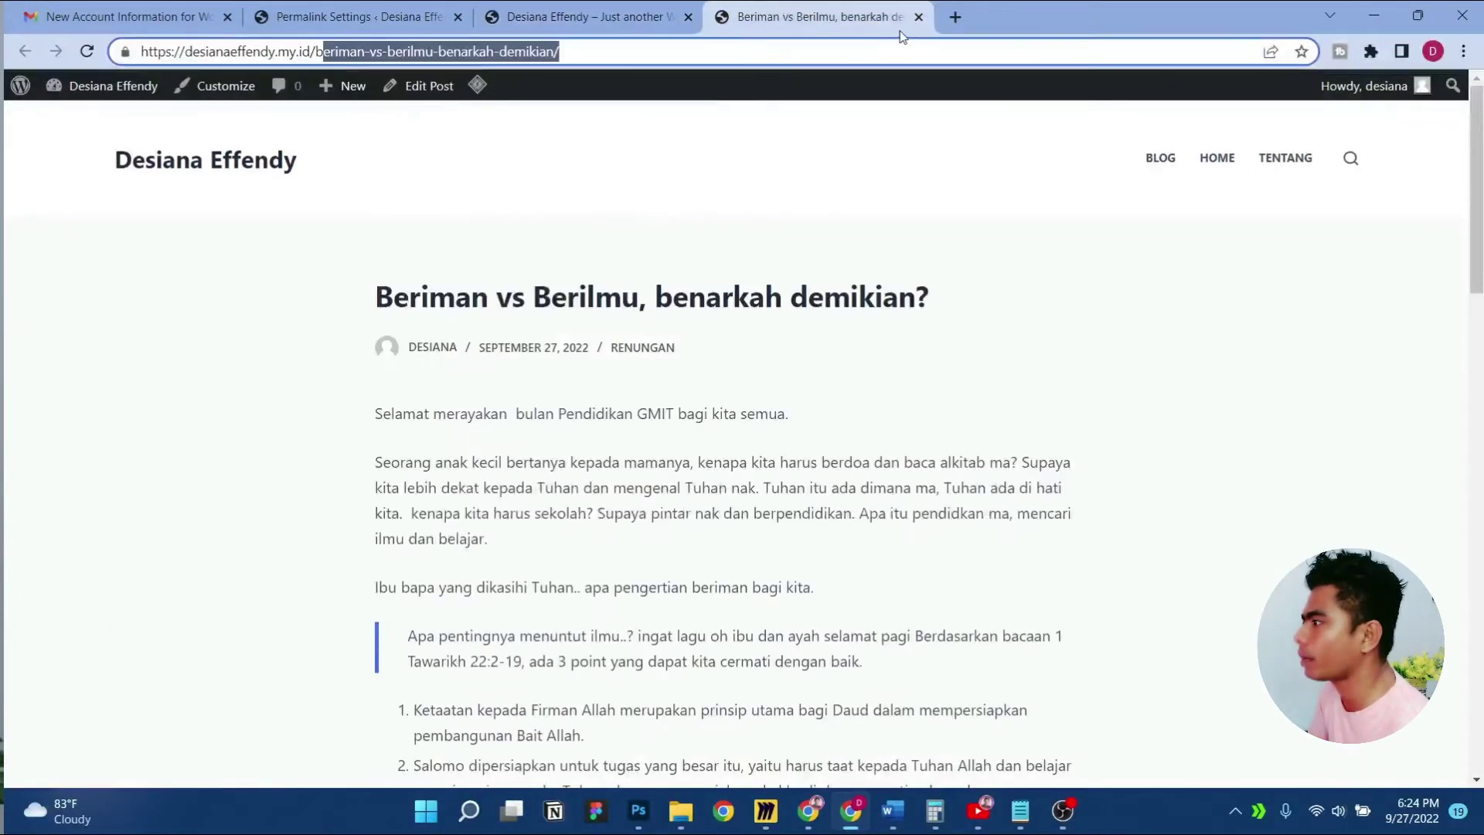
left_click(918, 17)
left_click(123, 16)
left_click(356, 16)
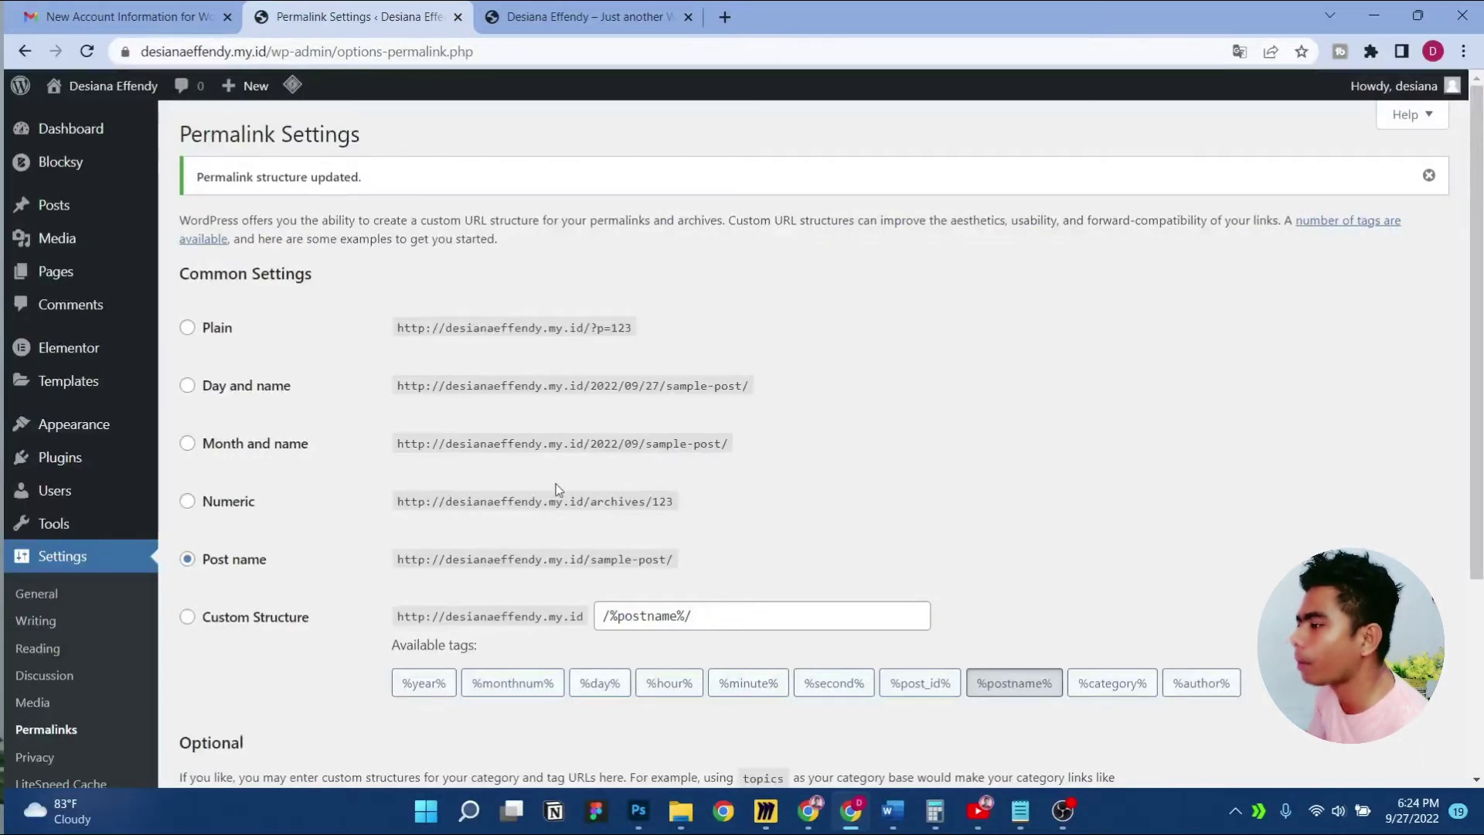
Open Settings > Reading and point out the 'Your homepage displays' setting
scroll(405, 447, "down", 2)
scroll(401, 446, "up", 1)
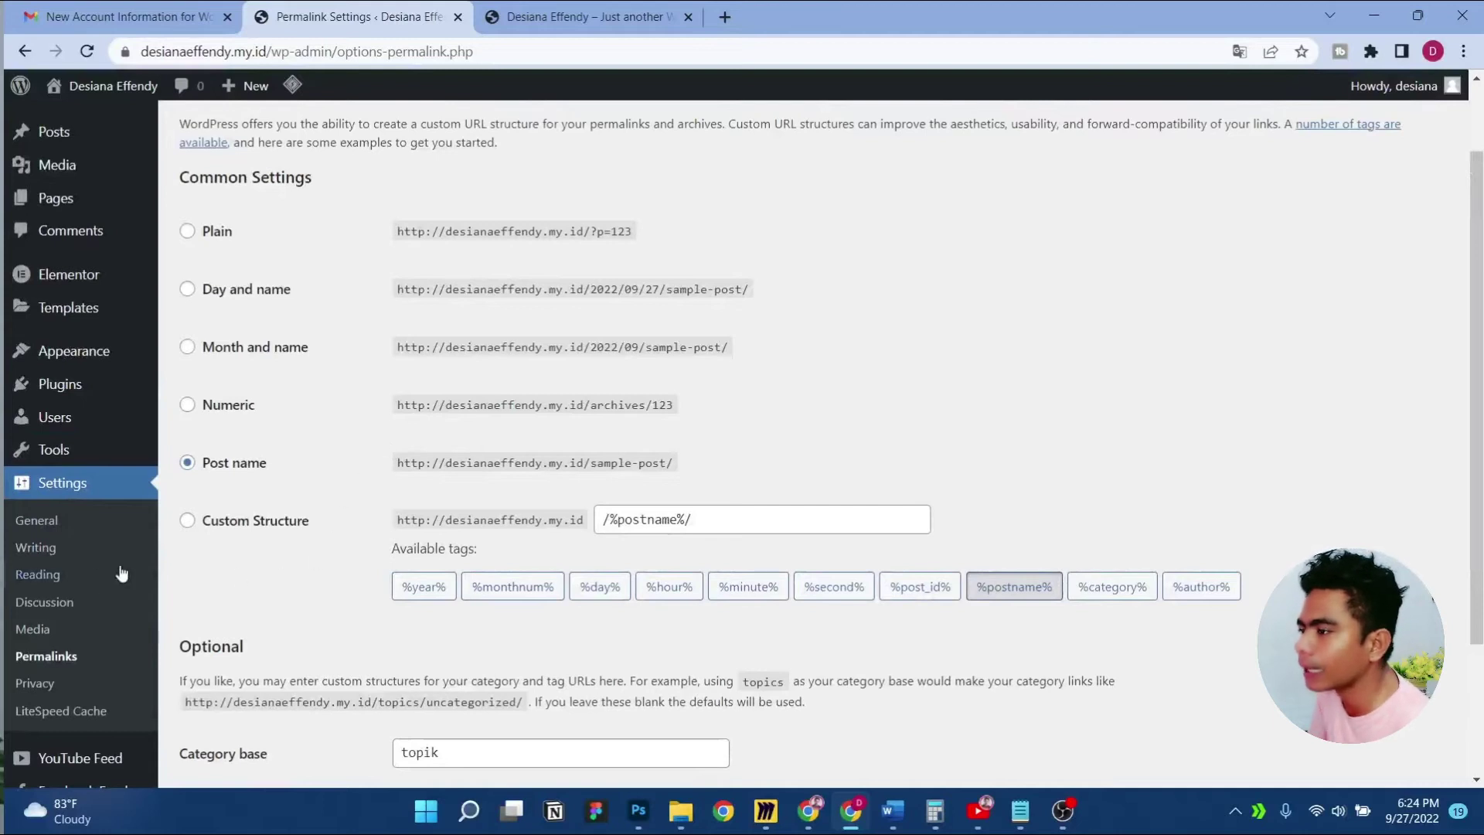
left_click(37, 574)
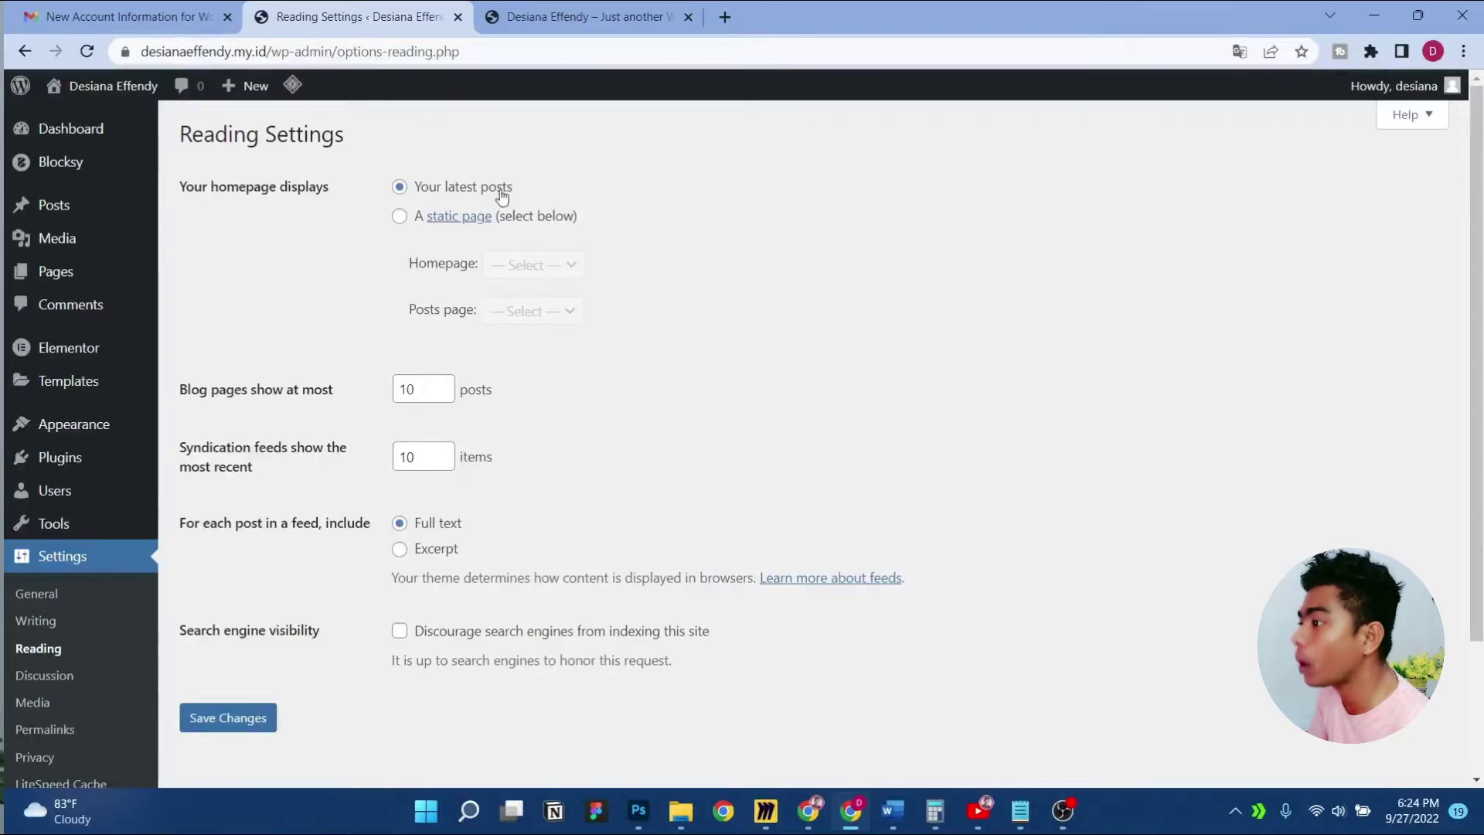
left_click_drag(186, 192, 333, 191)
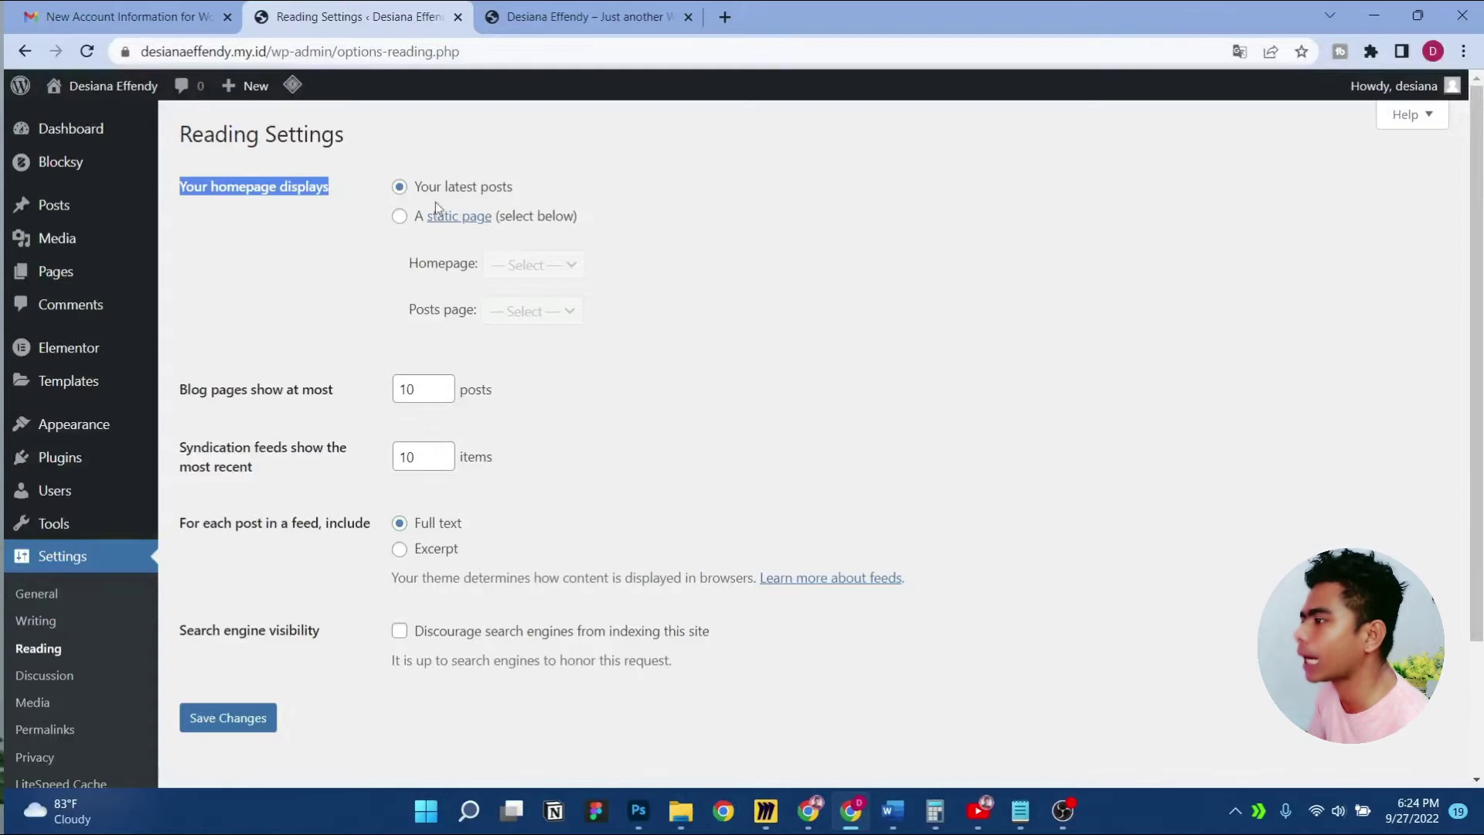
Scroll through the site homepage's latest-posts listing, then return to Reading Settings
left_click(587, 16)
scroll(433, 386, "down", 1)
scroll(378, 340, "up", 1)
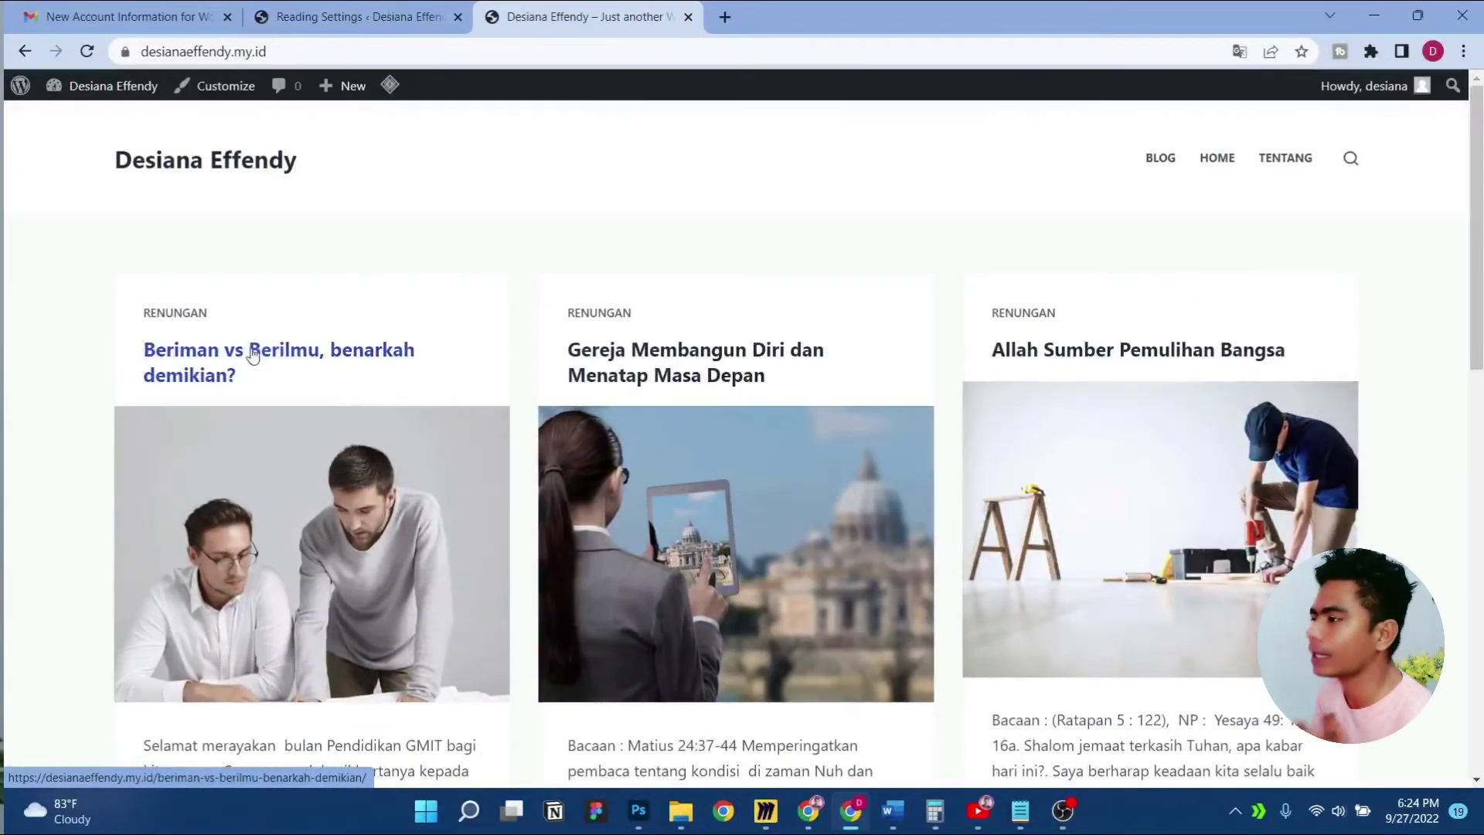
scroll(1115, 394, "down", 3)
scroll(443, 460, "down", 4)
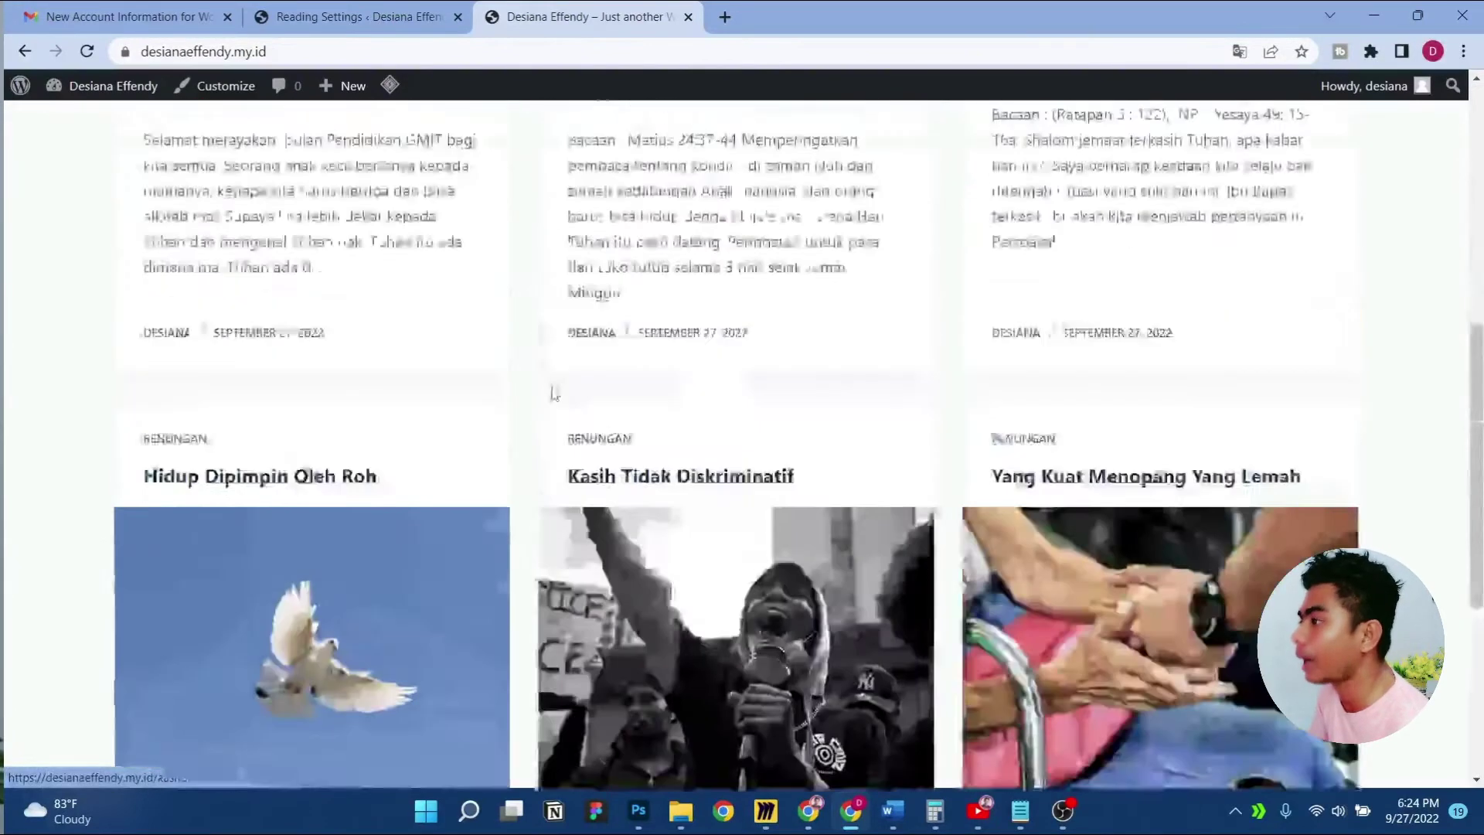
scroll(554, 391, "up", 3)
key("ctrl+Page_Up")
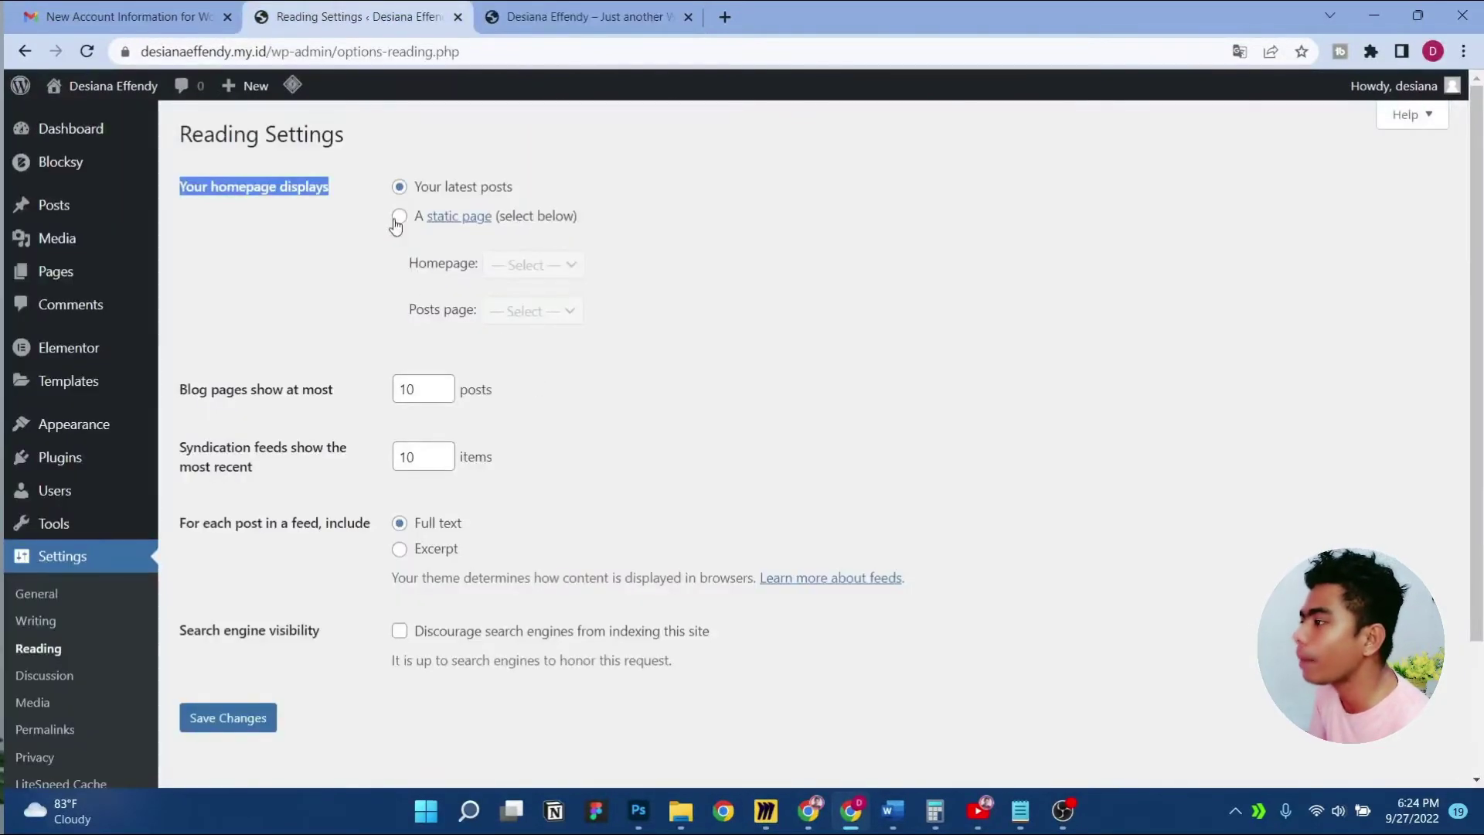
Set the homepage to a static page: Home as the homepage and Blog as the posts page
left_click(399, 220)
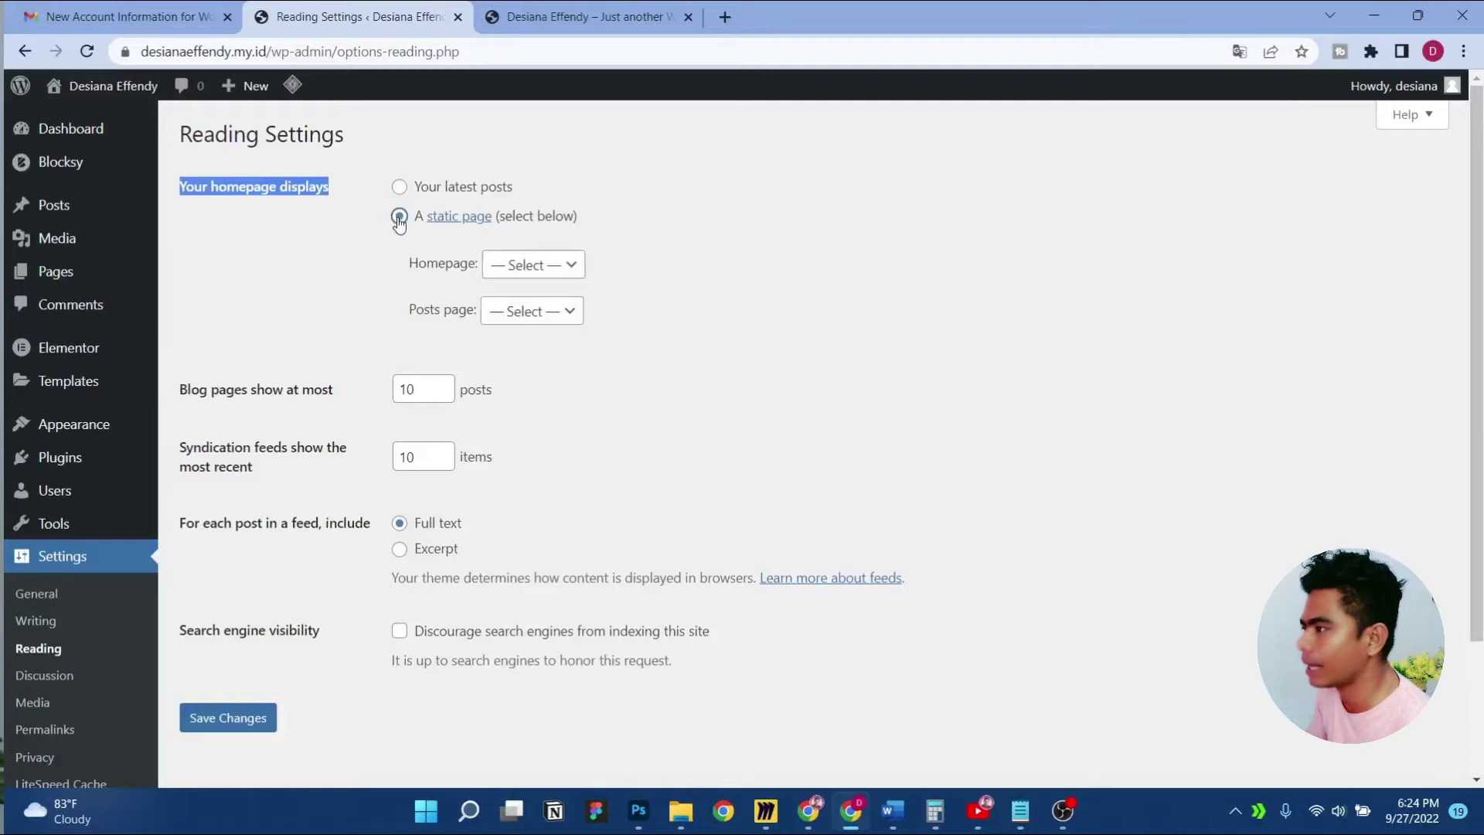
left_click(544, 262)
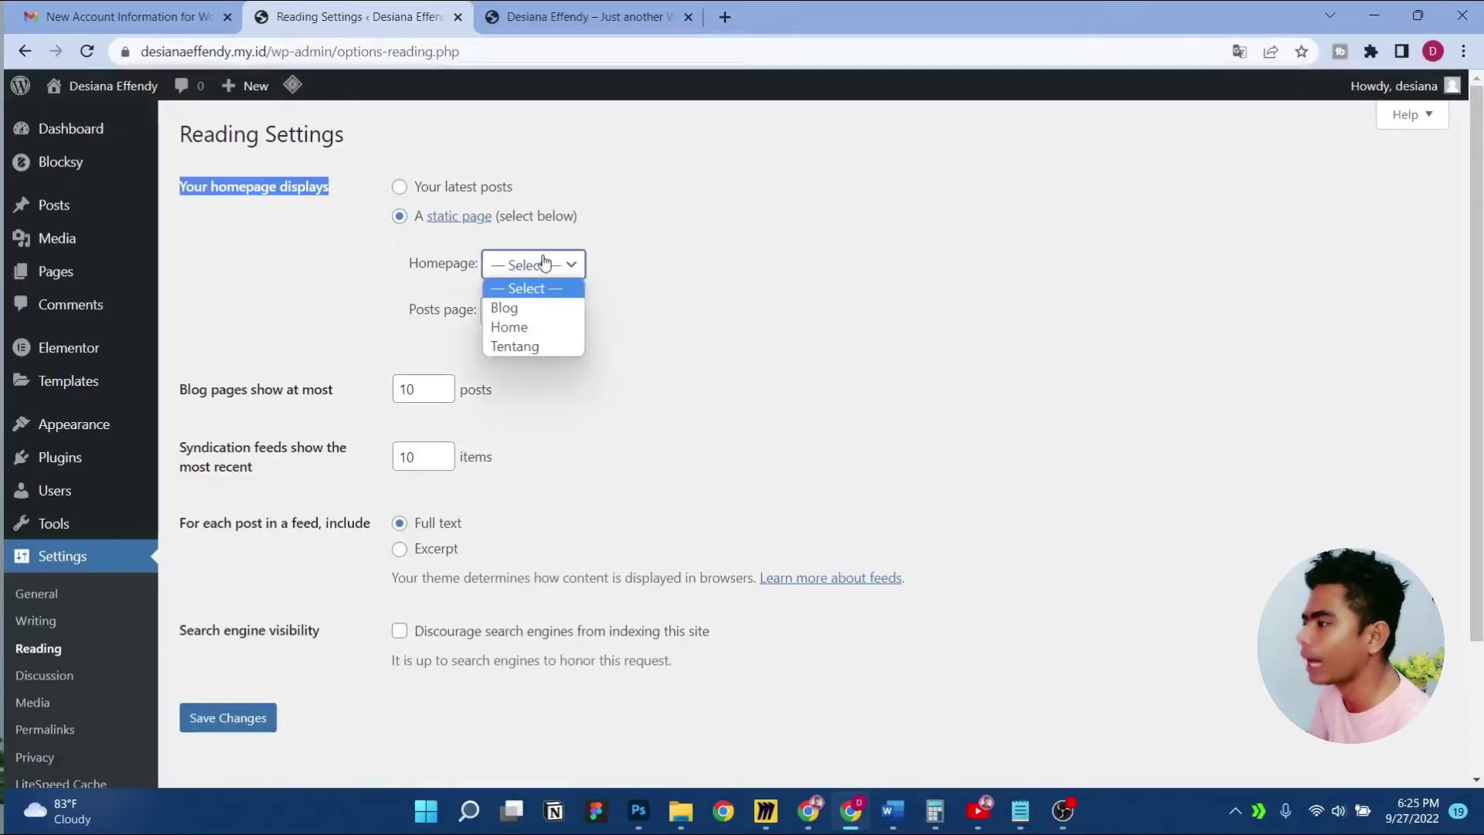
left_click(537, 326)
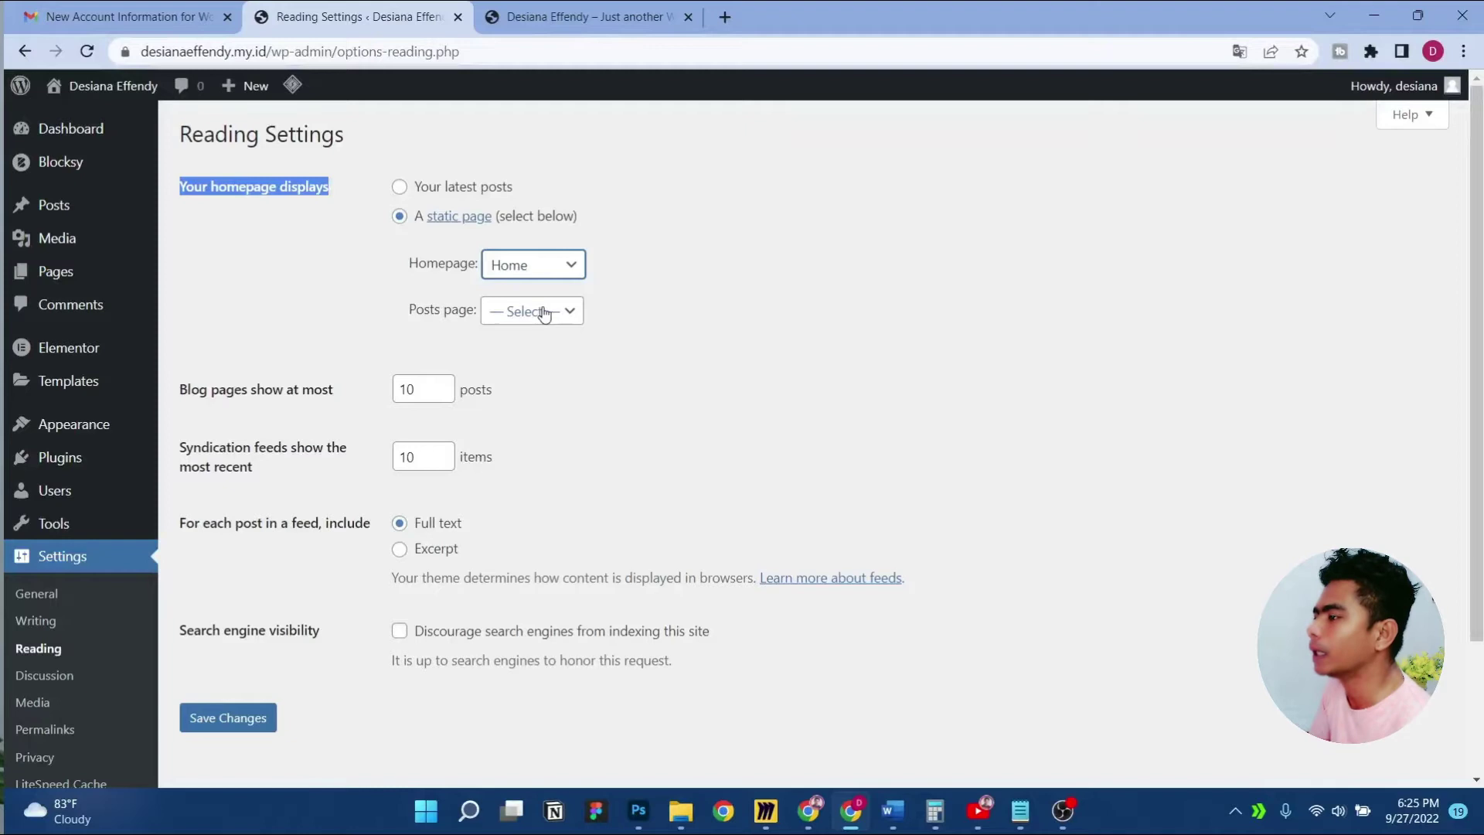
left_click(545, 312)
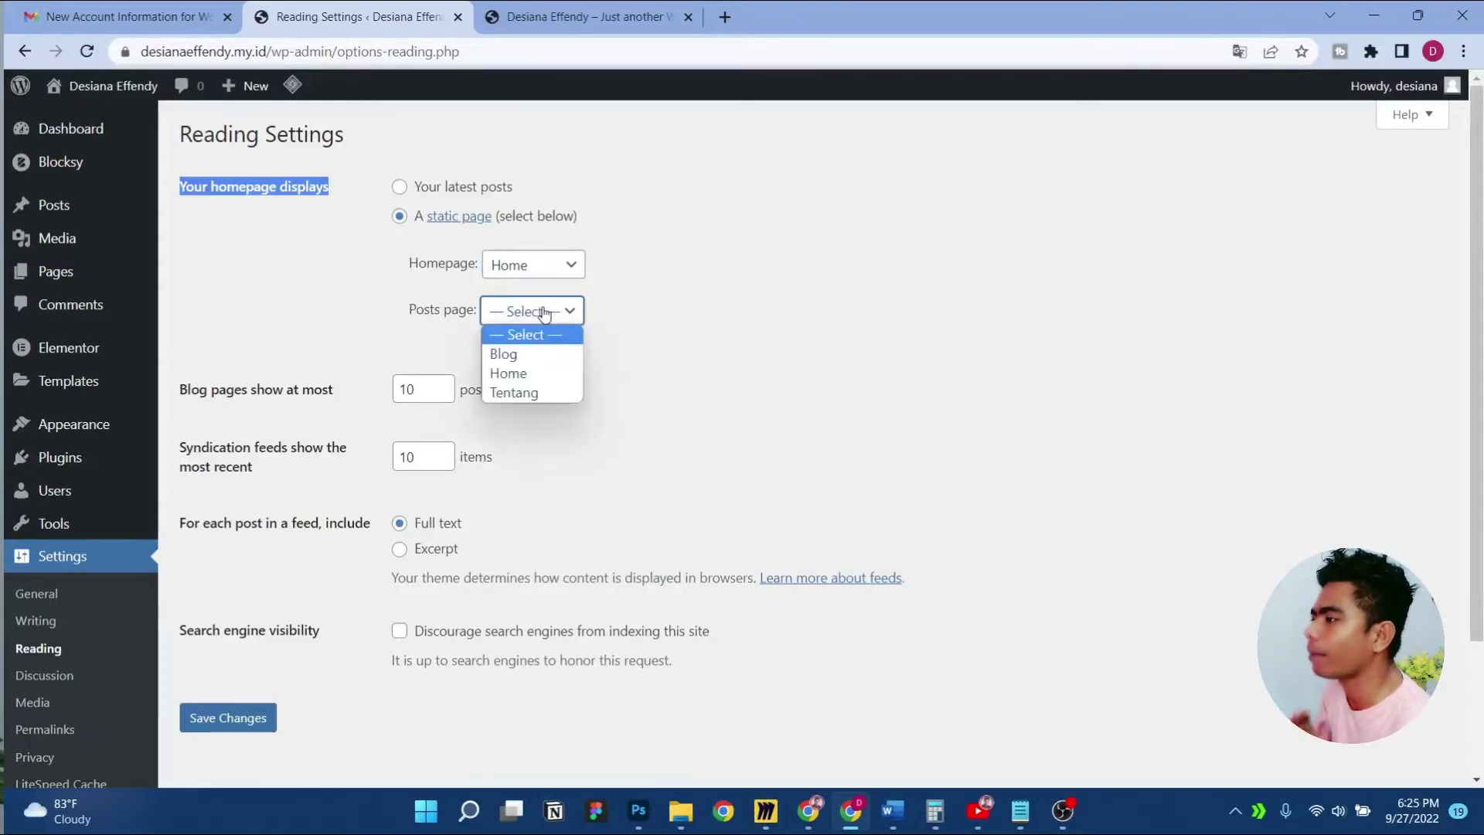
left_click(539, 353)
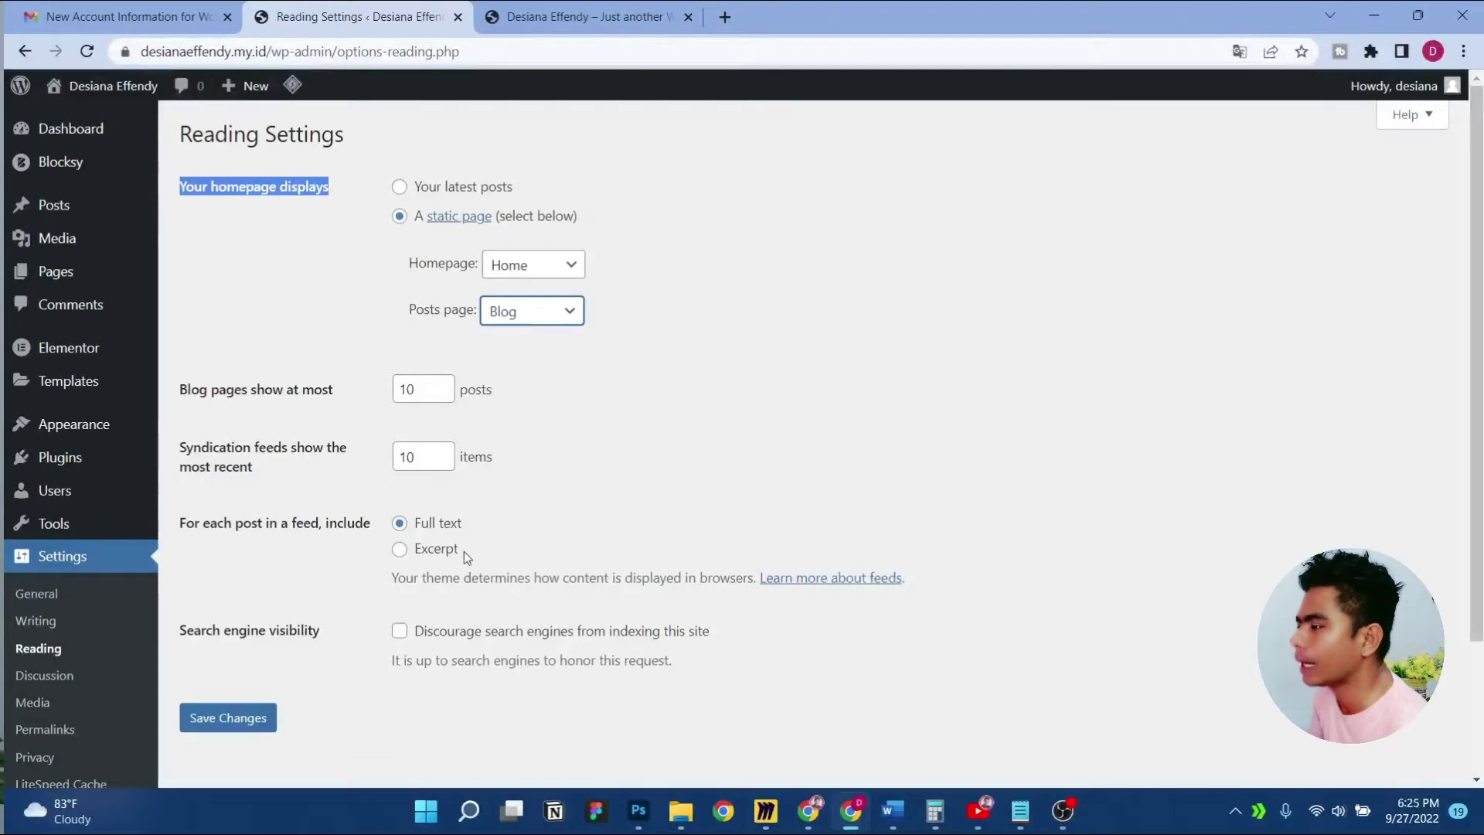
scroll(328, 523, "down", 3)
scroll(242, 384, "up", 2)
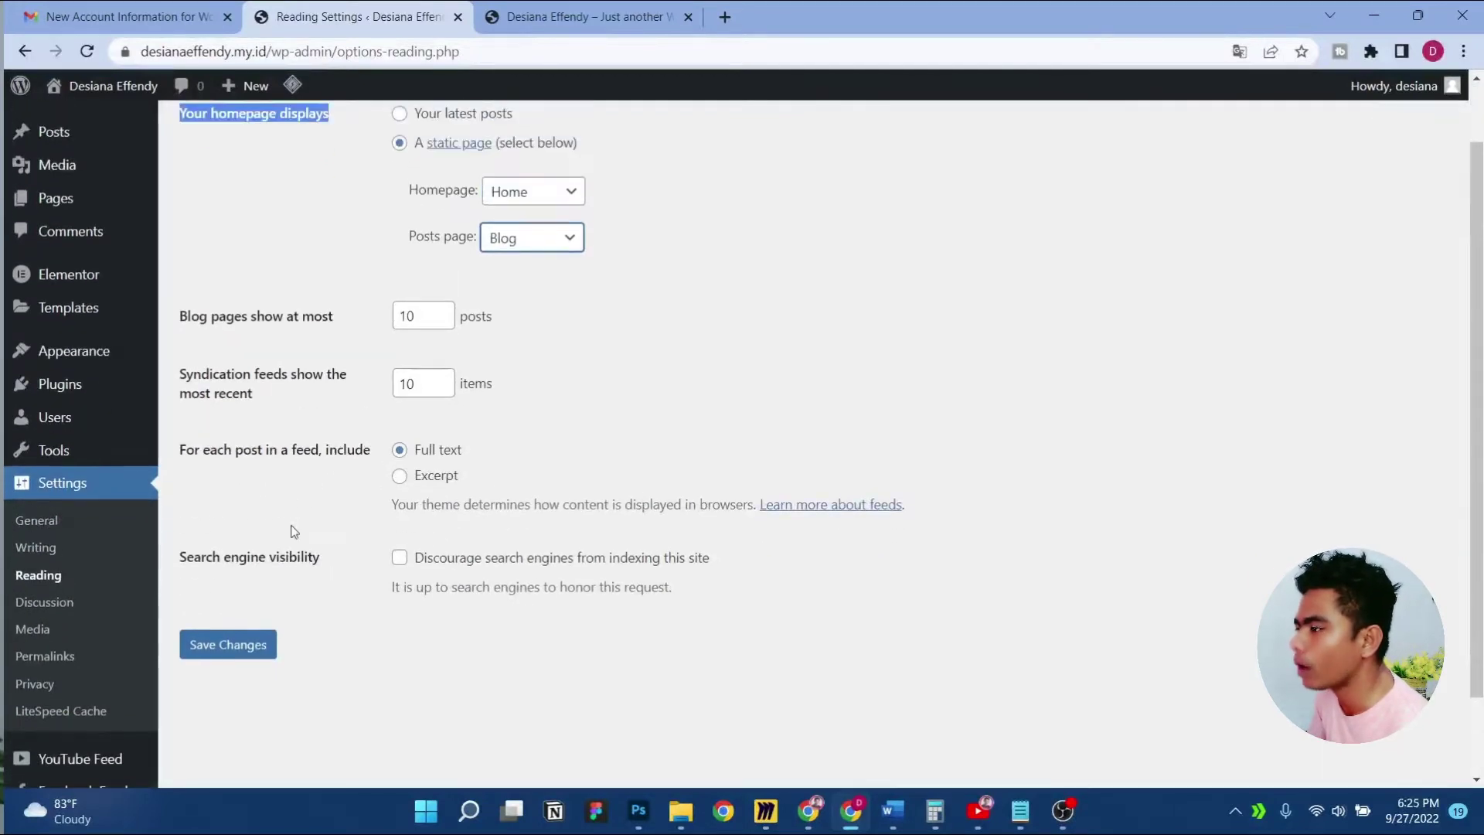
Set feeds to show only the Excerpt for each post
left_click(334, 445, "shift")
left_click_drag(334, 445, 371, 445)
left_click(337, 480)
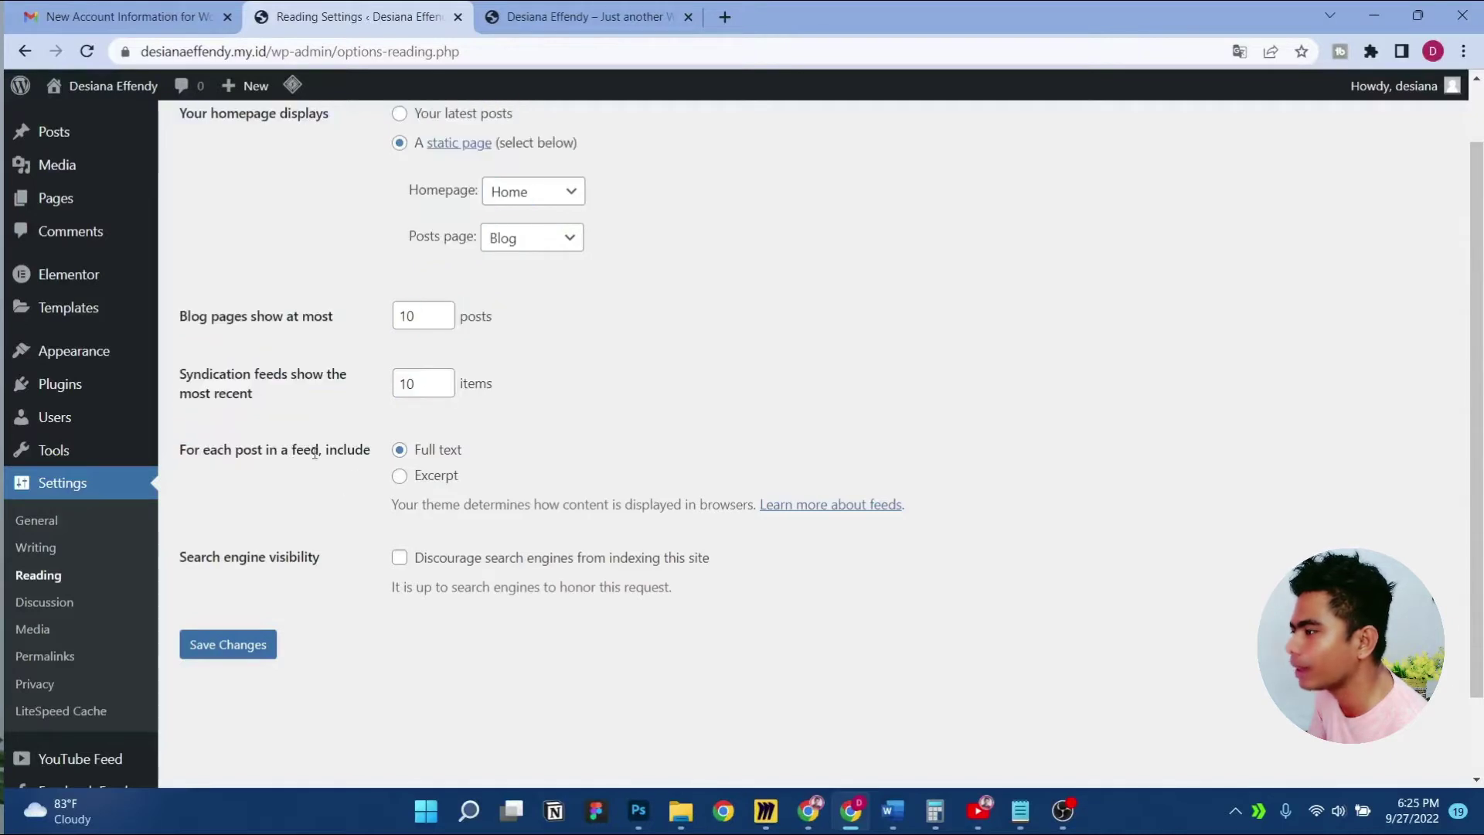
left_click(399, 477)
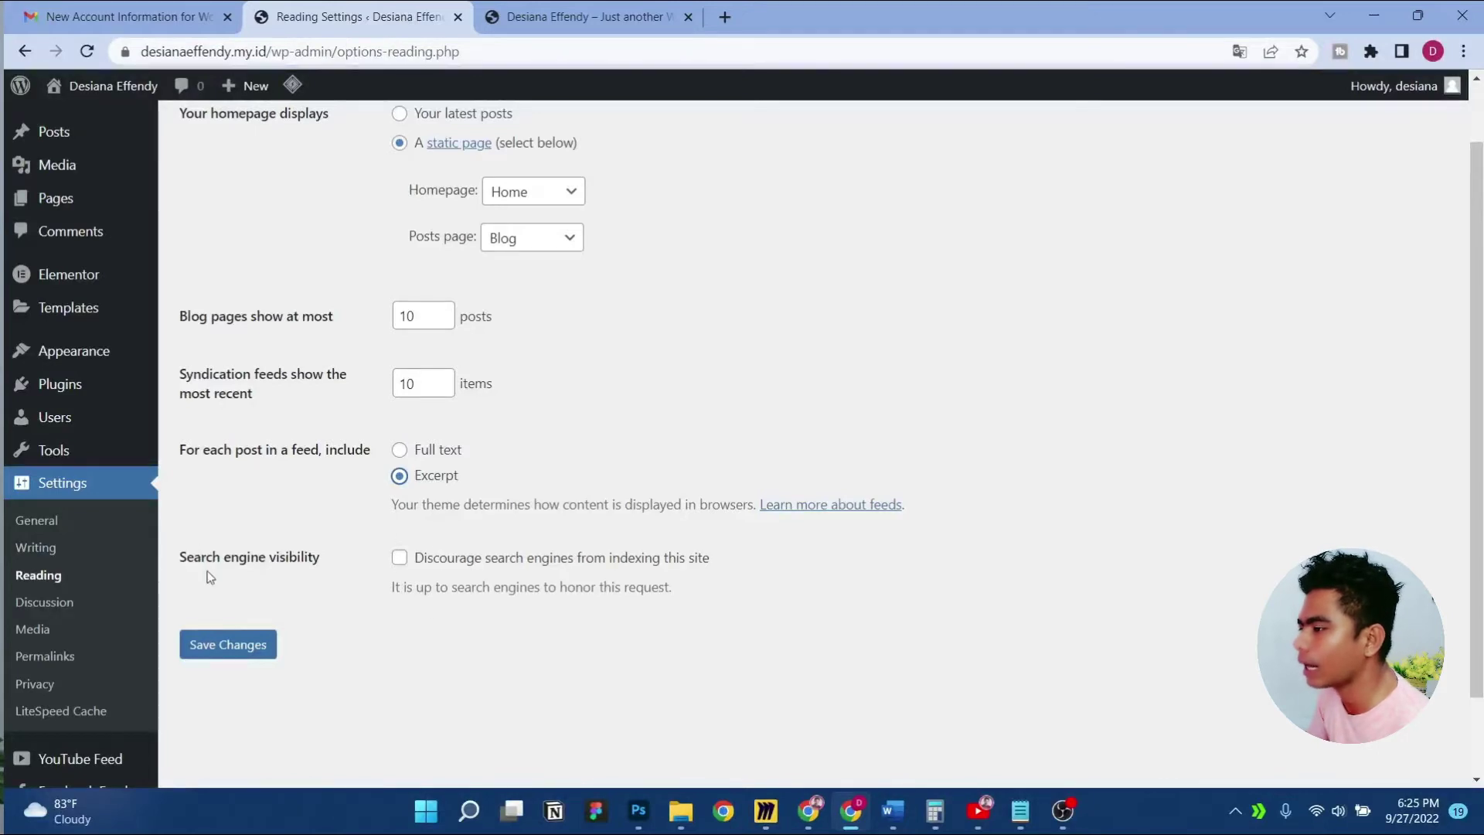
left_click_drag(183, 558, 312, 570)
left_click(308, 558)
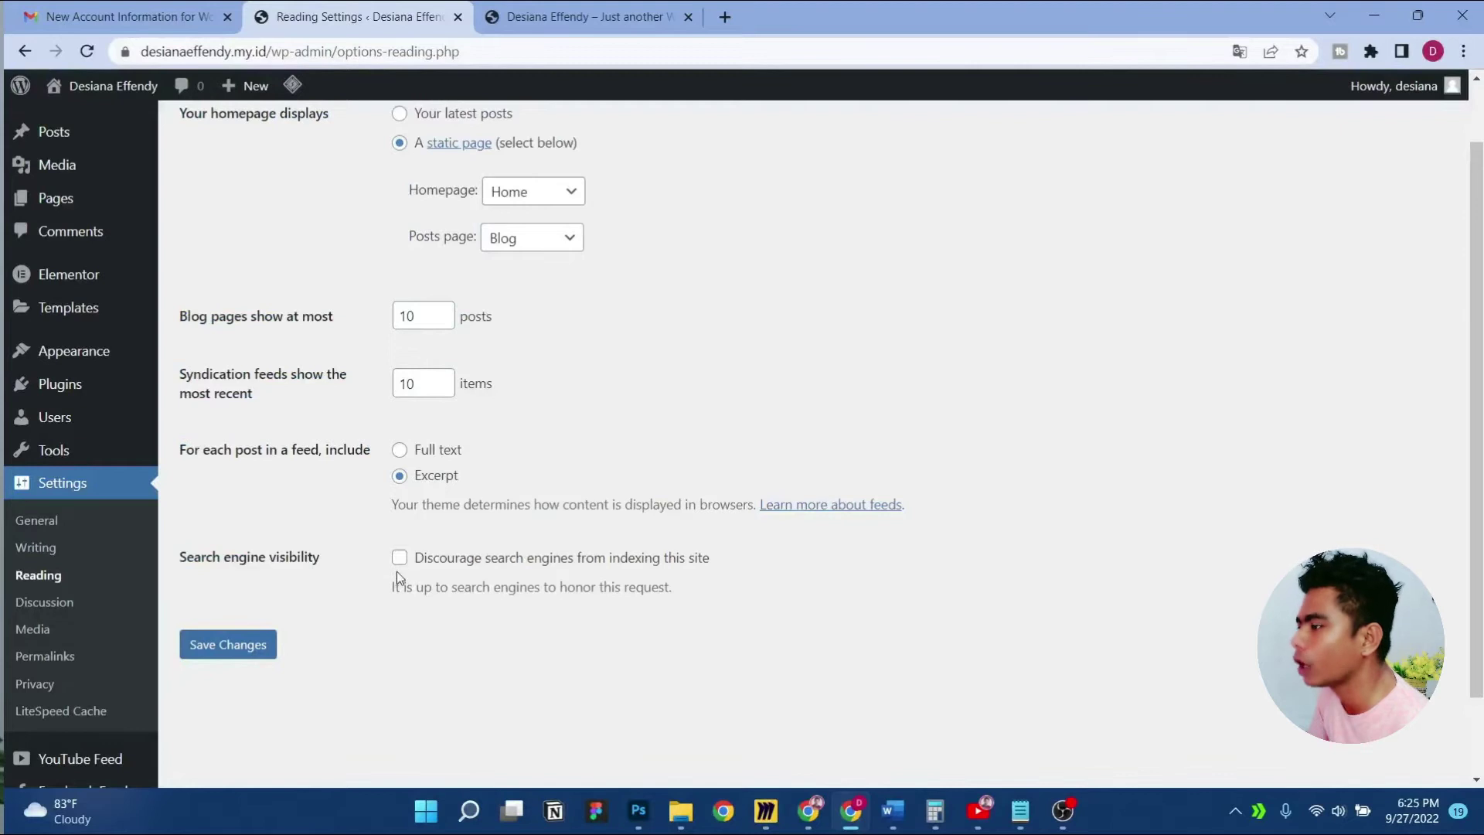
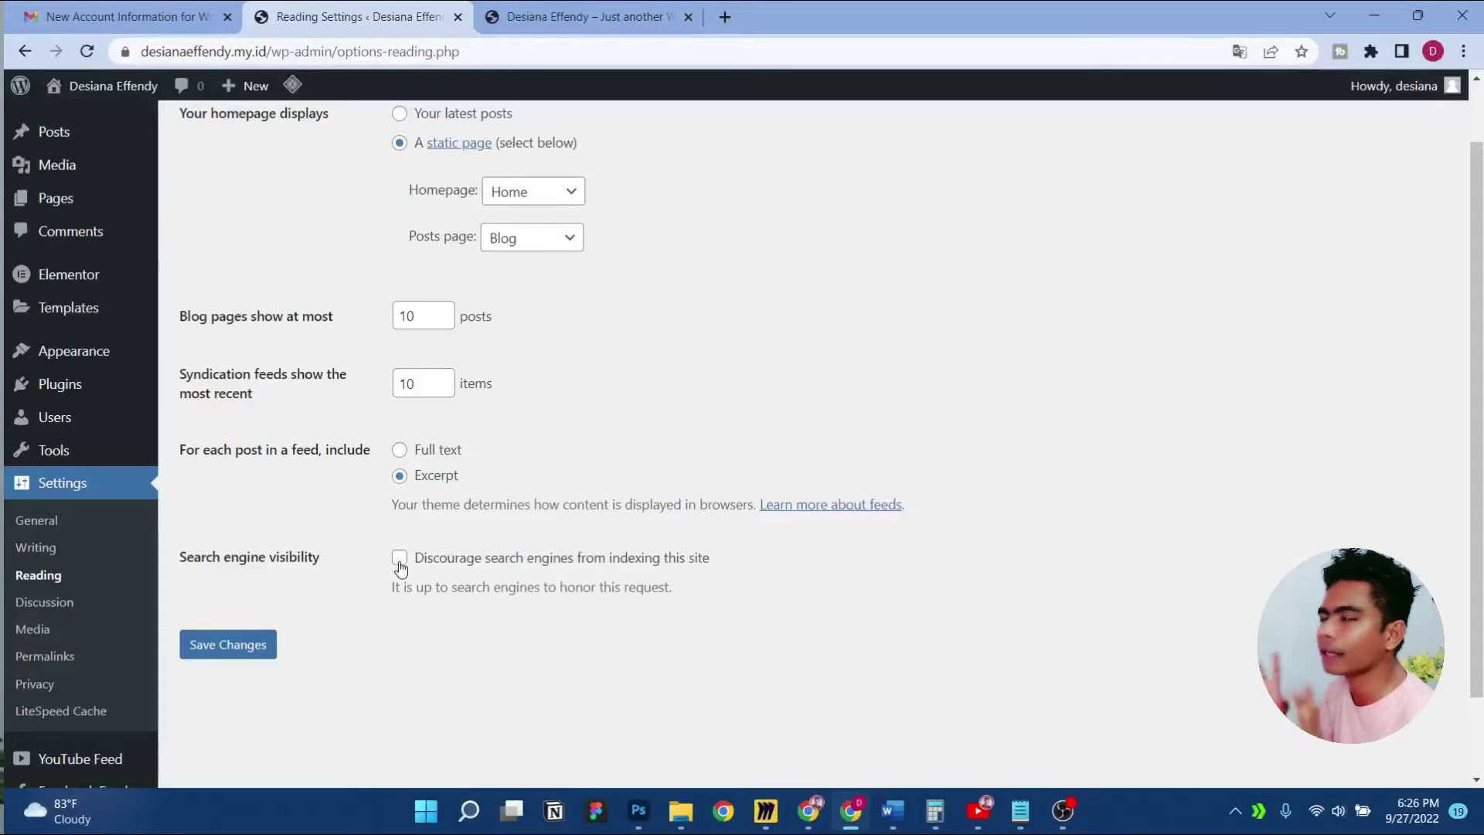
Save the Reading Settings and reload the live site to see the new static homepage
left_click(232, 645)
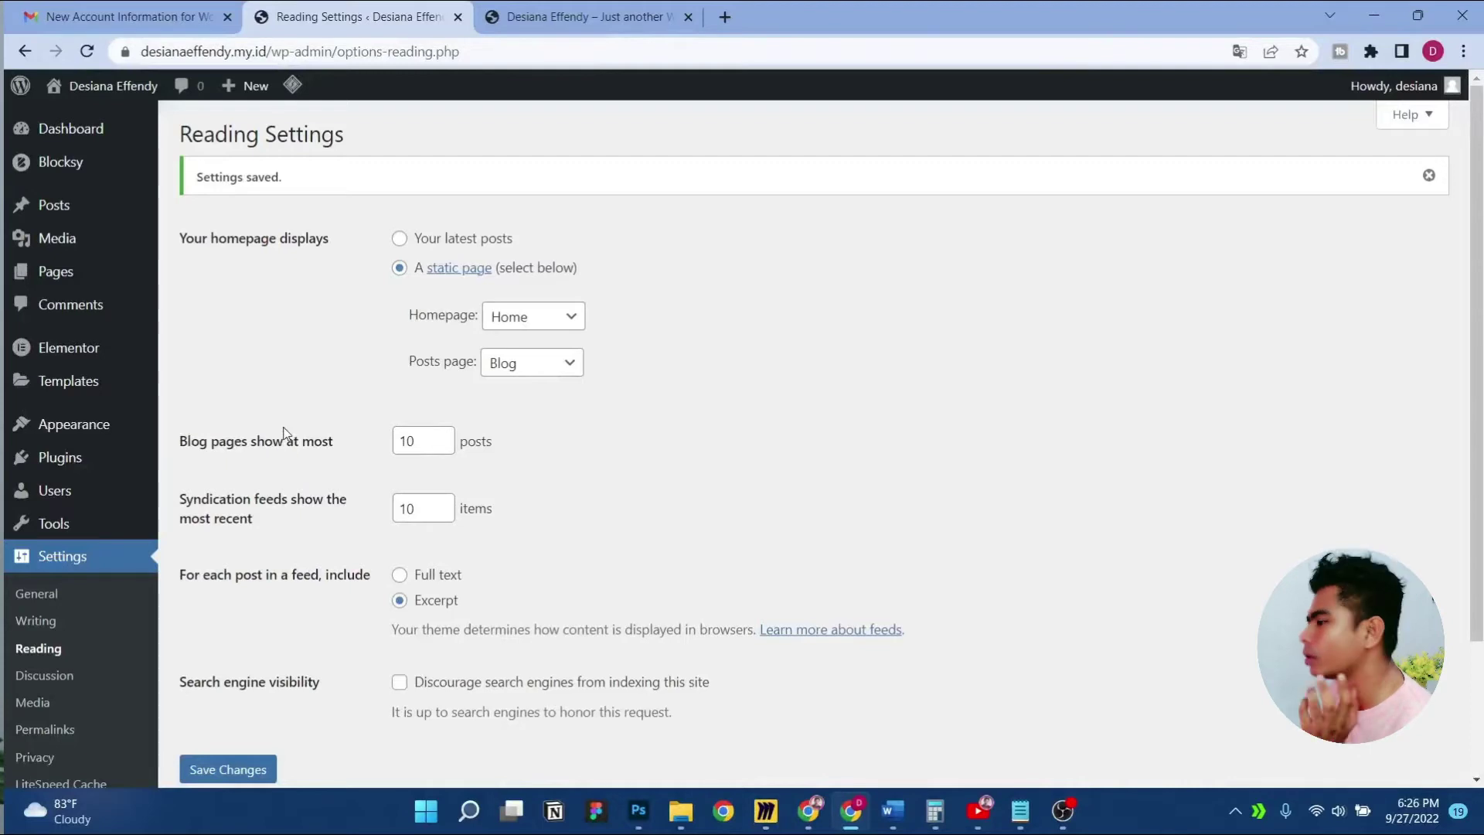
left_click(595, 17)
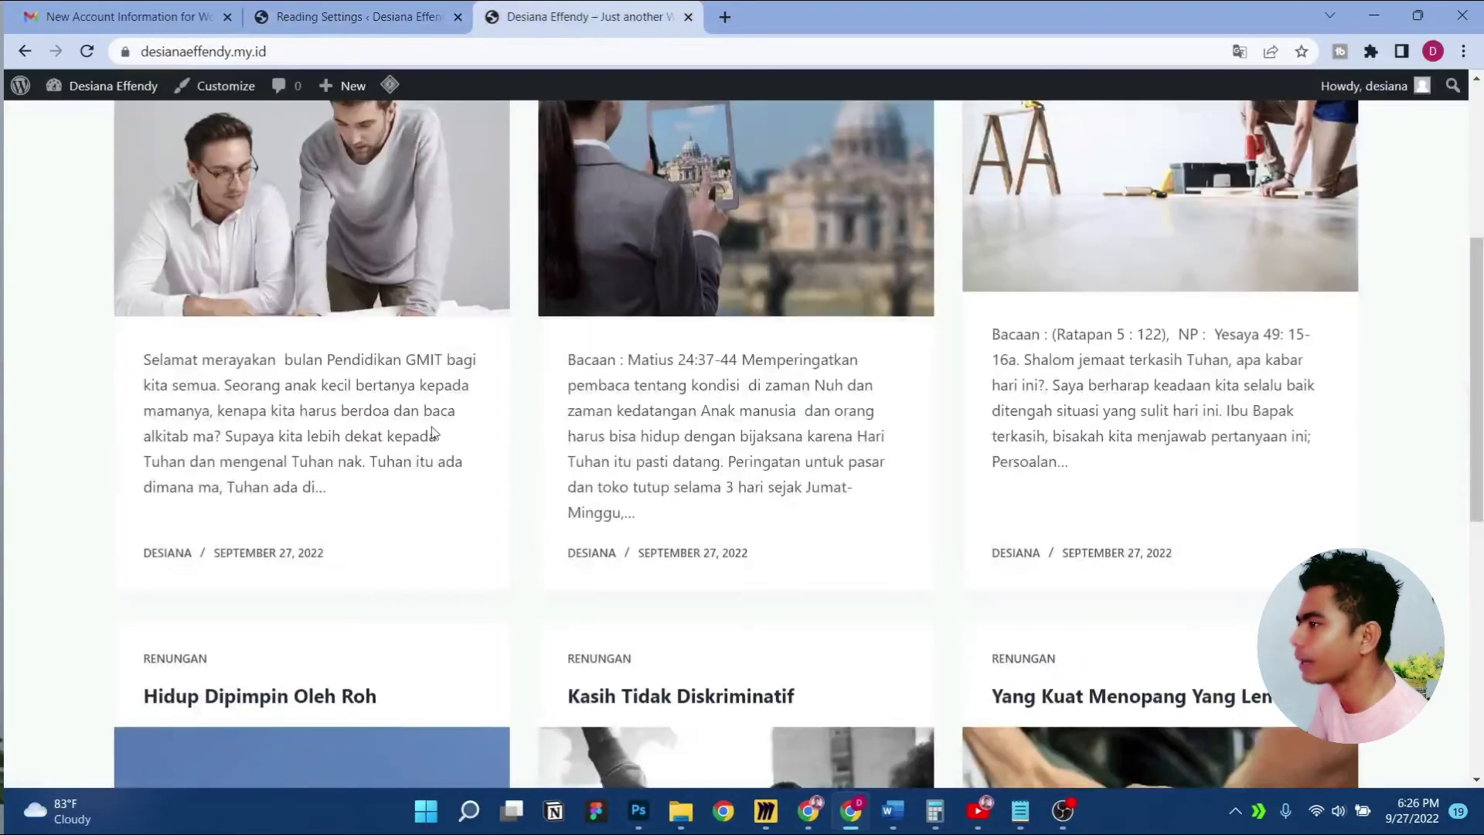
scroll(433, 432, "up", 5)
right_click(94, 289)
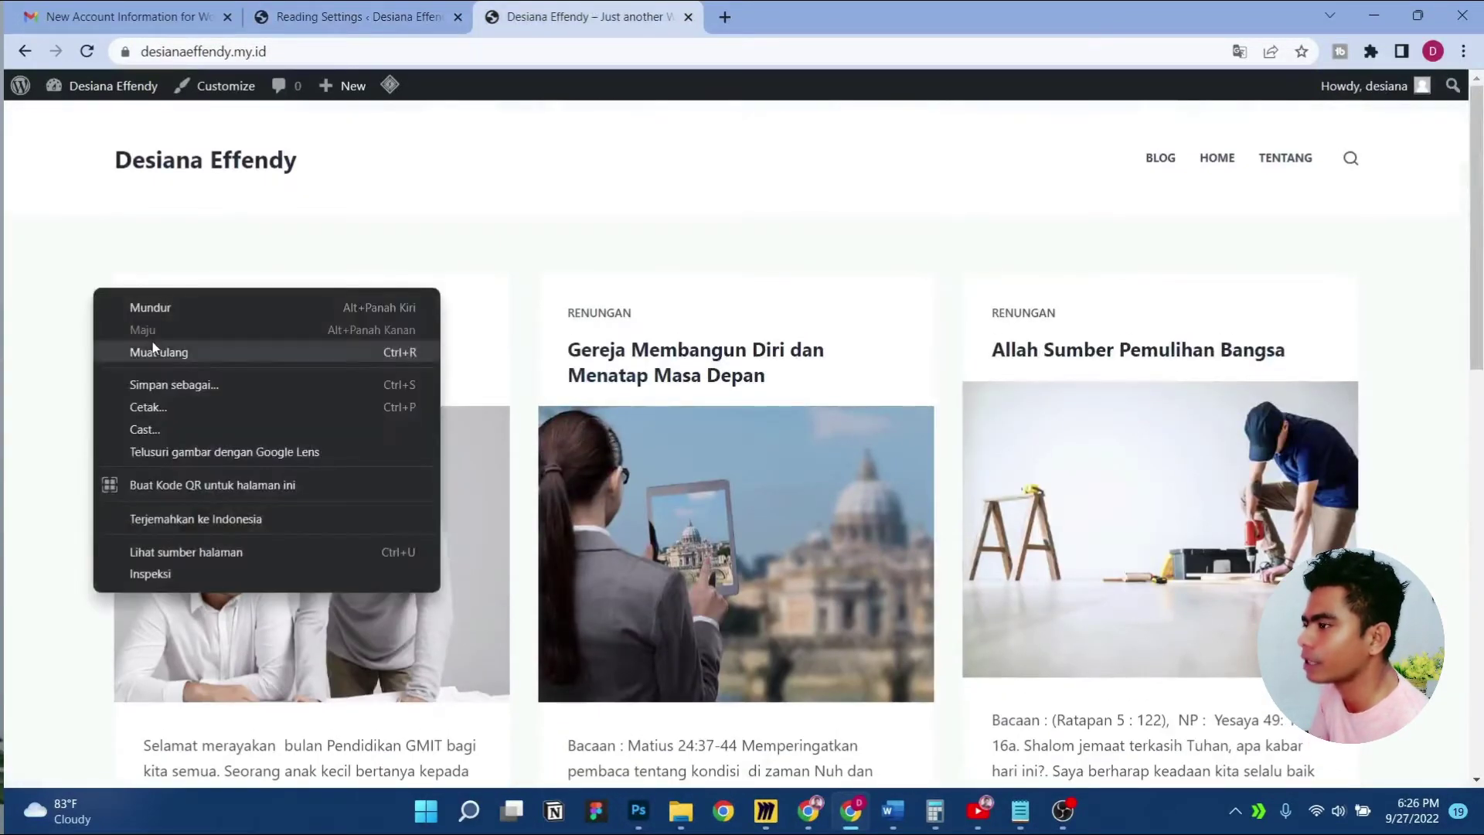
left_click(153, 350)
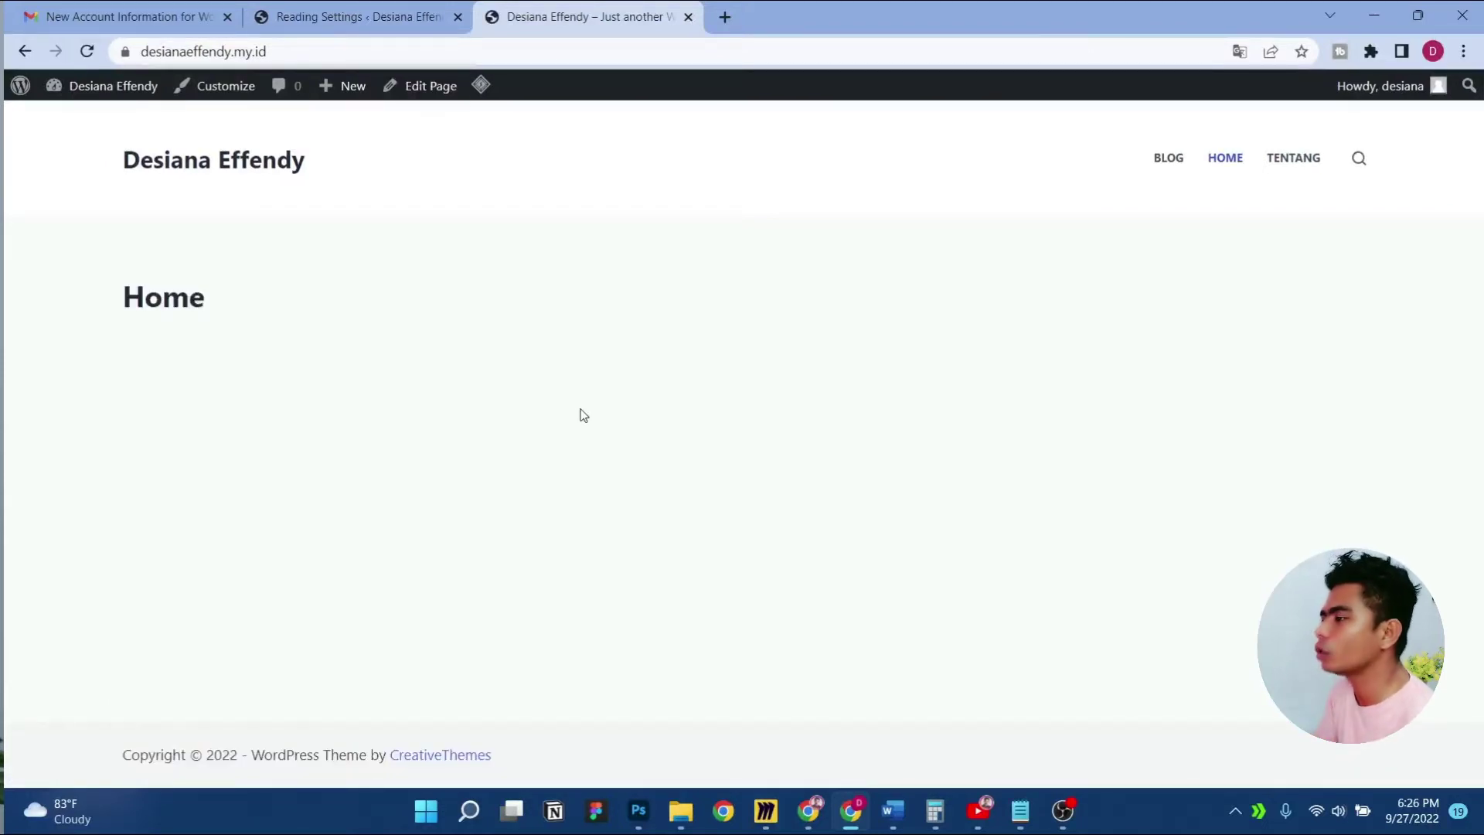
Check the live site's Blog, Tentang and Home pages, then return to Reading Settings
left_click(352, 15)
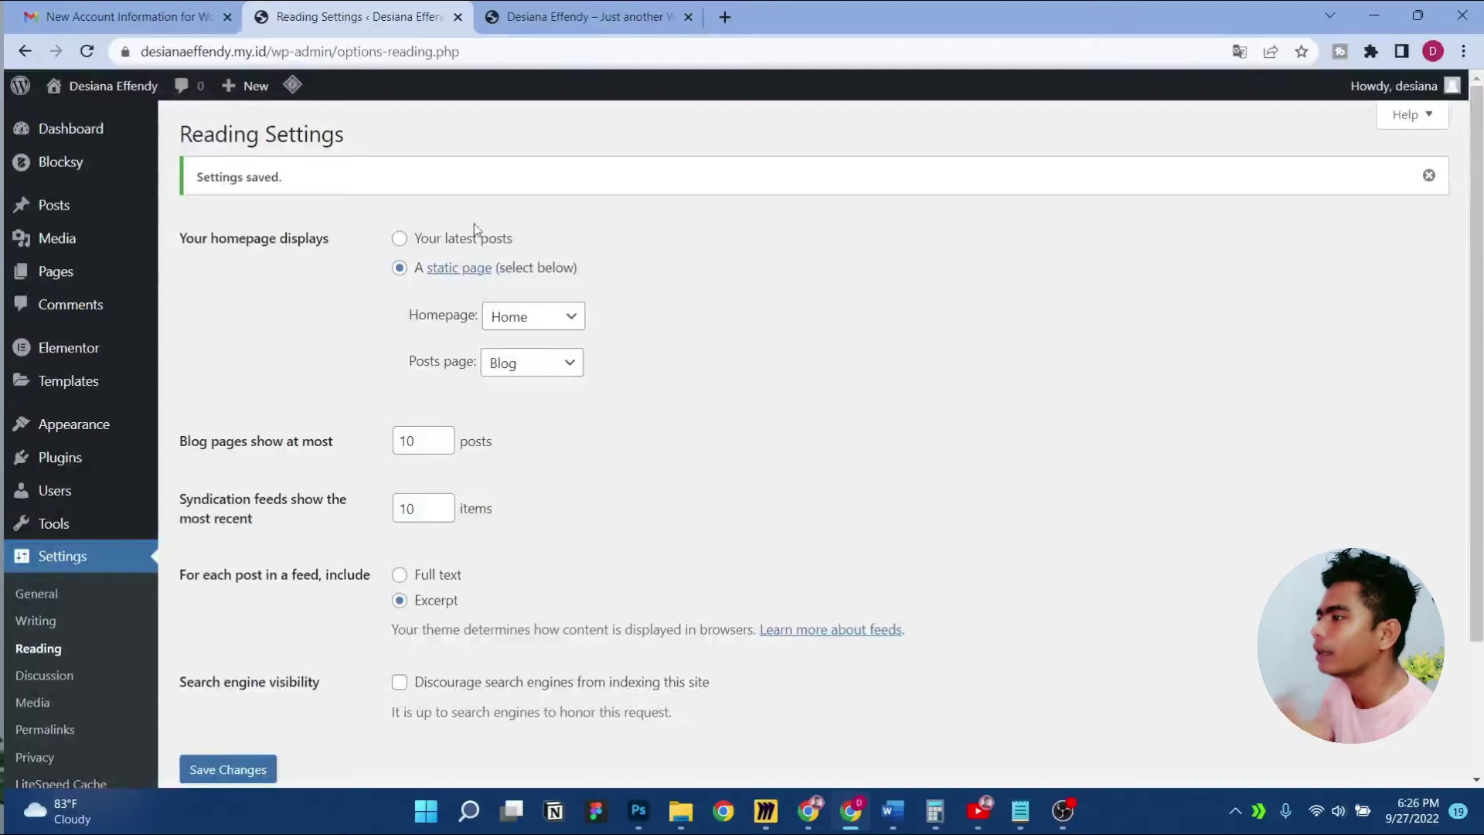
left_click(595, 16)
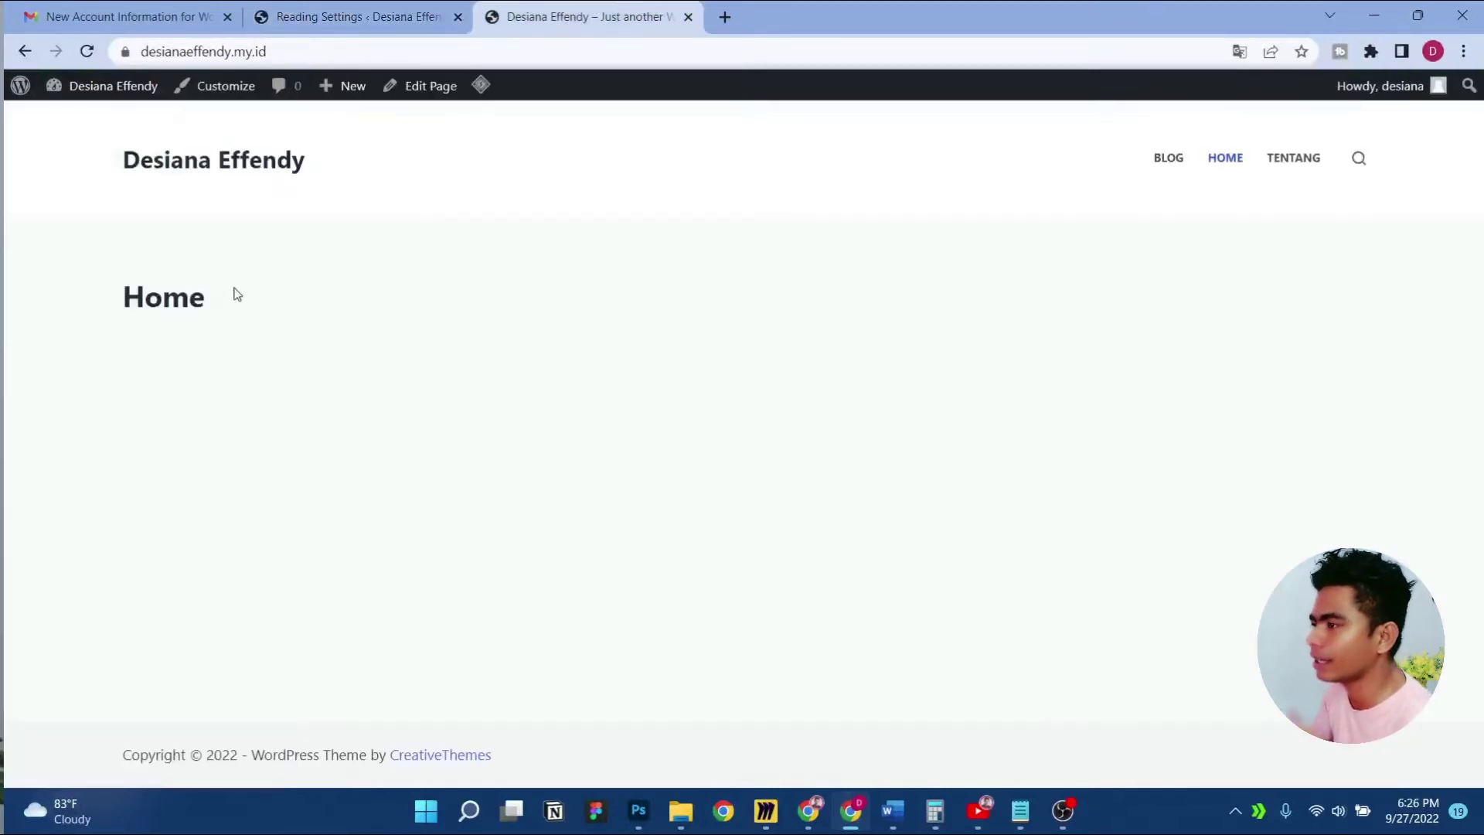
left_click(128, 54)
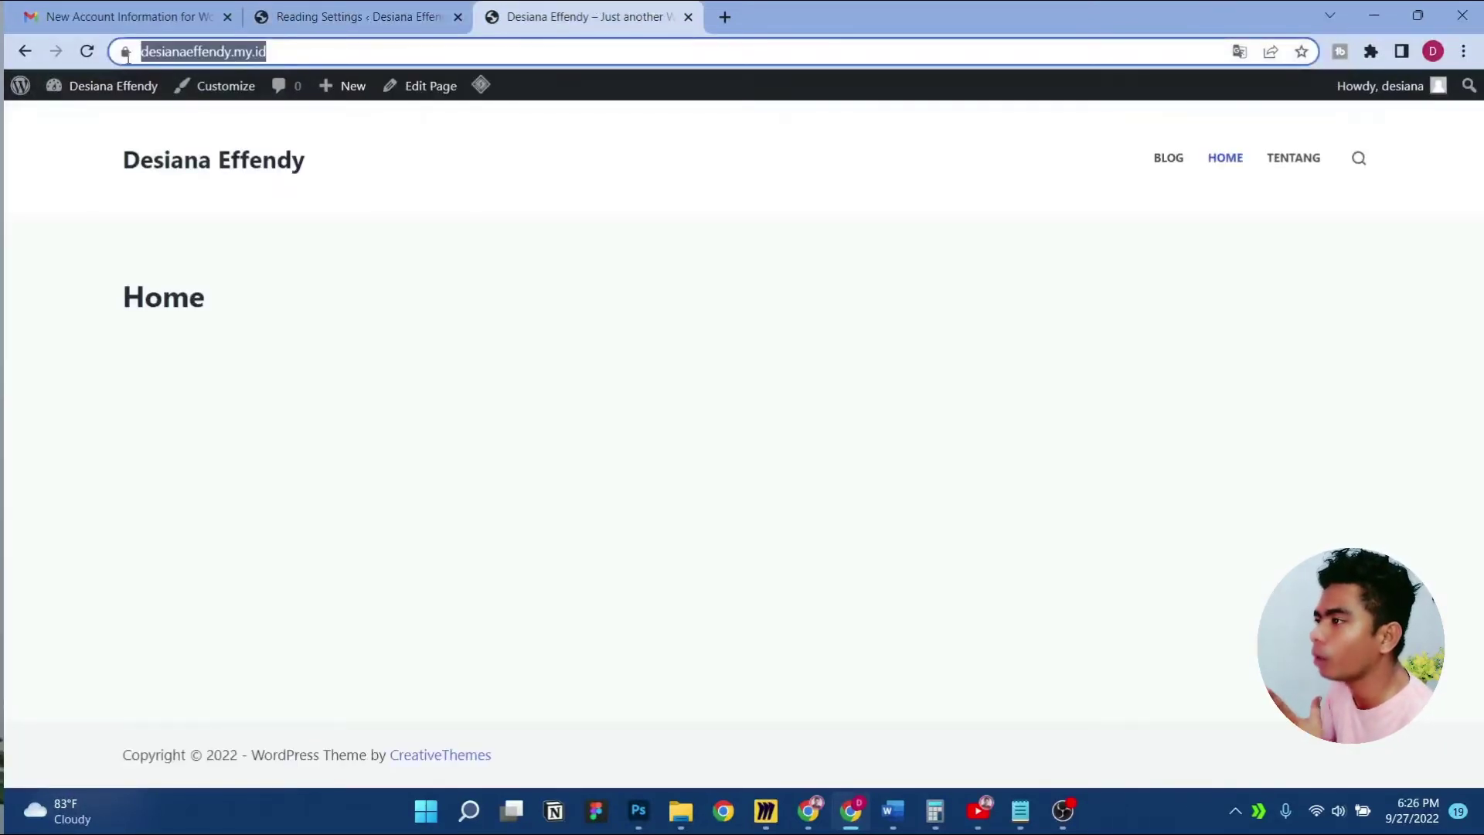
left_click(1158, 177)
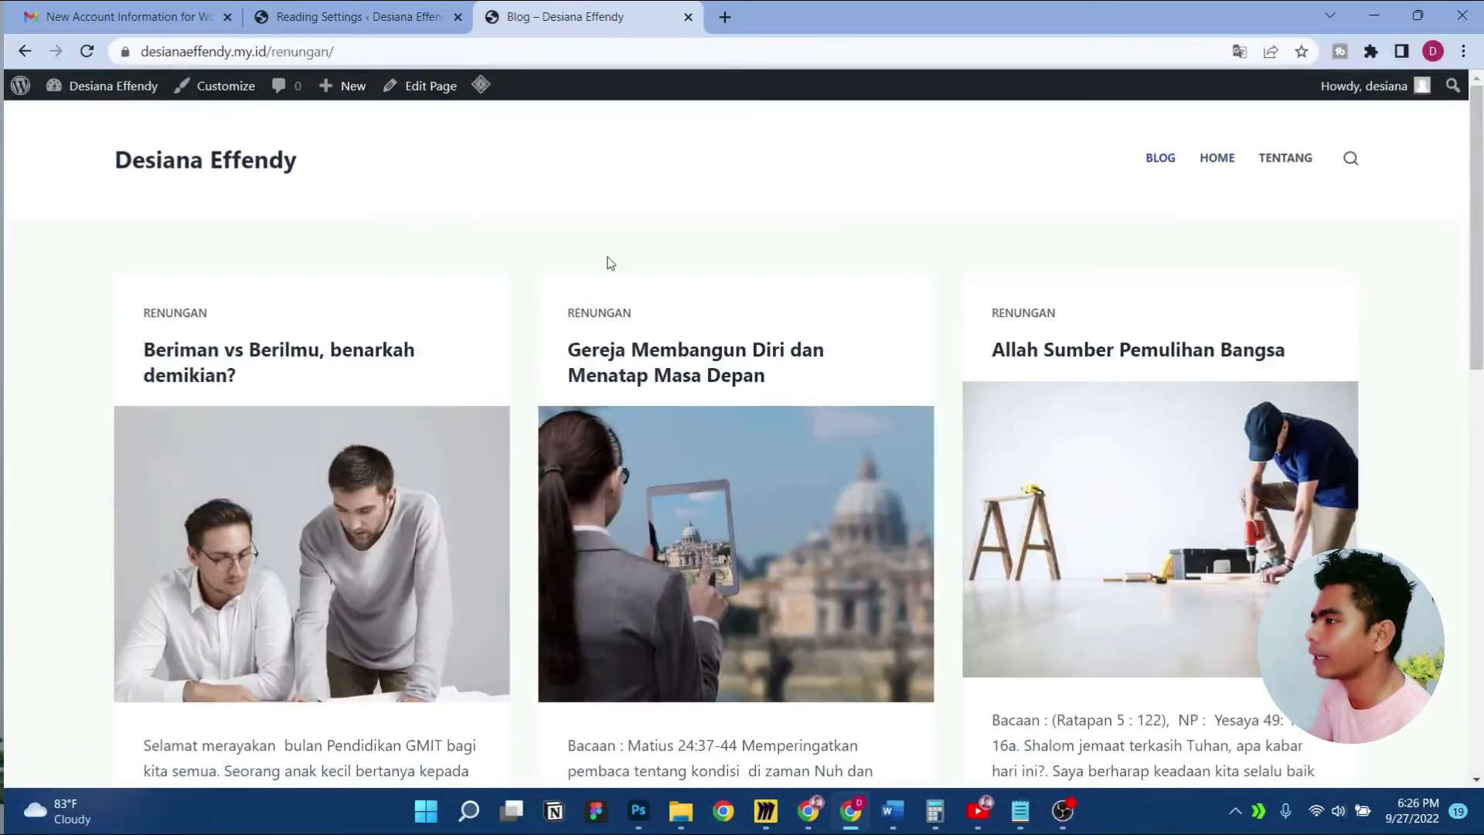
scroll(609, 256, "down", 15)
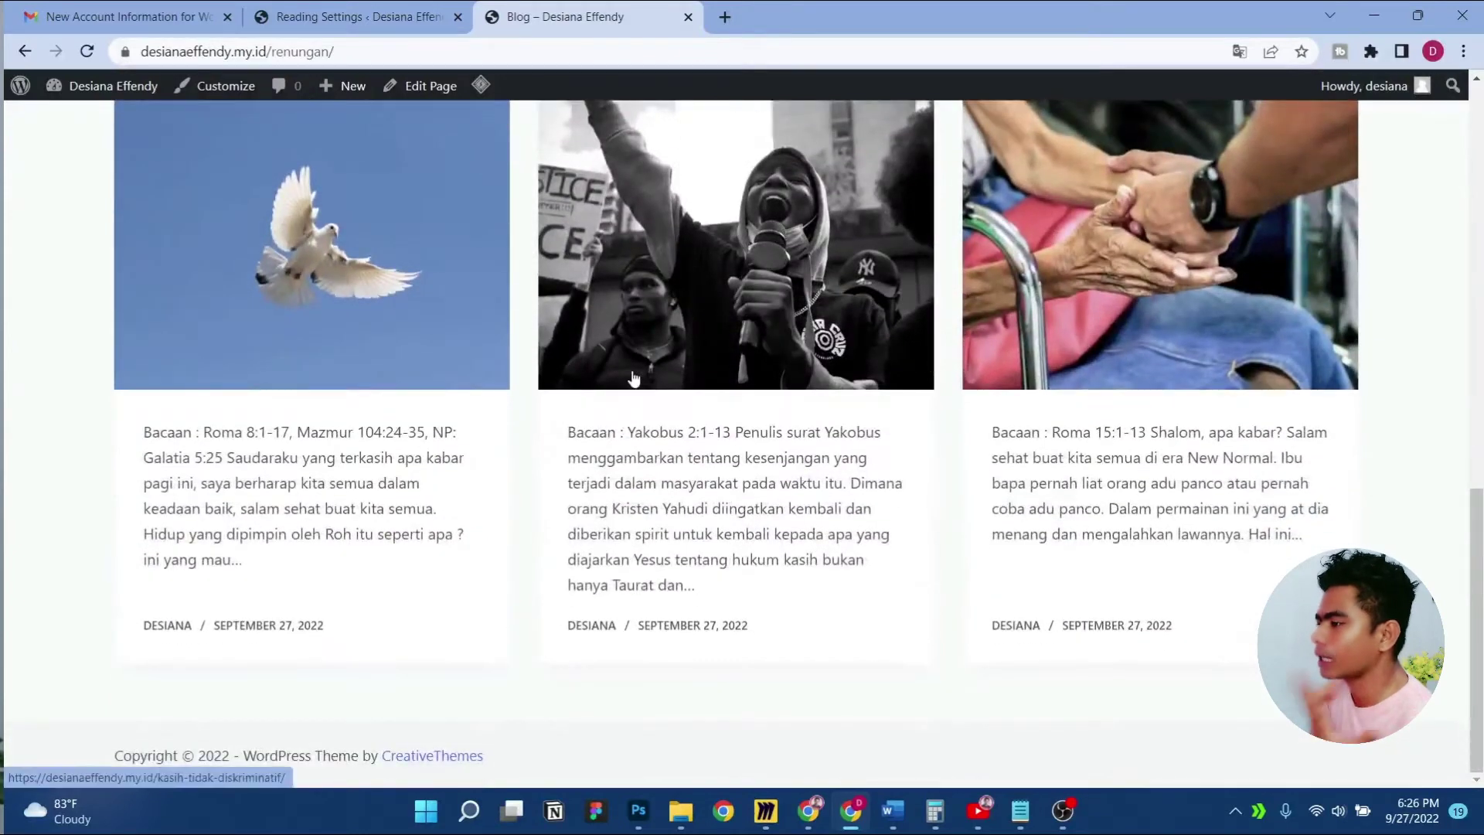
scroll(632, 375, "up", 15)
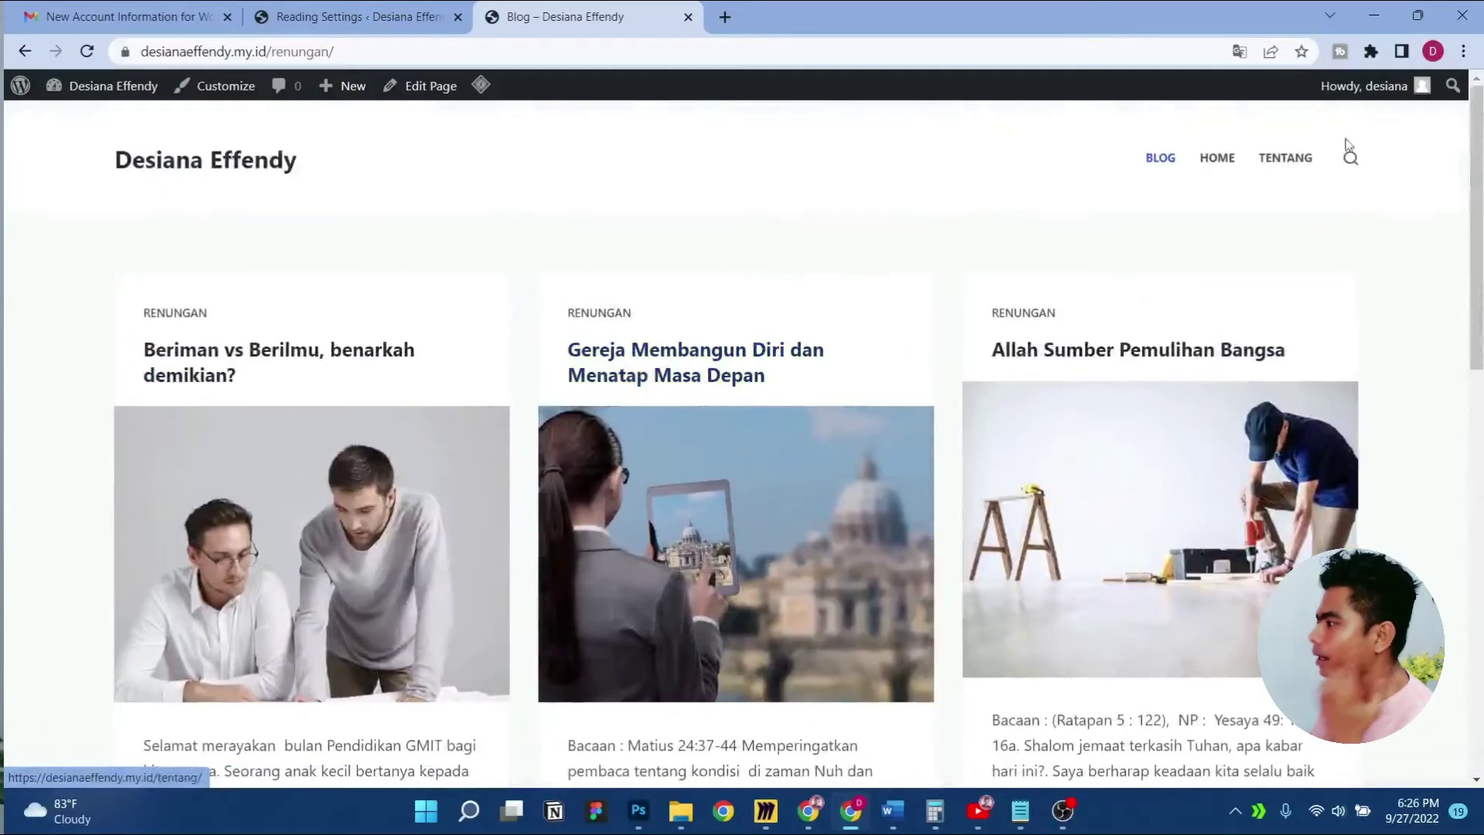
left_click(1285, 158)
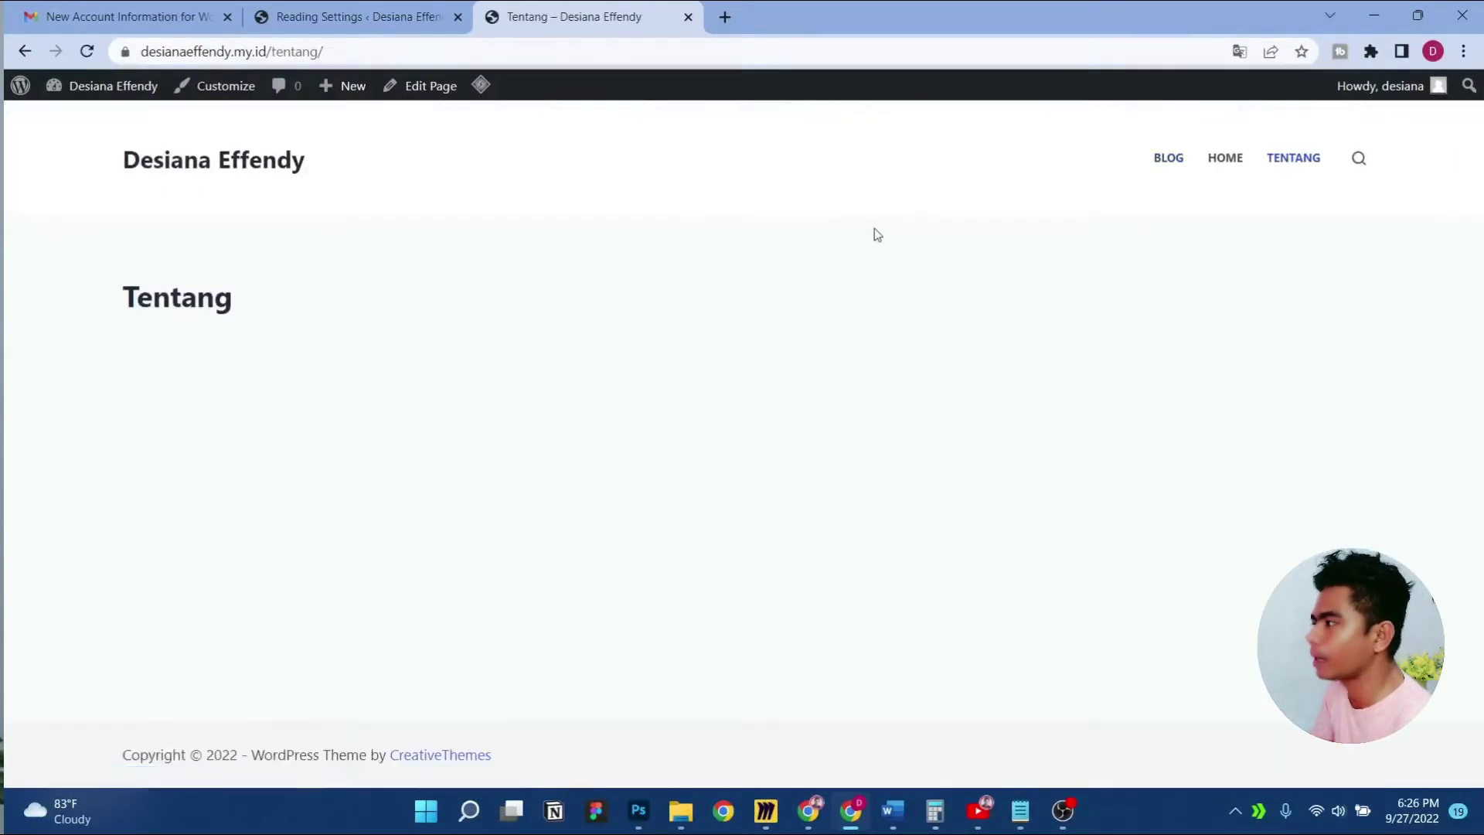
left_click(291, 151)
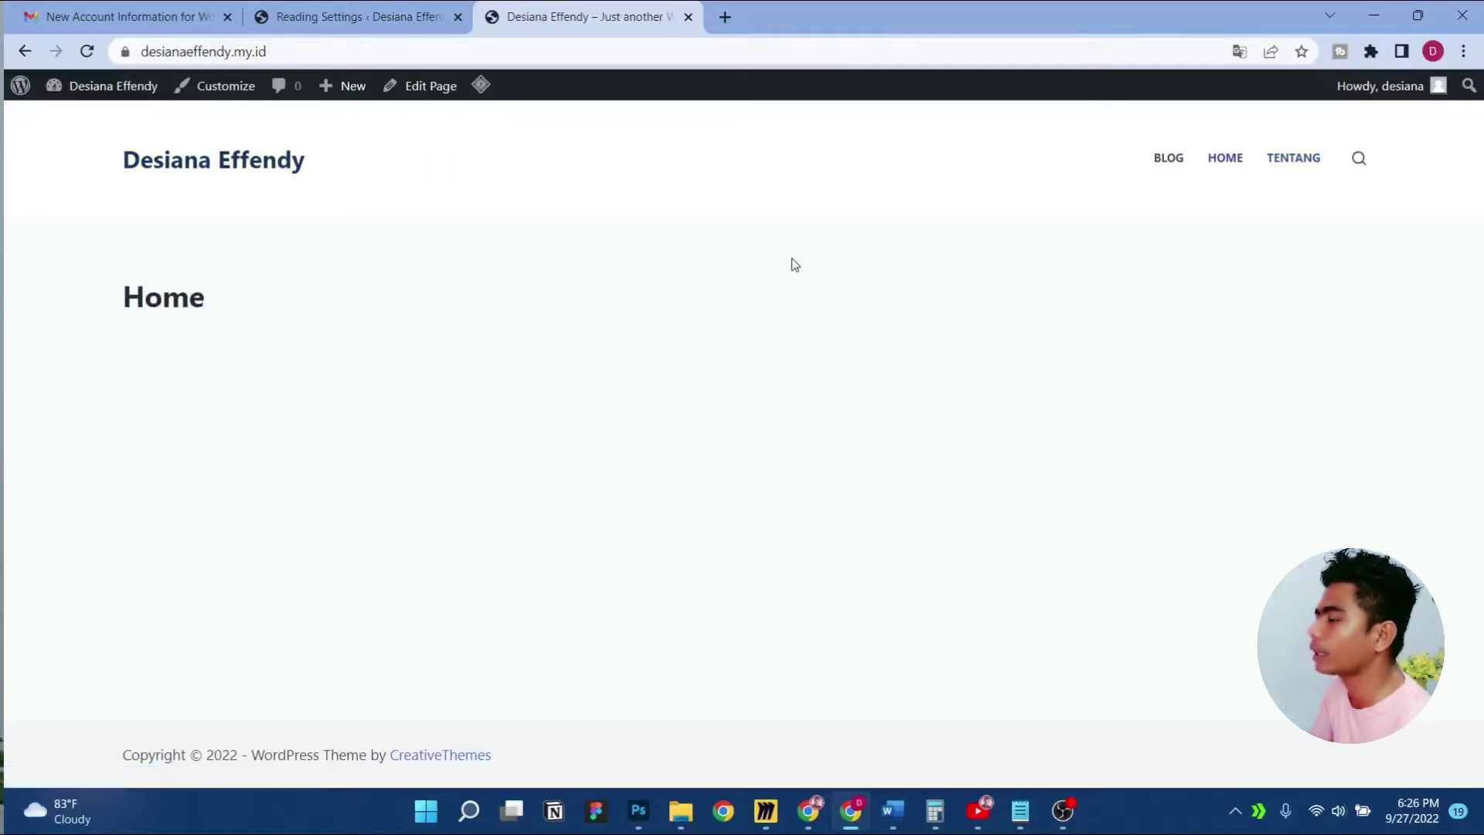
left_click(417, 9)
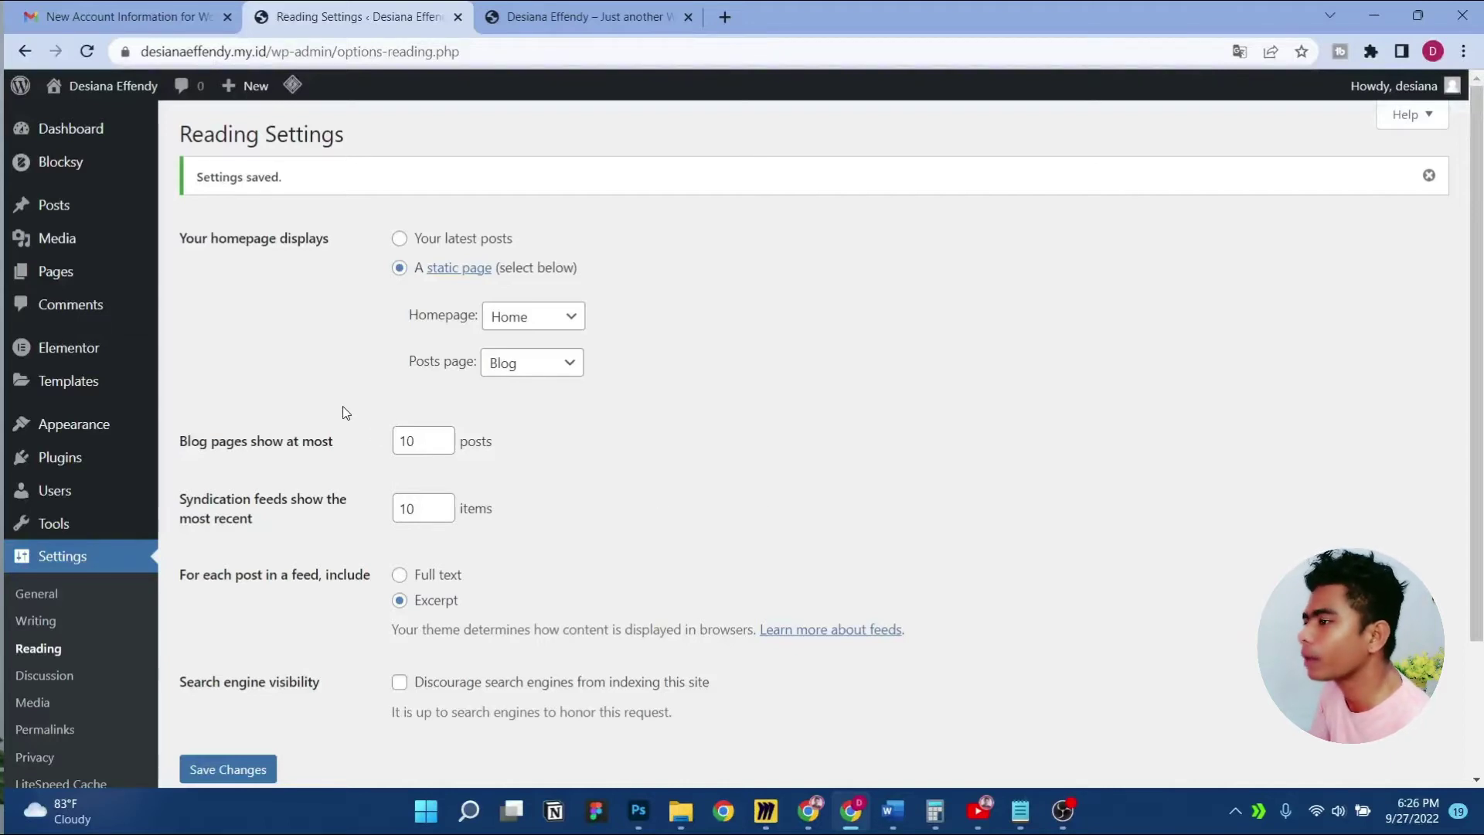
Create a menu named 'menu utama' assigned to the Header Menu 1 location
mouse_move(109, 437)
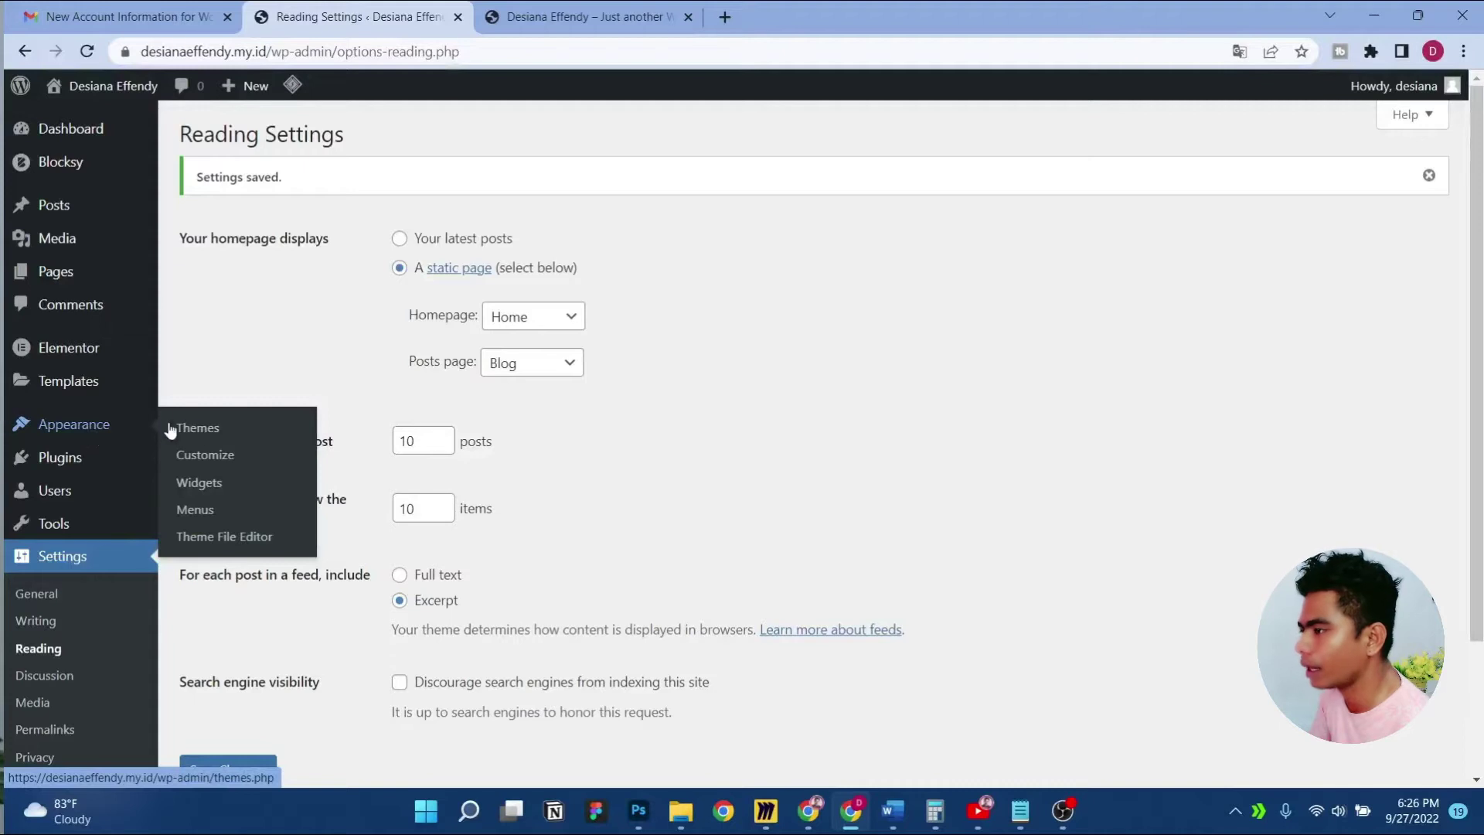
left_click(195, 510)
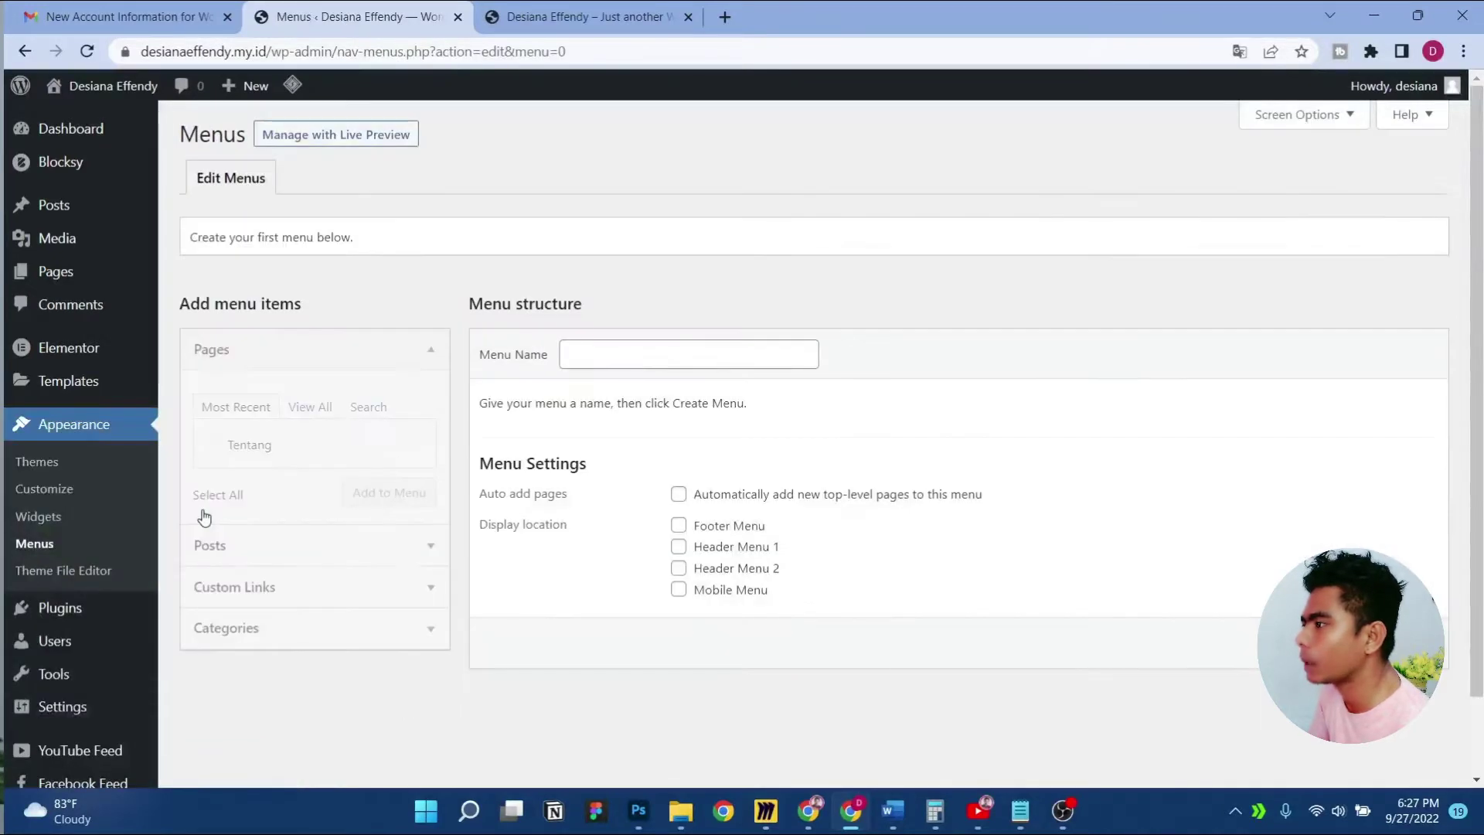
left_click(593, 364)
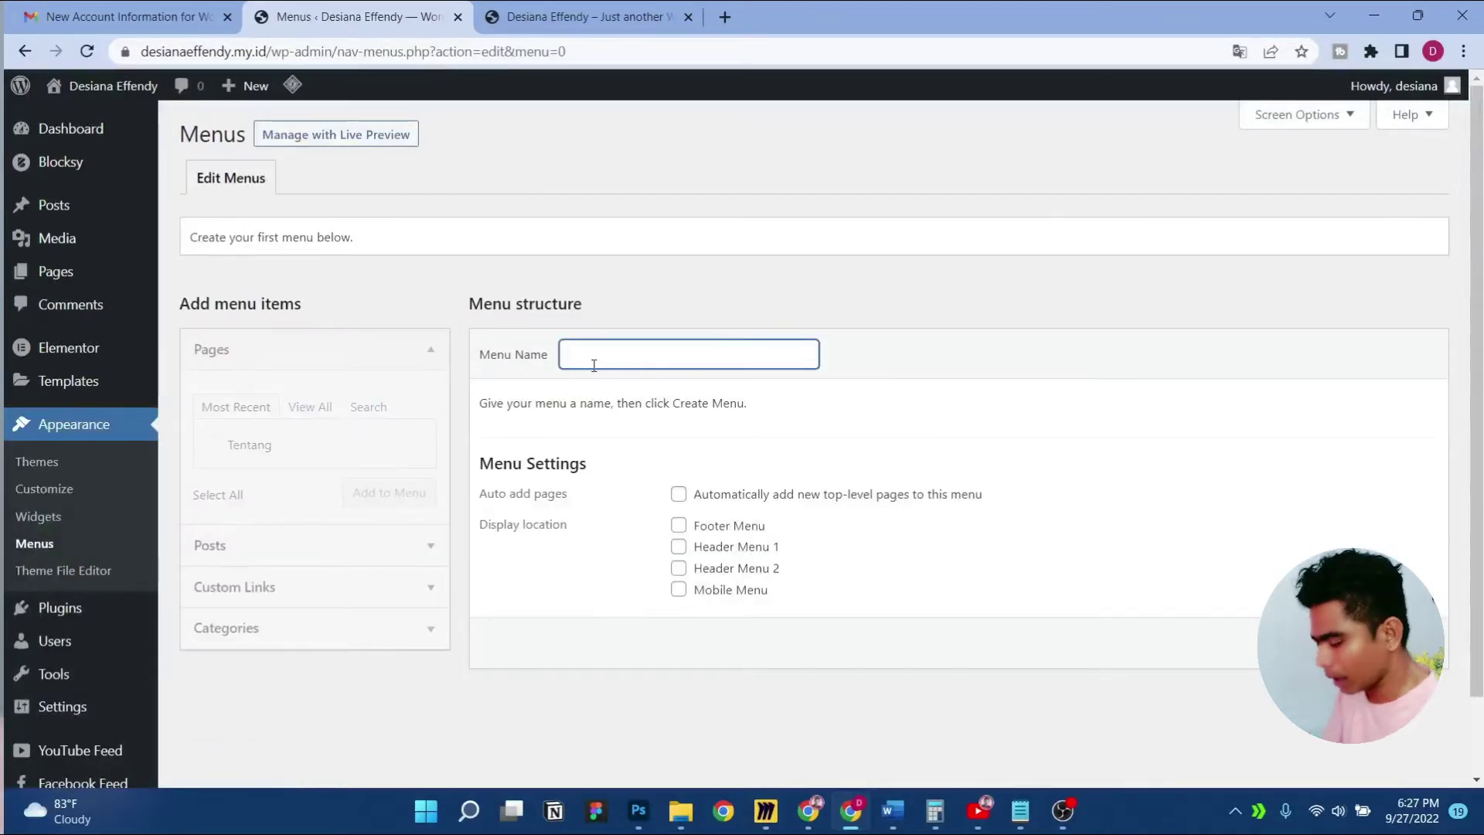
type("menu")
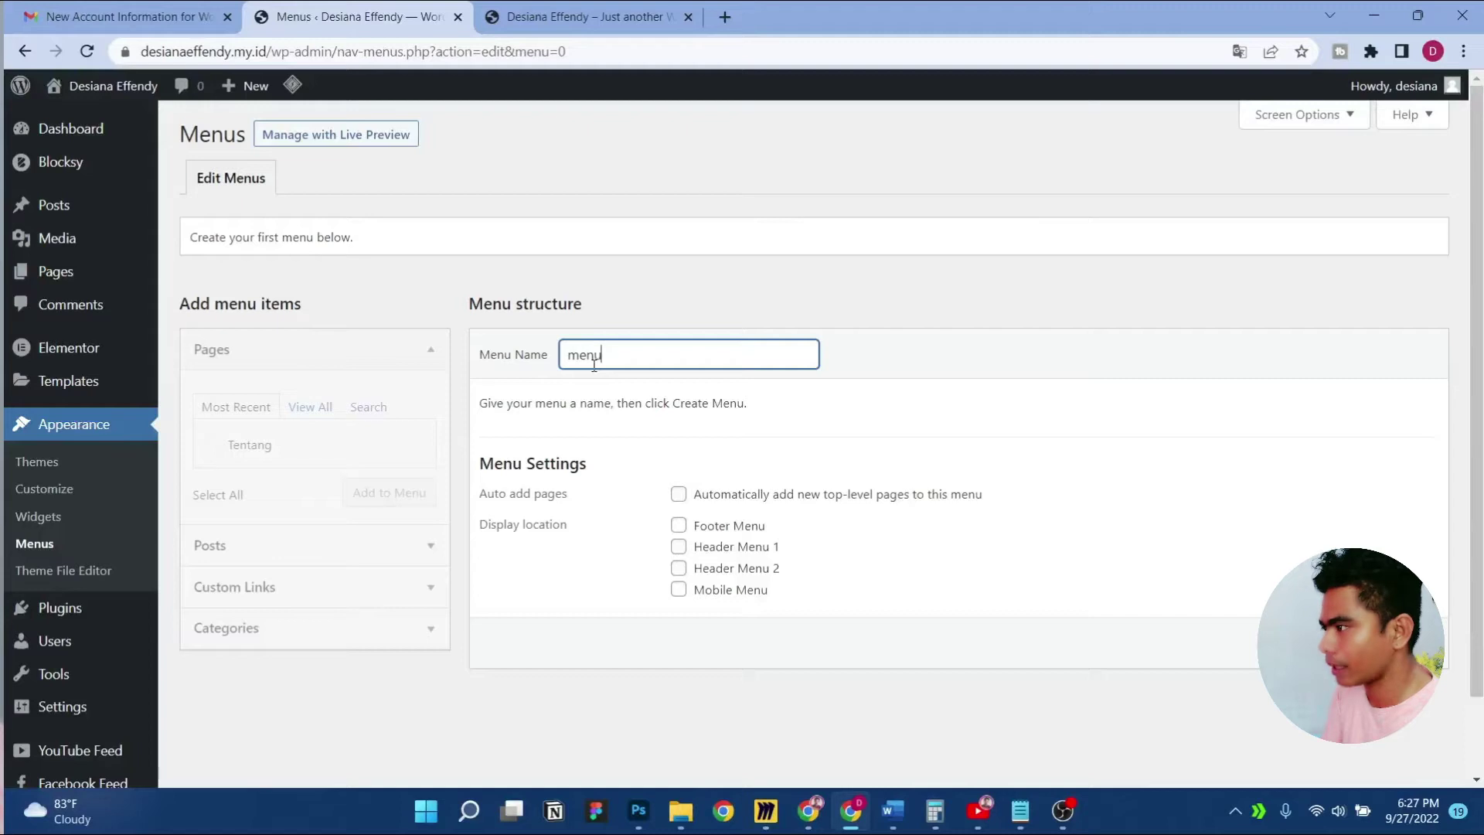
type(" utama")
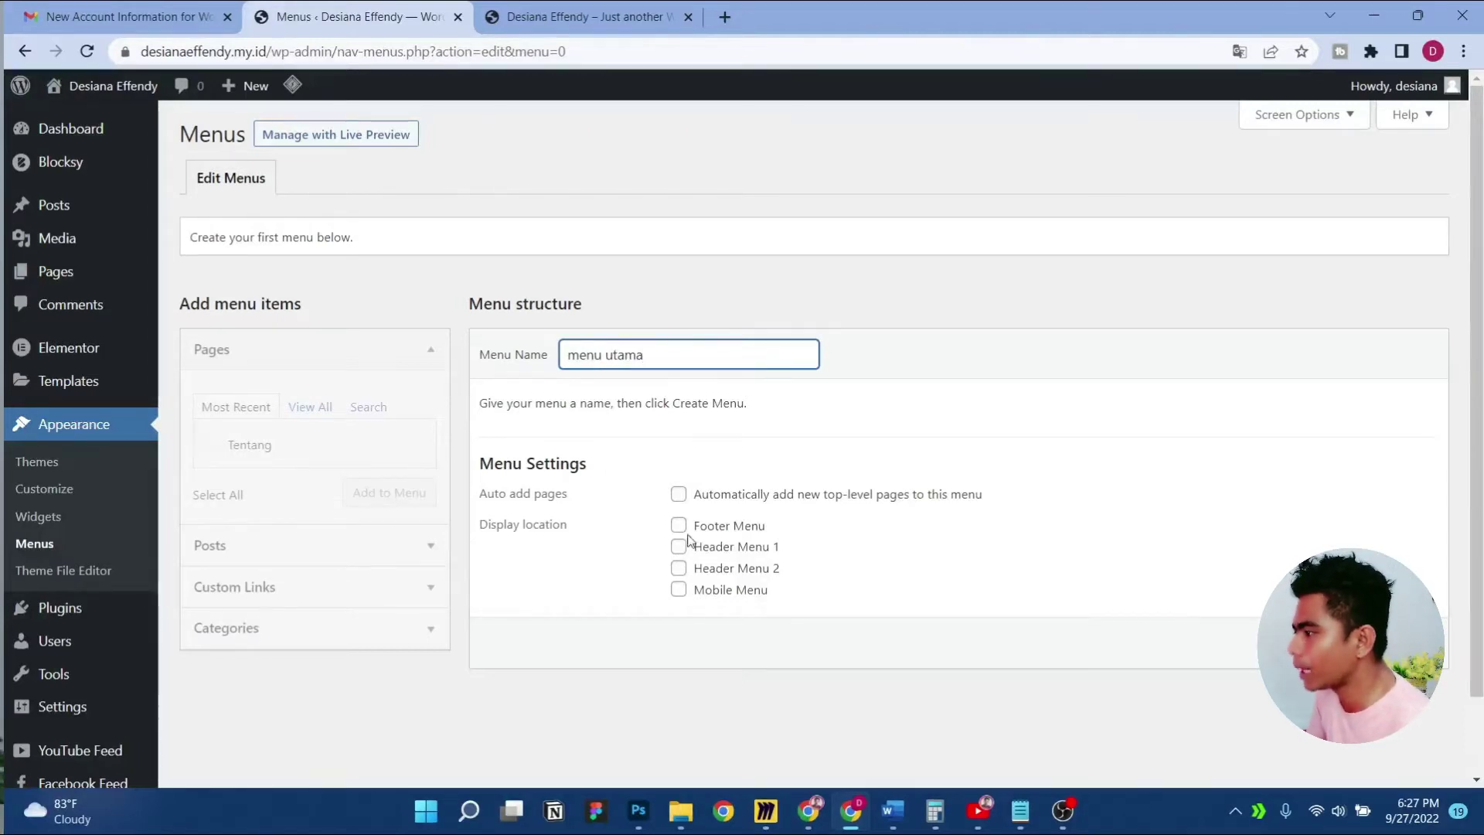
left_click(679, 549)
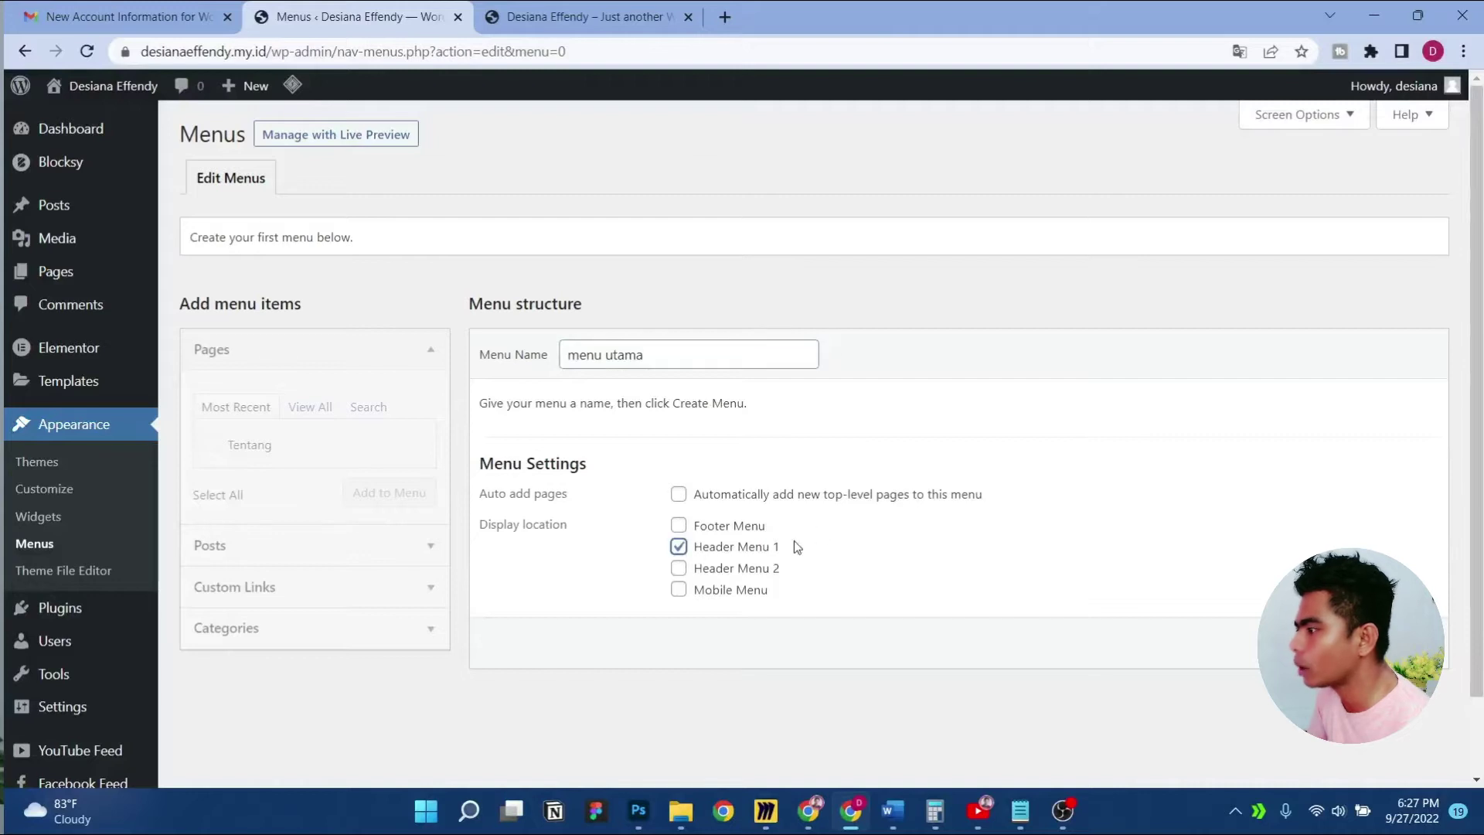
left_click(1395, 643)
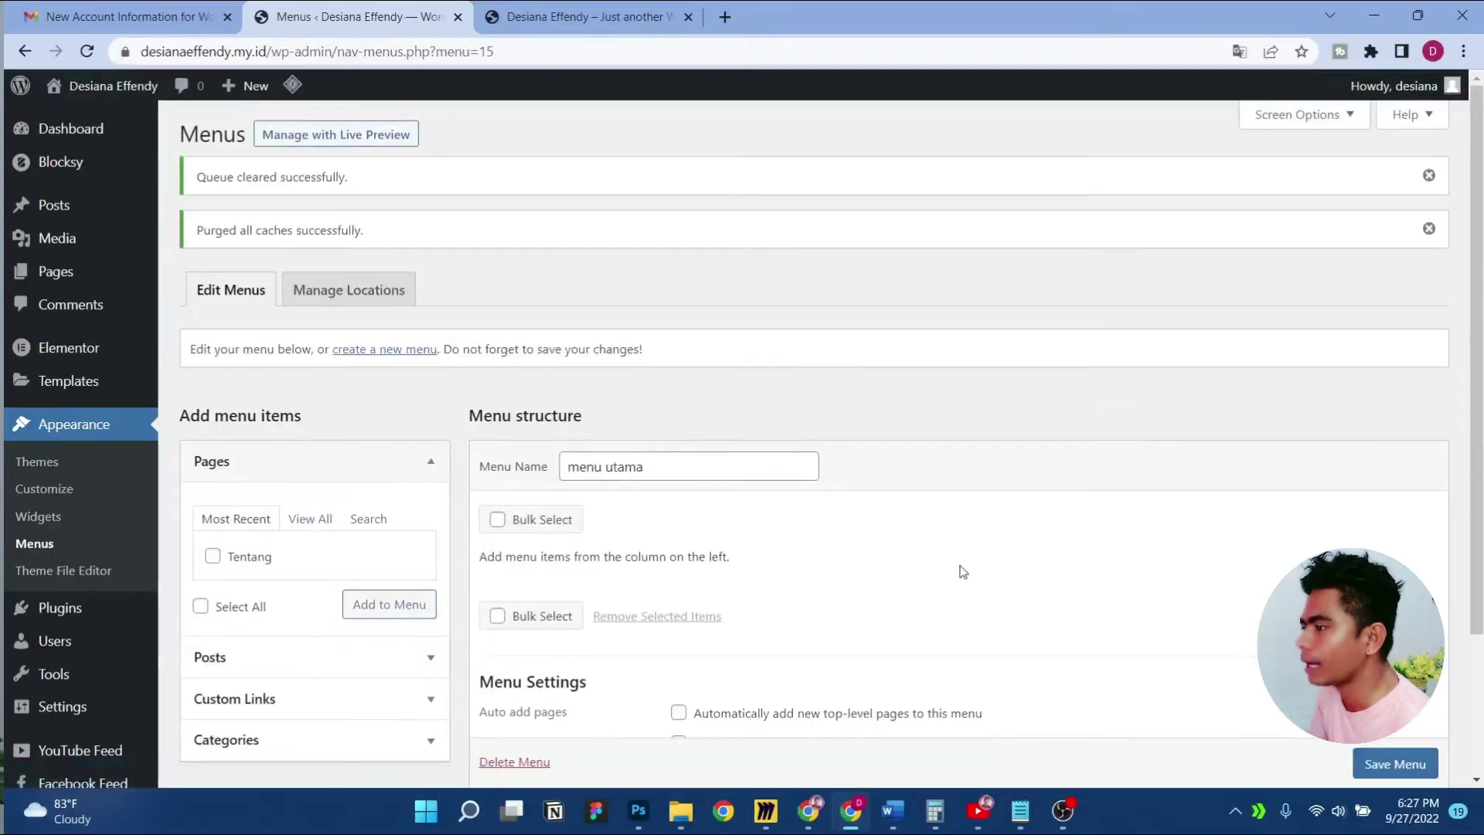
Add all pages (Home, Blog, Tentang) to the menu and view the live site
scroll(957, 571, "down", 2)
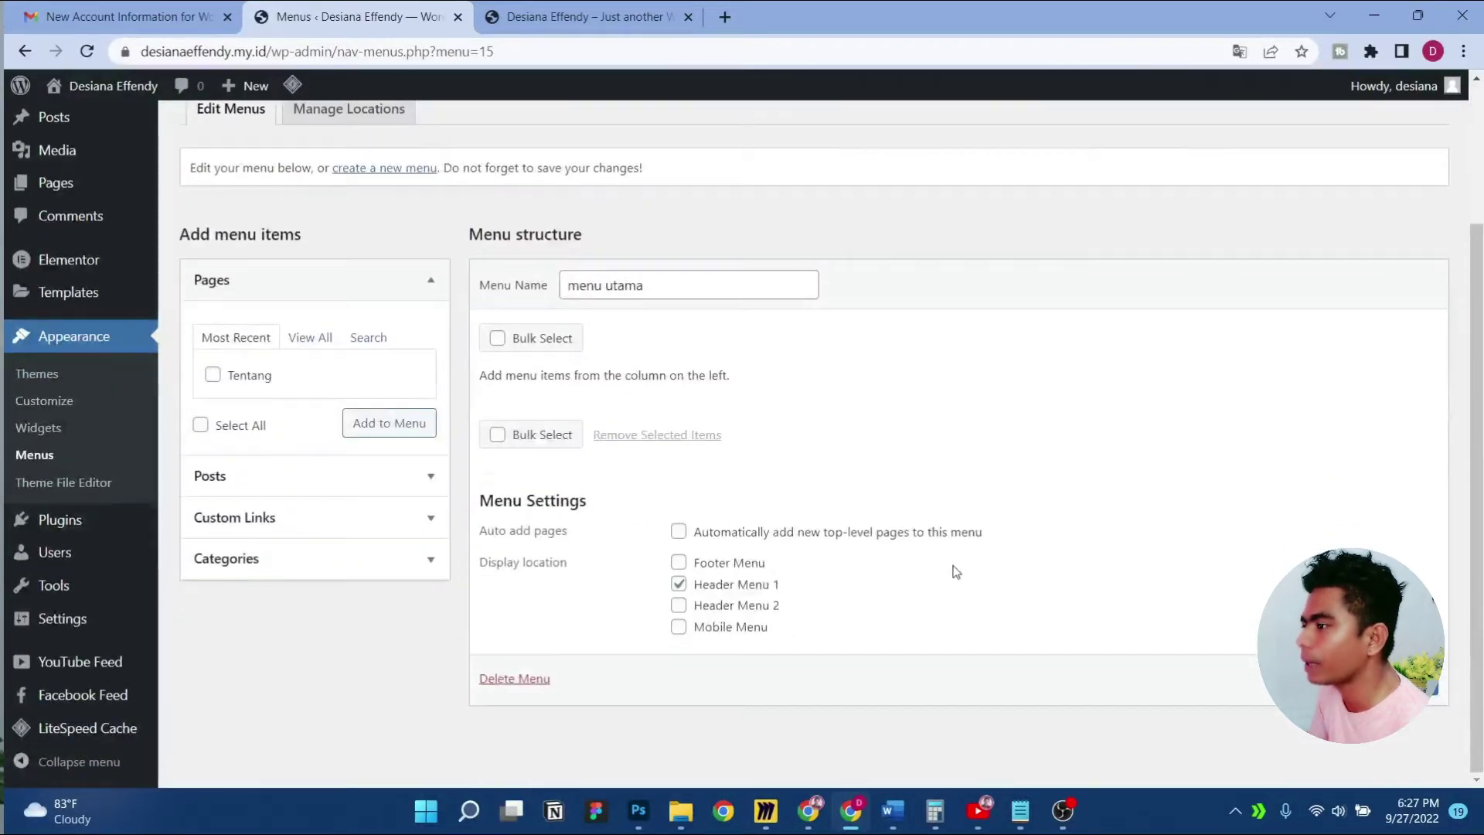
left_click(307, 338)
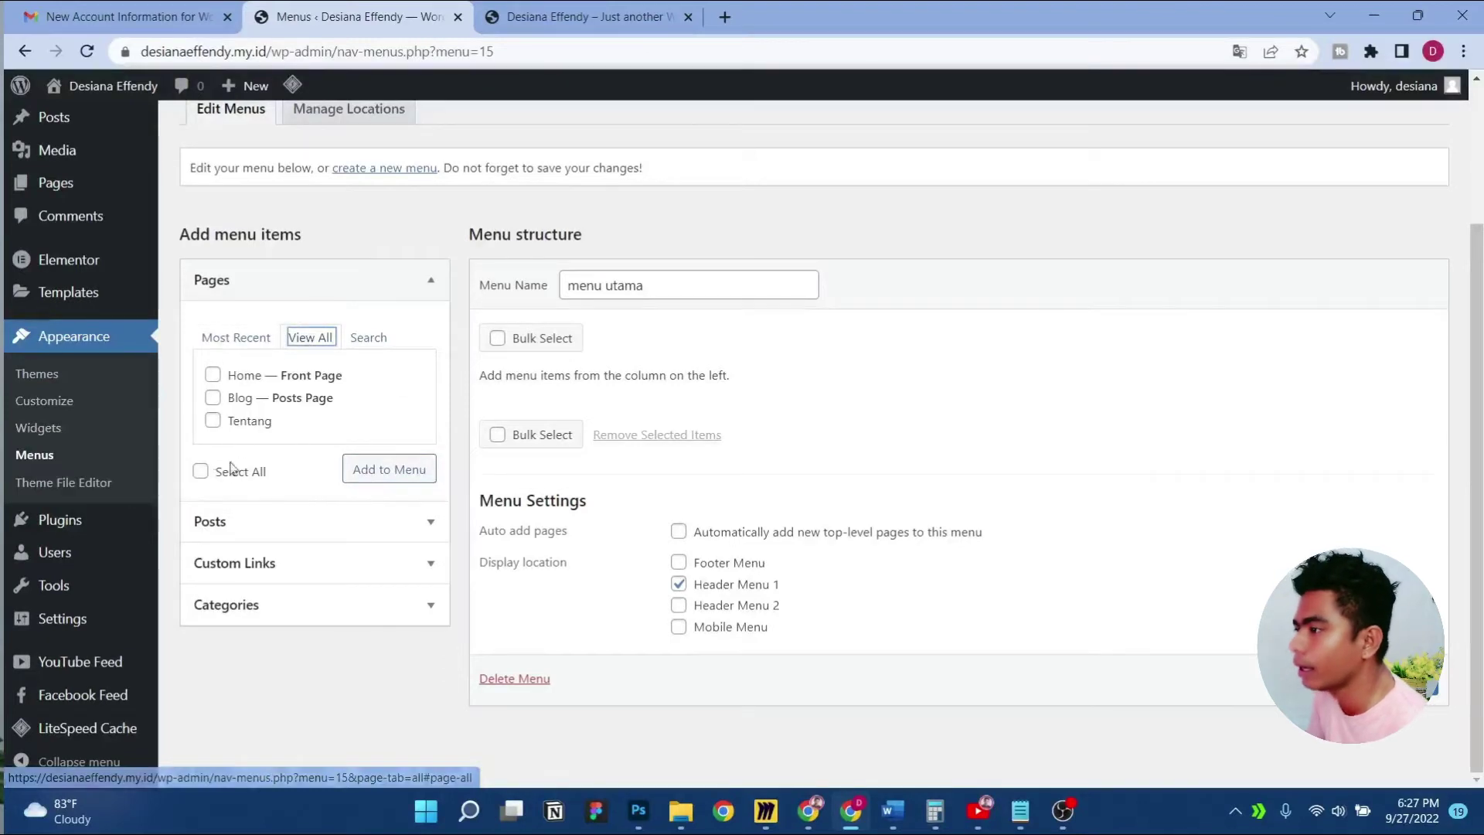
left_click(200, 471)
left_click(390, 472)
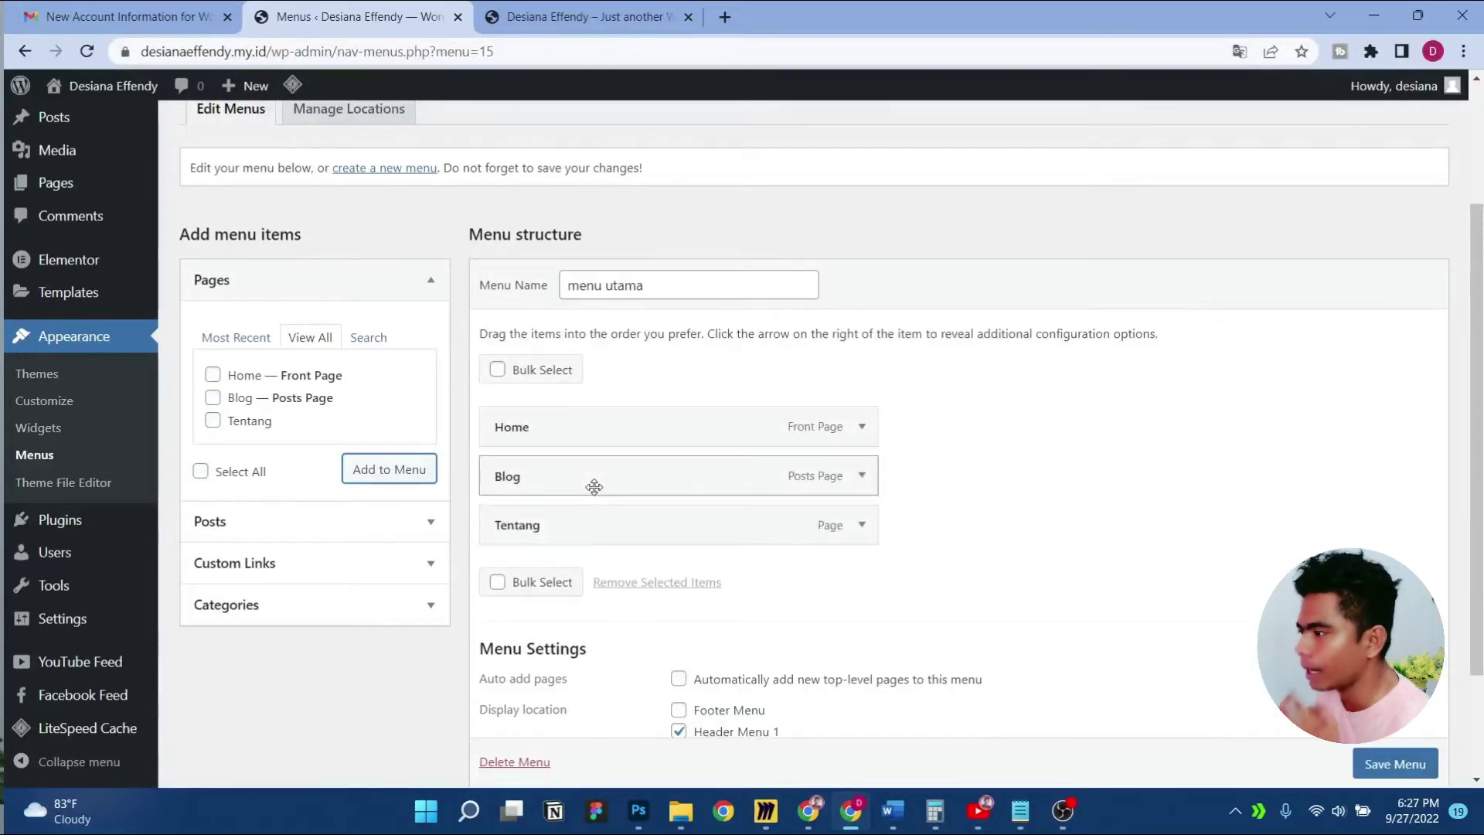
left_click(588, 11)
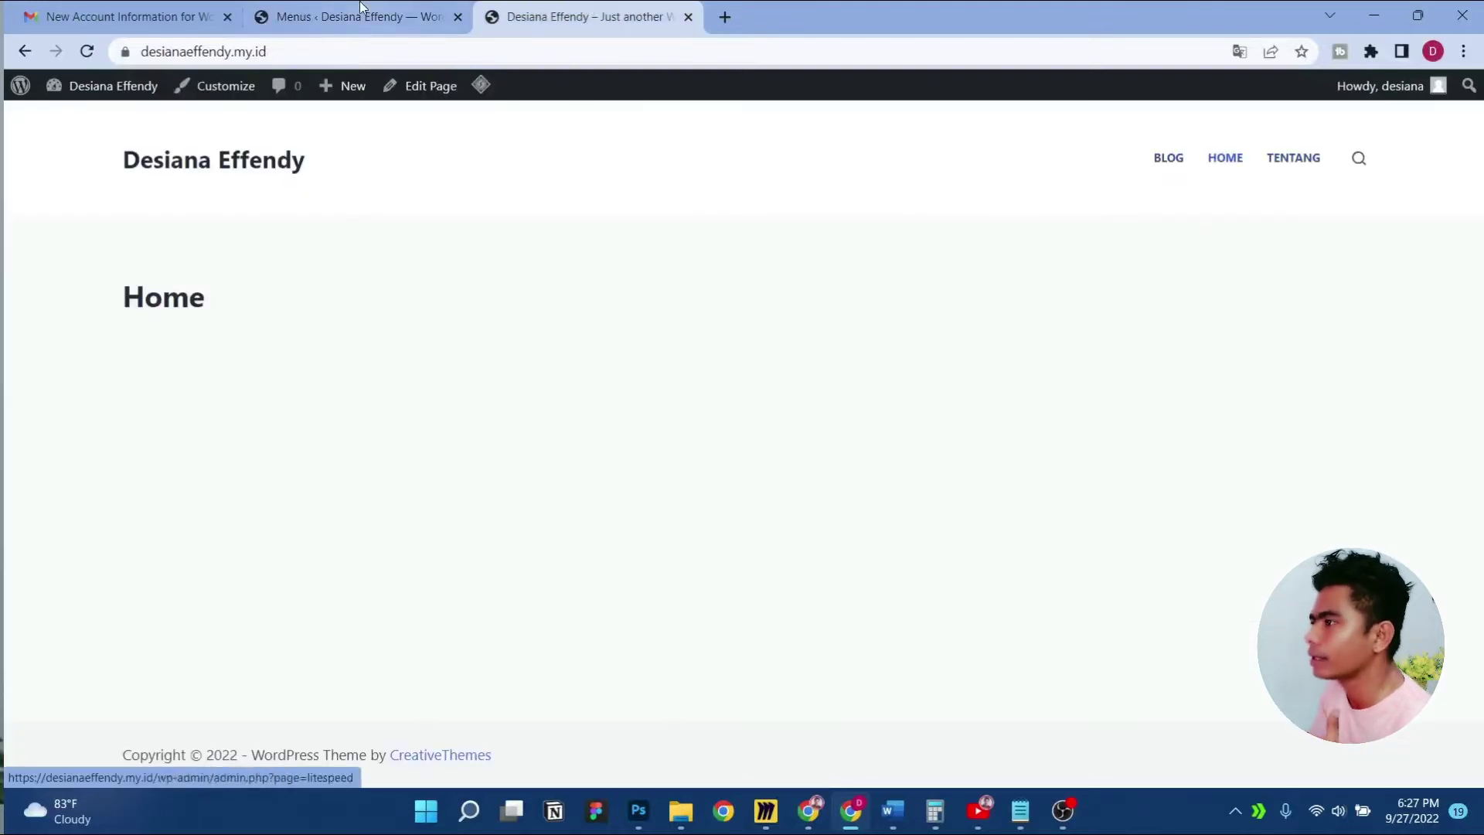
Move Blog below Tentang, save the menu, and reload the live site to check the order
left_click(305, 9)
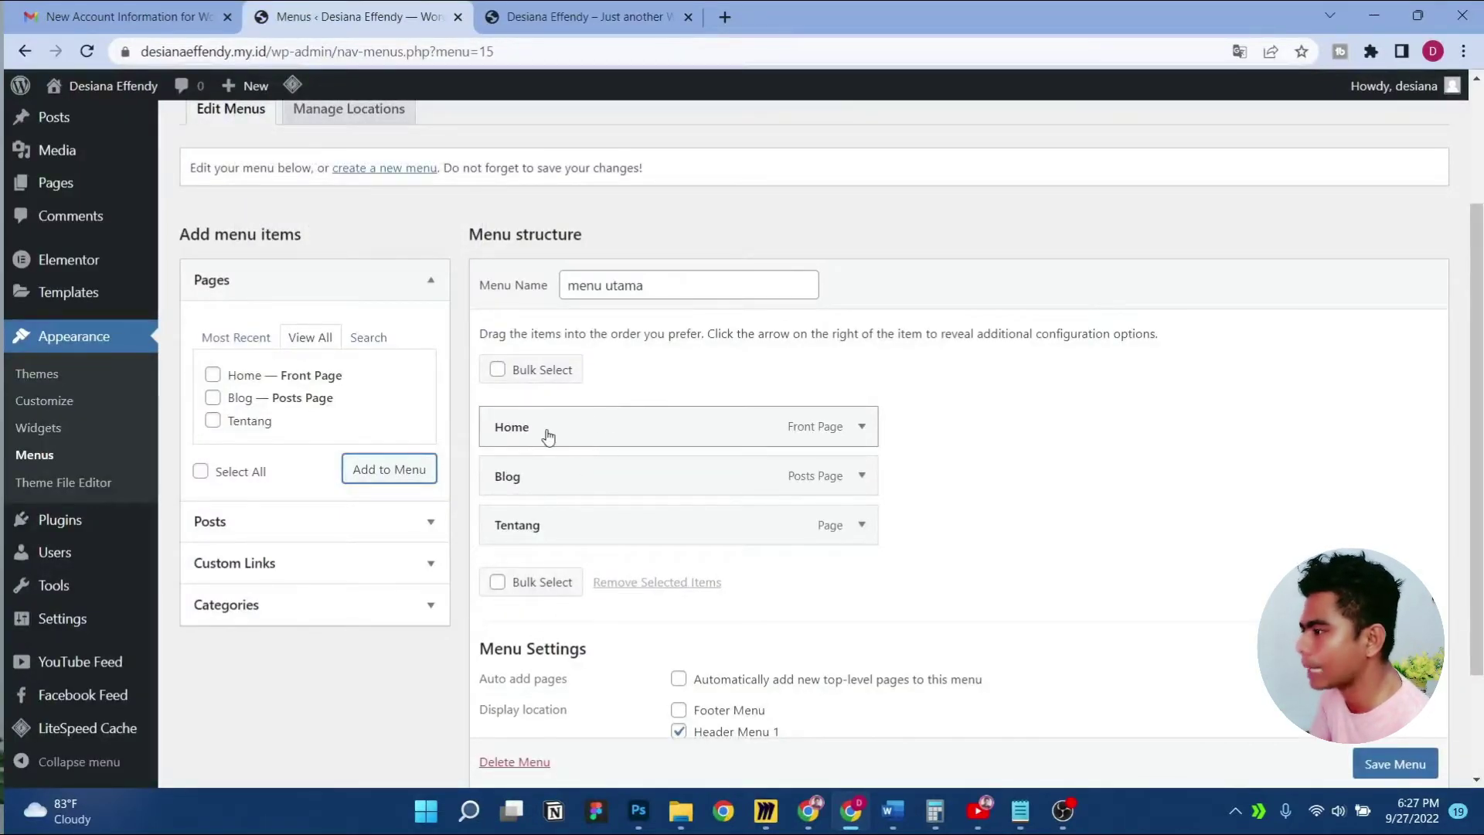
left_click_drag(563, 480, 567, 533)
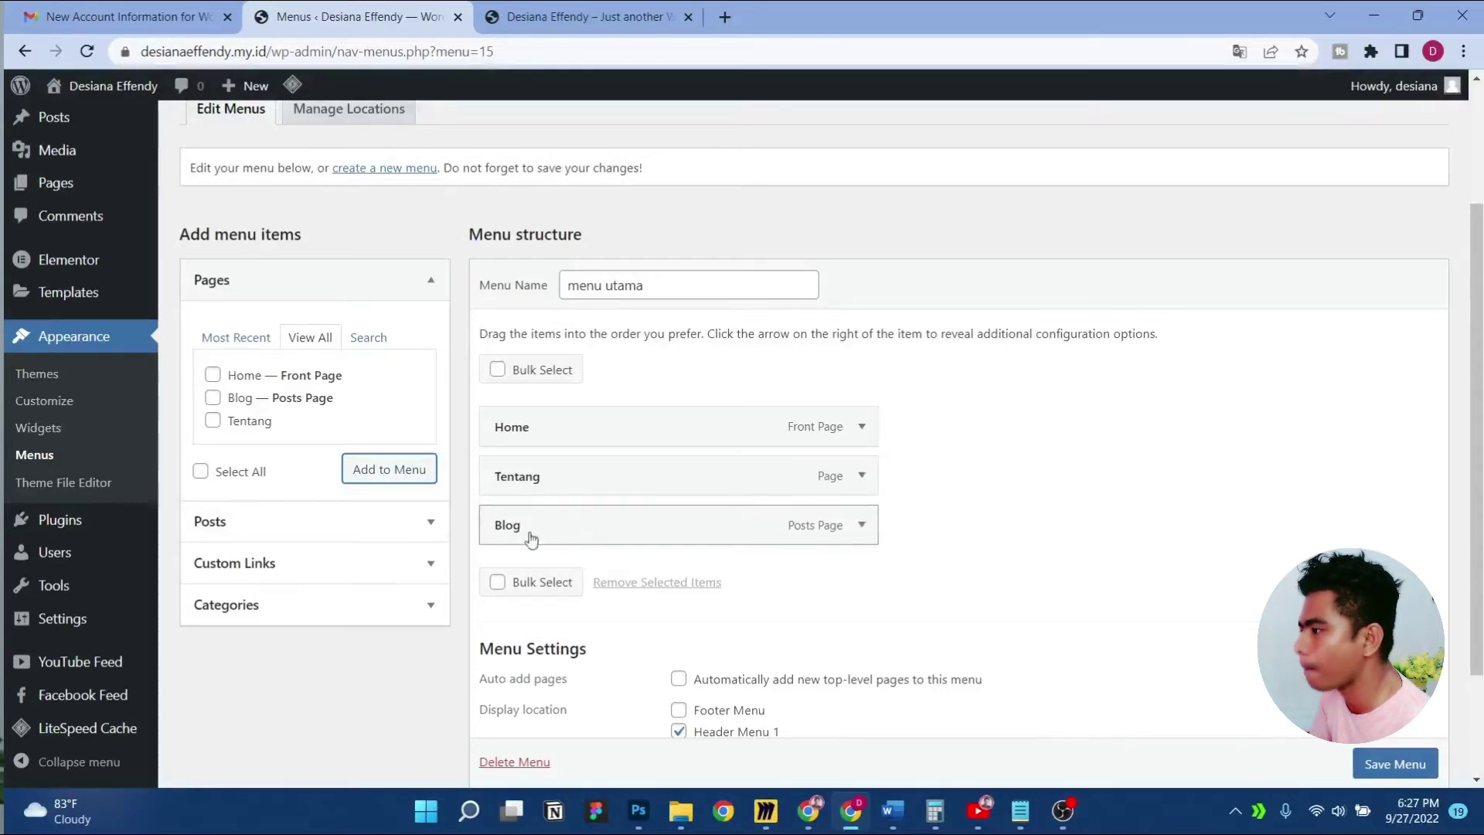
left_click(1387, 765)
scroll(1387, 765, "down", 1)
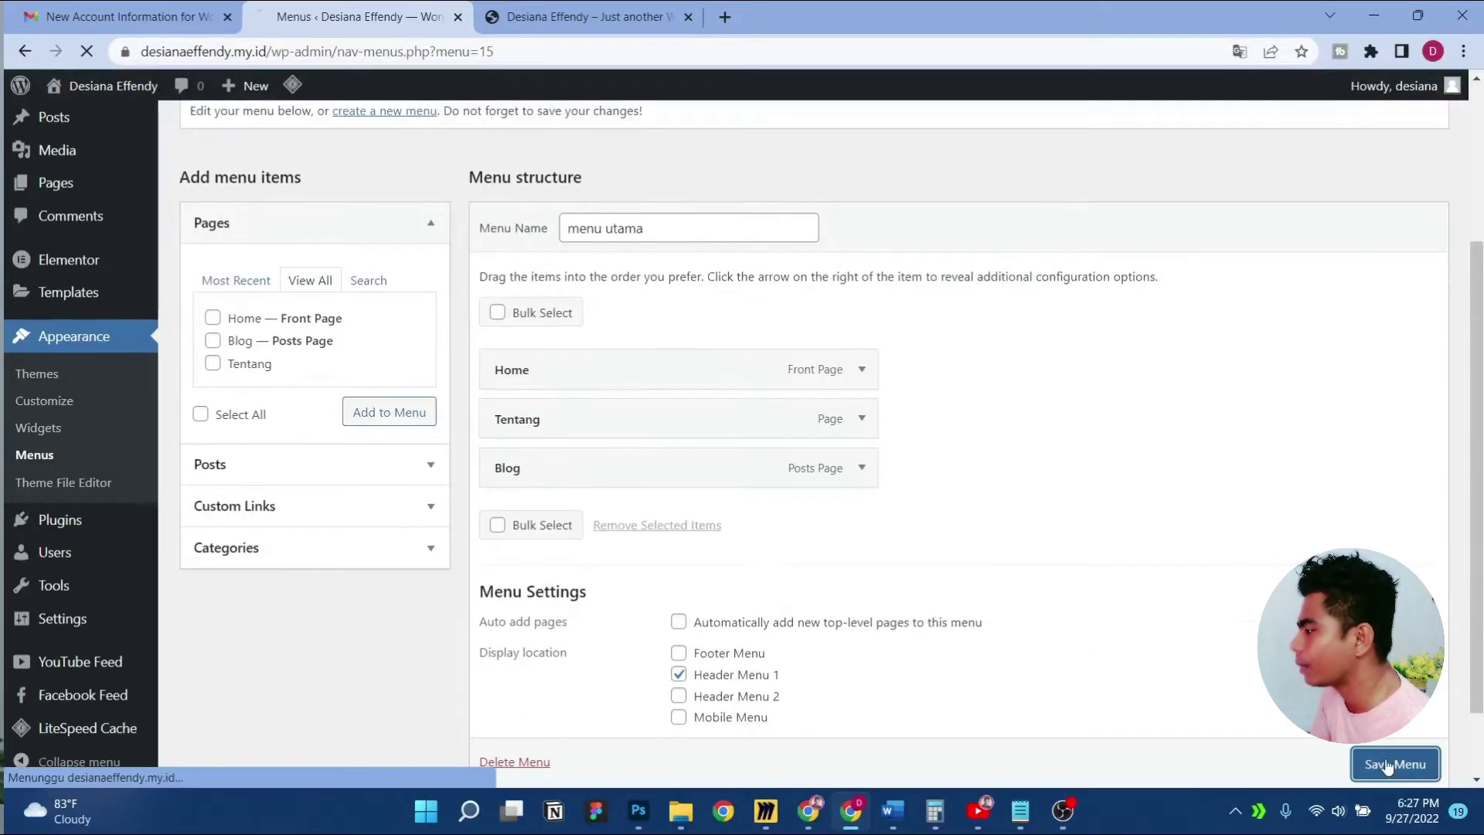
left_click(607, 14)
right_click(490, 283)
left_click(585, 354)
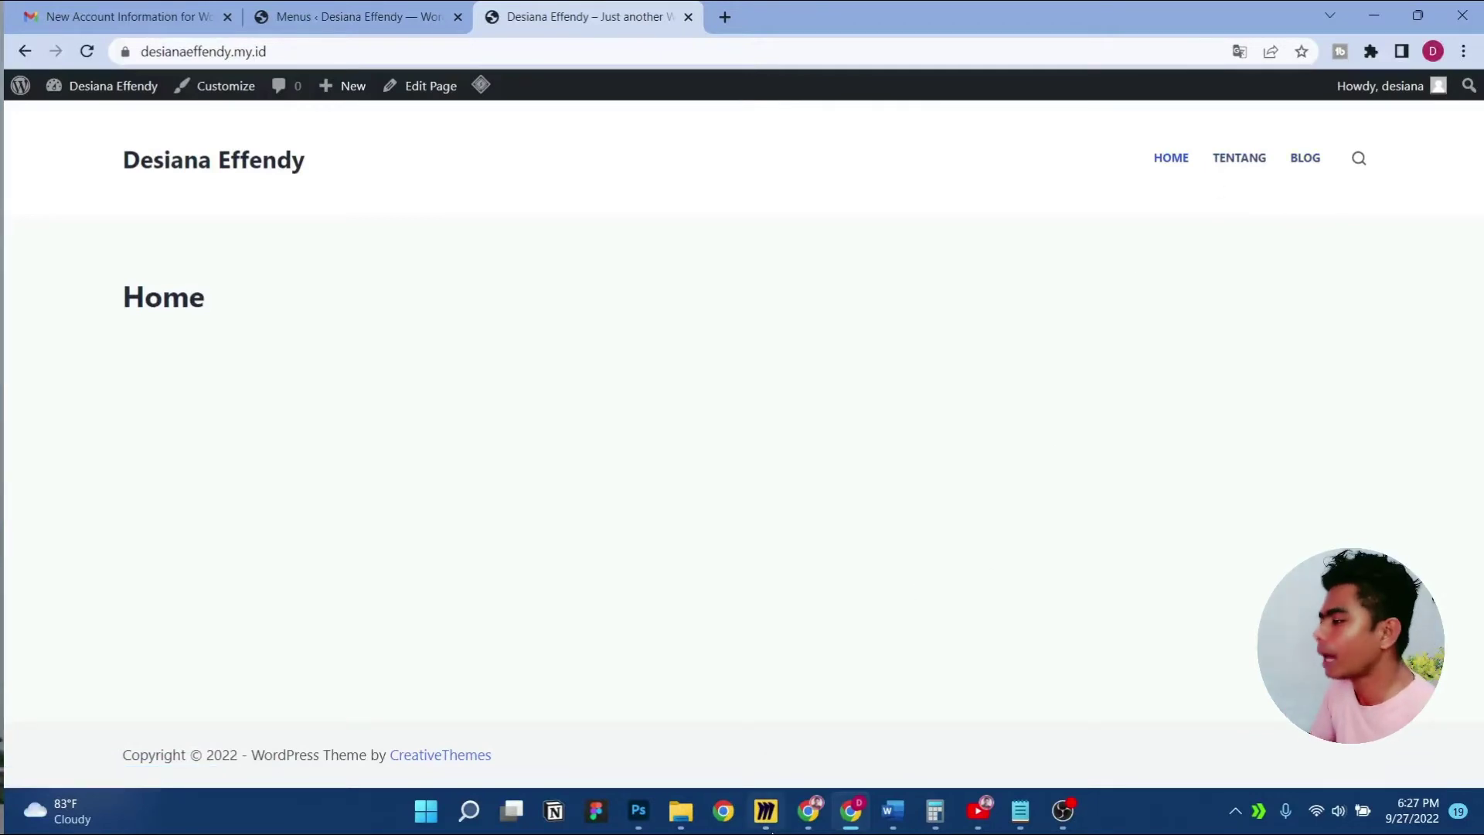
Bring up the Miro 'YouTuber Website' wireframe board and pan across it
left_click(765, 809)
scroll(993, 222, "up", 3)
left_click_drag(1153, 227, 884, 238)
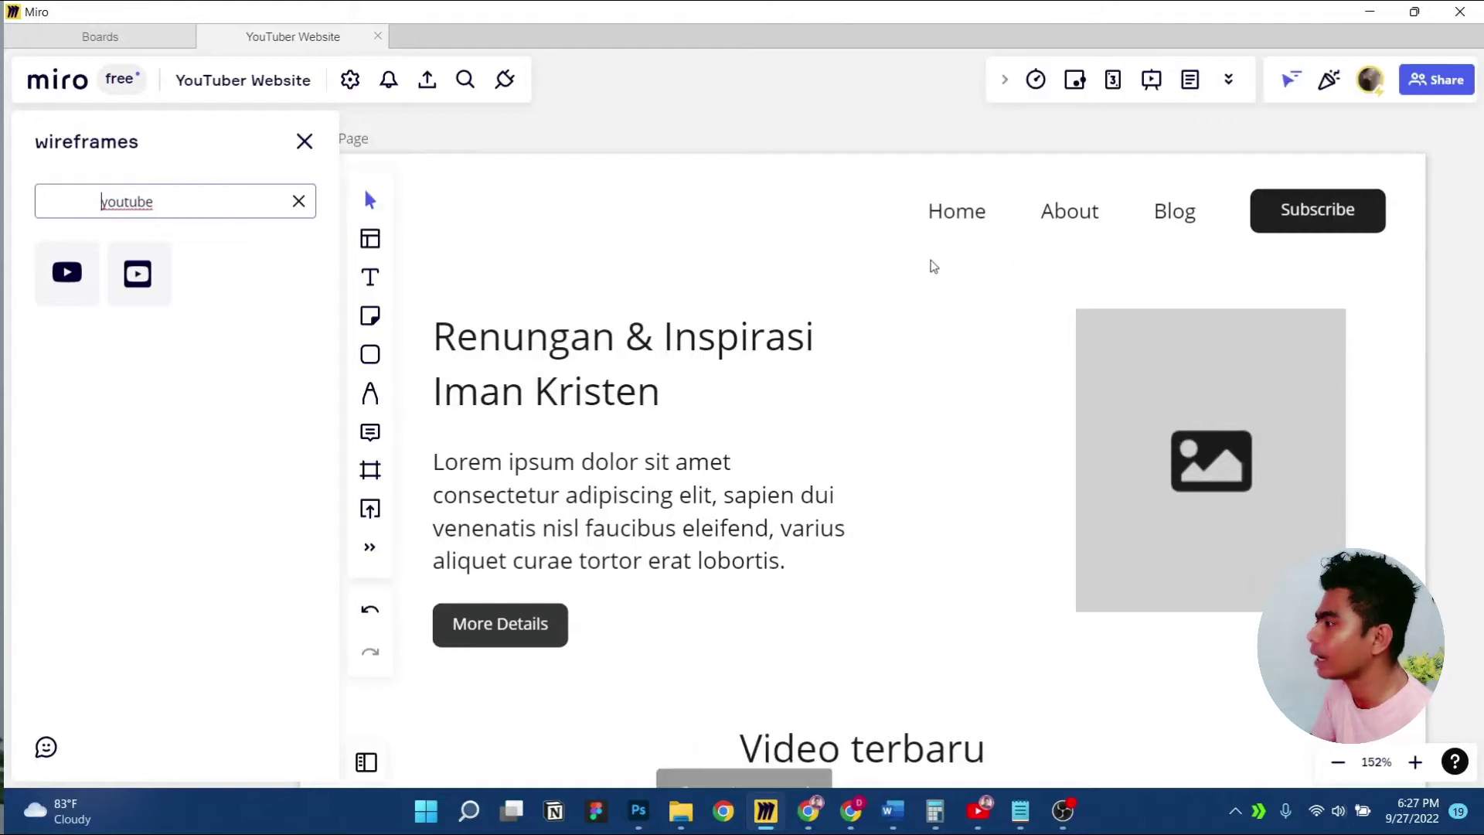
Zoom out over the HomePage wireframe frame, then minimize Miro to return to Chrome
scroll(930, 265, "down", 3)
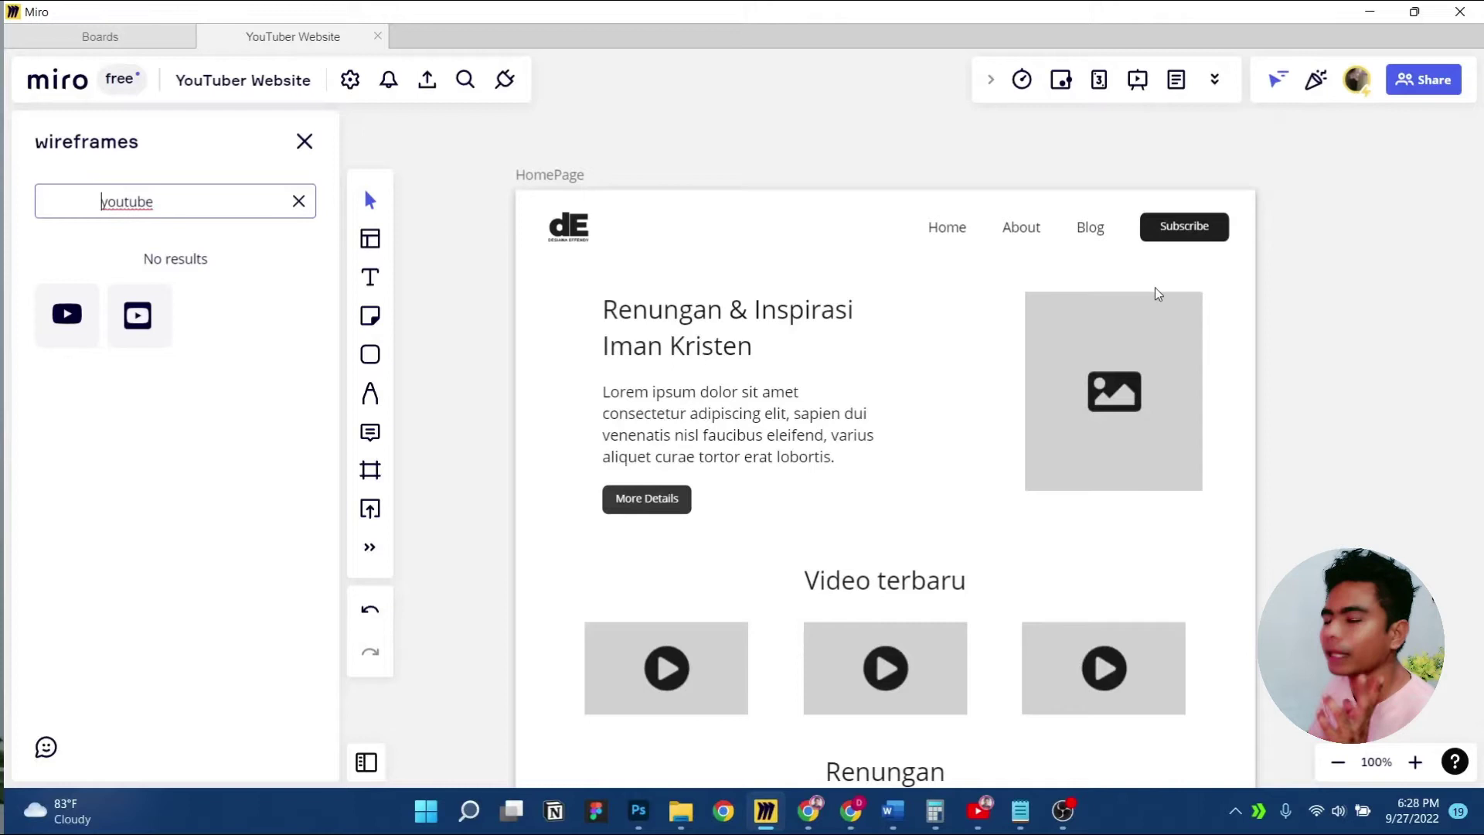
left_click(1367, 13)
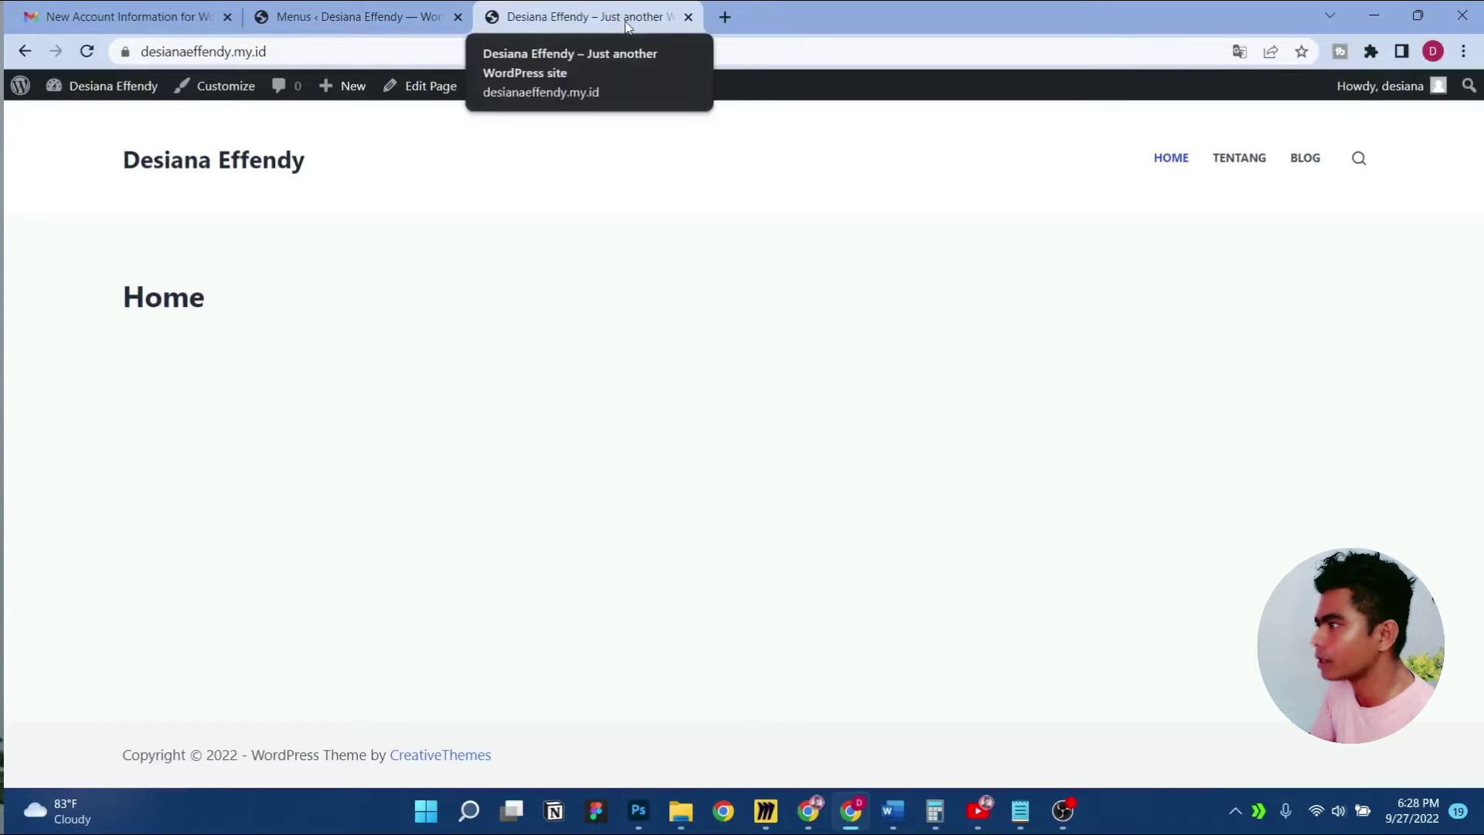
Replace the Tagline in General Settings with 'Inspirasi dan Renungan Kristen' copied from Notepad
left_click(417, 16)
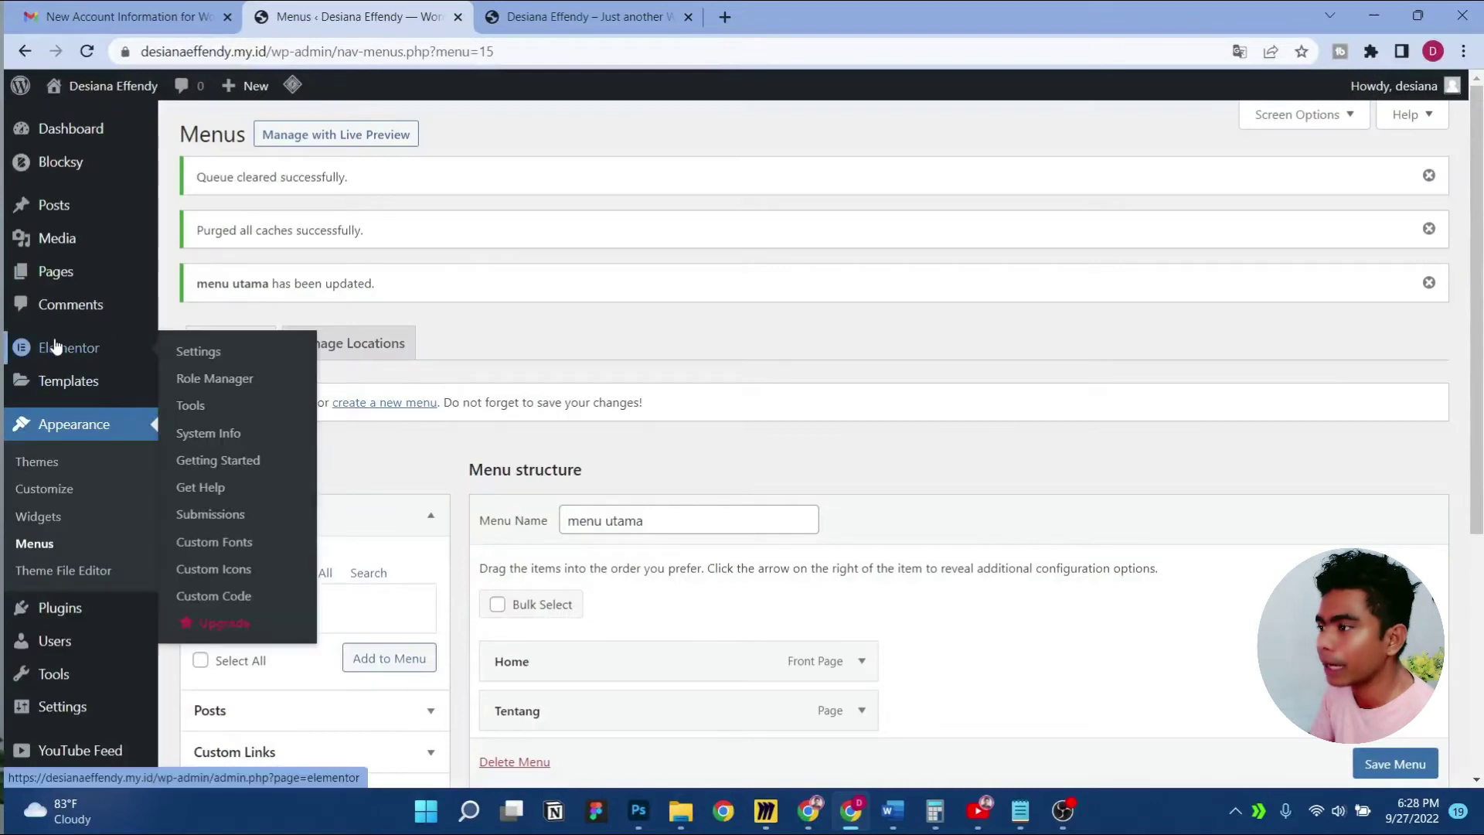
scroll(46, 340, "down", 5)
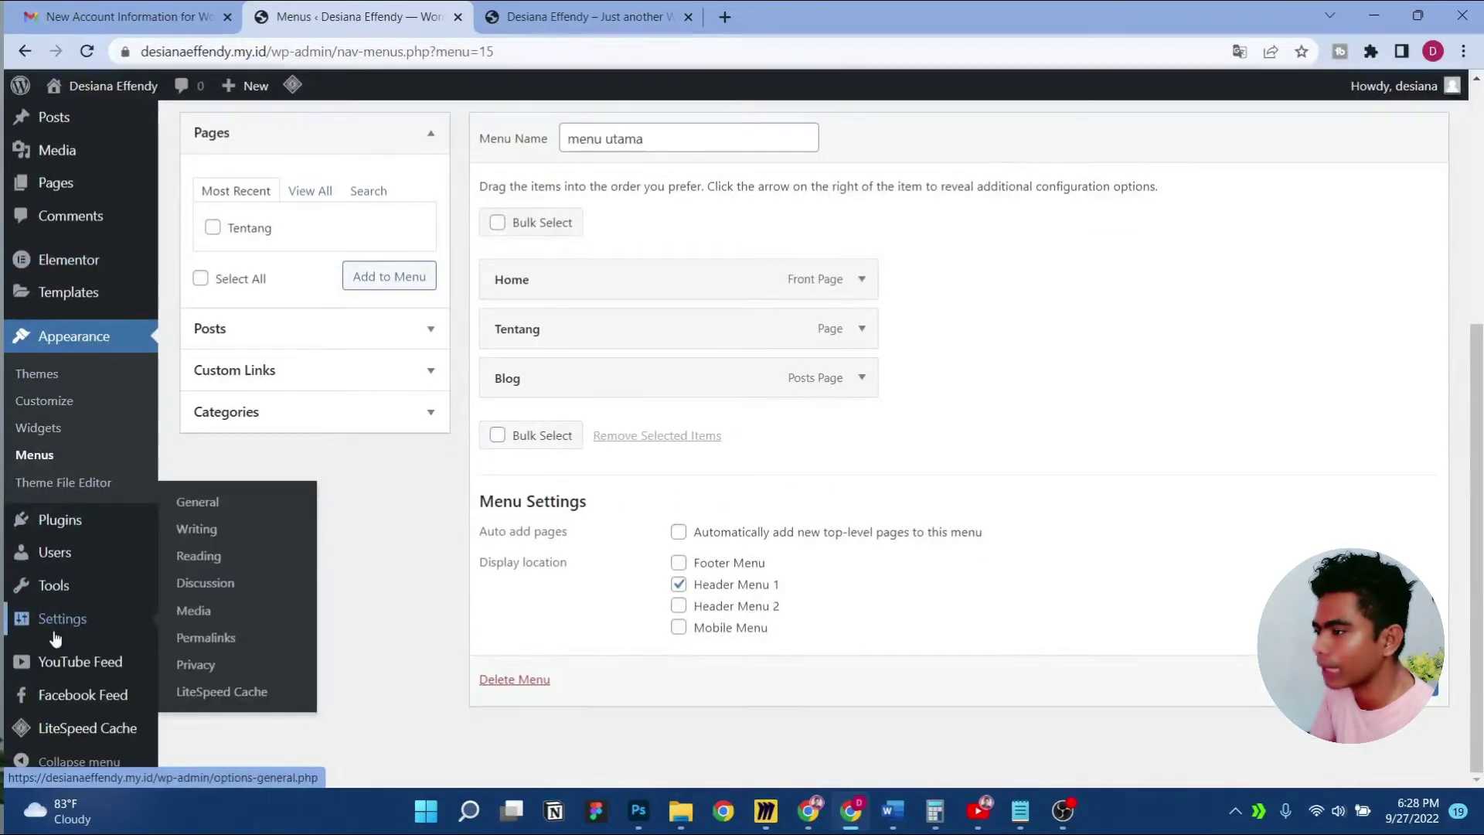
left_click(237, 504)
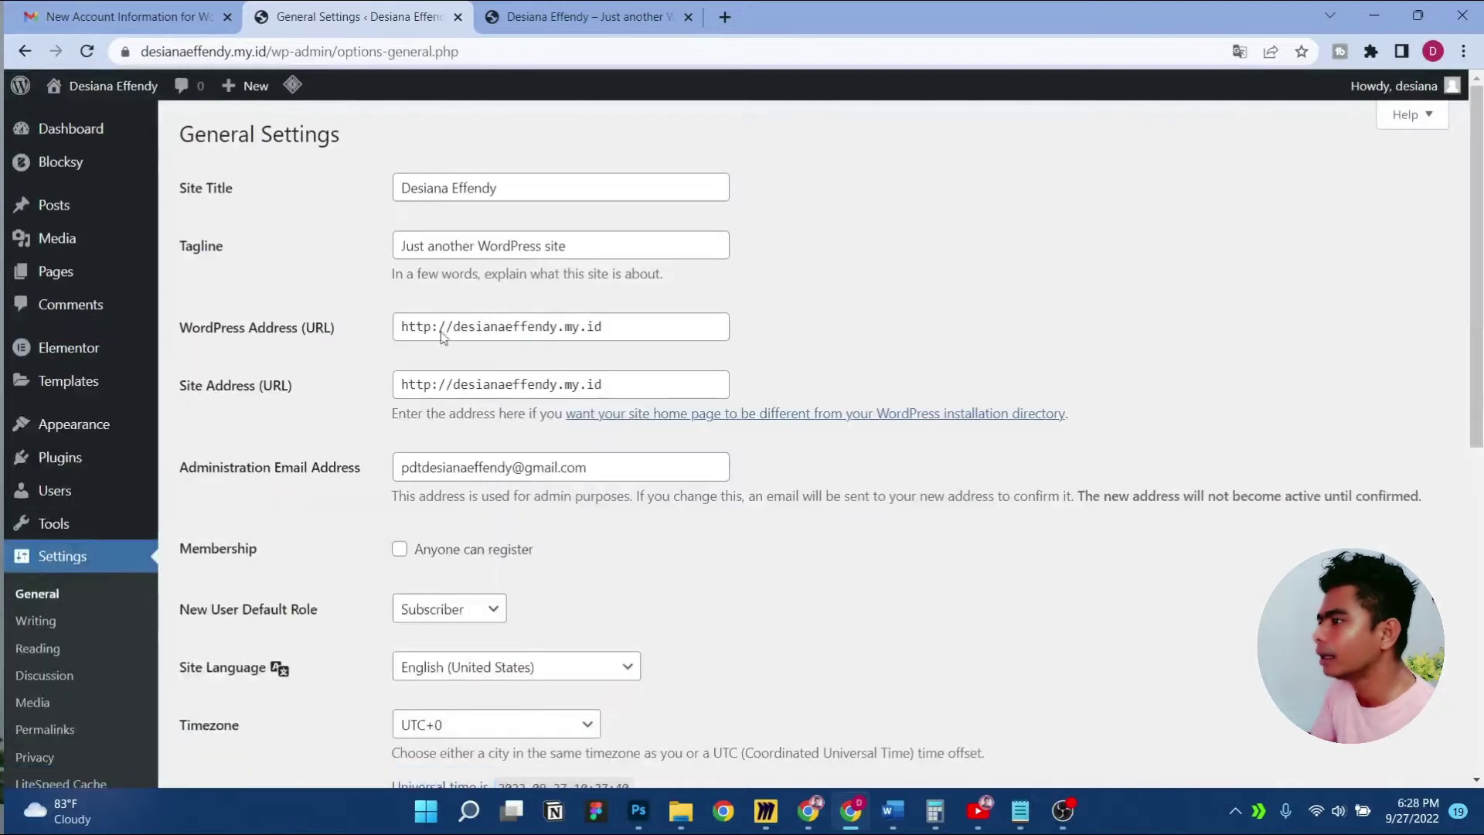
triple_click(512, 246)
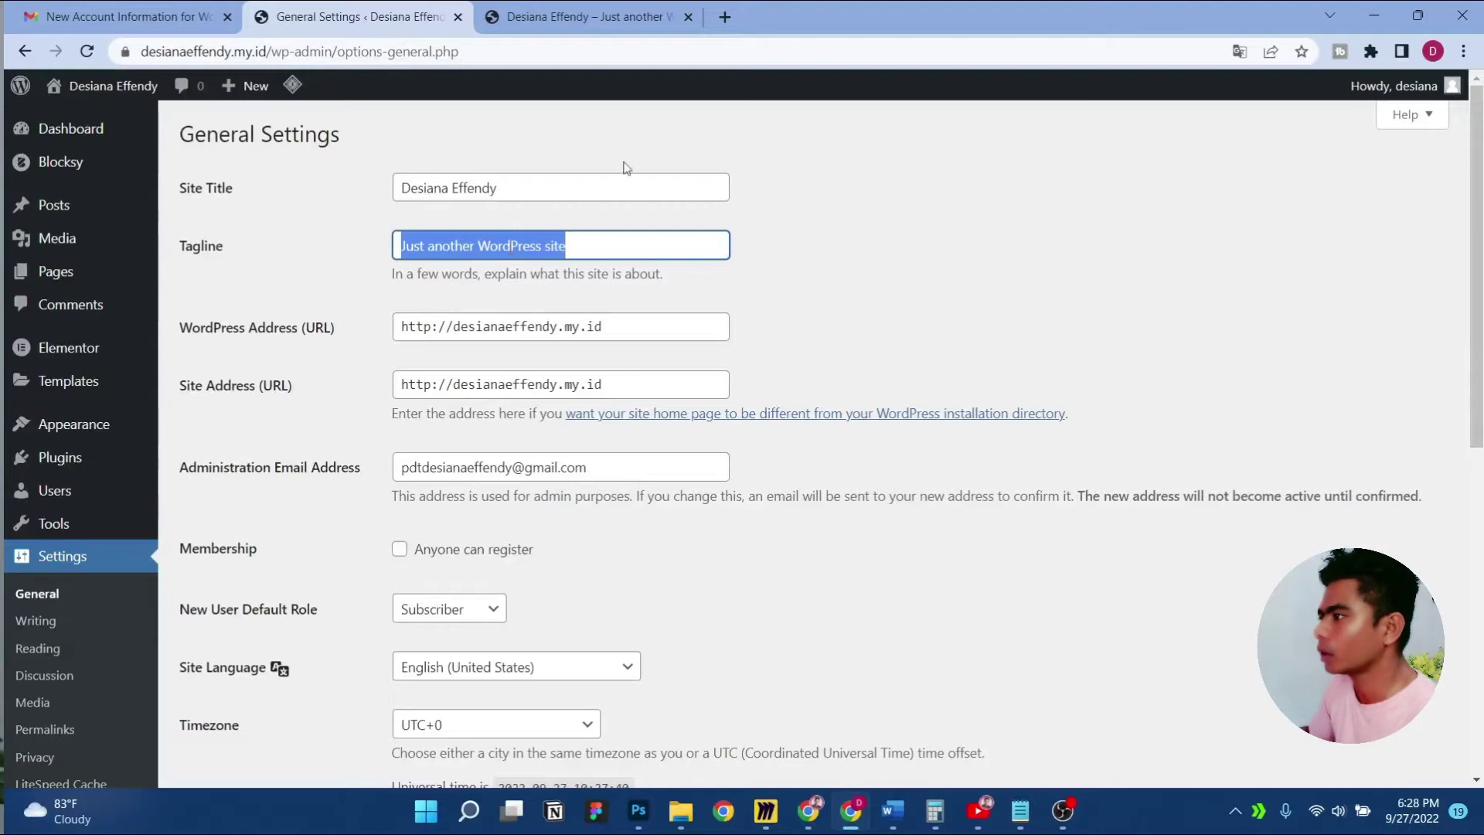
left_click(1008, 815)
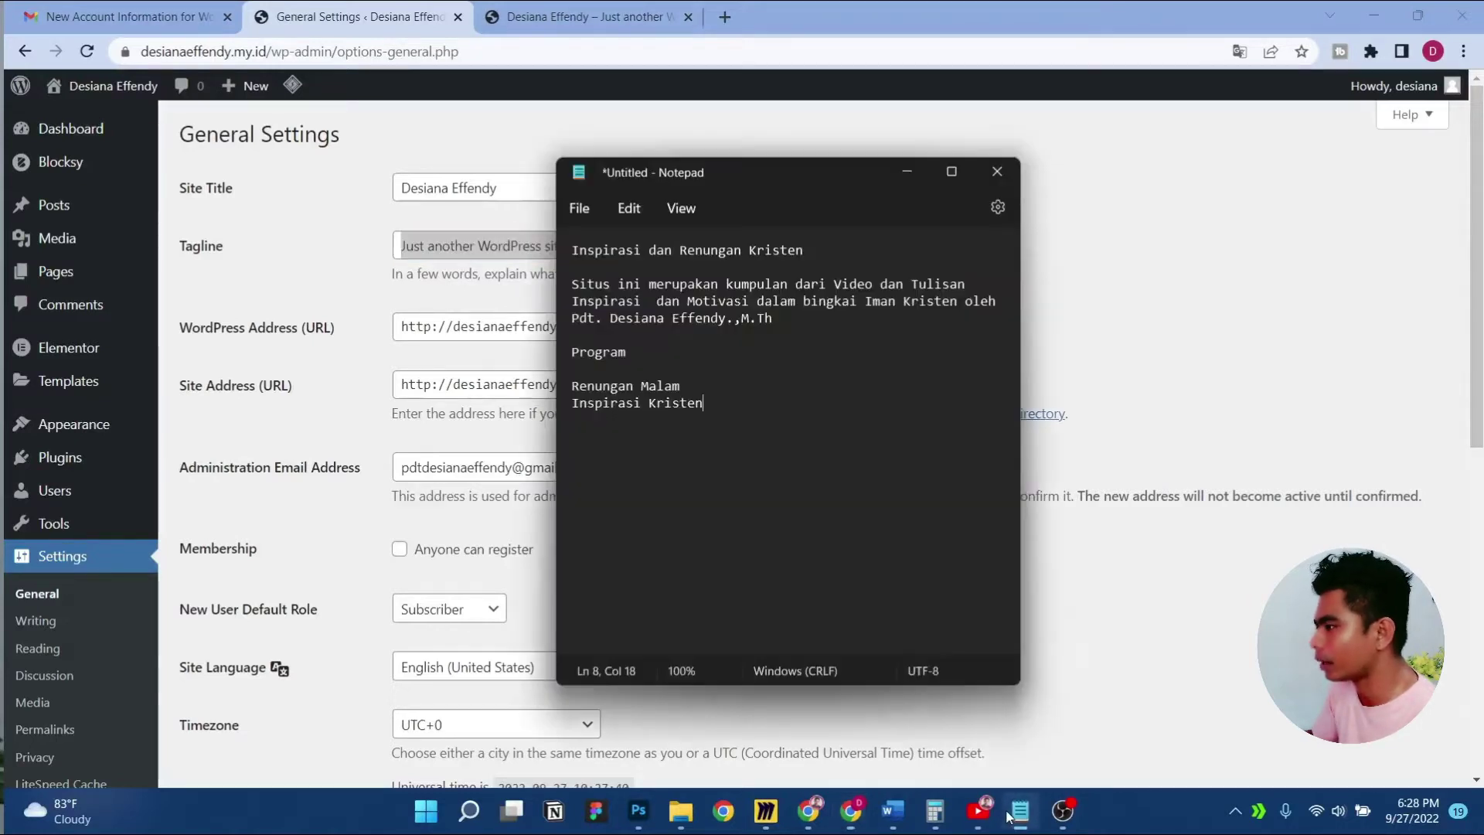
left_click(598, 248)
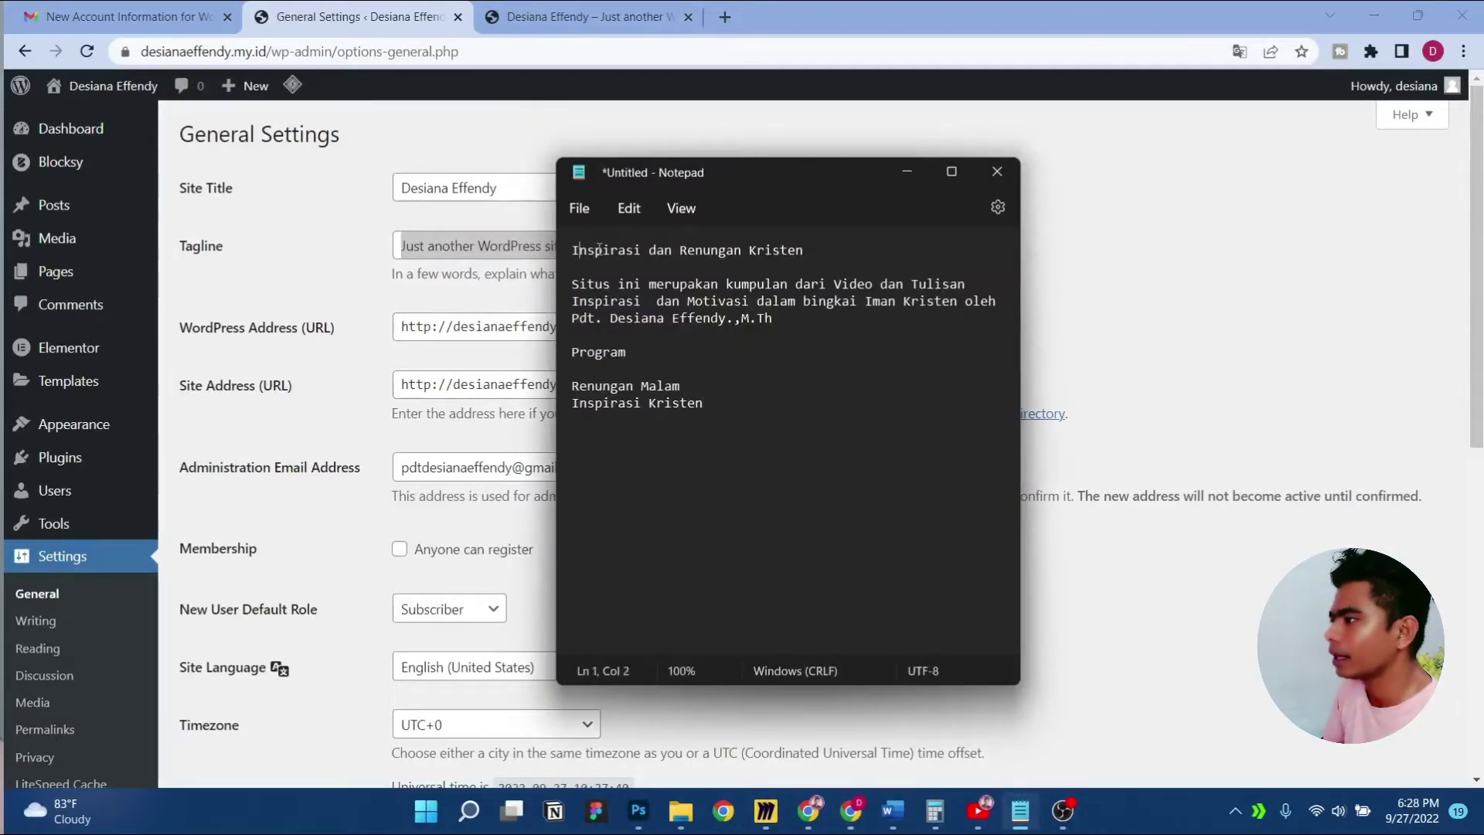
key("shift+End")
key("ctrl+c")
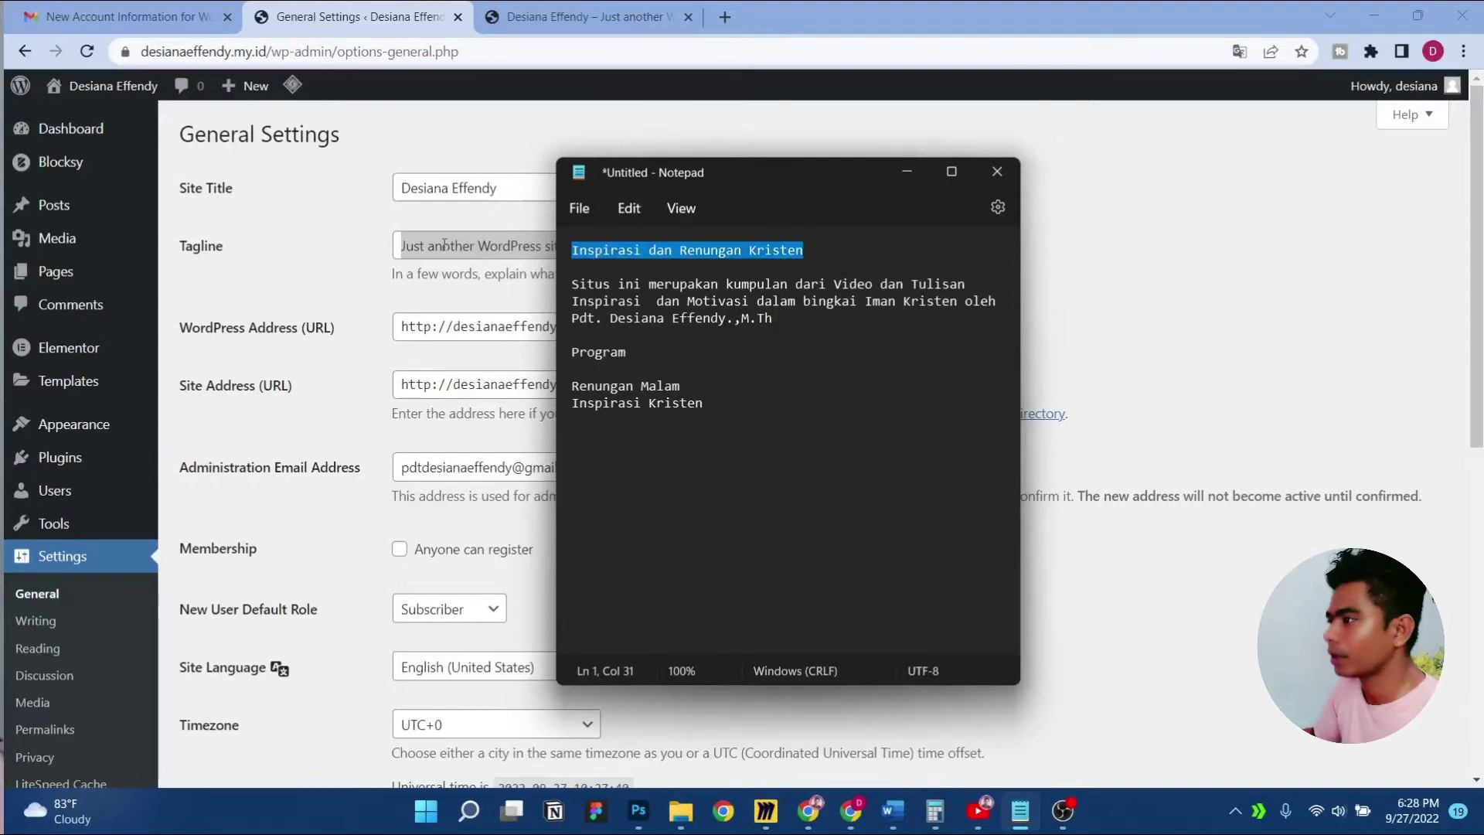
left_click(444, 244)
key("ctrl+a")
key("BackSpace")
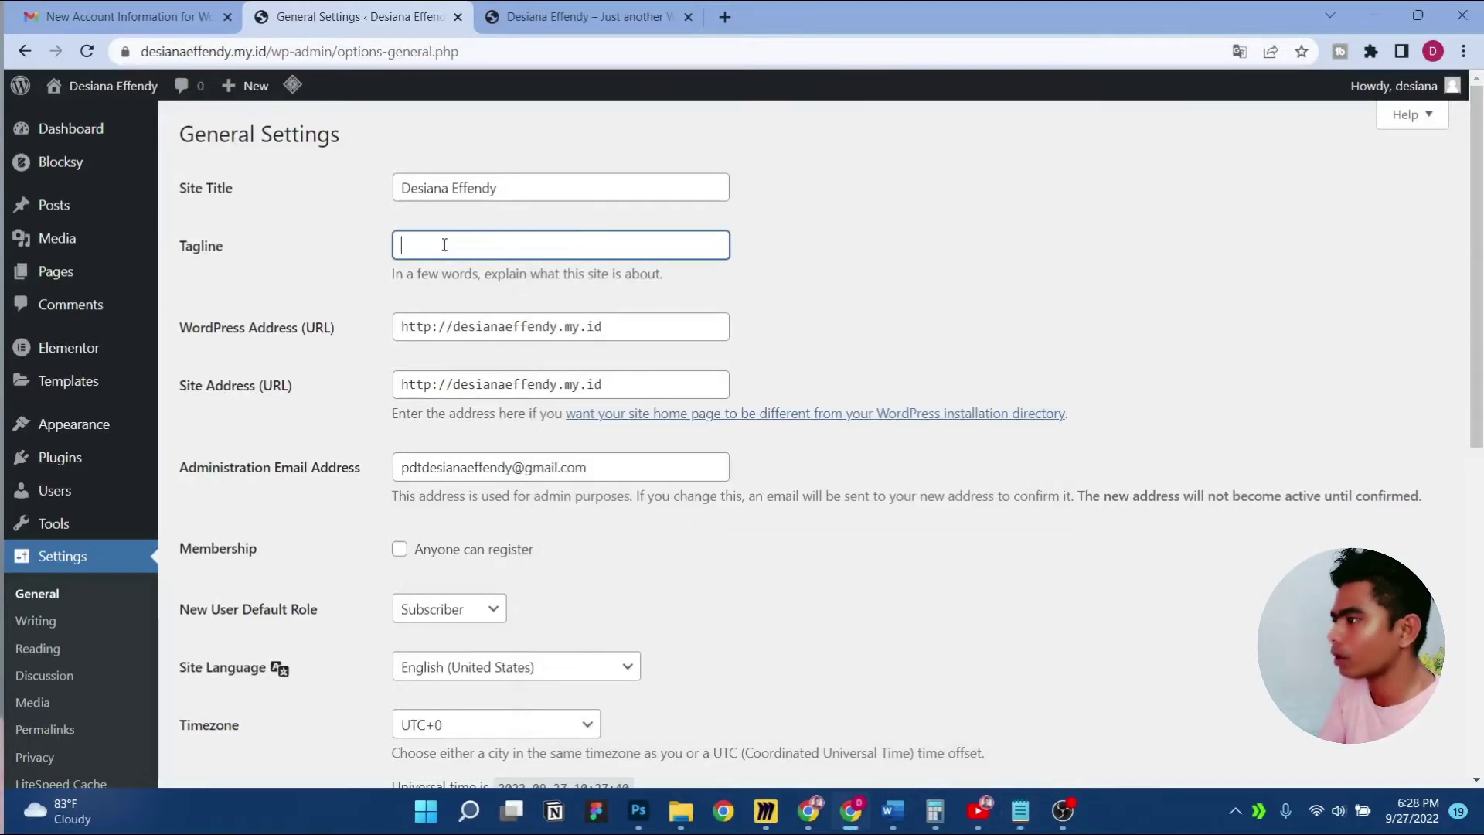
key("ctrl+v")
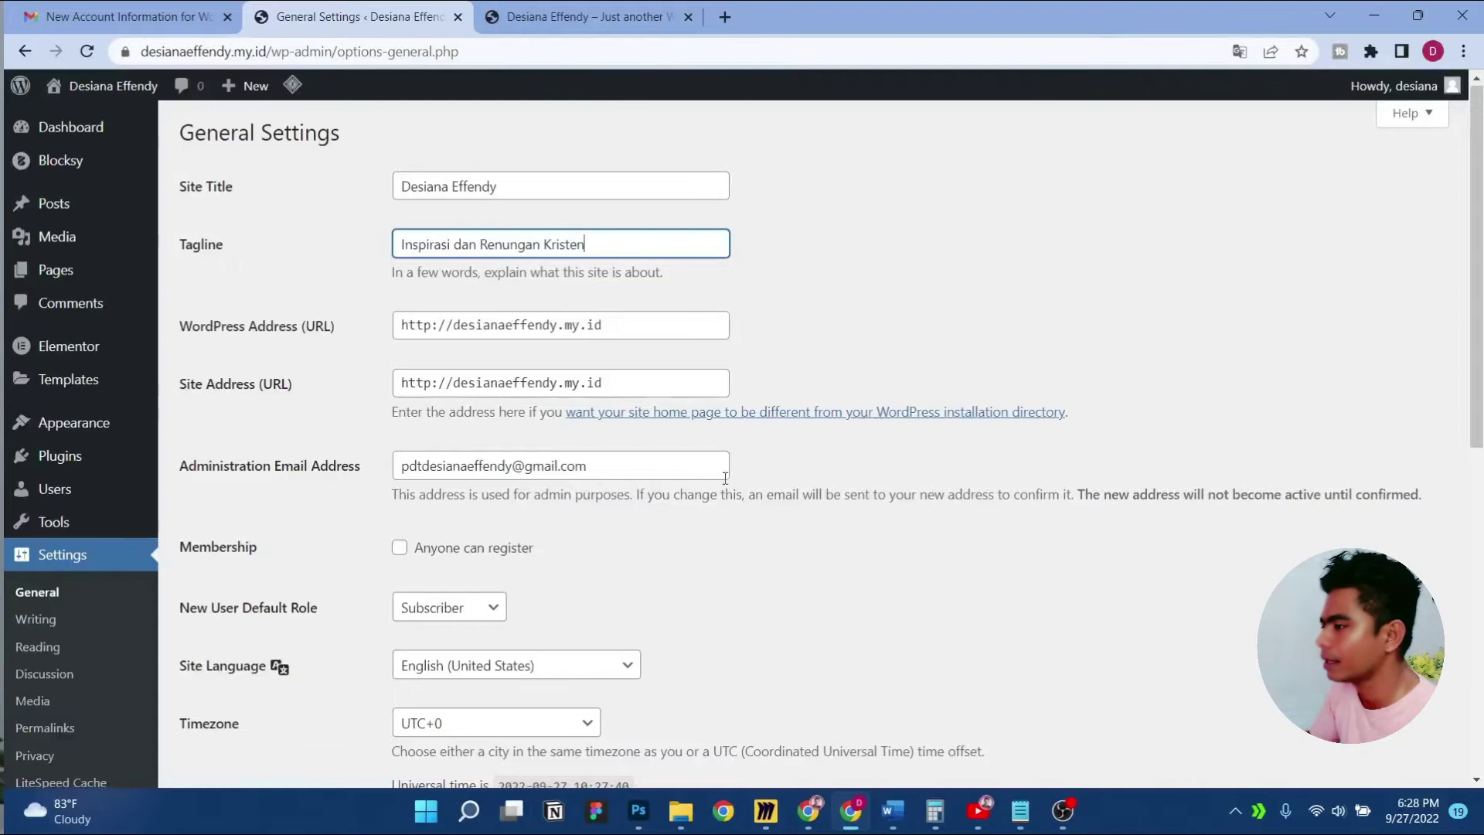
Save the General Settings, confirm the form resubmission, and reload the home page
scroll(726, 485, "down", 6)
scroll(725, 485, "down", 2)
left_click(256, 695)
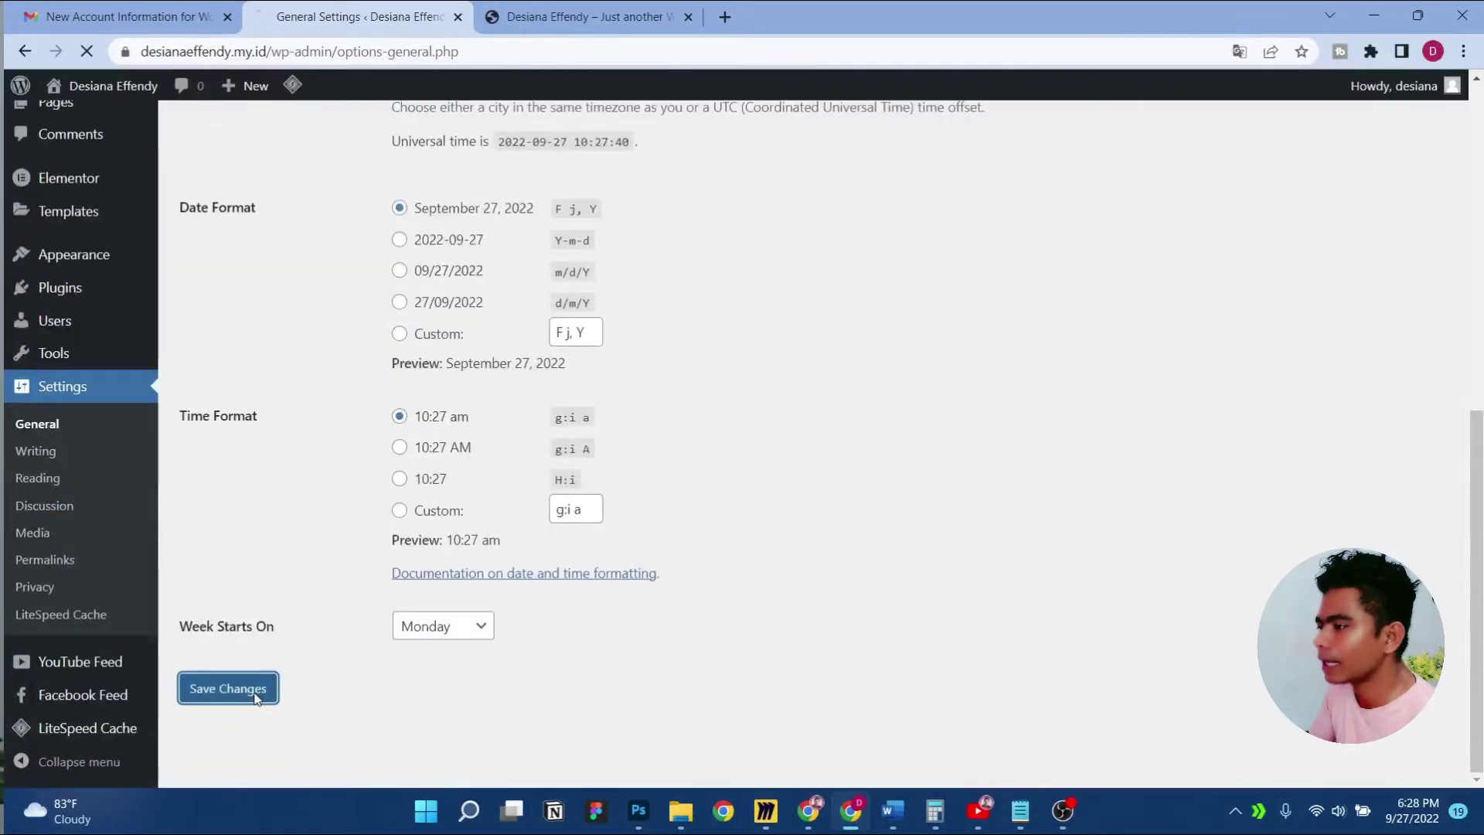
left_click(604, 10)
left_click(369, 7)
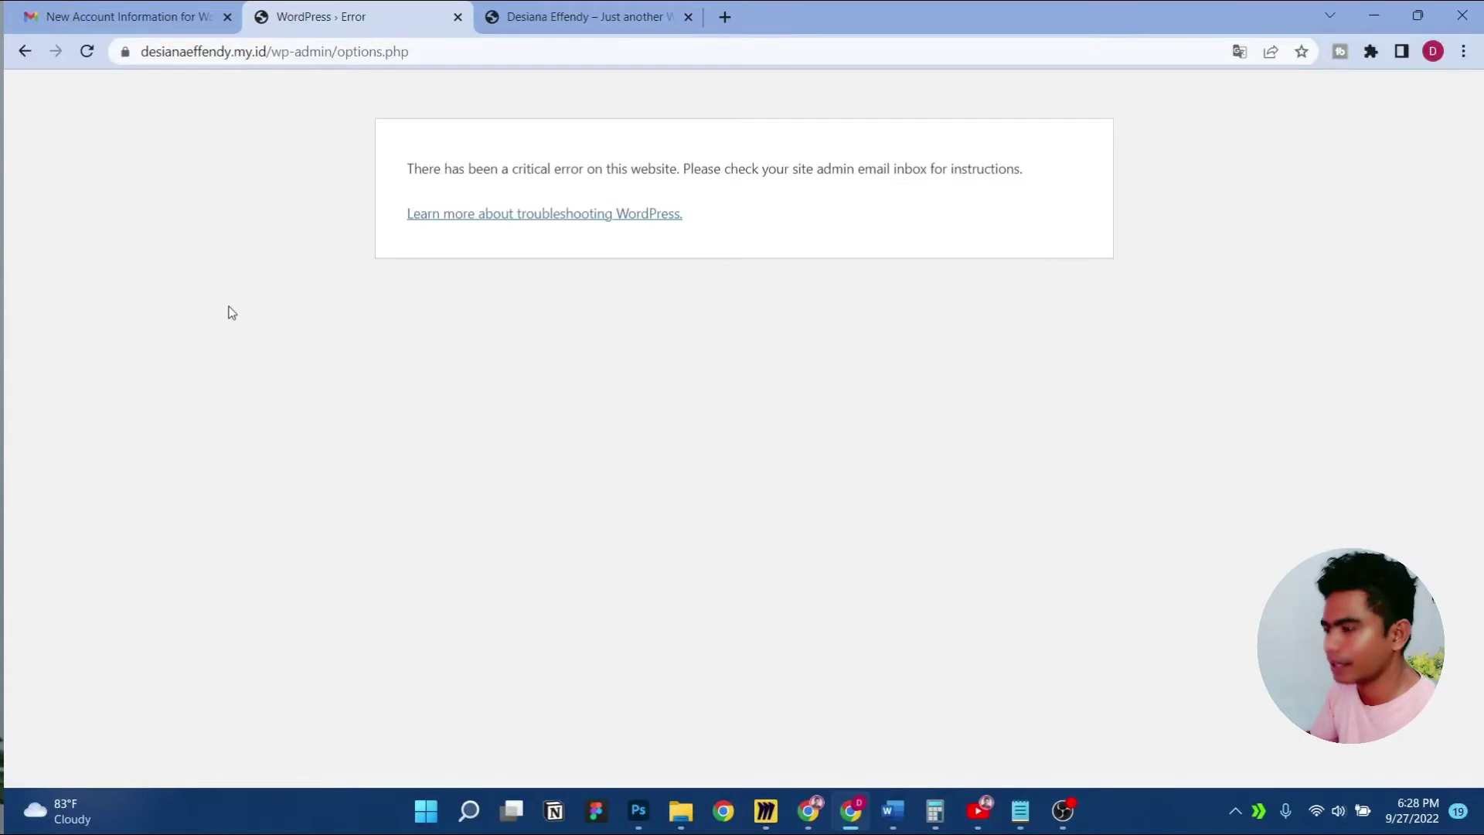
key("F5")
left_click(821, 221)
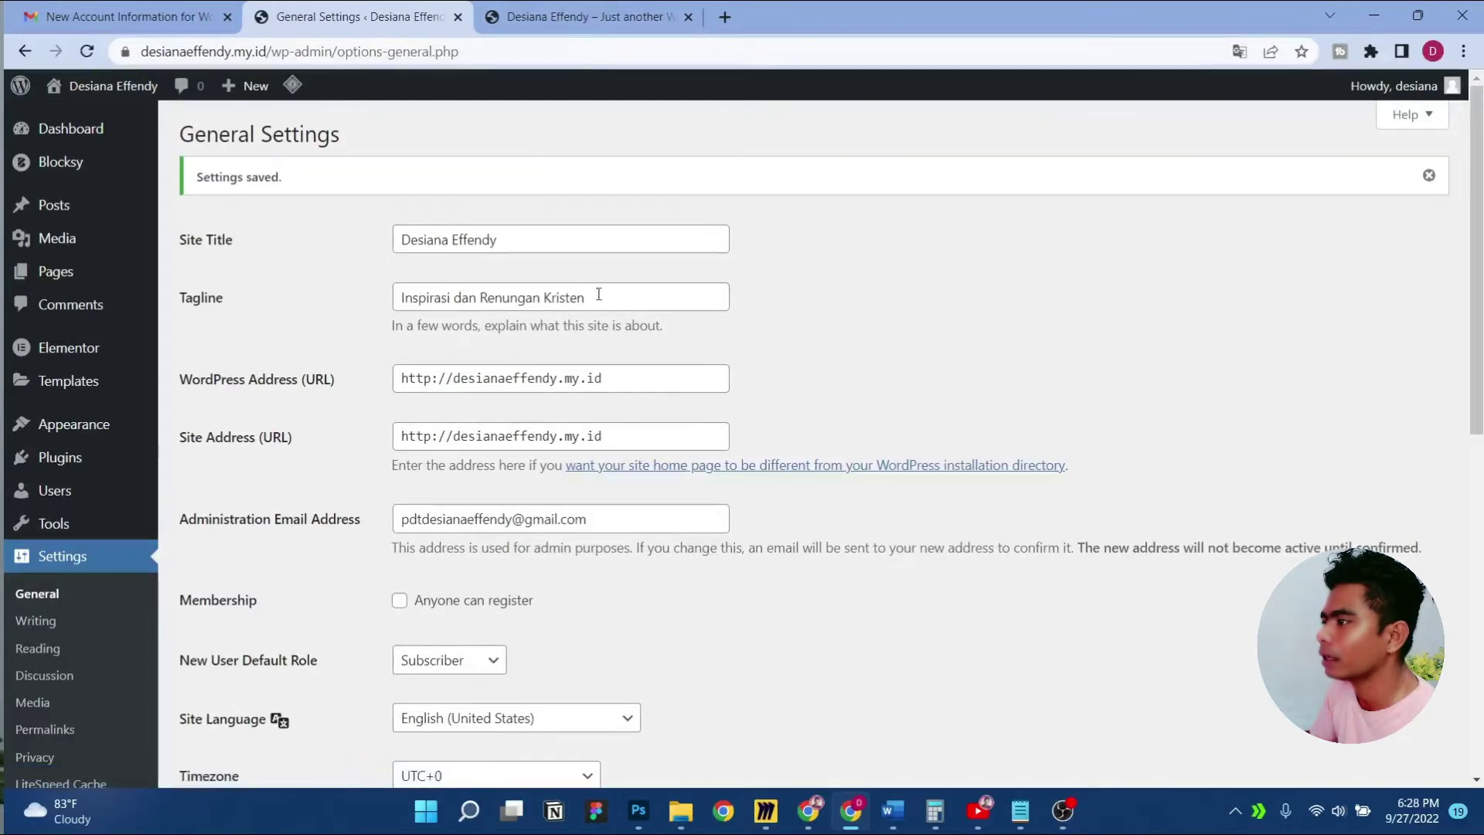
left_click(571, 9)
key("F5")
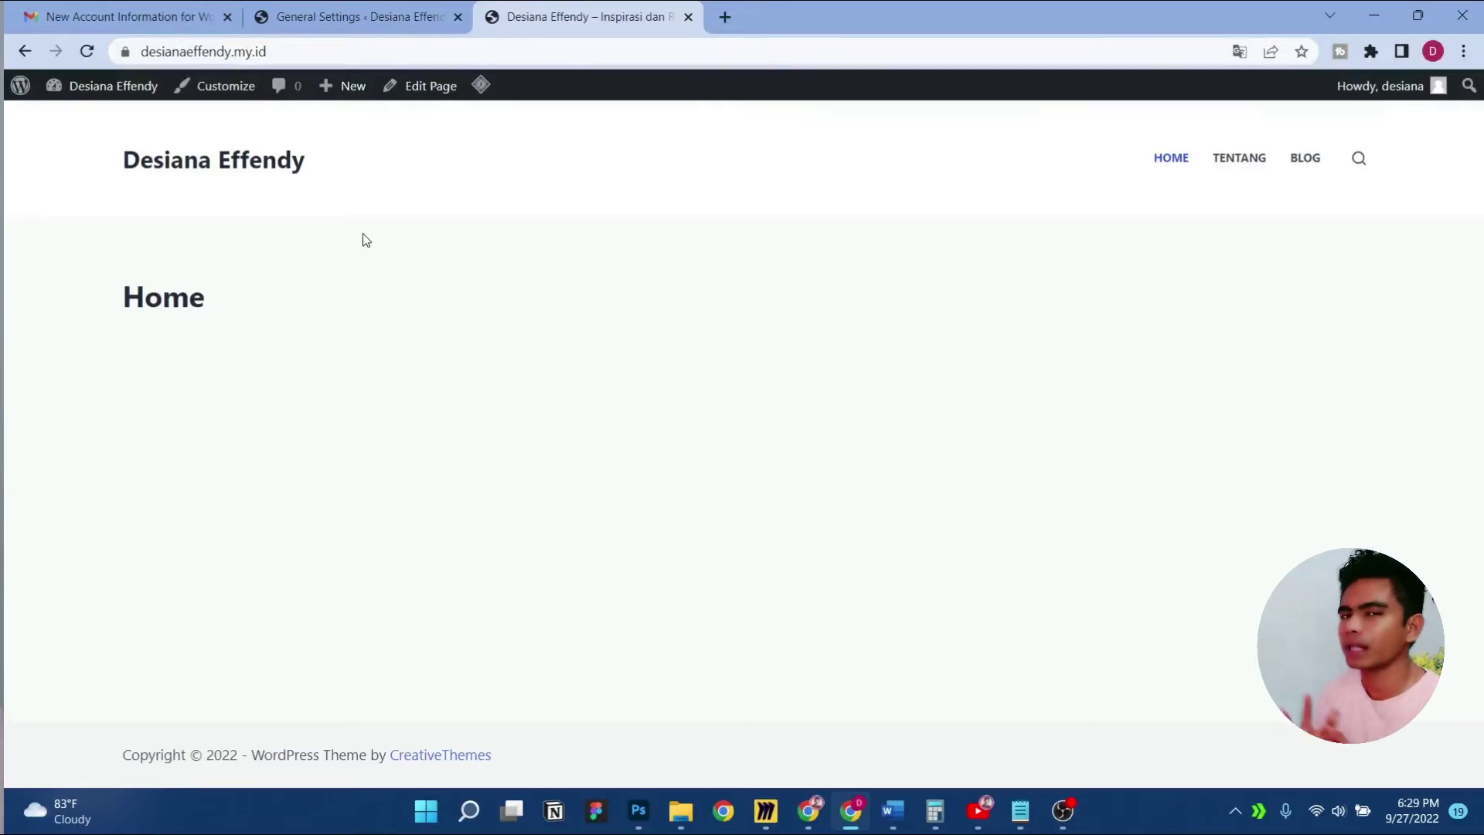
In the Customizer's General > Layout, set Maximum Site Width to 1140 and publish
left_click(222, 88)
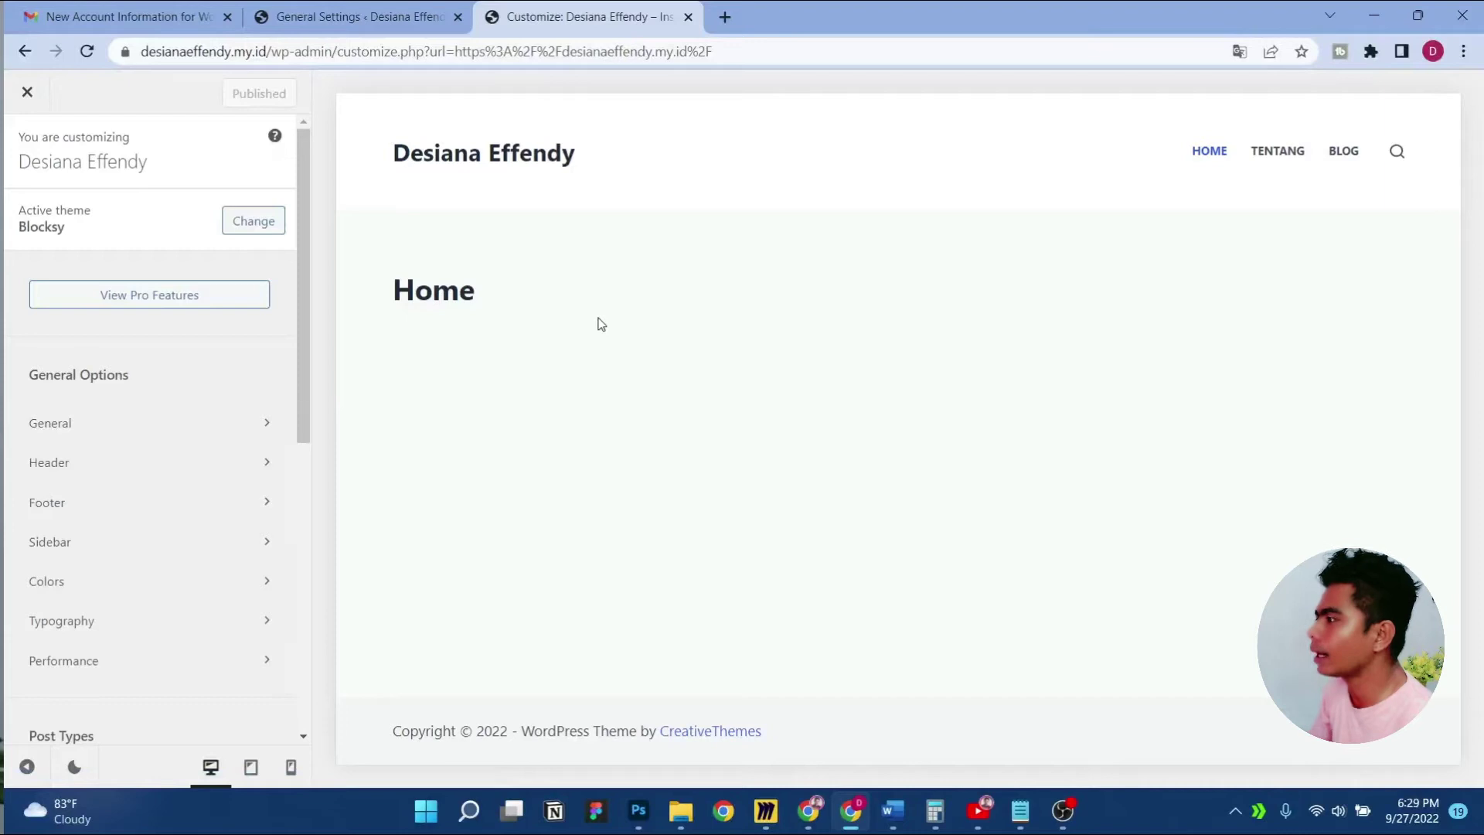
mouse_move(397, 299)
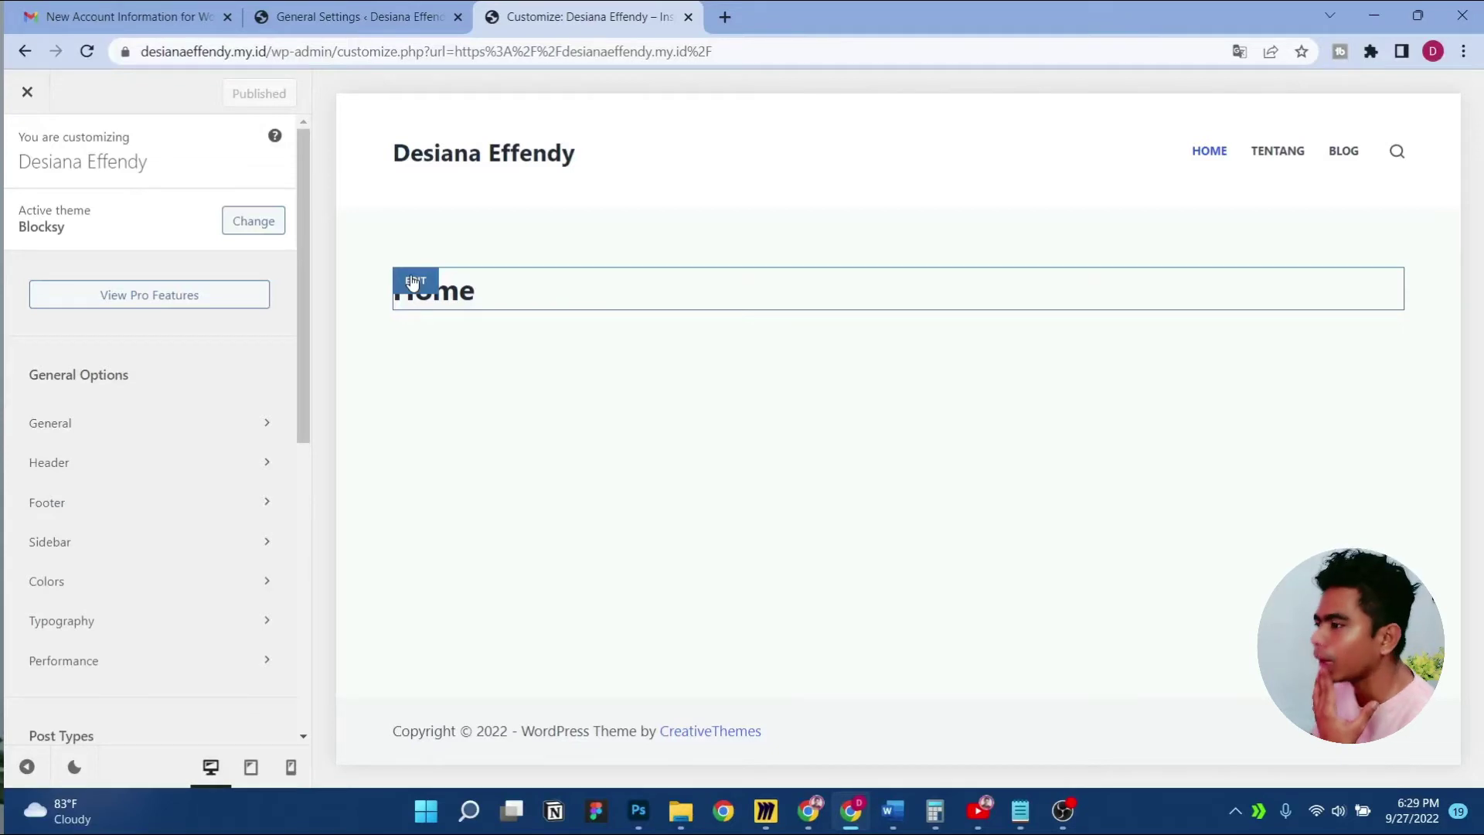
left_click(259, 424)
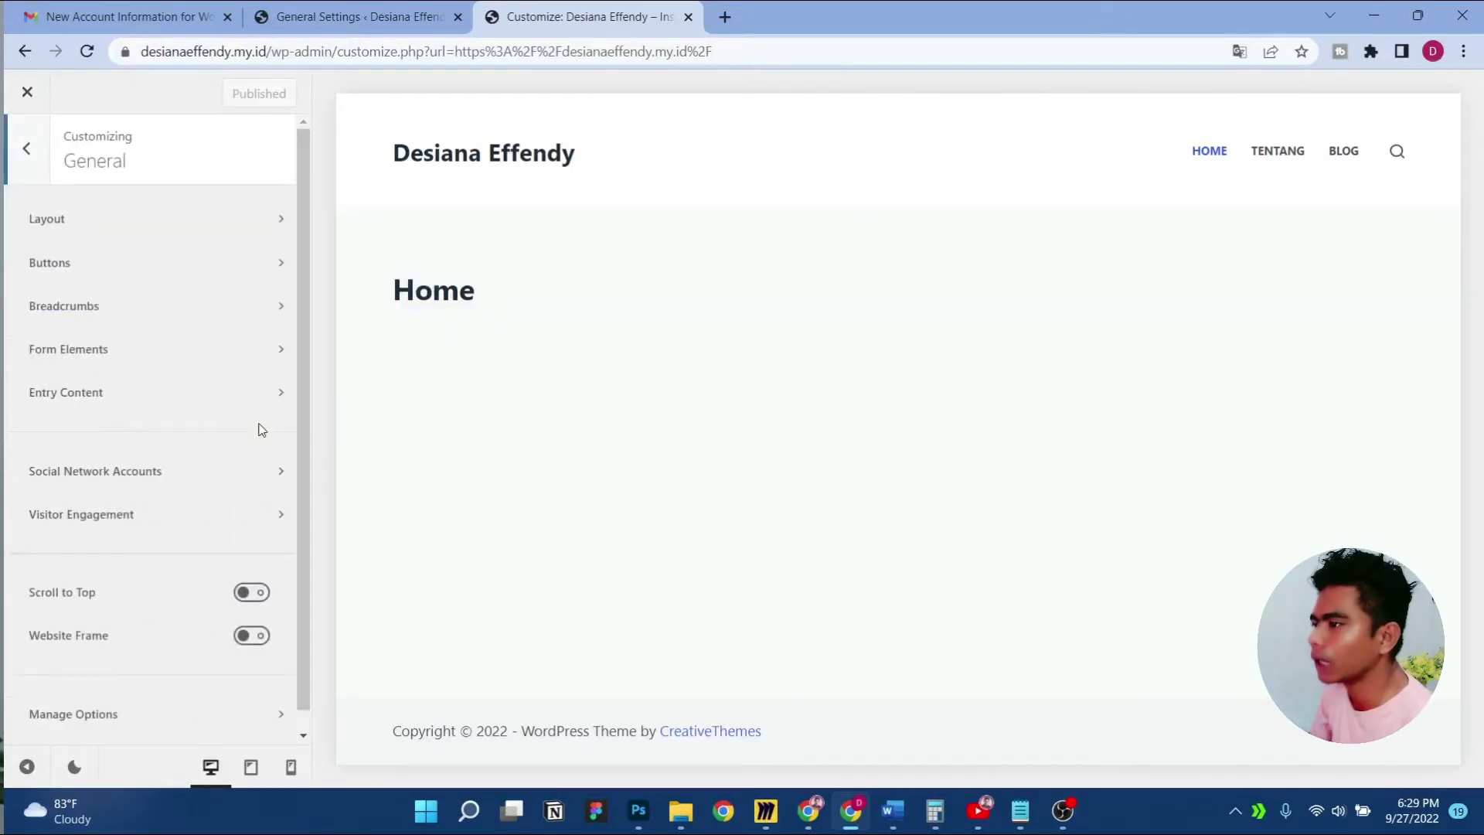
left_click(216, 224)
left_click(212, 249)
double_click(211, 248)
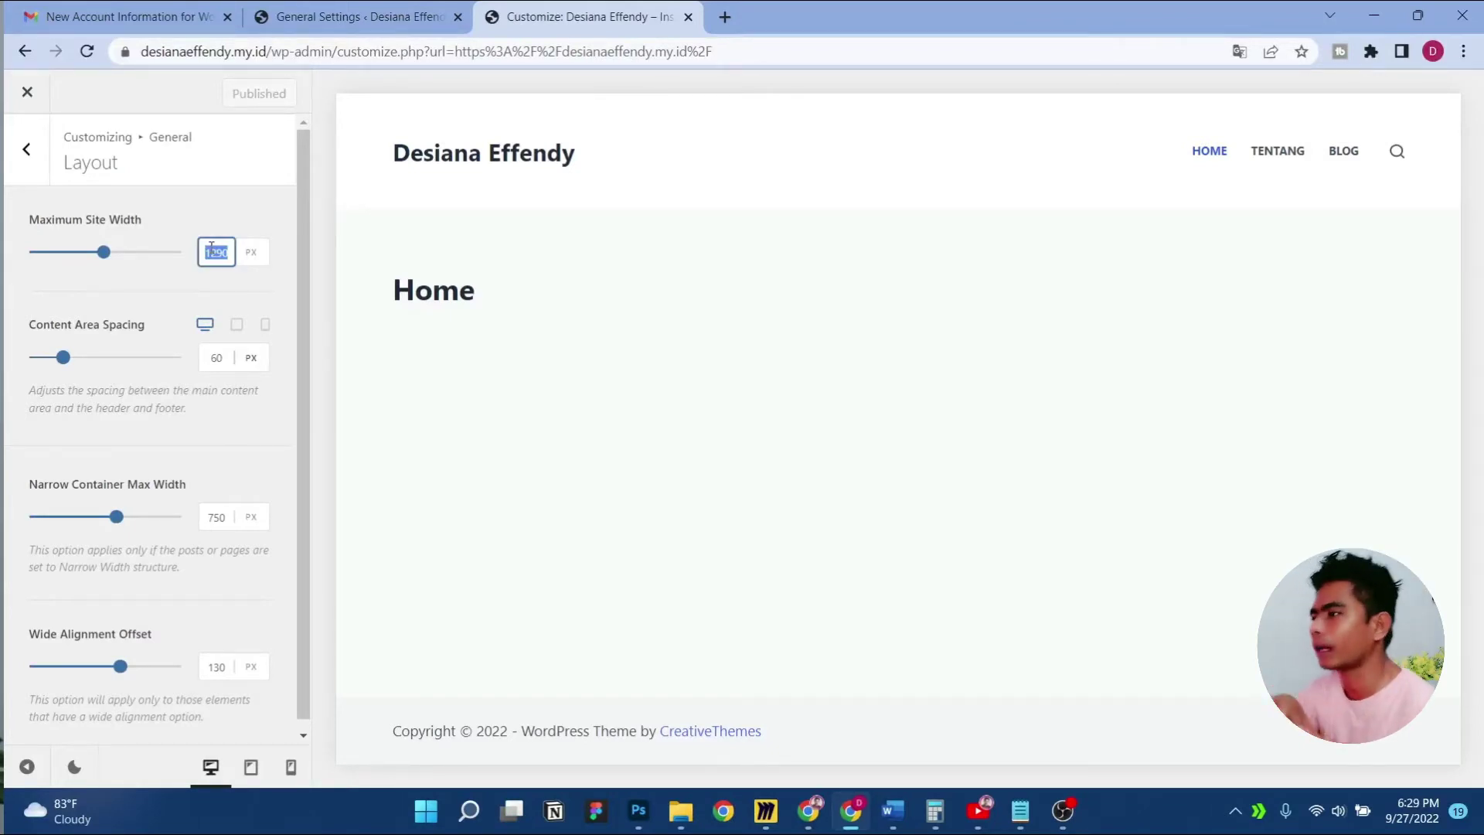
type("14")
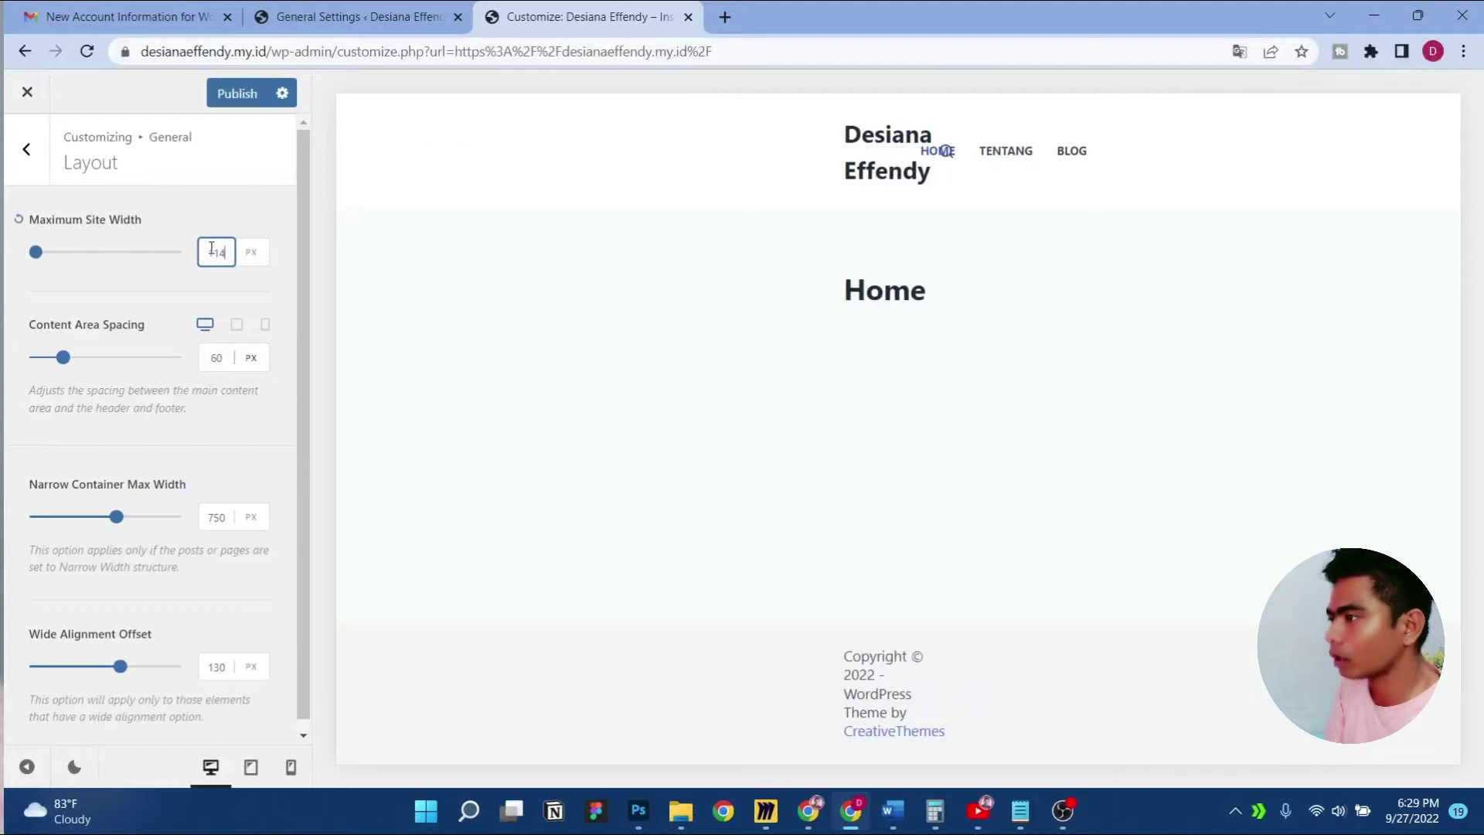
type("40")
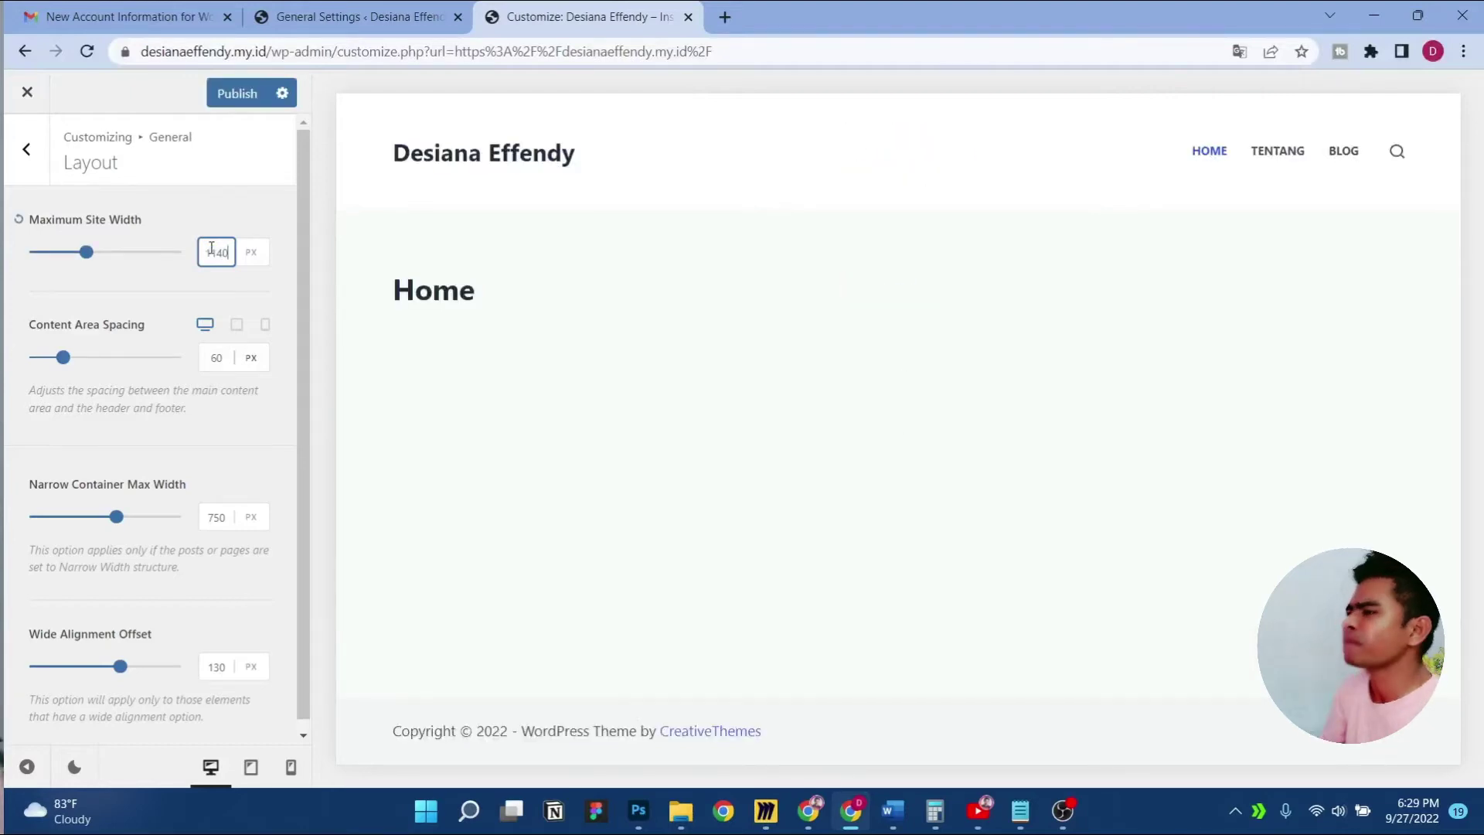
left_click(237, 93)
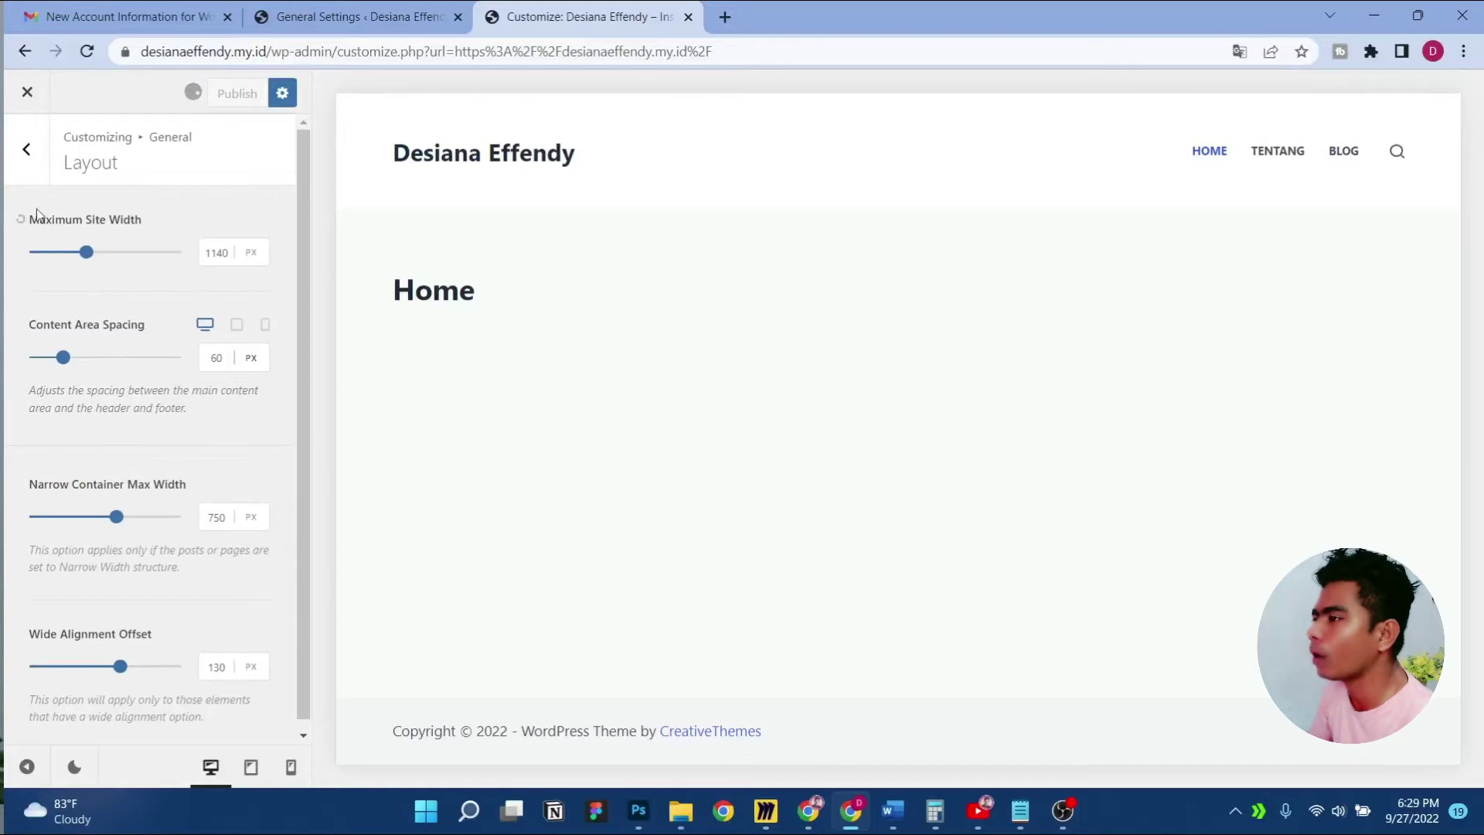
Switch on the Hover Effect in General > Buttons and publish the change
left_click(23, 148)
left_click(185, 263)
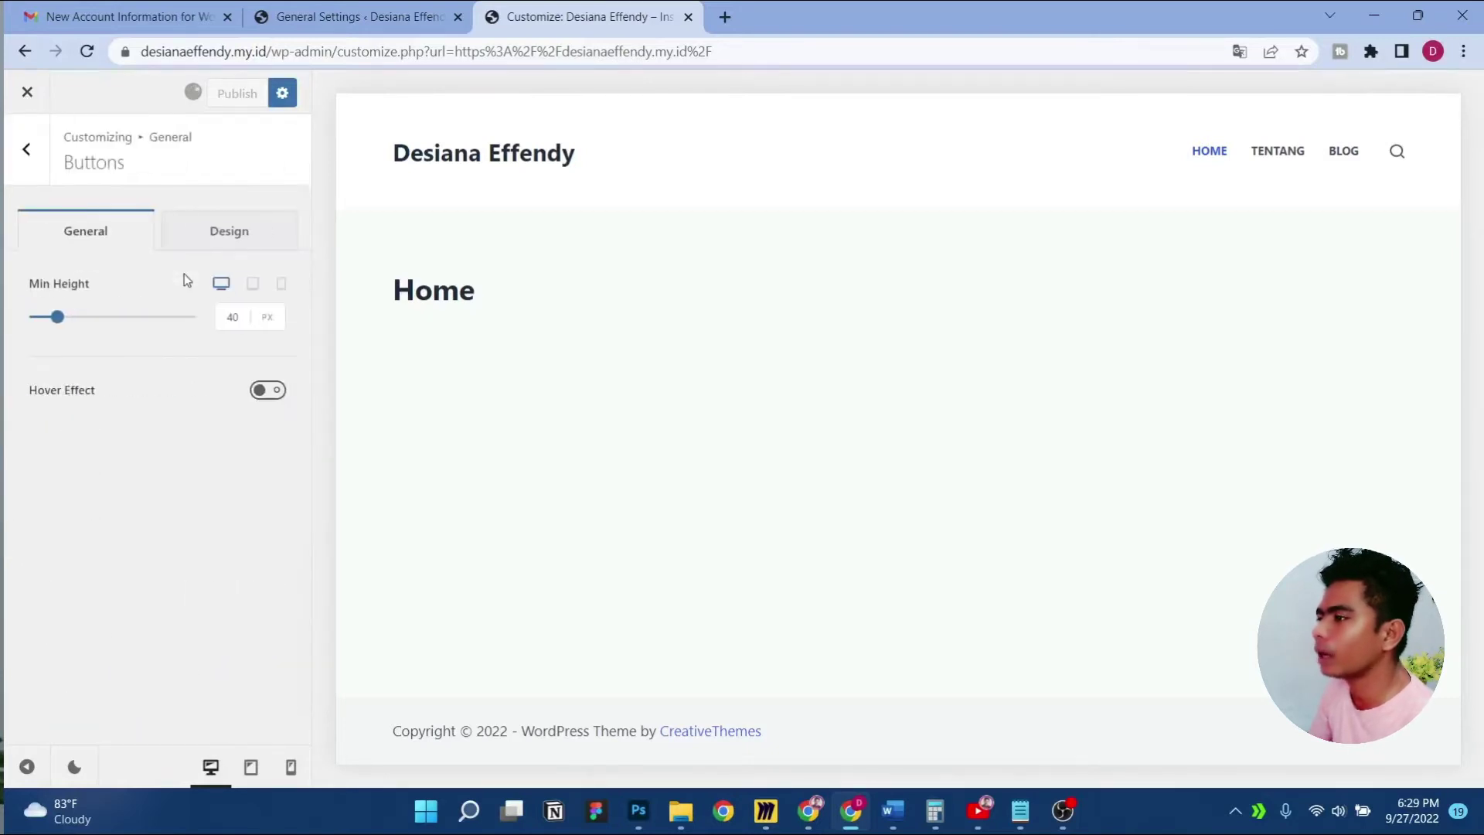
left_click(12, 160)
left_click(131, 304)
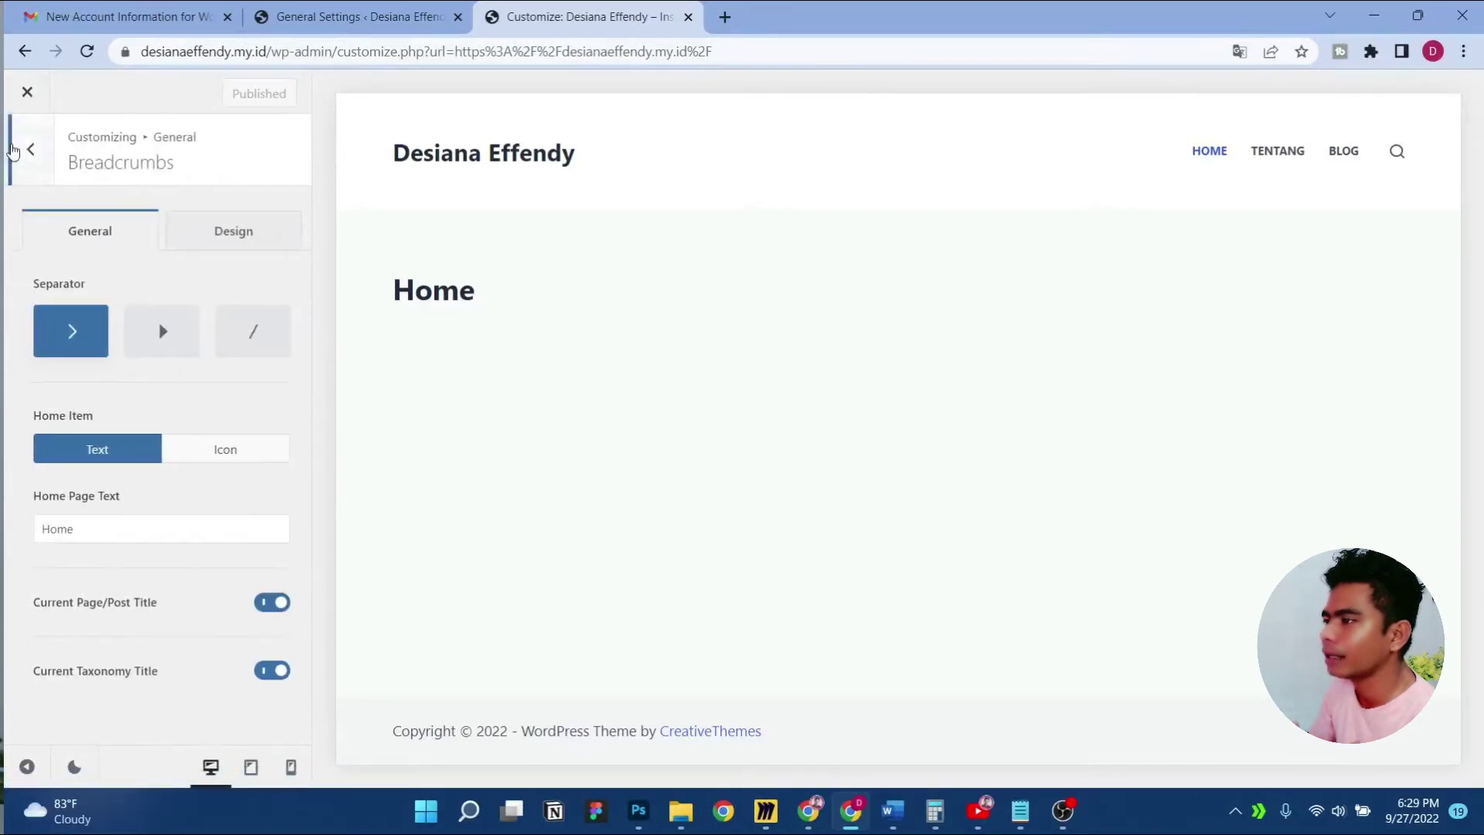
left_click(26, 148)
left_click(133, 267)
left_click(265, 391)
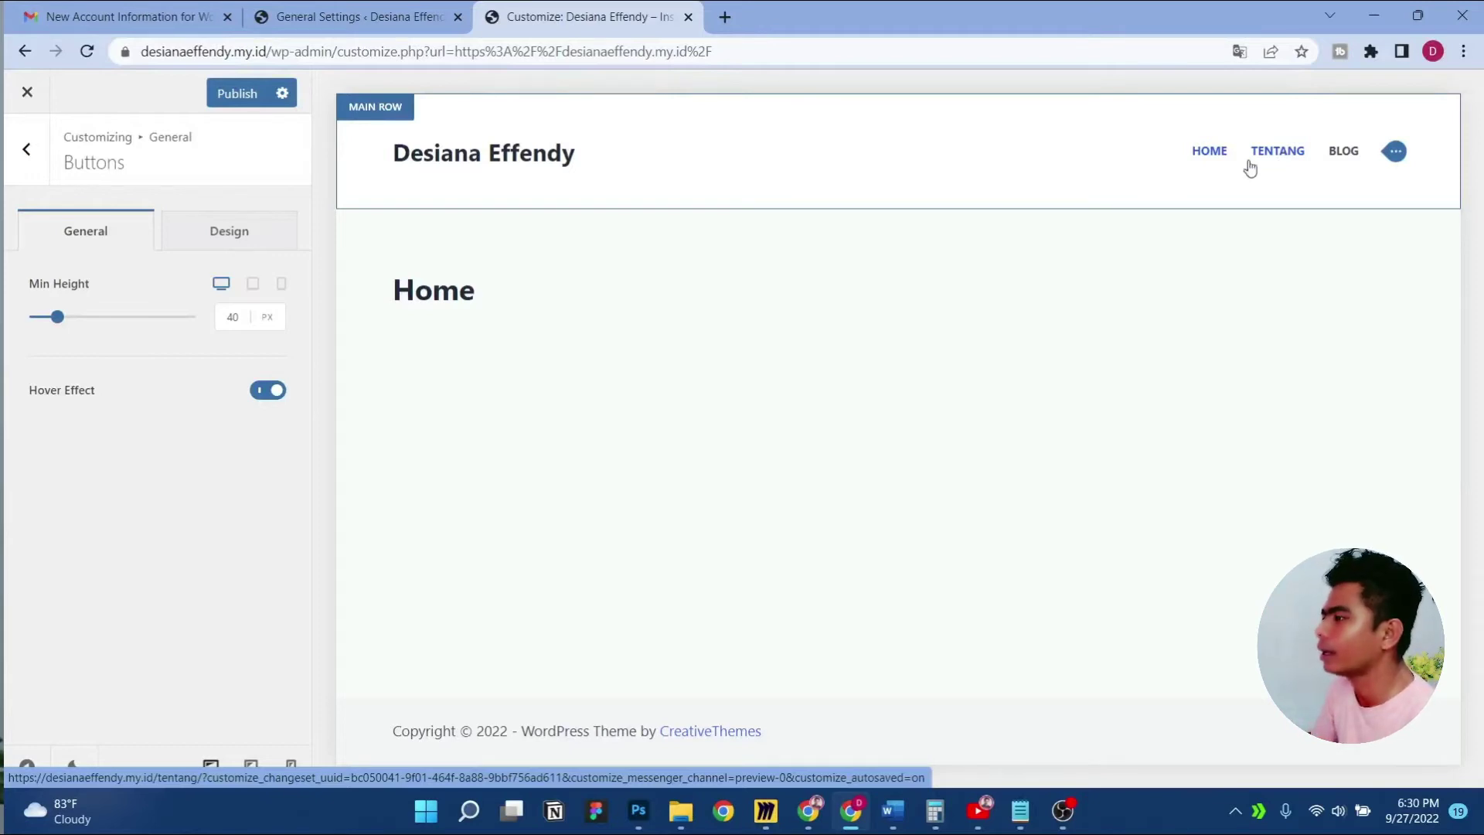
left_click(235, 92)
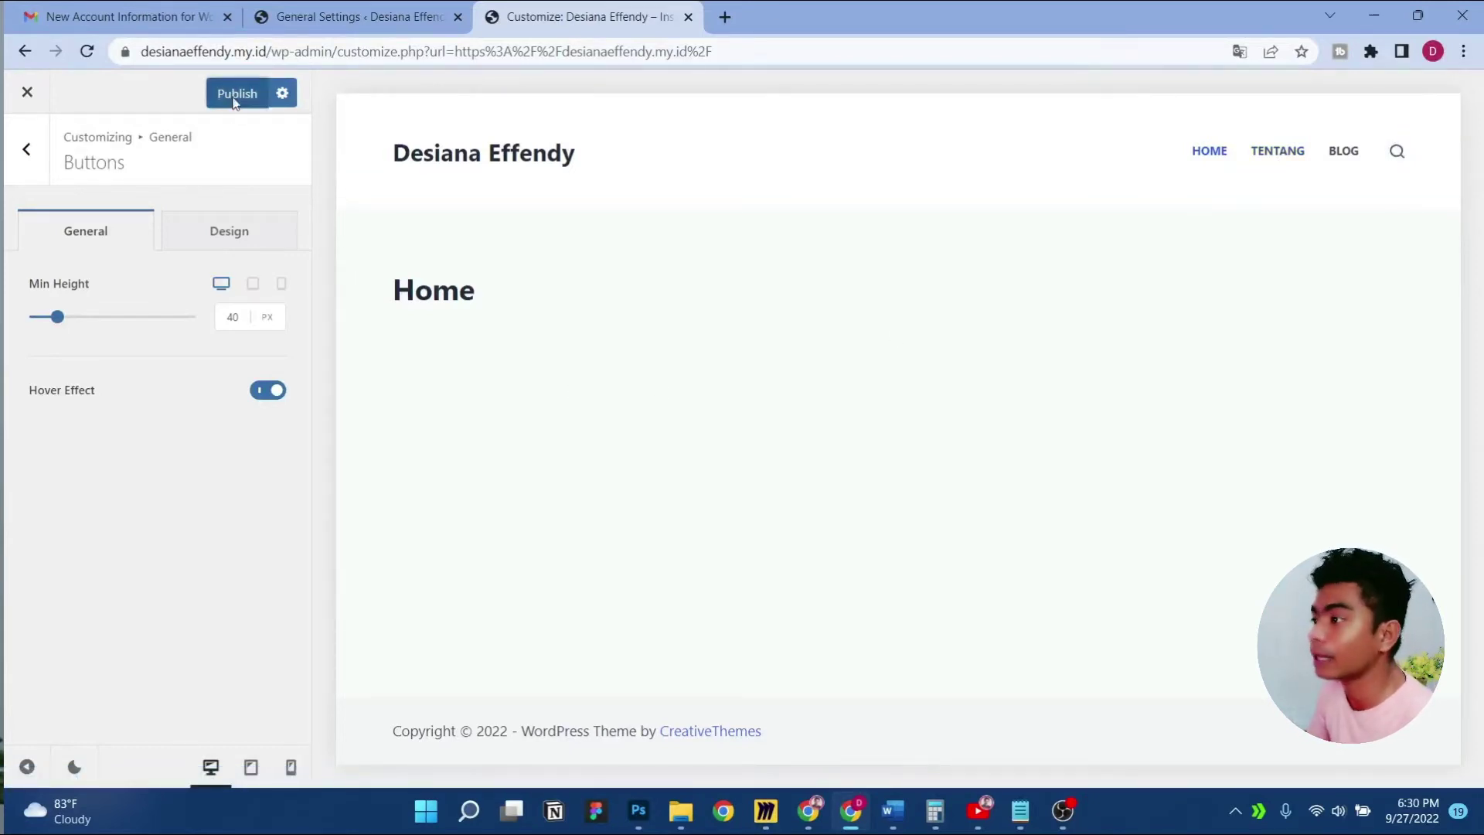
Open the Breadcrumbs settings, then switch to the General Settings page
left_click(26, 149)
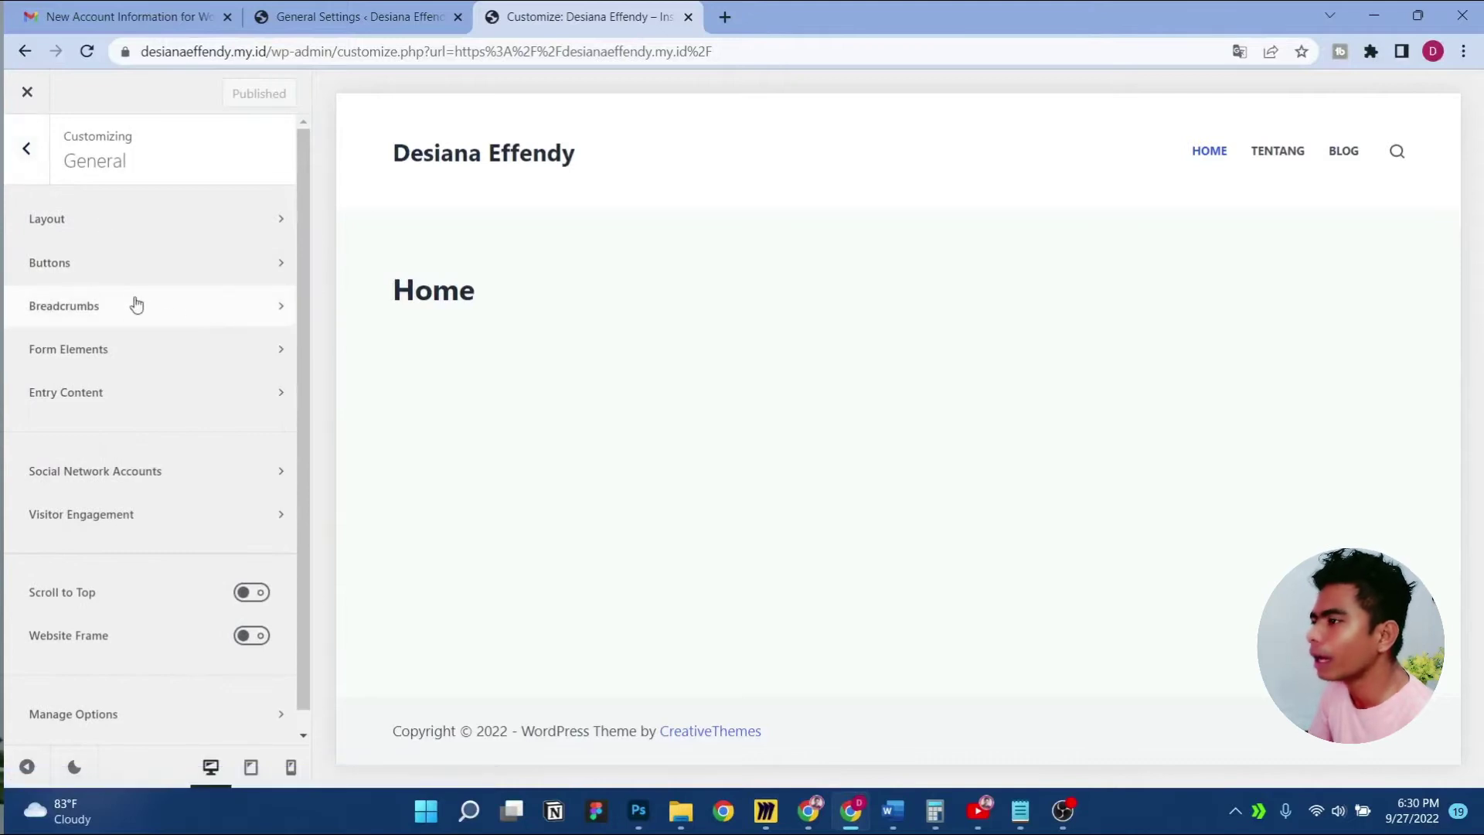
left_click(136, 307)
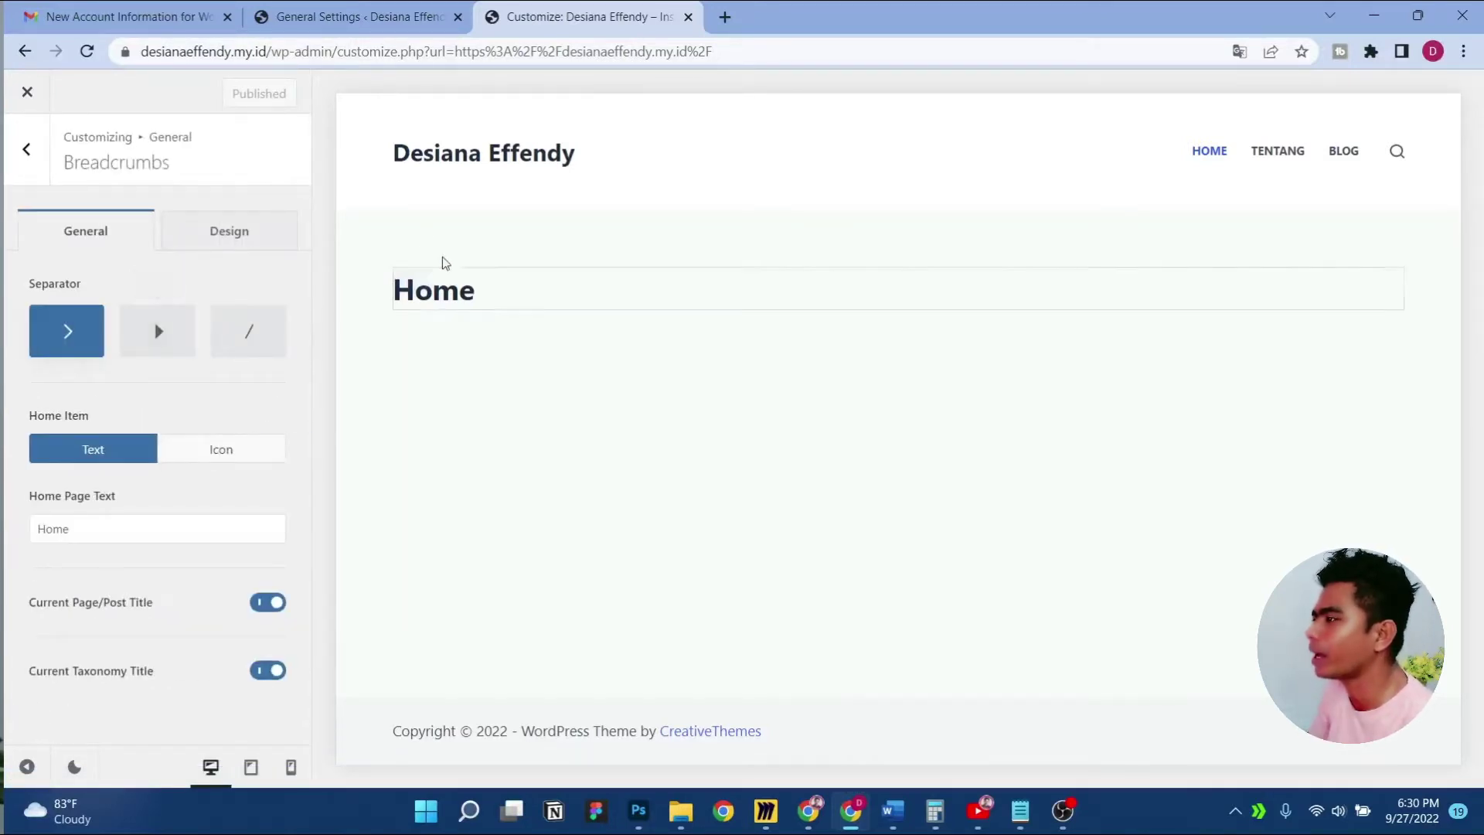
left_click(356, 17)
View the live Blog page and the post 'Beriman vs Berilmu, benarkah demikian?' in a new tab
mouse_move(100, 89)
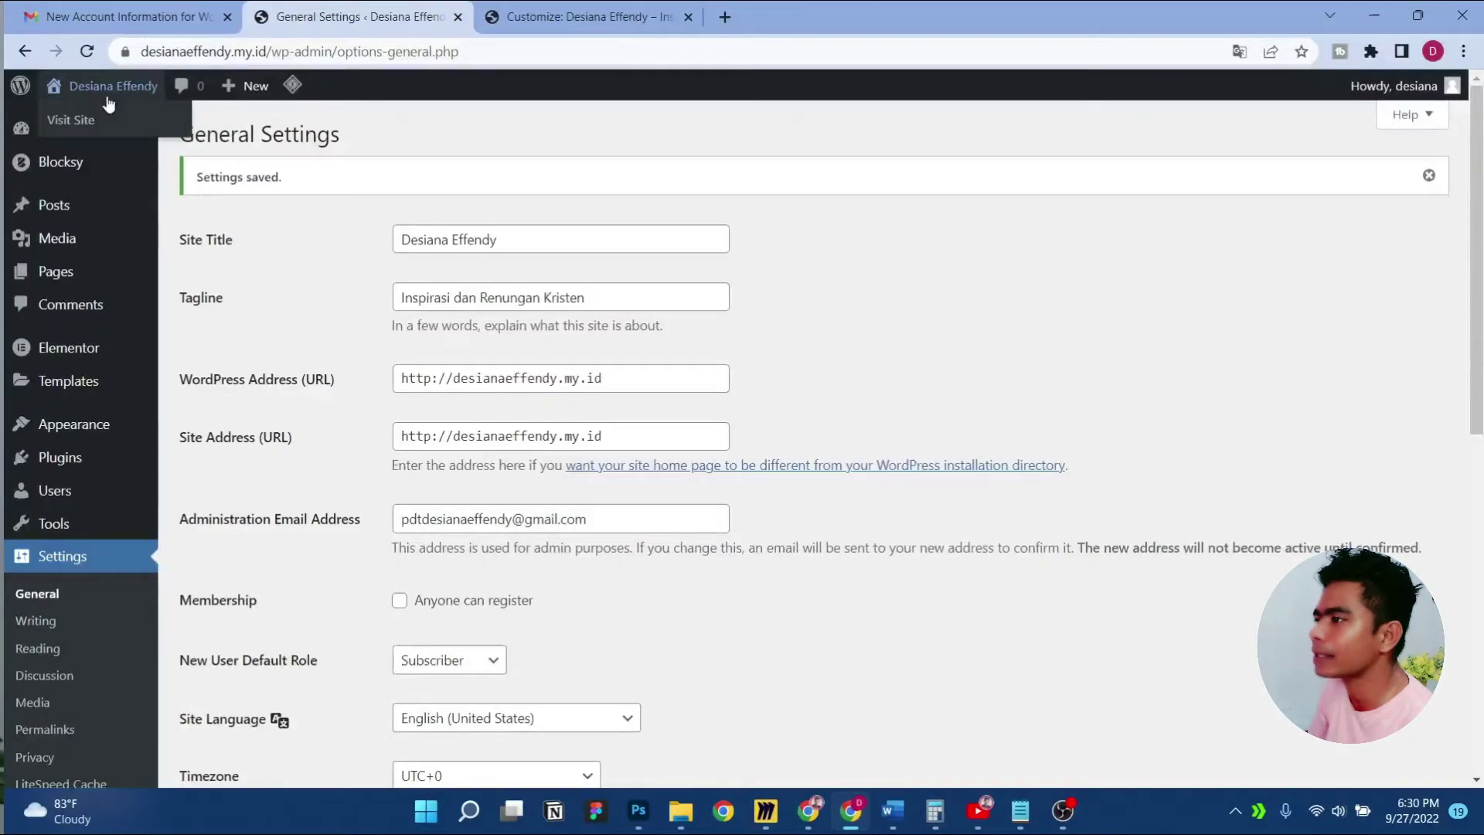
middle_click(60, 122)
left_click(576, 10)
left_click_drag(576, 9, 806, 11)
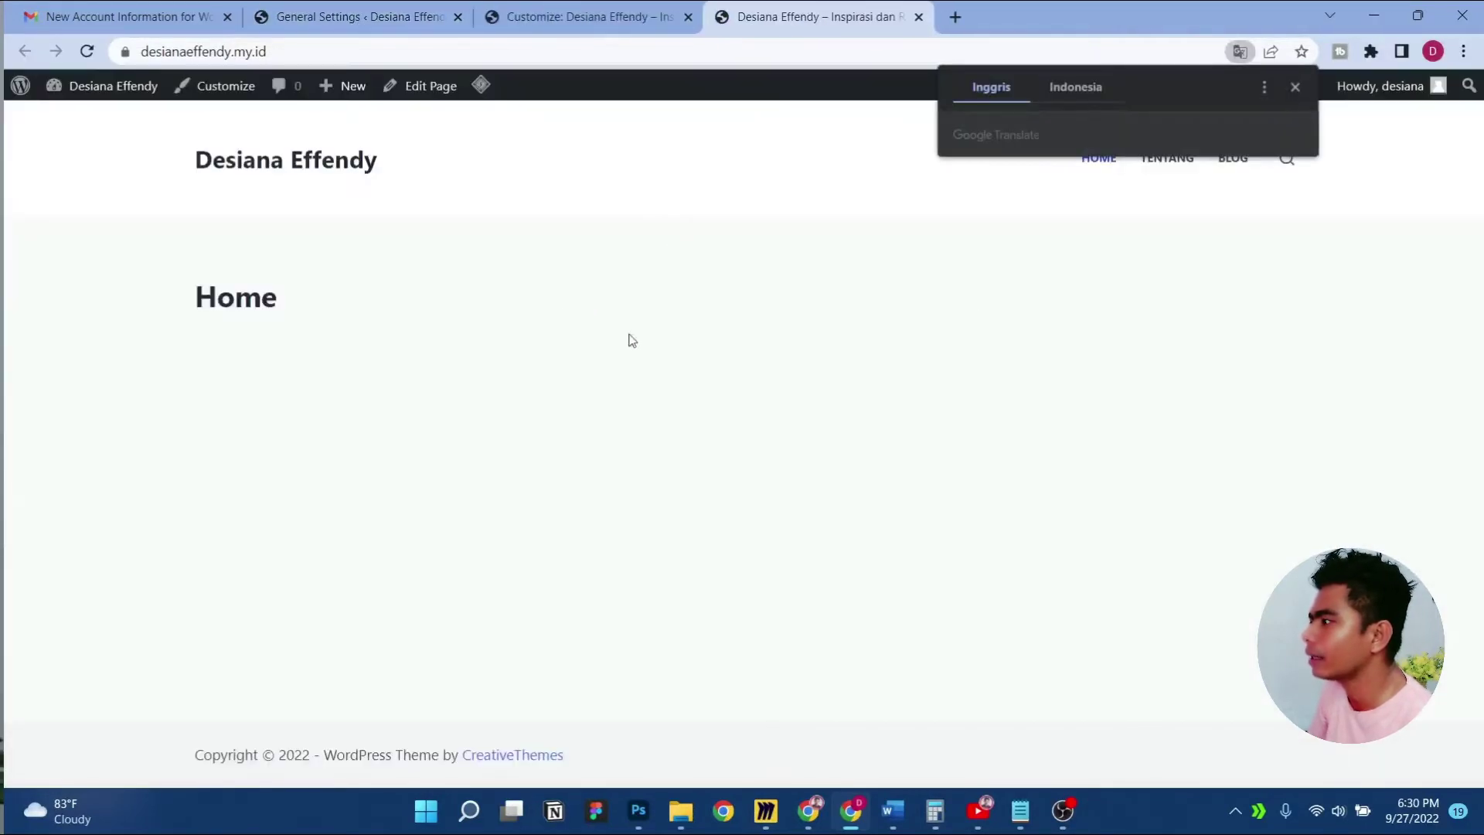
left_click(1239, 166)
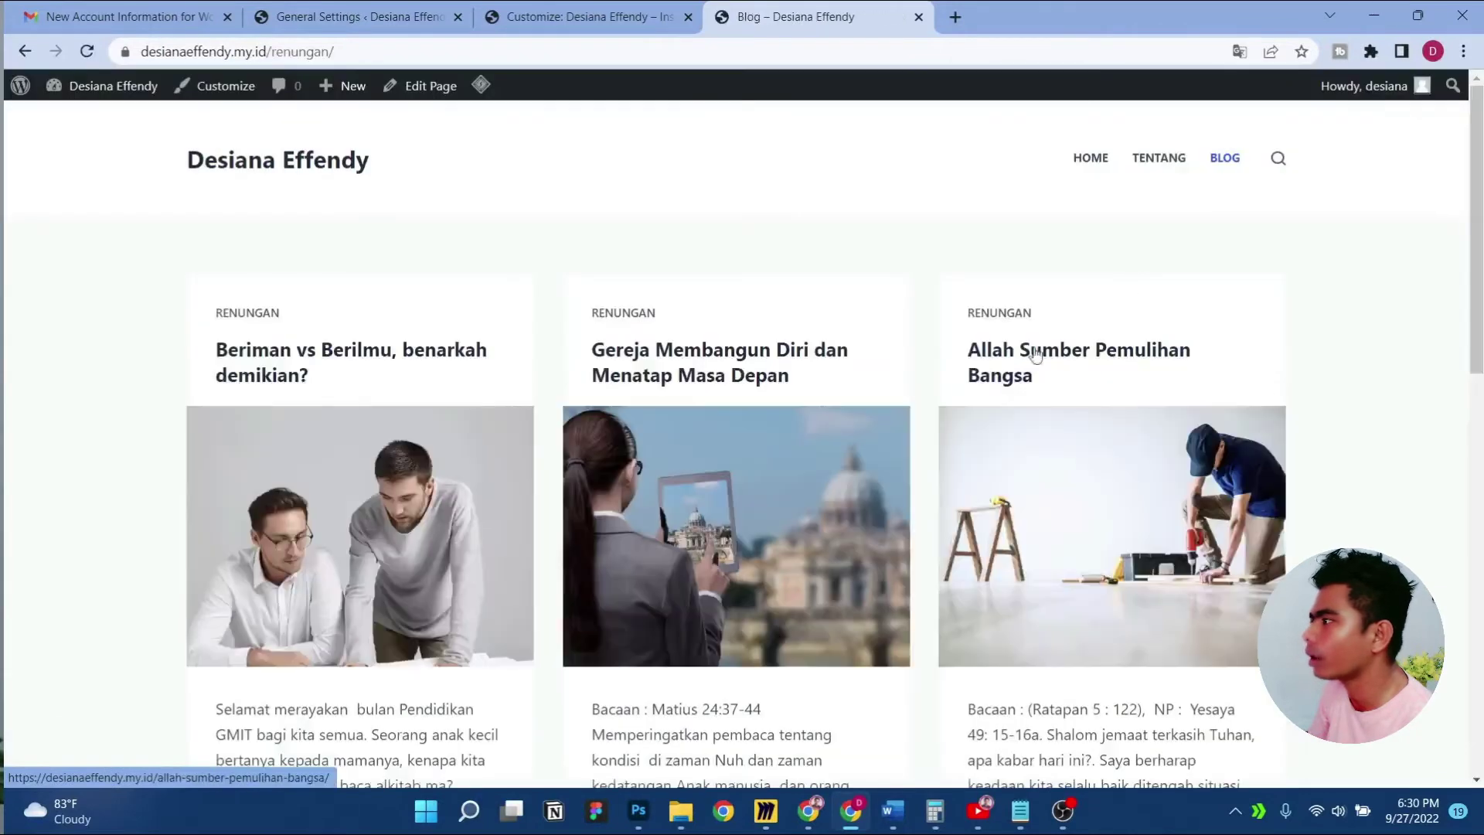
left_click(342, 359)
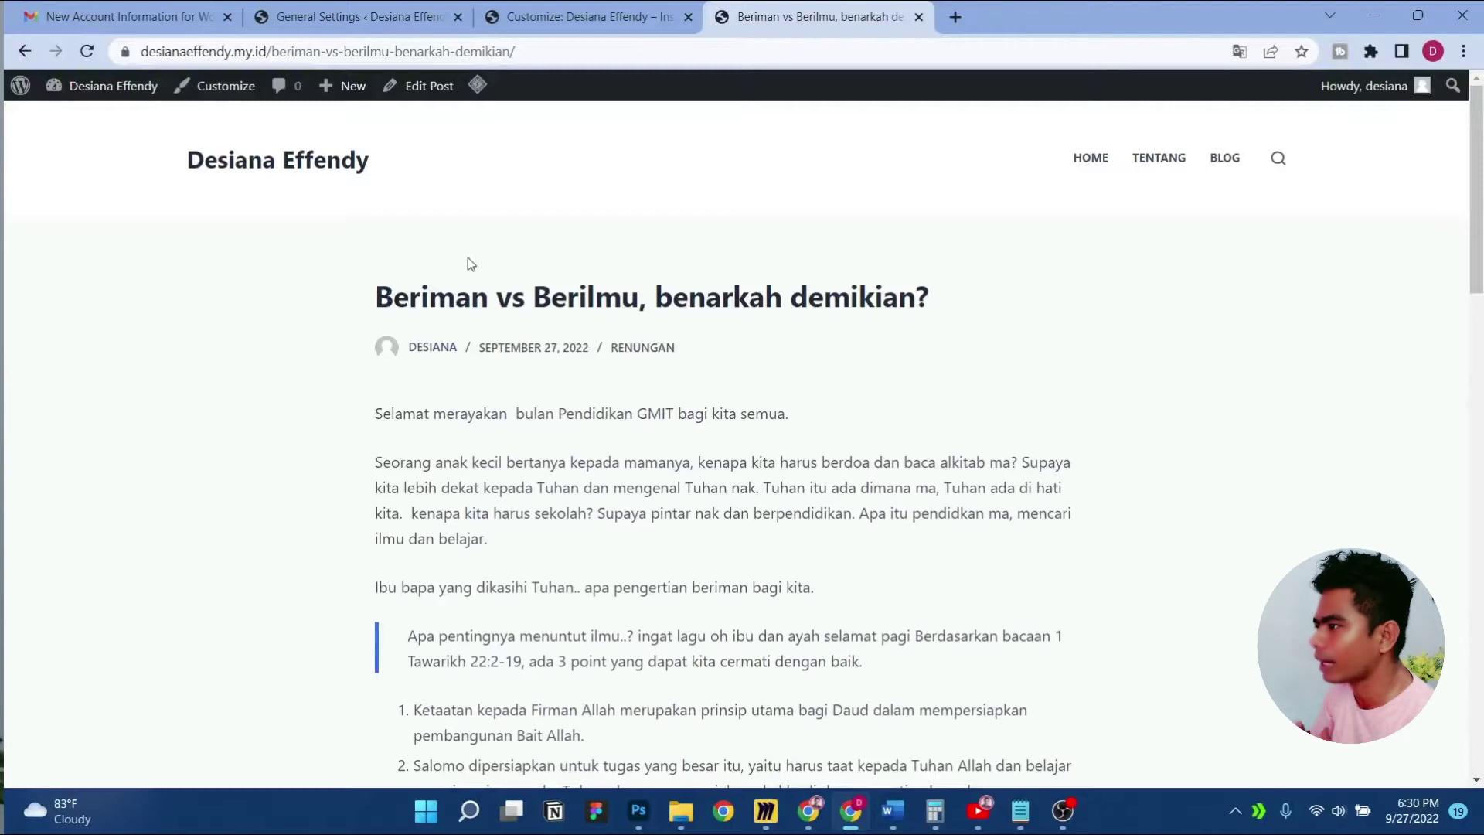
left_click(433, 17)
left_click(560, 15)
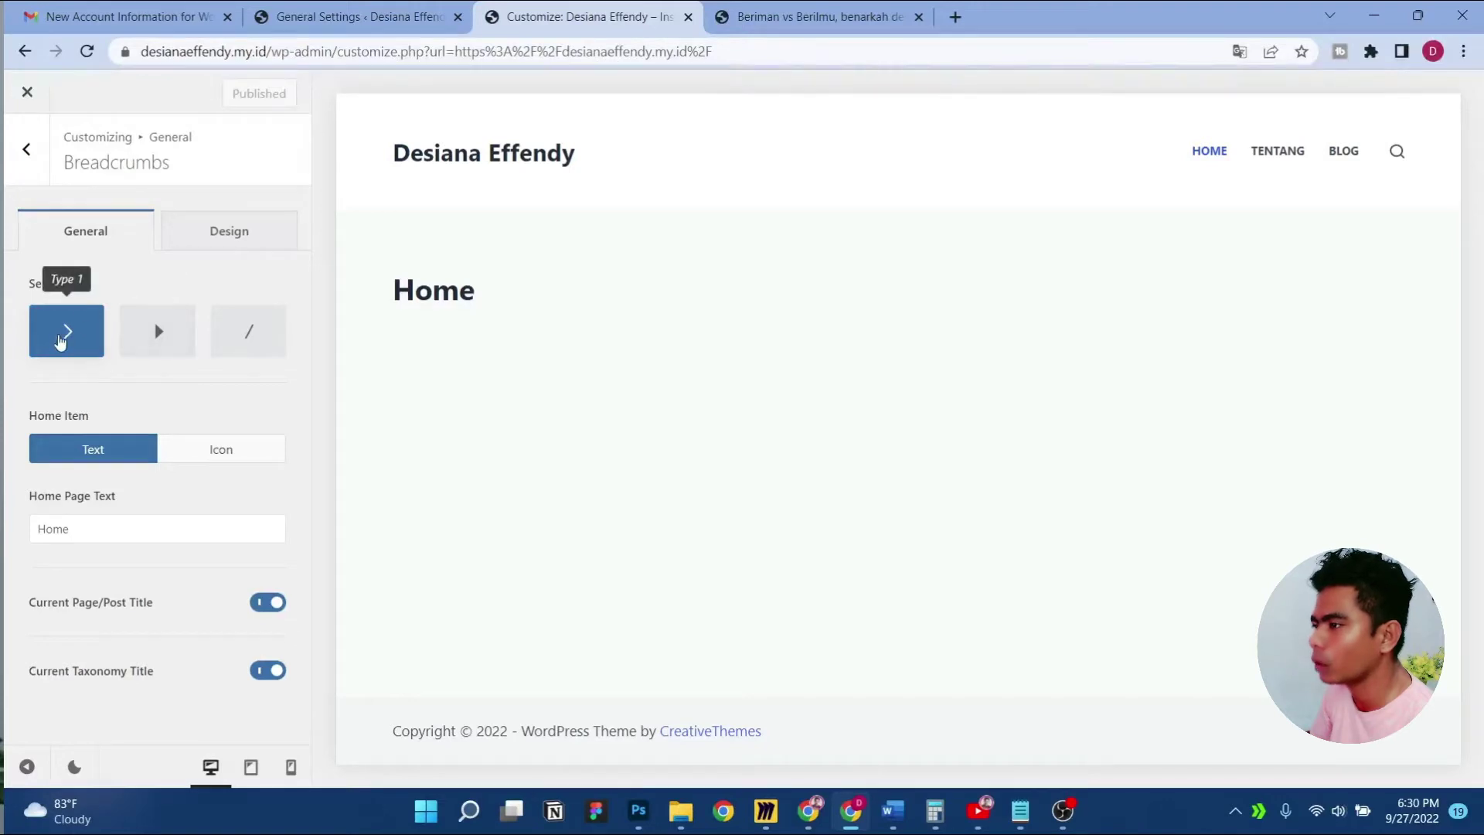
Set the breadcrumb Home Item to Icon and publish
left_click(222, 449)
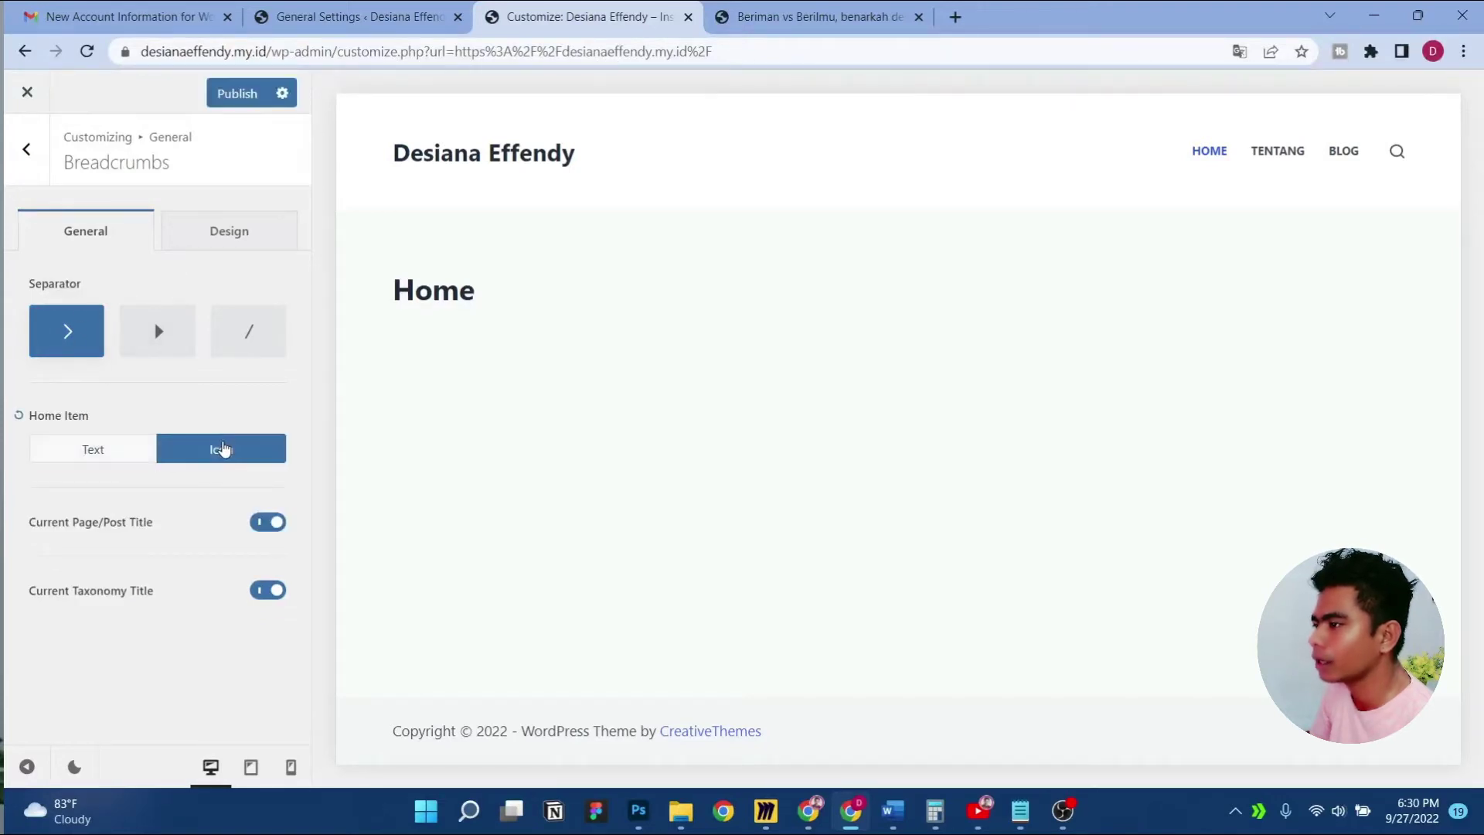
left_click(152, 457)
left_click(87, 528)
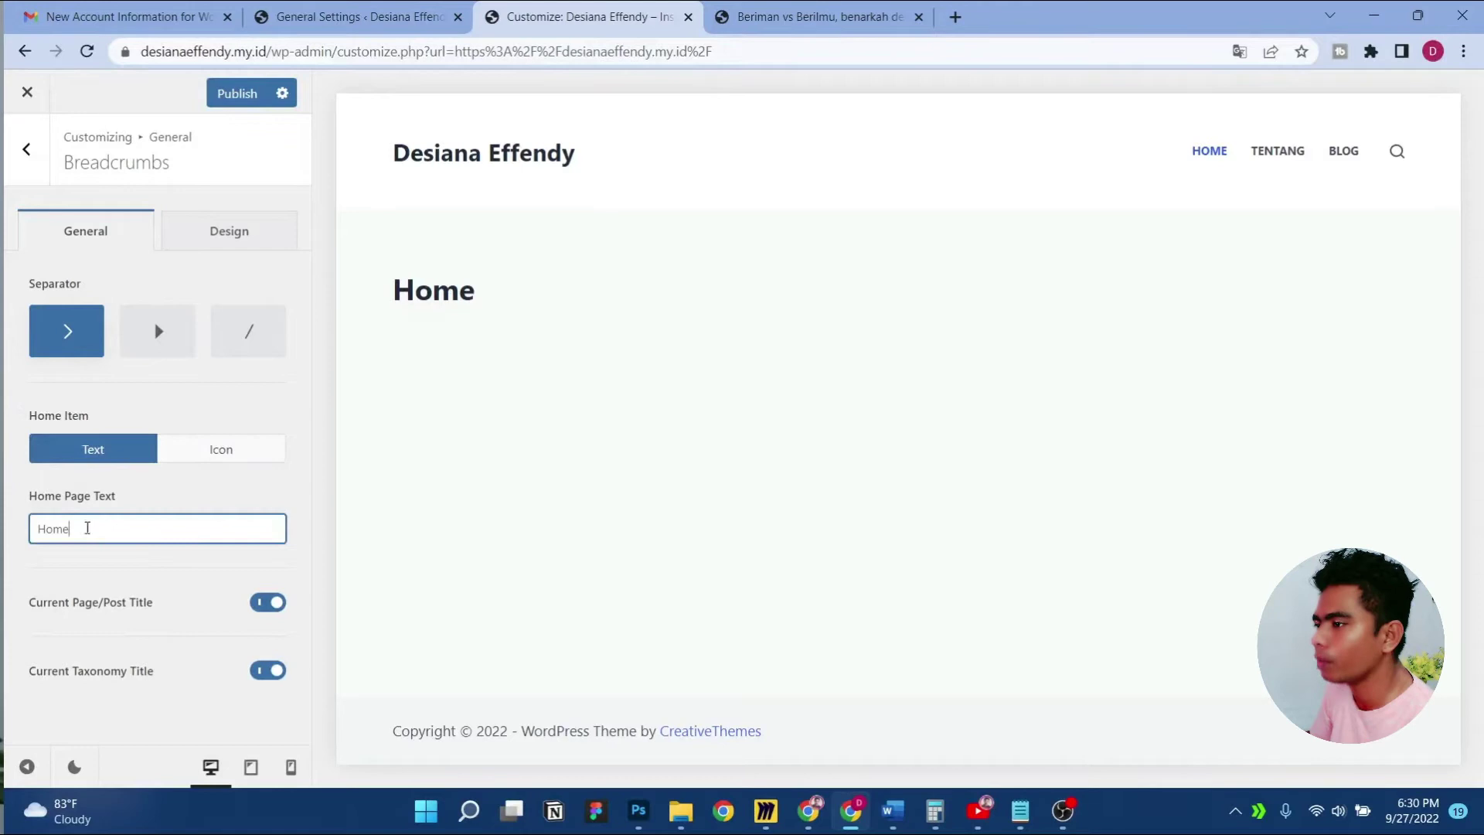
double_click(48, 528)
left_click(92, 530)
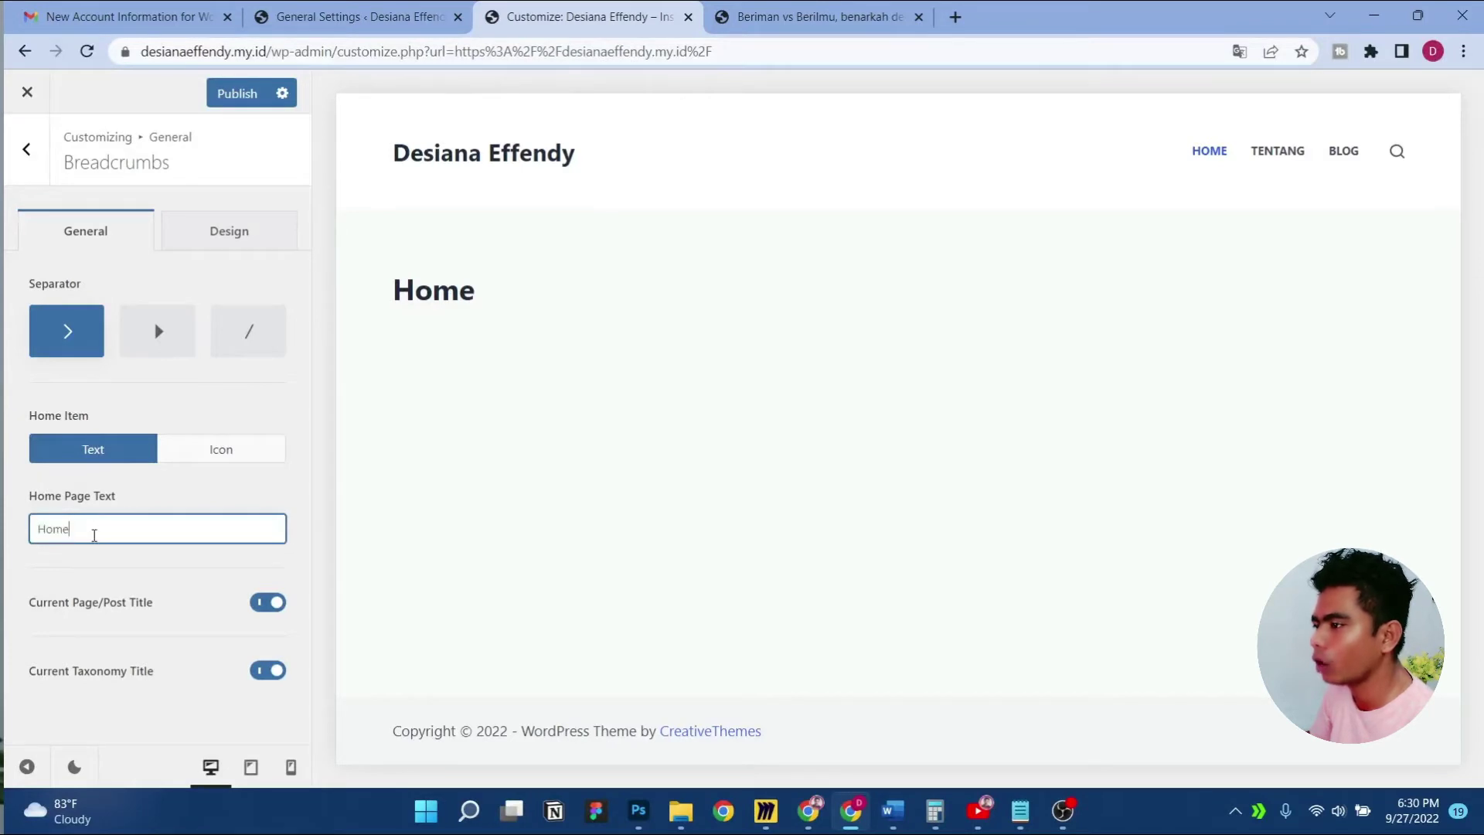
left_click(225, 449)
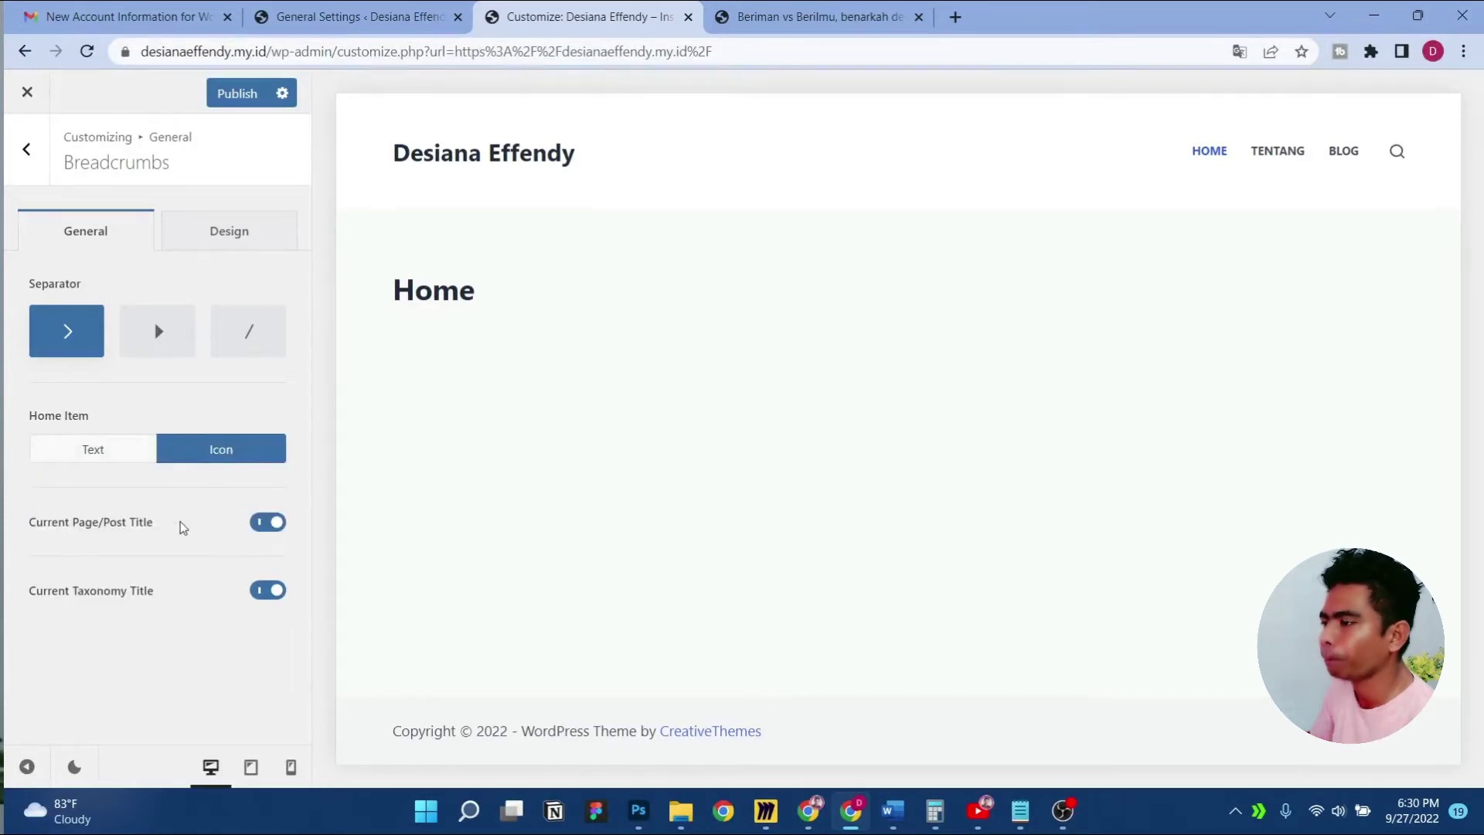
left_click(237, 93)
Switch Form Elements to the Modern style and publish
left_click(22, 151)
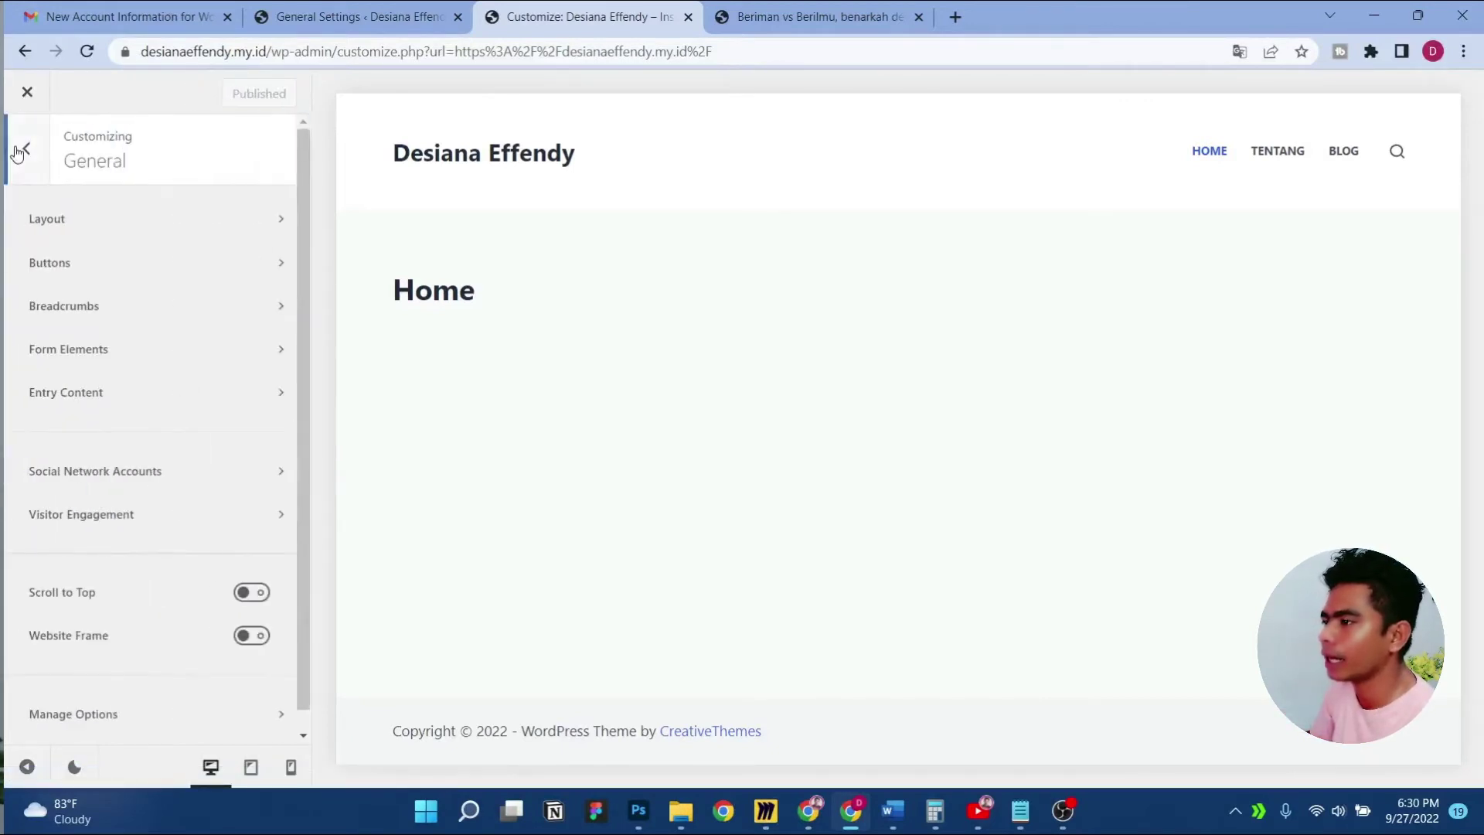
left_click(162, 361)
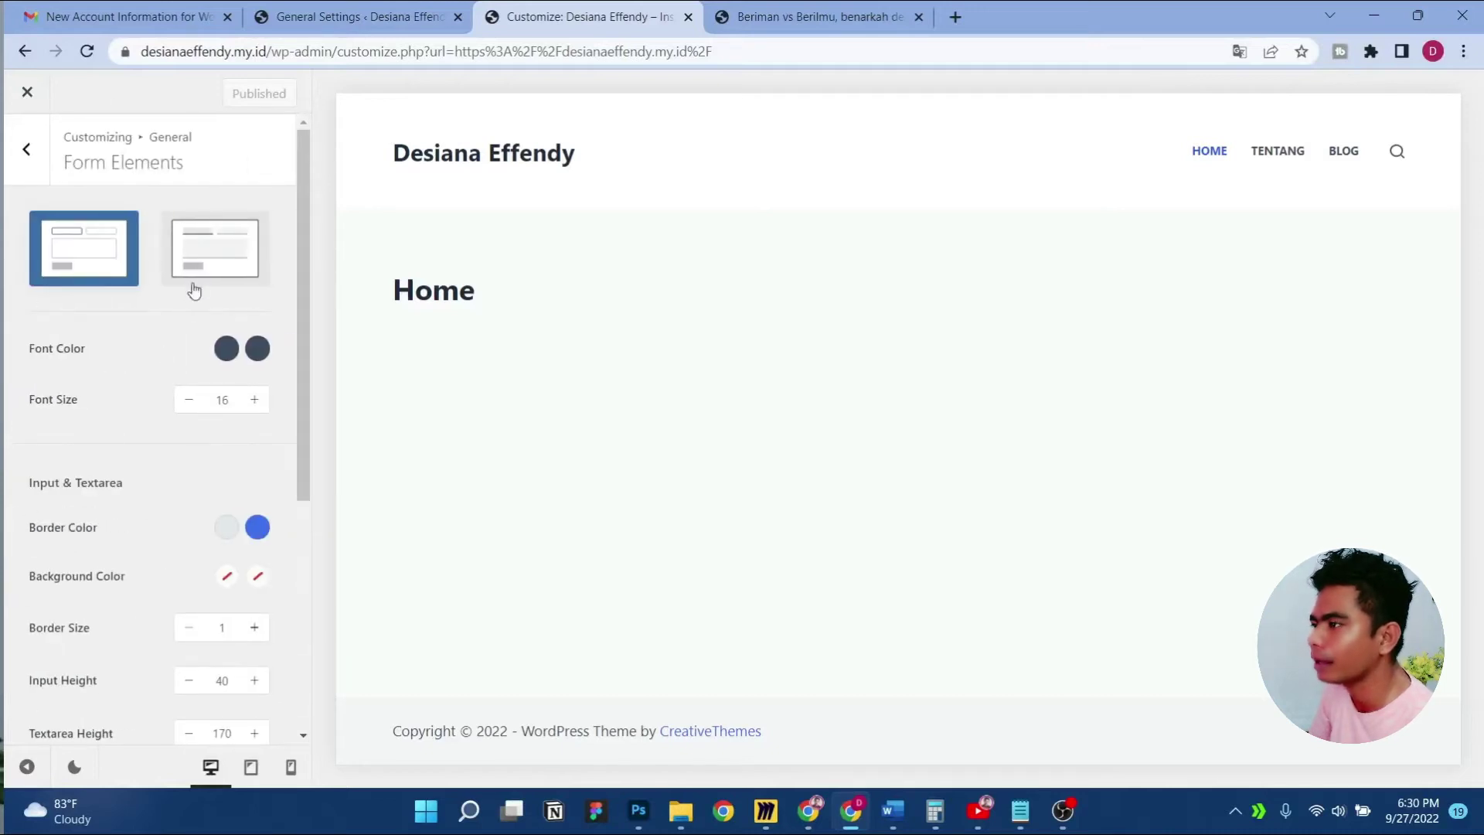
left_click(215, 251)
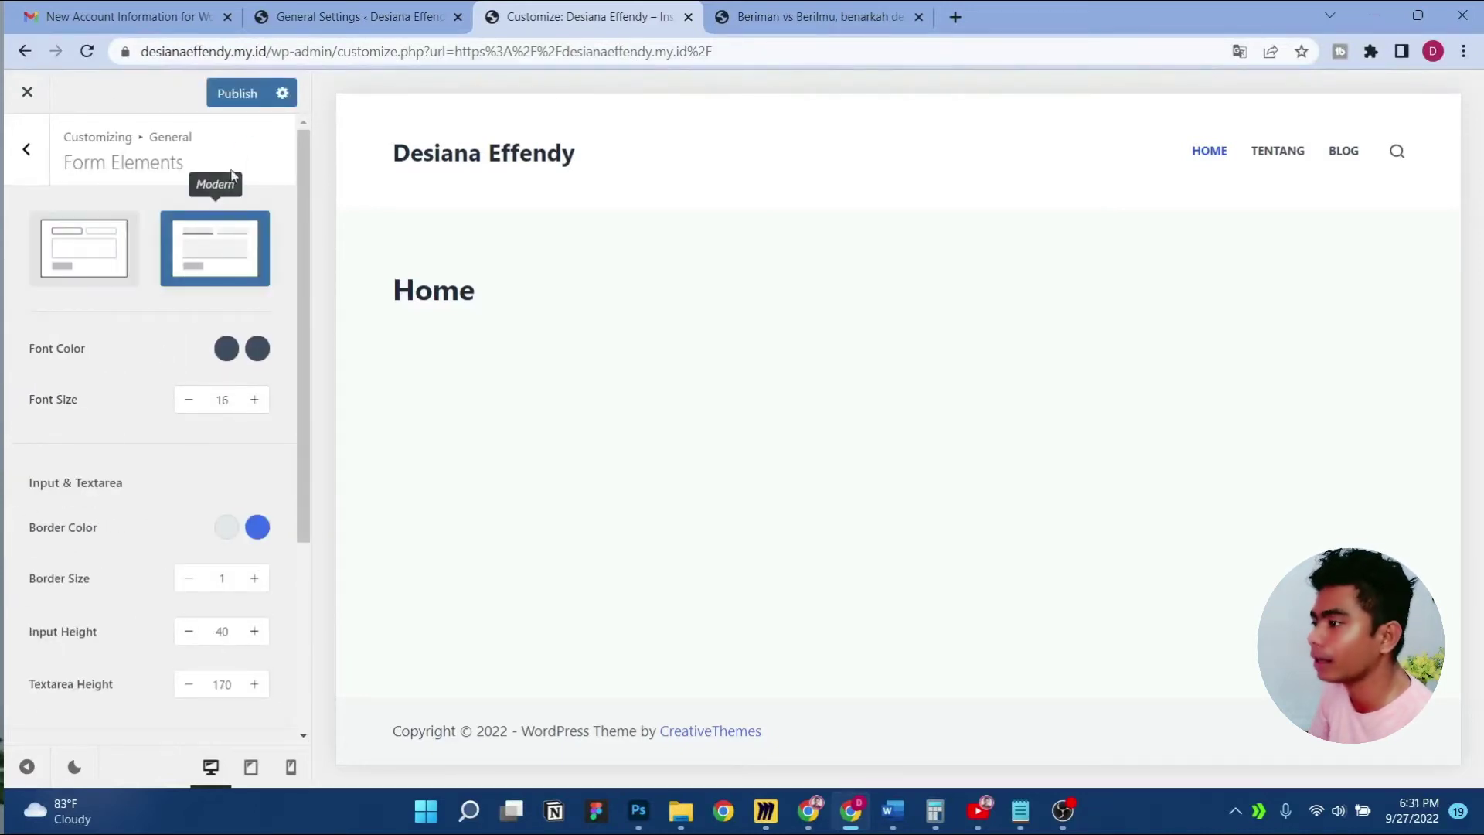
left_click(233, 95)
scroll(108, 471, "down", 2)
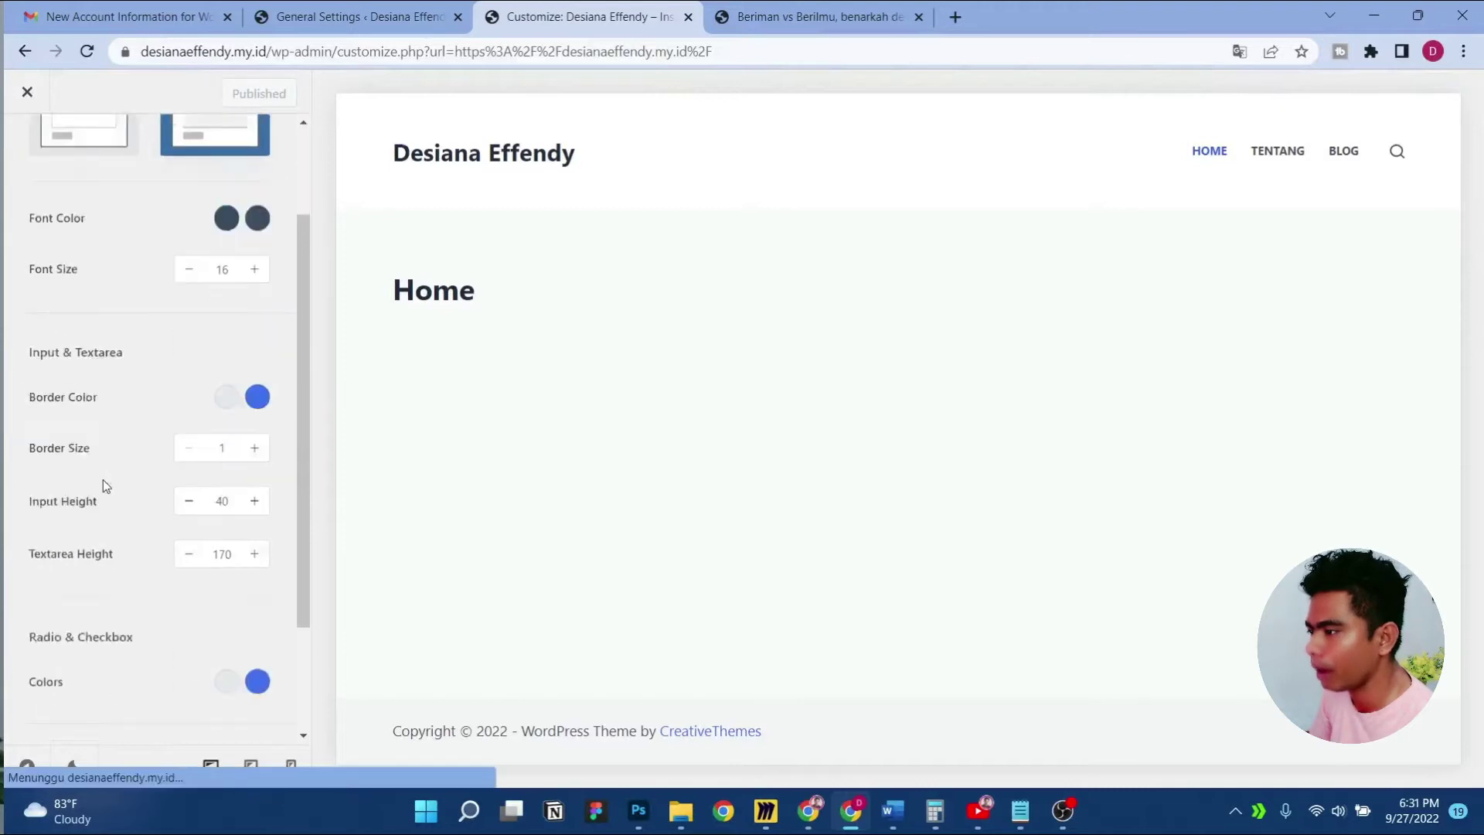
scroll(106, 485, "down", 2)
scroll(108, 470, "up", 5)
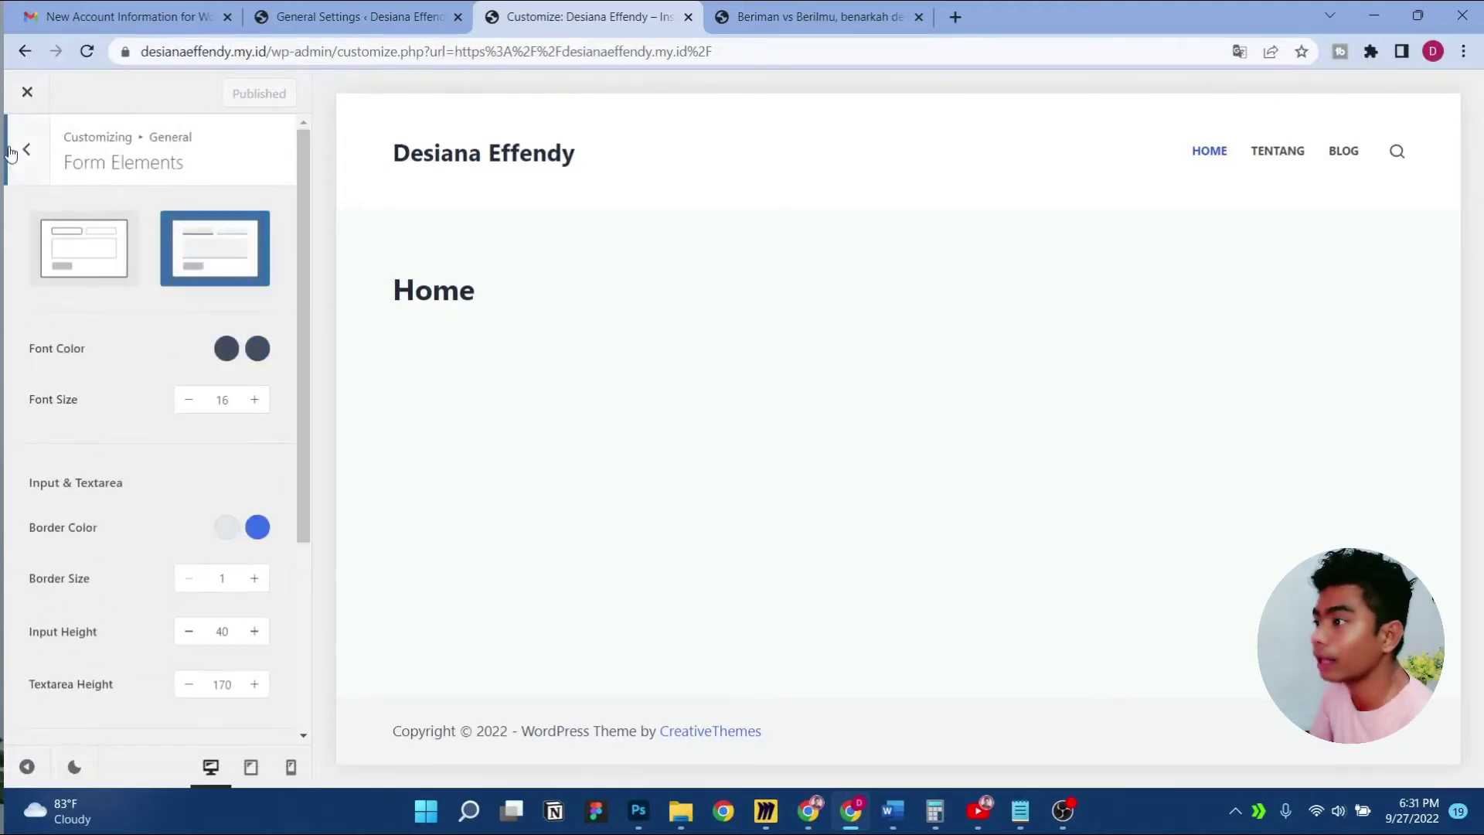
Glance at Entry Content, then open and scroll through the Social Network Accounts settings
left_click(26, 150)
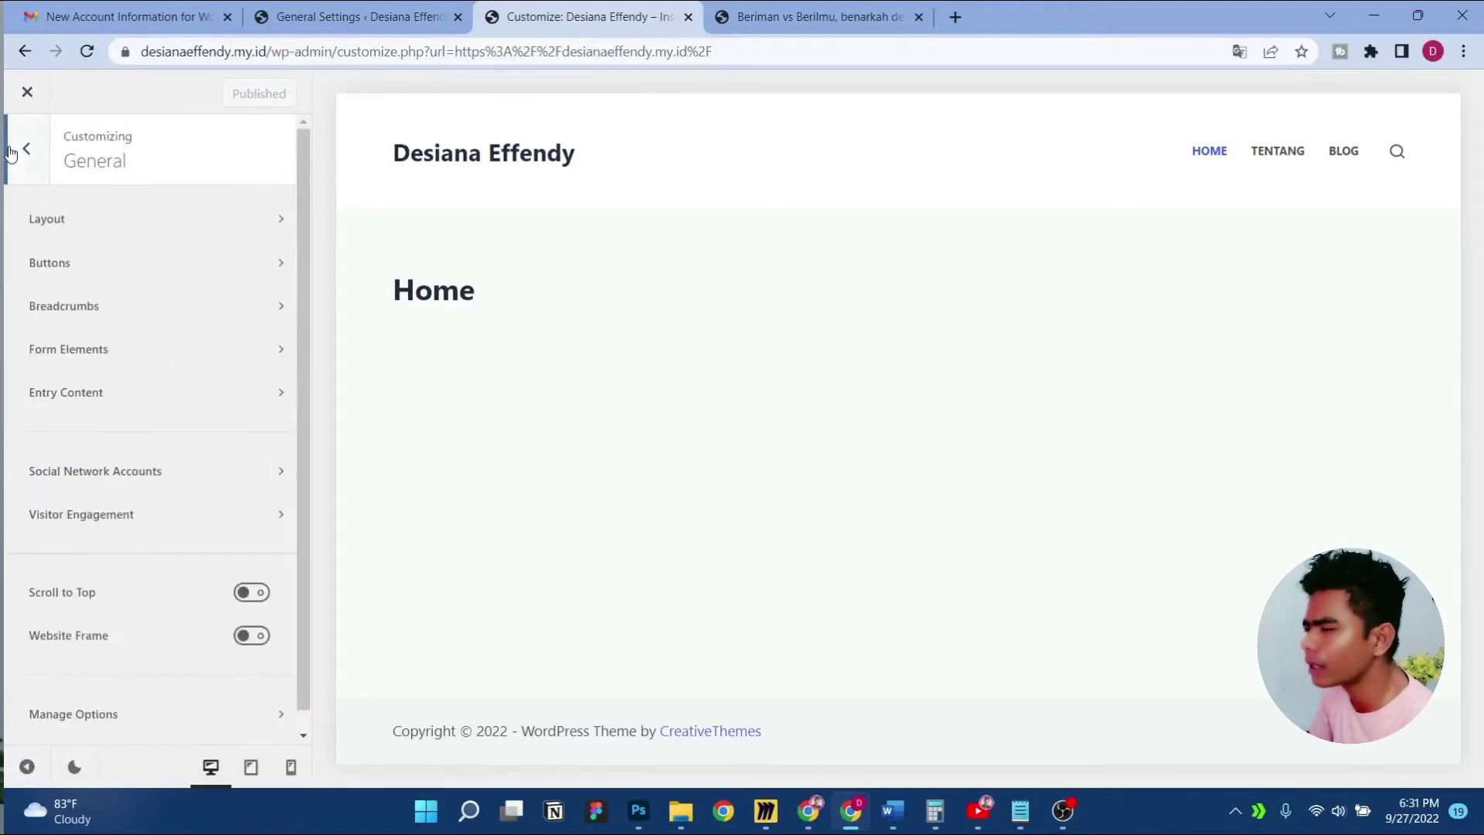
left_click(160, 403)
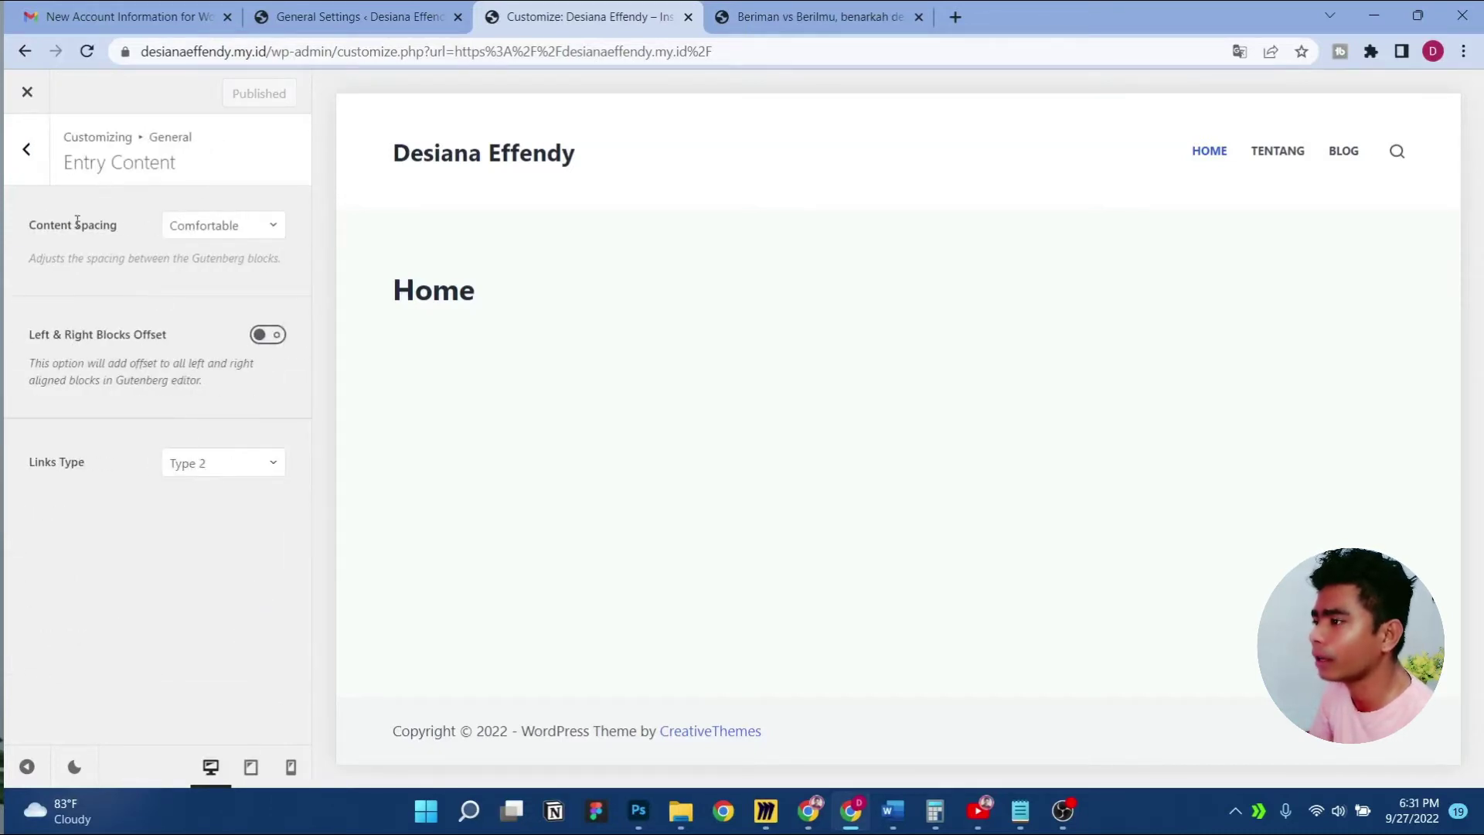
left_click(19, 160)
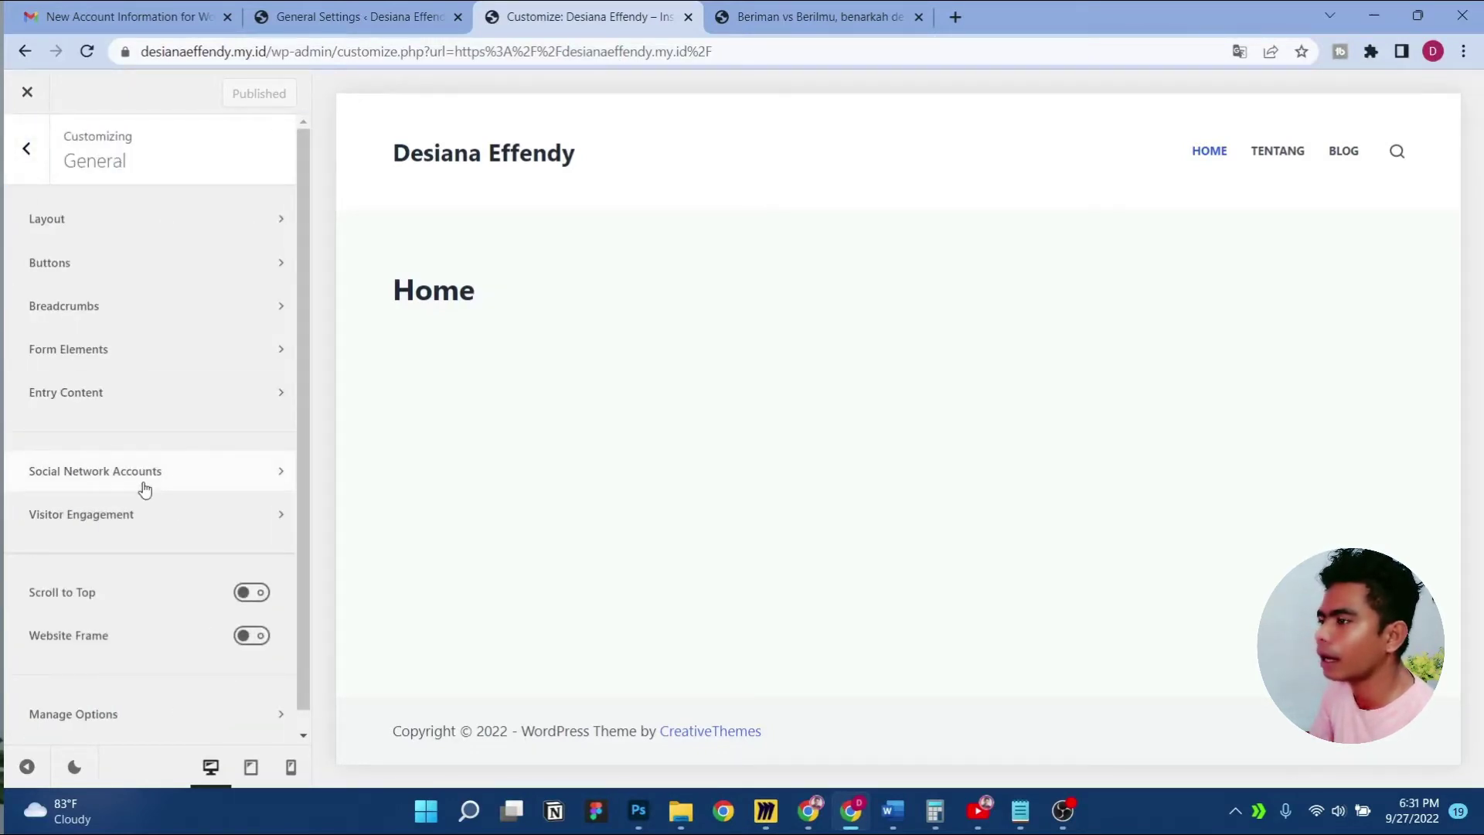
left_click(143, 479)
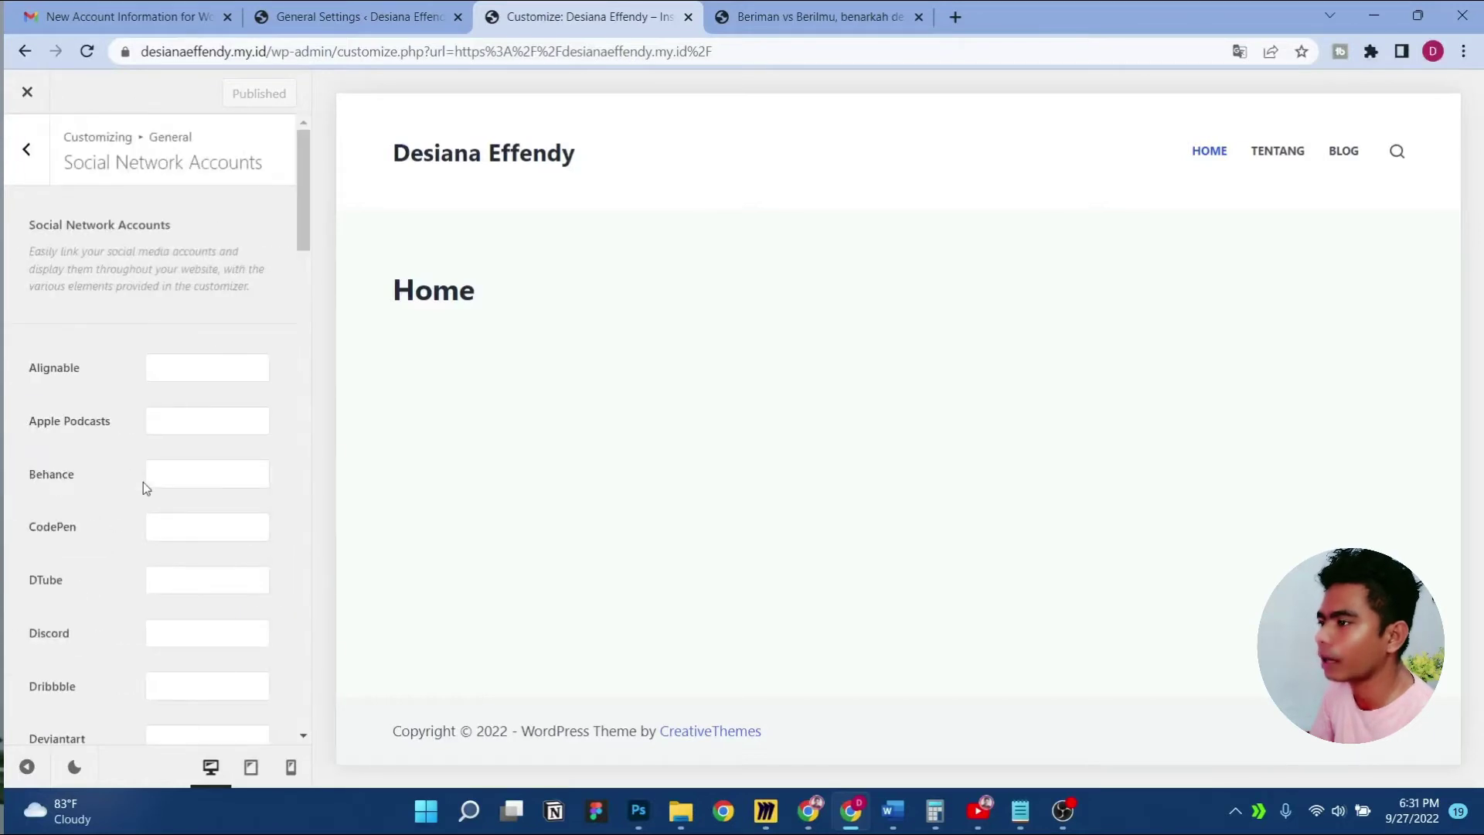
scroll(142, 481, "down", 5)
scroll(138, 483, "up", 5)
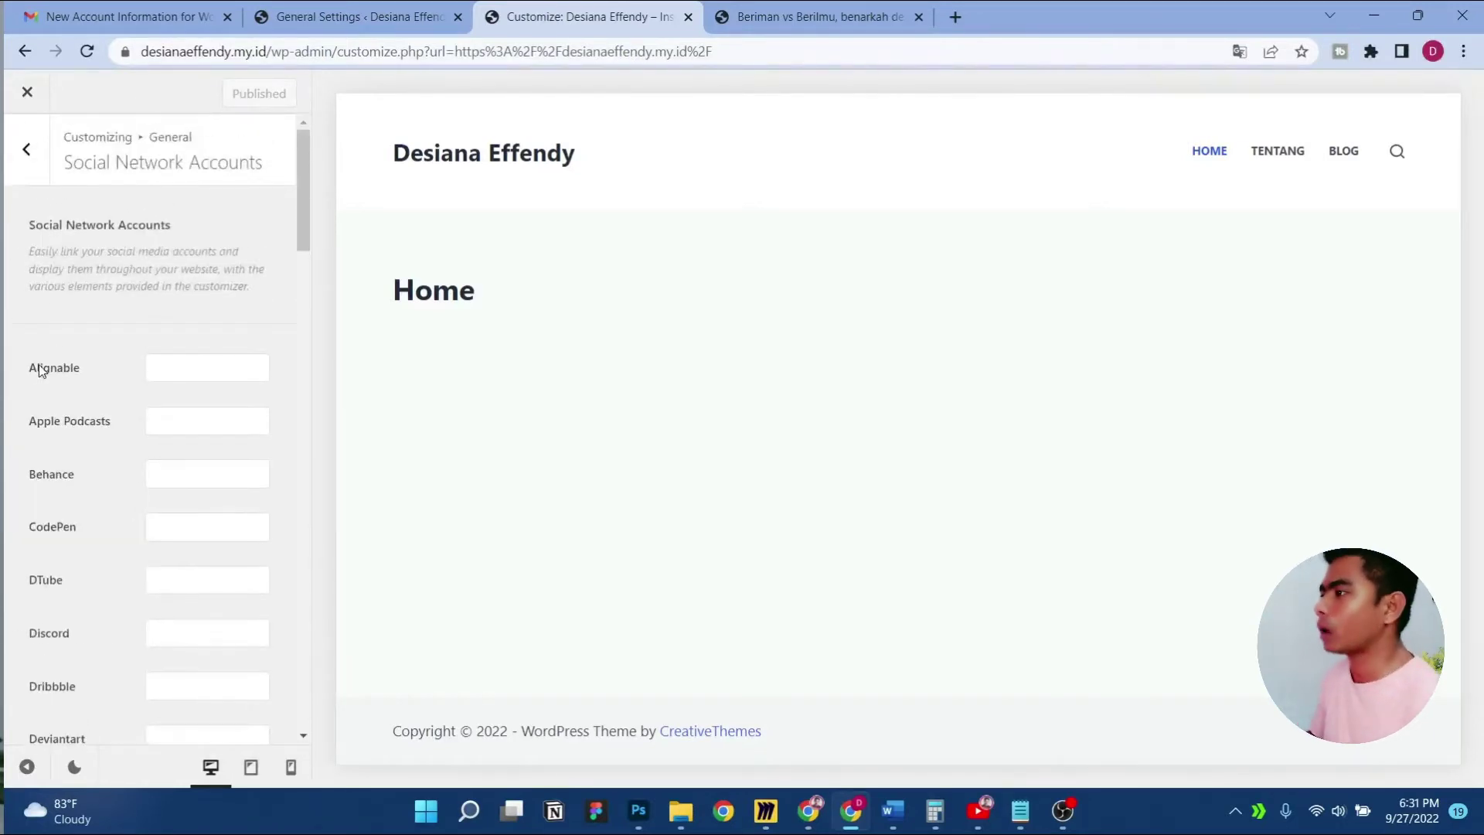
scroll(63, 346, "down", 2)
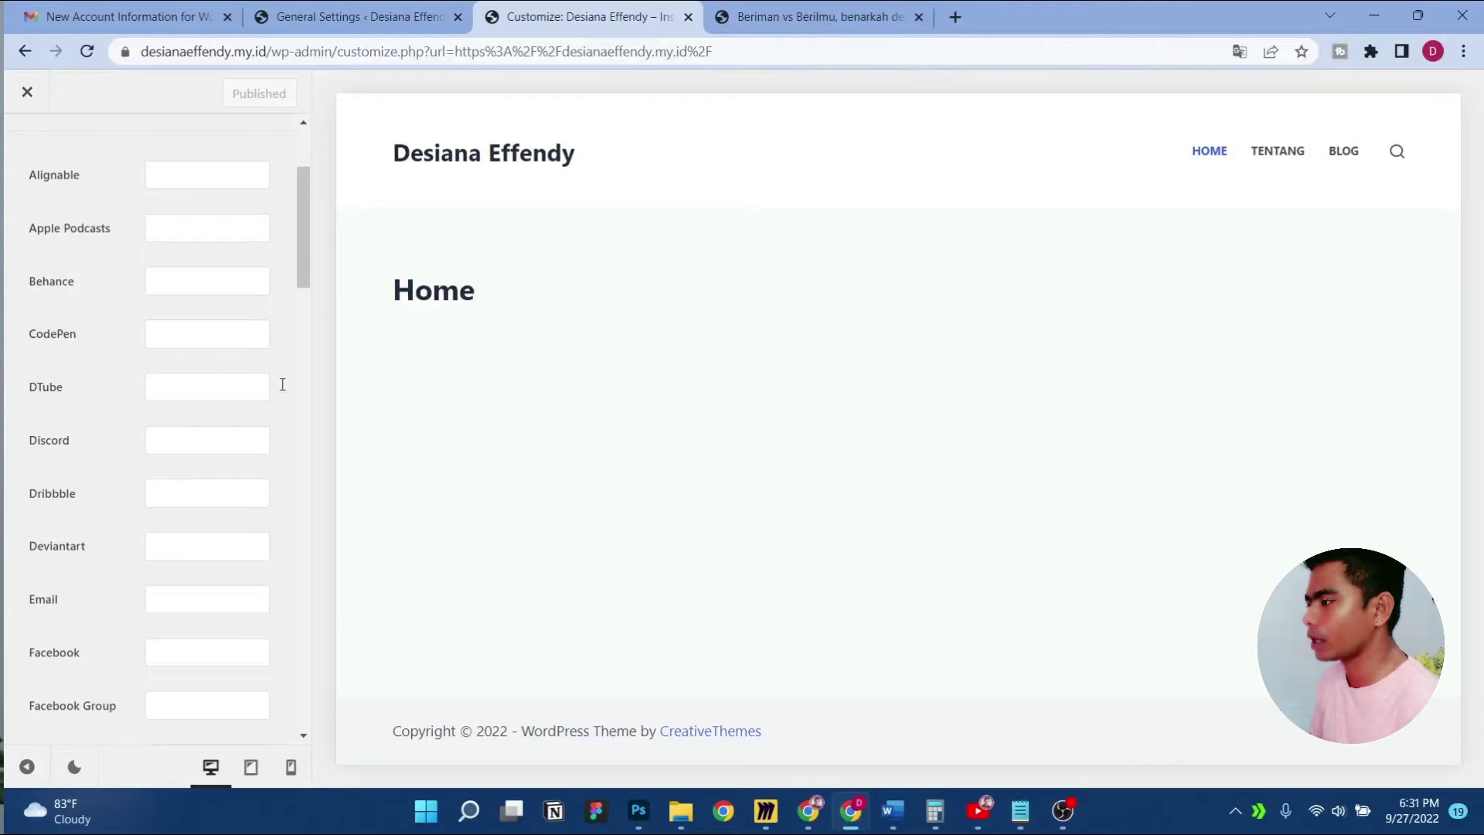
scroll(173, 288, "down", 3)
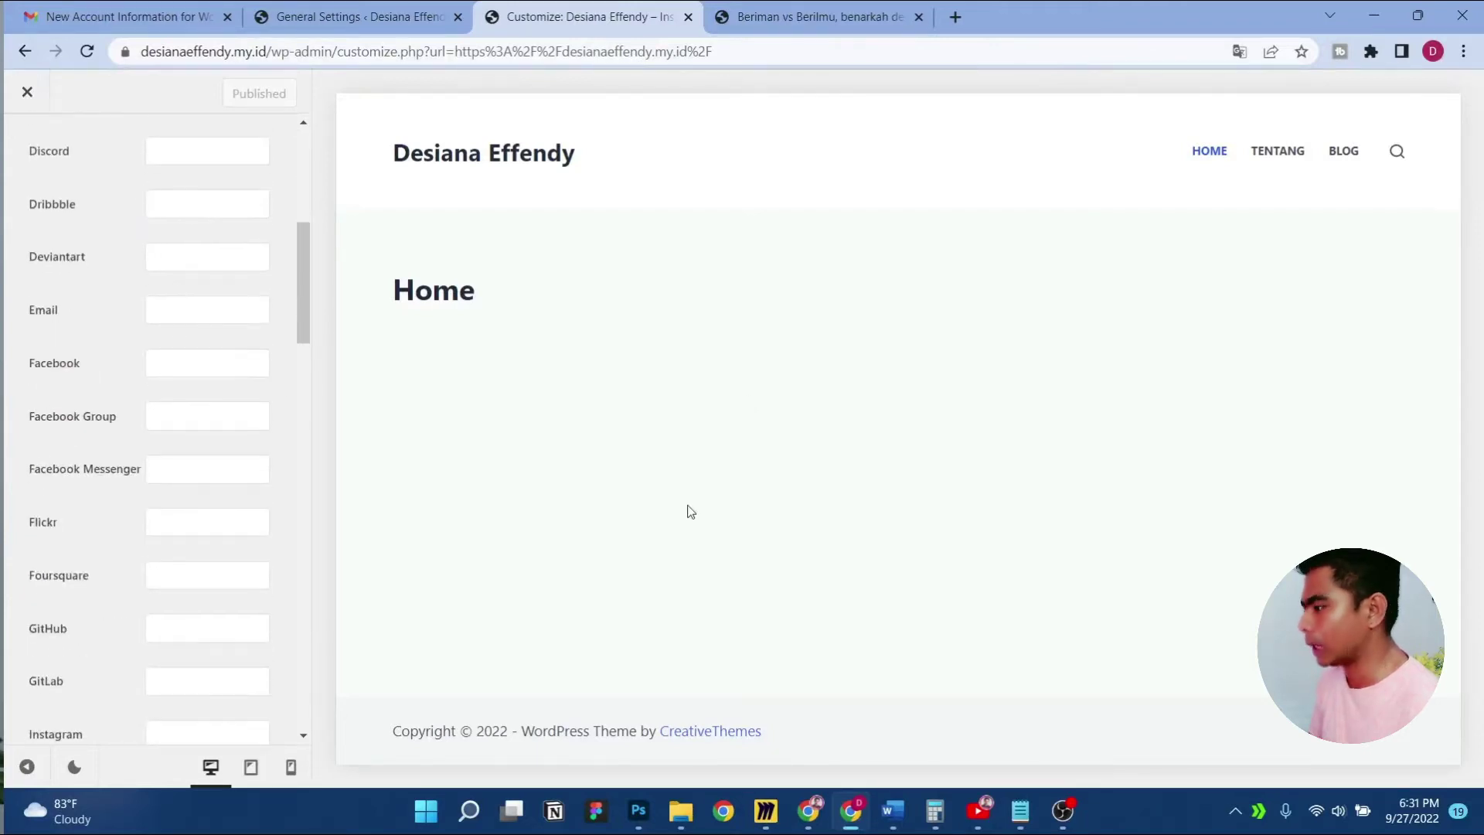
key("alt+Tab")
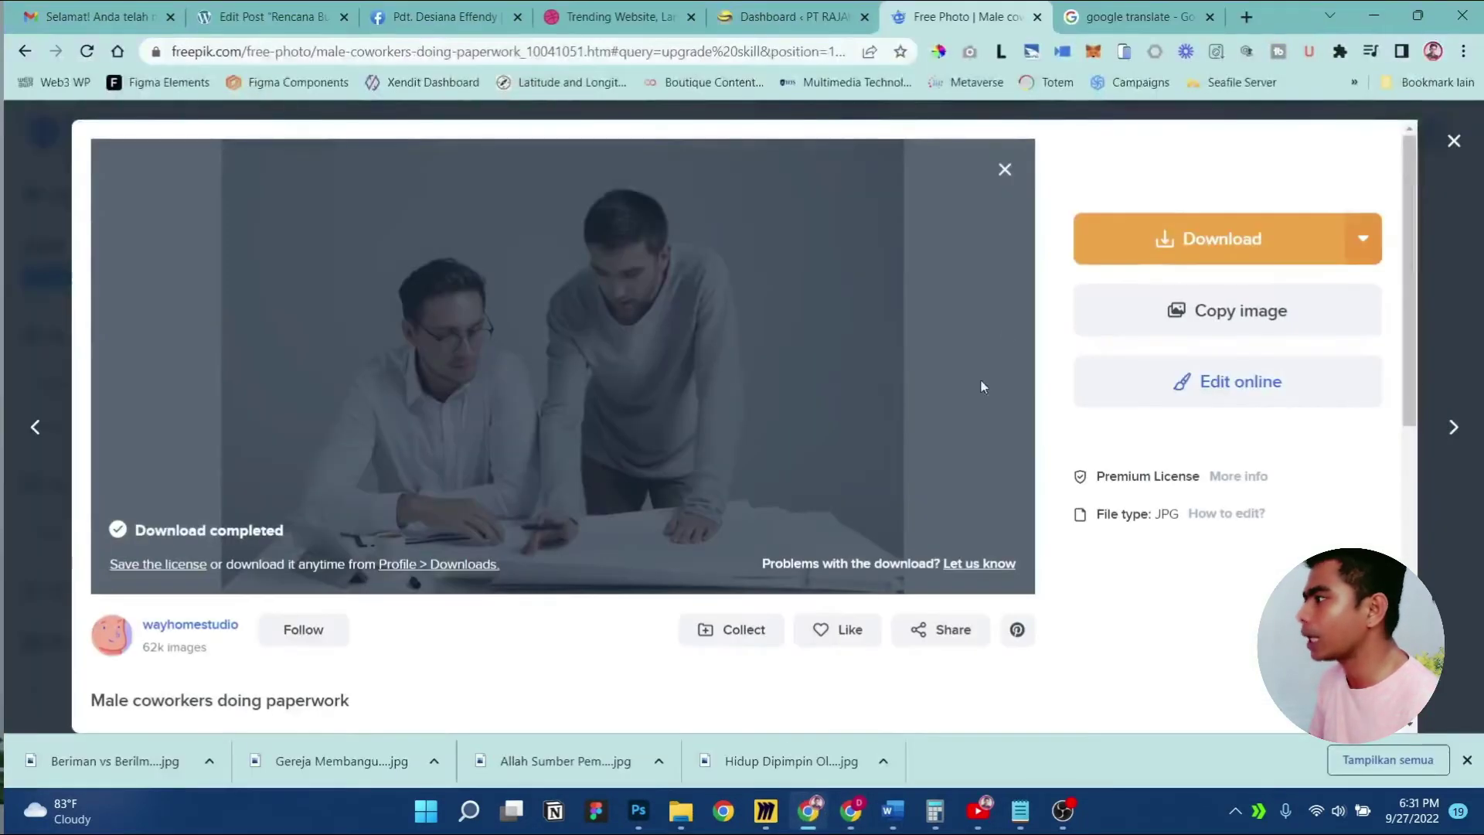
Strip '?ref=page_internal' from the Facebook page address and copy the cleaned URL
left_click(462, 17)
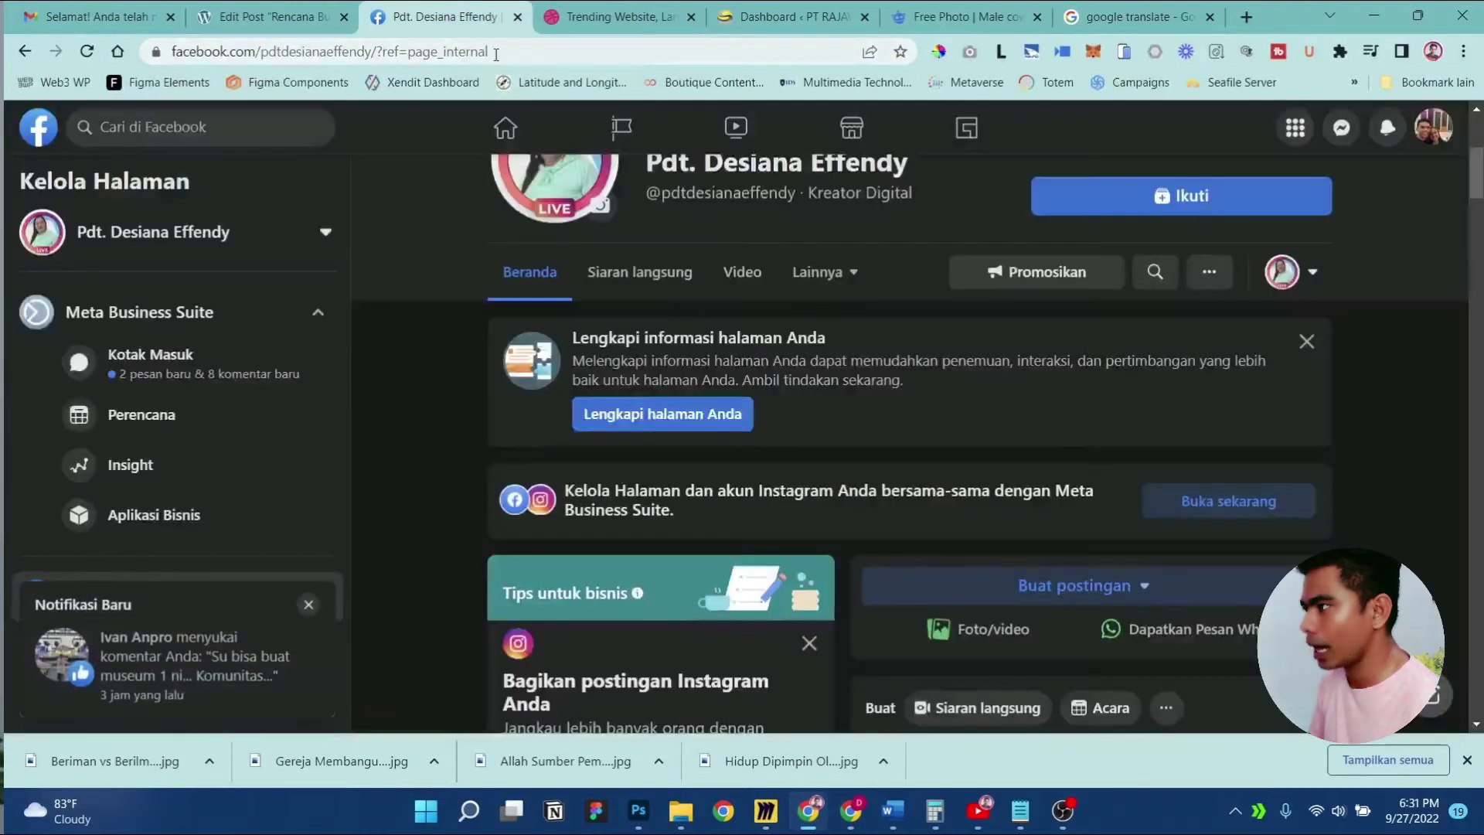
left_click_drag(529, 49, 381, 77)
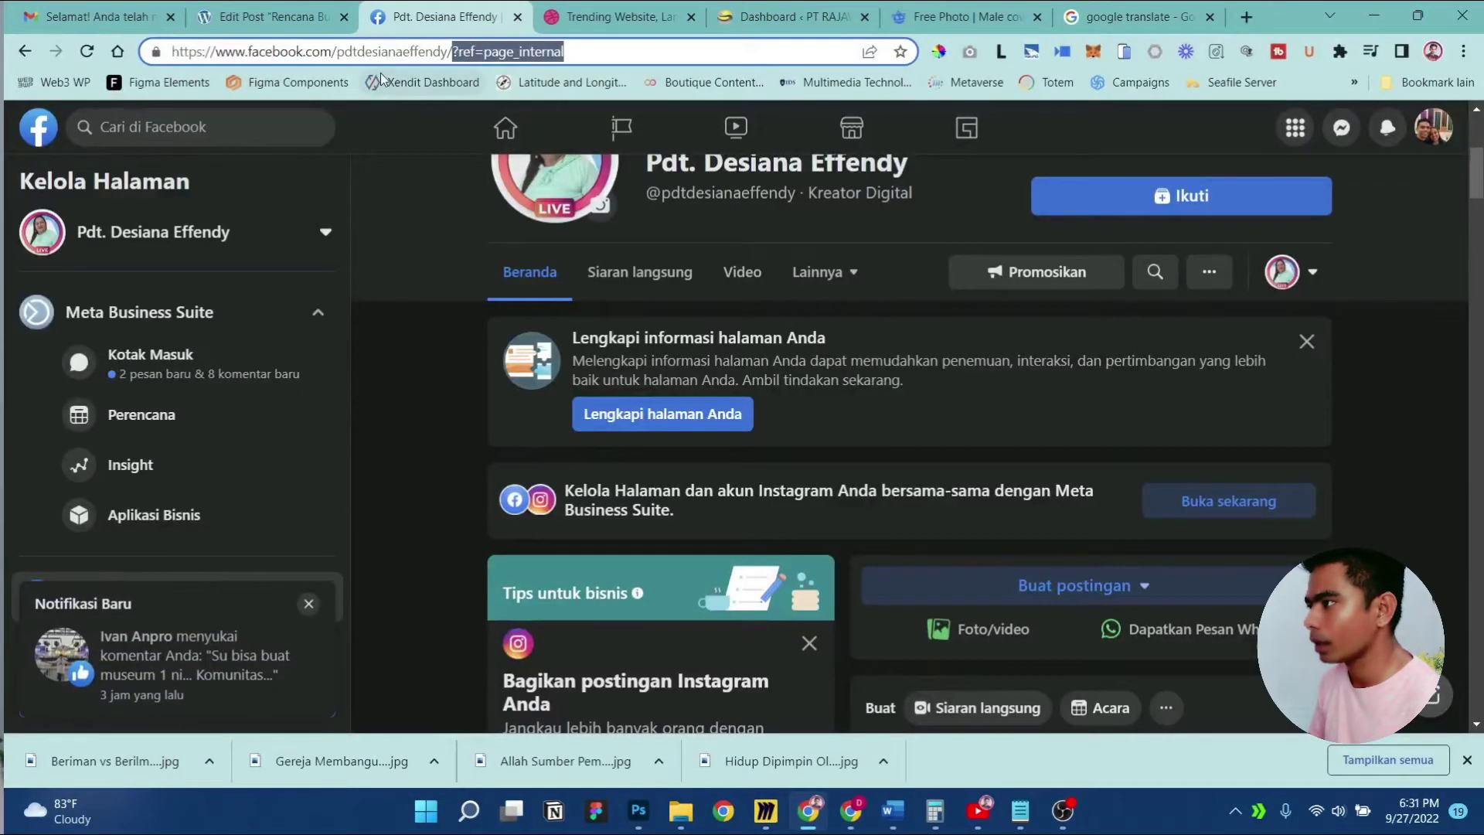
key("BackSpace")
key("Return")
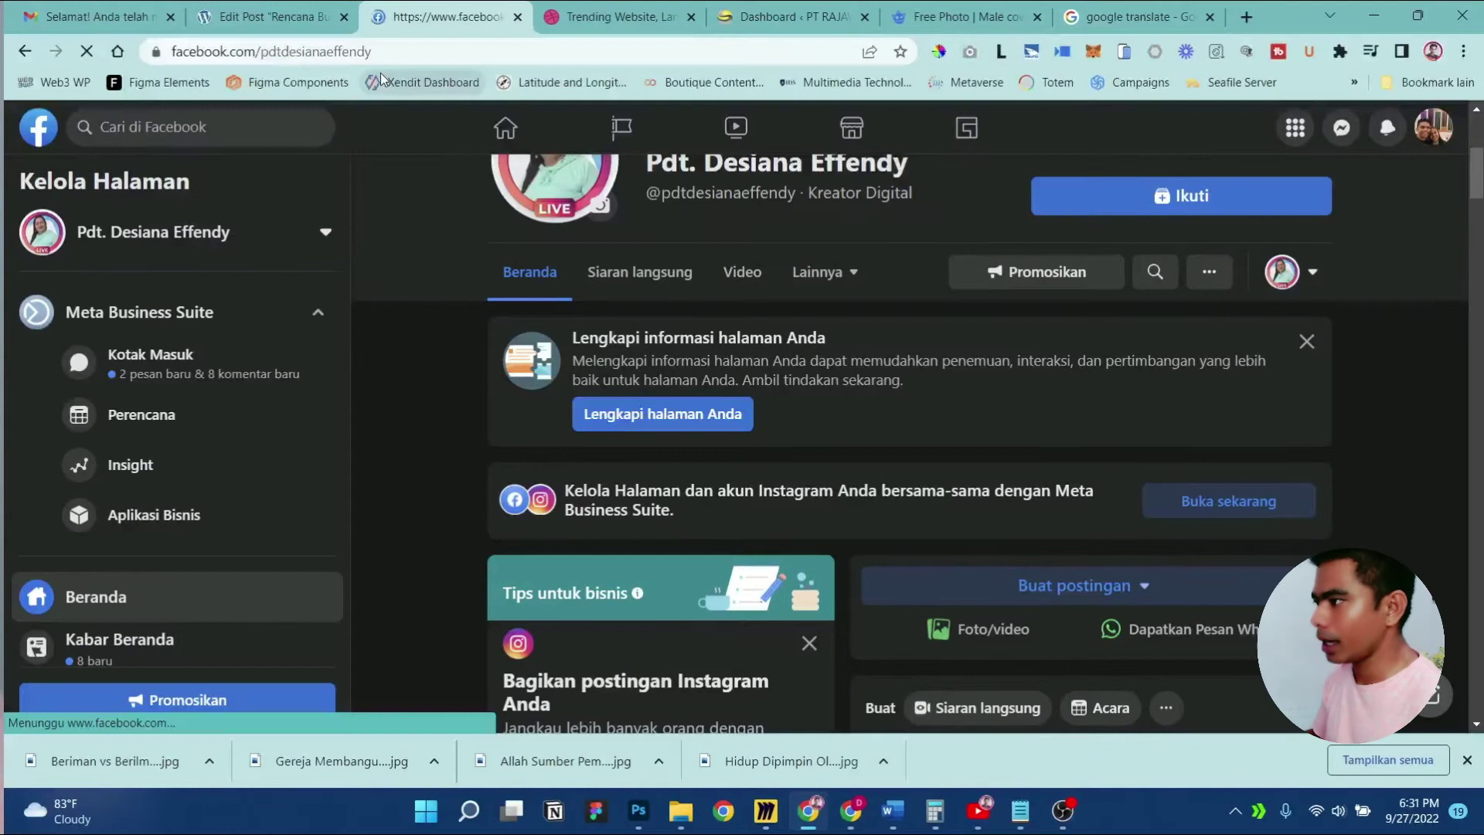
left_click(409, 52)
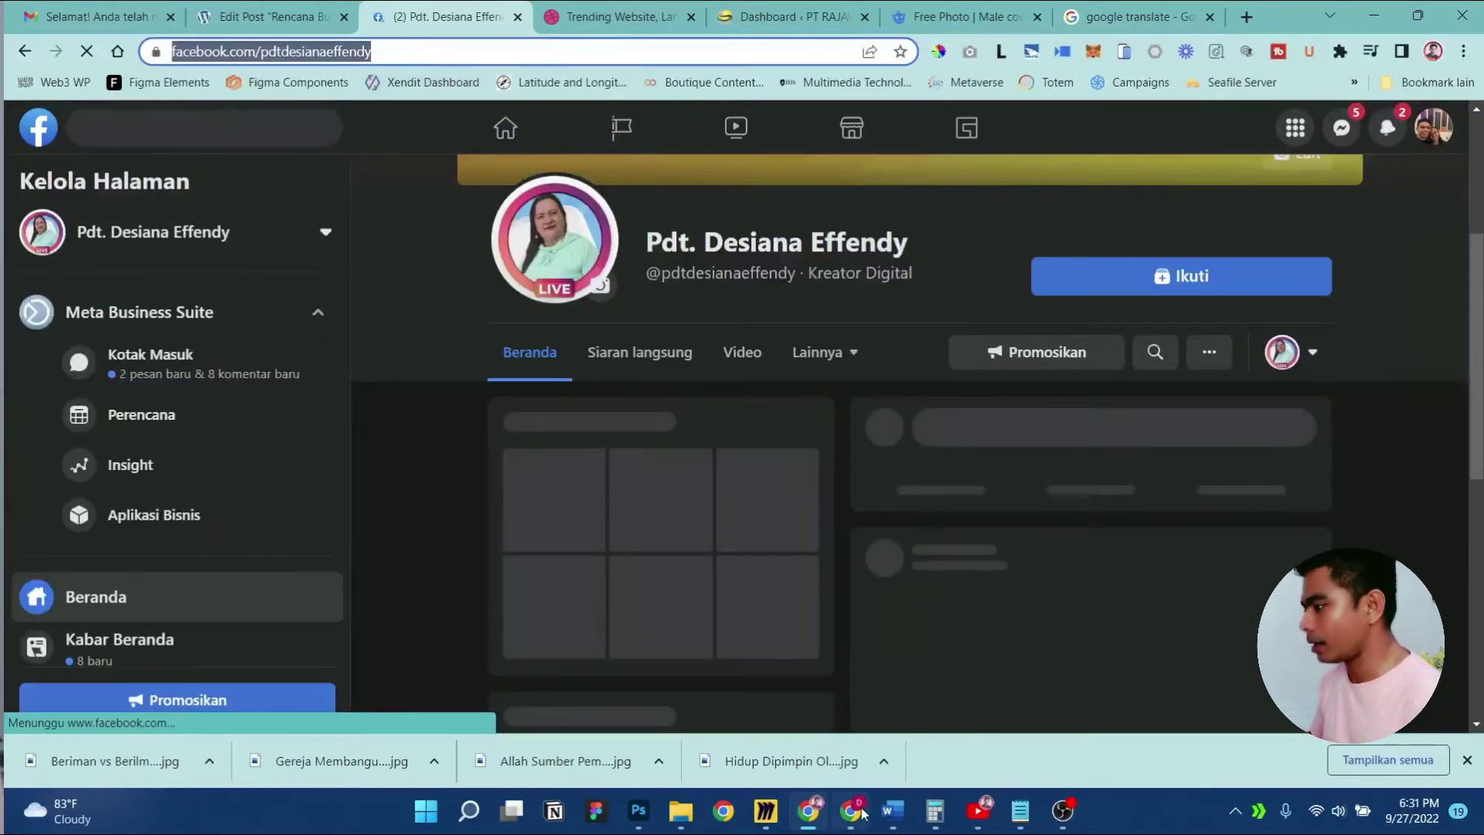
Paste the Facebook page URL into the Customizer's Facebook account field
left_click(850, 812)
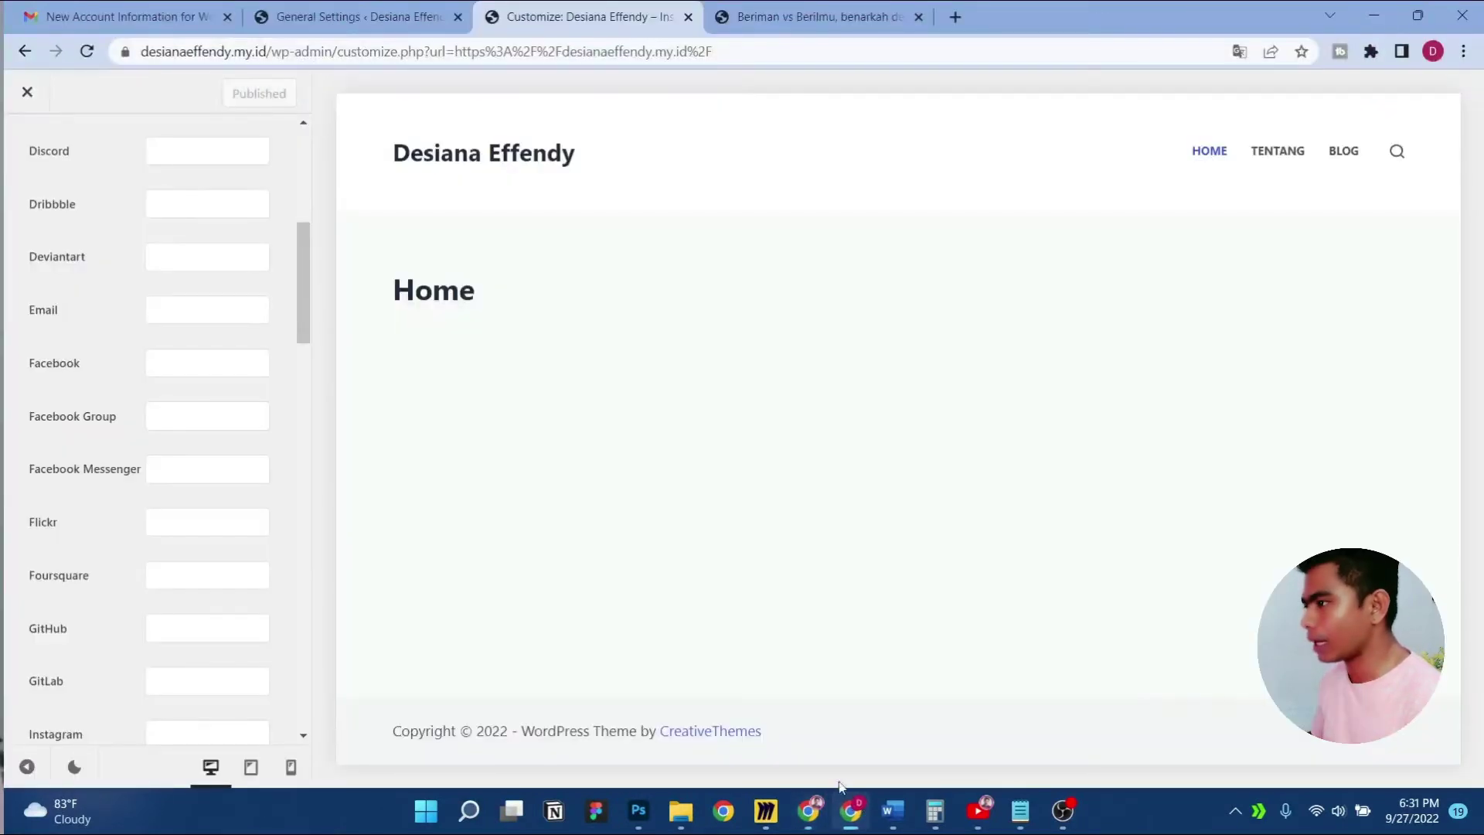
scroll(205, 477, "down", 6)
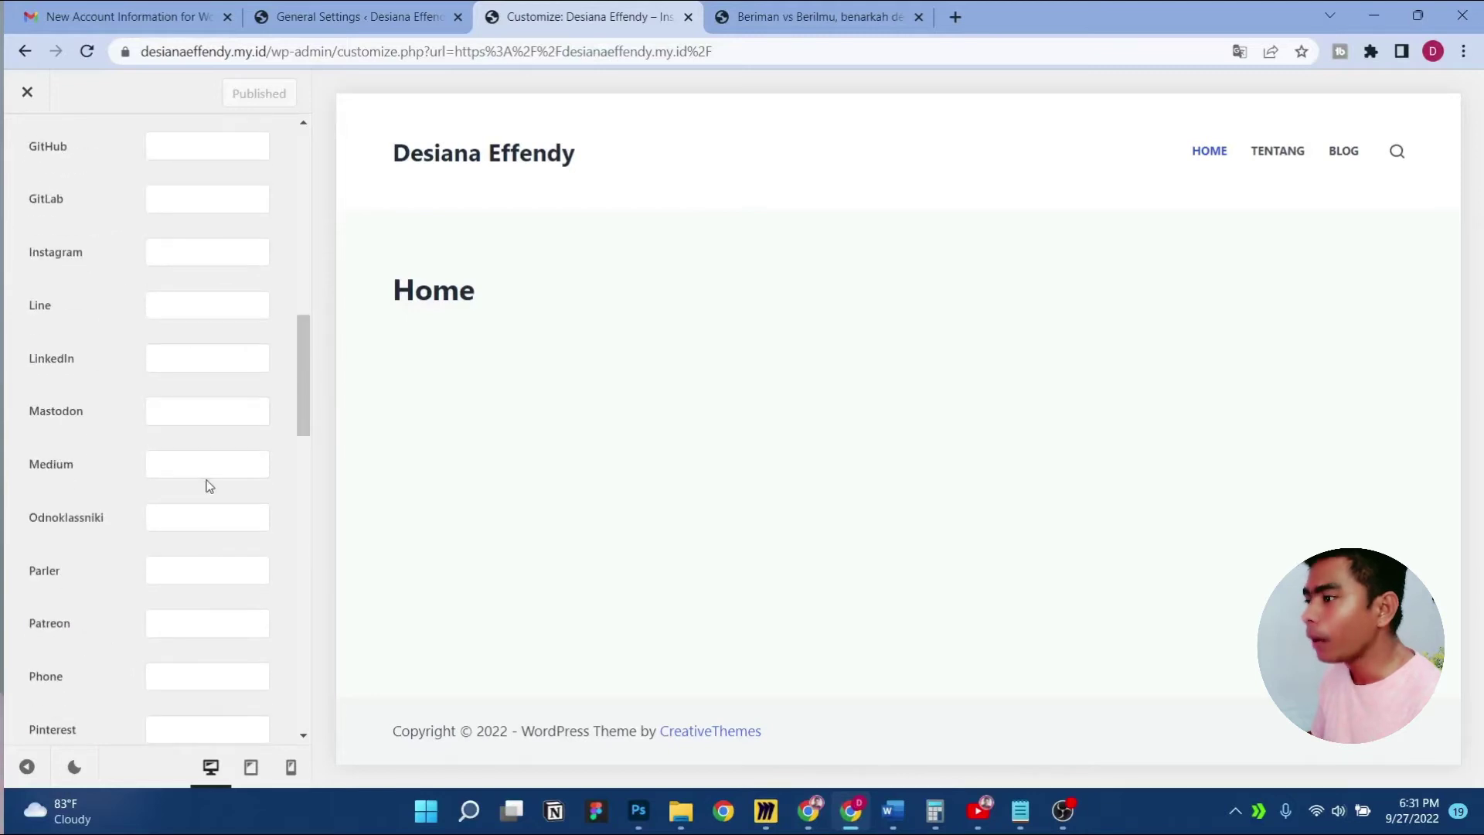
scroll(207, 486, "down", 11)
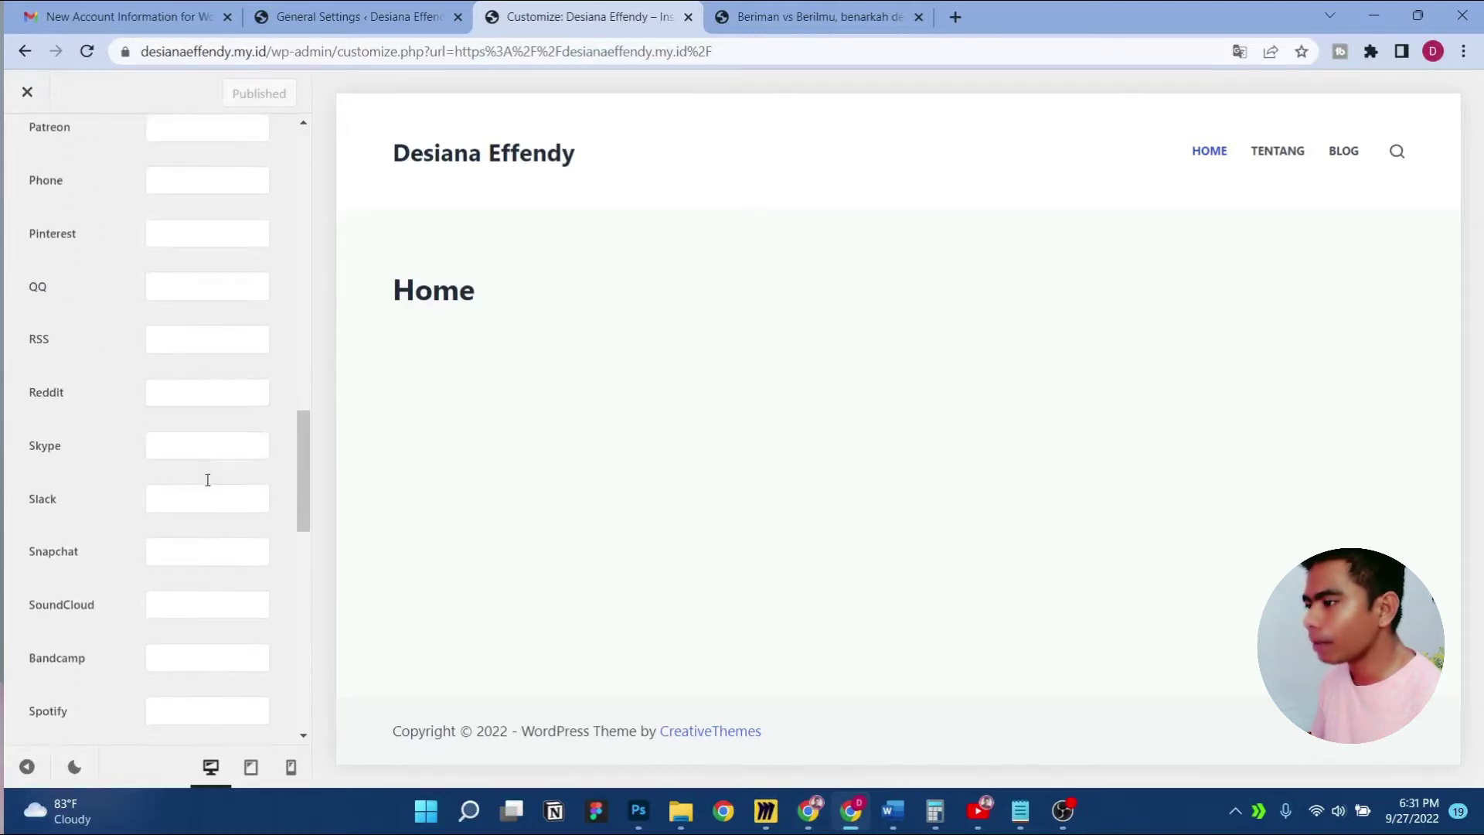
scroll(208, 485, "down", 8)
left_click(207, 480)
scroll(207, 480, "up", 19)
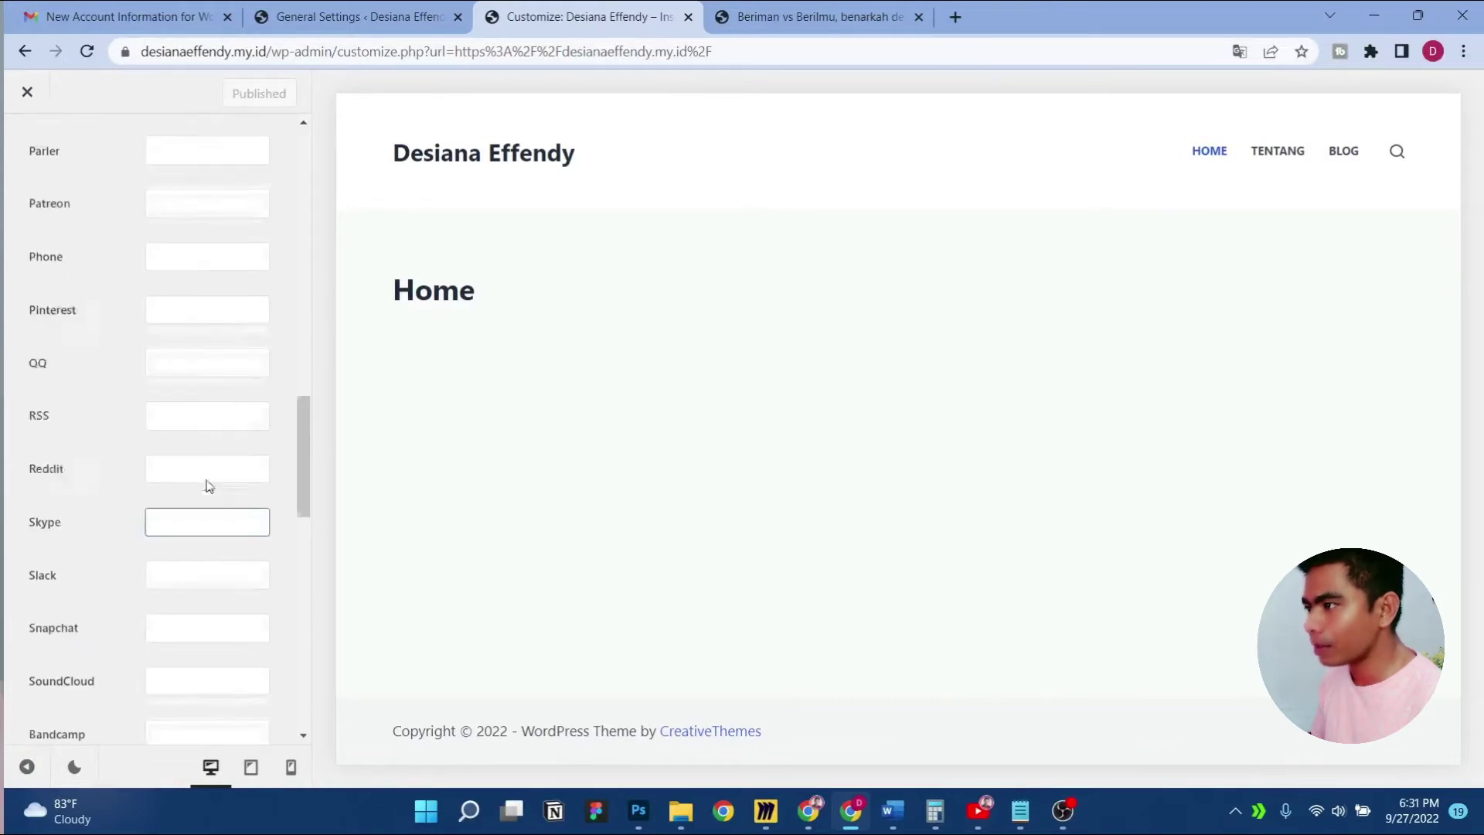
scroll(207, 479, "up", 5)
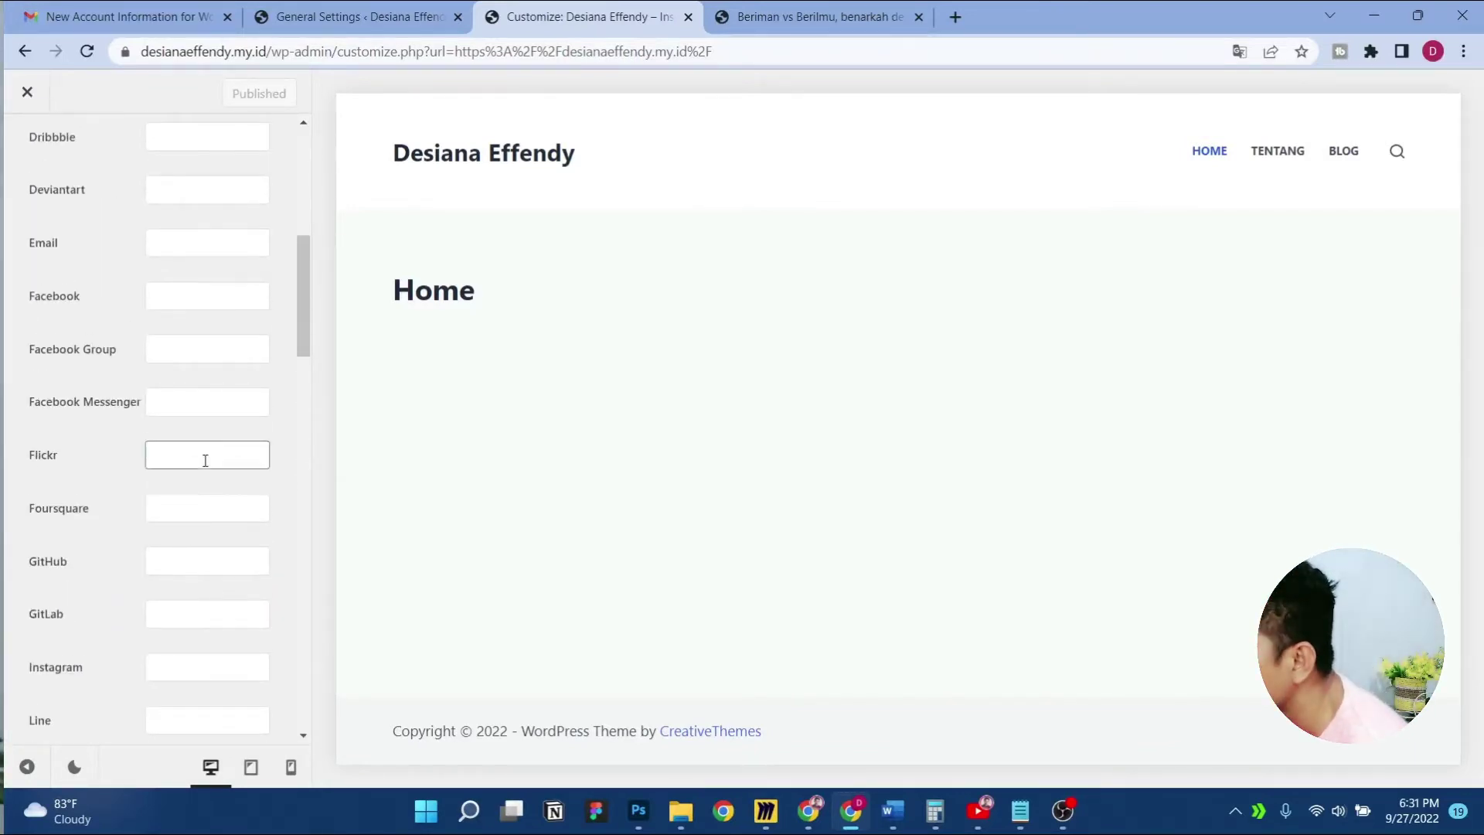
scroll(204, 460, "up", 2)
left_click(197, 394)
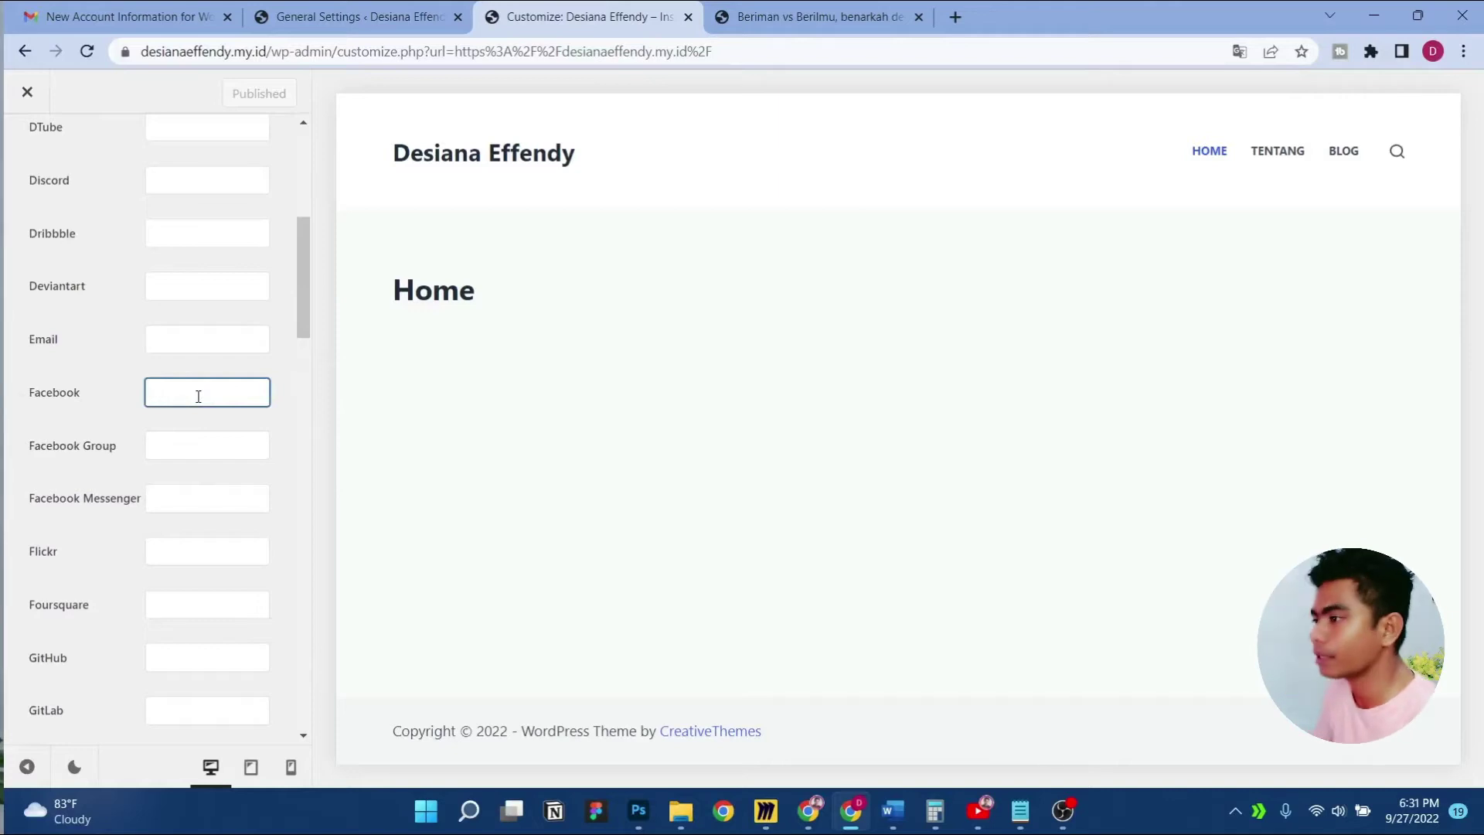
key("ctrl+v")
left_click_drag(308, 344, 308, 387)
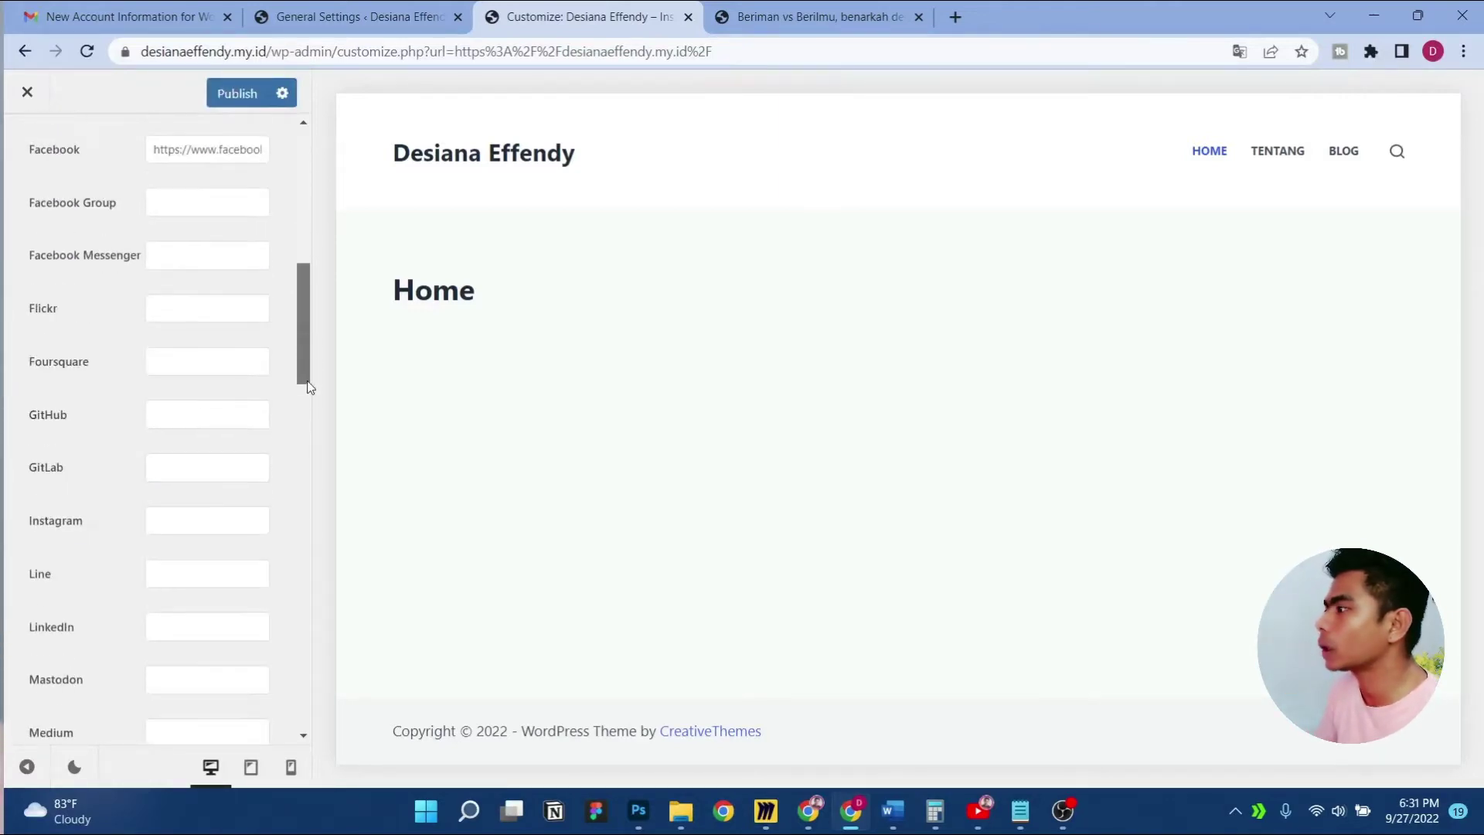
key("ctrl+t")
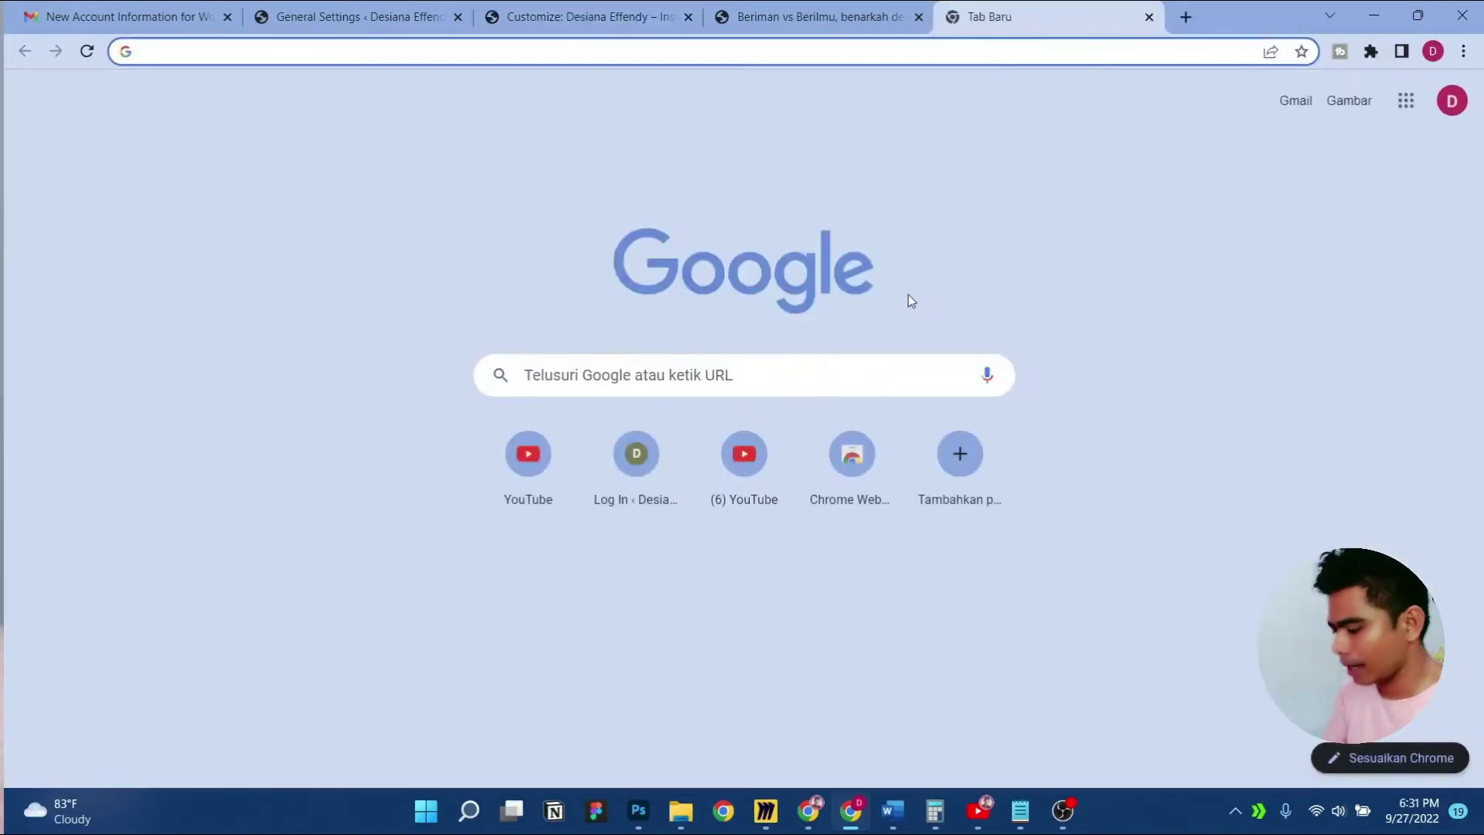
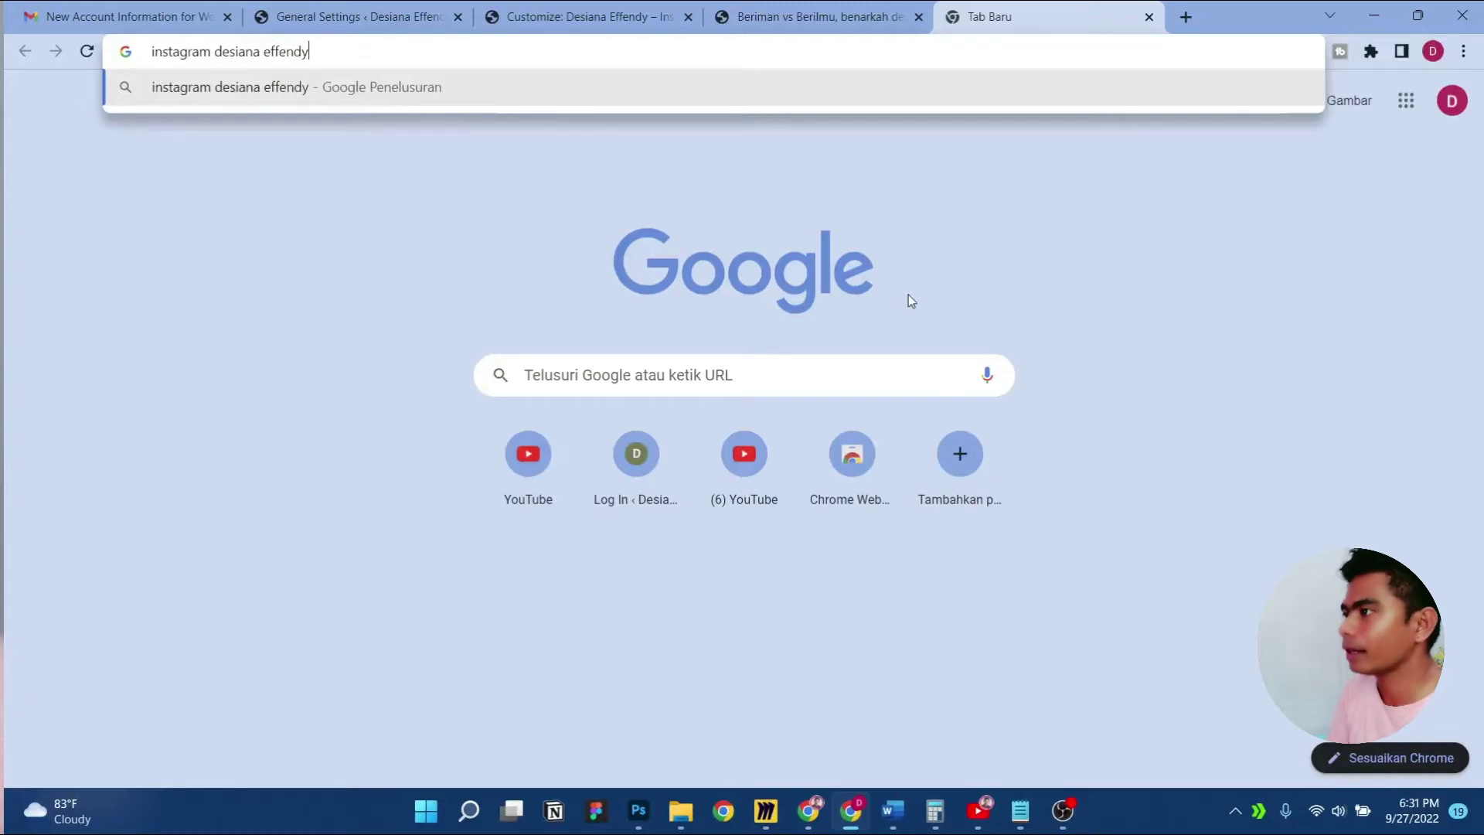
Find the site owner's Instagram profile and paste its address into the customizer's Instagram field
key("Return")
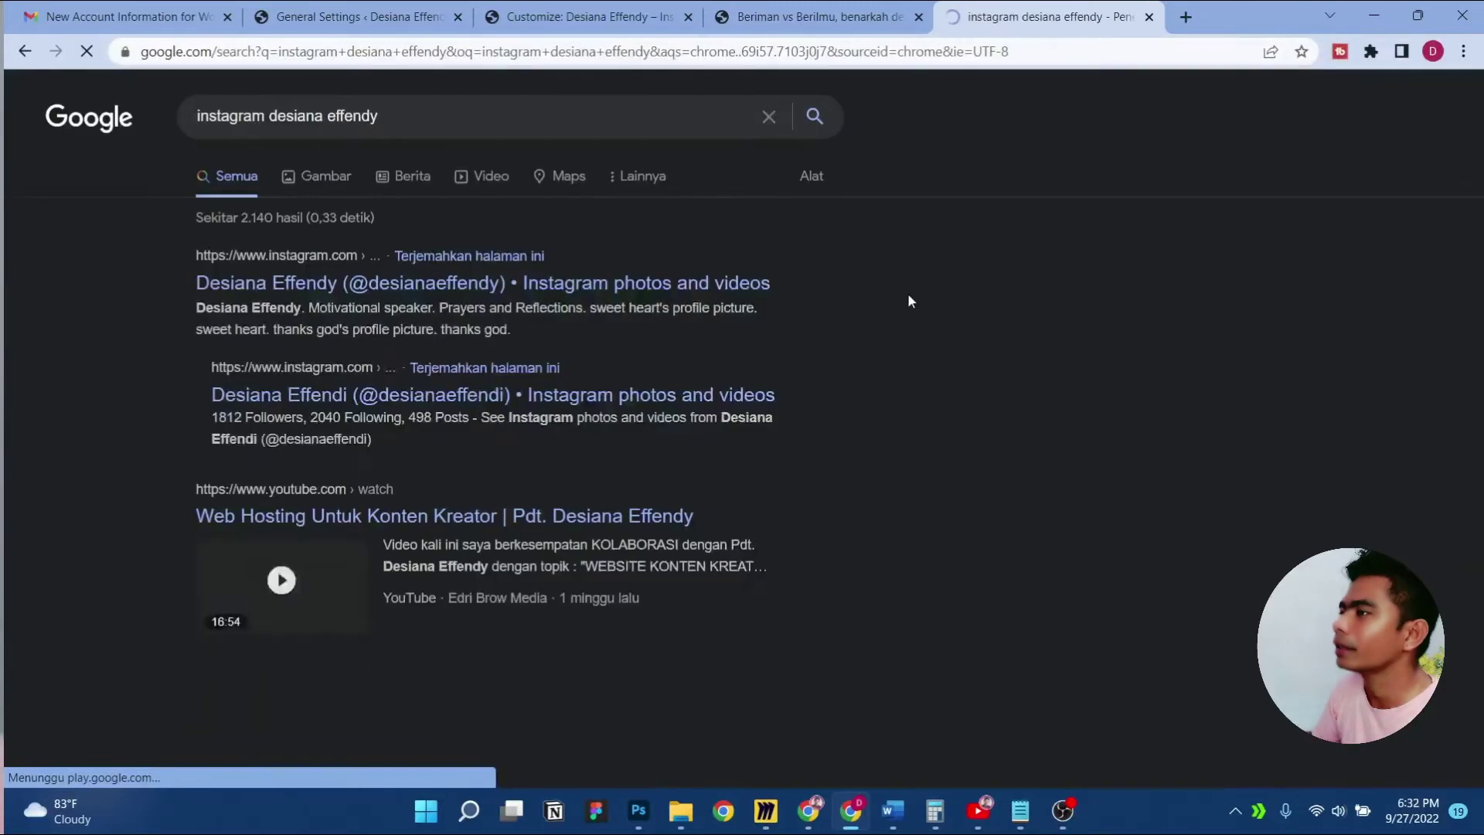
left_click(419, 291)
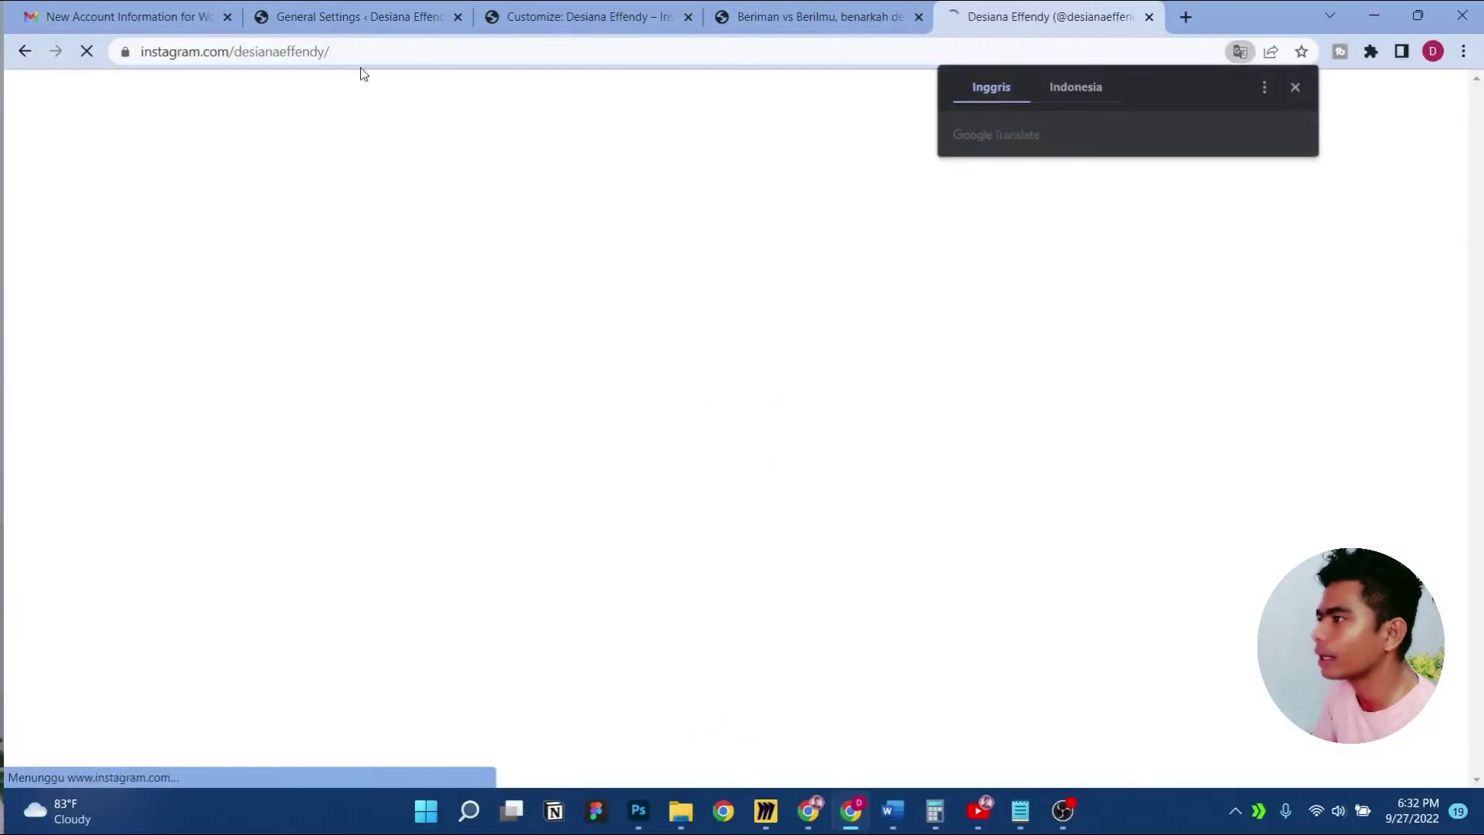
left_click(361, 58)
key("ctrl+c")
left_click(585, 19)
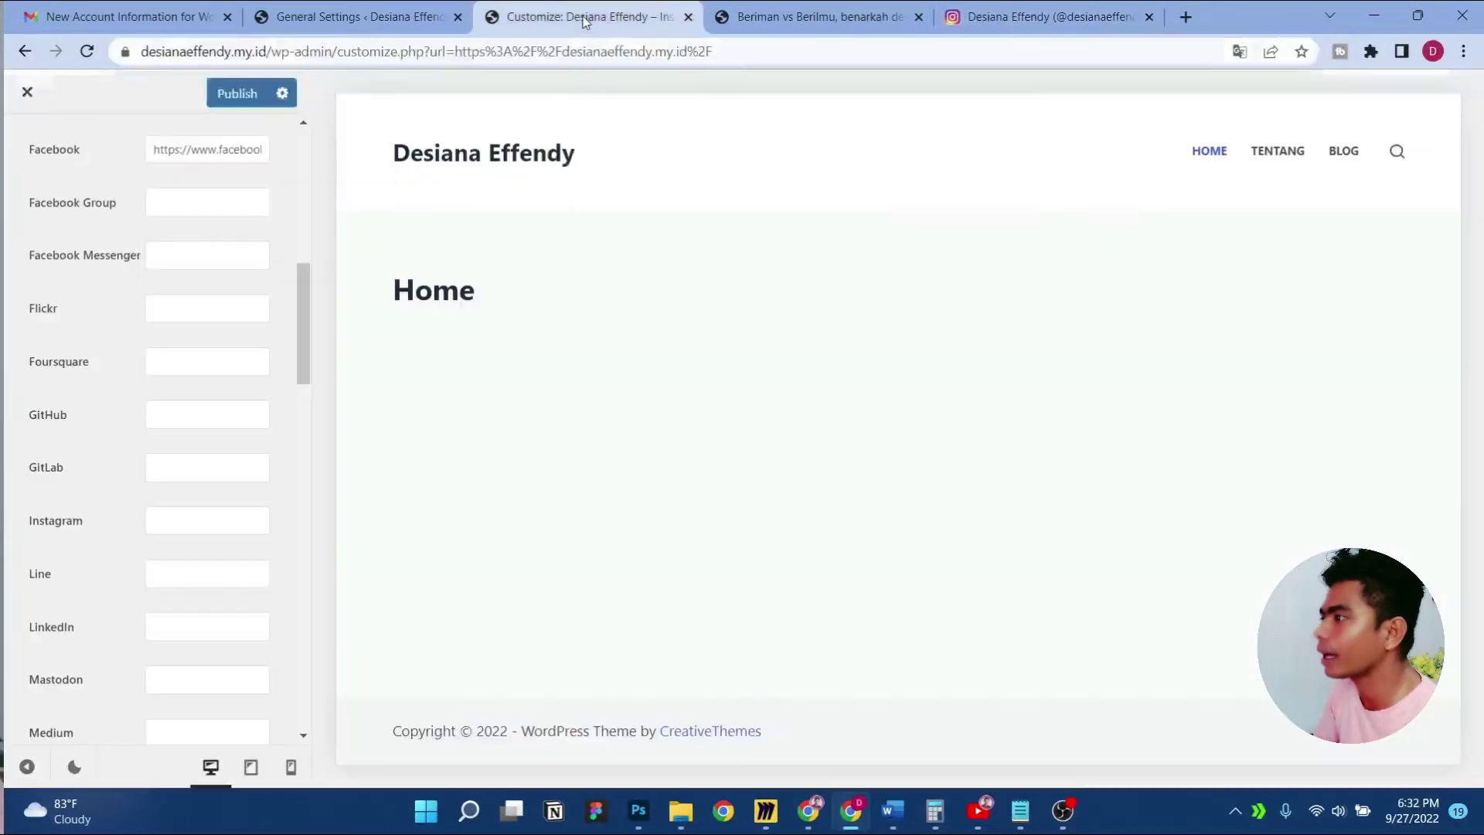
left_click(209, 510)
key("ctrl+v")
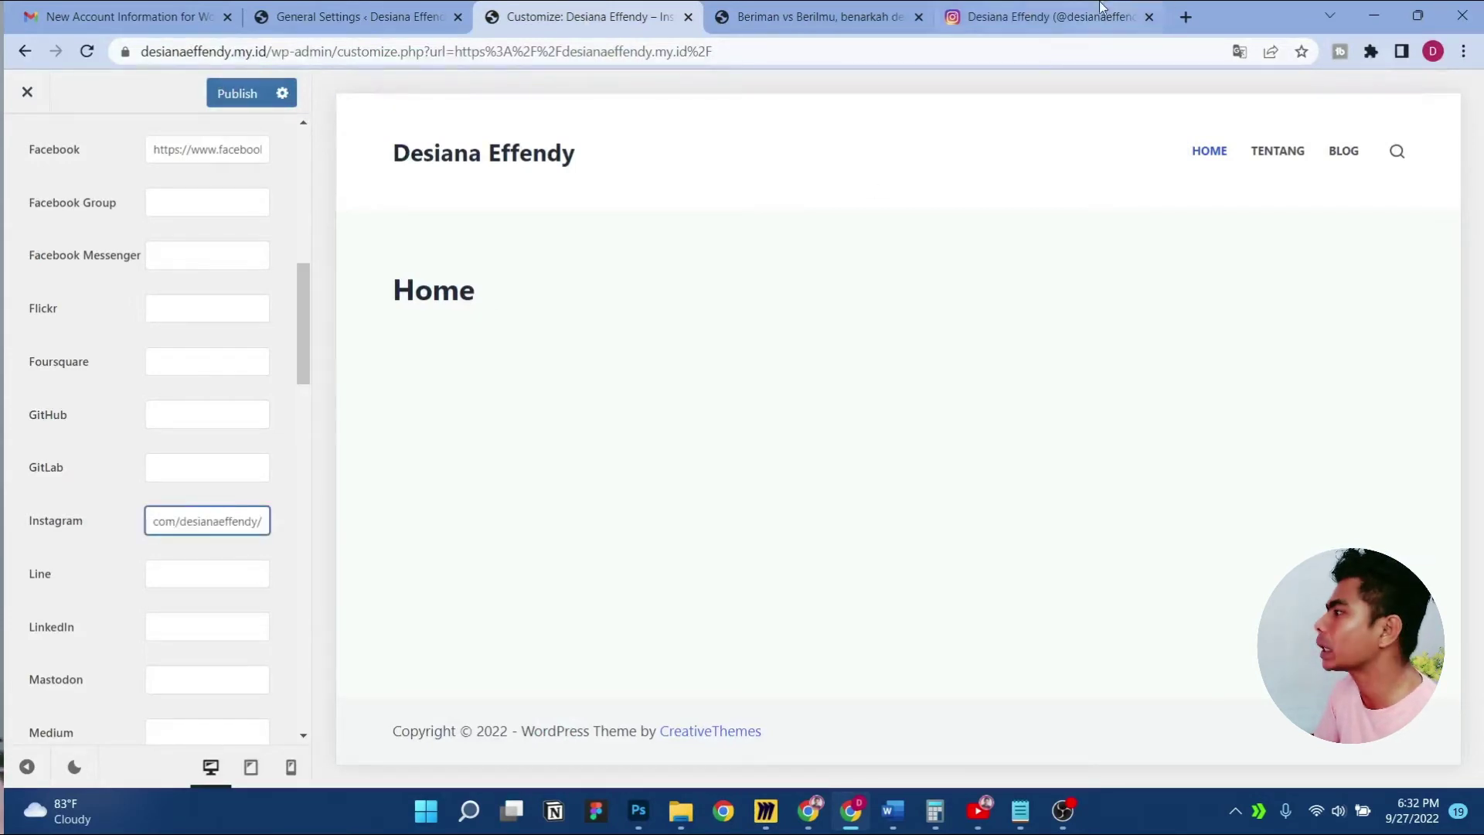
Open the YouTube channel page and select its address with the 'featured' ending removed
left_click(1043, 16)
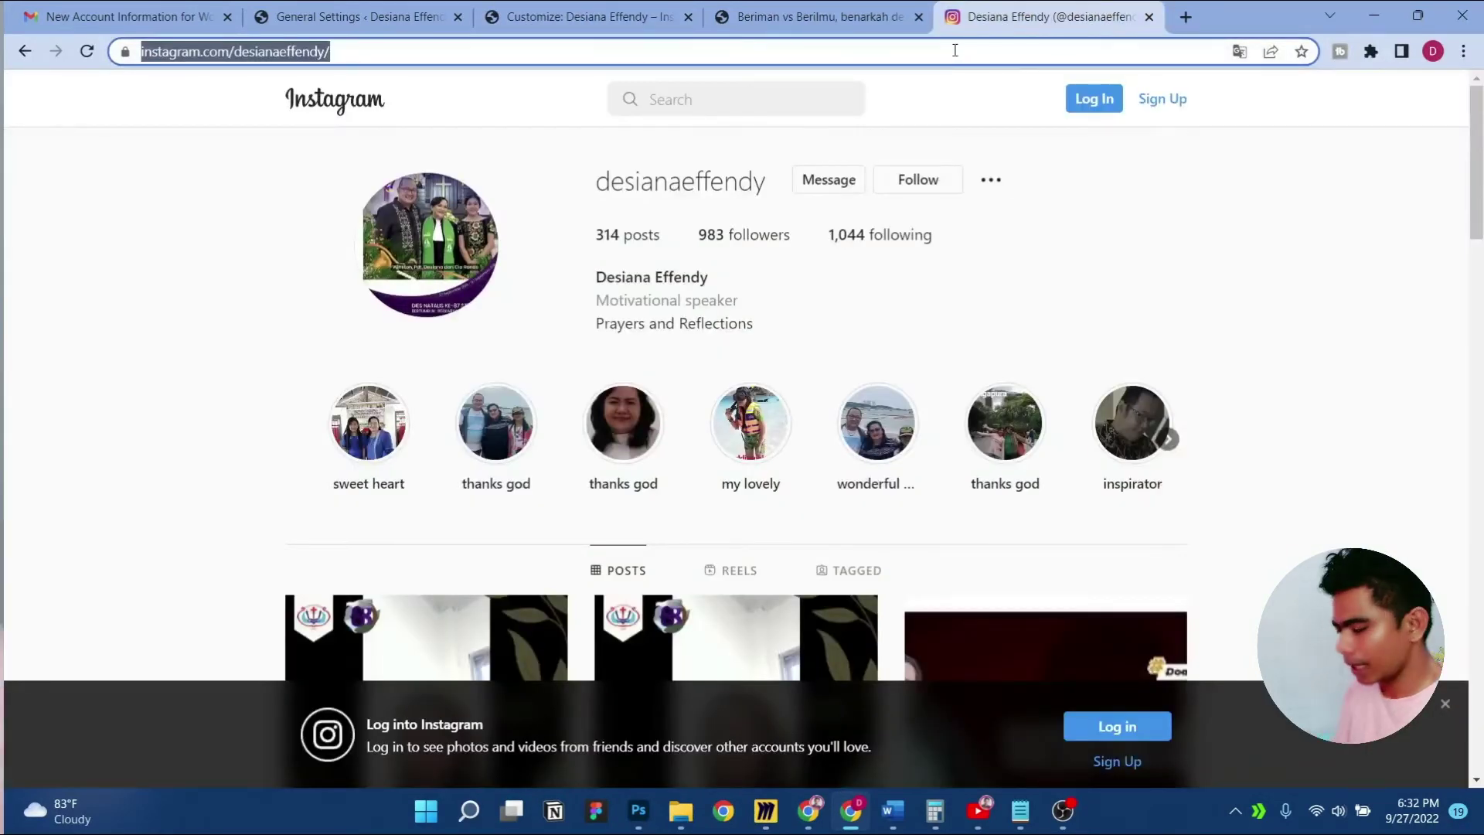
type("you")
key("Return")
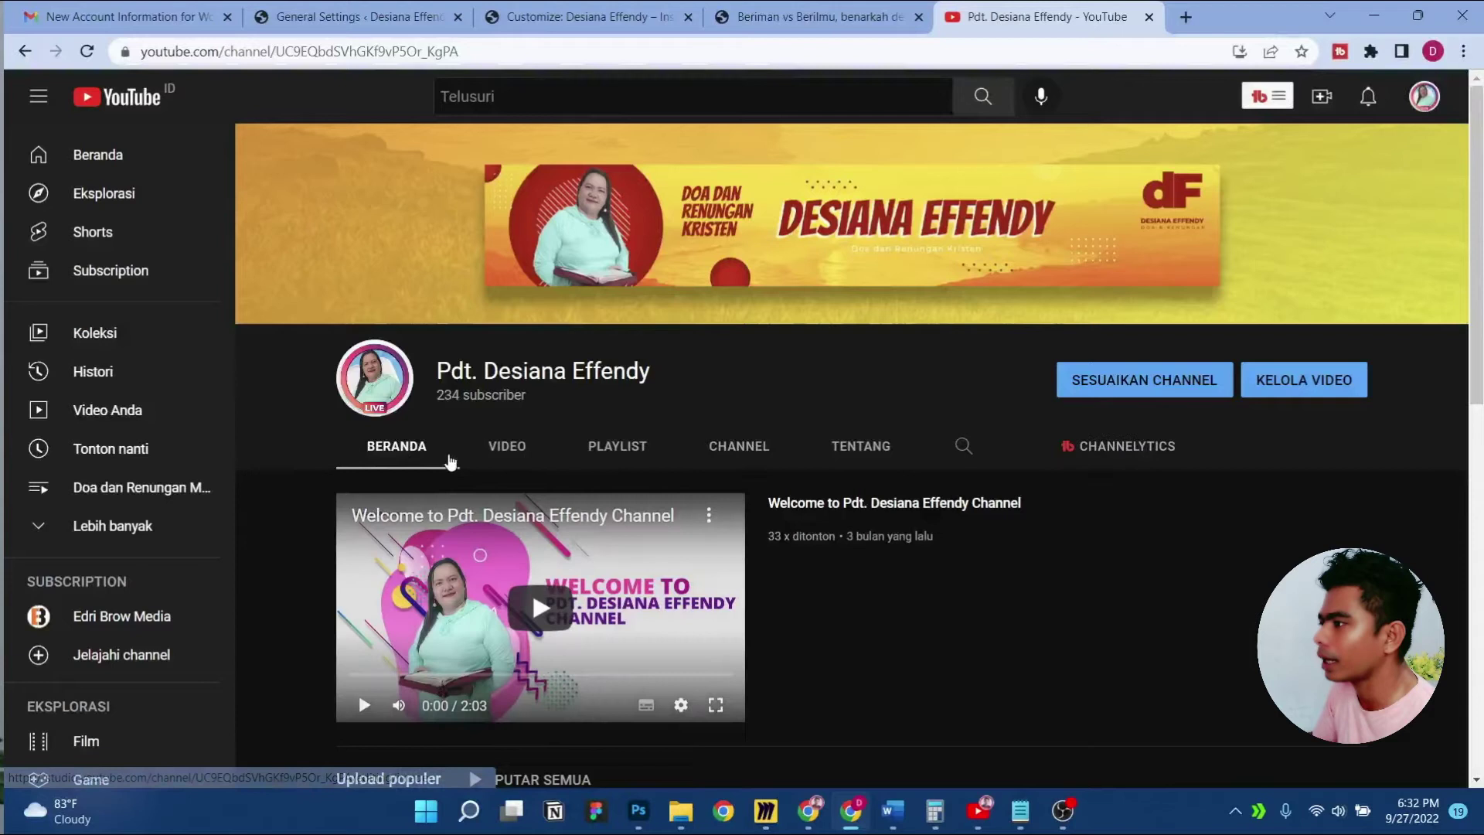
left_click(508, 447)
left_click(399, 454)
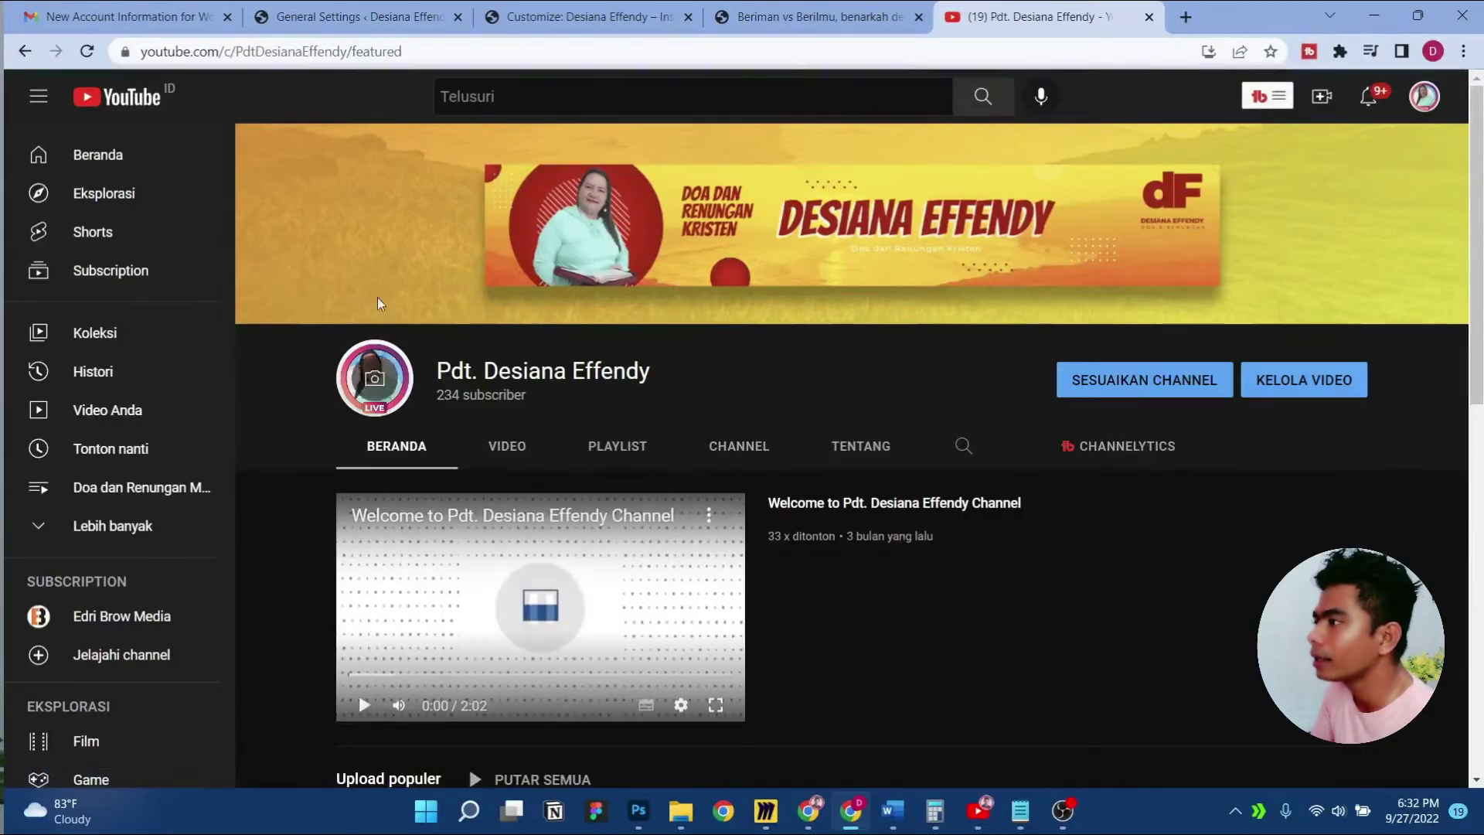
left_click(445, 48)
left_click(446, 48)
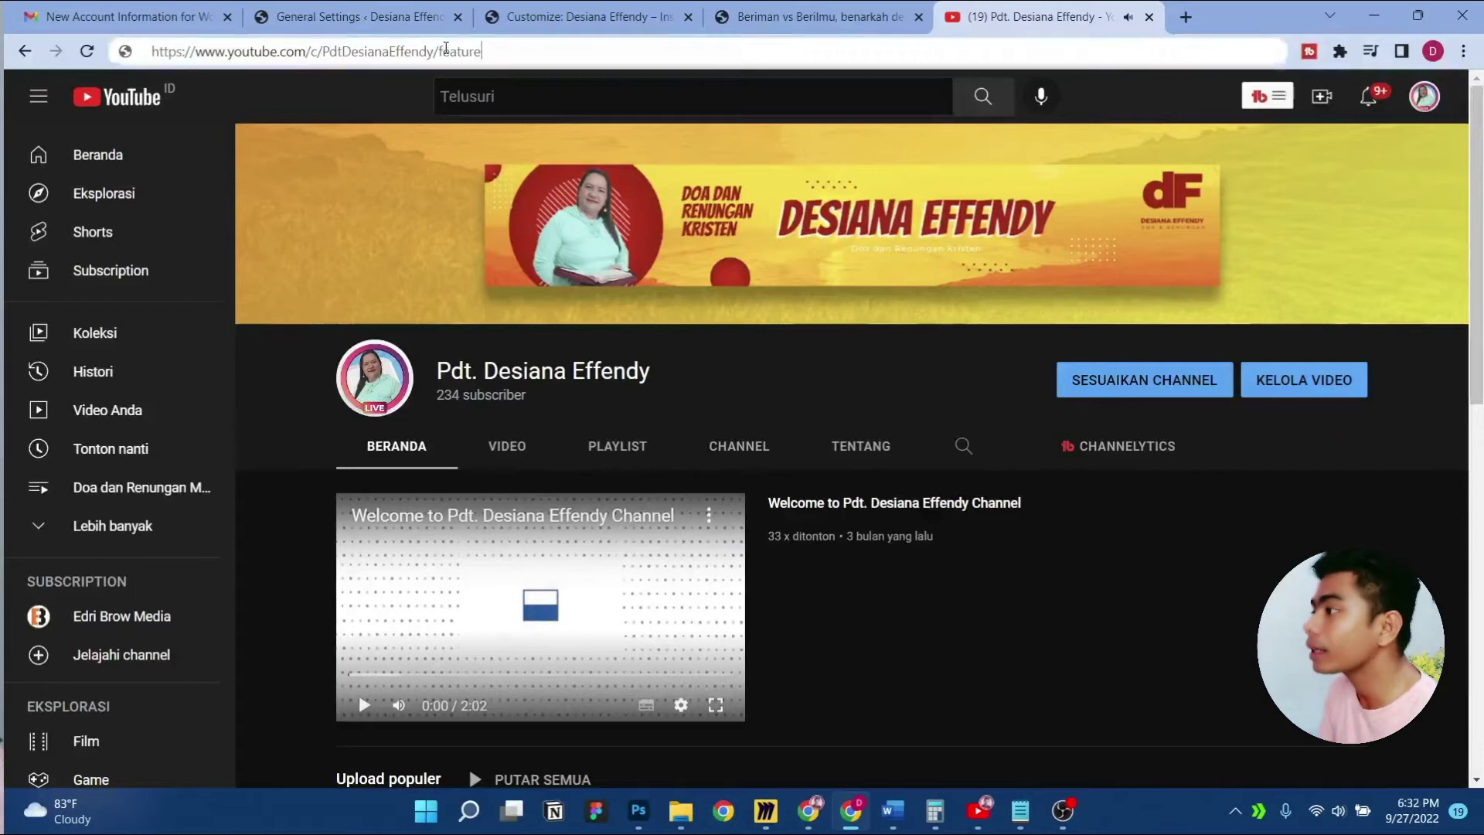
key("BackSpace")
key("BackSpace")
key("BackSpace")
key("BackSpace")
key("BackSpace")
key("BackSpace")
key("BackSpace")
key("BackSpace")
key("shift+Left")
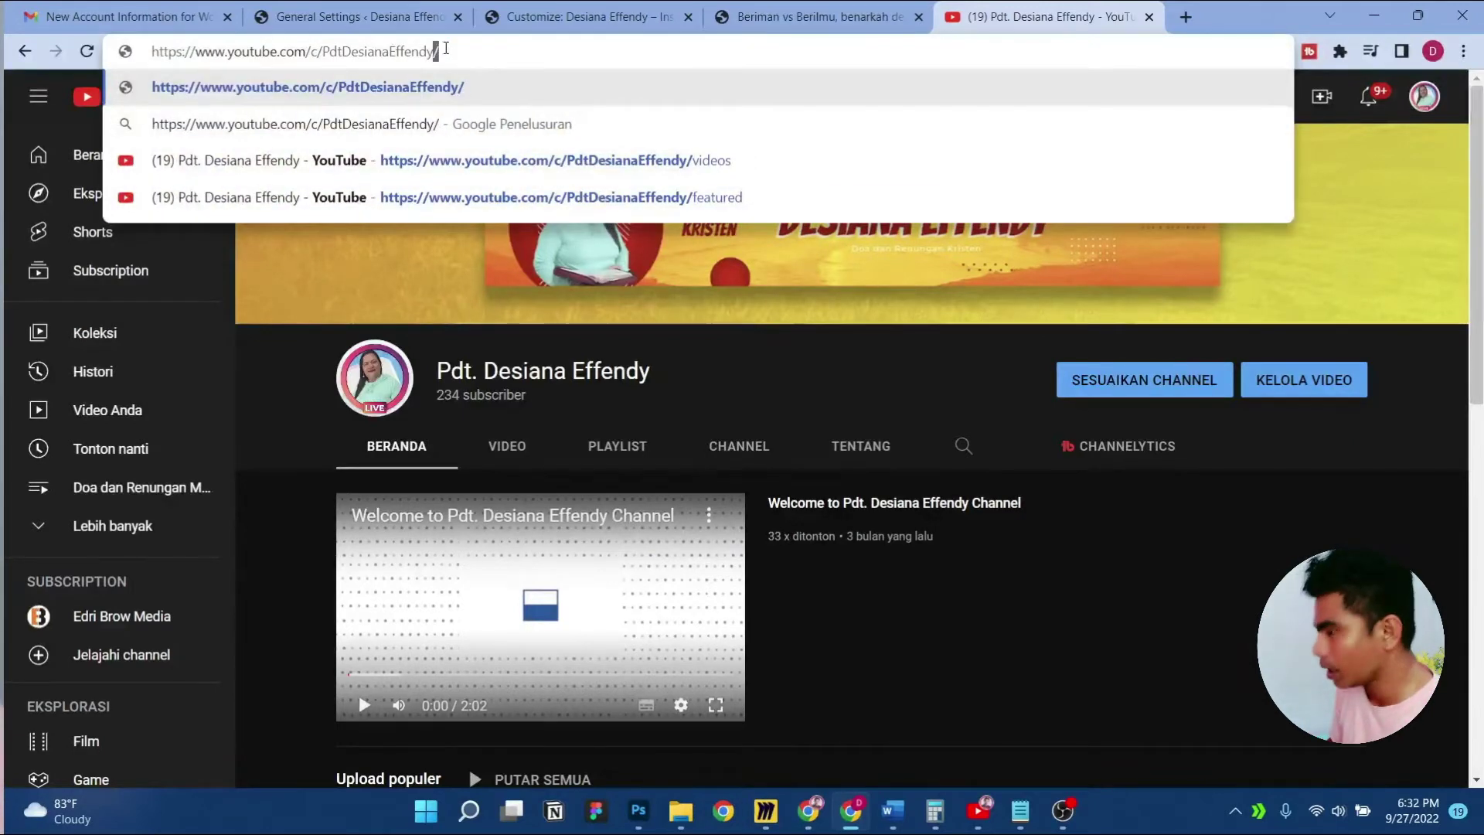
key("shift+Left")
key("shift+Left")
key("shift+Left")
key("shift+Left")
key("shift+Left")
key("shift+Left")
key("shift+Left")
key("shift+Left")
key("shift+Left")
key("shift+Left")
key("shift+Left")
key("shift+Left")
key("shift+Left")
key("shift+Left")
key("shift+Left")
key("shift+Left")
key("ctrl+a")
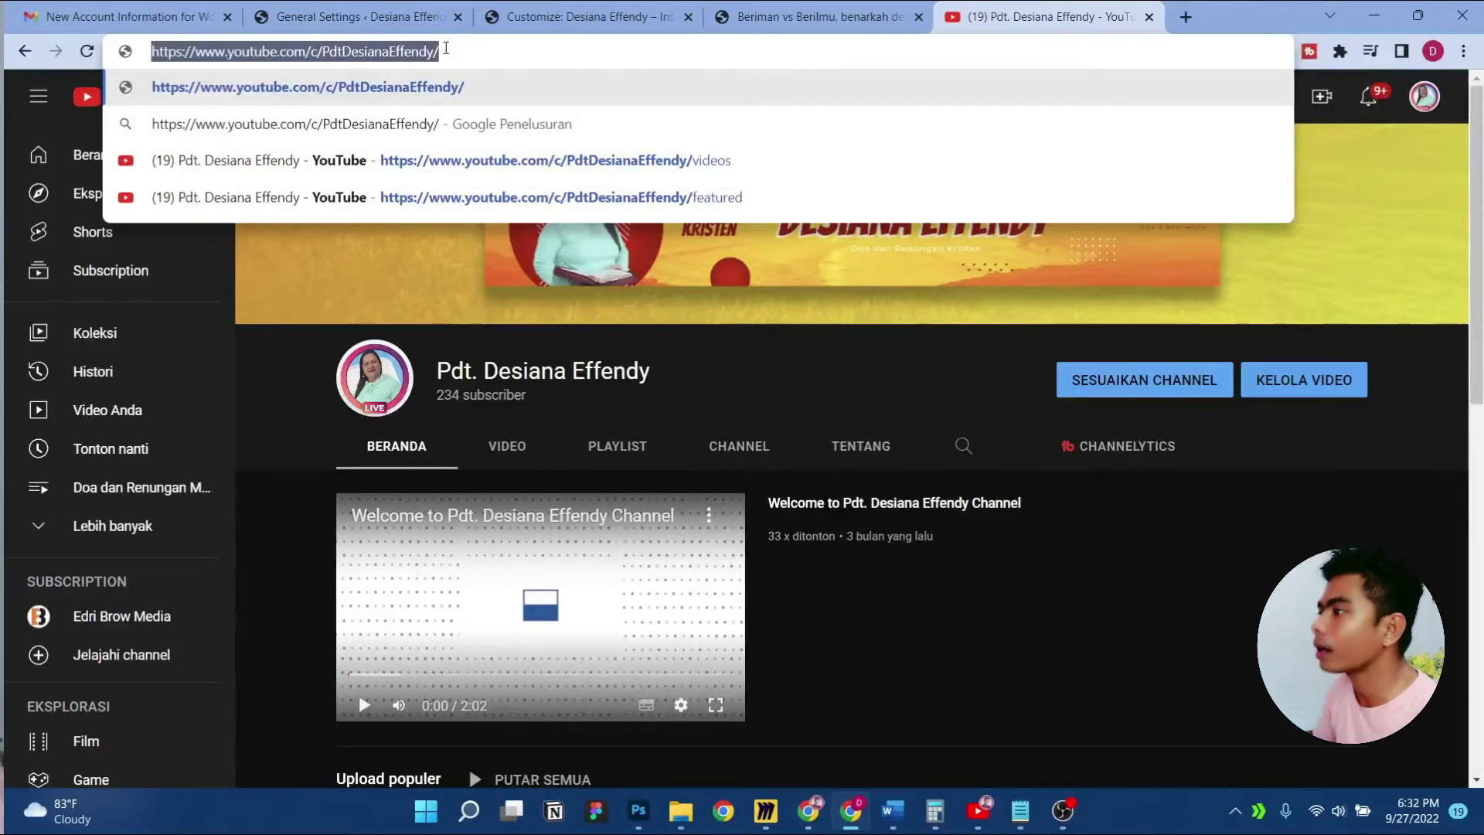
left_click(525, 9)
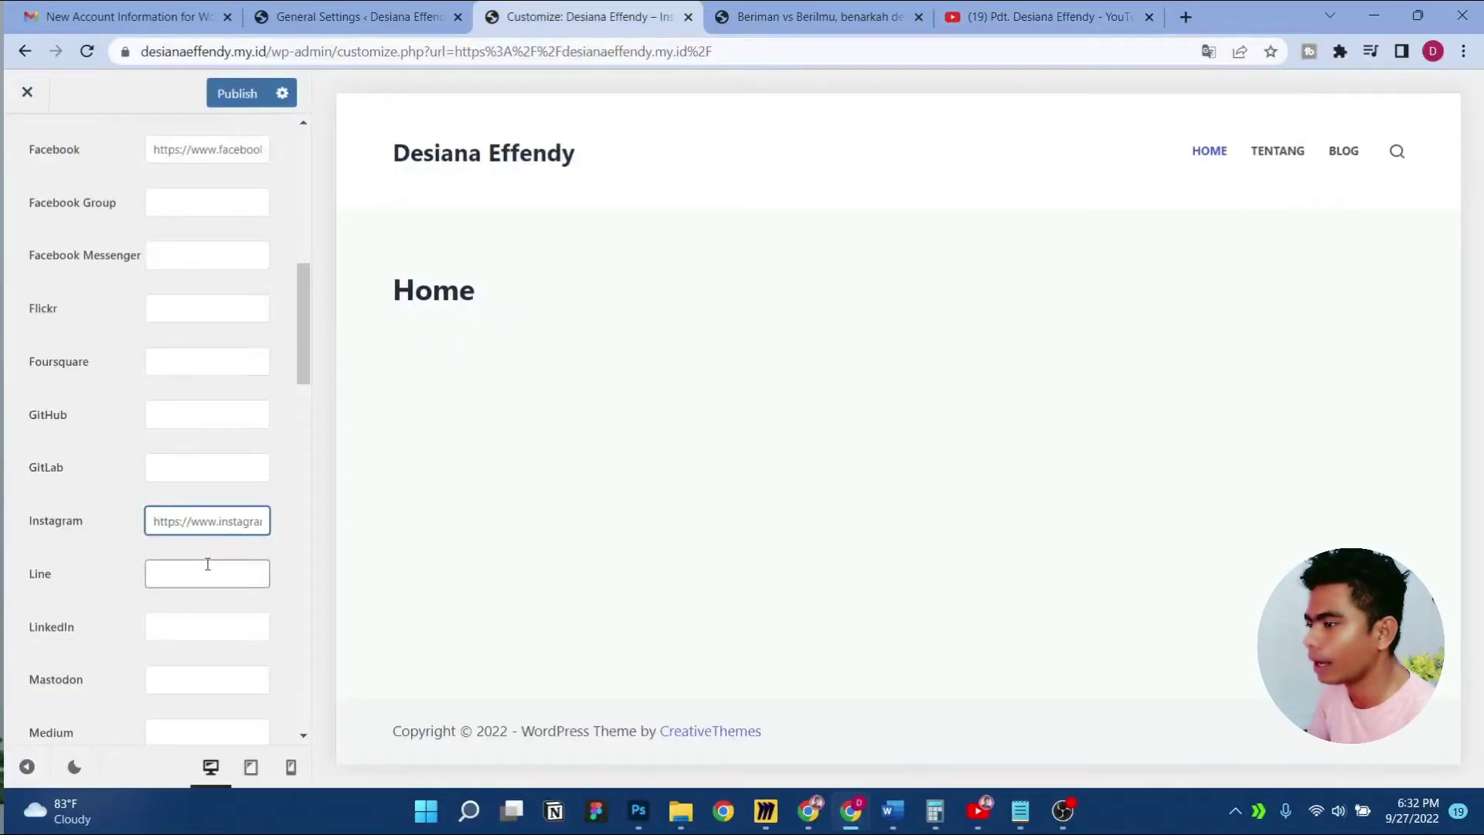
Paste the YouTube channel address into the YouTube field, publish, and return to General
scroll(207, 560, "down", 10)
scroll(207, 561, "down", 12)
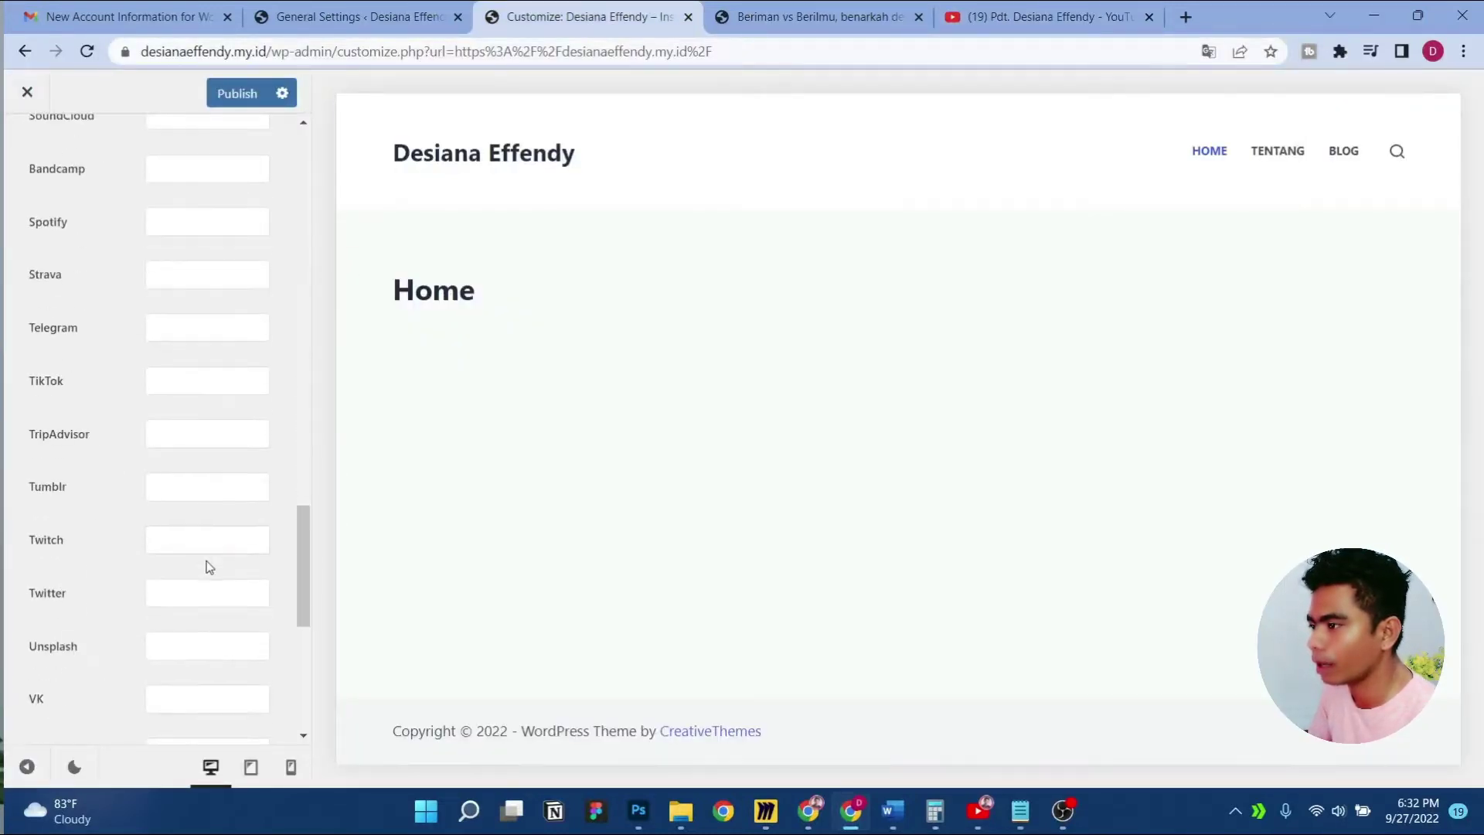
left_click(210, 651)
key("ctrl+v")
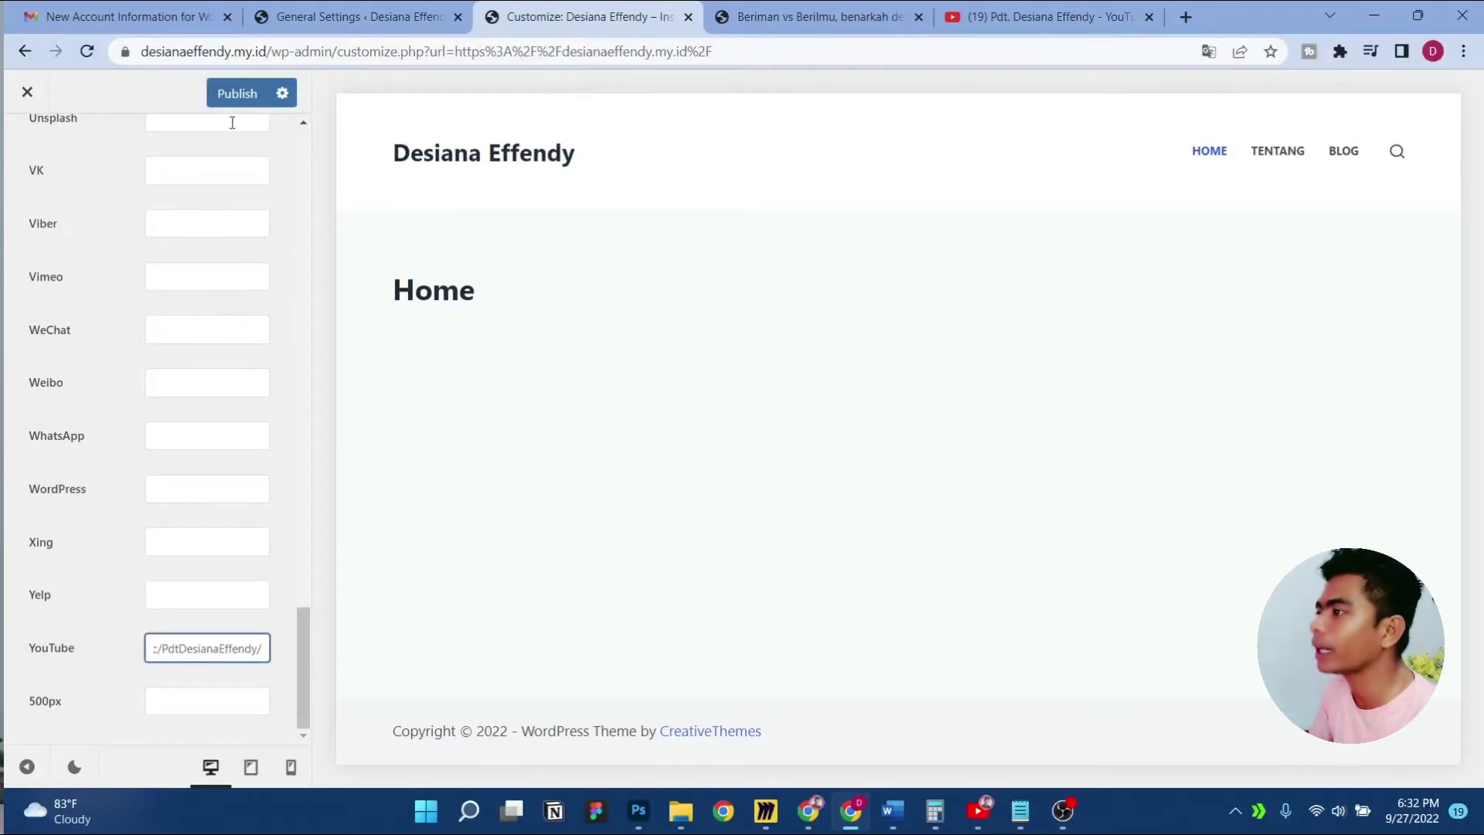
left_click(232, 93)
scroll(192, 457, "up", 18)
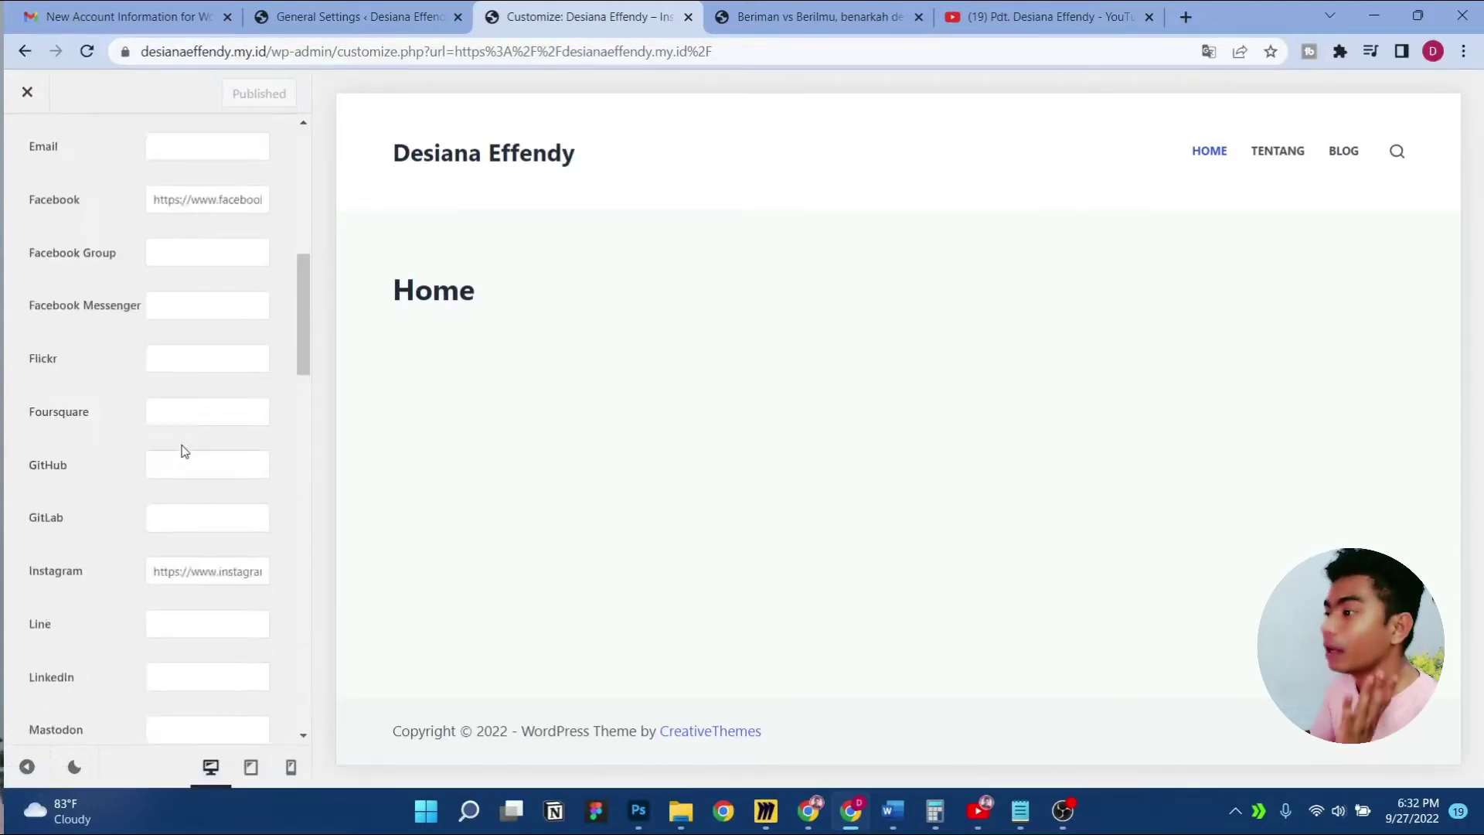
scroll(186, 451, "up", 5)
left_click(27, 149)
scroll(189, 463, "down", 1)
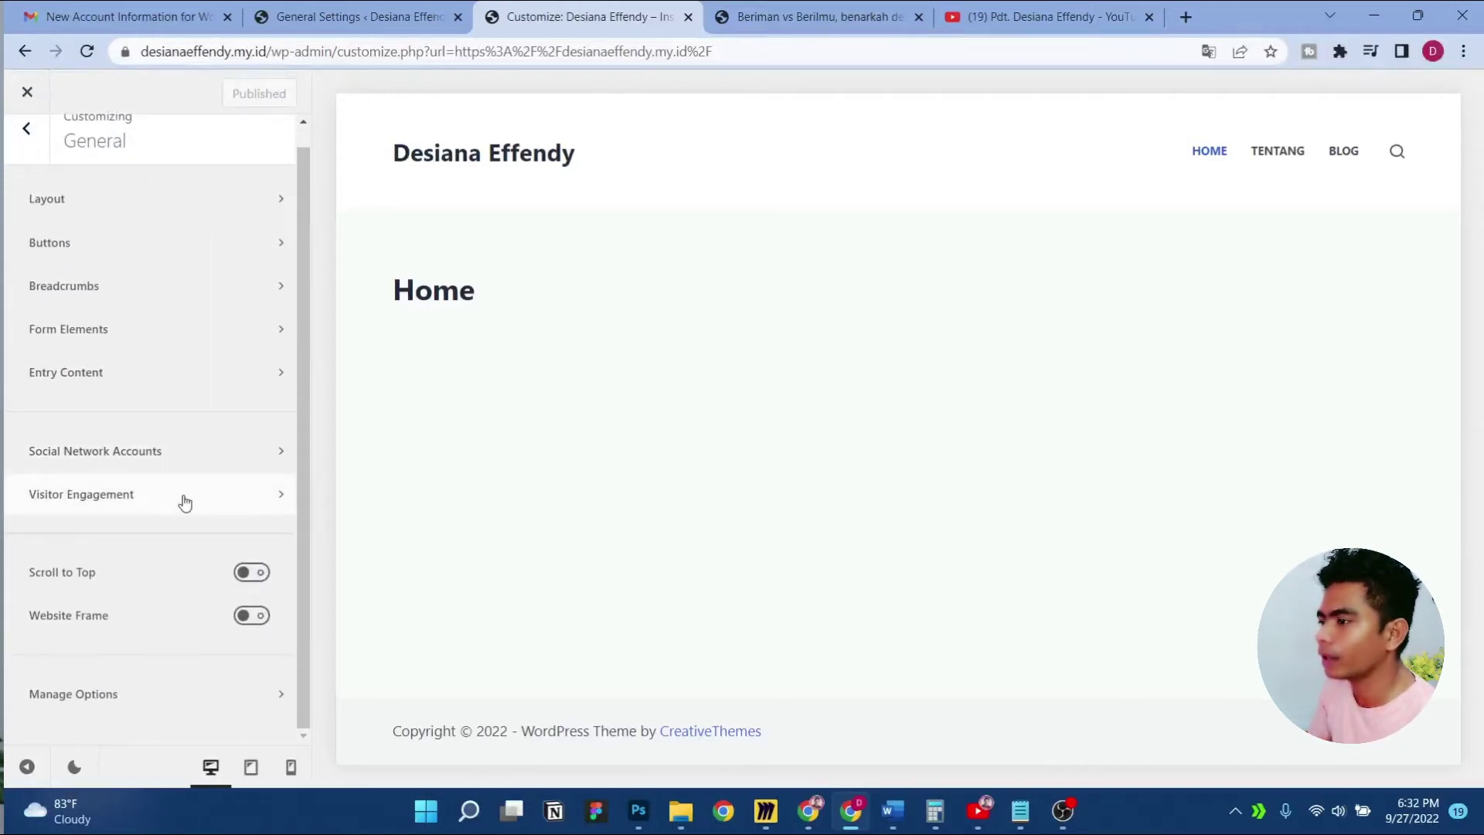
Enable Scroll to Top with the chevron icon and Circle shape, publish, and reload the post
left_click(248, 578)
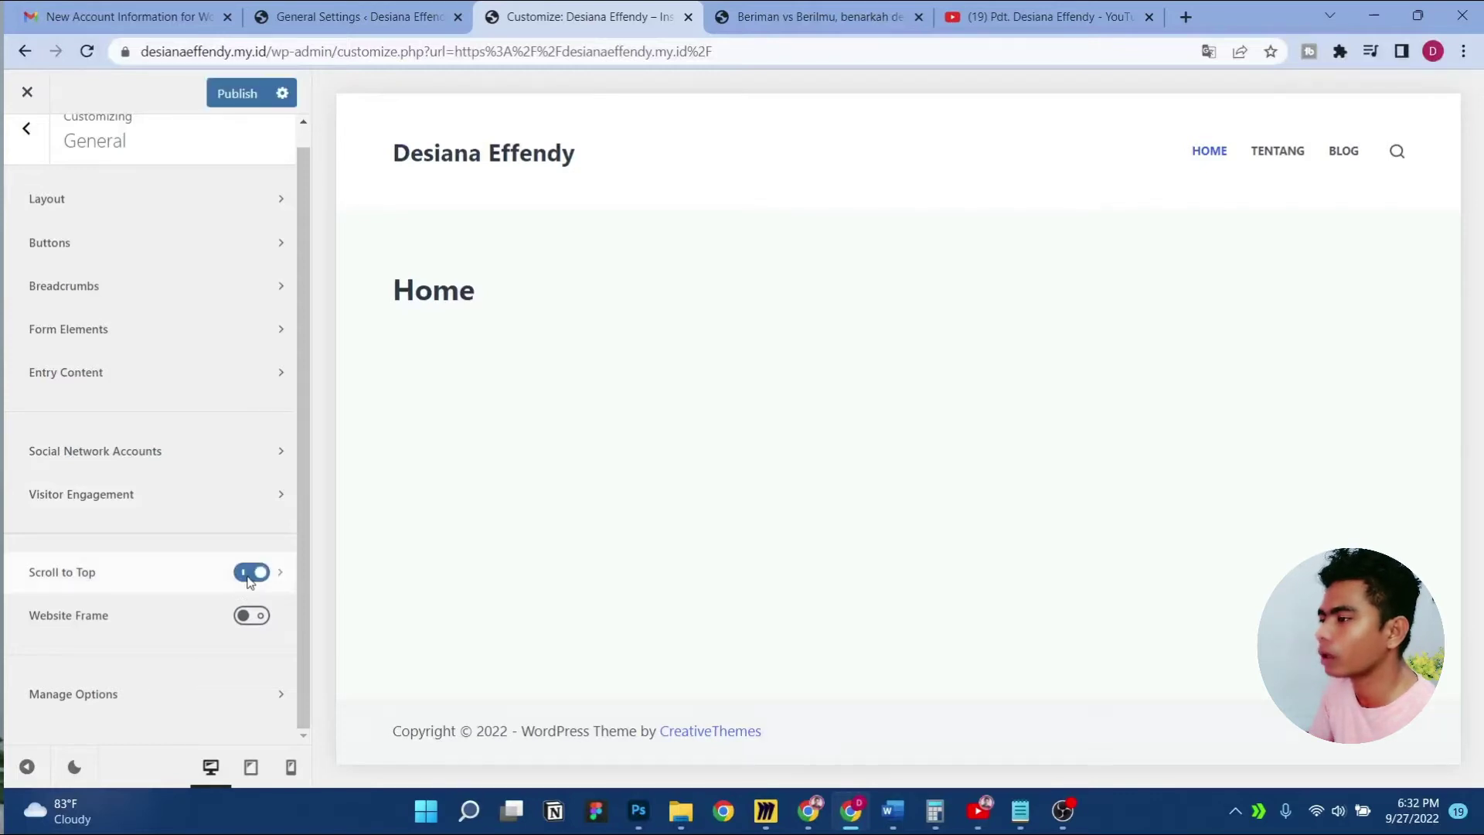
left_click(204, 578)
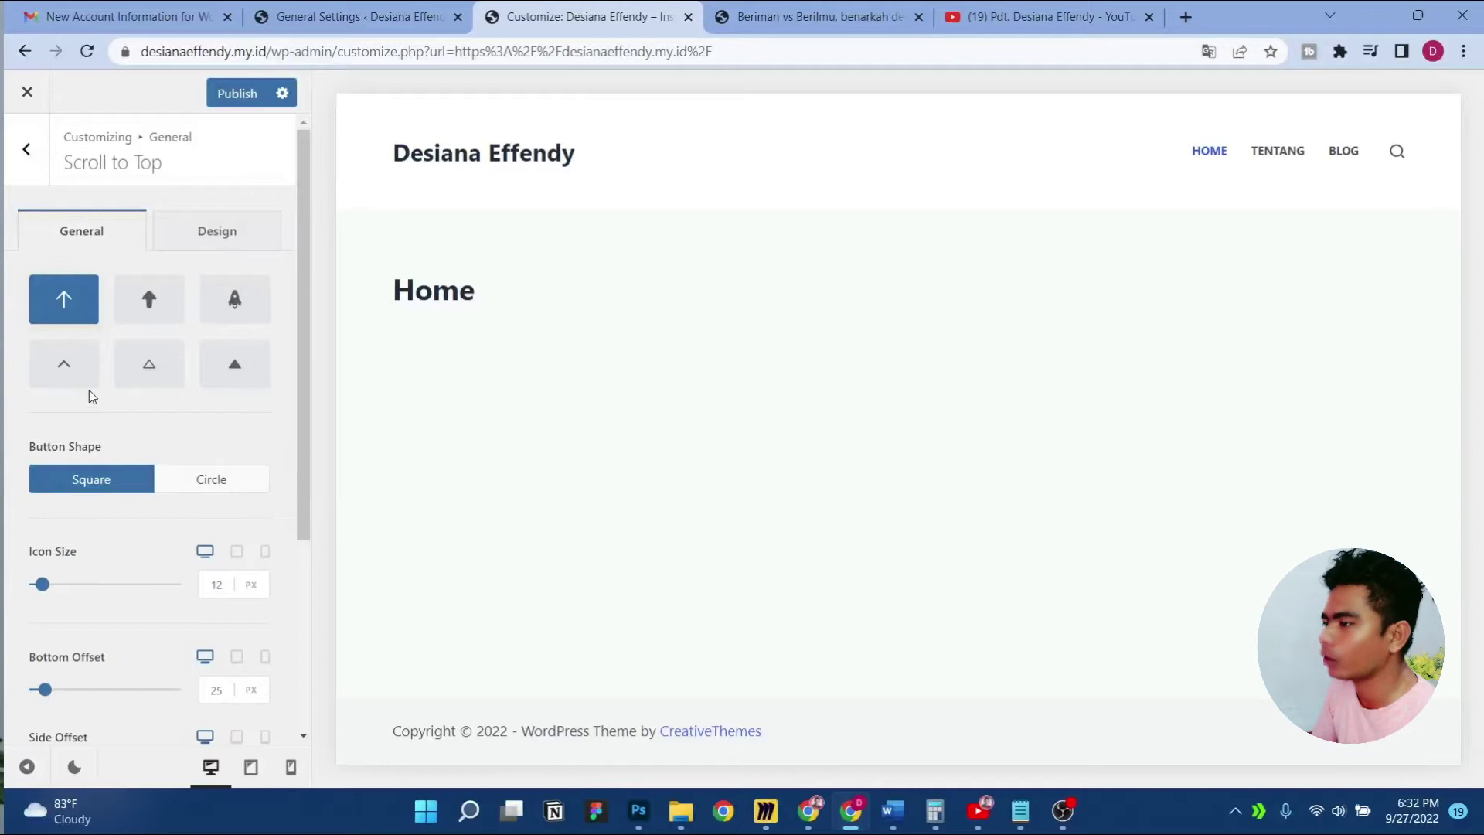
left_click(62, 362)
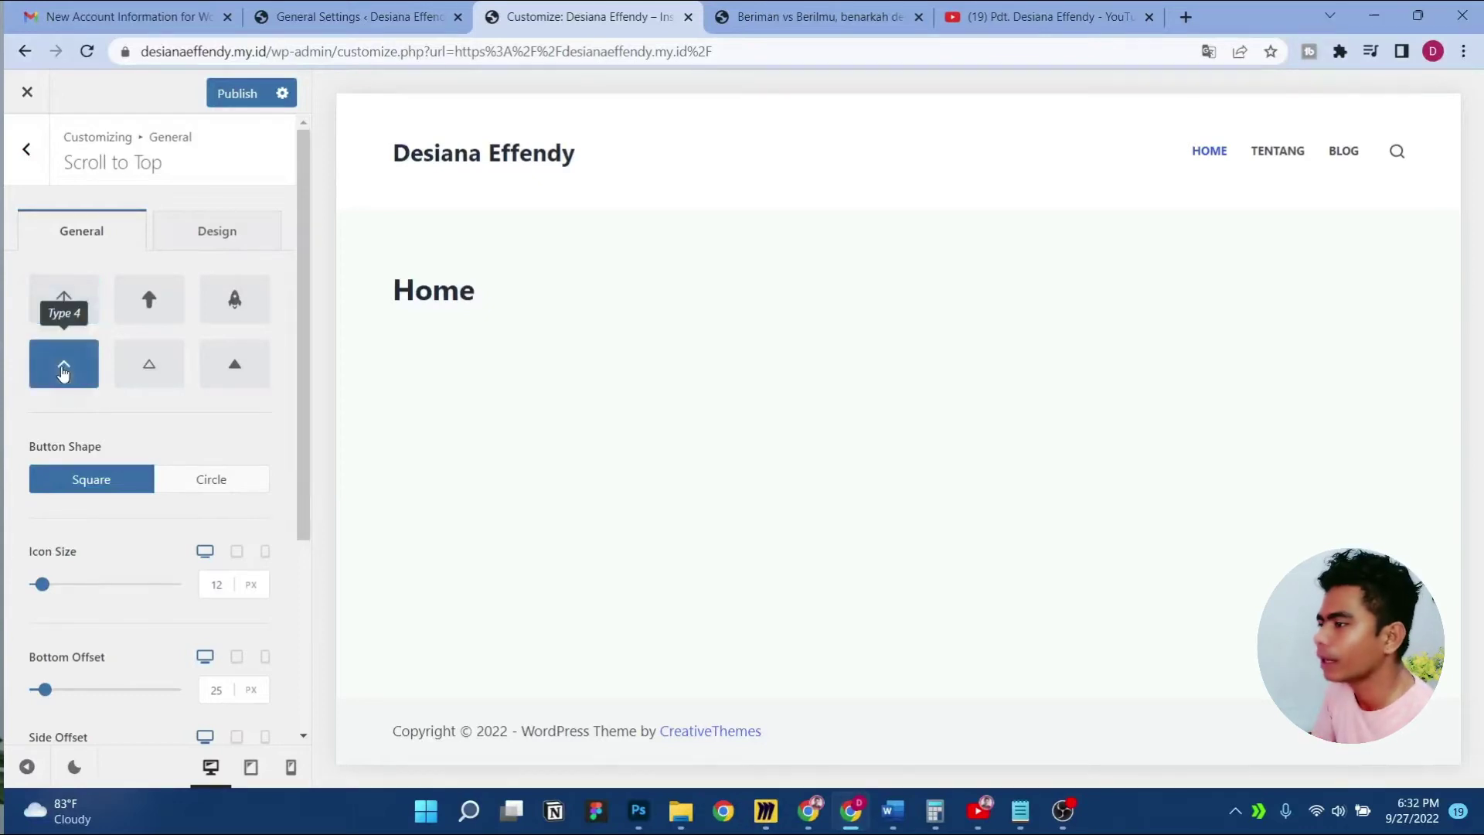
left_click(216, 485)
scroll(156, 518, "down", 4)
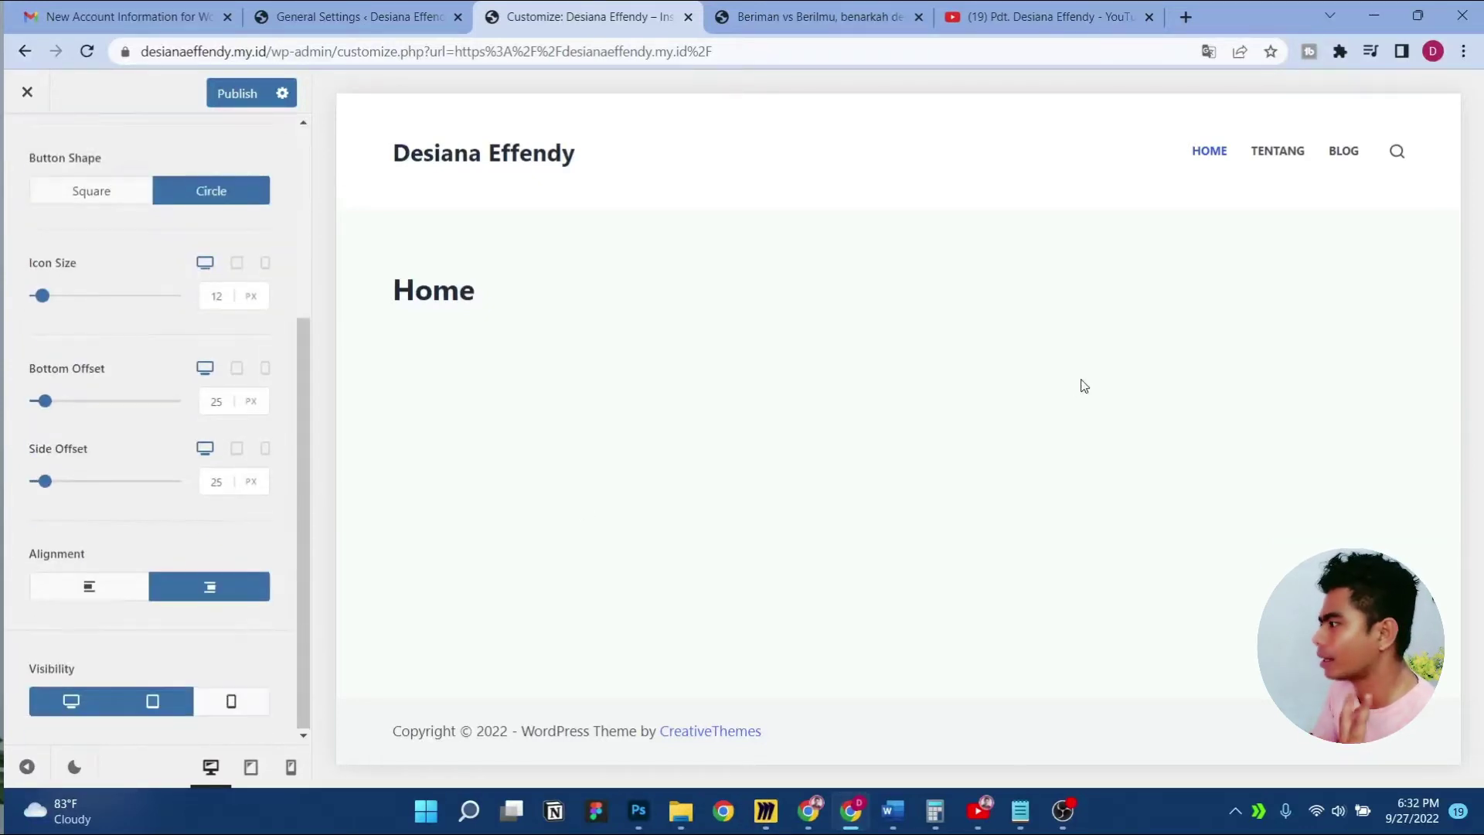
scroll(154, 432, "up", 4)
left_click(237, 93)
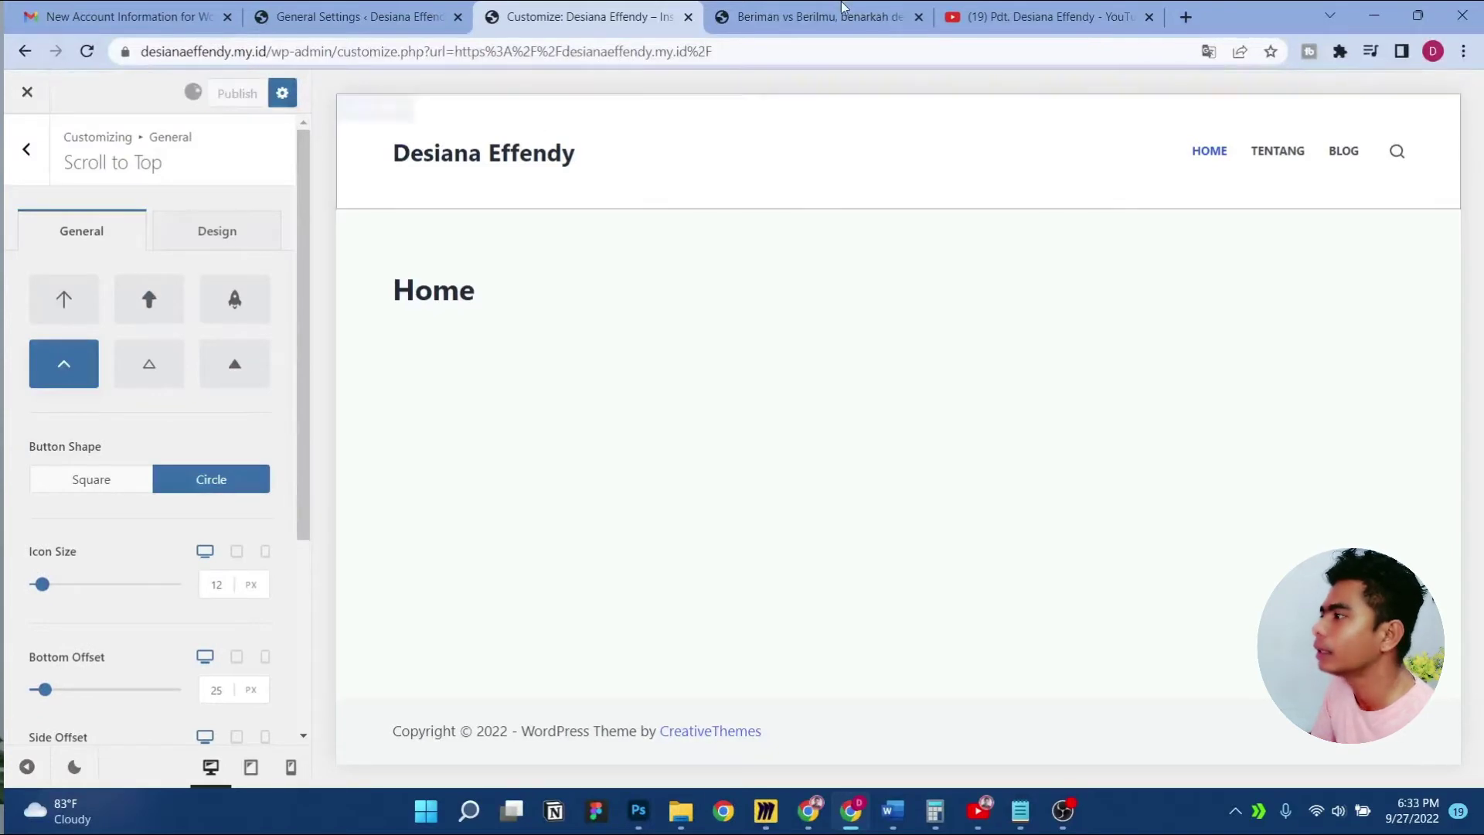
left_click(819, 17)
key("F5")
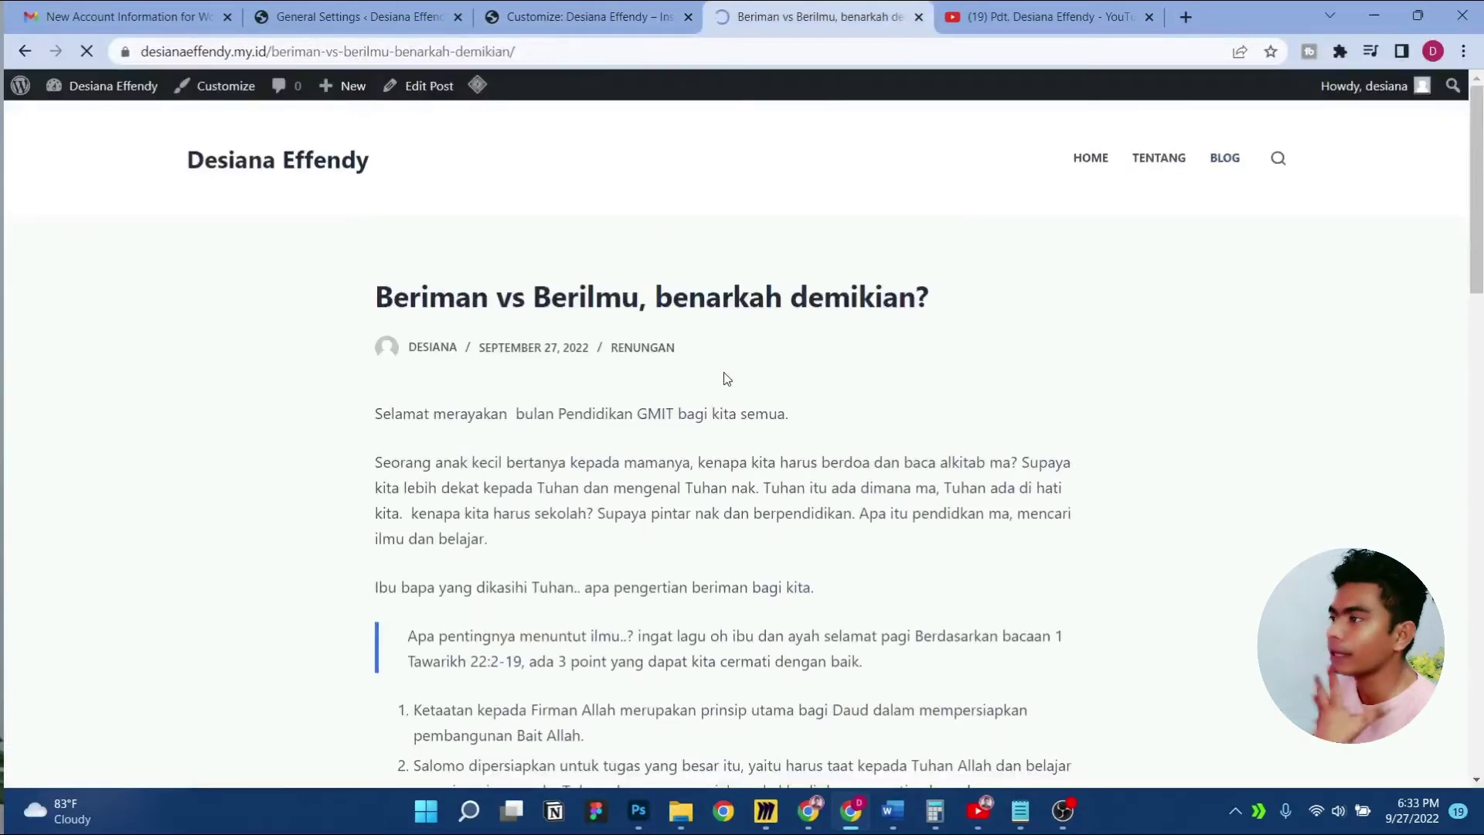
Scroll the reloaded post to check the circular chevron button, then return to the customizer
scroll(727, 378, "down", 10)
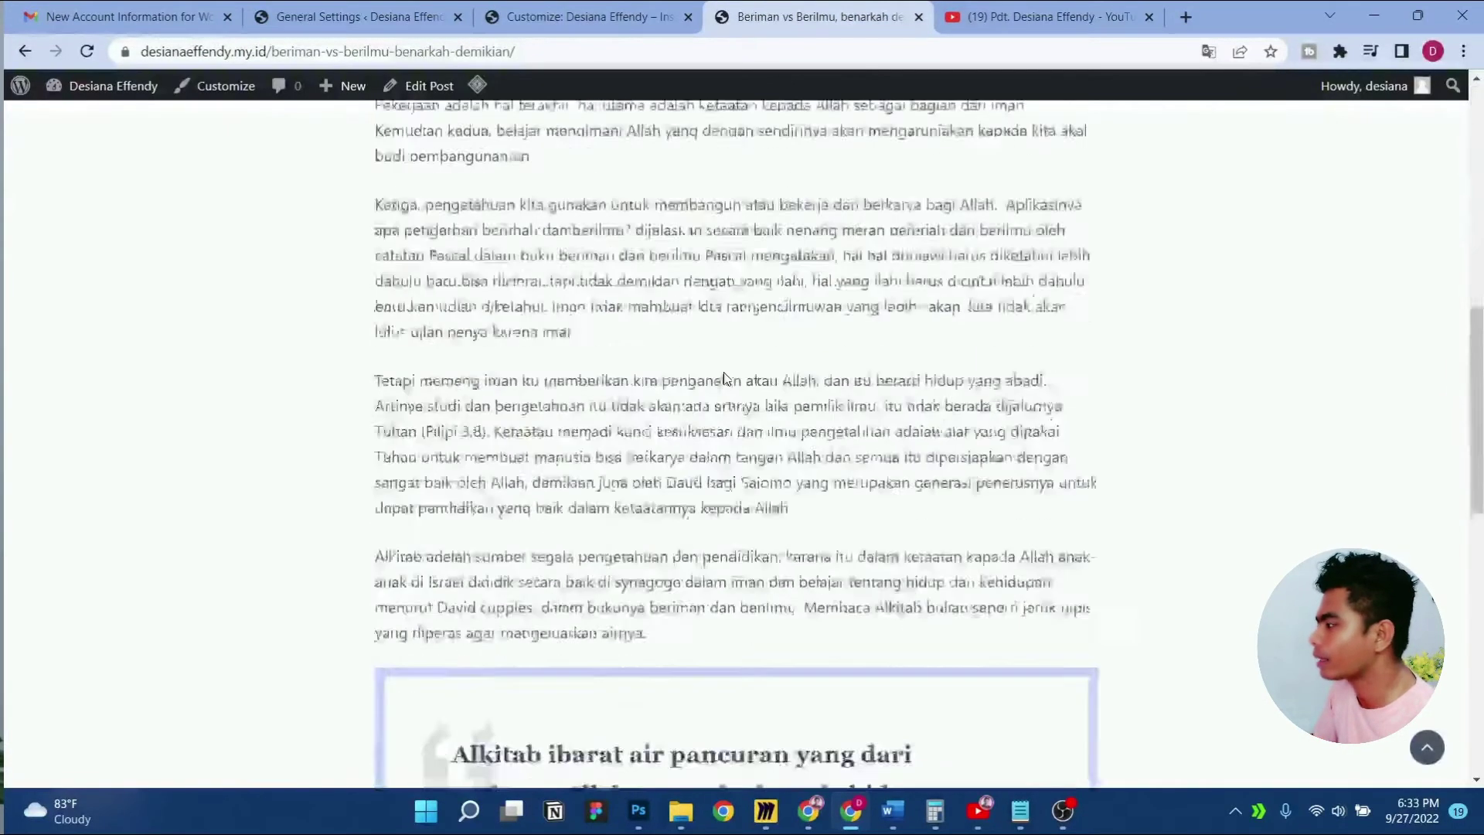
scroll(724, 379, "down", 3)
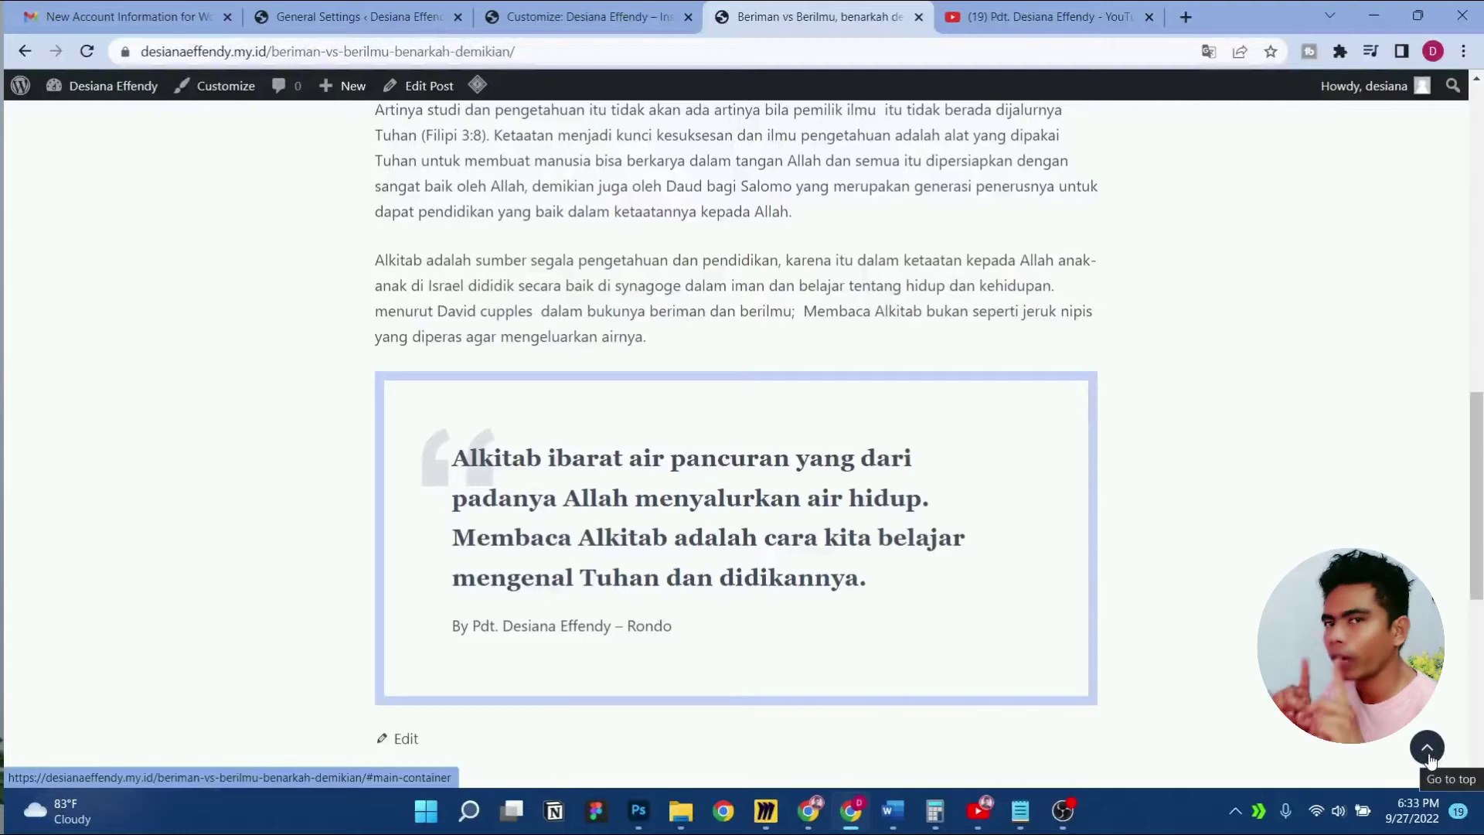
left_click(543, 9)
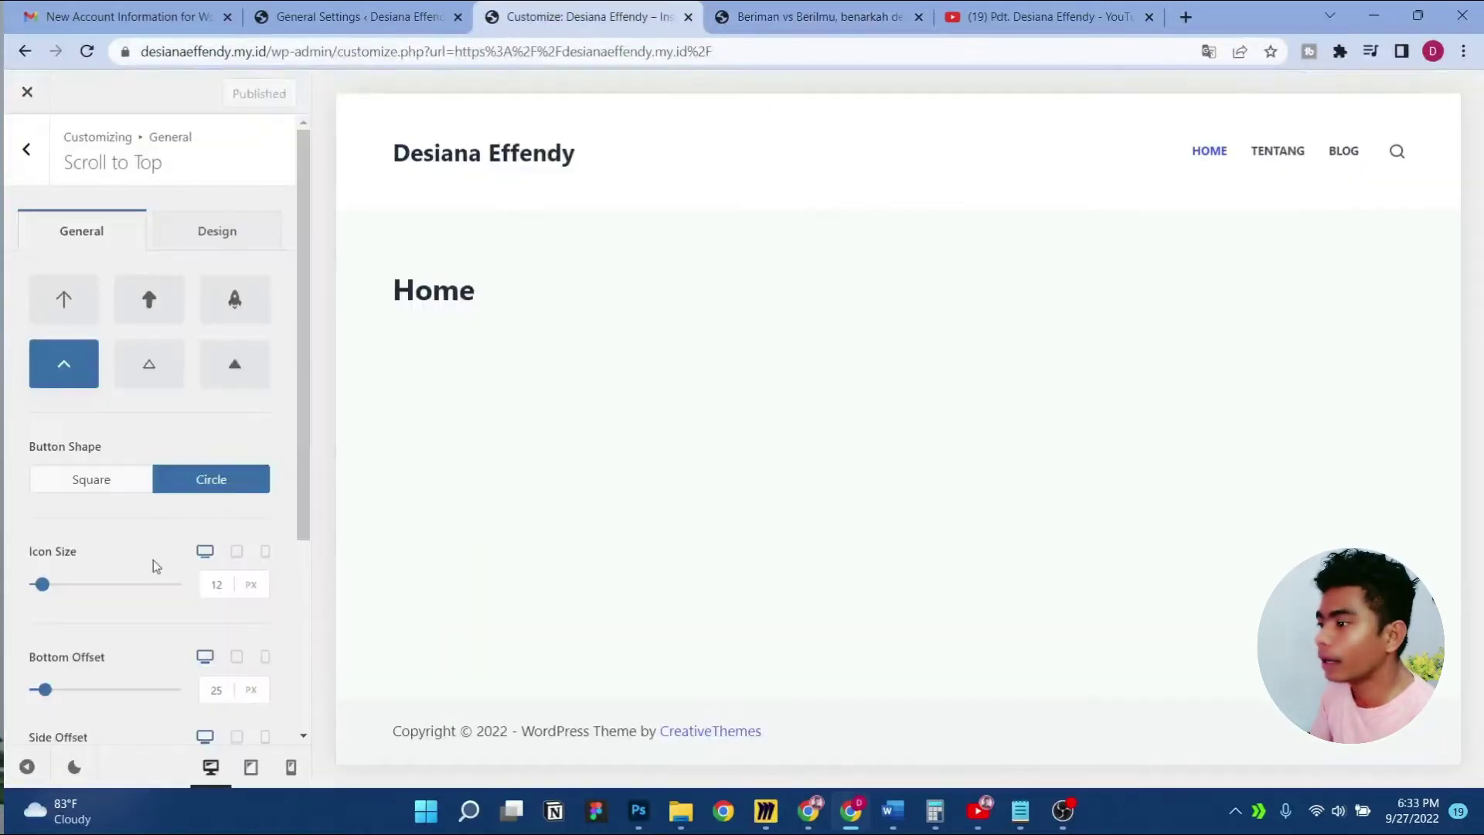
Show the scroll-to-top button on mobile too, publish, and go back to the main customizer panel
scroll(153, 559, "down", 4)
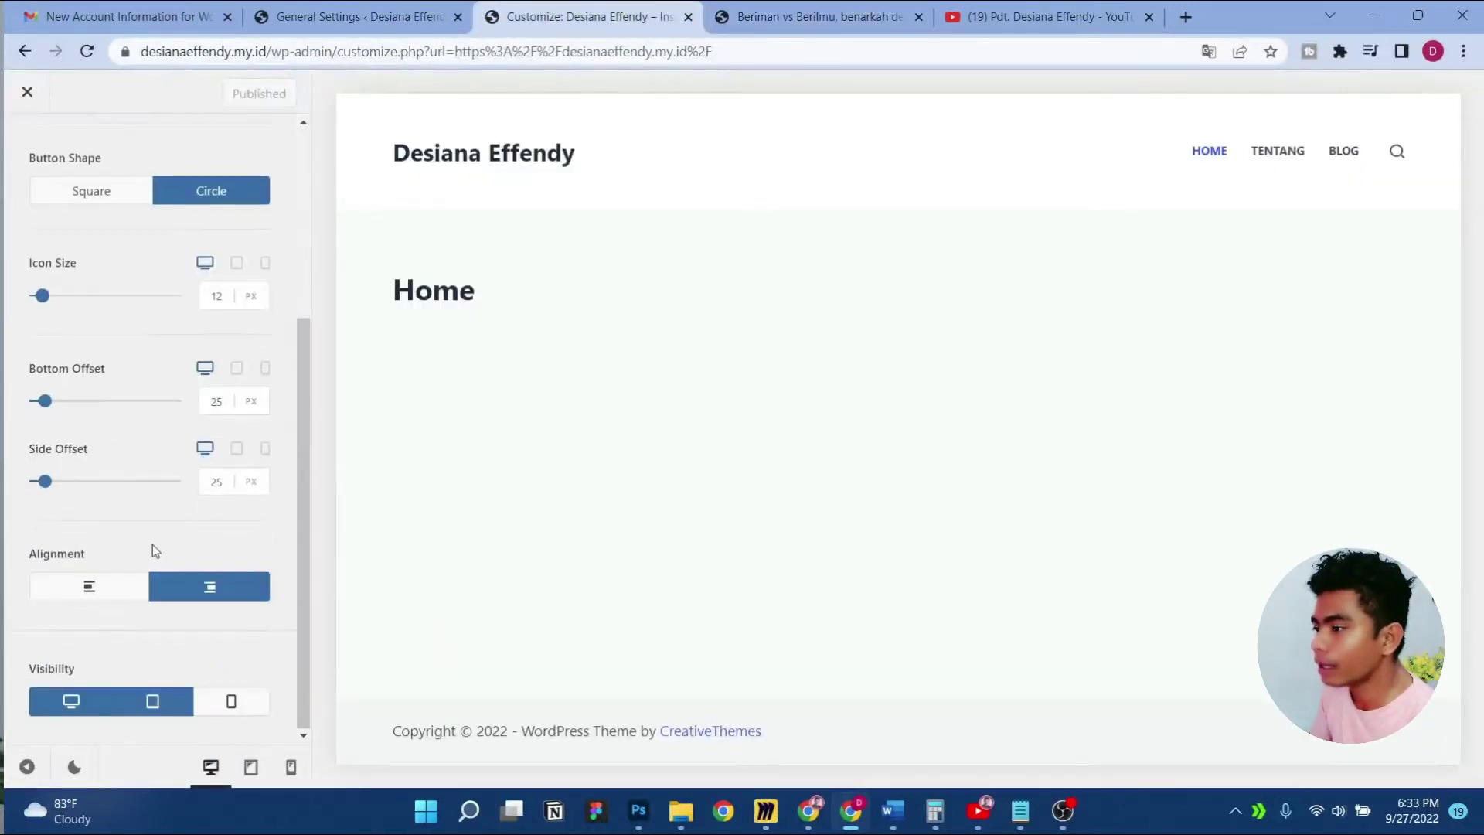
left_click(232, 702)
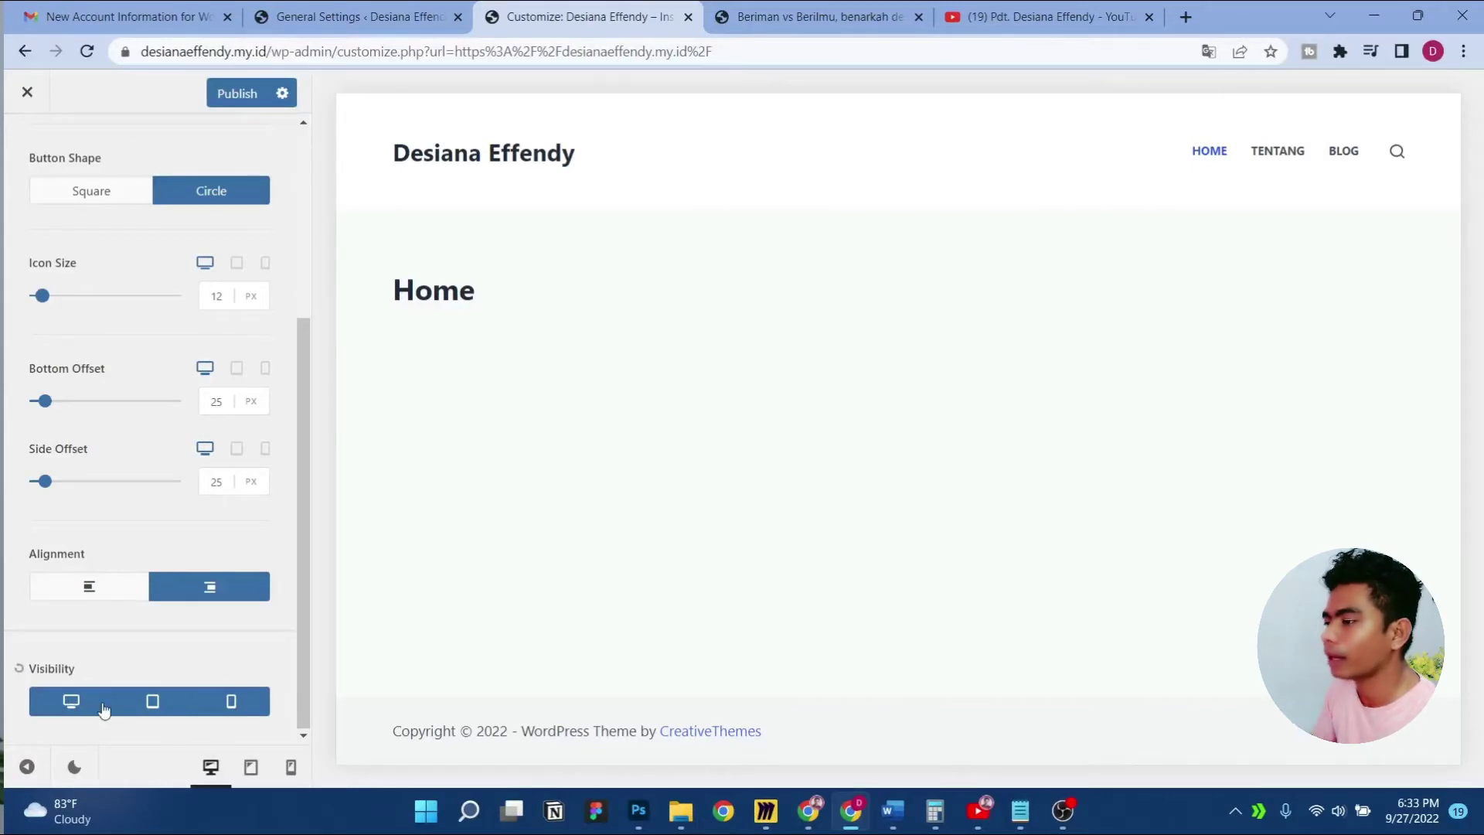
left_click(232, 93)
scroll(161, 226, "up", 4)
left_click(11, 166)
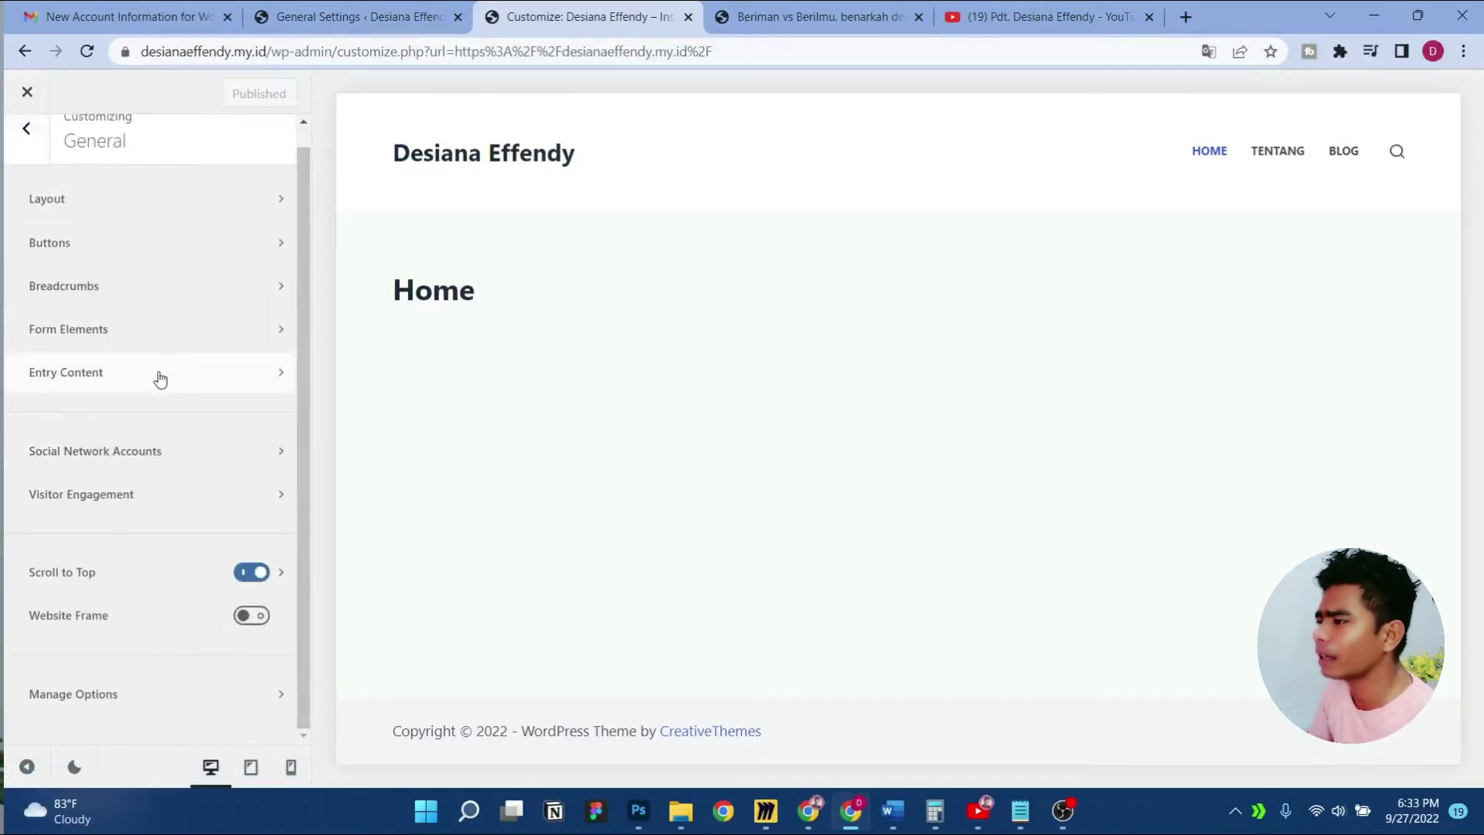
scroll(182, 491, "up", 1)
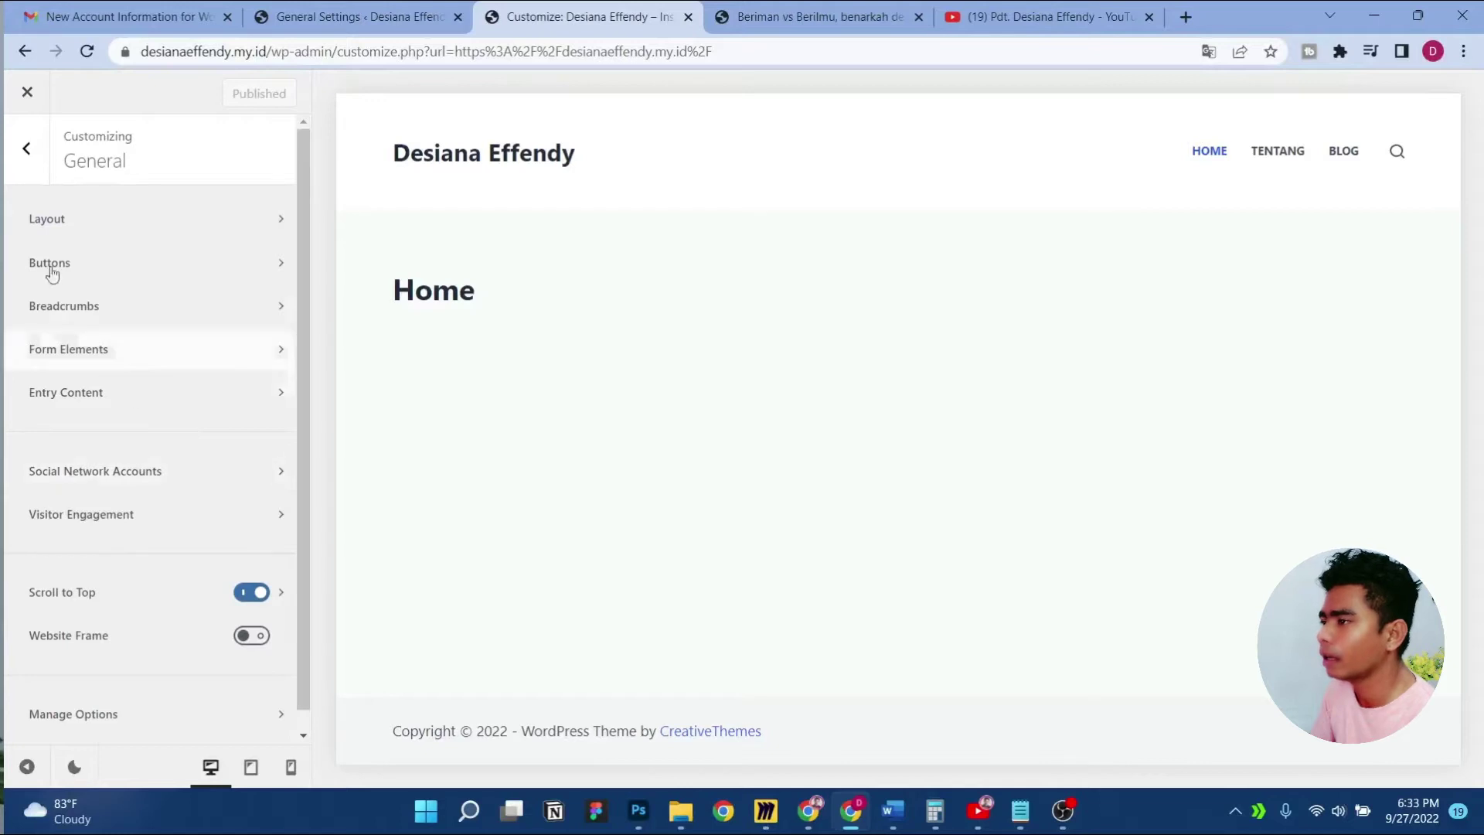
left_click(12, 139)
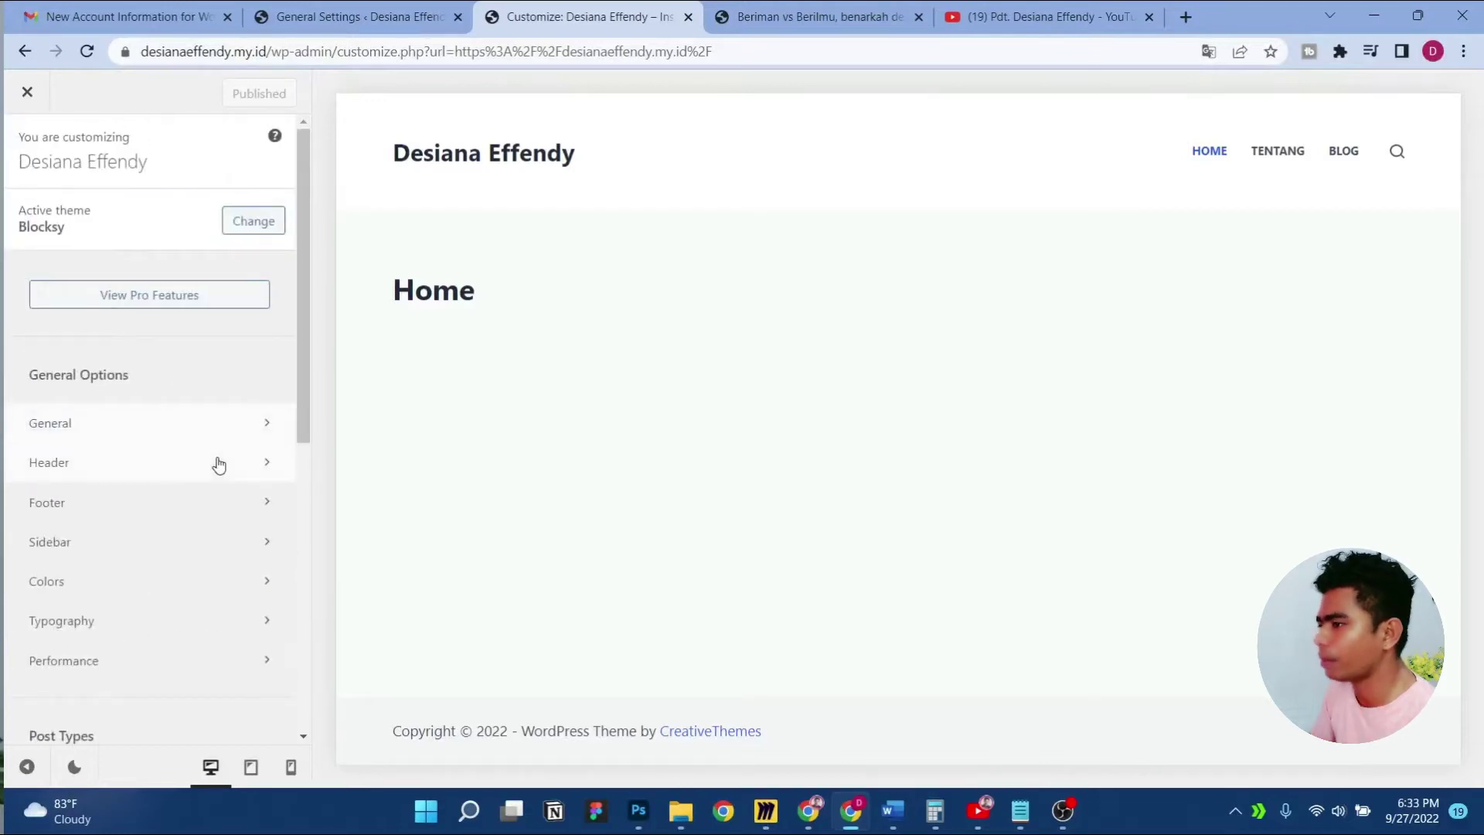
Turn on Sticky State Row Shrink for the header Main Row at 70% maximum height
left_click(215, 462)
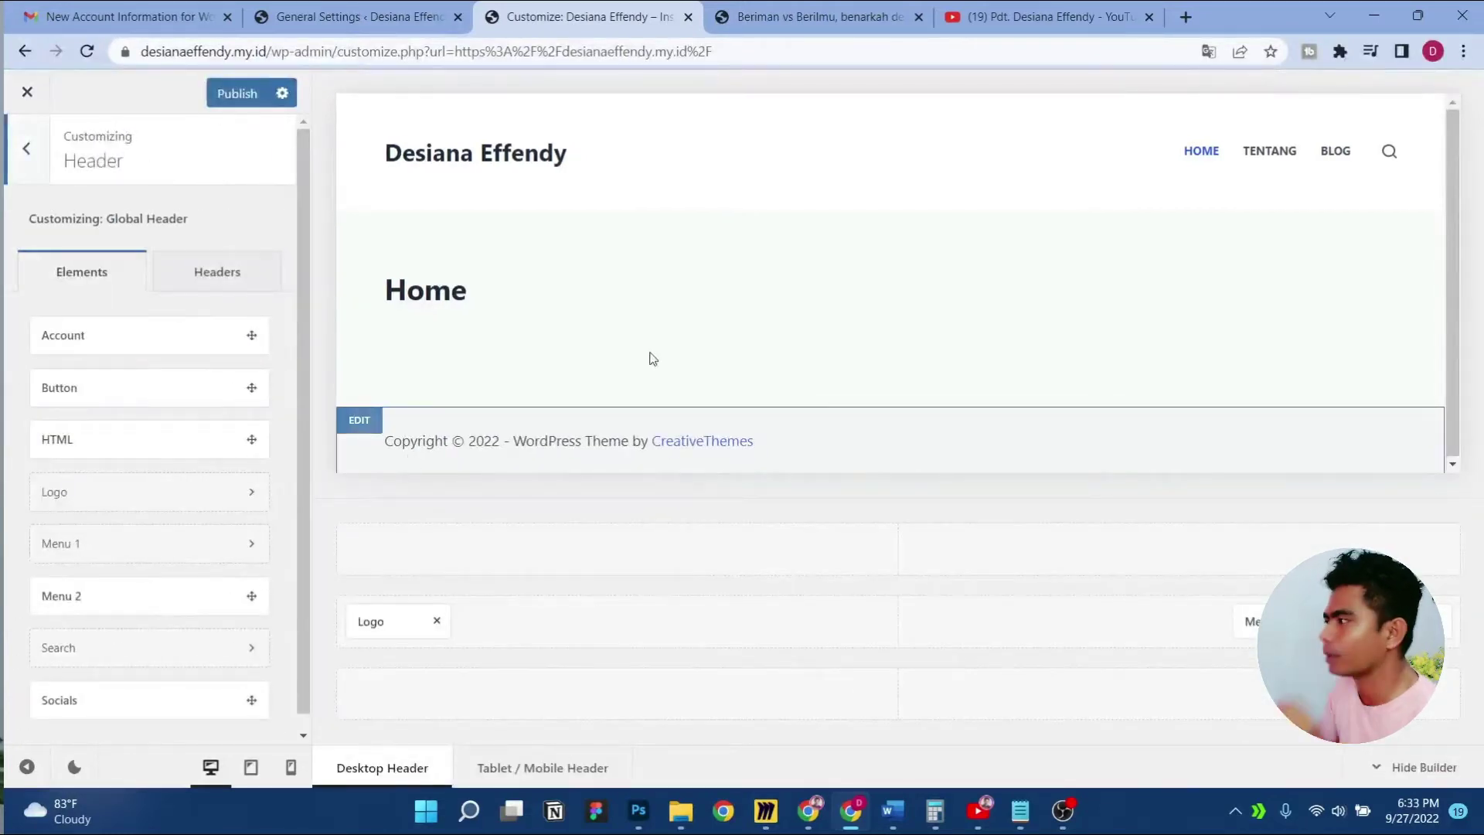
left_click(393, 112)
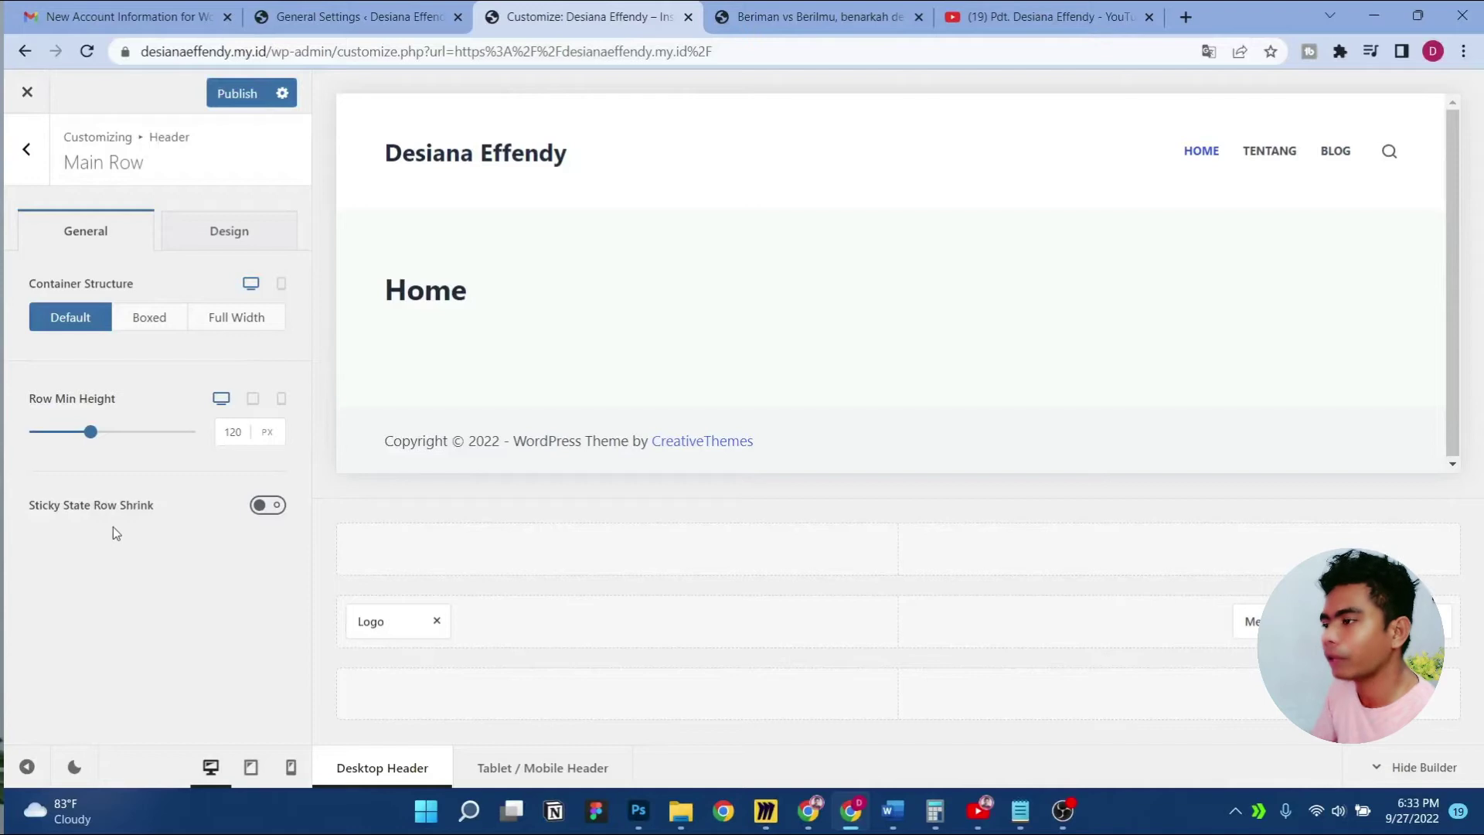
left_click(259, 507)
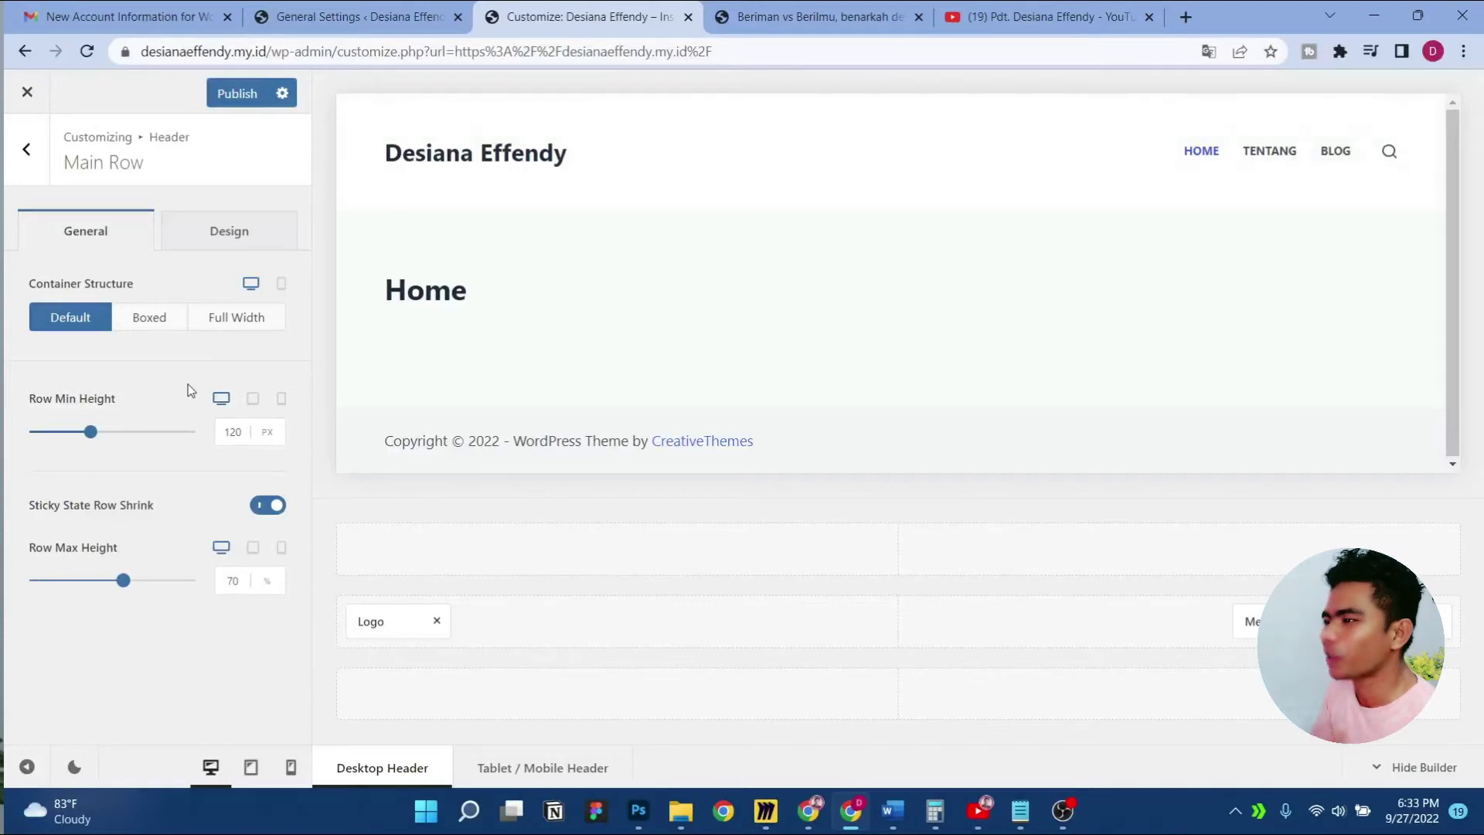
left_click(199, 233)
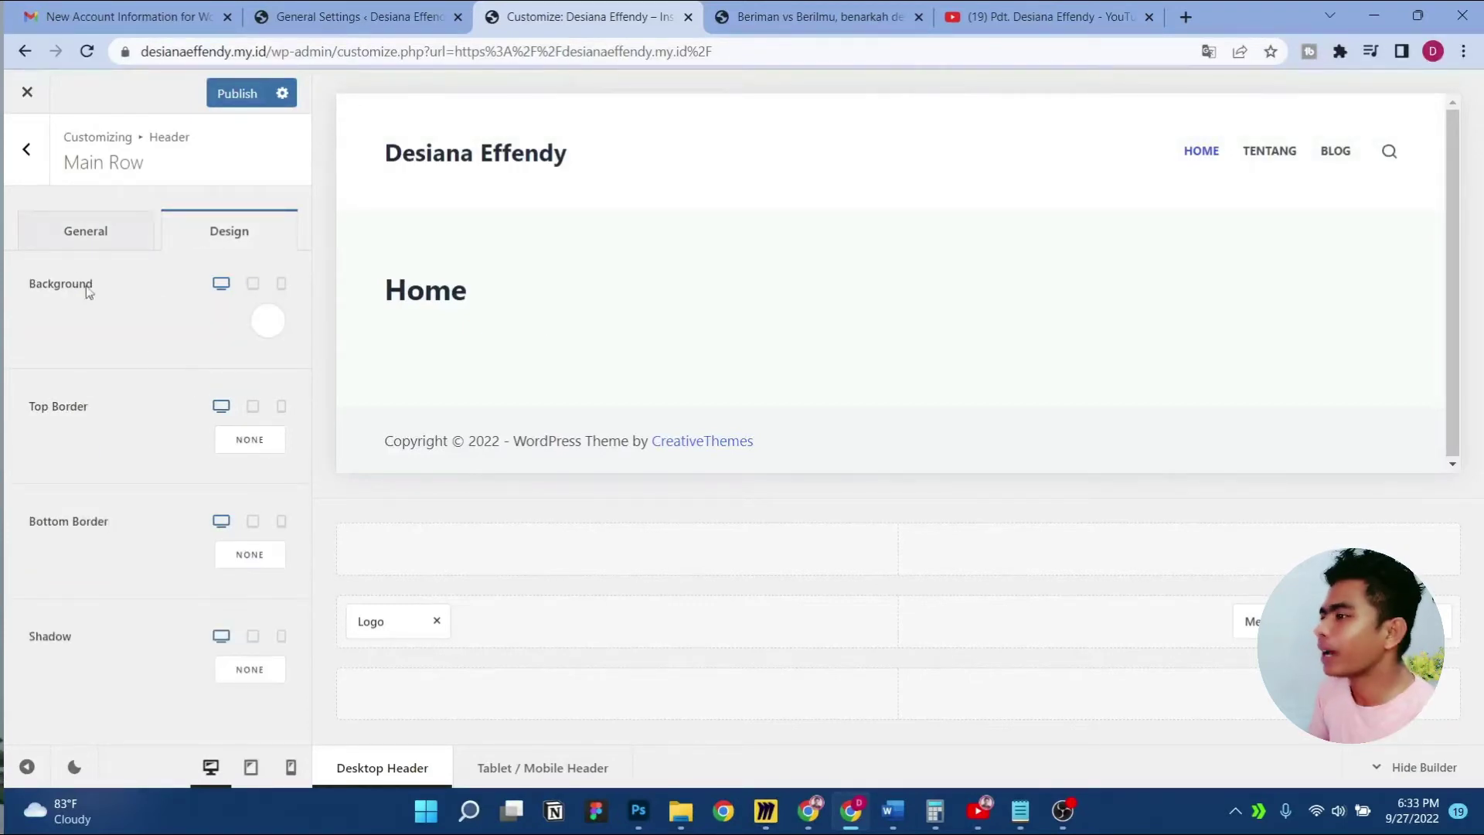
left_click(388, 621)
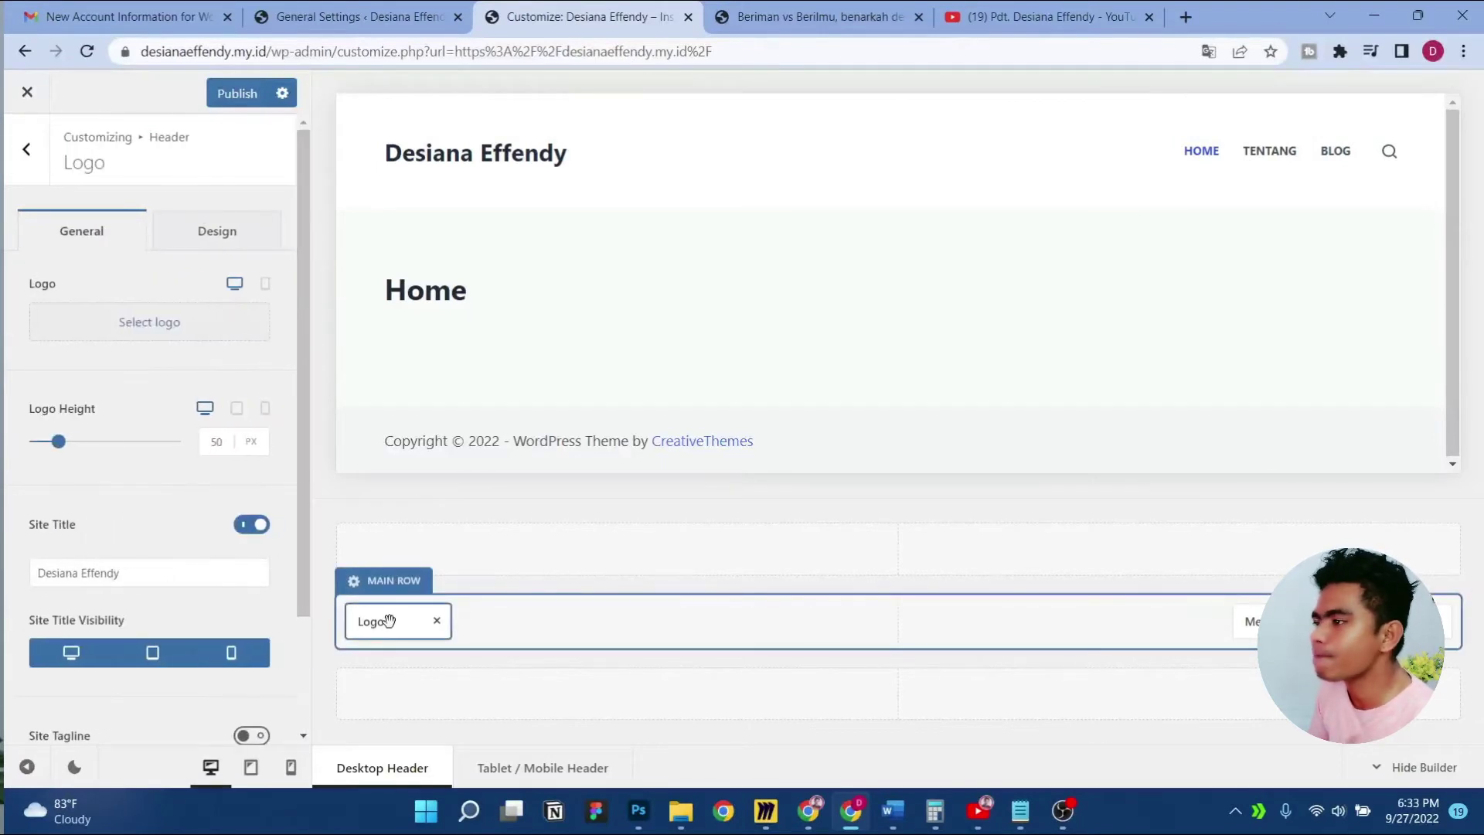
Upload The Logo.png from the computer and set it as the header logo
left_click(159, 331)
left_click(97, 165)
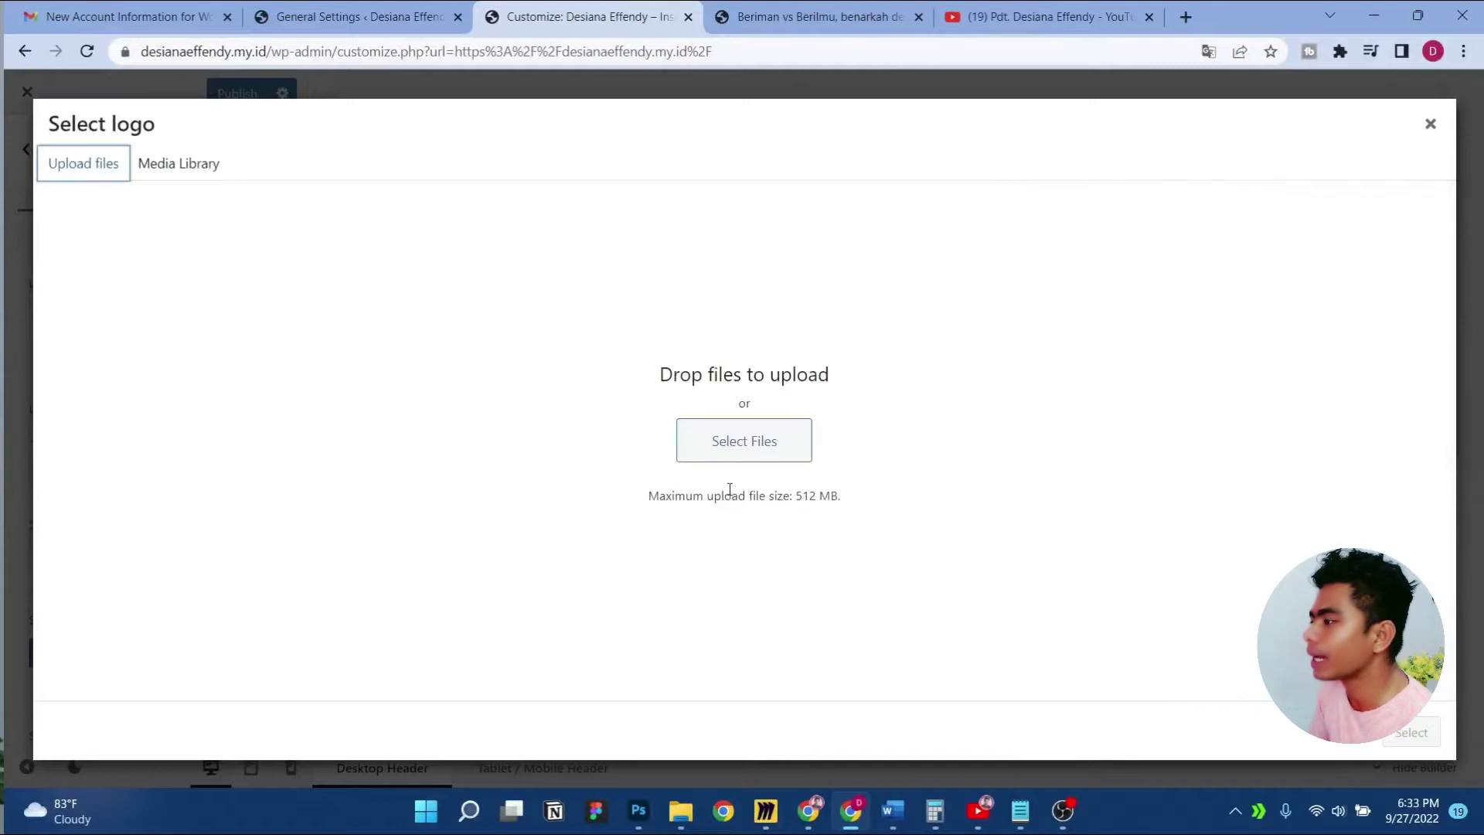
left_click(699, 436)
left_click(744, 436)
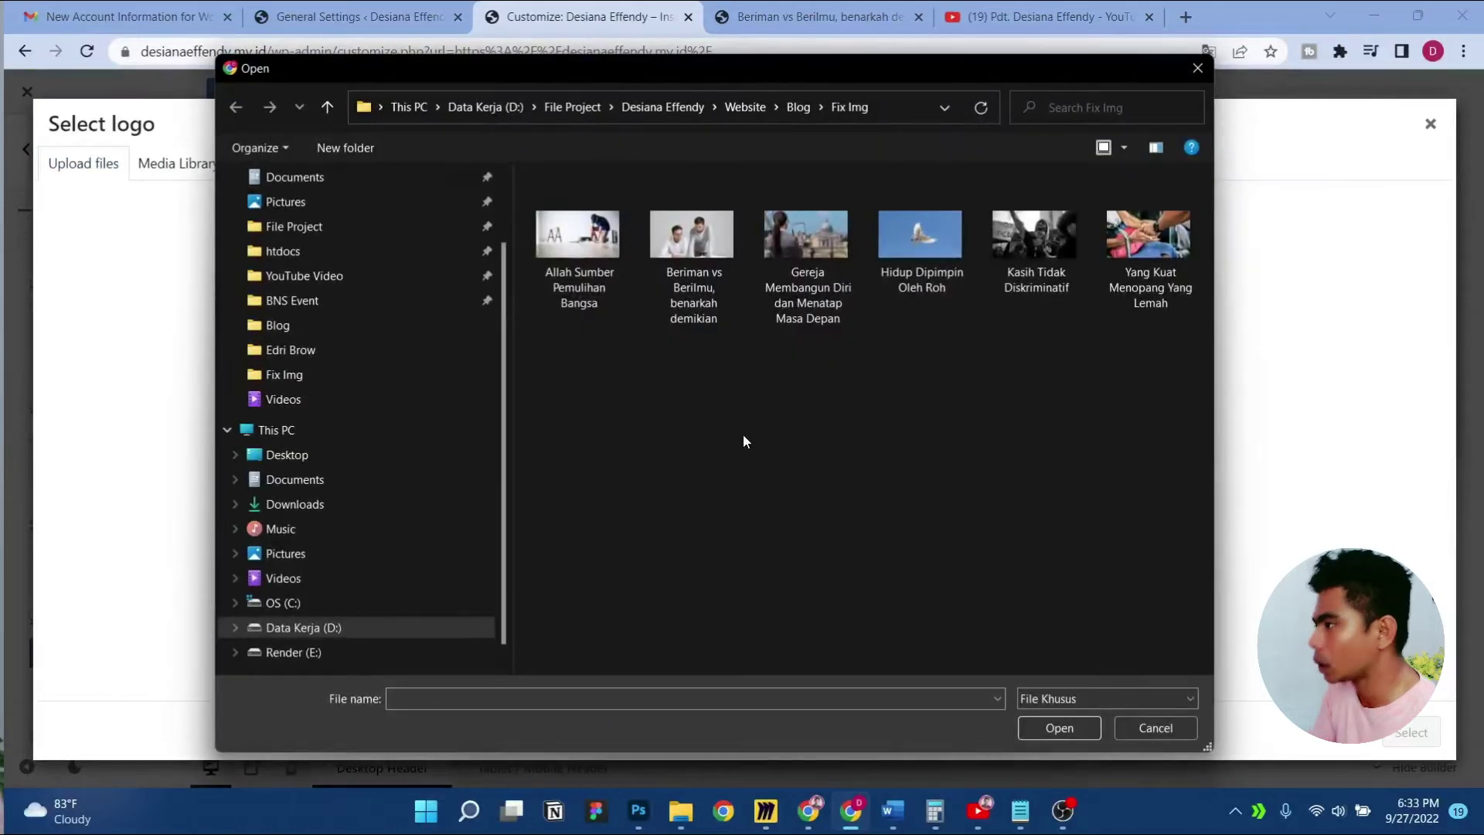
key("BackSpace")
key("BackSpace")
key("BackSpace")
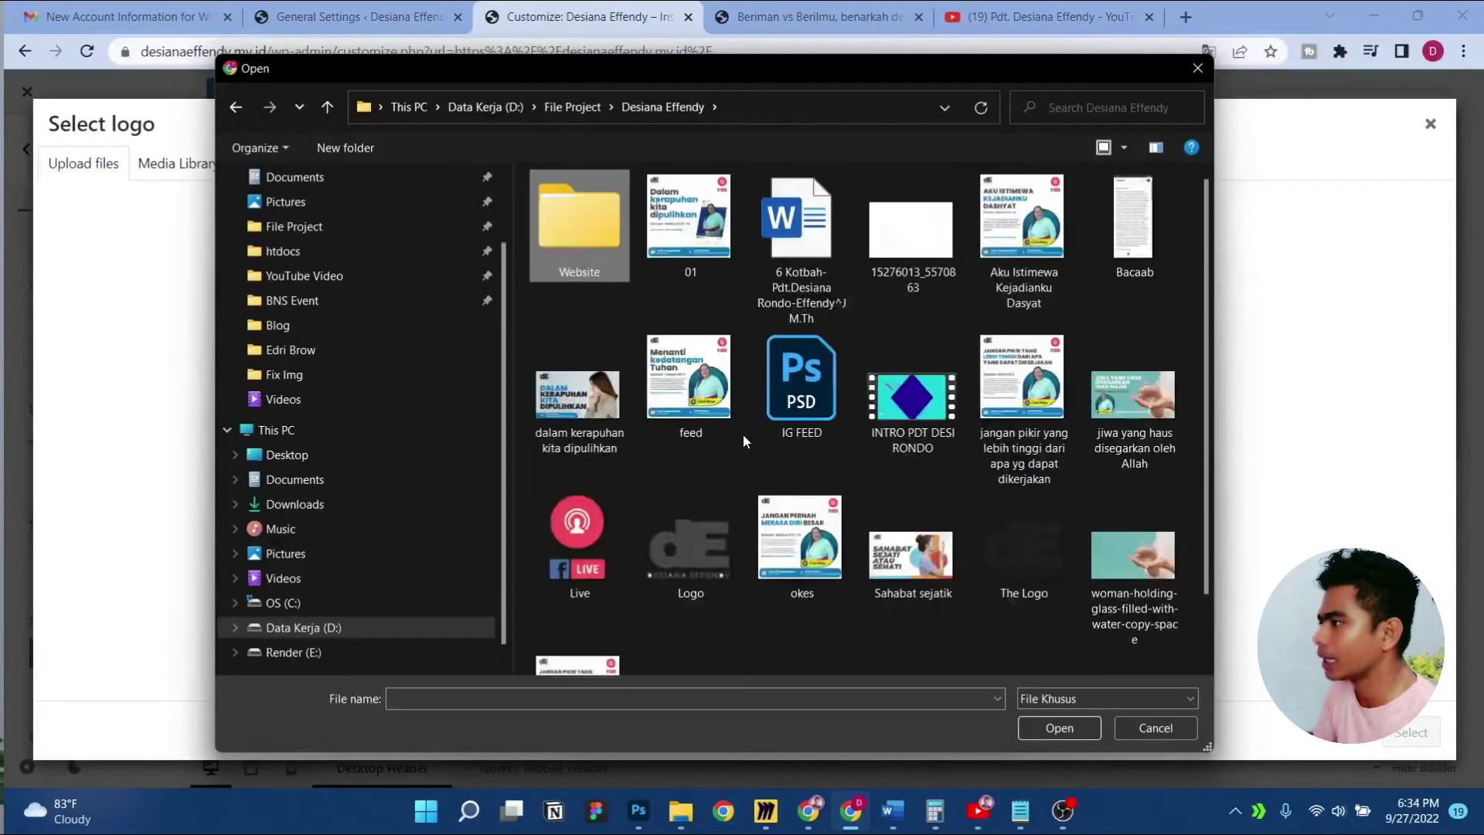
scroll(744, 434, "down", 1)
left_click(995, 435)
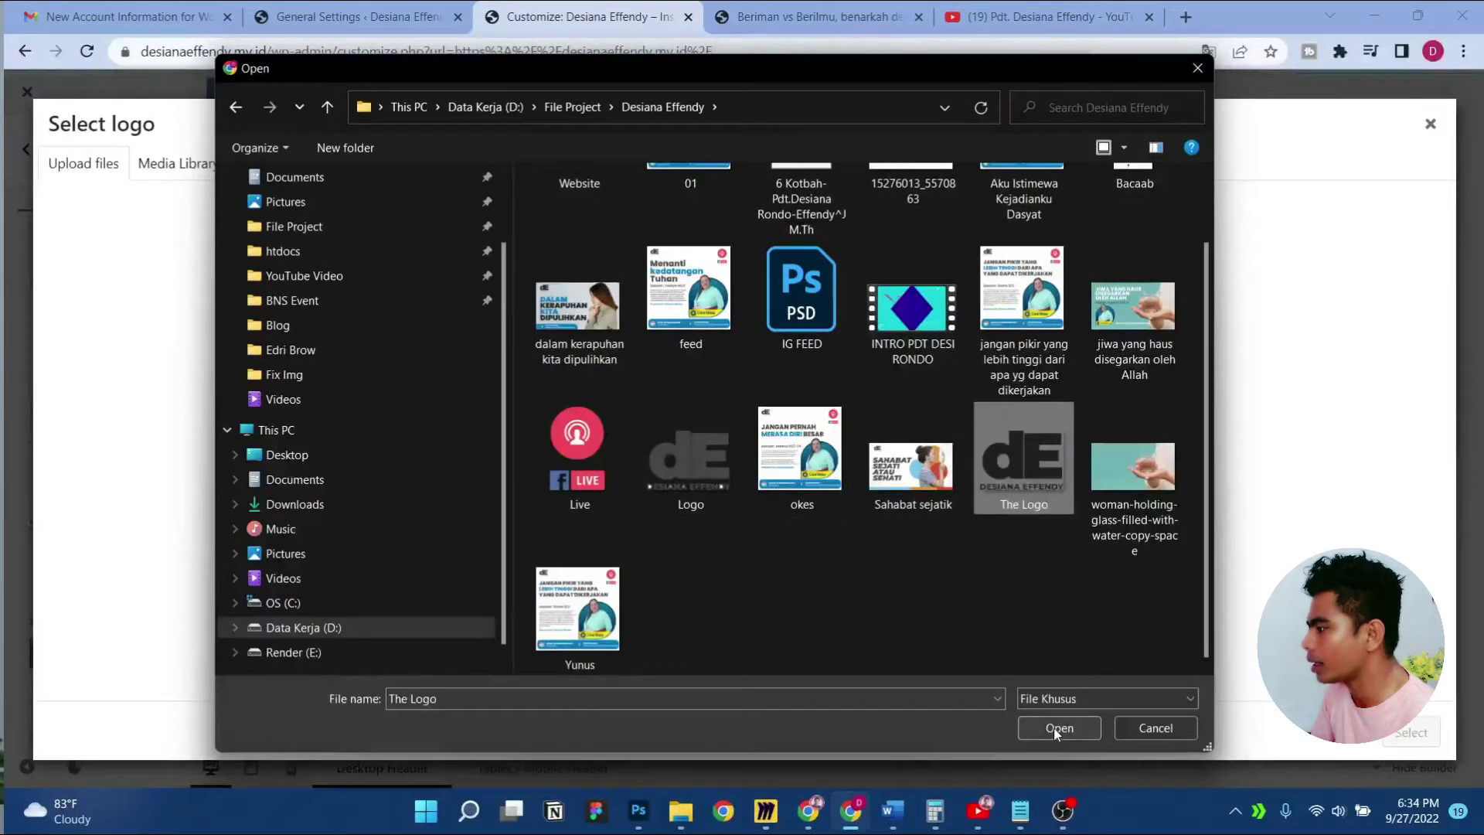
left_click(1056, 727)
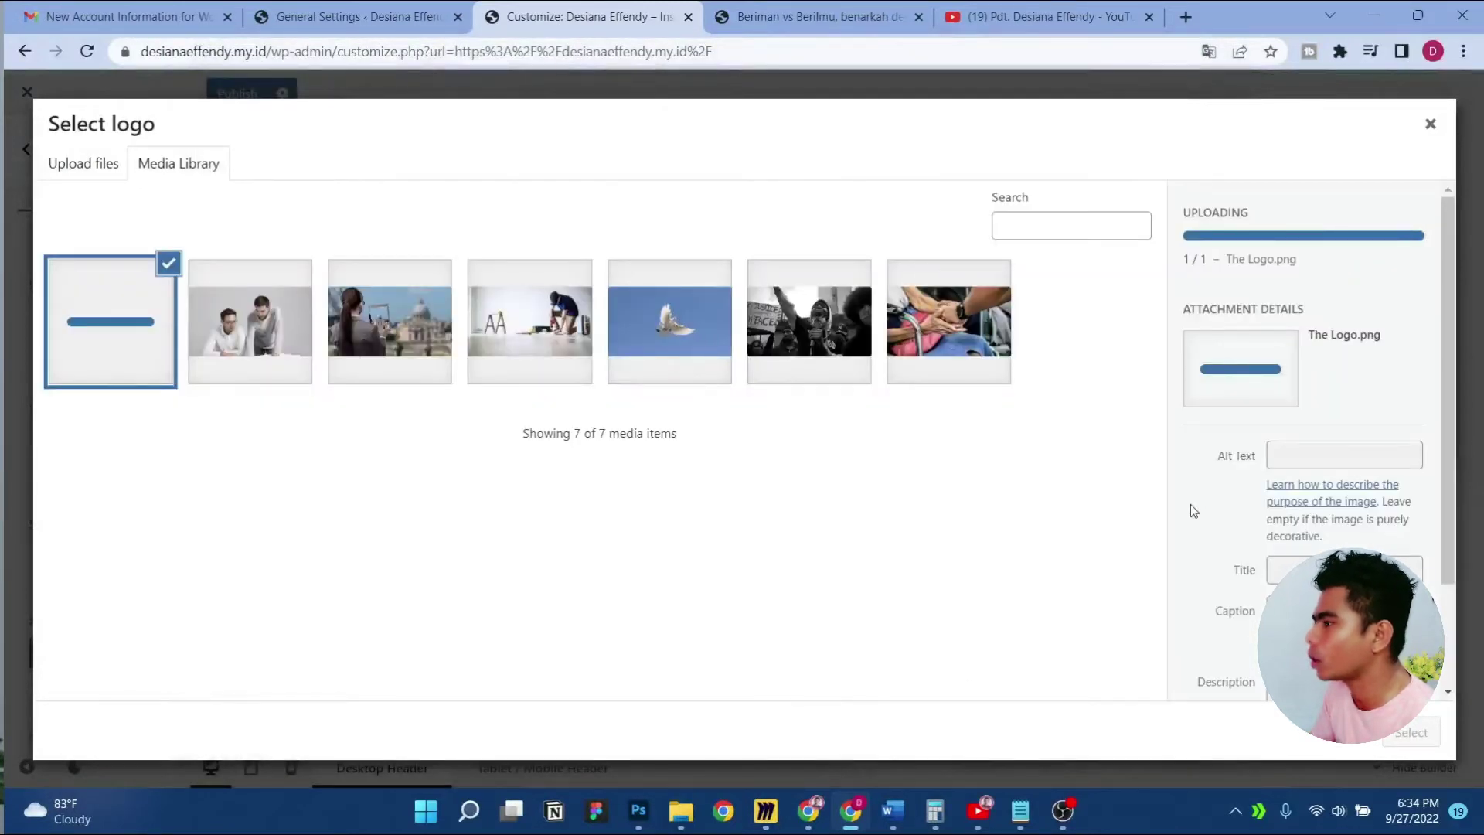
left_click(1411, 734)
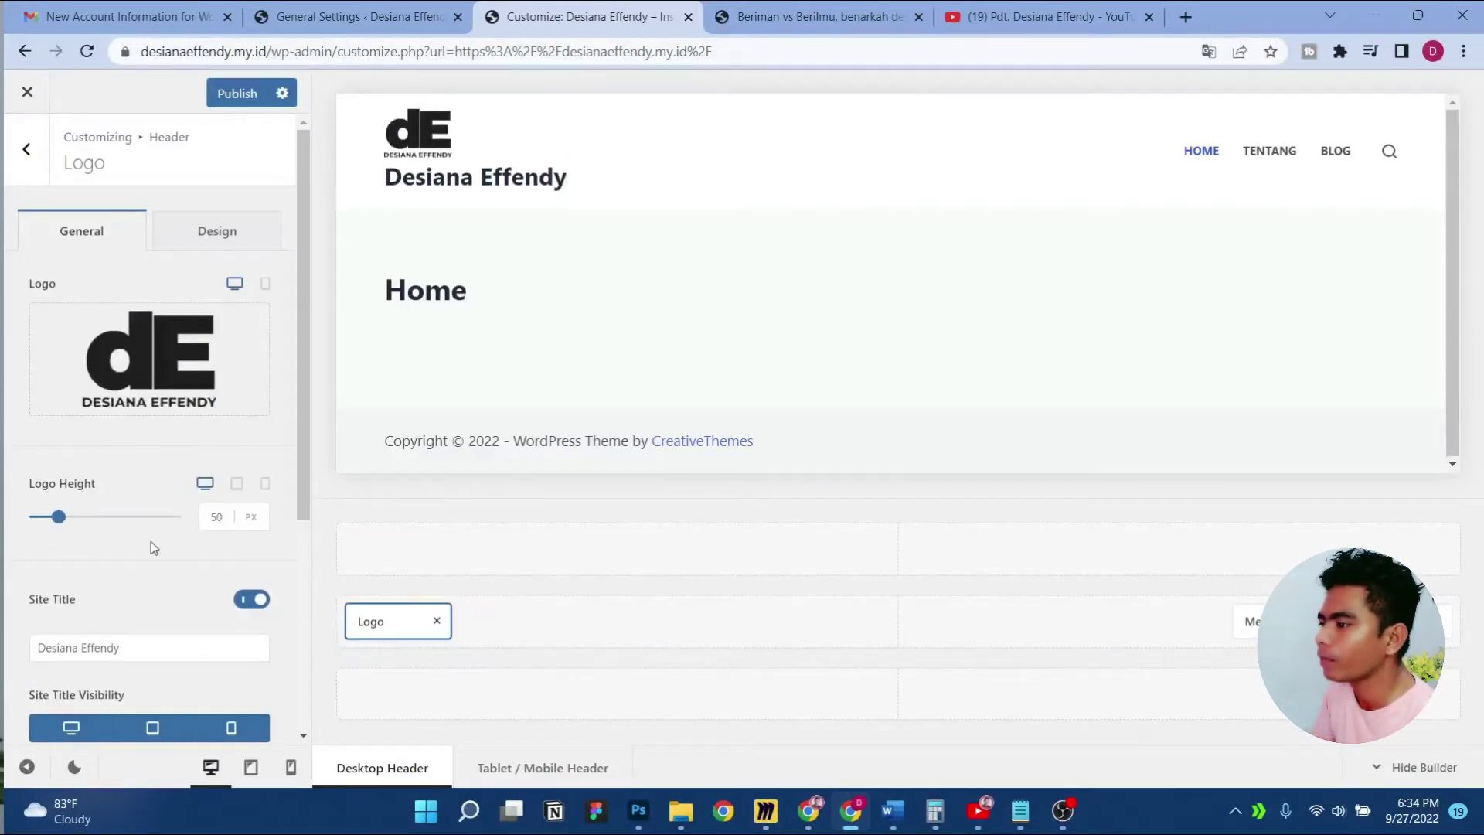
Switch off the Site Title next to the header logo
scroll(151, 541, "down", 4)
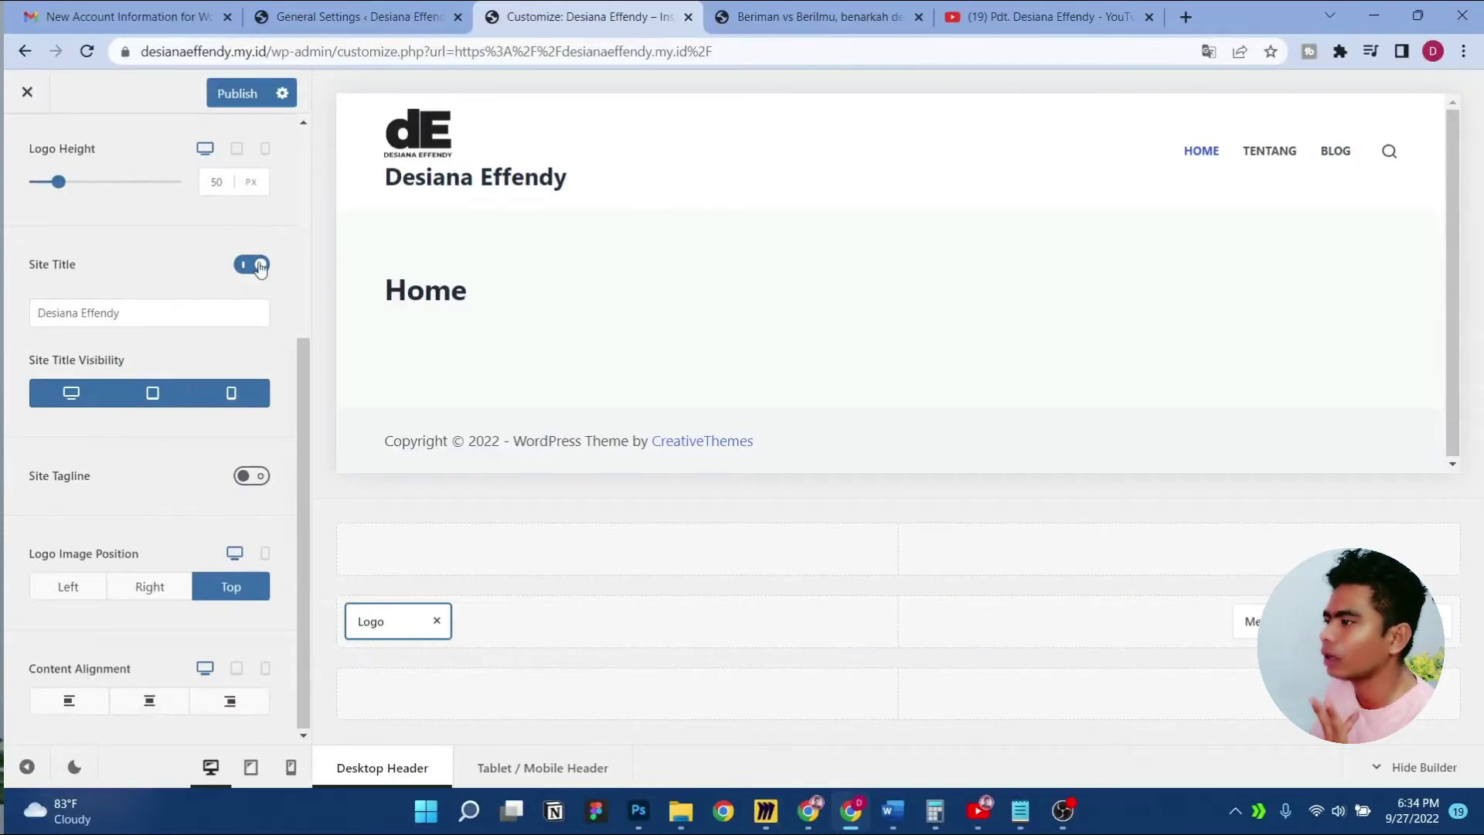
left_click(260, 267)
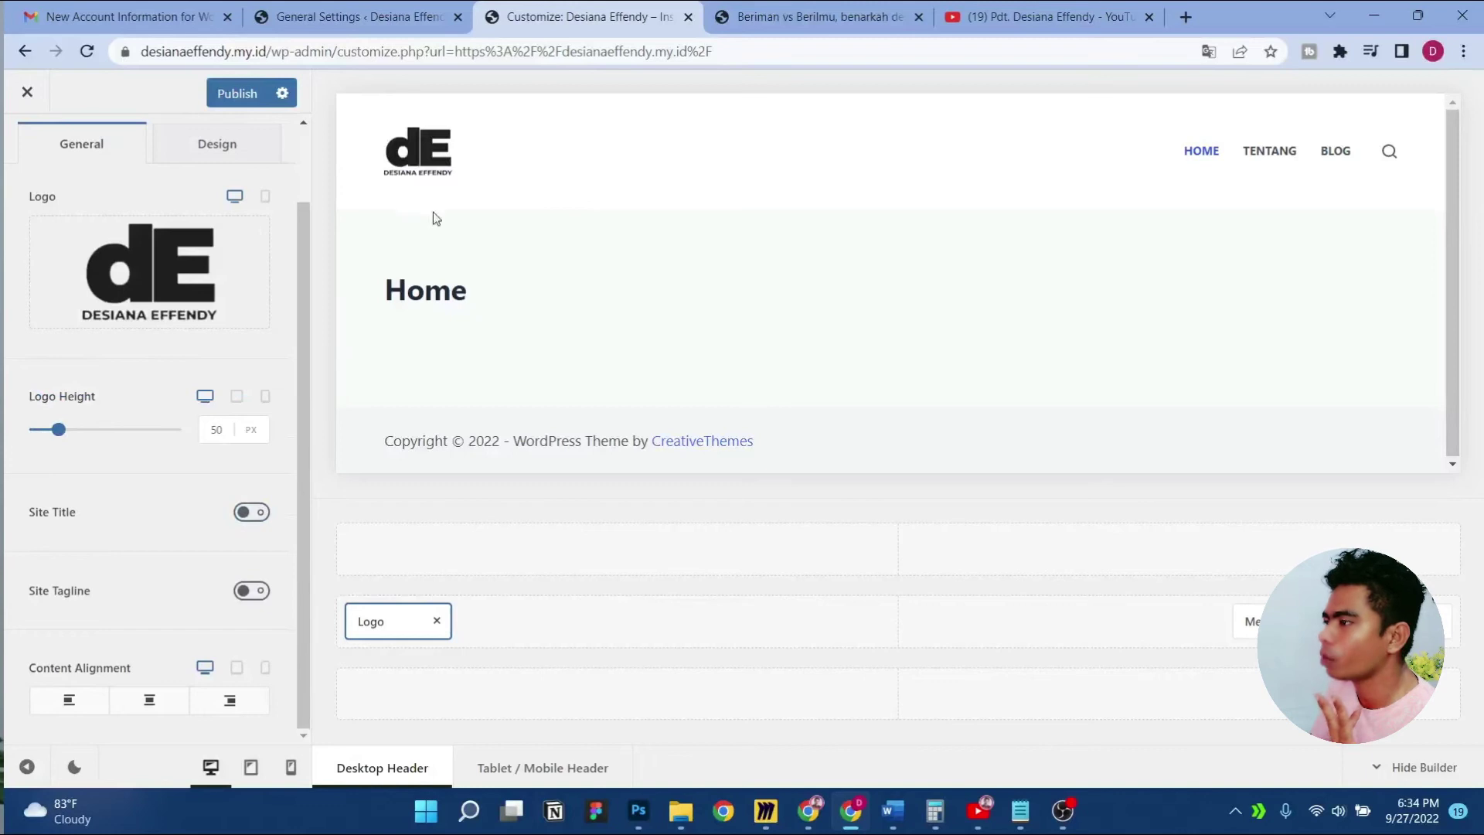
left_click(253, 514)
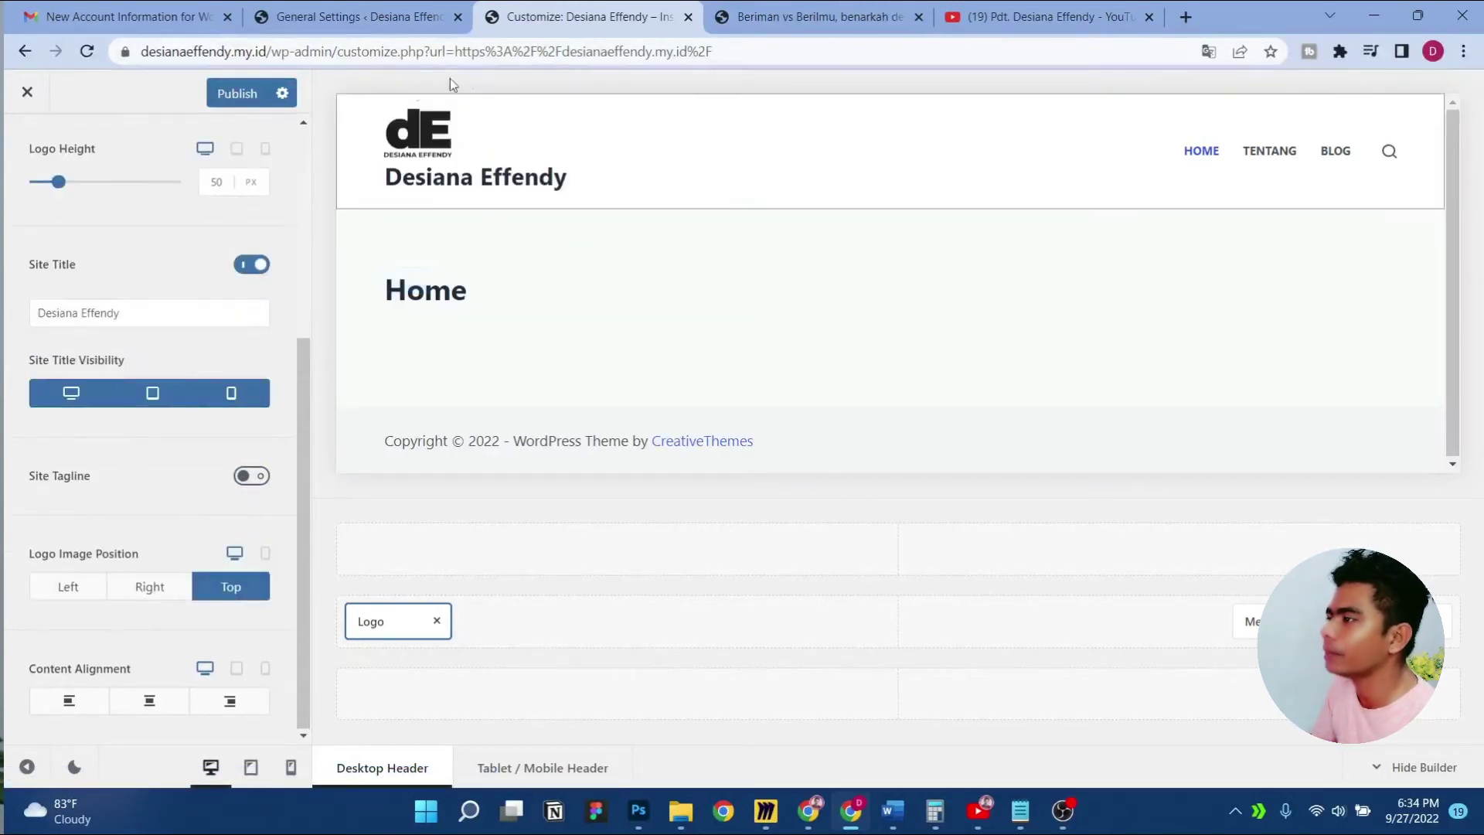
left_click(243, 265)
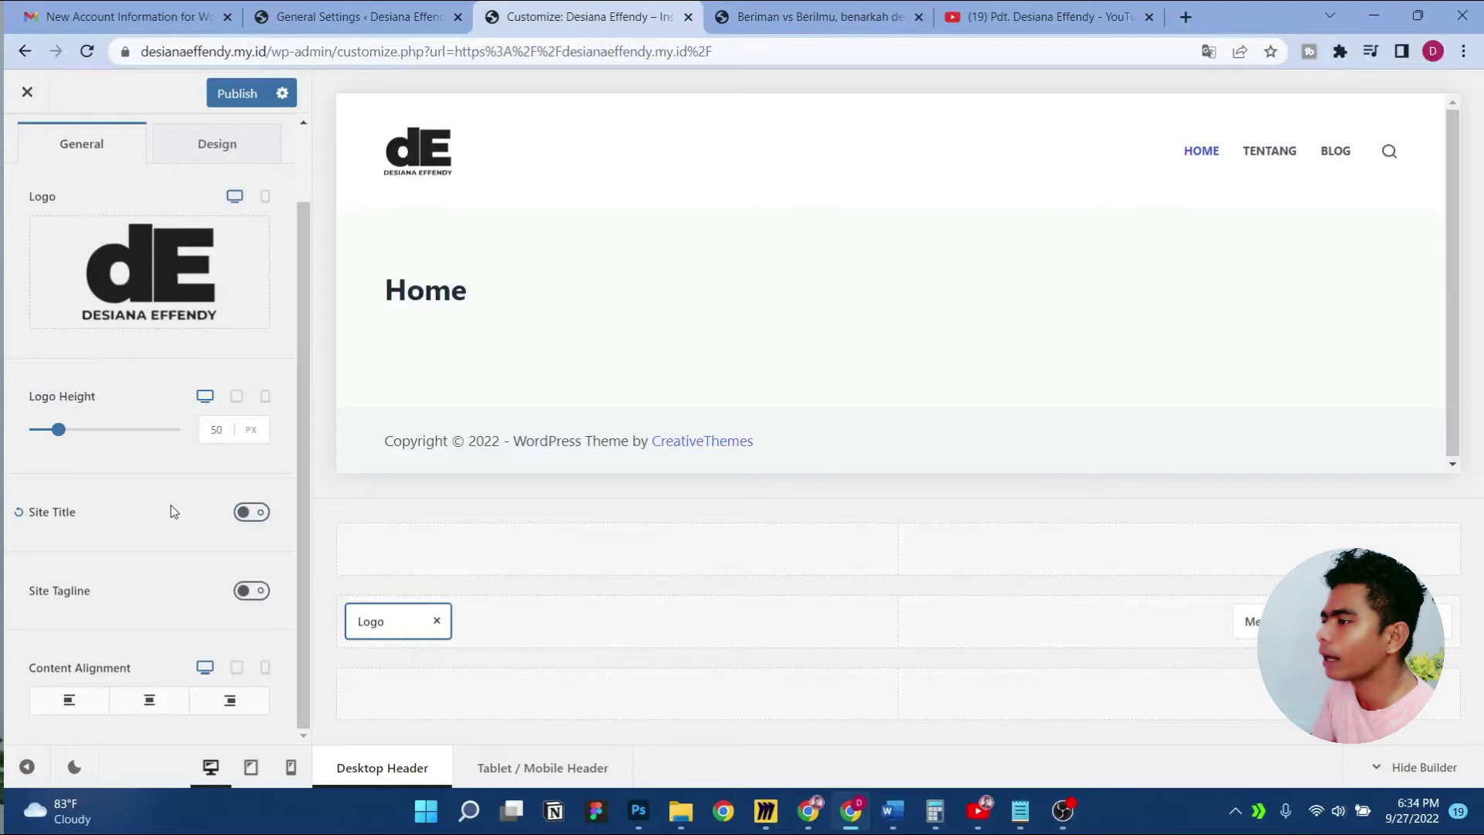
scroll(170, 510, "up", 1)
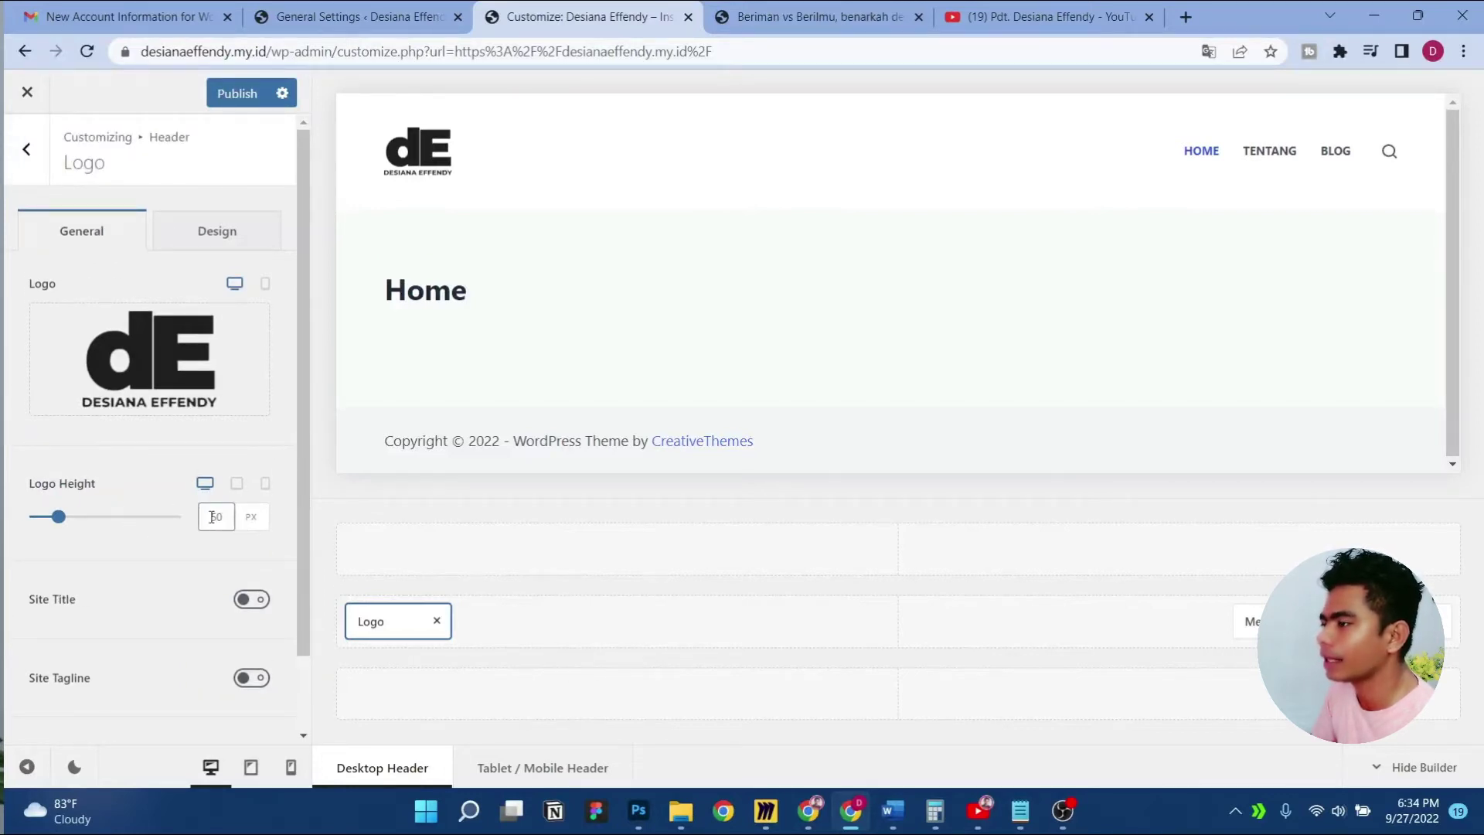
Set the logo height to 50
double_click(216, 516)
type("40")
key("Down")
key("Down")
key("Down")
key("Down")
key("Down")
key("Down")
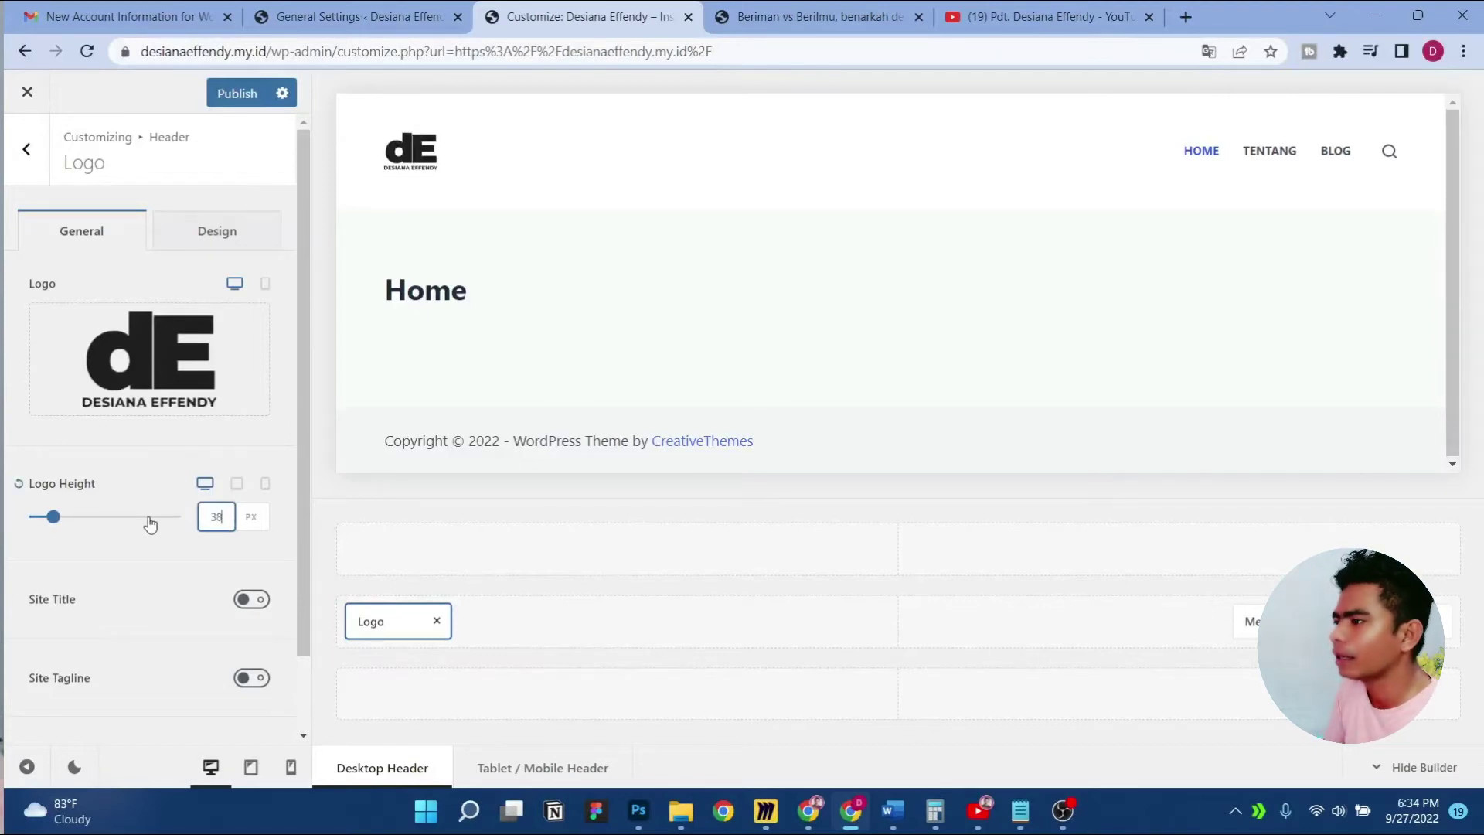
type("50")
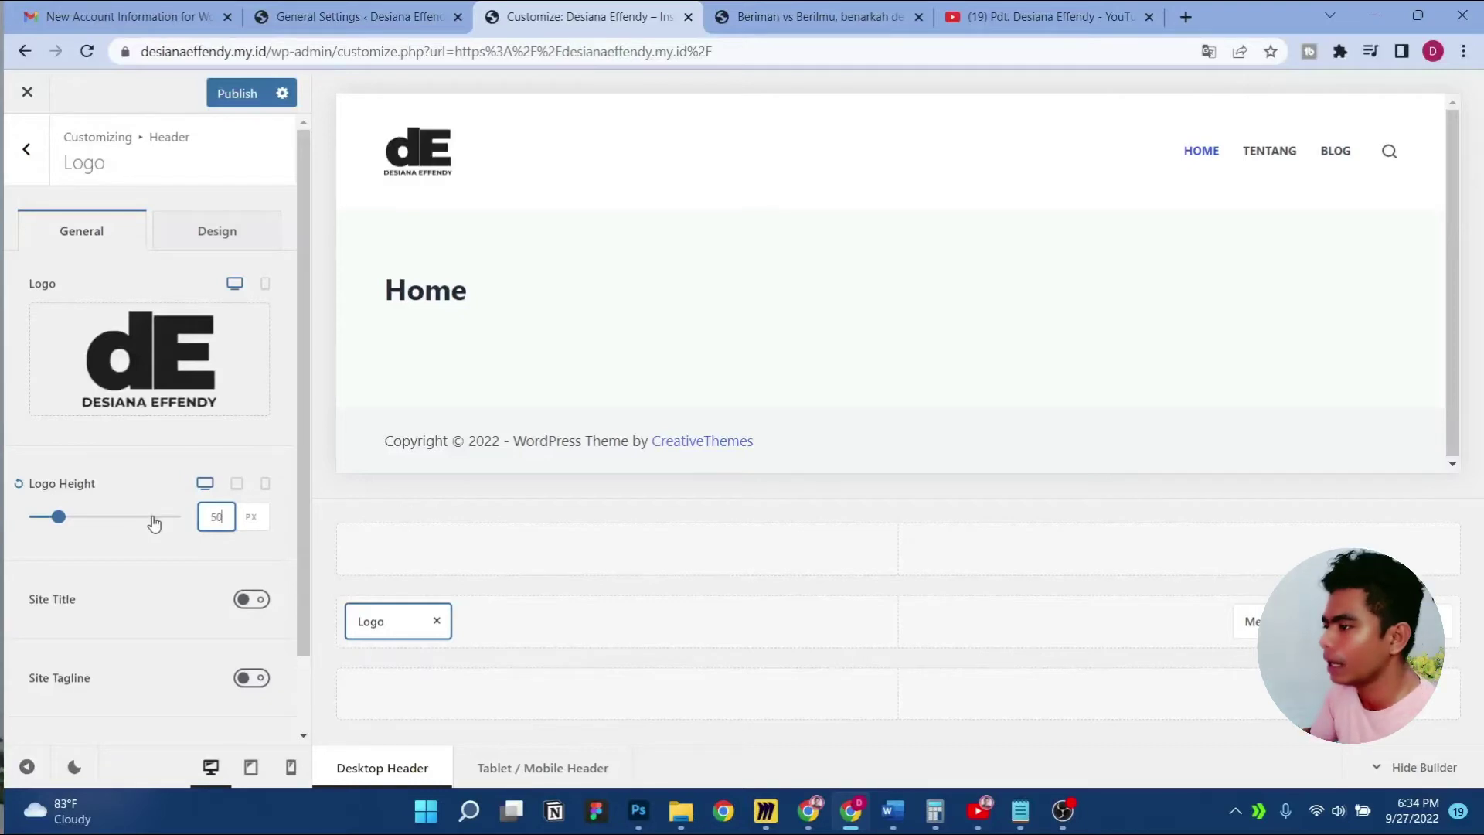
left_click(162, 539)
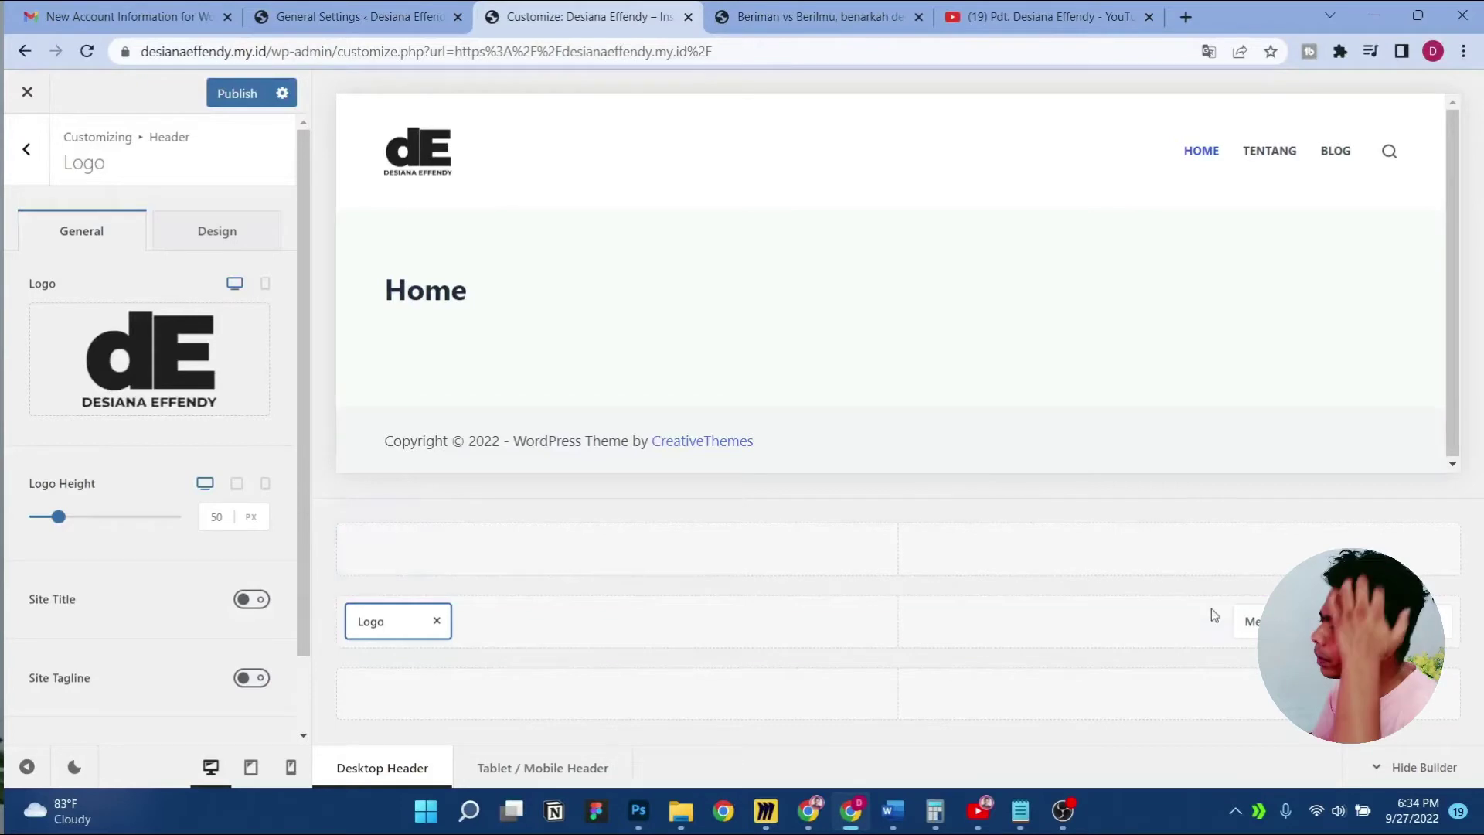
left_click(1237, 619)
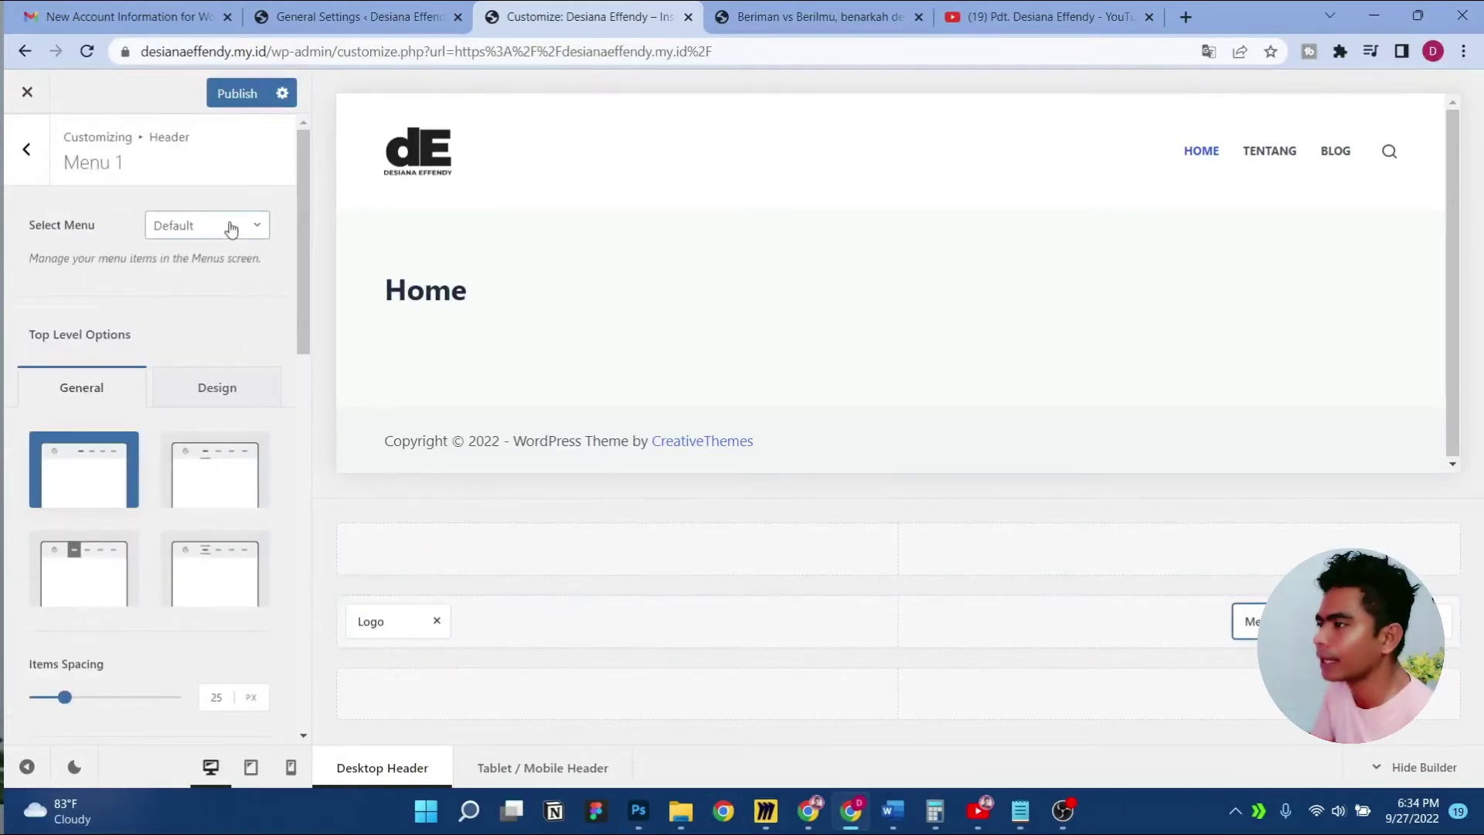
Assign the 'menu utama' menu to Menu 1 and publish
left_click(227, 225)
left_click(192, 301)
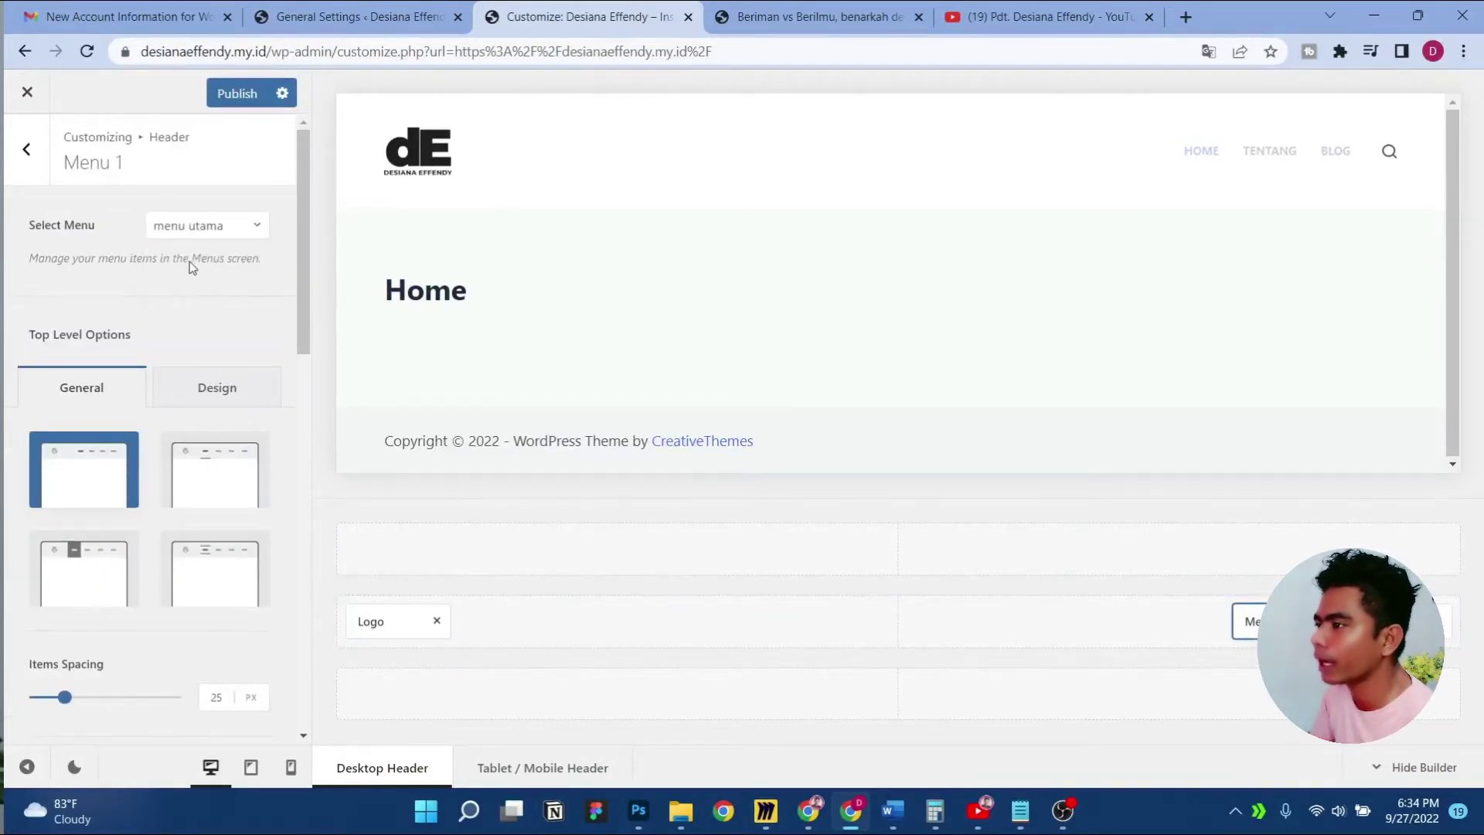
left_click(228, 96)
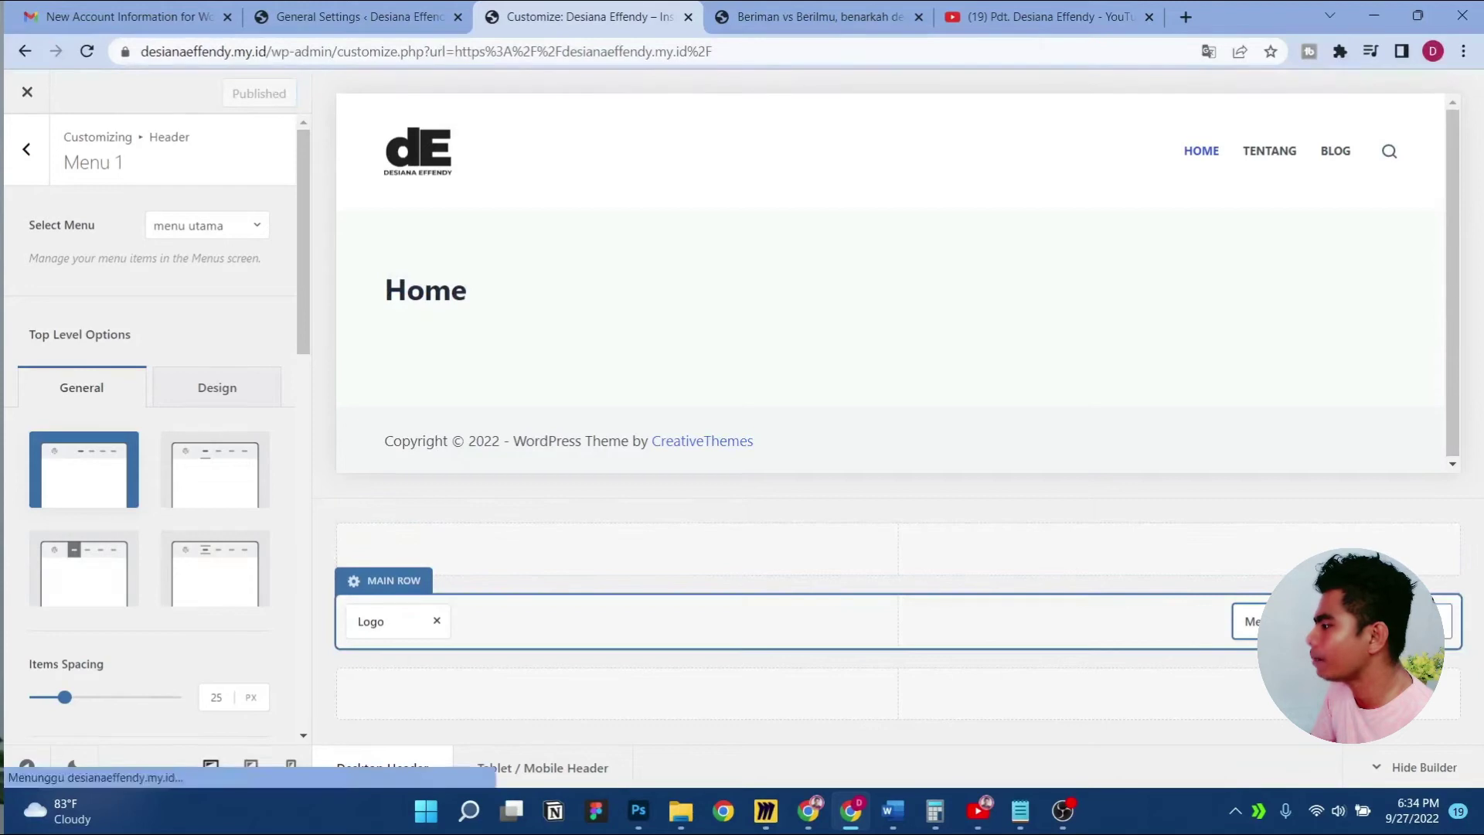
left_click(1397, 622)
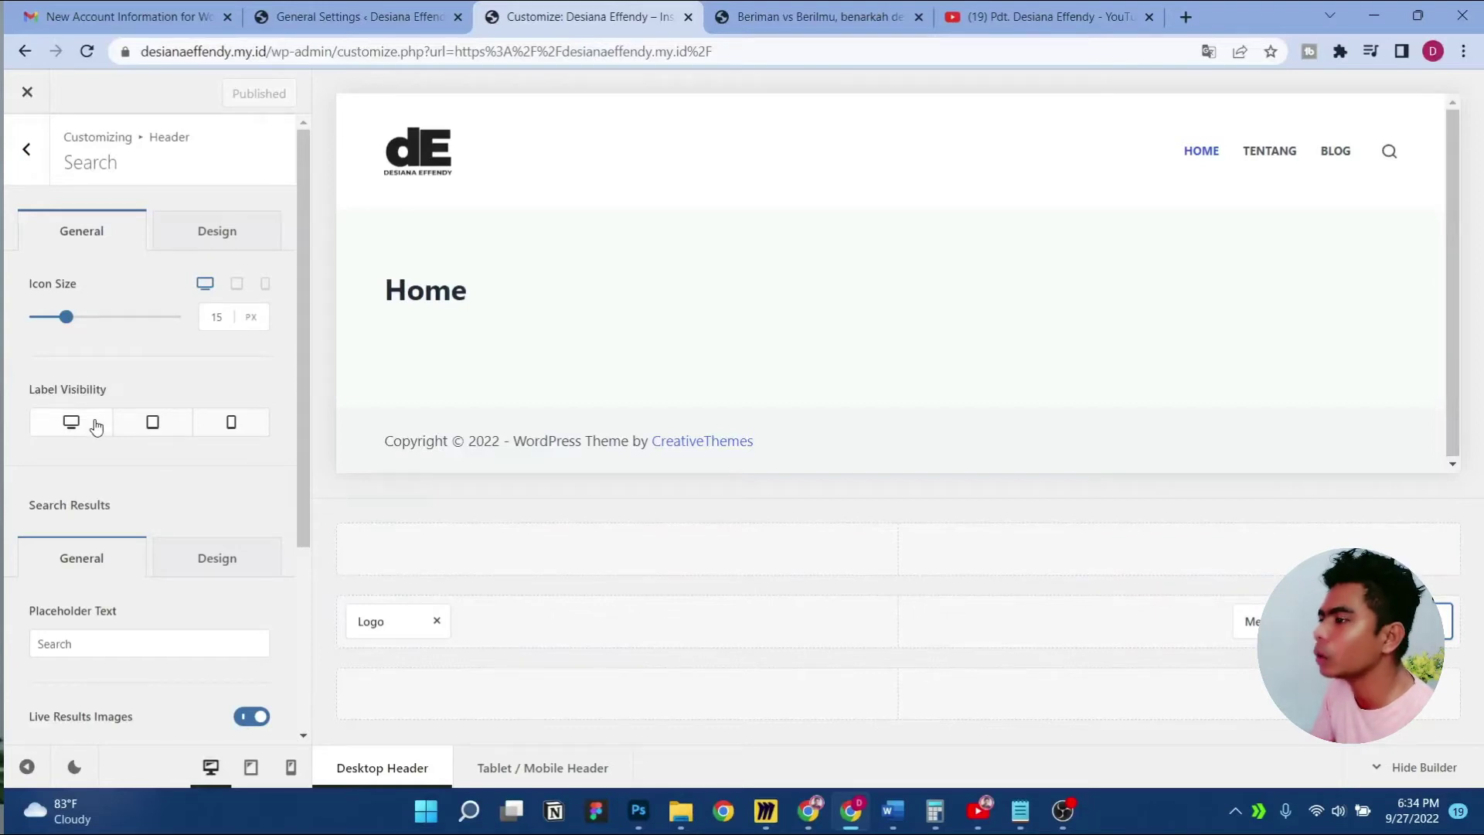
Show a desktop label on the search icon, positioned to the Right
left_click(68, 423)
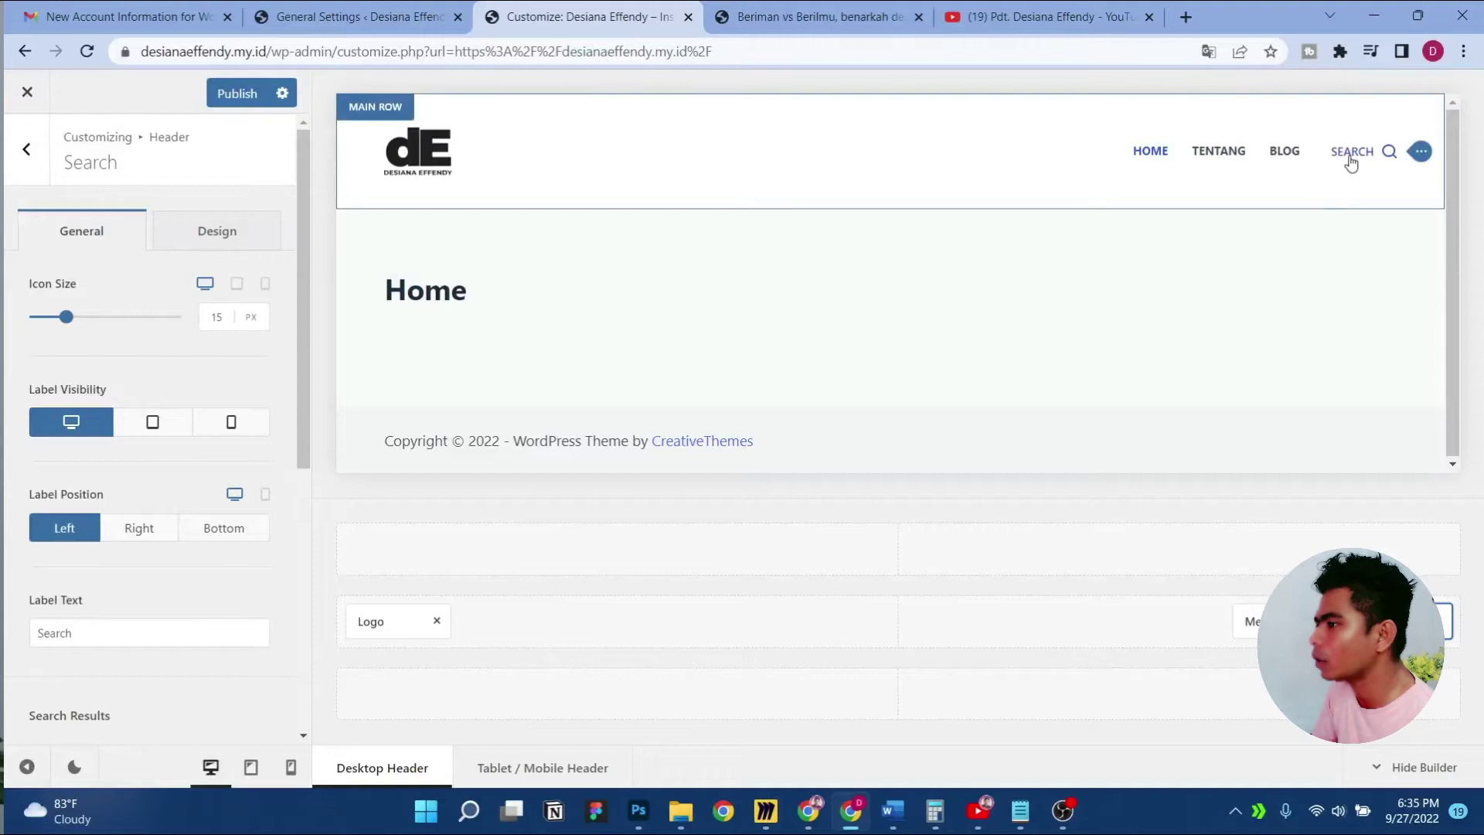
left_click(157, 535)
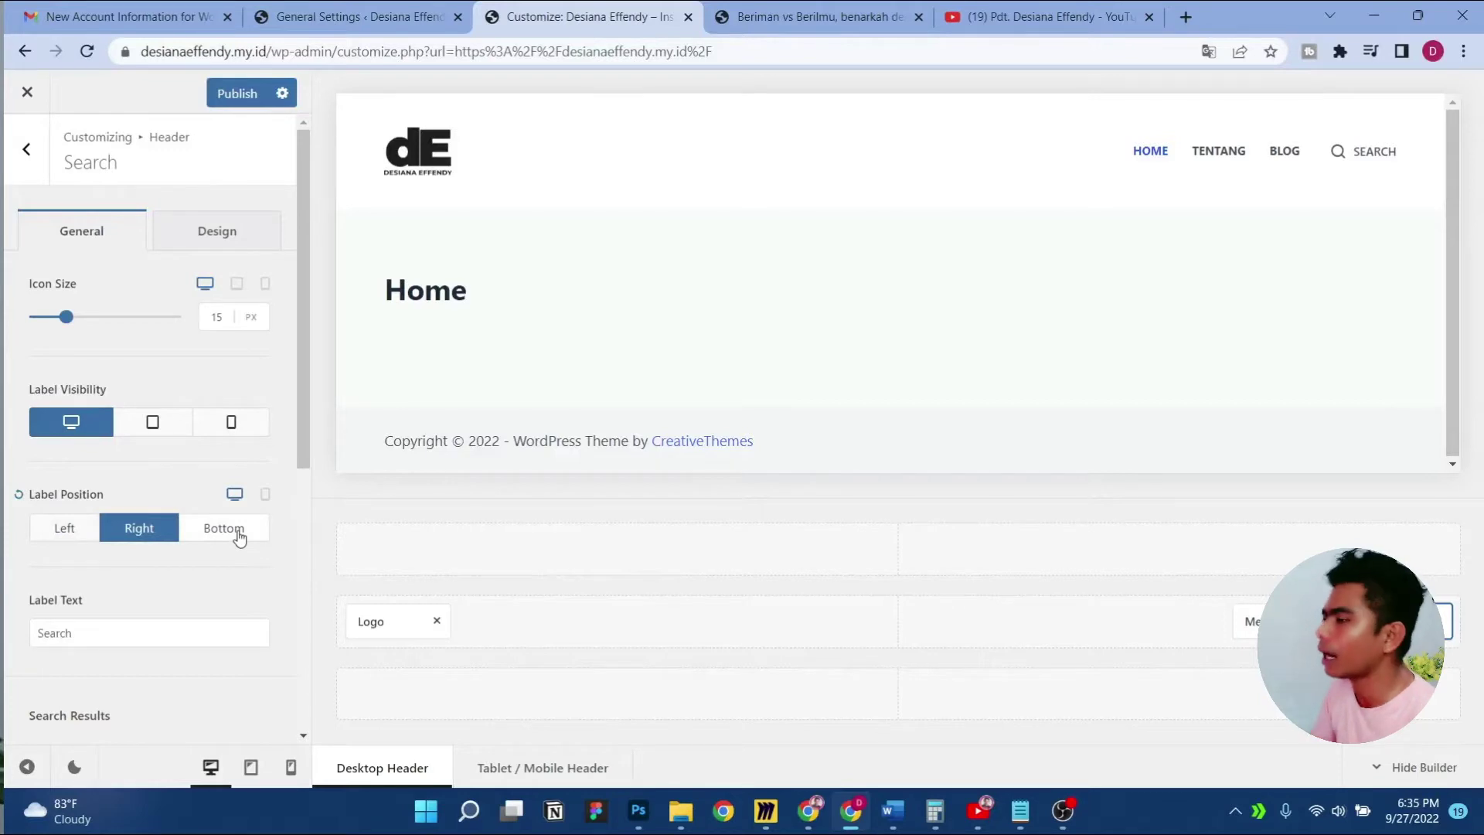
left_click(62, 528)
left_click(155, 531)
left_click(225, 528)
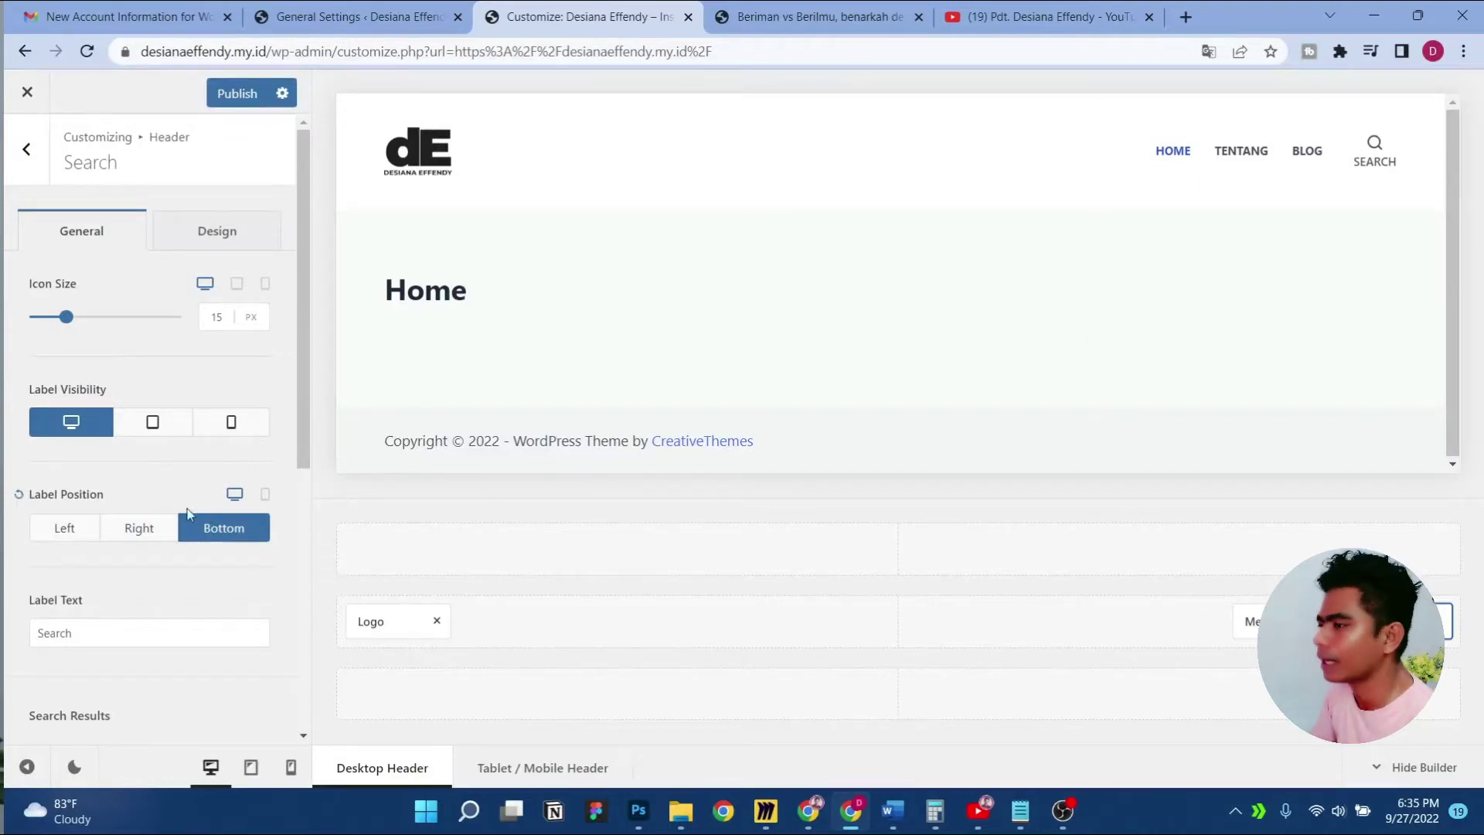
left_click(139, 533)
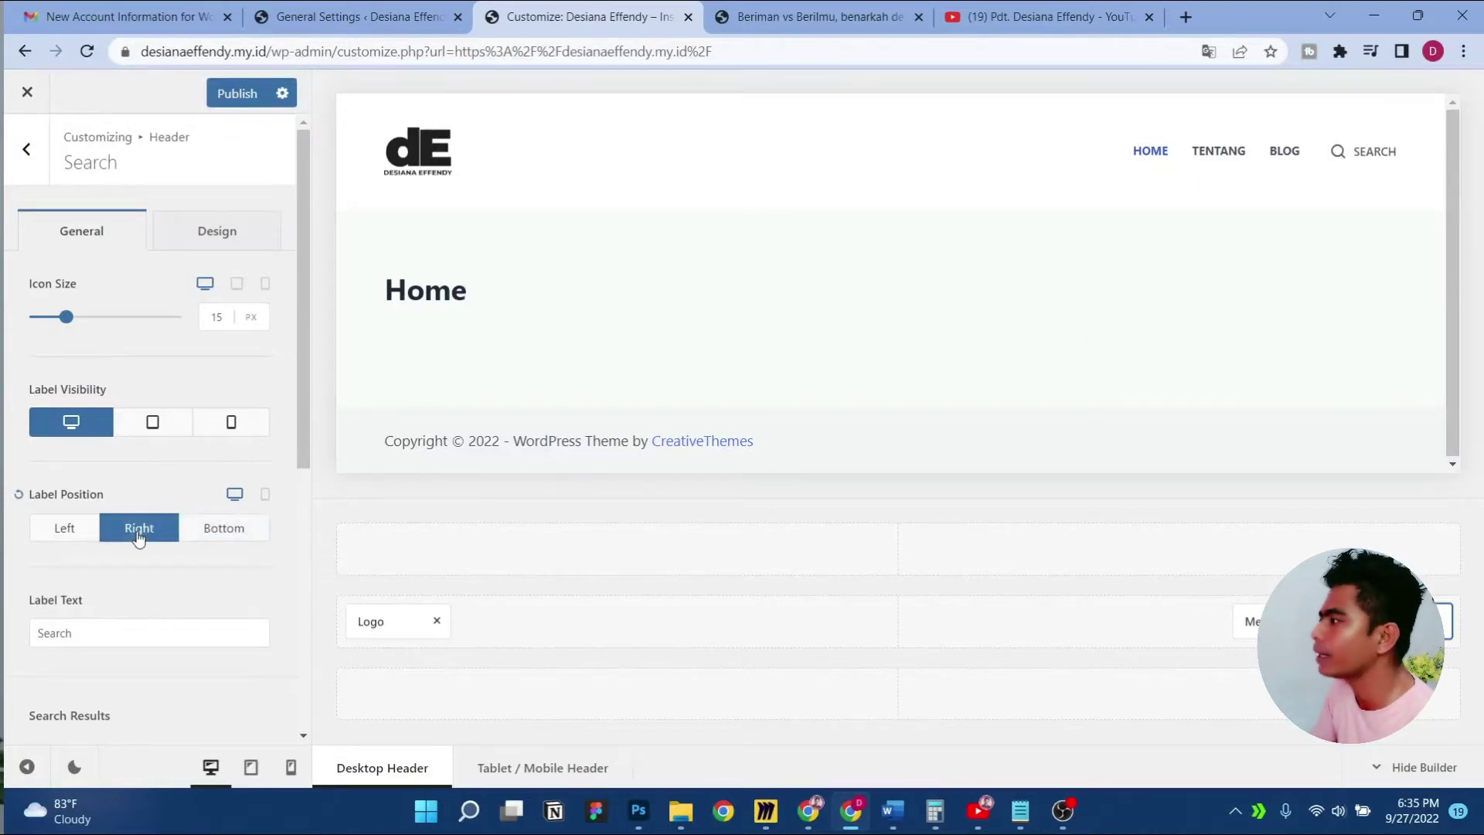
Change the search label text to 'Mencari', publish, and preview the tablet header
double_click(109, 623)
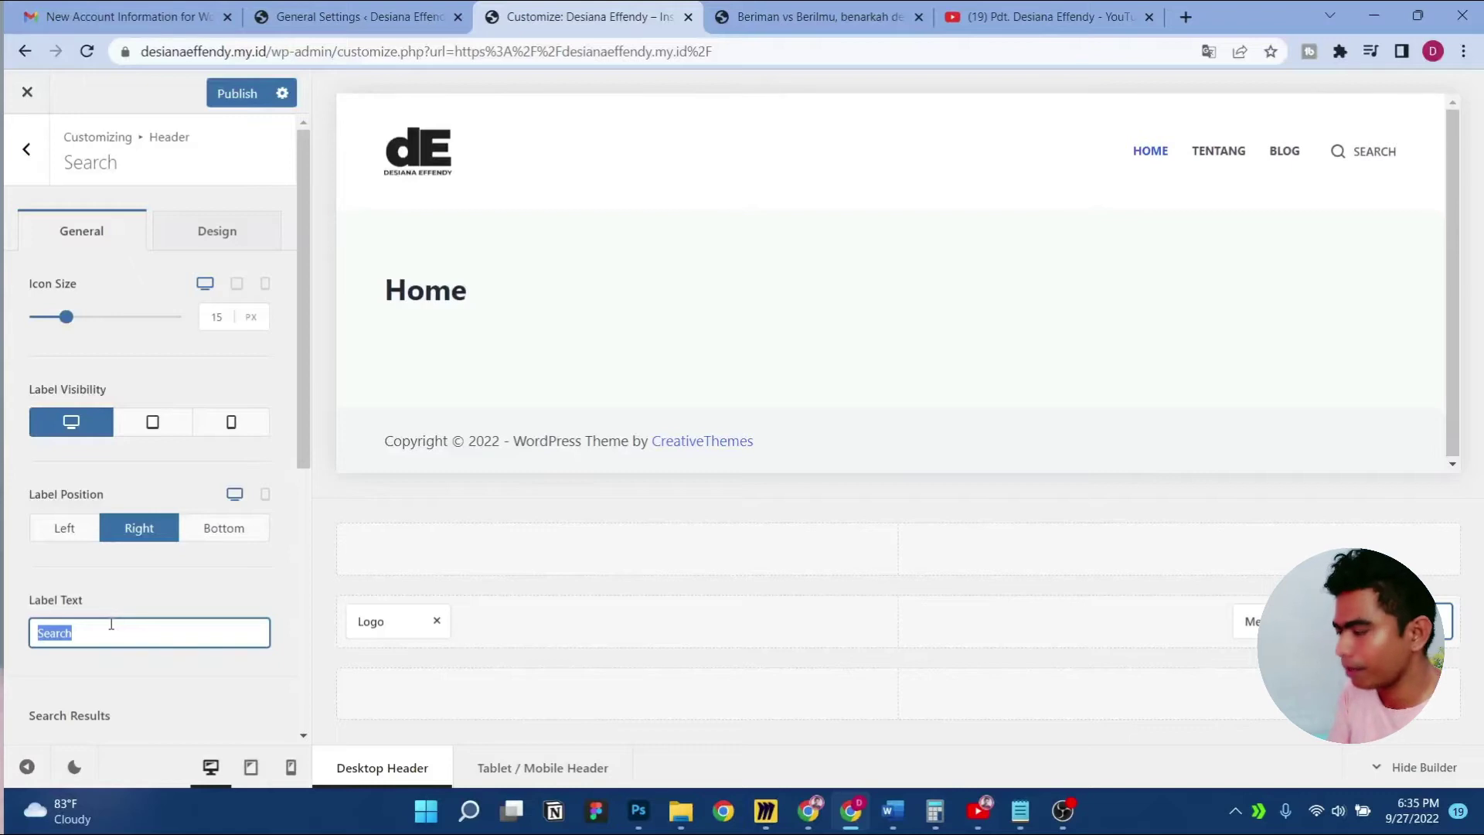
type("Mencari")
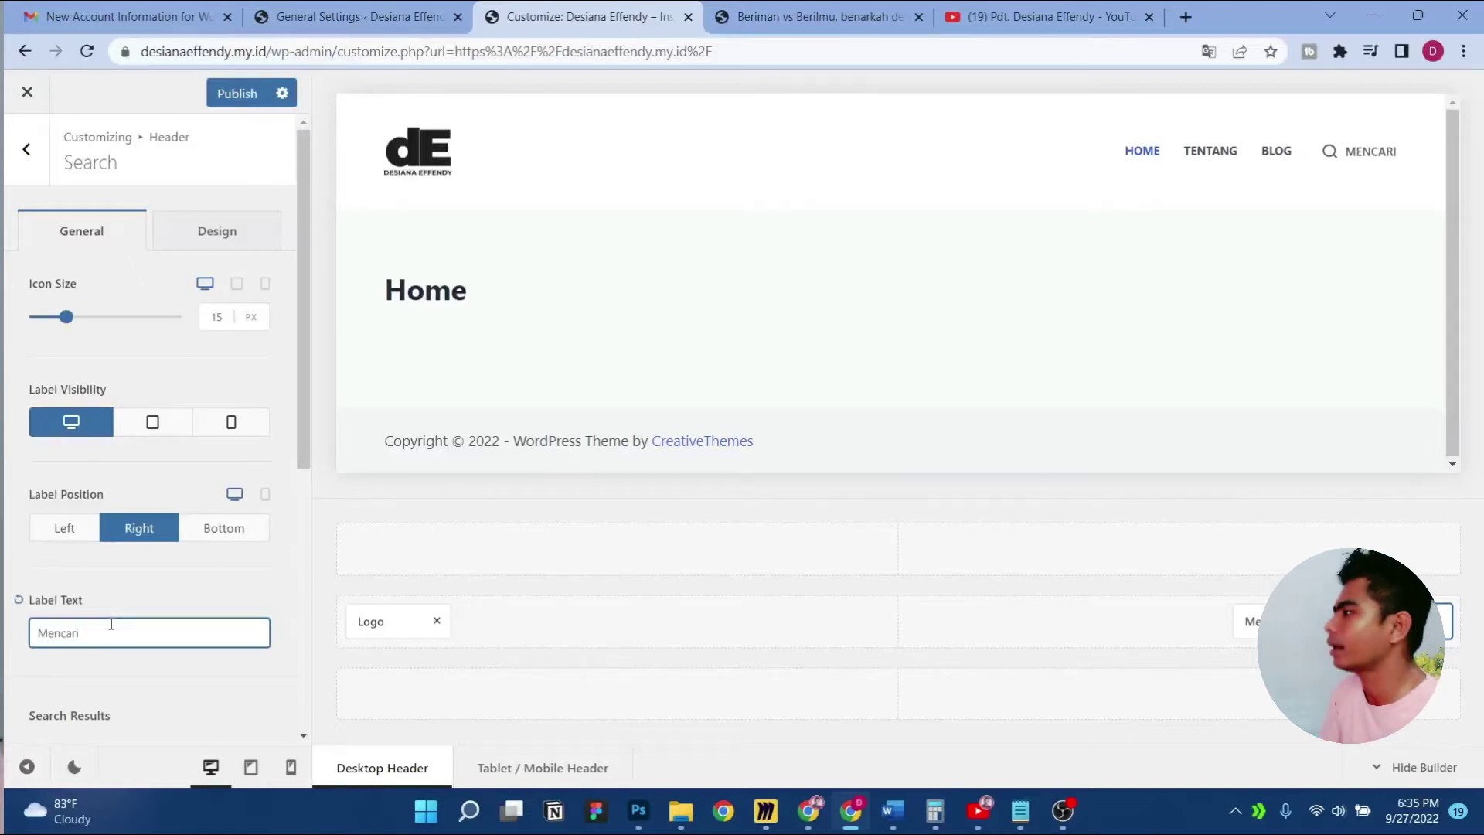
left_click(235, 94)
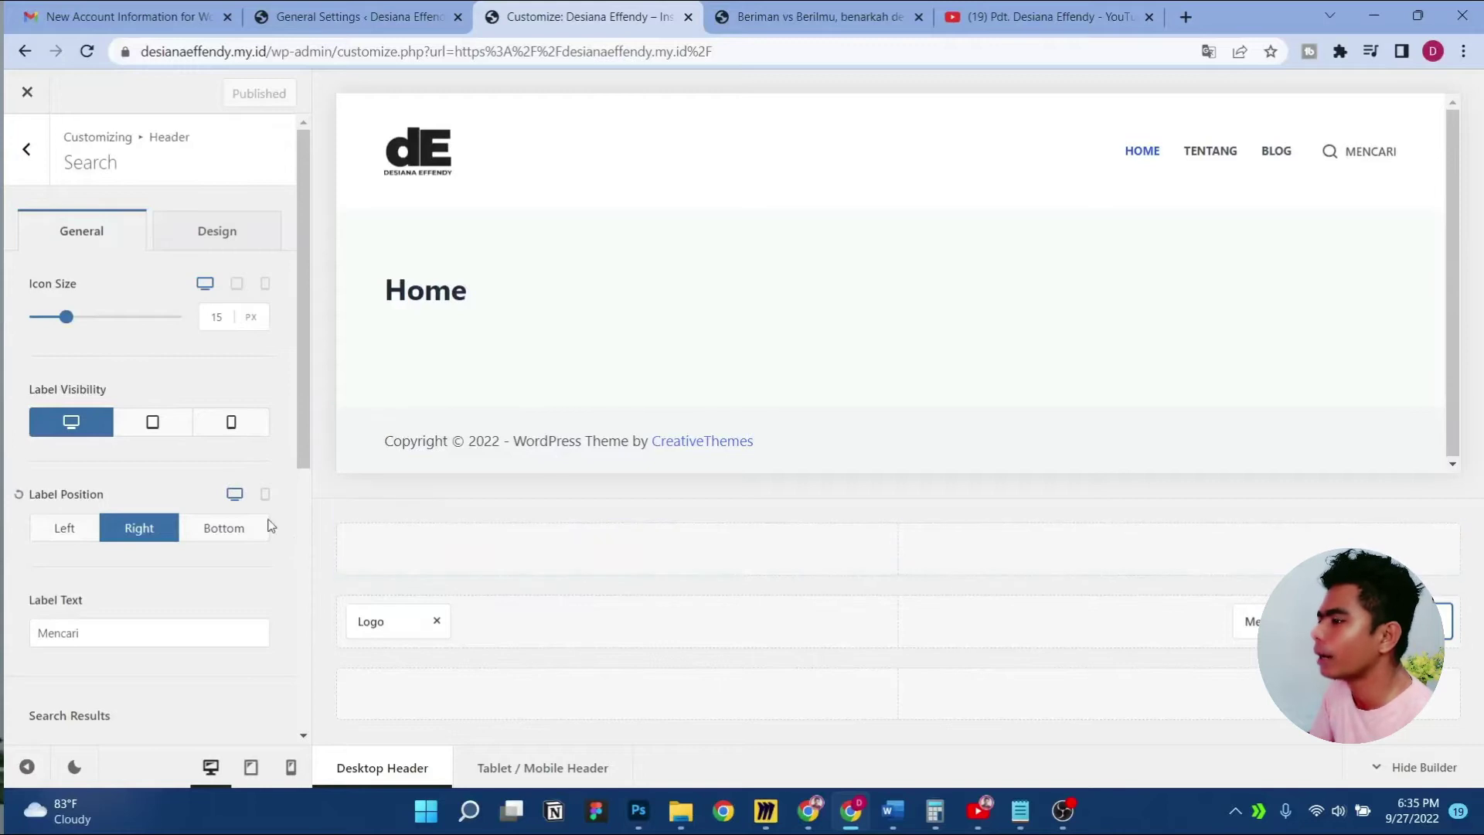
left_click(249, 767)
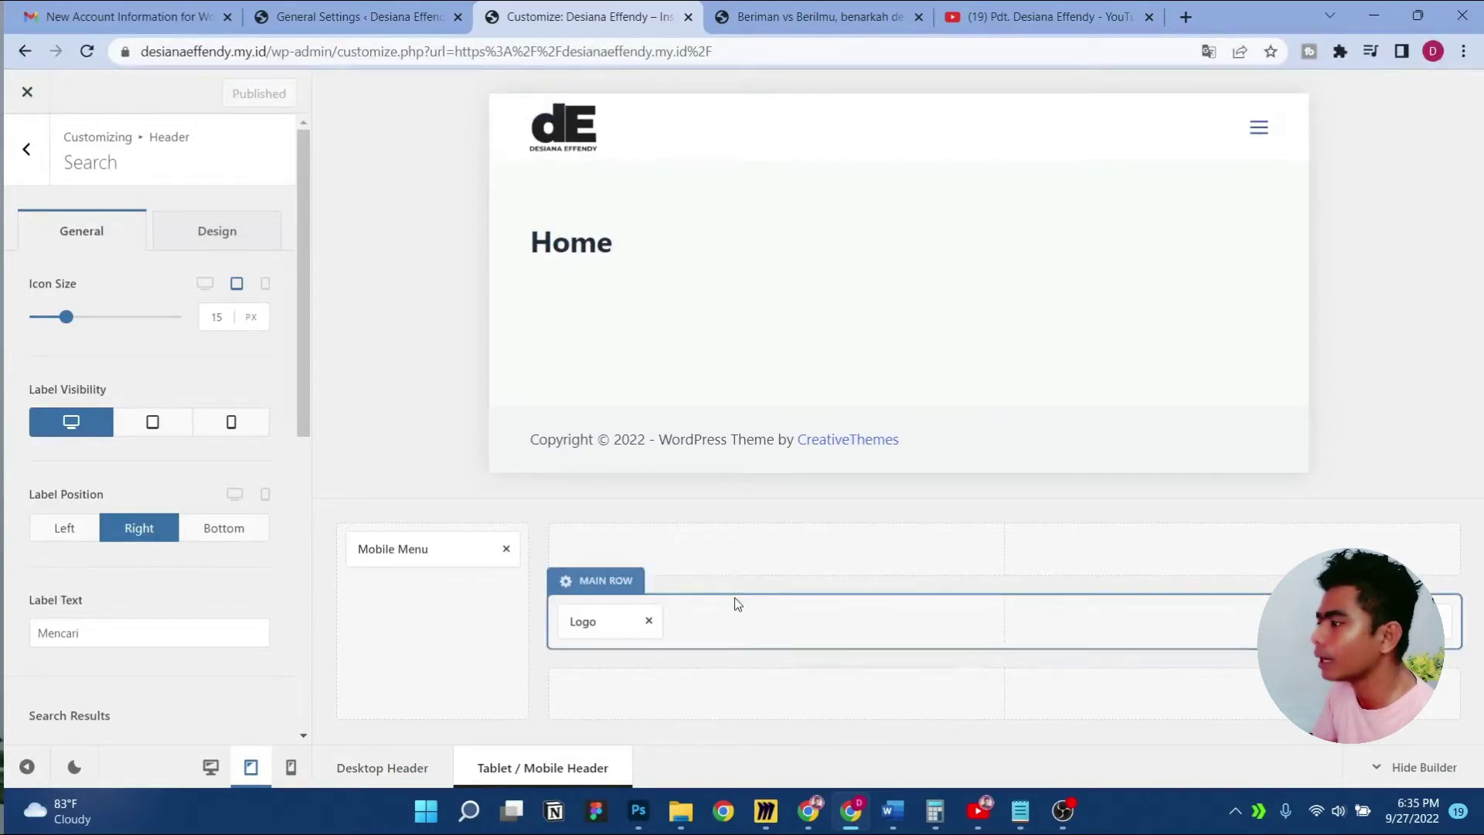
Switch the mobile menu trigger to the second icon design and increase its size slightly
left_click(1436, 619)
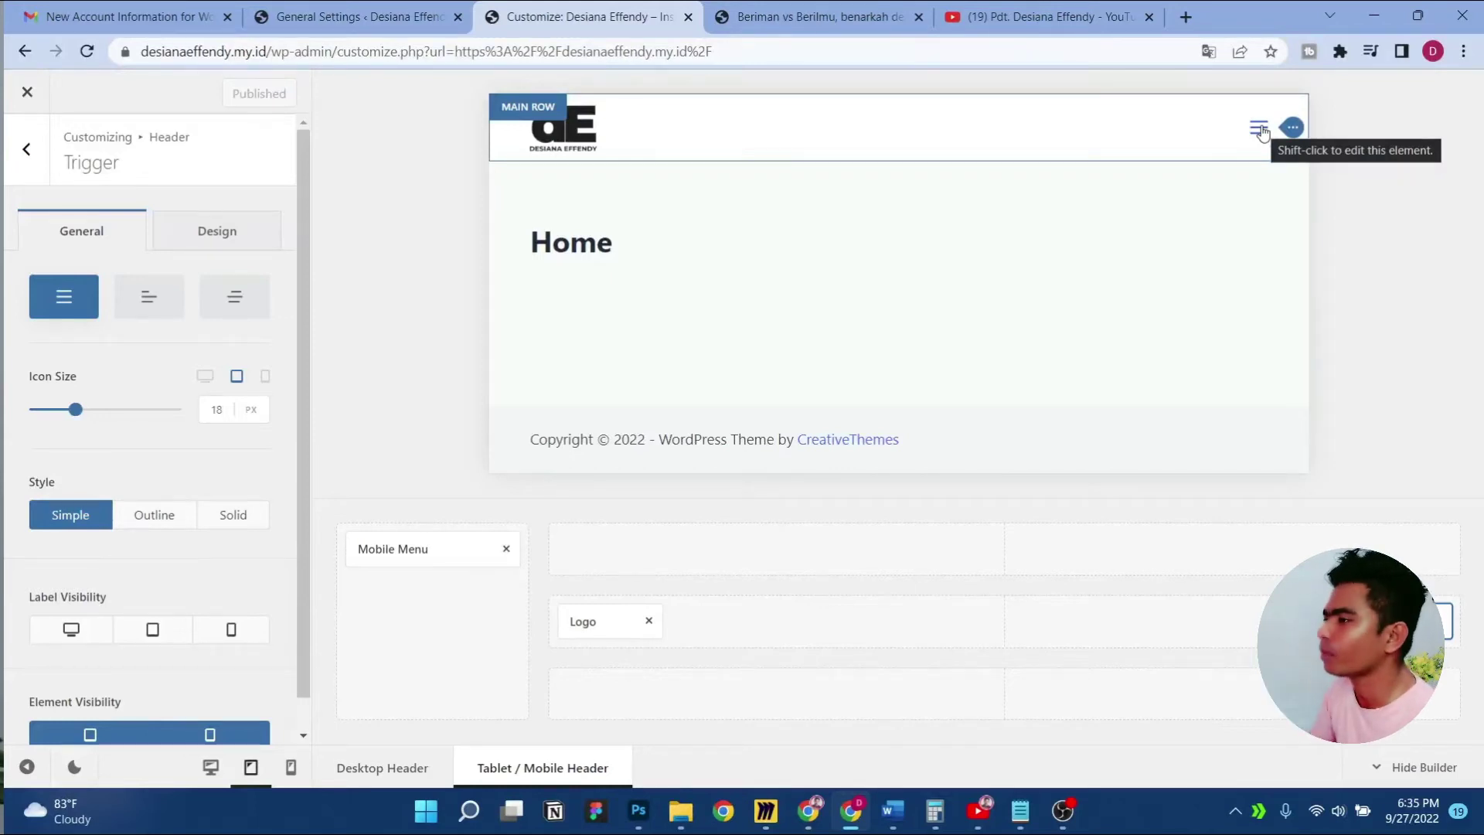
left_click(211, 309)
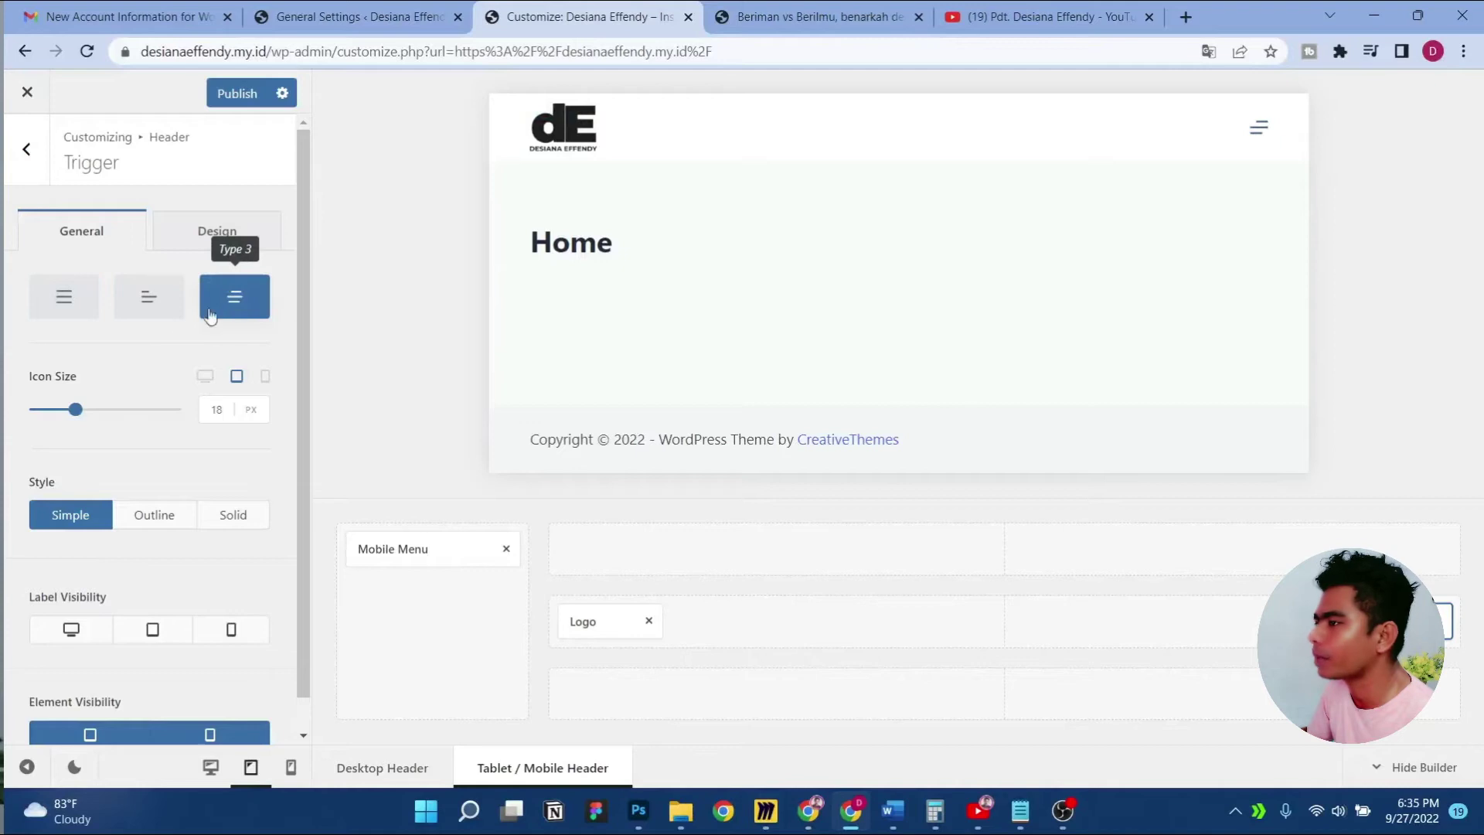
left_click(146, 302)
left_click(220, 410)
key("Up")
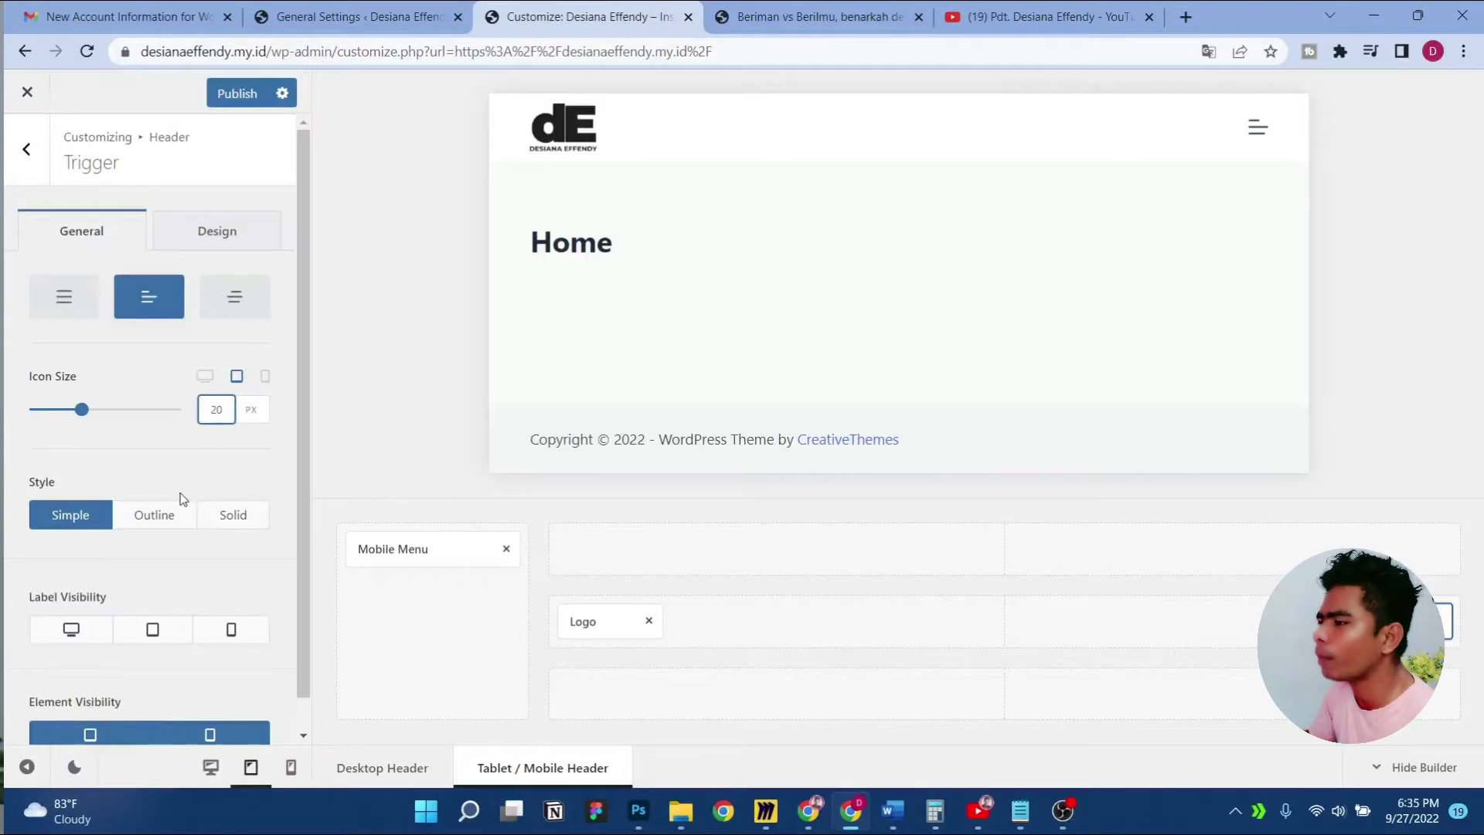
Give the trigger the Outline style and show its MENU label on desktop, tablet and mobile
left_click(170, 523)
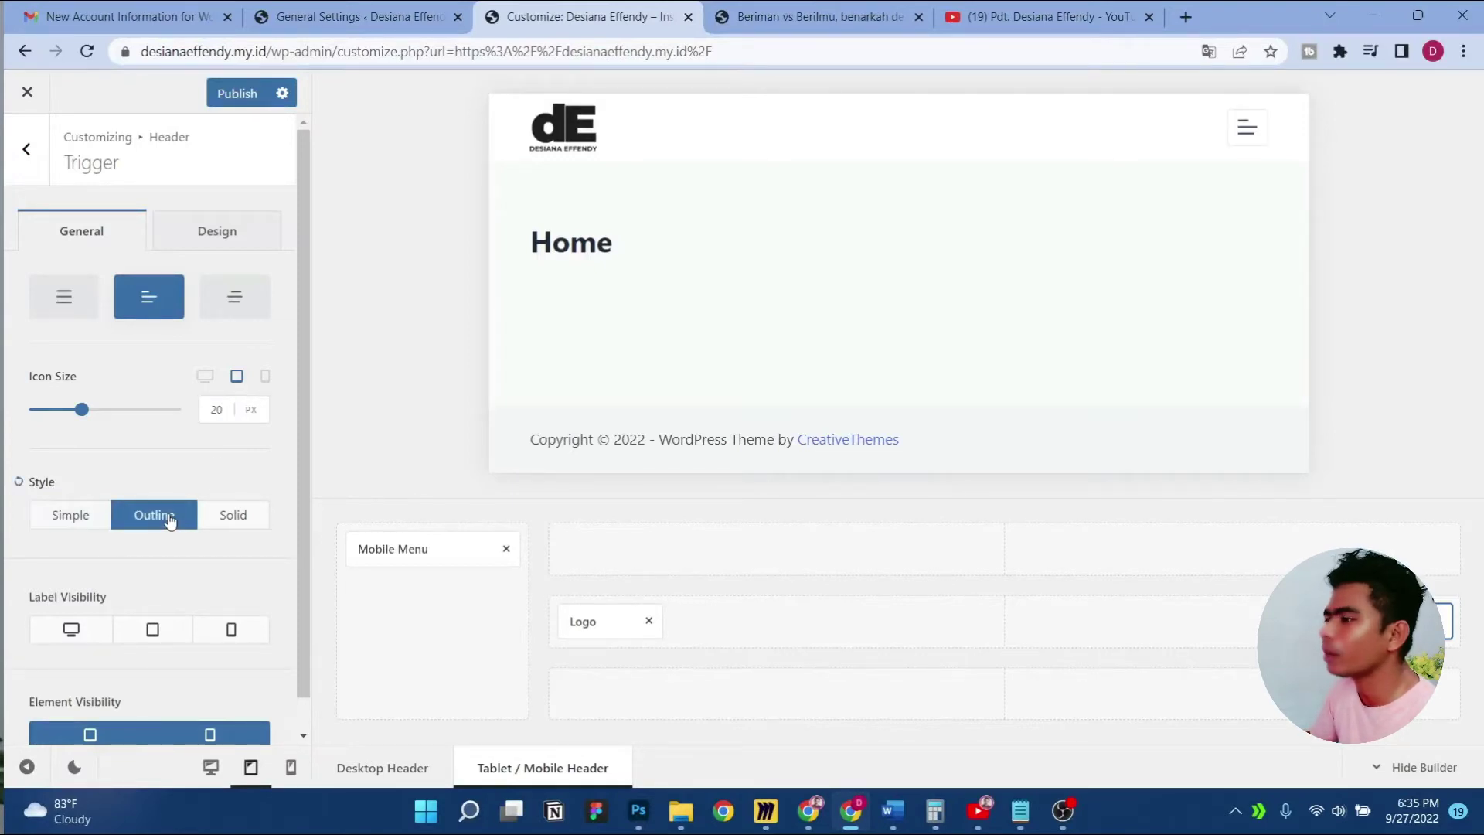
left_click(224, 519)
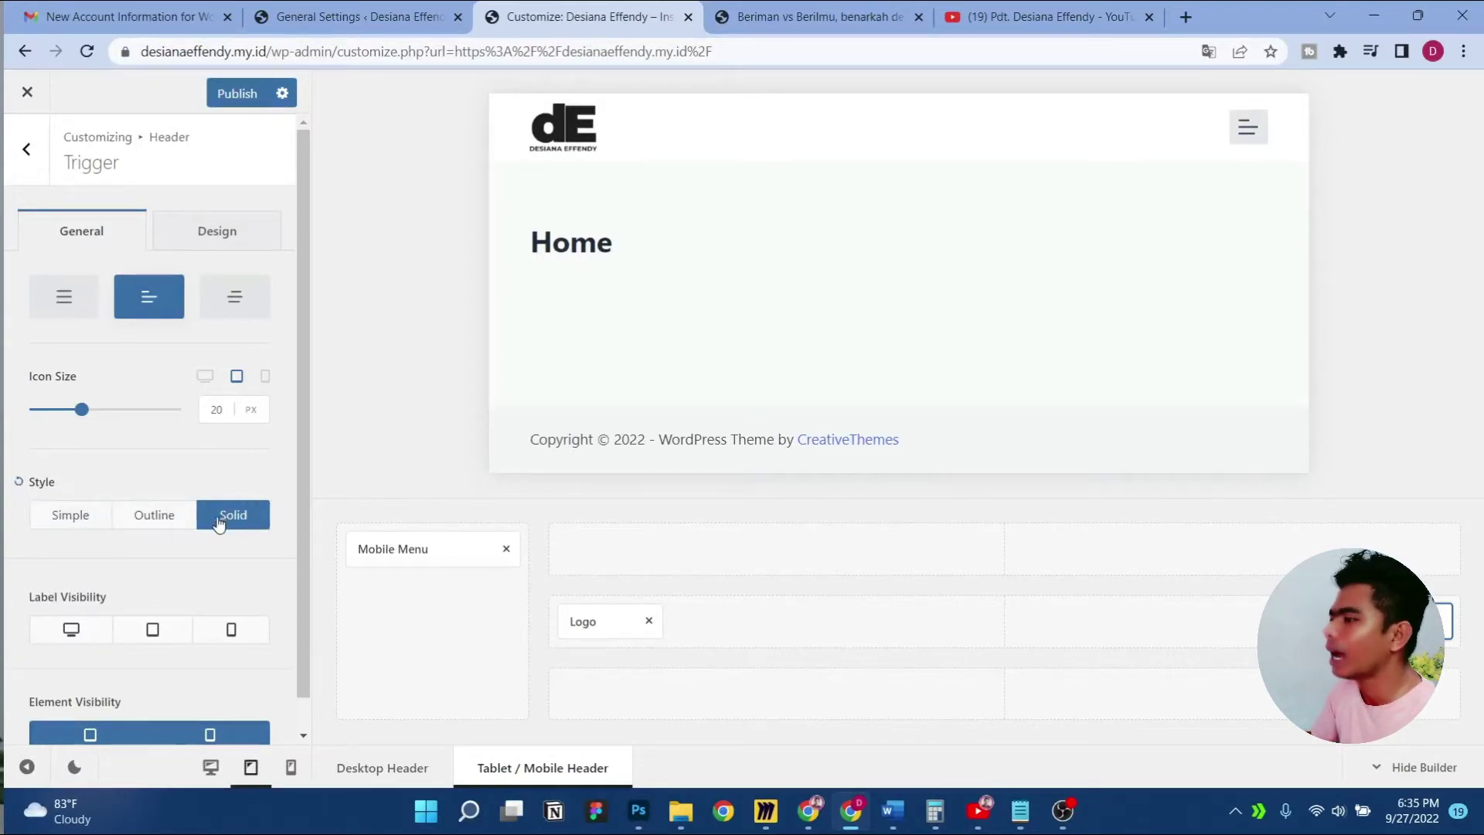
left_click(171, 524)
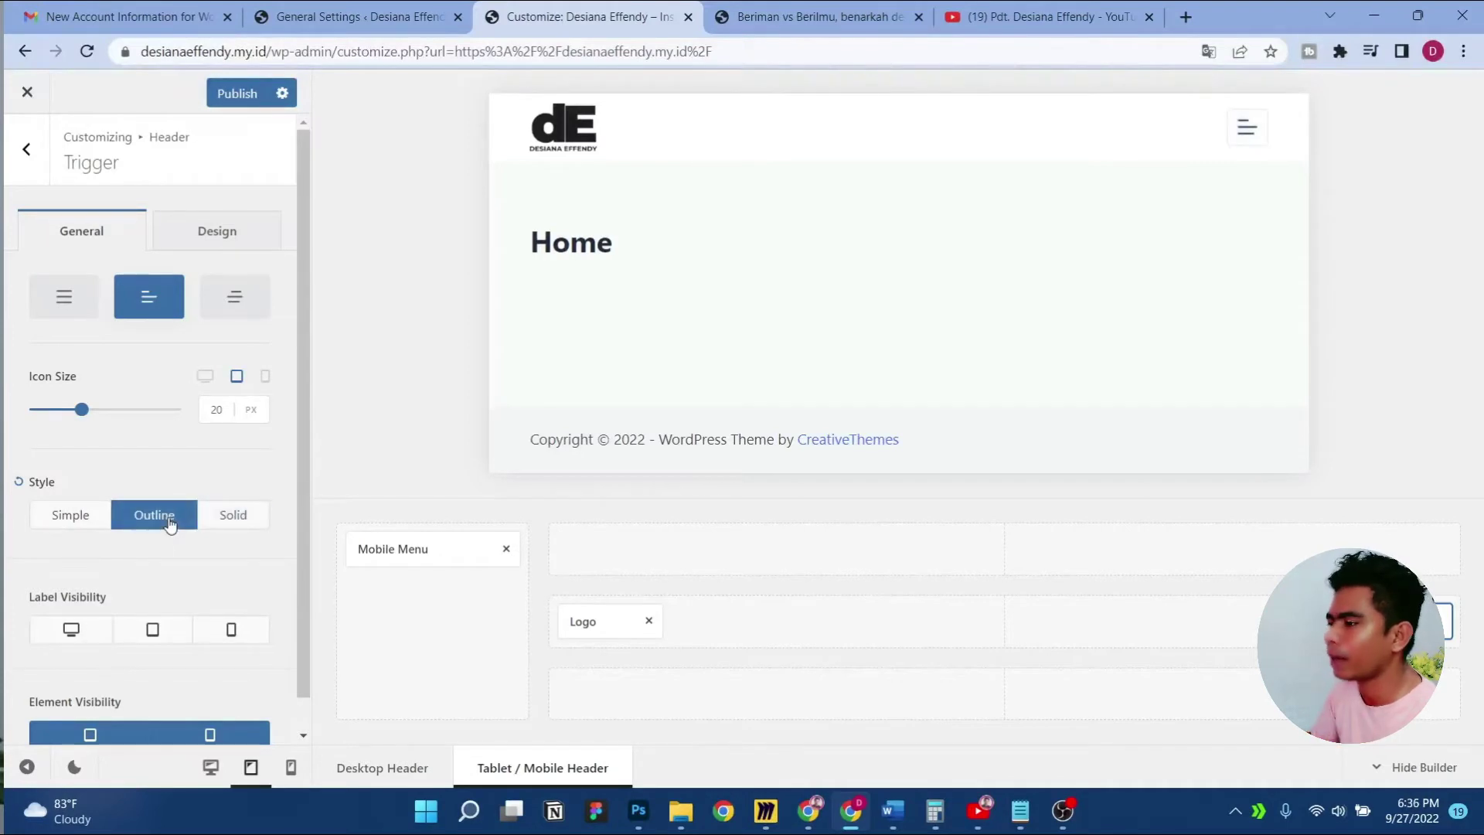
scroll(151, 571, "down", 1)
left_click(75, 593)
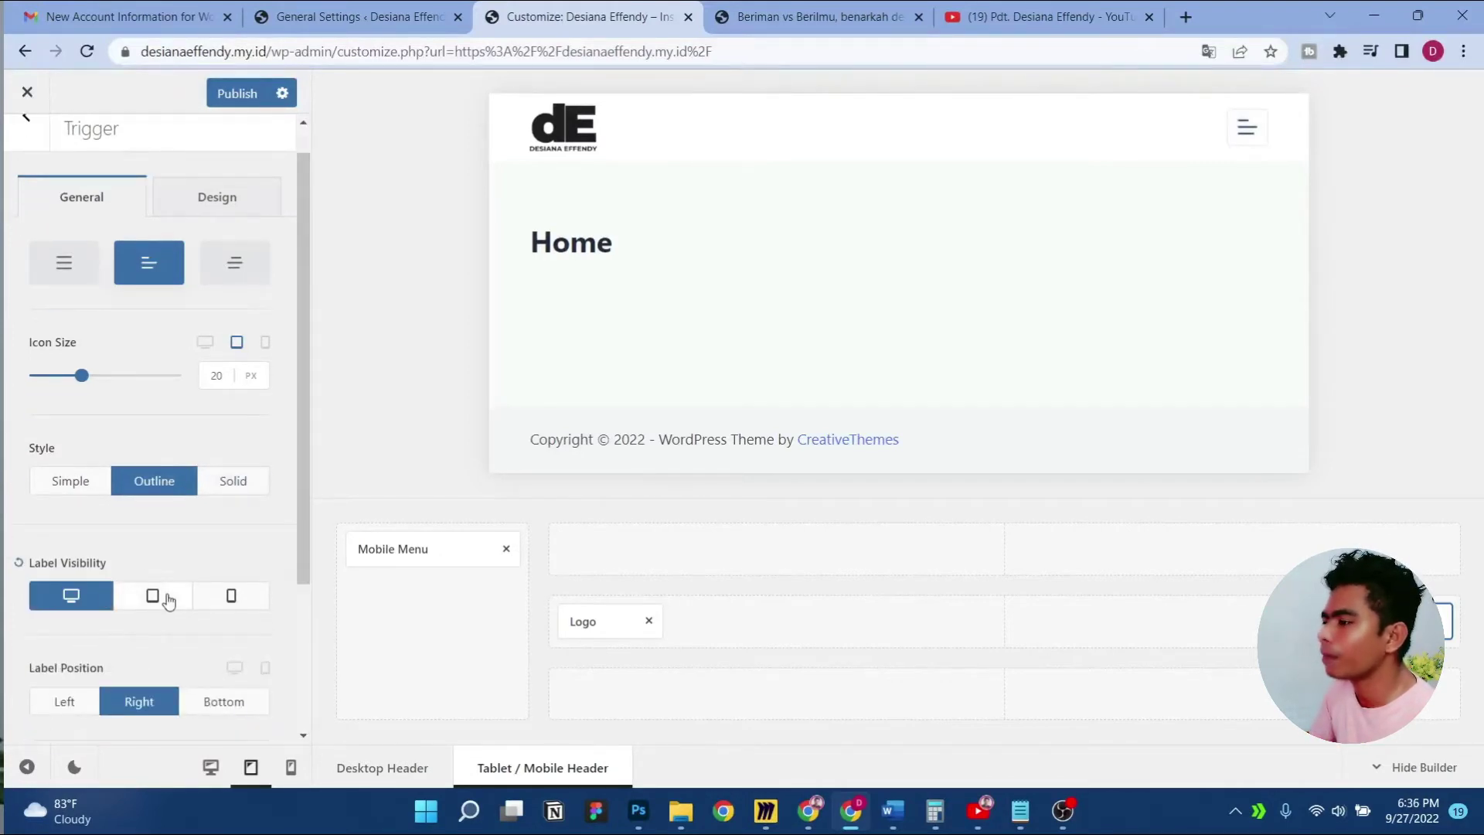
left_click(155, 595)
left_click(228, 594)
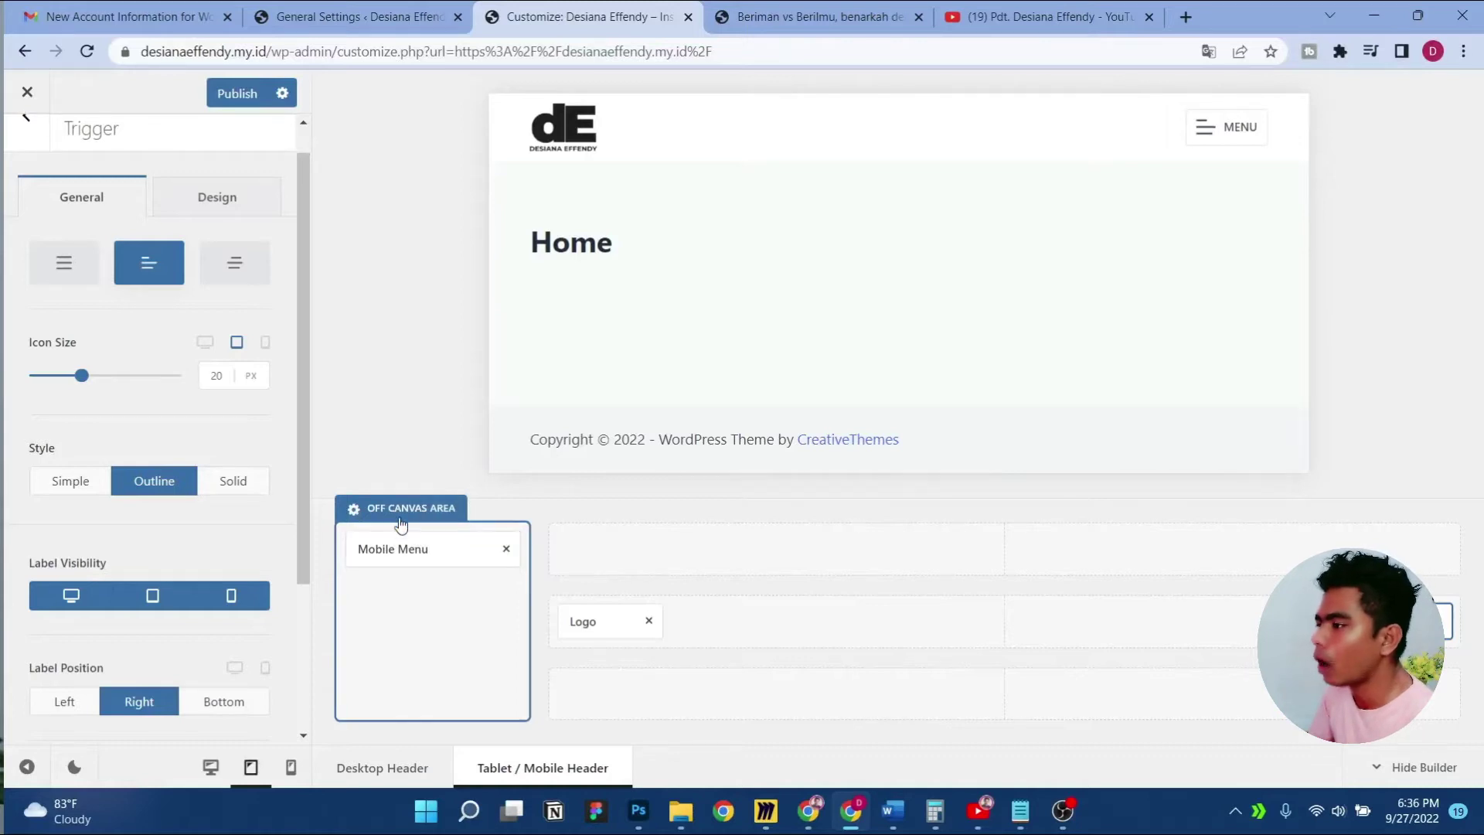
Place a Socials element in the off-canvas area beneath the Blog, Home and Tentang links
left_click(403, 549)
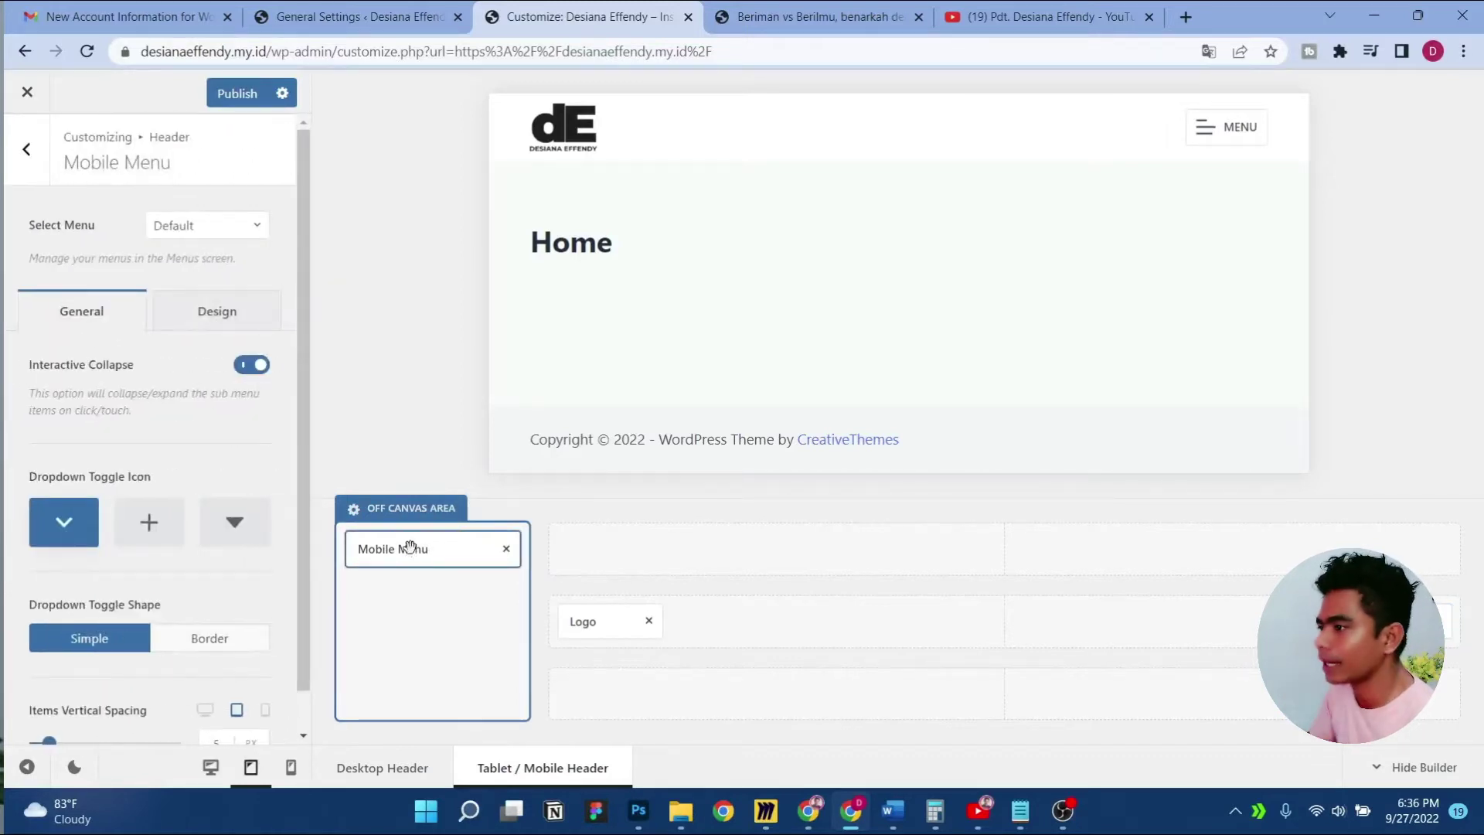
left_click(1232, 129)
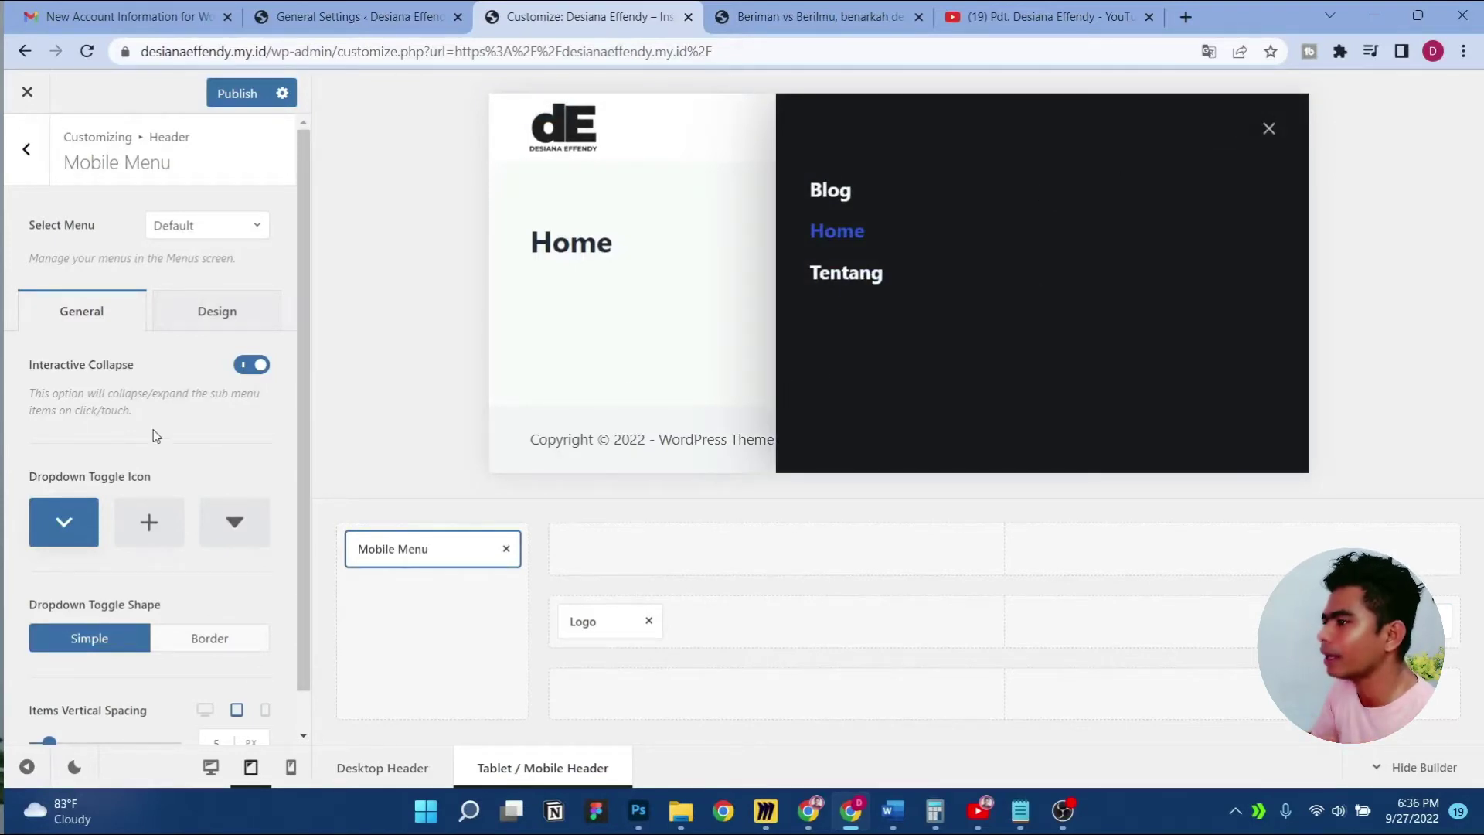
left_click(26, 149)
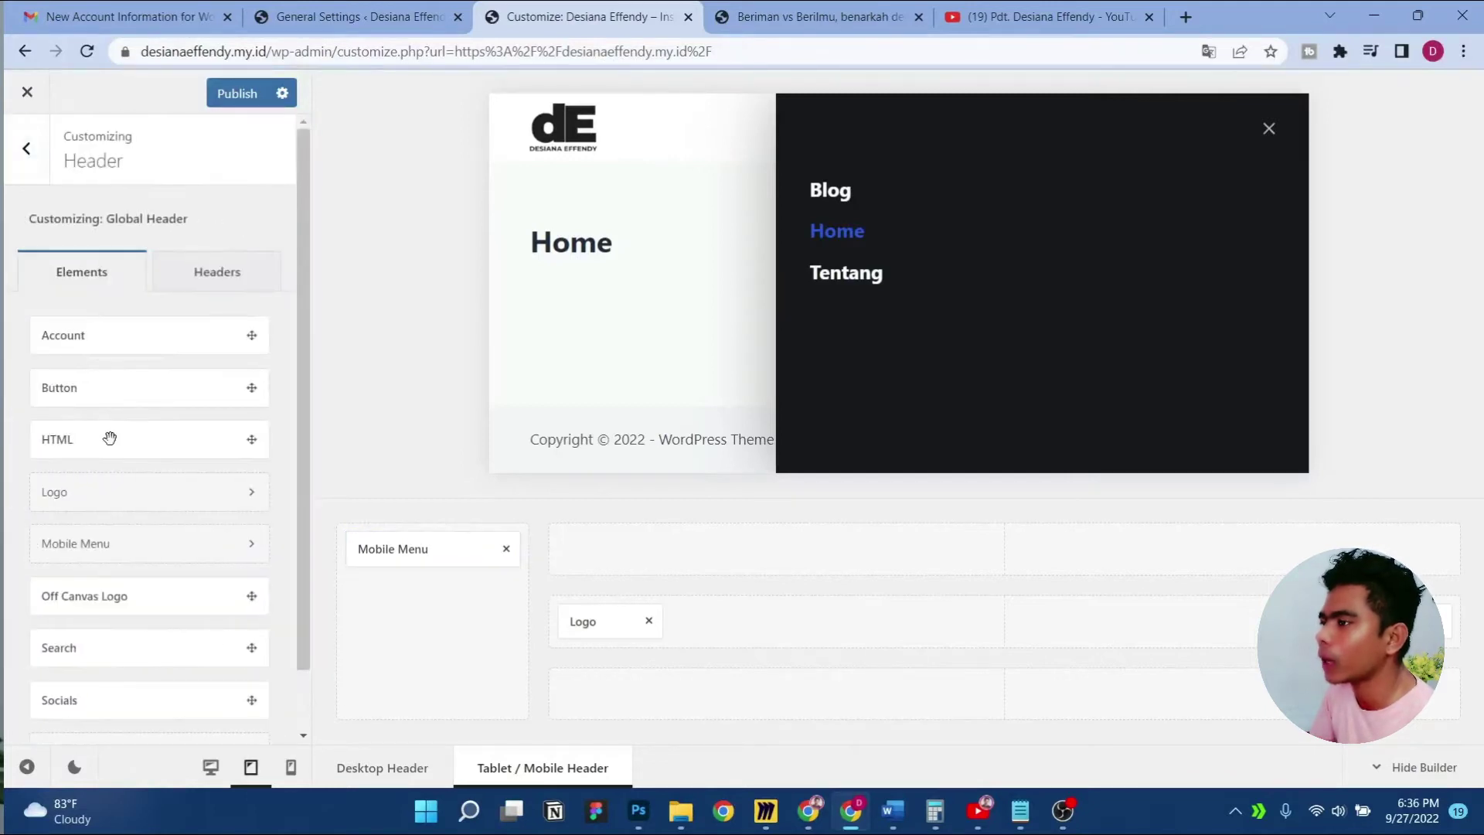
scroll(115, 447, "down", 1)
left_click_drag(149, 629, 407, 602)
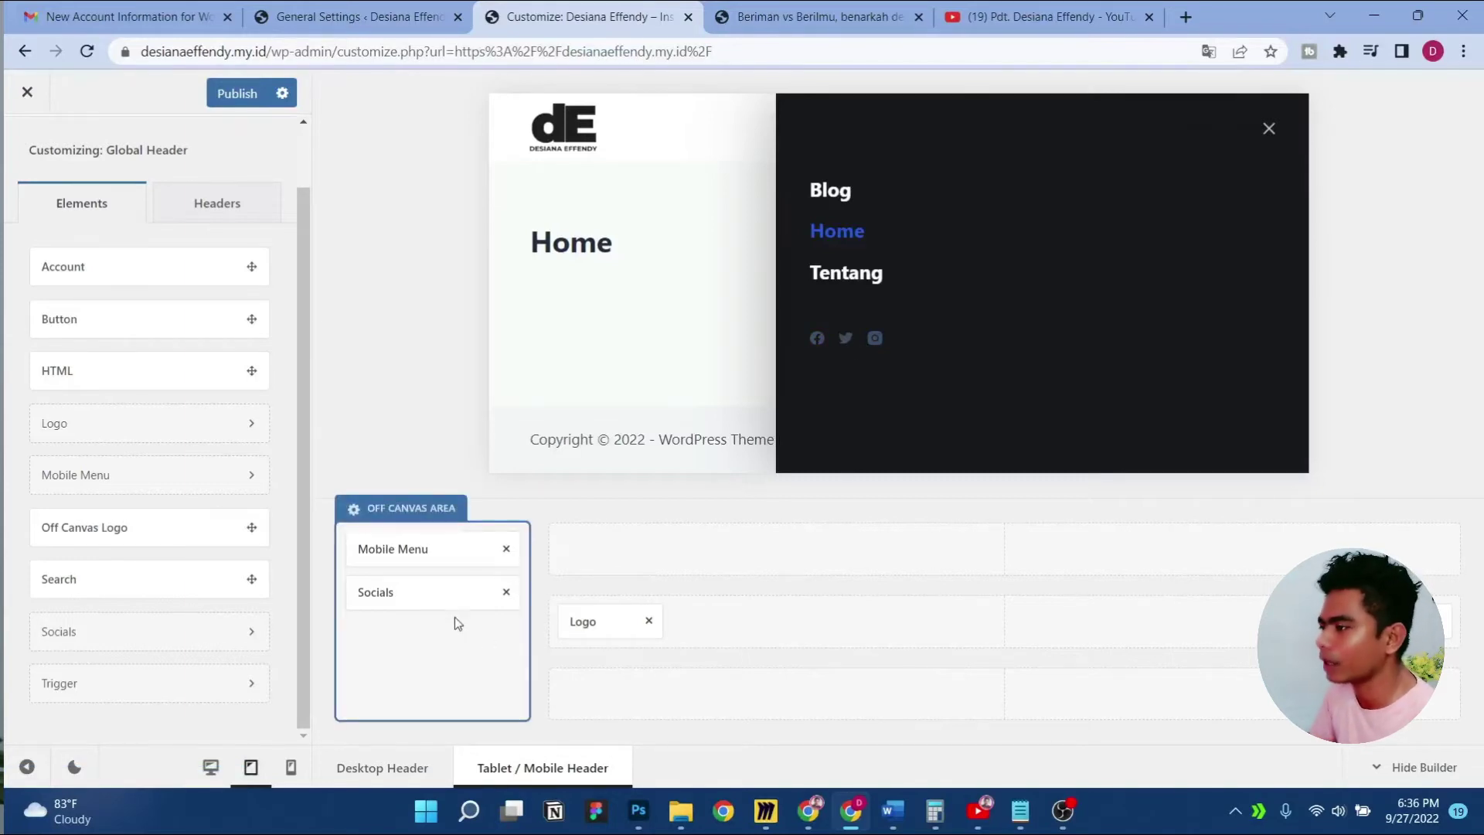
left_click(414, 593)
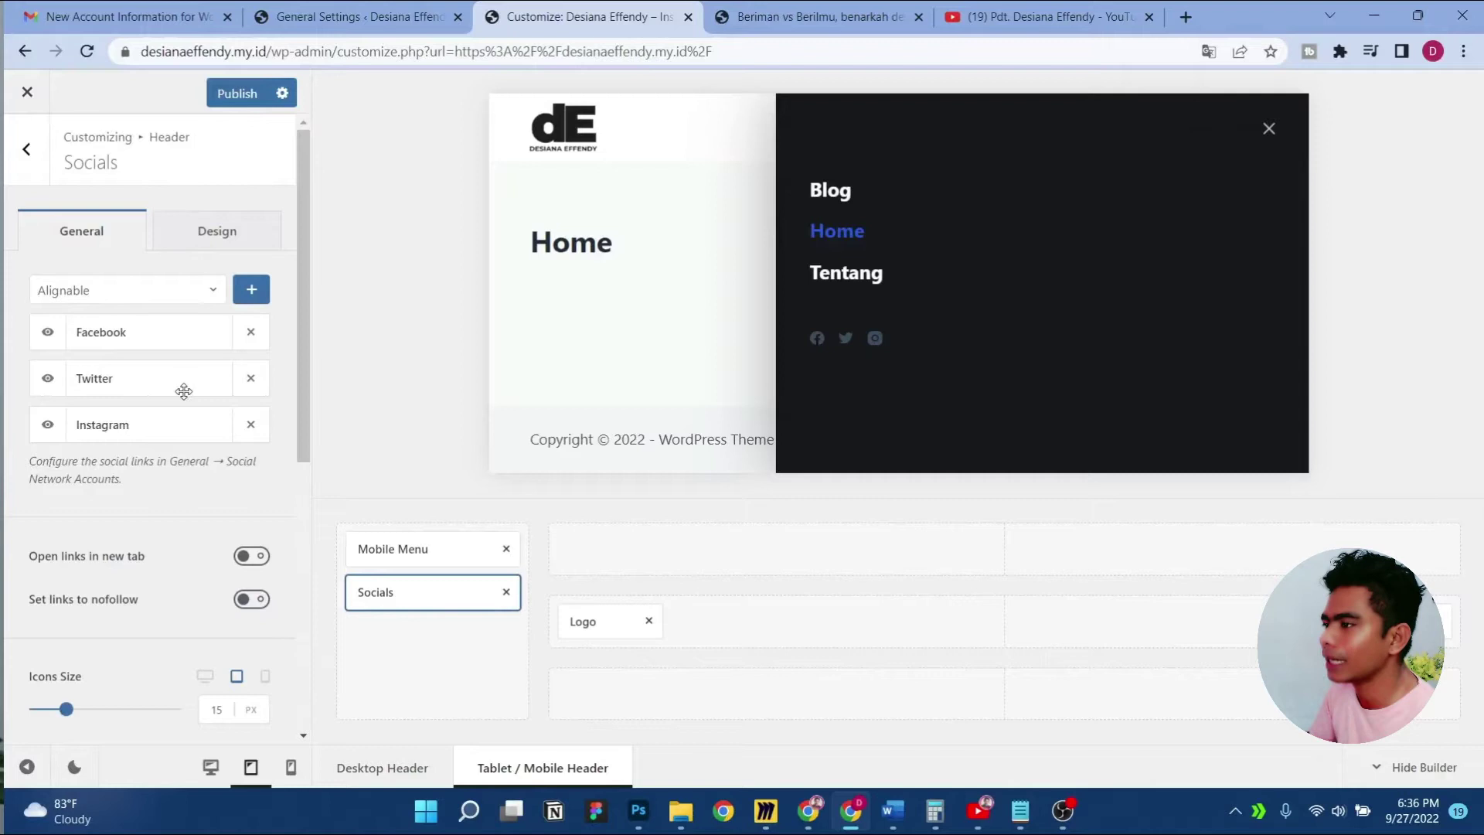
left_click(248, 383)
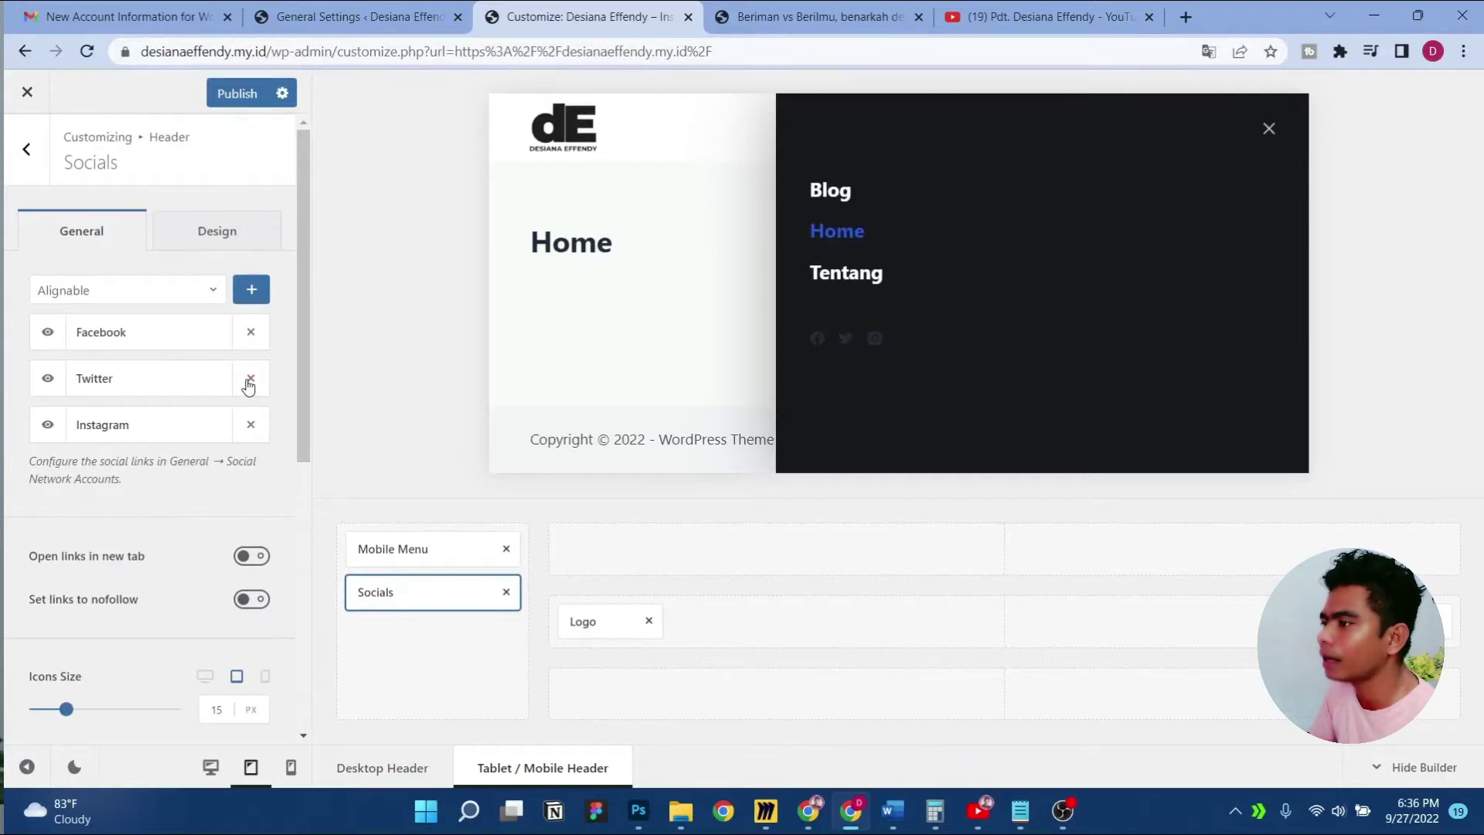
Swap Twitter for YouTube so the icons are Facebook, Instagram and YouTube, and publish
left_click(163, 296)
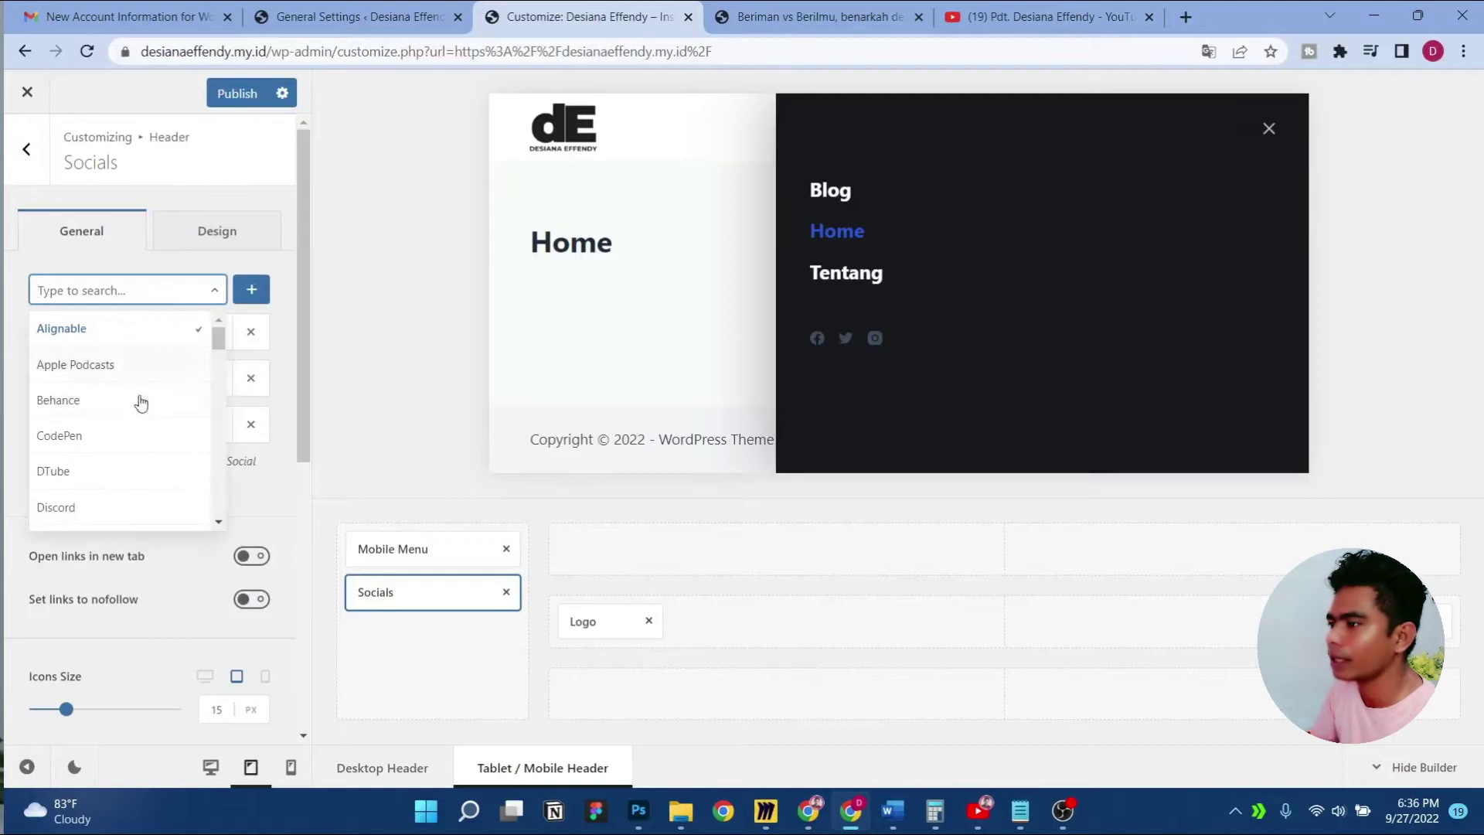
scroll(139, 418, "down", 3)
scroll(141, 429, "down", 10)
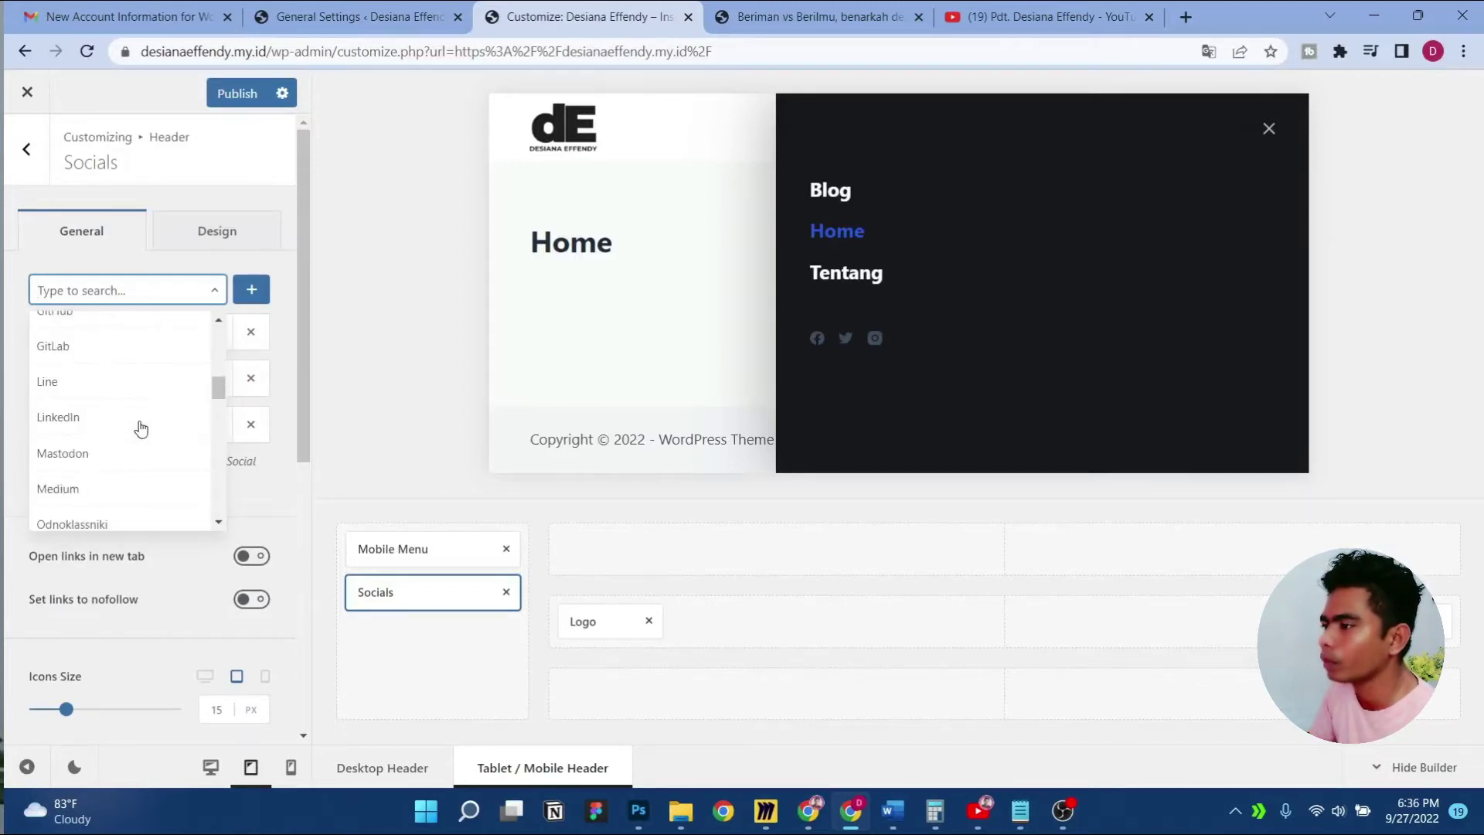
scroll(140, 428, "down", 6)
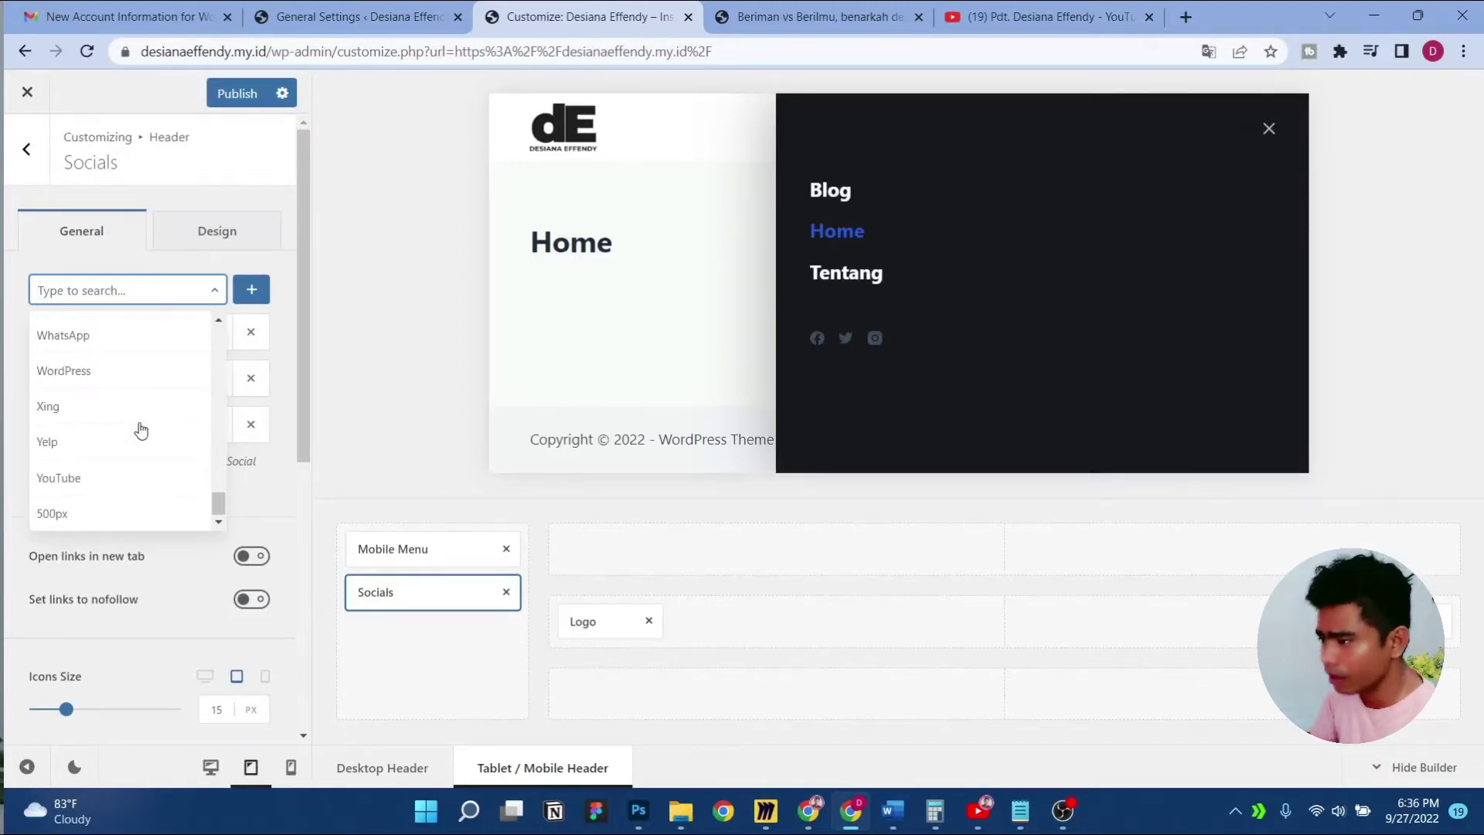
left_click(93, 485)
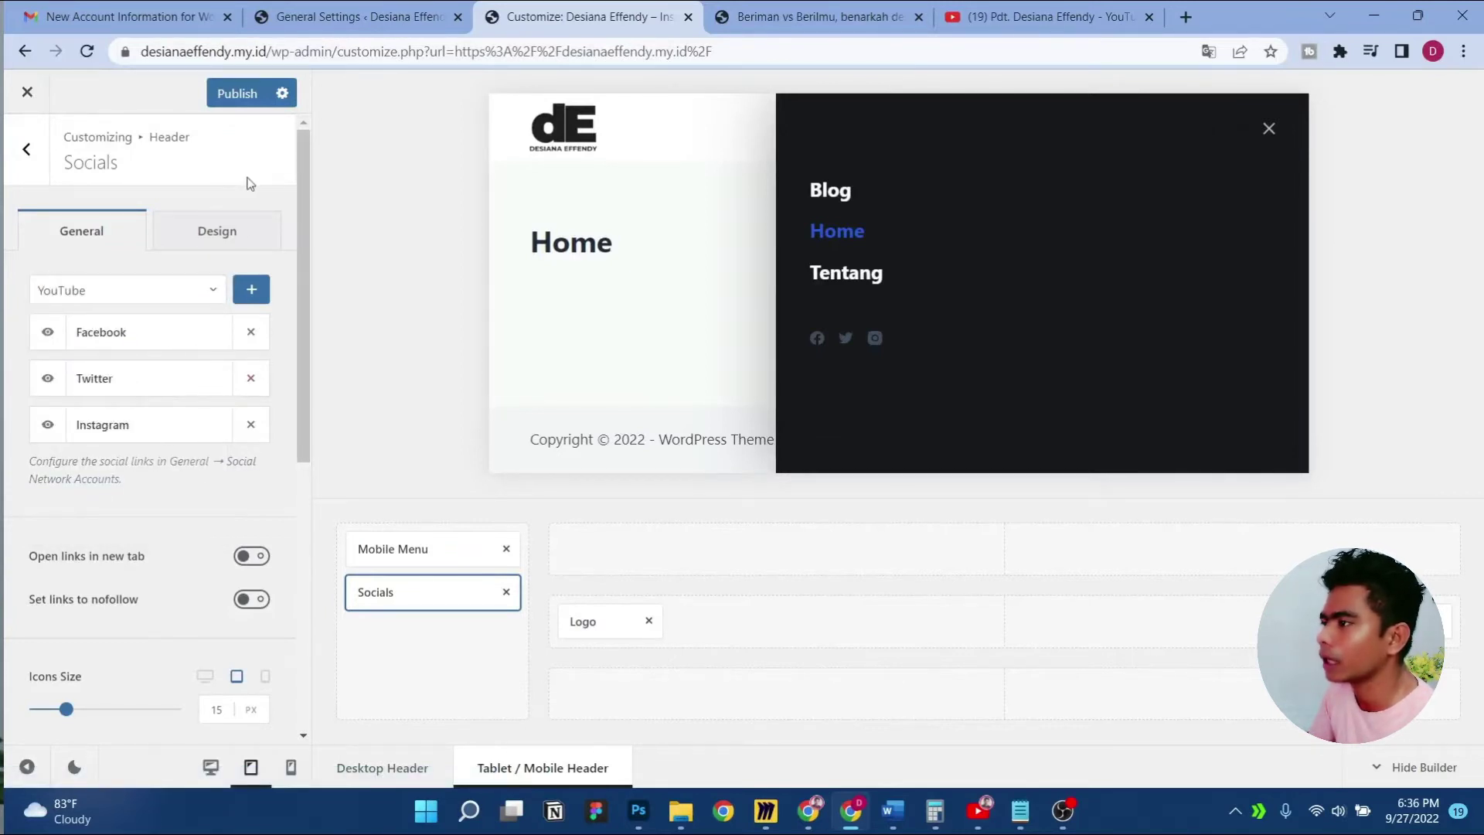
left_click(235, 93)
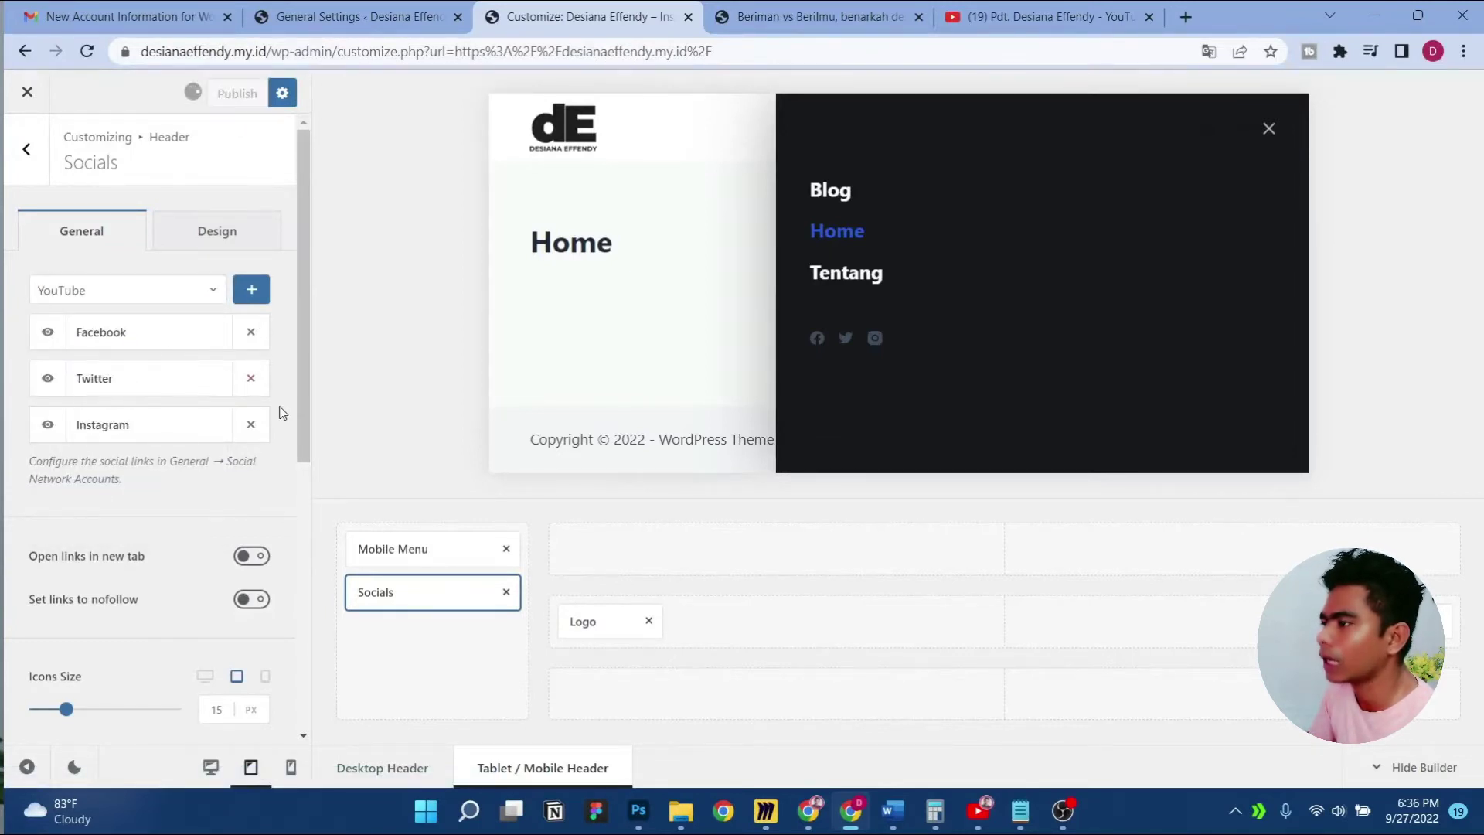
left_click(252, 378)
left_click(251, 290)
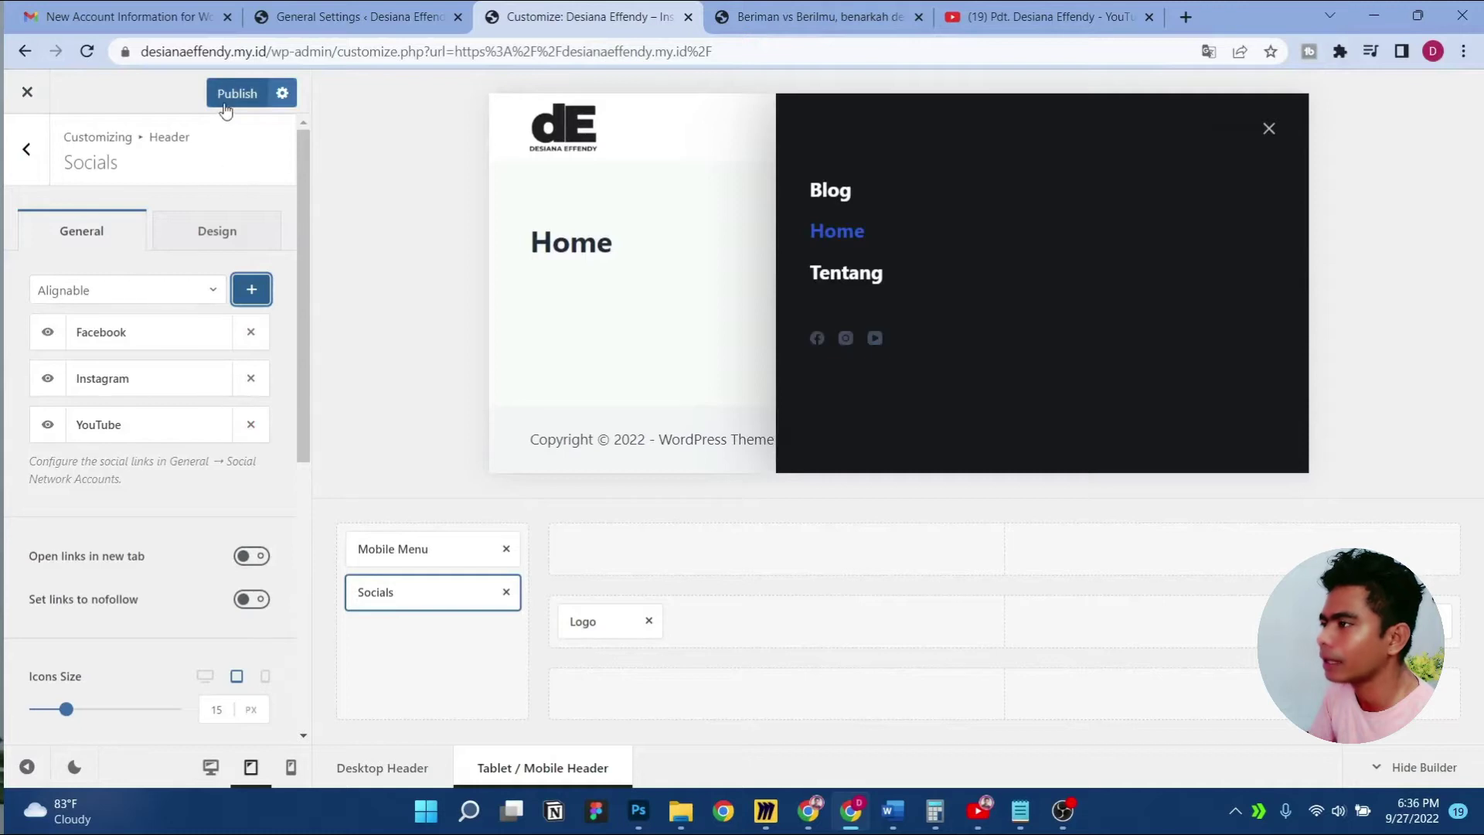
left_click(232, 93)
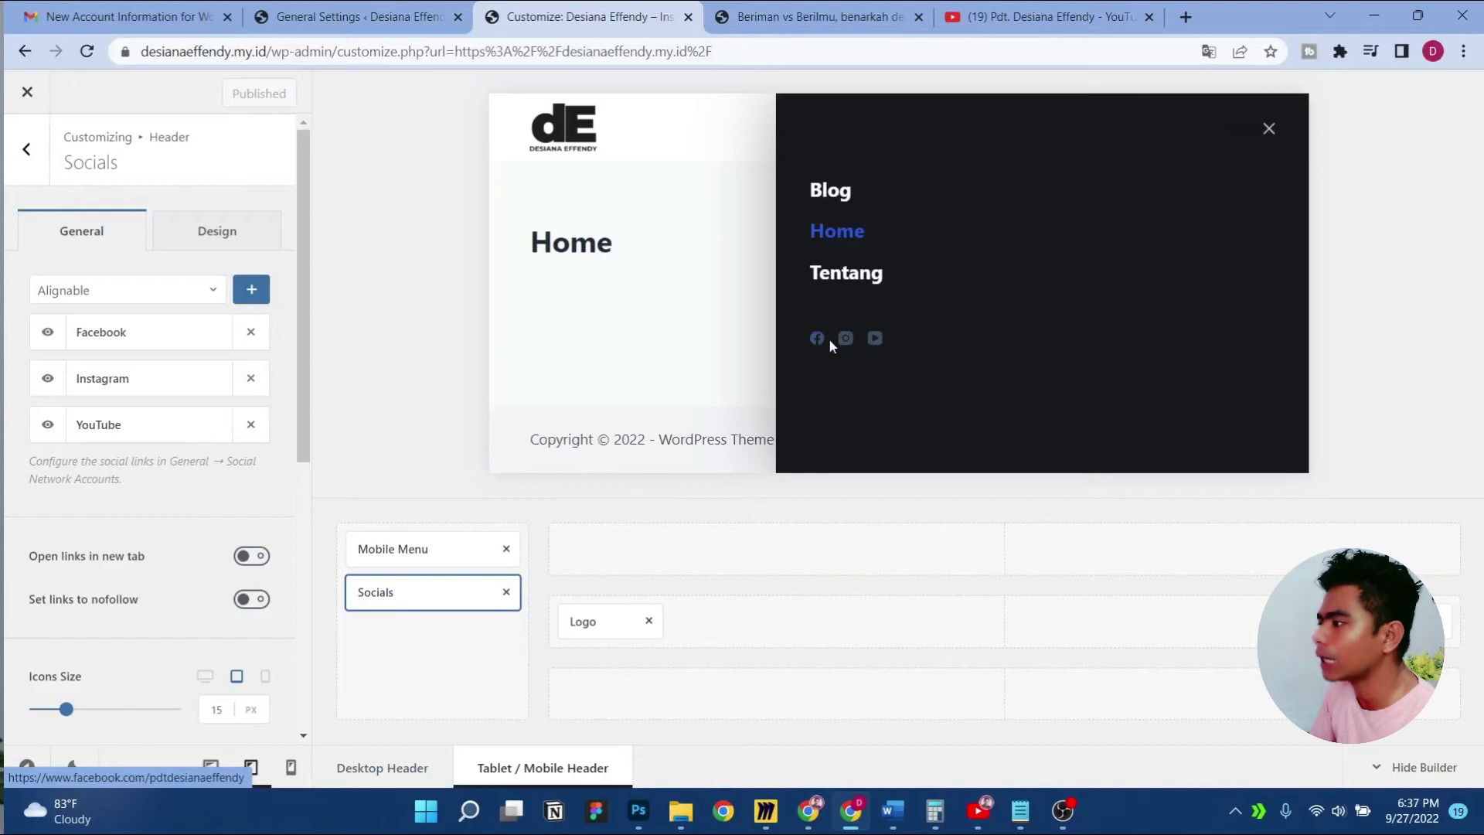
Make the off-canvas social links open in a new tab
left_click(259, 557)
scroll(146, 572, "down", 4)
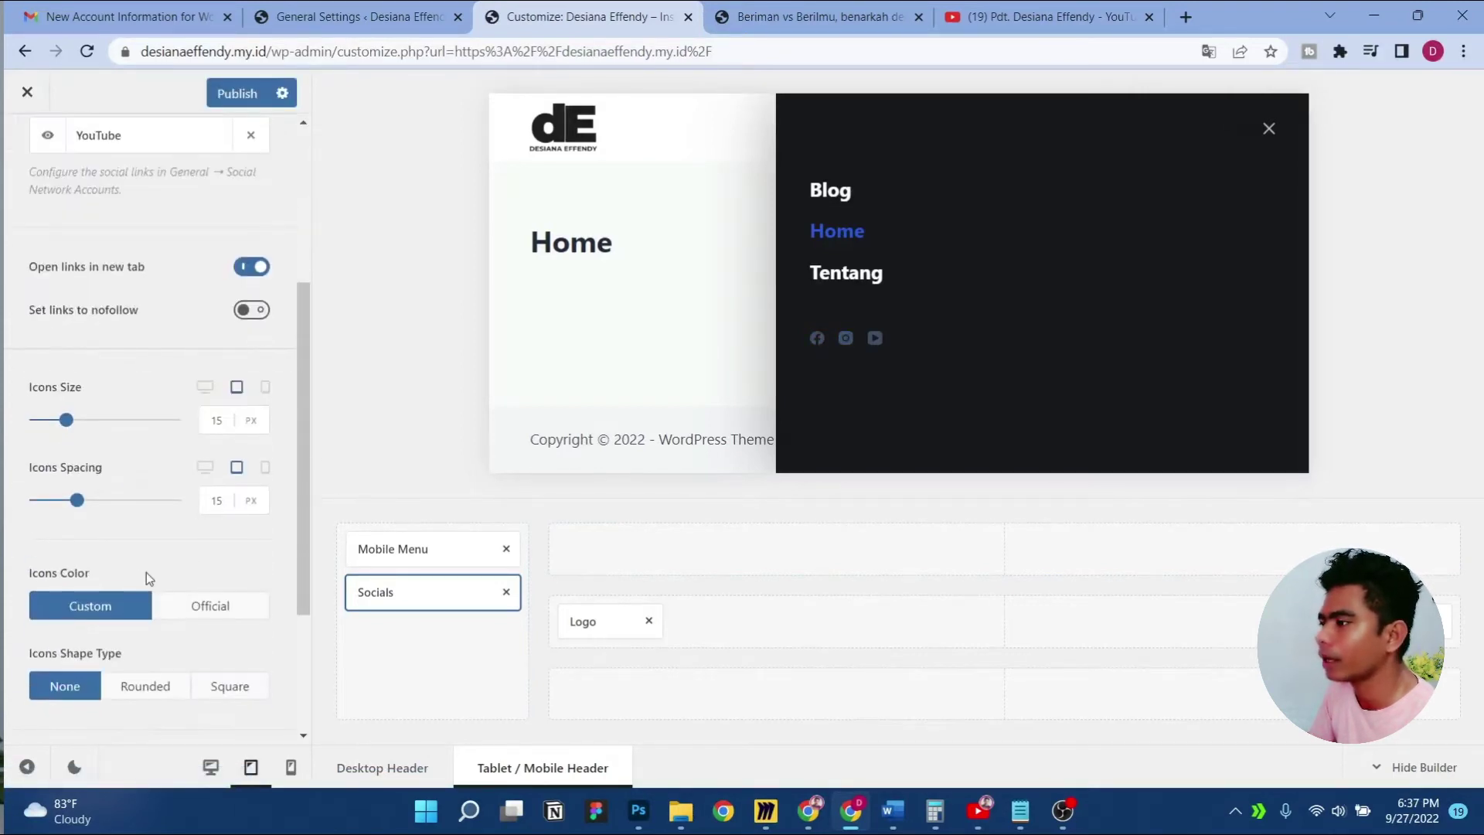
scroll(170, 525, "down", 3)
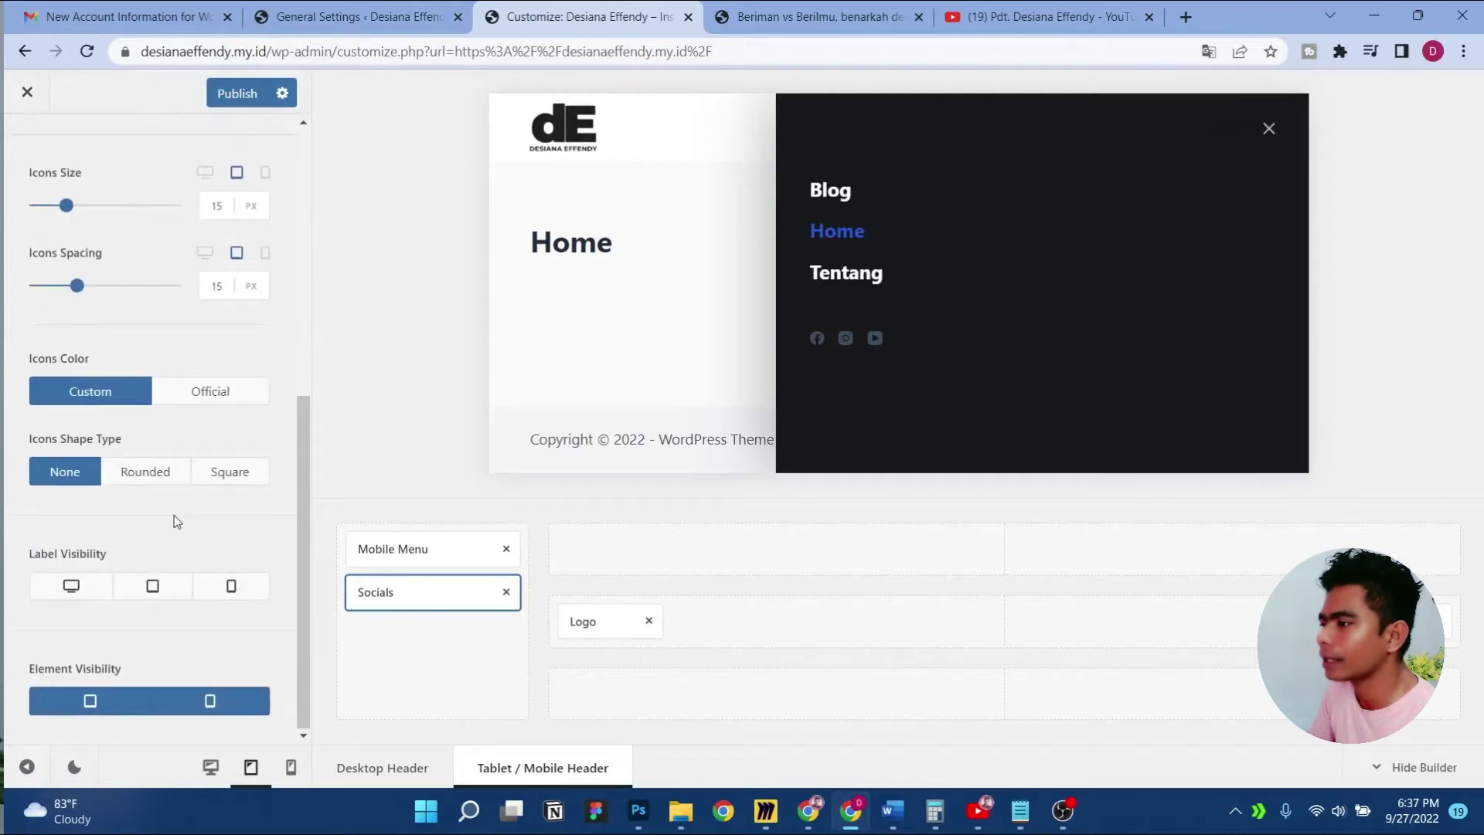
Leave the social icon labels hidden on all devices, publish, and preview at mobile width
left_click(75, 587)
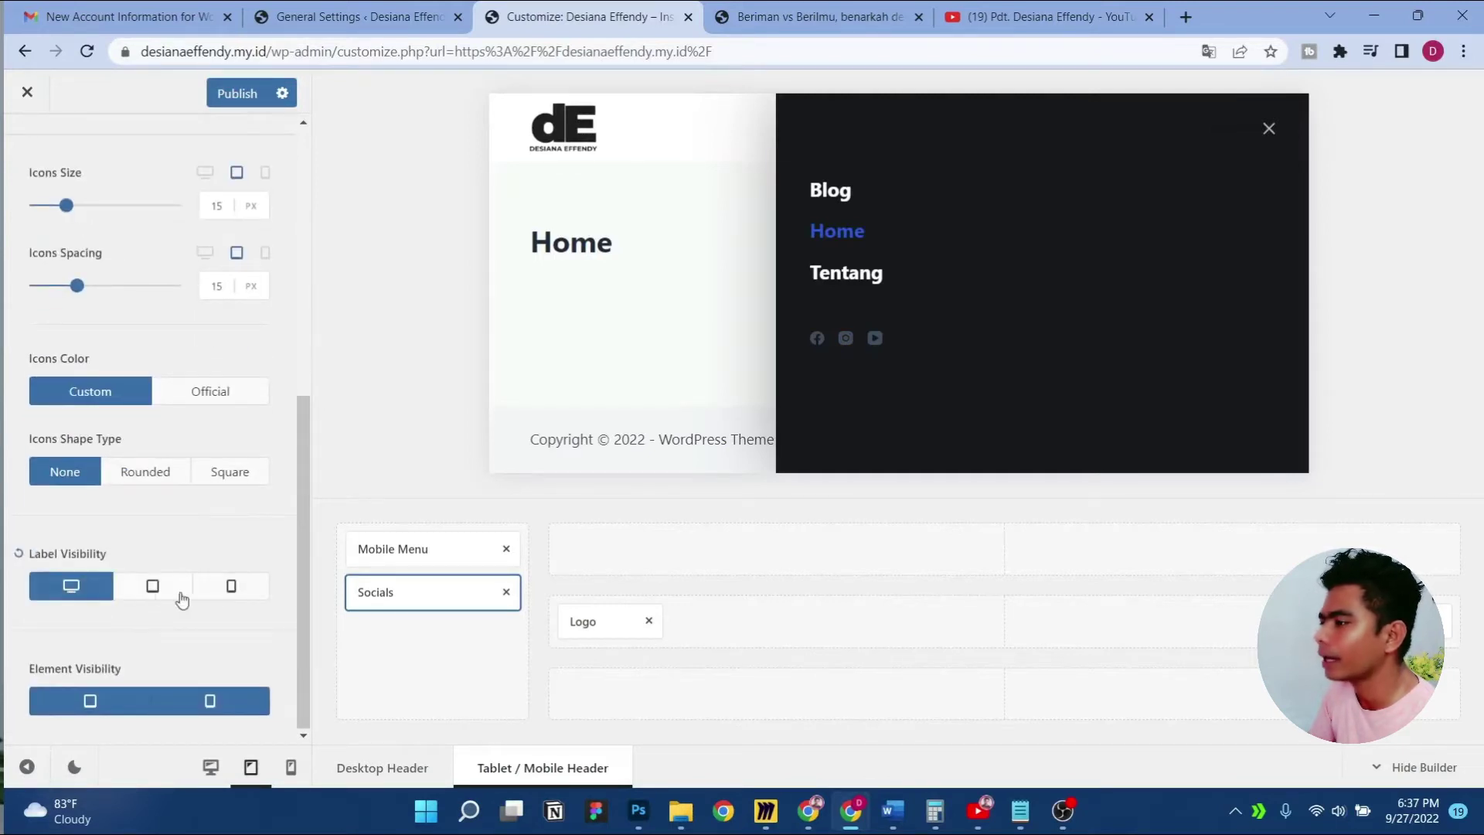
left_click(231, 590)
left_click(152, 591)
left_click(152, 592)
left_click(152, 593)
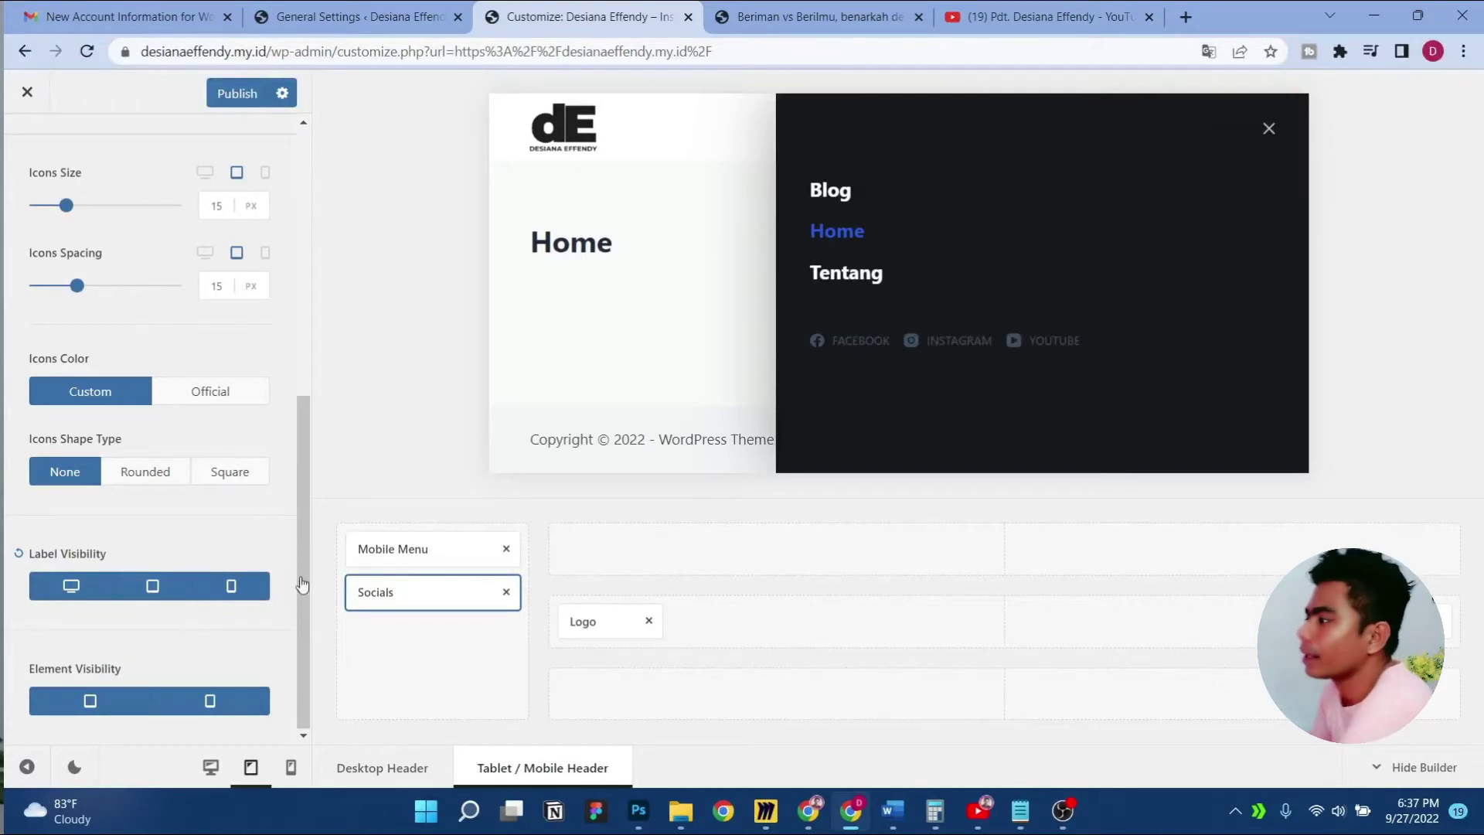
left_click(152, 591)
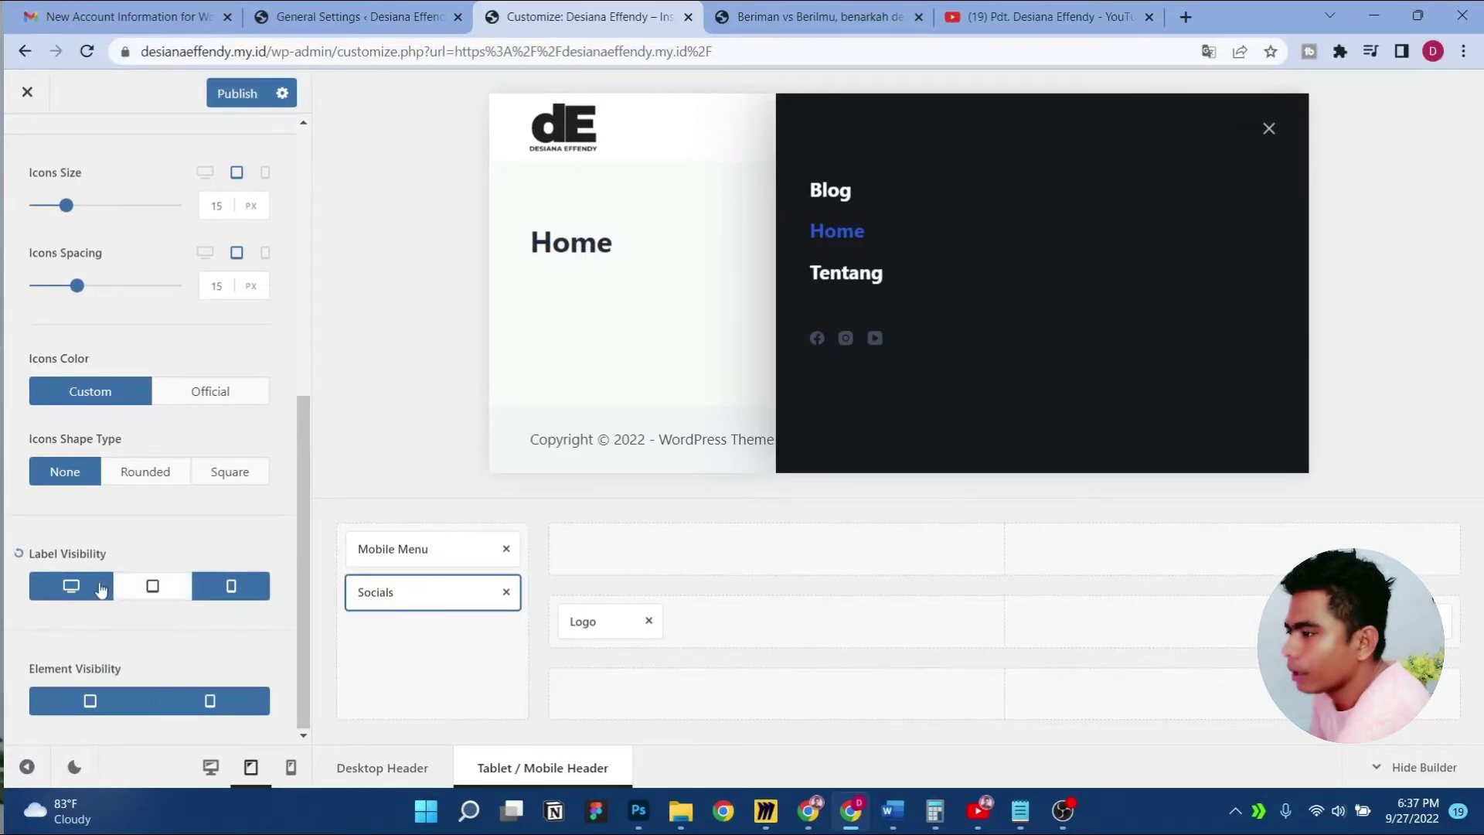
left_click(71, 585)
left_click(231, 587)
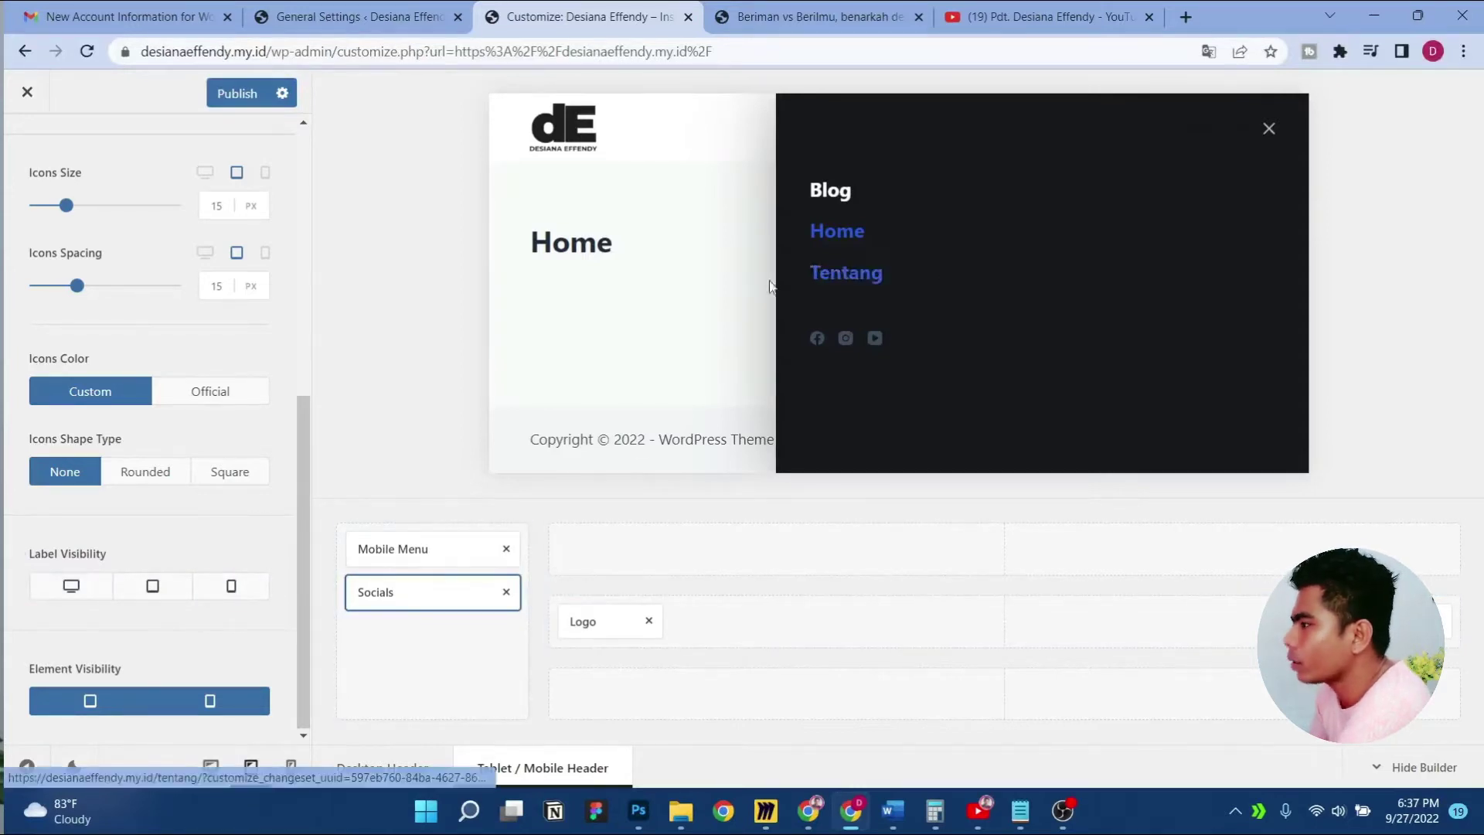
key("ctrl+s")
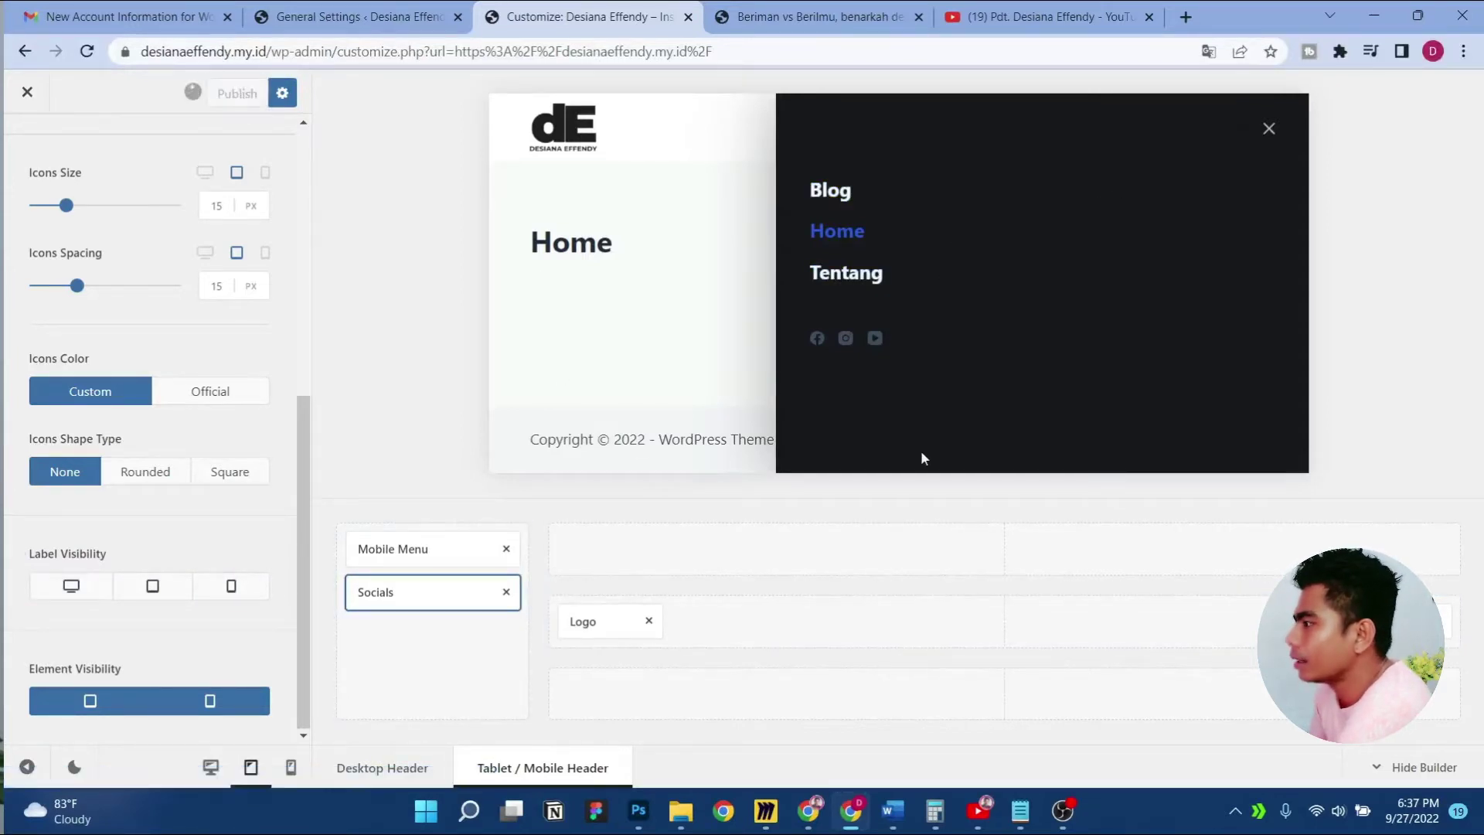
left_click(293, 779)
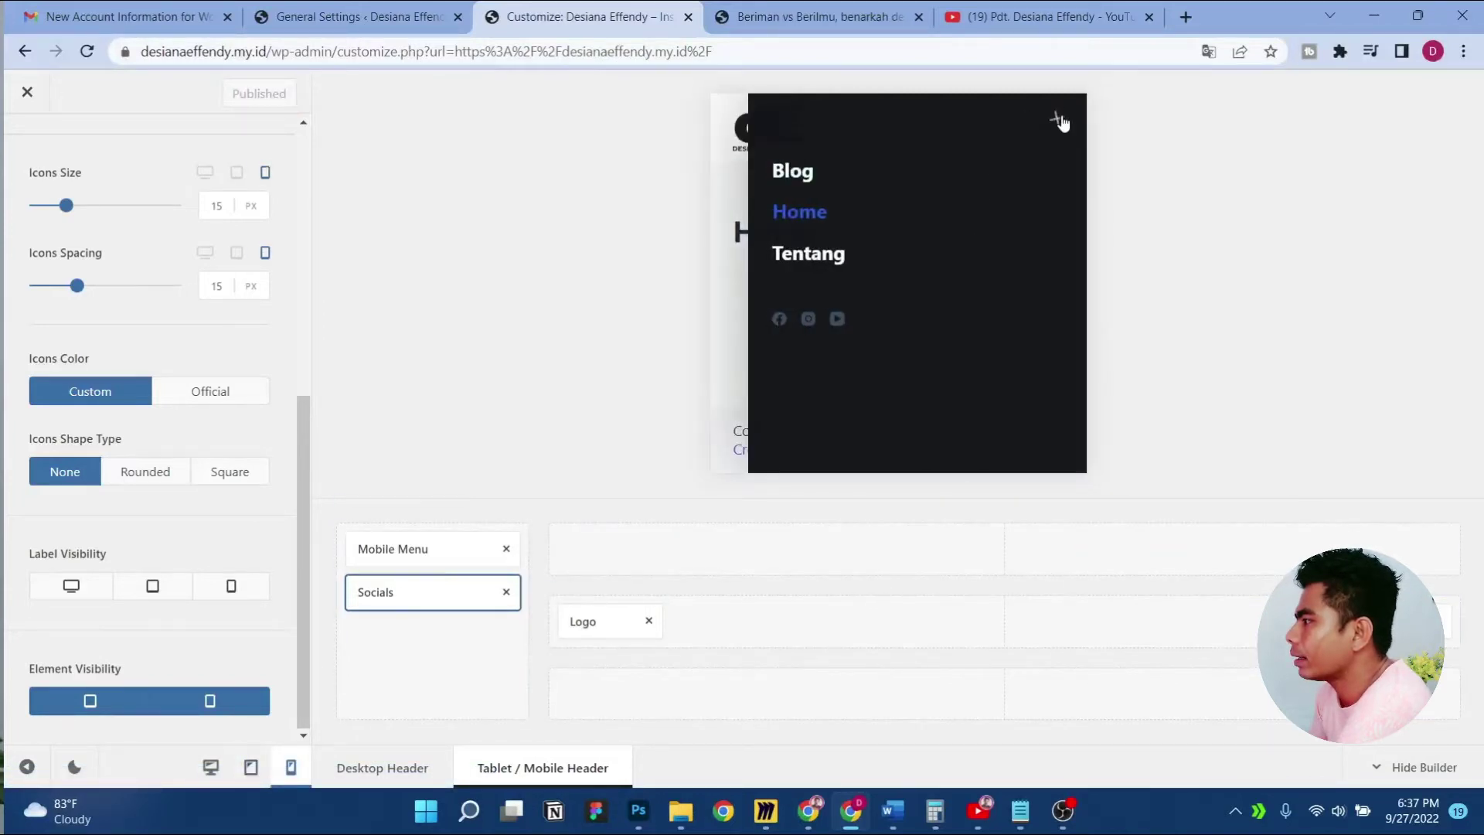
Close the off-canvas preview and switch to the Desktop Header, checking the Miro wireframe briefly
left_click(1057, 120)
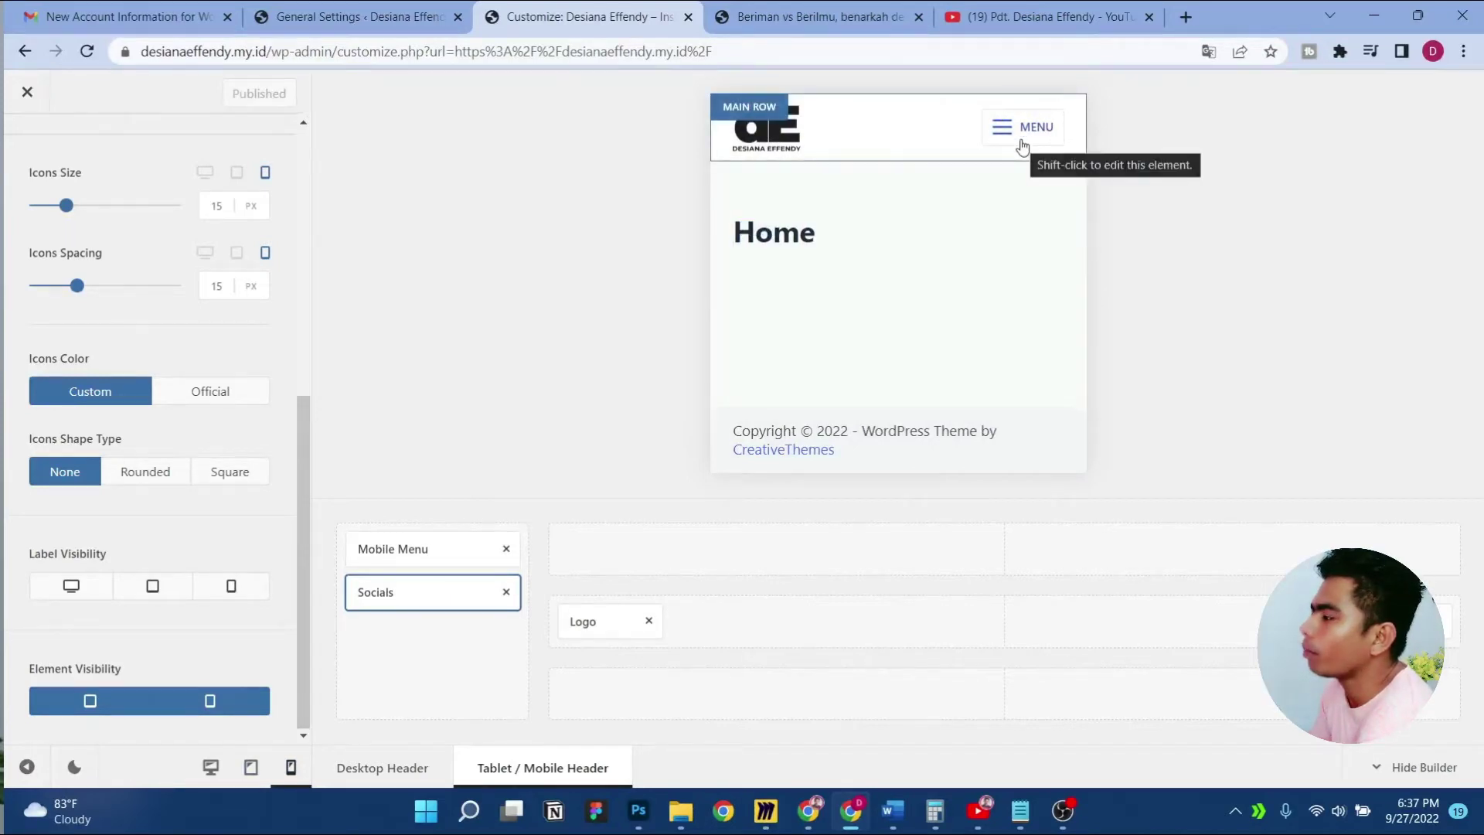
left_click(210, 766)
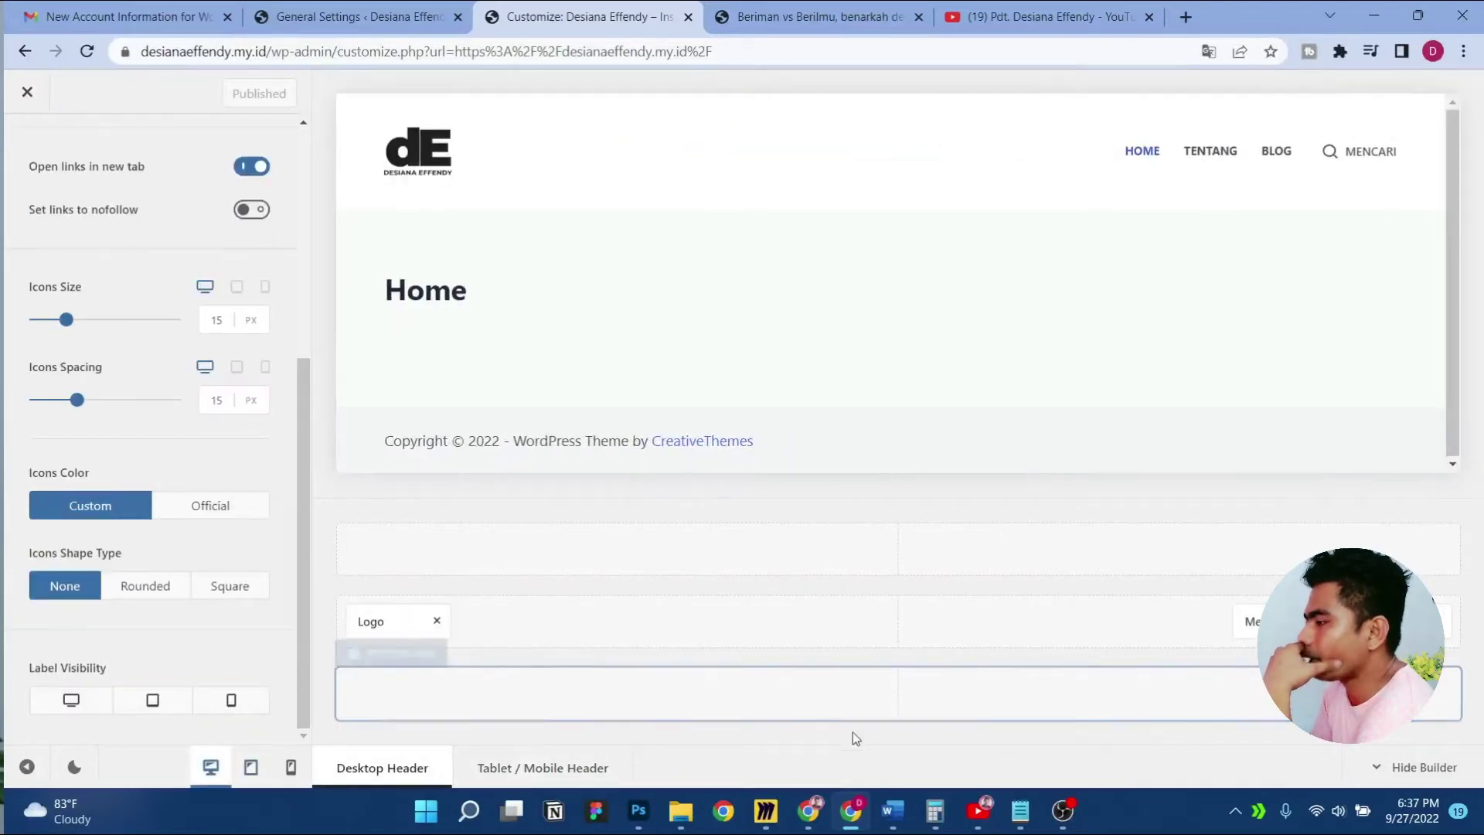
mouse_move(648, 824)
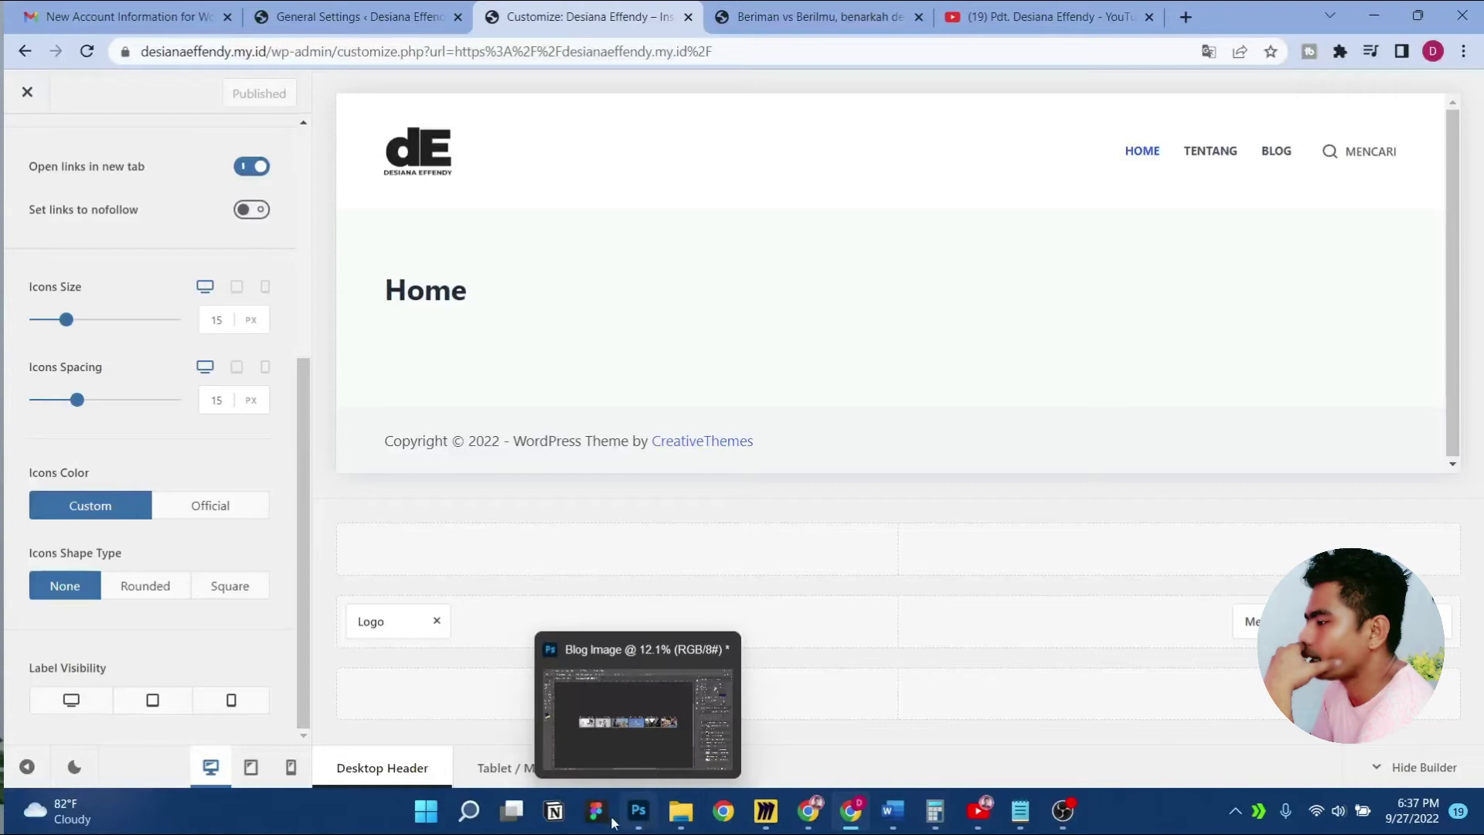
left_click(764, 817)
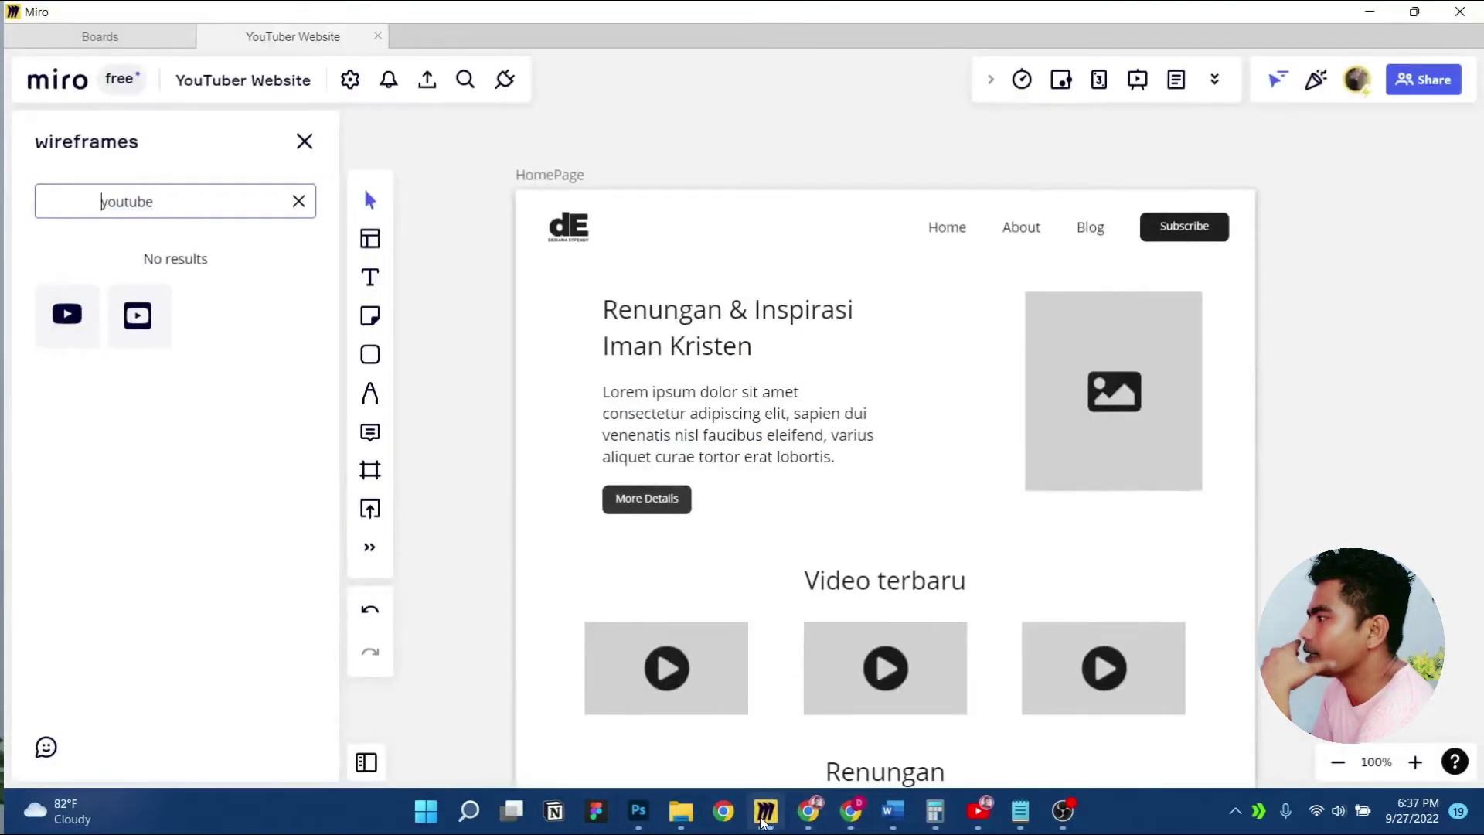
left_click(765, 811)
scroll(60, 398, "up", 5)
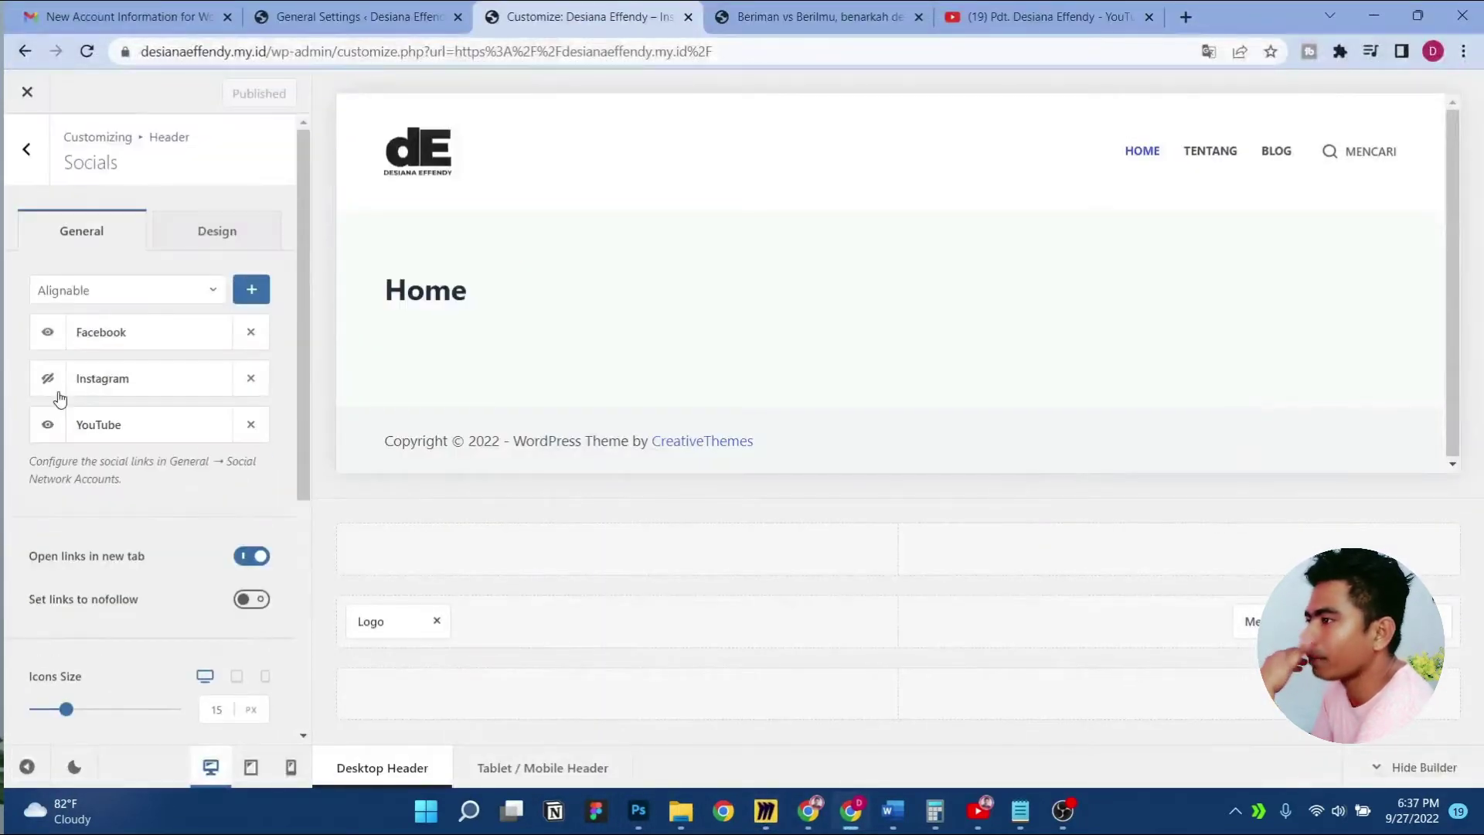
Add a Button at the right end of the desktop header and select its Download label
left_click(26, 149)
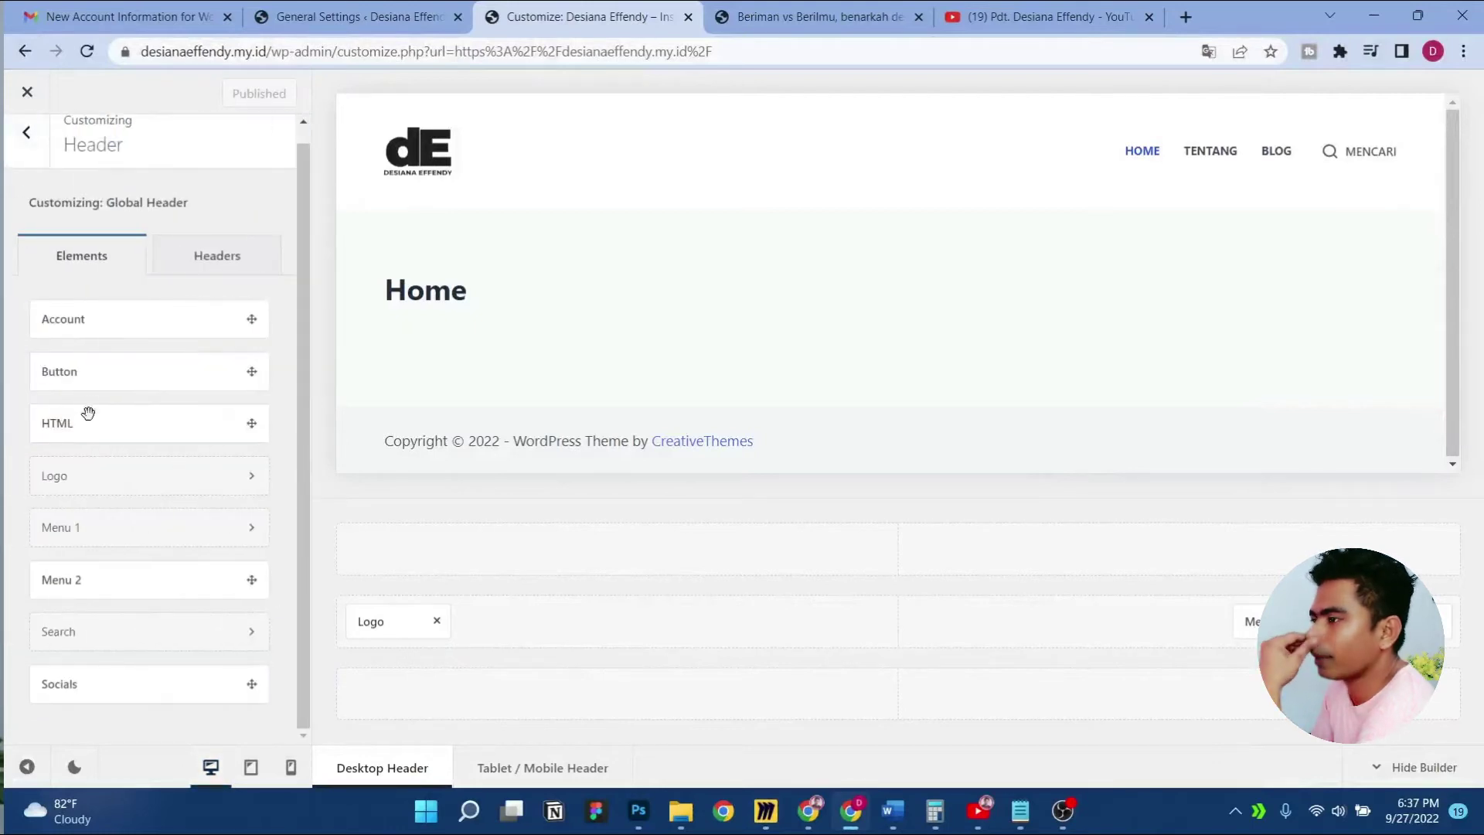
left_click_drag(86, 371, 1429, 622)
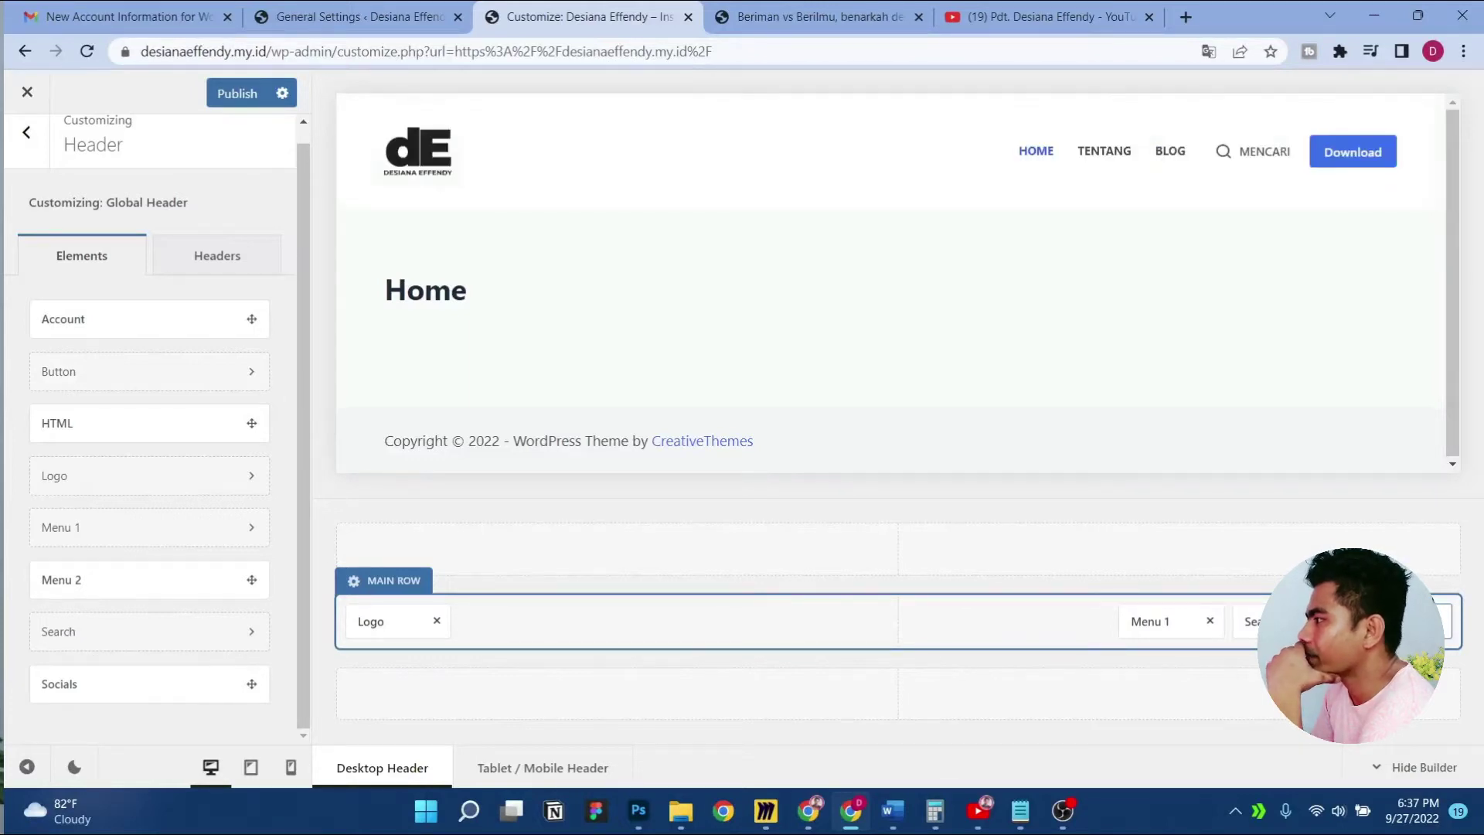
left_click(1390, 621)
double_click(218, 494)
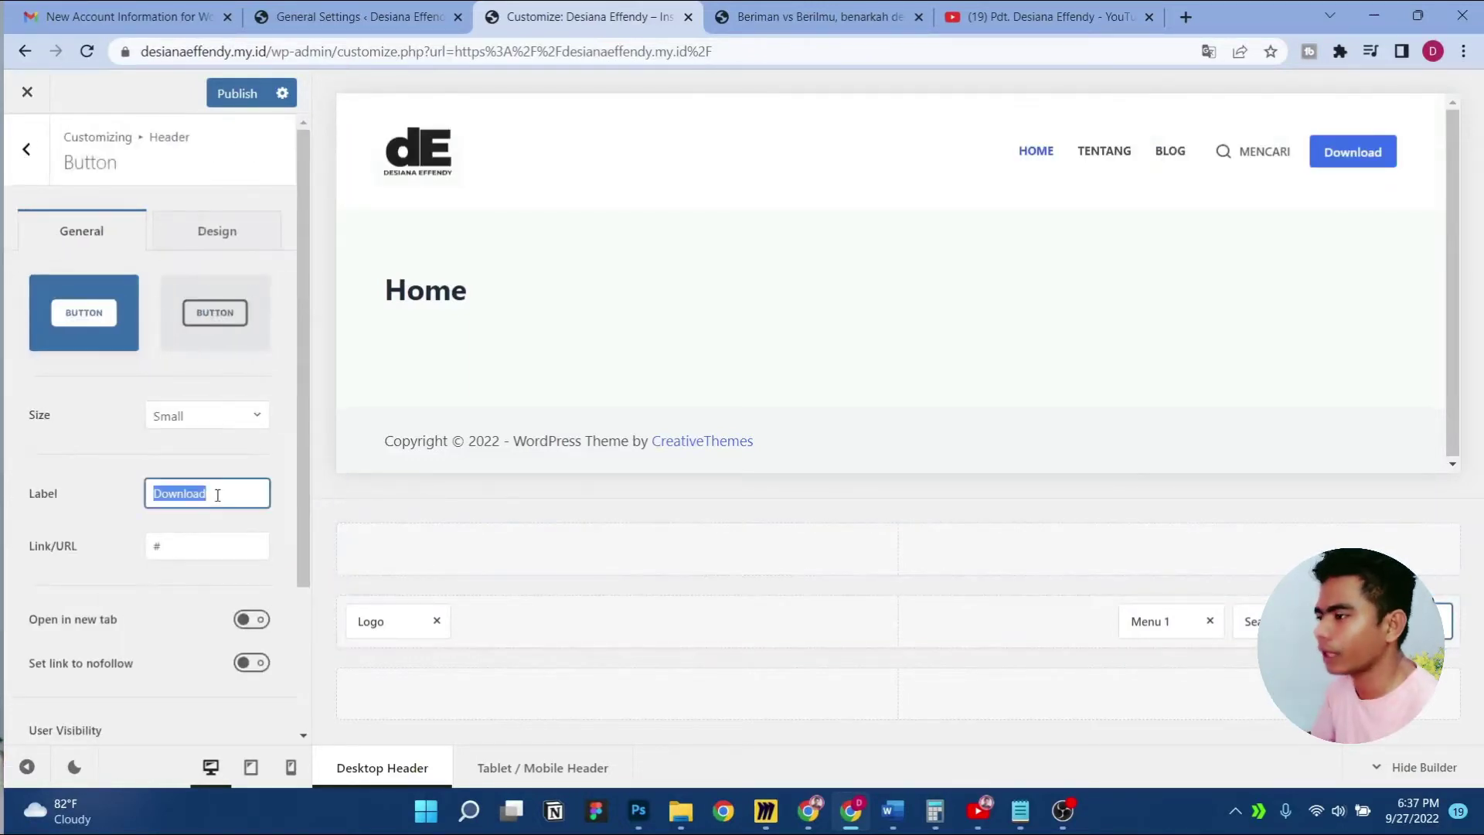
left_click(1043, 16)
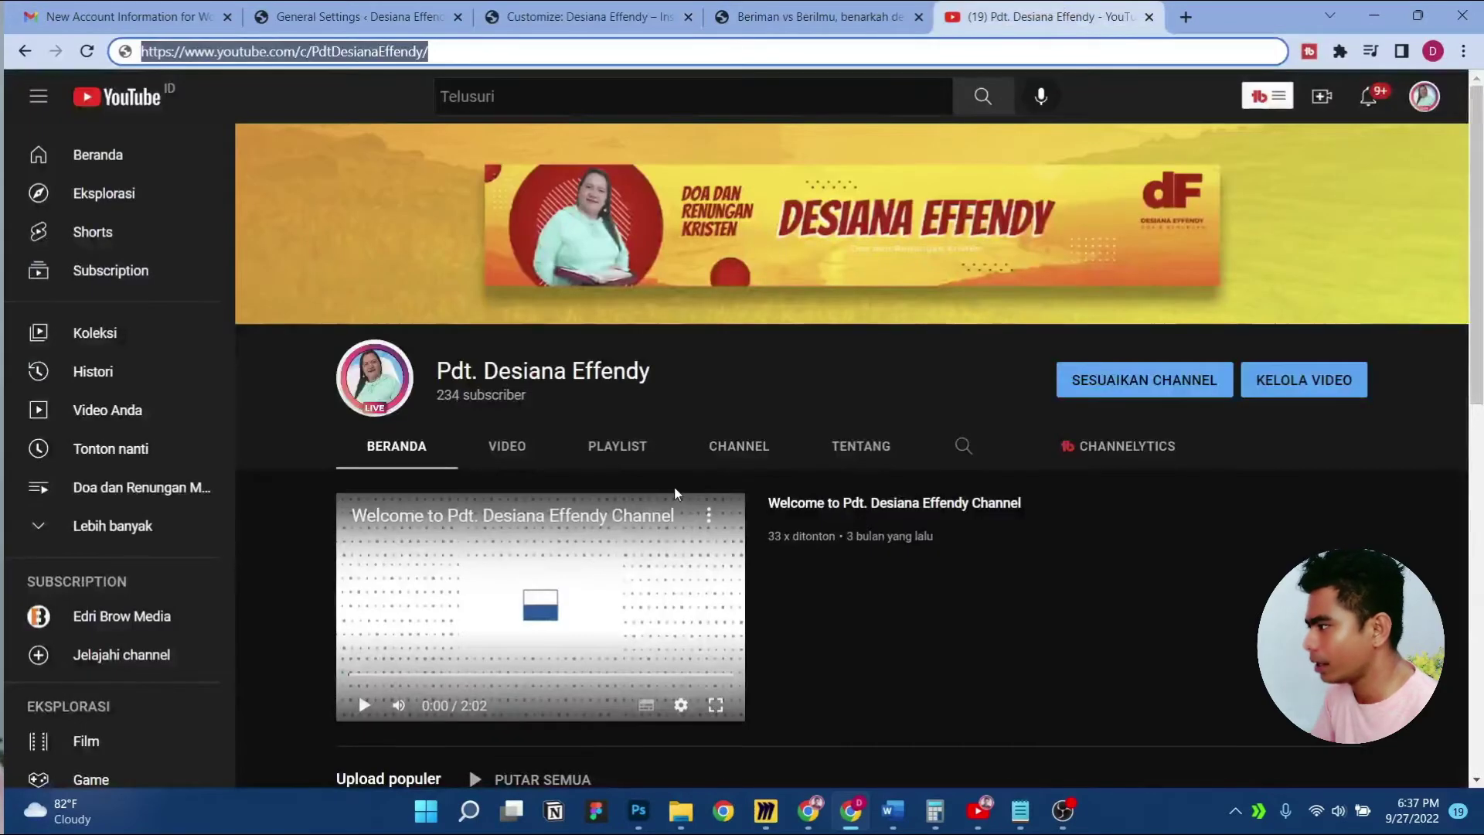
Open the channel's popular uploads and view the first video with its description expanded
scroll(557, 486, "down", 3)
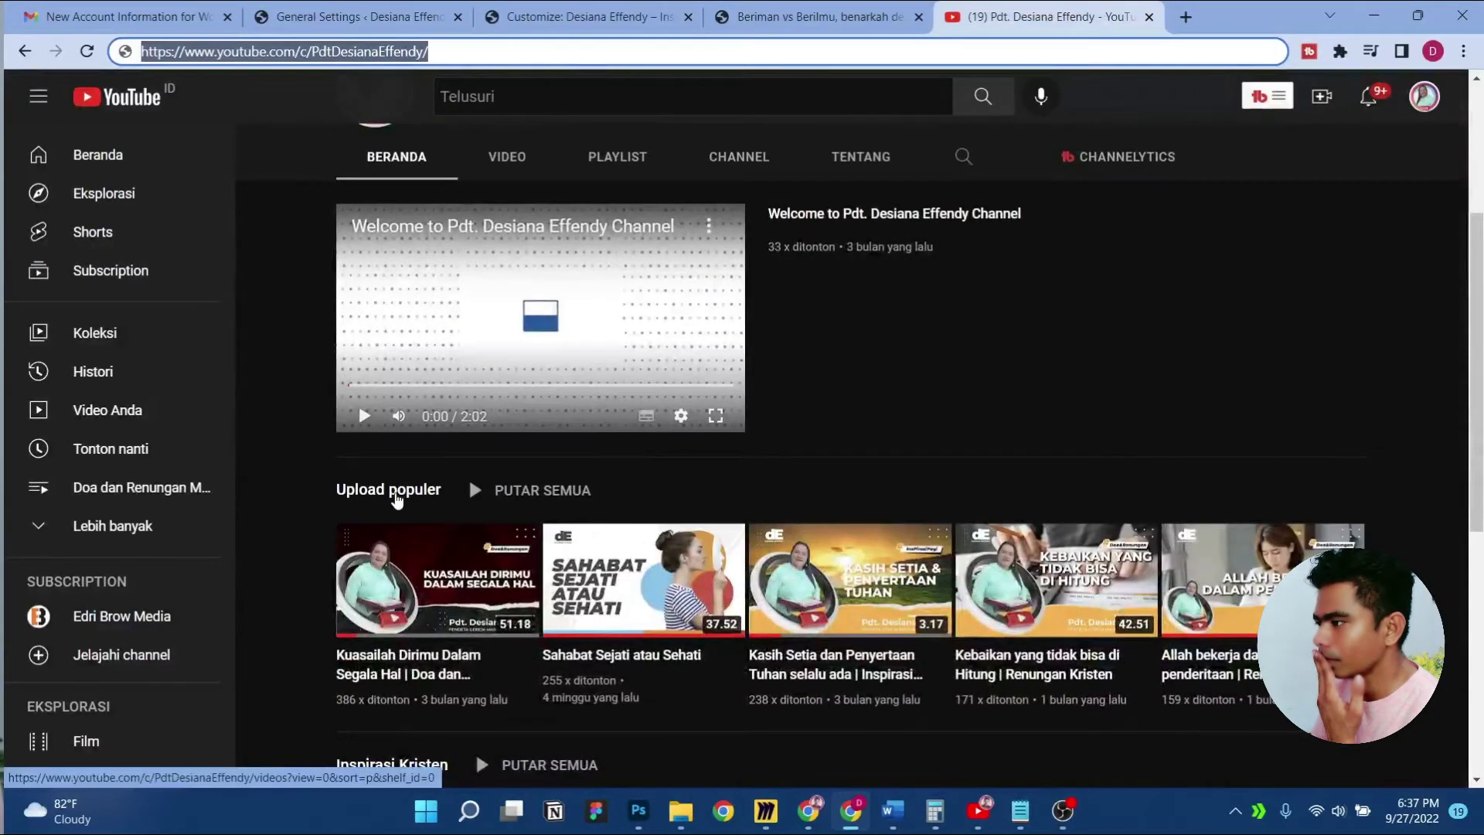
left_click(389, 489)
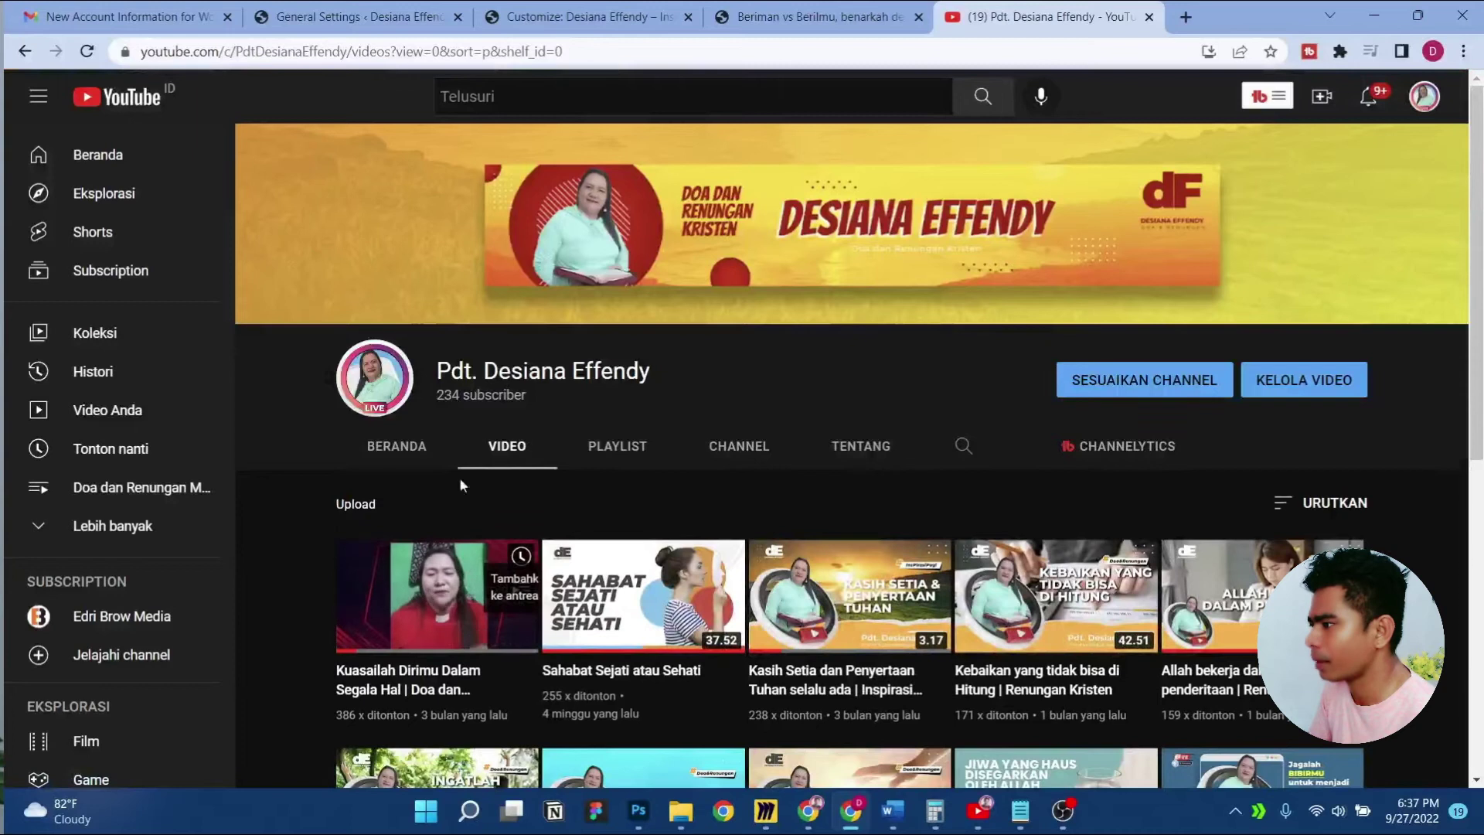
left_click(460, 568)
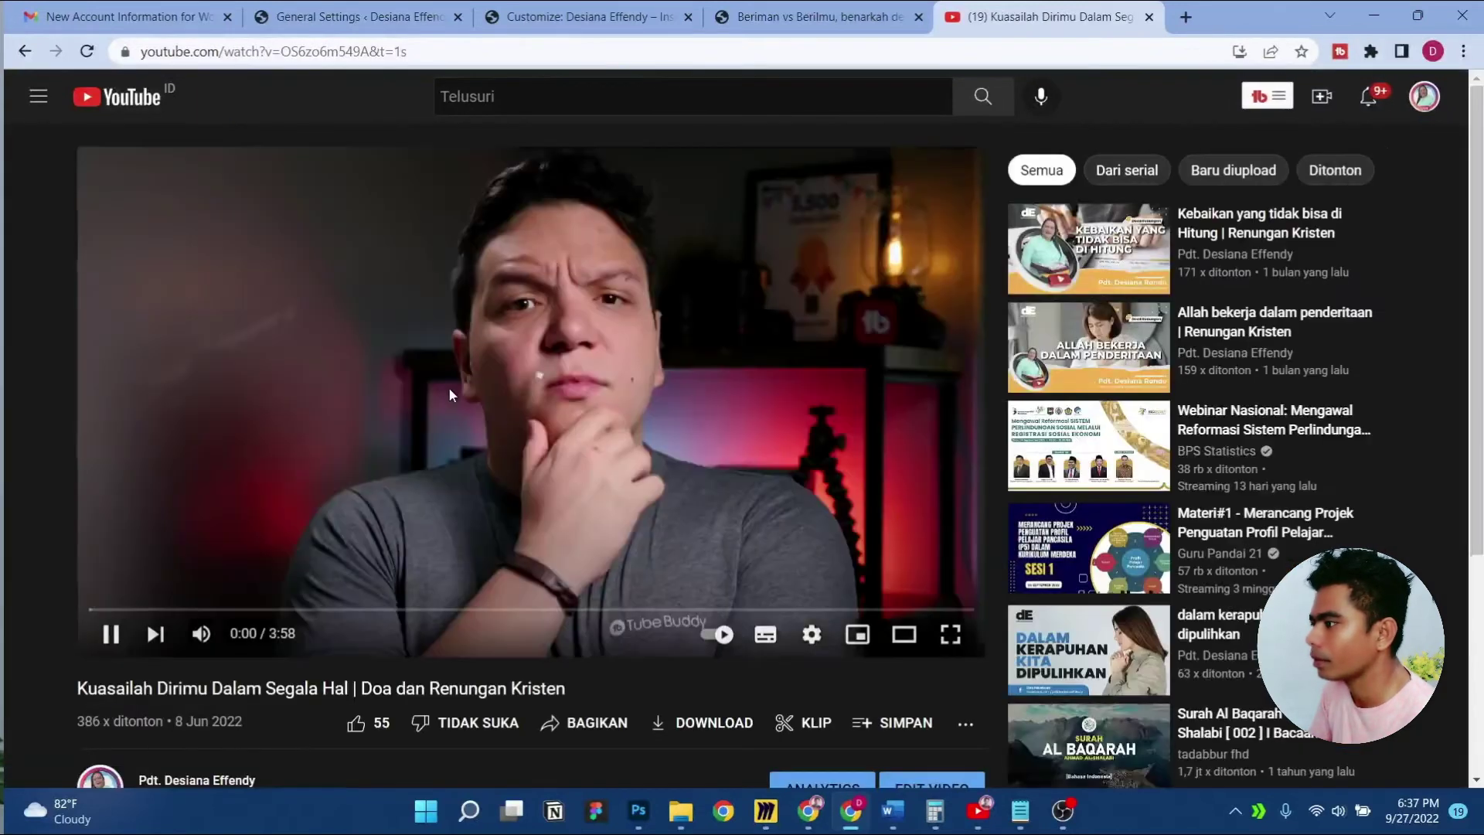
scroll(572, 435, "down", 2)
left_click(177, 706)
scroll(373, 647, "down", 4)
scroll(498, 629, "up", 6)
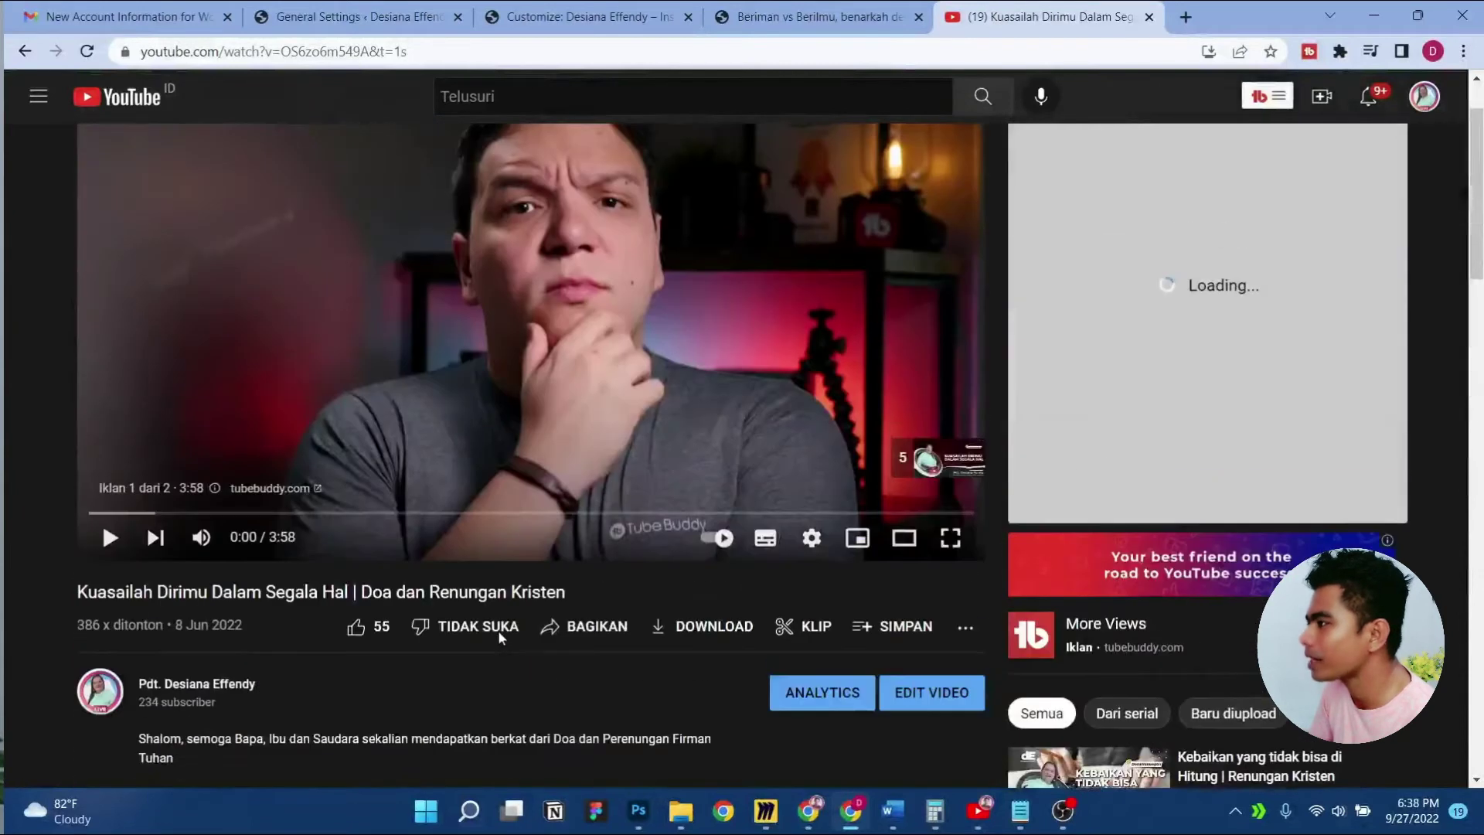
scroll(529, 585, "down", 4)
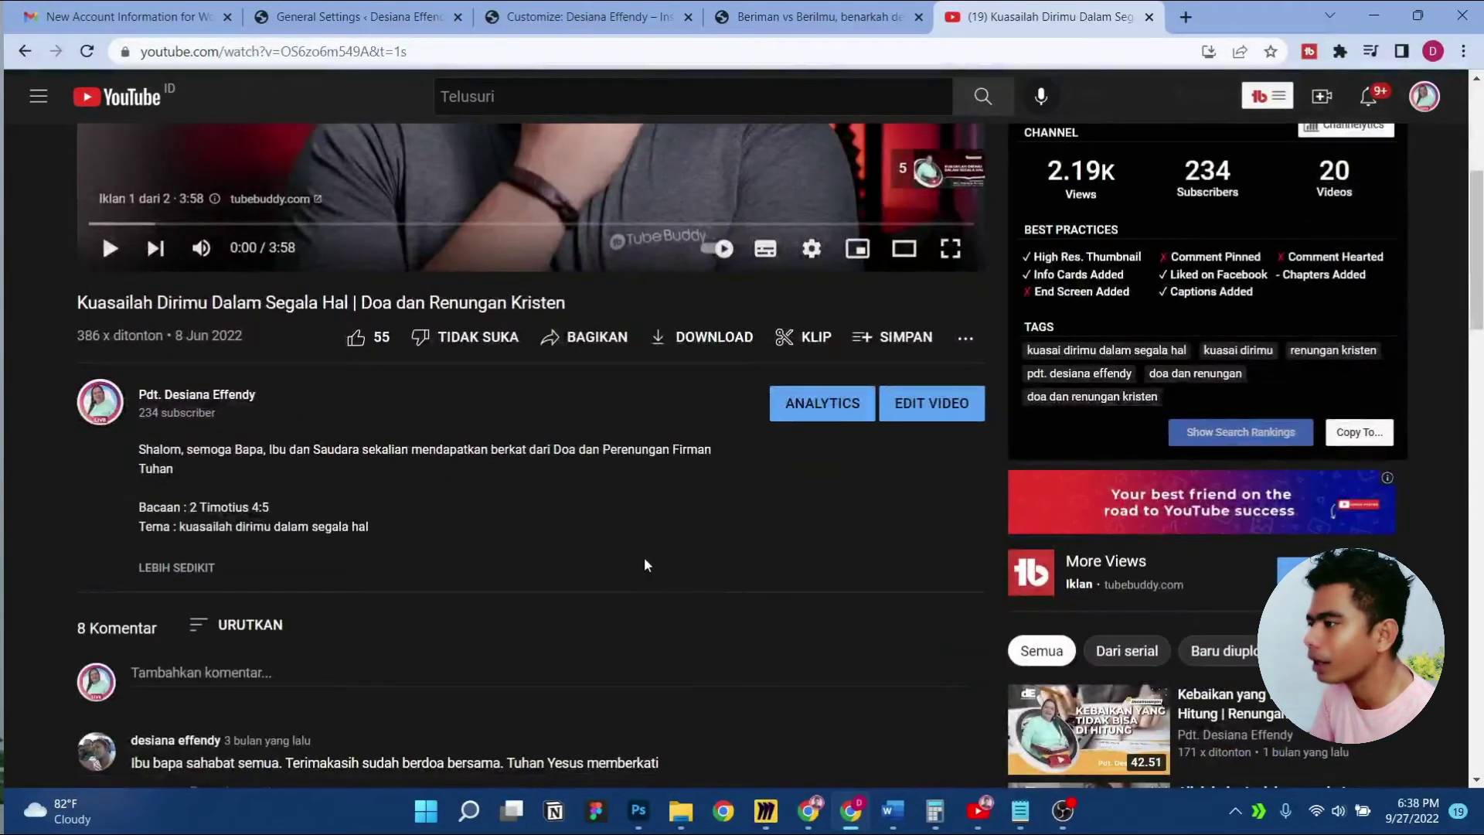
scroll(646, 559, "down", 5)
scroll(685, 535, "down", 5)
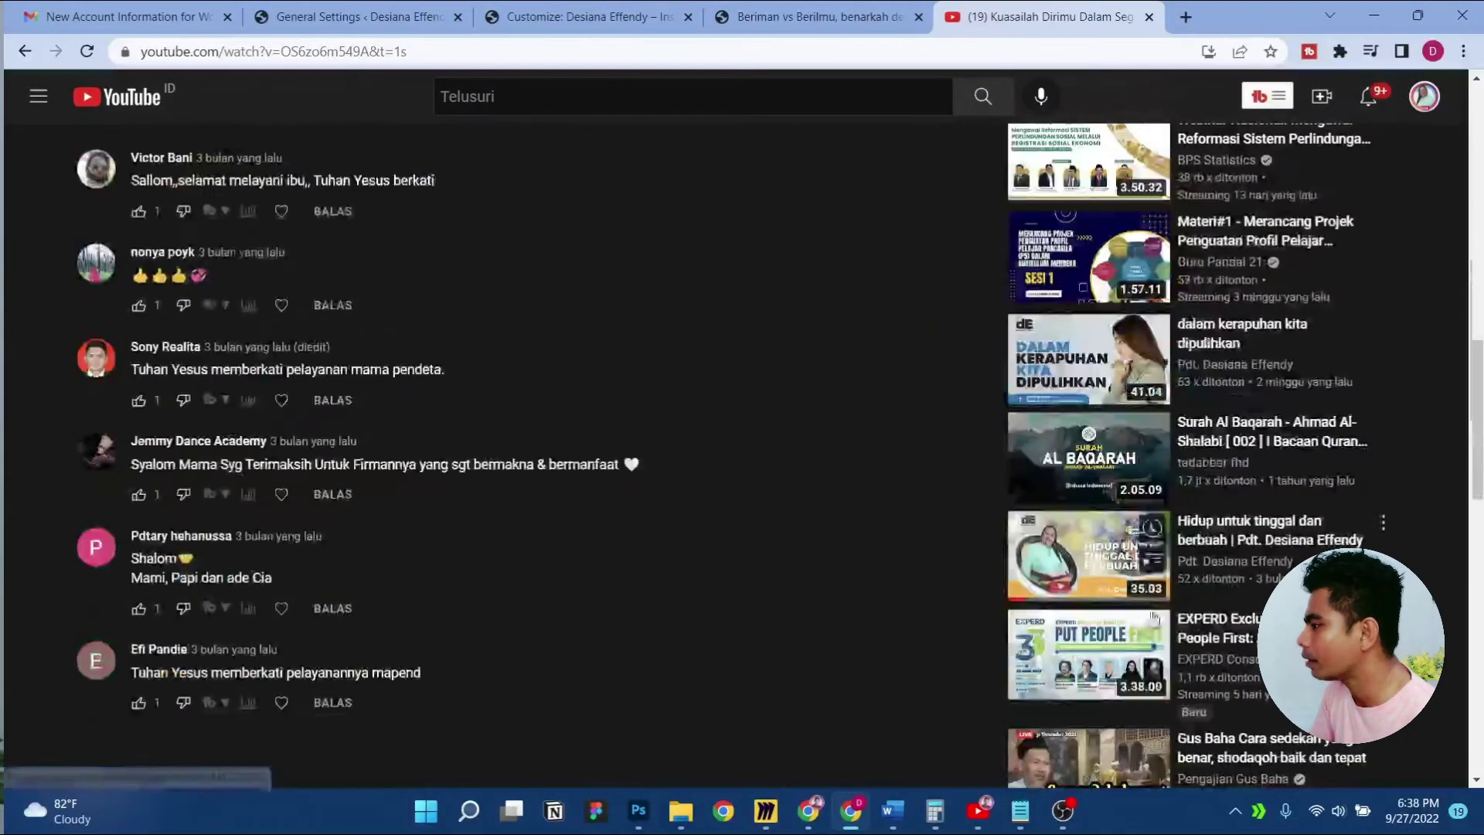
scroll(1240, 444, "up", 1)
Open the Materi#1 recommended video, subscribe then unsubscribe, and return to the Customizer
left_click(1227, 337)
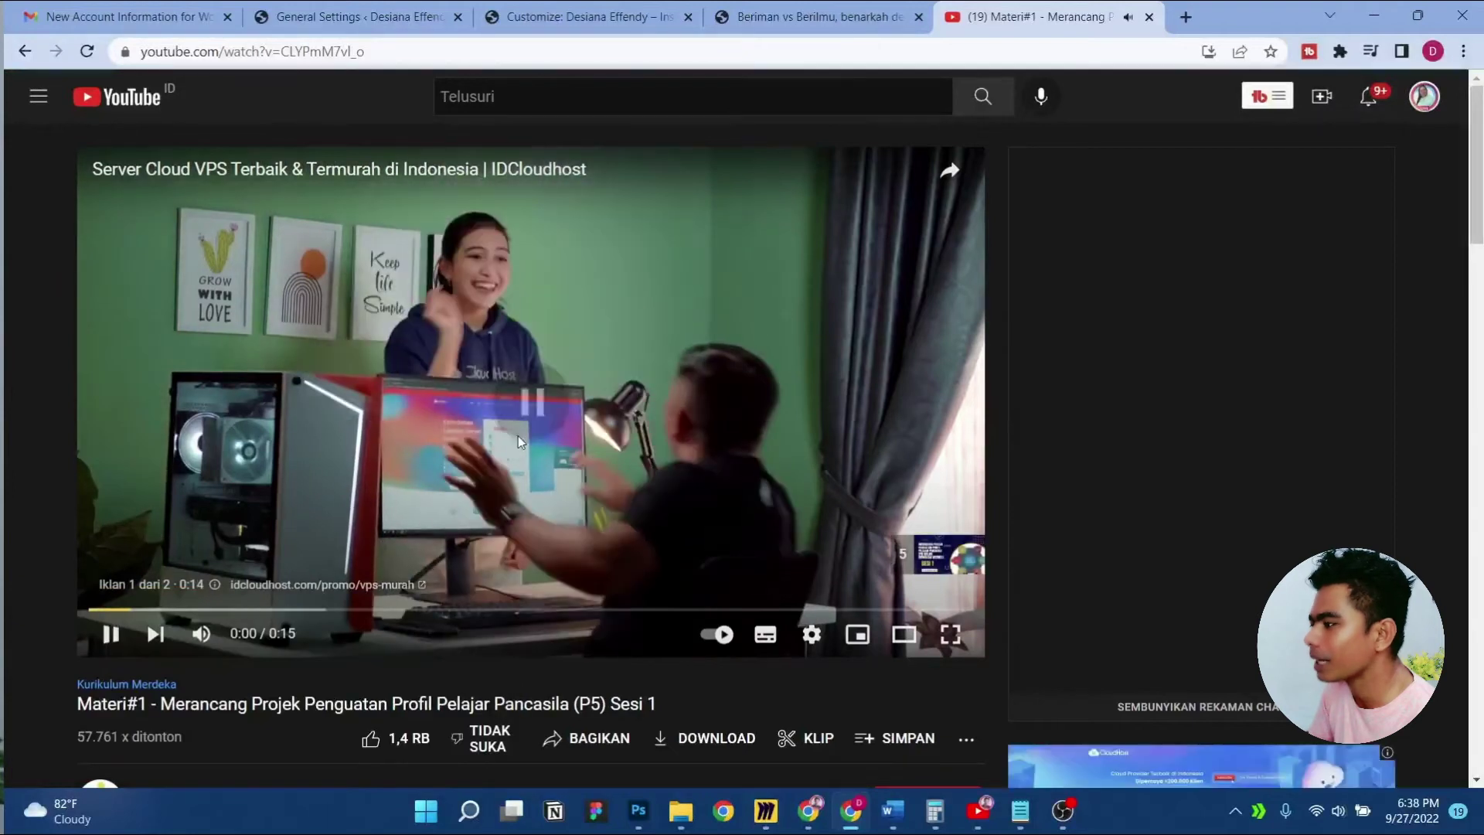
scroll(517, 435, "down", 3)
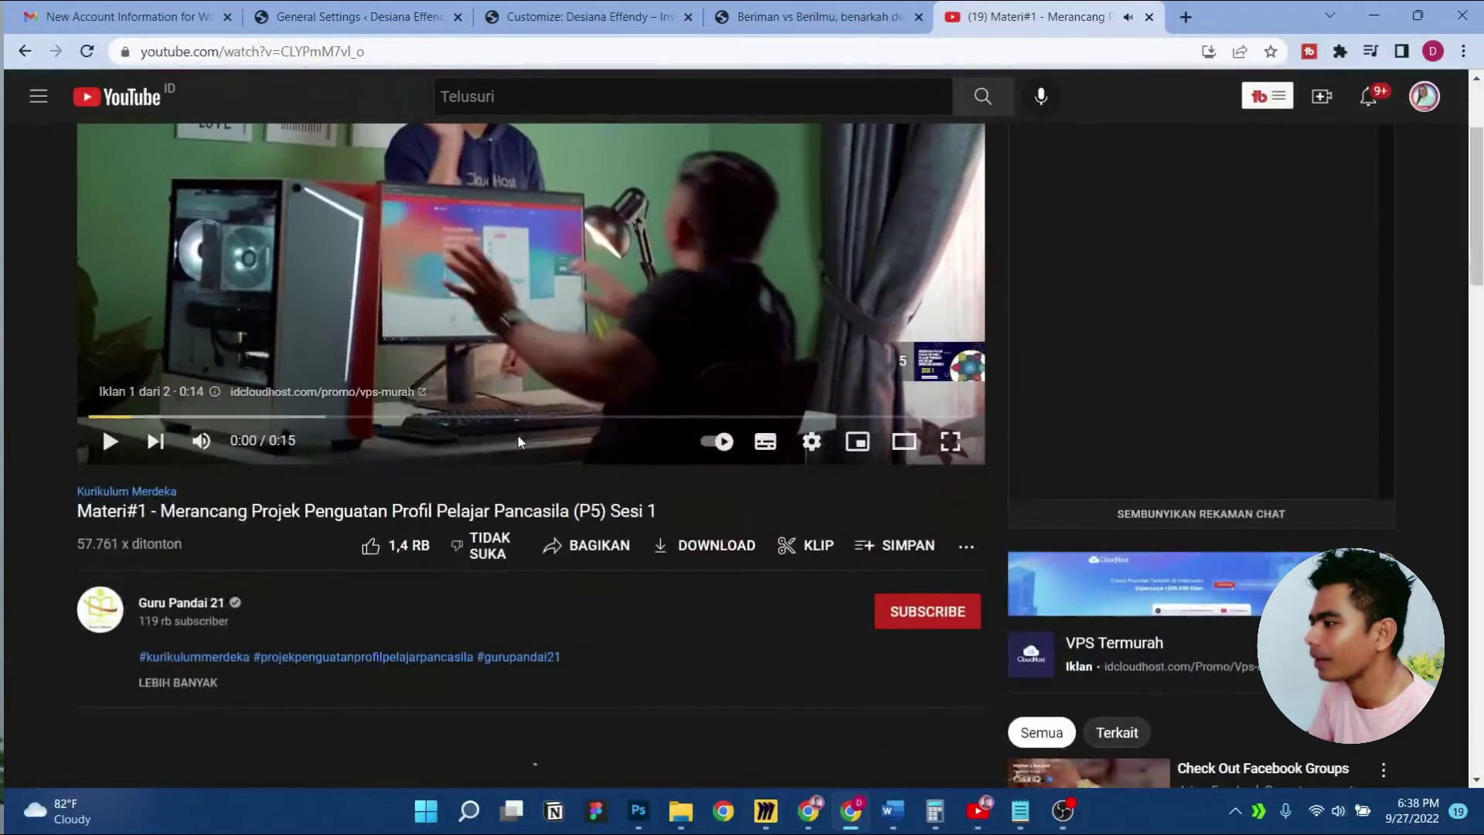
left_click(912, 625)
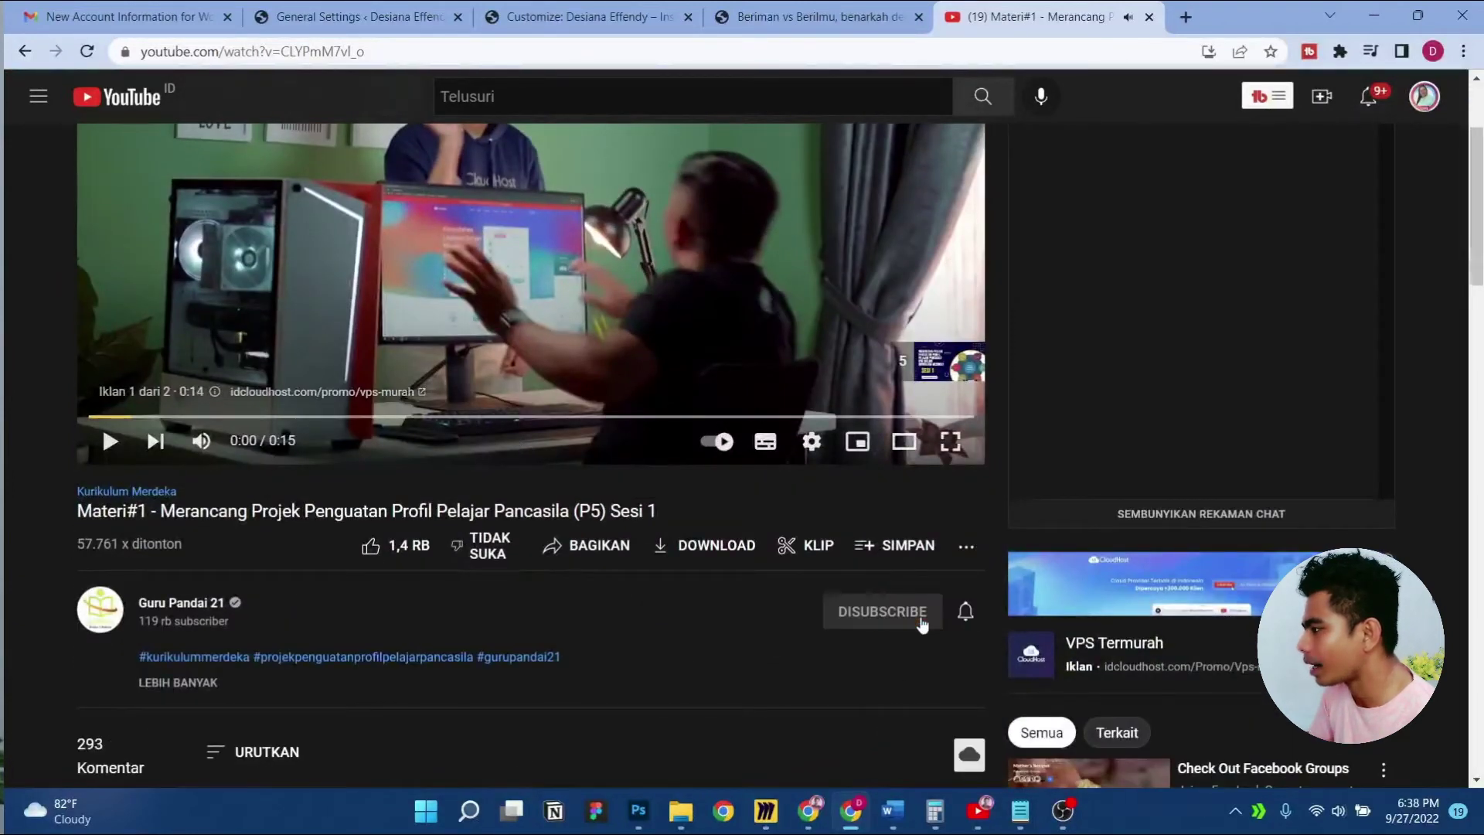
left_click(869, 612)
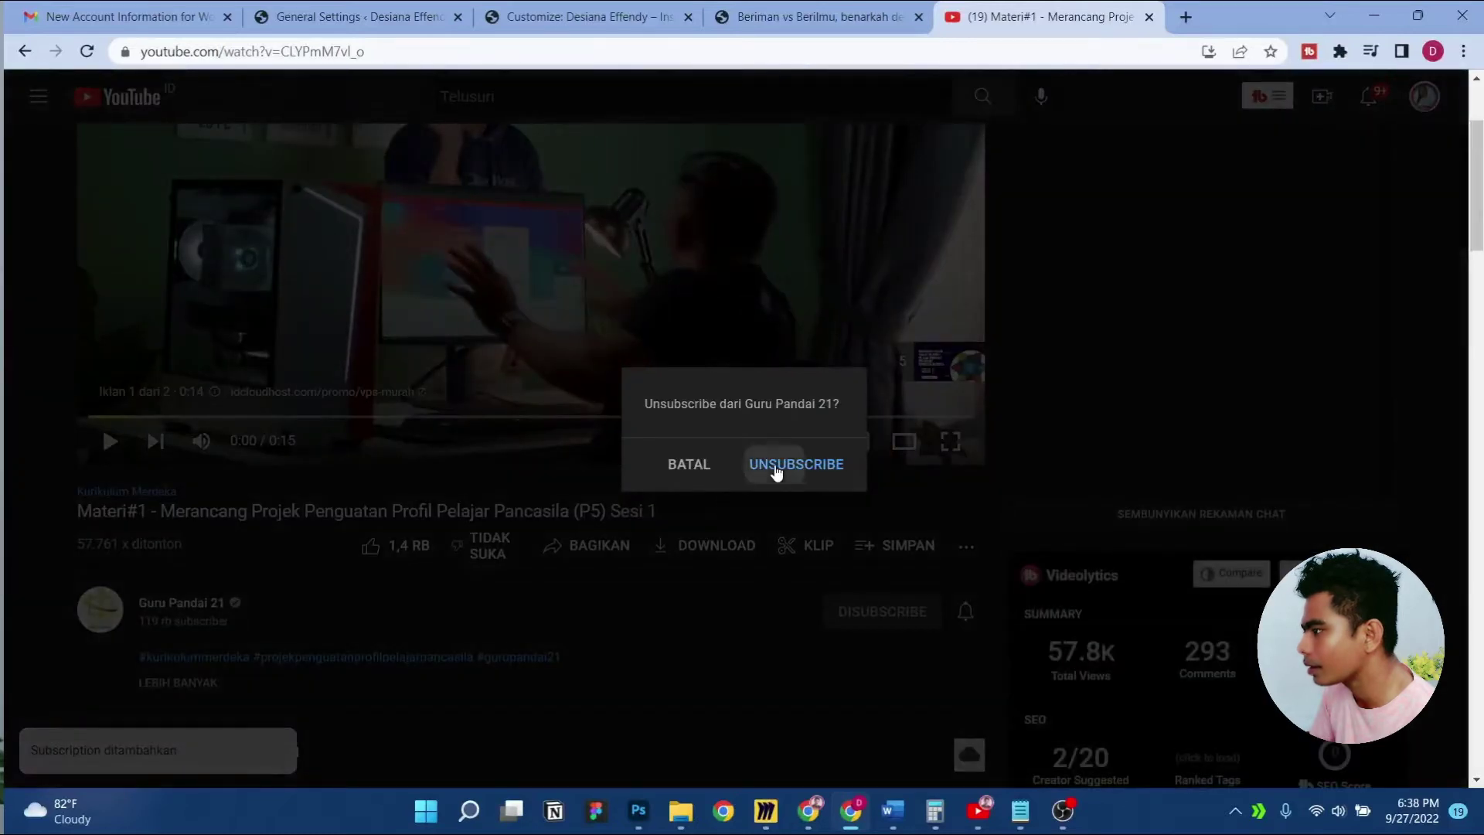
left_click(776, 473)
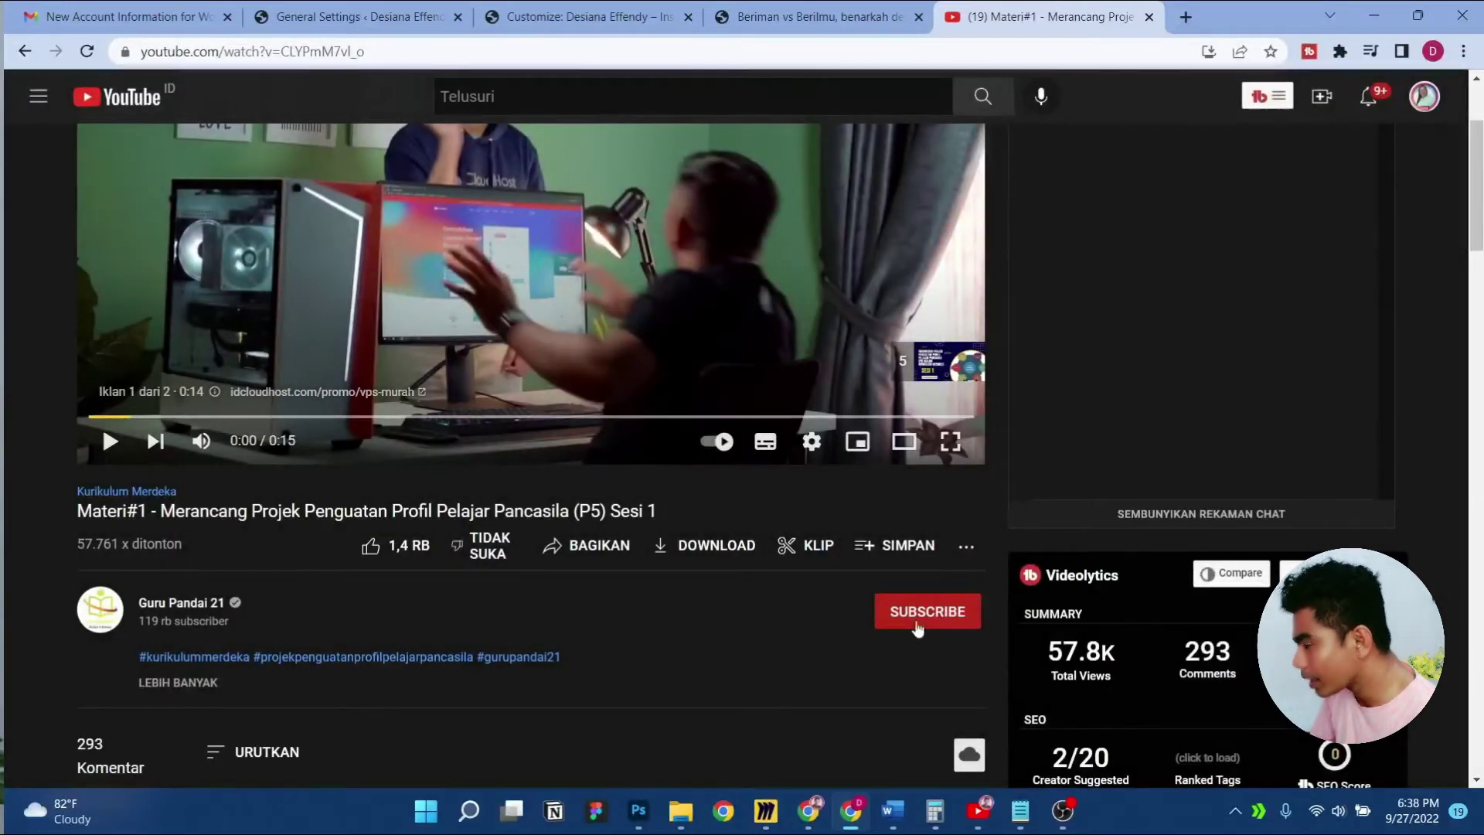
left_click(754, 14)
left_click(623, 7)
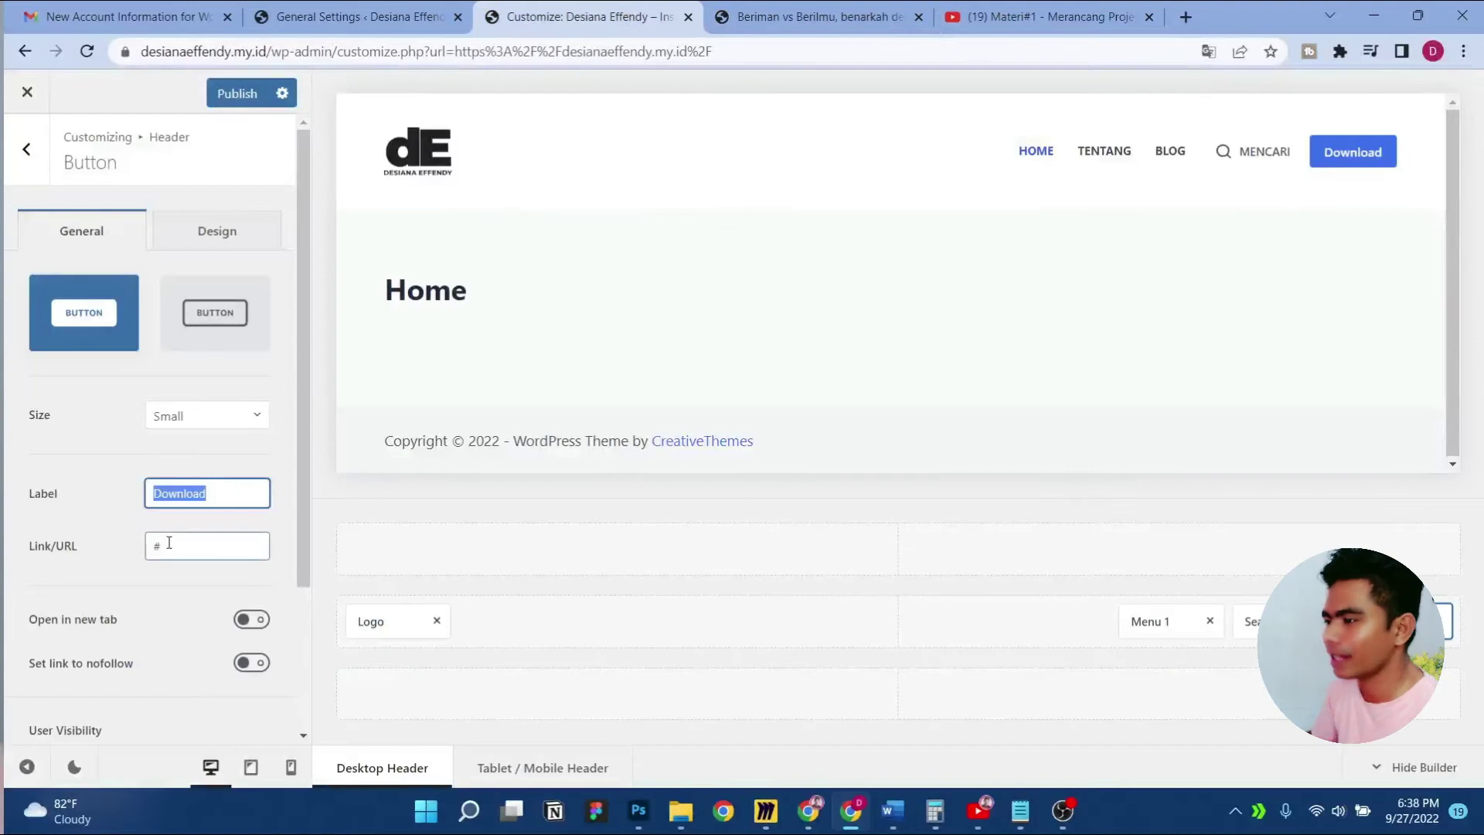
Relabel the header button 'Subscribe' in the default filled style, move it before Search, and publish
type("Subscribe")
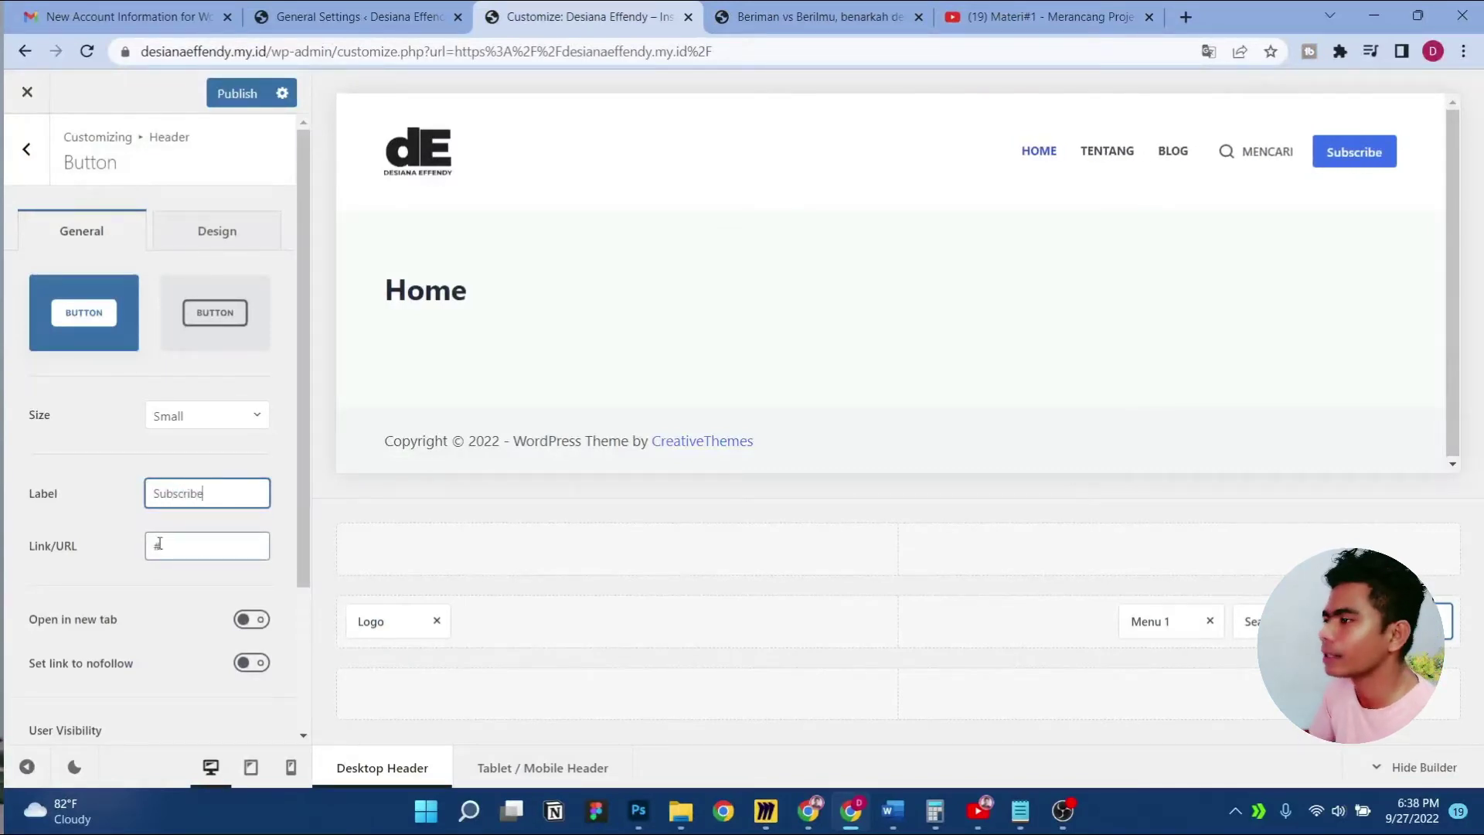
left_click(210, 312)
left_click(80, 334)
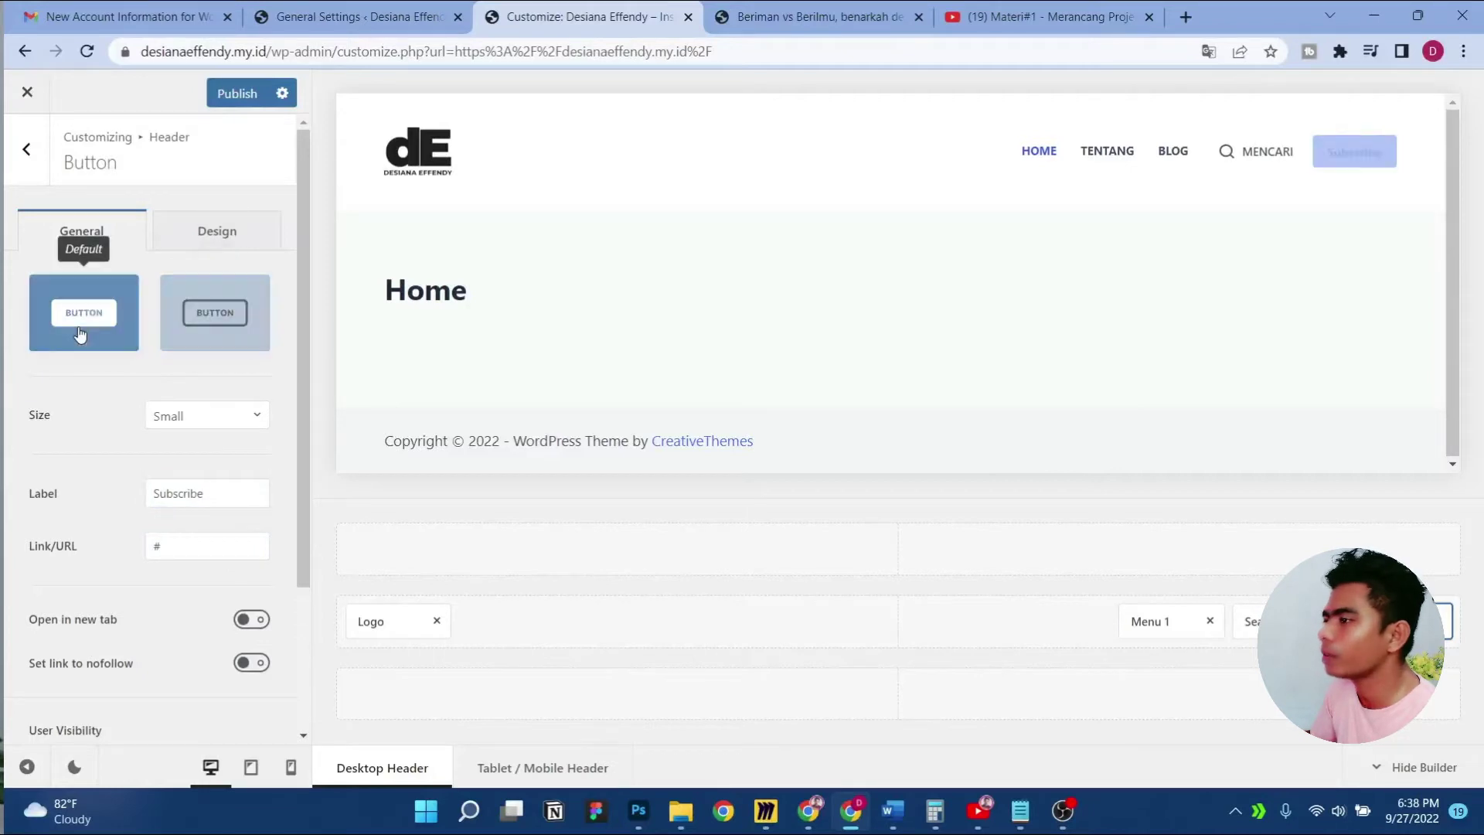
left_click(212, 311)
left_click(85, 330)
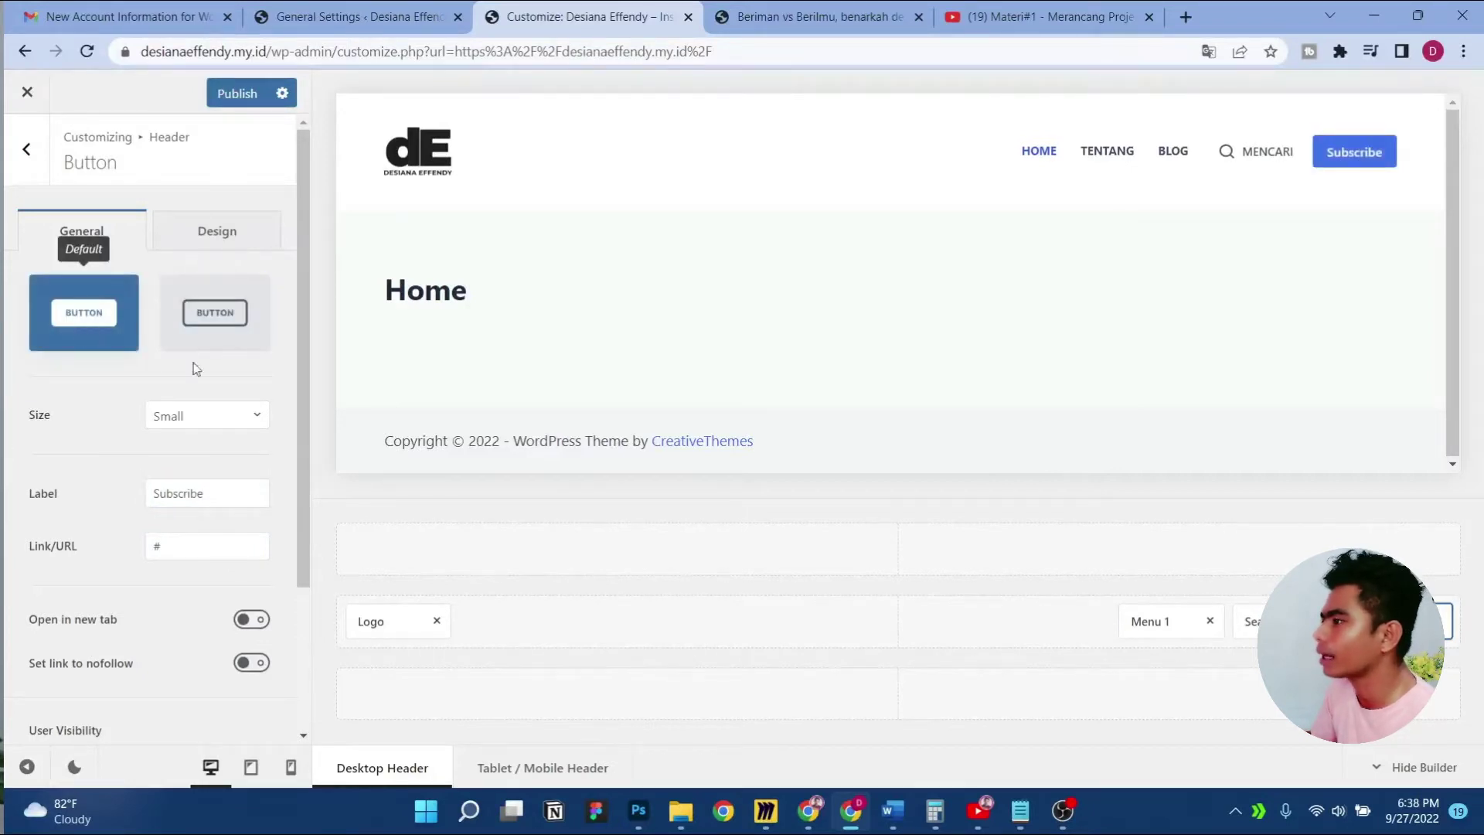
left_click(238, 96)
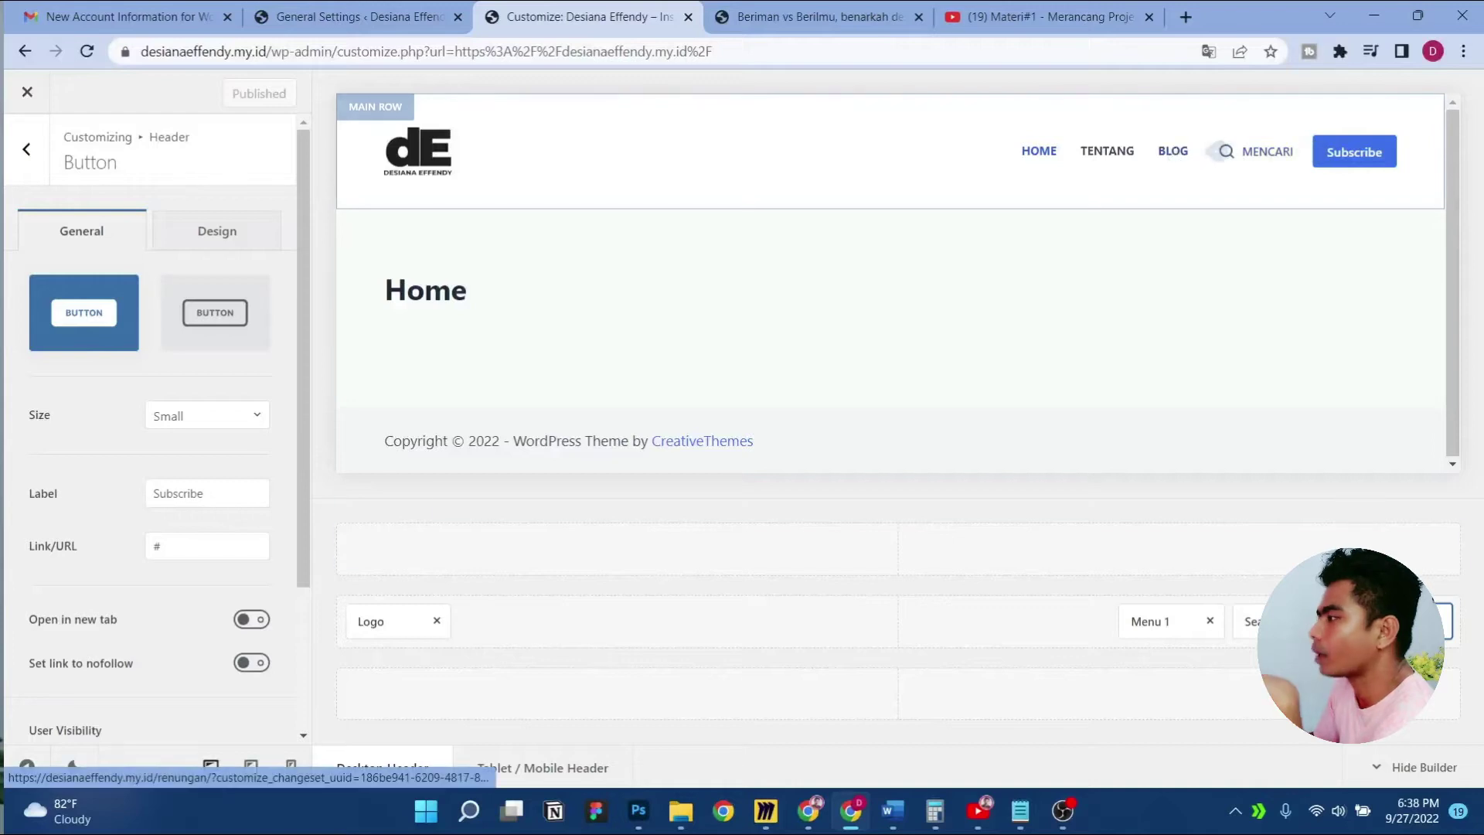
left_click_drag(1383, 621, 1279, 621)
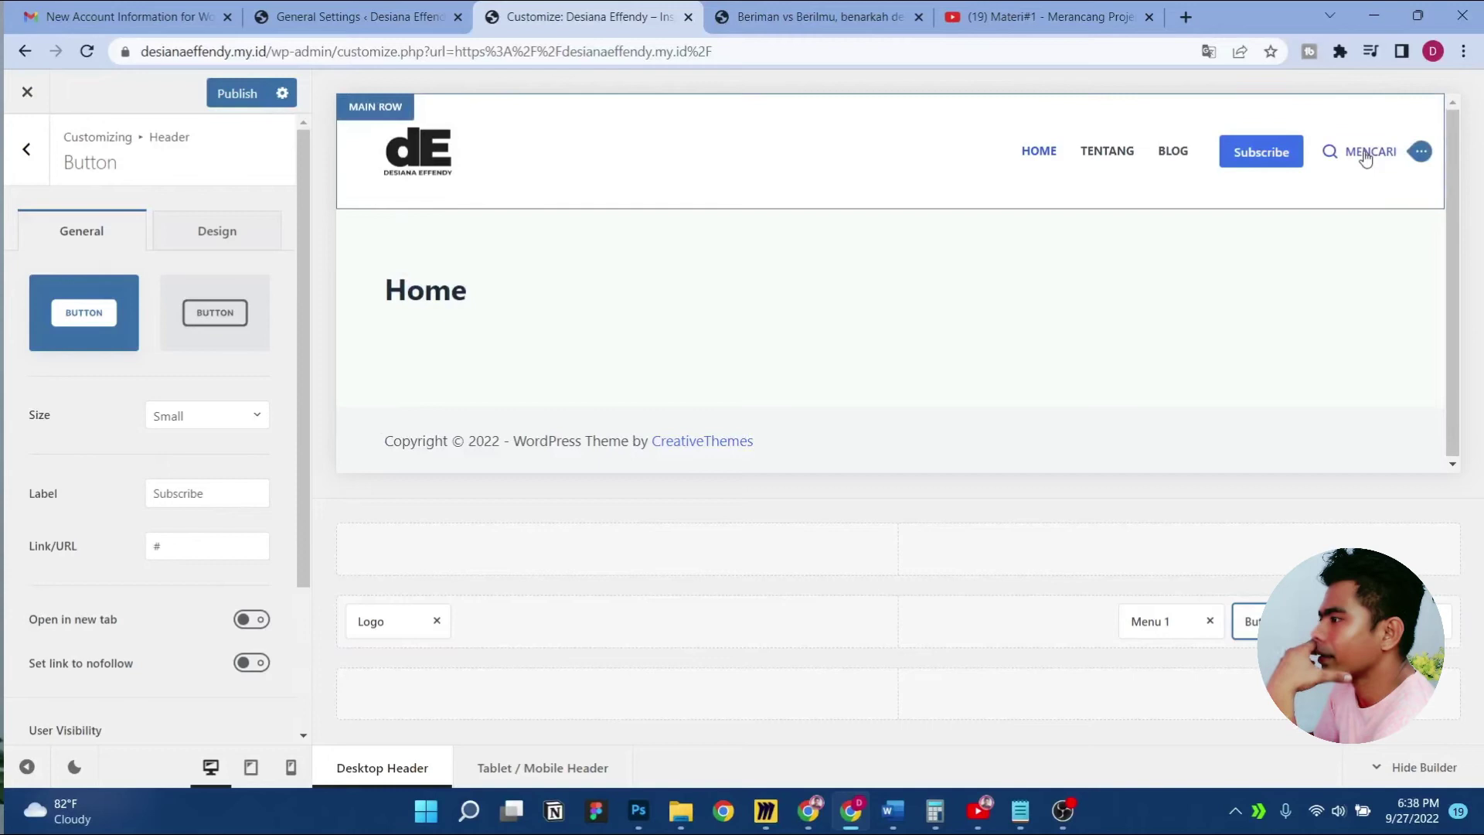
left_click(239, 93)
Add the button to the Off Canvas Area of the tablet/mobile header
left_click(251, 767)
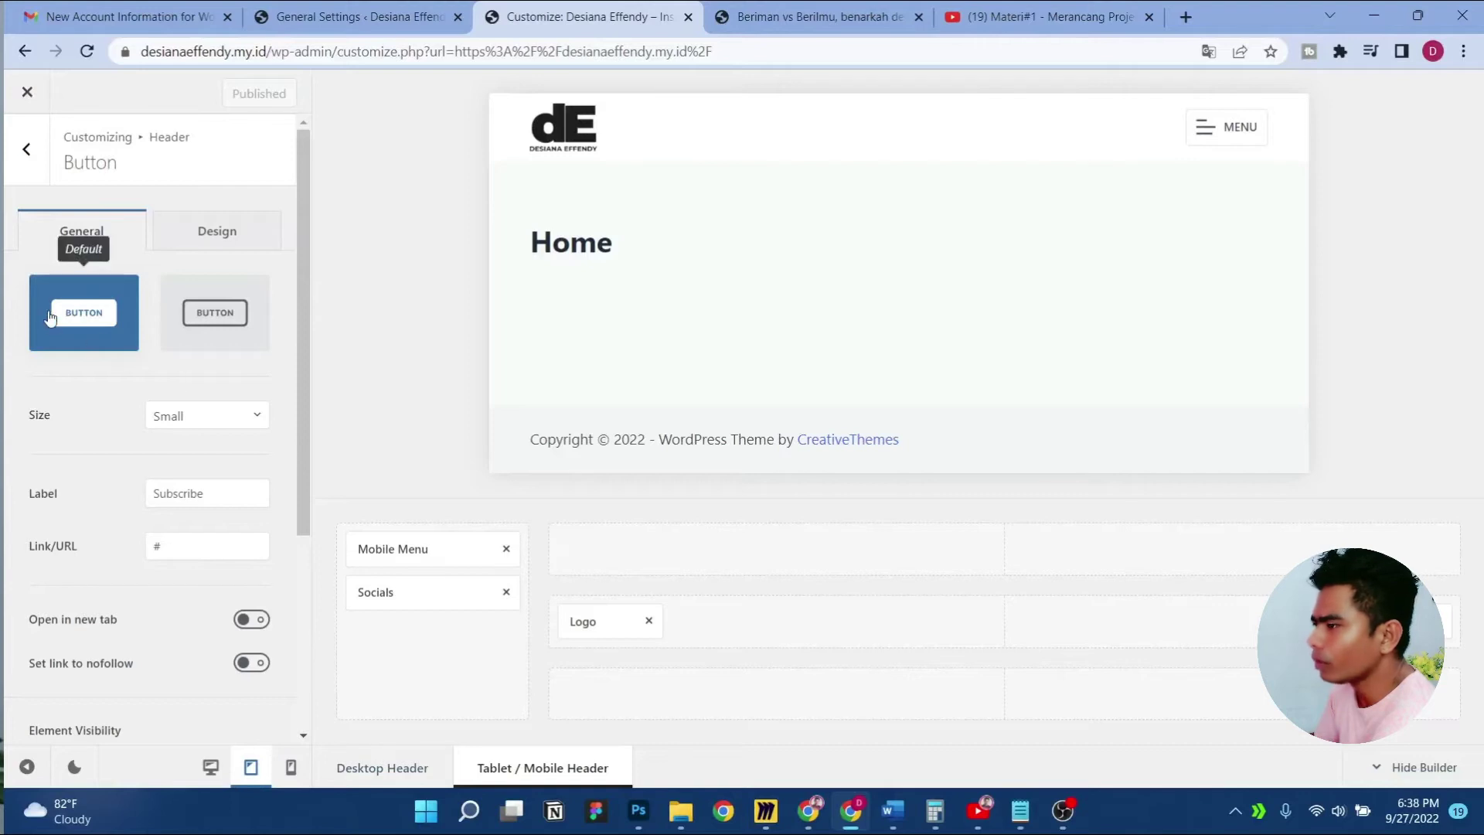
left_click(17, 180)
left_click_drag(86, 375, 429, 636)
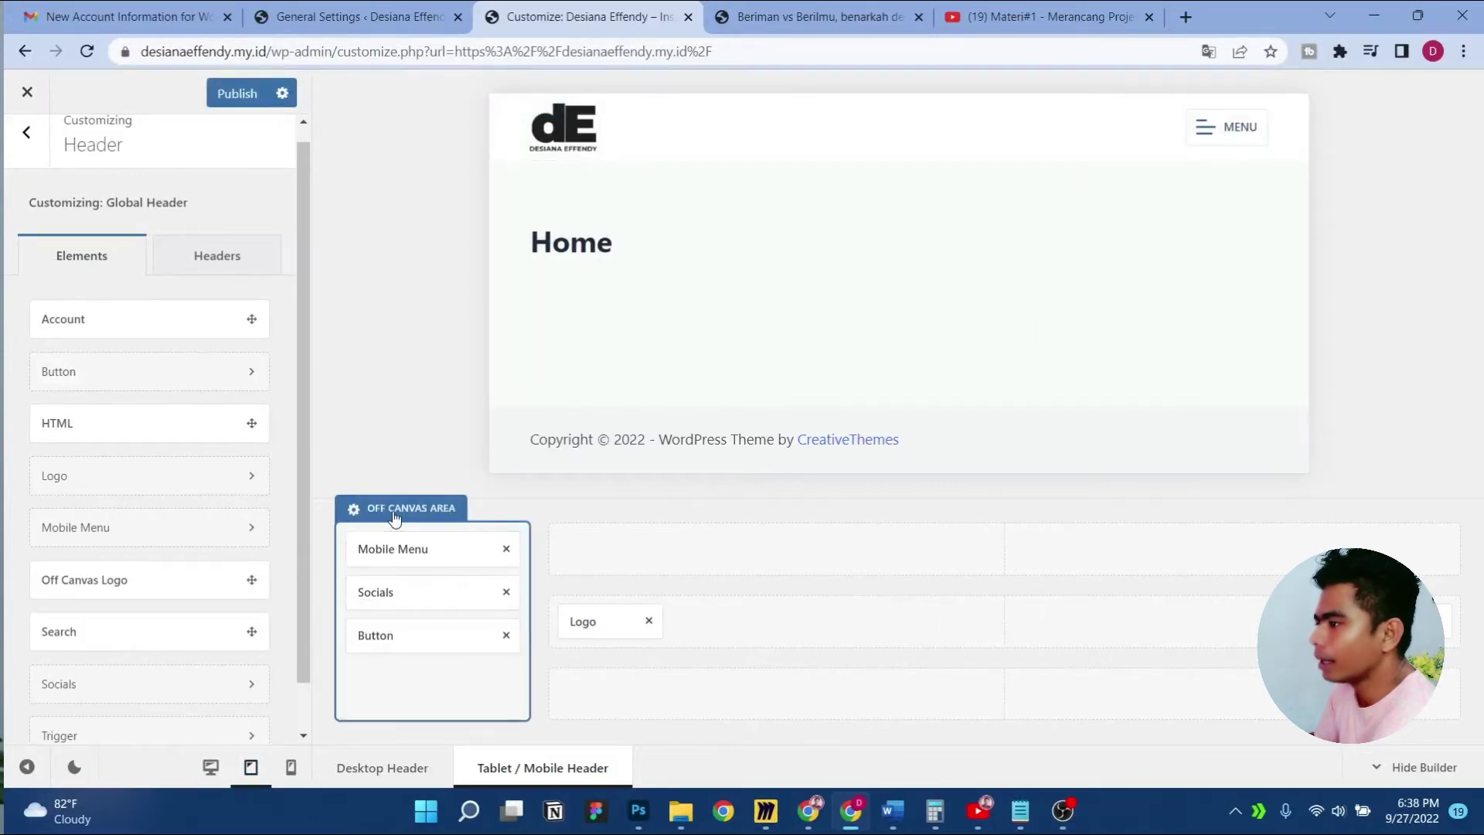
Check the Subscribe button in the off-canvas menu at phone width, then close it and publish
left_click(1195, 141)
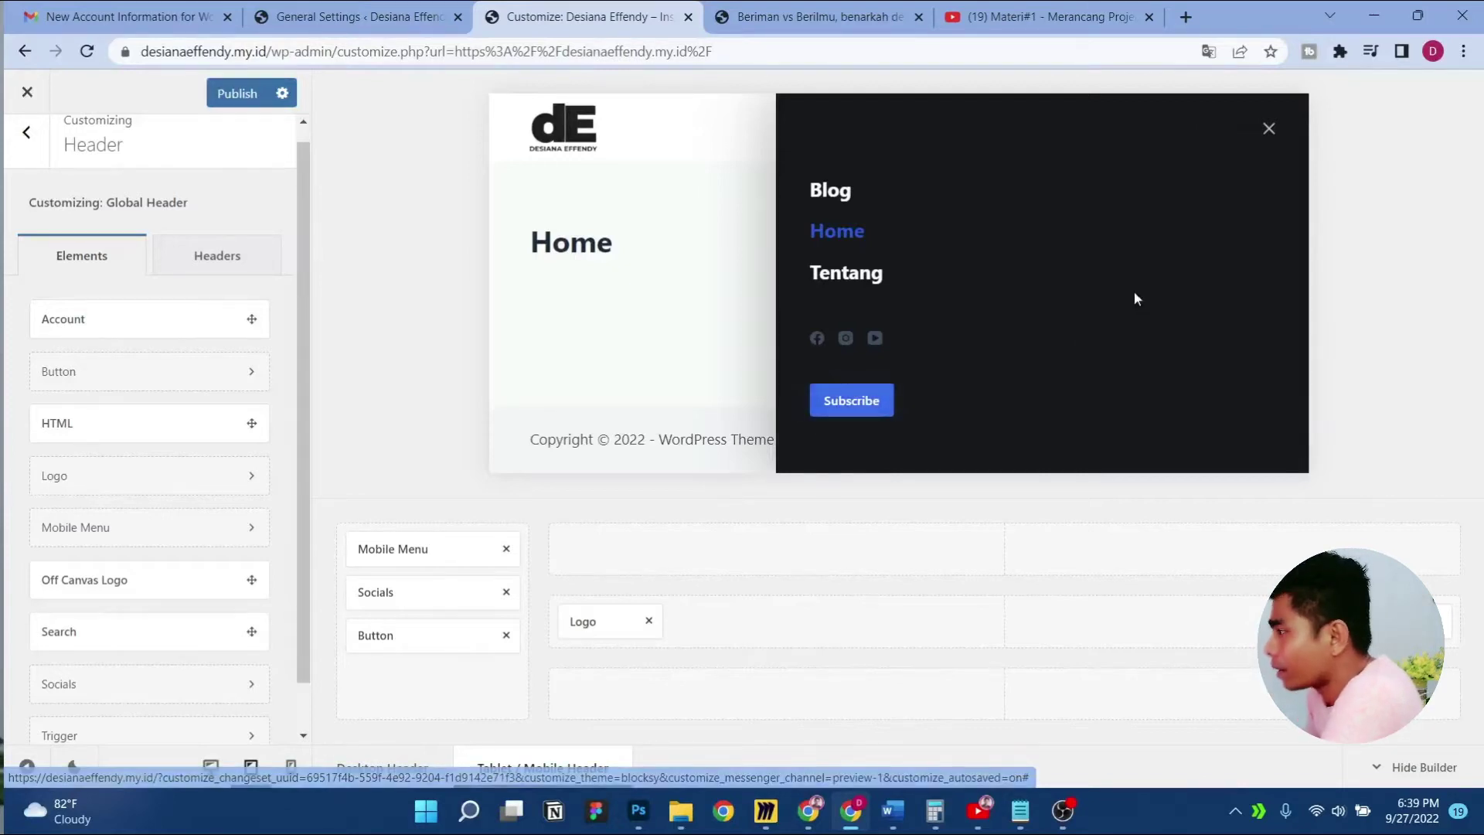
left_click(291, 767)
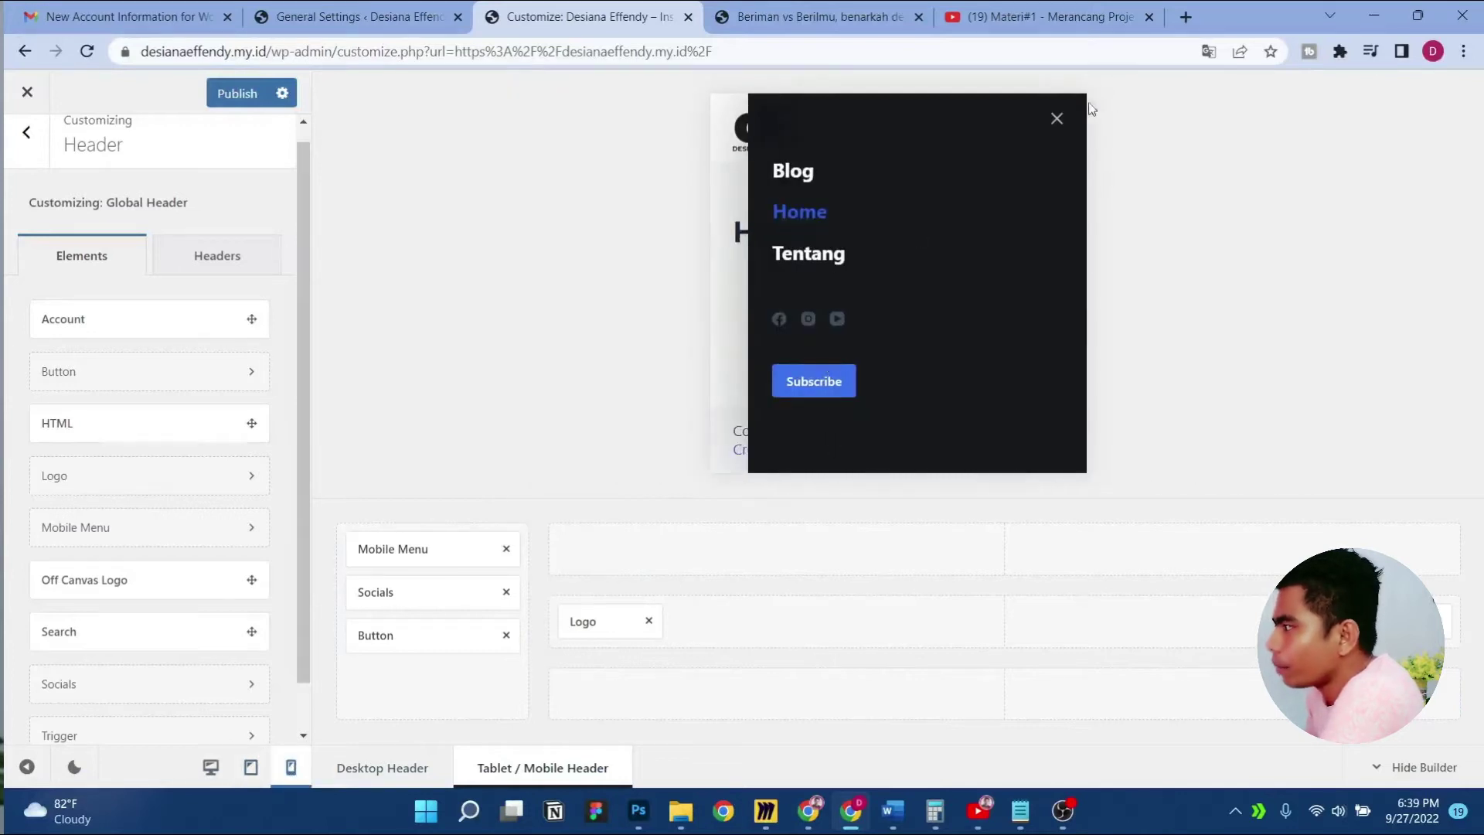
left_click(1048, 118)
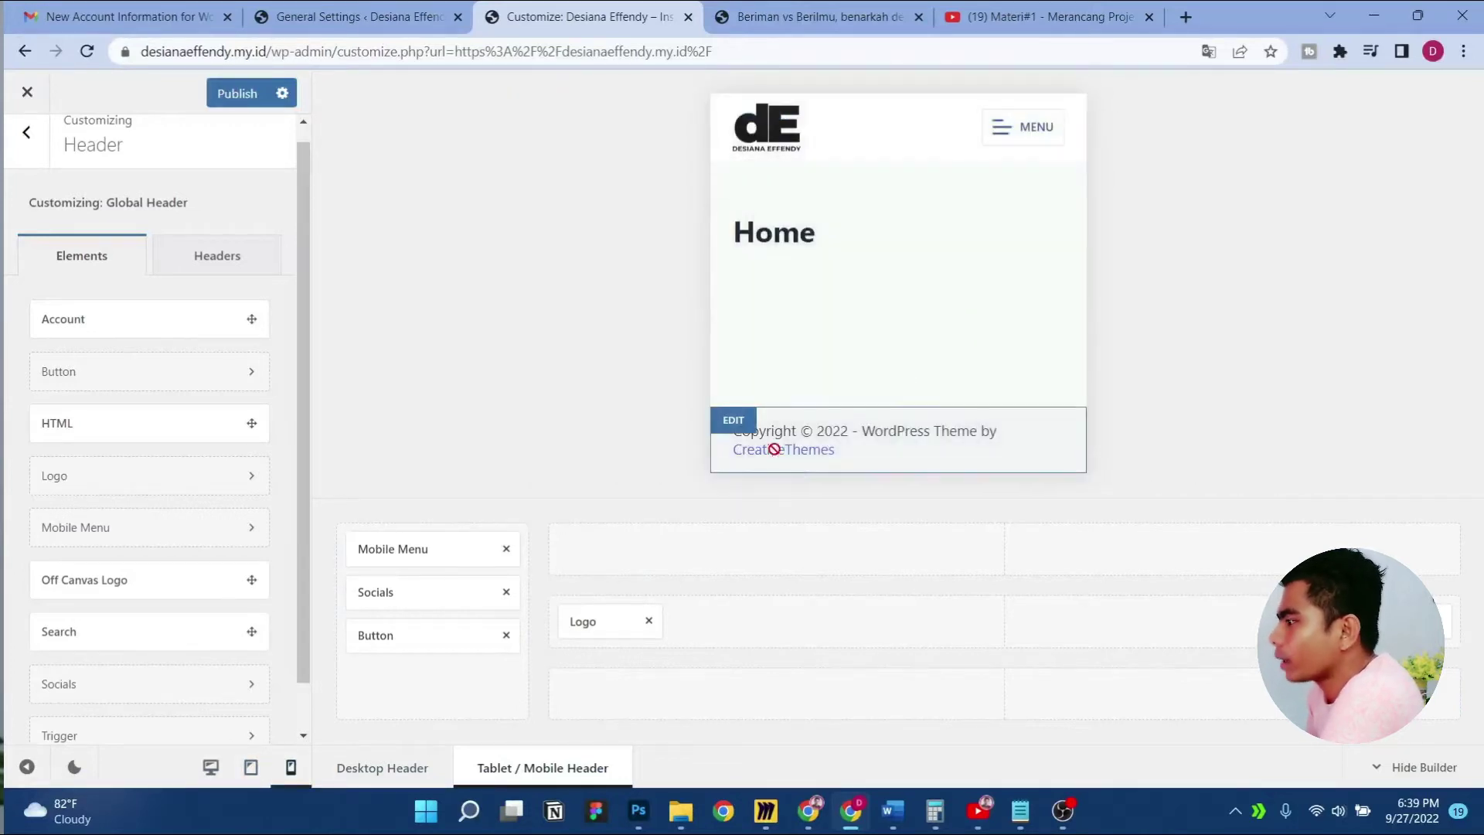
left_click(216, 97)
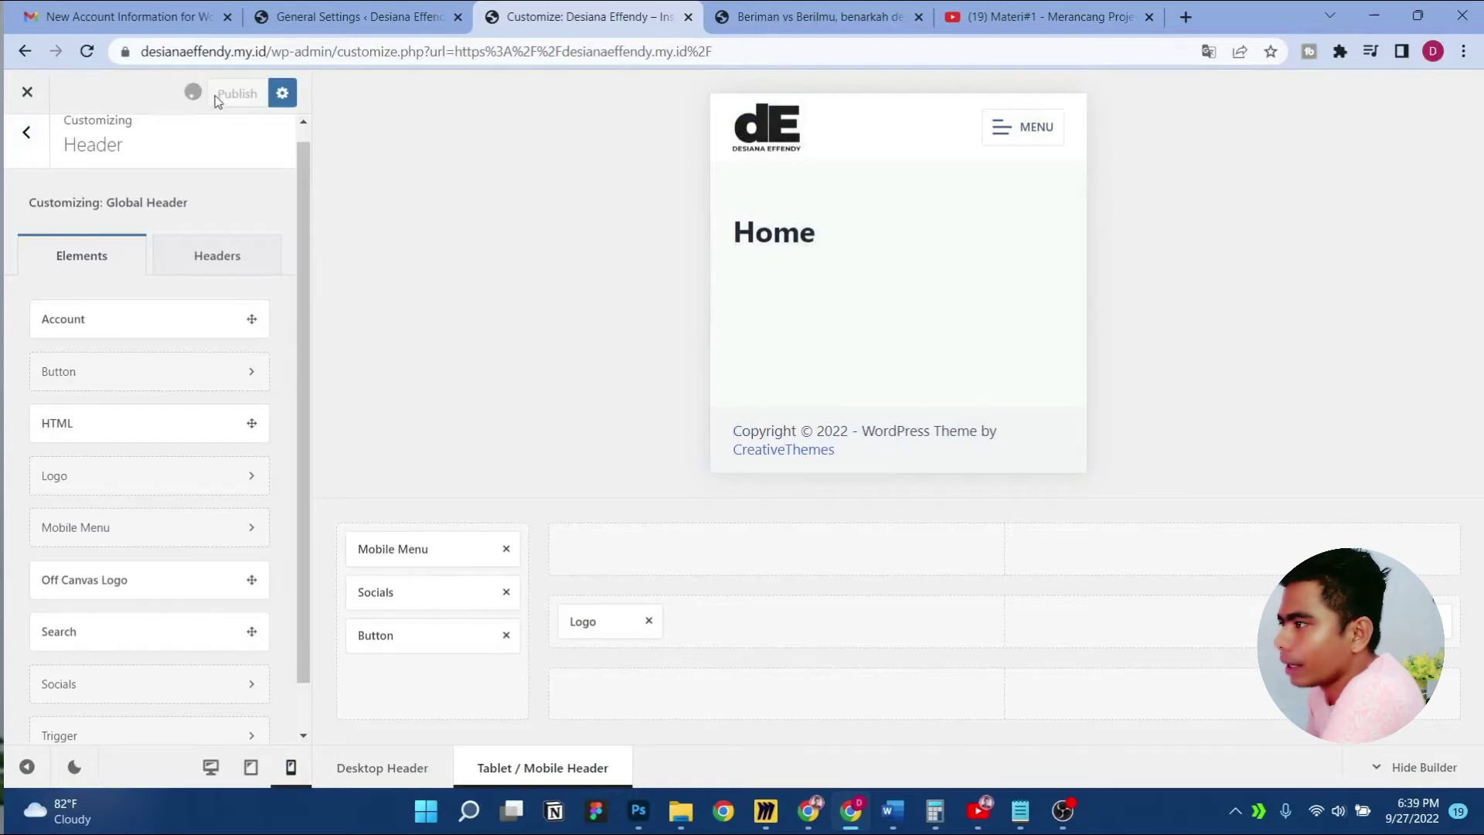
left_click(7, 147)
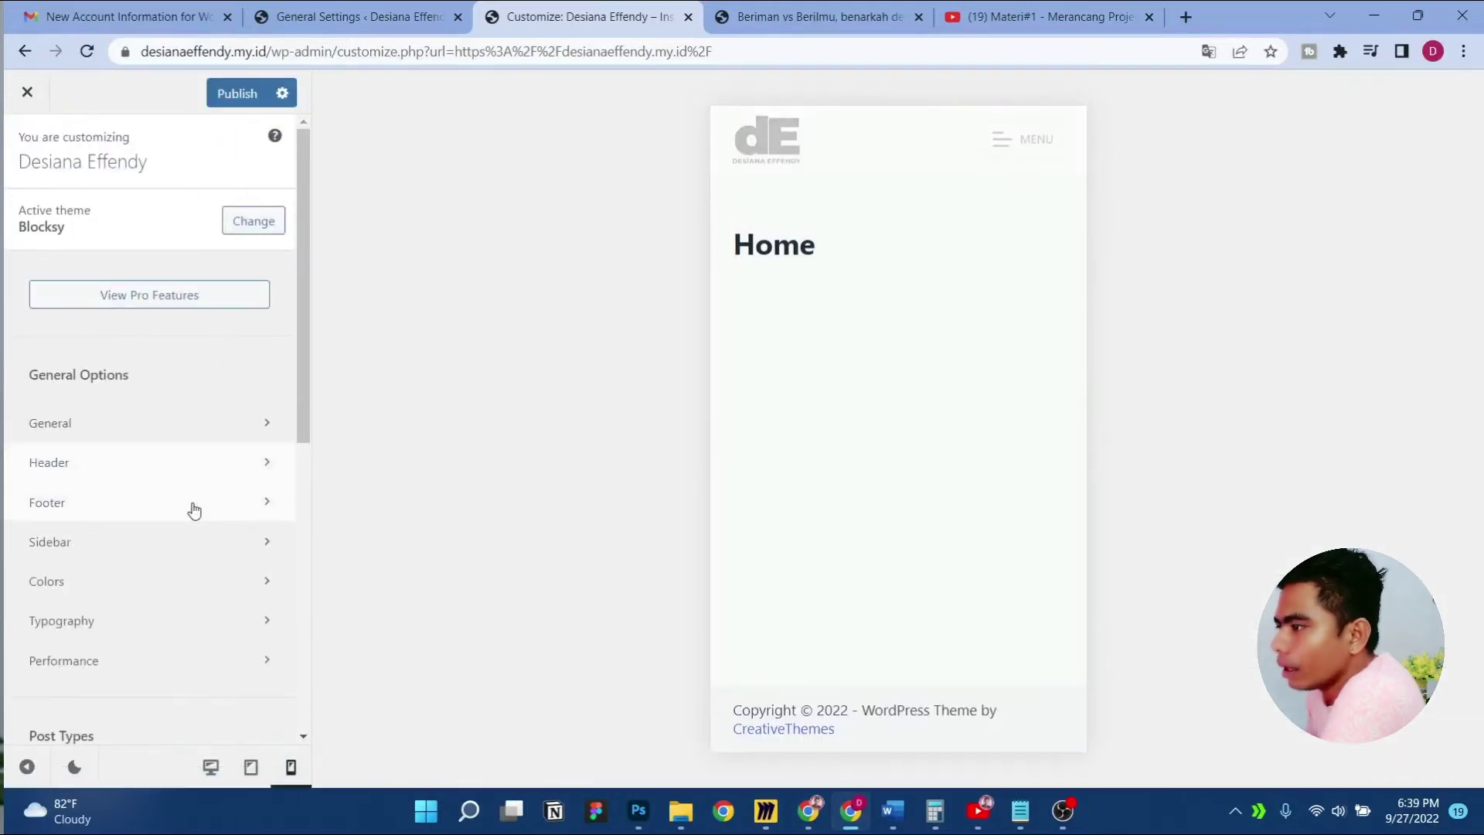
Set the footer Bottom Row to 2 columns and open the Copyright element's settings
left_click(196, 510)
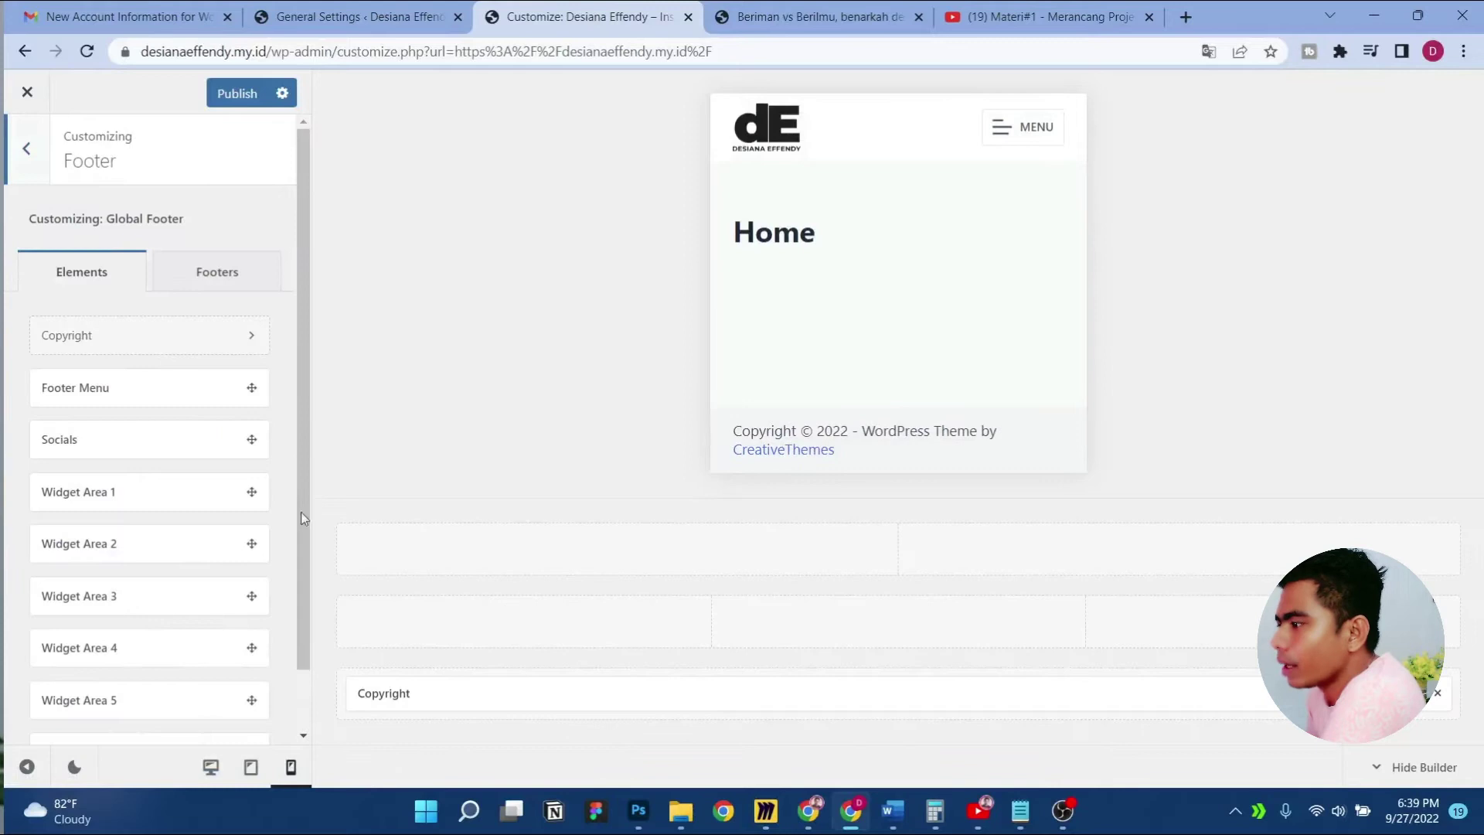
left_click(211, 767)
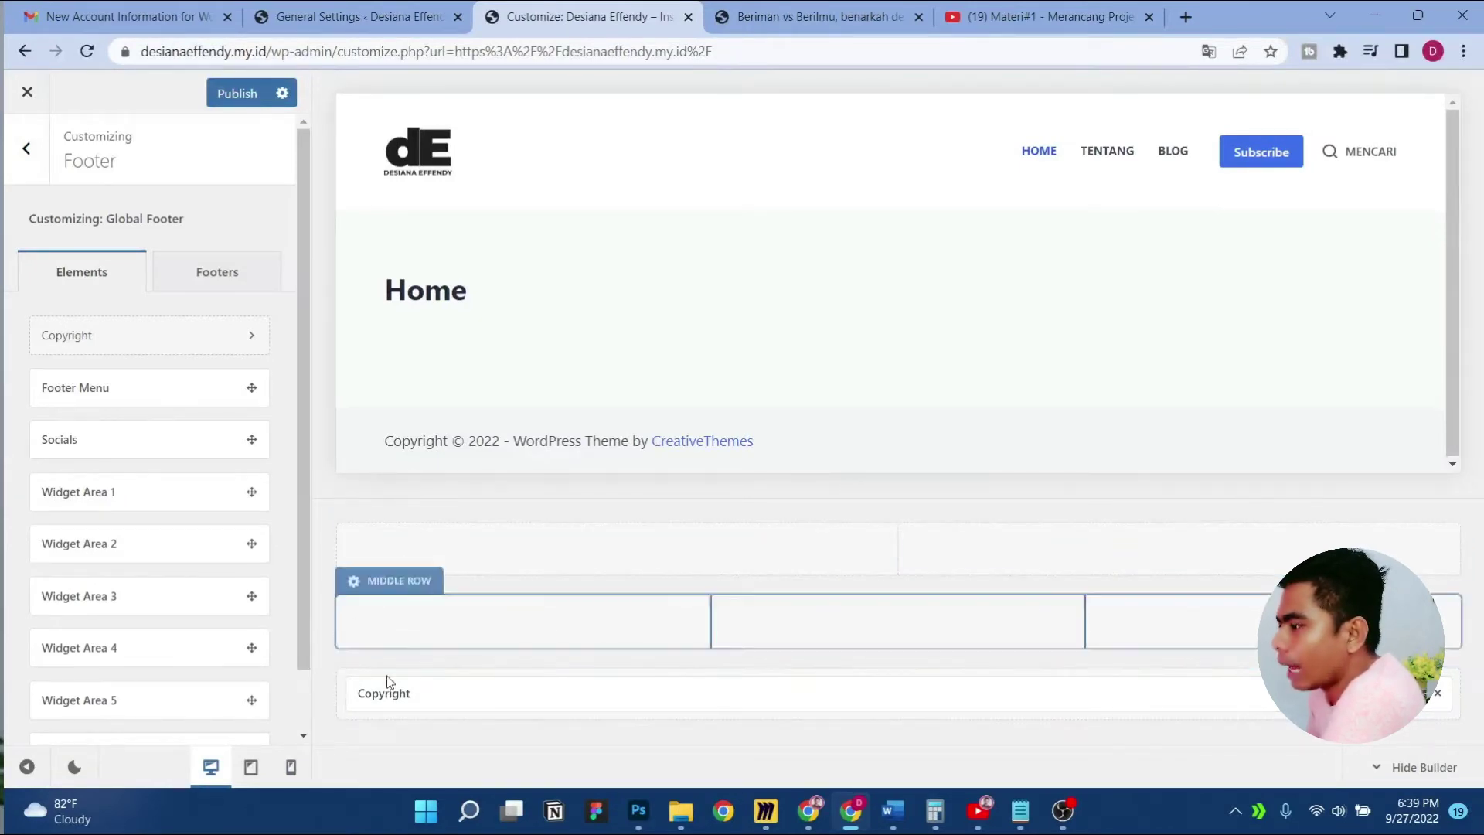
left_click(398, 655)
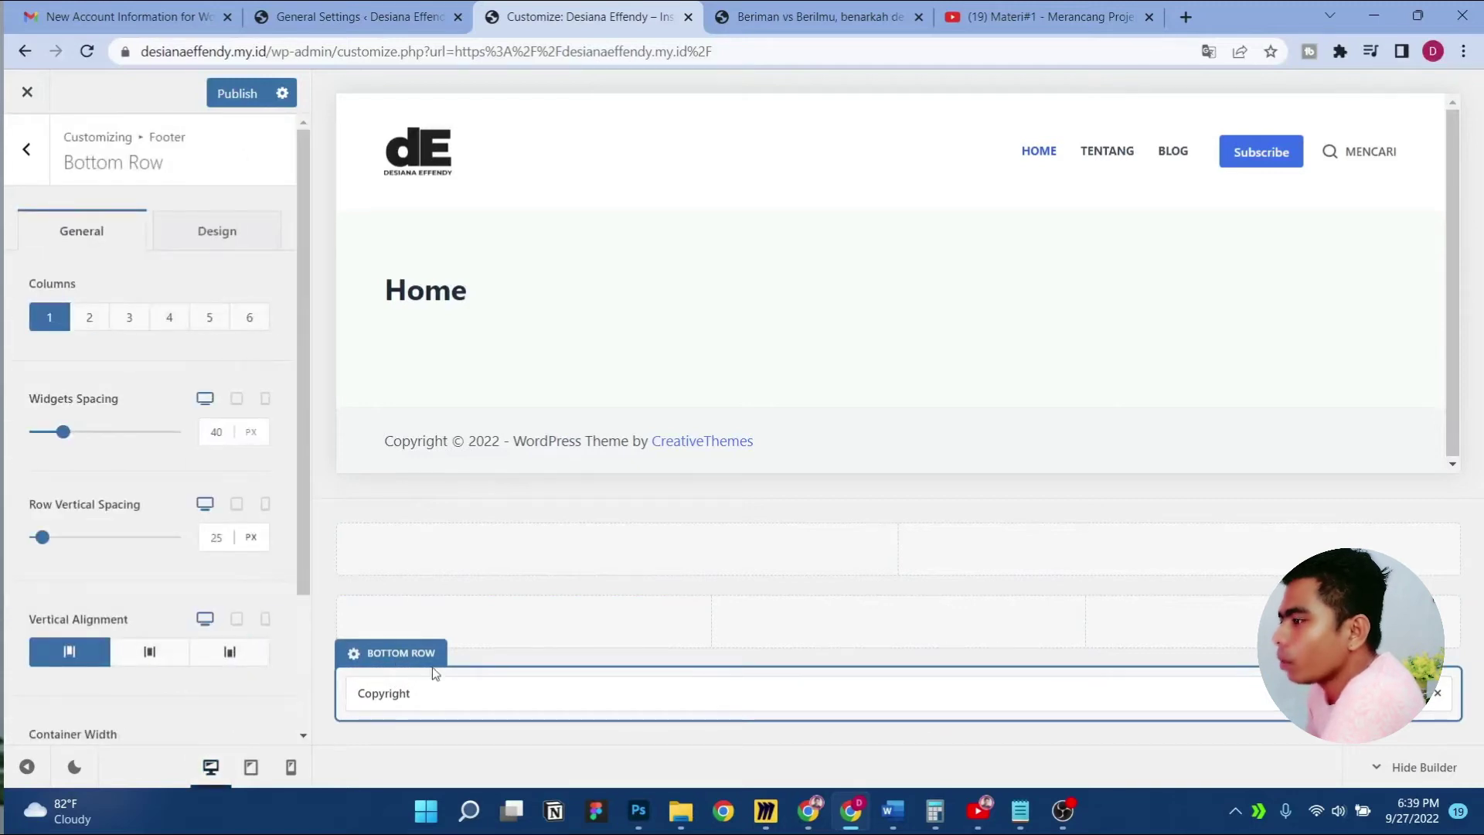
left_click(95, 322)
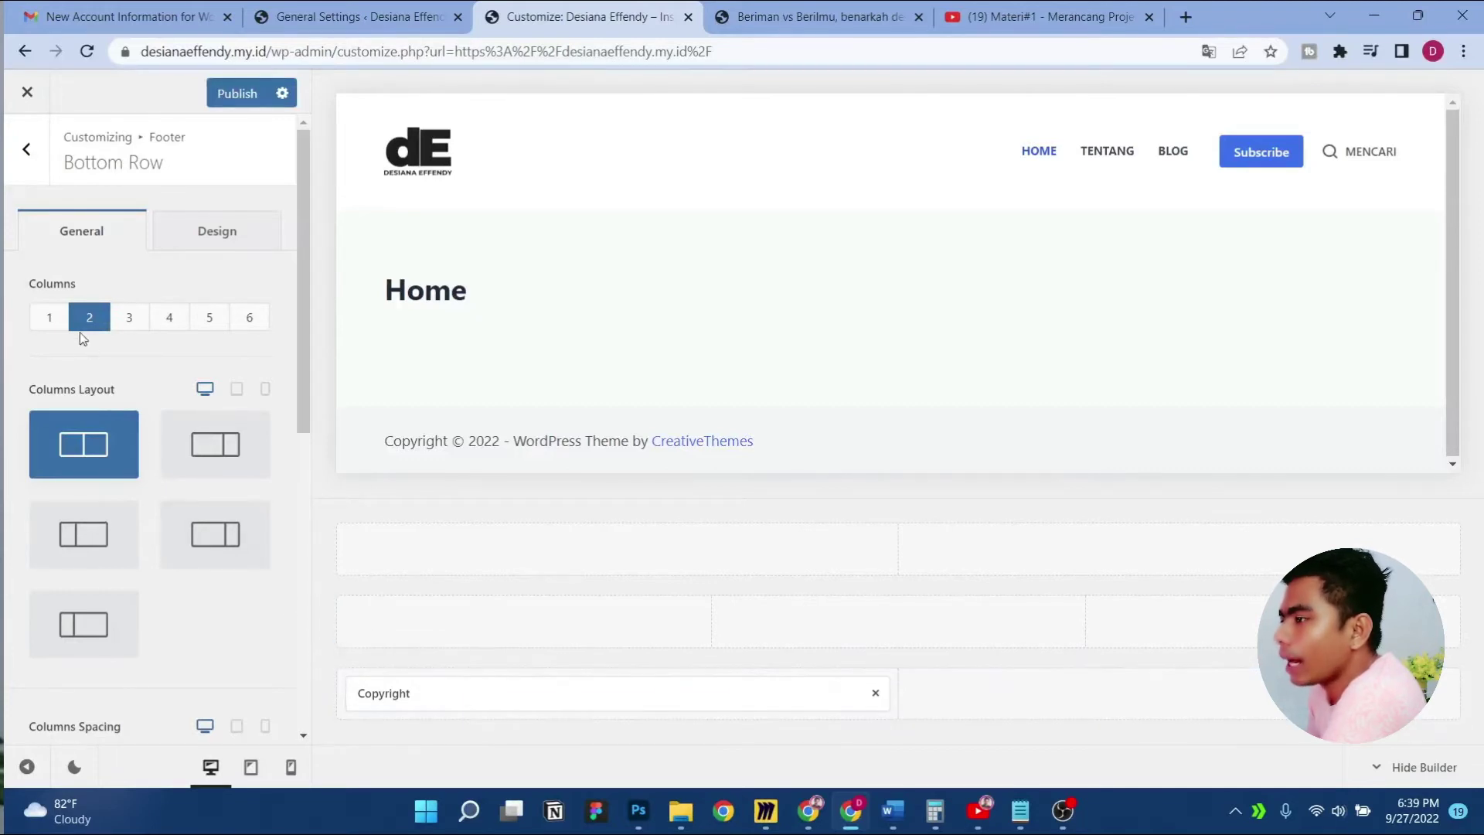
left_click(54, 320)
left_click(236, 321)
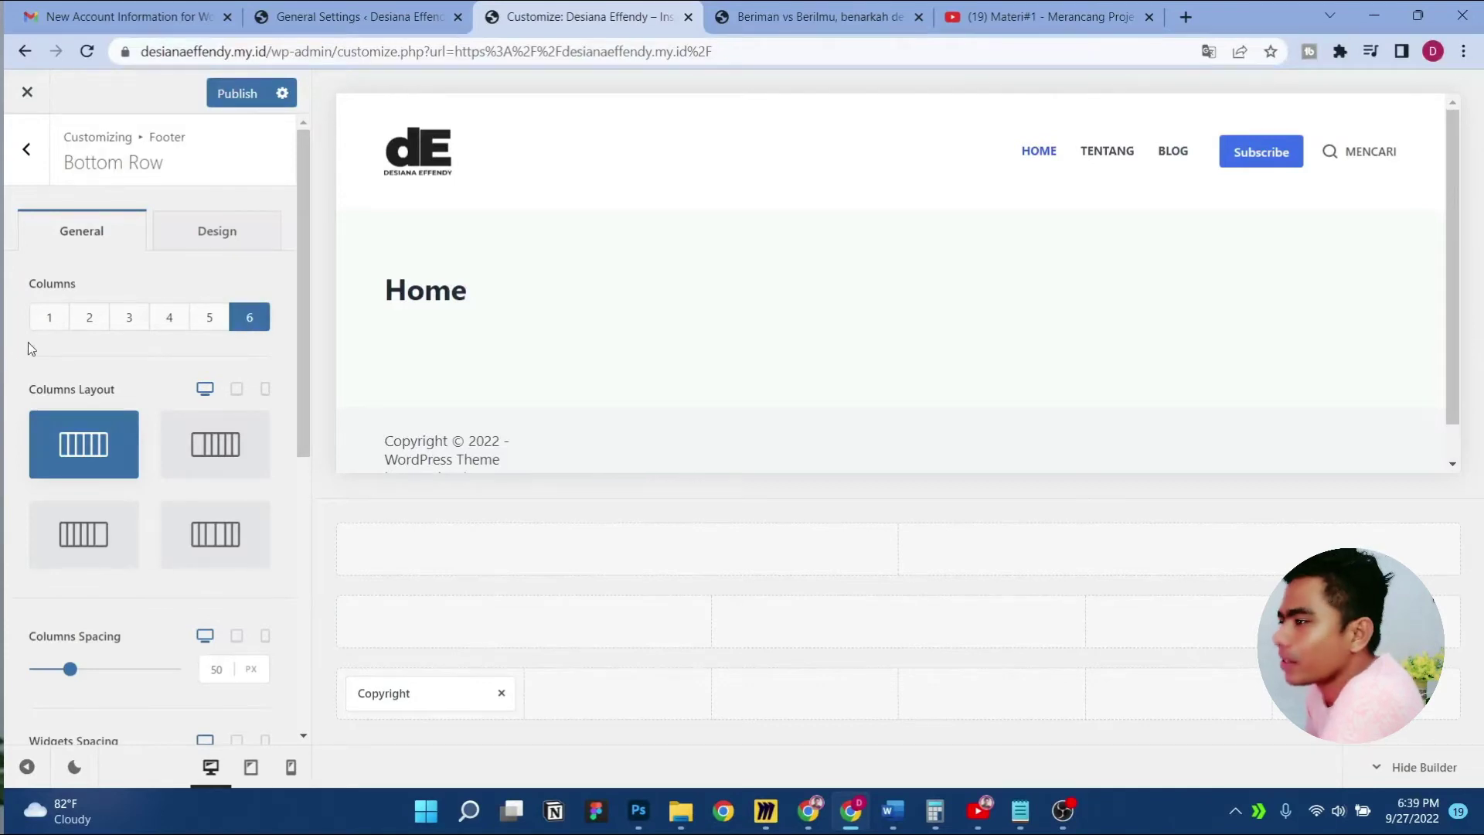
left_click(87, 319)
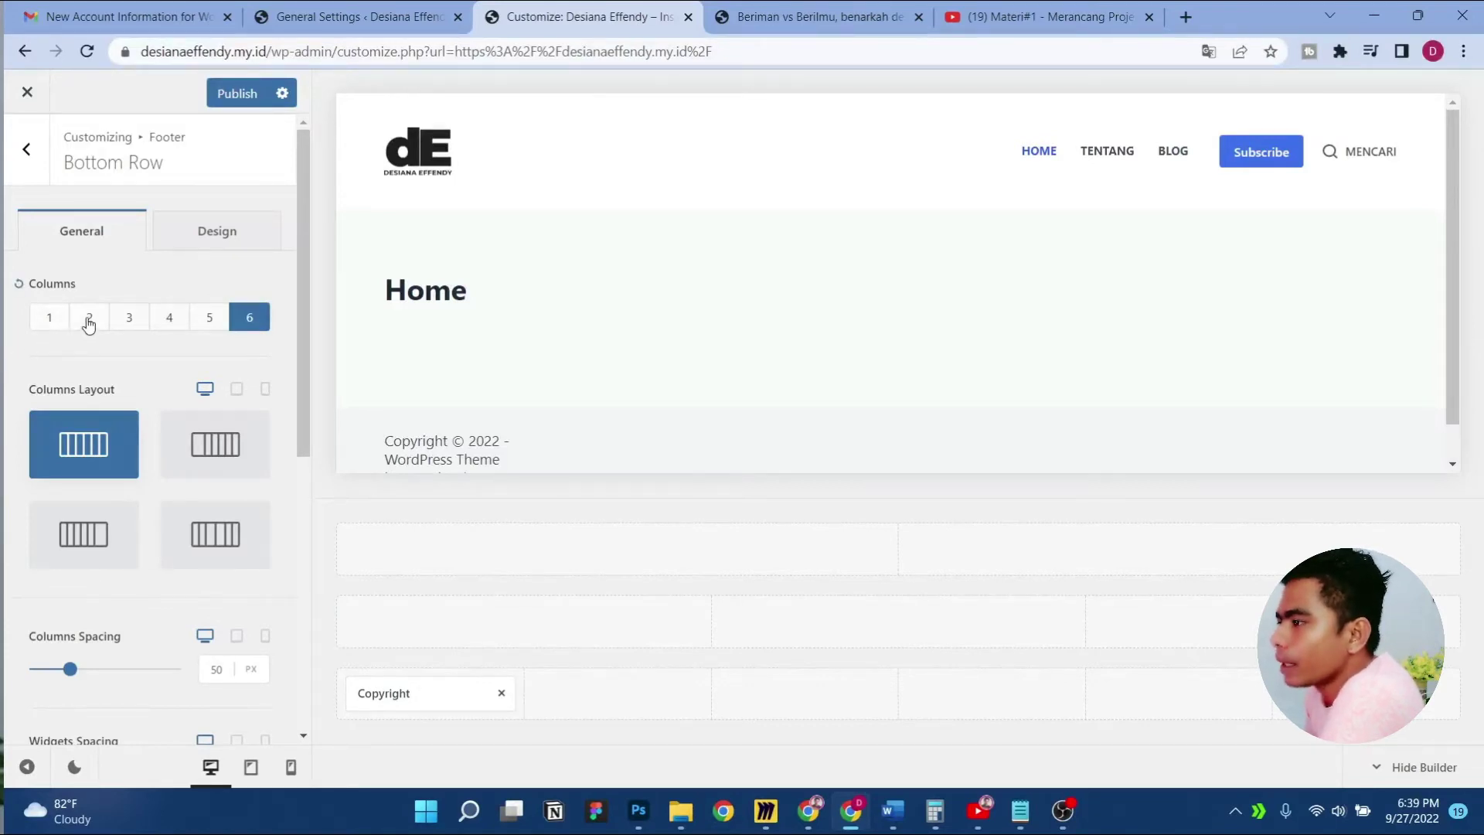
left_click(380, 693)
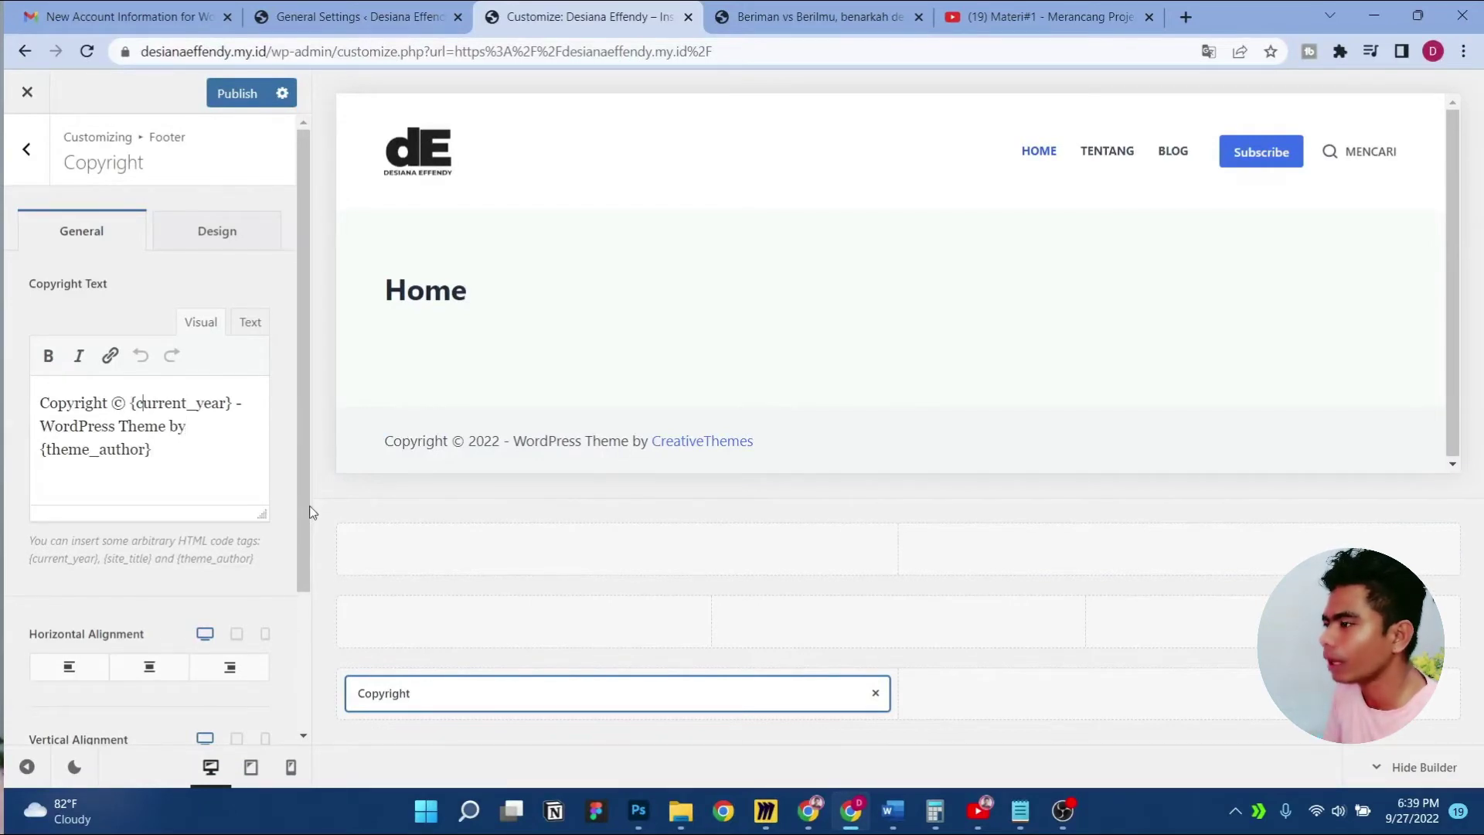
Delete the 'WordPress Theme by {theme_author}' credit from the copyright text
key("Right")
key("Right")
key("Right")
key("Down")
key("Left")
key("Left")
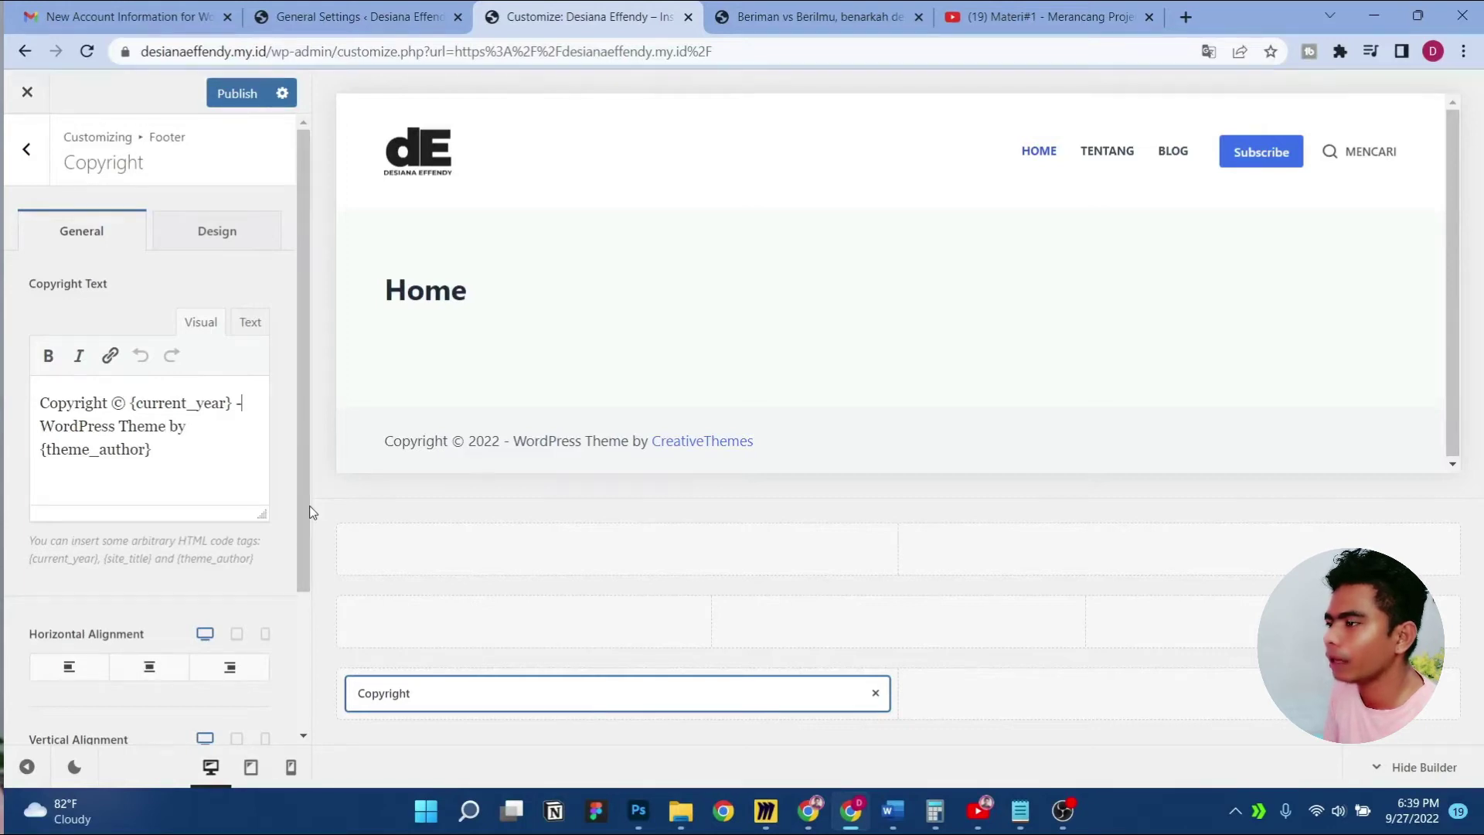
key("shift+Down")
key("shift+Down")
key("BackSpace")
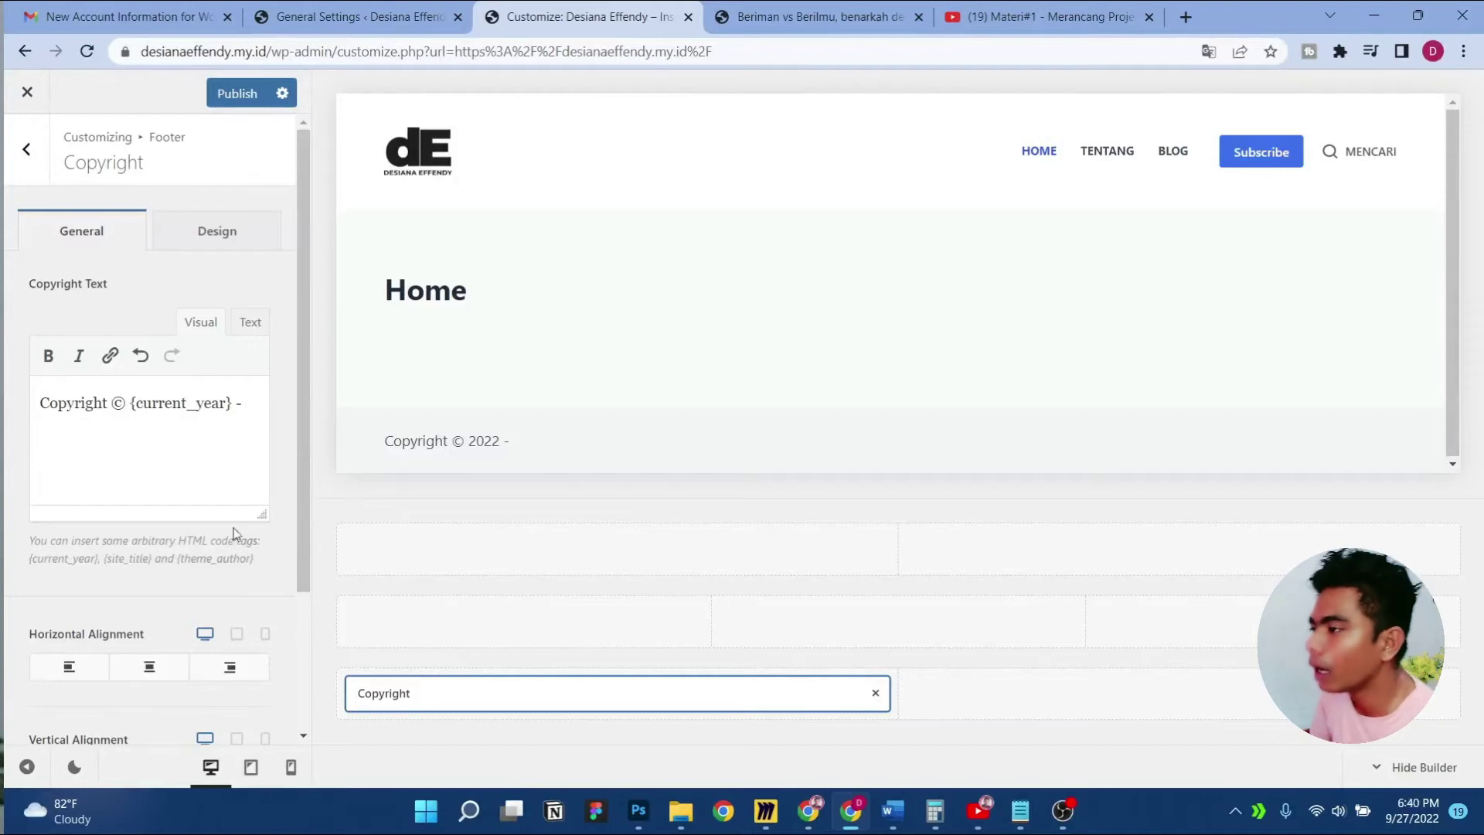
Copy the {site_title} tag from the help text and paste it after the dash
left_click_drag(104, 564, 142, 565)
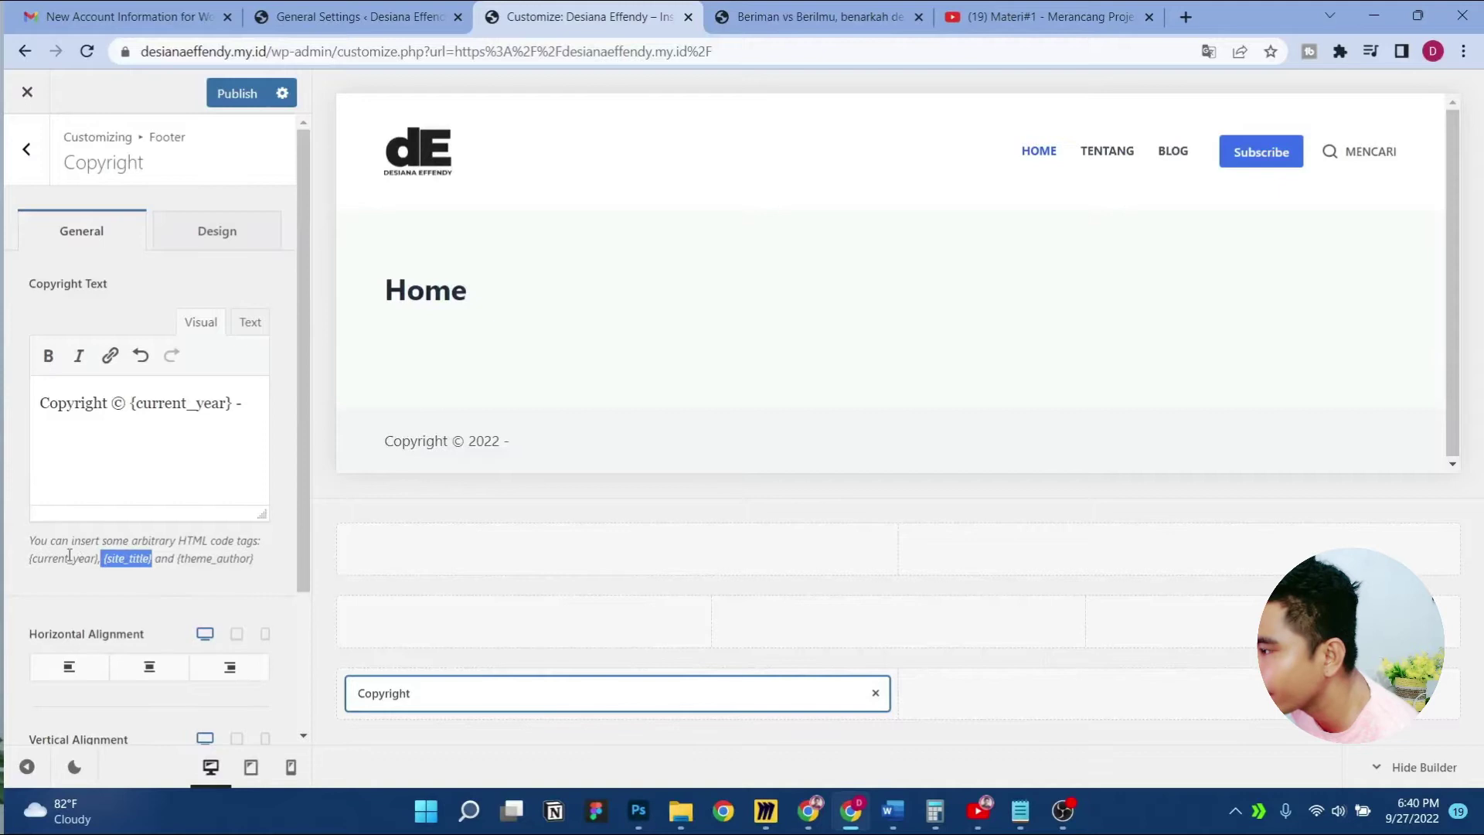
right_click(145, 563)
left_click(182, 581)
left_click(255, 414)
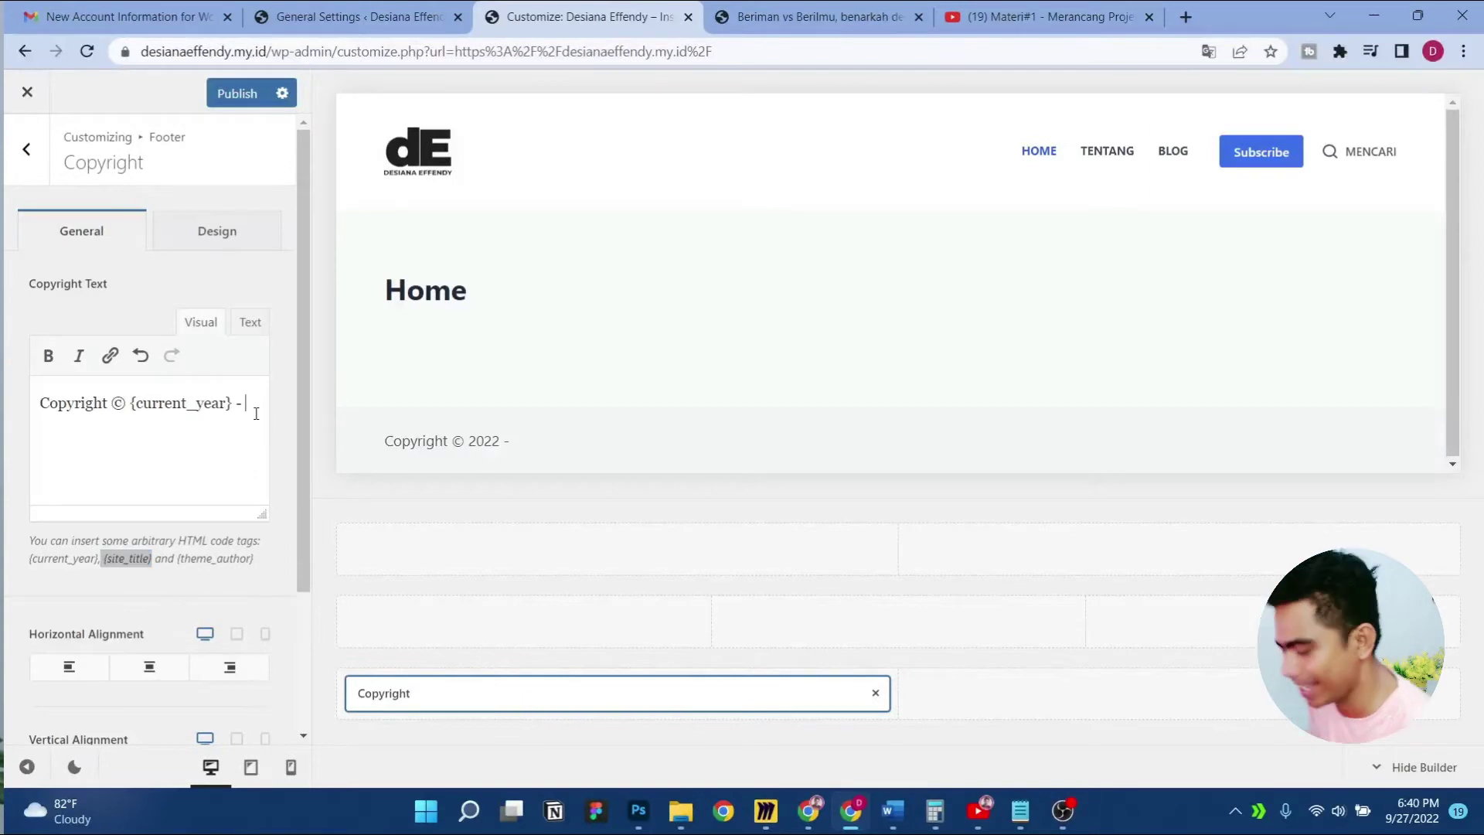
key("ctrl+v")
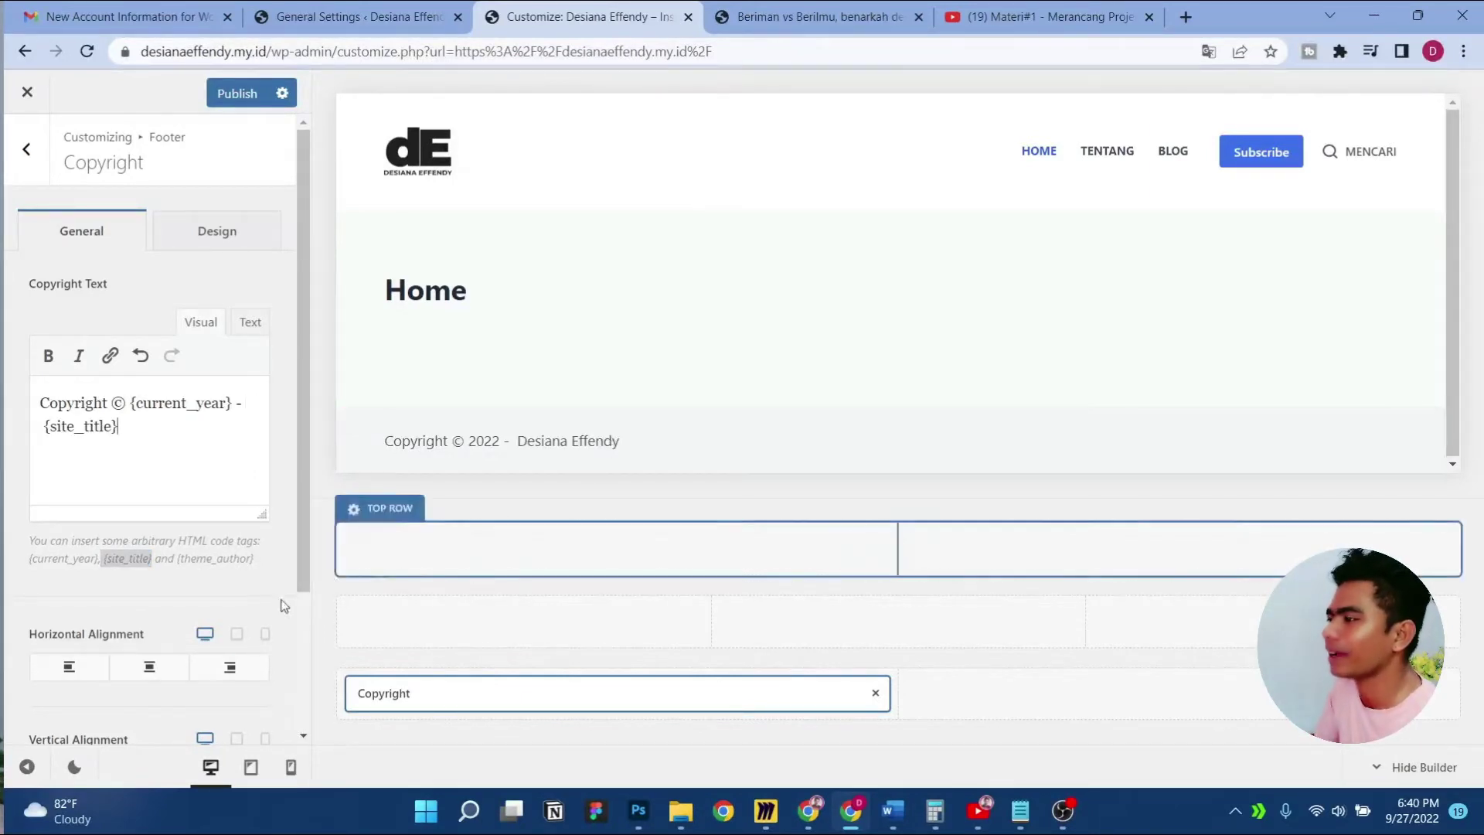
Align the copyright left and vertically middle, then return to the footer elements list
scroll(199, 595, "down", 1)
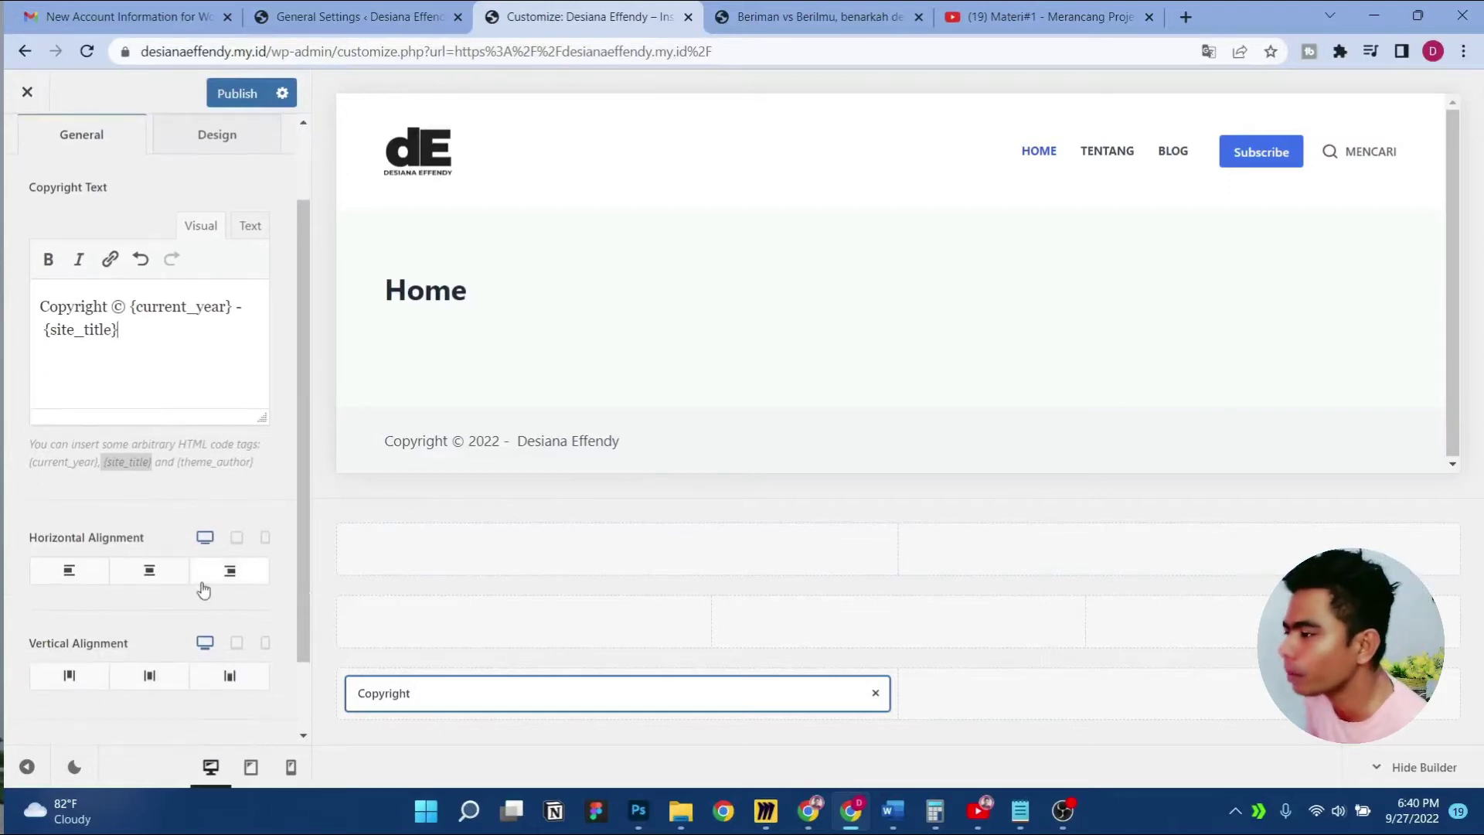
scroll(203, 591, "down", 1)
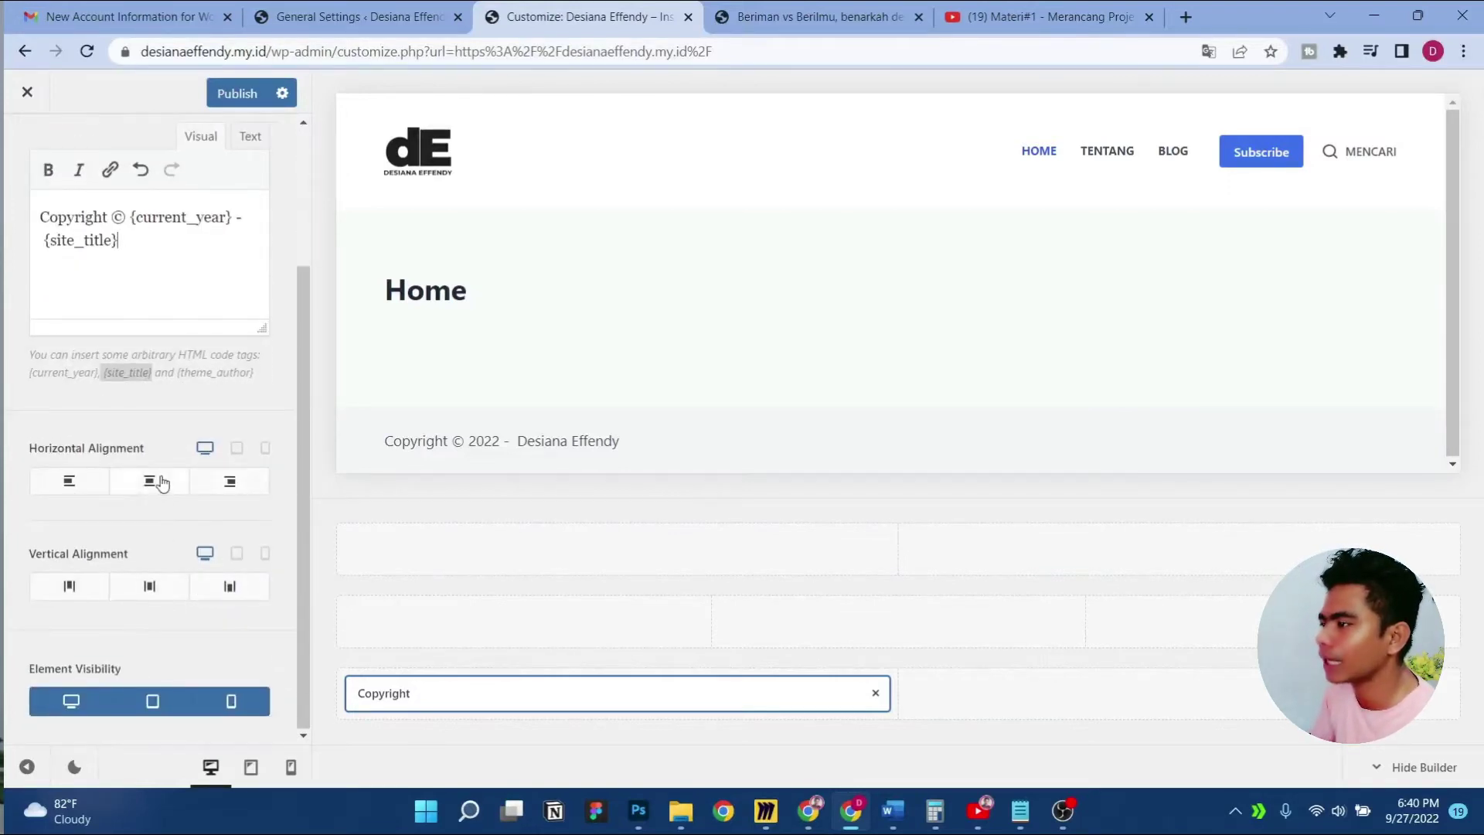
left_click(143, 489)
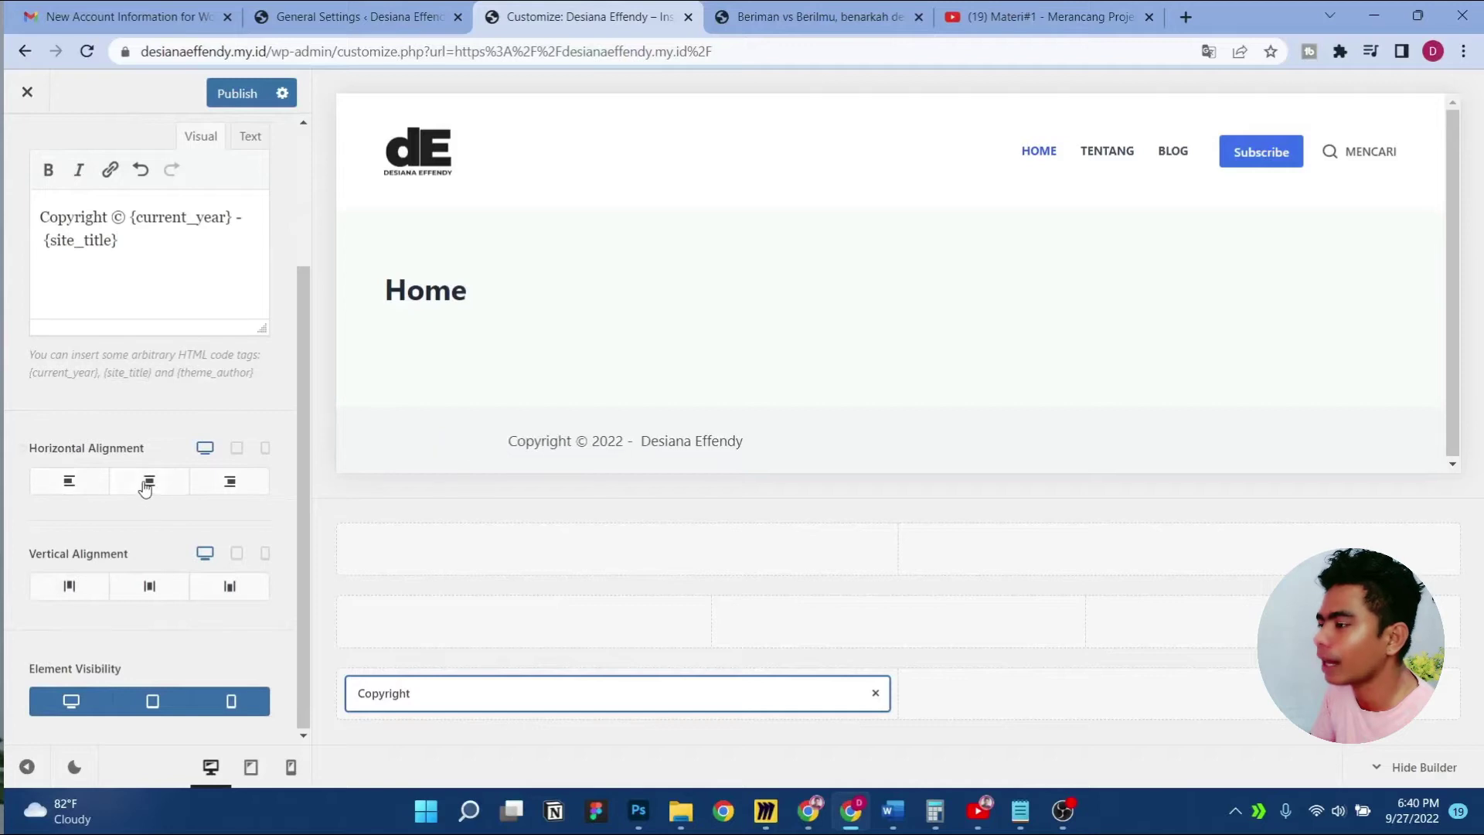
left_click(77, 491)
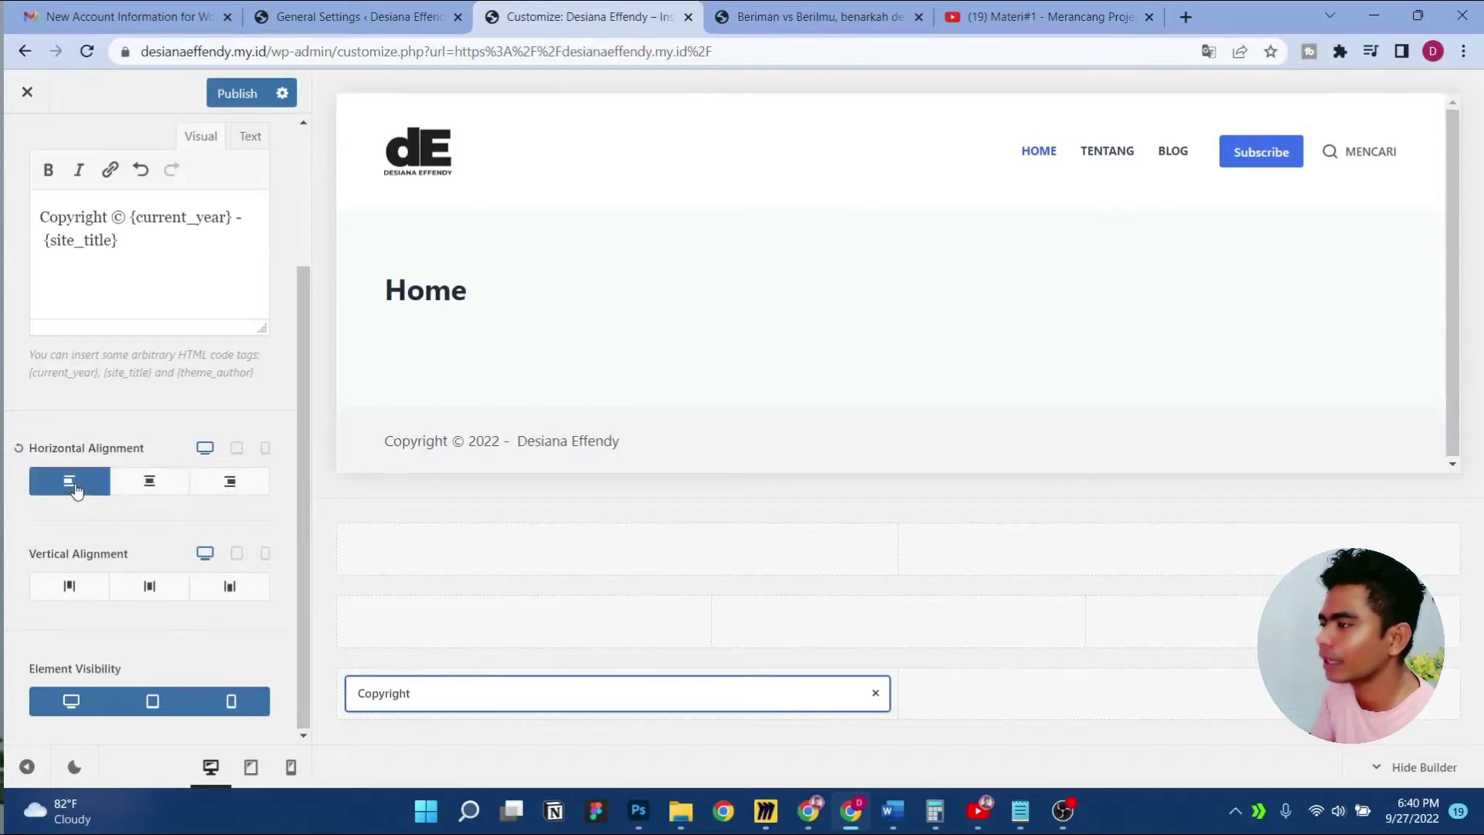
left_click(155, 588)
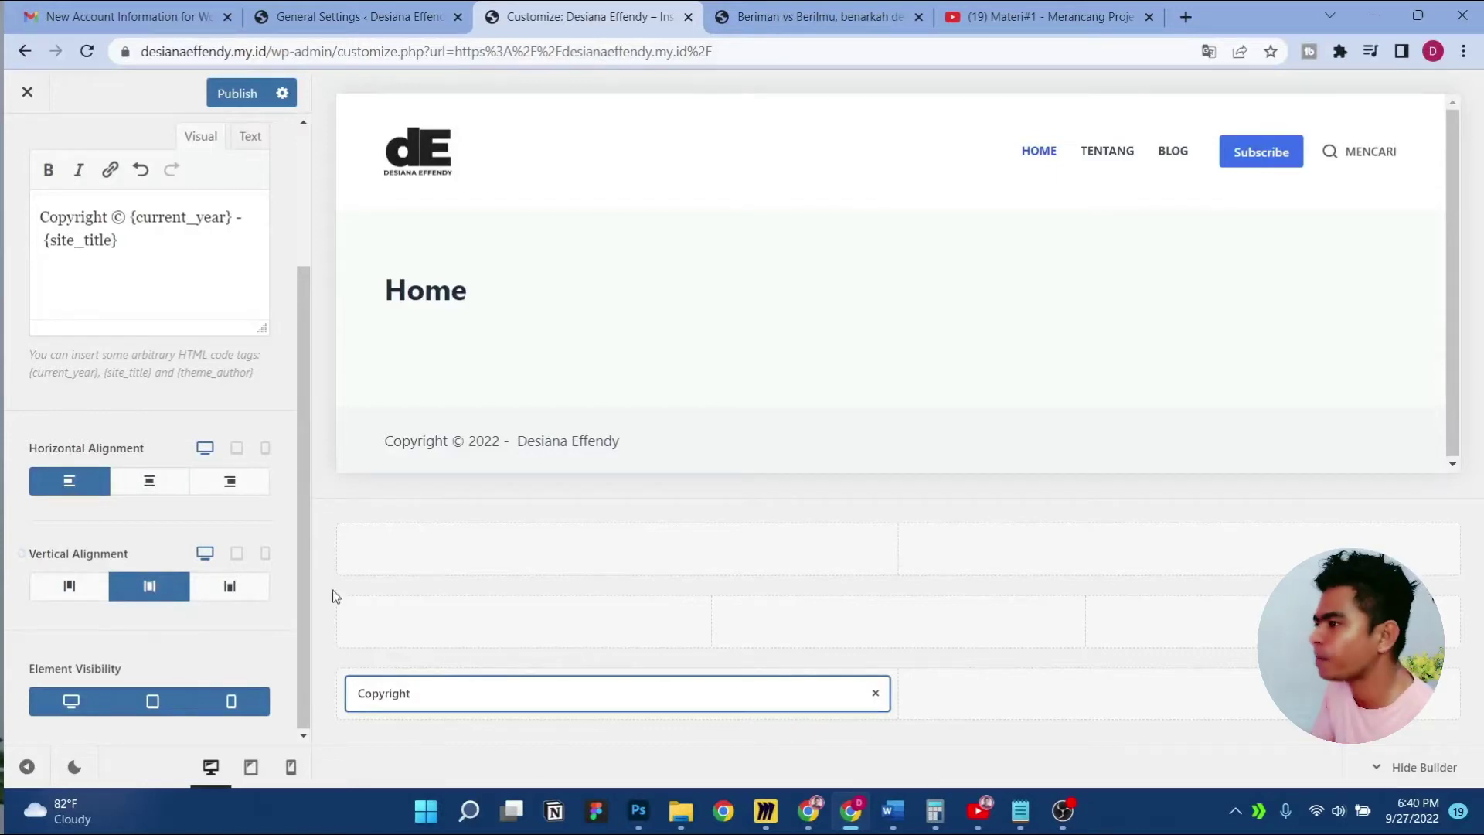
scroll(281, 536, "up", 4)
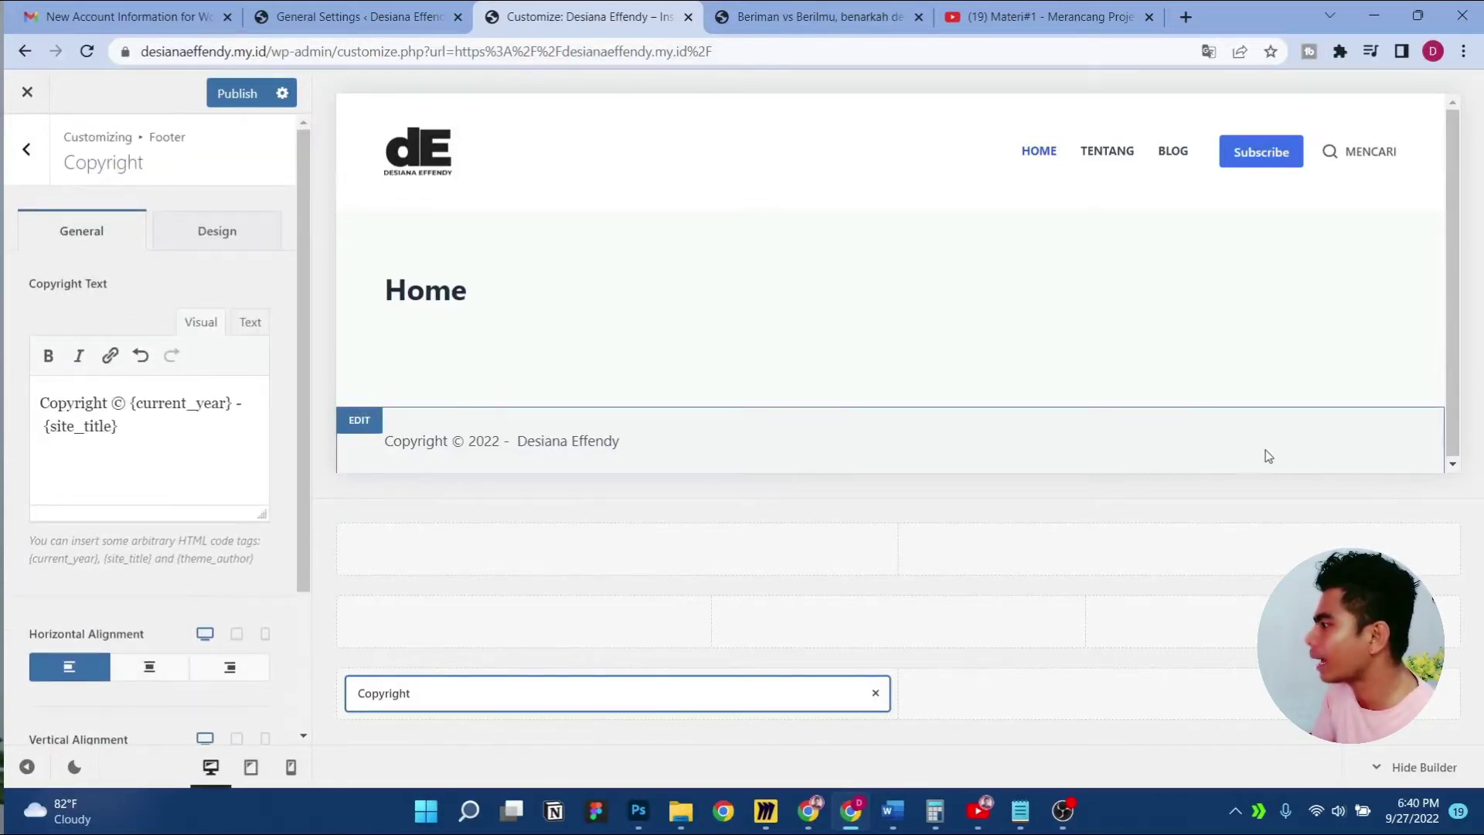
left_click(26, 149)
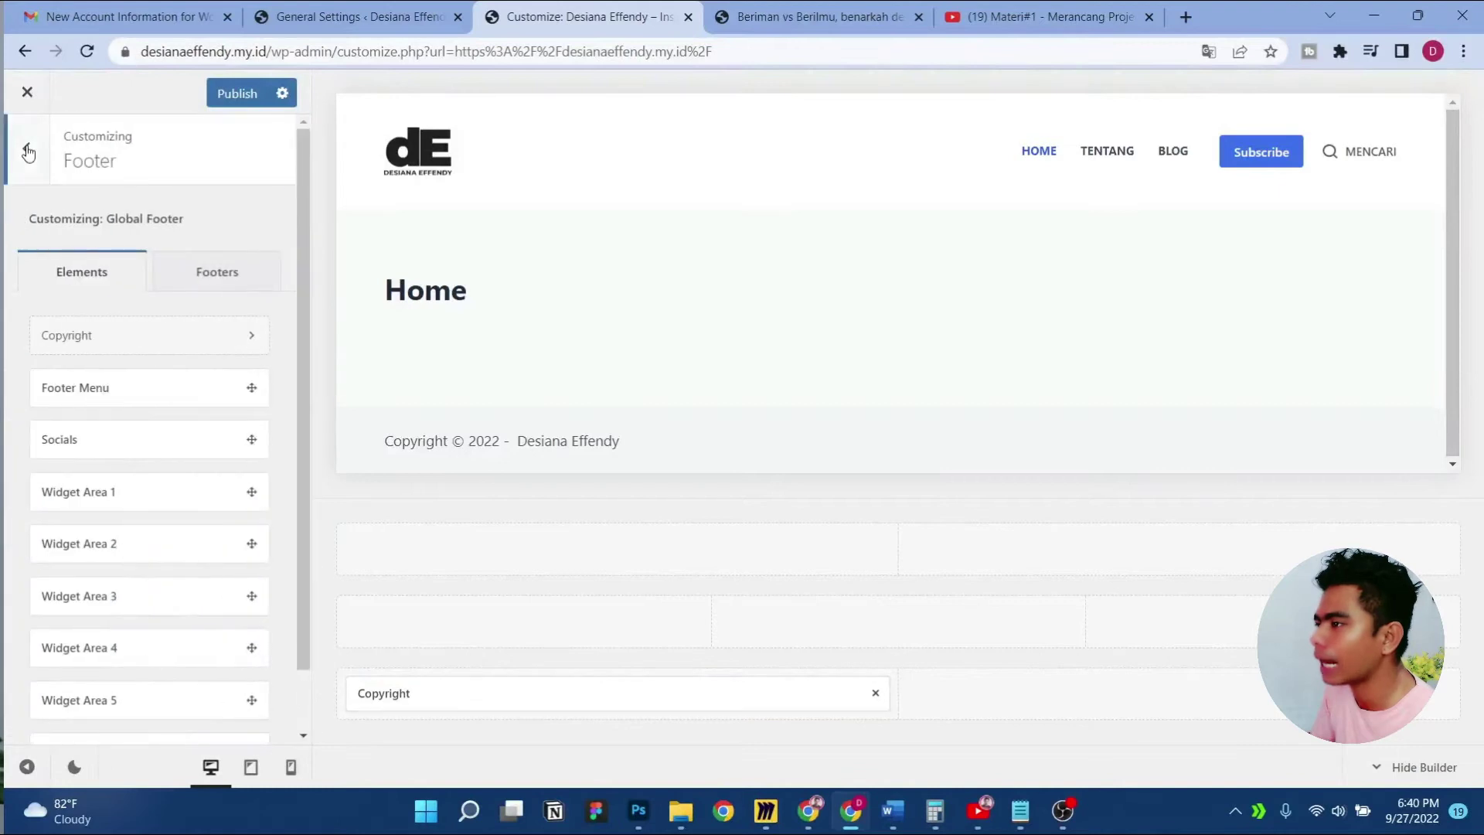
Place Socials in the bottom row's right column and add YouTube to its networks
left_click_drag(108, 444, 1235, 694)
left_click(1128, 694)
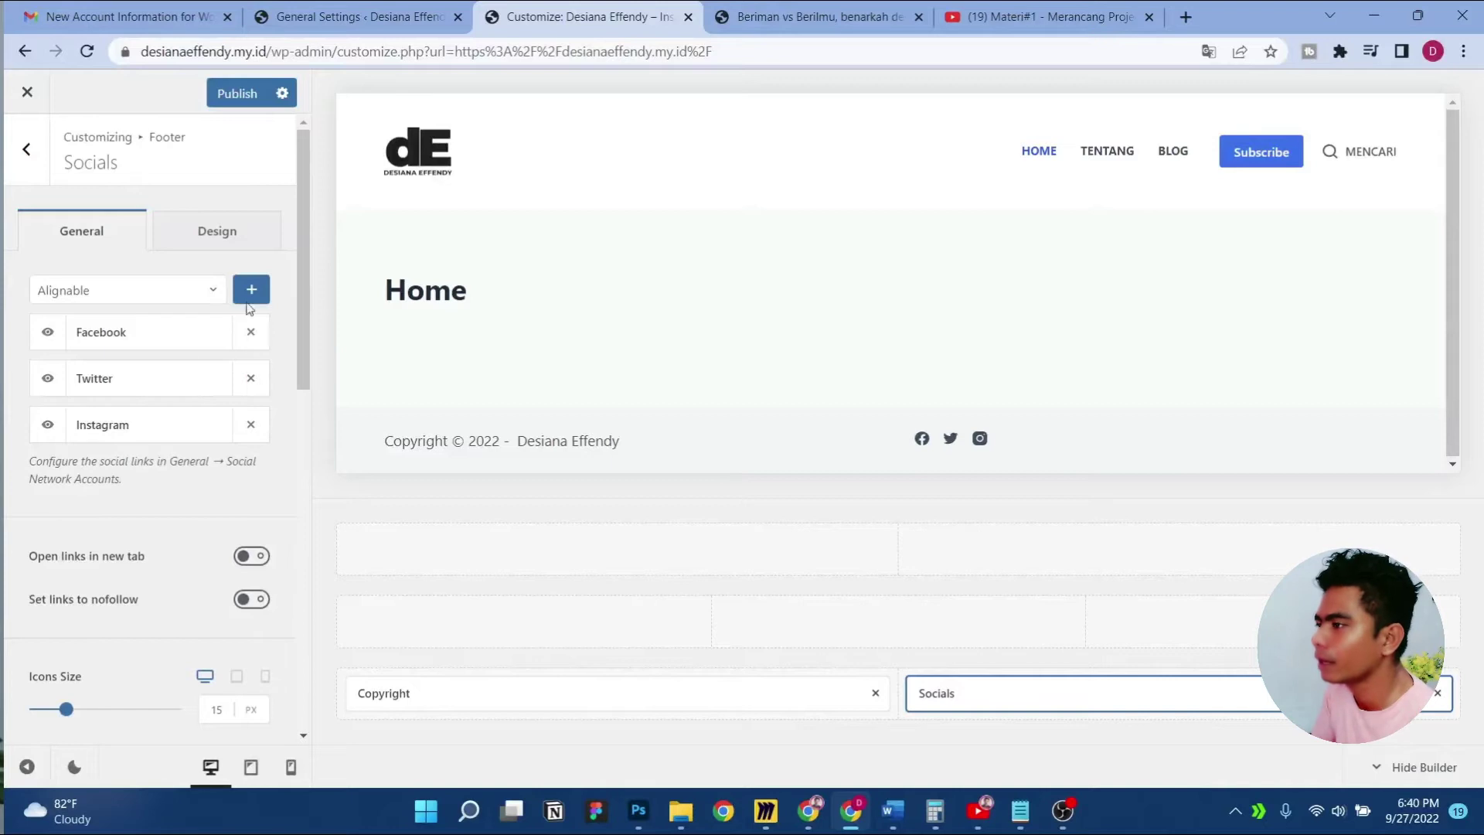
left_click(199, 291)
scroll(126, 452, "down", 10)
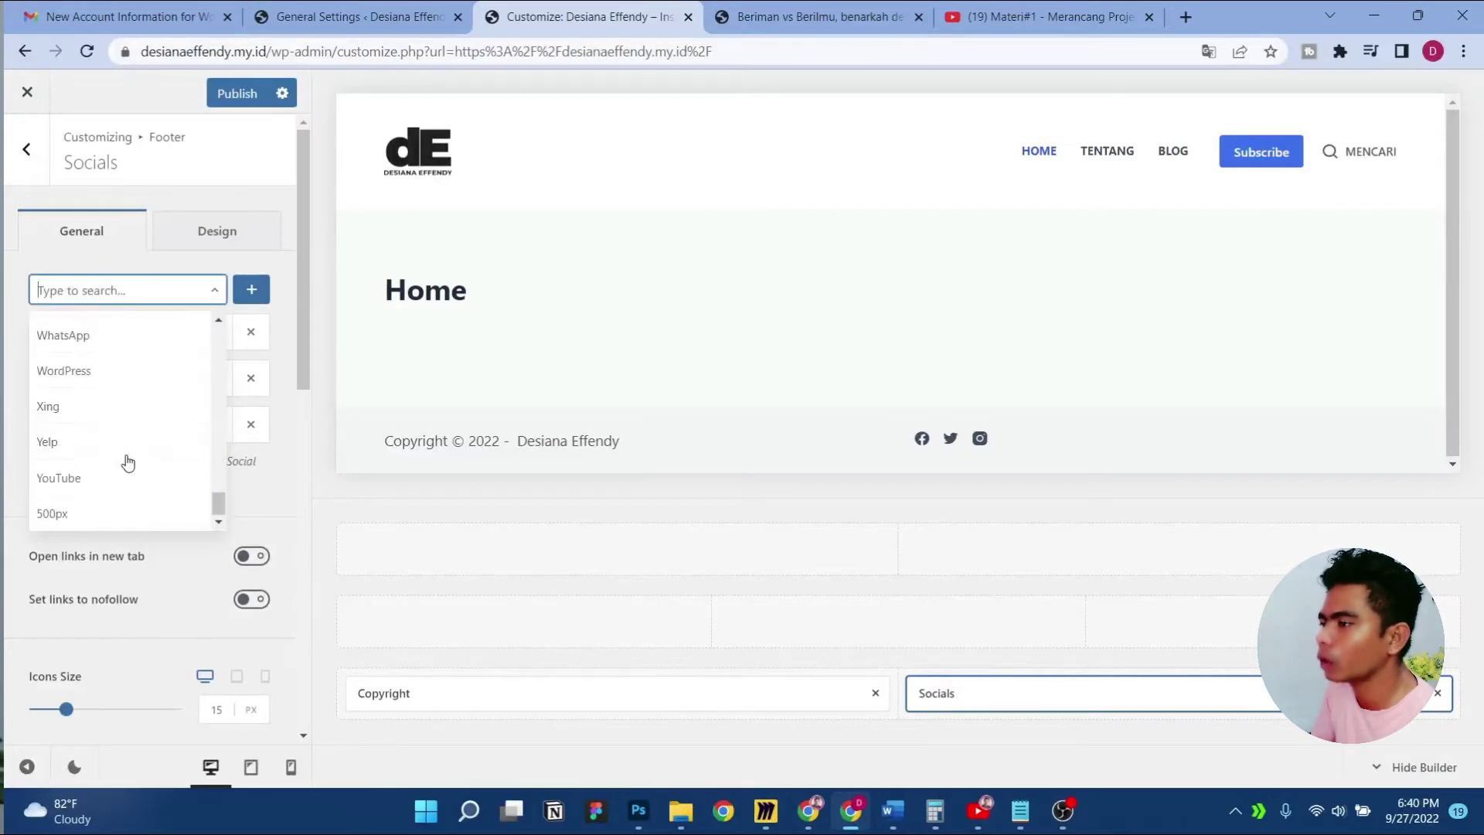
scroll(115, 472, "down", 6)
scroll(105, 342, "up", 5)
left_click(103, 386)
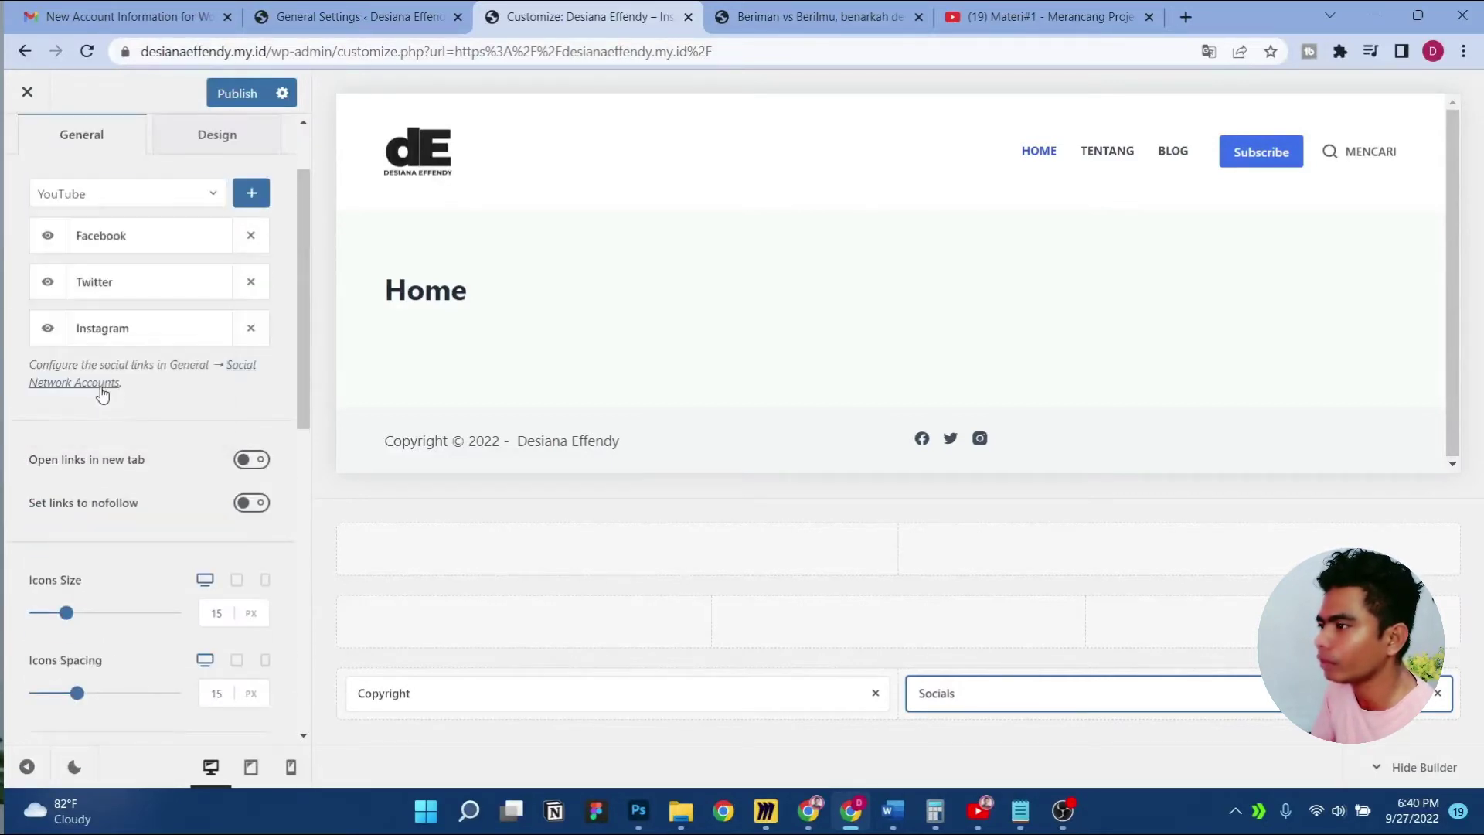
left_click(255, 195)
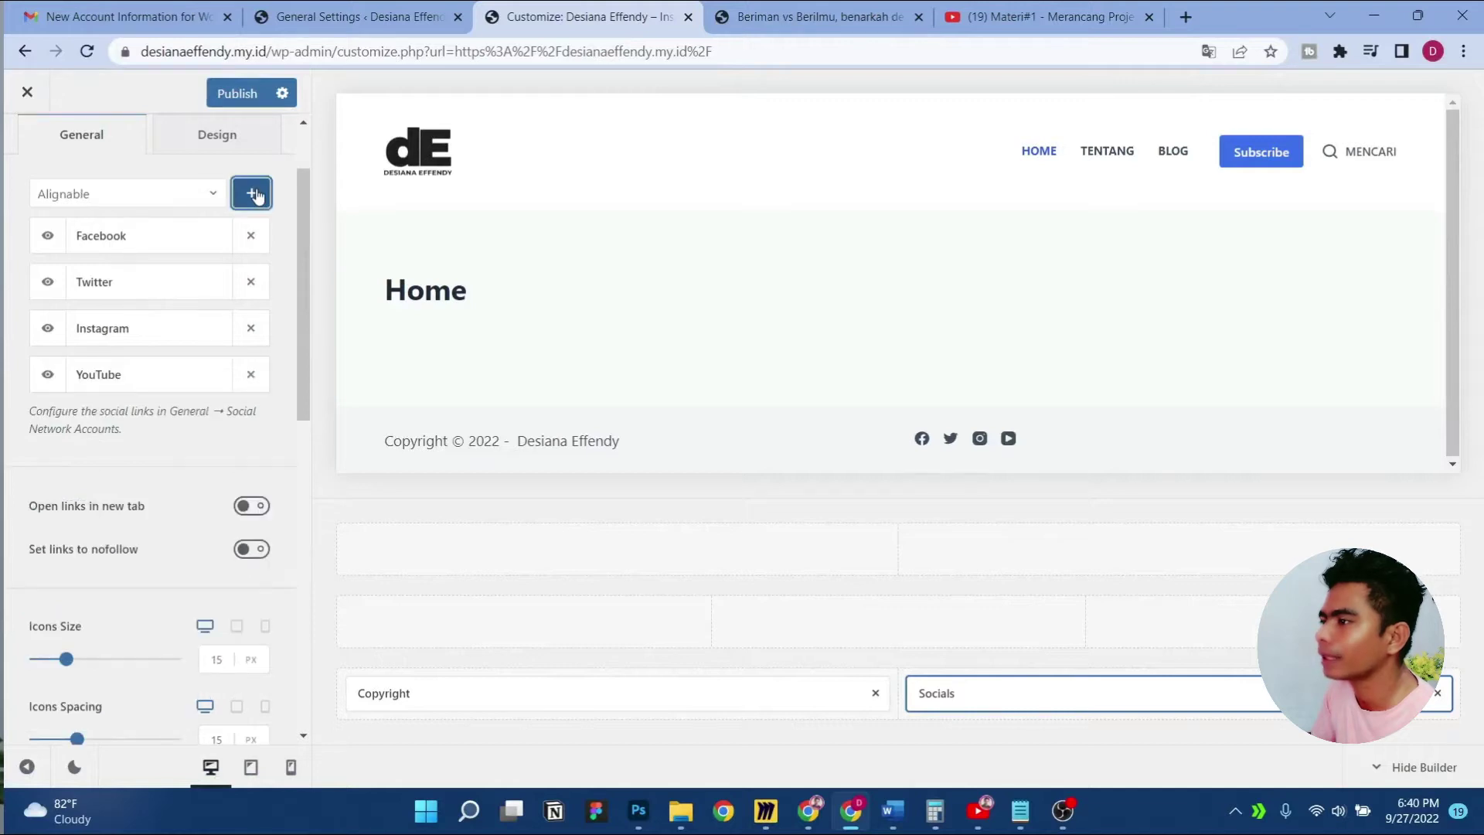
Remove Twitter and set the social icons to right horizontal, middle vertical alignment
left_click(251, 283)
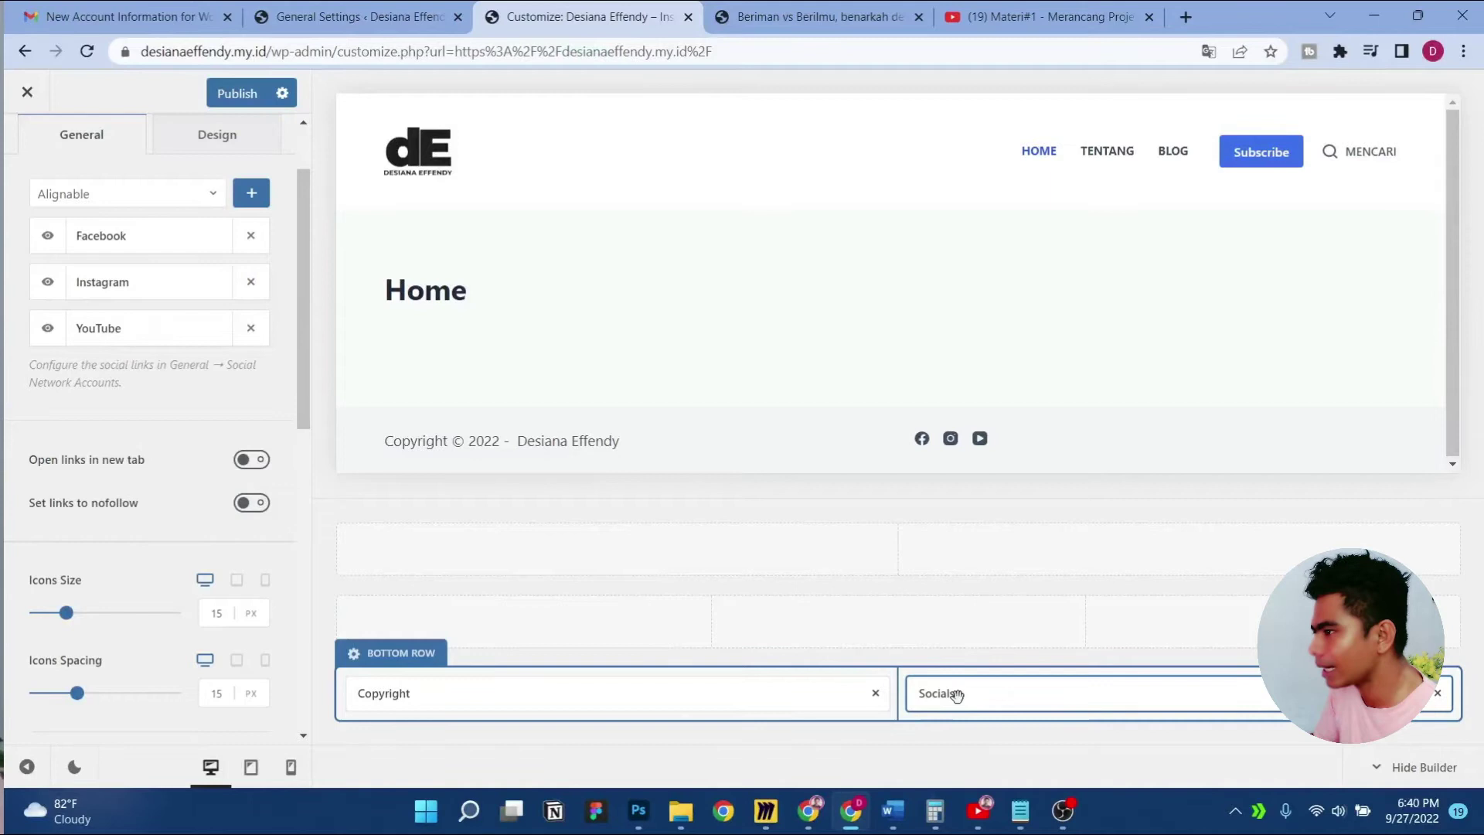
scroll(123, 537, "down", 6)
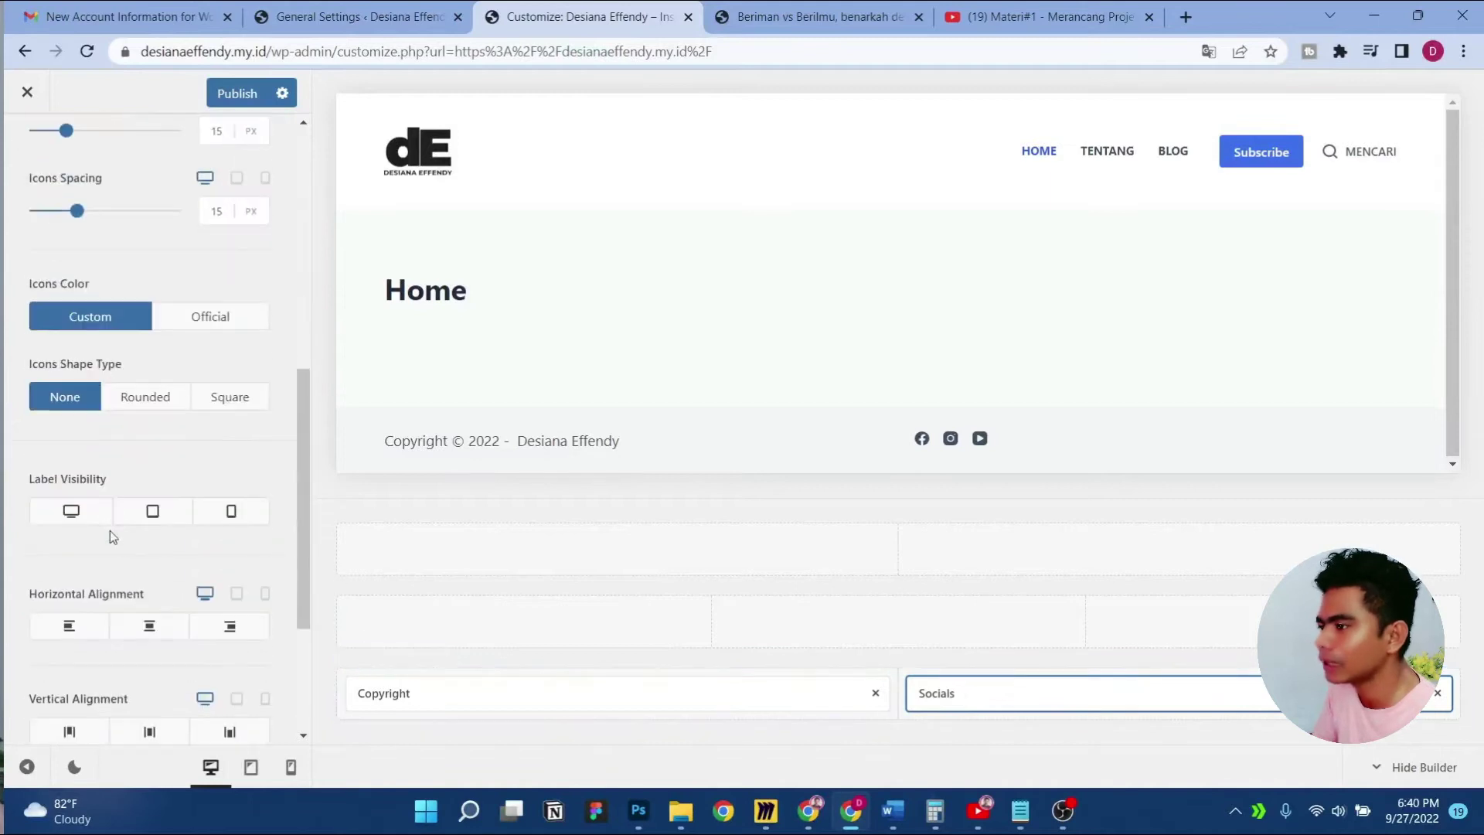
left_click(234, 632)
scroll(236, 636, "down", 3)
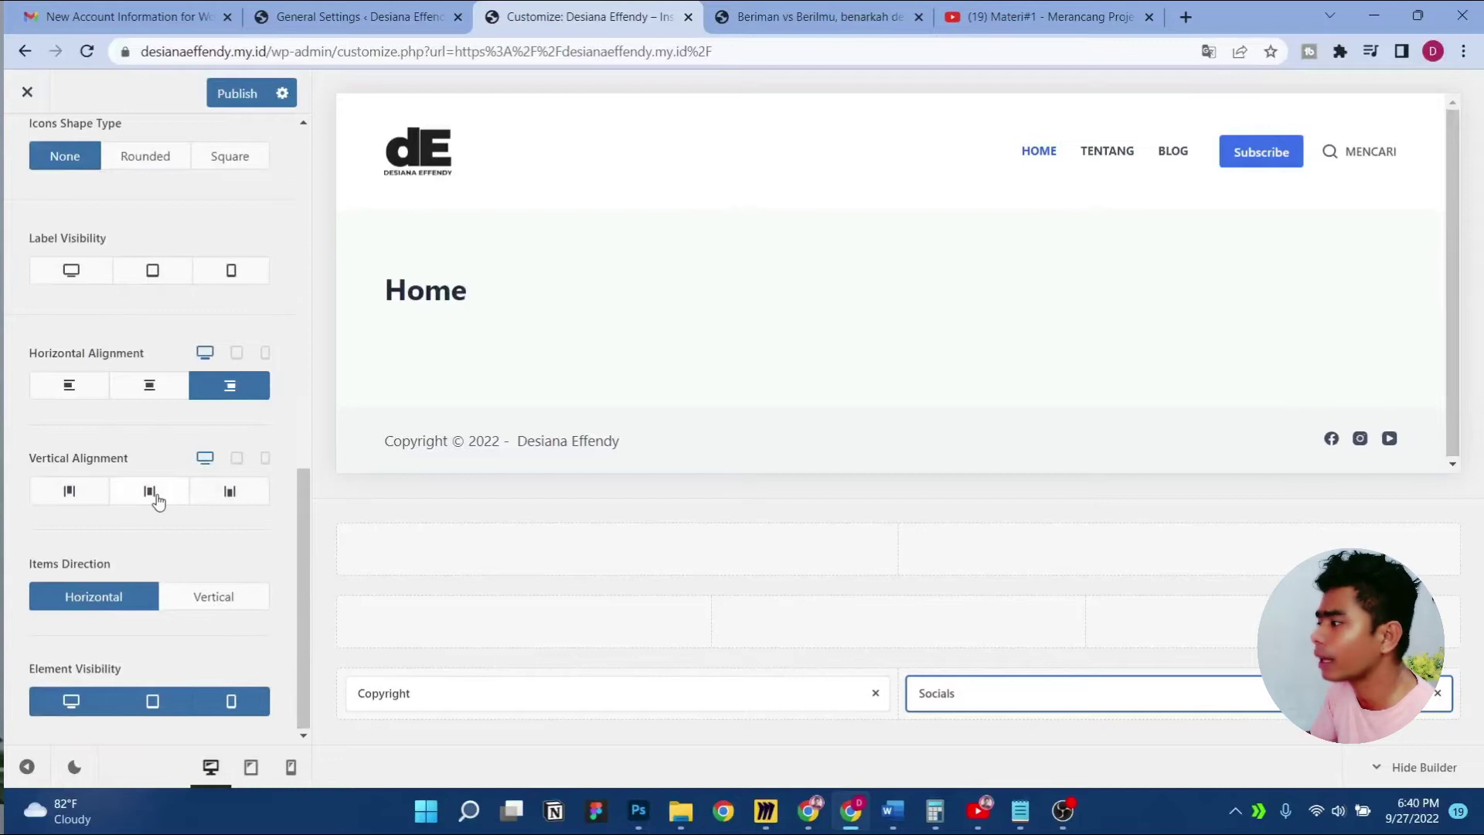
left_click(157, 501)
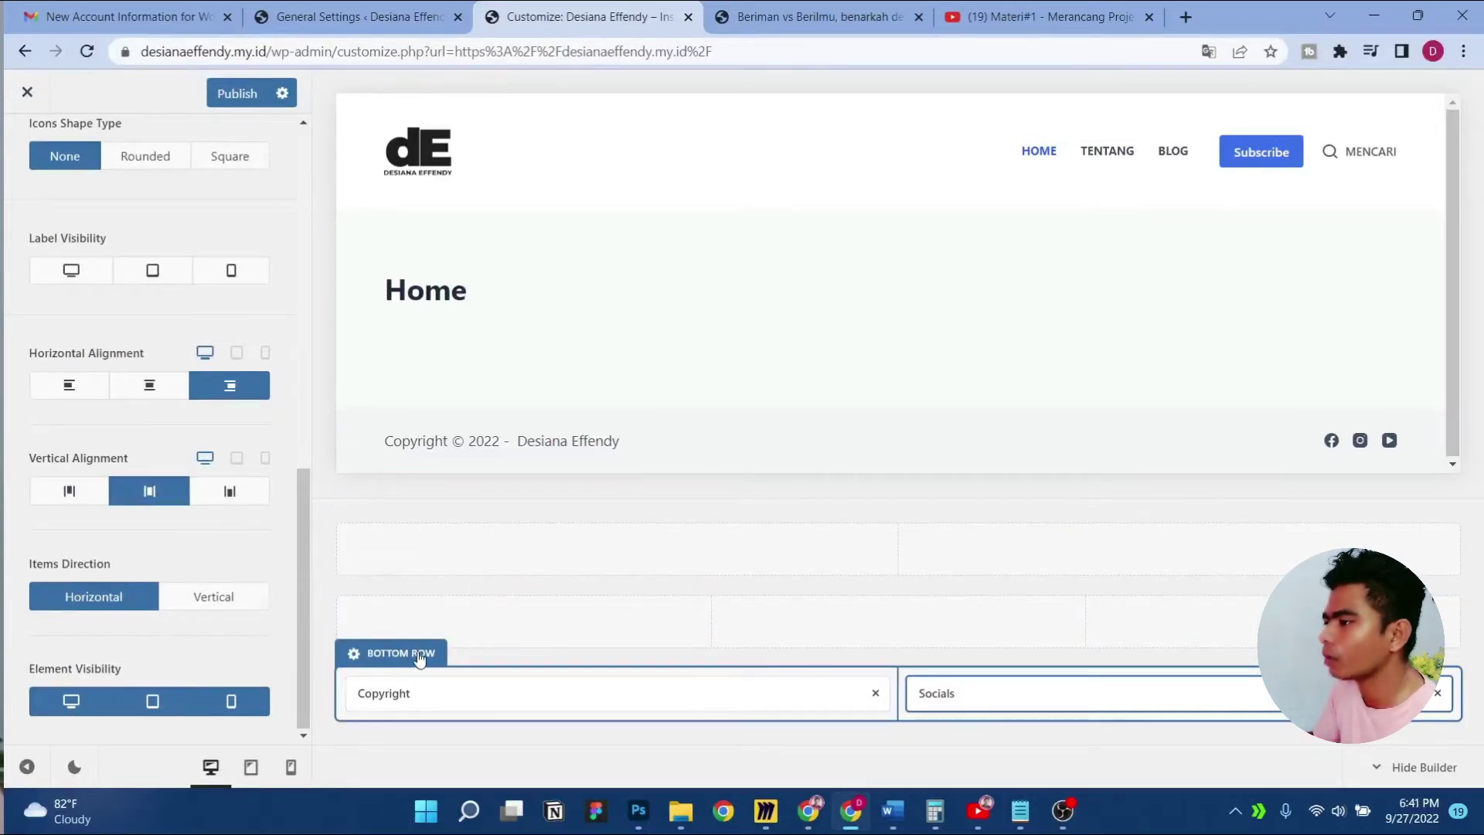
Set the footer Bottom Row's vertical alignment to middle and switch to tablet preview
left_click(419, 655)
scroll(232, 573, "down", 5)
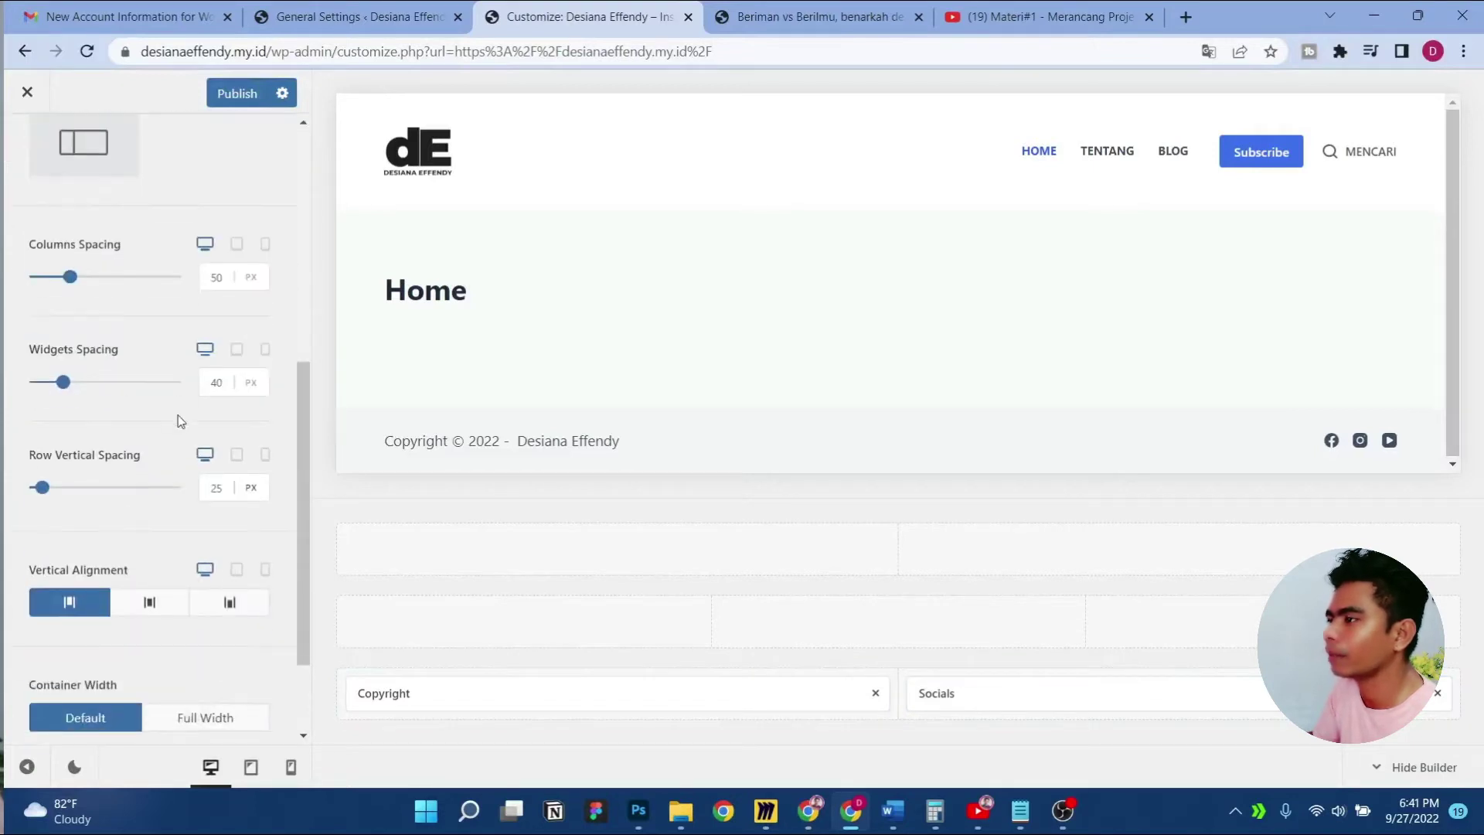
scroll(170, 523, "down", 2)
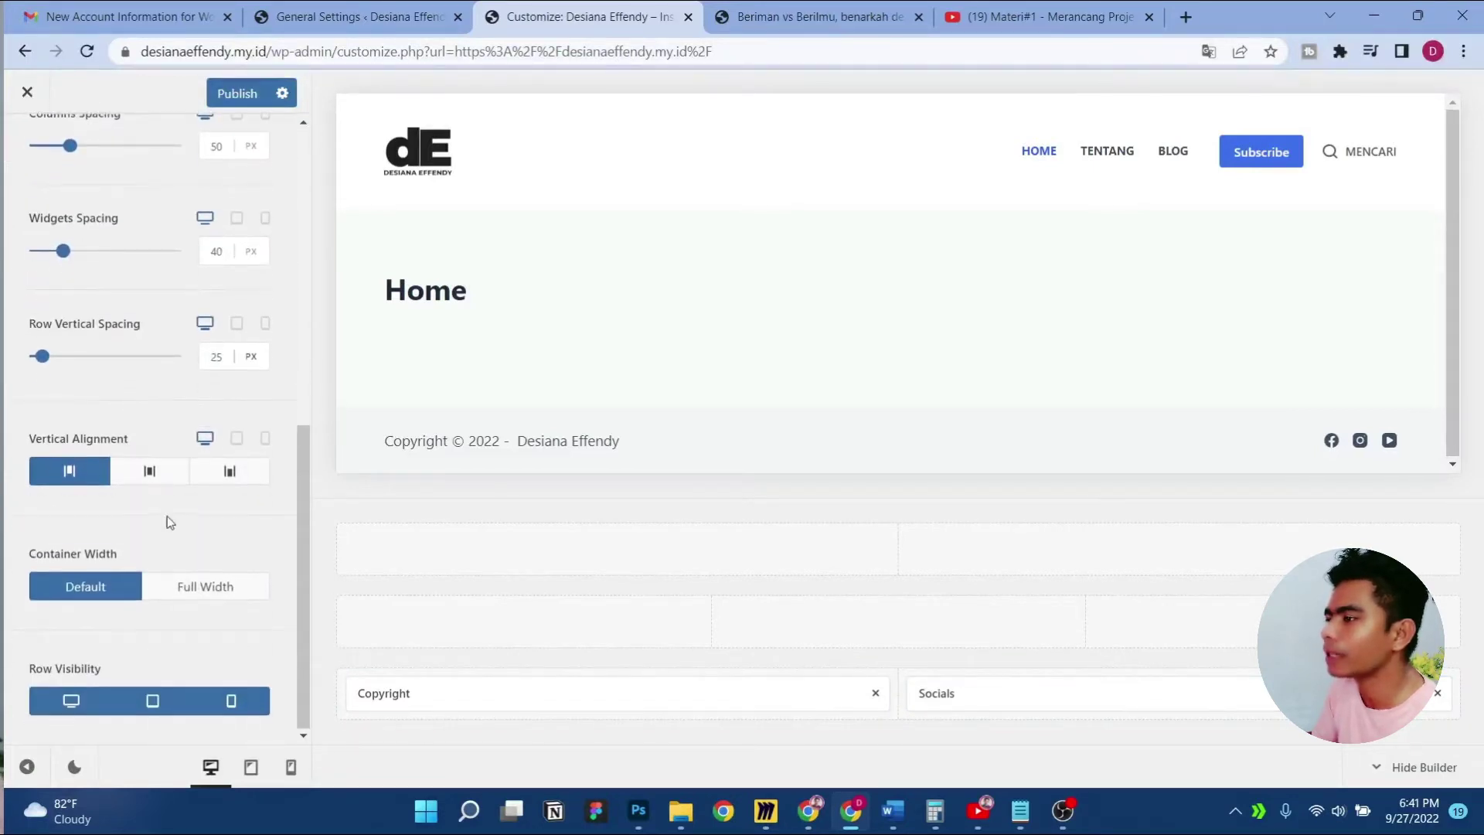
left_click(153, 473)
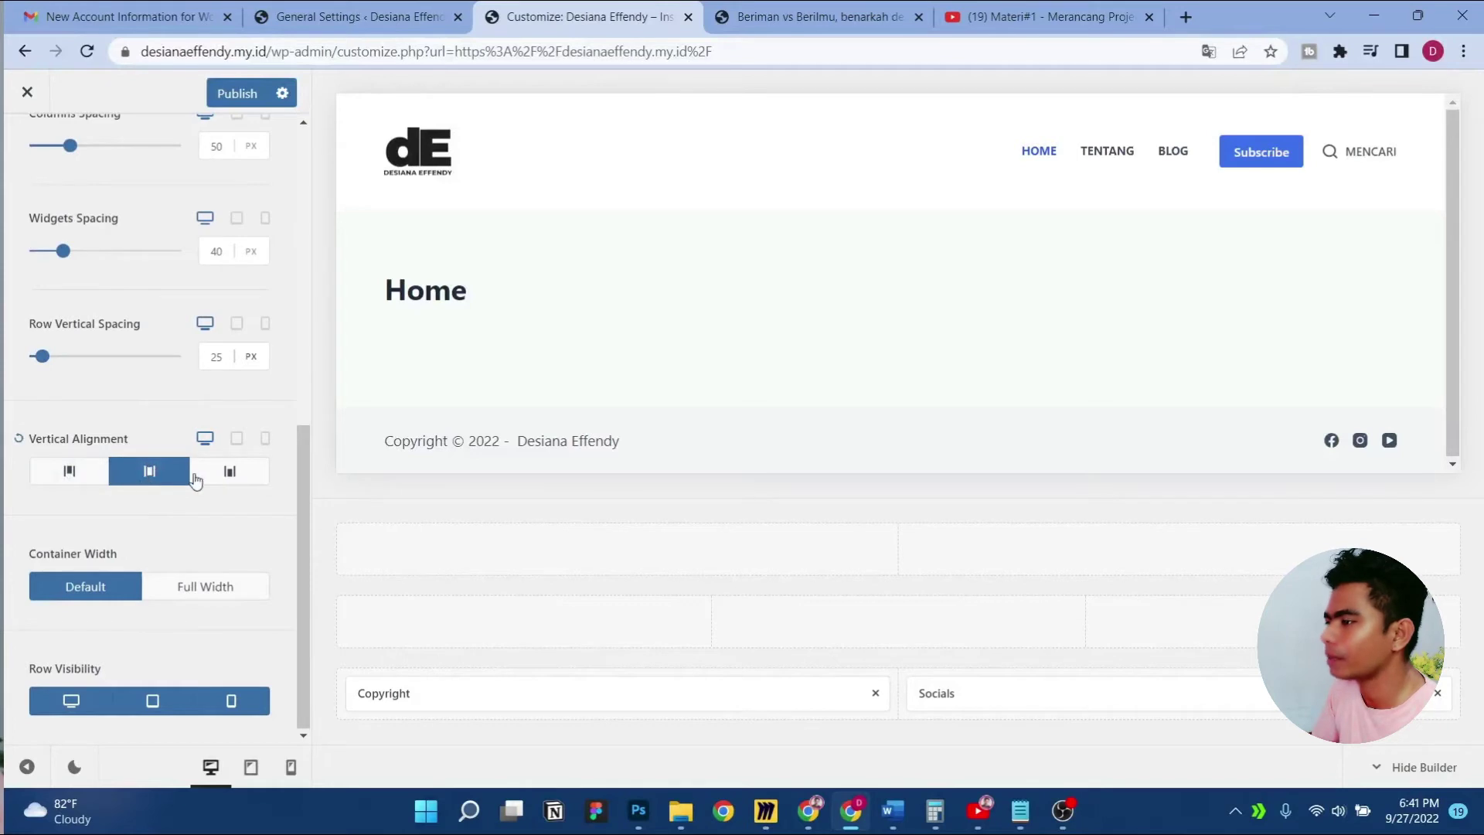
scroll(178, 527, "up", 8)
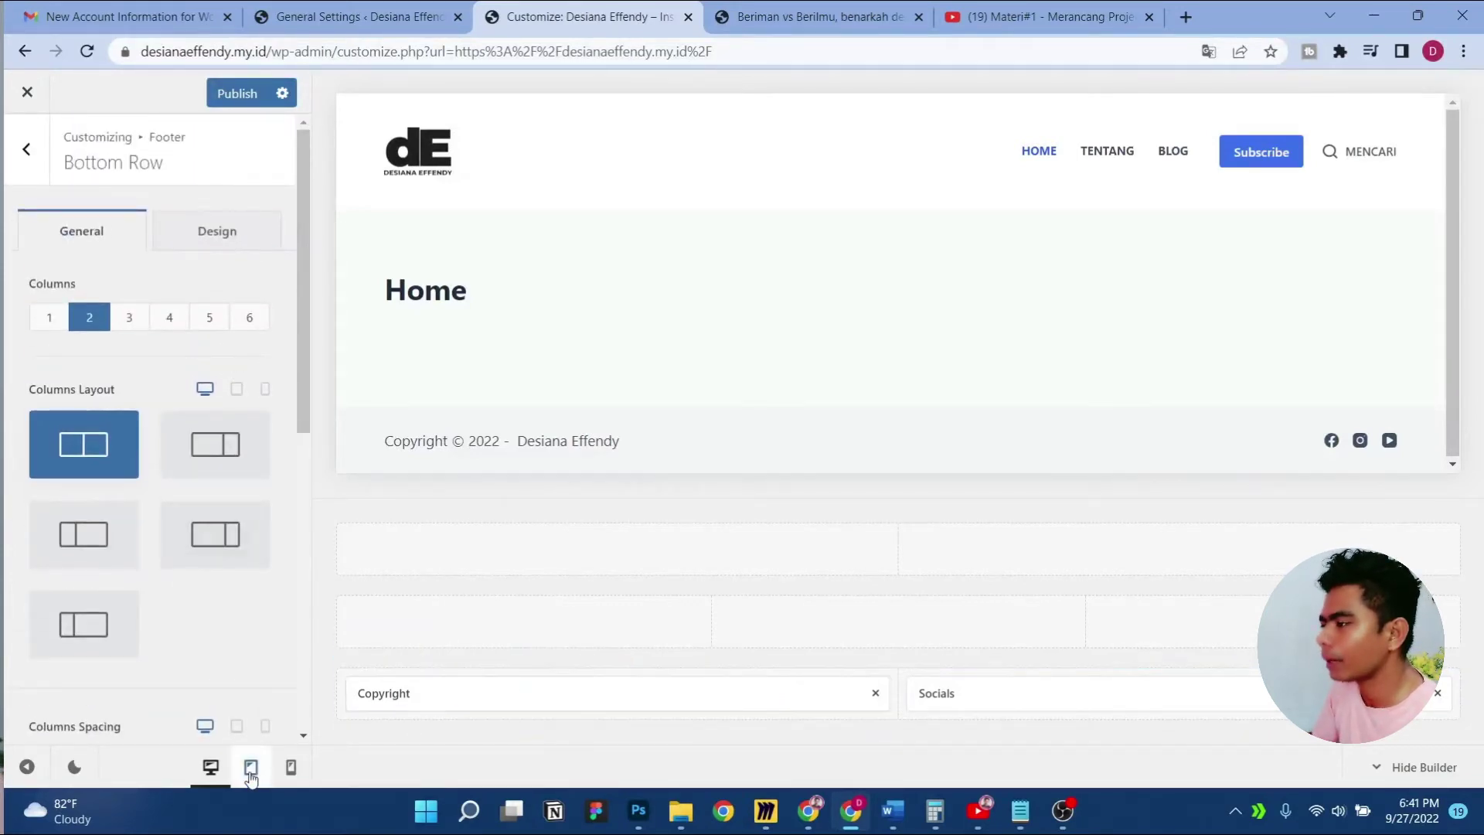
left_click(250, 769)
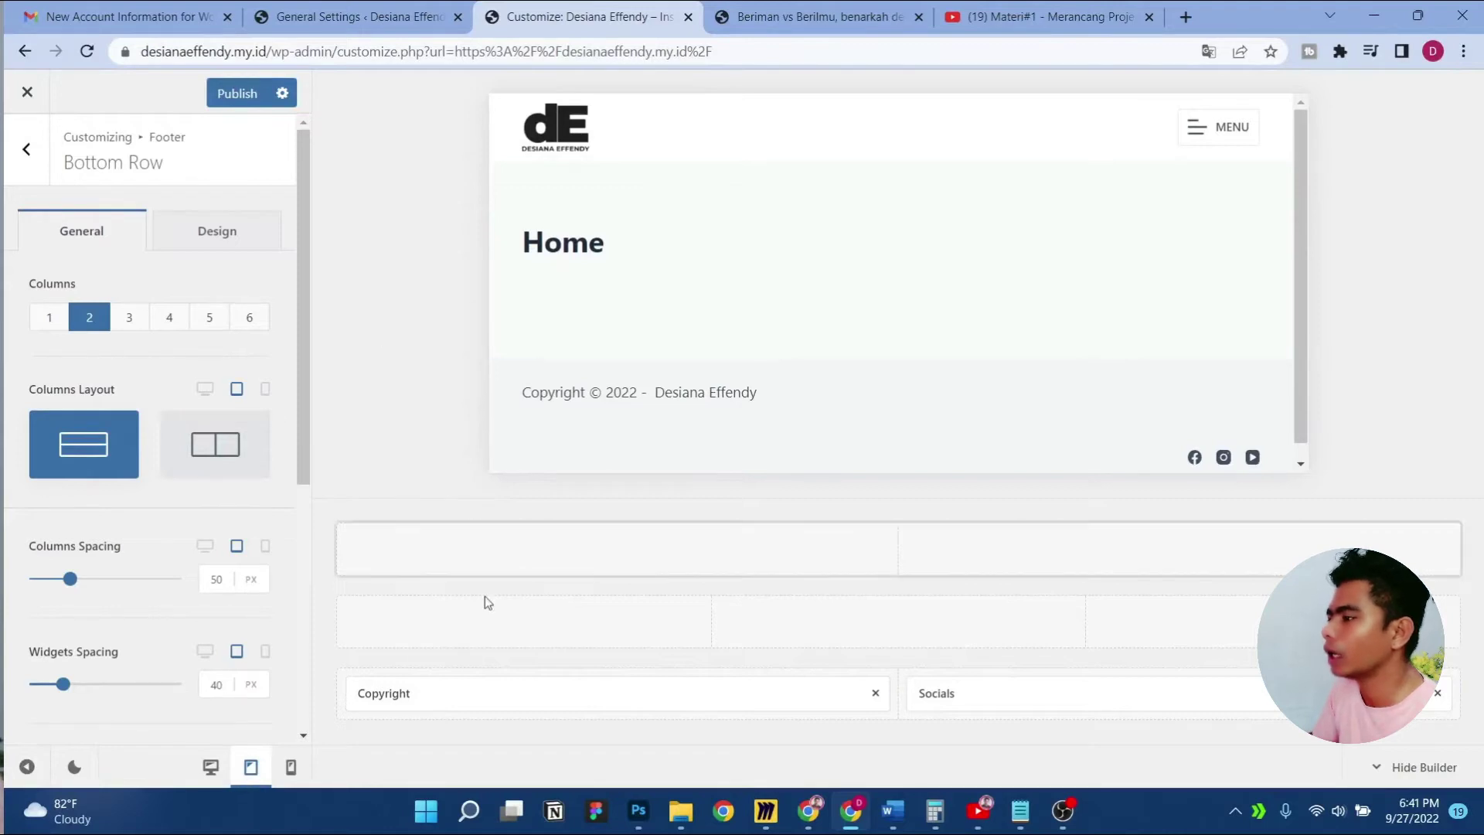
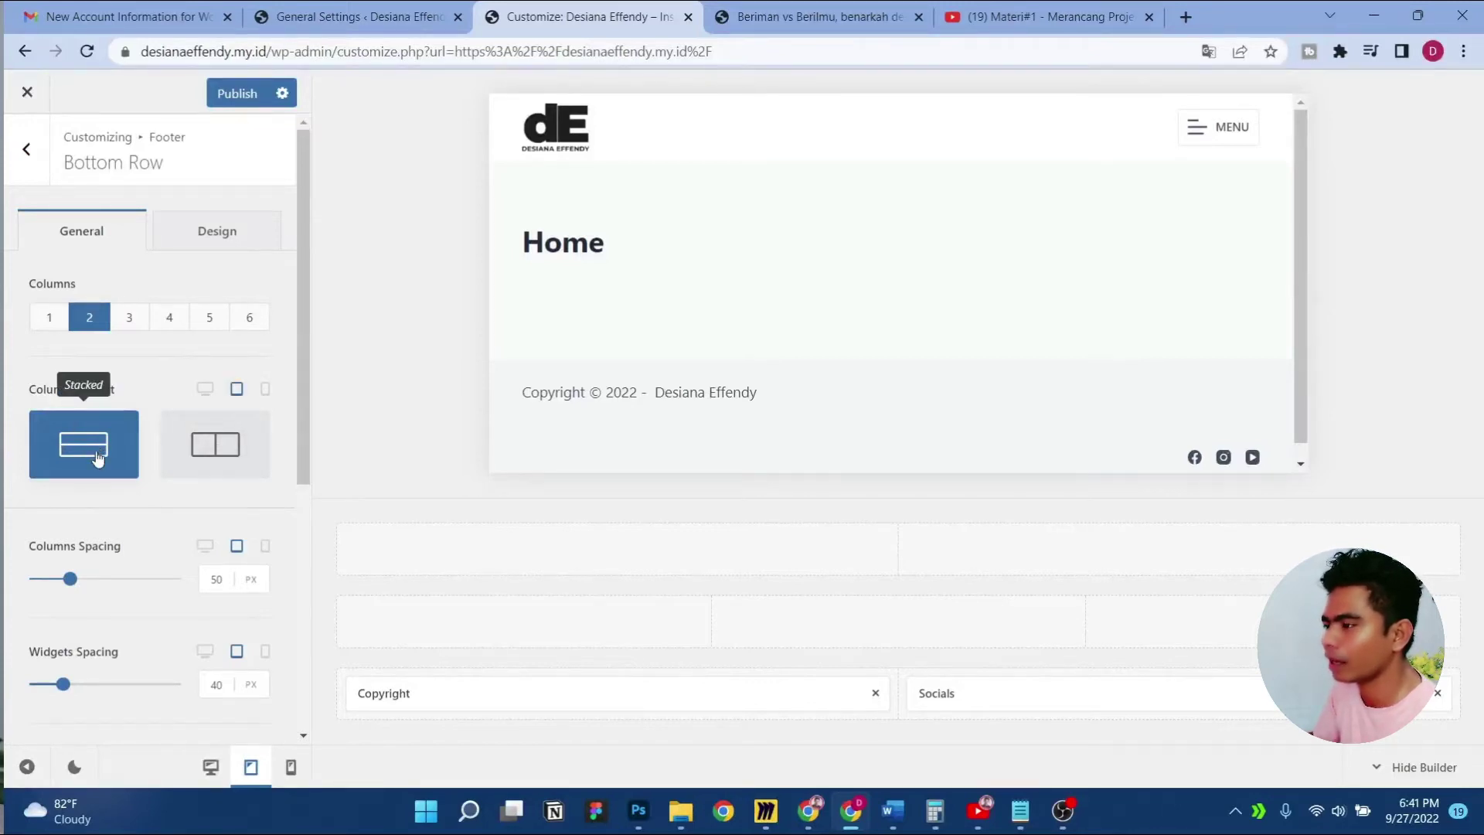
In mobile preview, try the bottom row's column layouts and keep the Copyright text left-aligned
left_click(203, 454)
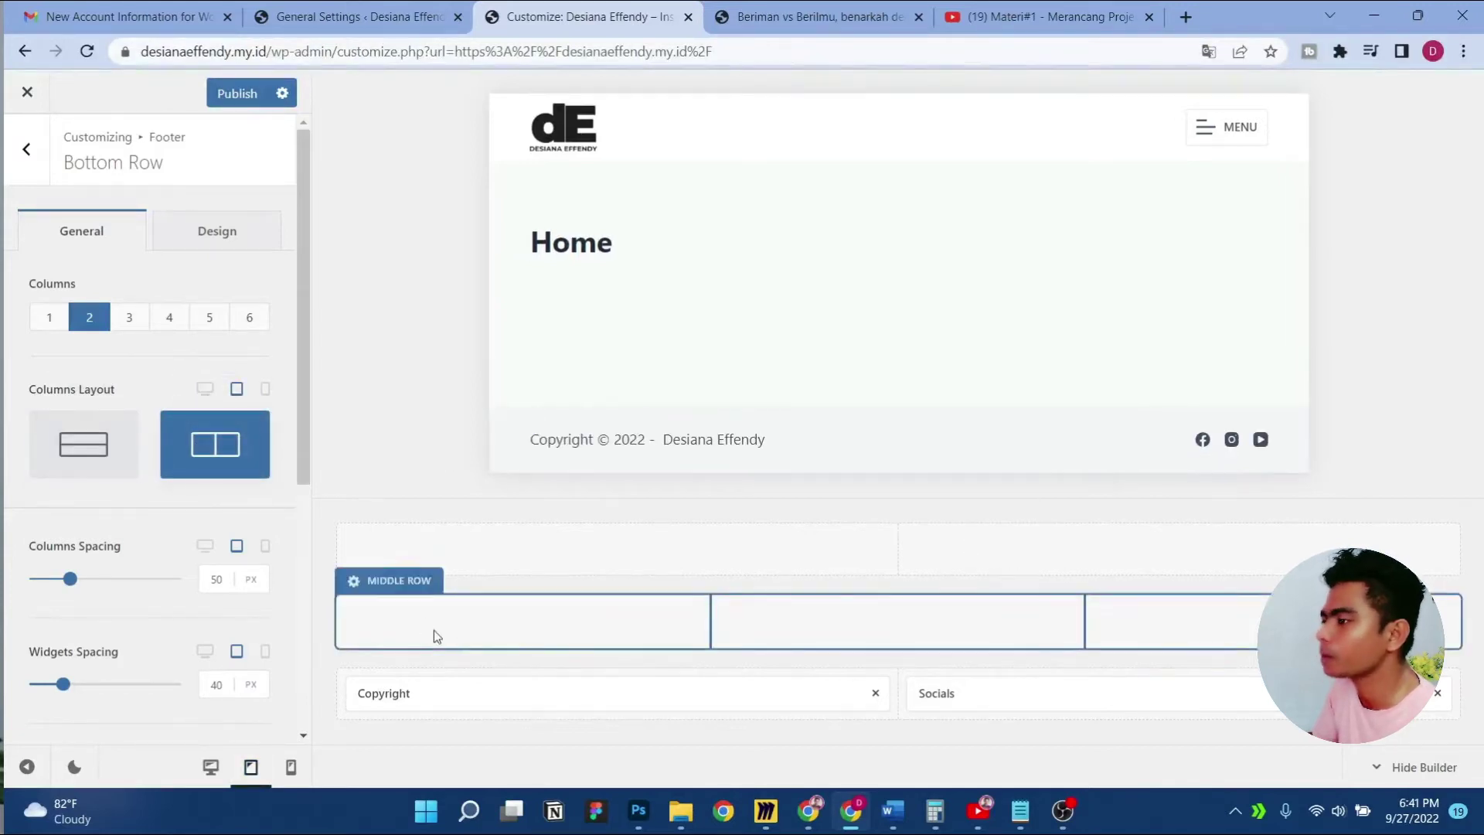
left_click(291, 768)
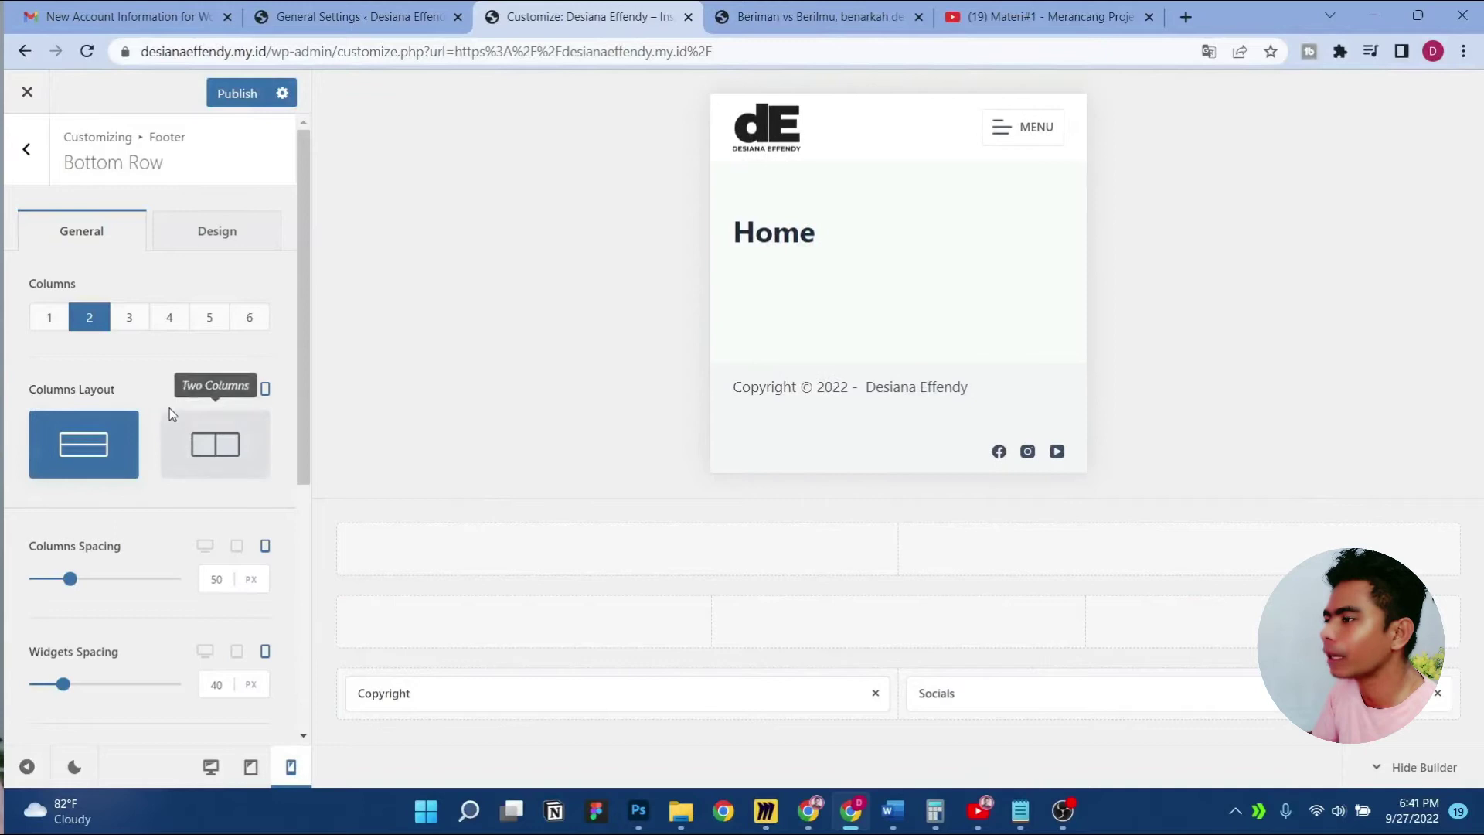
left_click(222, 454)
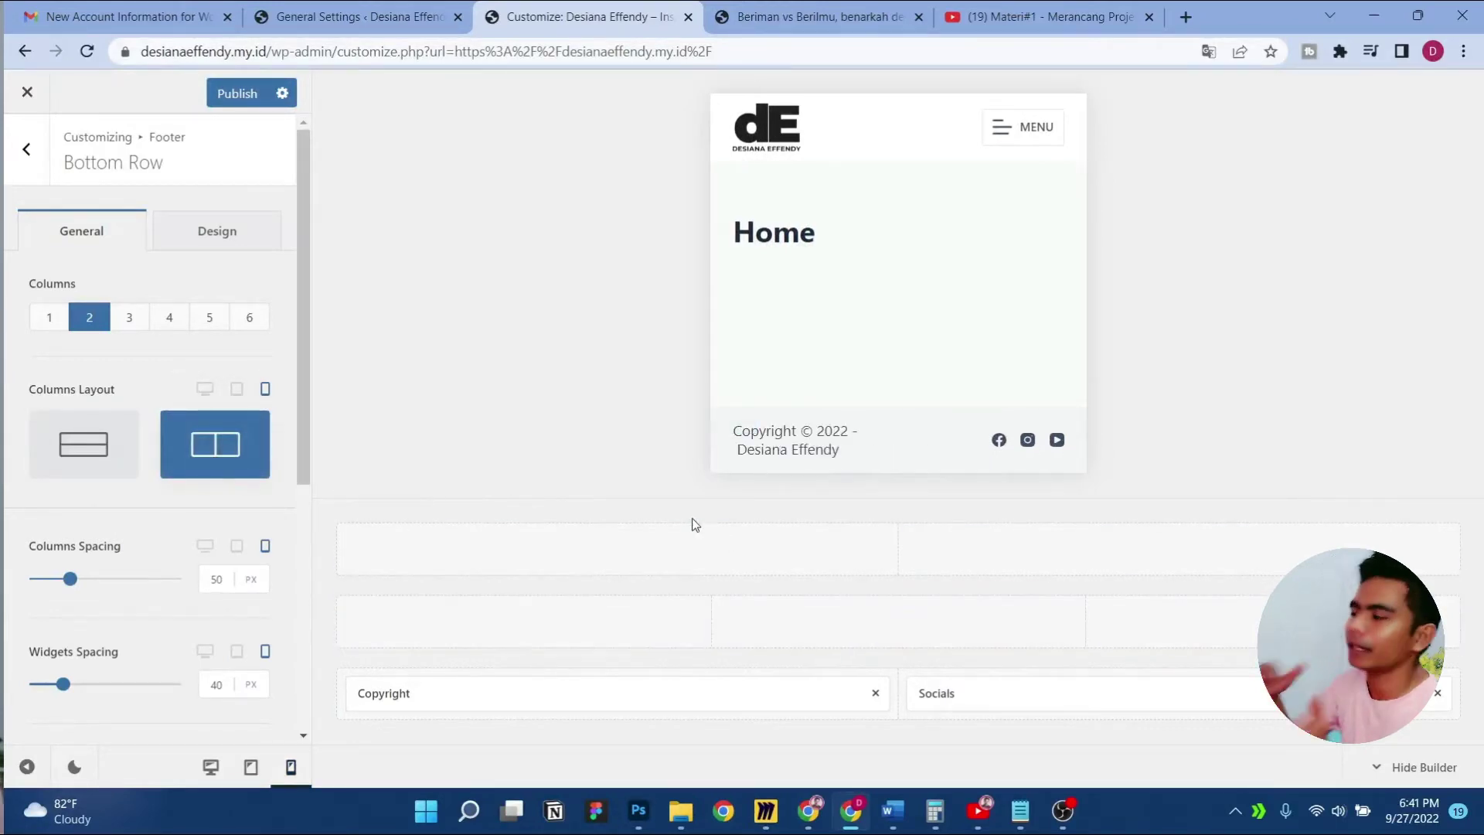
left_click(93, 452)
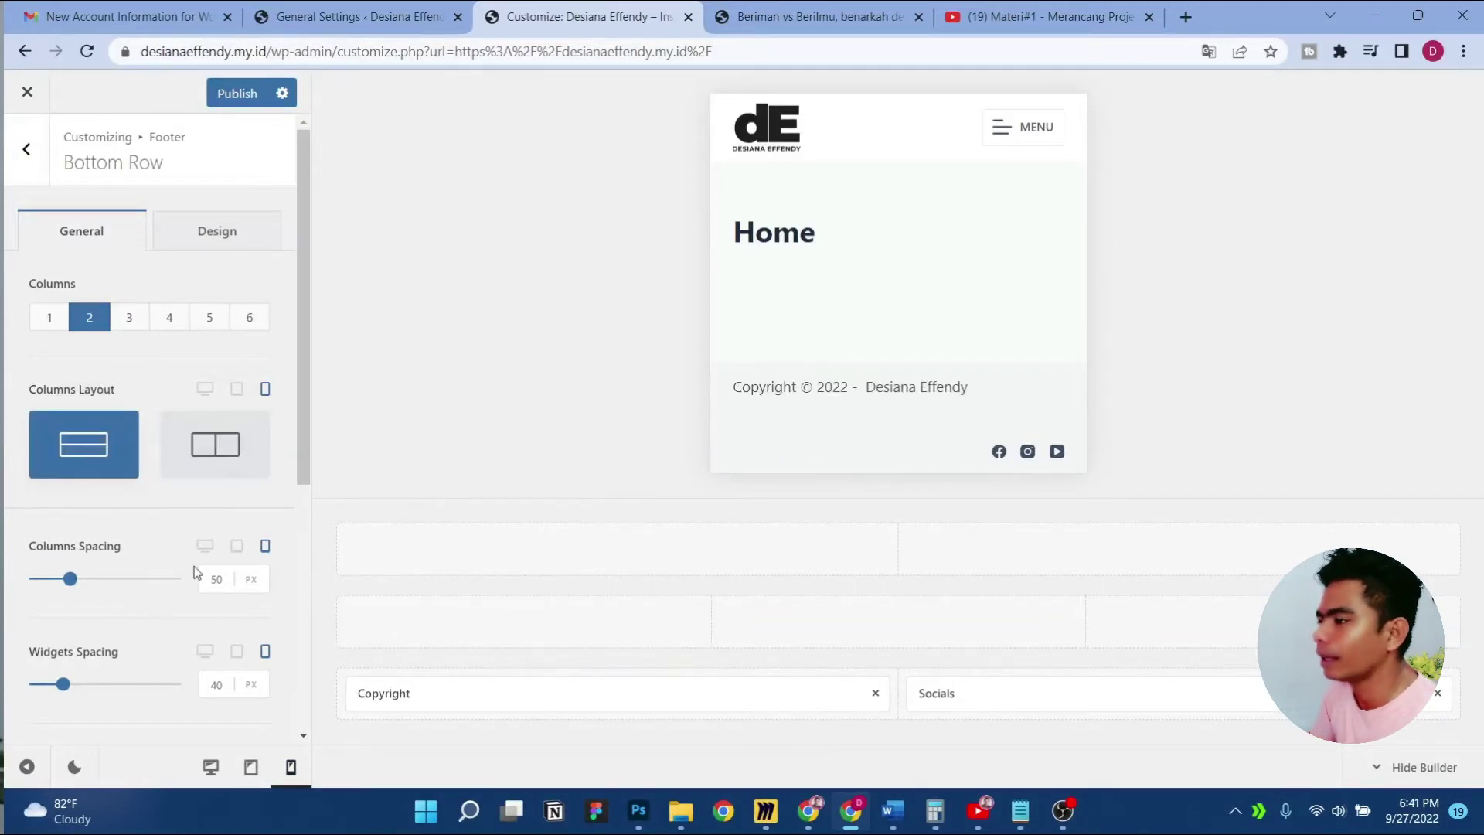
left_click(576, 694)
scroll(147, 638, "down", 3)
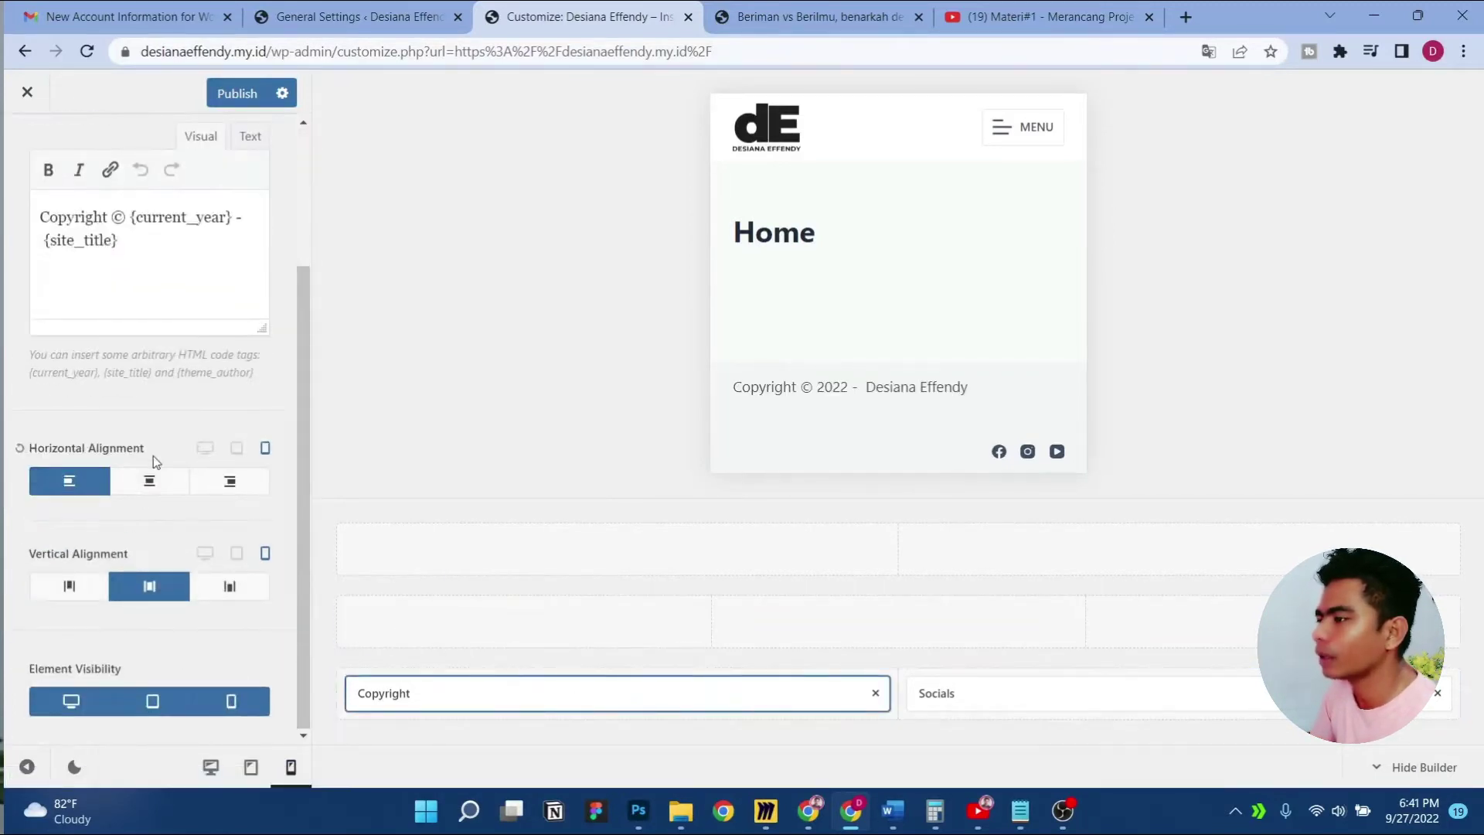
left_click(148, 484)
left_click(76, 492)
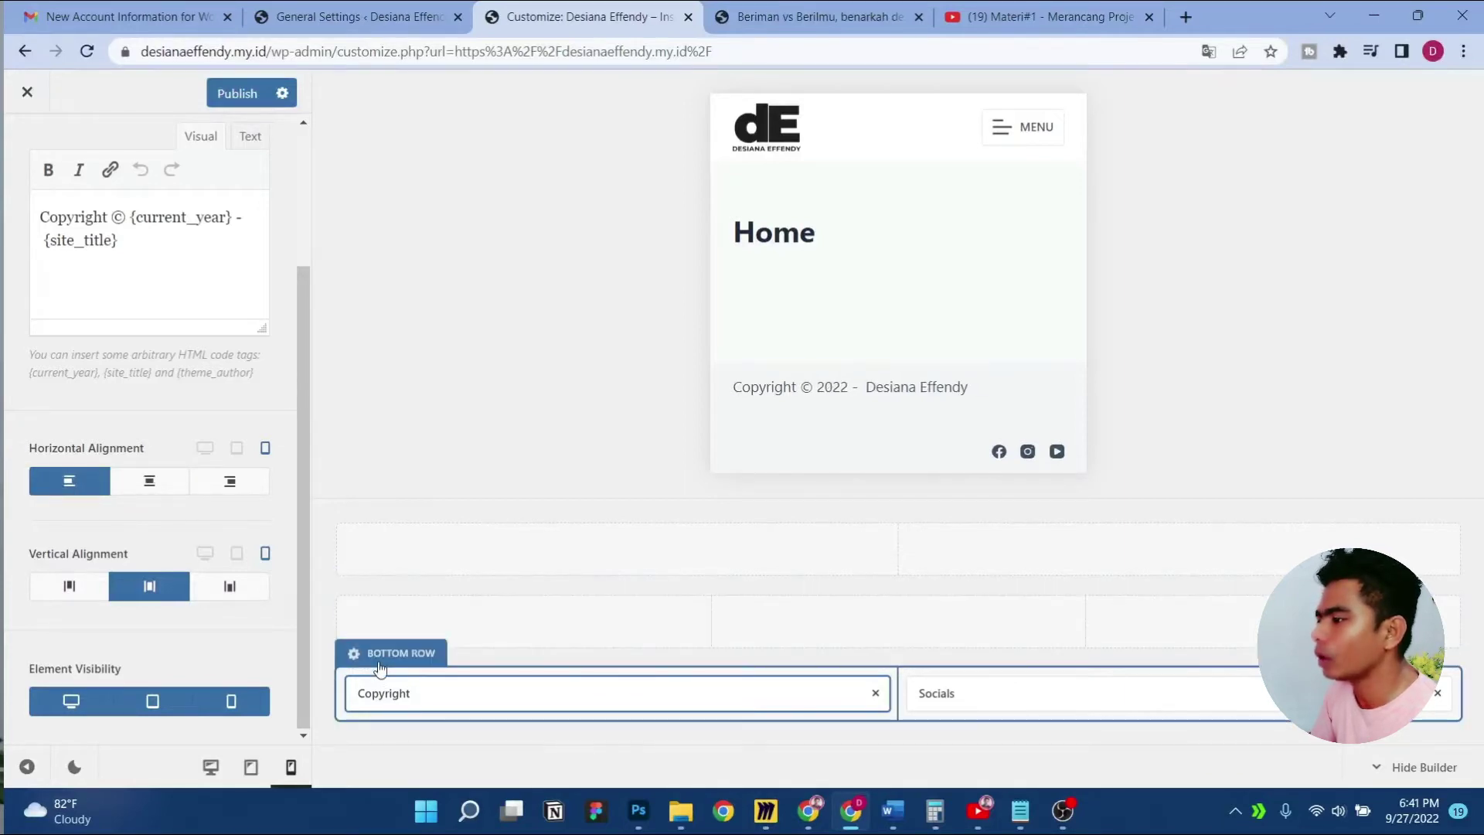
Set the mobile footer bottom row to Two Columns and publish
left_click(390, 654)
left_click(209, 447)
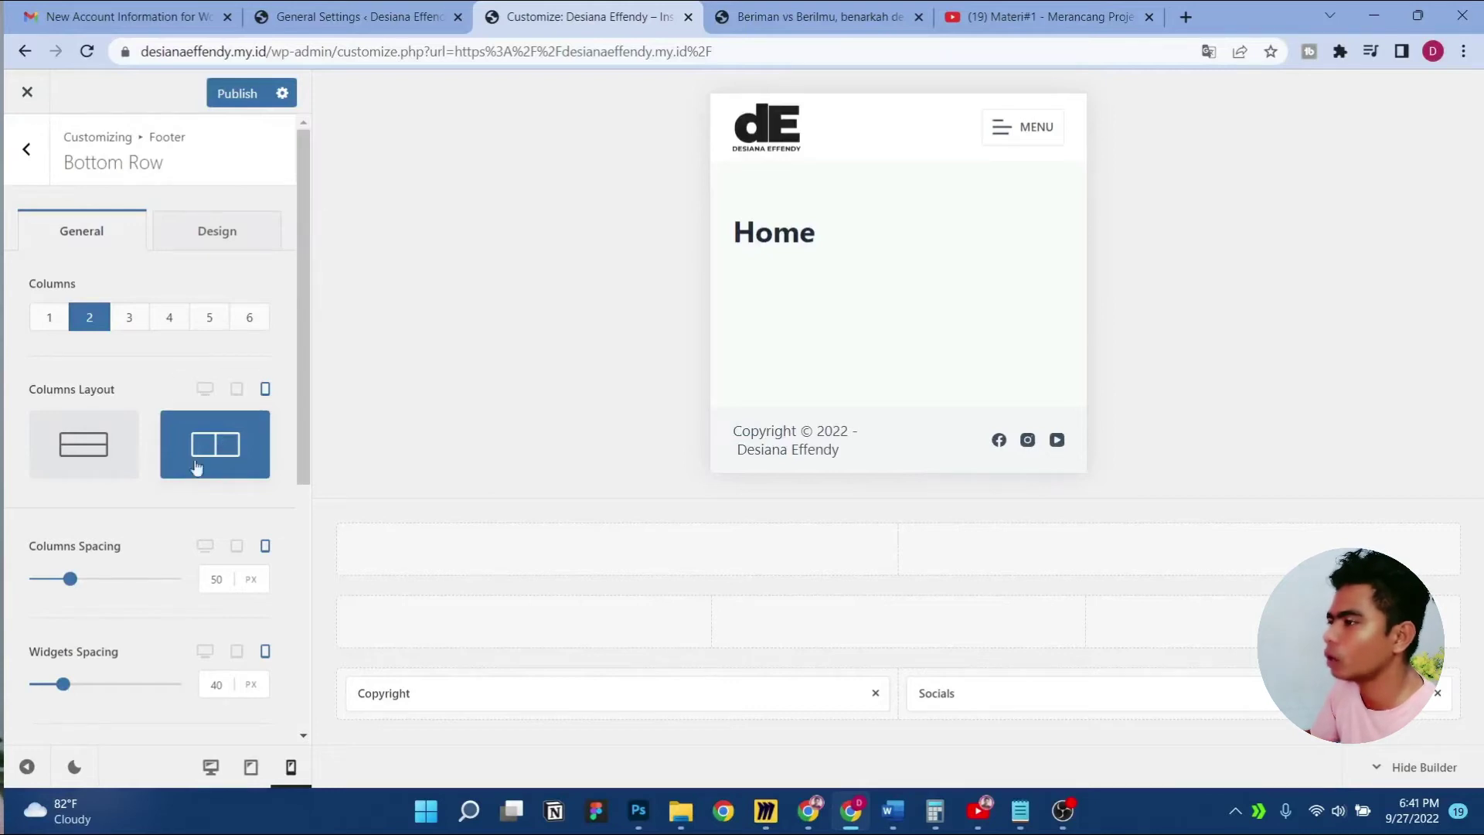
left_click(222, 104)
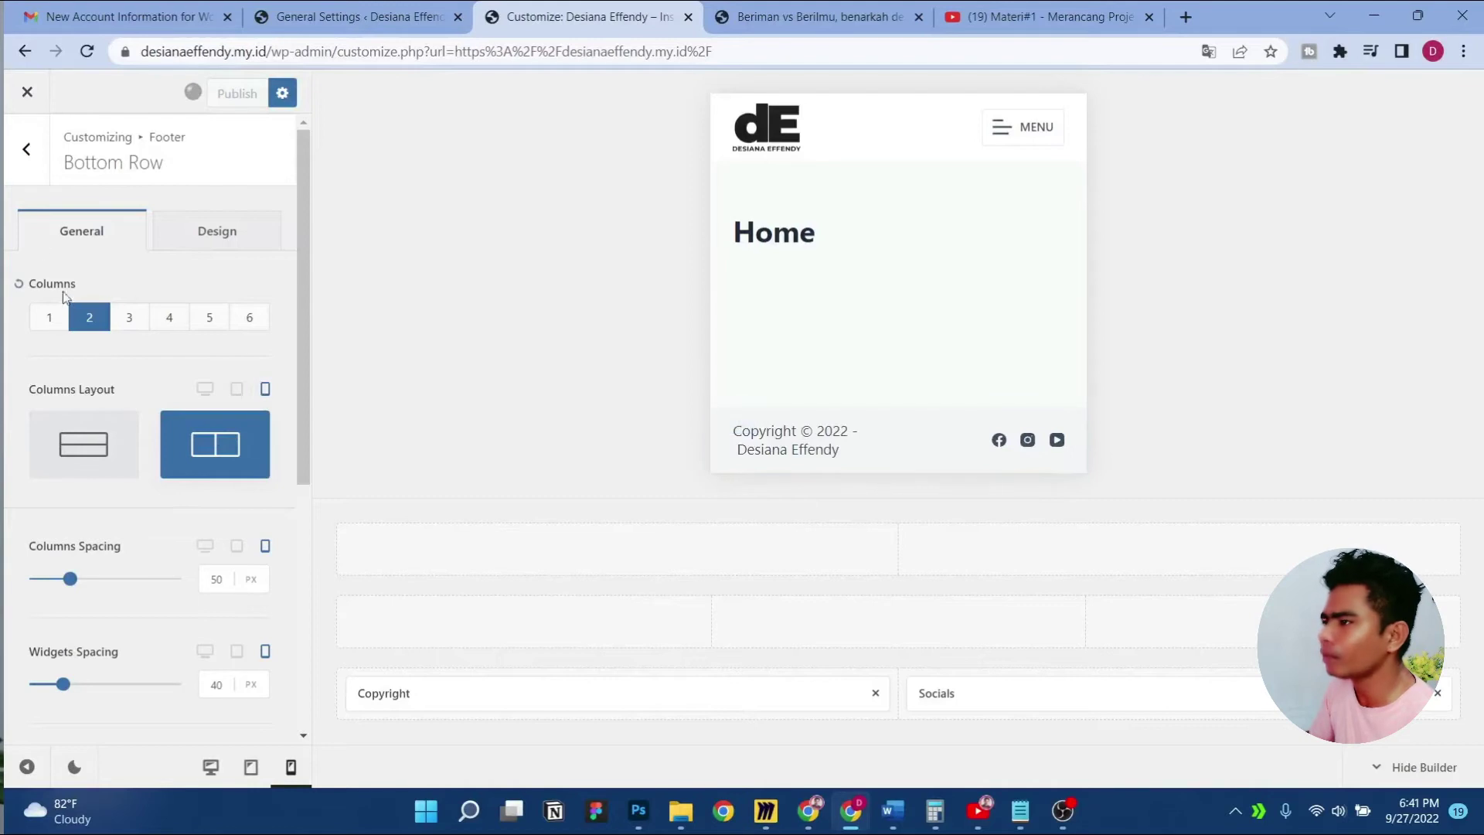
left_click(26, 149)
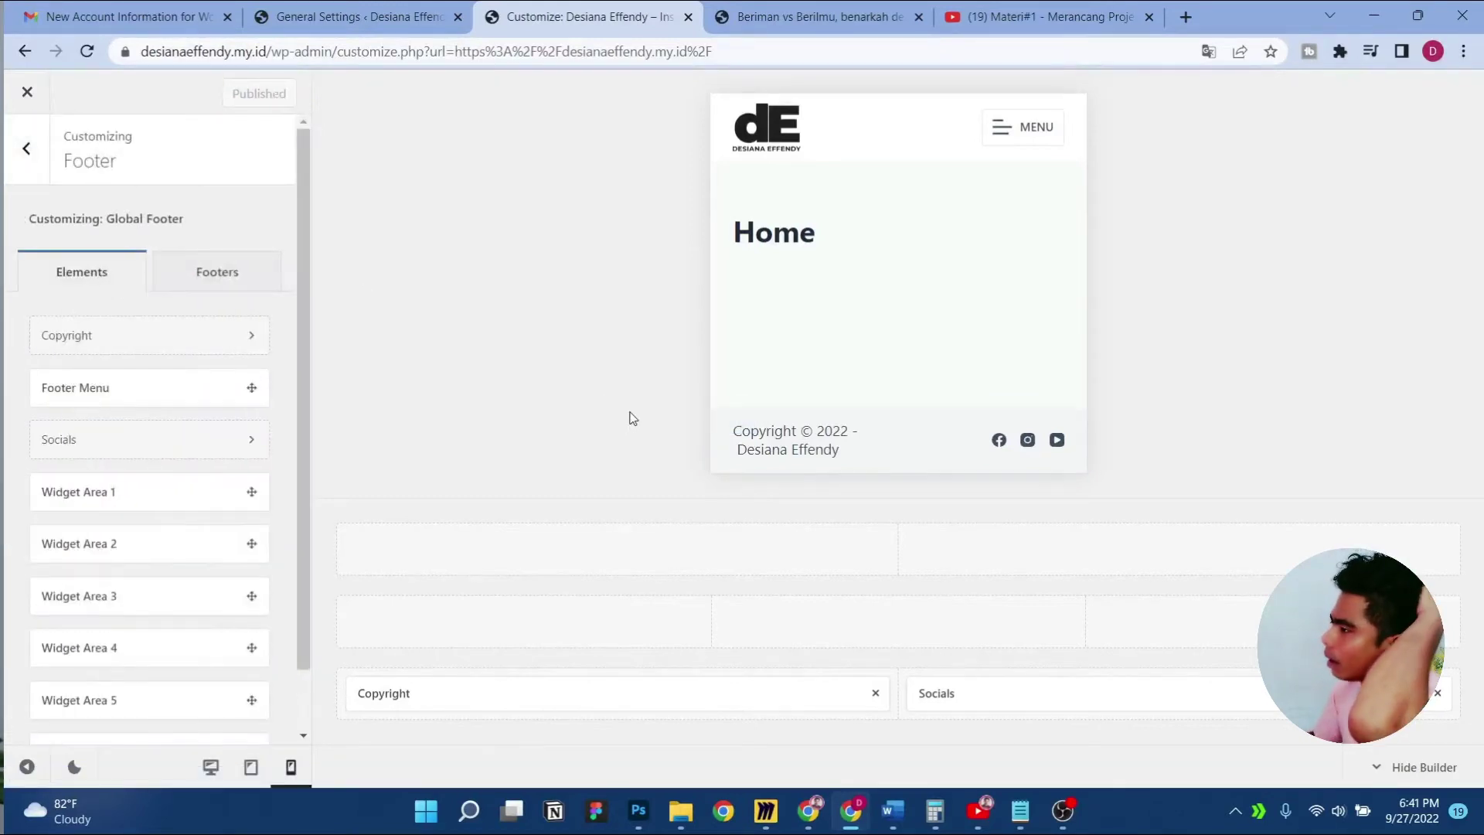
Check the YouTube account menu, then bring up the IG FEED document in Photoshop
left_click(1118, 9)
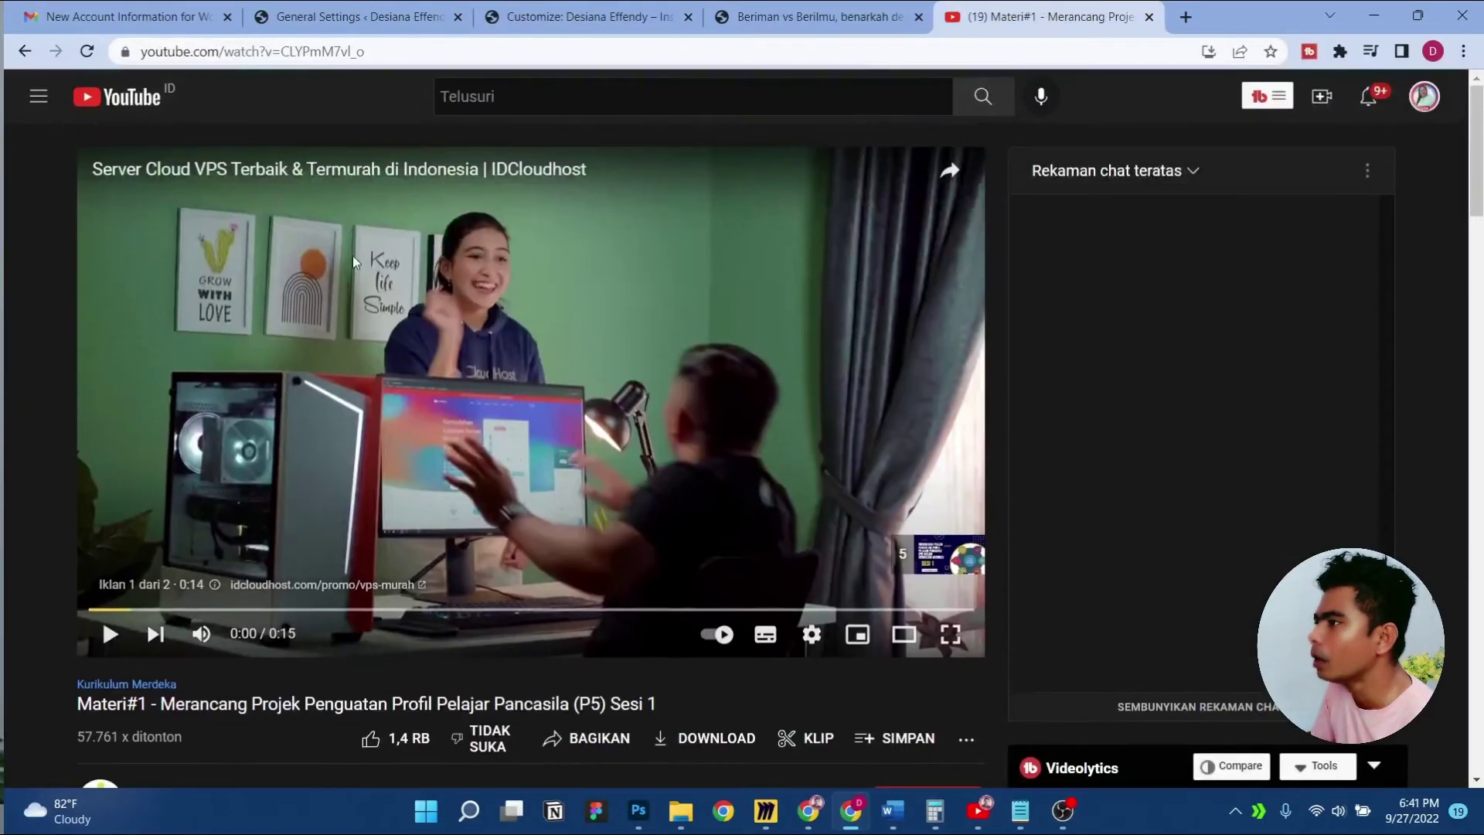
left_click(1425, 101)
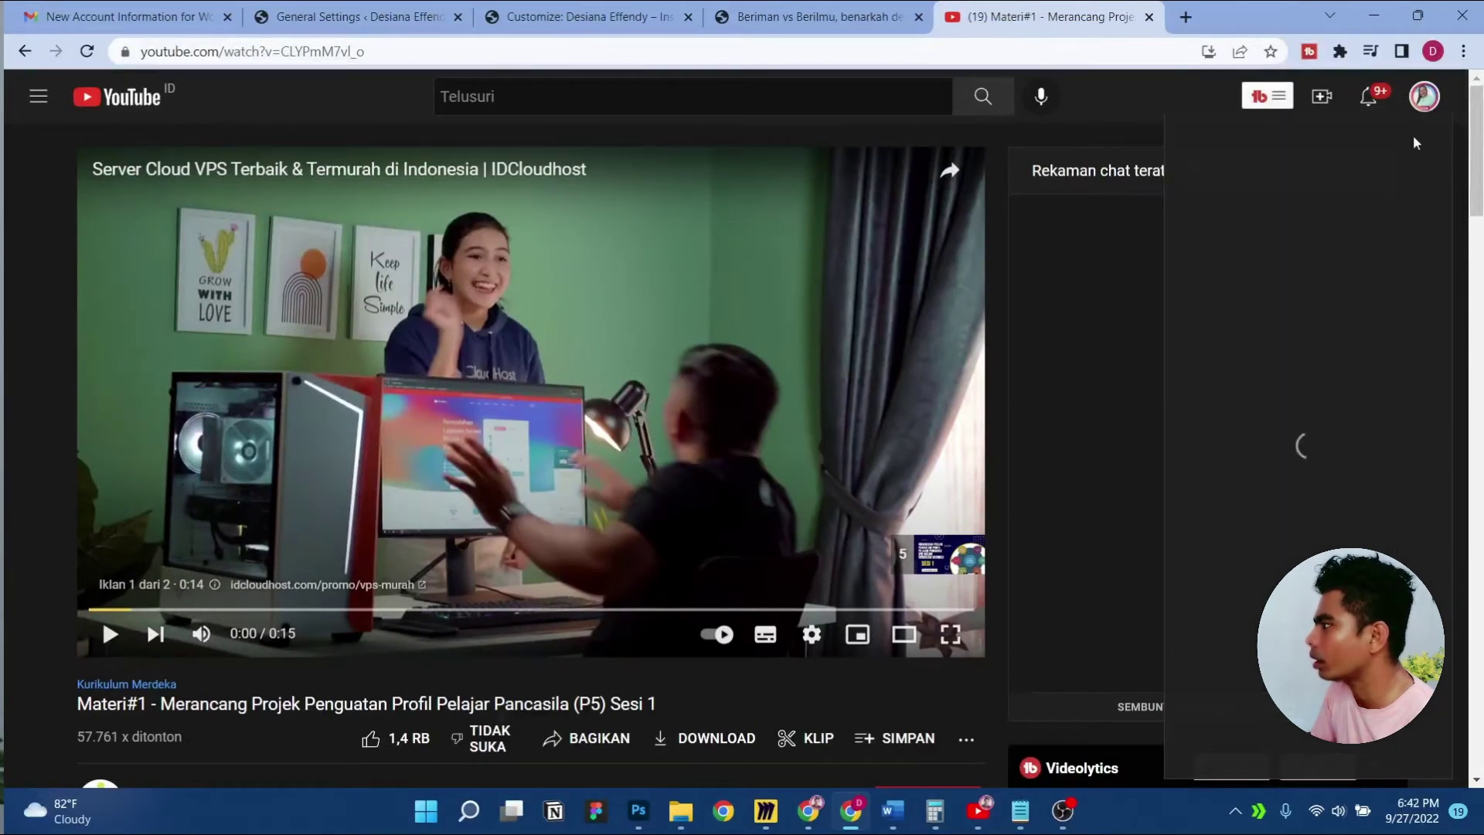
left_click(1424, 114)
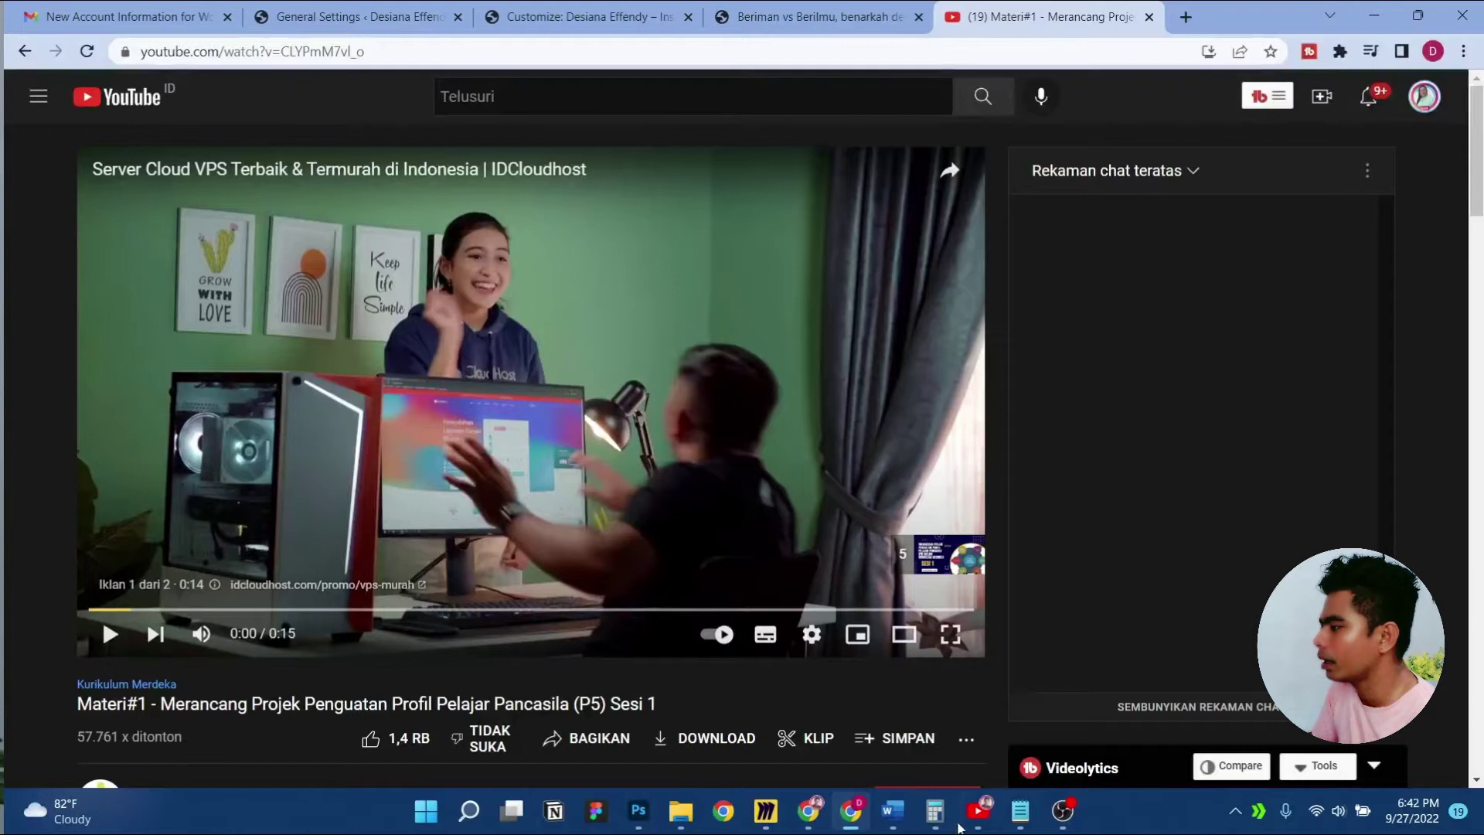
left_click(647, 813)
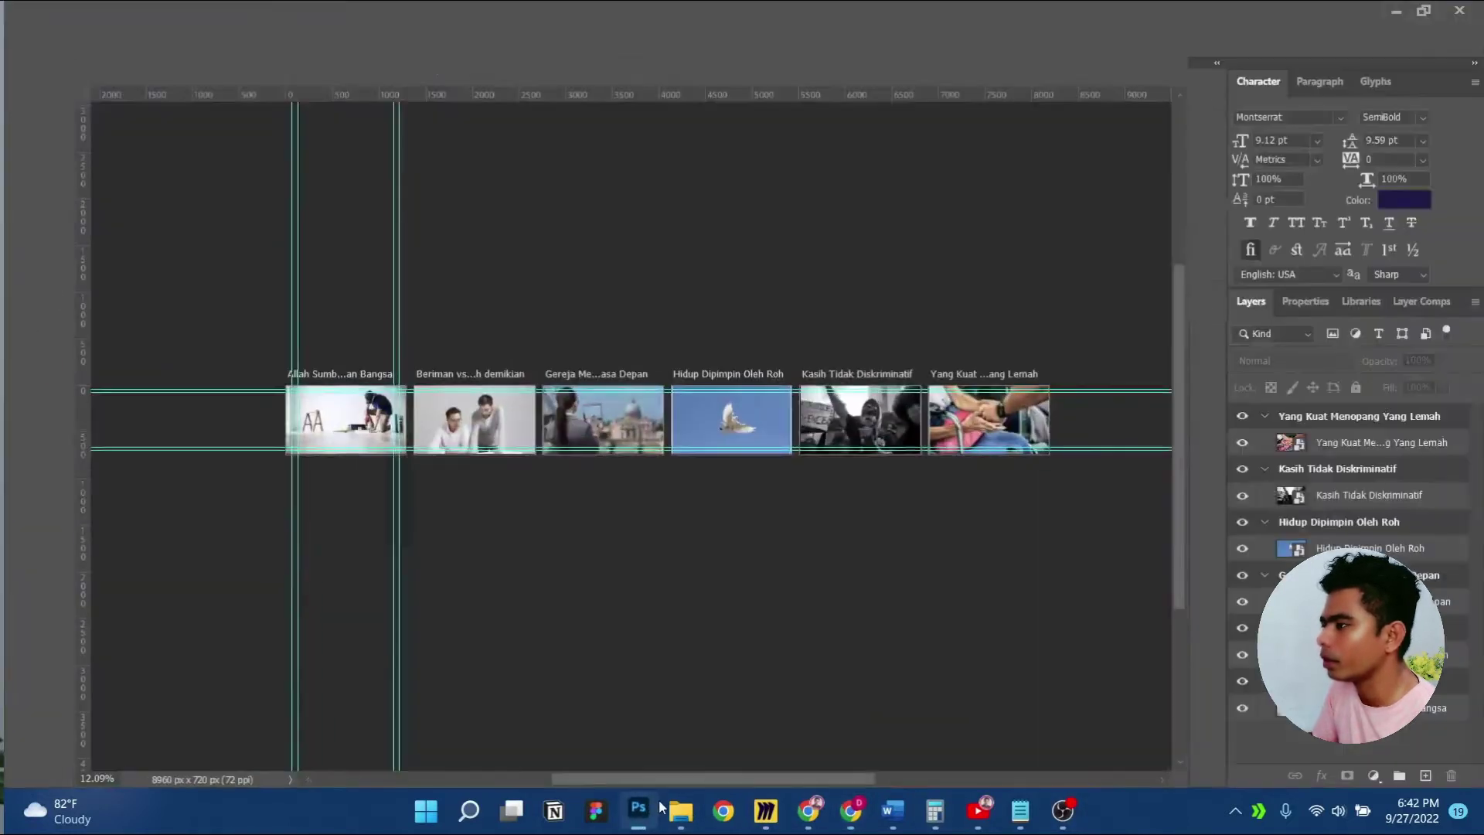
left_click(219, 72)
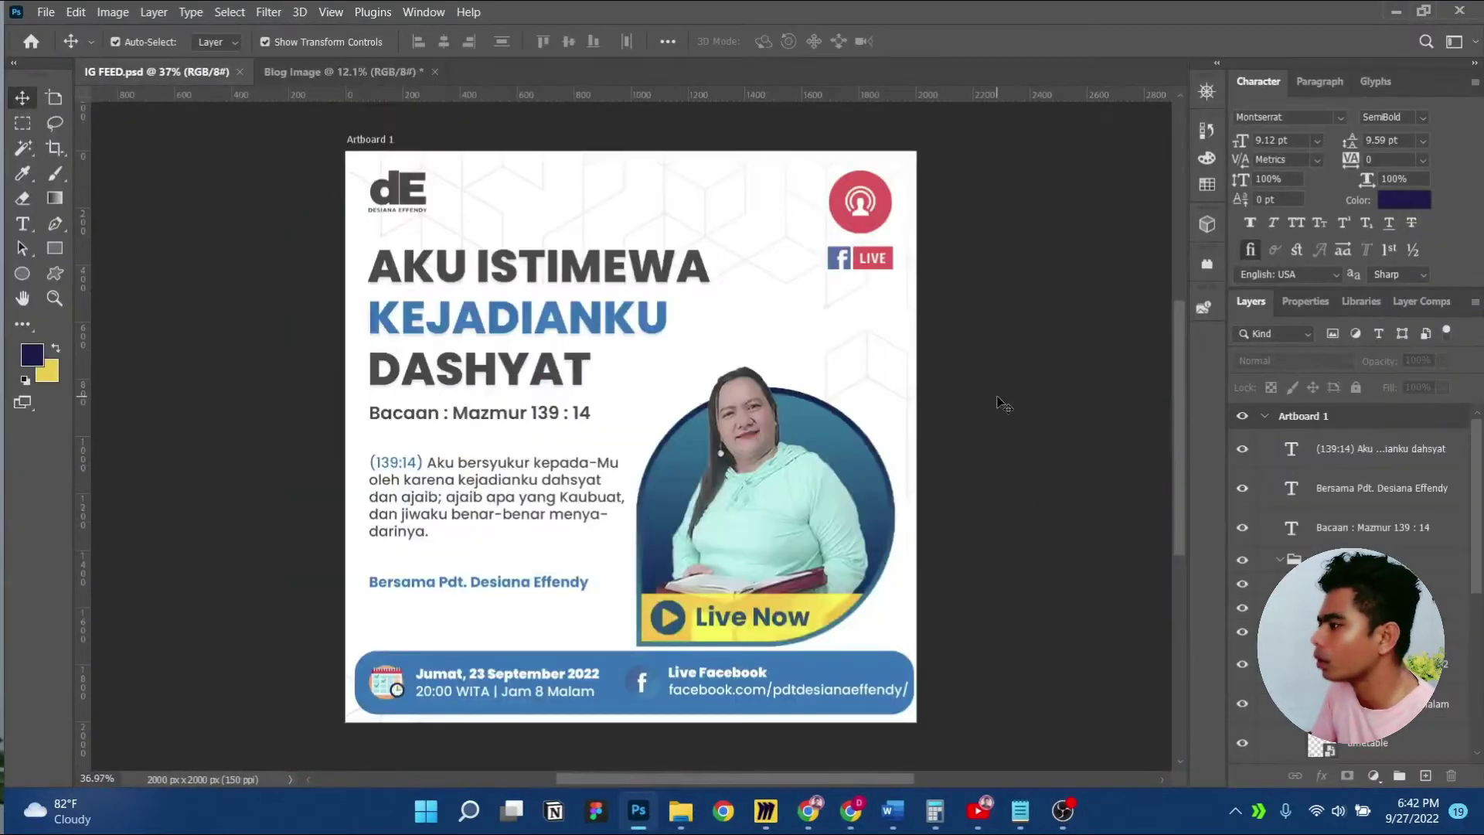
scroll(591, 475, "up", 3)
scroll(591, 479, "down", 3)
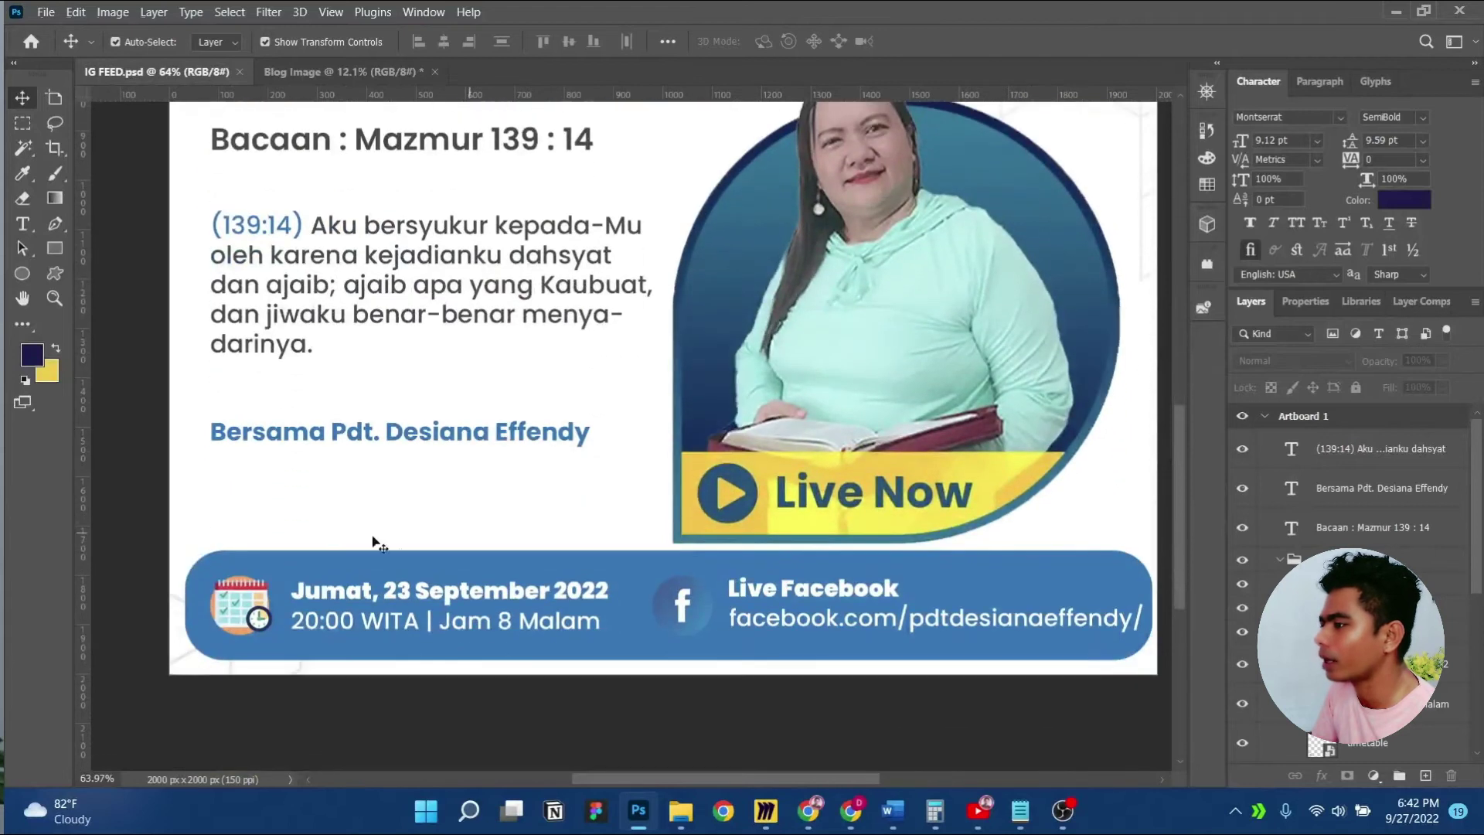
scroll(355, 537, "up", 2)
left_click_drag(337, 530, 538, 345)
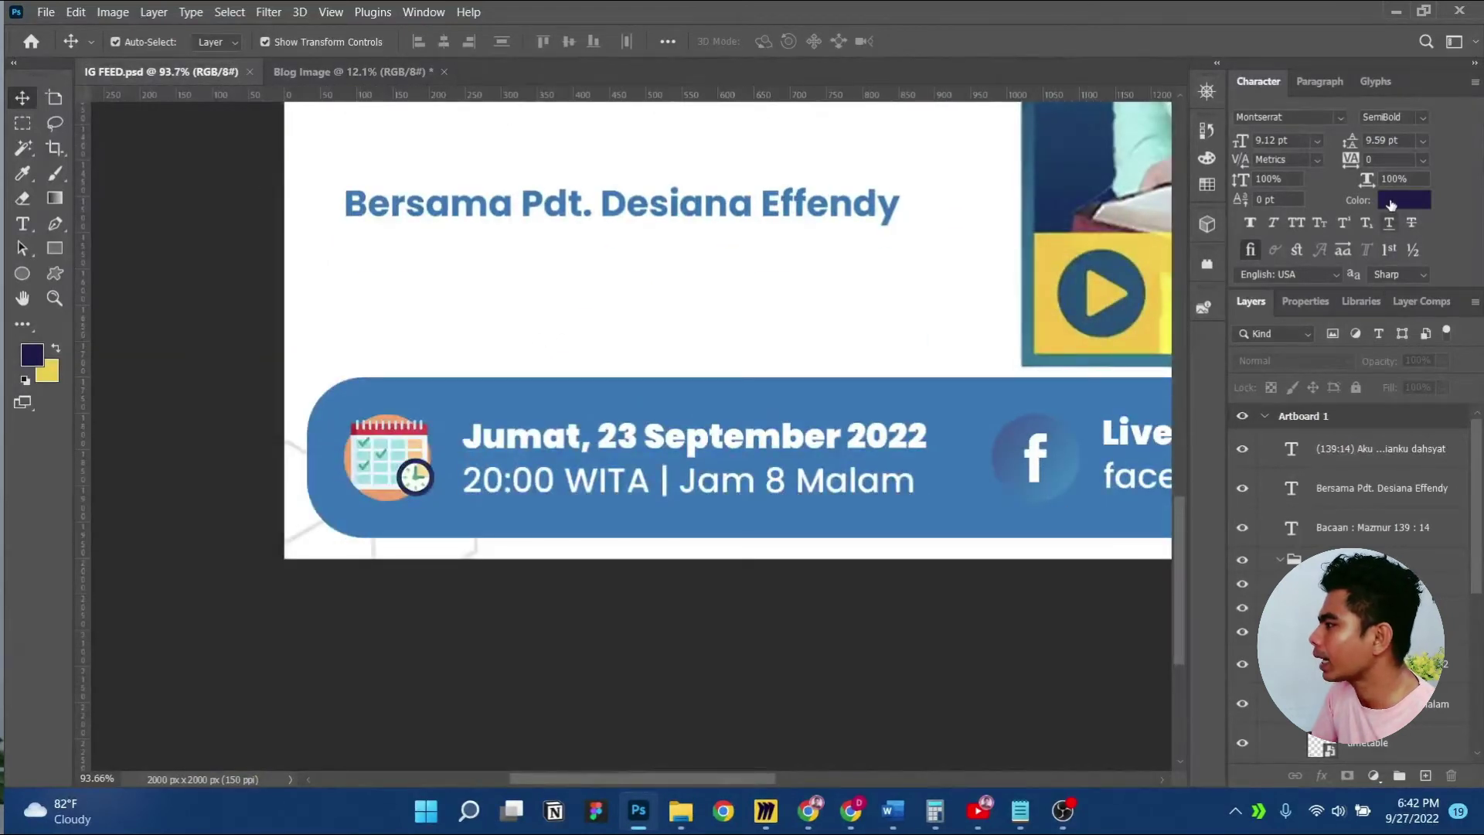
Eyedrop the banner blue #0d7abf as the IG FEED text colour
left_click(1391, 200)
left_click(368, 397)
double_click(1156, 616)
left_click(1155, 615)
double_click(1155, 615)
left_click(1155, 615)
double_click(1155, 615)
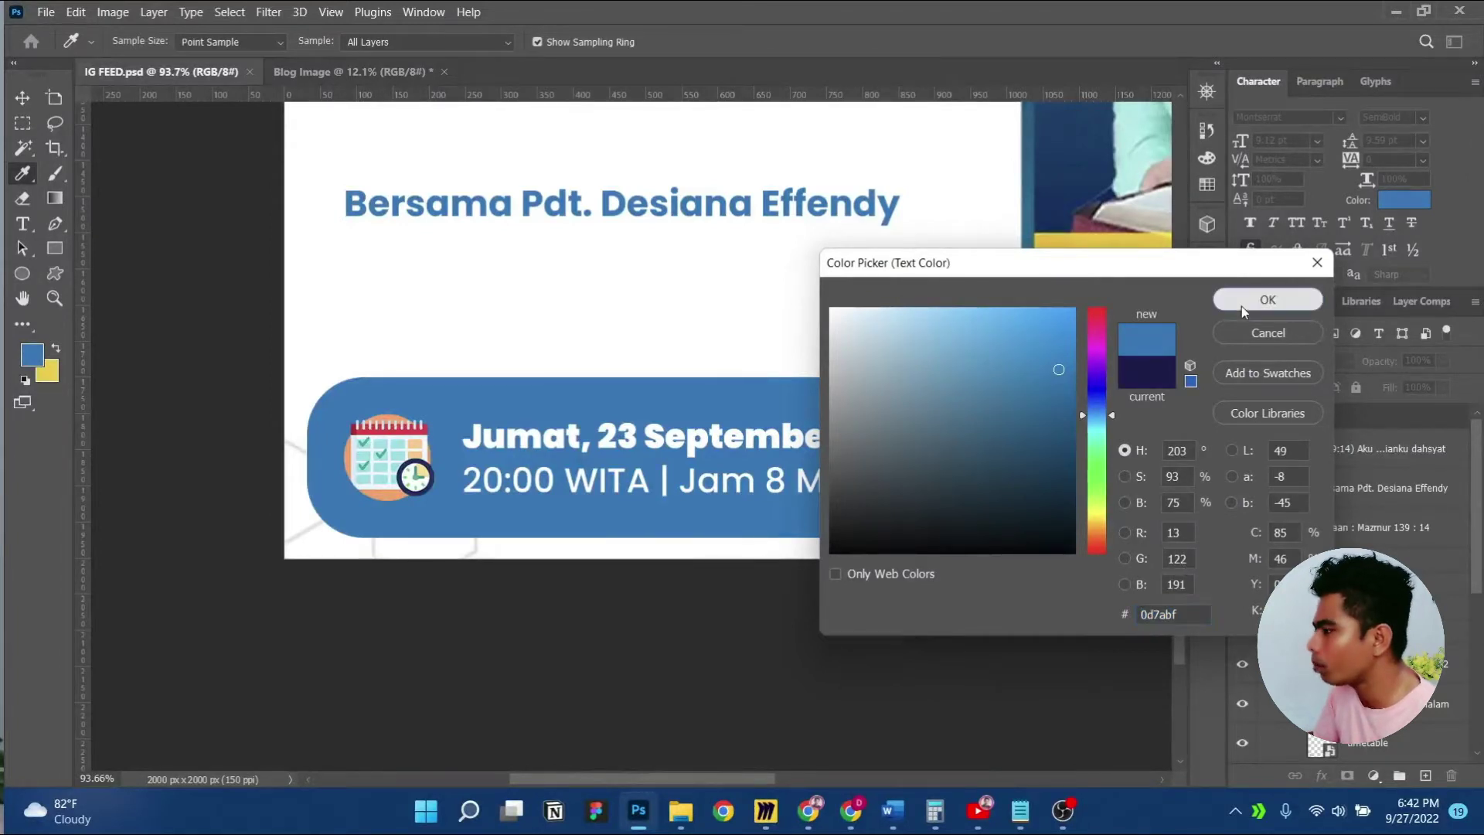
left_click(1267, 299)
Return to the browser's WordPress General Settings and Customizer tabs
left_click(808, 810)
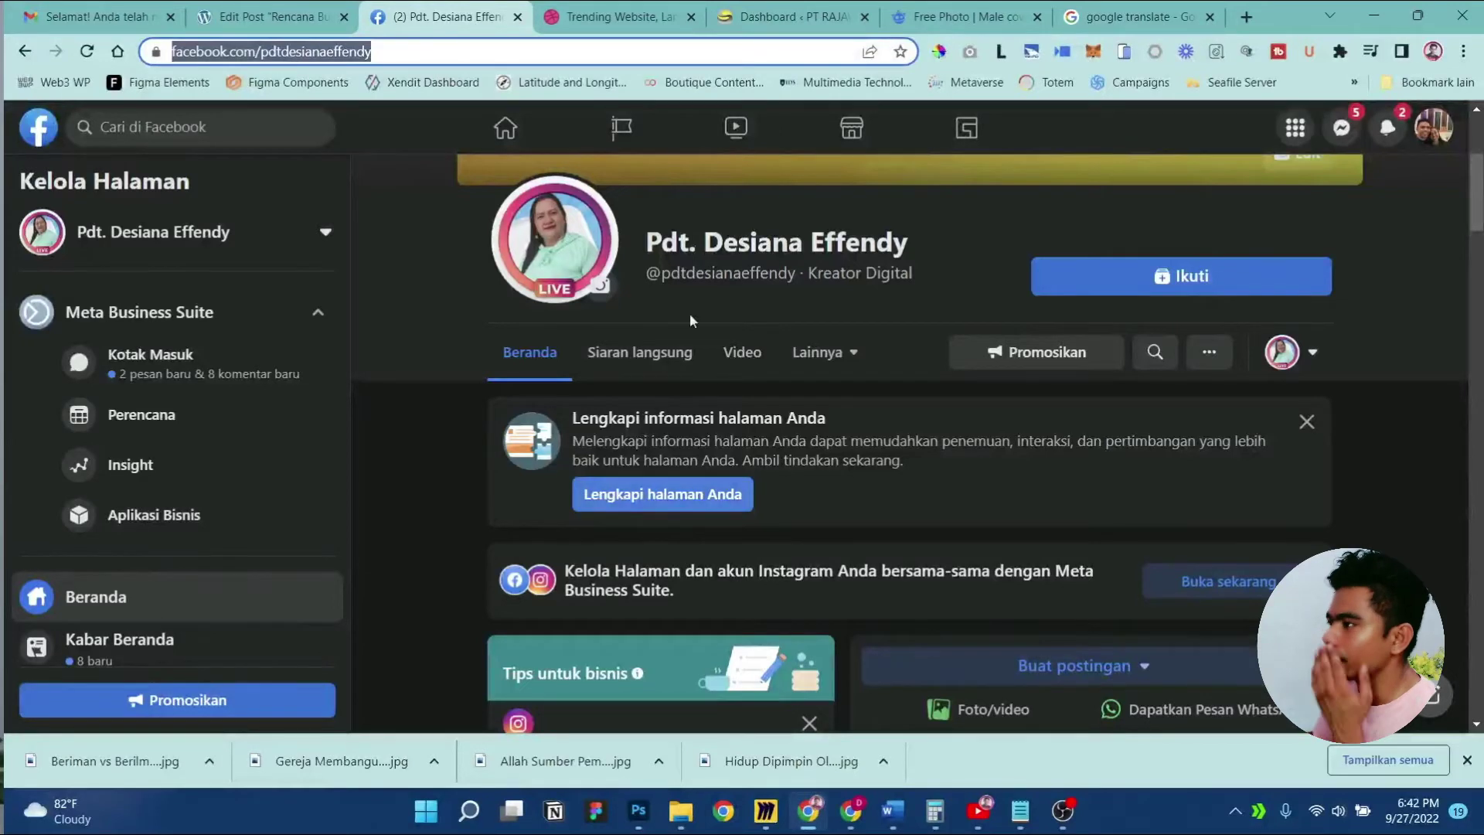
left_click(850, 810)
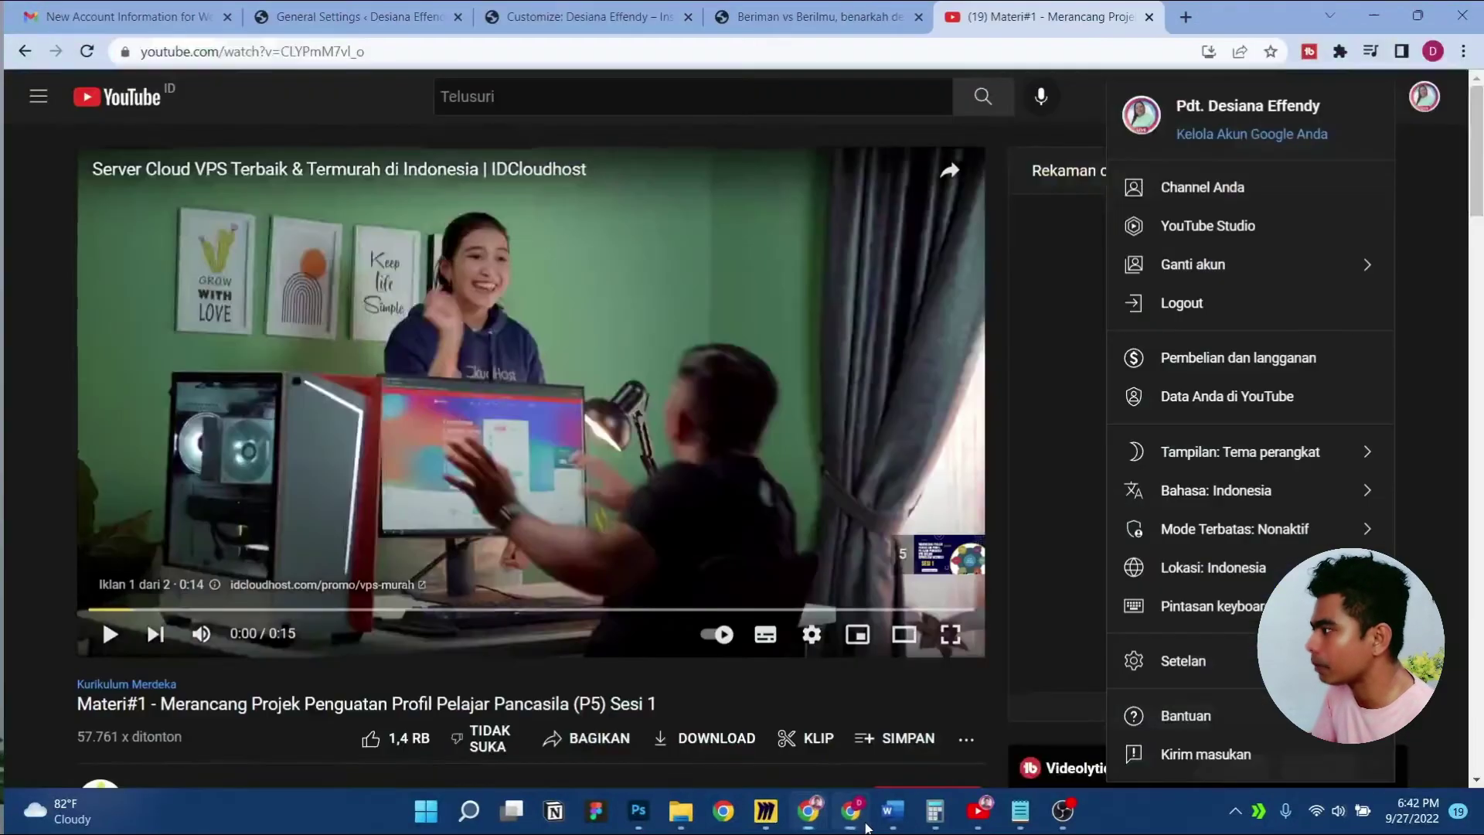
left_click(357, 19)
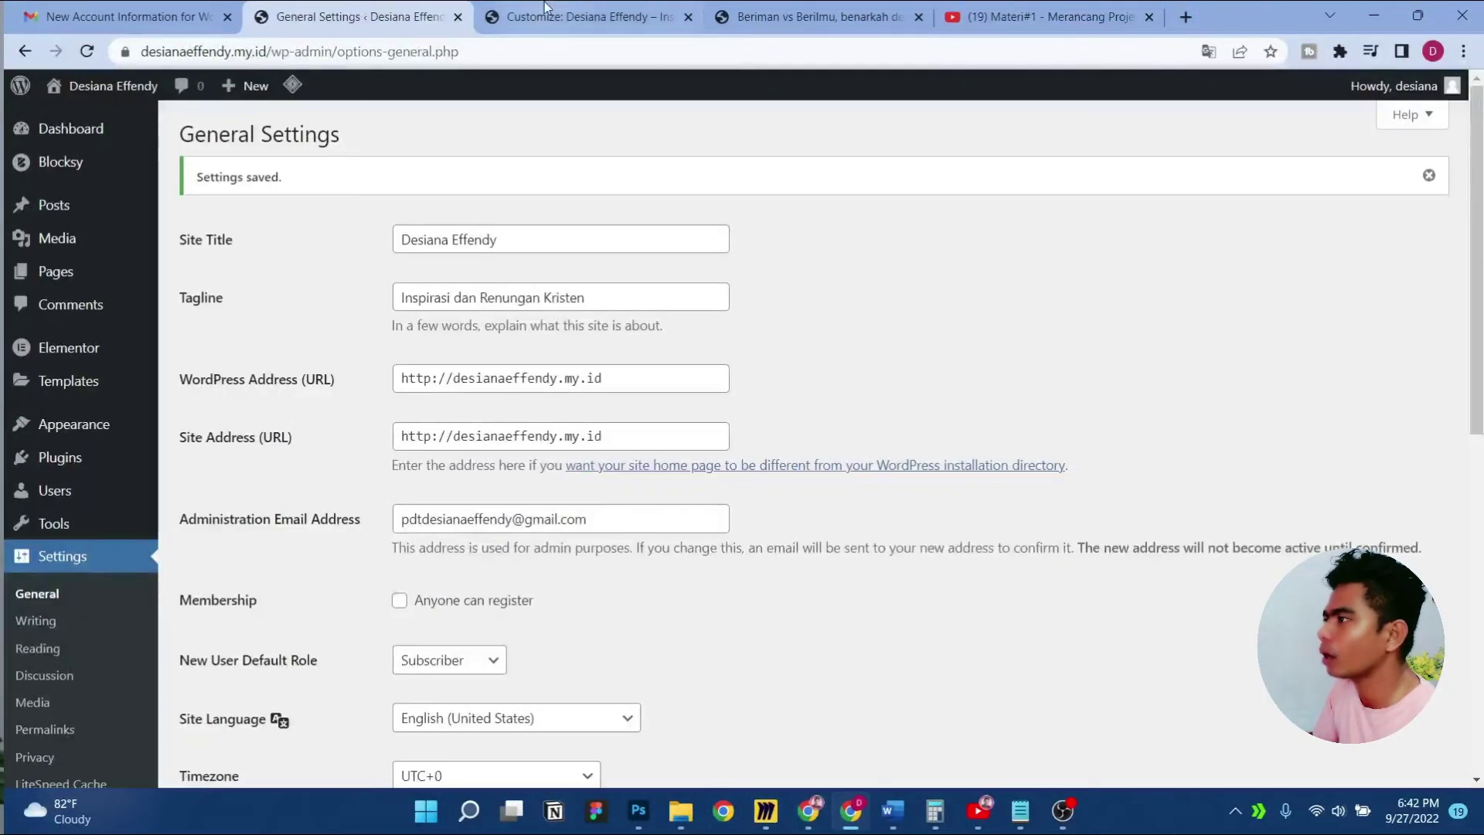
left_click(587, 17)
Turn on Sticky Sidebar in the Sidebar options and publish
left_click(7, 159)
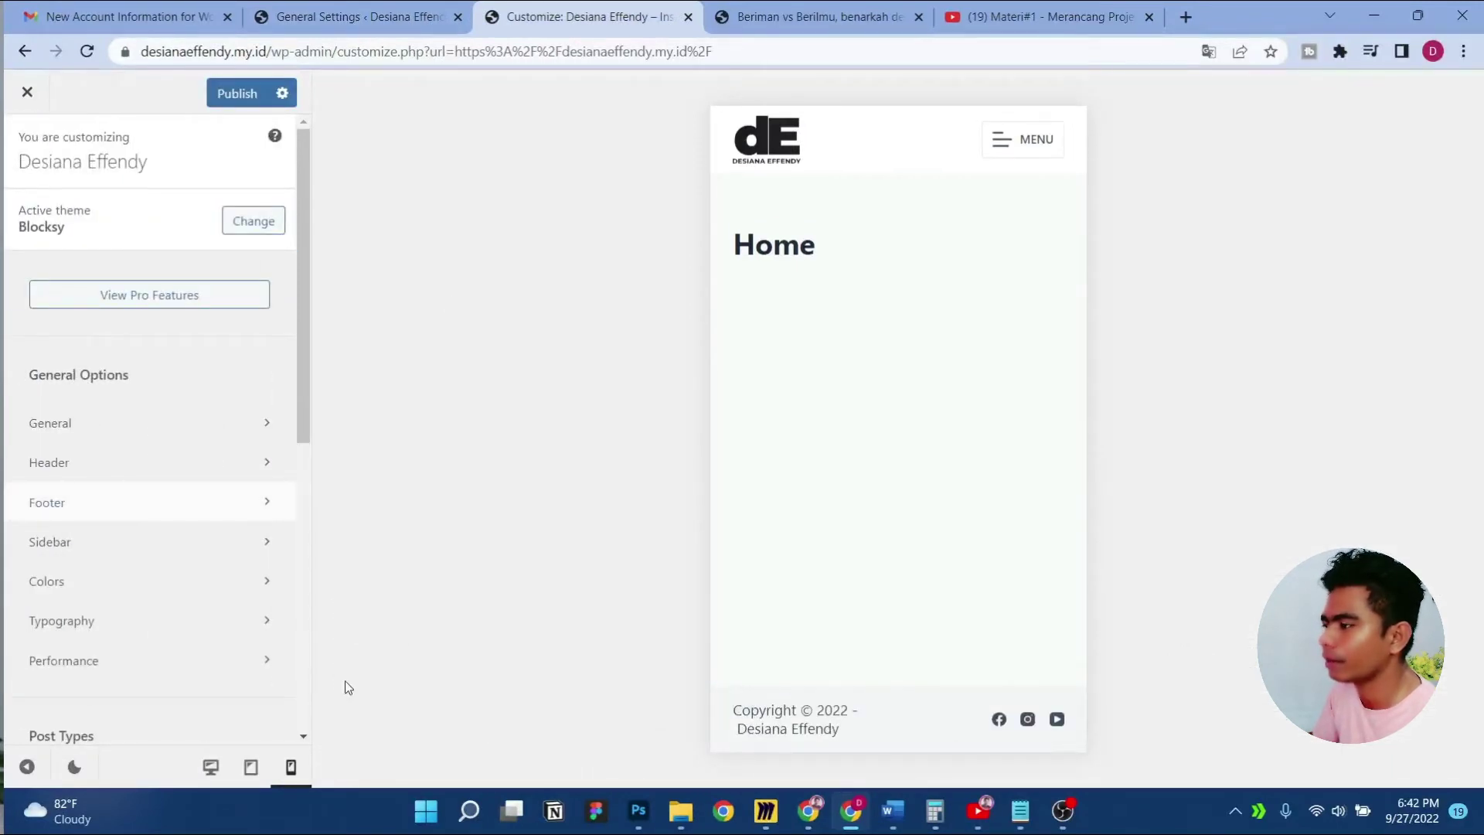
left_click(98, 550)
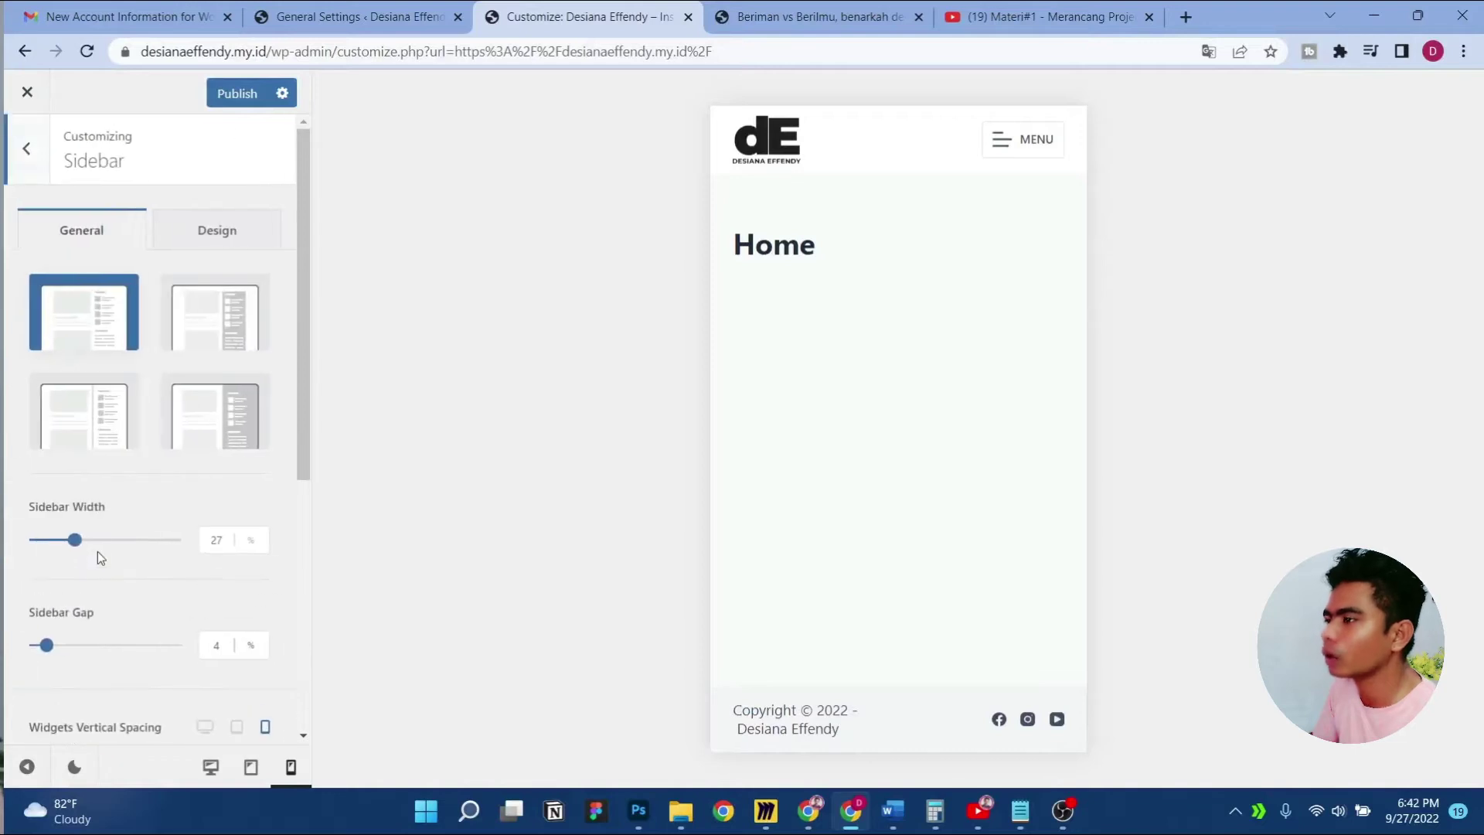
left_click(17, 175)
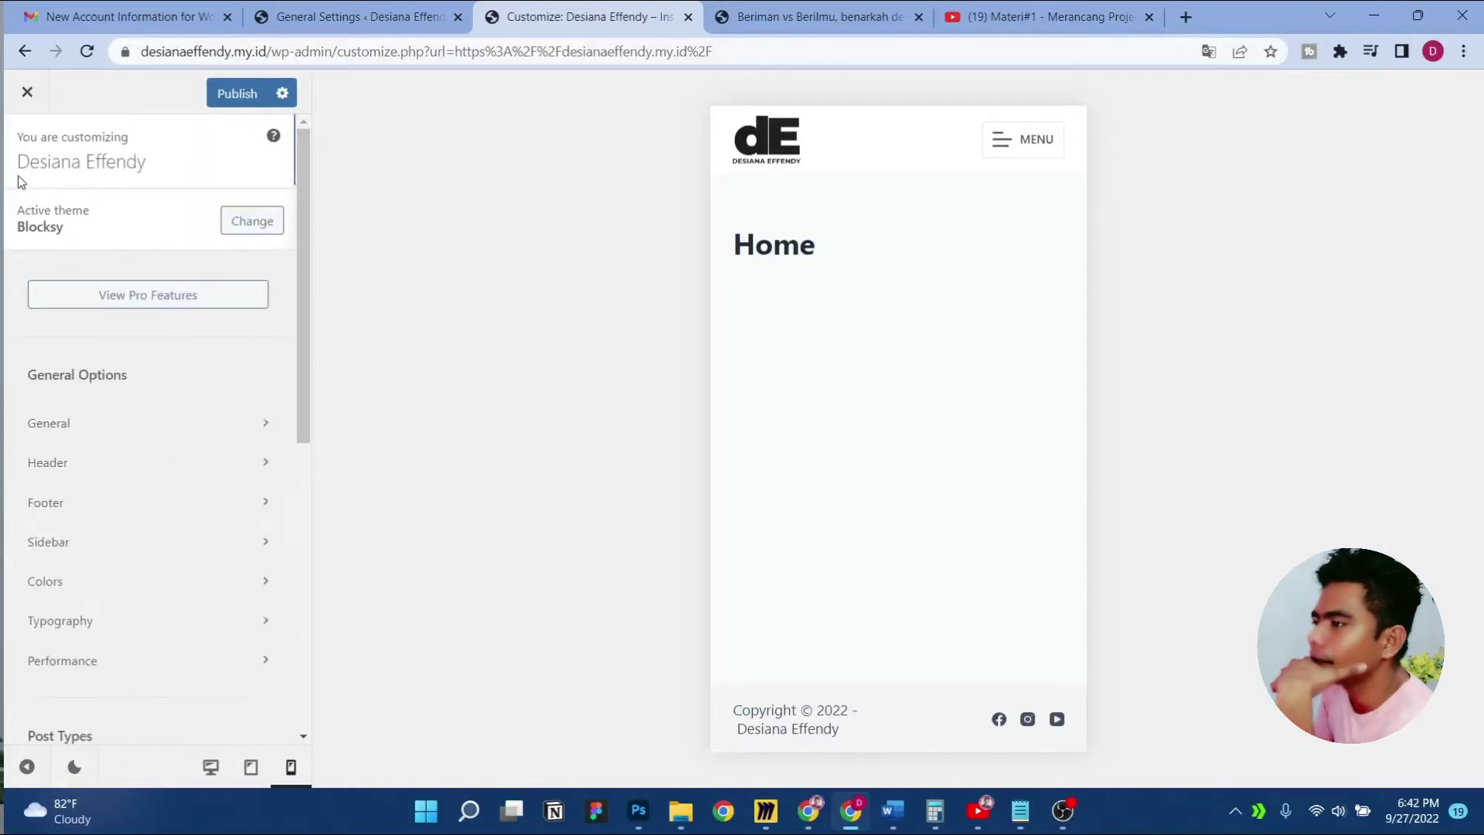
left_click(127, 550)
scroll(146, 420, "down", 5)
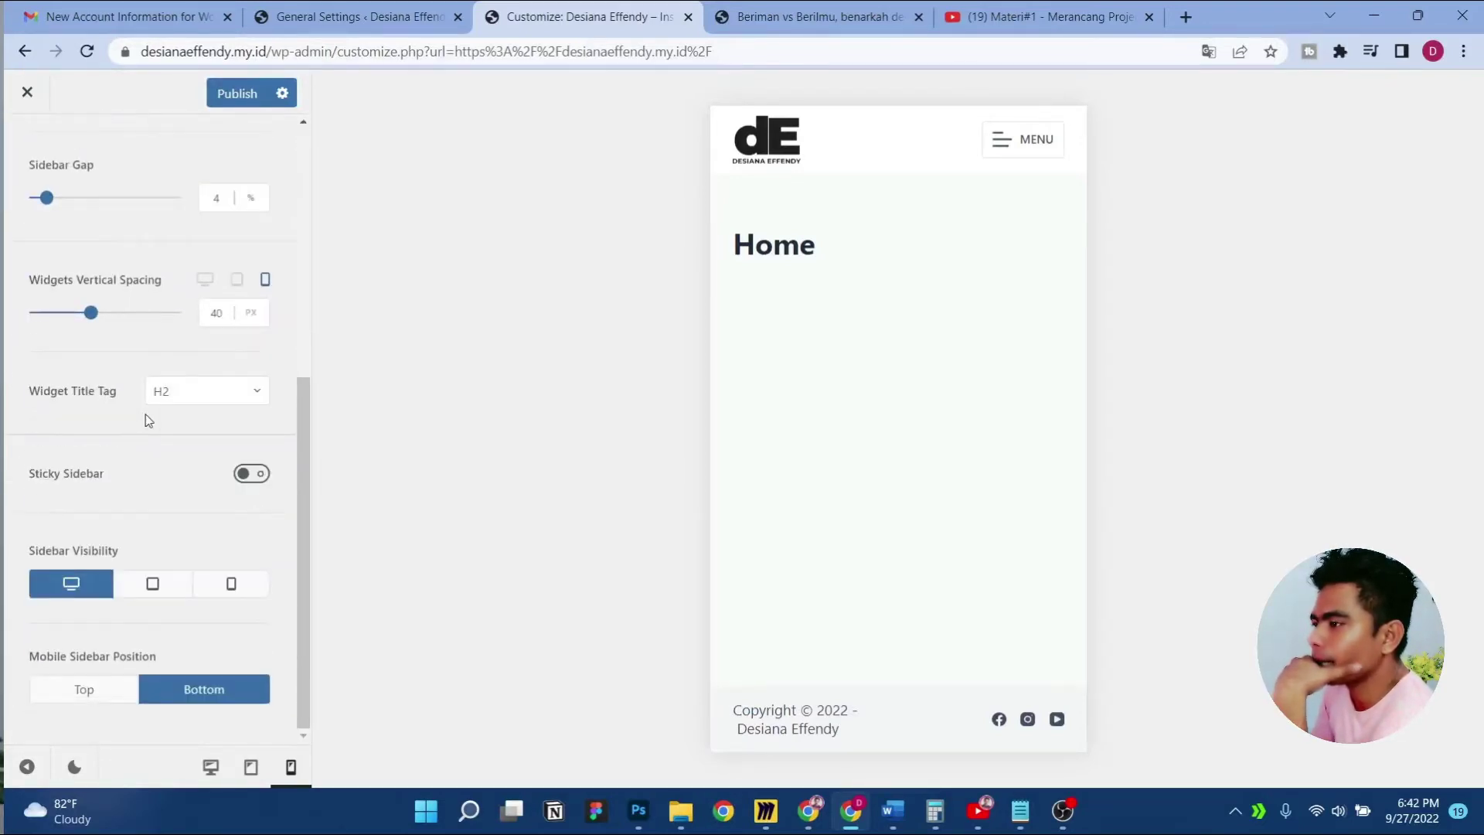
scroll(191, 476, "up", 5)
scroll(205, 494, "down", 5)
left_click(254, 475)
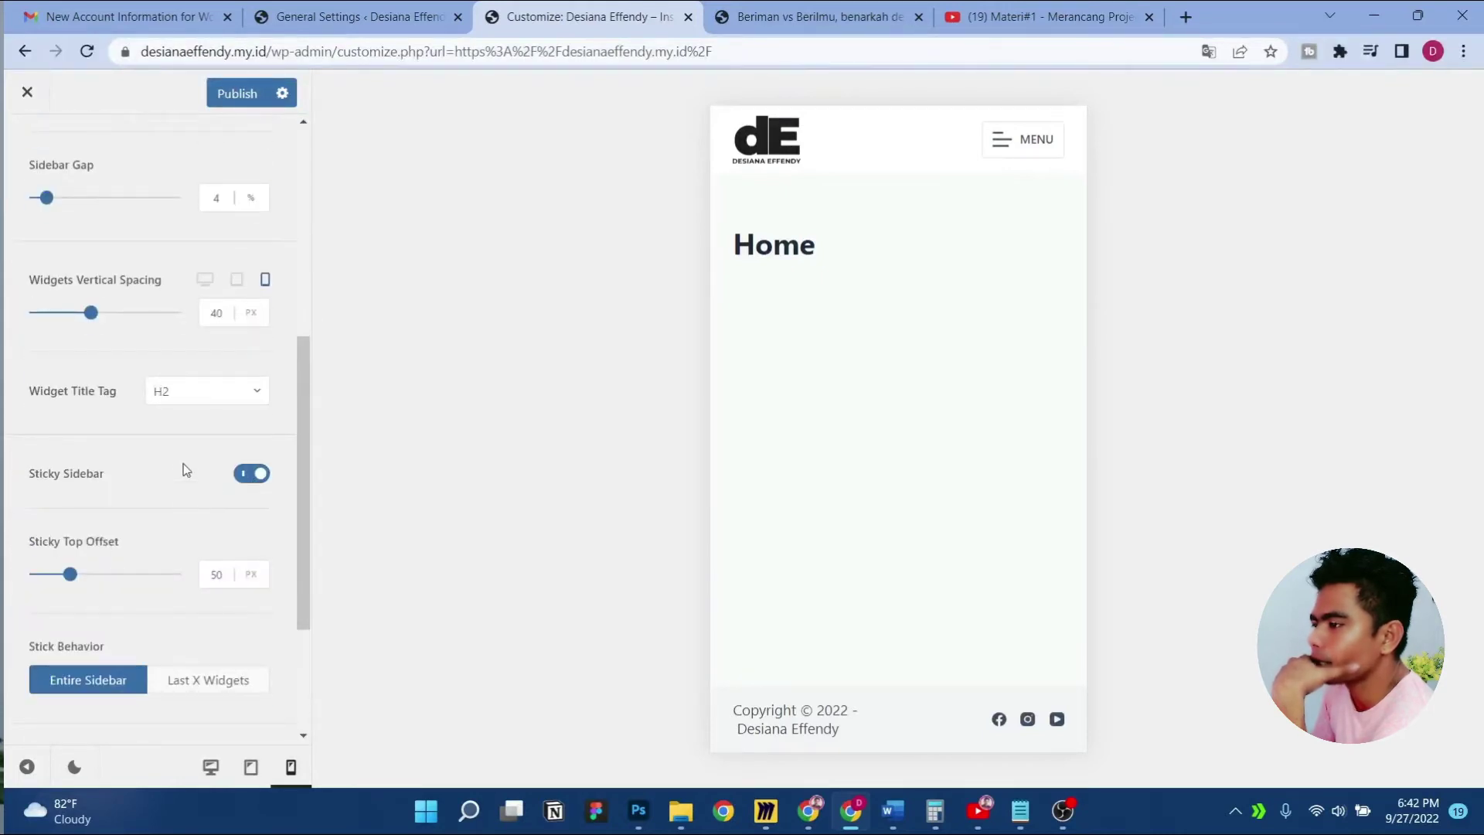
left_click(225, 104)
Go back to the main Customizer menu and open the Colors panel
scroll(90, 394, "down", 3)
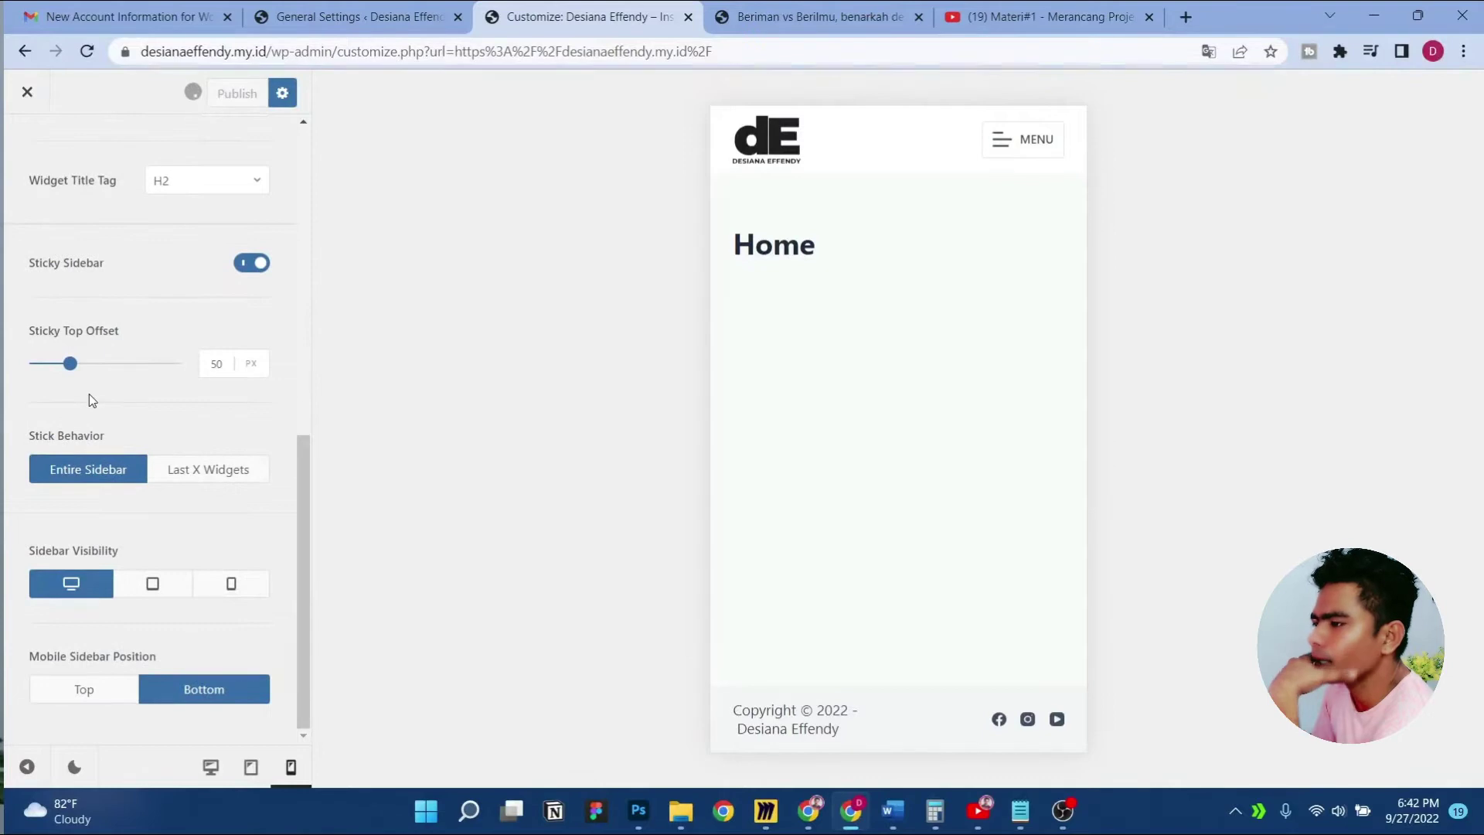
scroll(150, 522, "up", 3)
scroll(149, 523, "down", 3)
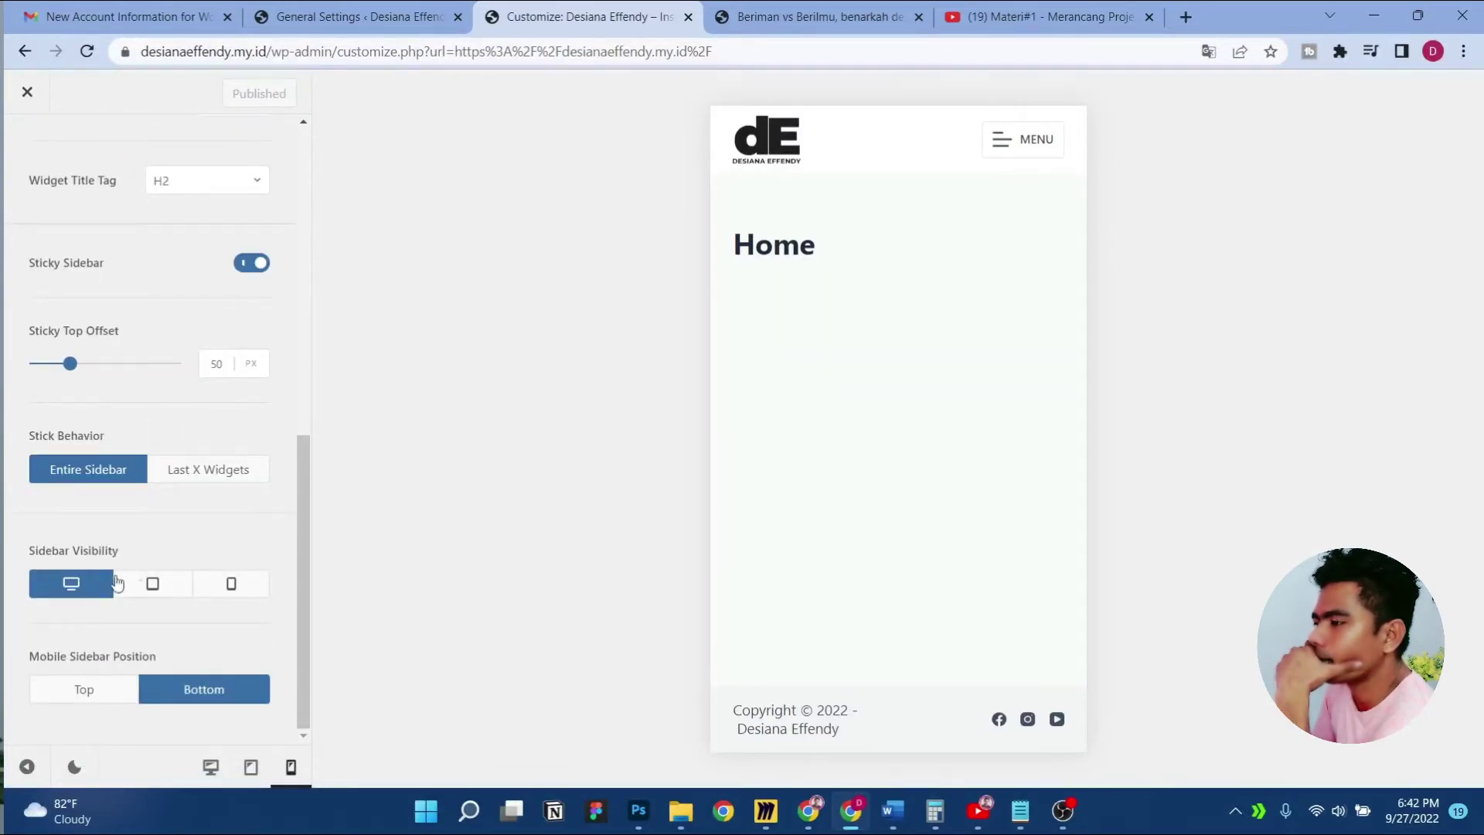
scroll(120, 549, "up", 10)
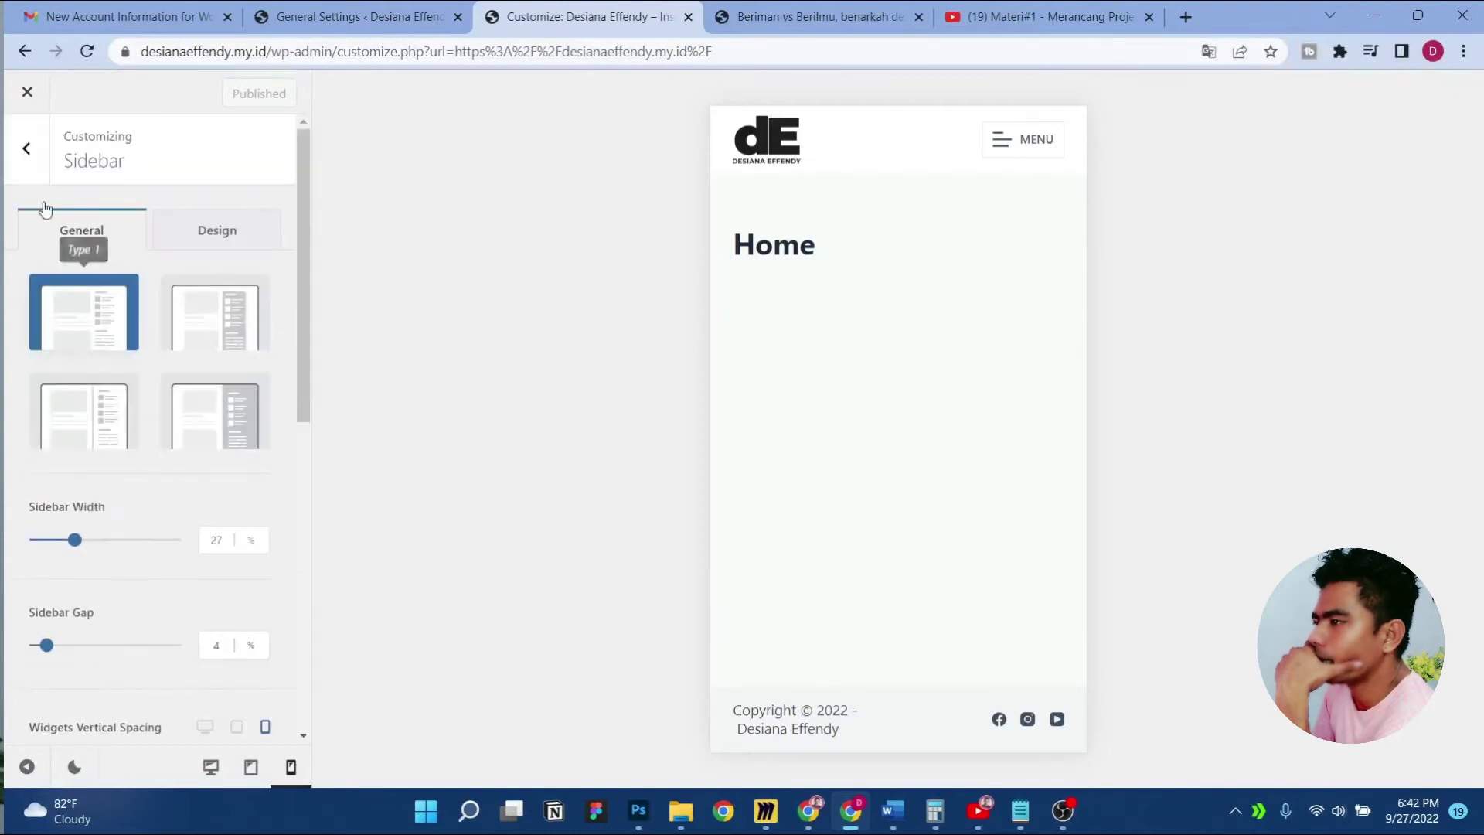
left_click(26, 147)
scroll(126, 541, "down", 1)
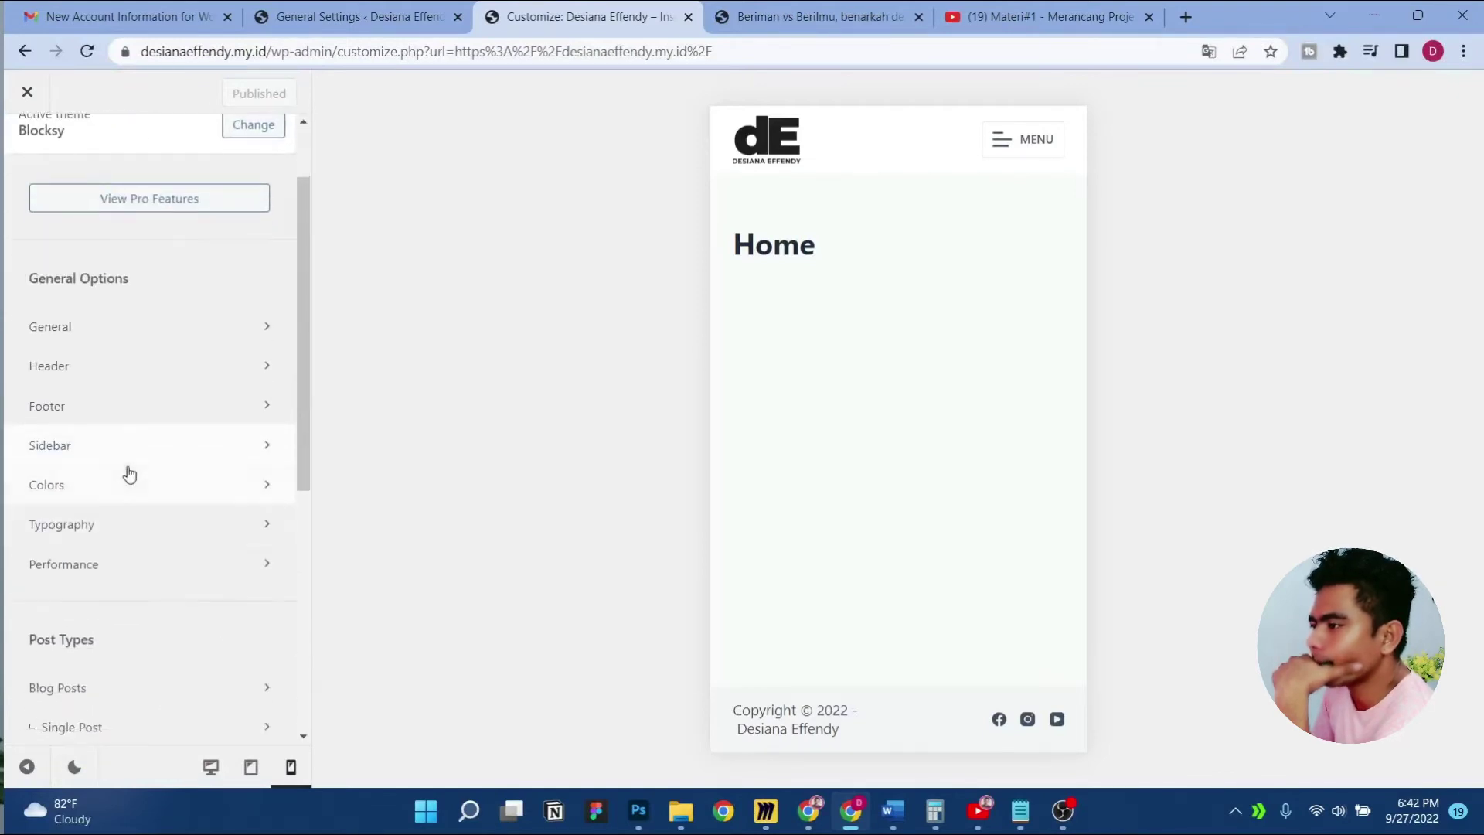
left_click(141, 494)
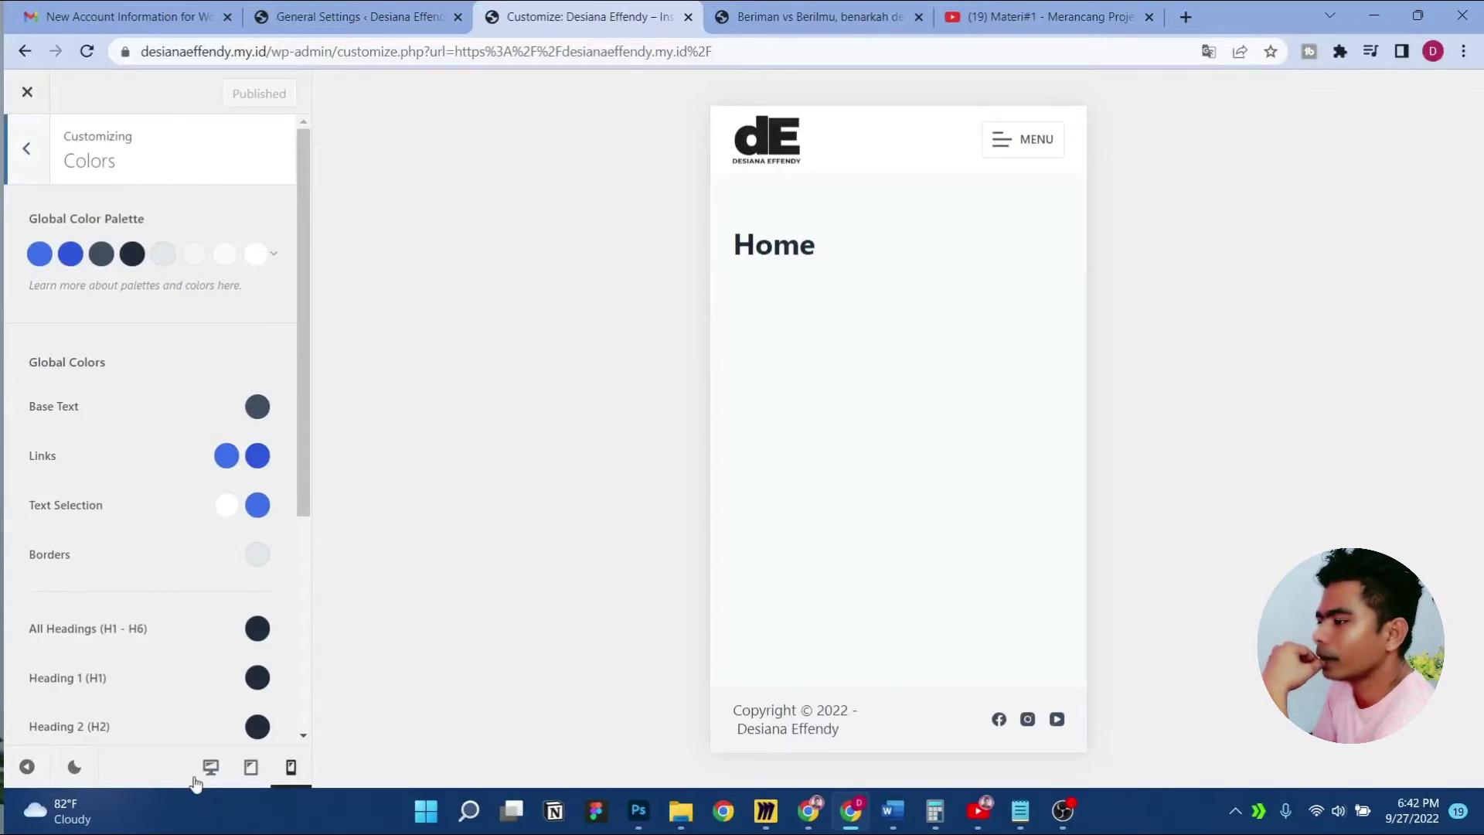
In desktop preview, try the orange Palette #14, then revert to blue Palette #1
left_click(210, 766)
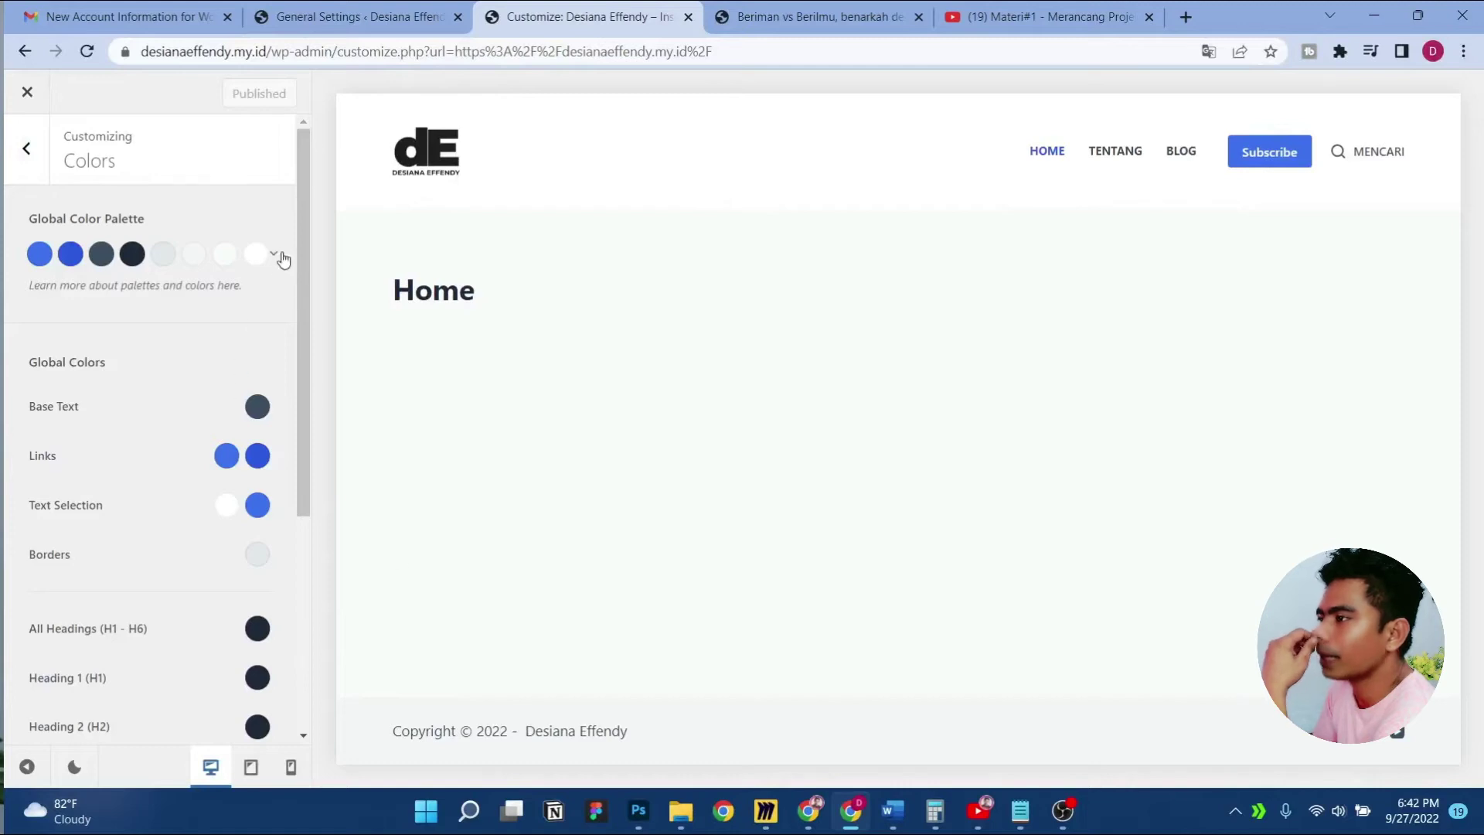
left_click(274, 255)
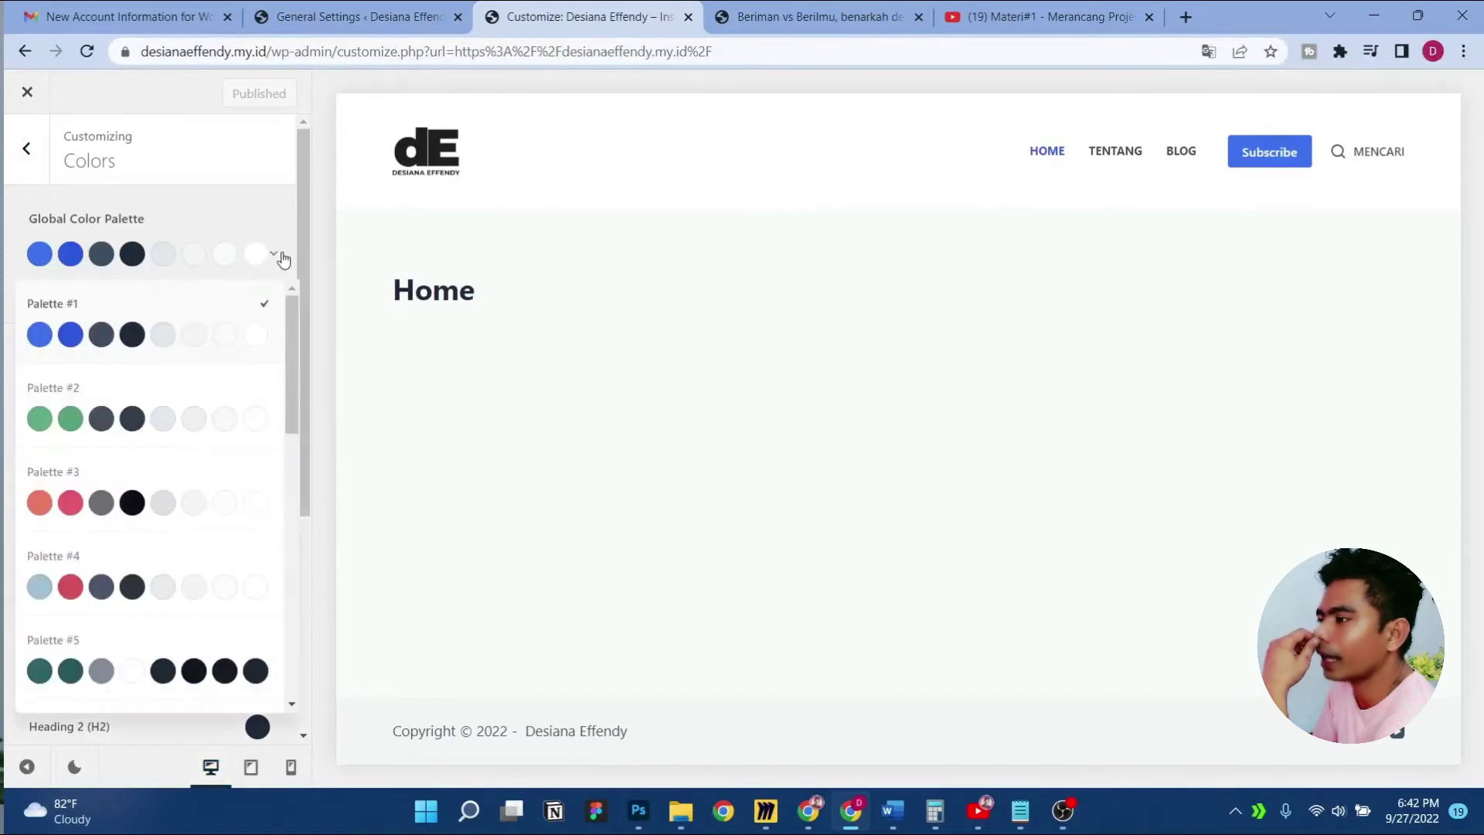
scroll(267, 386, "down", 10)
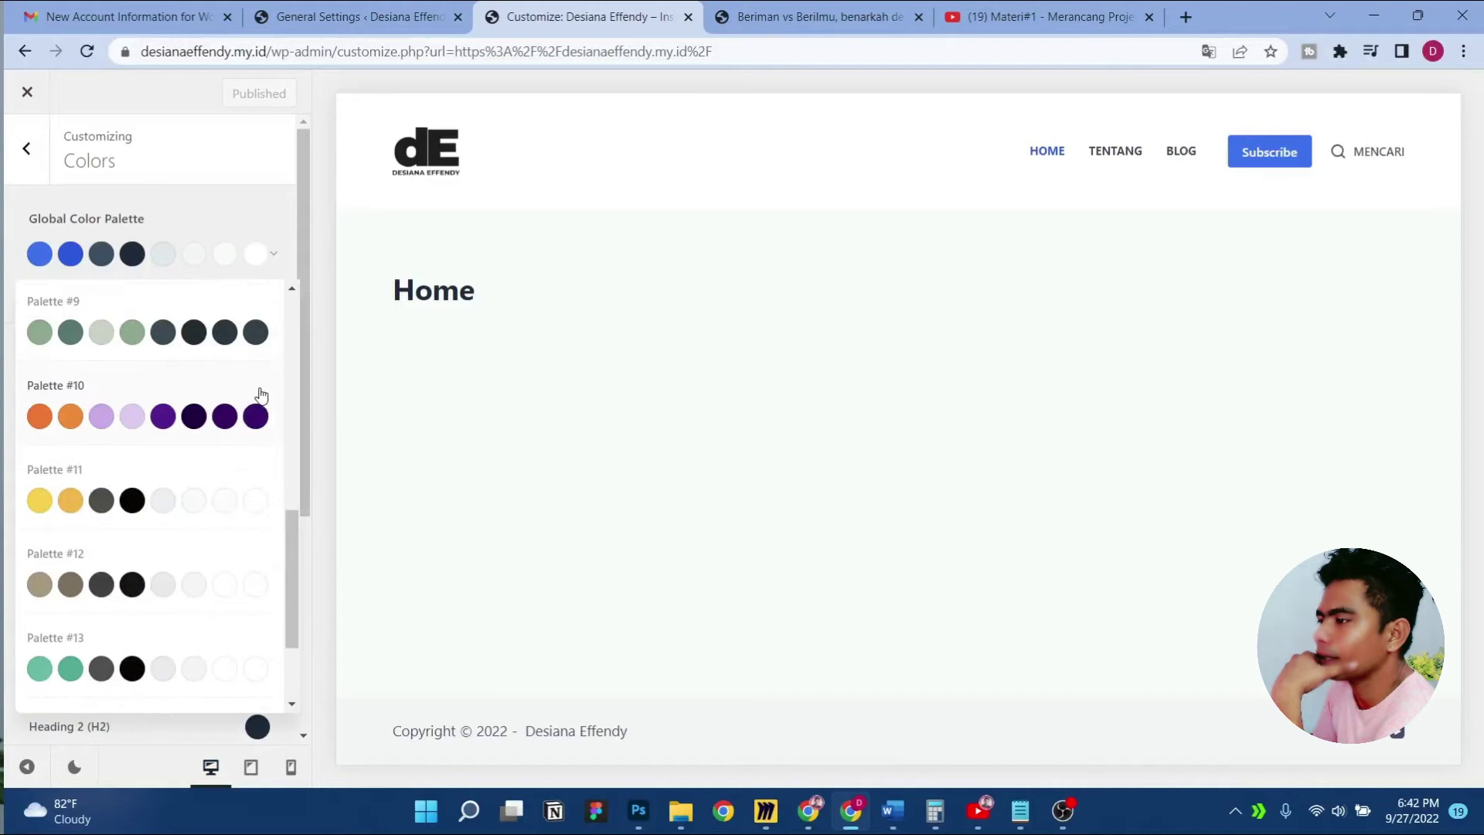
scroll(204, 544, "up", 4)
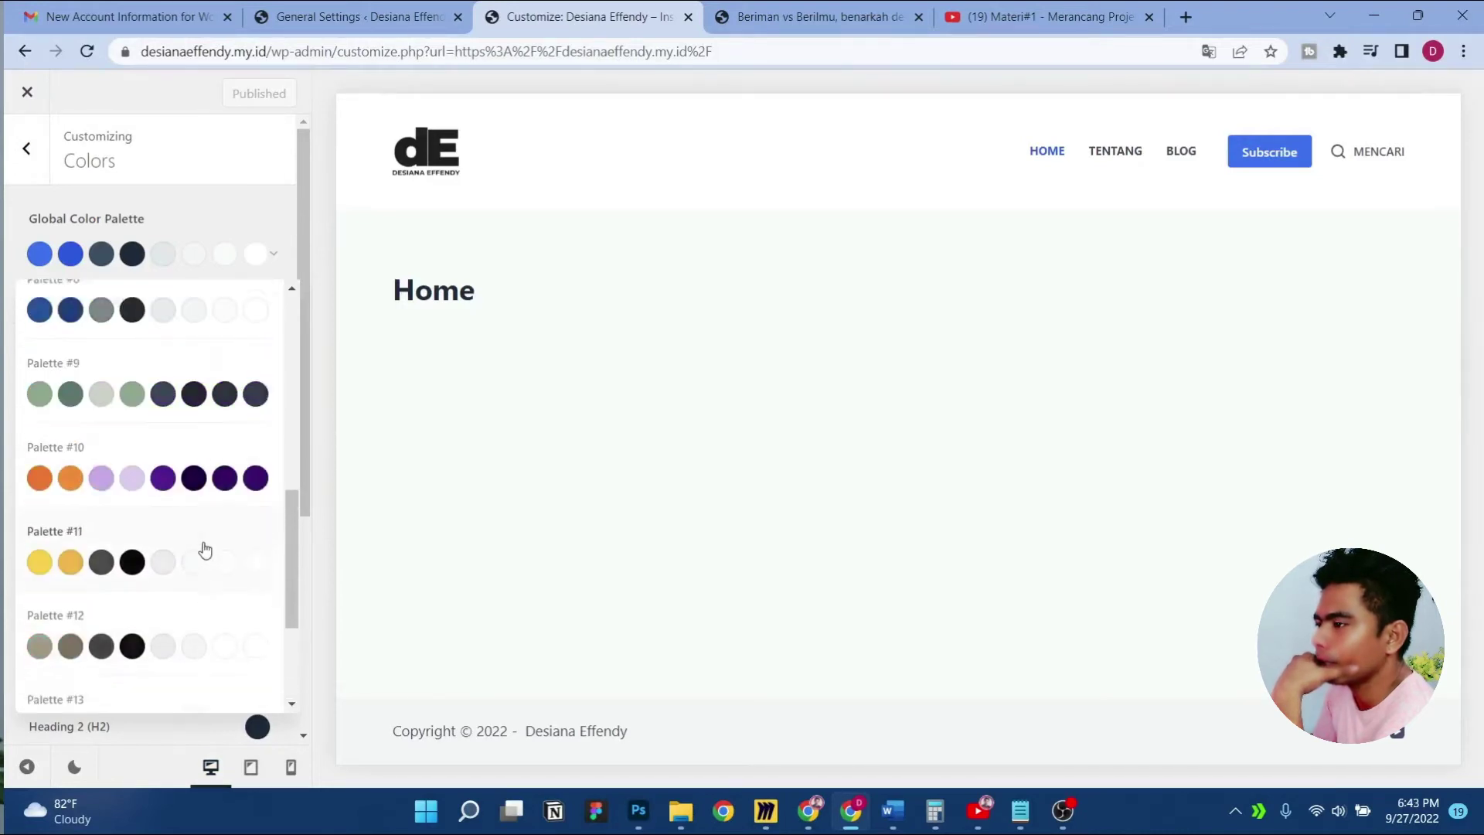
scroll(209, 518, "down", 4)
left_click(225, 601)
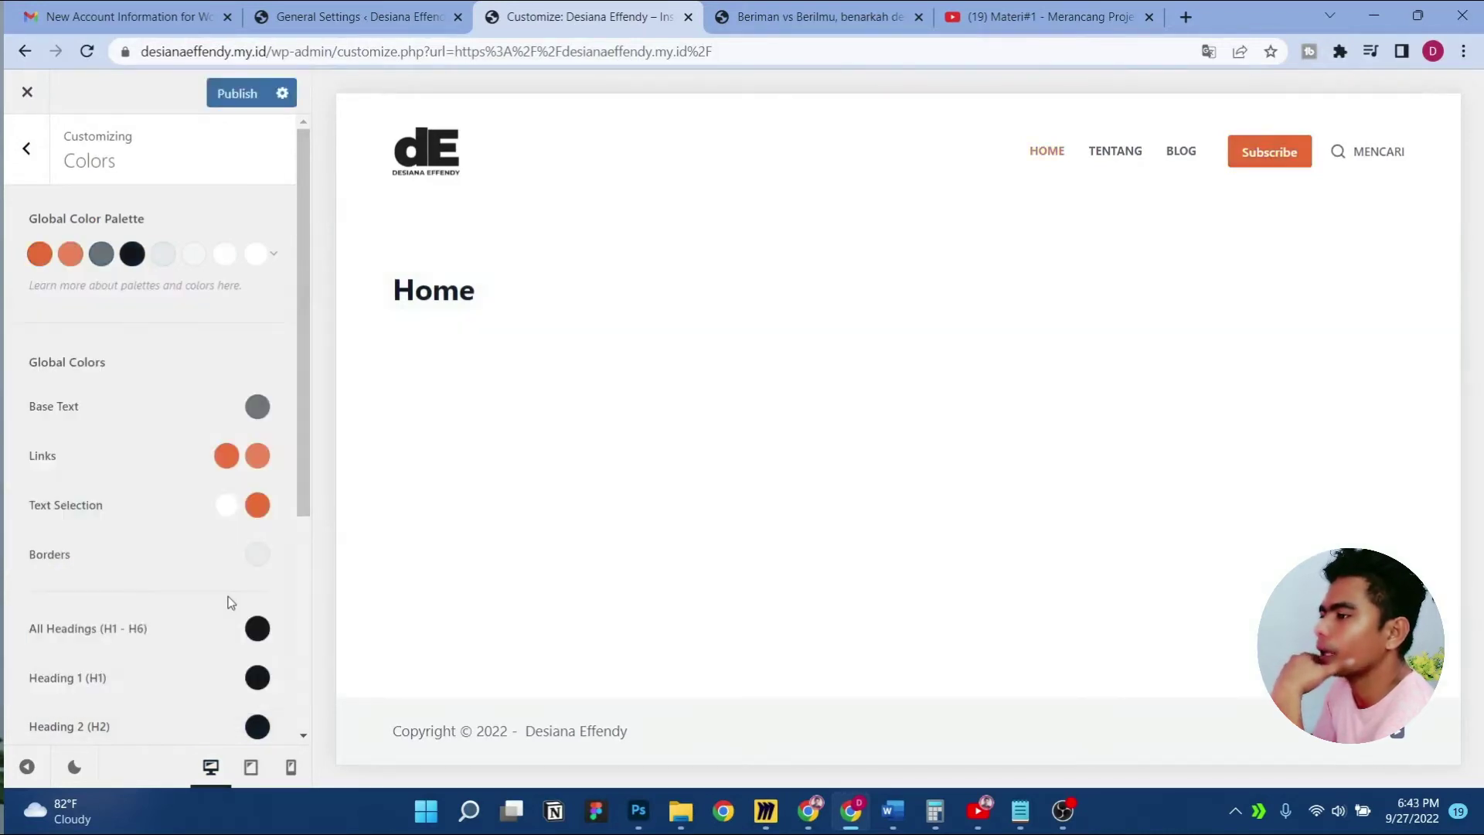
left_click(275, 254)
left_click(139, 340)
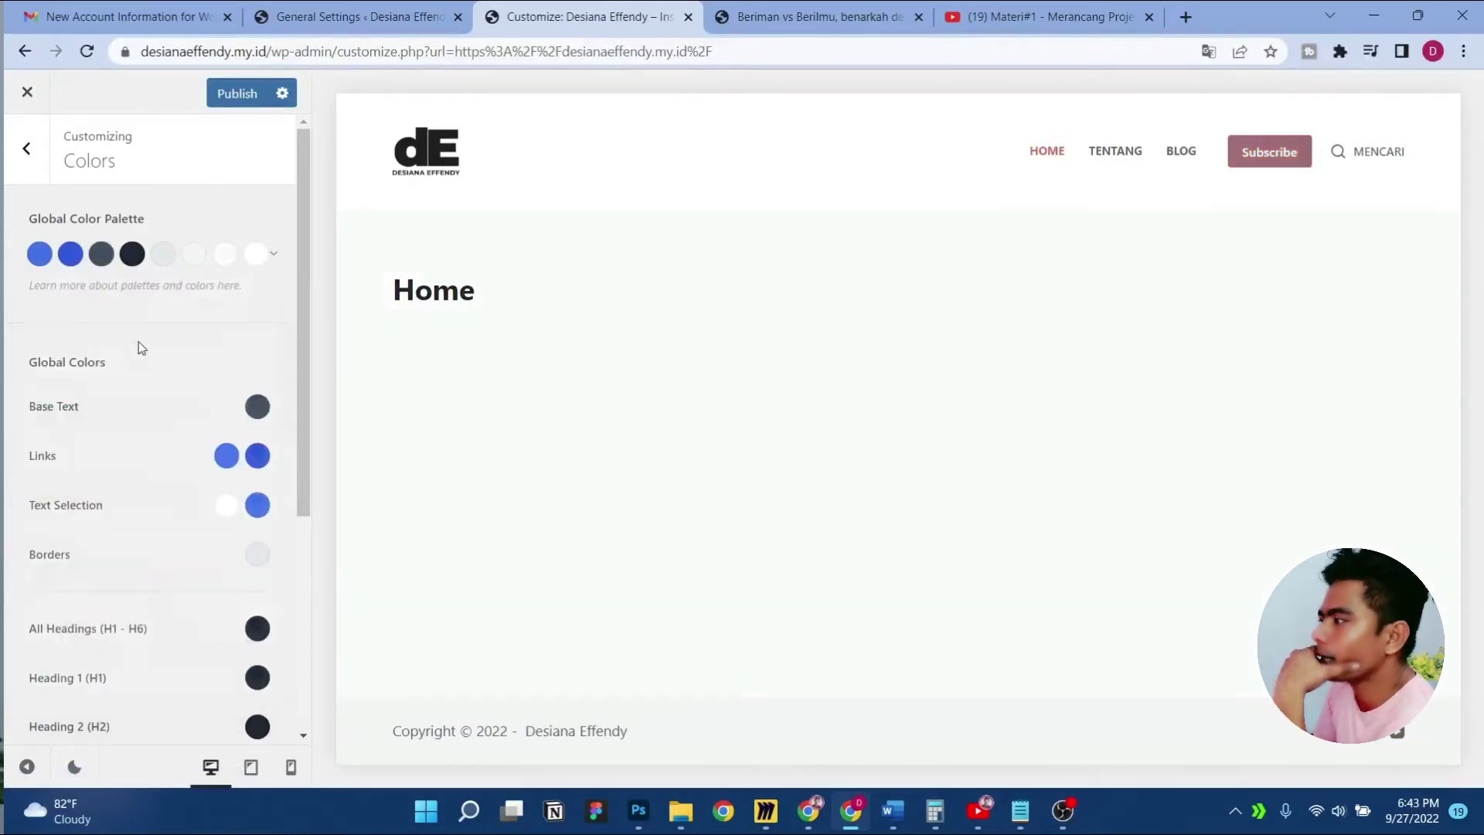
Try the tan Palette #12 and green Palette #13, then return to blue Palette #1
left_click(275, 254)
scroll(128, 504, "down", 2)
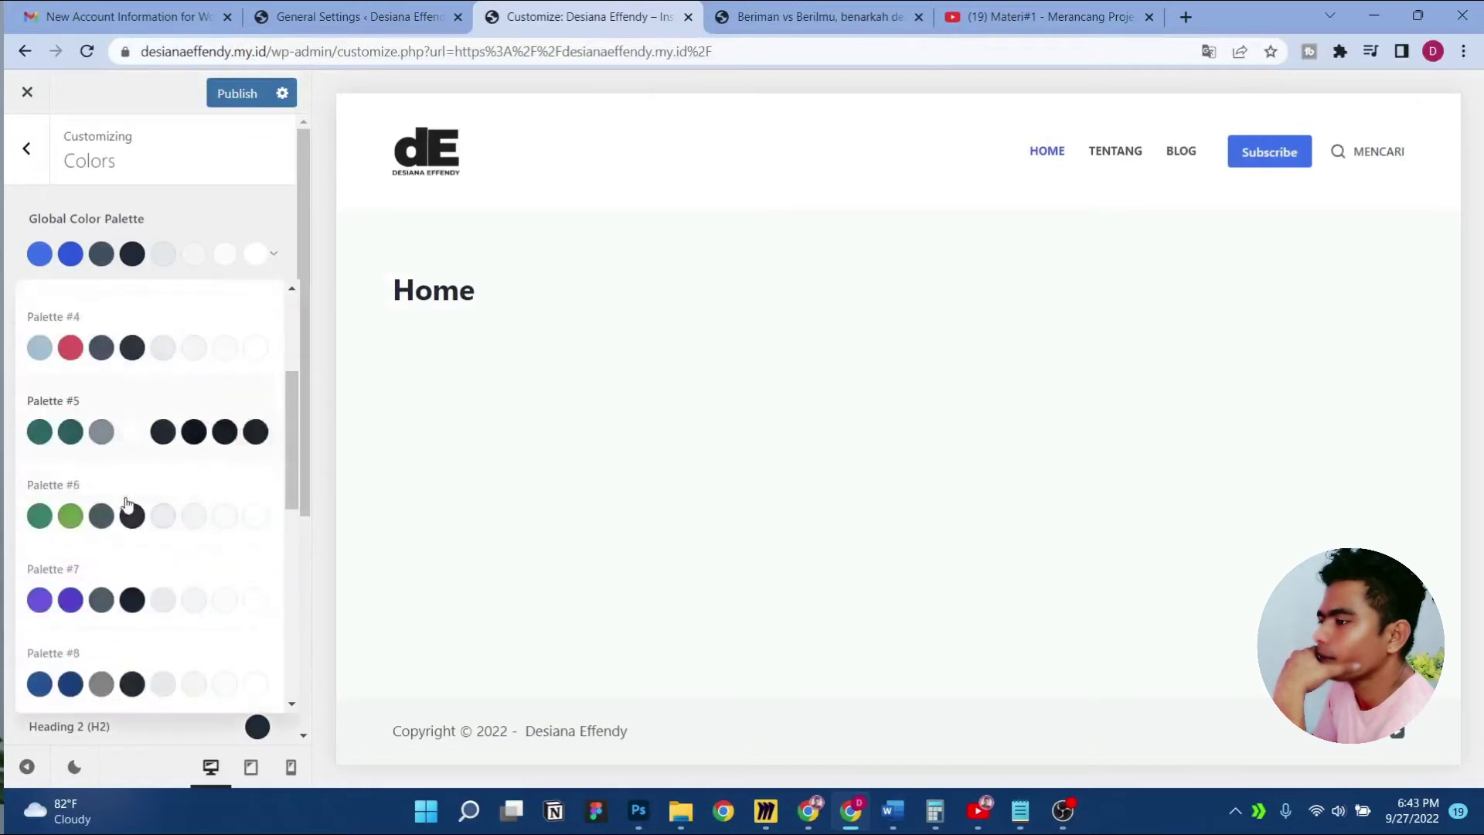
scroll(128, 504, "down", 2)
scroll(147, 575, "down", 2)
scroll(143, 585, "up", 3)
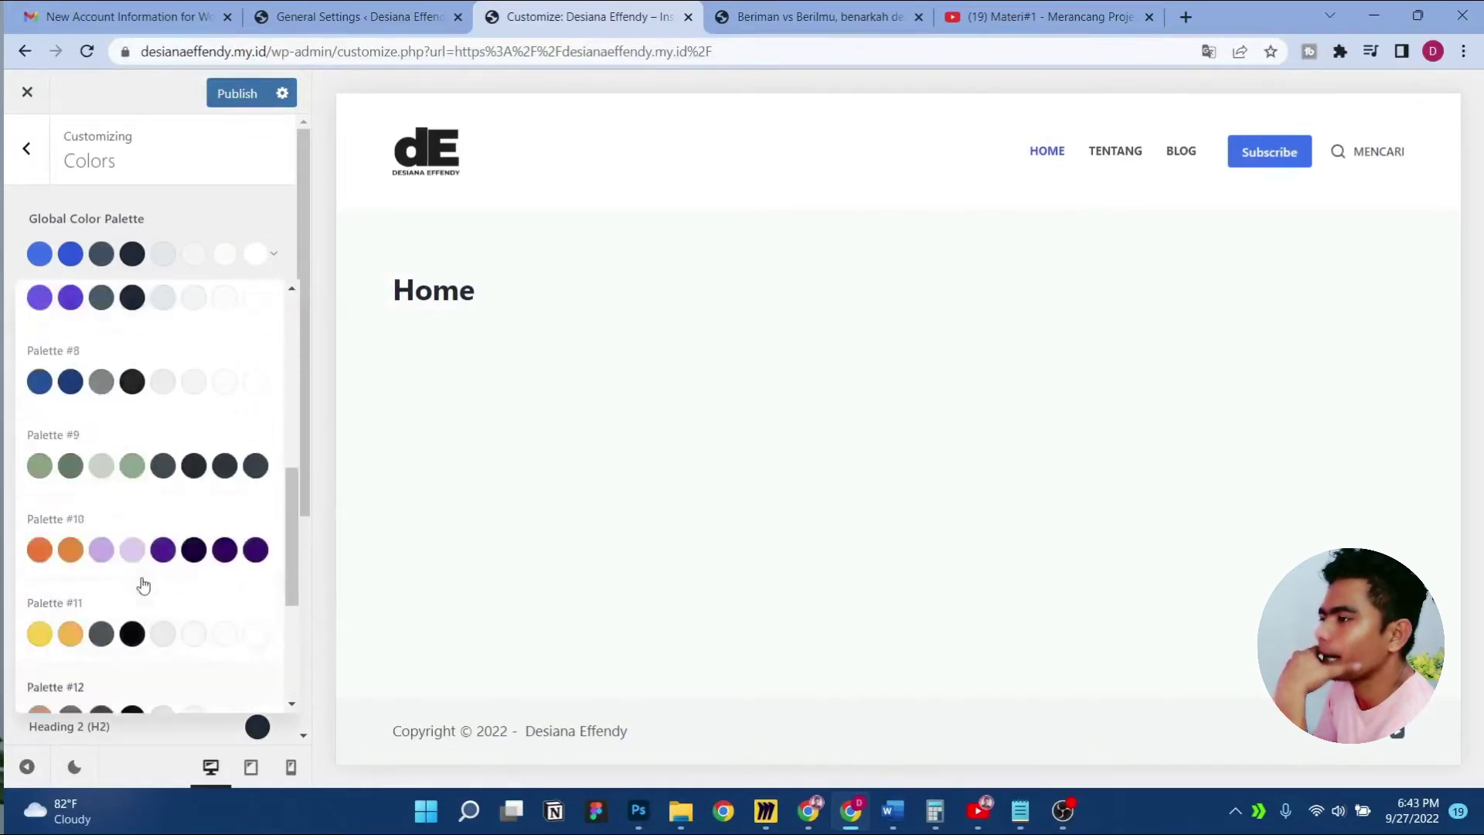
scroll(167, 571, "down", 3)
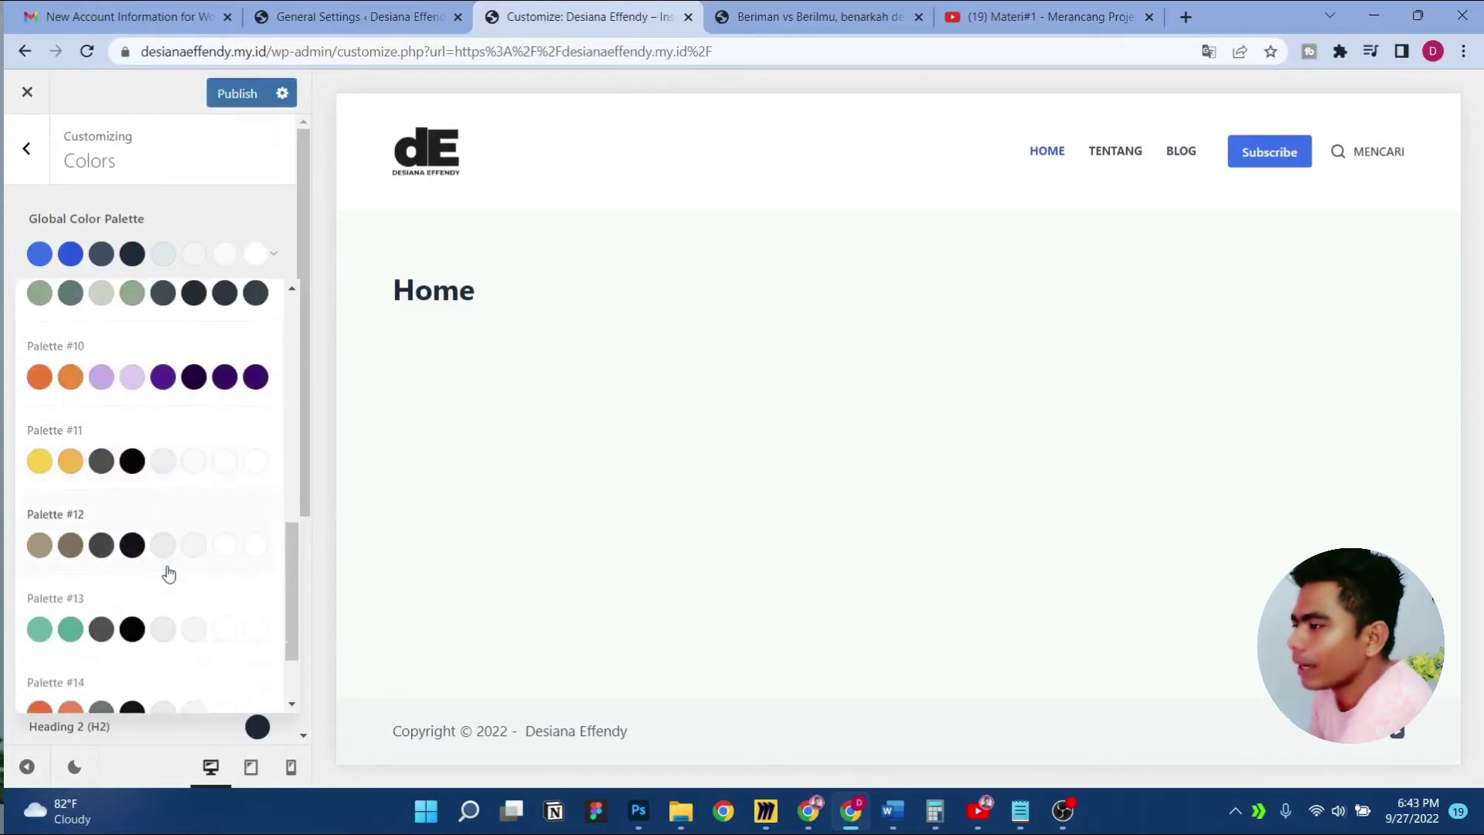
left_click(220, 529)
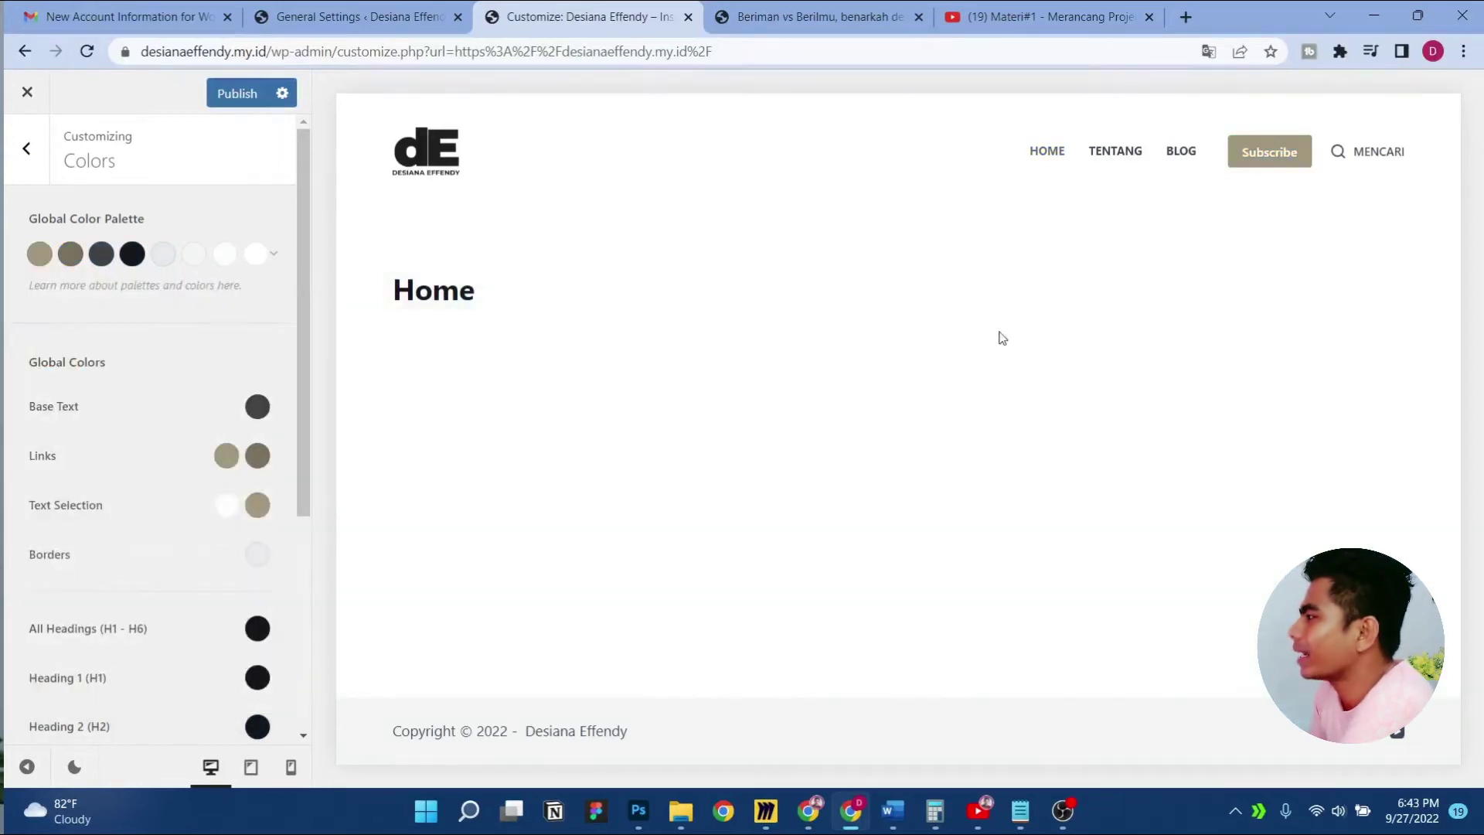
left_click(273, 253)
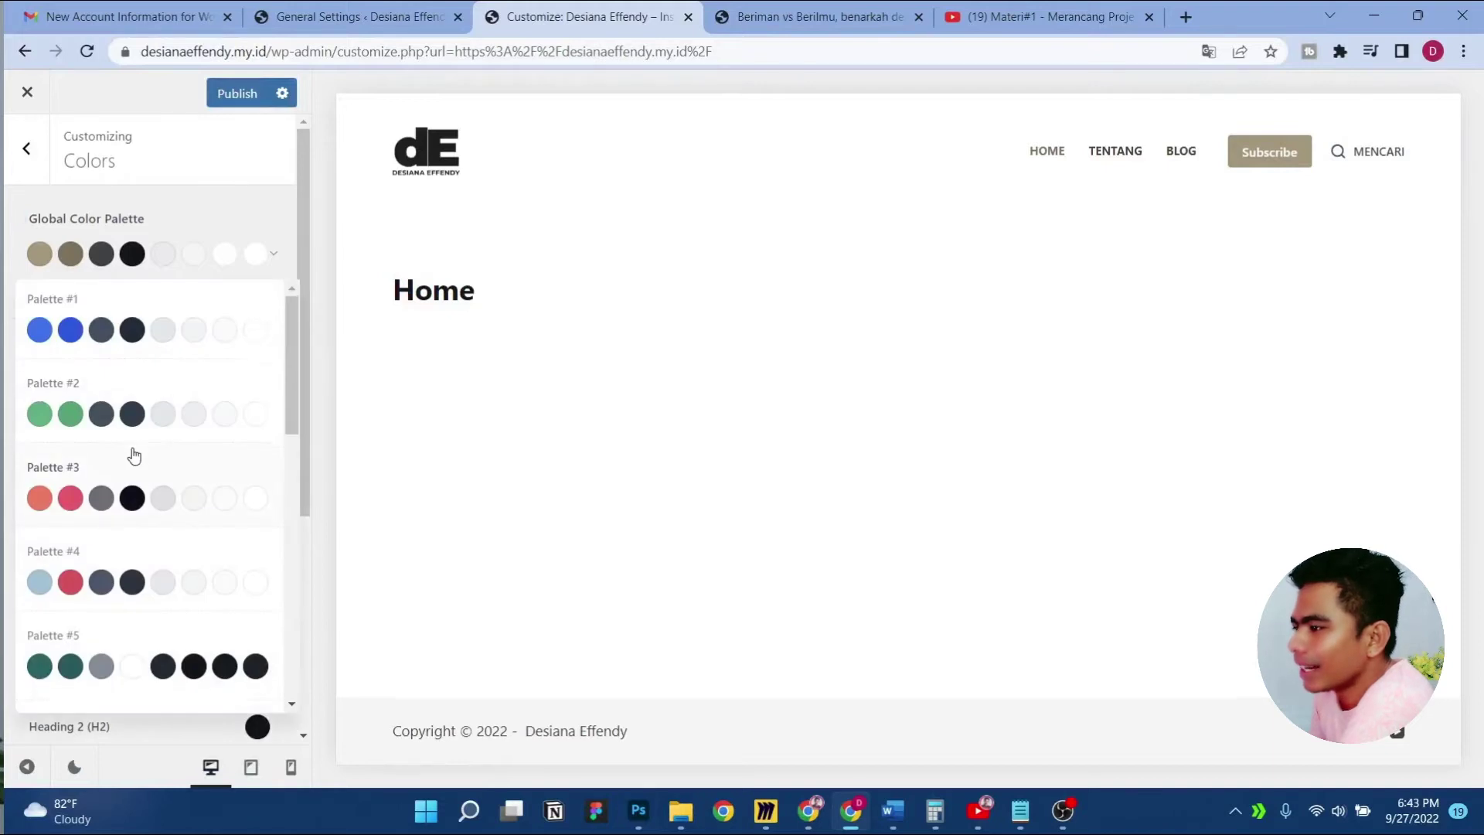
scroll(133, 456, "down", 10)
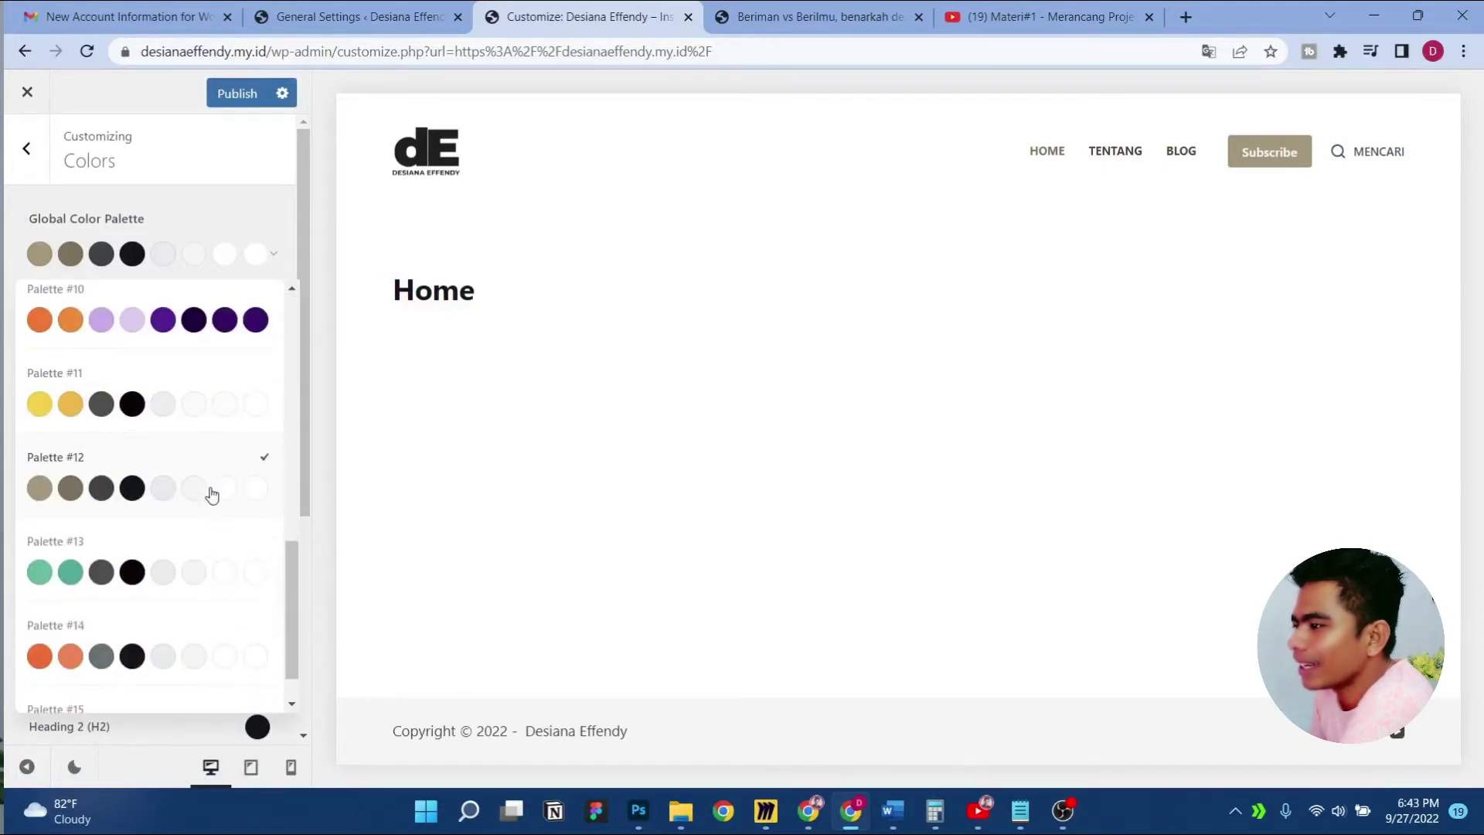
scroll(212, 494, "down", 1)
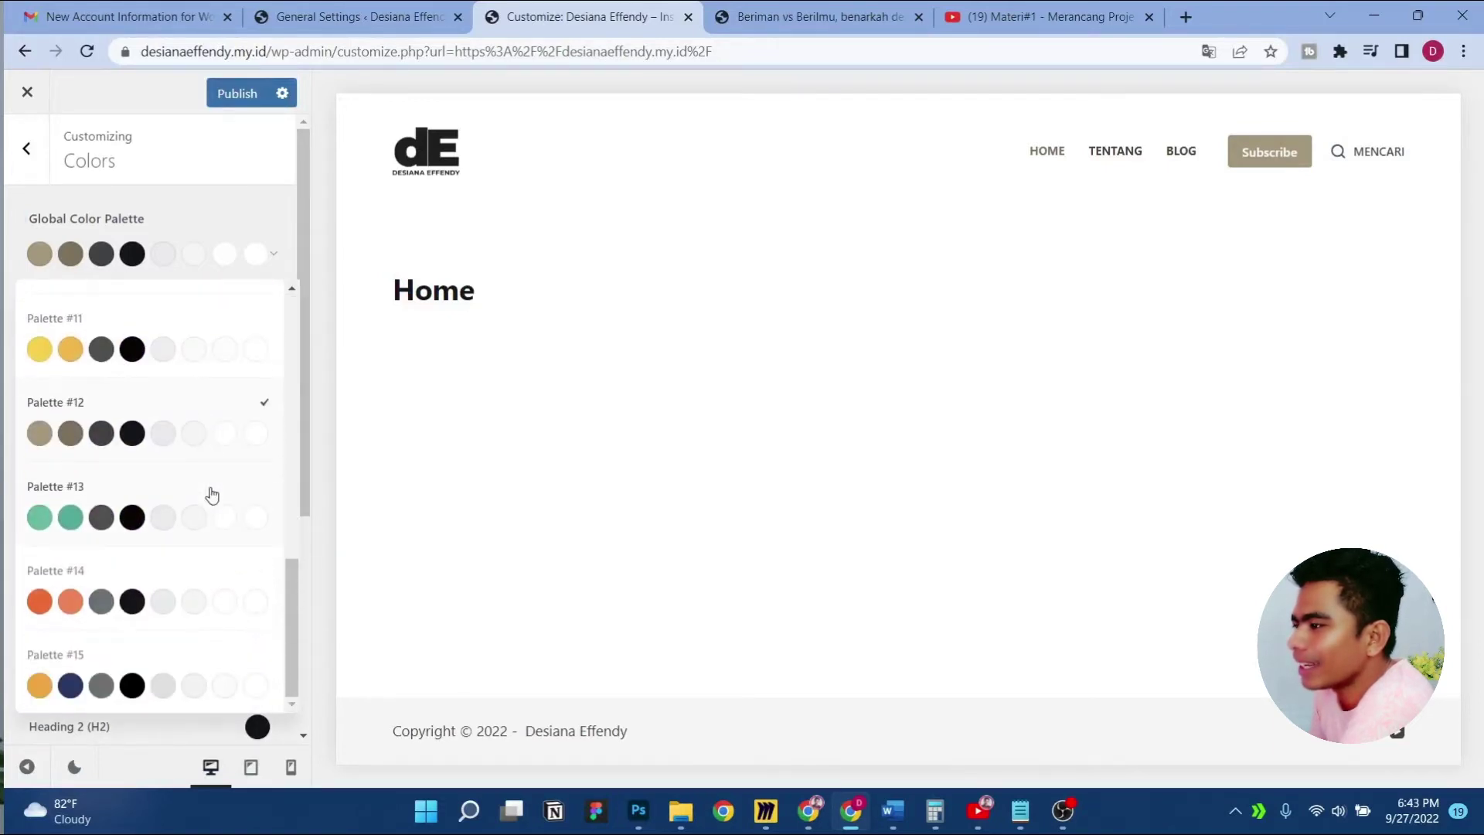
left_click(260, 520)
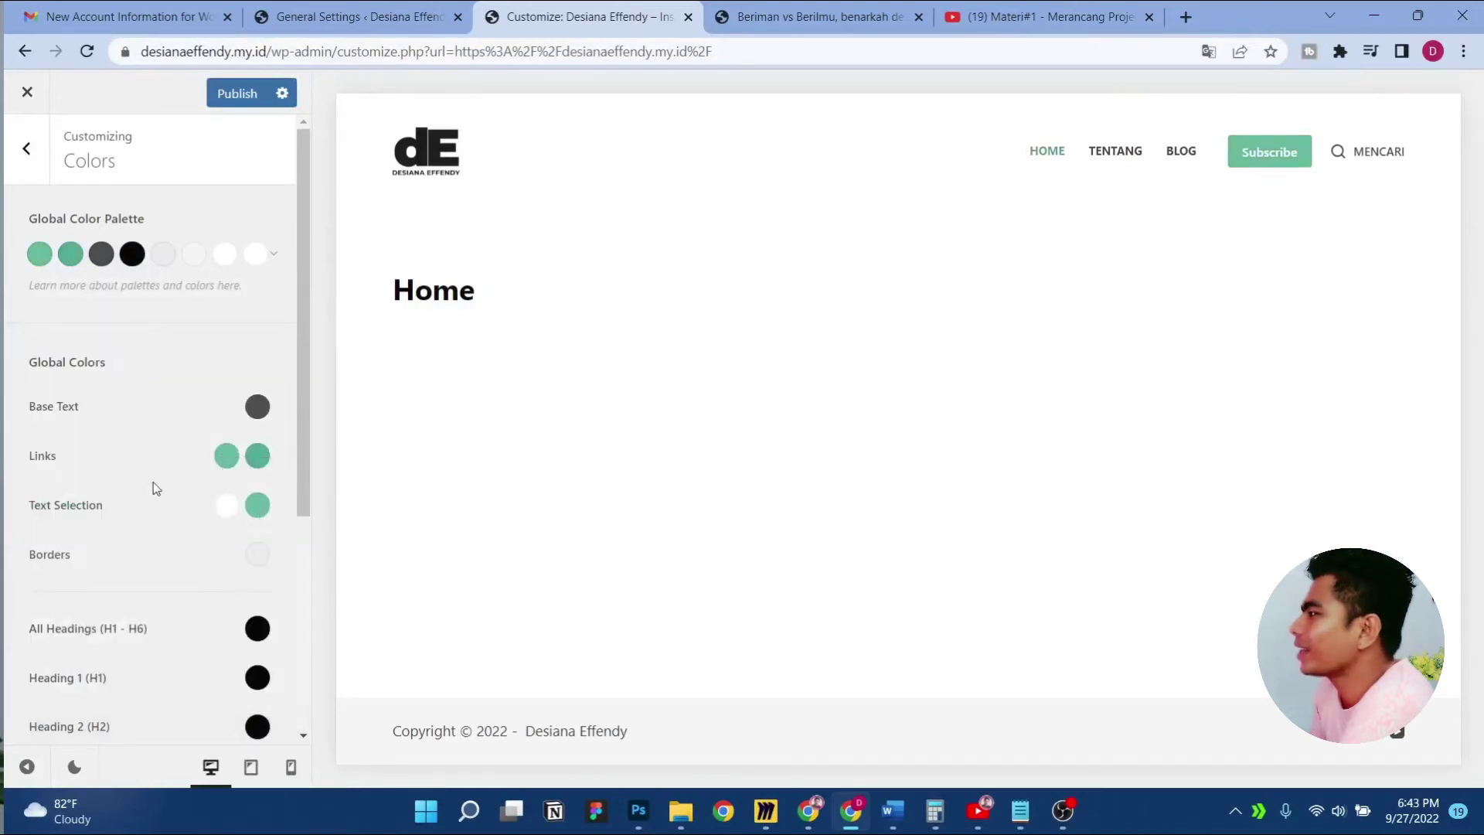
left_click(273, 255)
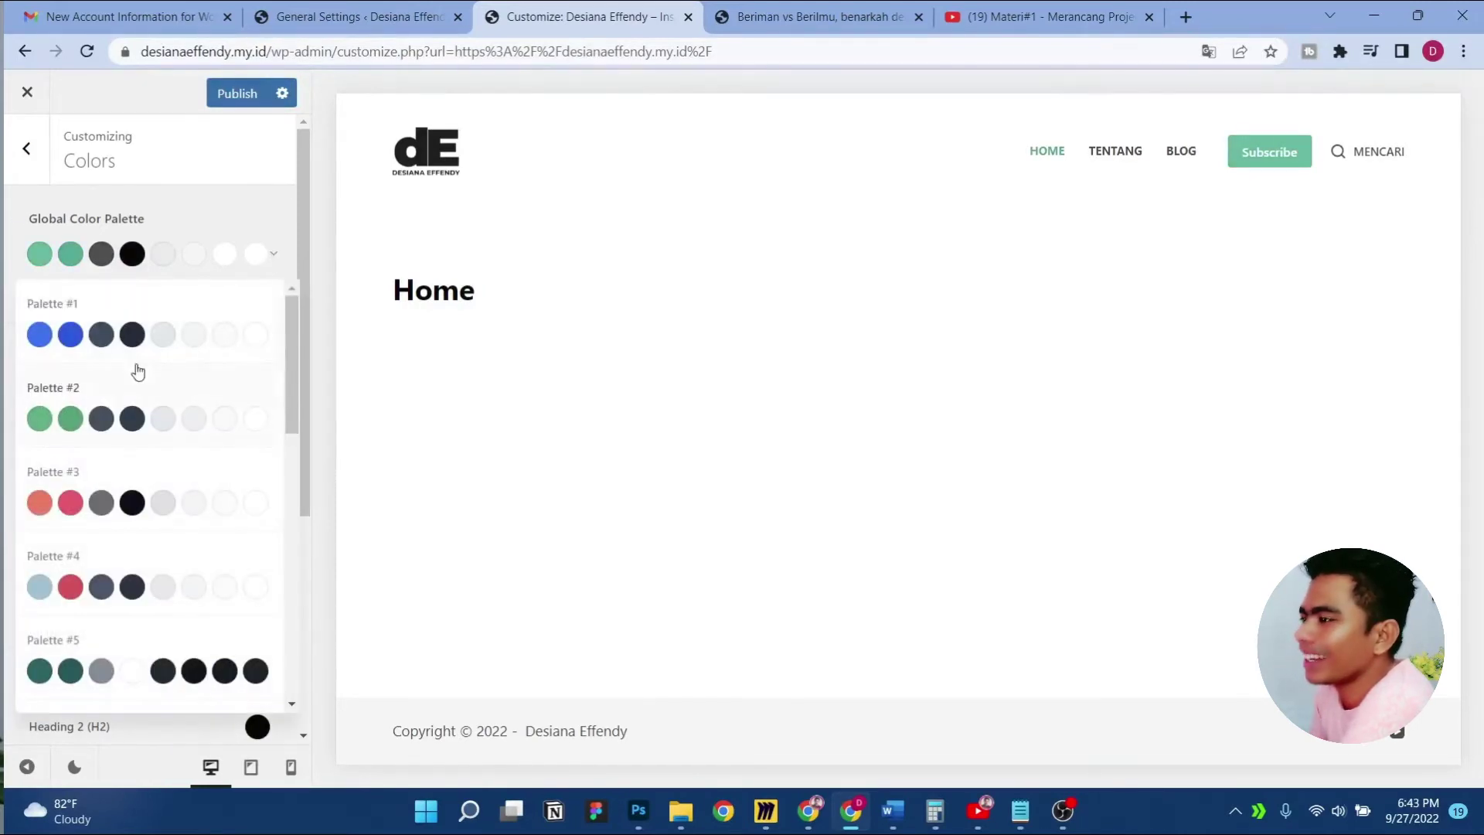
left_click(265, 339)
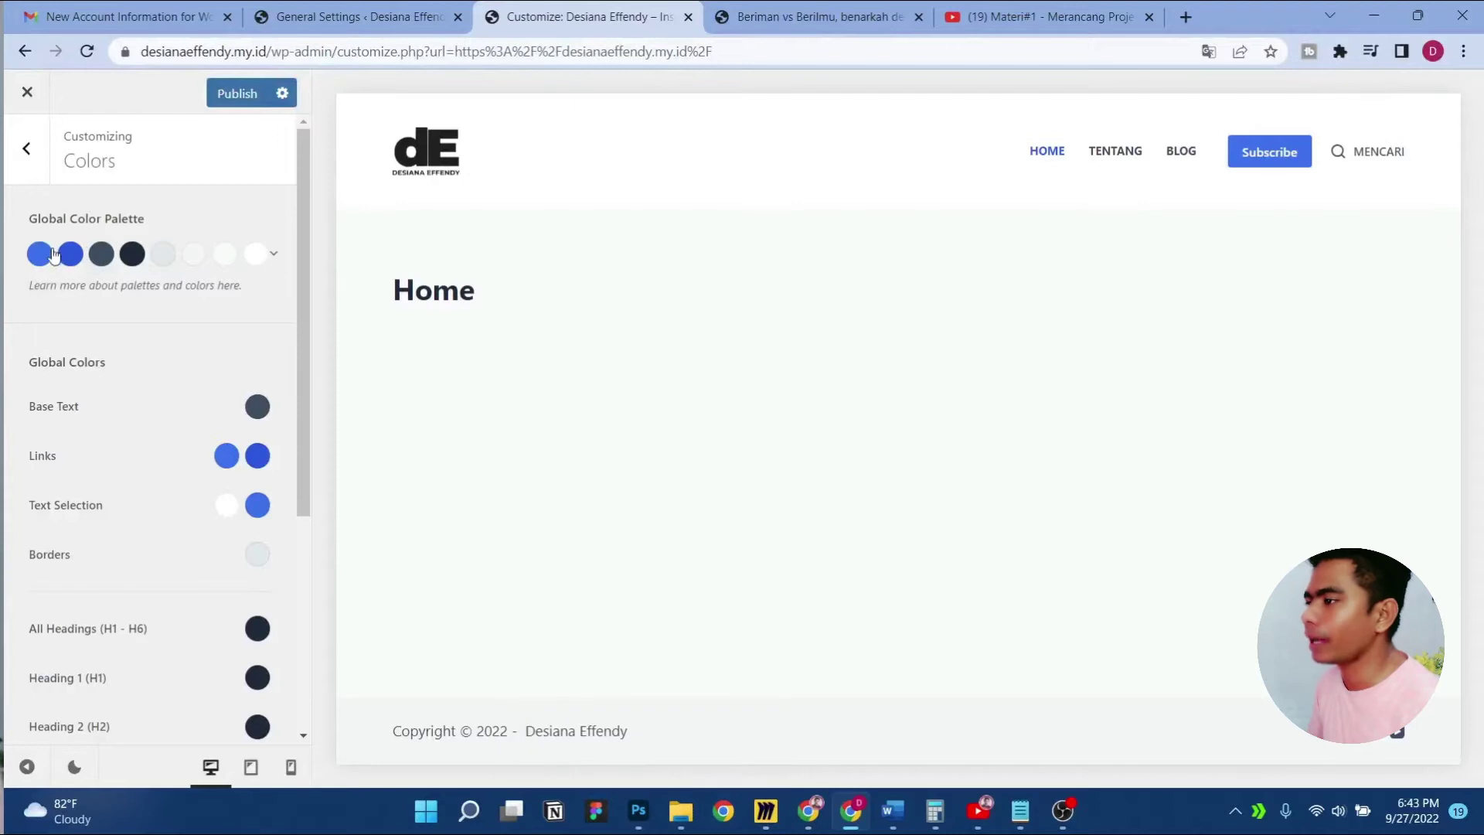
Paste #0d7abf as the first palette colour
left_click(40, 253)
left_click(134, 557)
key("ctrl+a")
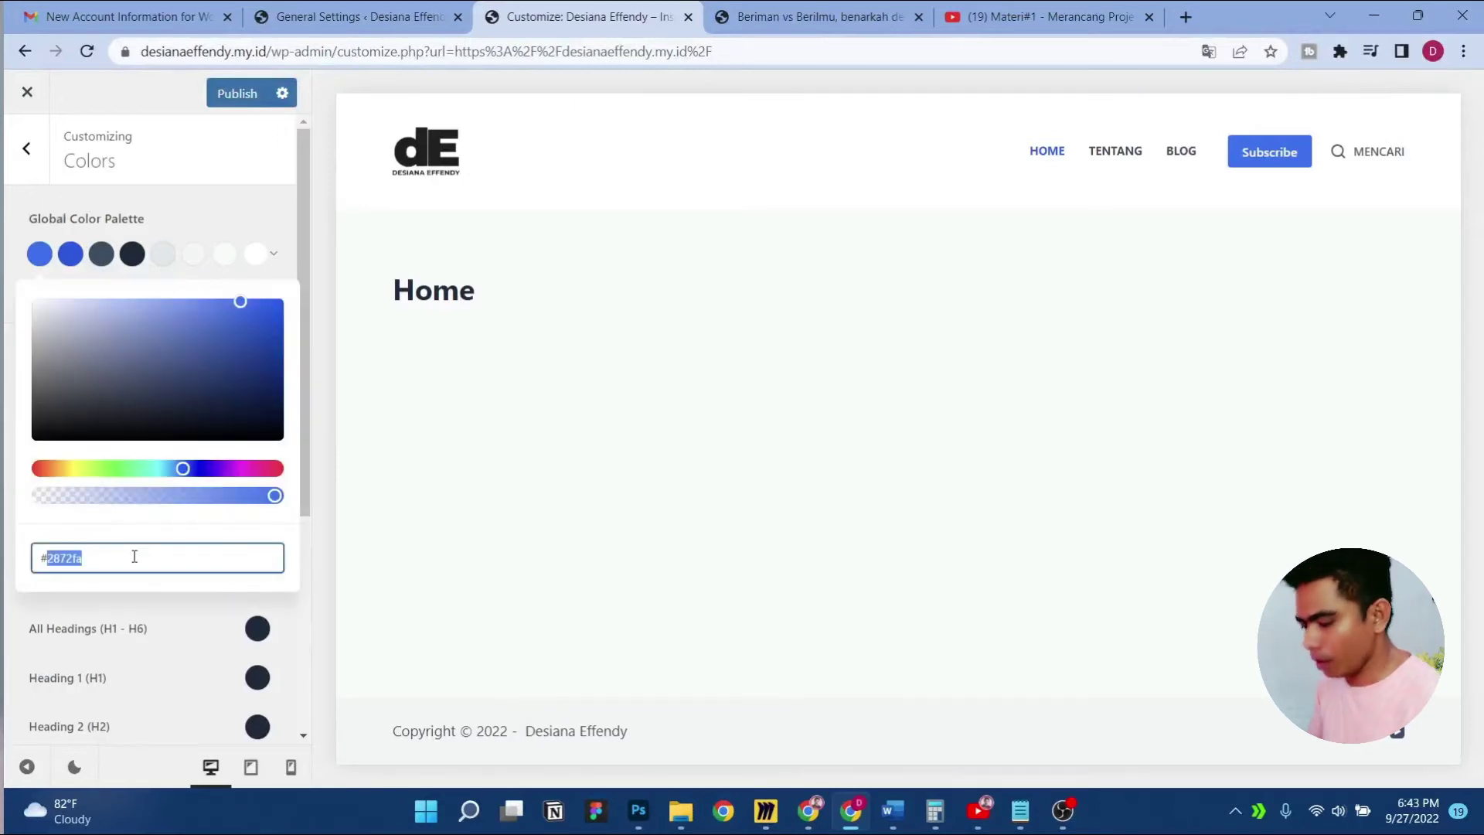
type("#0d7abf")
Close the palette picker and sample the banner blue in Photoshop's text colour picker
left_click(203, 656)
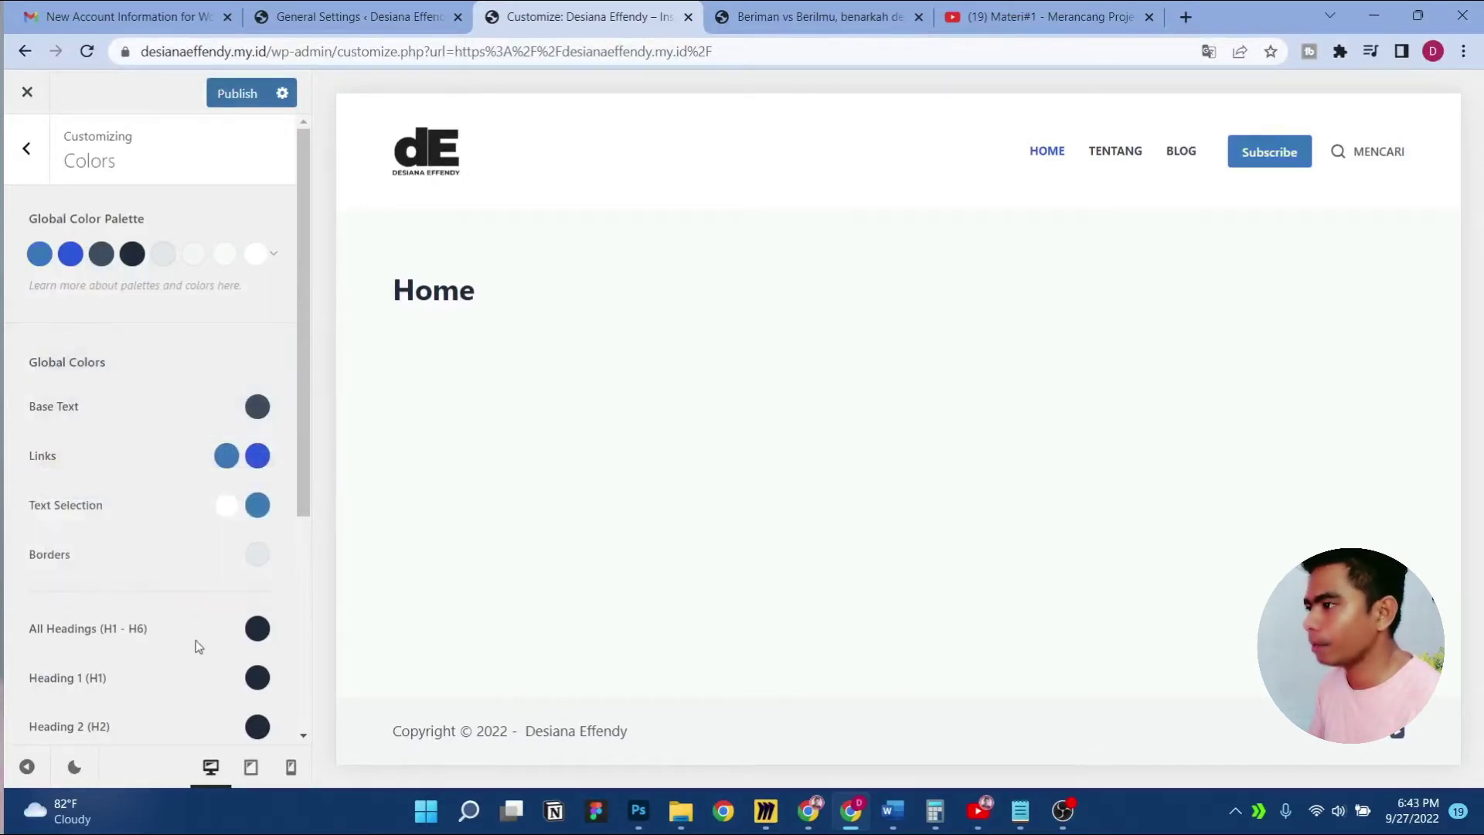
left_click(638, 811)
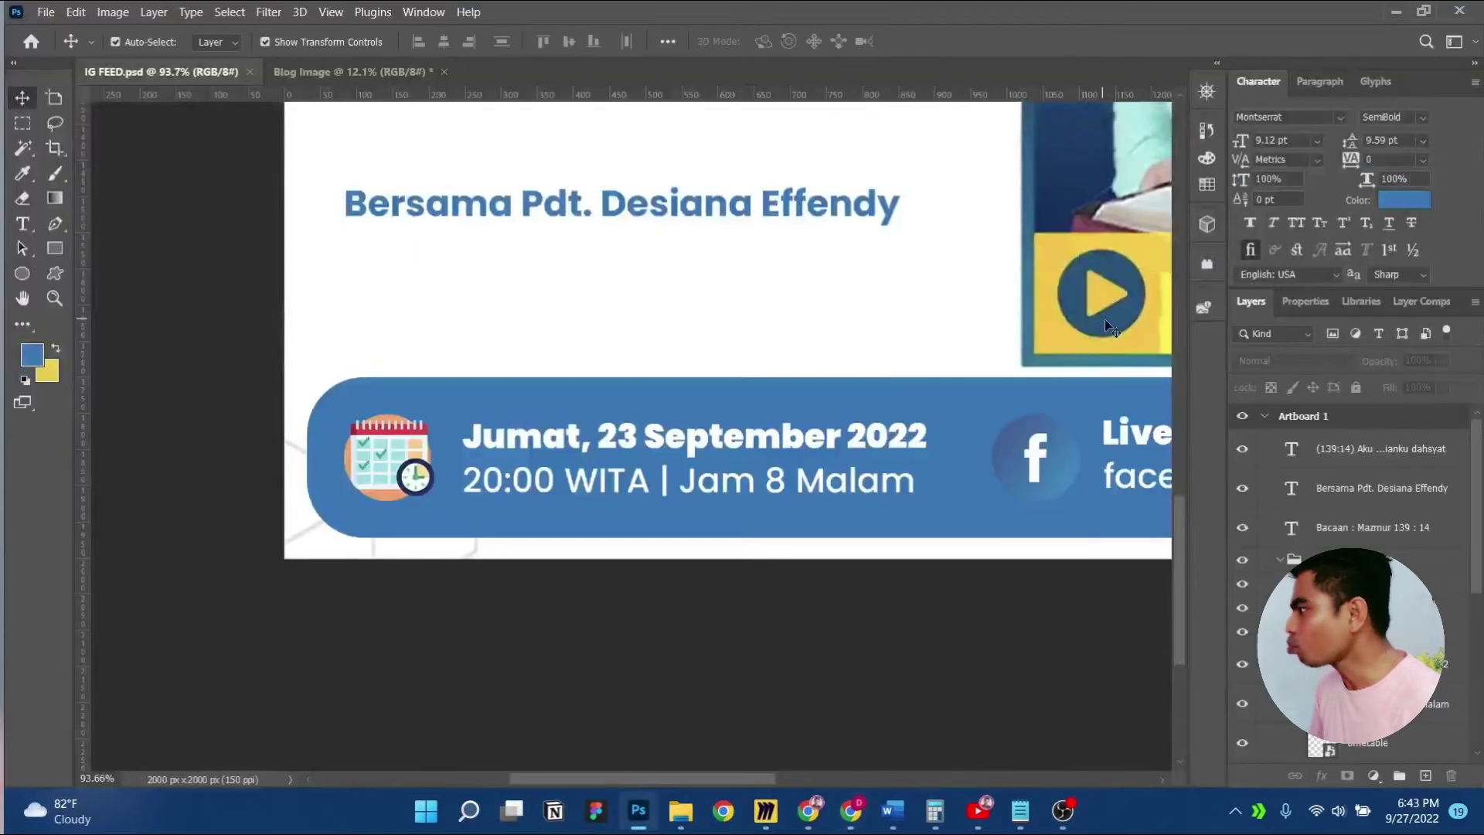
left_click(1384, 205)
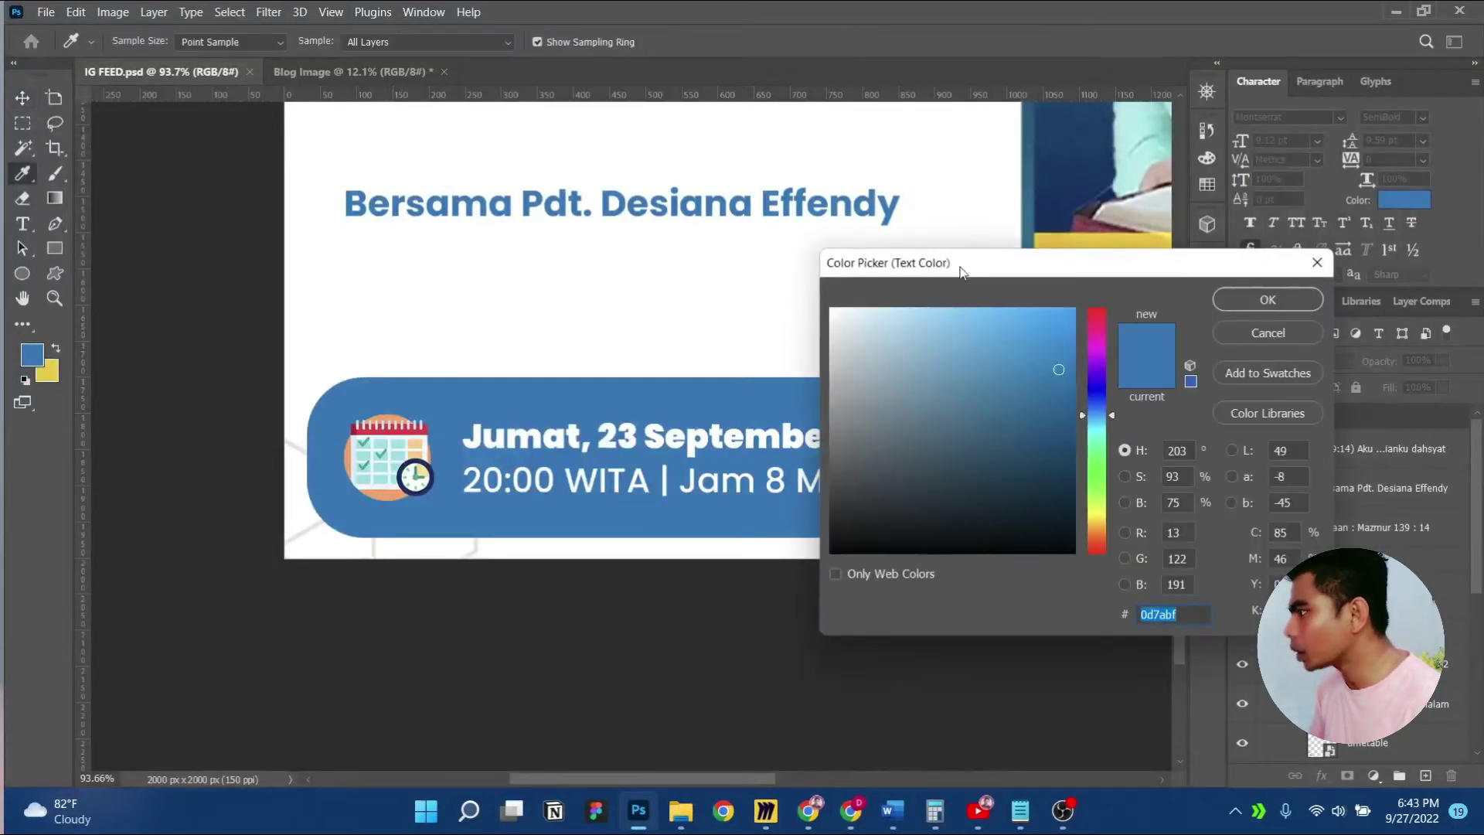
left_click_drag(962, 272, 295, 238)
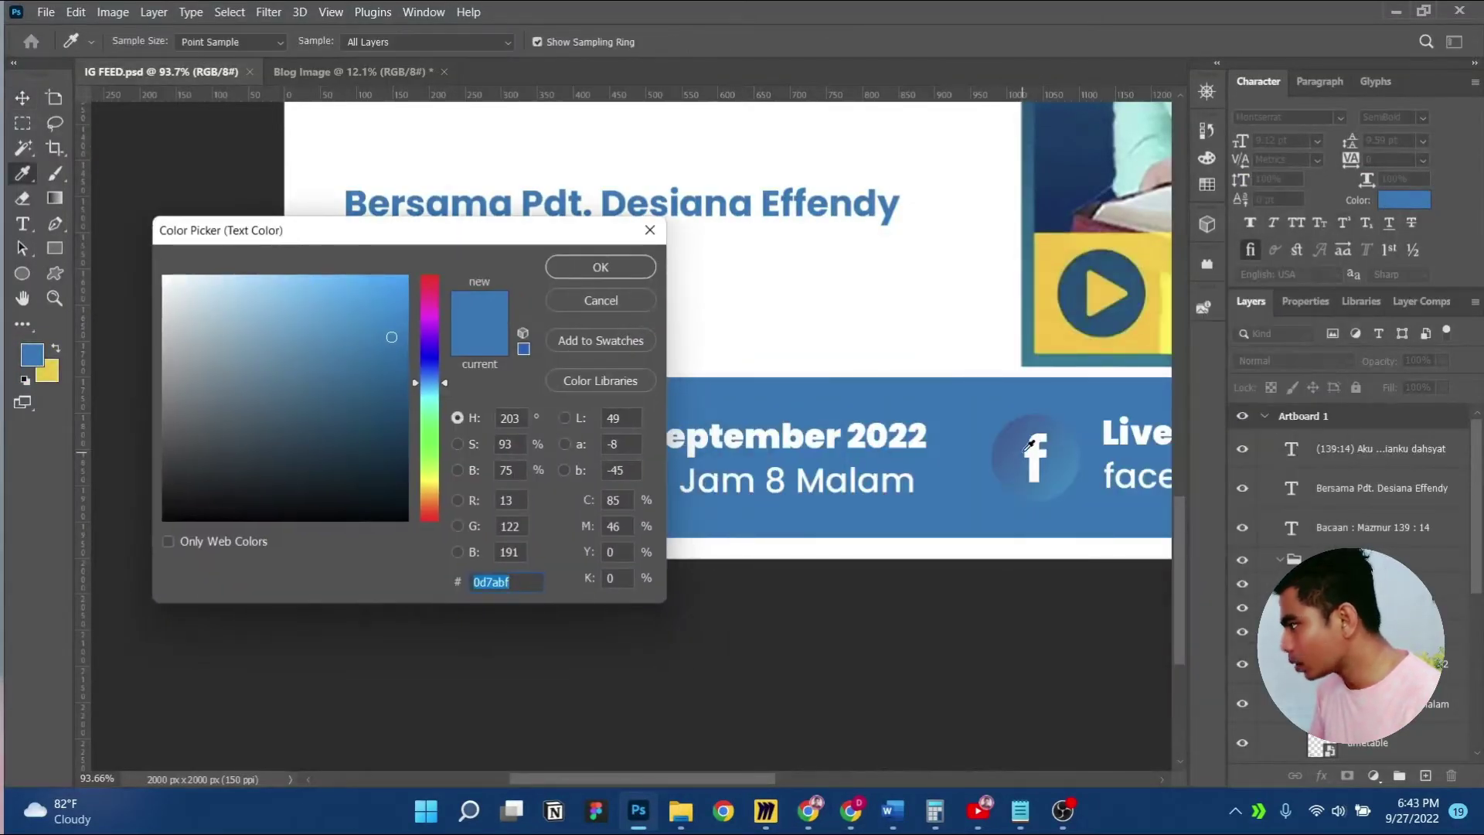
left_click(1065, 471)
double_click(507, 590)
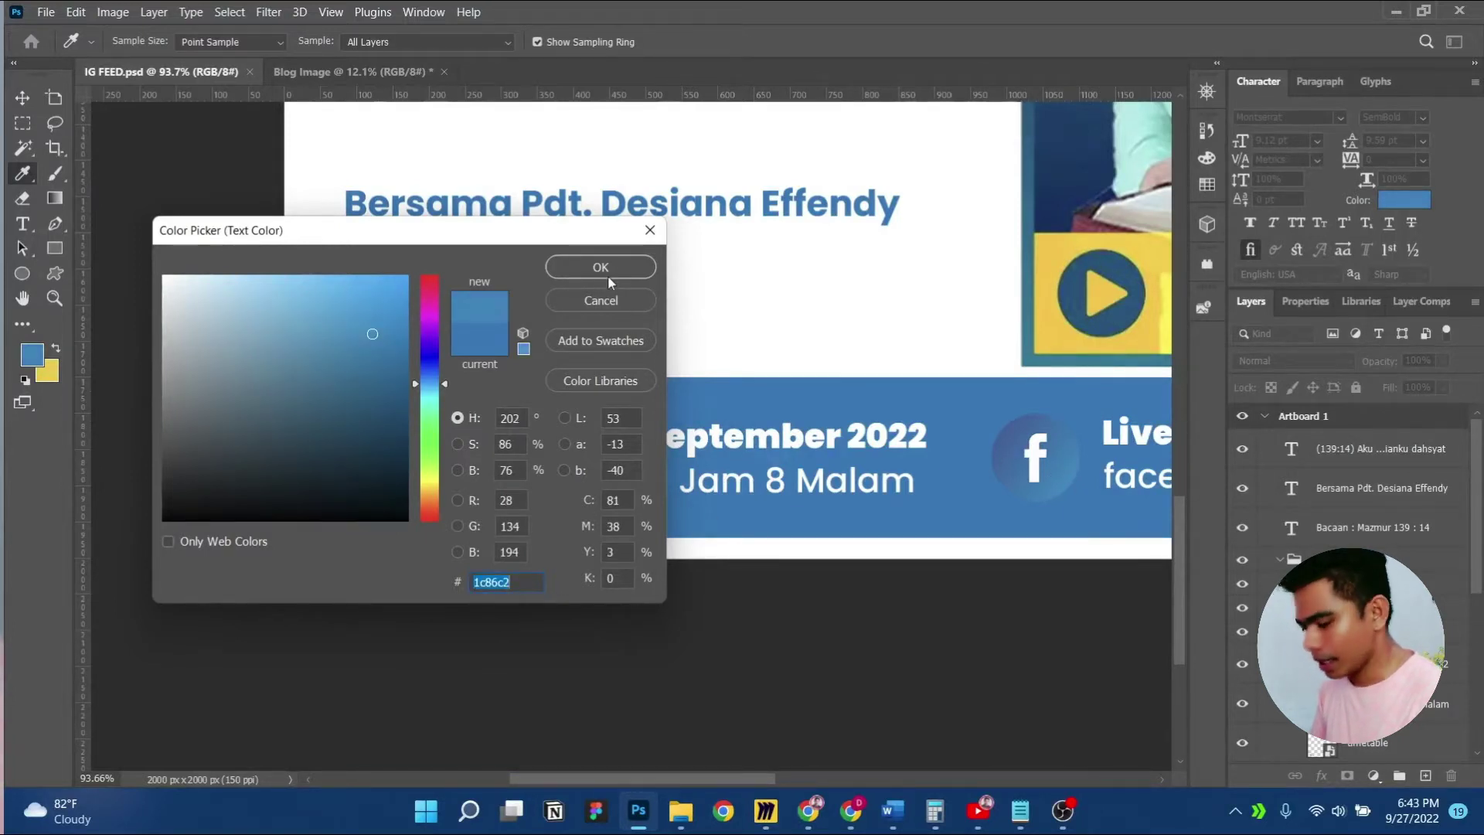
key("BackSpace")
left_click(600, 300)
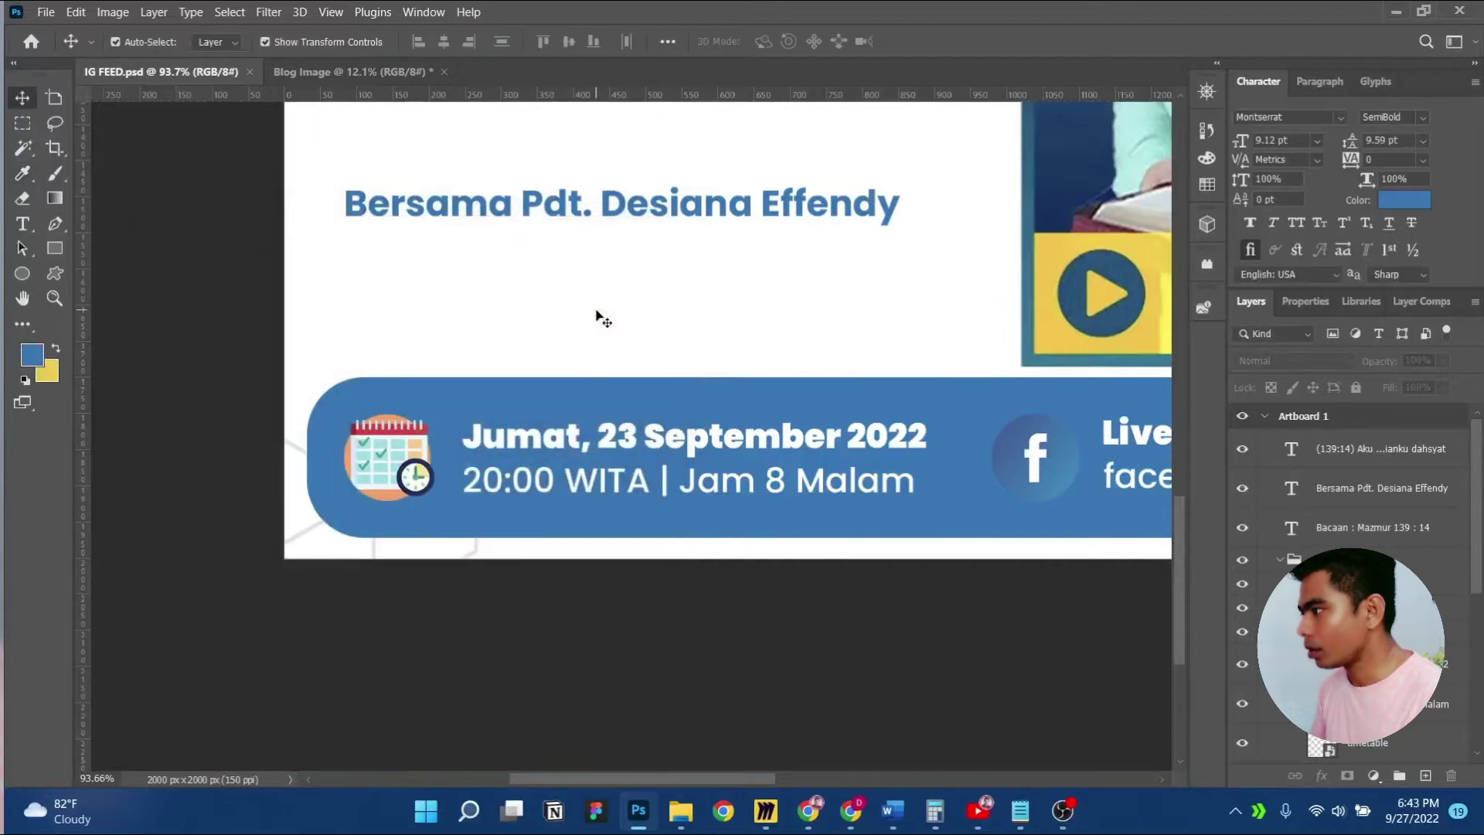
Copy the banner blue's hex value and return to the WordPress colour settings
left_click(1391, 208)
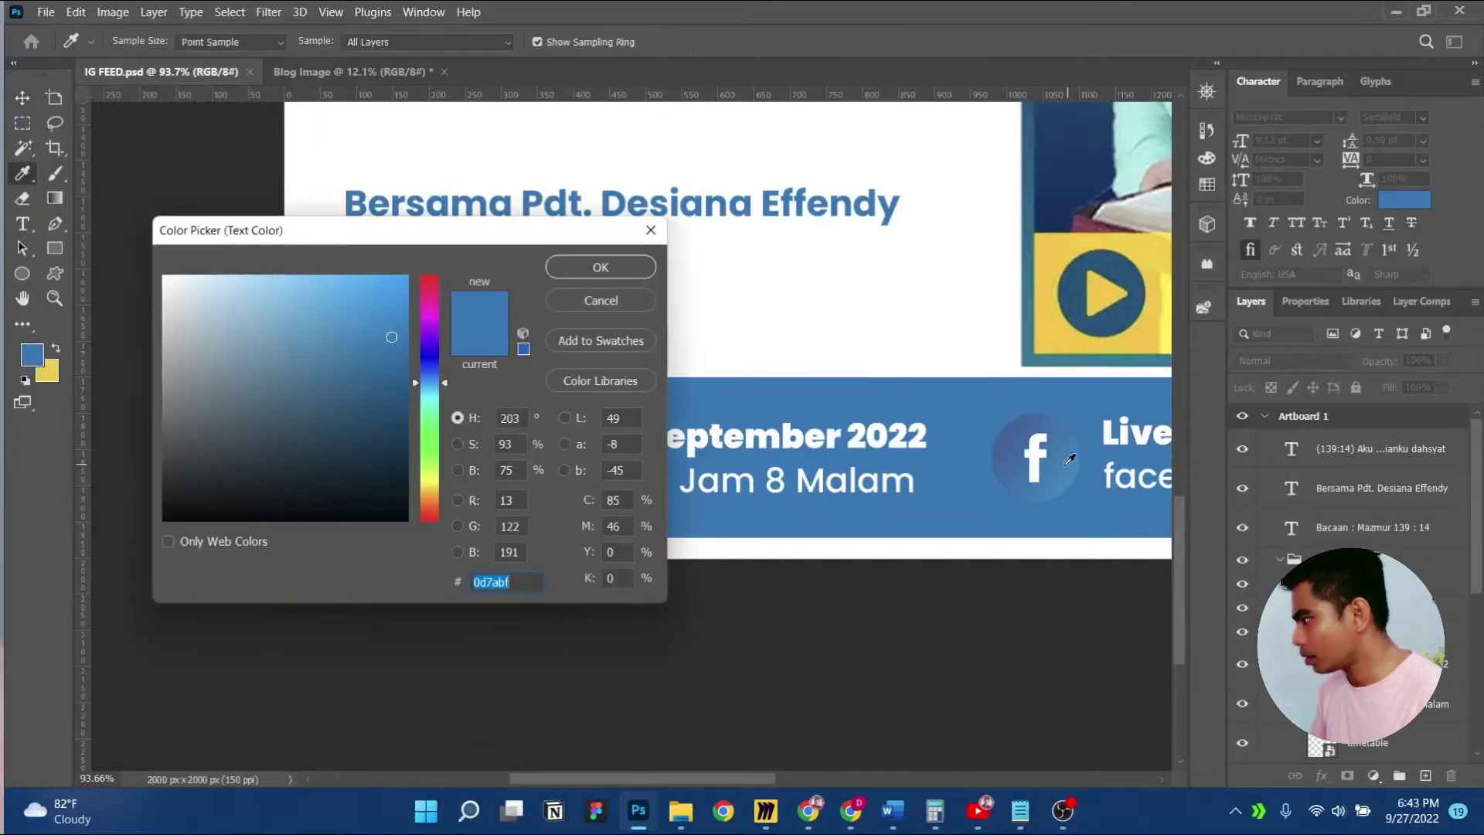
double_click(500, 583)
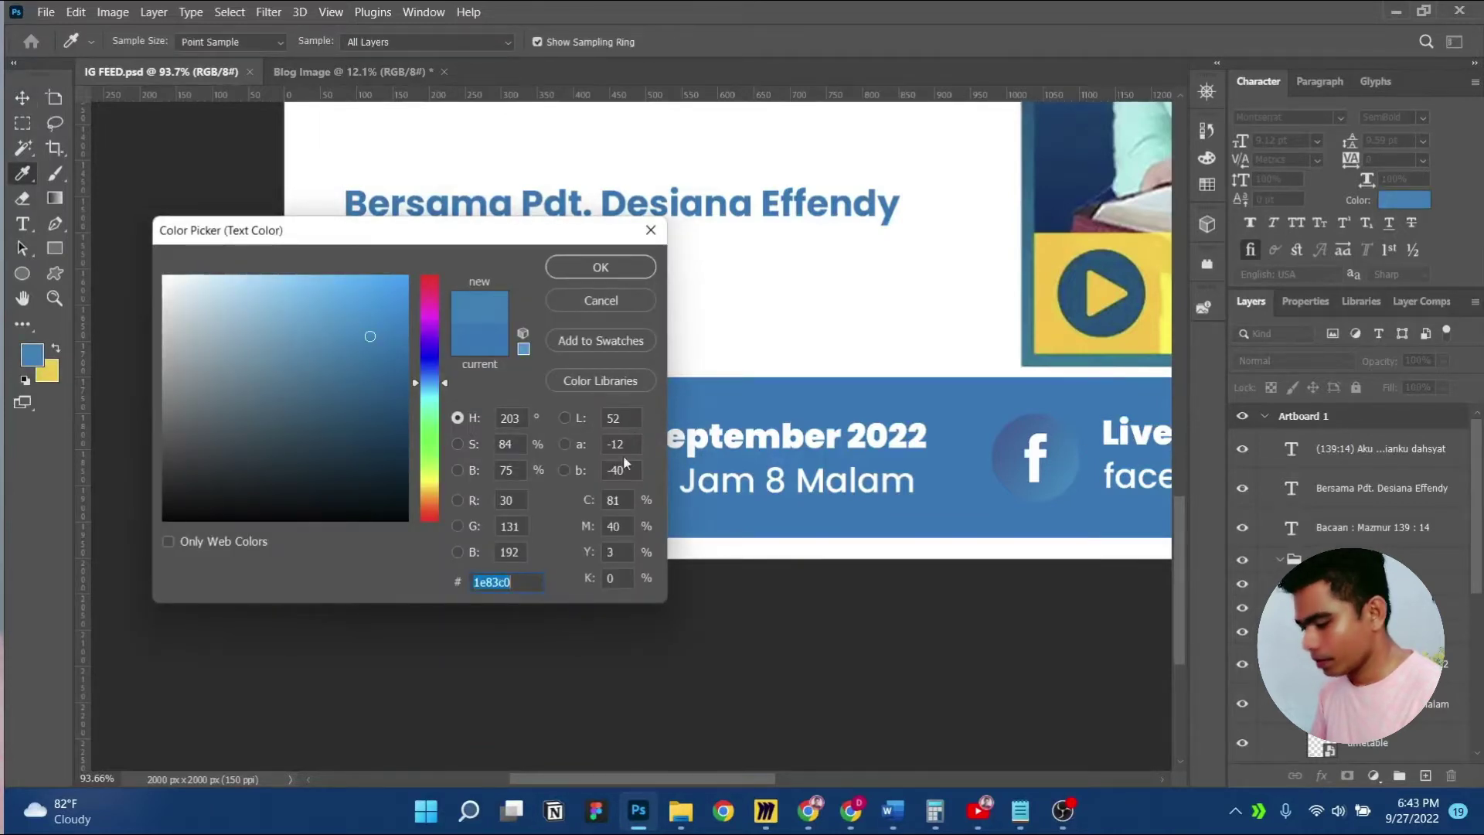
left_click(609, 271)
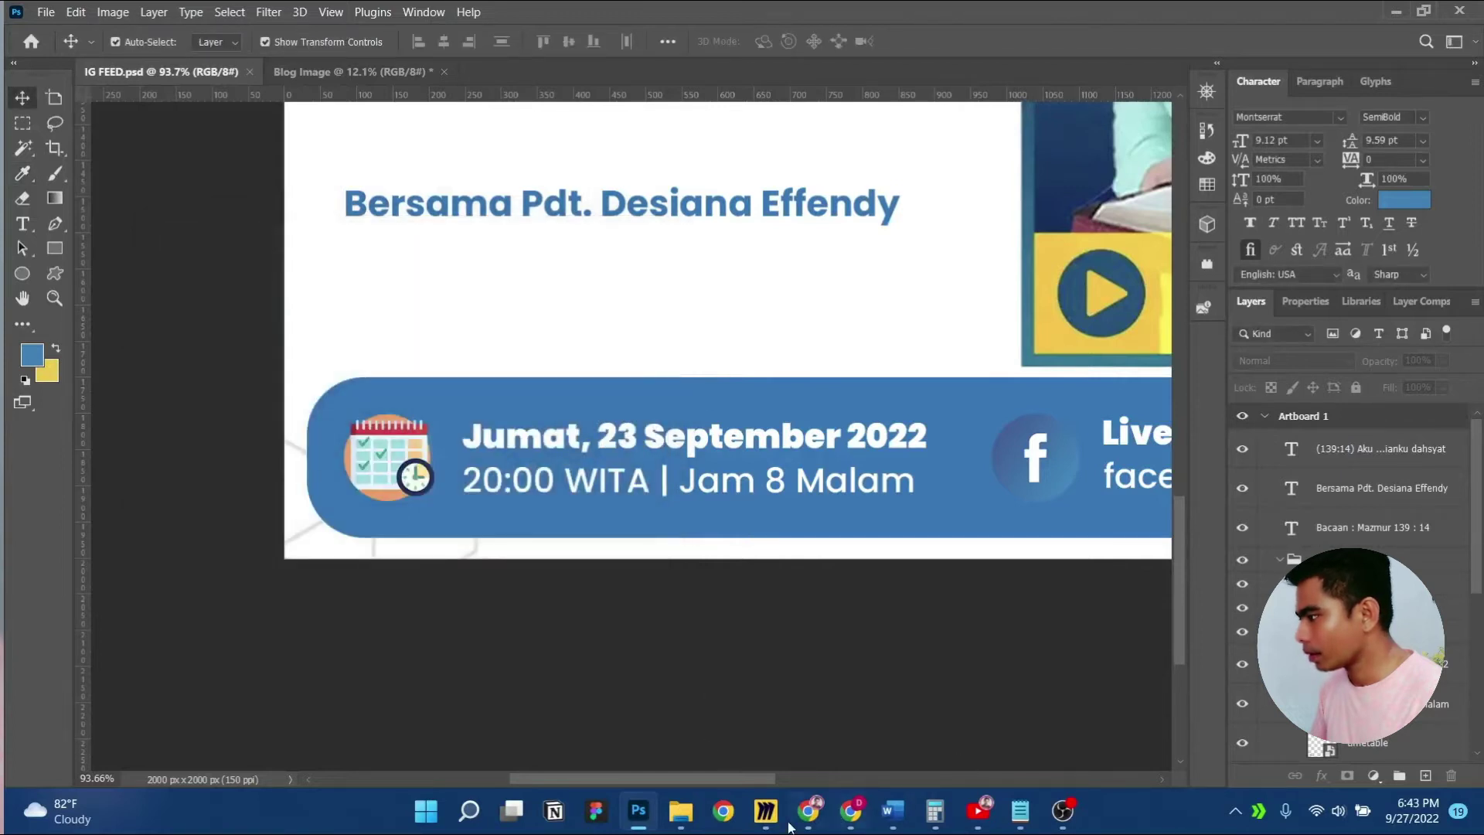
left_click(802, 819)
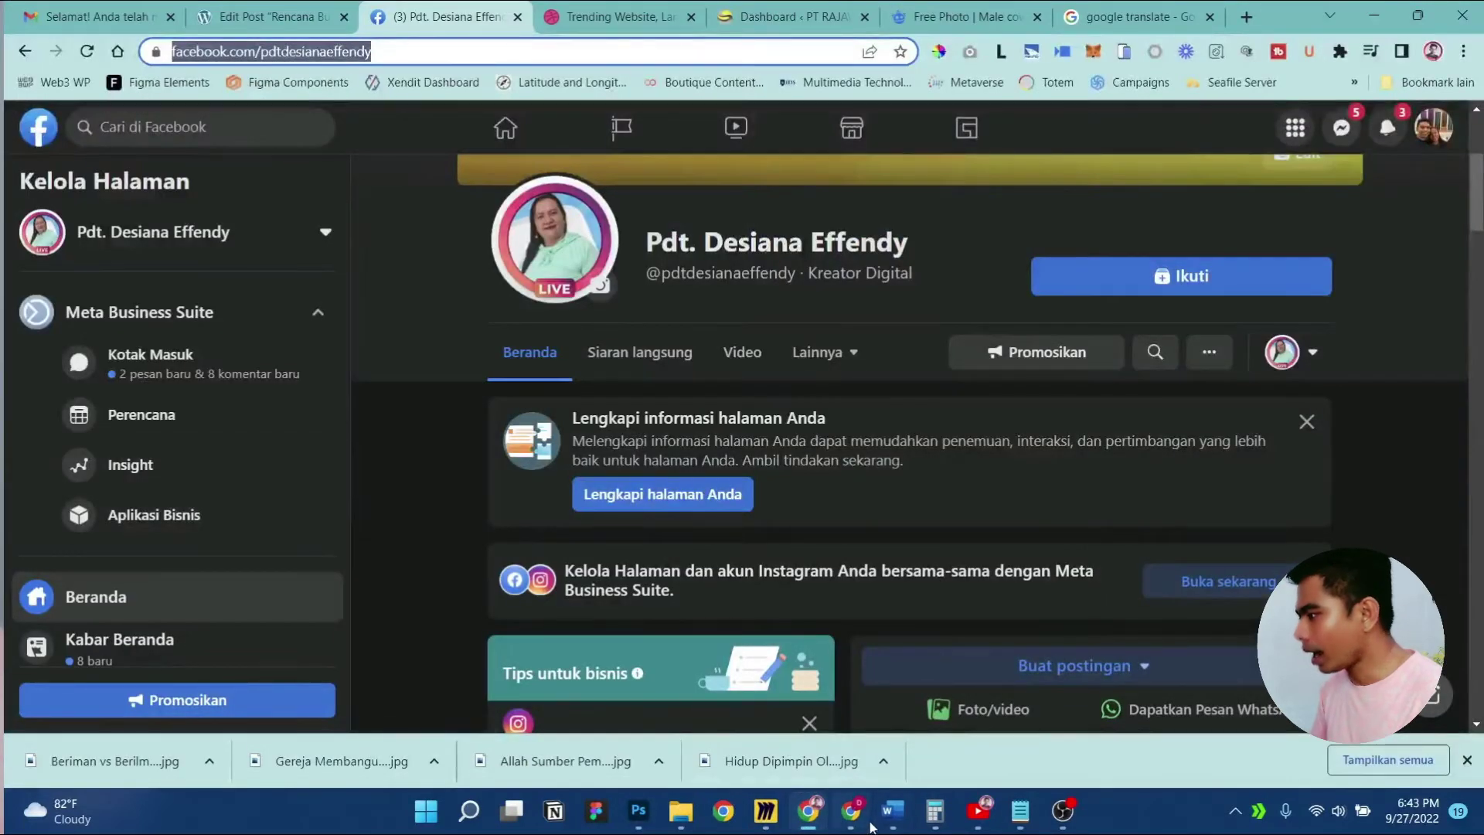
left_click(857, 815)
Paste the copied blue as the second palette colour and publish
left_click(70, 254)
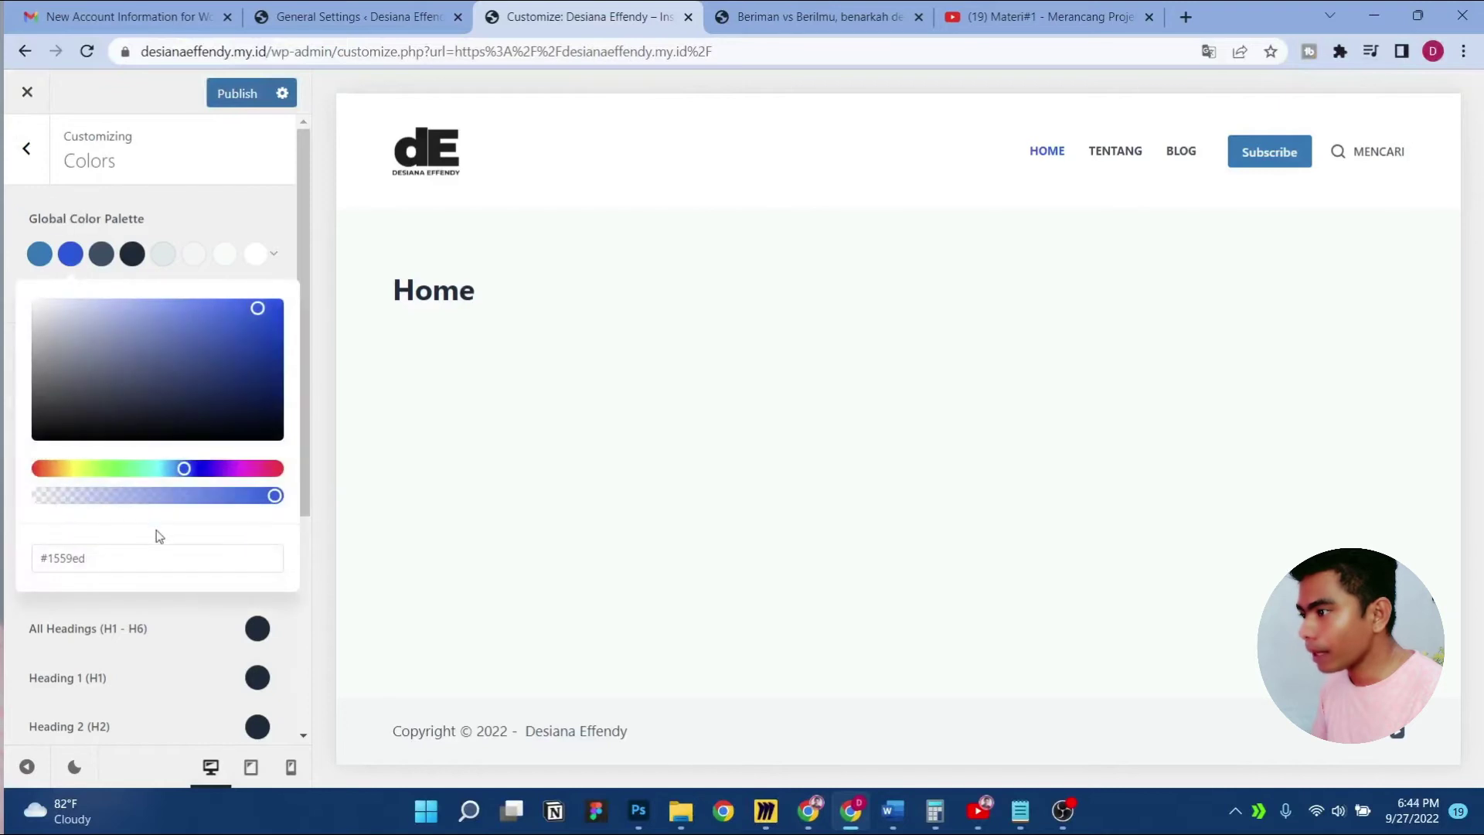
double_click(139, 560)
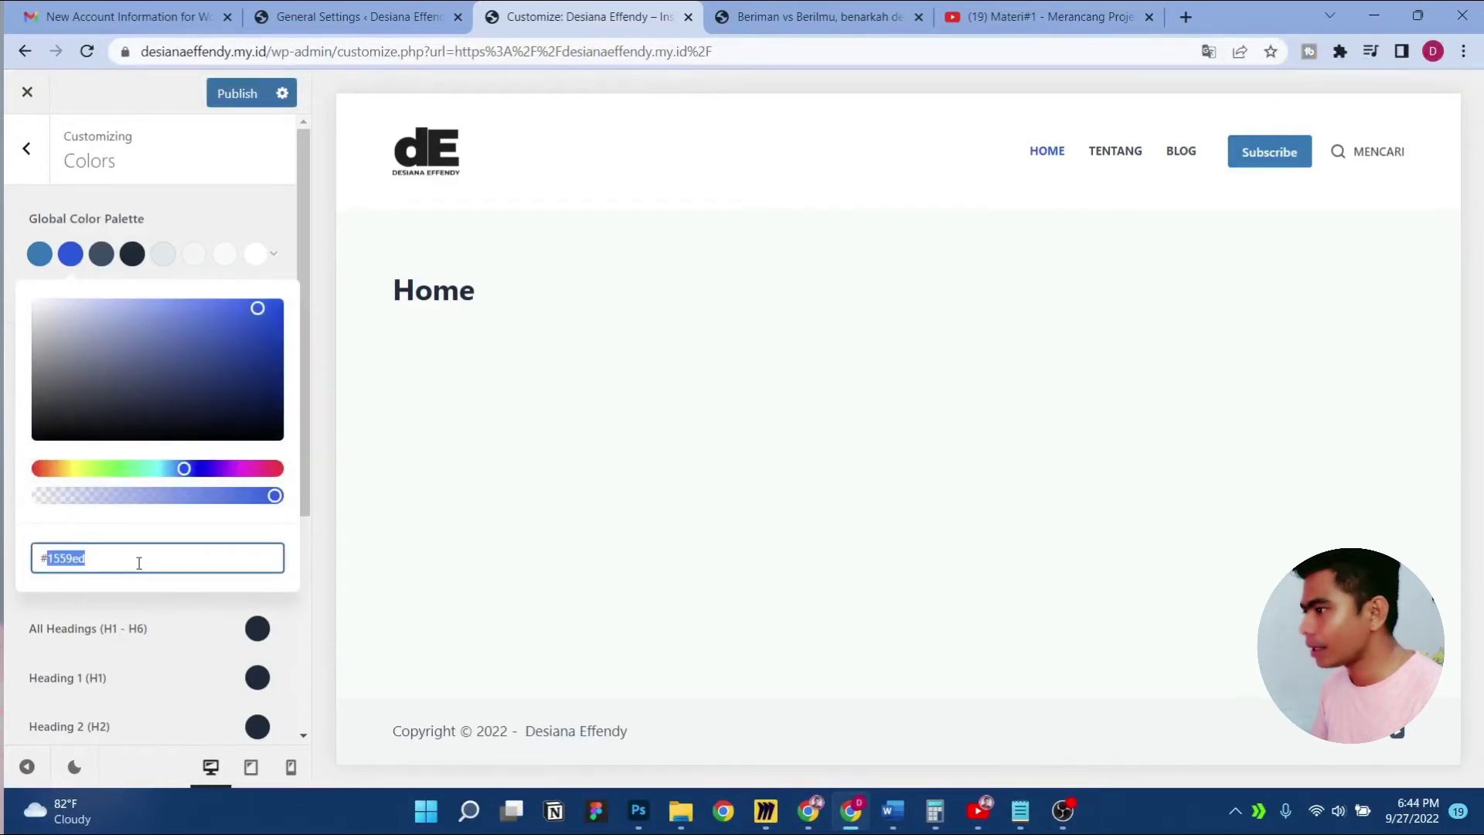
key("ctrl+v")
left_click(231, 93)
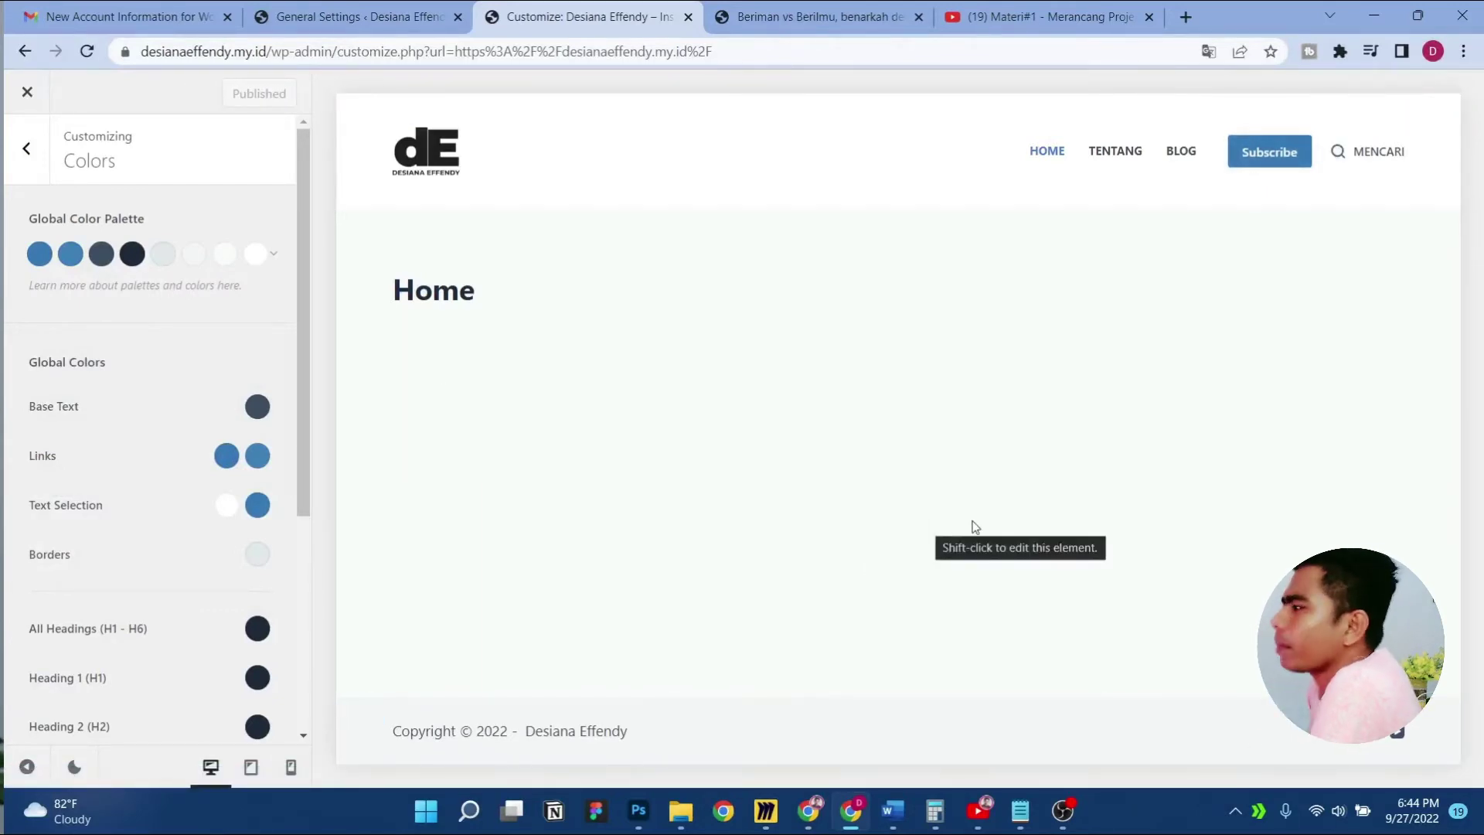
Remove the Search element from the header's main row and publish
left_click(960, 182, "shift")
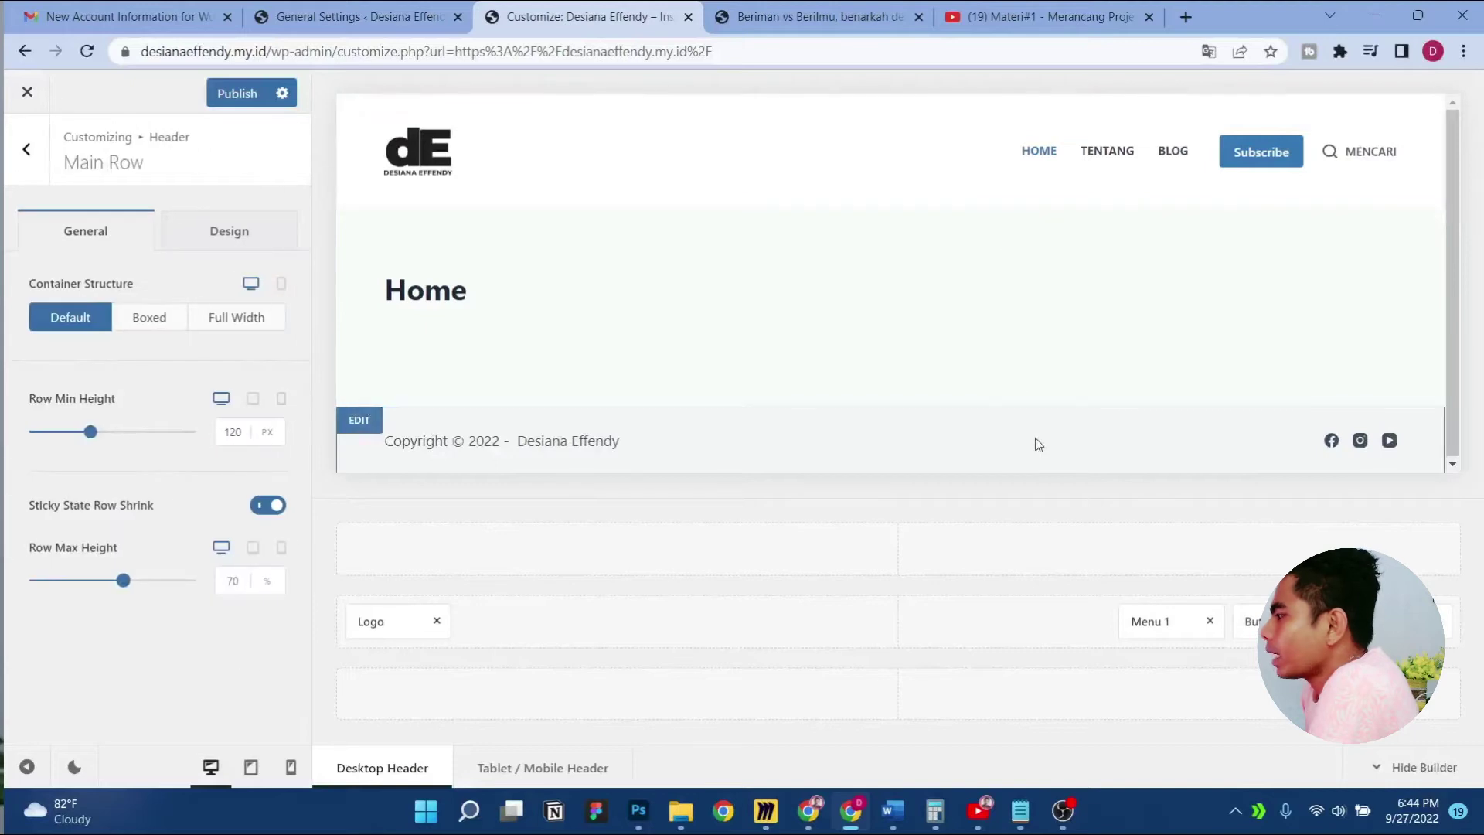
left_click(1438, 621)
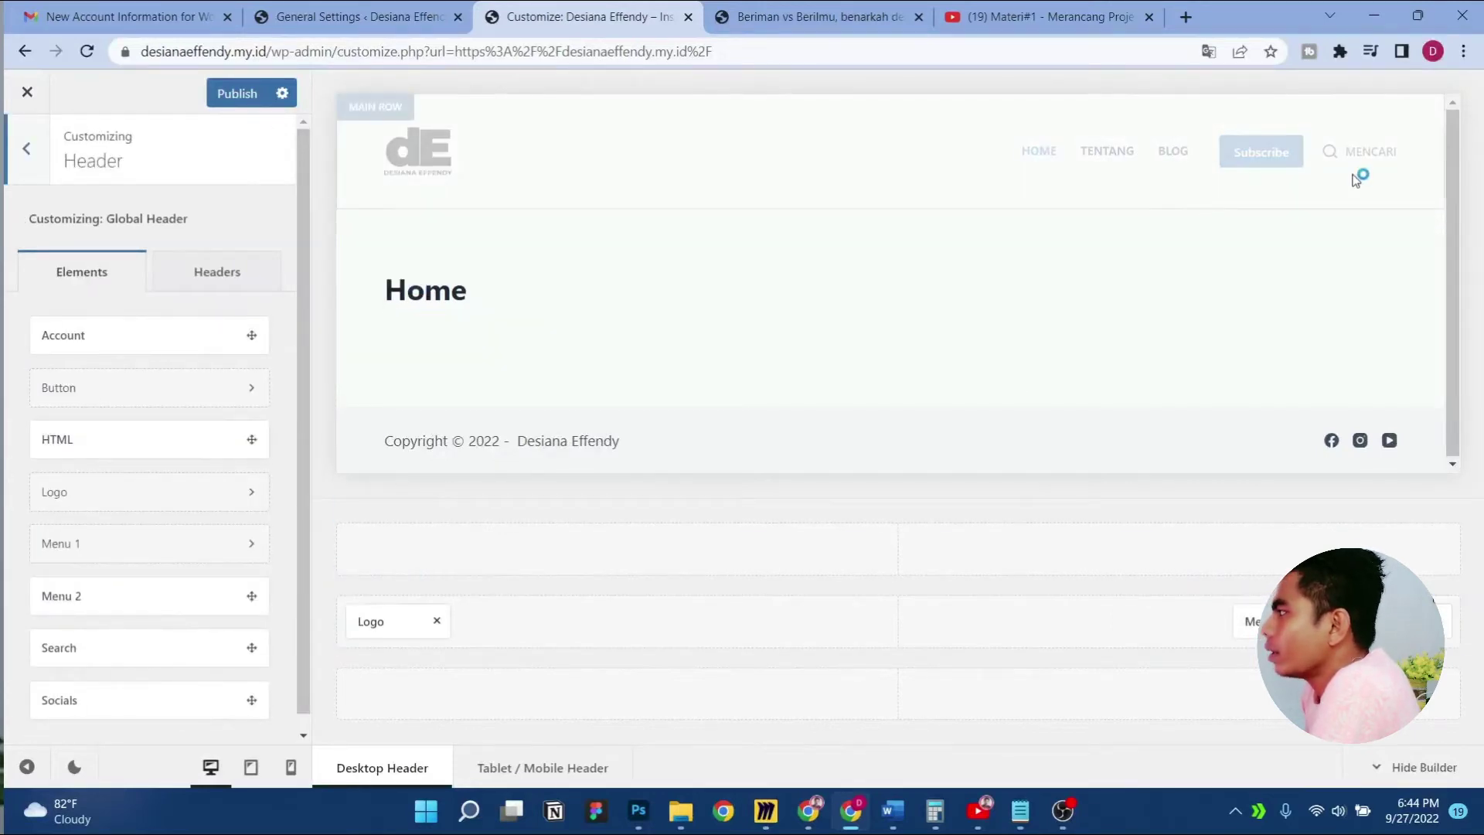
left_click(237, 99)
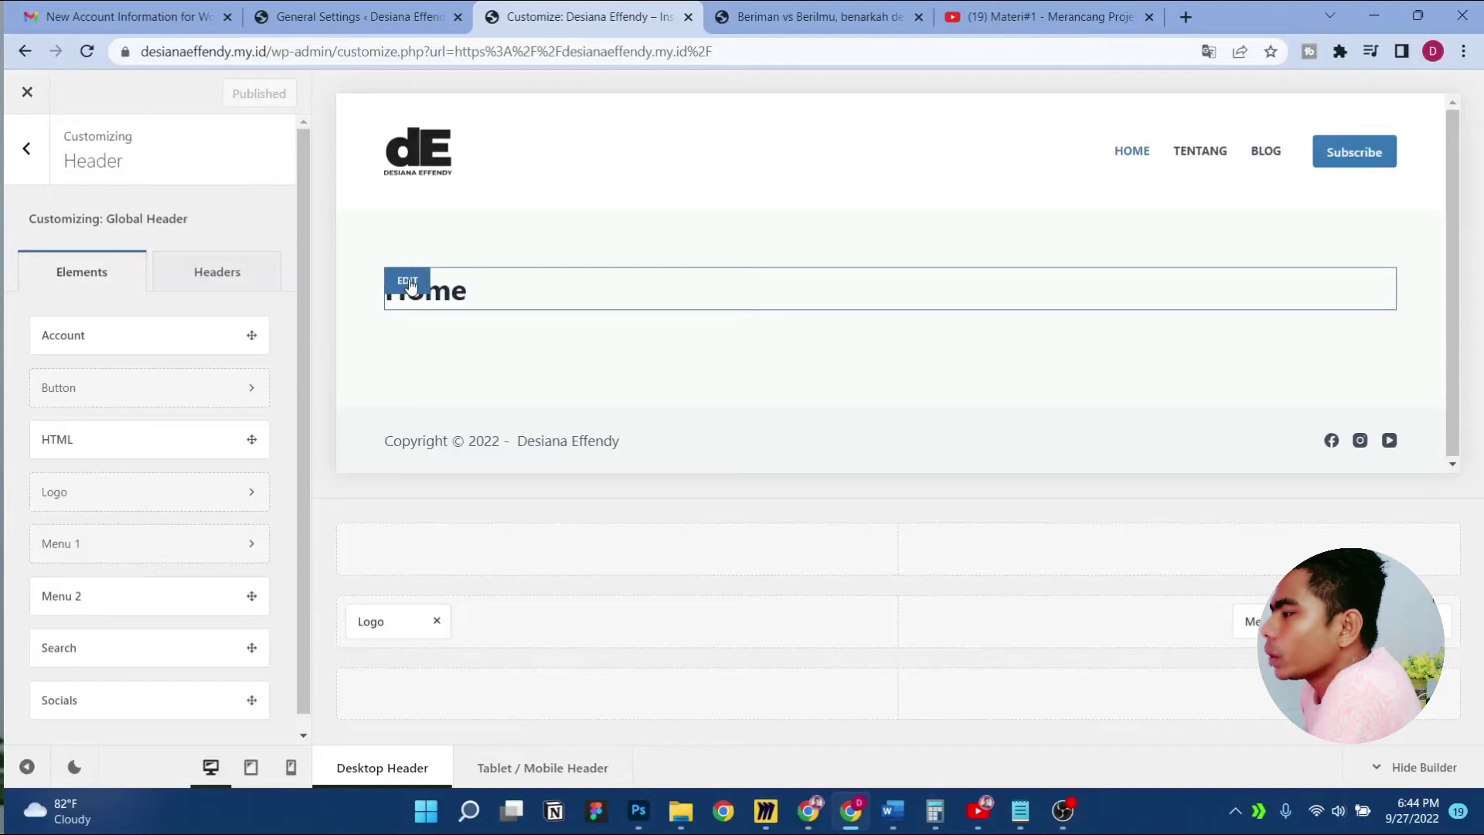
Switch off the Page Title in Customizer › Pages and publish
left_click(410, 284)
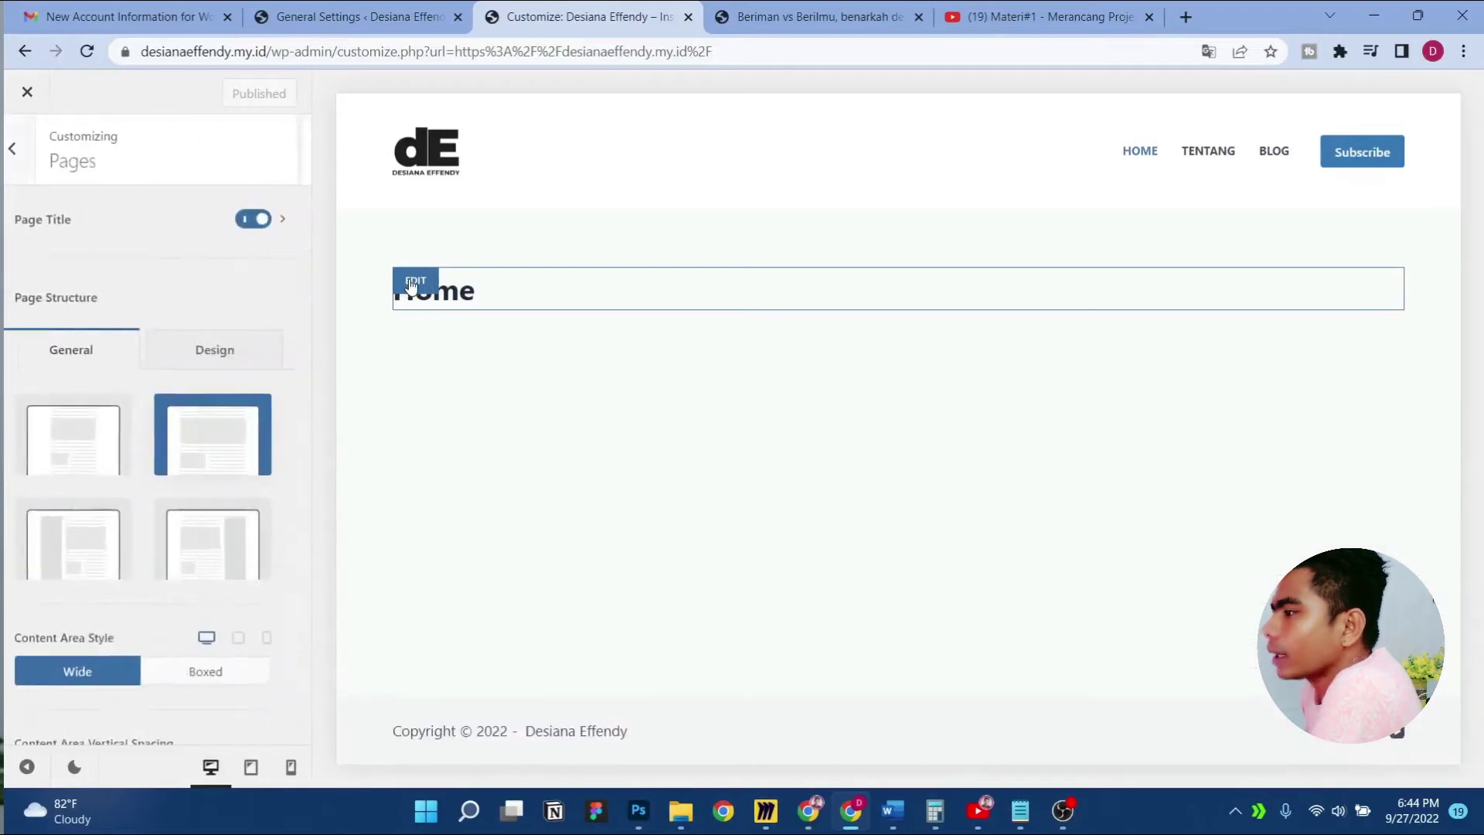
left_click(11, 160)
left_click(23, 149)
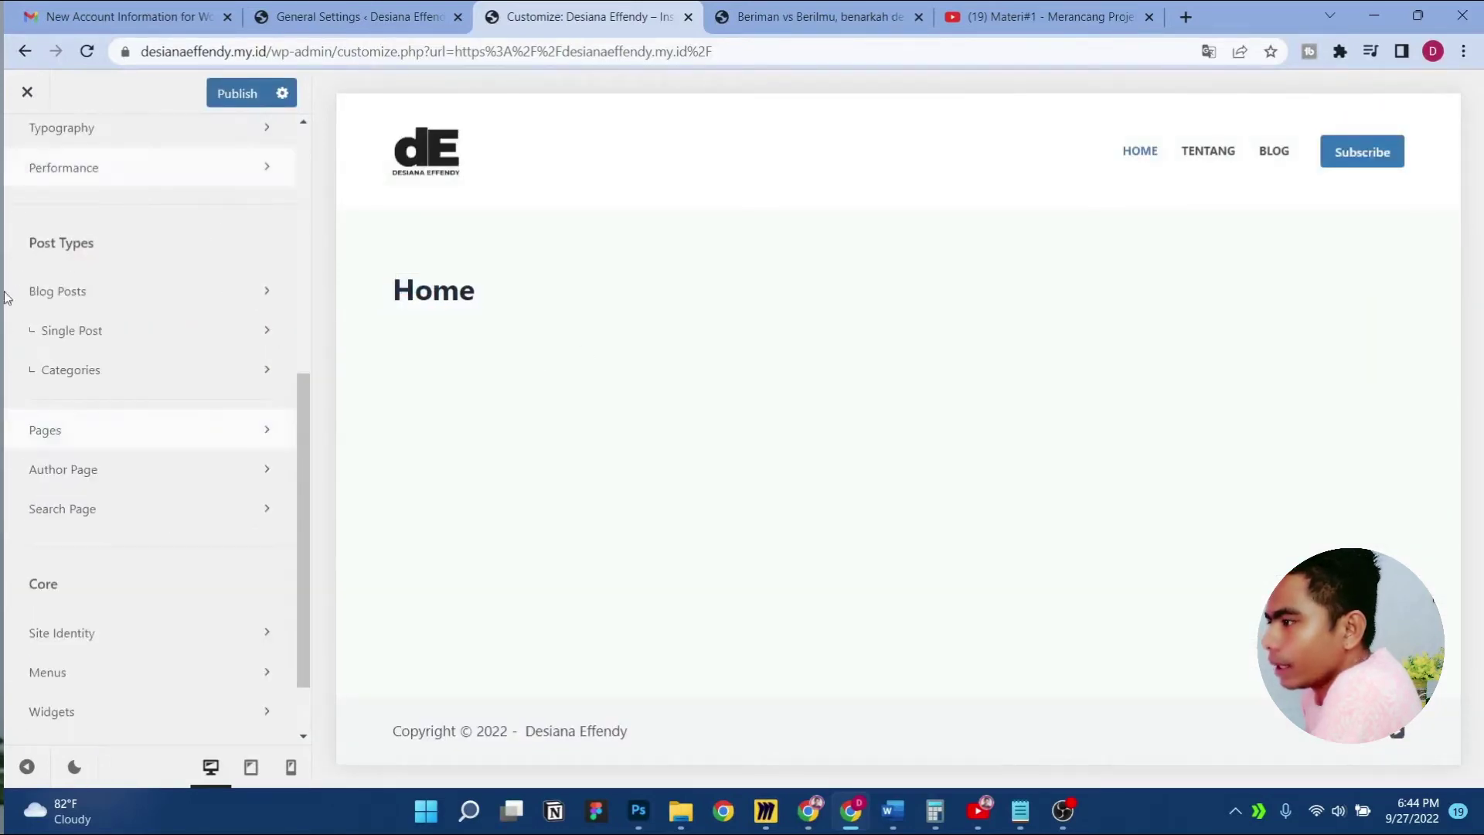
left_click(214, 443)
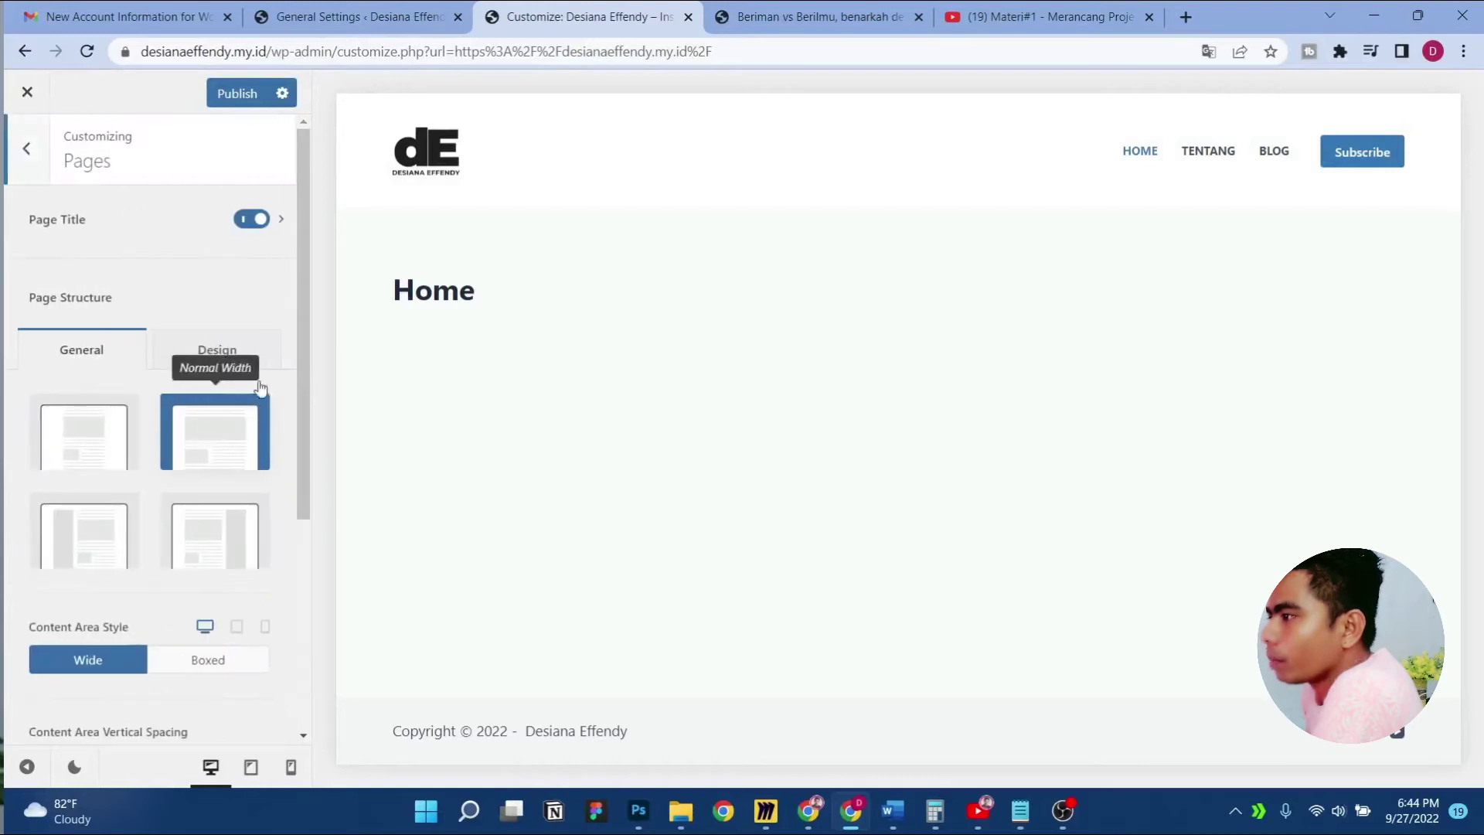
left_click(253, 221)
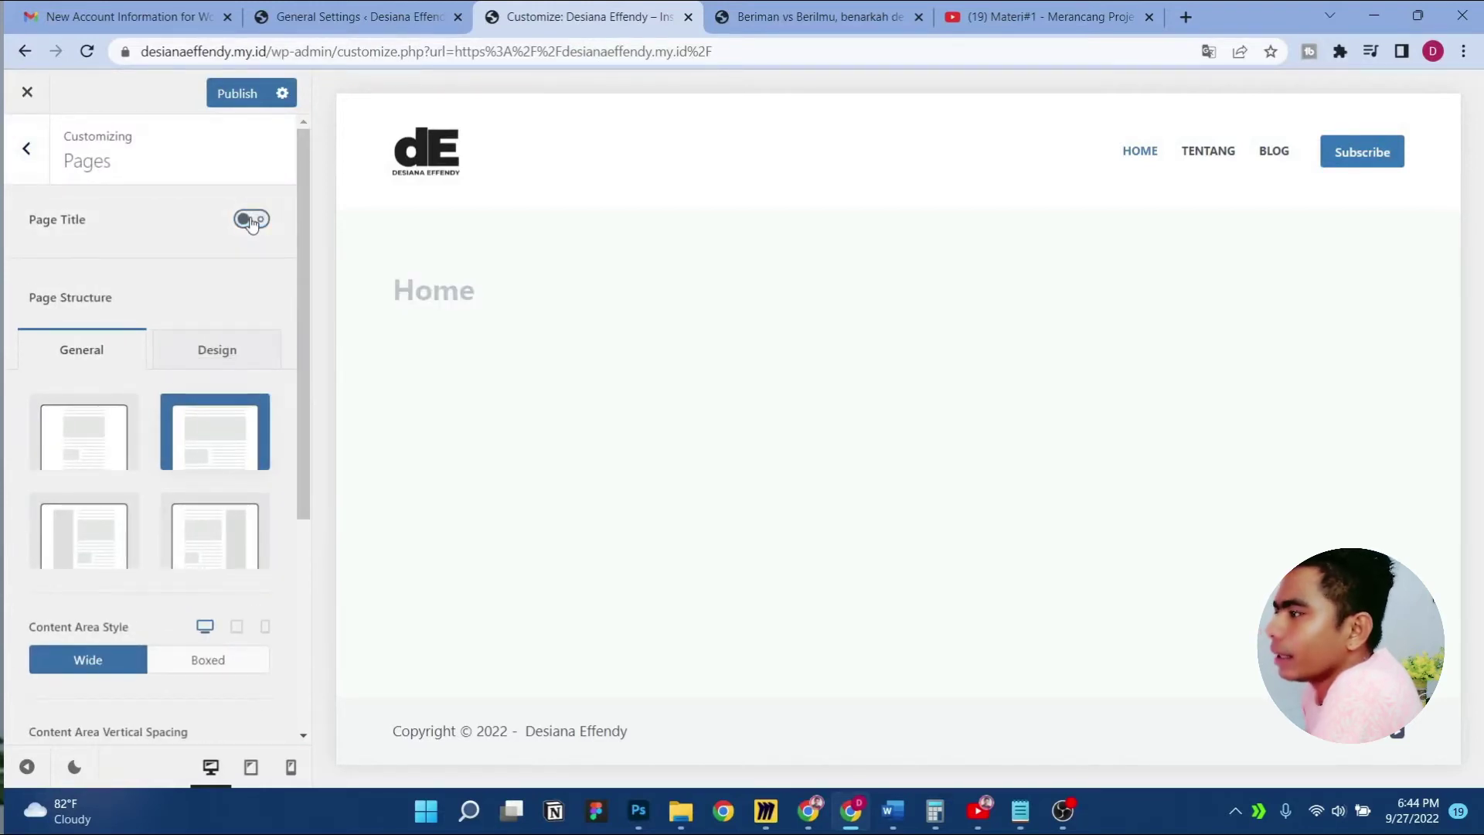
left_click(238, 96)
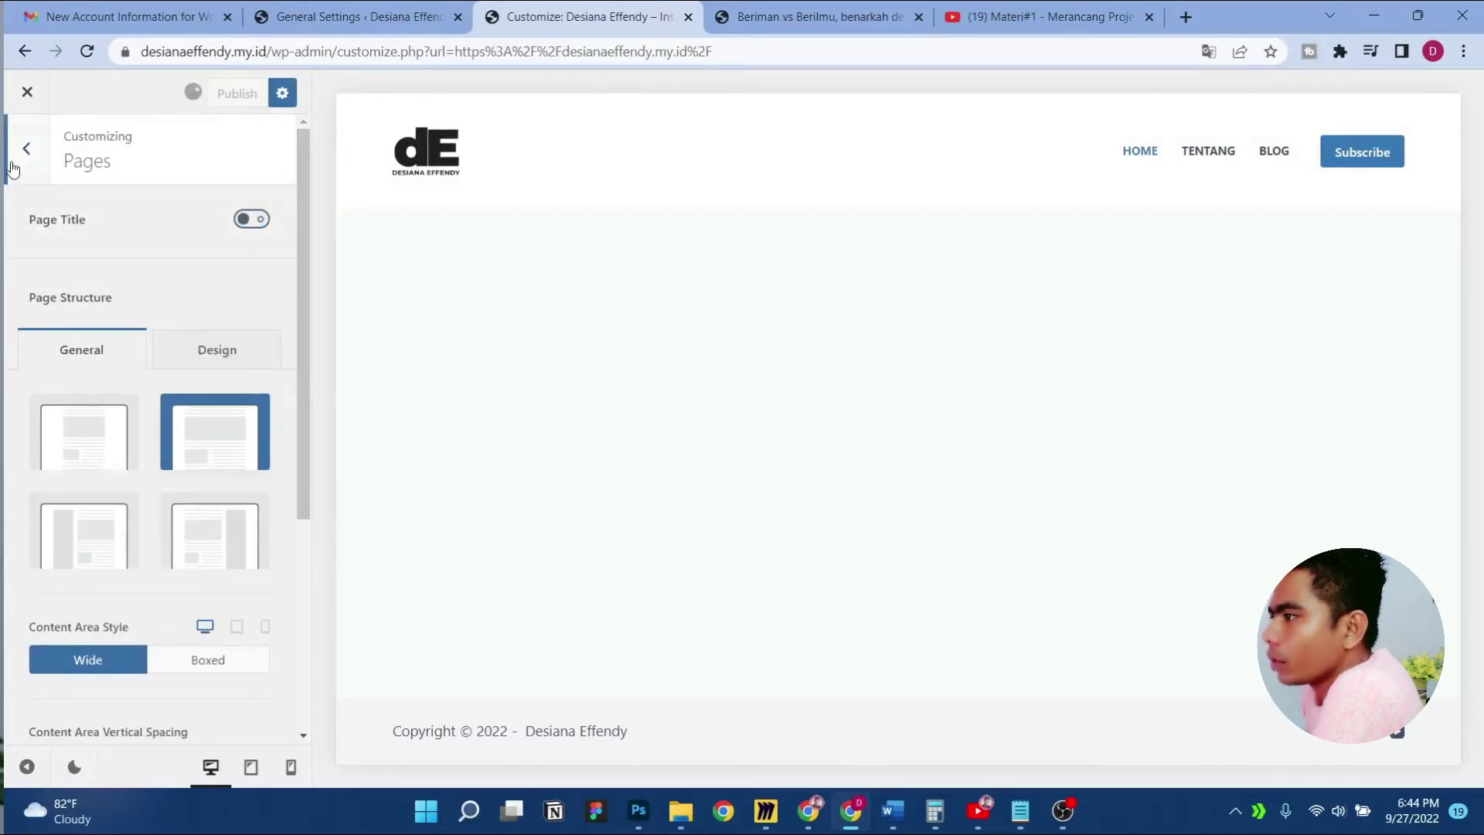
left_click(12, 169)
scroll(219, 480, "down", 1)
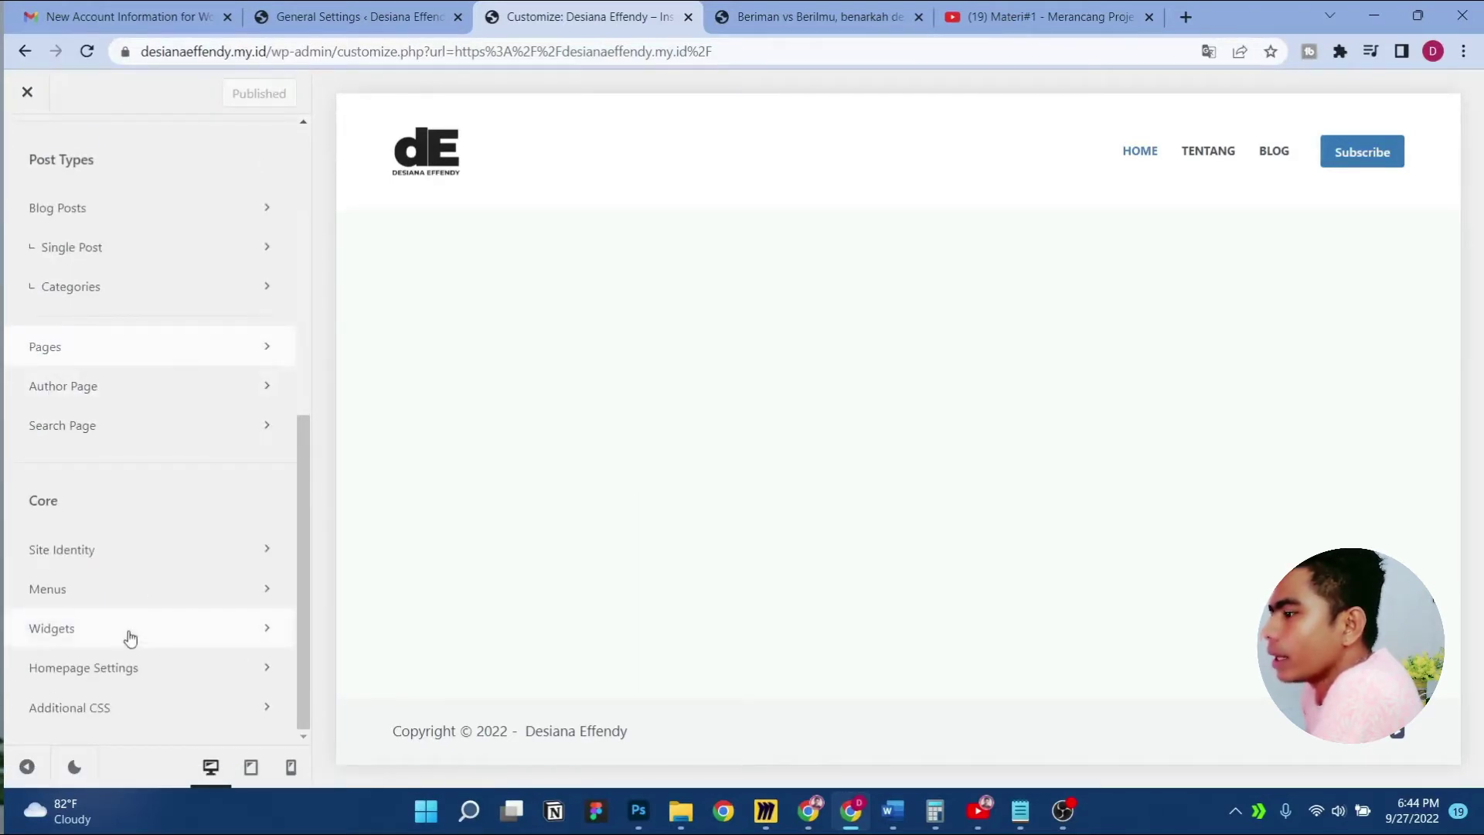
scroll(130, 637, "up", 5)
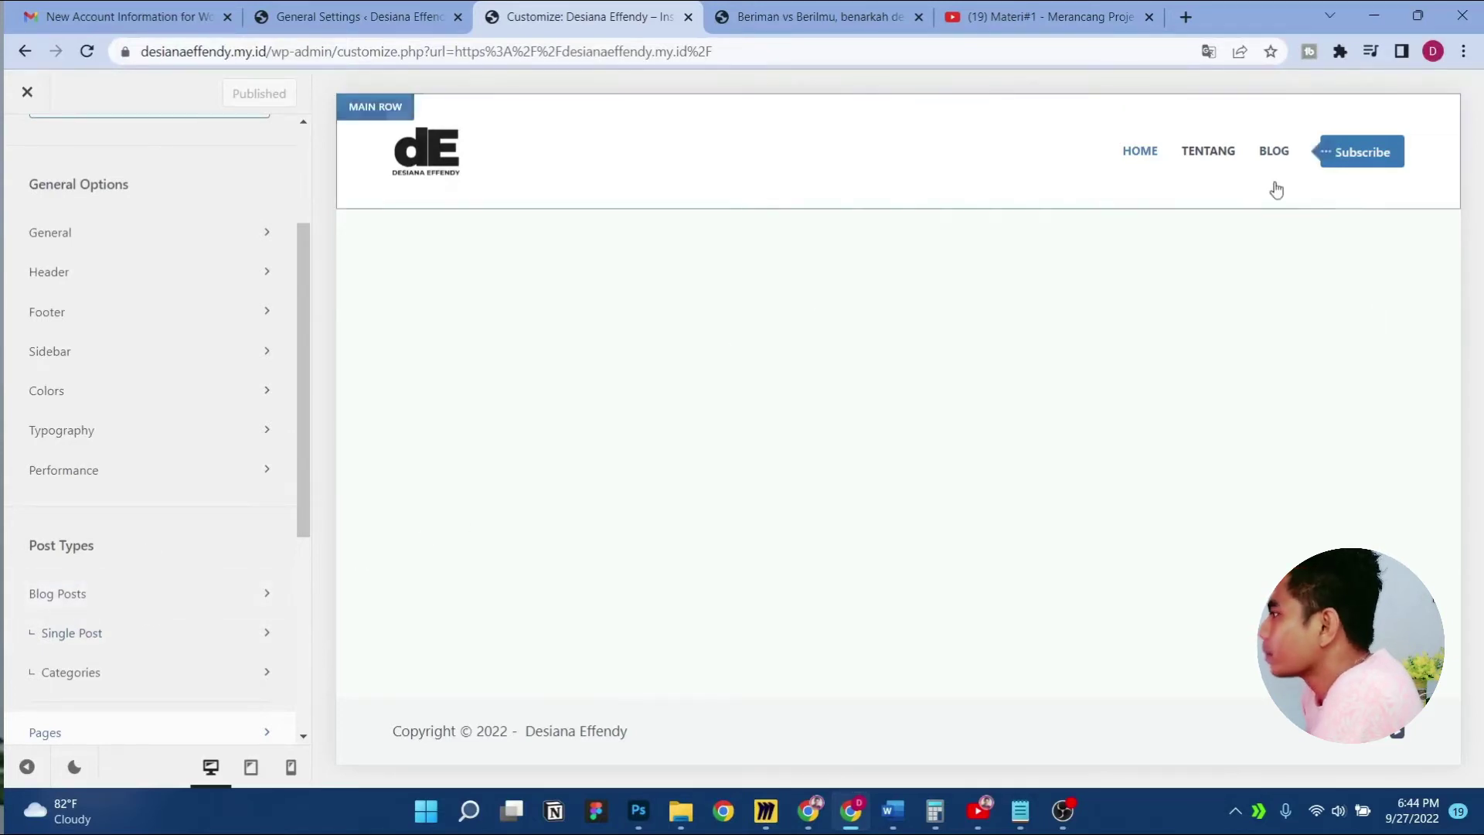
Open the blog page and compare the Simple and Classic post structures
left_click(1267, 153)
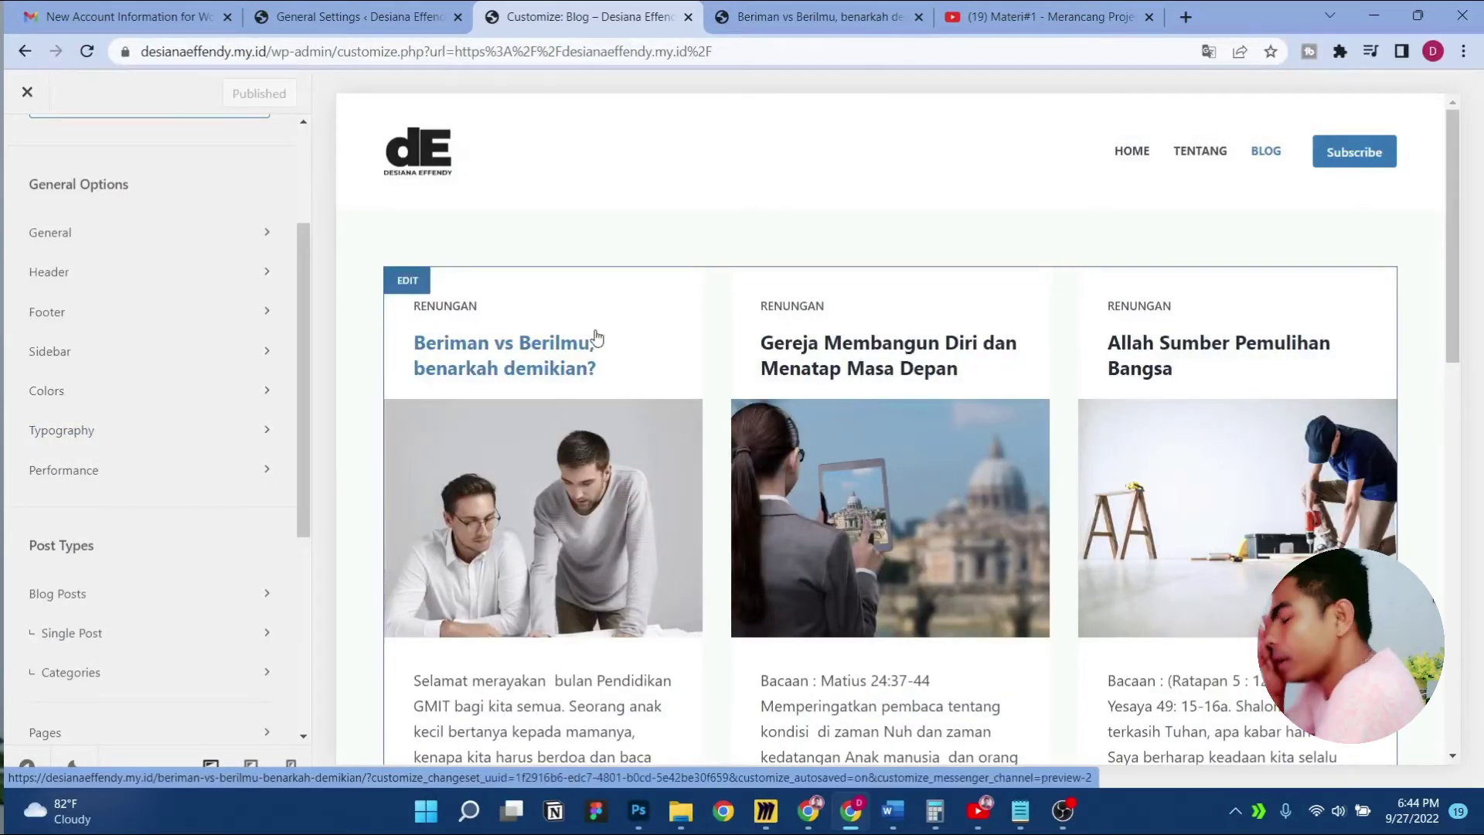
left_click(198, 594)
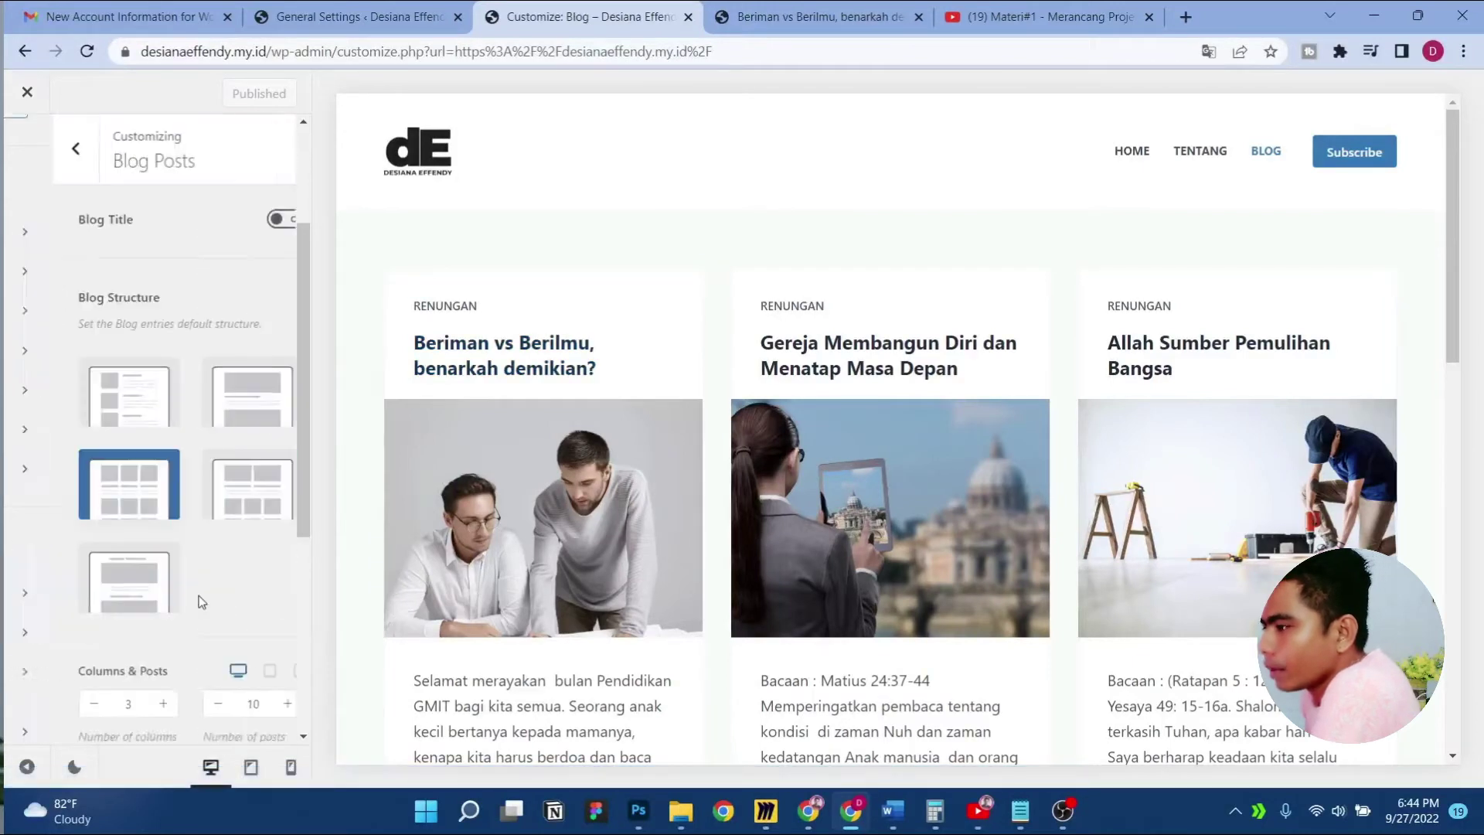
left_click(89, 410)
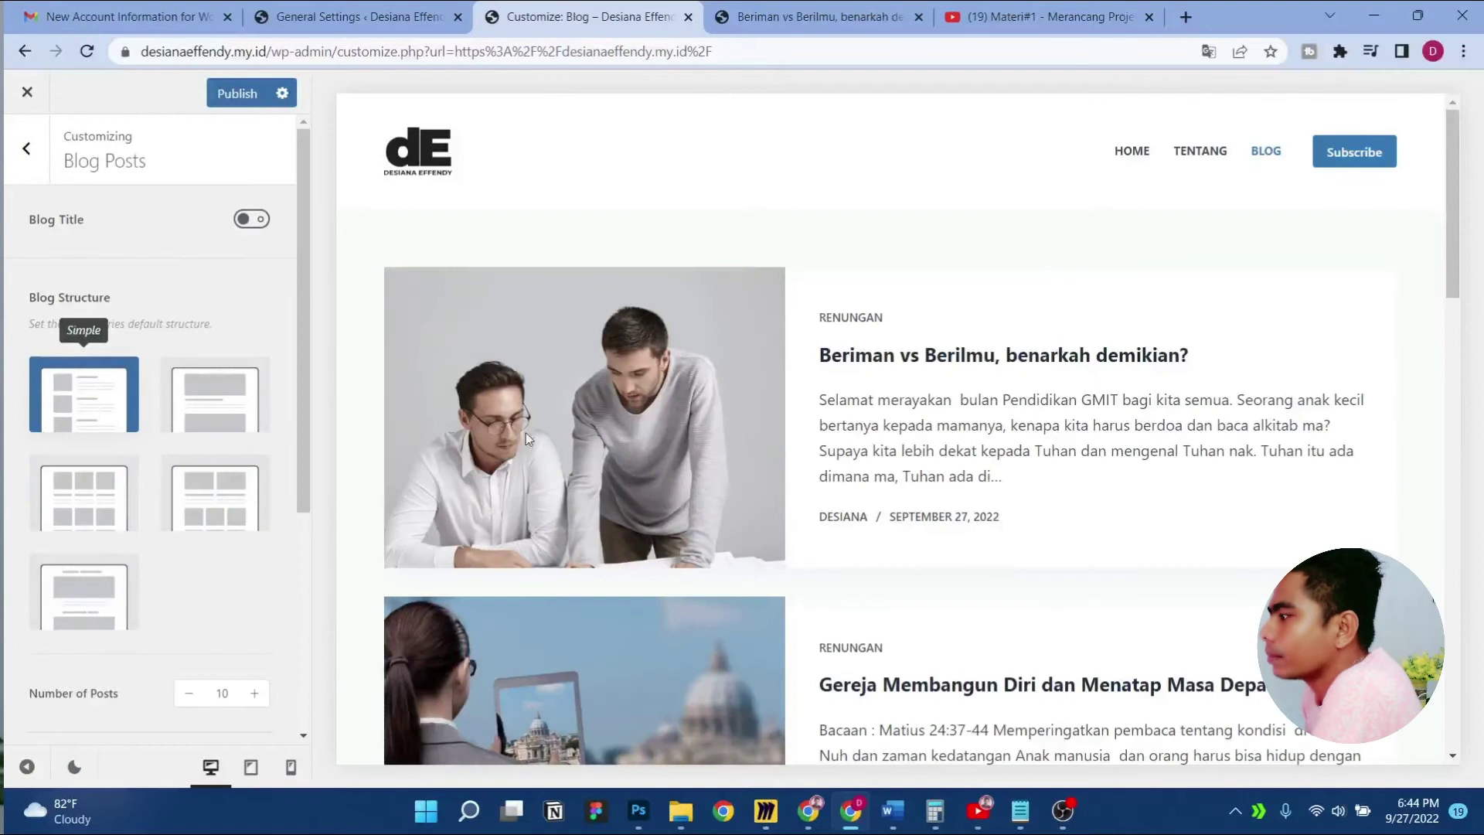
scroll(1082, 433, "down", 6)
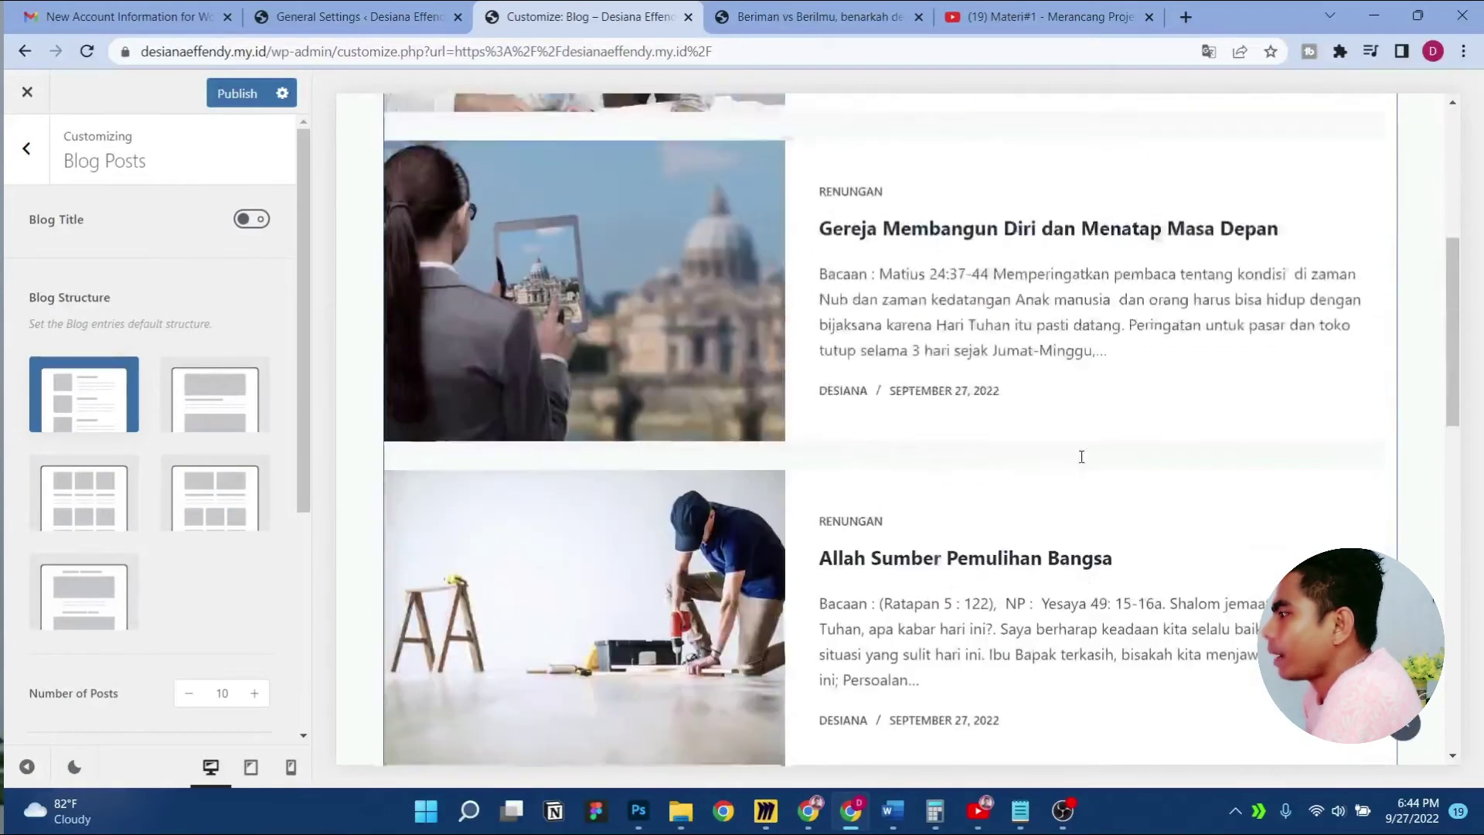
scroll(927, 417, "up", 6)
left_click(215, 398)
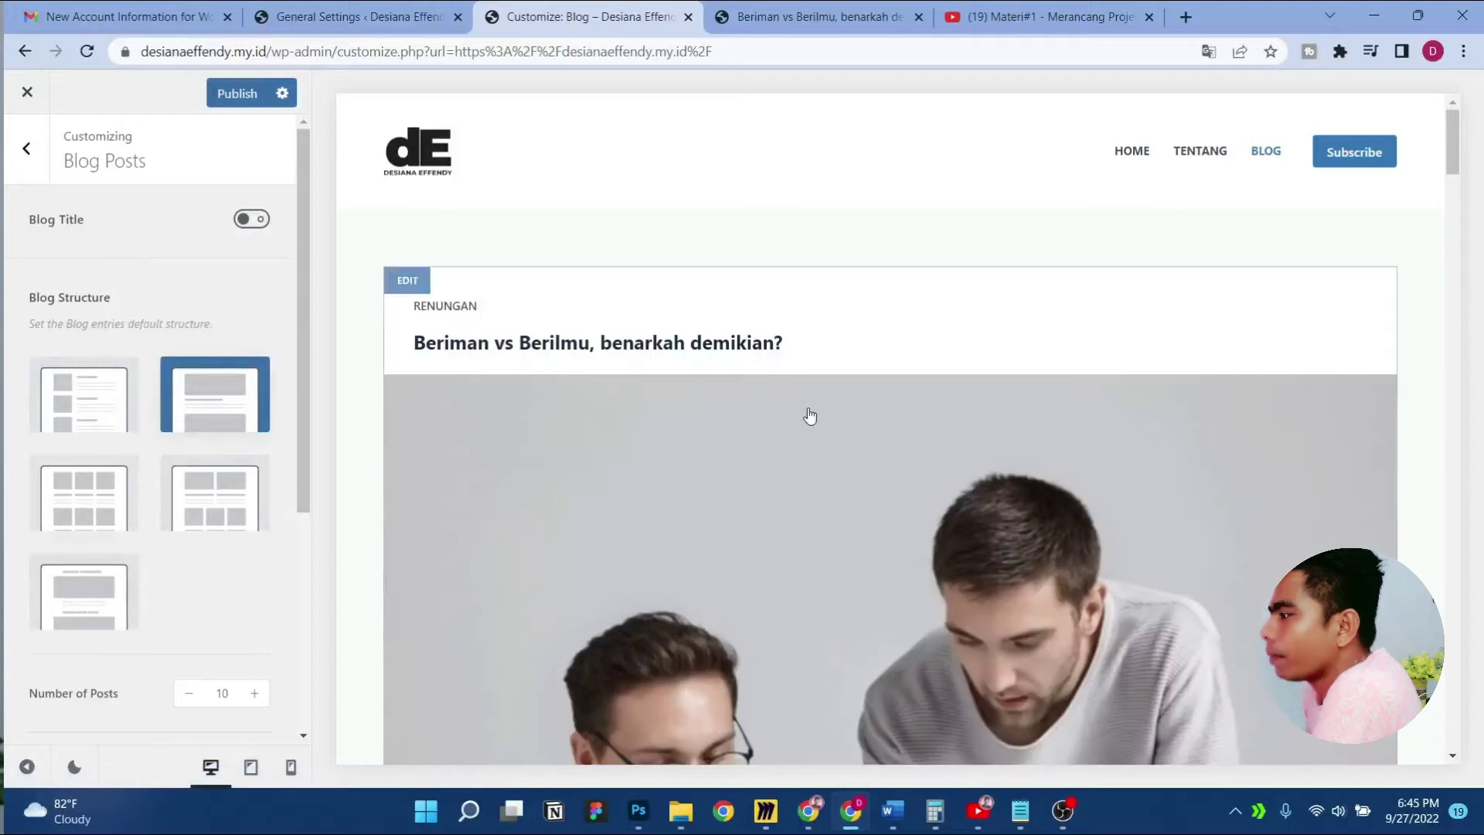
scroll(809, 416, "down", 10)
scroll(830, 413, "up", 8)
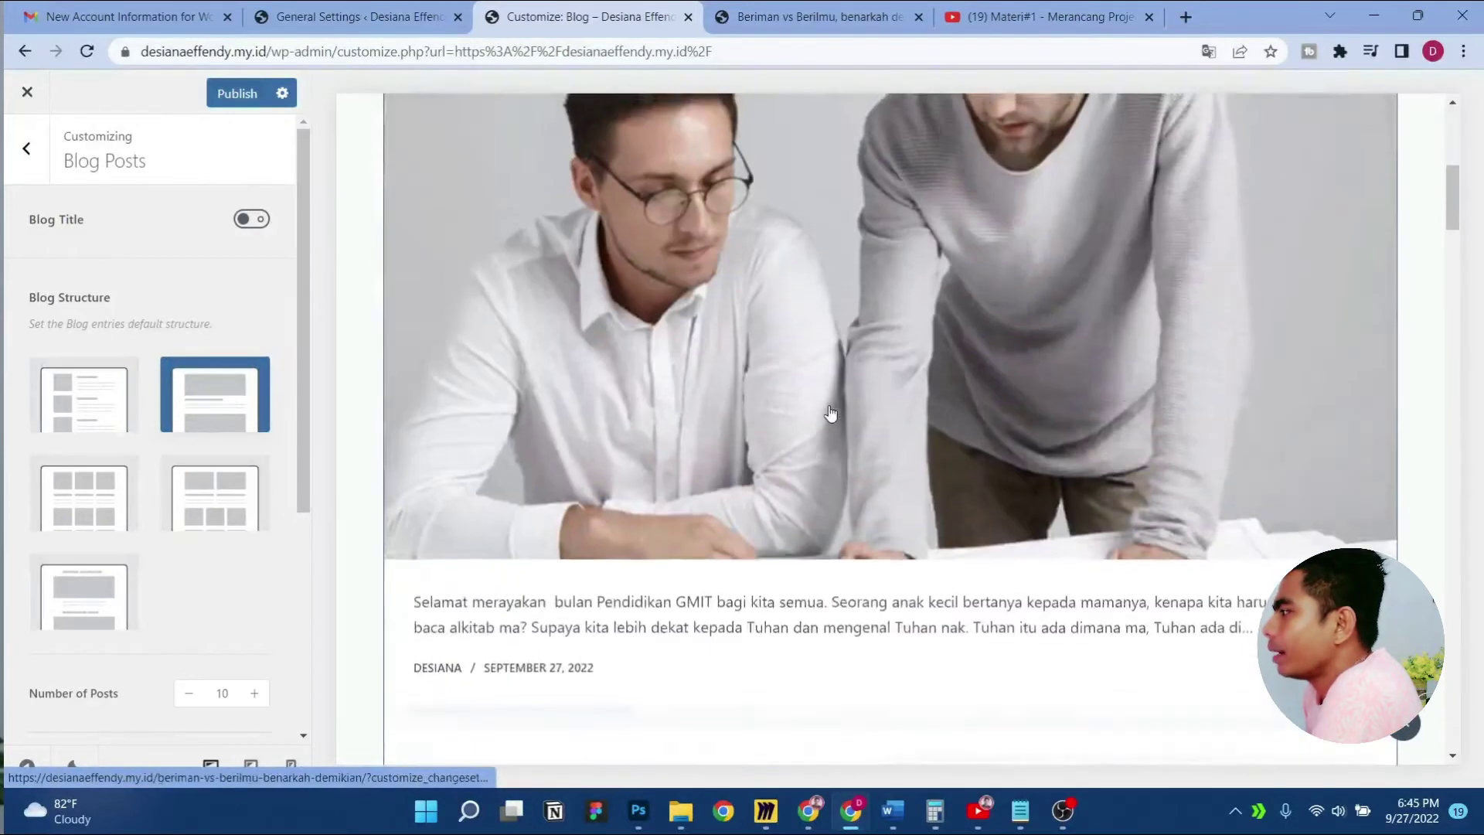
scroll(831, 414, "up", 6)
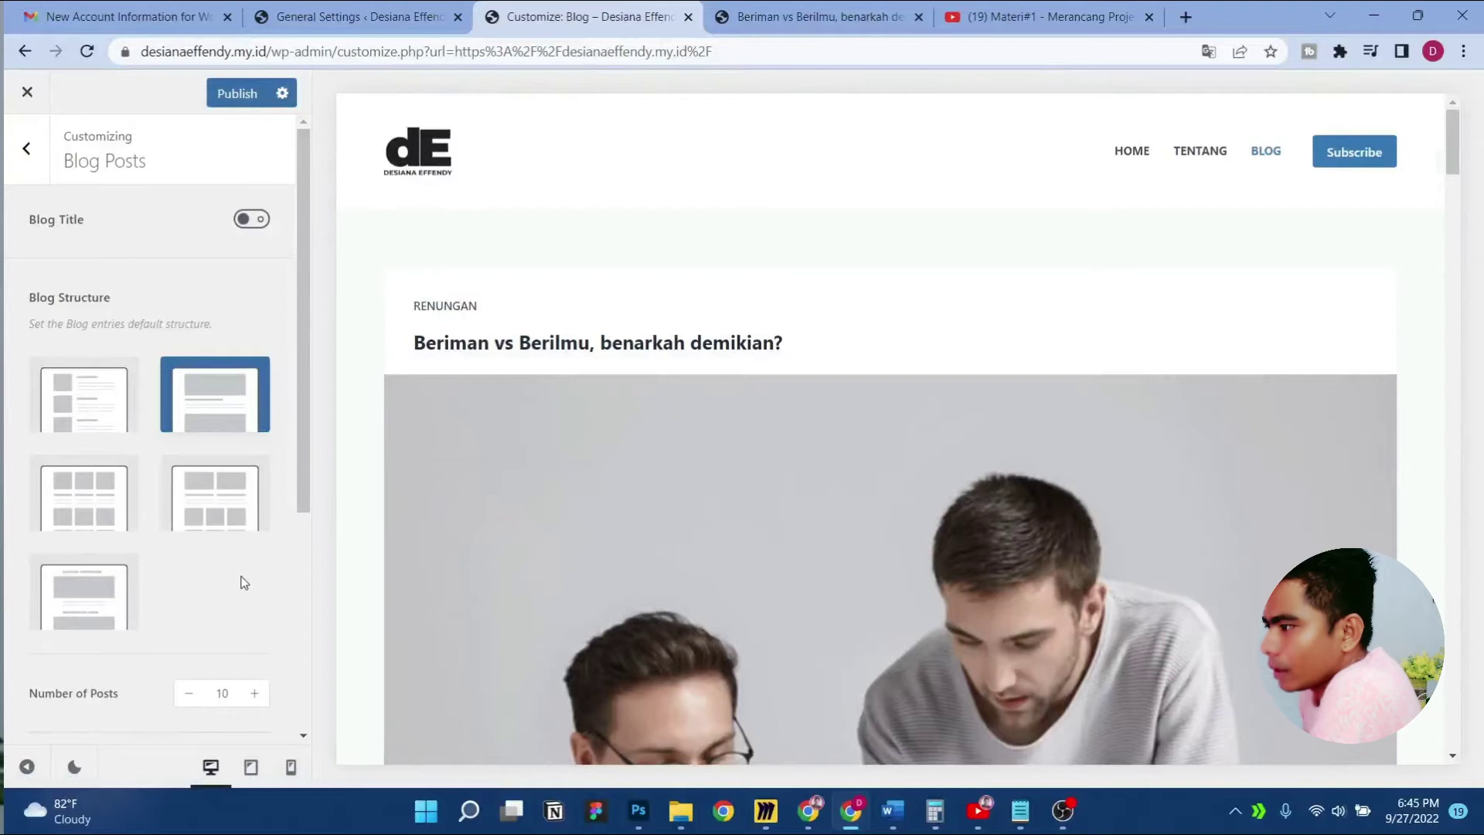
Try the Grid and Unboxed Grid structures, then settle on Simple
left_click(93, 514)
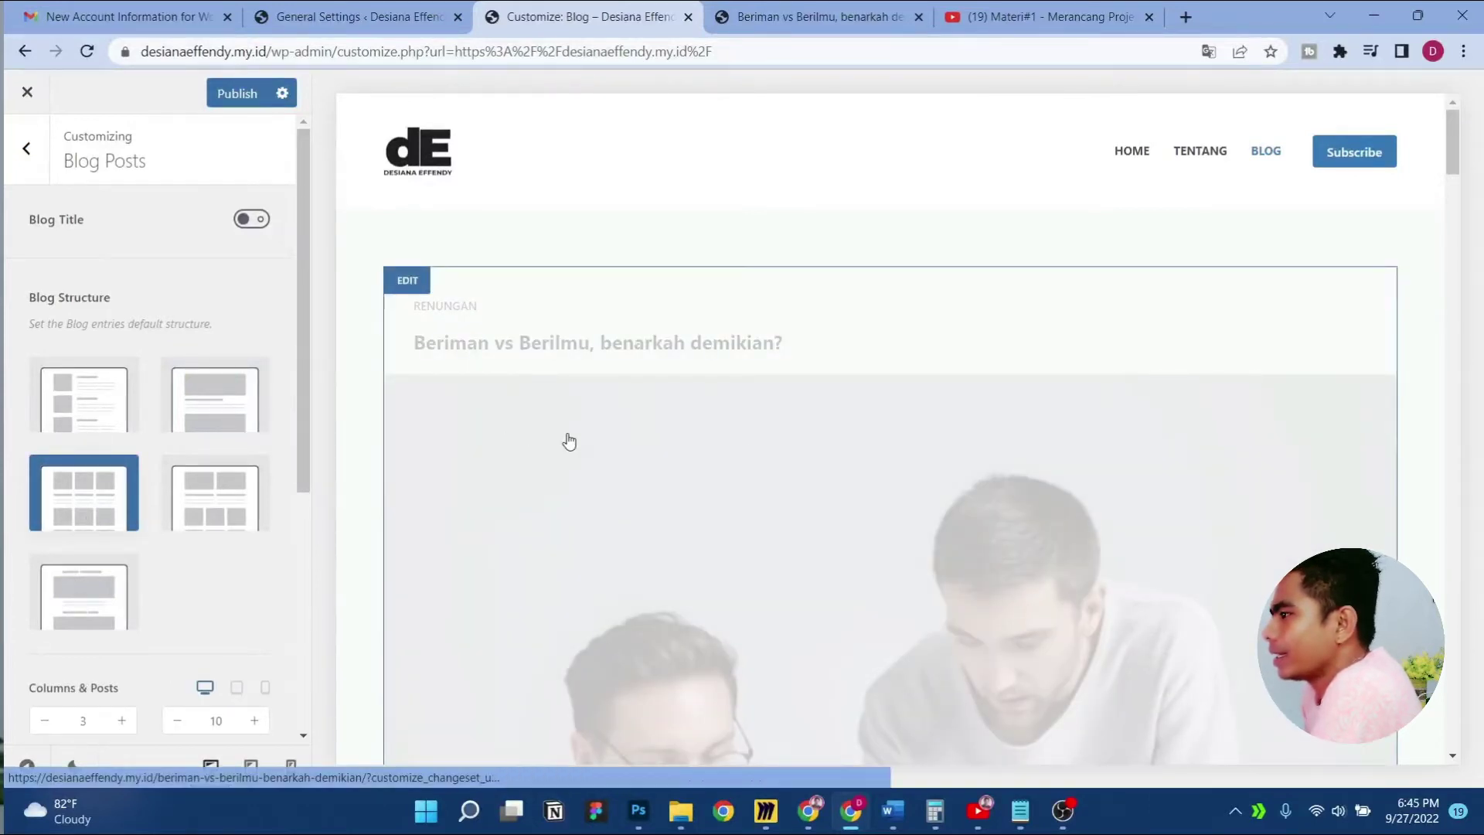
scroll(569, 442, "down", 5)
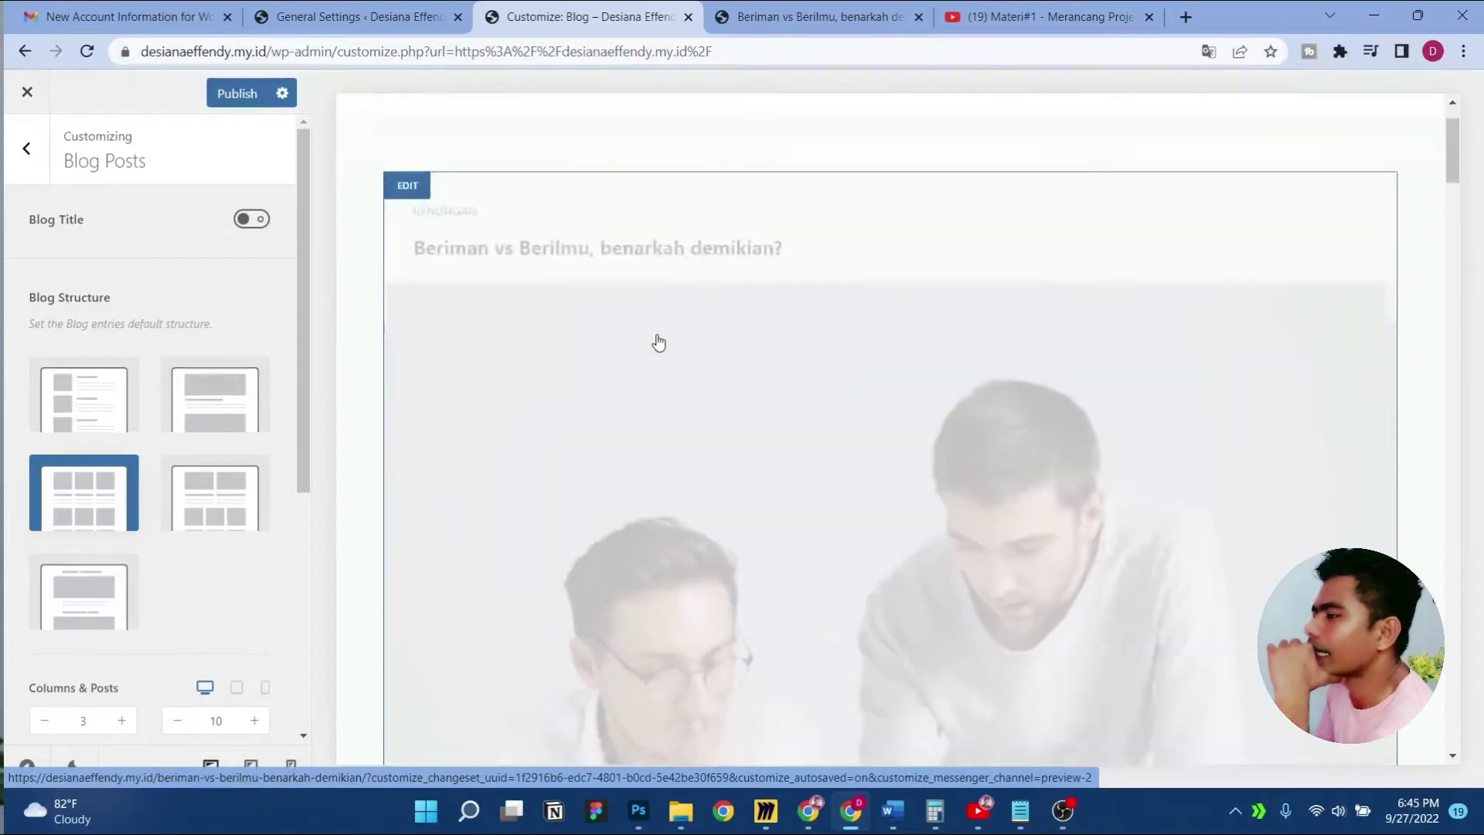
scroll(658, 343, "down", 10)
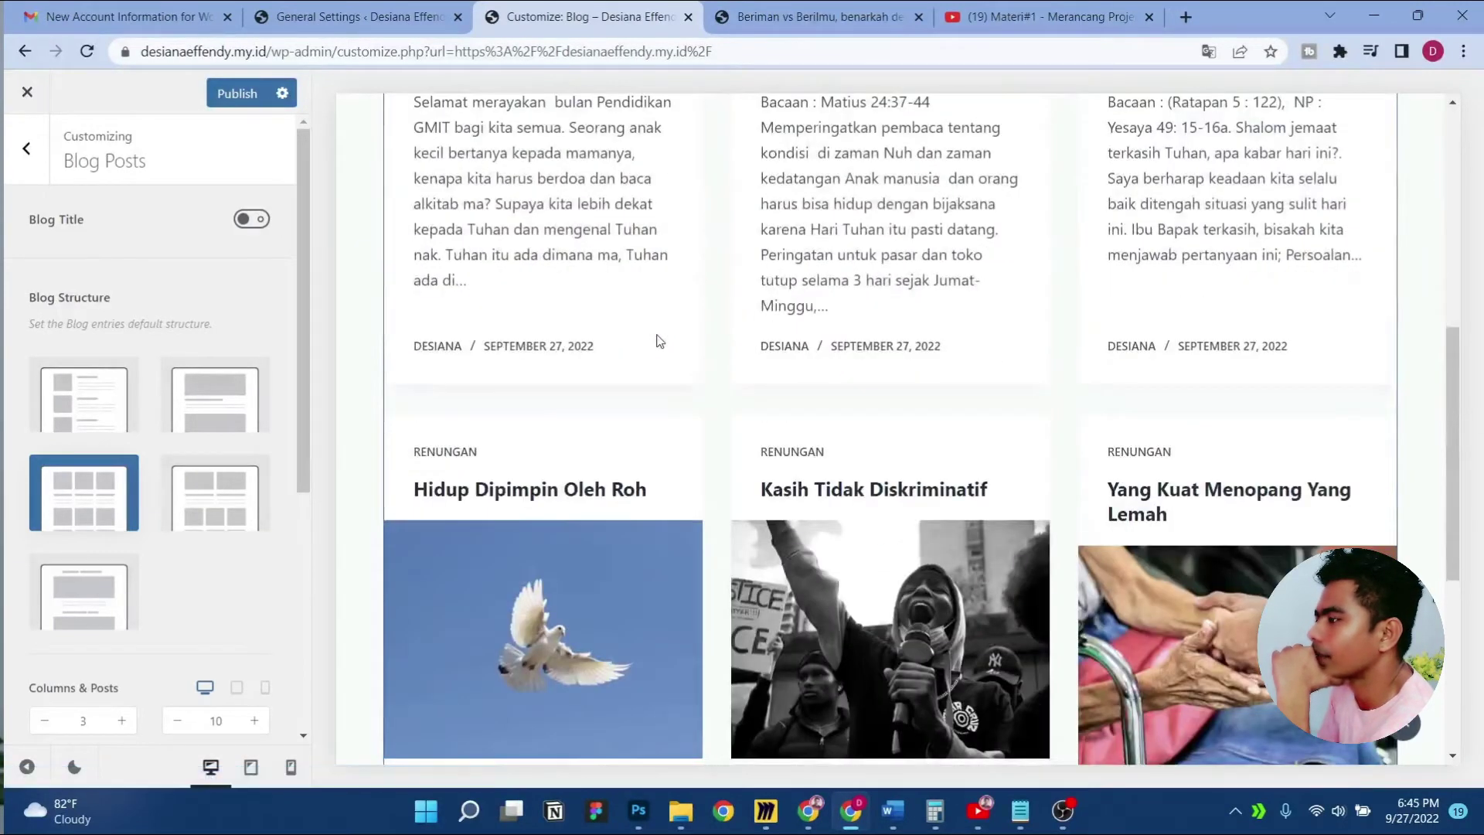
scroll(658, 342, "up", 4)
left_click(215, 494)
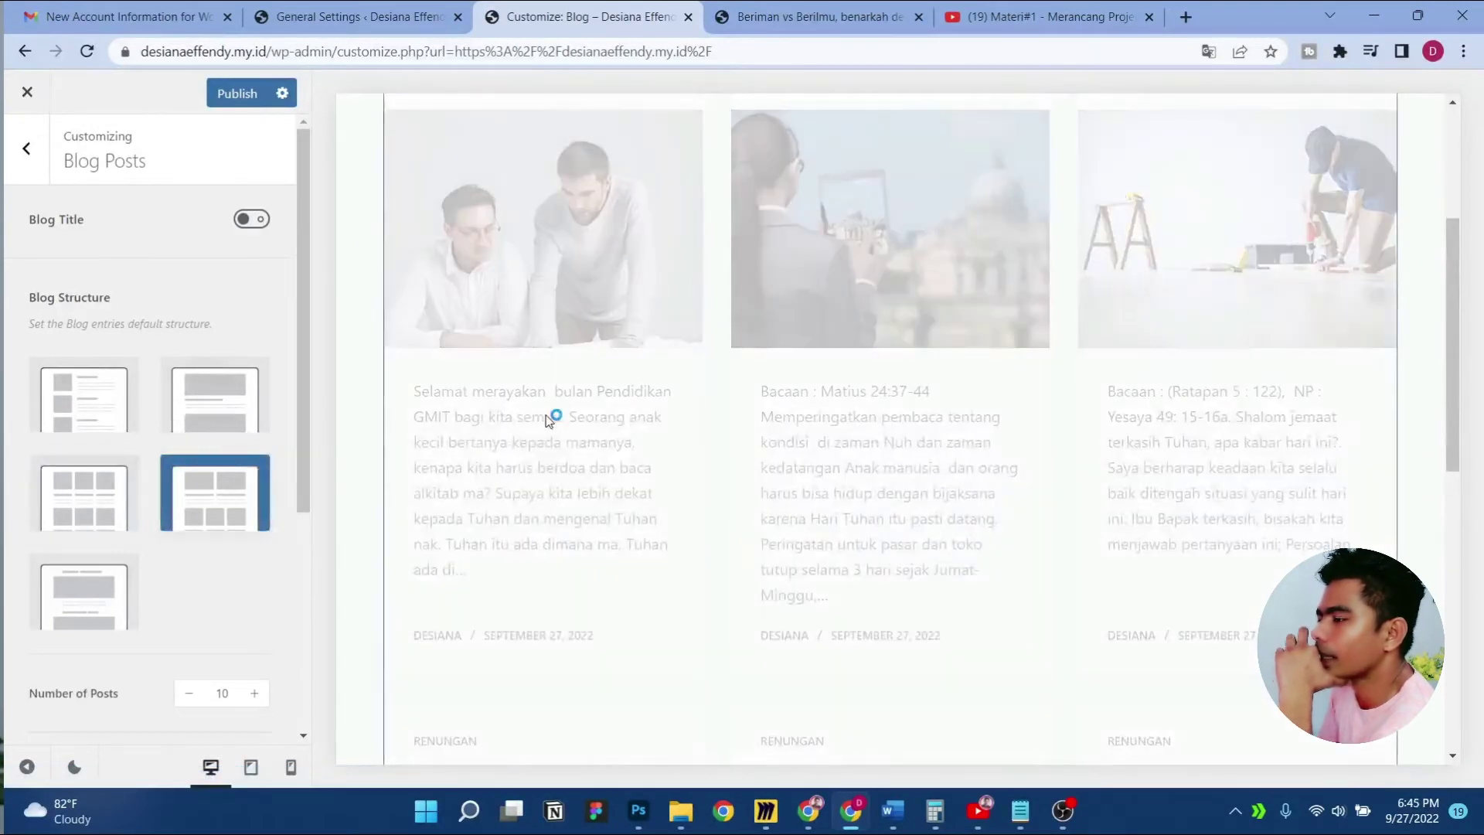
scroll(242, 576, "down", 4)
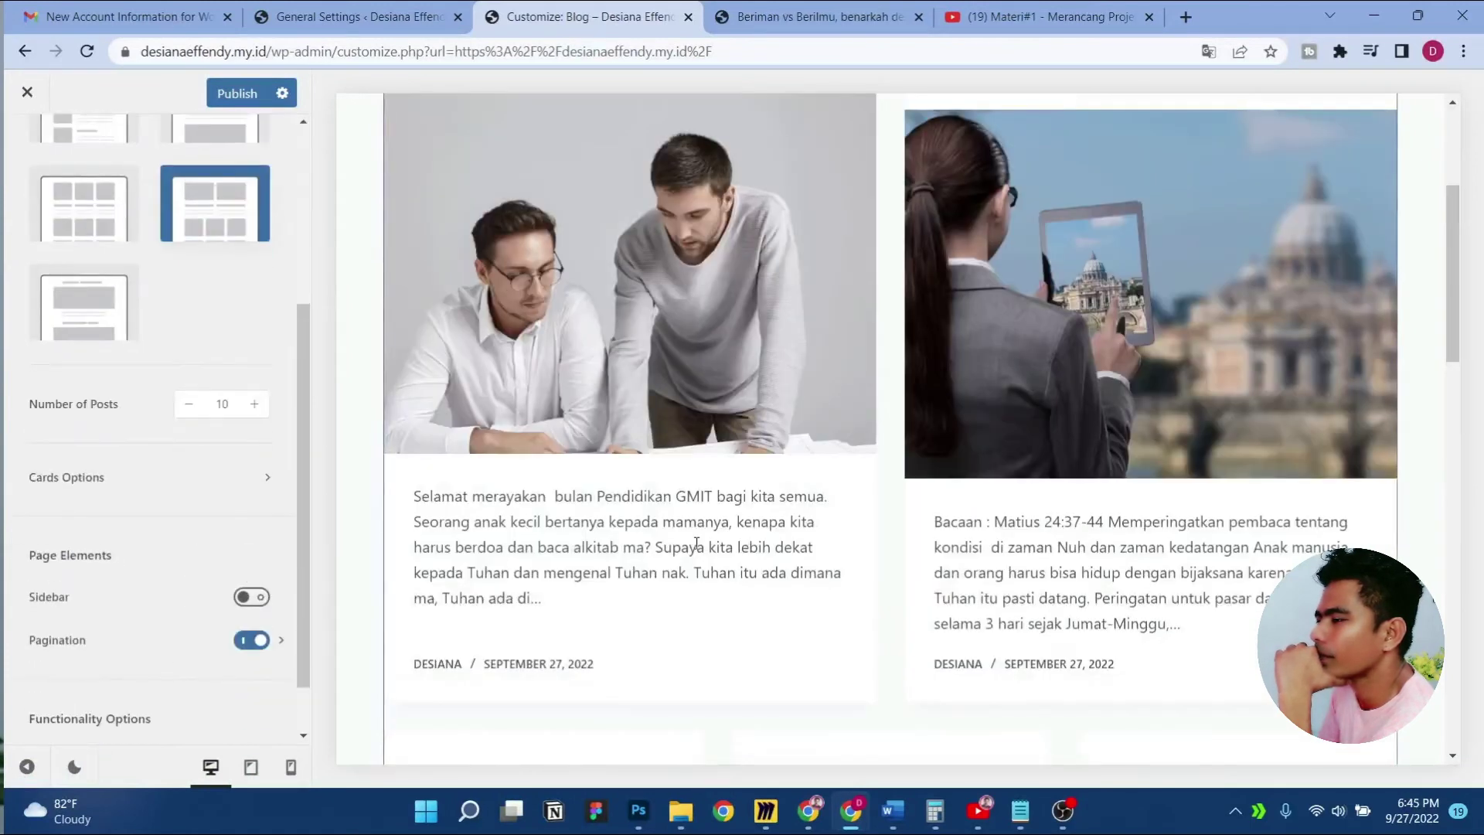
scroll(697, 543, "up", 4)
left_click_drag(1450, 233, 1457, 435)
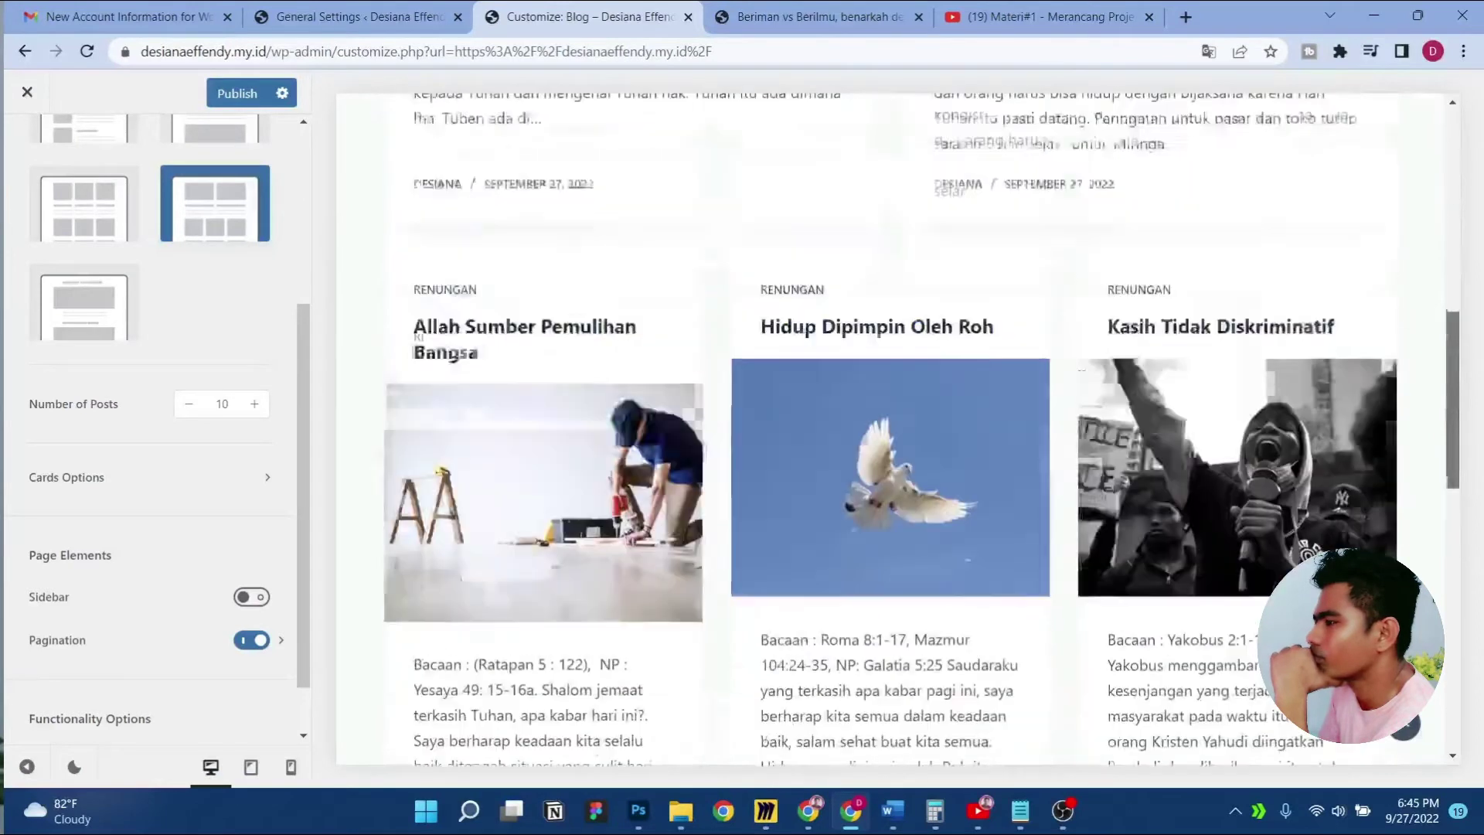
scroll(162, 357, "up", 4)
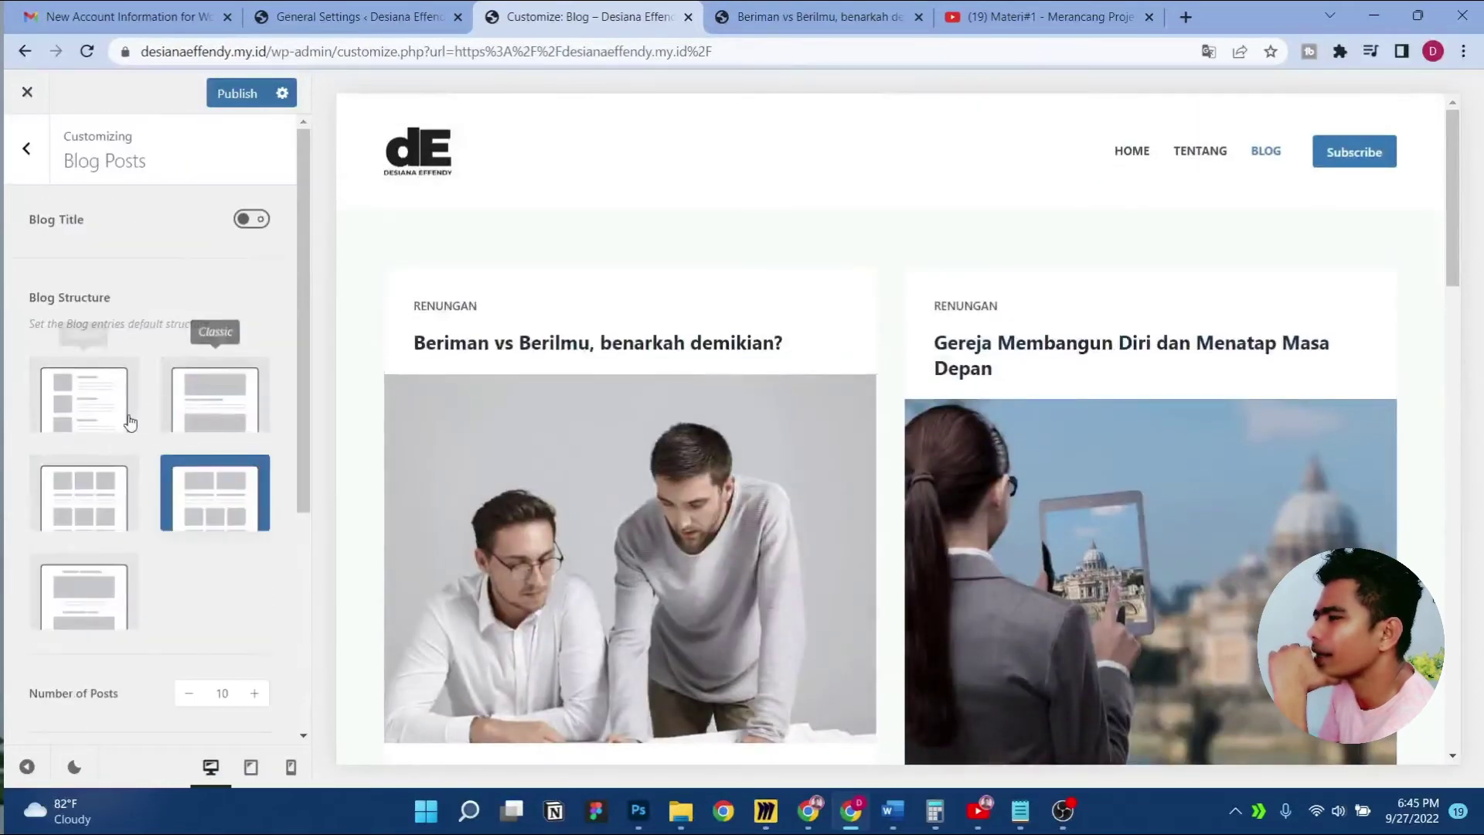
left_click(112, 400)
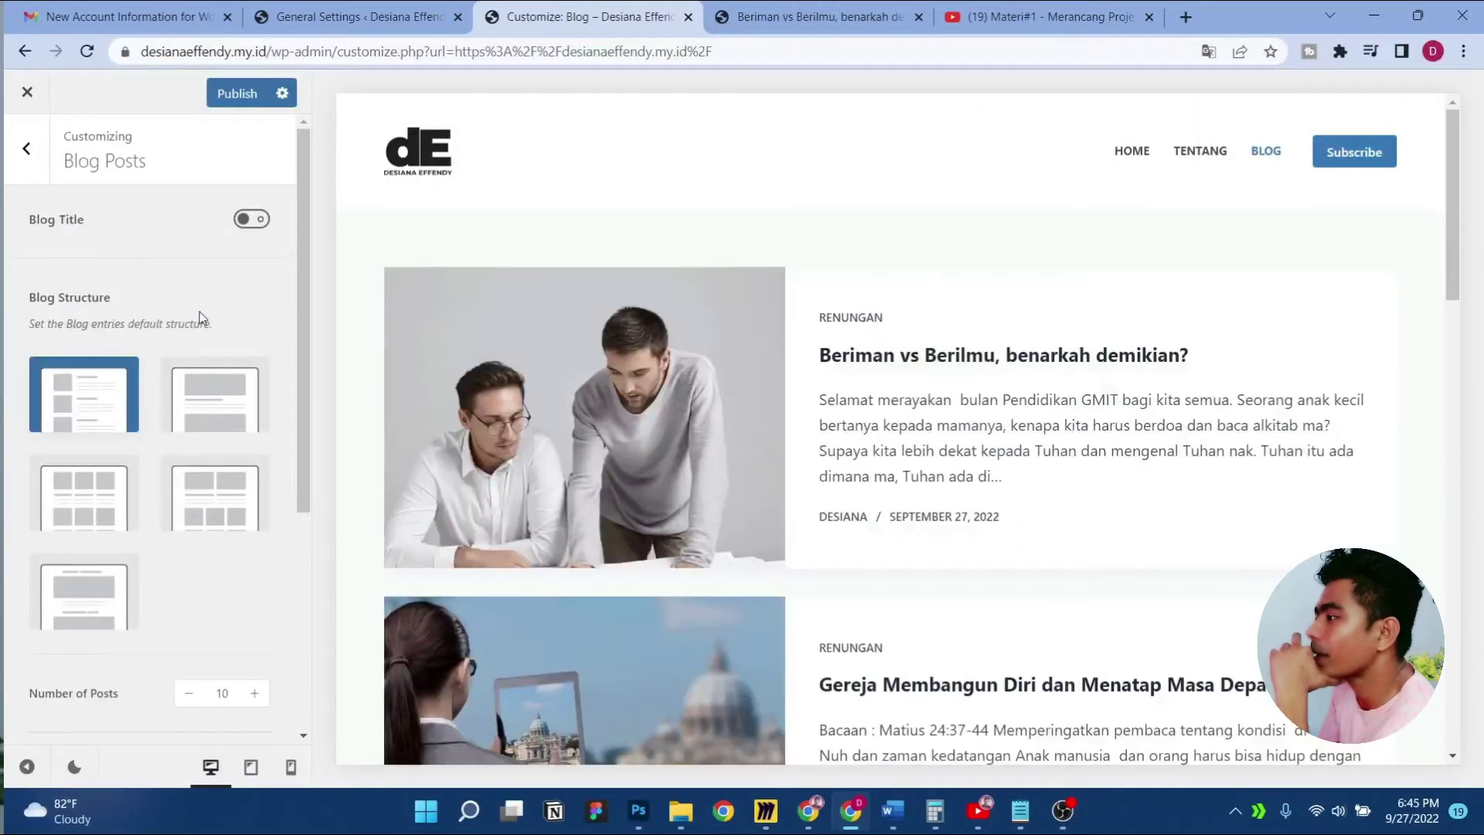
scroll(1055, 407, "down", 2)
scroll(1055, 406, "down", 10)
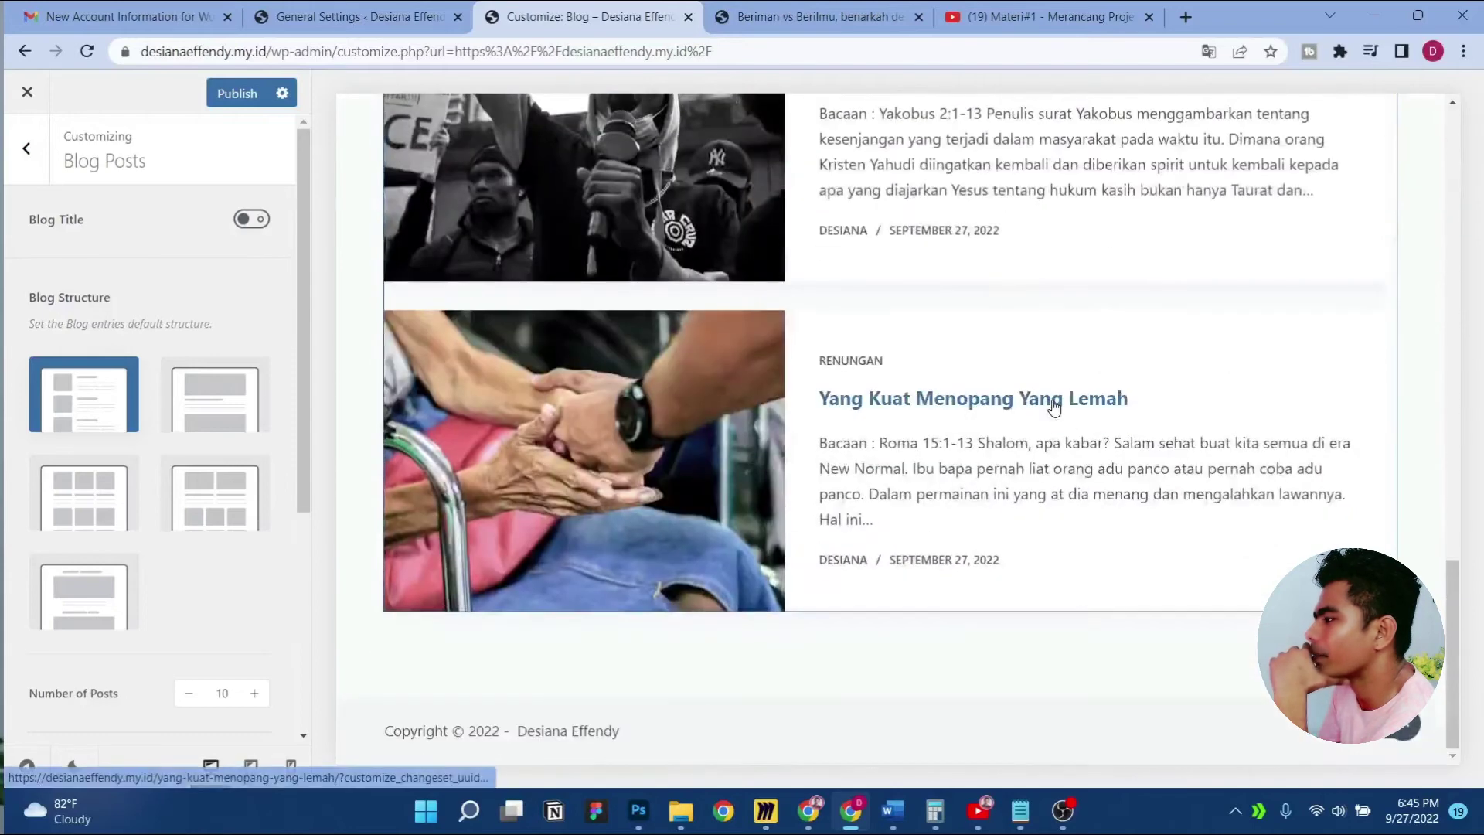
scroll(1054, 406, "up", 12)
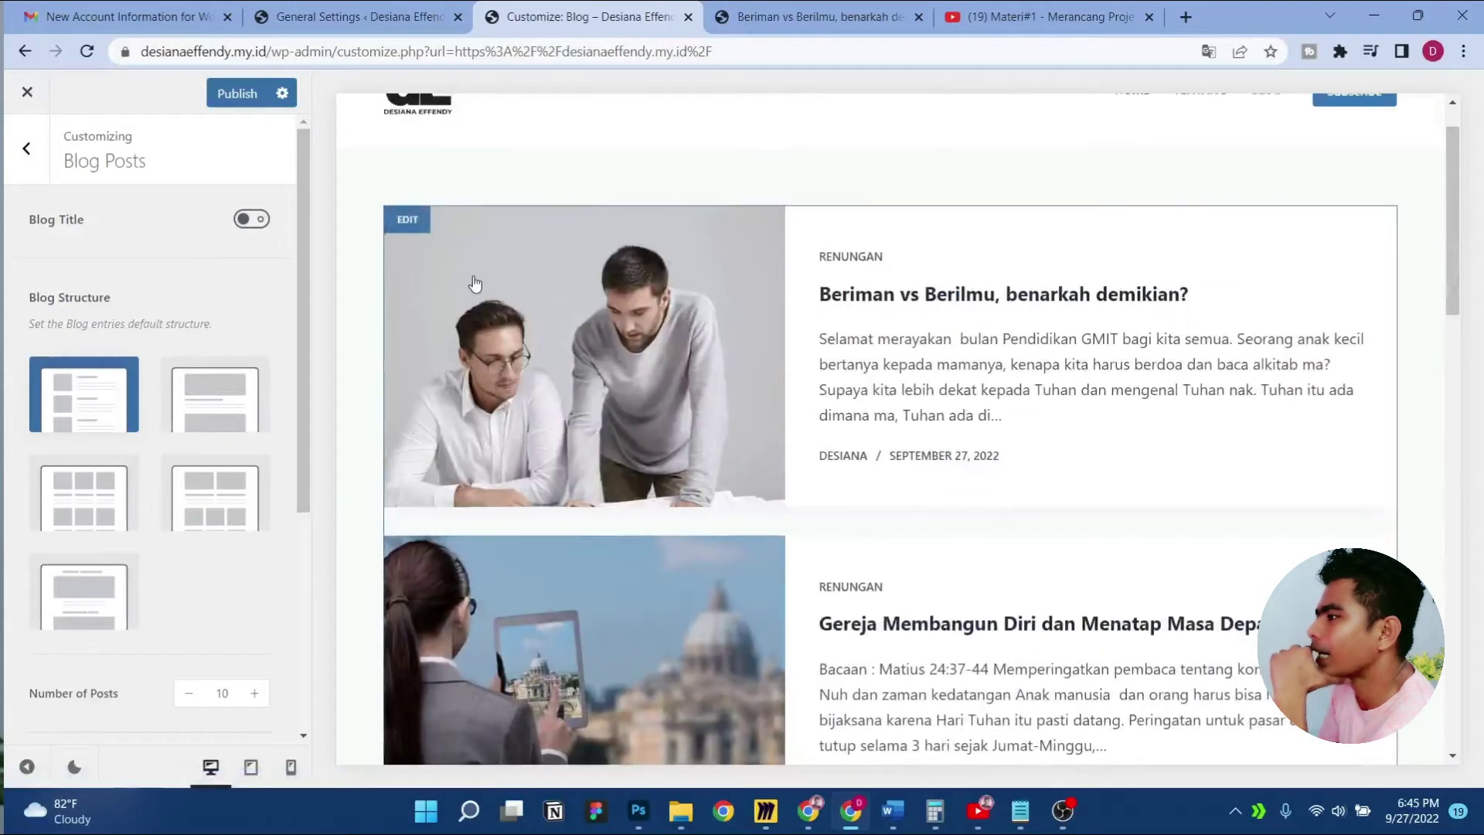
scroll(118, 281, "down", 5)
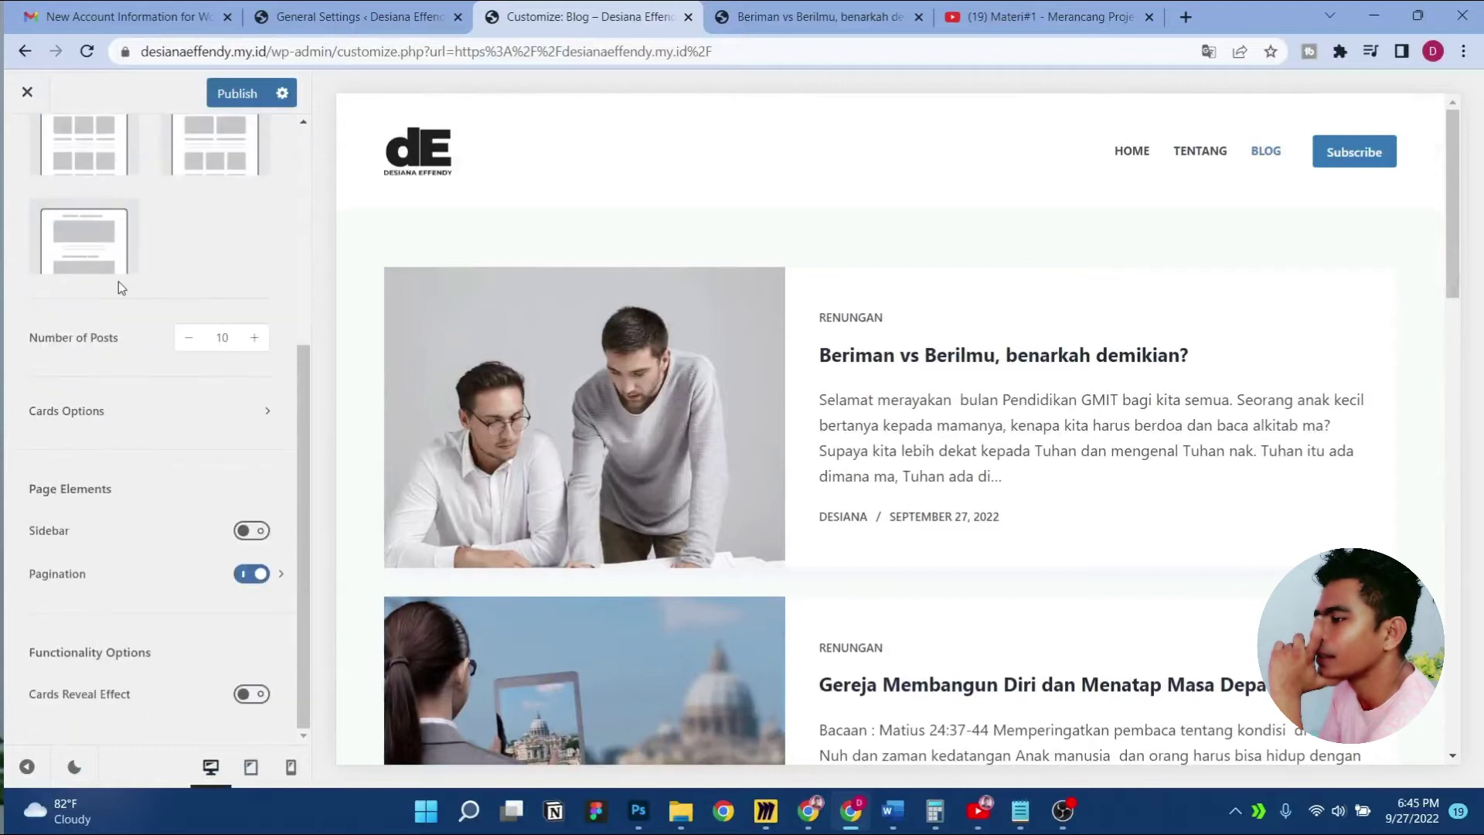
In Card Elements, hide the lower Post Meta and enable the Read More Button
left_click(153, 410)
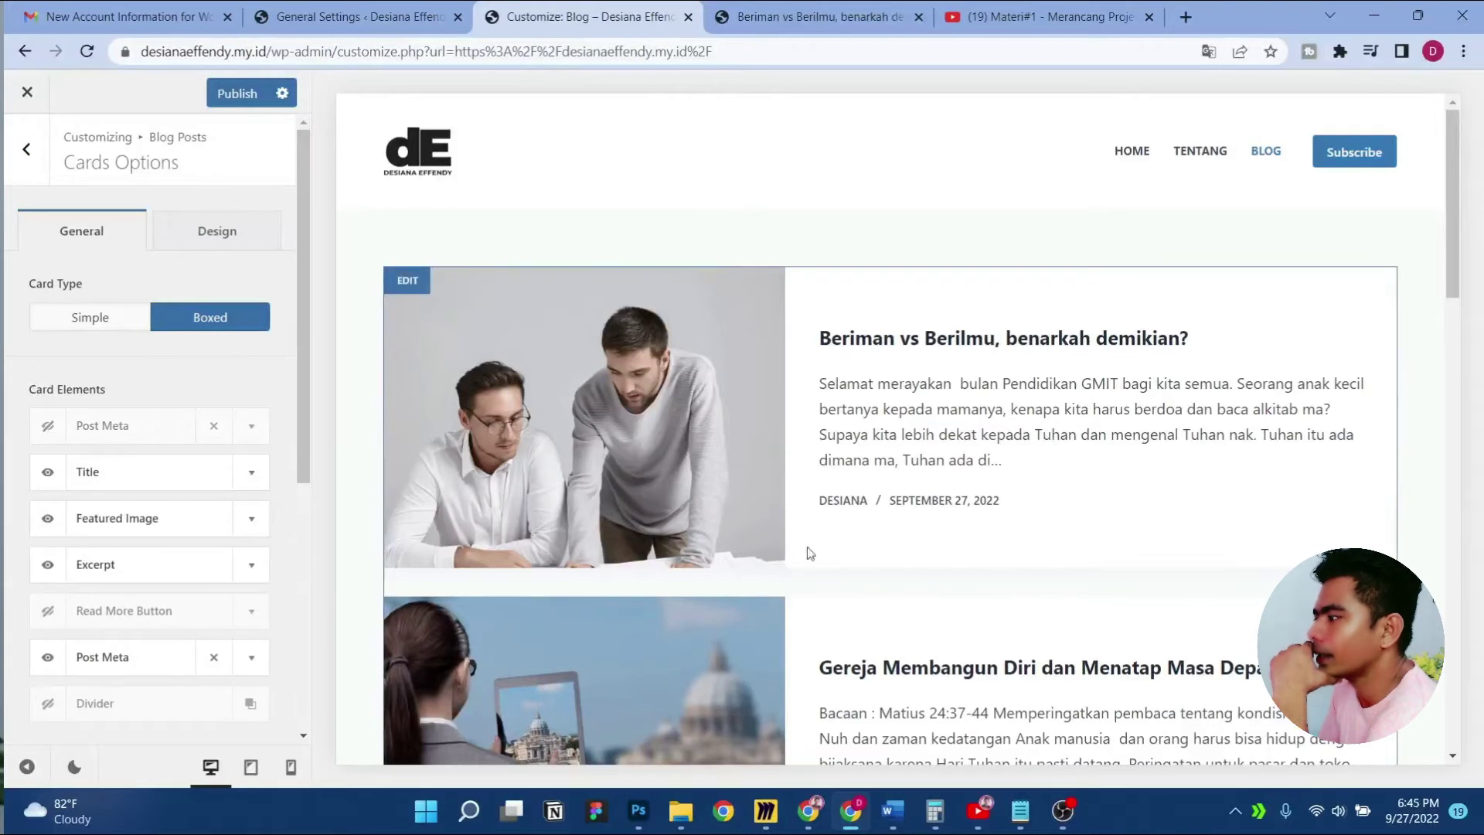
scroll(147, 502, "down", 1)
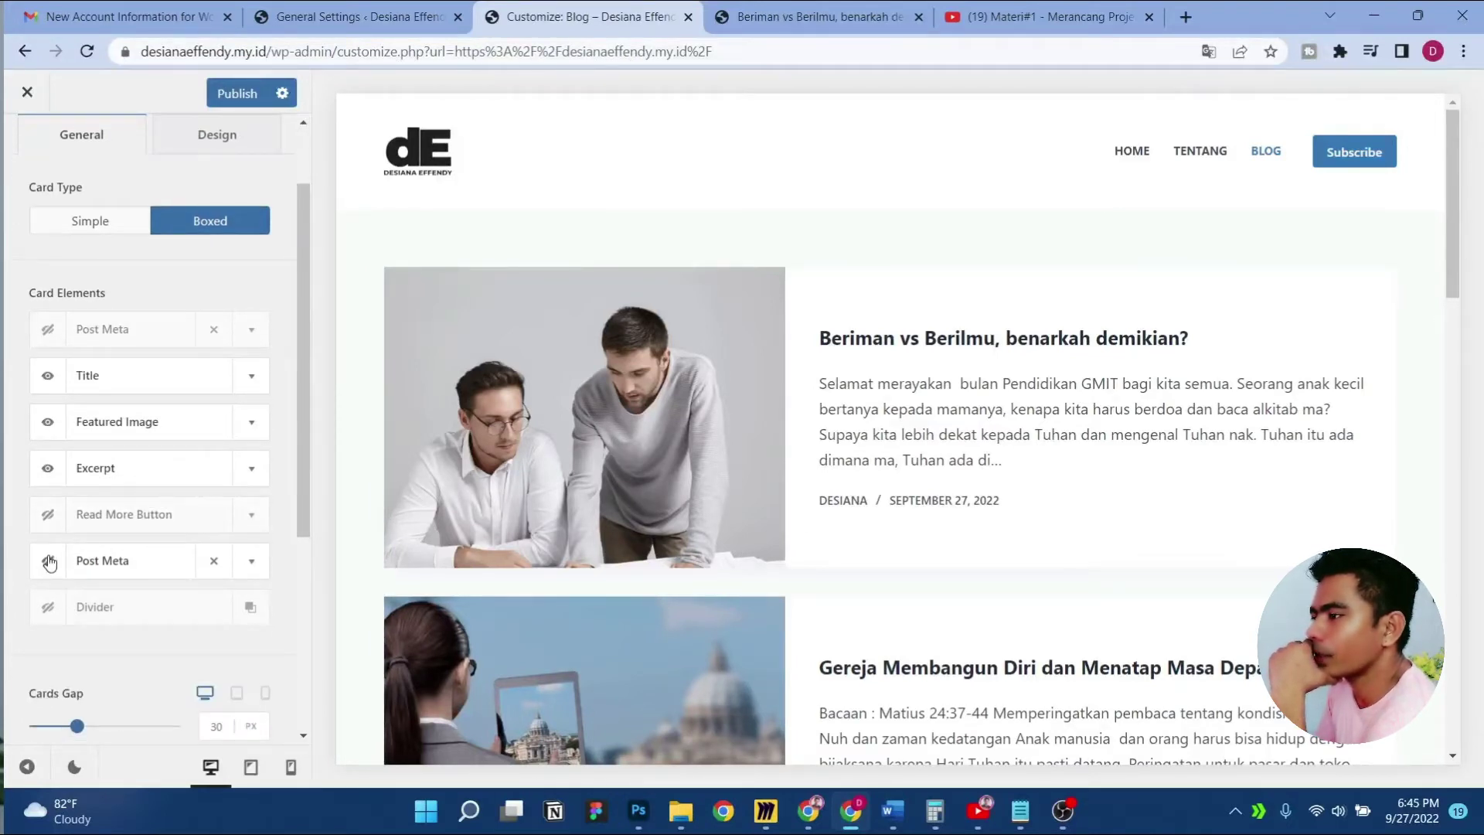
left_click(49, 562)
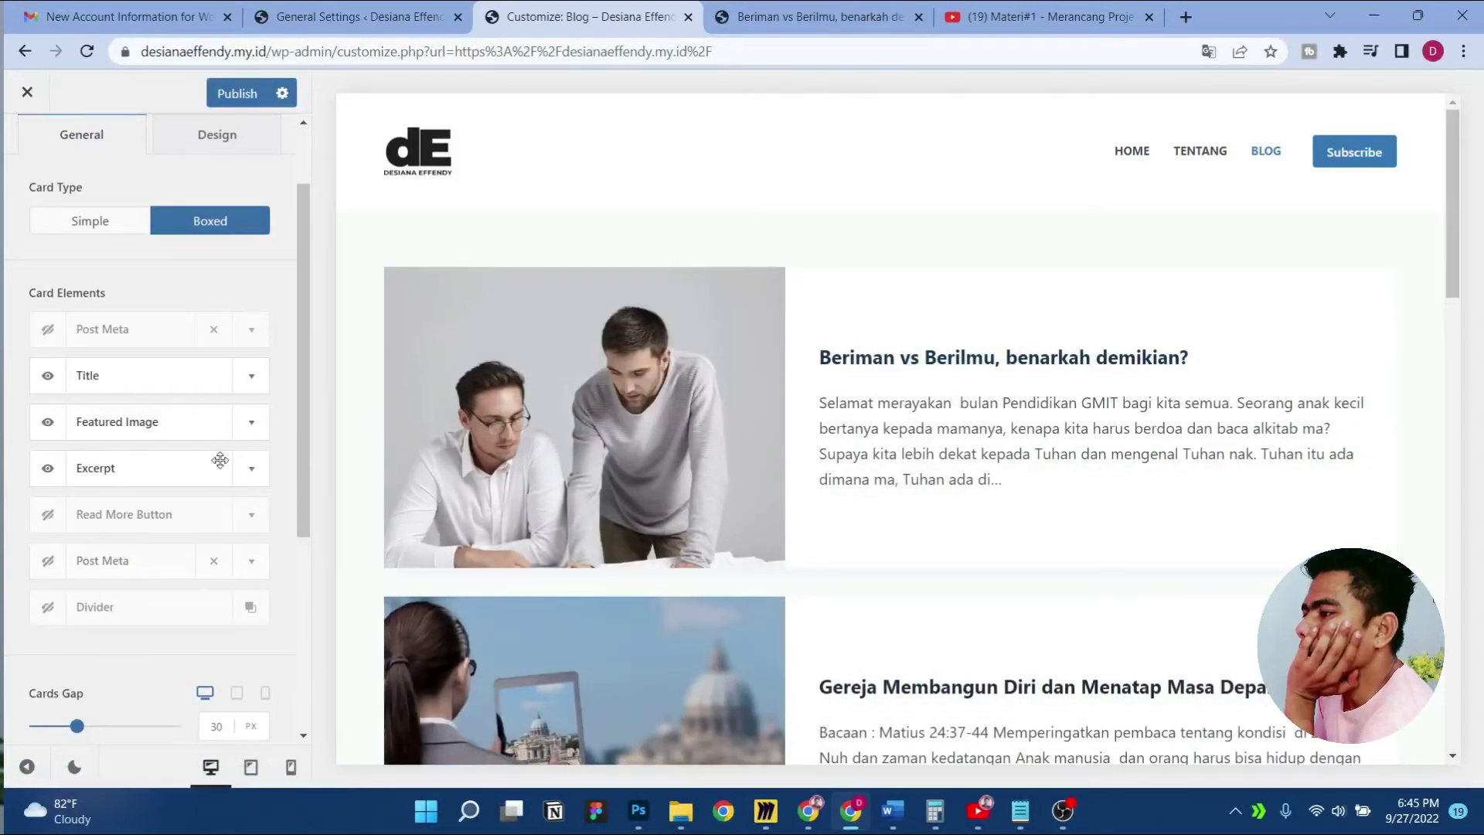
left_click(49, 516)
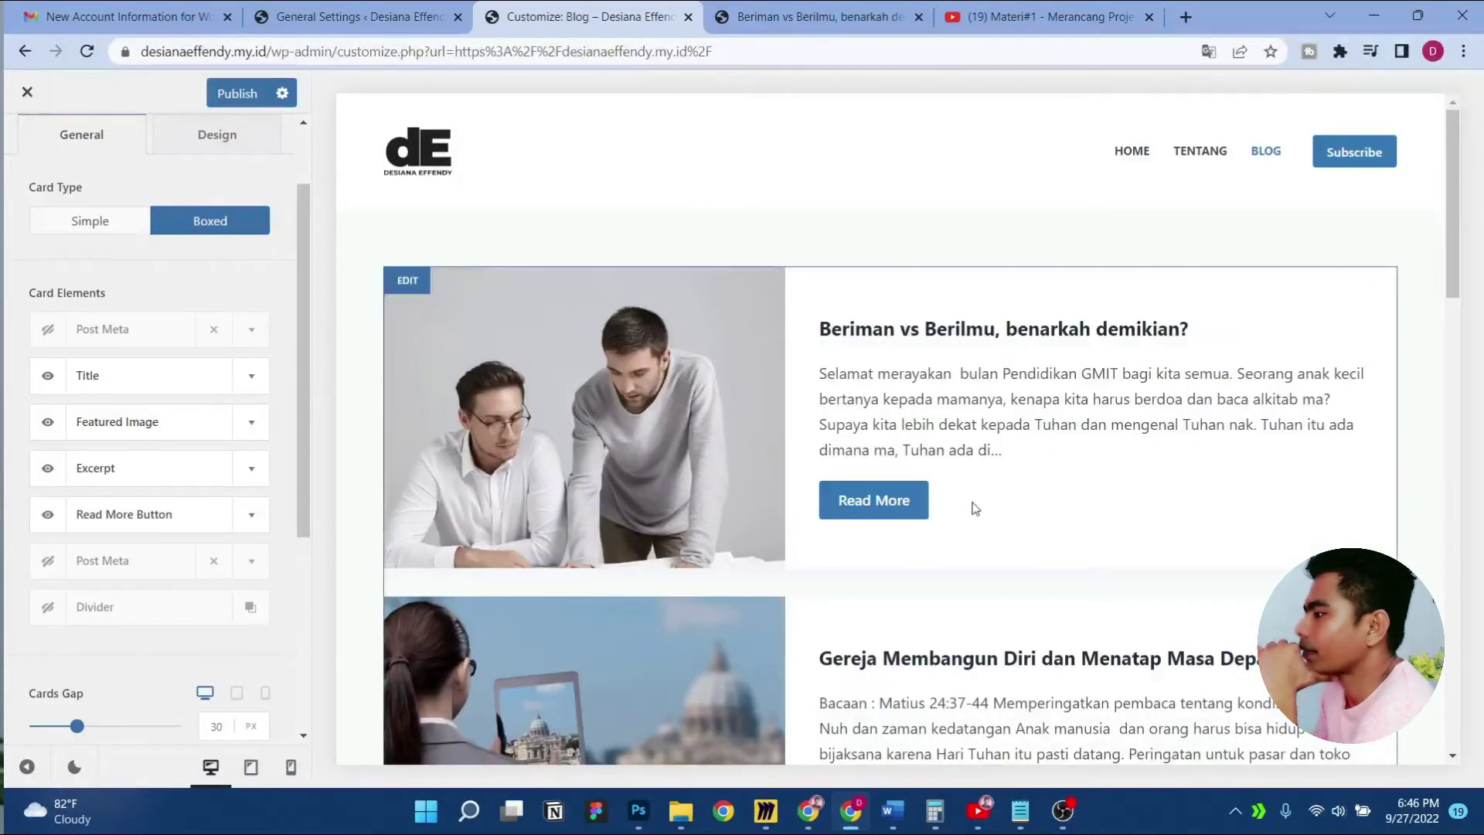
Change the read-more button text to 'Baca selengkapnya'
left_click(252, 516)
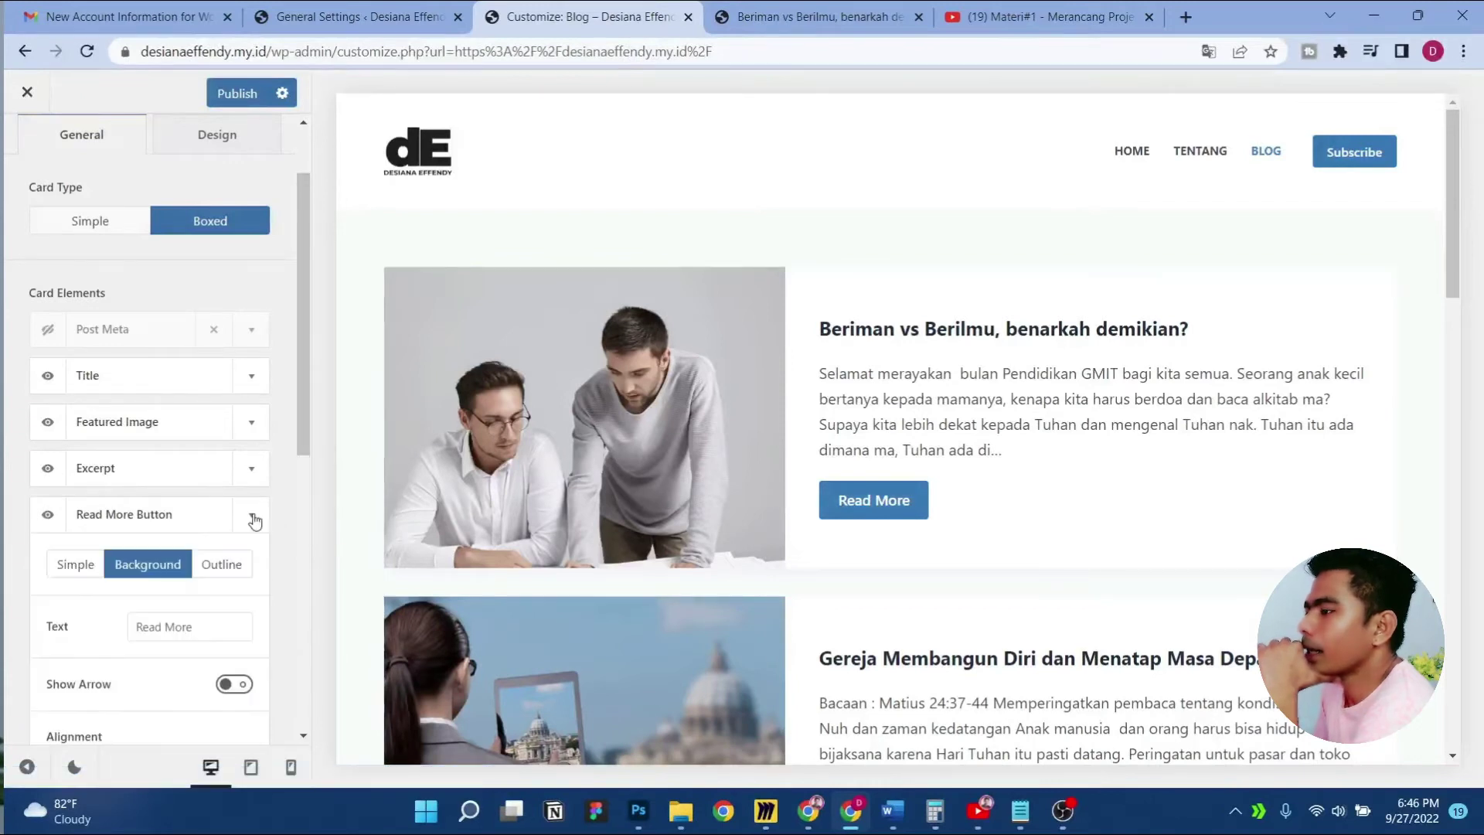
left_click(203, 628)
triple_click(204, 627)
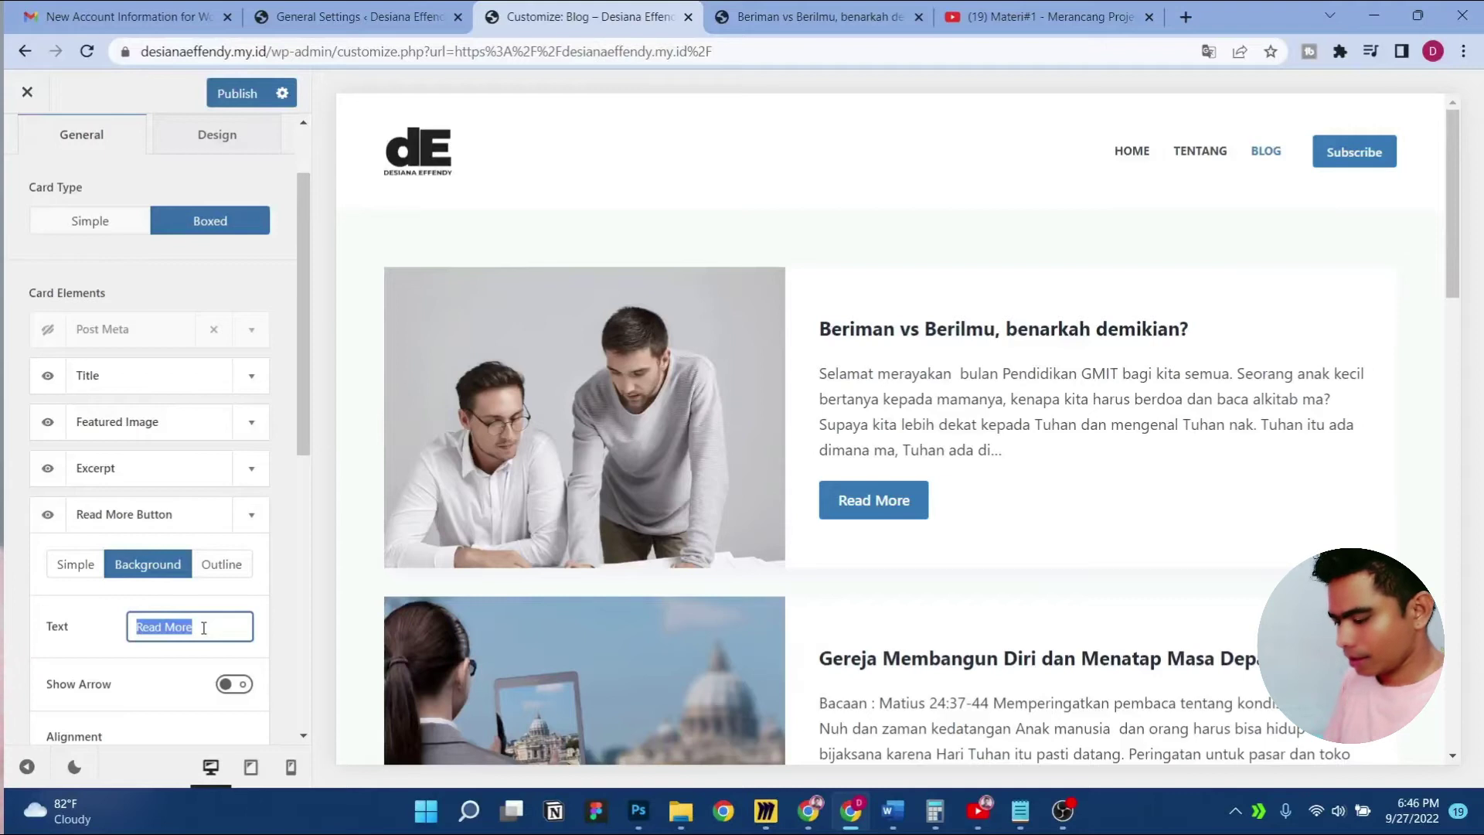
type("aca se")
key("BackSpace")
key("BackSpace")
key("BackSpace")
key("BackSpace")
key("BackSpace")
key("BackSpace")
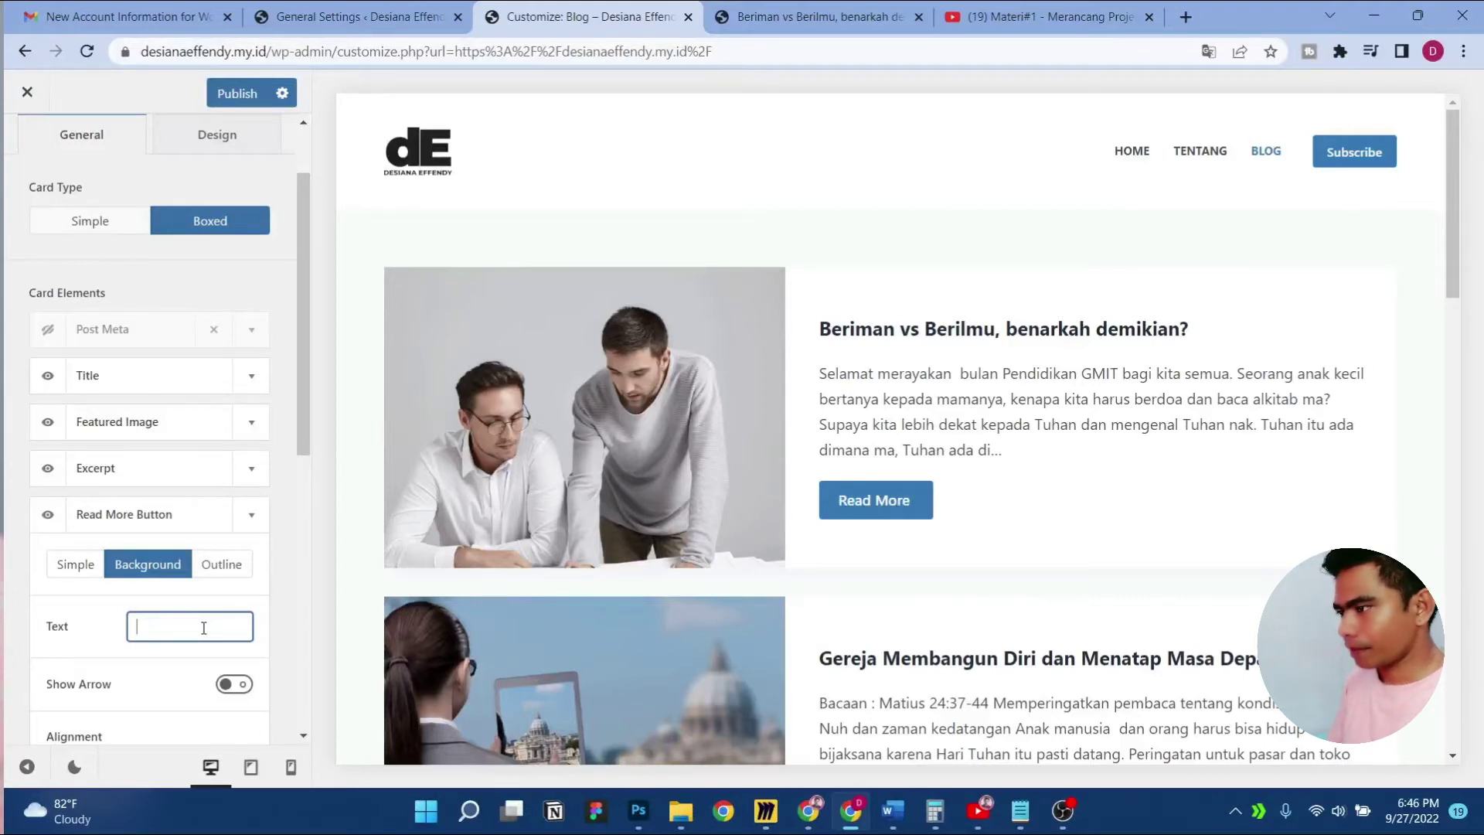
type("Baca s")
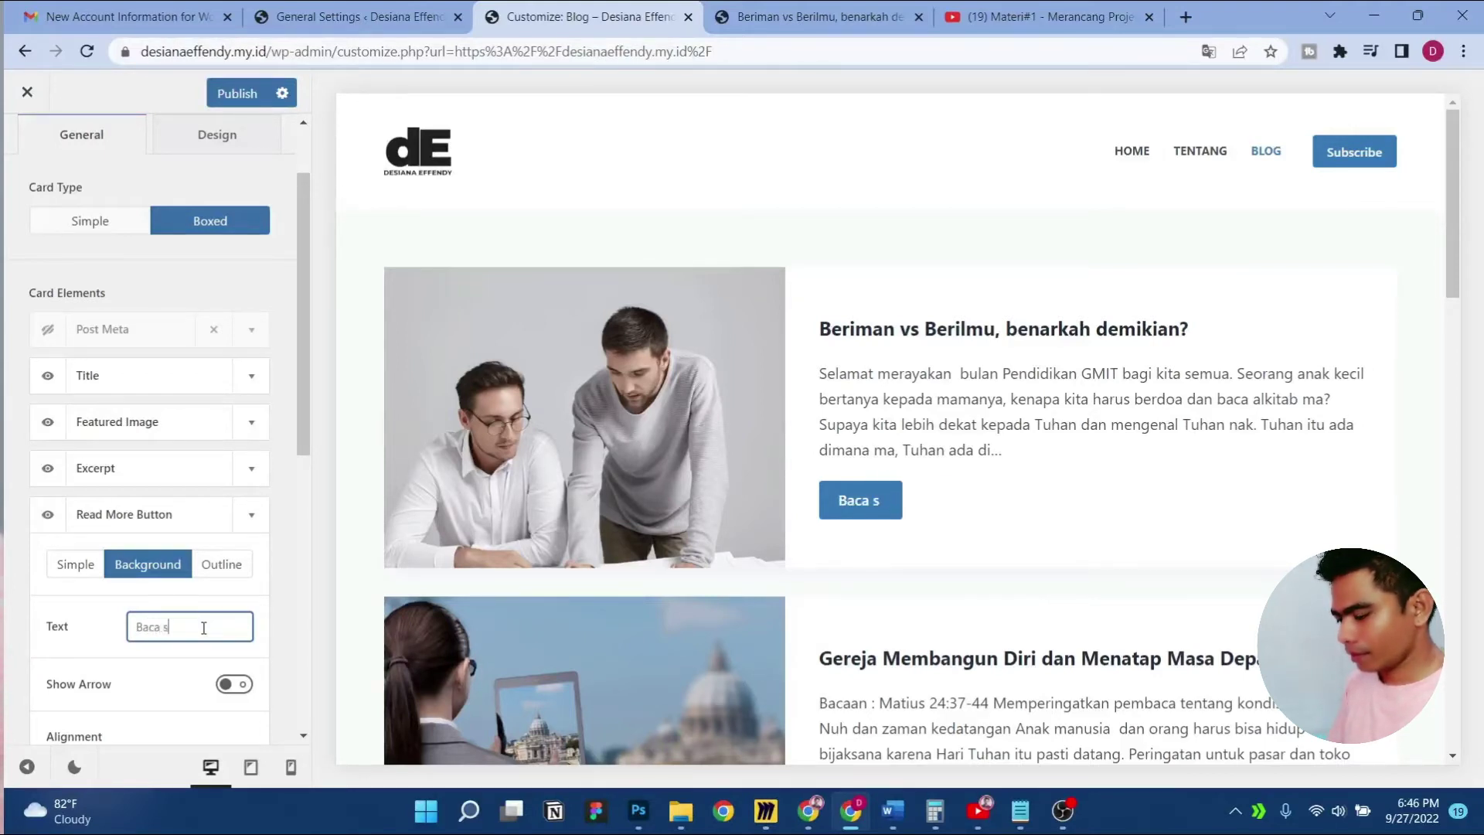
type("elengkapnya")
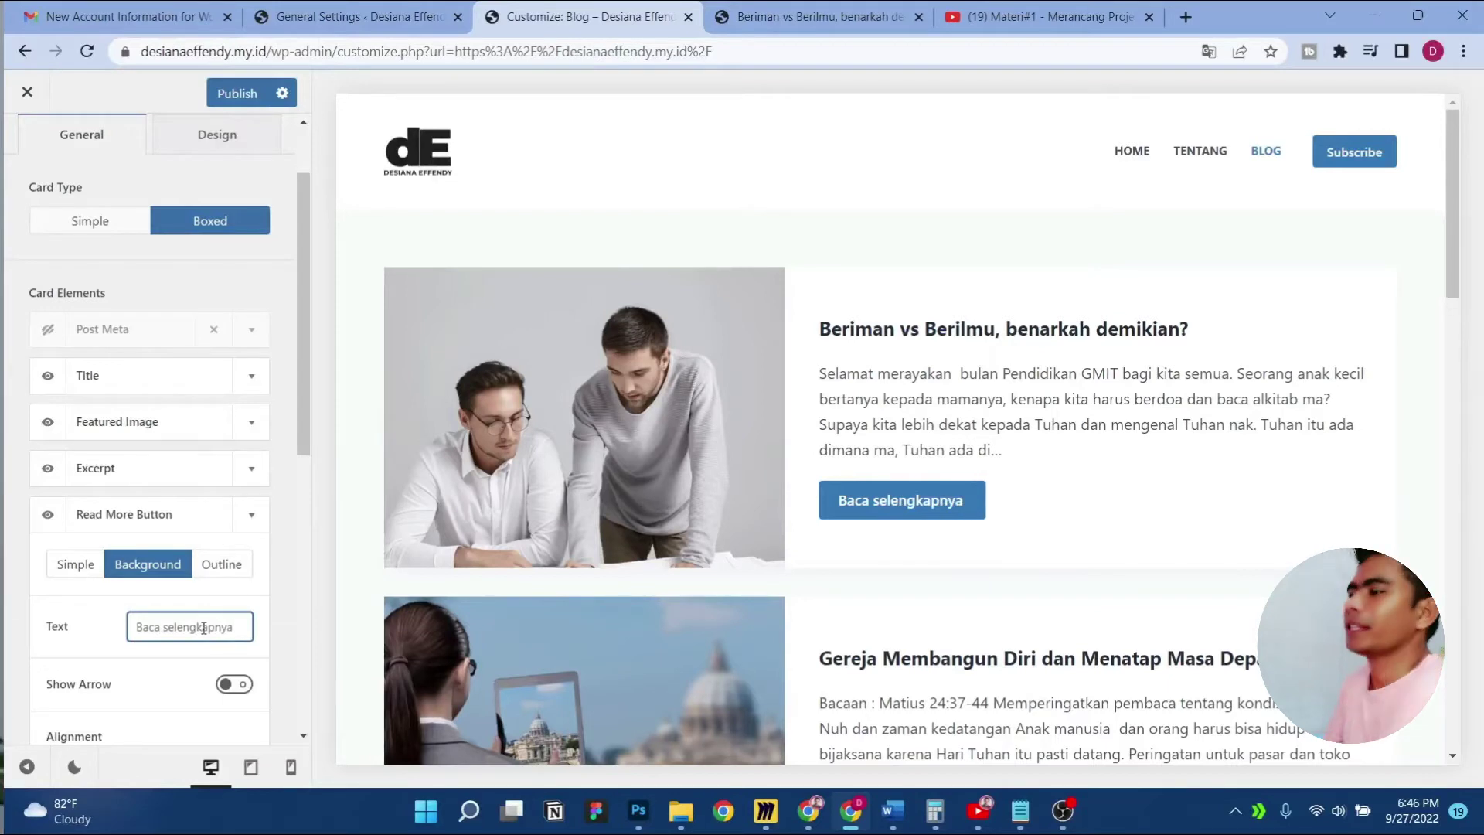
left_click(85, 609)
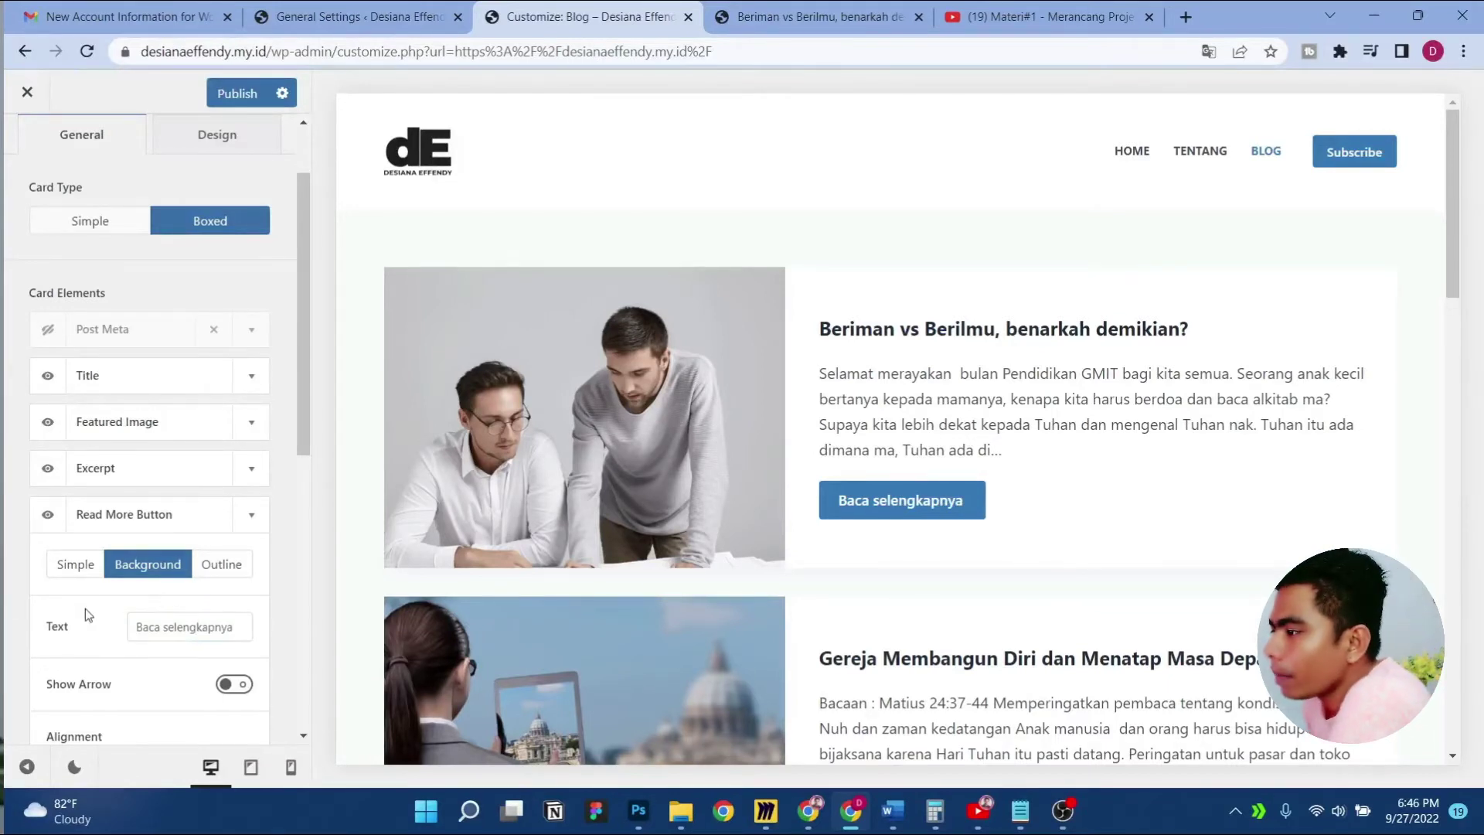
Keep the solid blue Background button style after trying Link and Outline, and turn on Show Arrow
left_click(75, 565)
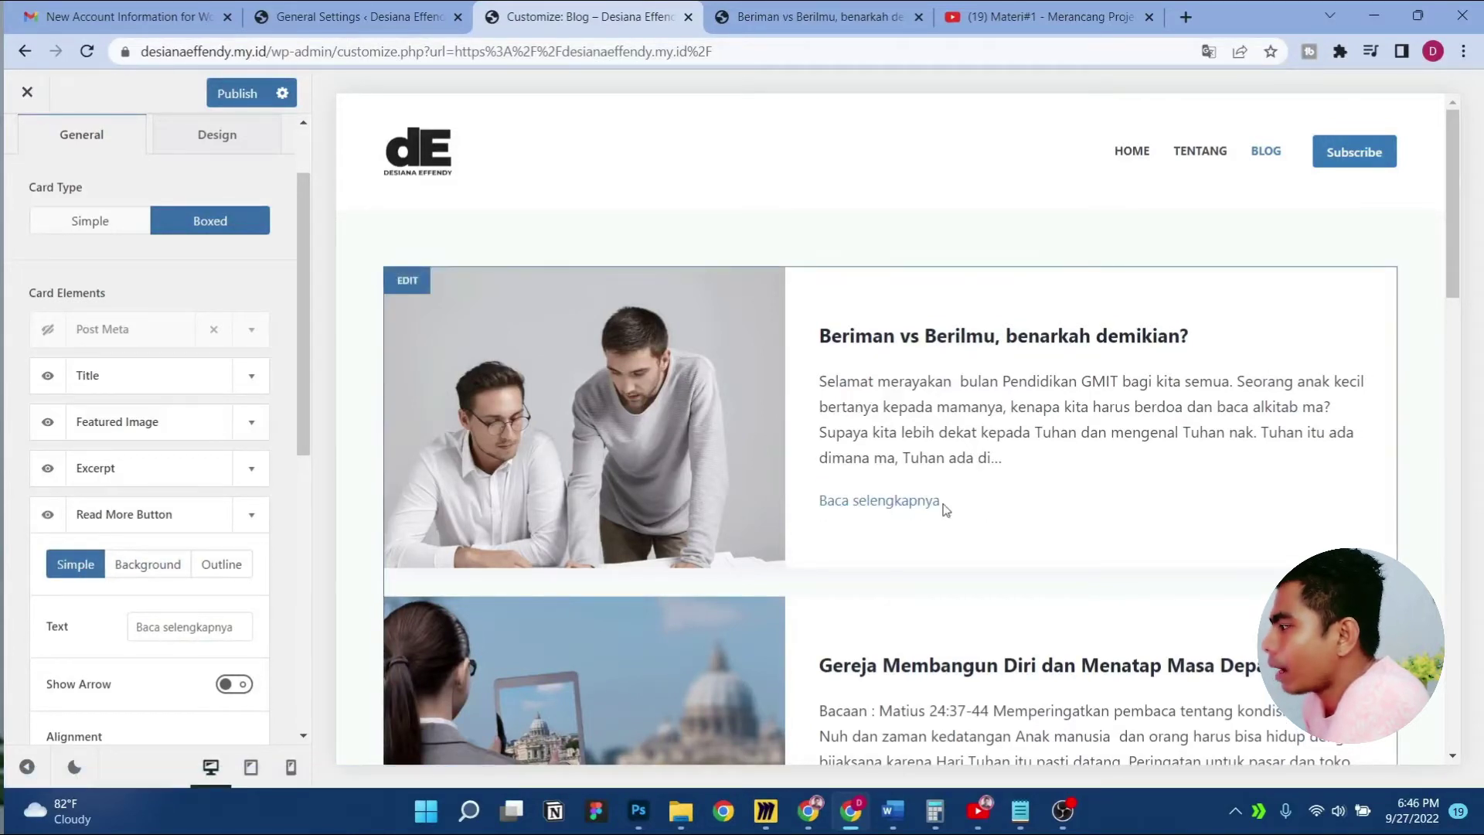
left_click(146, 566)
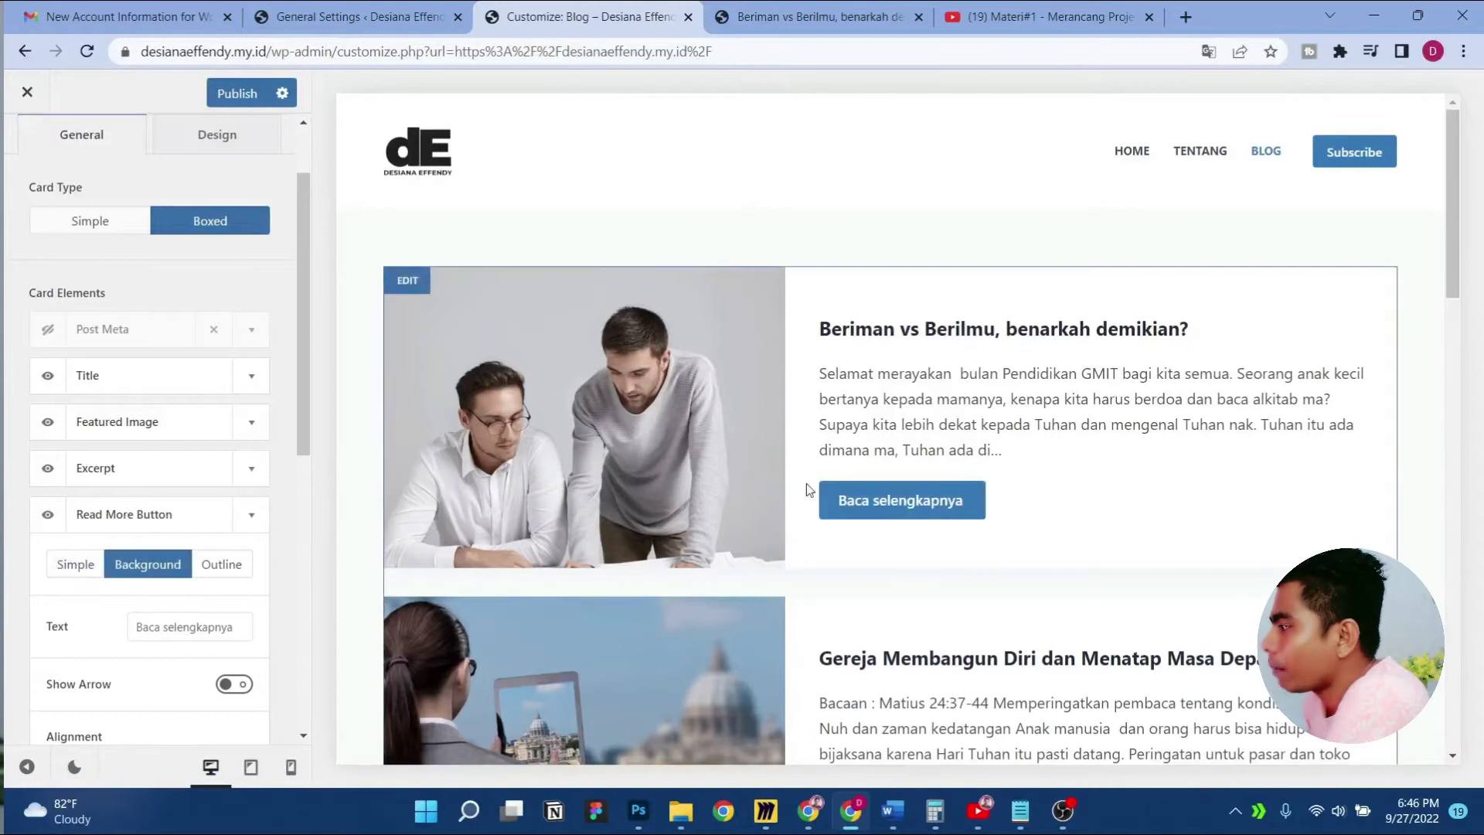
left_click(221, 564)
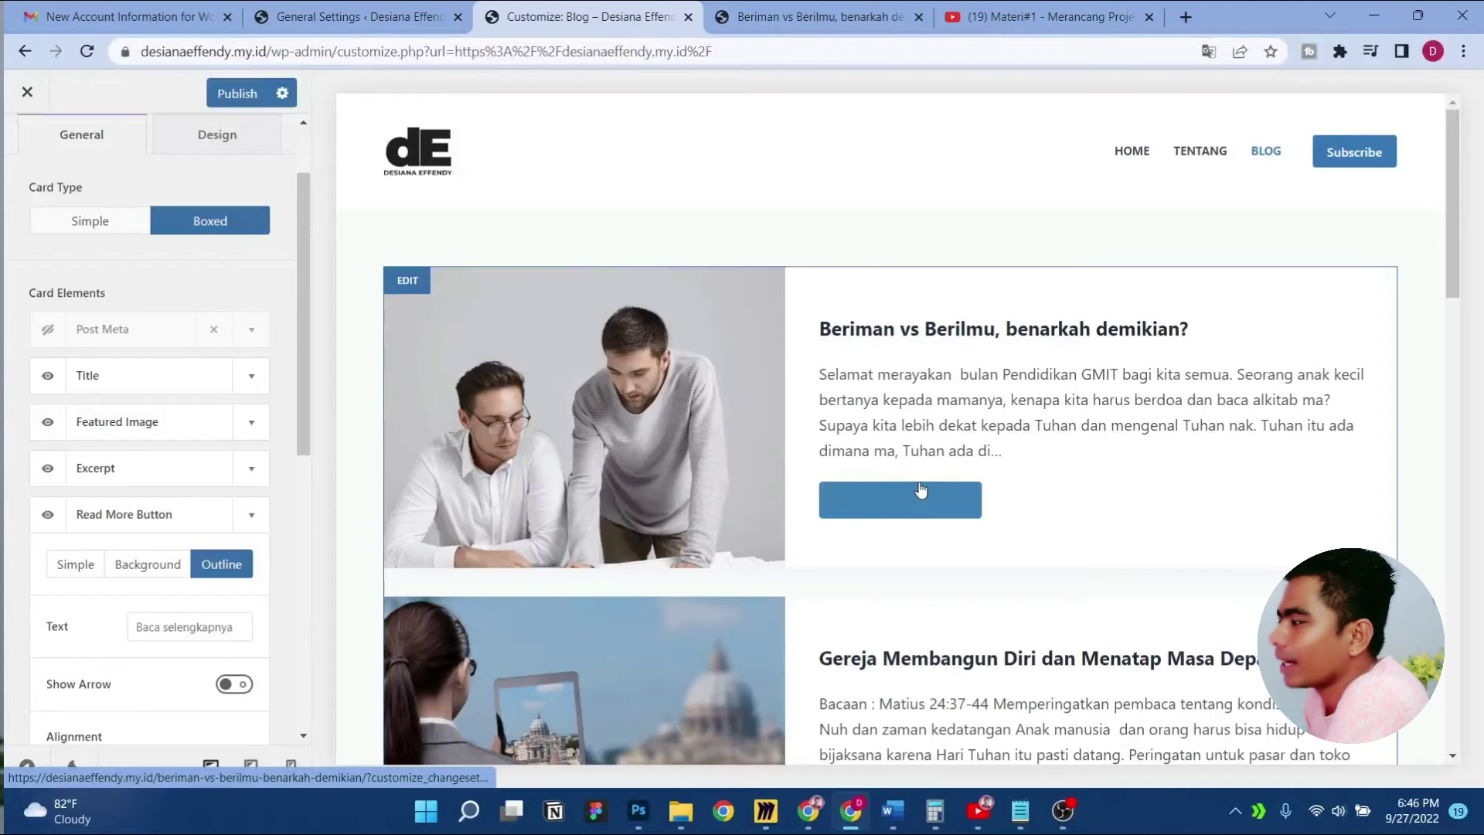
left_click(165, 569)
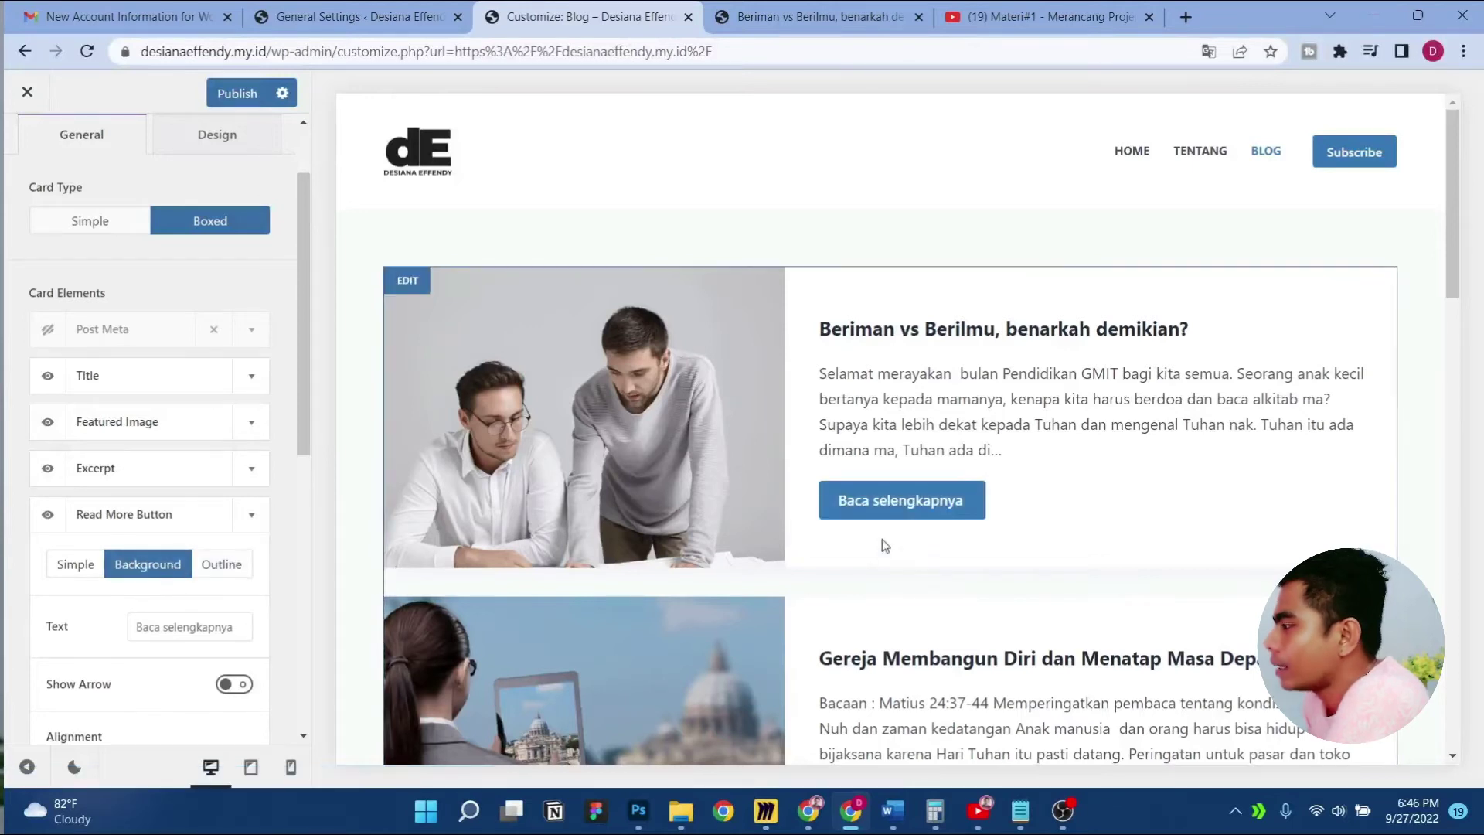
scroll(178, 651, "down", 3)
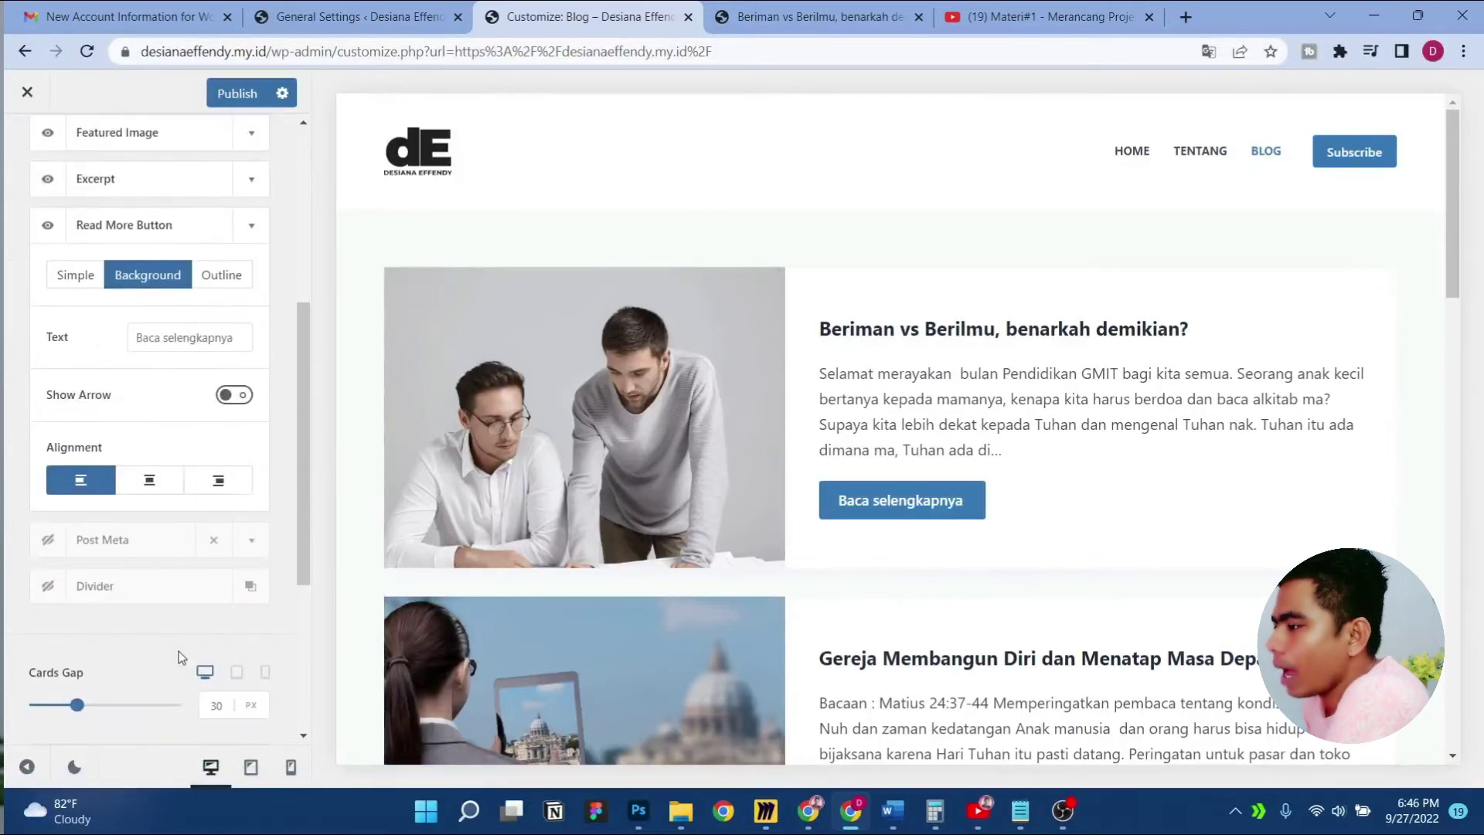
scroll(129, 385, "up", 2)
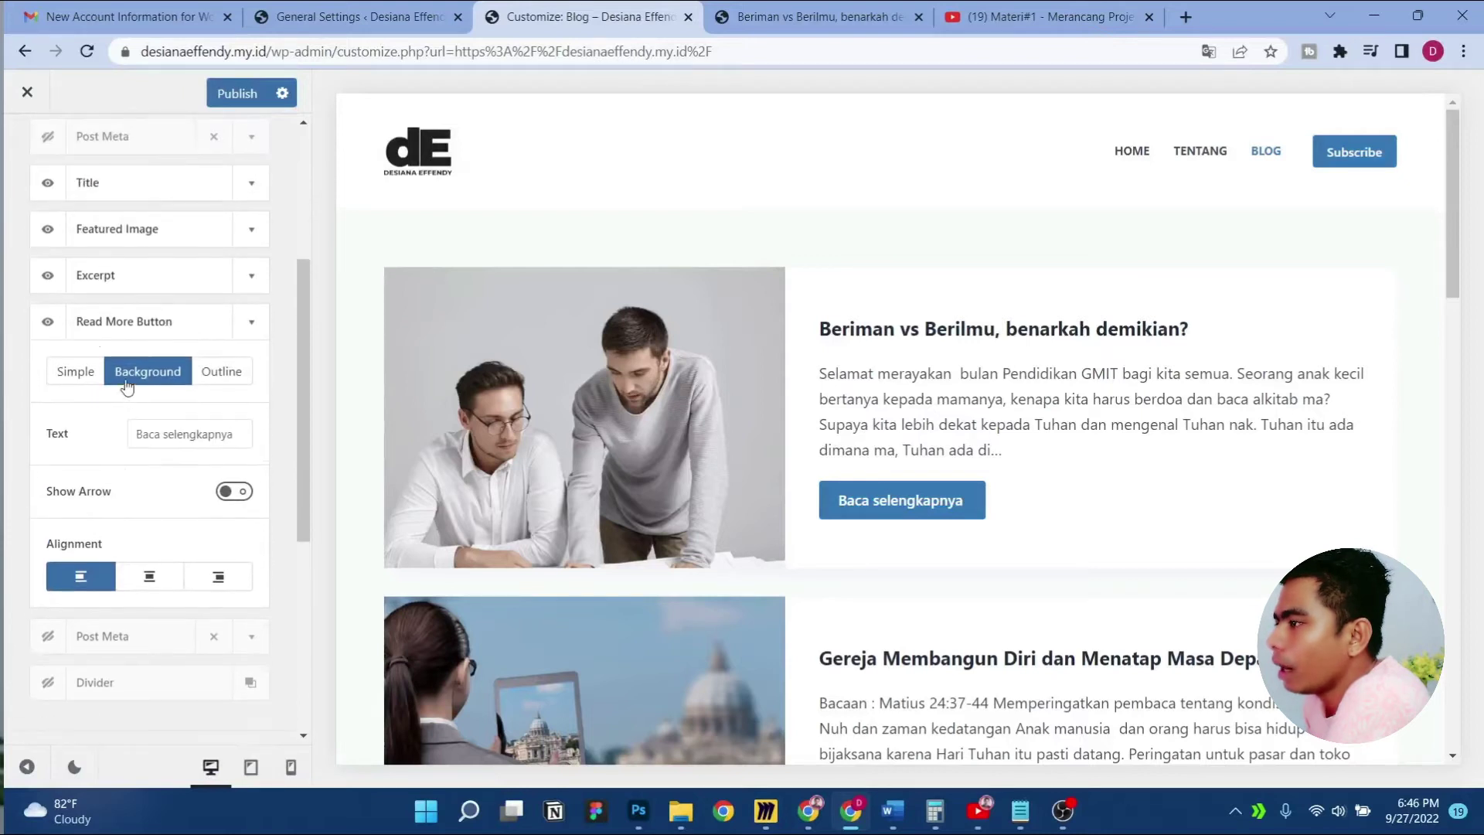
left_click(232, 494)
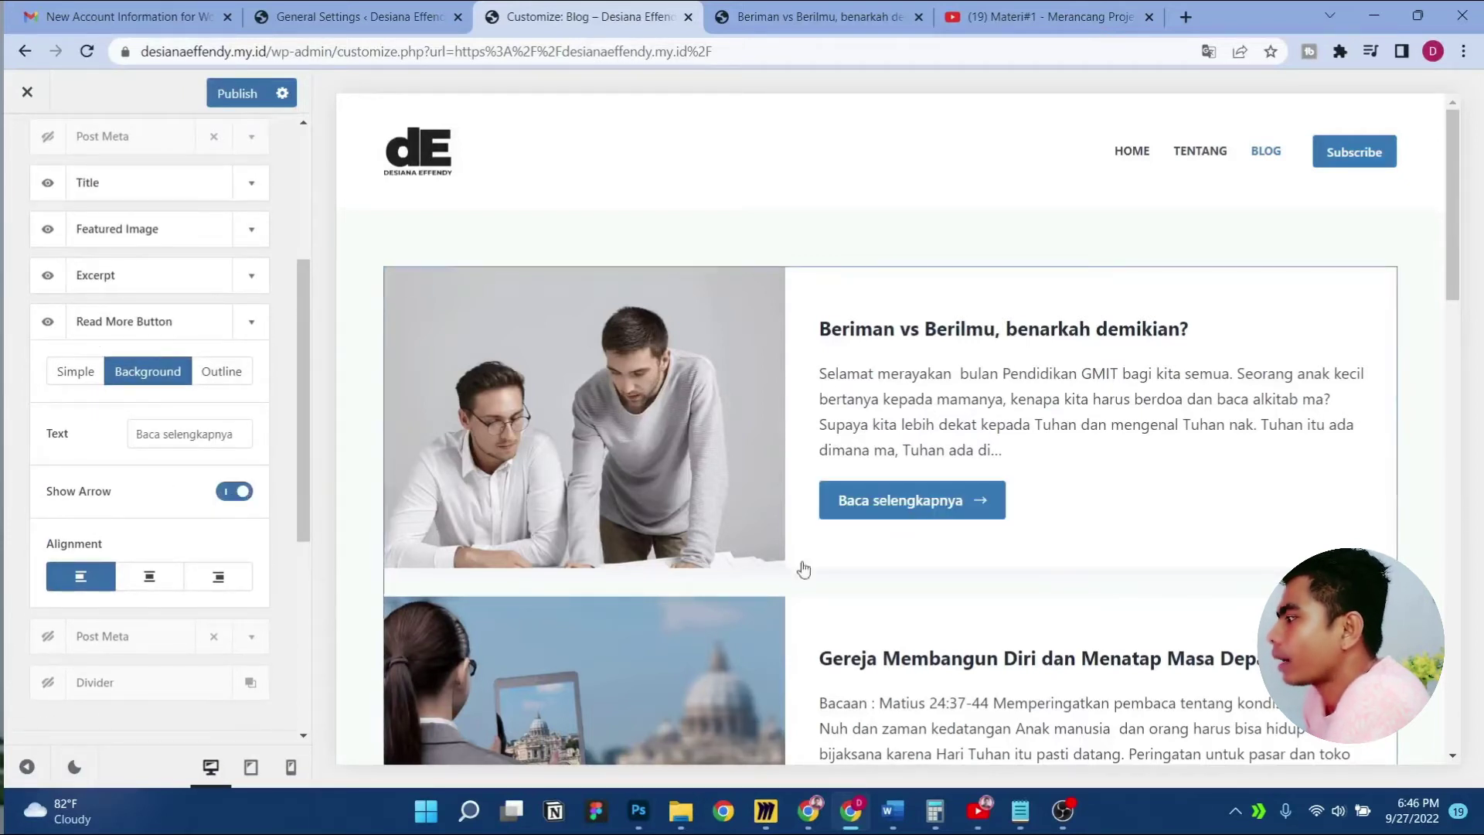
Set the read-more button alignment to left after trying center and right
scroll(969, 508, "down", 4)
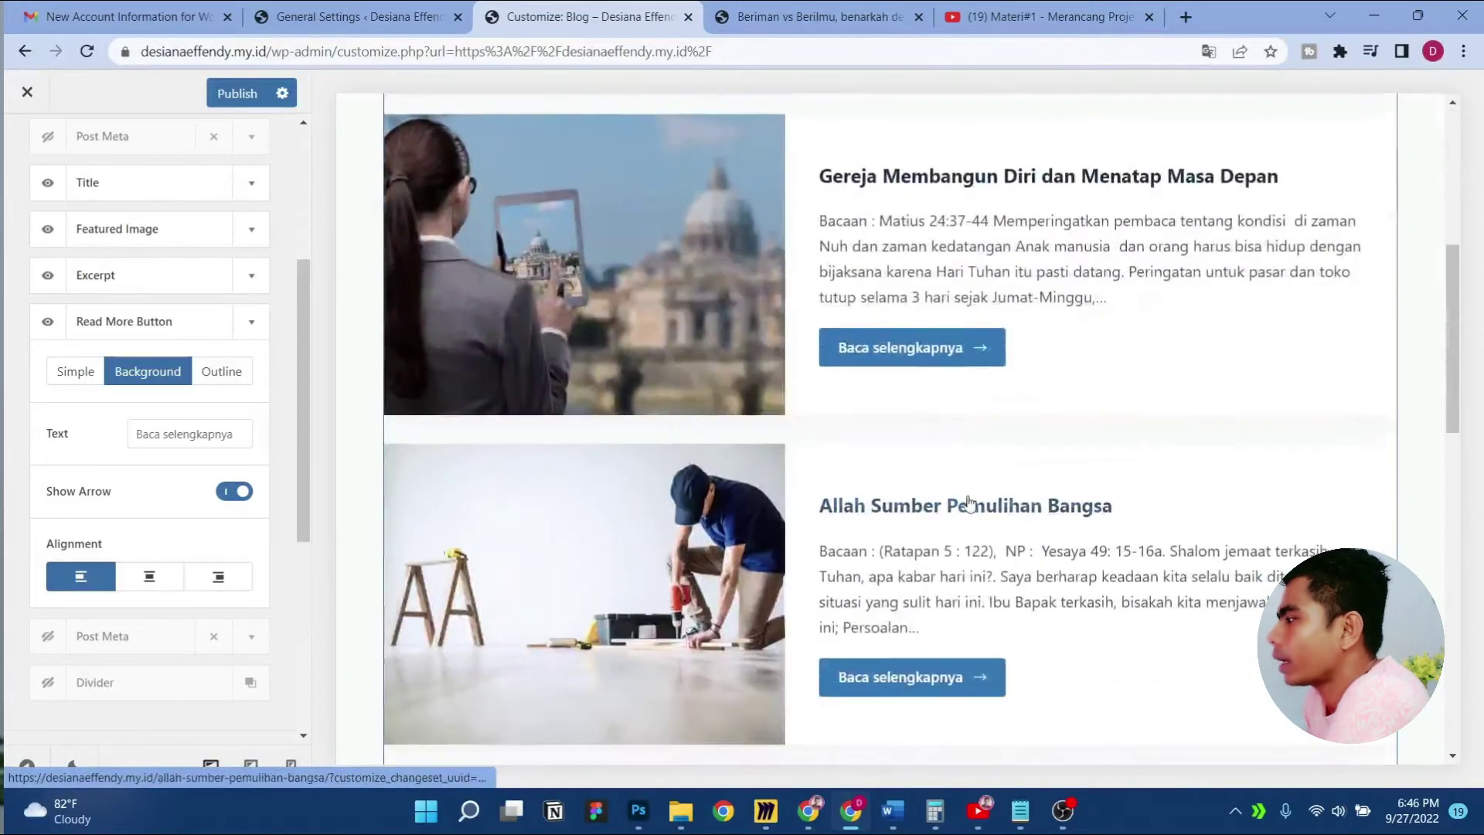
scroll(900, 456, "up", 5)
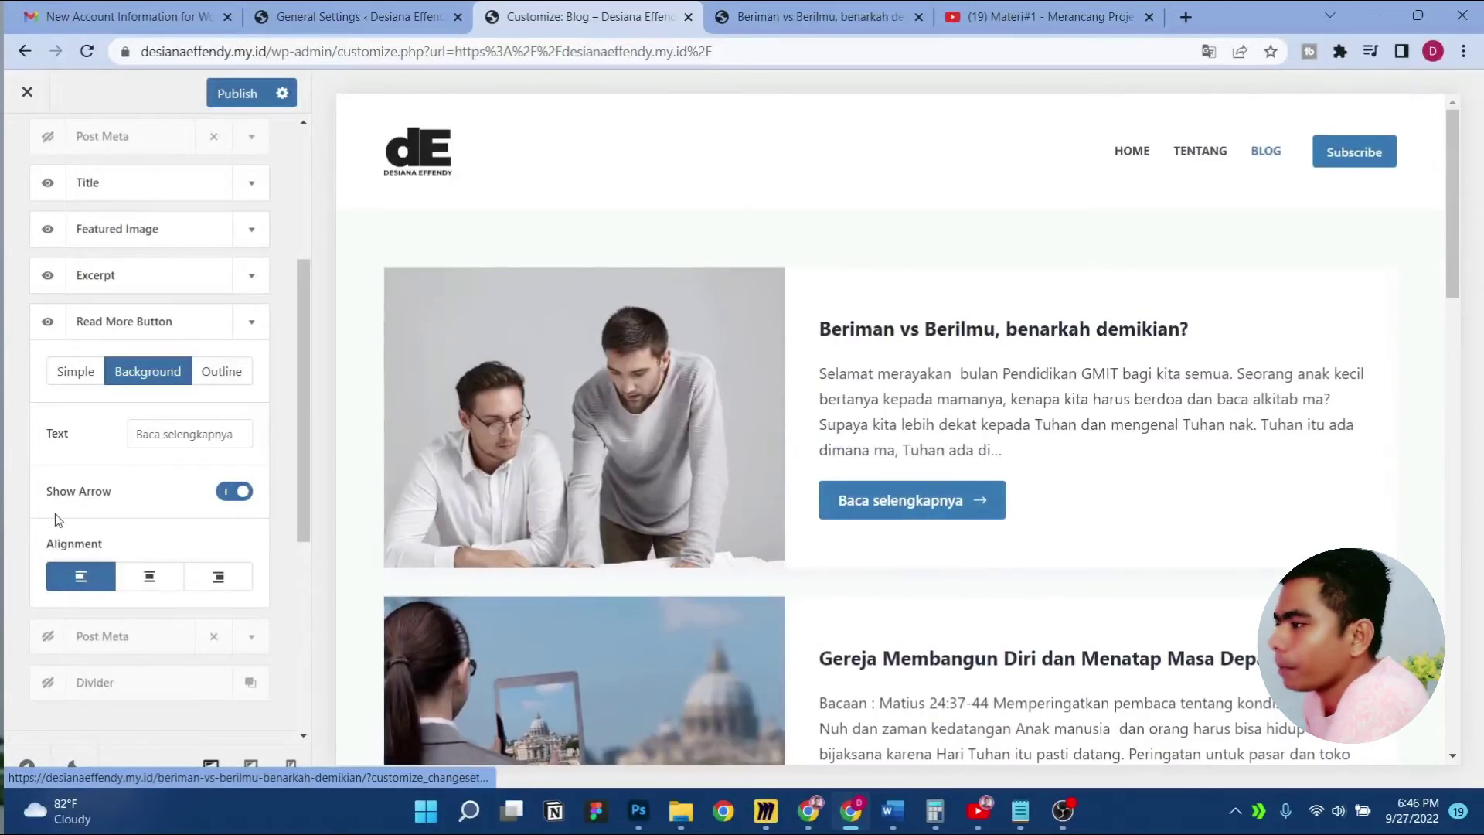
scroll(92, 513, "down", 4)
scroll(152, 497, "up", 3)
scroll(152, 497, "down", 2)
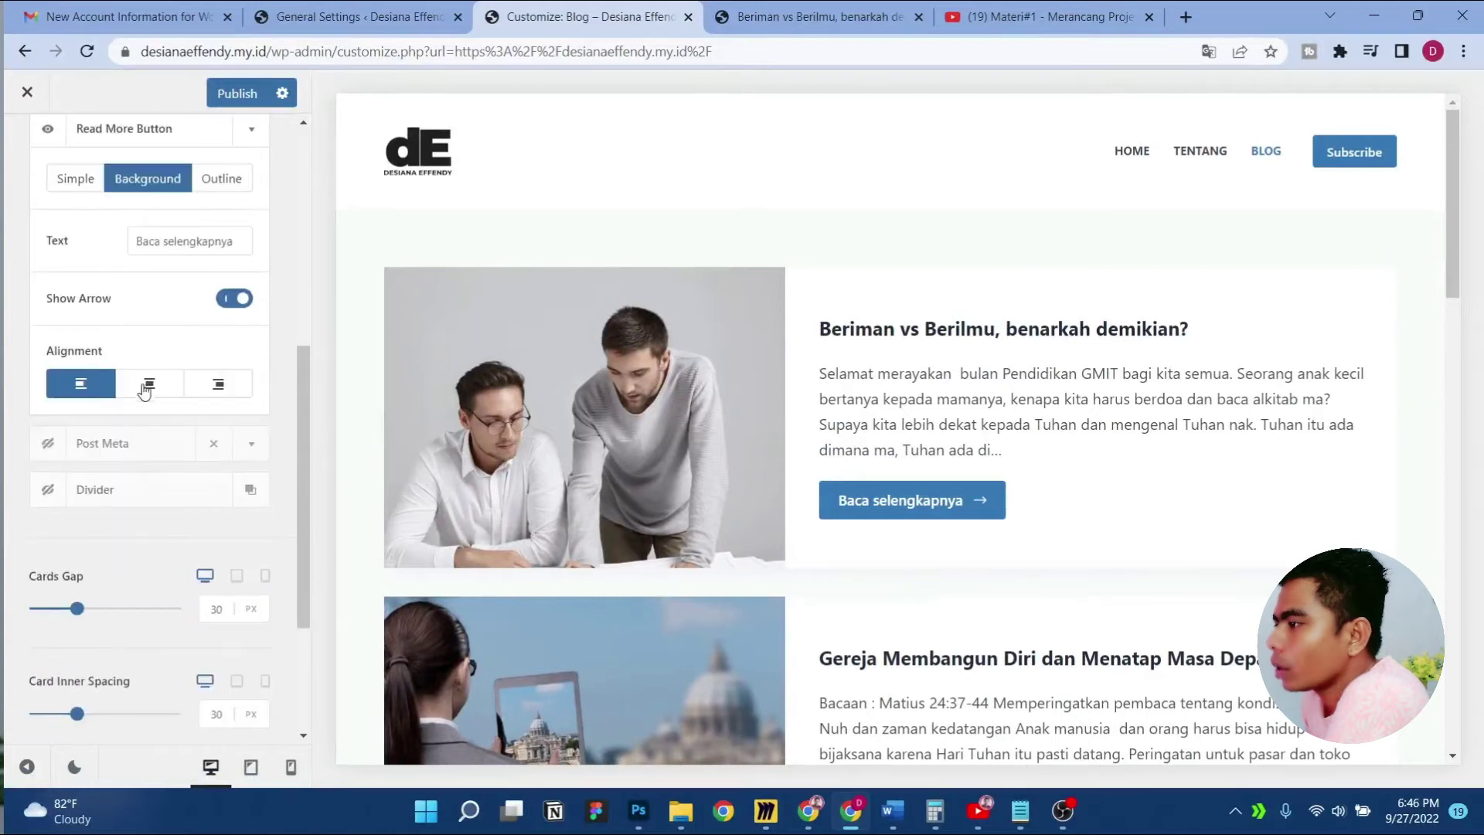
left_click(148, 384)
left_click(229, 394)
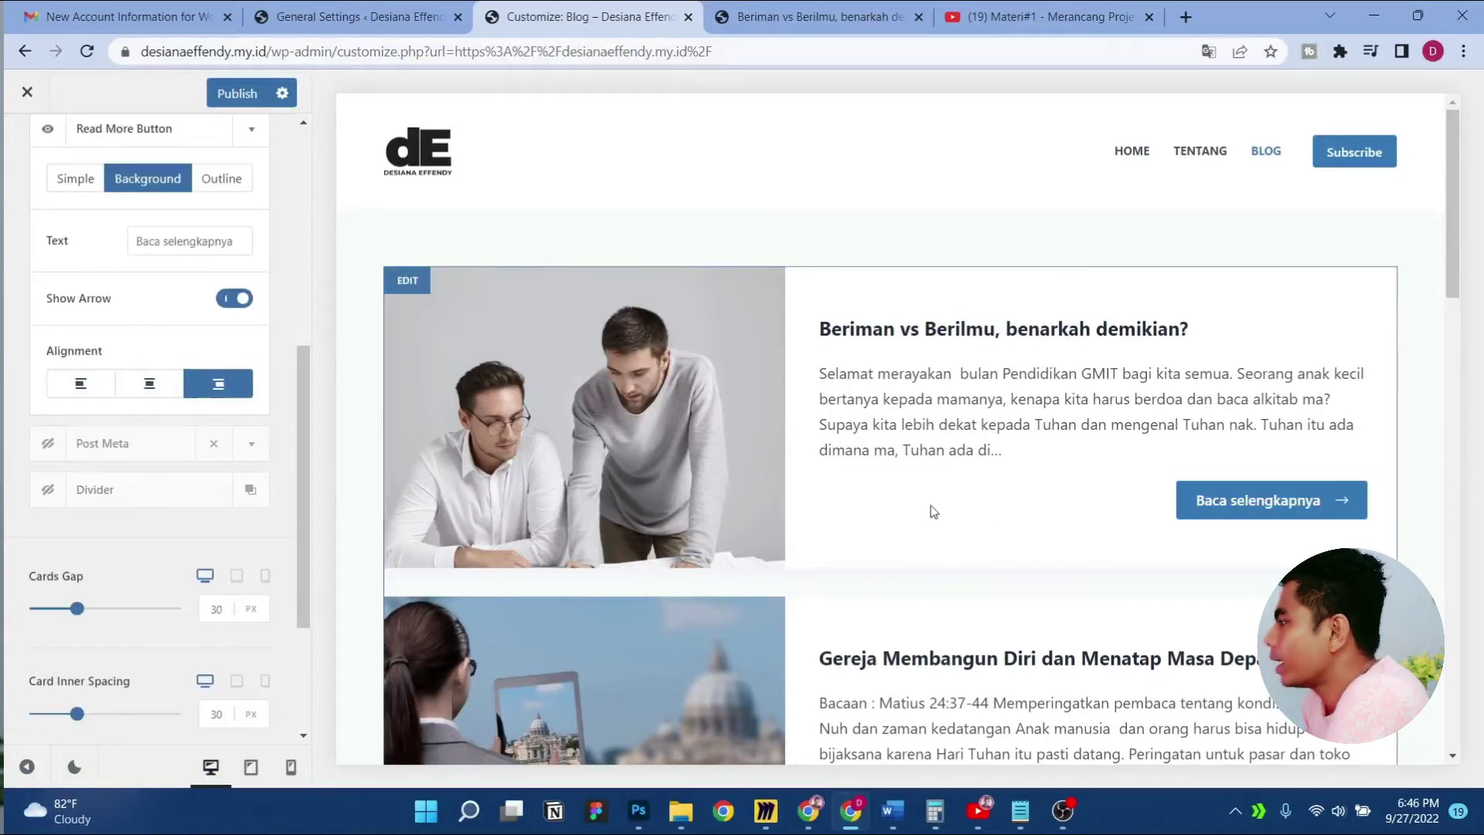
scroll(984, 520, "down", 5)
scroll(1070, 531, "up", 4)
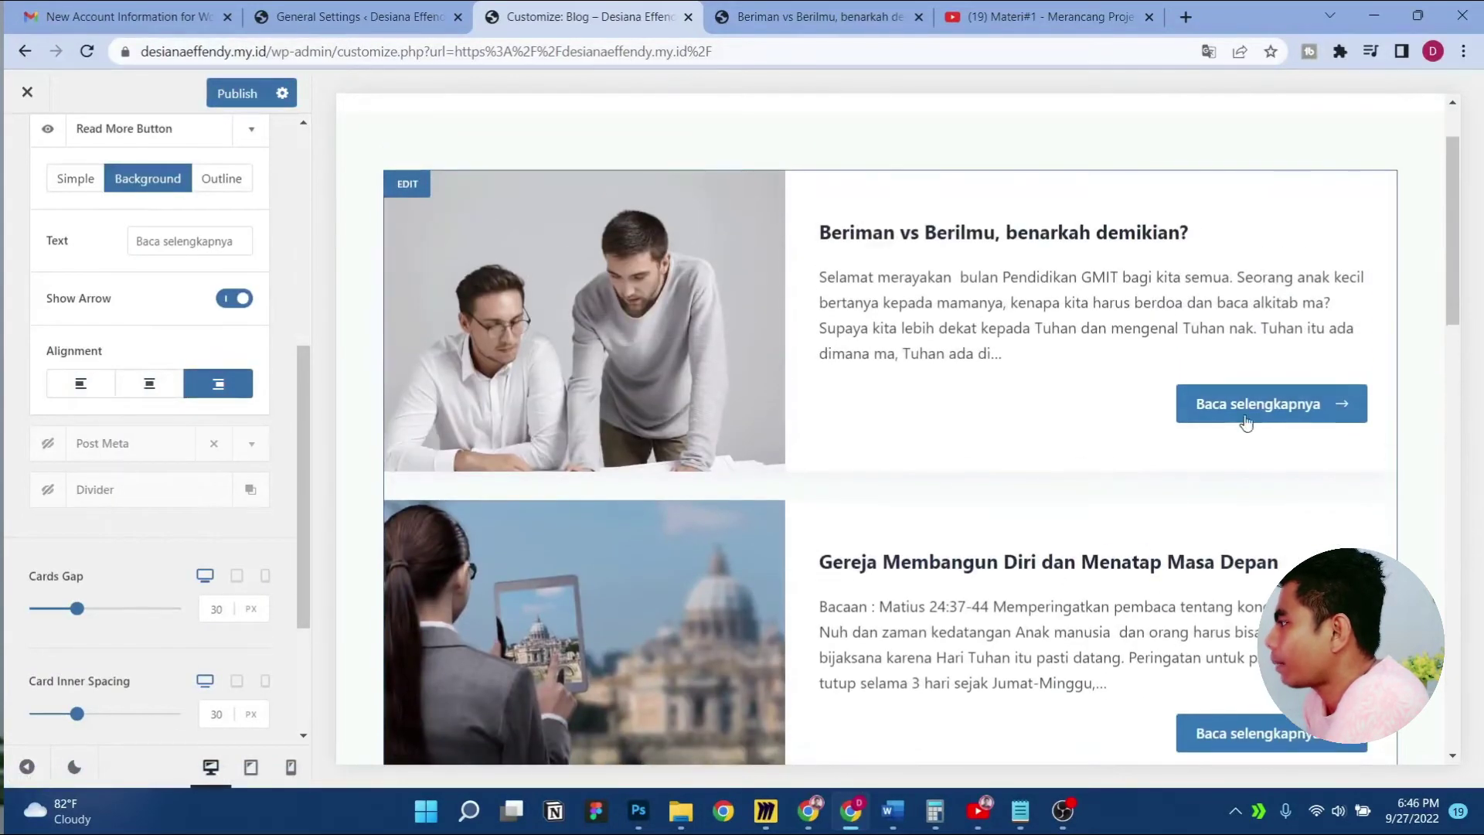
left_click(77, 386)
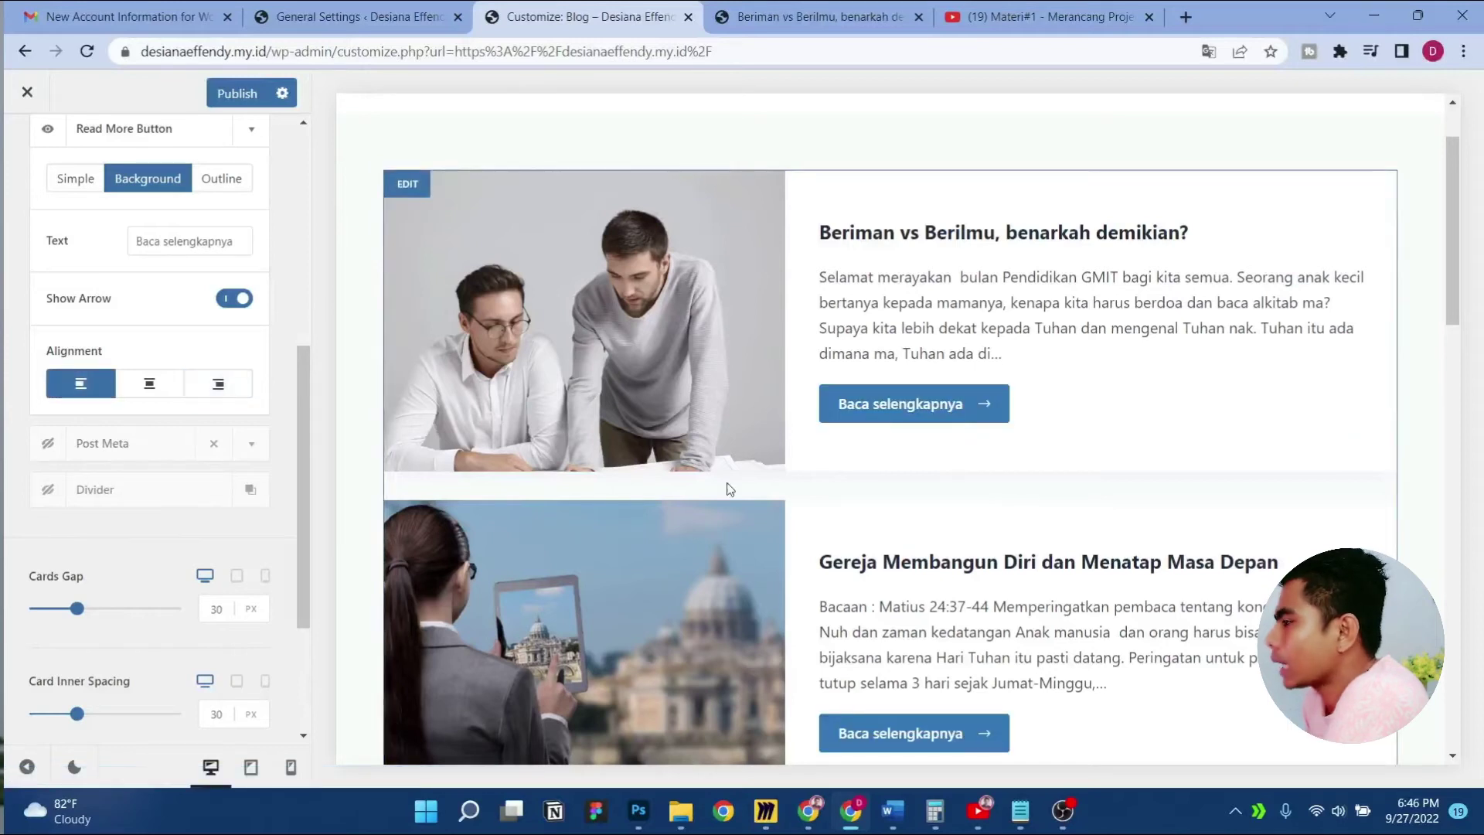
left_click(146, 386)
left_click(232, 390)
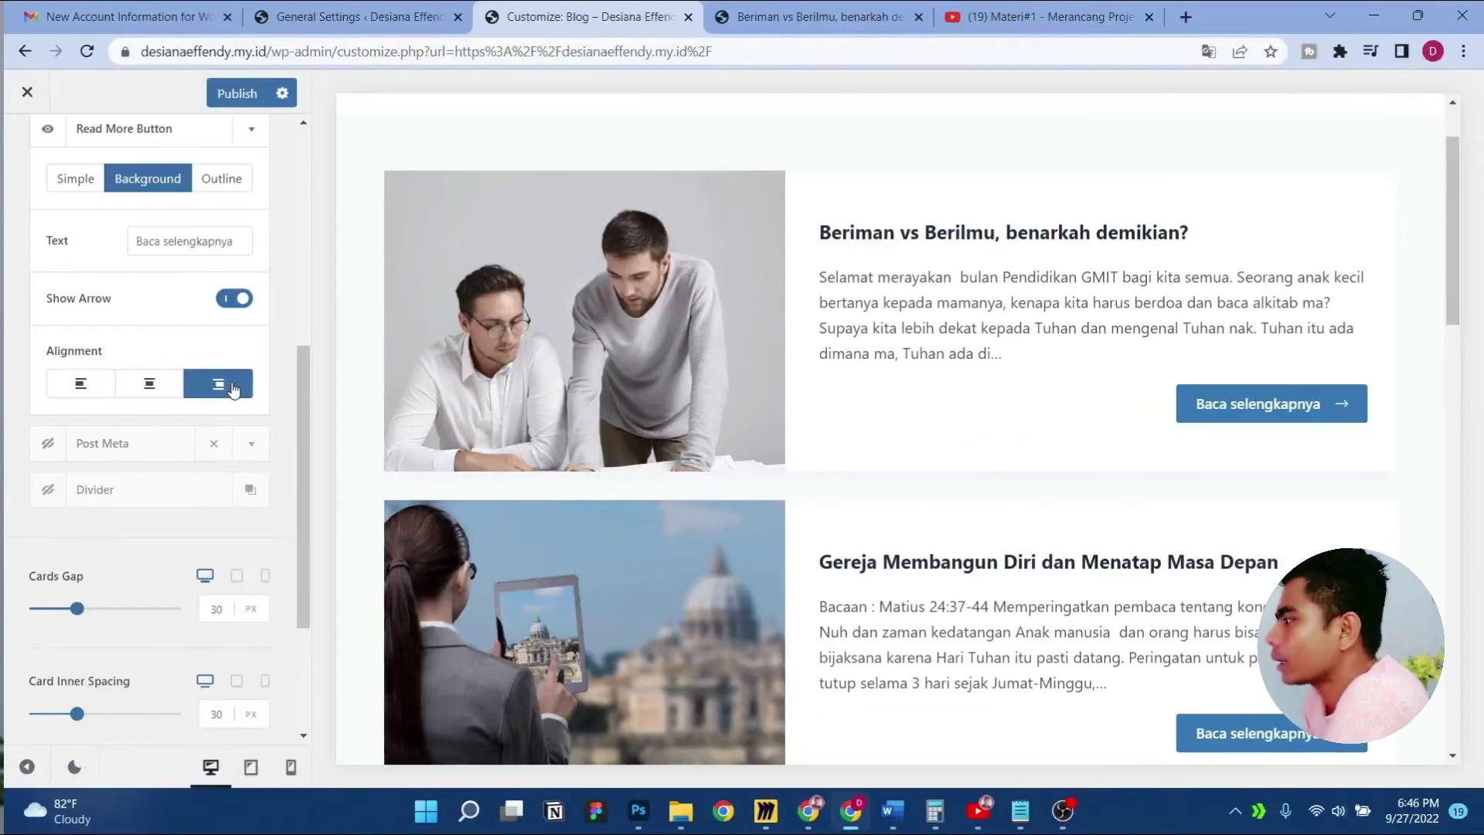
left_click(91, 390)
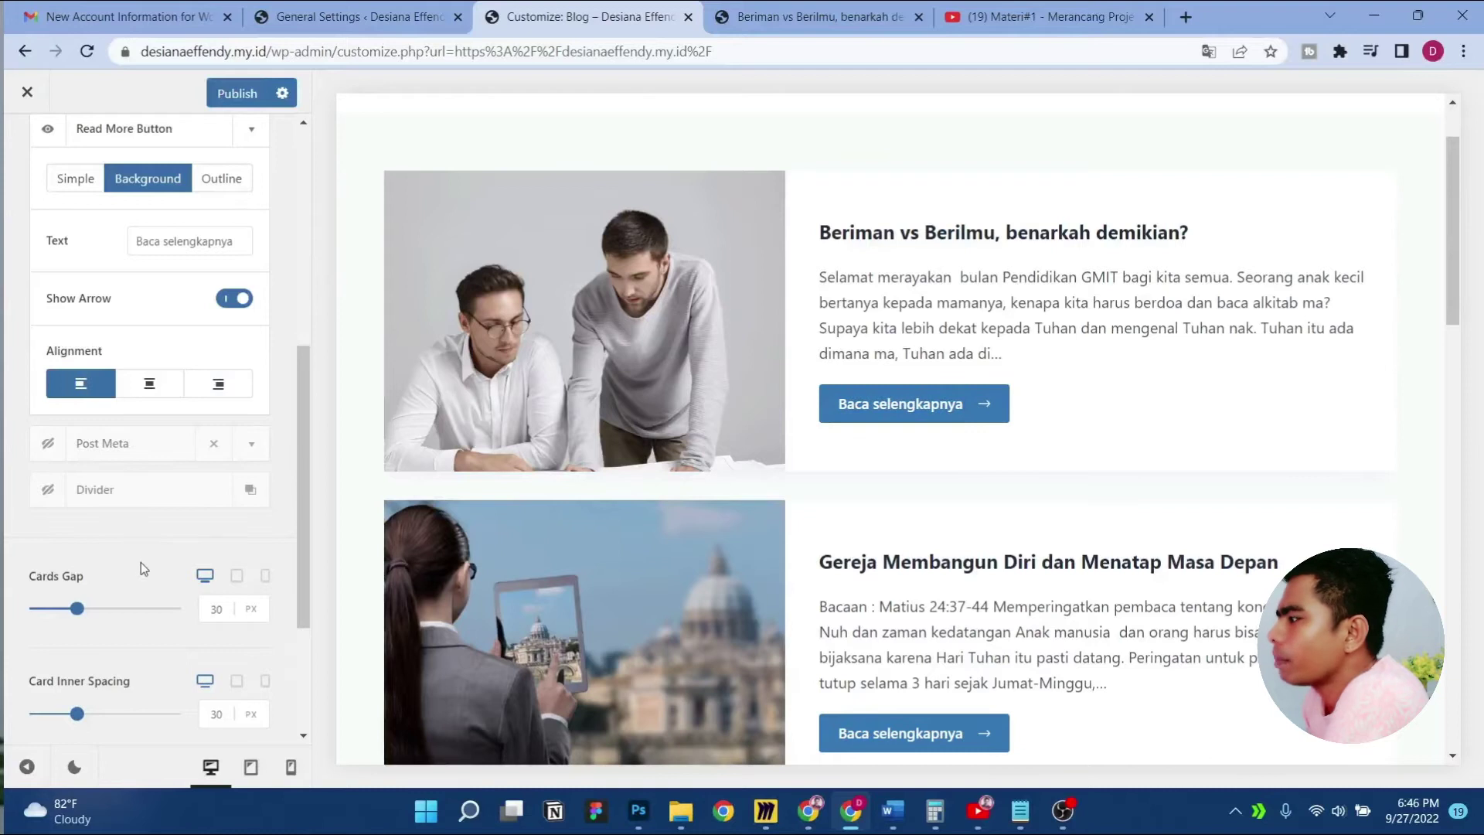
scroll(831, 539, "down", 5)
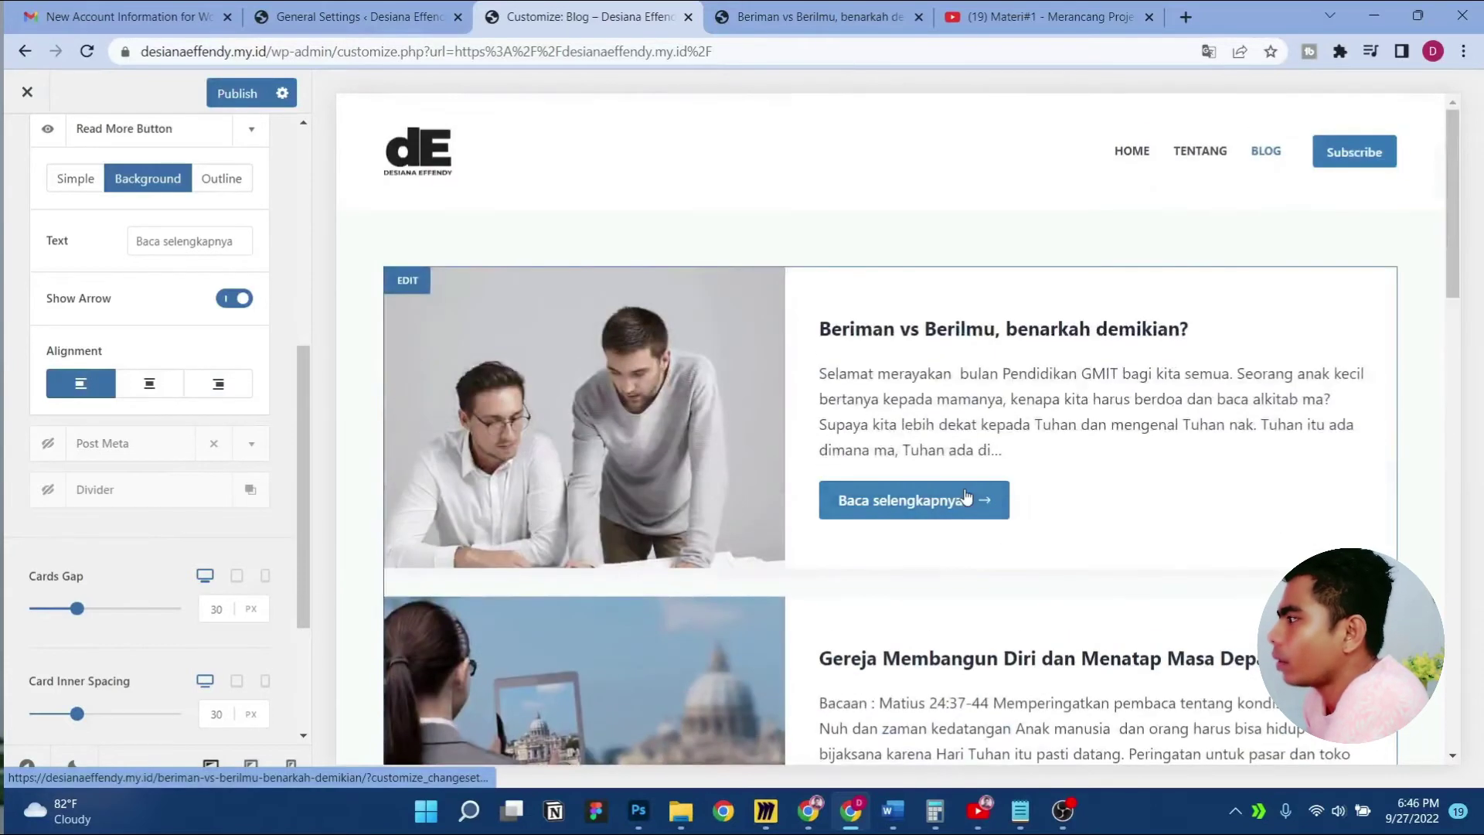
scroll(271, 485, "up", 5)
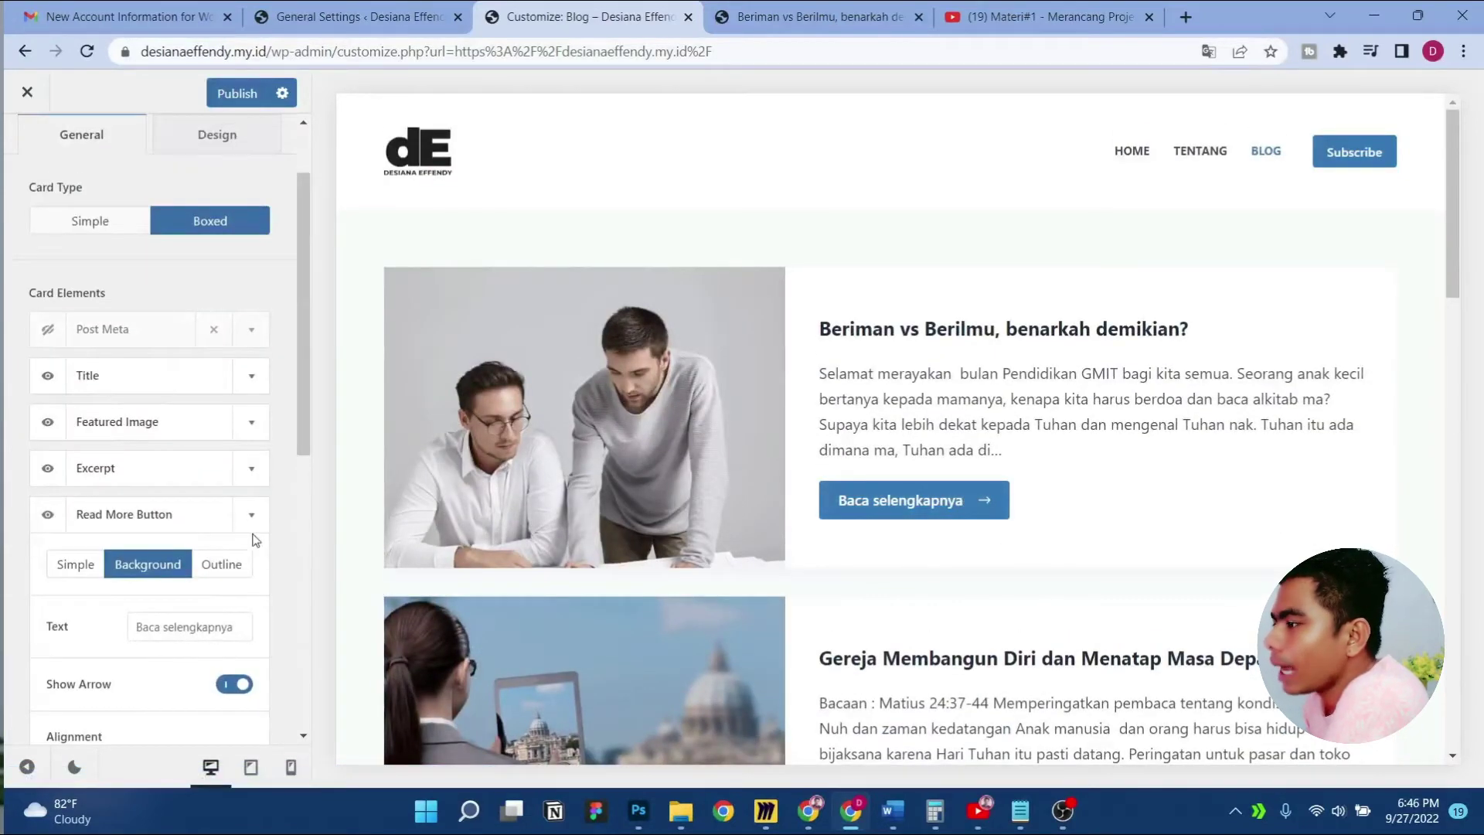
Try a wider 50 px Cards Gap, then reset it to 30 px
left_click(251, 514)
scroll(172, 487, "down", 5)
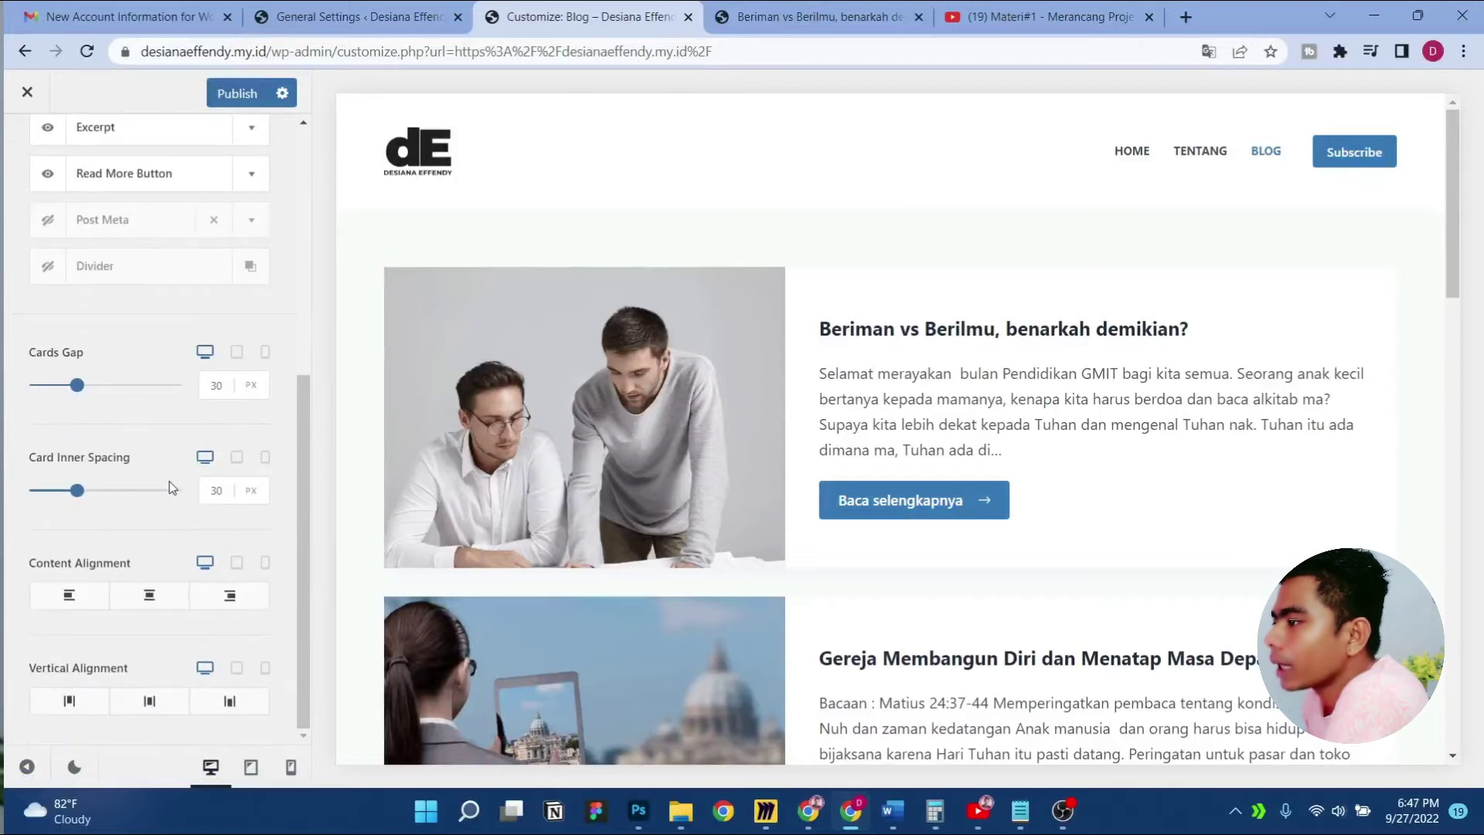
scroll(498, 458, "down", 2)
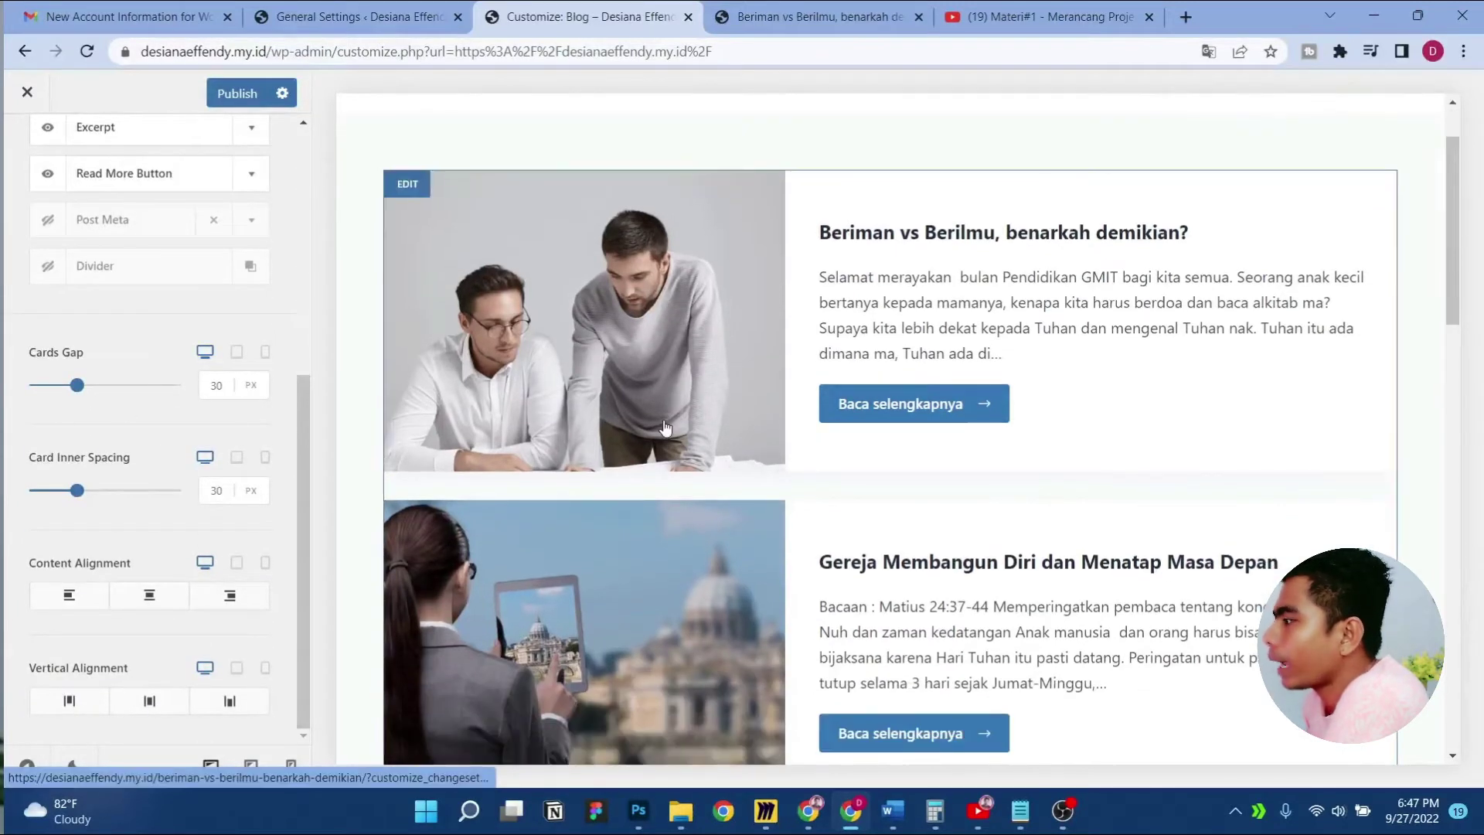
left_click_drag(75, 392, 134, 385)
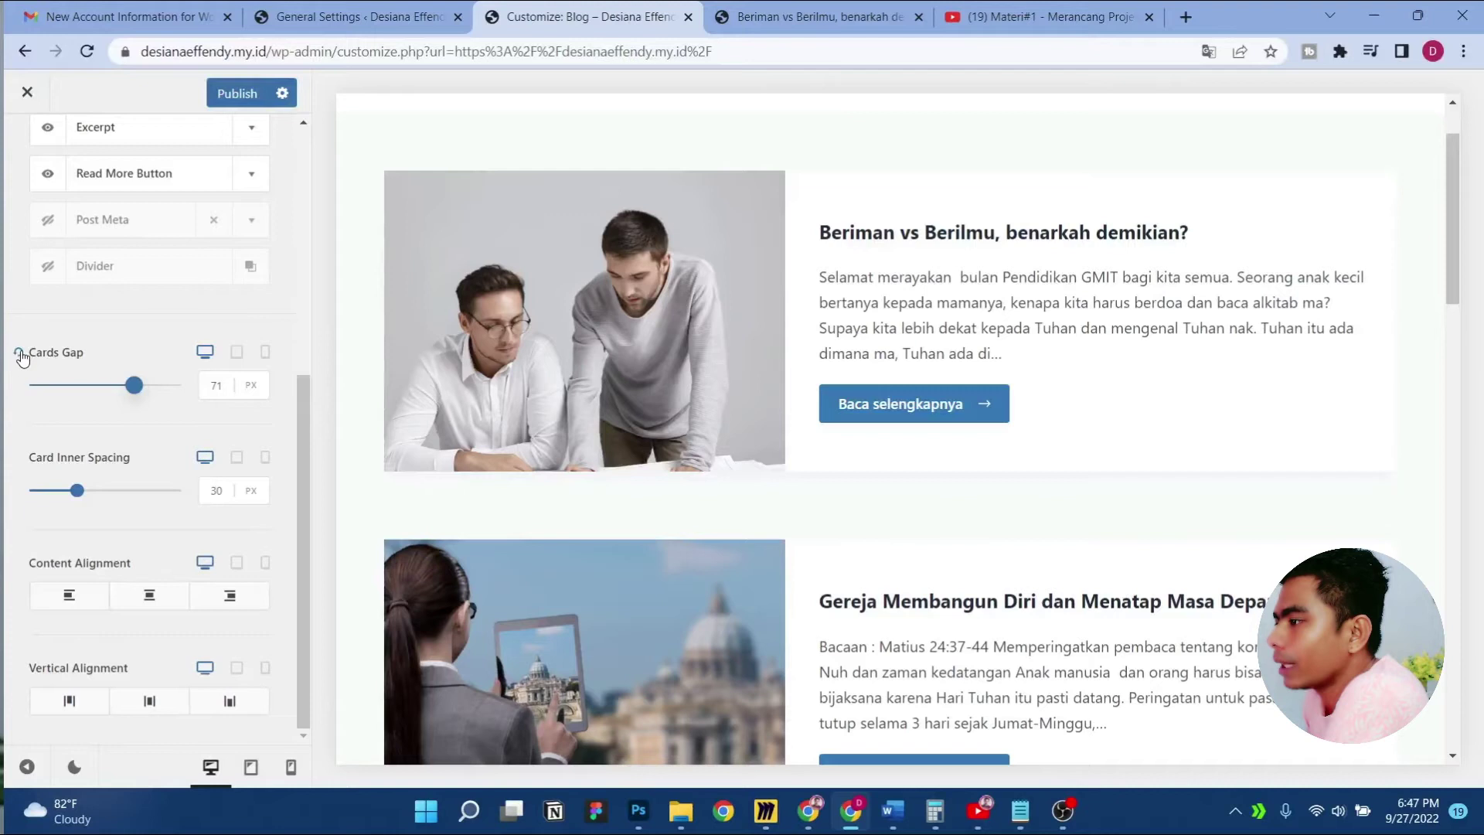
left_click(19, 352)
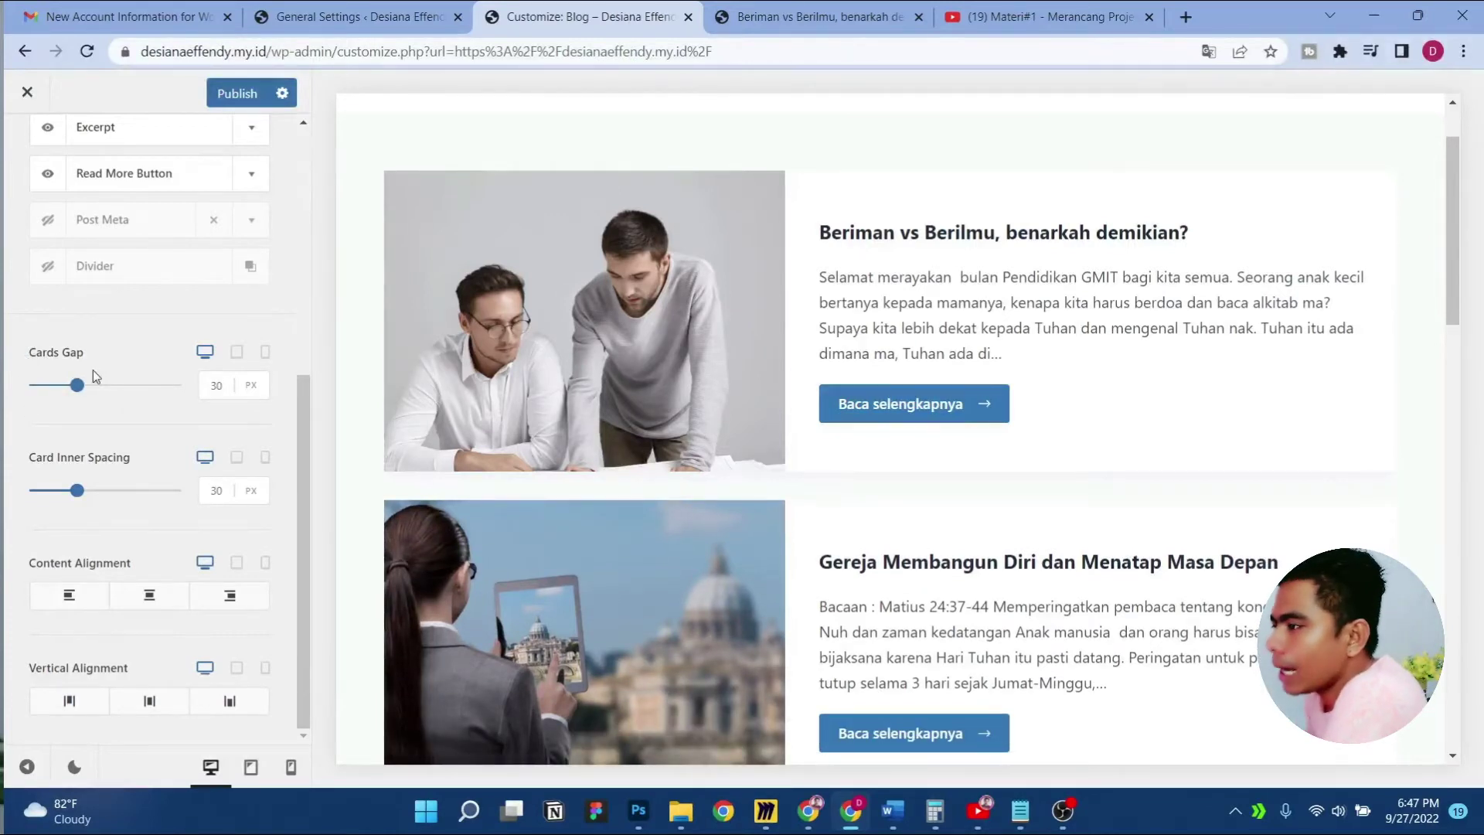
left_click_drag(77, 385, 103, 387)
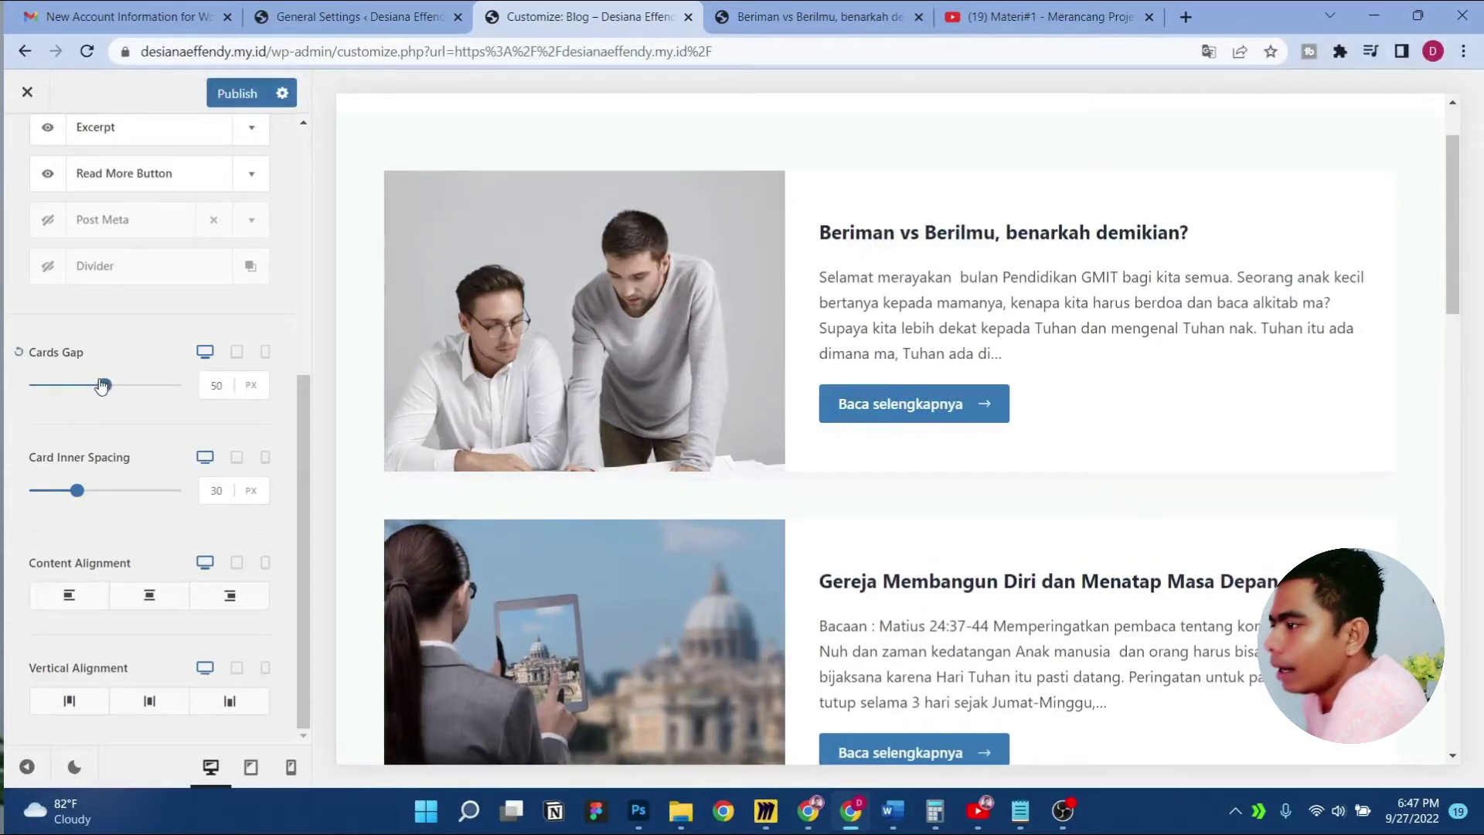
left_click(19, 352)
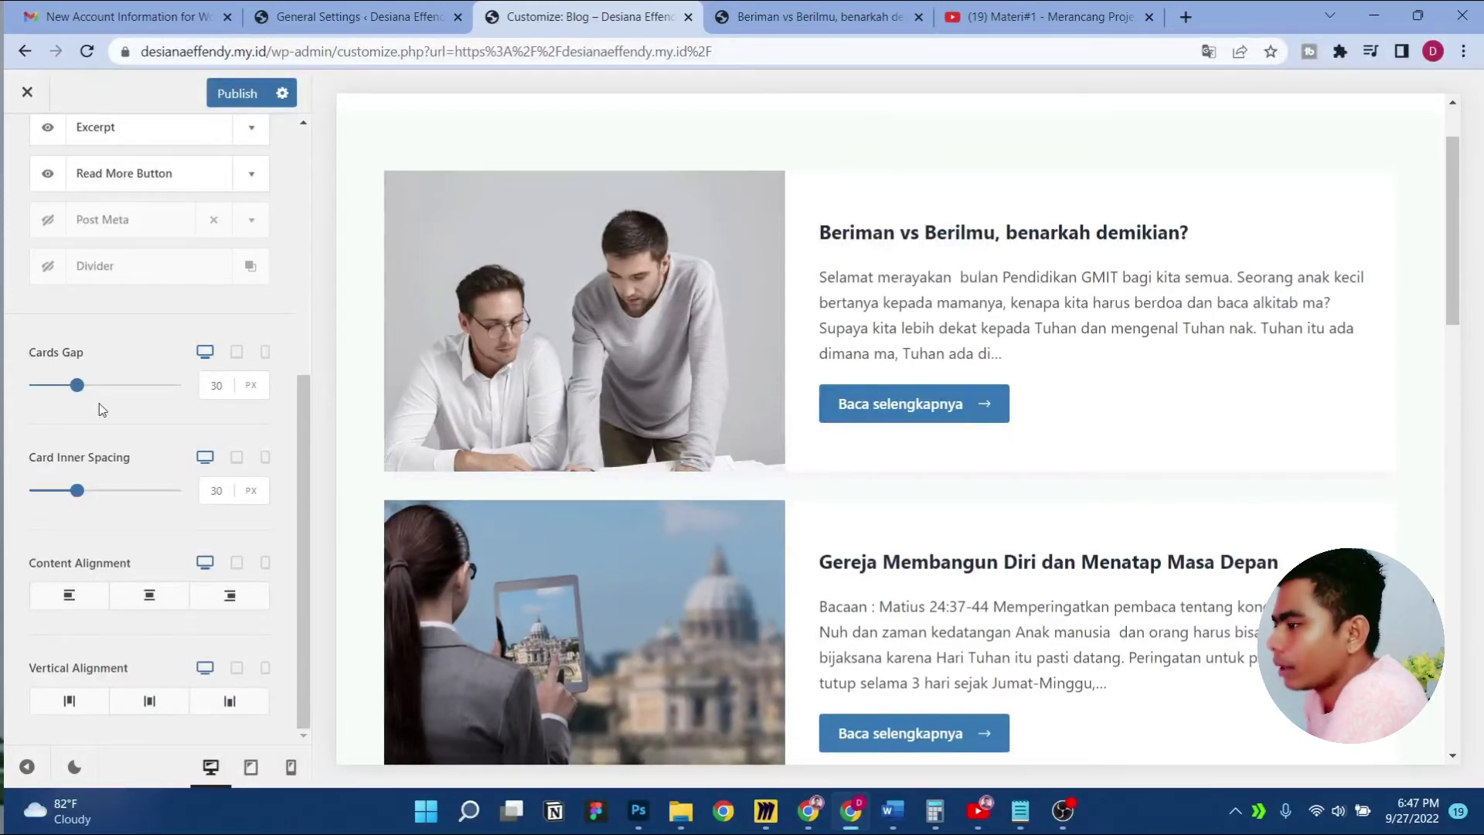
Publish the blog card settings
scroll(422, 594, "down", 15)
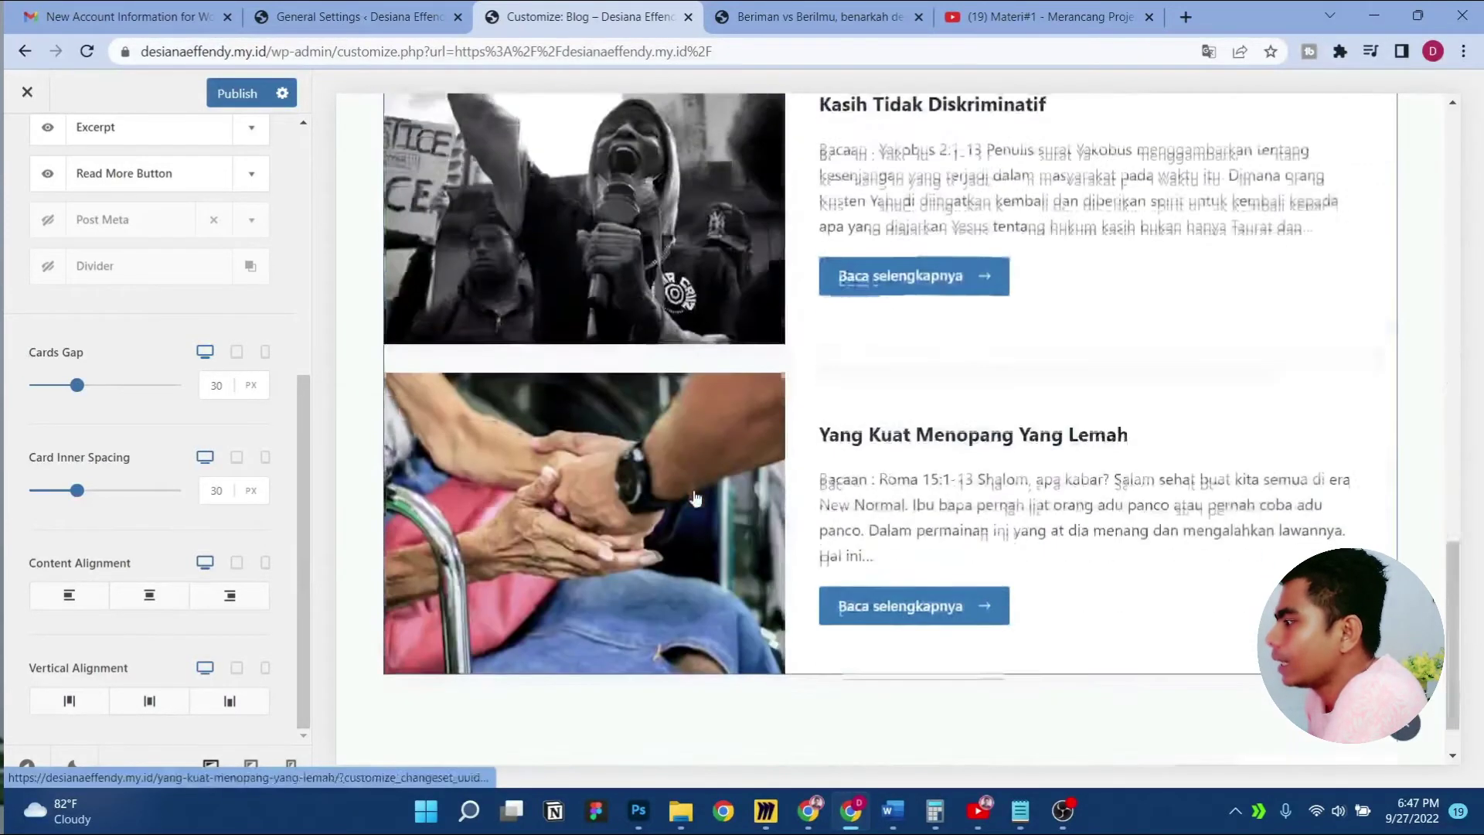
scroll(696, 499, "up", 15)
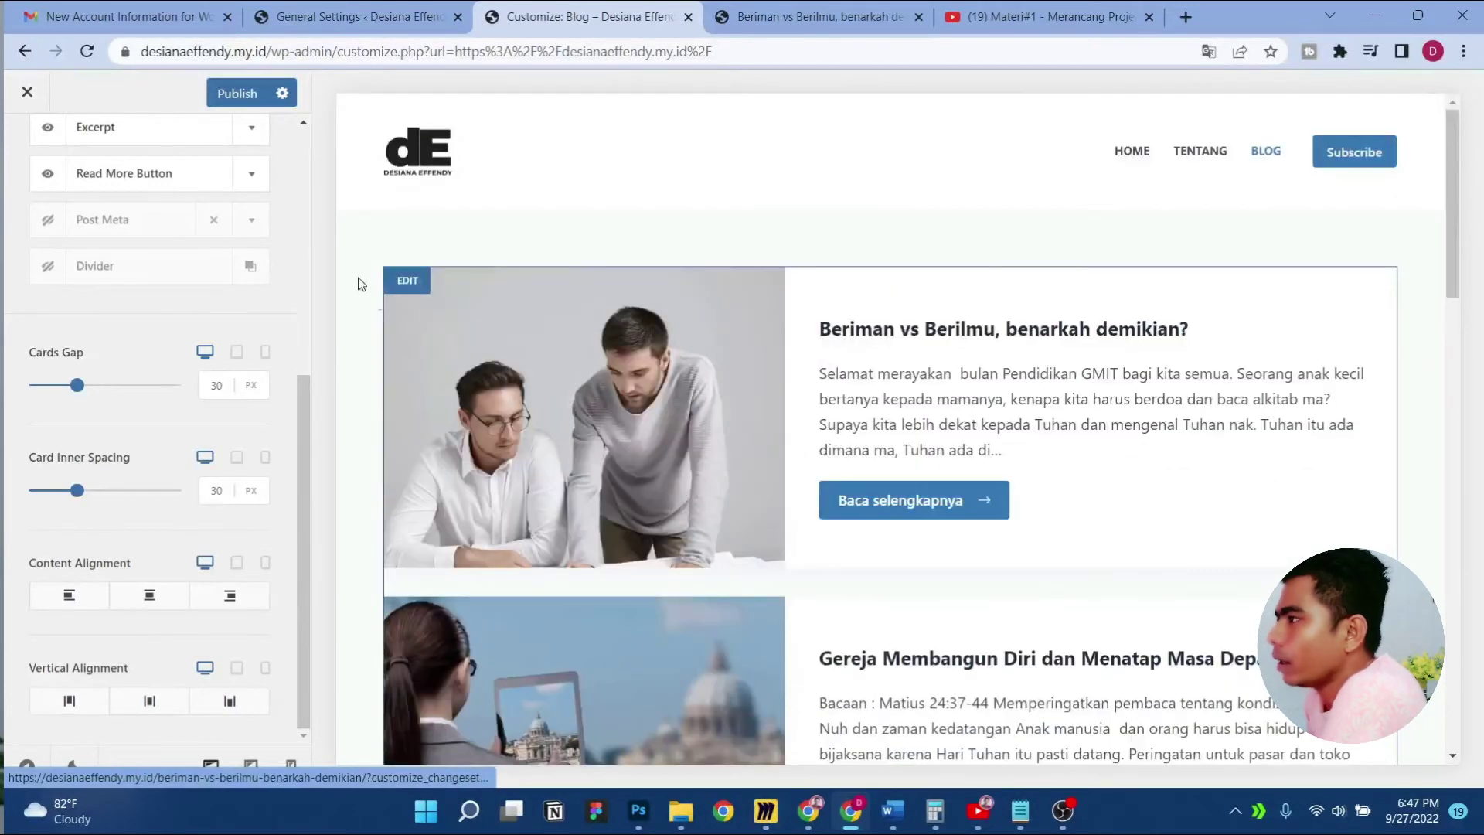
left_click(237, 93)
scroll(110, 273, "up", 5)
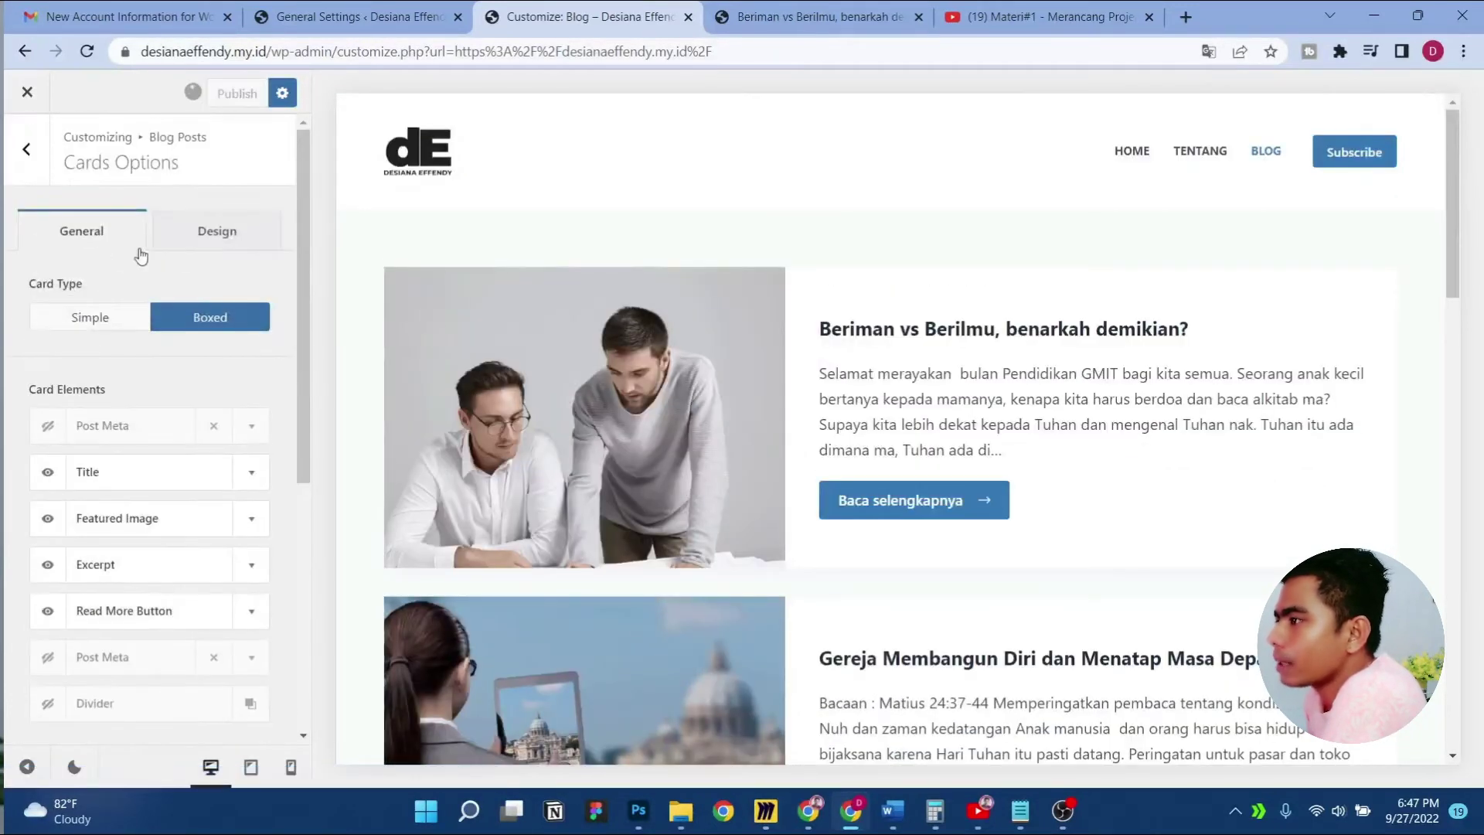
In the Design tab, set the card Title Font weight to Ultra-Bold 900
left_click(204, 235)
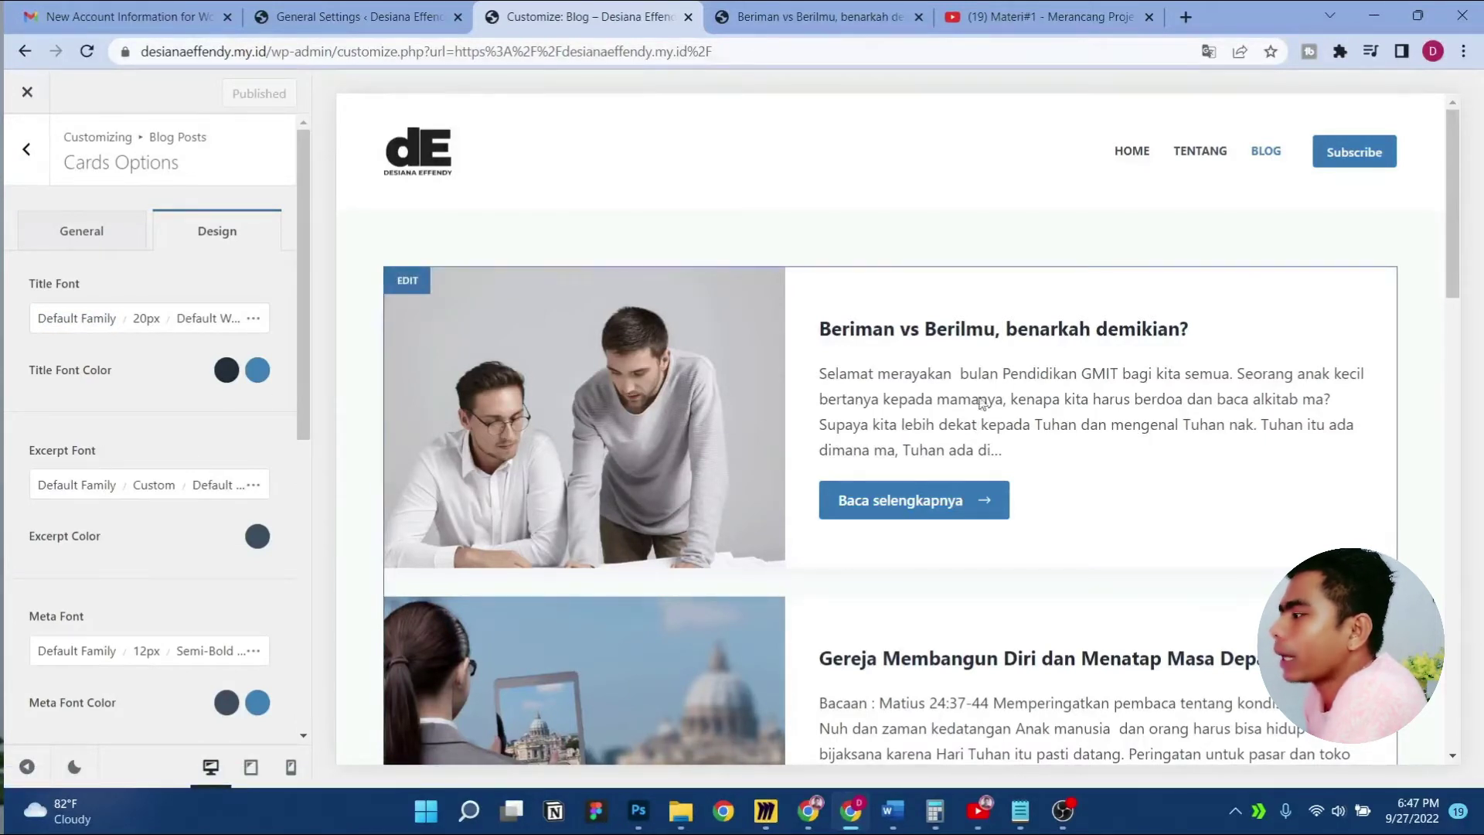
left_click(144, 319)
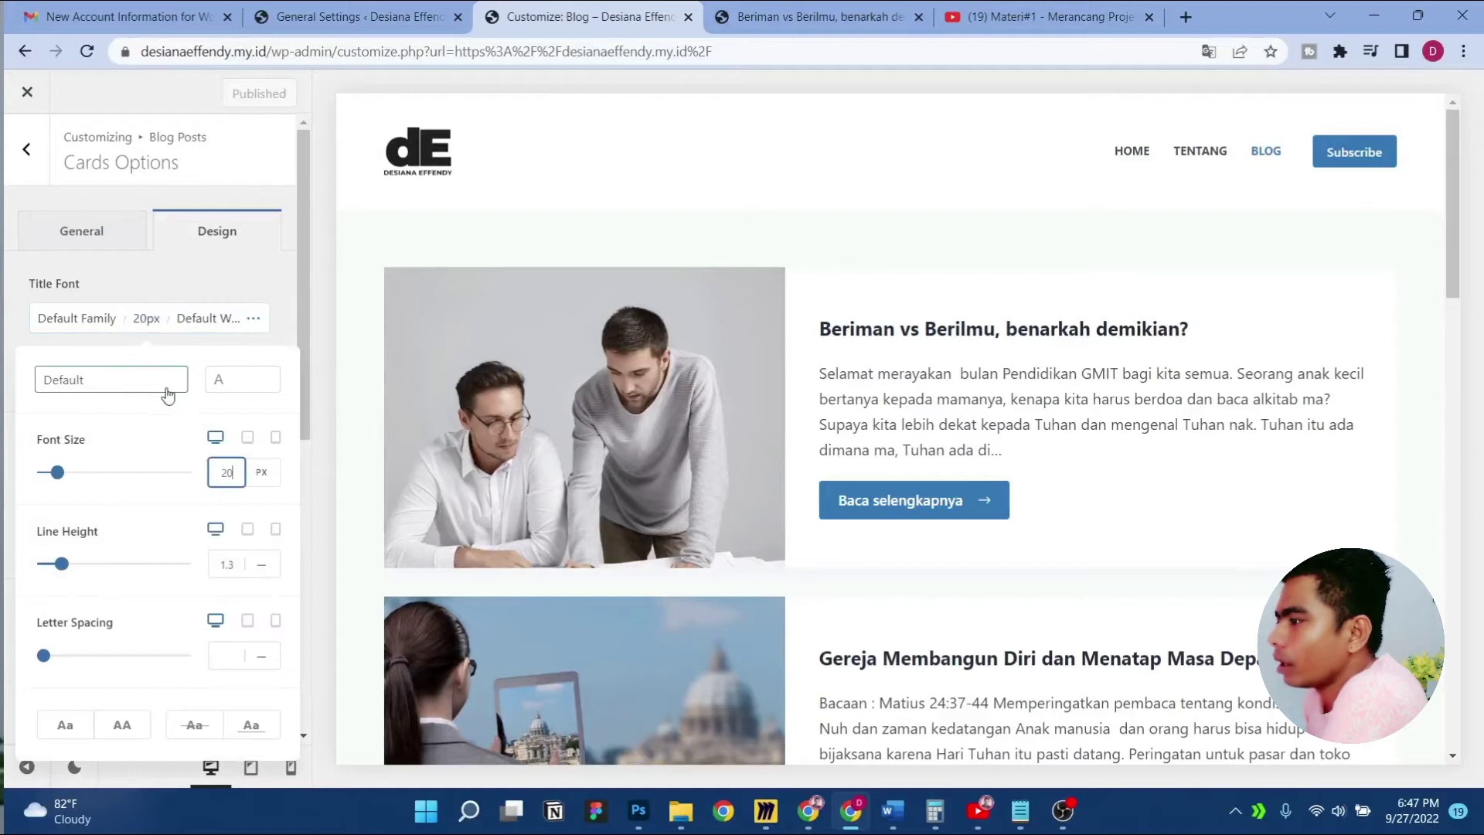
left_click(215, 388)
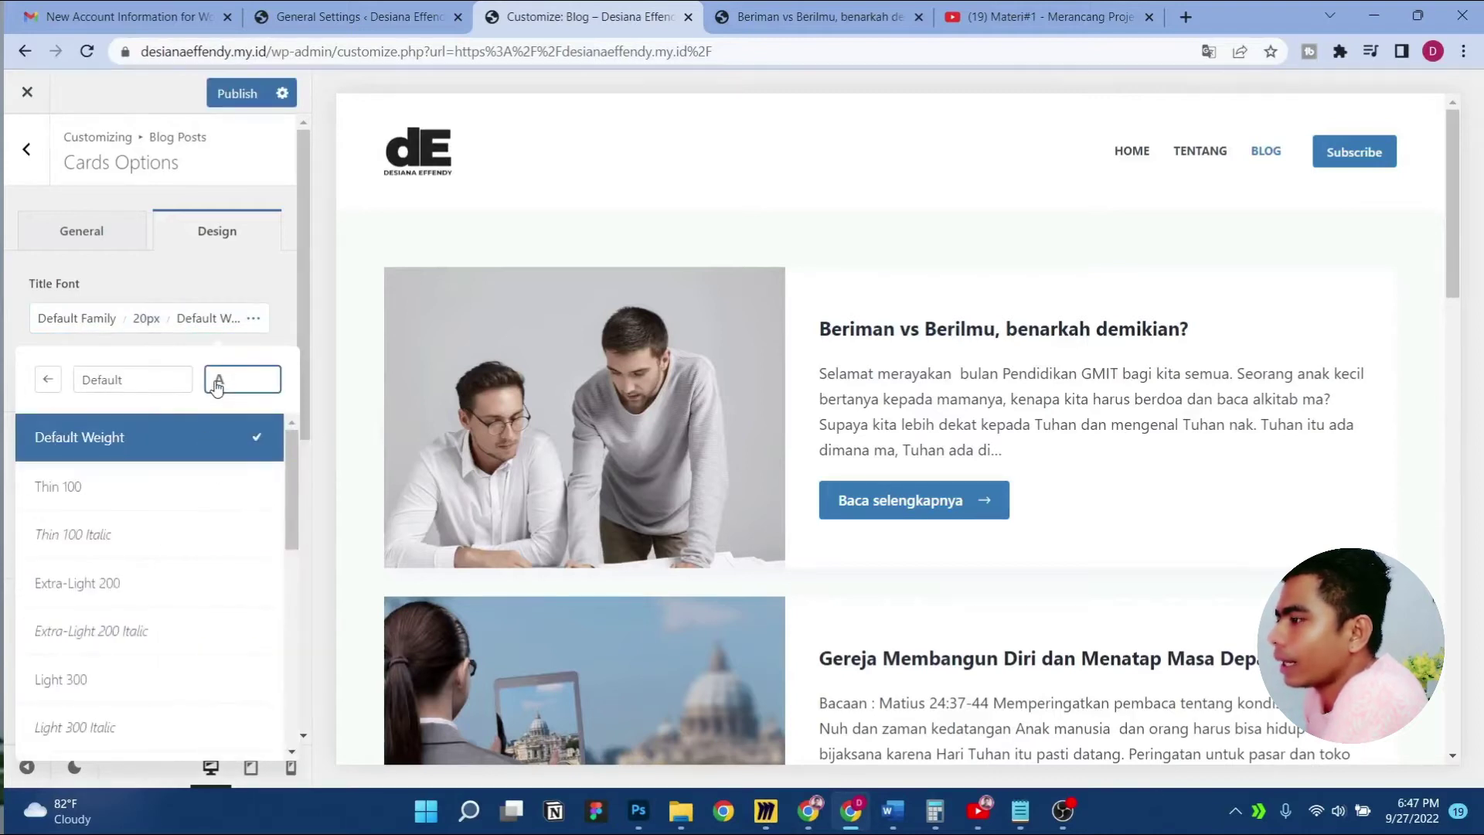
scroll(216, 571, "down", 5)
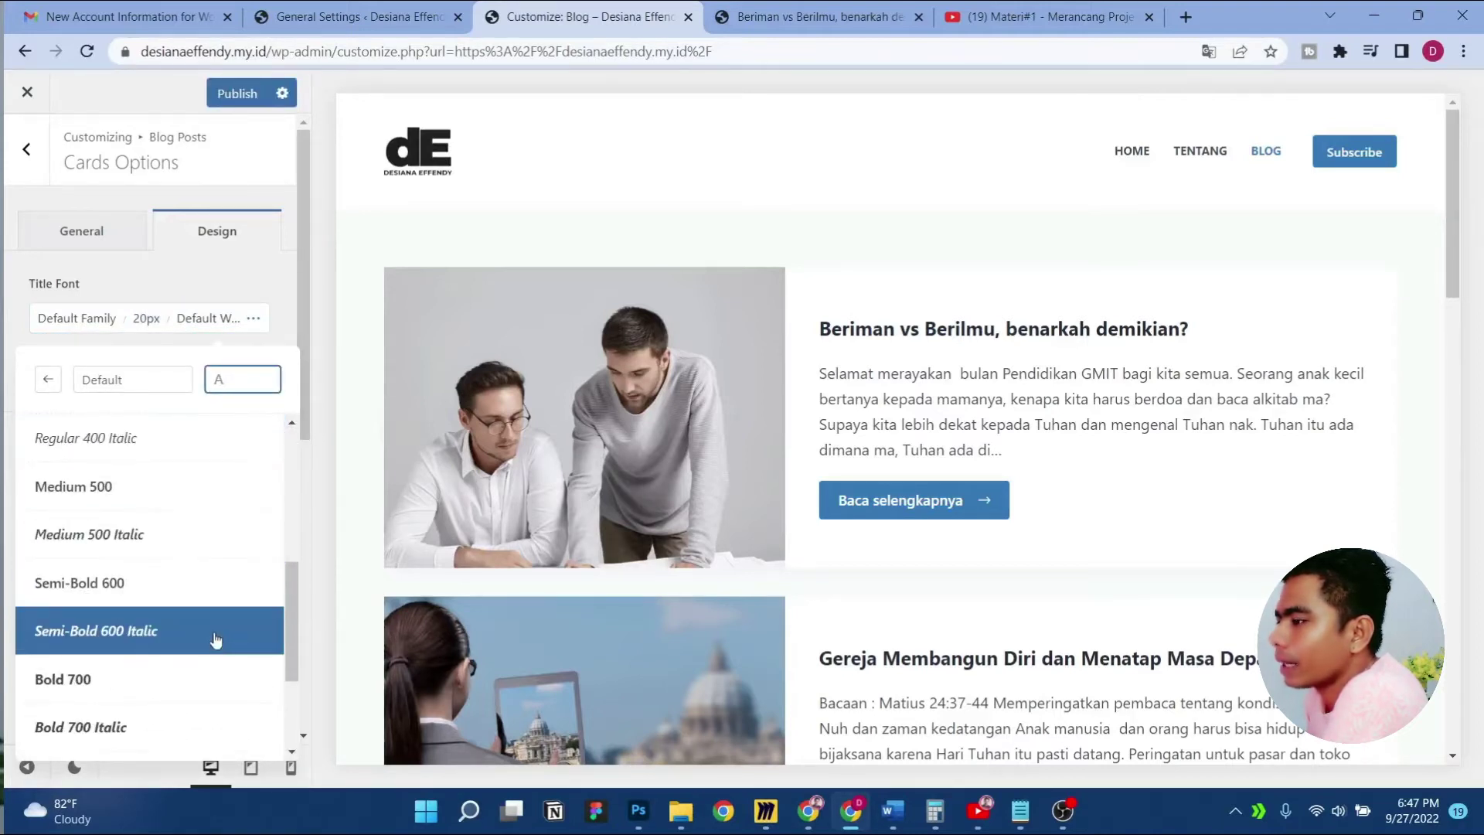
left_click(214, 674)
scroll(209, 665, "down", 3)
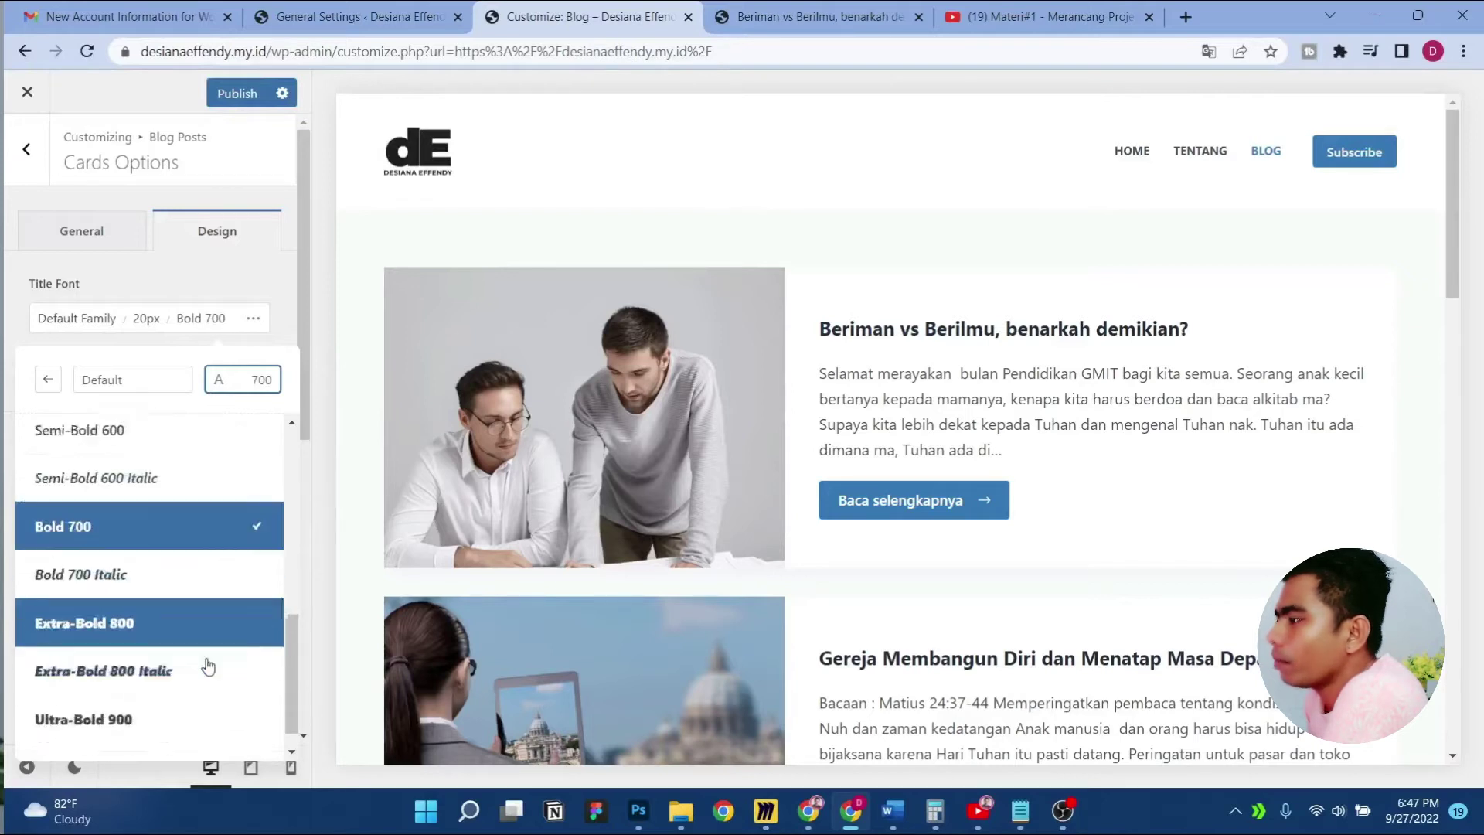
left_click(164, 688)
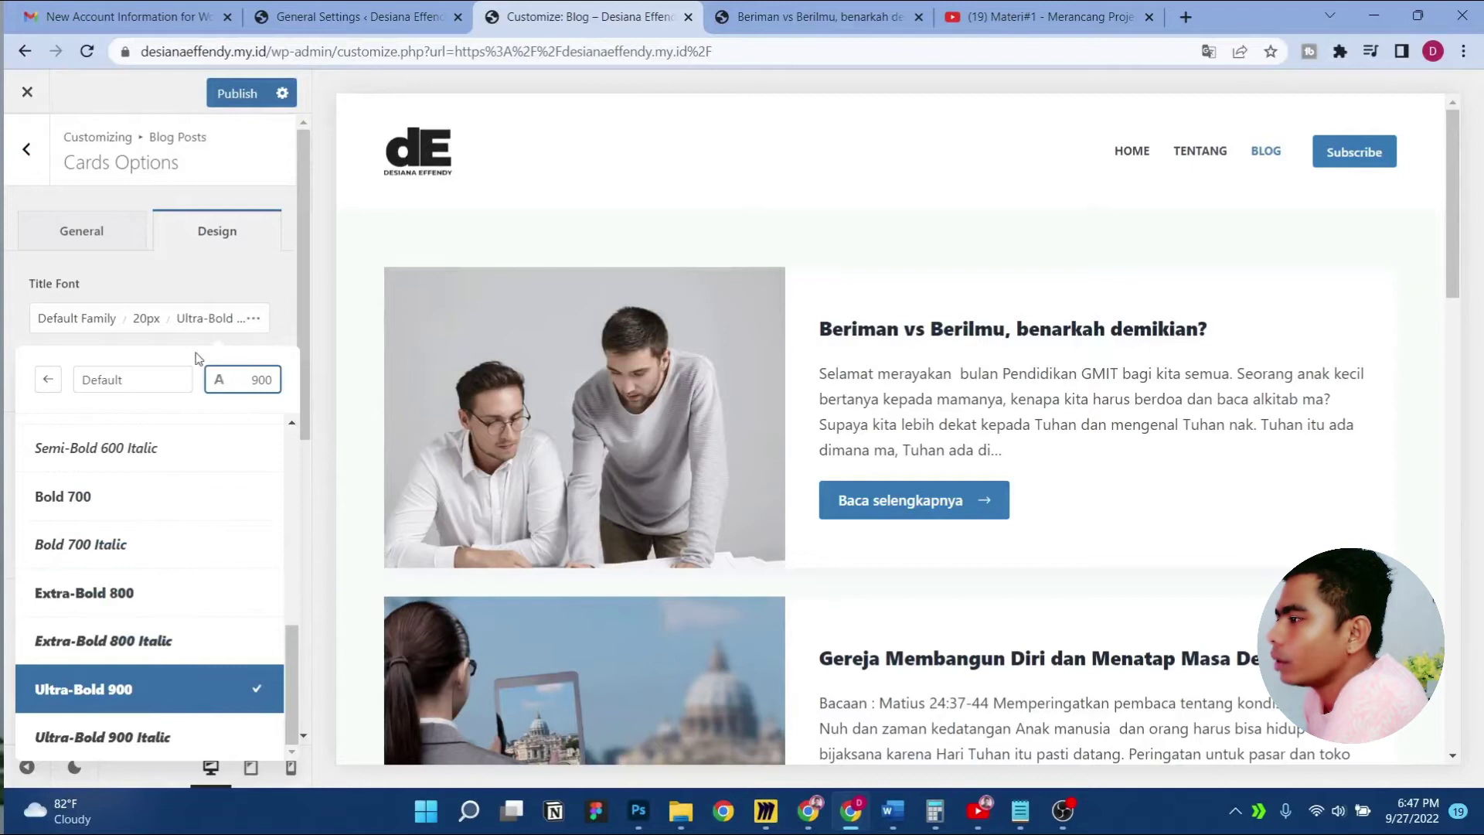
Close the title font popup after browsing font families, and publish the change
left_click(144, 319)
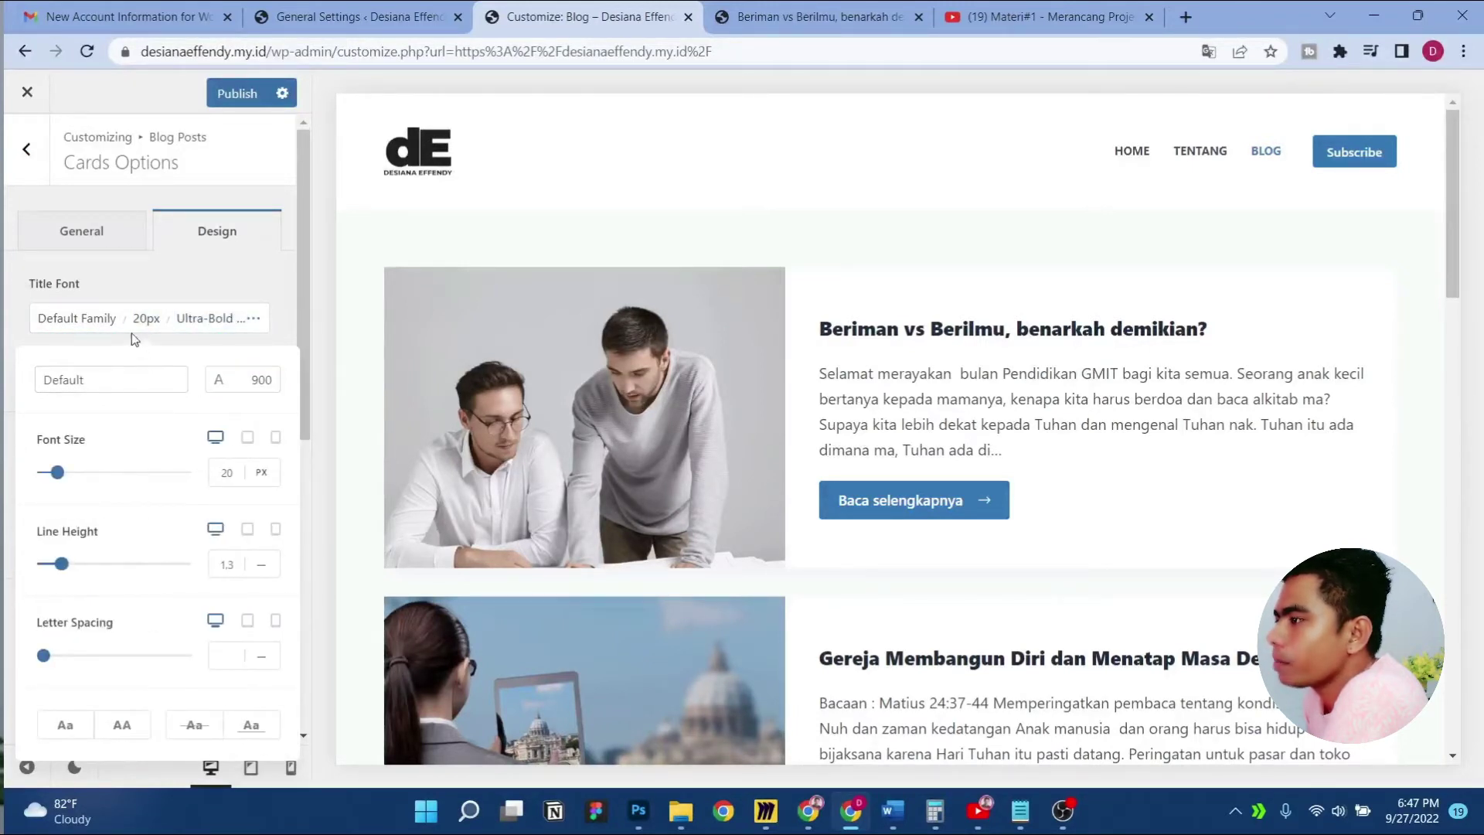
left_click(76, 381)
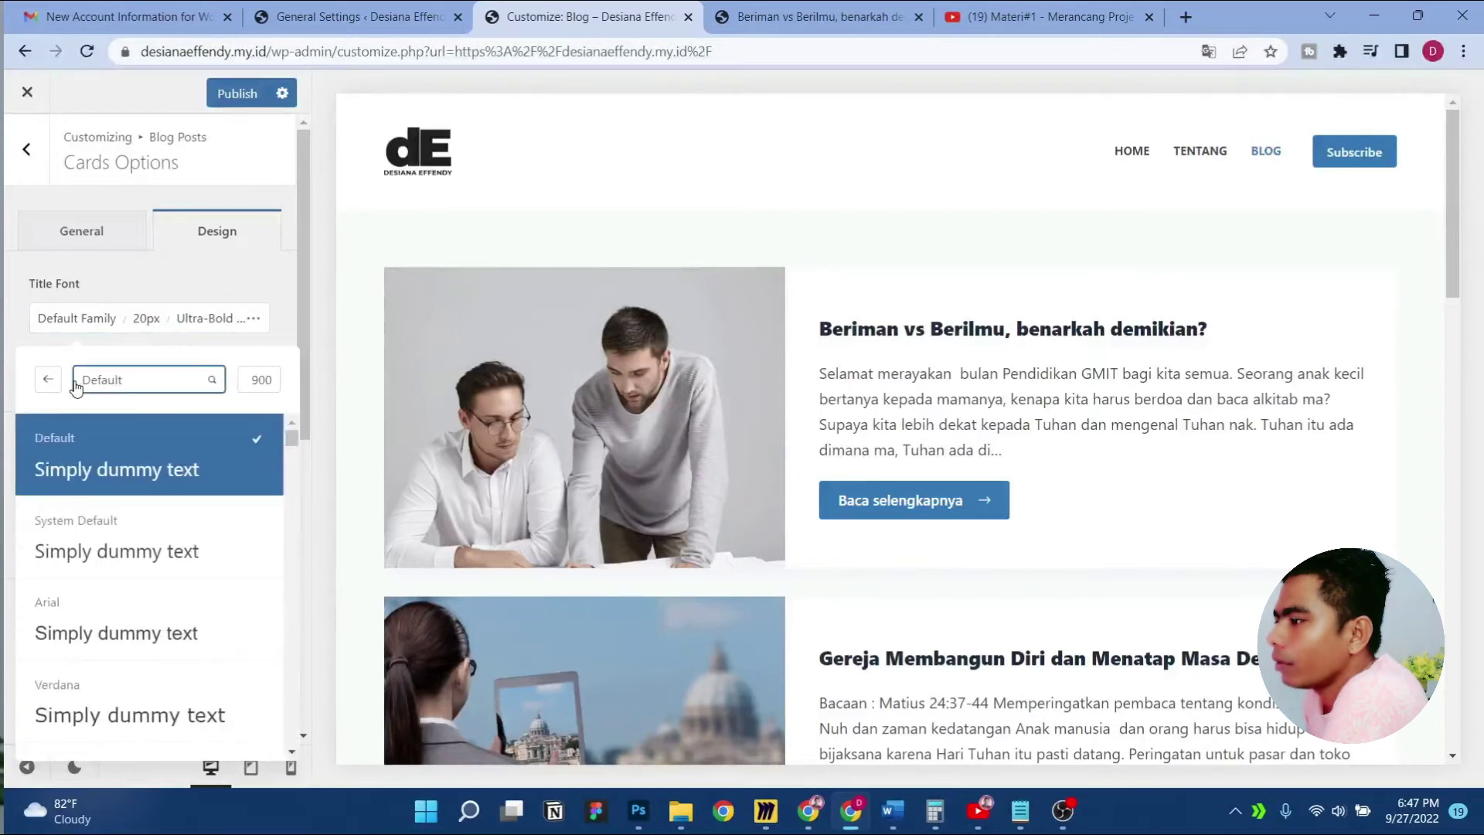
left_click(146, 320)
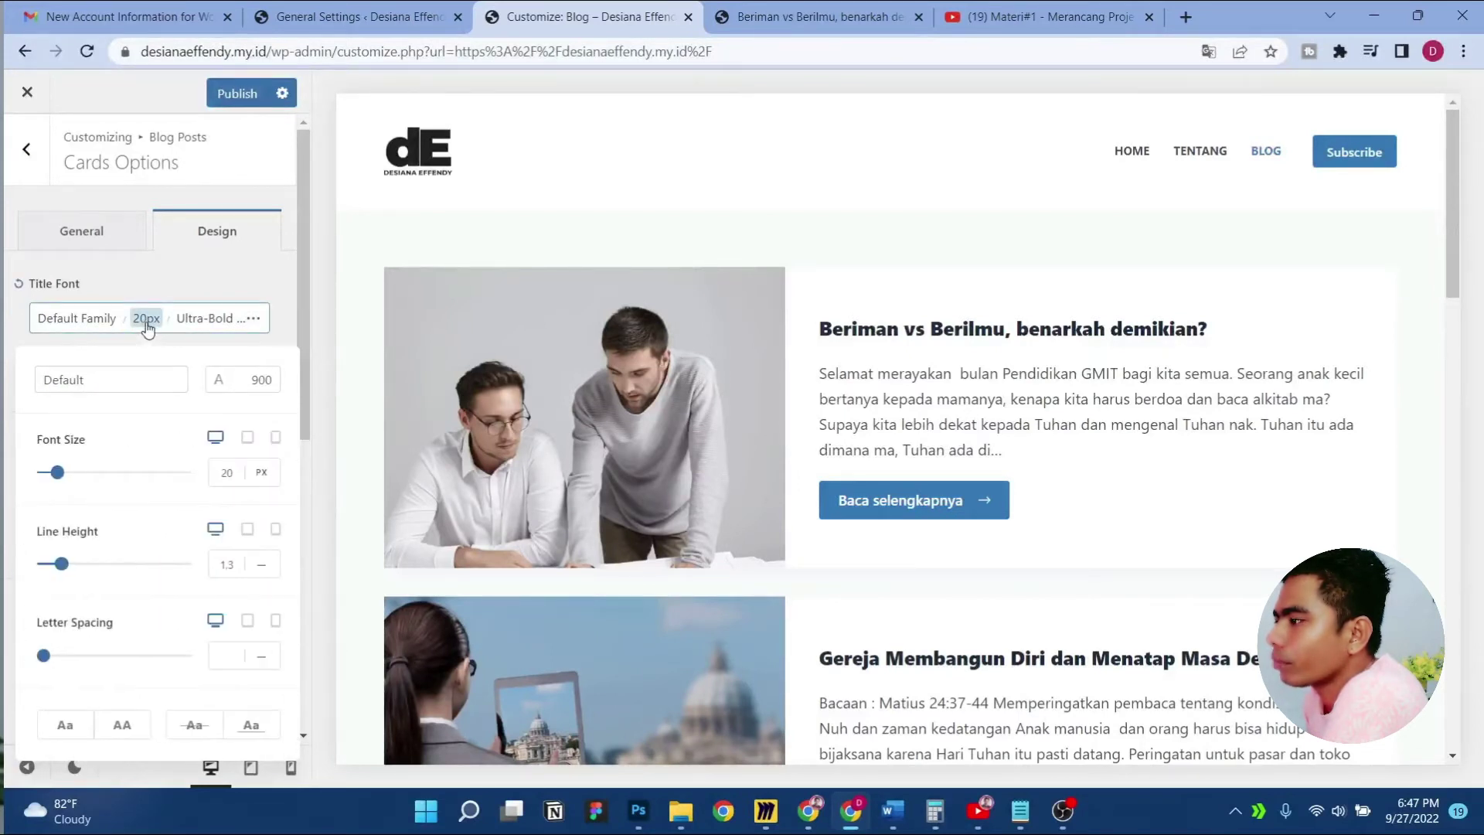
left_click(77, 320)
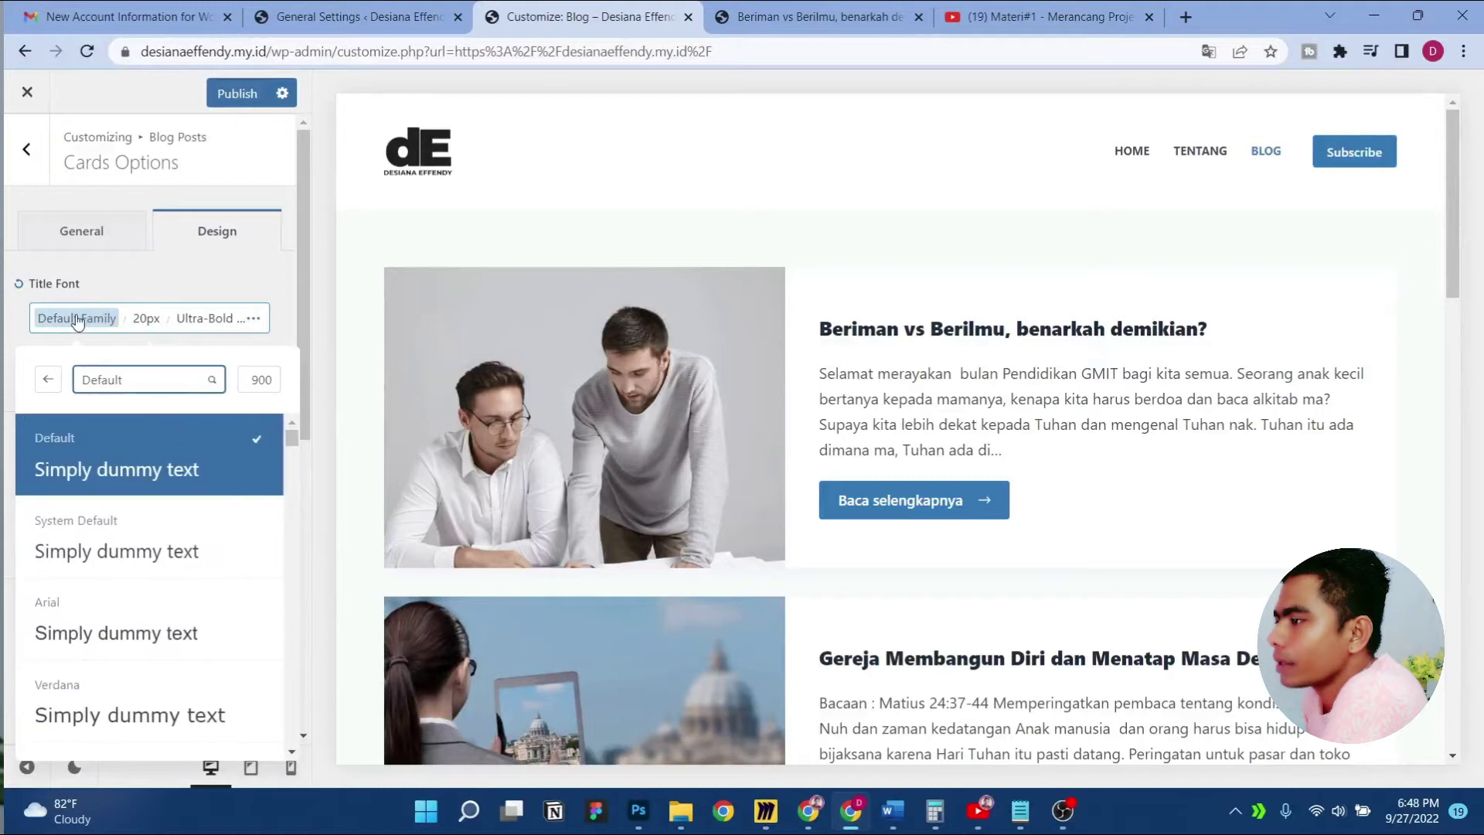
left_click(140, 321)
left_click(220, 257)
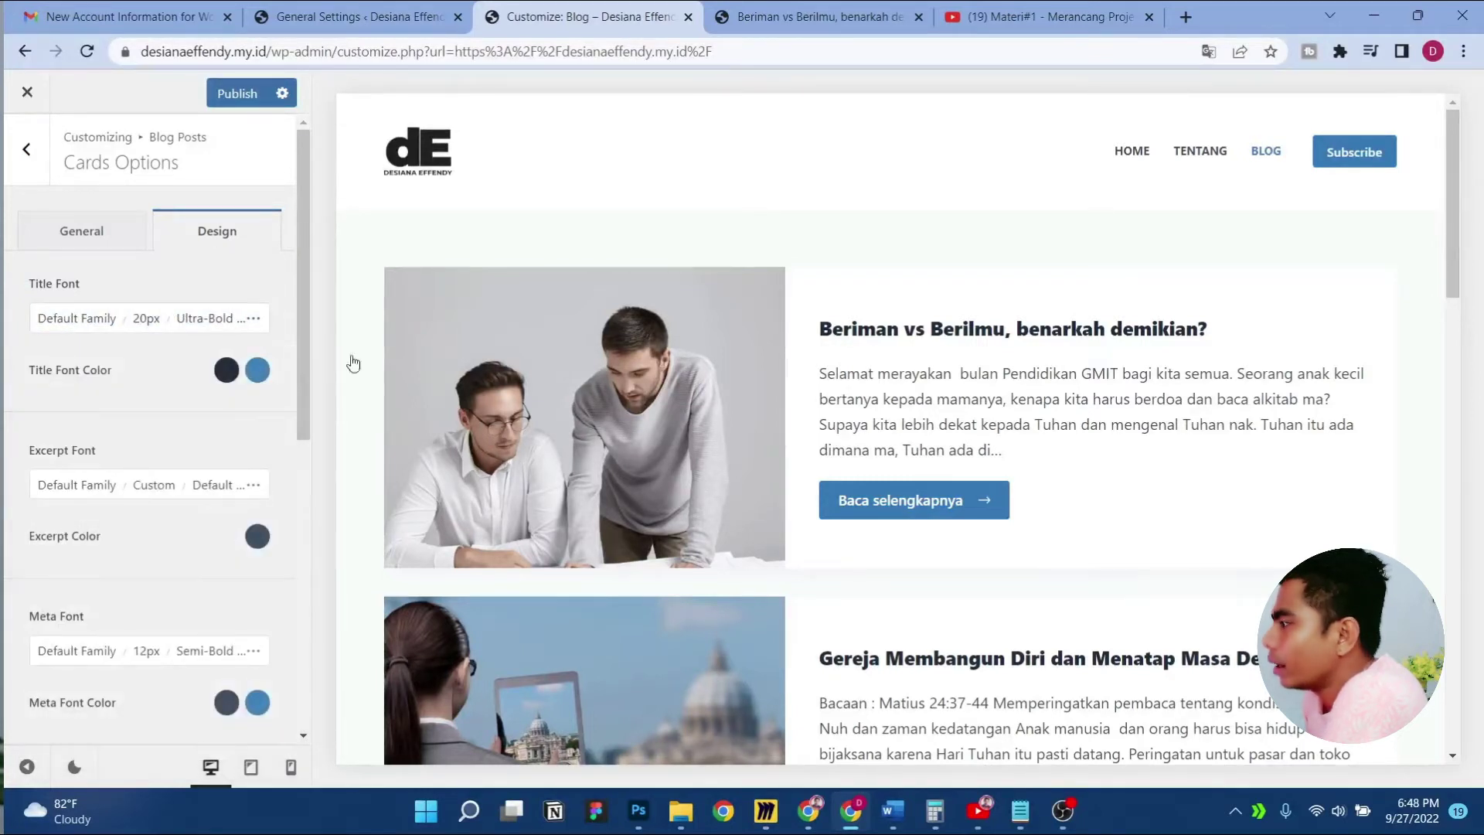
scroll(1054, 563, "down", 4)
scroll(1055, 562, "up", 4)
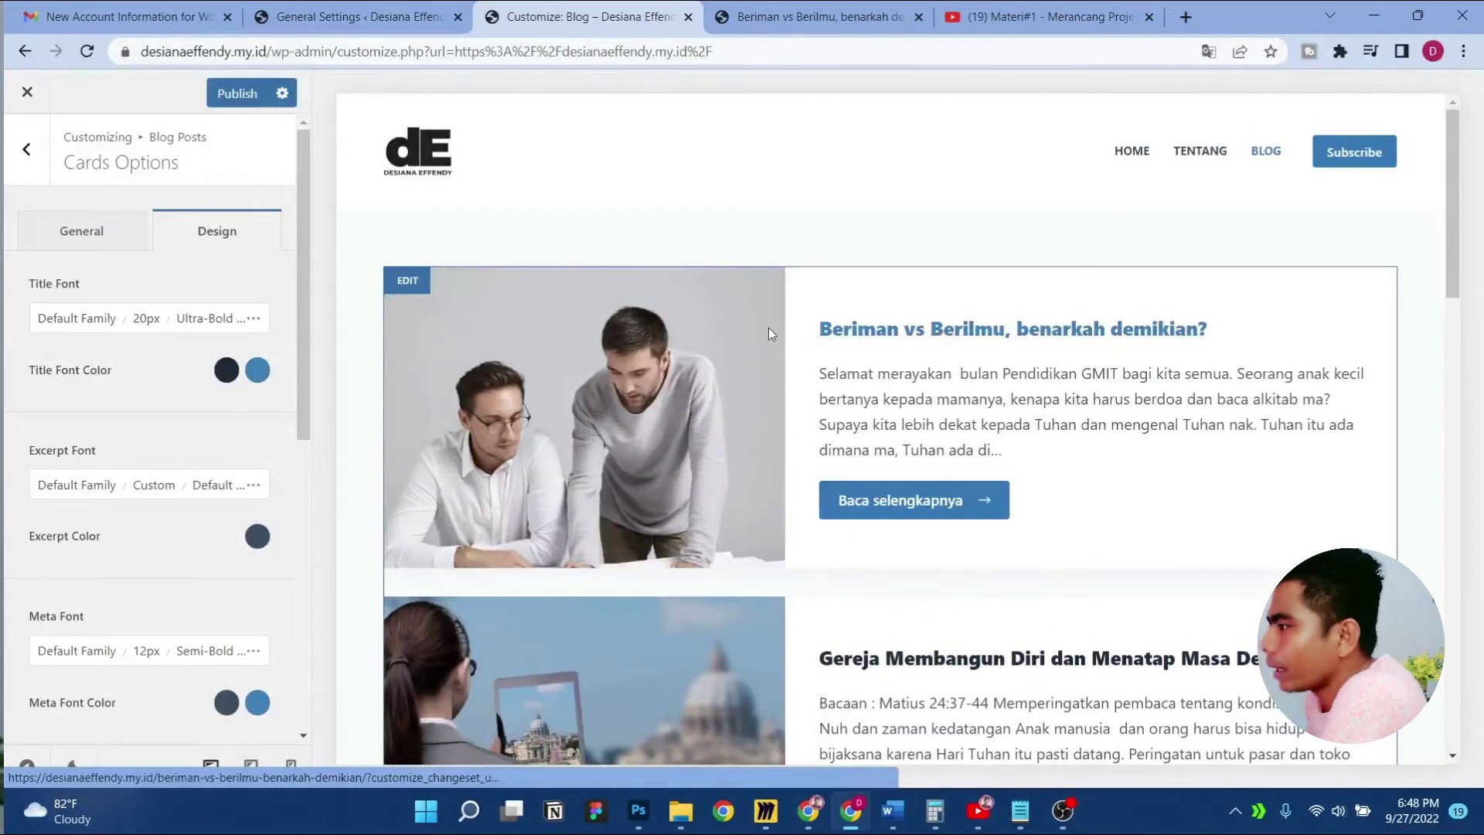
left_click(235, 94)
Return to the main customizer and preview the first blog post
left_click(46, 169)
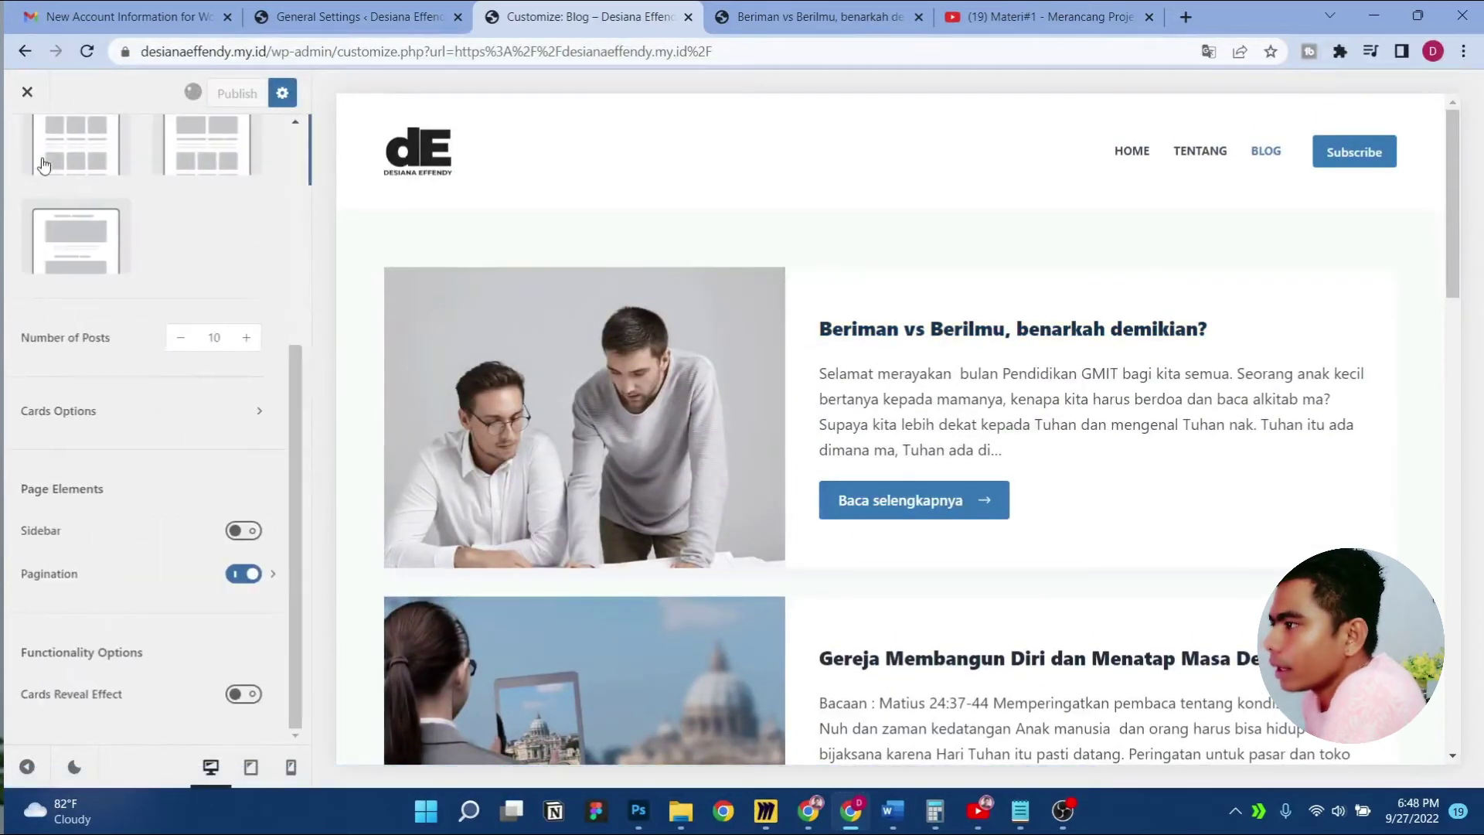
scroll(158, 386, "up", 5)
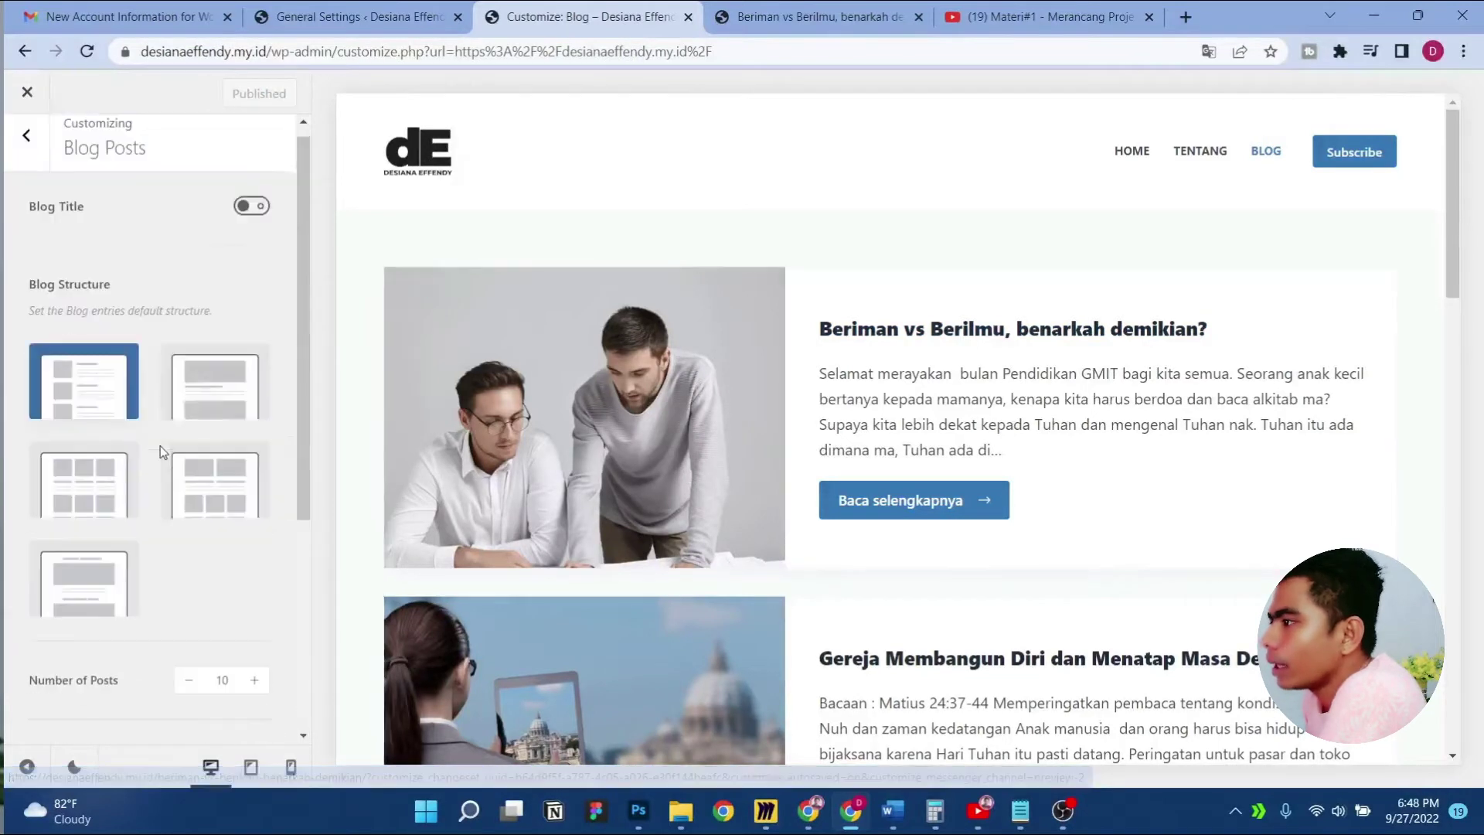
left_click(14, 154)
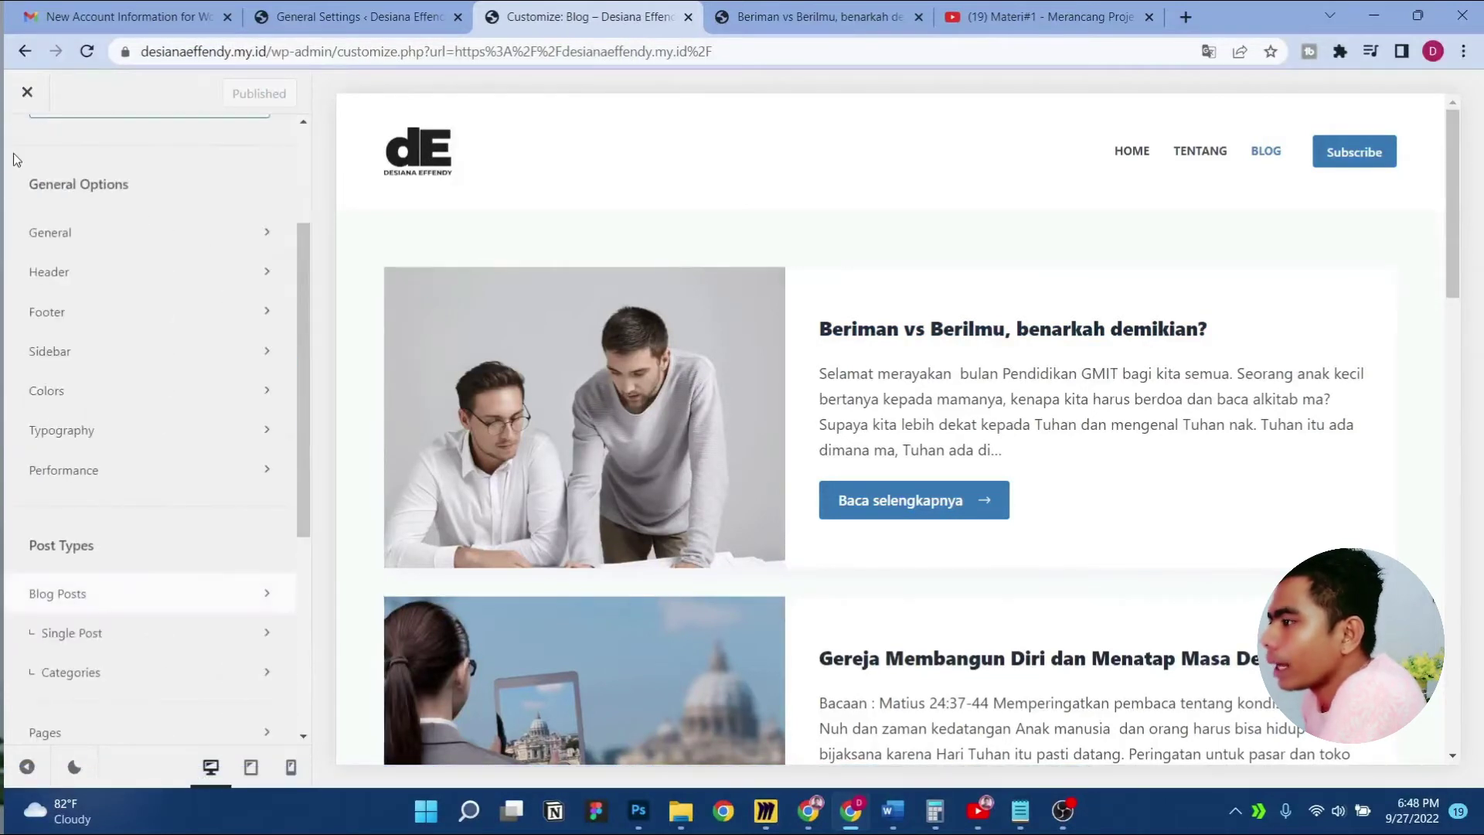
scroll(206, 586, "down", 4)
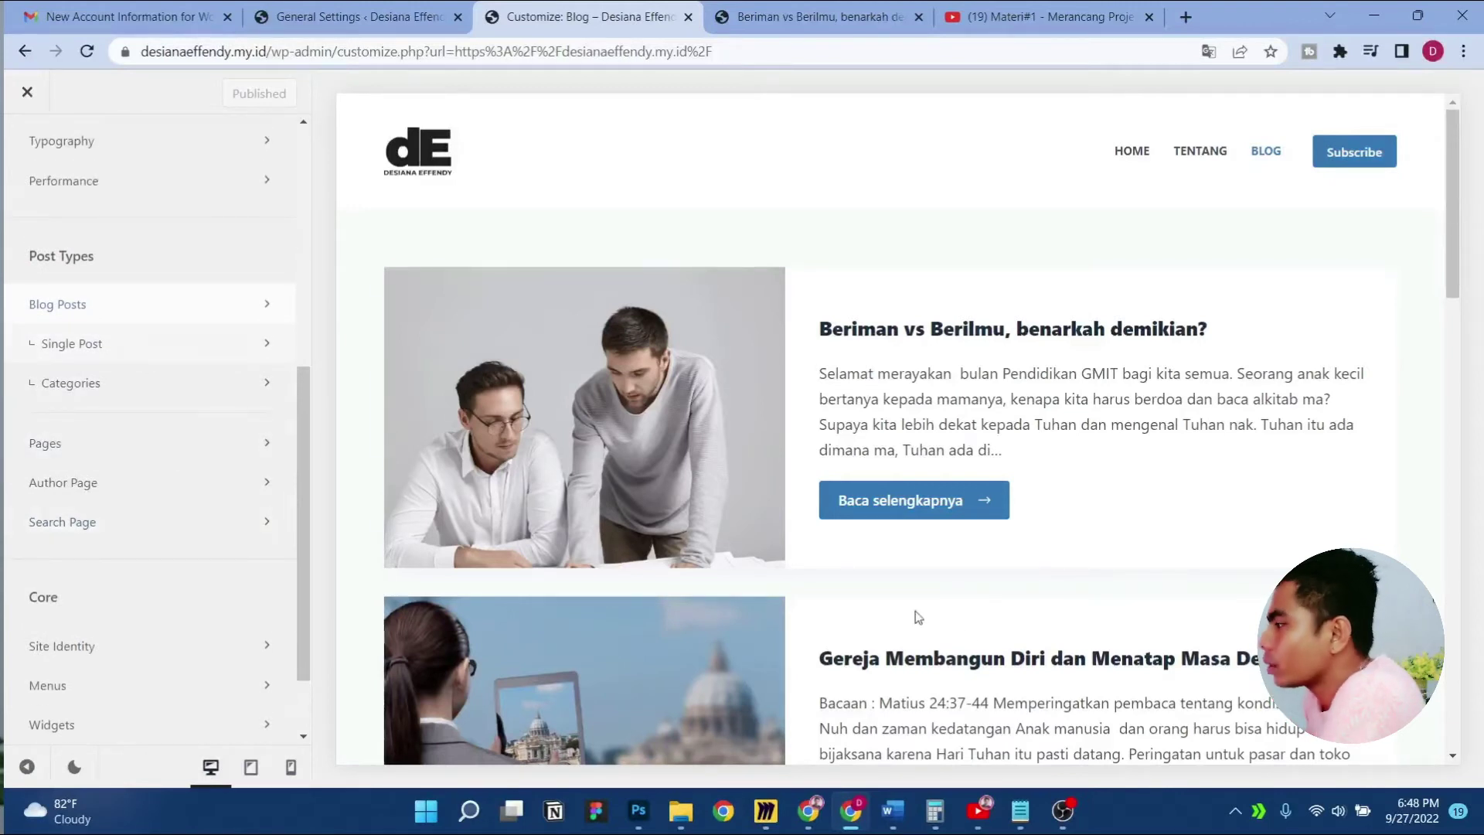
left_click(893, 497)
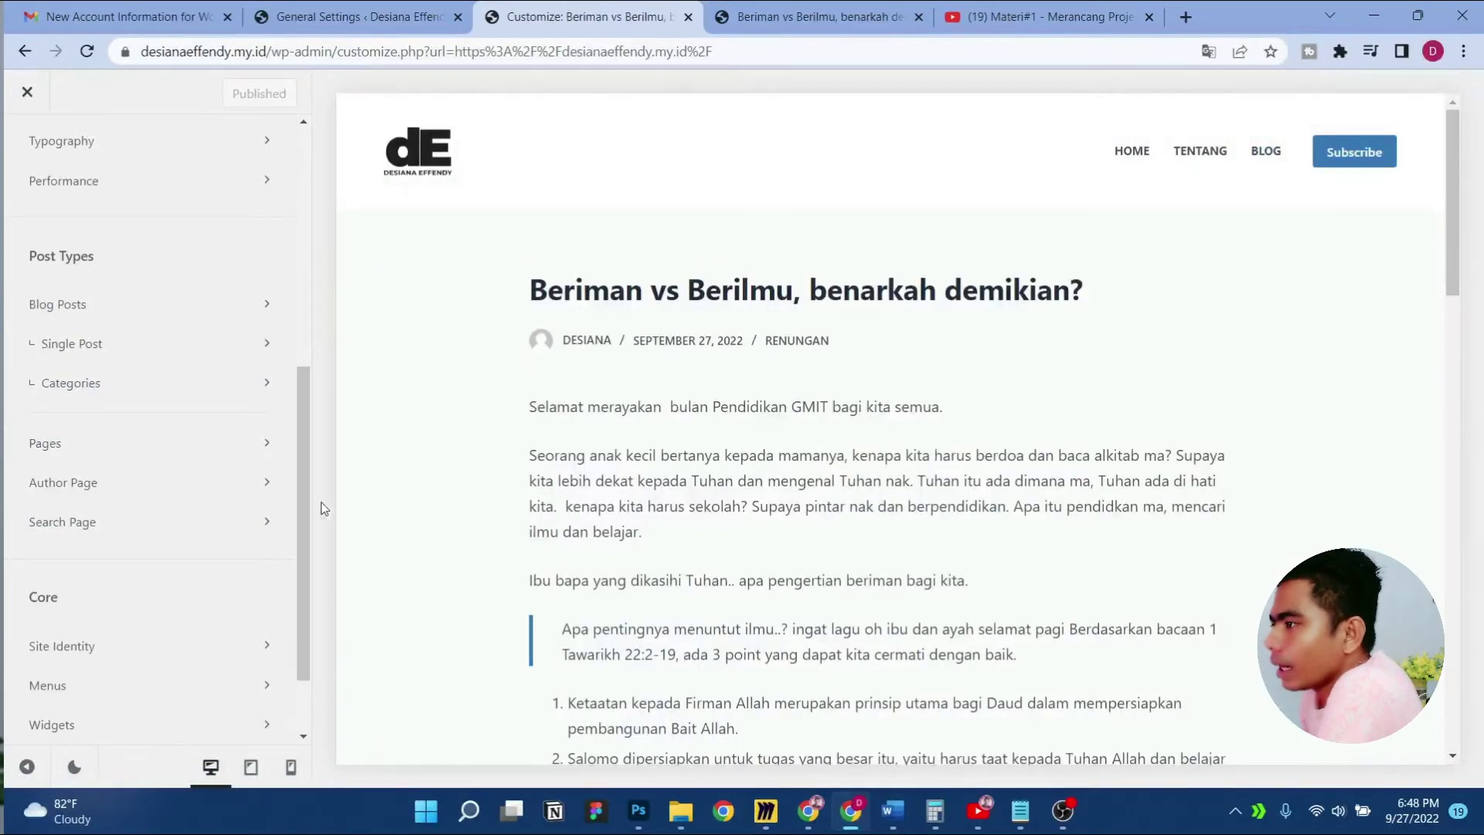
In Single Post > Post Title, show breadcrumbs and hide the author-and-date meta line
left_click(204, 348)
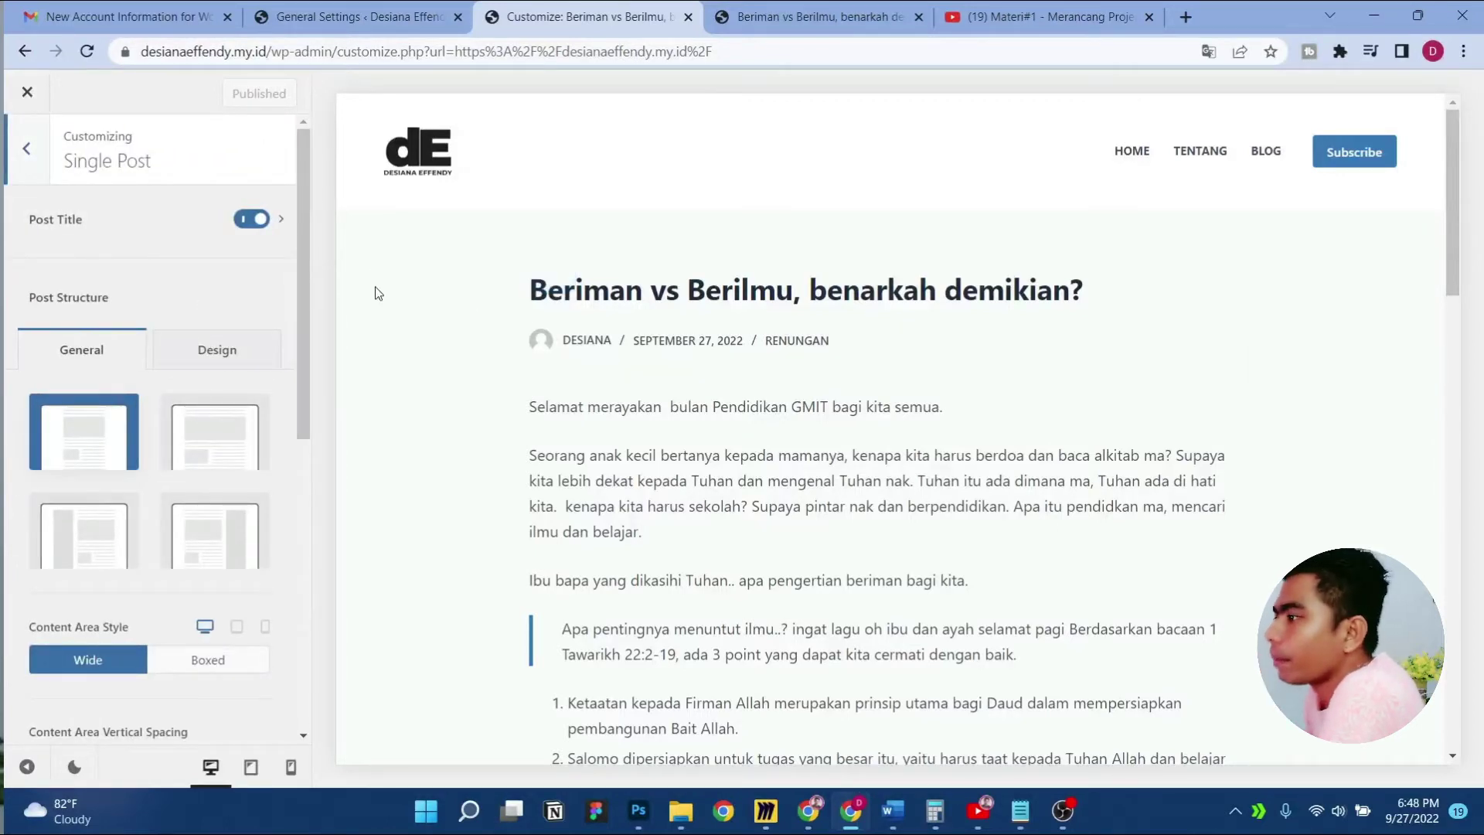
left_click(114, 230)
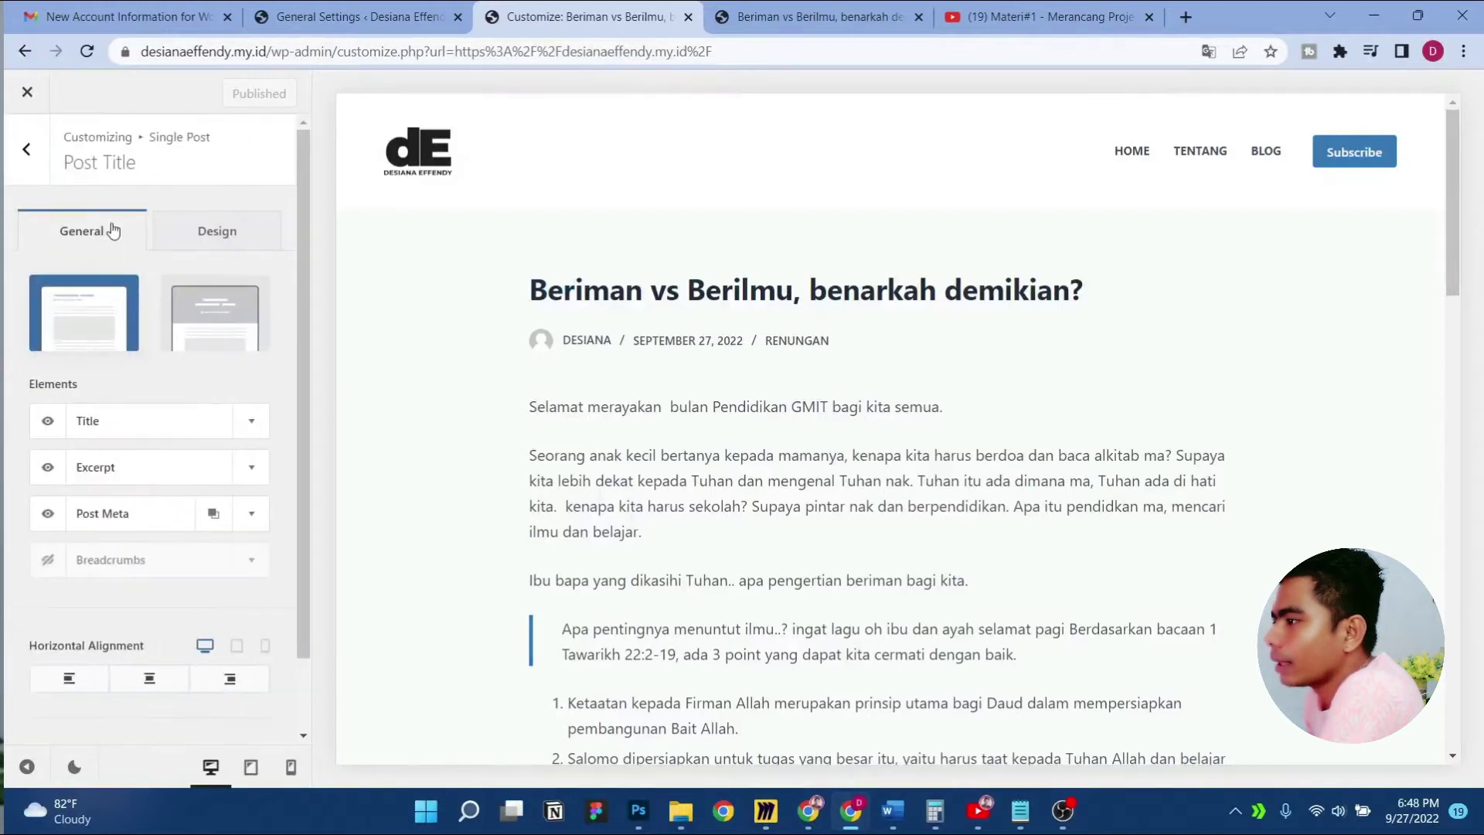
scroll(286, 456, "down", 2)
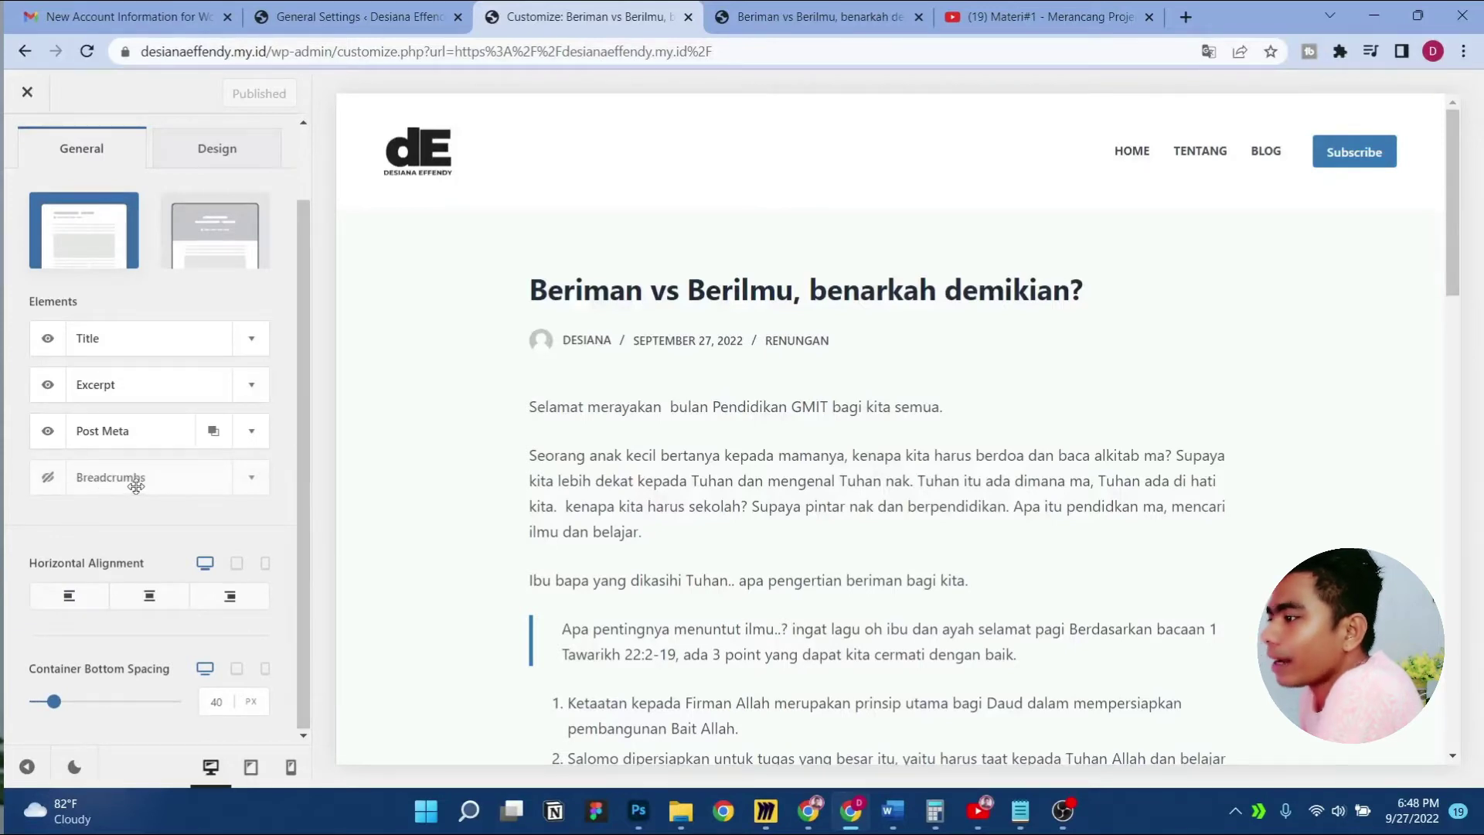
left_click(46, 479)
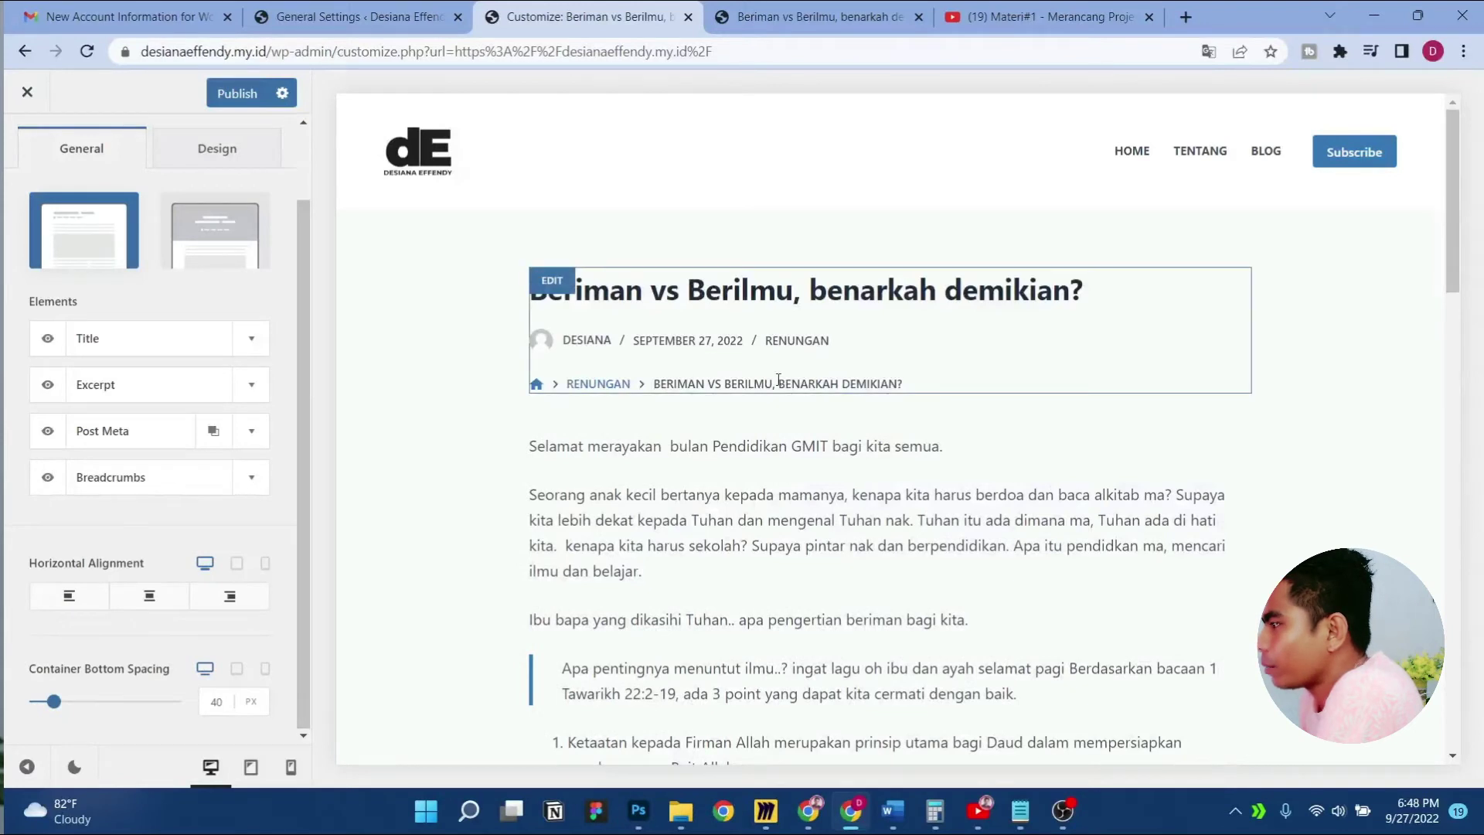
left_click(48, 431)
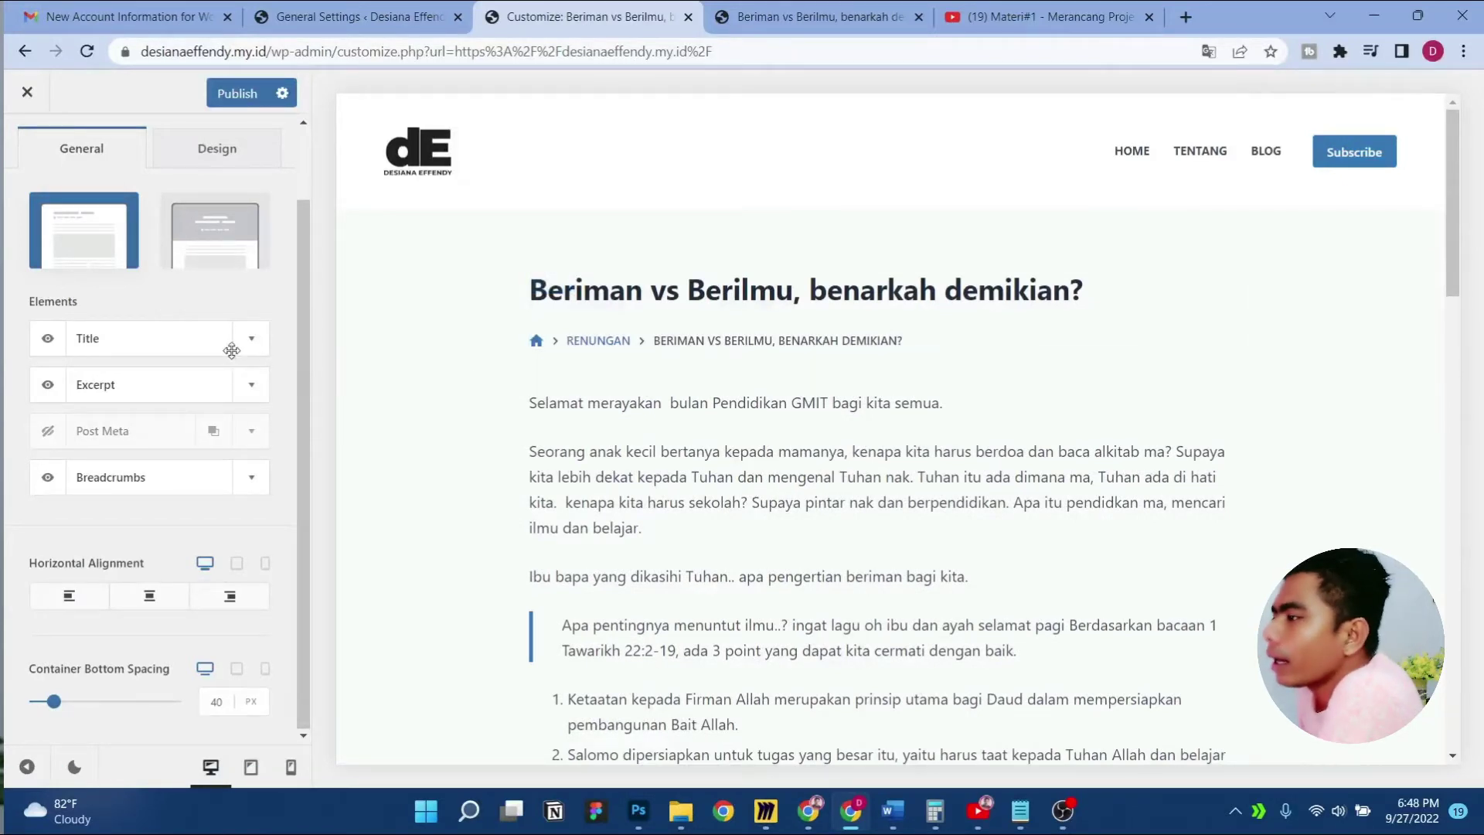
scroll(143, 271, "up", 1)
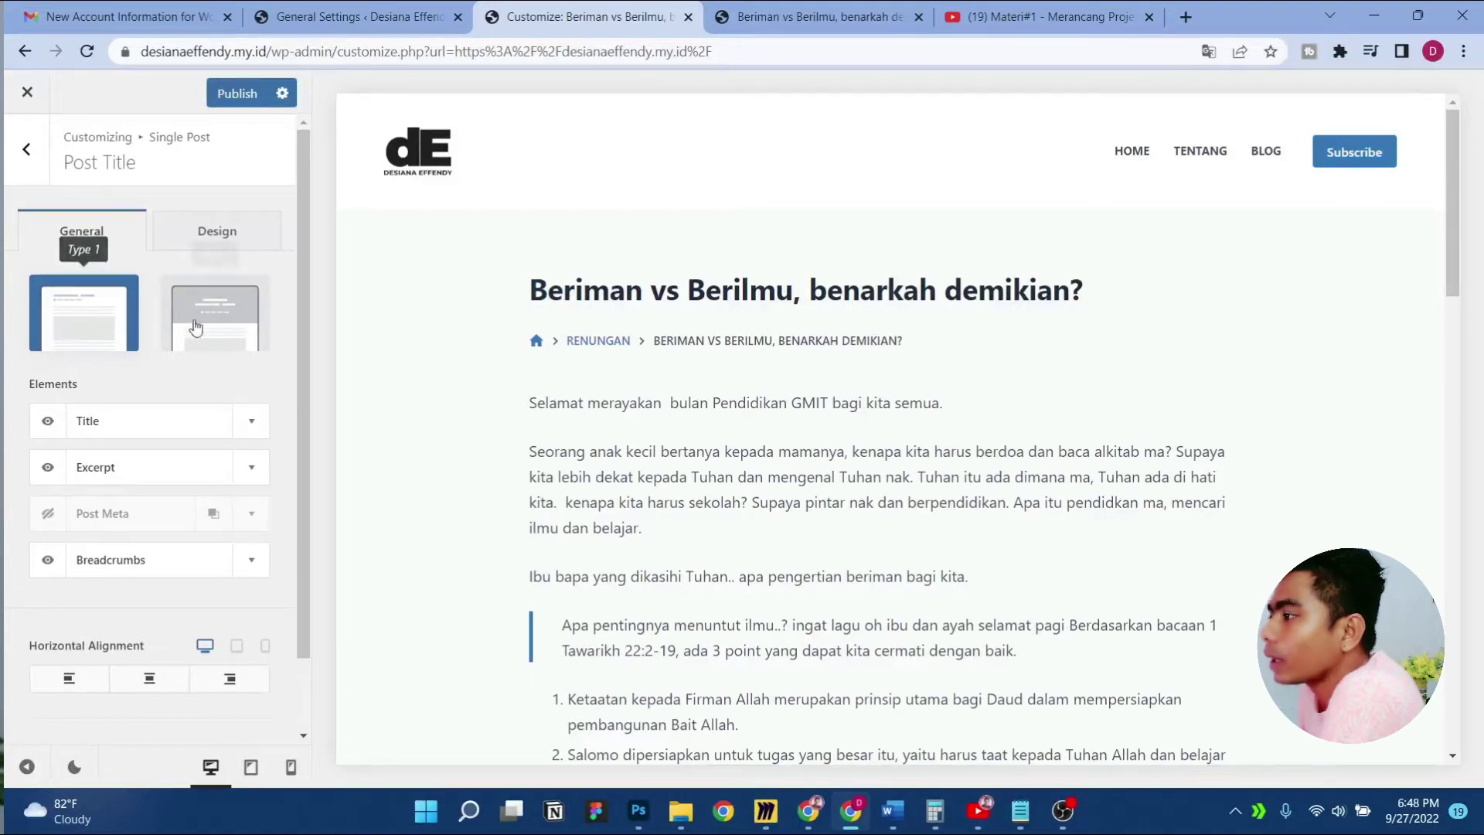
Choose the Type 1 post title layout instead of the full-width banner
left_click(215, 317)
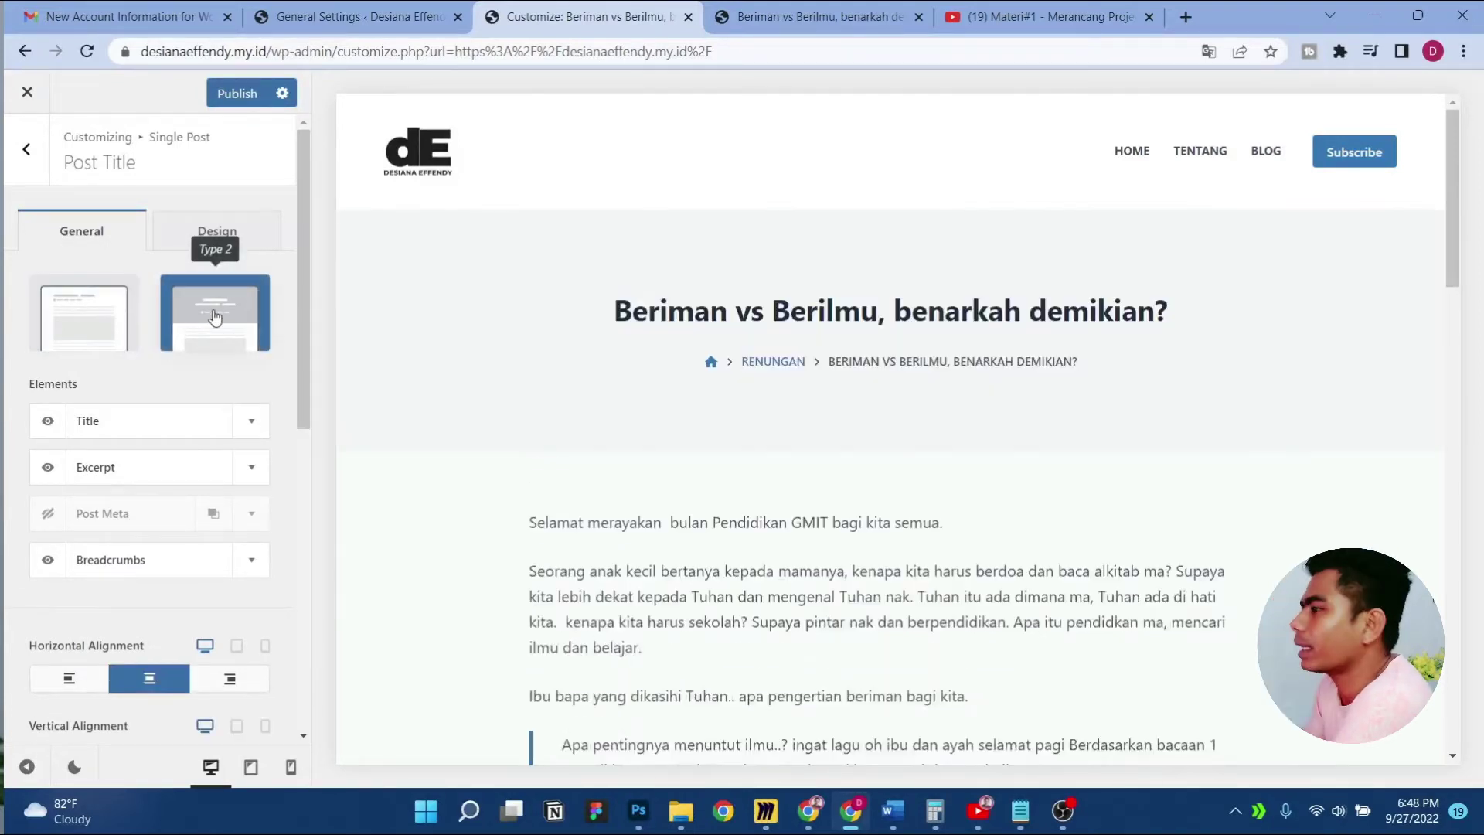
scroll(1051, 539, "down", 3)
scroll(1051, 538, "up", 3)
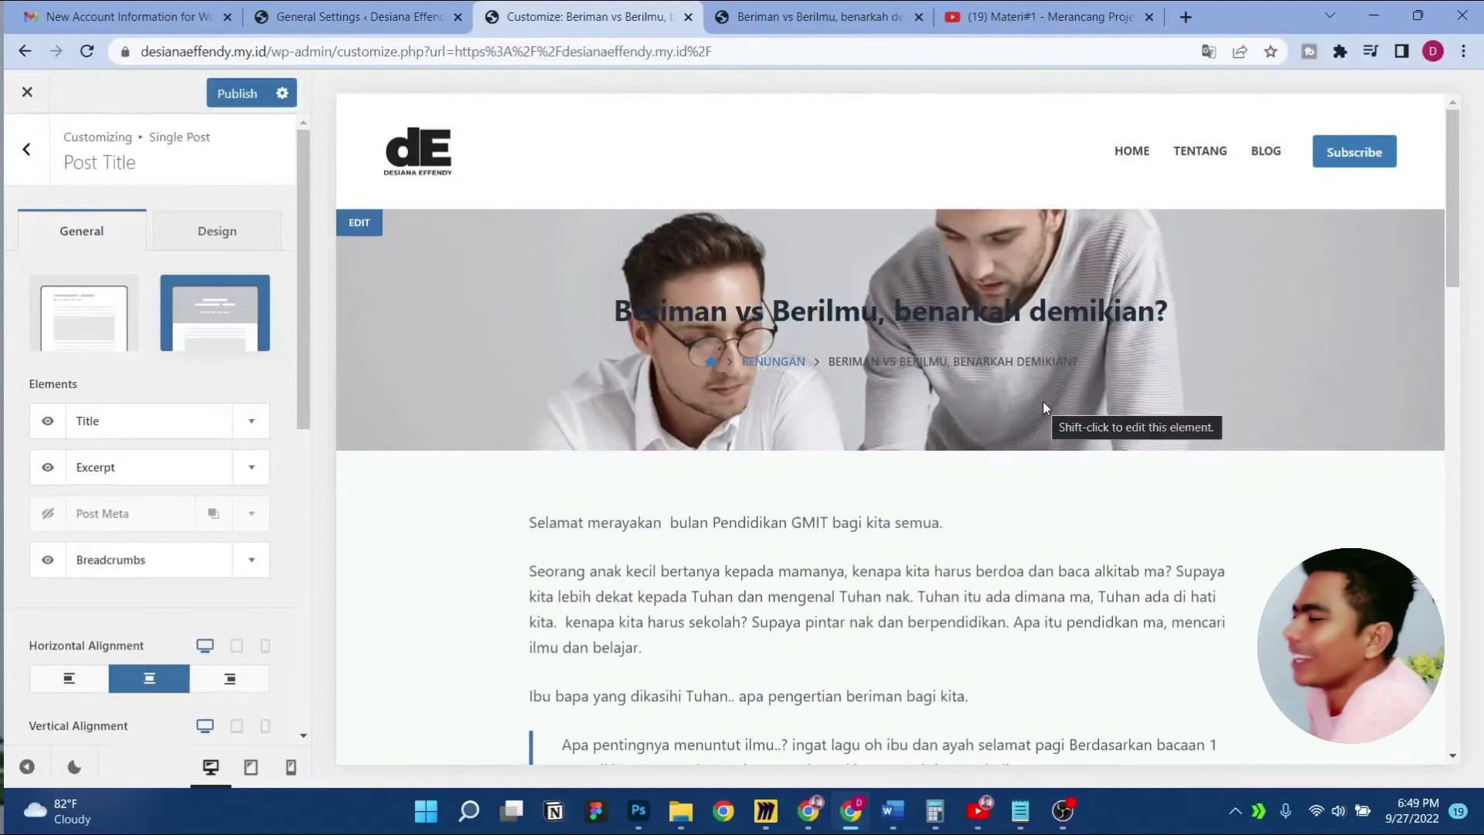
left_click(84, 305)
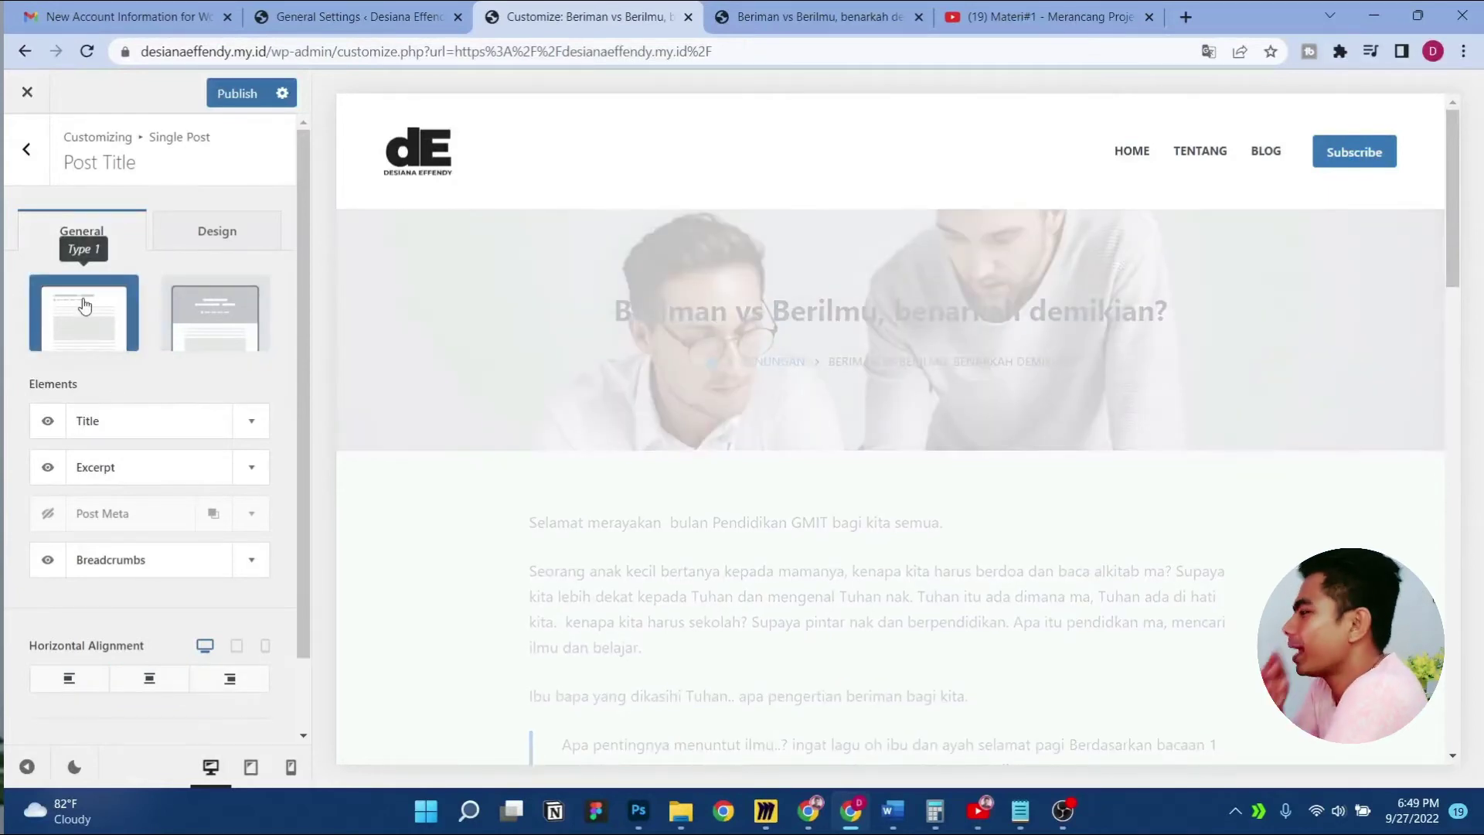
scroll(162, 505, "down", 1)
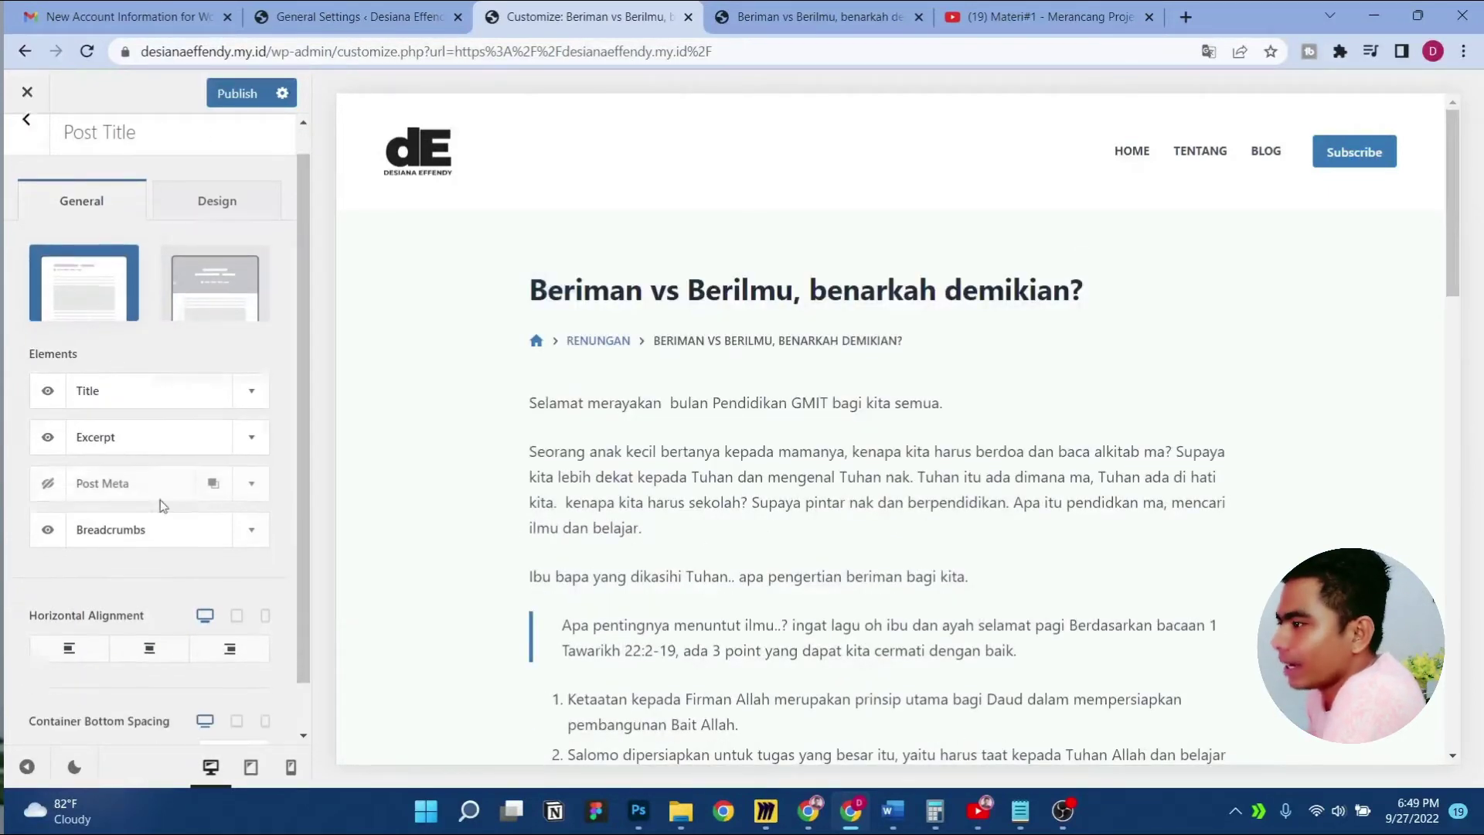
scroll(160, 499, "up", 1)
scroll(937, 443, "down", 5)
scroll(925, 448, "up", 5)
left_click(27, 150)
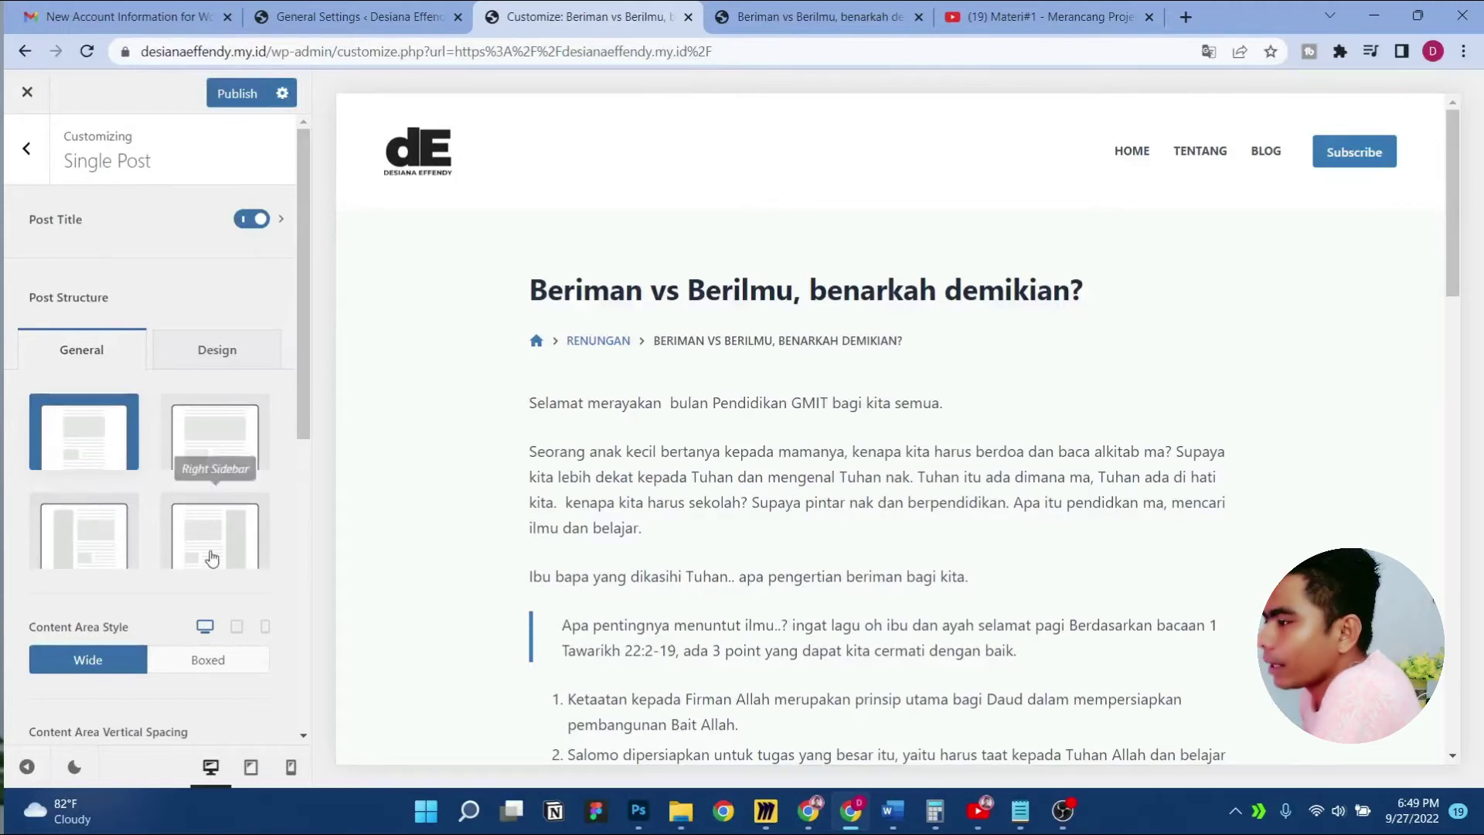
Choose the Right Sidebar post structure after briefly trying a left sidebar
left_click(214, 555)
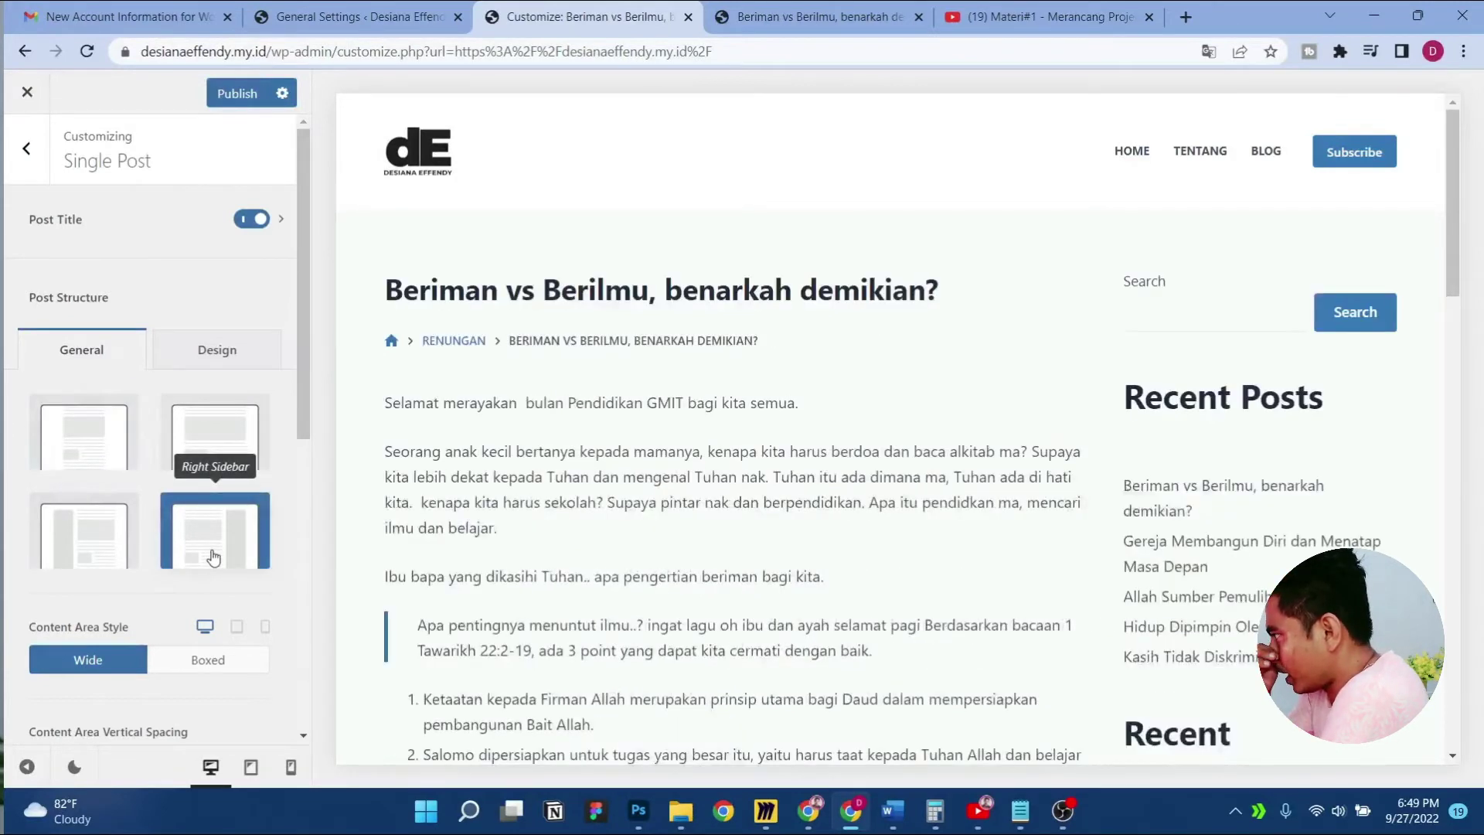
scroll(1313, 409, "down", 15)
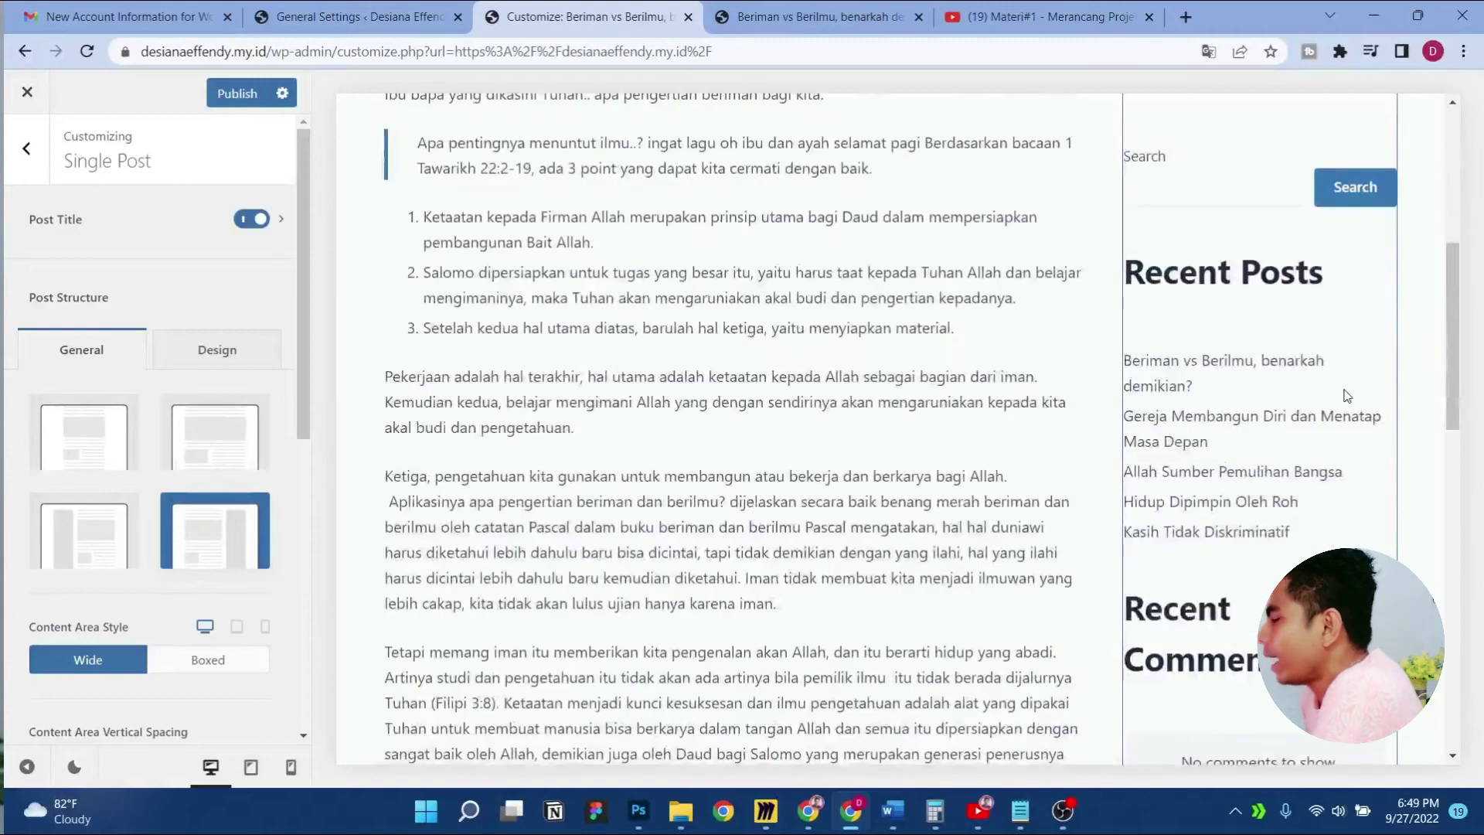
scroll(1344, 392, "up", 15)
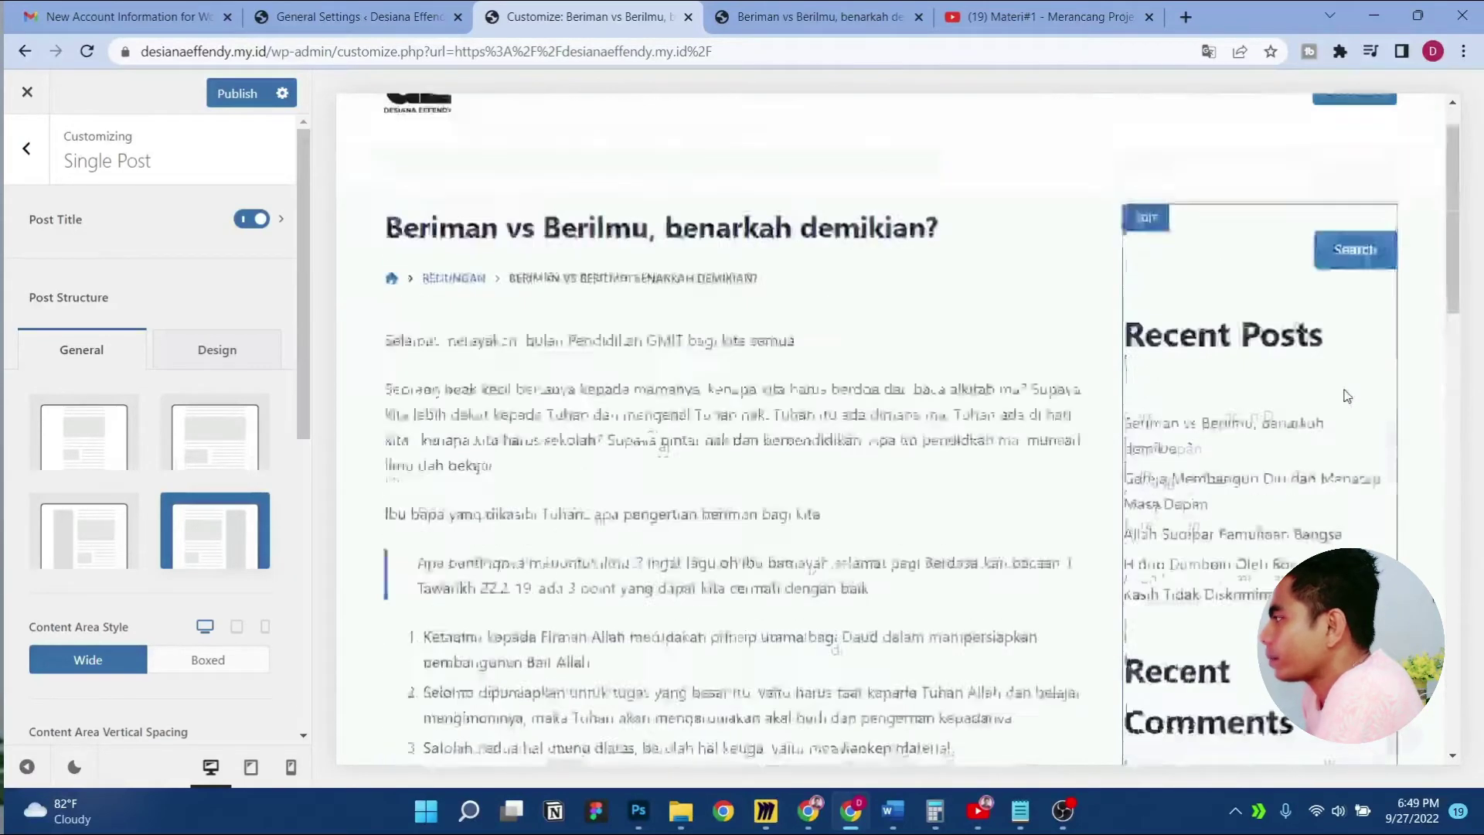
left_click(102, 553)
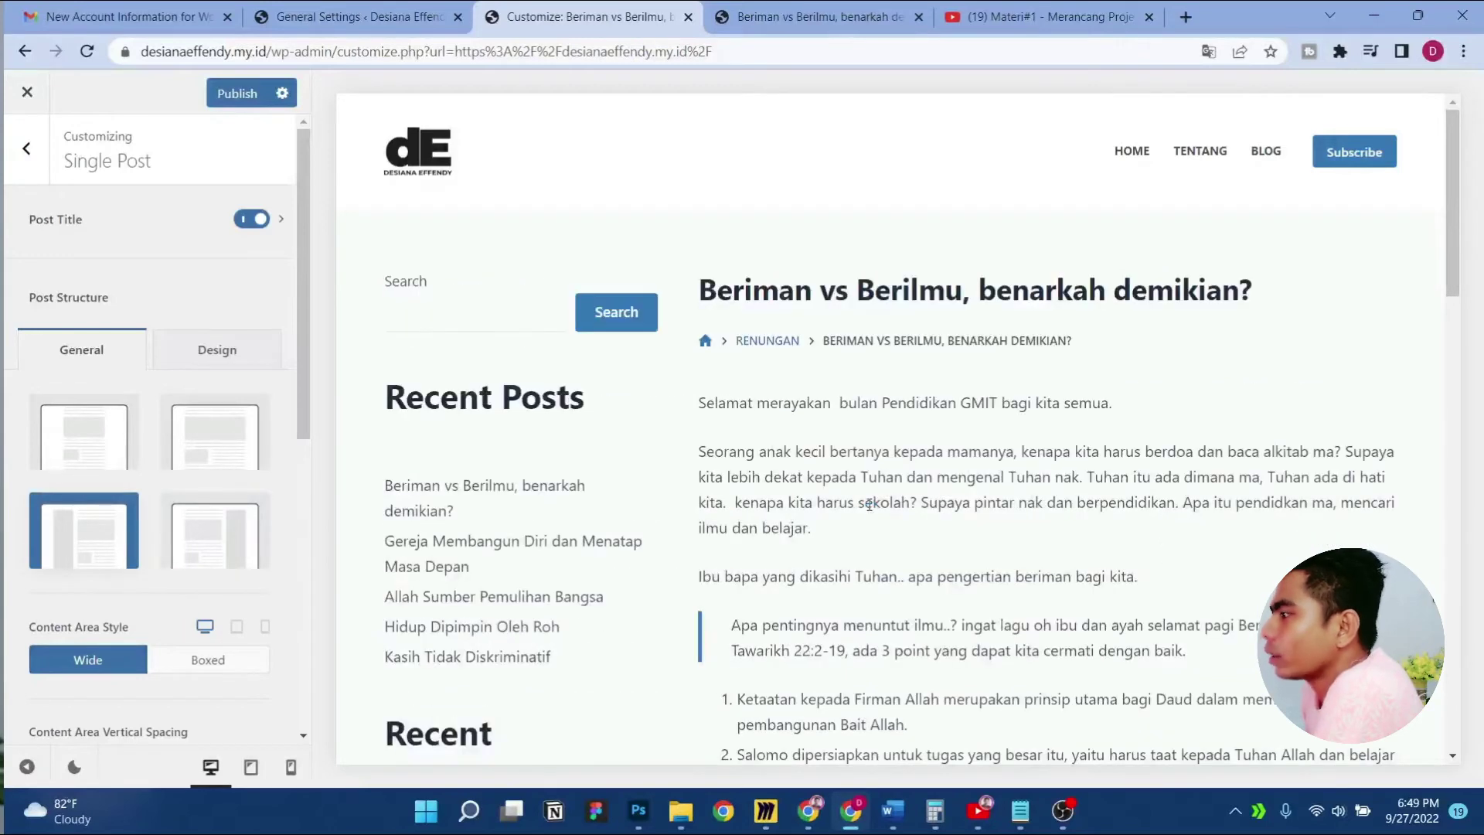
scroll(858, 494, "down", 15)
scroll(857, 496, "up", 5)
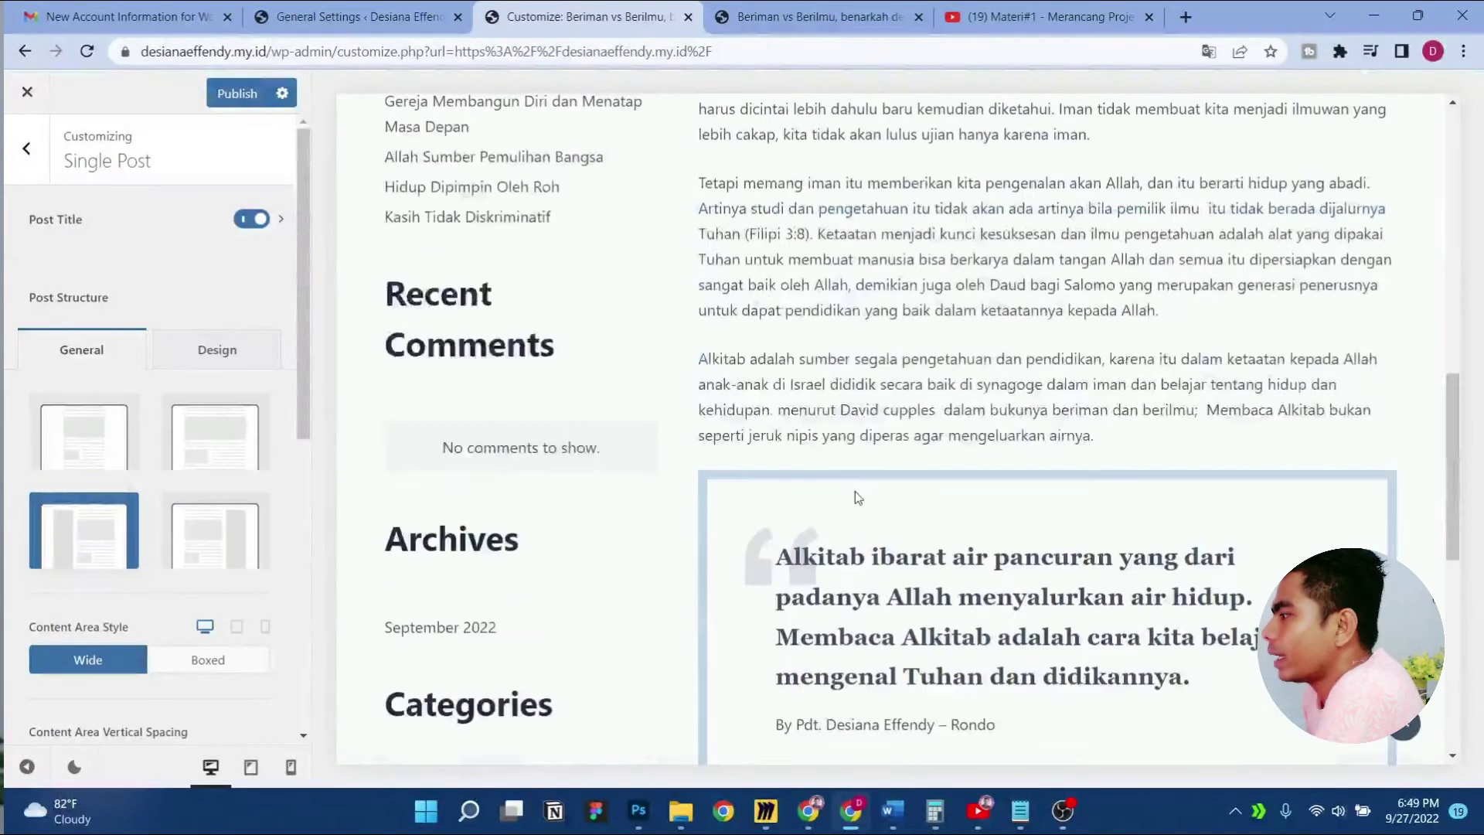
scroll(854, 495, "up", 10)
left_click(209, 539)
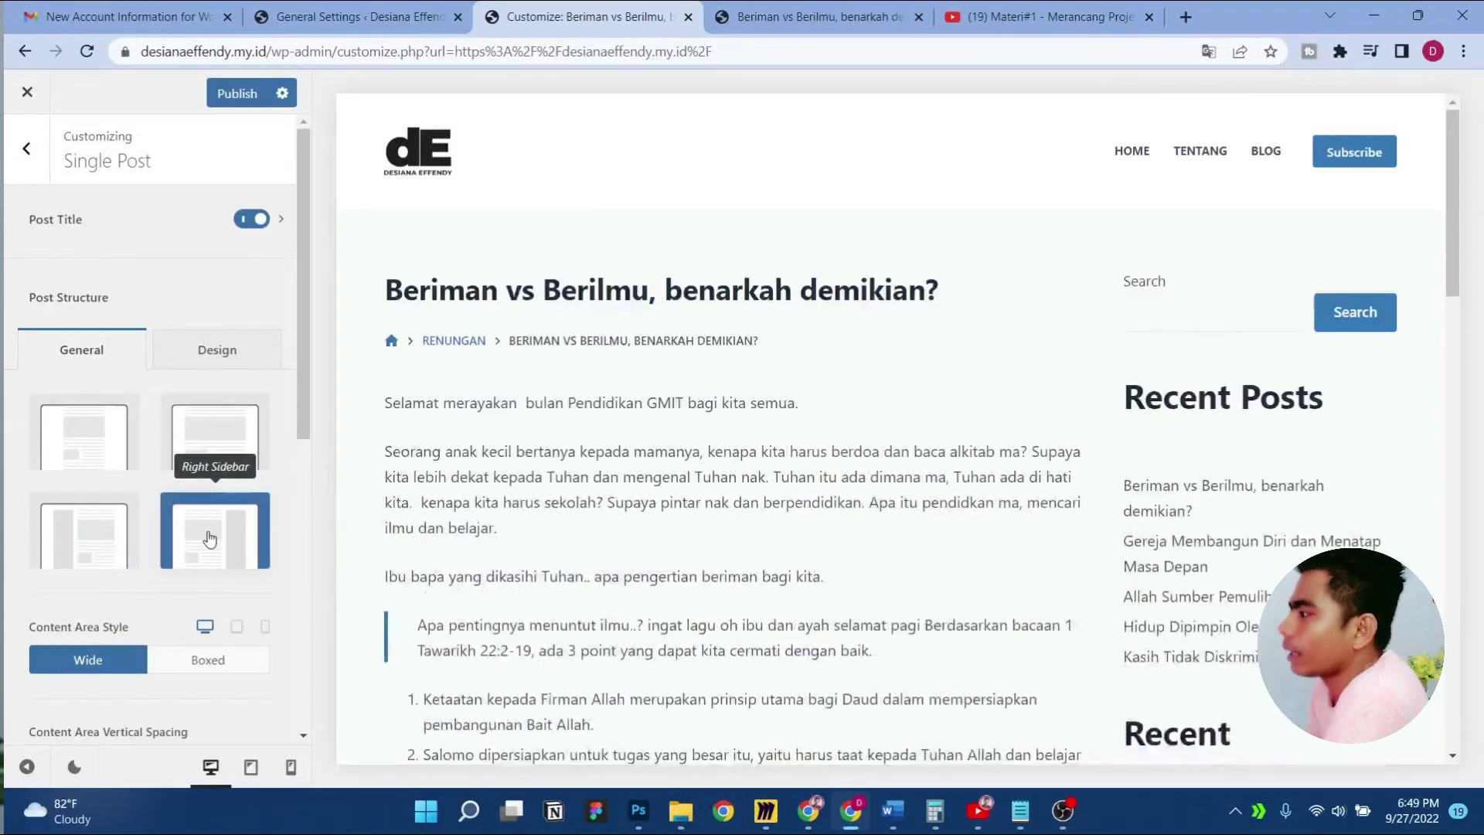
scroll(1053, 401, "down", 12)
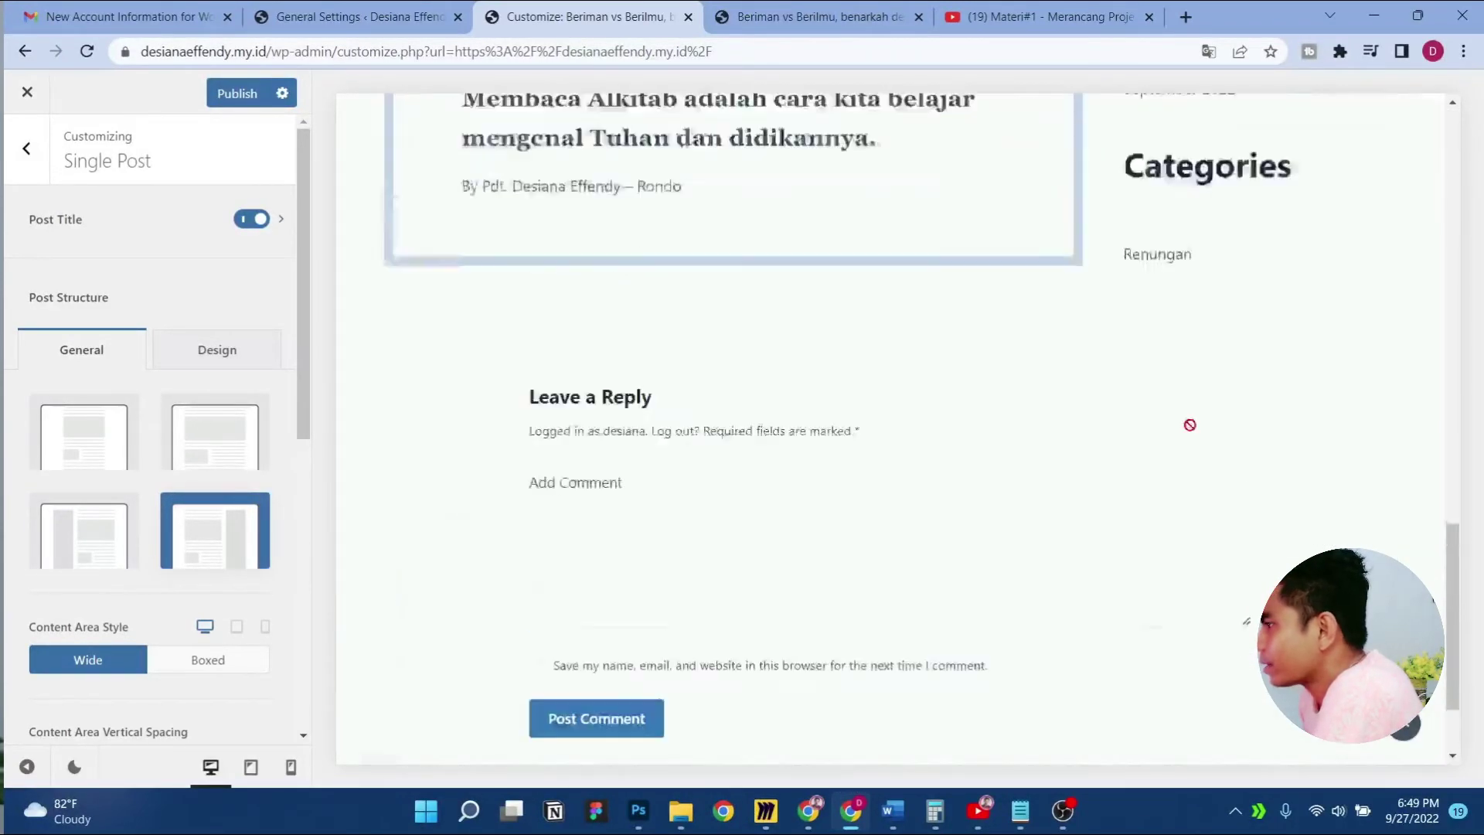
scroll(1190, 425, "up", 15)
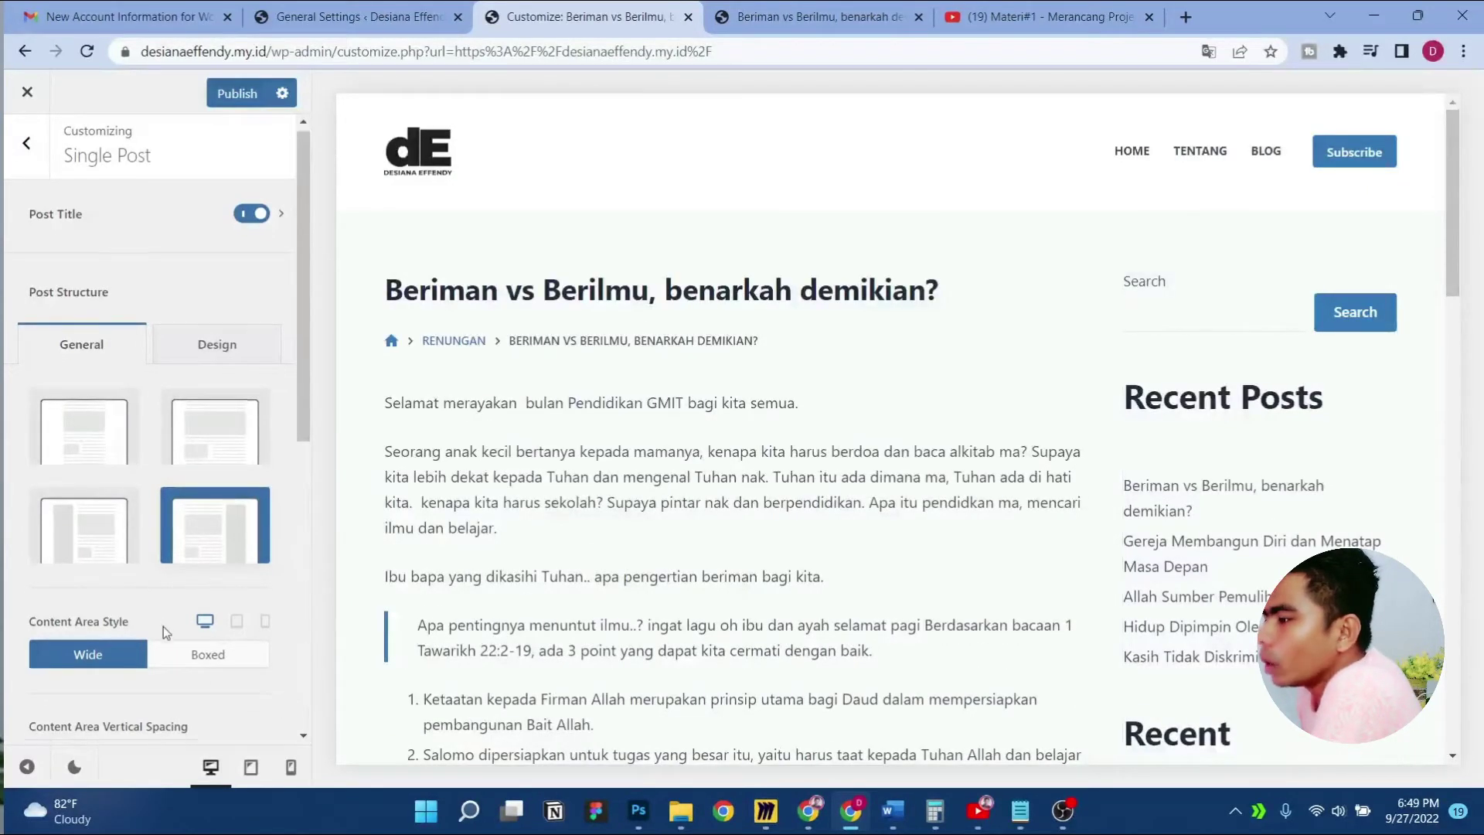
scroll(166, 622, "down", 4)
Keep Content Area Style on Wide after trying Boxed, then reopen Post Title settings
left_click(203, 377)
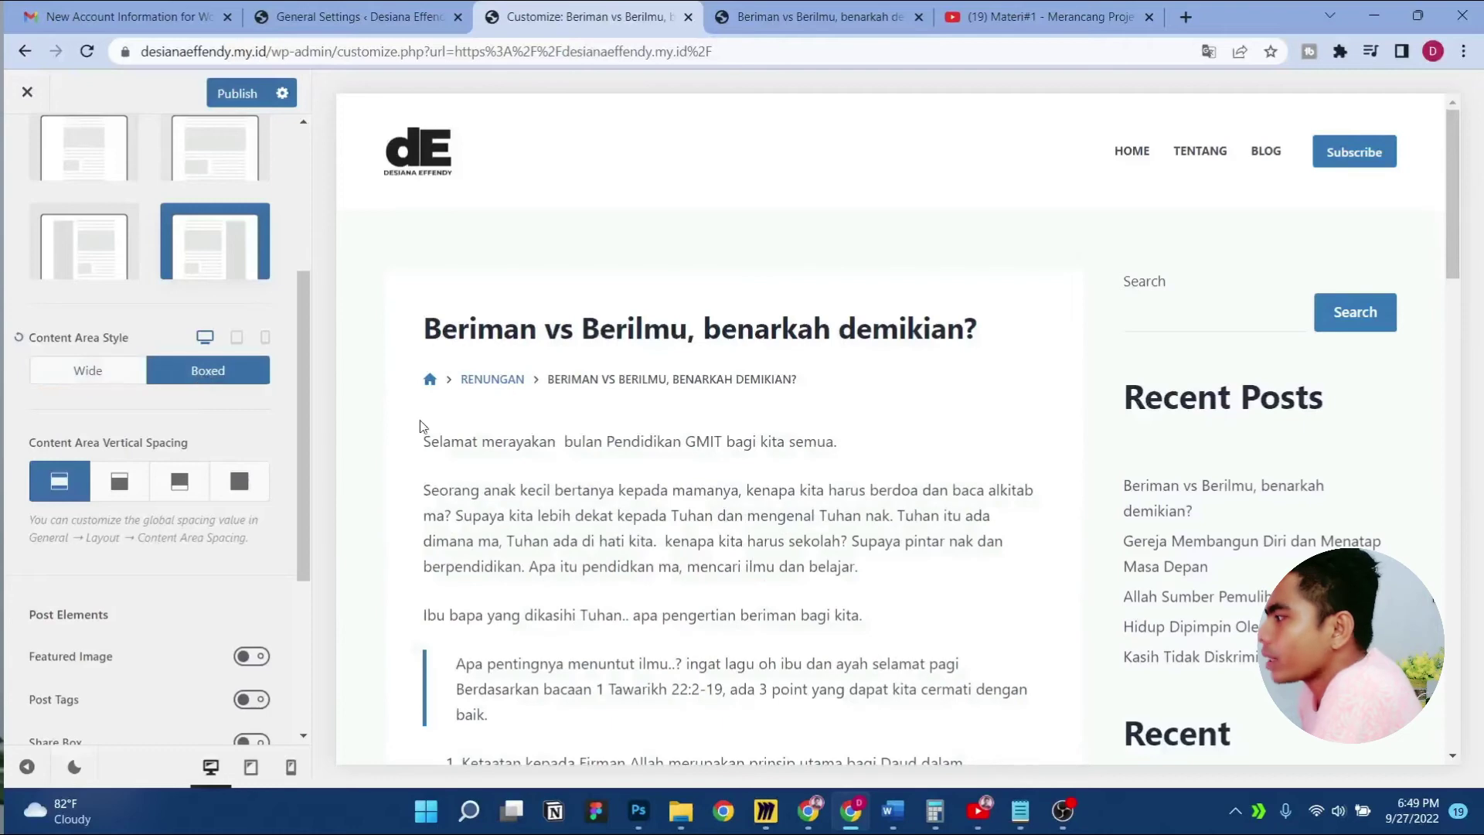
scroll(1043, 408, "down", 8)
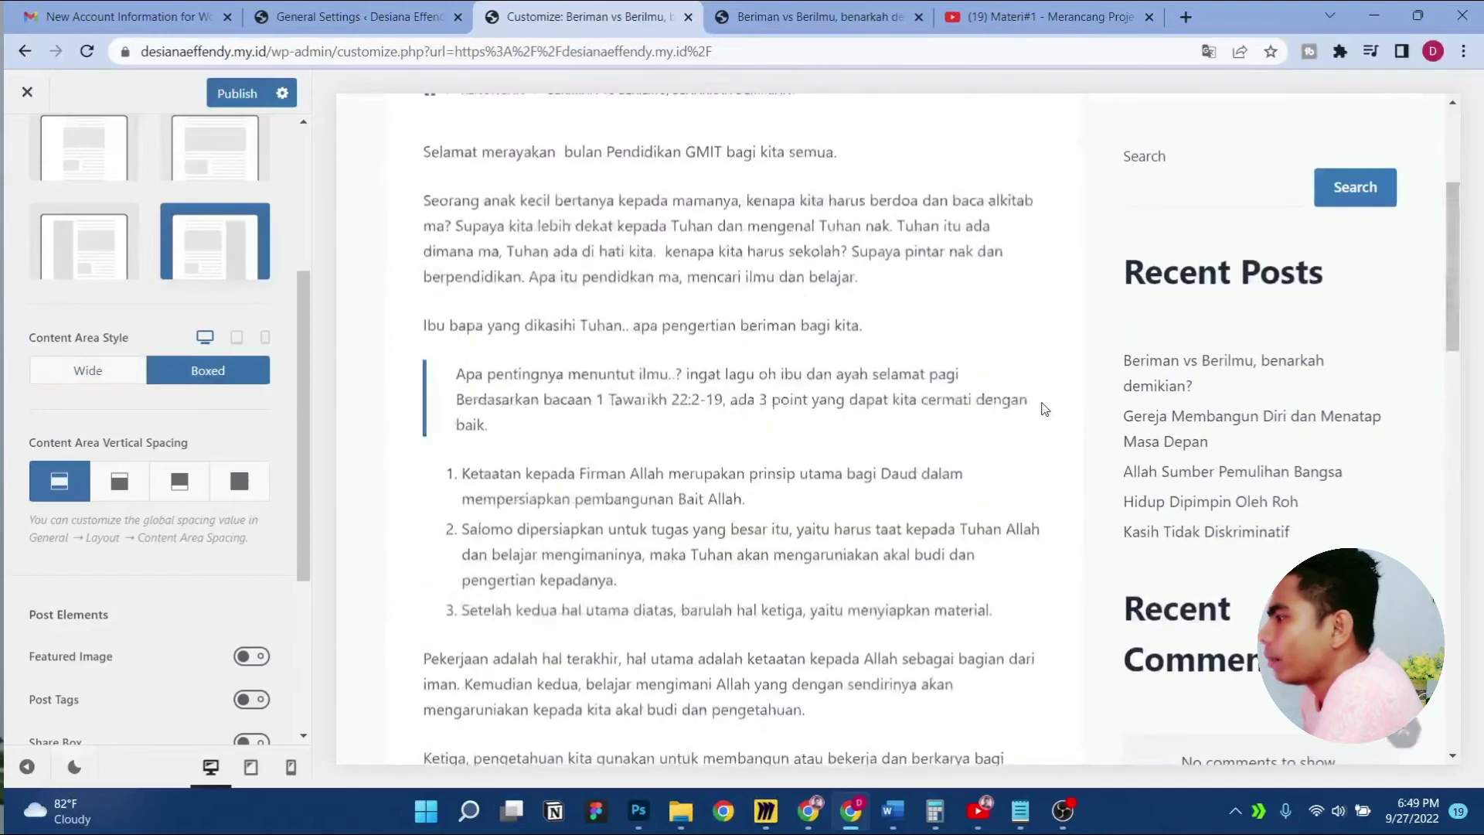
scroll(1043, 409, "down", 6)
scroll(734, 520, "up", 14)
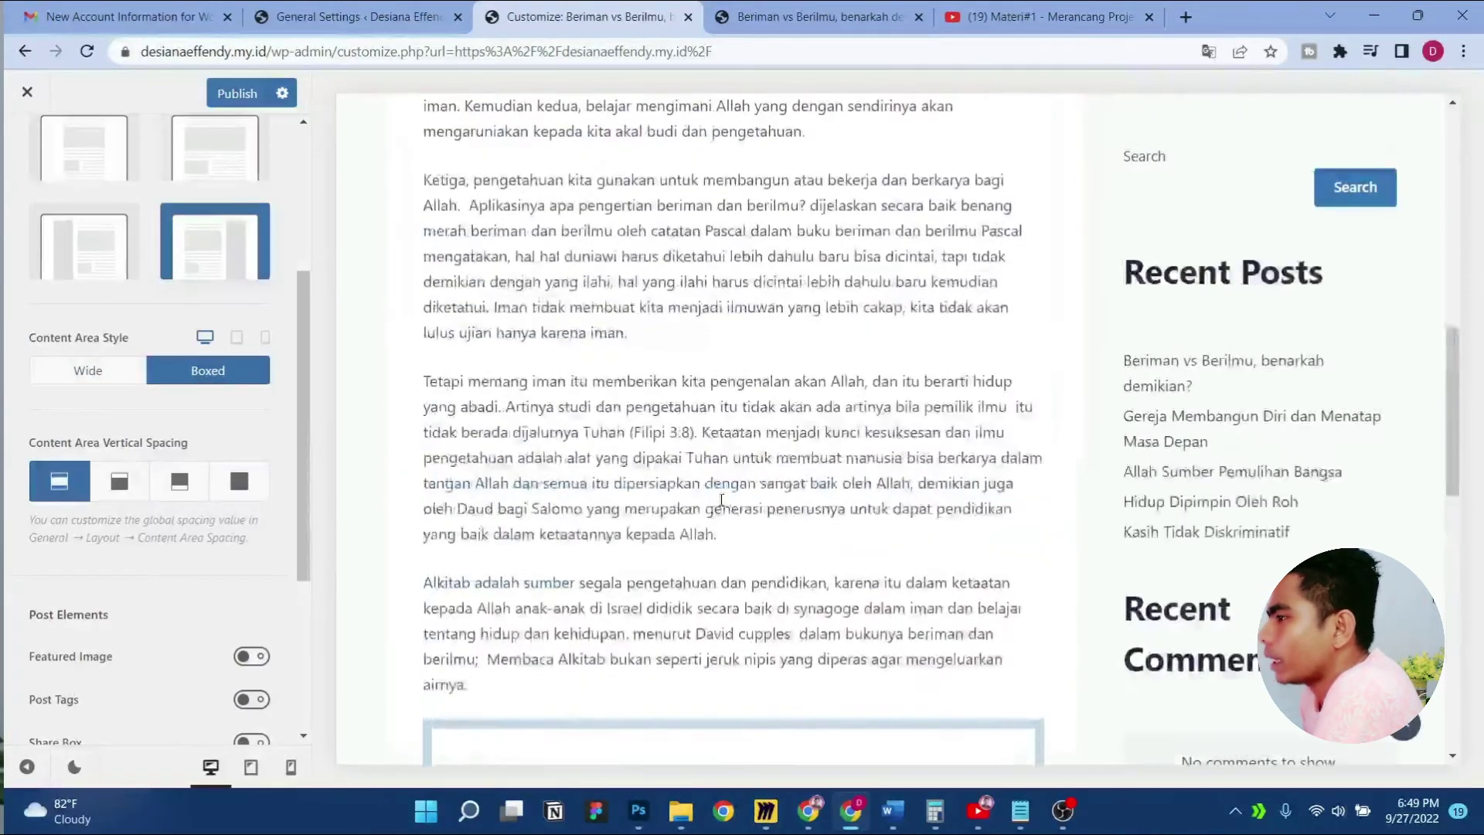
left_click(95, 371)
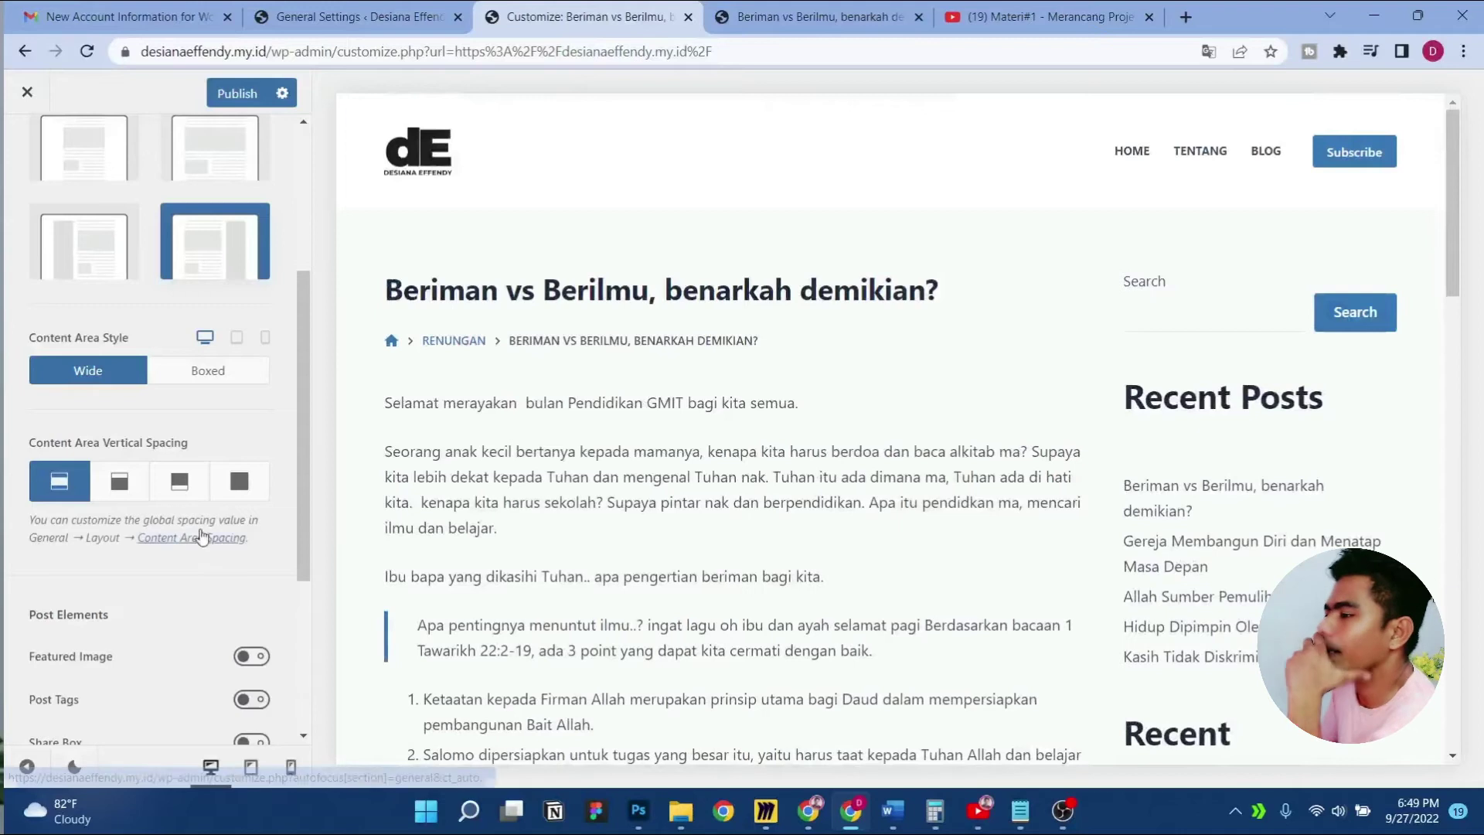
scroll(202, 530, "up", 4)
left_click(189, 222)
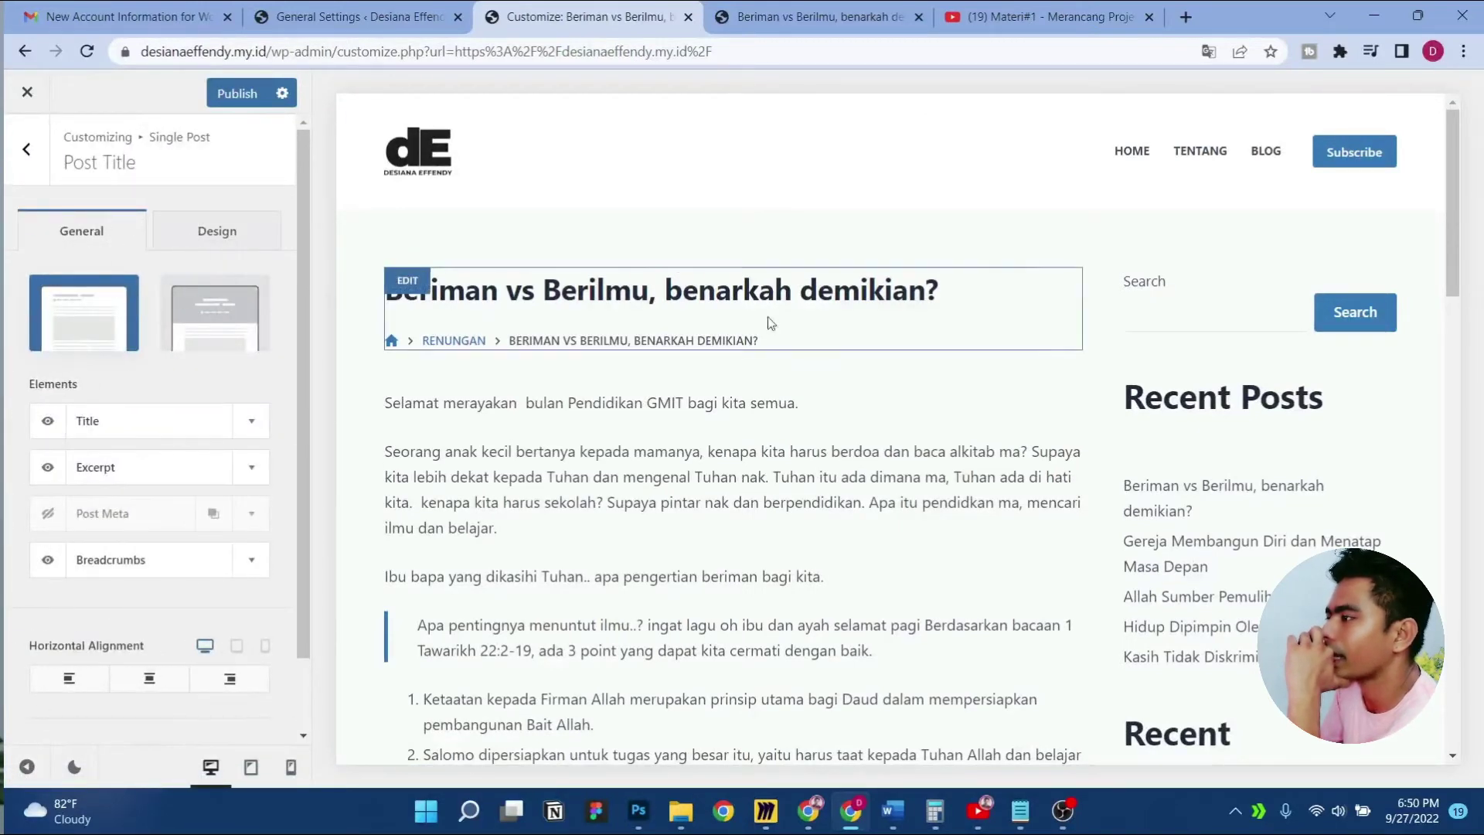
Enable the single post's Featured Image and make it visible on mobile too
left_click(25, 153)
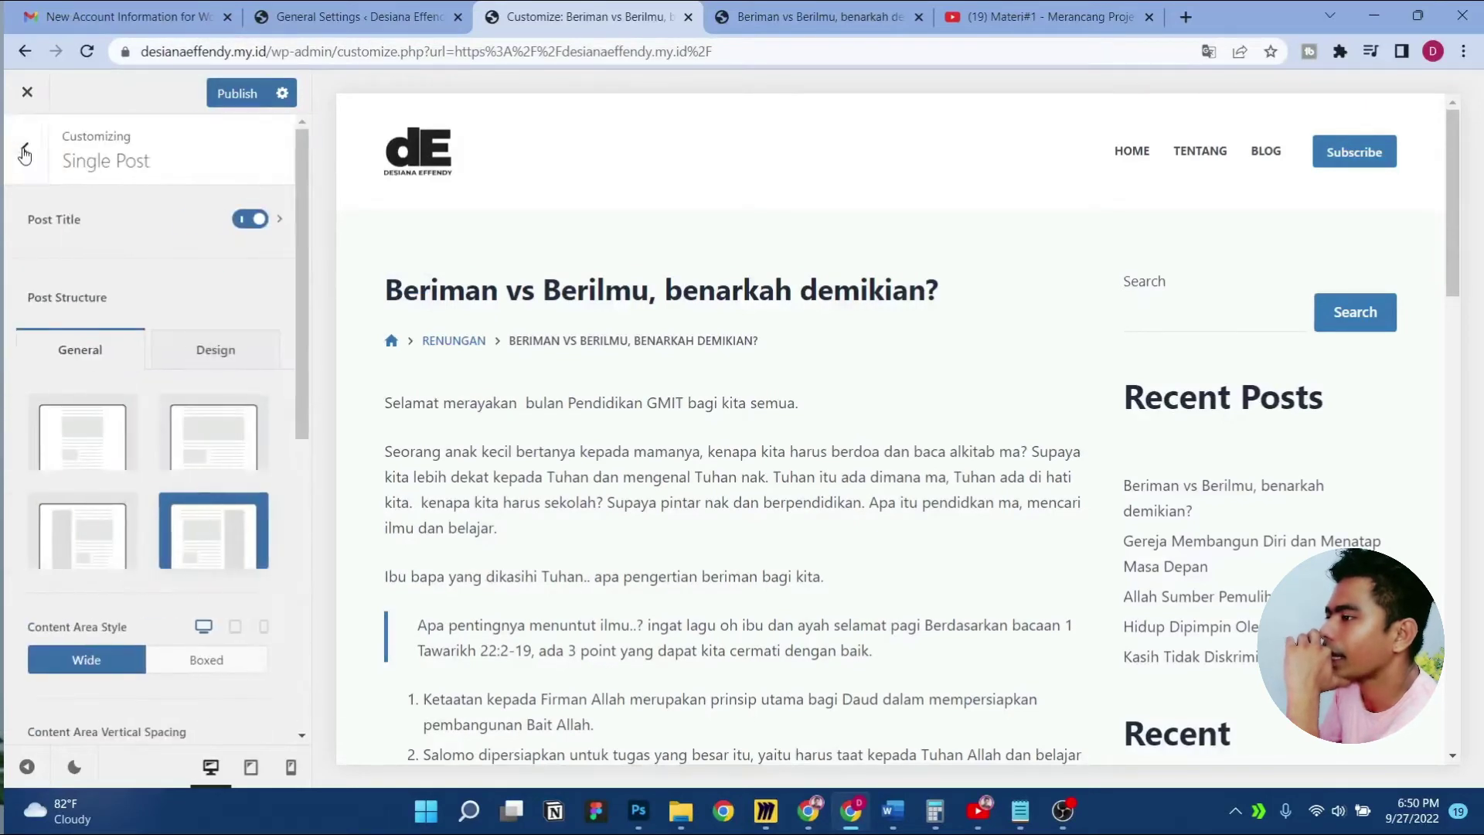
left_click(153, 236)
left_click(39, 164)
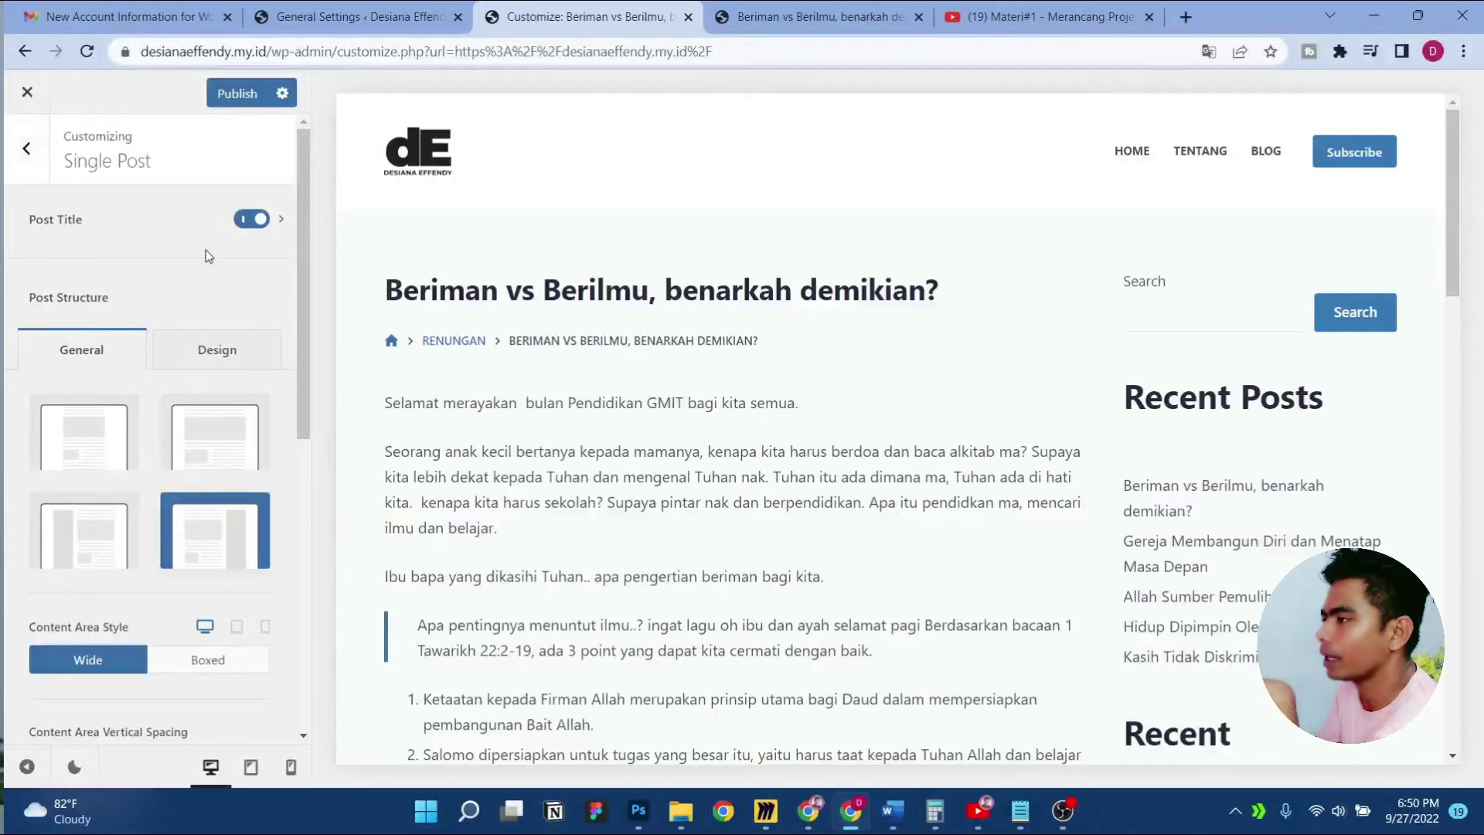
left_click(168, 232)
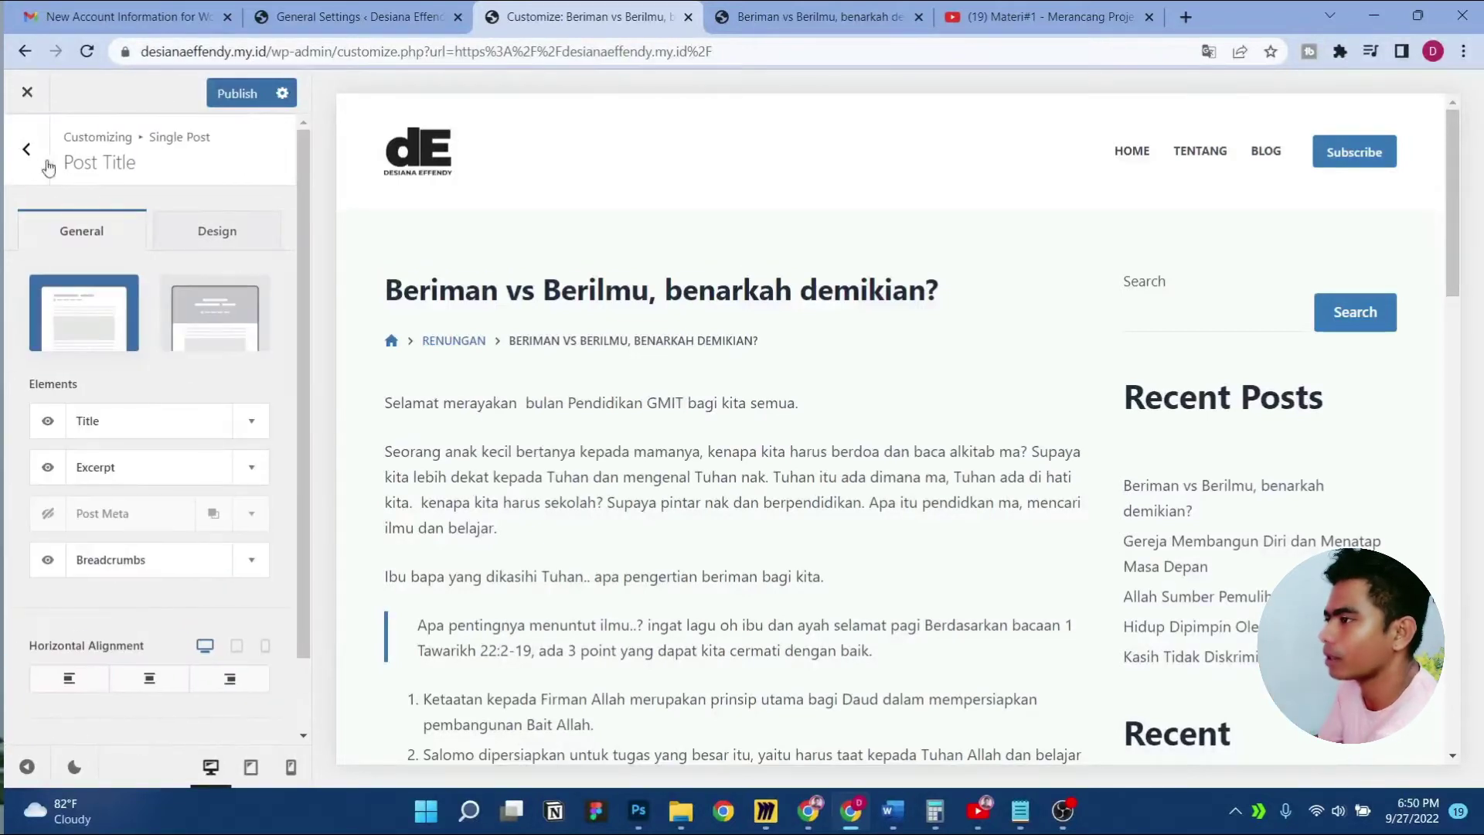
left_click(26, 148)
scroll(176, 352, "down", 3)
scroll(177, 352, "down", 4)
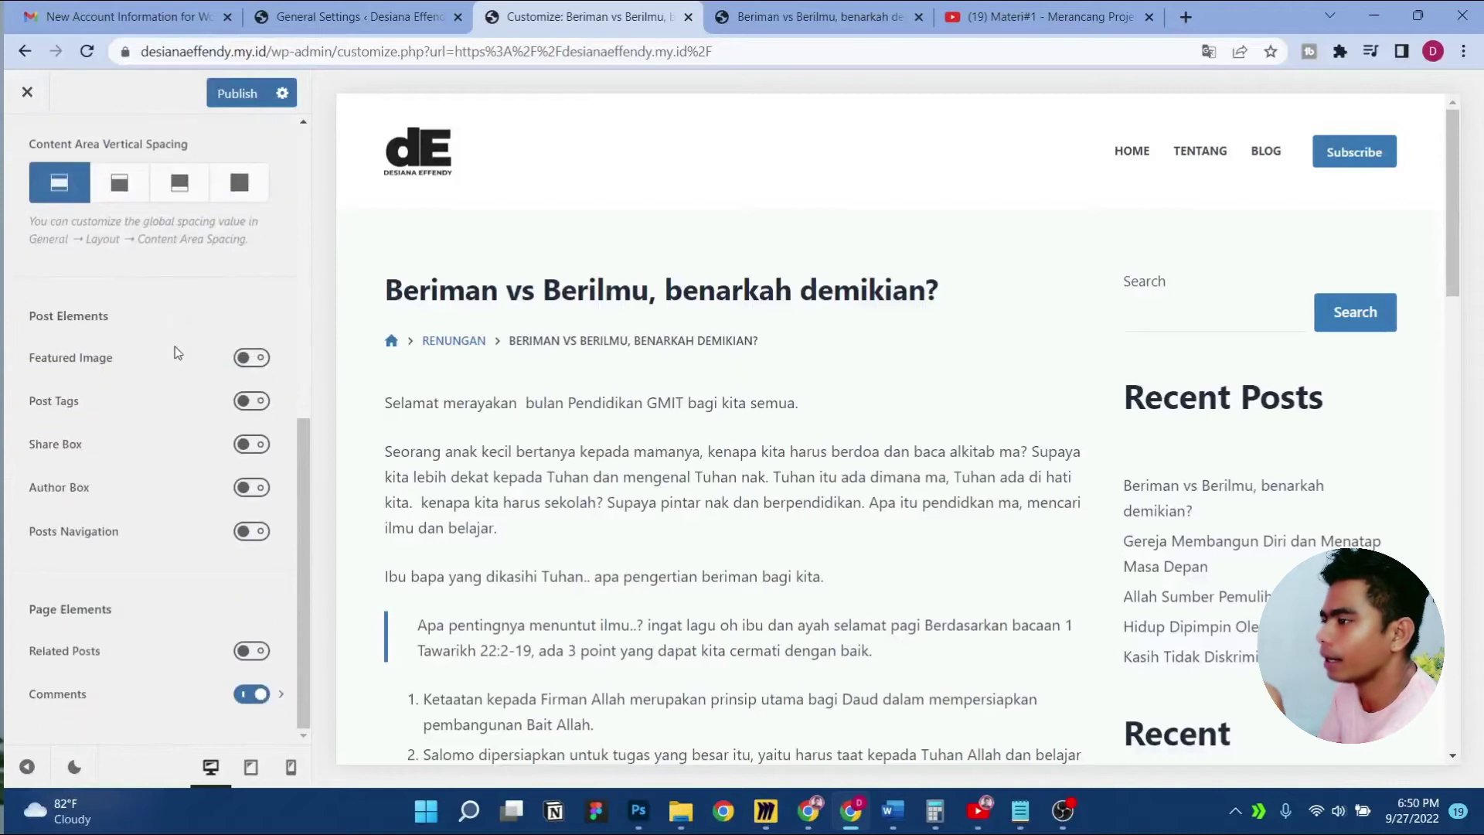
left_click(258, 363)
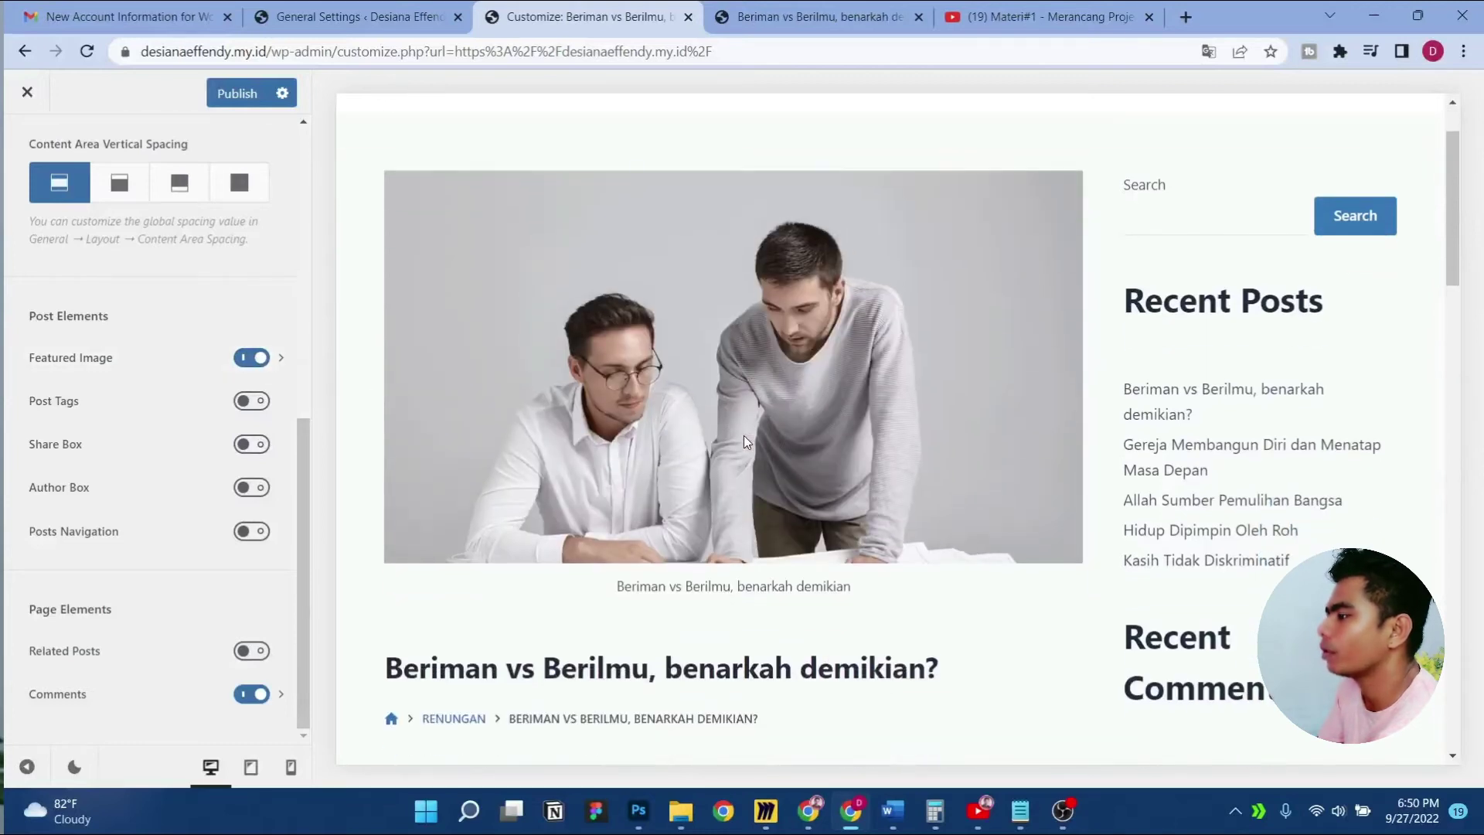
scroll(750, 429, "down", 1)
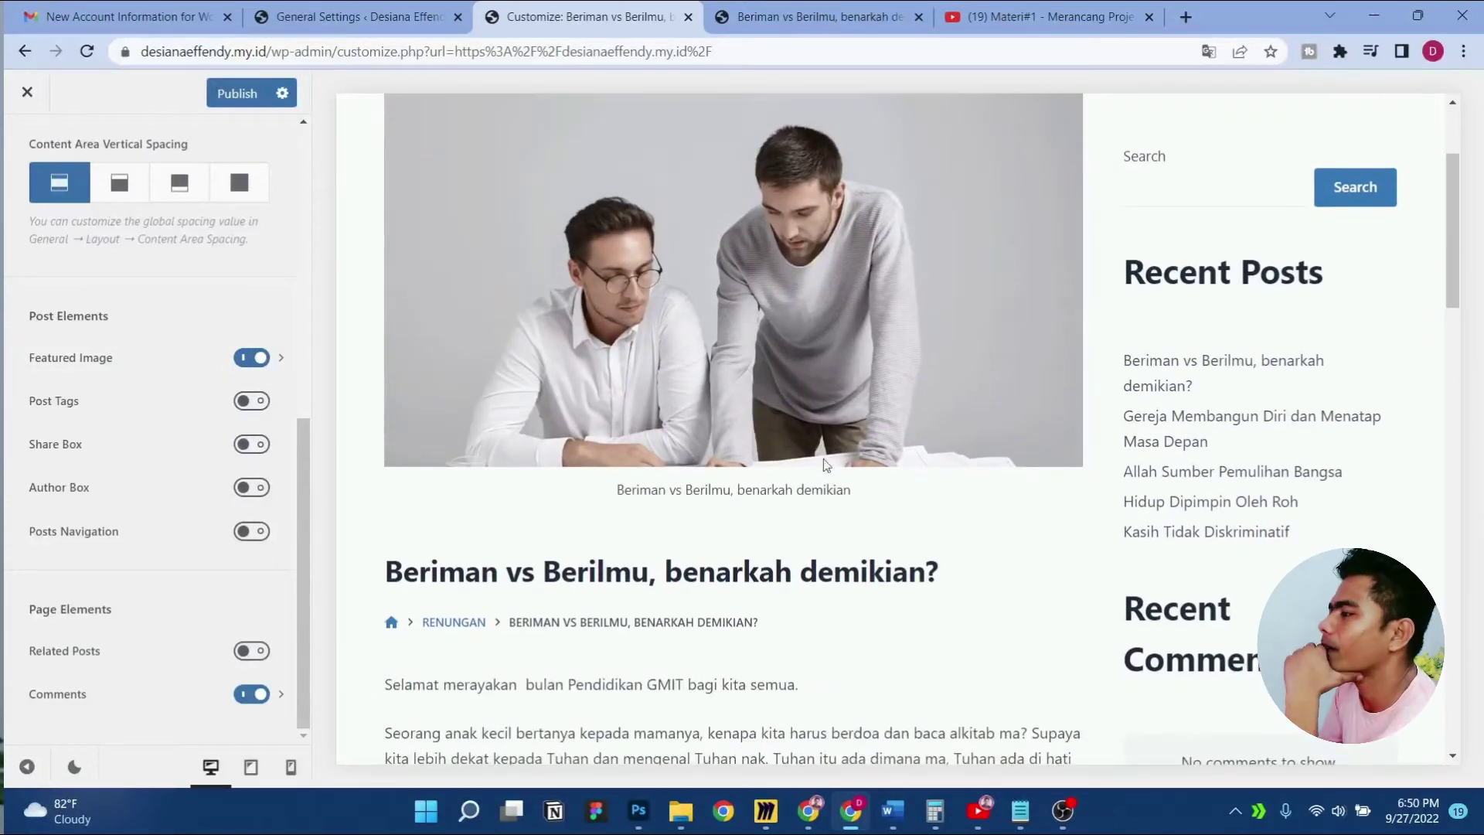
scroll(738, 371, "up", 2)
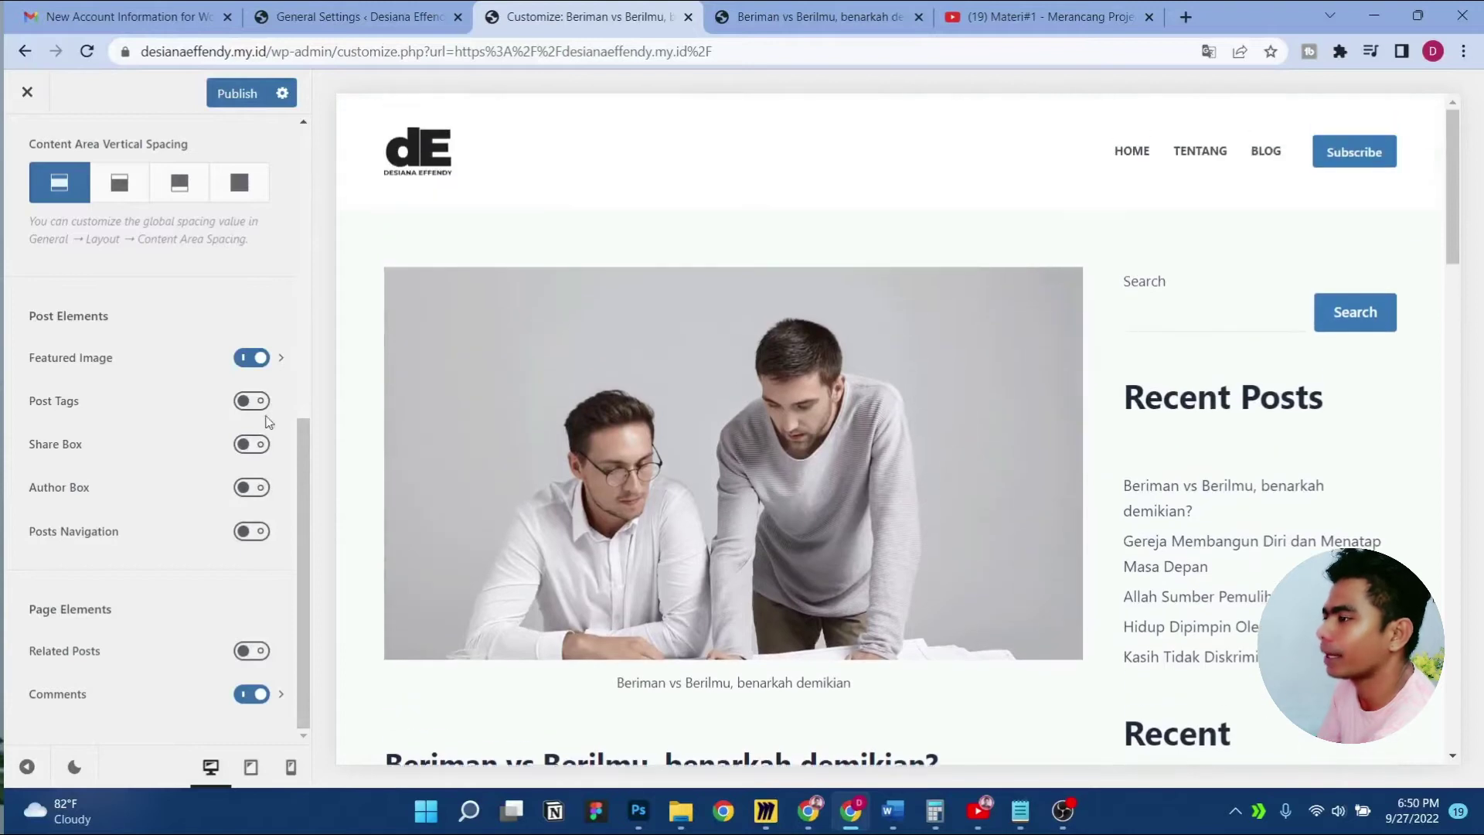
left_click(170, 363)
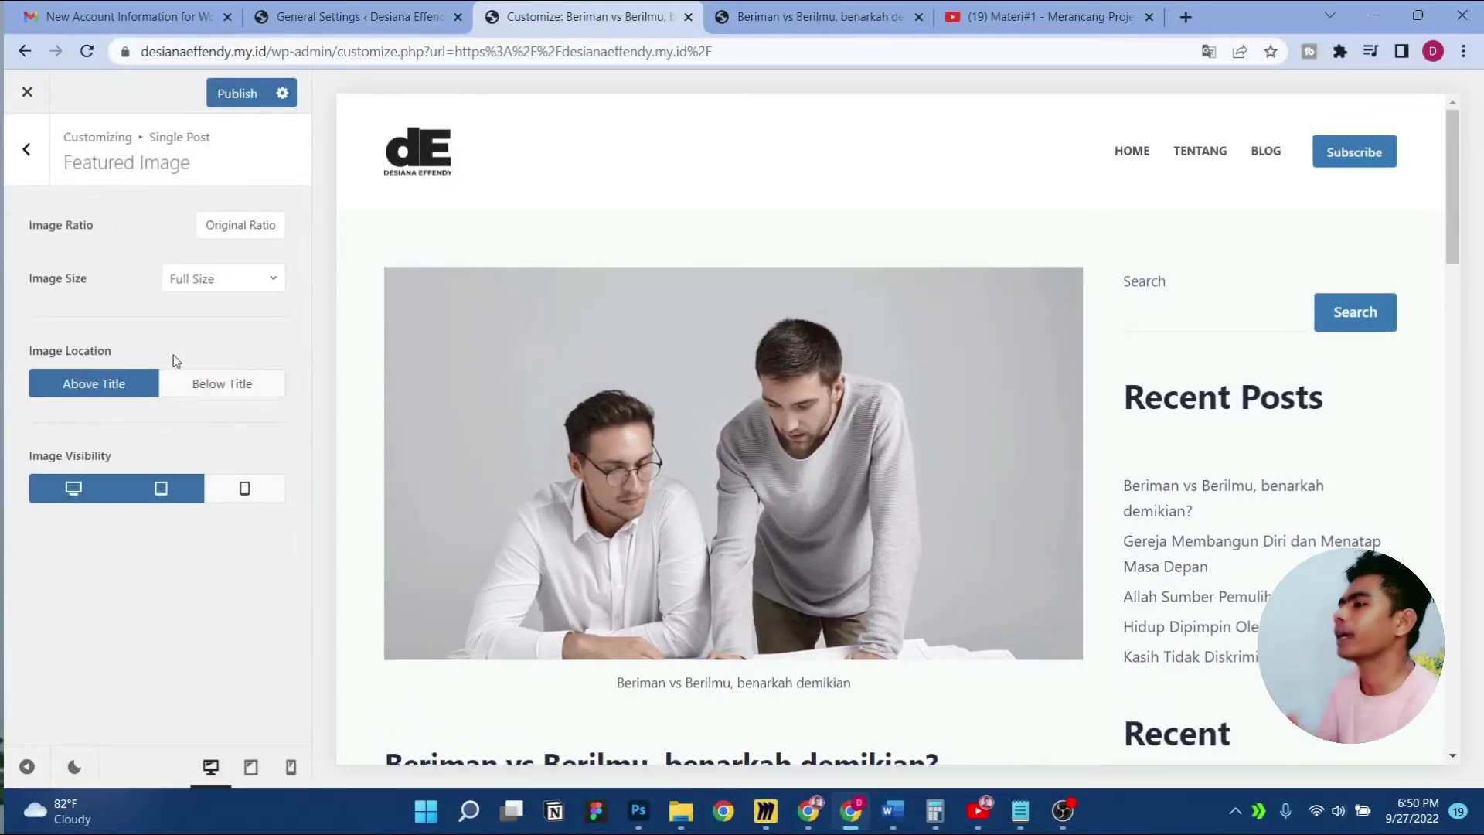
left_click(267, 500)
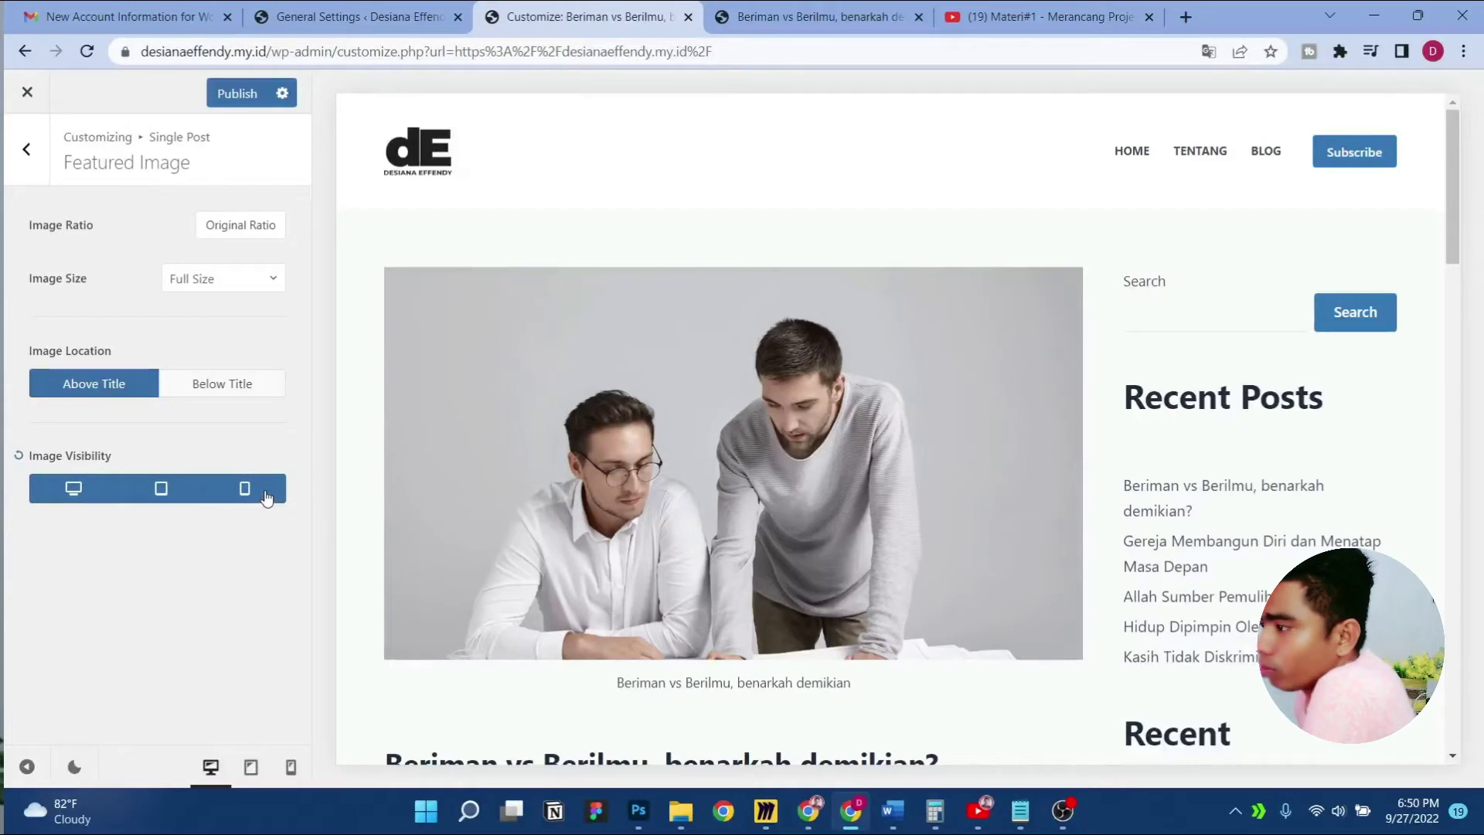
Set a predefined 2:1 image ratio after comparing 16/9, 4/3 and 1/1 crops
left_click(224, 229)
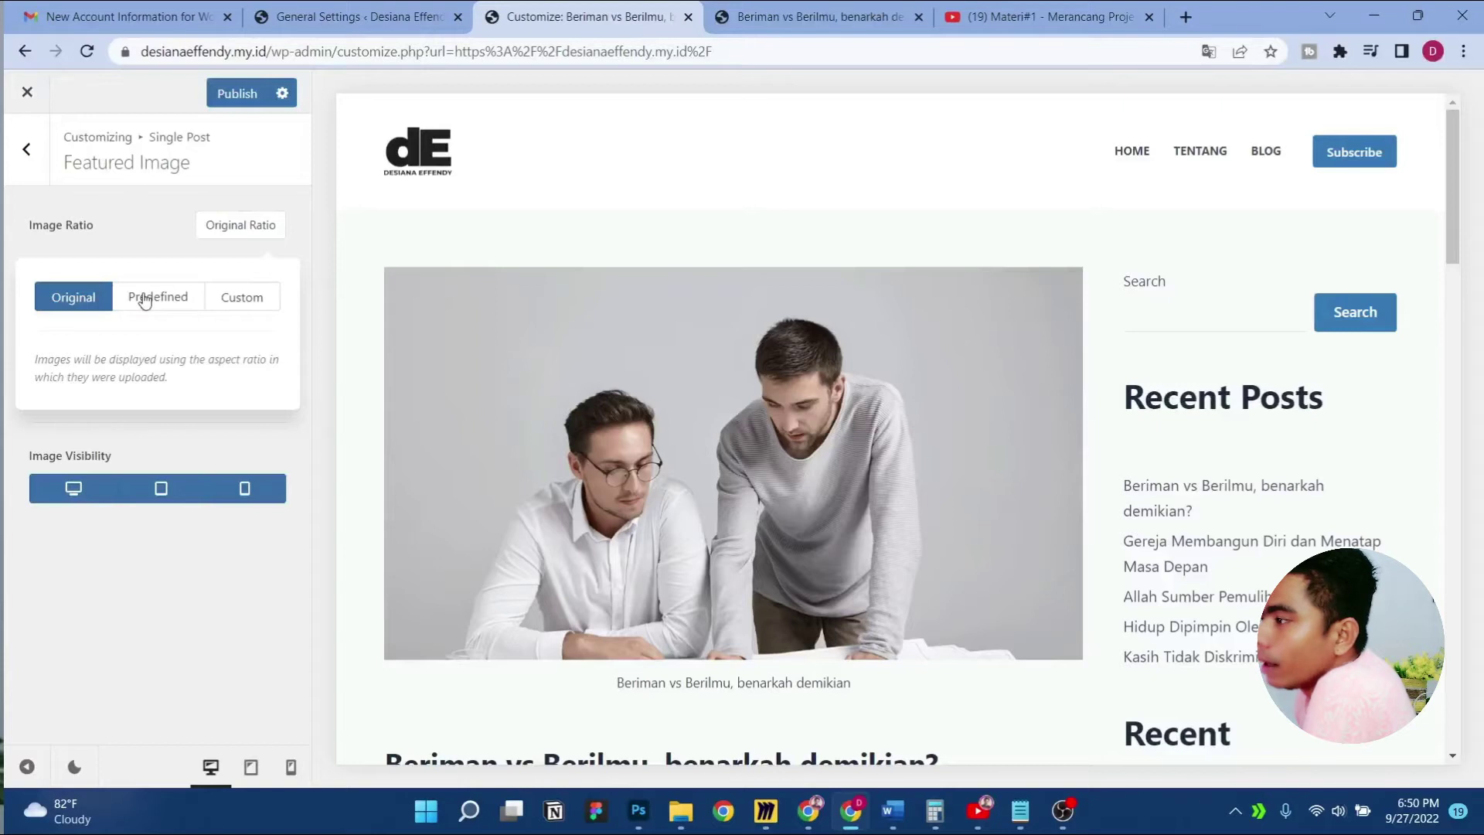
left_click(144, 298)
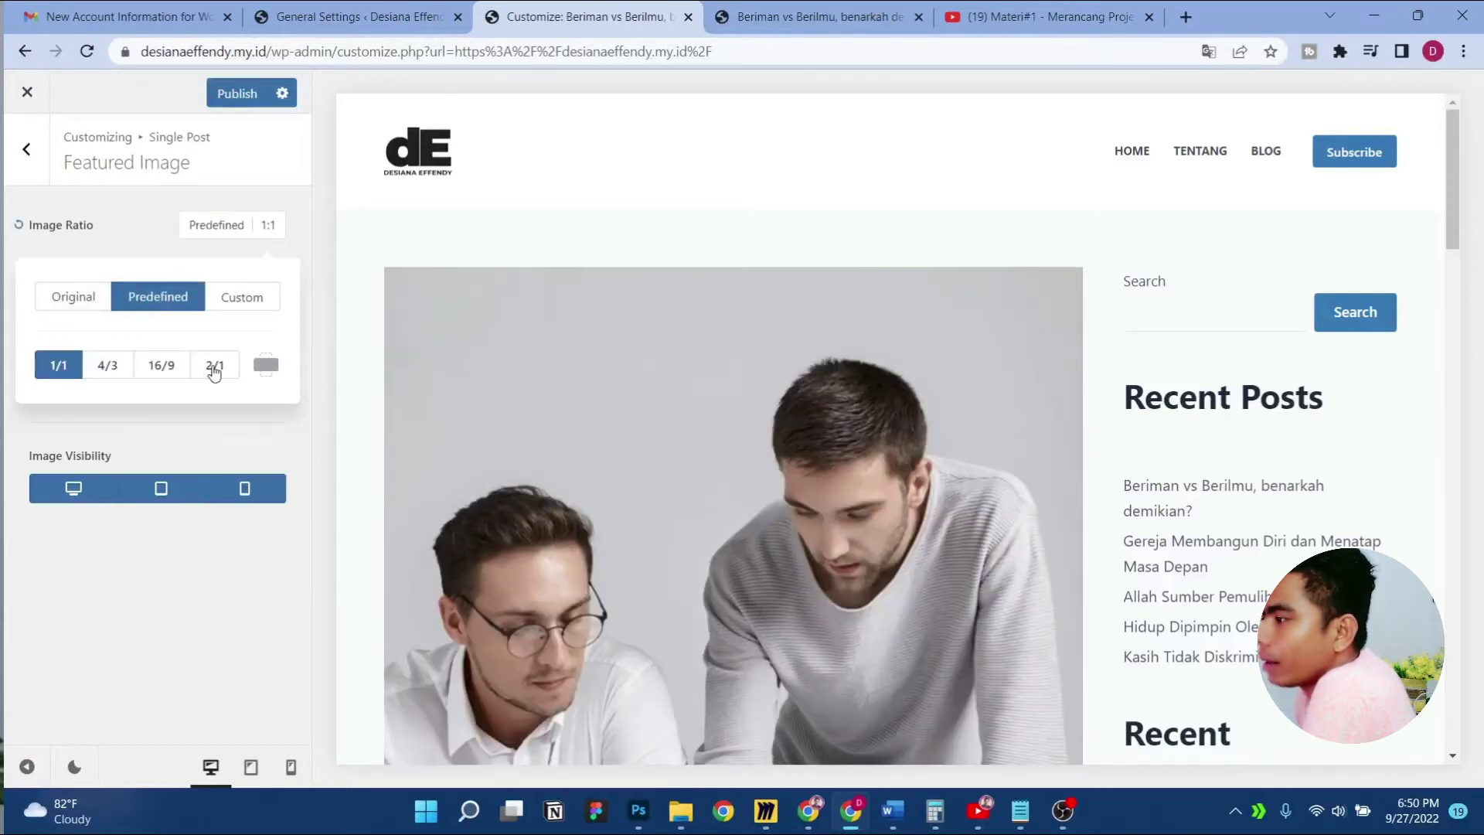
left_click(205, 370)
left_click(171, 375)
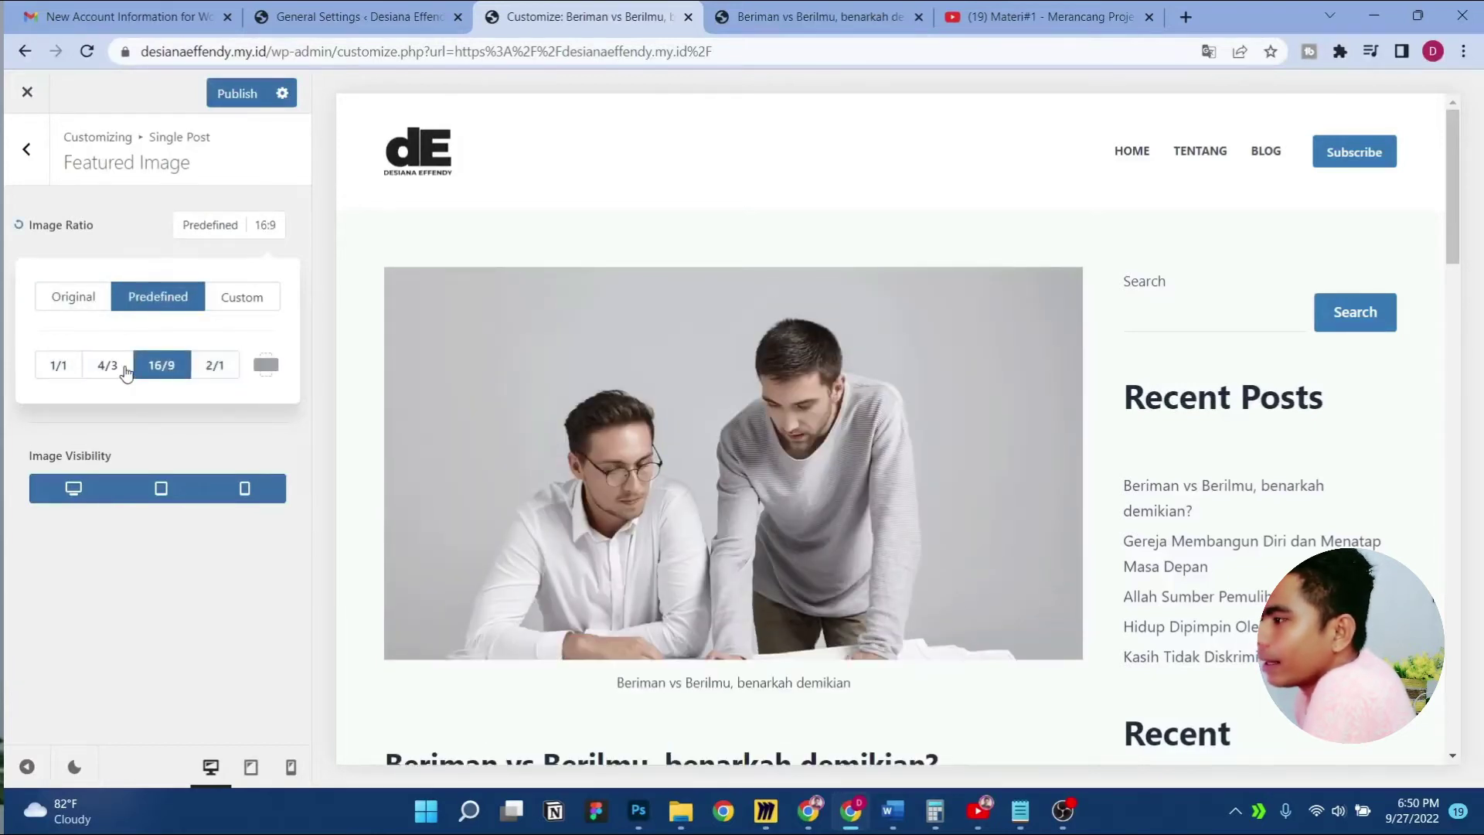
left_click(123, 371)
left_click(60, 378)
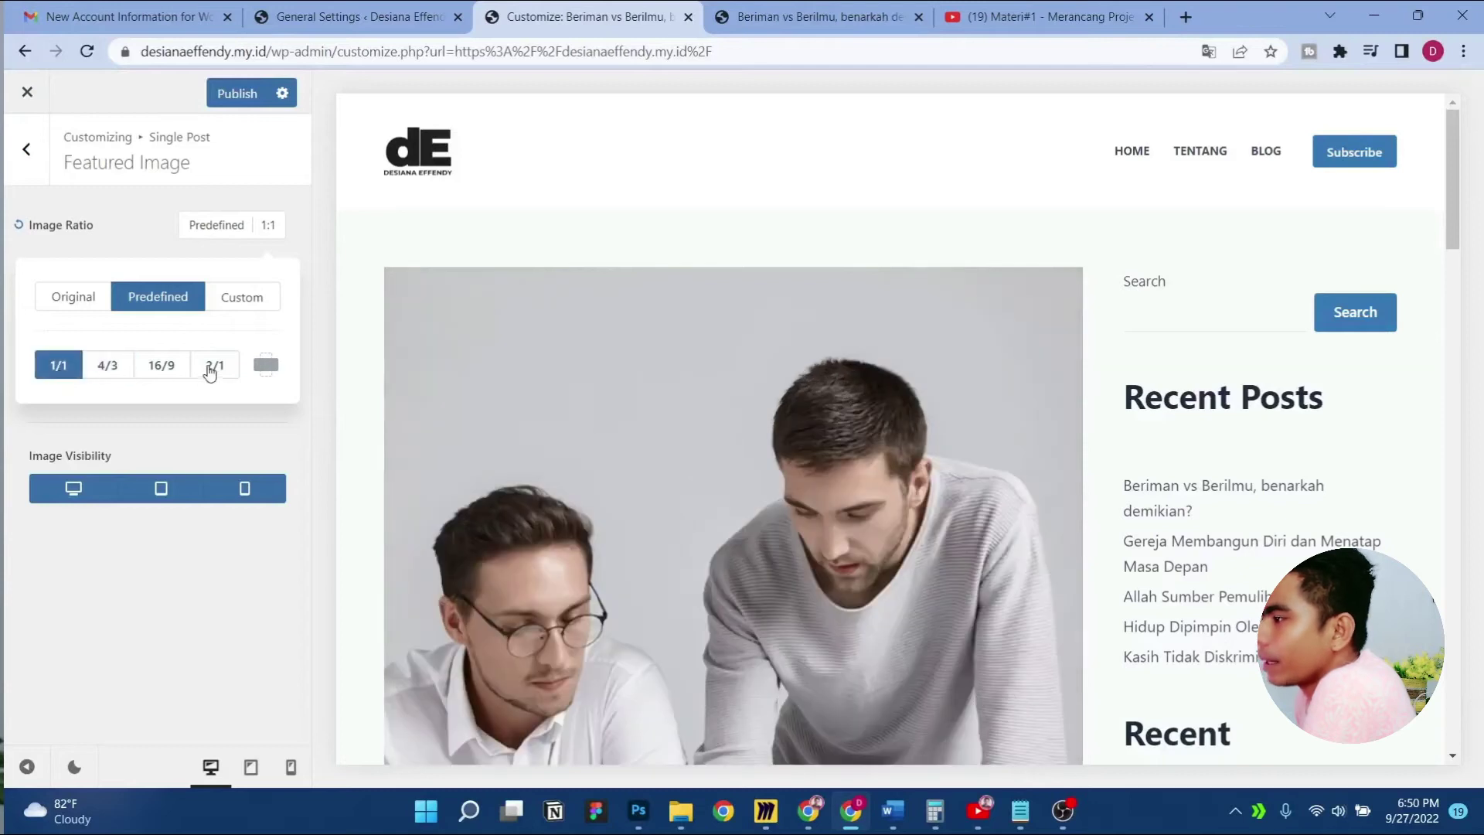
left_click(208, 373)
left_click(175, 373)
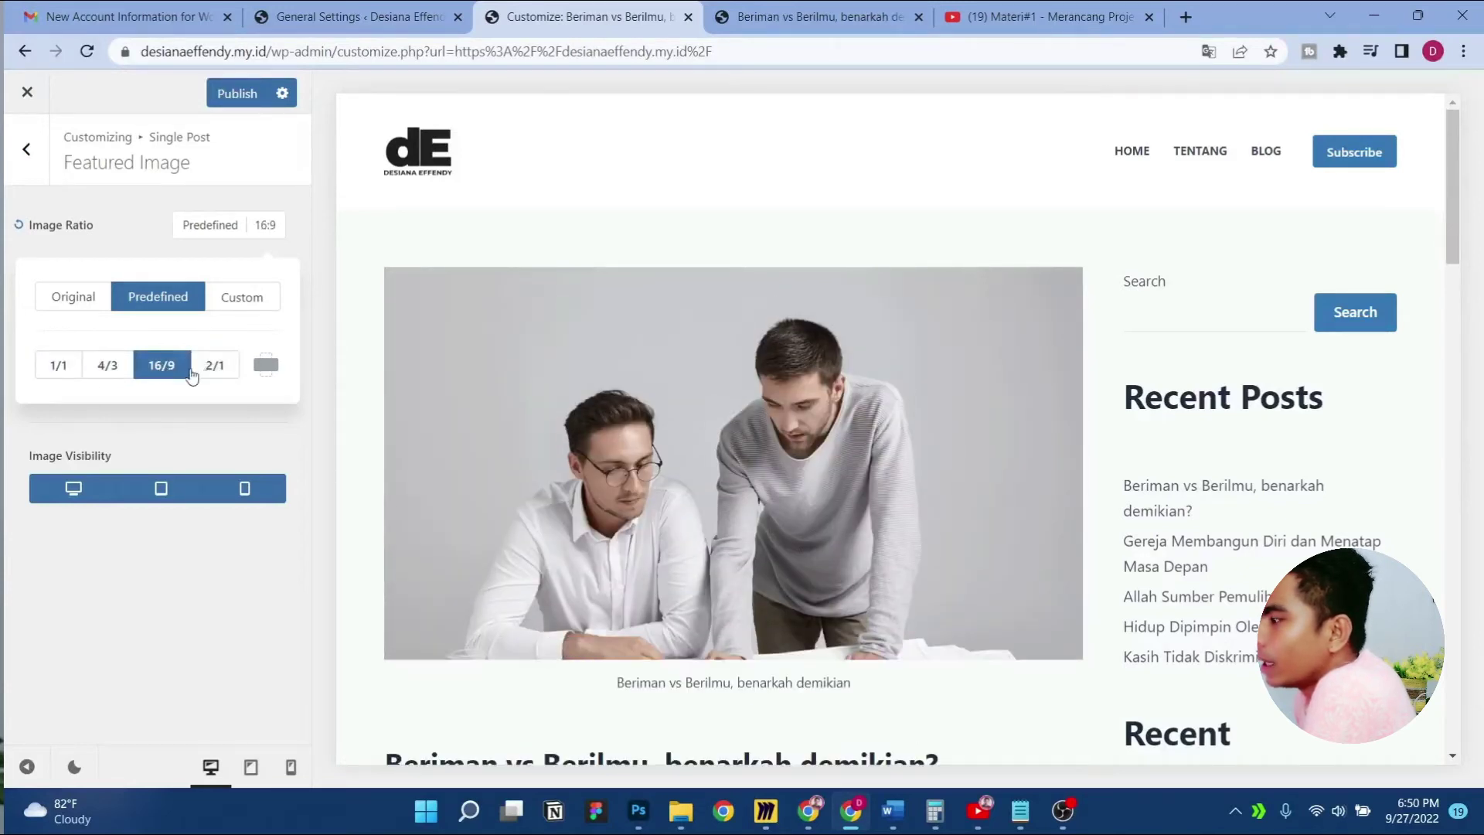
left_click(211, 378)
left_click(177, 374)
left_click(215, 369)
left_click(127, 239)
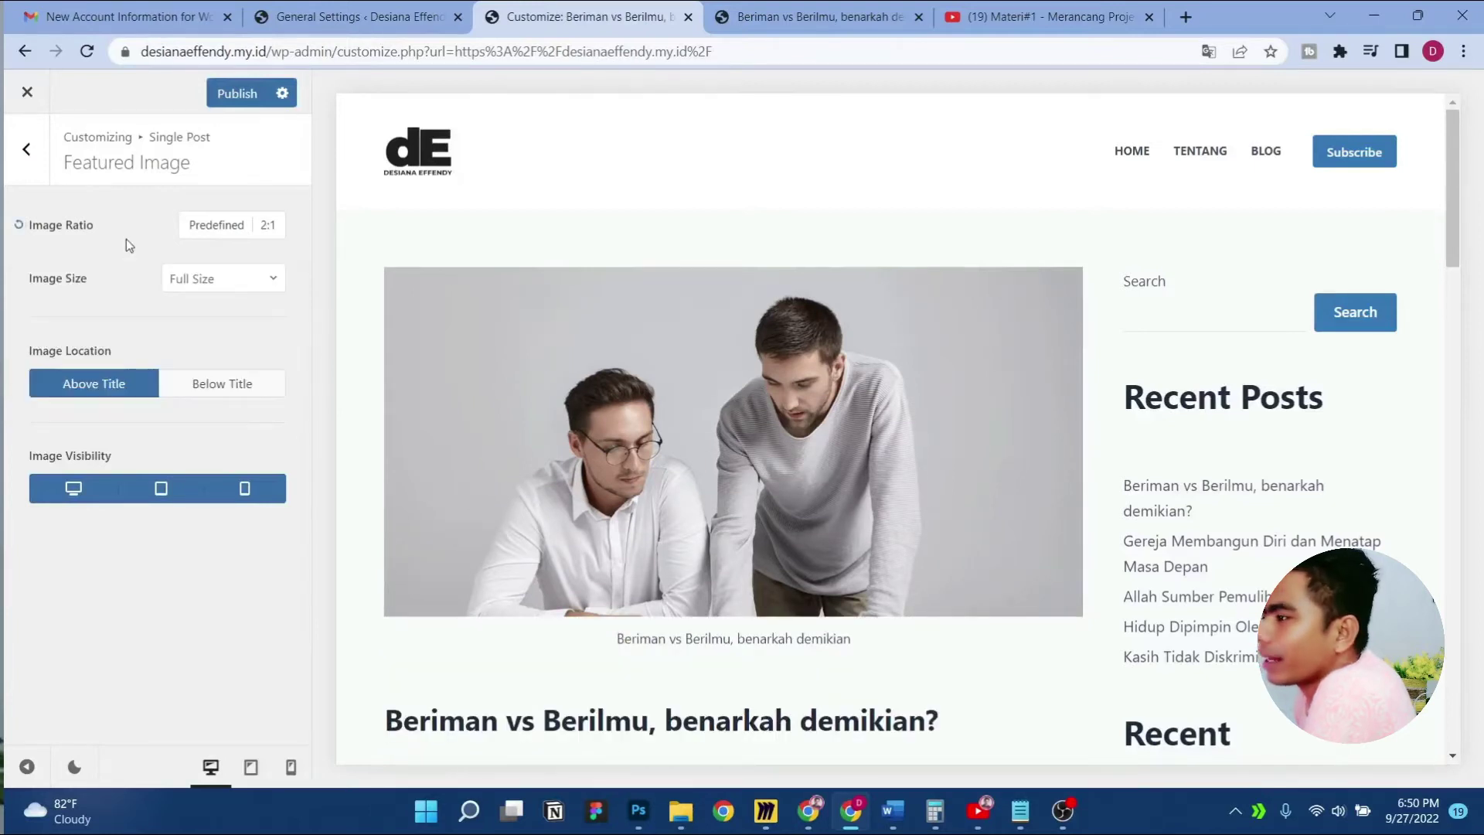
Keep the Image Size at Full Size and switch over to Photoshop
left_click(205, 291)
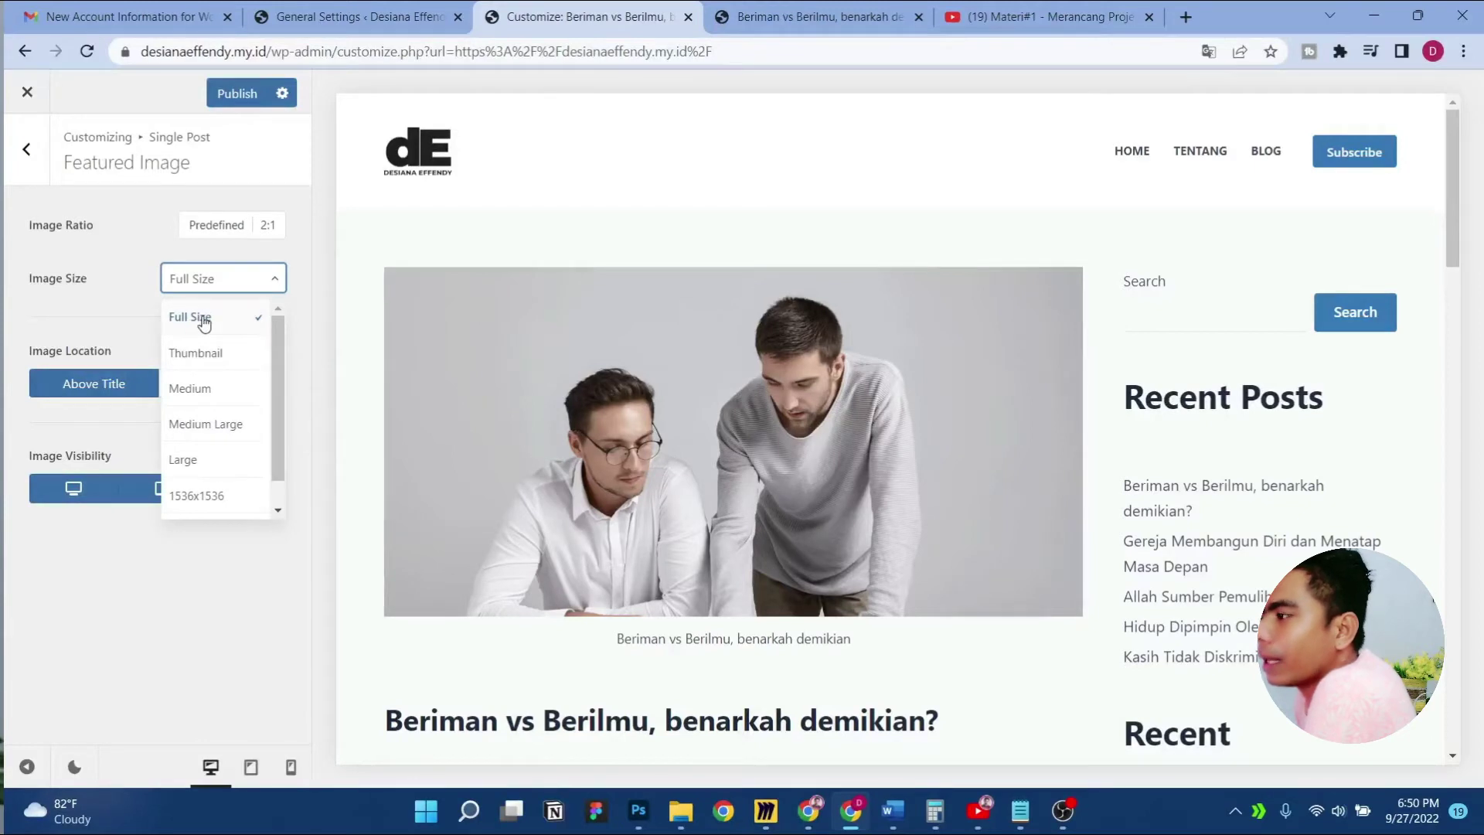
left_click(205, 319)
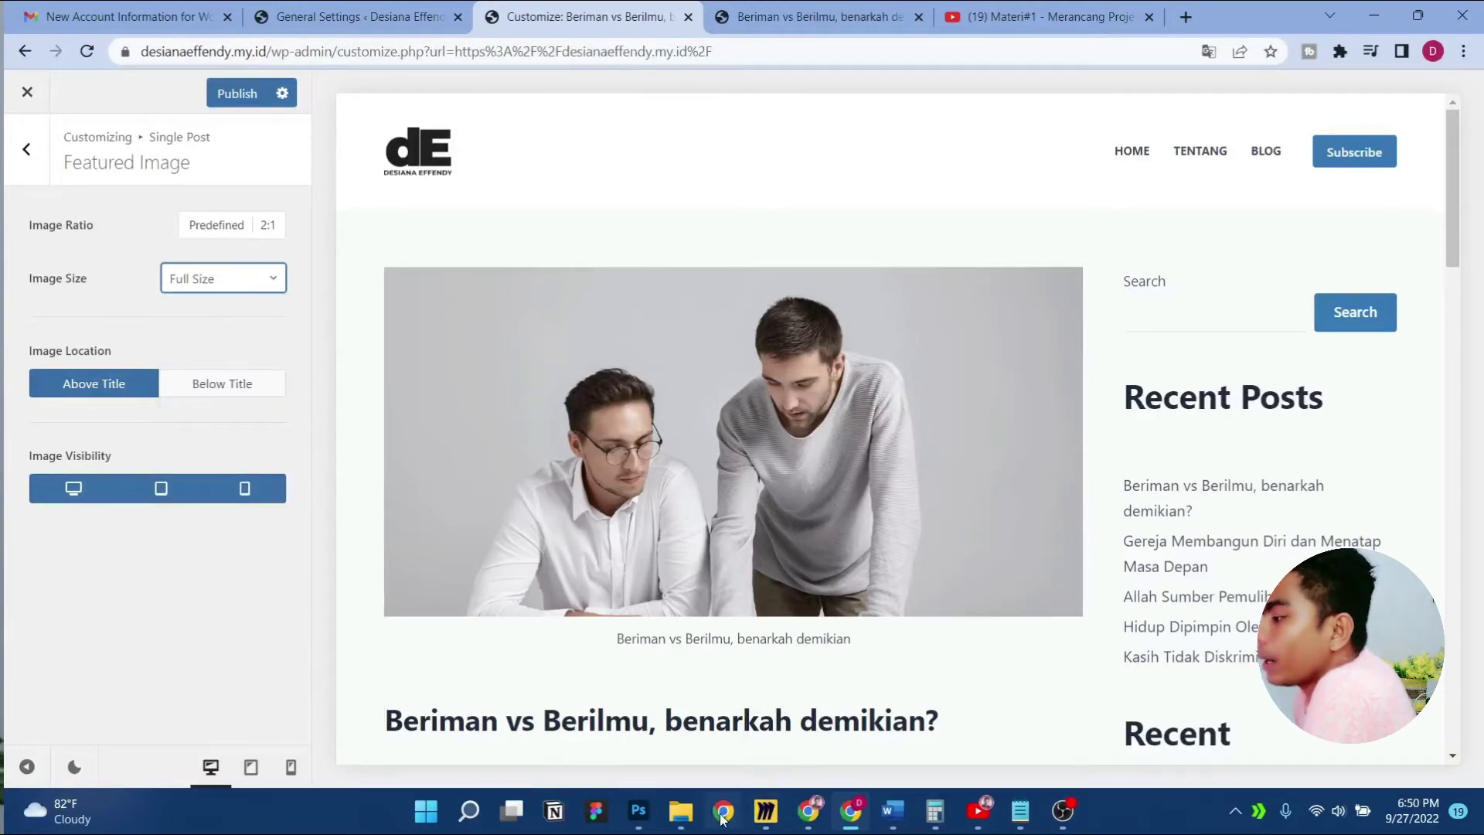
left_click(638, 810)
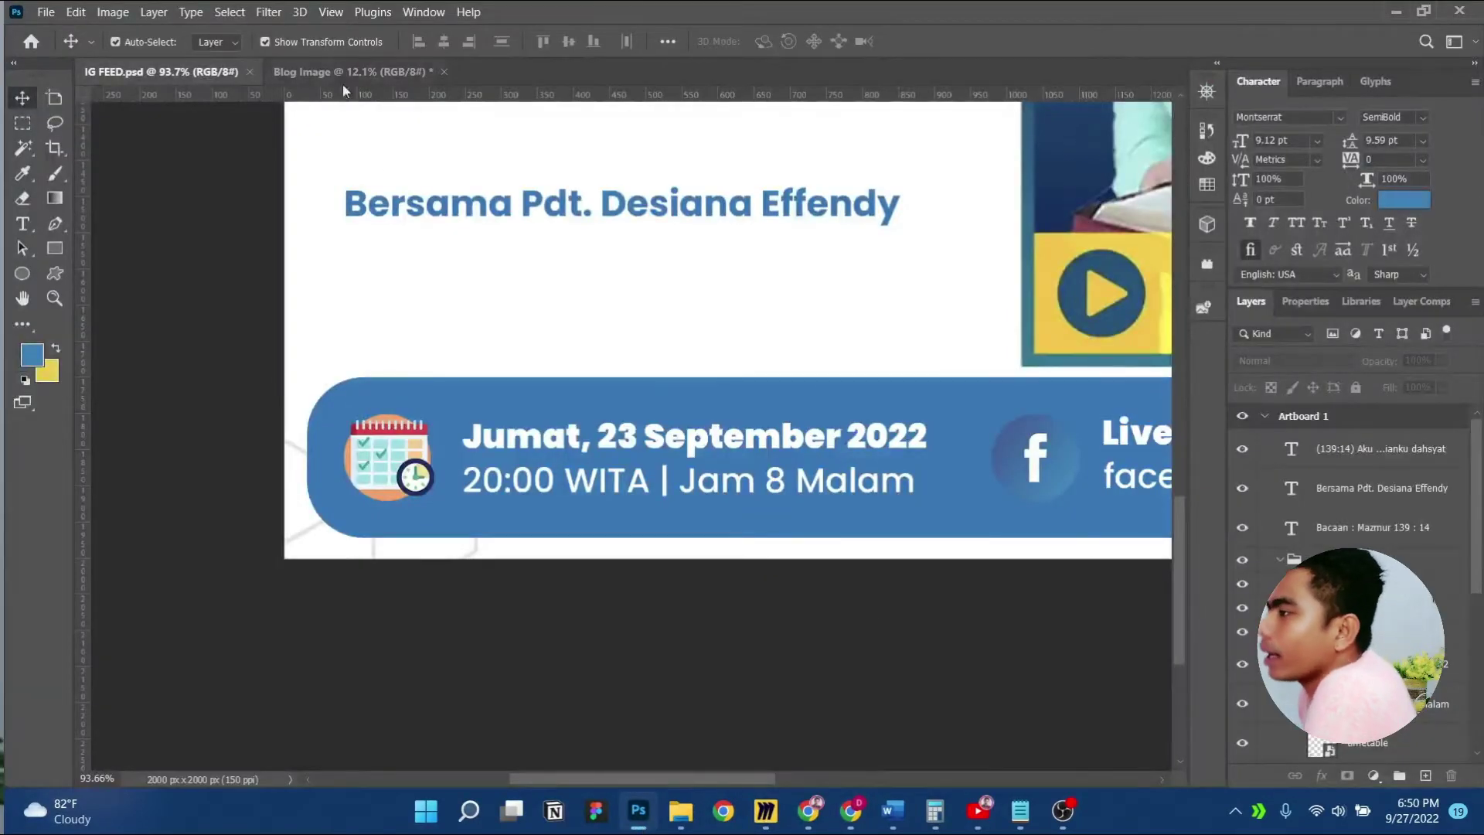
Check the Blog Image document's thumbnails in Photoshop, then minimize Photoshop
left_click(346, 72)
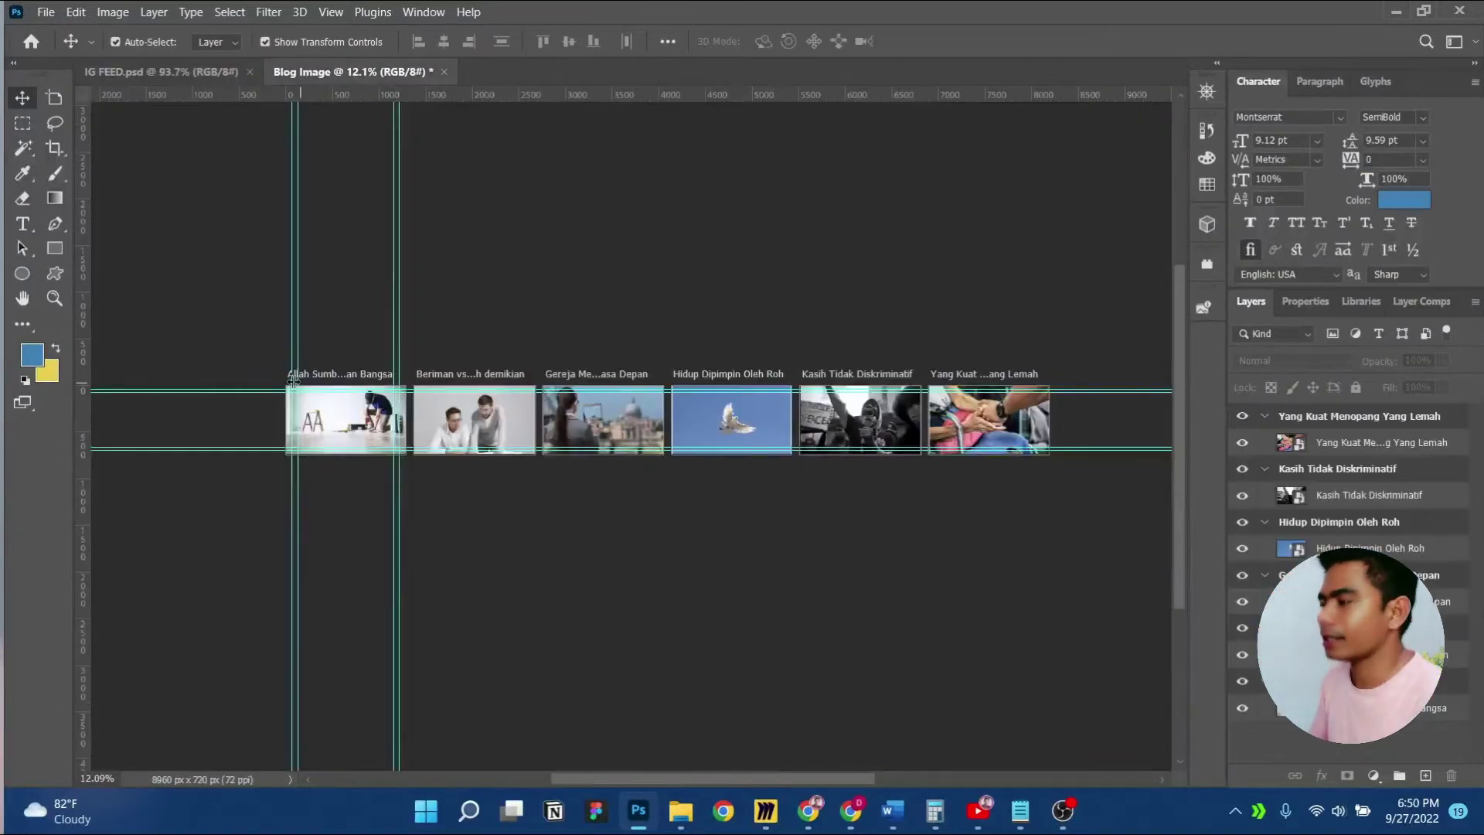
scroll(398, 370, "up", 2)
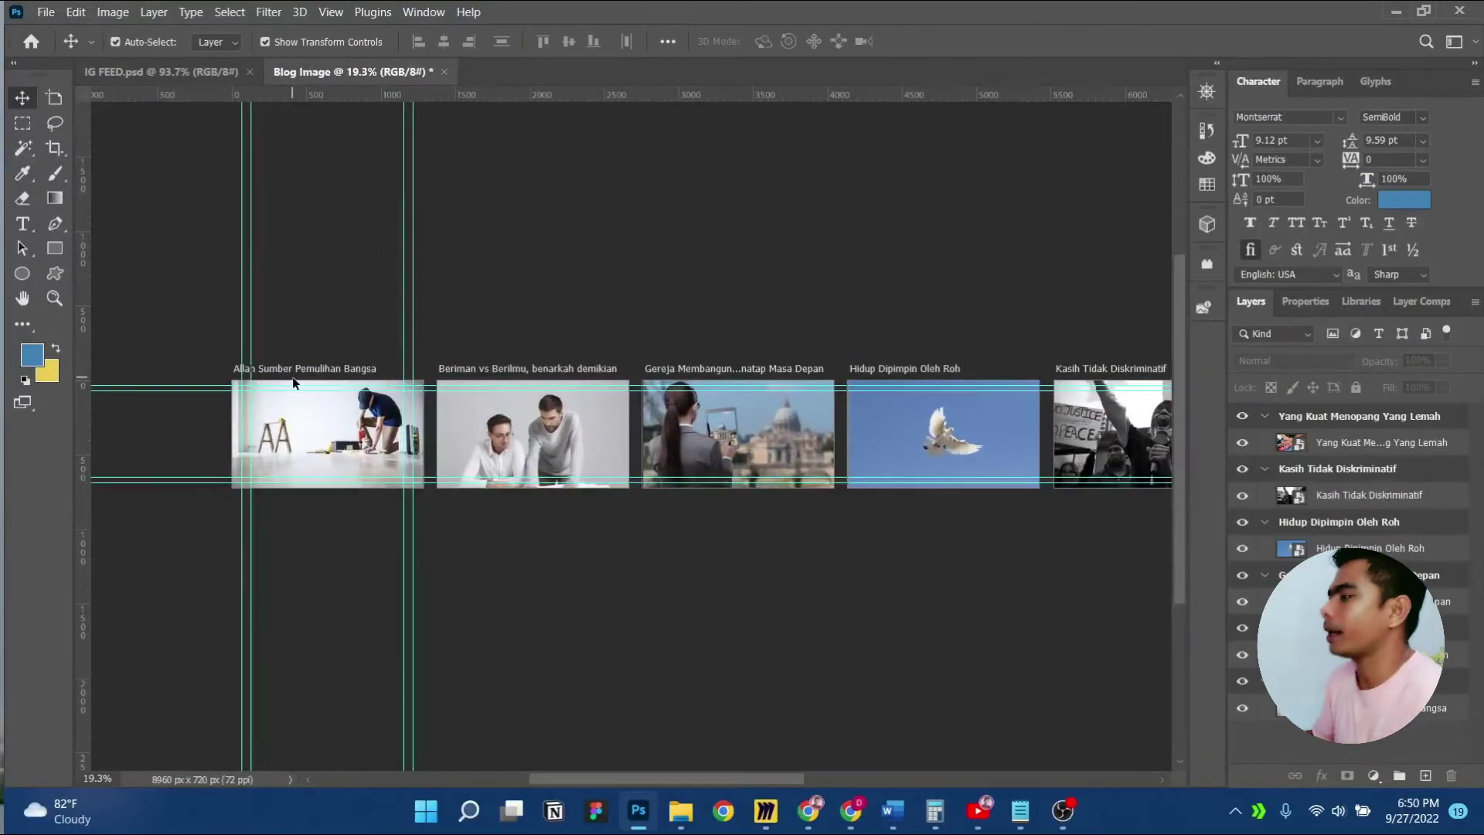
left_click(1392, 11)
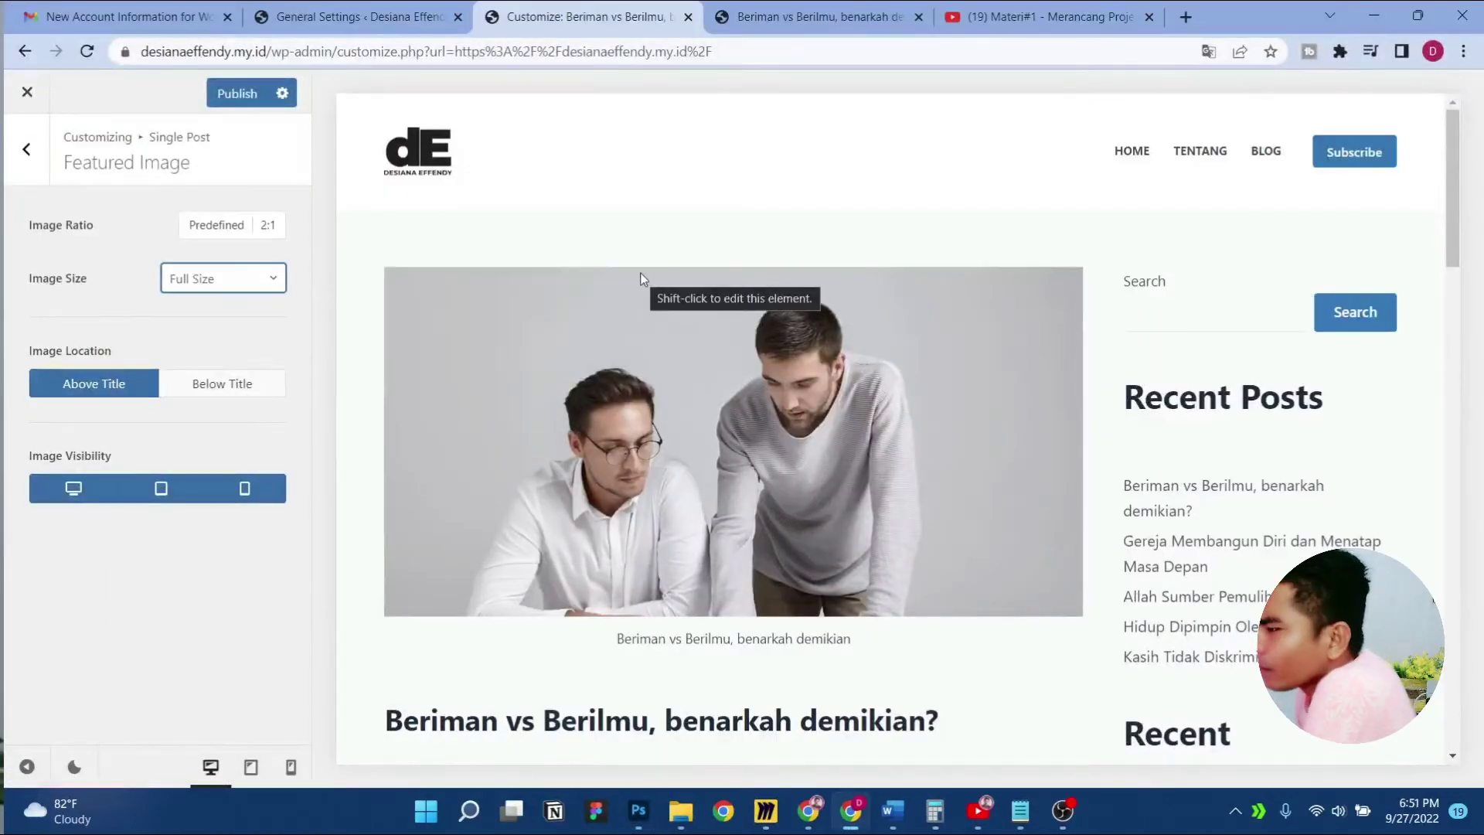
Set the featured image location to Below Title after briefly trying Above Title
scroll(558, 371, "down", 1)
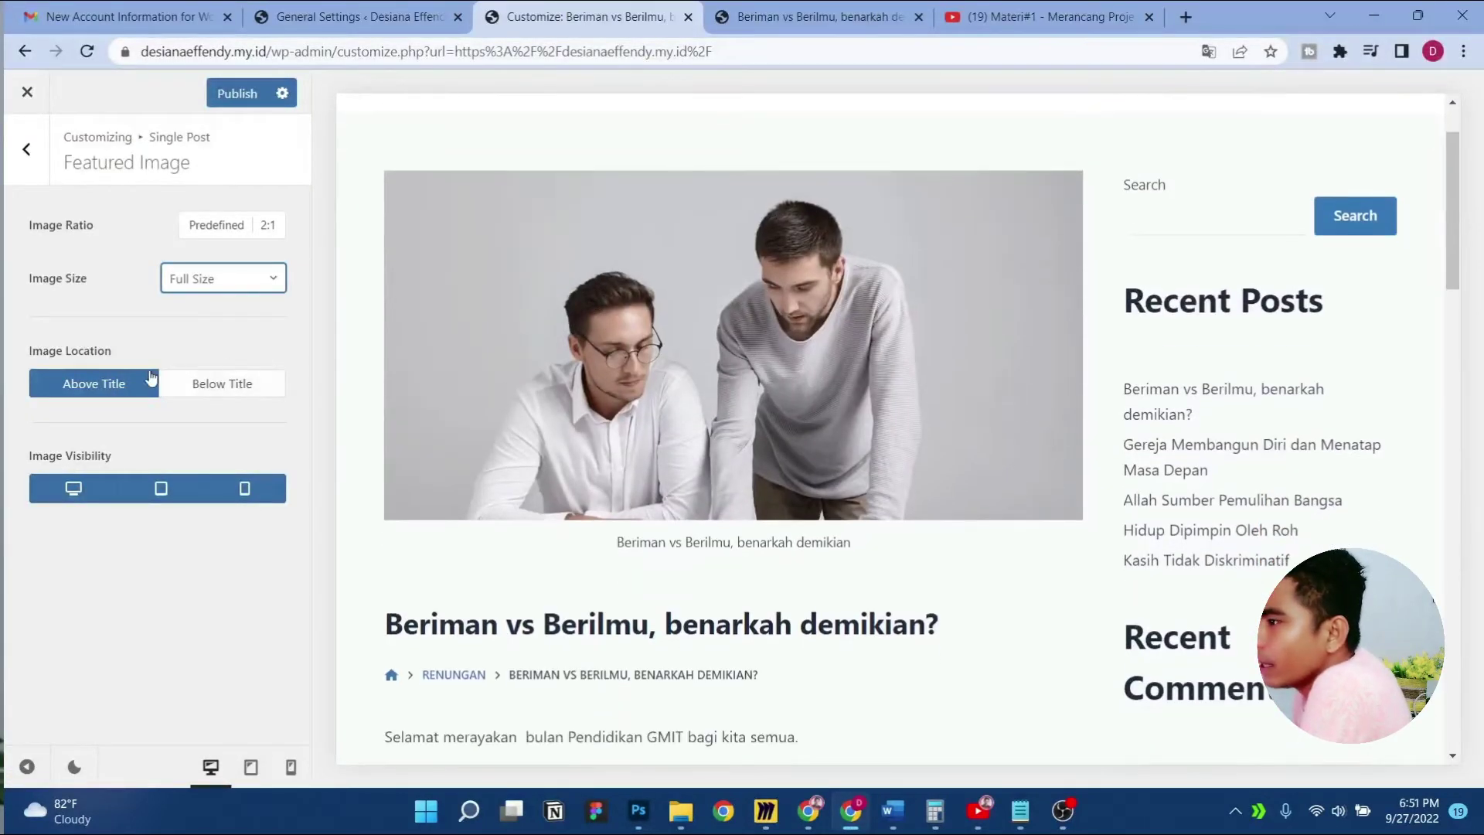
scroll(567, 360, "up", 1)
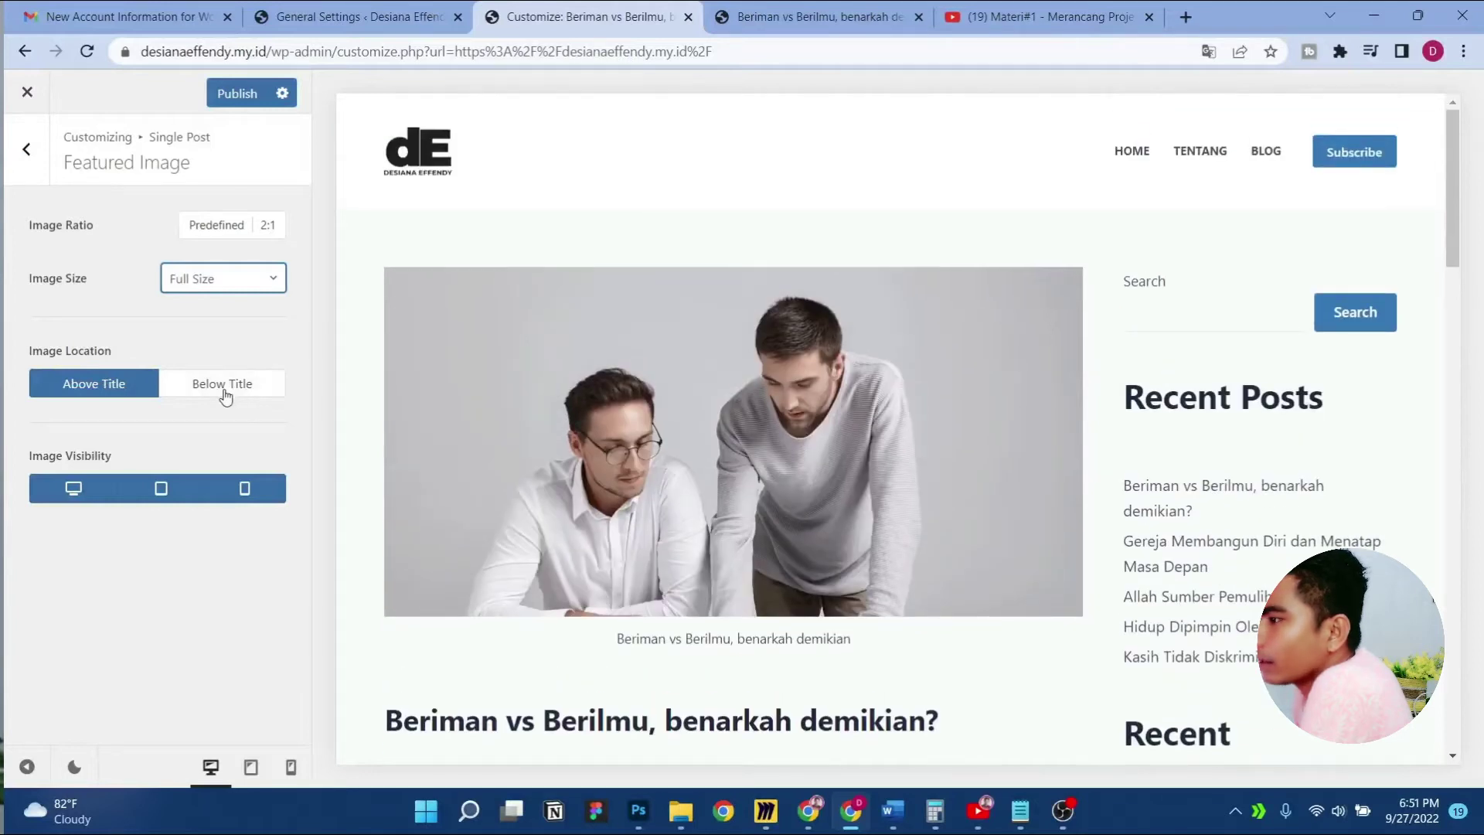
left_click(225, 392)
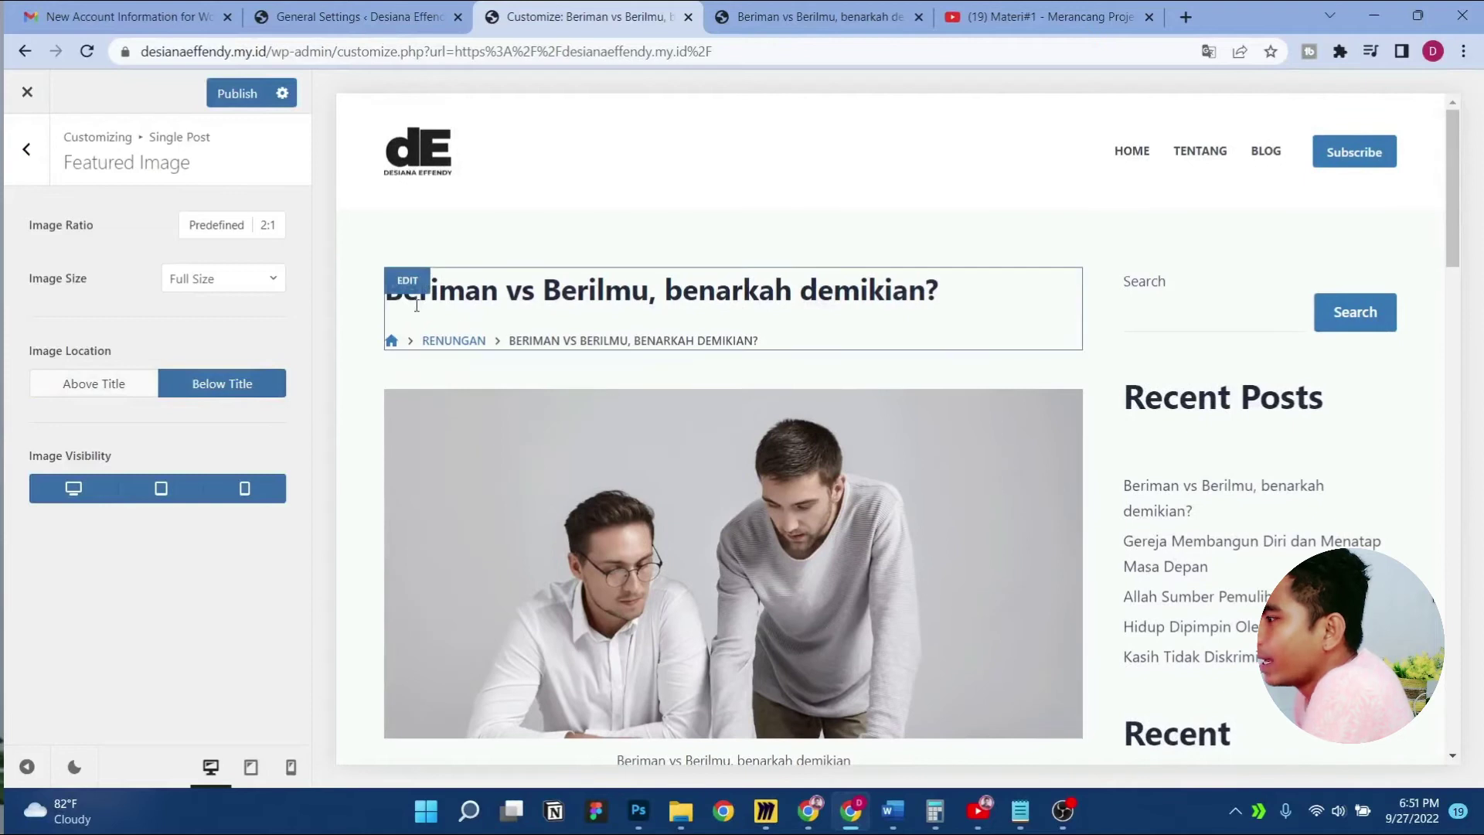
scroll(730, 322, "down", 3)
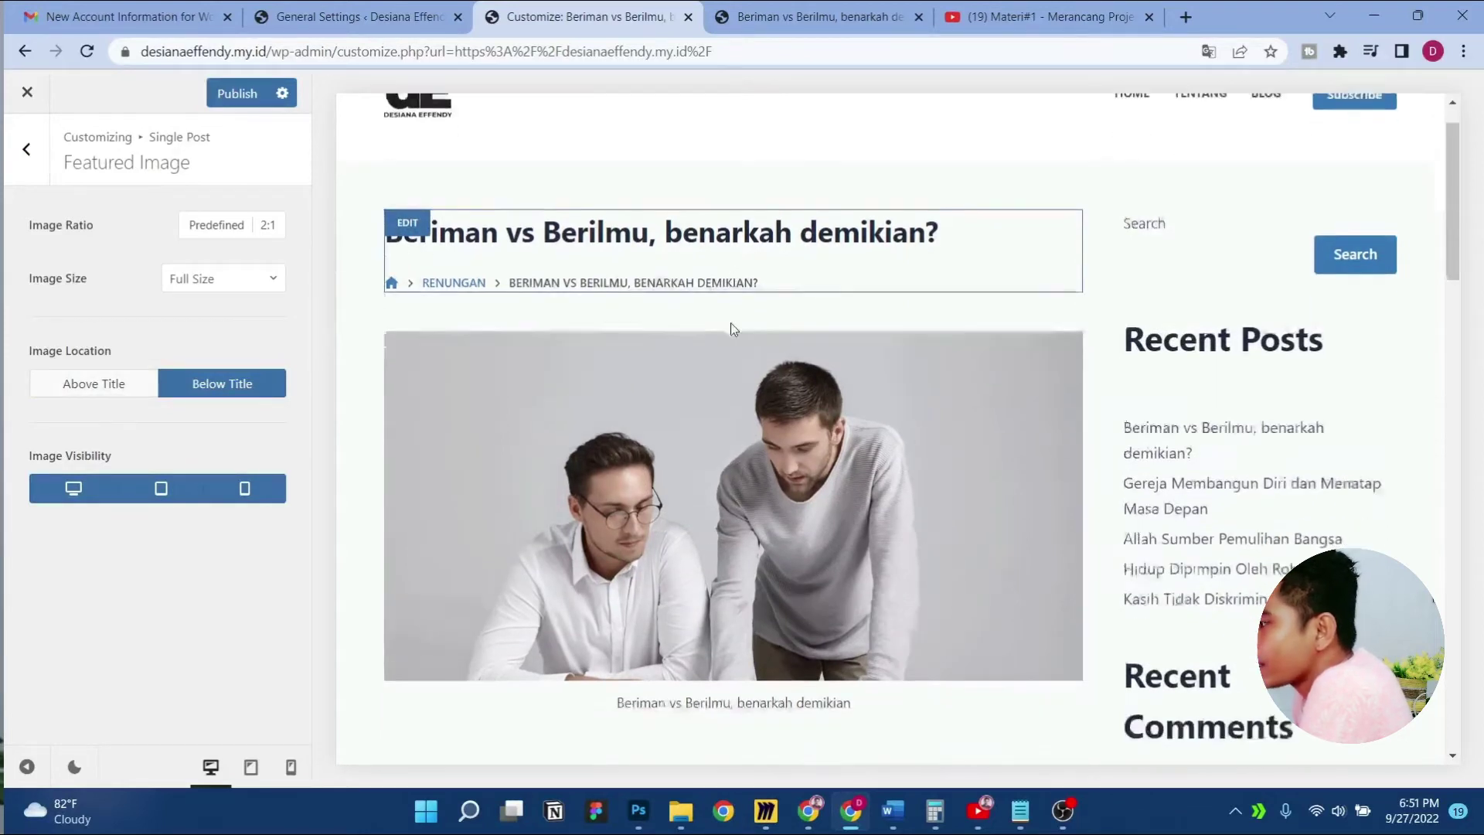
scroll(692, 478, "up", 1)
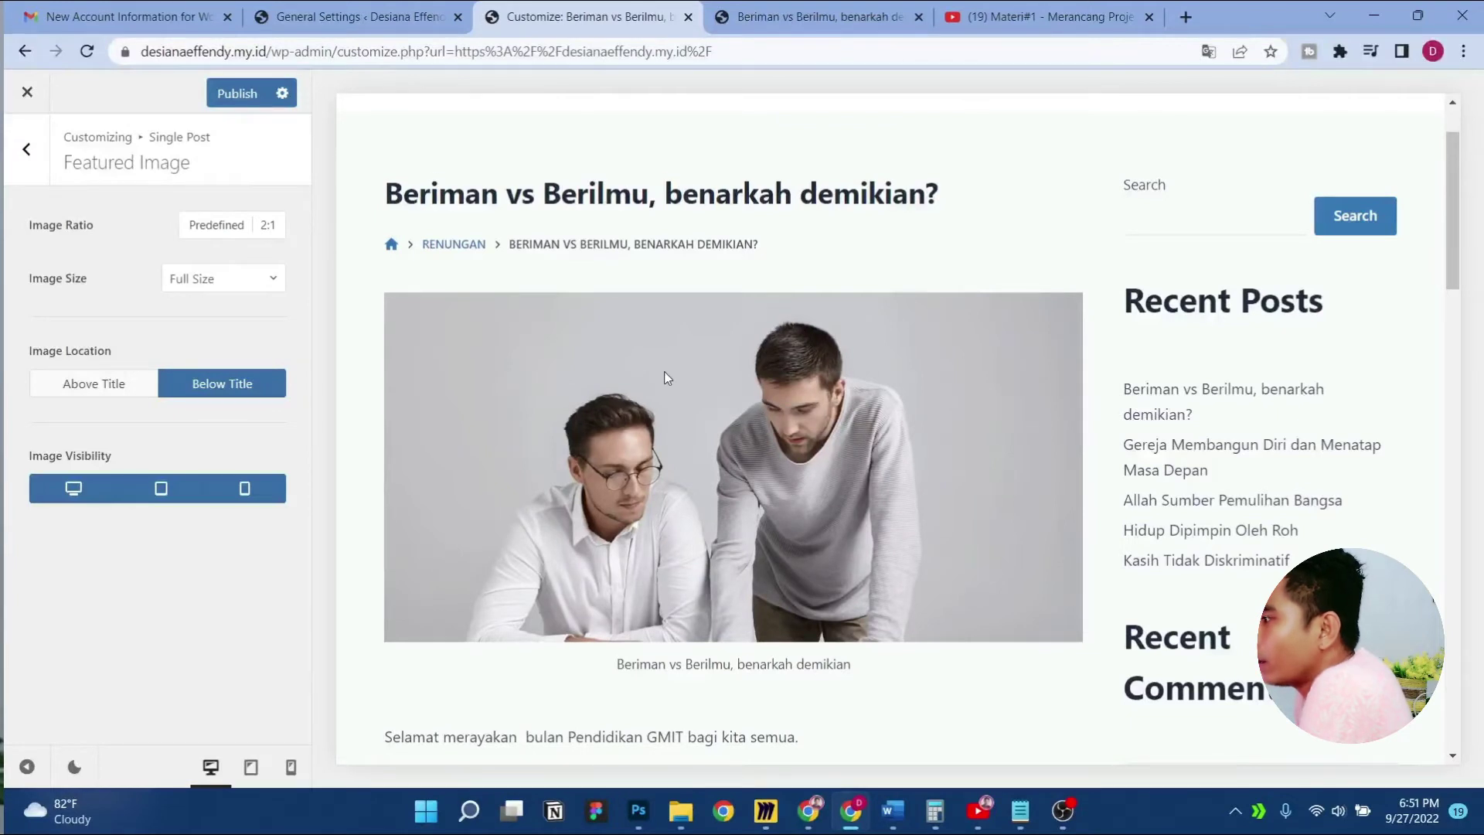
scroll(665, 377, "up", 2)
scroll(662, 368, "down", 3)
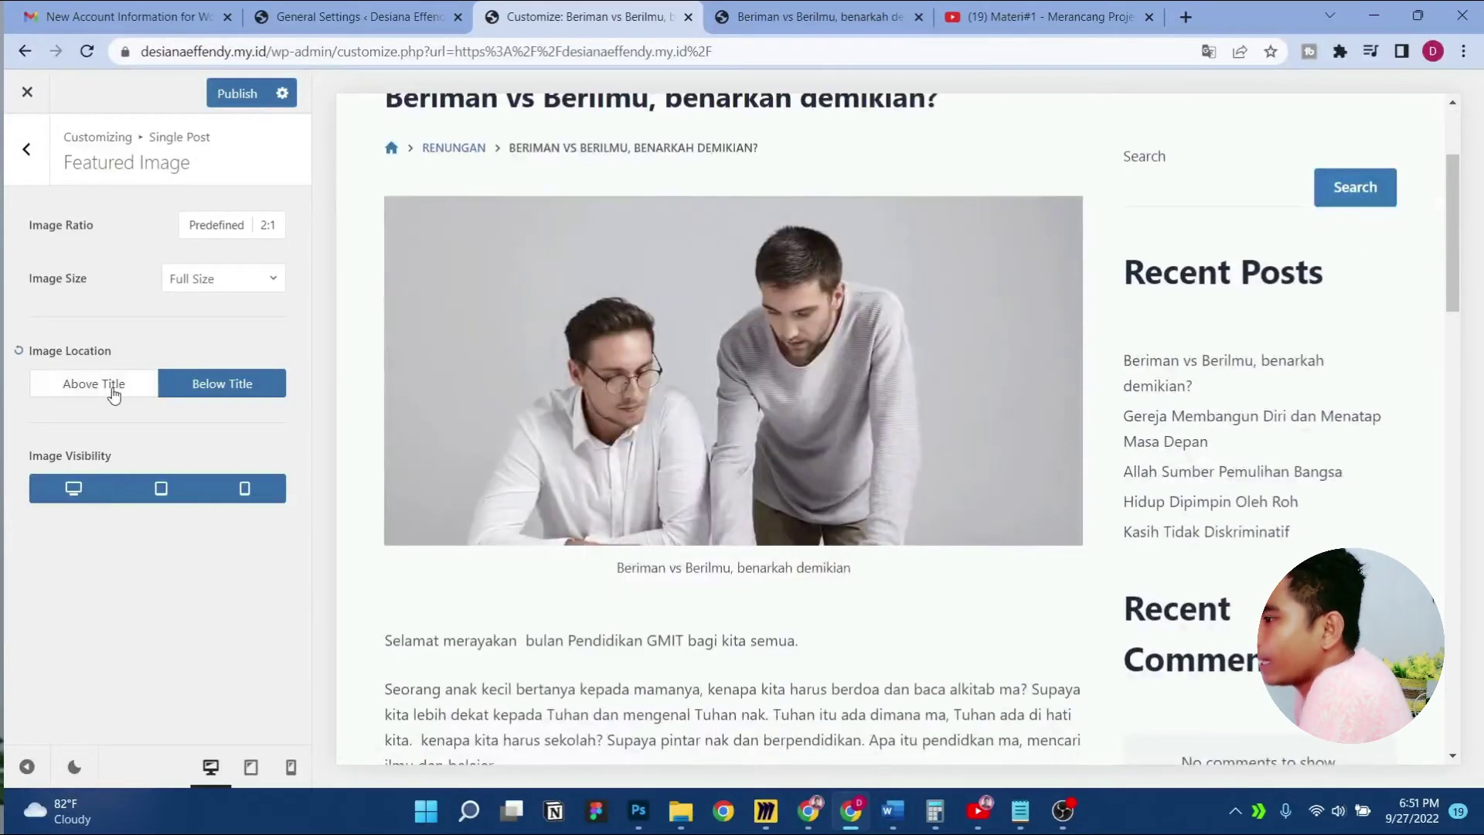
left_click(113, 394)
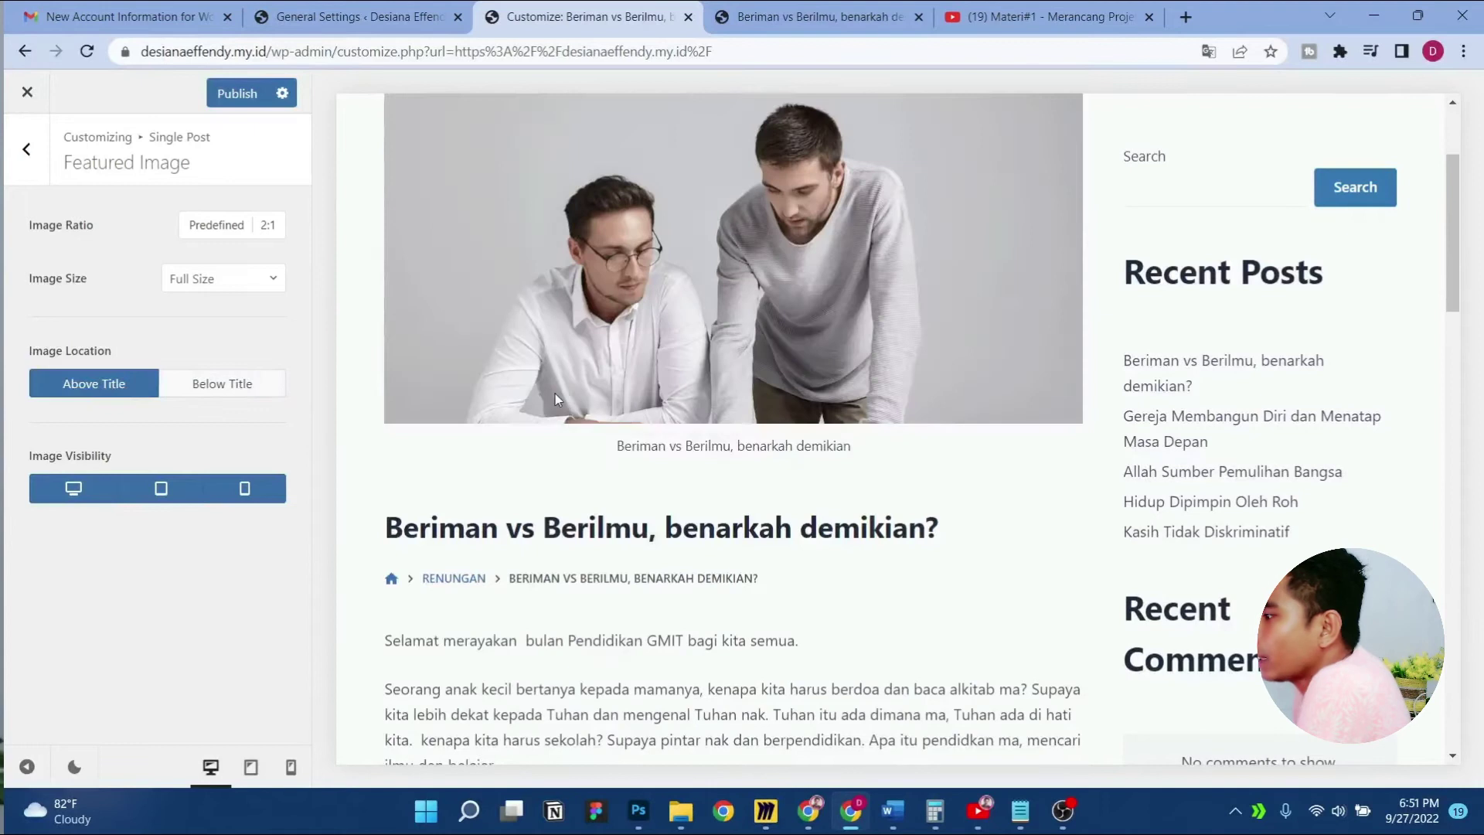
scroll(555, 393, "up", 2)
left_click(251, 390)
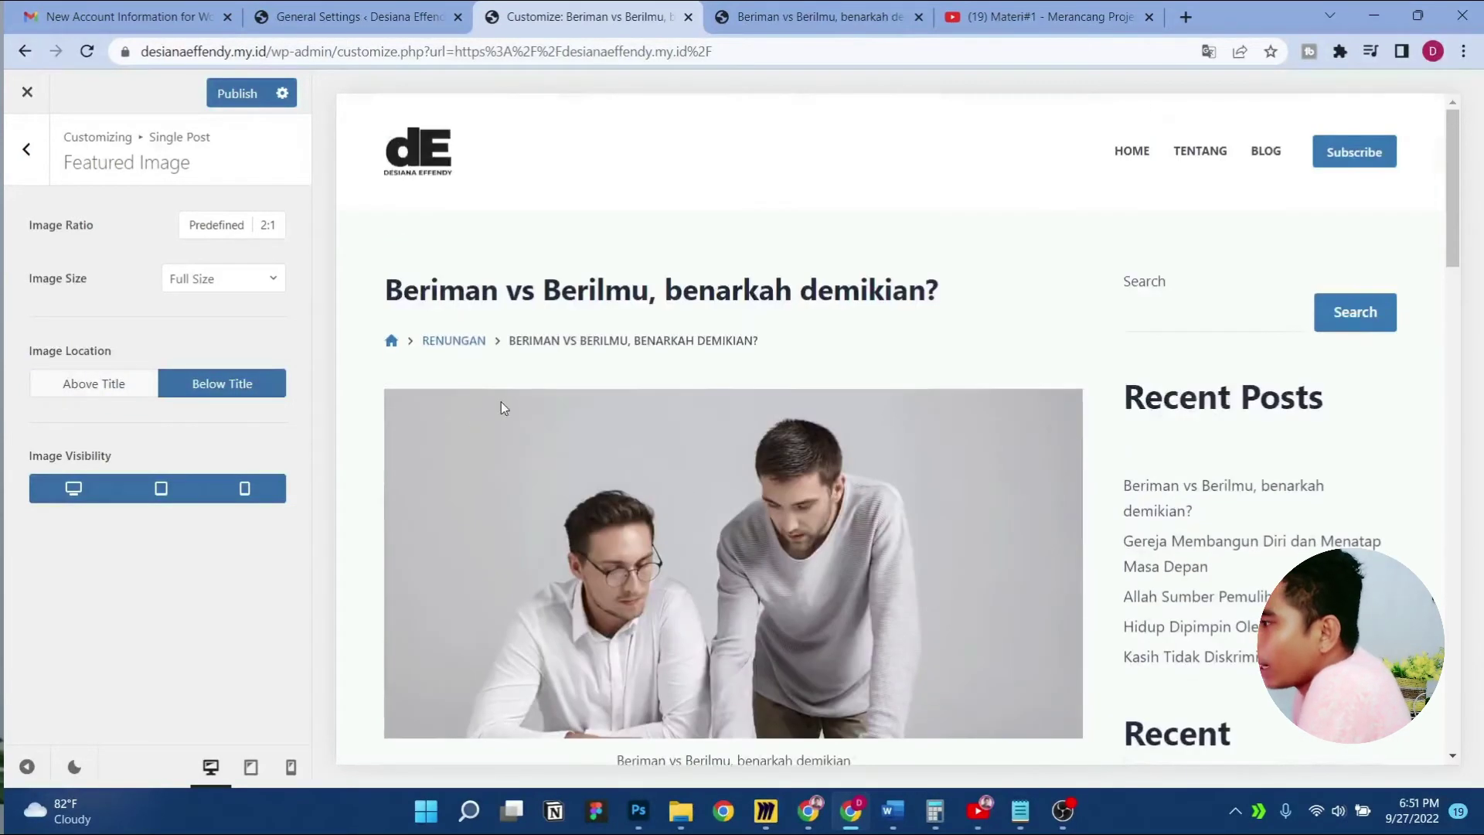
left_click(220, 384)
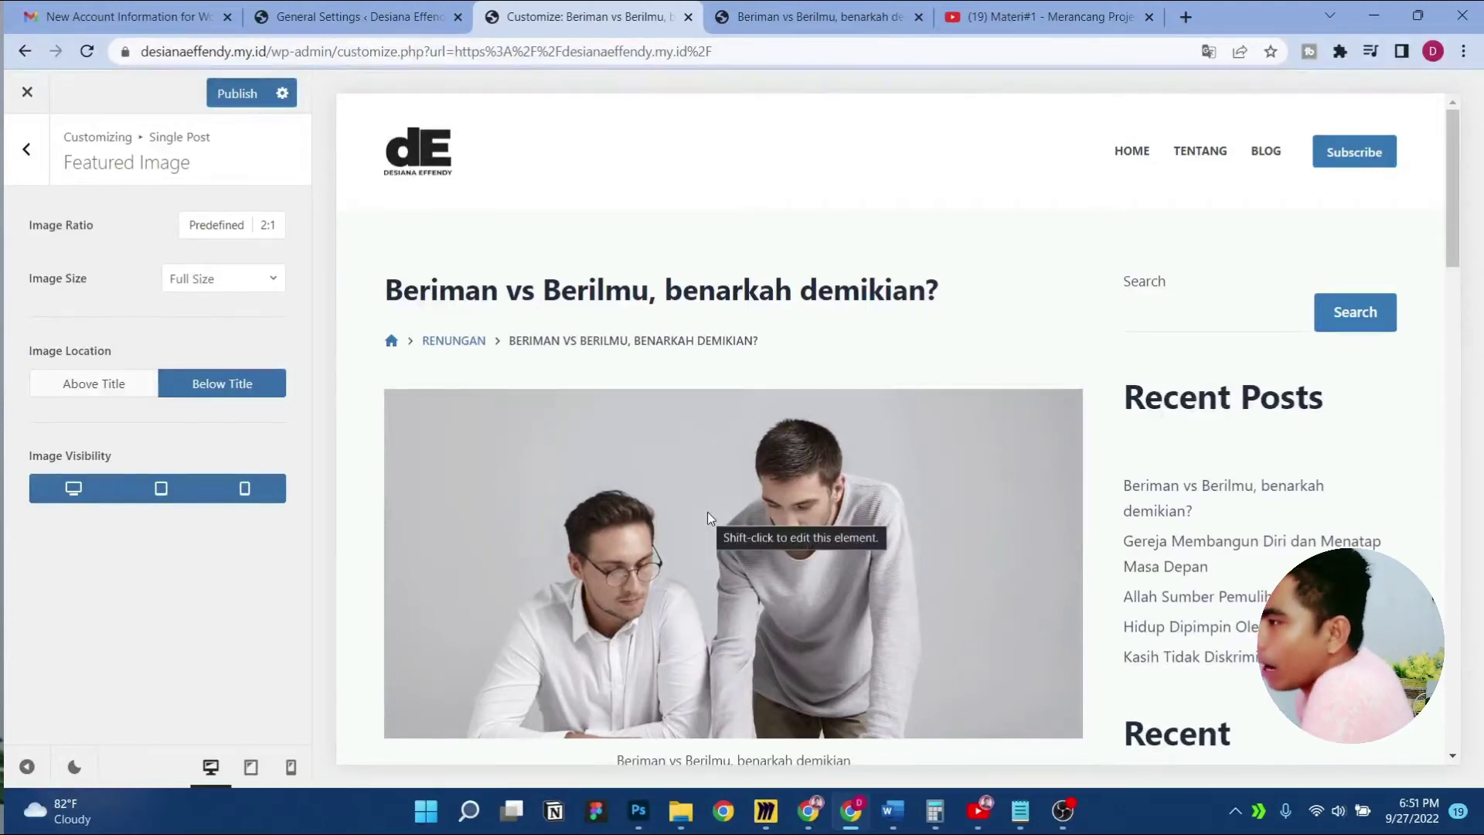
left_click(35, 154)
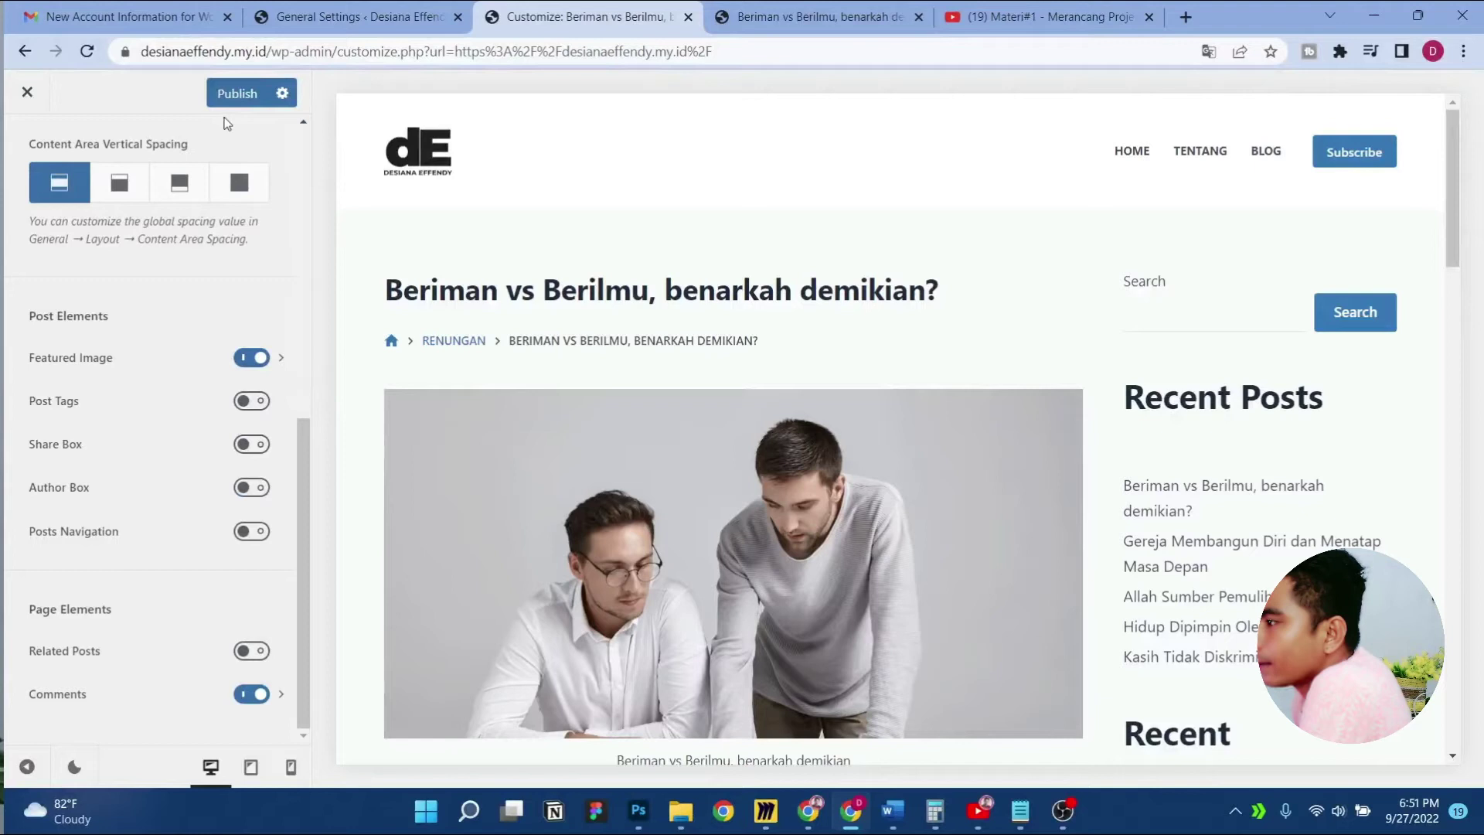
Publish the image placement, then turn on Post Tags and the Share Box in Post Elements
left_click(237, 95)
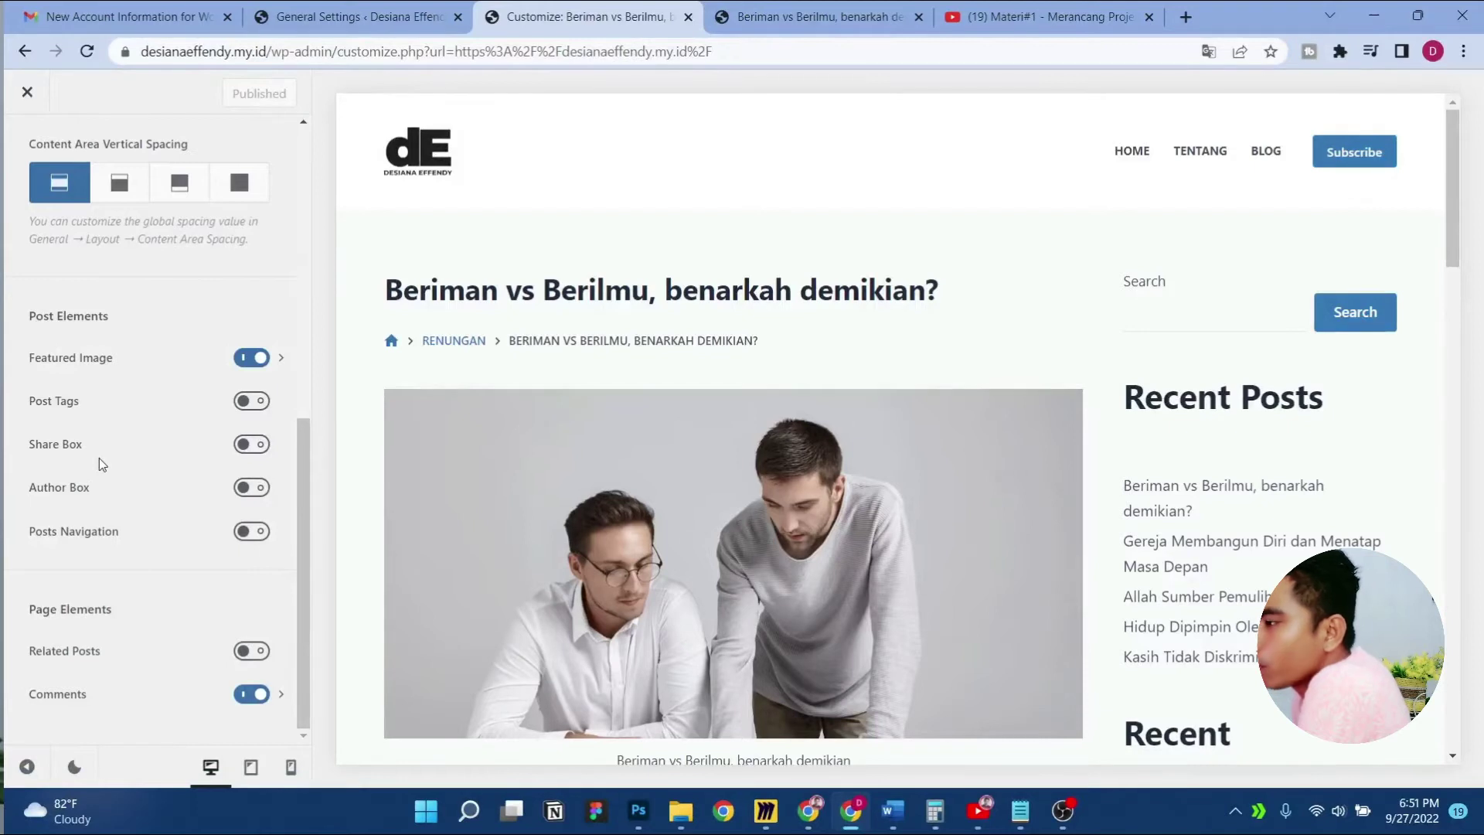
scroll(693, 463, "down", 15)
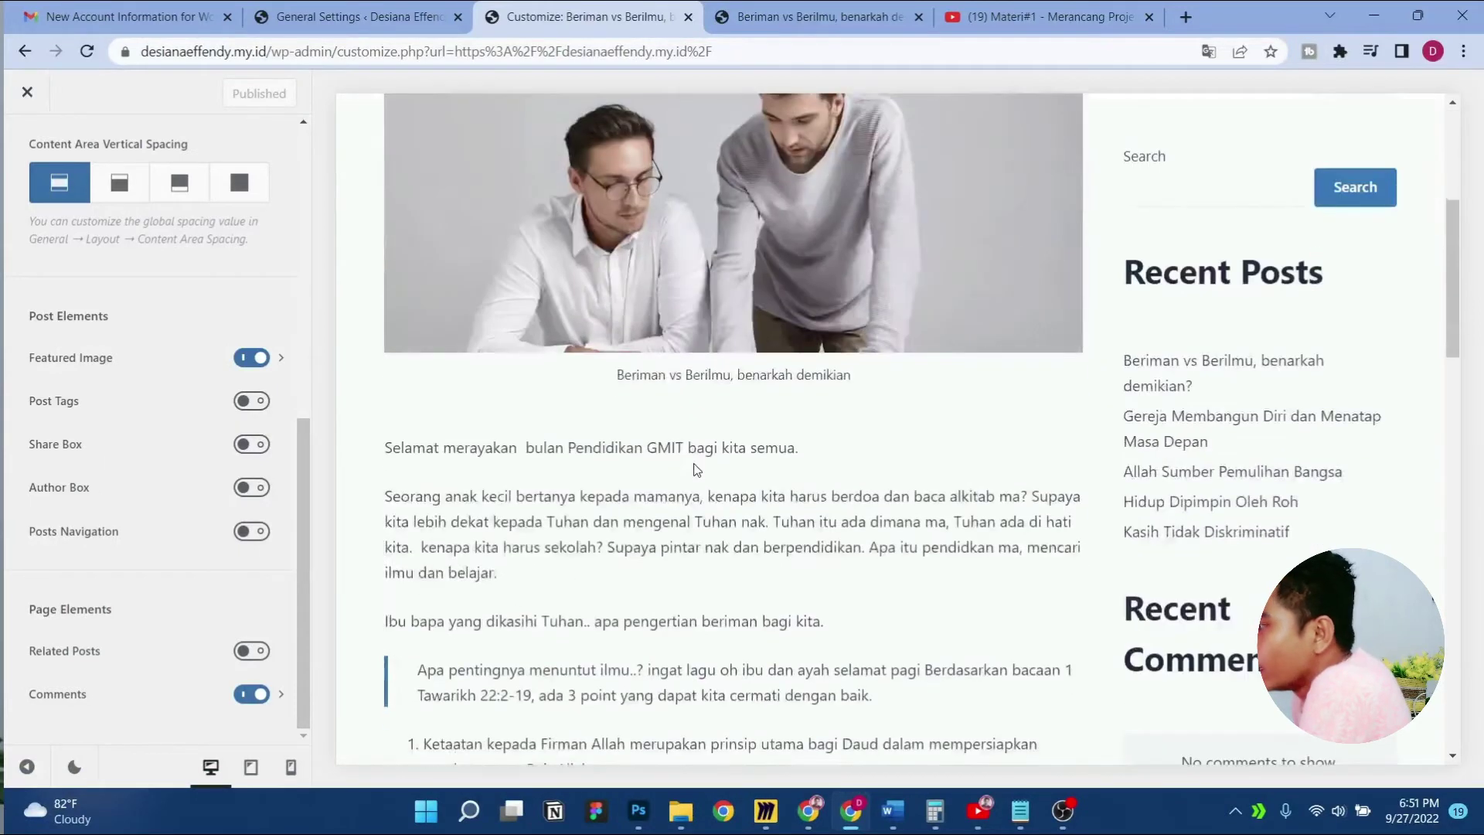
scroll(694, 464, "down", 10)
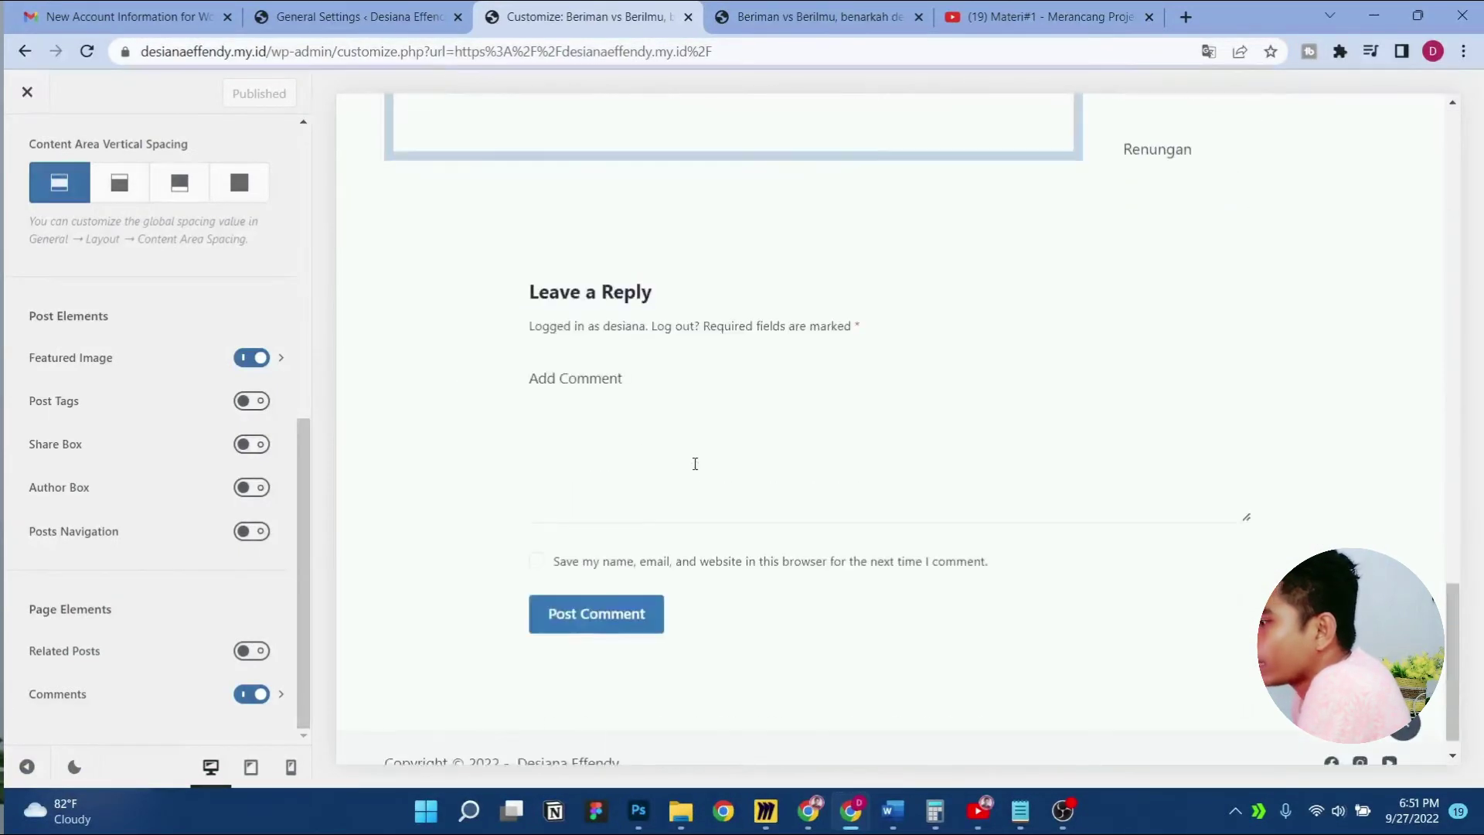
scroll(602, 332, "up", 1)
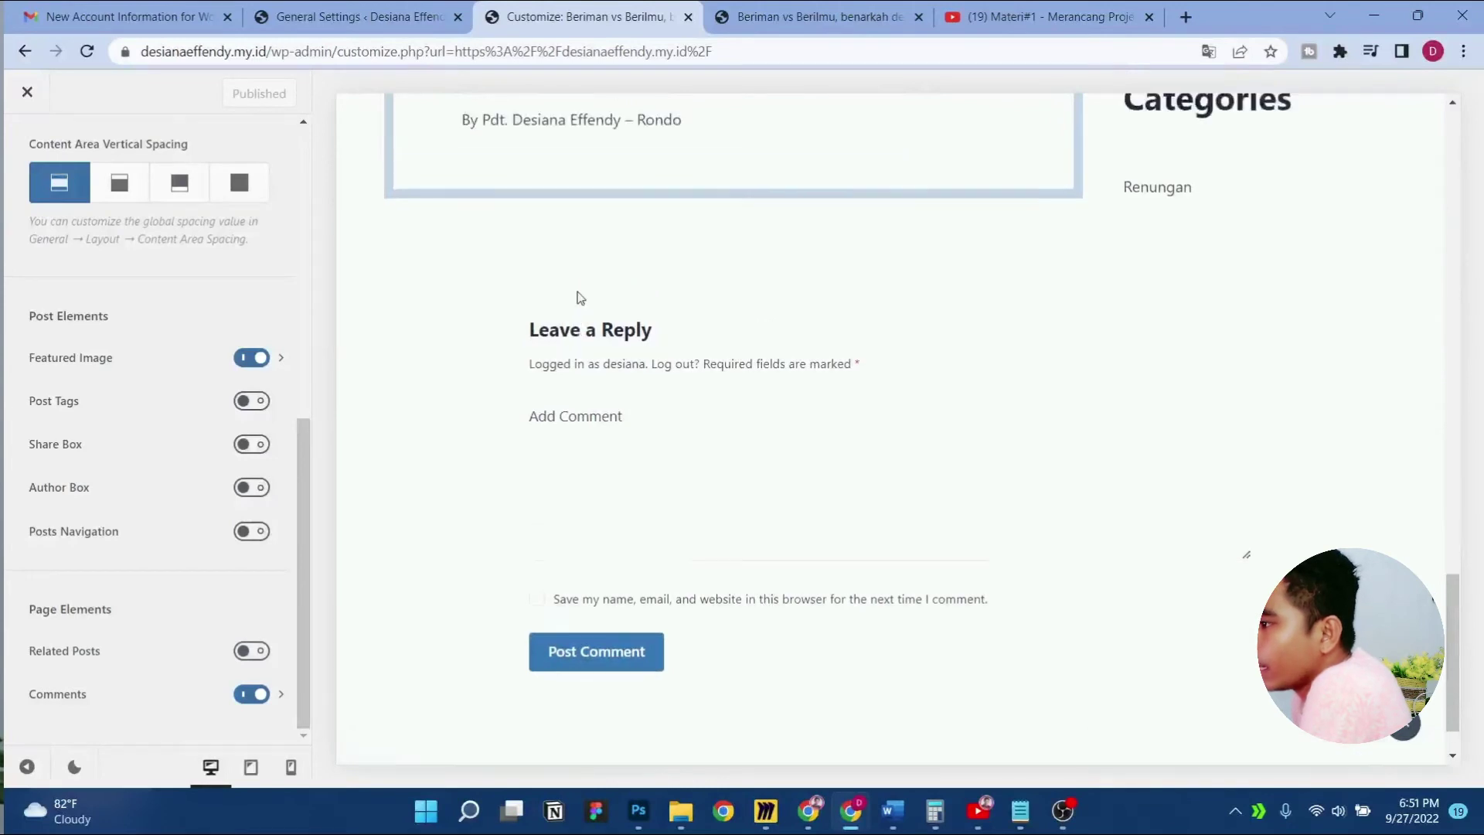
left_click(252, 401)
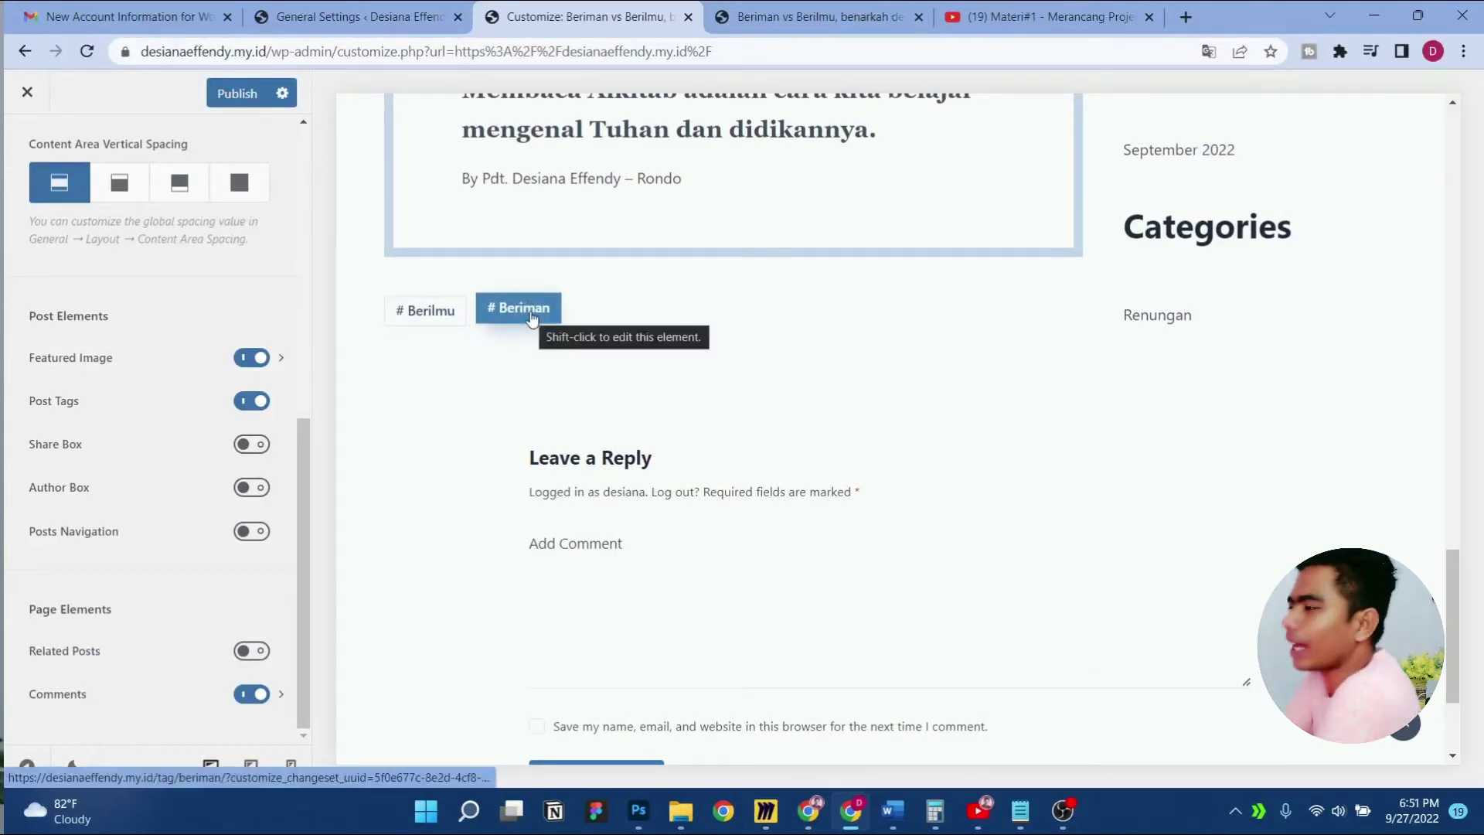
left_click(251, 445)
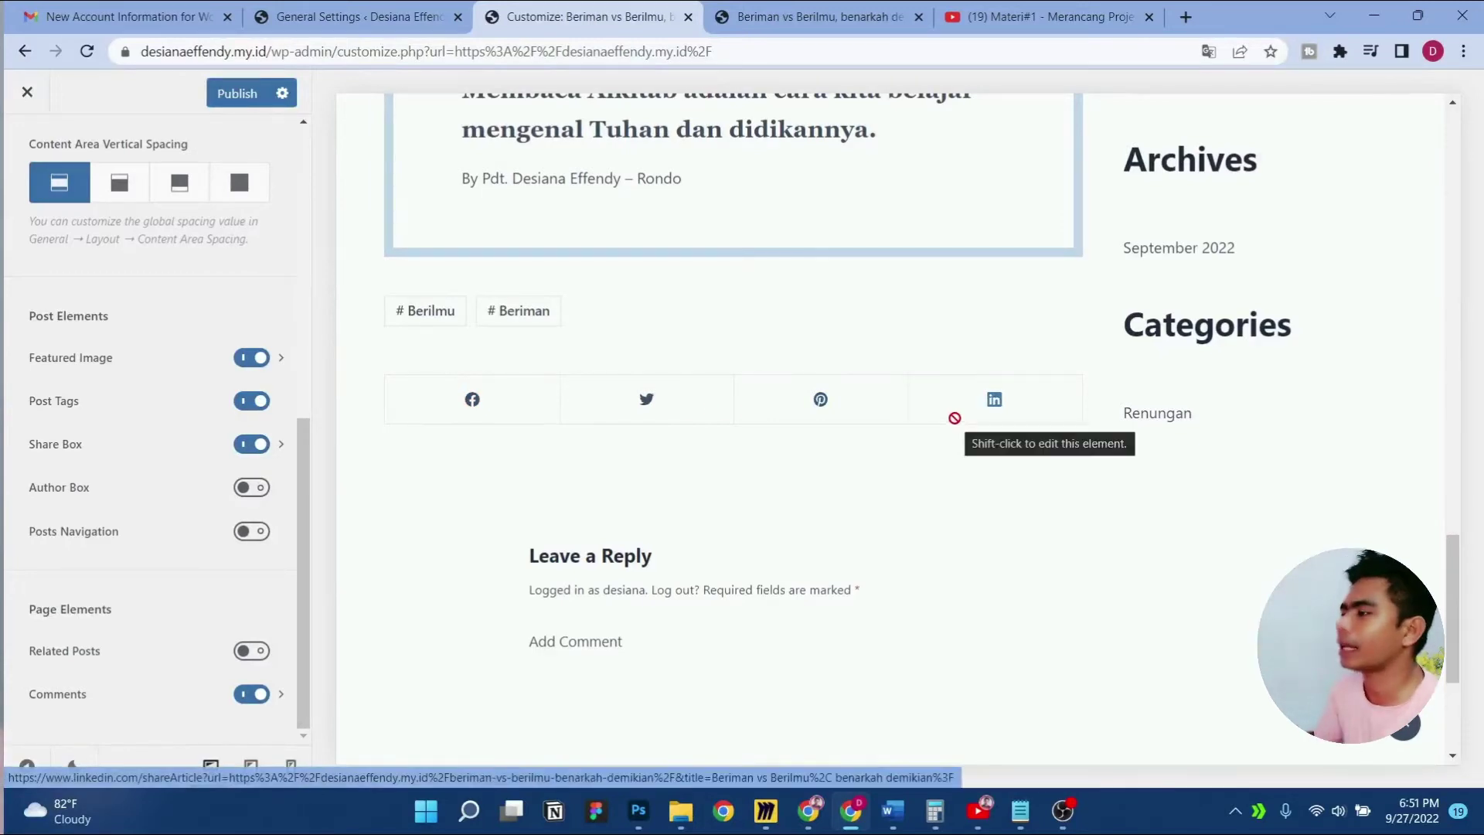
In the Share Box settings, enable WhatsApp and remove Pinterest and LinkedIn
left_click(200, 454)
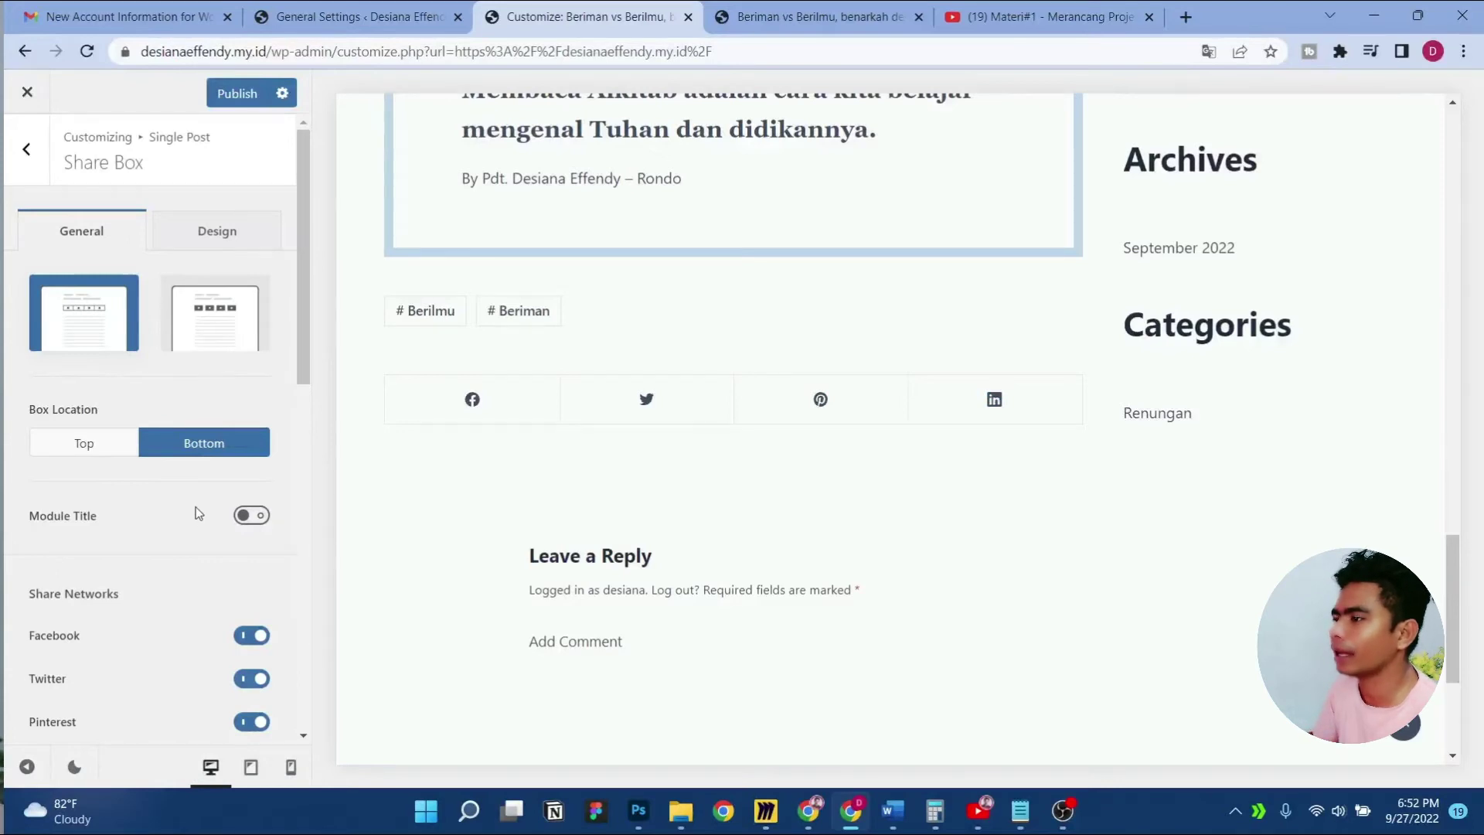
scroll(199, 513, "down", 8)
scroll(198, 513, "up", 6)
scroll(198, 514, "down", 6)
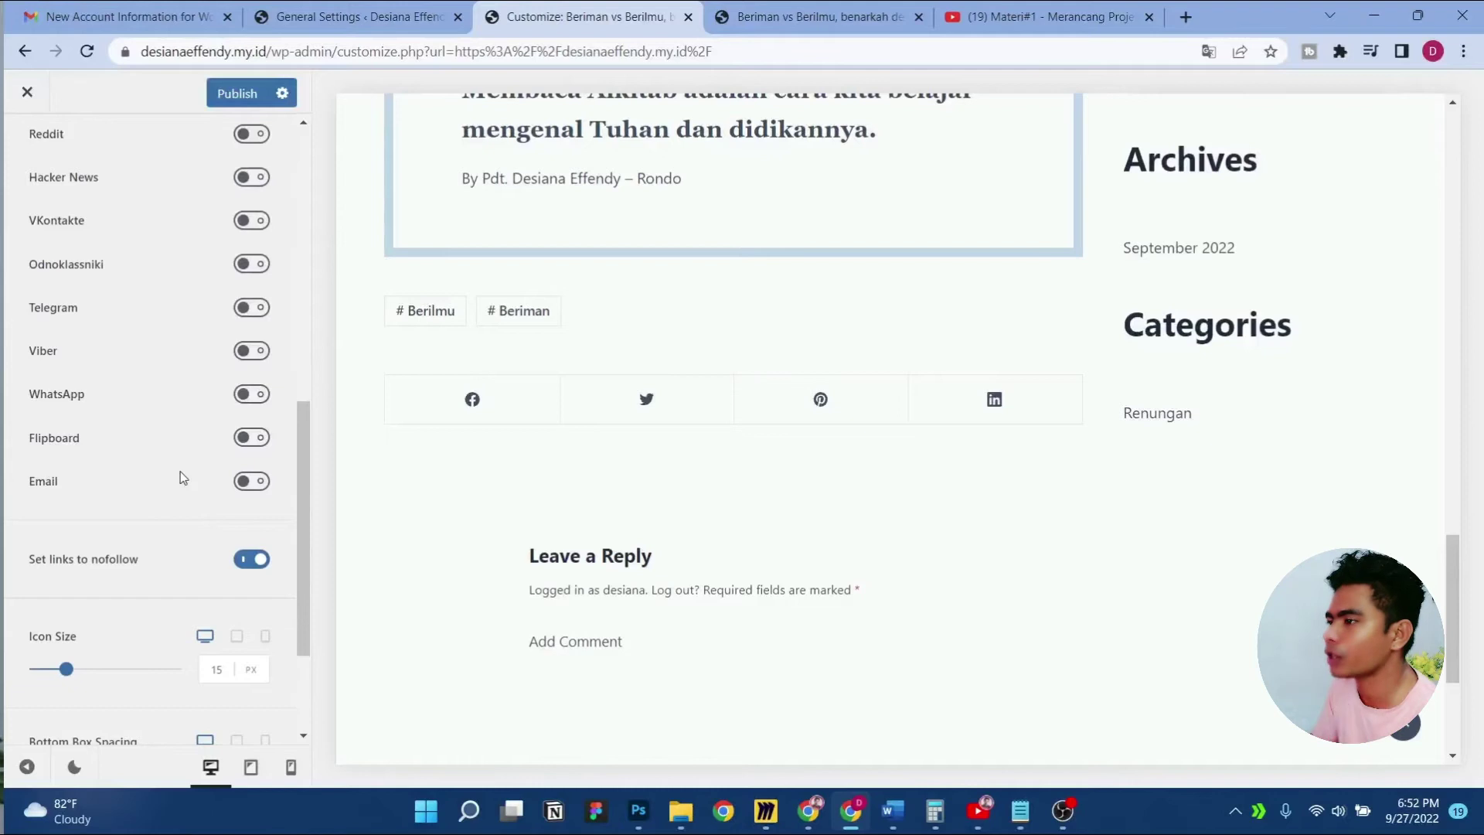
left_click(257, 398)
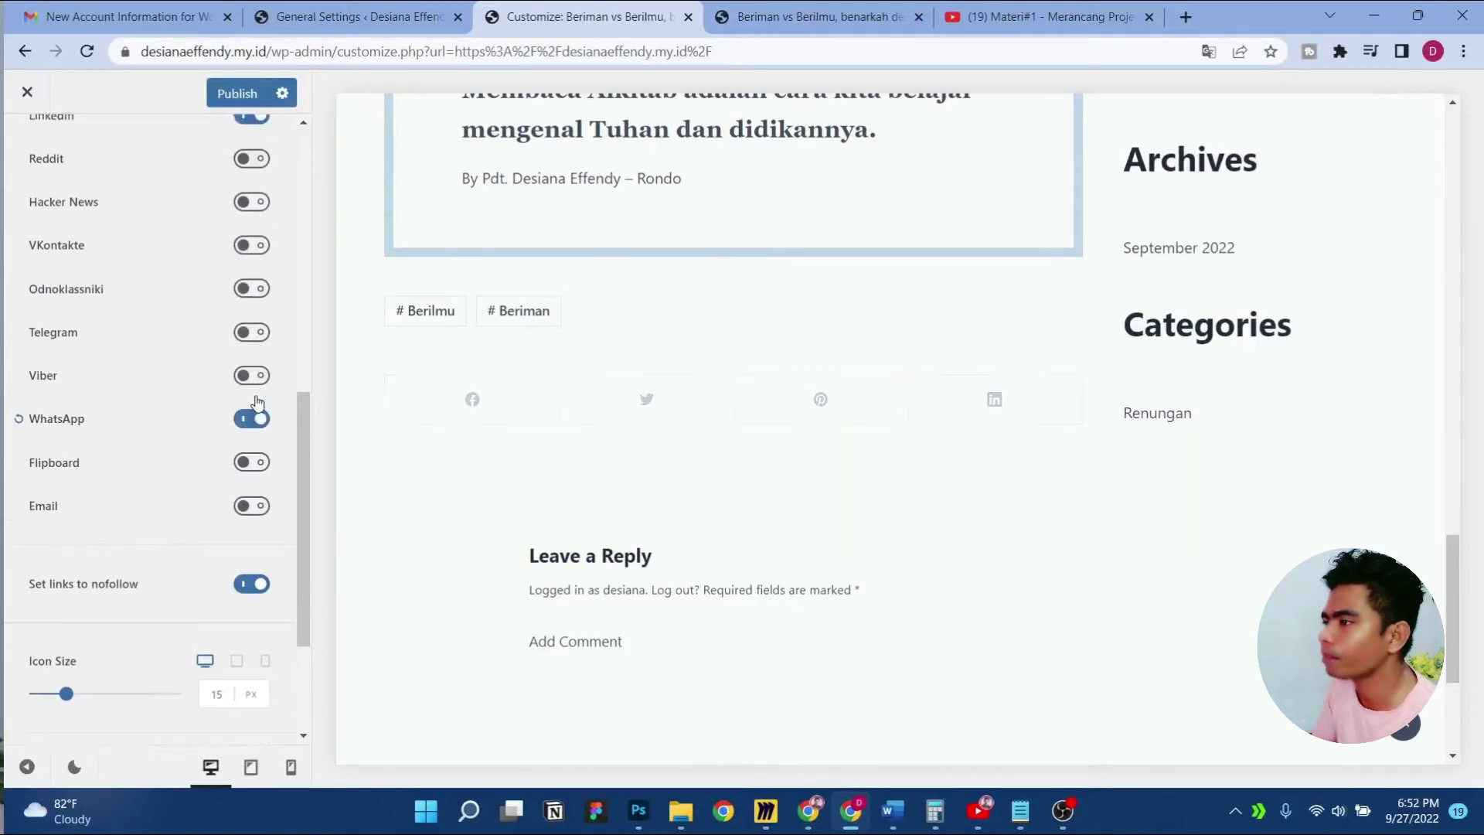
scroll(257, 401, "up", 2)
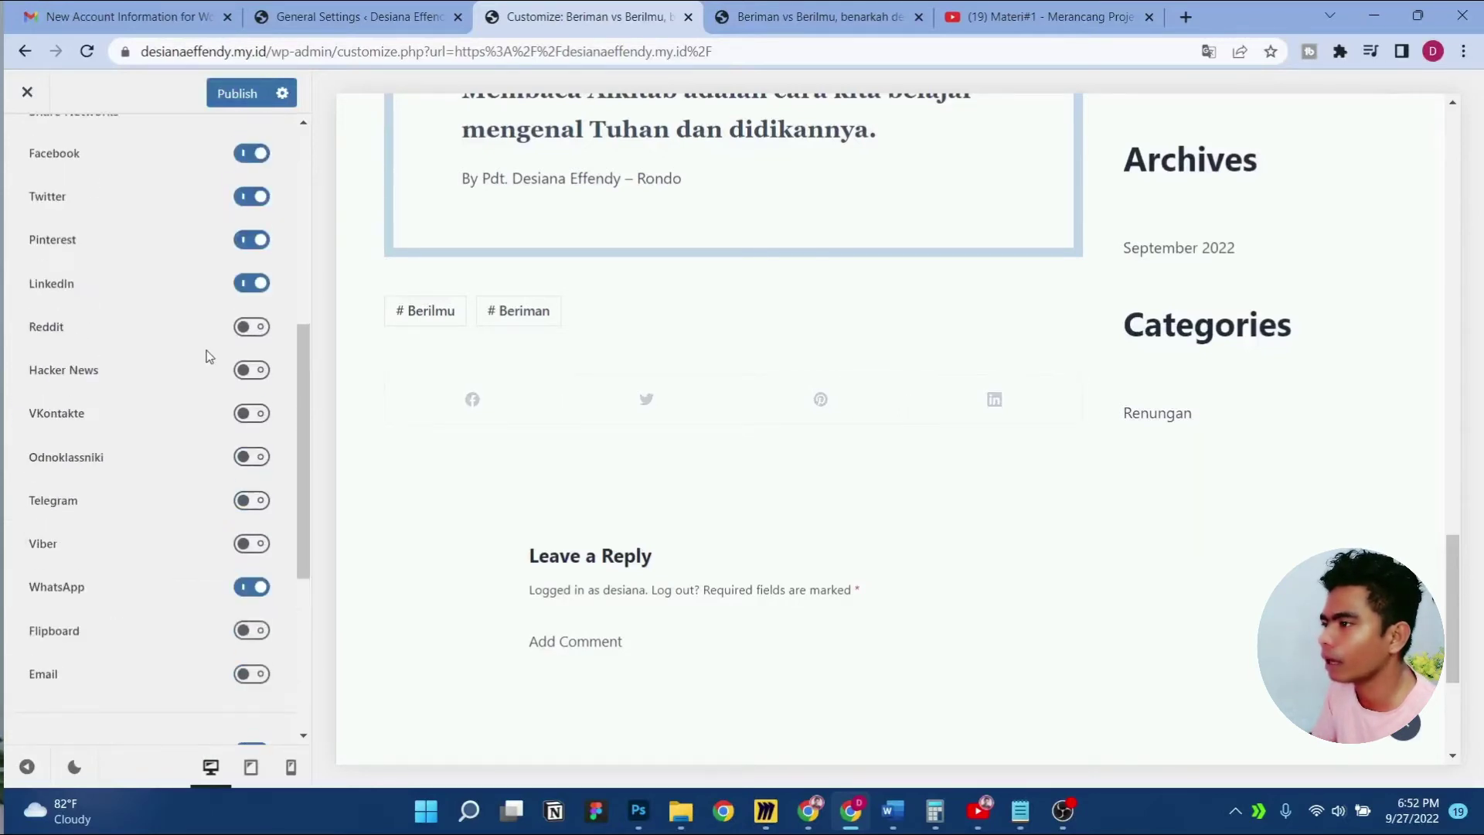
left_click(258, 245)
left_click(252, 283)
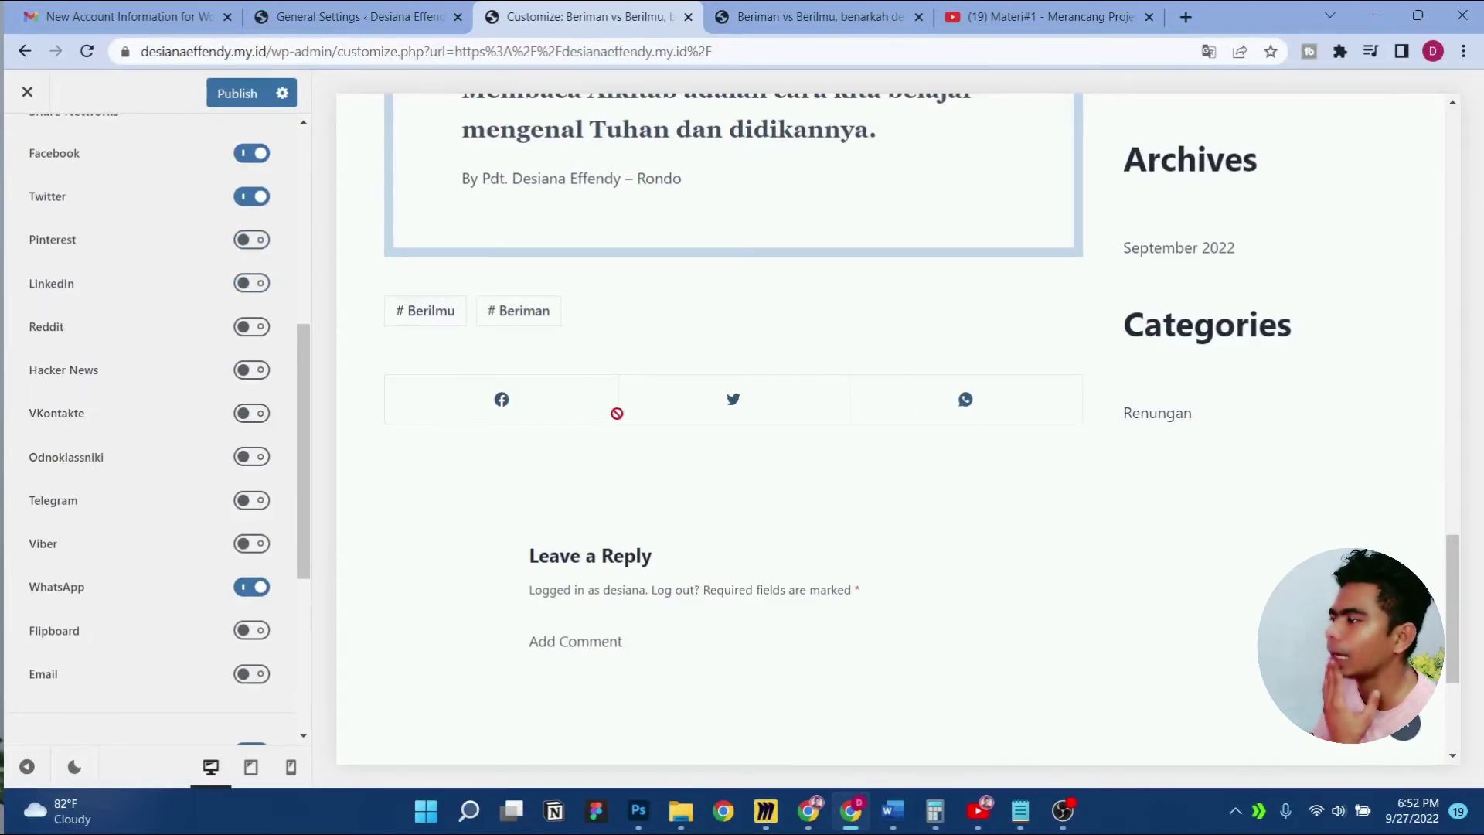
Toggle Telegram on and back off, leaving only Facebook, Twitter and WhatsApp
scroll(149, 464, "down", 3)
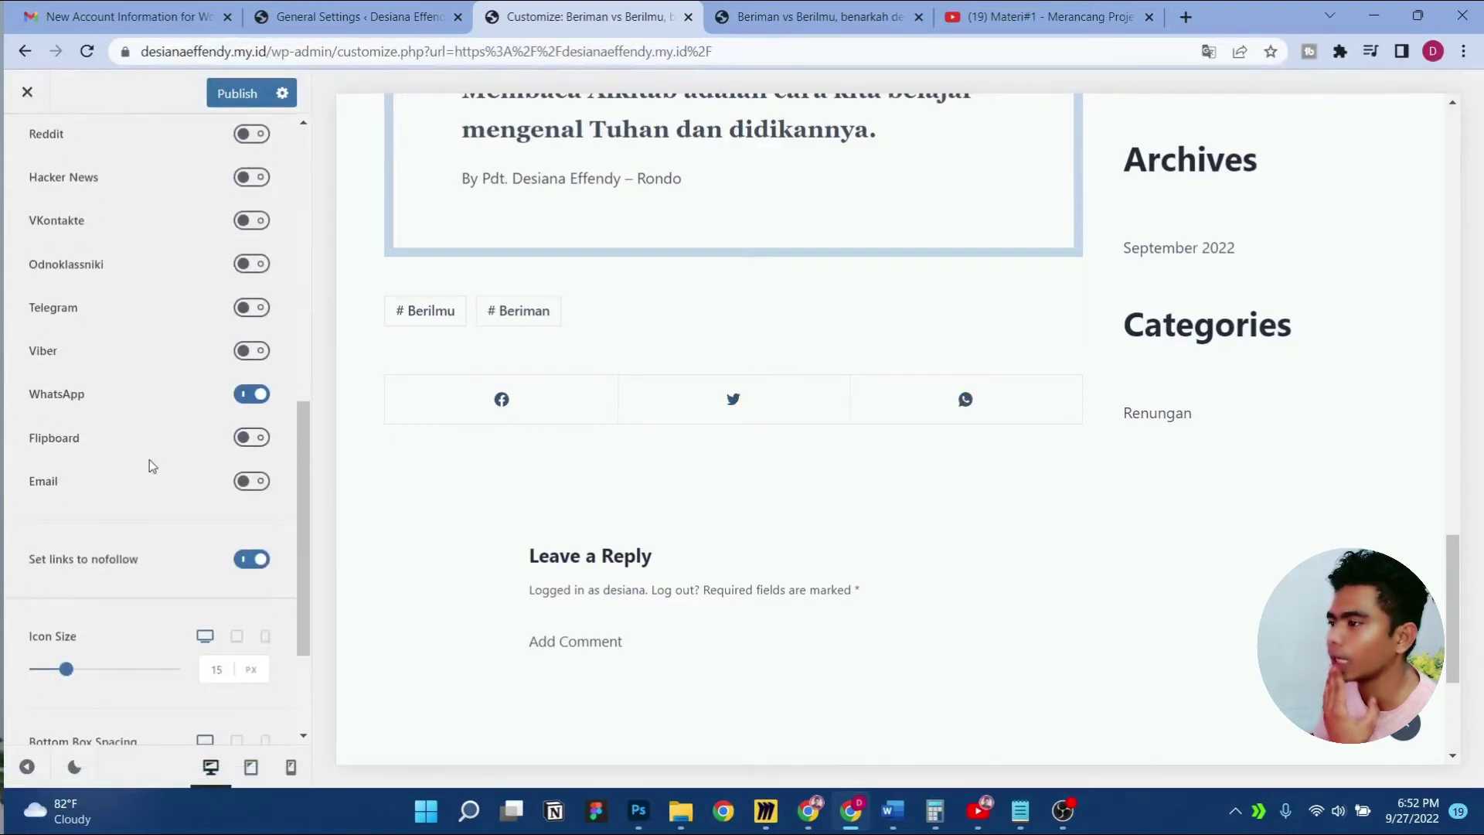
scroll(183, 428, "down", 1)
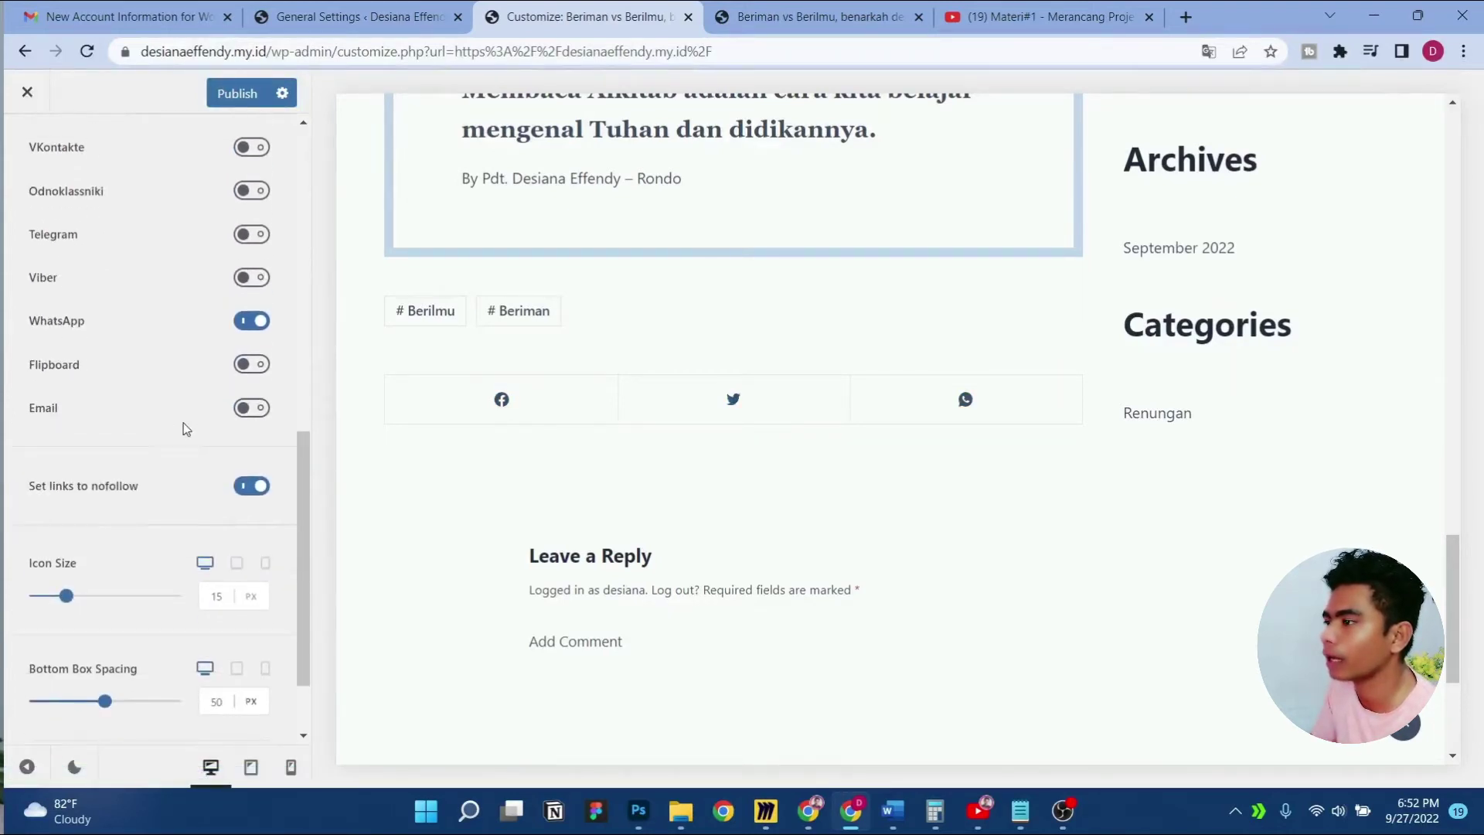
scroll(186, 429, "up", 2)
scroll(186, 429, "up", 1)
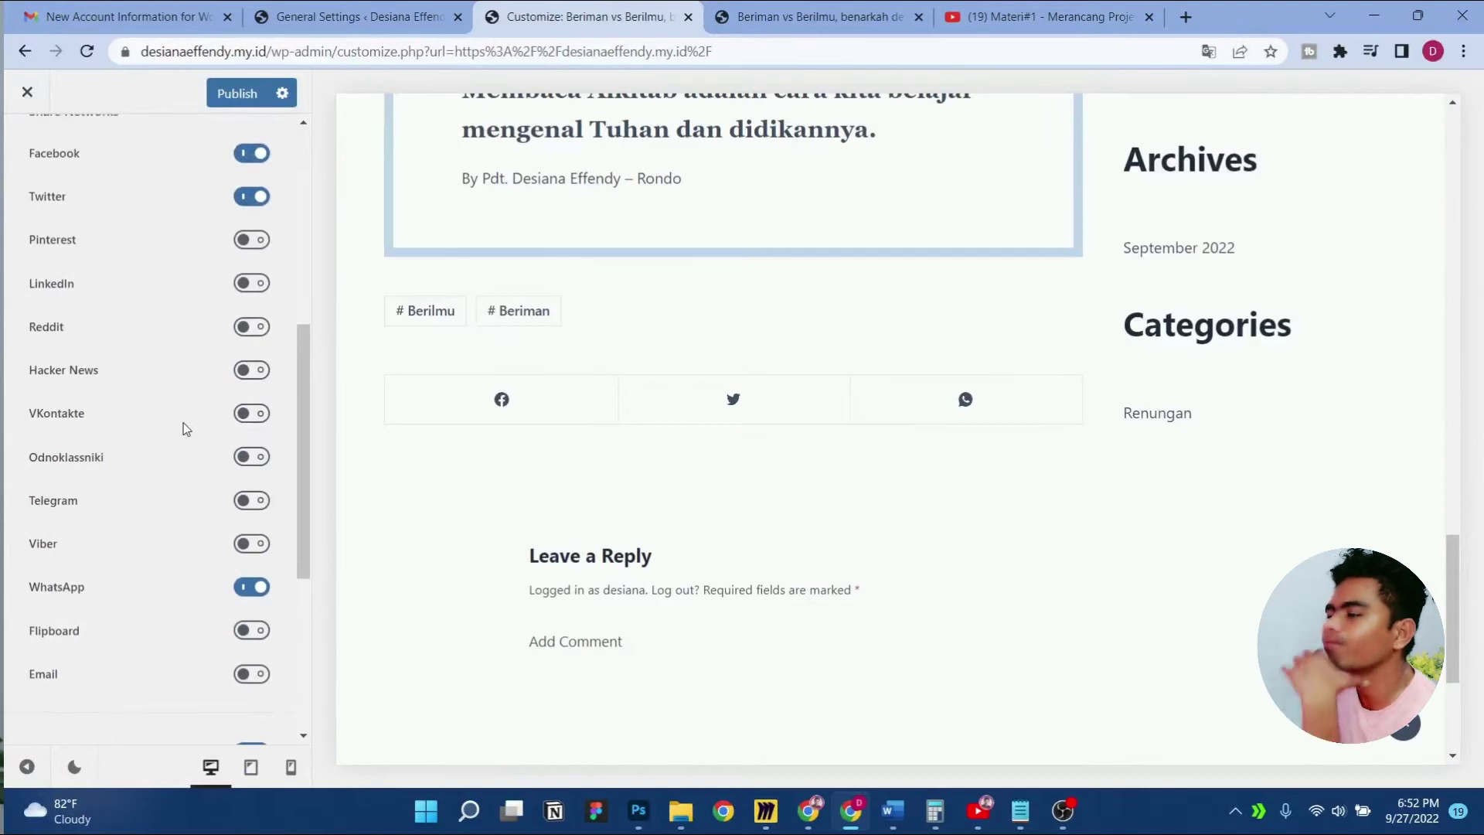
scroll(187, 428, "up", 2)
scroll(186, 427, "down", 2)
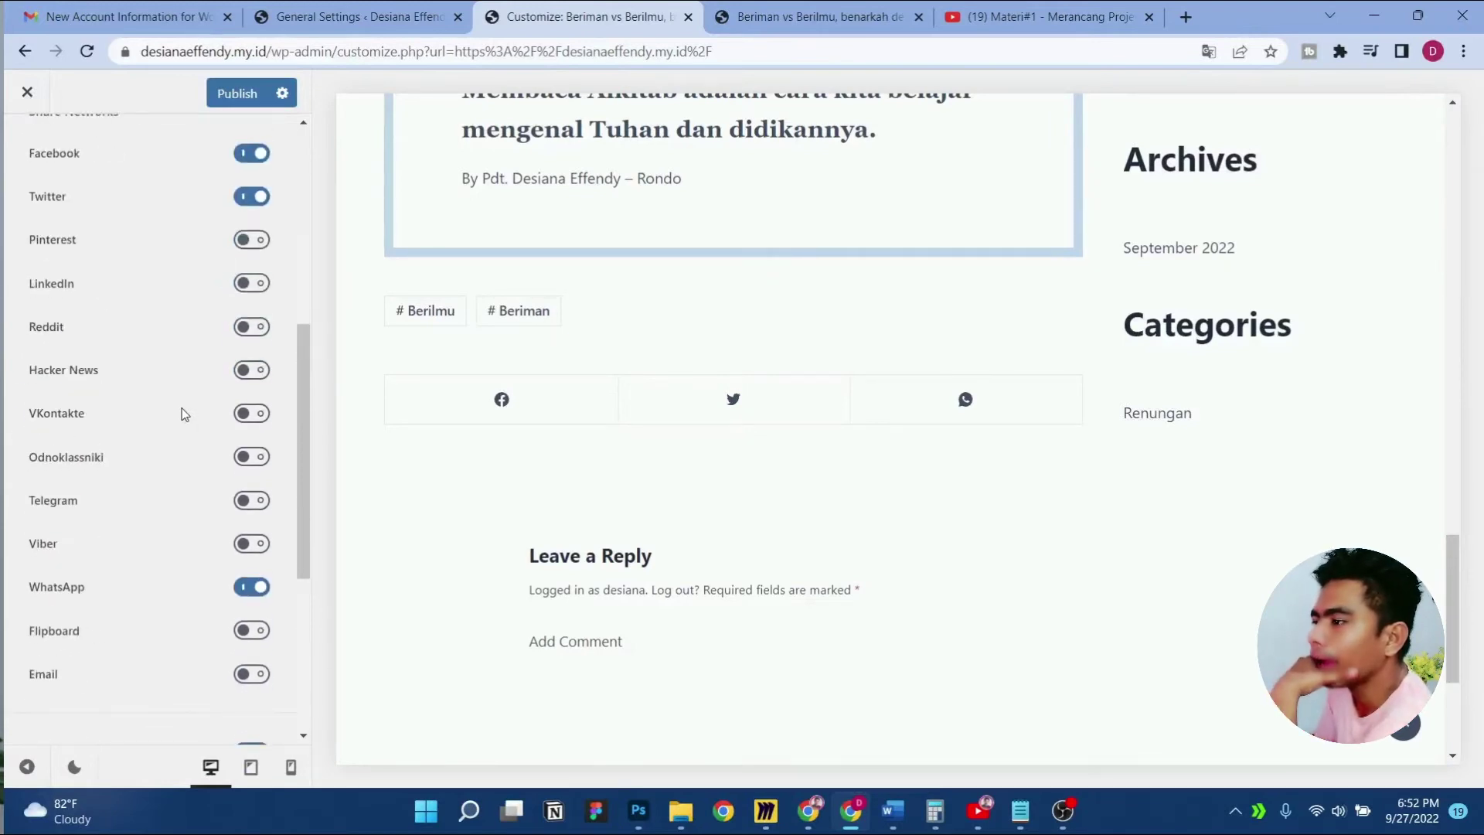
left_click(255, 502)
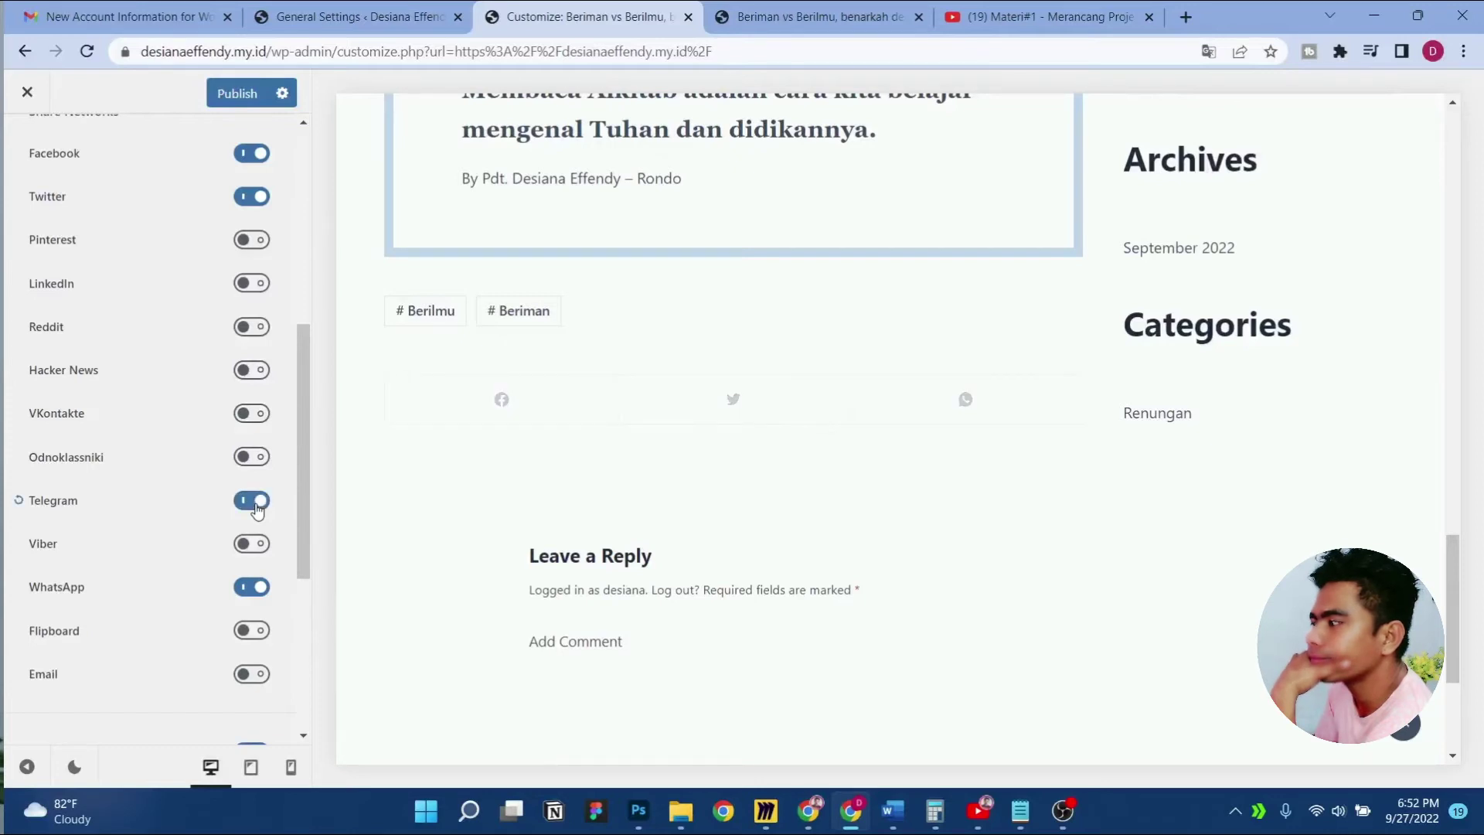
left_click(255, 504)
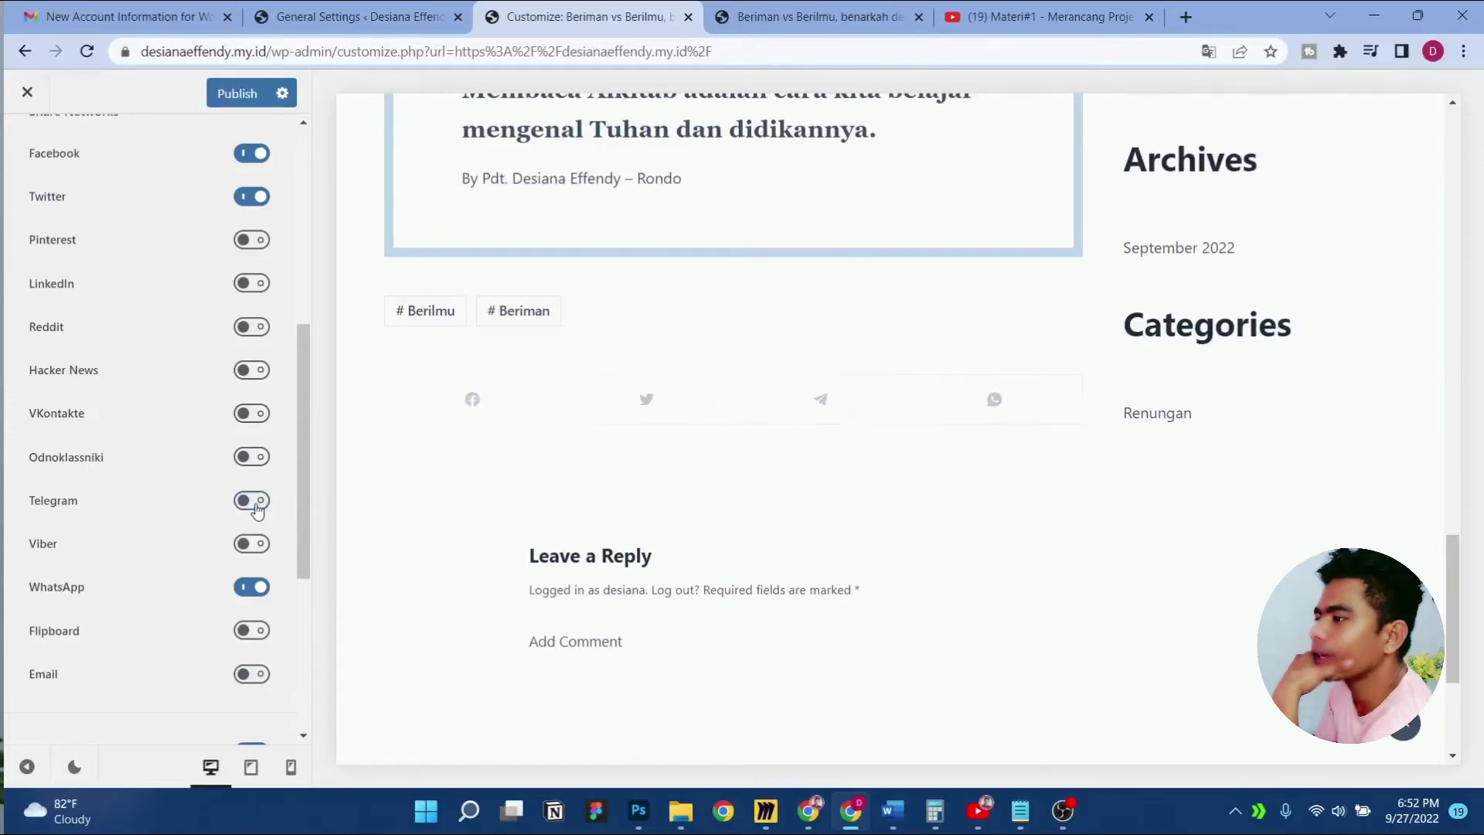
scroll(205, 487, "up", 5)
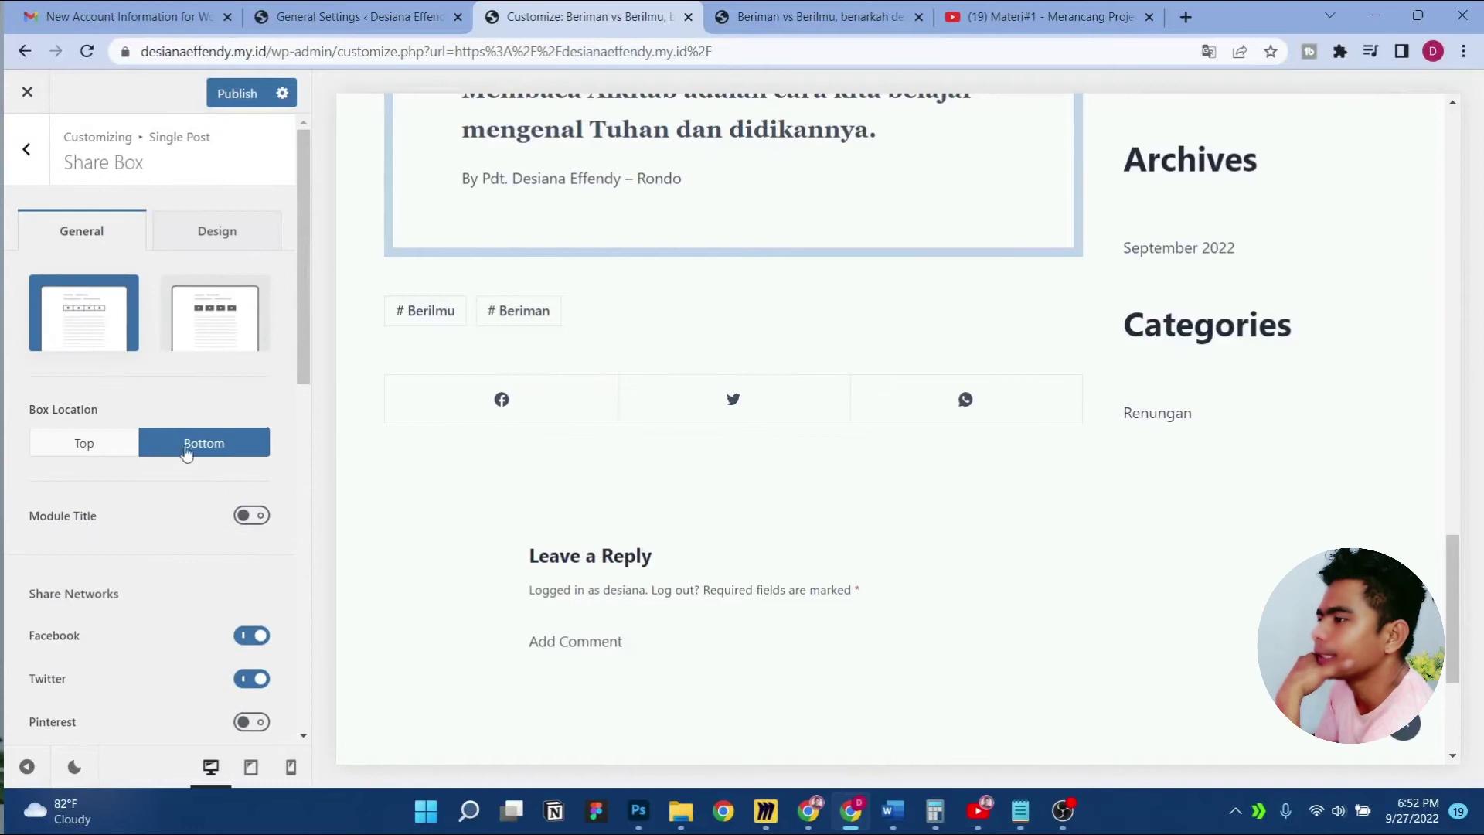
scroll(185, 454, "down", 1)
scroll(584, 442, "up", 1)
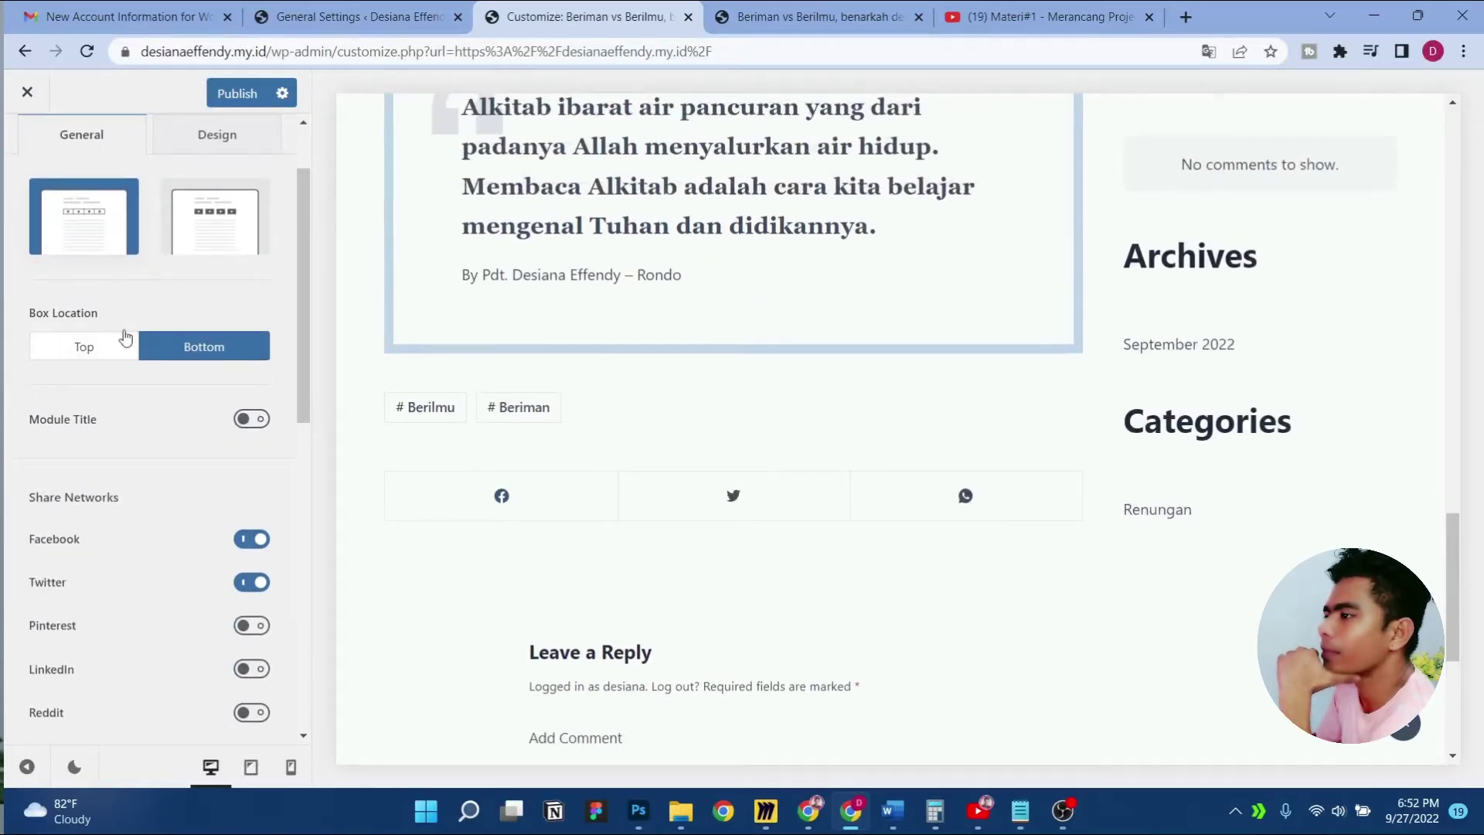
Preview the Type 2 layout, return to Type 1, and enable the share box Module Title
left_click(200, 229)
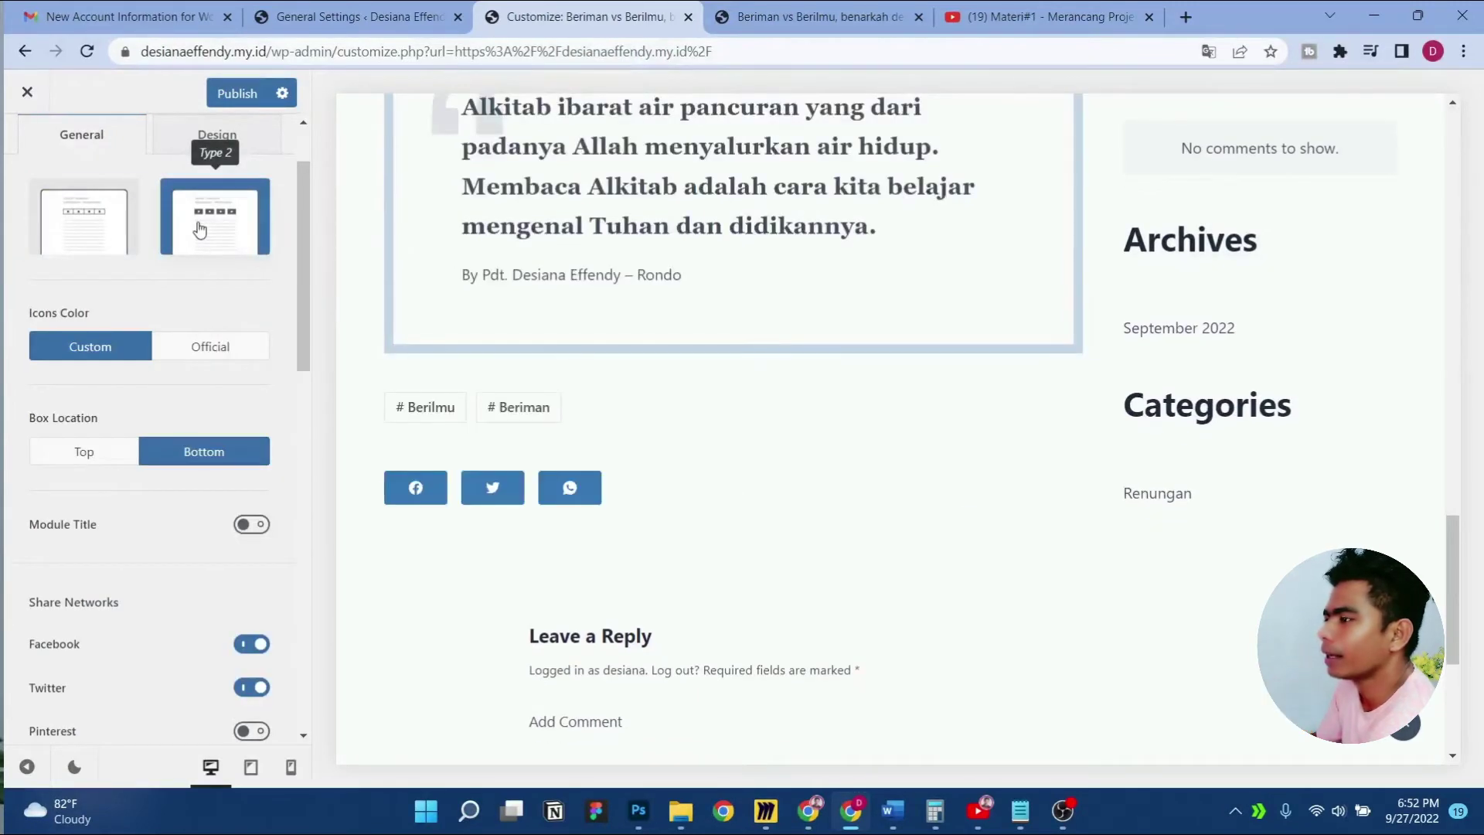
left_click(130, 245)
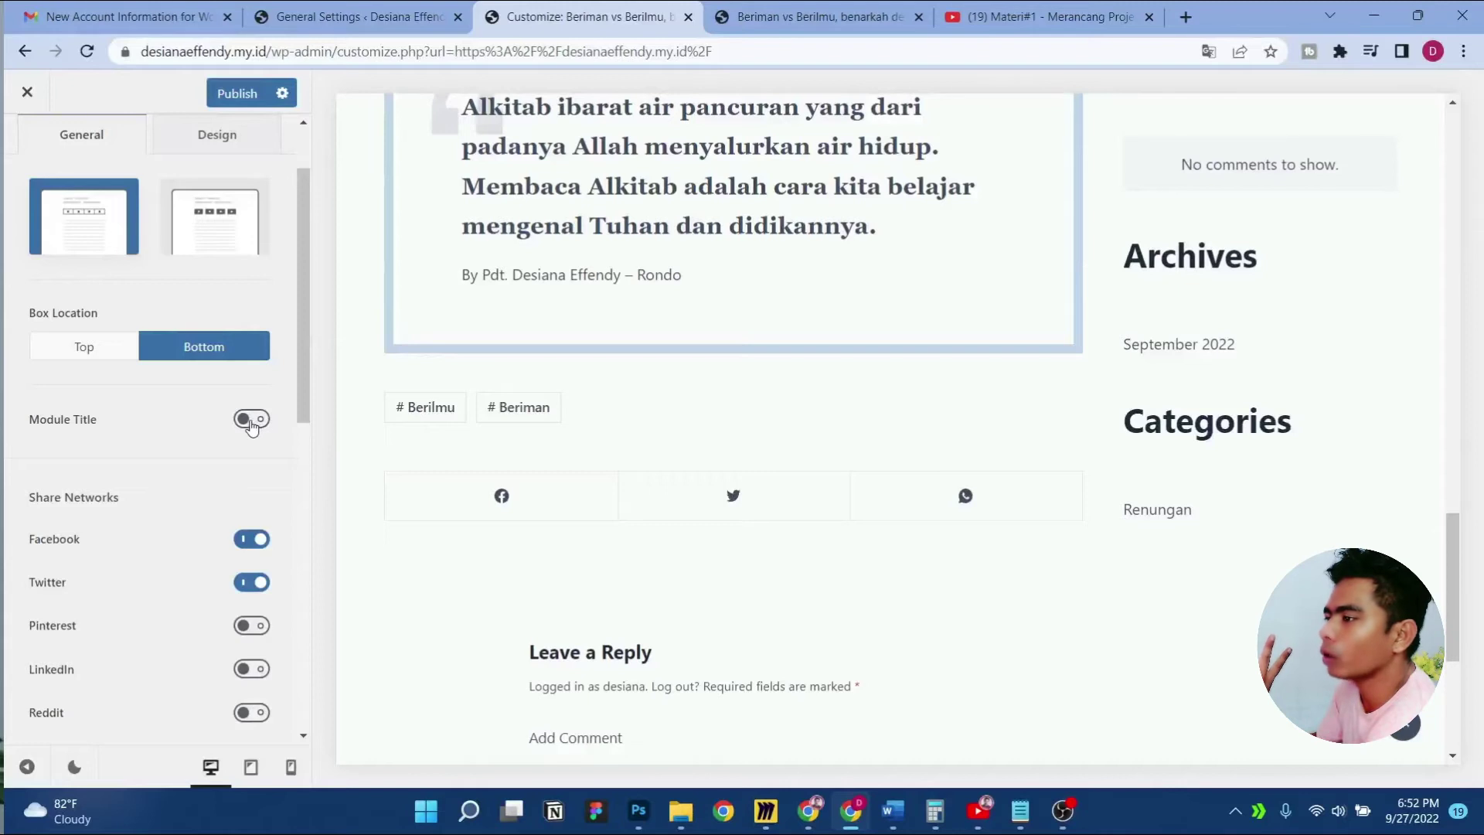
left_click(251, 419)
left_click(197, 458)
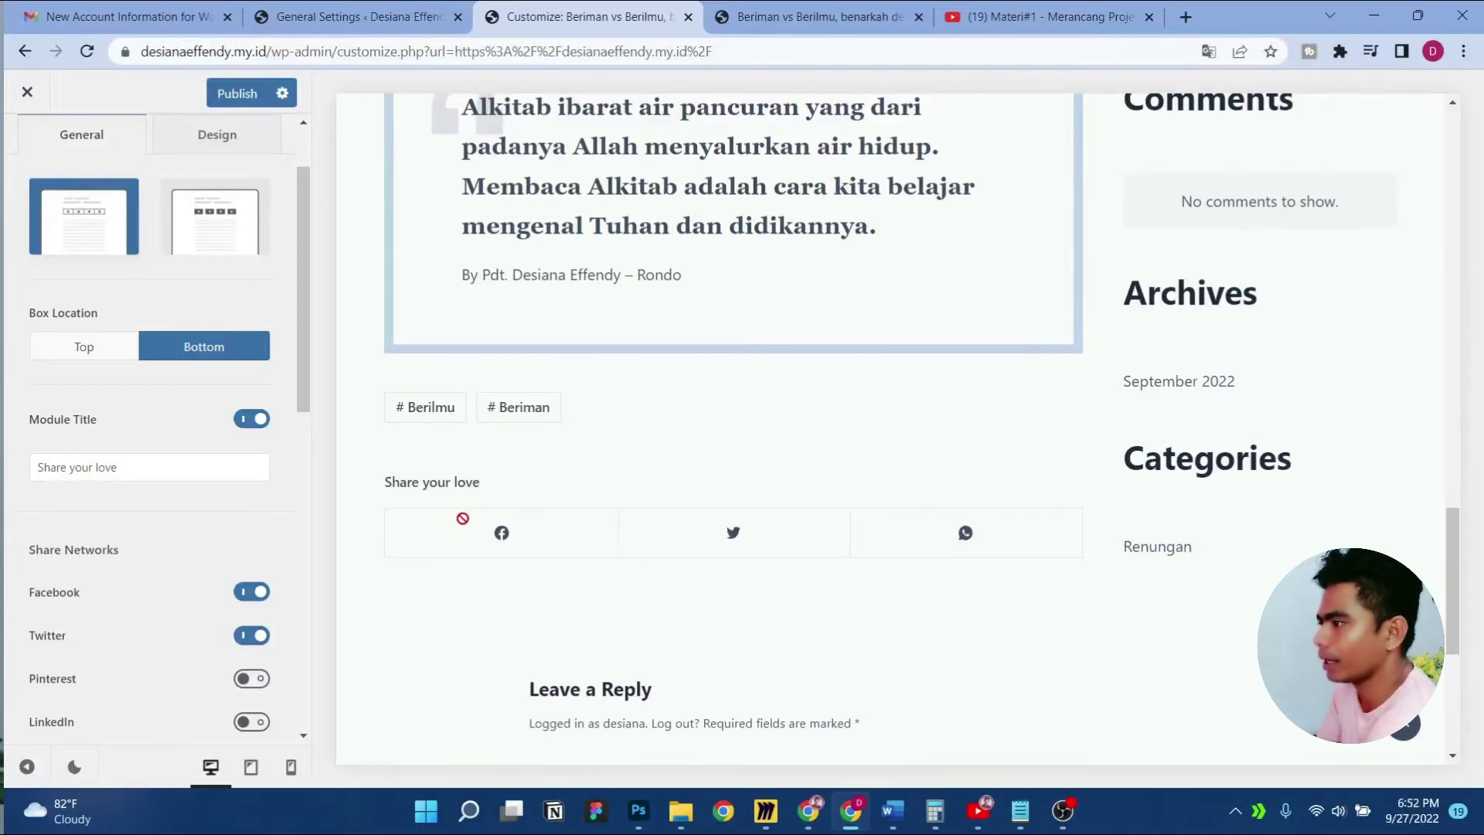
Prefix the 'Share your love' title with <center> and publish the change
left_click(120, 466)
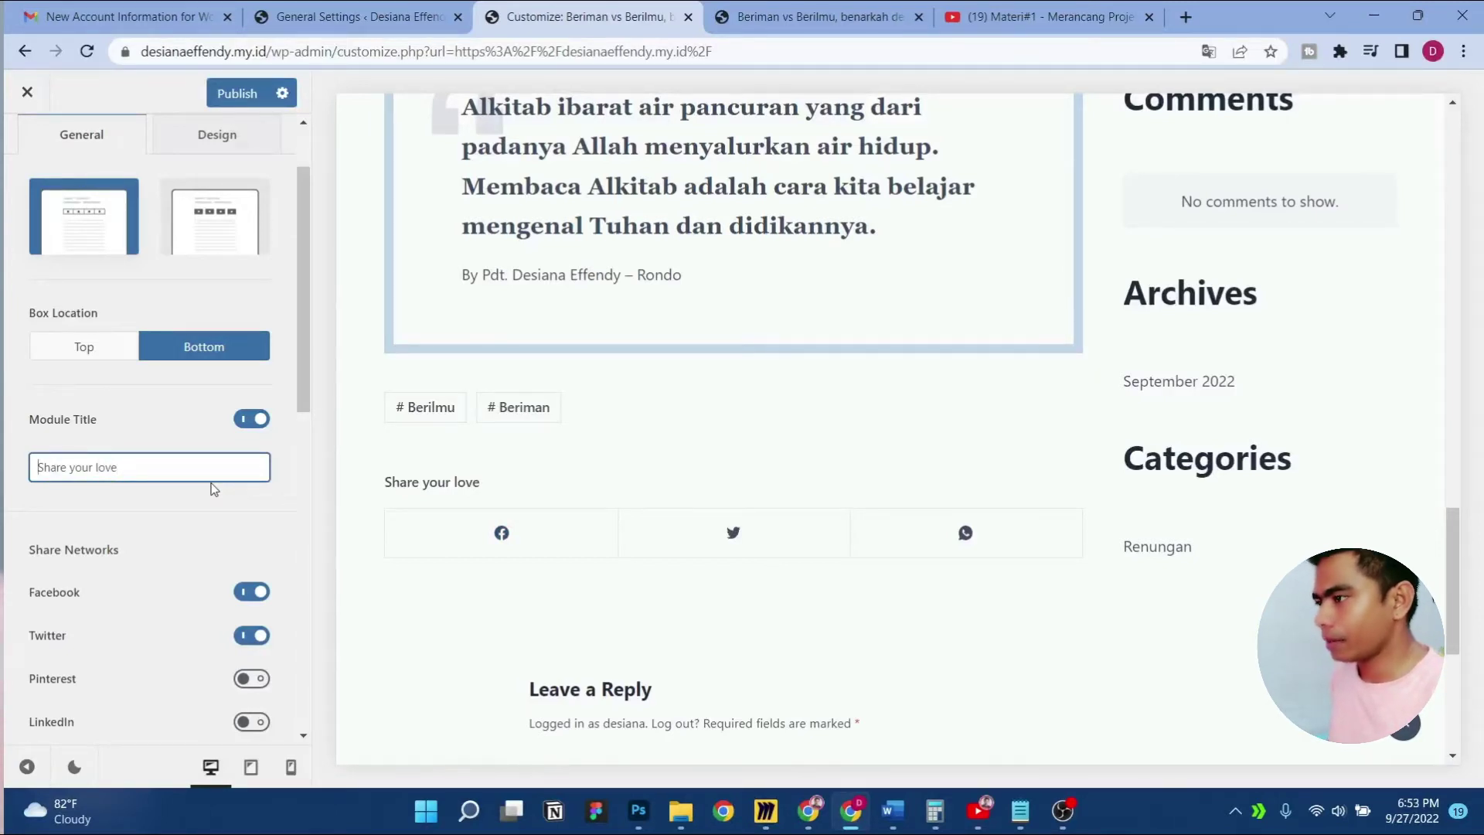
key("Home")
type("<> ")
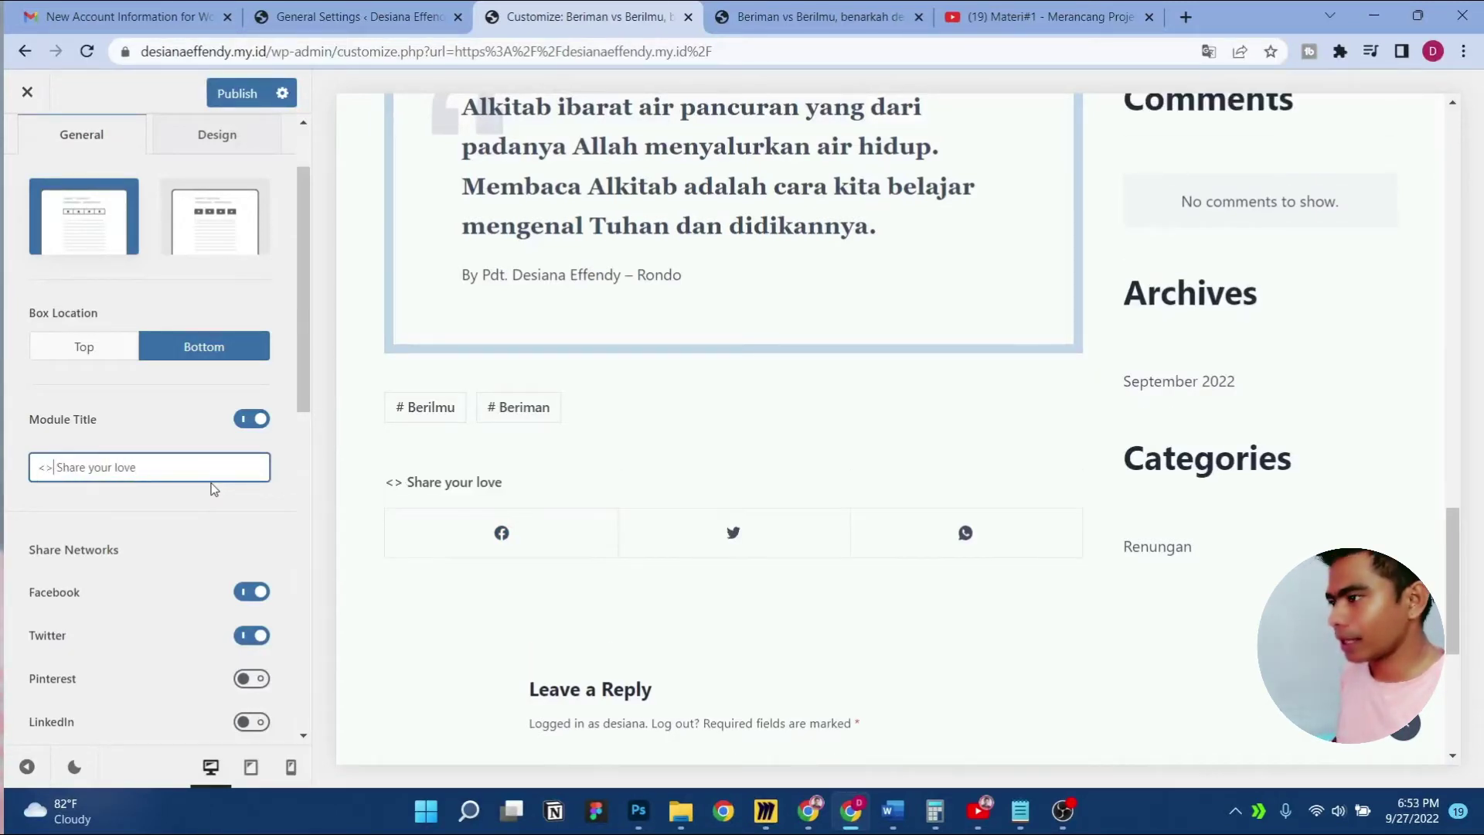
type("center")
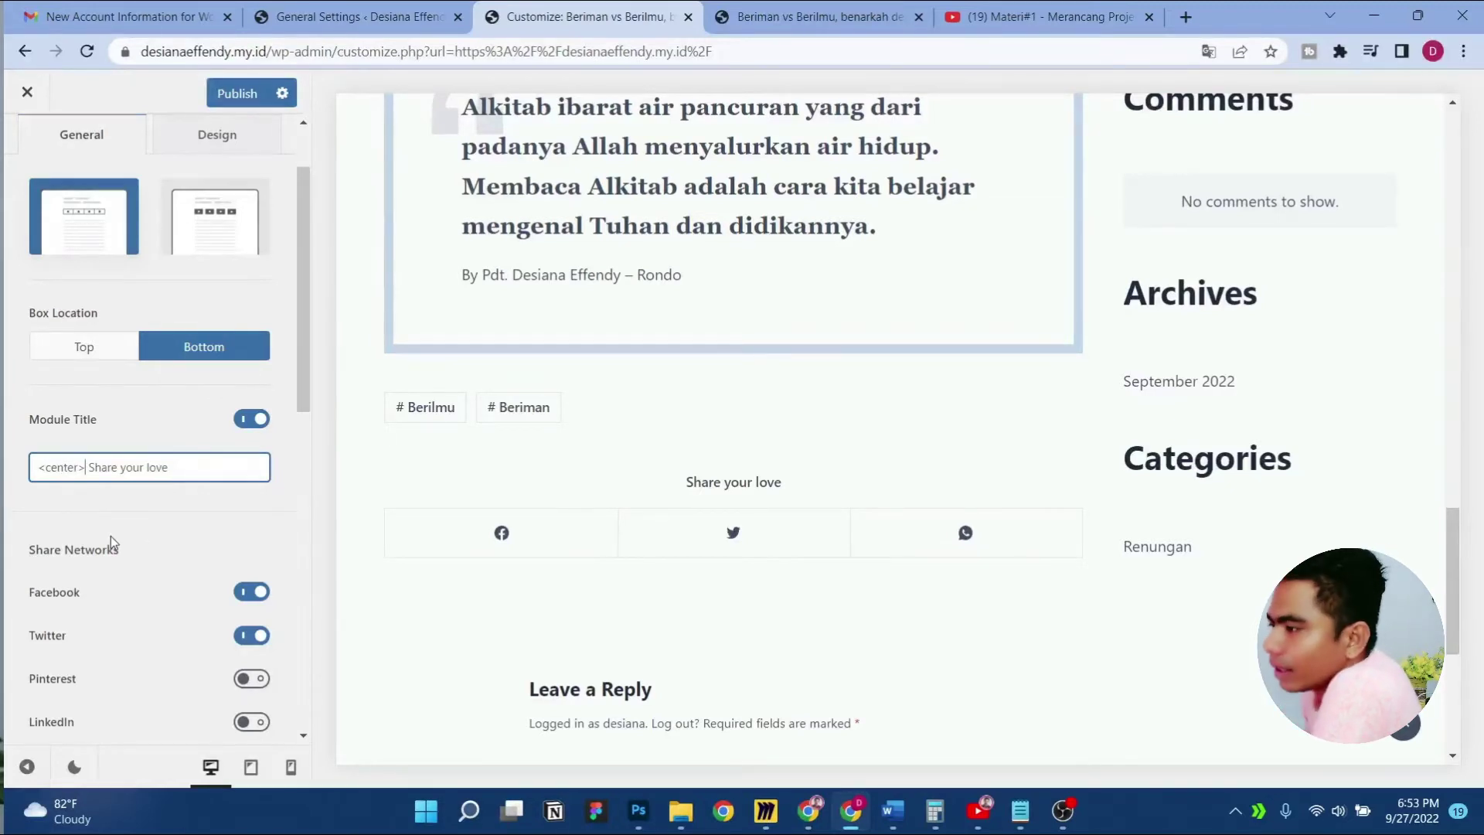
left_click(237, 92)
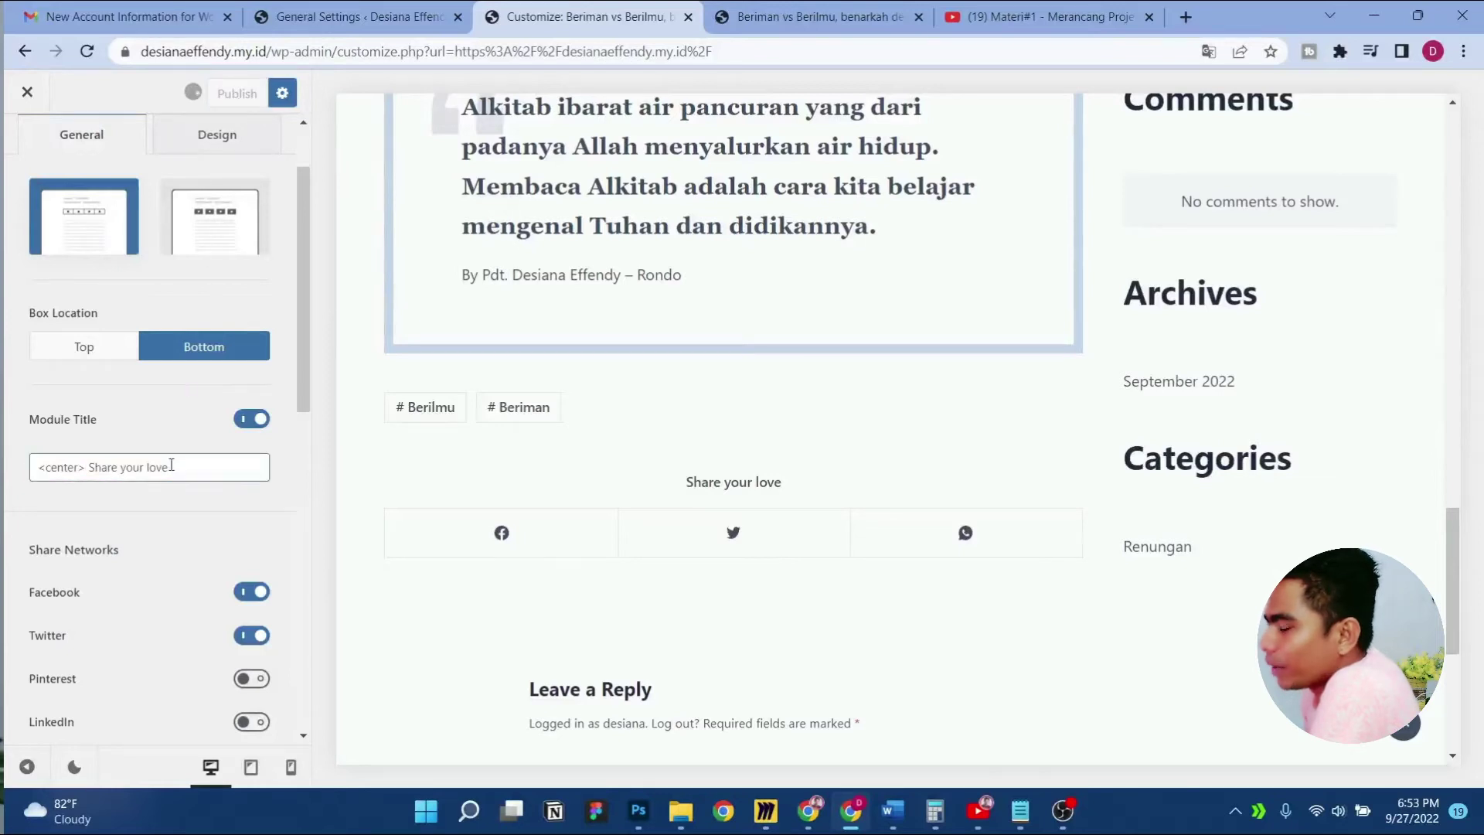
scroll(201, 479, "up", 2)
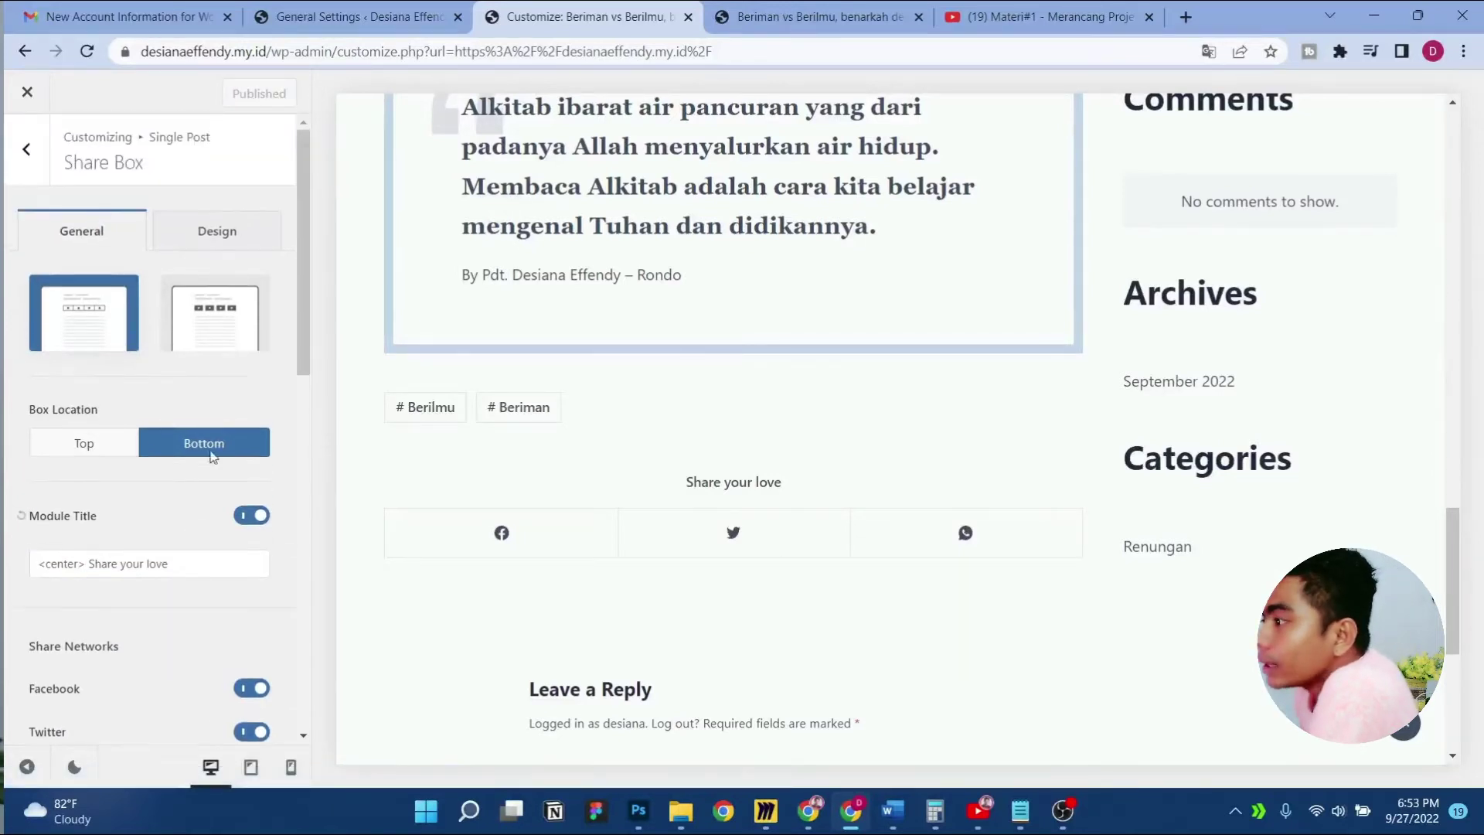
Try Type 2, switch back to Type 1, and append </center> to the share box title
left_click(216, 298)
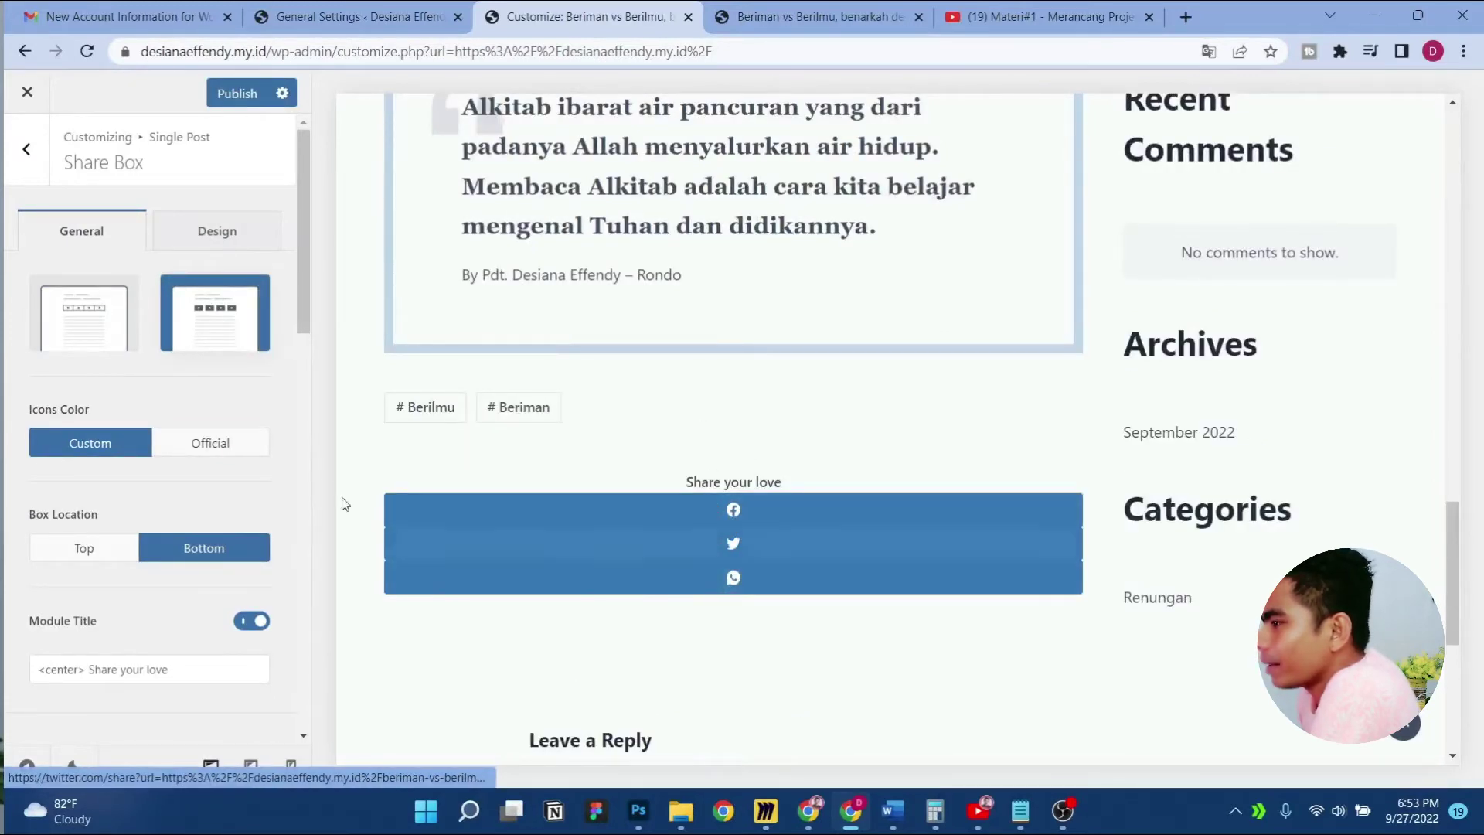
left_click(103, 317)
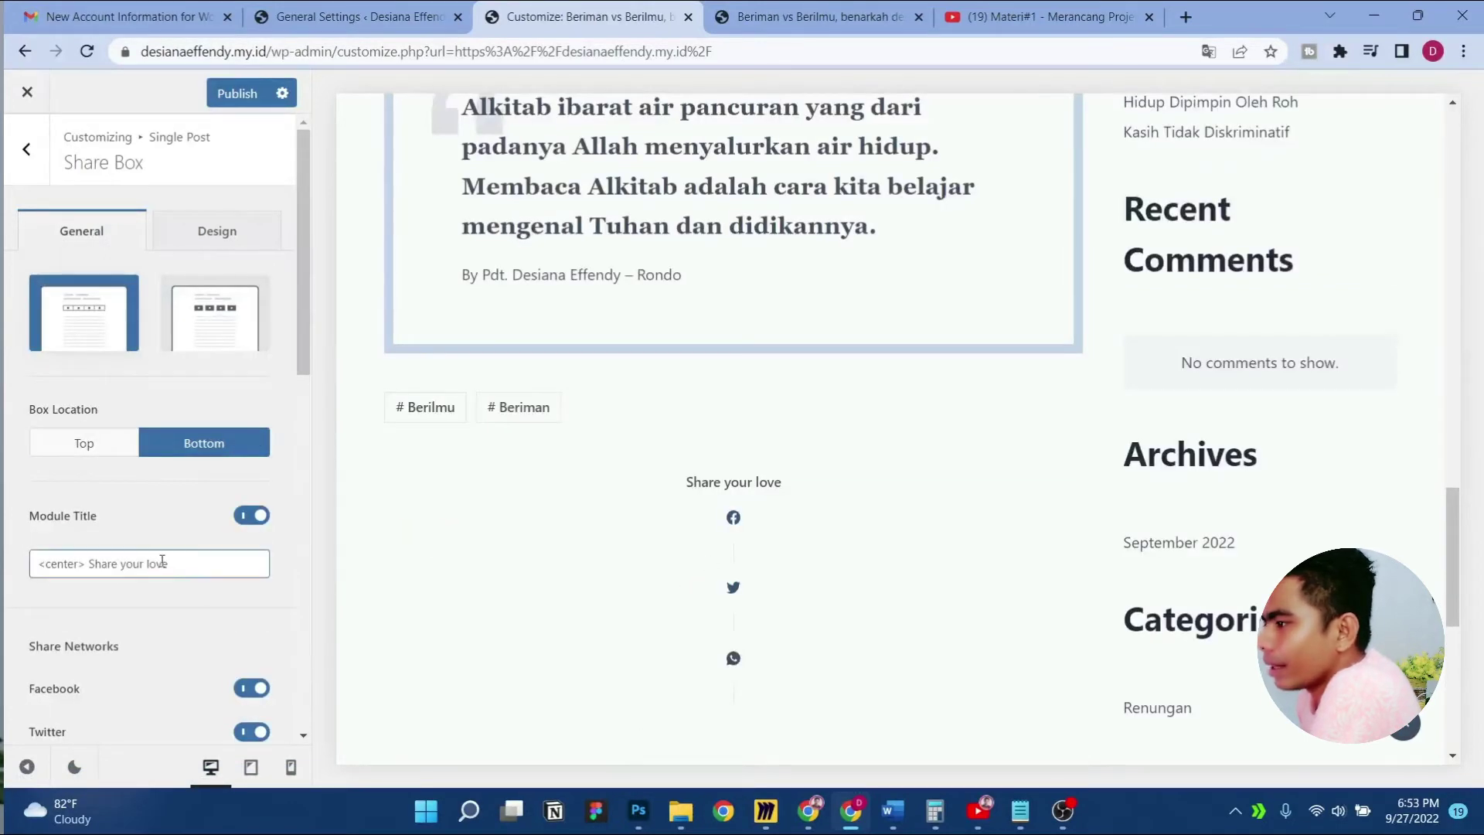
left_click(197, 572)
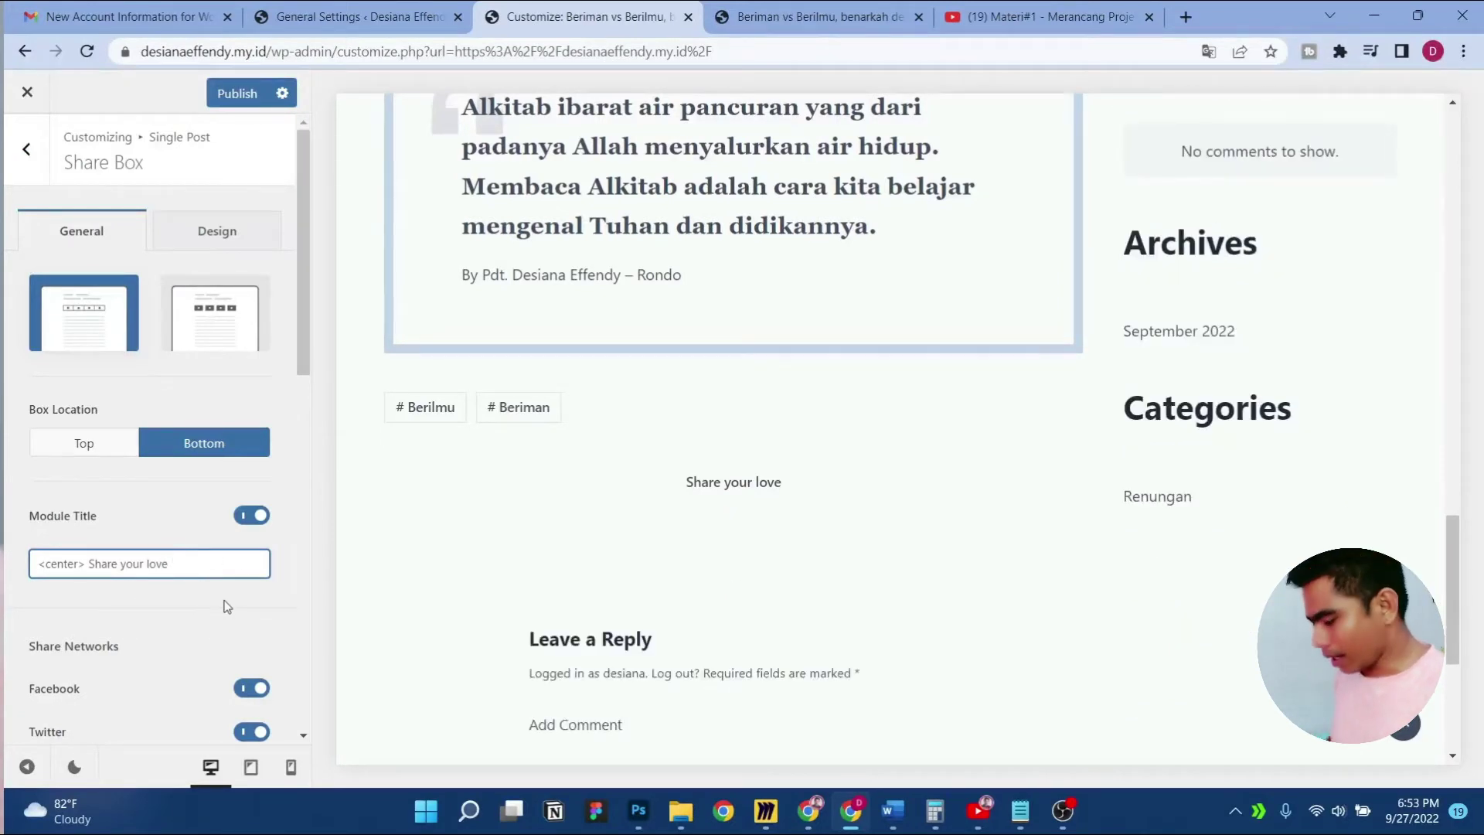
type("<>/")
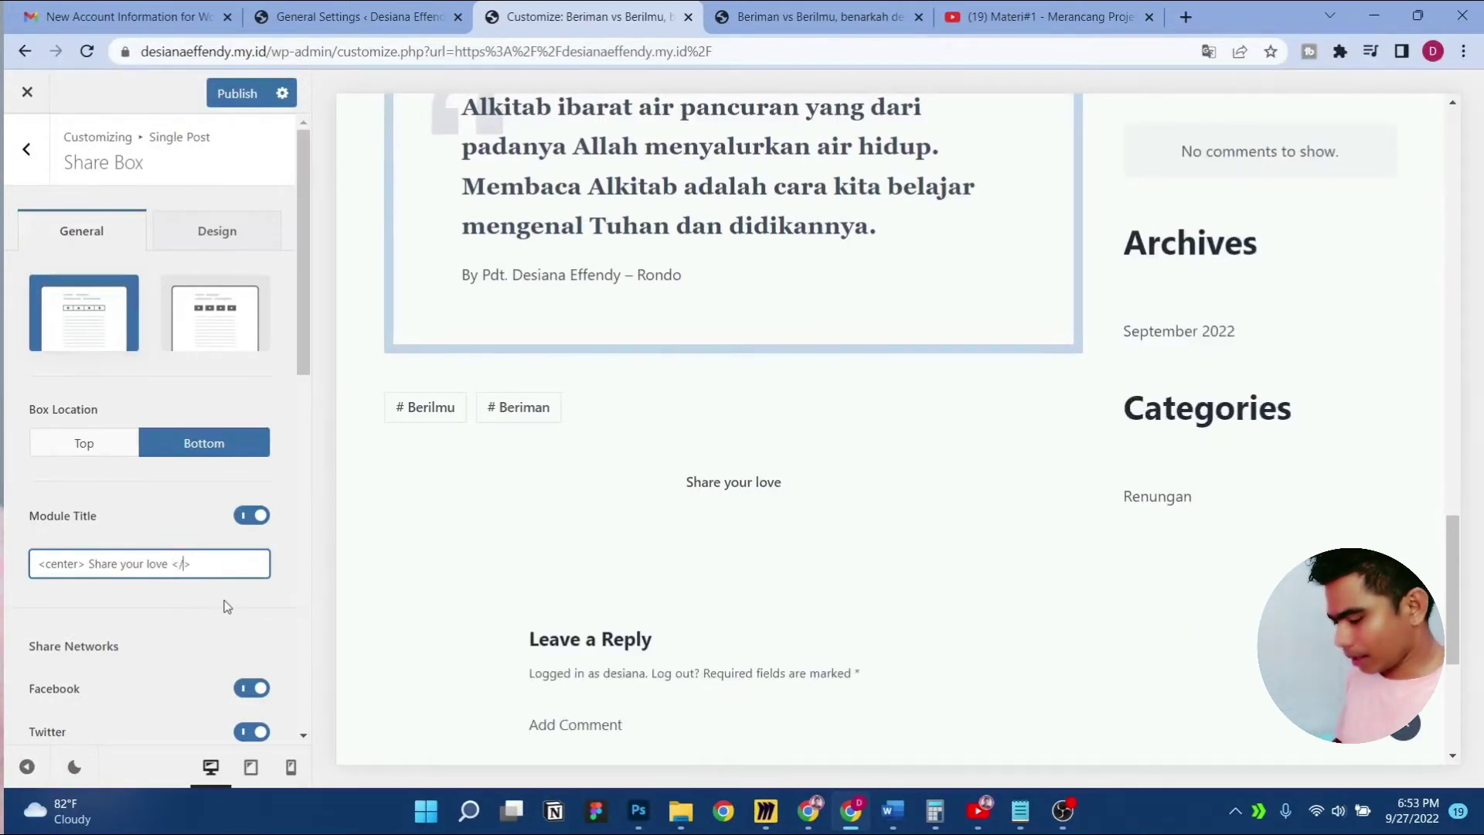
type("center")
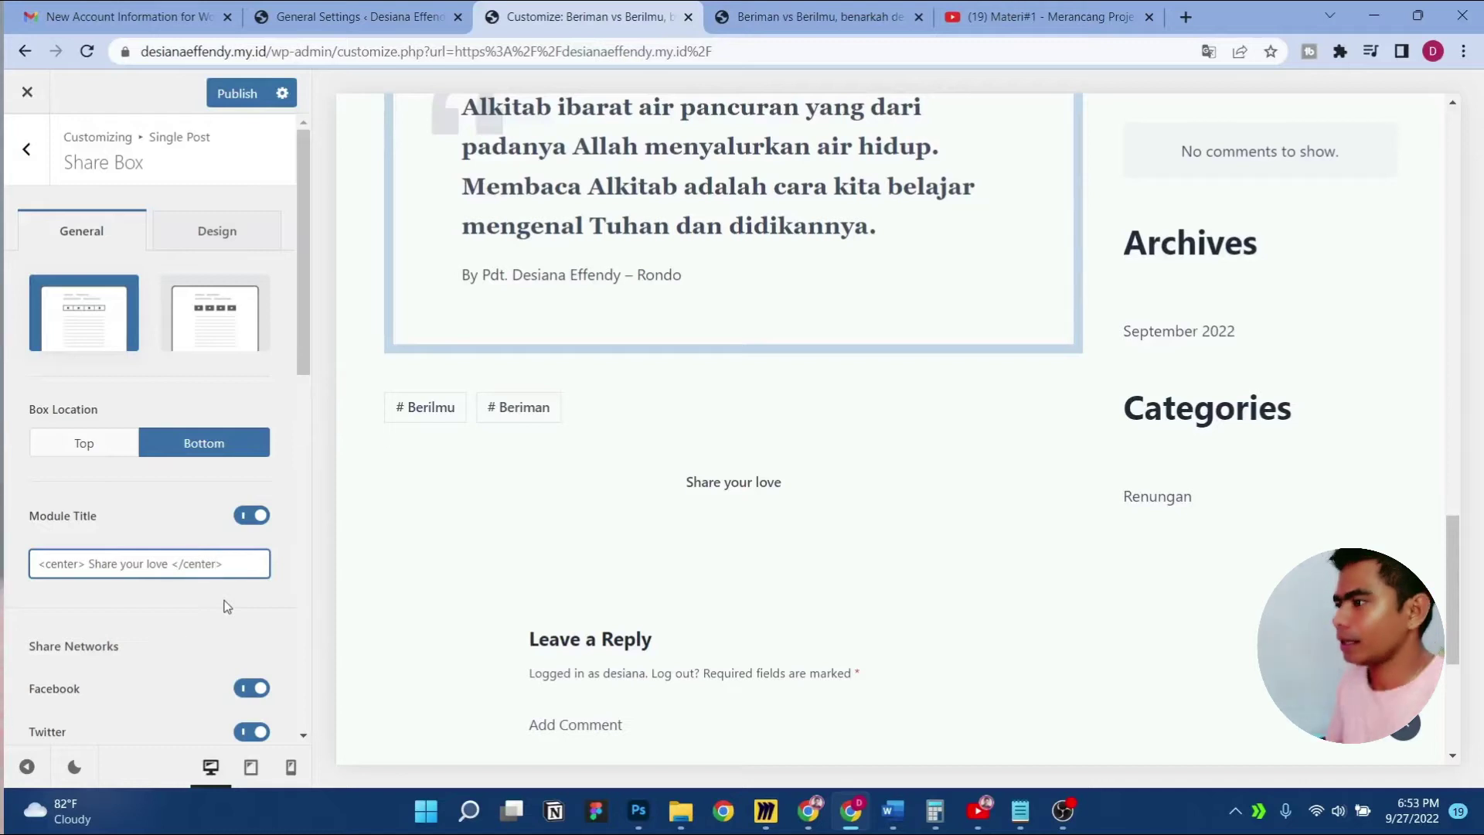
left_click(167, 514)
scroll(182, 564, "down", 2)
scroll(782, 471, "down", 2)
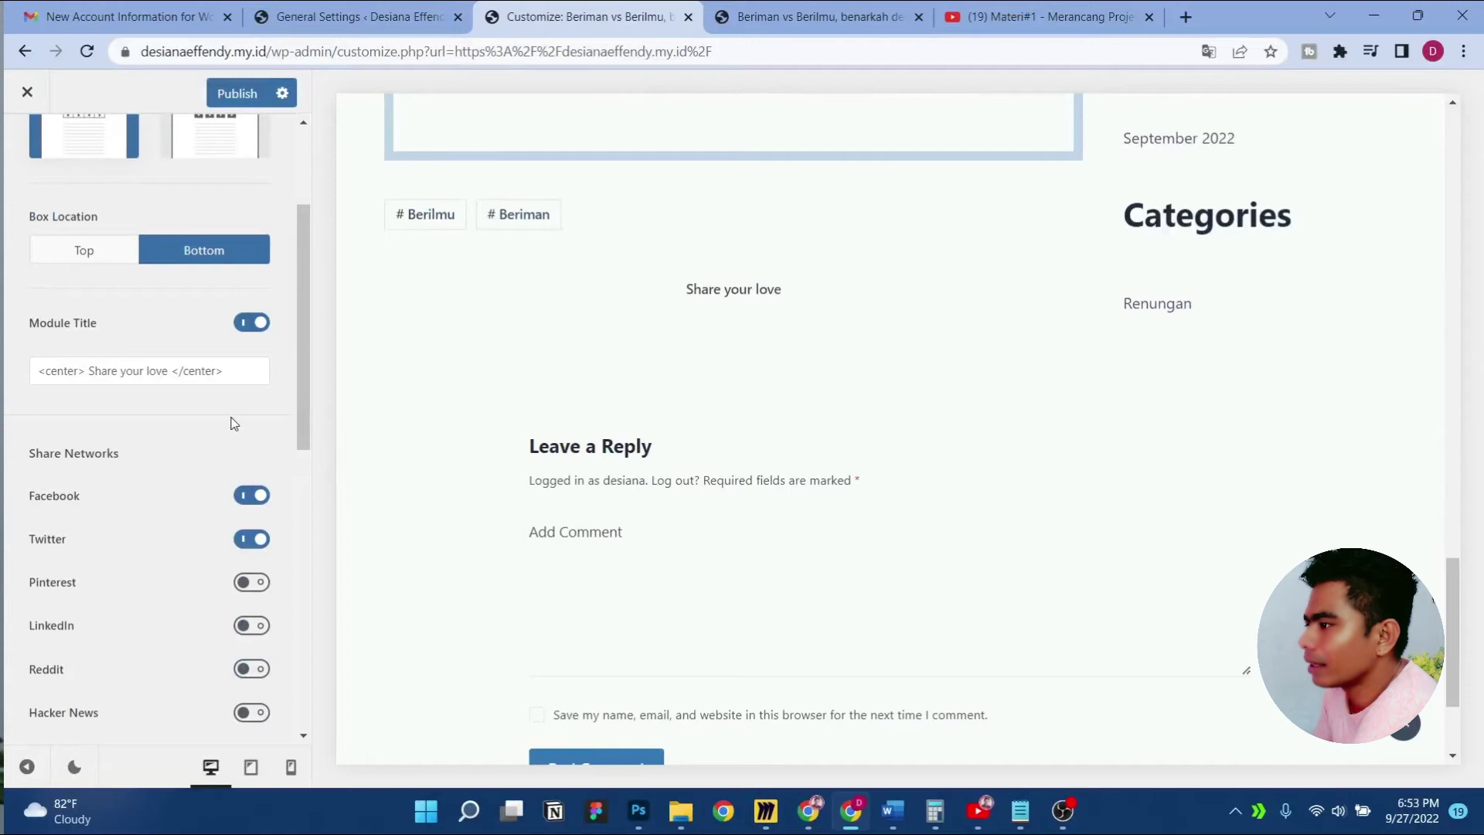
scroll(610, 437, "up", 2)
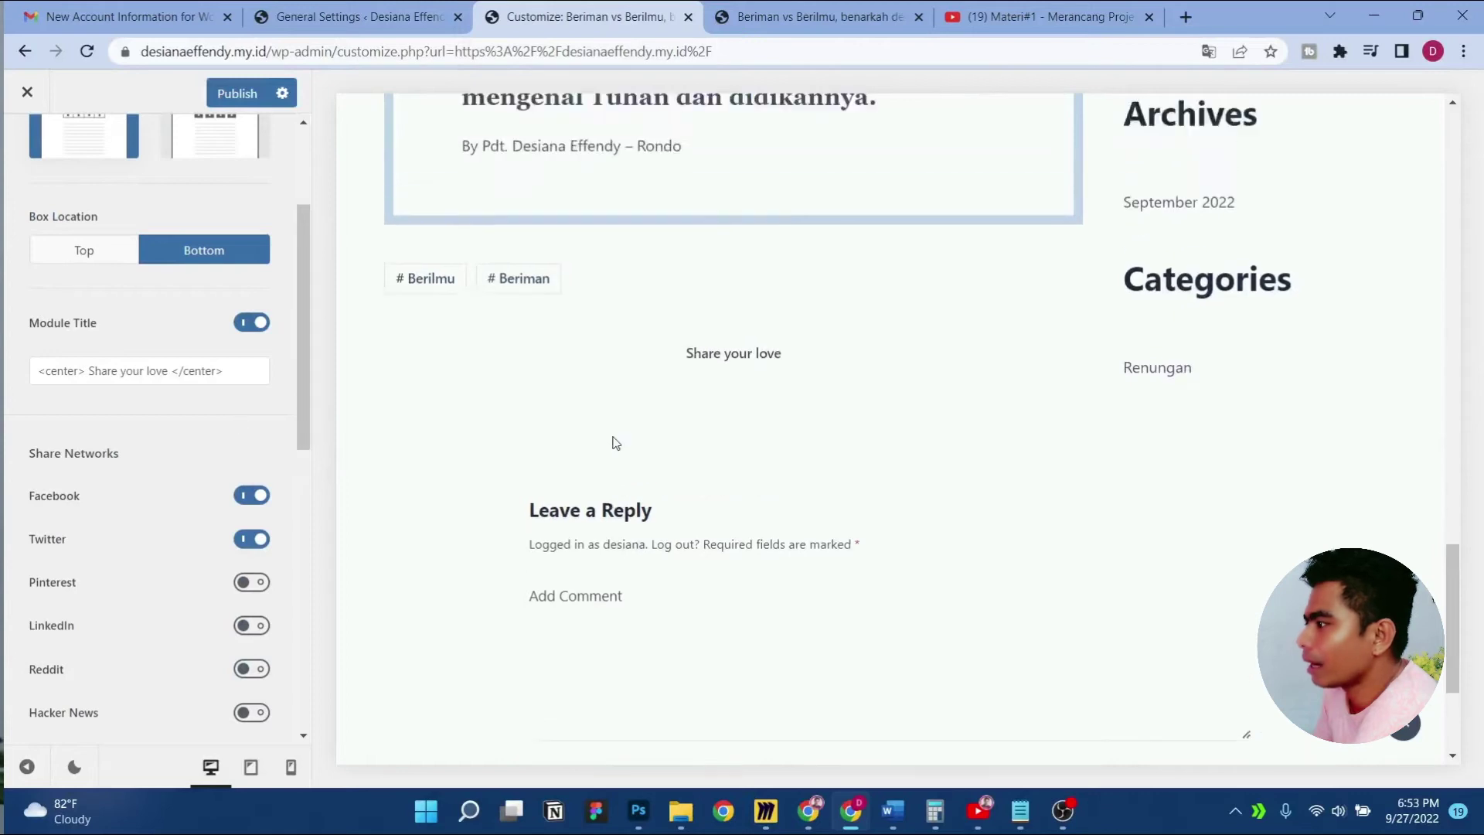
Delete the opening and closing center tags so the title reads plain 'Share your love'
left_click(186, 370)
key("ctrl+a")
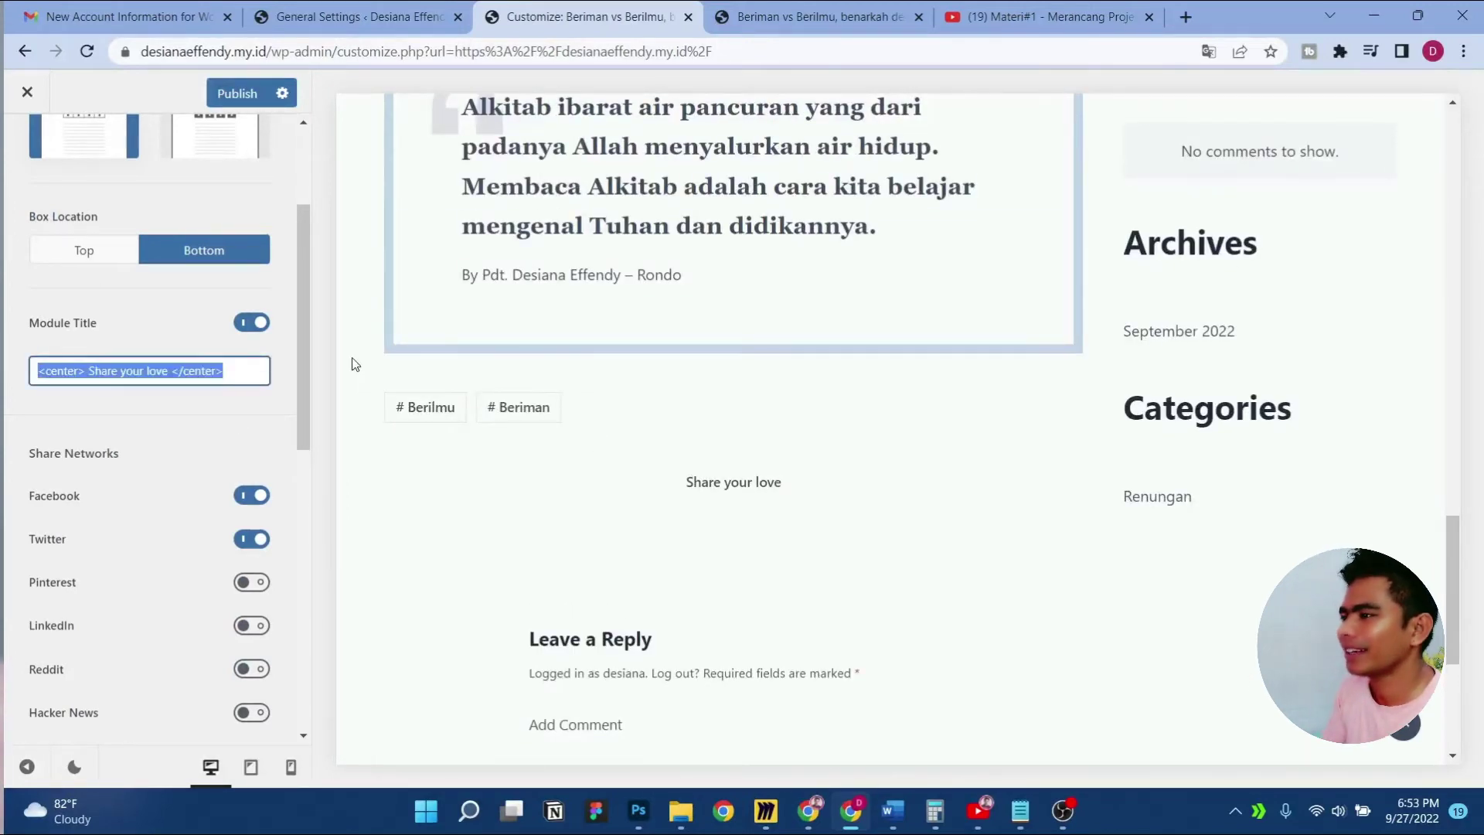
key("Home")
key("shift+Right")
key("shift+Right")
key("shift+Right")
key("shift+Right")
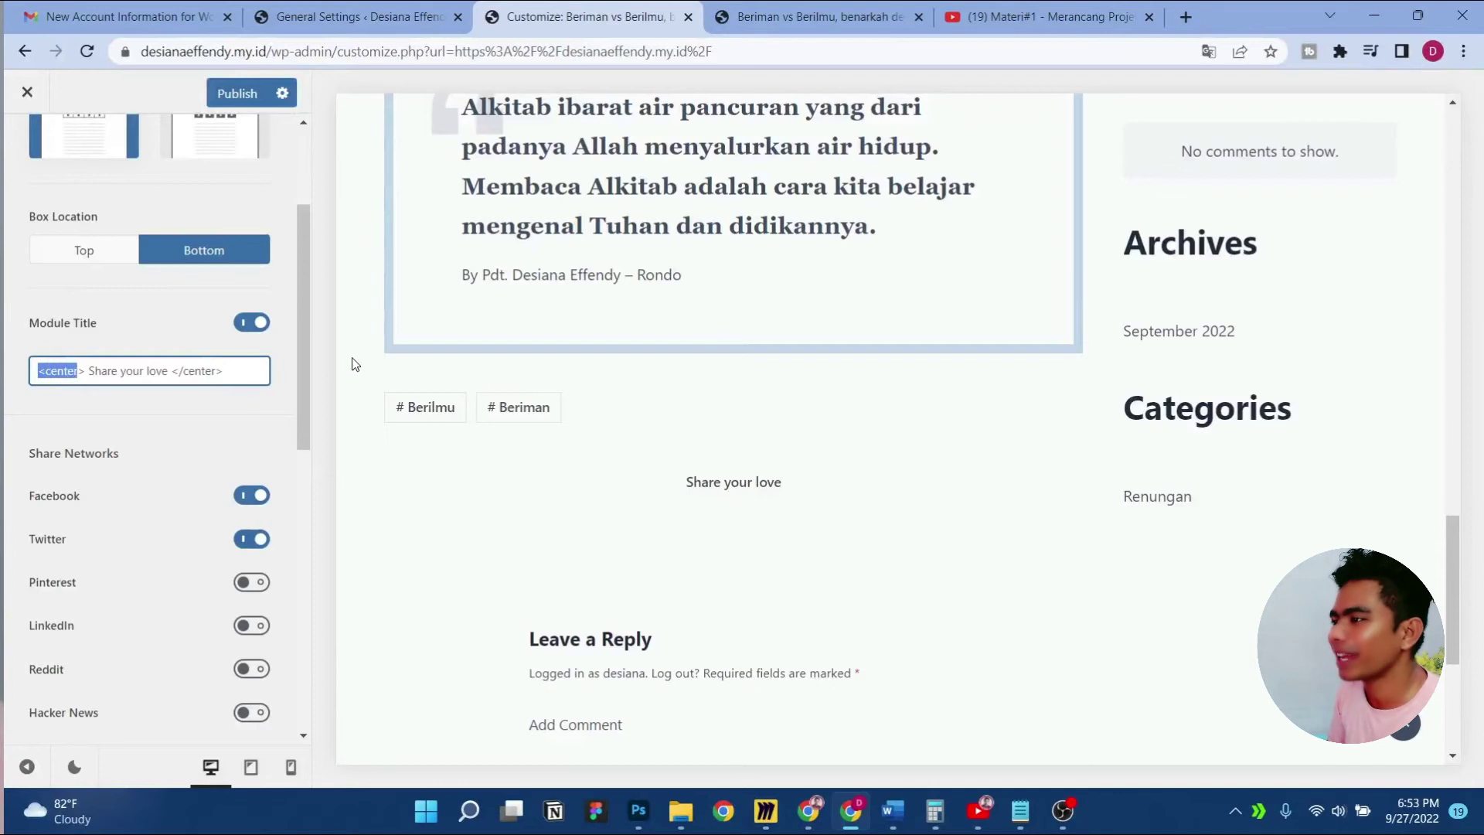
key("BackSpace")
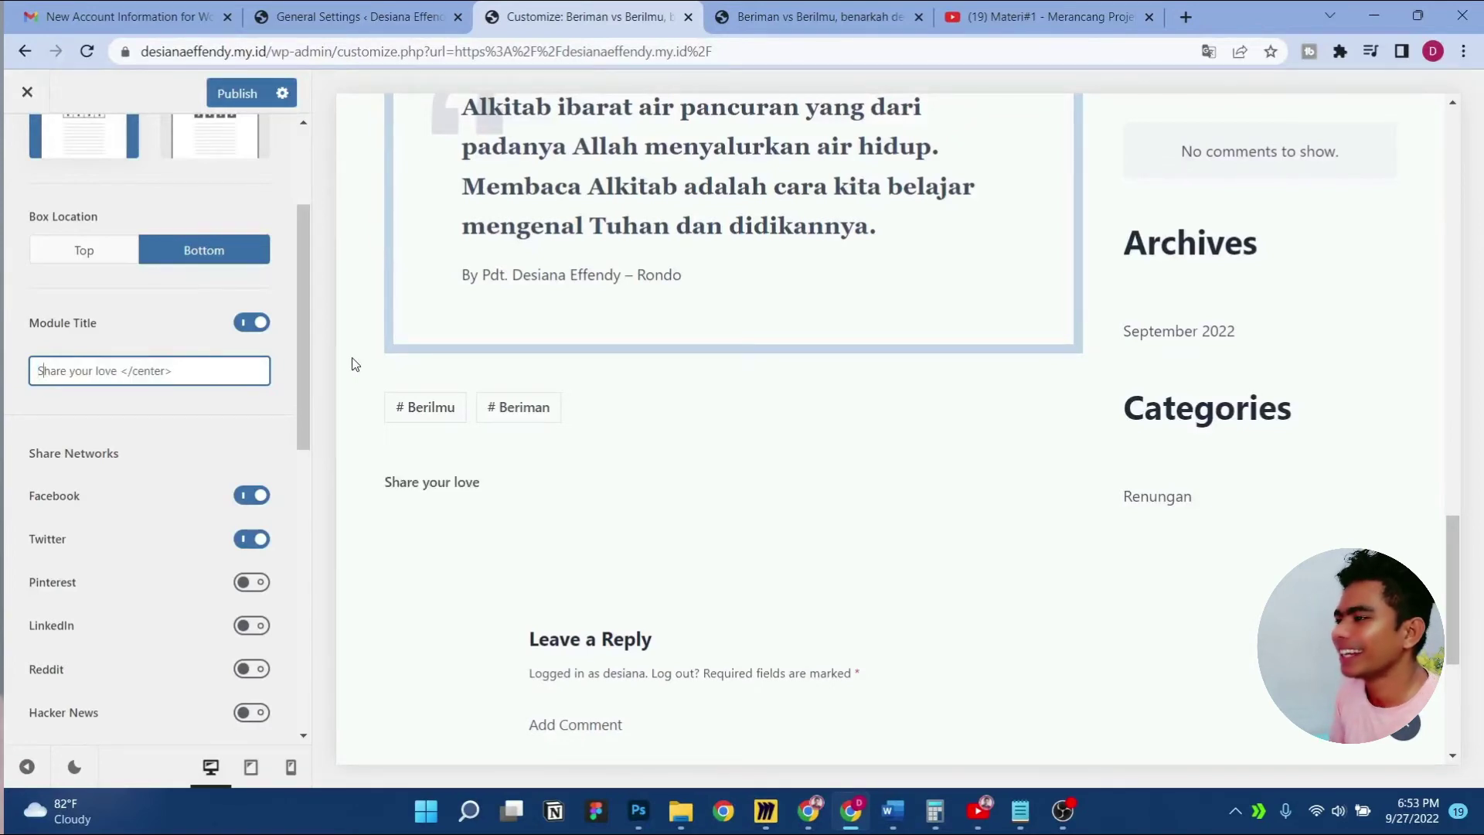
key("shift+End")
key("BackSpace")
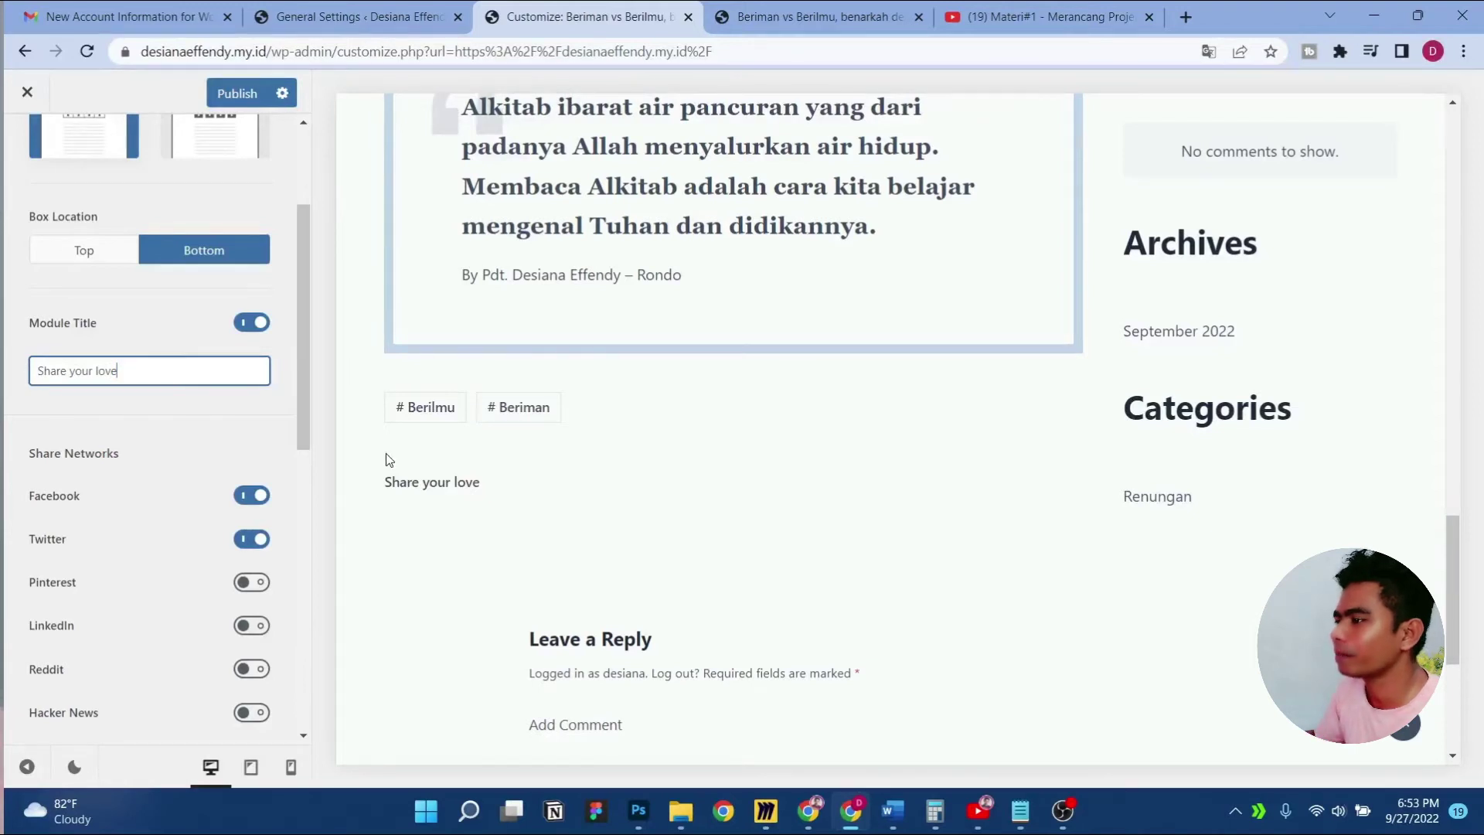
left_click(266, 447)
scroll(576, 353, "down", 3)
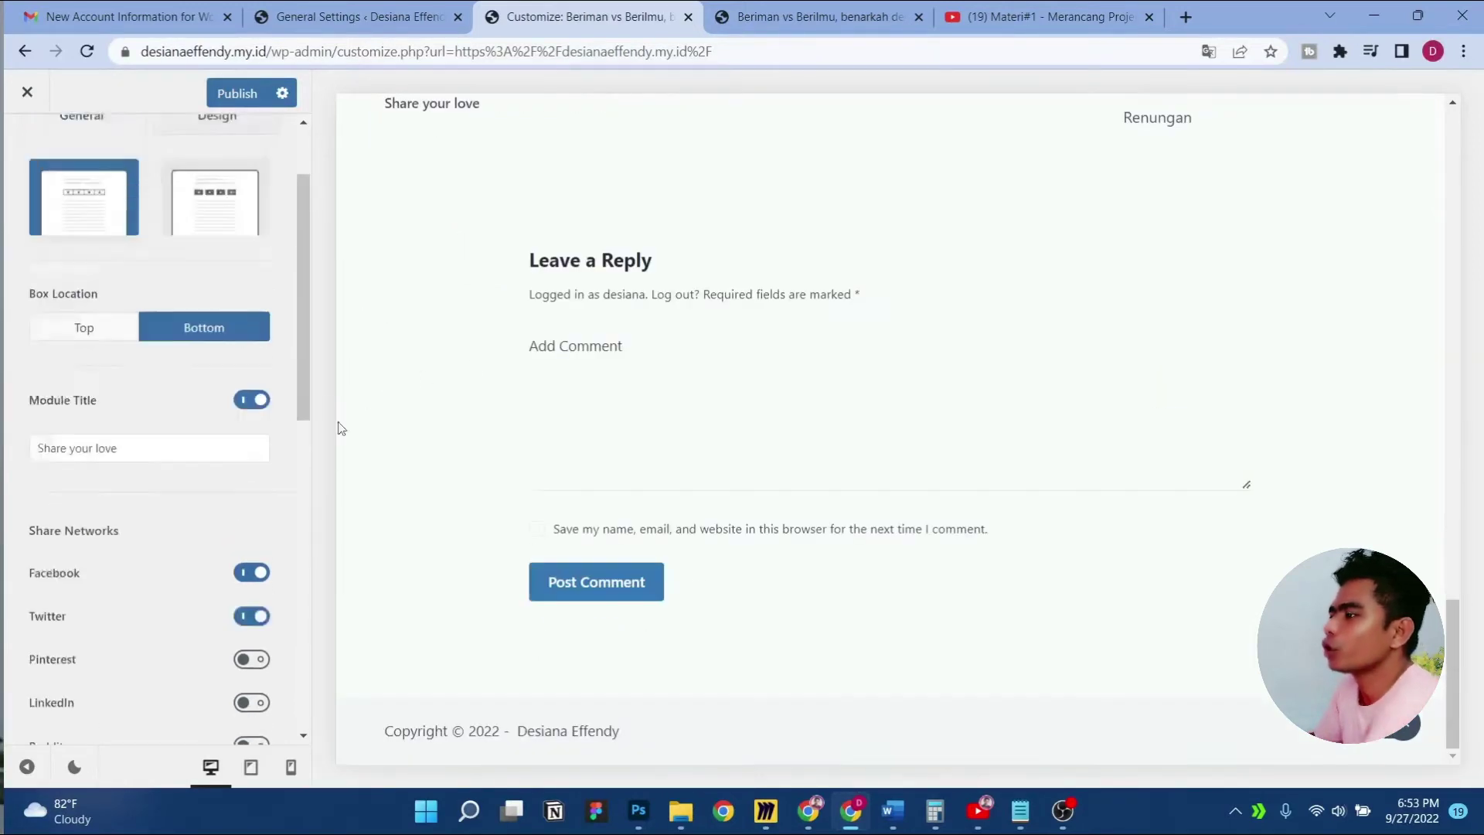
scroll(683, 425, "up", 15)
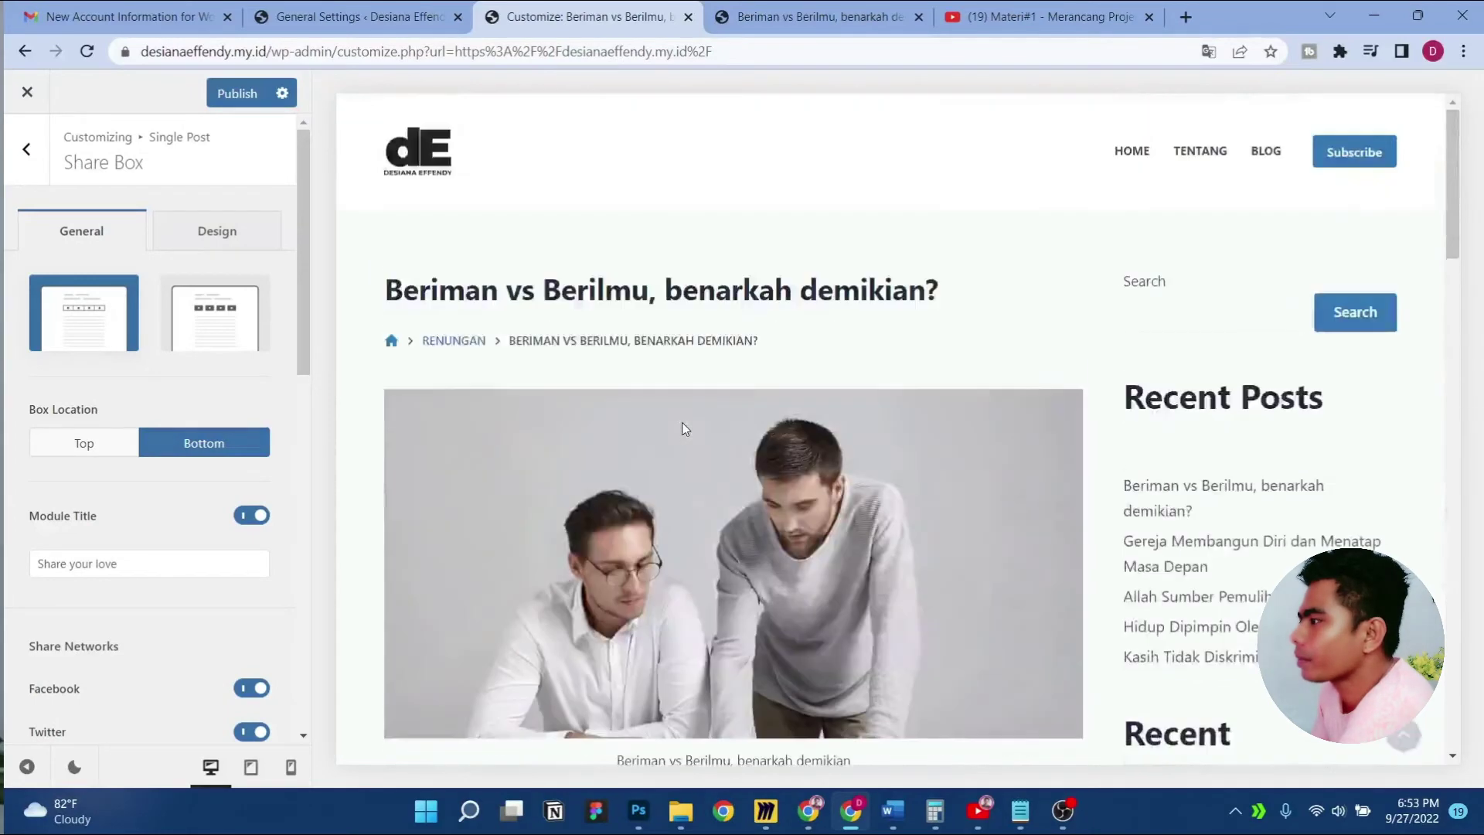
scroll(681, 429, "down", 15)
scroll(700, 433, "up", 3)
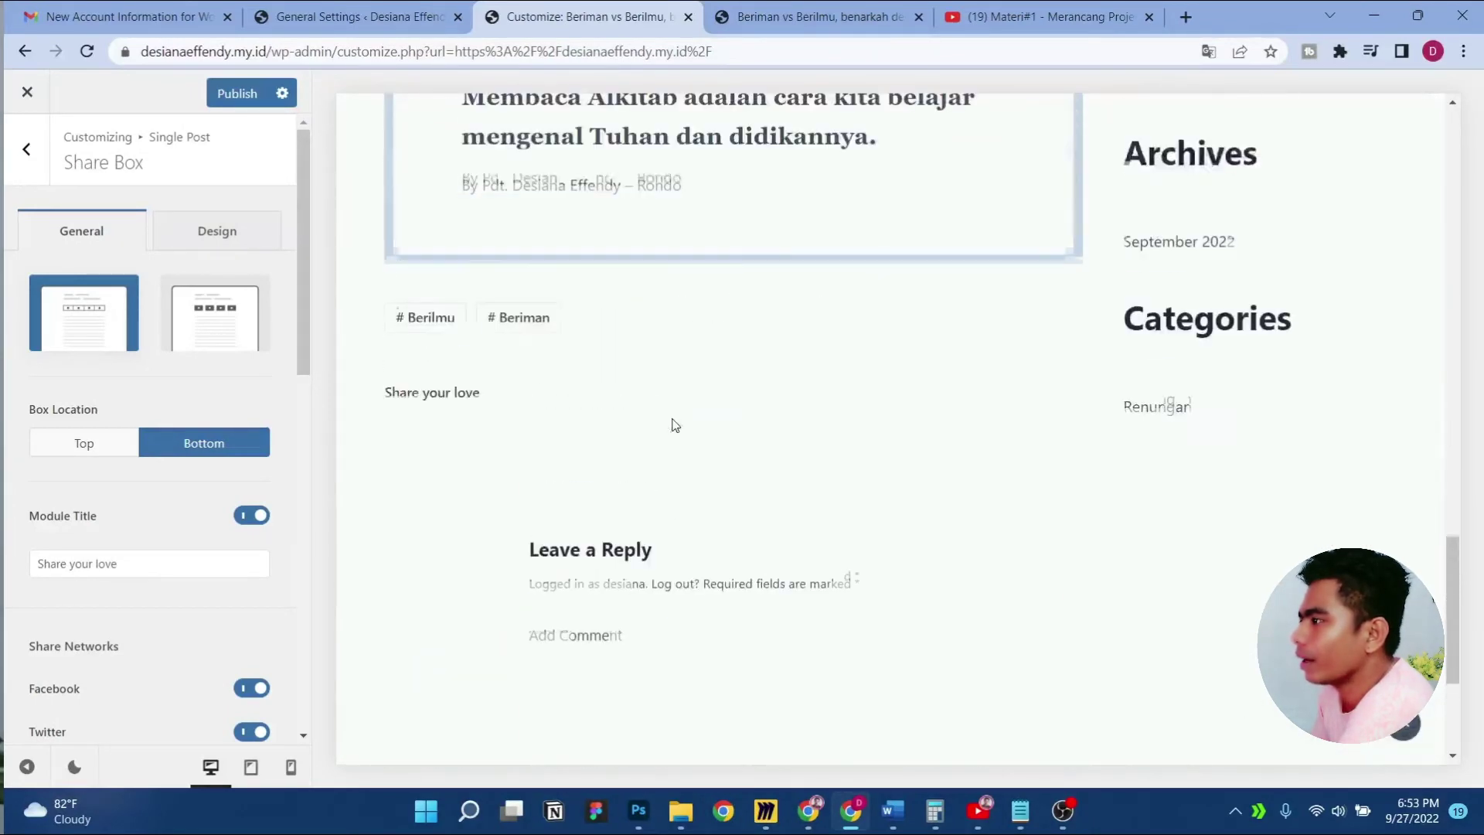
Publish the restored plain share box title
left_click(236, 93)
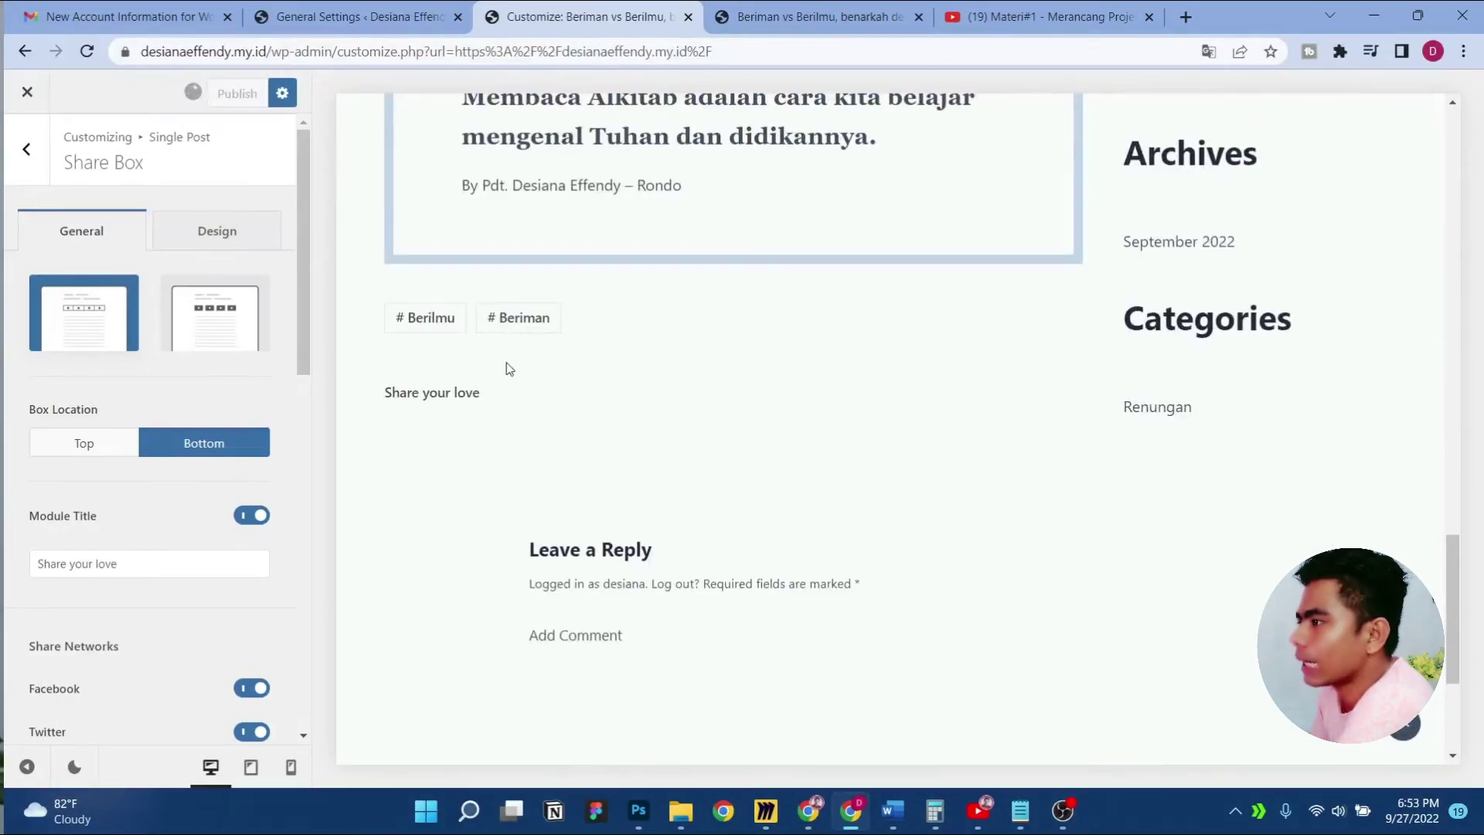
scroll(347, 321, "up", 4)
scroll(558, 538, "down", 3)
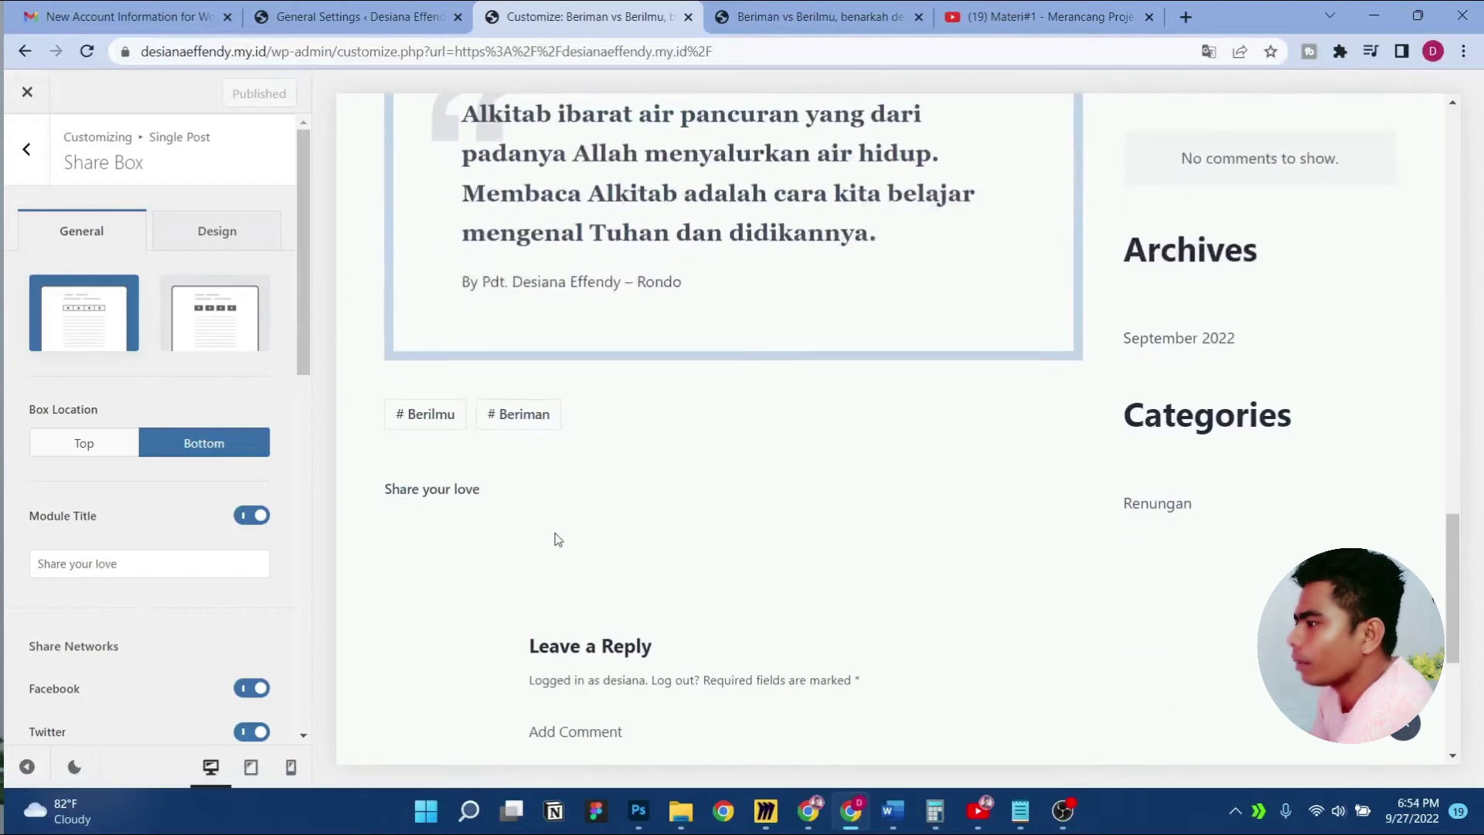
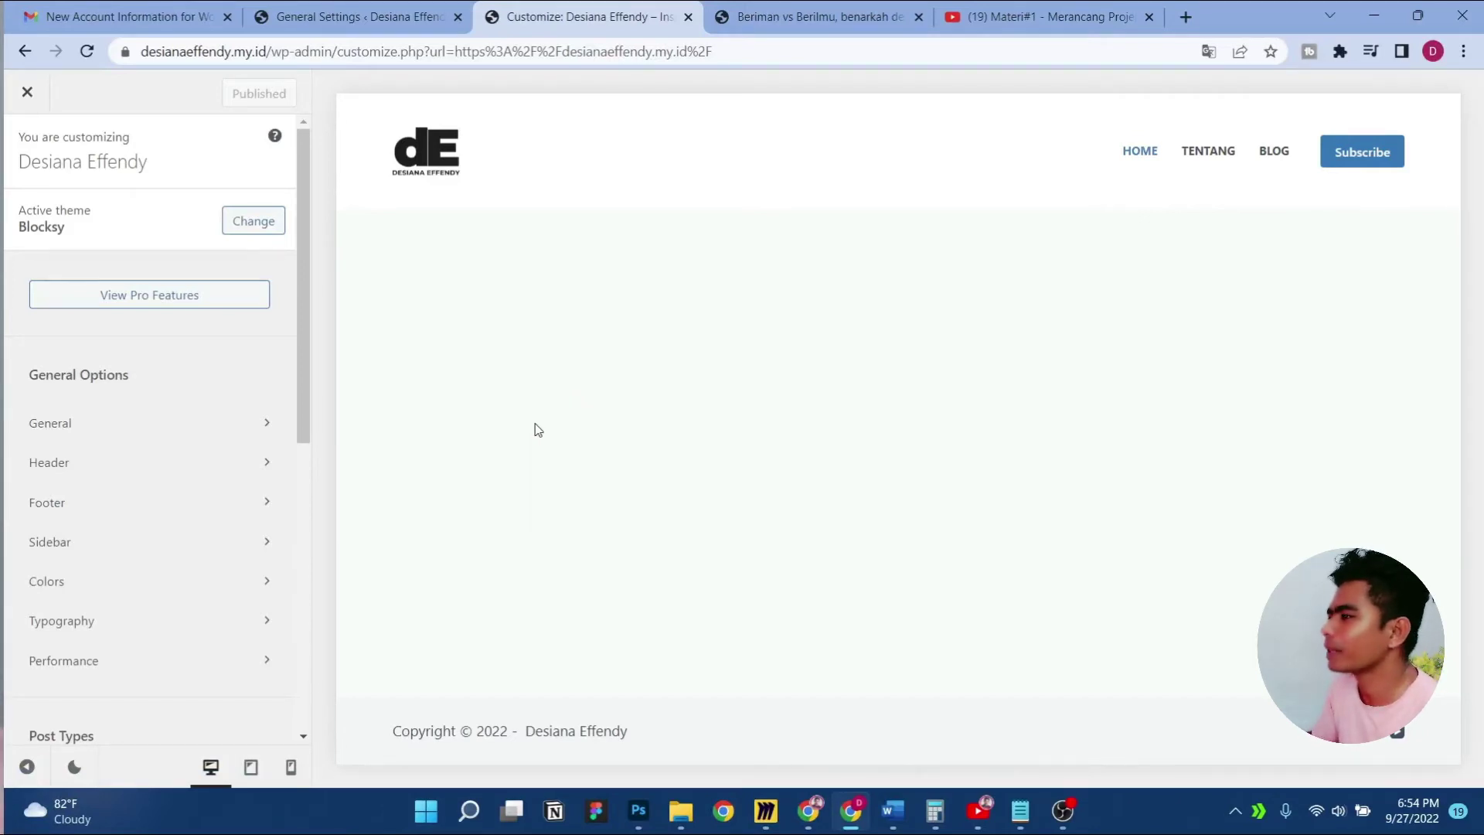
Open the Beriman vs Berilmu post from the BLOG page in the preview
left_click(1264, 158)
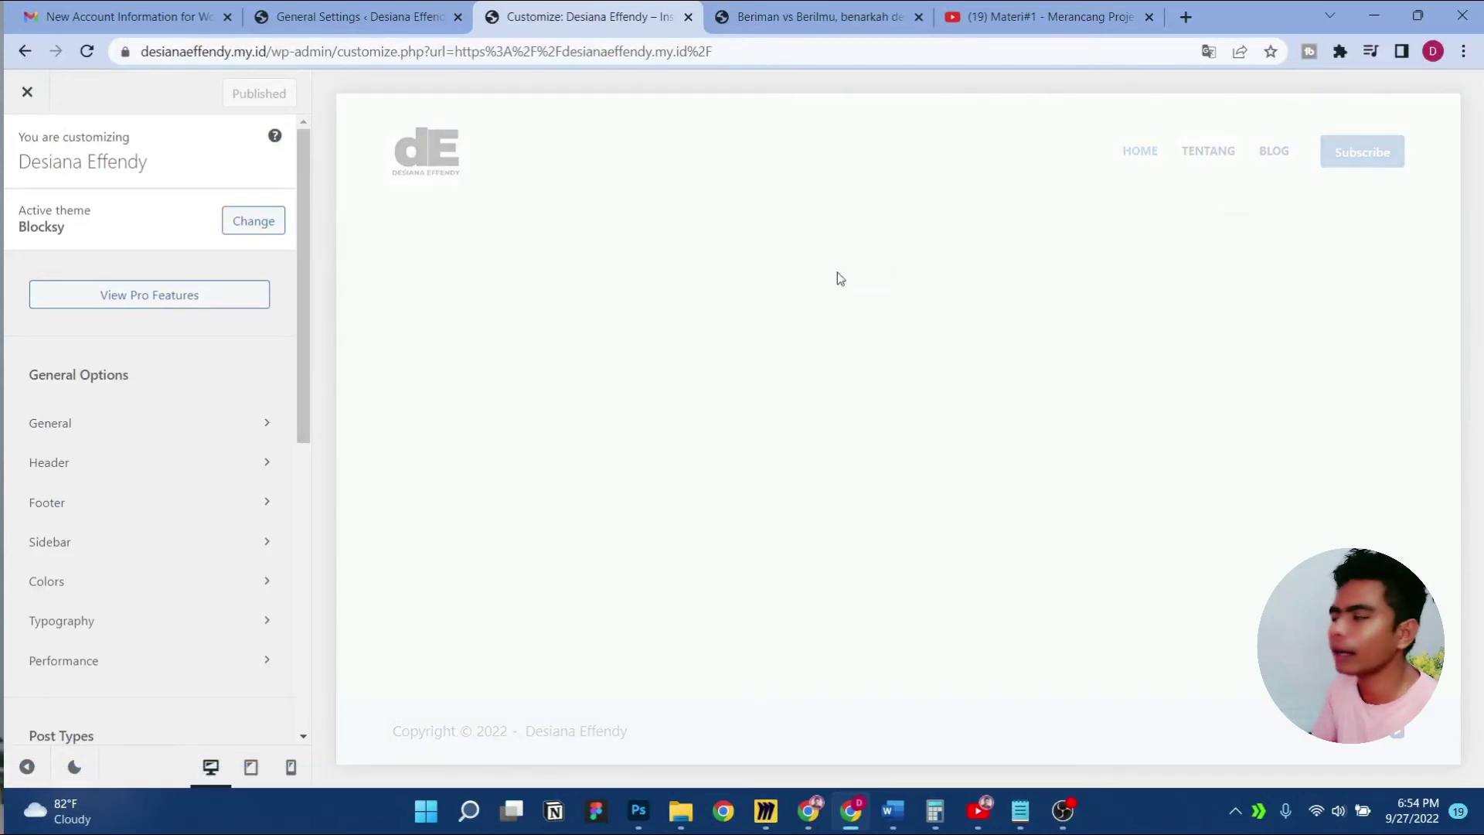
left_click(909, 500)
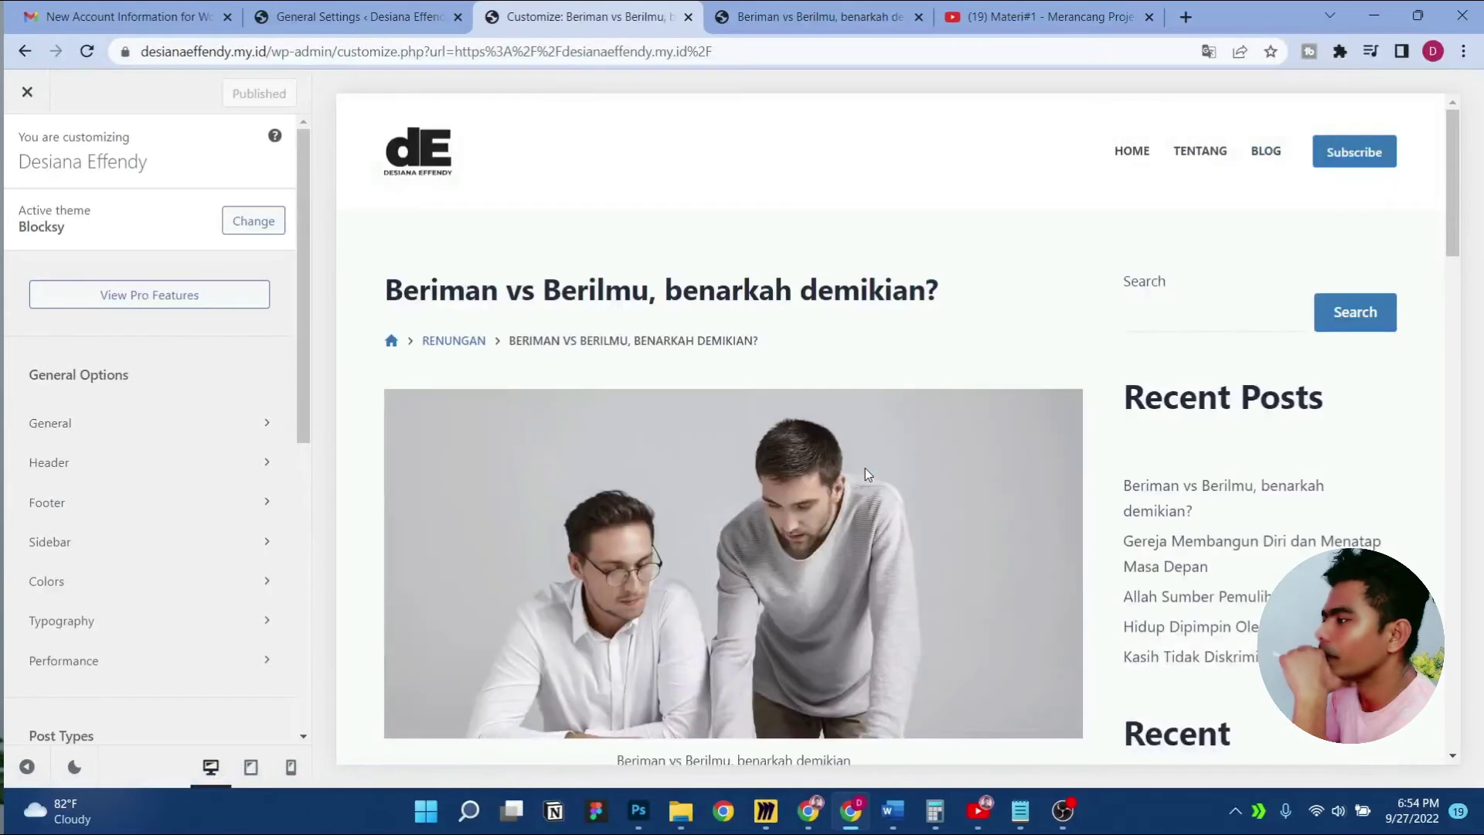
scroll(864, 467, "down", 10)
scroll(863, 469, "down", 6)
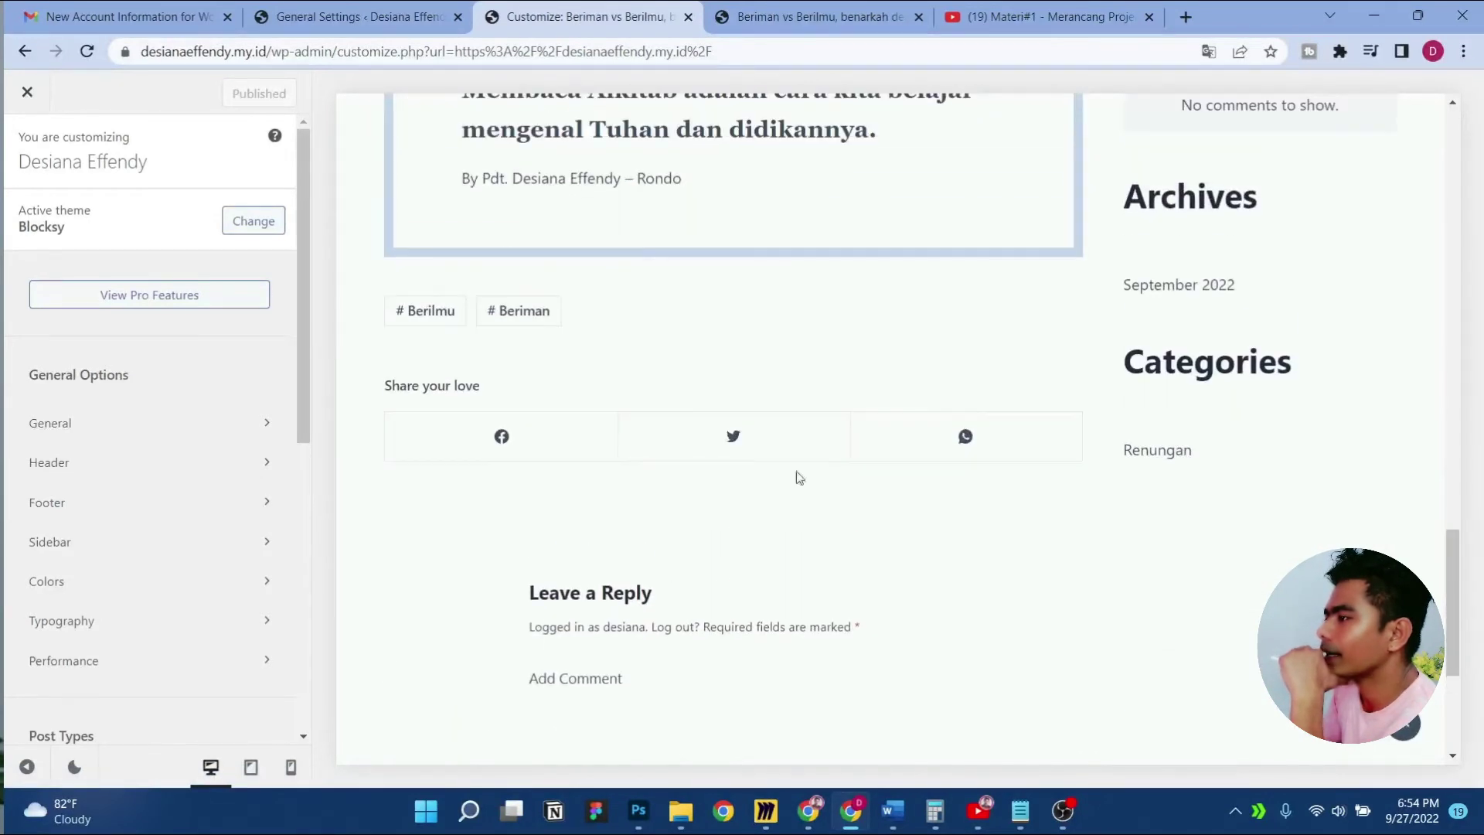
scroll(132, 553, "down", 5)
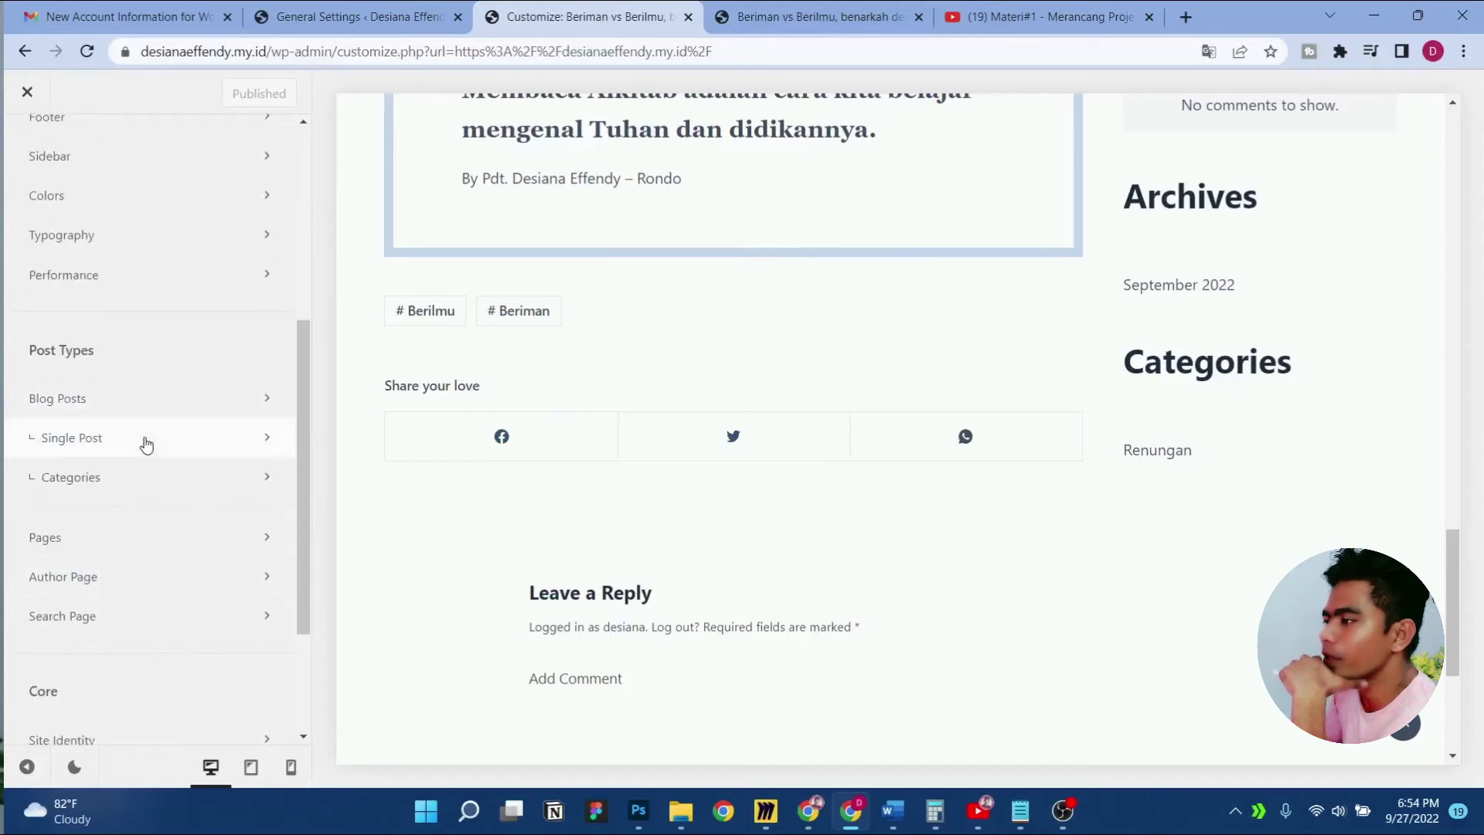
In Single Post settings, turn the Author Box on and then off again
left_click(147, 444)
scroll(230, 481, "down", 5)
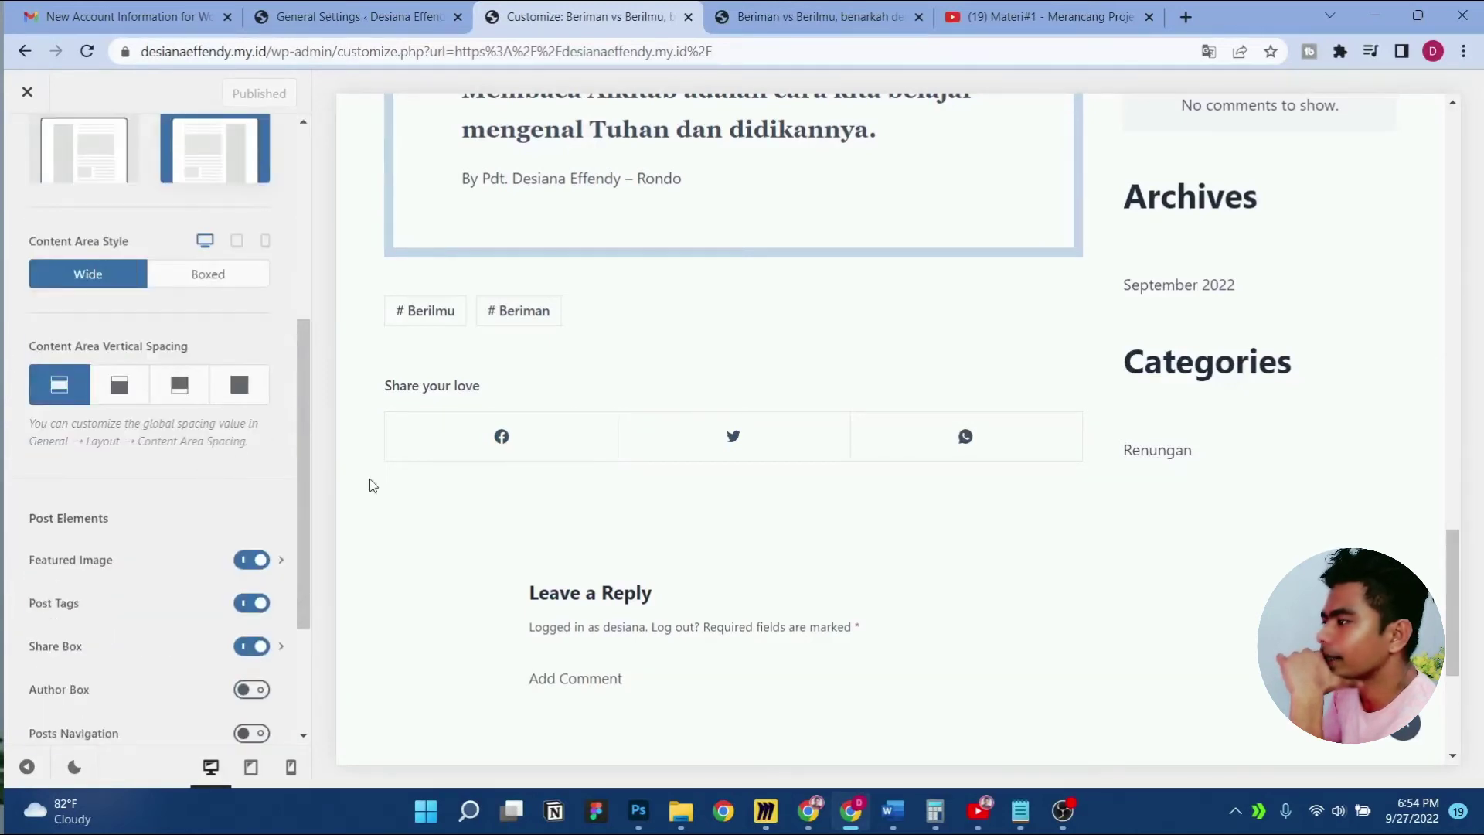
scroll(139, 489, "down", 3)
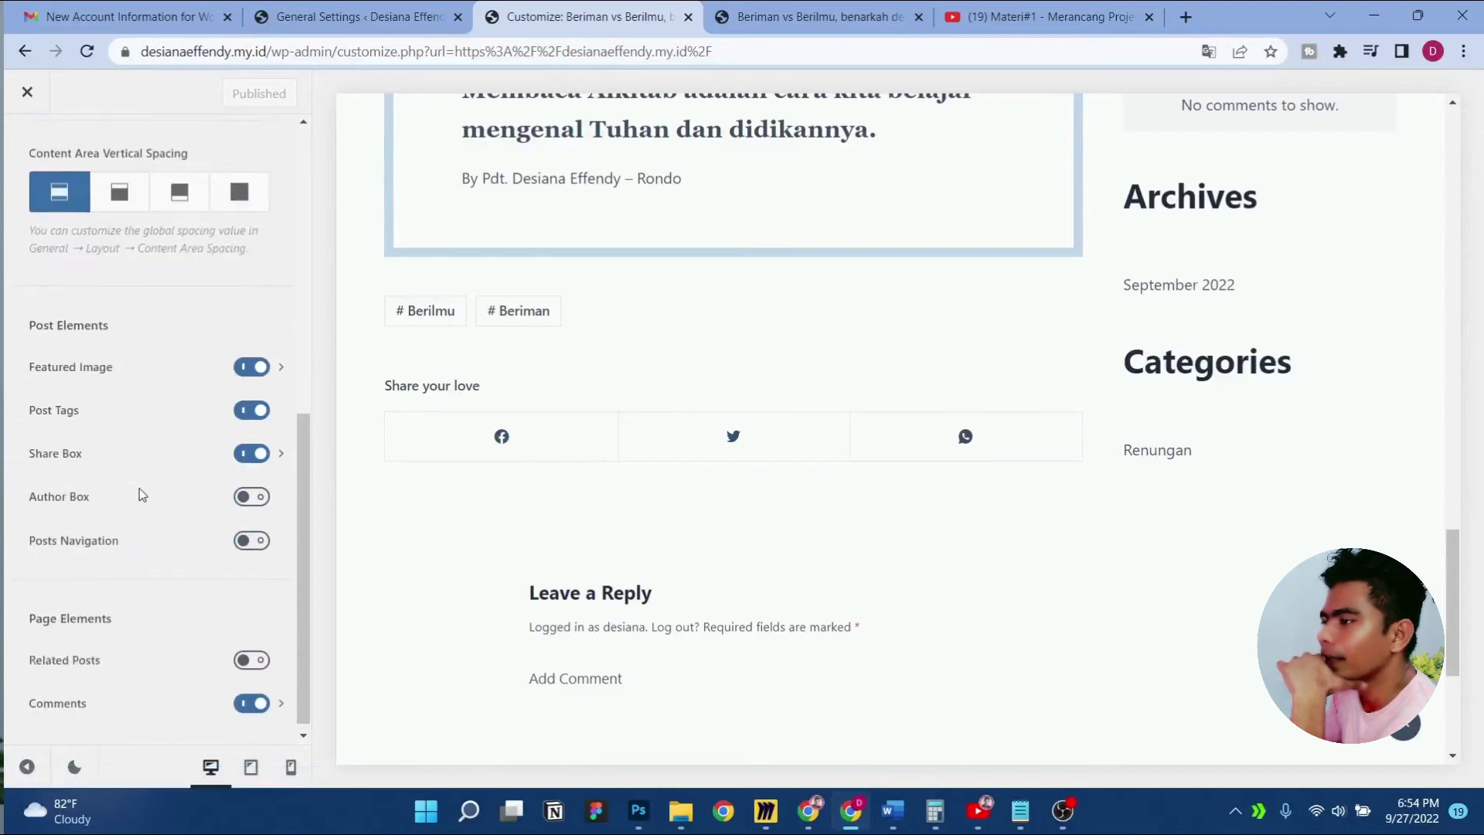
left_click(238, 503)
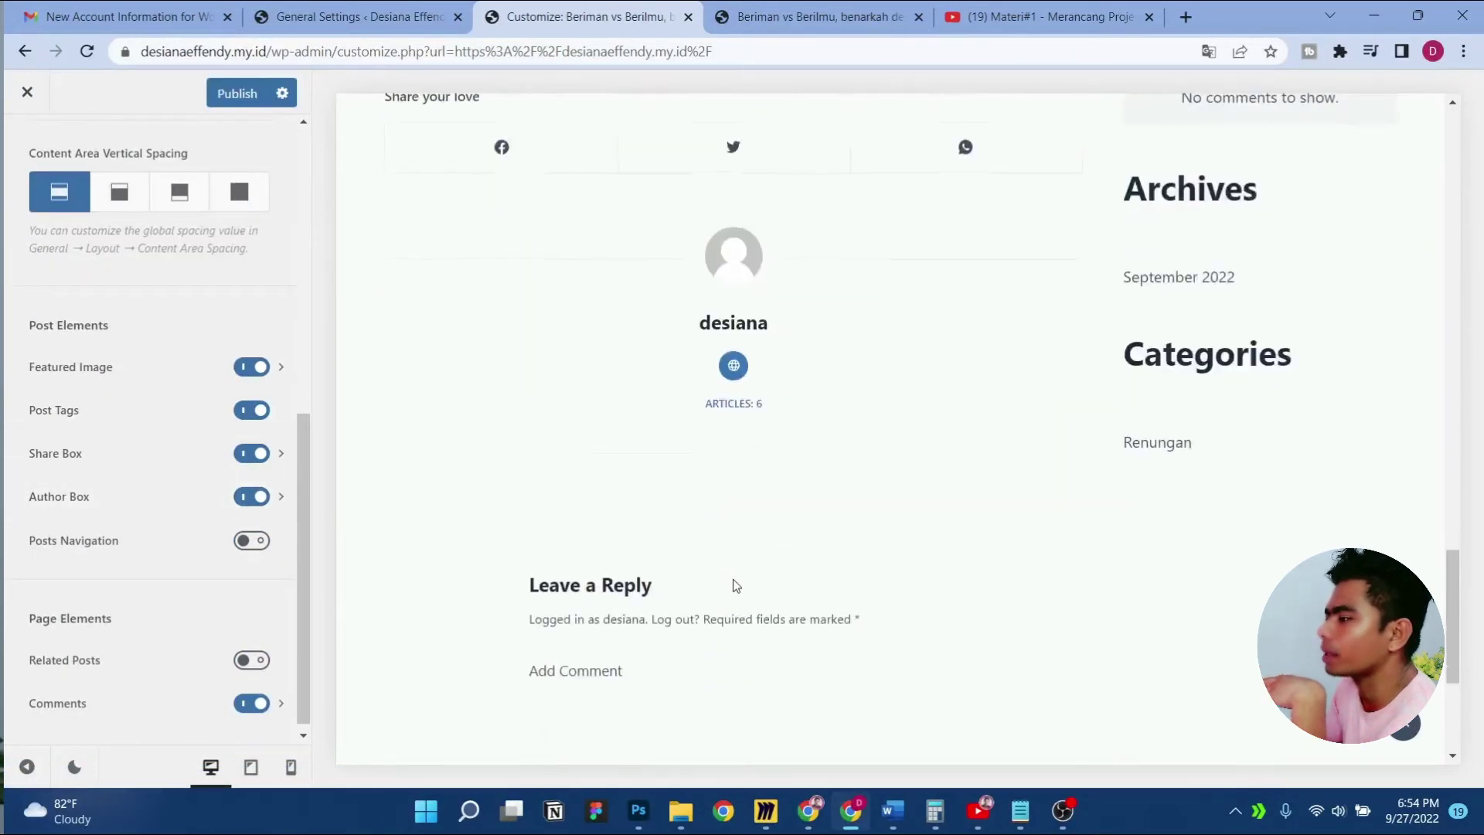
left_click(251, 496)
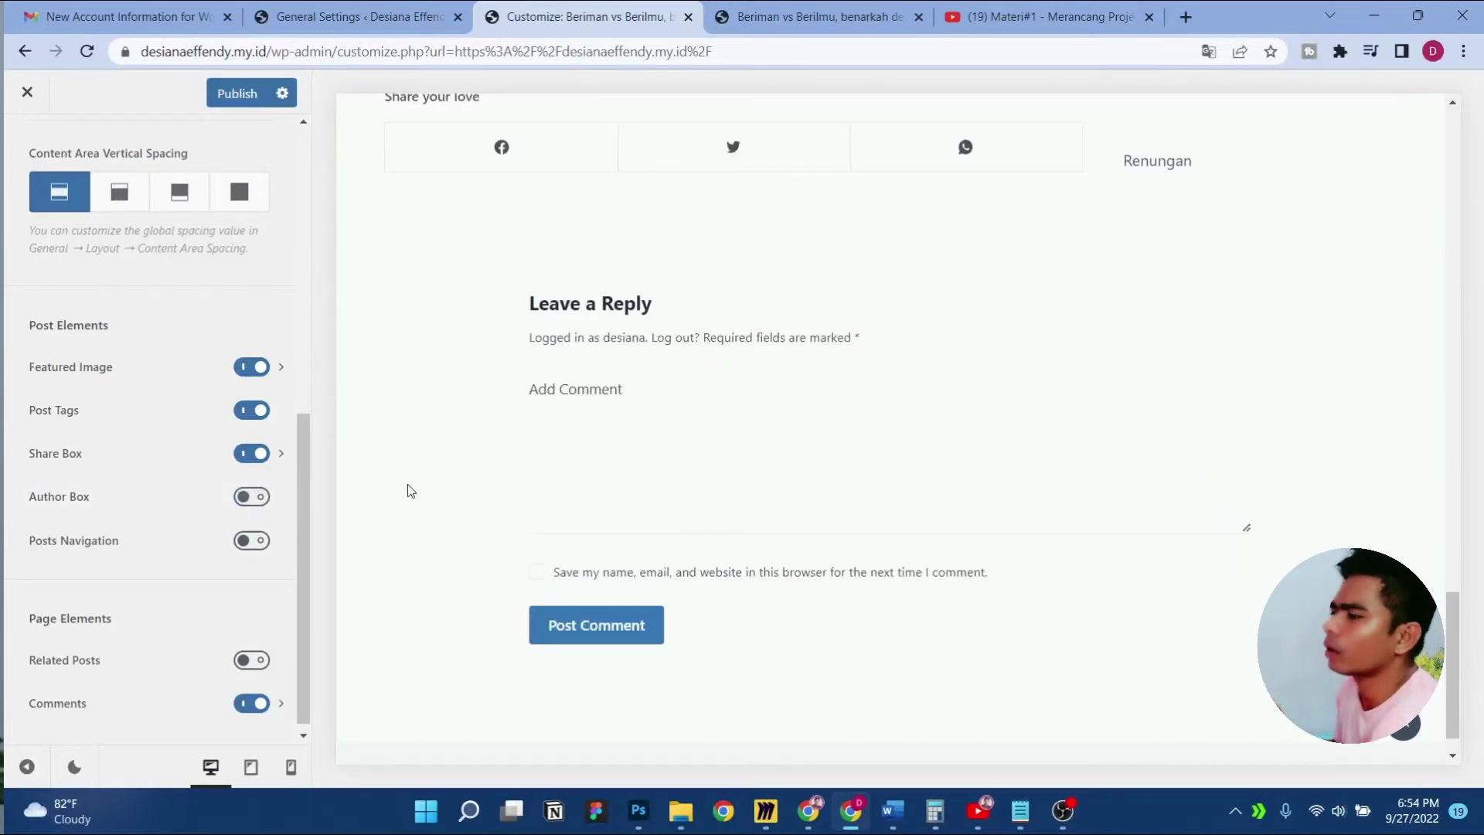
scroll(407, 484, "up", 1)
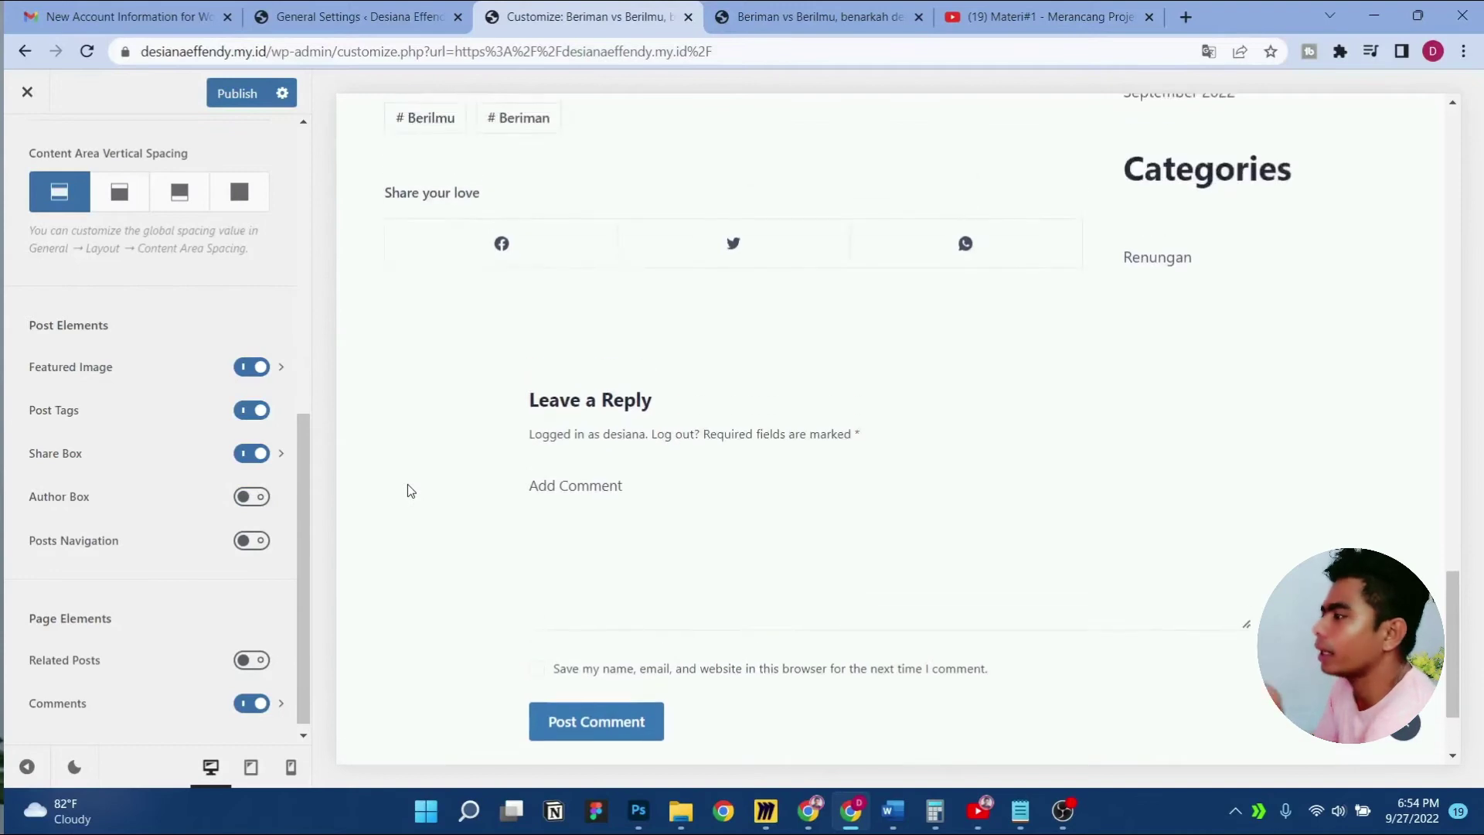
Enable Posts Navigation and show navigation titles on mobile too
left_click(246, 540)
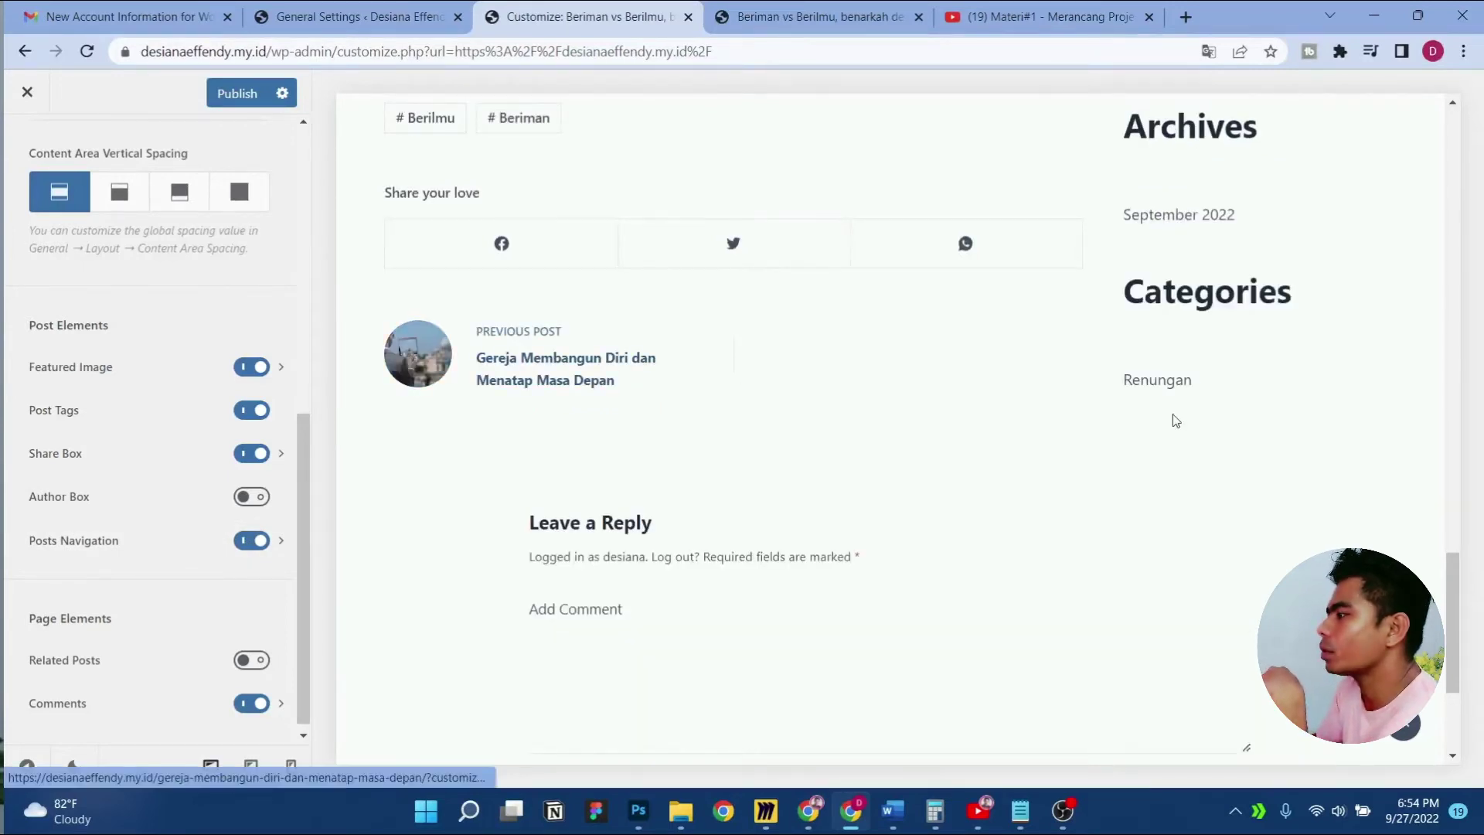
left_click(224, 550)
left_click(246, 529)
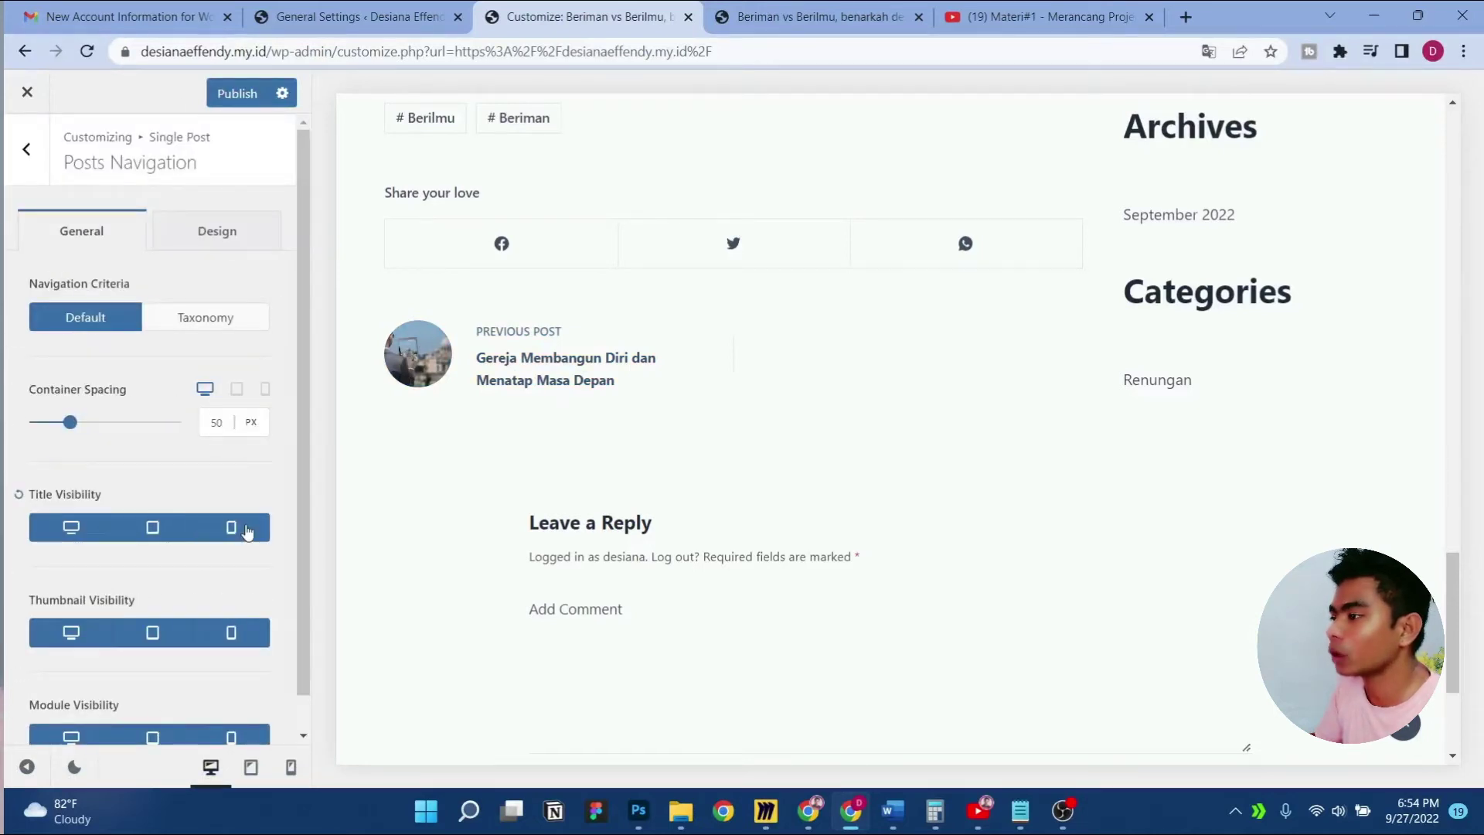
scroll(178, 518, "down", 2)
scroll(178, 516, "up", 2)
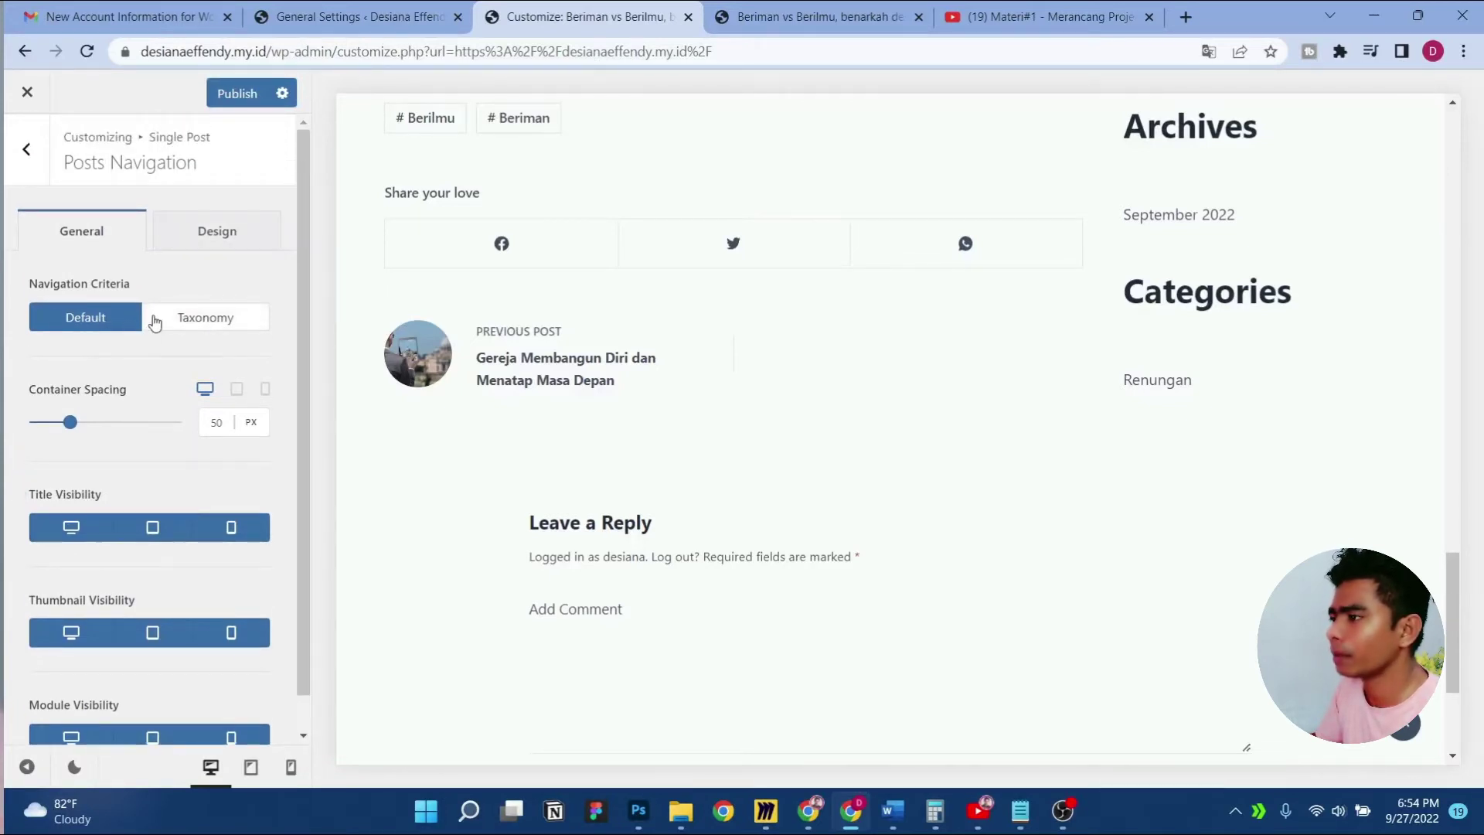
Set the navigation criteria to Taxonomy, using Category
left_click(209, 321)
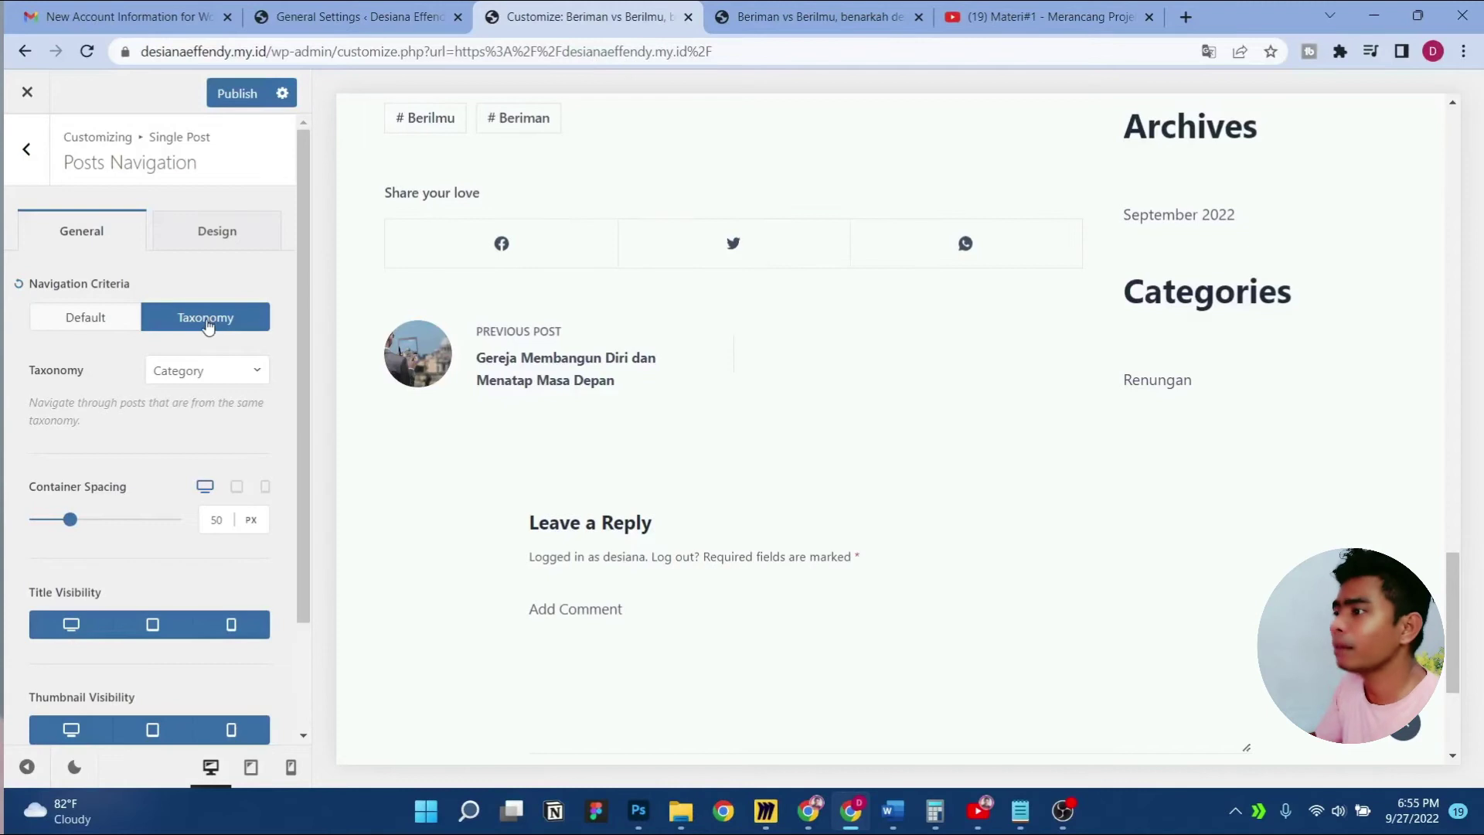
left_click(223, 381)
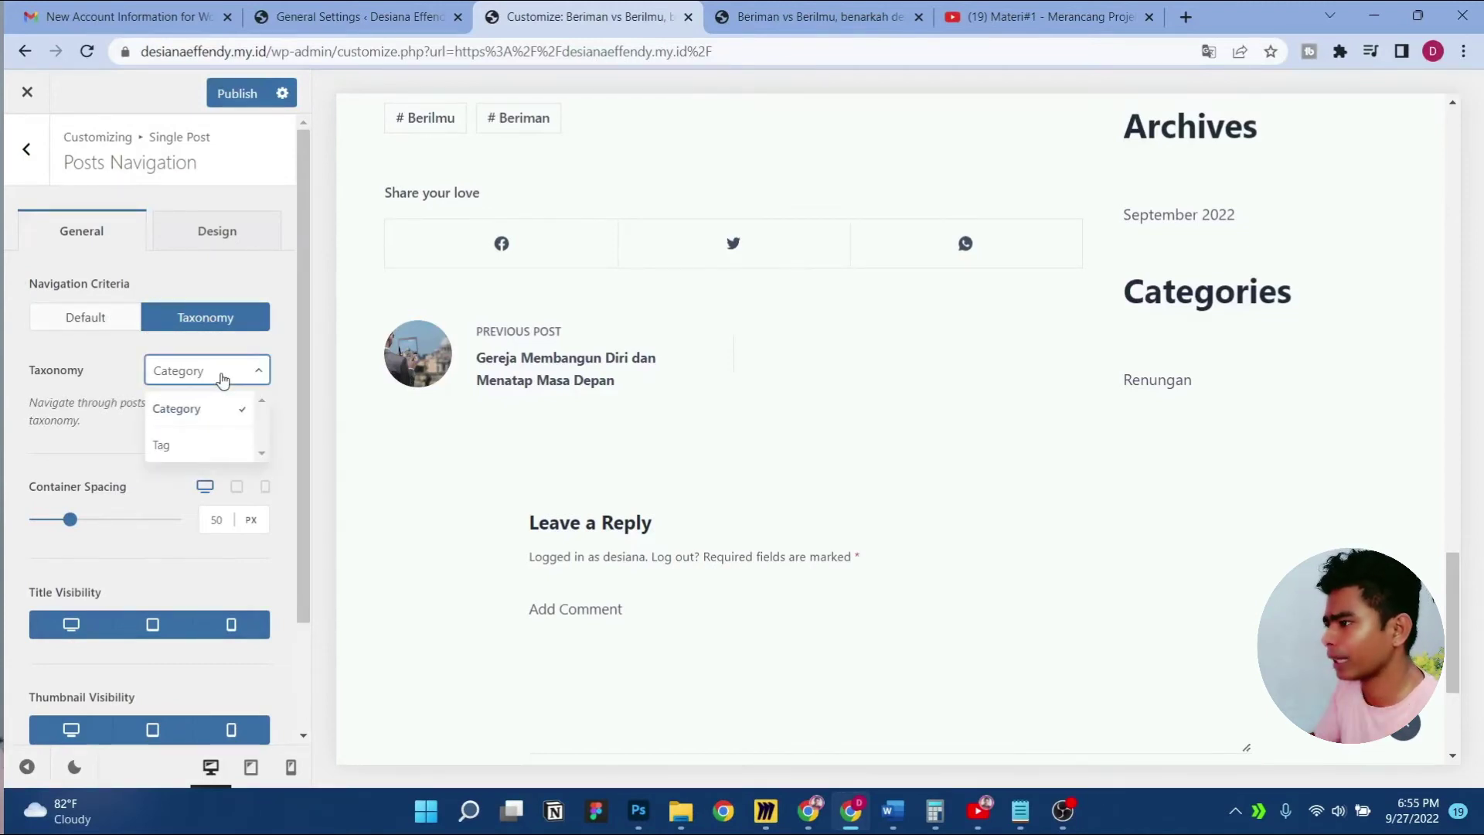
left_click(223, 380)
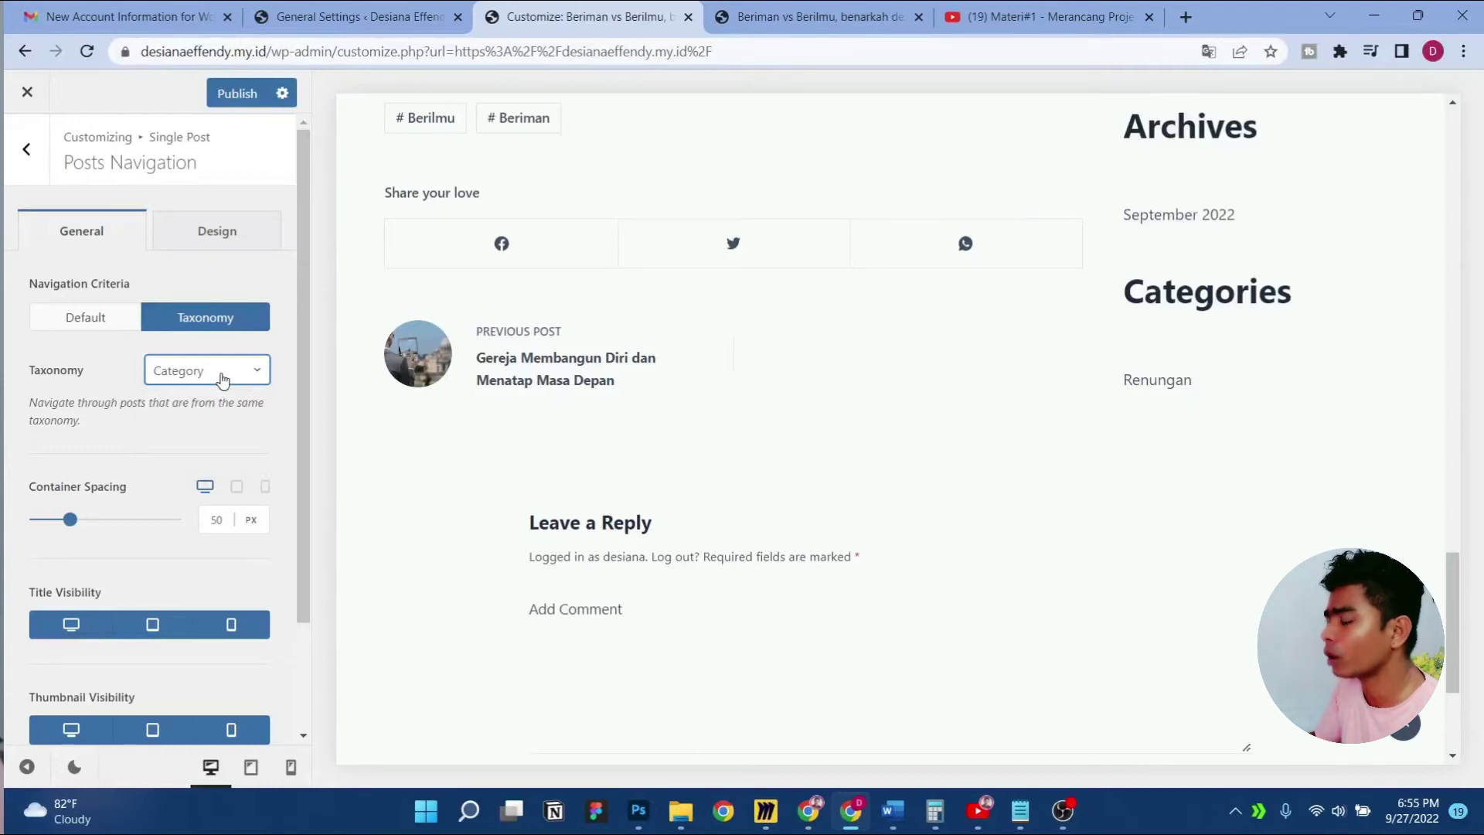
left_click(89, 317)
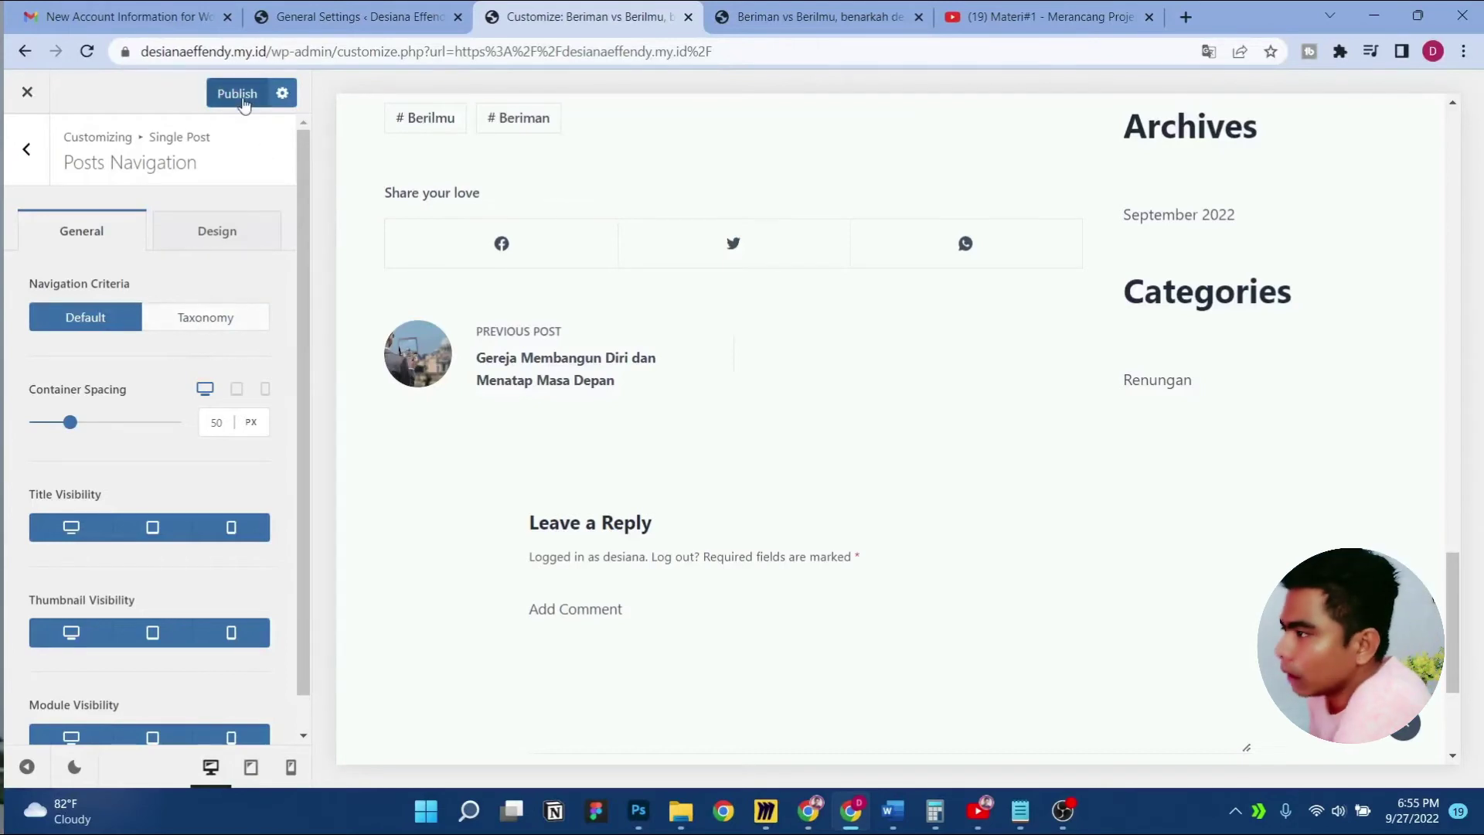
left_click(178, 318)
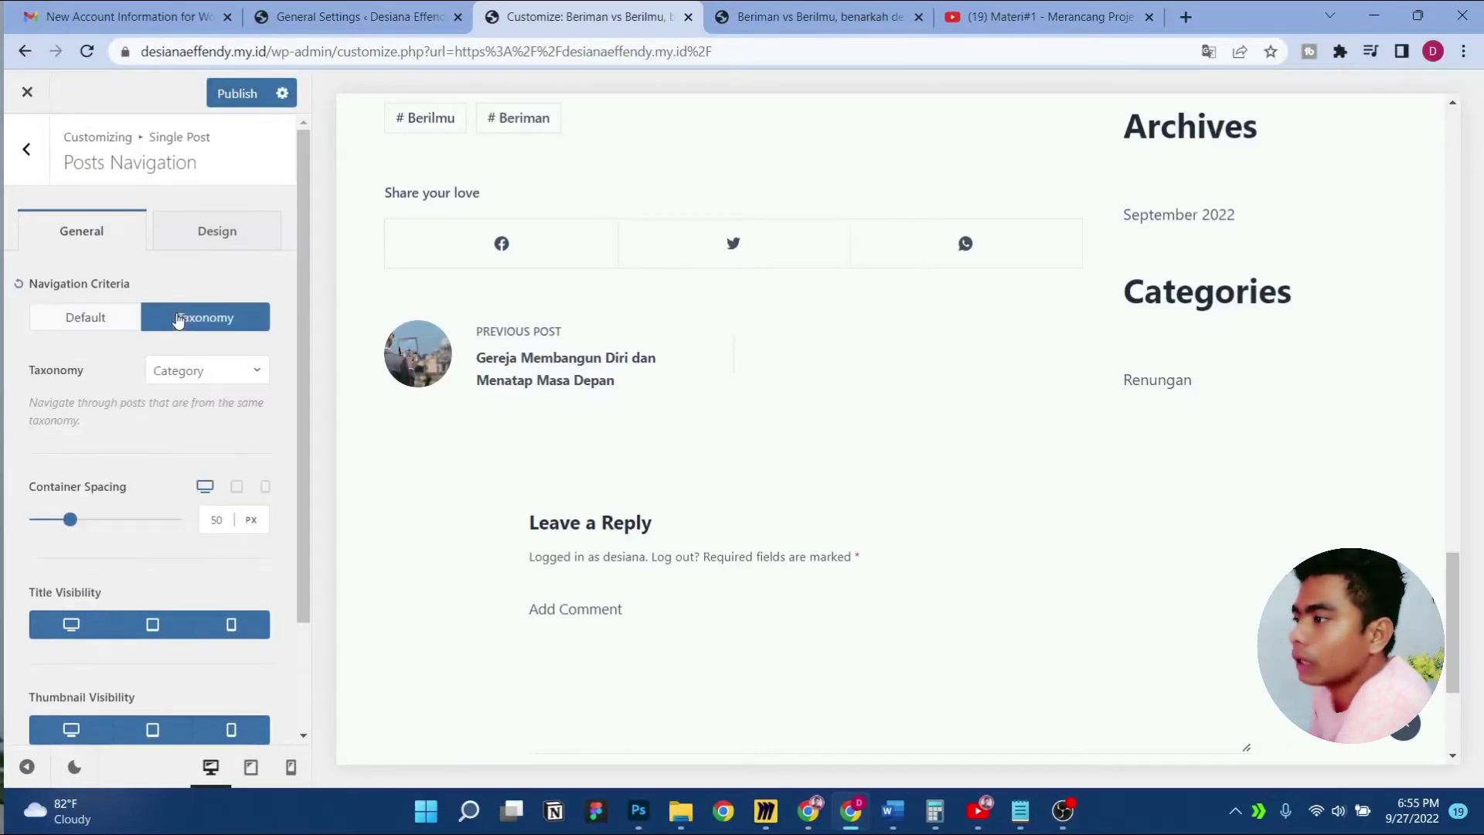
left_click(209, 379)
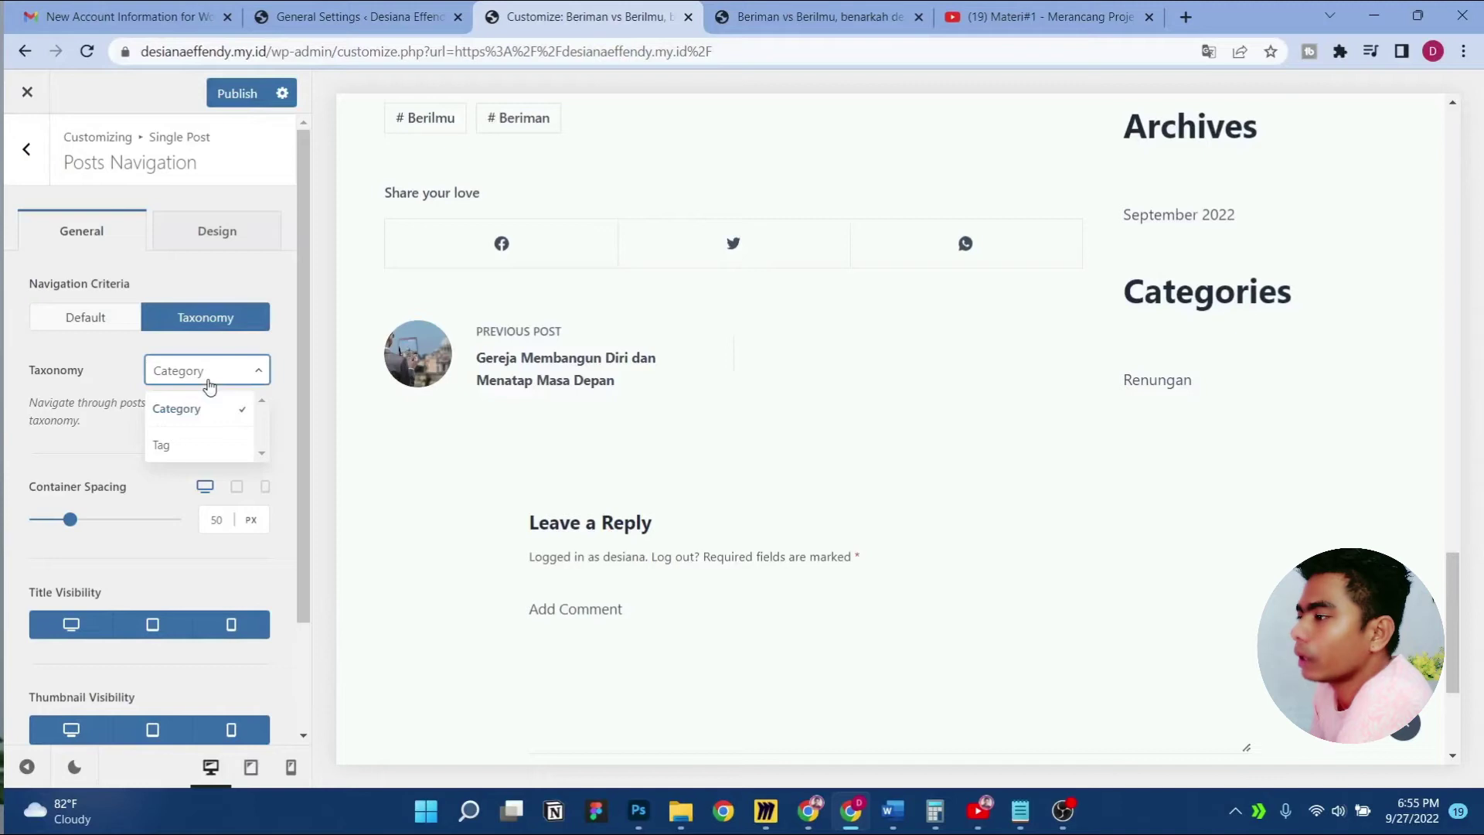
left_click(173, 424)
Publish the navigation changes and return to the Single Post settings
left_click(232, 93)
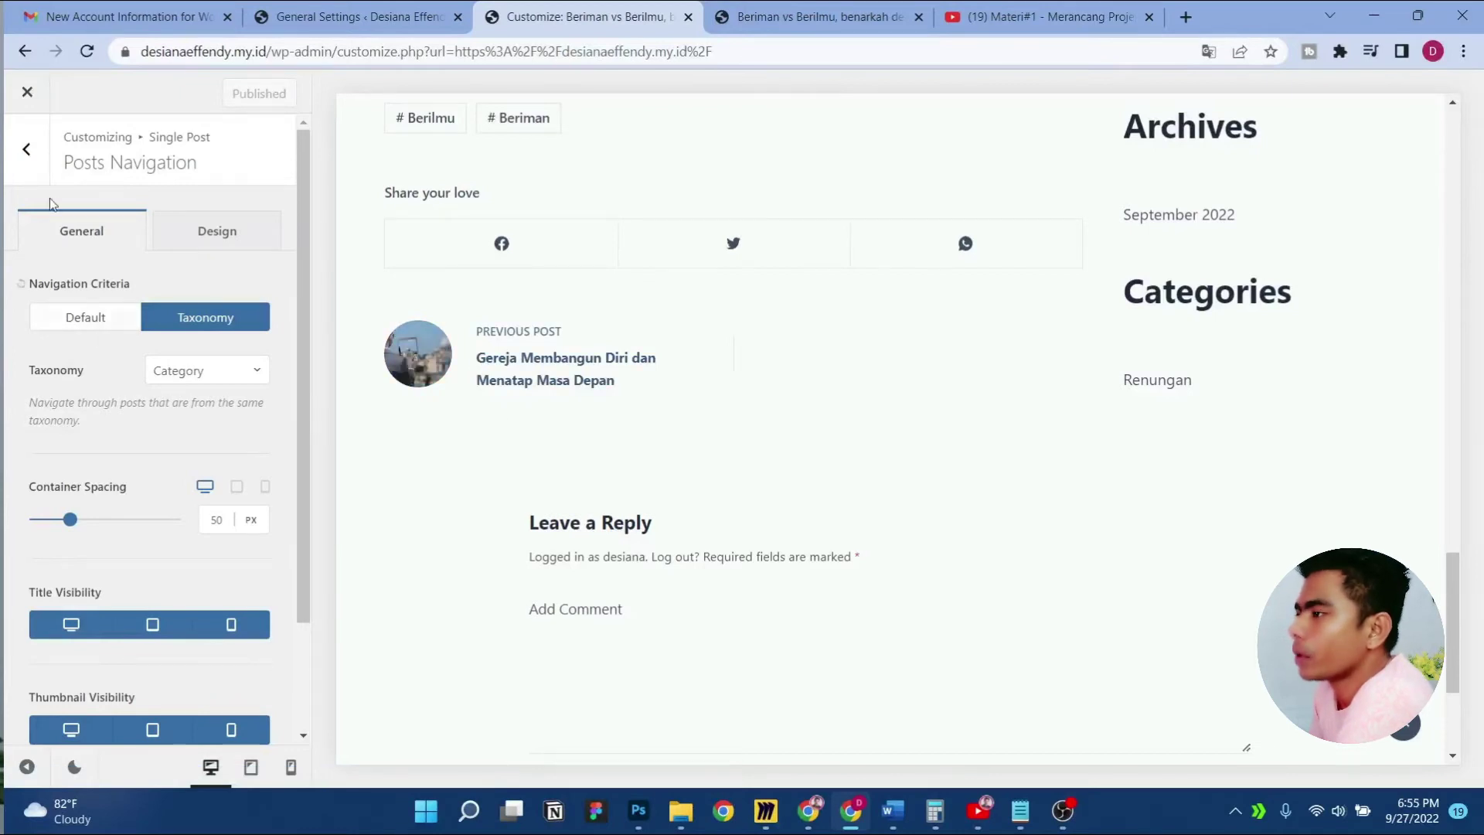
left_click(33, 171)
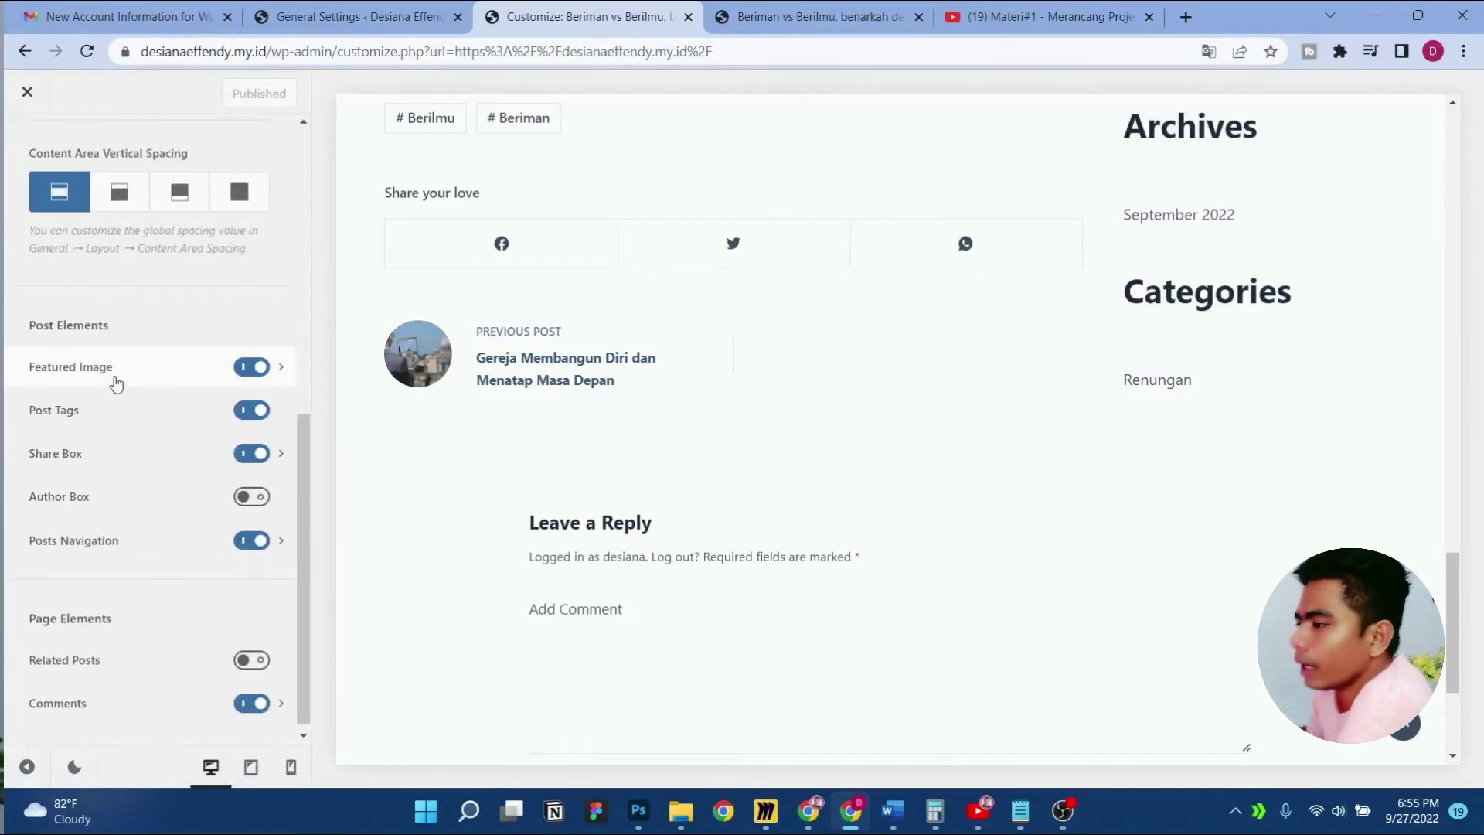
scroll(146, 523, "down", 1)
scroll(493, 552, "down", 3)
scroll(418, 578, "up", 1)
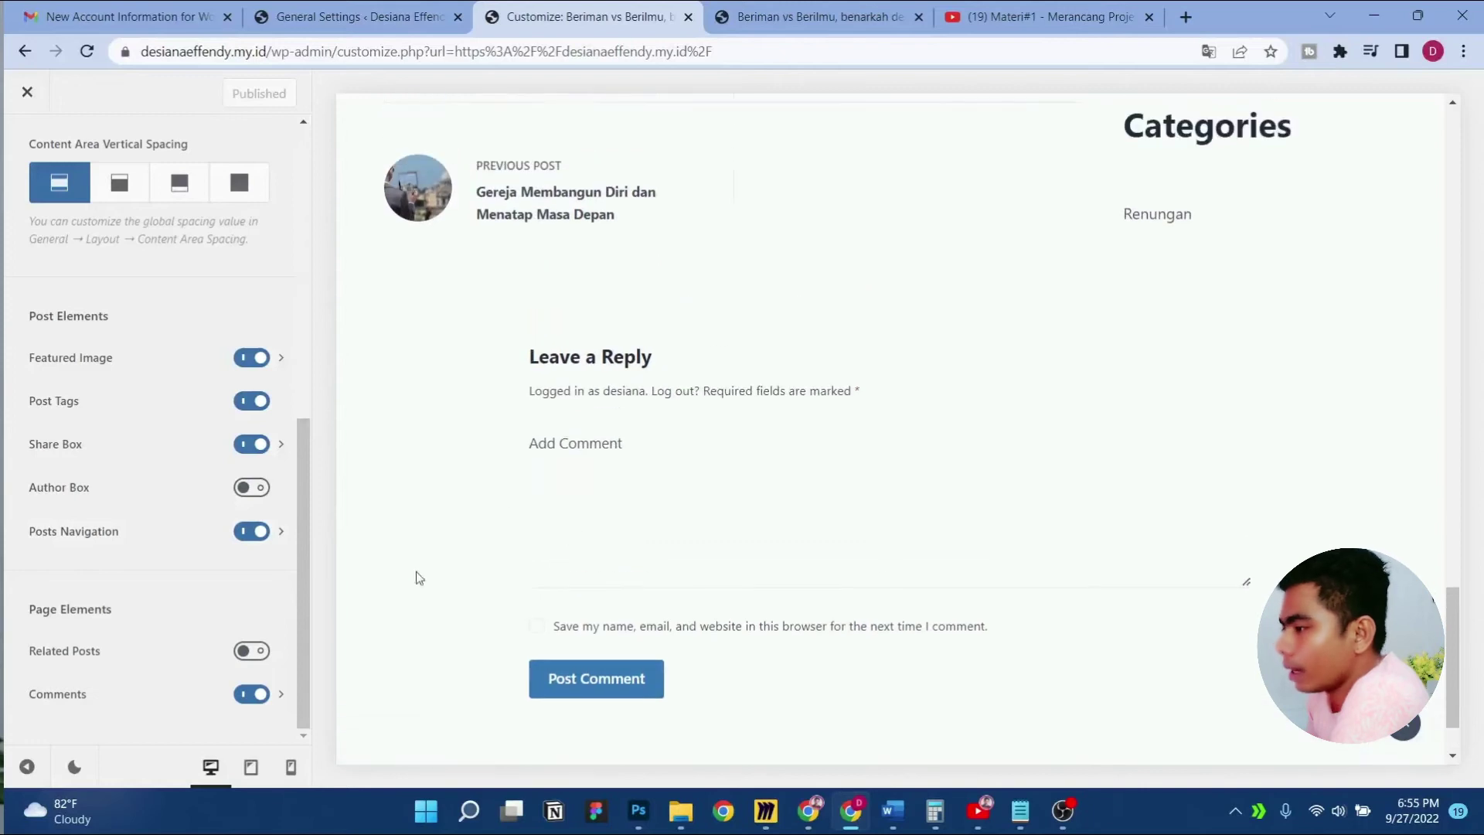
Remove the website field from the comment form and publish the change
left_click(183, 684)
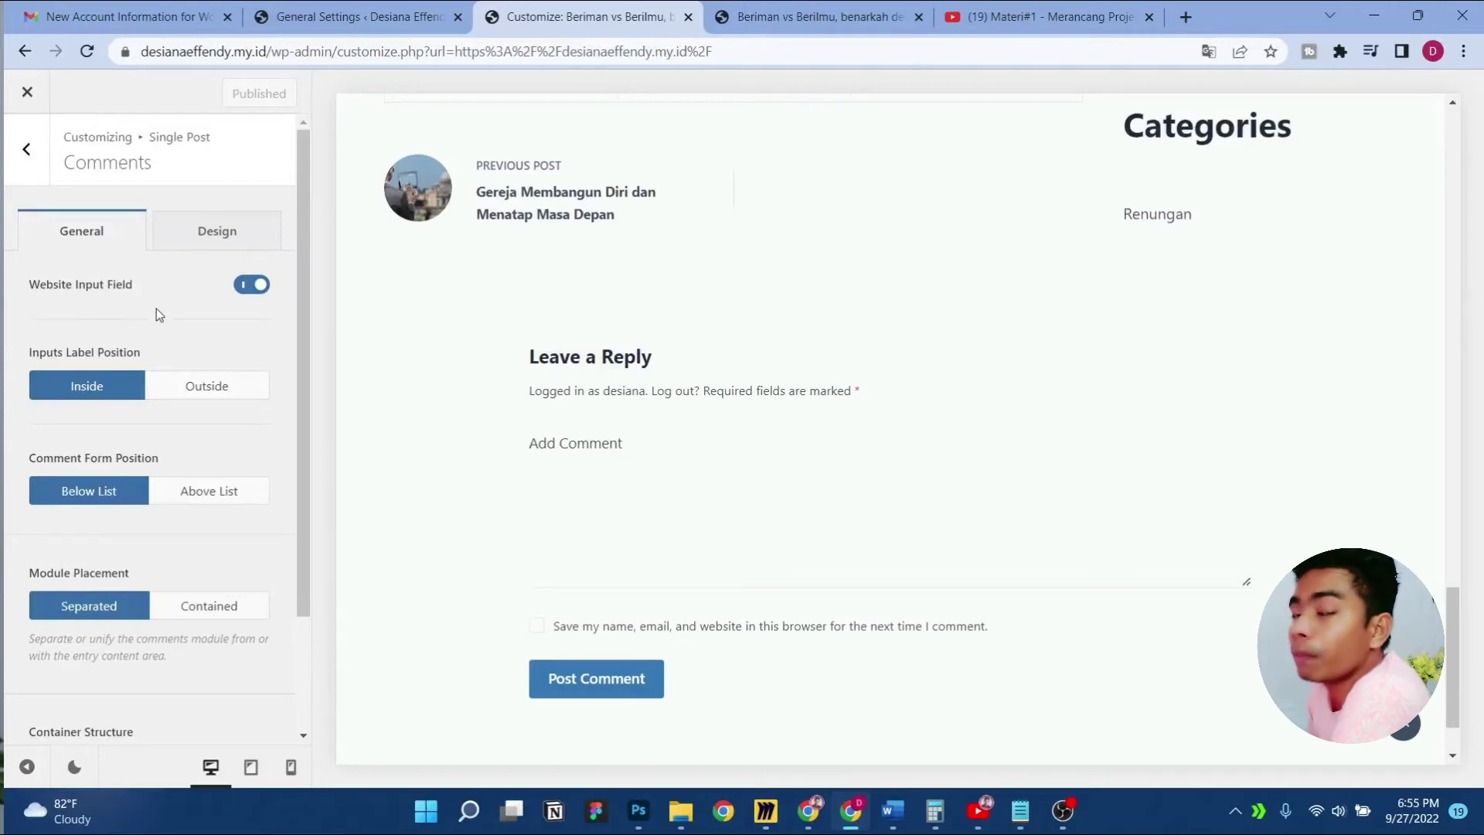
left_click(251, 285)
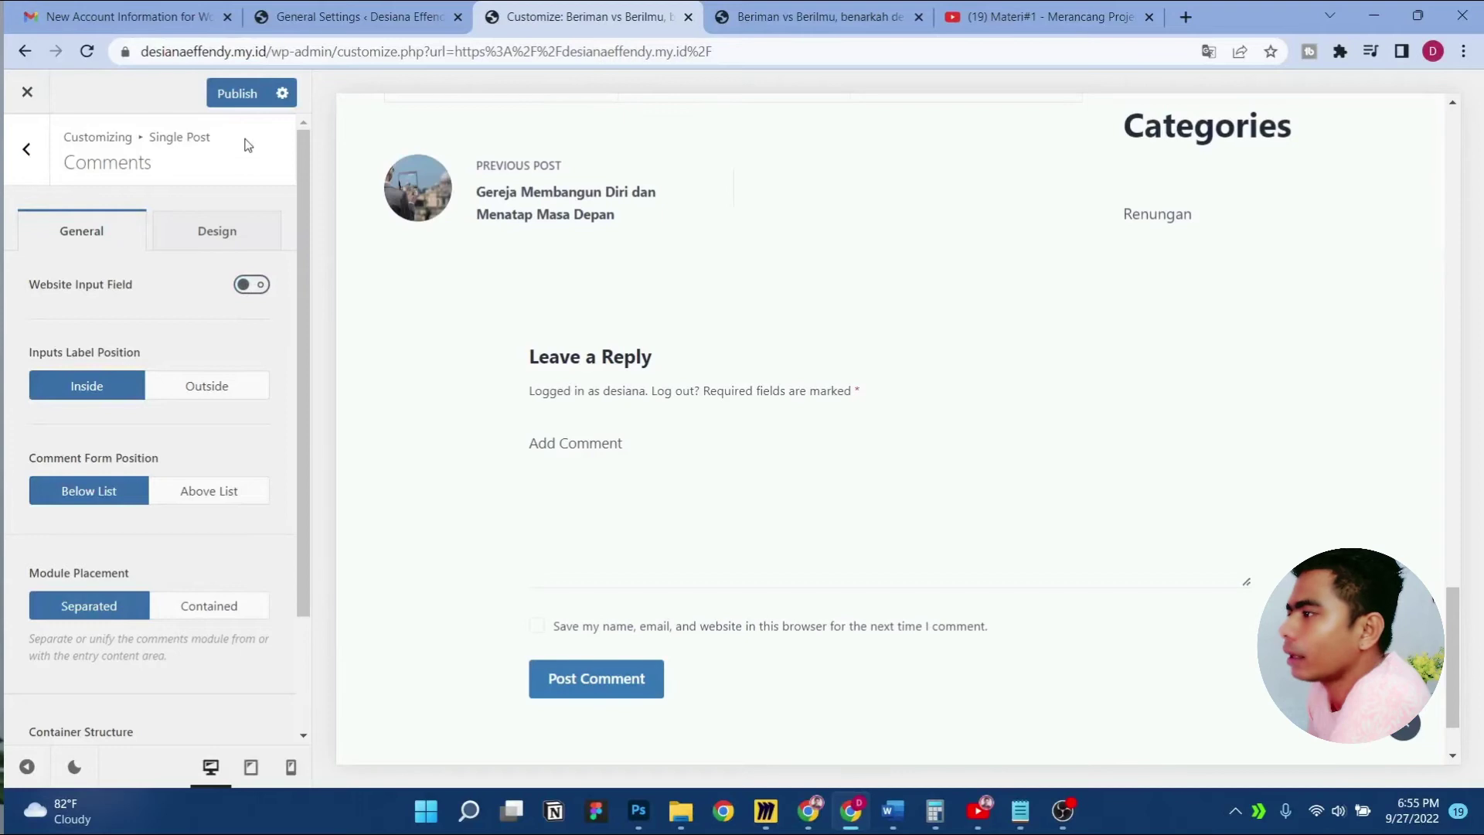
left_click(239, 94)
scroll(473, 267, "up", 10)
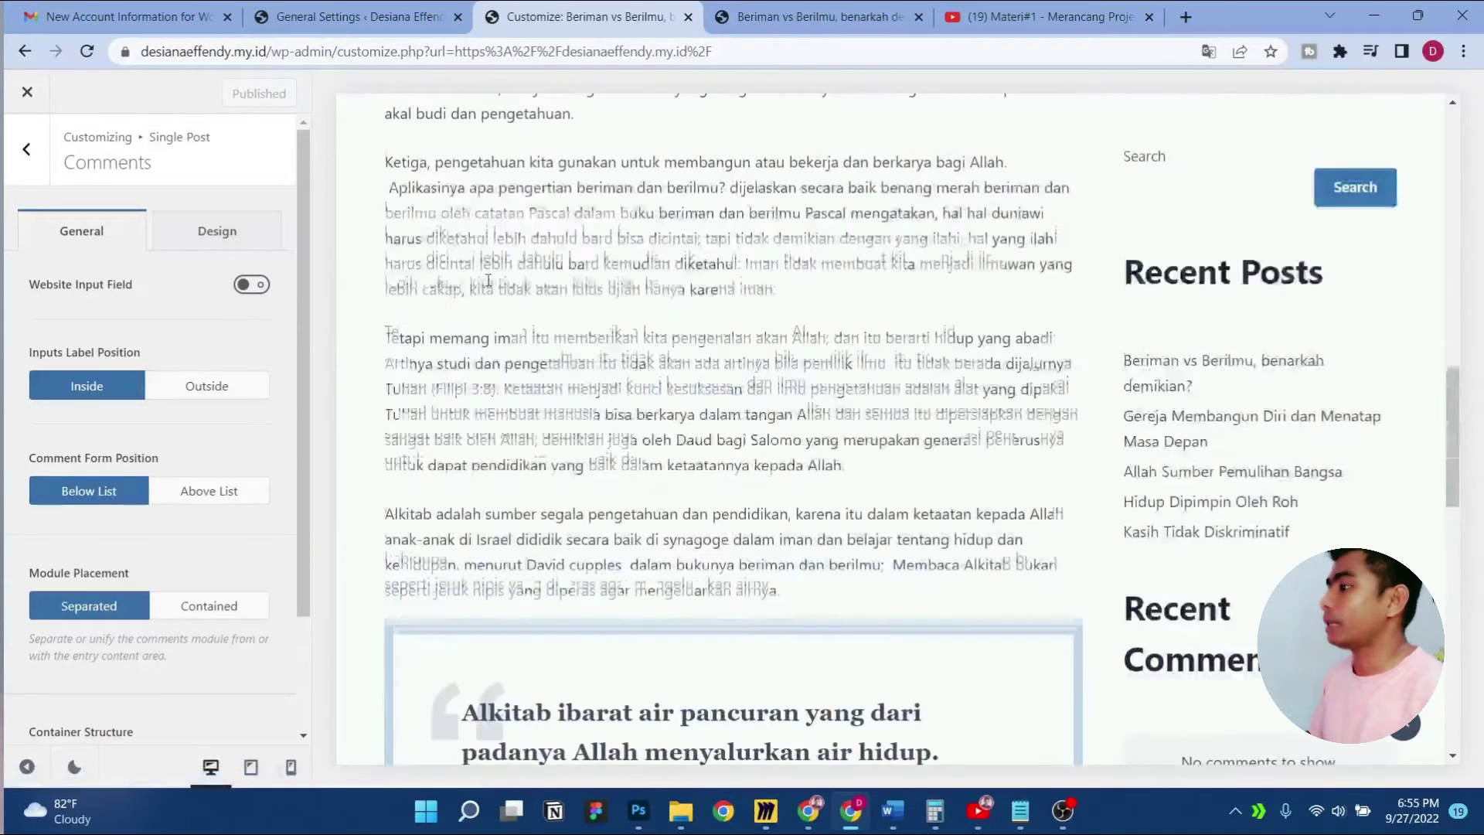
scroll(488, 280, "up", 12)
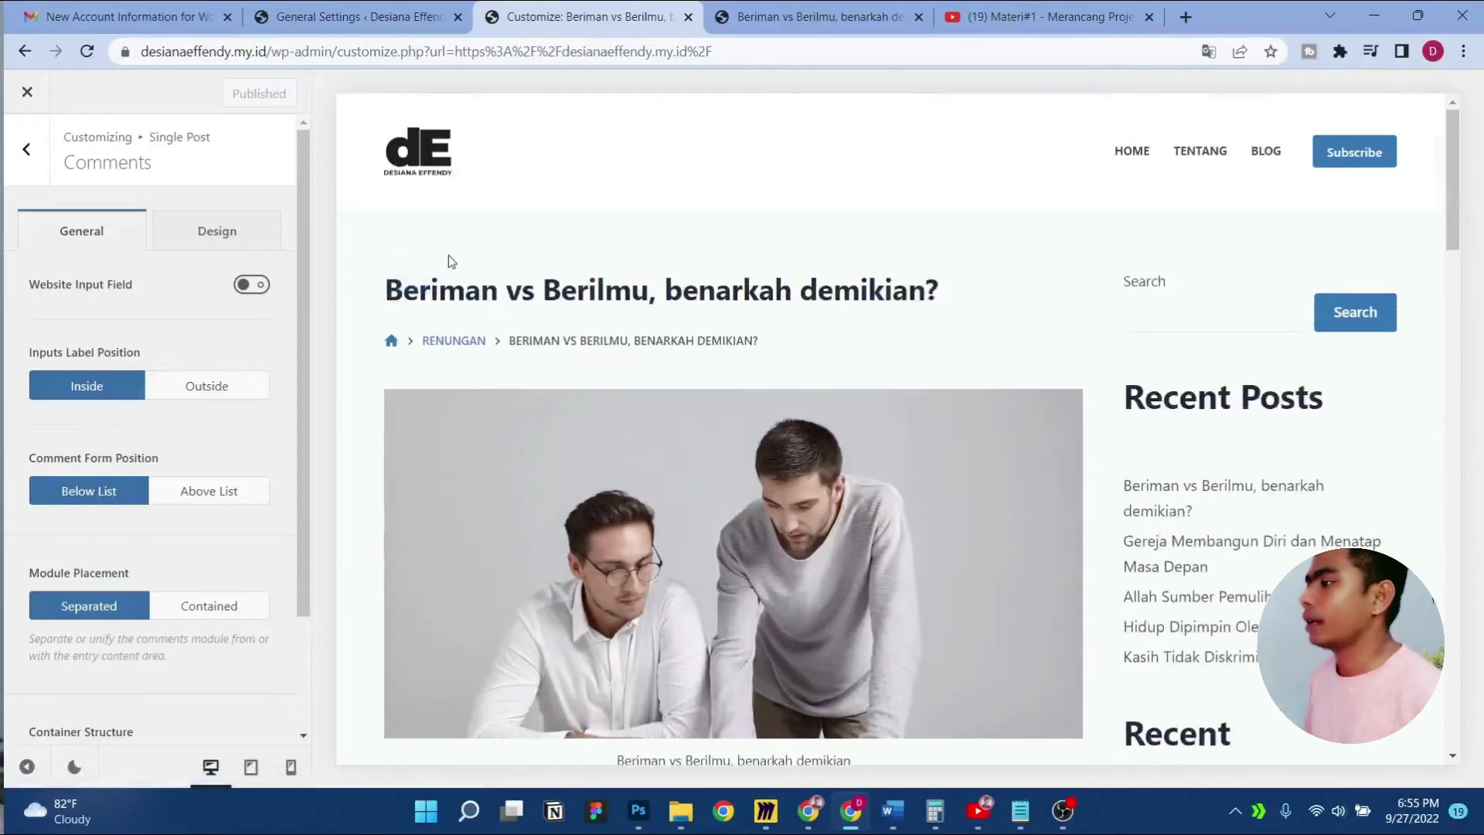
Load the live post's address in a private browser window
left_click(815, 17)
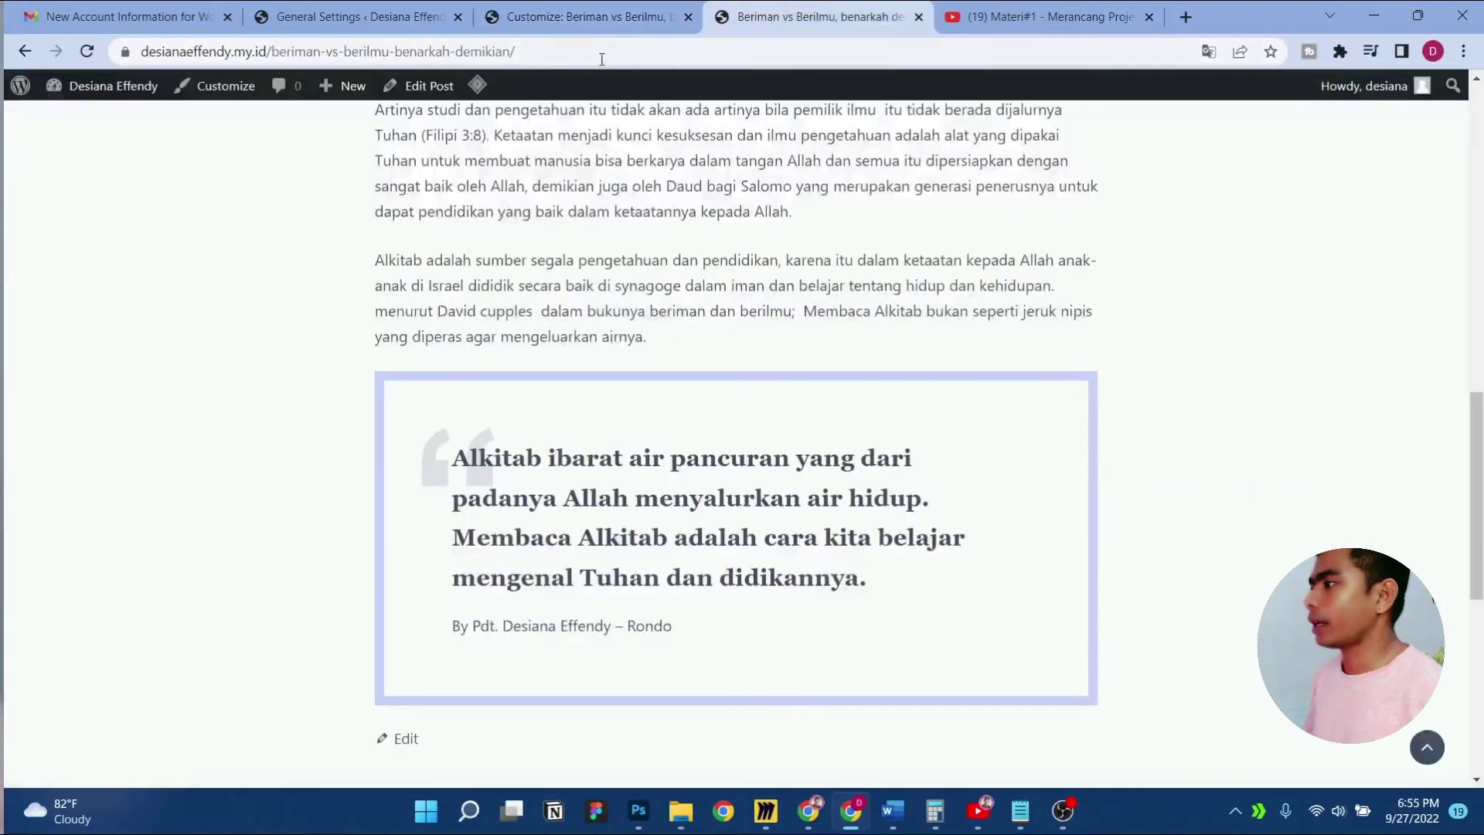
left_click(579, 52)
key("ctrl+c")
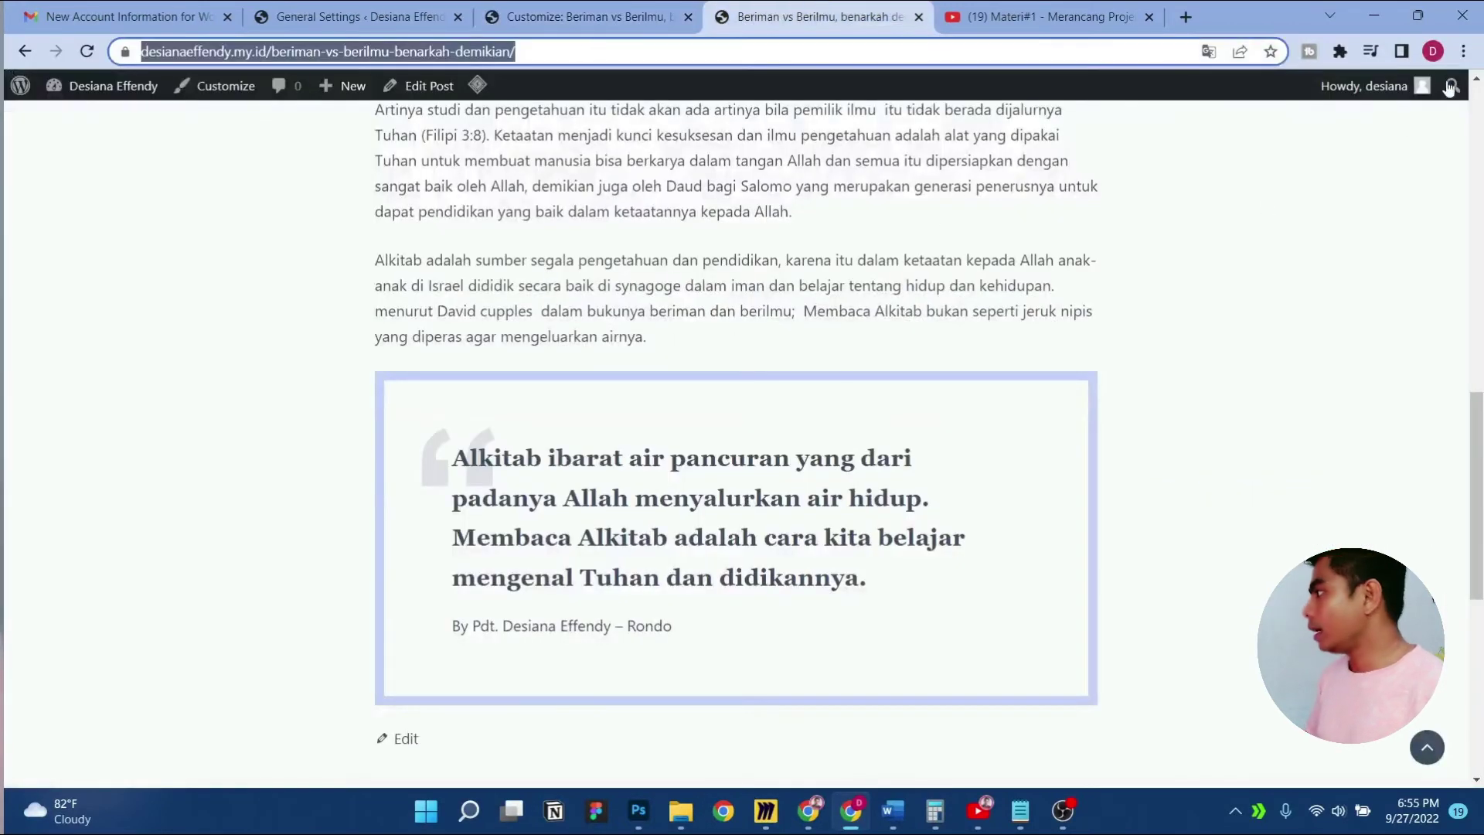
left_click(1462, 51)
left_click(1358, 123)
key("ctrl+v")
key("Return")
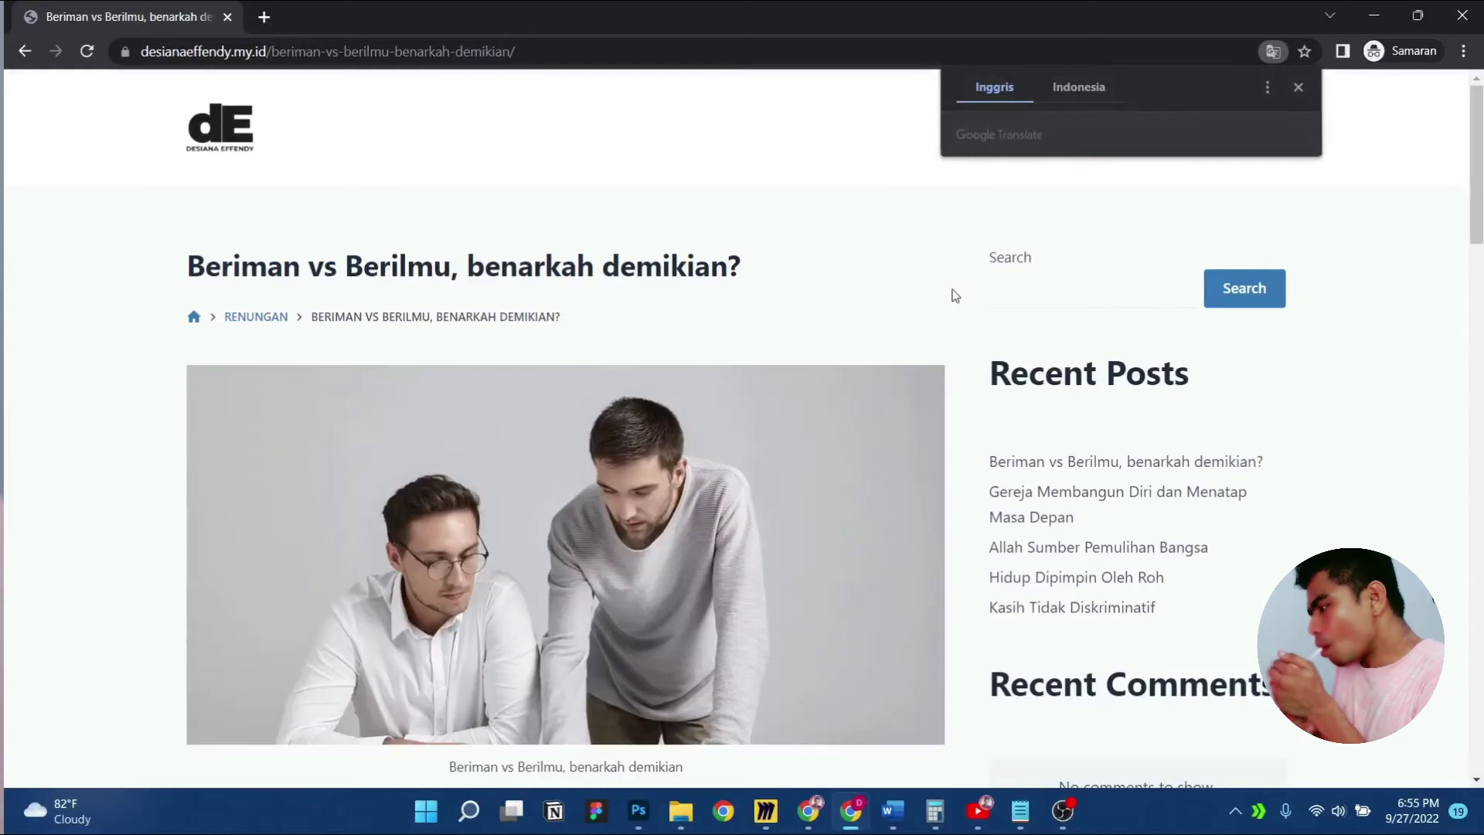
Test the comment form's name, email and comment fields on the live post
scroll(955, 295, "down", 20)
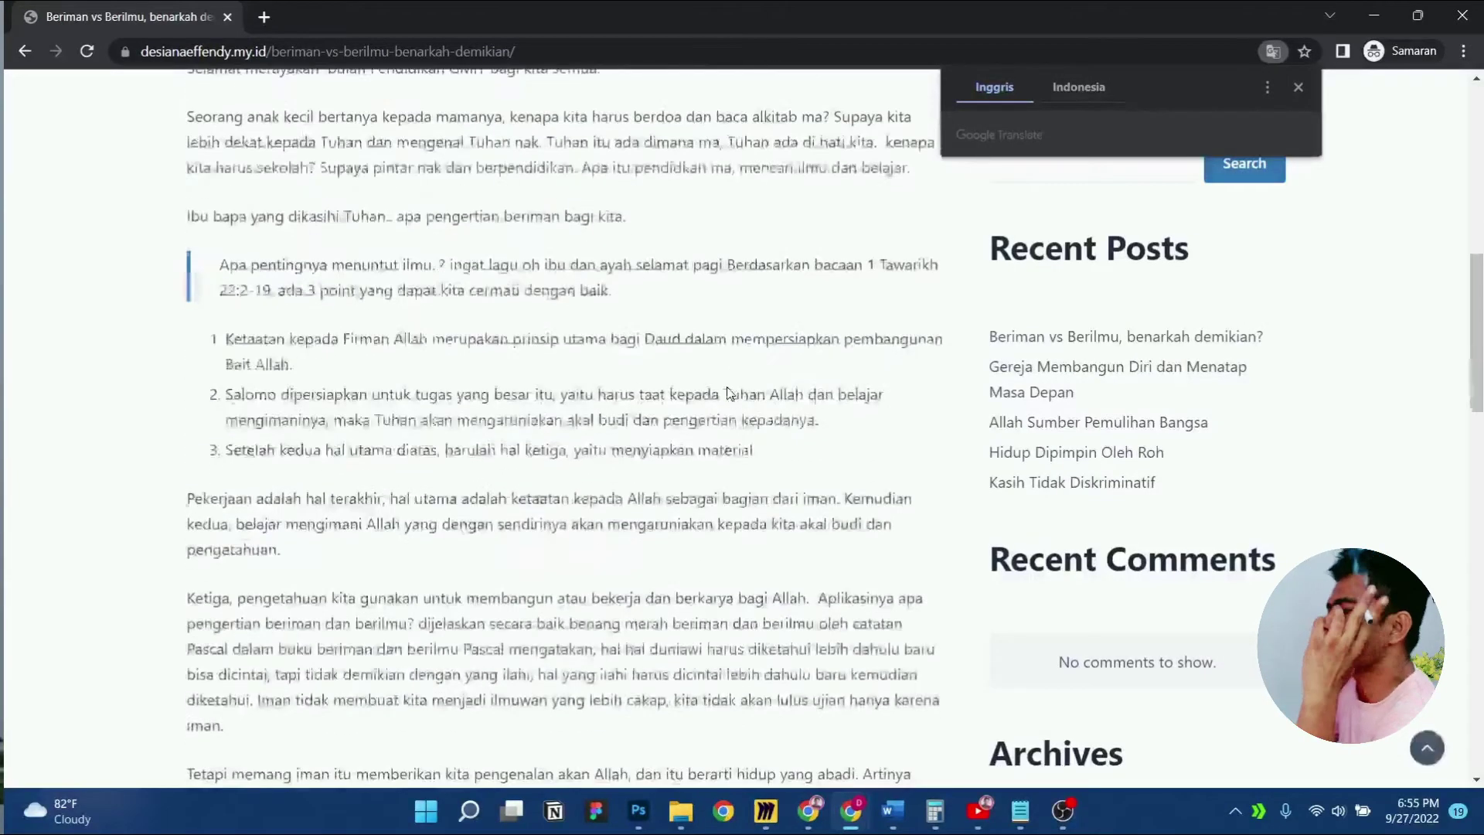
scroll(700, 396, "up", 1)
scroll(700, 395, "down", 2)
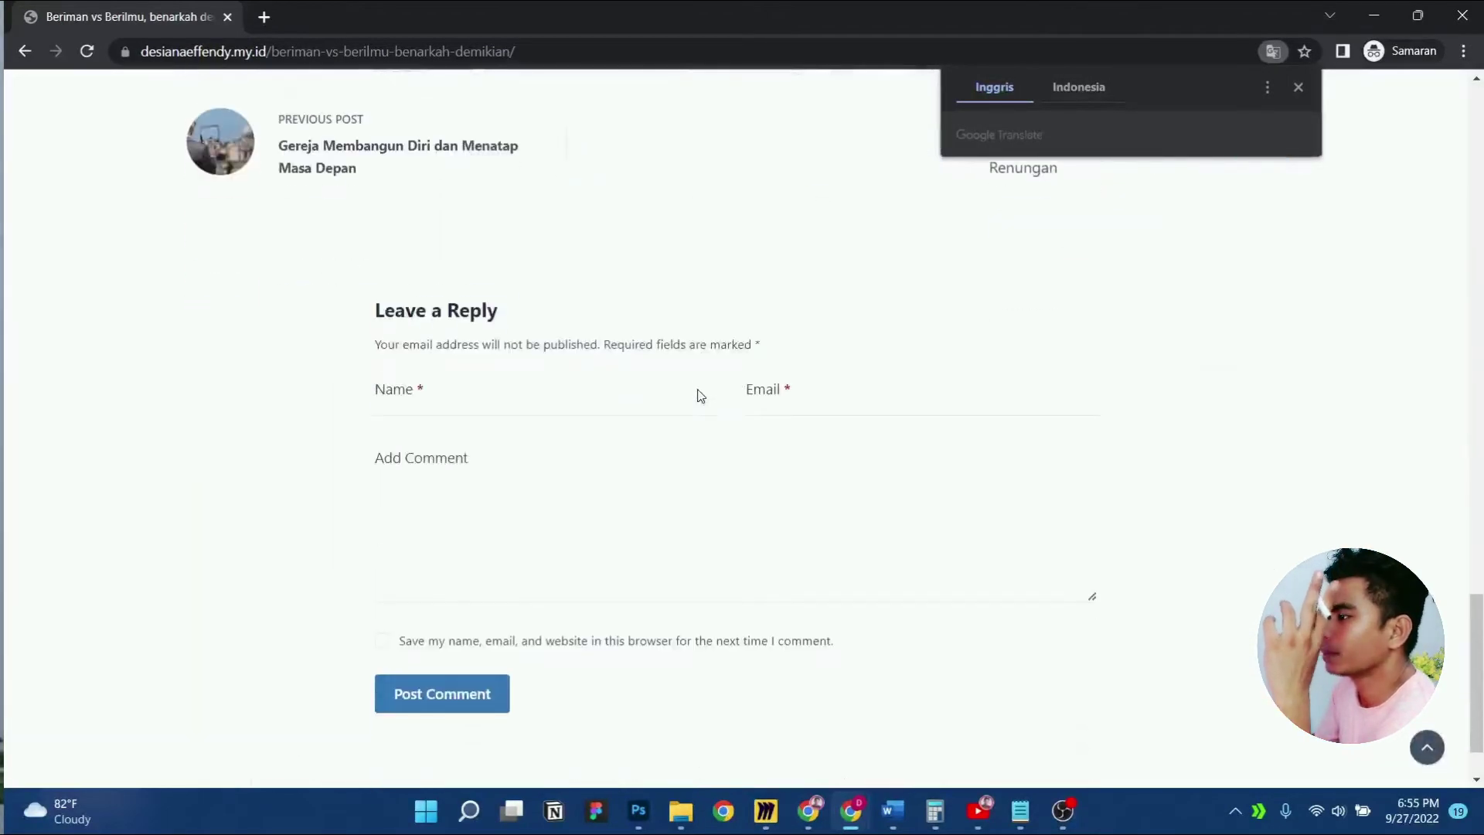
left_click(541, 395)
left_click(808, 396)
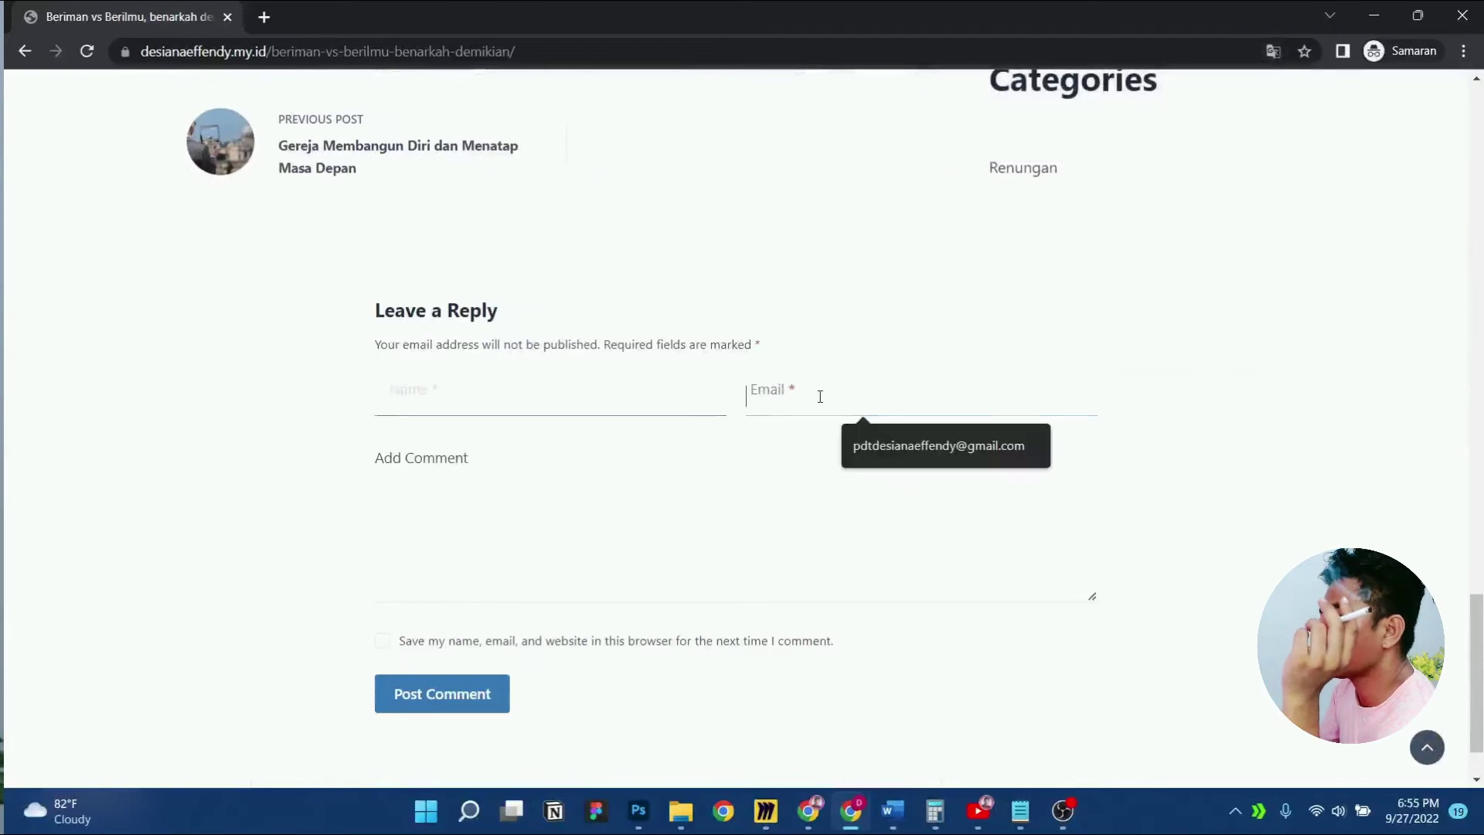
left_click(509, 475)
scroll(592, 557, "down", 1)
left_click(447, 301)
left_click(849, 306)
left_click(656, 400)
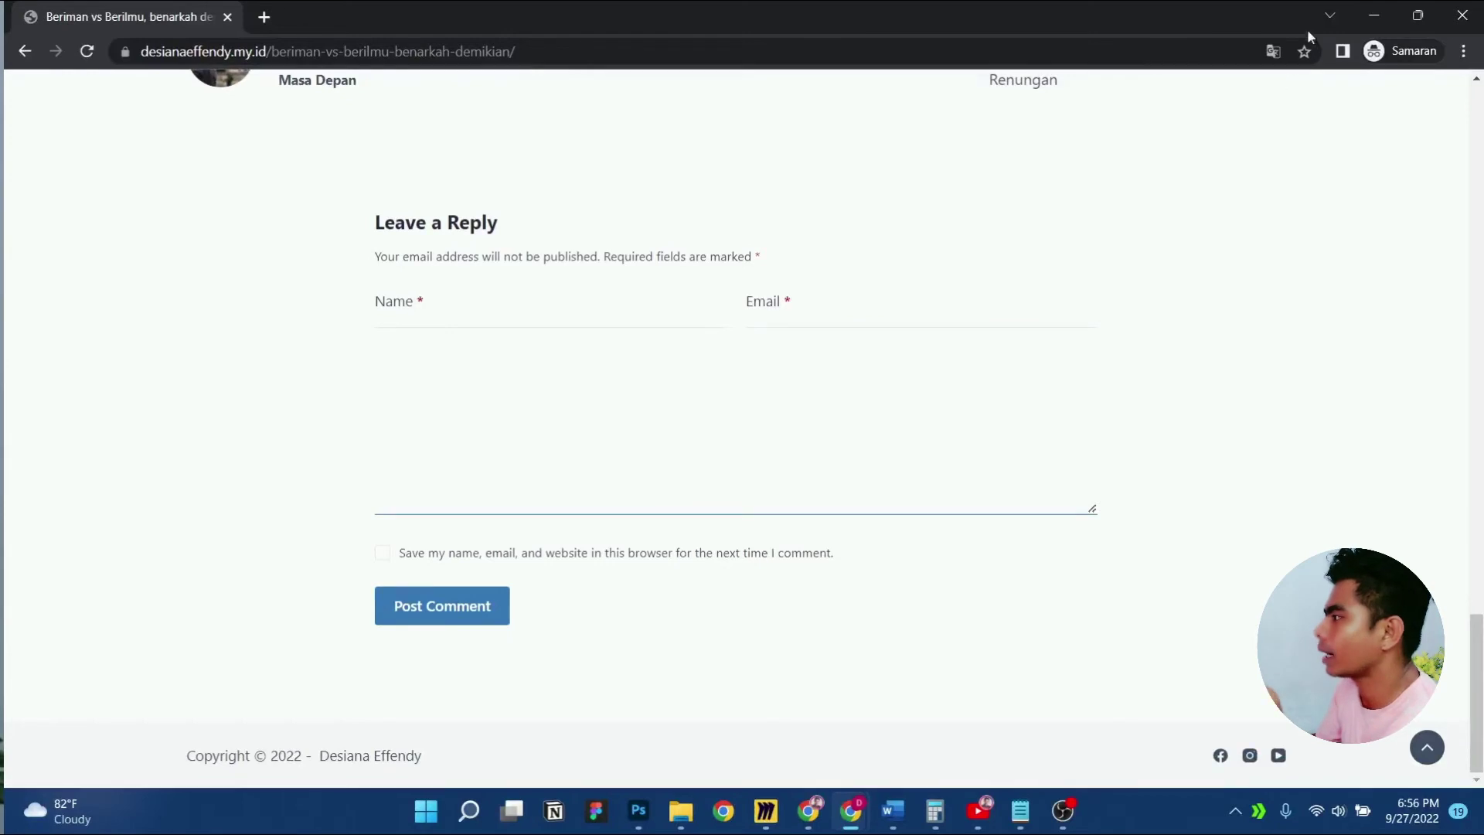
Close the private window and return to the 'Customize: Beriman vs Berilmu' tab
left_click(1463, 15)
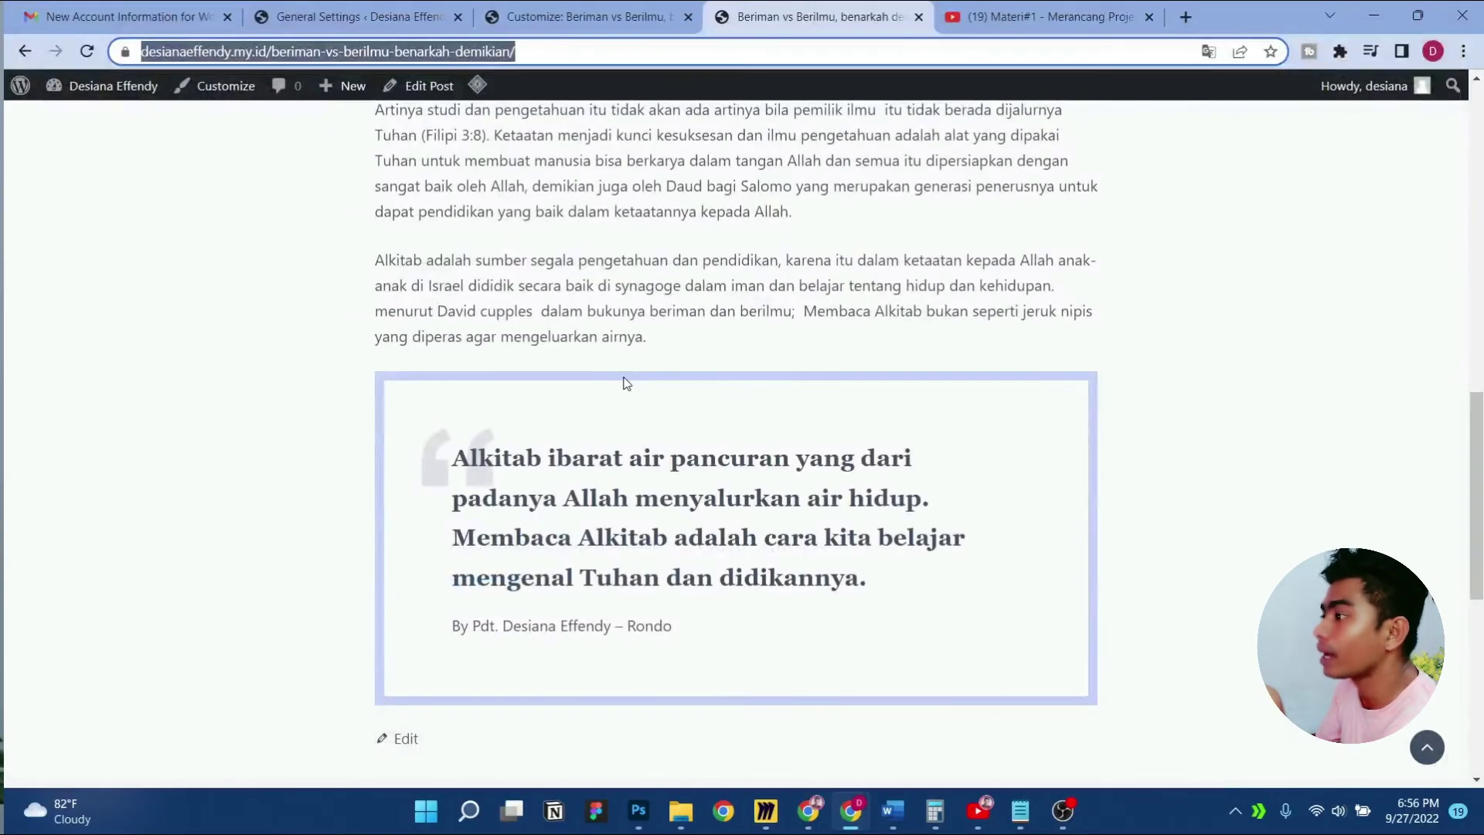
scroll(623, 384, "up", 5)
scroll(626, 381, "up", 5)
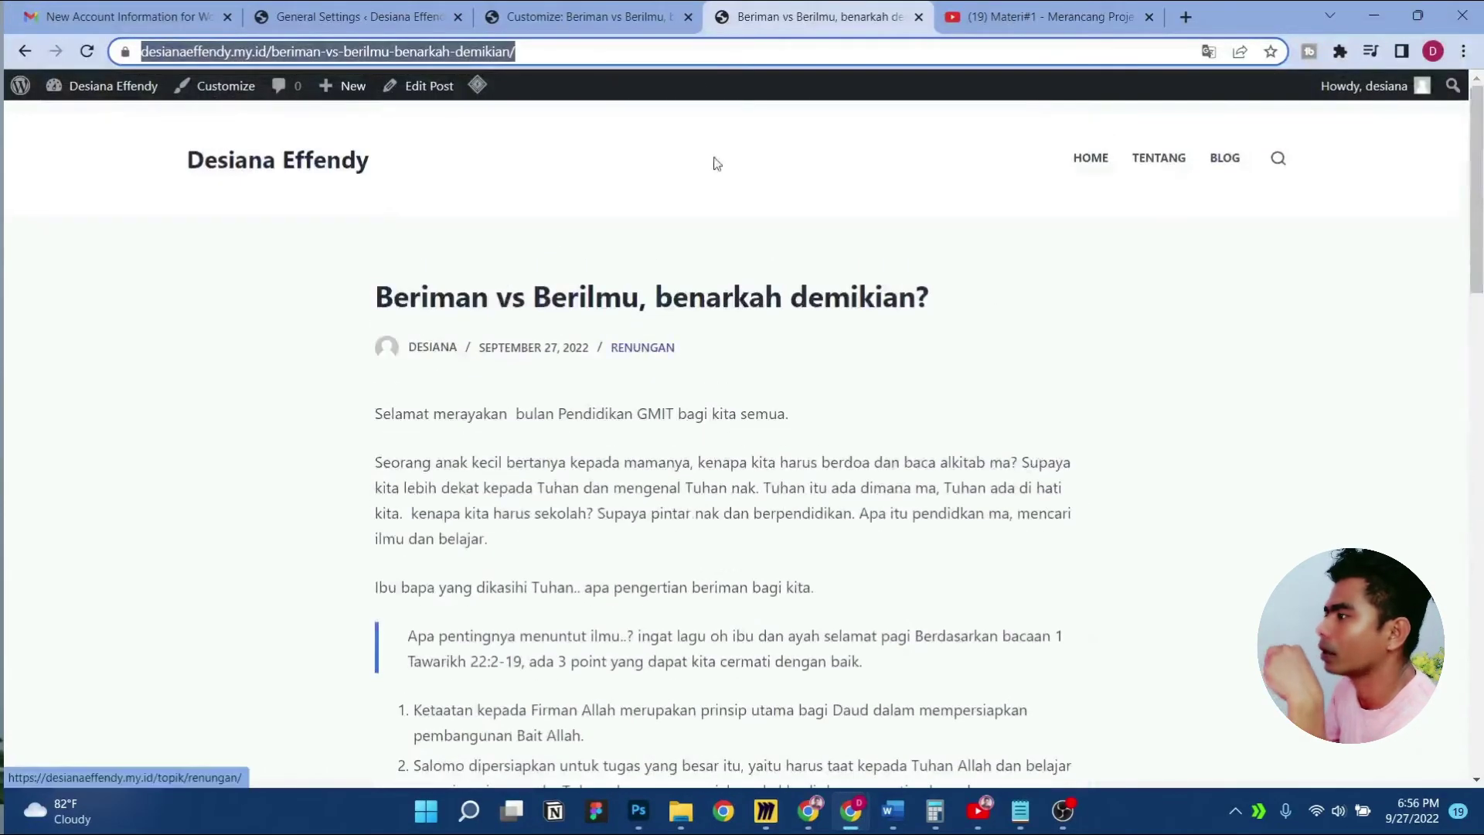
left_click(668, 16)
scroll(635, 220, "down", 15)
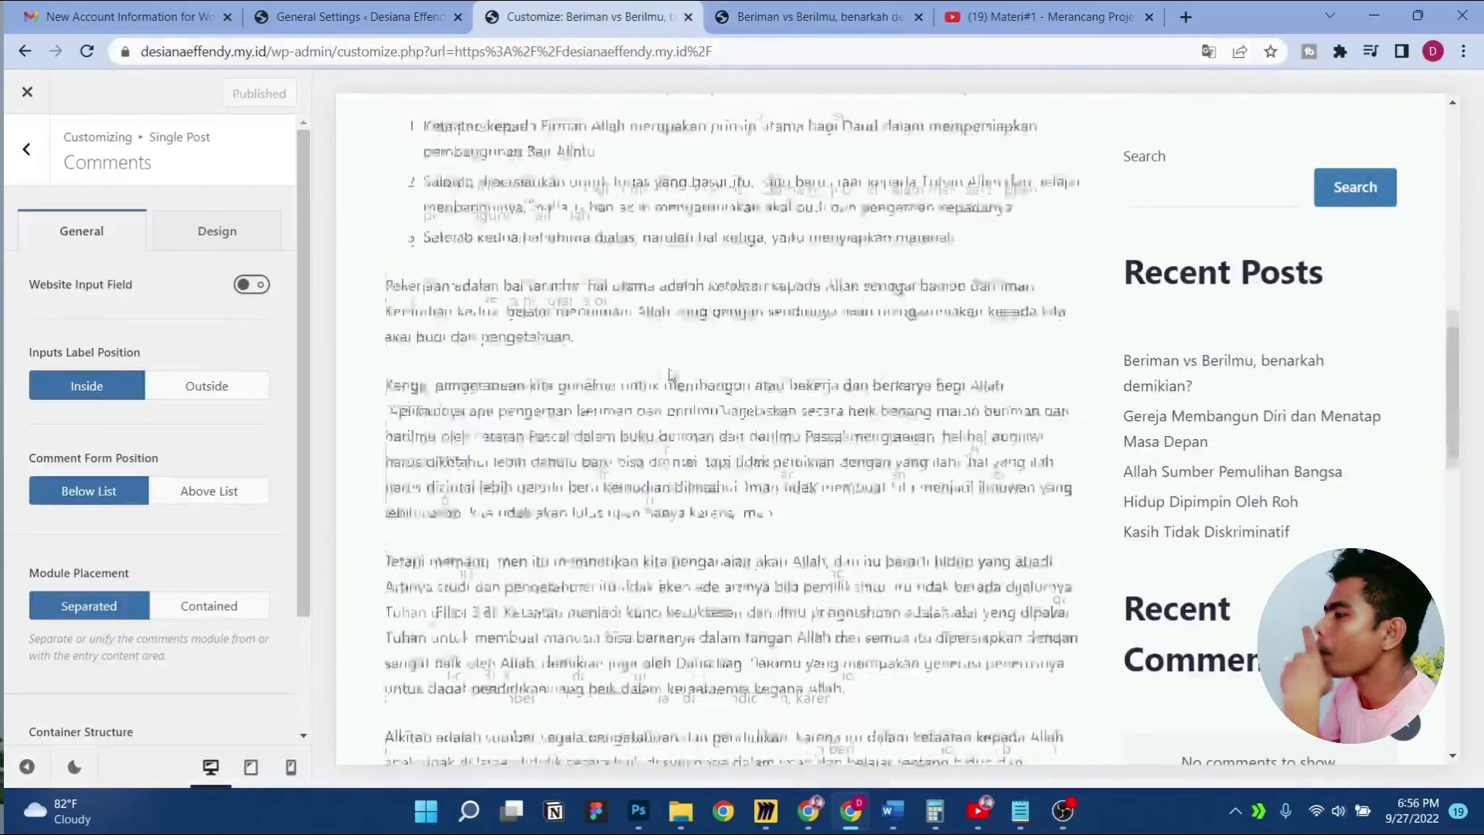
Leave the Comments panel and go back to the Single Post settings
scroll(664, 375, "down", 3)
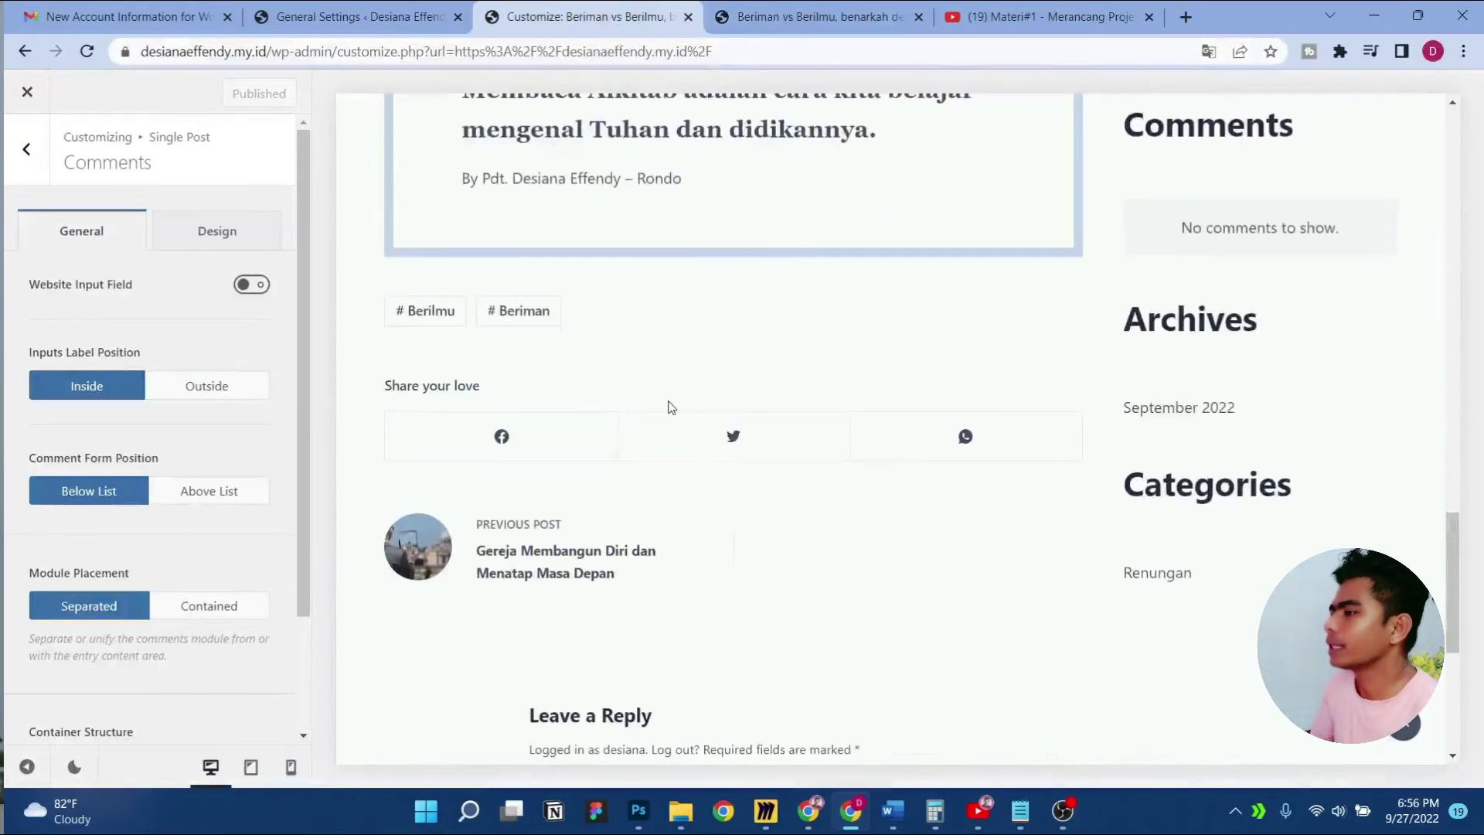
scroll(669, 394, "down", 2)
scroll(674, 405, "up", 5)
scroll(675, 407, "up", 10)
scroll(673, 405, "down", 12)
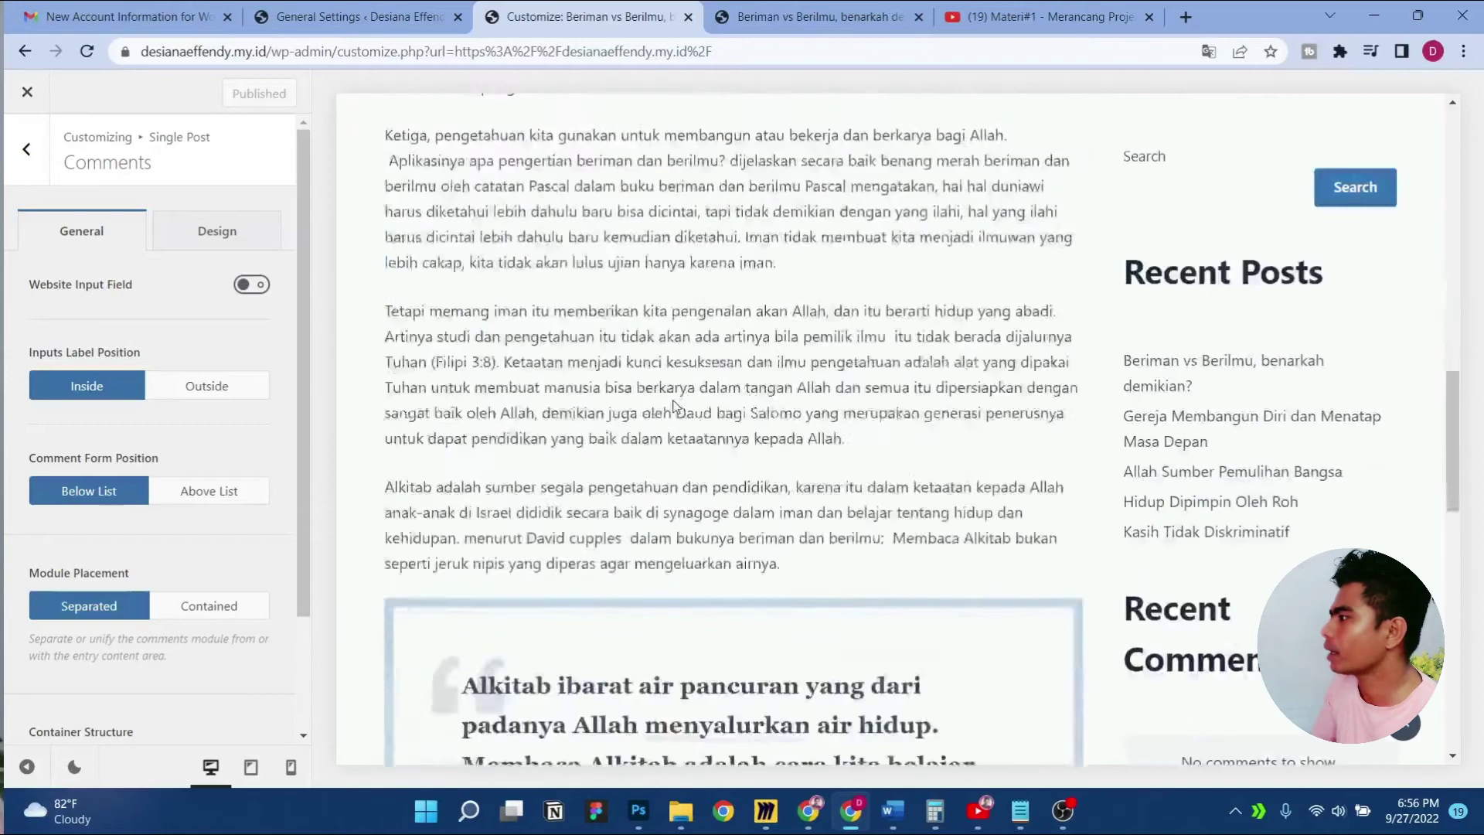
scroll(673, 400, "up", 5)
scroll(674, 400, "up", 15)
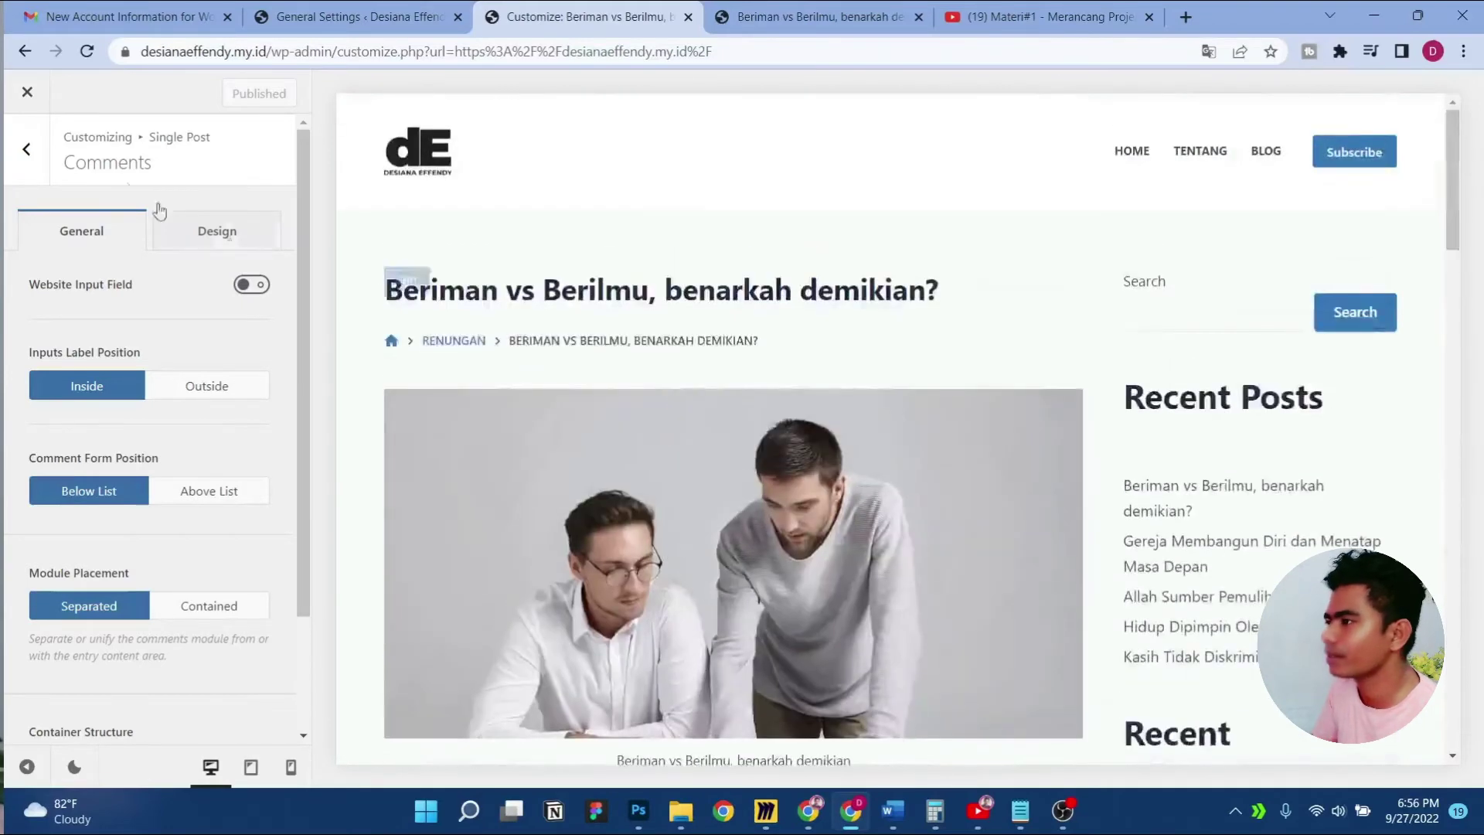
left_click(34, 155)
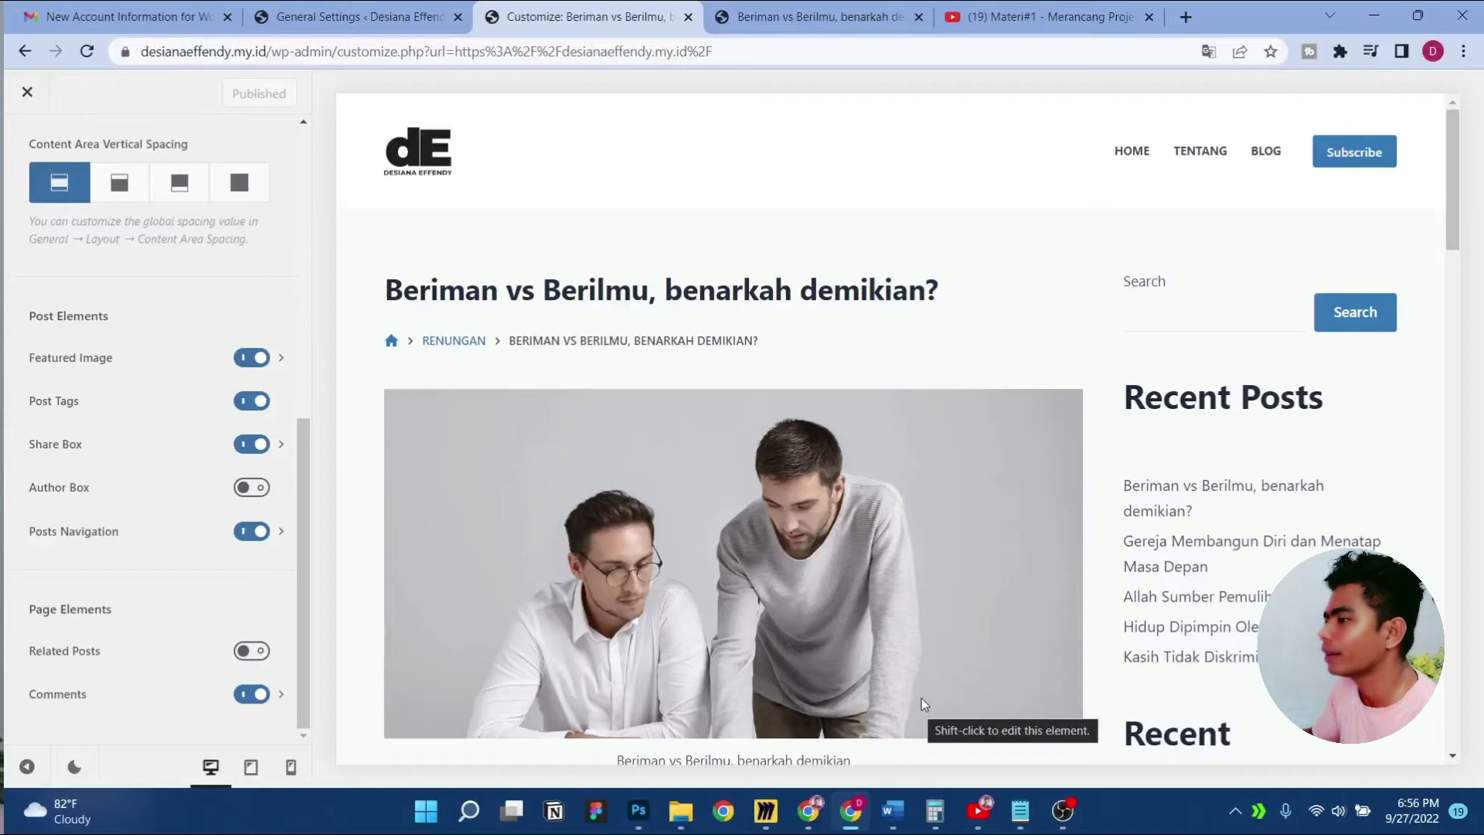
Go back from Single Post to the main Customizer section list
scroll(823, 665, "down", 8)
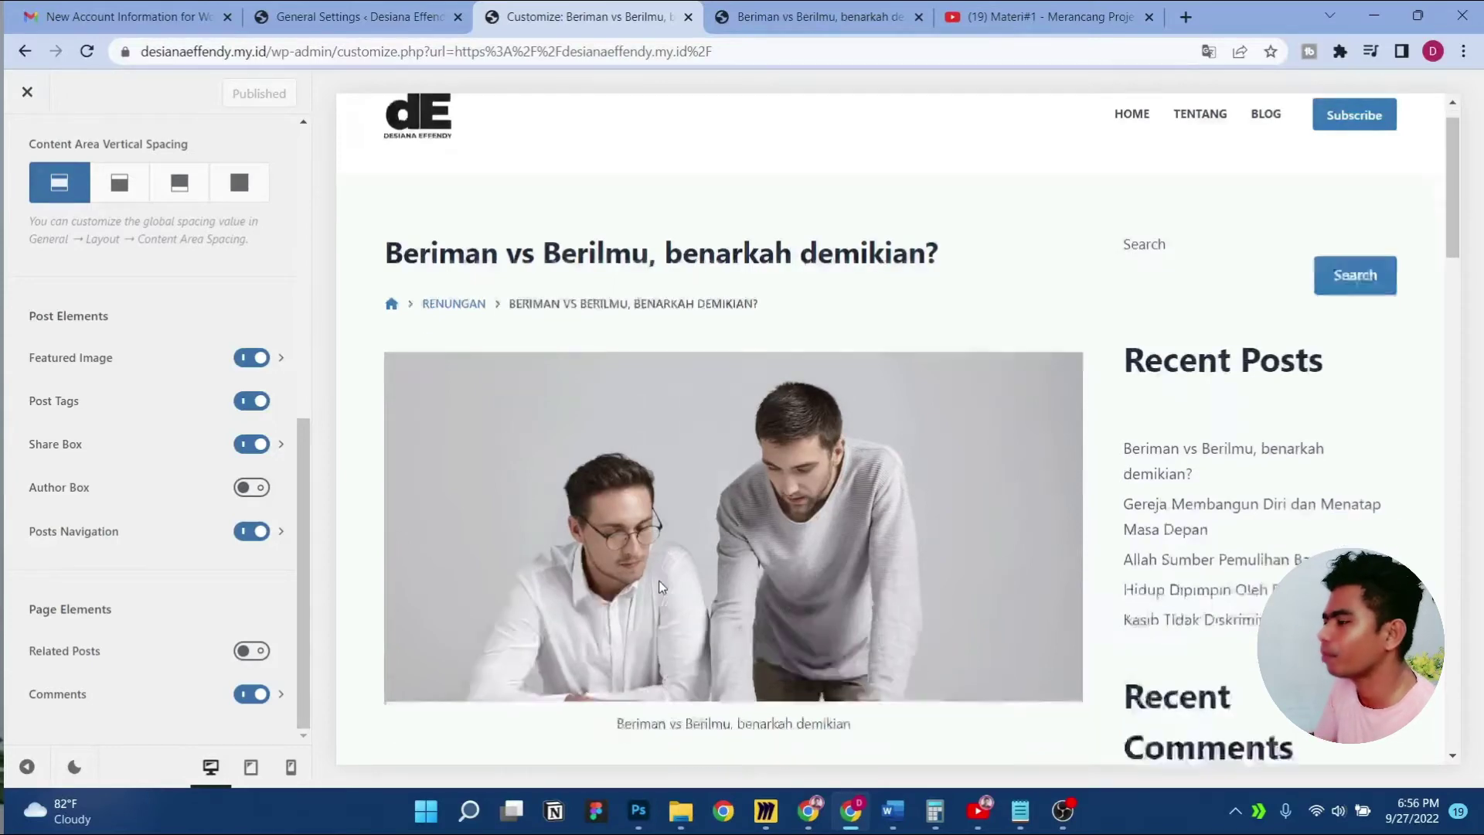
scroll(738, 510, "down", 6)
scroll(738, 510, "up", 4)
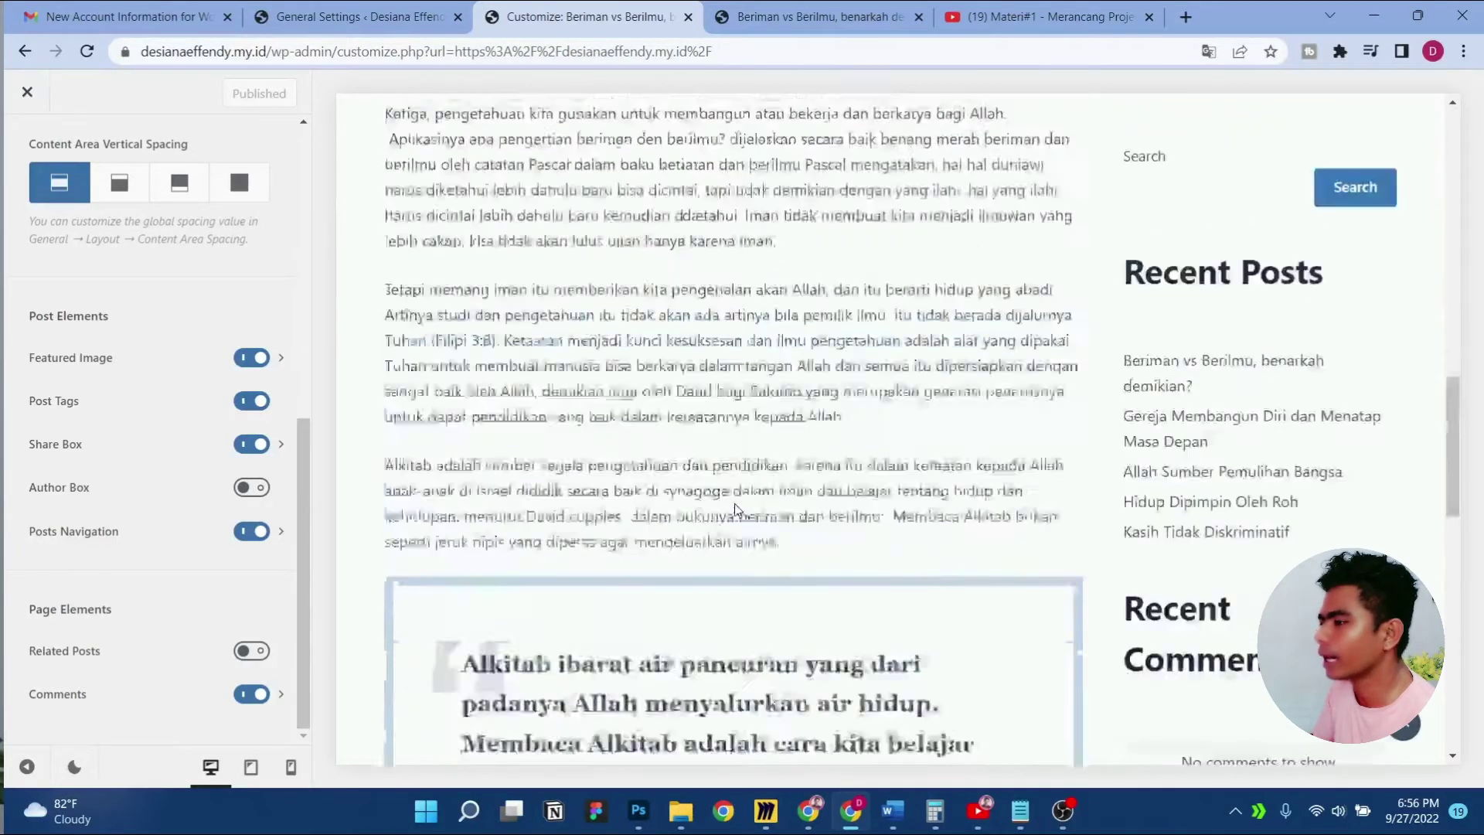
scroll(159, 481, "up", 6)
left_click(24, 141)
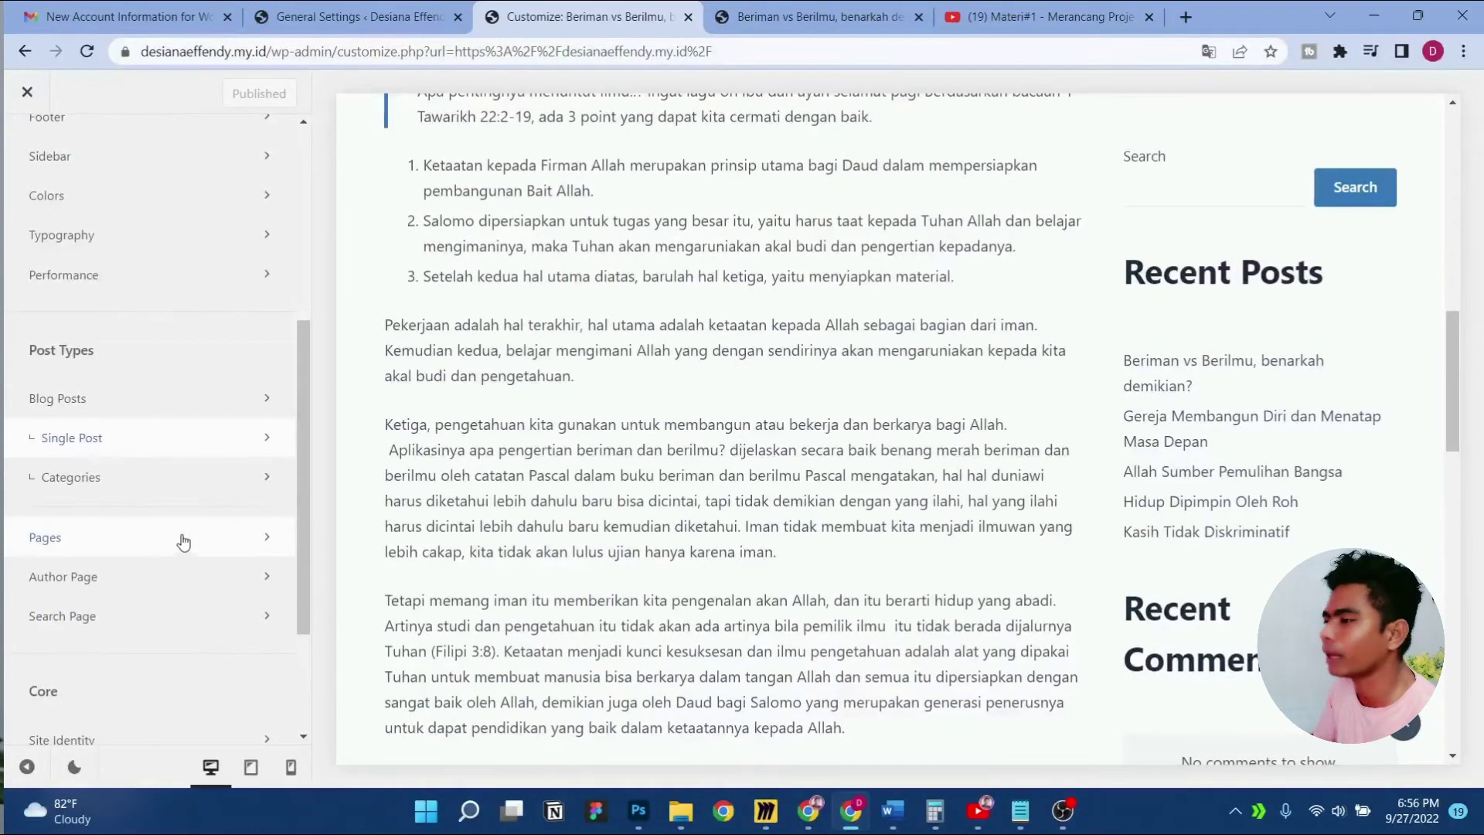
scroll(678, 464, "down", 5)
scroll(679, 463, "up", 15)
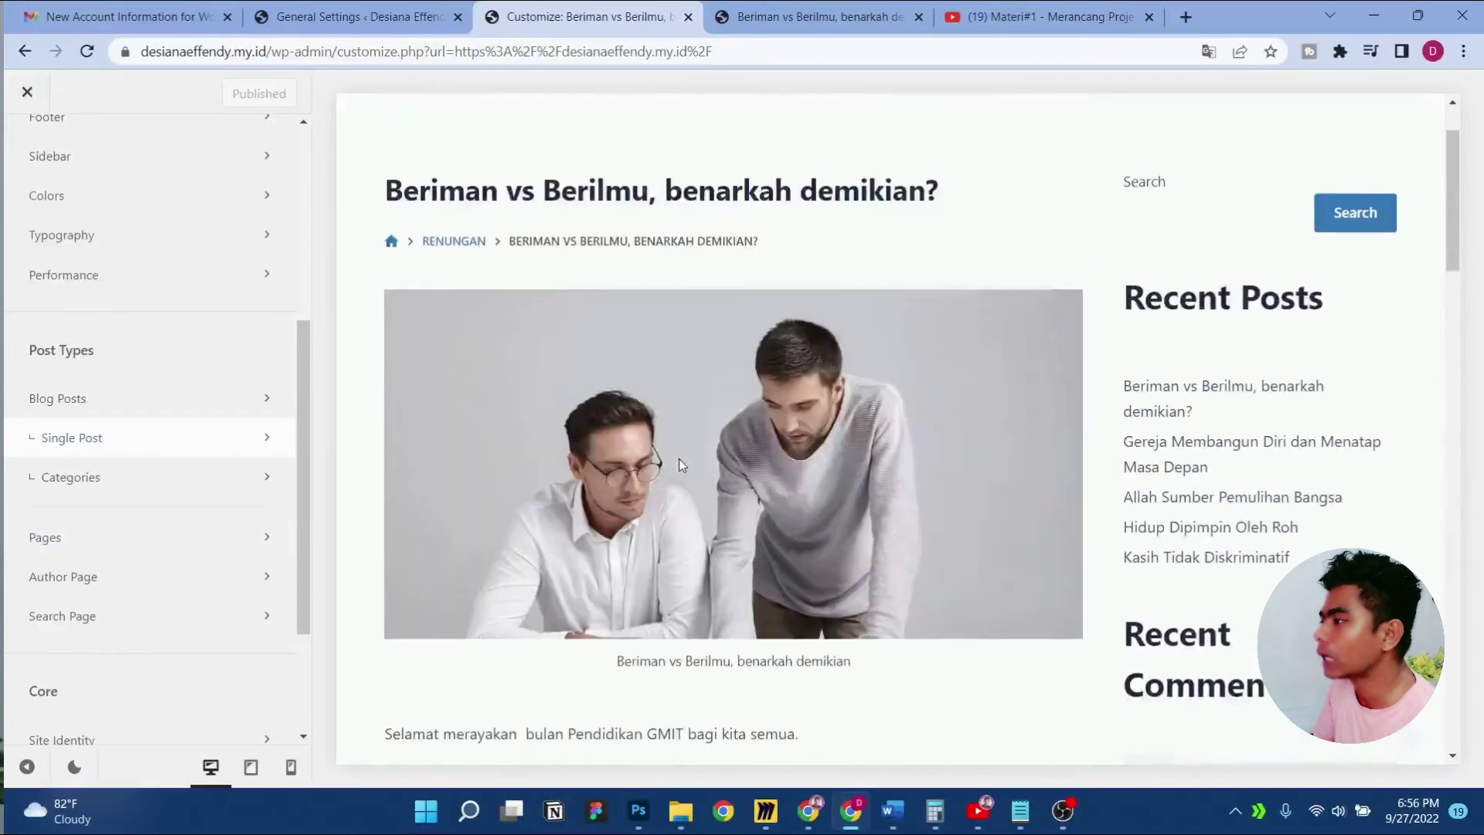
Preview the Renungan category and switch its page title to the Type 2 centred banner
left_click(189, 476)
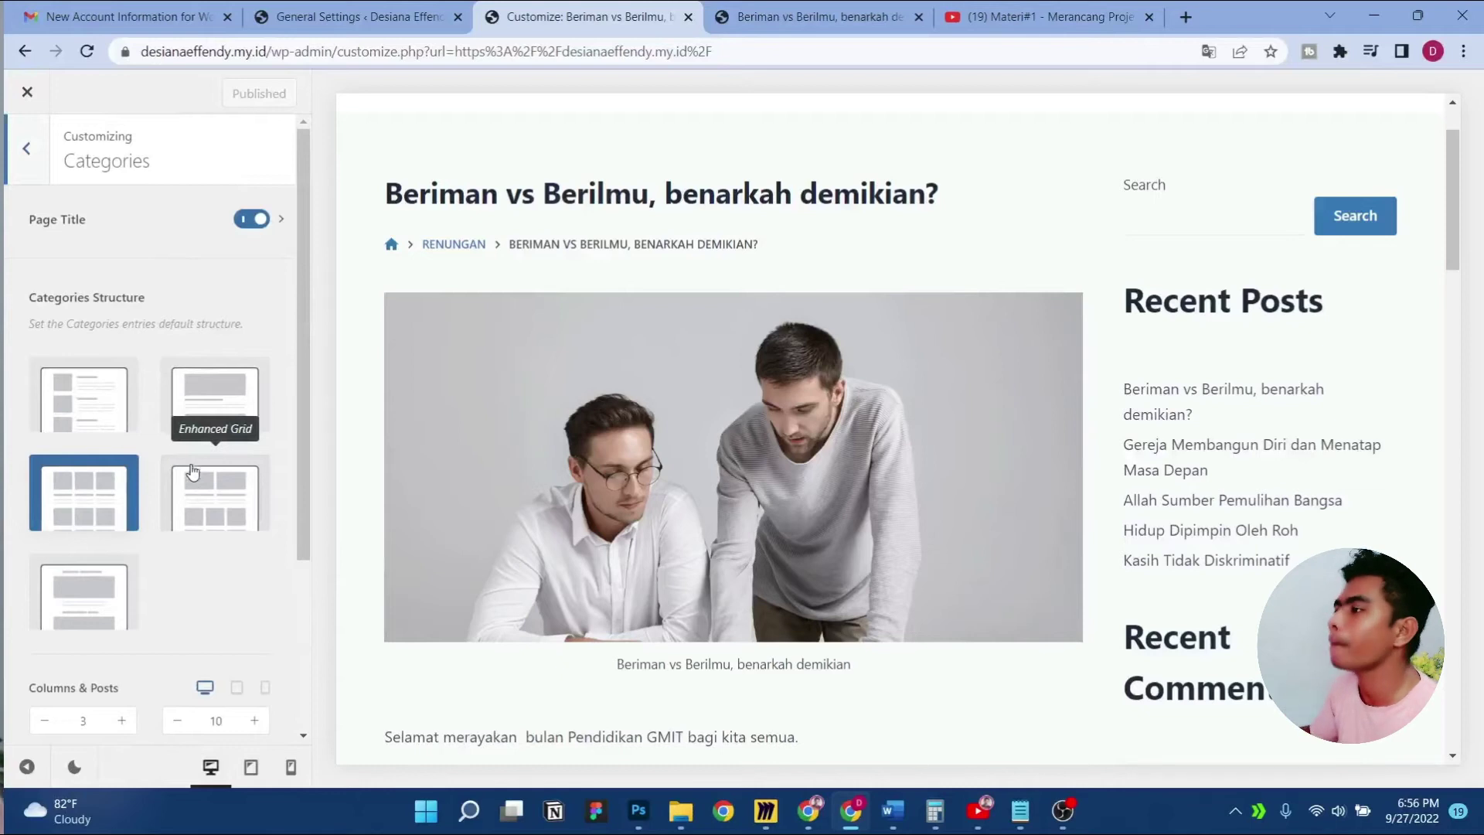
left_click(453, 245)
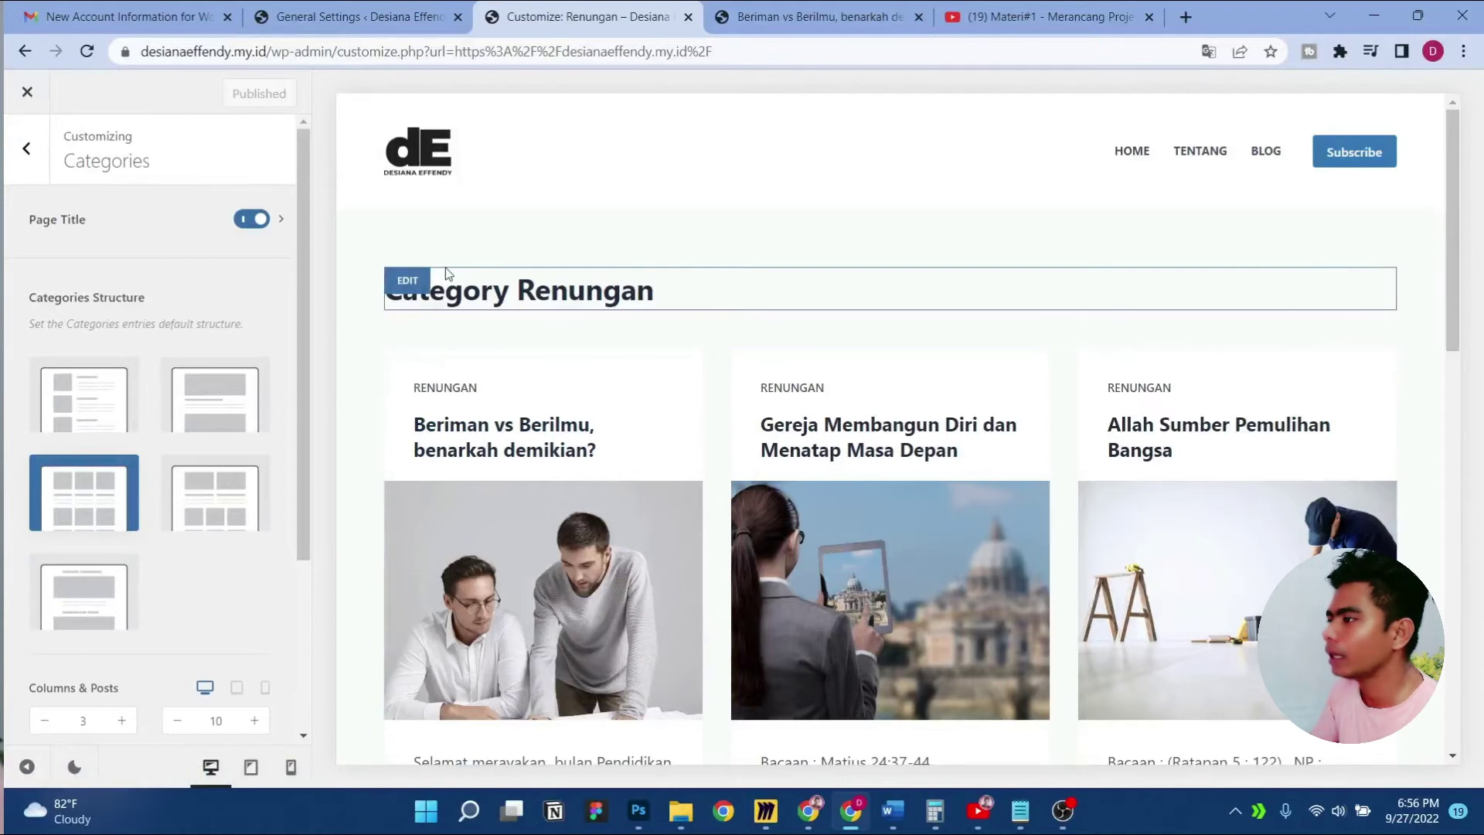
left_click(413, 279)
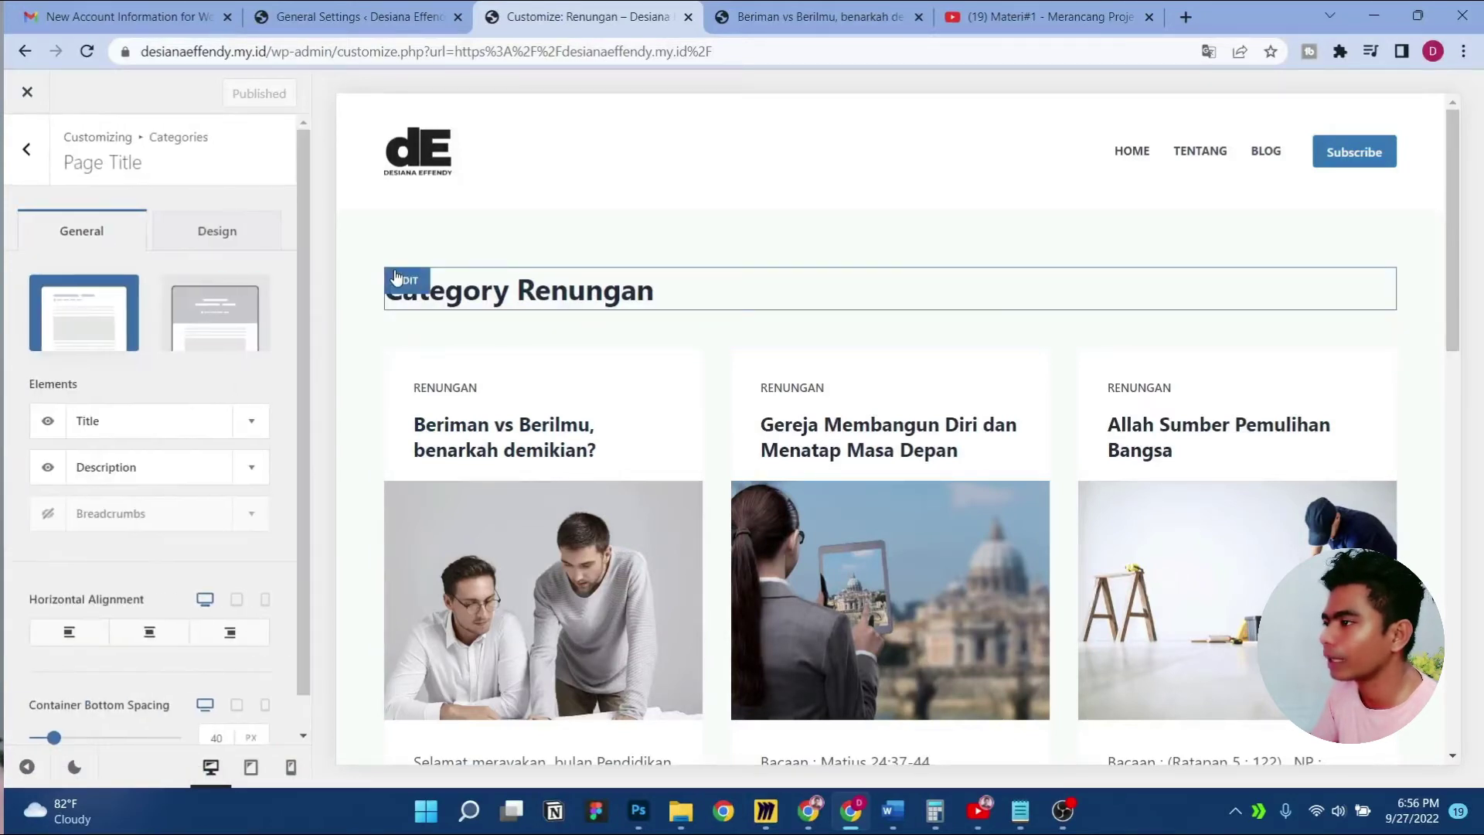
left_click(240, 325)
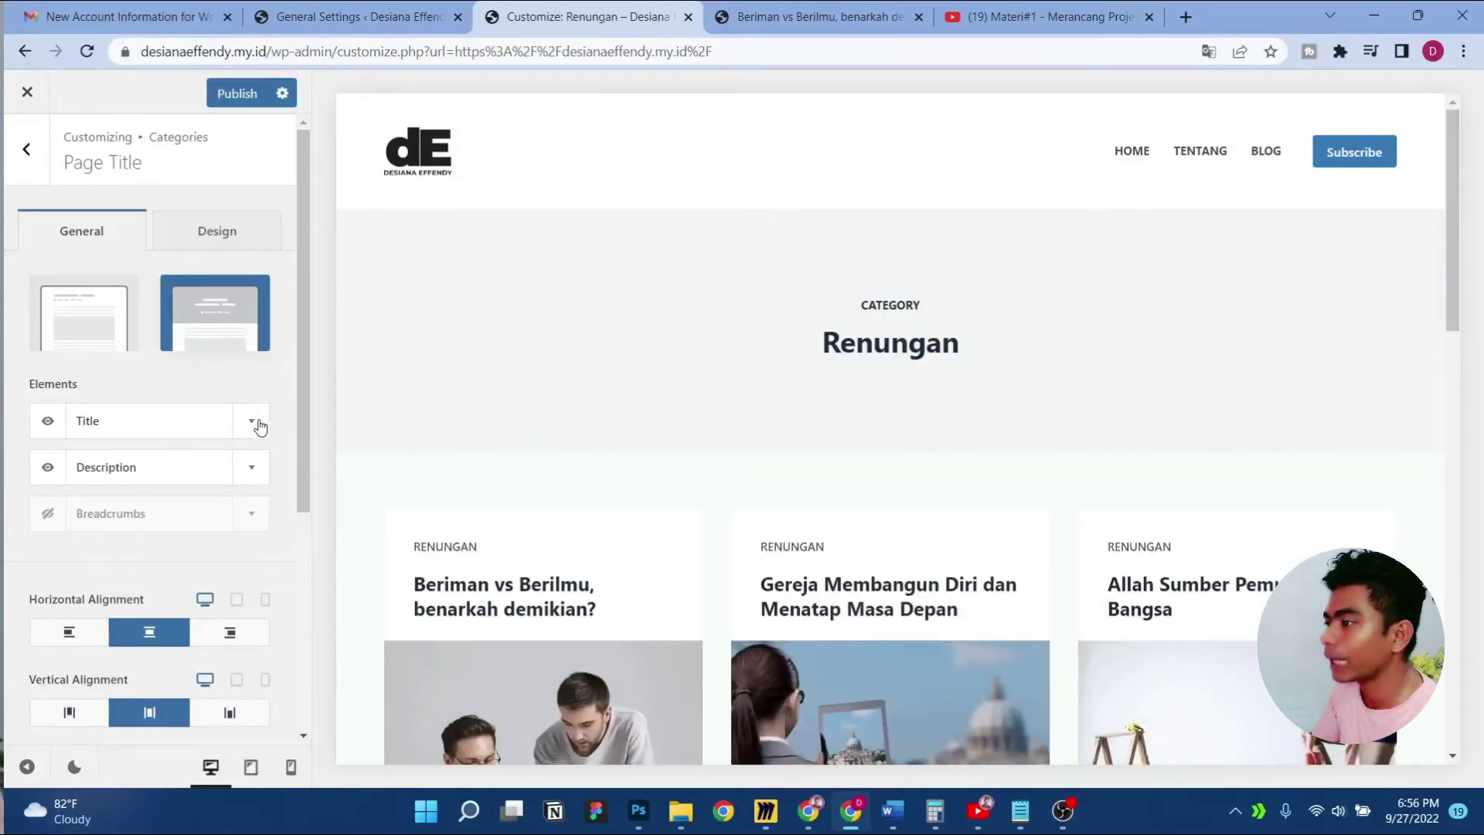
Inspect the Title and Description element options, then return to category layout settings
left_click(258, 423)
left_click(258, 423)
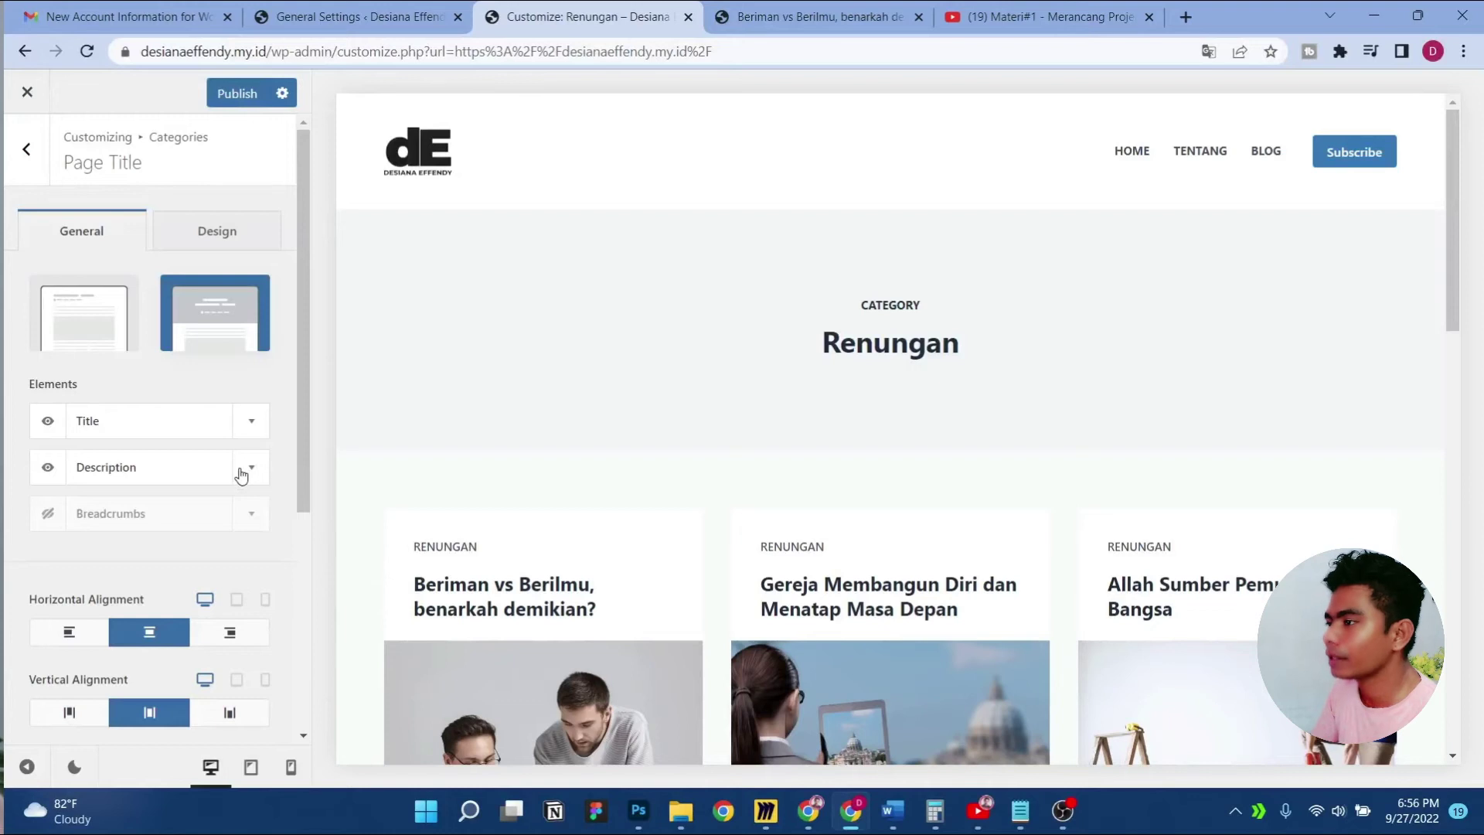
left_click(247, 470)
left_click(254, 471)
left_click(254, 473)
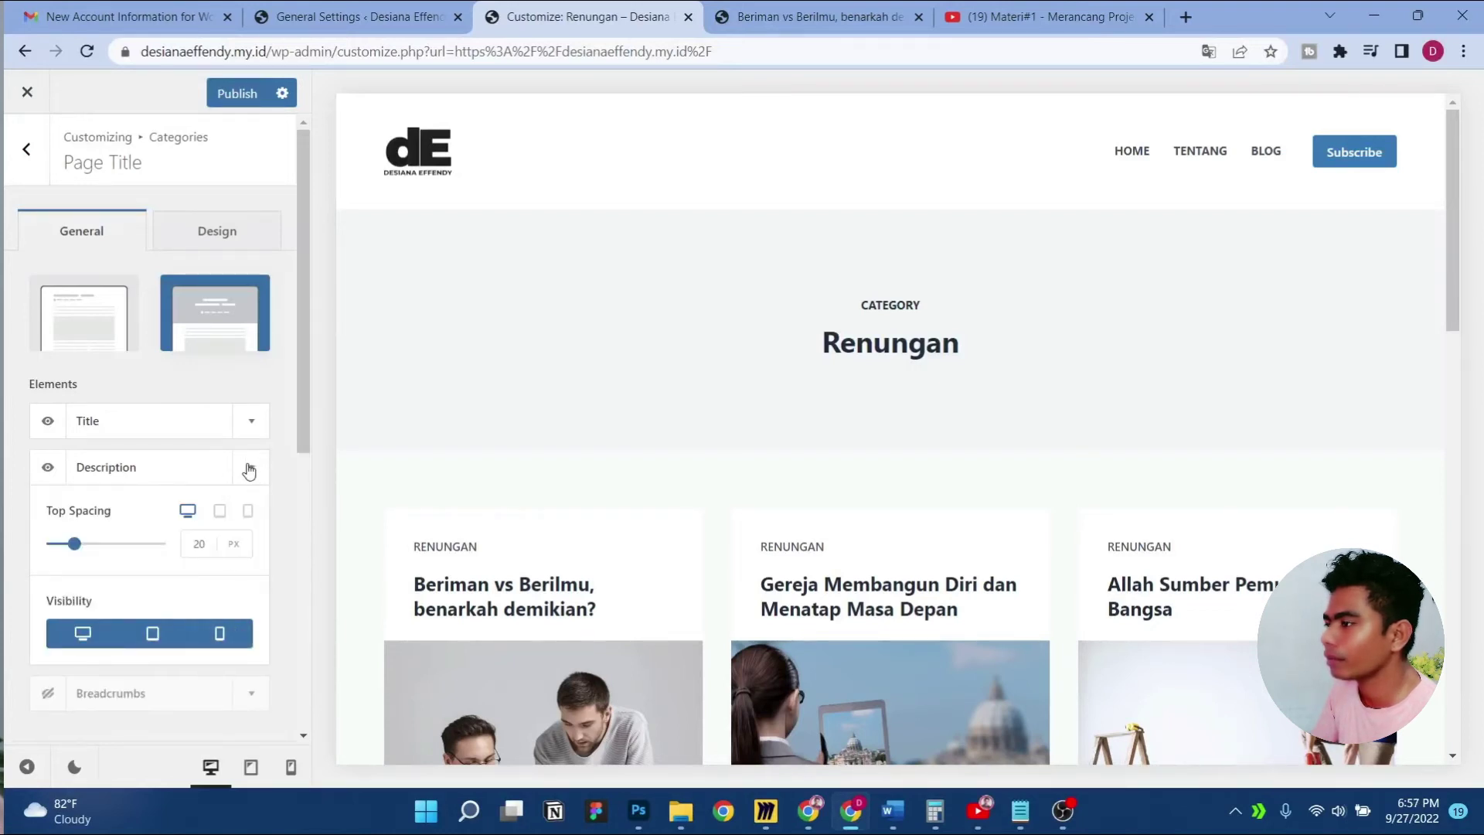
left_click(249, 472)
scroll(1018, 337, "down", 5)
scroll(980, 324, "up", 5)
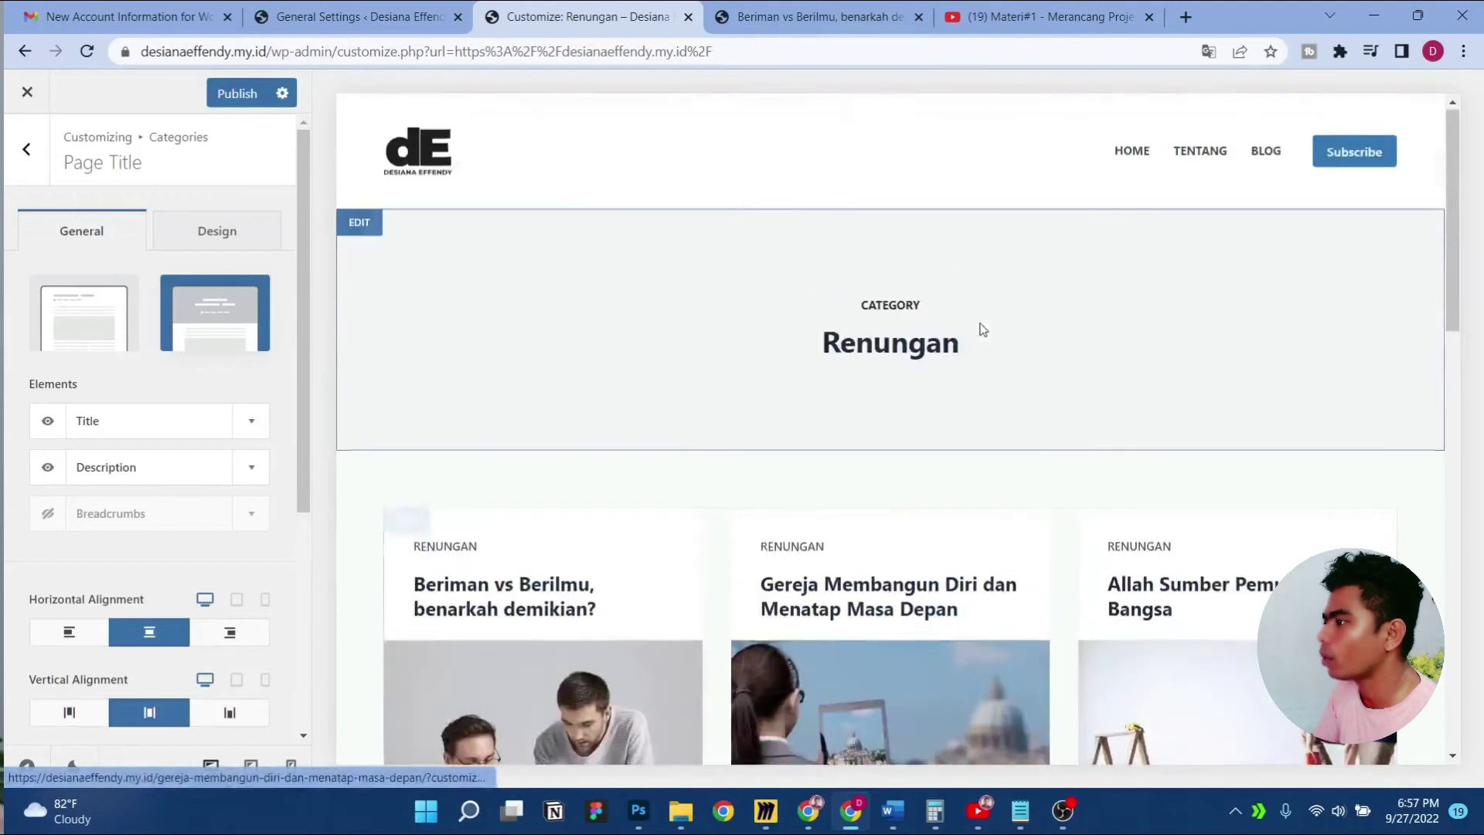
left_click(408, 524)
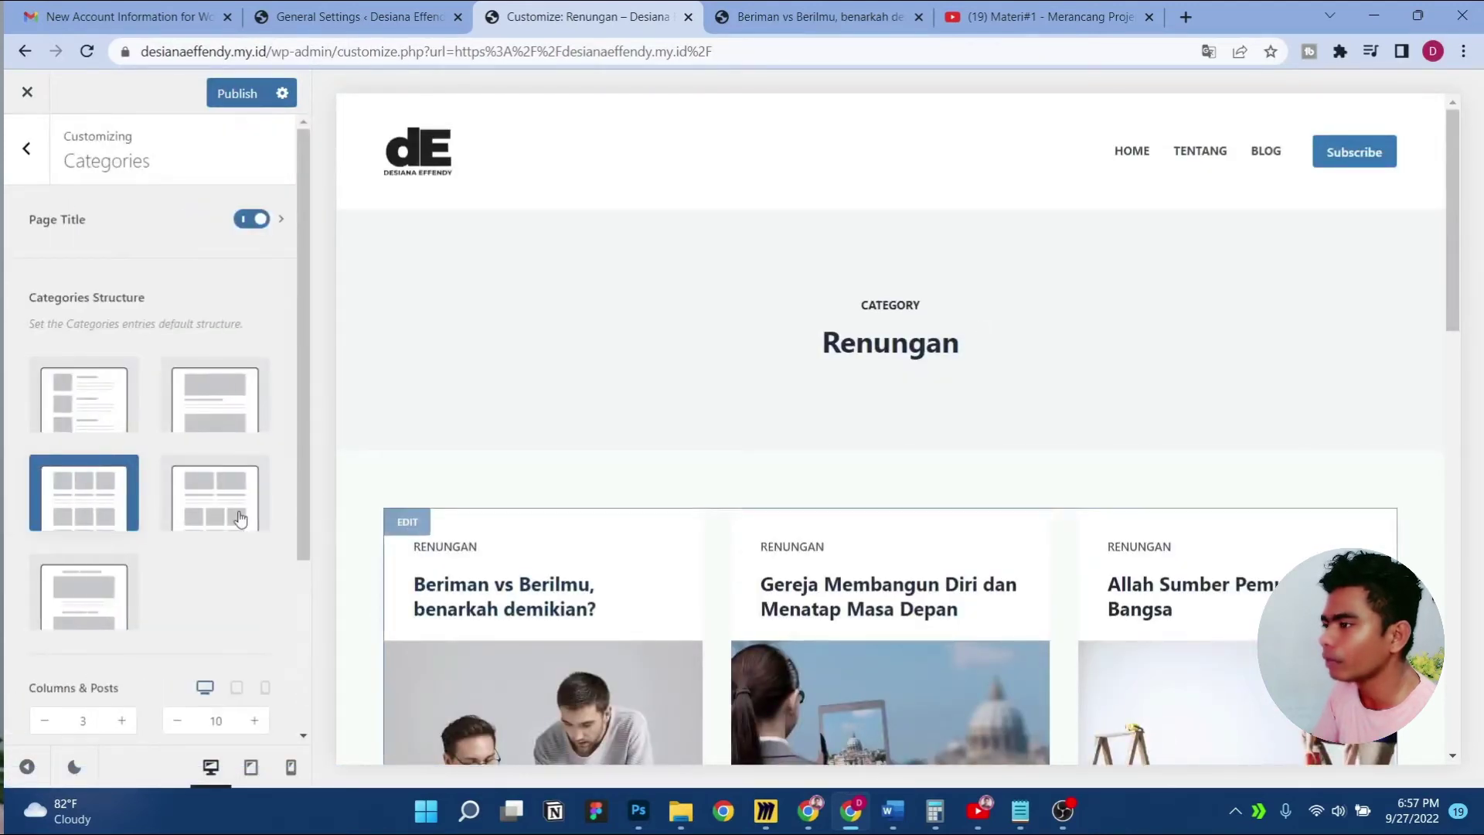
Choose the Simple single-column list structure for category posts
left_click(82, 405)
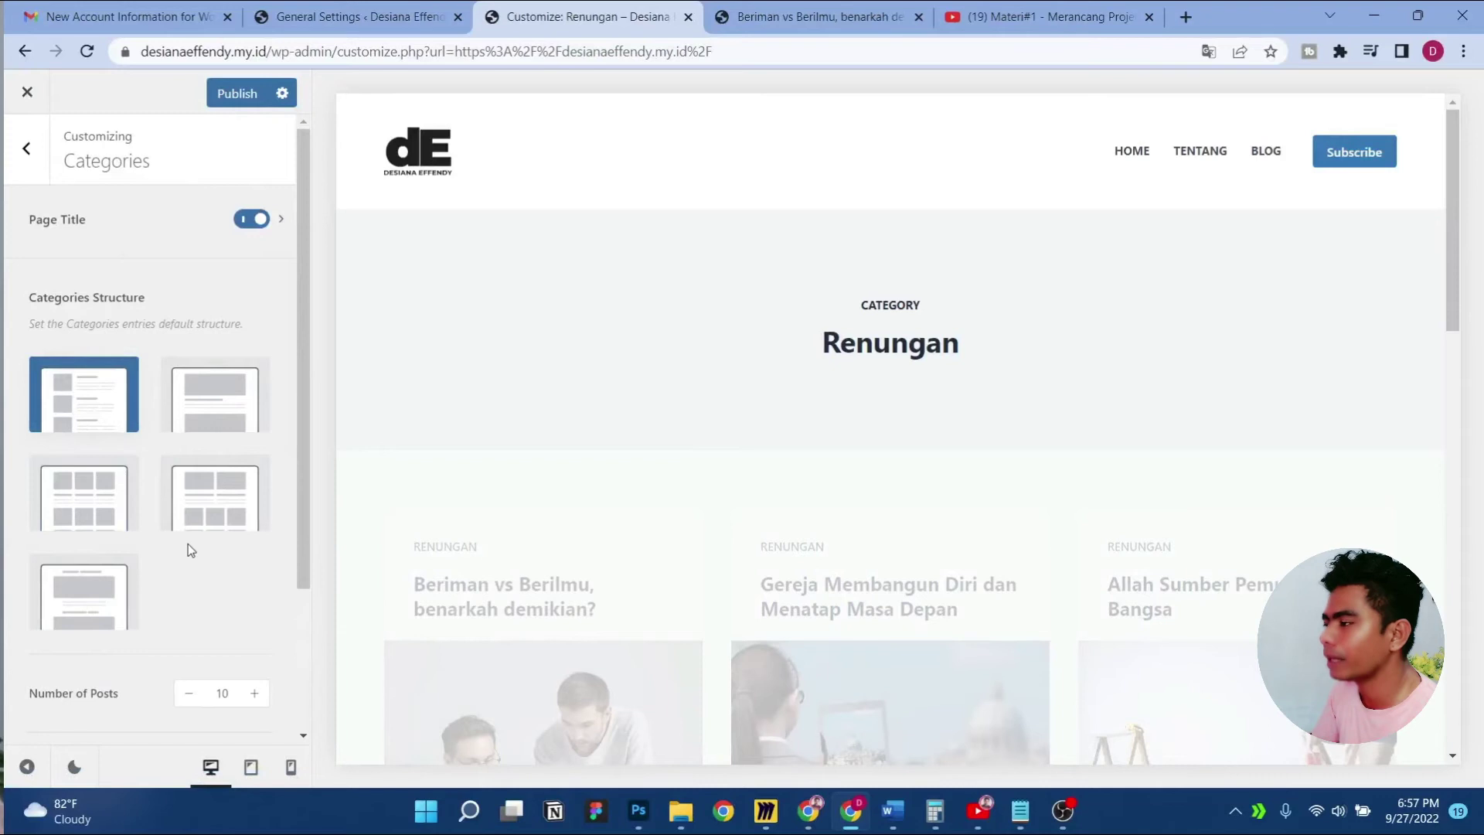
scroll(715, 487, "down", 5)
scroll(716, 479, "up", 5)
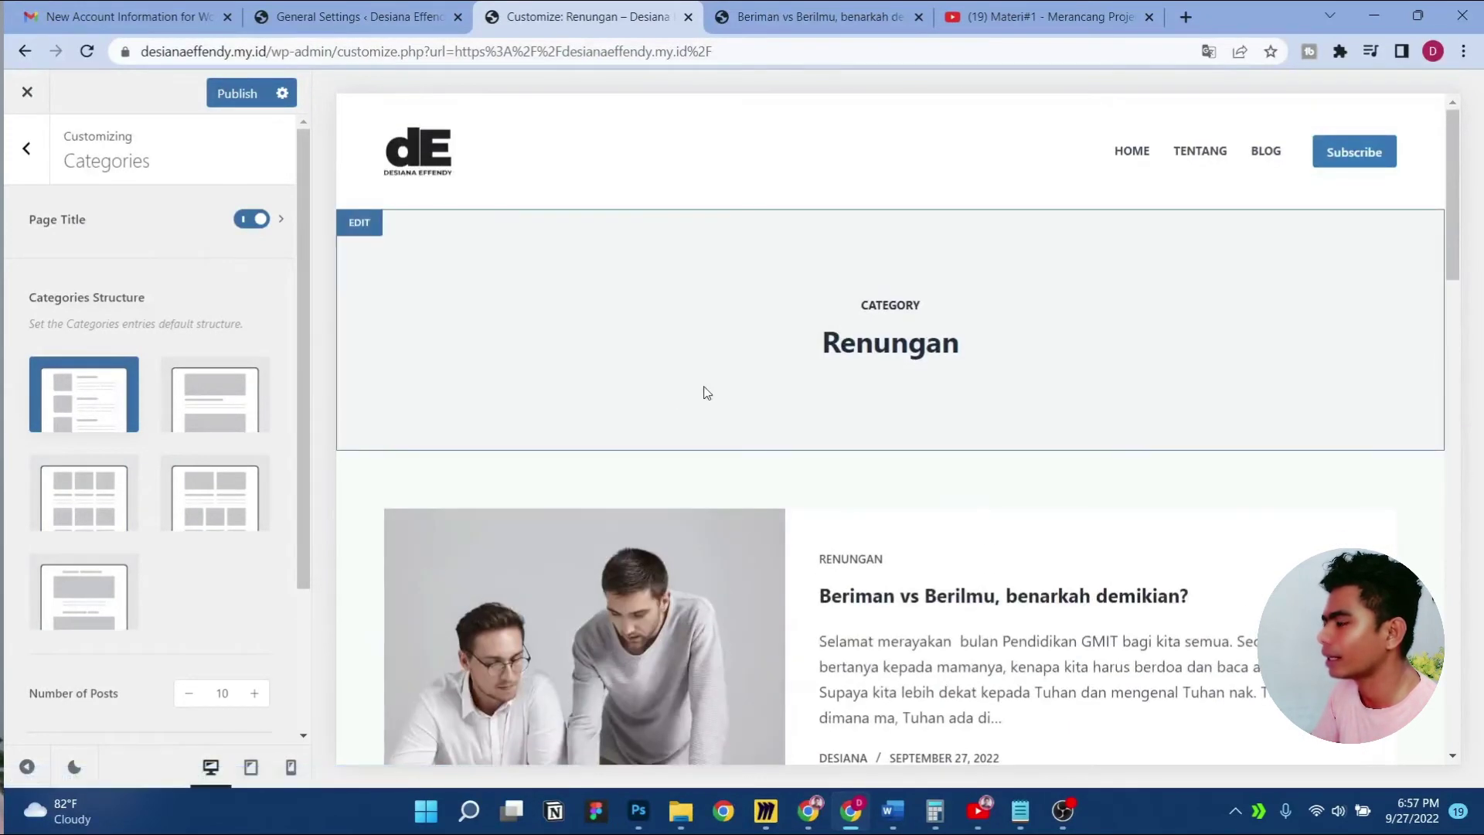
Review the Description element in the category Page Title settings
left_click(119, 226)
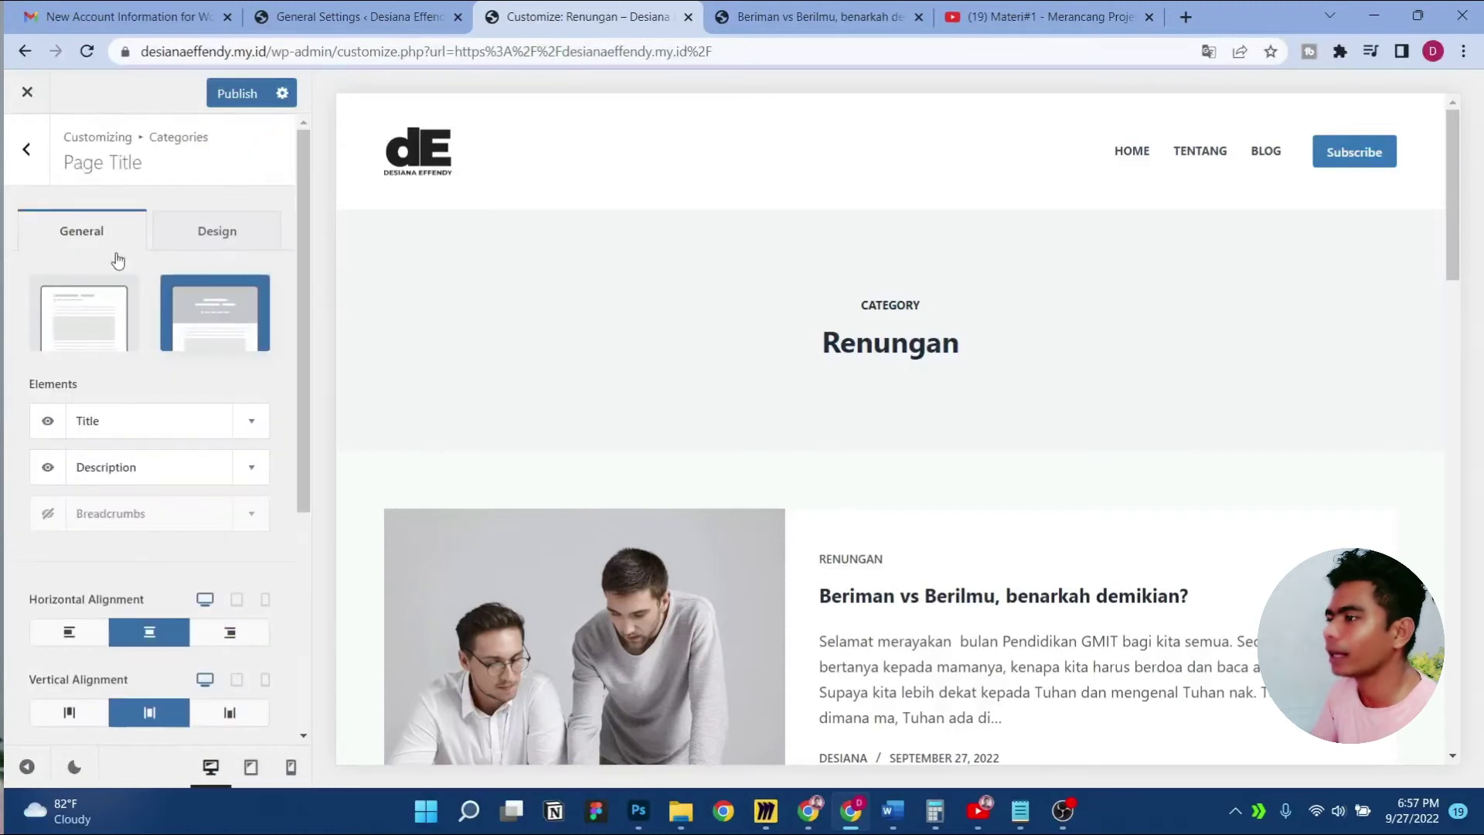
left_click(251, 475)
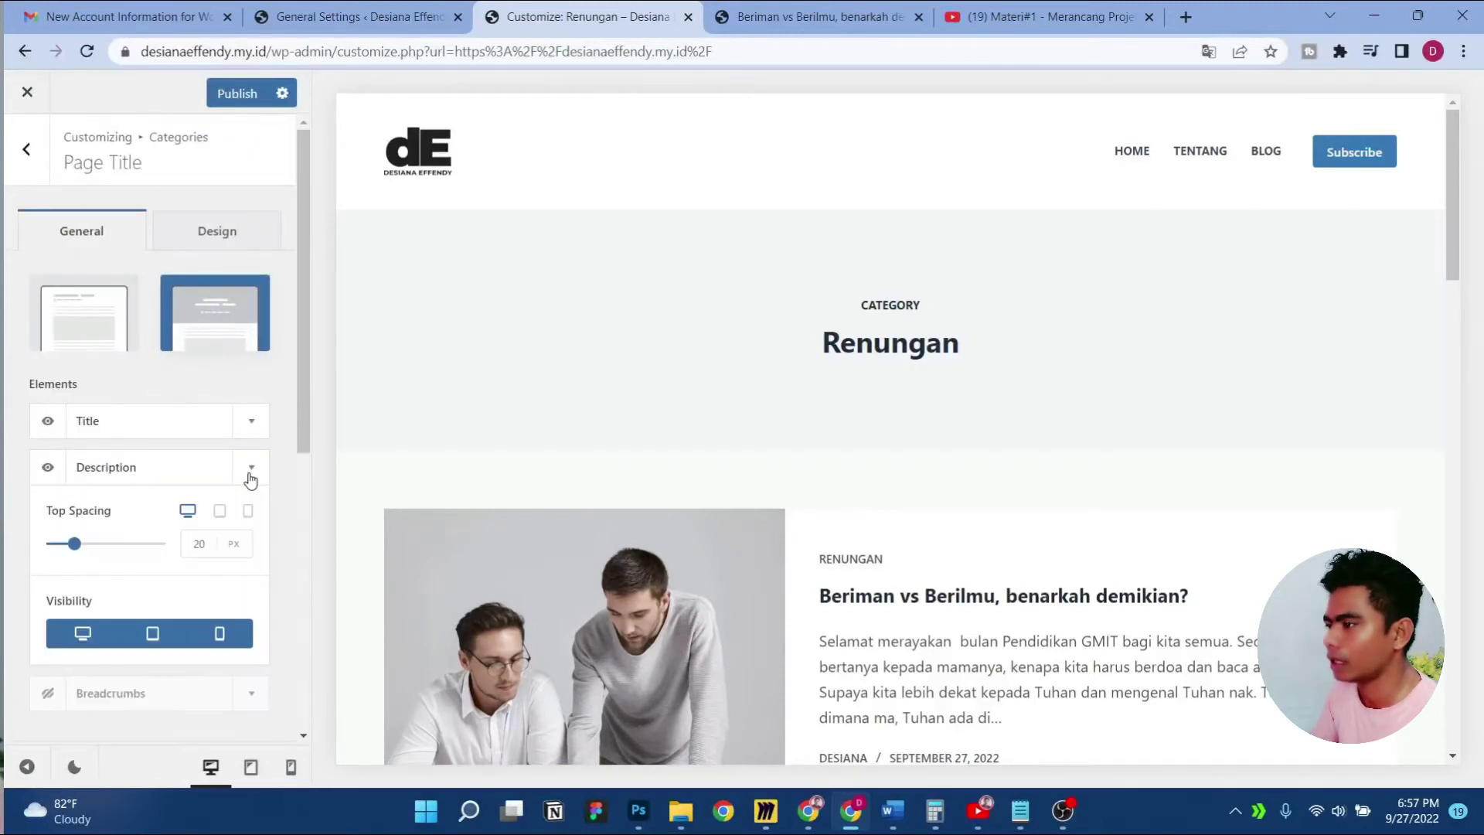
left_click(250, 477)
scroll(61, 336, "down", 2)
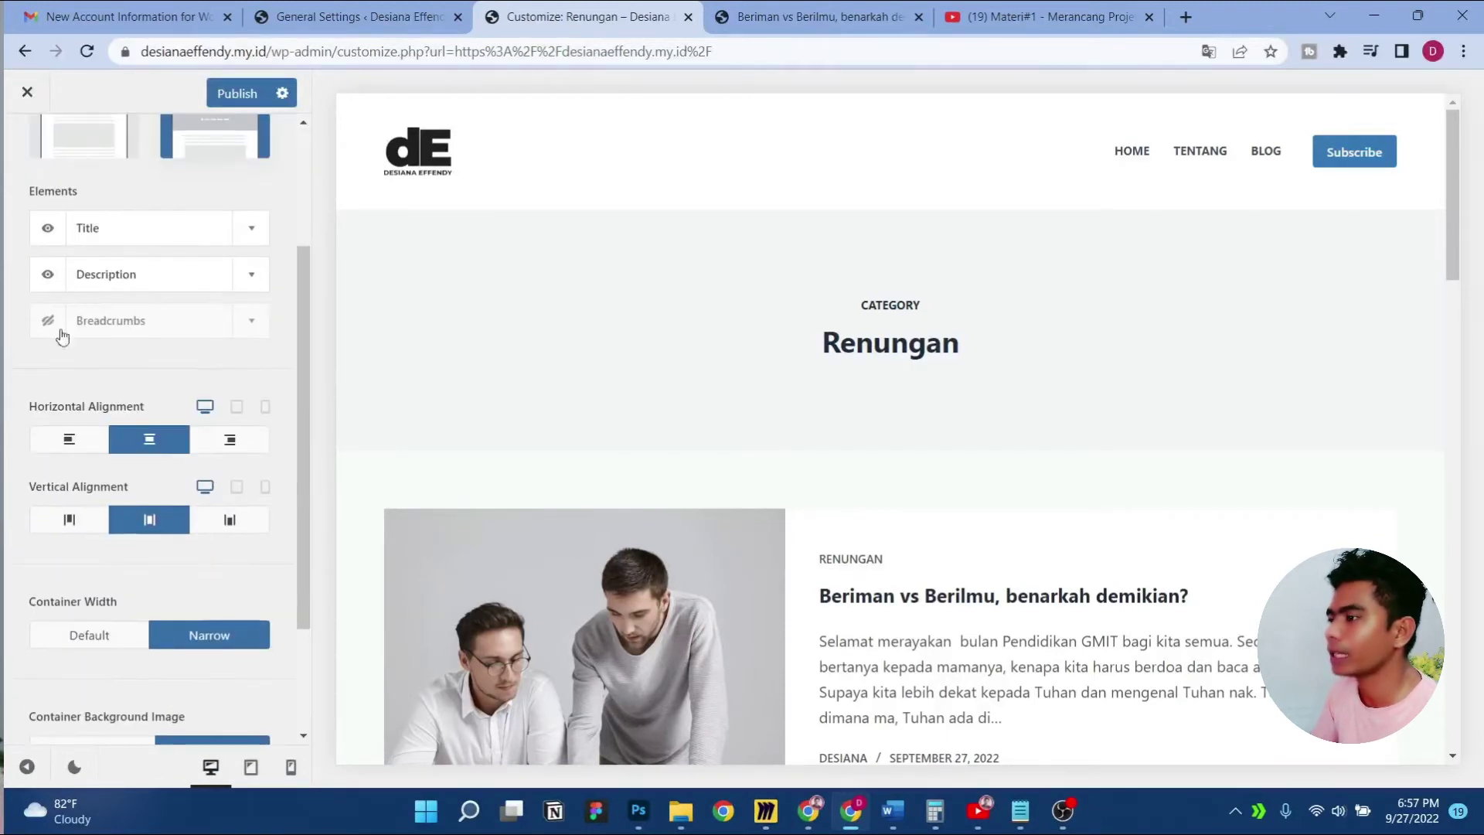
scroll(149, 370, "down", 2)
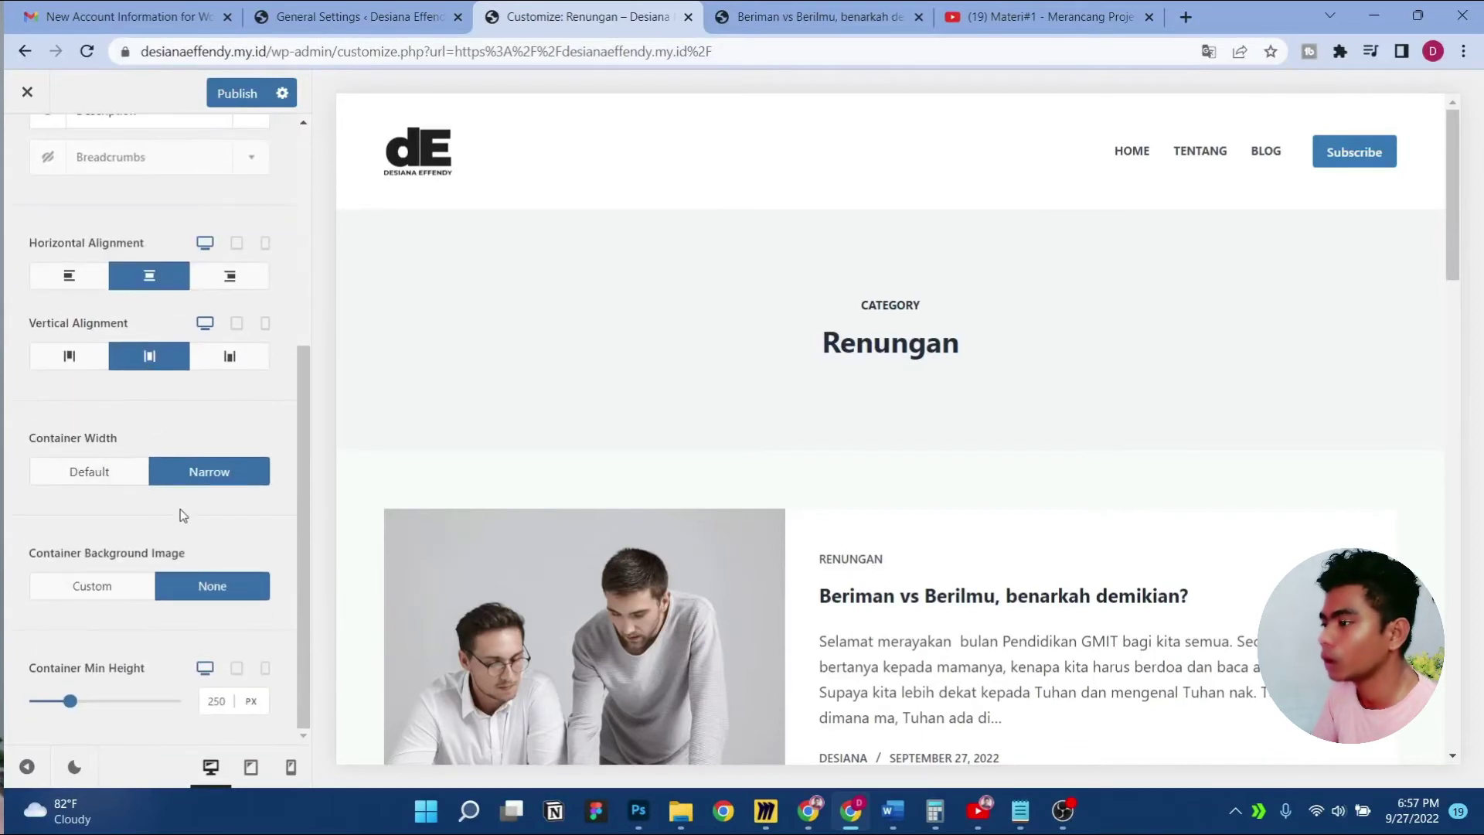
scroll(1063, 485, "down", 10)
scroll(1063, 485, "up", 10)
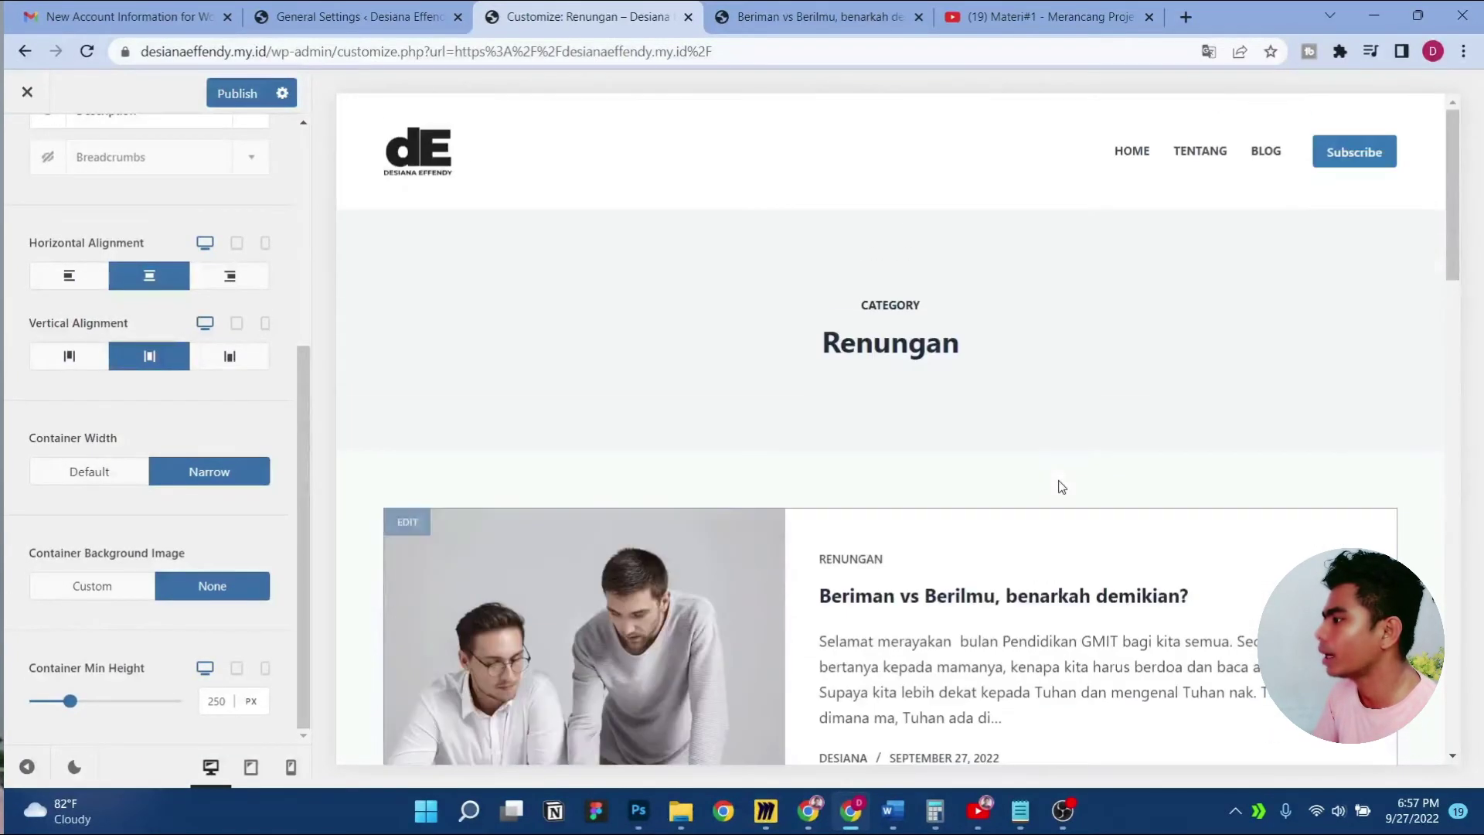
Publish the Renungan category page changes
left_click(234, 101)
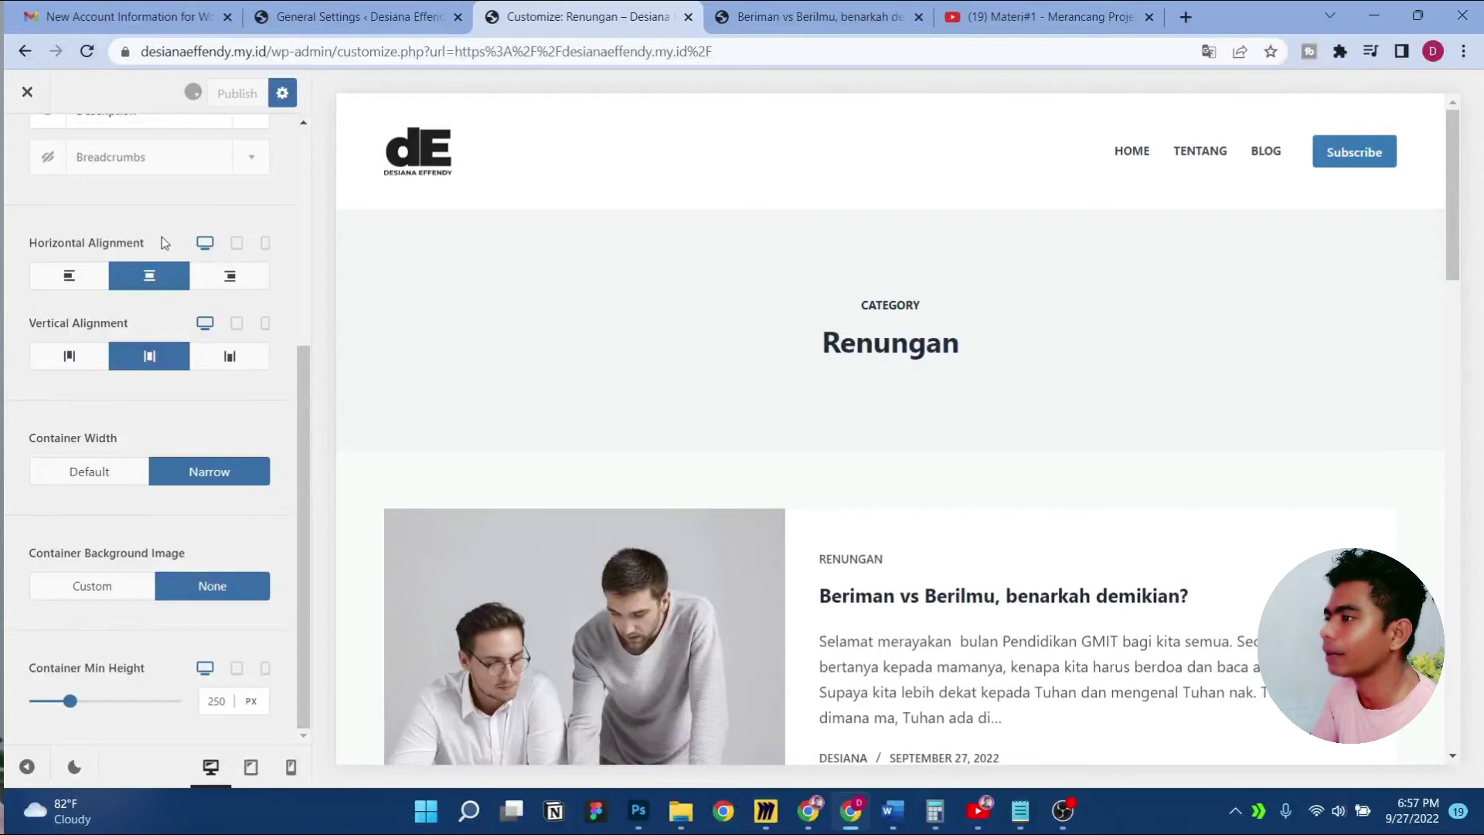
scroll(160, 237, "up", 4)
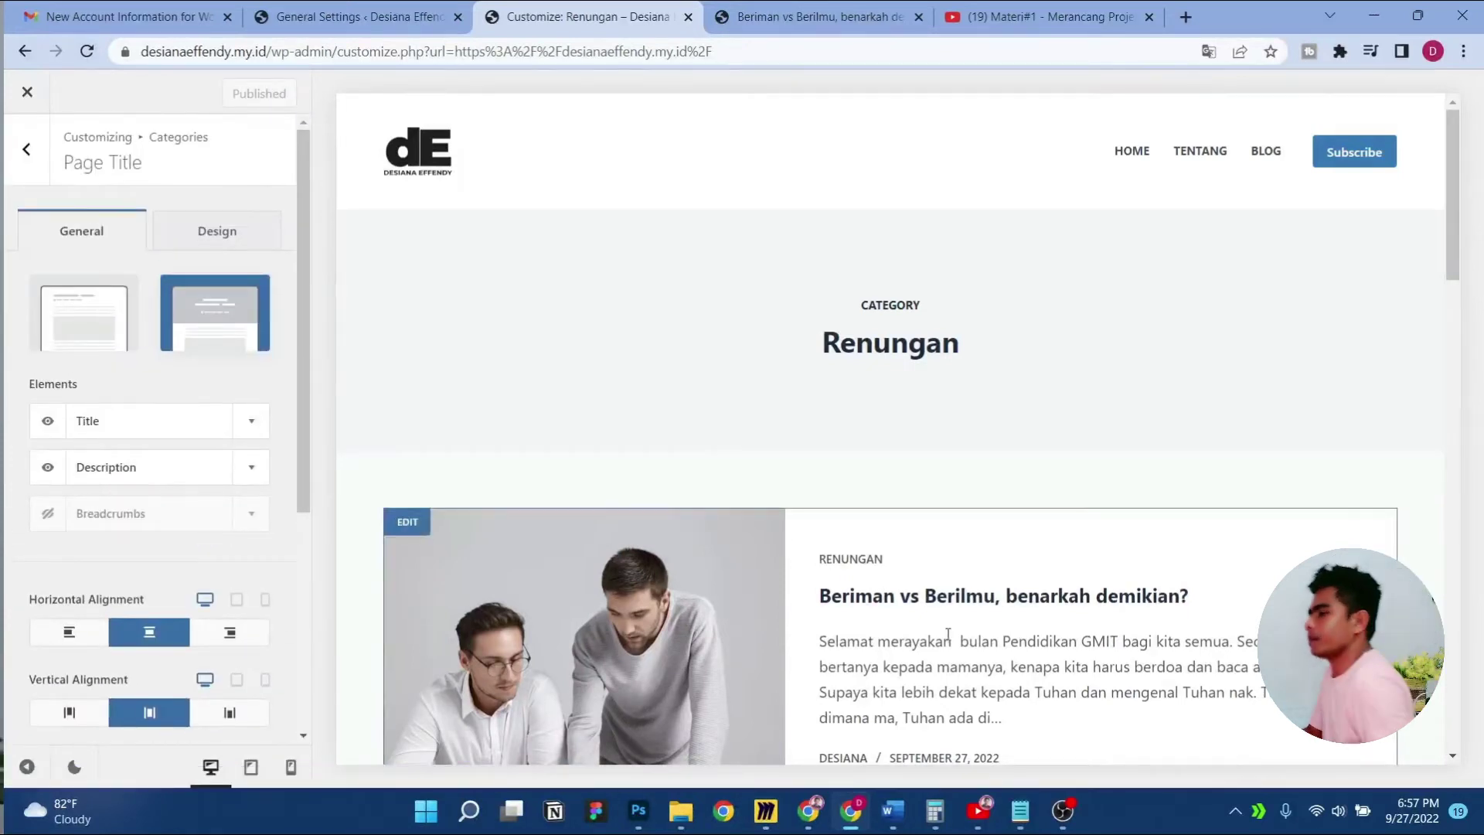
scroll(940, 622, "down", 1)
scroll(938, 623, "down", 3)
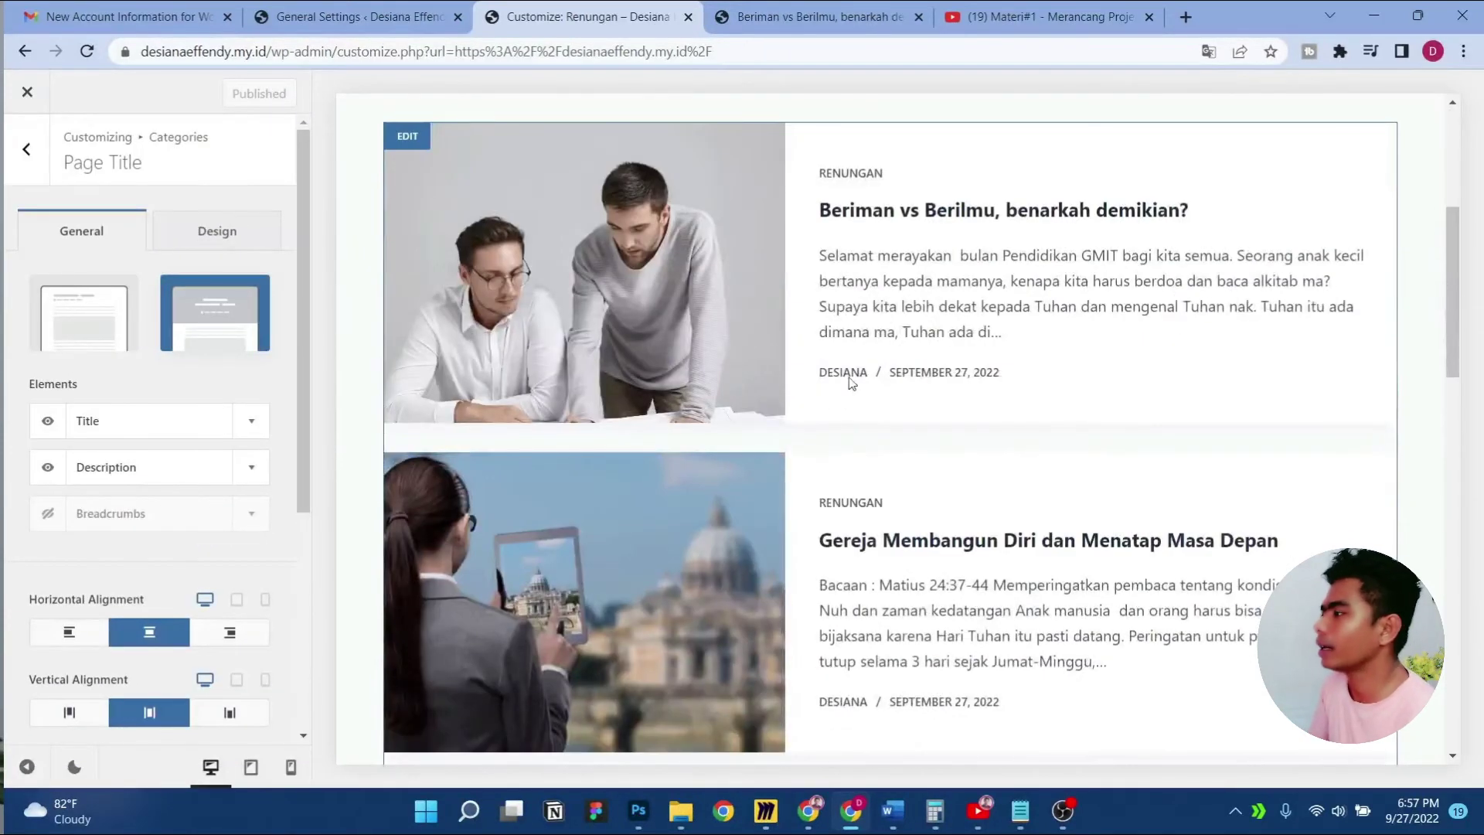
scroll(497, 371, "up", 2)
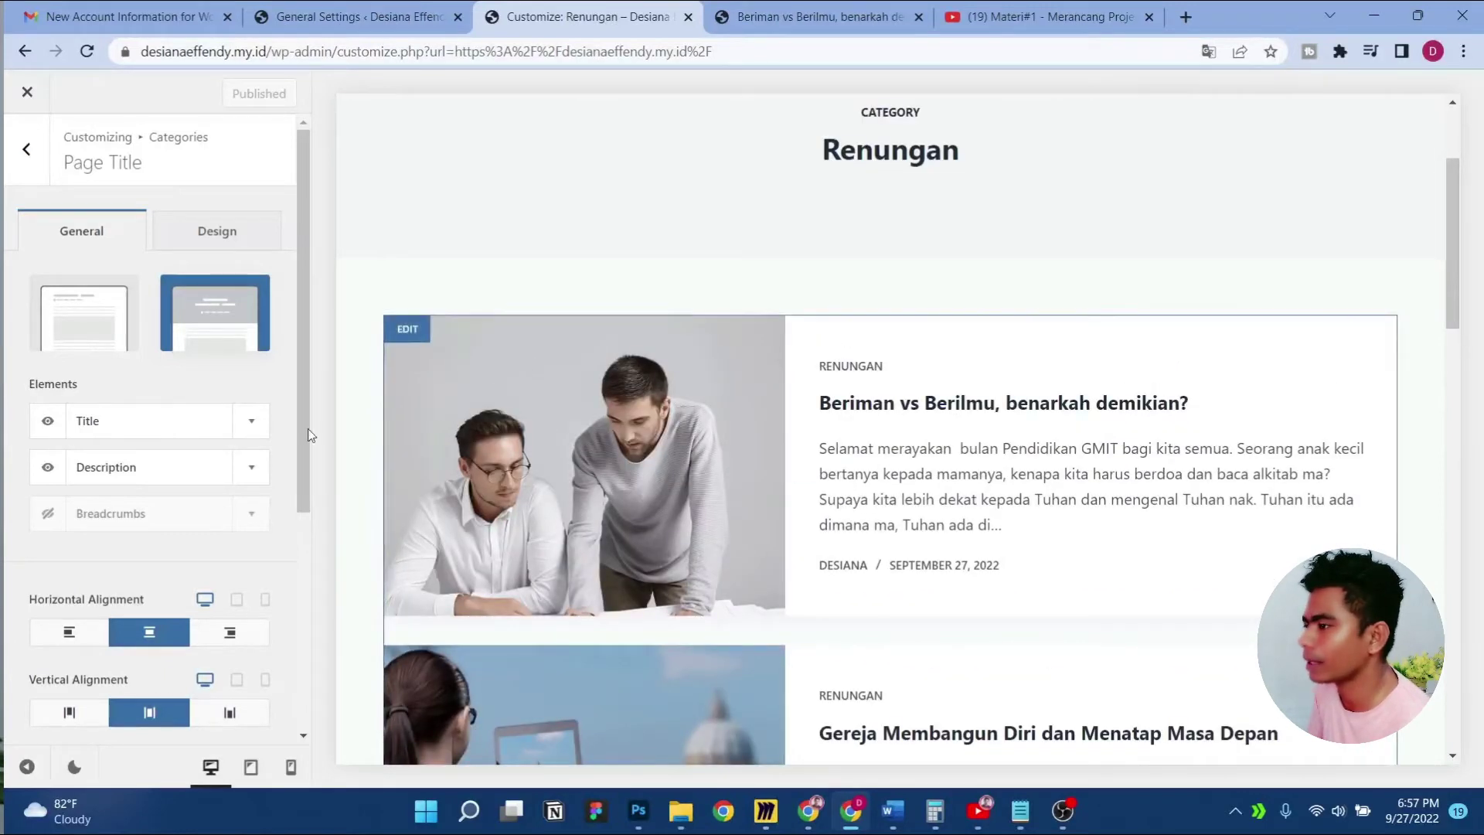
scroll(966, 407, "down", 2)
scroll(971, 411, "up", 4)
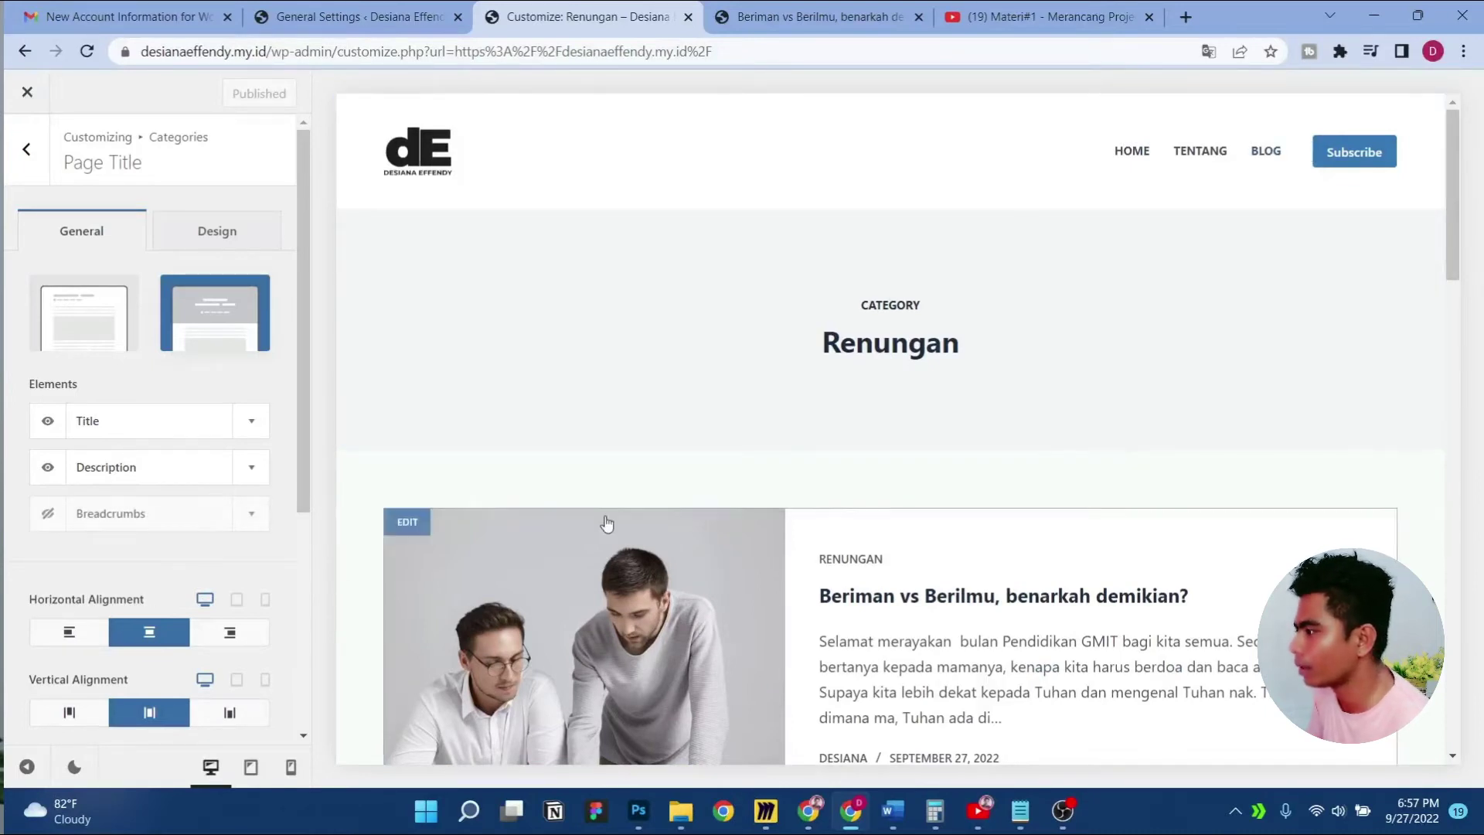
scroll(1011, 309, "down", 4)
In Card Options, hide both Post Meta elements while keeping the excerpt visible
left_click(407, 232)
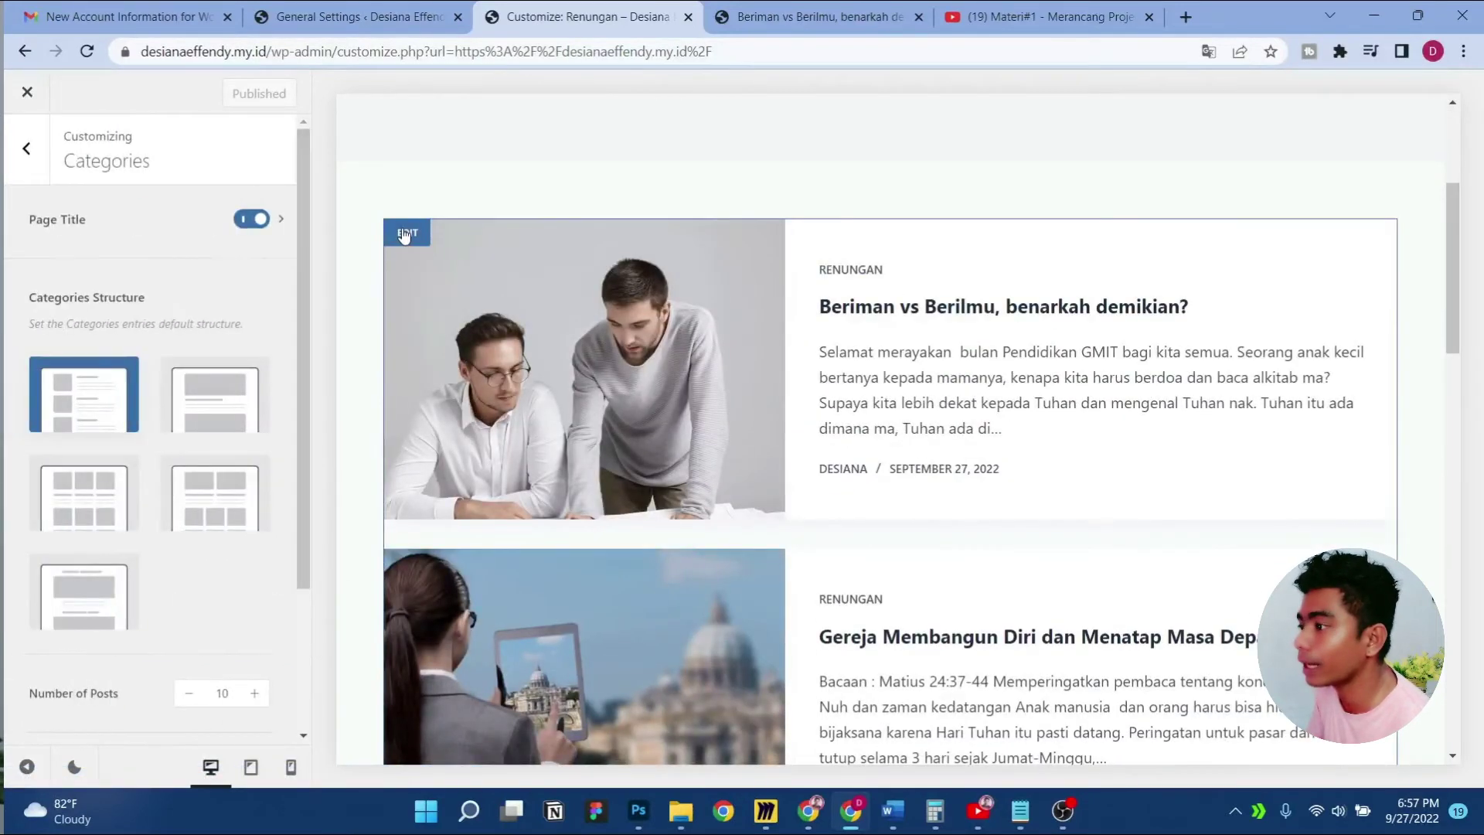
scroll(205, 430, "down", 3)
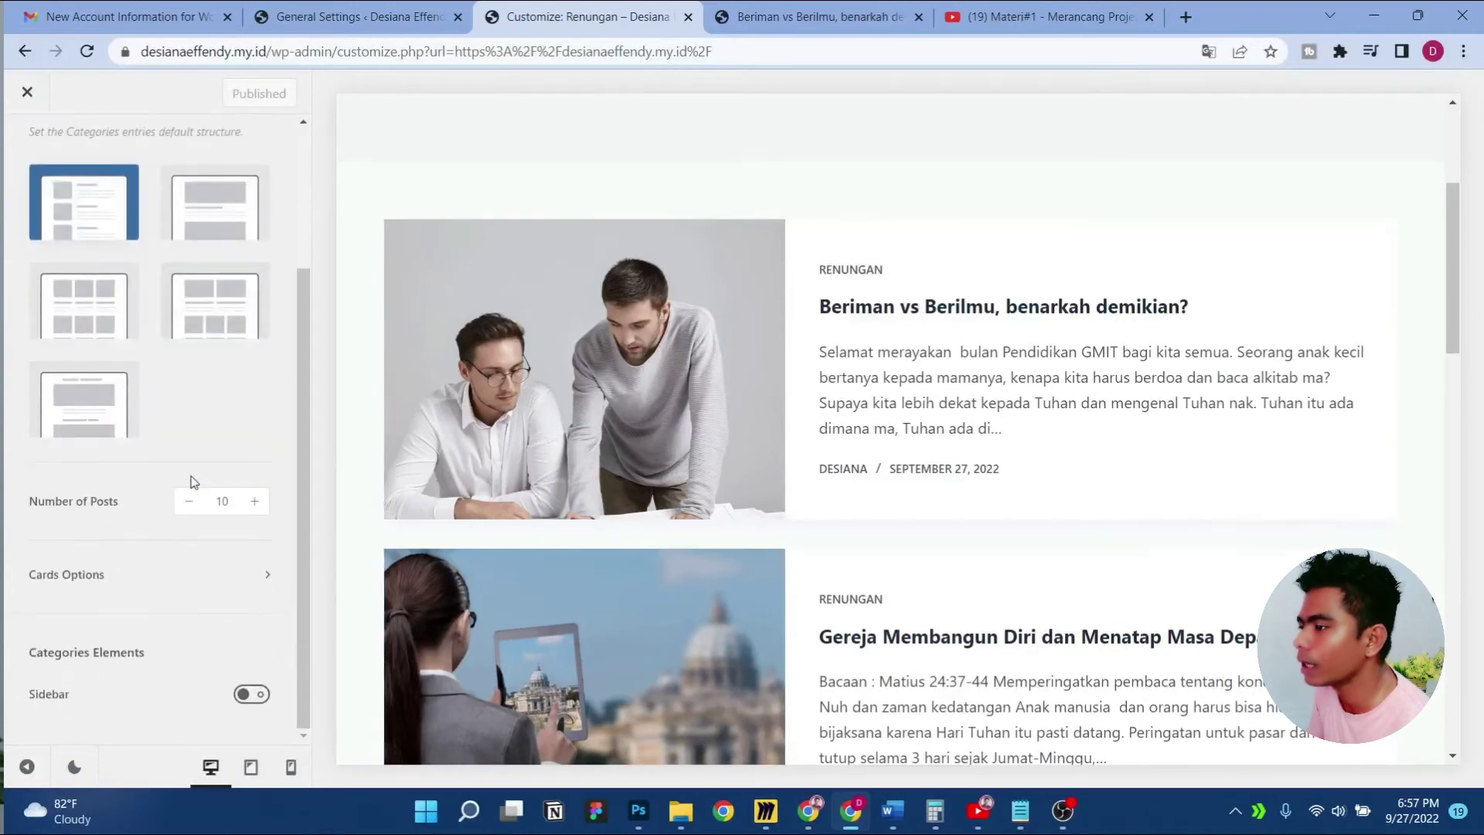
left_click(180, 576)
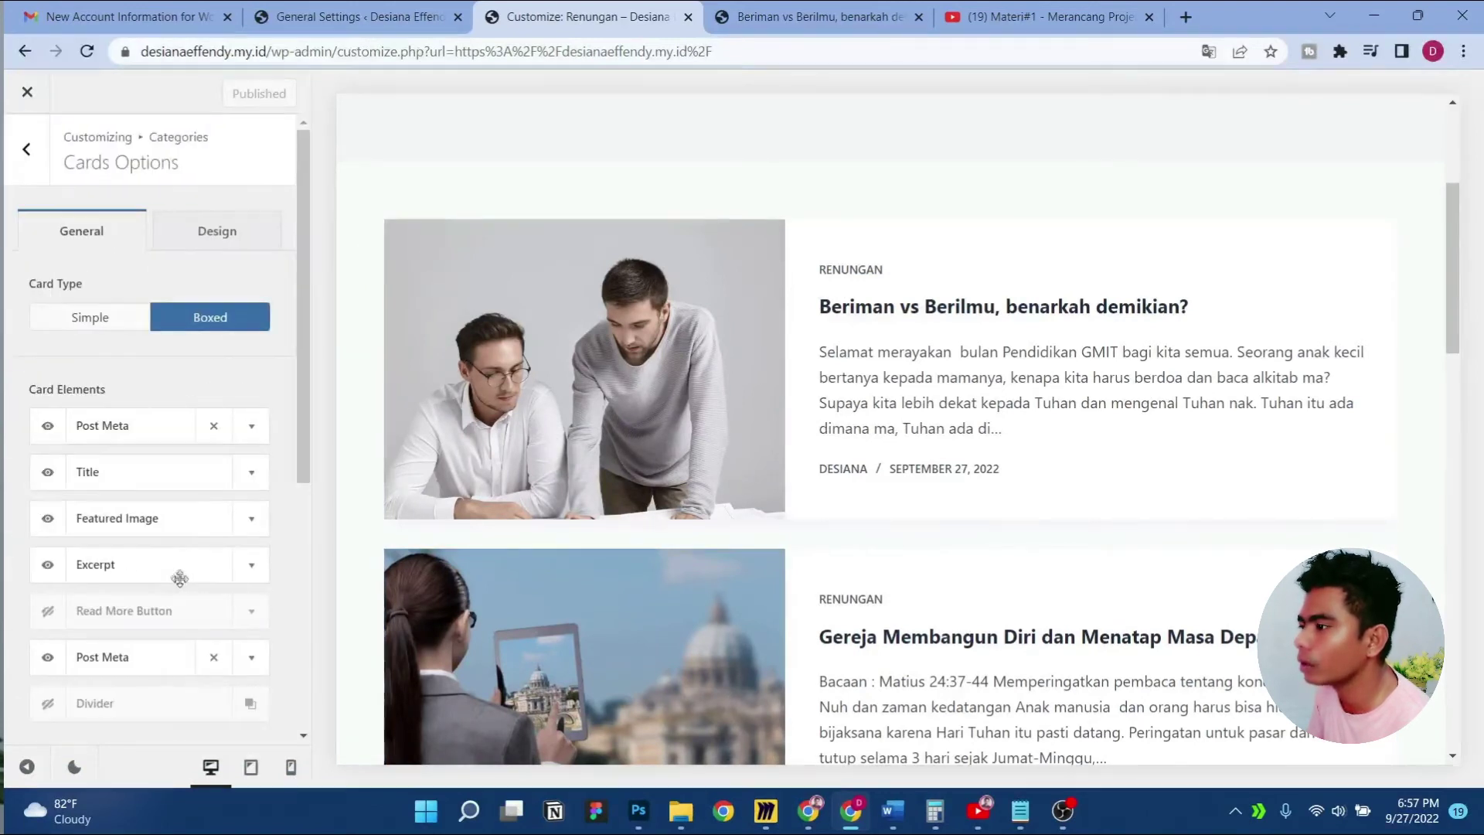
left_click(27, 149)
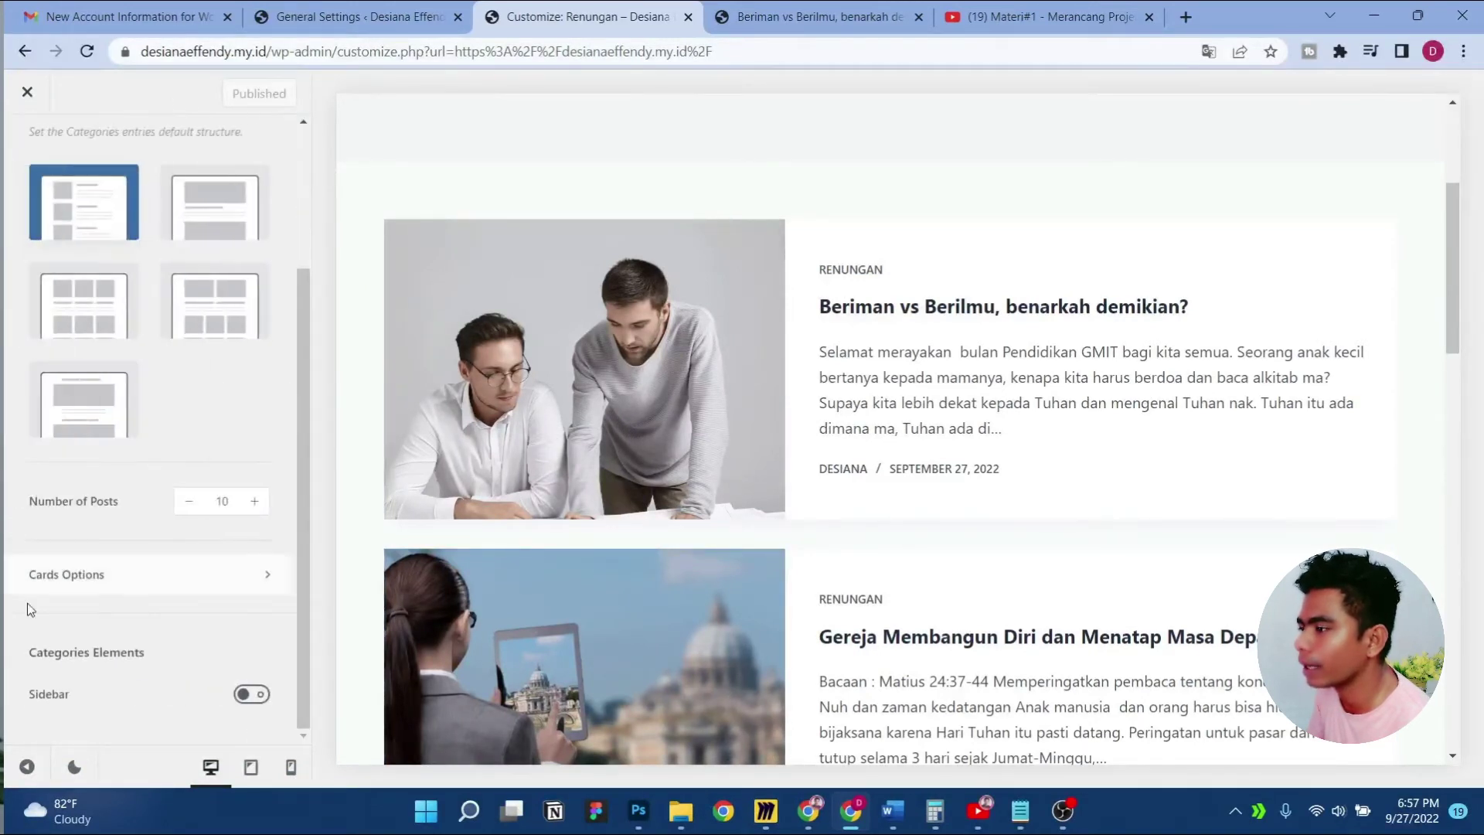
left_click(119, 581)
left_click(48, 426)
left_click(48, 658)
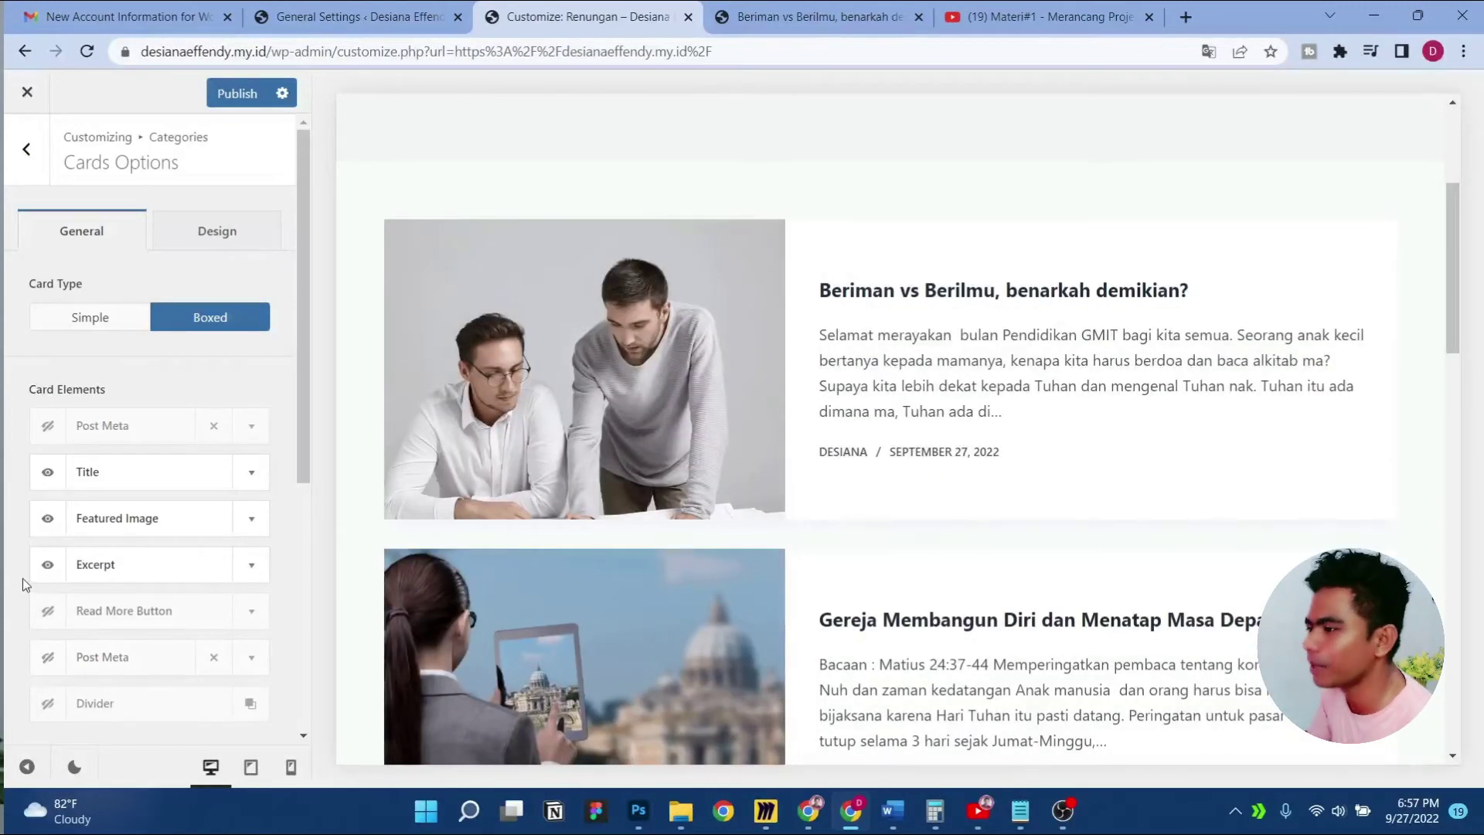
left_click(47, 517)
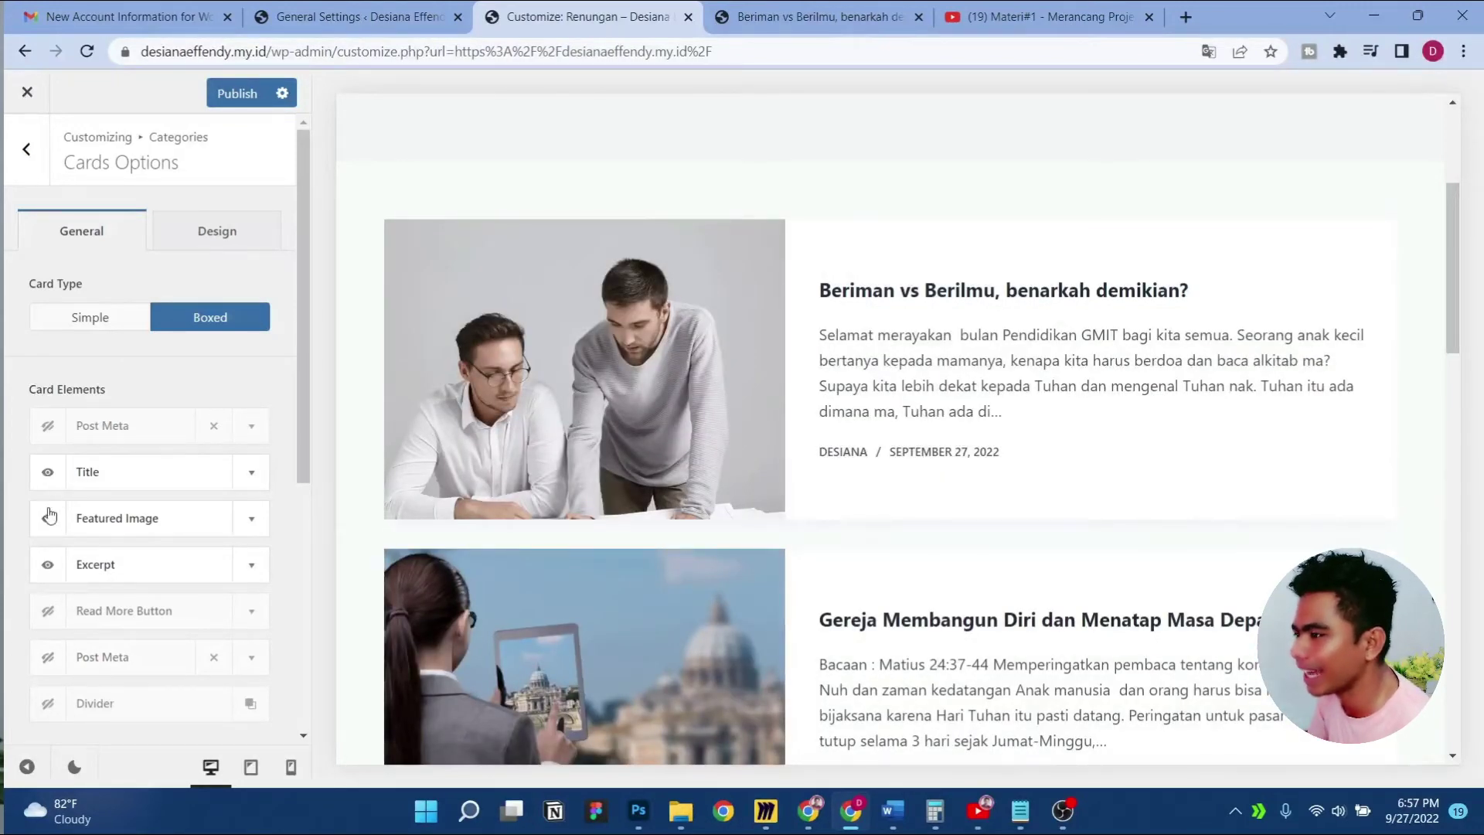
left_click(48, 571)
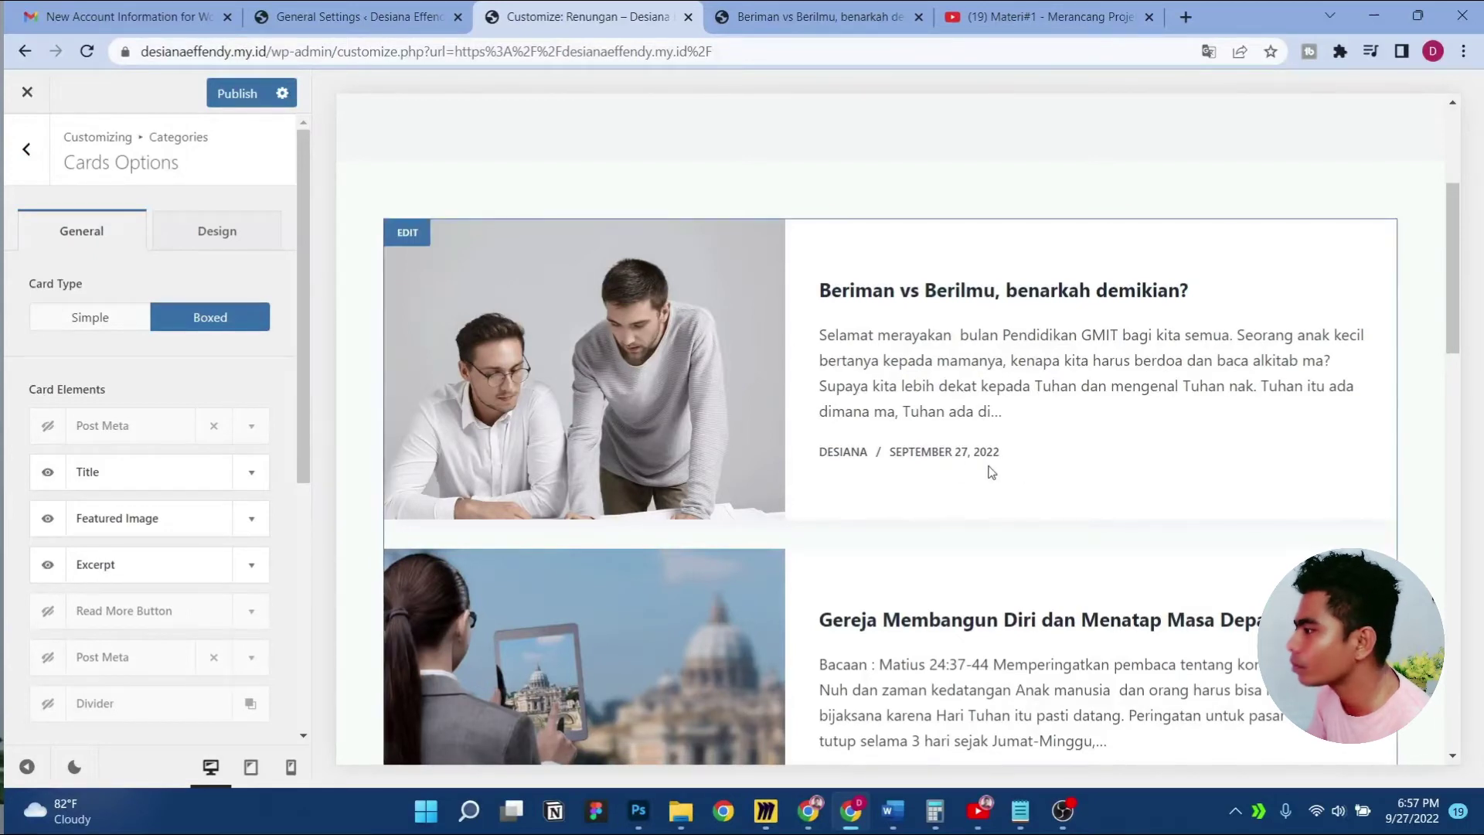
scroll(123, 475, "down", 2)
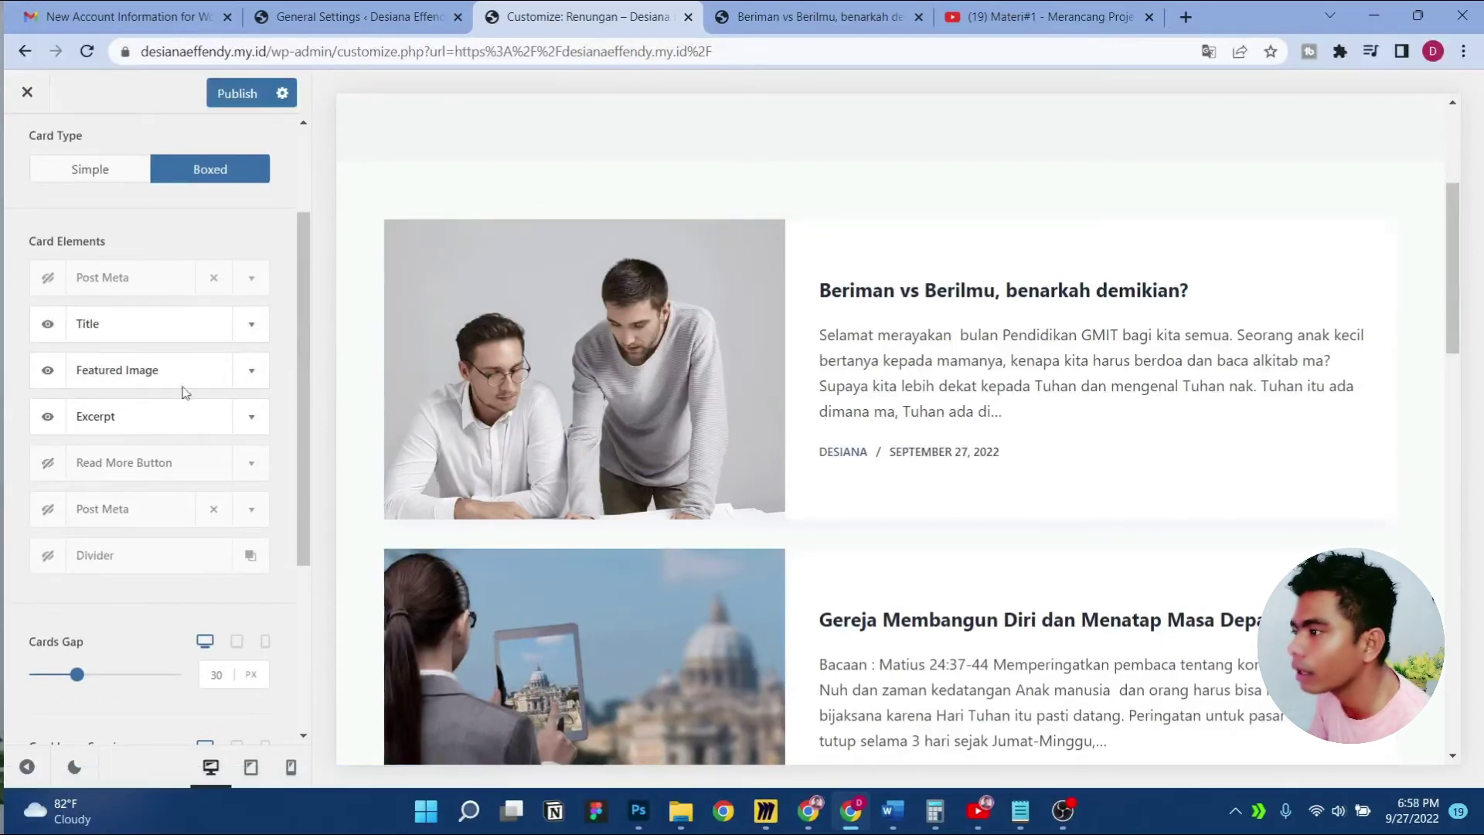
scroll(165, 383, "up", 2)
Check the category page title settings, then return to the main Customizer list
left_click(26, 149)
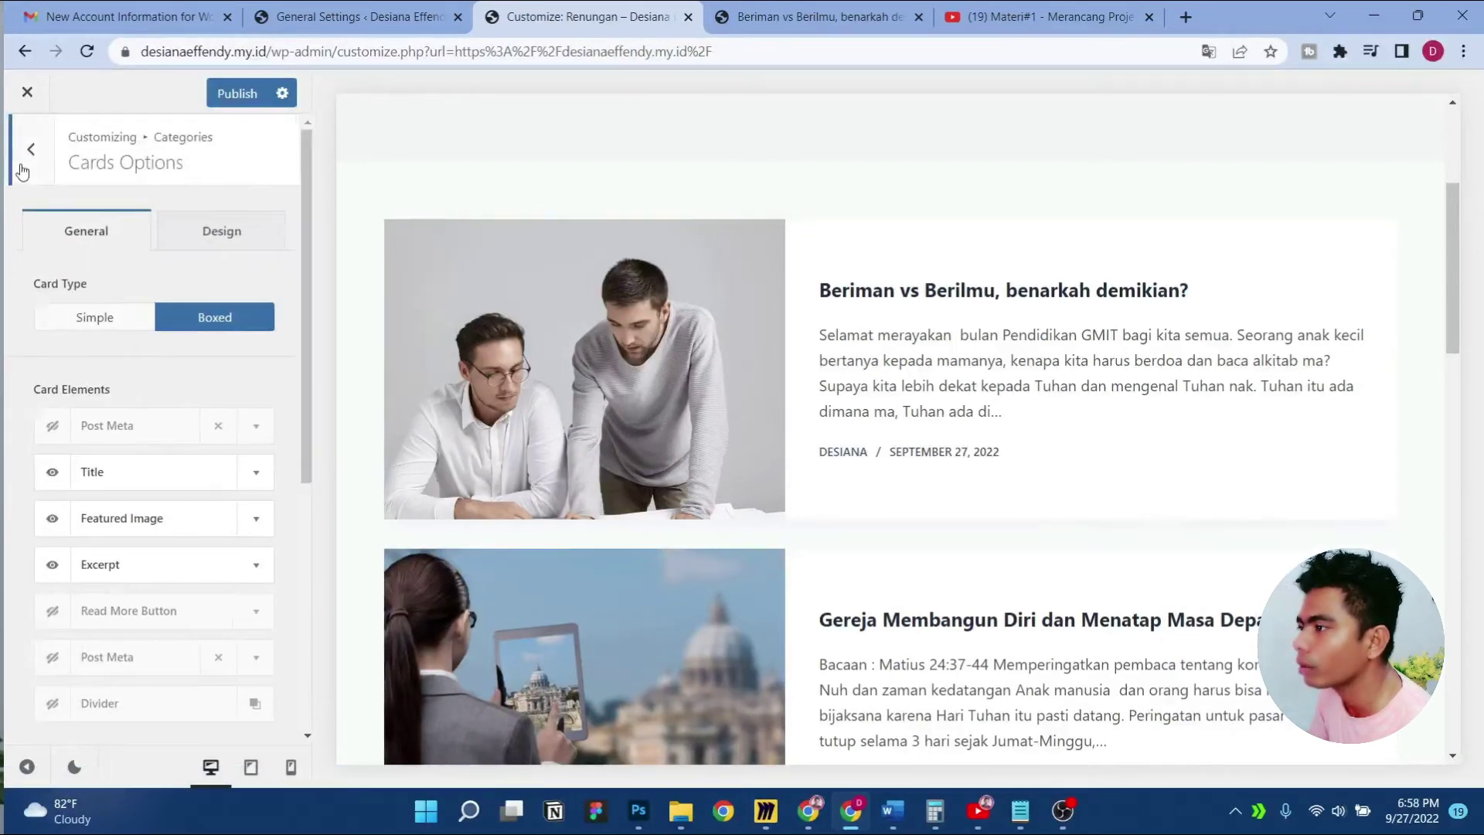
left_click(147, 232)
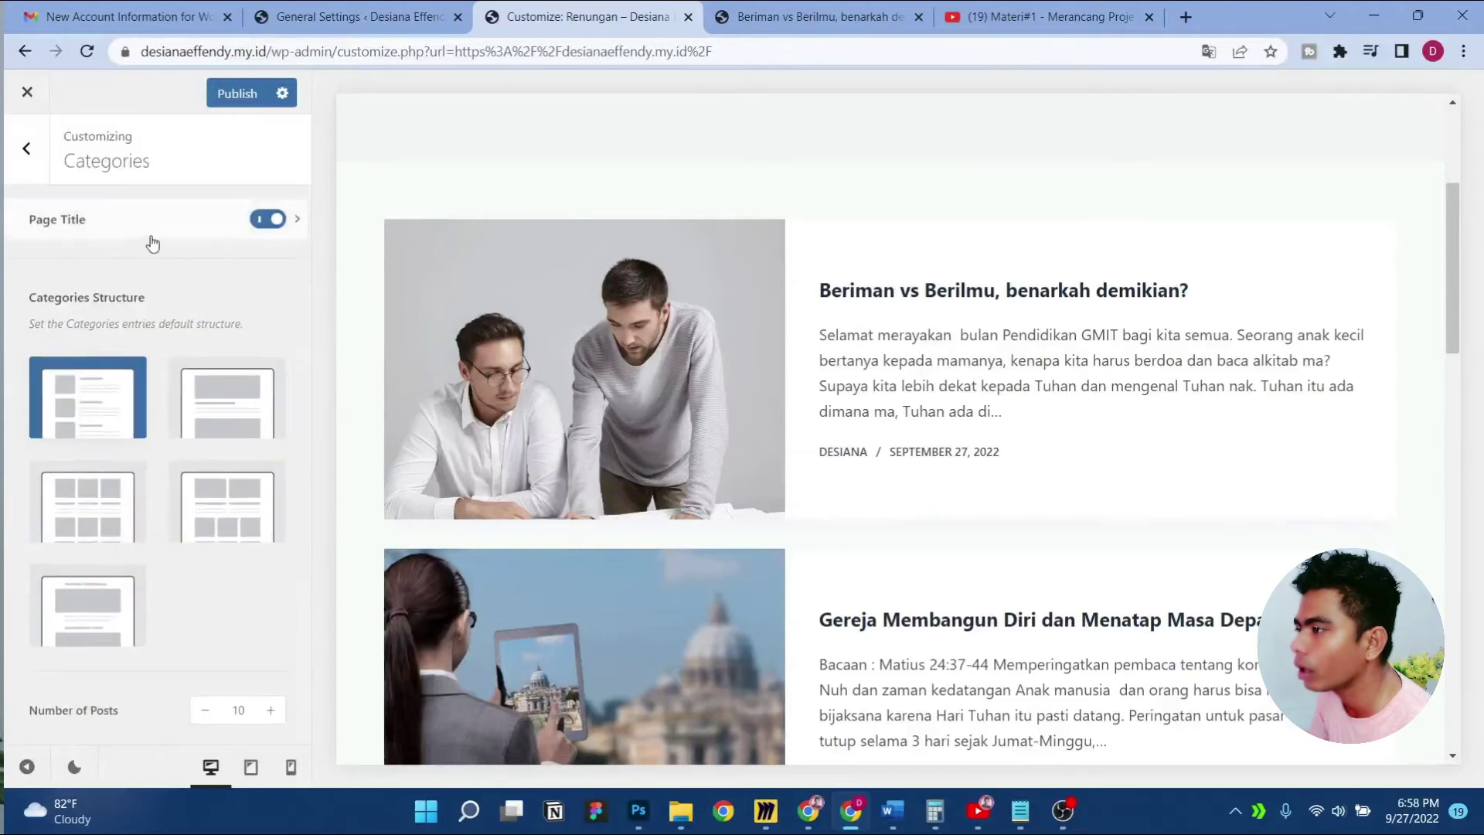
scroll(142, 448, "down", 5)
scroll(142, 448, "up", 5)
left_click(26, 150)
scroll(138, 448, "down", 3)
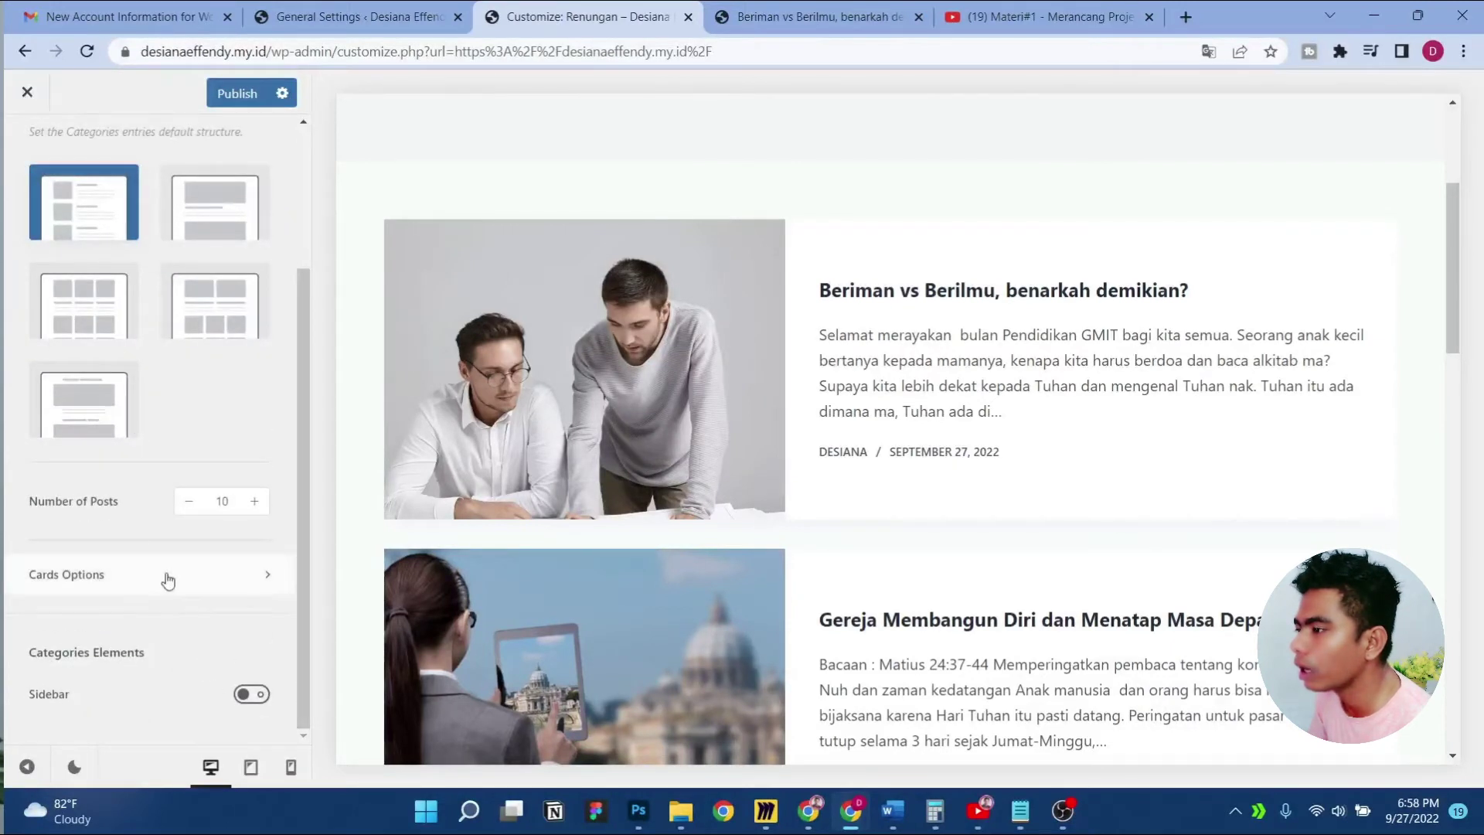
scroll(166, 579, "up", 3)
left_click(25, 174)
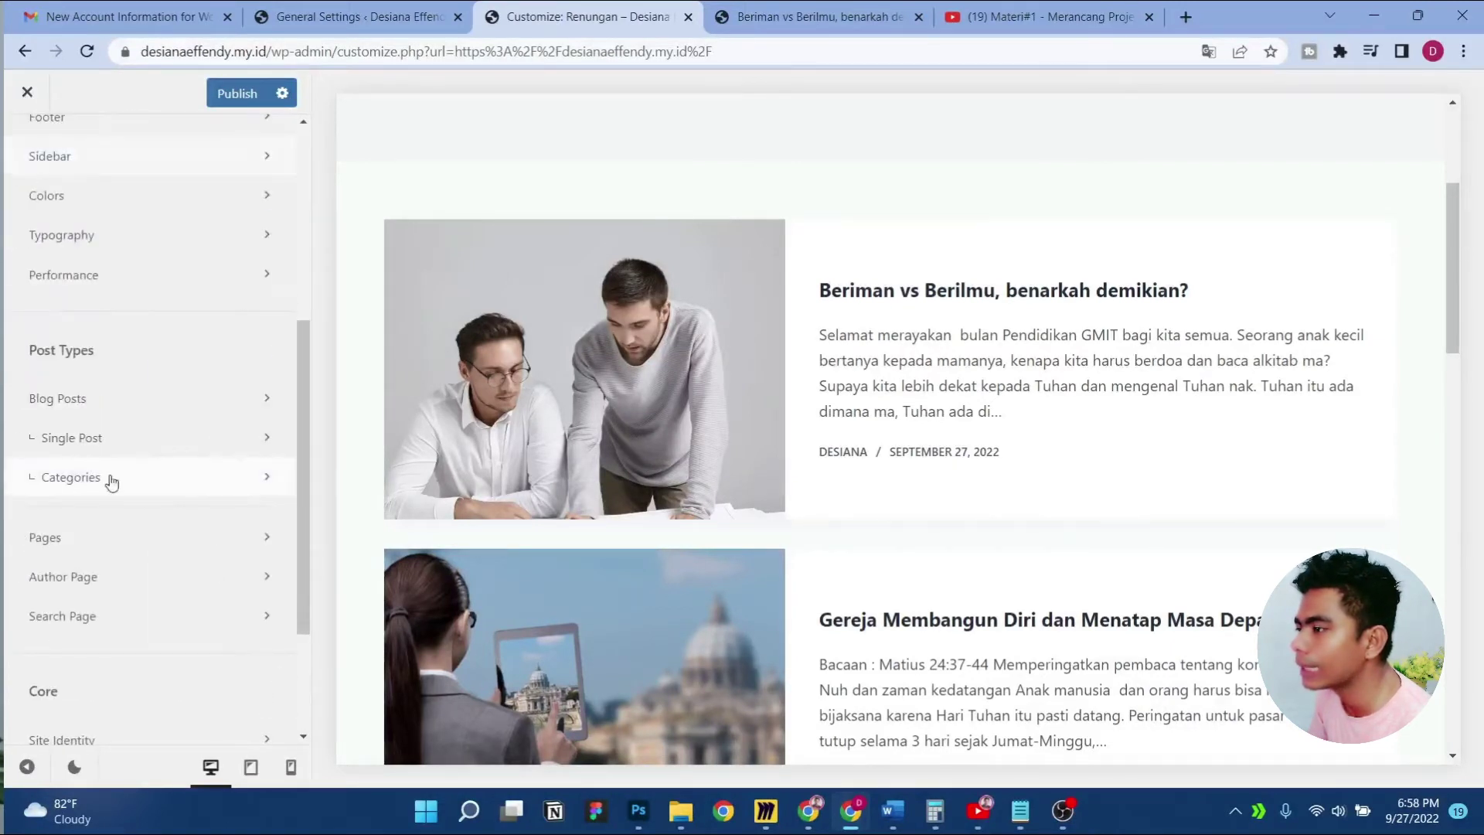
Reopen Card Options and enable the Read More Button element
left_click(172, 474)
scroll(172, 474, "down", 3)
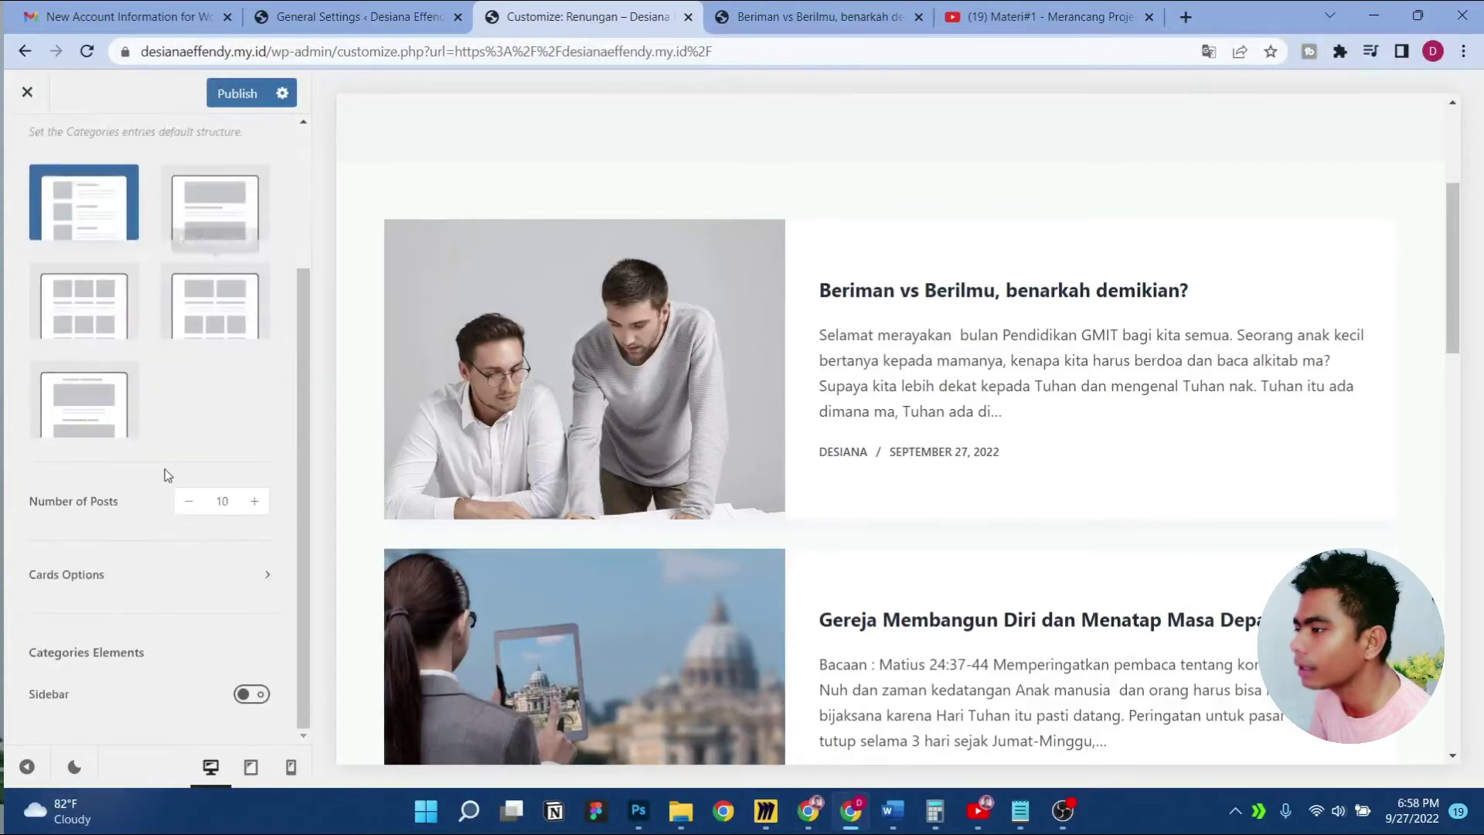
left_click(135, 578)
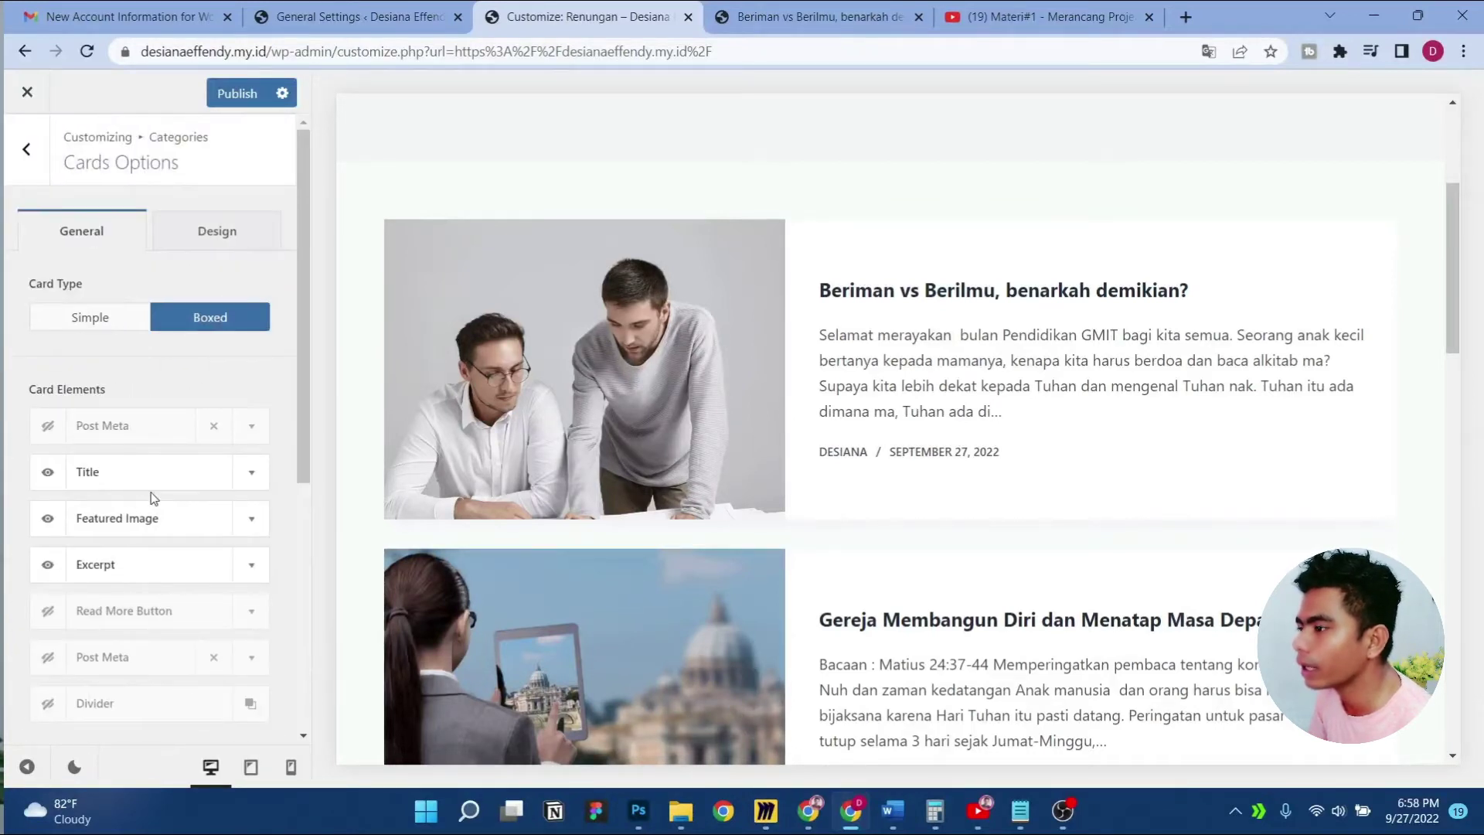
scroll(151, 492, "down", 3)
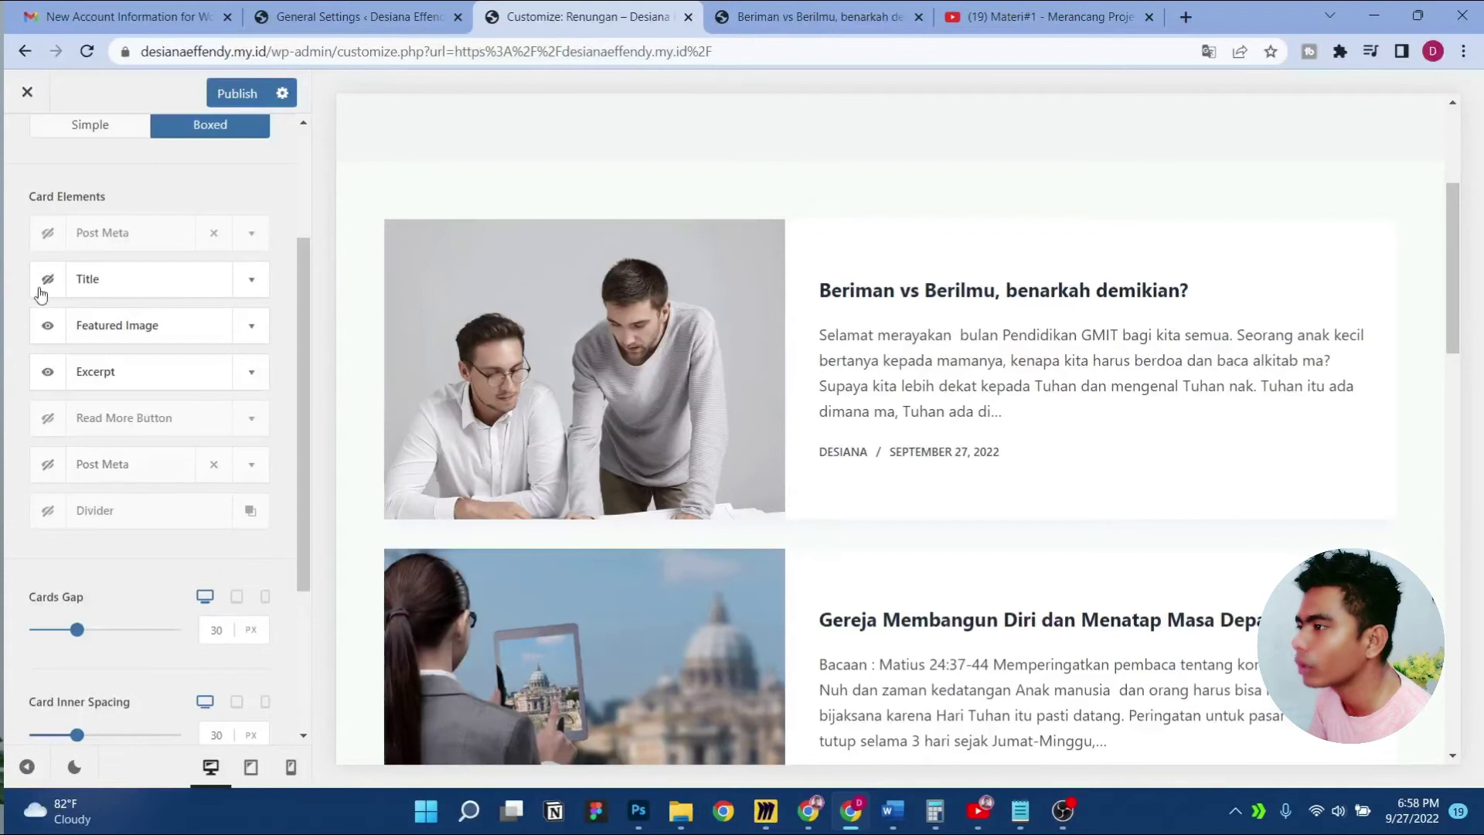
left_click(48, 235)
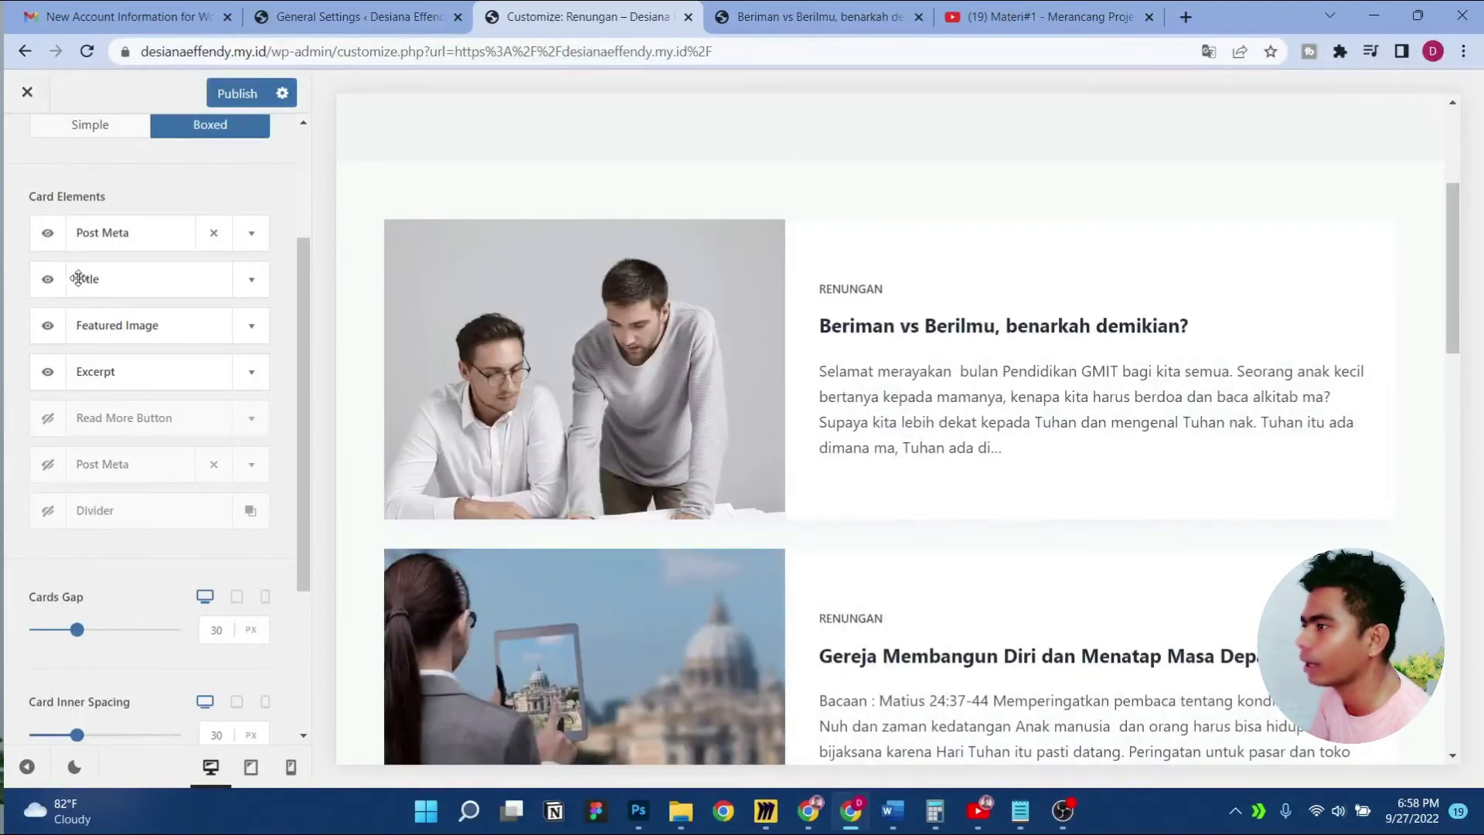
left_click(64, 236)
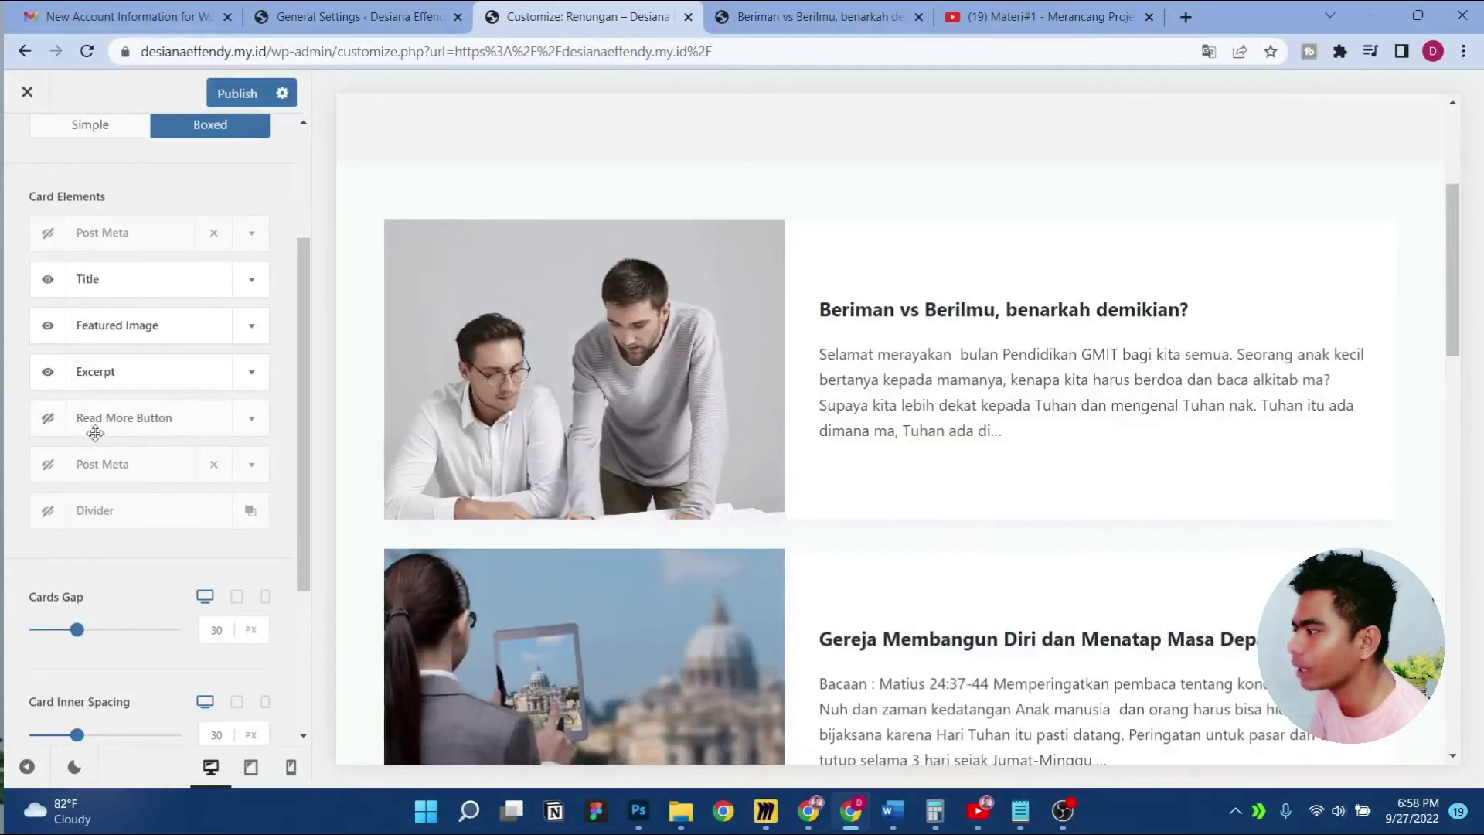
left_click(48, 420)
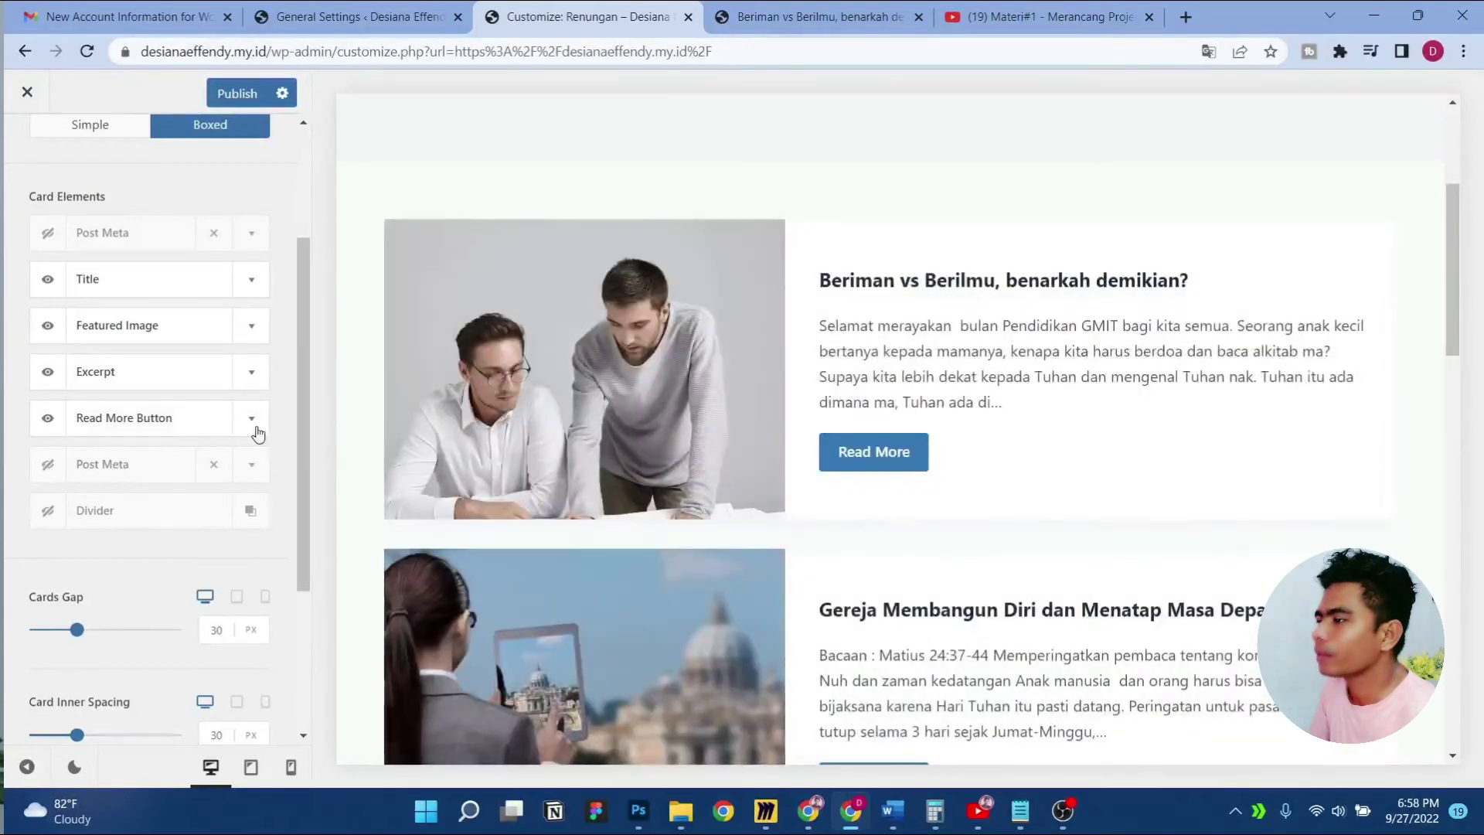
Change the Read More button text to 'Baca selengapnya' and turn on Show Arrow
left_click(252, 420)
triple_click(195, 531)
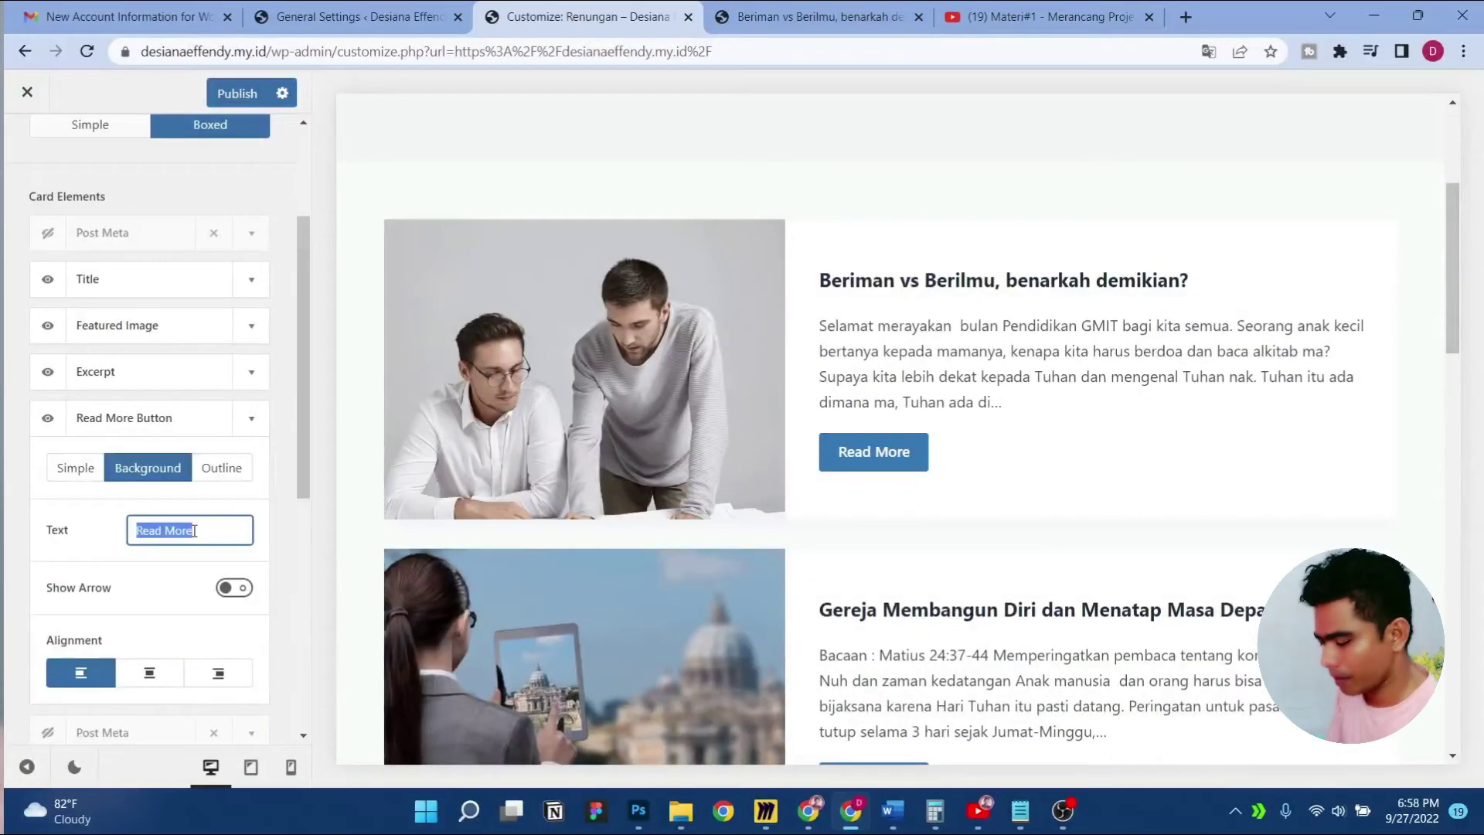
type("Baca selengapnya")
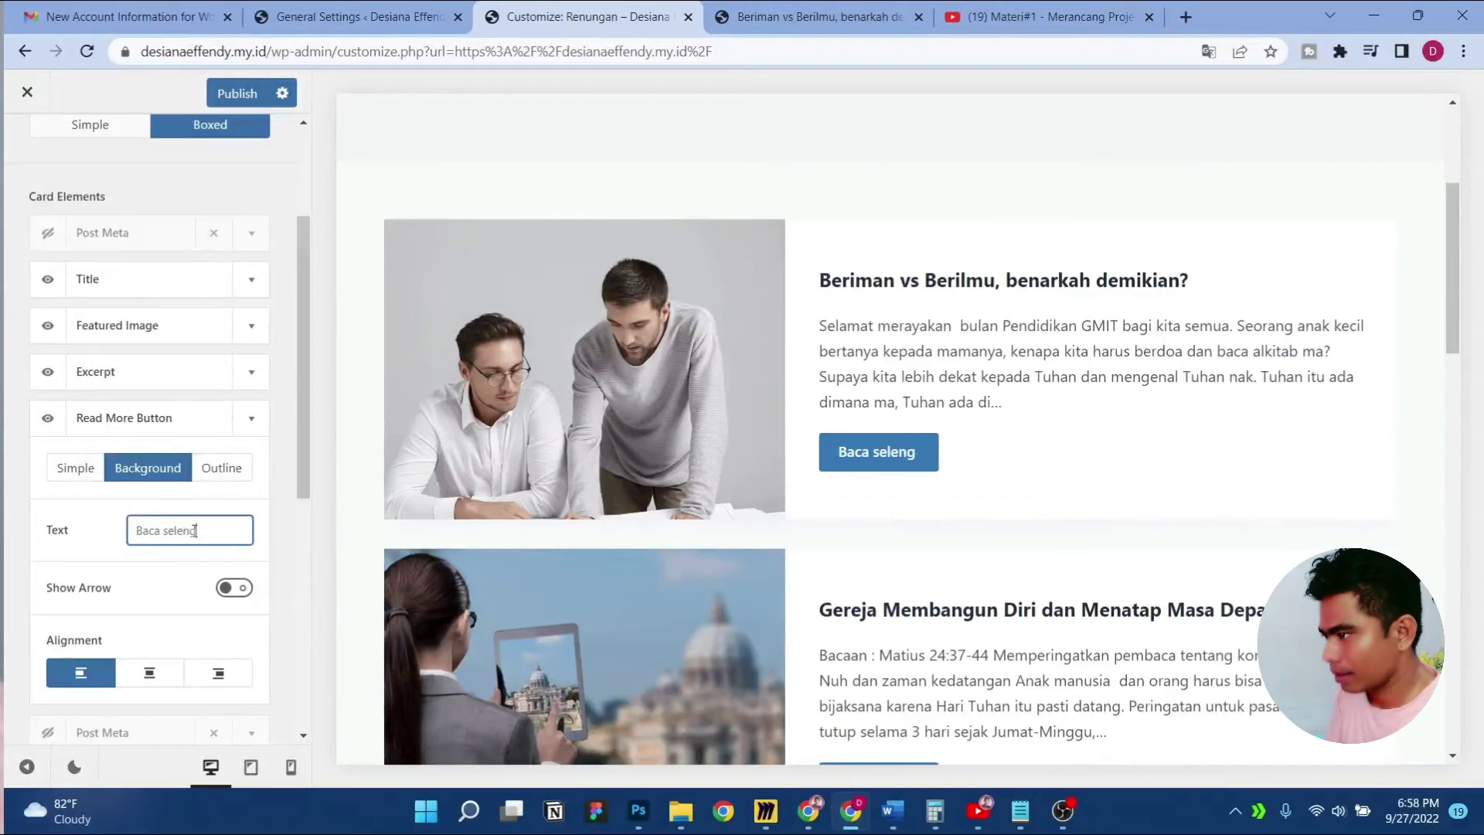
left_click(228, 586)
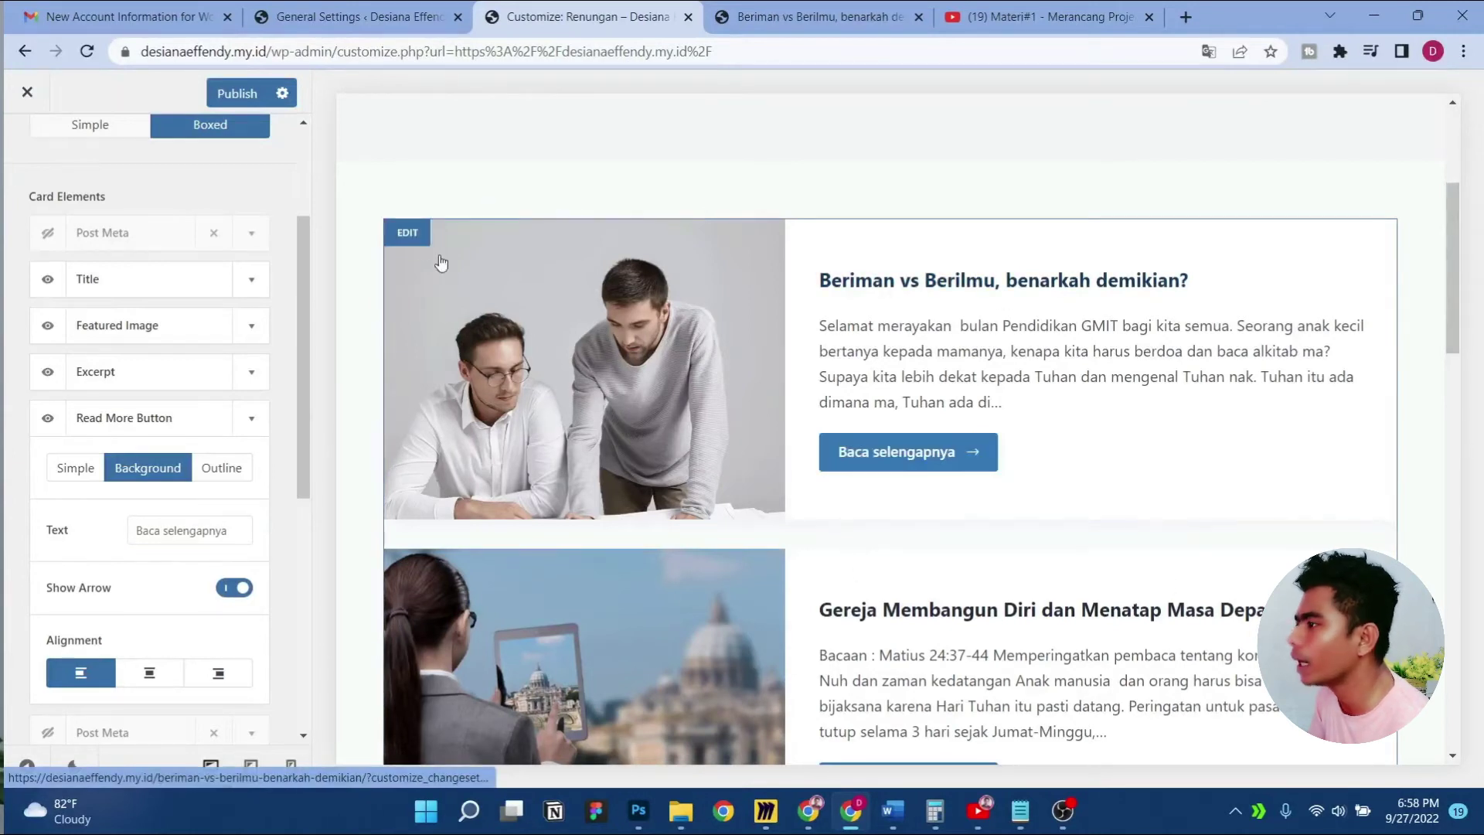
Set the card title font weight to Extra-Bold 800 in the Design tab and publish
left_click(248, 290)
left_click(245, 286)
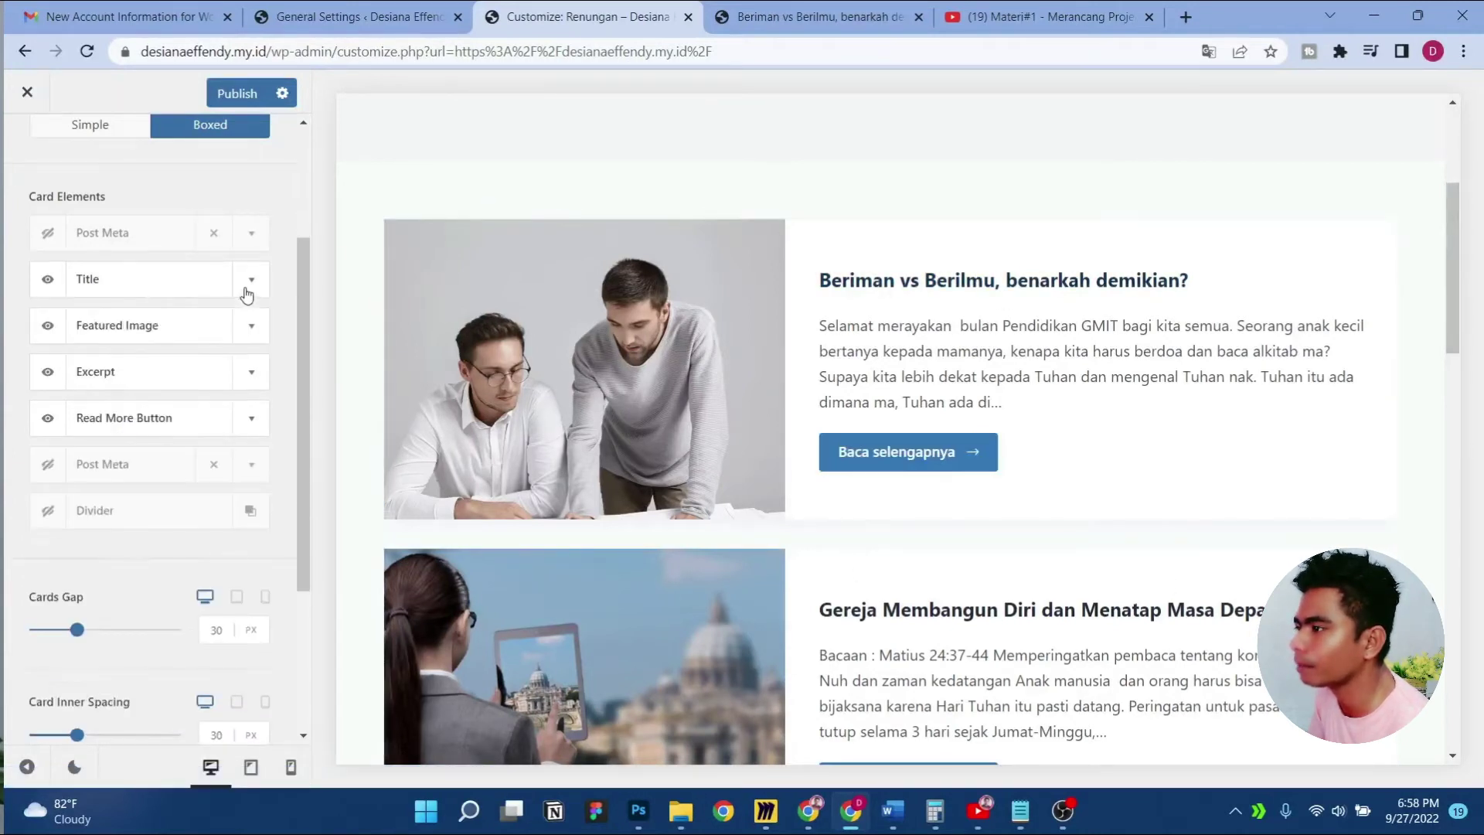
scroll(228, 263, "up", 3)
left_click(219, 235)
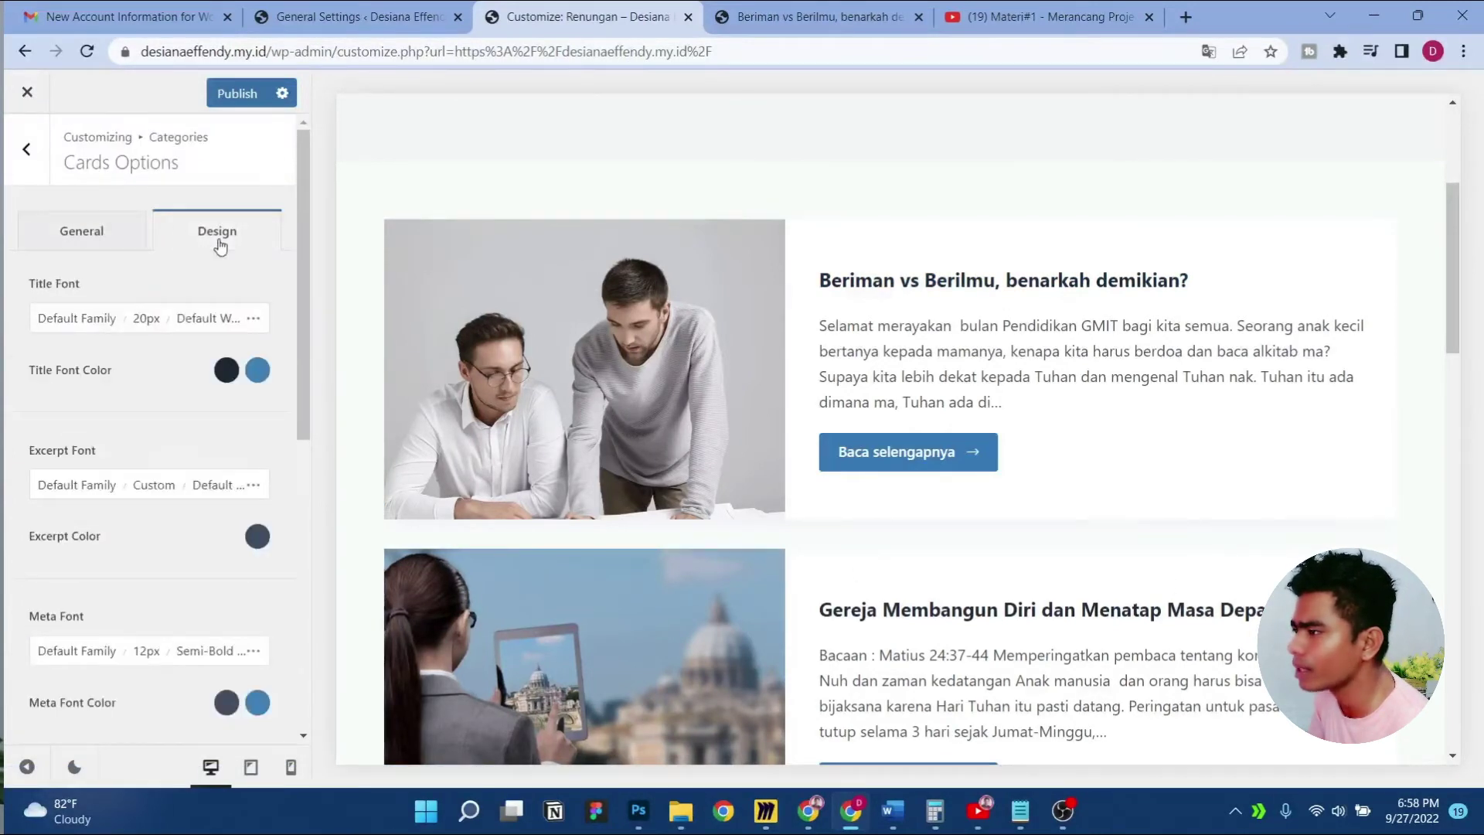
left_click(206, 318)
scroll(215, 652, "down", 6)
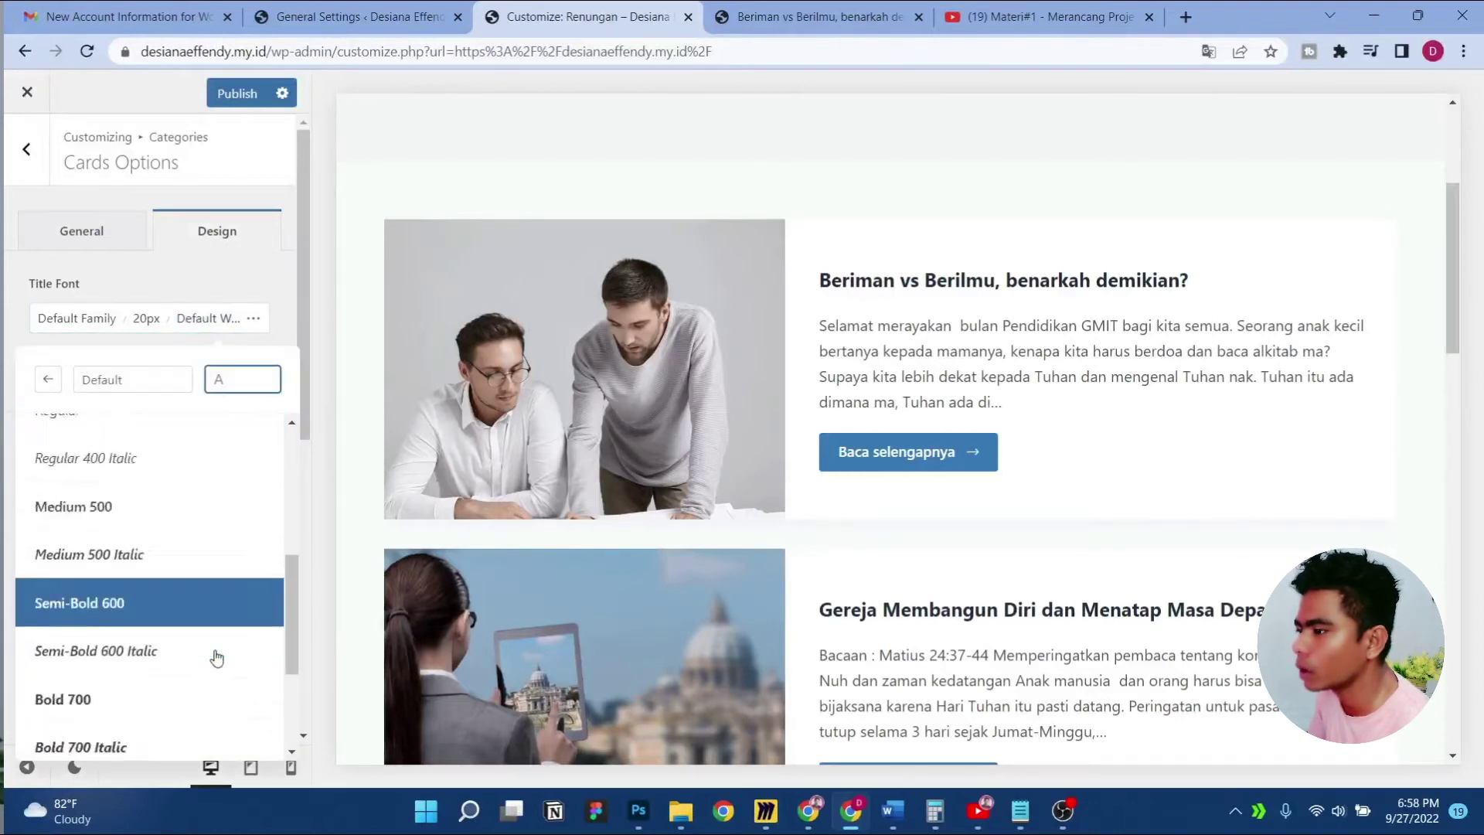
left_click(214, 680)
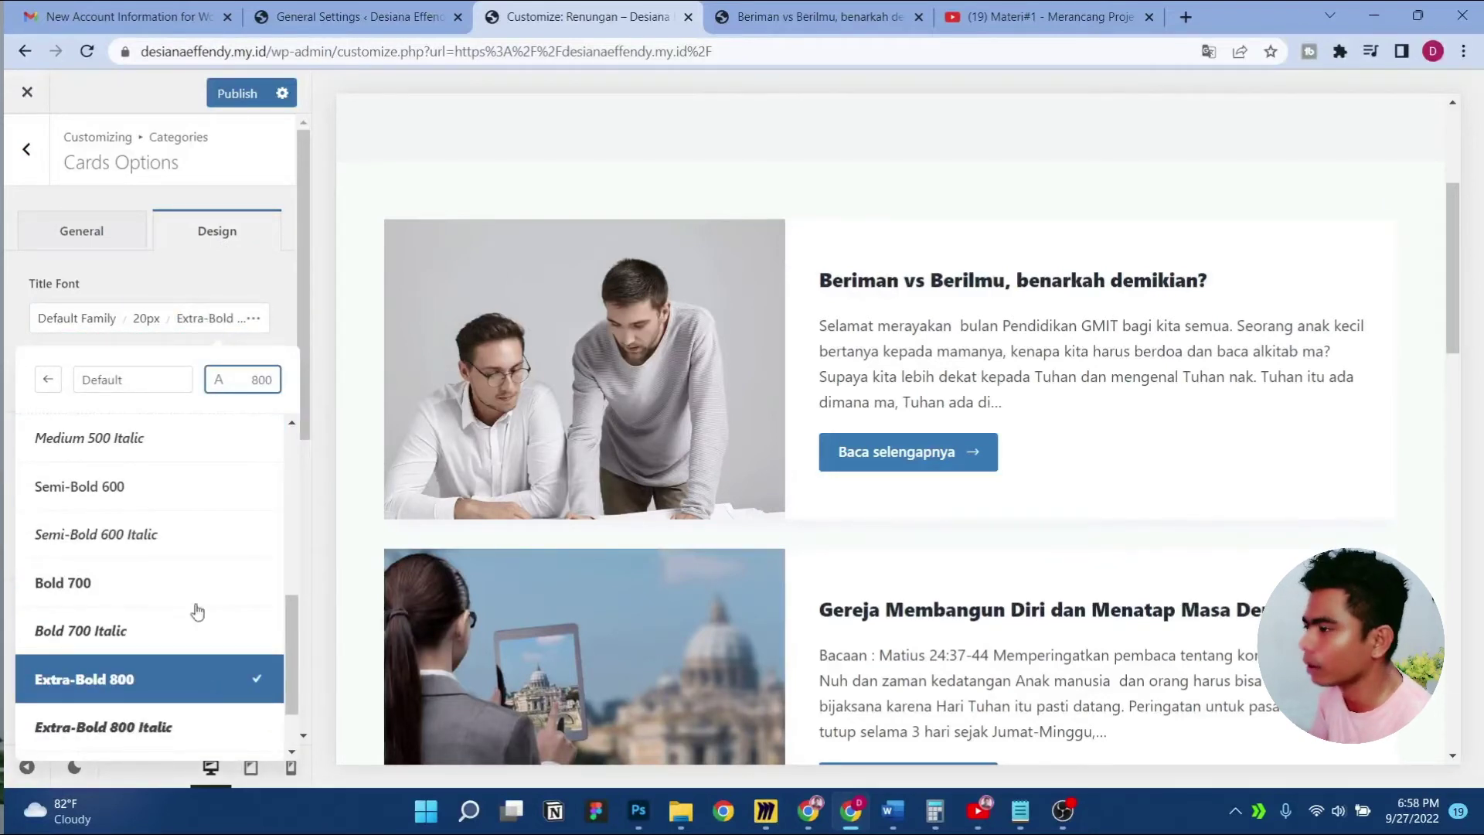
left_click(237, 94)
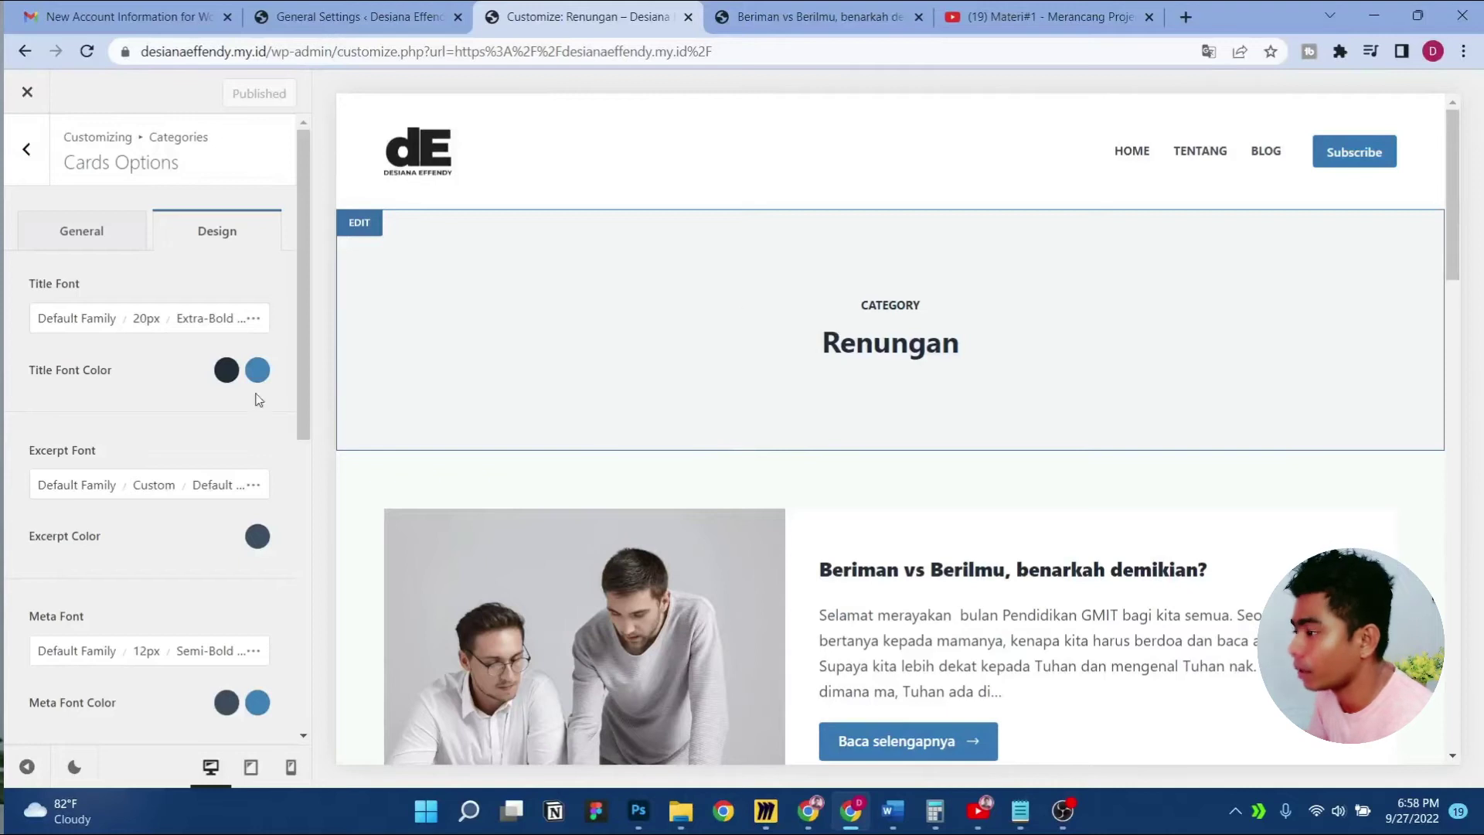
From Categories, open the first post card, 'Beriman vs Berilmu, benarkah demikian?', in the preview
left_click(16, 145)
scroll(1111, 649, "down", 4)
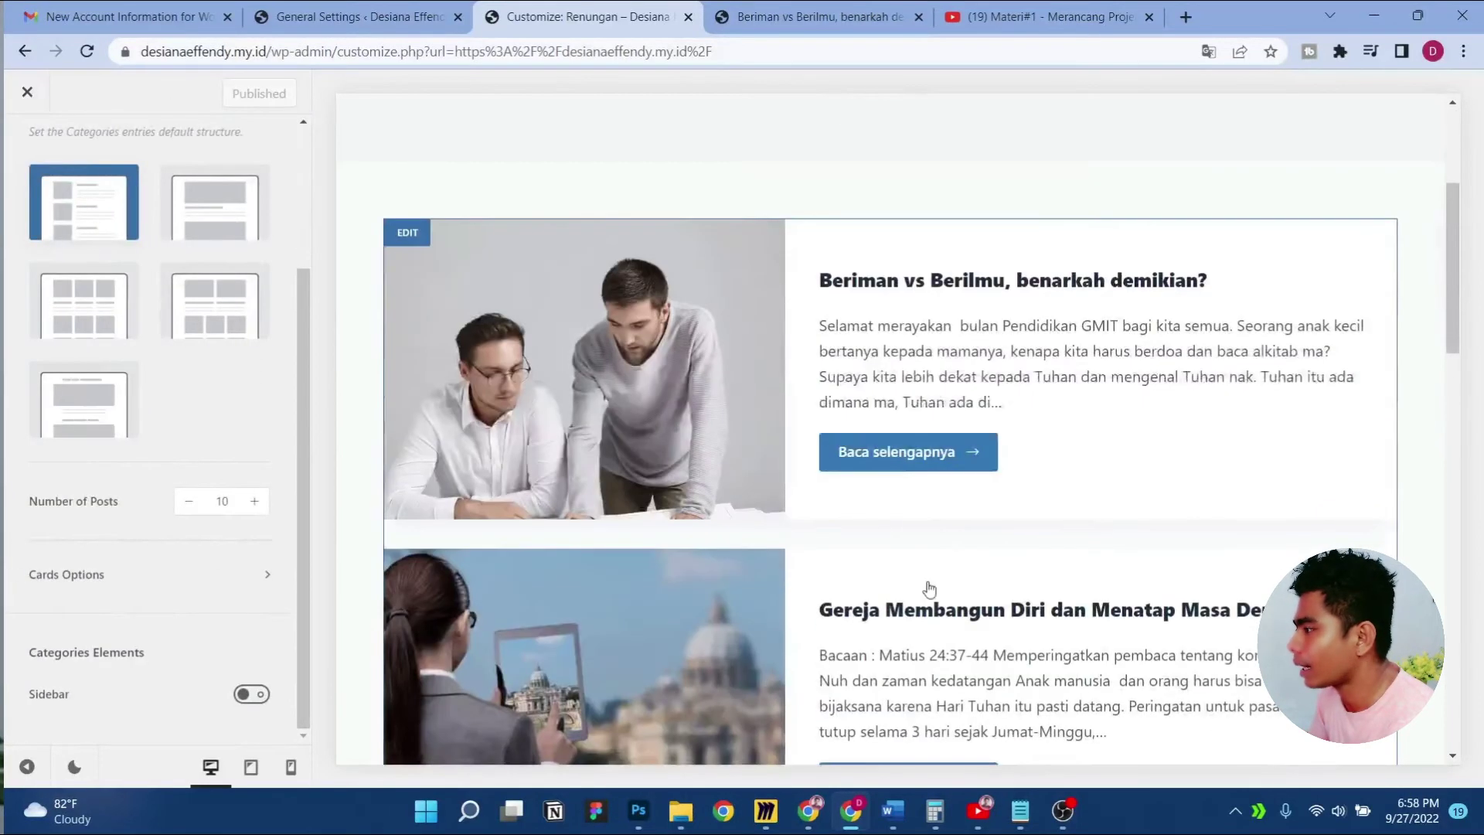
left_click(906, 454)
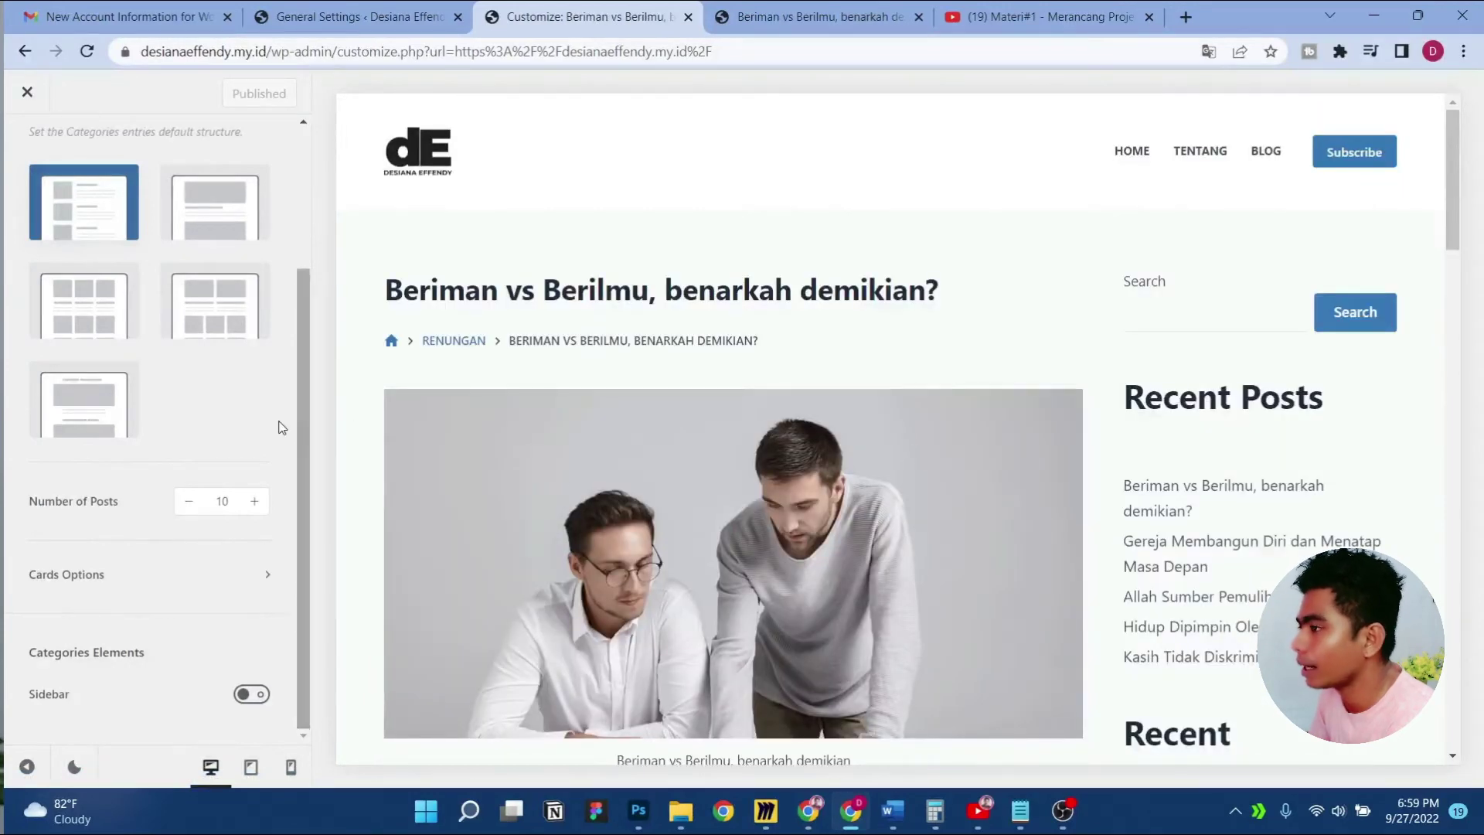
scroll(138, 319, "up", 3)
Look through the Single Post settings, then return to the main customizer list
left_click(26, 149)
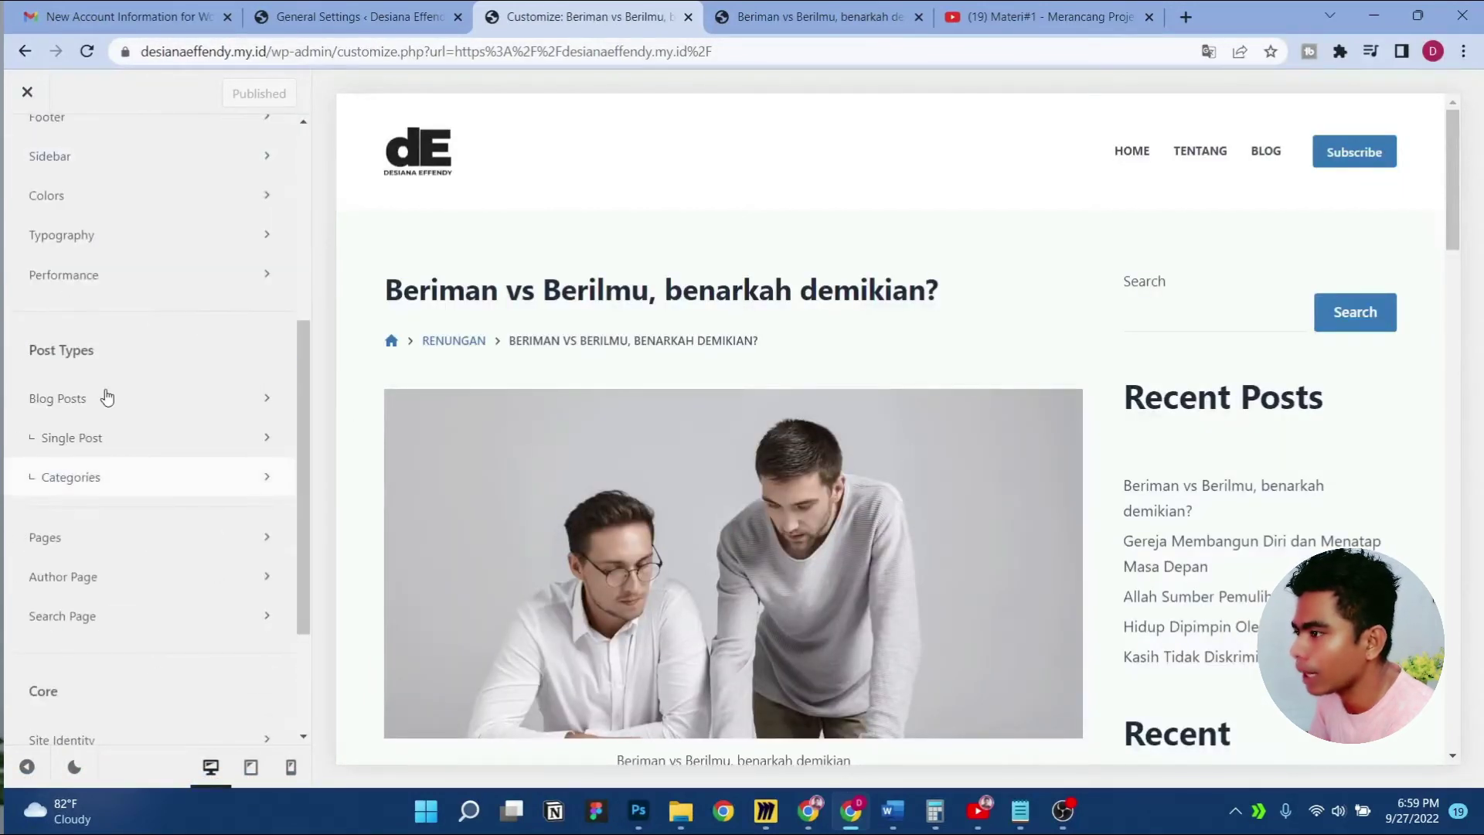
left_click(142, 439)
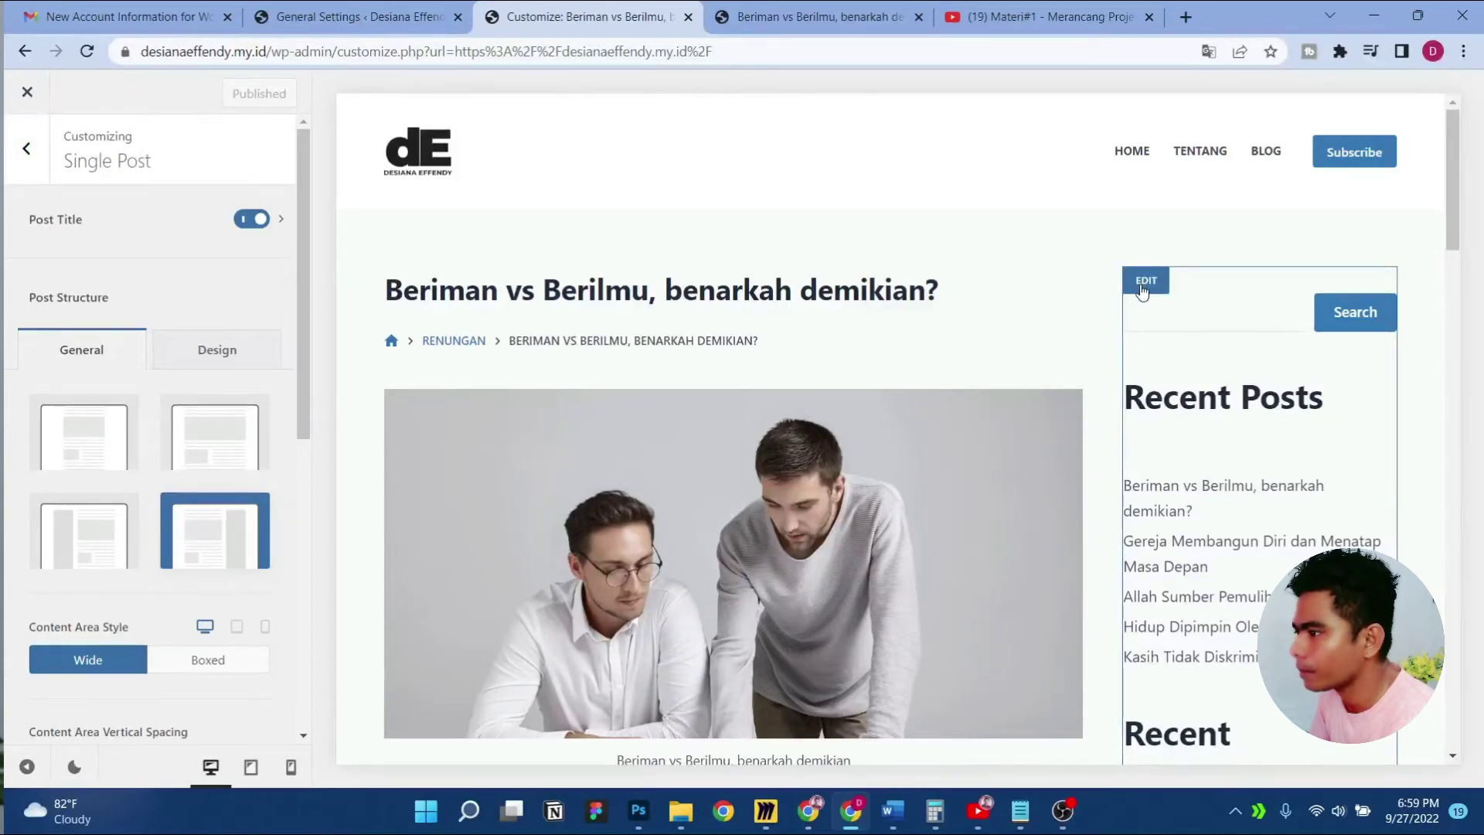
left_click(39, 182)
scroll(215, 497, "down", 3)
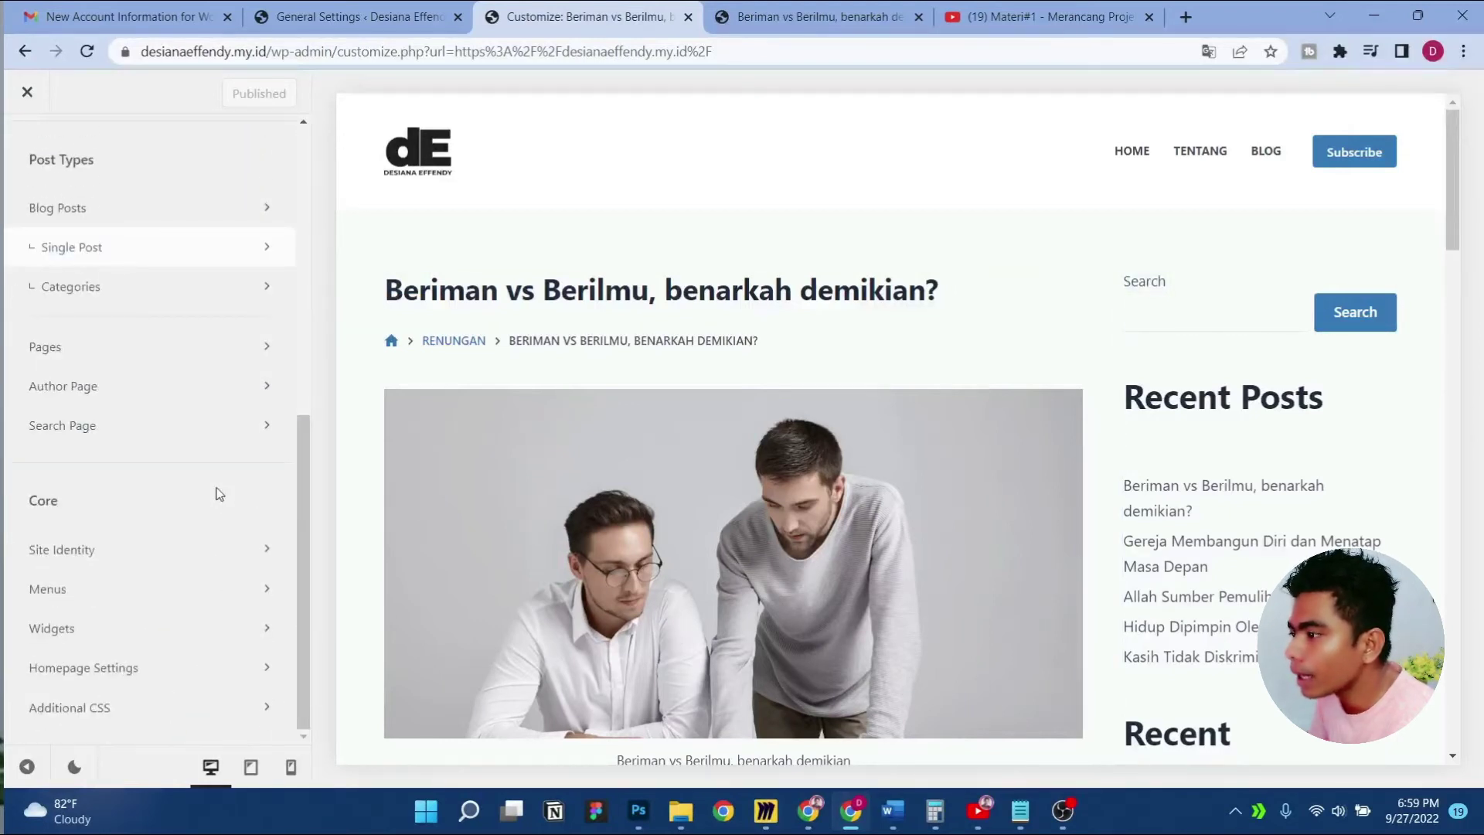
scroll(215, 490, "up", 5)
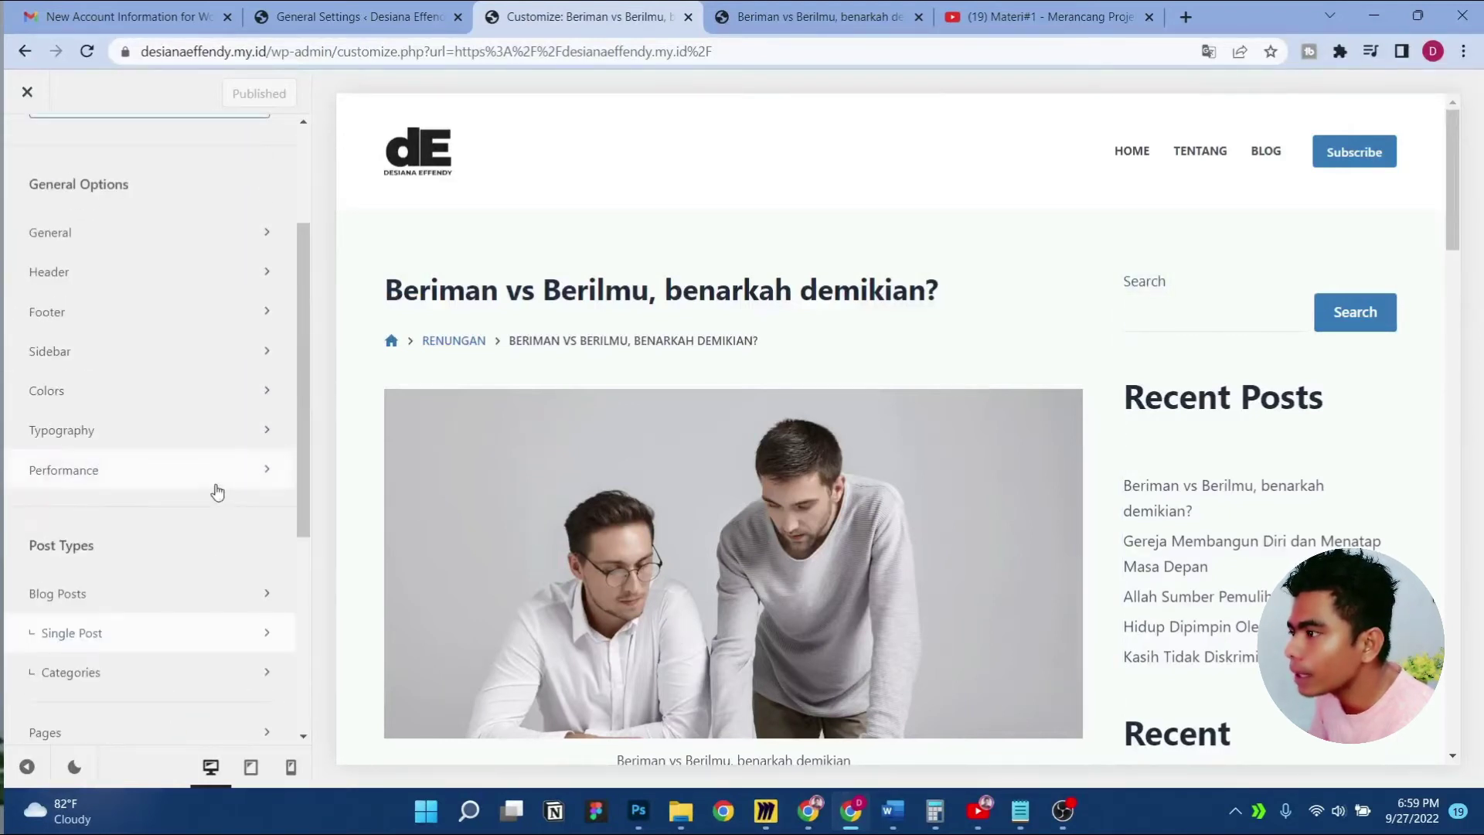
left_click(164, 346)
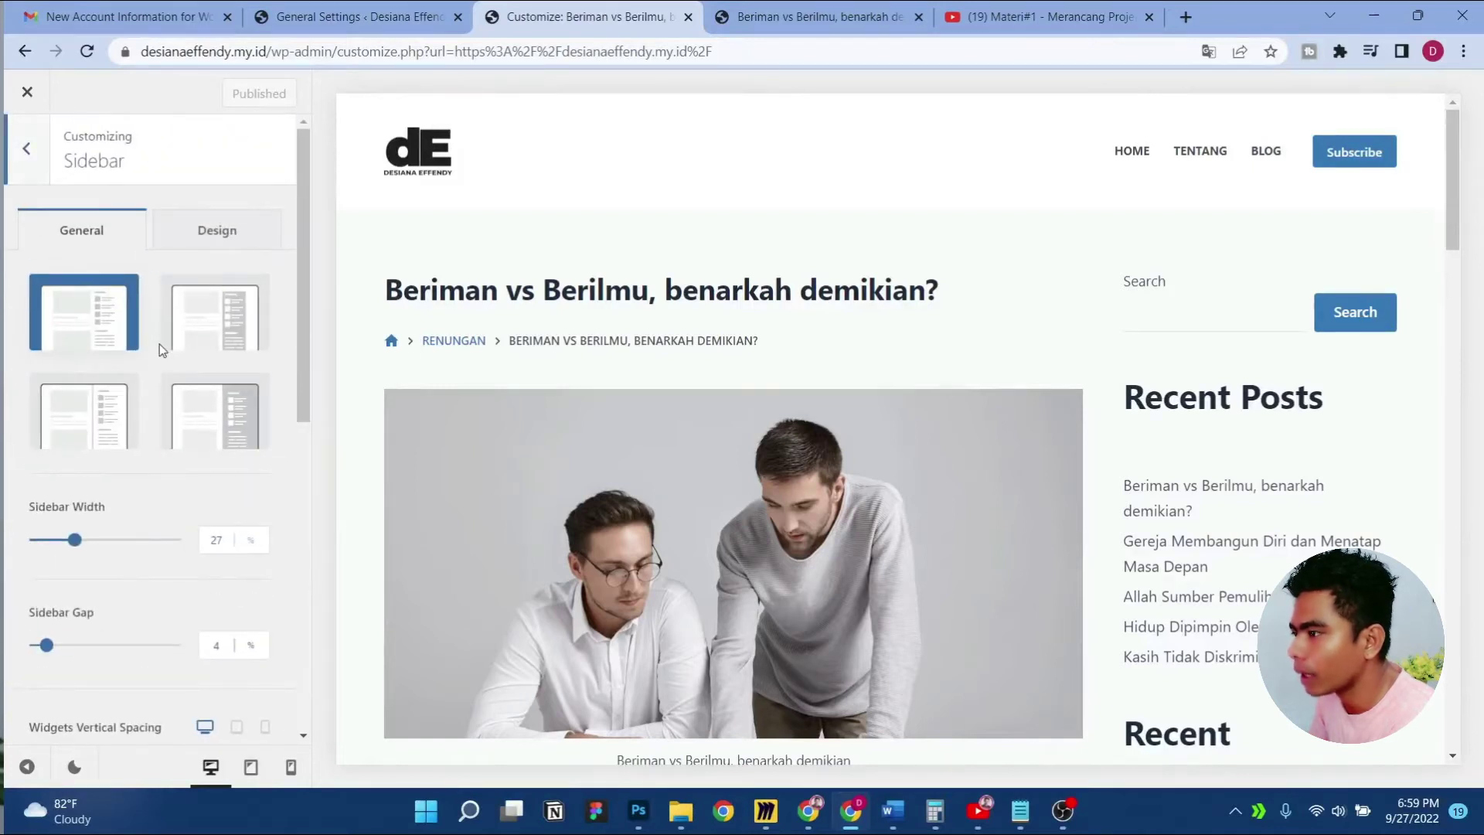
Widen the sidebar gap to 16%, trying a wider sidebar width before resetting it to 27%
scroll(174, 480, "down", 5)
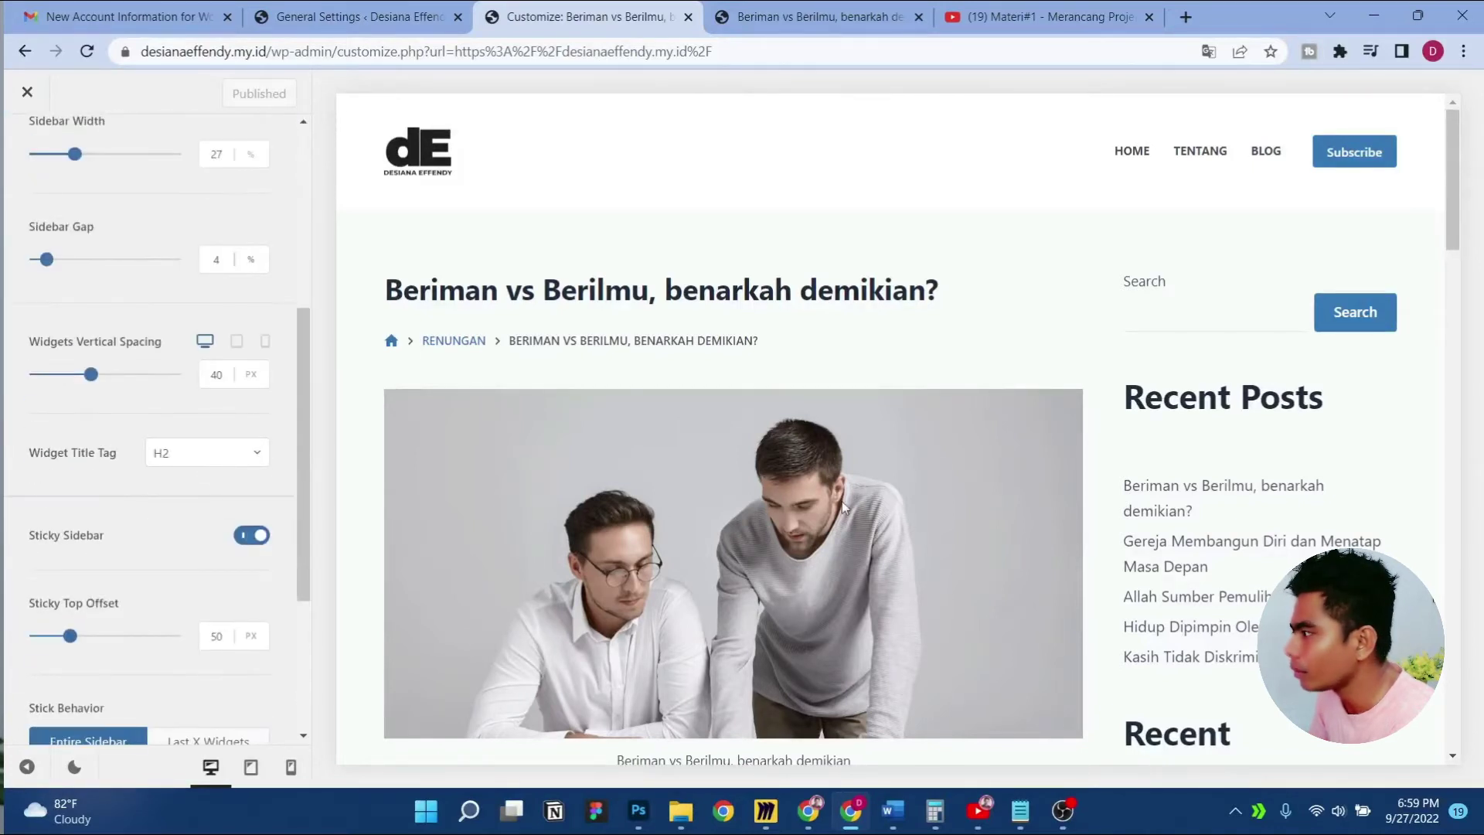
scroll(130, 373, "up", 1)
left_click_drag(52, 356, 80, 362)
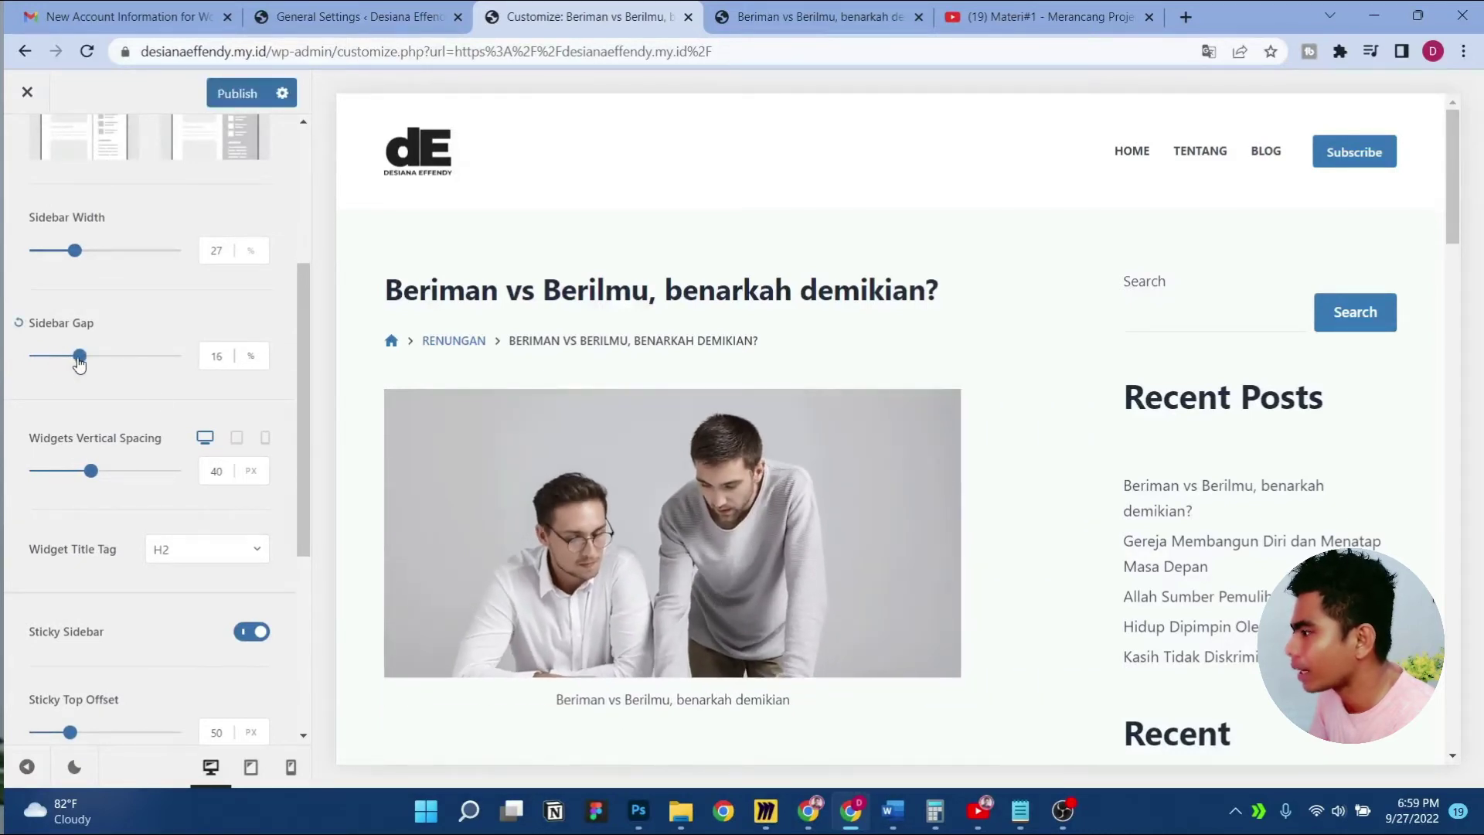
scroll(765, 512, "down", 3)
left_click_drag(70, 255, 45, 276)
left_click(18, 221)
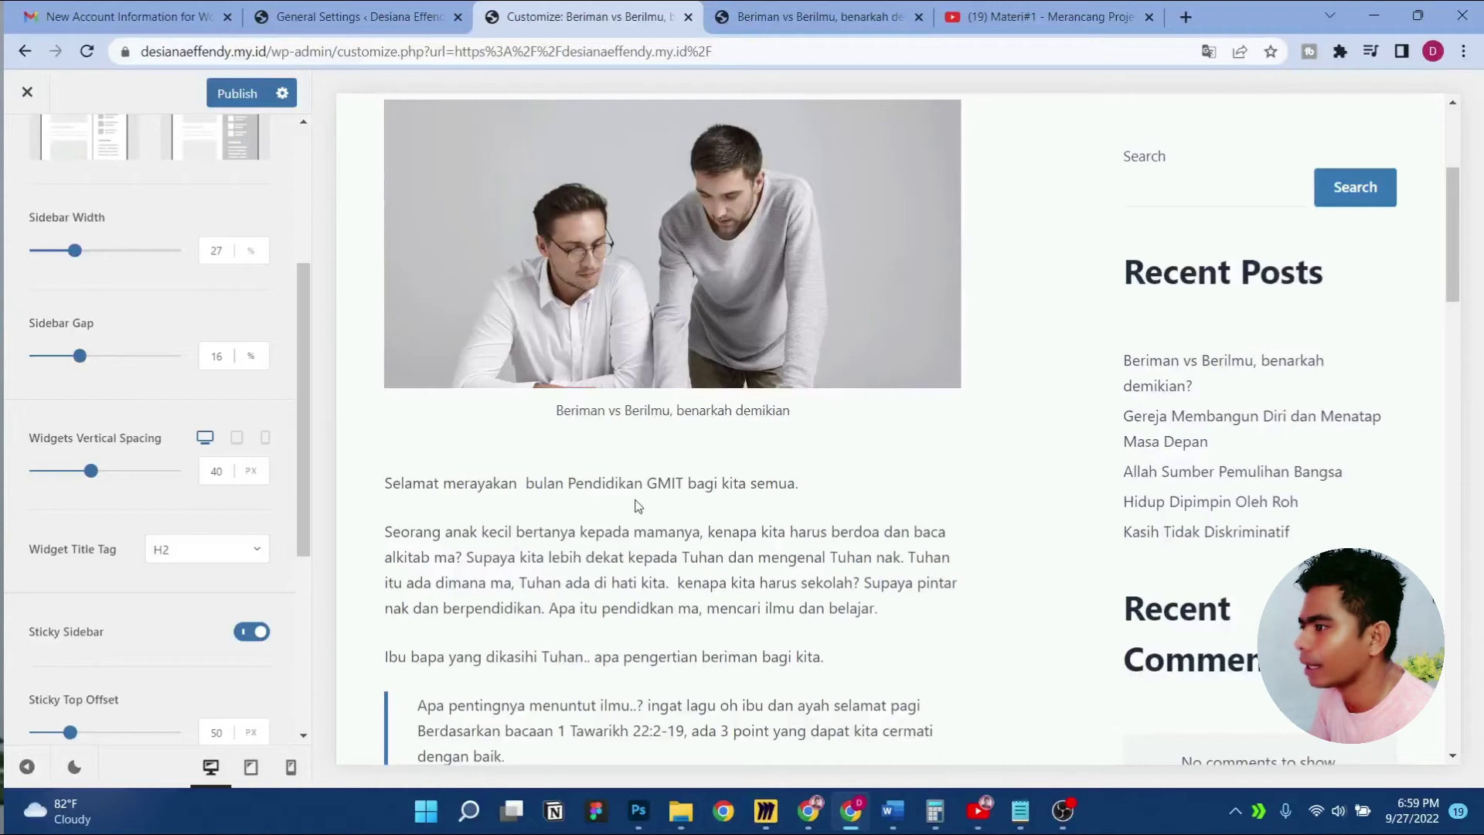
Turn Sticky Sidebar off and then back on
scroll(137, 590, "down", 4)
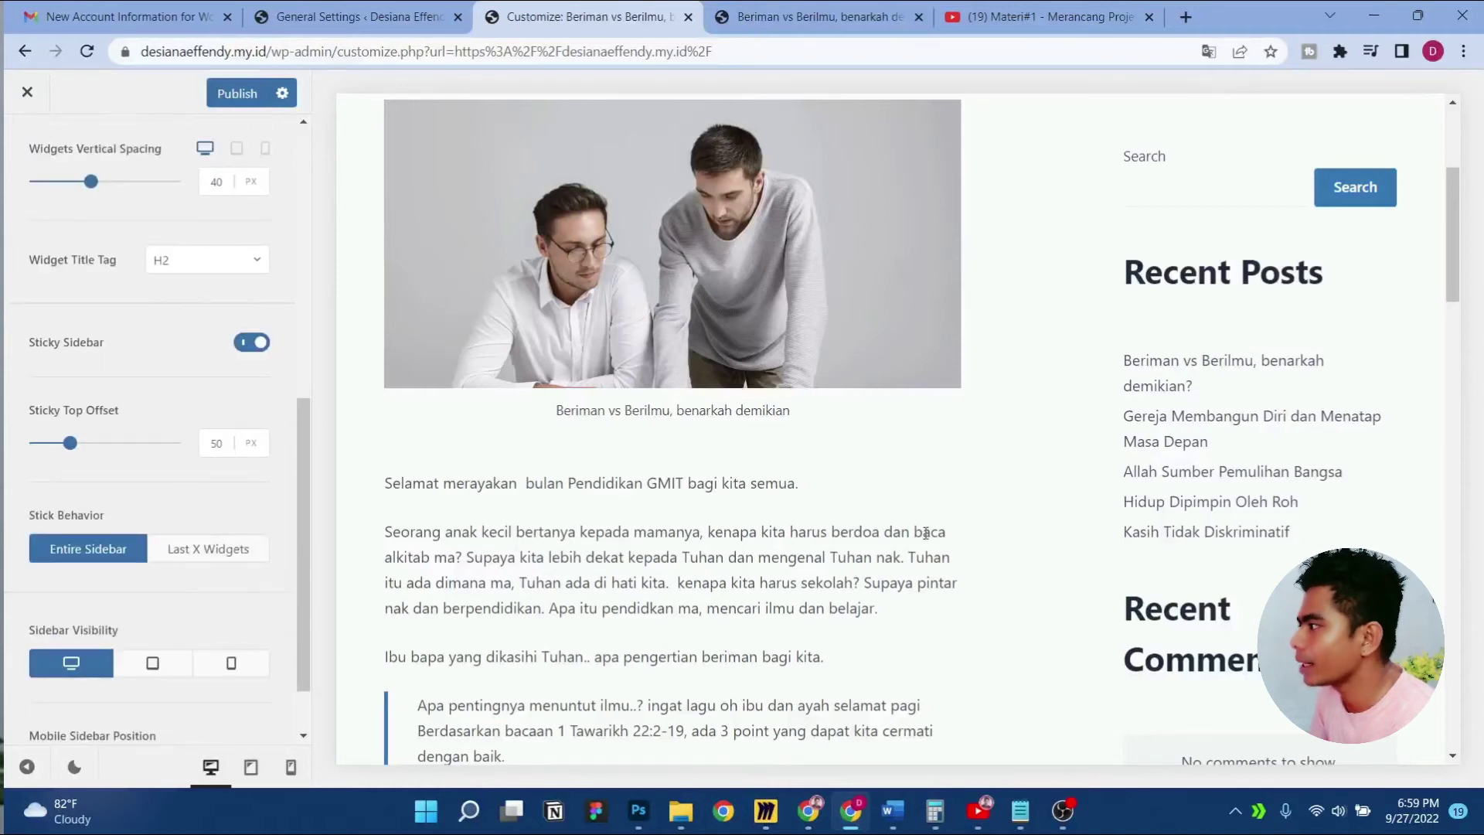
scroll(926, 533, "down", 7)
left_click(252, 345)
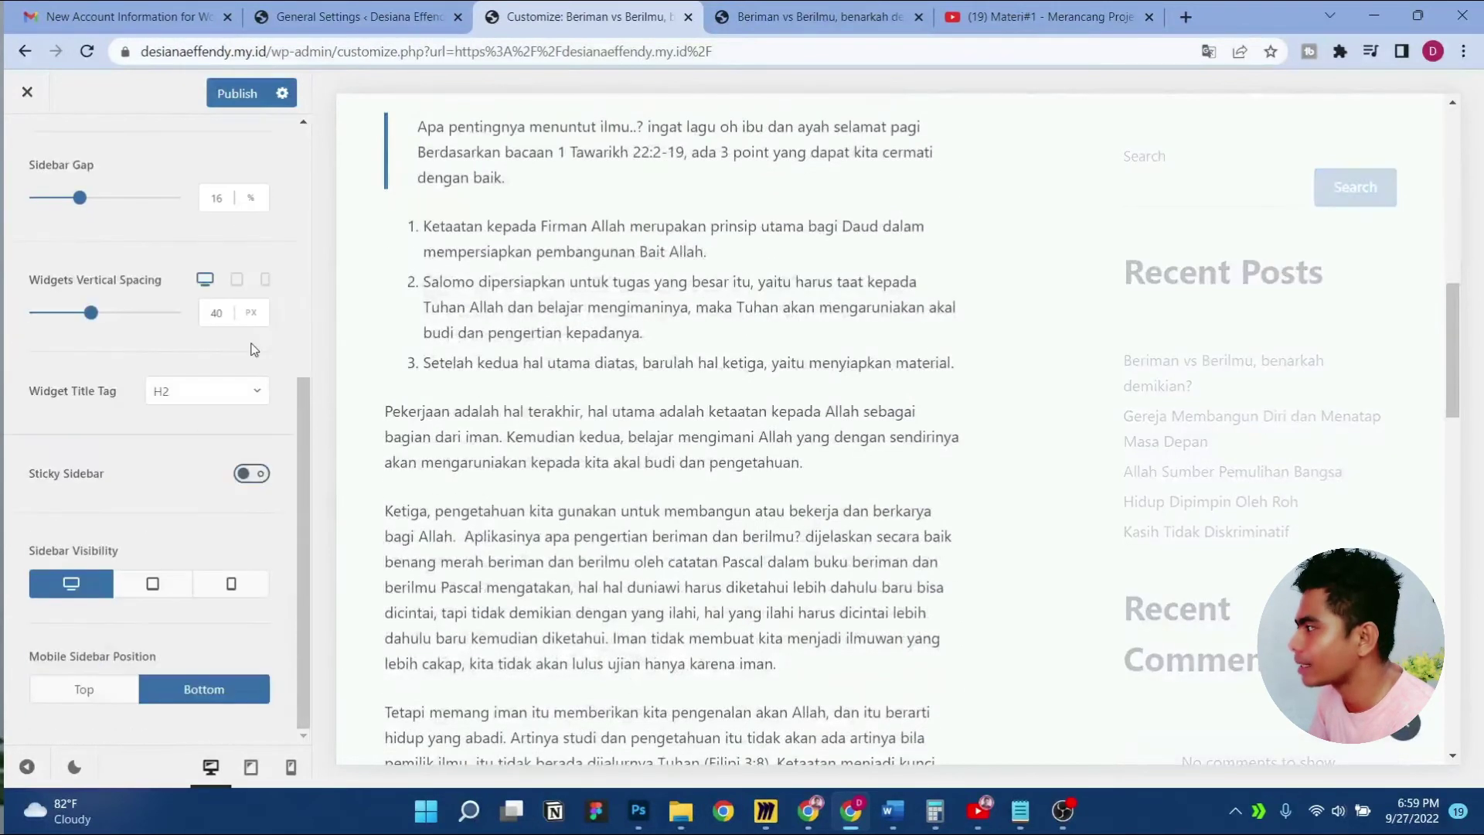
scroll(796, 493, "down", 6)
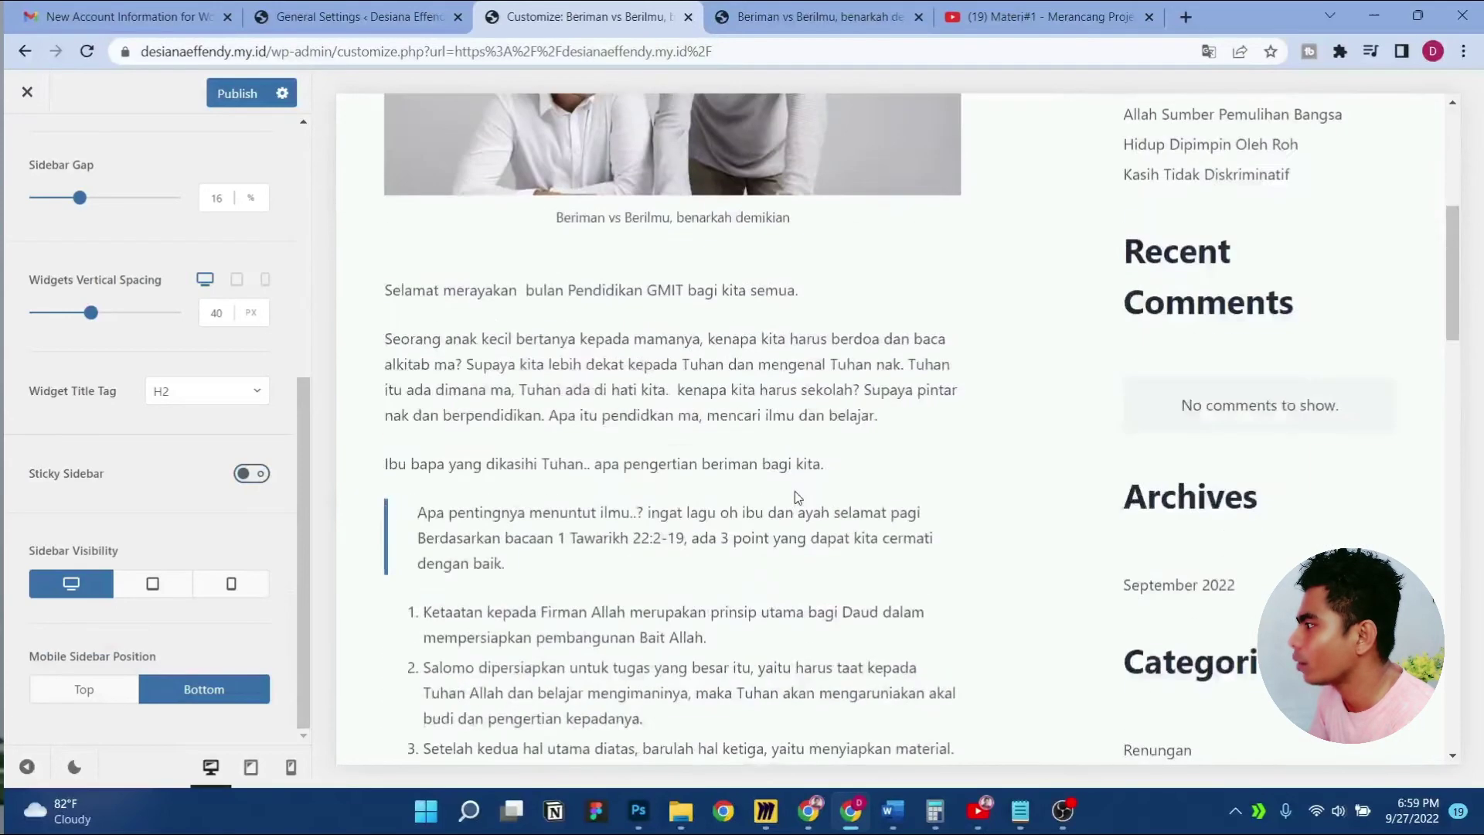
scroll(795, 490, "down", 10)
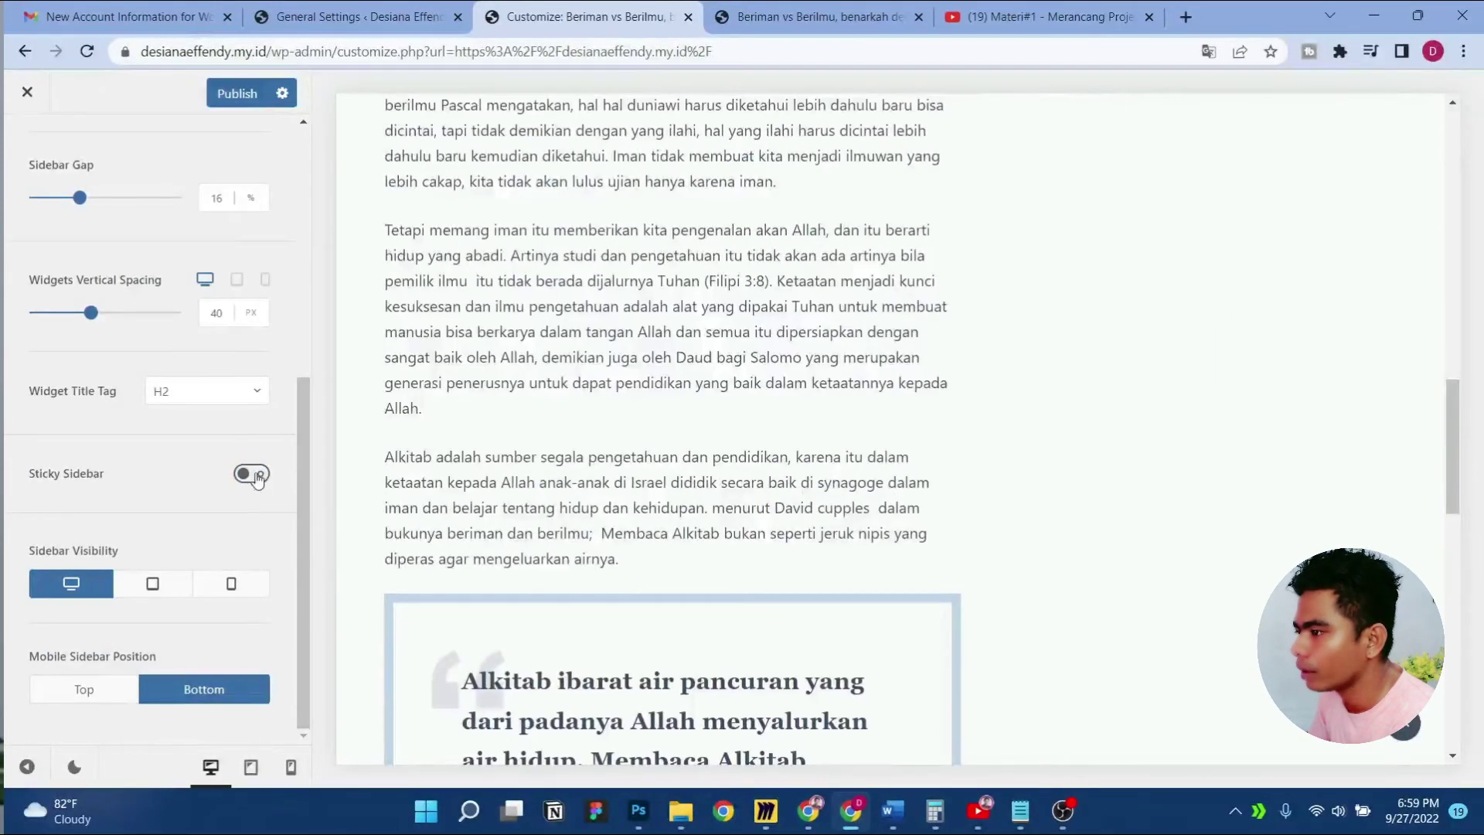
left_click(258, 476)
scroll(259, 348, "down", 2)
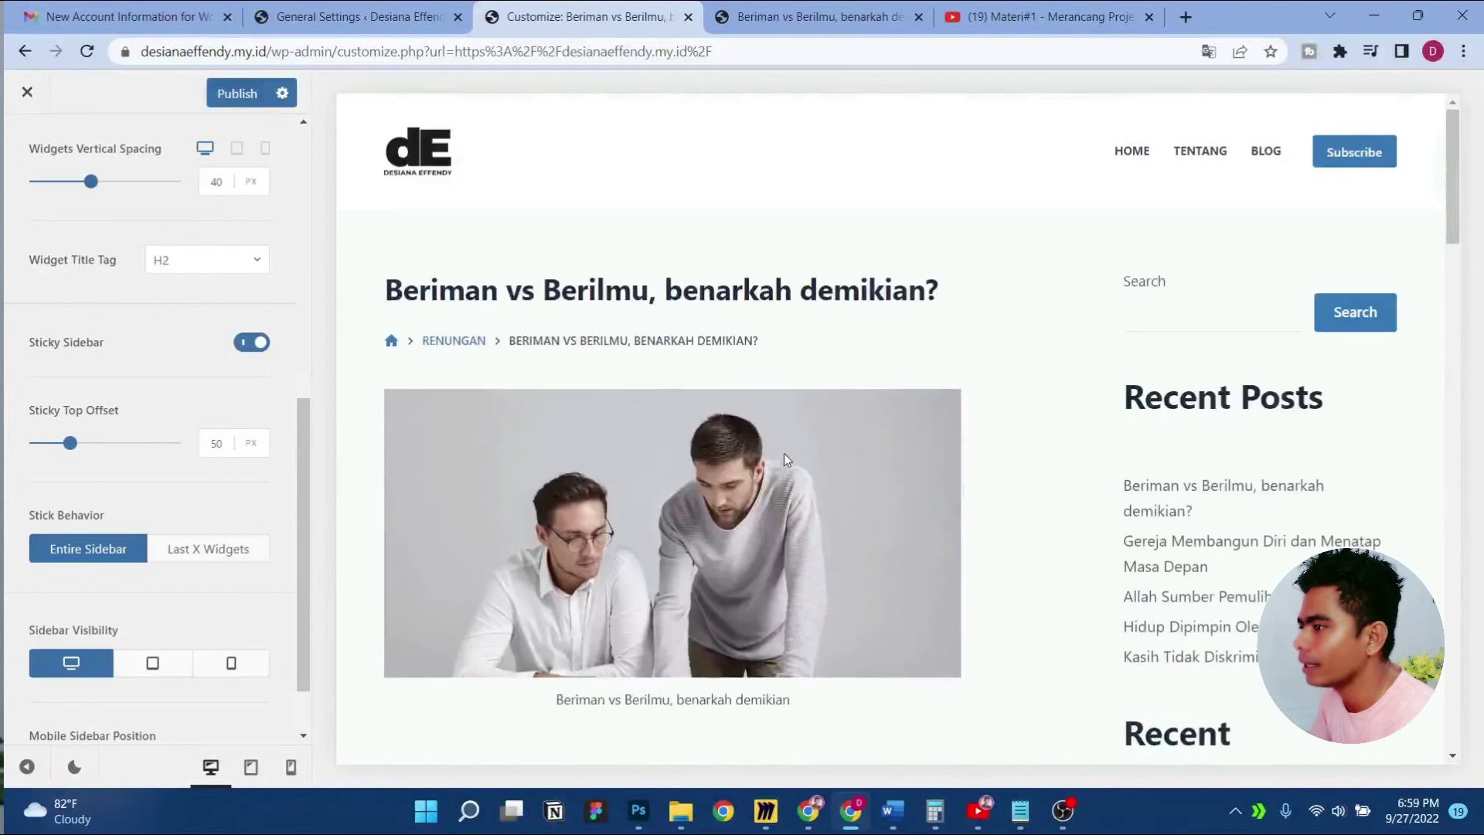
scroll(799, 358, "down", 5)
scroll(799, 358, "up", 5)
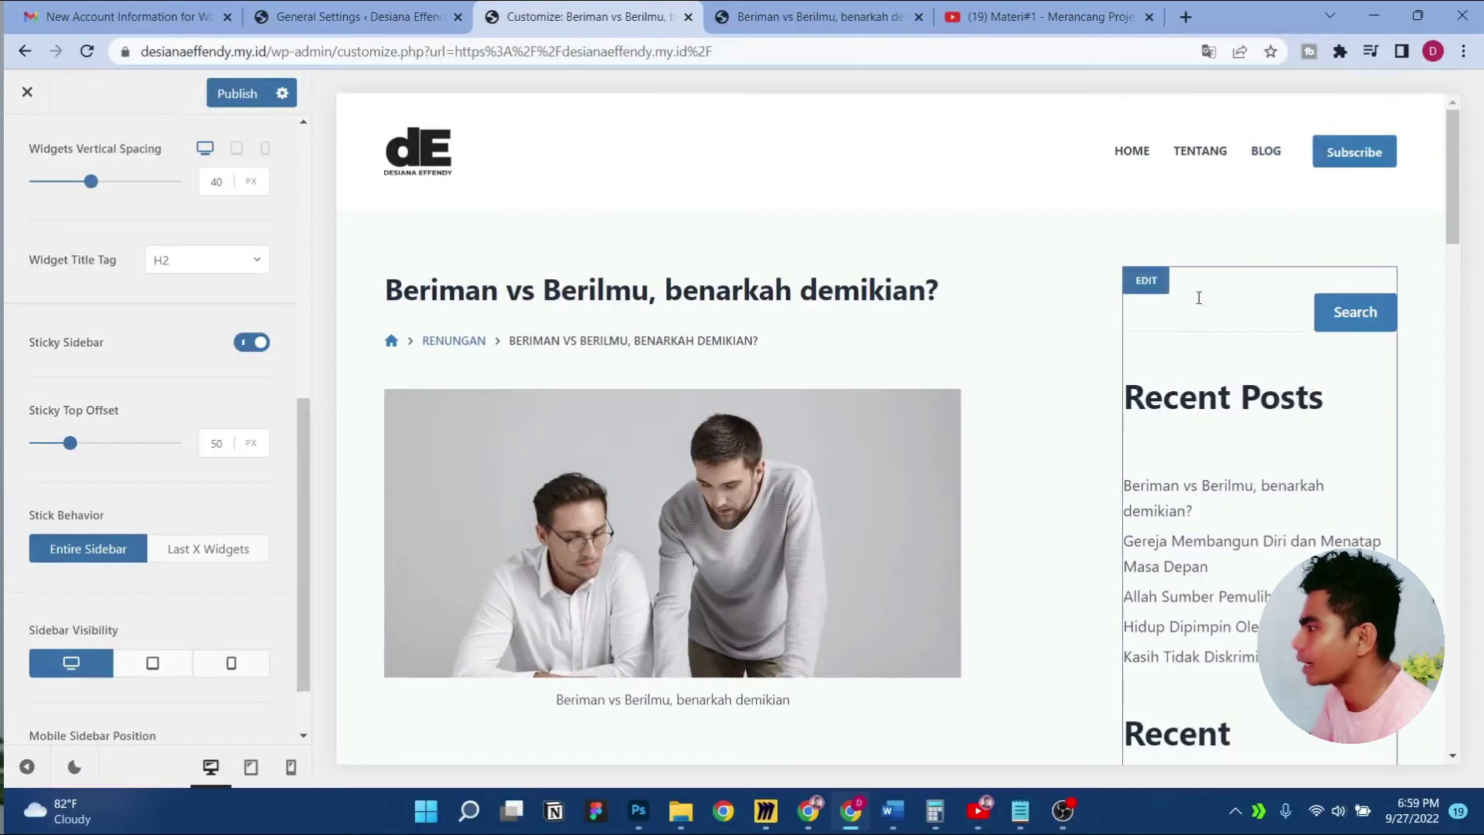
scroll(97, 354, "up", 7)
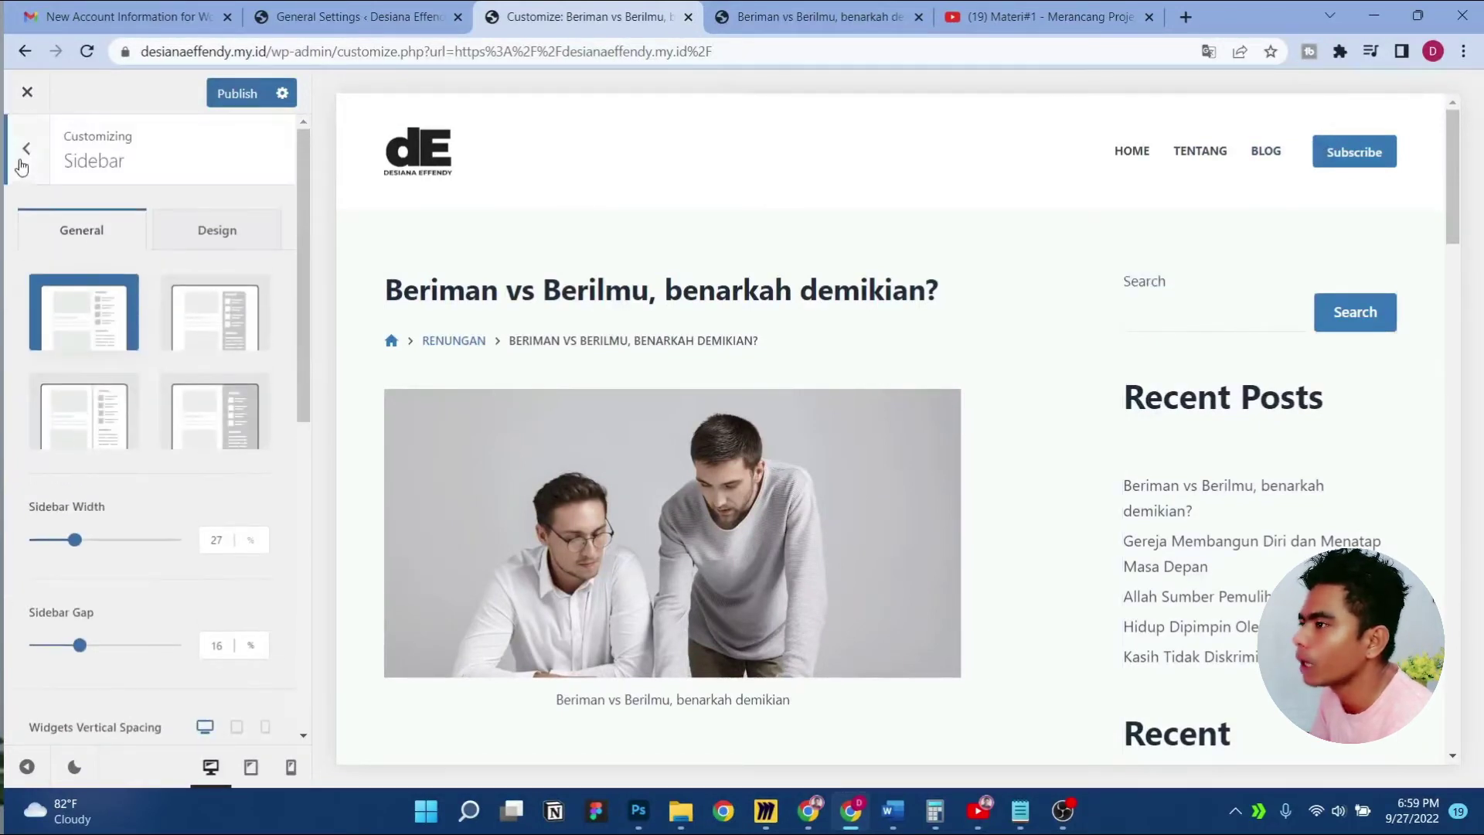
Open Widgets > Main Sidebar and dismiss the block widgets welcome guide
left_click(23, 158)
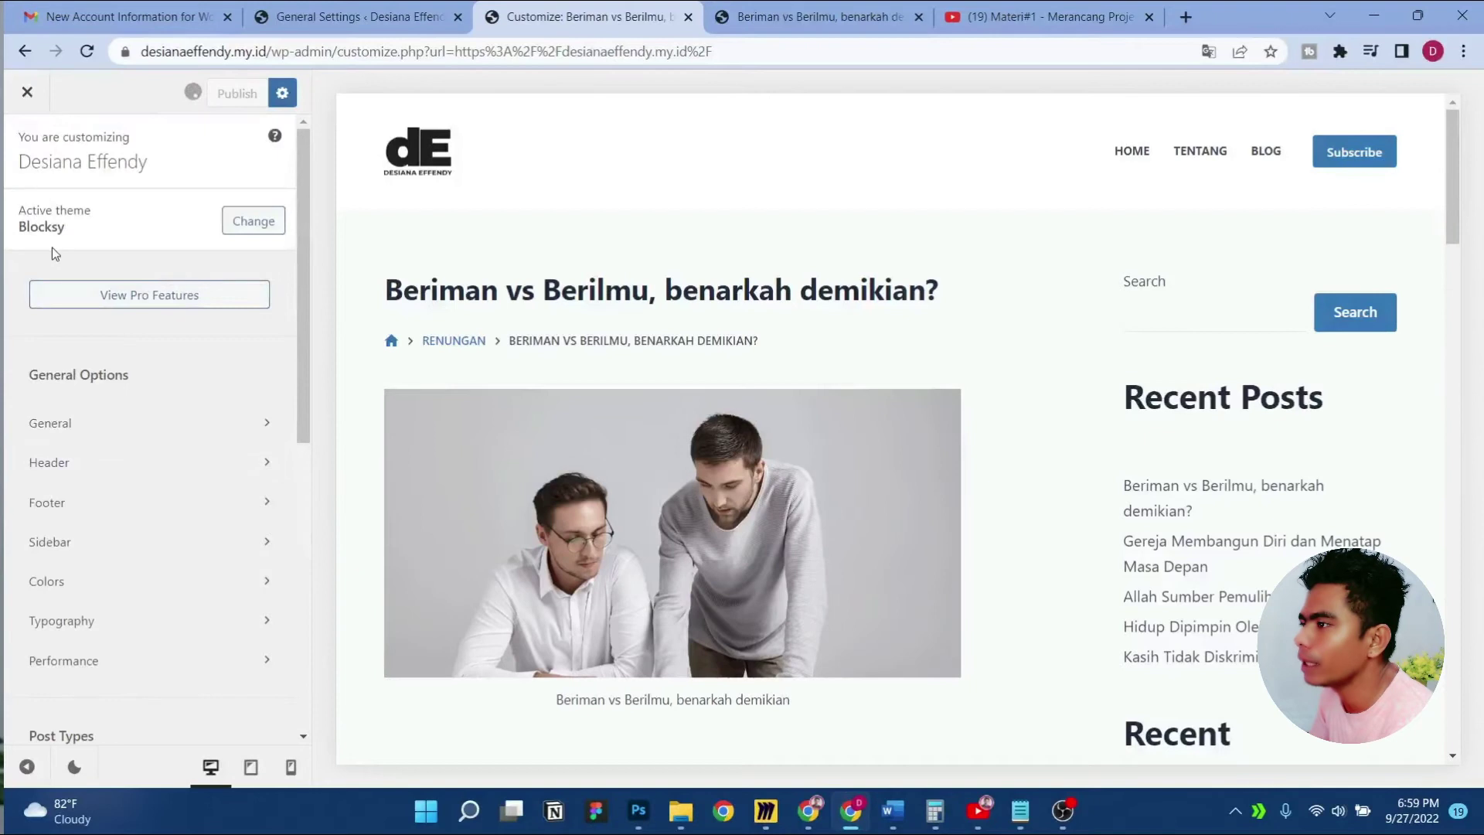
scroll(98, 410, "down", 7)
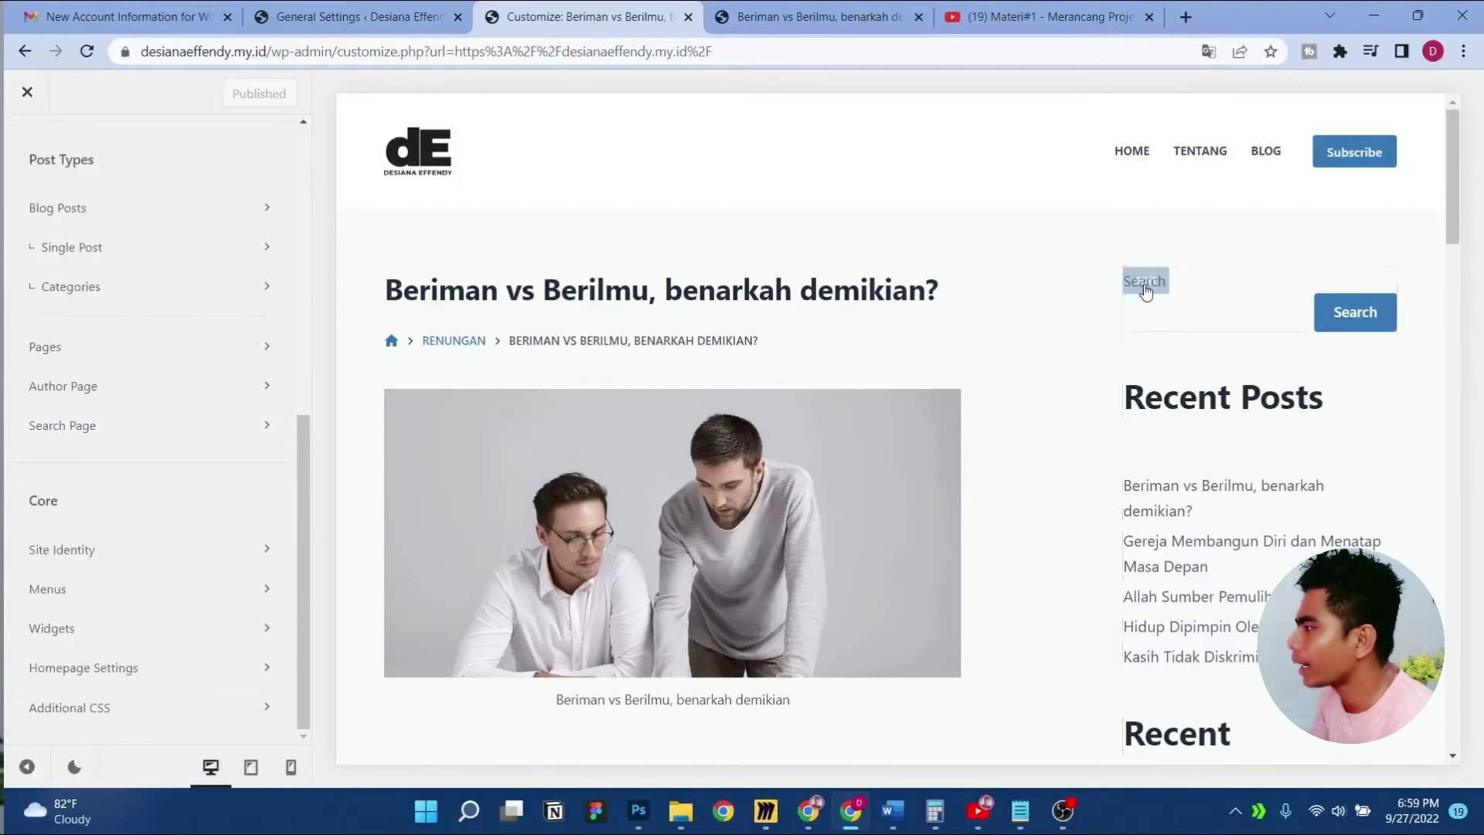
left_click(77, 246)
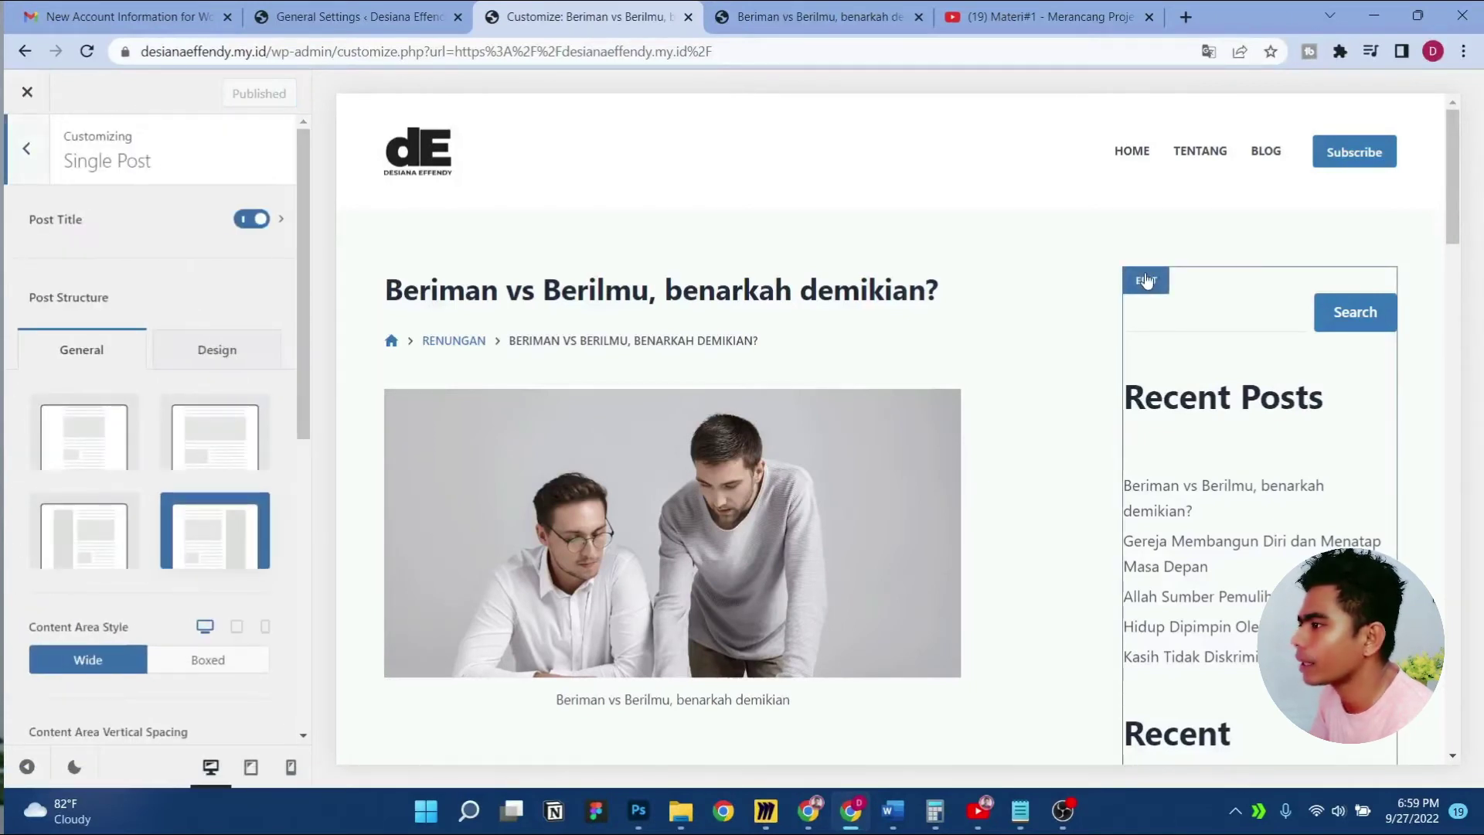
left_click(17, 172)
left_click(141, 622)
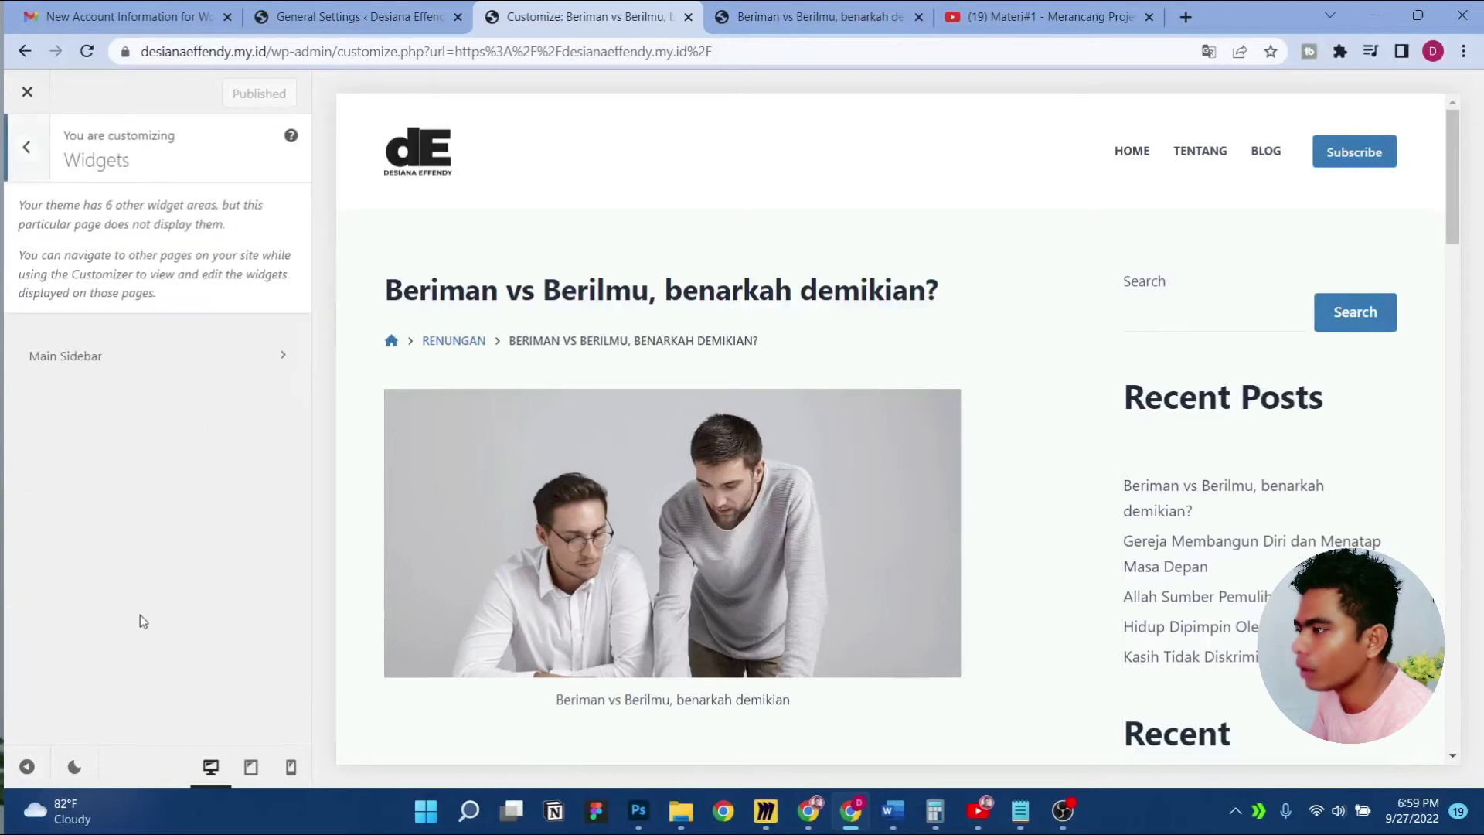
left_click(193, 370)
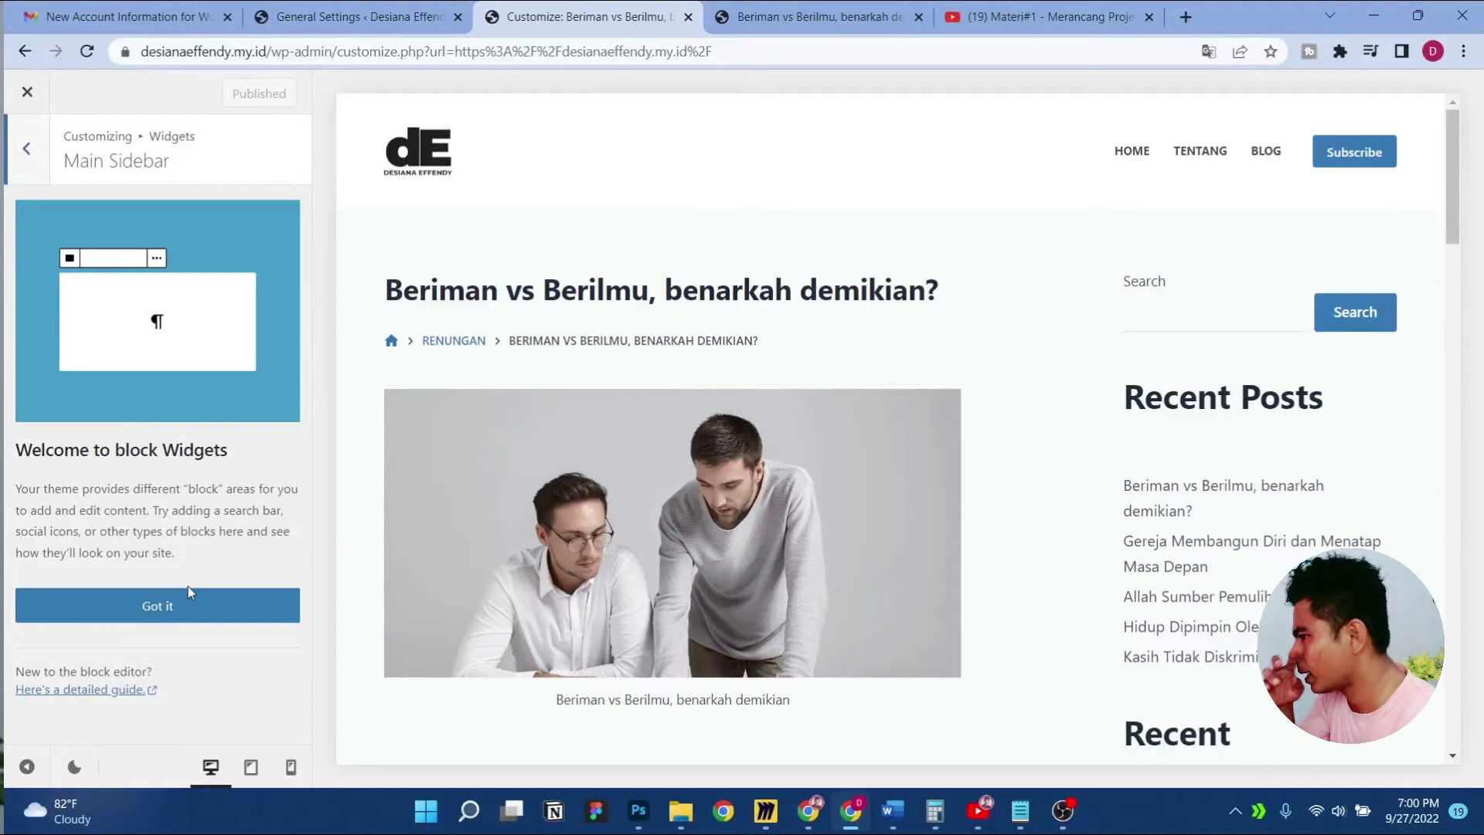
left_click(173, 605)
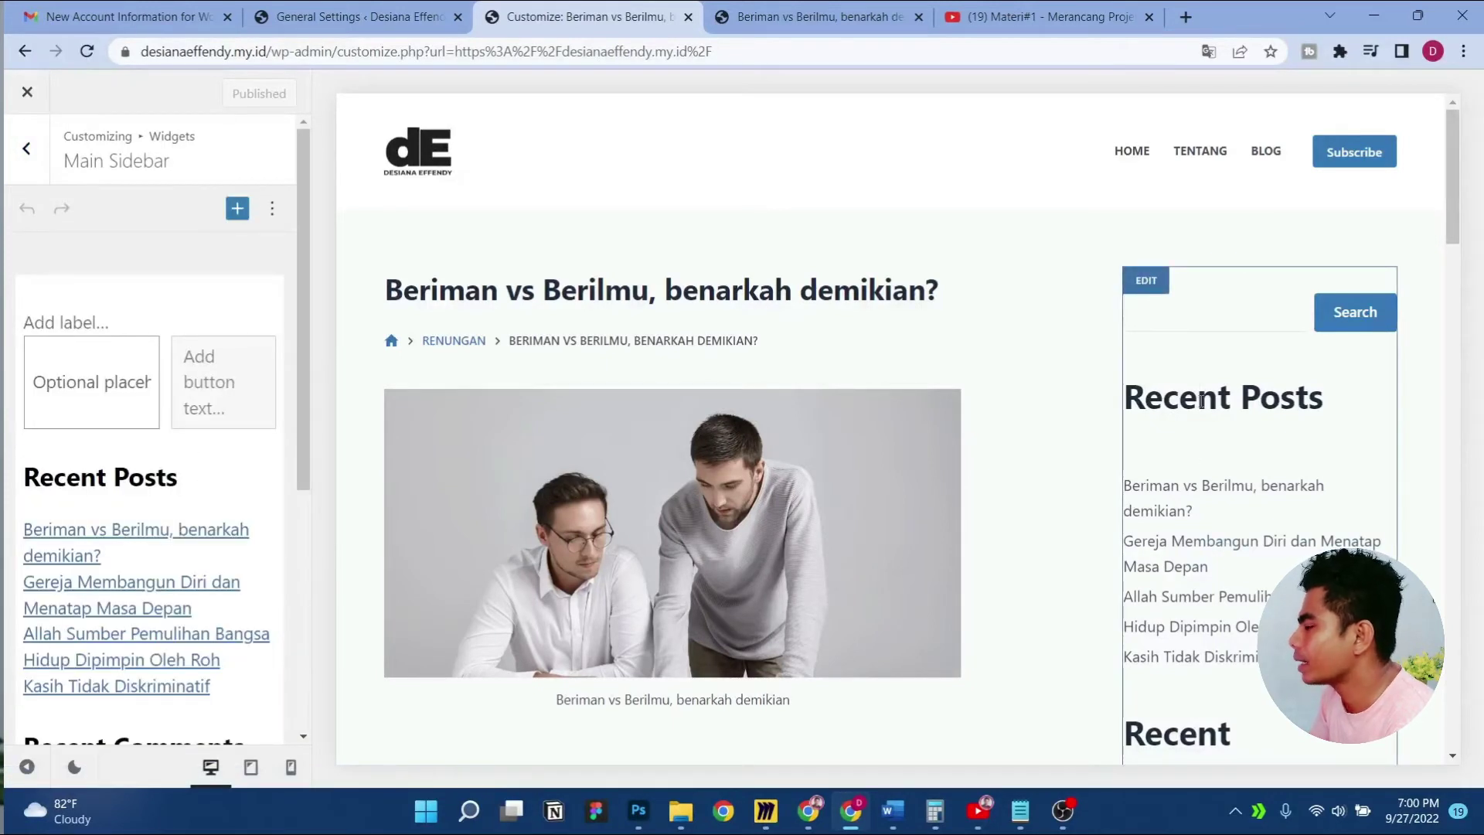
Change the Recent Posts heading to H3 and replace its text with 'Artikel terbaru'
left_click(161, 483)
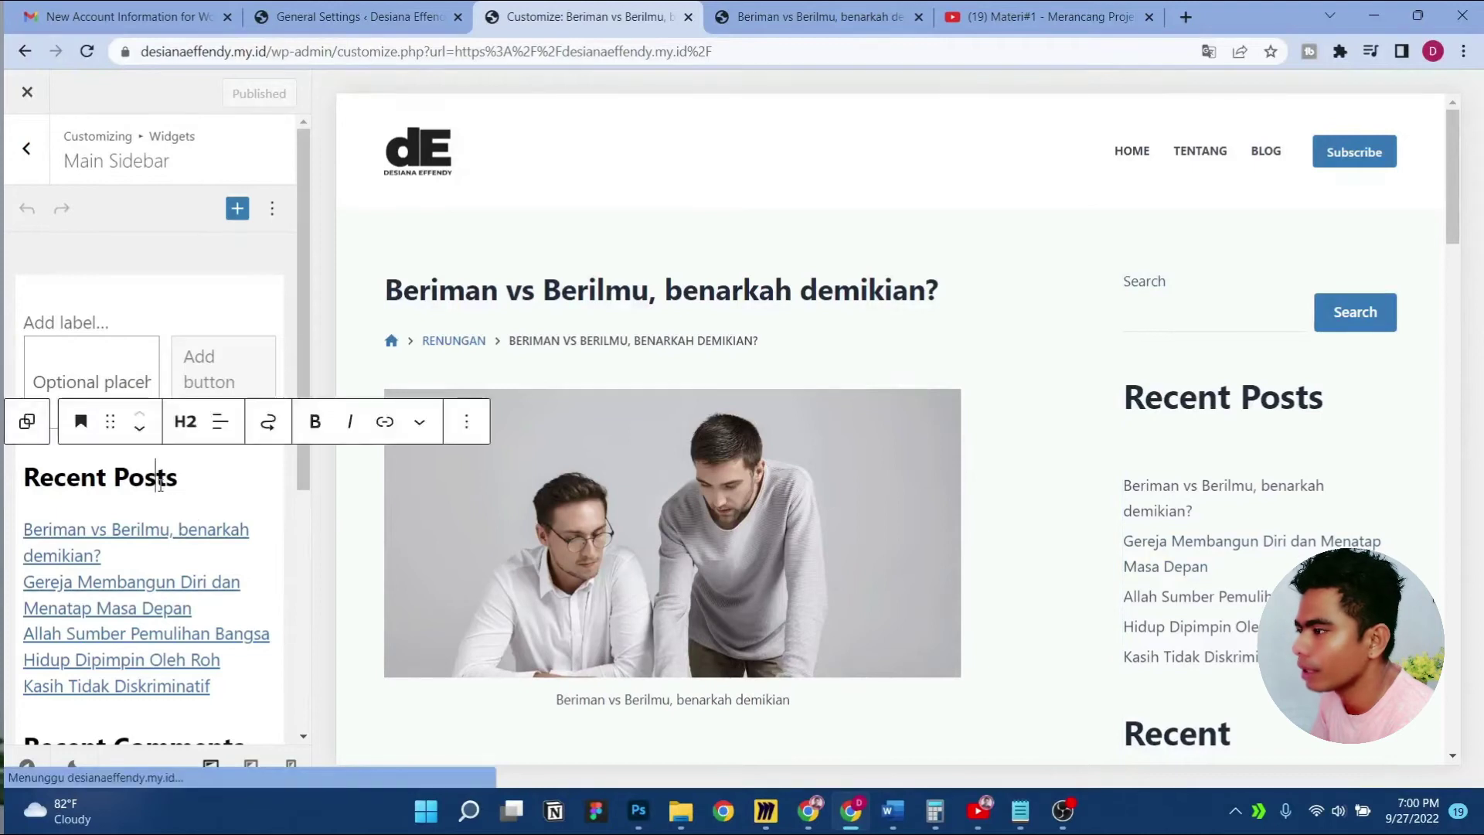
left_click(189, 427)
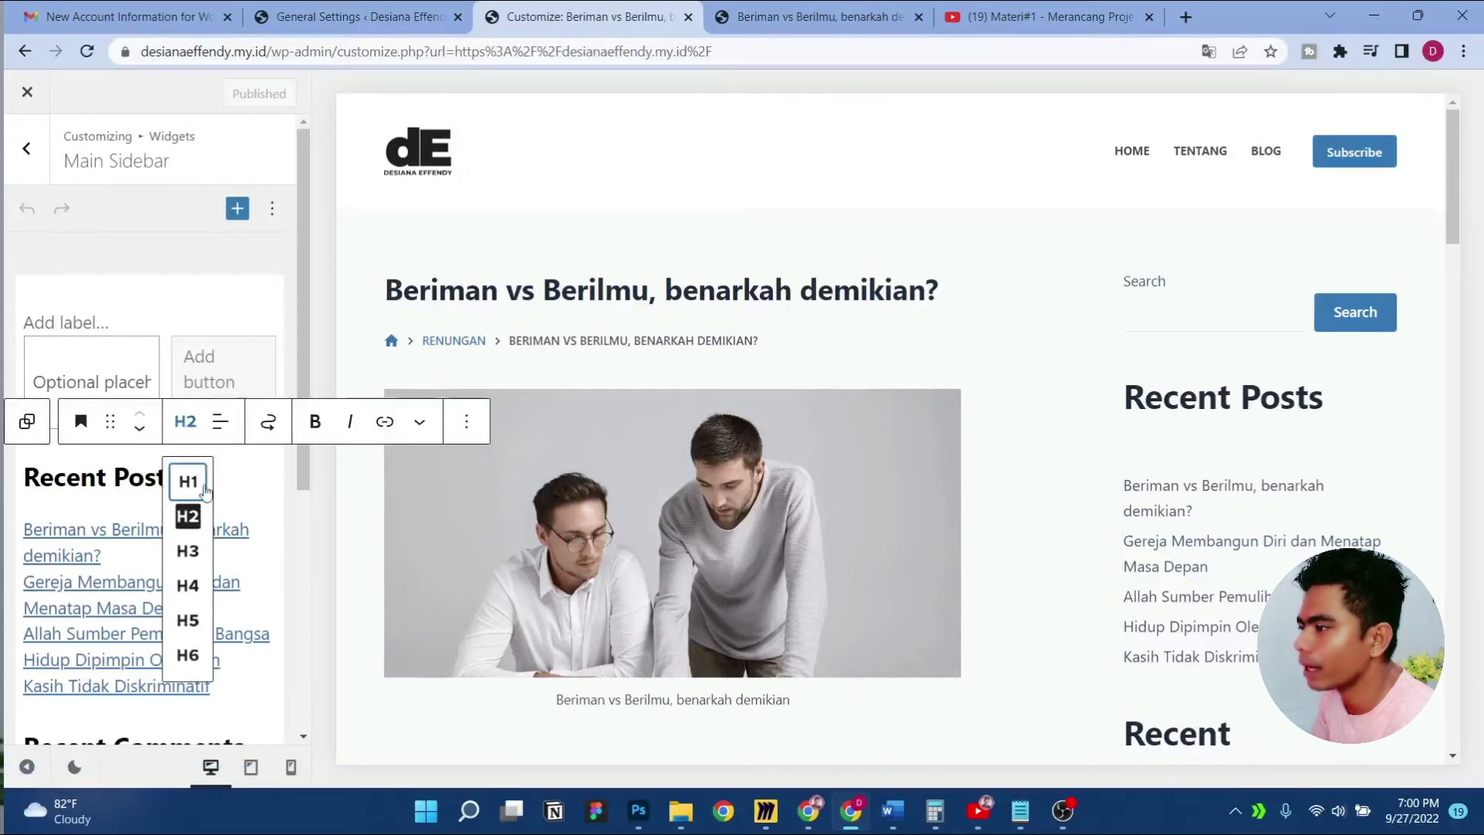
left_click(188, 550)
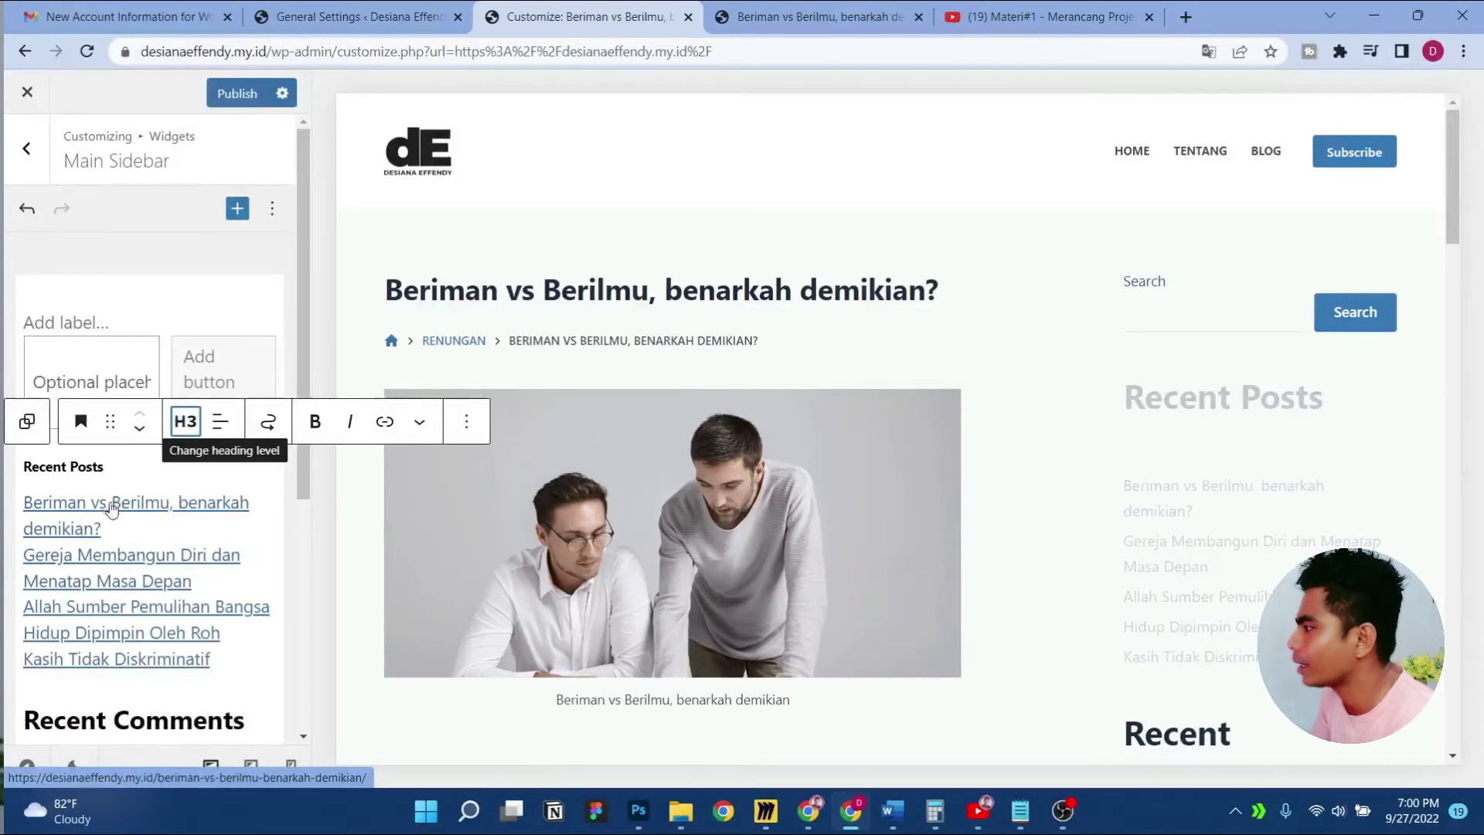
triple_click(86, 467)
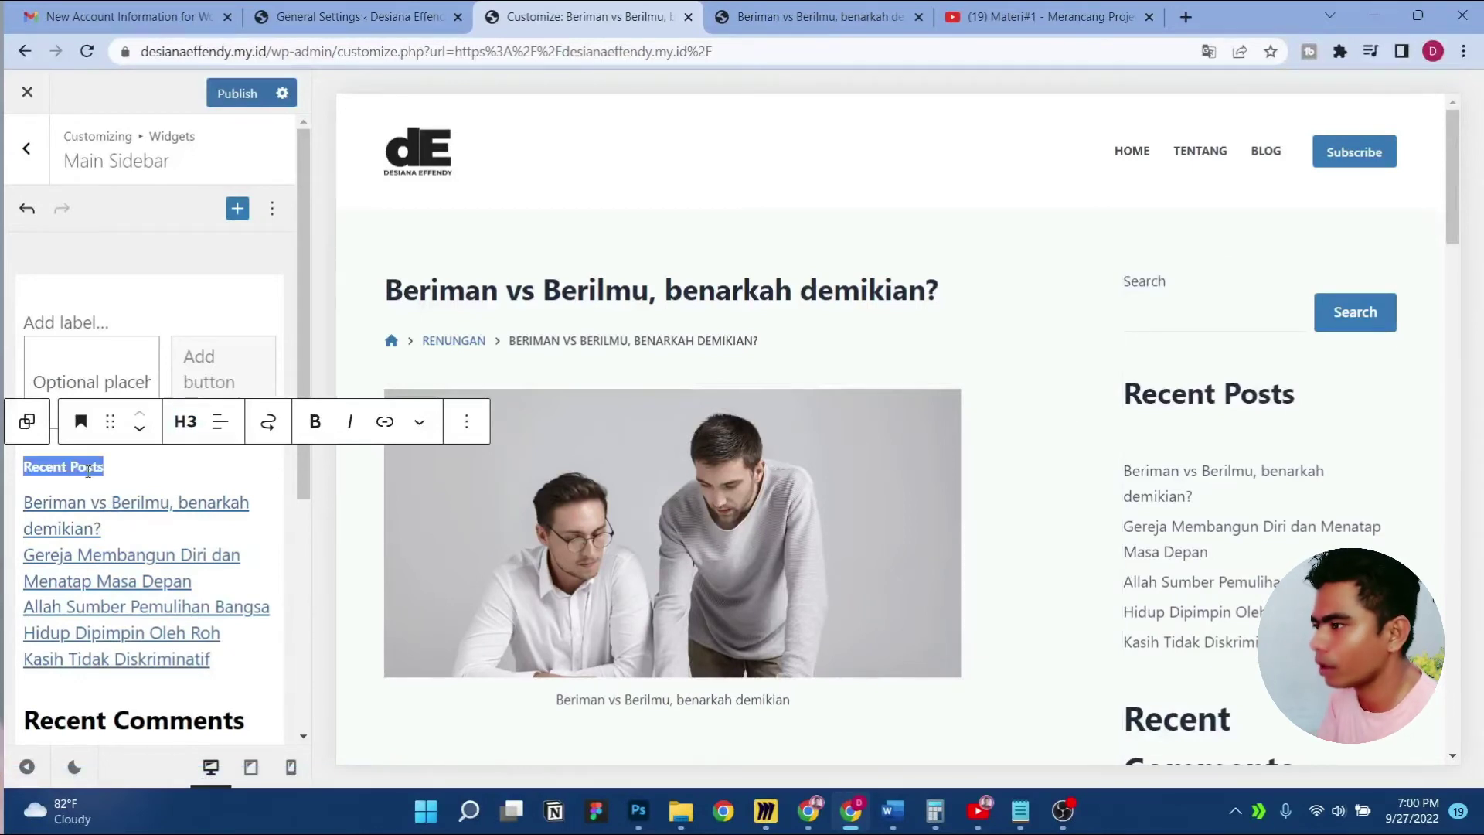
key("BackSpace")
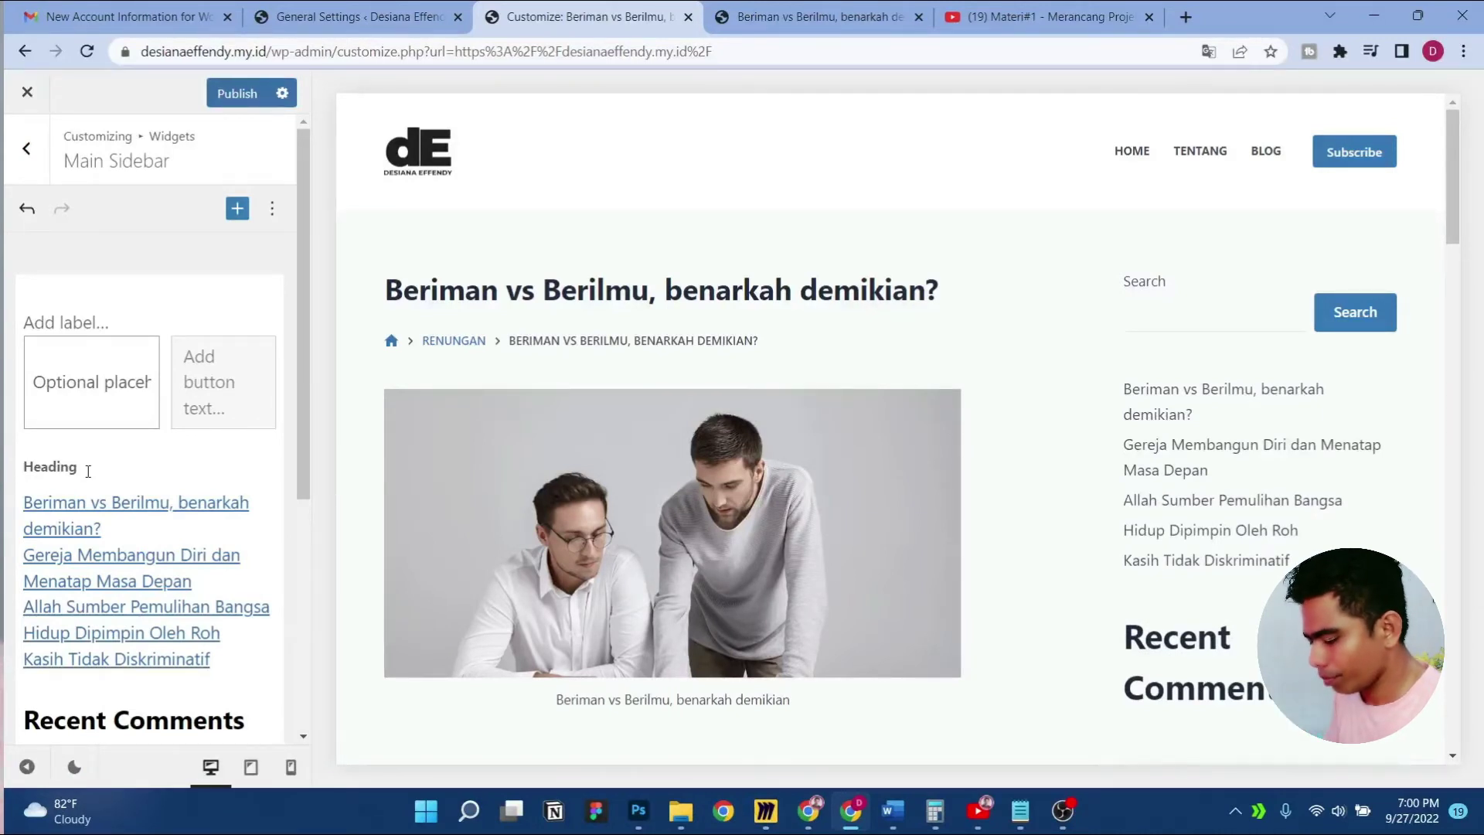
type("Artikel terbaru")
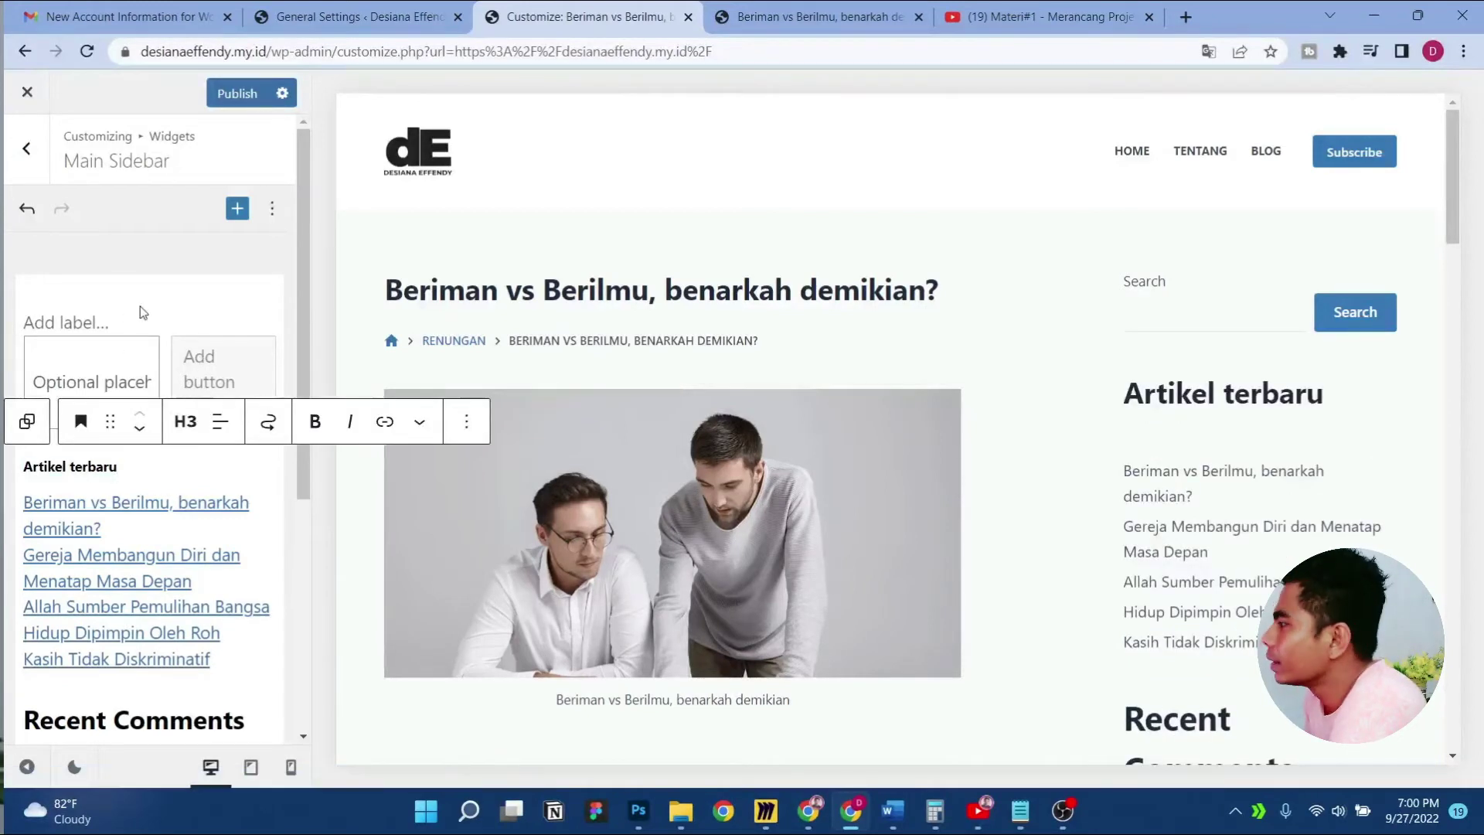
Set the sidebar Search block's button label to 'Cari' and its placeholder to 'Cari artikel'
left_click(189, 315)
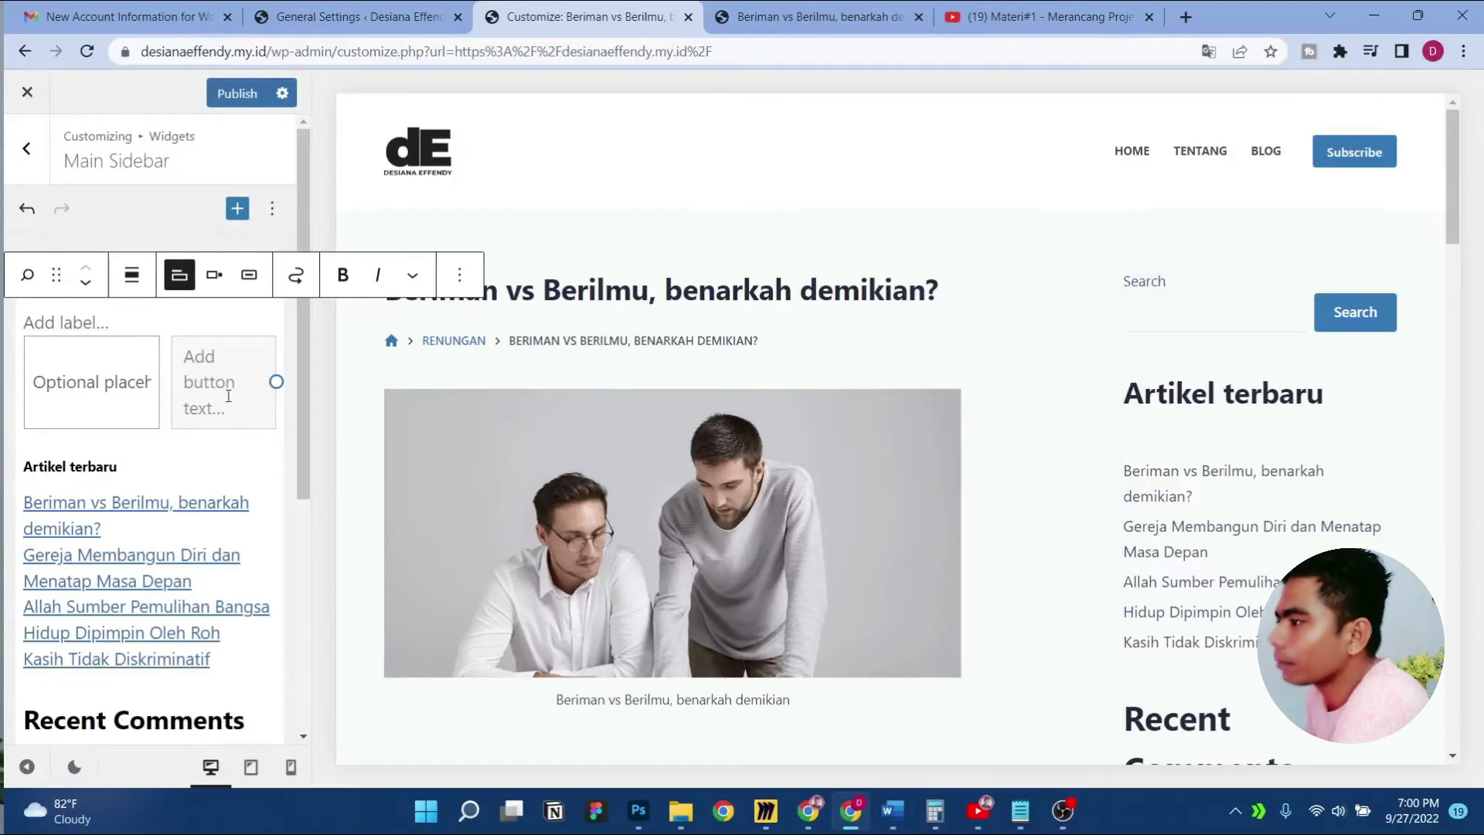
left_click(229, 396)
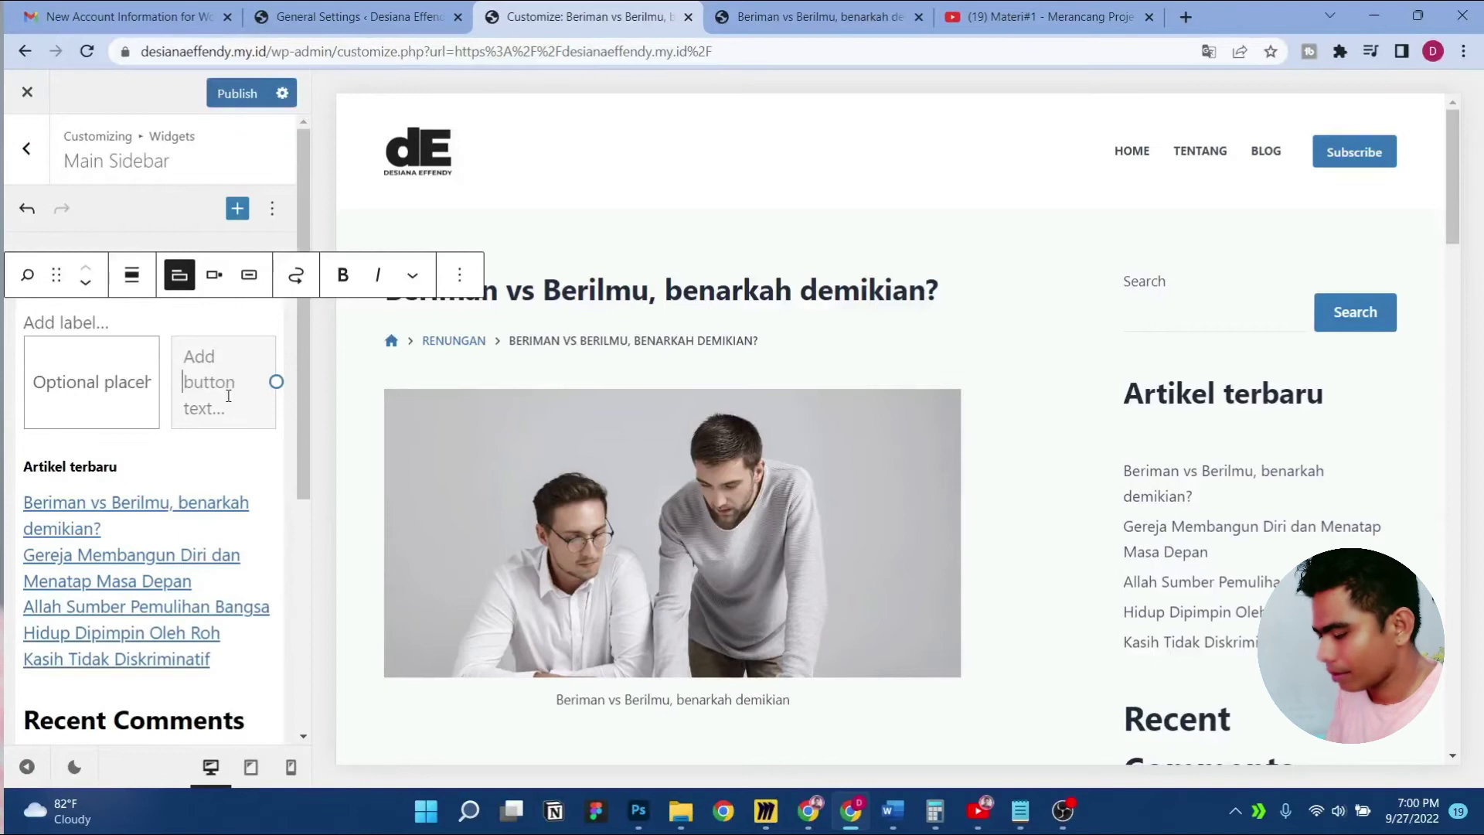
type("Cari")
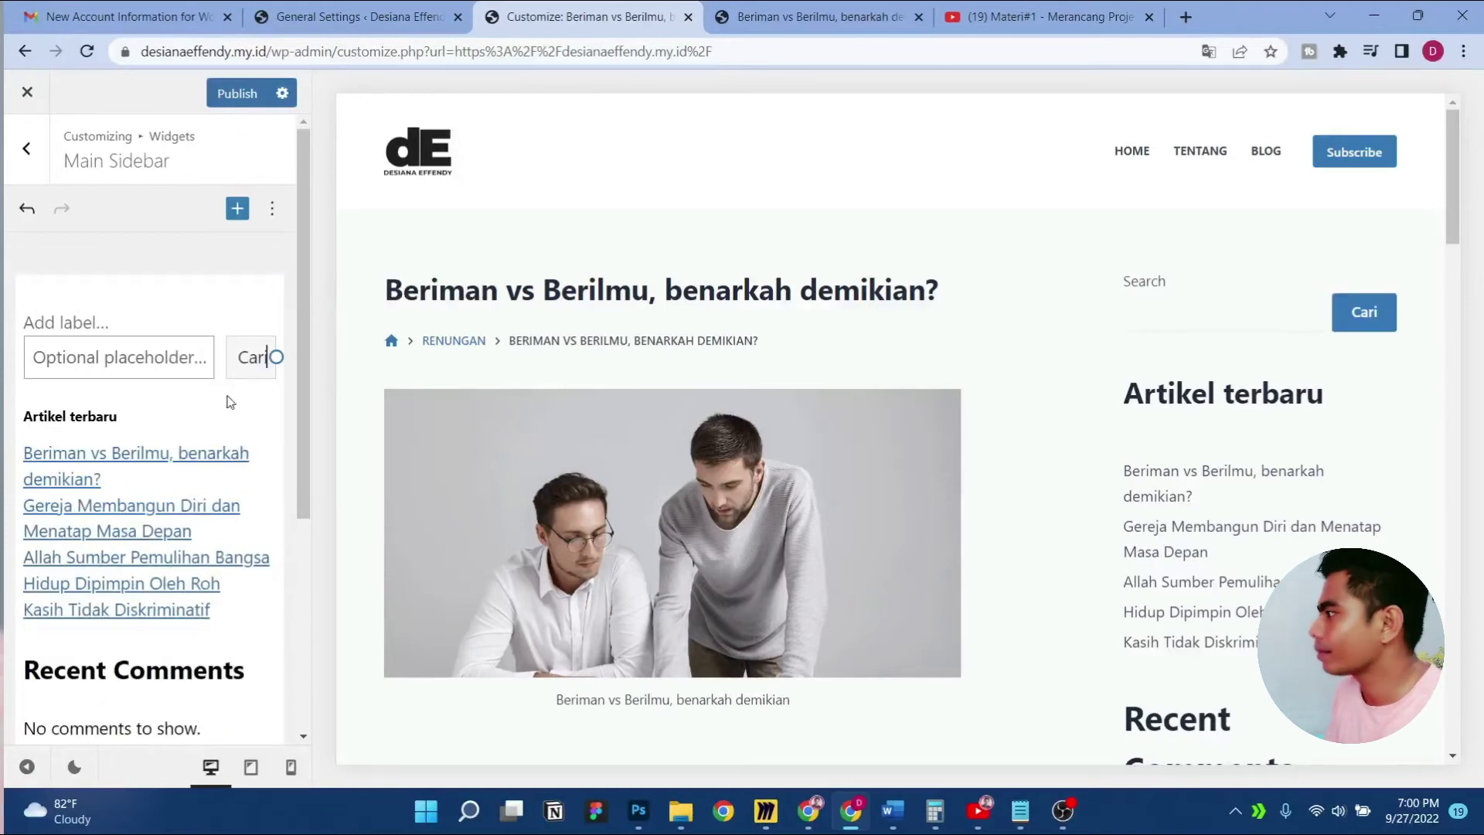
type(" Artikel")
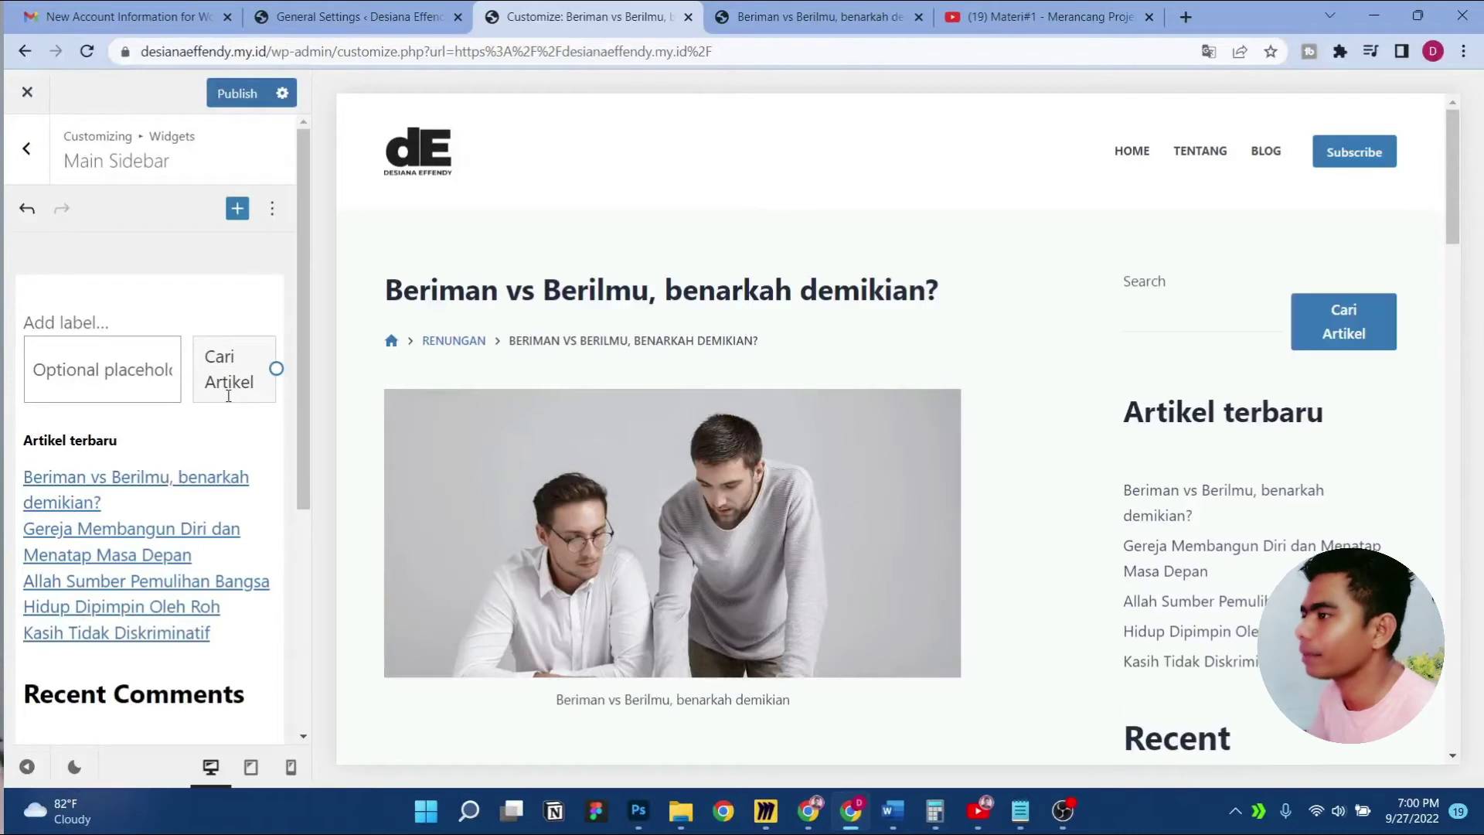
left_click(112, 388)
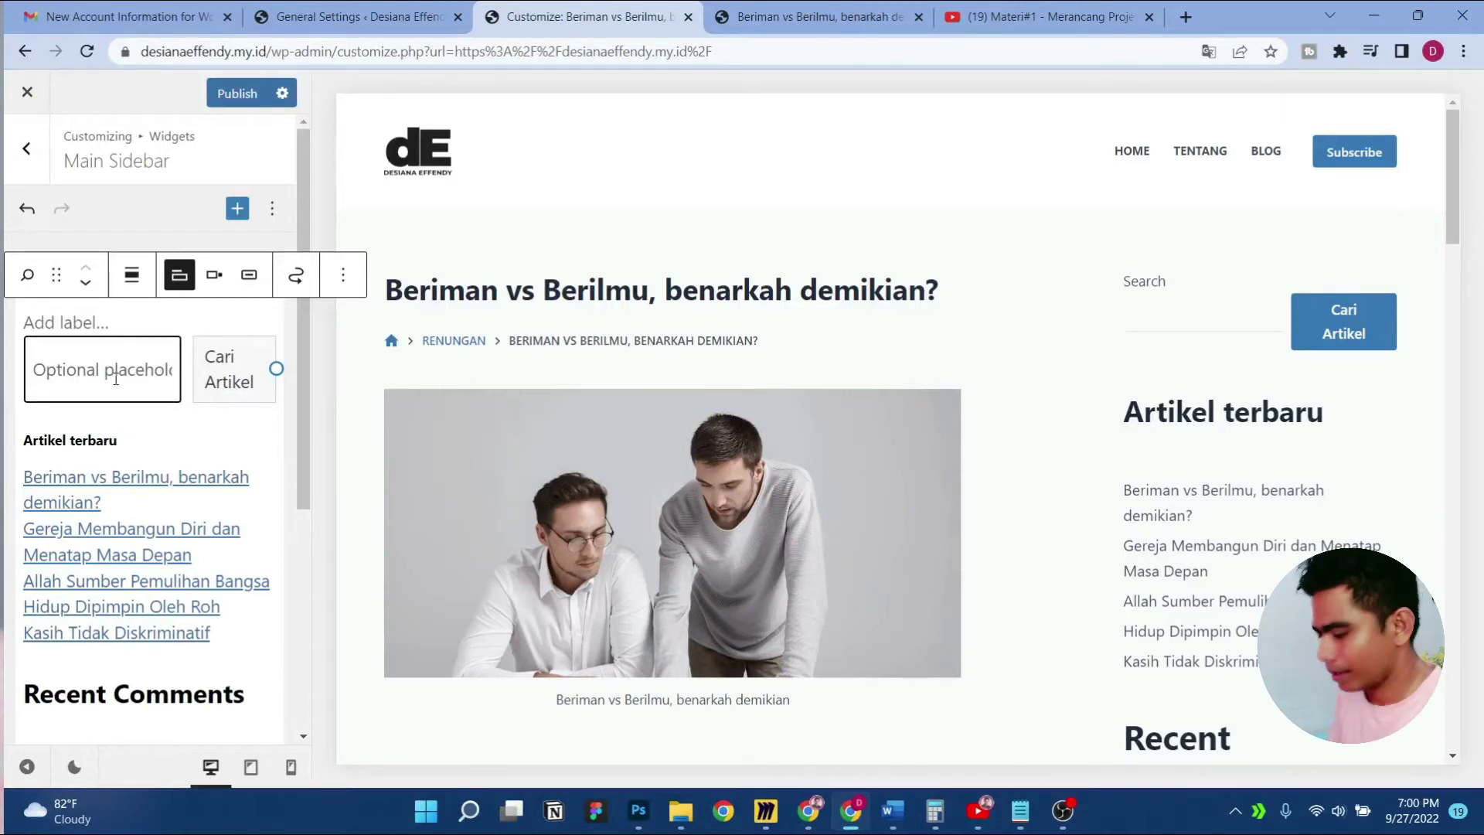
type("Cari")
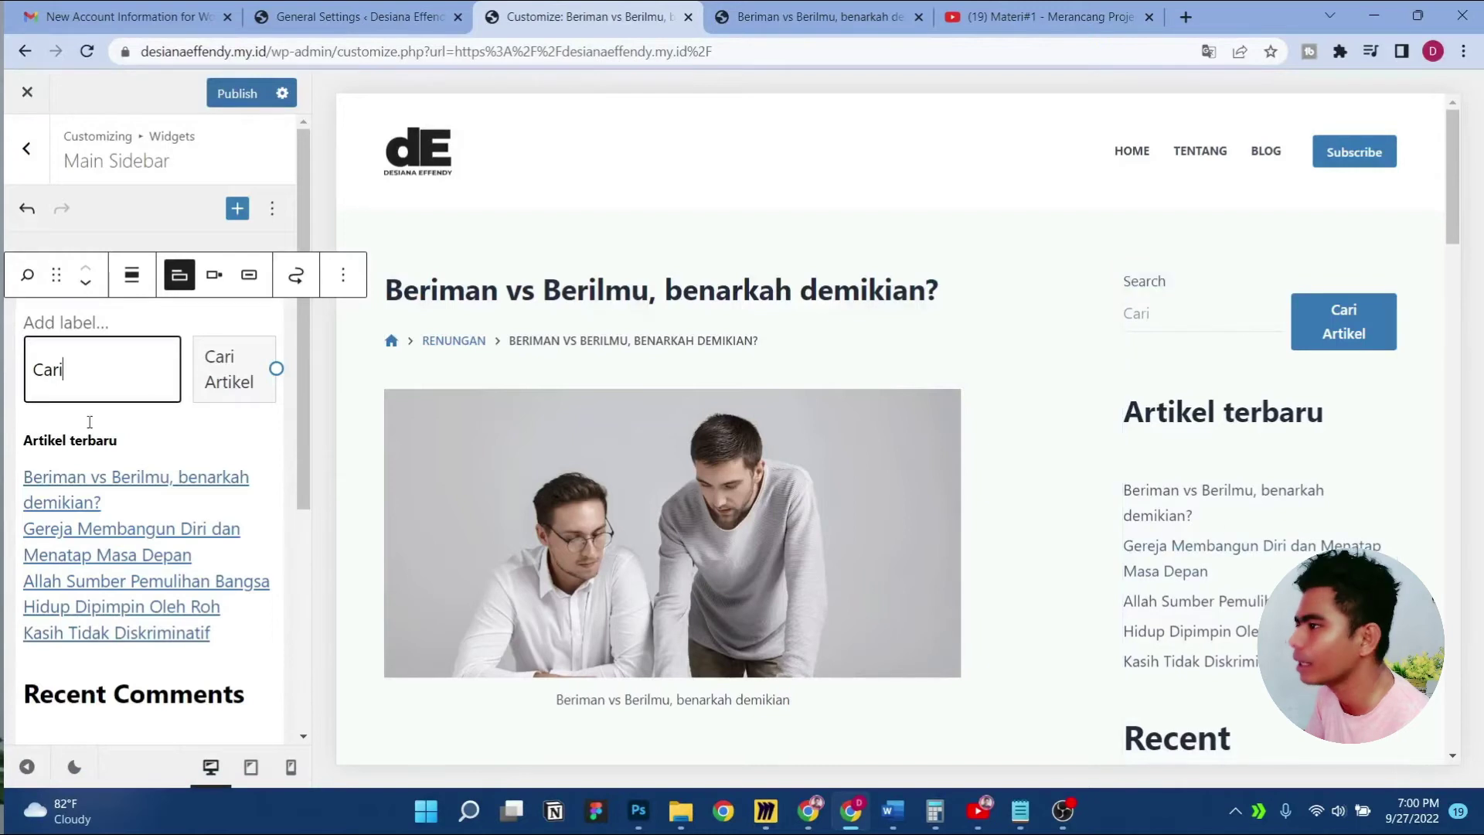
left_click(239, 382)
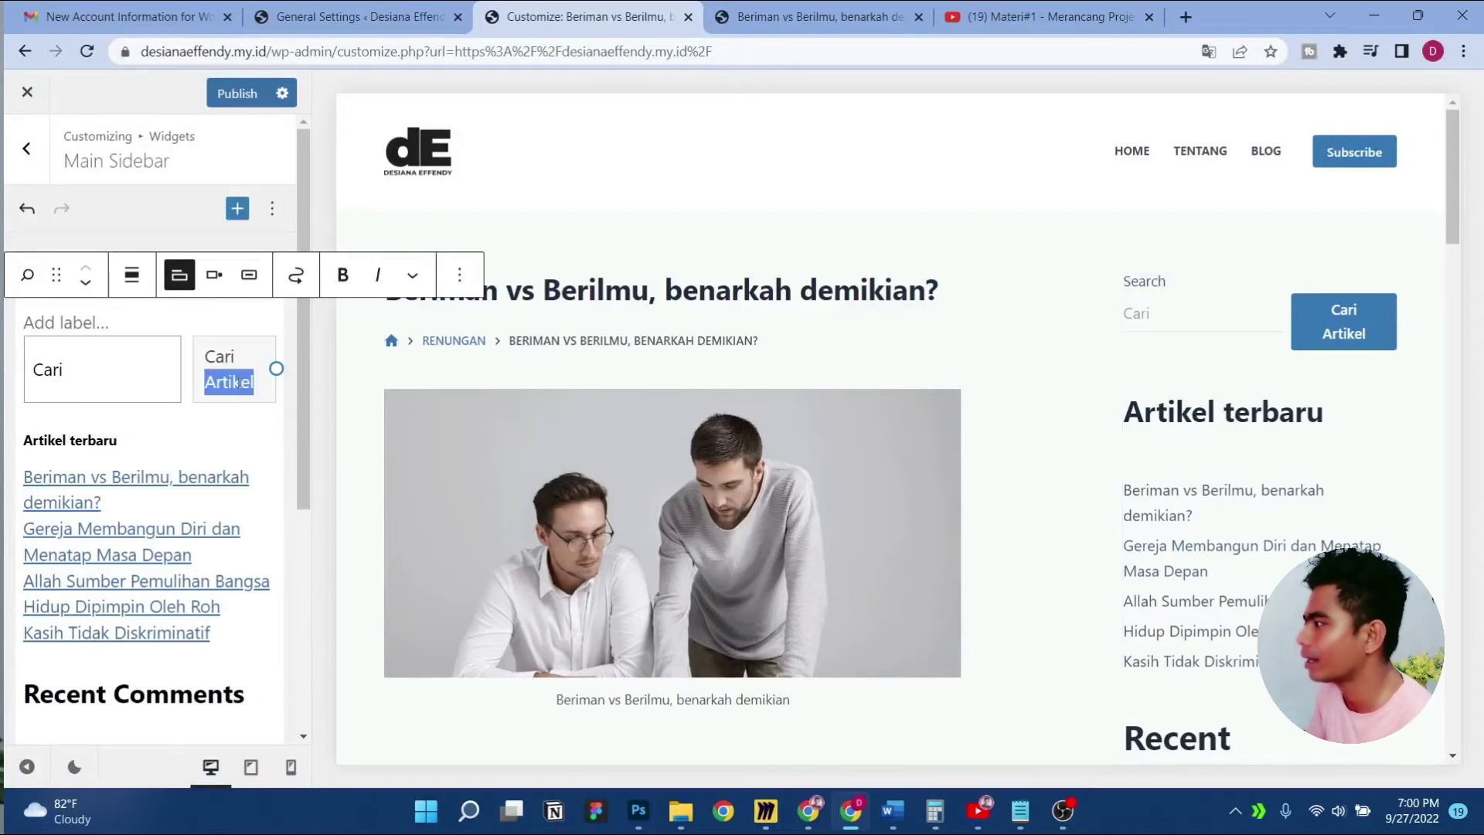
key("BackSpace")
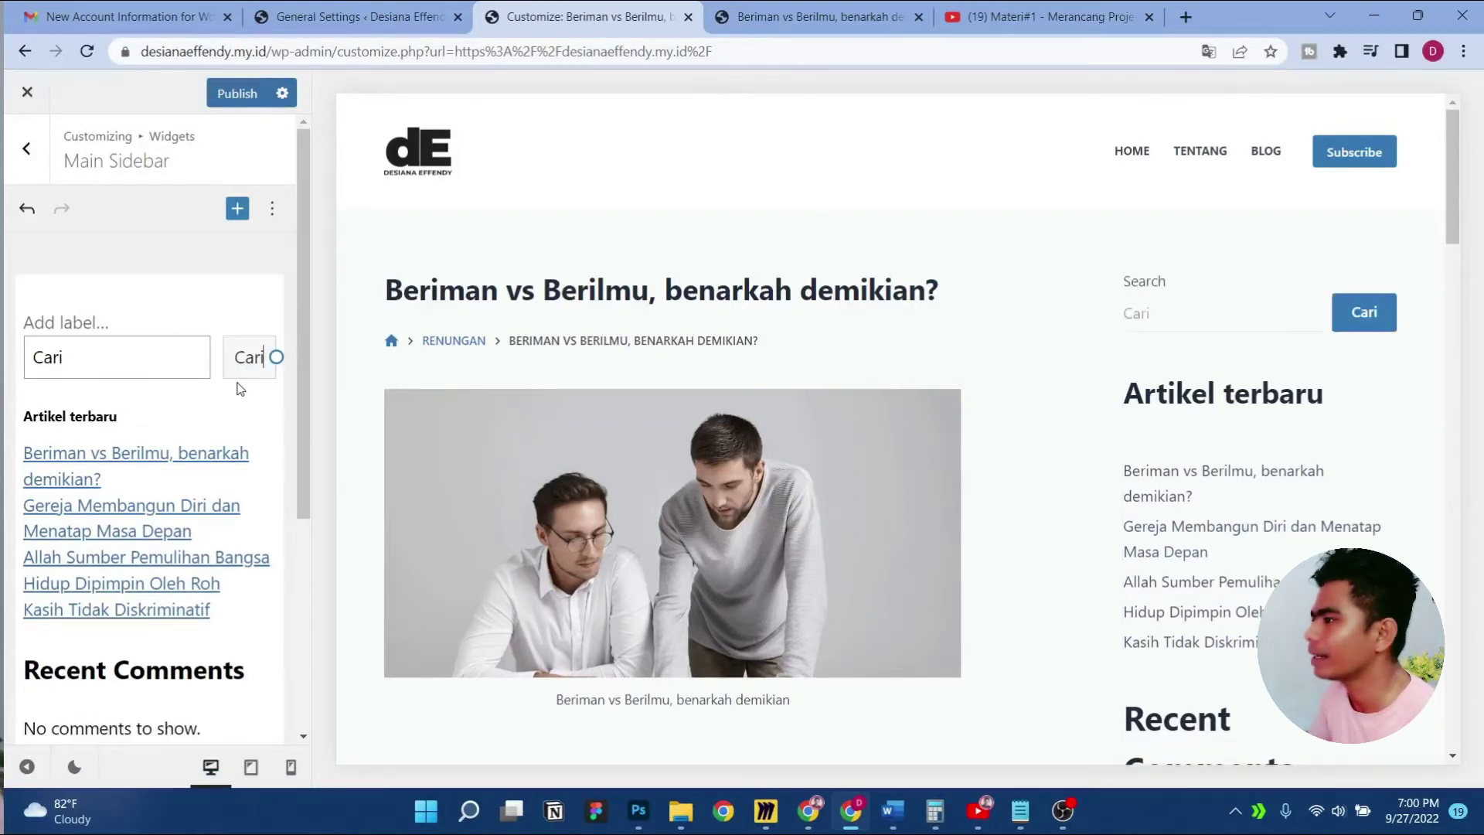
left_click(97, 359)
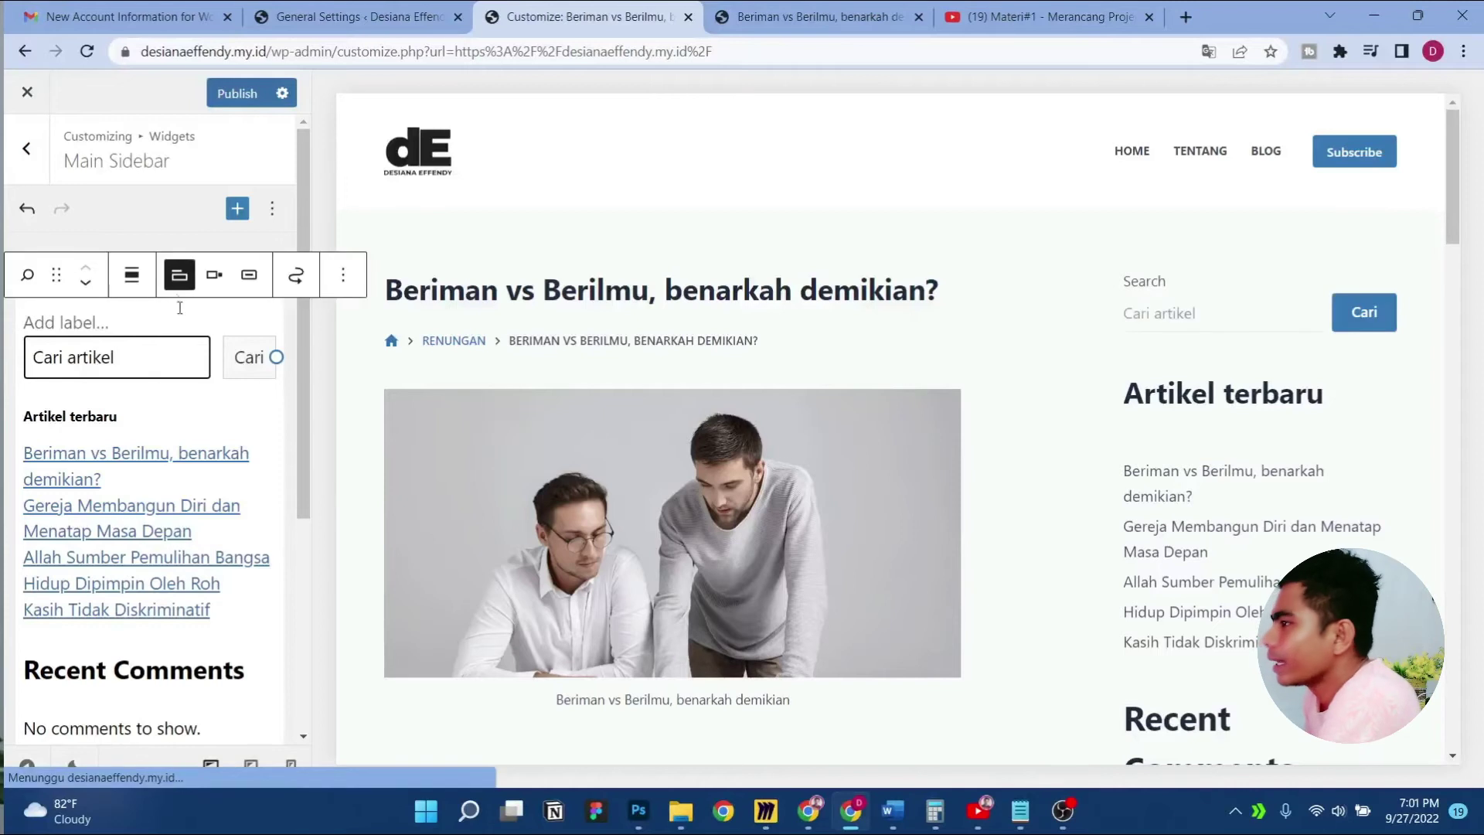
Publish the sidebar widget changes and check the Main Sidebar in the preview
left_click(227, 93)
scroll(1089, 519, "down", 8)
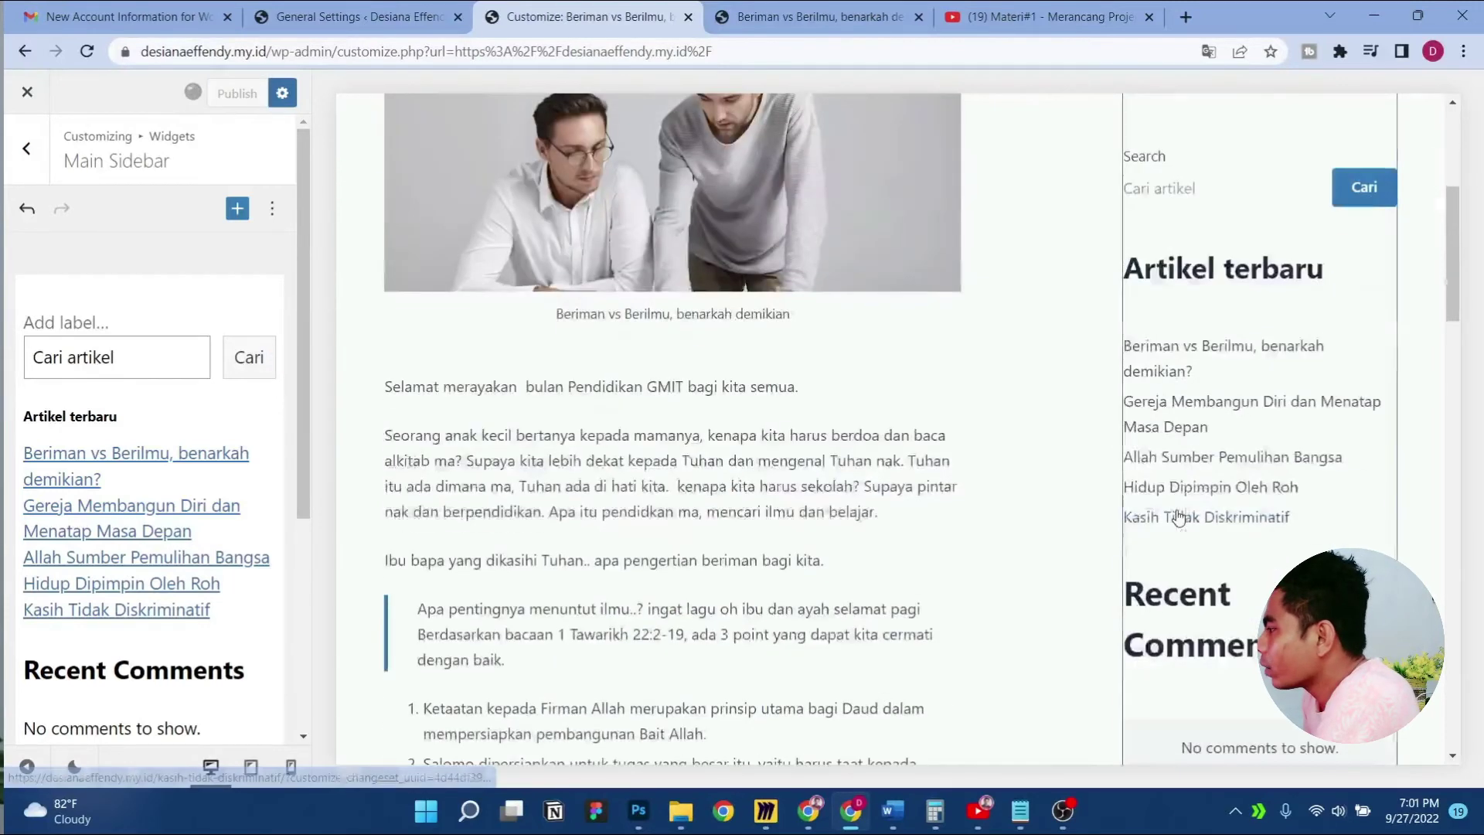
scroll(1097, 479, "up", 8)
scroll(151, 544, "down", 4)
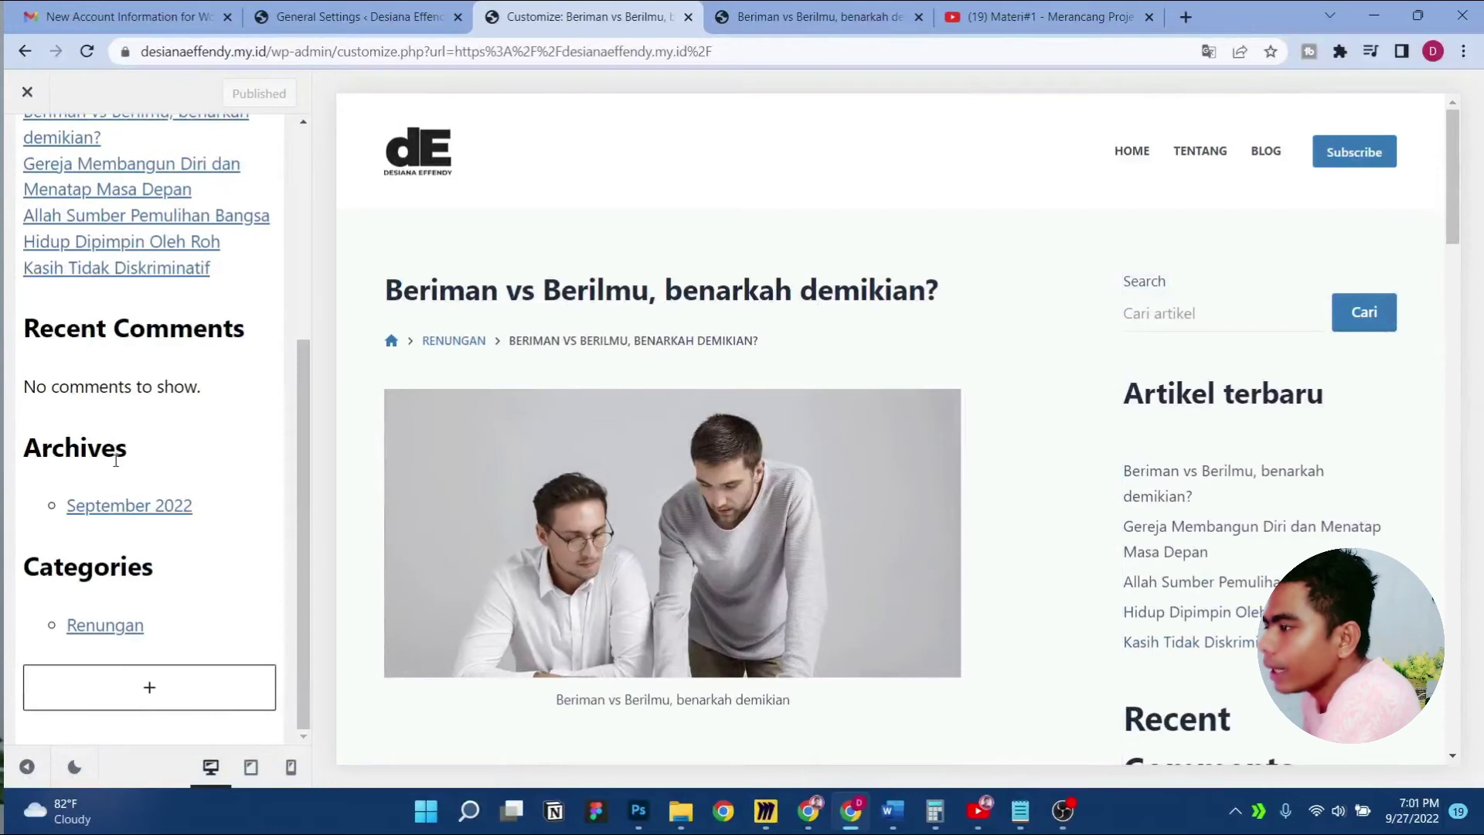
scroll(1176, 530, "down", 5)
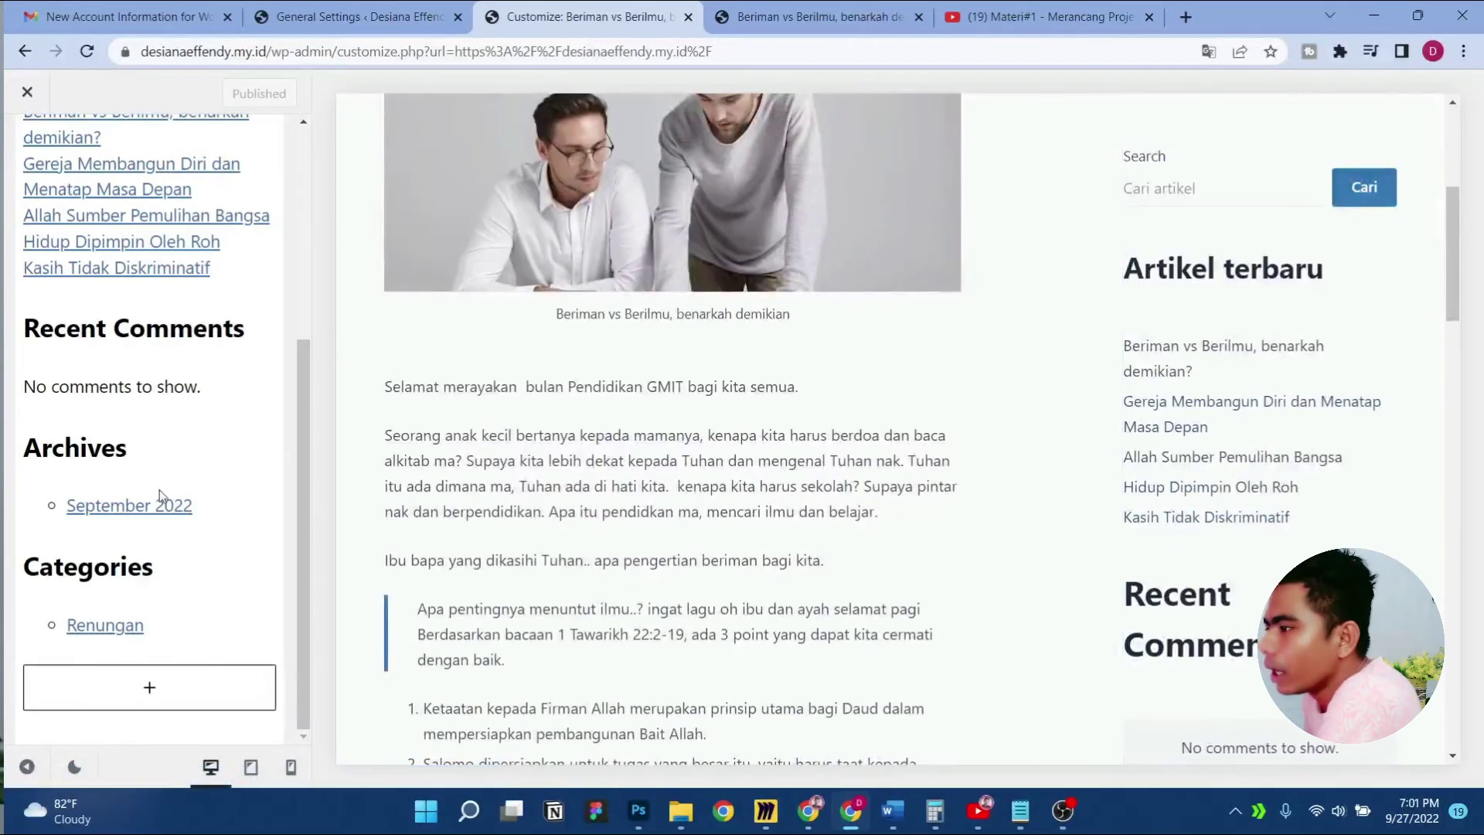
scroll(193, 423, "up", 1)
left_click(183, 421)
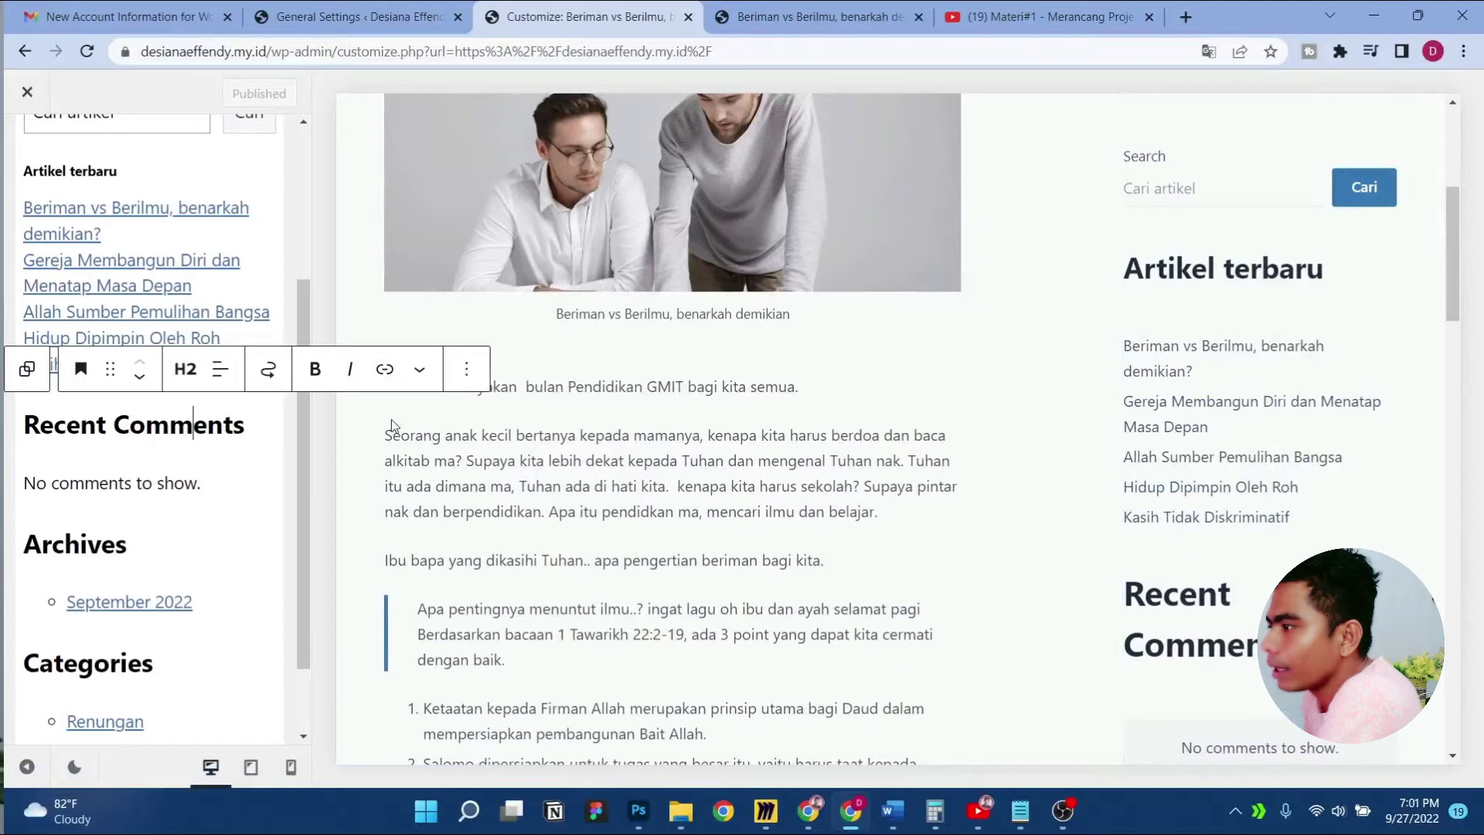
Remove the Recent Comments heading and the latest comments list from the sidebar
left_click(418, 374)
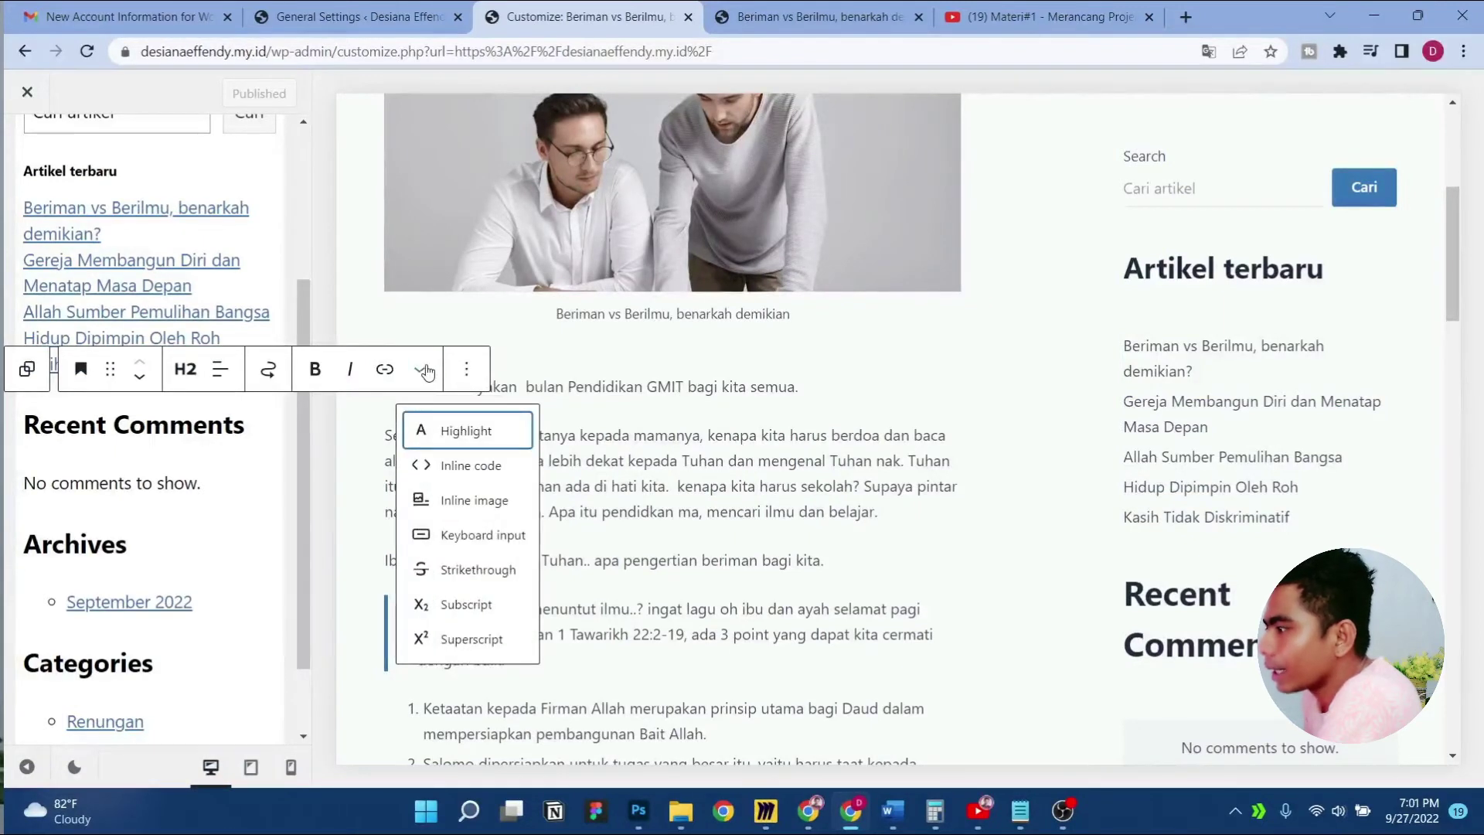
left_click(426, 373)
left_click(468, 371)
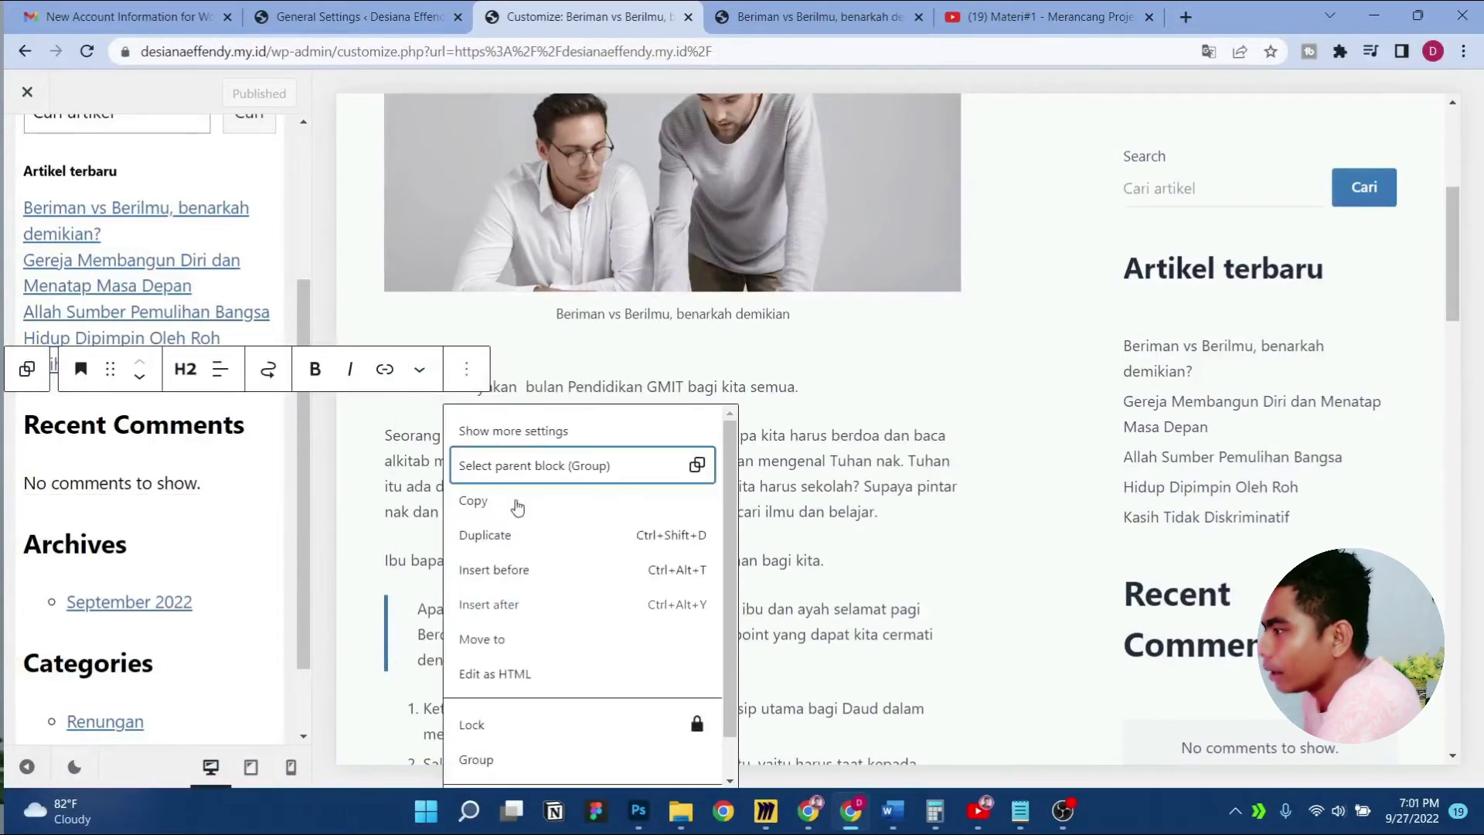
left_click(540, 765)
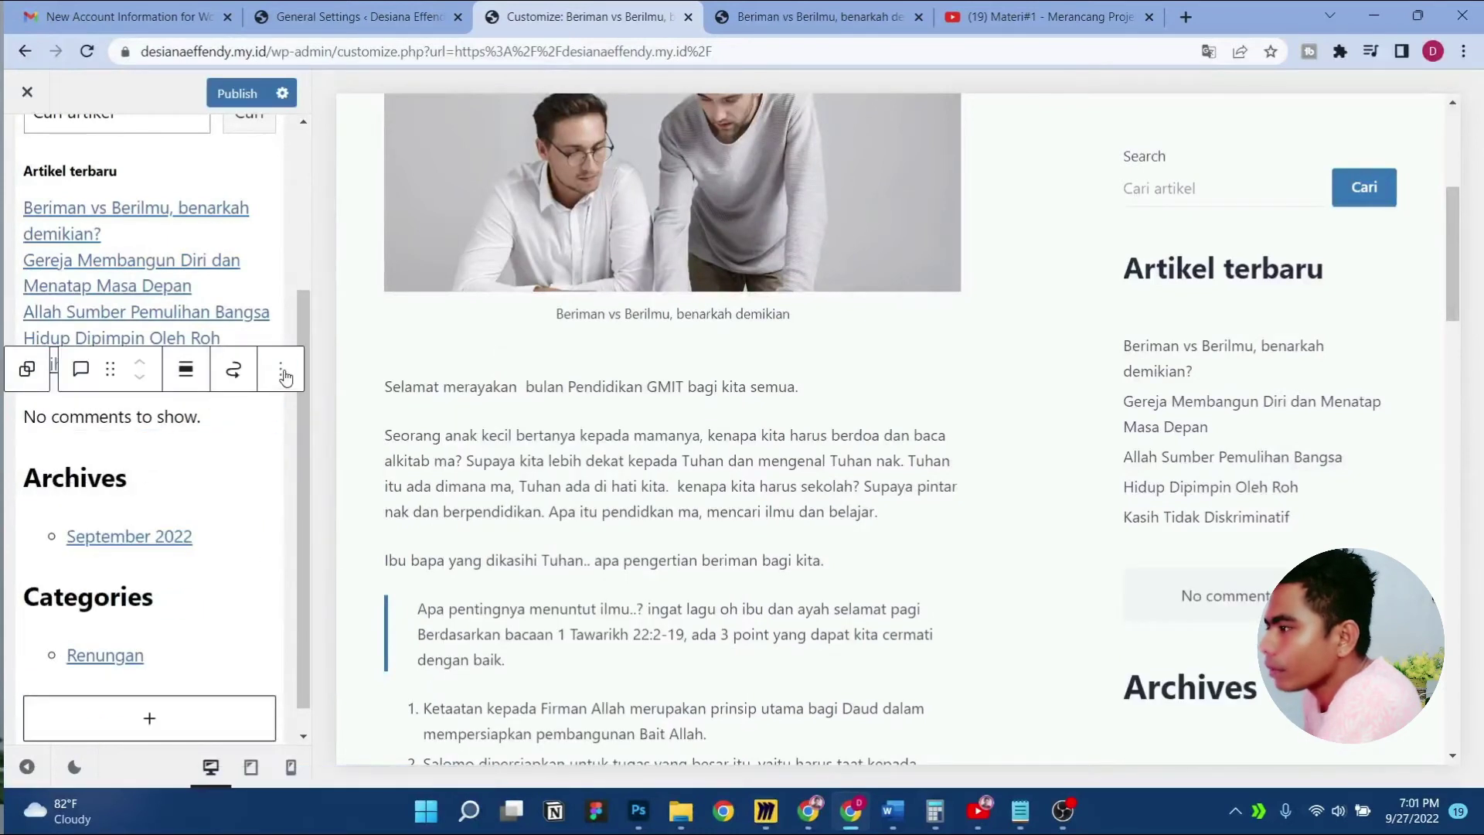
left_click(281, 369)
left_click(387, 764)
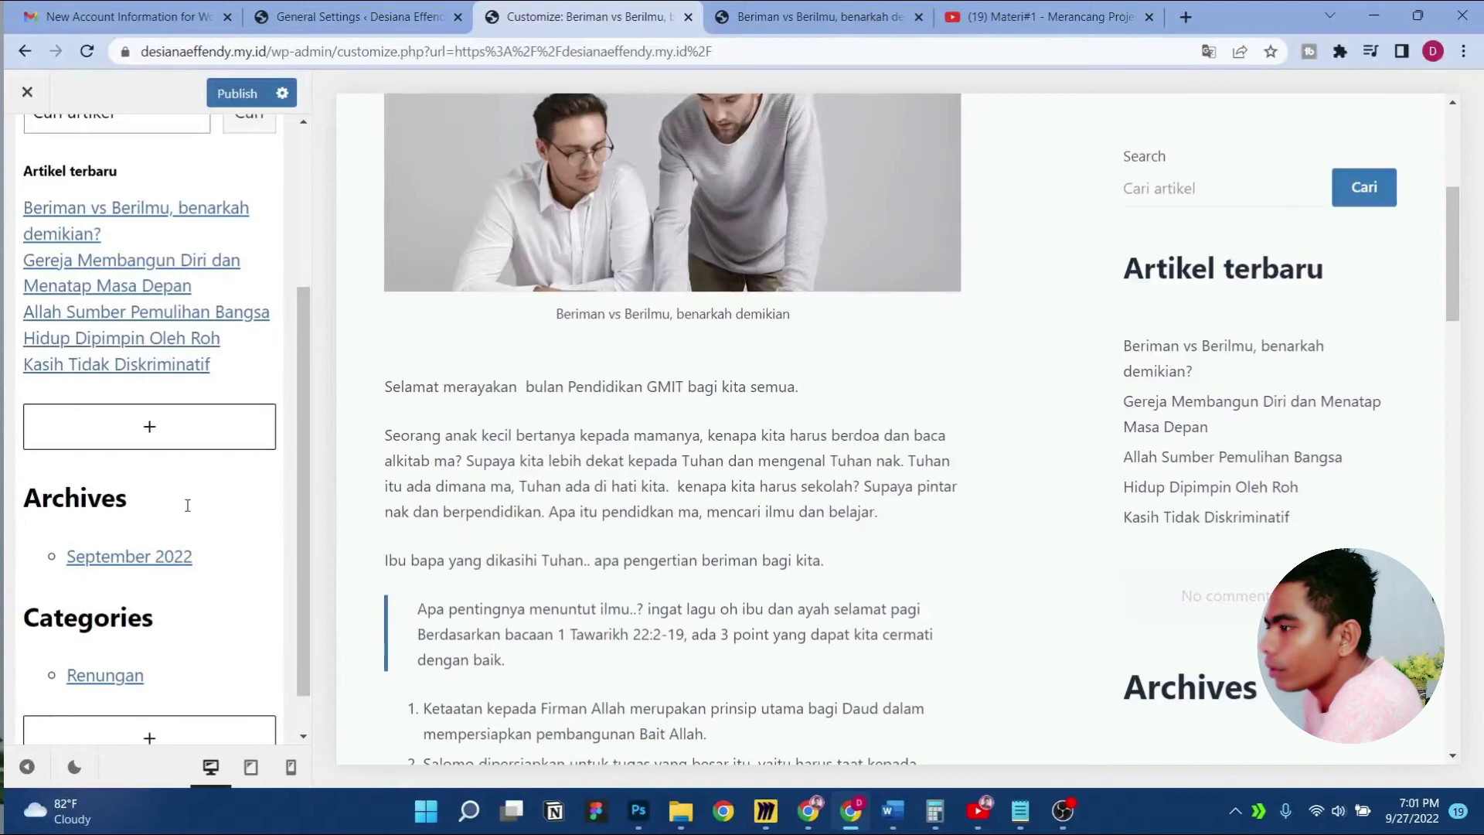
Remove the Archives heading and the archives list
left_click(187, 505)
left_click(466, 441)
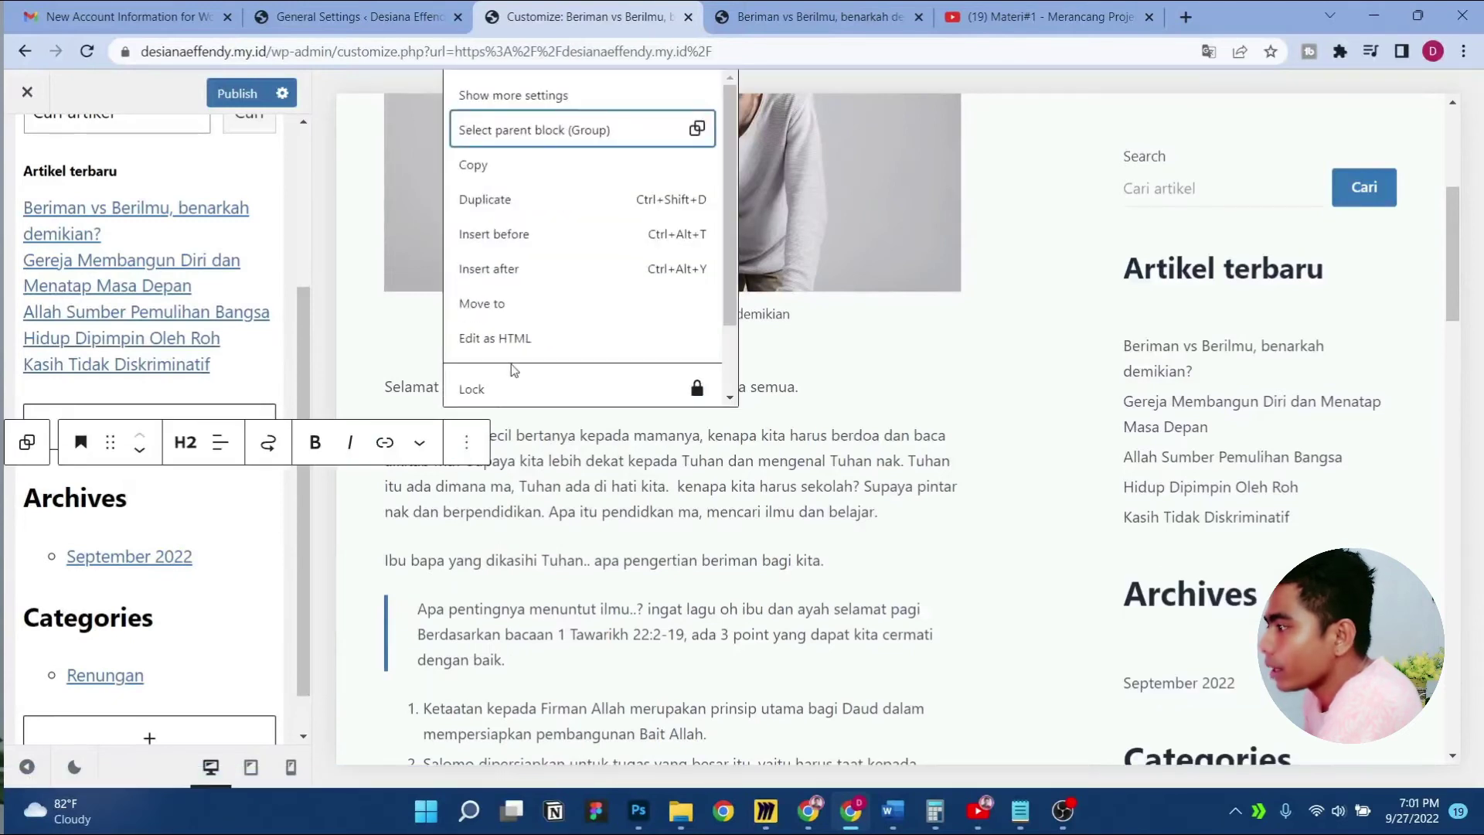
scroll(510, 369, "down", 2)
left_click(513, 401)
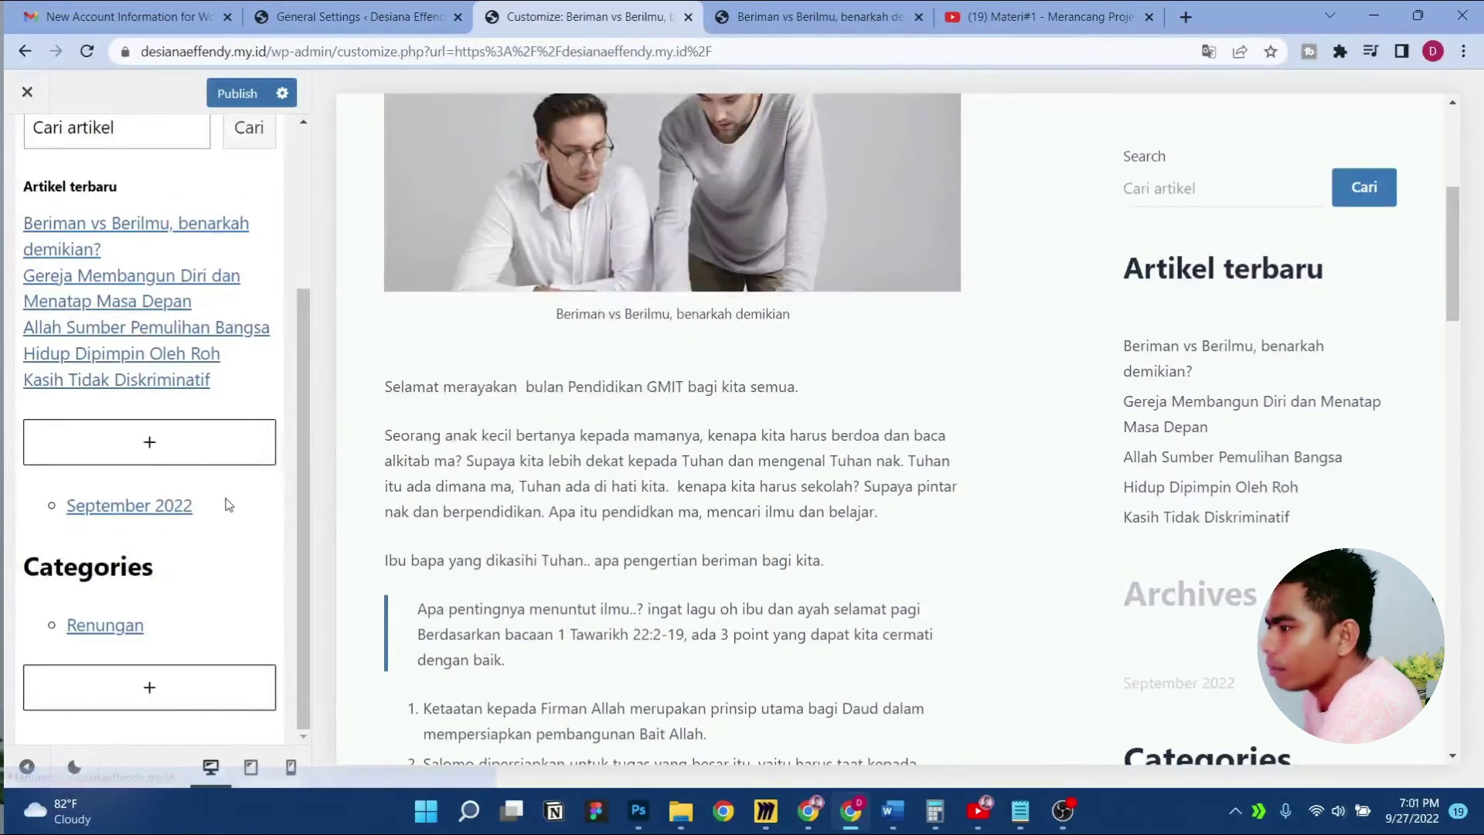
left_click(229, 505)
left_click(281, 456)
scroll(338, 394, "down", 1)
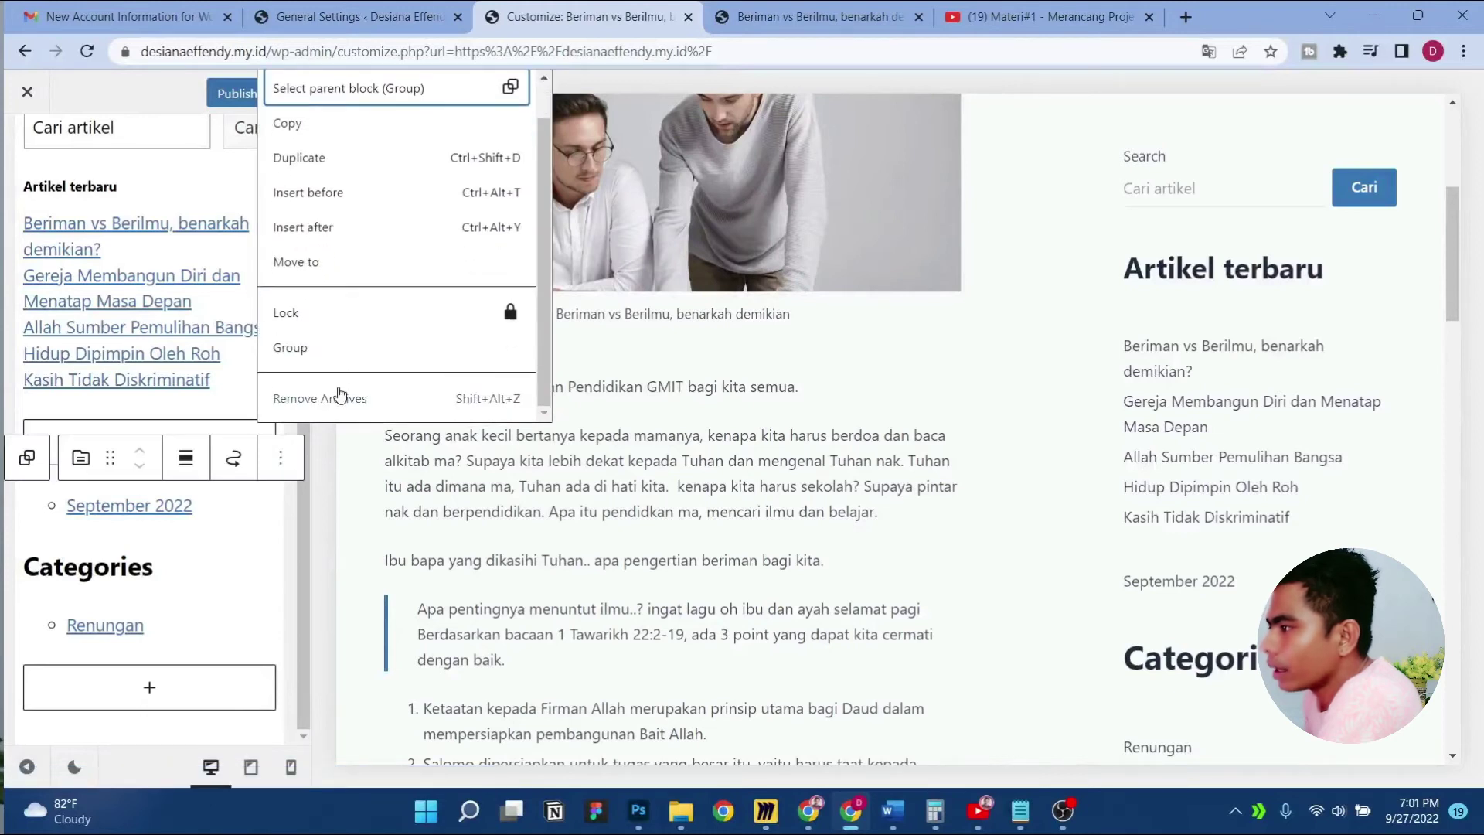
left_click(338, 395)
Remove the Categories heading and the categories list
left_click(186, 590)
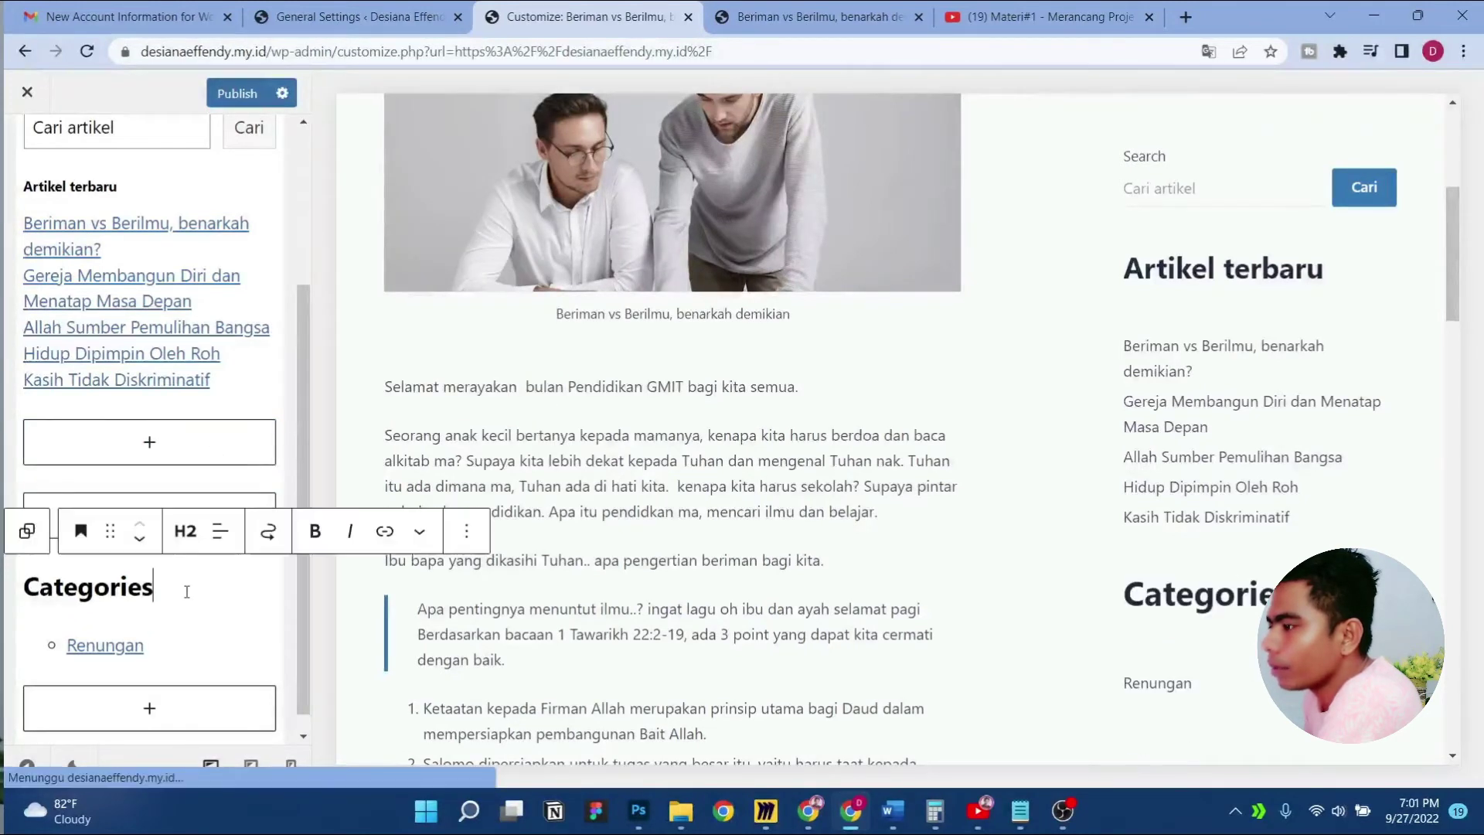
left_click(466, 530)
left_click(513, 473)
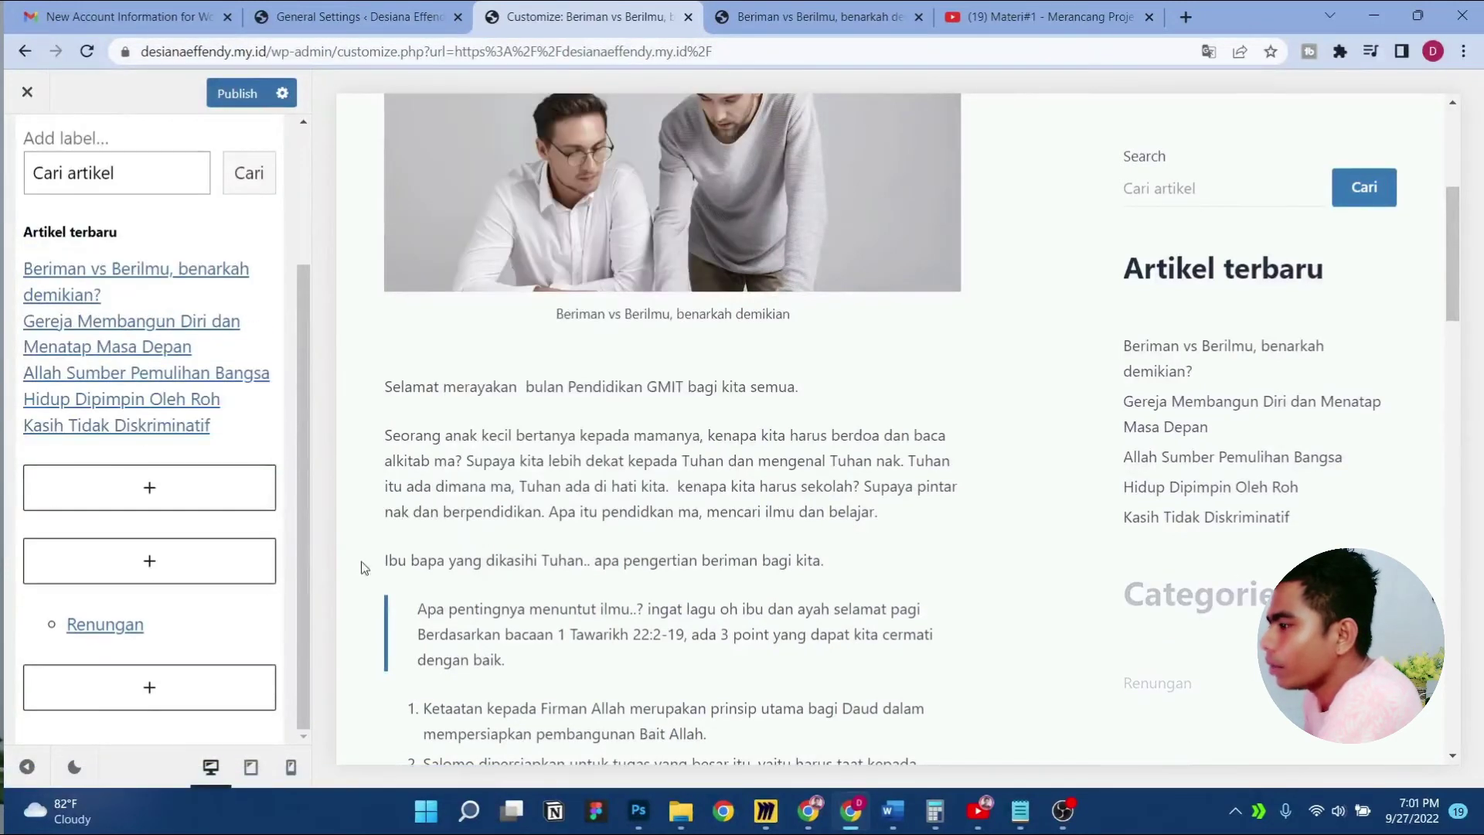
left_click(165, 627)
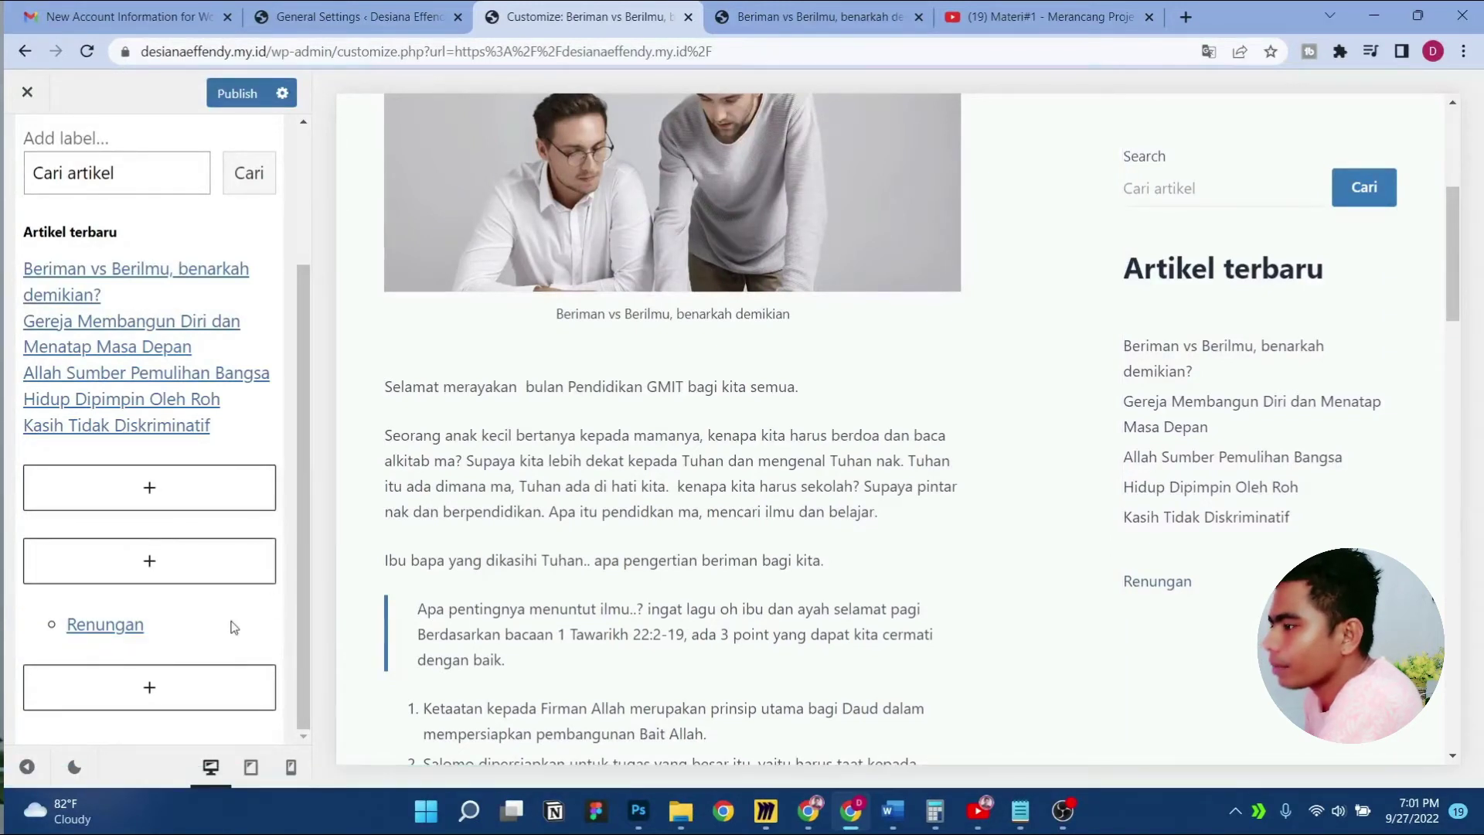
left_click(278, 581)
left_click(330, 520)
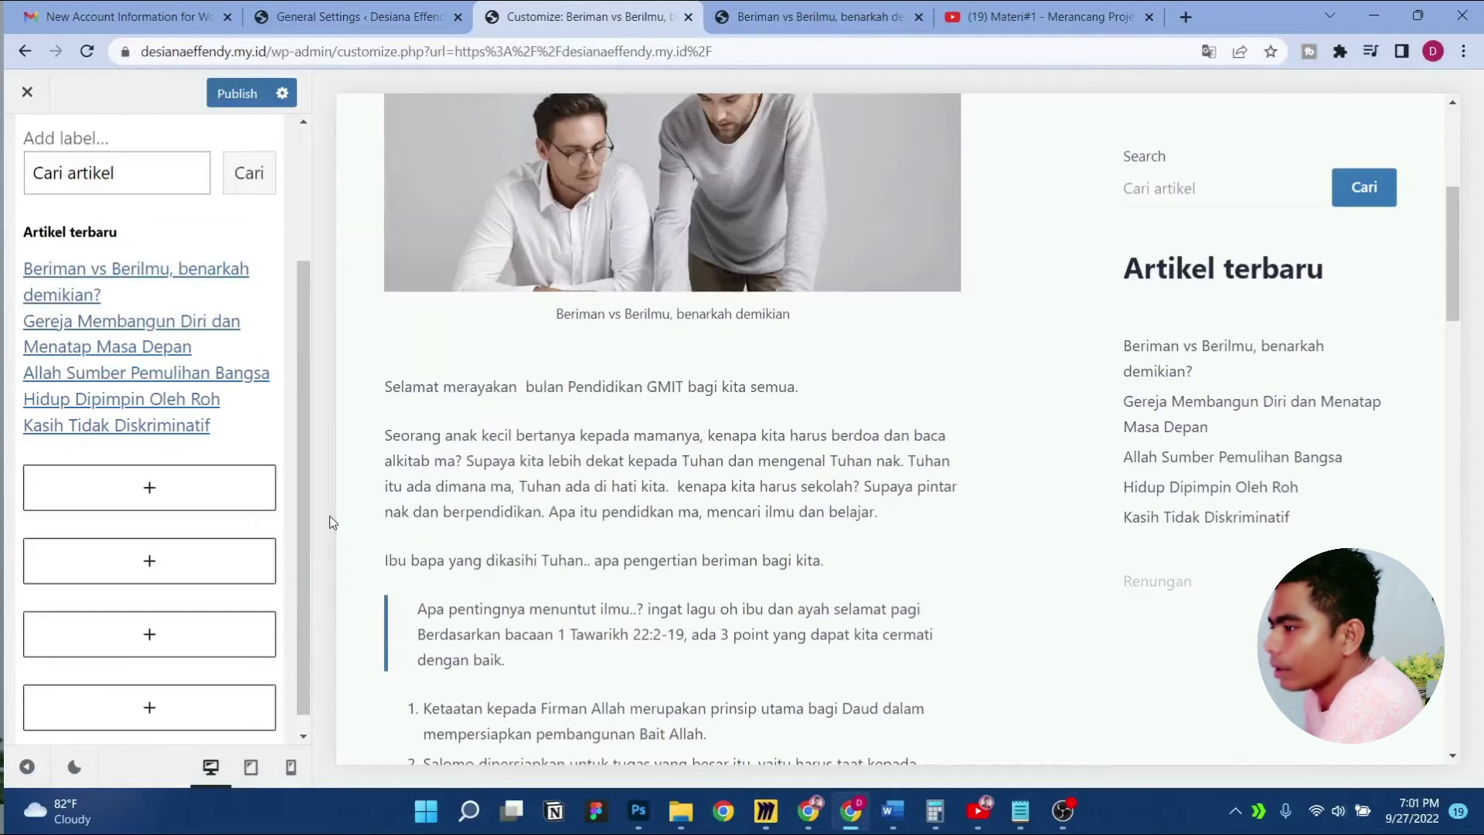
Delete the leftover empty blocks and empty group from the Main Sidebar
left_click(244, 539)
left_click(199, 482)
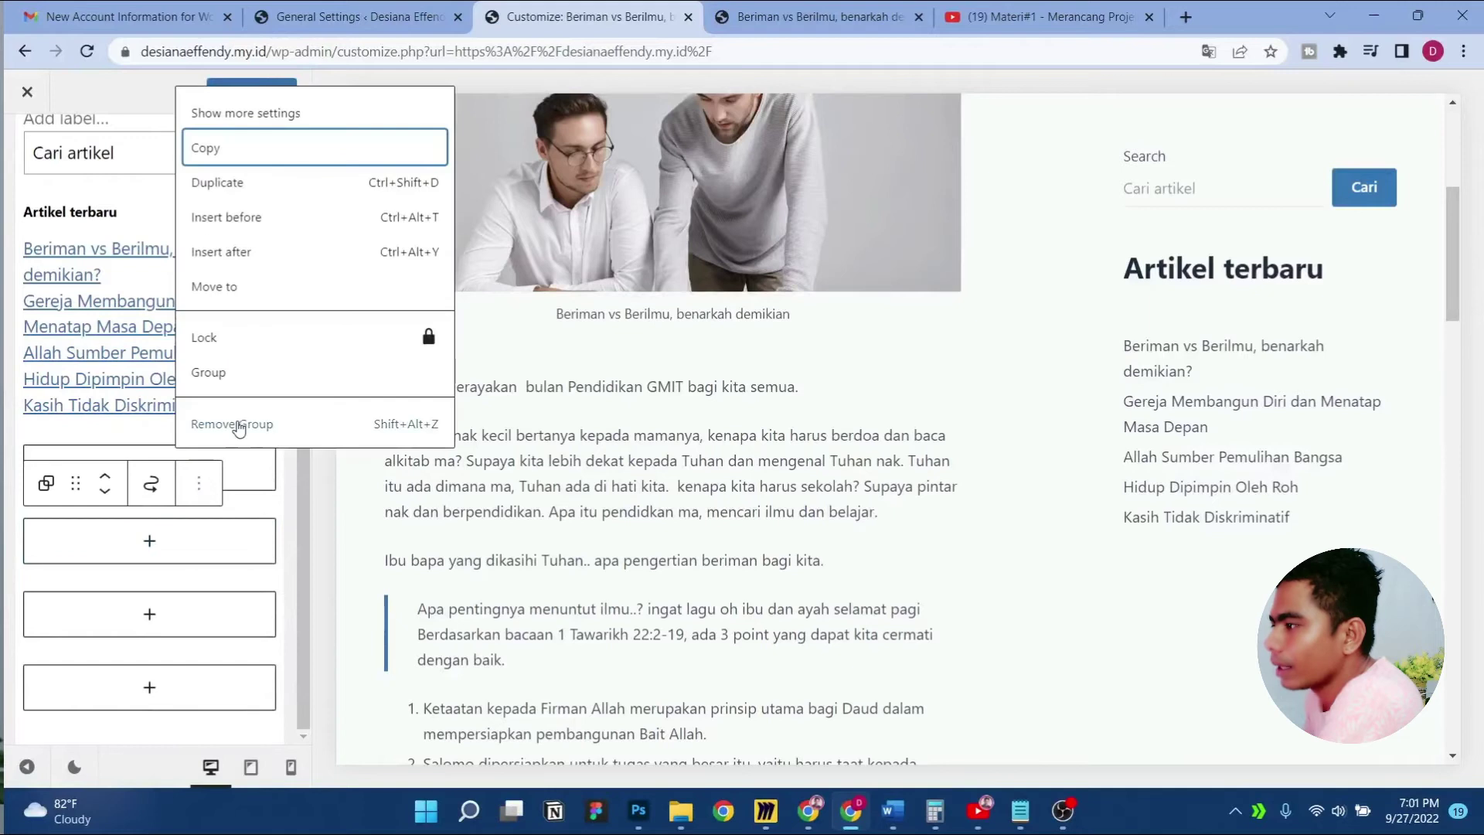
left_click(235, 424)
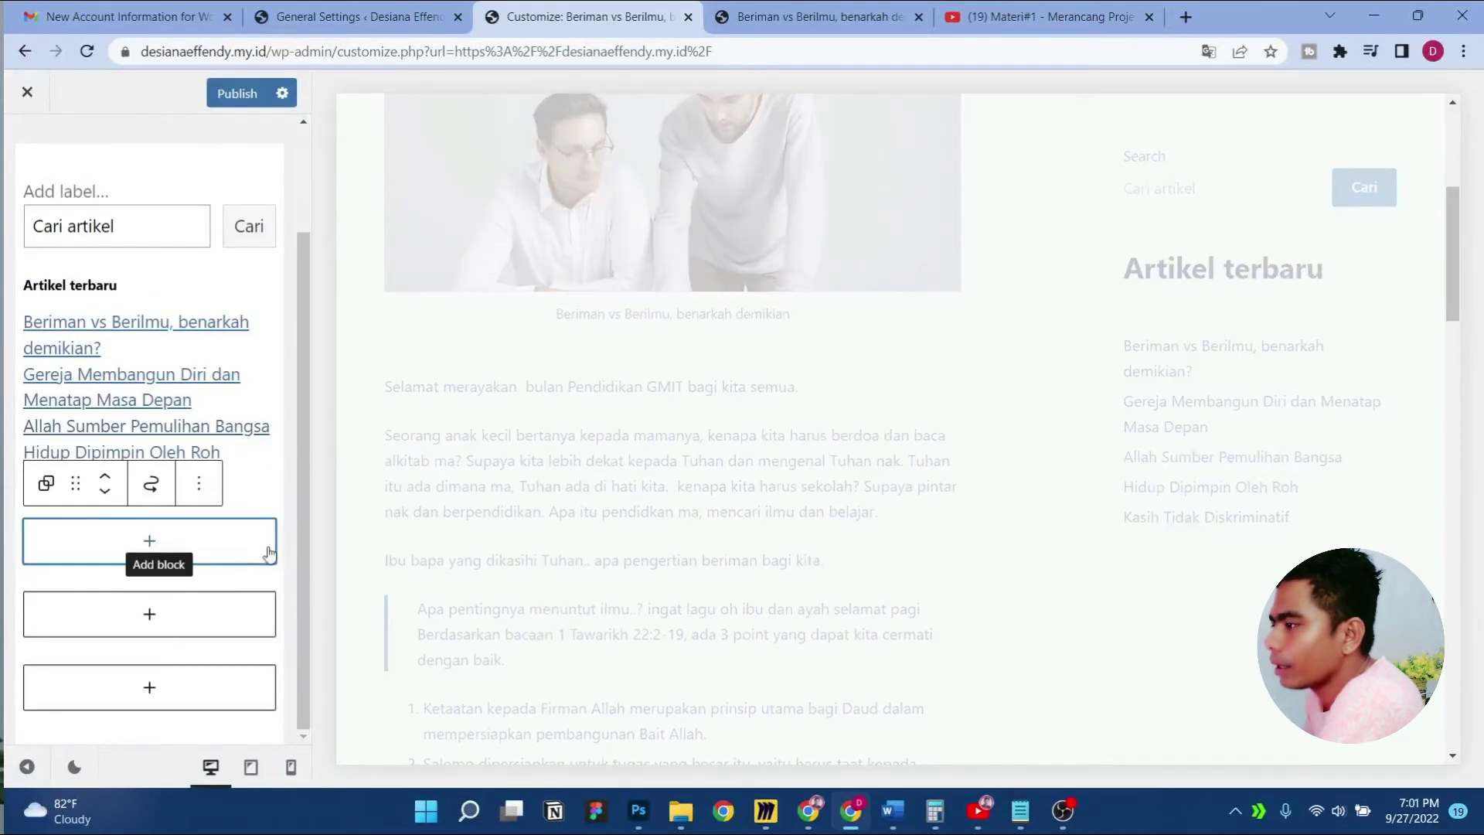
left_click(213, 490)
left_click(247, 423)
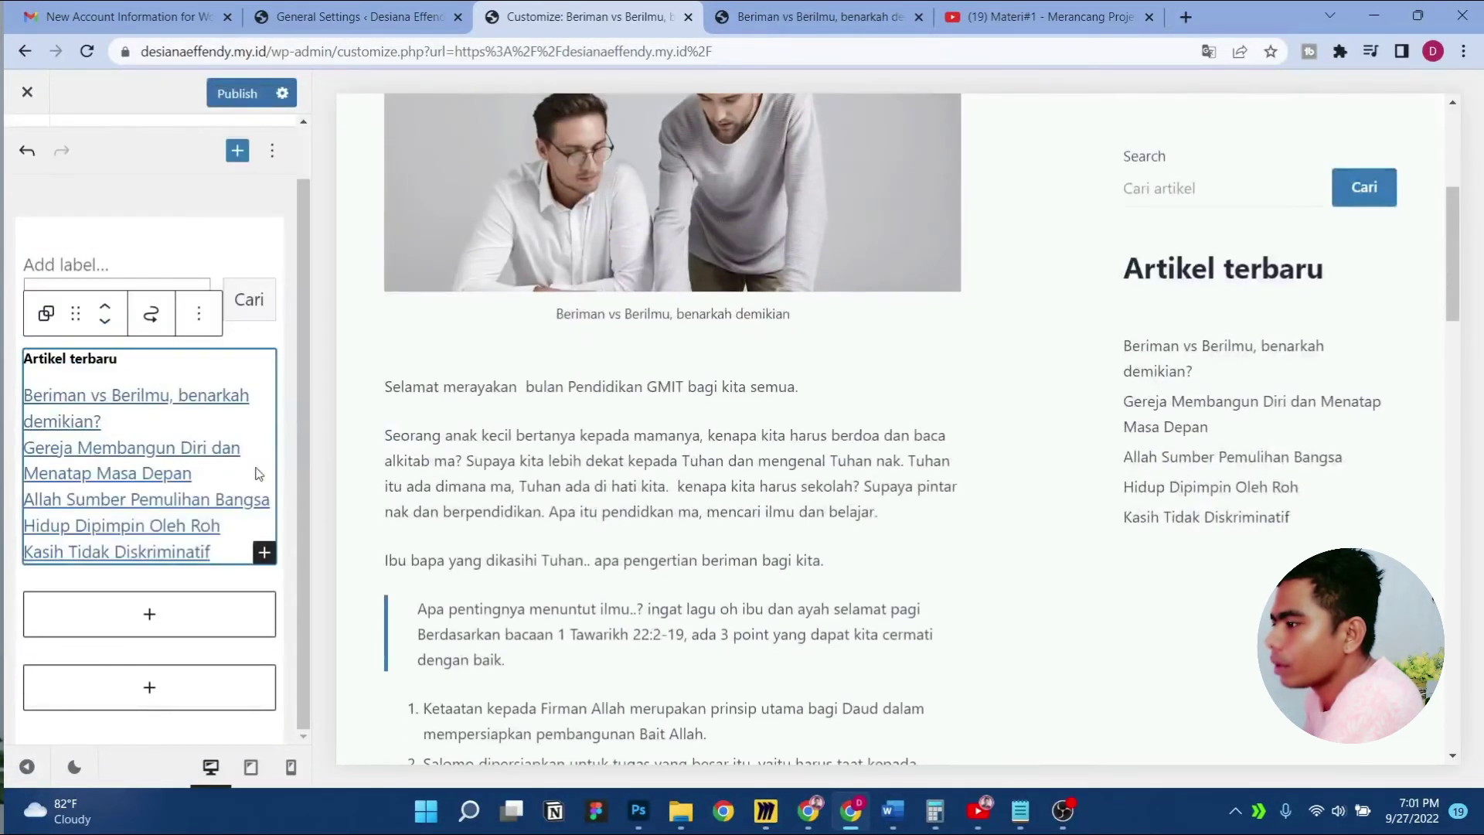
left_click(232, 629)
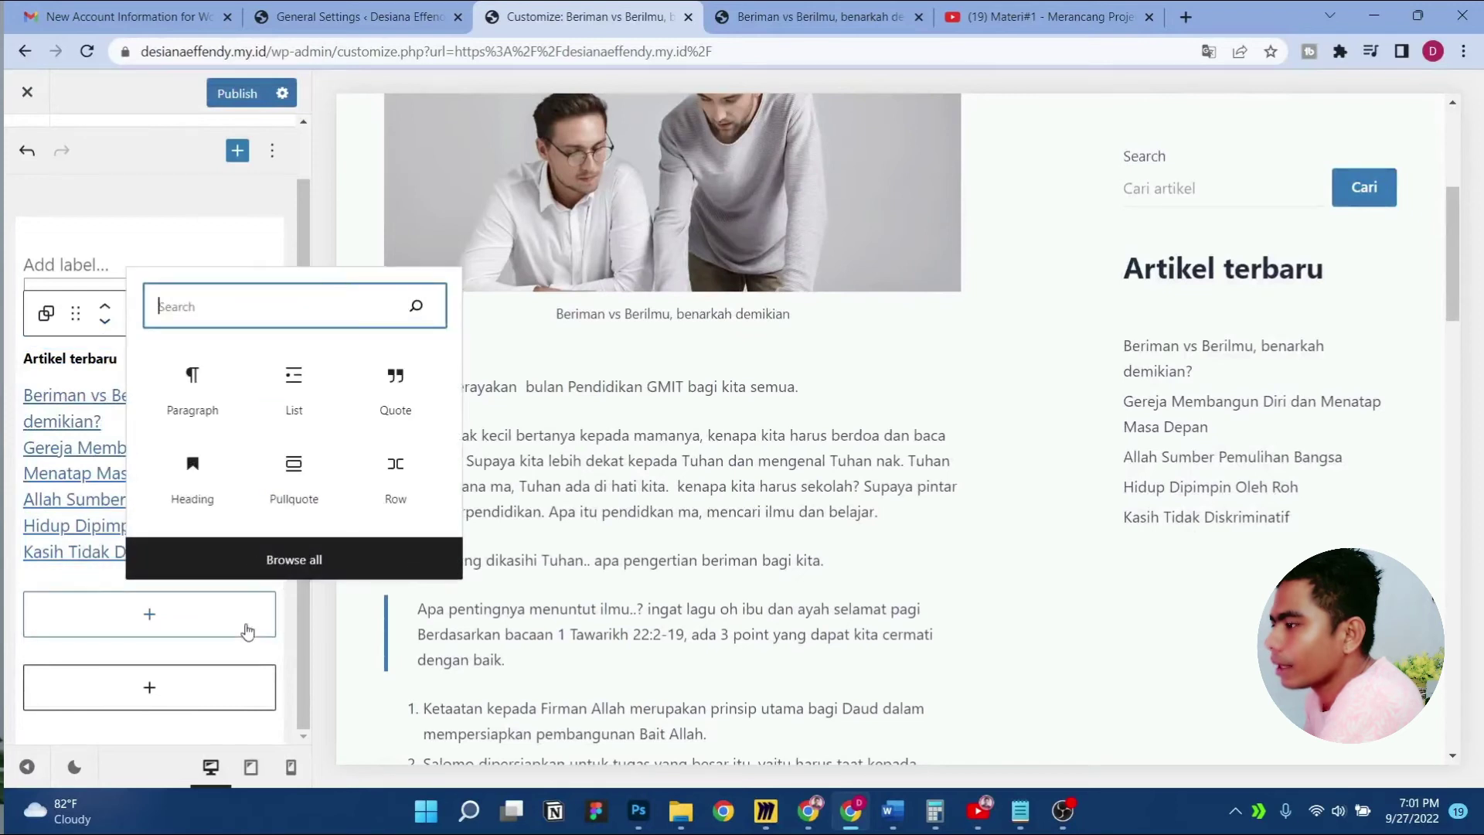
right_click(243, 627)
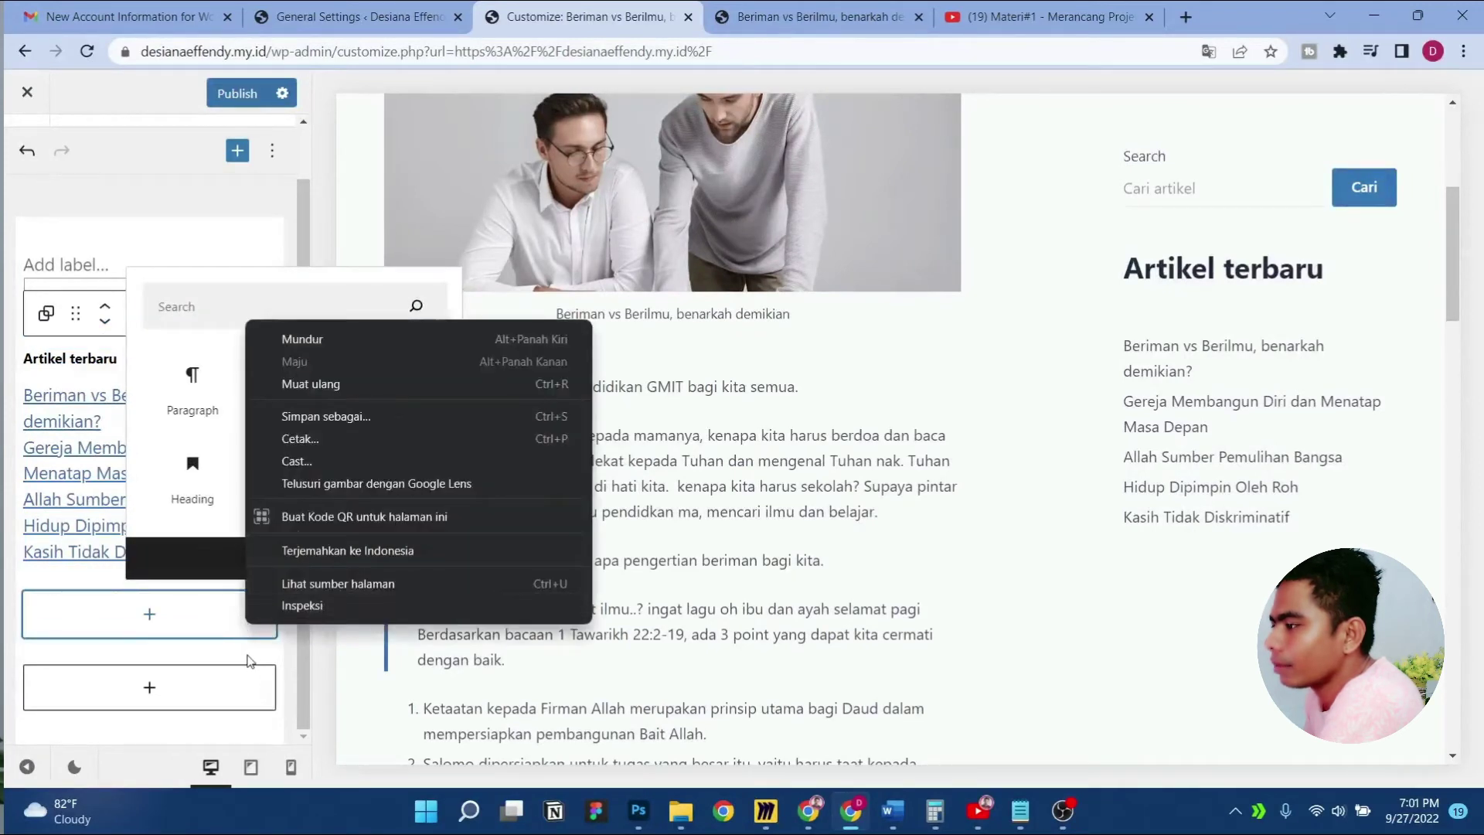
left_click(248, 659)
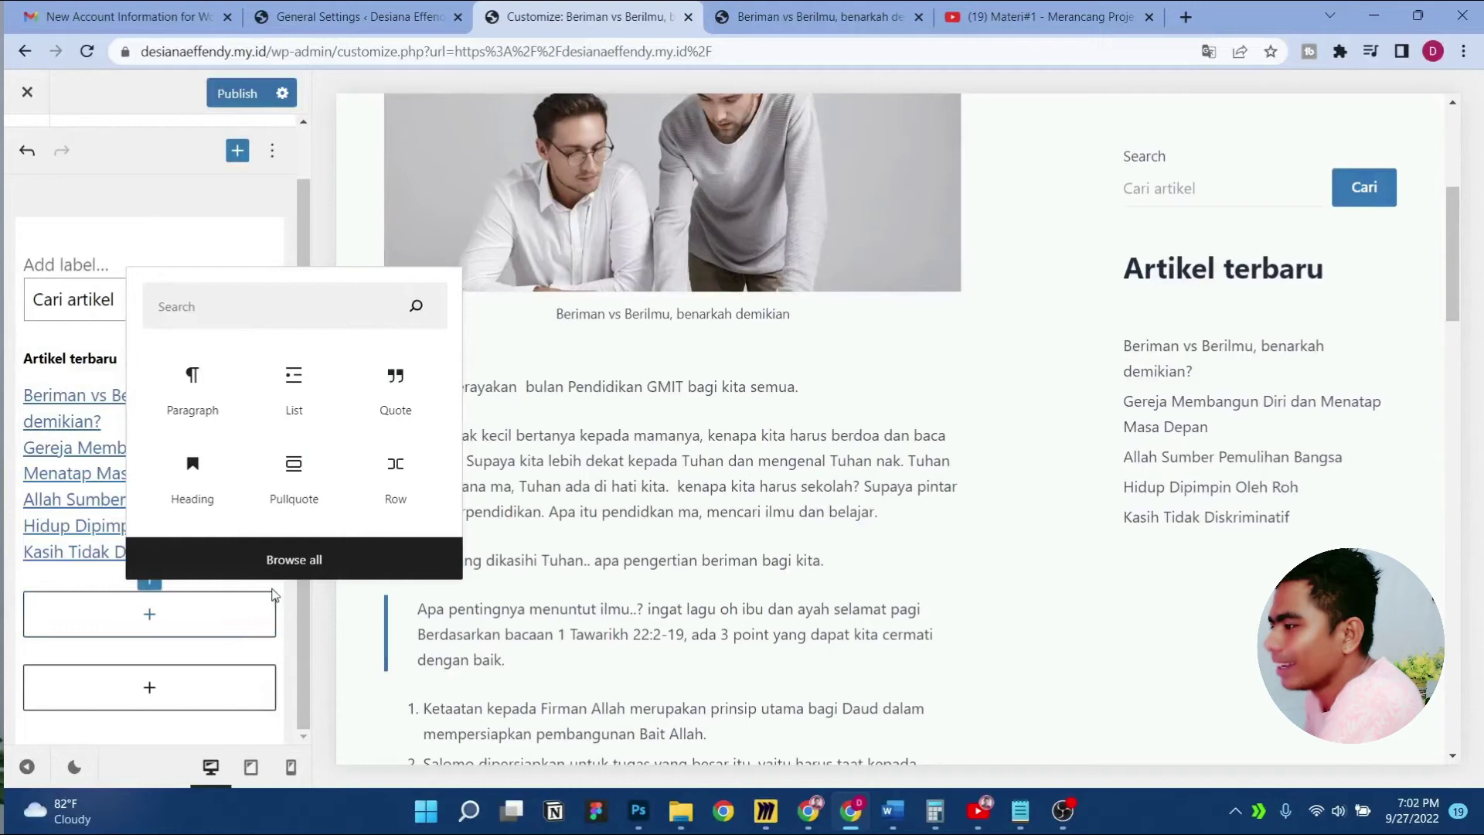
left_click(207, 600)
left_click(200, 568)
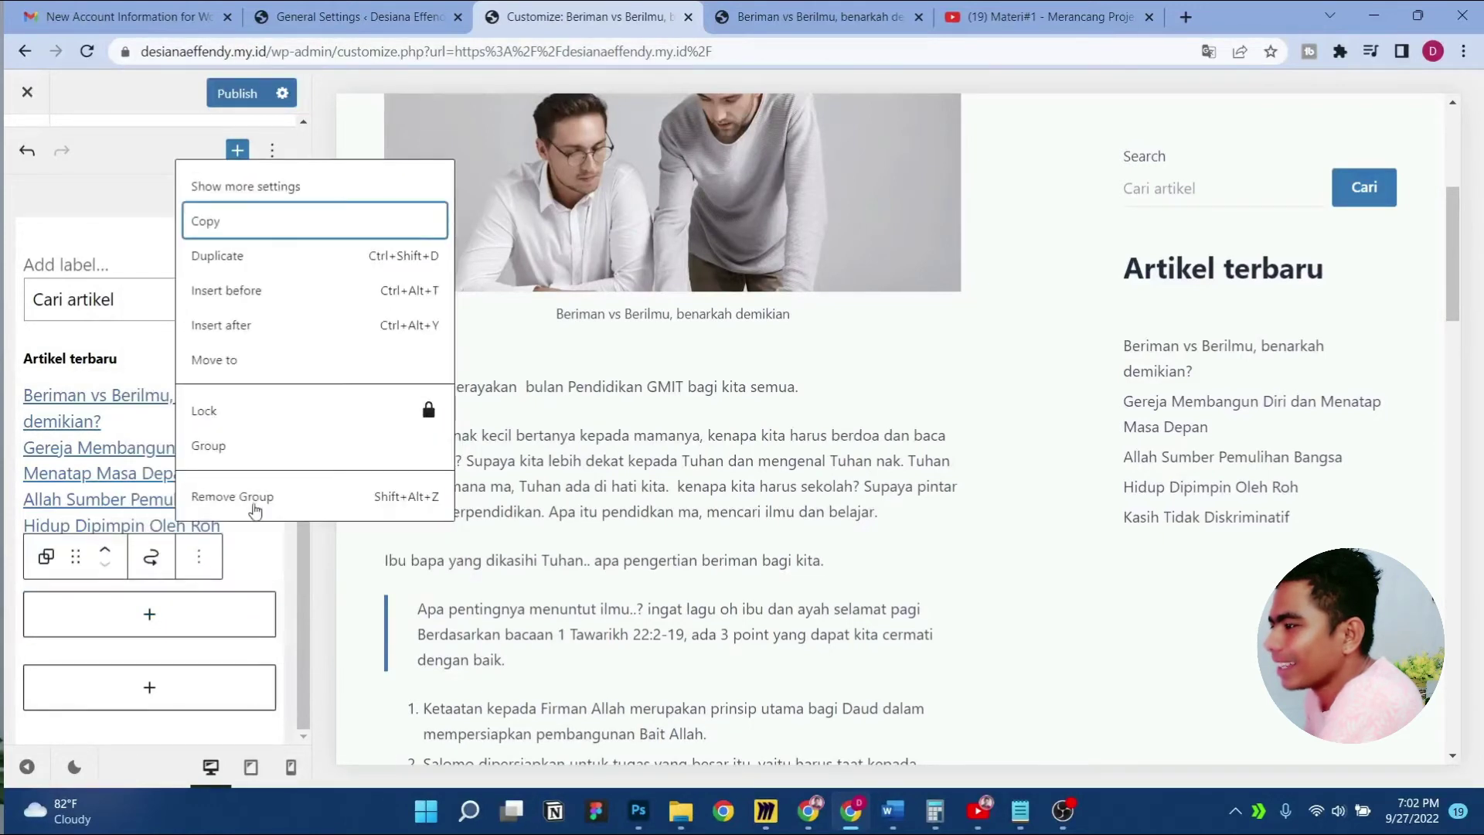
left_click(258, 500)
left_click(156, 673)
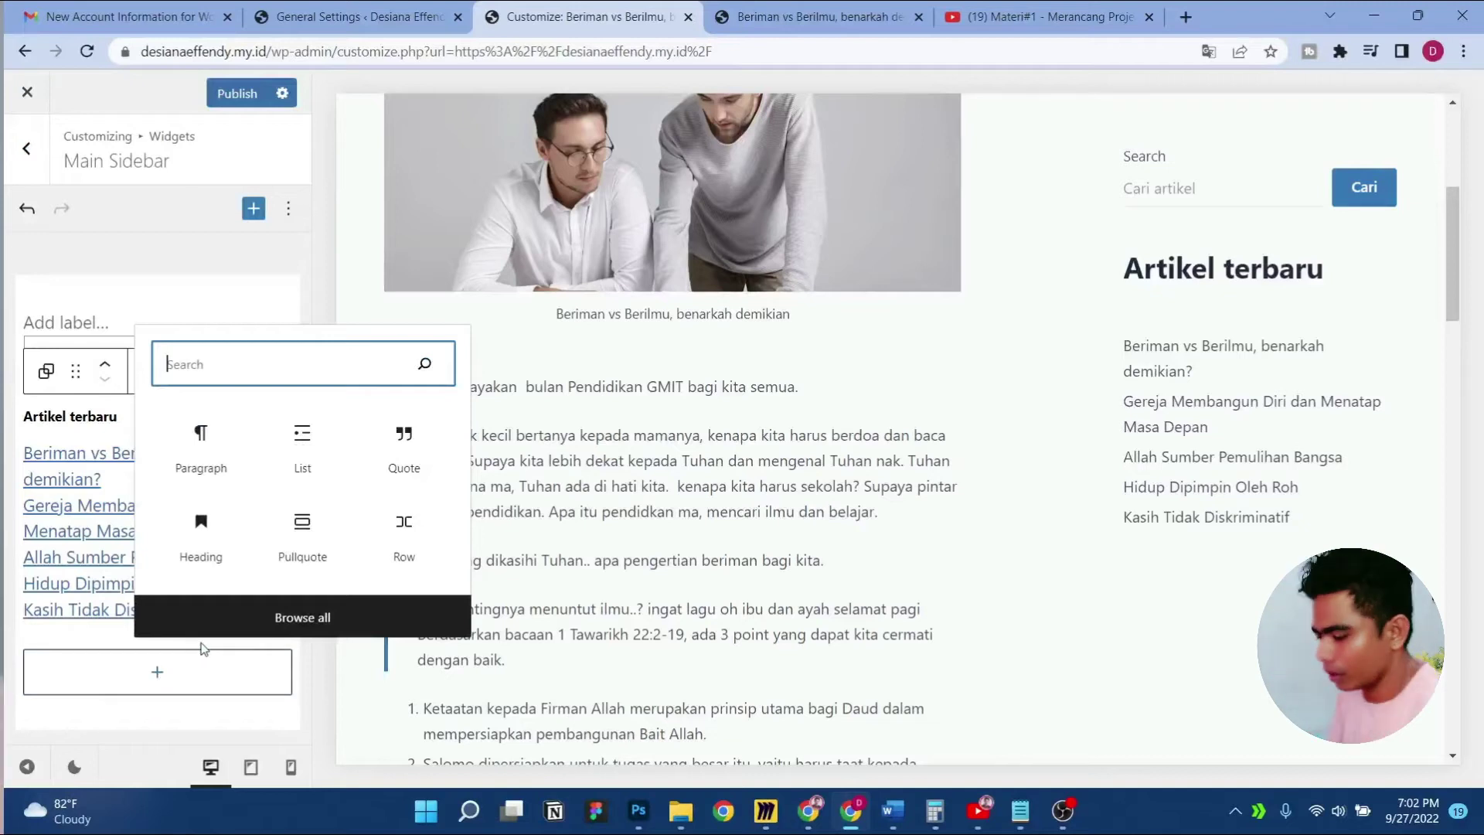
Insert a Tag Cloud block below Artikel terbaru and publish the sidebar
type("tag")
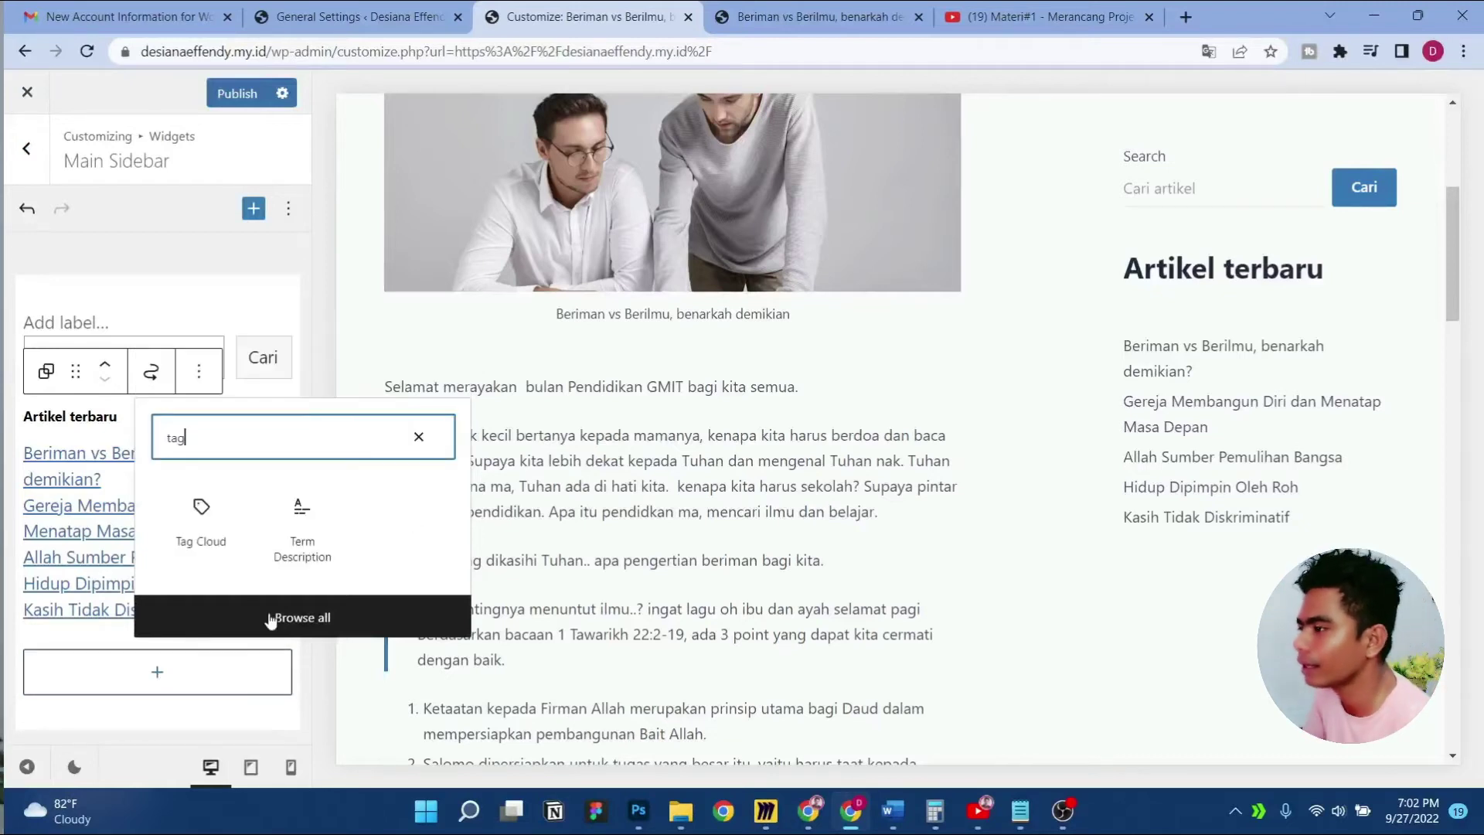
left_click(209, 518)
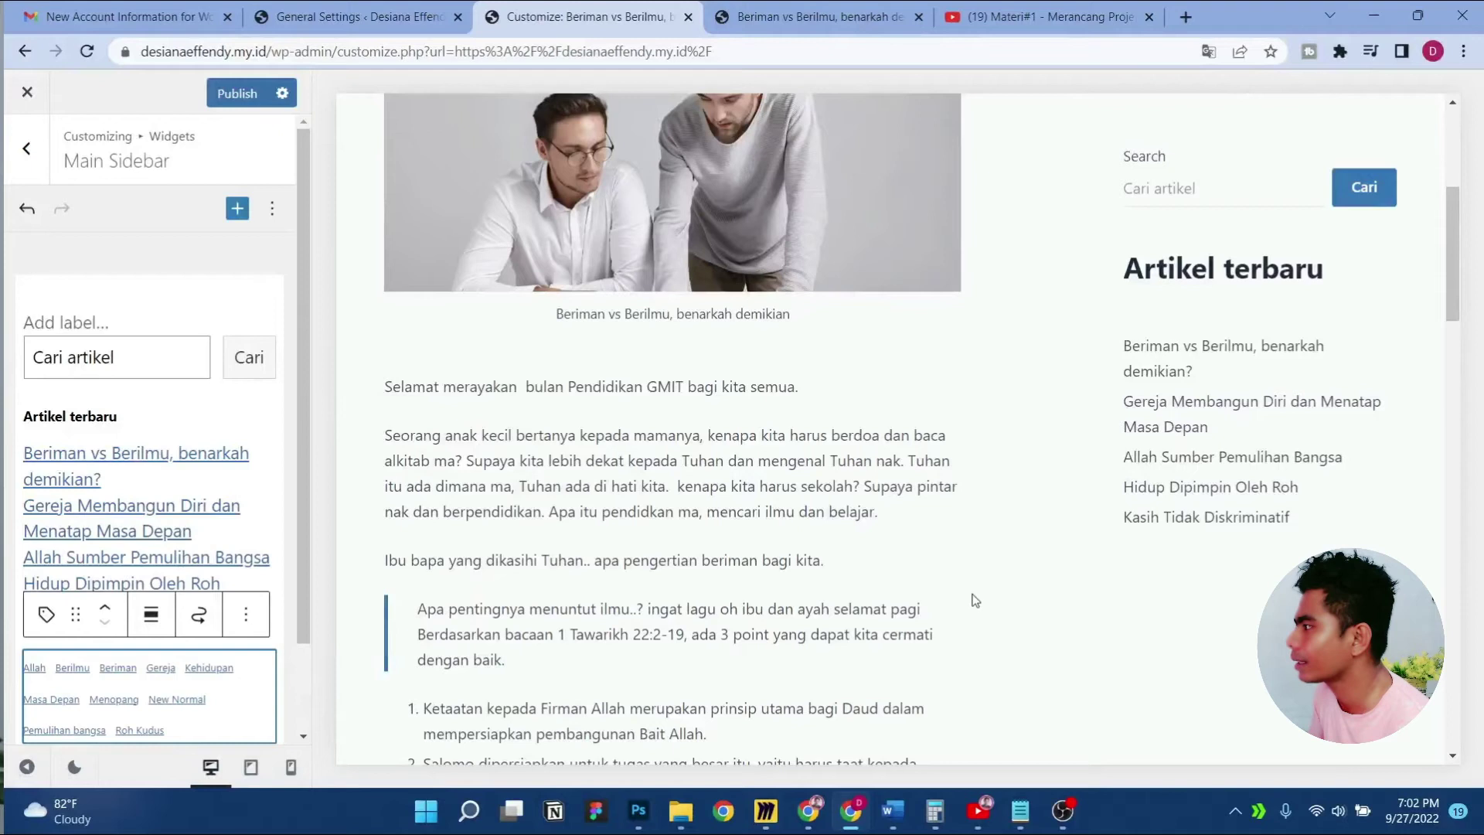
scroll(1186, 558, "down", 4)
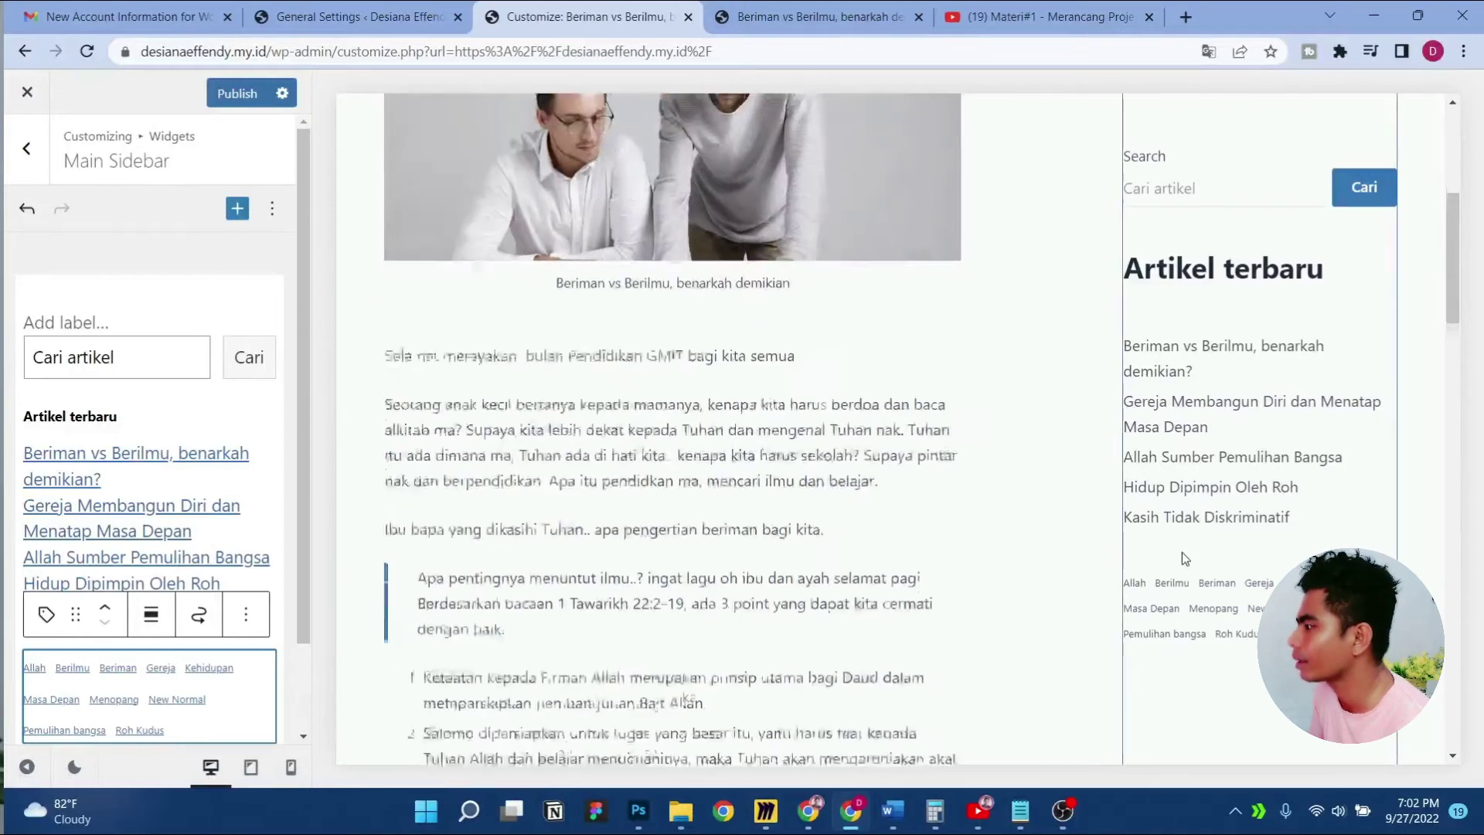
scroll(232, 554, "down", 2)
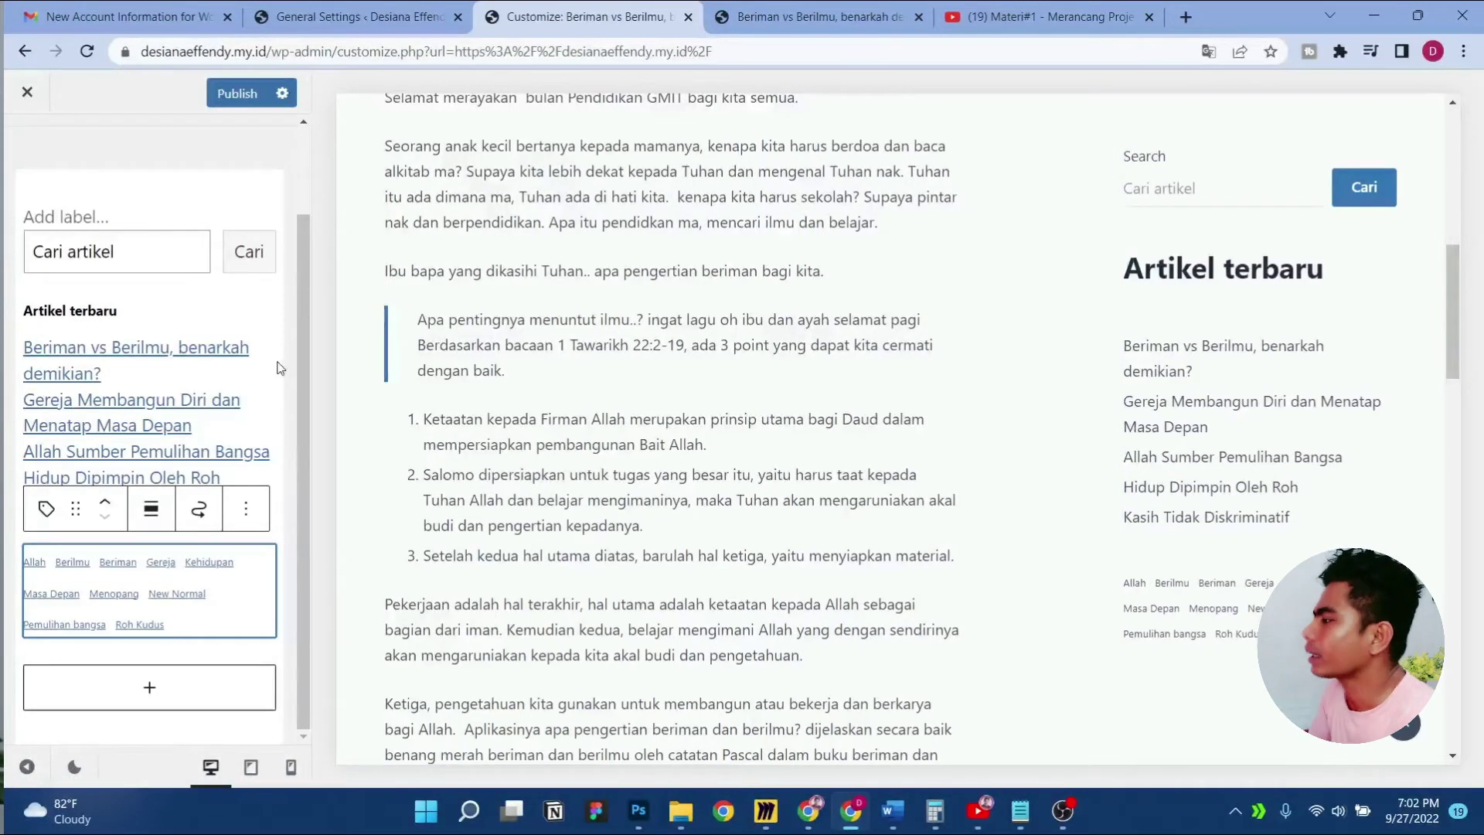
left_click(232, 93)
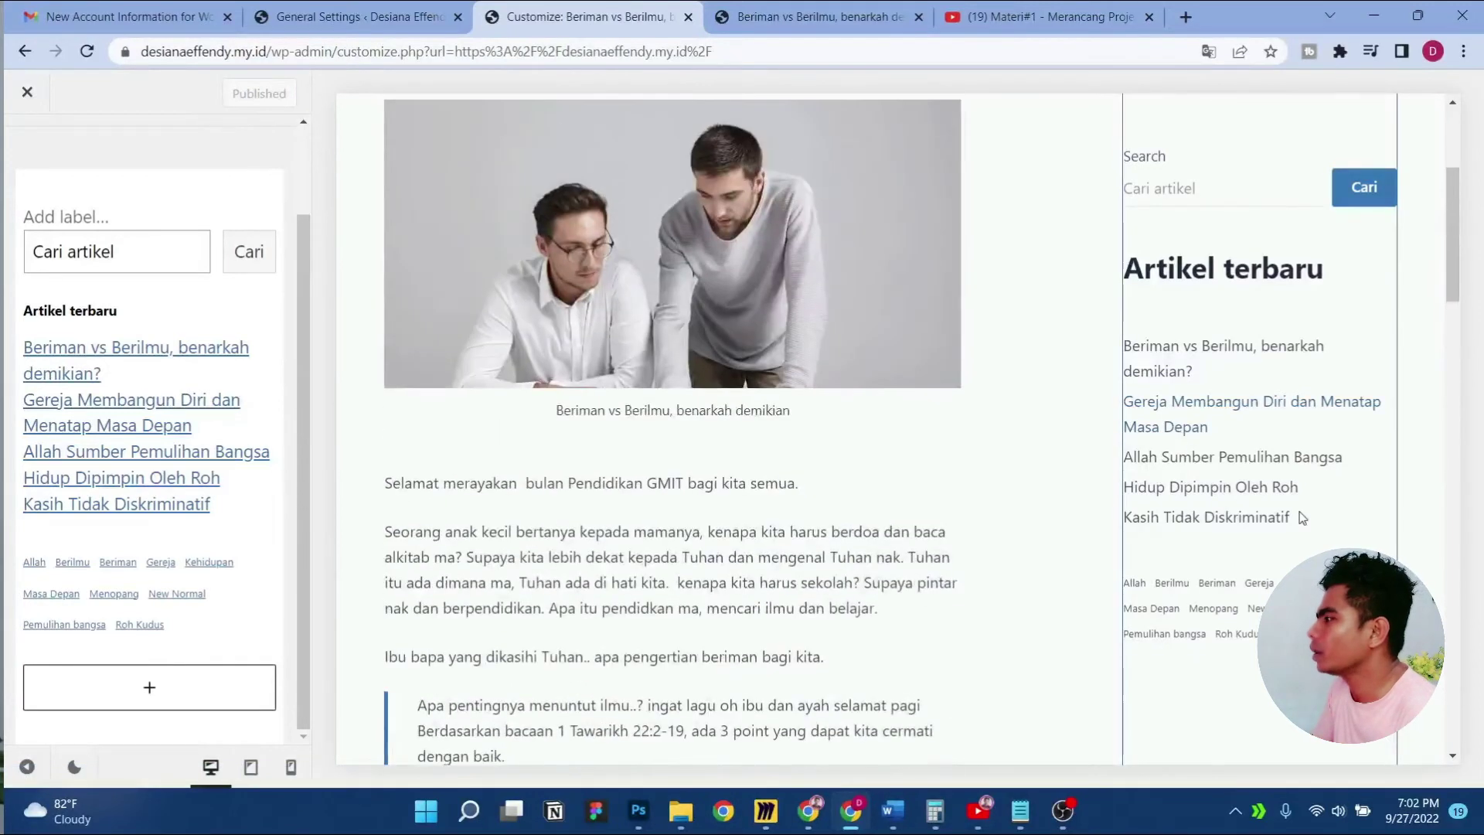
scroll(1302, 518, "down", 10)
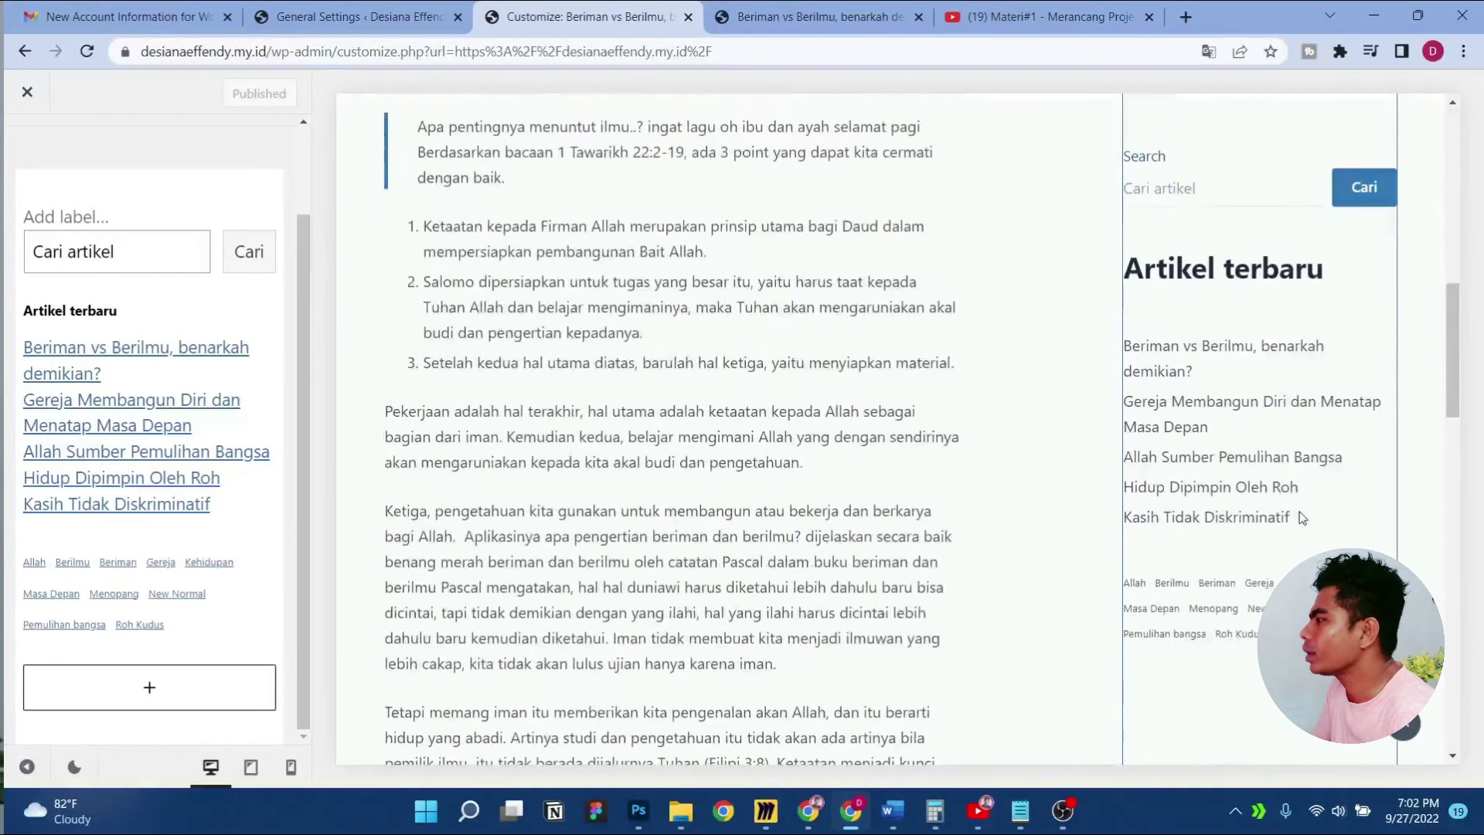
left_click(153, 690)
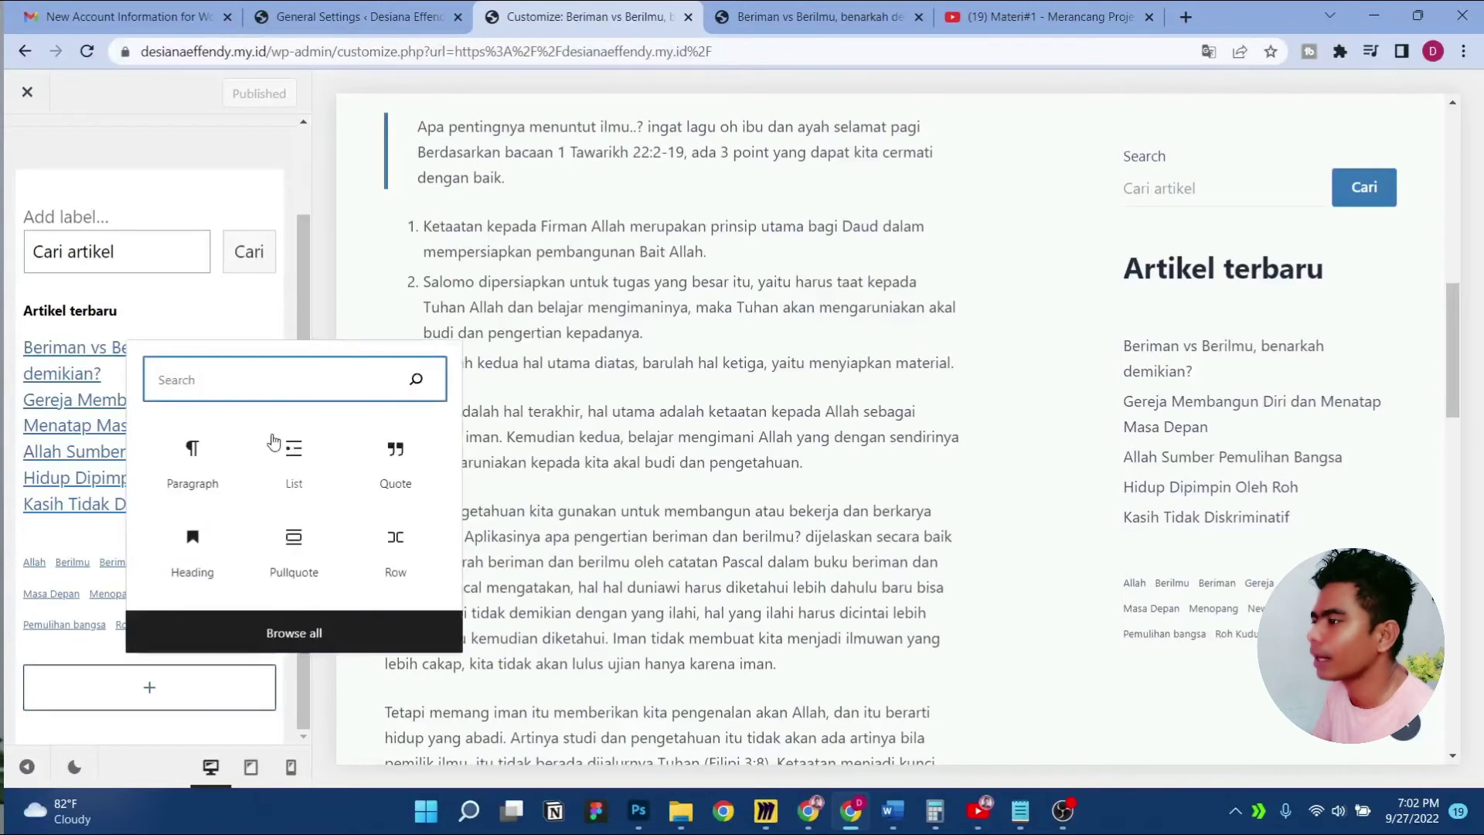
Insert the Custom Facebook Feed block into the Main Sidebar
left_click(349, 642)
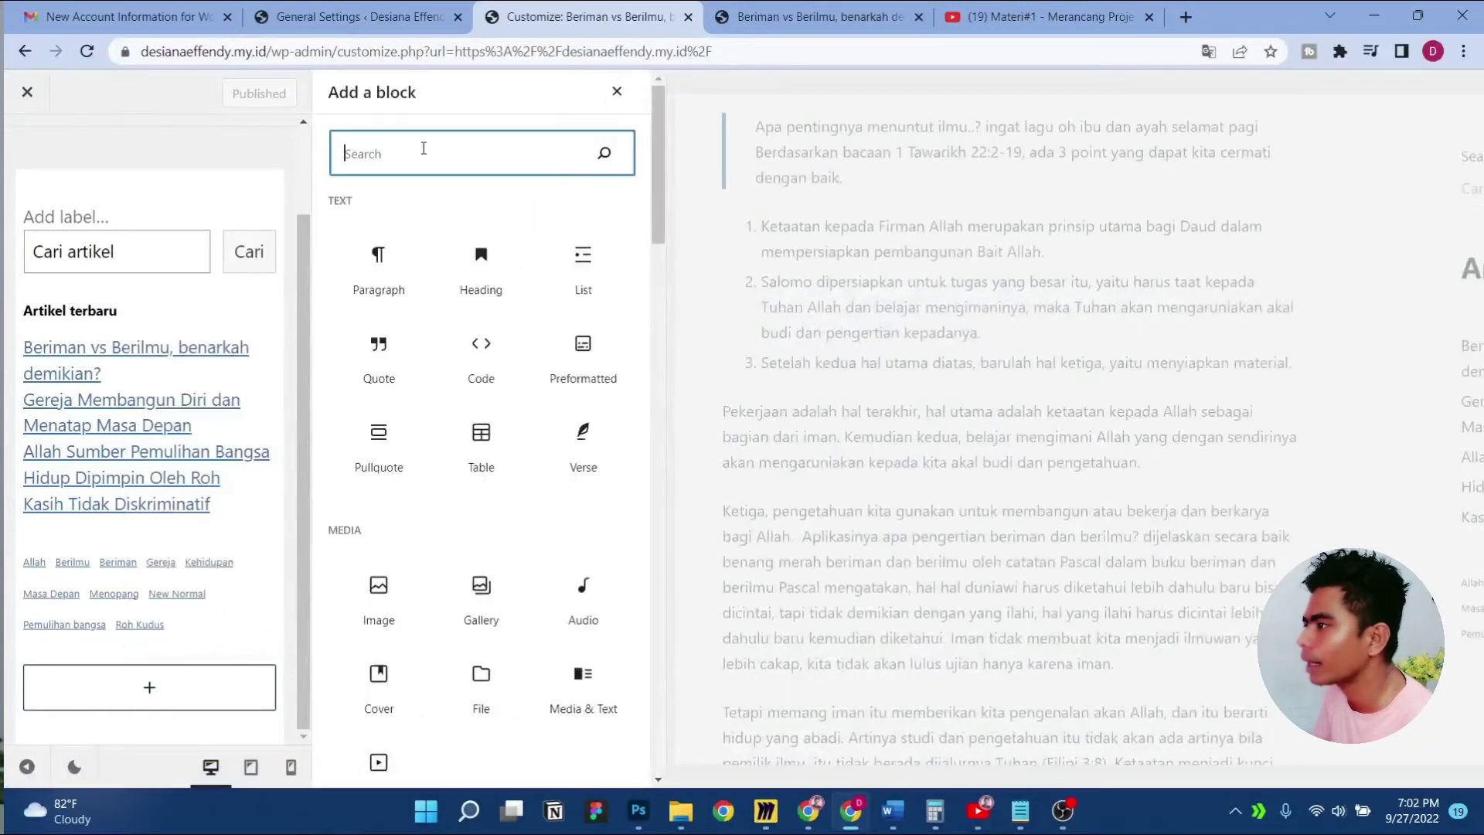
type("face")
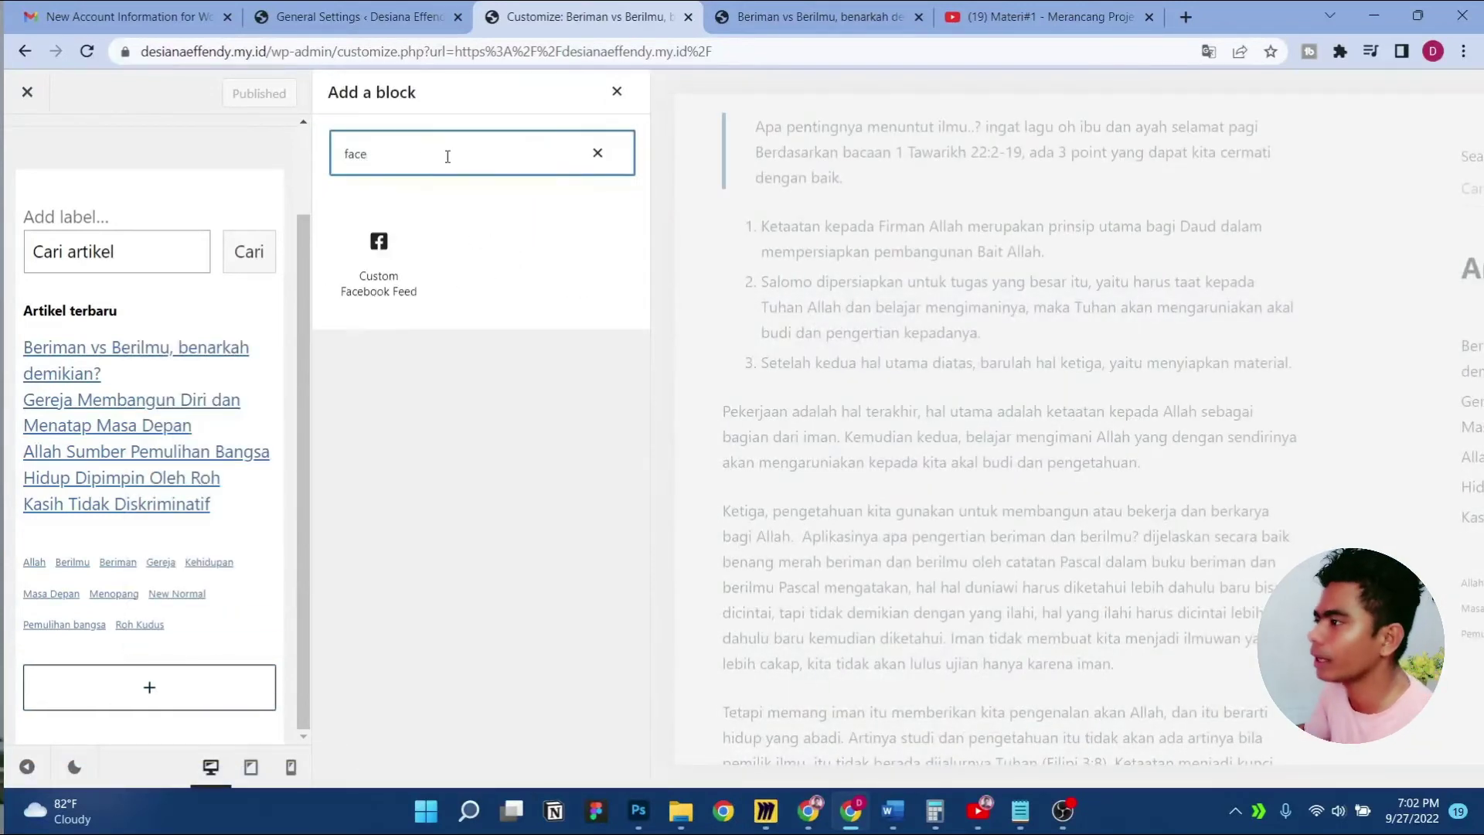
left_click(402, 261)
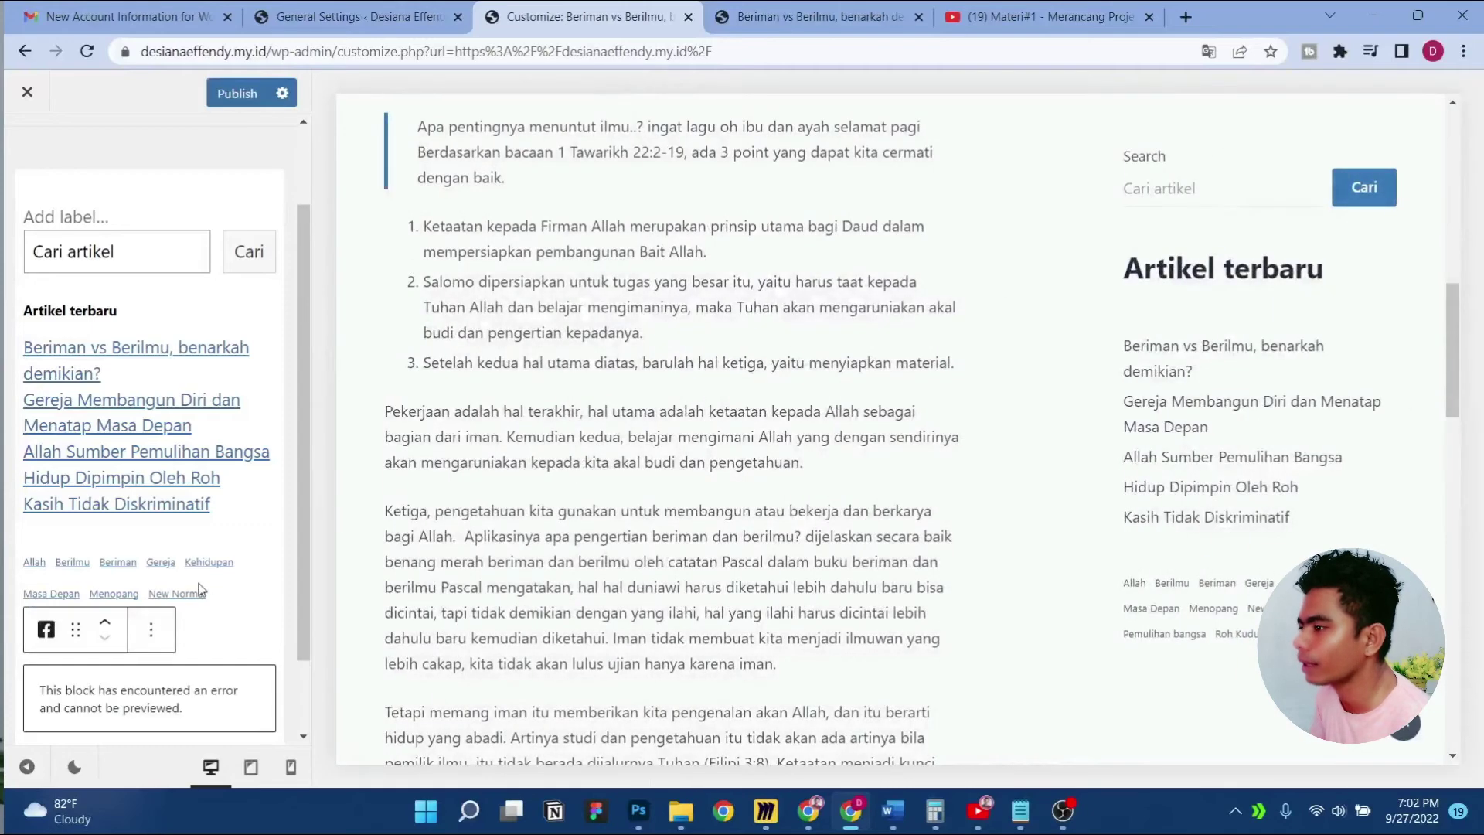
scroll(1236, 595, "down", 1)
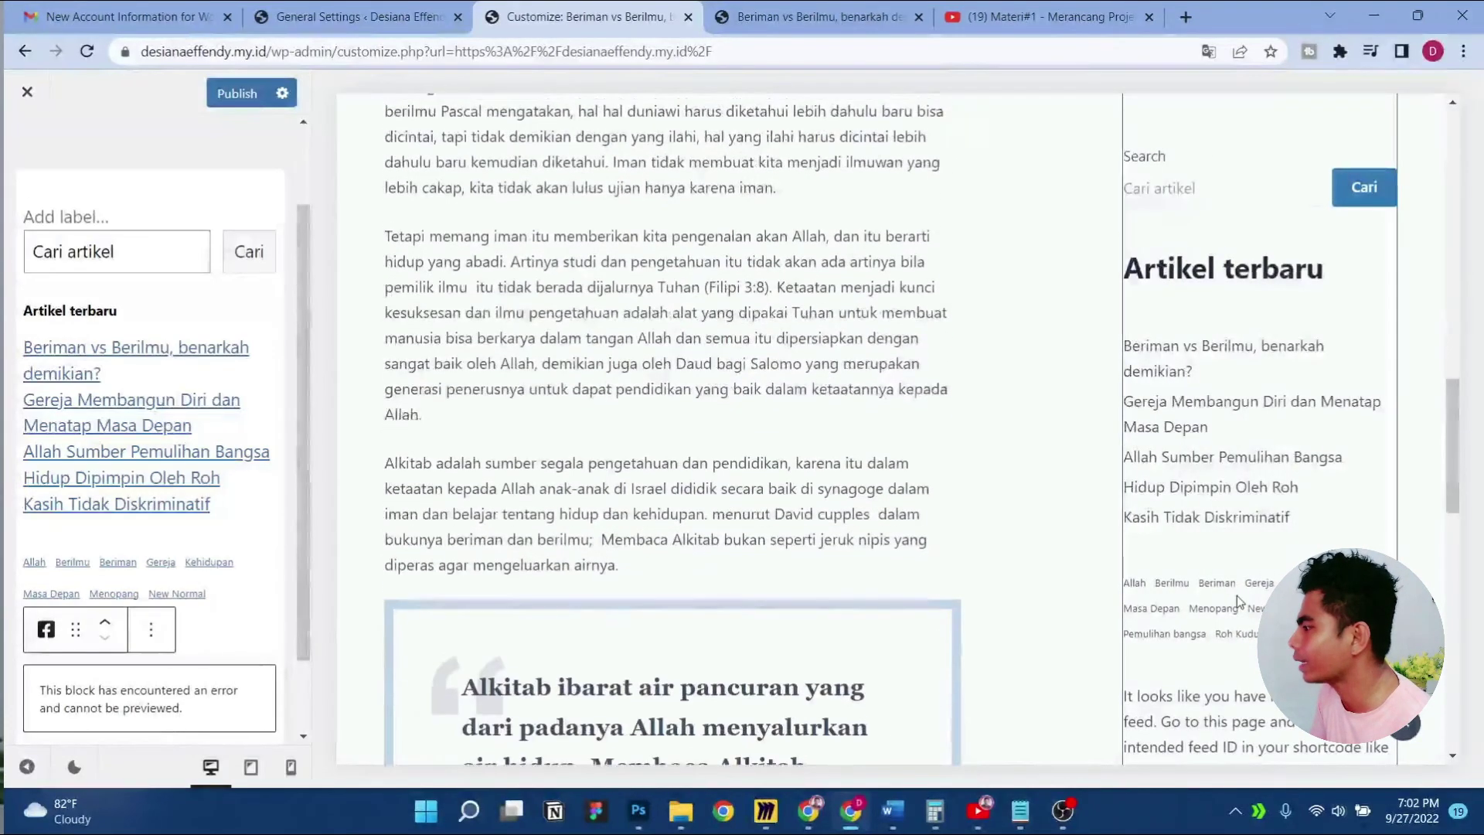
scroll(1237, 595, "up", 14)
scroll(1237, 595, "down", 7)
scroll(1236, 595, "down", 6)
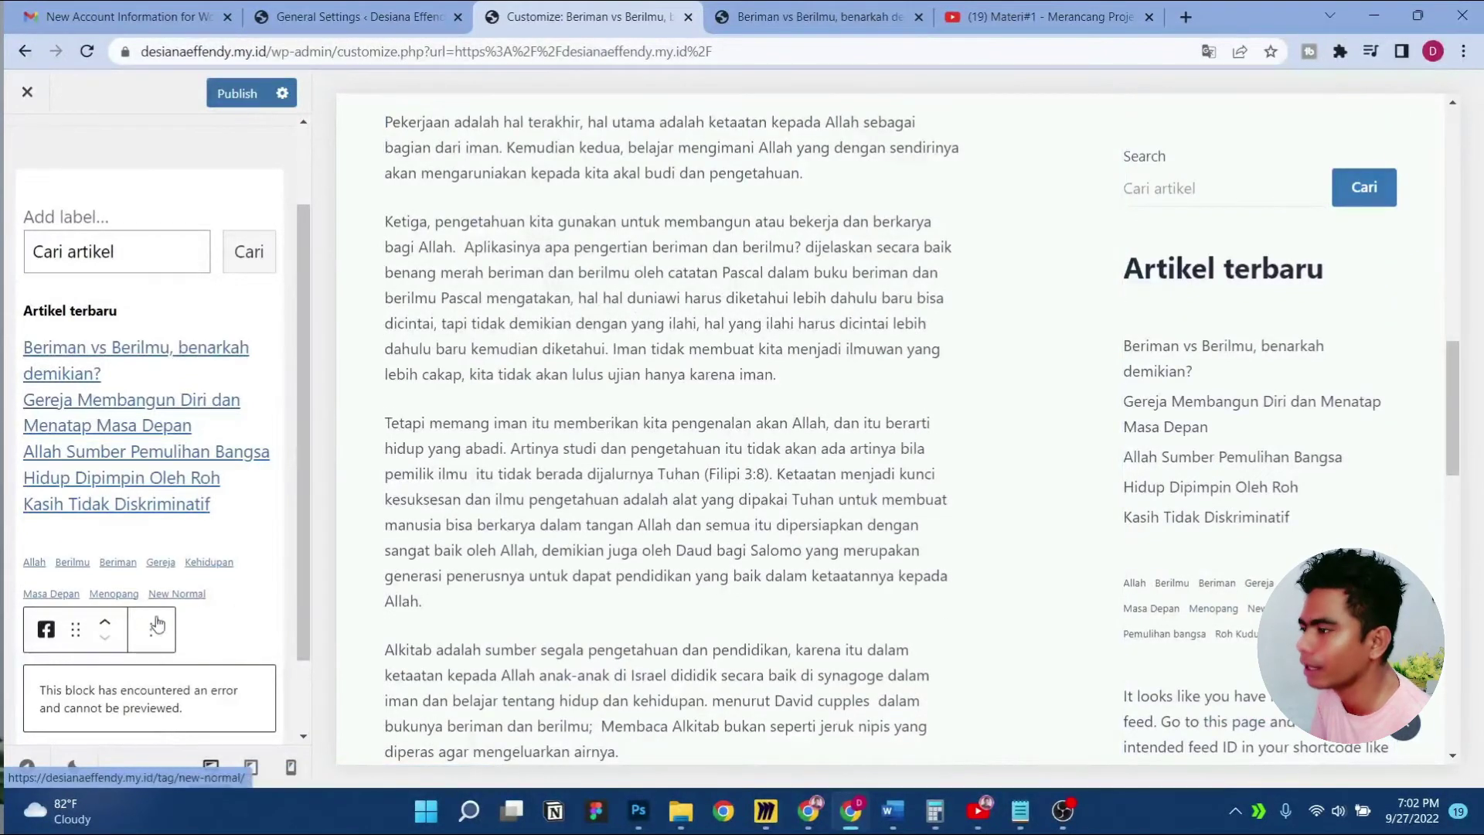
Move the Facebook feed block up twice so it sits directly under Search
left_click(108, 620)
left_click(107, 610)
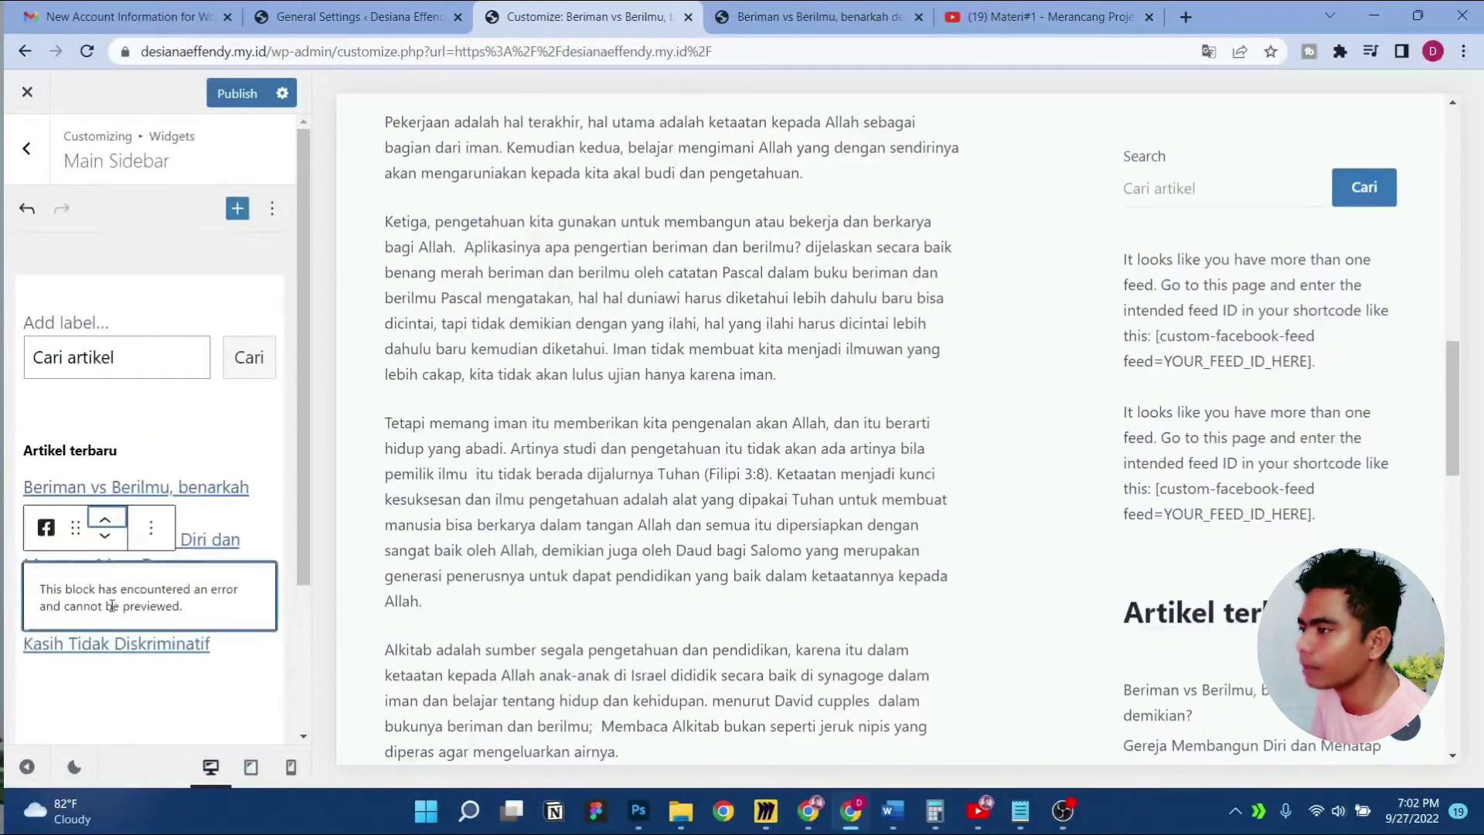
scroll(1268, 465, "up", 15)
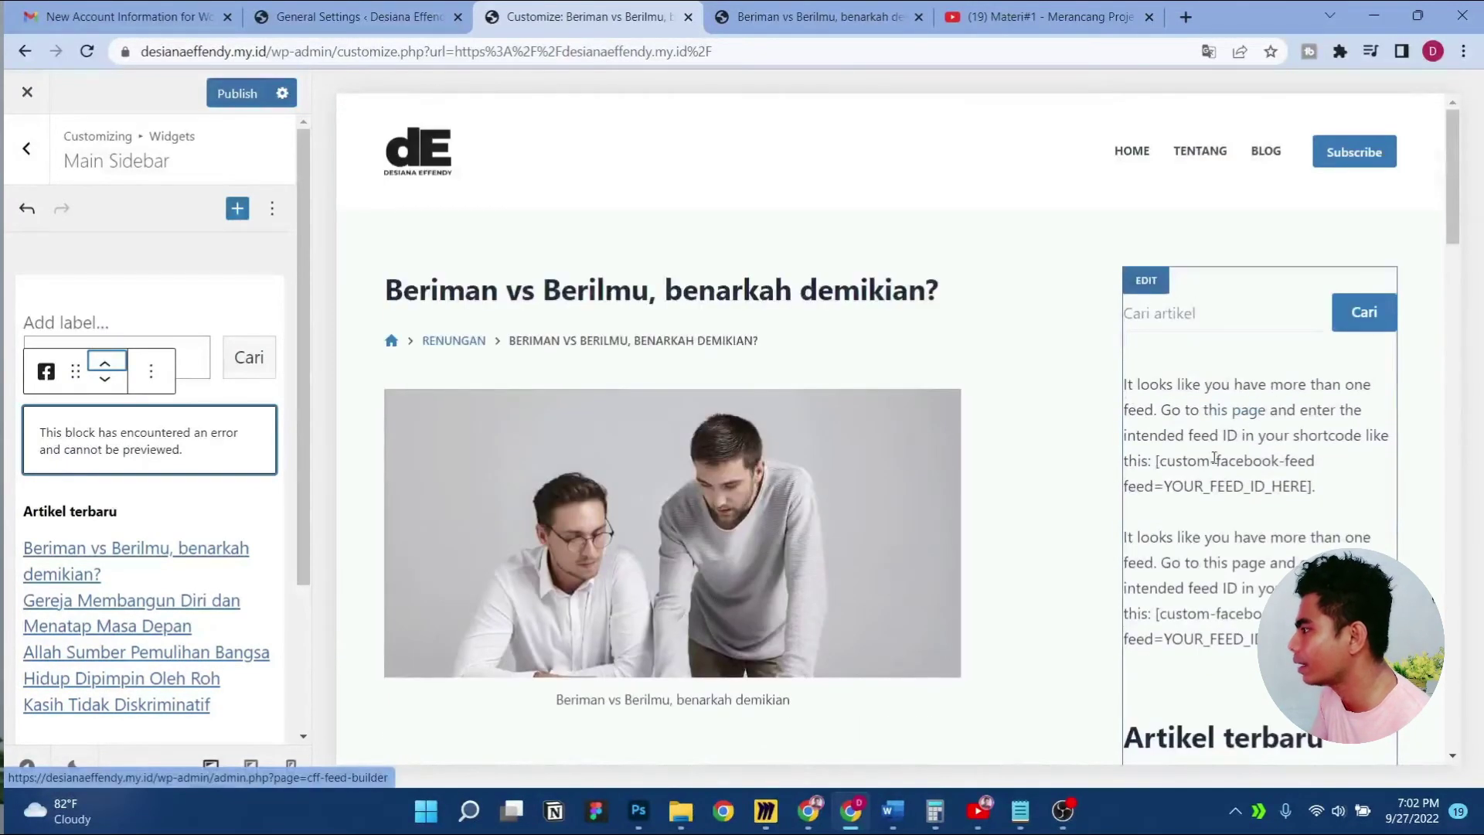
scroll(1237, 432, "down", 3)
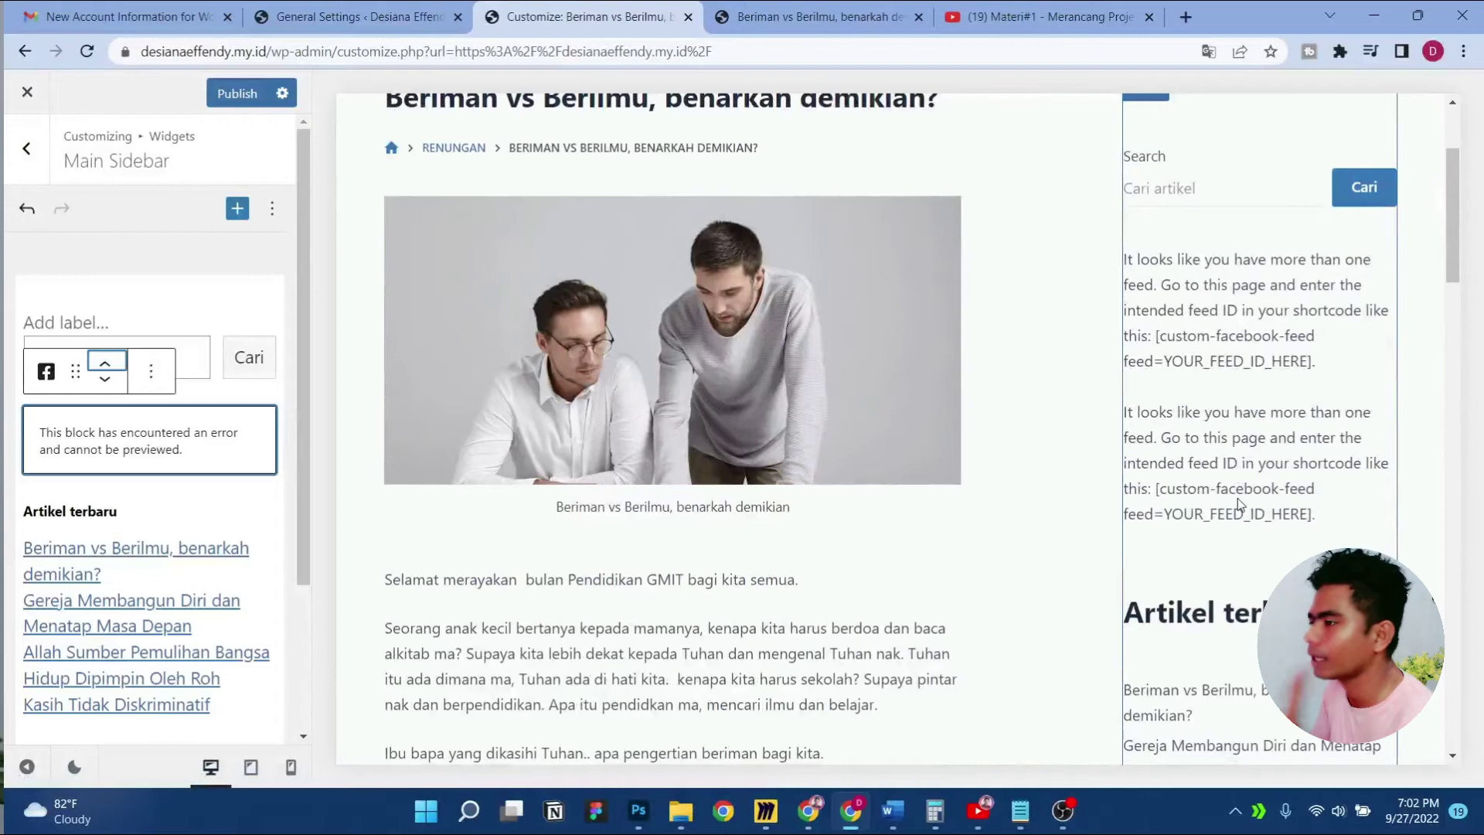
scroll(1189, 432, "up", 3)
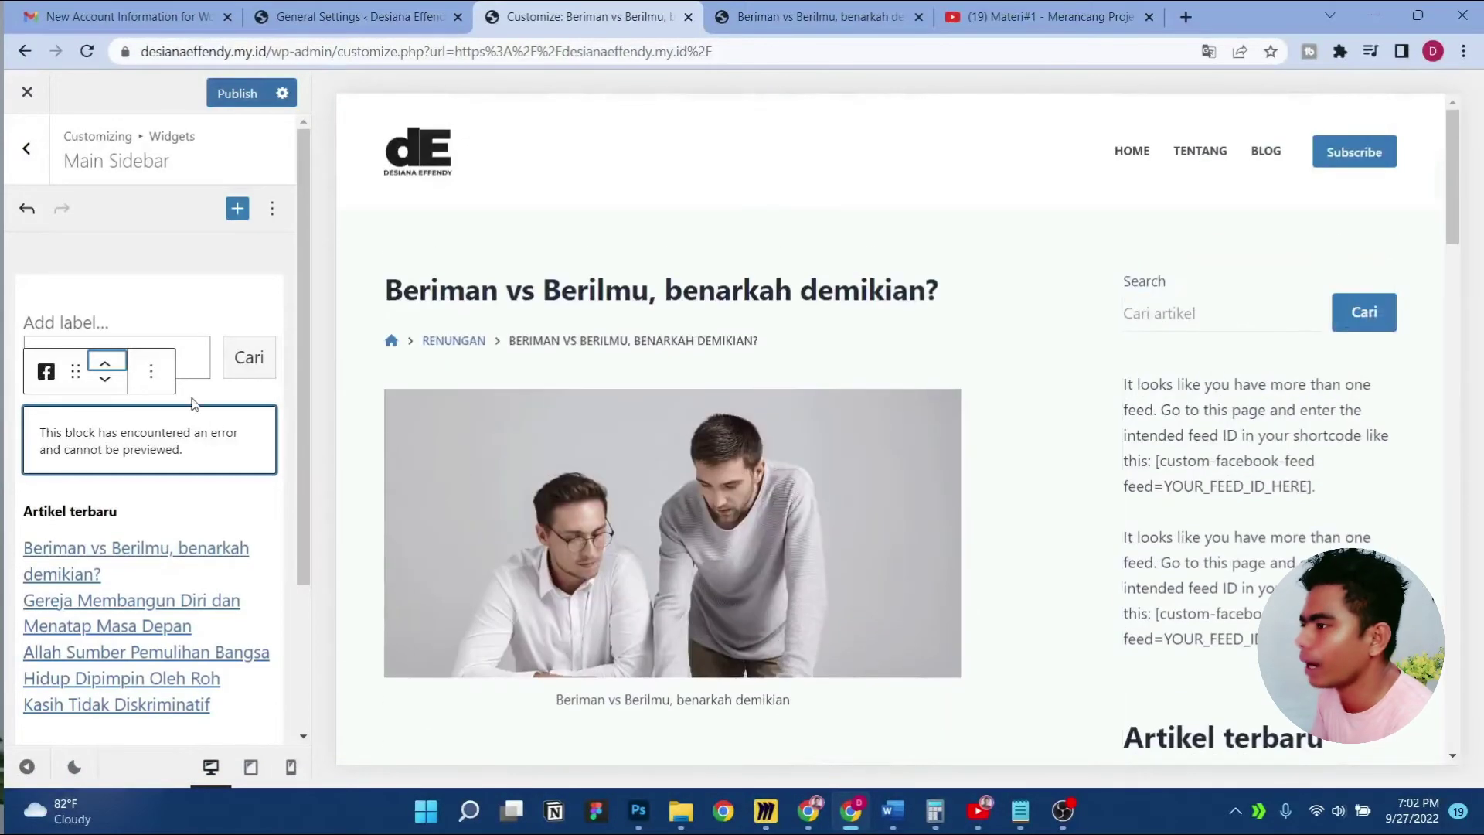
scroll(1175, 408, "down", 8)
scroll(1236, 525, "down", 10)
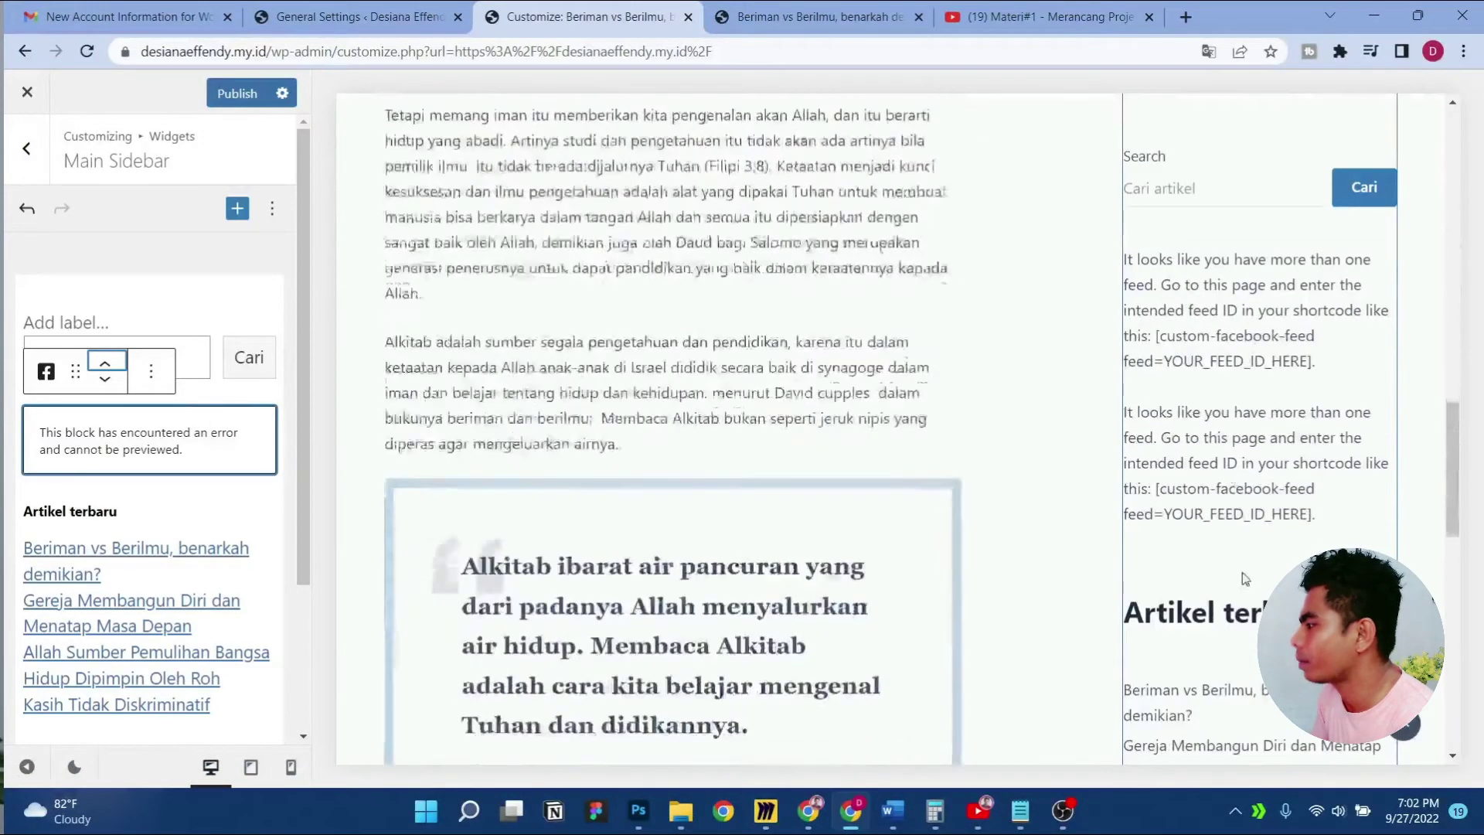
scroll(1245, 577, "up", 15)
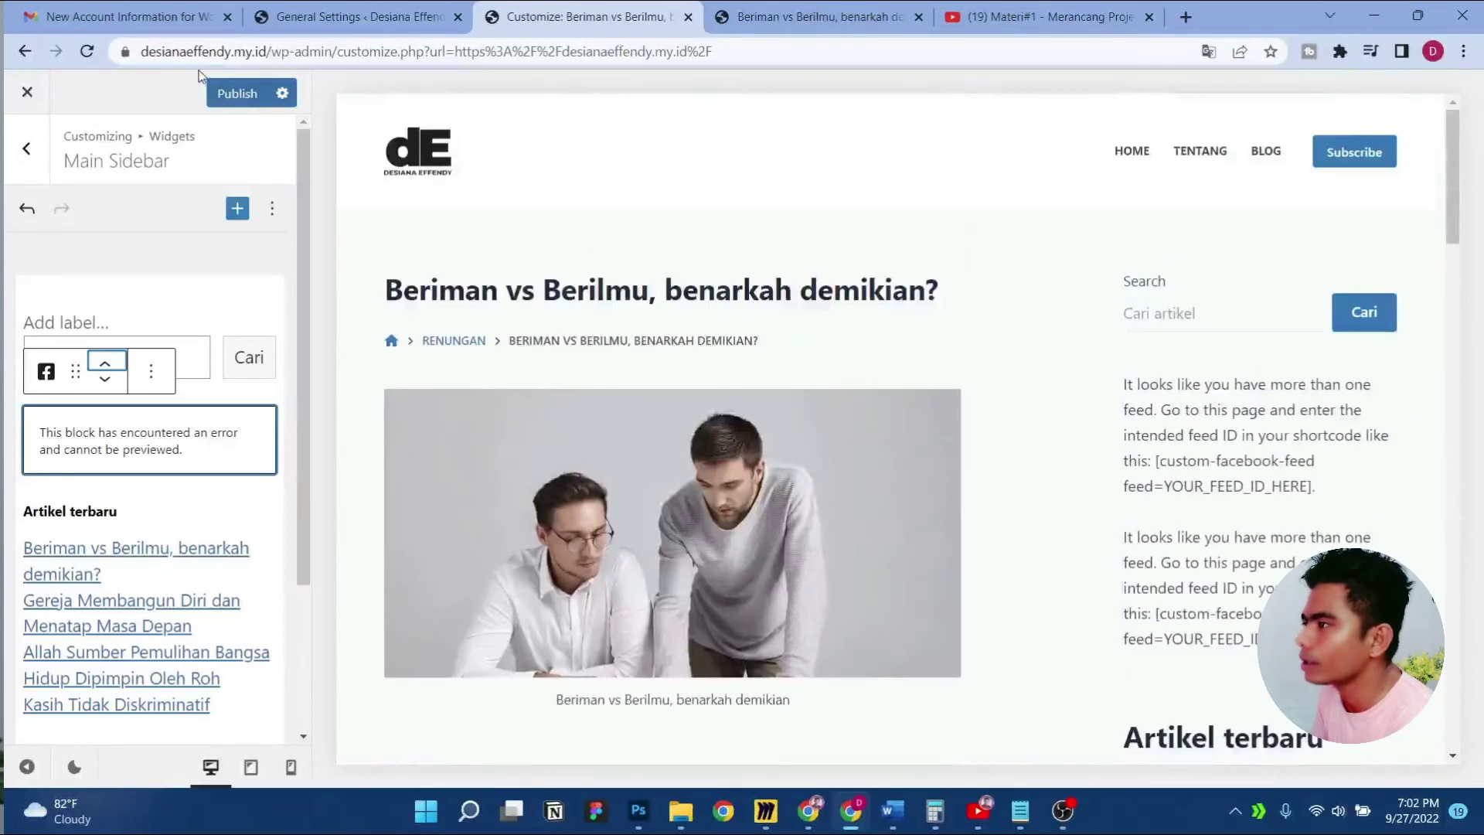
Publish the sidebar changes and close the Customizer
left_click(237, 92)
left_click(31, 164)
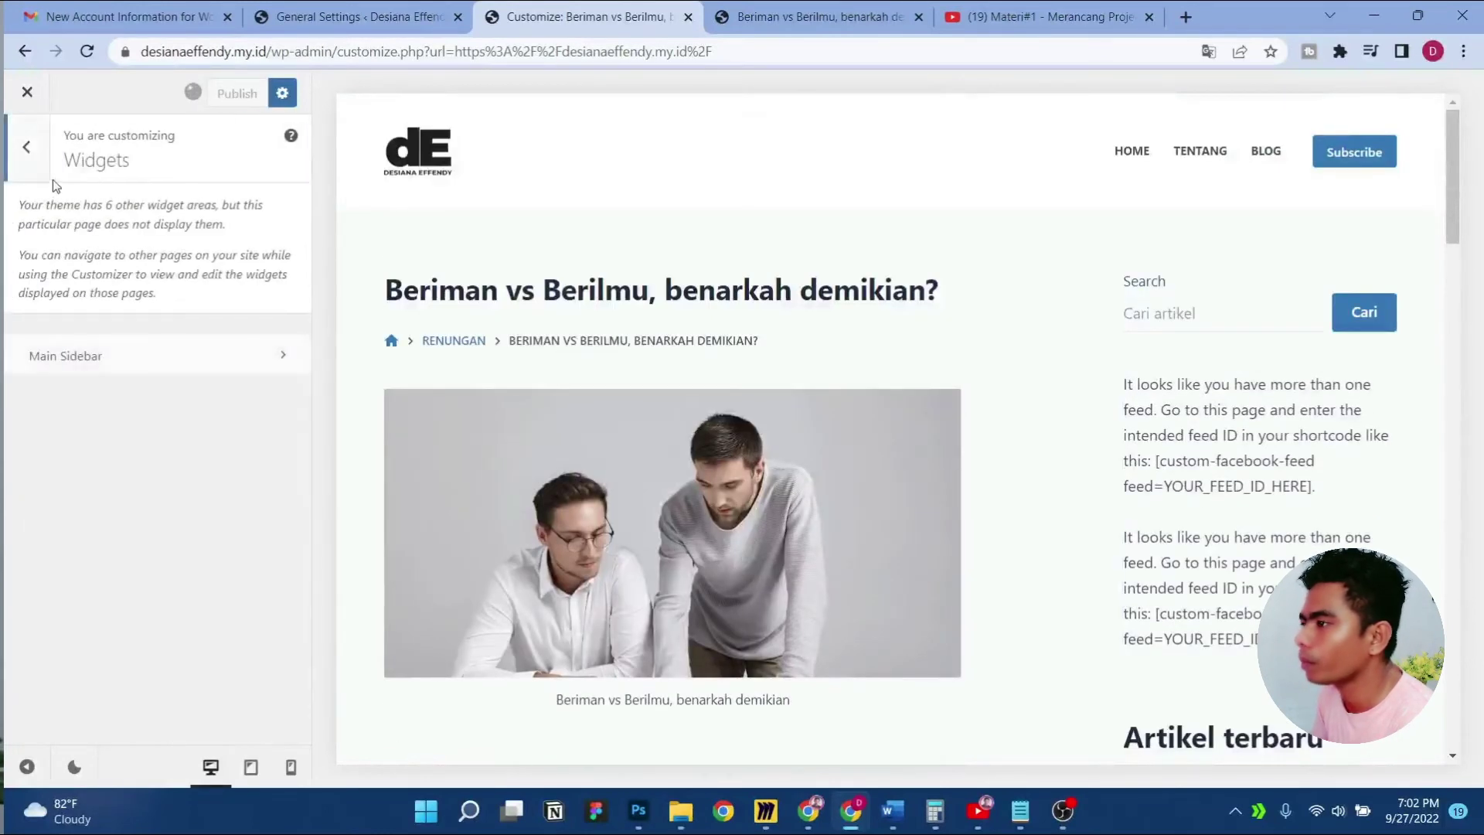
left_click(26, 149)
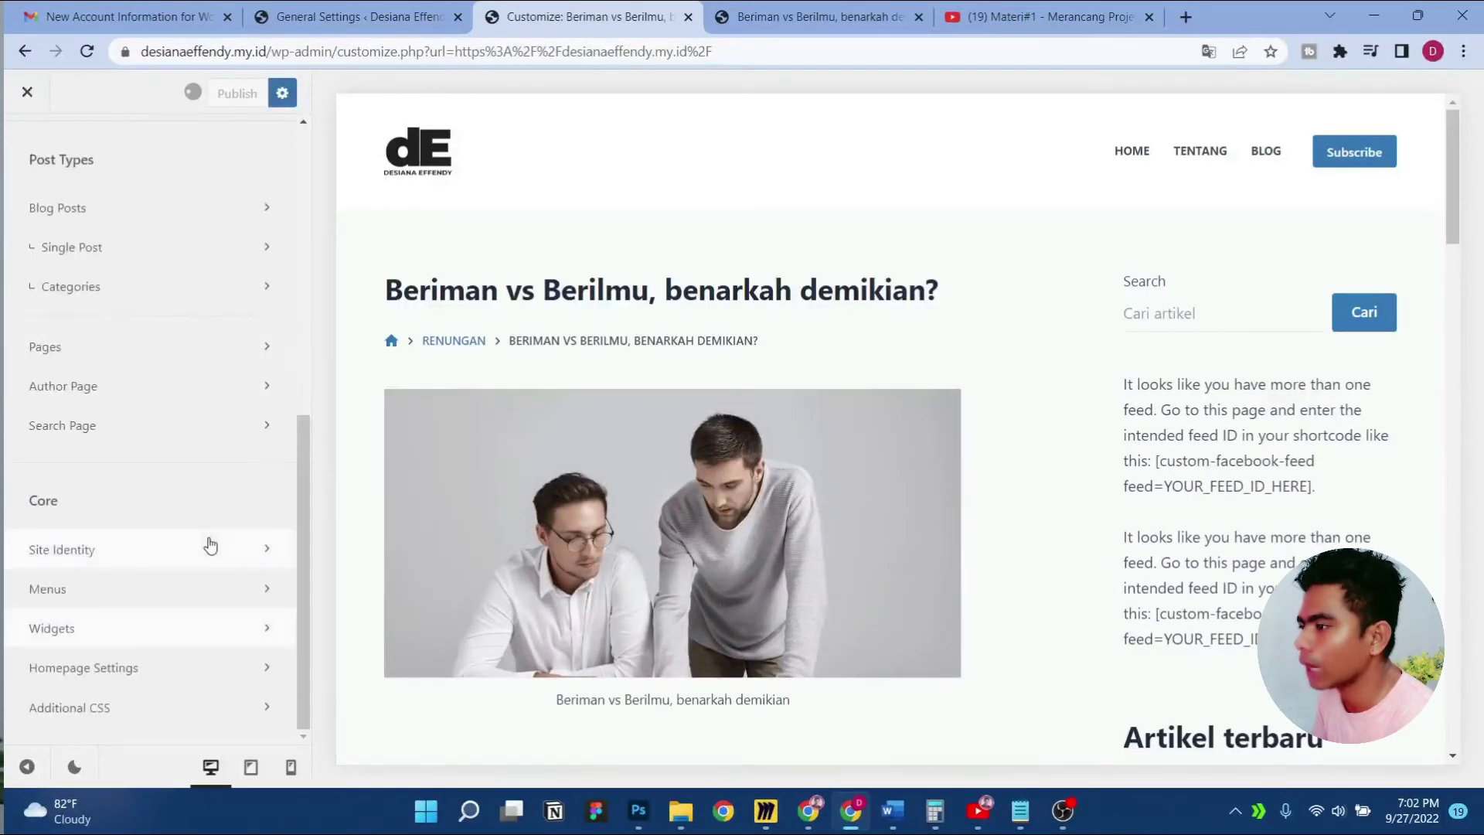
scroll(6, 214, "up", 8)
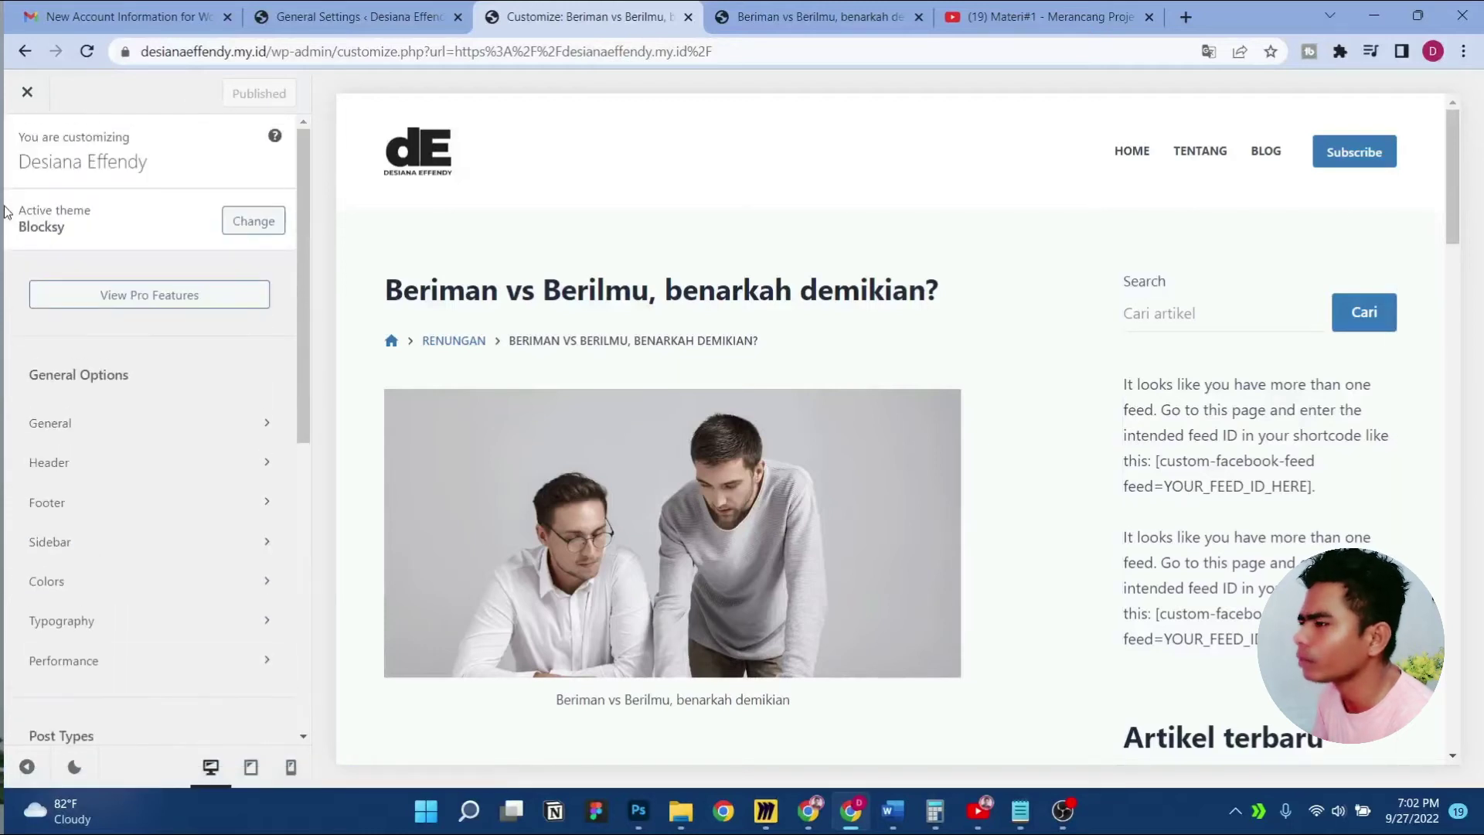
left_click(24, 92)
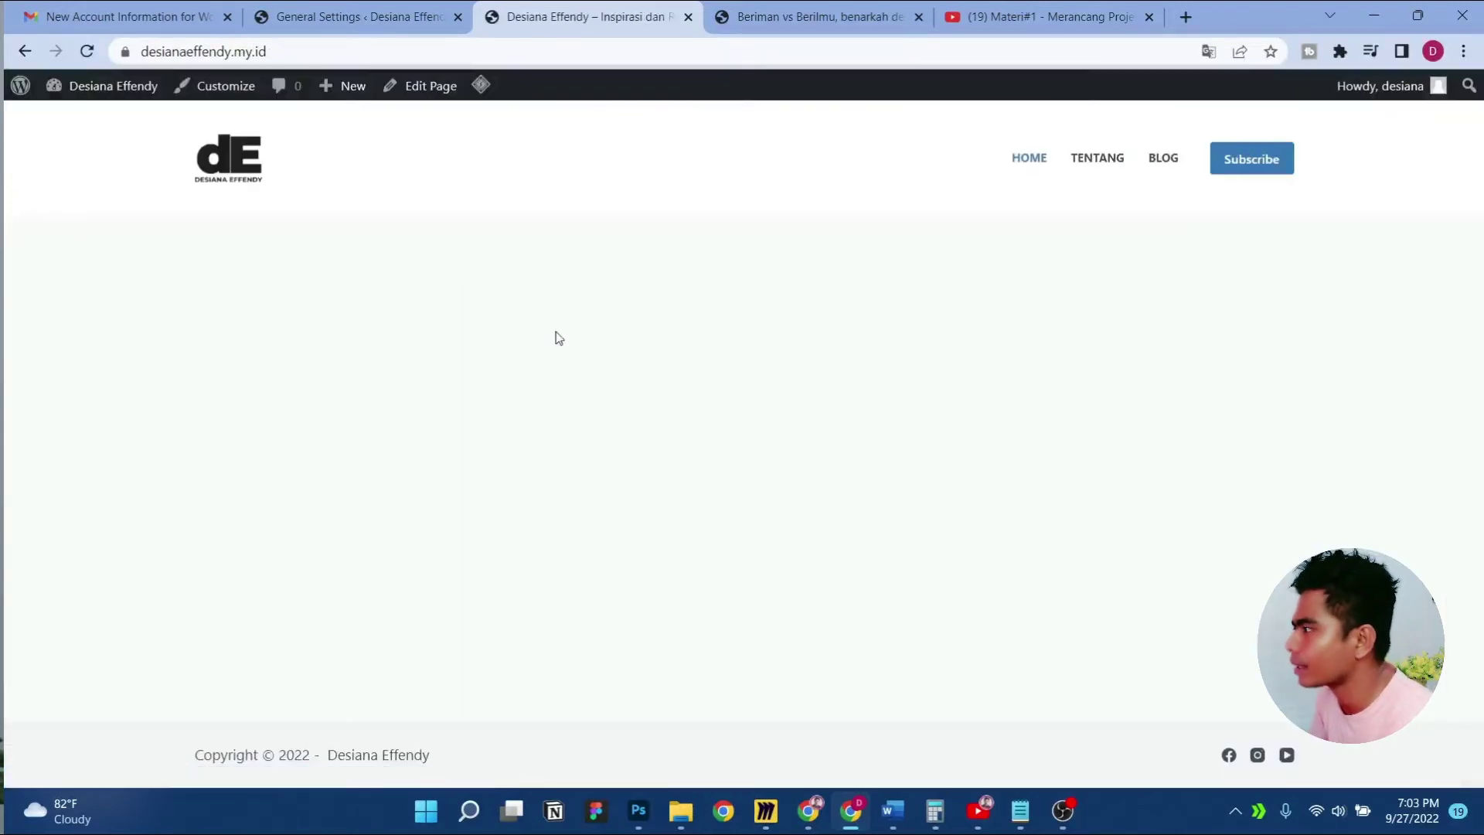
From the BLOG page, open the post 'Yang Kuat Menopang Yang Lemah'
left_click(1151, 161)
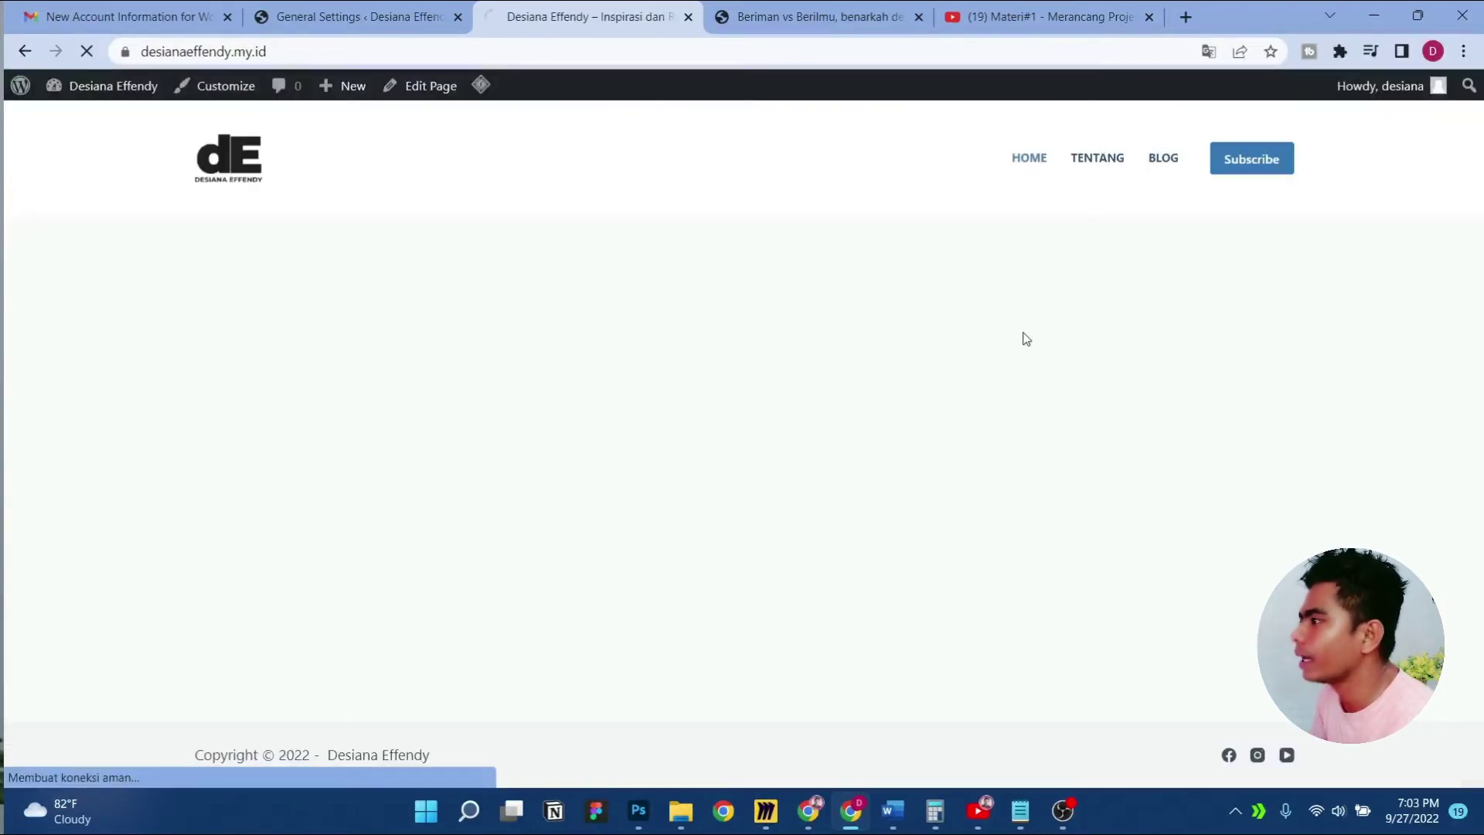
scroll(1025, 339, "down", 12)
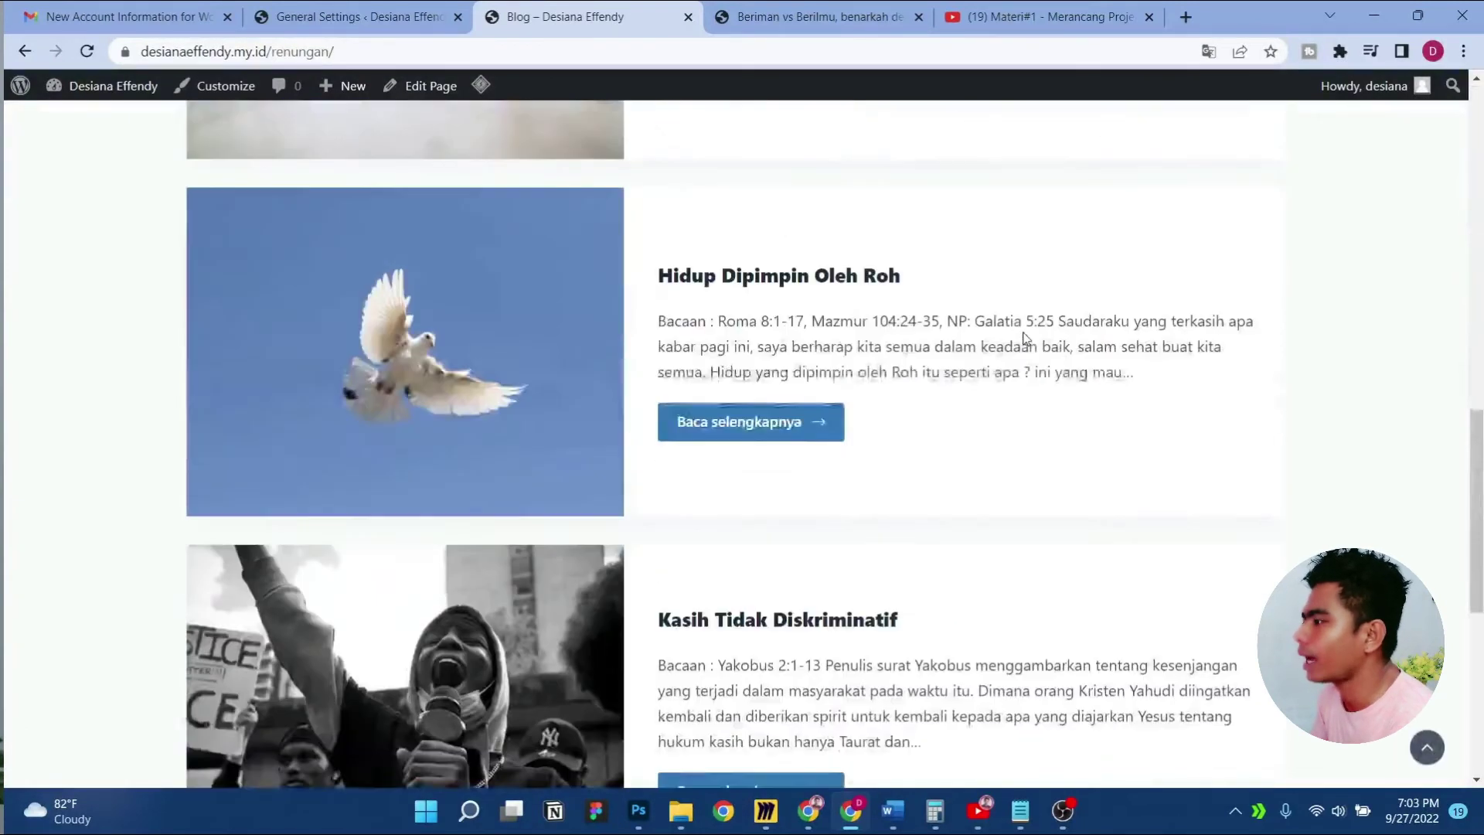
scroll(1026, 339, "down", 7)
left_click(804, 553)
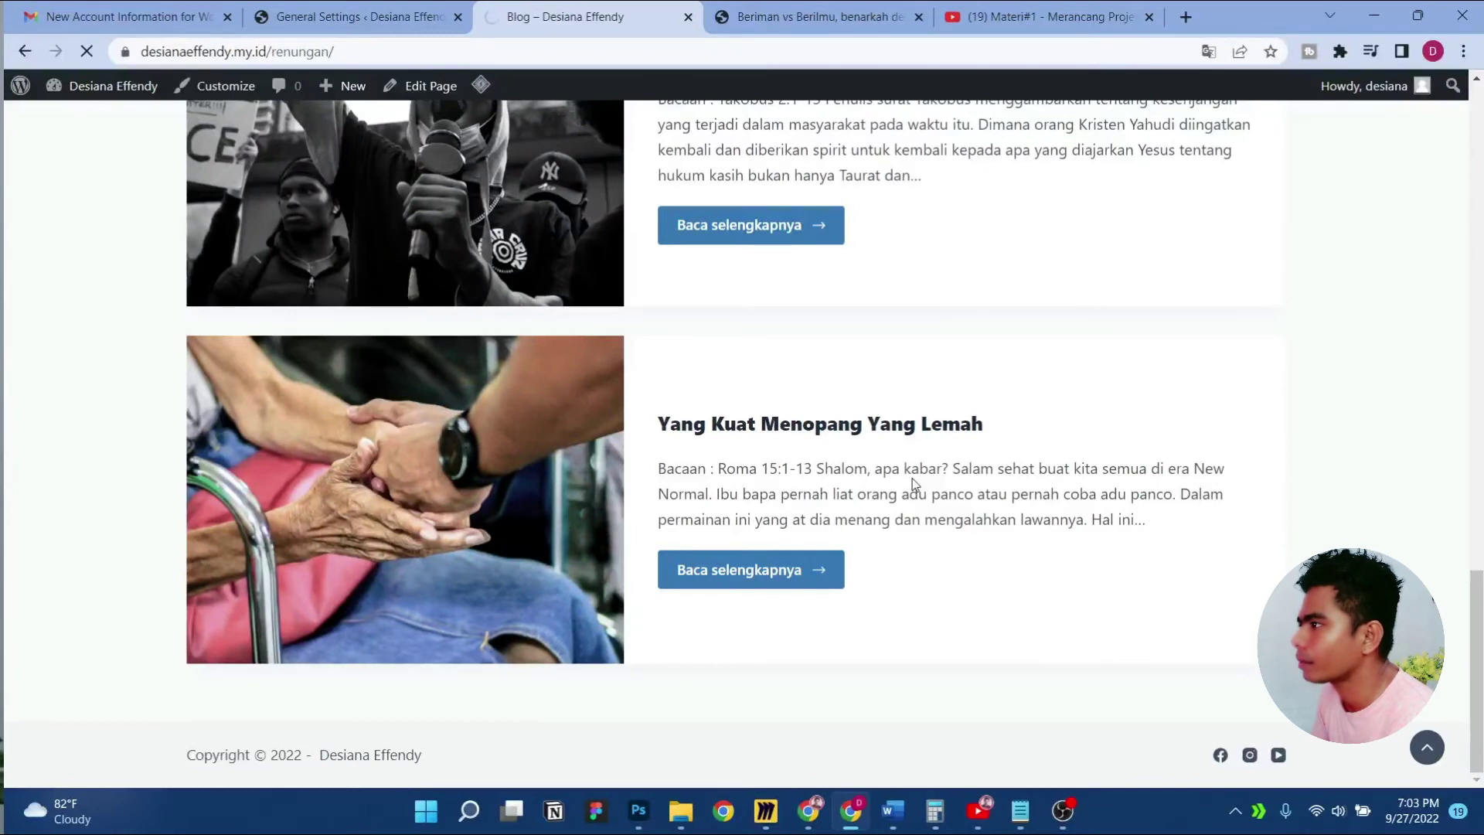
scroll(914, 484, "up", 20)
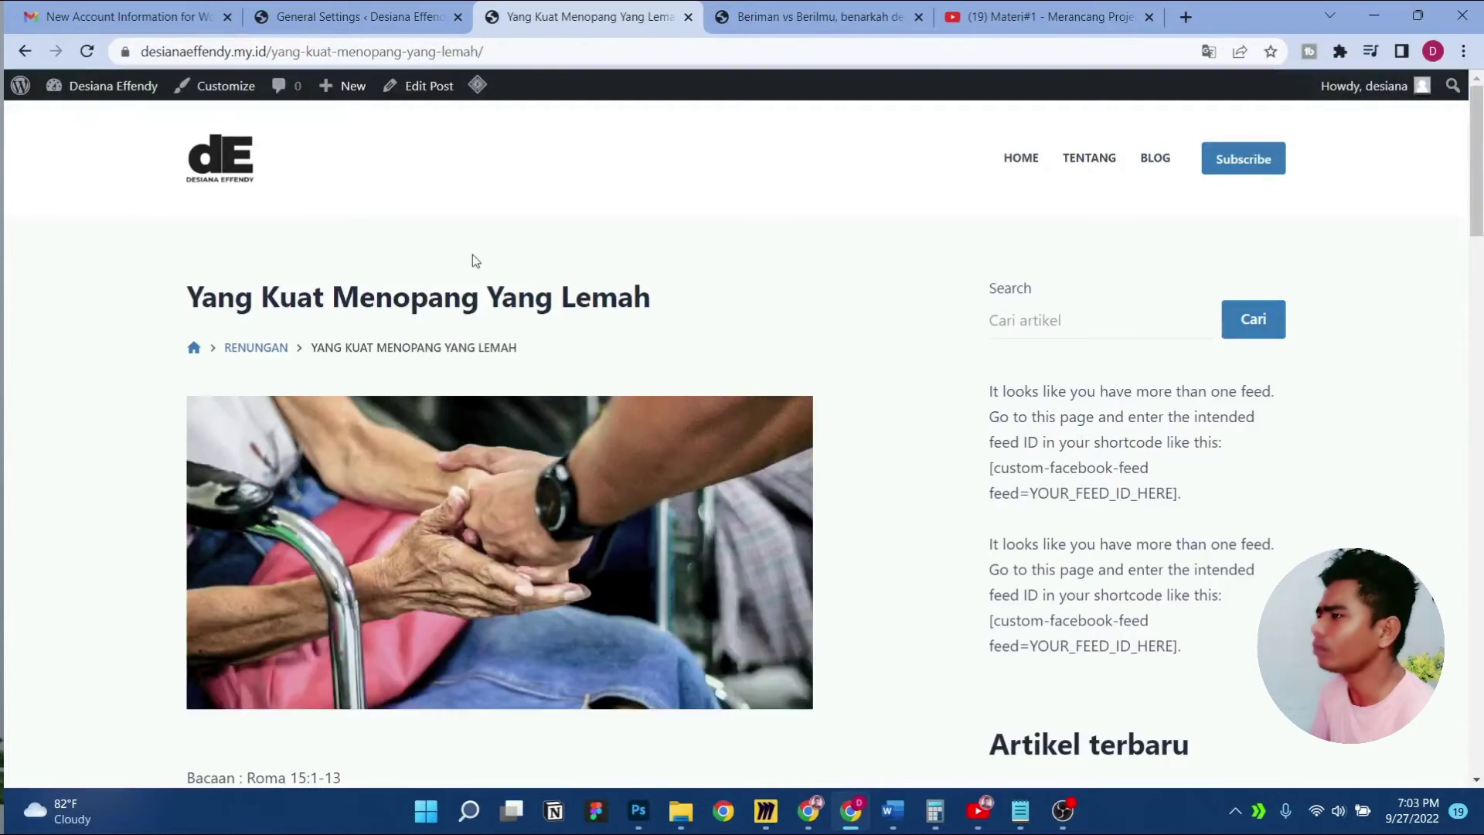
Switch back and forth between the General Settings admin page and the site homepage
left_click(372, 9)
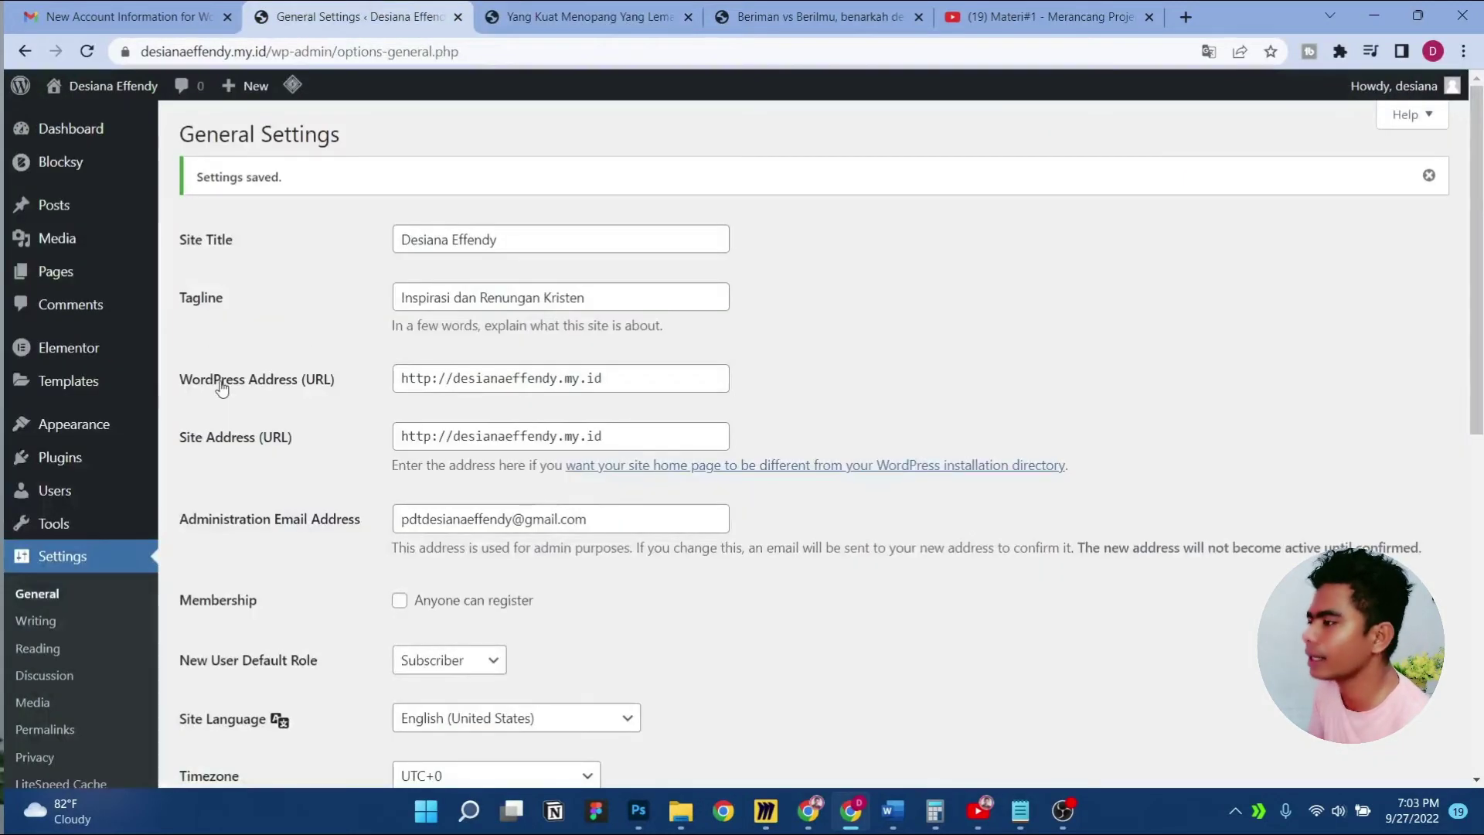
scroll(222, 389, "down", 7)
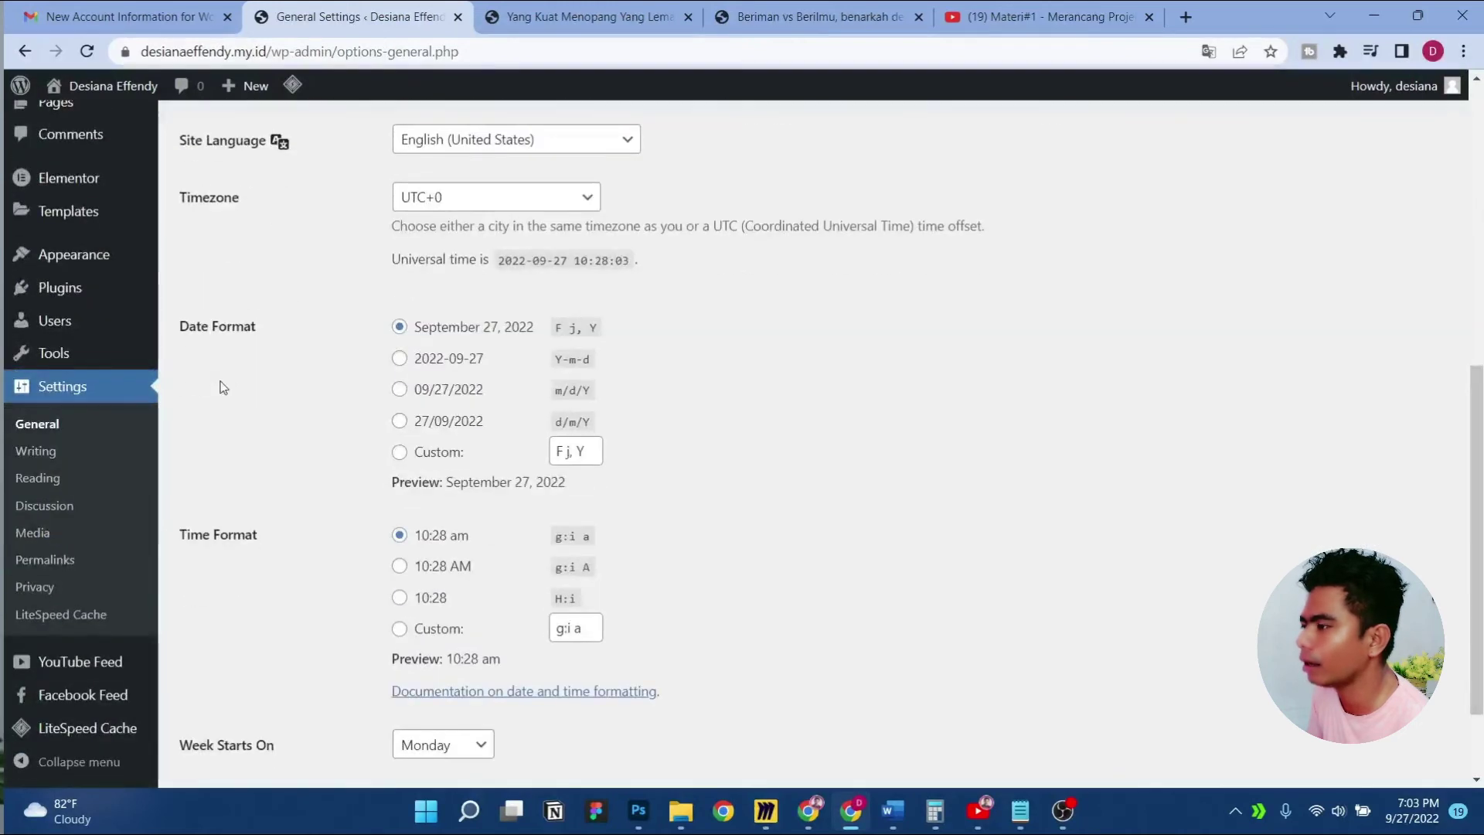
scroll(221, 389, "up", 8)
left_click(661, 9)
left_click(243, 171)
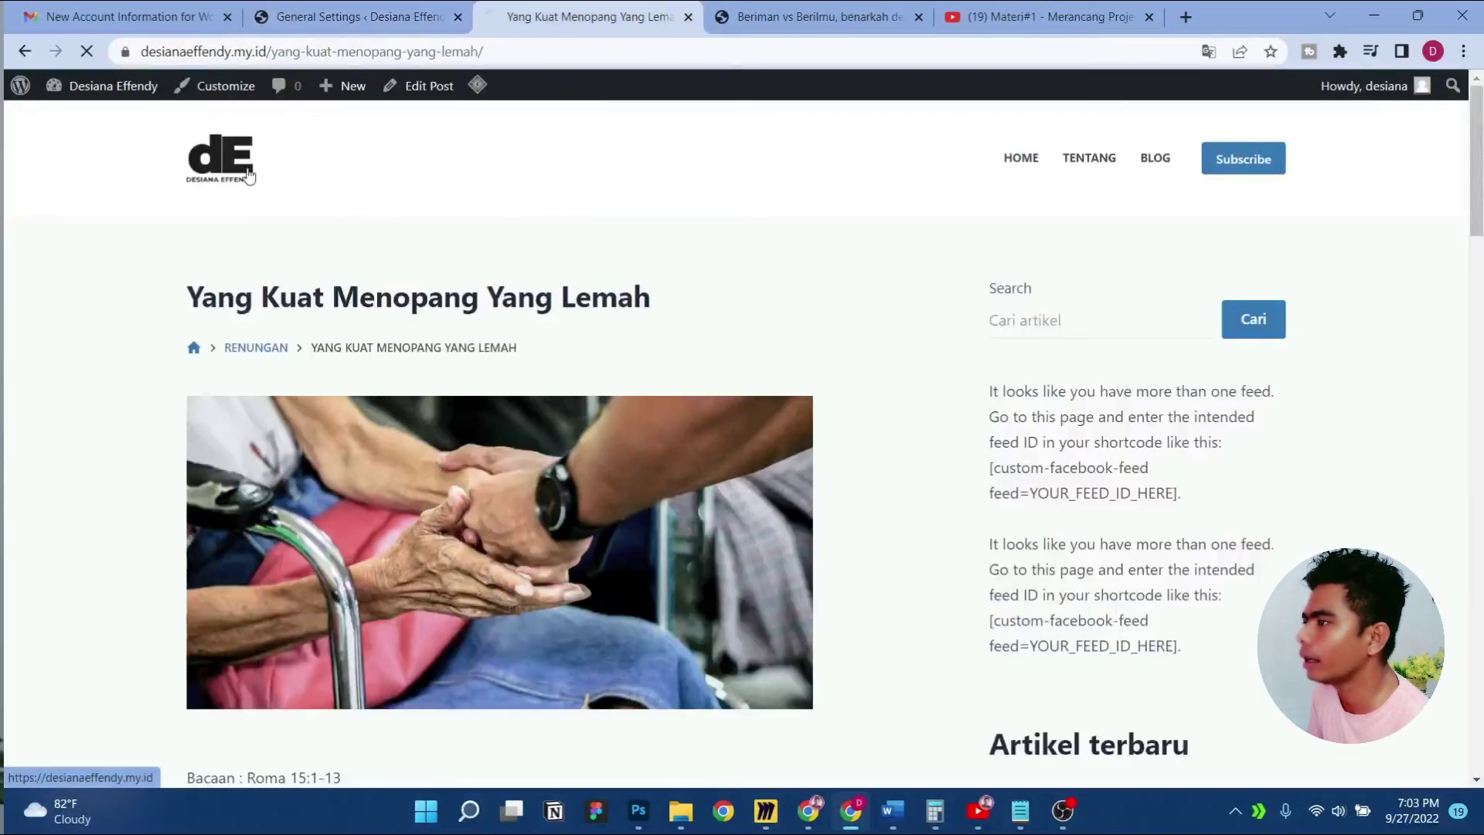
left_click(325, 10)
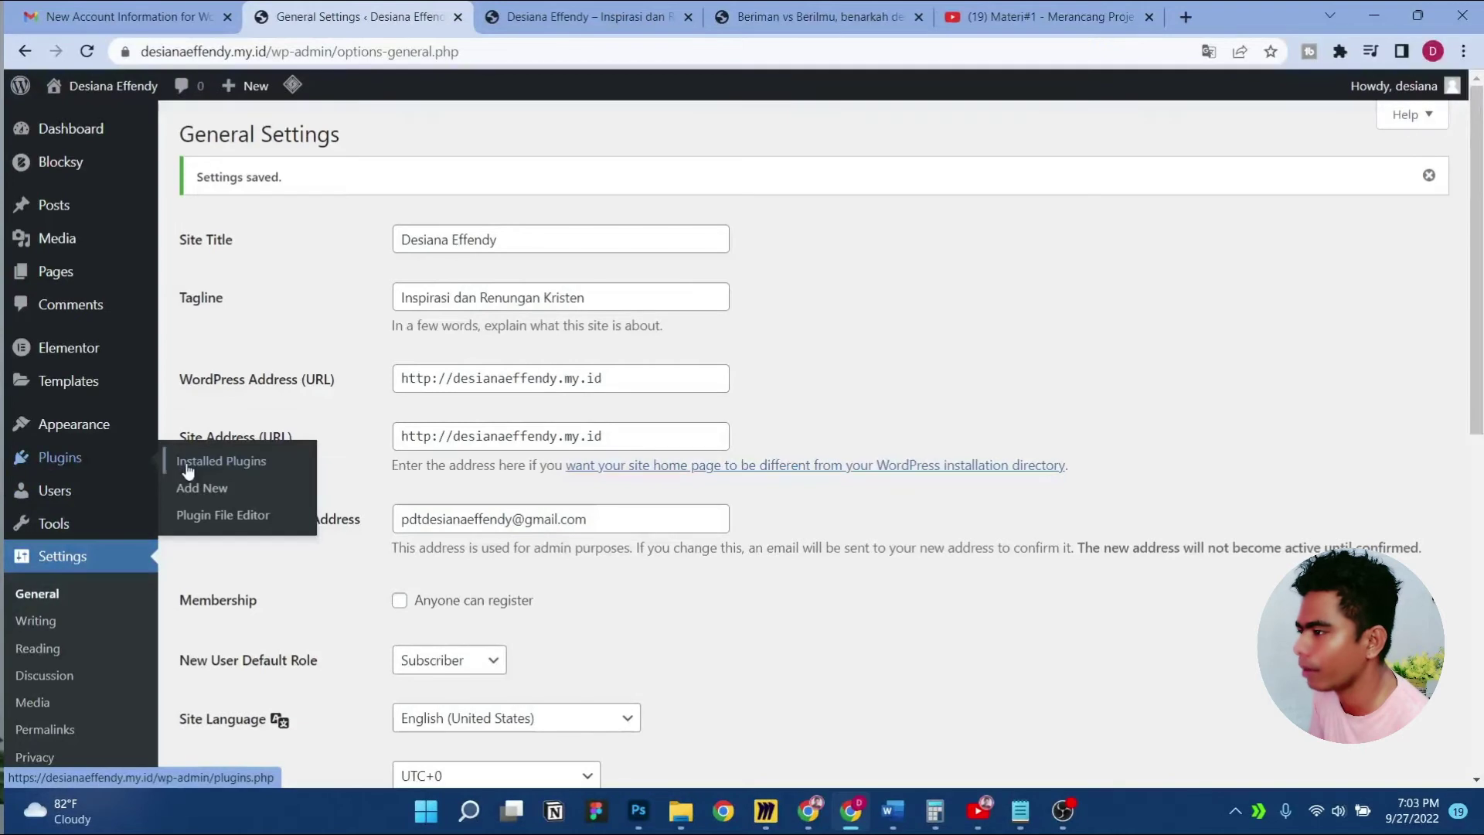
left_click(541, 11)
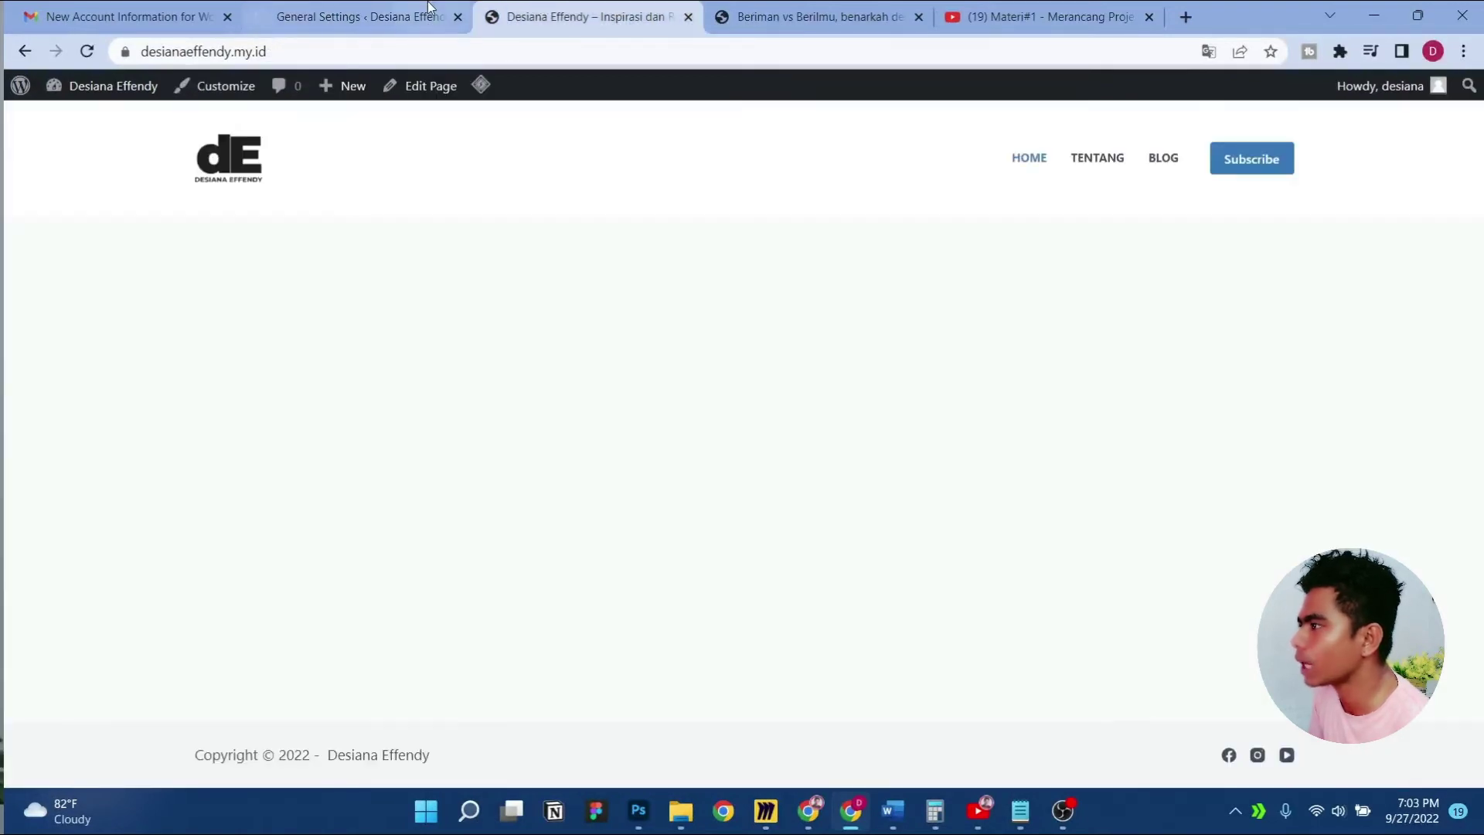
From the Plugins page, open the YouTube Feed plugin's All Feeds dashboard
left_click(389, 7)
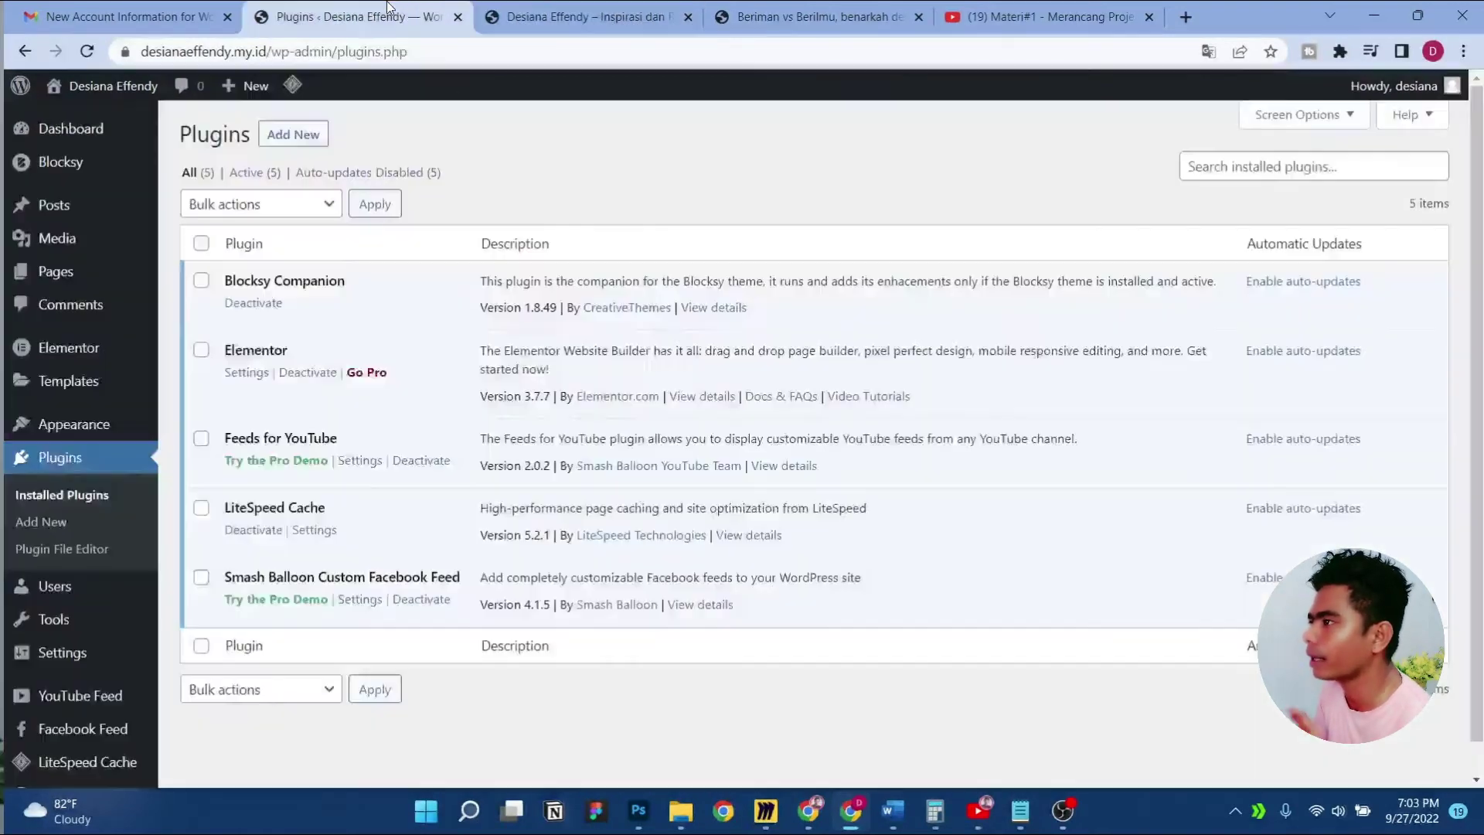
left_click(509, 7)
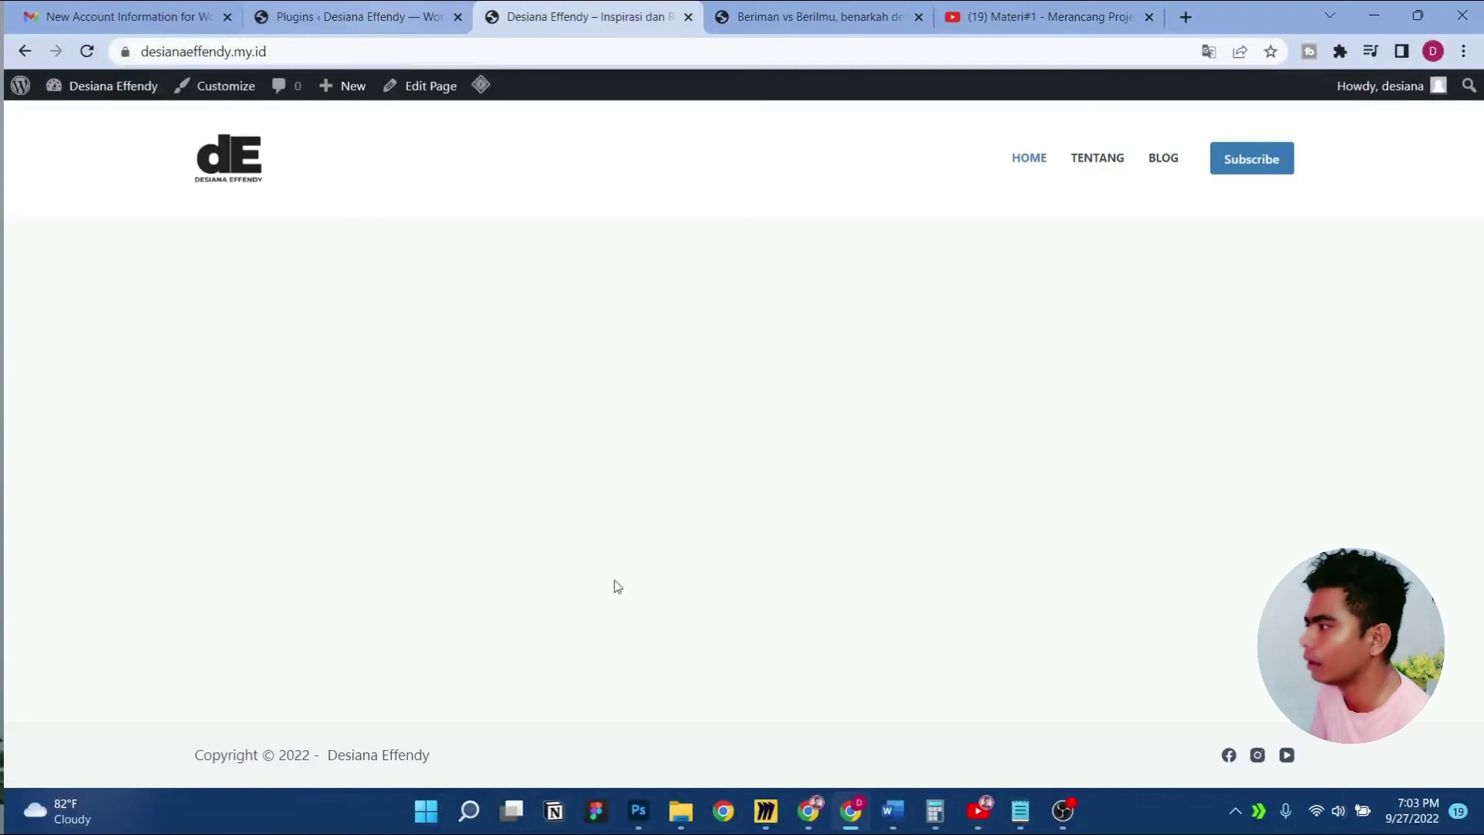
left_click(347, 16)
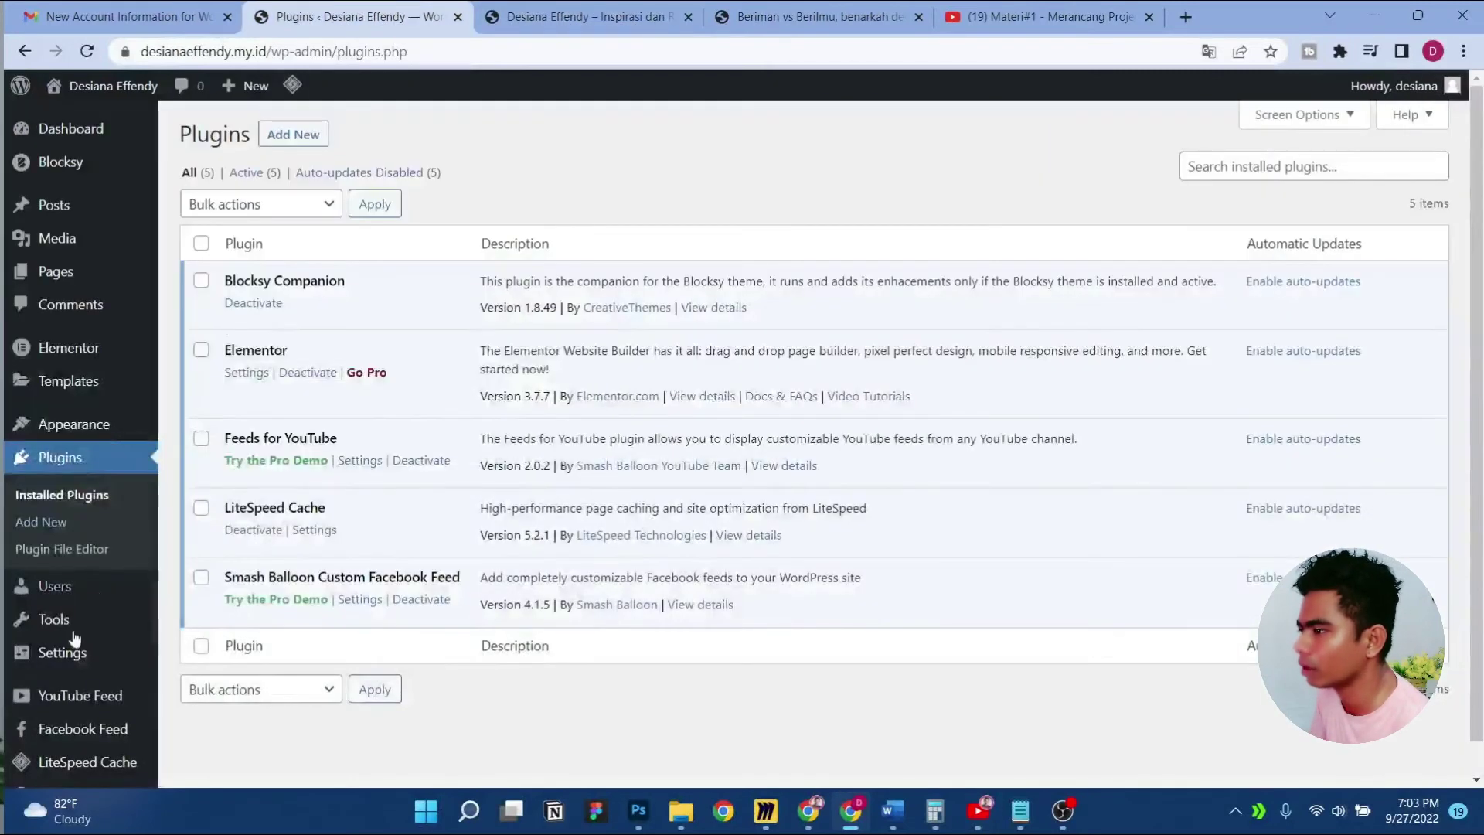
scroll(75, 639, "down", 1)
mouse_move(99, 684)
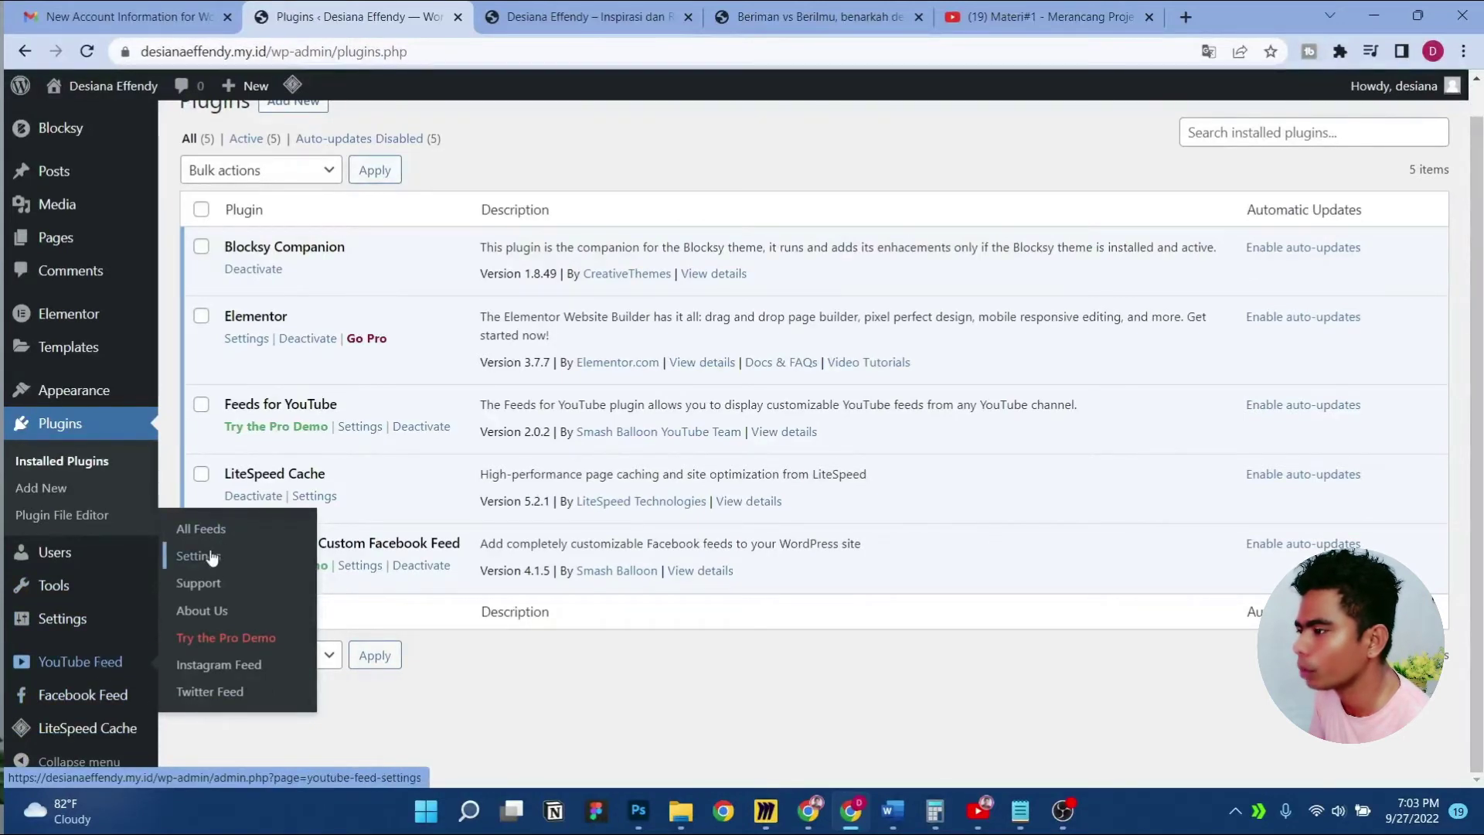
left_click(109, 663)
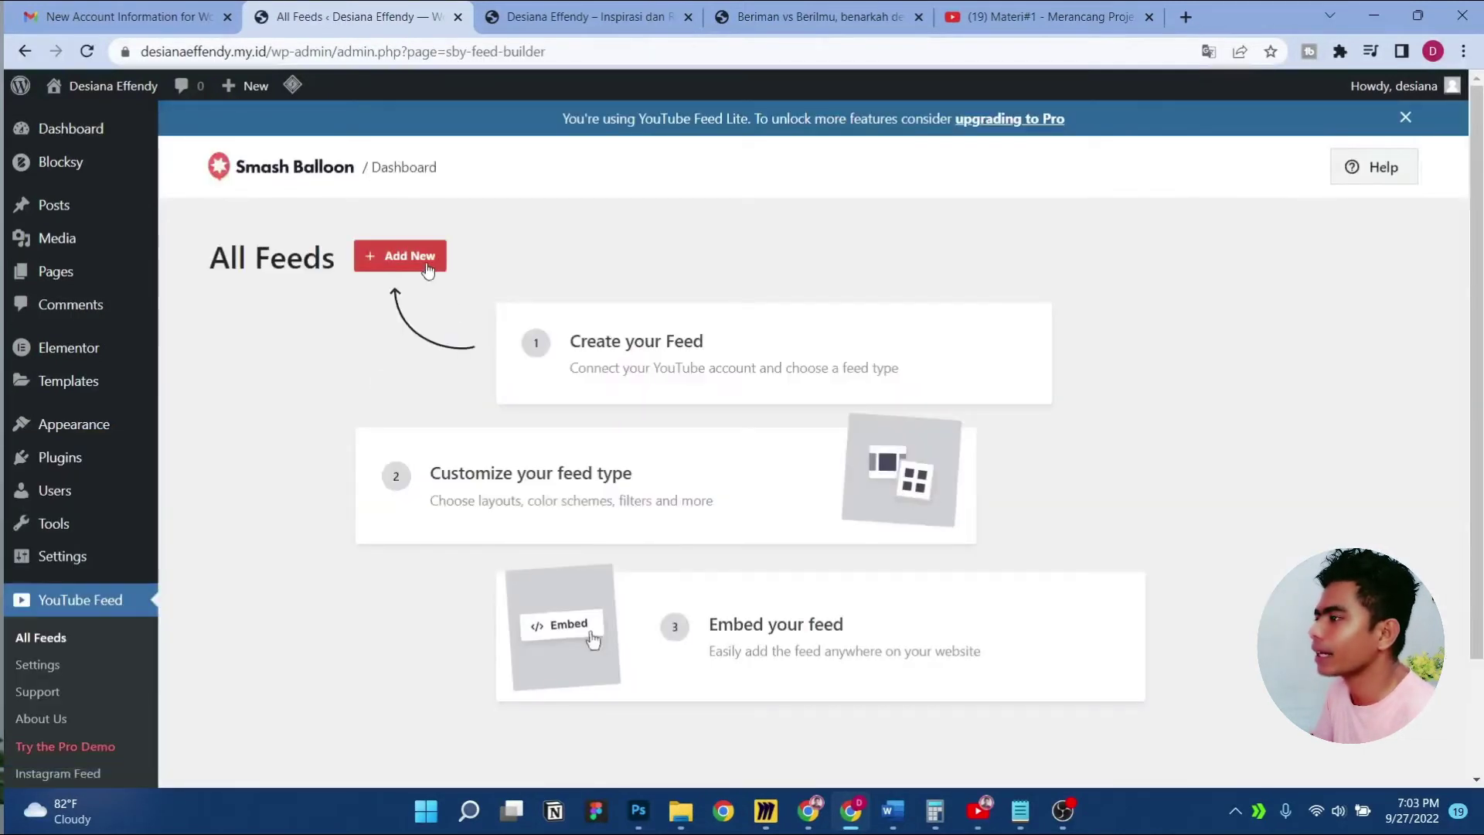
Start a new Smash Balloon YouTube feed and choose the Channel feed type
left_click(428, 267)
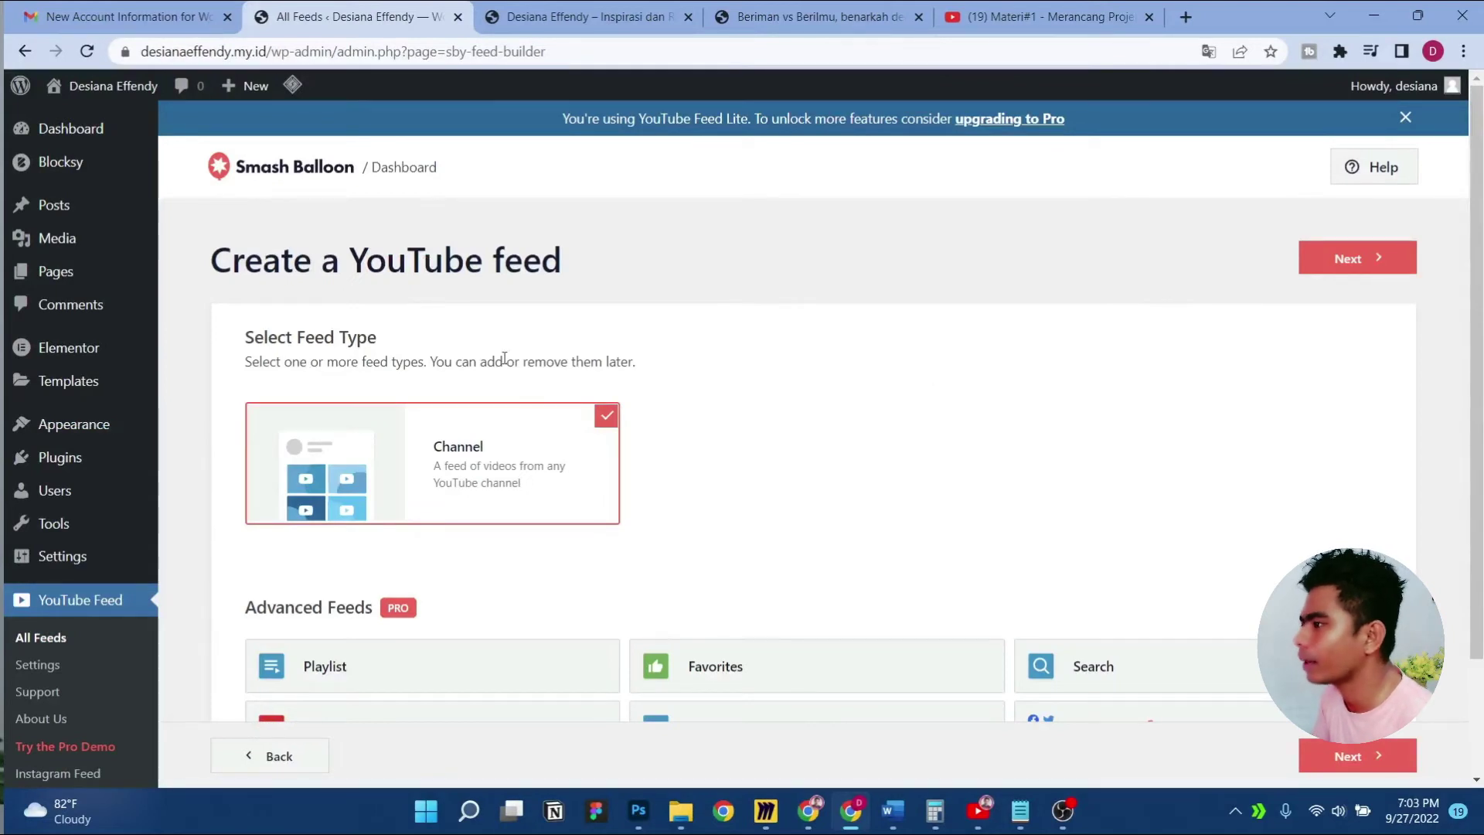
scroll(673, 325, "down", 1)
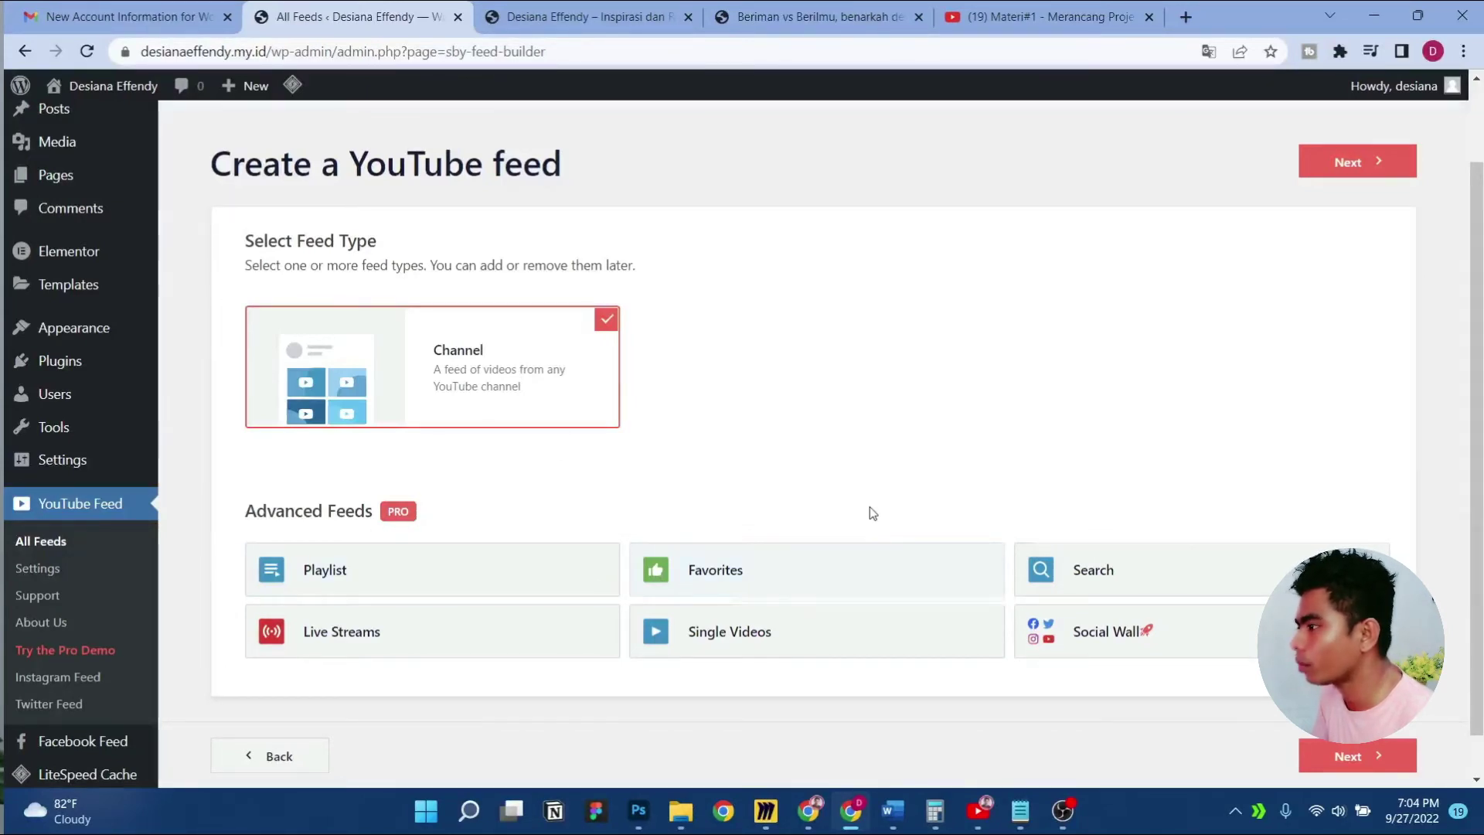
scroll(872, 512, "up", 1)
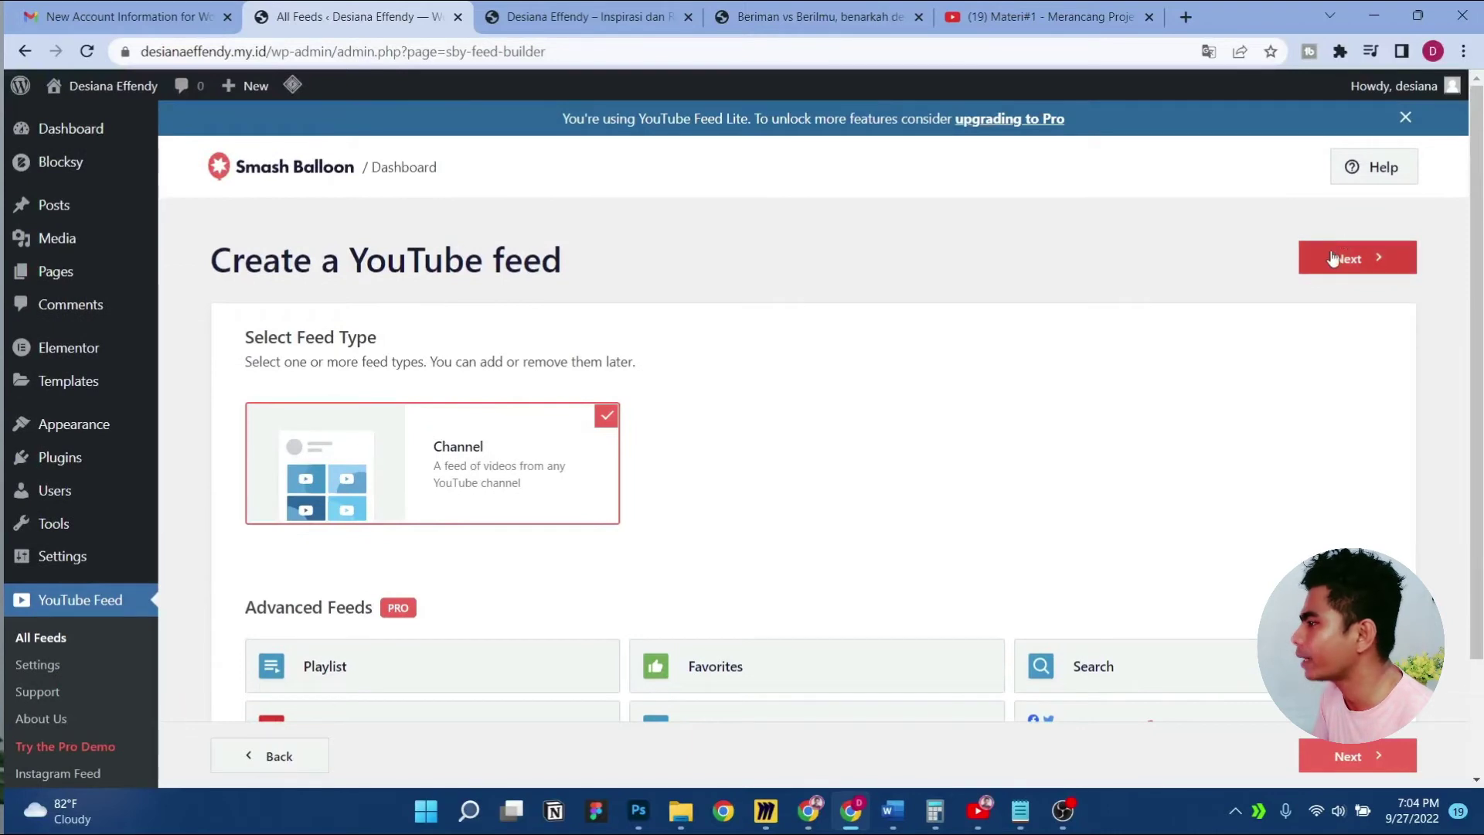
left_click(1332, 258)
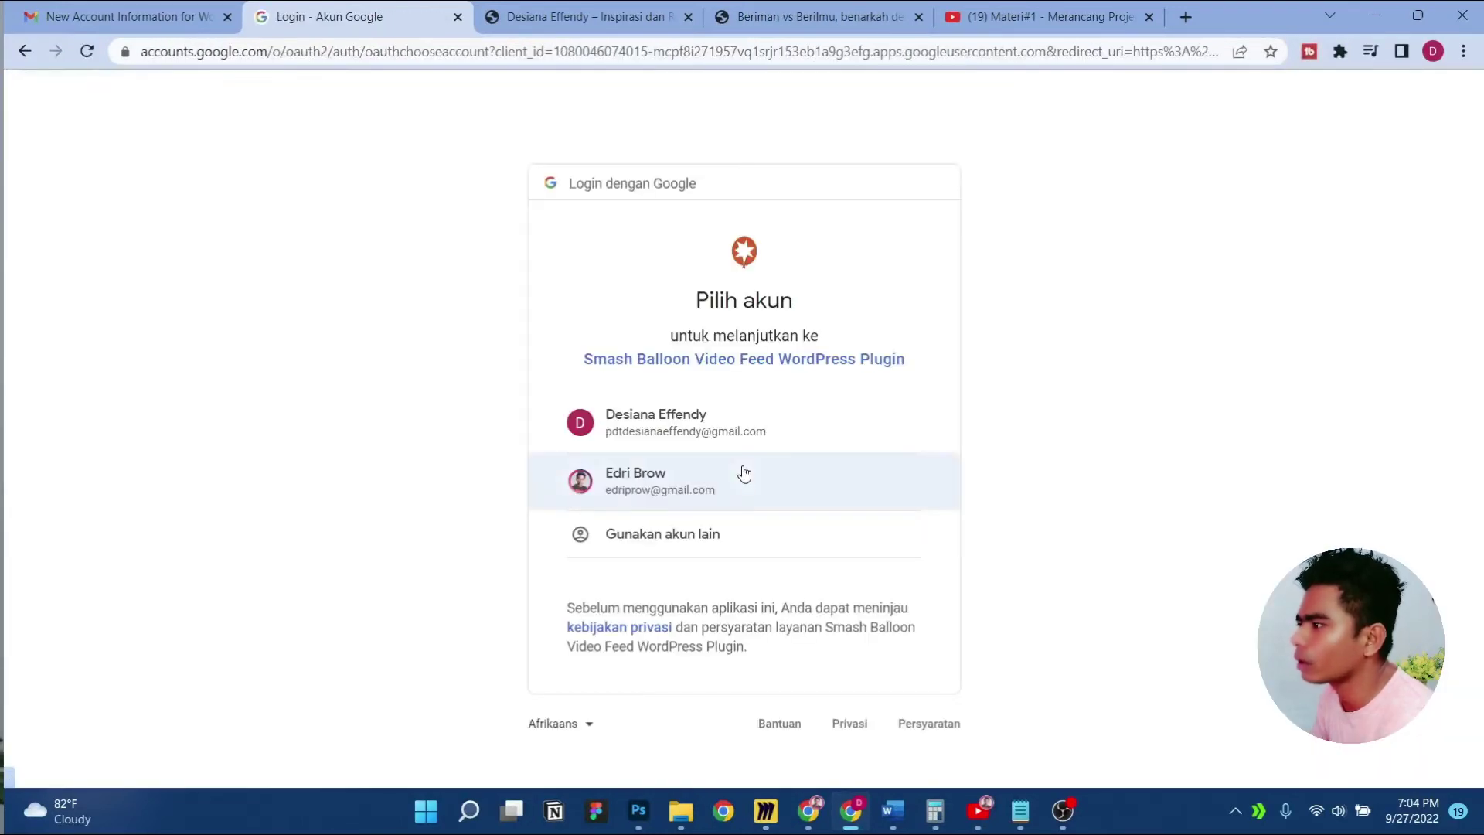
Authorize the site owner's Google account for YouTube and create the feed from the channel source
left_click(703, 432)
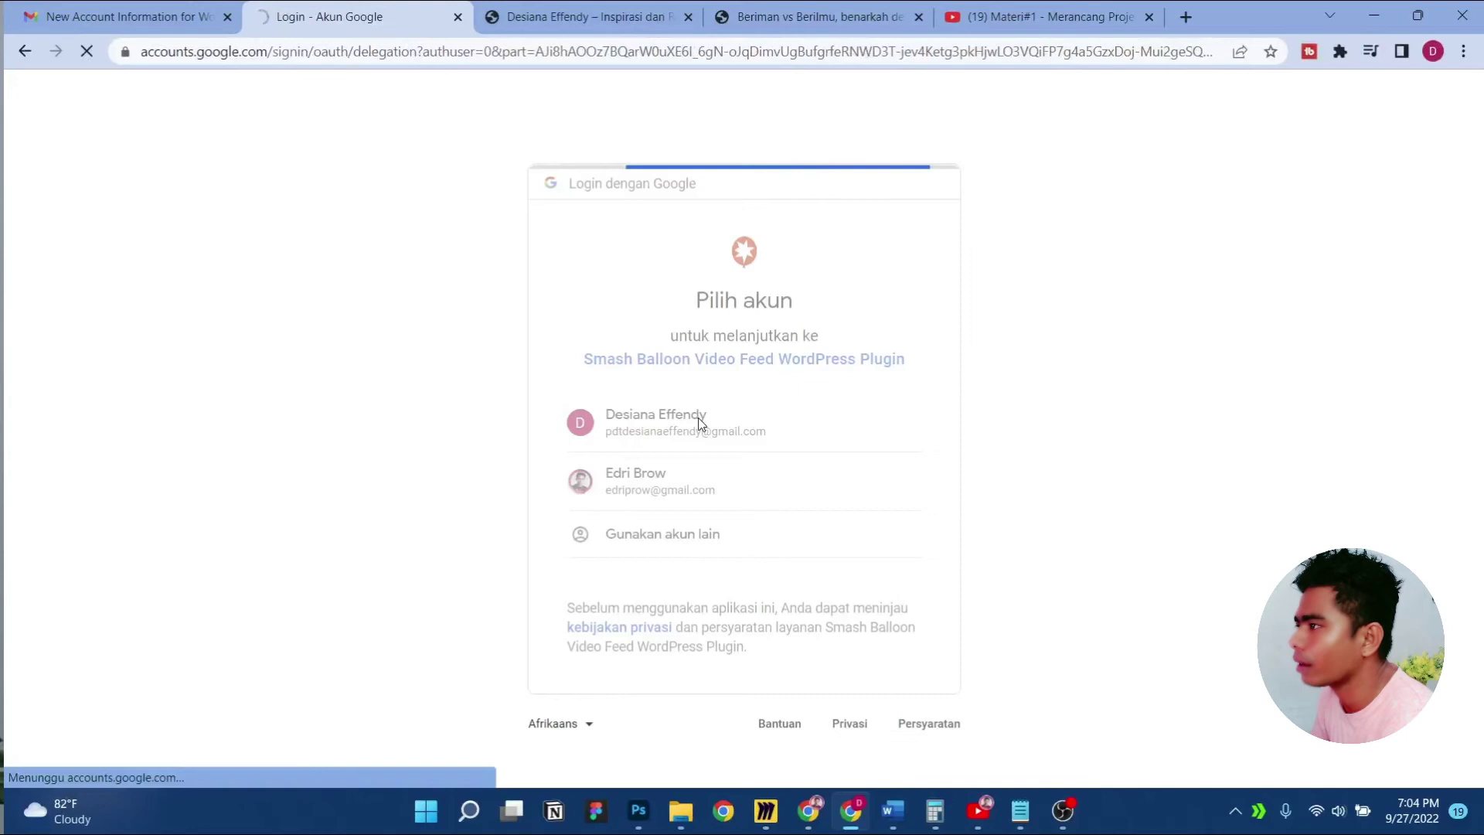
scroll(748, 452, "down", 3)
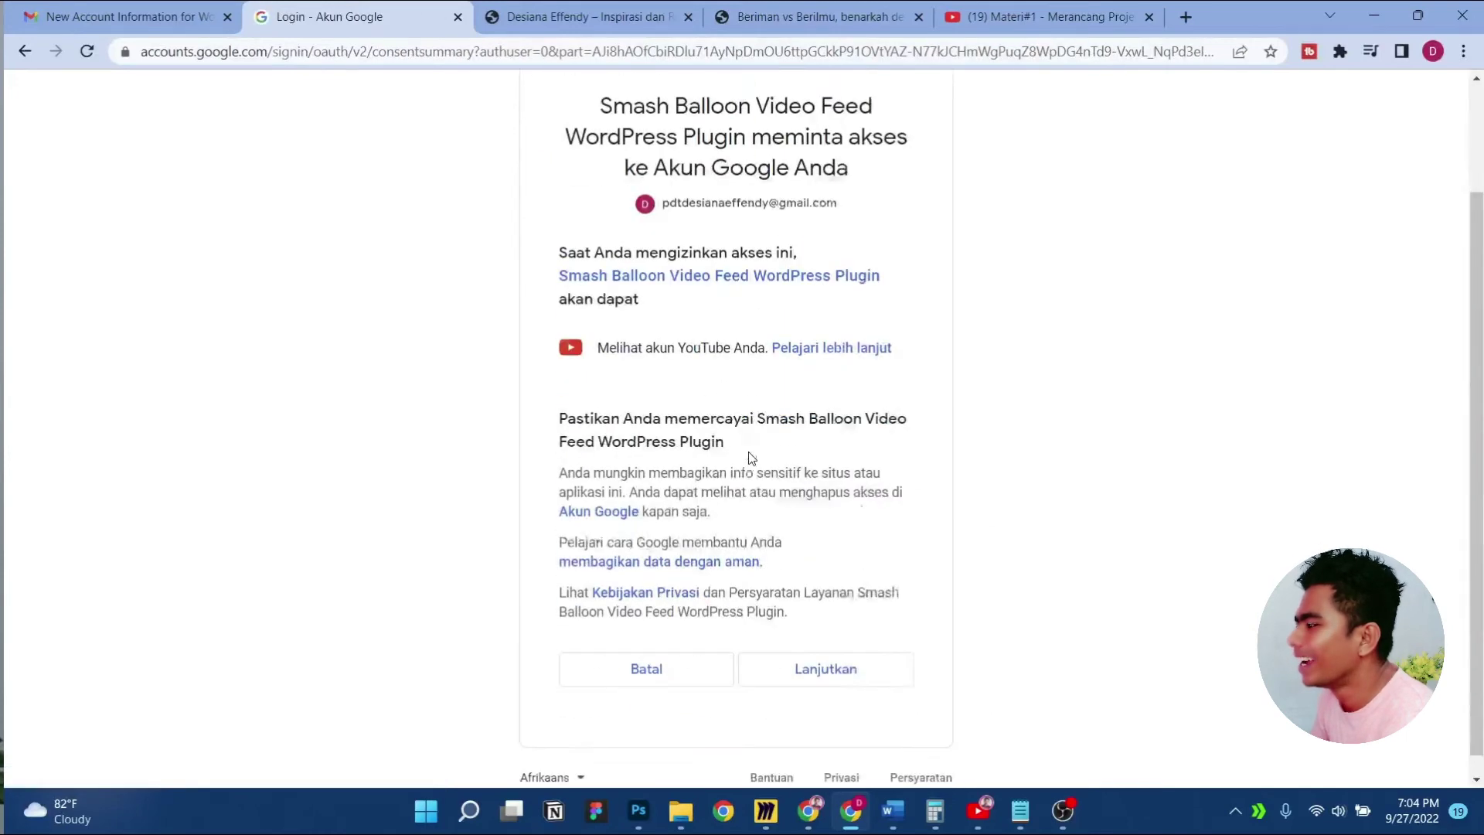
left_click(860, 648)
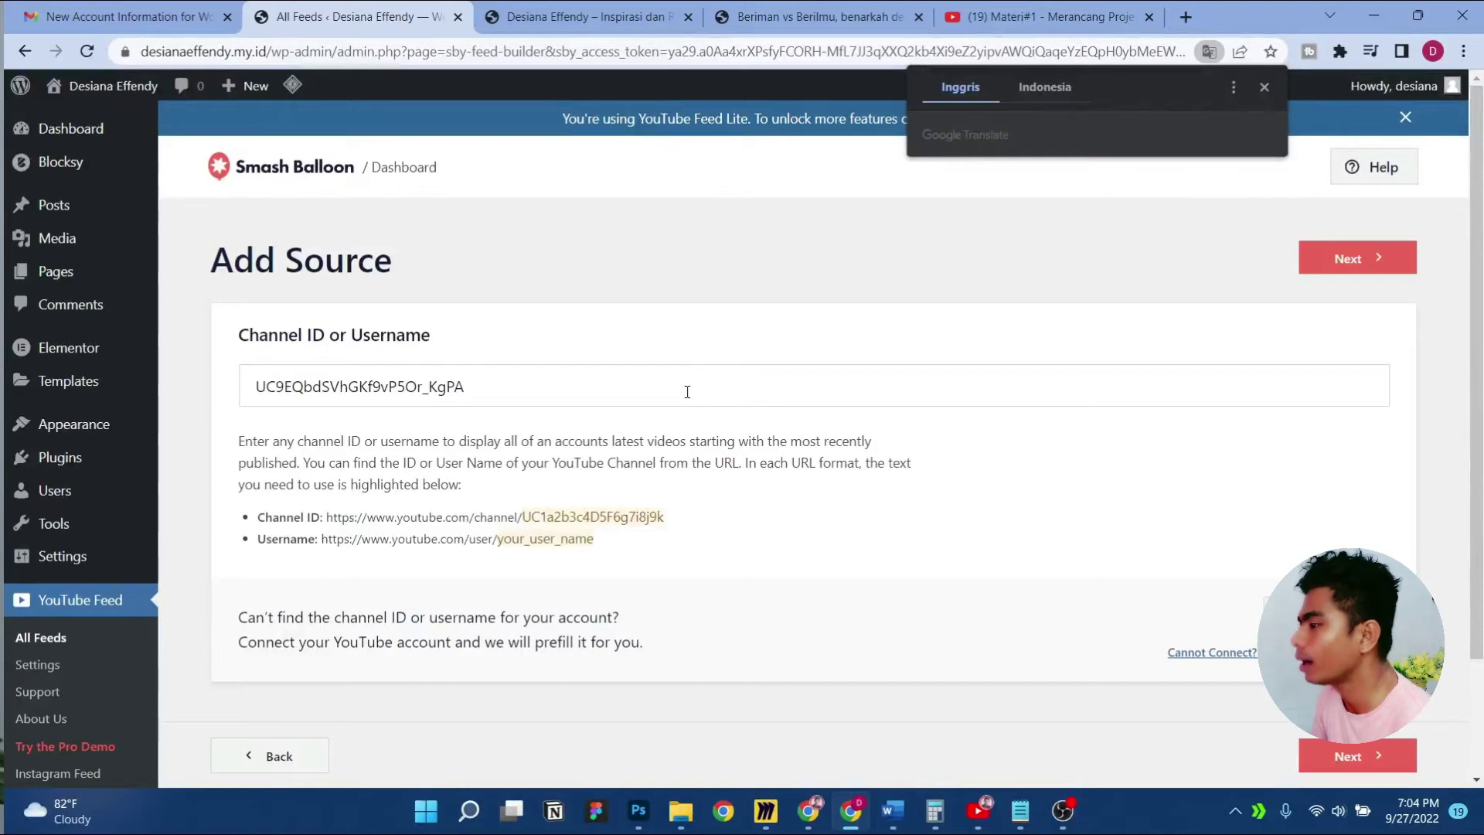
left_click(1261, 87)
left_click(1349, 275)
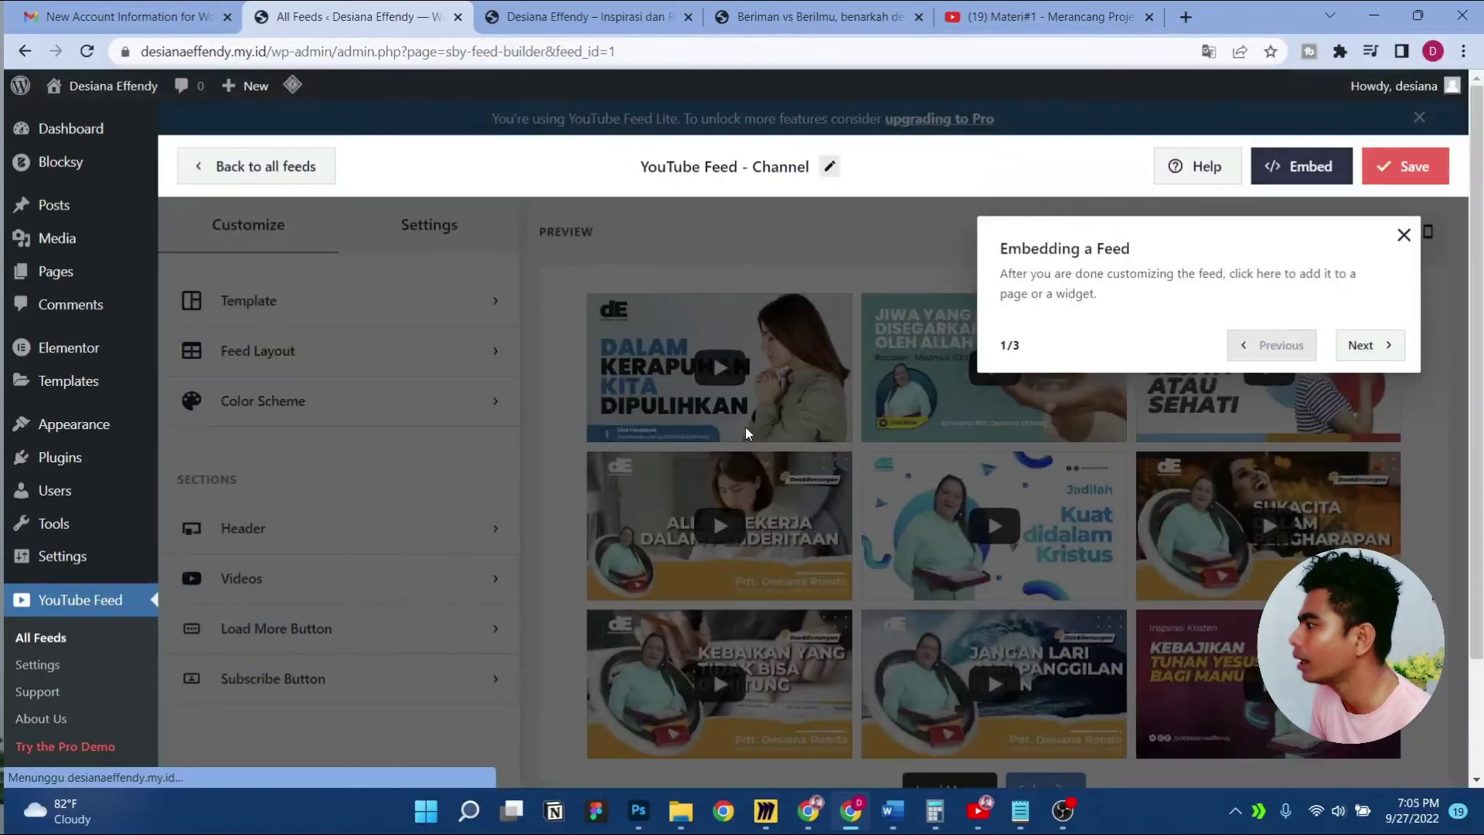
Dismiss the walkthrough, preview the Gallery and List layouts, then keep the Grid layout
left_click(1403, 235)
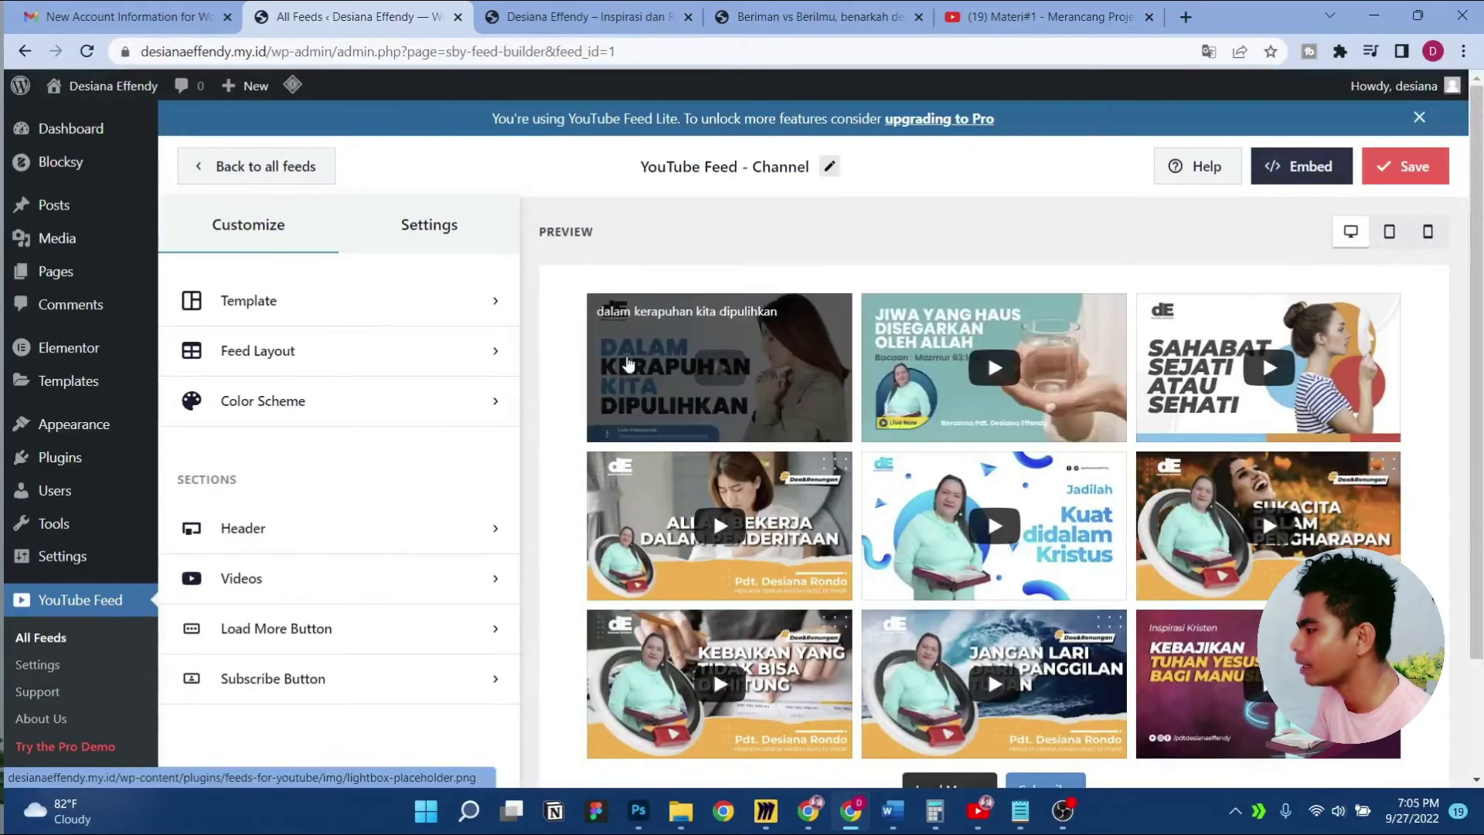
left_click(465, 316)
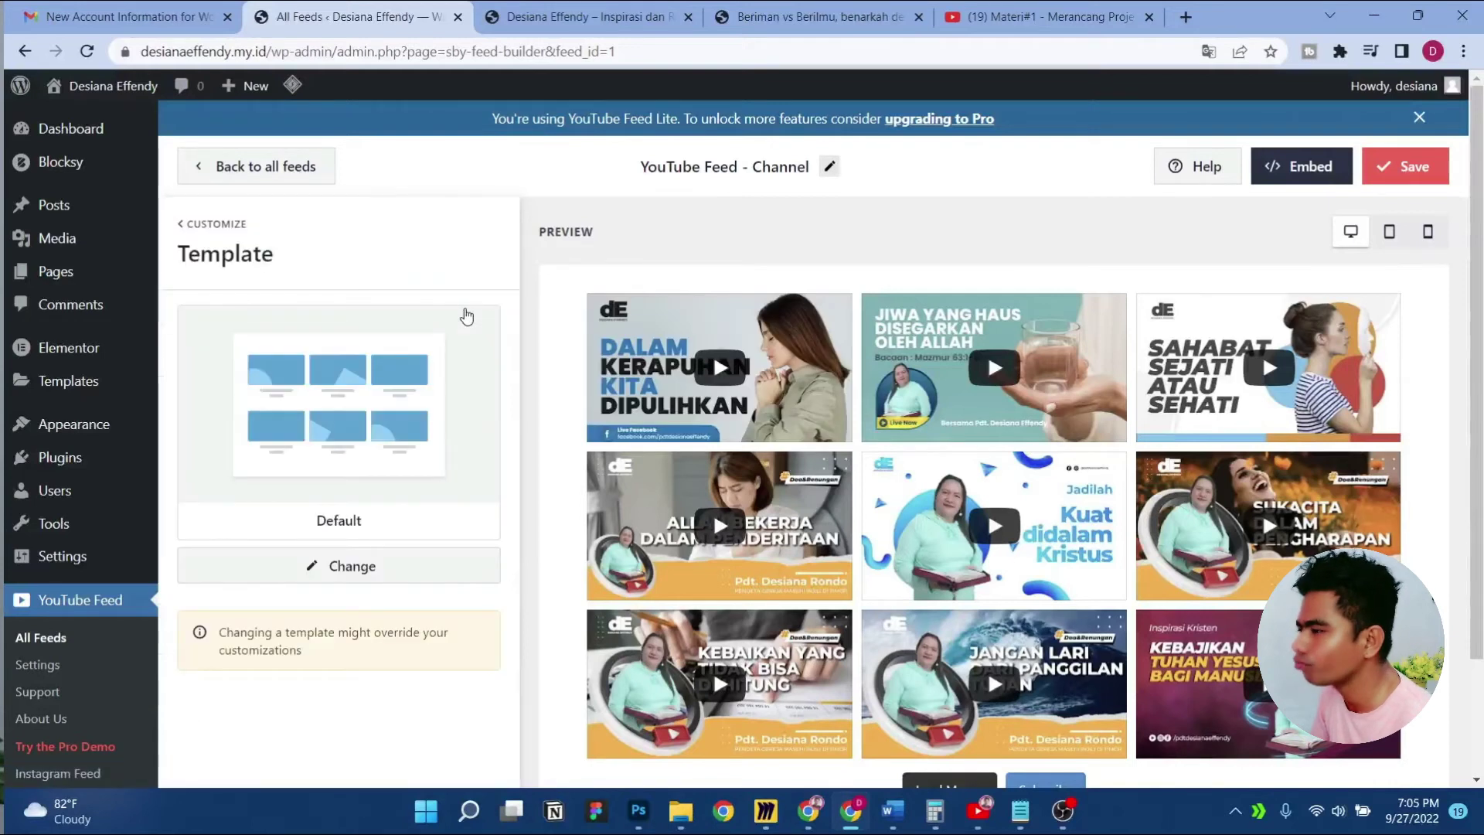
left_click(215, 228)
left_click(376, 346)
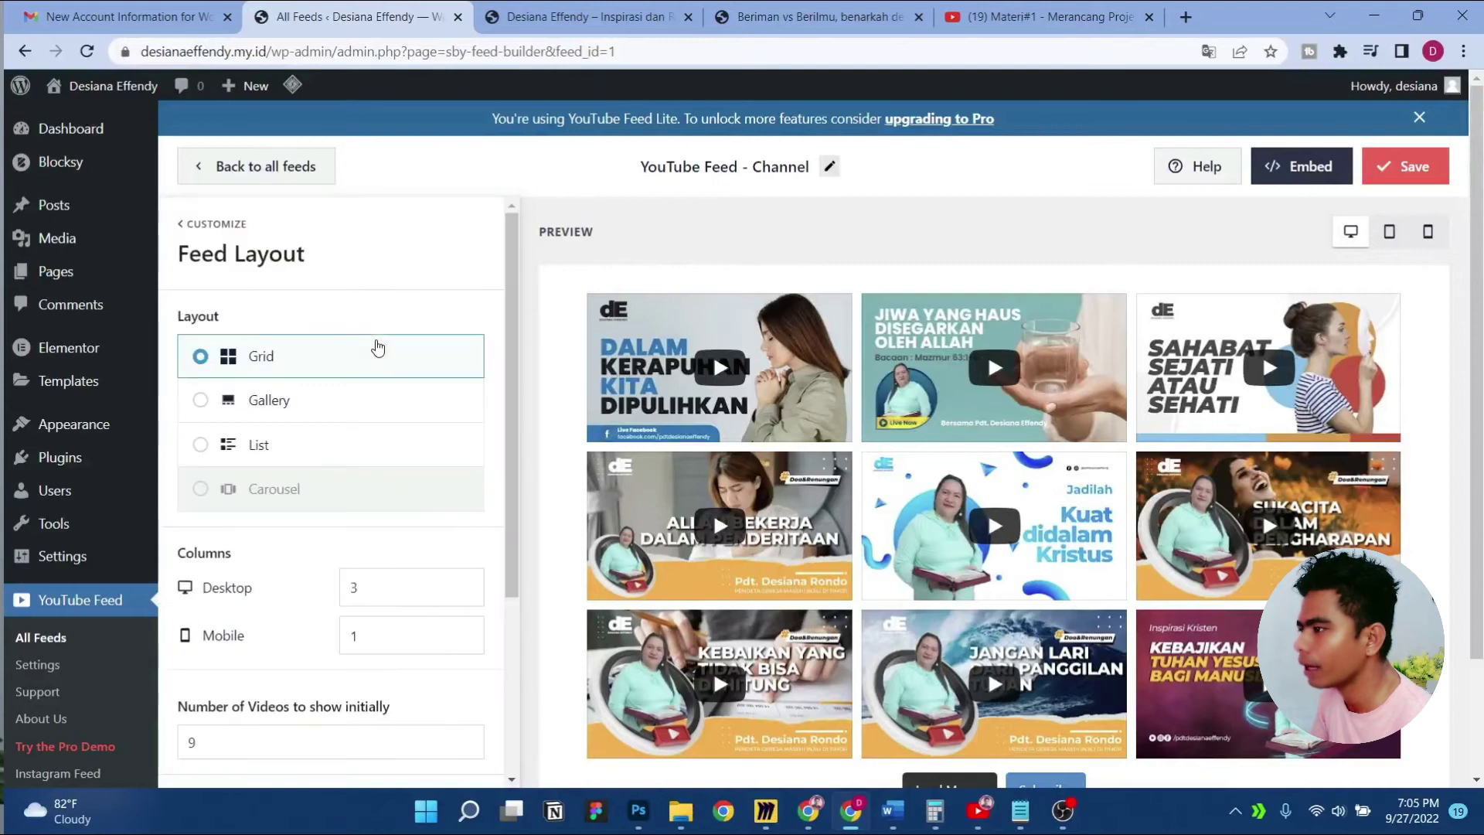
left_click(318, 414)
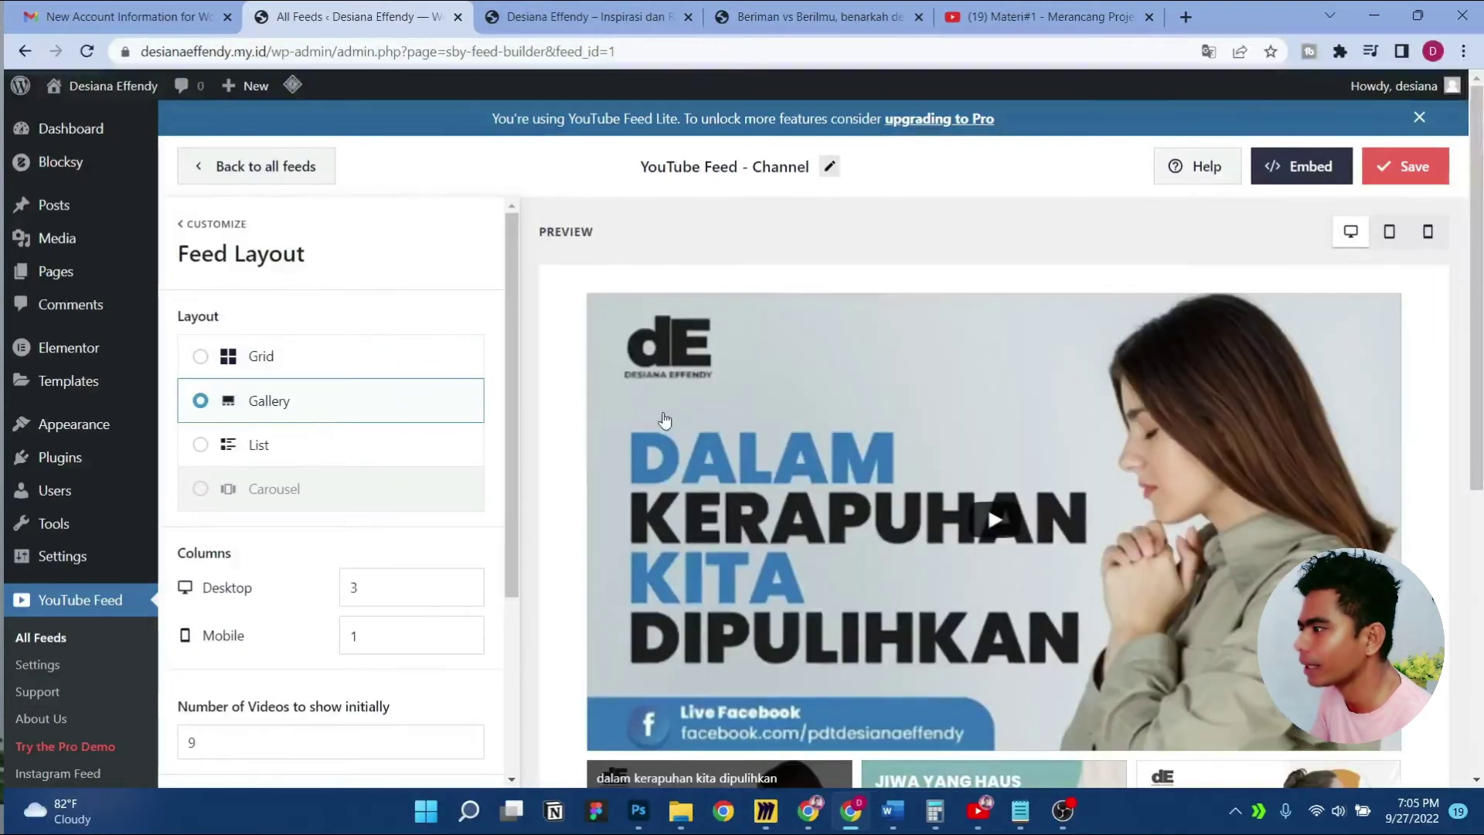
scroll(1040, 439, "down", 6)
scroll(1029, 515, "up", 6)
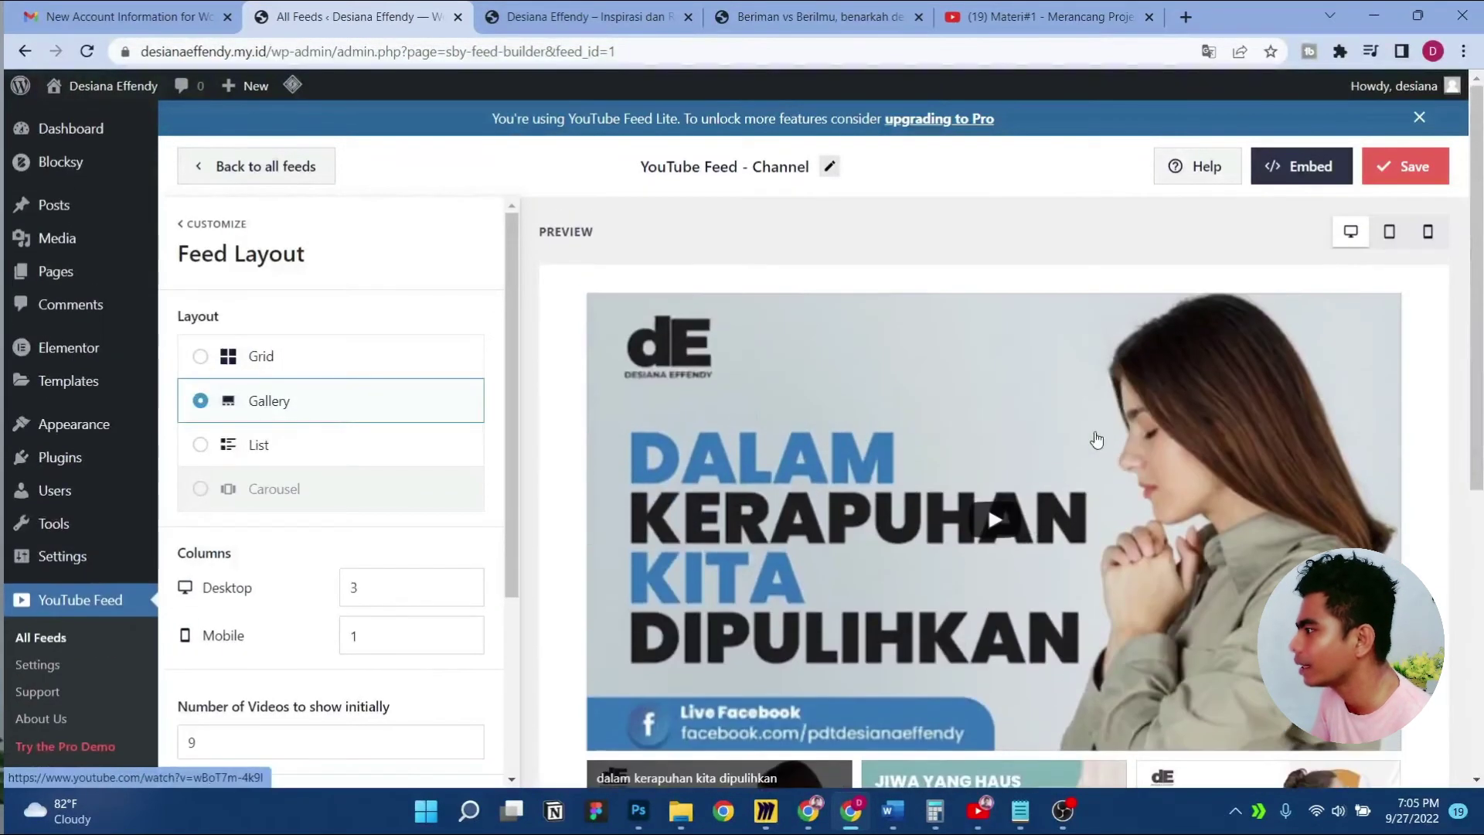
left_click(294, 443)
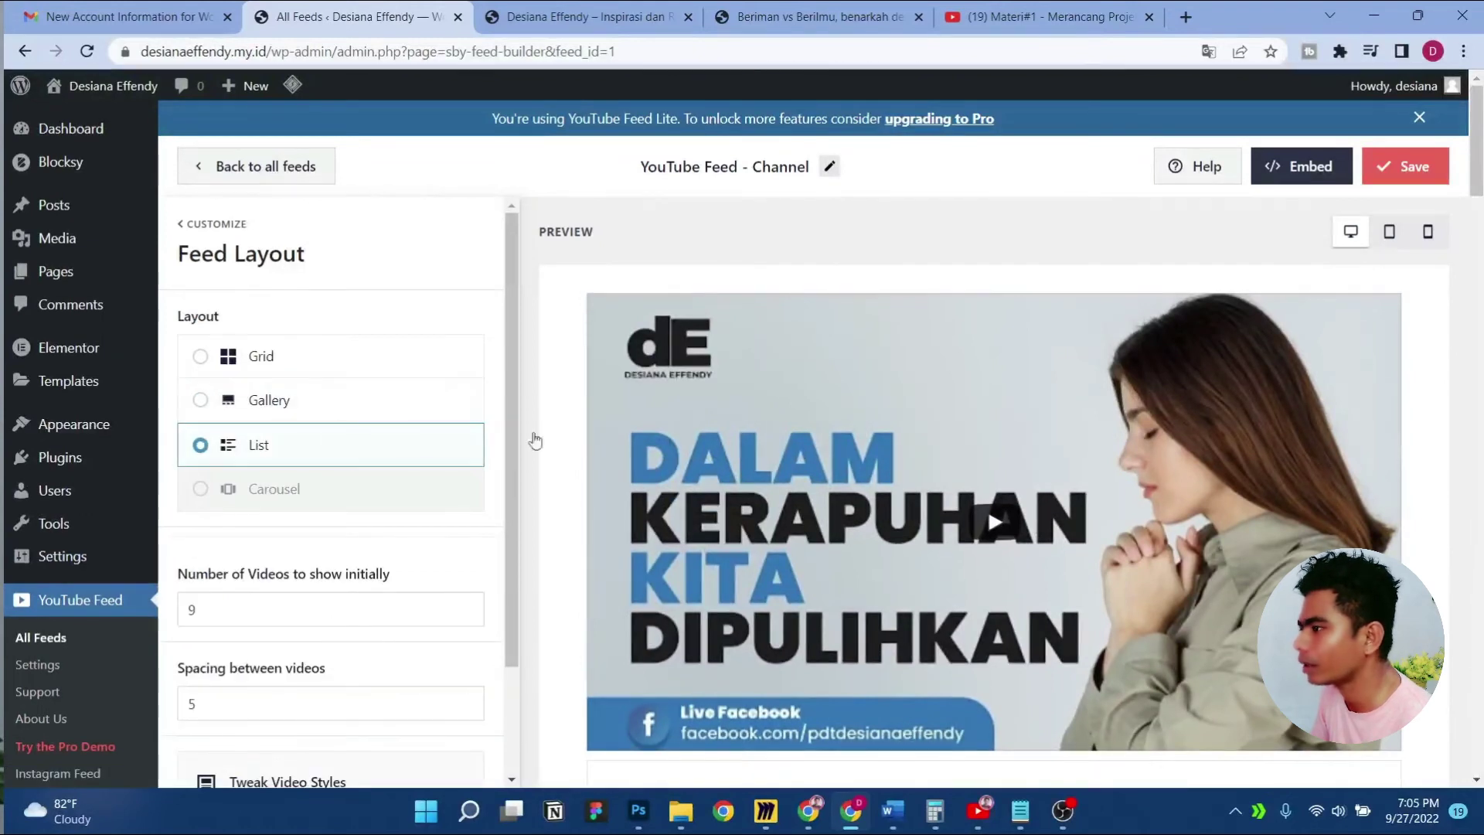
scroll(909, 469, "down", 5)
scroll(909, 470, "up", 5)
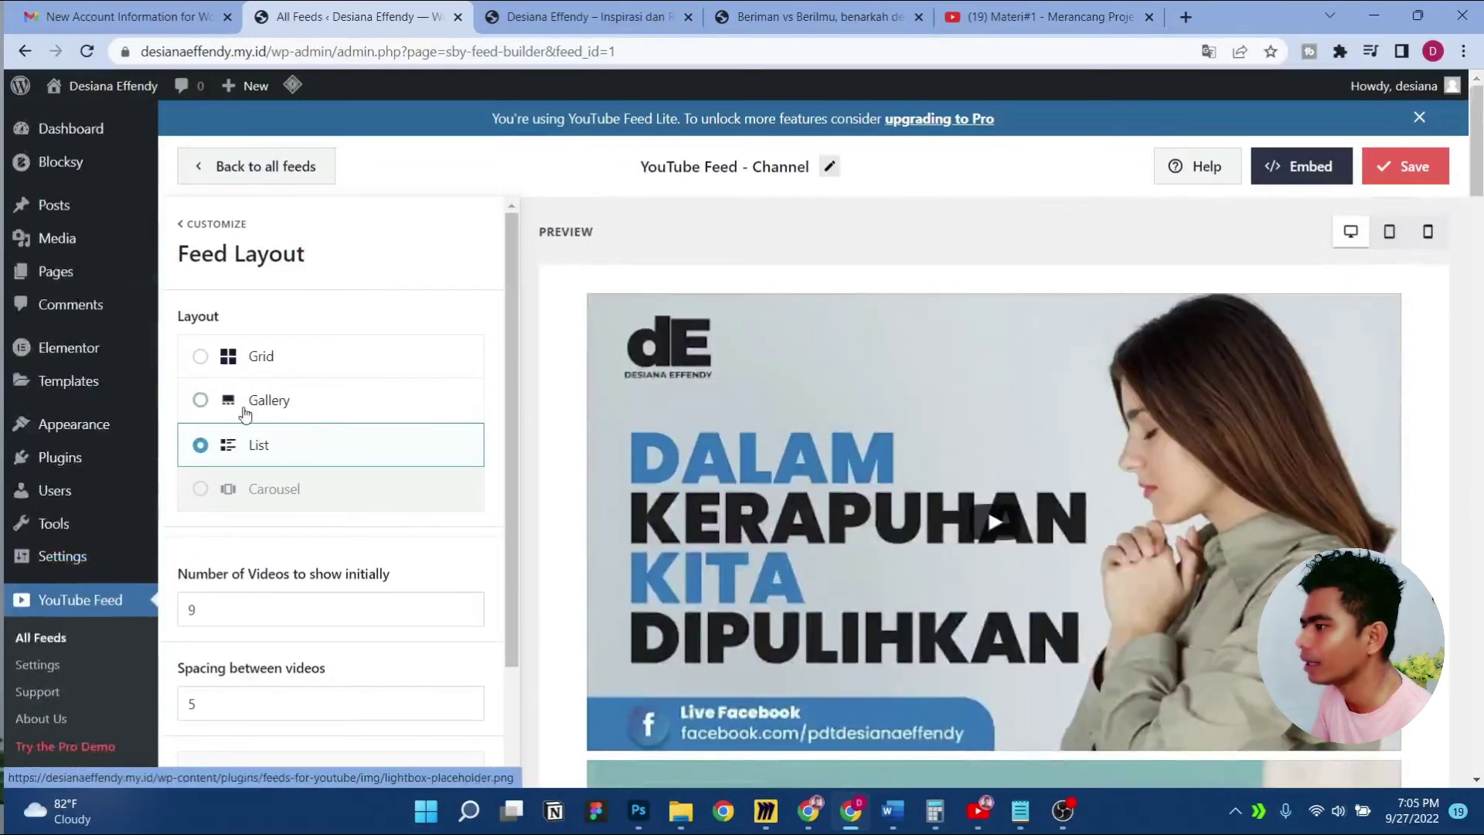
left_click(276, 371)
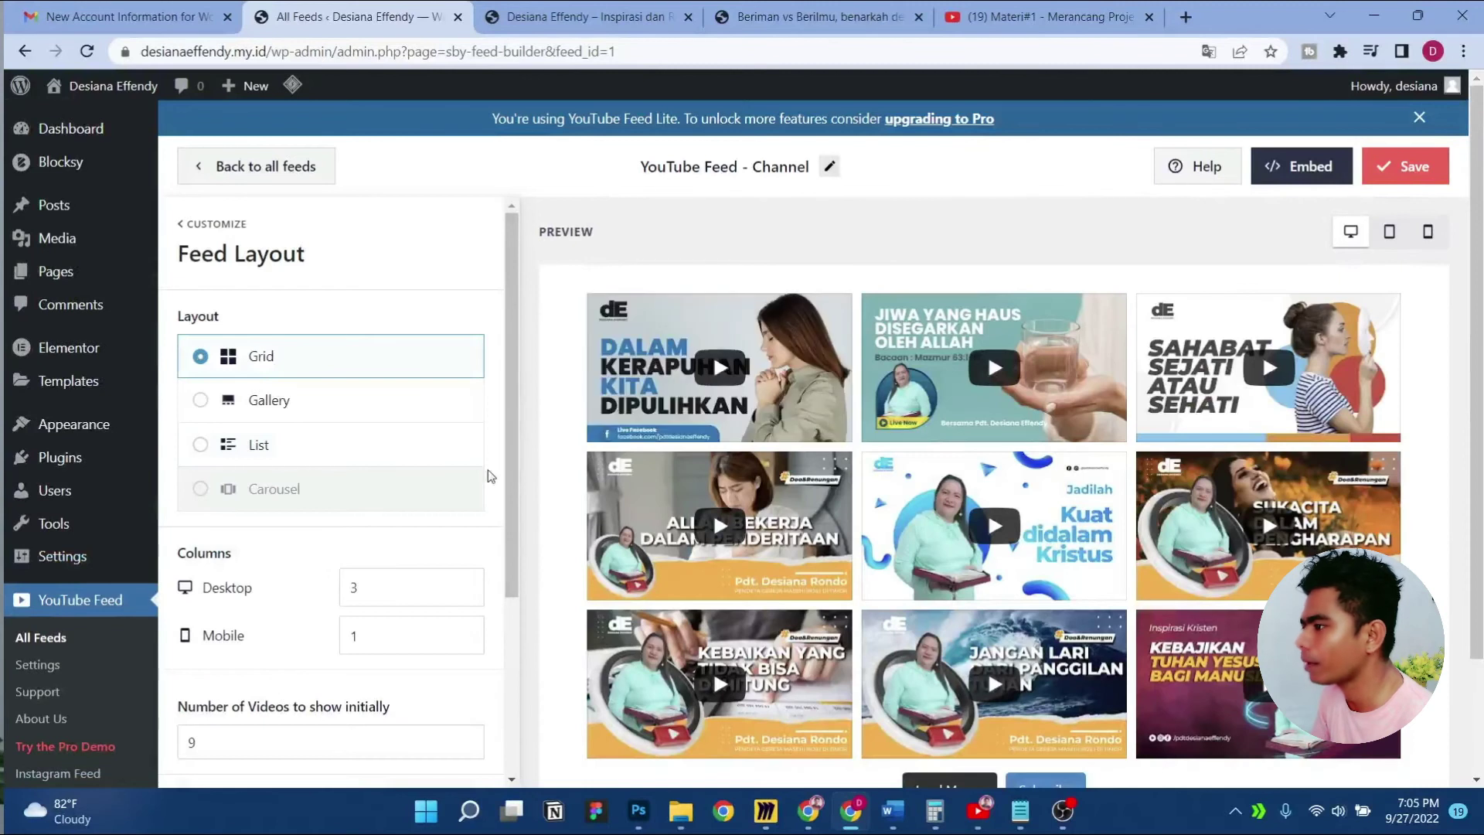
Reduce the grid's desktop columns from 3 to 2
left_click(466, 593)
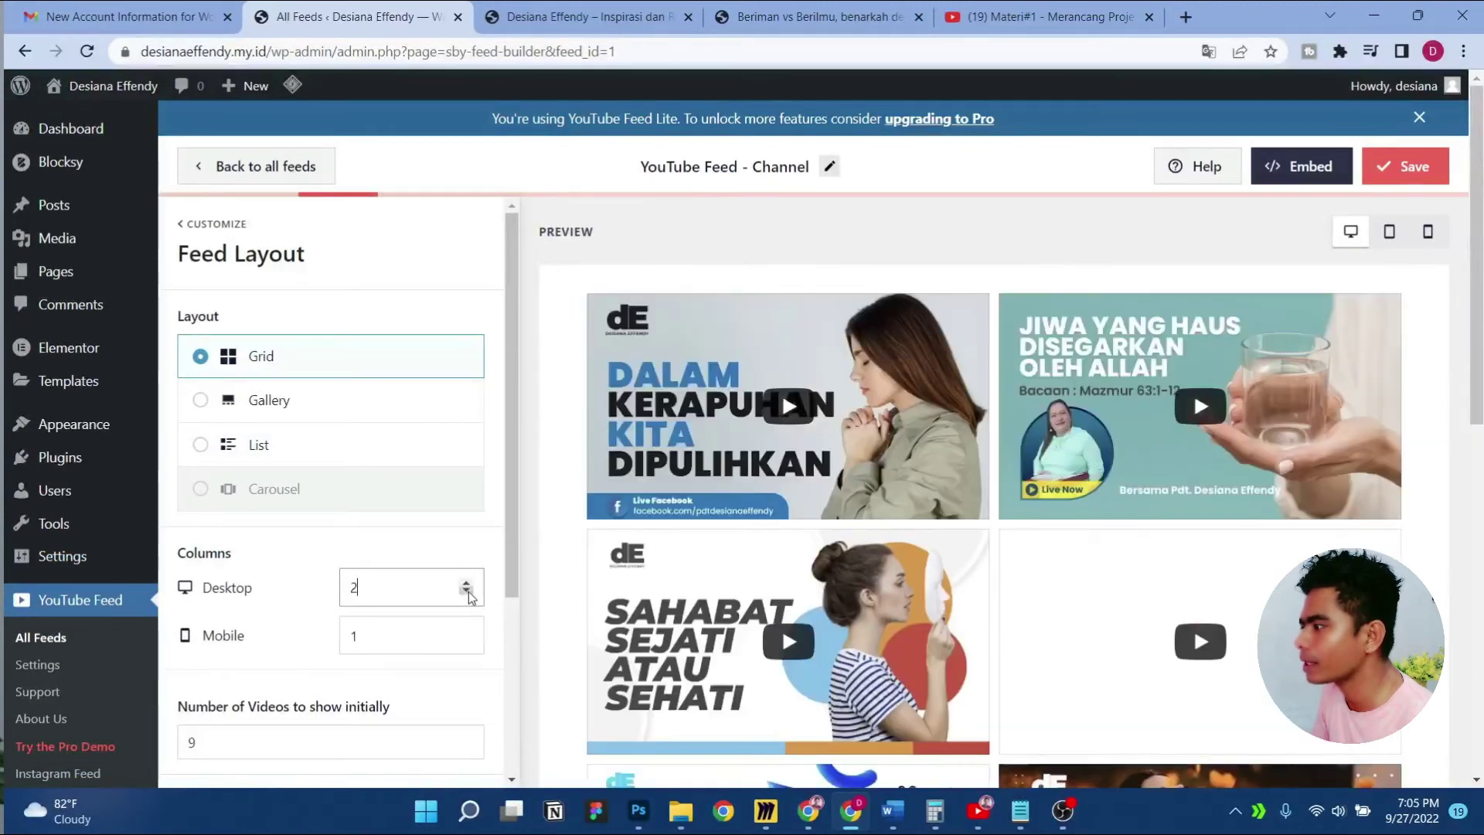
scroll(1235, 462, "down", 1)
scroll(1235, 462, "down", 3)
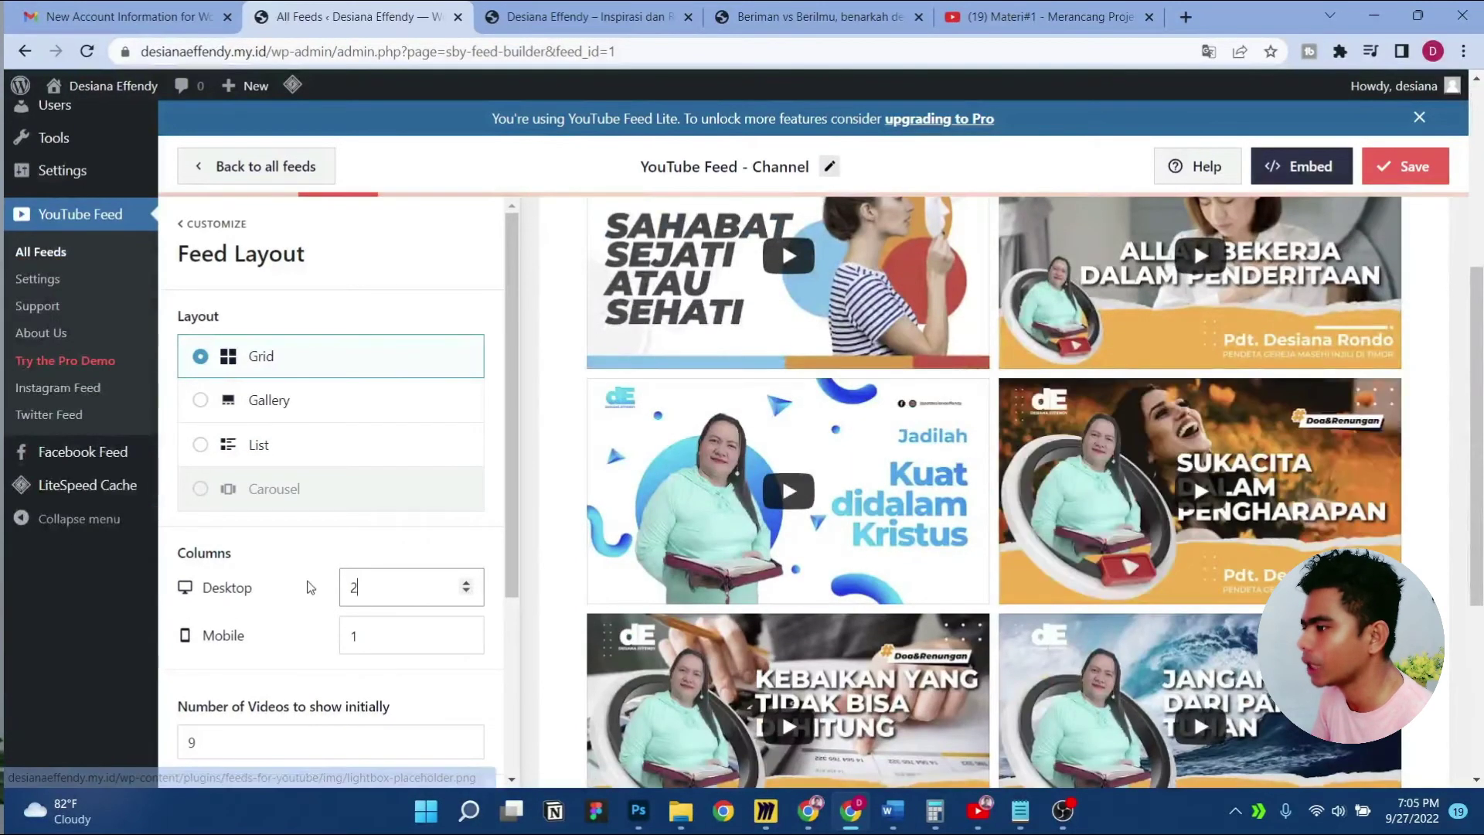
scroll(317, 592, "down", 3)
Look through the video style and individual video element settings
left_click(355, 667)
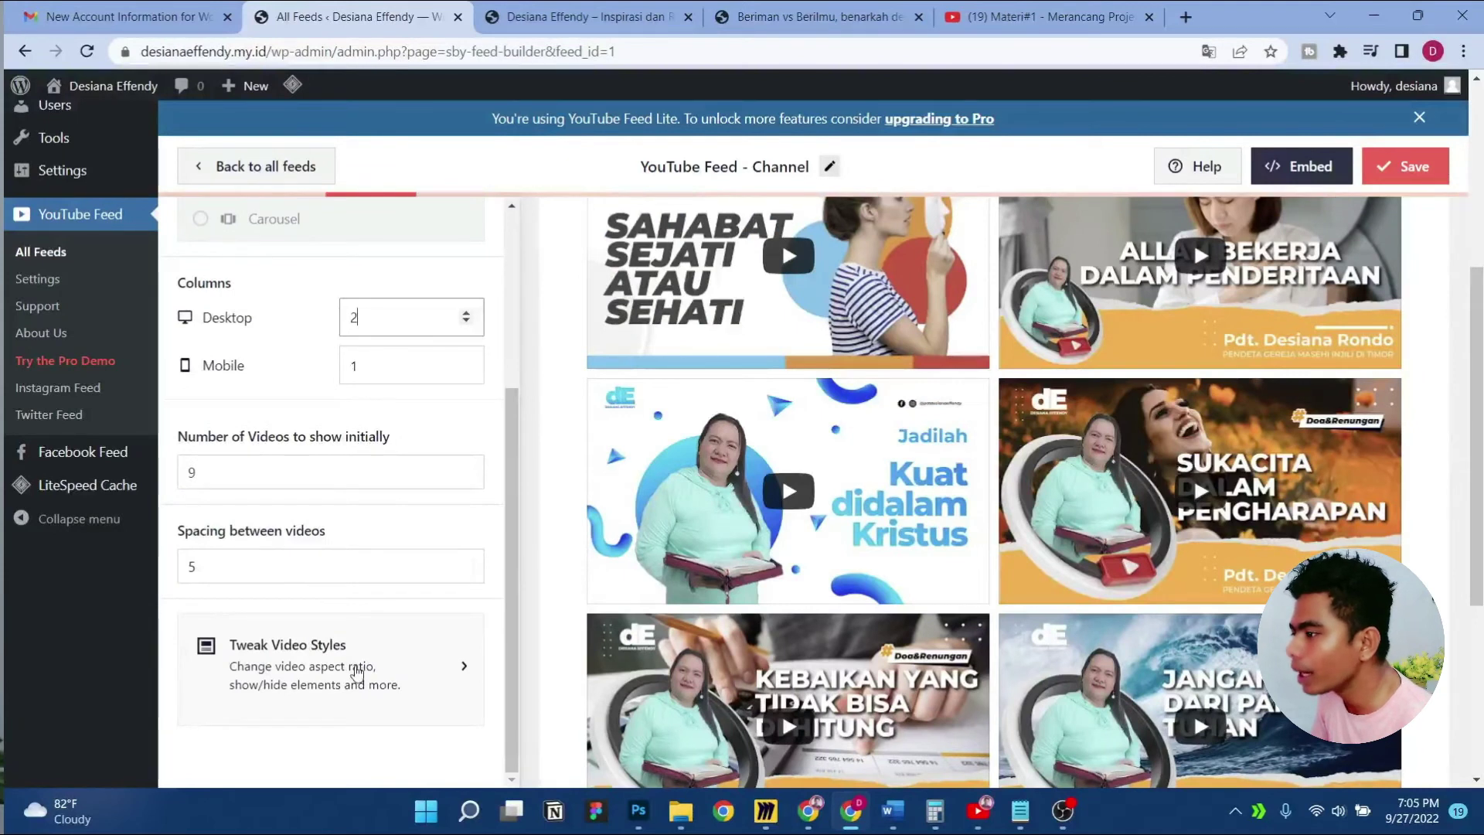
scroll(363, 540, "up", 3)
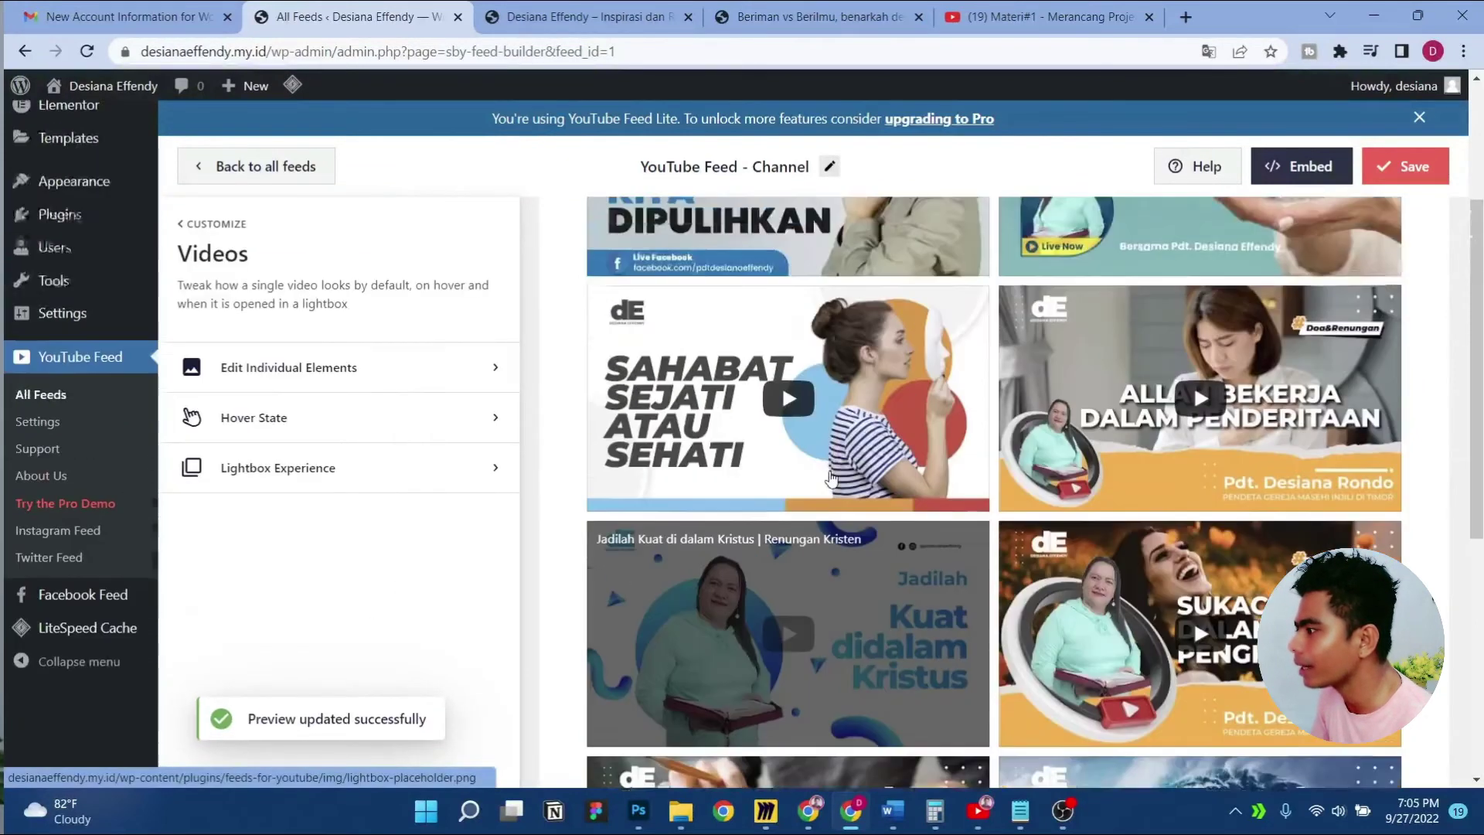
left_click(384, 372)
scroll(409, 510, "down", 1)
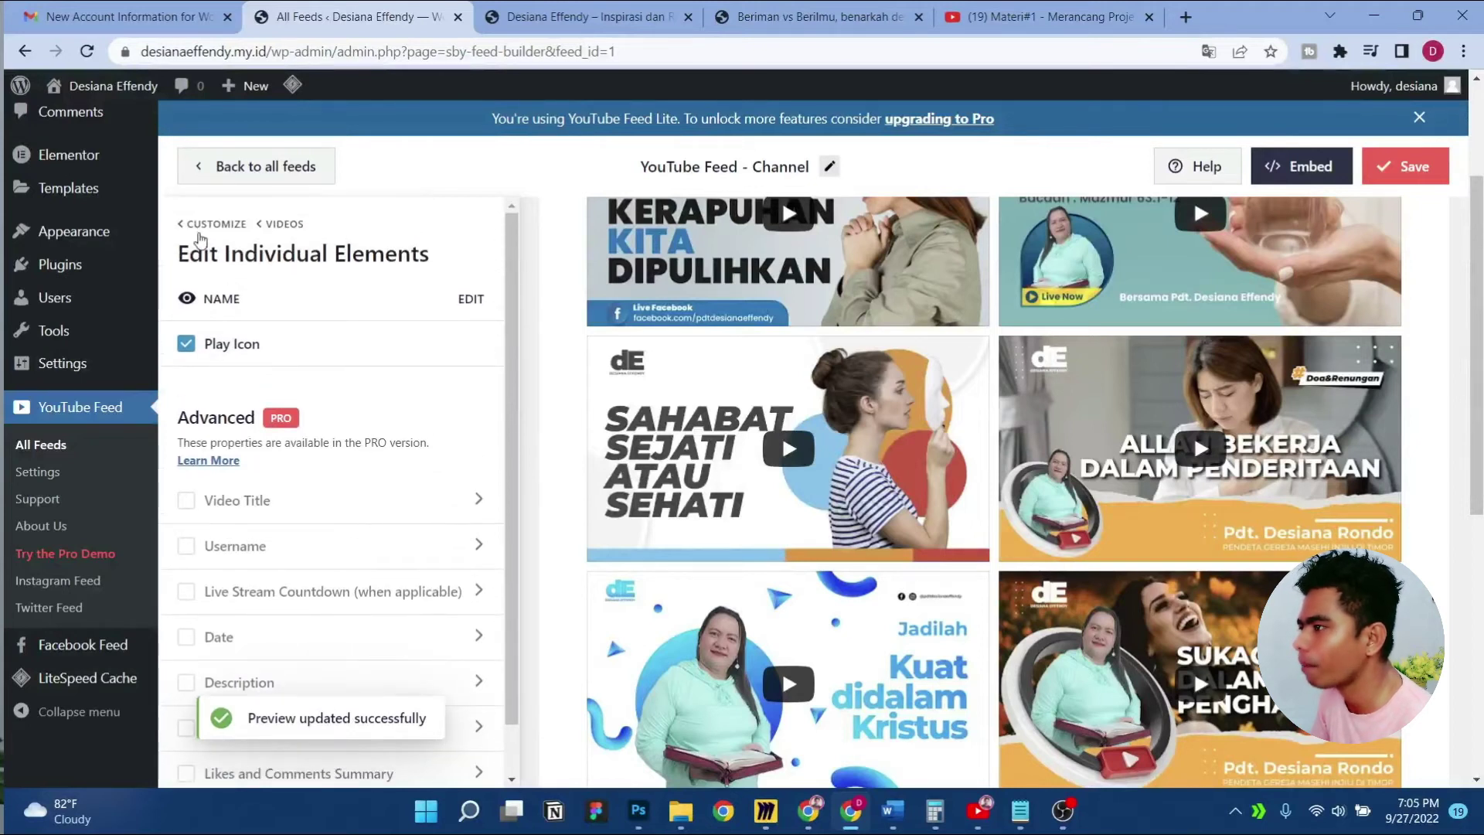
left_click(207, 224)
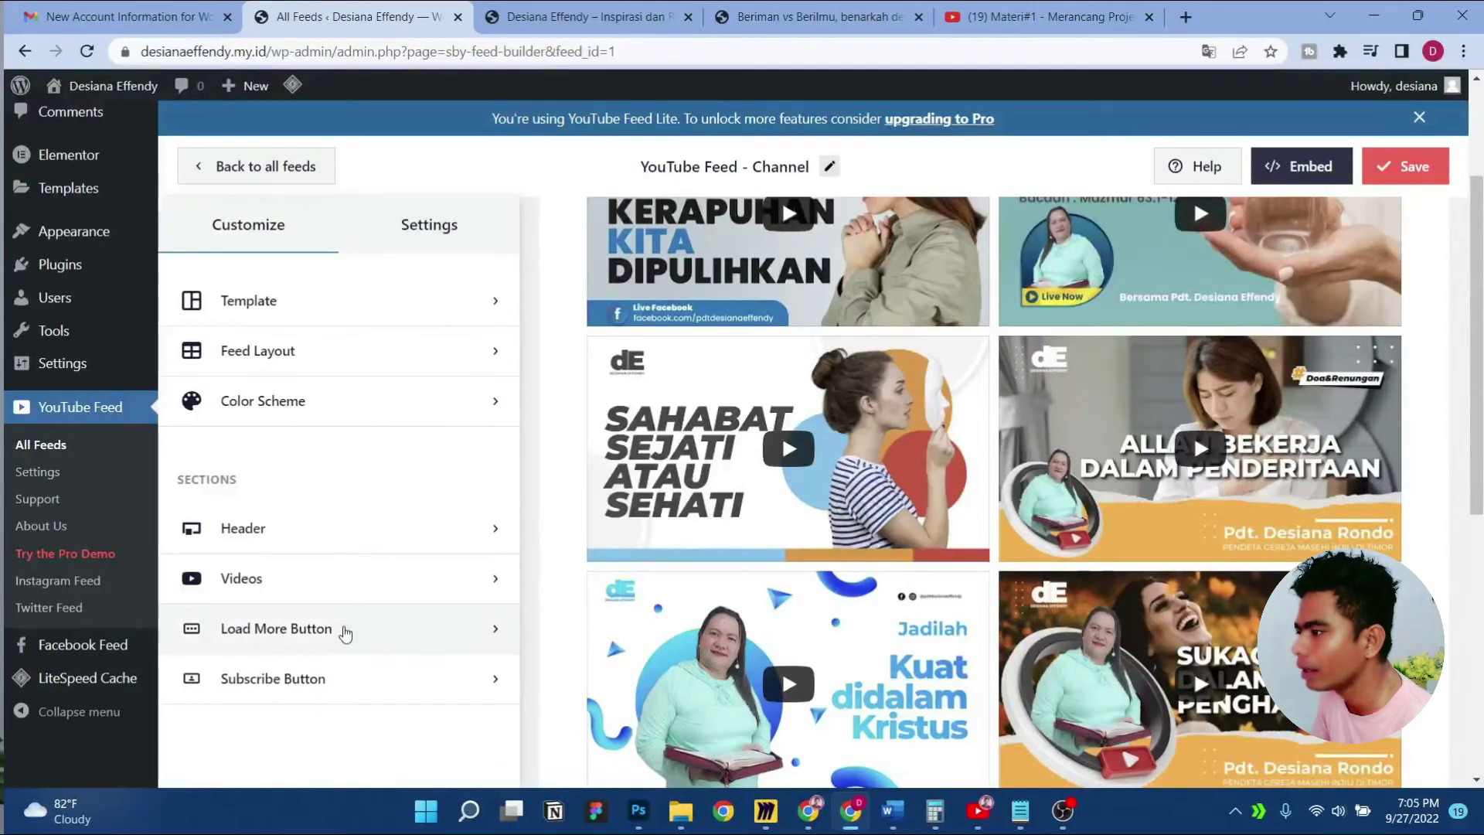
scroll(341, 629, "down", 7)
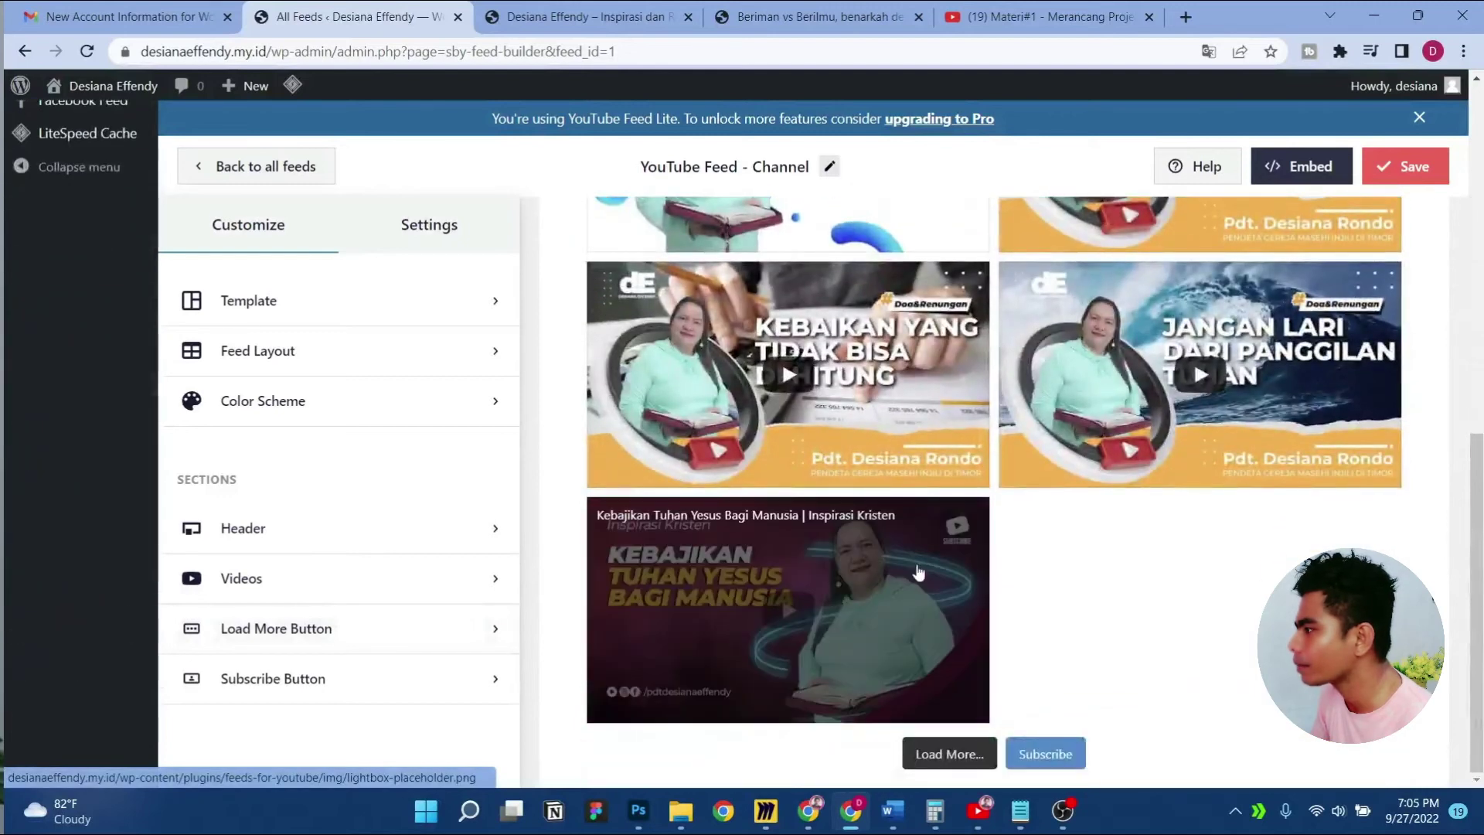
scroll(920, 541, "up", 8)
scroll(942, 460, "down", 2)
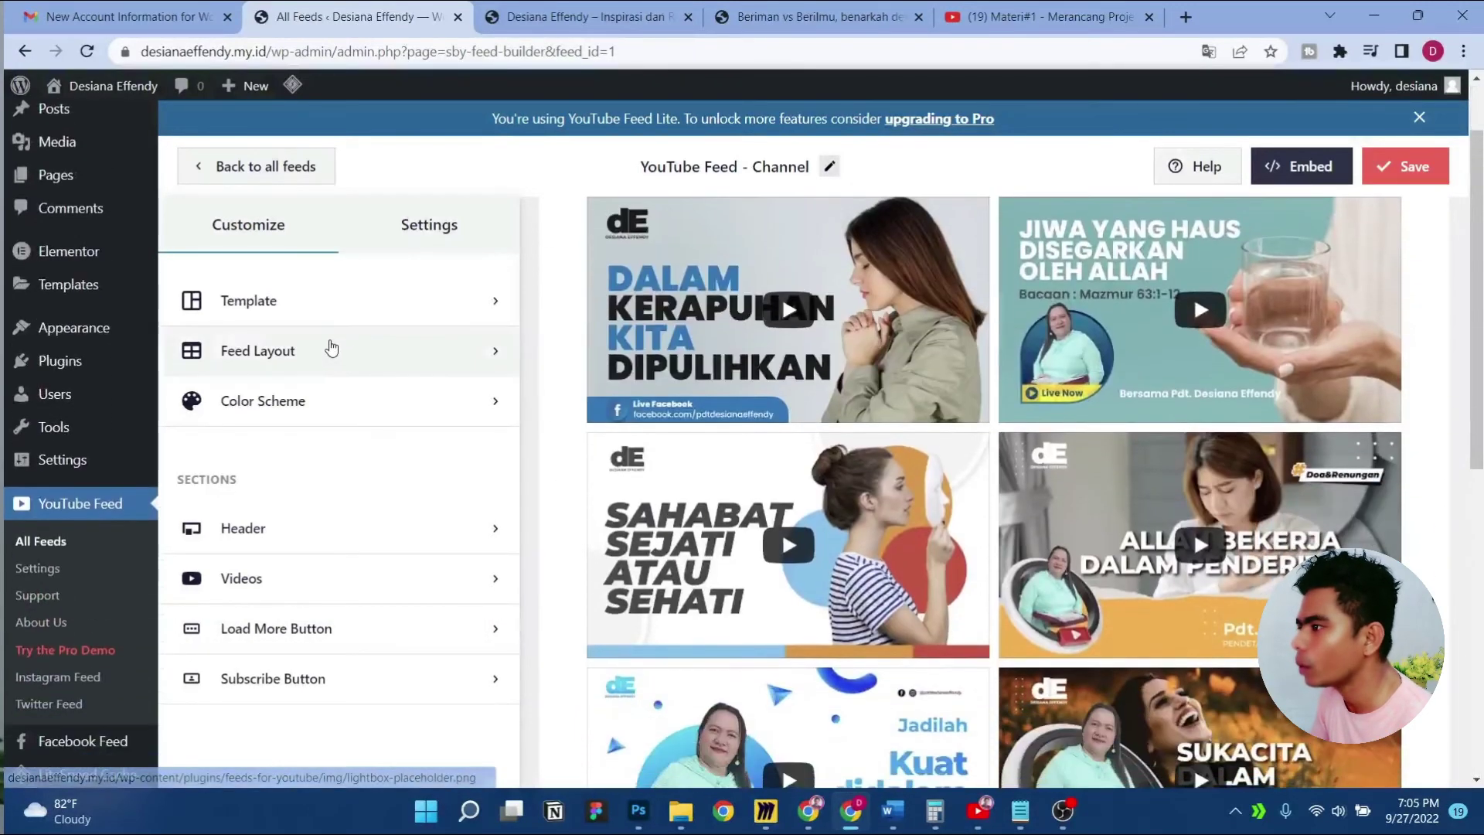
Set the number of videos shown initially to 6 and check the preview
left_click(334, 347)
scroll(390, 572, "down", 2)
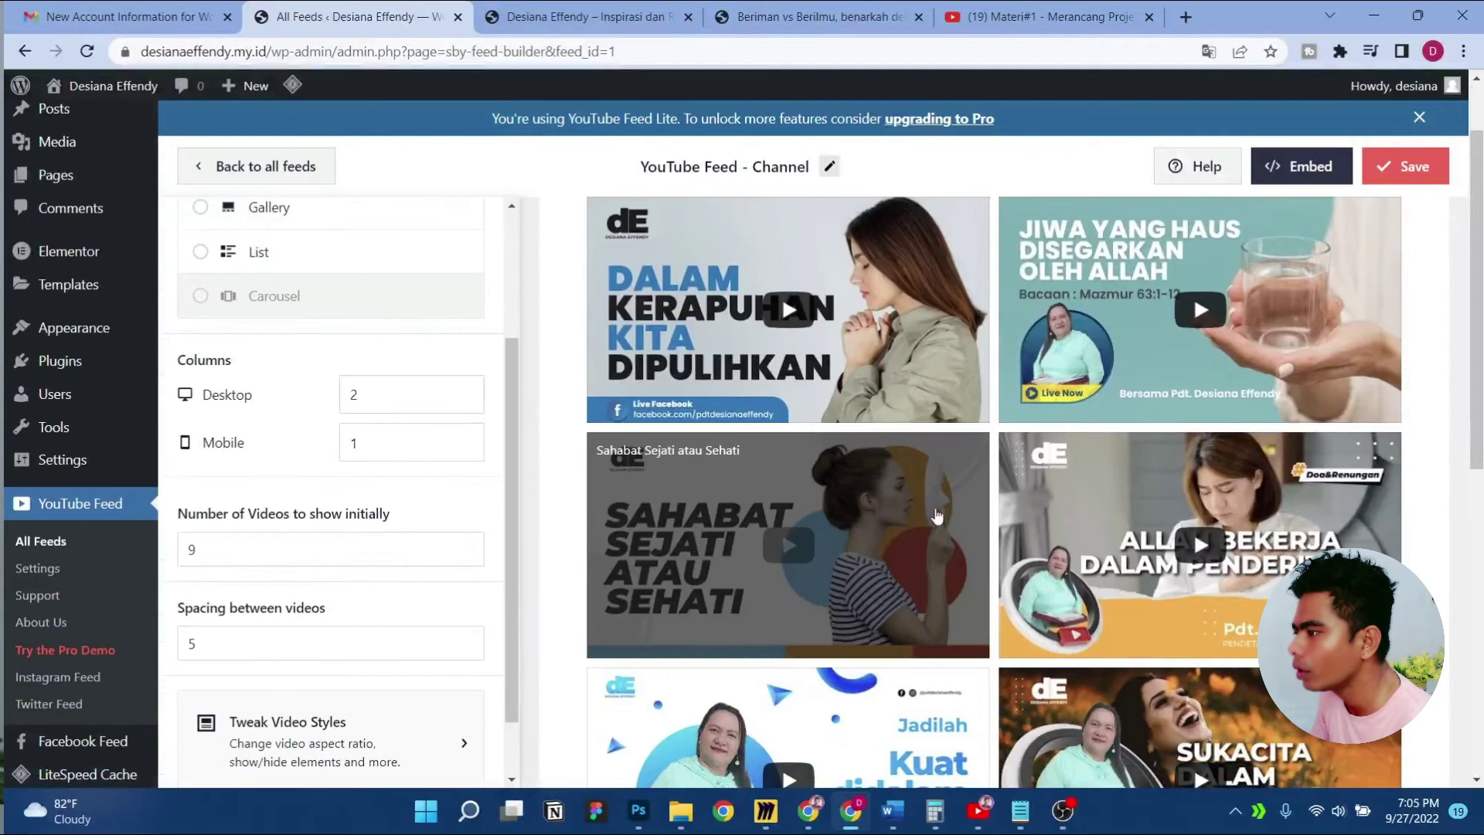
left_click(216, 541)
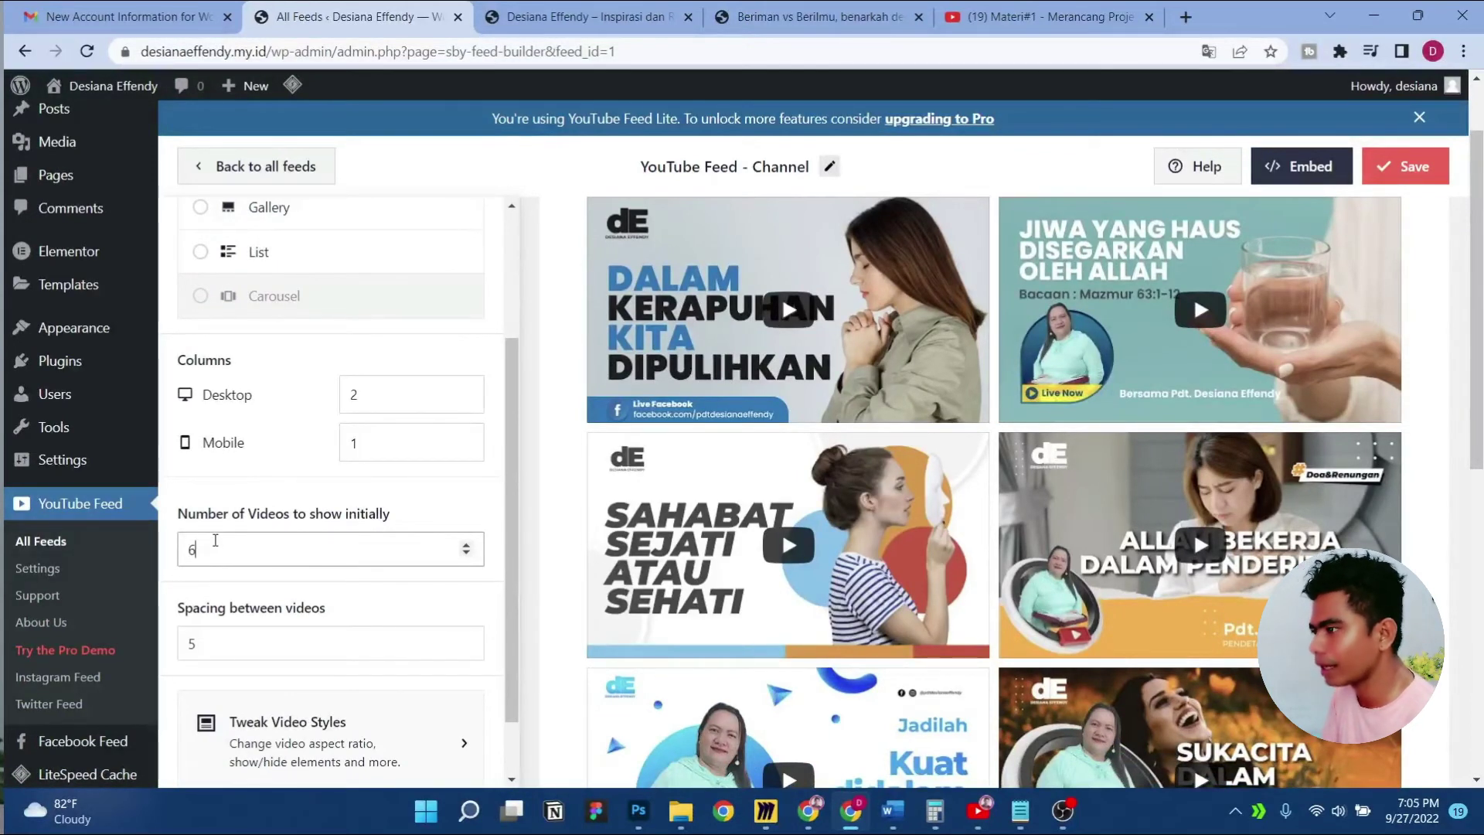
scroll(1126, 532, "down", 8)
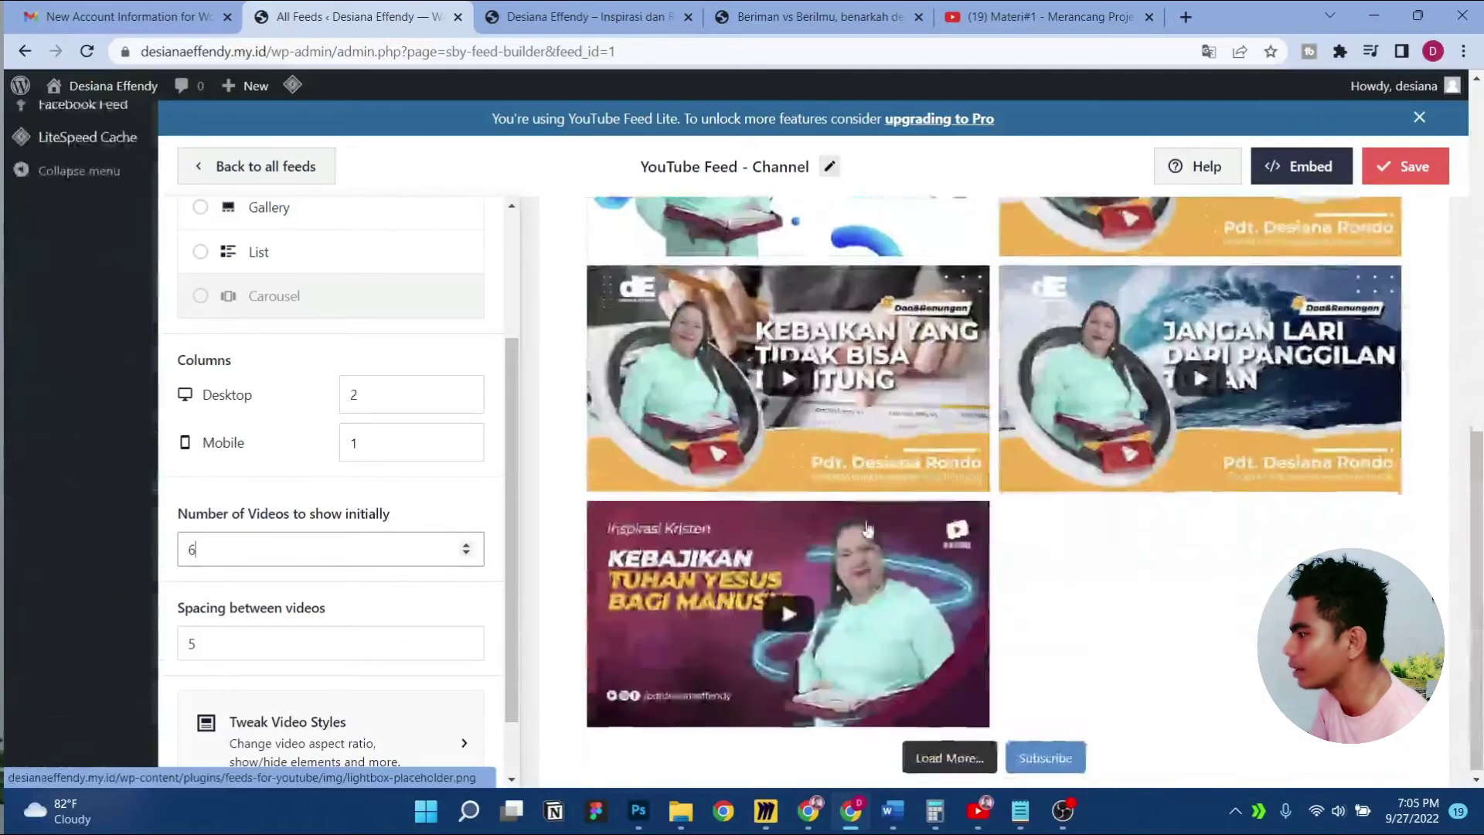
left_click(285, 454)
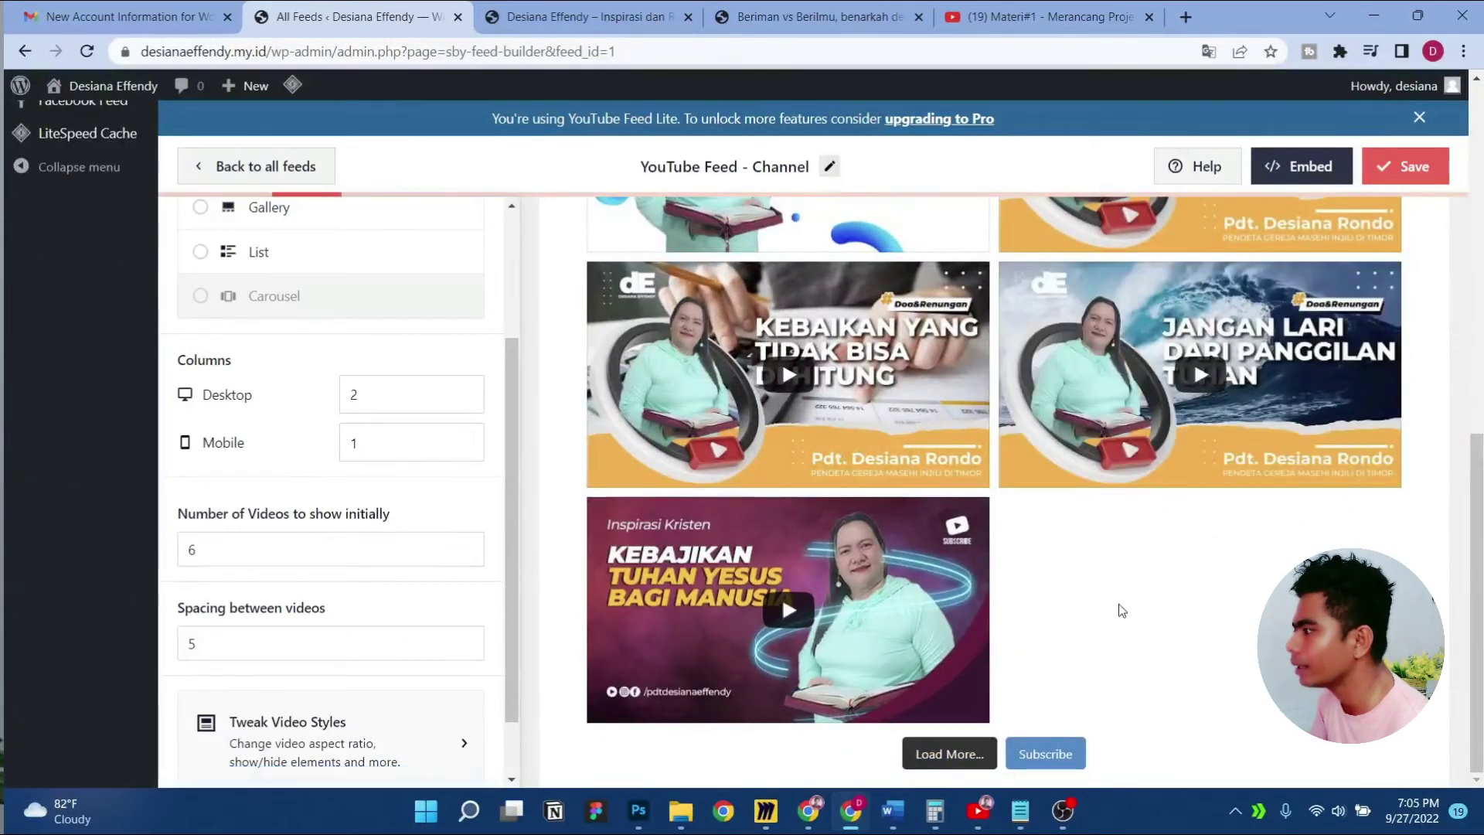
scroll(1121, 610, "up", 6)
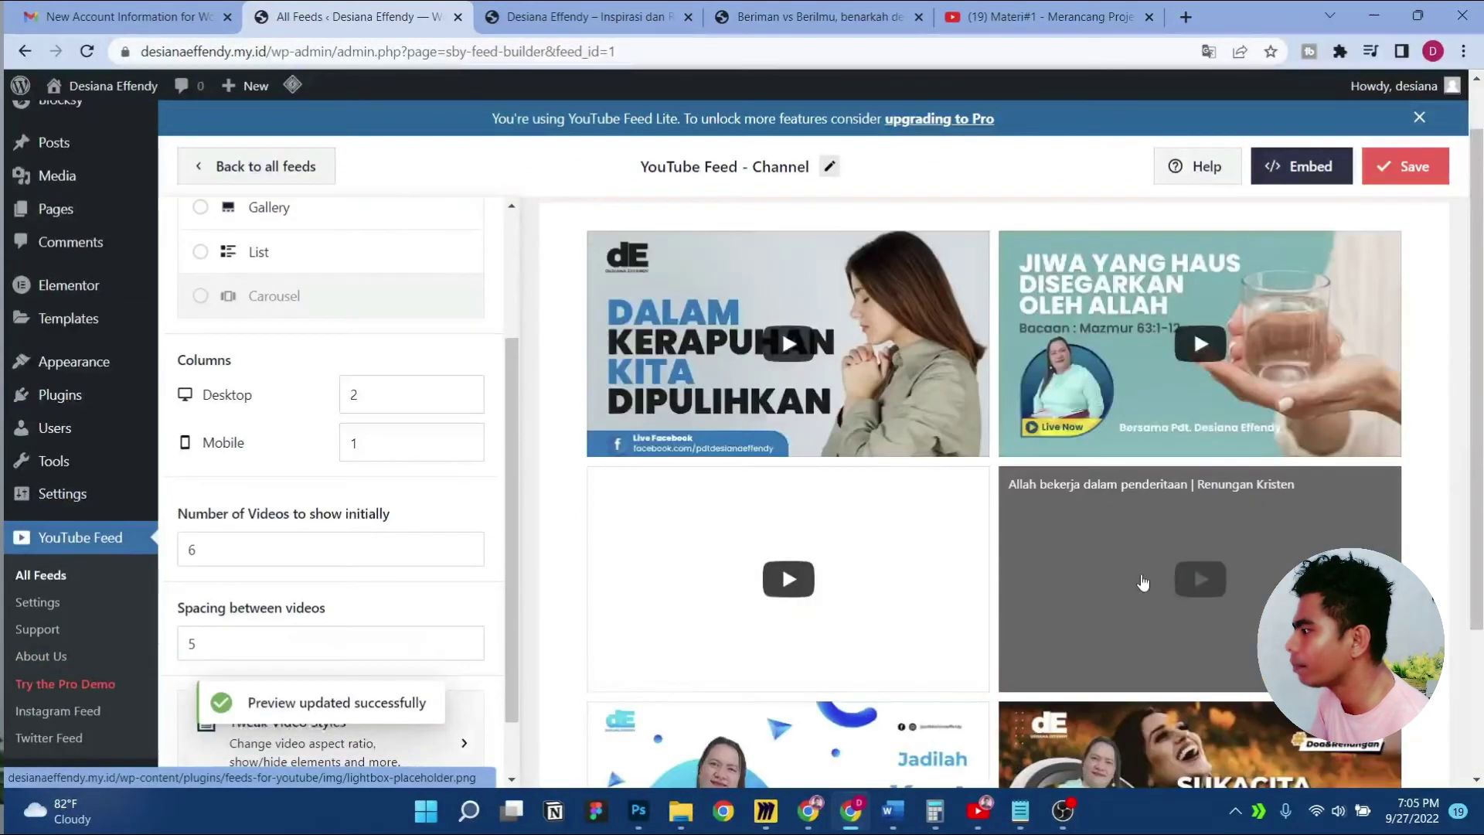
scroll(914, 556, "down", 3)
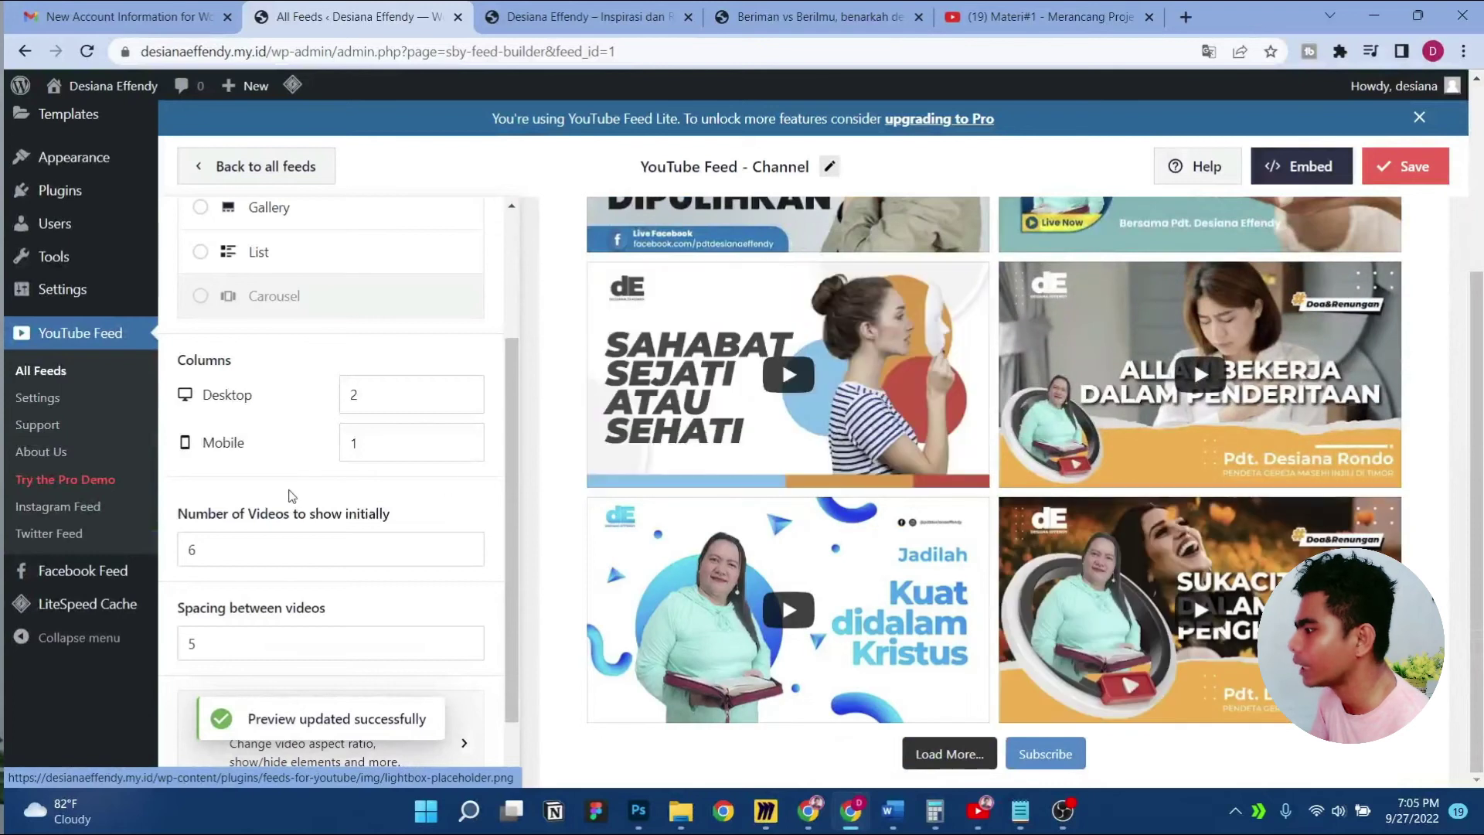
scroll(379, 586, "down", 1)
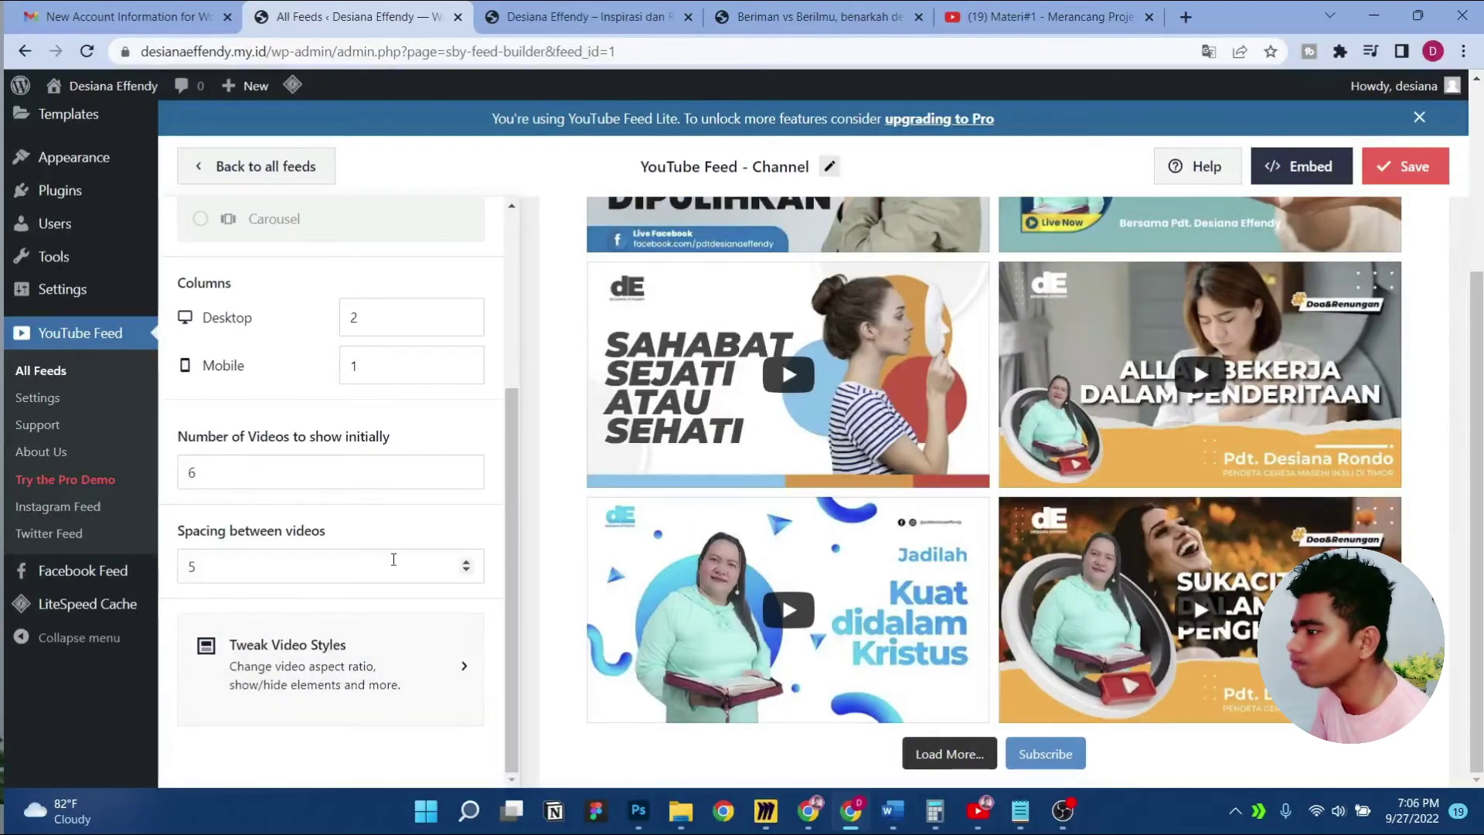
scroll(374, 499, "up", 2)
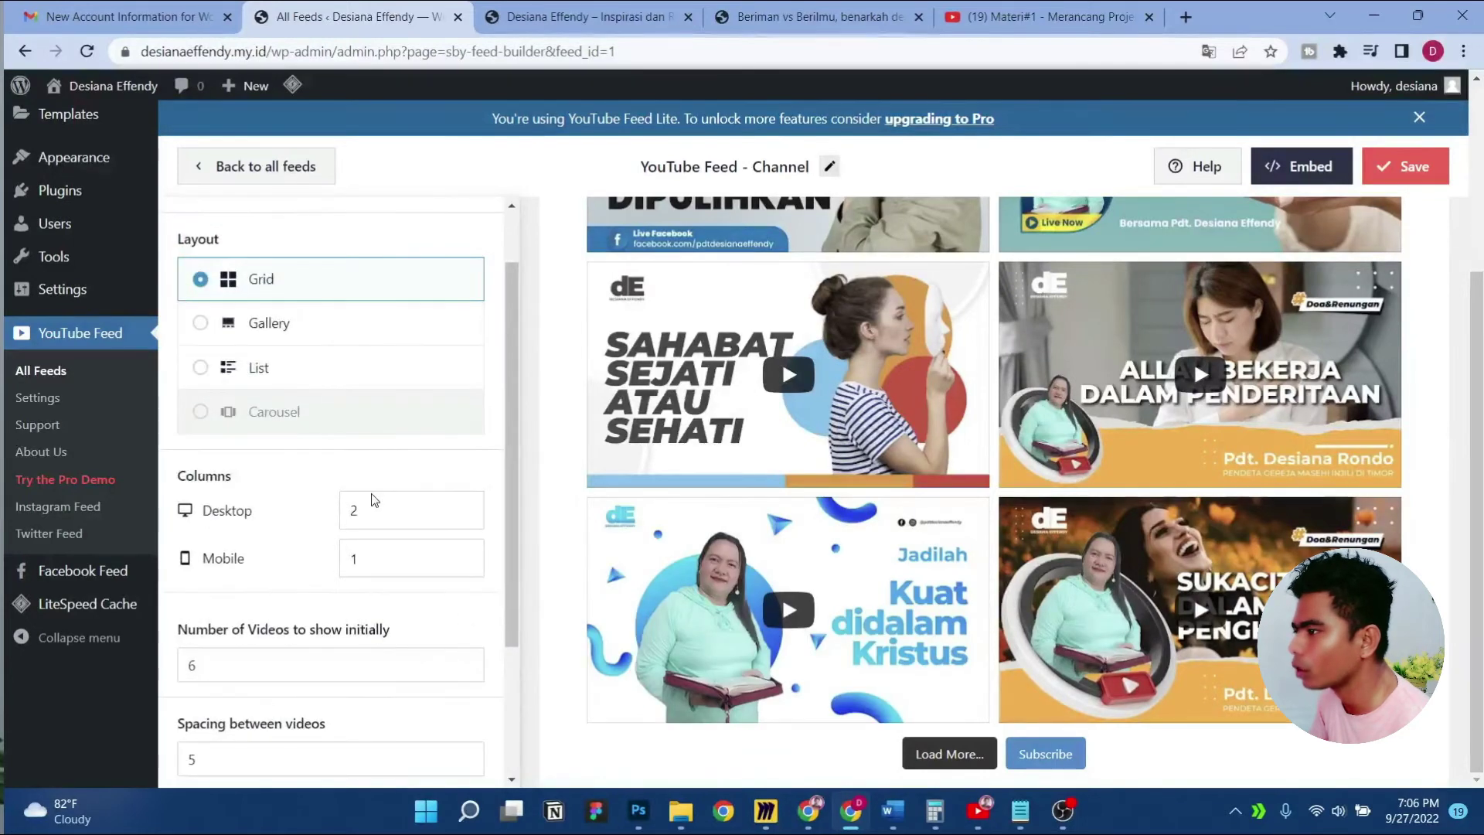
scroll(374, 493, "down", 2)
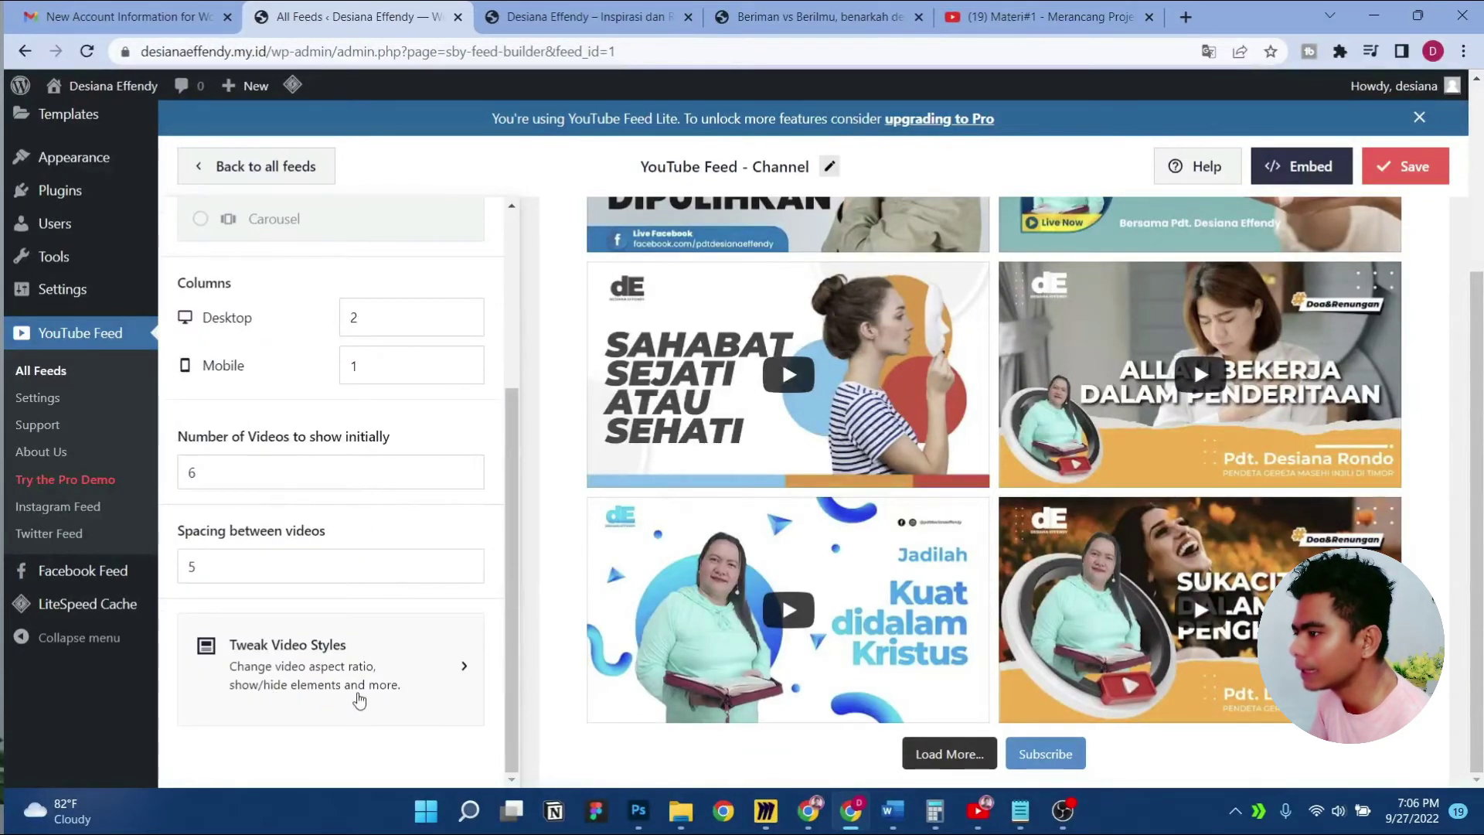
left_click(358, 699)
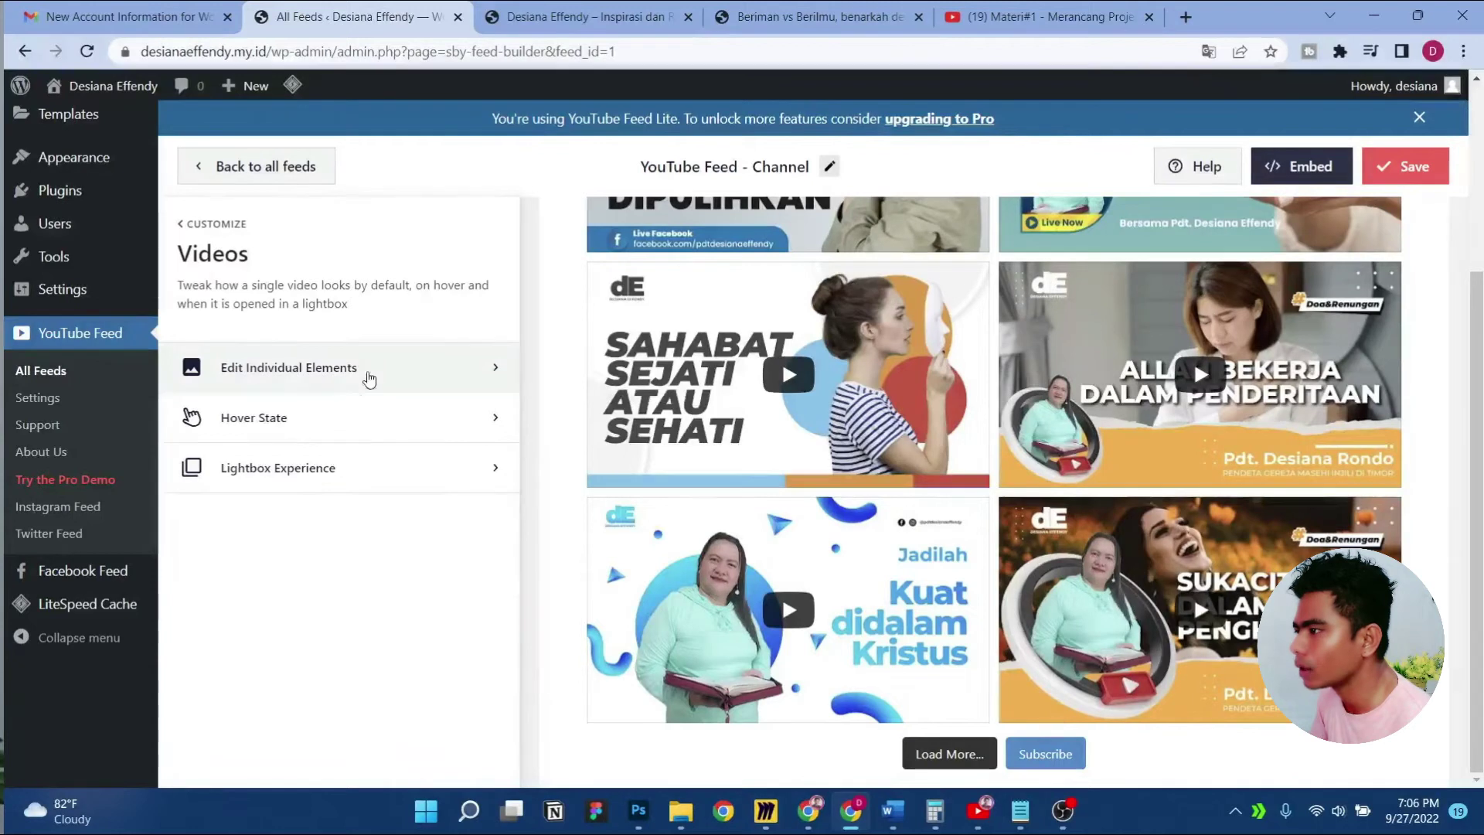
left_click(372, 379)
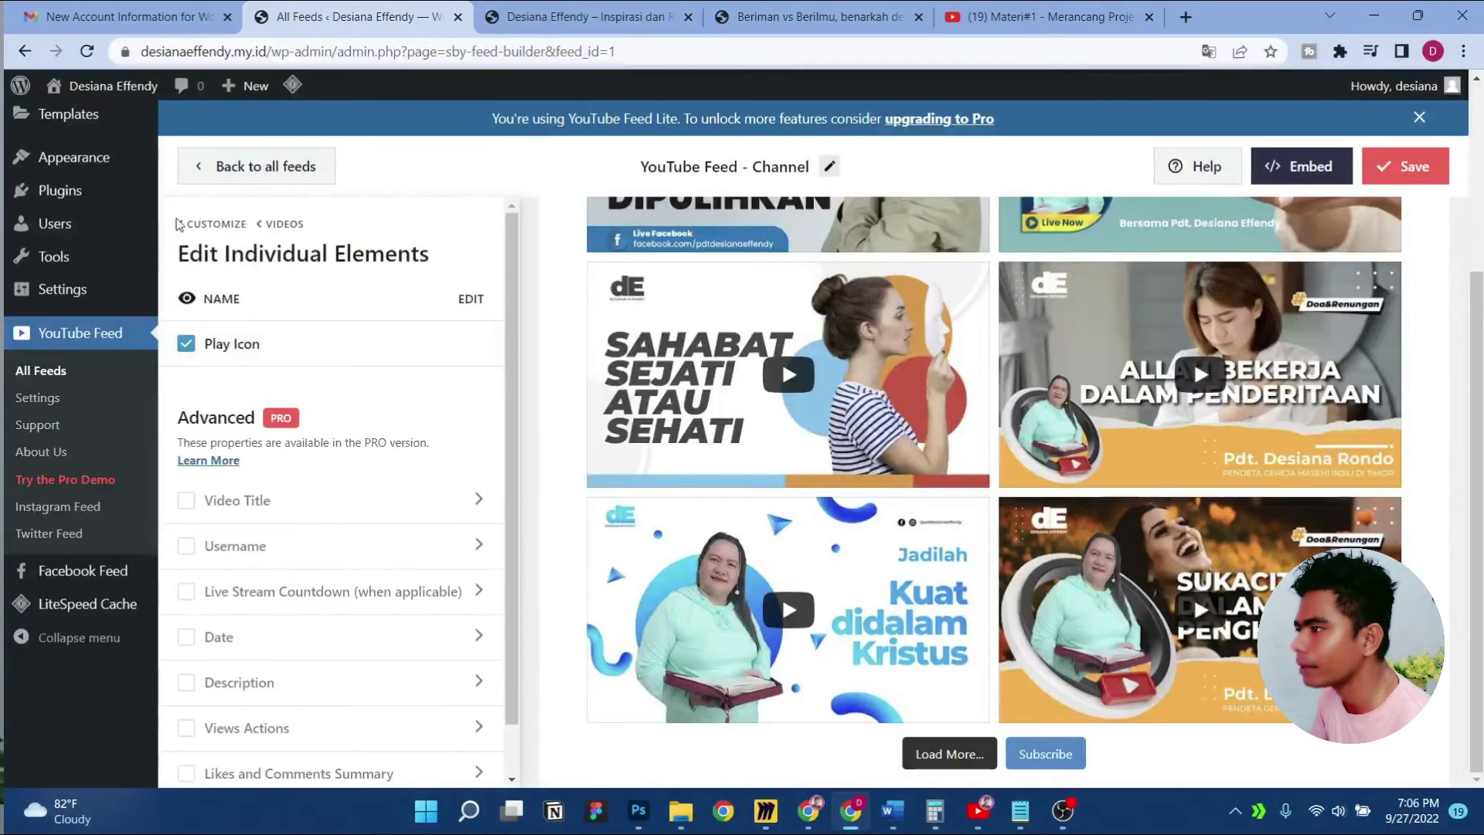
scroll(417, 568, "down", 1)
scroll(375, 566, "up", 1)
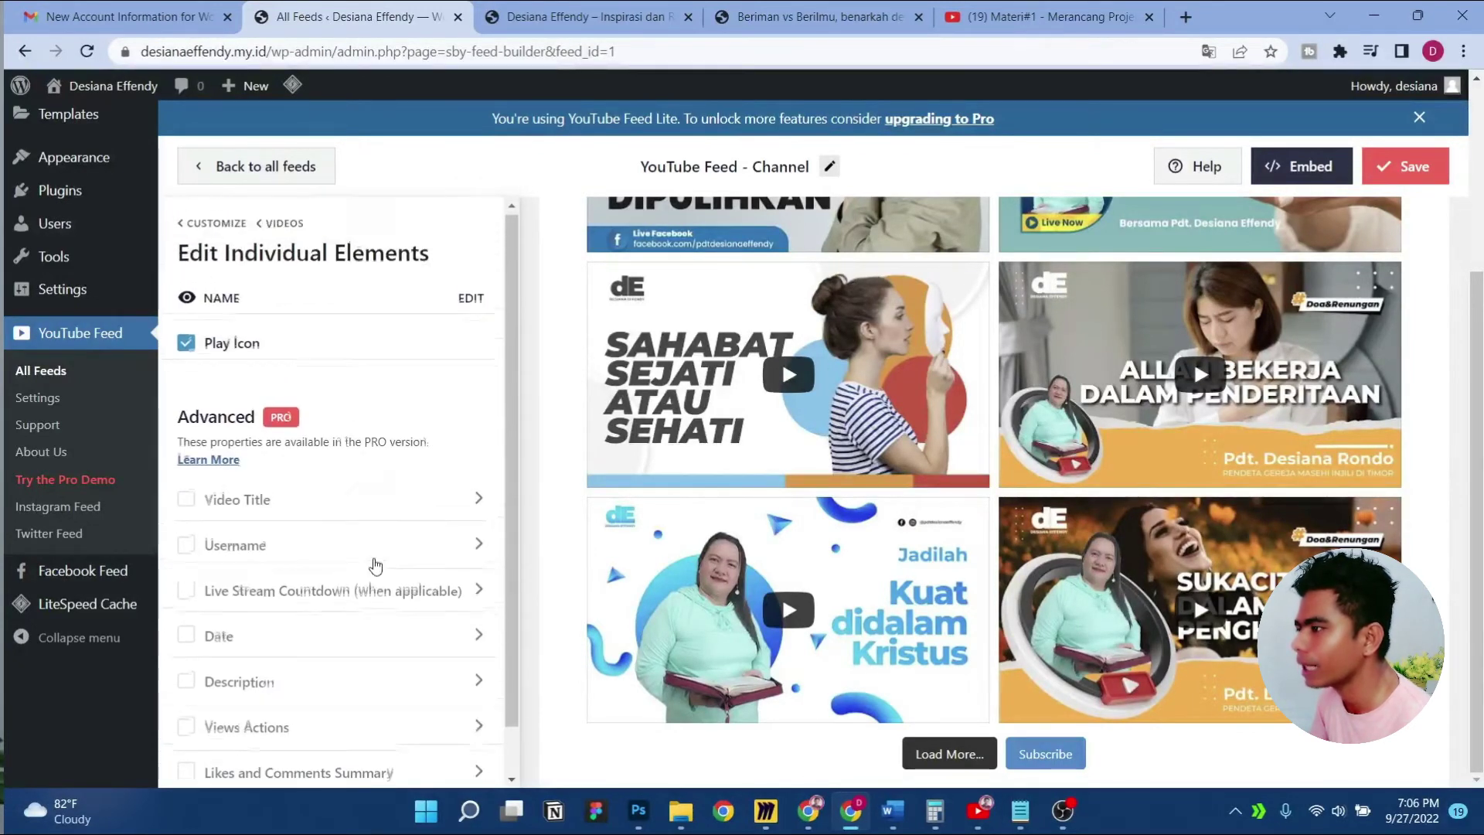
left_click(185, 226)
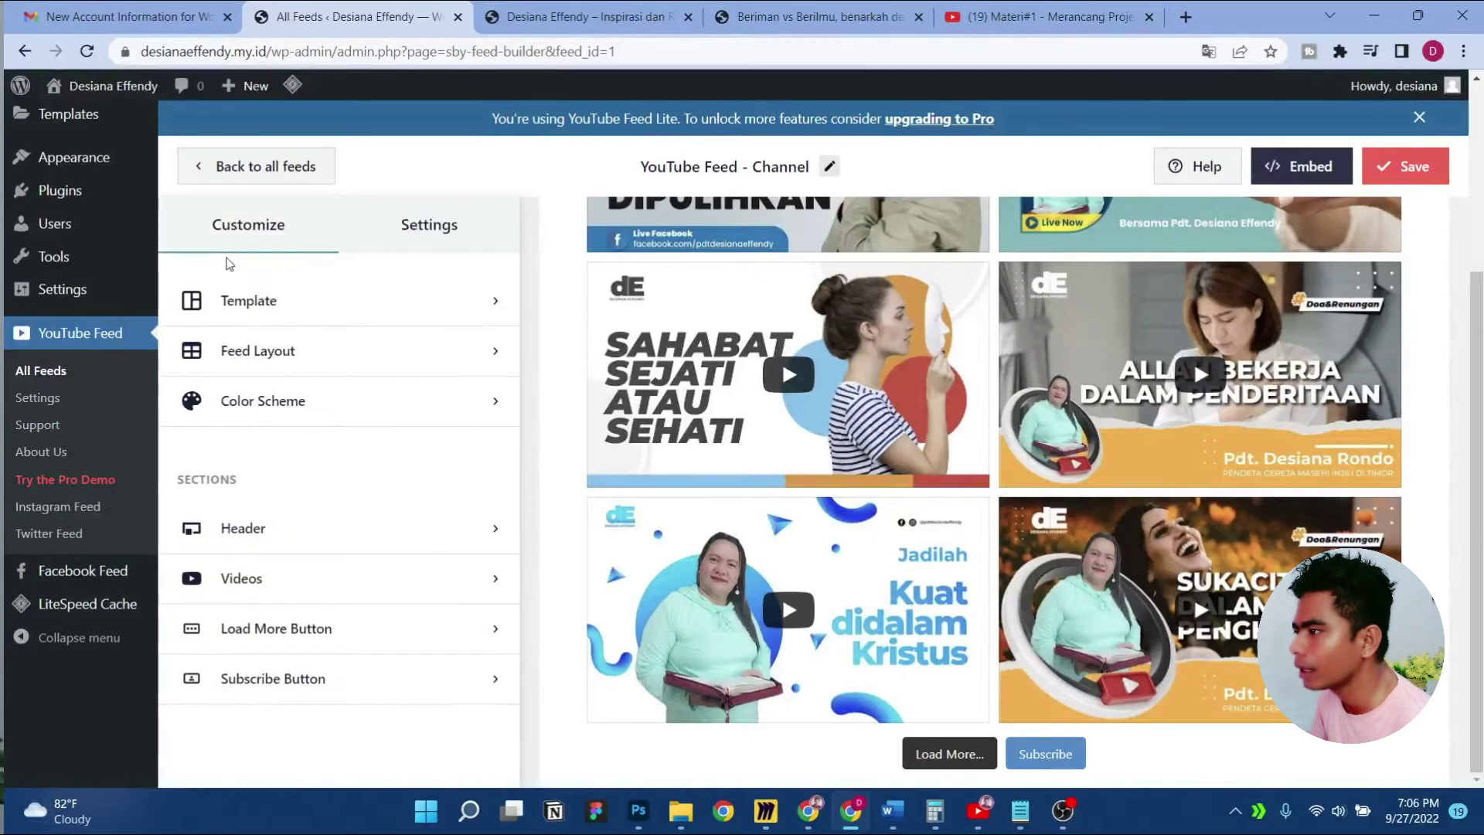
left_click(344, 600)
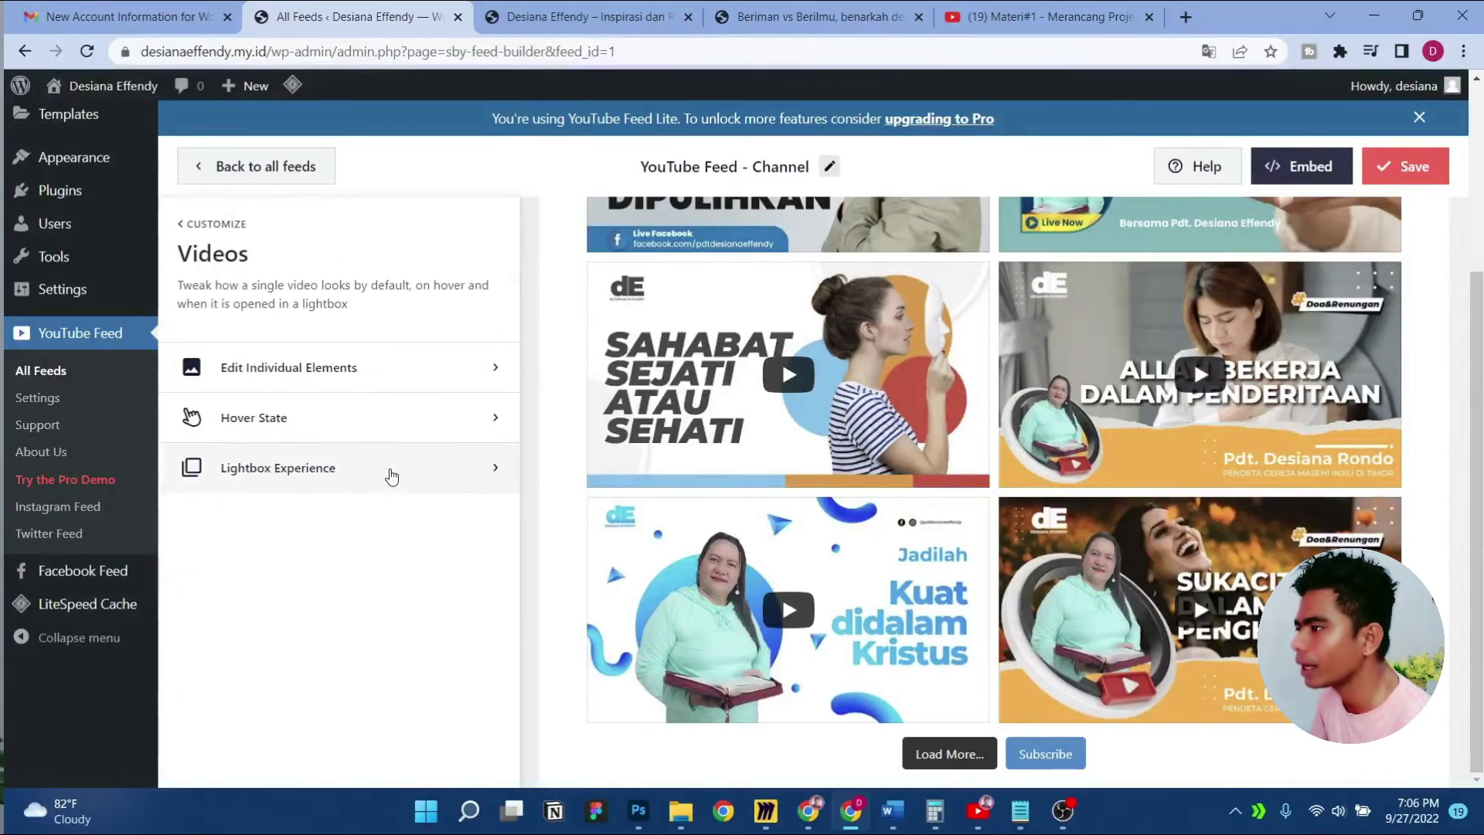
left_click(402, 407)
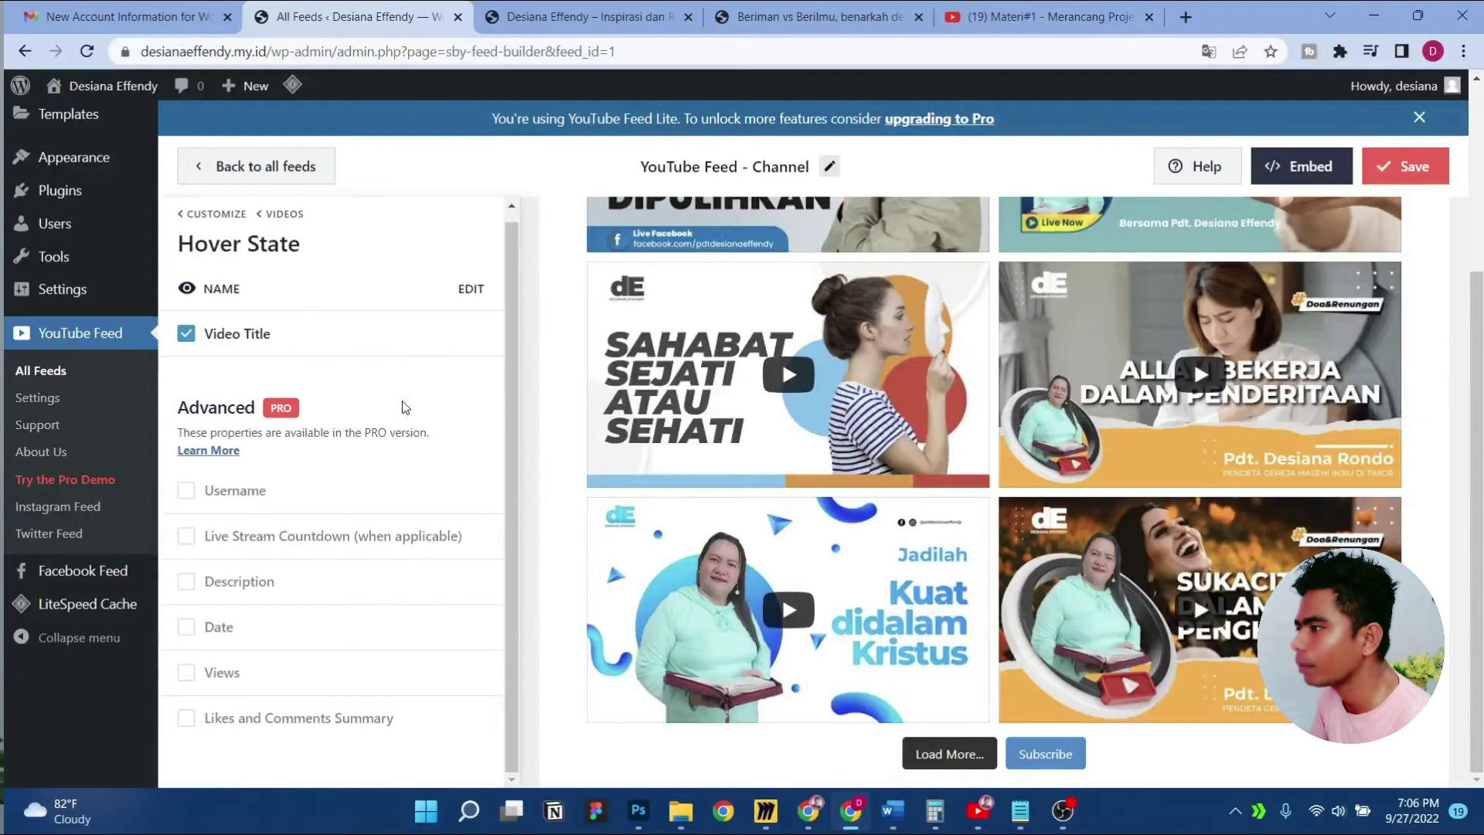
scroll(853, 444, "up", 1)
scroll(853, 445, "up", 2)
left_click(186, 334)
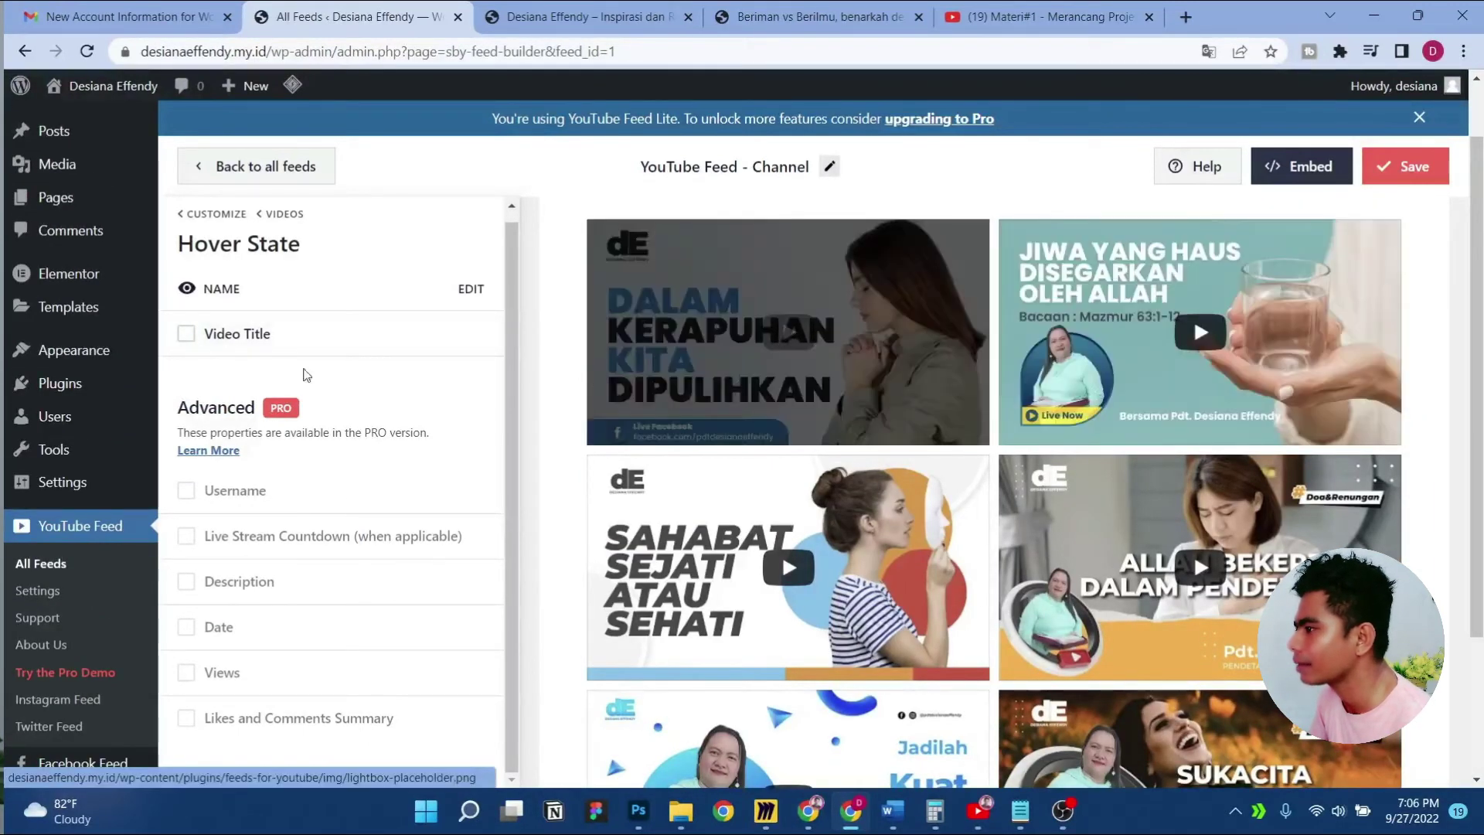
left_click(187, 334)
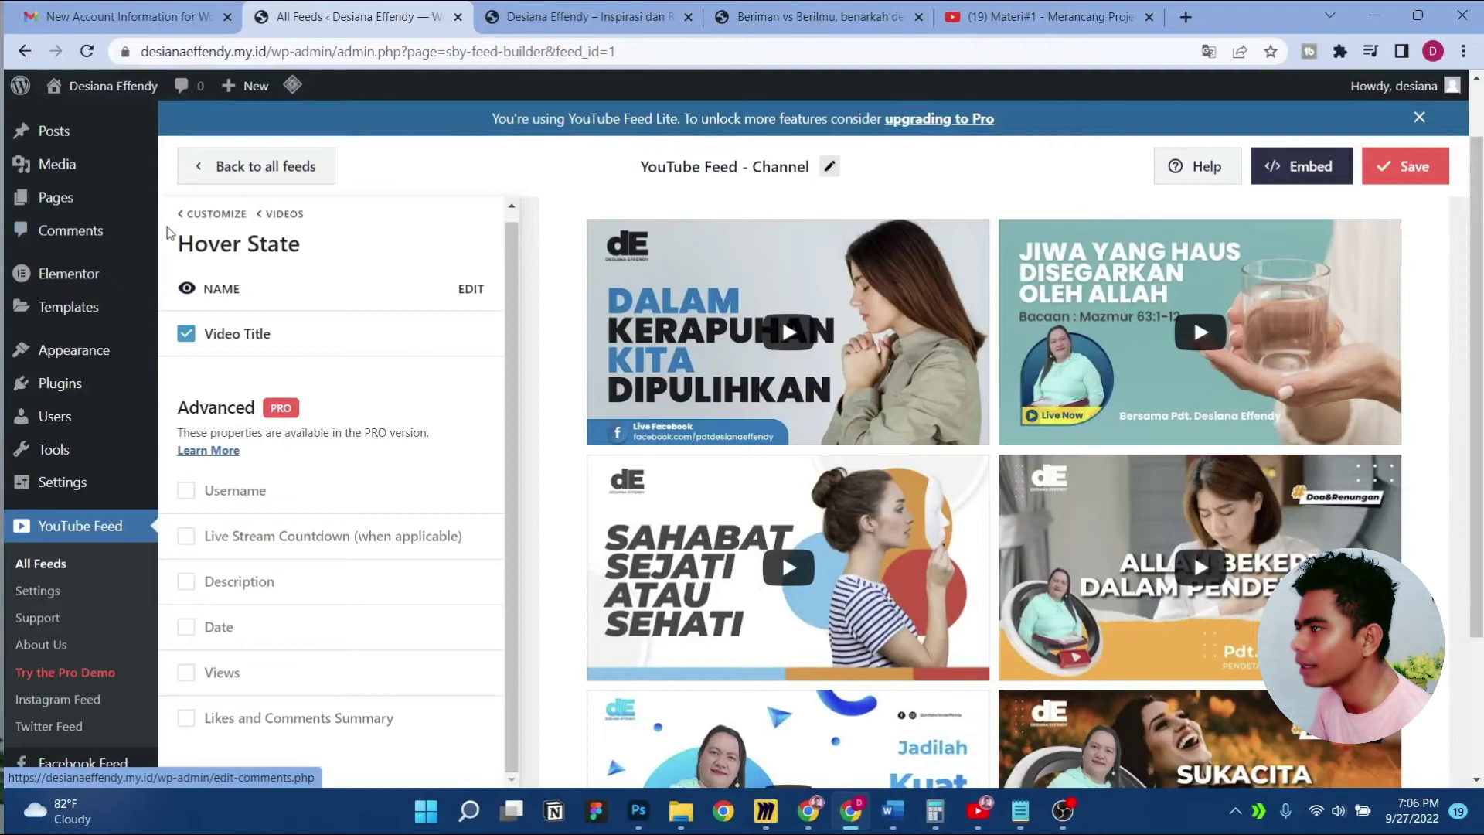
left_click(187, 216)
scroll(401, 587, "down", 1)
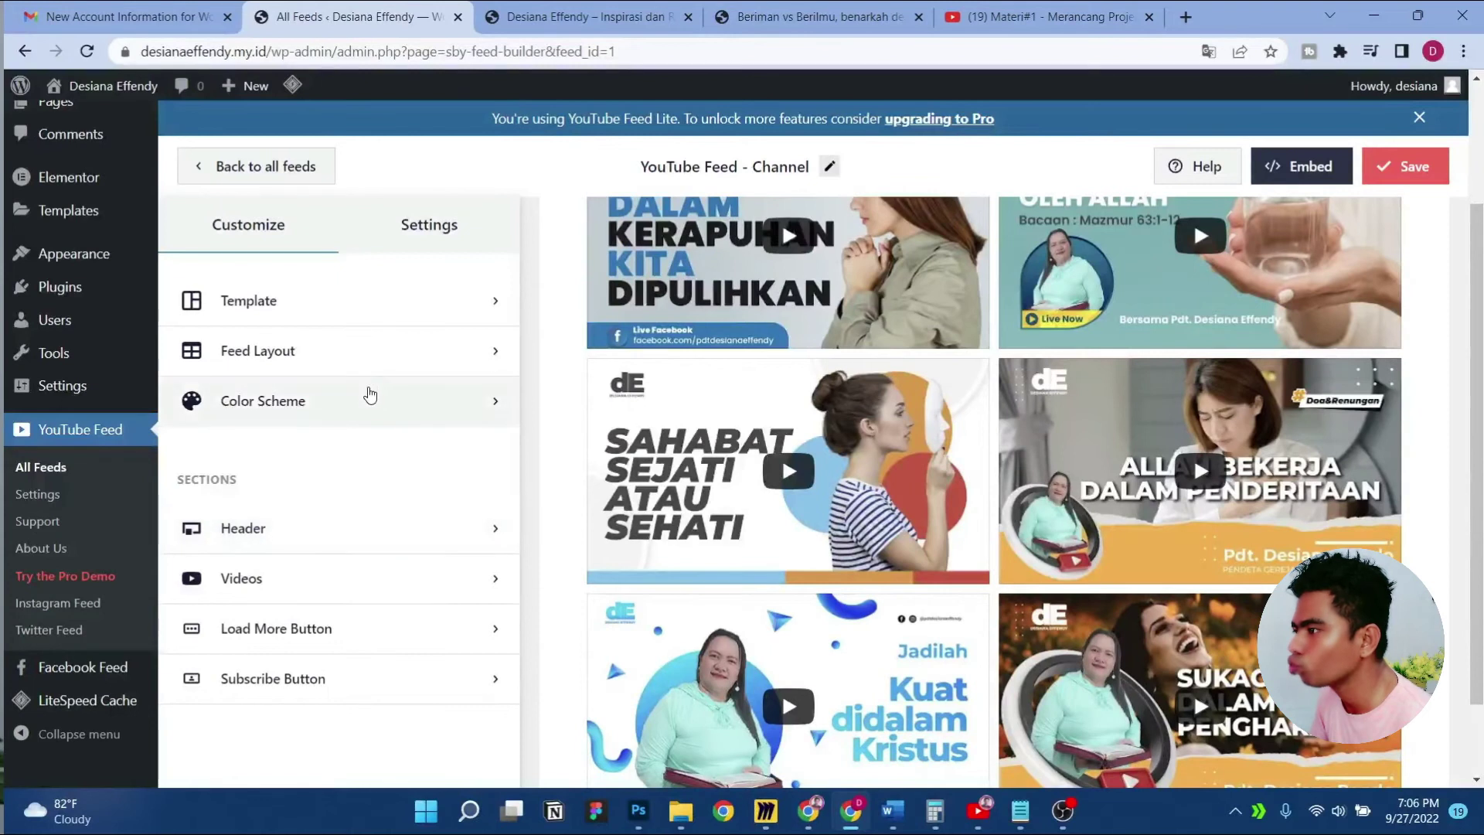
Try the Light, Dark and Custom colour schemes, then keep Inherit from Theme
left_click(372, 410)
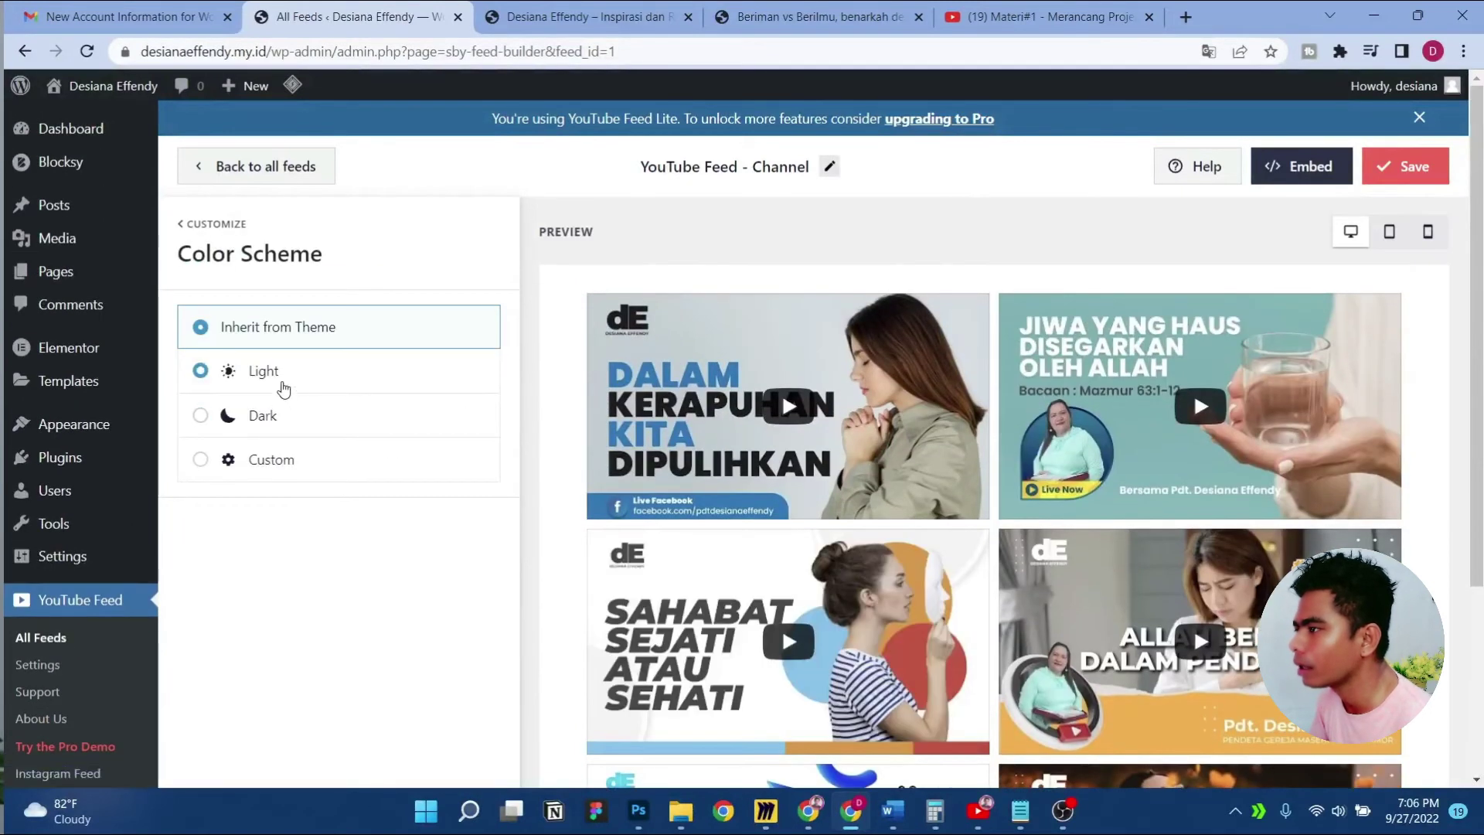
left_click(281, 387)
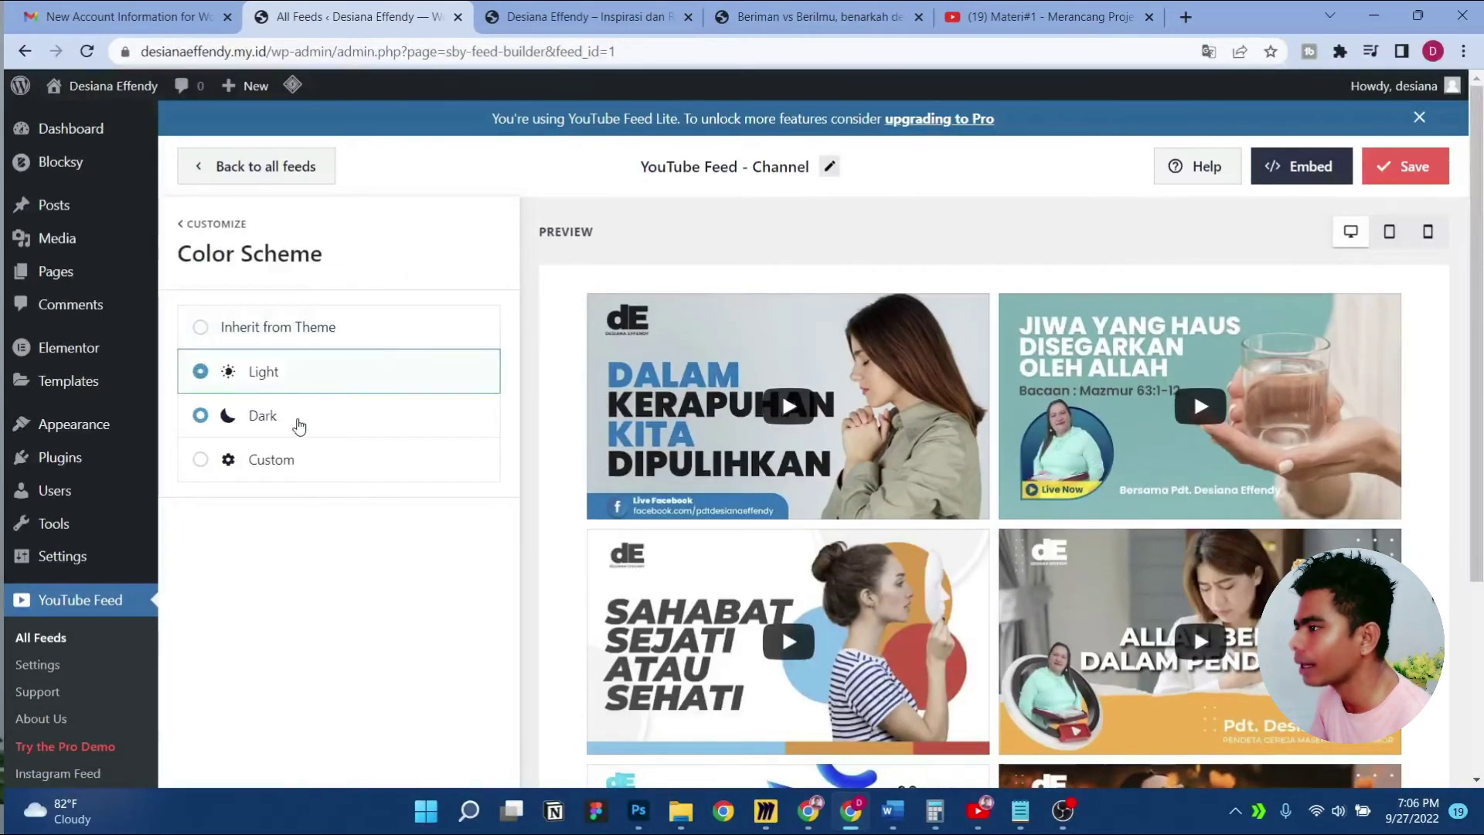
left_click(299, 421)
left_click(323, 468)
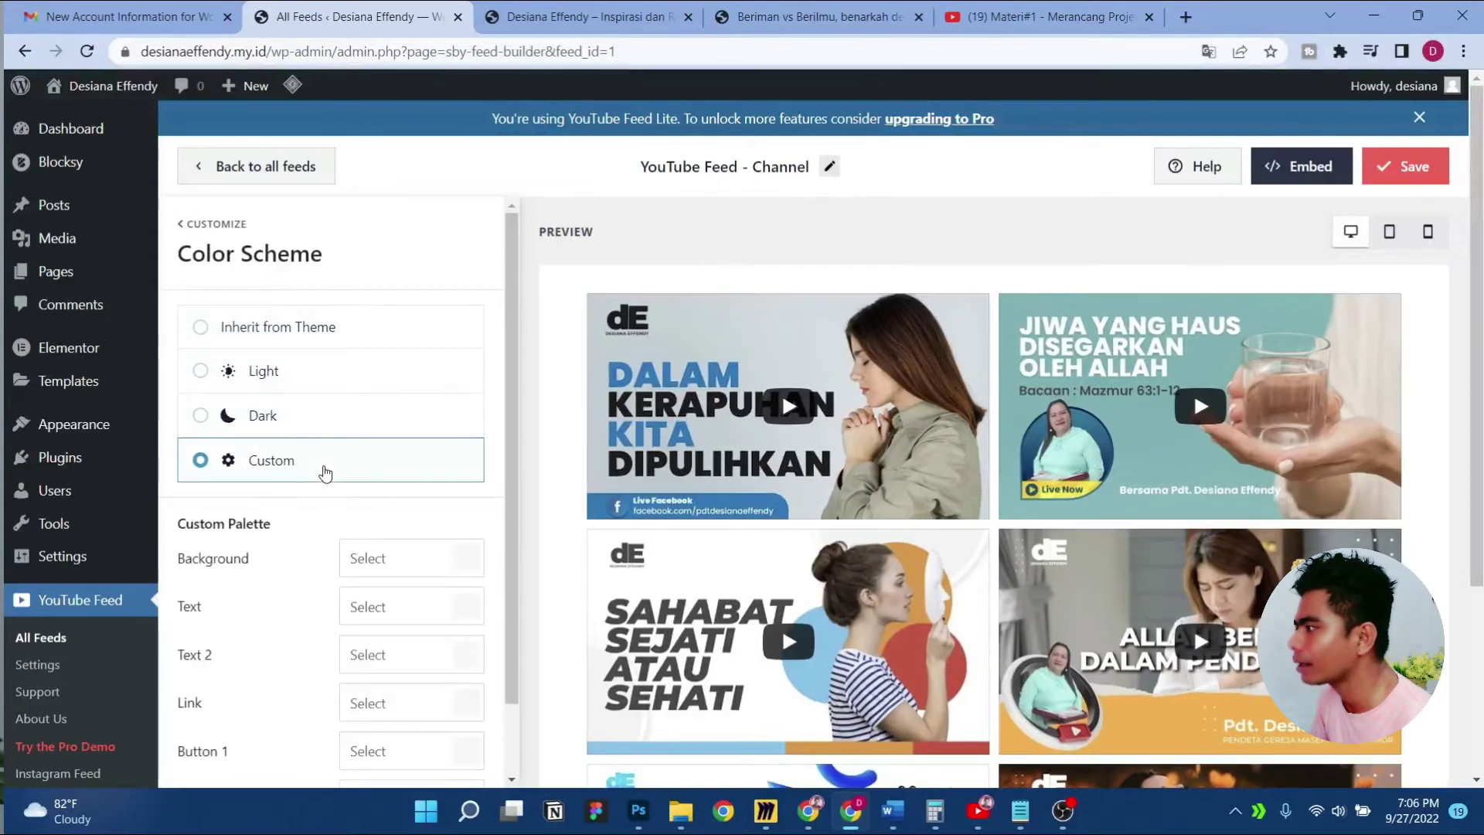
left_click(323, 340)
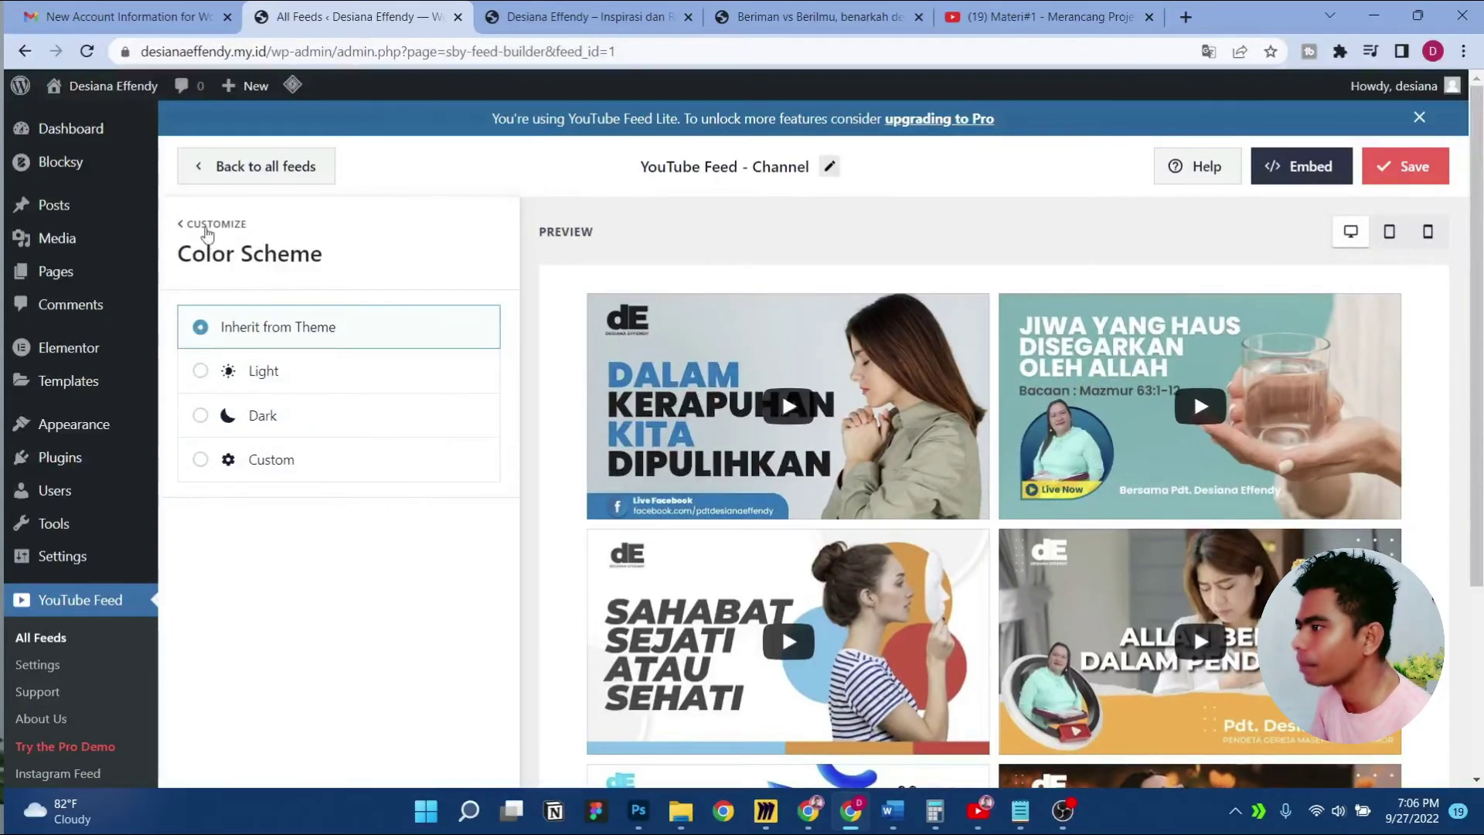
left_click(206, 224)
Open the Subscribe Button settings, then switch over to Photoshop
scroll(307, 523, "down", 3)
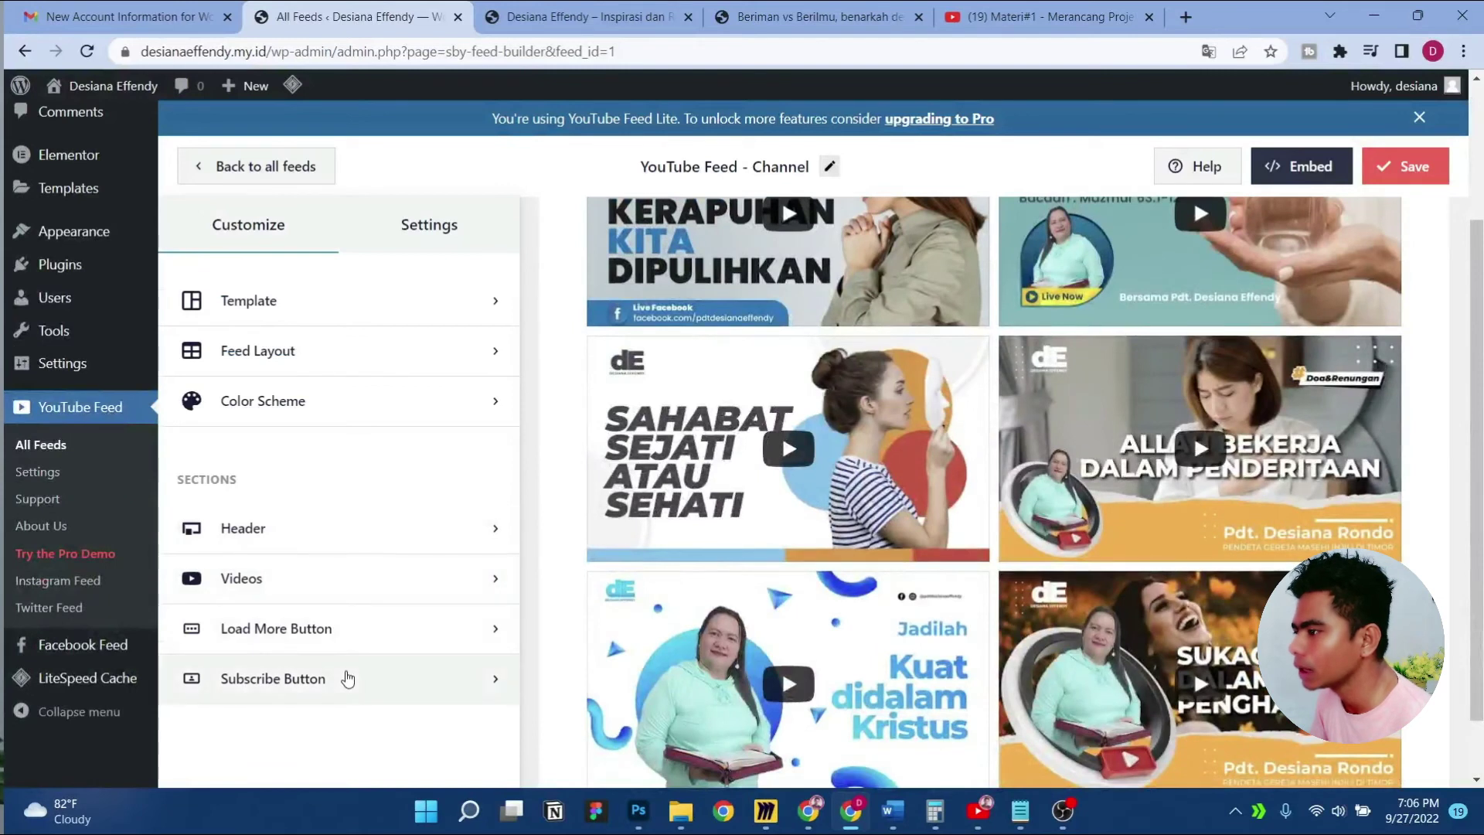
left_click(349, 678)
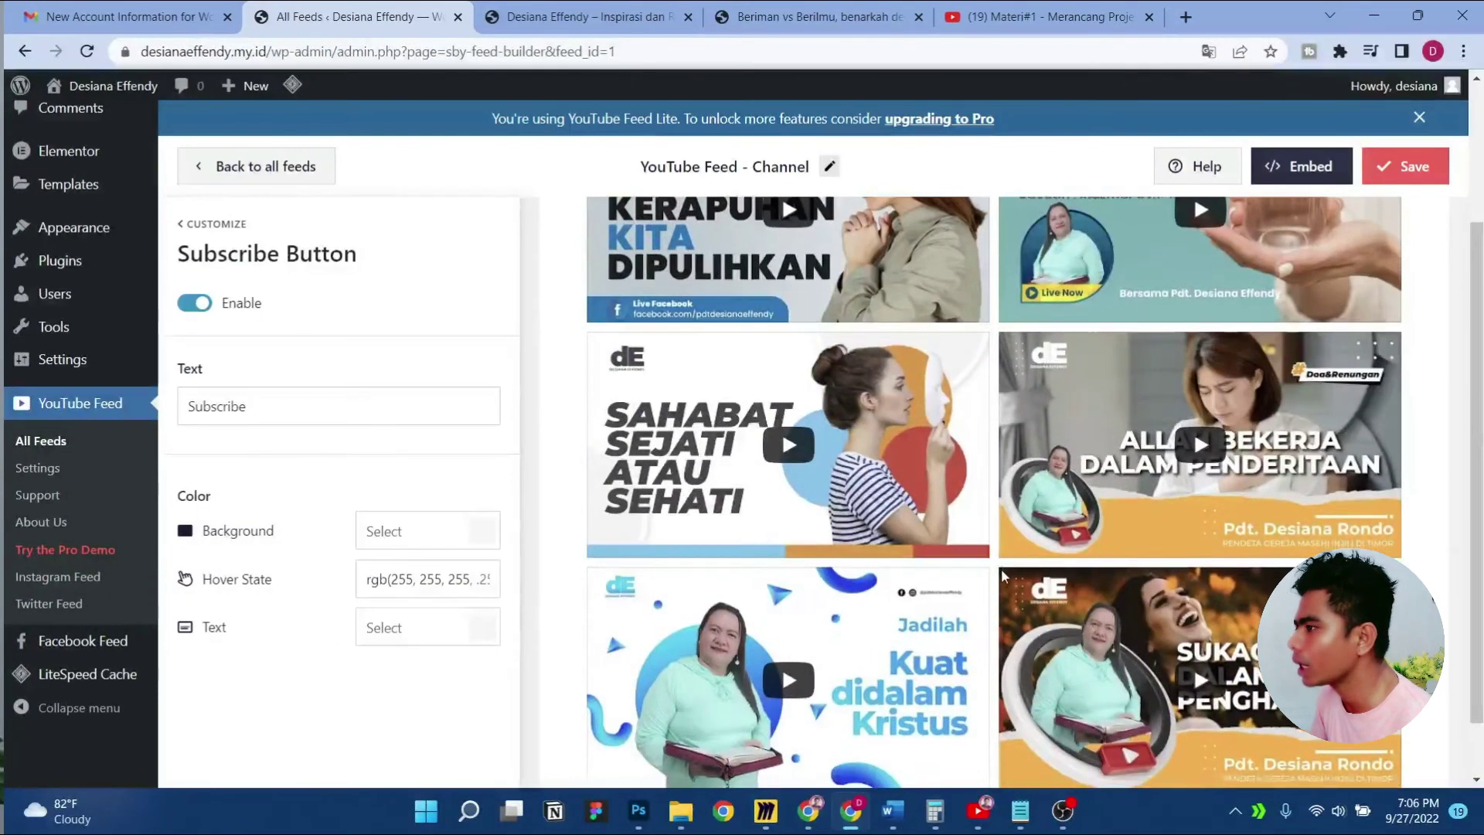
scroll(1003, 576, "down", 1)
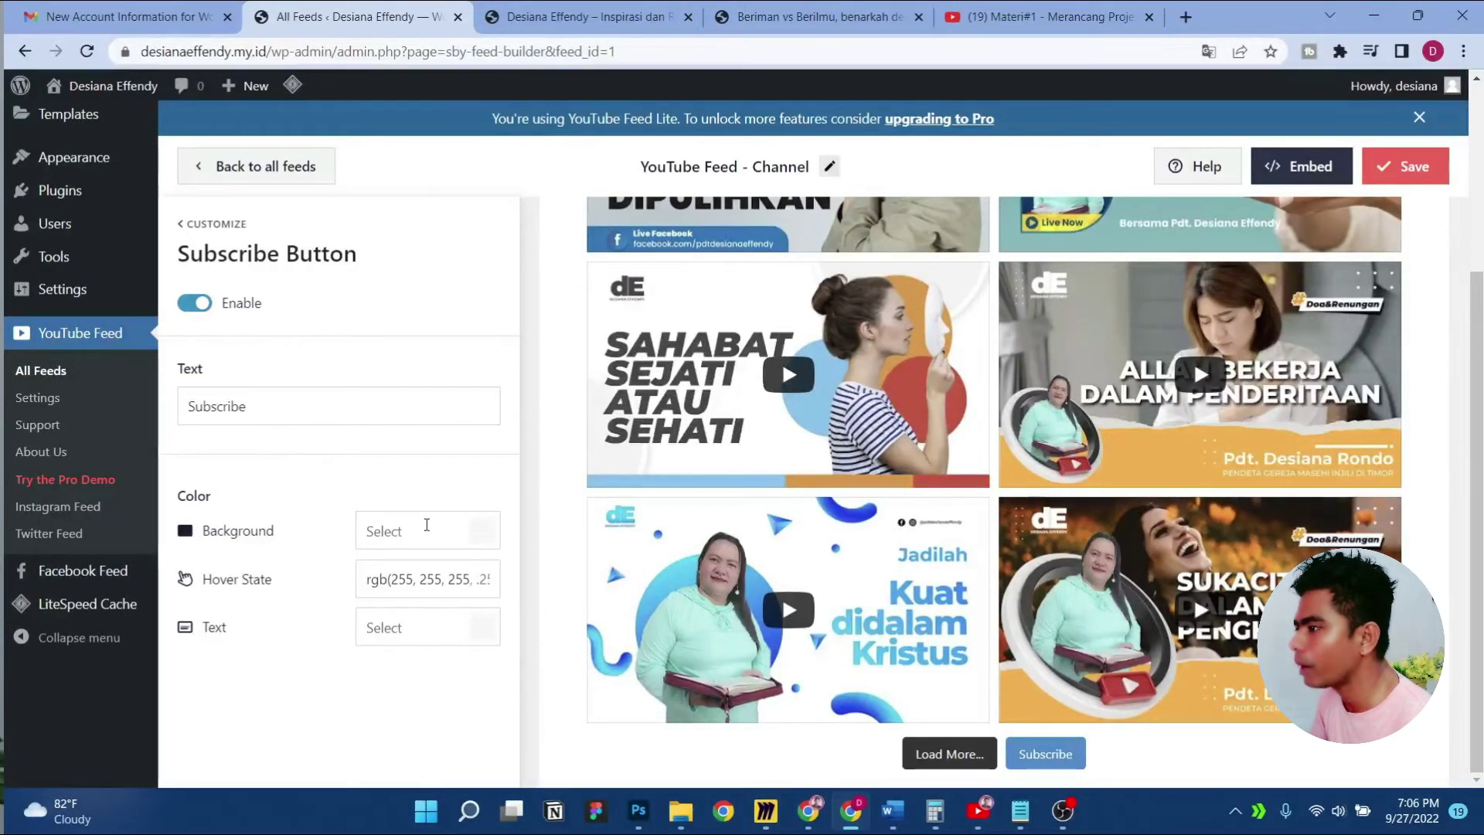
left_click(639, 809)
Sample the IG FEED design's blue text colour, 0d7abf, and return to the feed editor
left_click(122, 73)
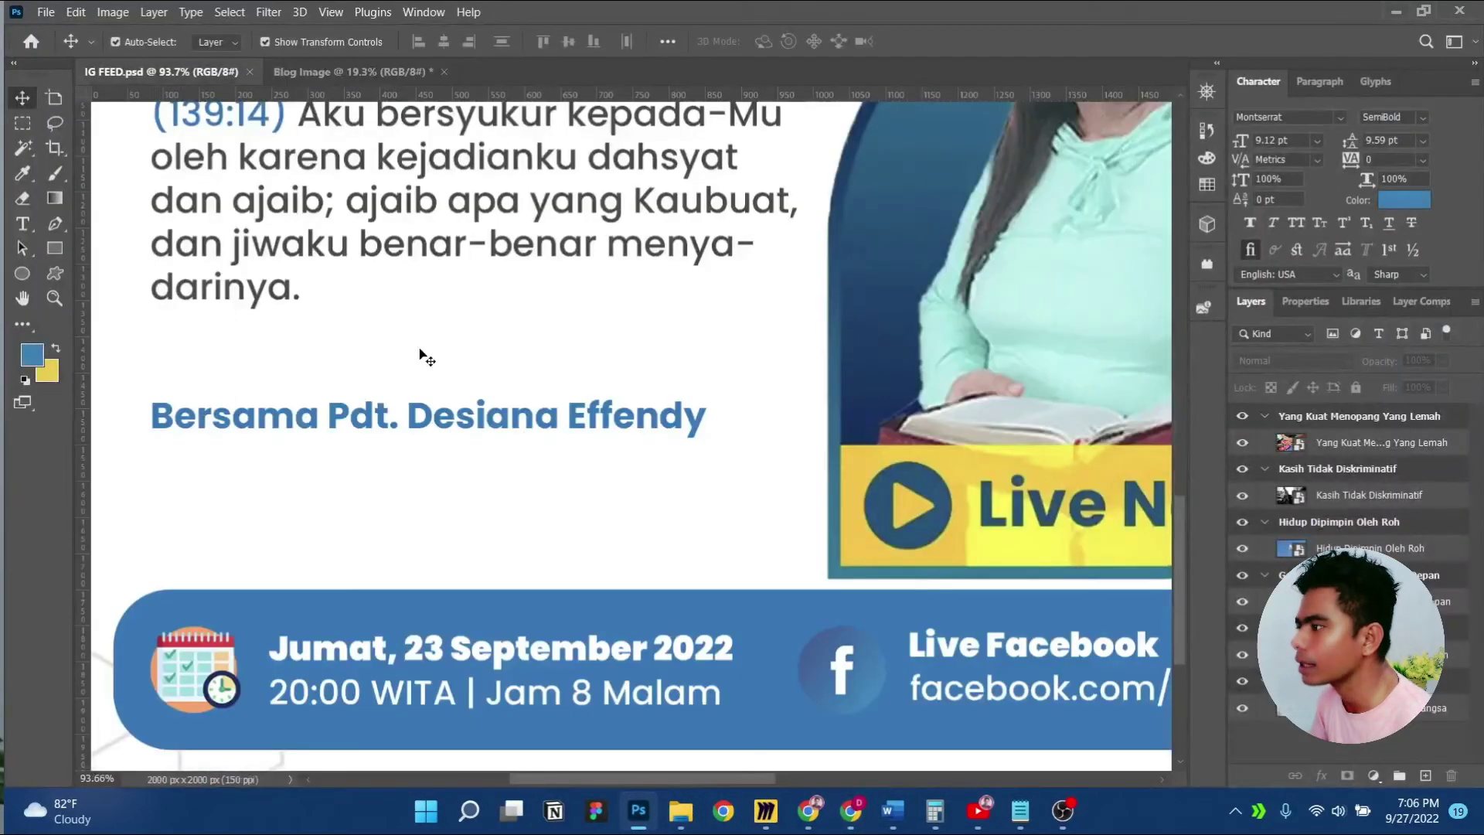
left_click(1383, 203)
left_click(312, 666)
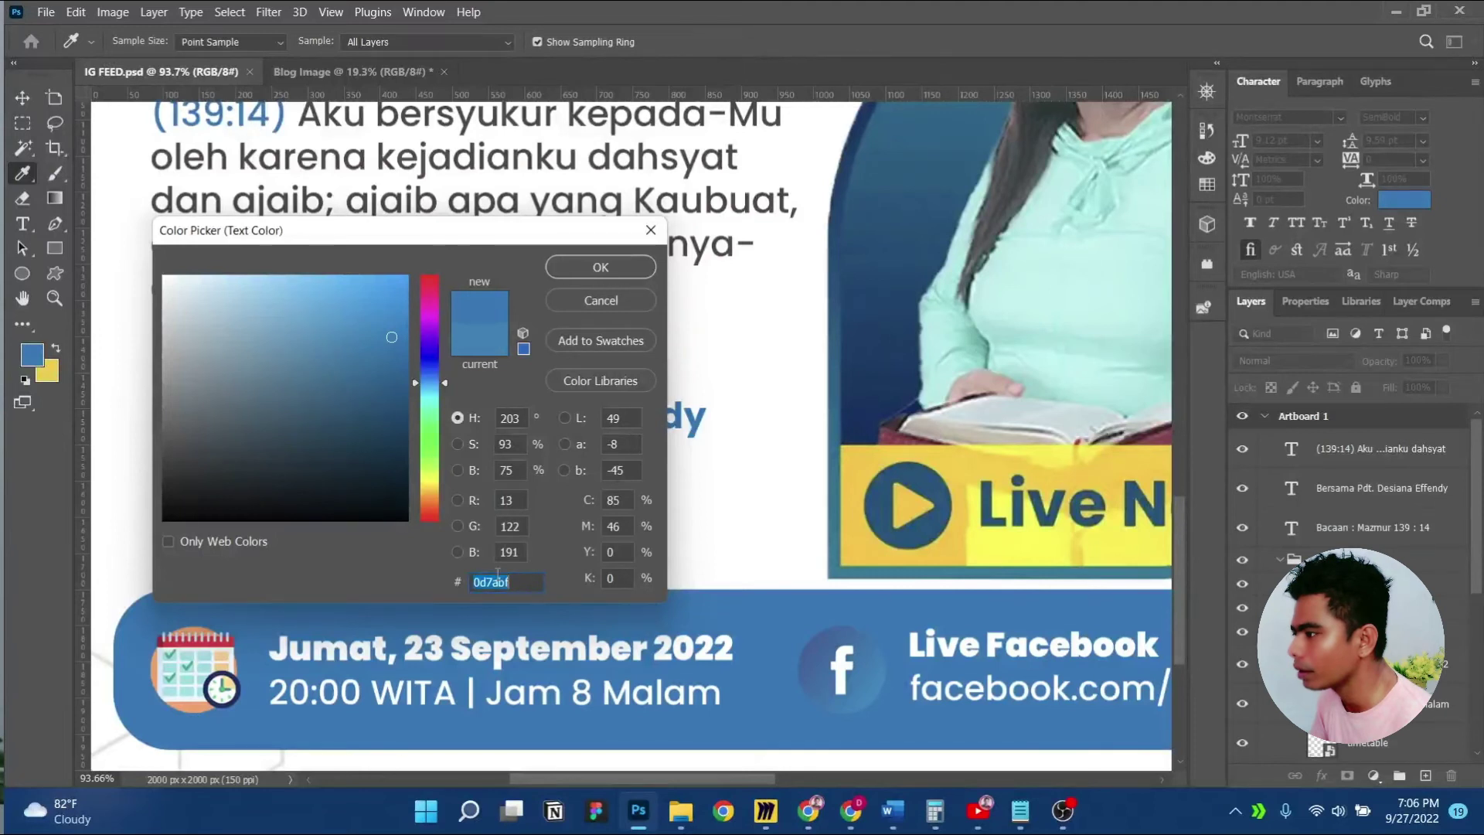
left_click(814, 813)
left_click(850, 812)
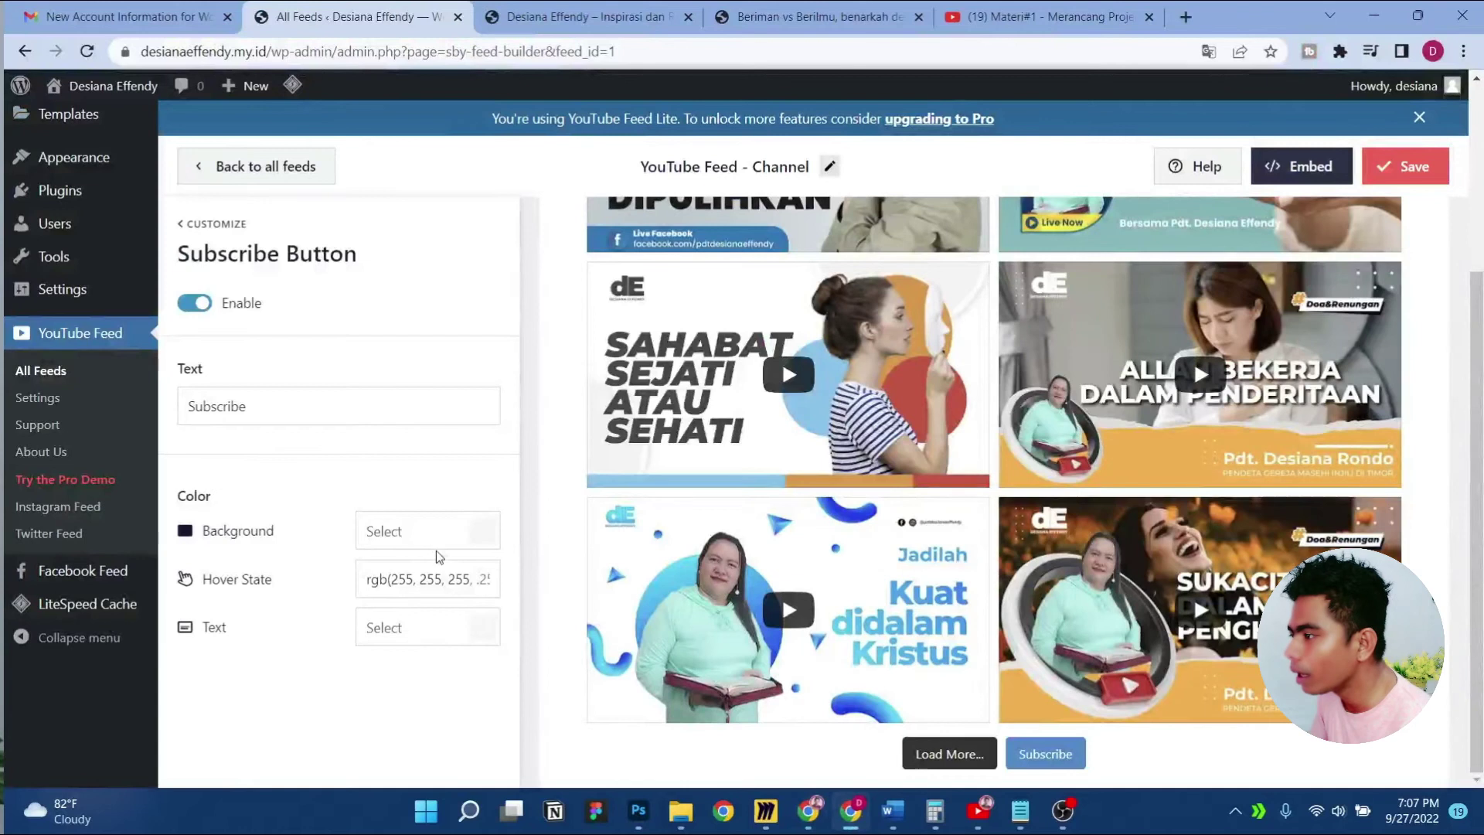
Set the Subscribe button background colour to #0D7ABF
left_click(481, 538)
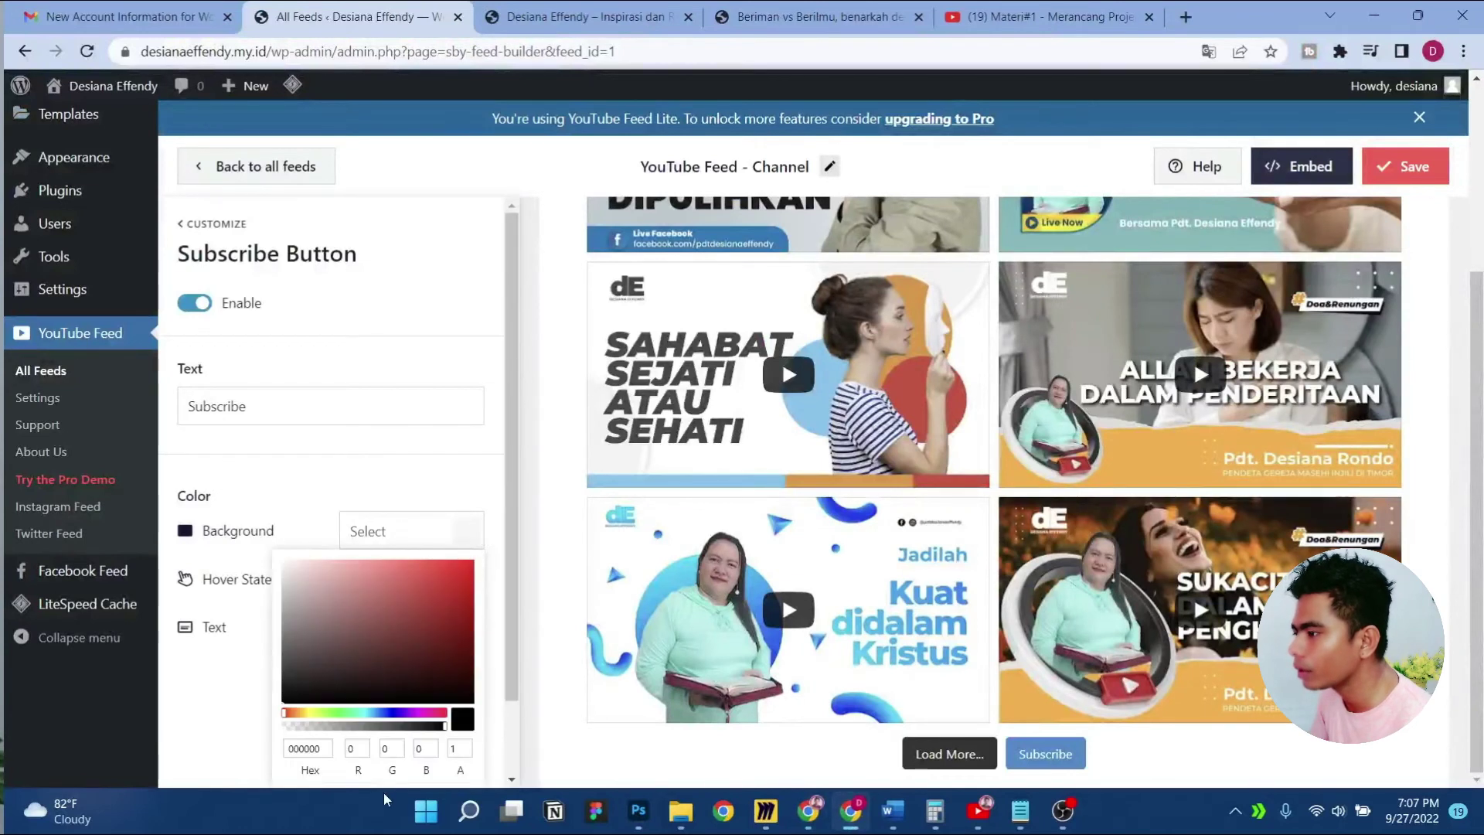
scroll(317, 732, "down", 1)
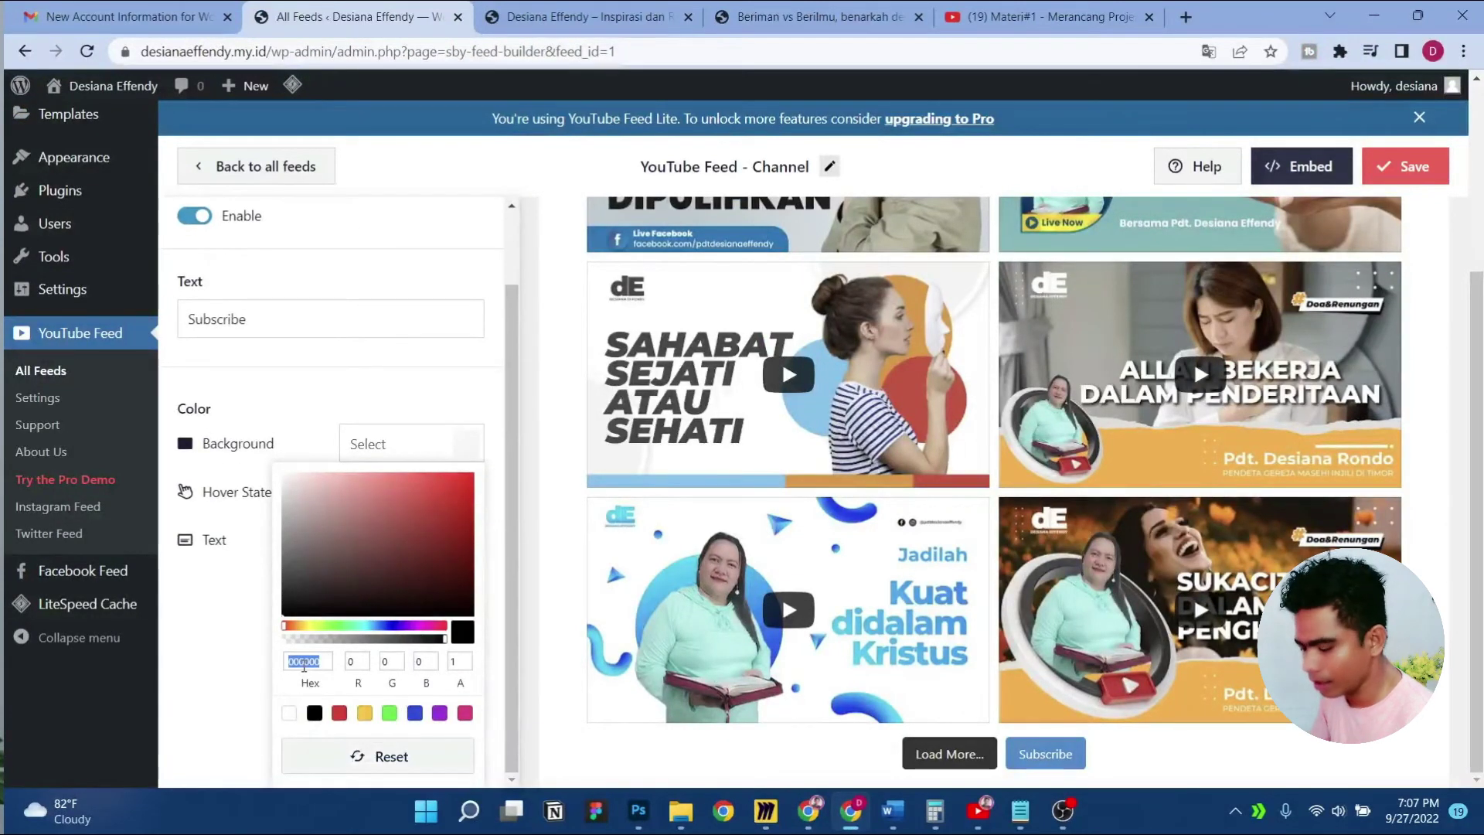
type("0D7ABF")
left_click(236, 671)
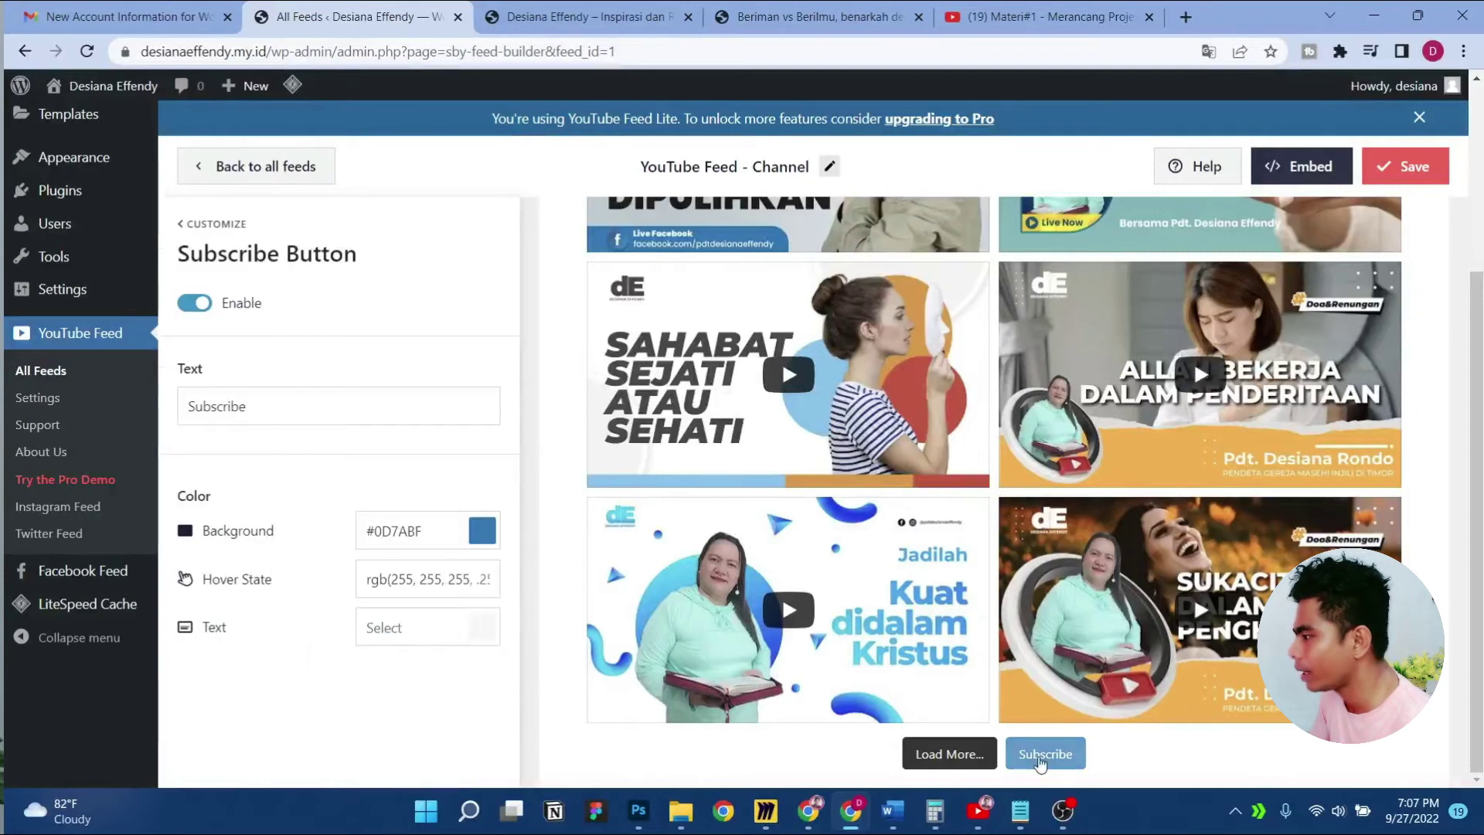
Disable the Load More button and save the feed
left_click(214, 225)
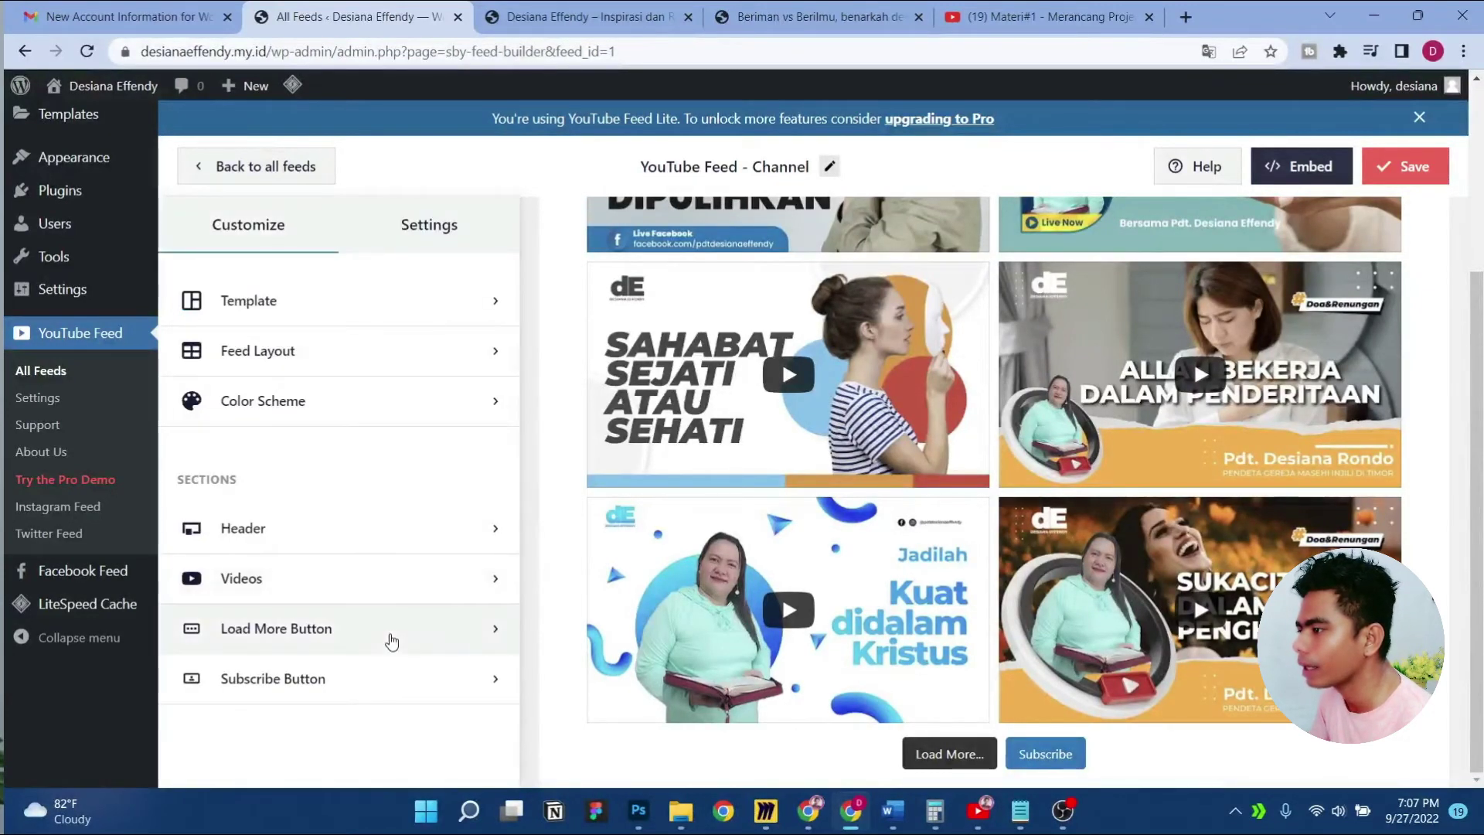
left_click(392, 639)
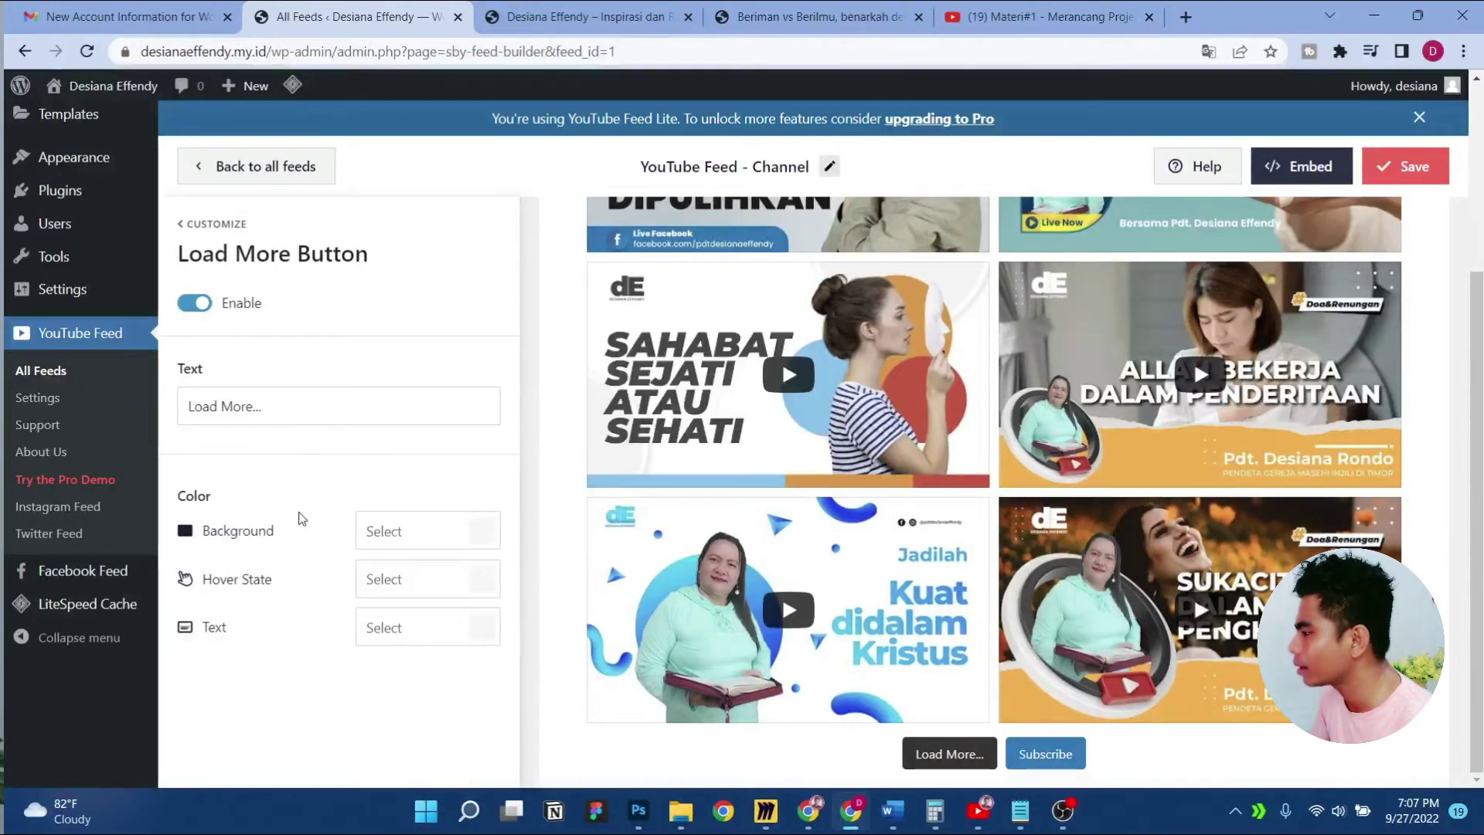
left_click(195, 306)
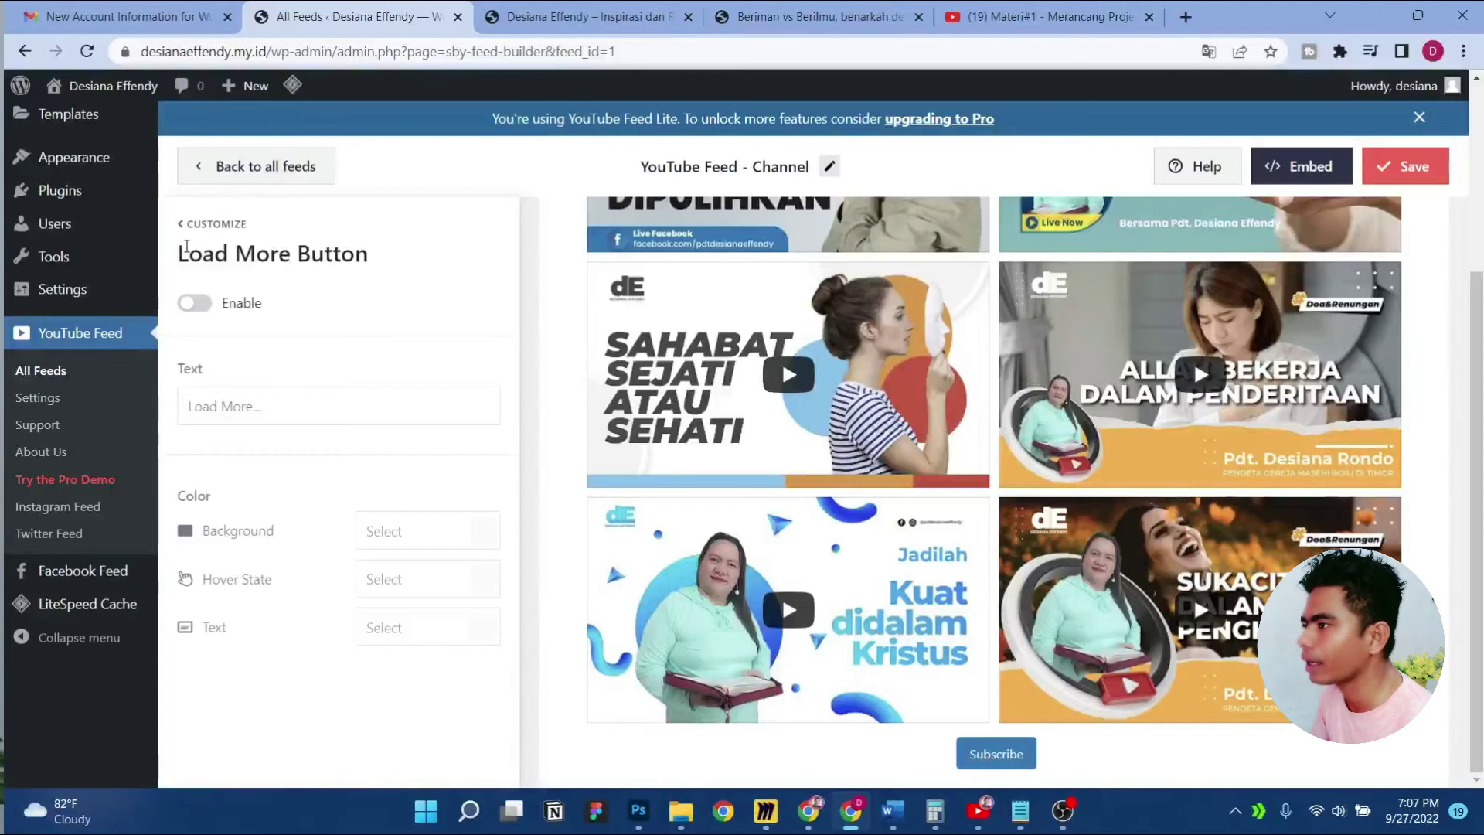
left_click(194, 223)
left_click(1404, 178)
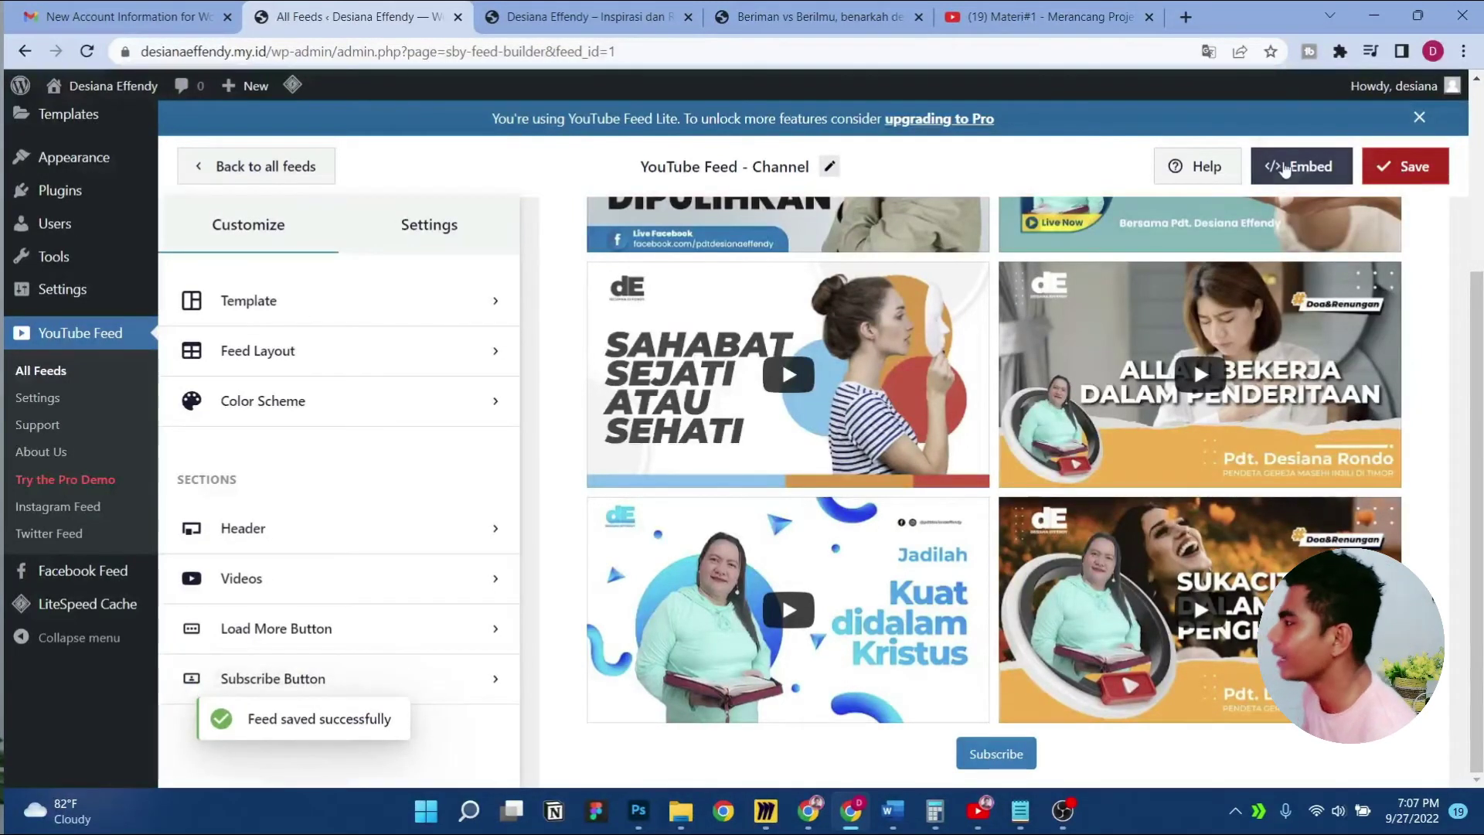
left_click(1285, 170)
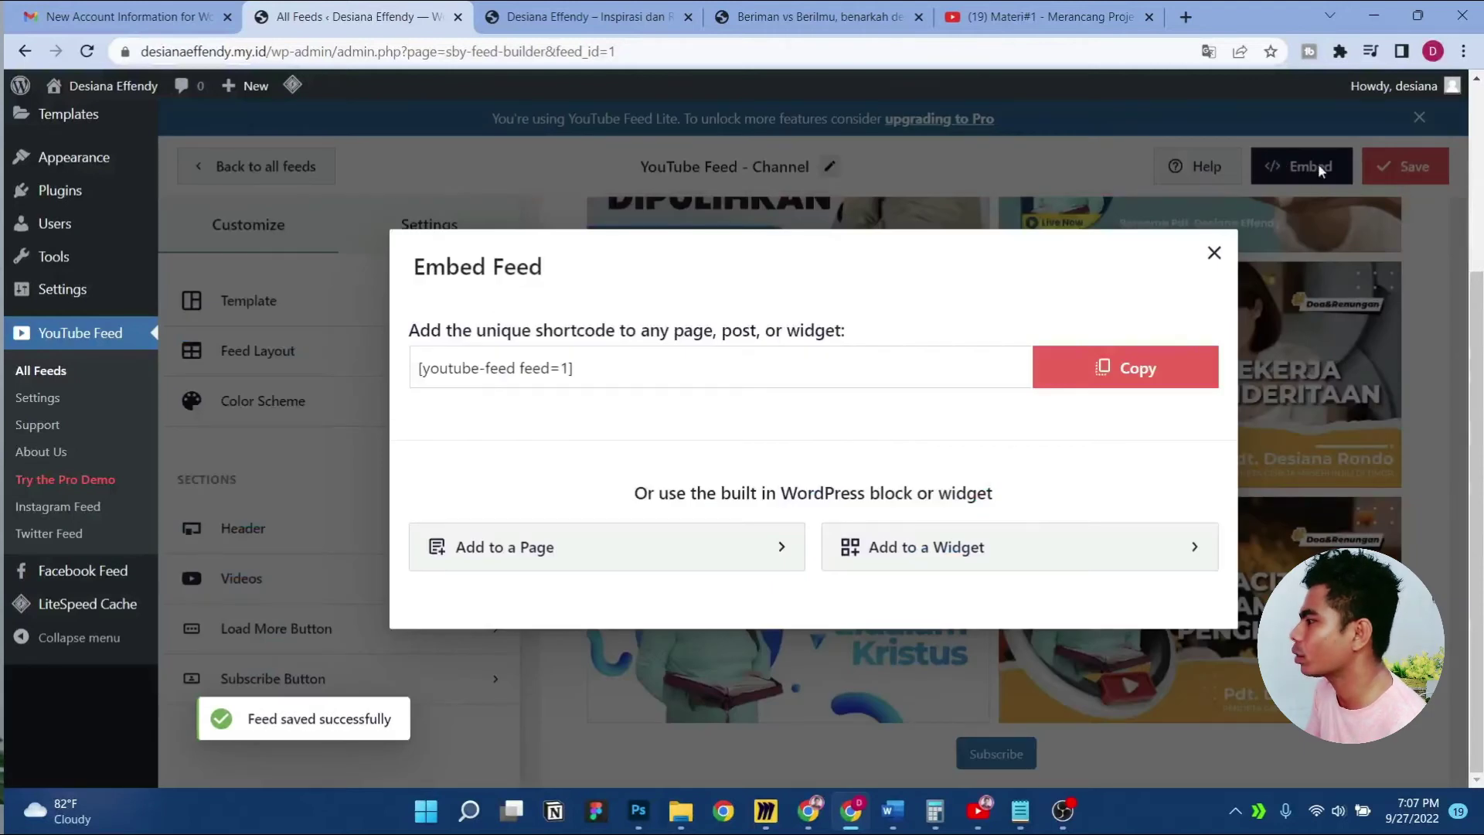
Copy the [youtube-feed feed=1] shortcode and paste it on a new line in Notepad
left_click(1126, 374)
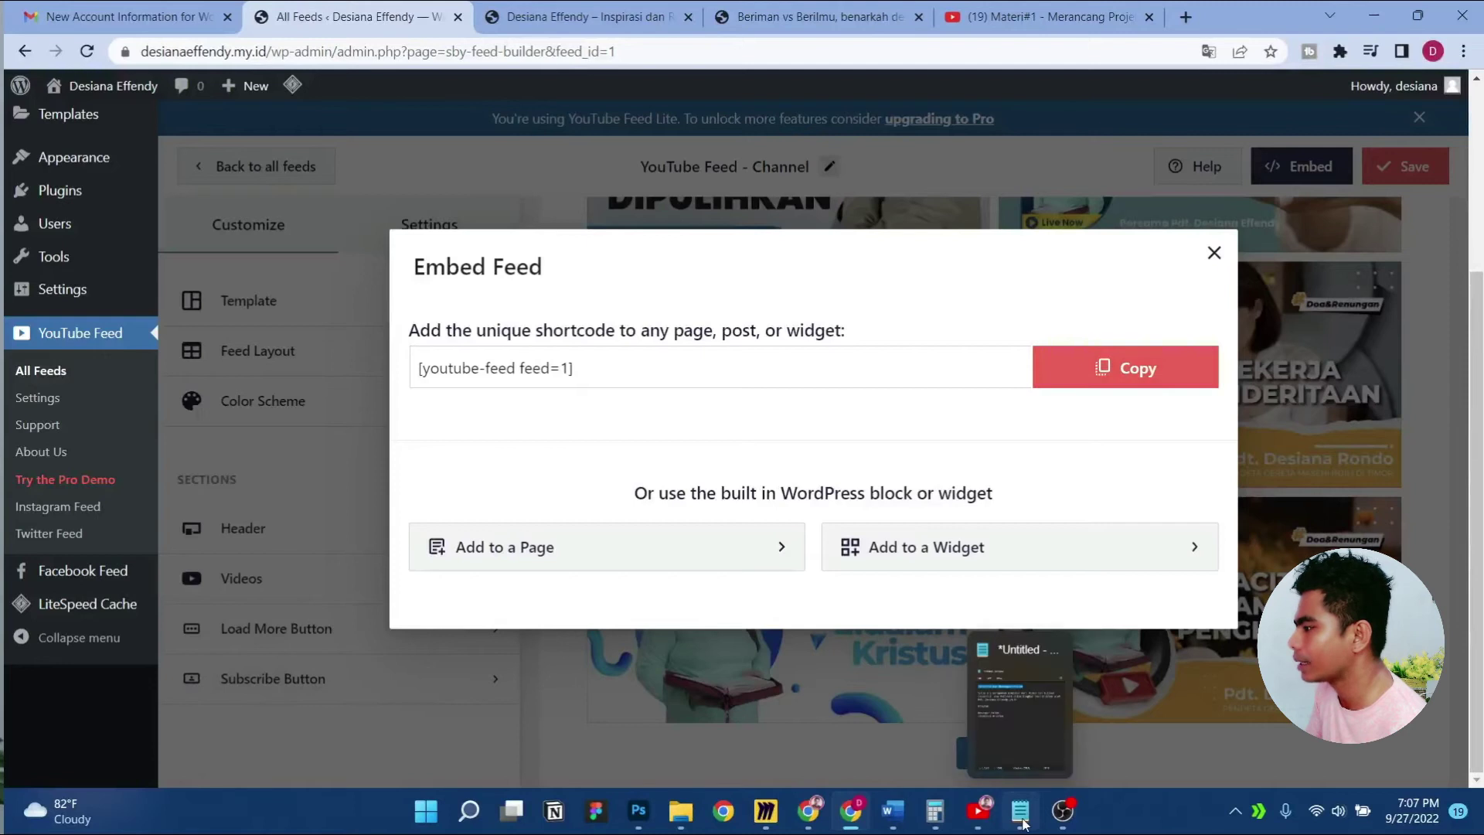
left_click(1020, 810)
left_click(742, 406)
key("Return")
key("ctrl+v")
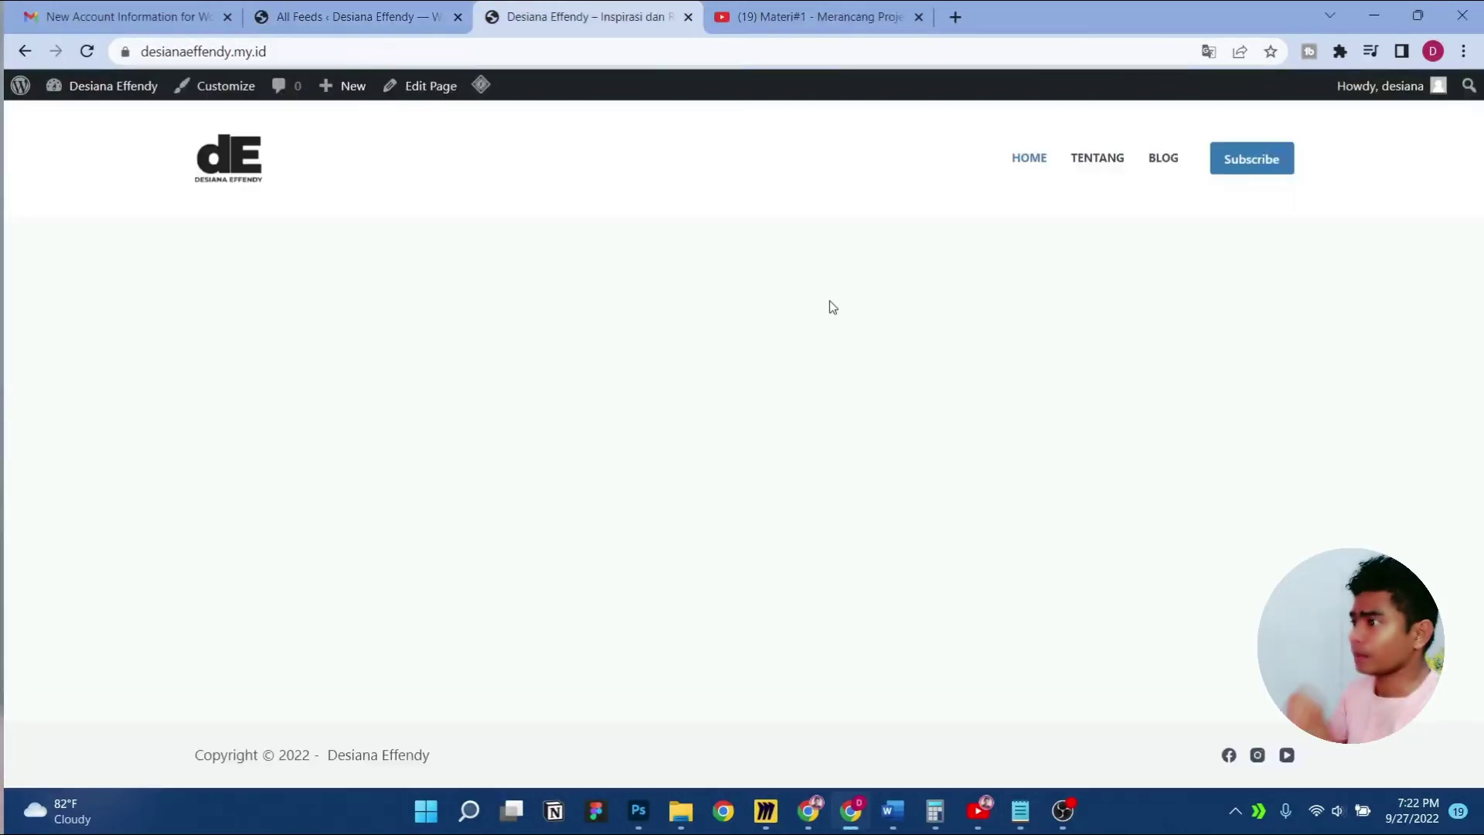
Return to the homepage tab and open the page for editing
left_click(357, 16)
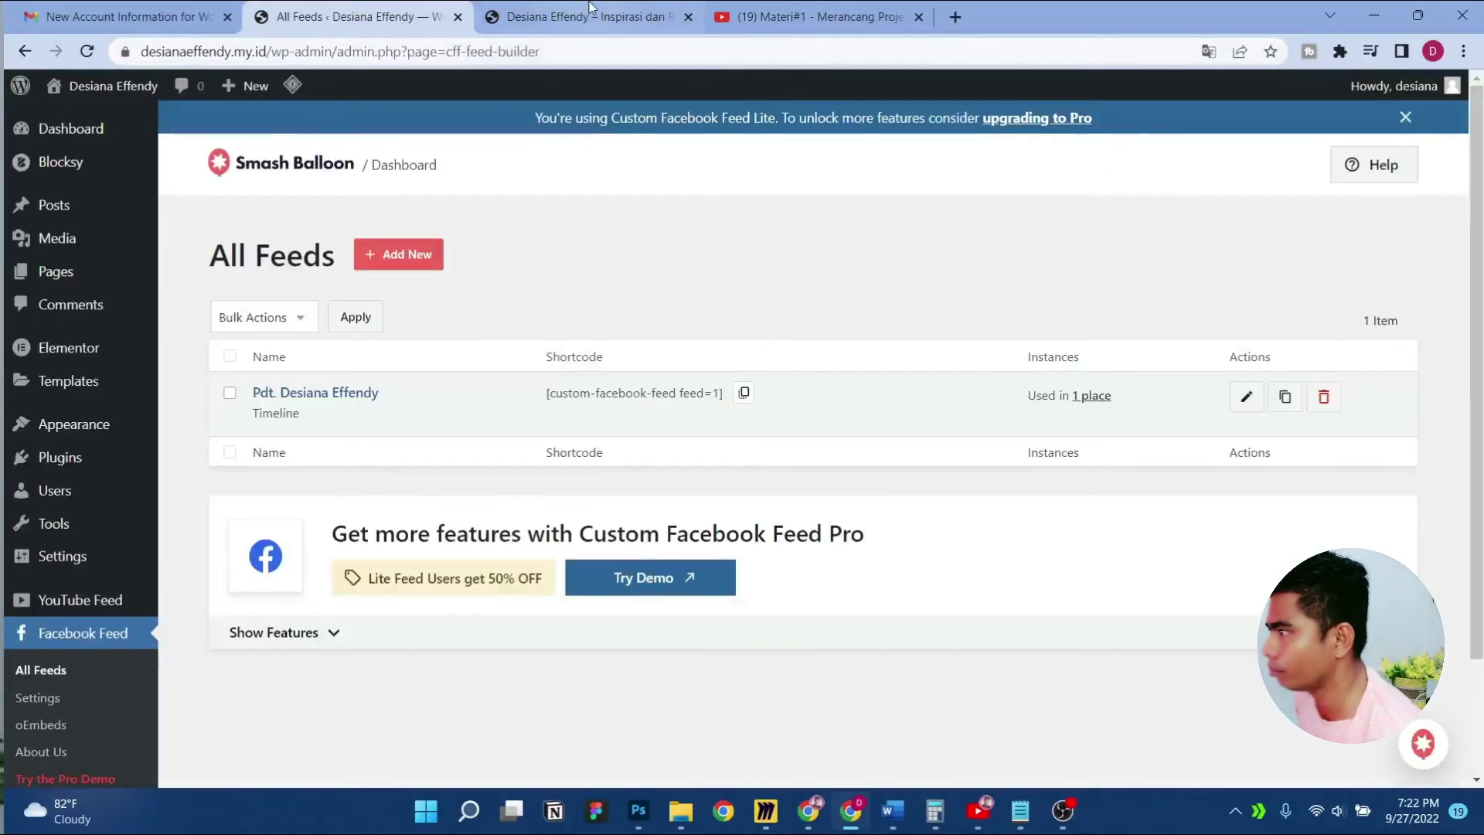
left_click(590, 8)
left_click(424, 88)
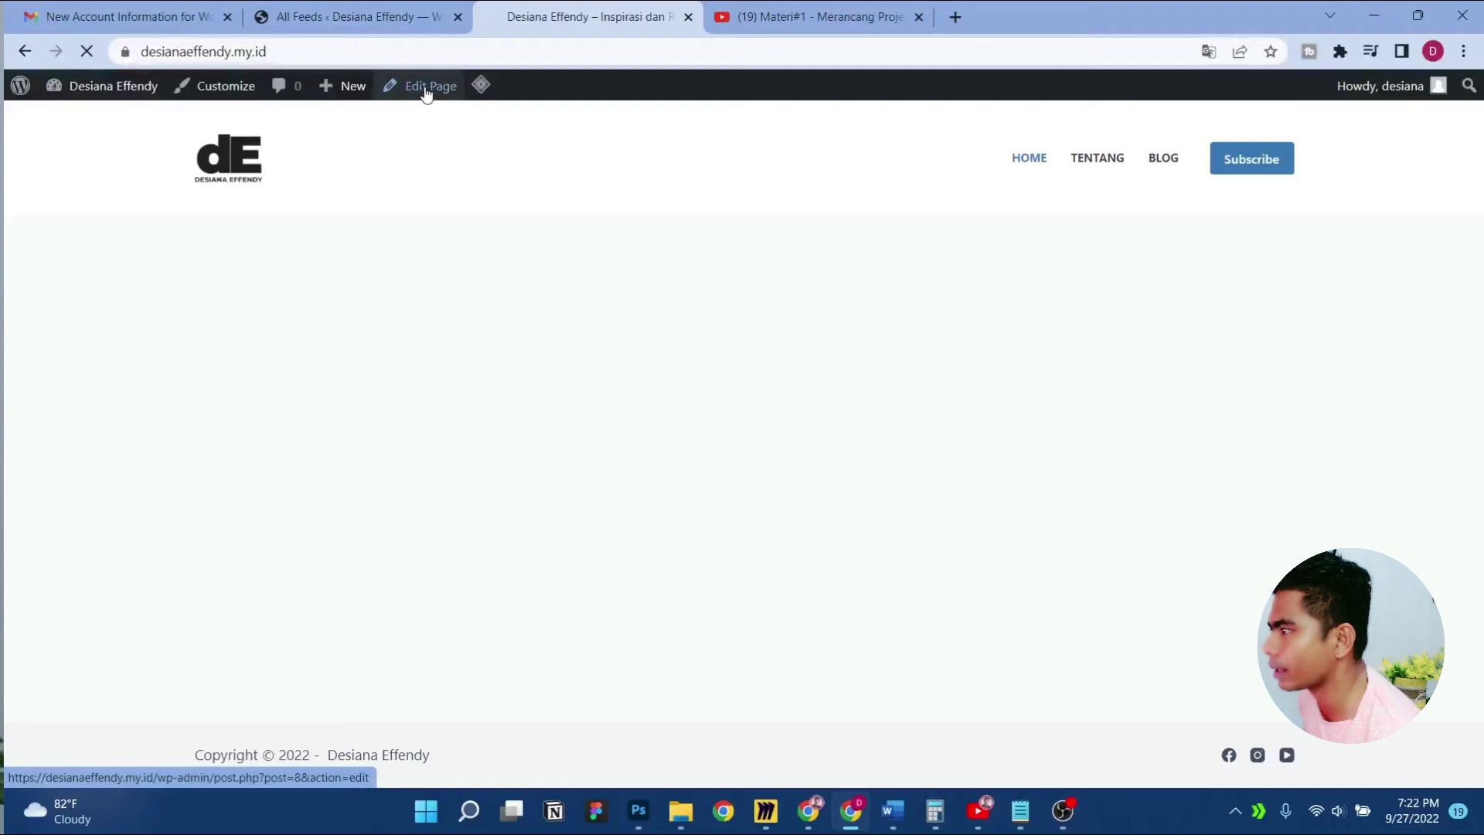
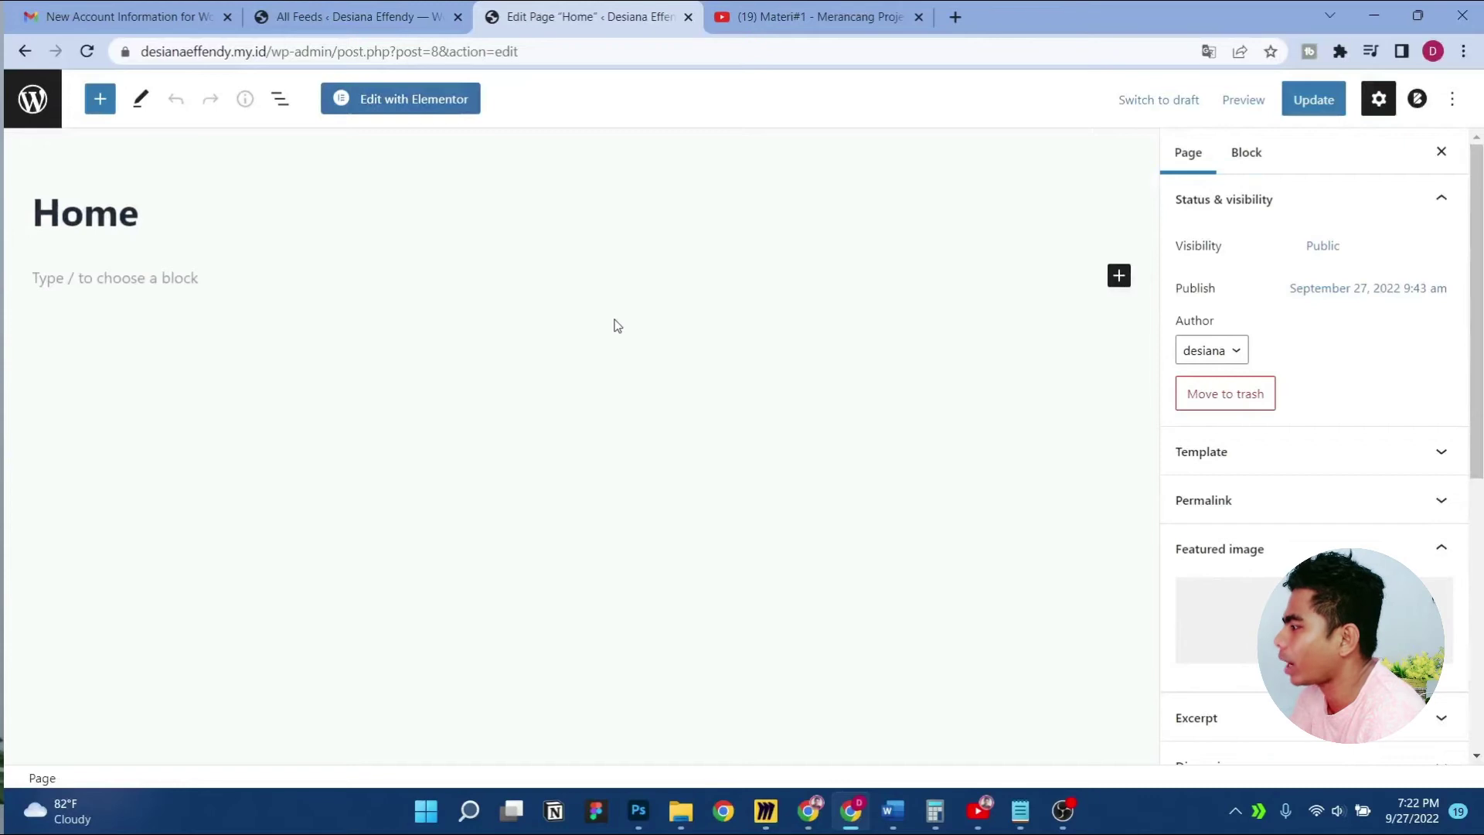
Browse the block inserter's full block library and its Patterns tab
left_click(1119, 279)
left_click(1210, 612)
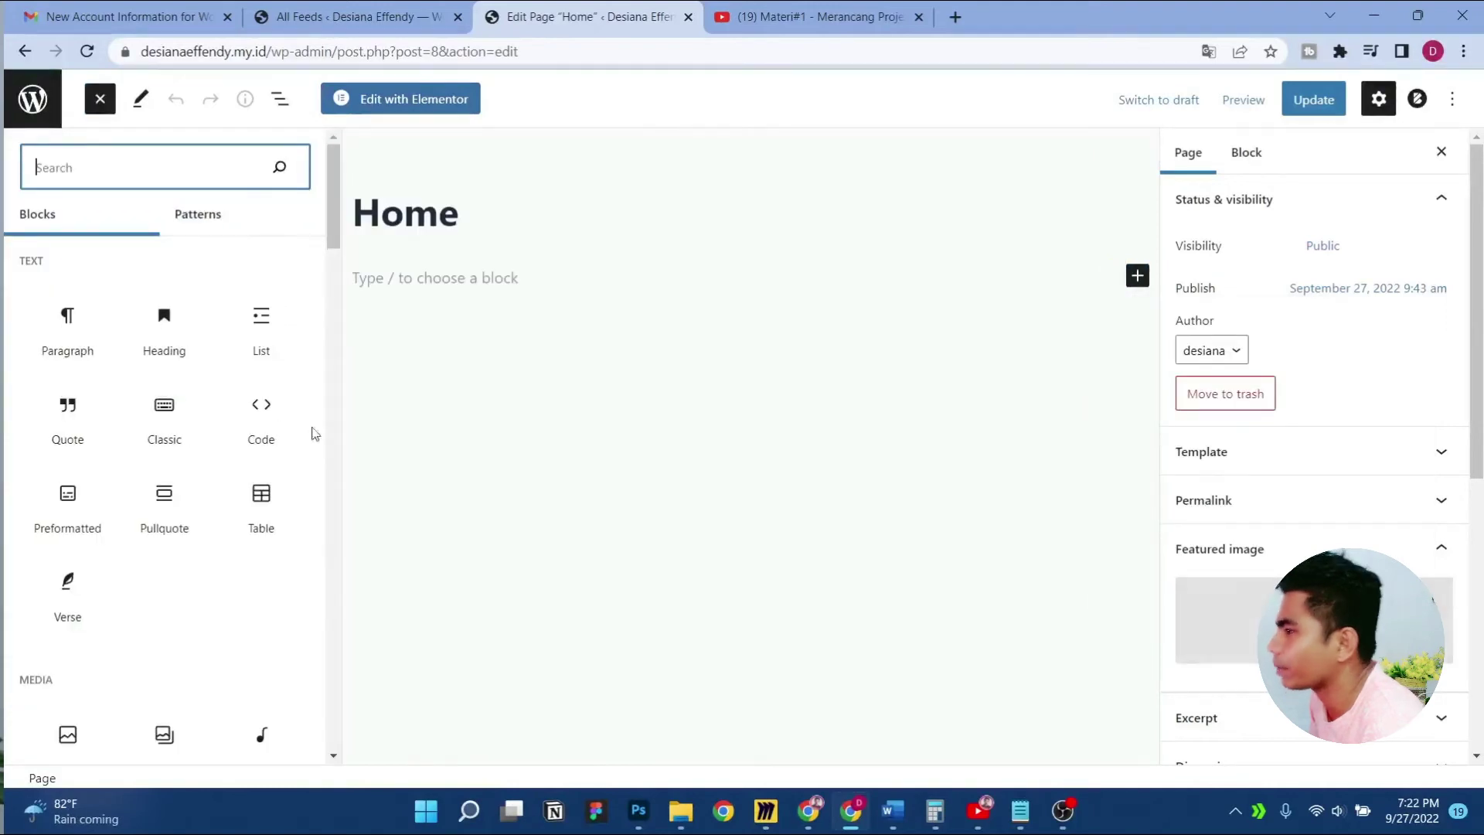
left_click(184, 224)
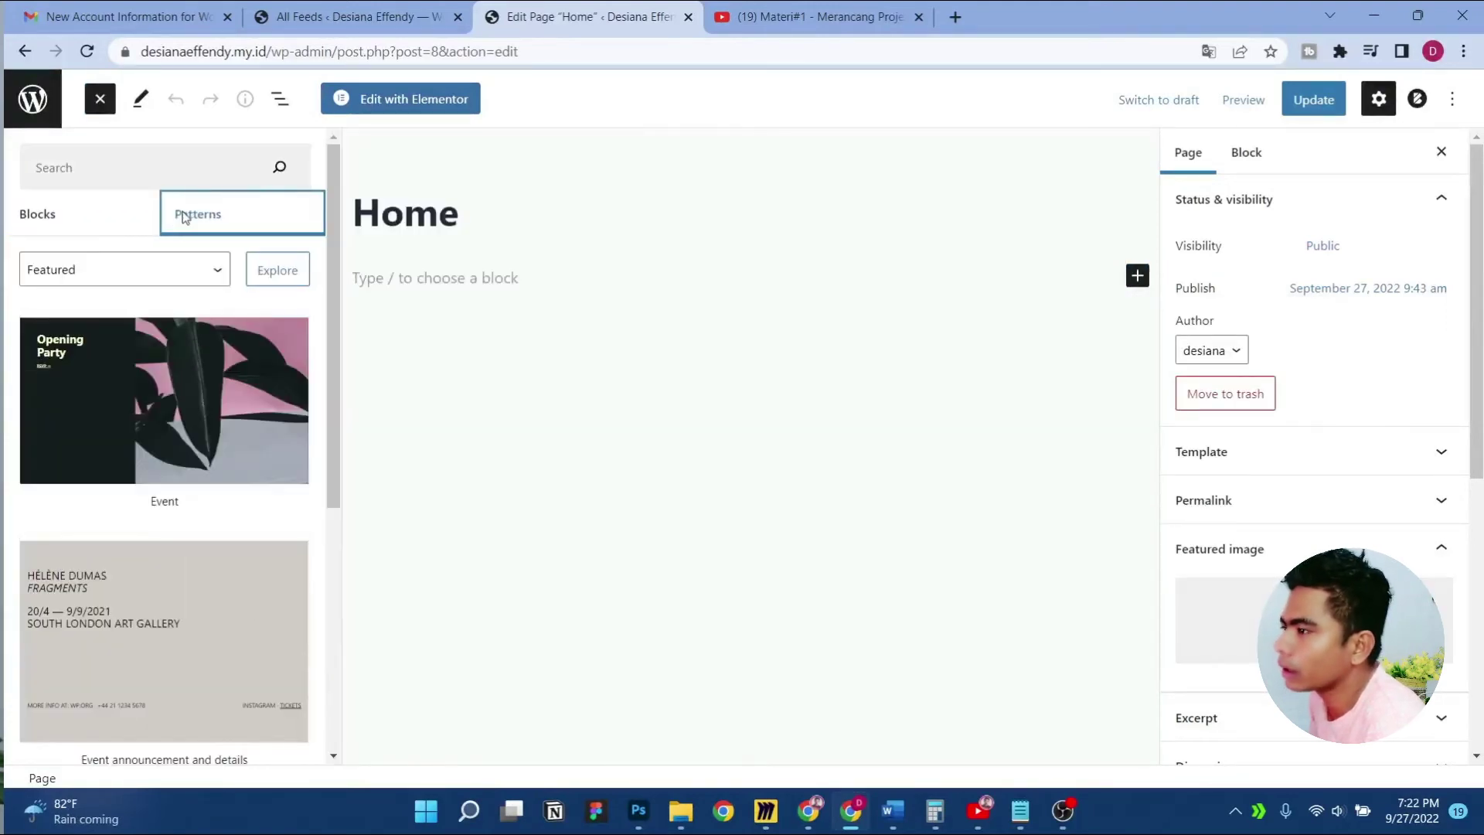
scroll(205, 409, "down", 10)
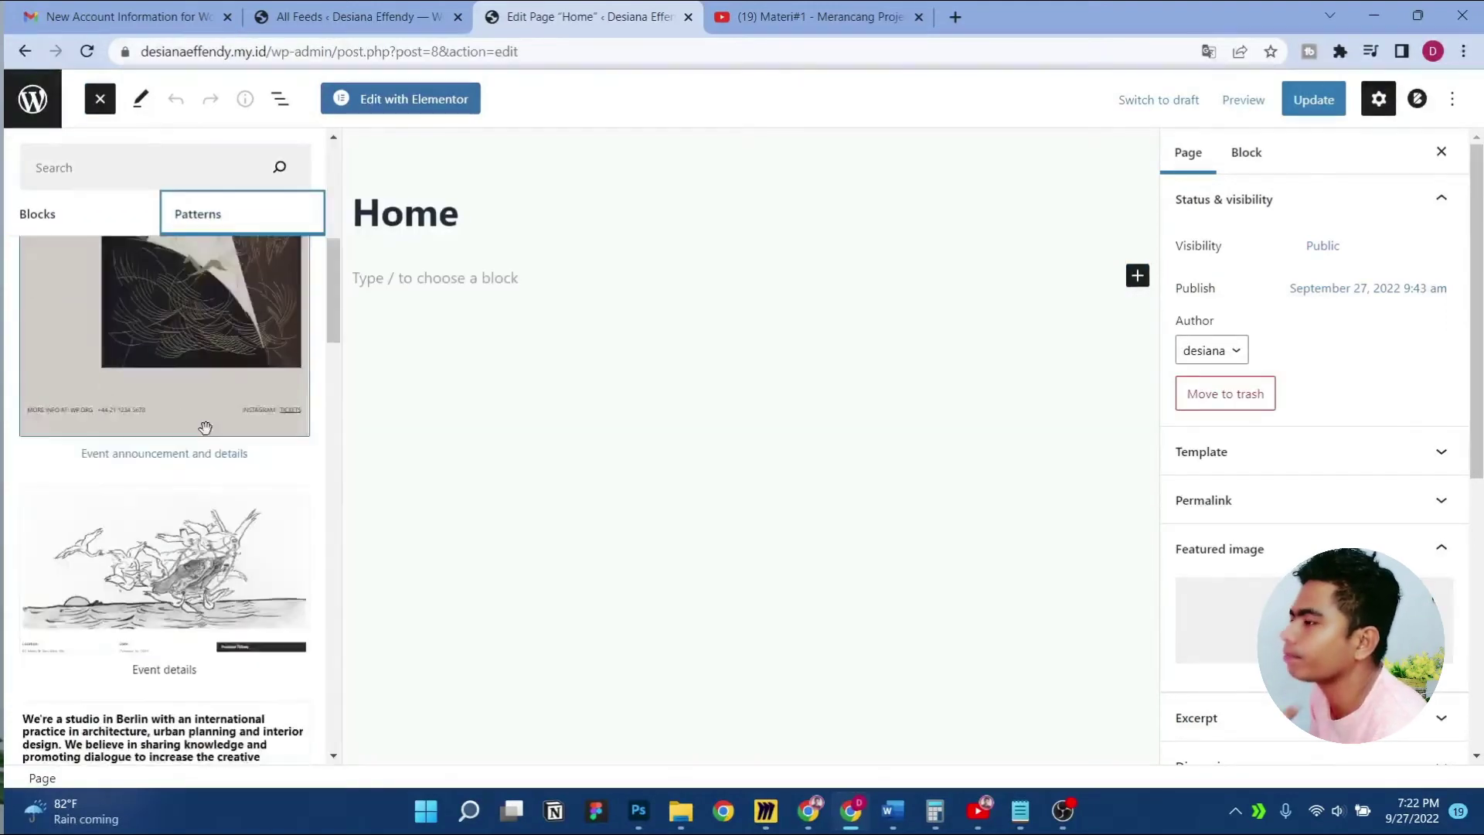
scroll(206, 427, "up", 10)
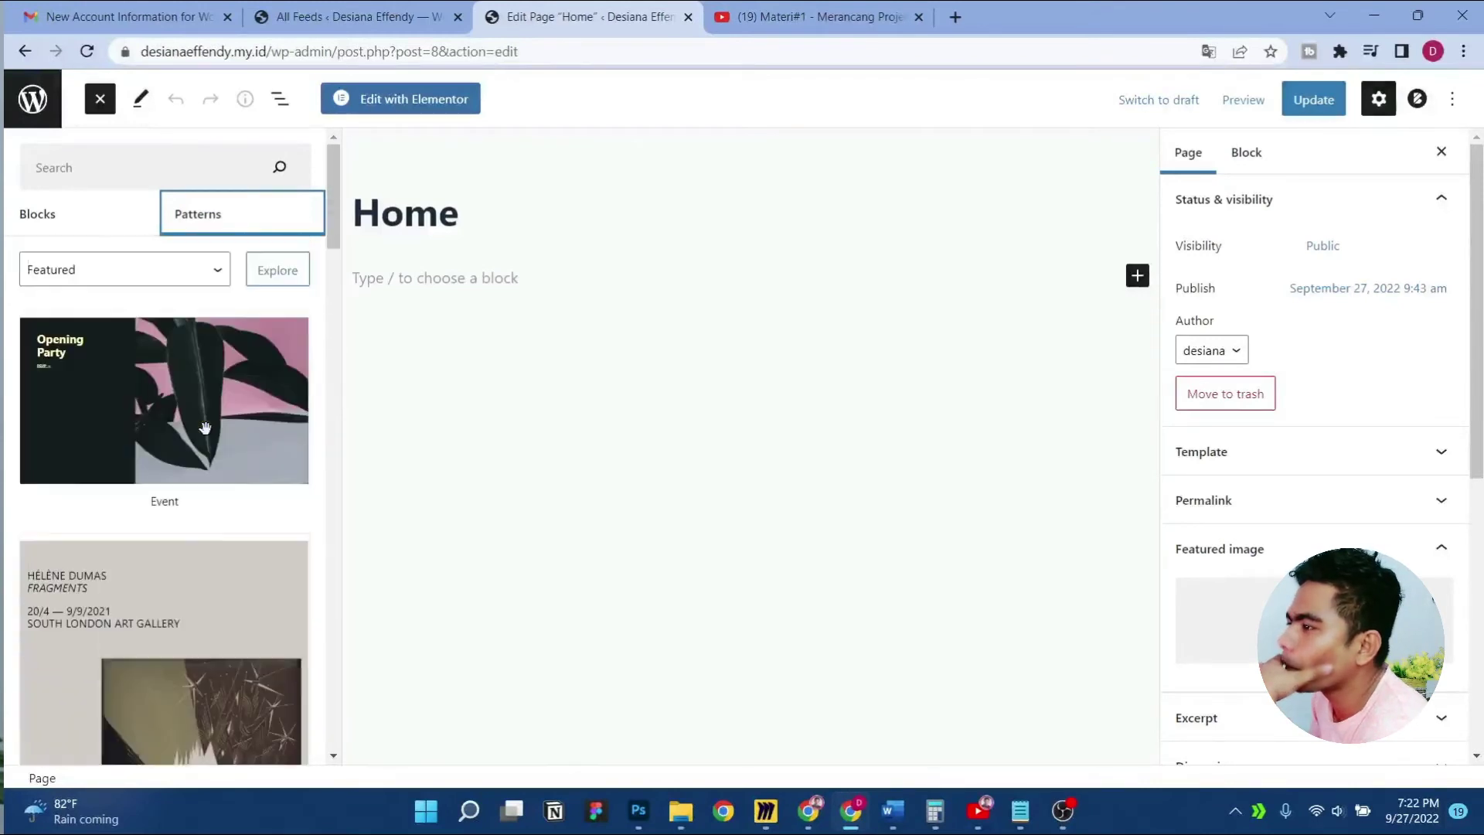
left_click(42, 231)
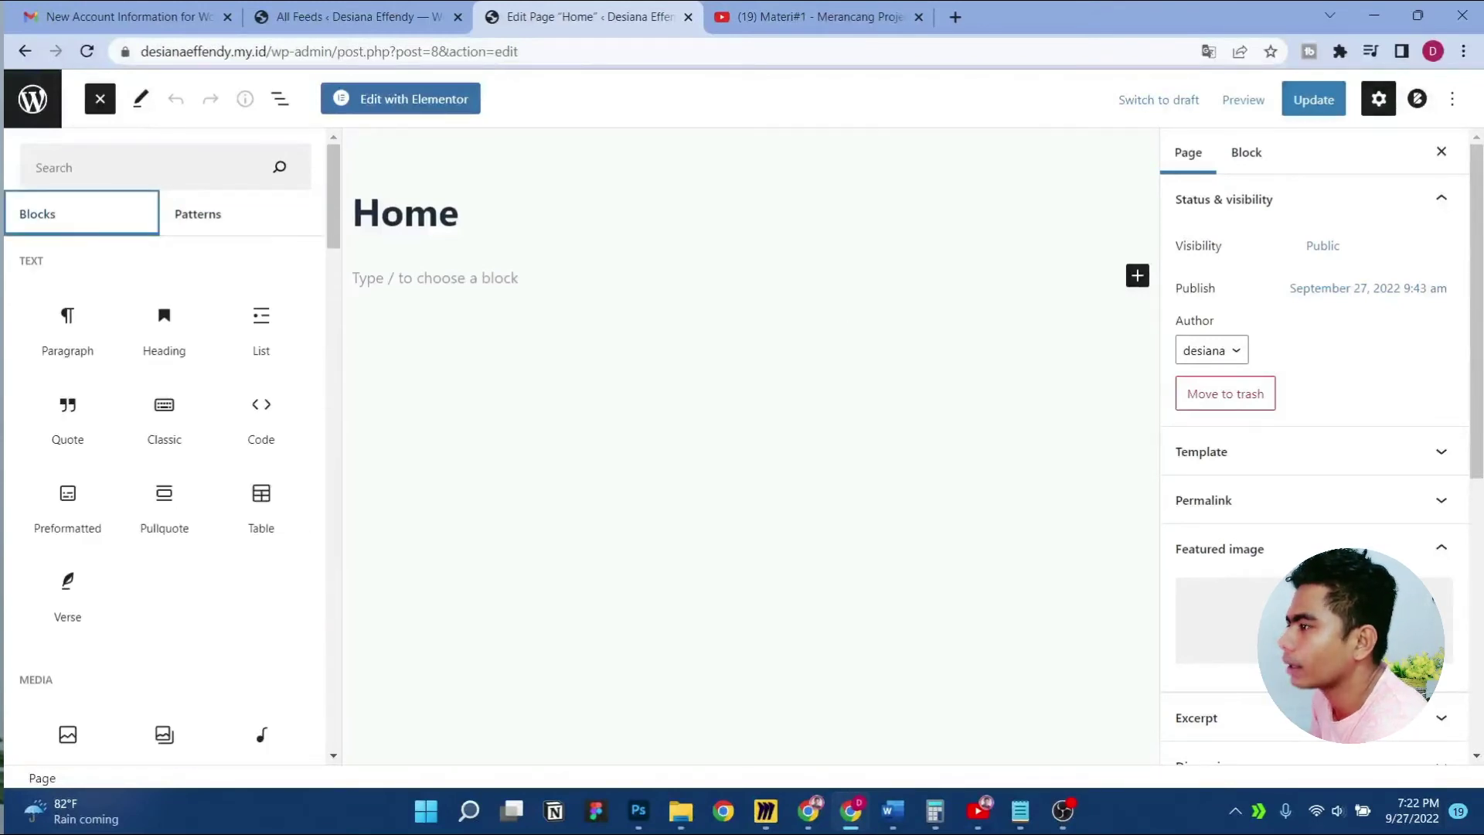
Check the Blocksy Page Settings and the page's status and visibility panel
left_click(1418, 99)
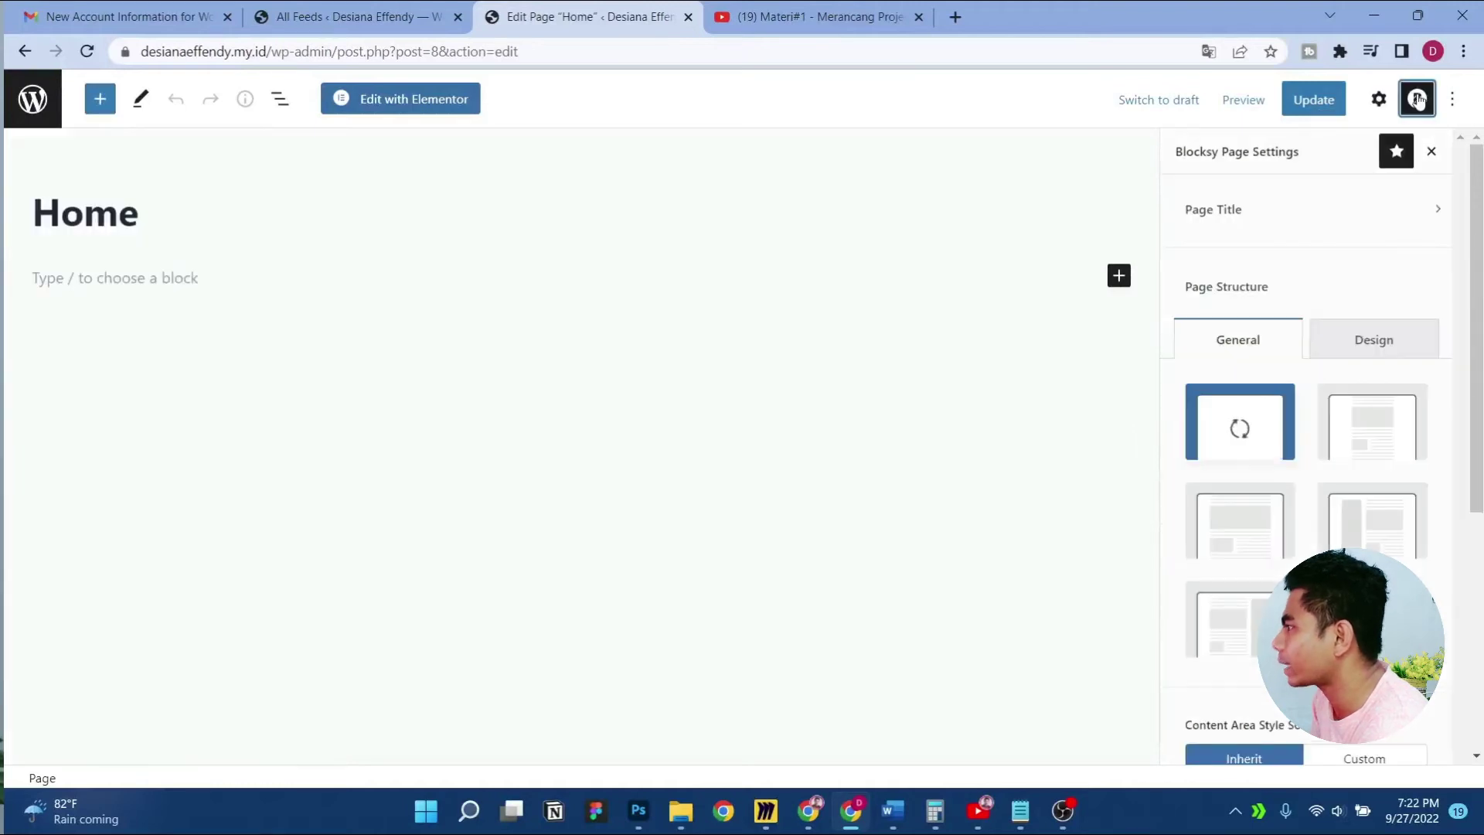
left_click(1382, 101)
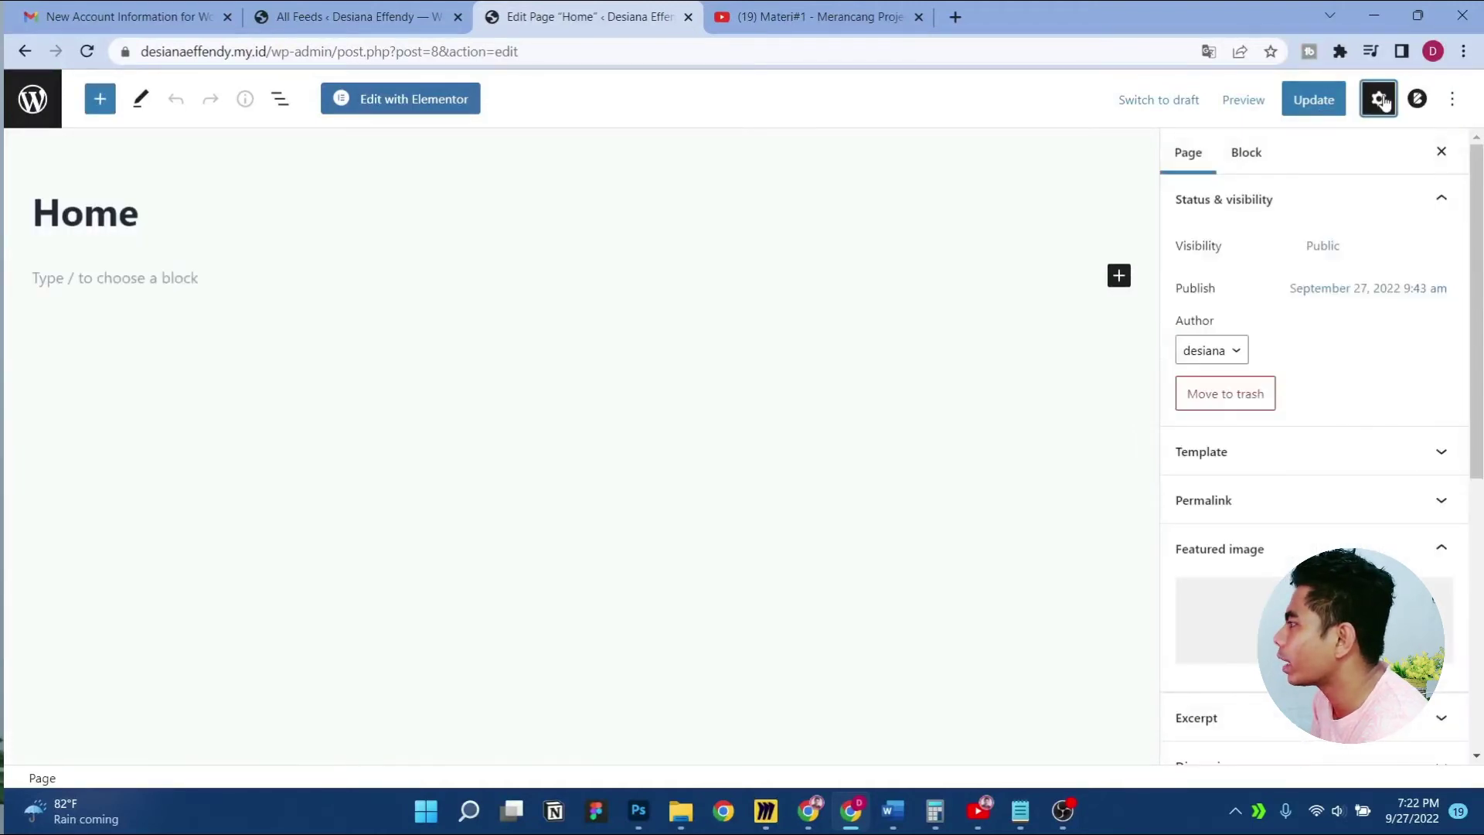
left_click(1418, 99)
Scroll through the block library again, then open the Home page with Elementor
left_click(100, 98)
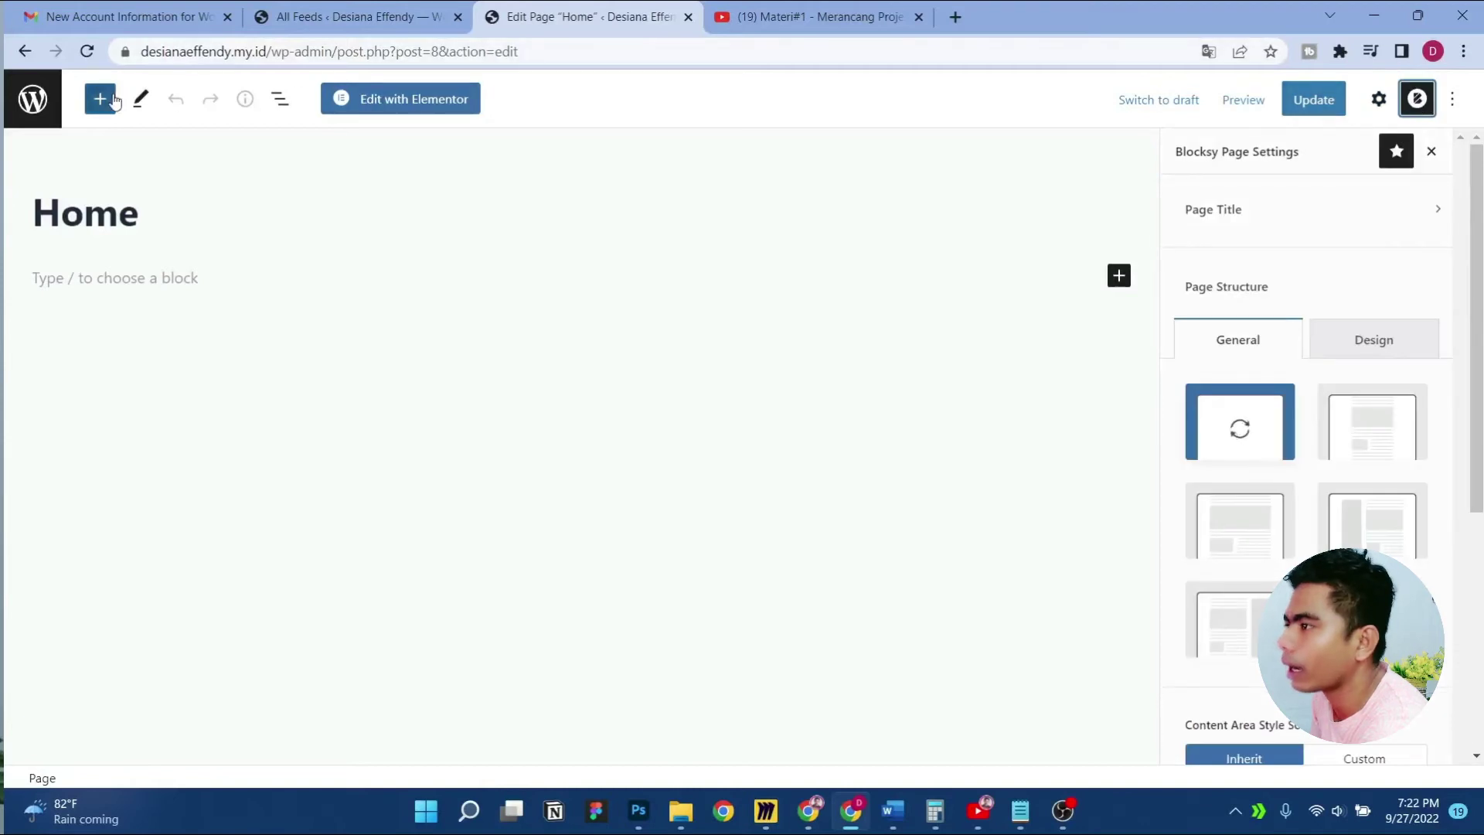
scroll(178, 399, "down", 1)
scroll(178, 398, "down", 15)
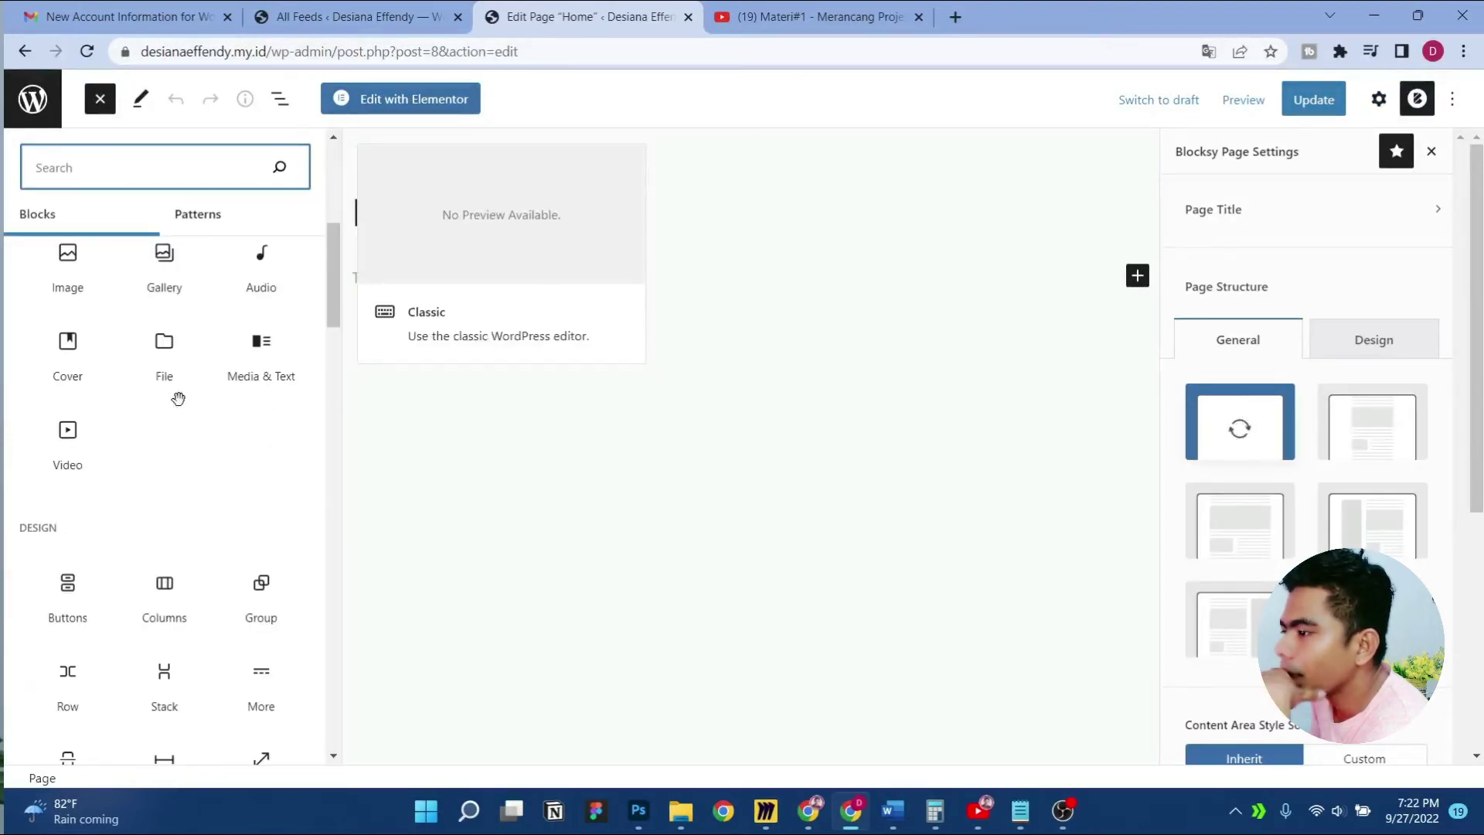
scroll(184, 407, "down", 10)
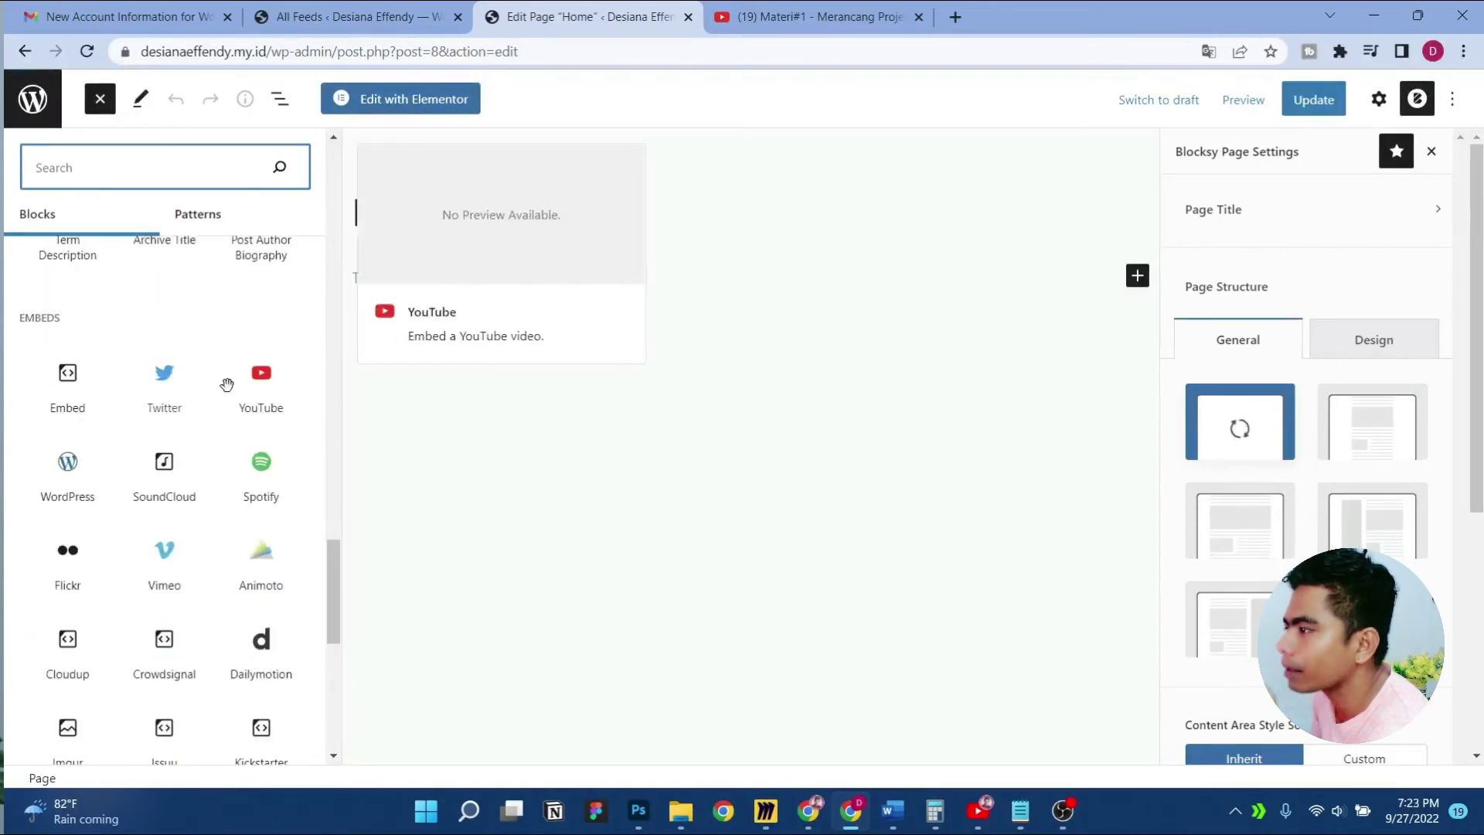
scroll(184, 408, "down", 8)
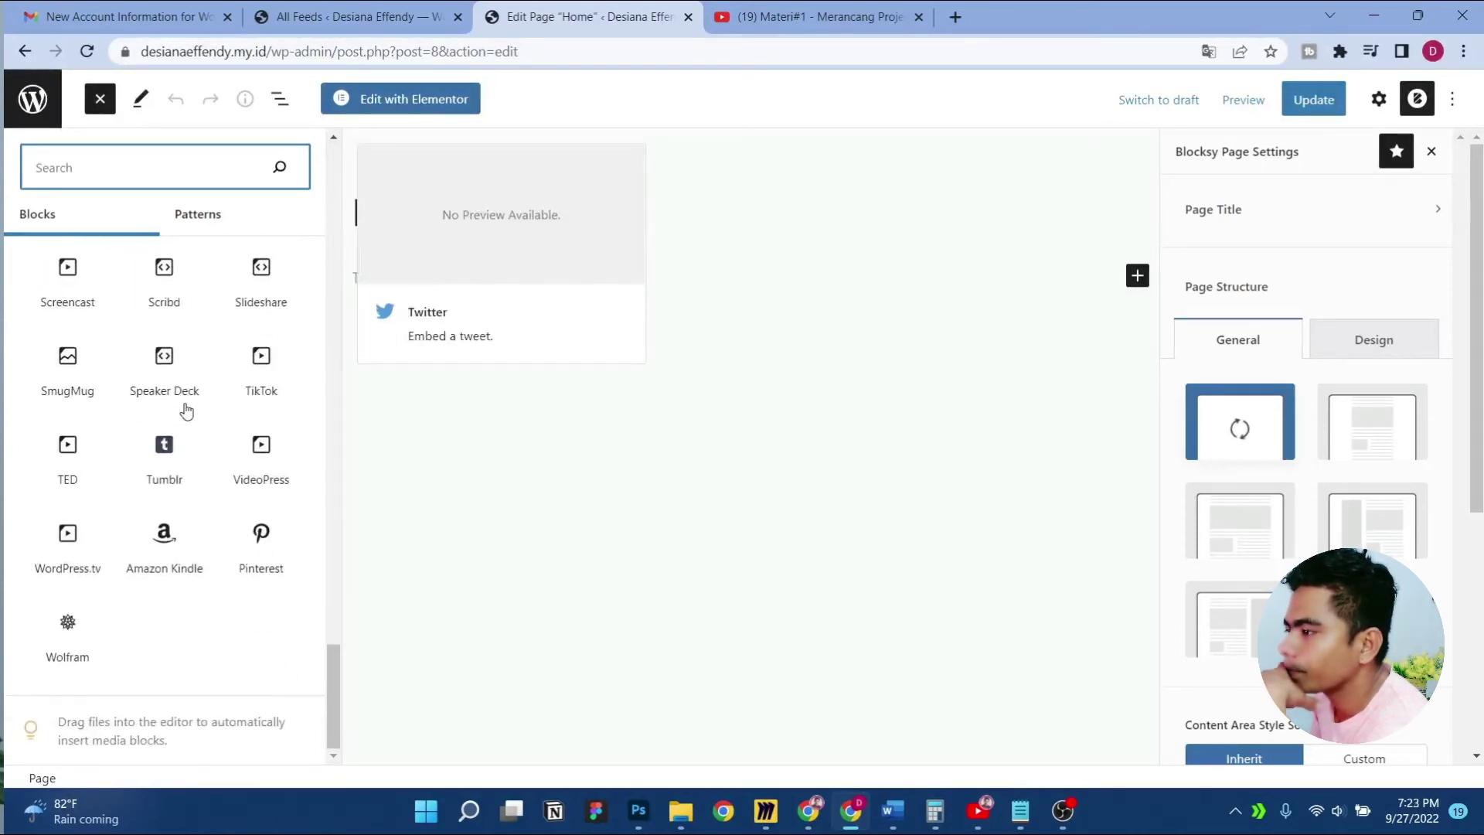
scroll(185, 409, "up", 20)
scroll(186, 409, "up", 8)
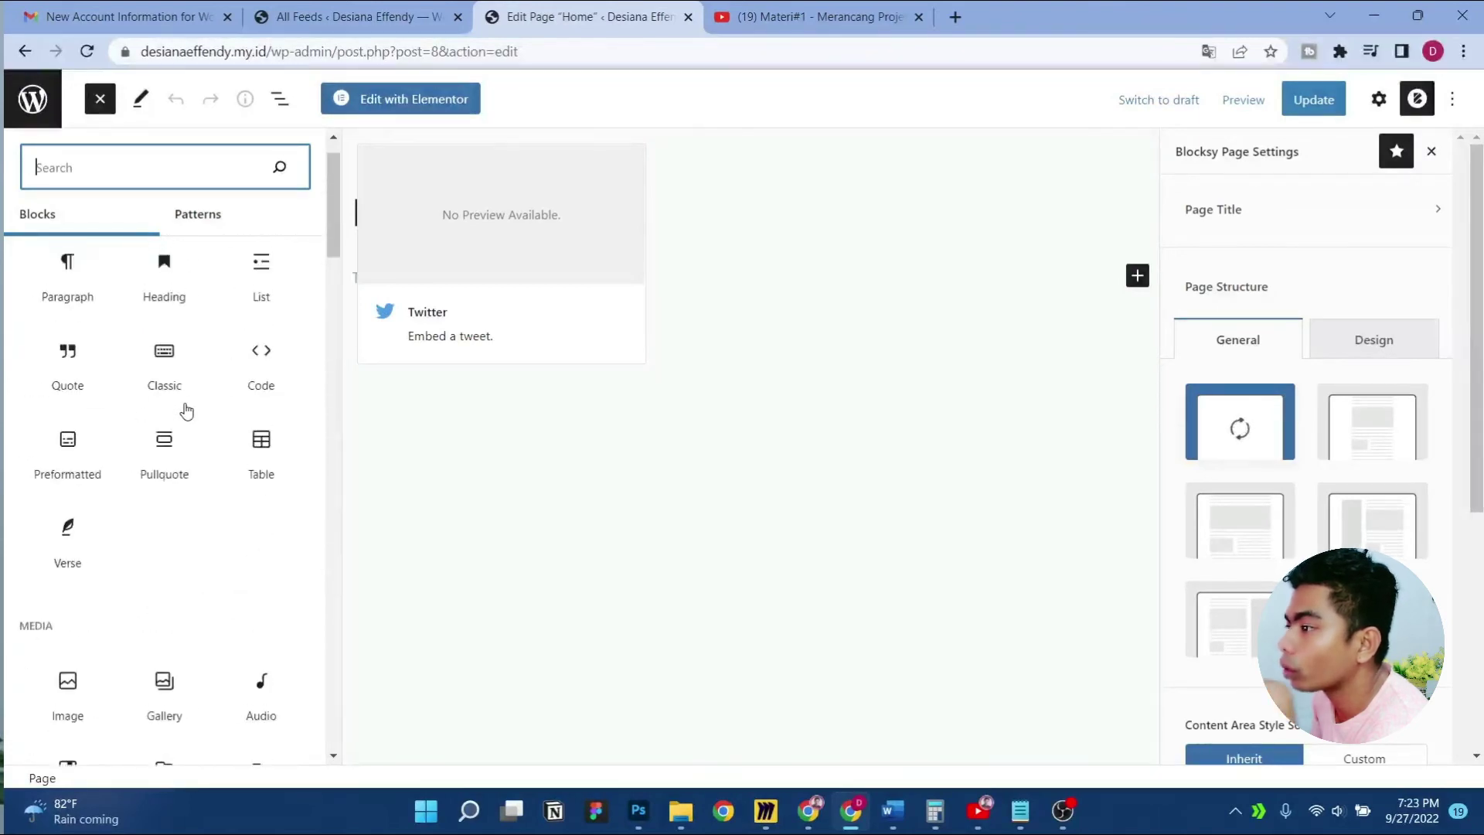
left_click(398, 103)
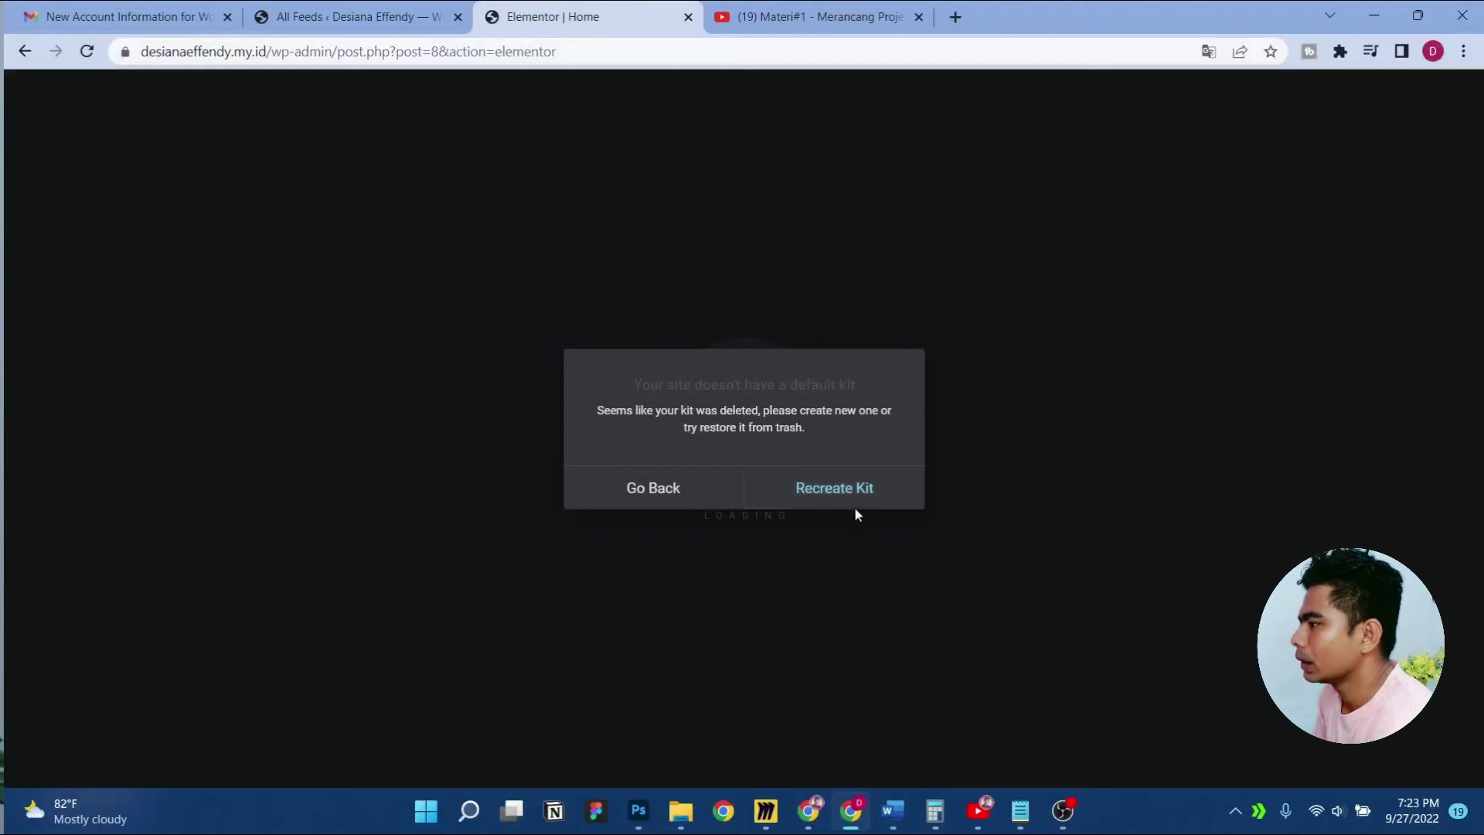
In Elementor Tools, sync the library and recreate the kit, then return to the Home editor
left_click(825, 490)
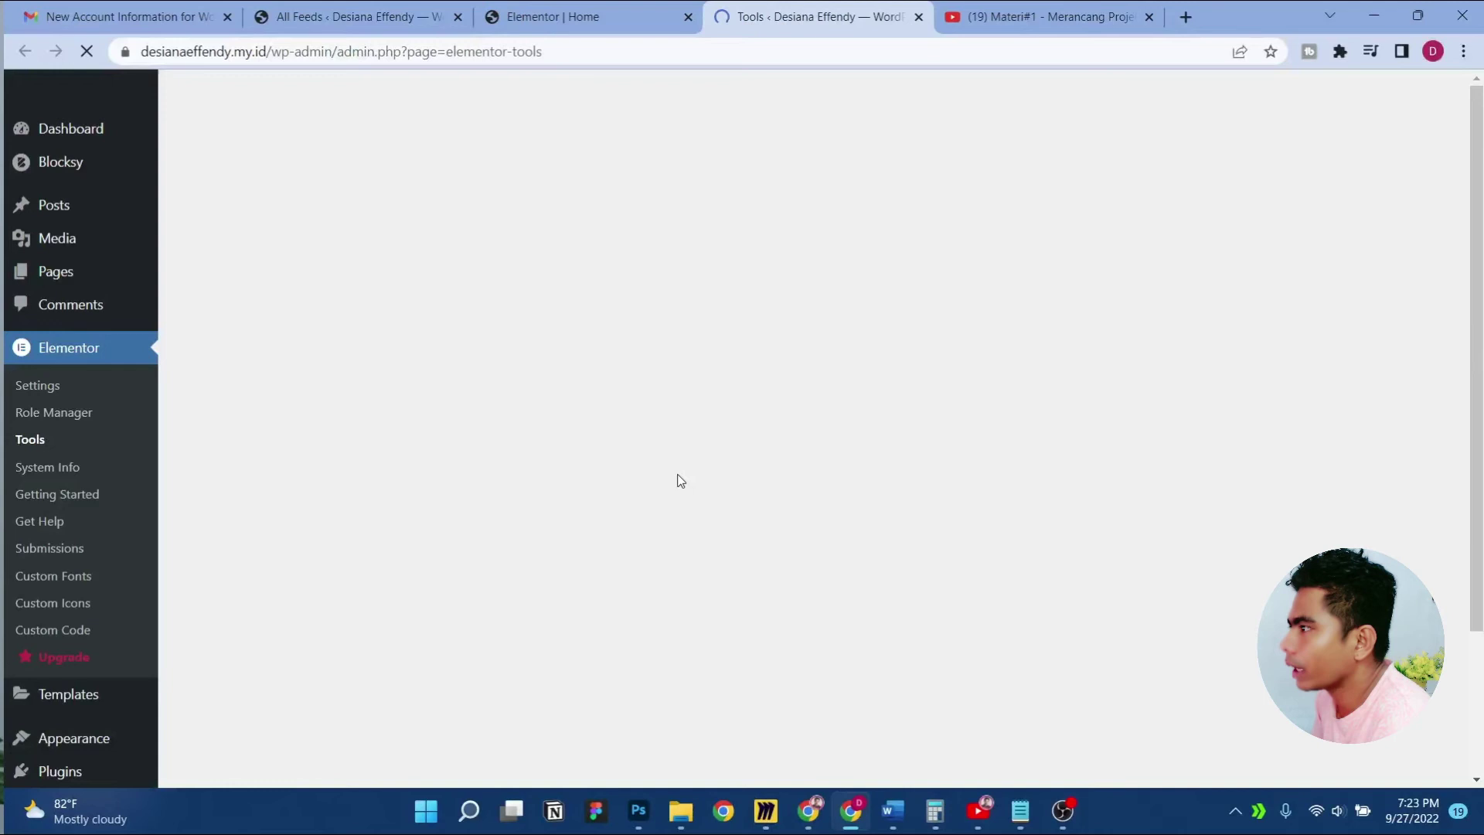
left_click(435, 359)
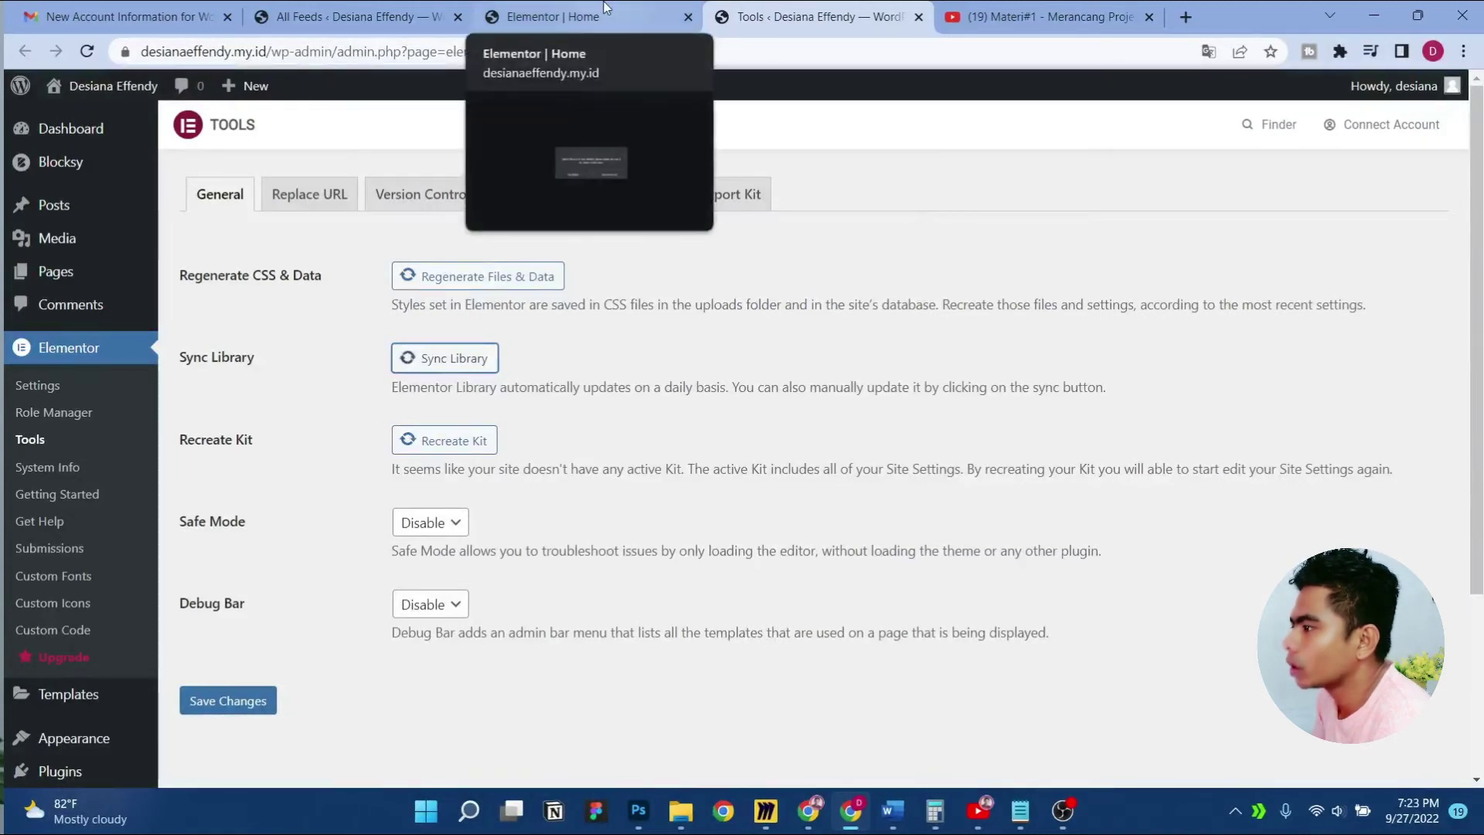
left_click(475, 441)
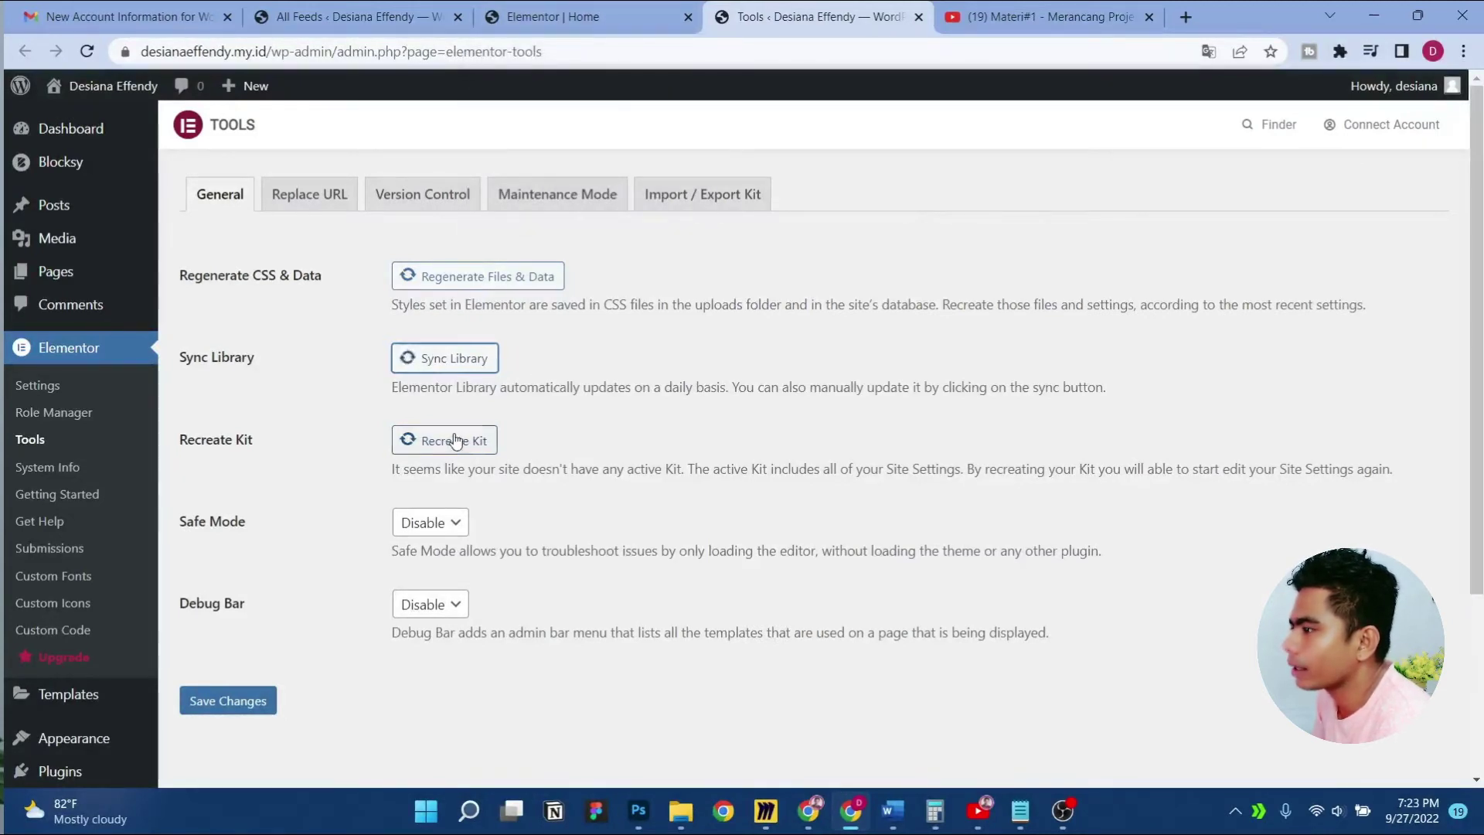
left_click(593, 9)
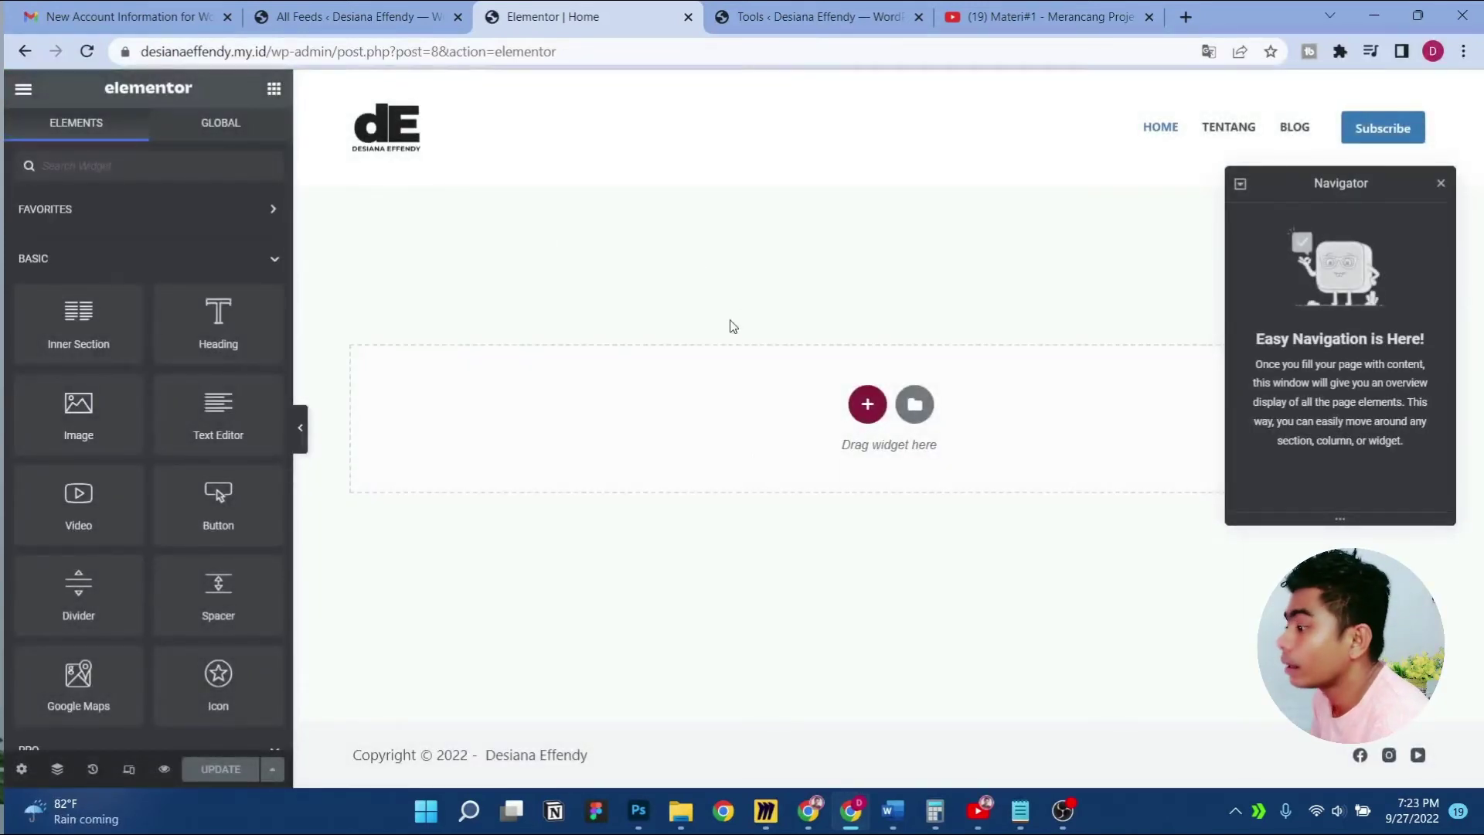
Add a full-width one-column section with 50 VH minimum height, update, and view the page
left_click(867, 404)
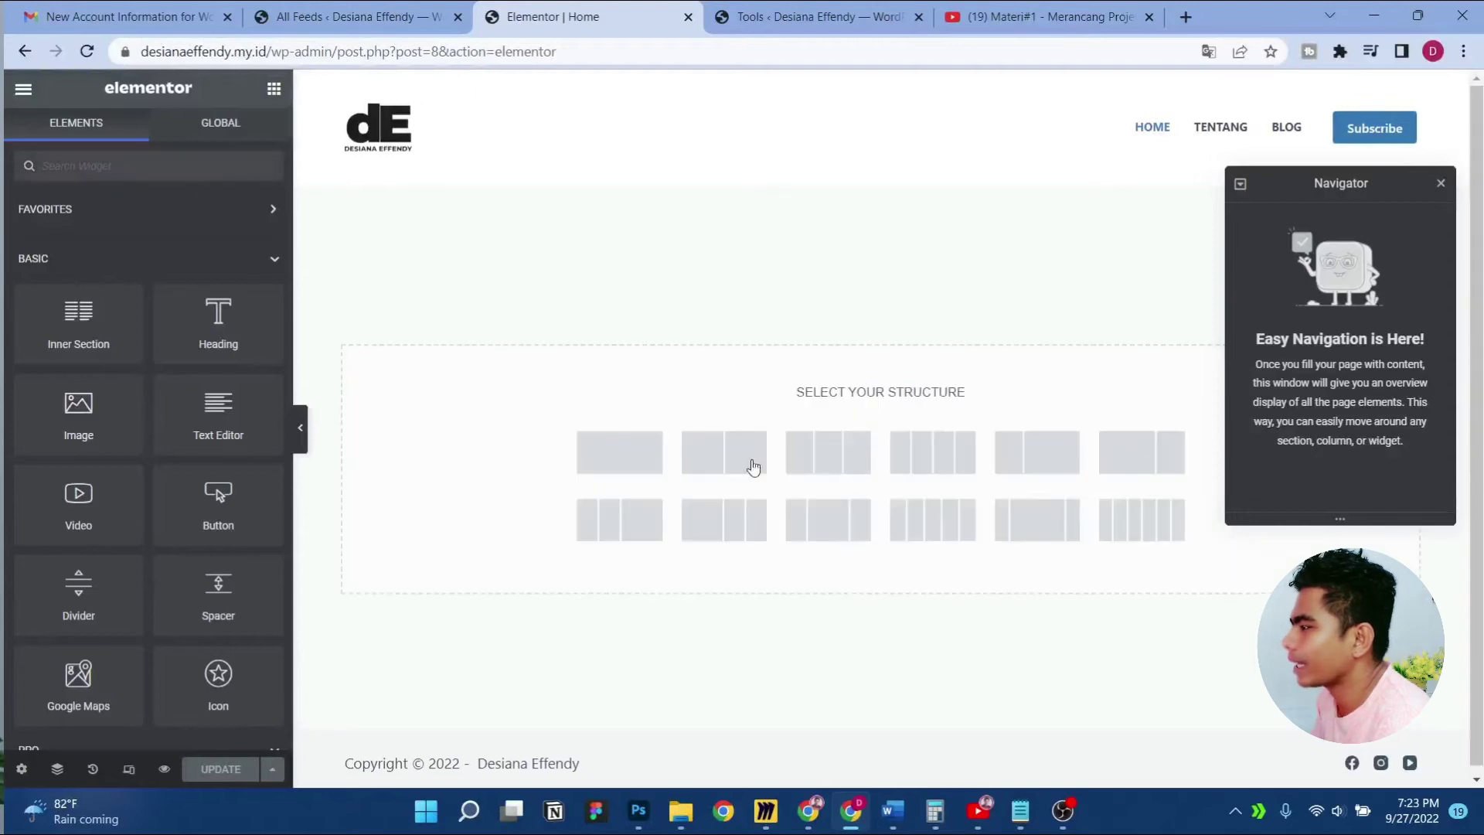
left_click(640, 463)
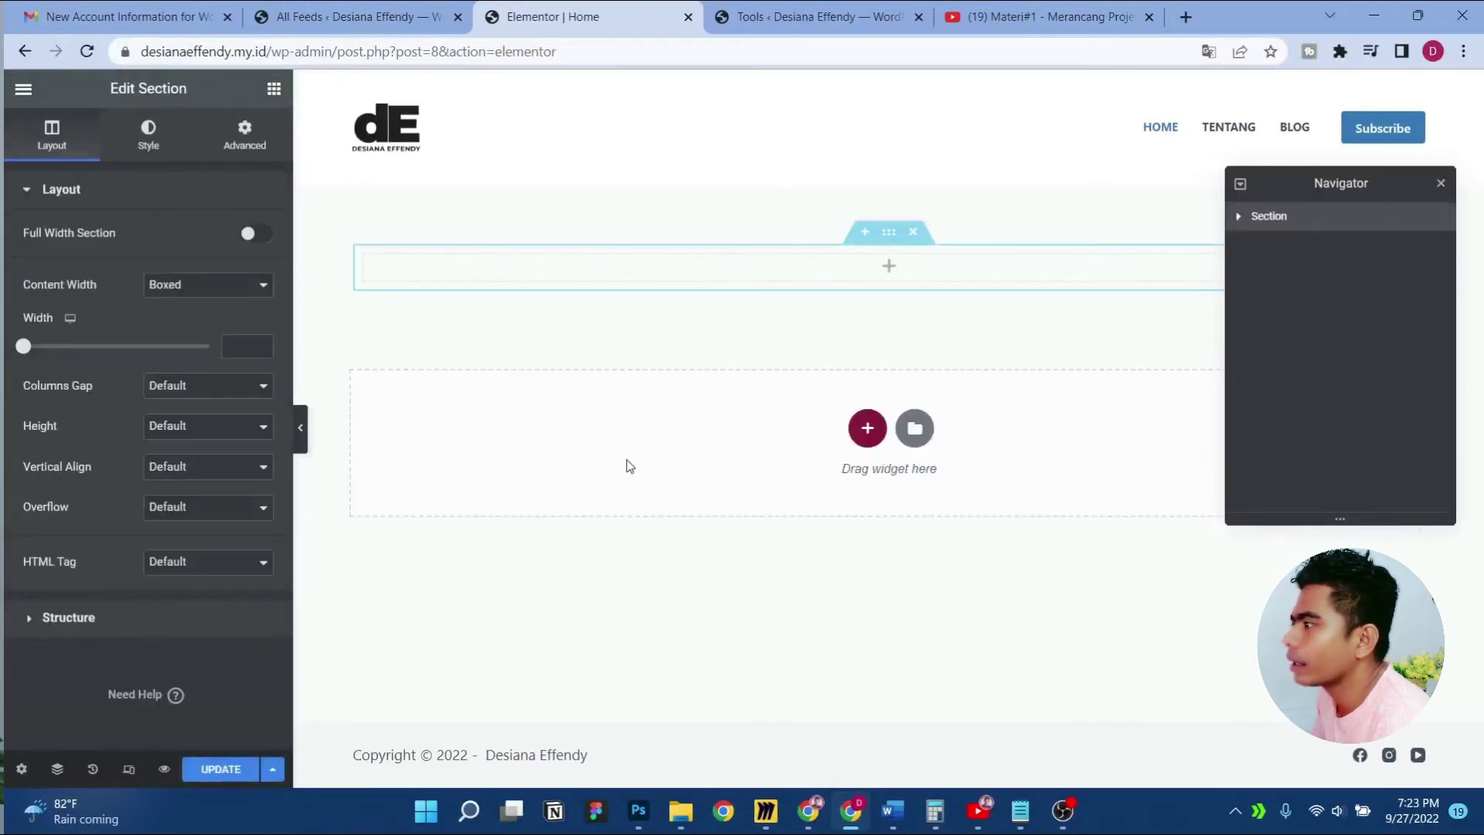
left_click(253, 238)
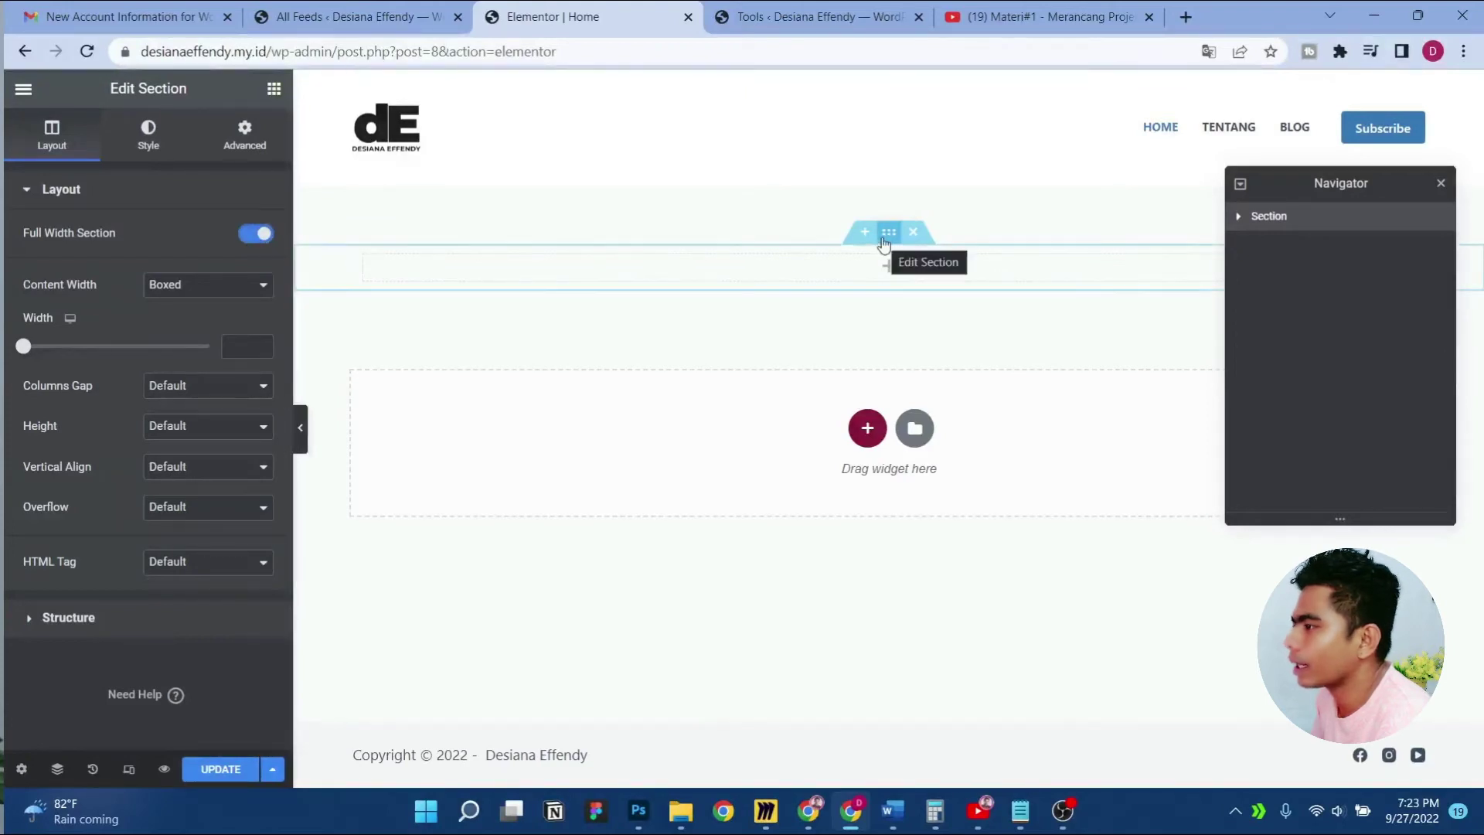
left_click(174, 427)
left_click(194, 471)
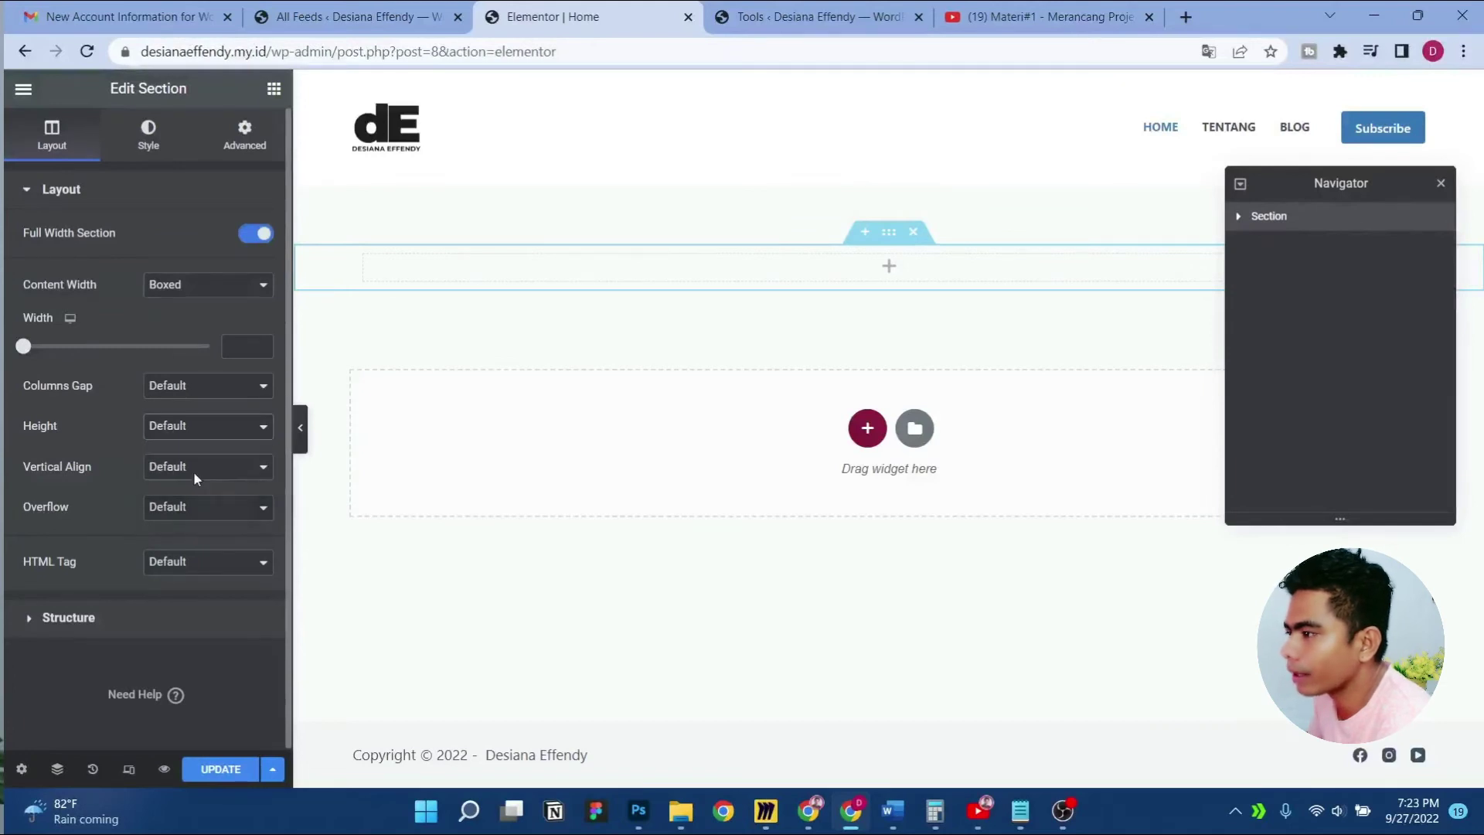
left_click(246, 460)
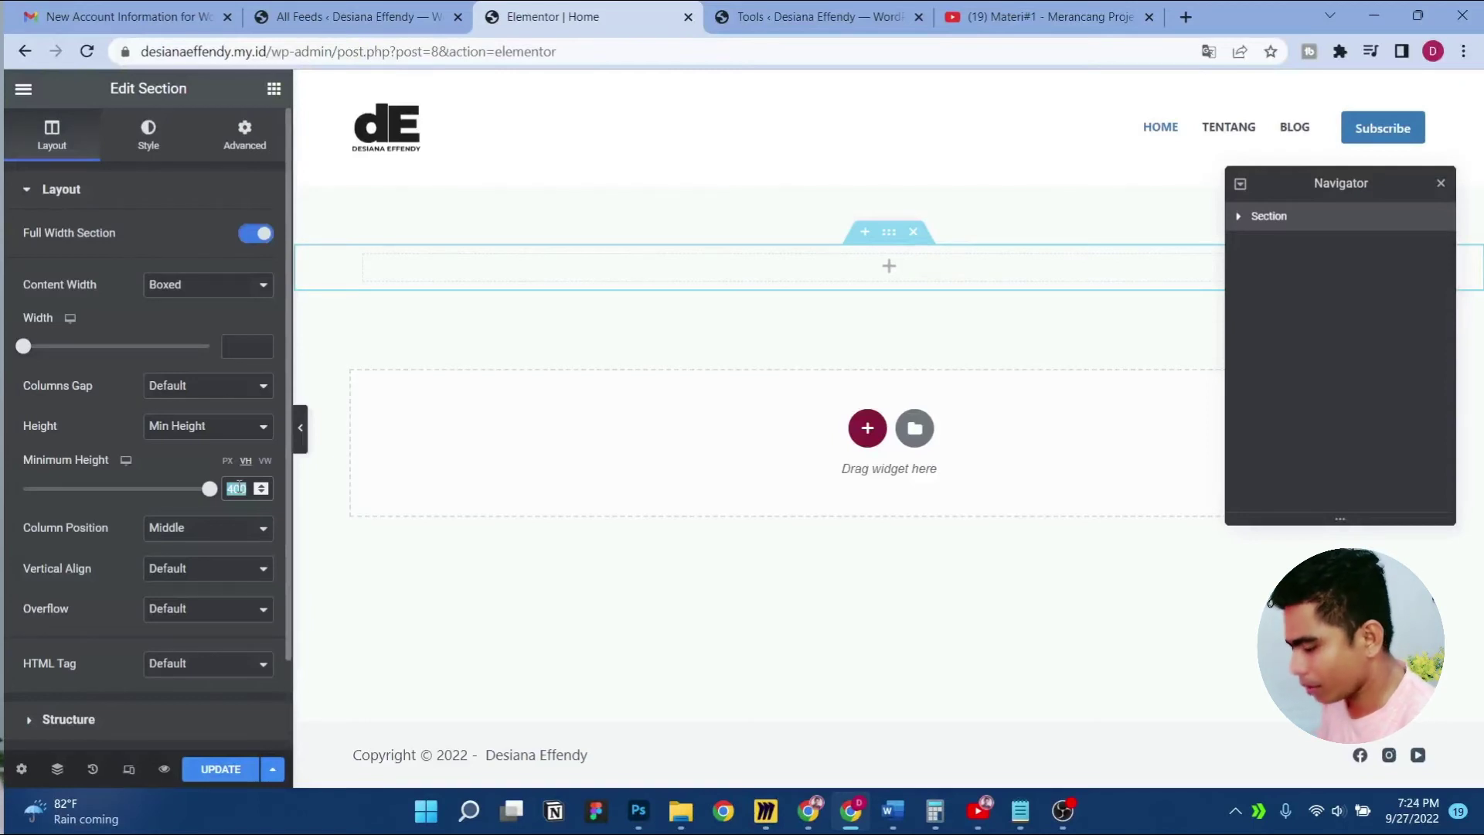
type("50")
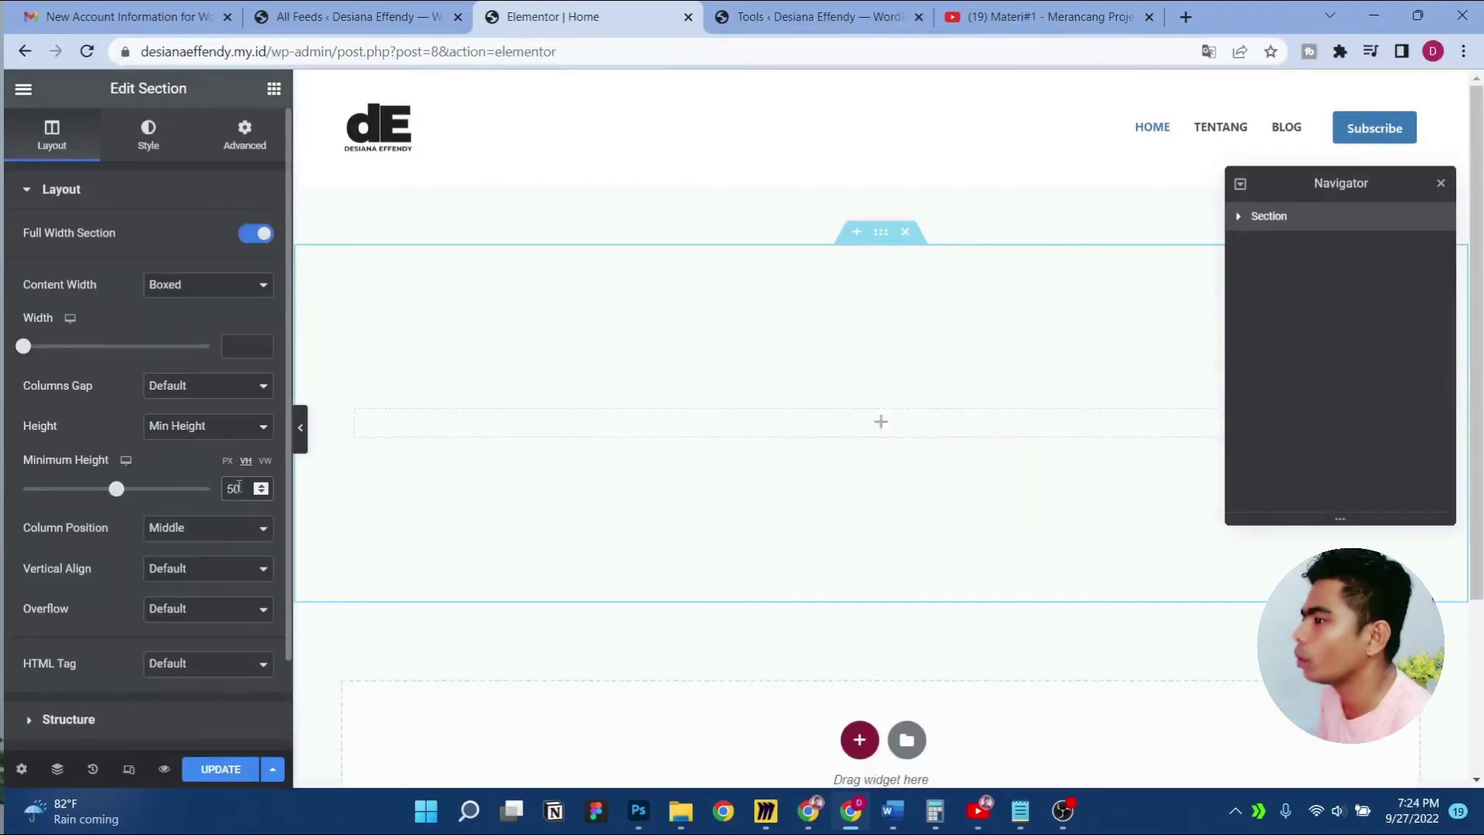
left_click(248, 776)
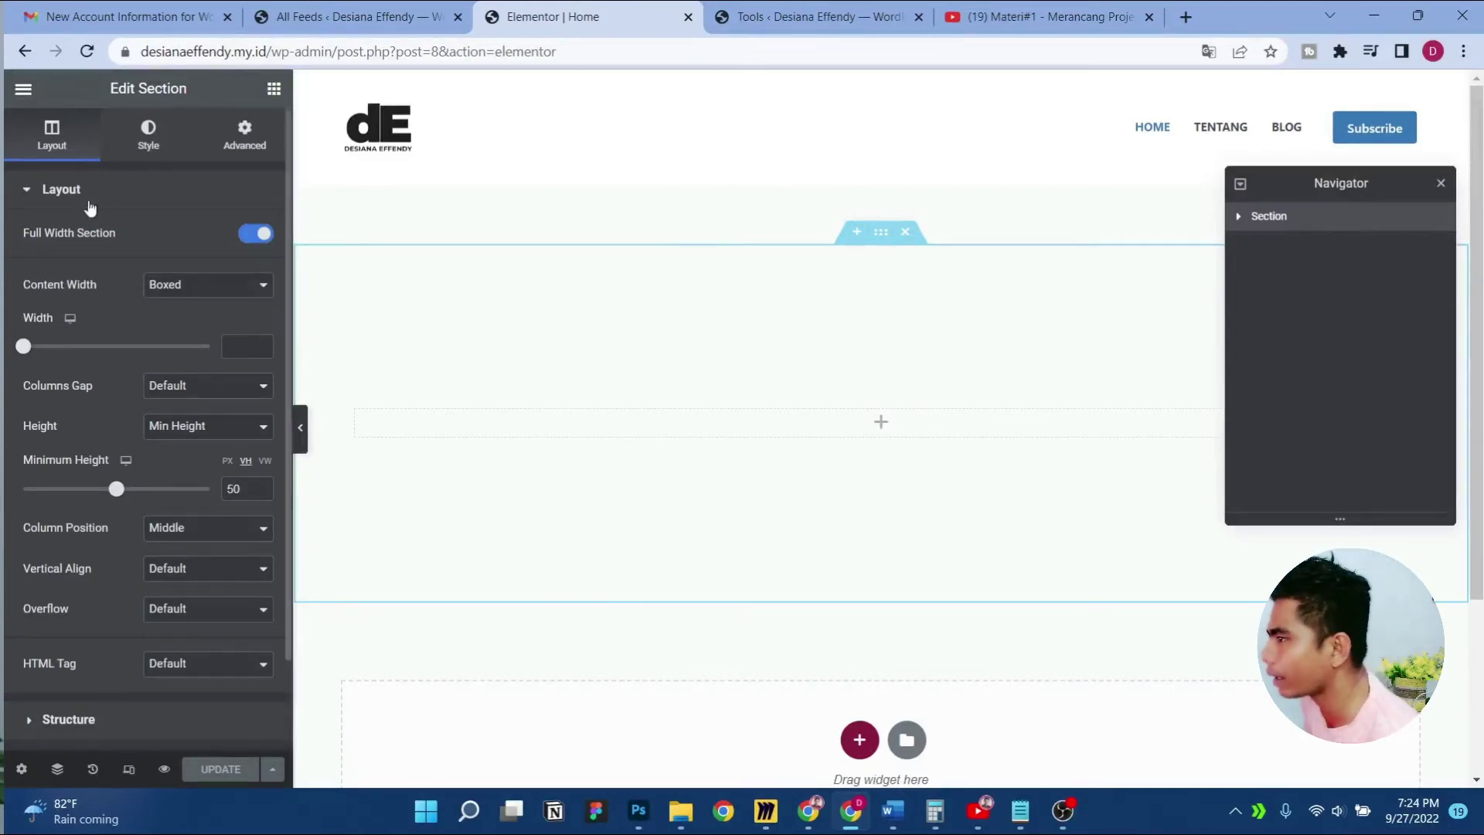
left_click(23, 88)
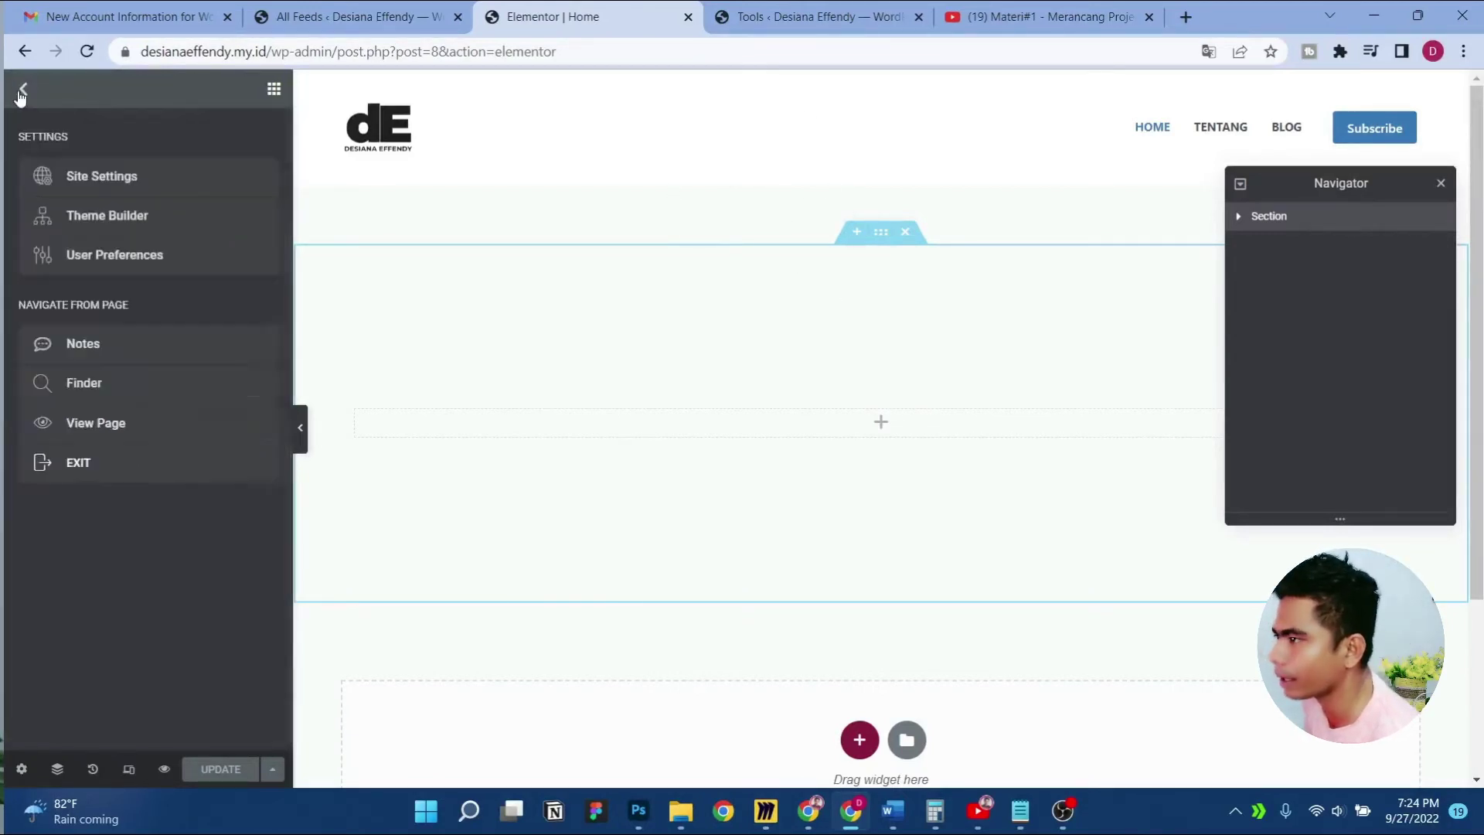
left_click(129, 437)
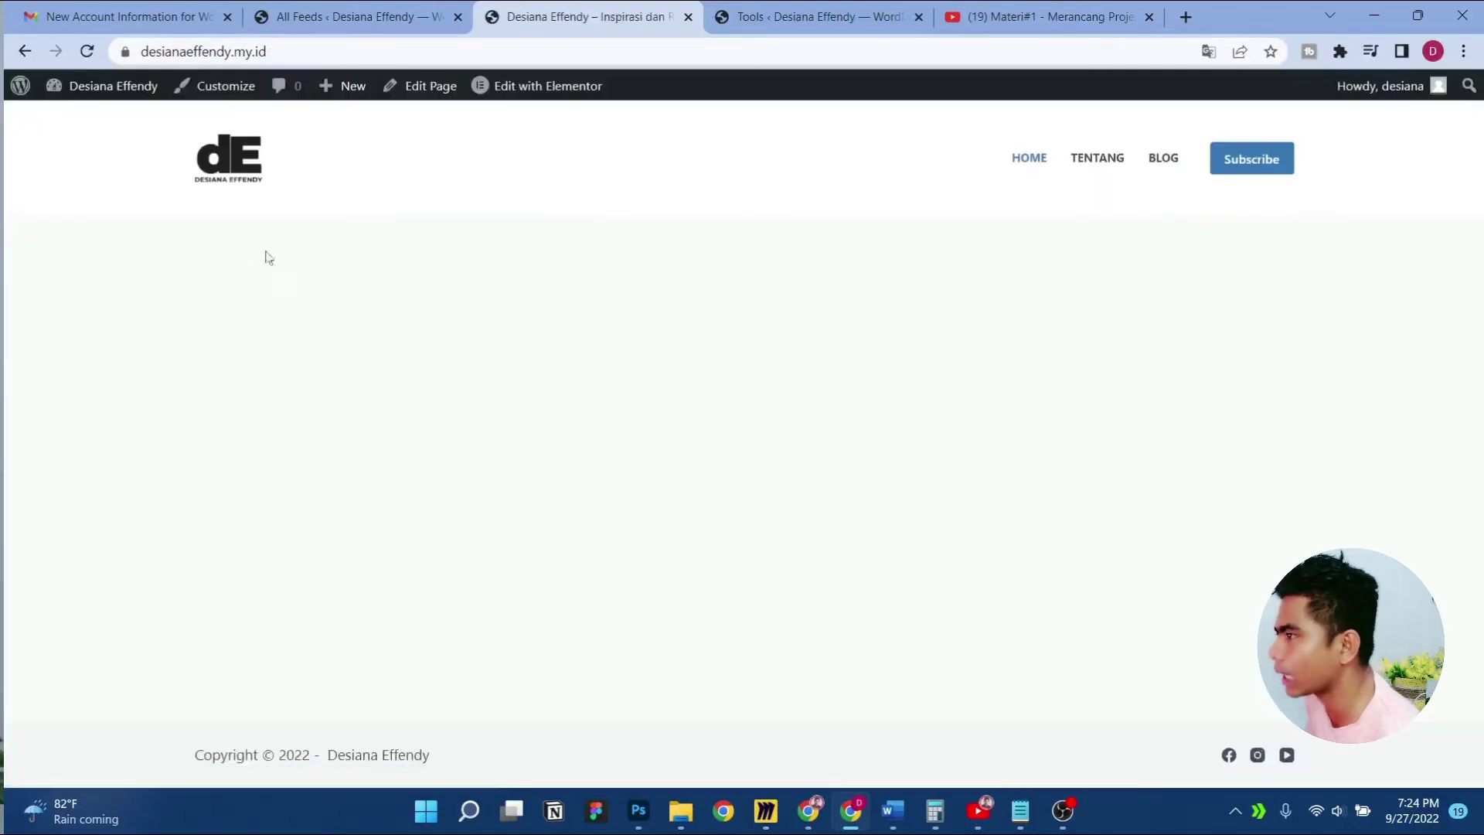
In the Customizer's Pages settings, set Content Area Vertical Spacing to Only Bottom and publish
left_click(224, 90)
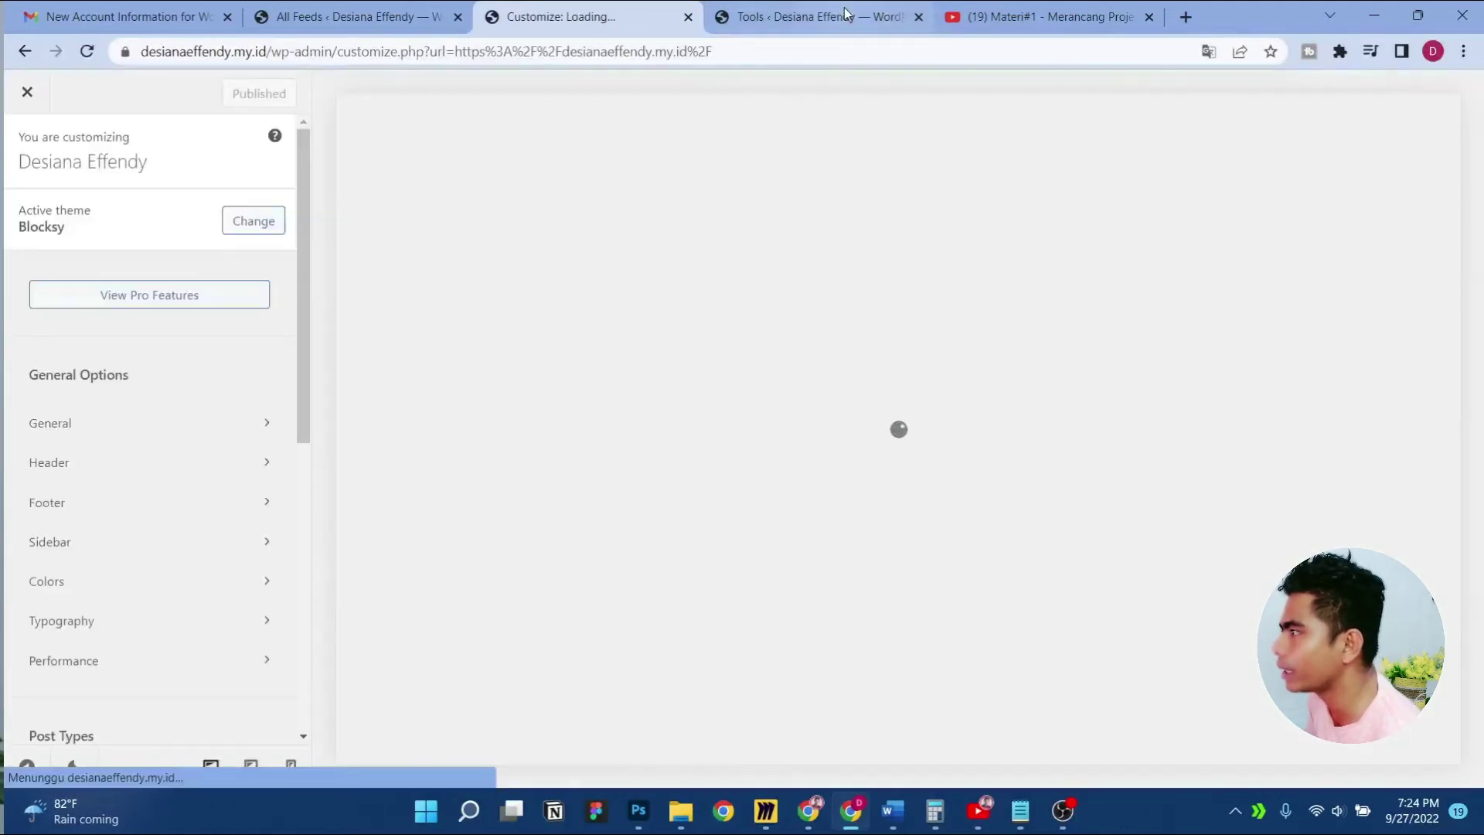
scroll(156, 539, "down", 3)
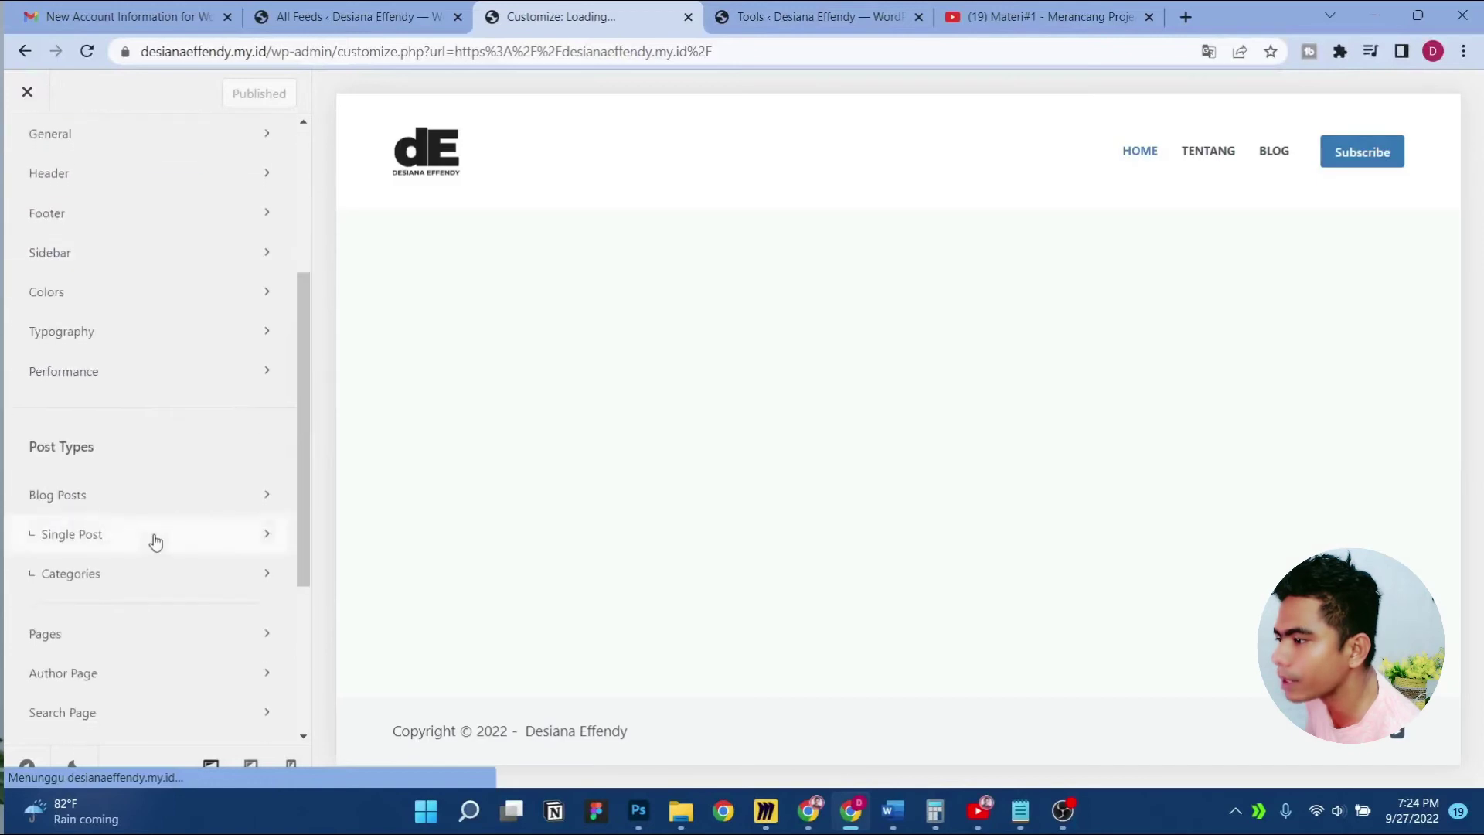
left_click(180, 634)
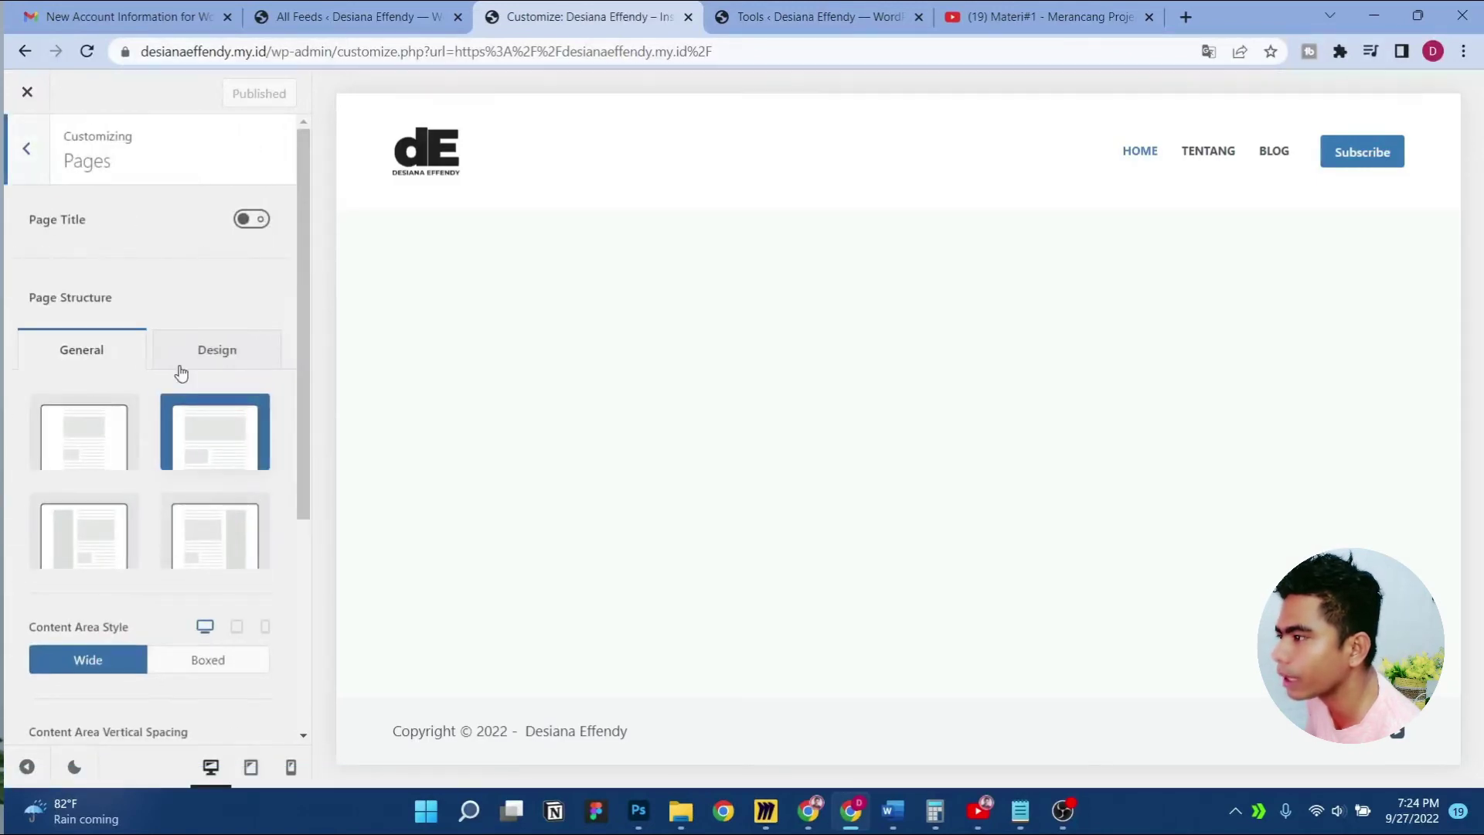
scroll(165, 304, "down", 4)
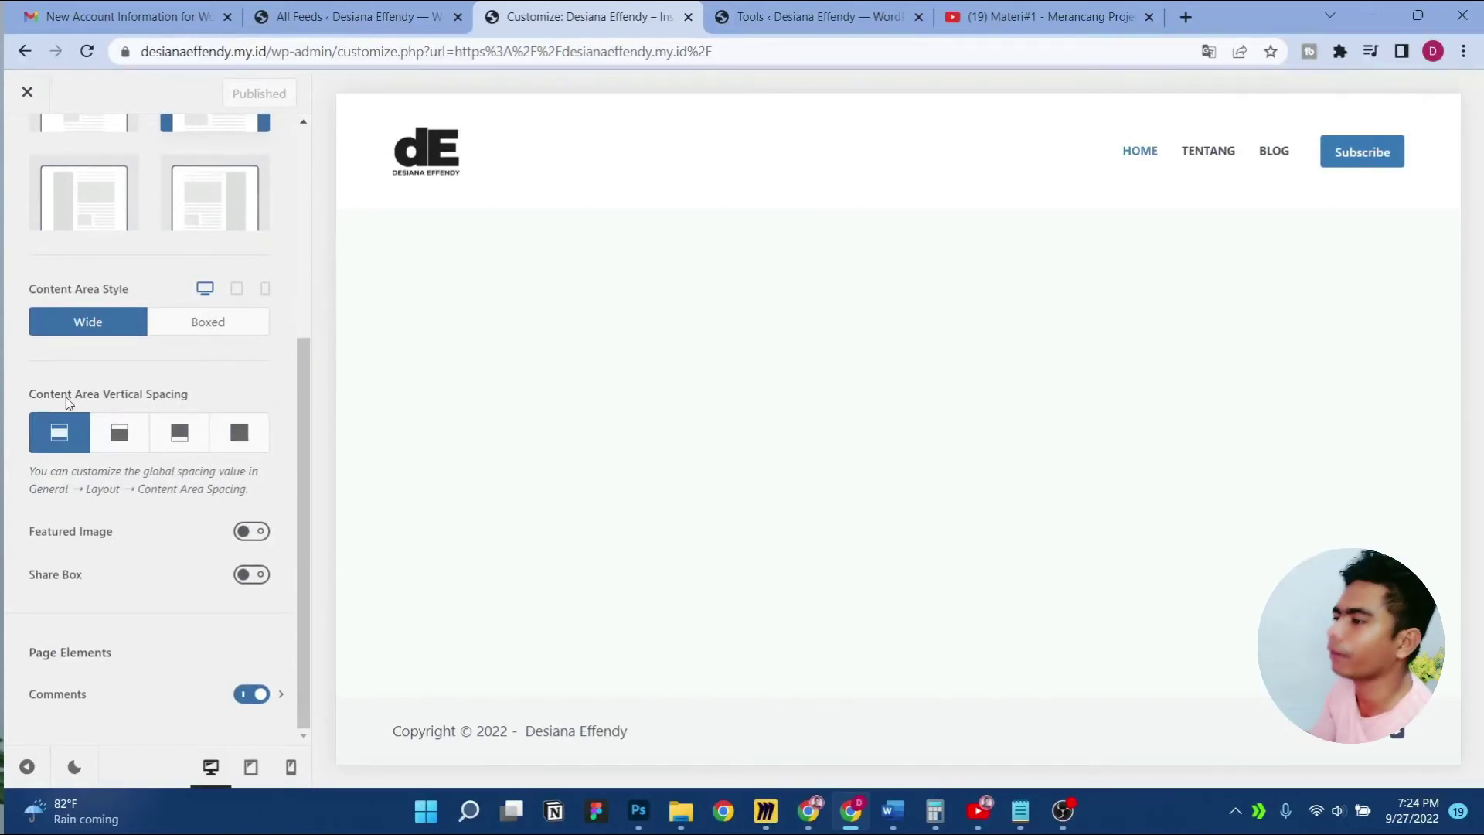
left_click(179, 435)
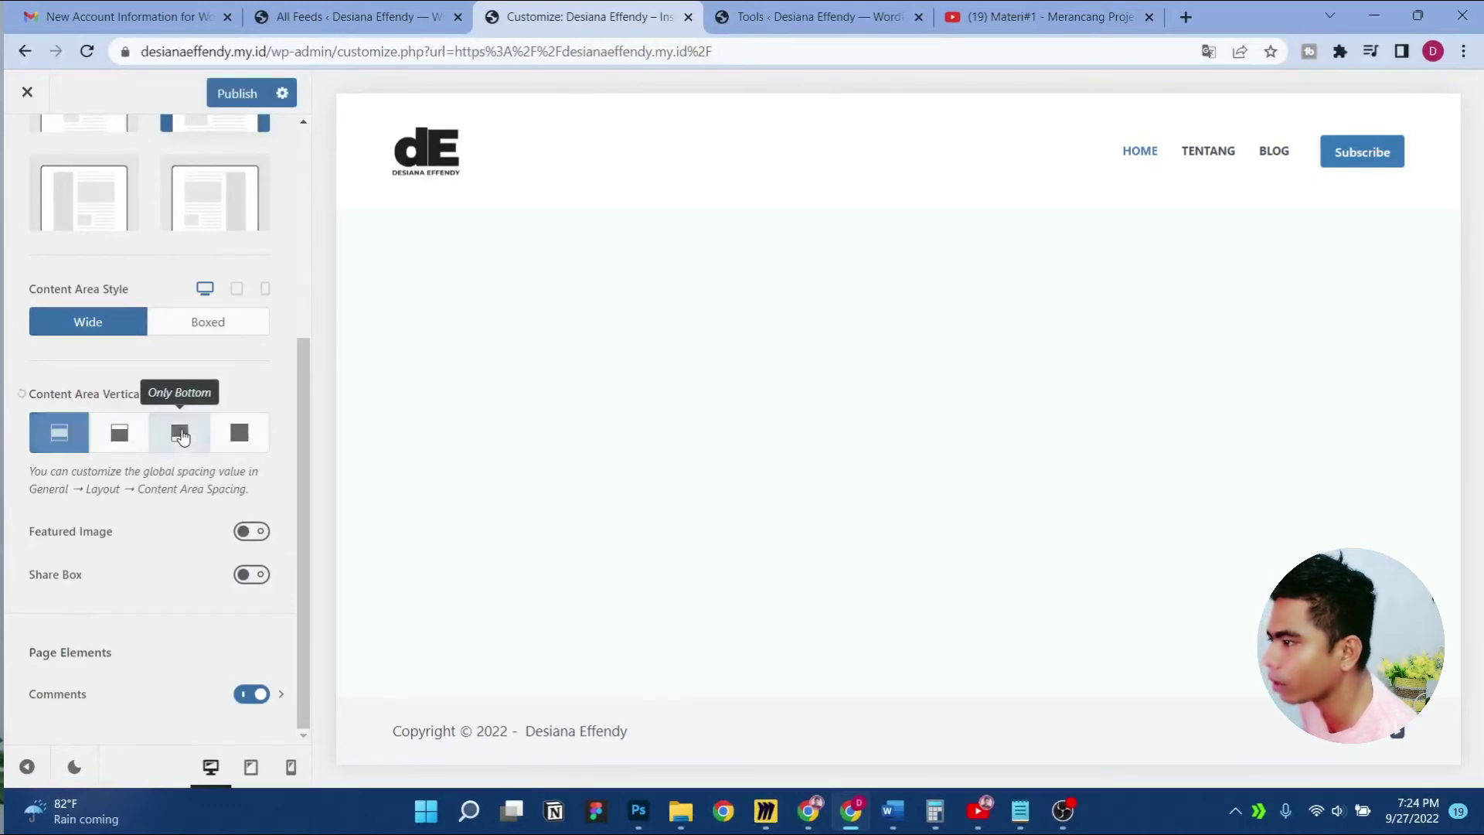
left_click(227, 96)
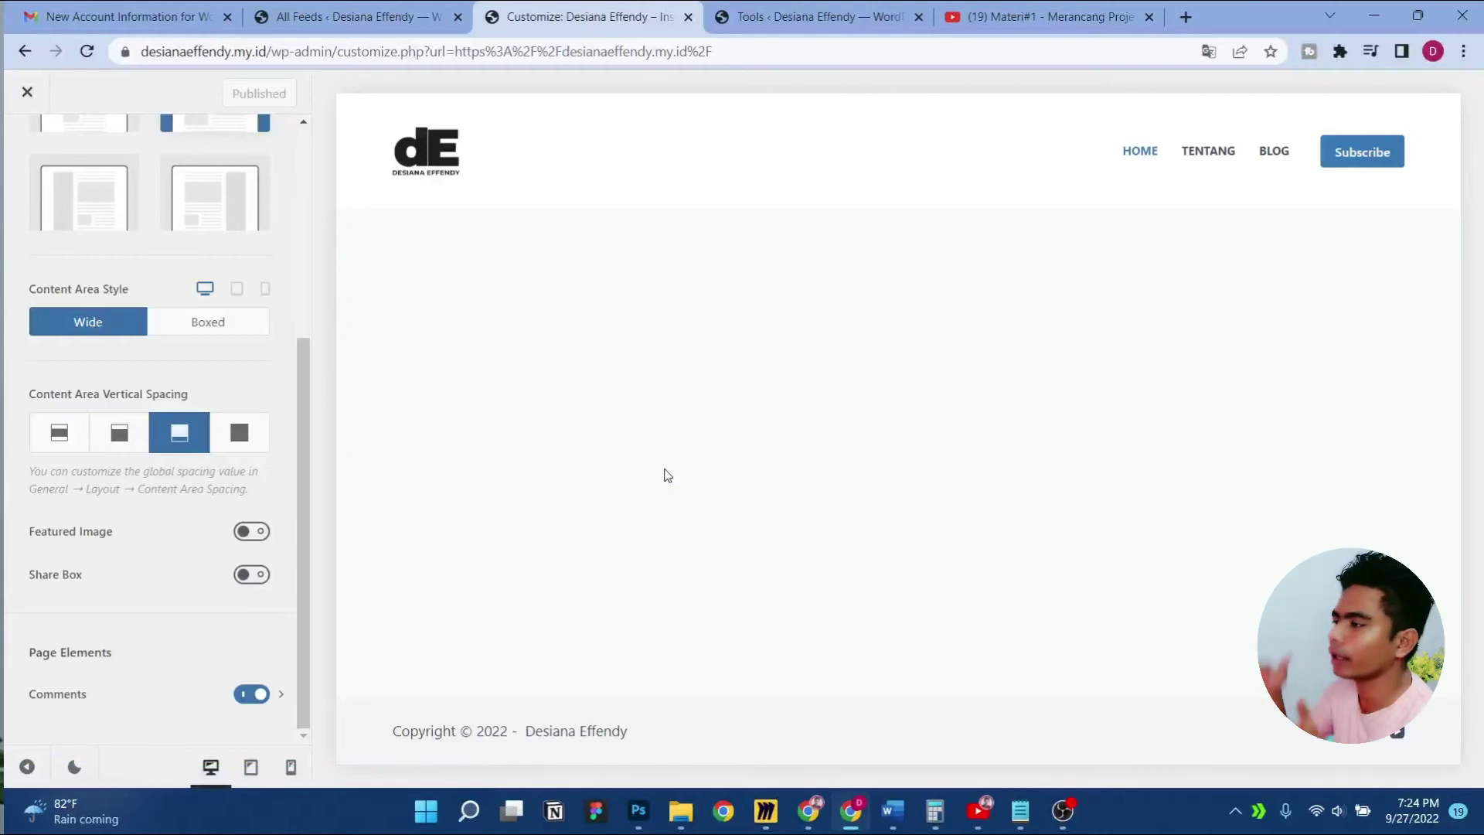
Close the Customizer and reopen the Home page in Elementor
scroll(309, 394, "up", 5)
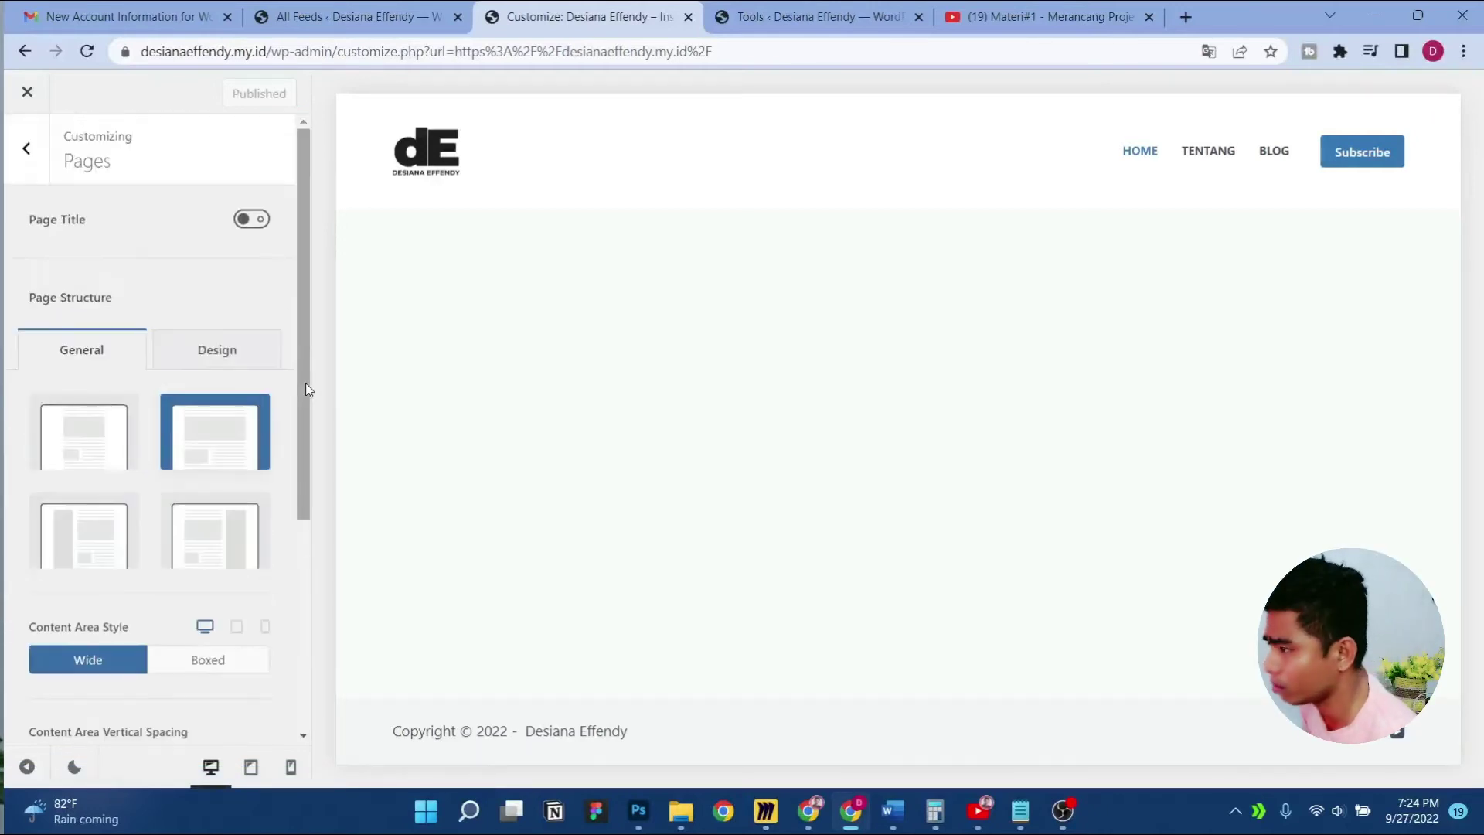
left_click(34, 170)
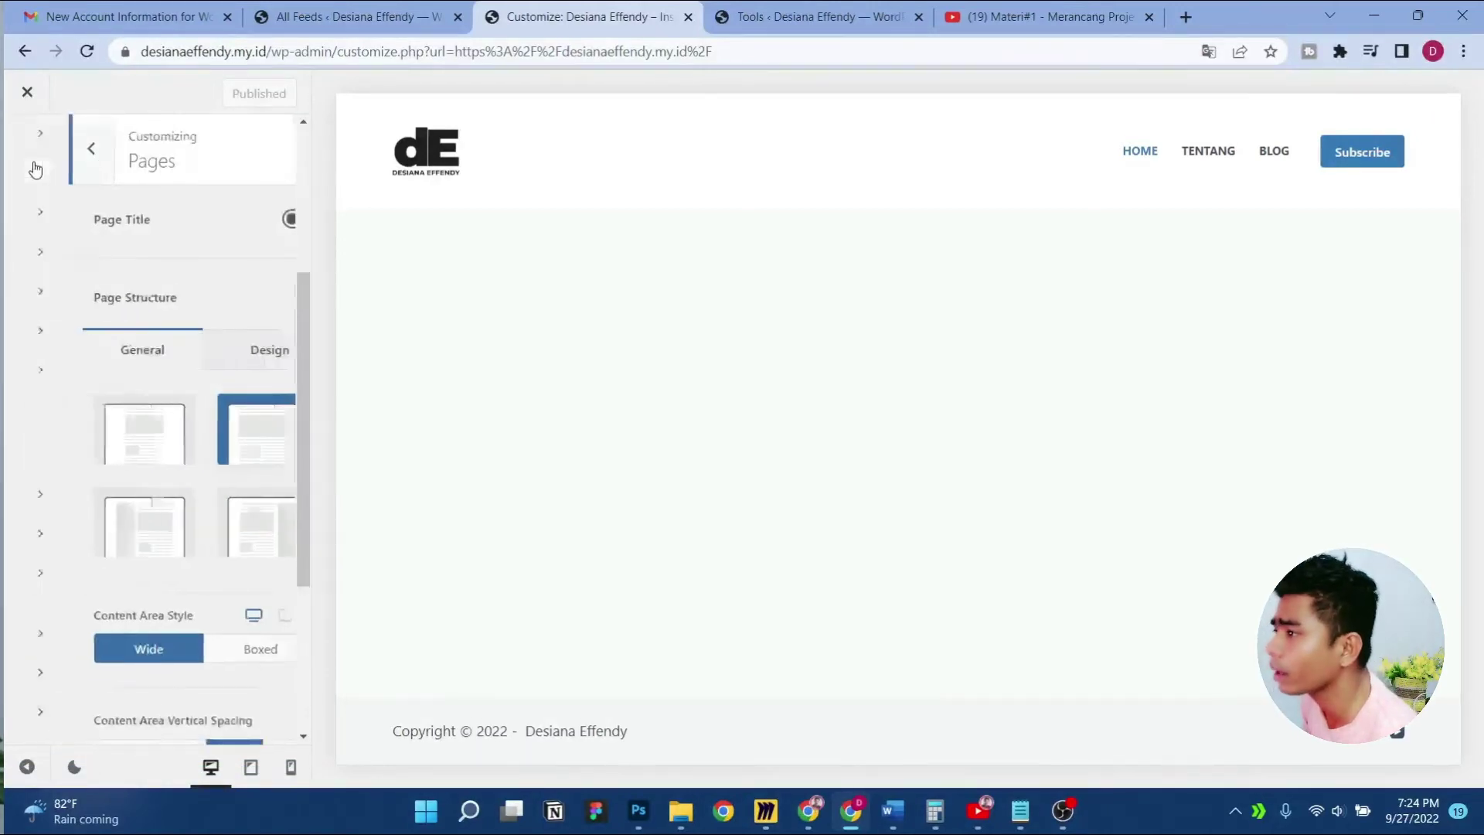
left_click(27, 92)
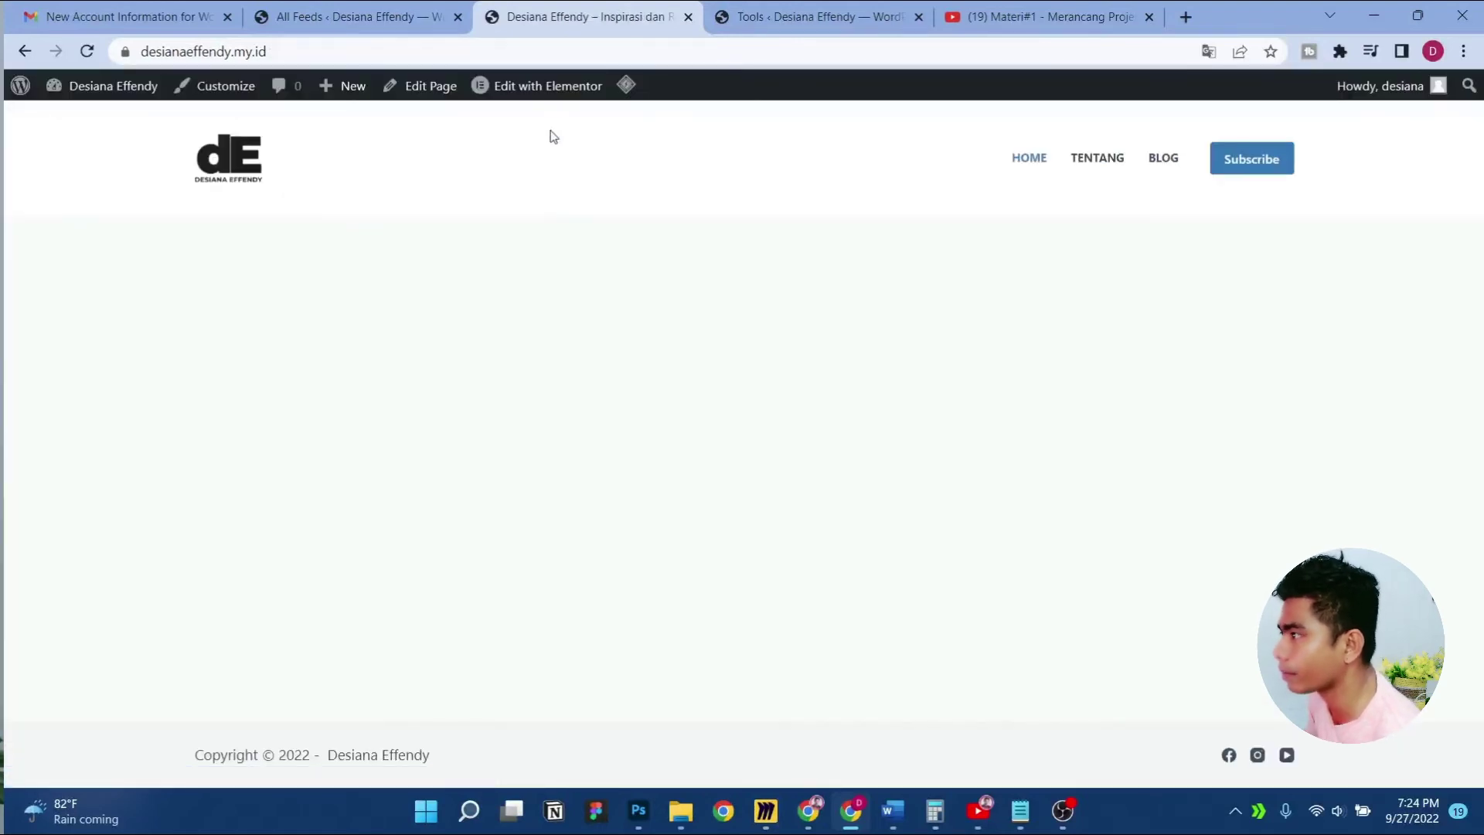
left_click(544, 88)
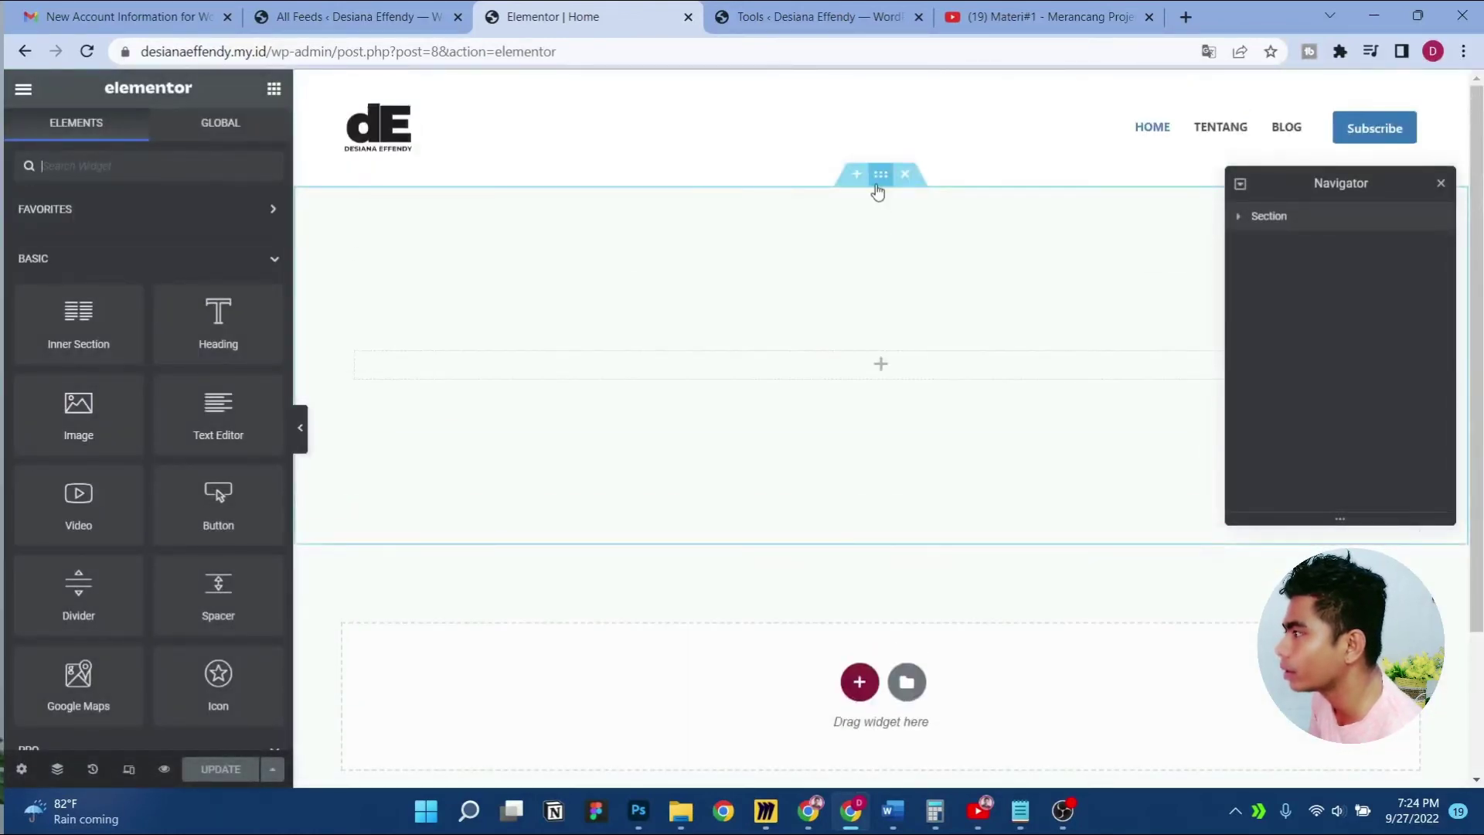
Give the section a gradient background using the same Theme Color Palette blue for both colours
left_click(880, 175)
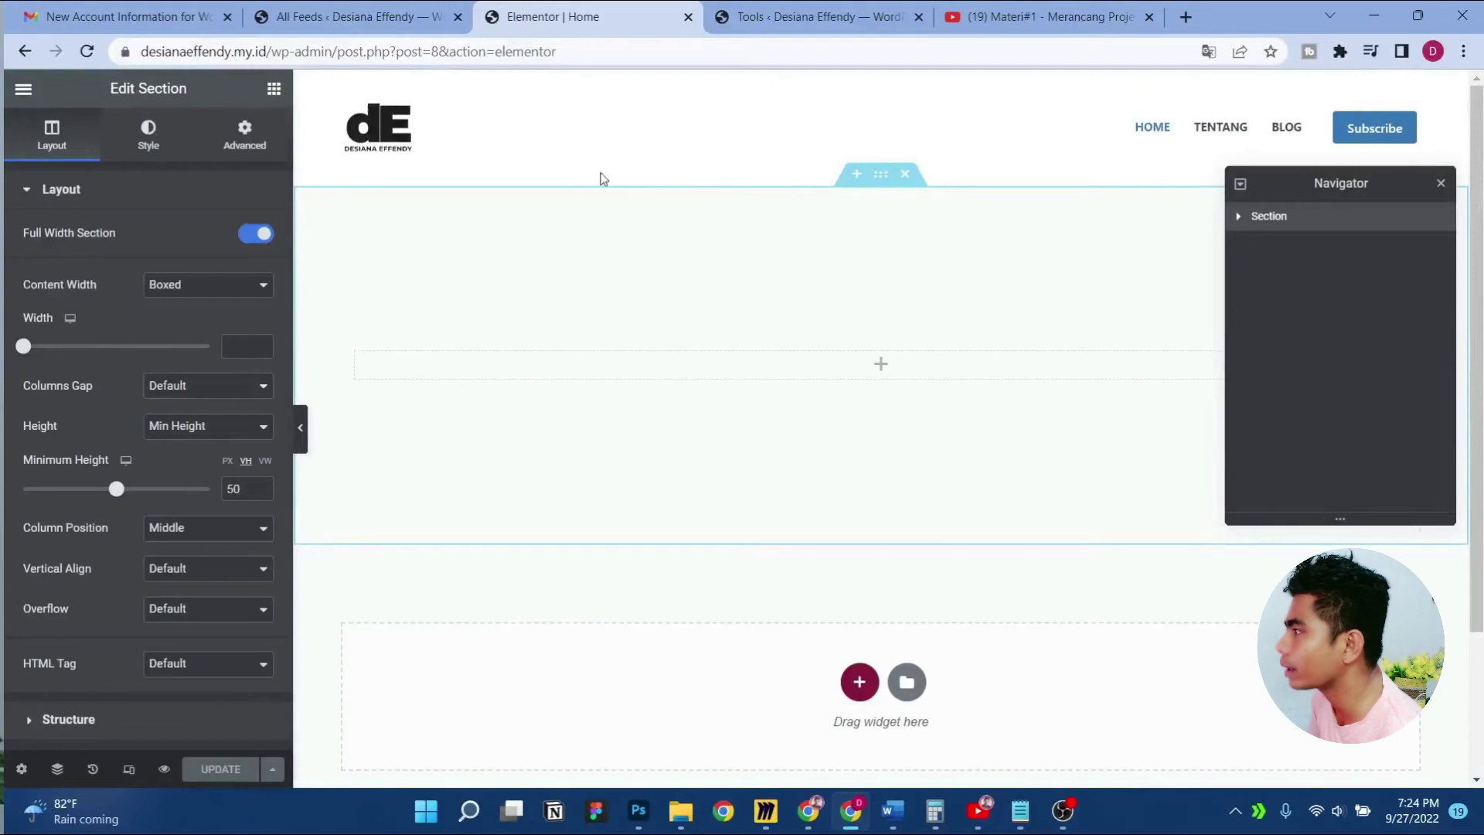
left_click(149, 135)
left_click(208, 277)
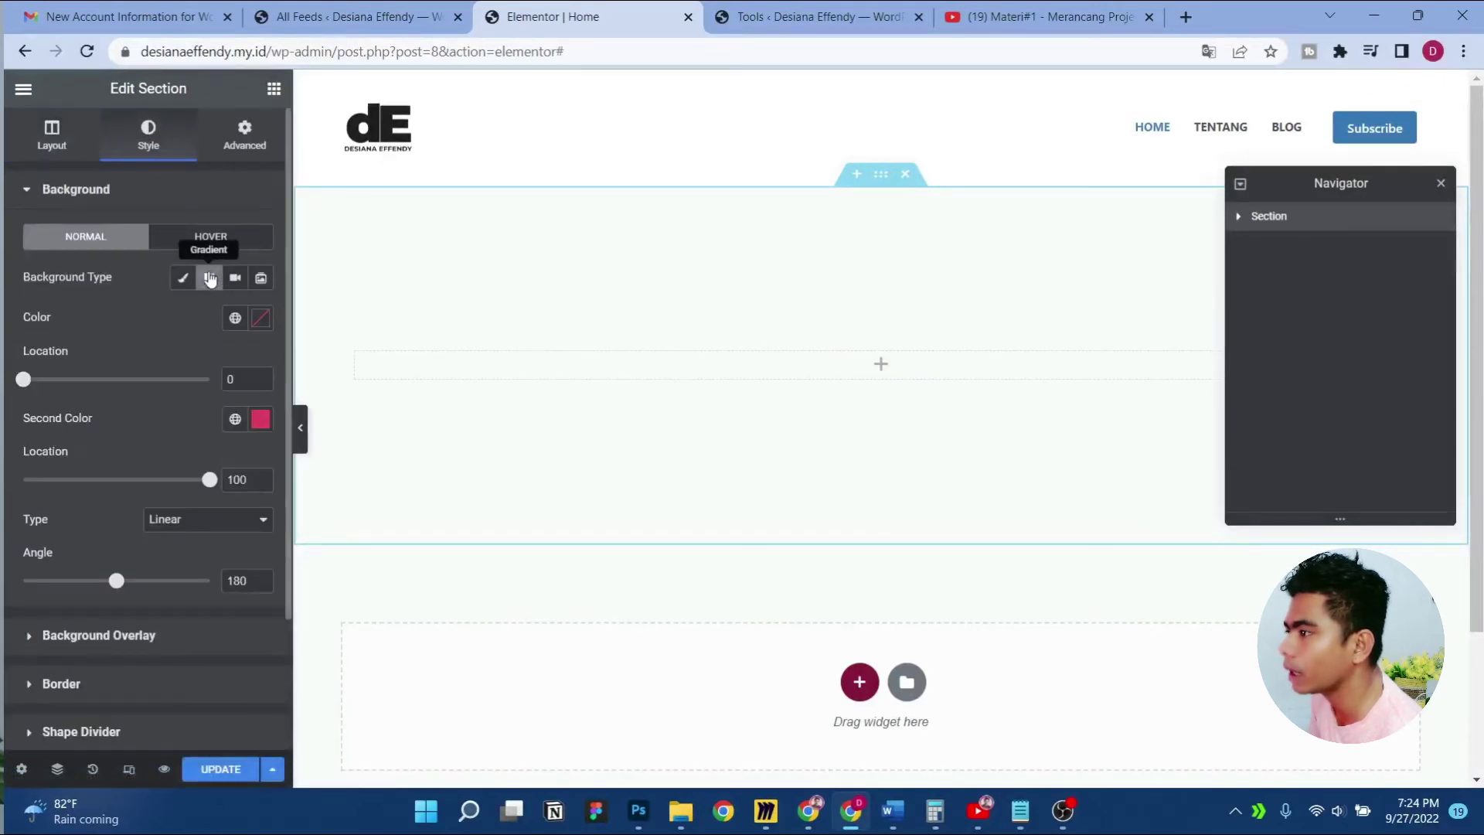
left_click(234, 318)
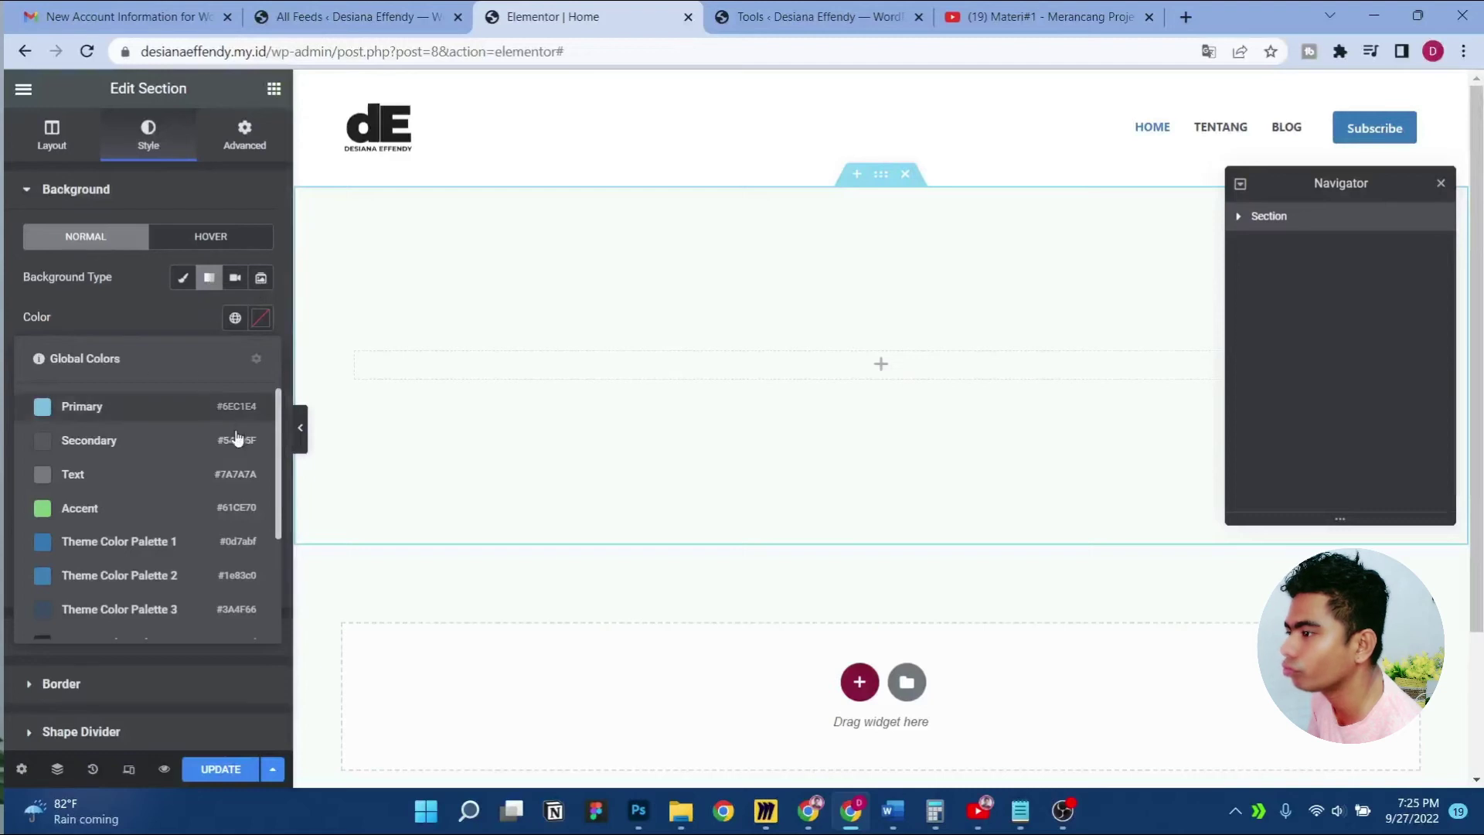
scroll(158, 425, "down", 2)
left_click(166, 456)
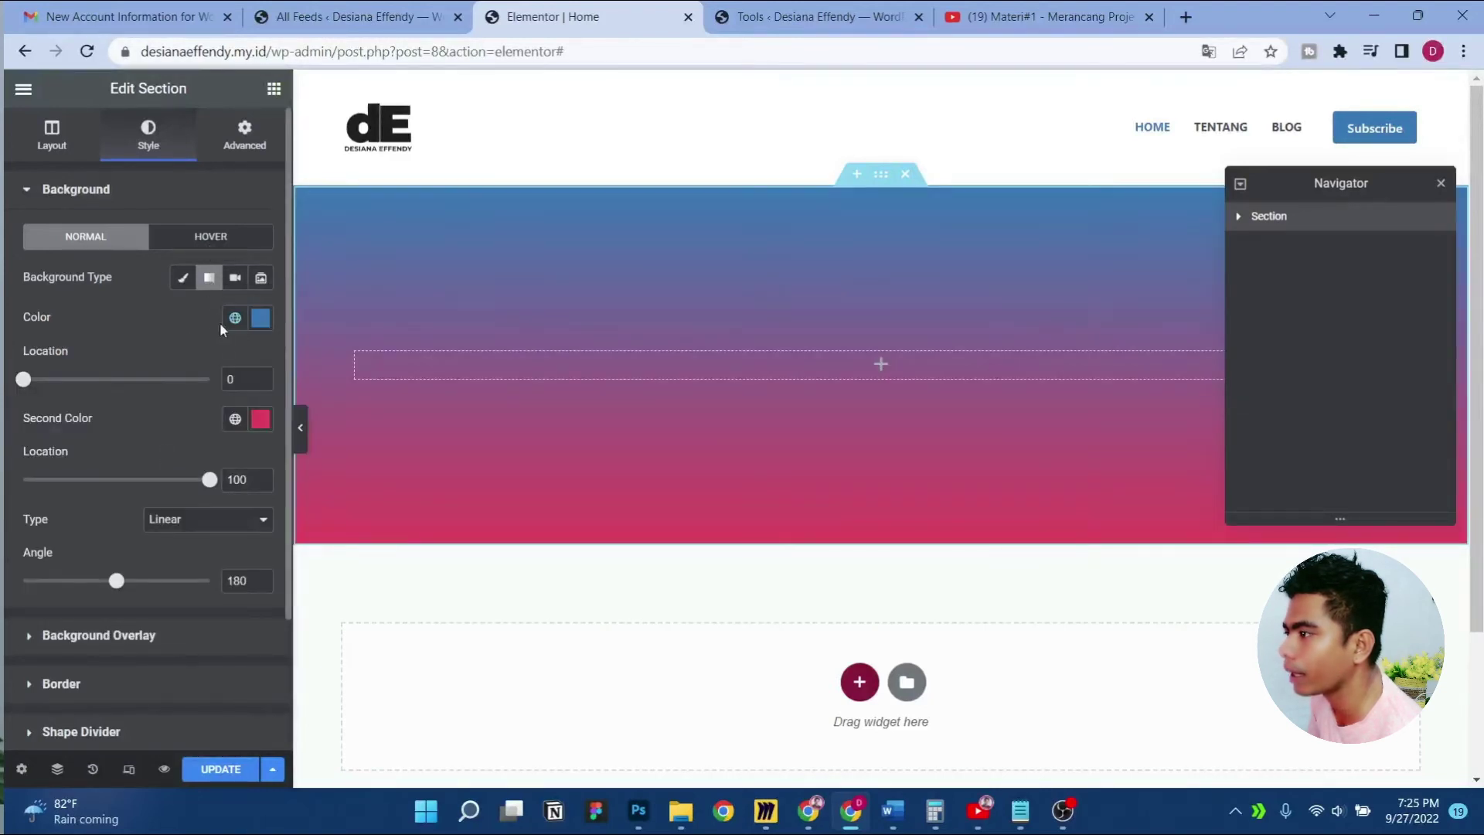
left_click(235, 420)
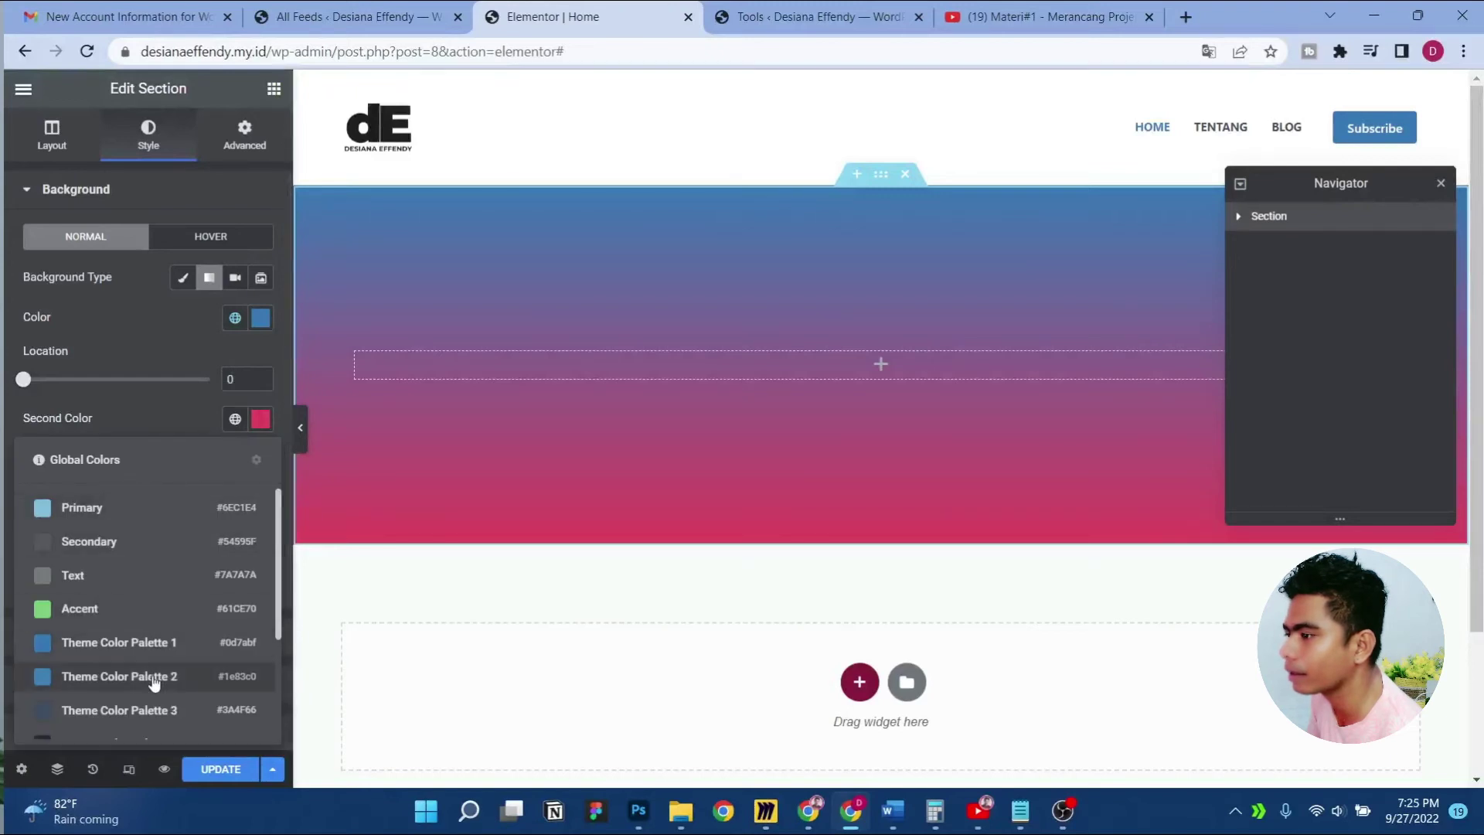
left_click(155, 682)
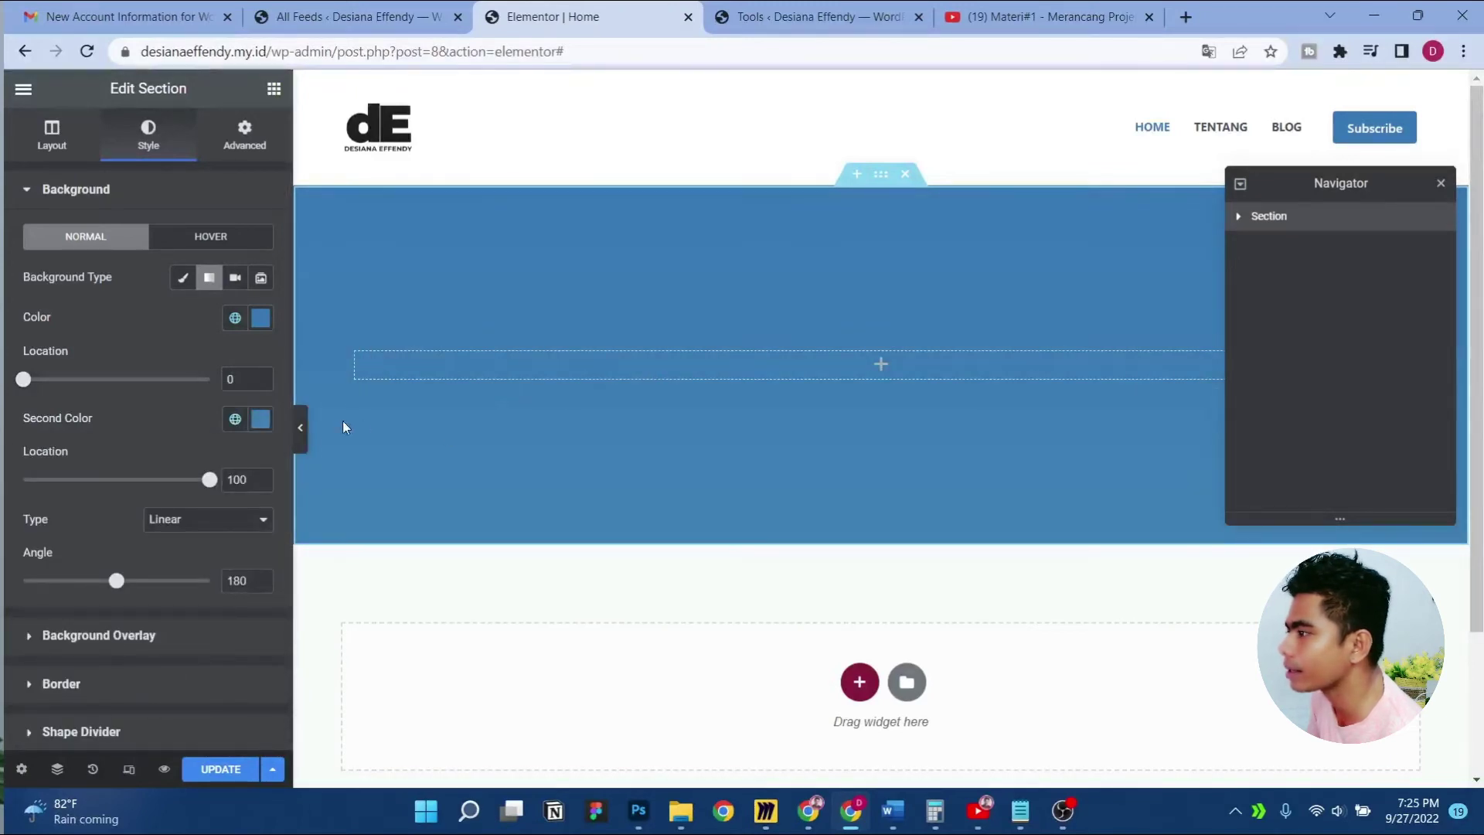
left_click(302, 431)
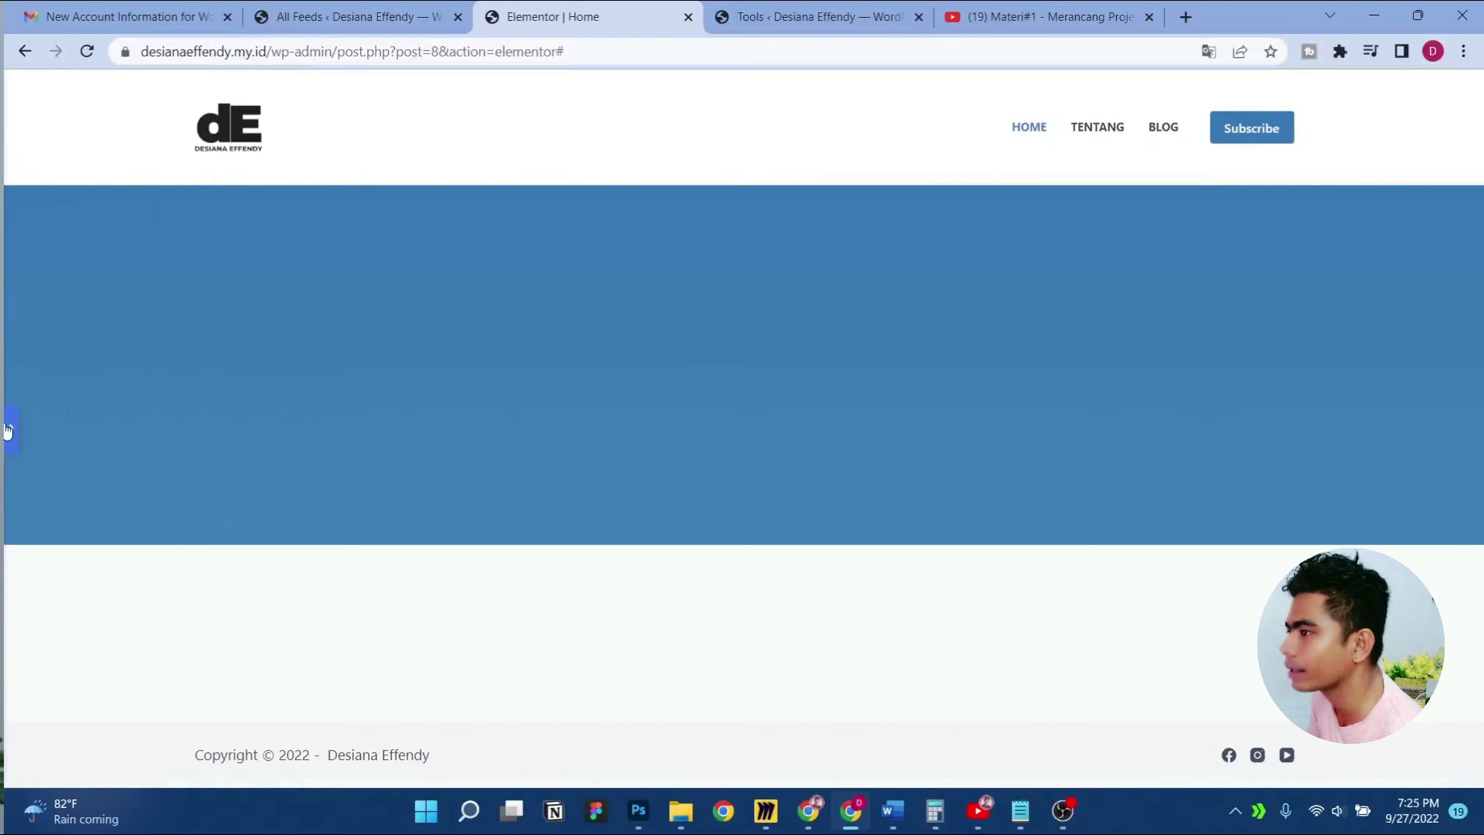
left_click(8, 431)
Add a two-column inner section to the blue section, with an Image widget in the right column
left_click(275, 91)
left_click_drag(78, 321, 912, 369)
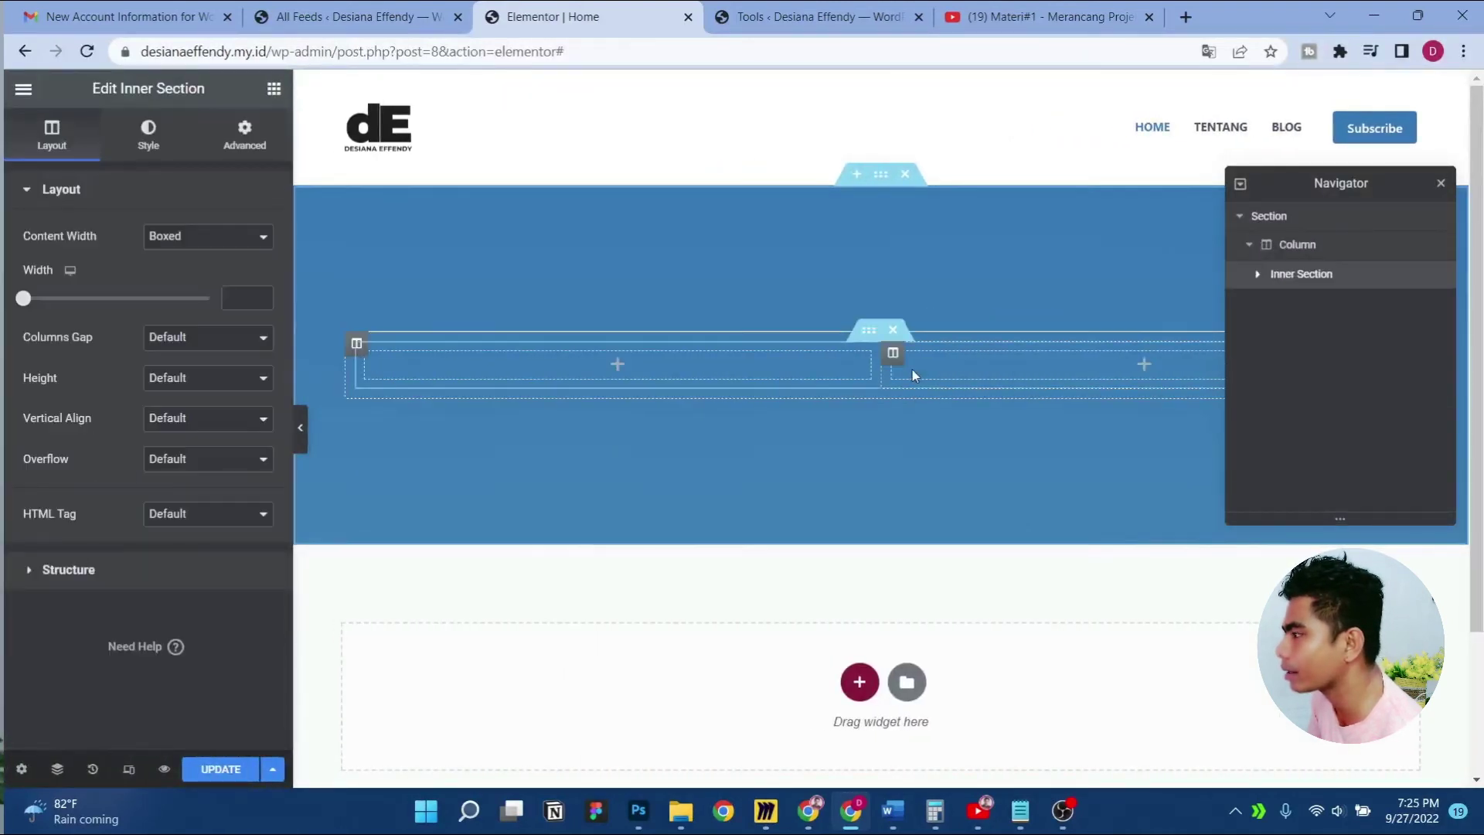
left_click(274, 89)
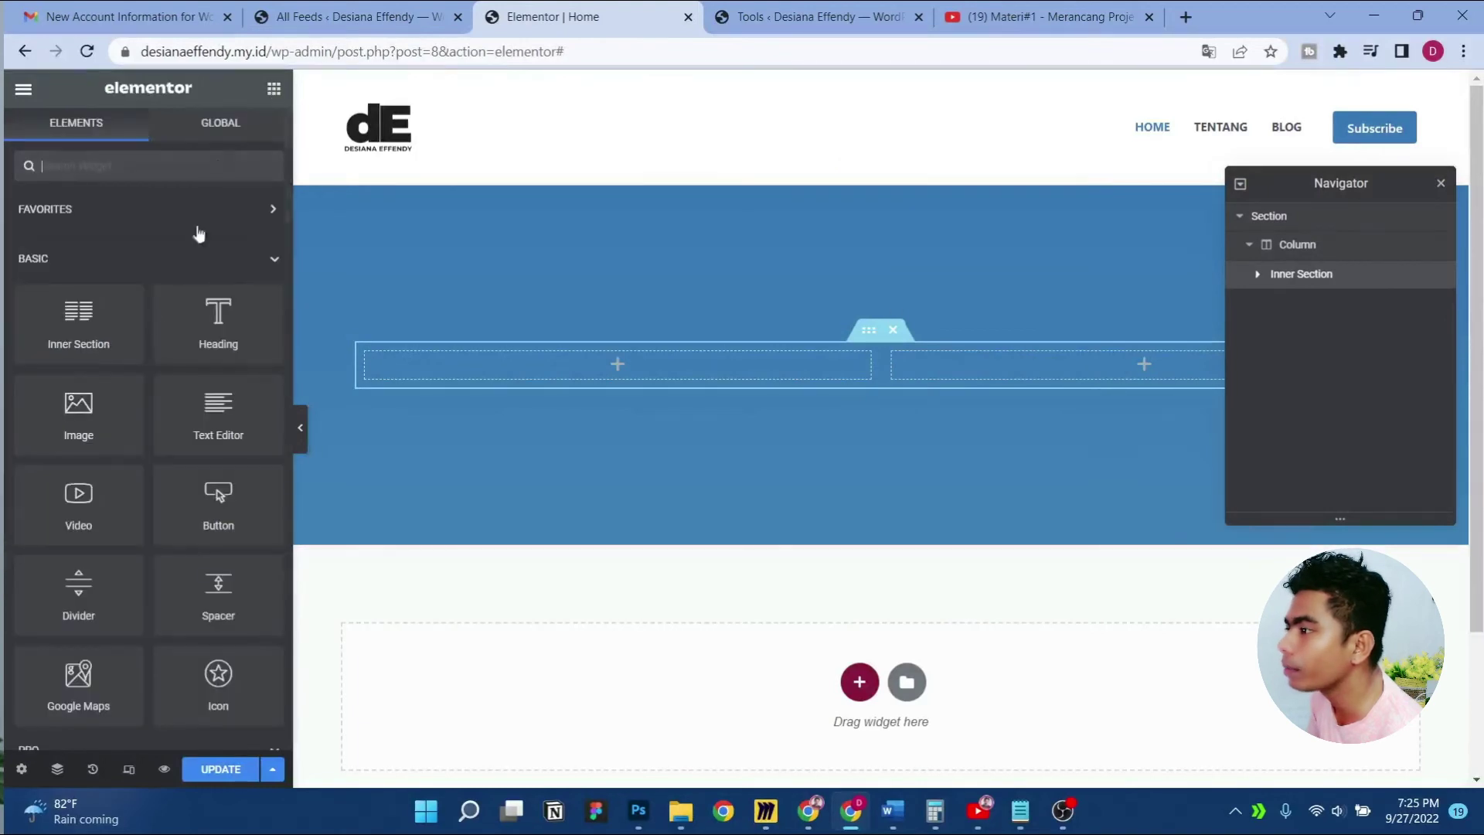
left_click_drag(78, 406, 1115, 359)
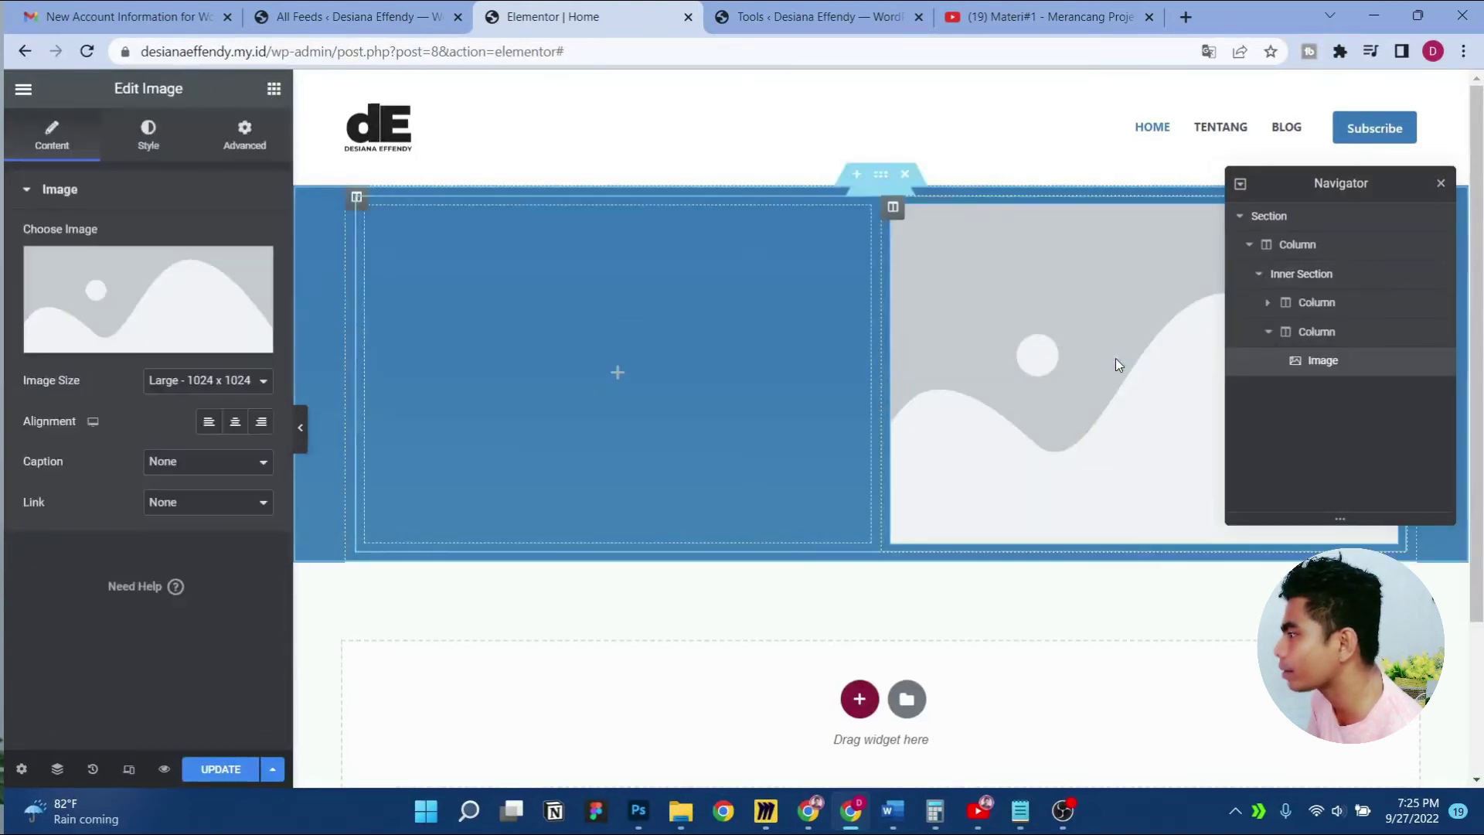
Upload the Live Now portrait from the Website/About folder and insert it at Full size
left_click(172, 385)
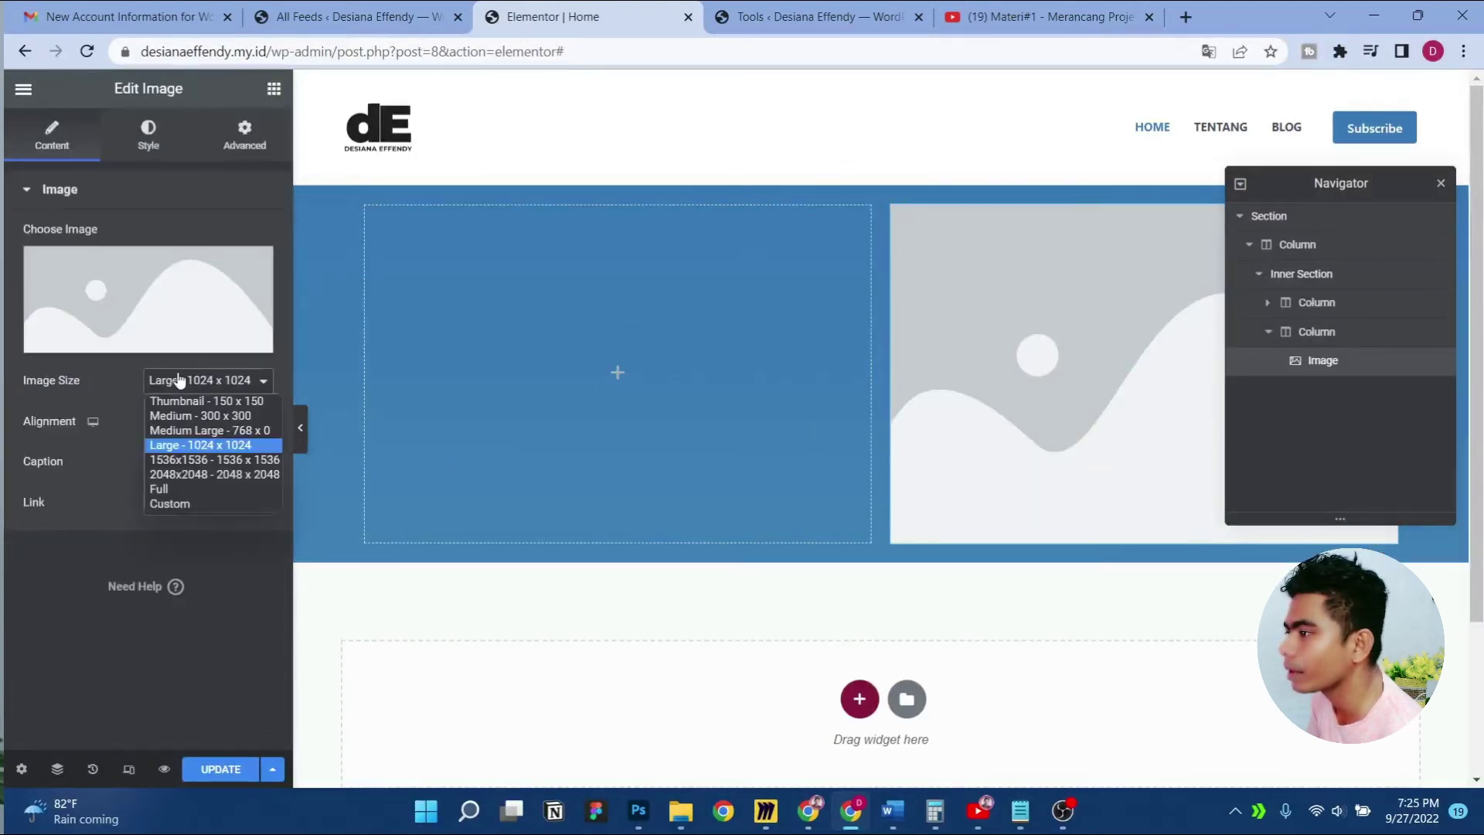
left_click(186, 488)
left_click(127, 286)
left_click(308, 169)
left_click(837, 437)
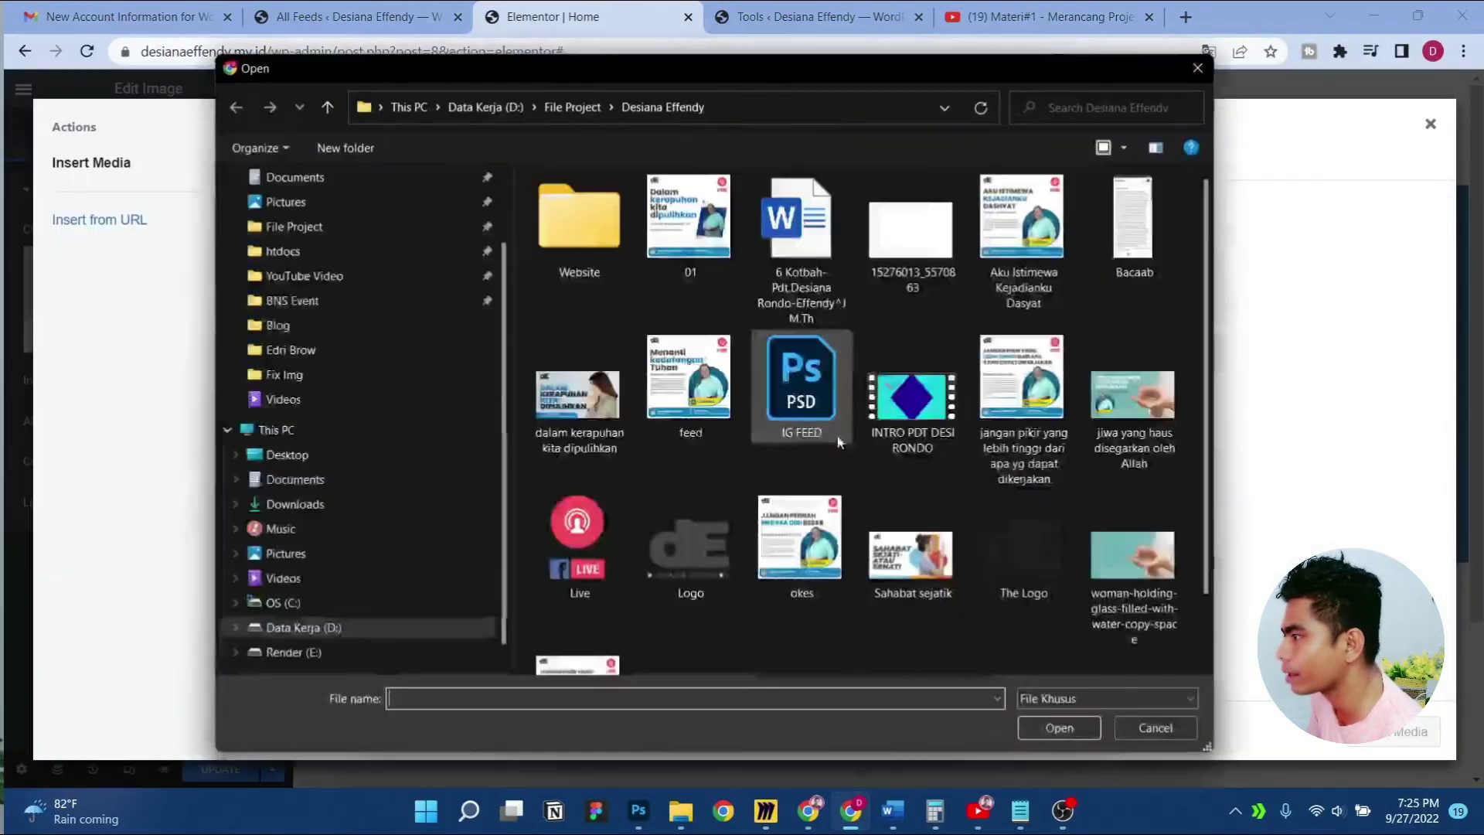
double_click(609, 235)
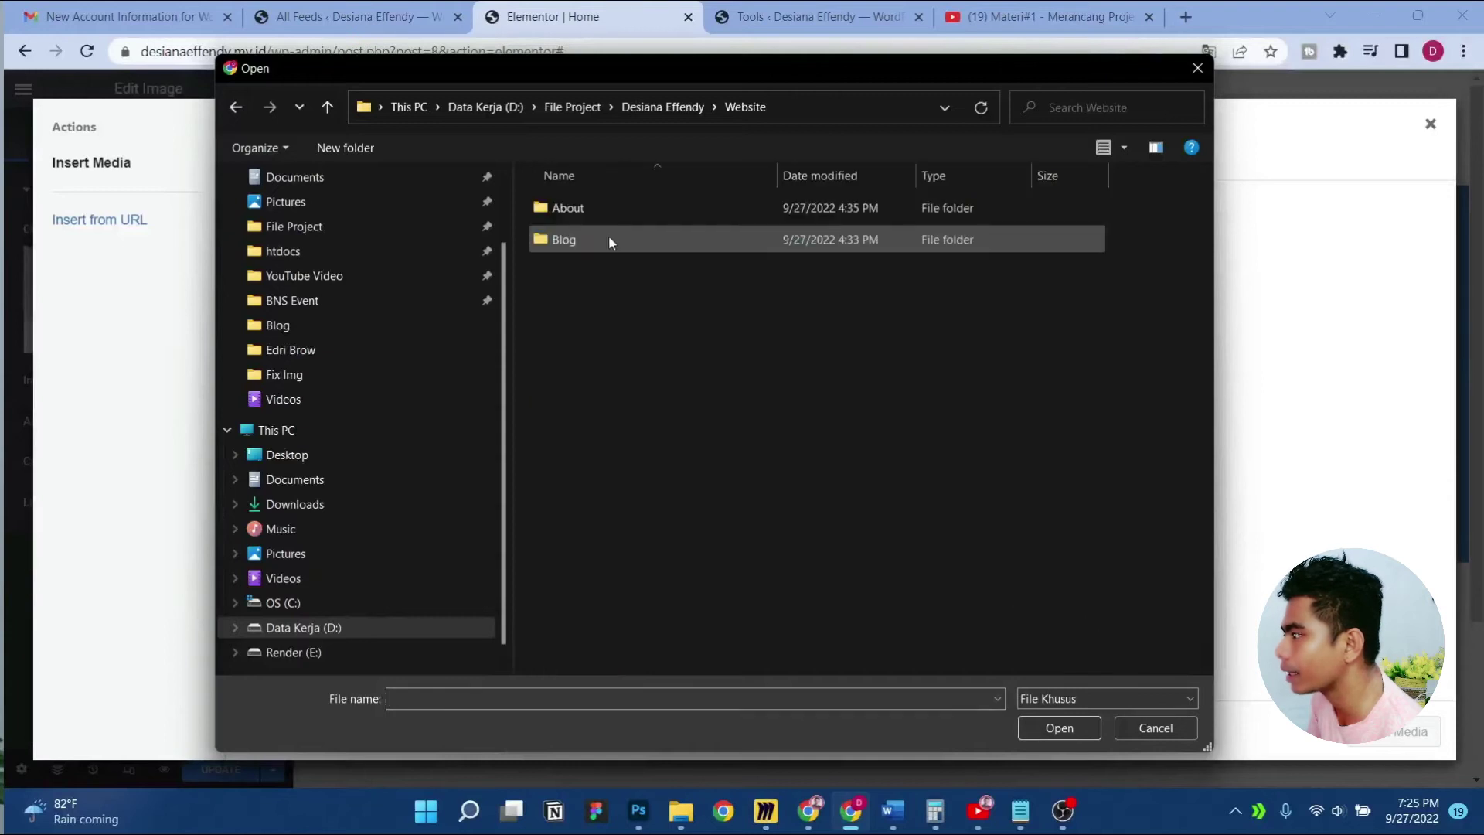
double_click(588, 218)
left_click(588, 219)
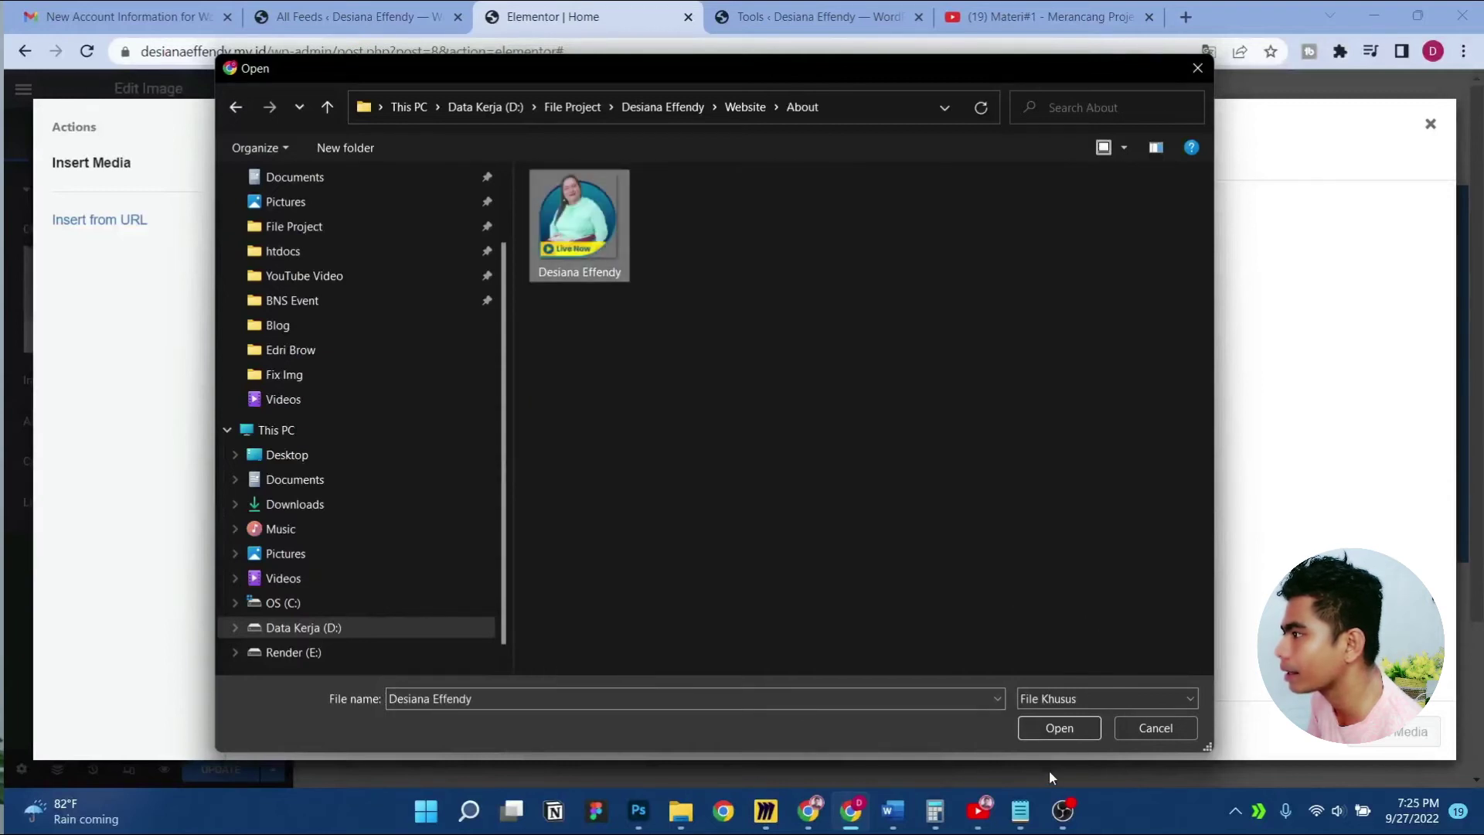
left_click(1055, 726)
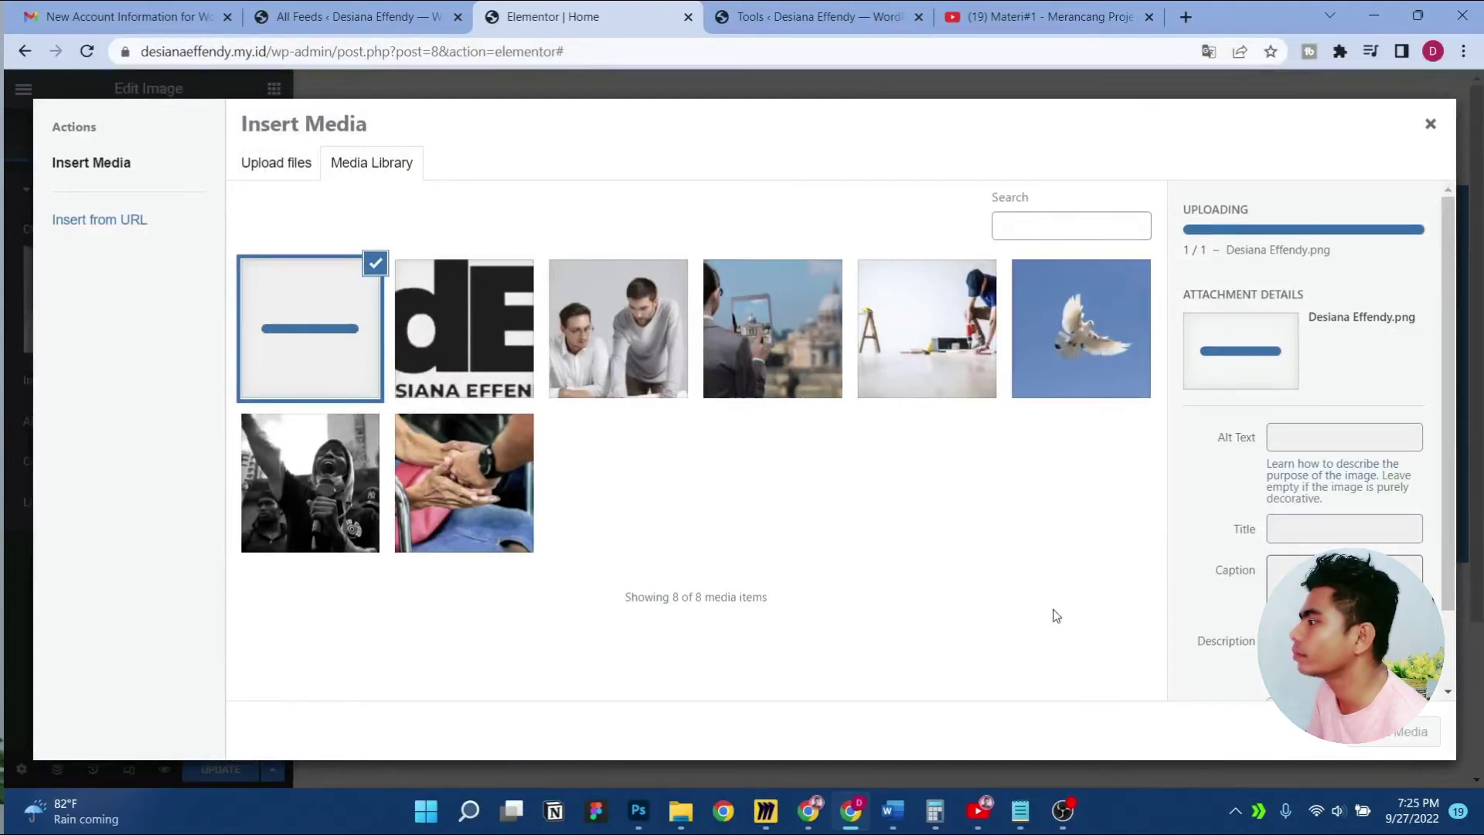
left_click(1398, 731)
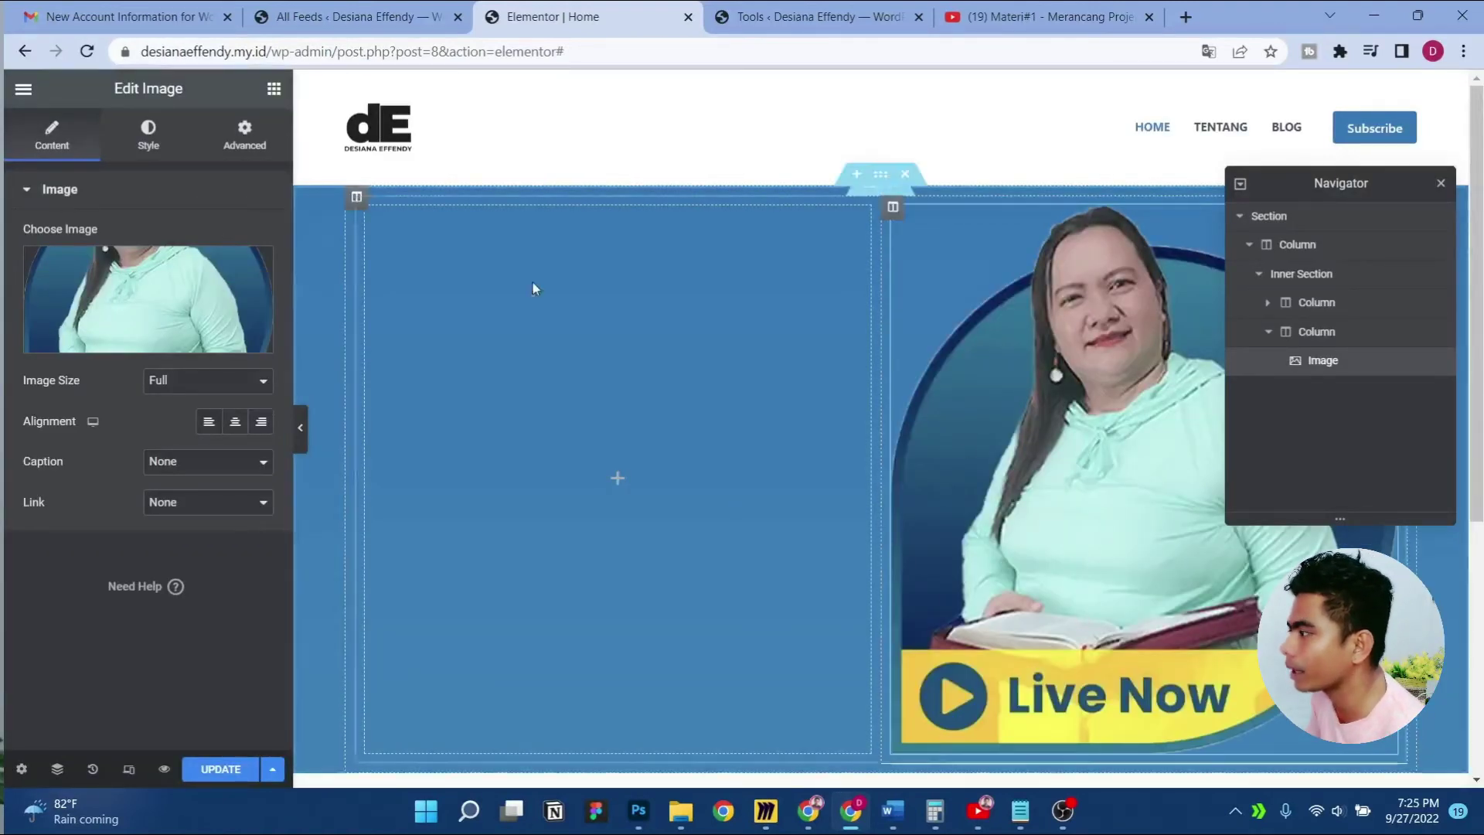
Set the portrait's width to 60 in the Style tab
left_click(144, 142)
left_click(239, 258)
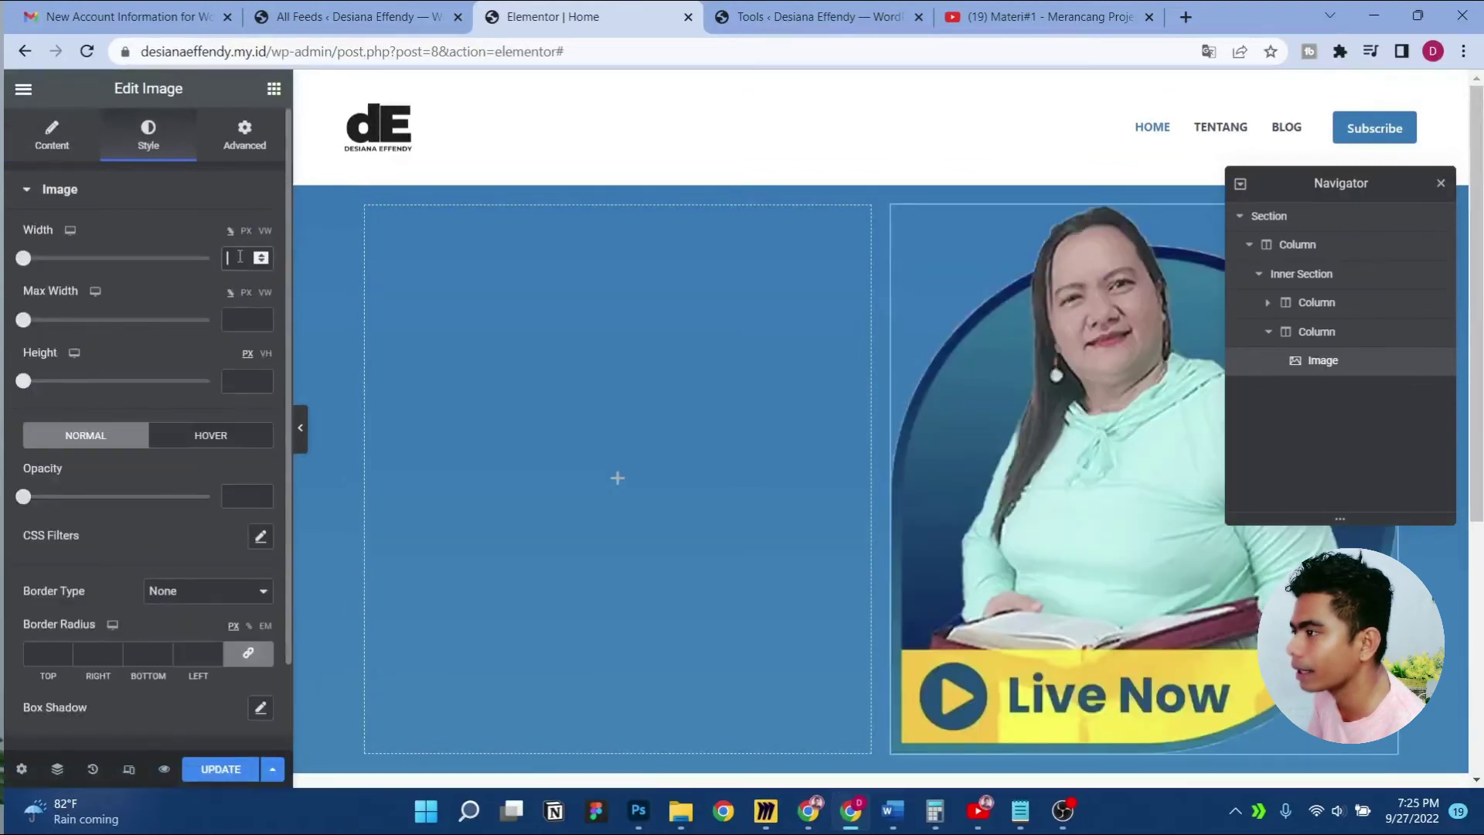
type("50")
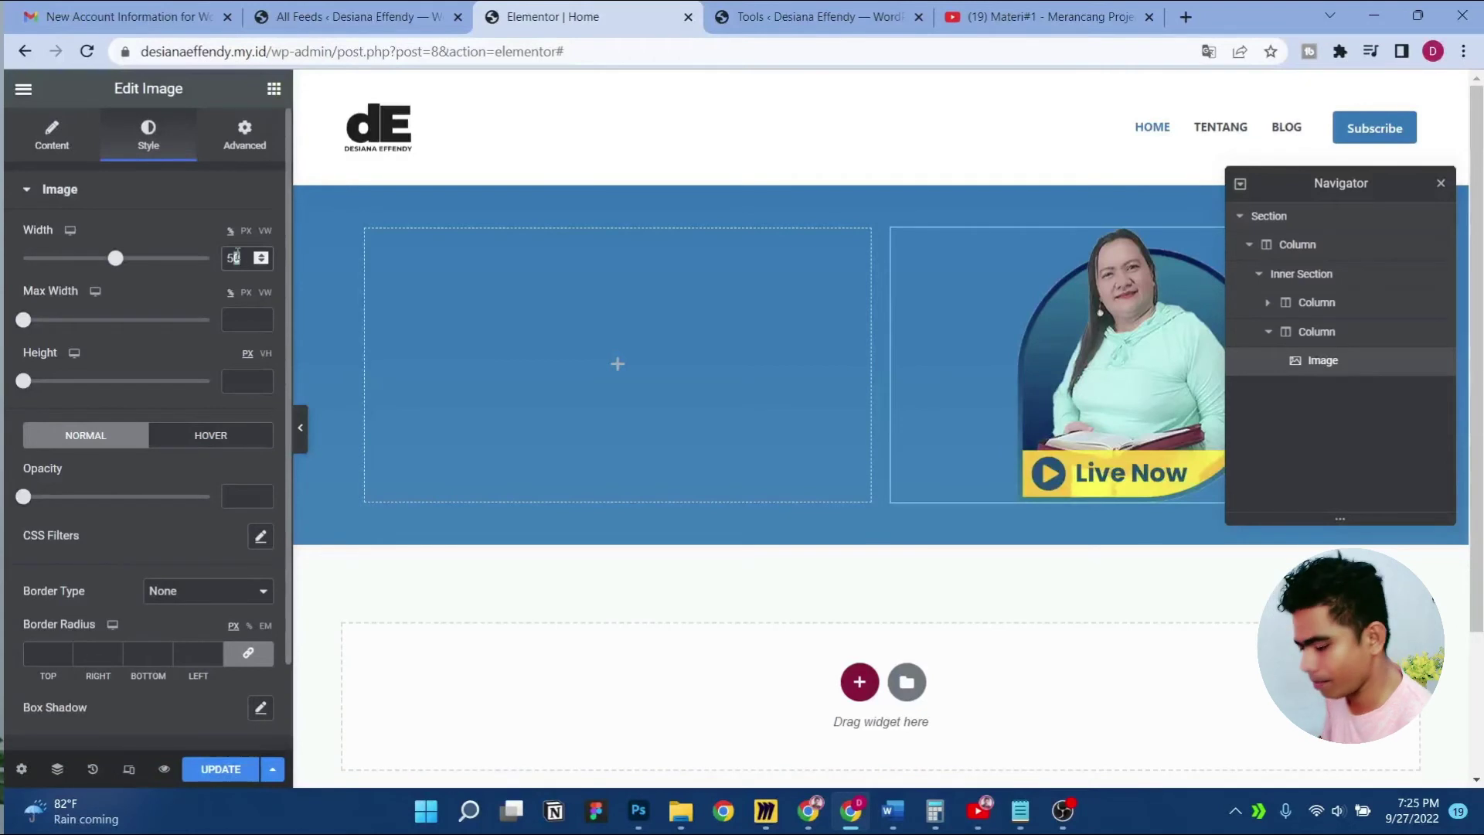
key("BackSpace")
type("5")
type("60")
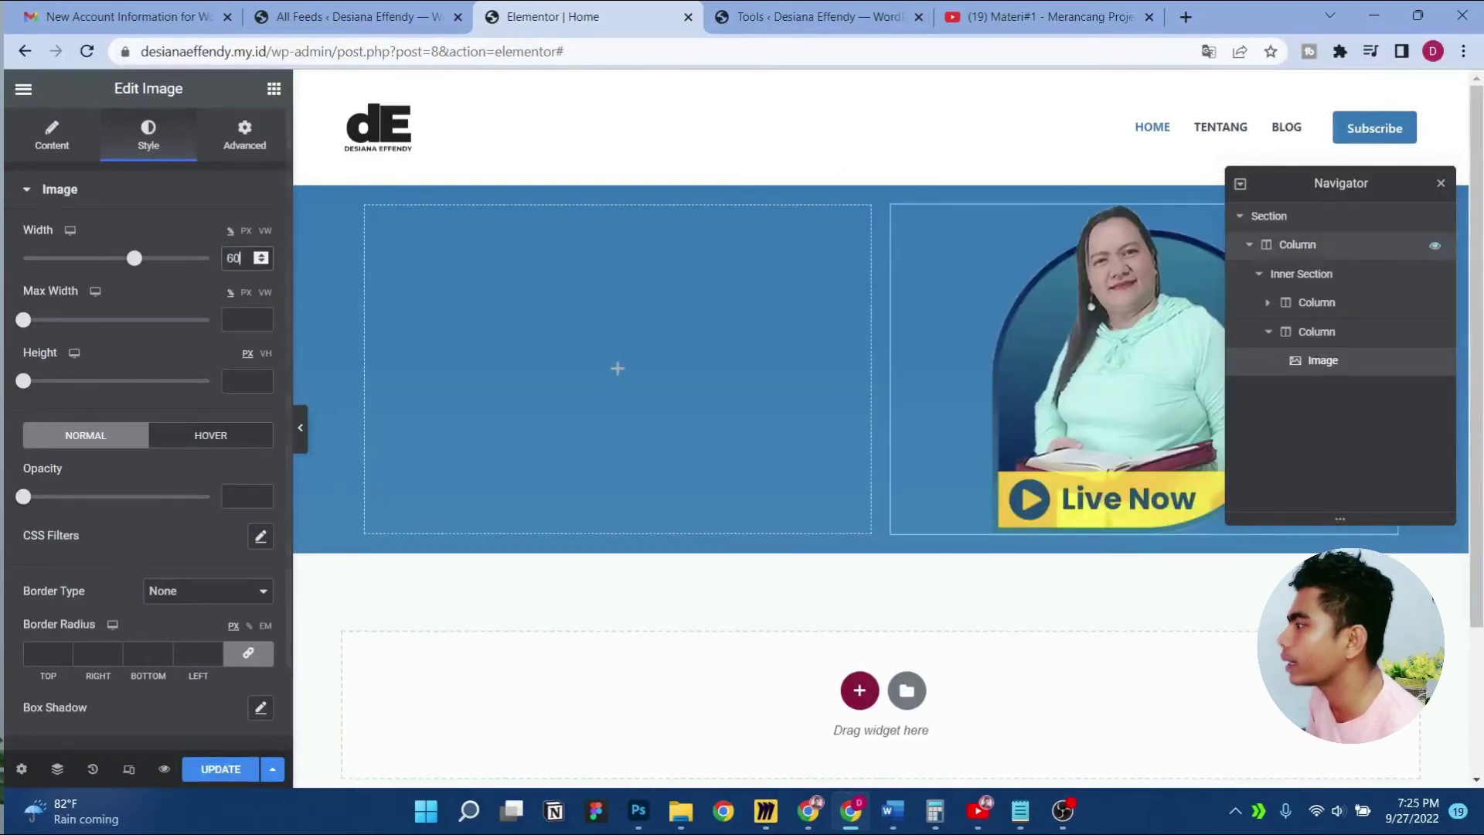
left_click(1440, 184)
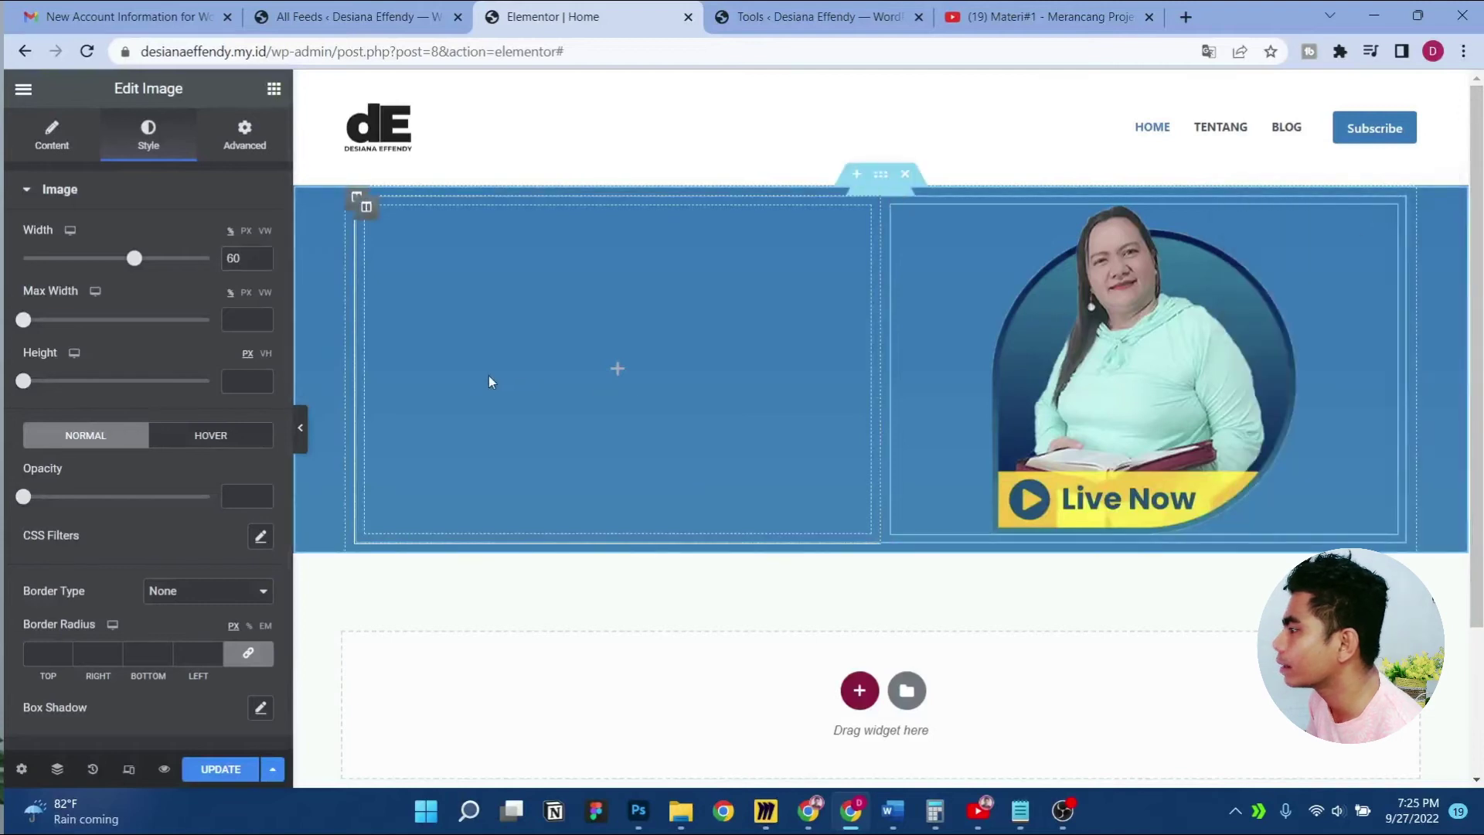
Select the title line 'Inspirasi dan Renungan Kristen' in the Notepad notes
left_click(1020, 811)
left_click(595, 255)
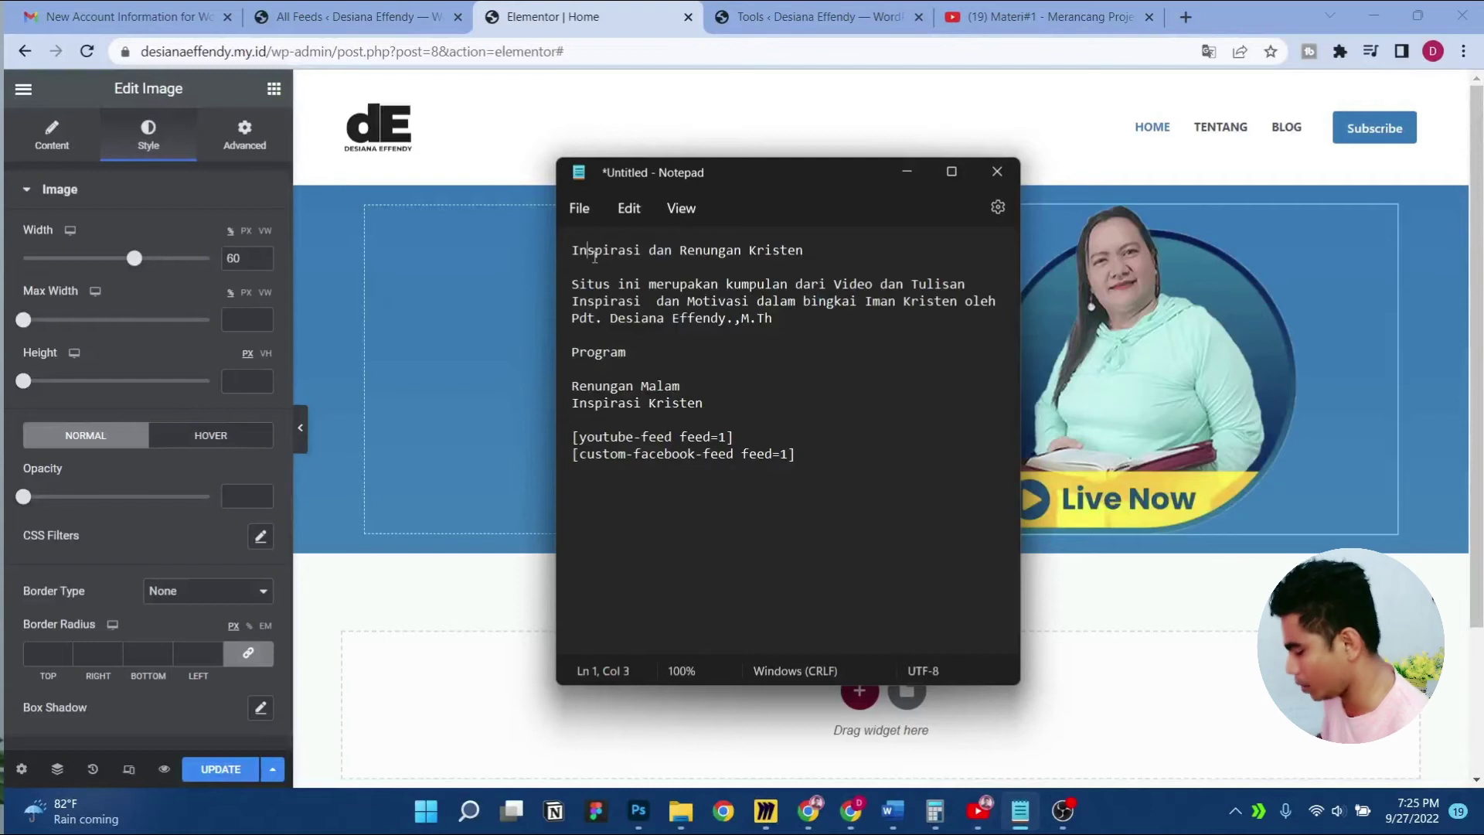
key("shift+Down")
key("shift+Left")
key("ctrl+c")
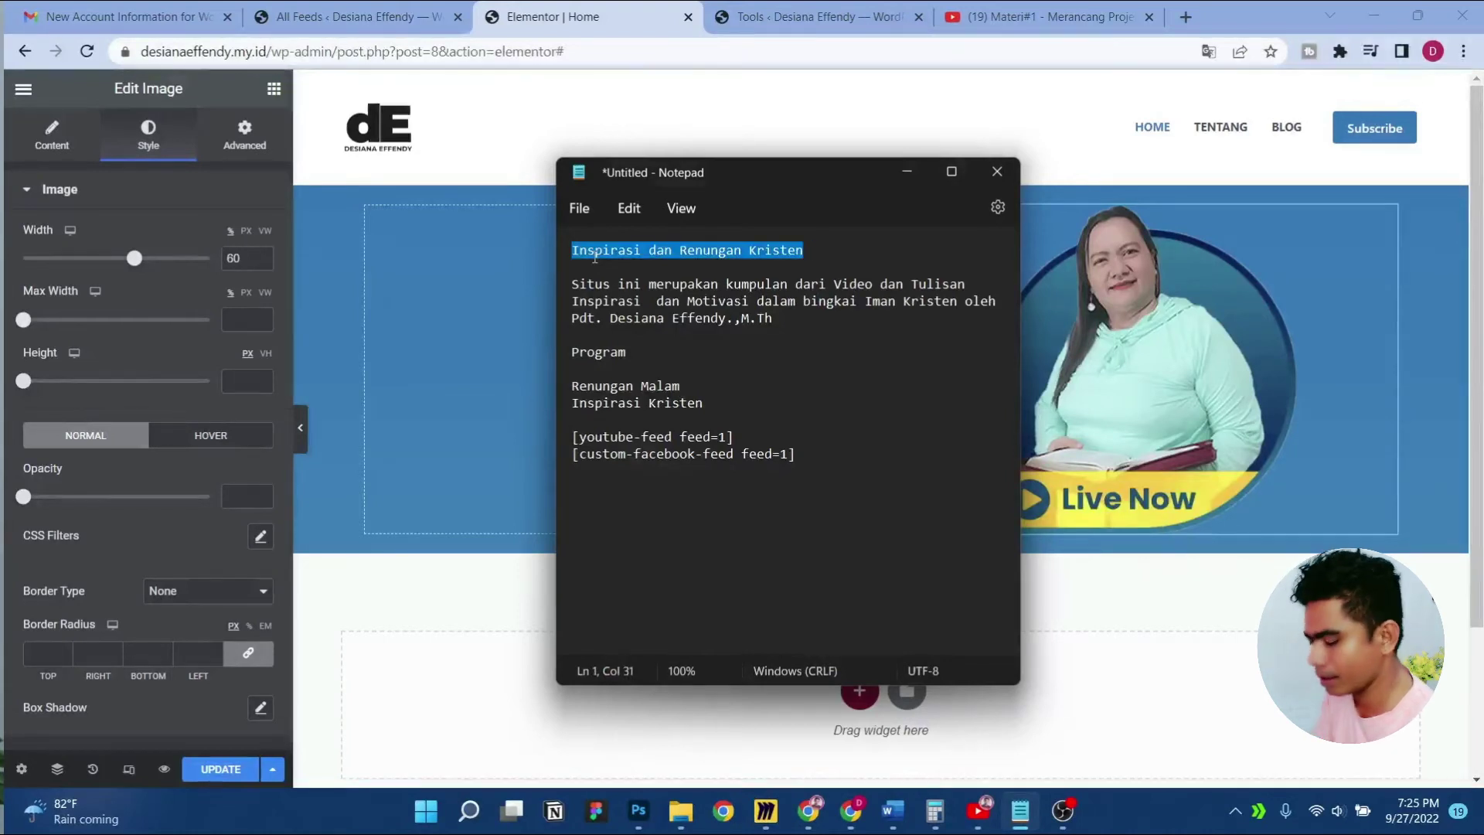
left_click(273, 88)
Add a heading to the left column reading 'Inspirasi dan Renungan Kristen'
left_click_drag(218, 323, 678, 368)
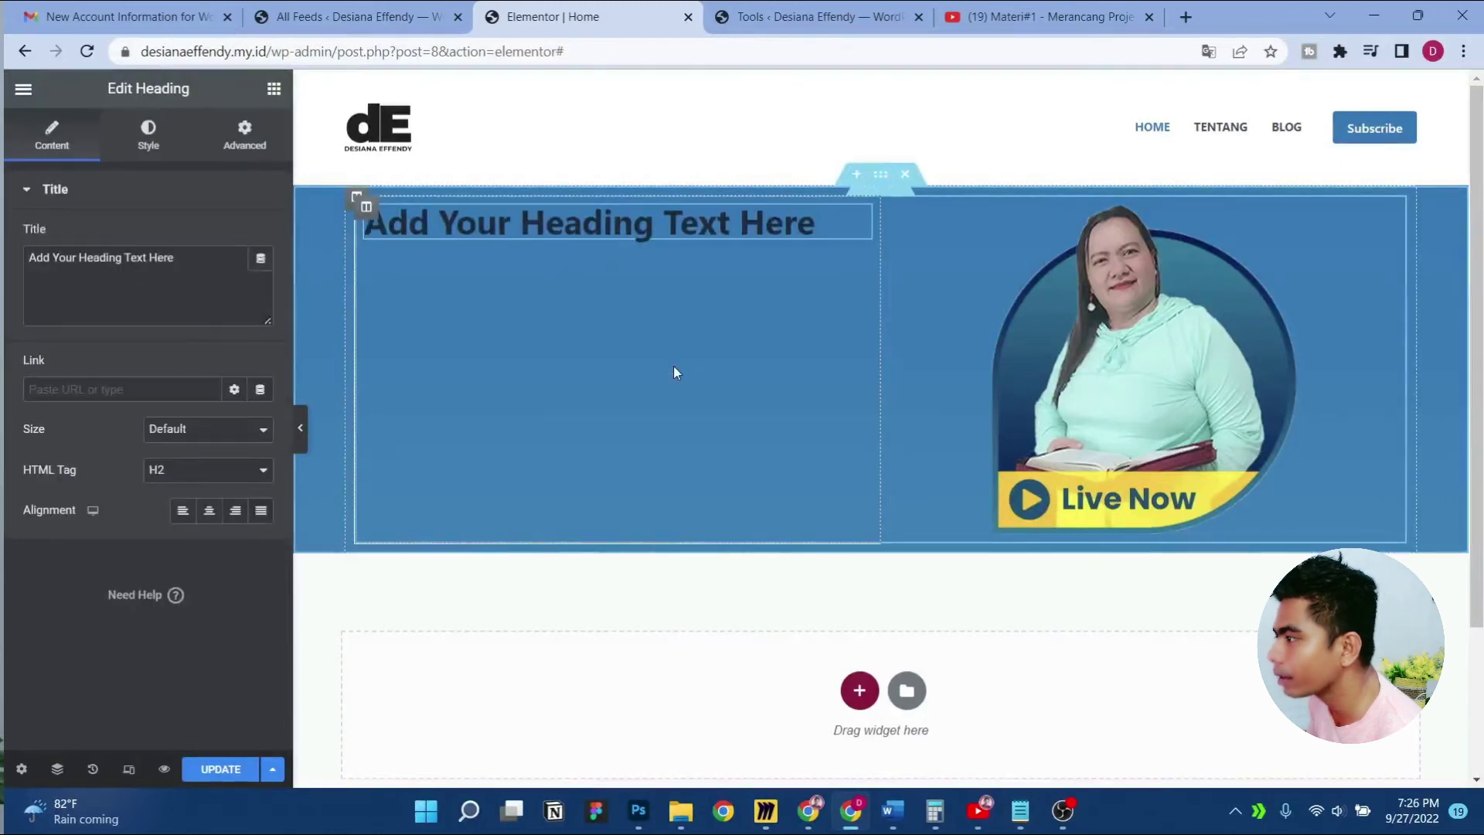
triple_click(136, 263)
key("ctrl+v")
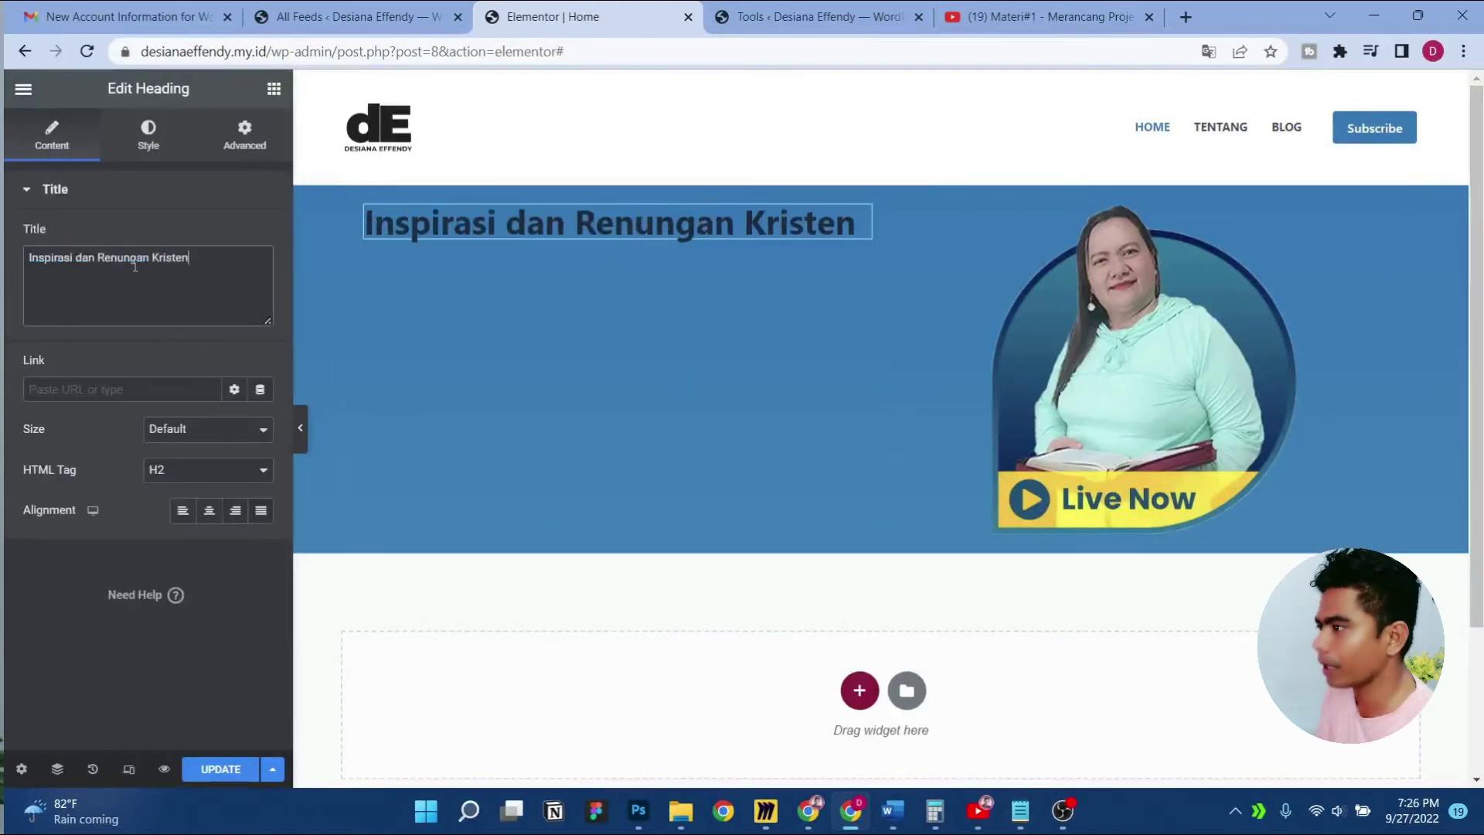
Add a Text Editor paragraph below the heading containing the site description from the notes
left_click(273, 88)
left_click_drag(218, 409, 452, 236)
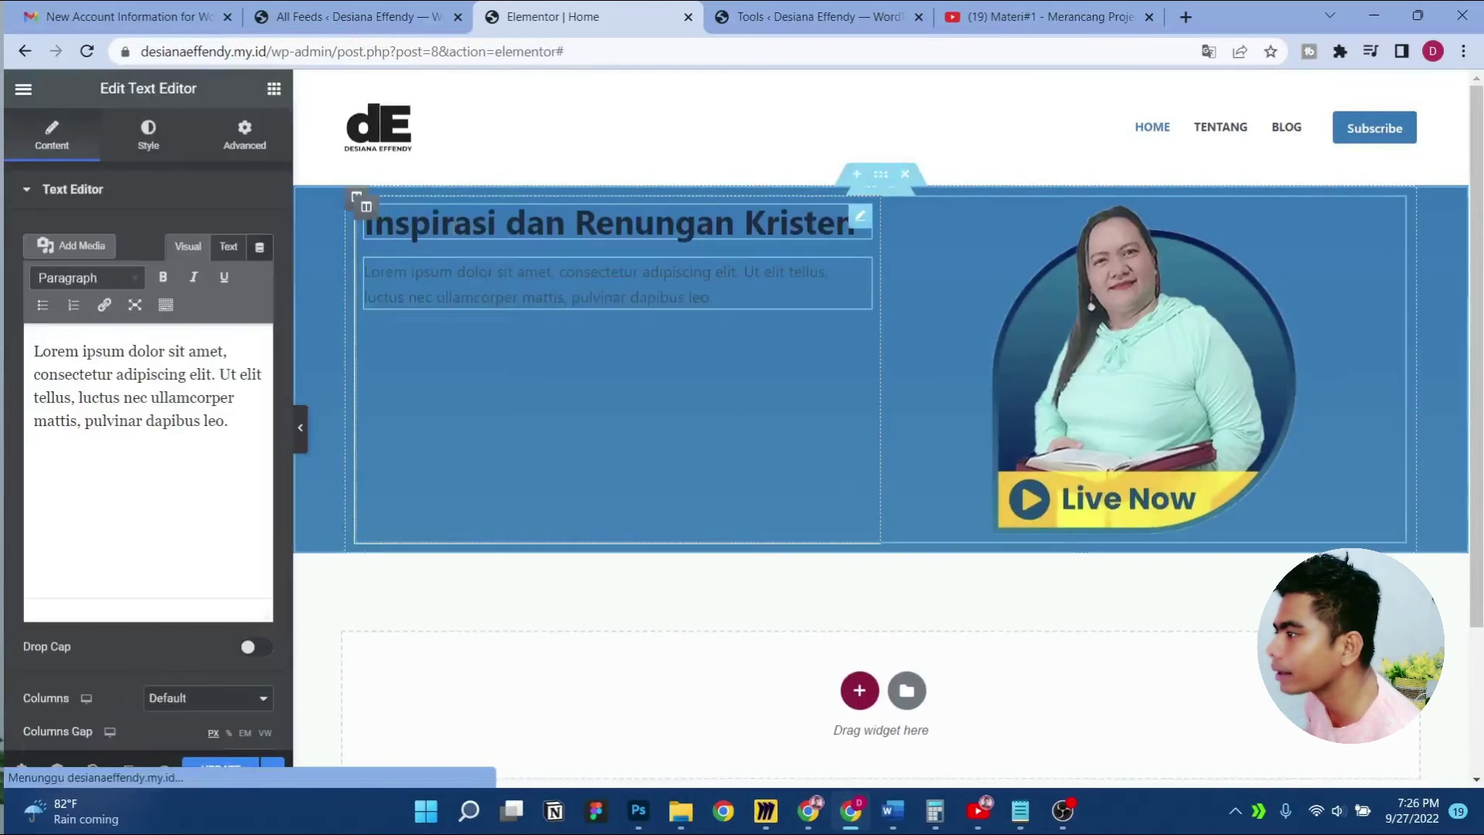
left_click(1020, 811)
left_click(552, 284)
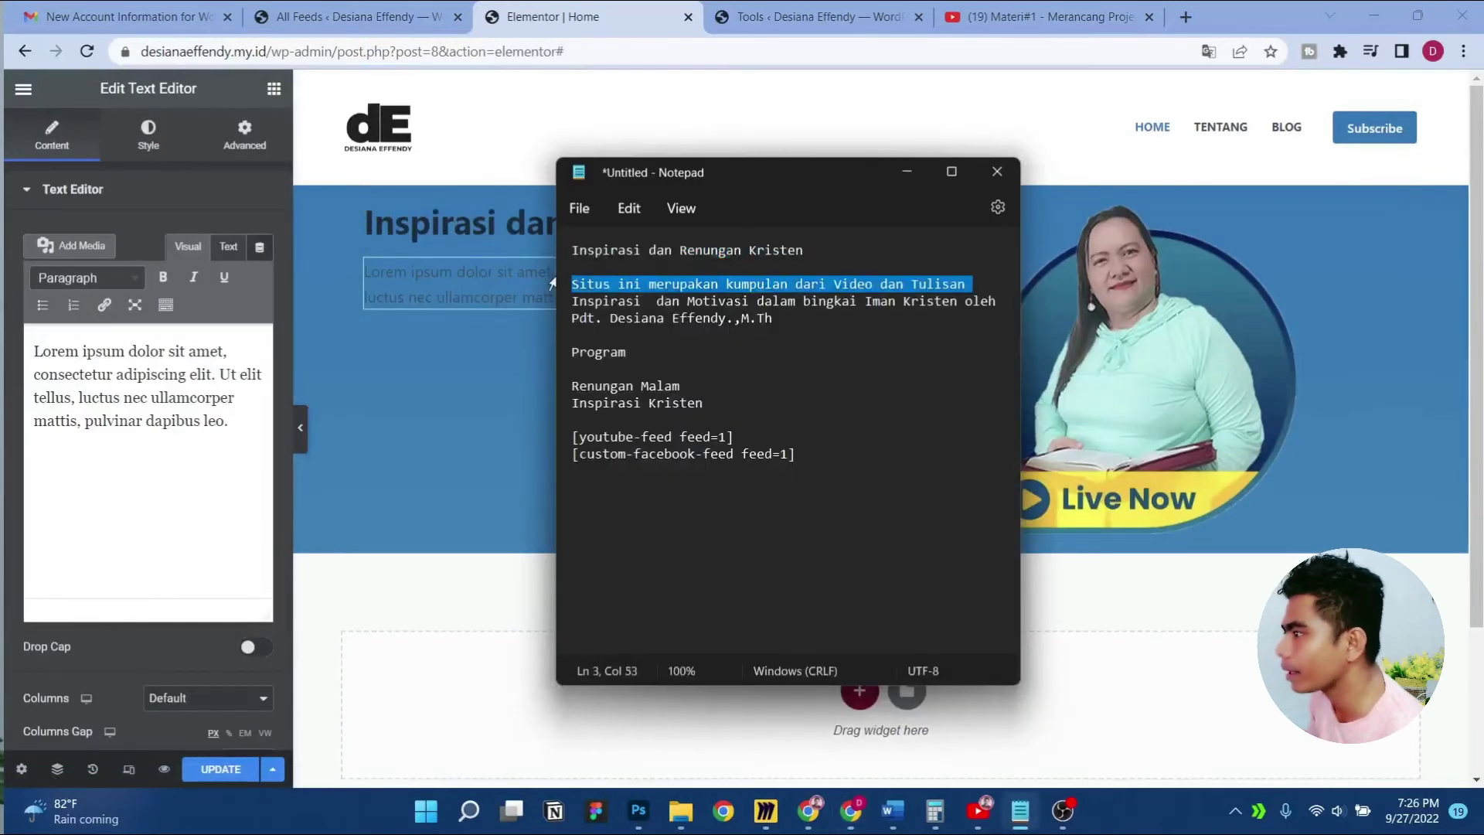
key("shift+Down")
key("shift+Down")
key("ctrl+c")
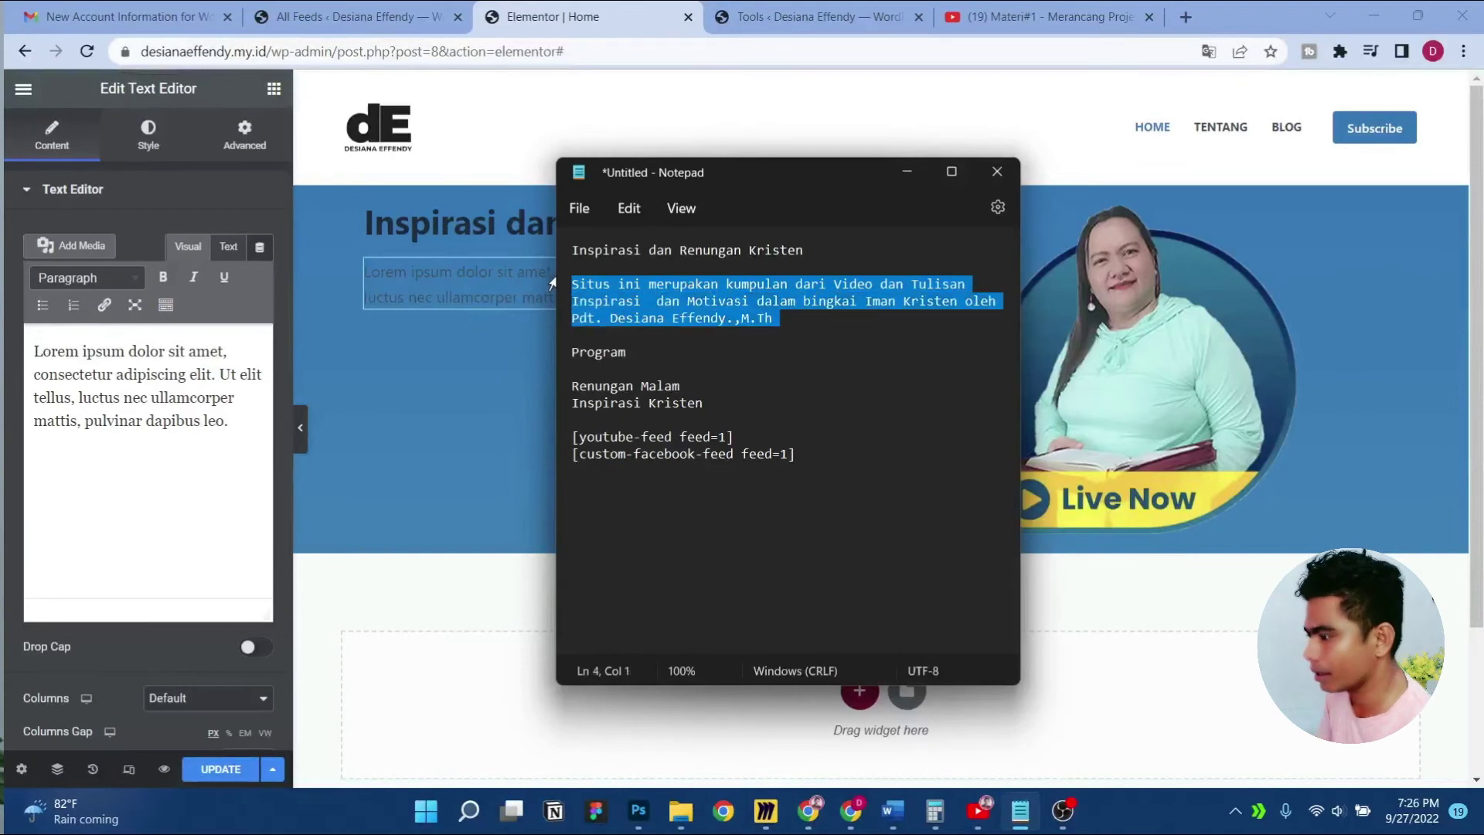
left_click(251, 389)
key("ctrl+a")
key("ctrl+v")
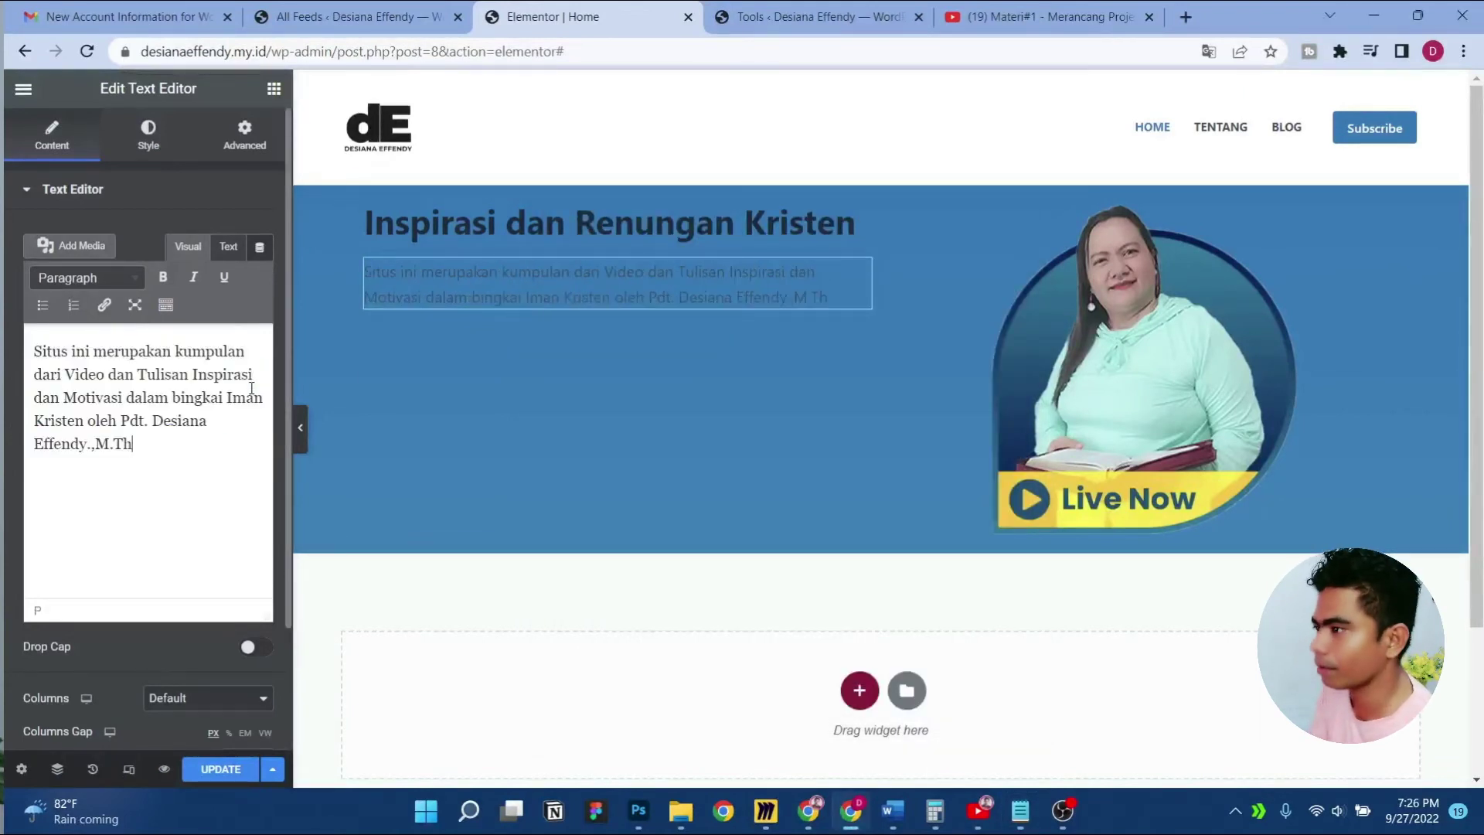
Add a Medium 'Selengkapnya' button below the text, linking to #more
left_click(273, 88)
left_click_drag(221, 494, 440, 303)
triple_click(214, 279)
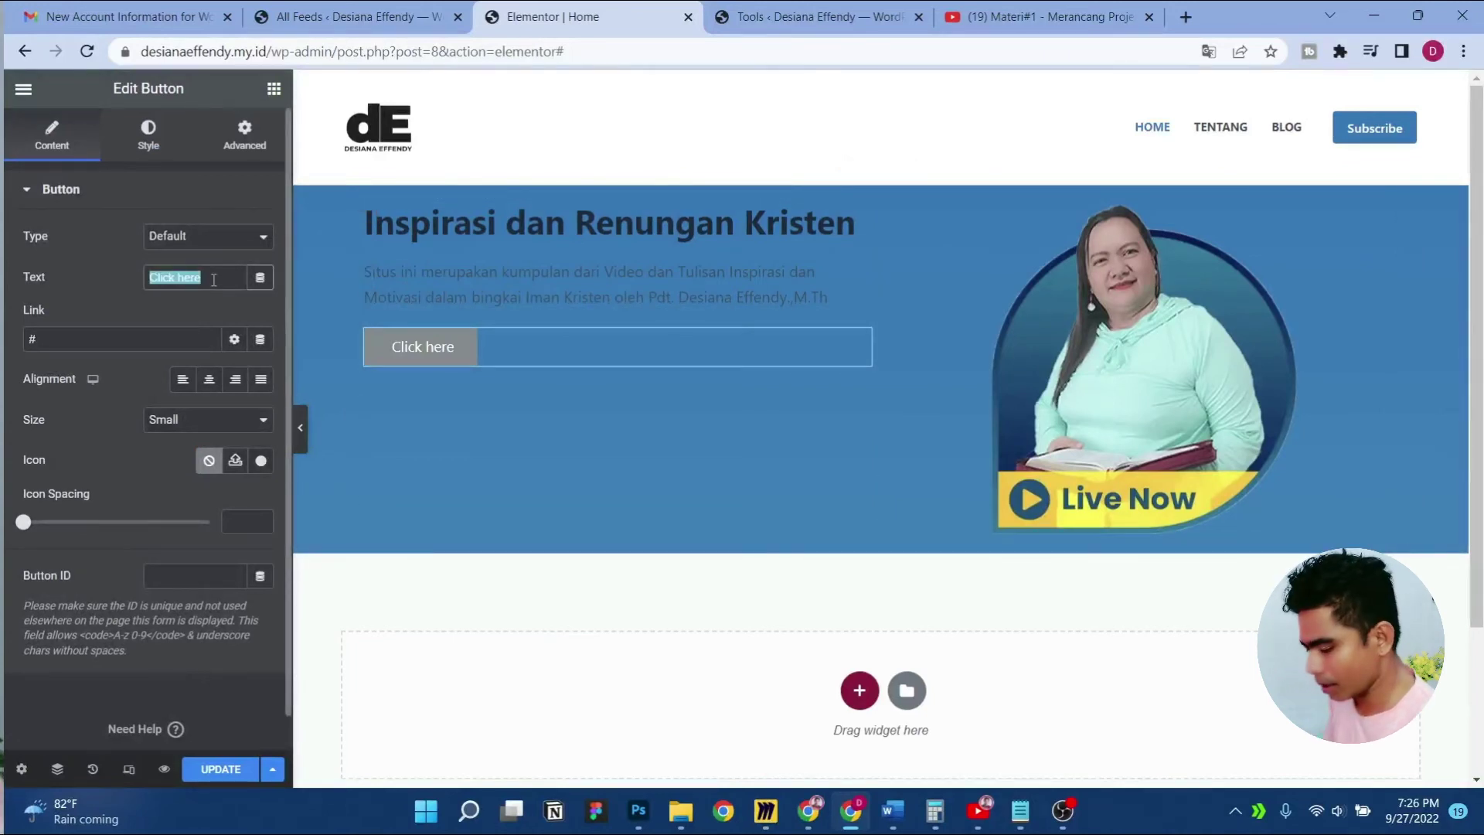
type("Selengkapnya")
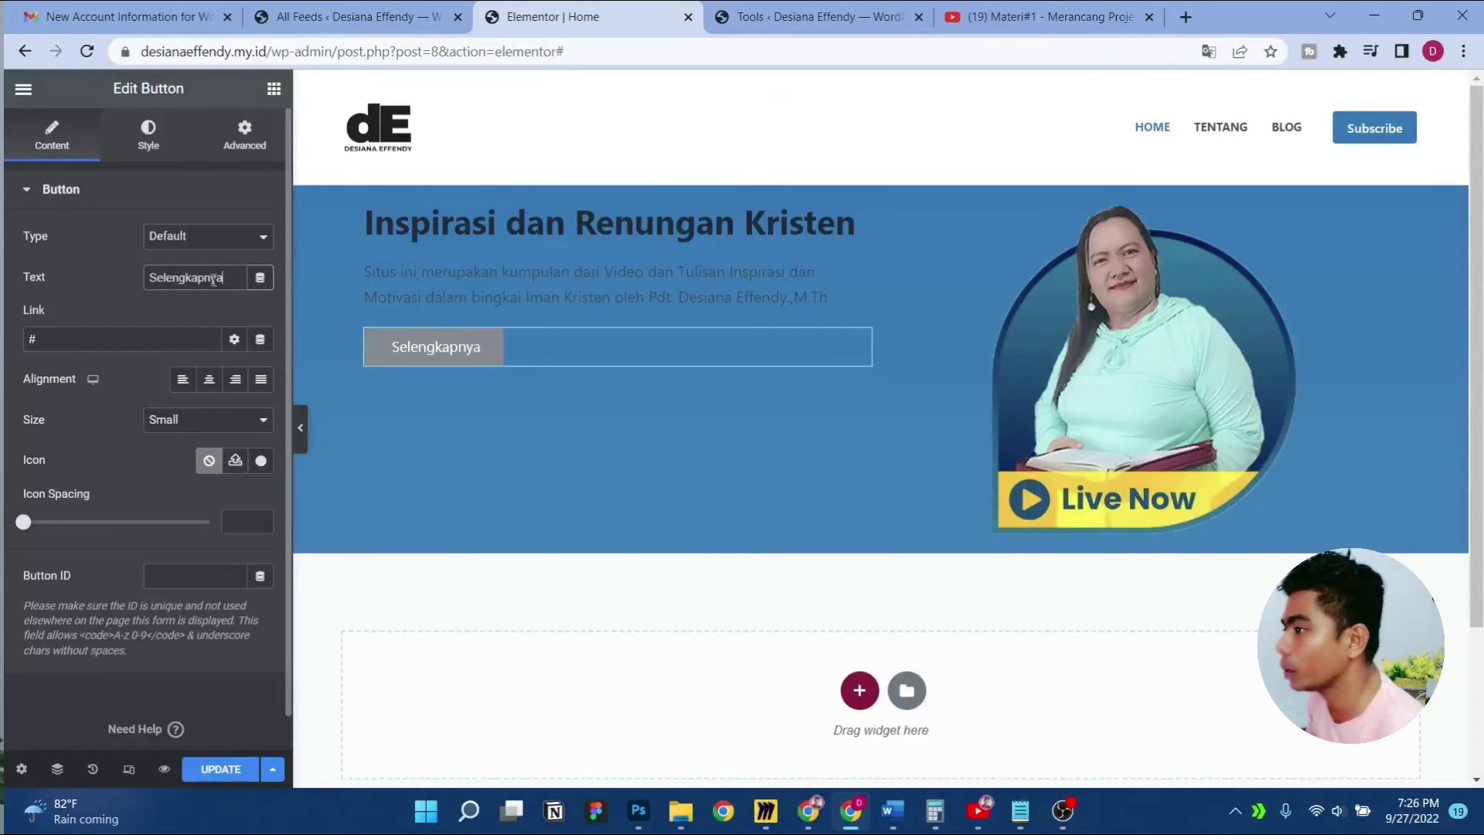
left_click(168, 335)
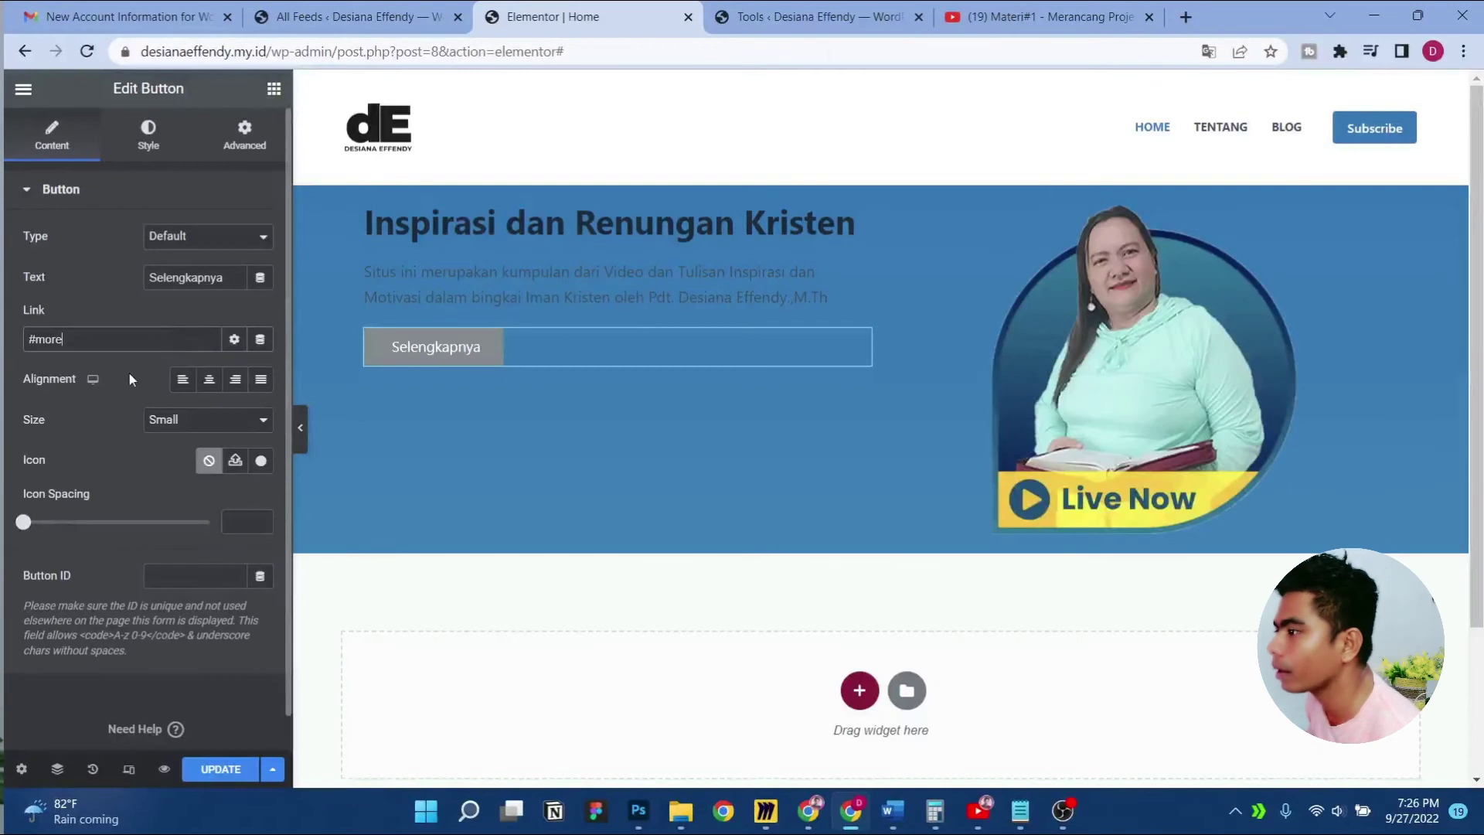
left_click(196, 430)
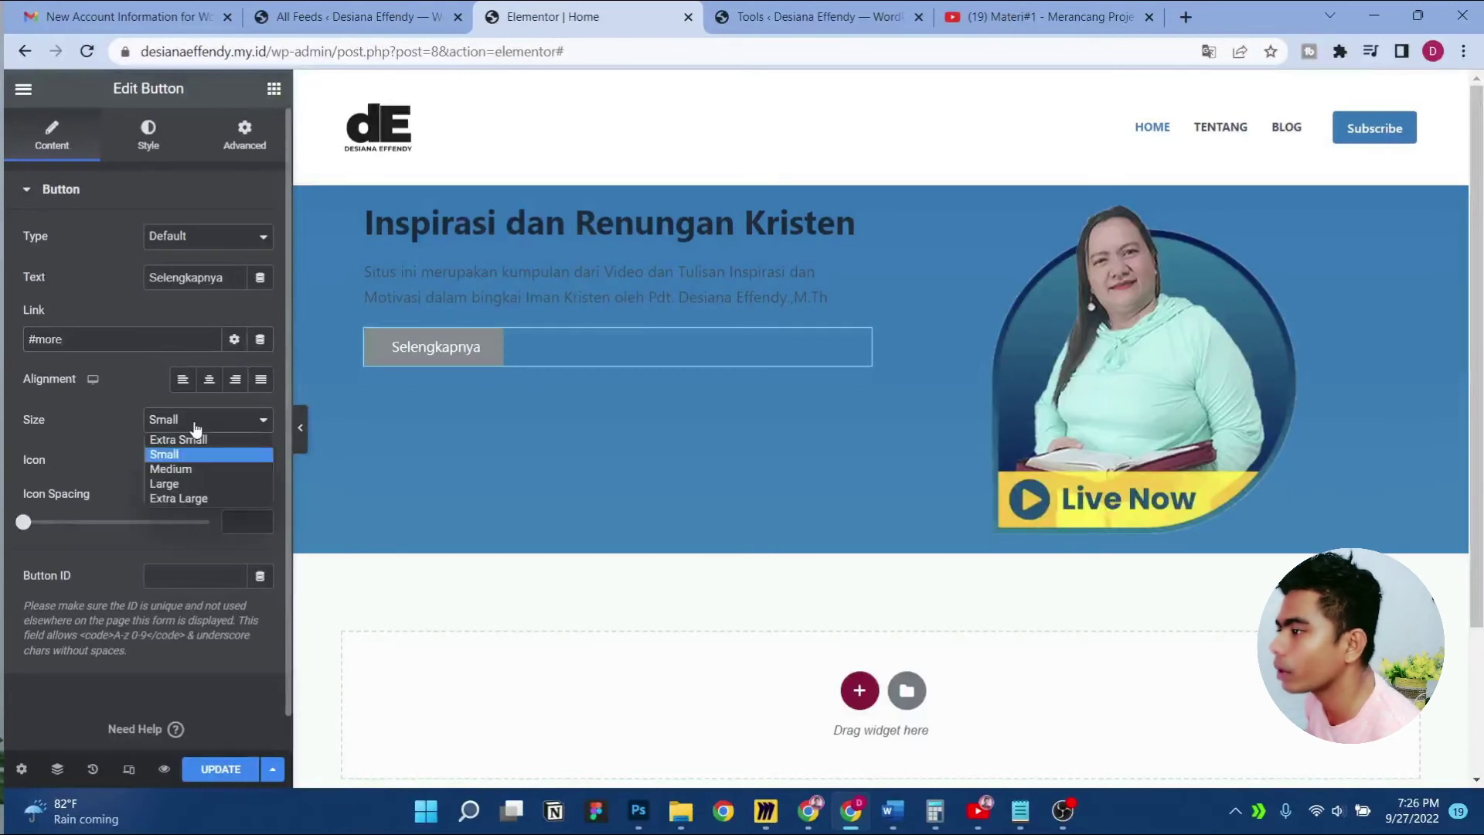
left_click(191, 466)
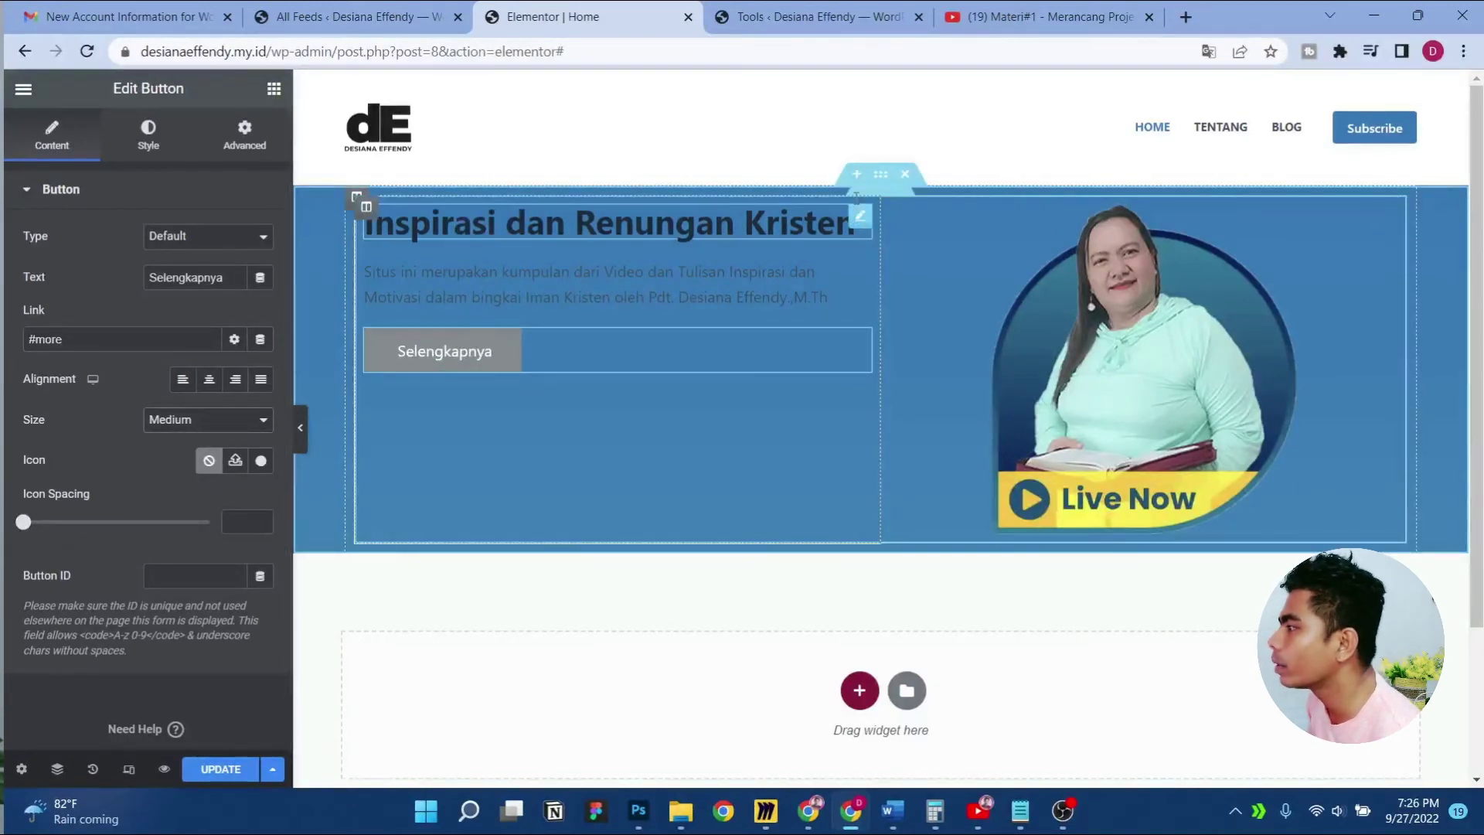
left_click(408, 377)
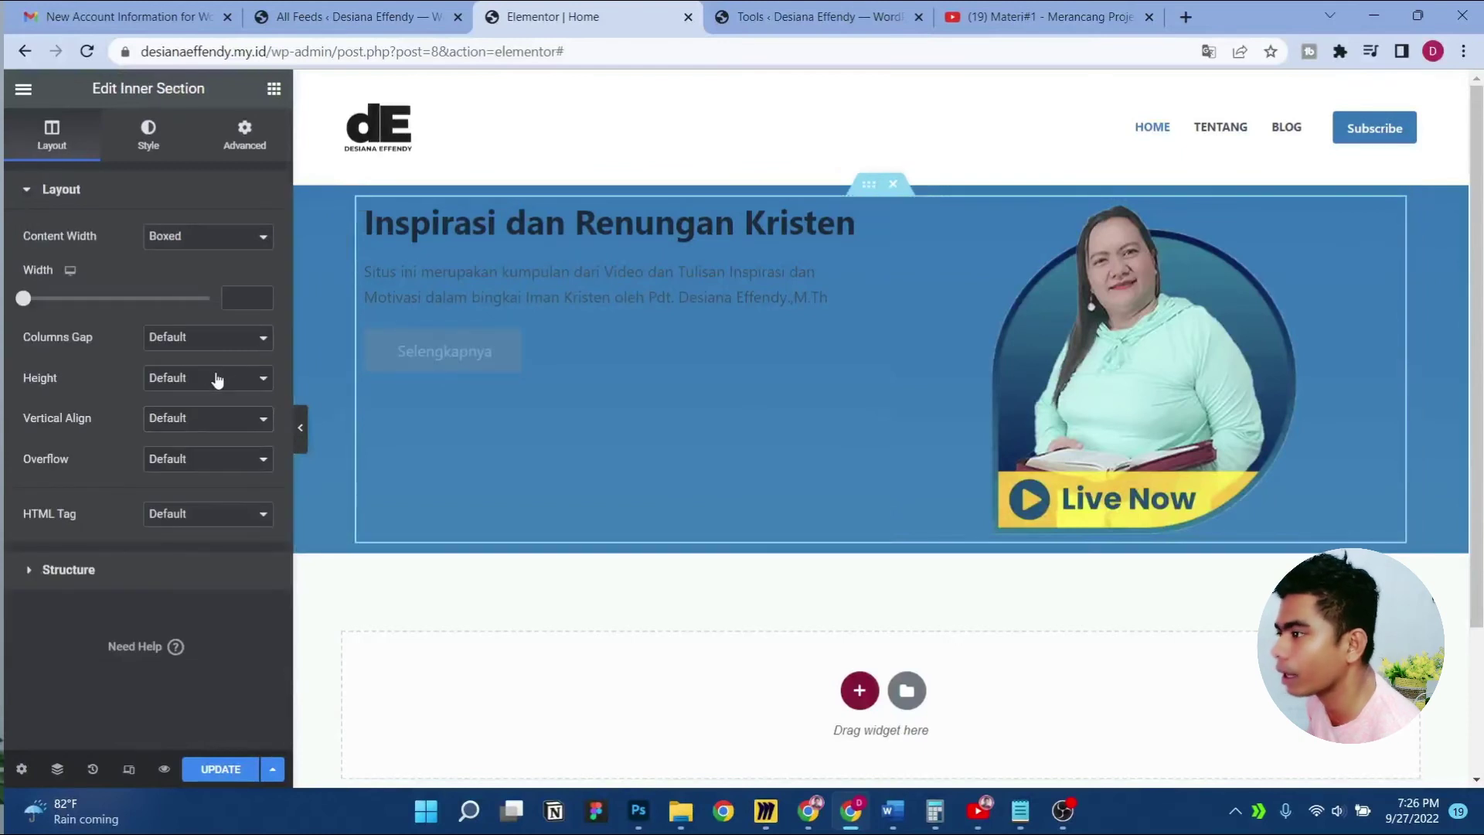
Set the inner section's vertical alignment to Middle and preview it
left_click(218, 420)
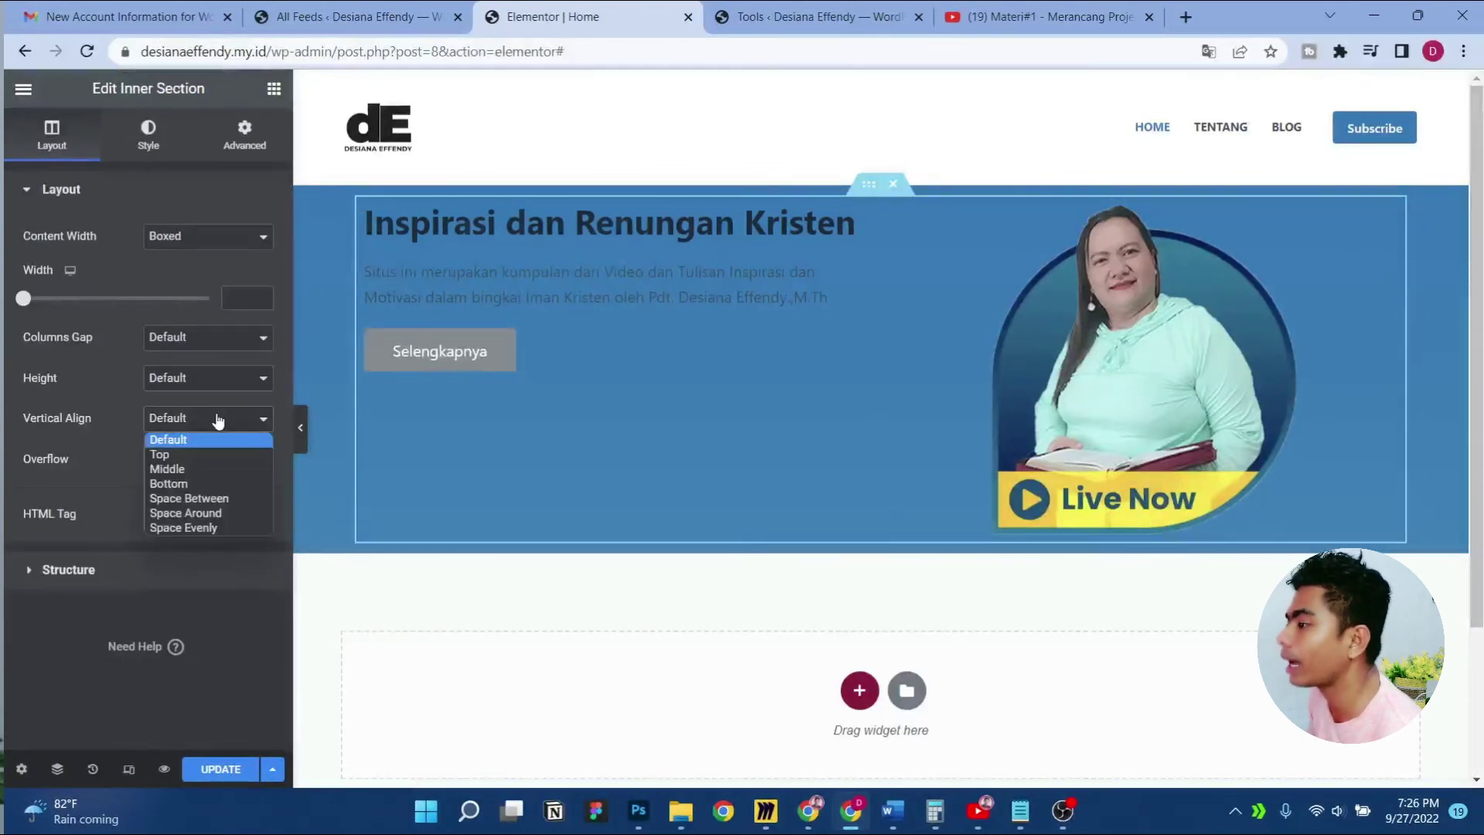
left_click(209, 468)
left_click(303, 428)
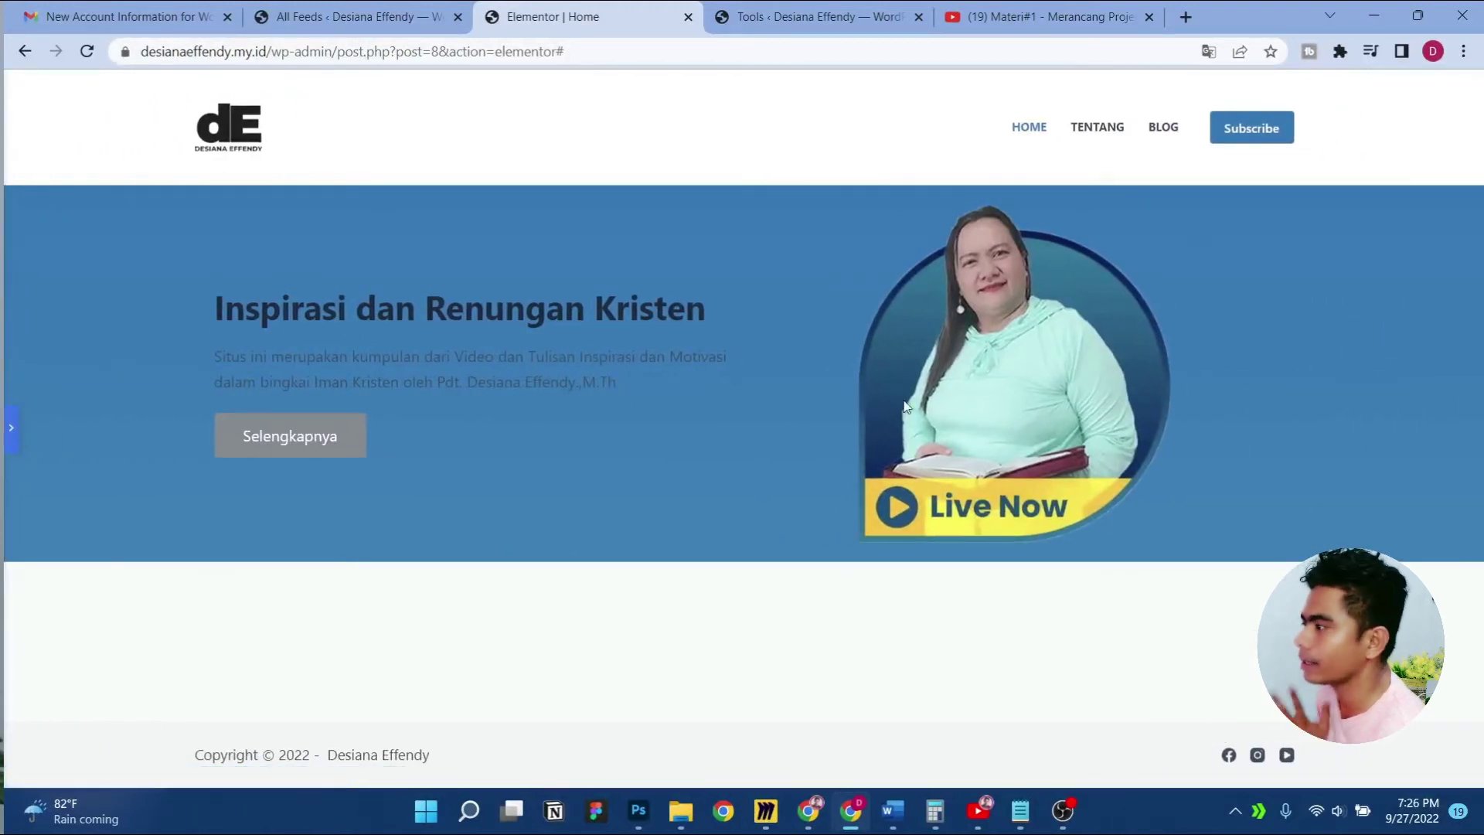
left_click(8, 430)
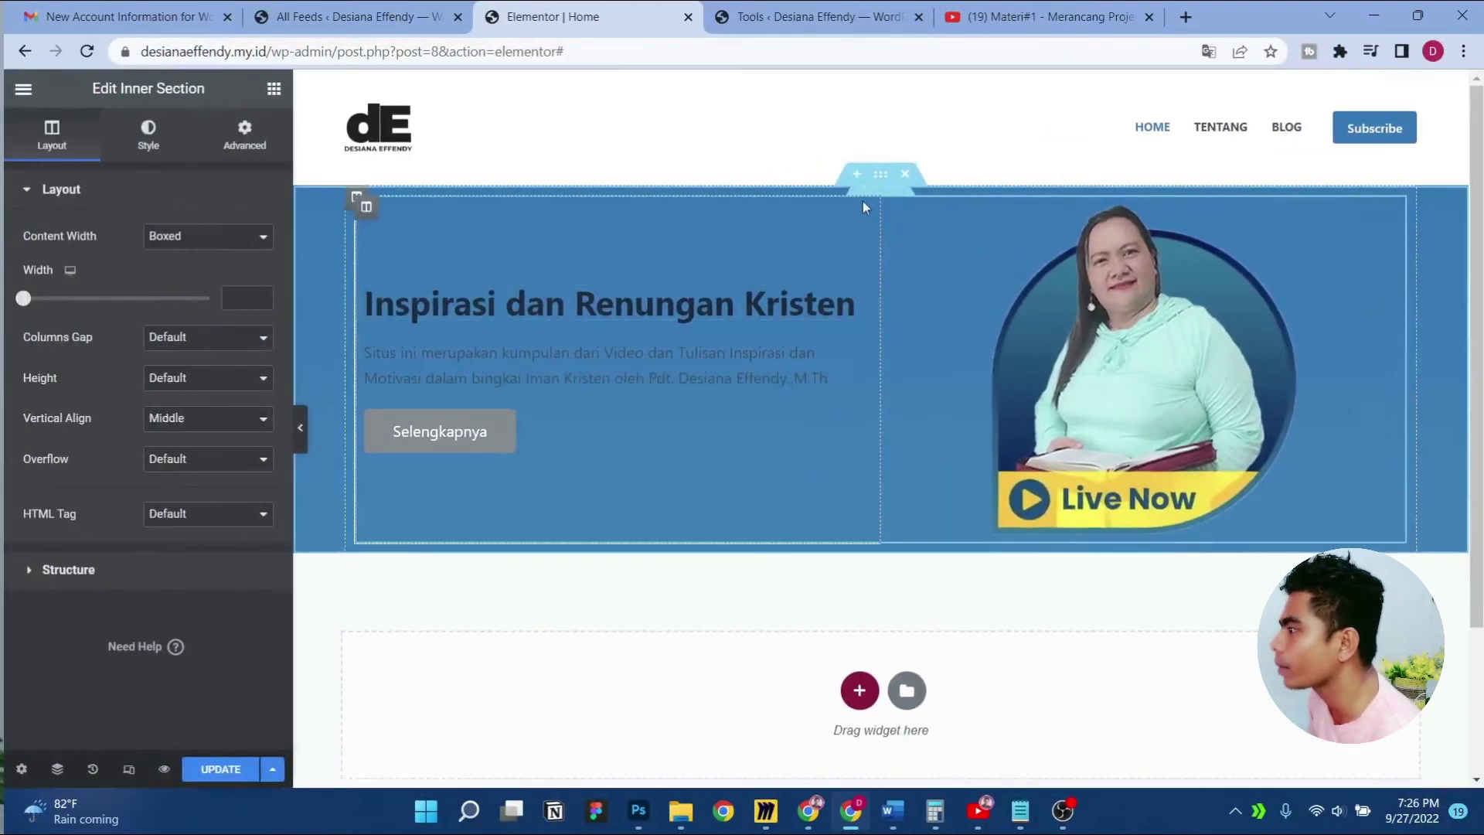
Raise the hero section's minimum height to 60 VH in its Layout settings
left_click(878, 178)
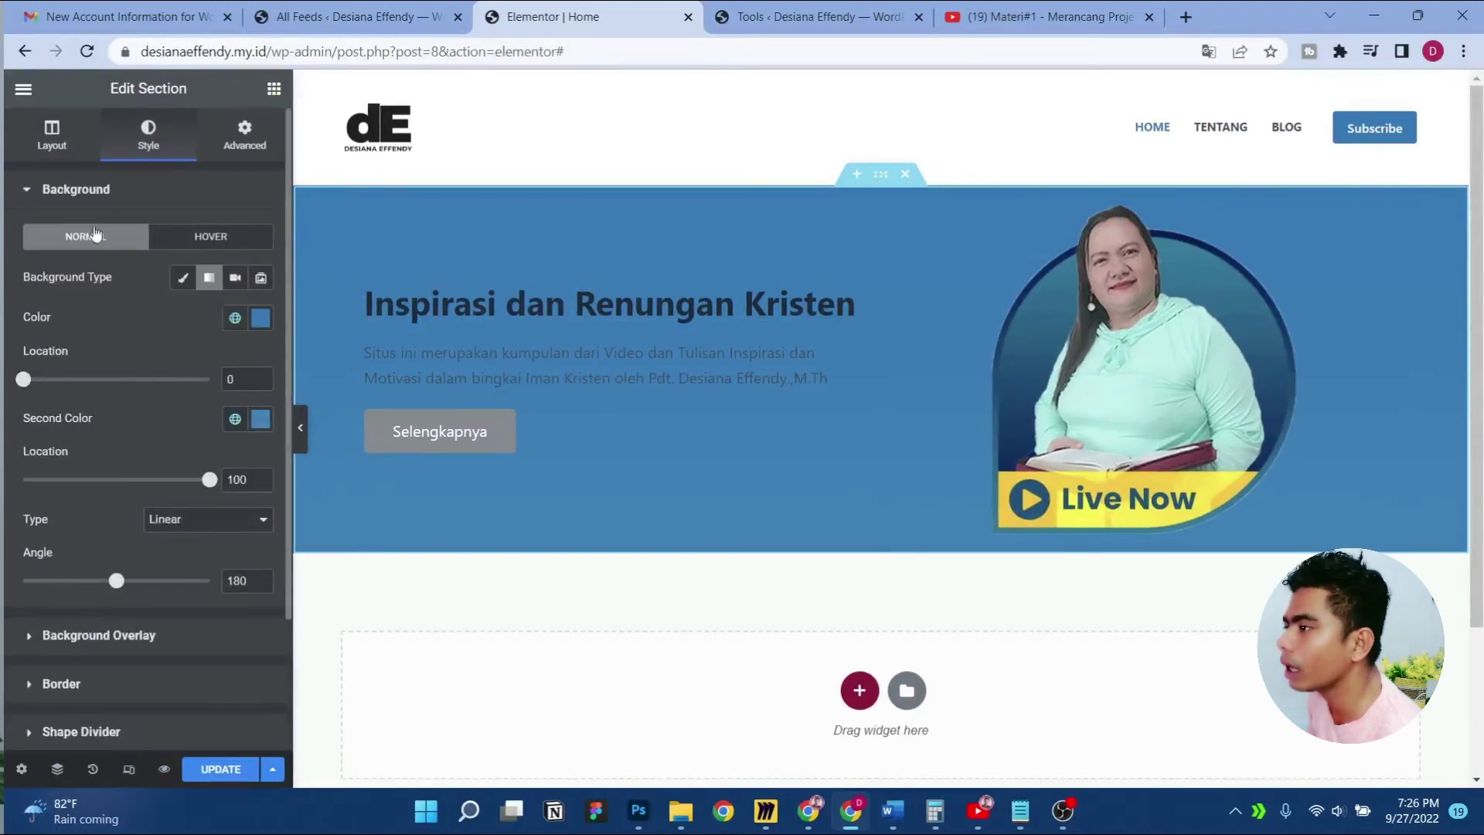
left_click(51, 132)
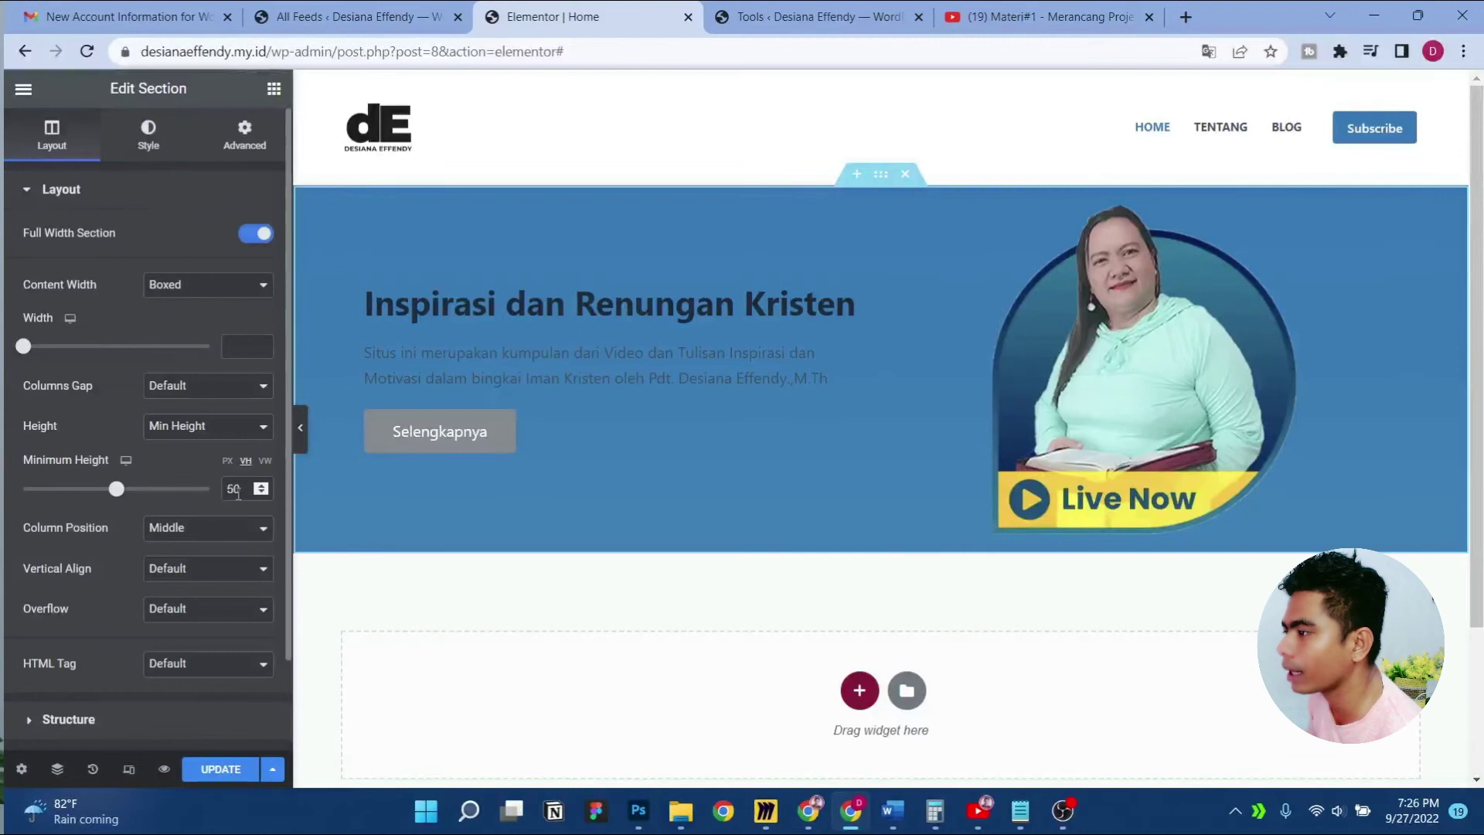
type("7")
key("Left")
key("Left")
key("Delete")
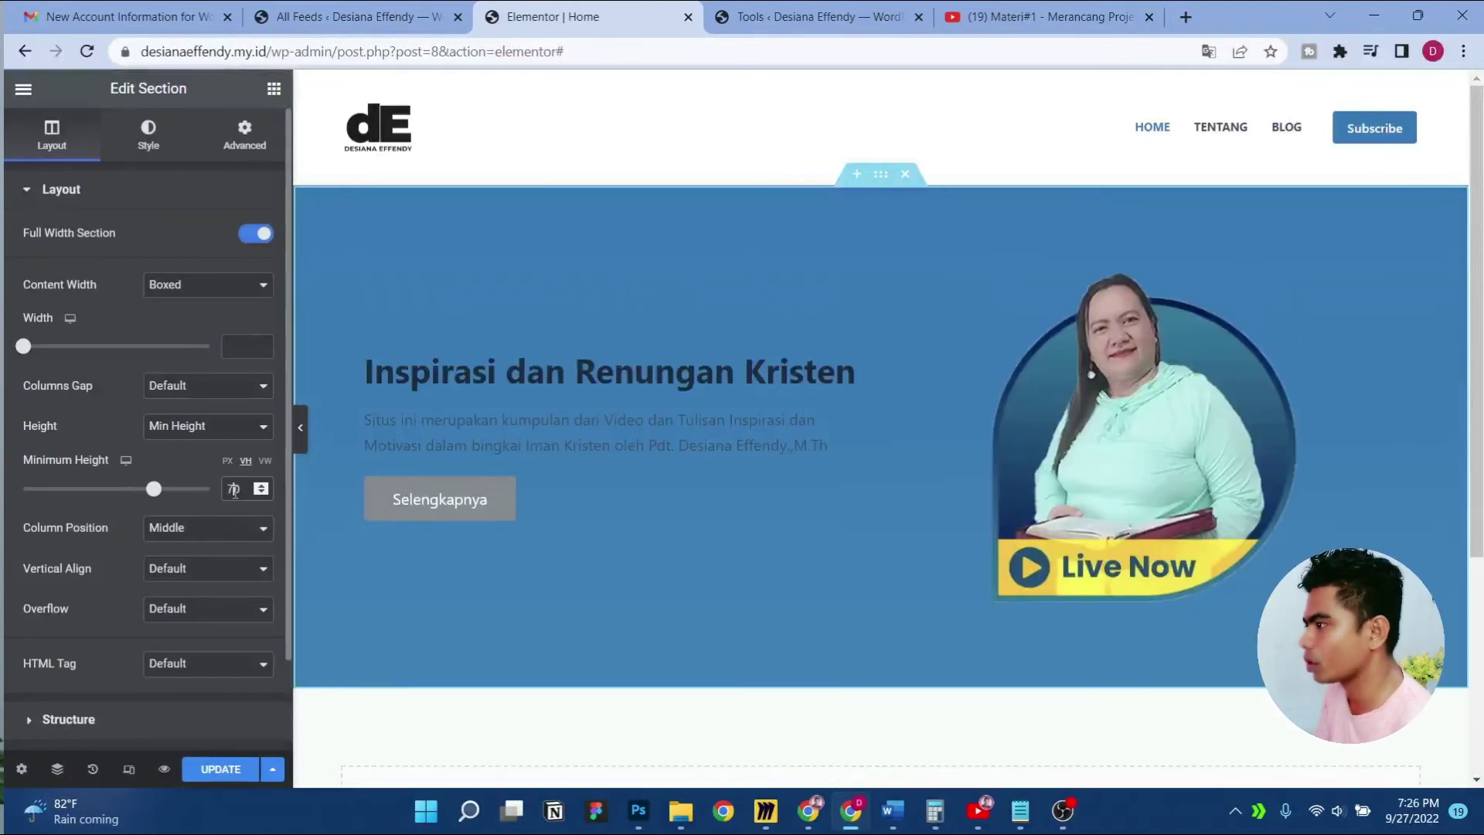
key("BackSpace")
type("6")
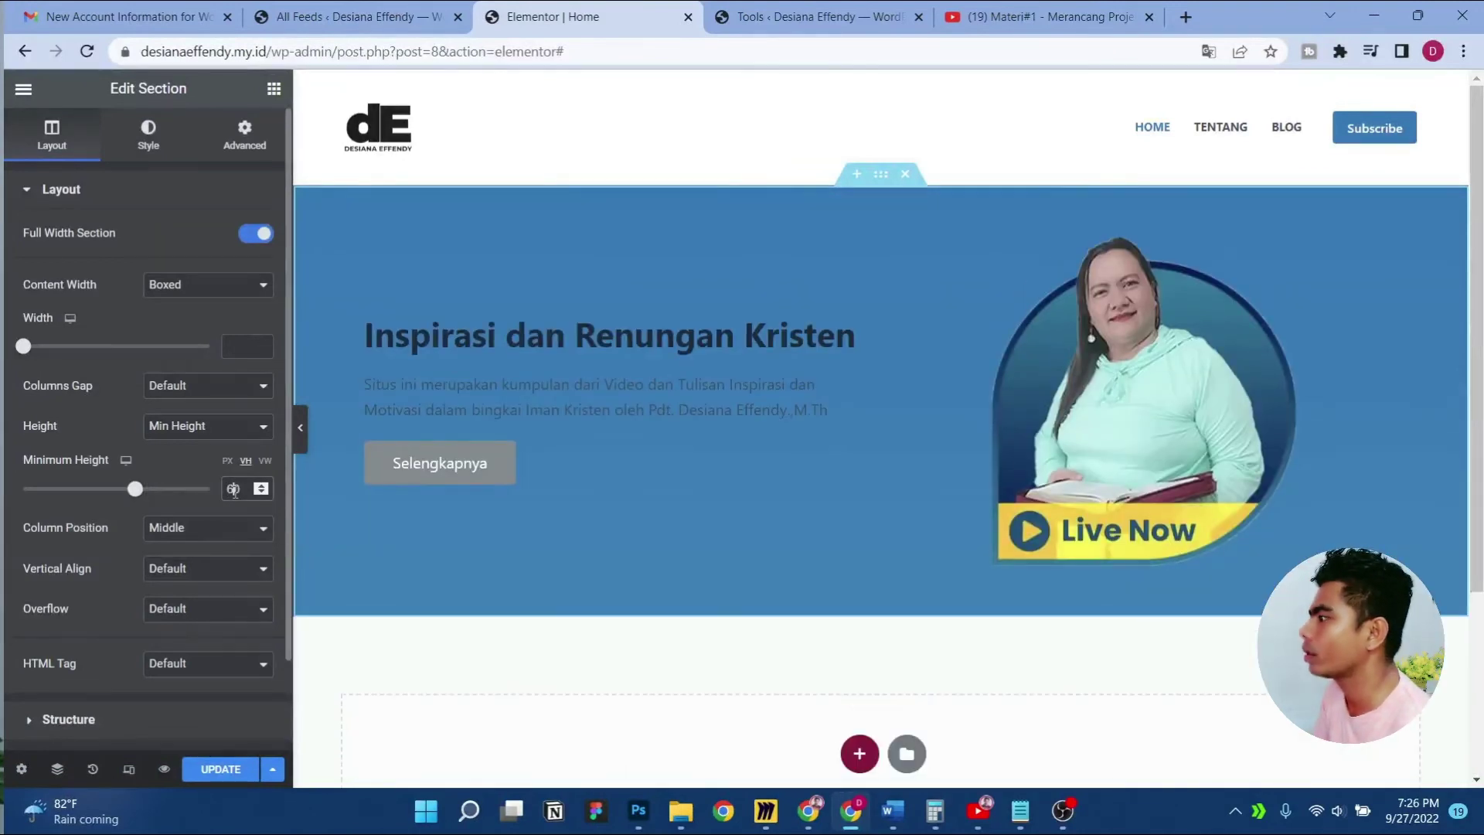
Make the hero heading white and the description paragraph near-white using global colours
left_click(859, 329)
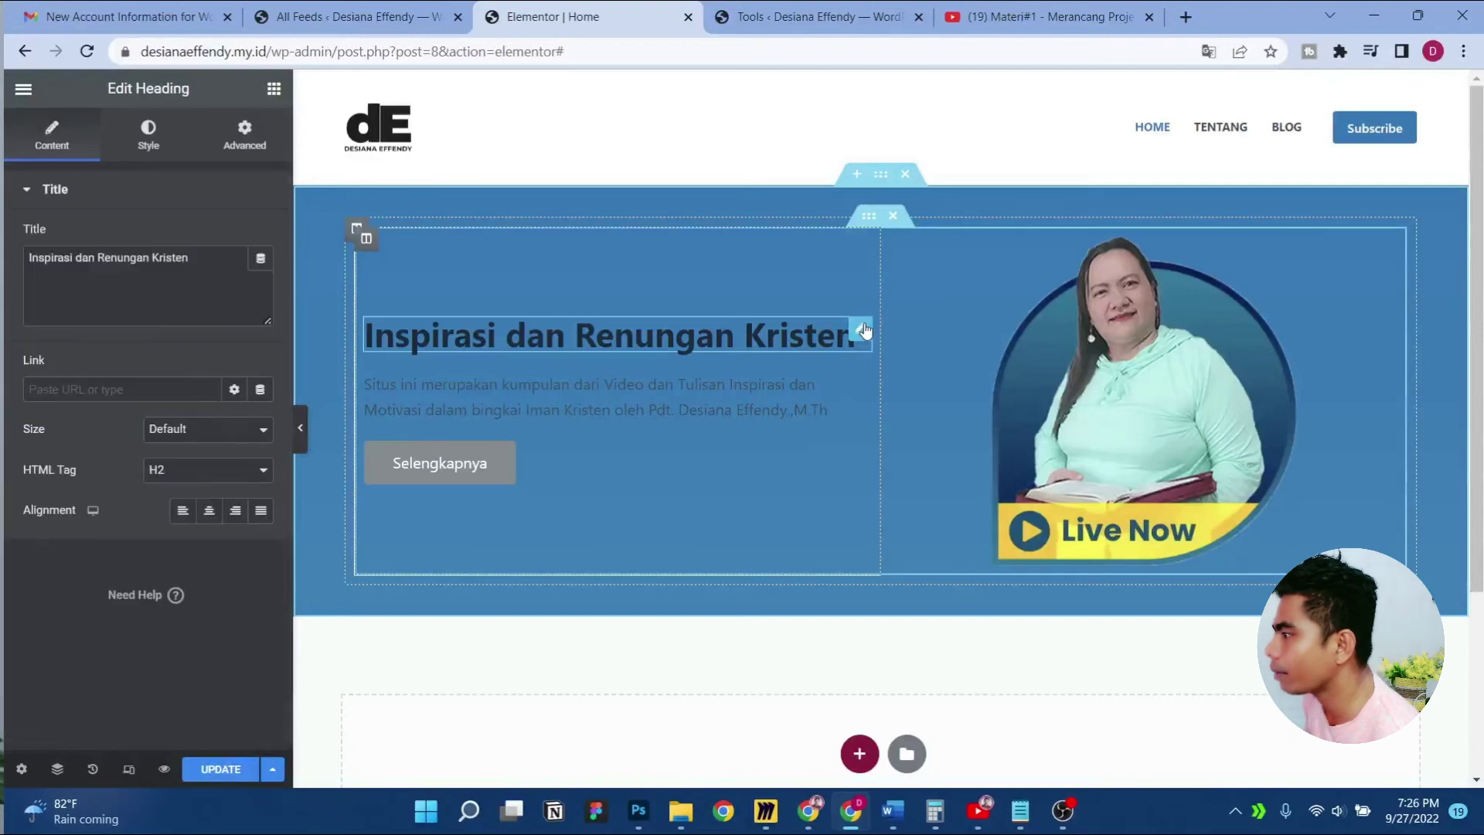
left_click(155, 160)
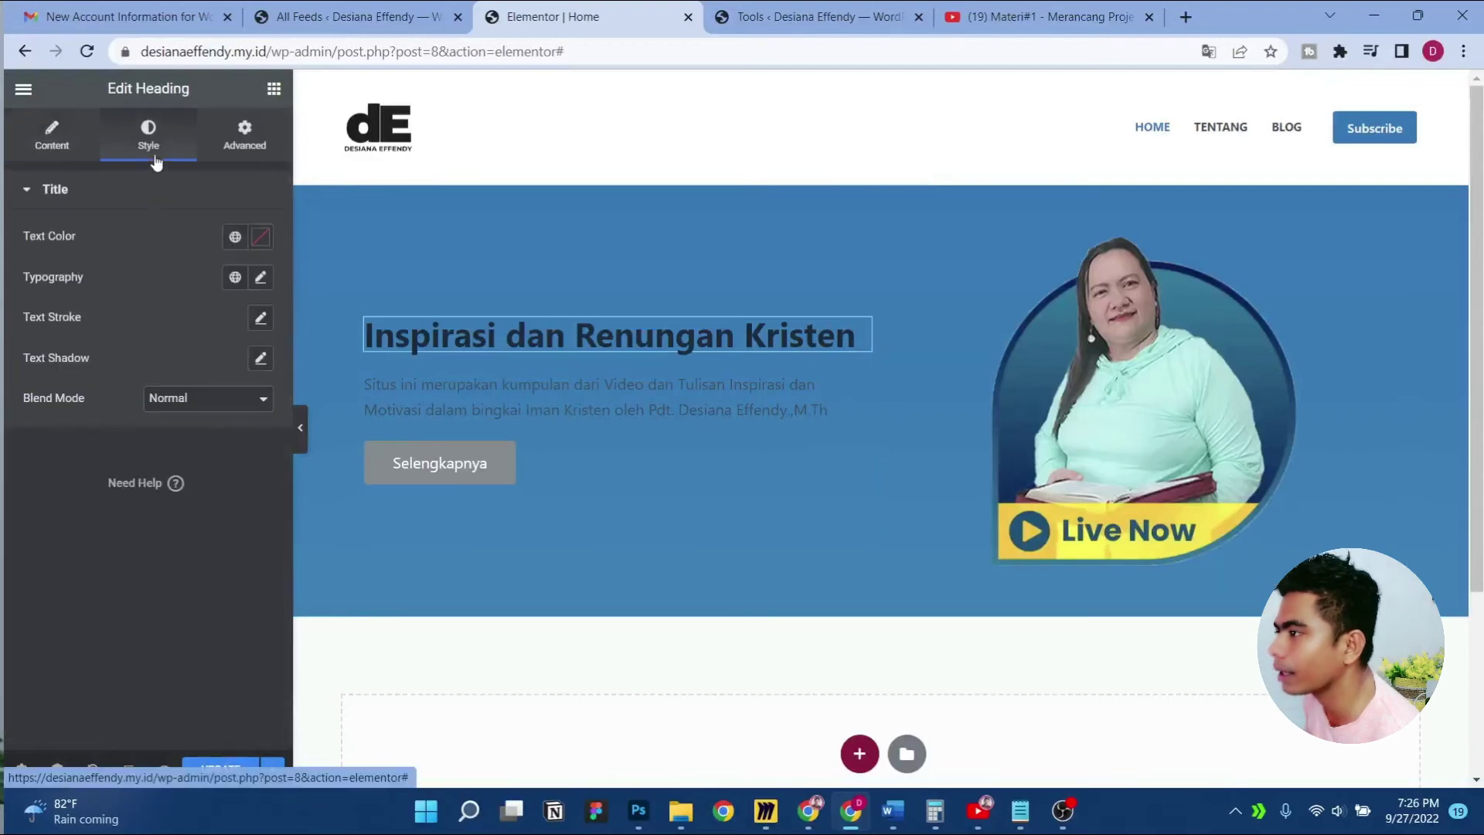
left_click(234, 236)
scroll(189, 475, "down", 1)
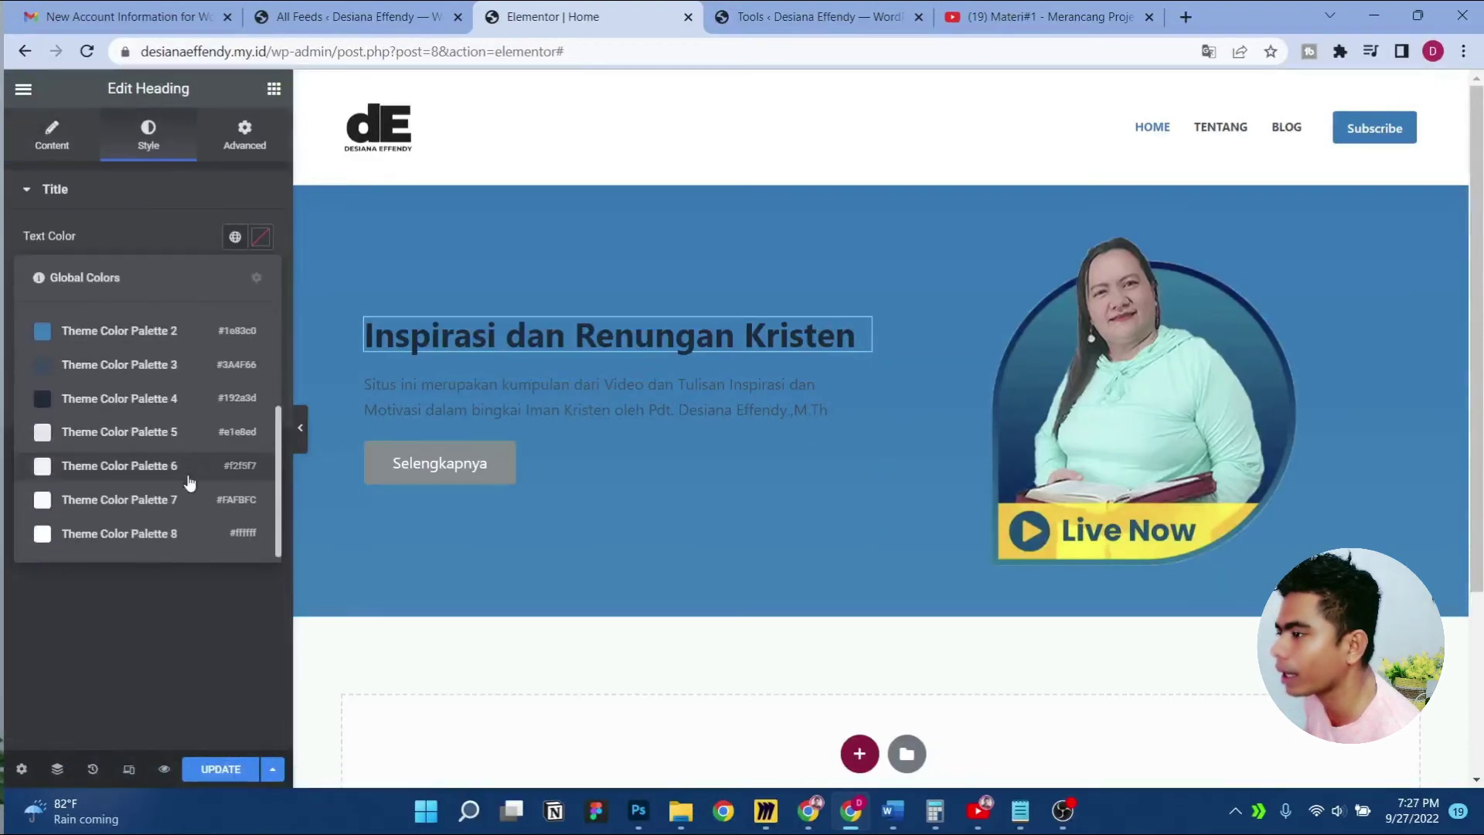
left_click(196, 532)
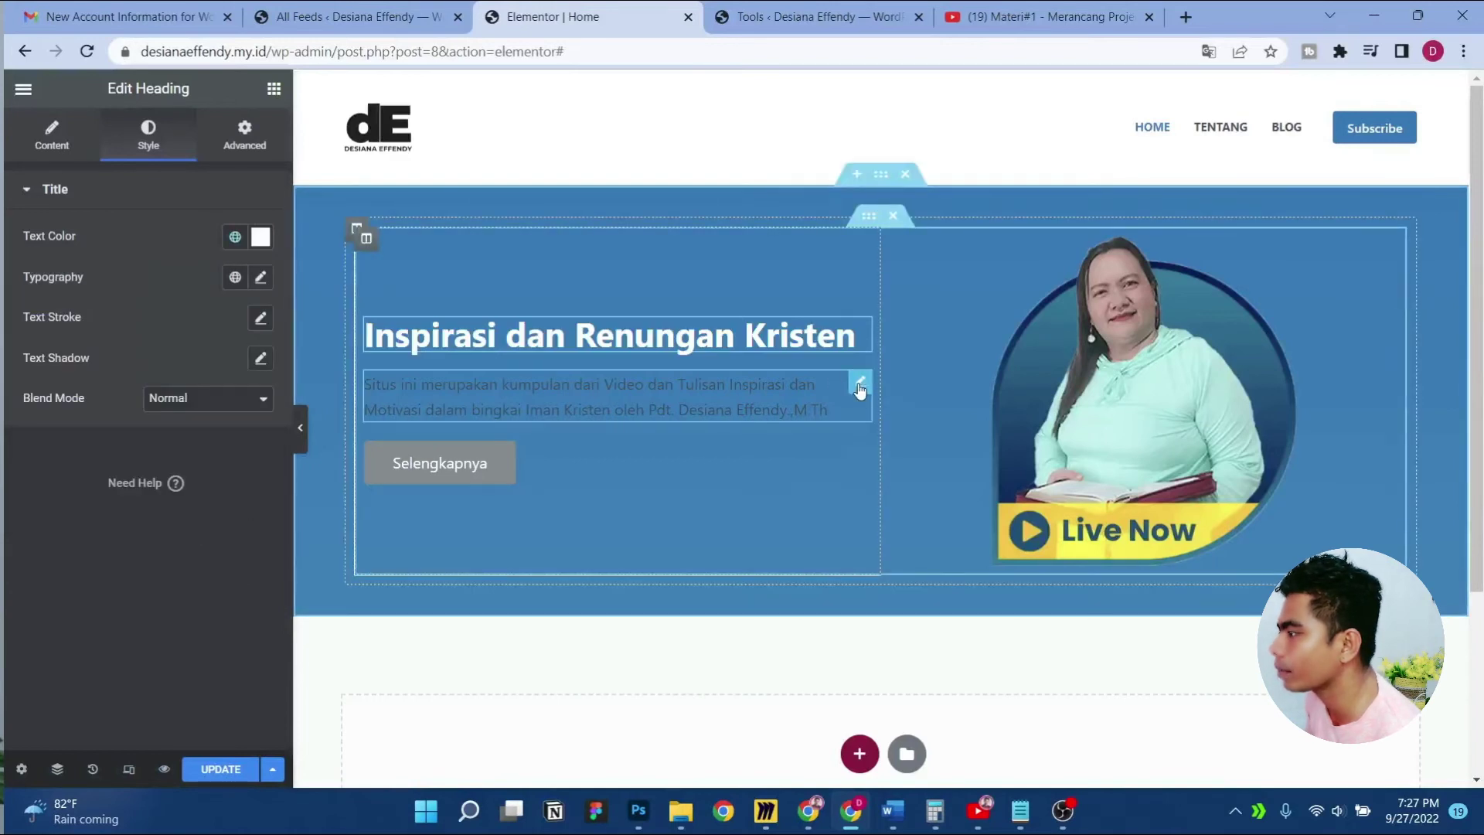
left_click(859, 386)
left_click(149, 138)
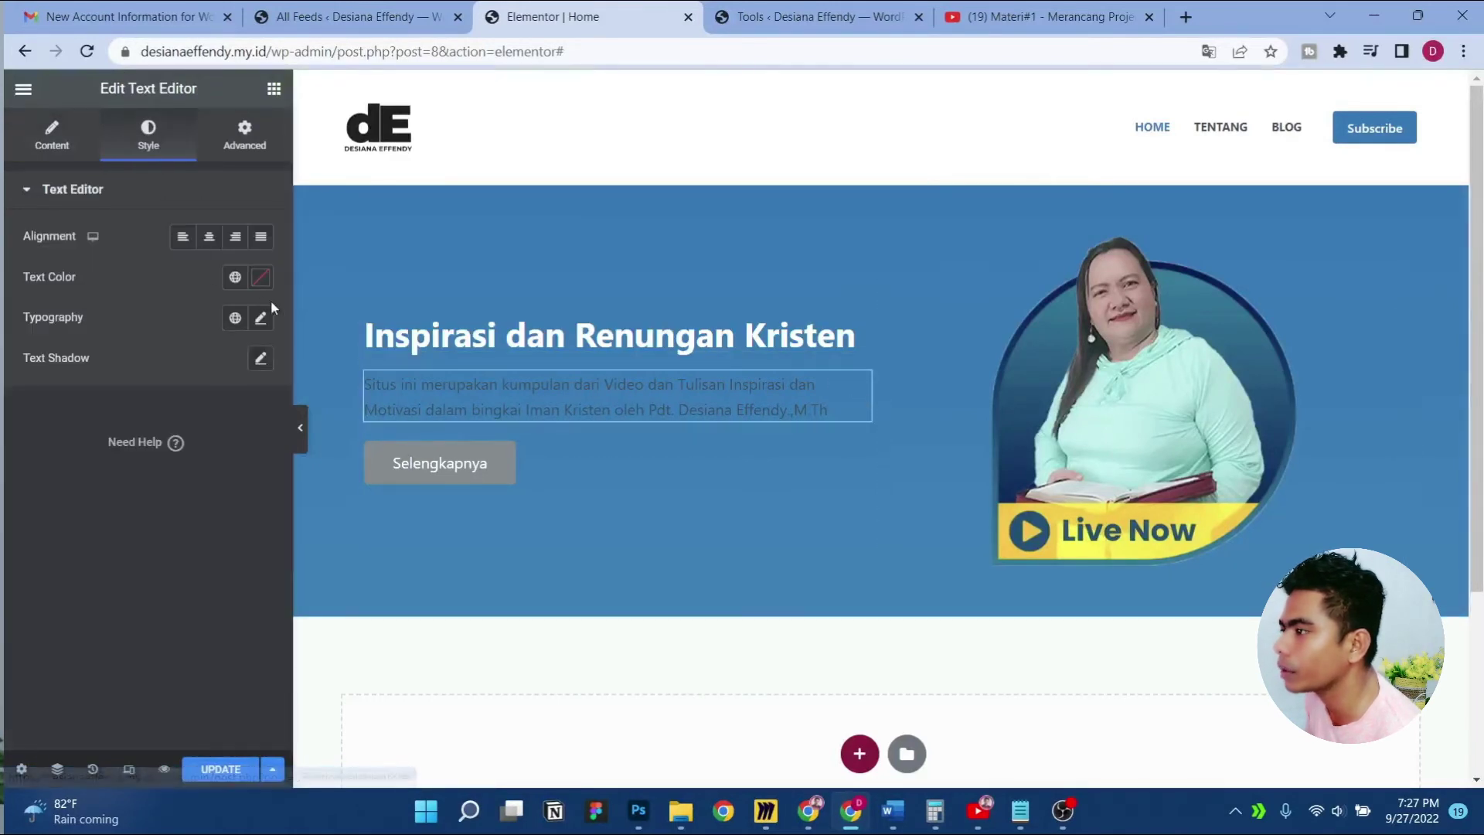
left_click(234, 276)
scroll(189, 502, "down", 2)
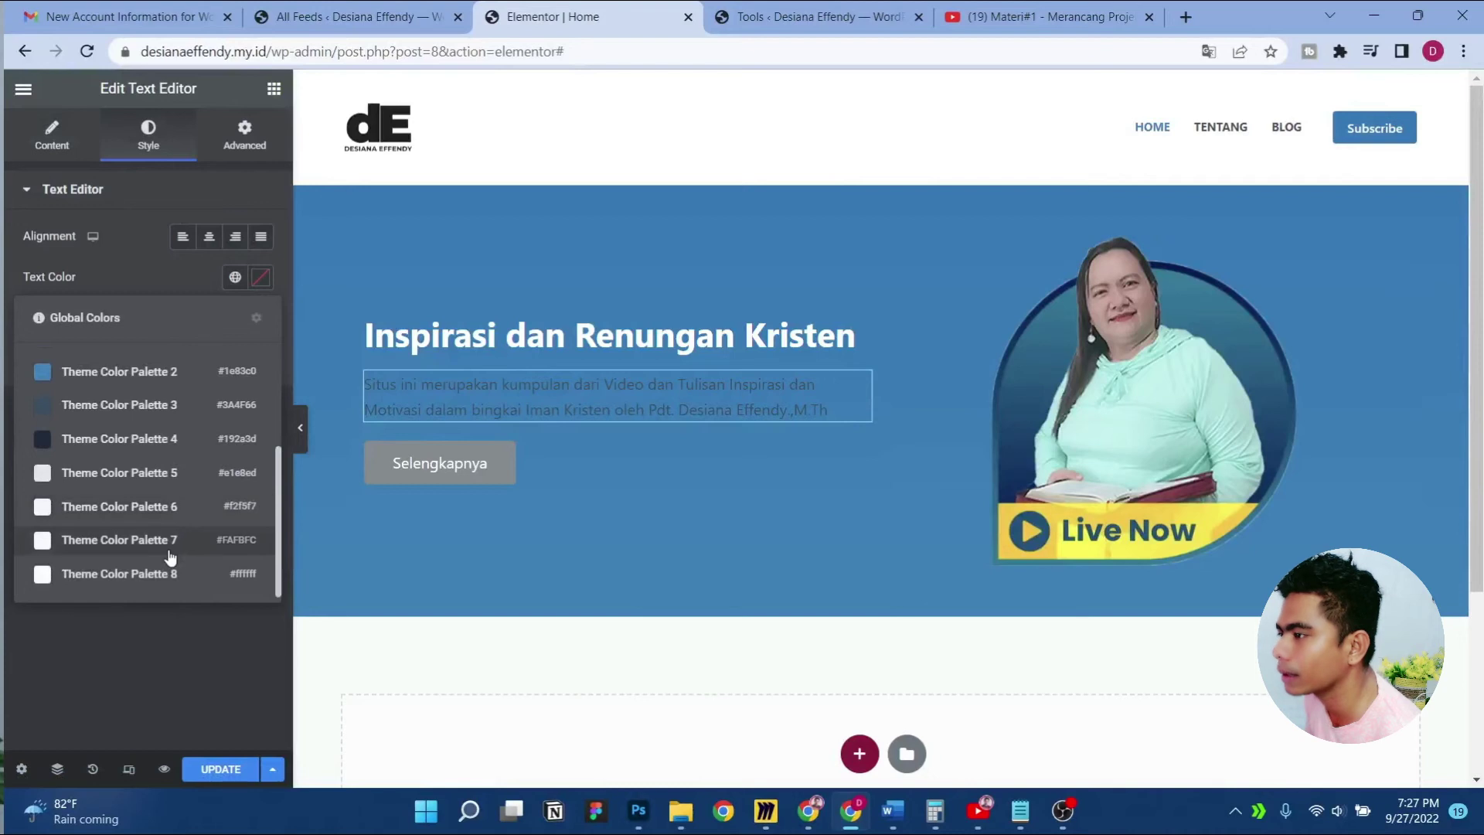
left_click(189, 504)
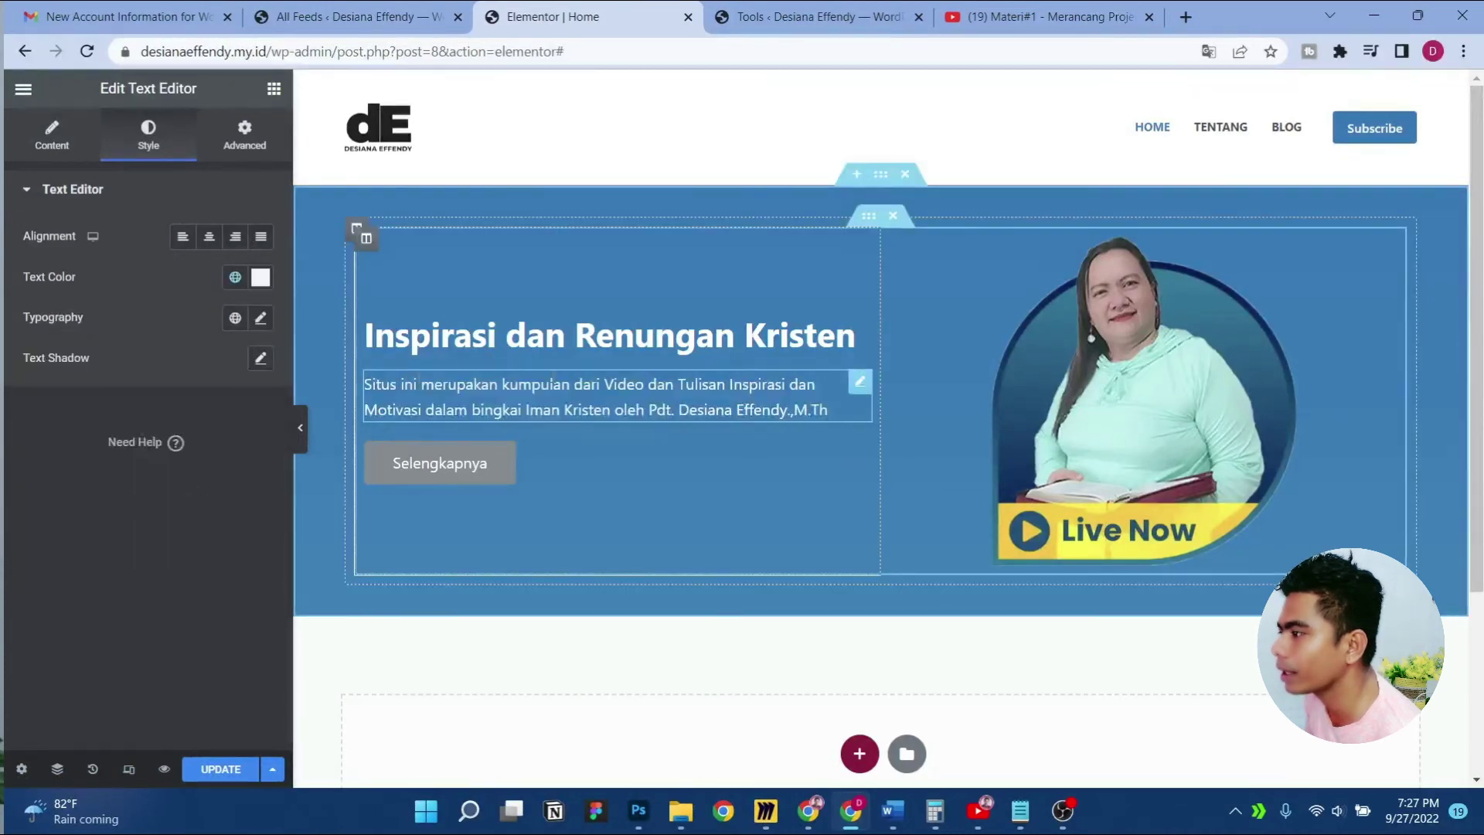
Give the Selengkapnya button a dark navy Theme Color Palette 4 background and border radius 30
left_click(859, 452)
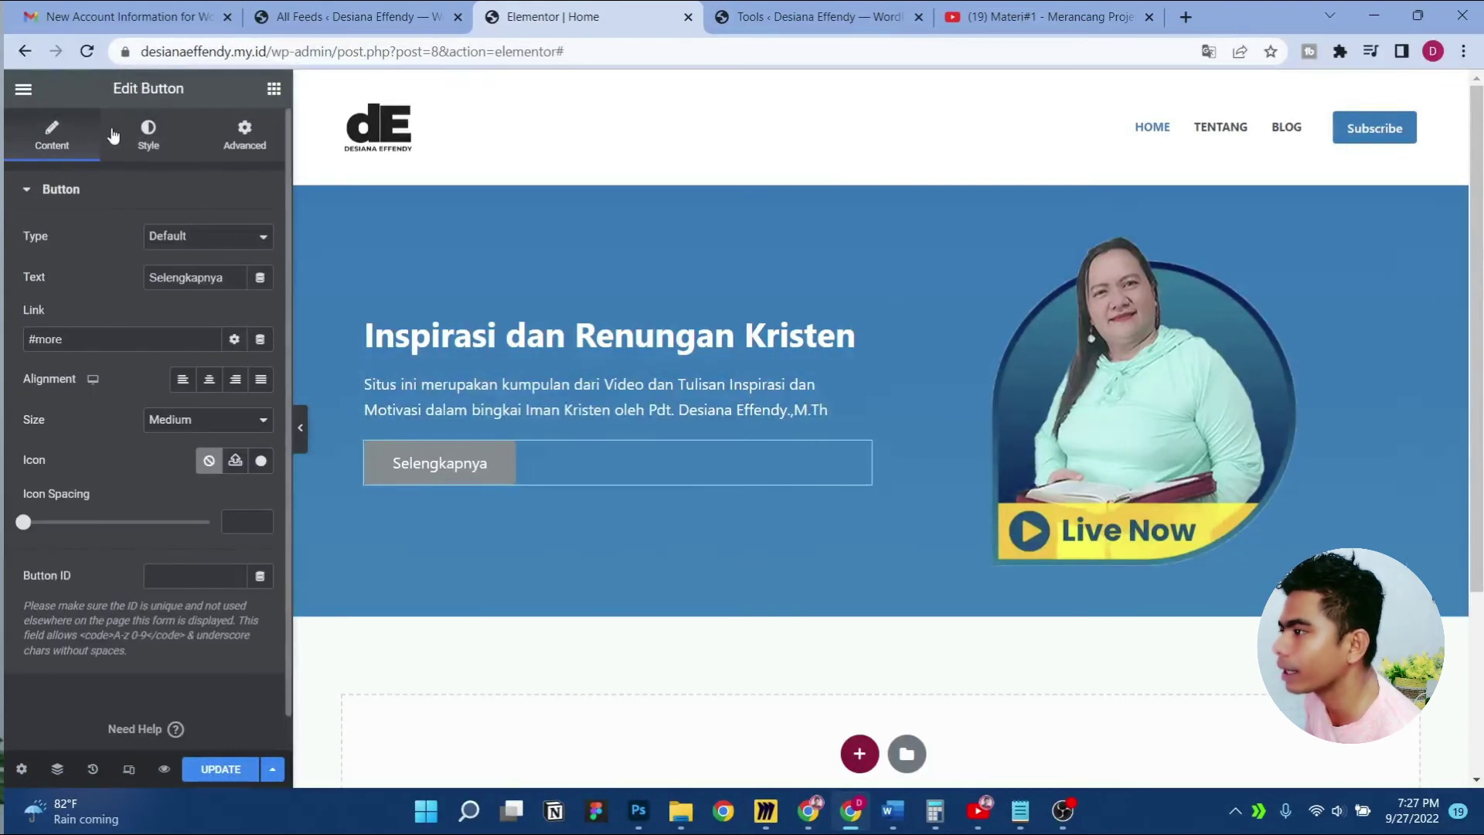
left_click(149, 133)
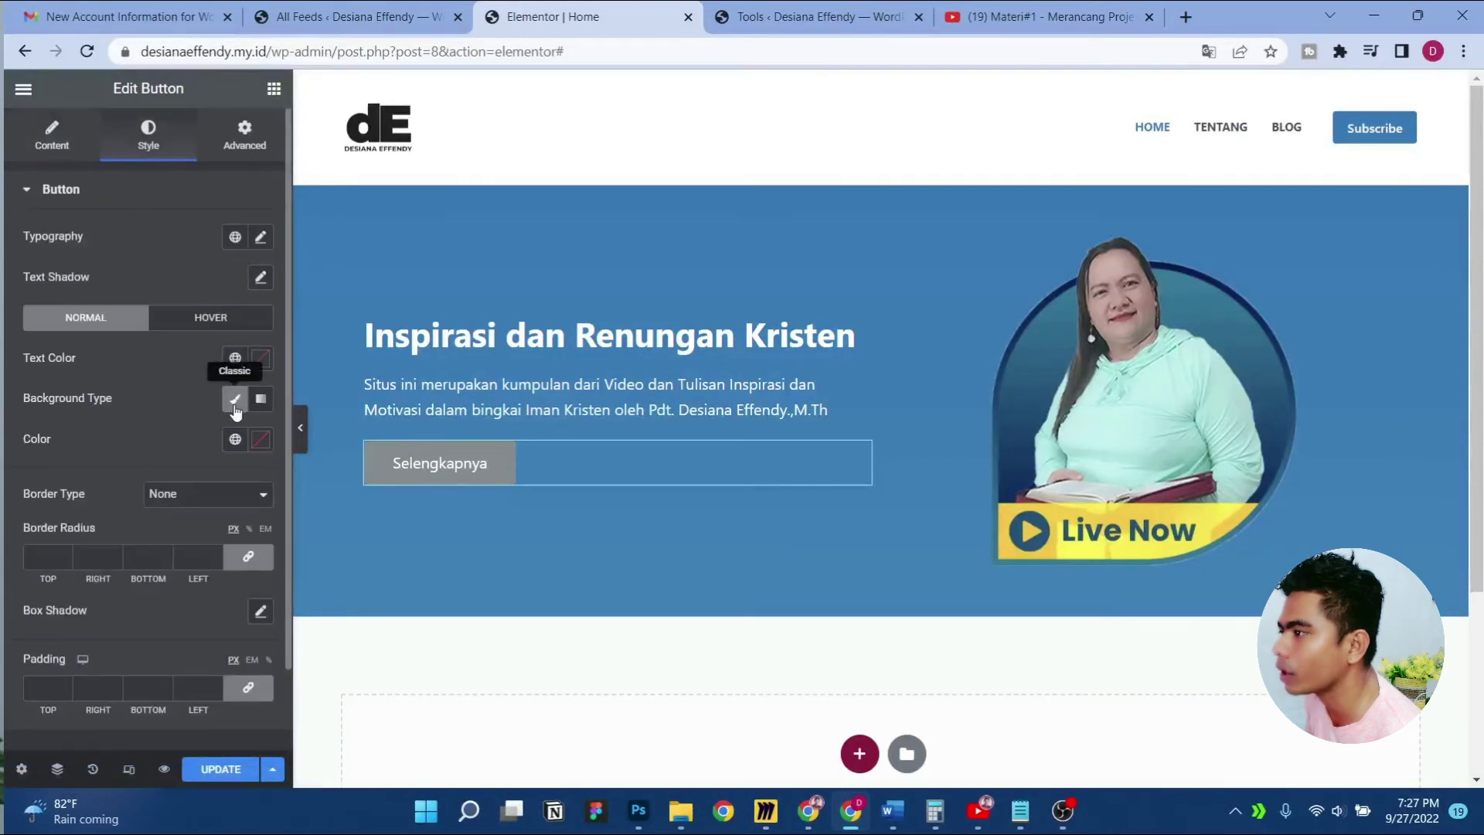
left_click(235, 439)
scroll(160, 609, "down", 2)
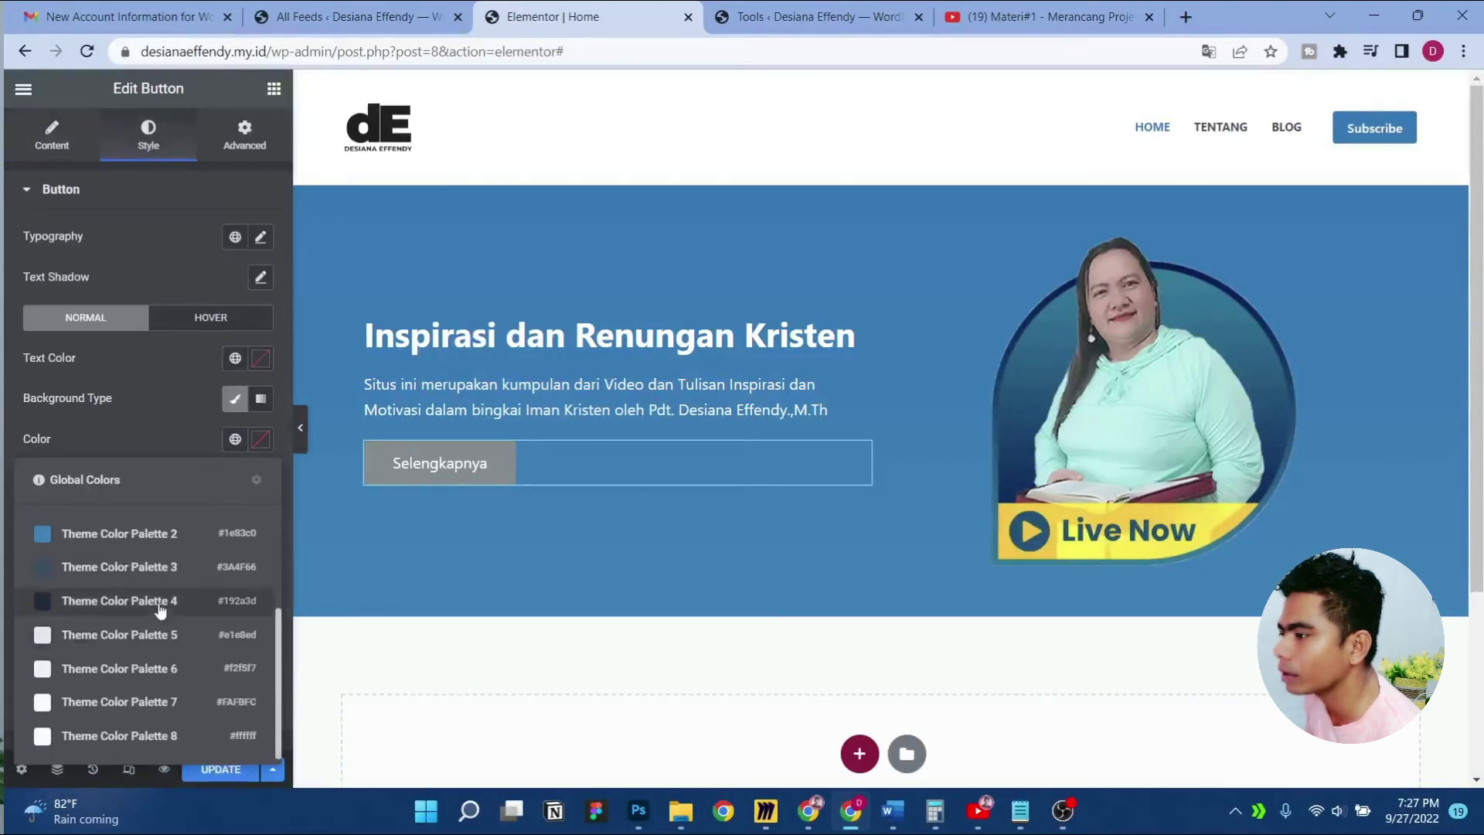
left_click(160, 601)
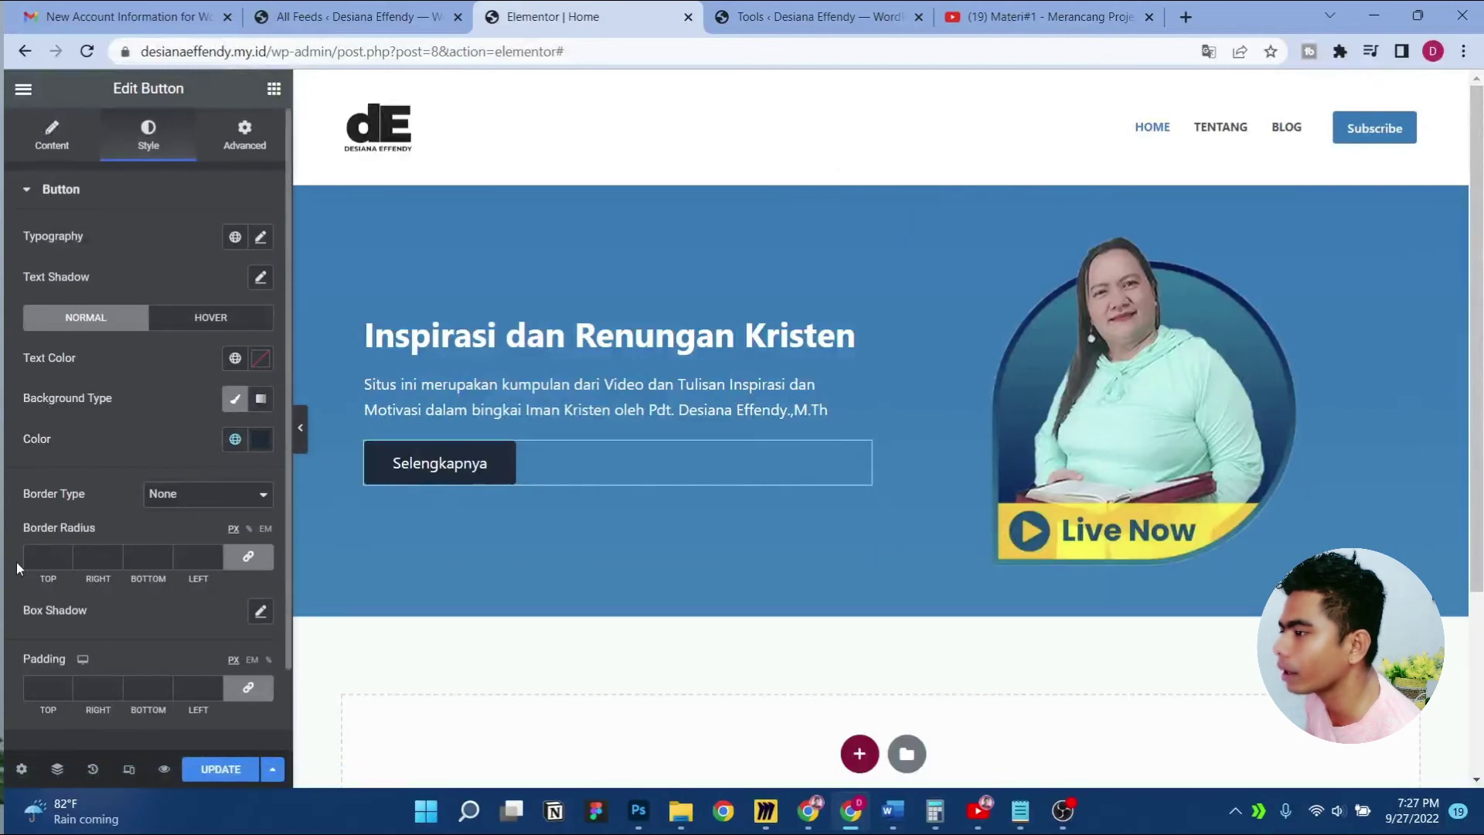
type("0")
Add a right-arrow icon after the button text with icon spacing 20
left_click(53, 137)
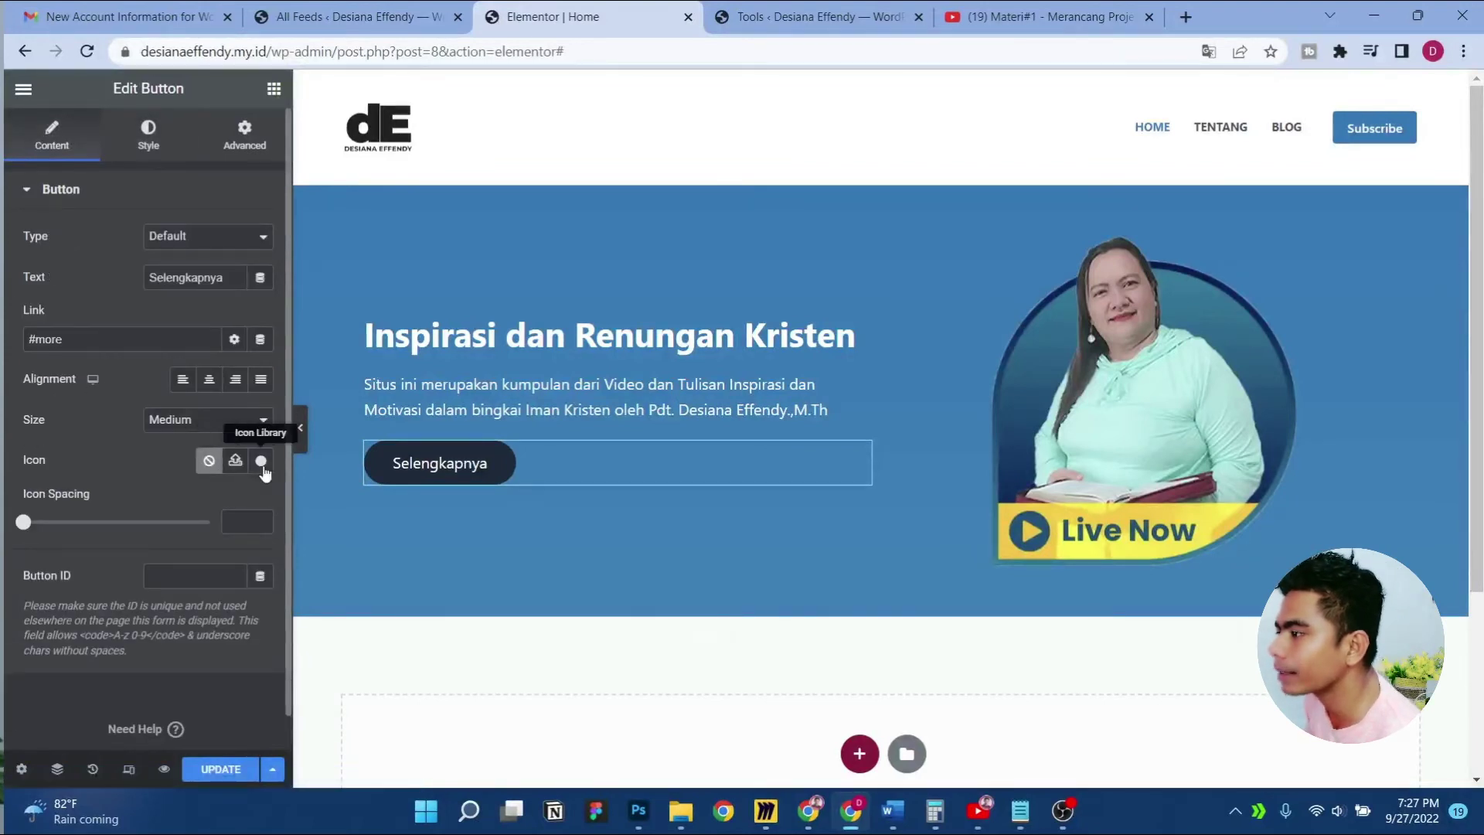
left_click(262, 461)
left_click(647, 166)
type("arrow")
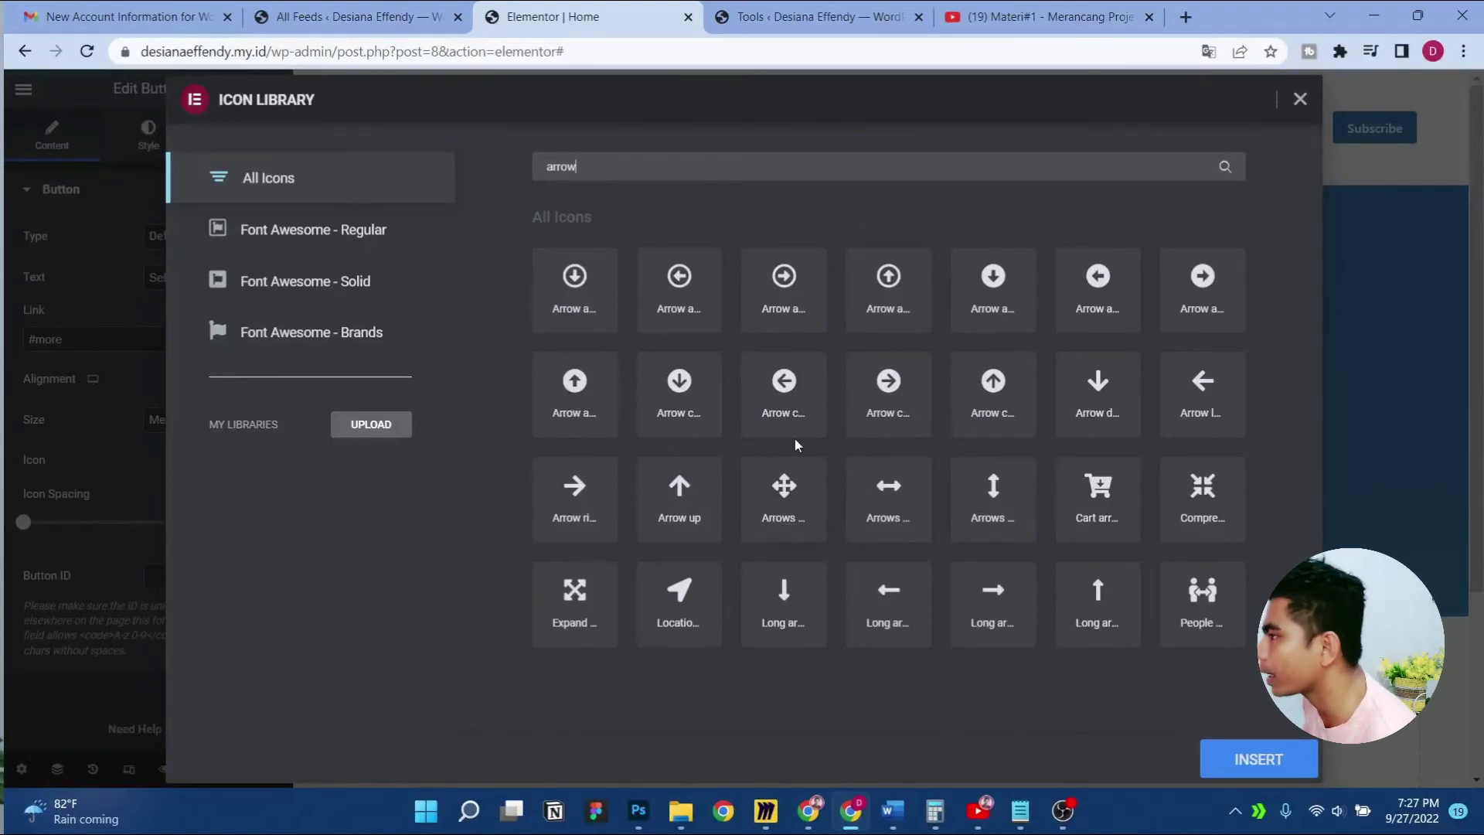
left_click(562, 473)
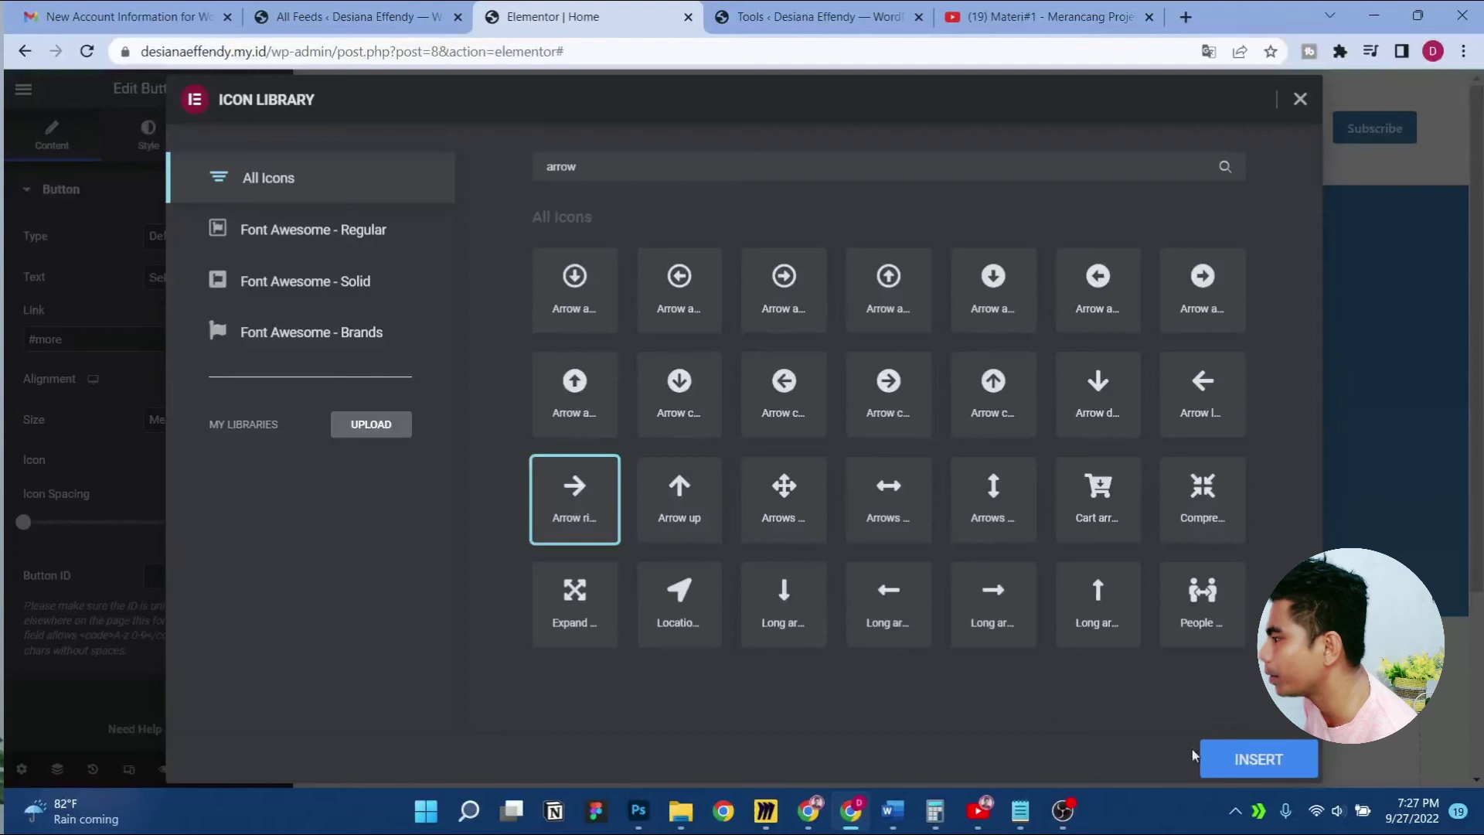
left_click(1225, 758)
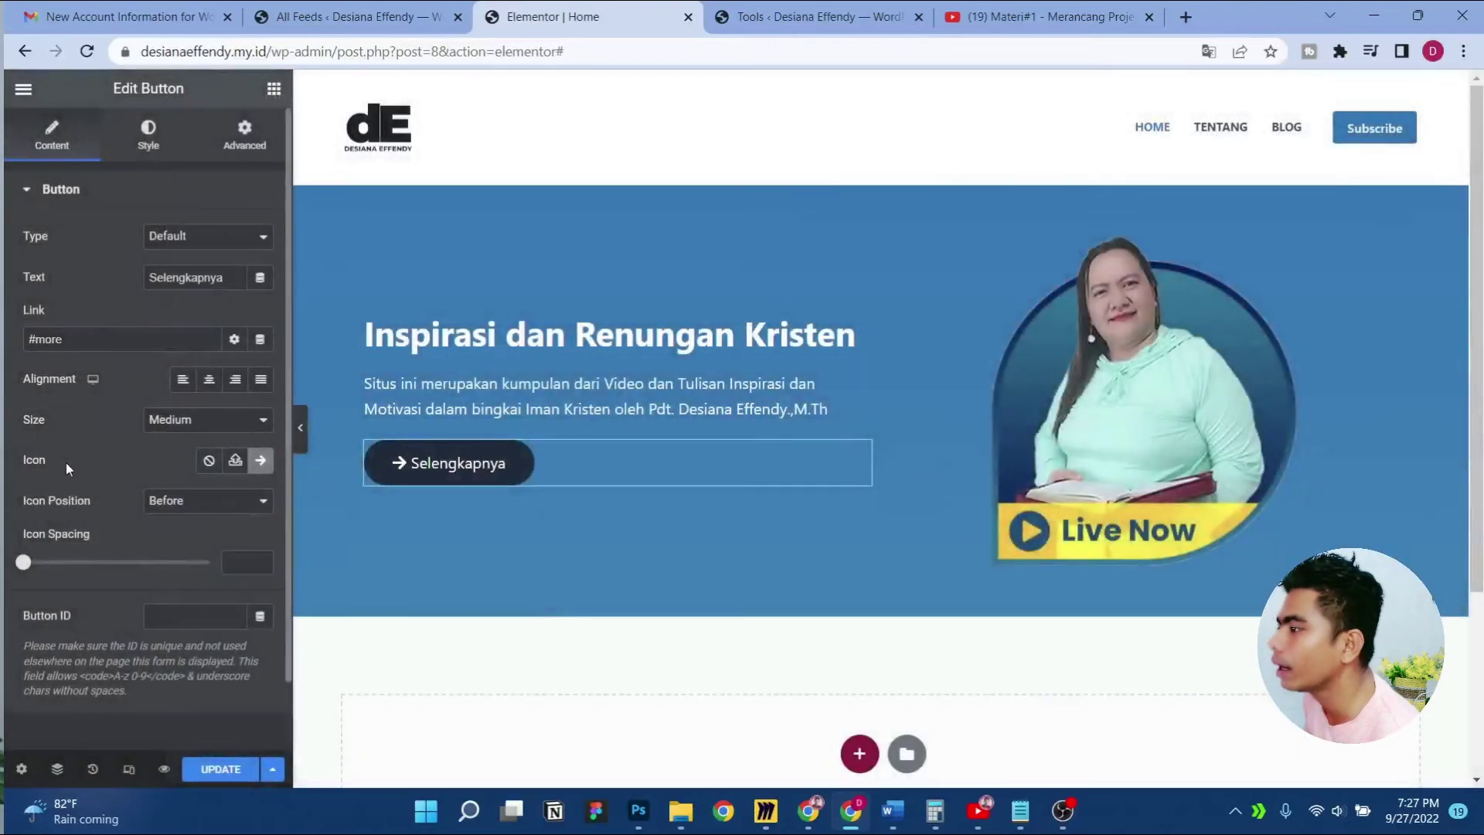
left_click(212, 503)
left_click(193, 542)
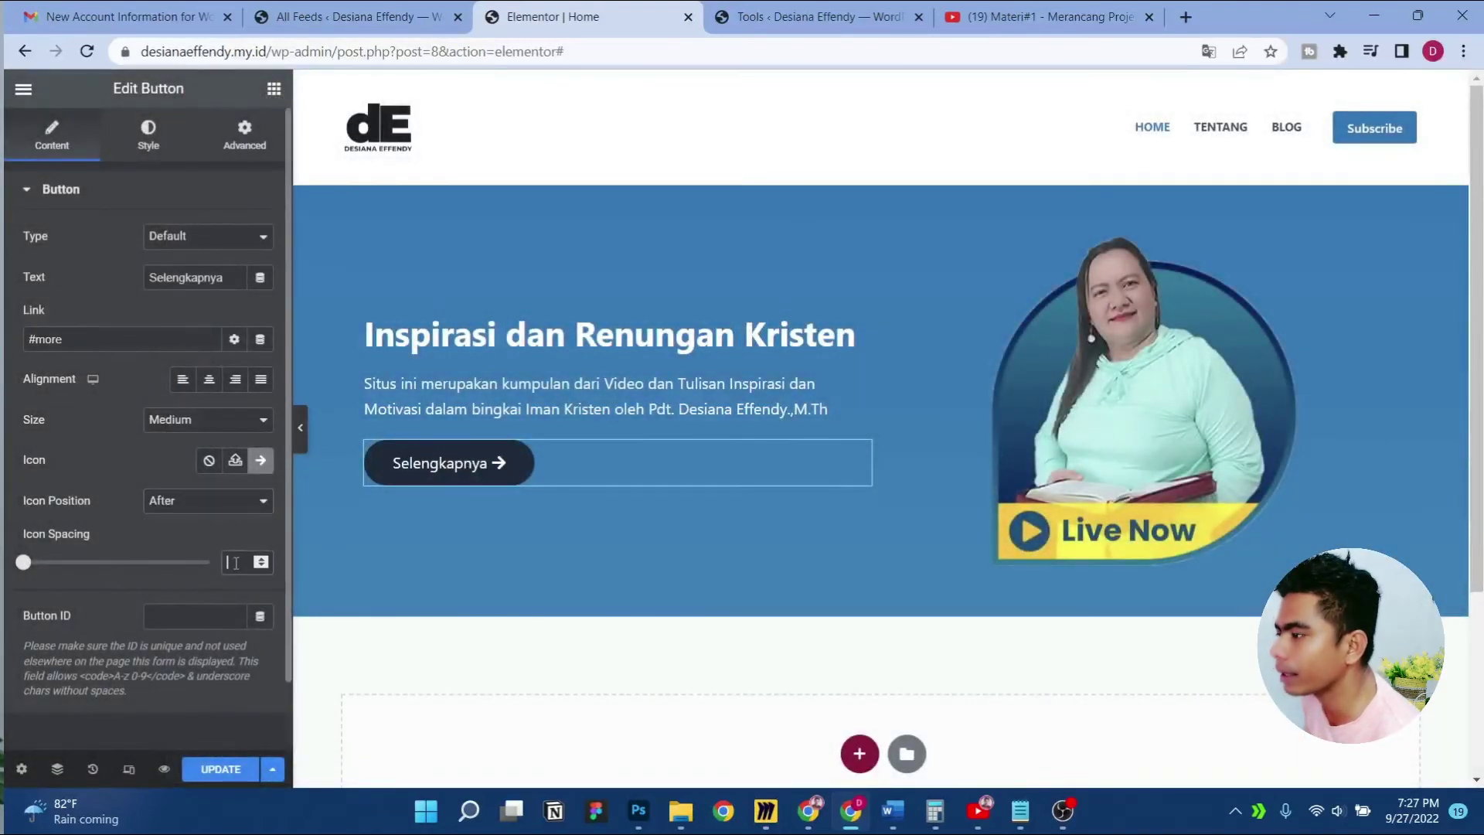
type("20")
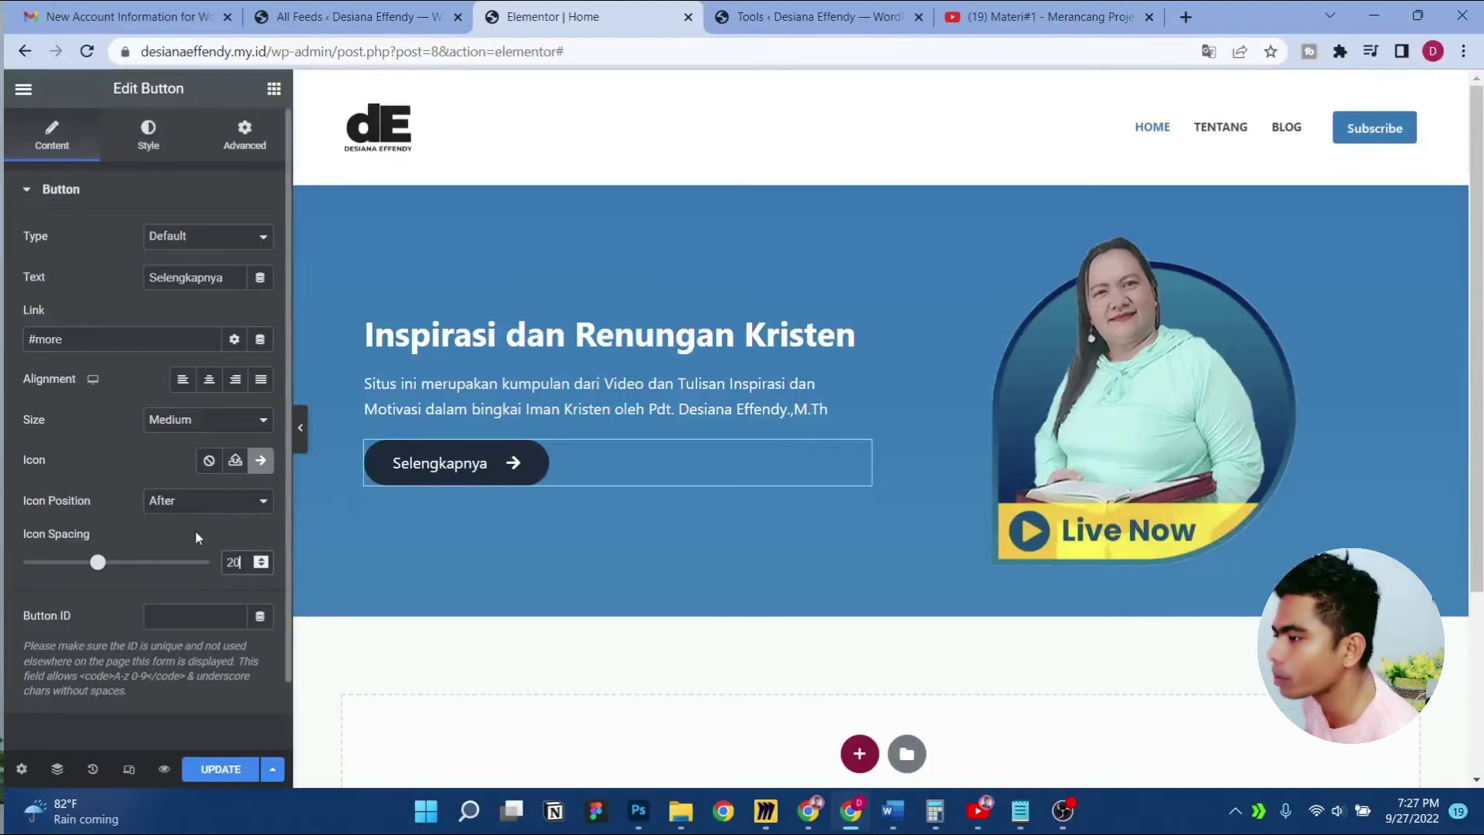
Review the button's style settings and preview the finished hero
left_click(154, 155)
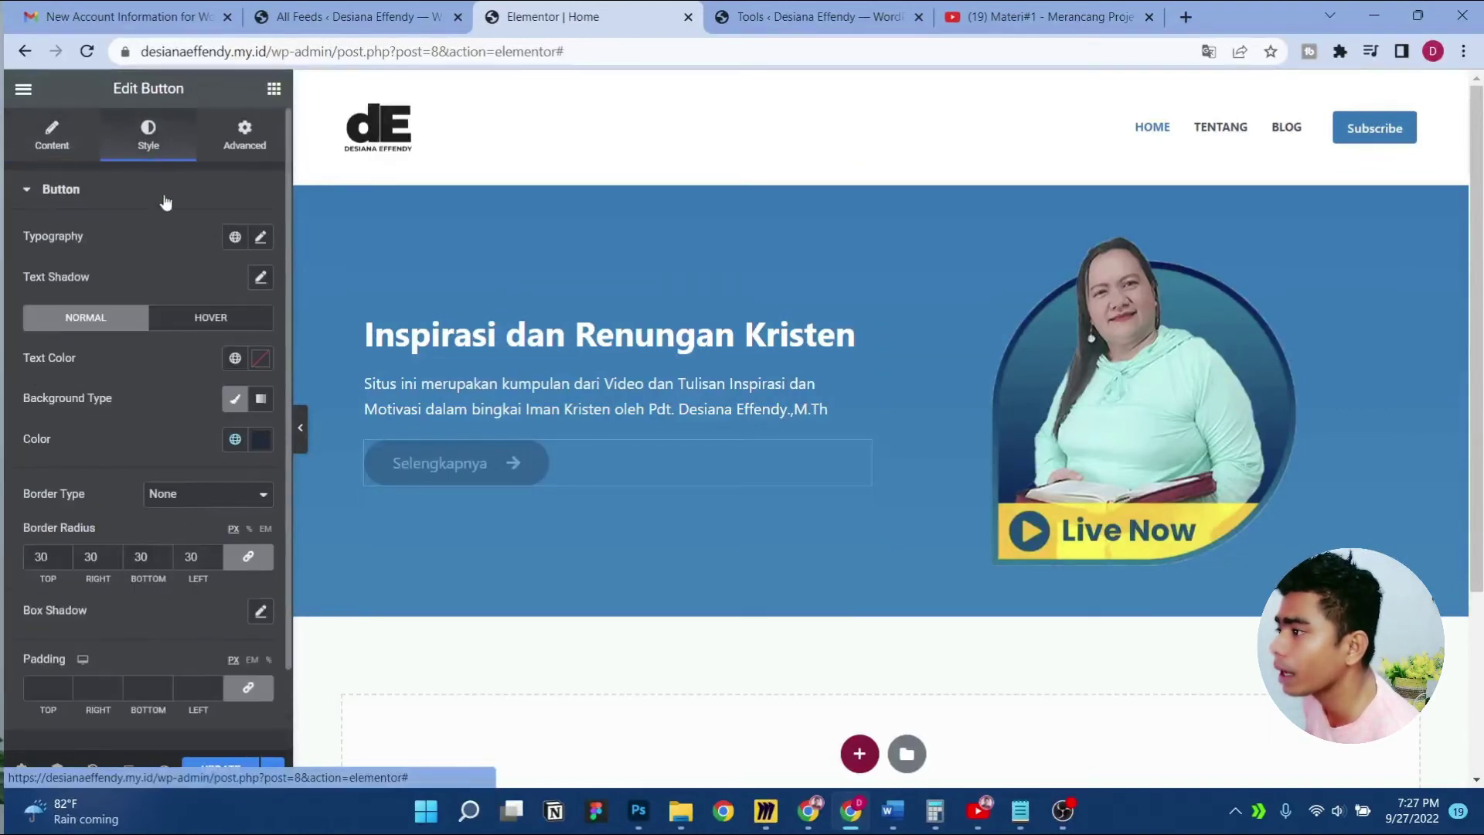
scroll(201, 576, "down", 2)
scroll(202, 580, "up", 2)
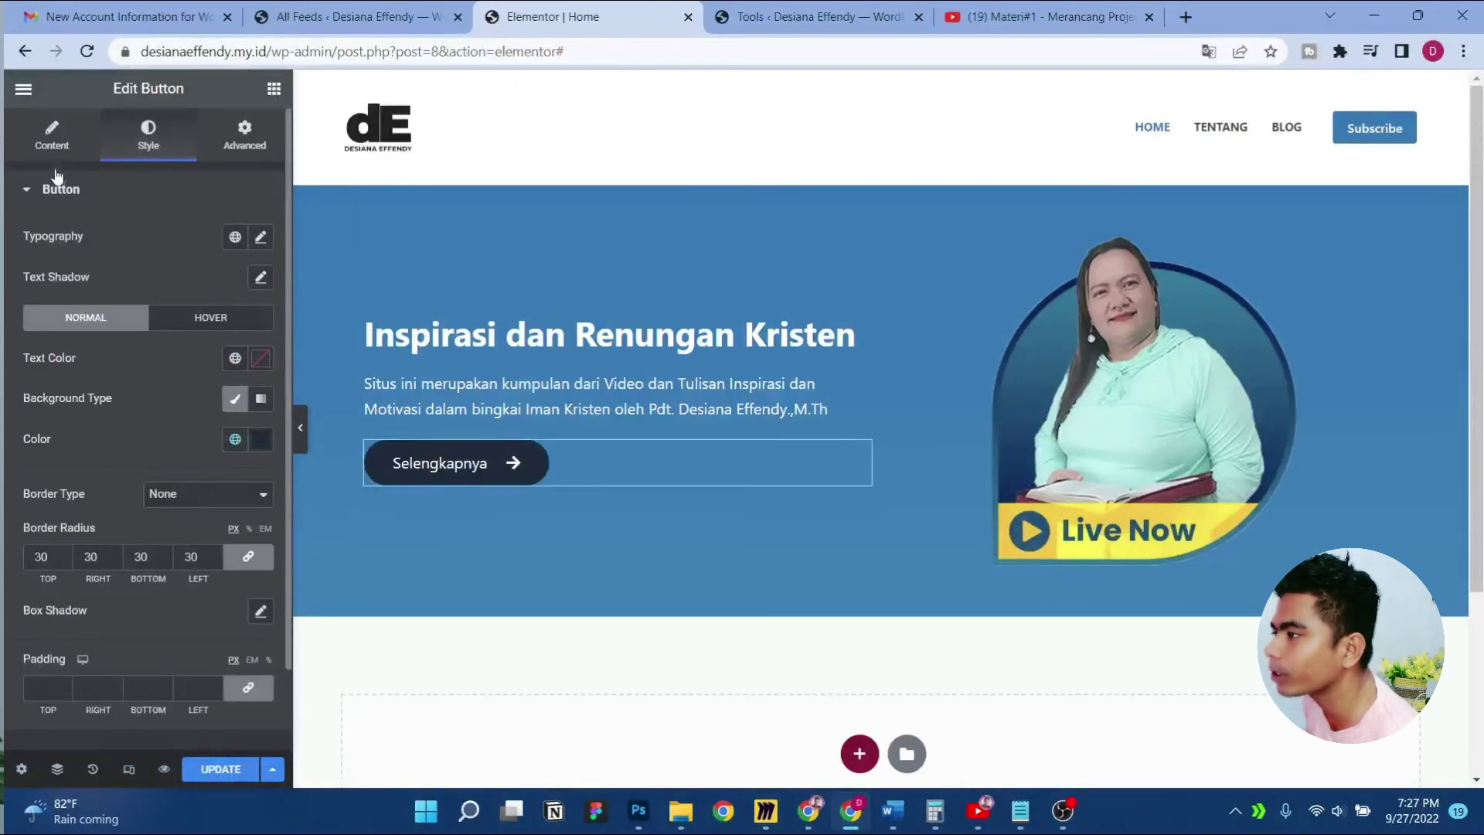
left_click(52, 147)
left_click(301, 435)
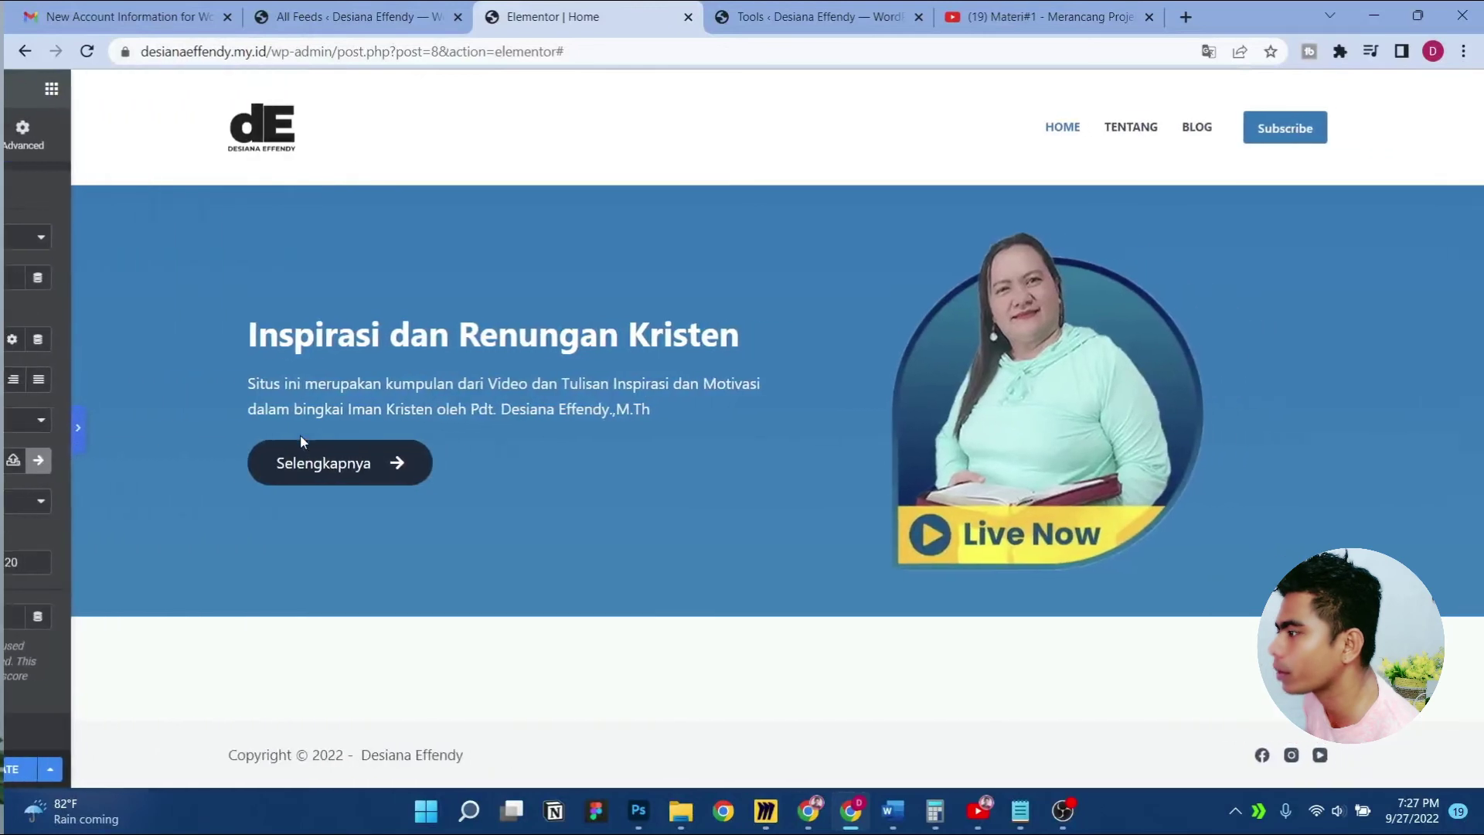
left_click(8, 430)
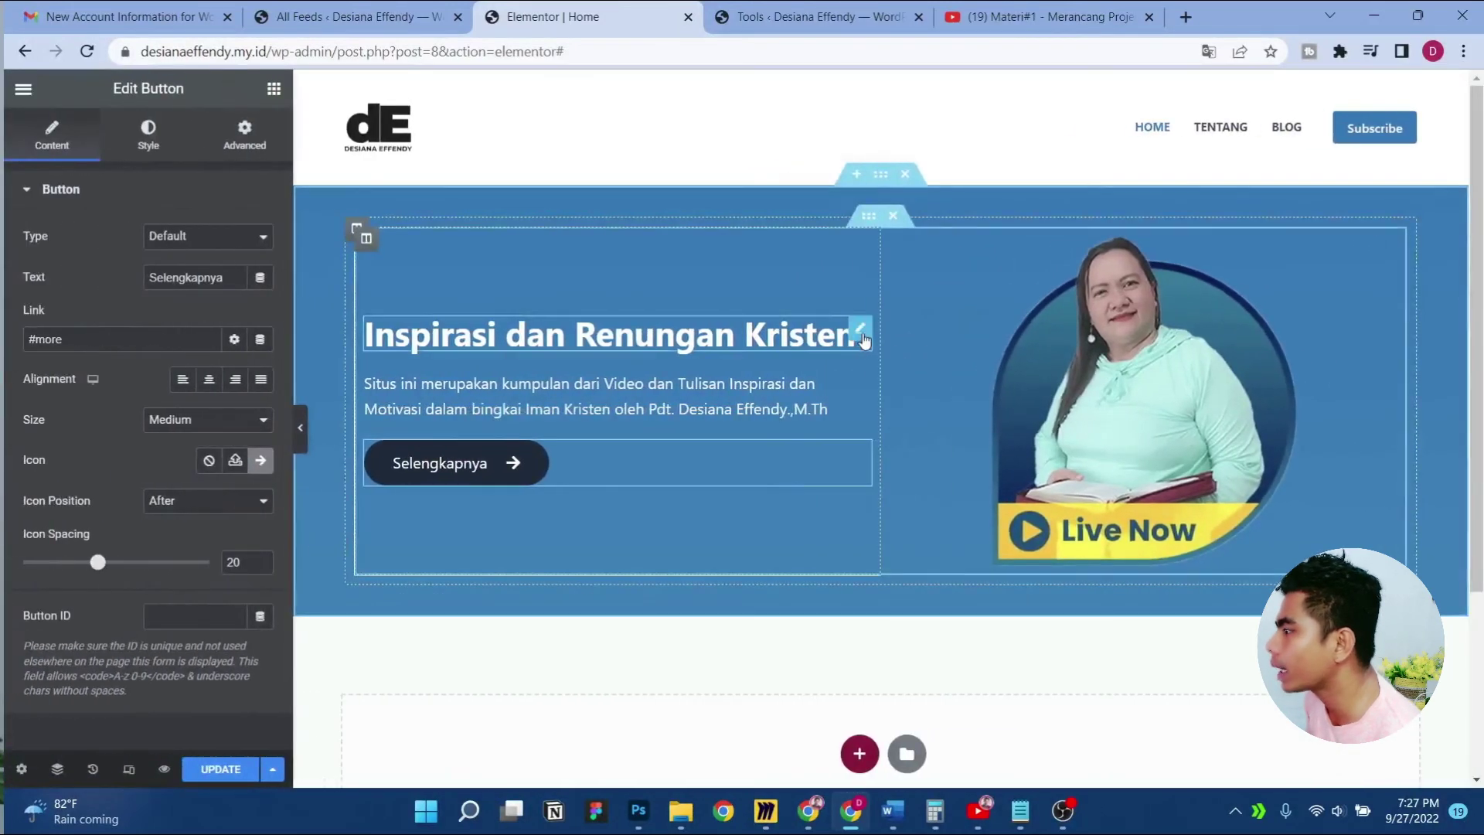
Set the hero heading's typography size to 60
left_click(862, 337)
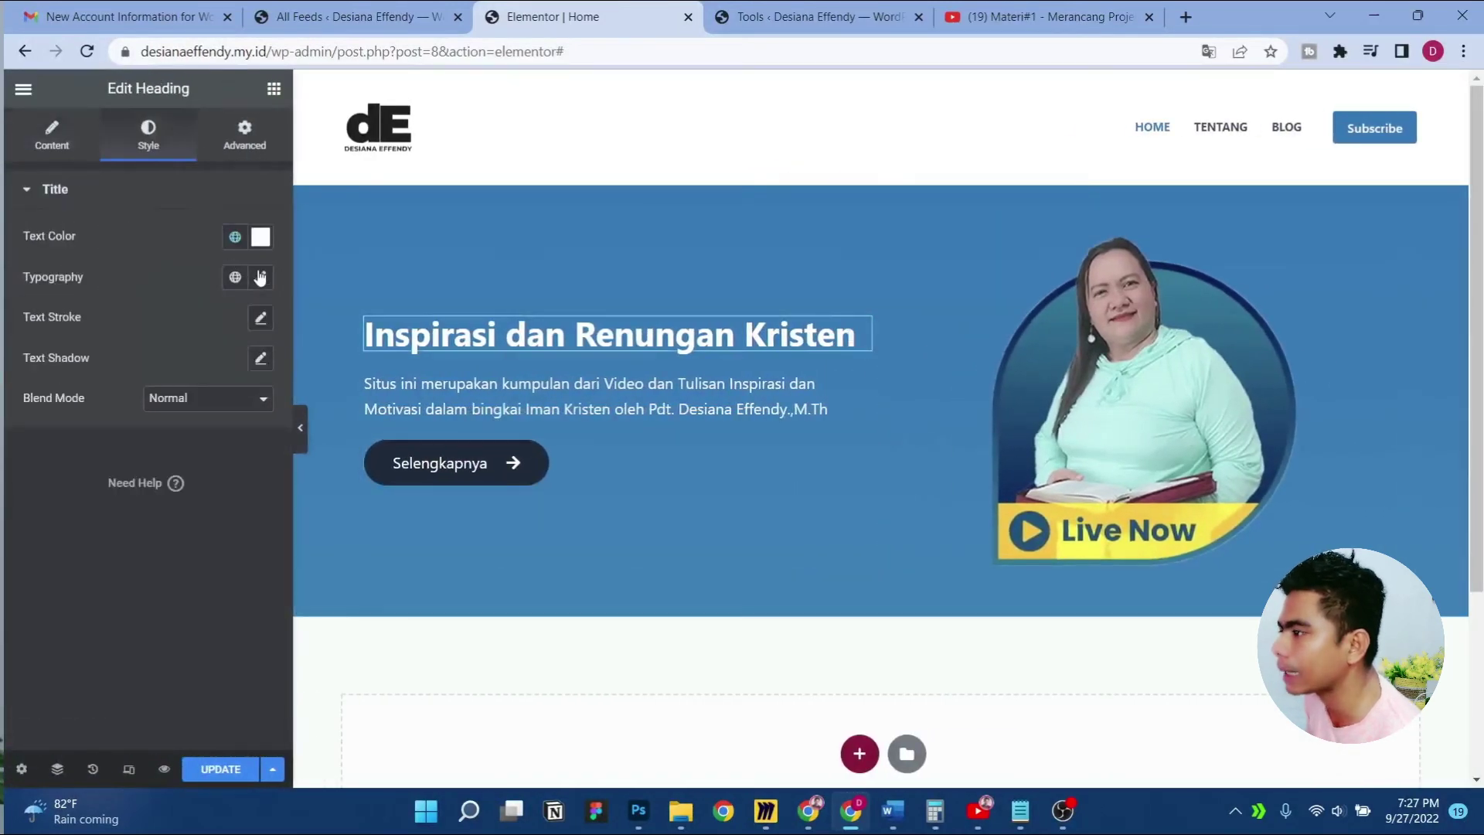
left_click(261, 277)
left_click(223, 428)
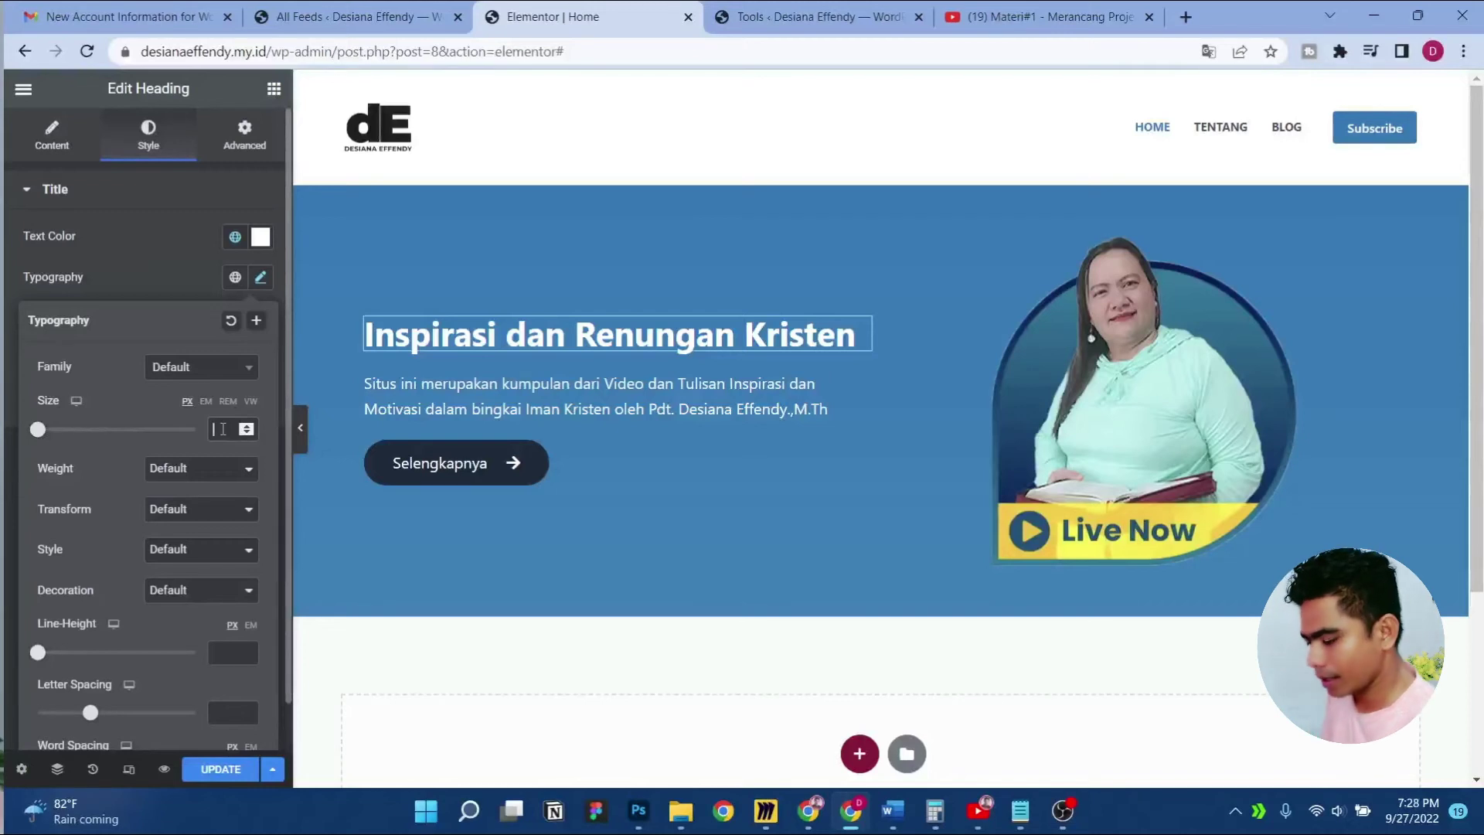
type("45")
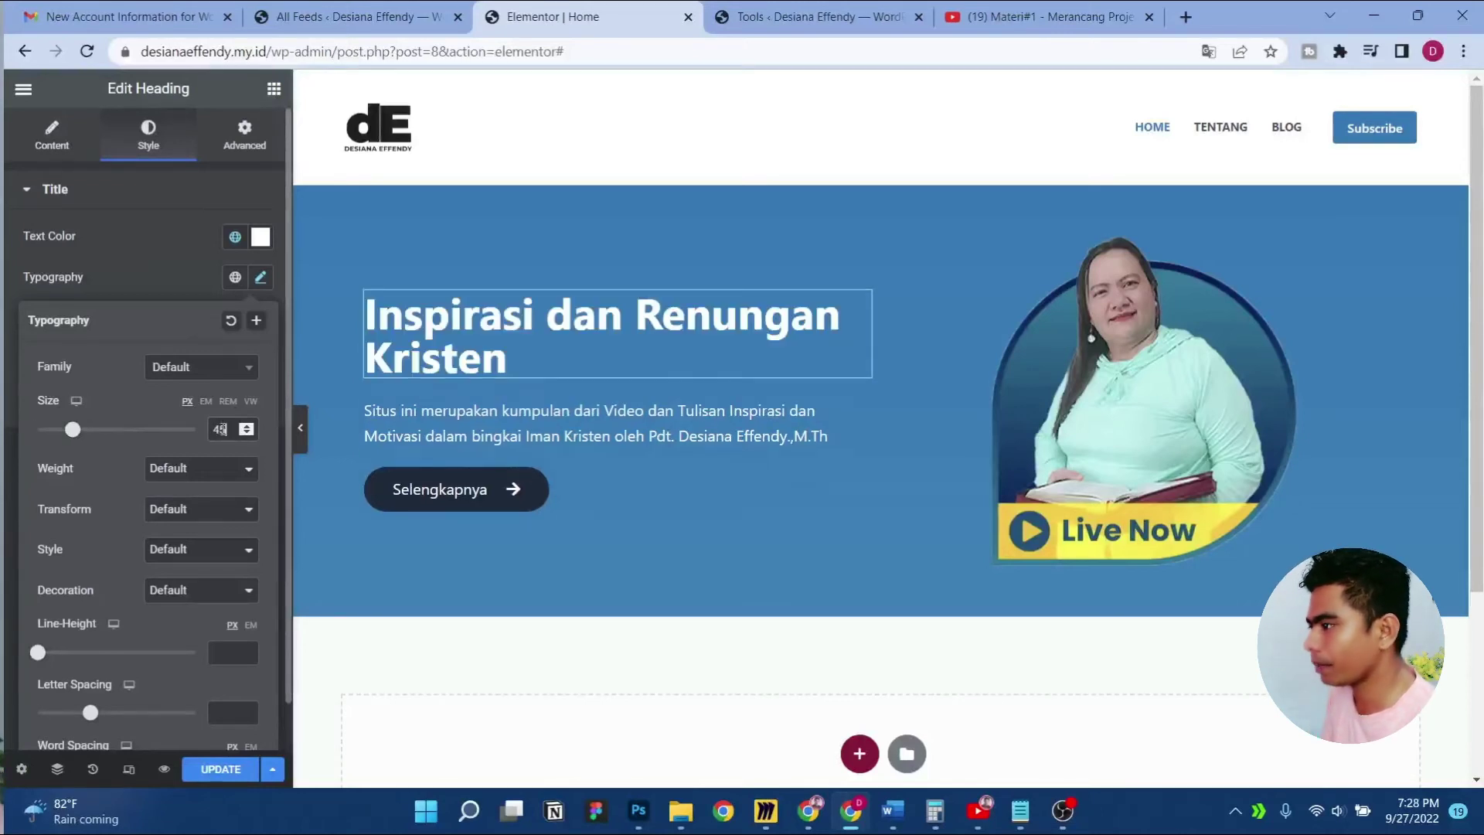
key("BackSpace")
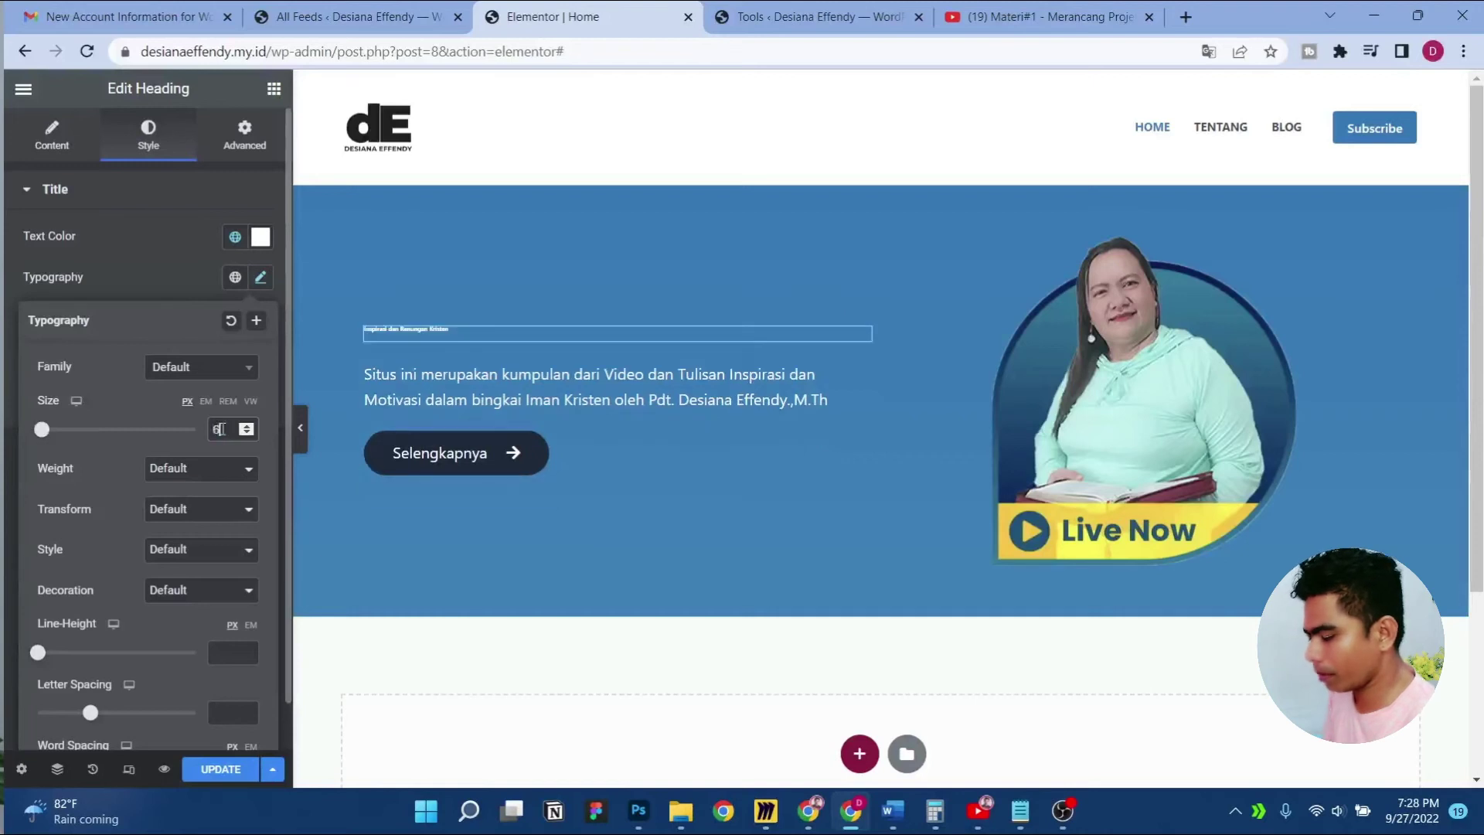
type("0")
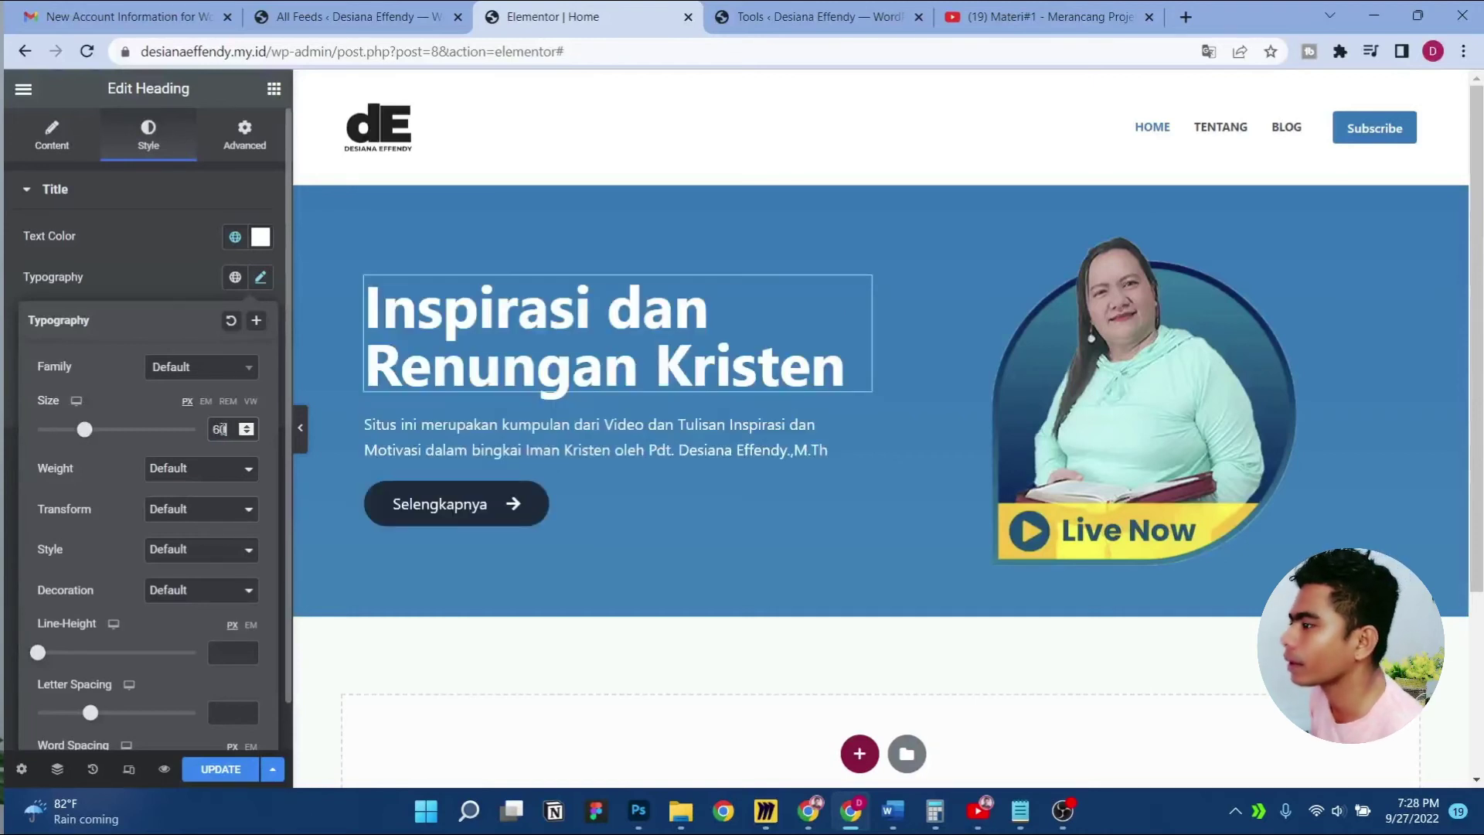
Set the description paragraph's font size to 20, update the page and preview the hero
left_click(862, 424)
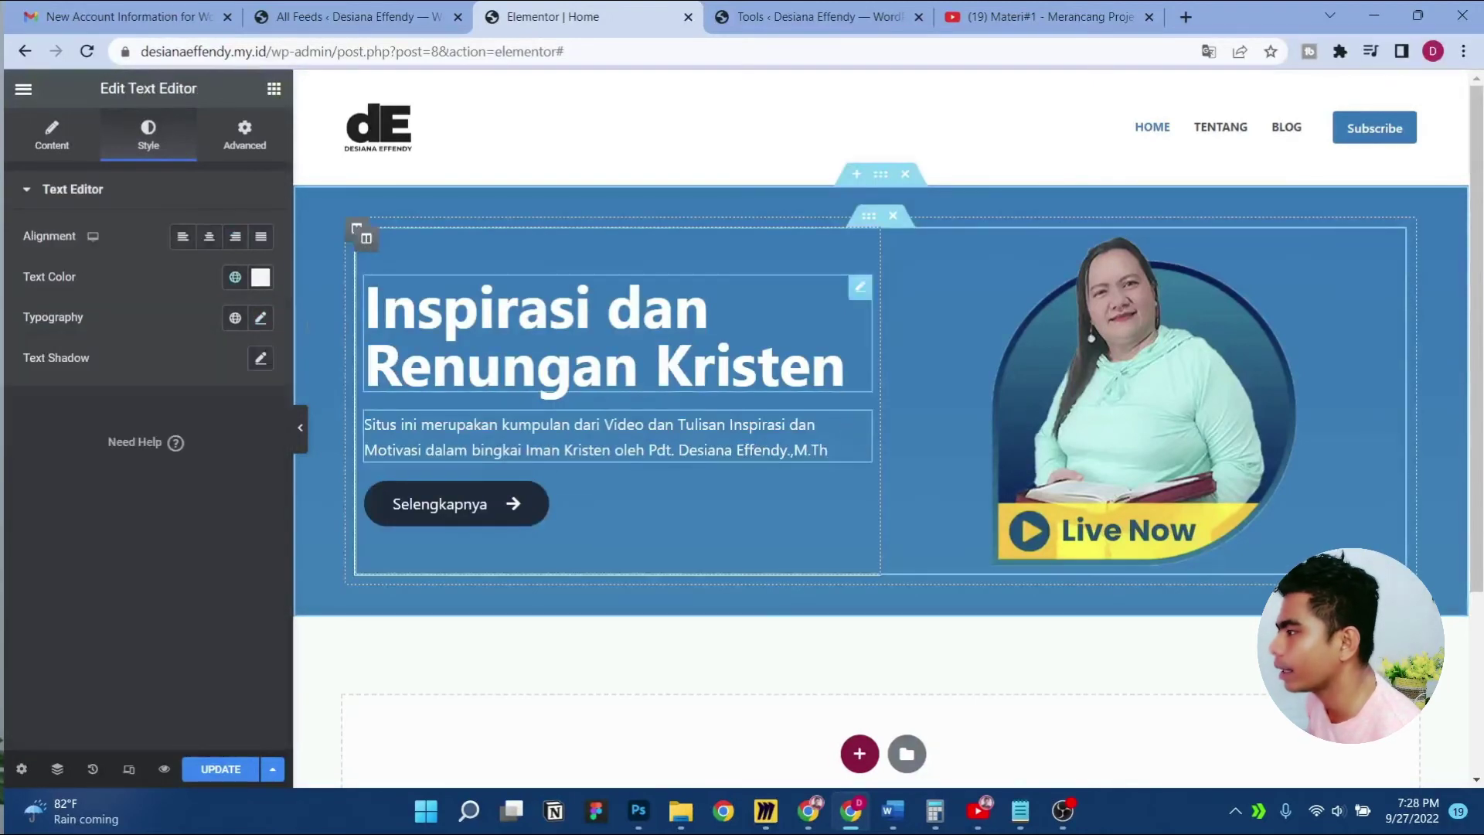
left_click(261, 318)
left_click(232, 467)
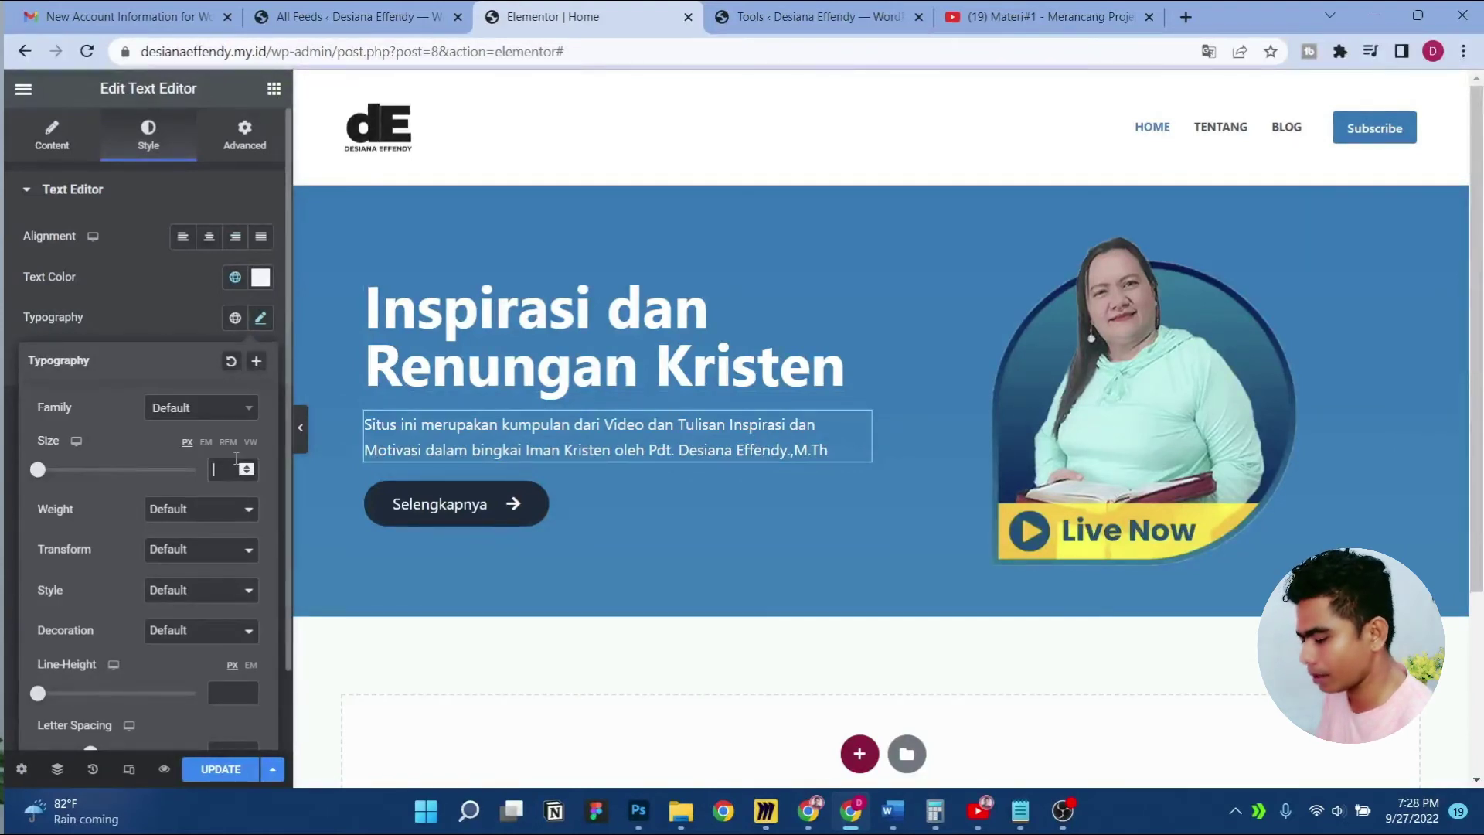
type("30")
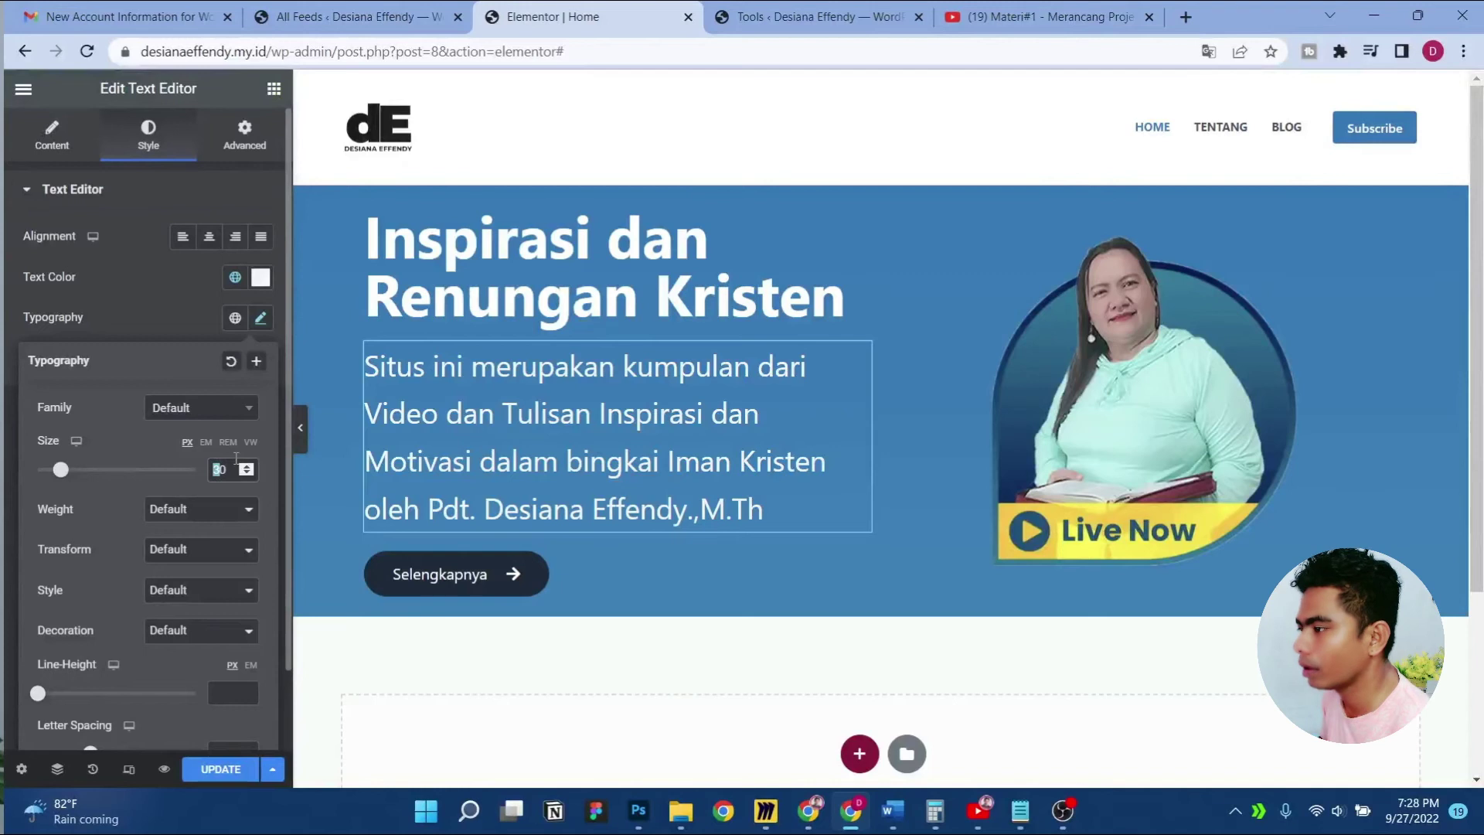
type("2")
key("BackSpace")
key("BackSpace")
key("BackSpace")
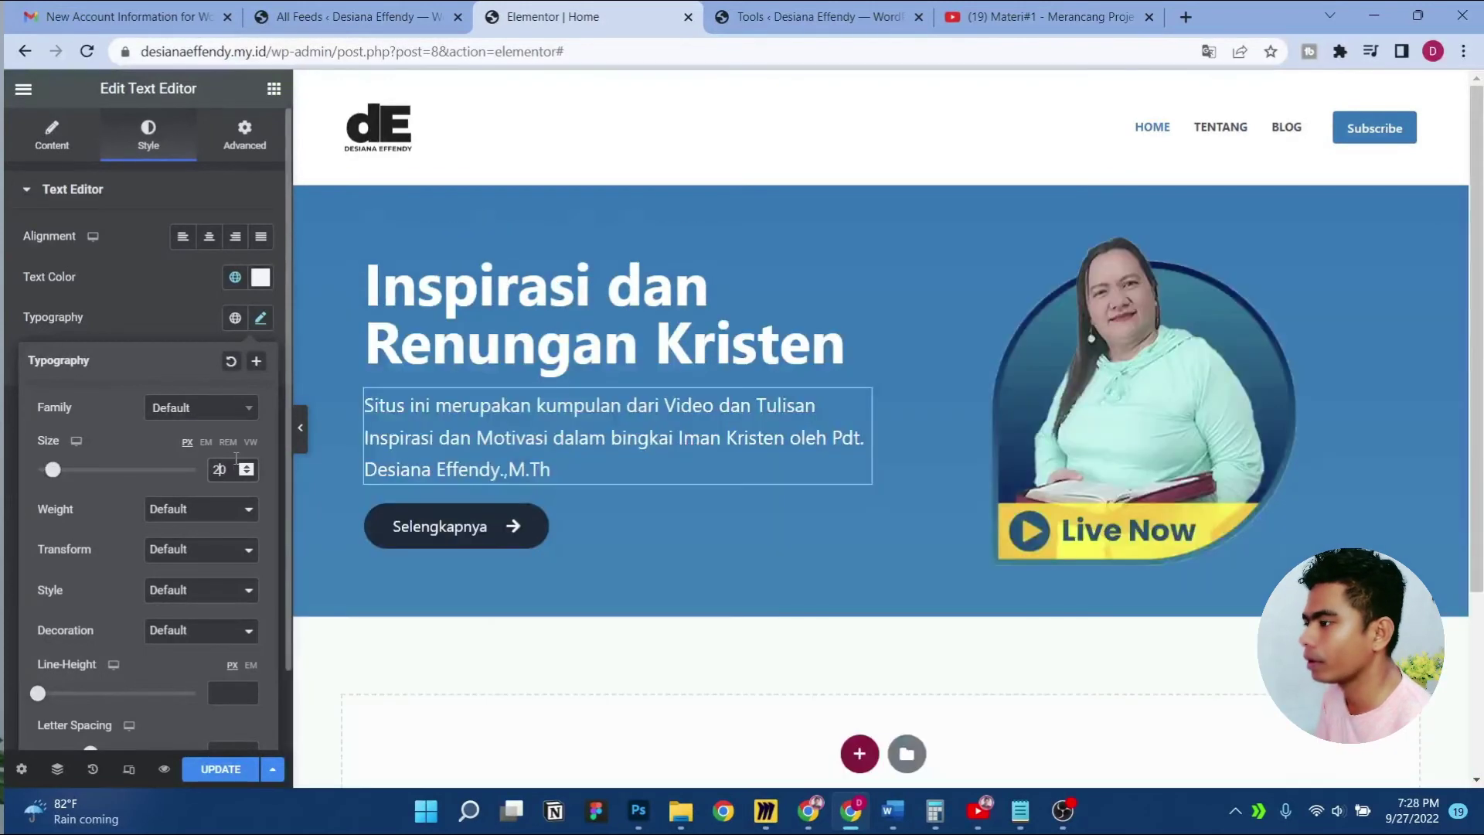
type("0")
type("2")
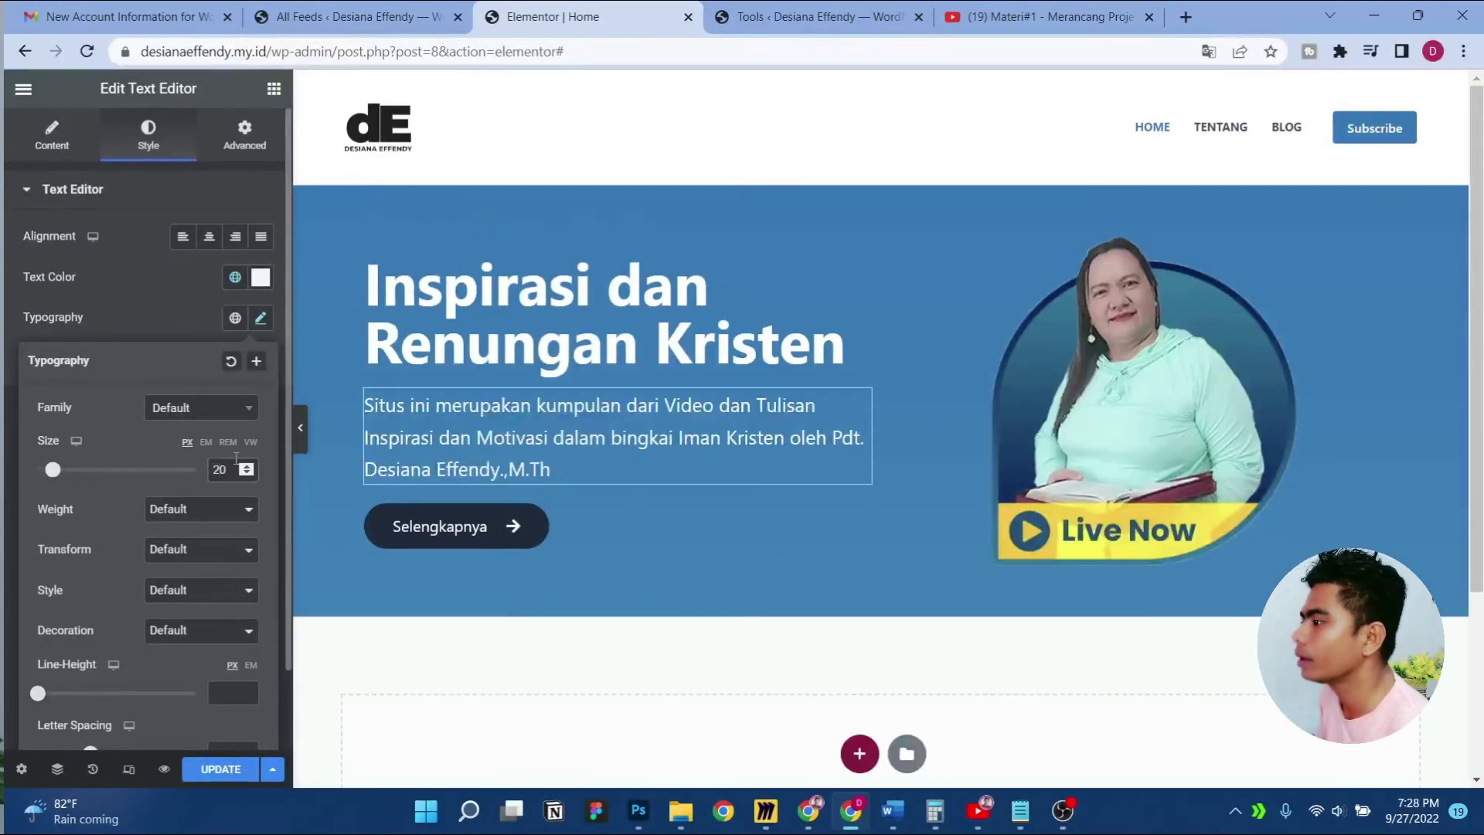
left_click(241, 772)
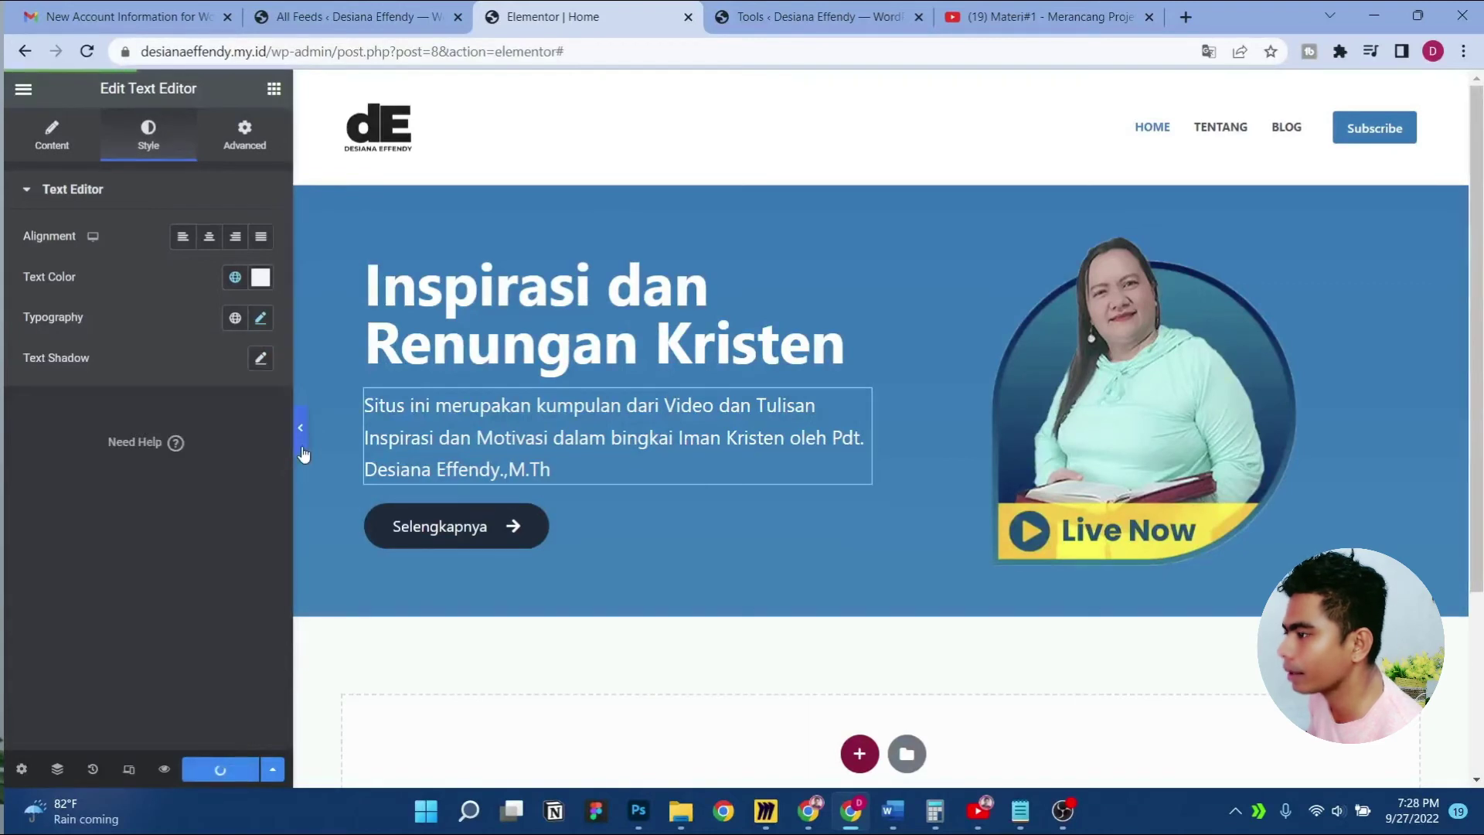
left_click(304, 454)
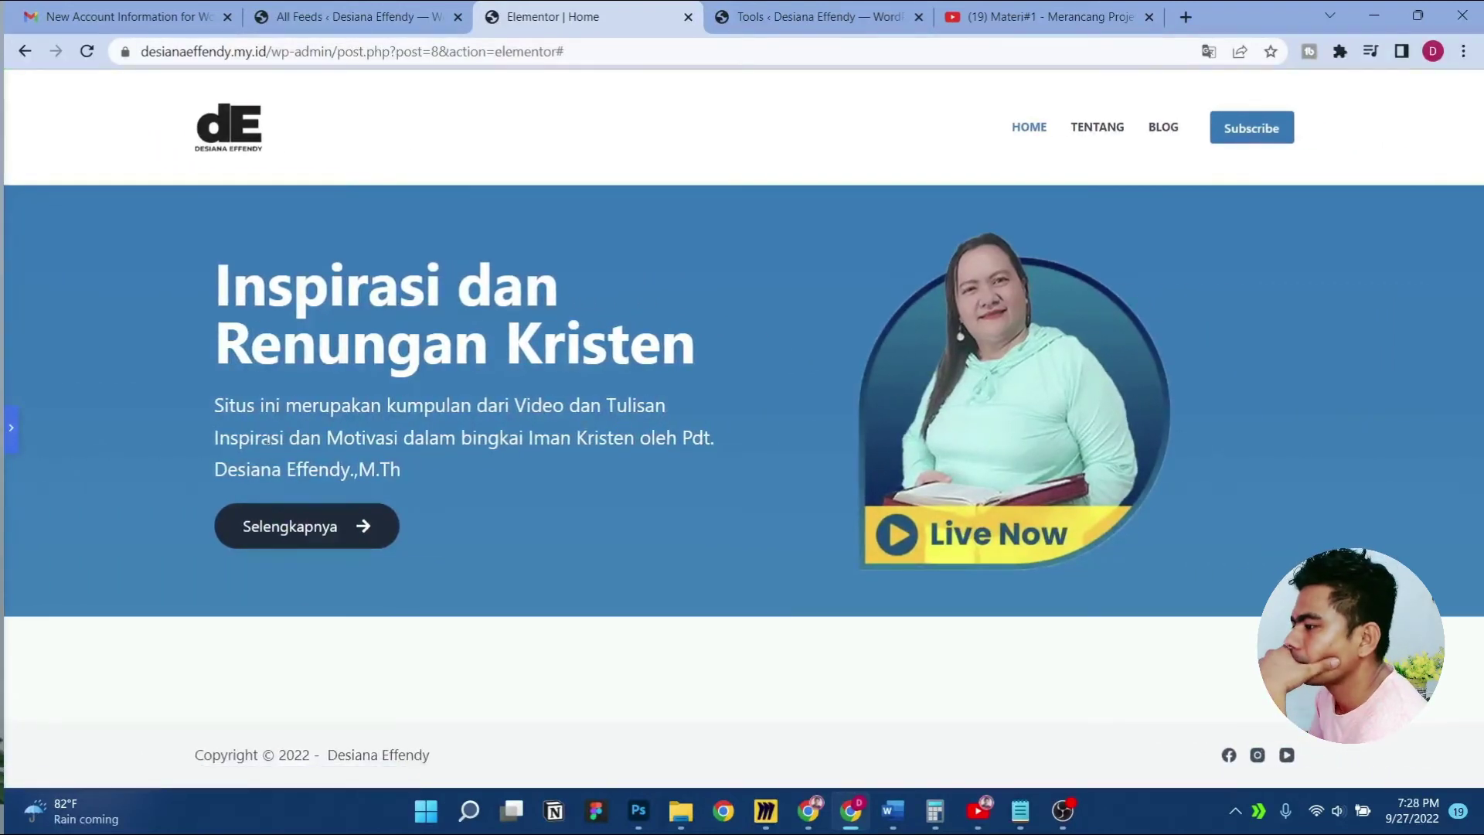
left_click(13, 431)
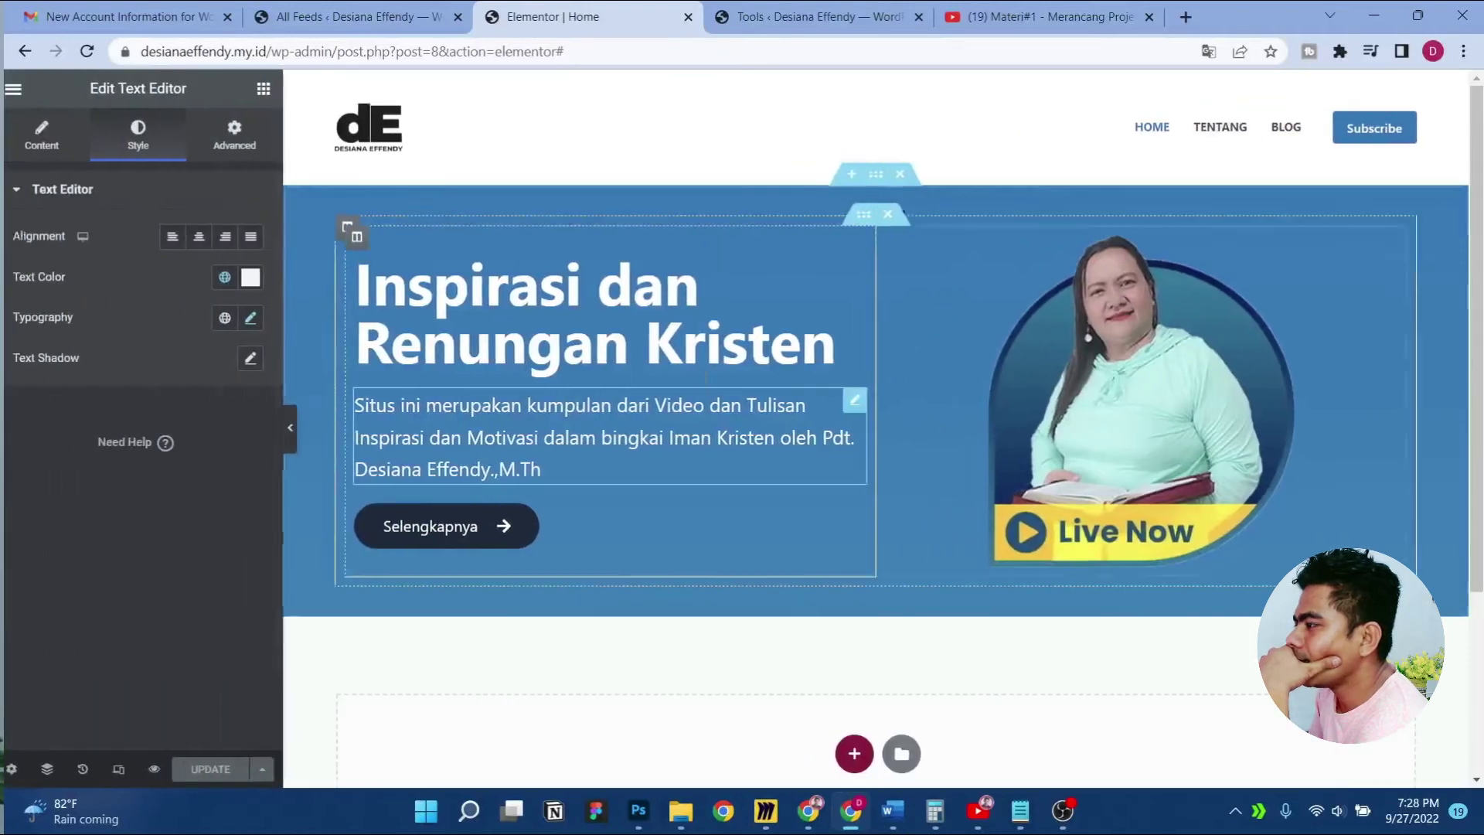
scroll(888, 598, "down", 3)
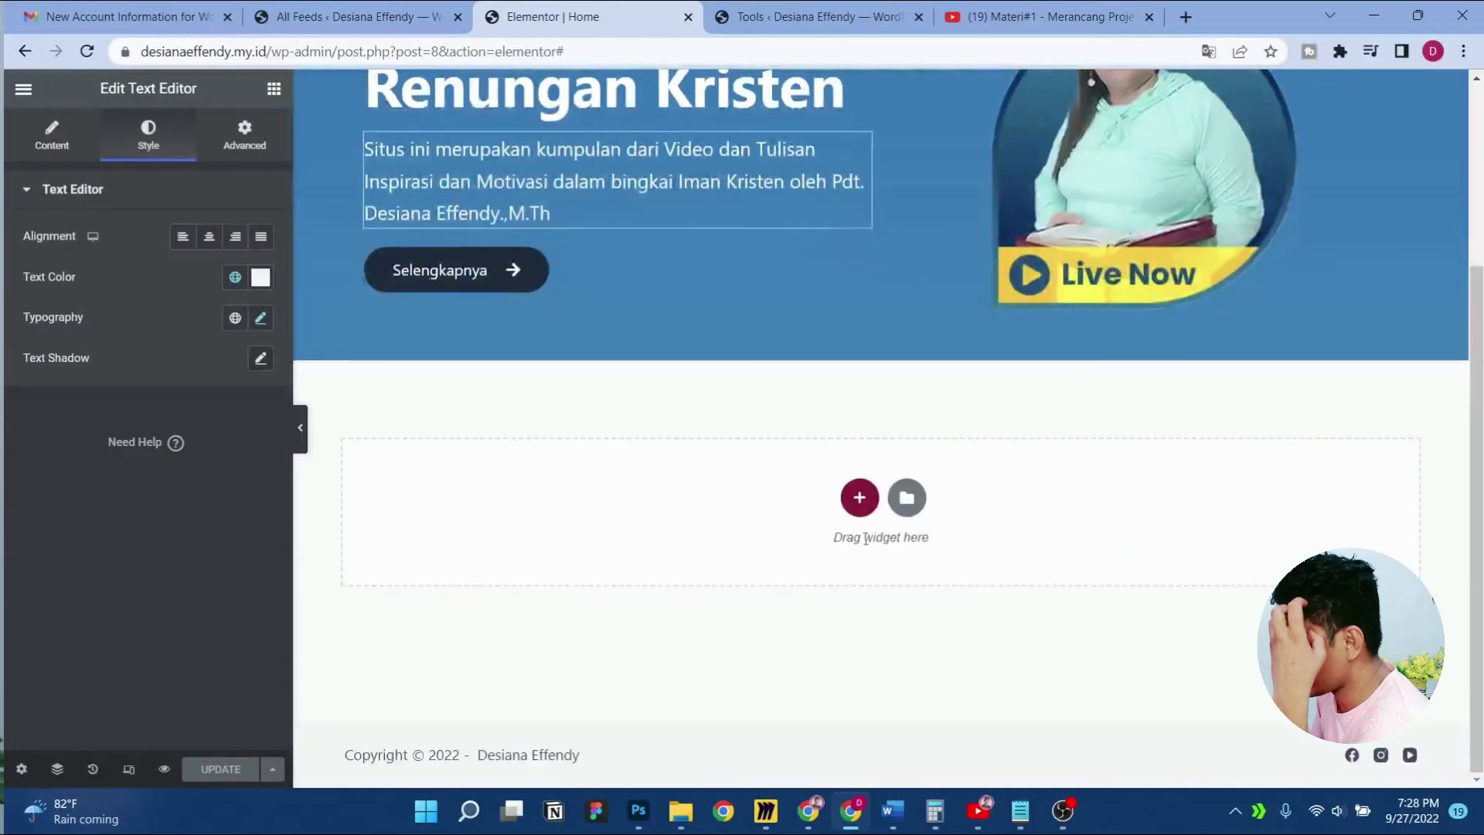
Add a new single-column section below the blue hero
left_click(860, 496)
left_click(627, 562)
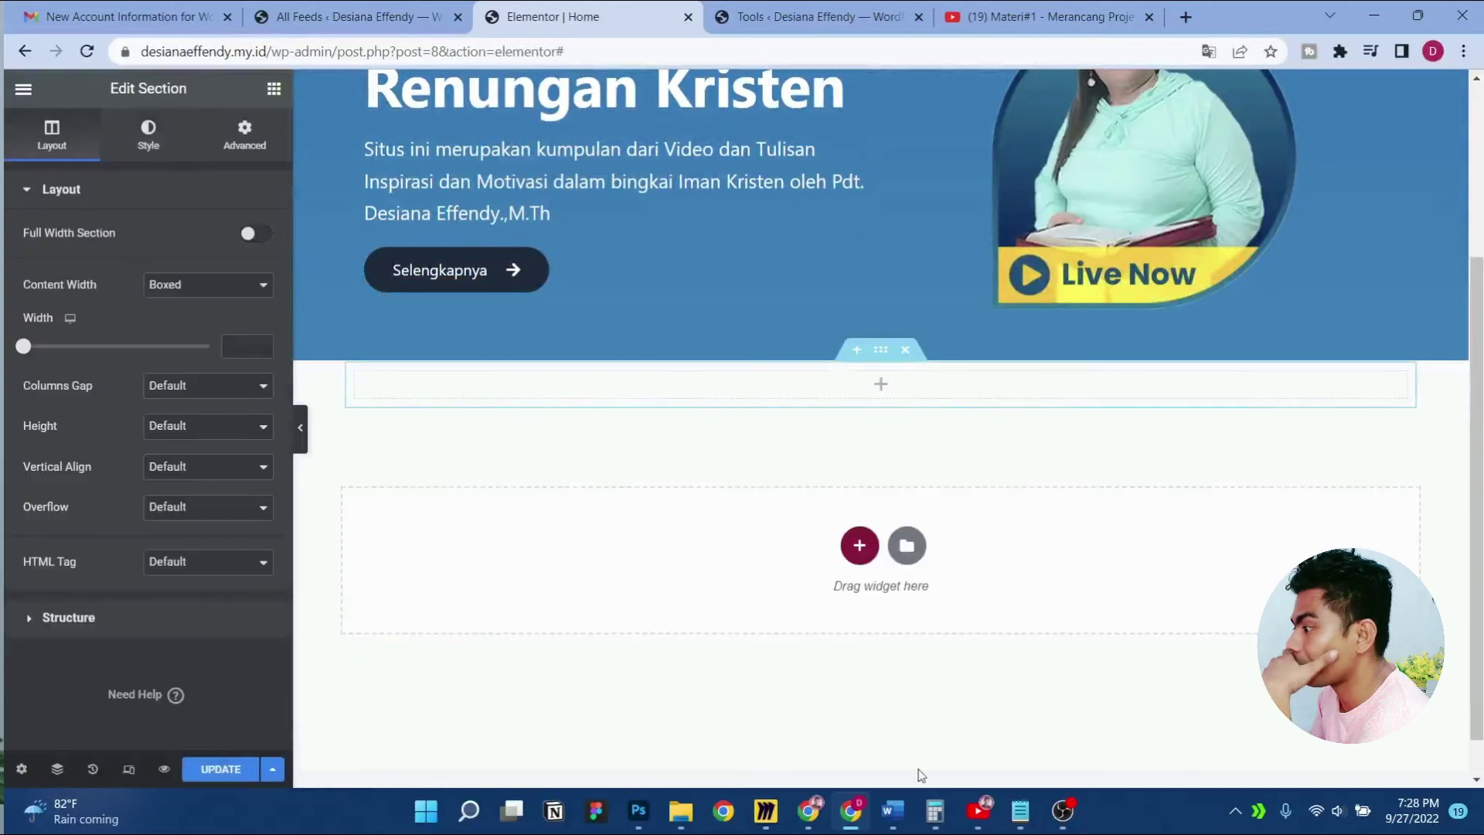
left_click(765, 813)
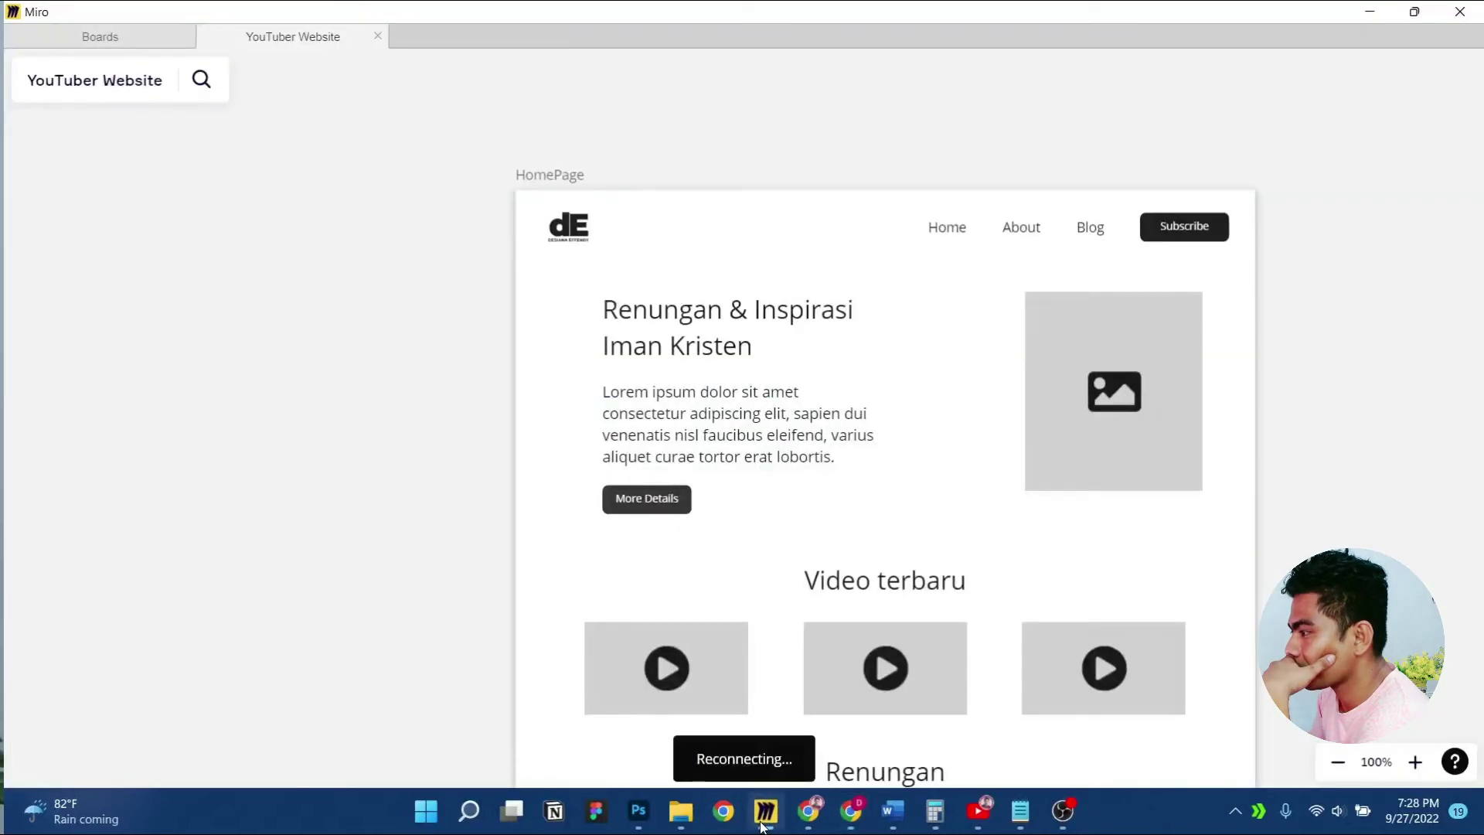
left_click(764, 819)
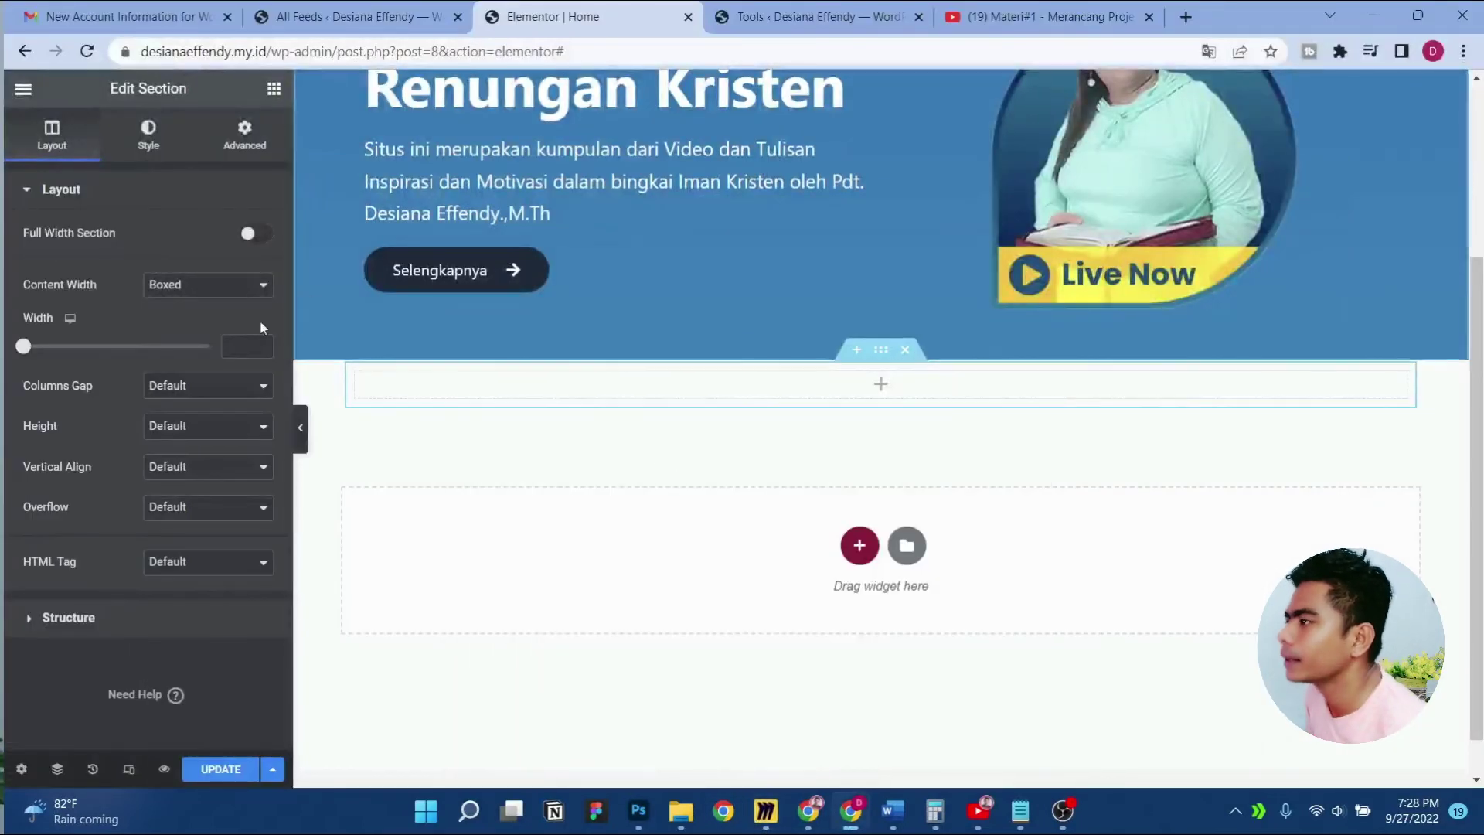
Give the section a minimum height of 70 VH
left_click(205, 426)
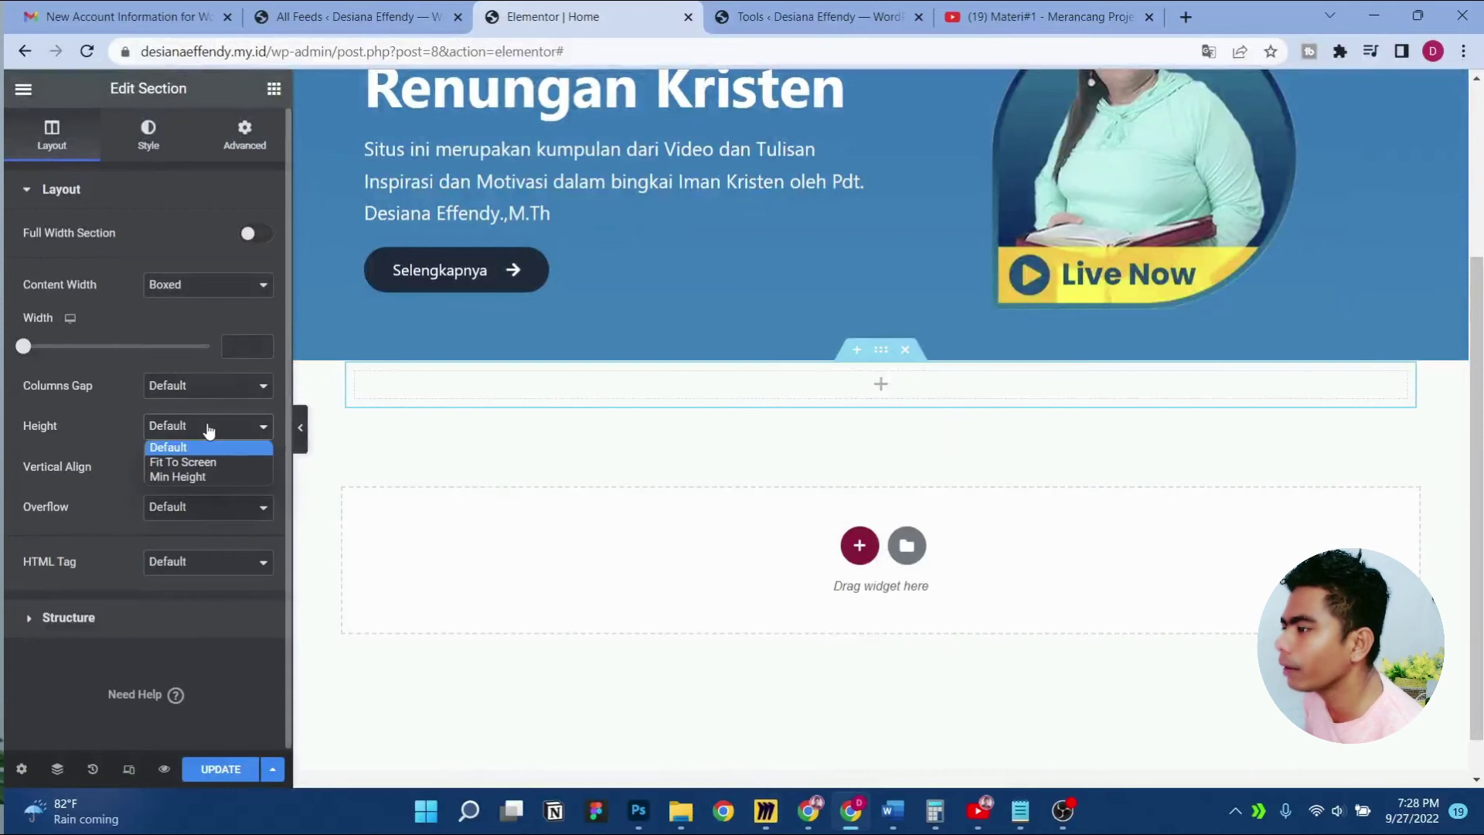
left_click(206, 476)
left_click(245, 461)
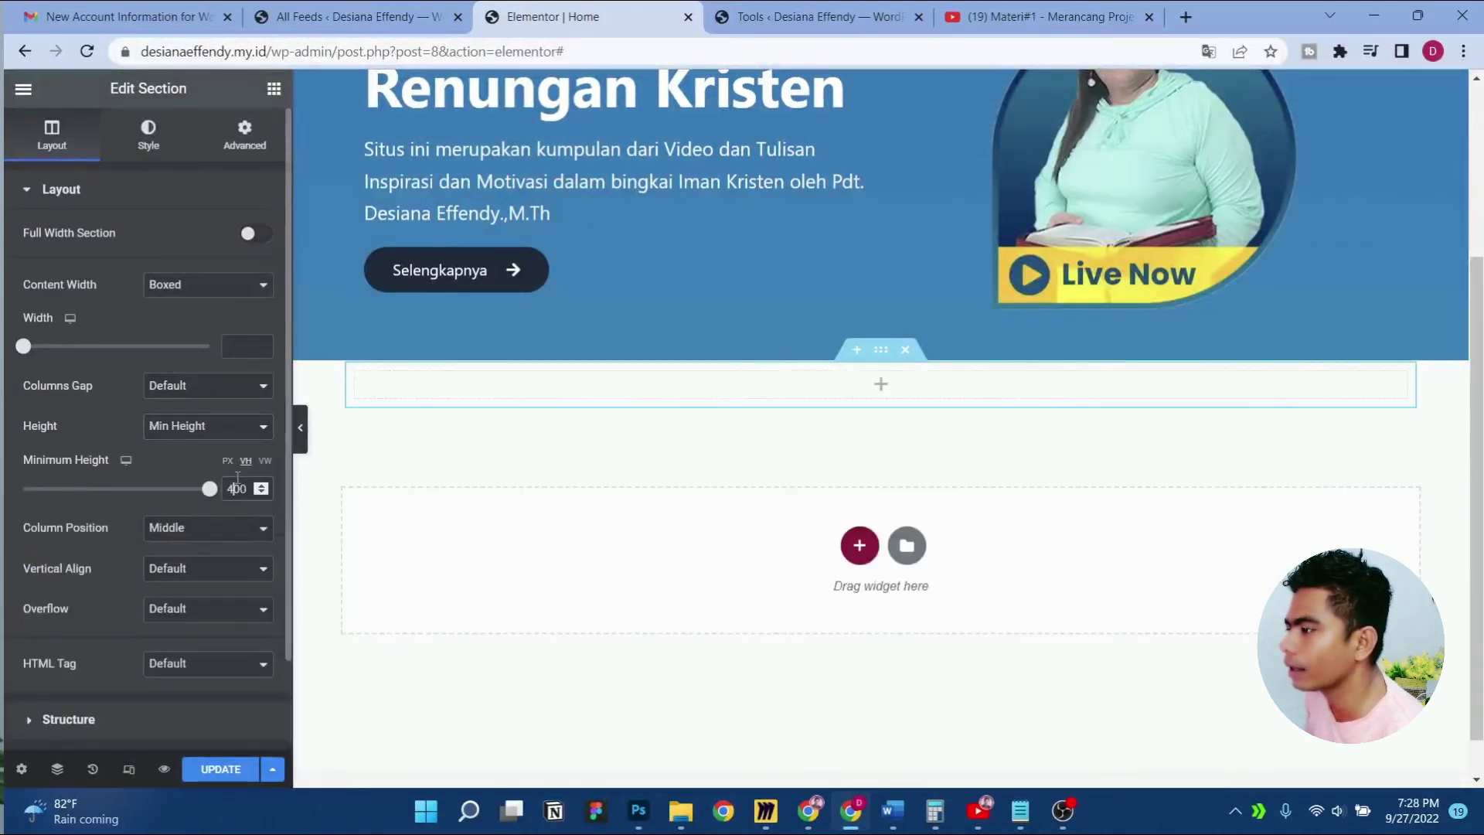
type("70")
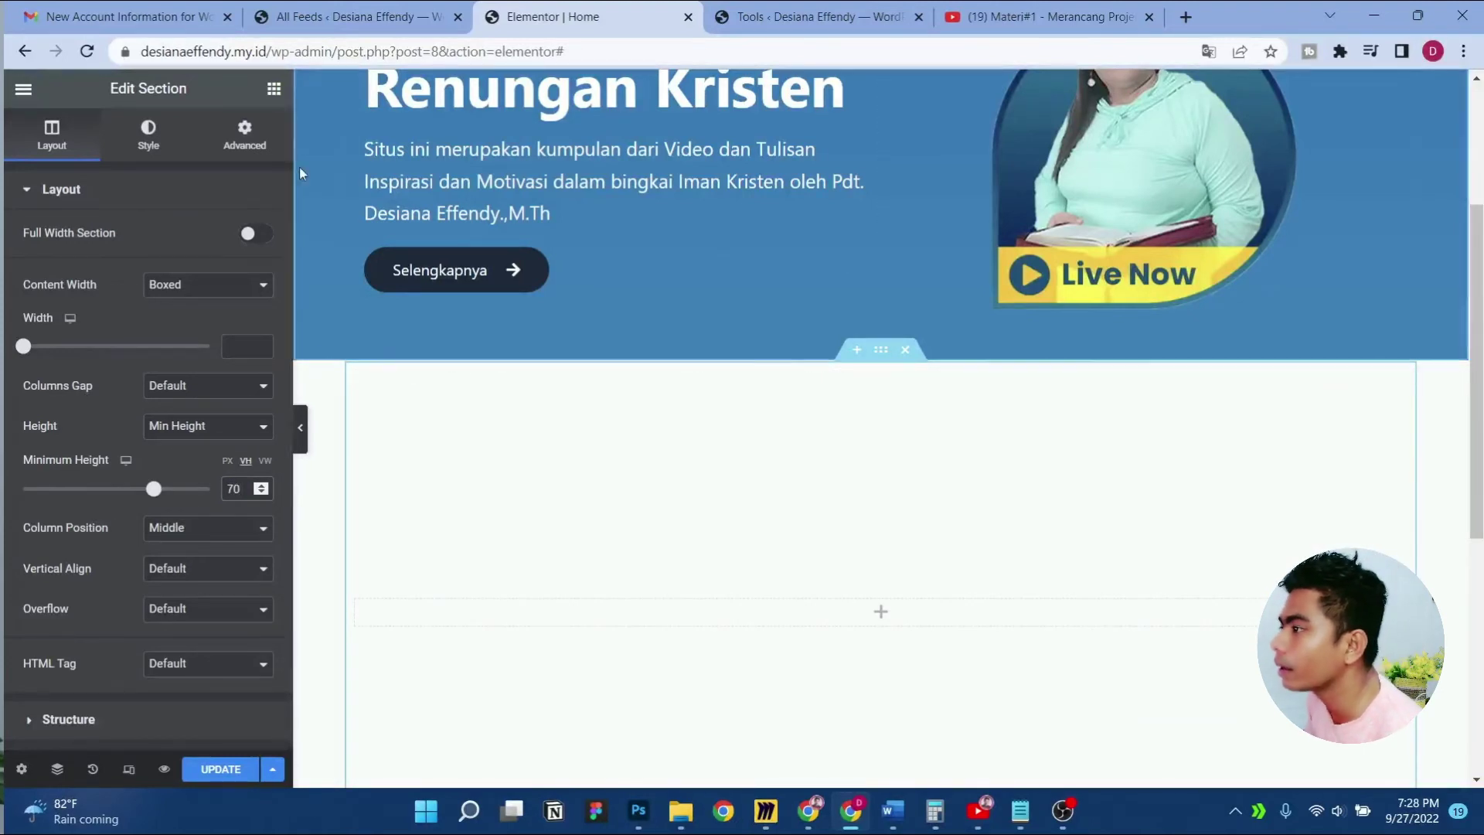
Add a centre-aligned Heading widget titled 'Video terbaru' to the section
left_click(273, 88)
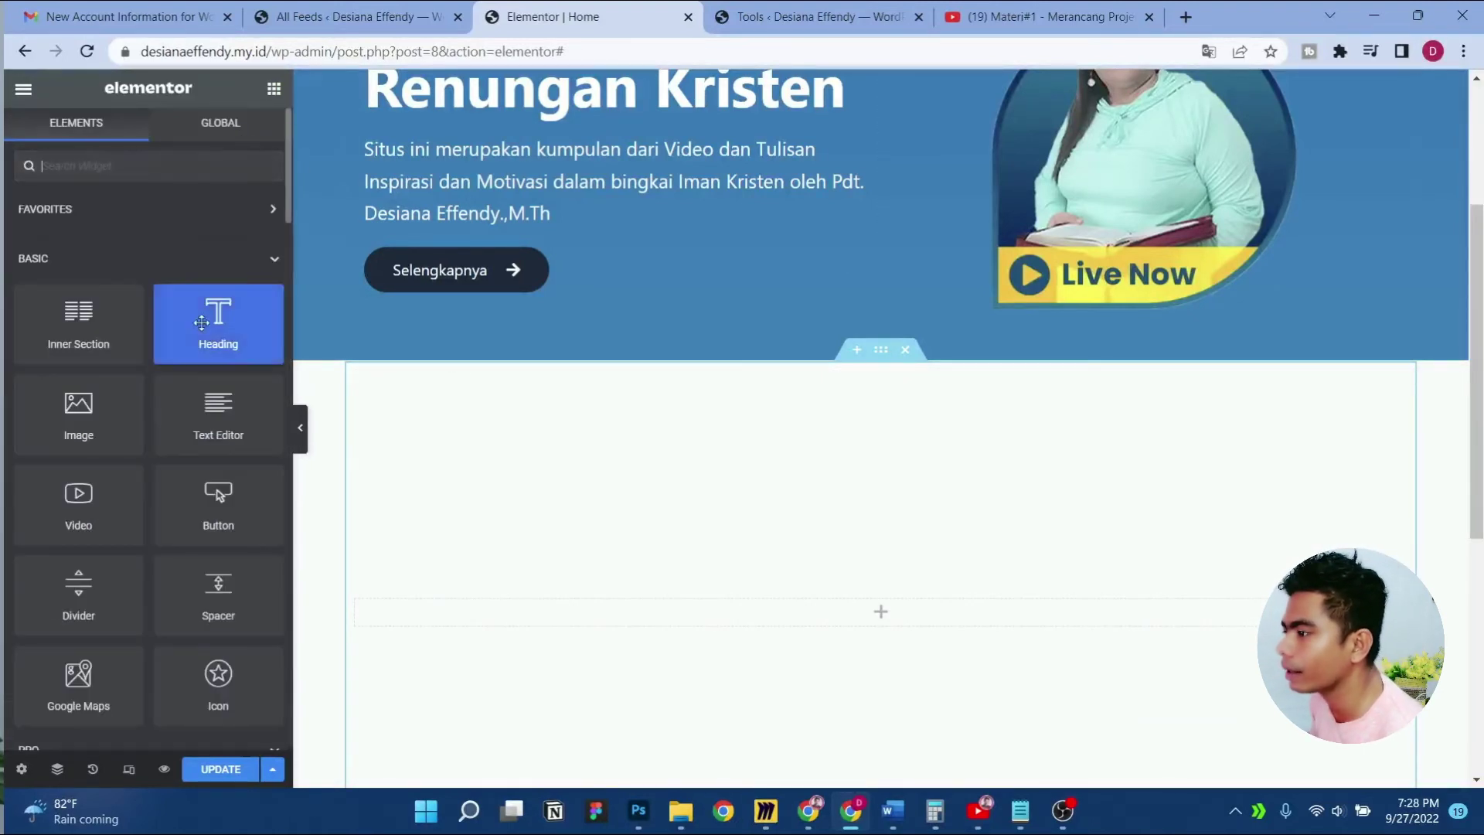
left_click_drag(226, 336, 874, 606)
left_click(209, 510)
left_click(146, 281)
key("ctrl+a")
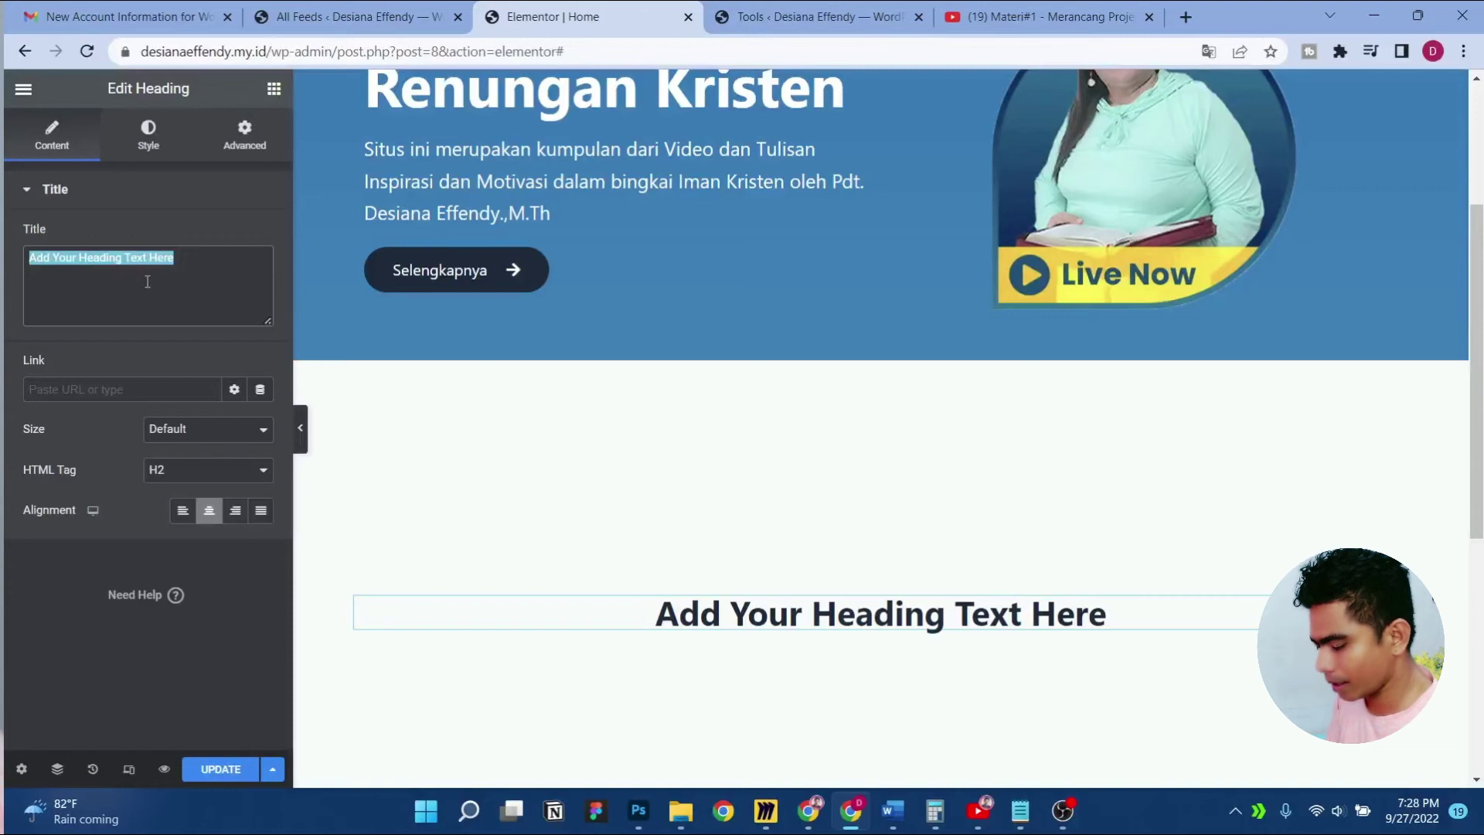
type("Video terbaru")
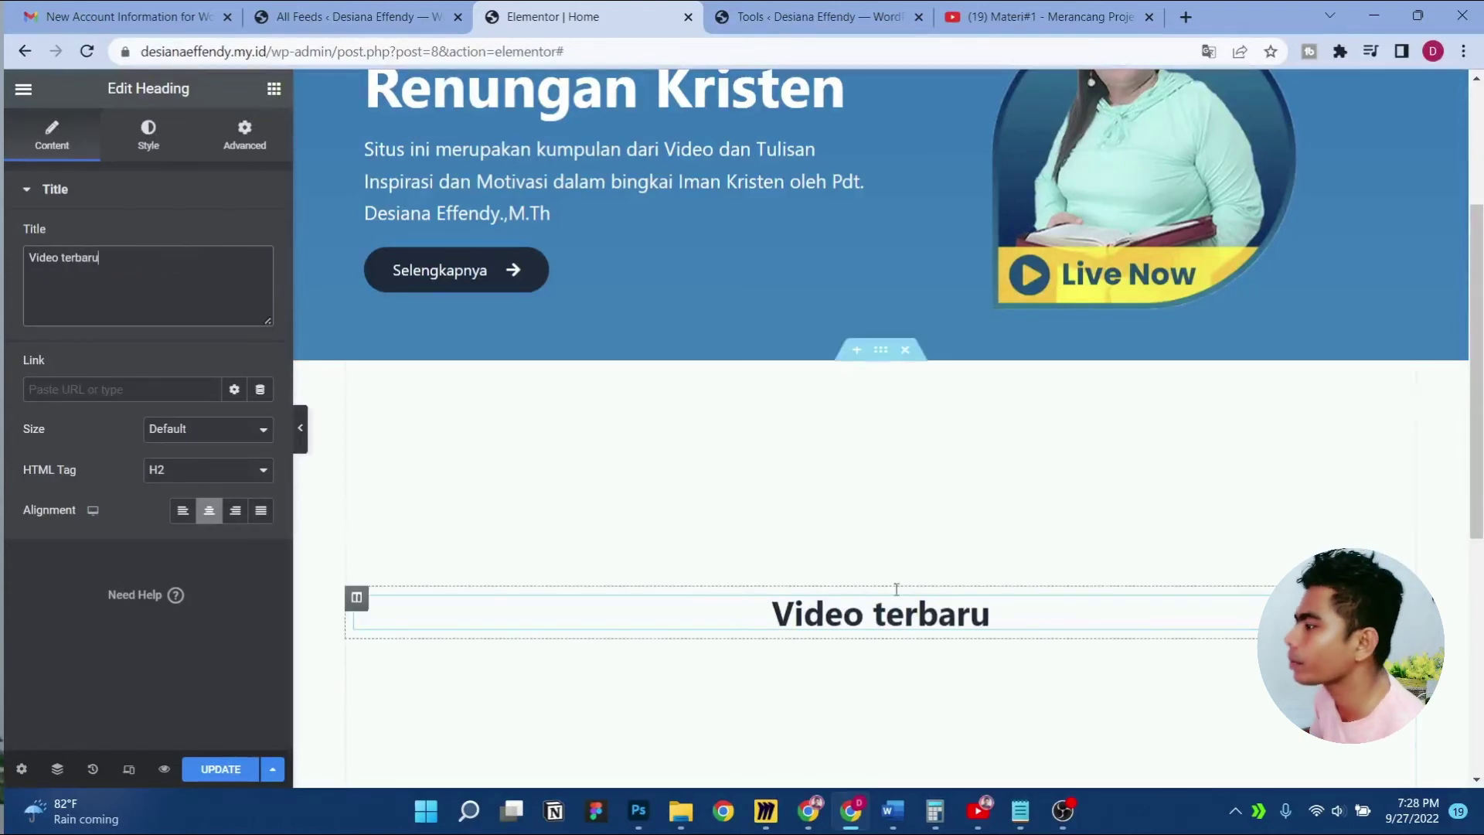
scroll(896, 588, "down", 2)
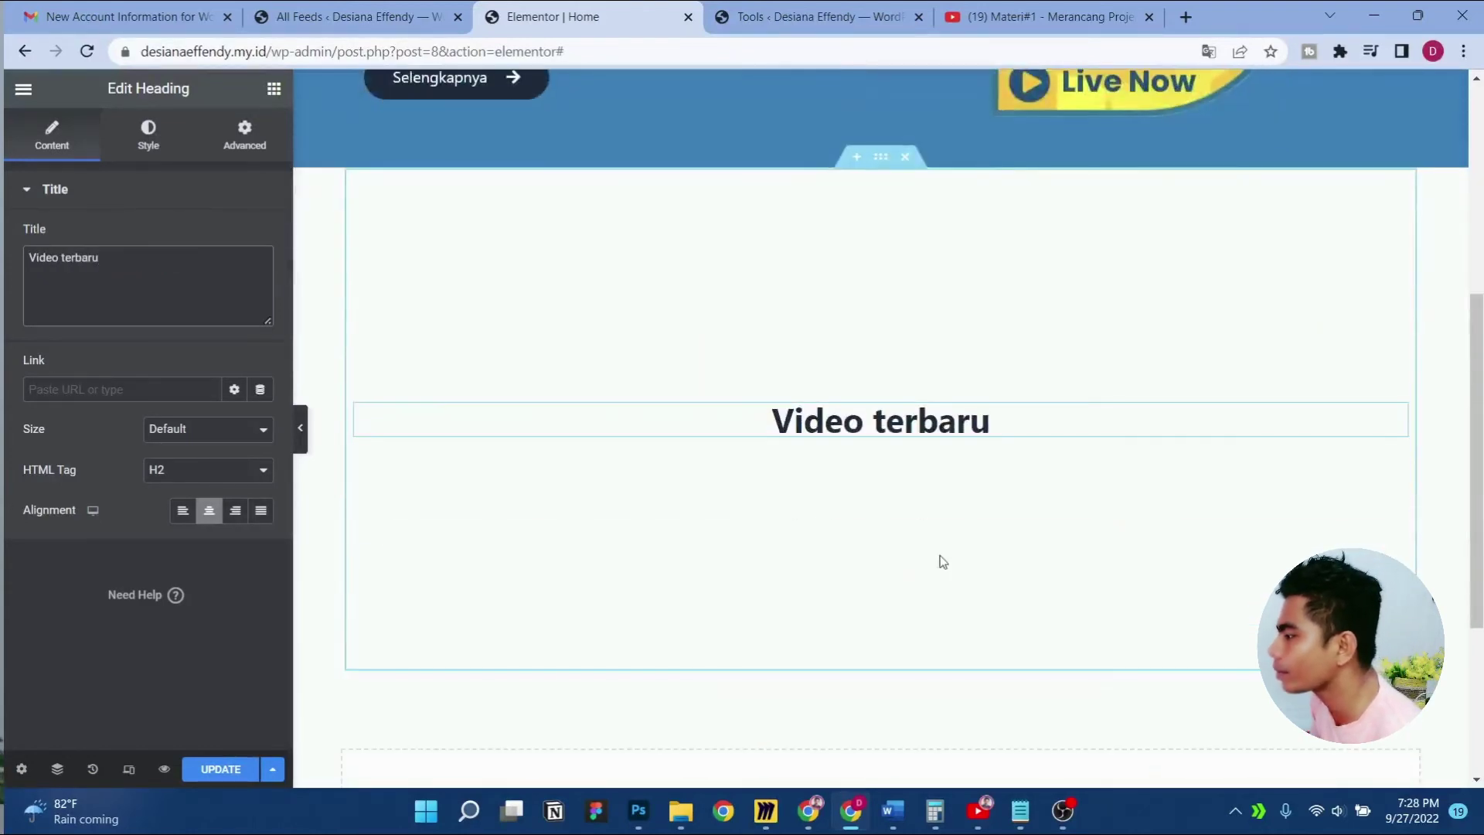
left_click(277, 90)
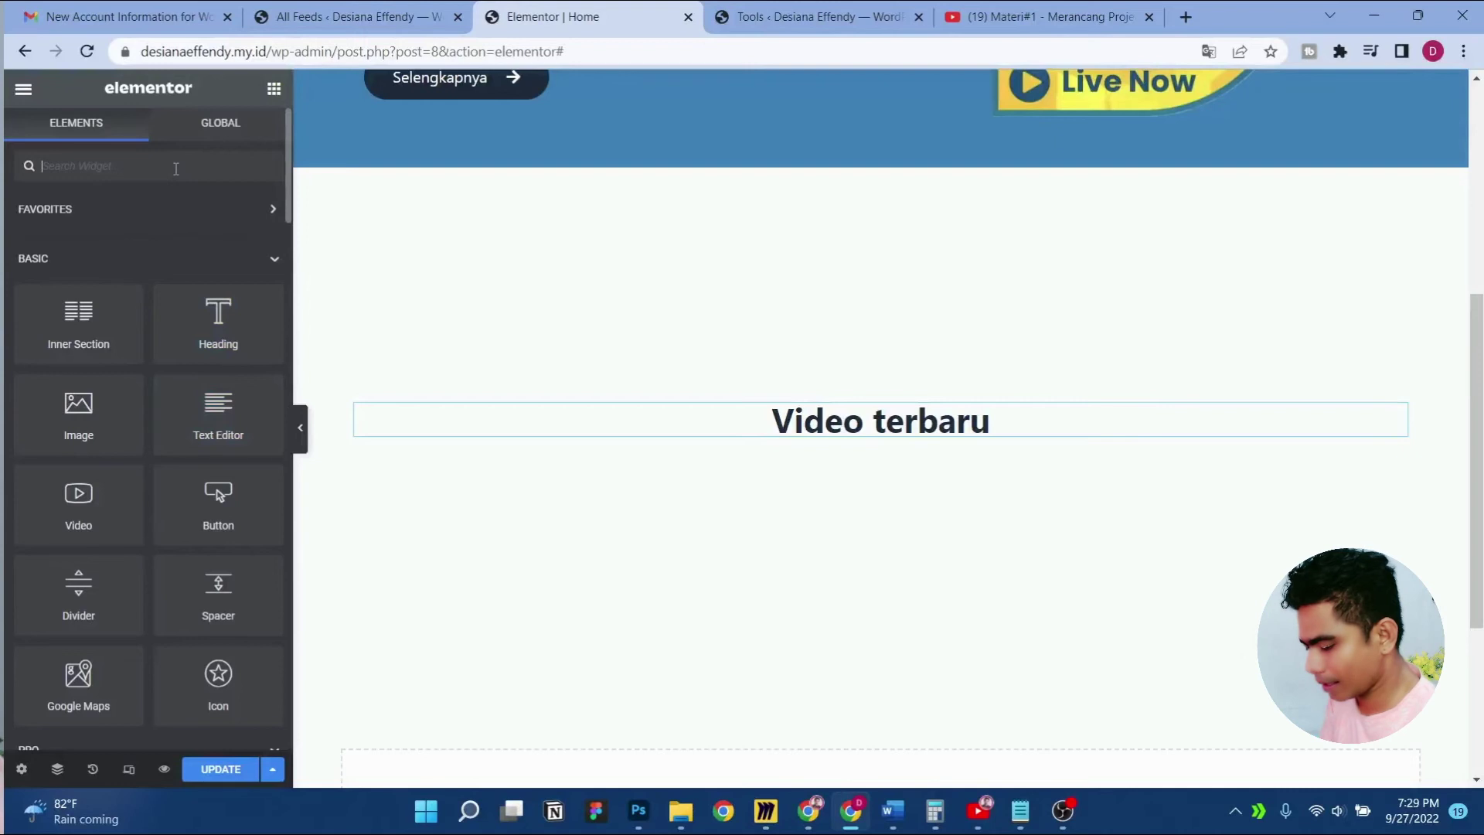
Add a Shortcode widget under 'Video terbaru' holding the pasted YouTube feed shortcode
type("yo")
key("BackSpace")
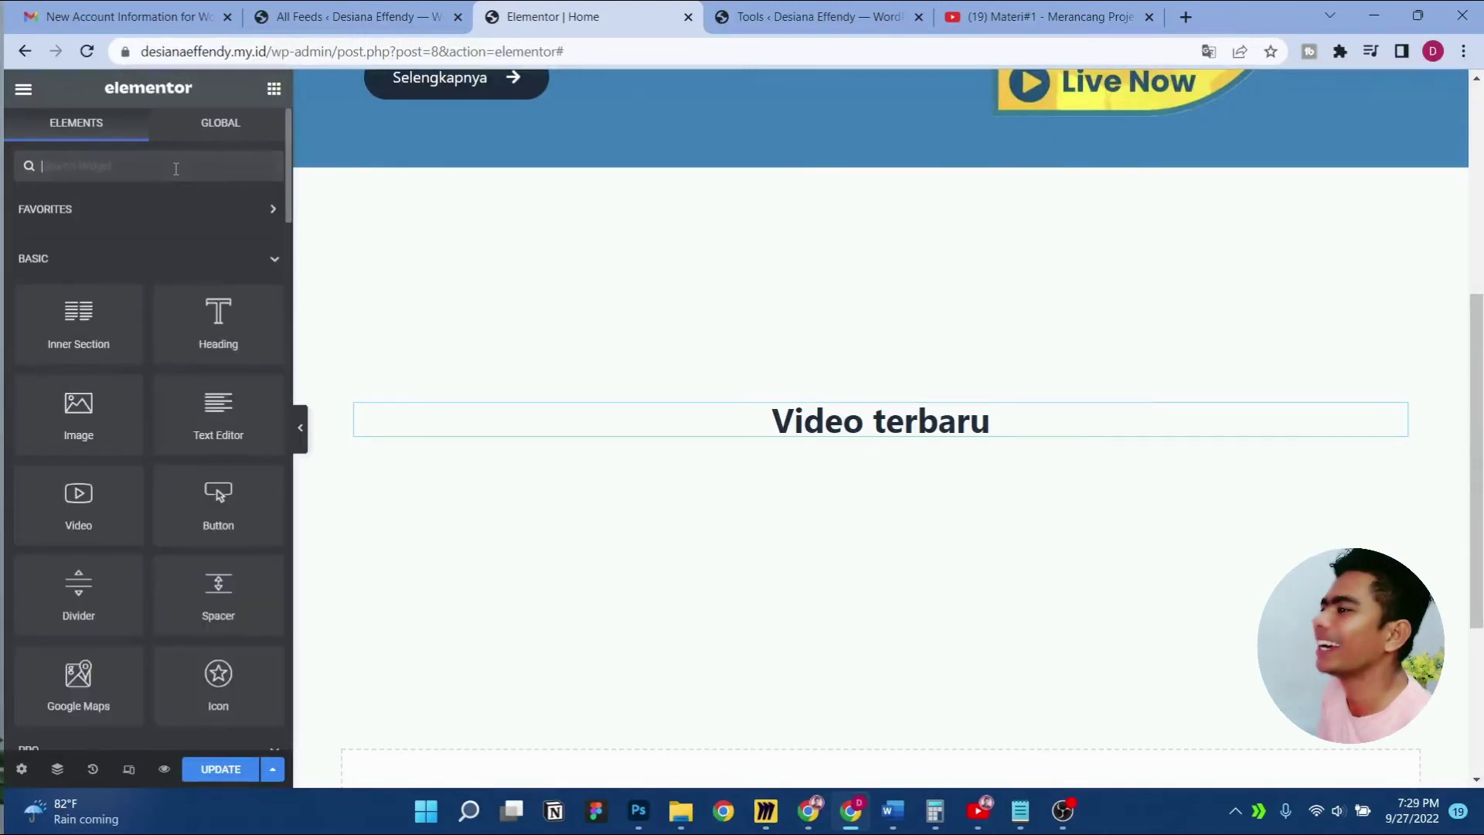
type("code")
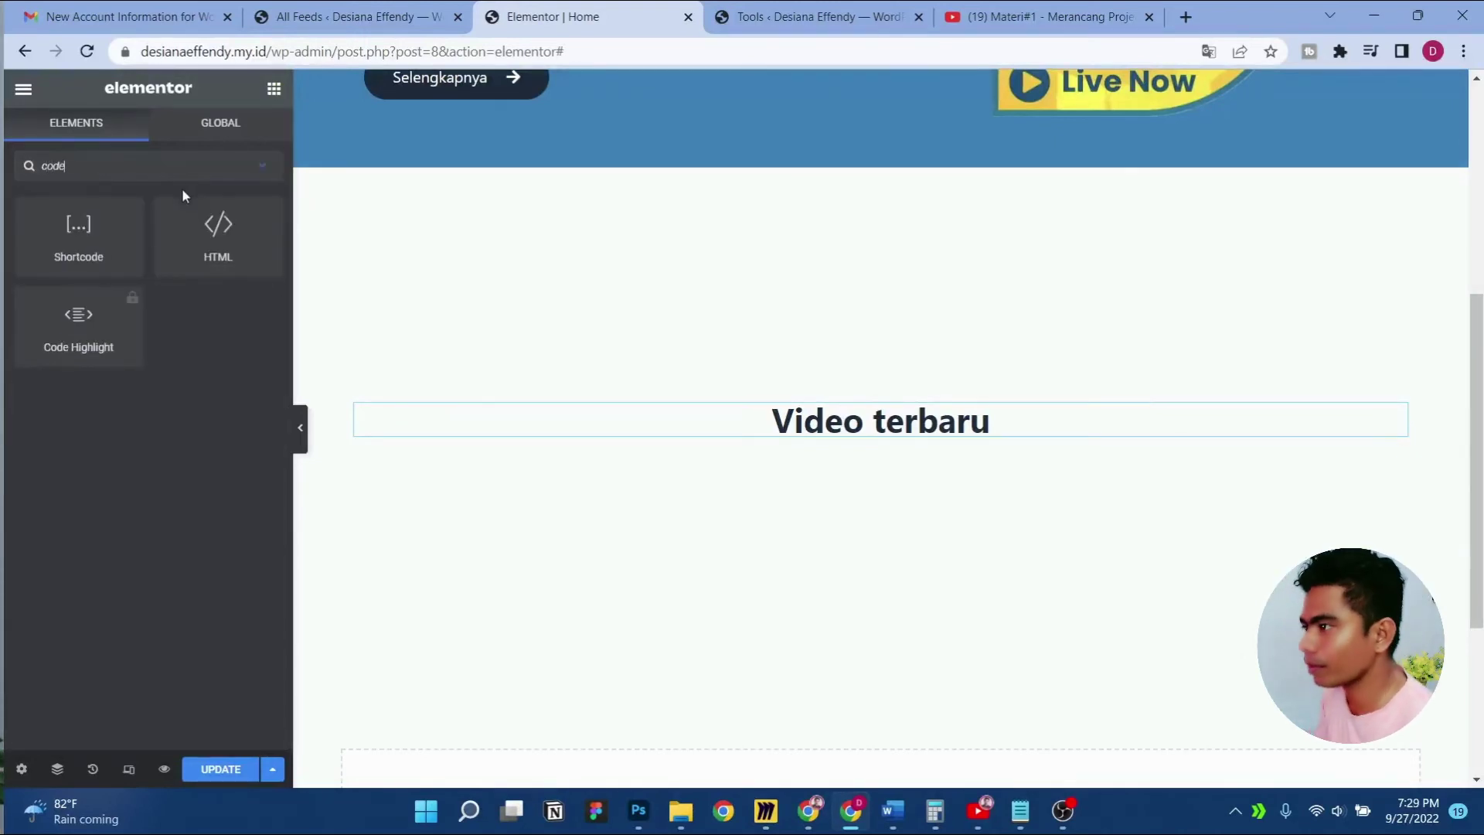
left_click_drag(136, 220, 892, 431)
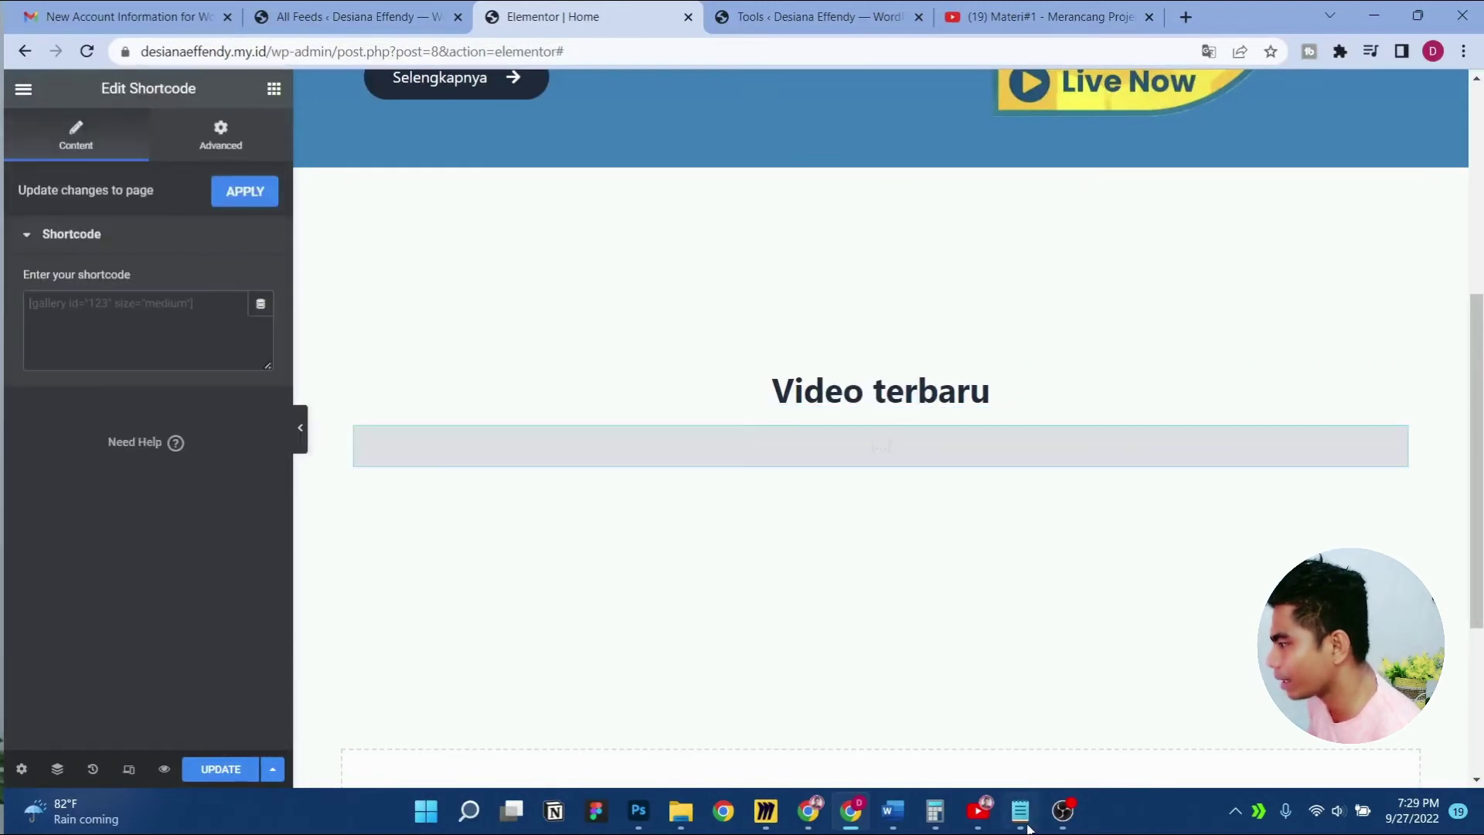
left_click(1026, 824)
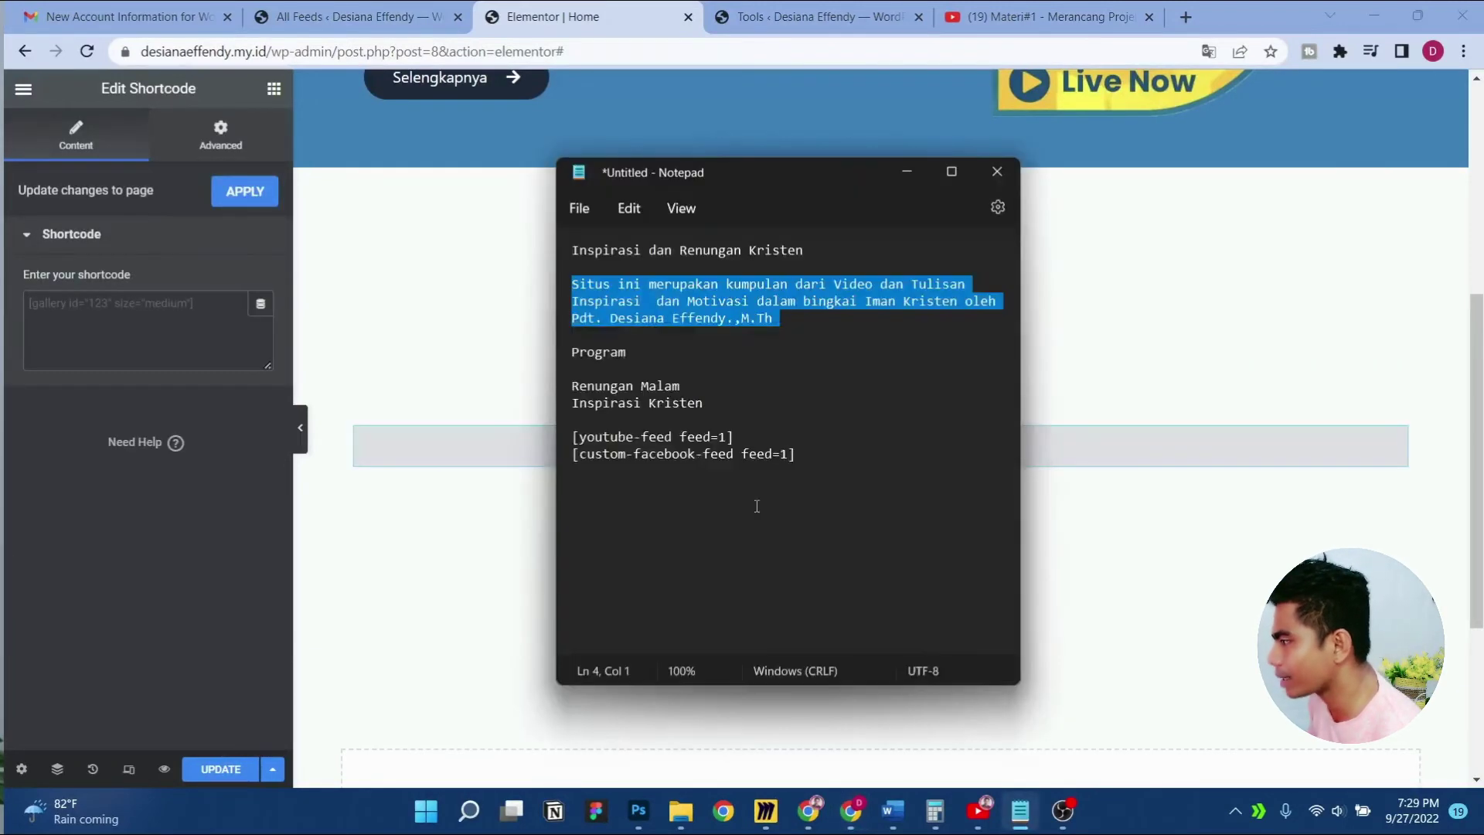
left_click(564, 441)
key("ctrl+c")
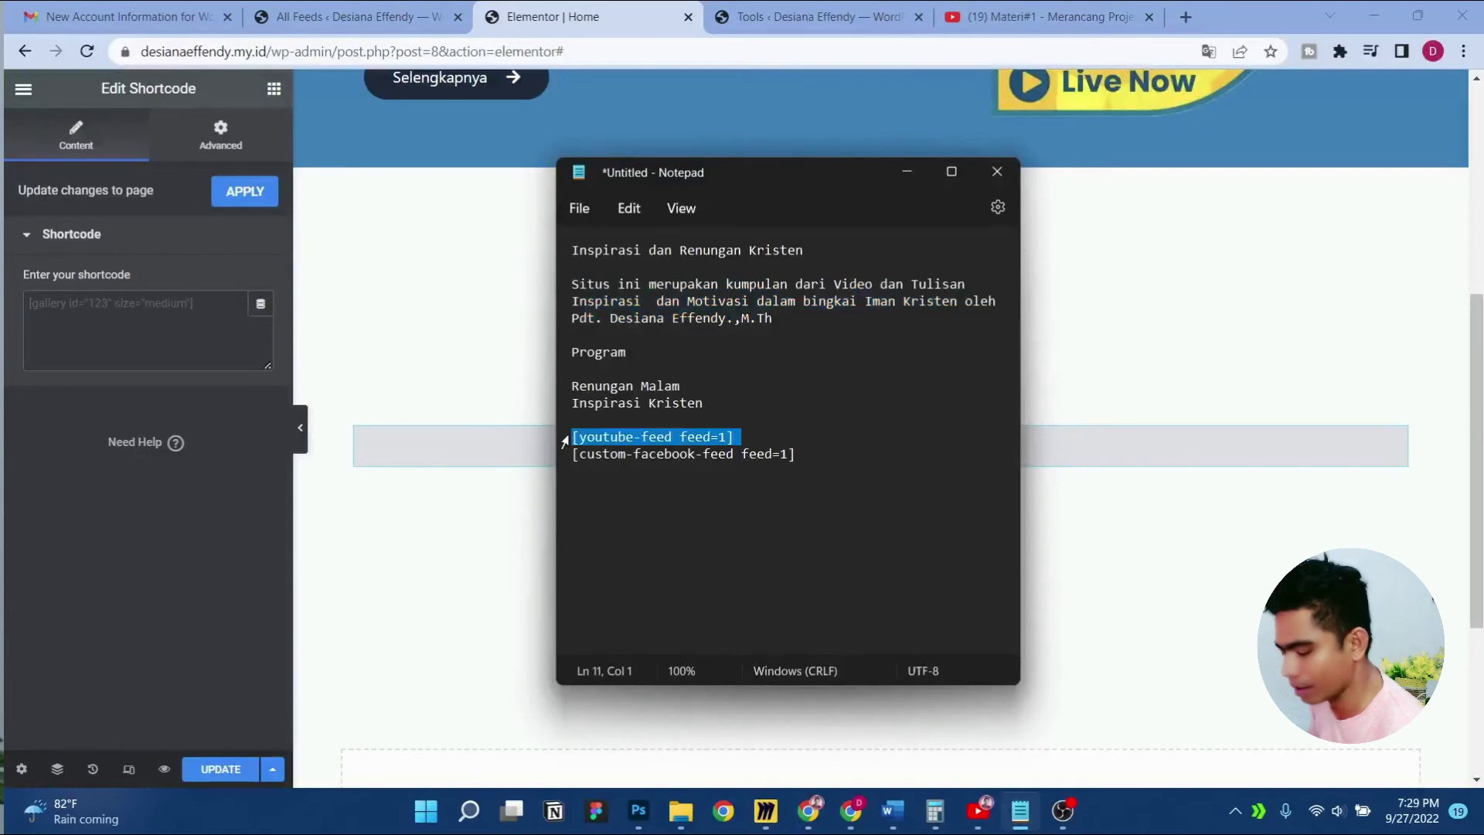
left_click(153, 320)
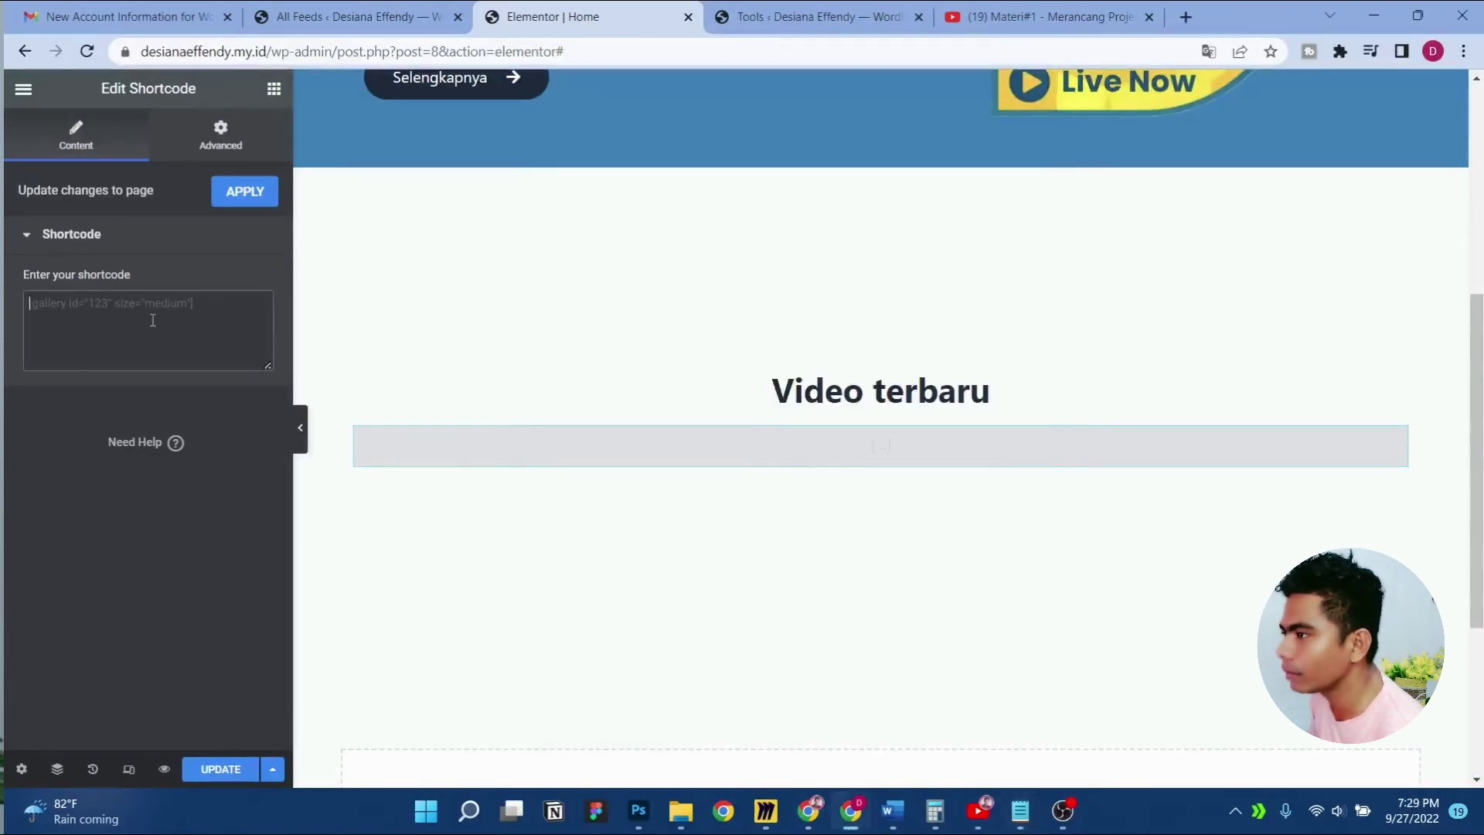
key("ctrl+v")
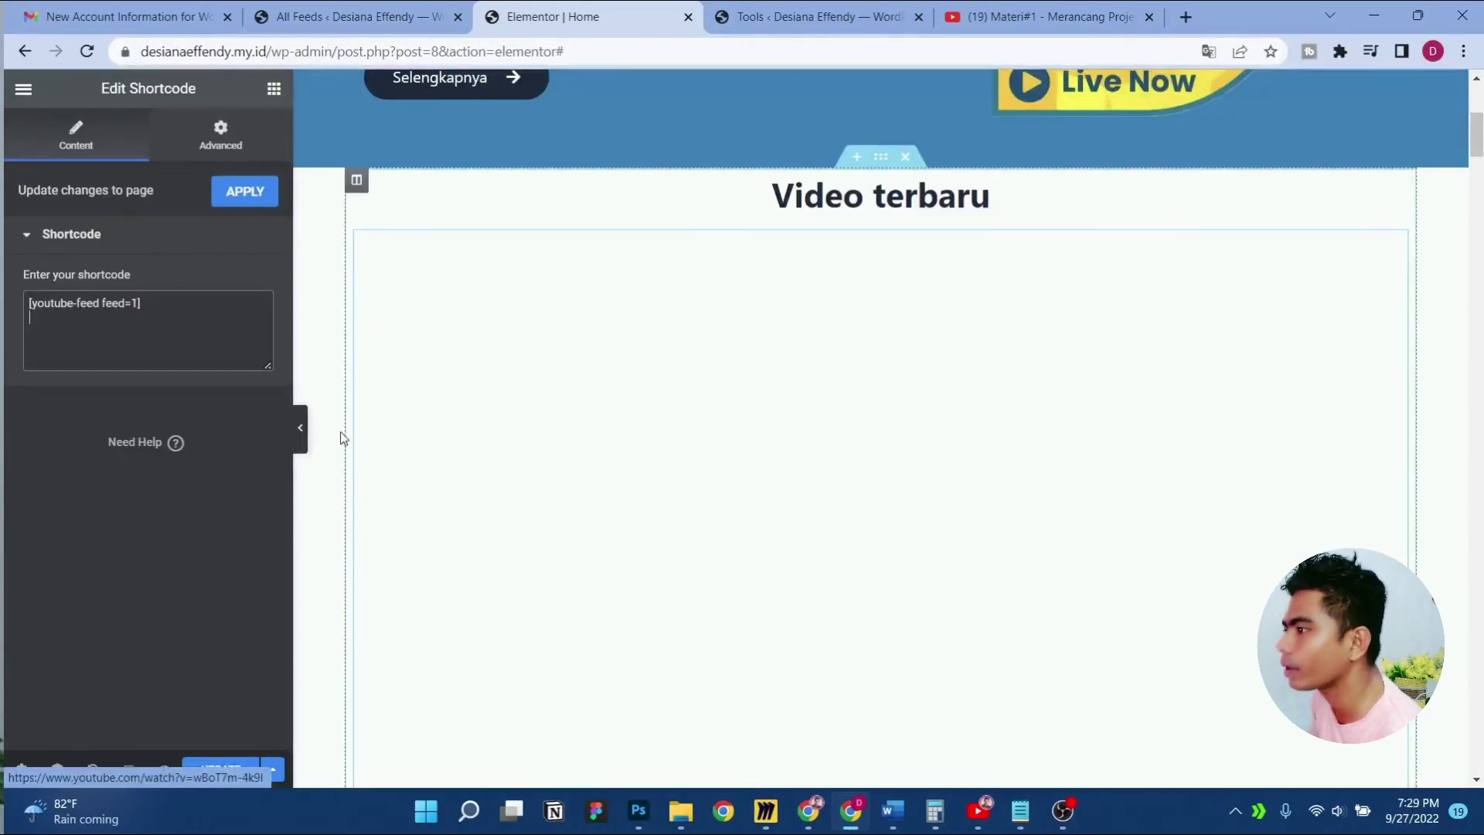
left_click(254, 199)
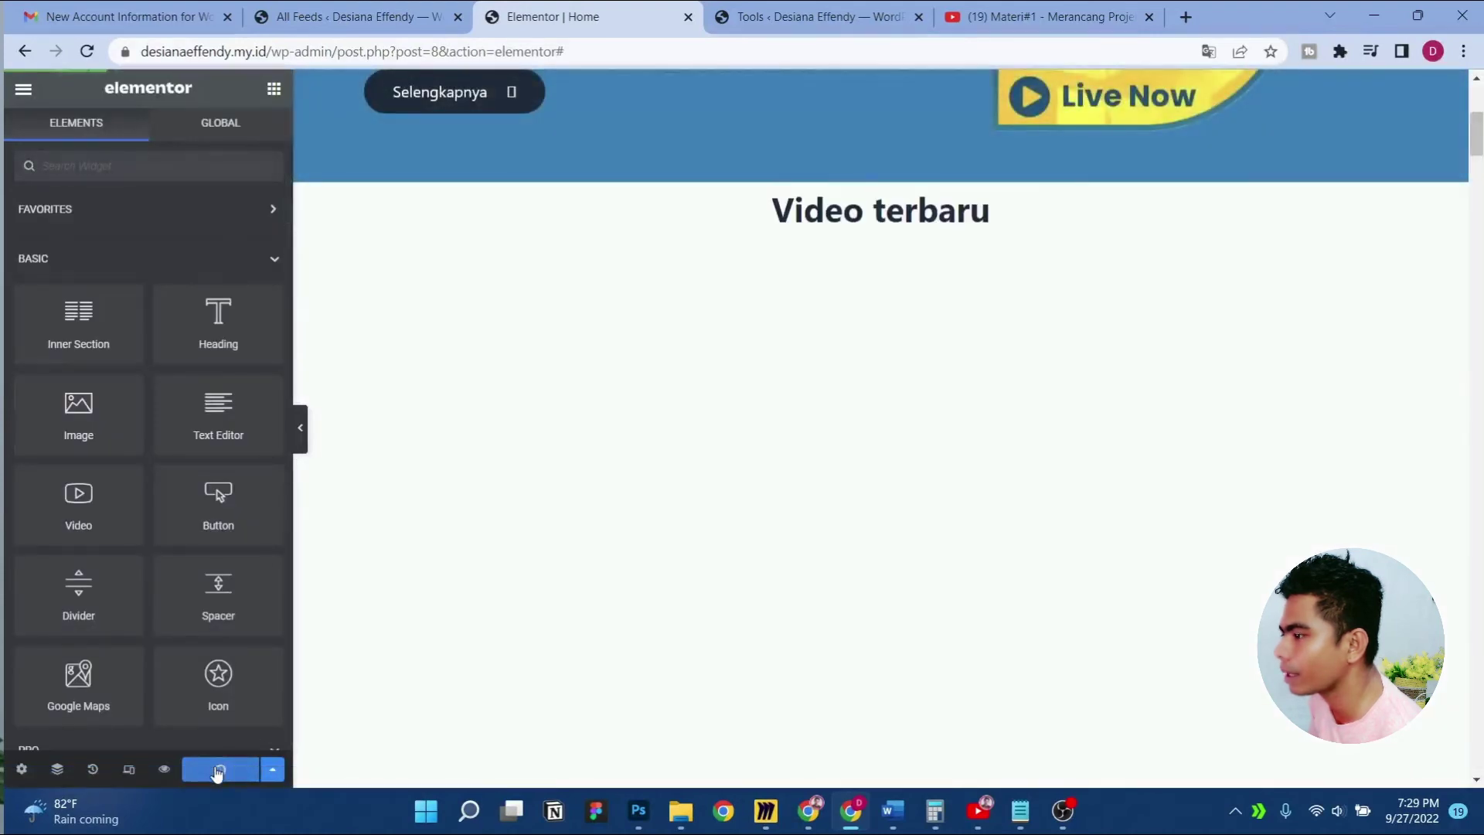
Preview the saved page with its YouTube video feed in a new tab
scroll(686, 600, "down", 3)
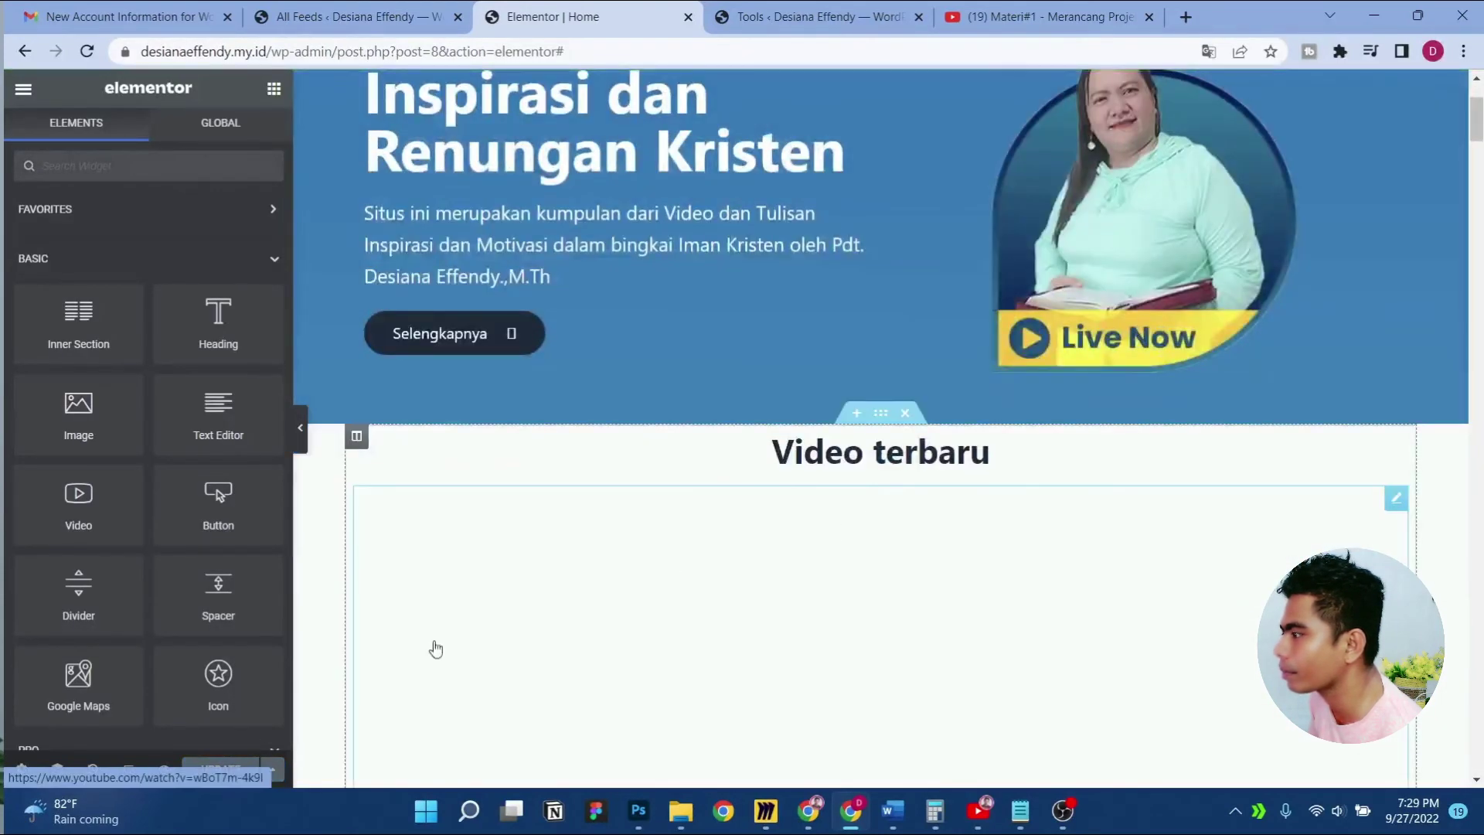
left_click(164, 770)
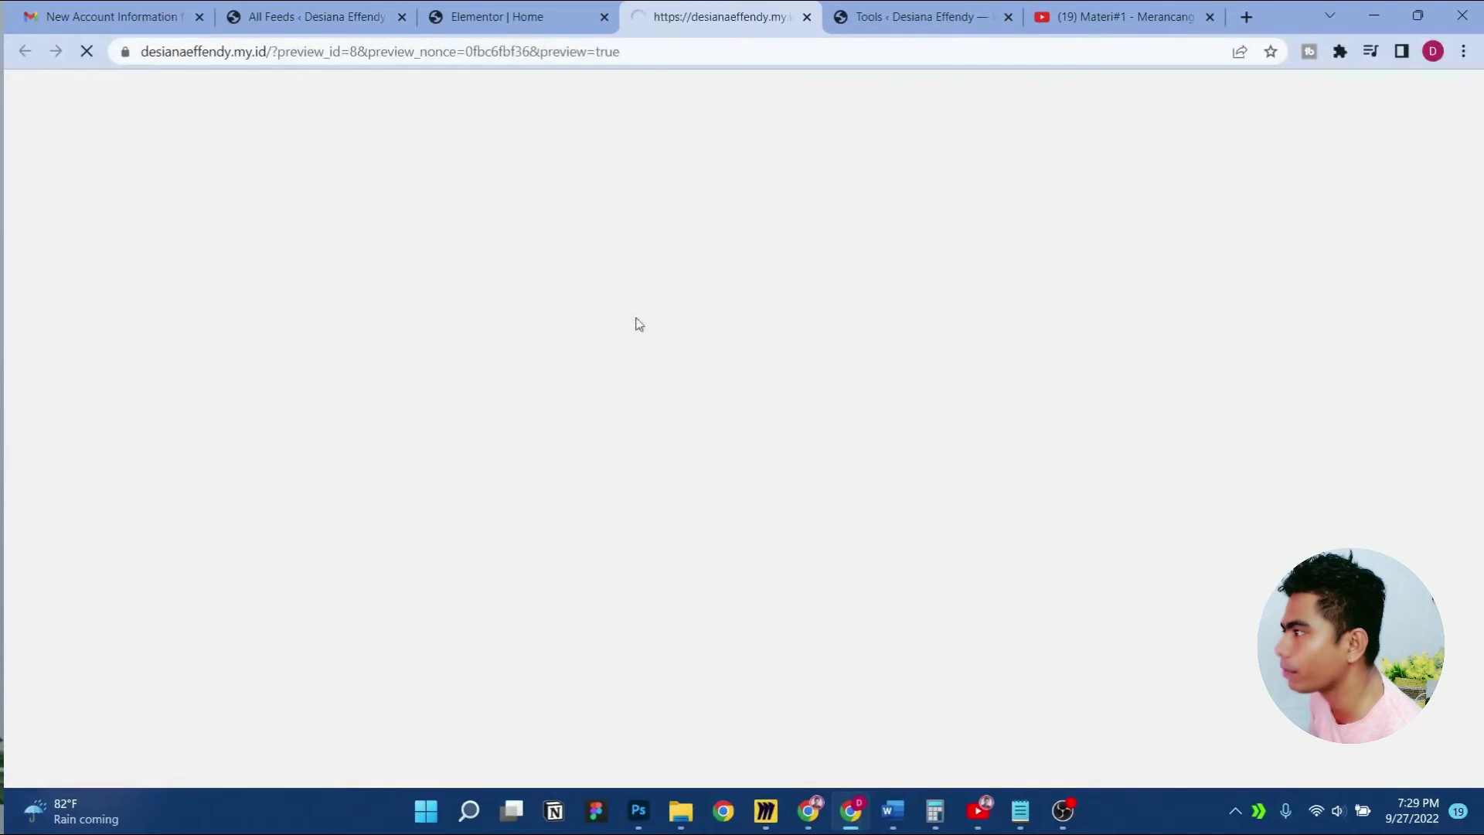
scroll(638, 340, "down", 8)
scroll(641, 355, "down", 5)
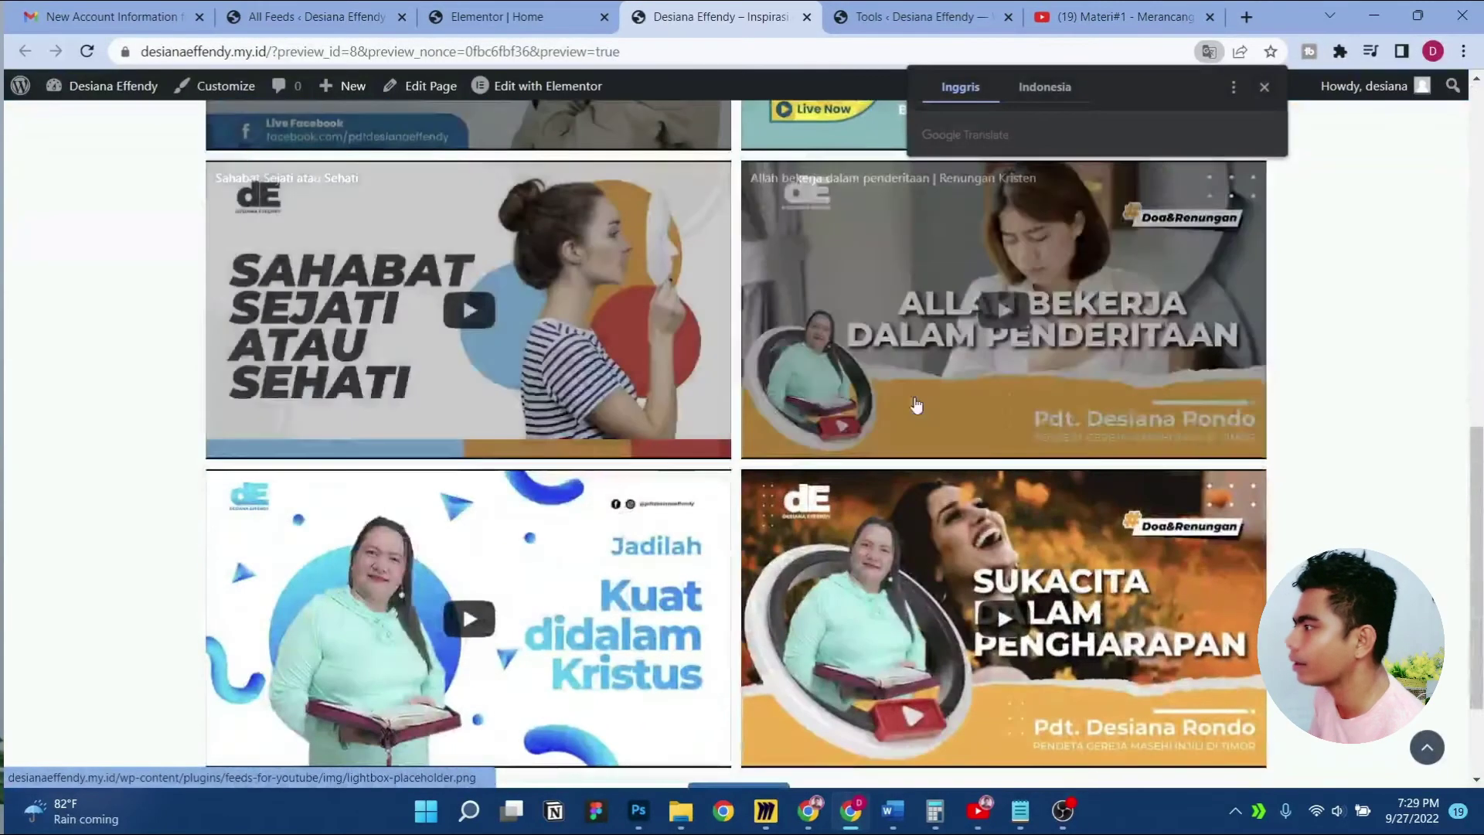
scroll(916, 402, "up", 6)
scroll(918, 407, "up", 4)
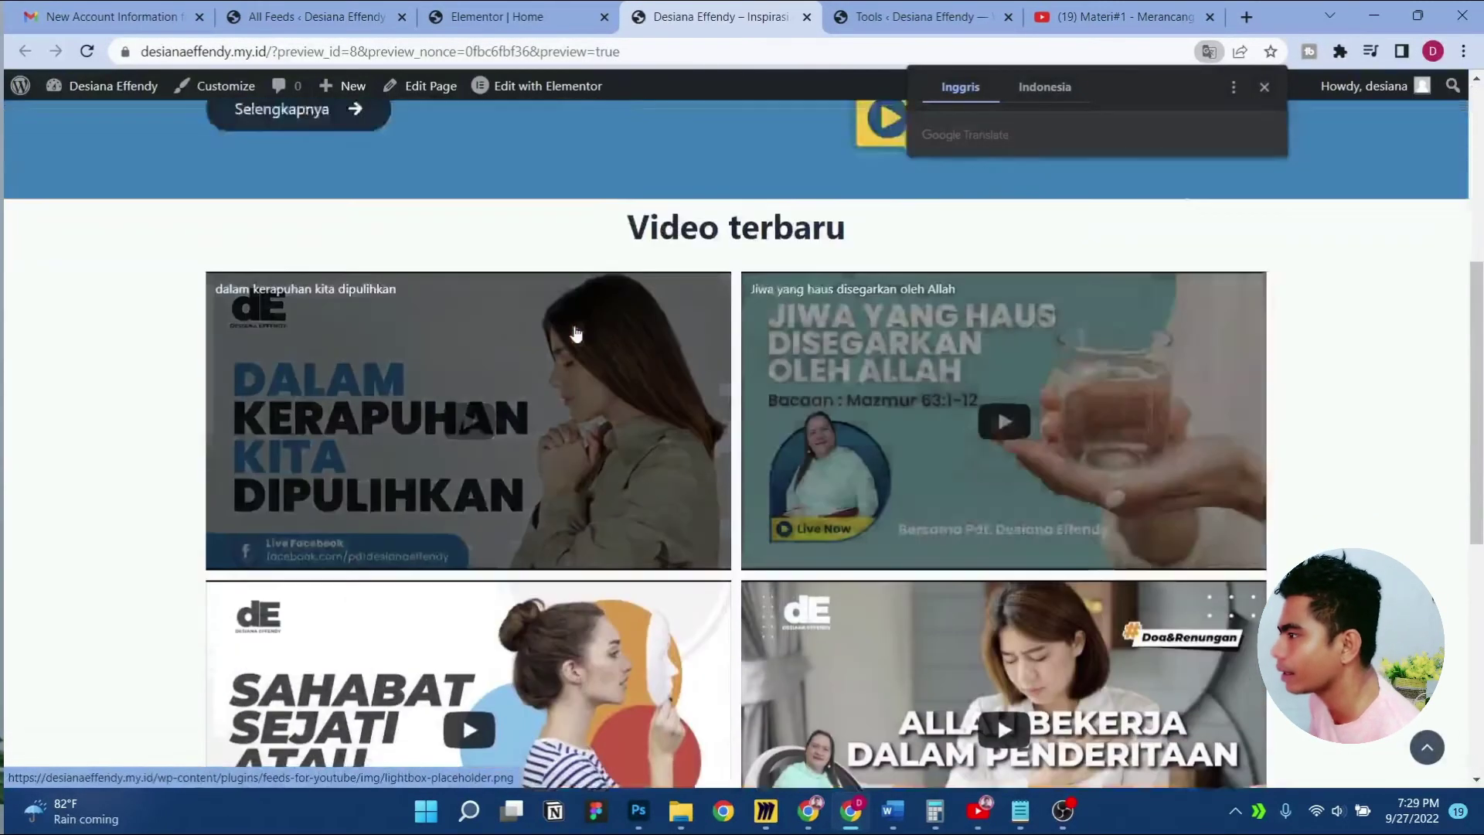
key("ctrl+shift+Tab")
Select the Video terbaru section and reload the Elementor editor
scroll(668, 352, "down", 3)
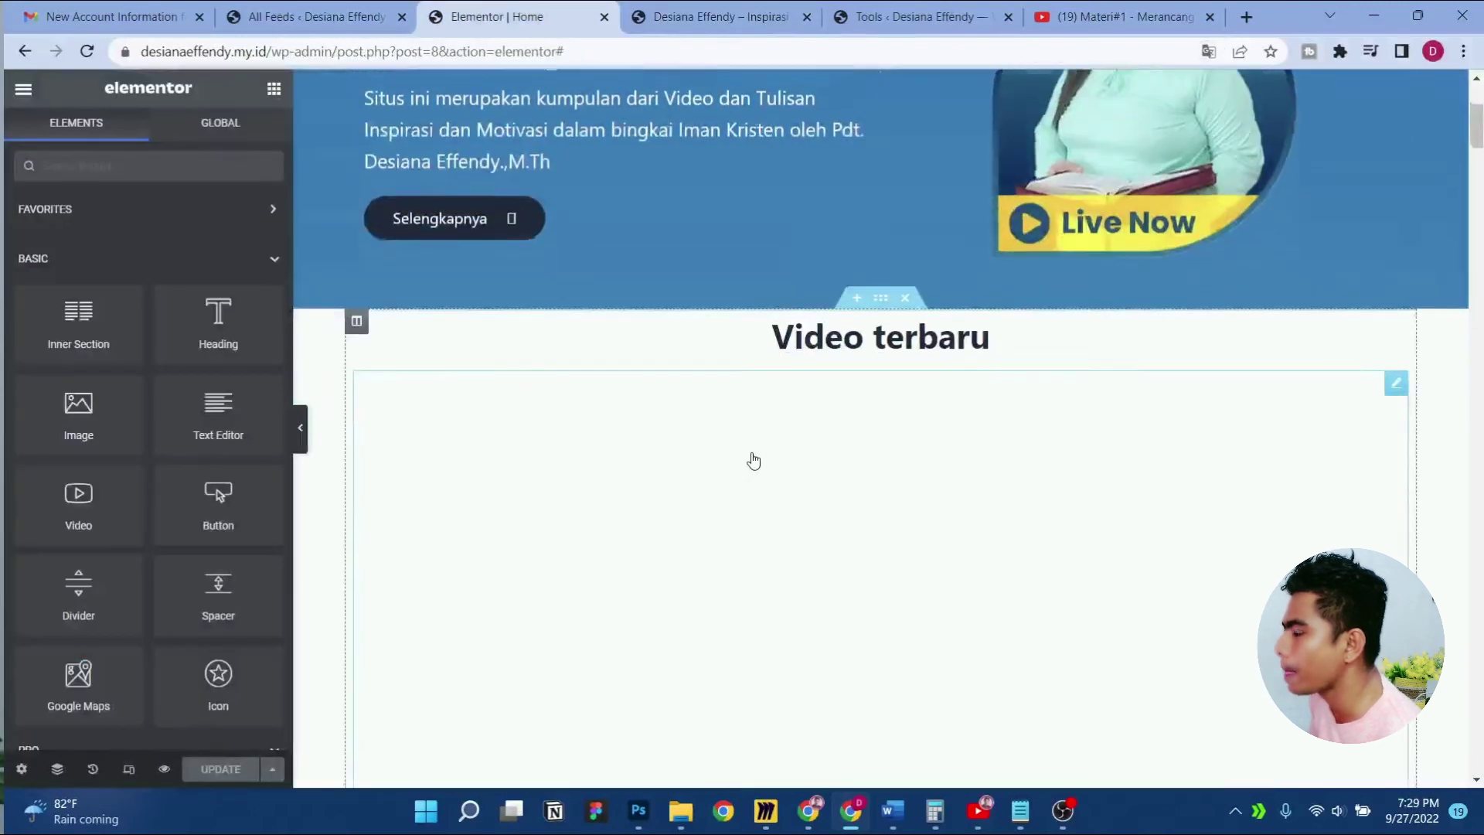
left_click(880, 225)
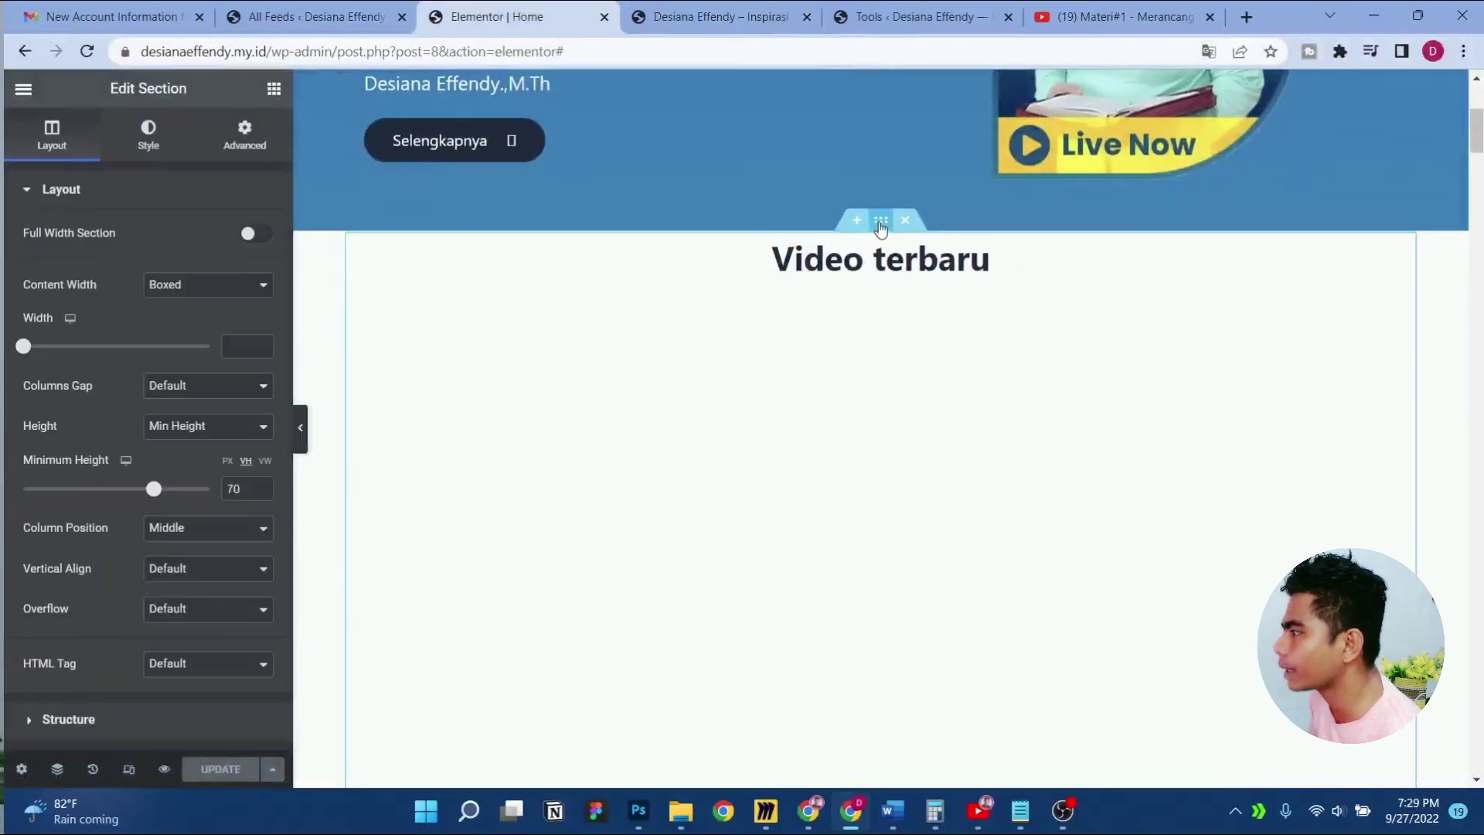
scroll(1040, 500, "down", 6)
scroll(1041, 501, "down", 20)
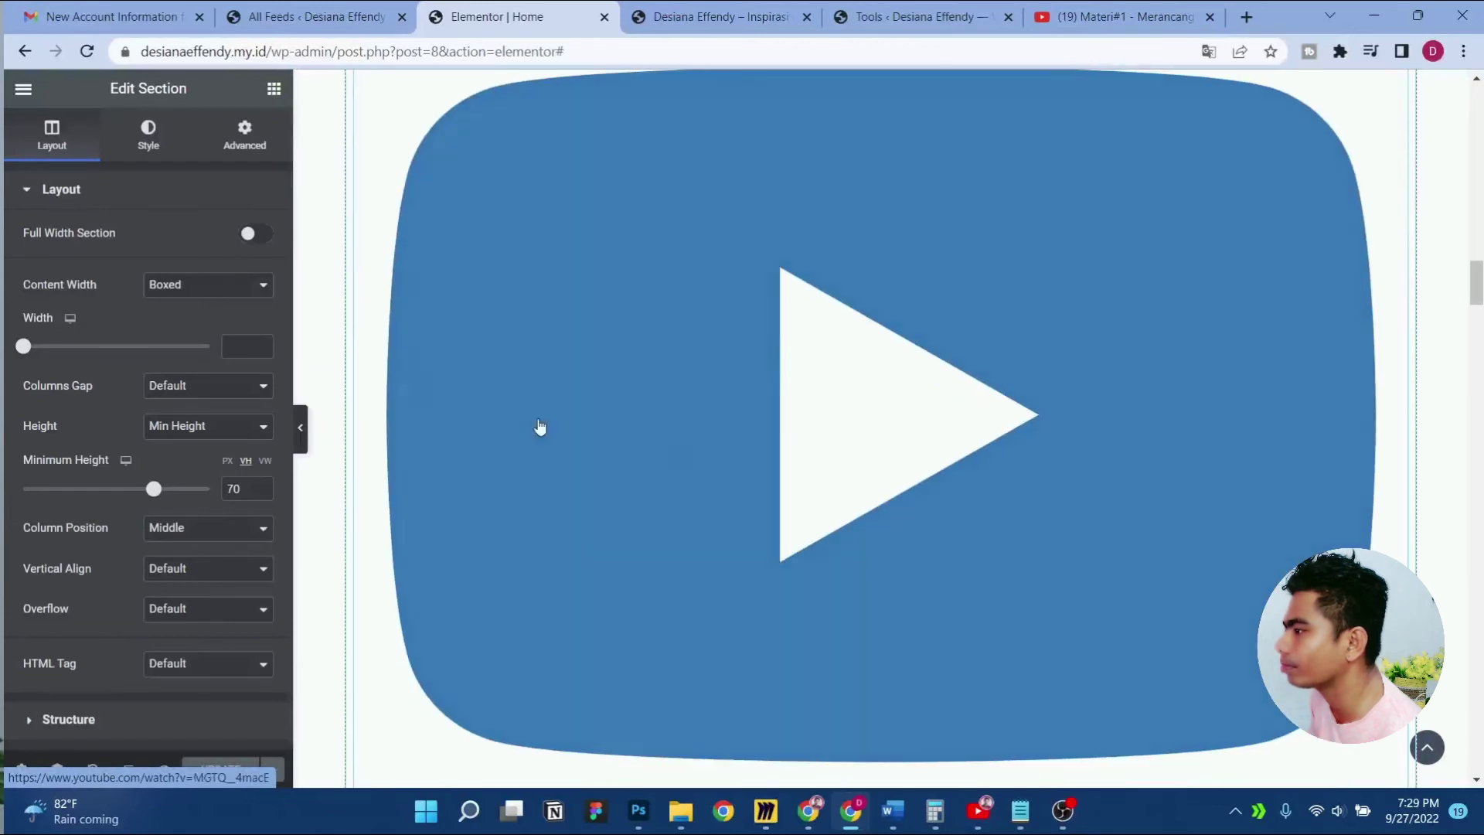
left_click(87, 52)
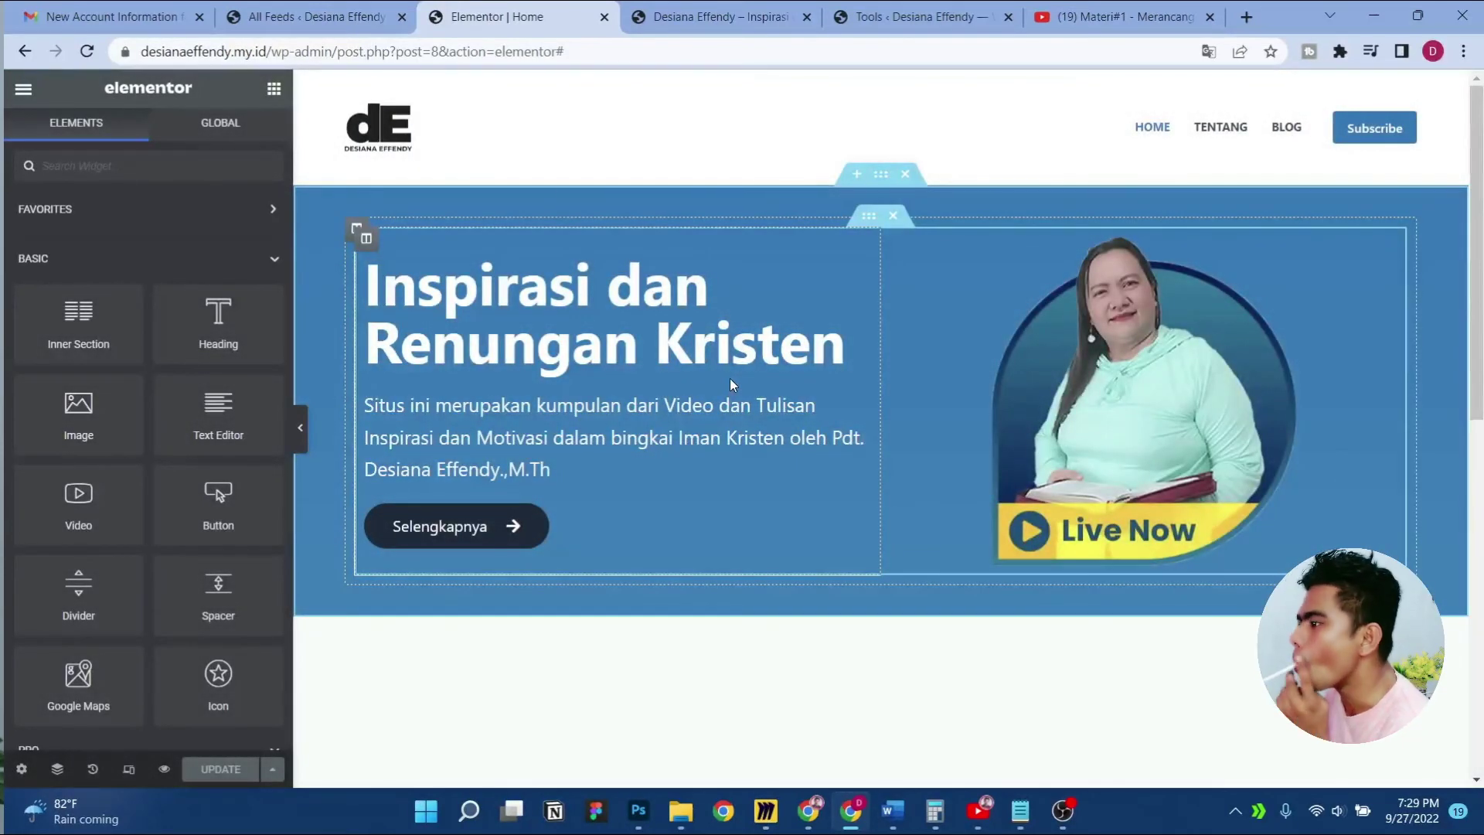
scroll(730, 377, "down", 5)
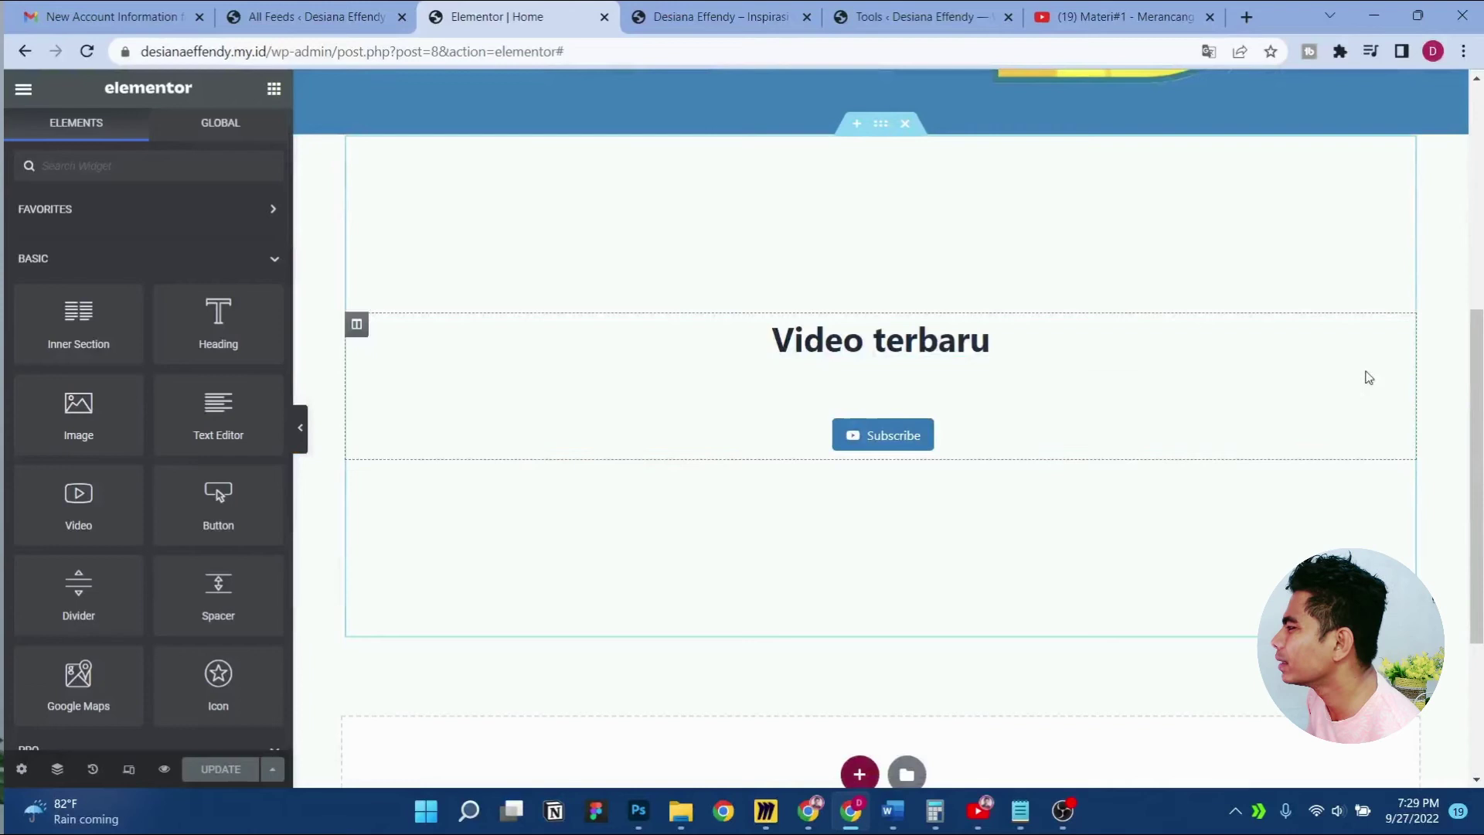
Check the video grid in the live preview tab, then return to the editor
left_click(715, 9)
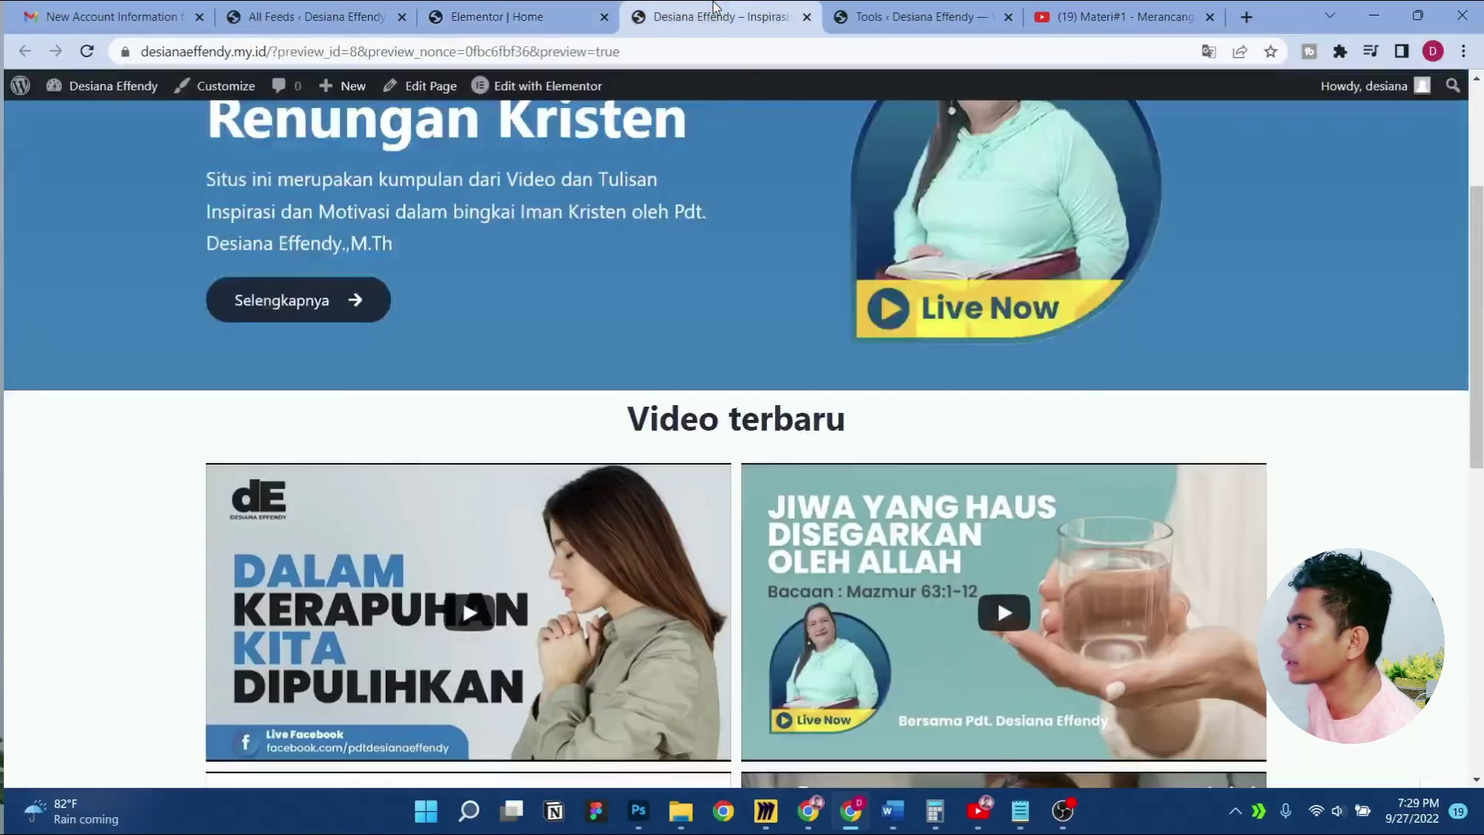
scroll(147, 455, "down", 7)
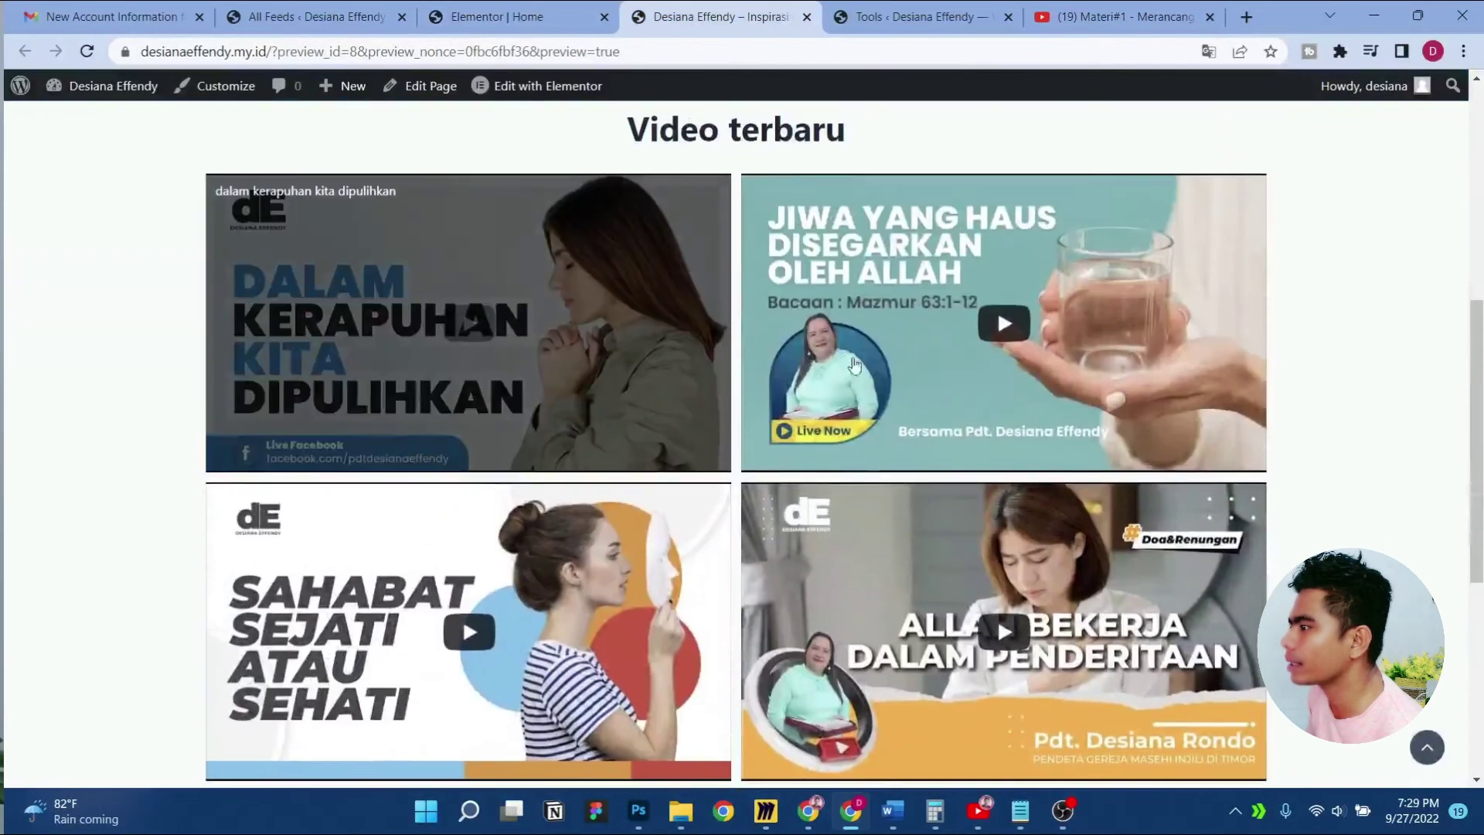
scroll(1001, 524, "down", 2)
scroll(620, 357, "up", 5)
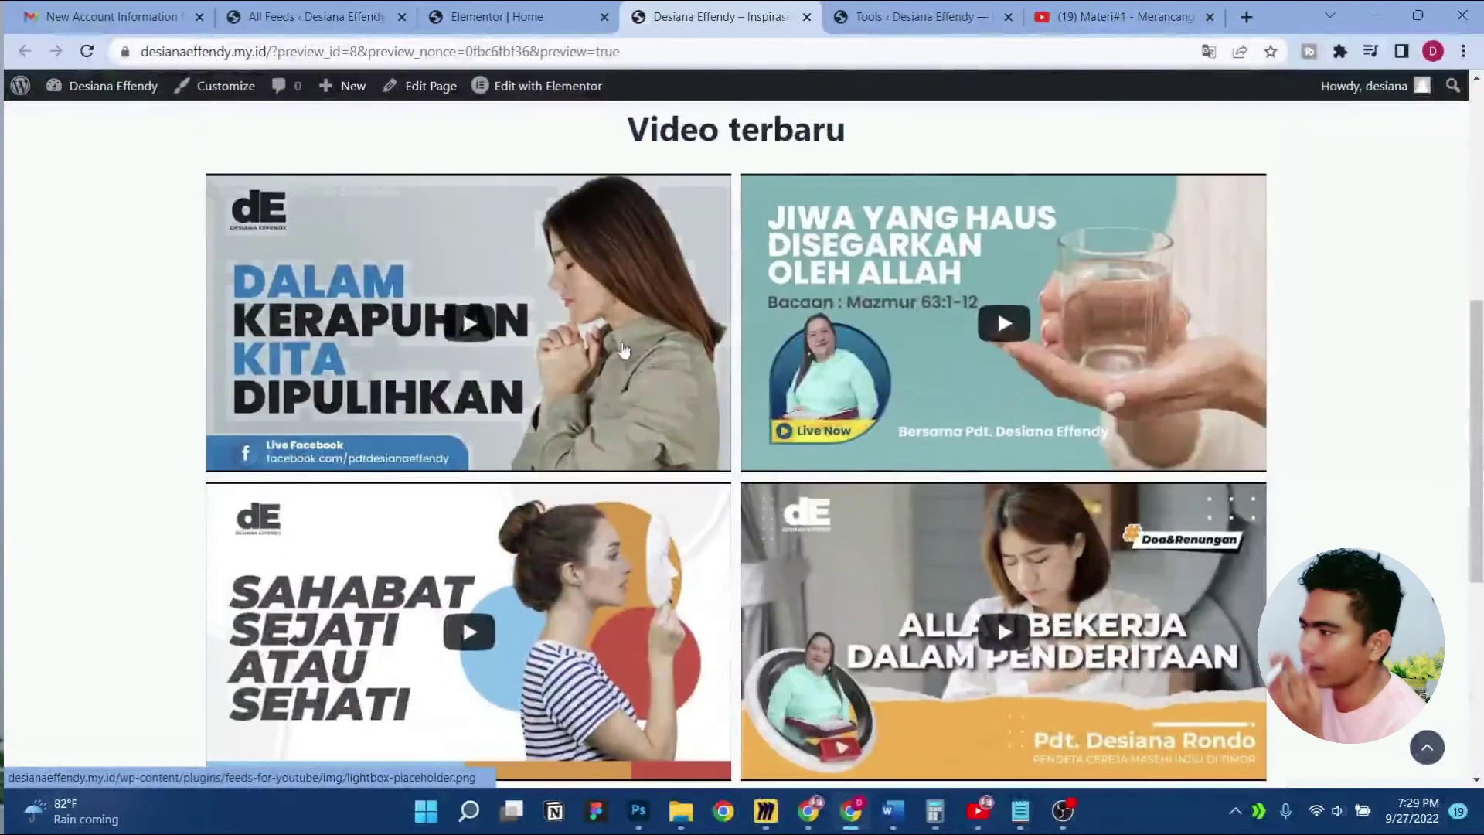
scroll(621, 357, "up", 3)
left_click(478, 10)
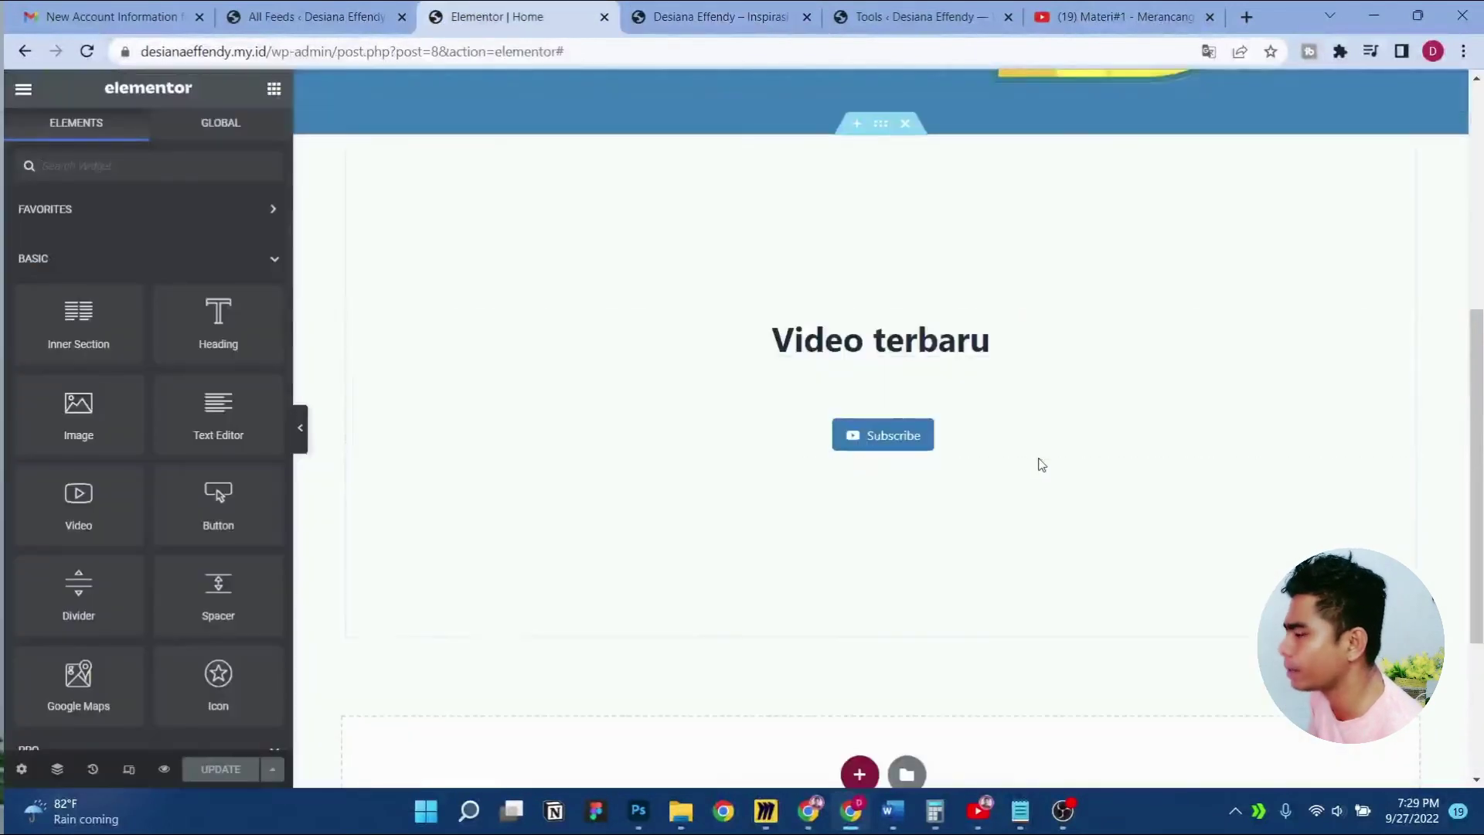
scroll(1041, 463, "up", 1)
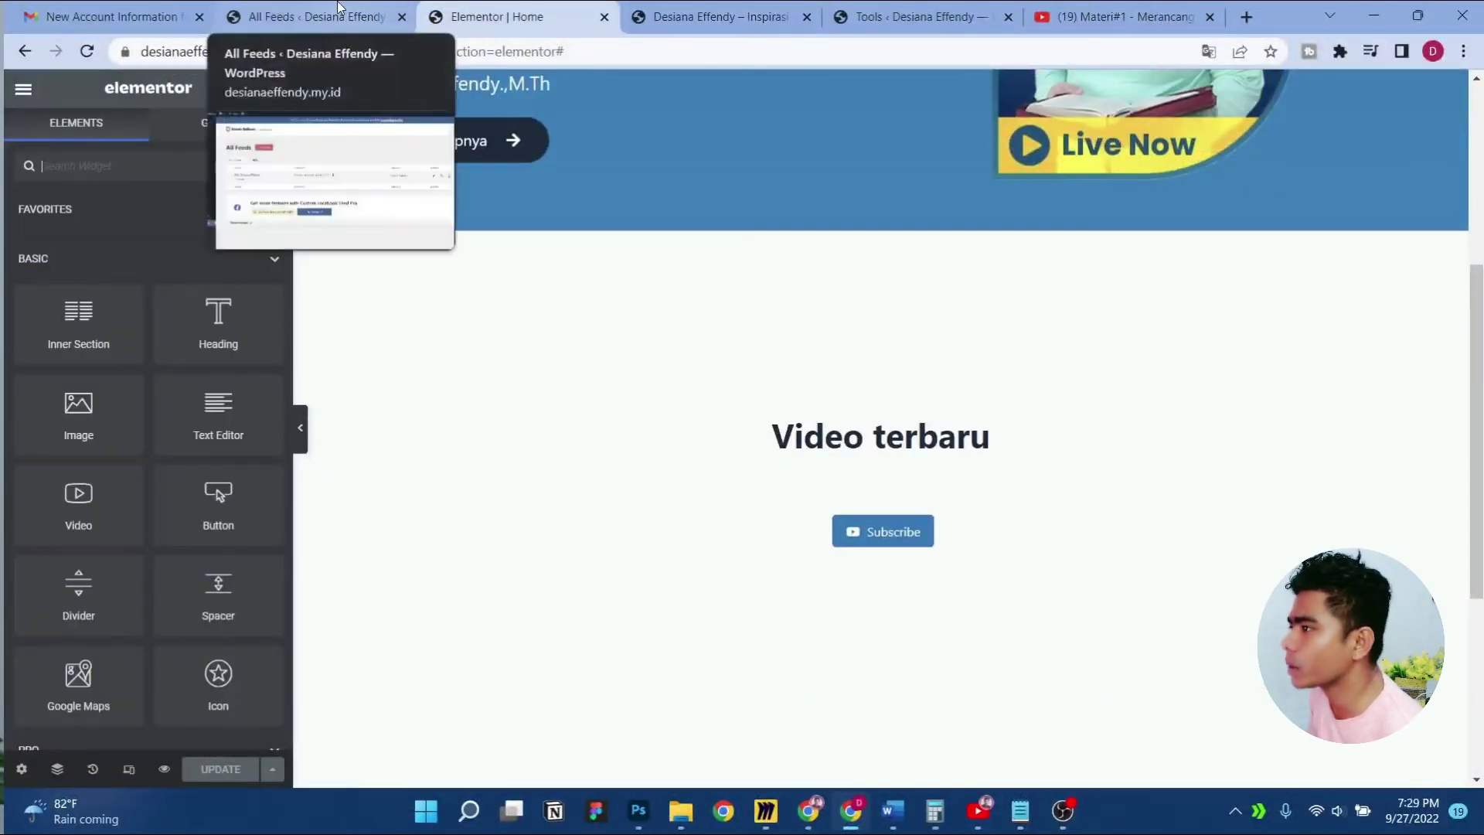
View the live homepage from Elementor's main menu and scroll through the video grid
left_click(23, 89)
left_click(138, 434)
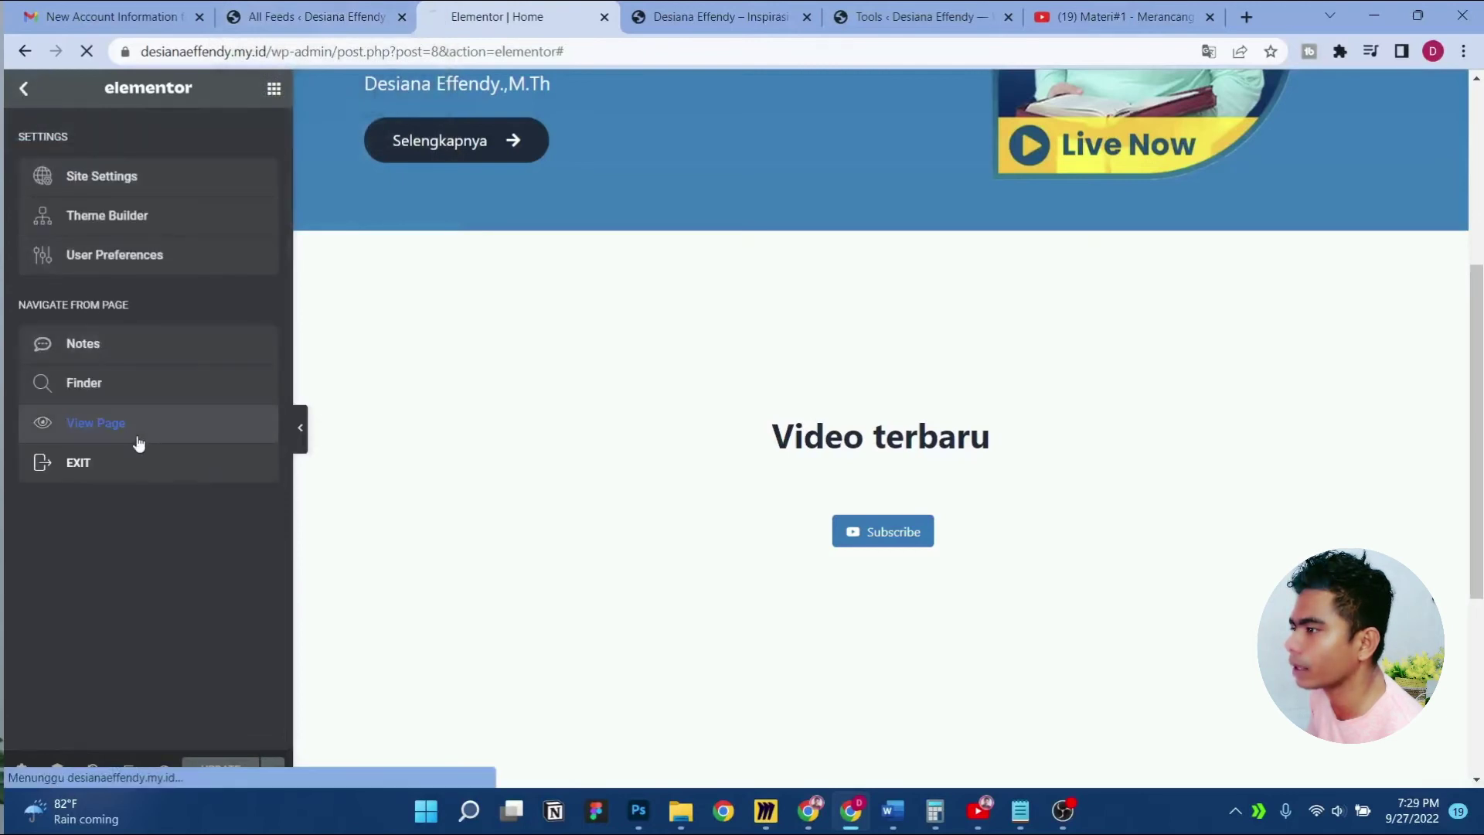
scroll(565, 446, "down", 6)
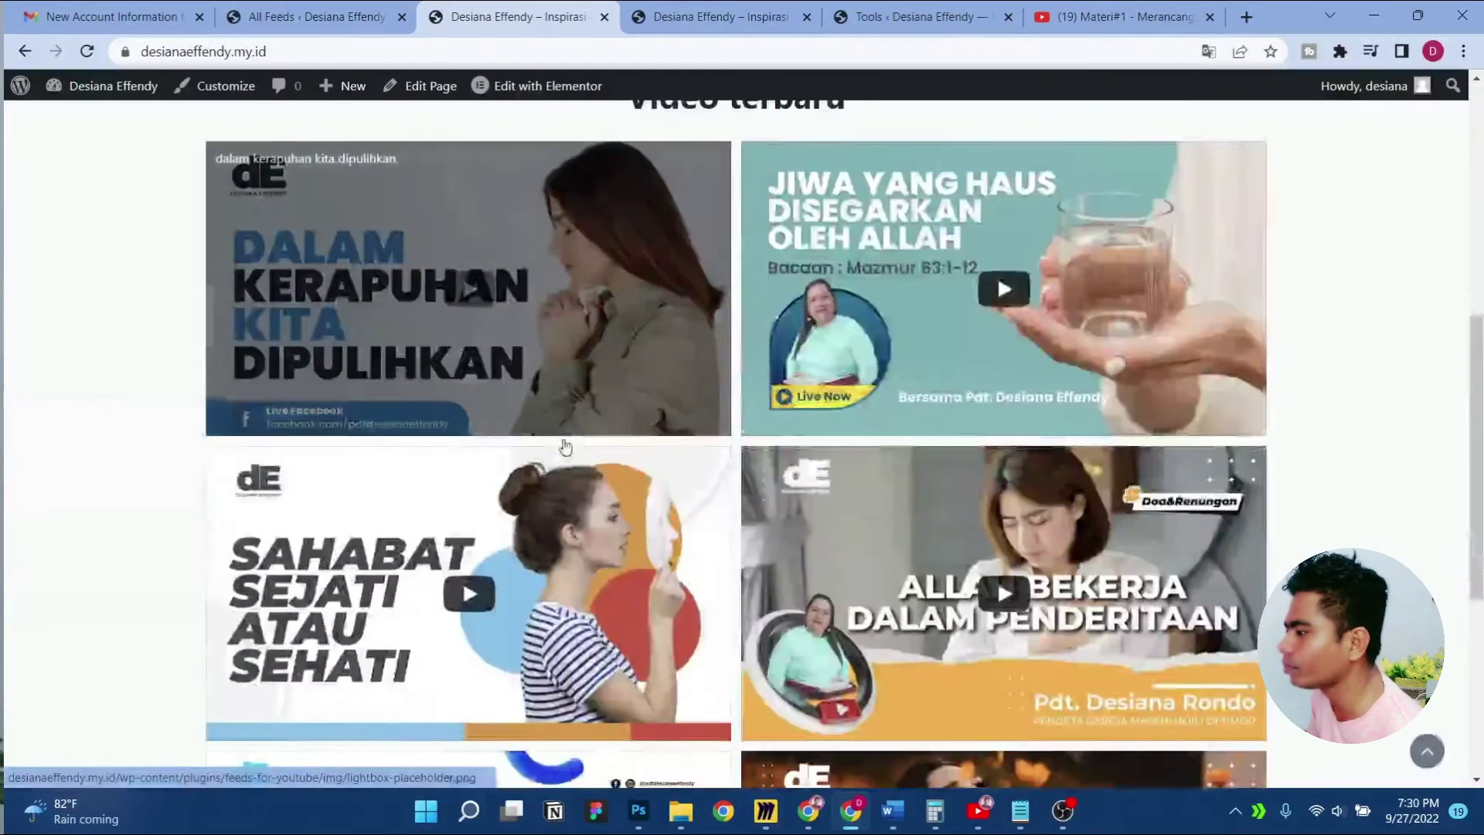
scroll(565, 447, "down", 5)
scroll(565, 446, "up", 6)
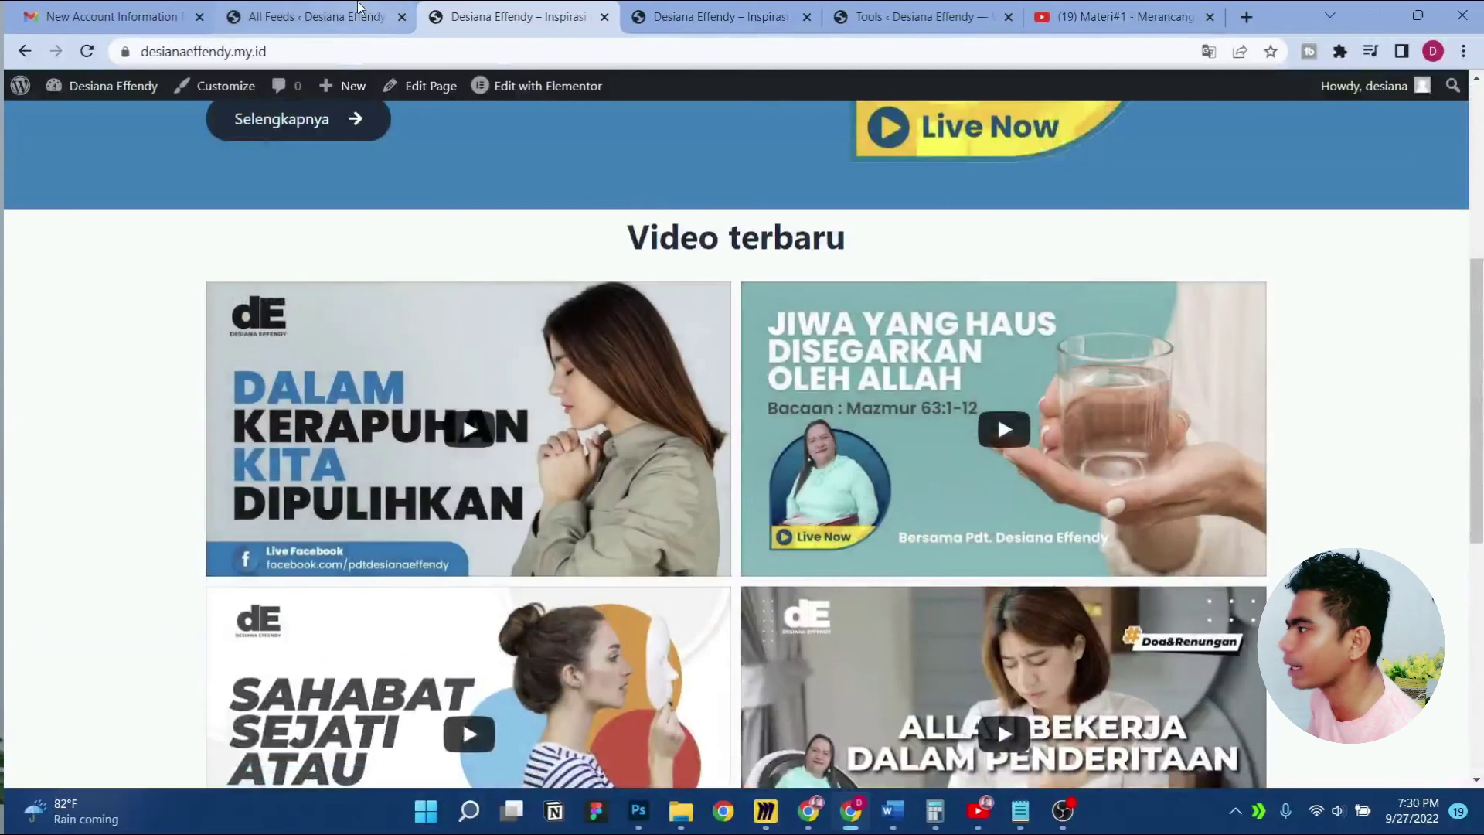
left_click(358, 8)
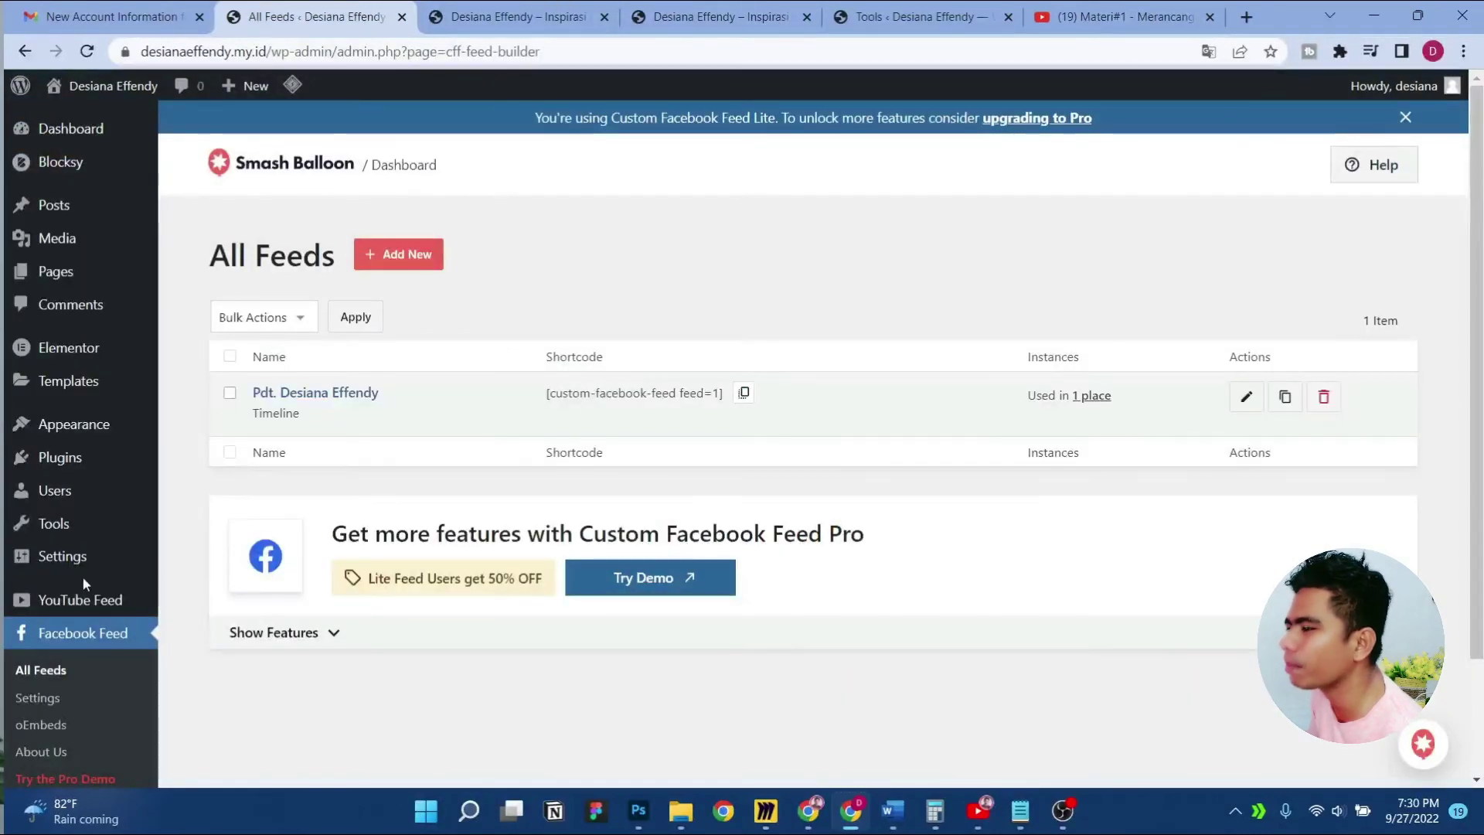
Set the YouTube Feed - Channel feed to show 4 videos initially and save it
mouse_move(85, 627)
left_click(241, 581)
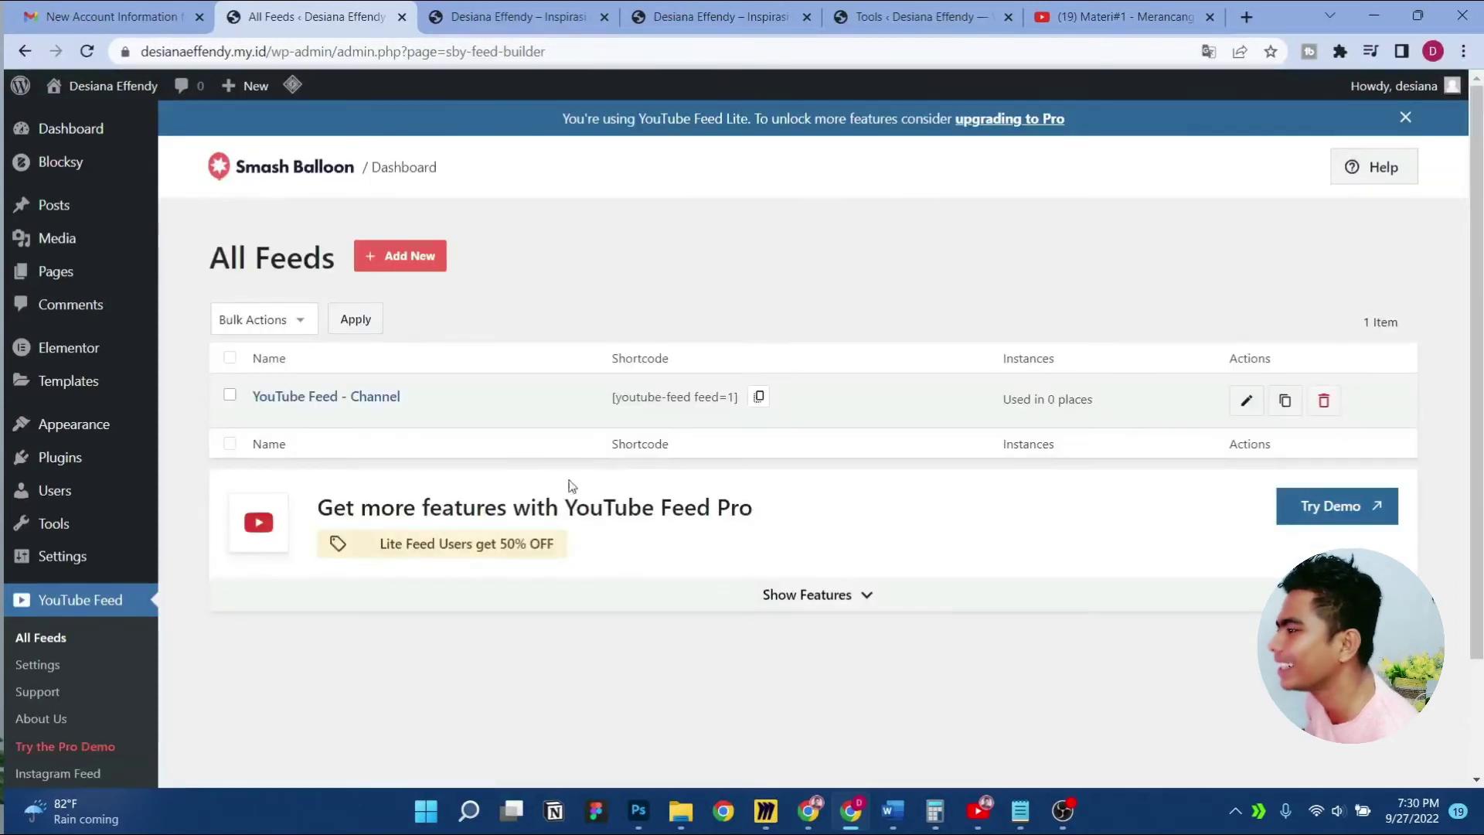
left_click(1246, 413)
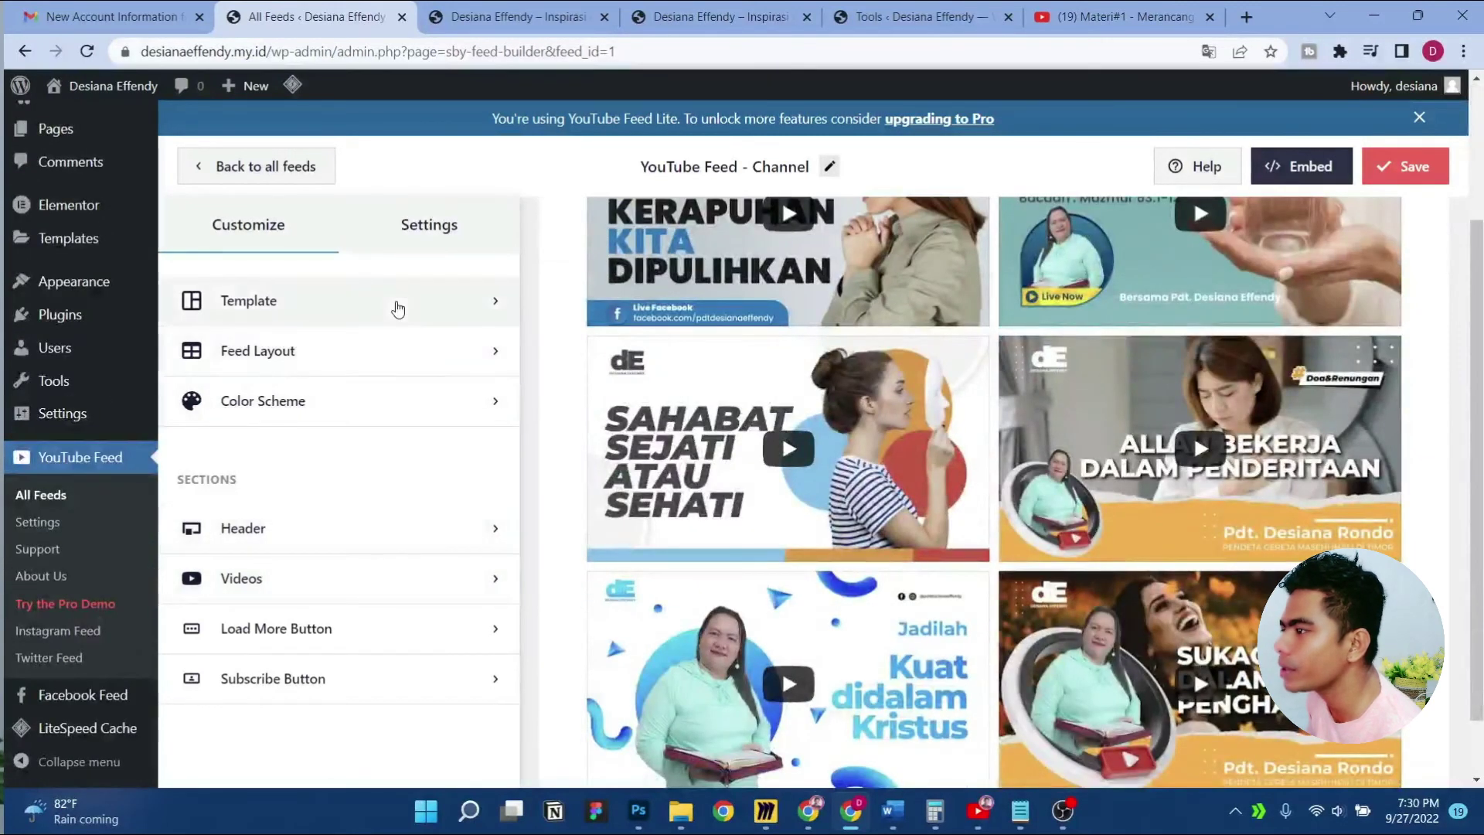
left_click(398, 309)
left_click(195, 228)
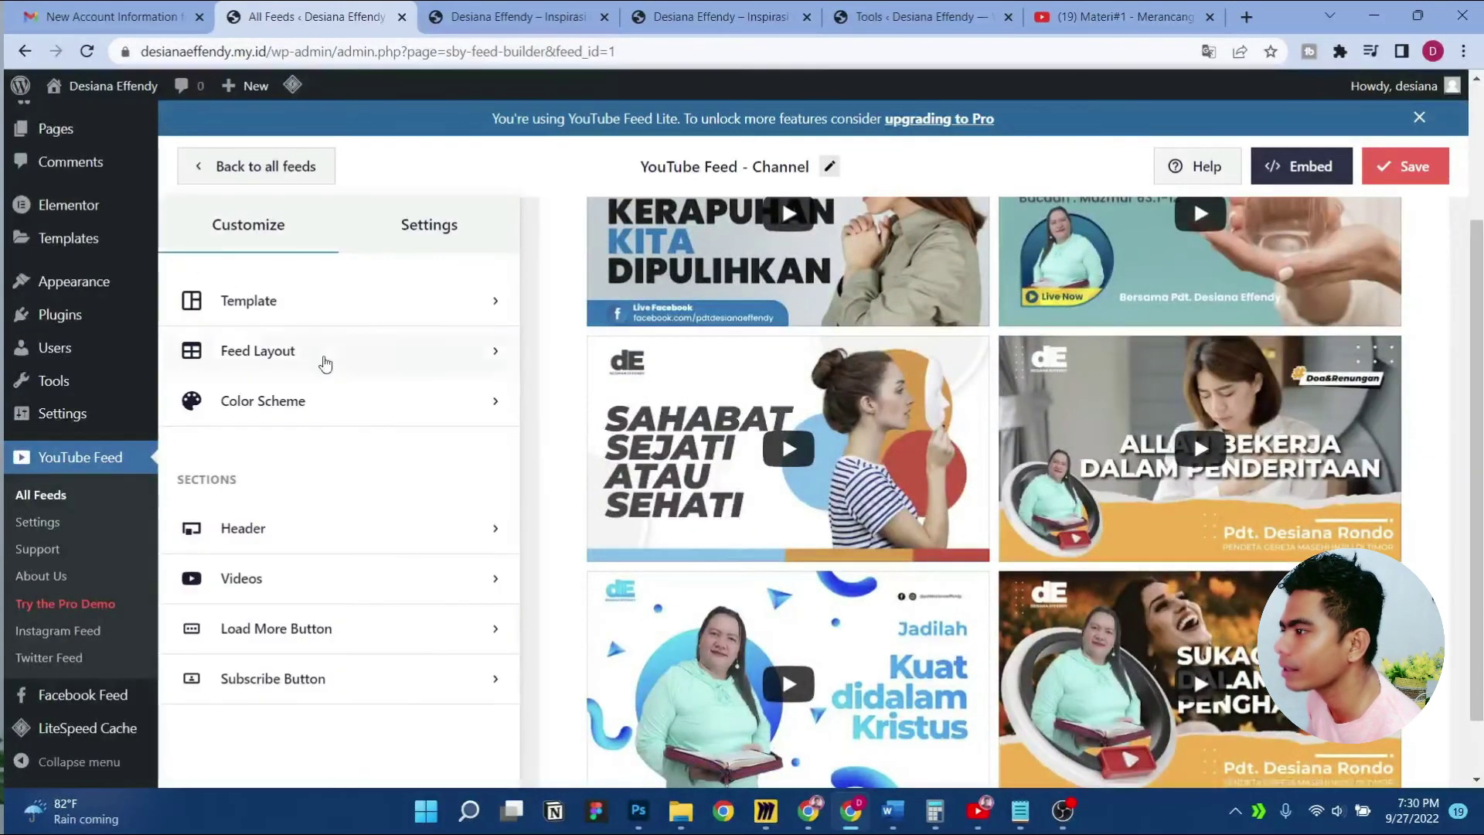
left_click(322, 349)
scroll(351, 548, "down", 5)
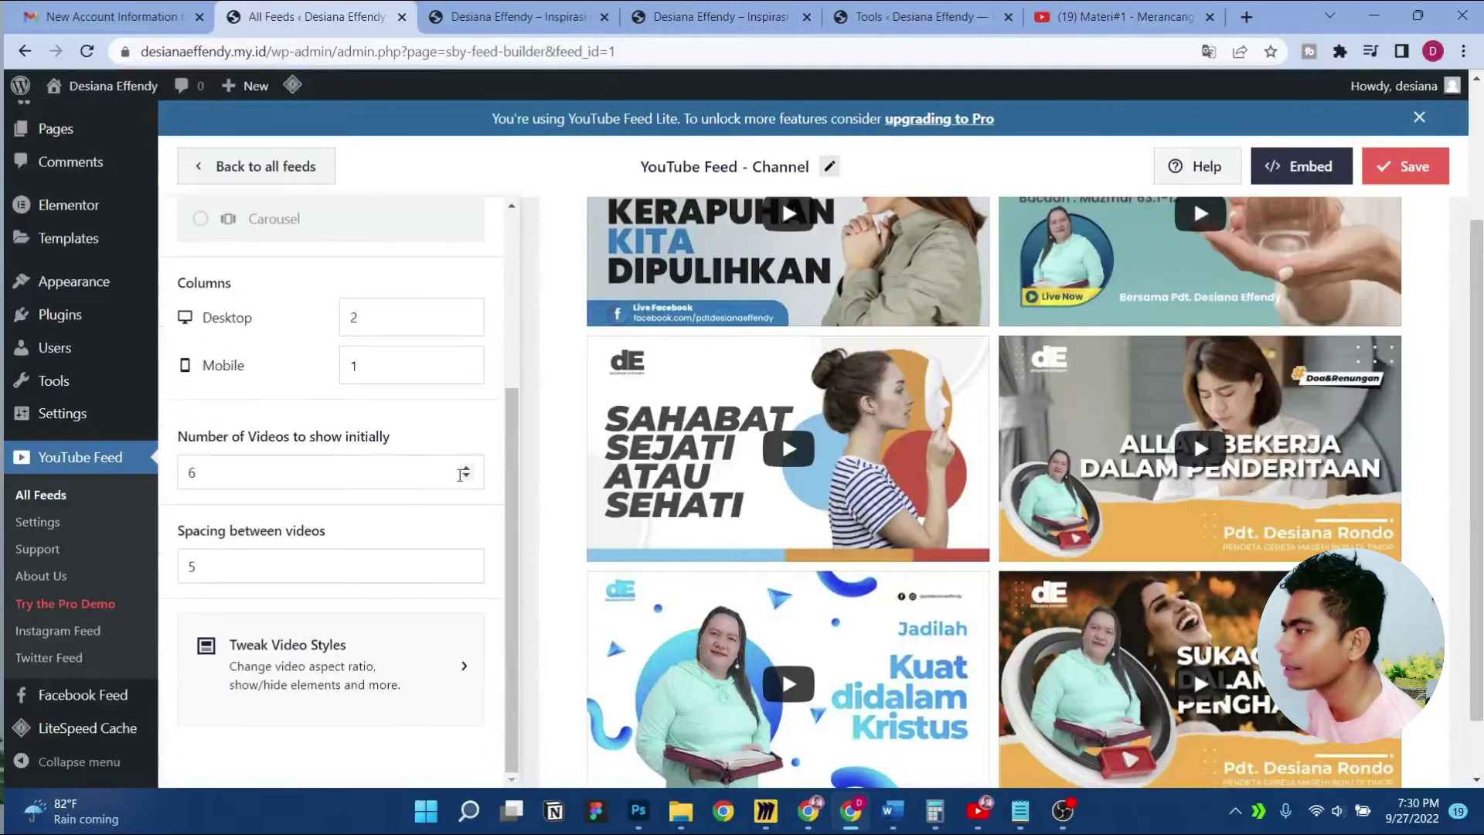
left_click(466, 477)
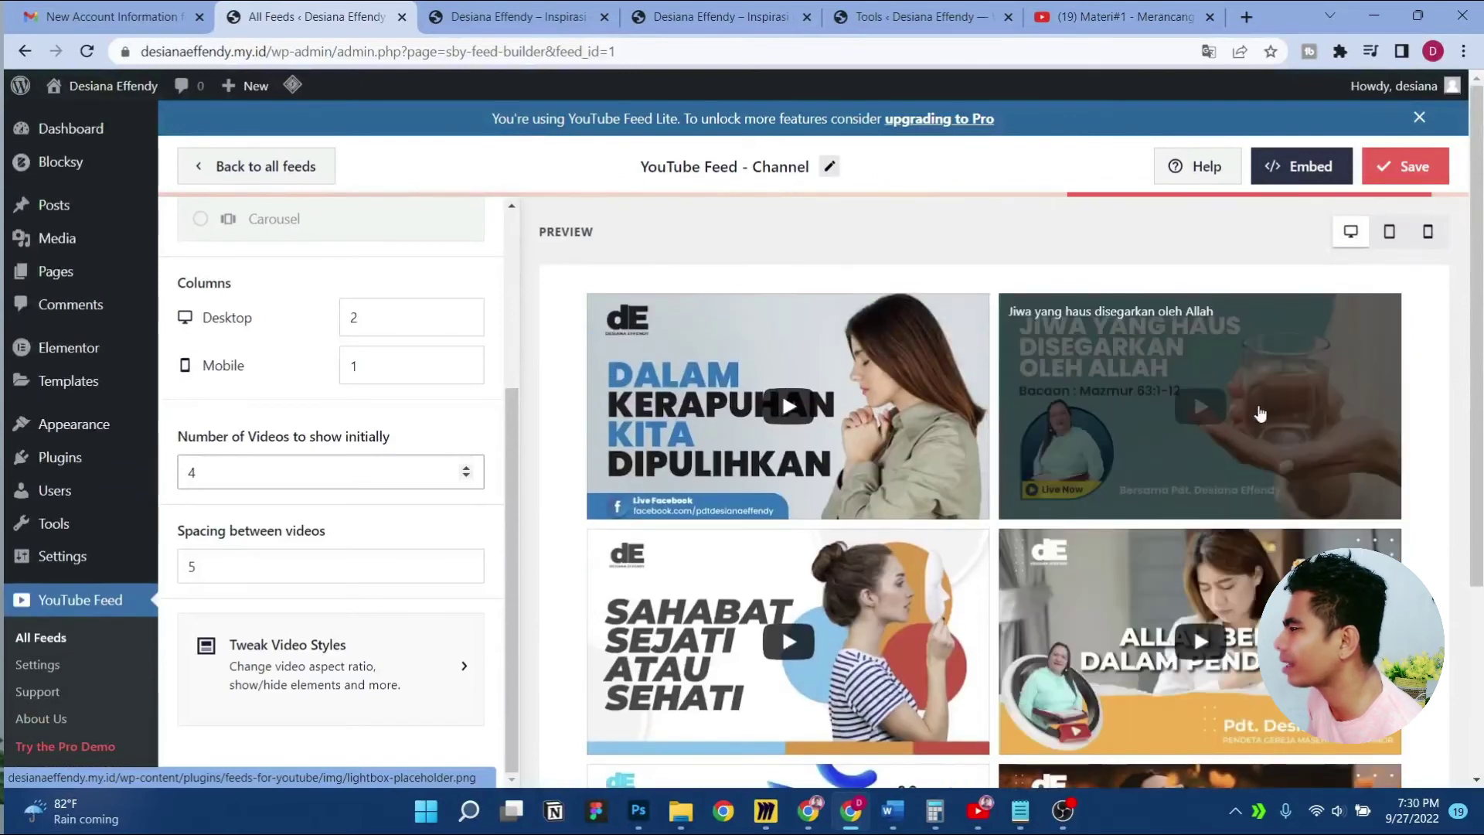
left_click(1405, 174)
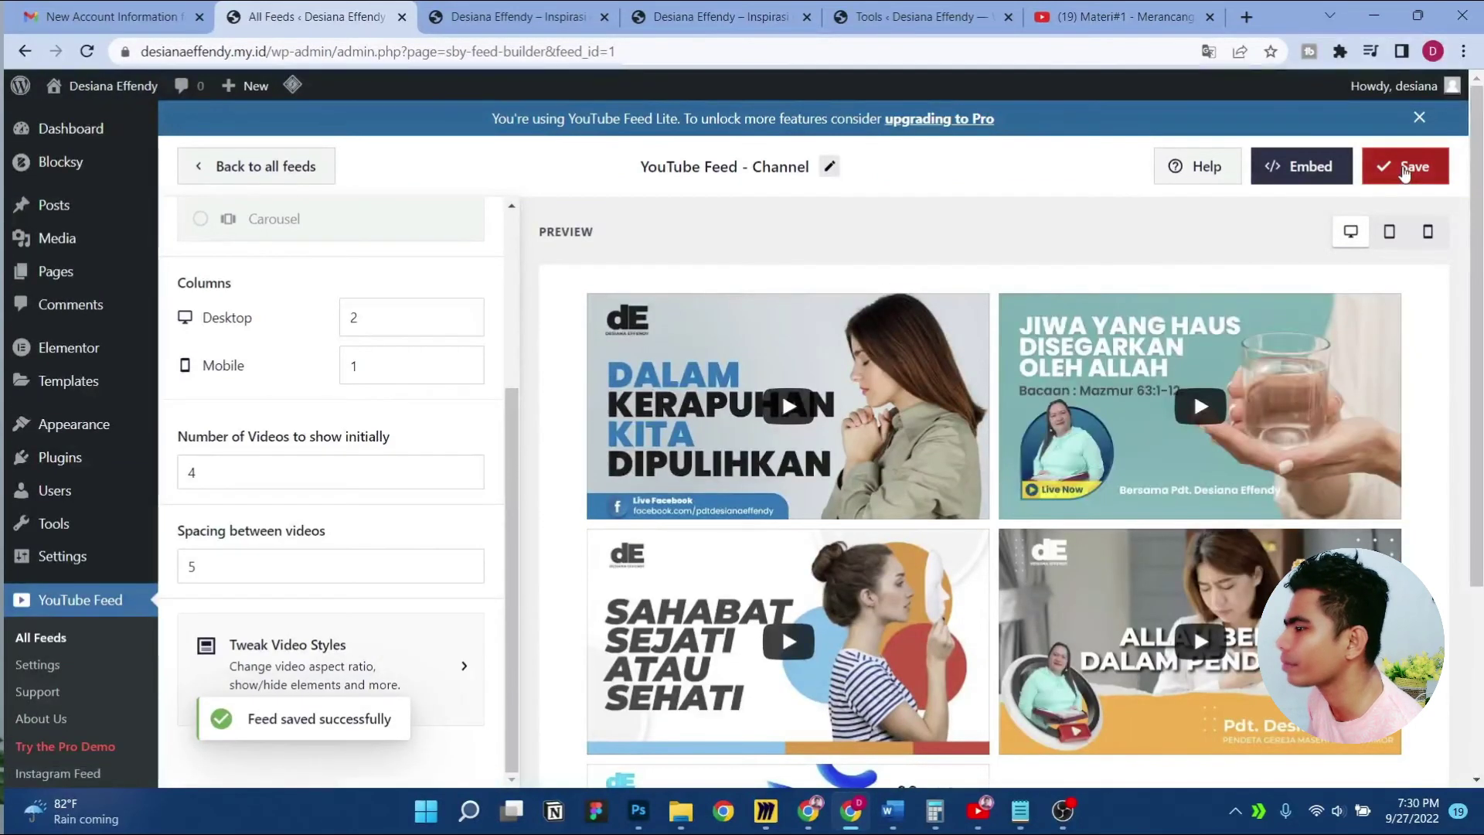
Enable the feed's Load More button, save, and reload the live homepage
scroll(996, 414, "down", 2)
scroll(997, 413, "up", 3)
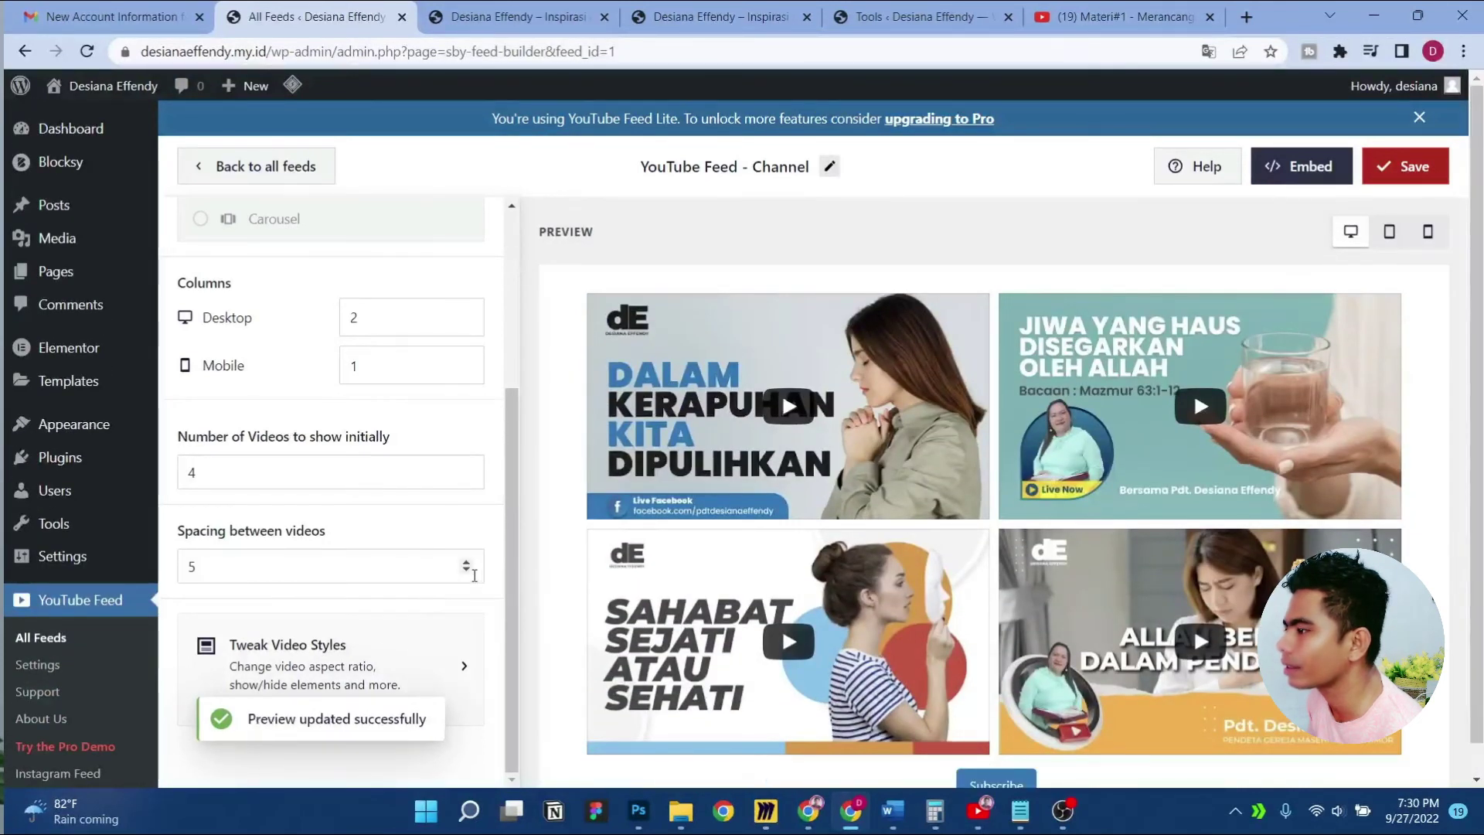
scroll(782, 553, "down", 2)
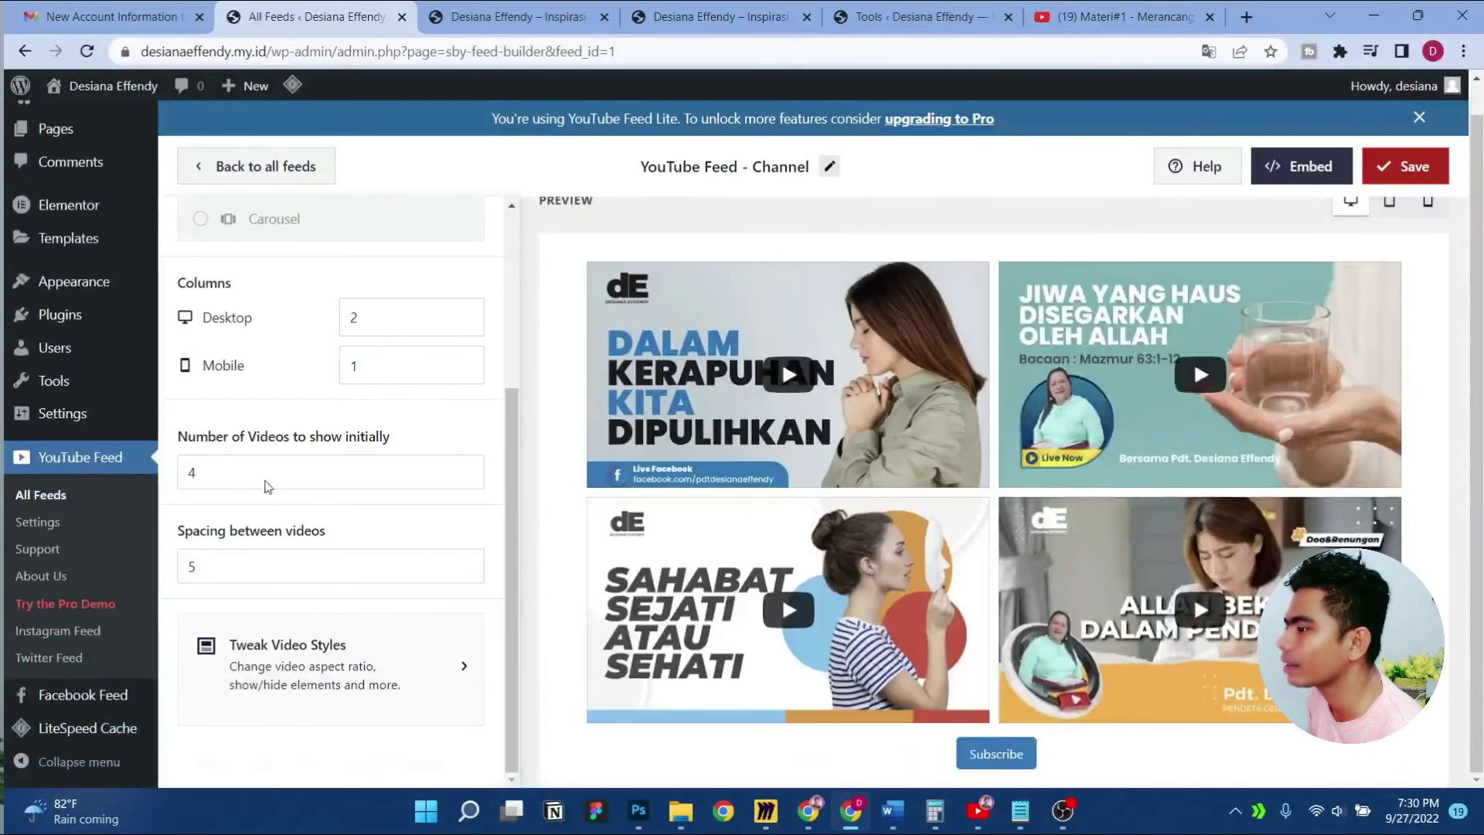
scroll(210, 284, "up", 3)
left_click(200, 226)
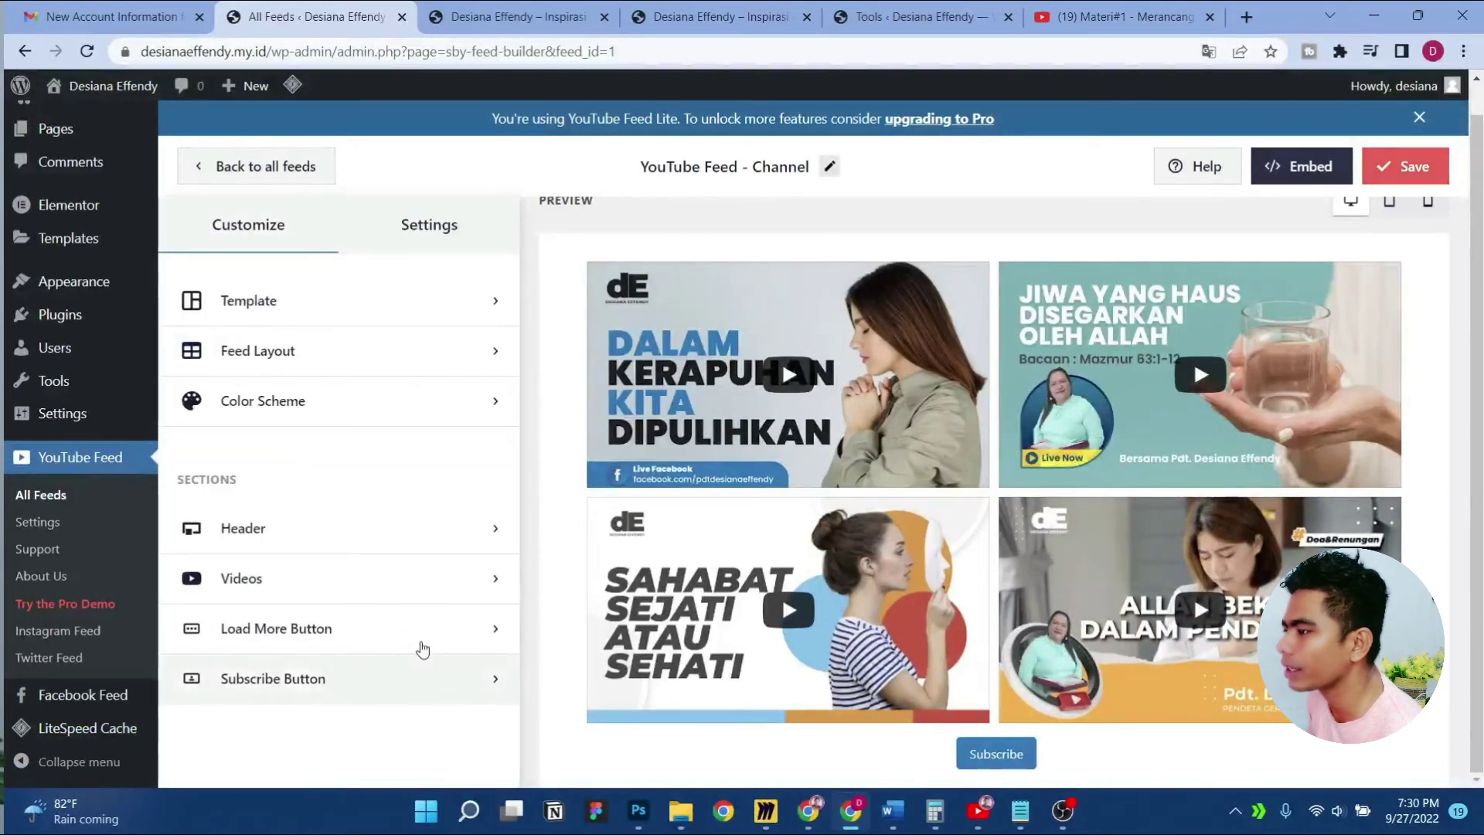
left_click(432, 646)
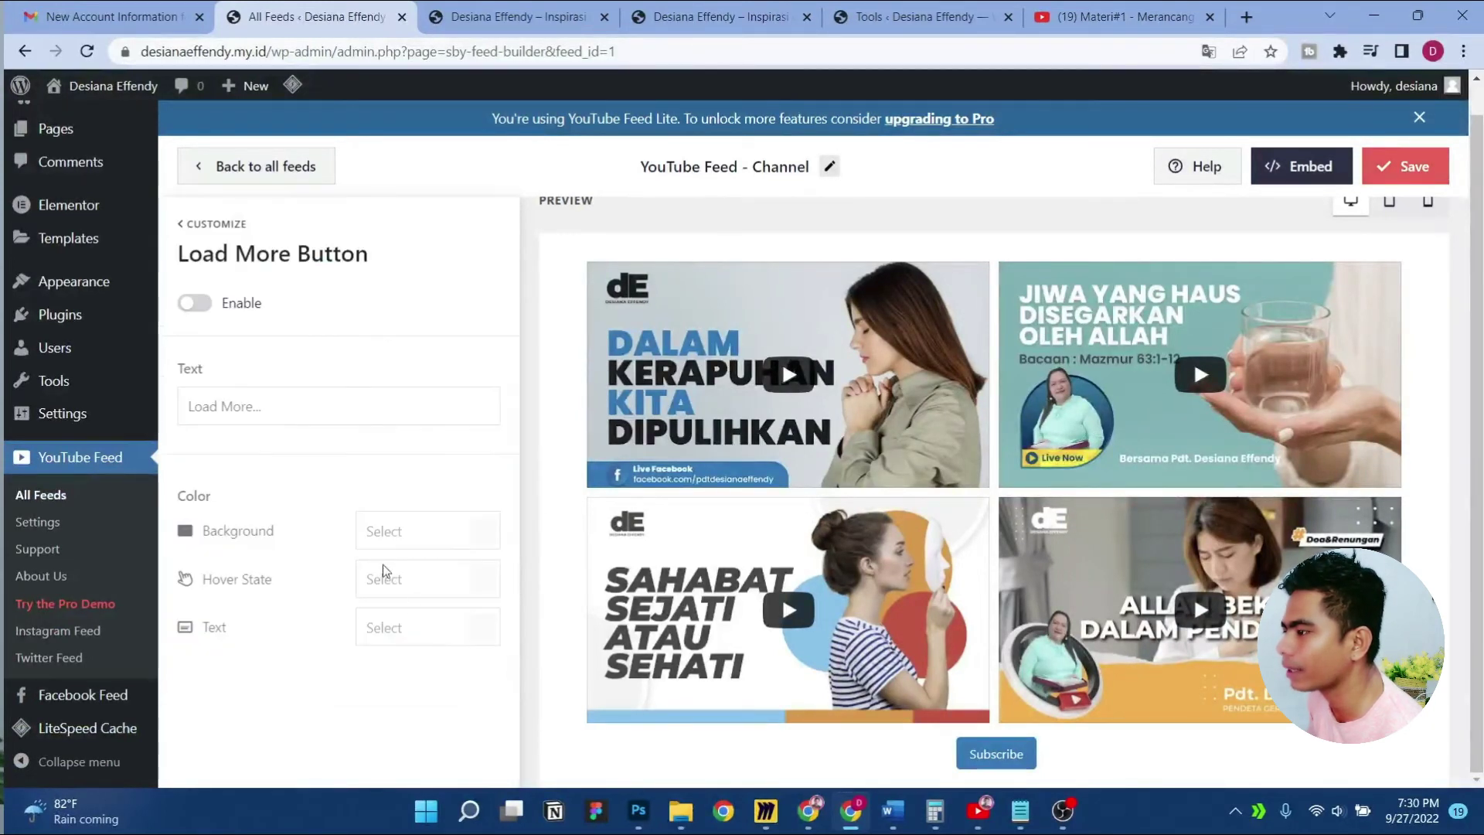
left_click(195, 303)
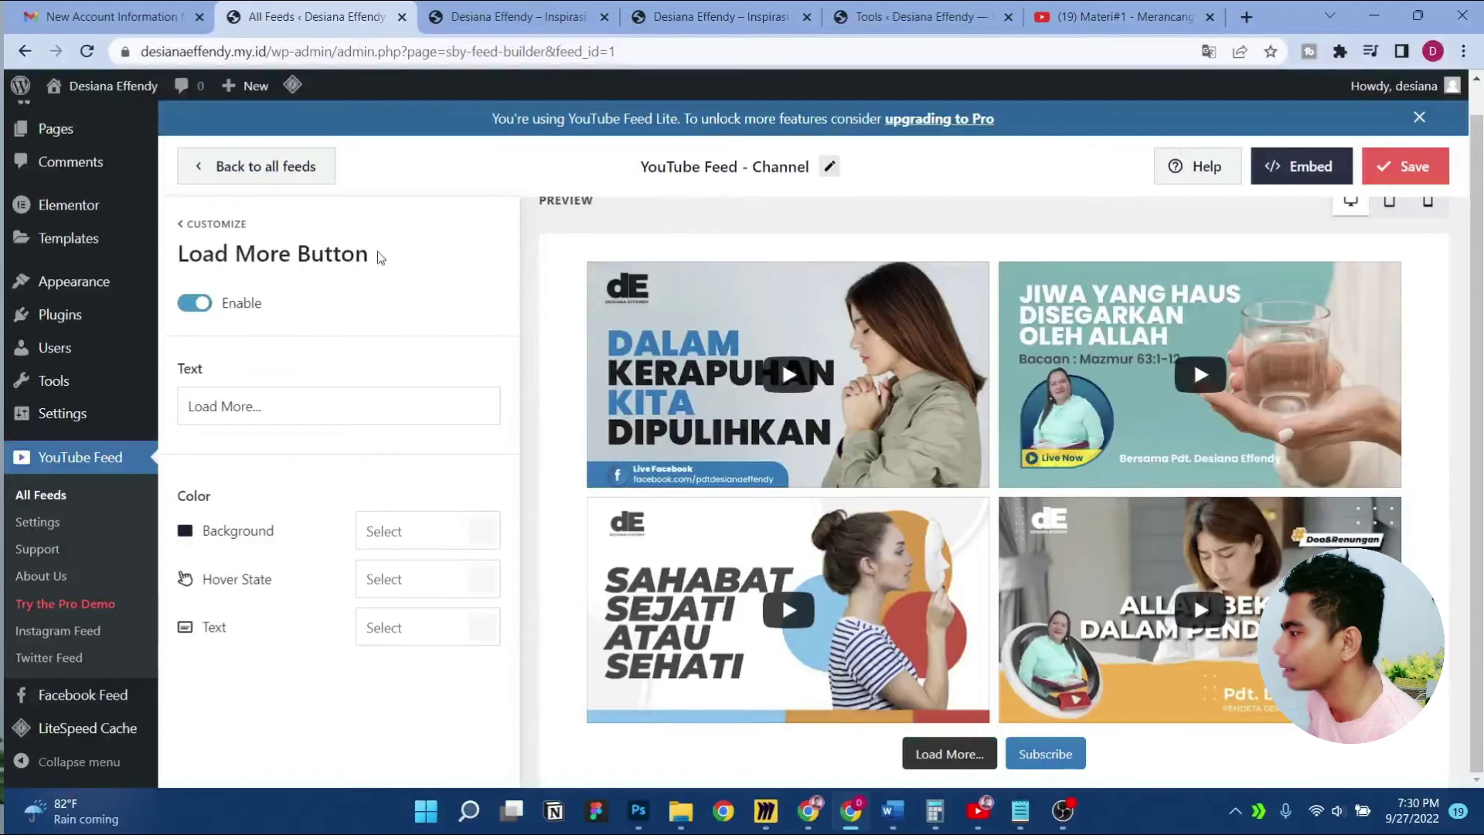
left_click(1404, 166)
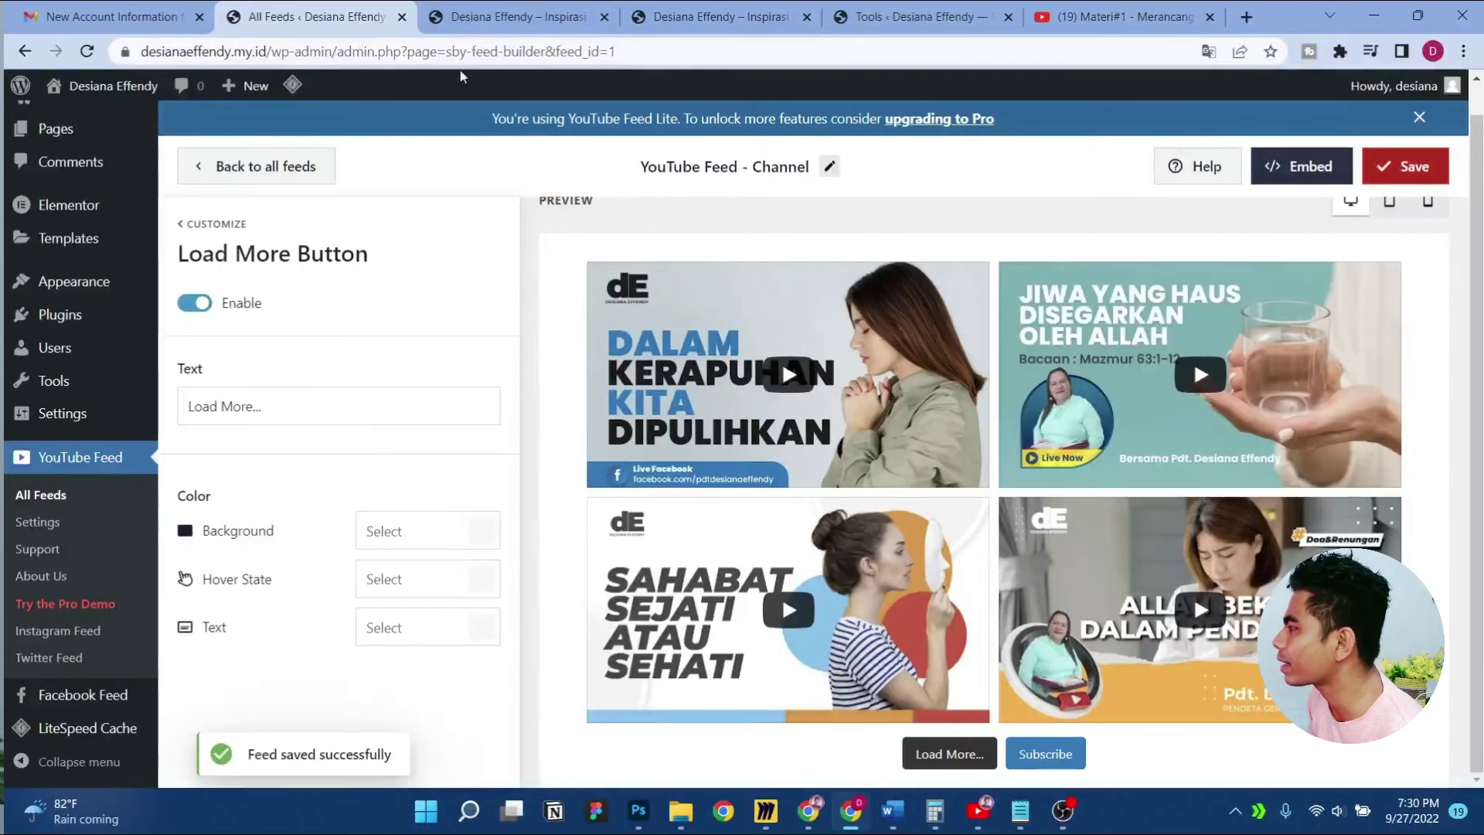
left_click(519, 16)
right_click(68, 299)
left_click(101, 354)
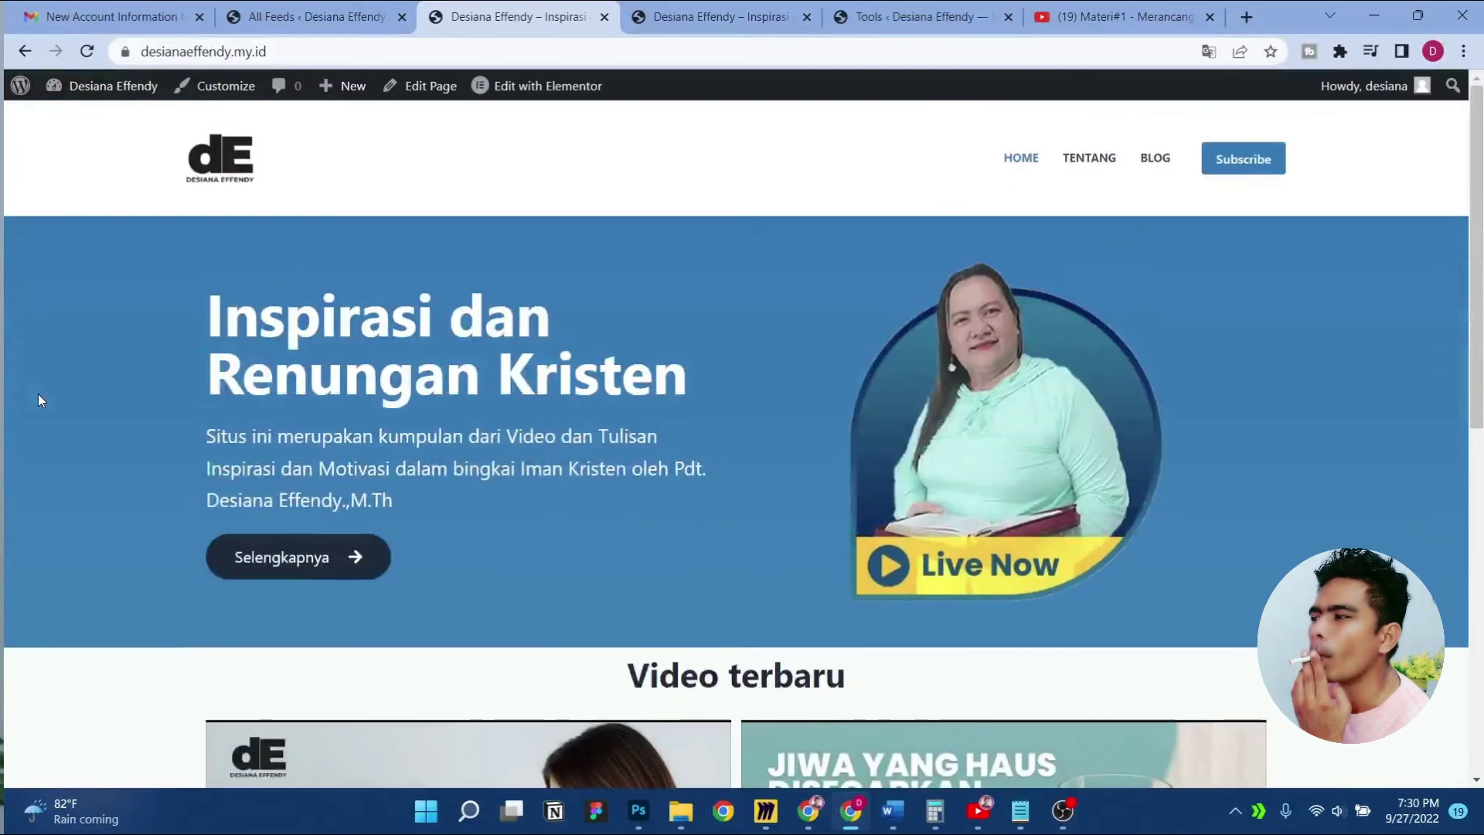
Reload the homepage and open it with Elementor
scroll(41, 399, "down", 8)
right_click(10, 302)
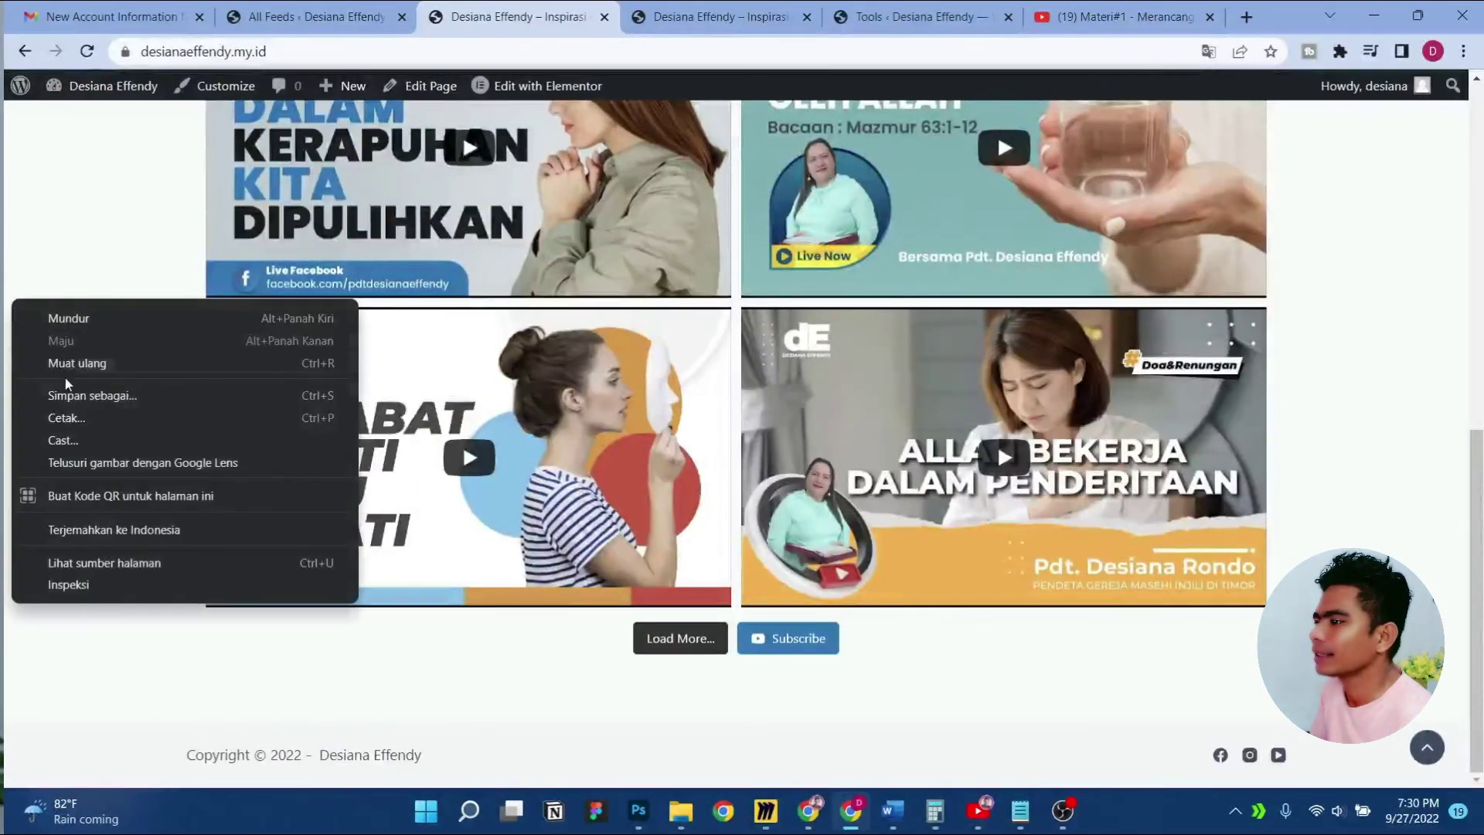
left_click(73, 363)
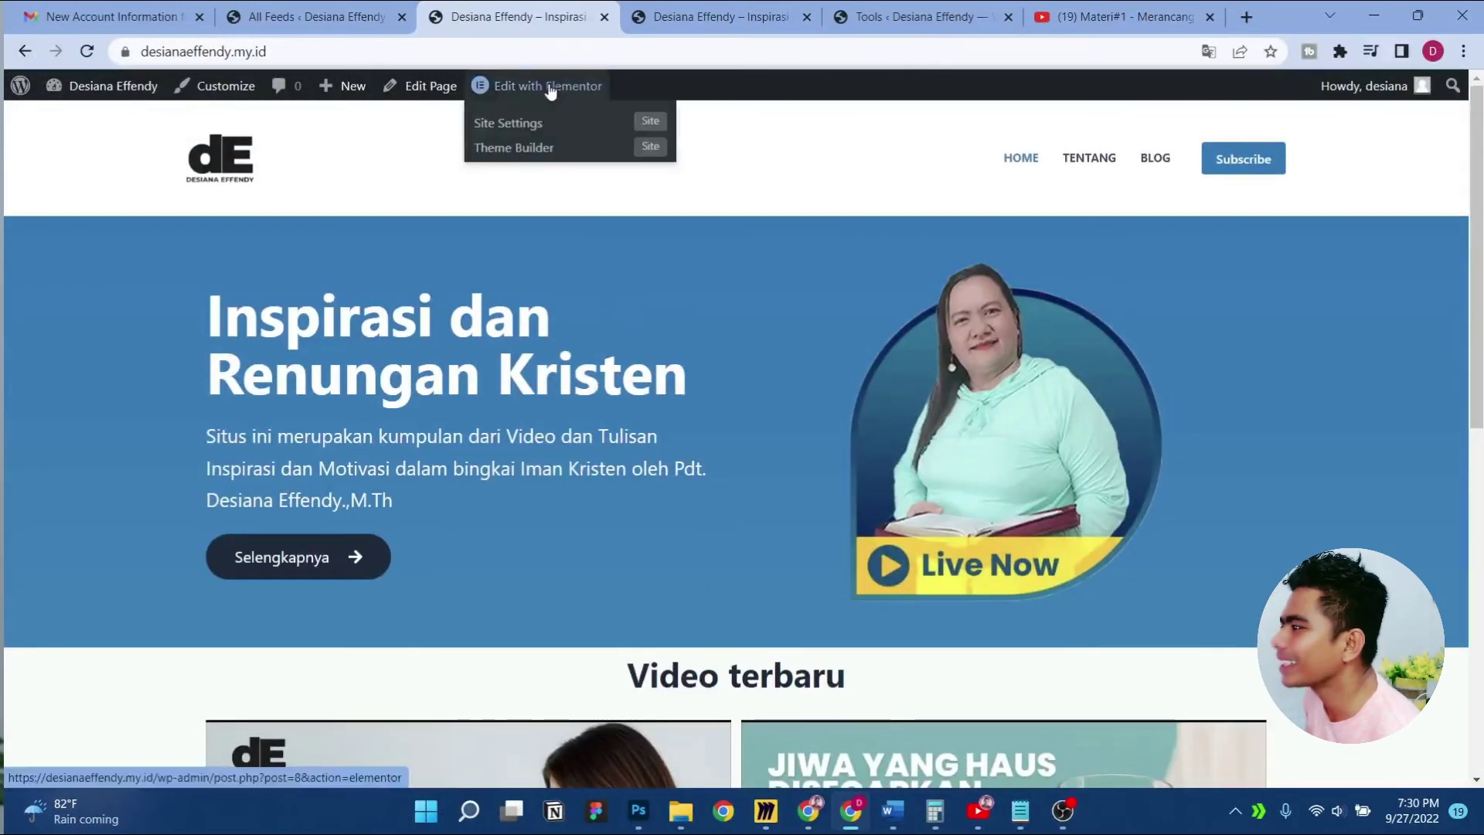
left_click(548, 85)
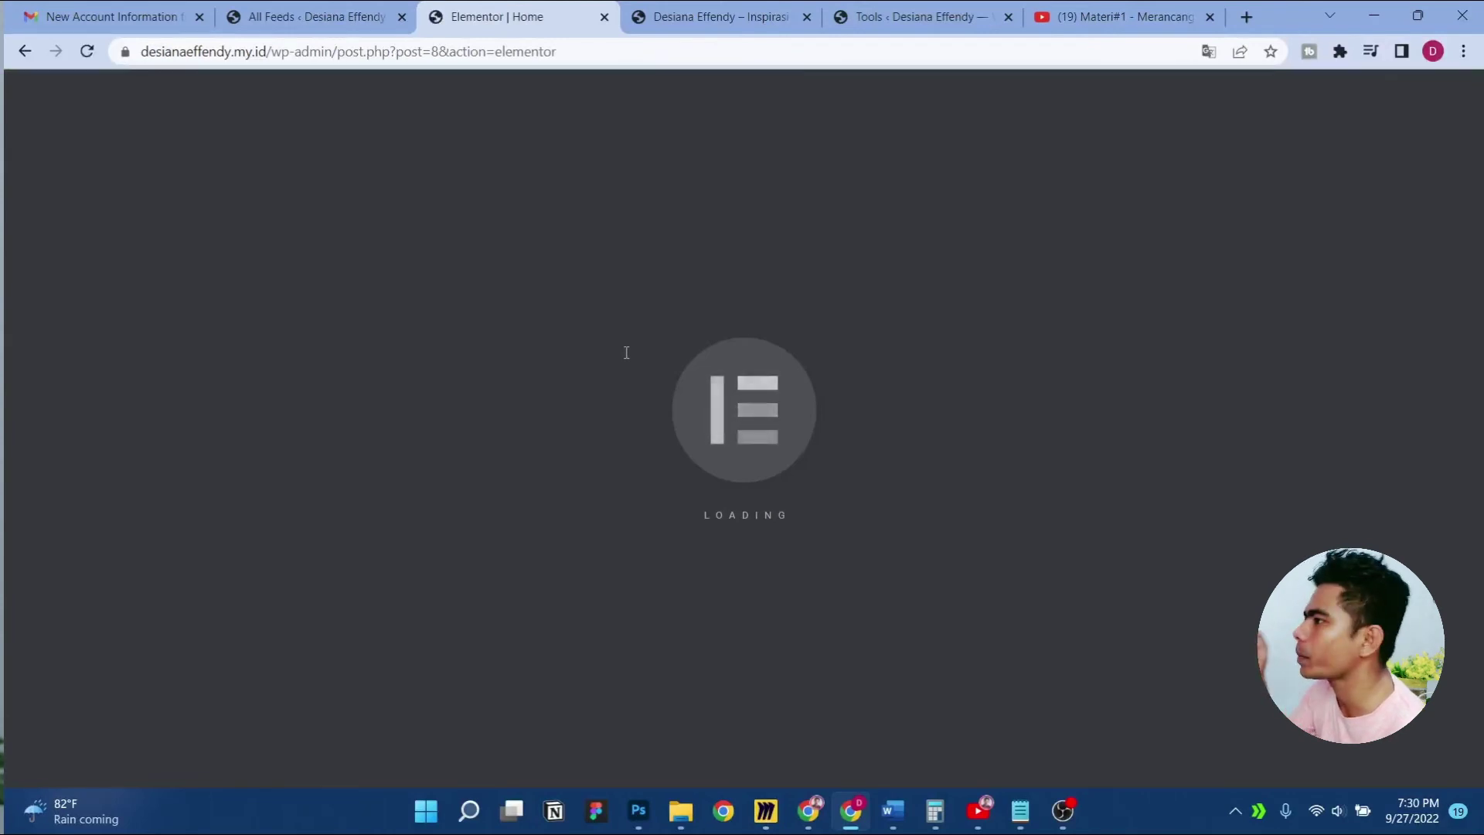
Set the Video terbaru section's minimum height to 100
scroll(795, 441, "down", 10)
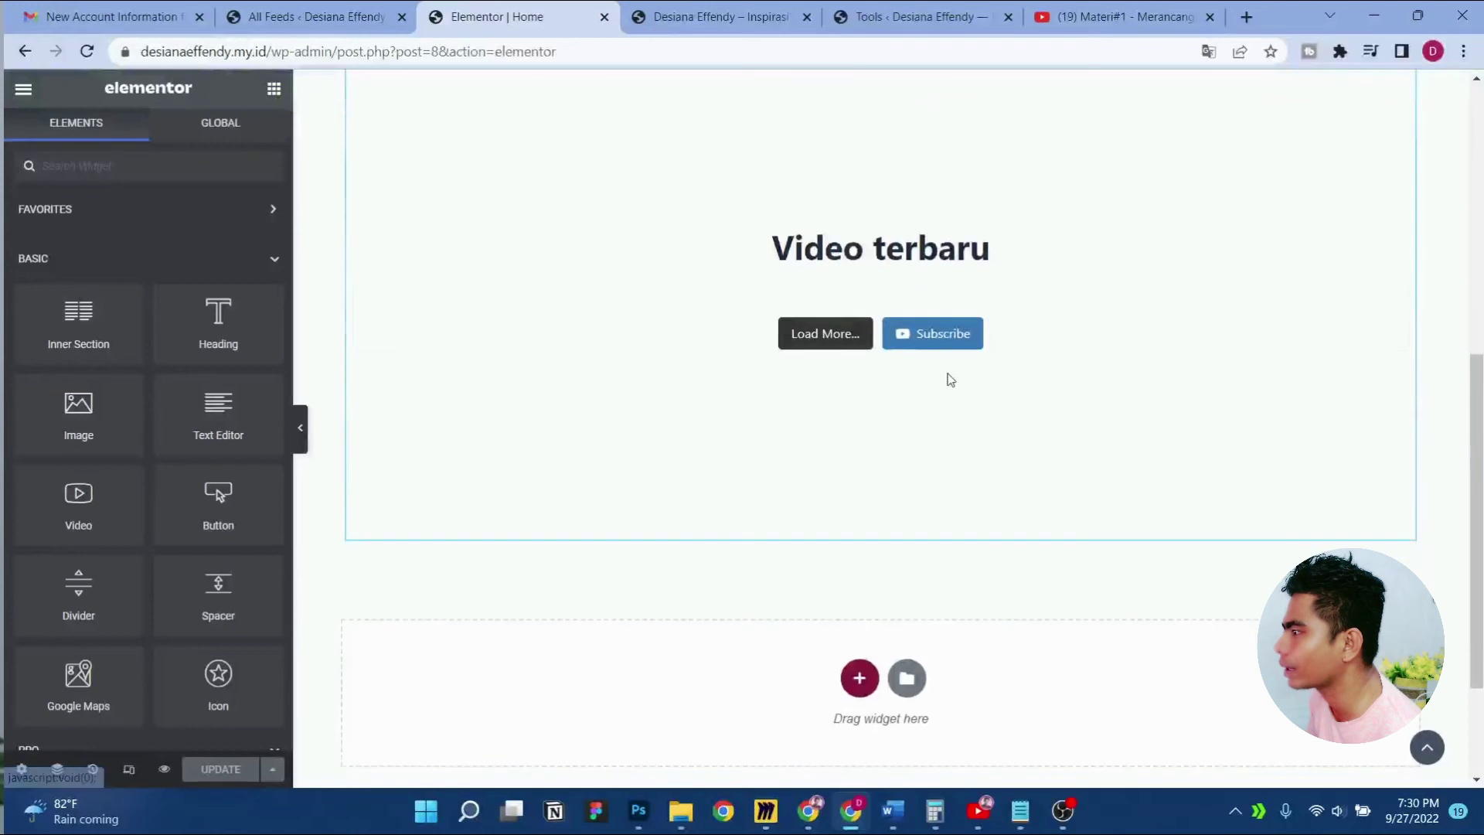
scroll(1221, 397, "up", 3)
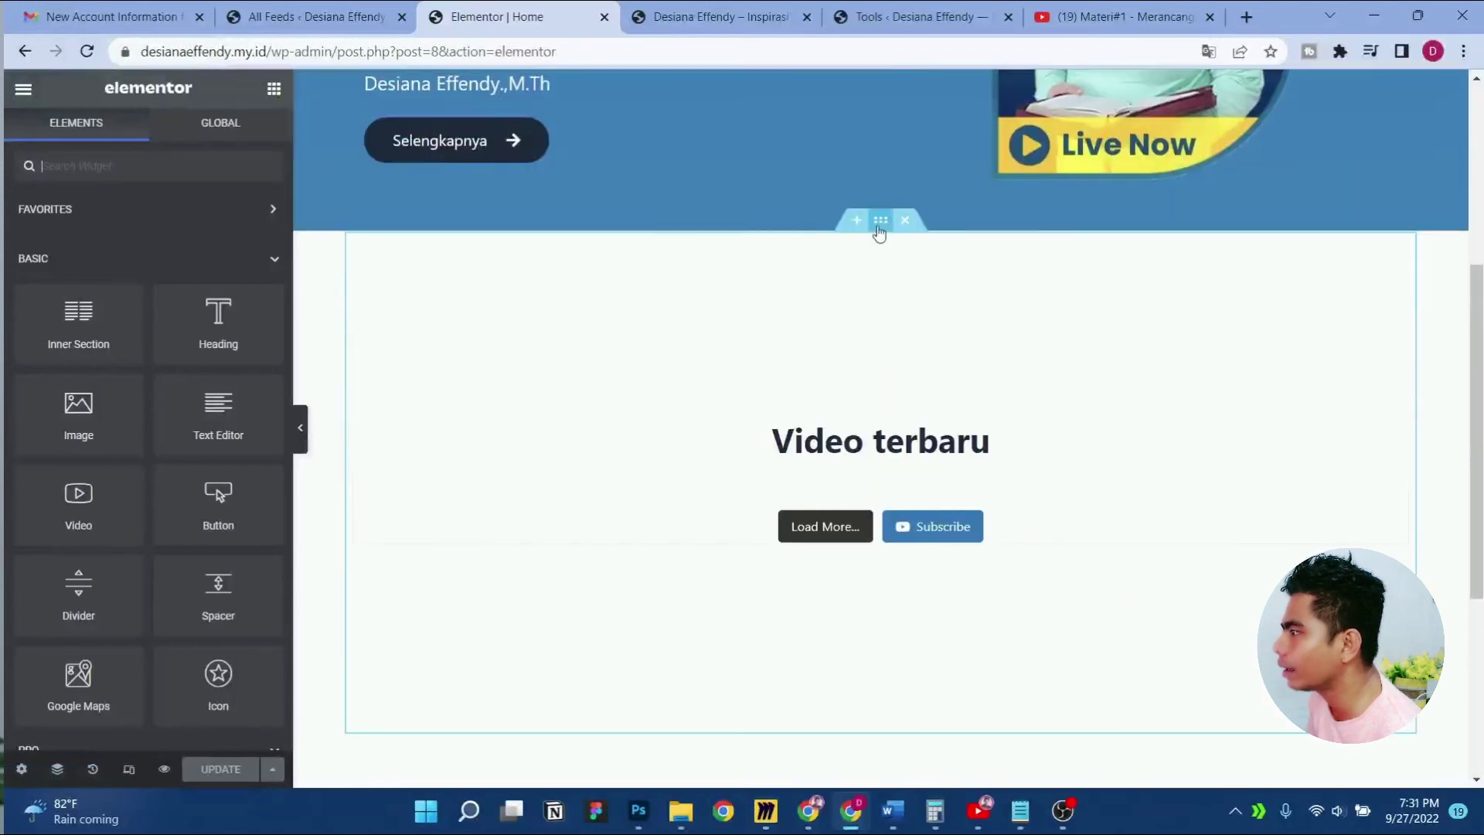
left_click(879, 222)
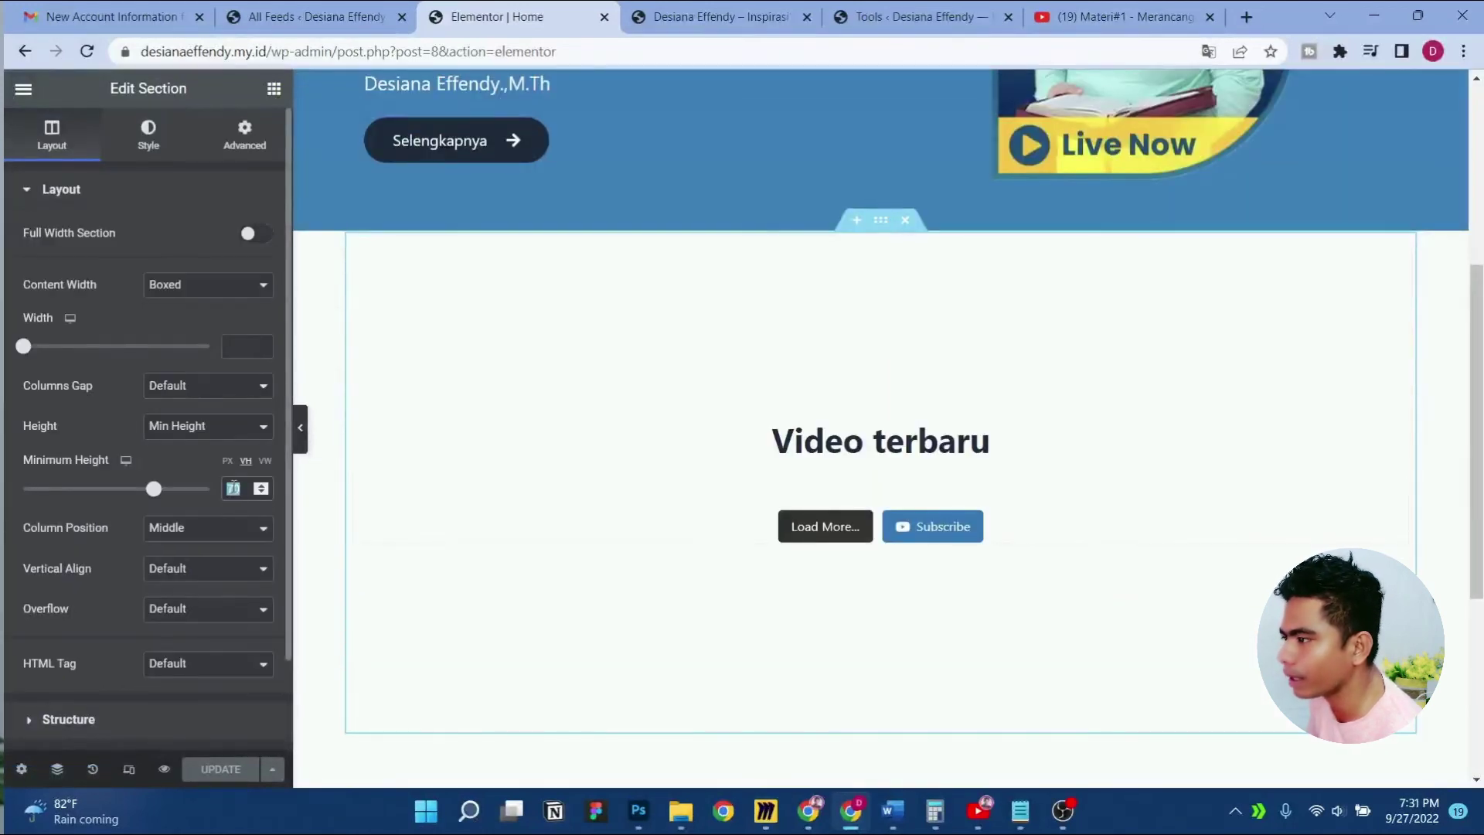
type("100")
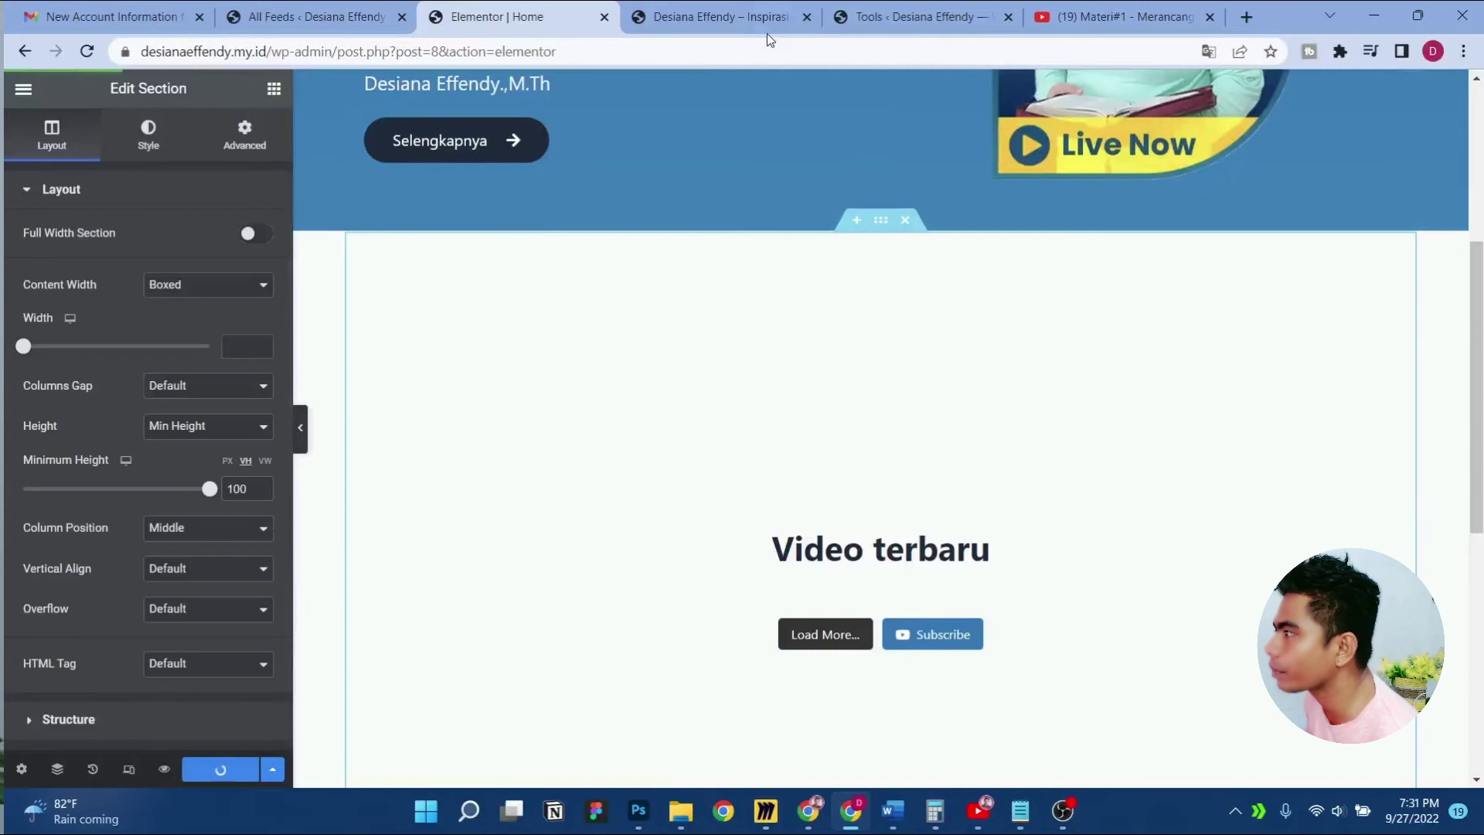
Preview the homepage to check the four-video grid, then close the preview
left_click(164, 770)
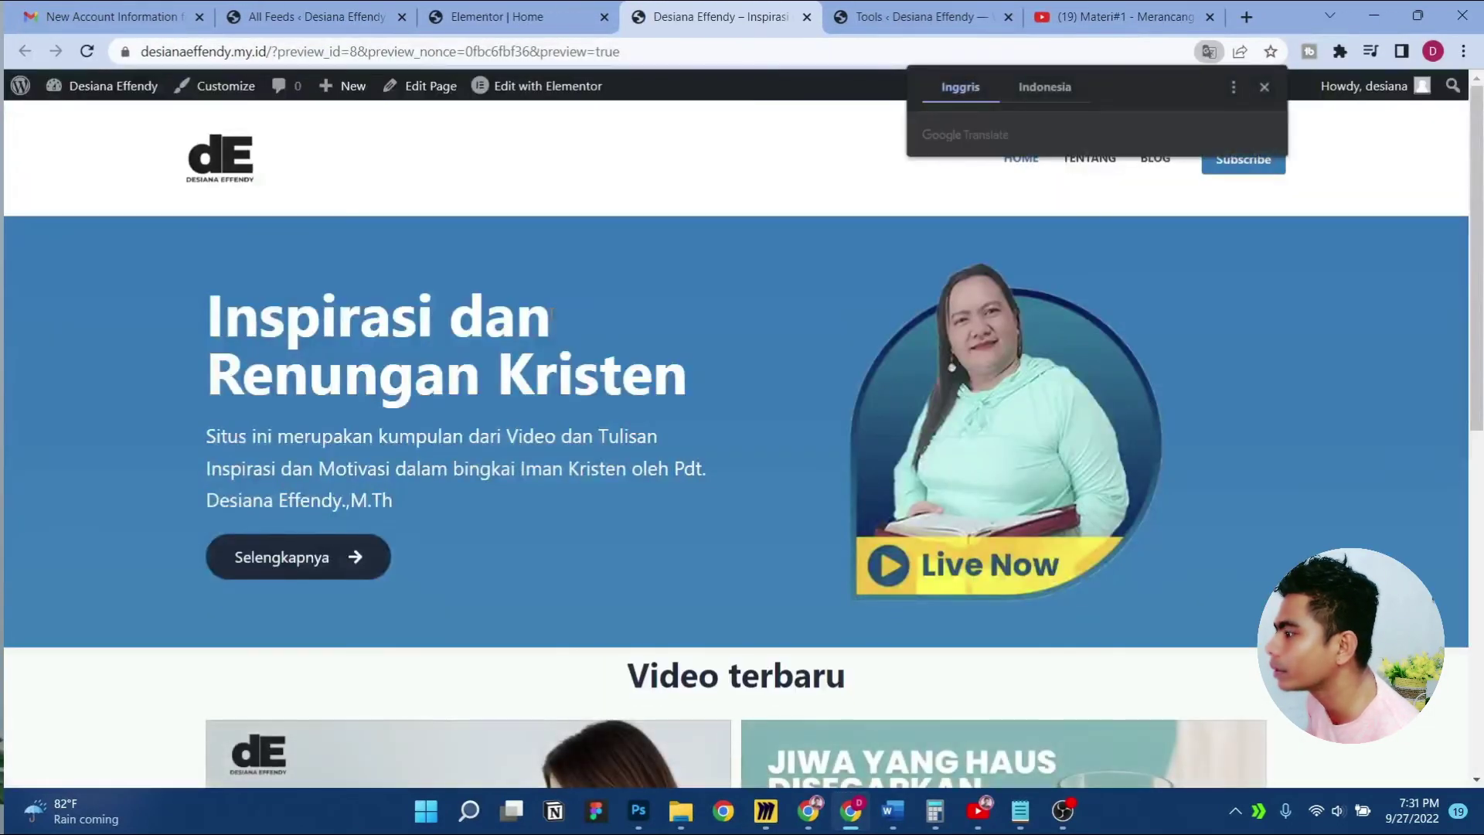
left_click(584, 7)
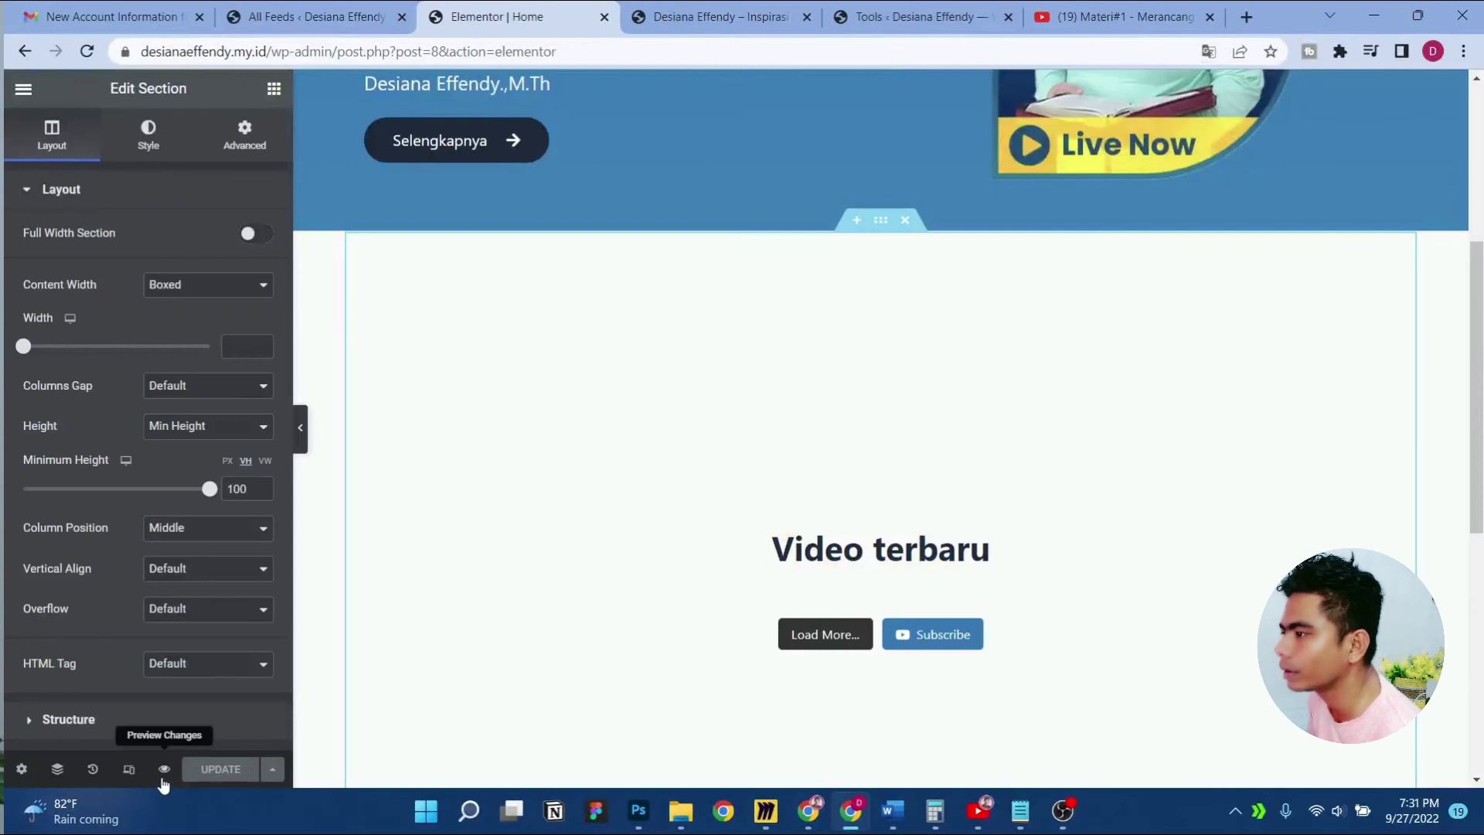
left_click(163, 778)
scroll(699, 400, "down", 7)
scroll(699, 401, "down", 2)
scroll(698, 400, "up", 5)
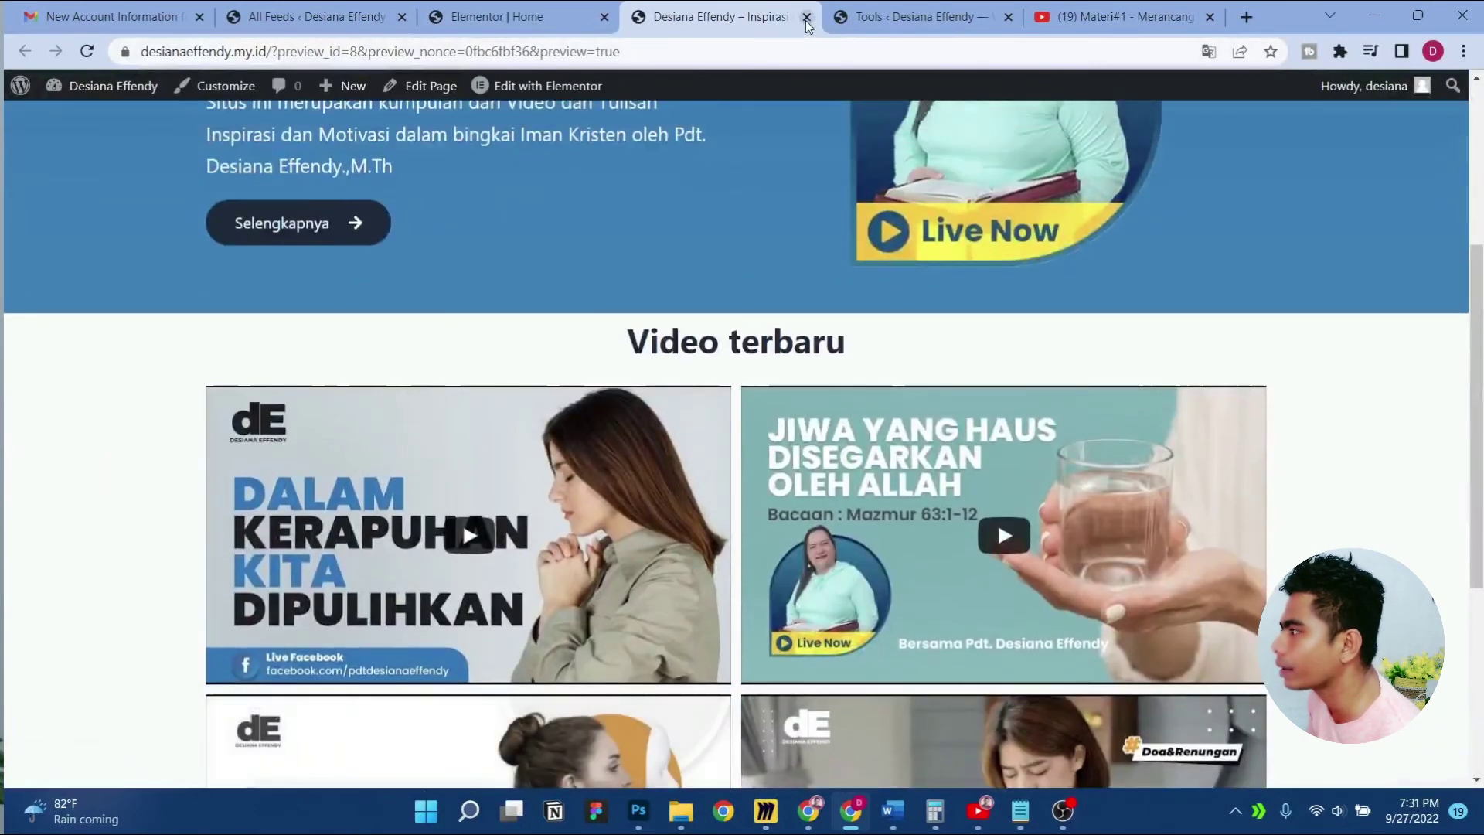
left_click(806, 21)
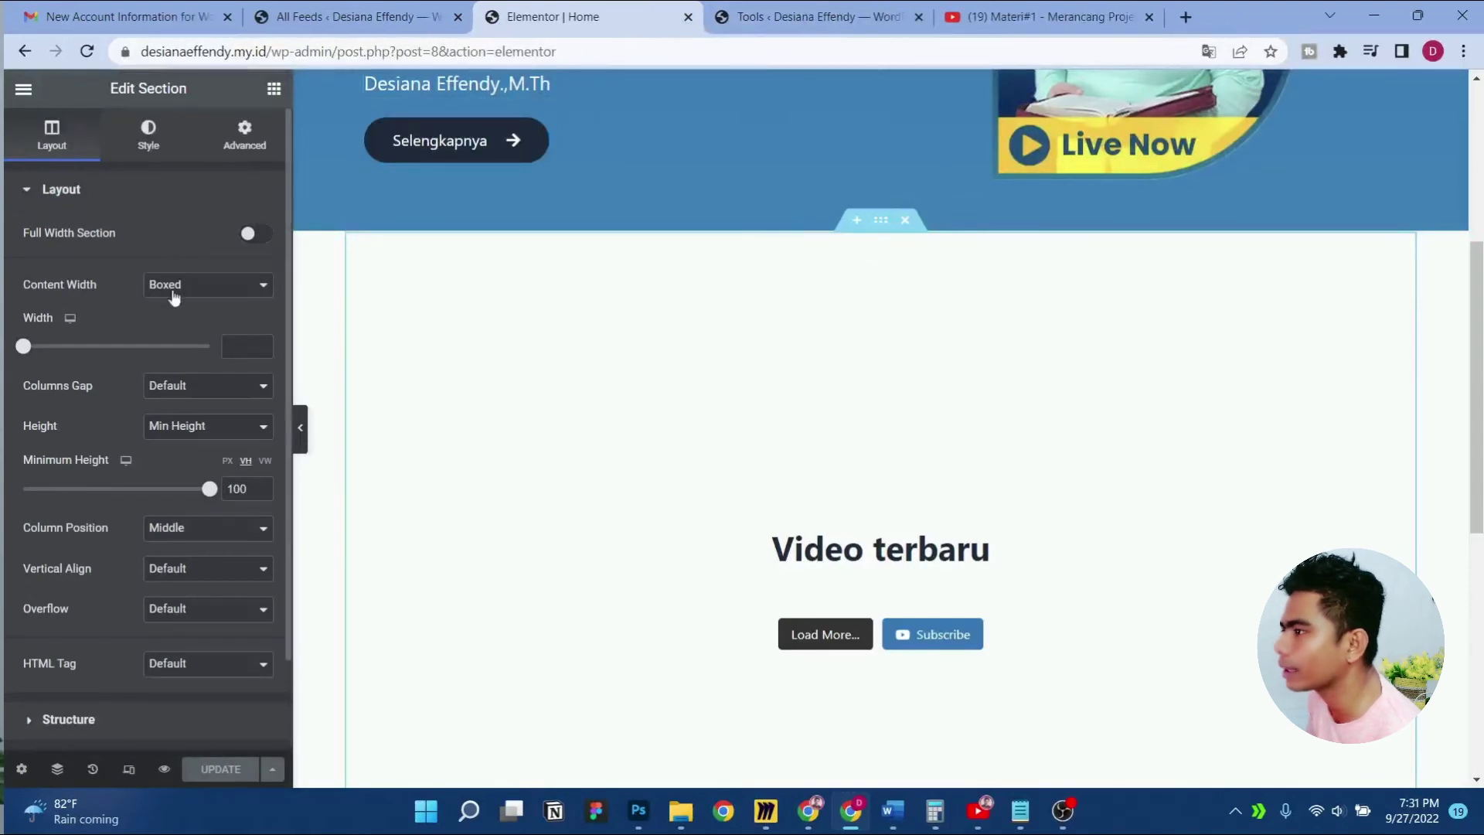
Give the Video terbaru section 50 px top and bottom margin, update, and preview it
left_click(235, 145)
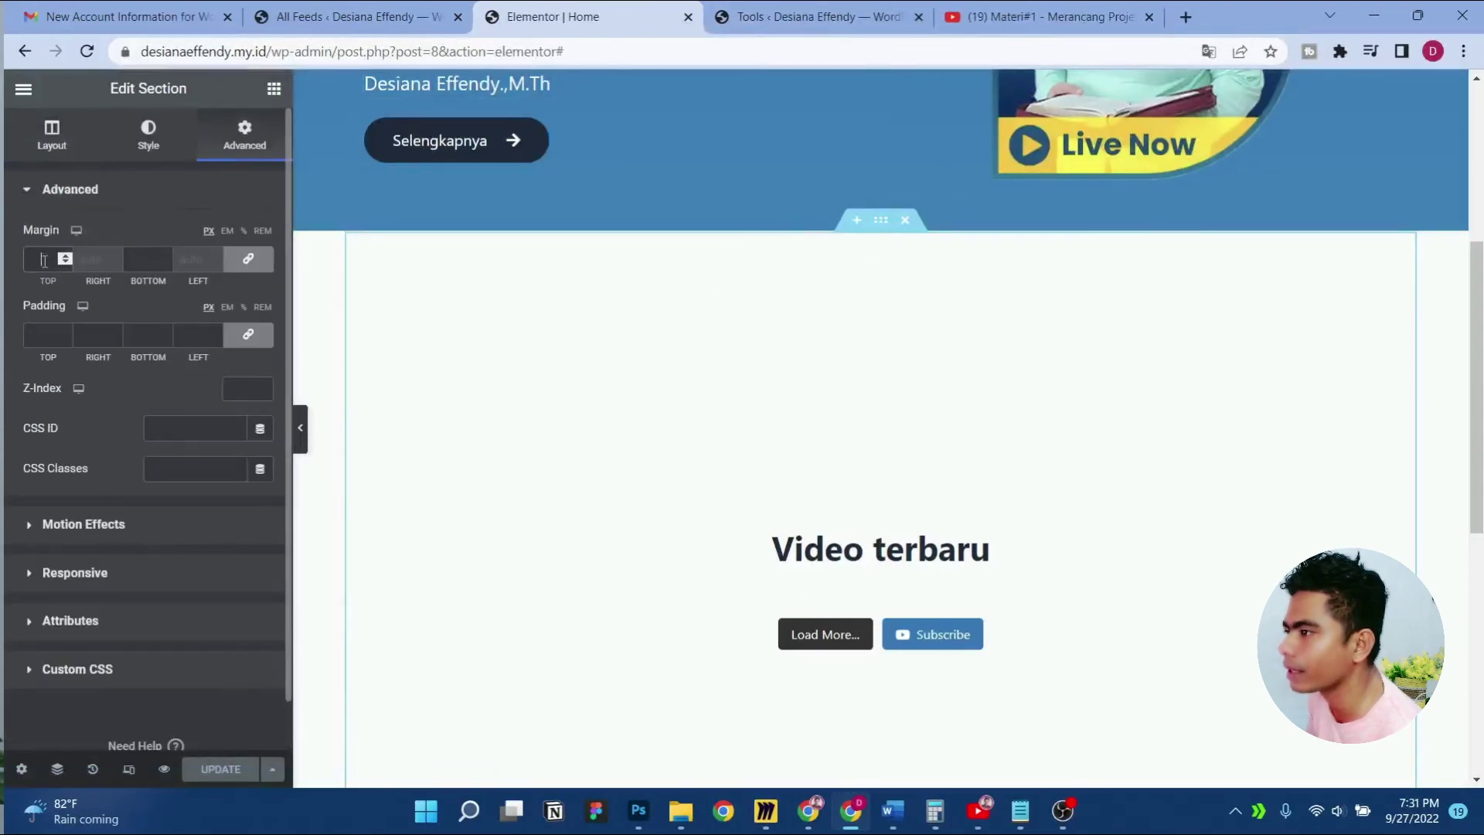
type("50")
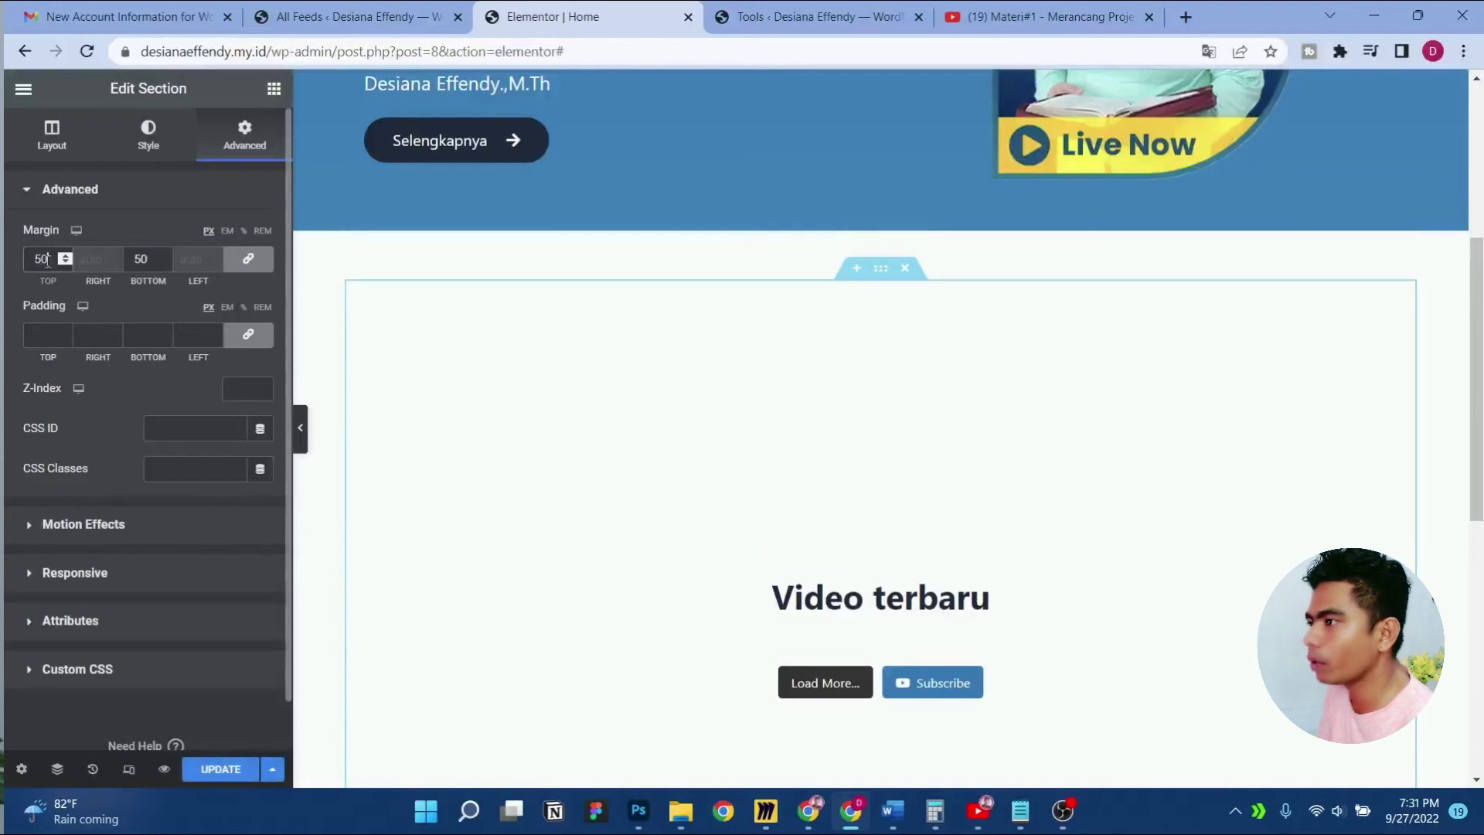
left_click(221, 769)
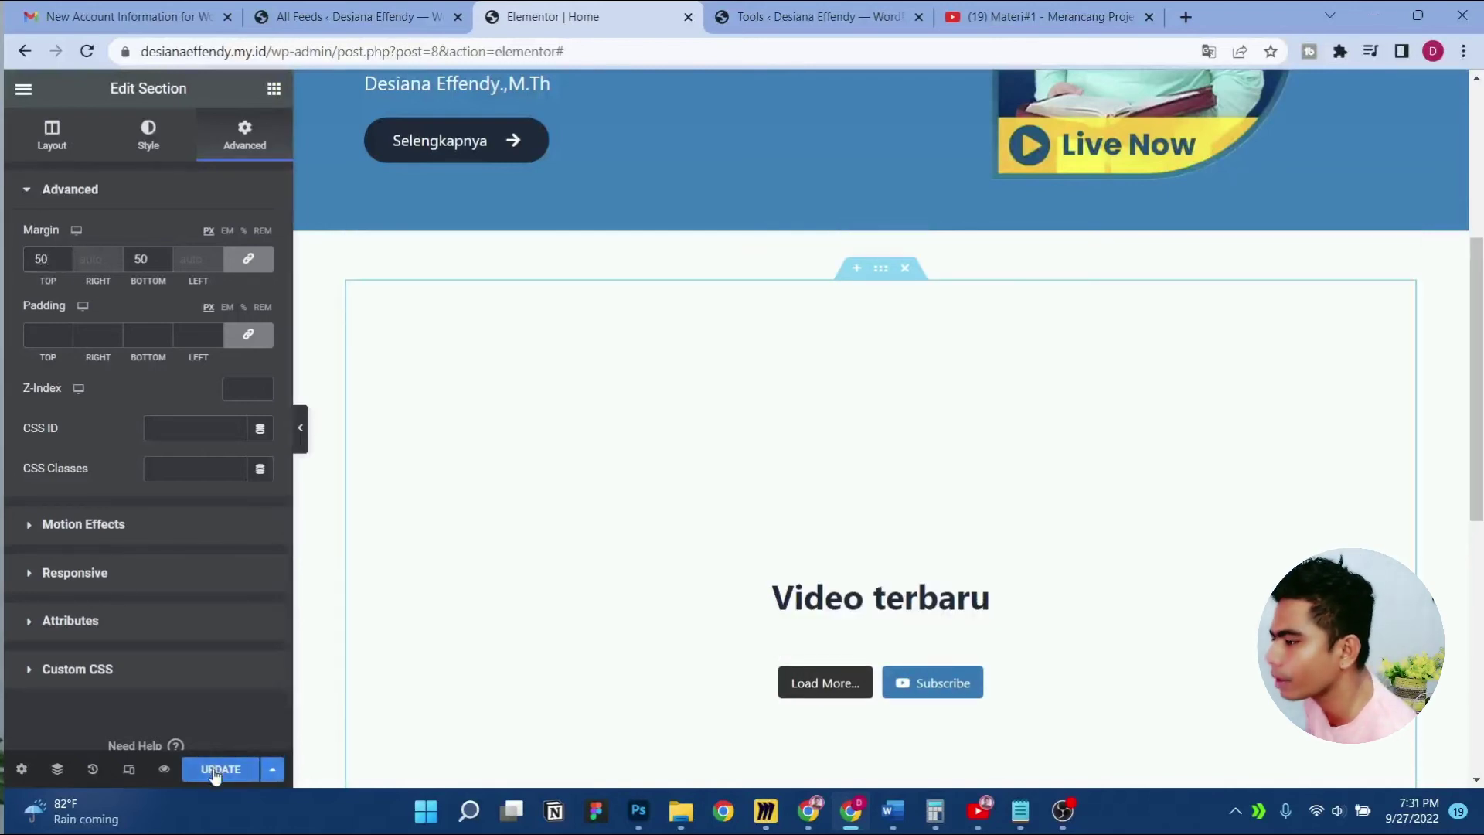
left_click(163, 770)
scroll(639, 255, "down", 5)
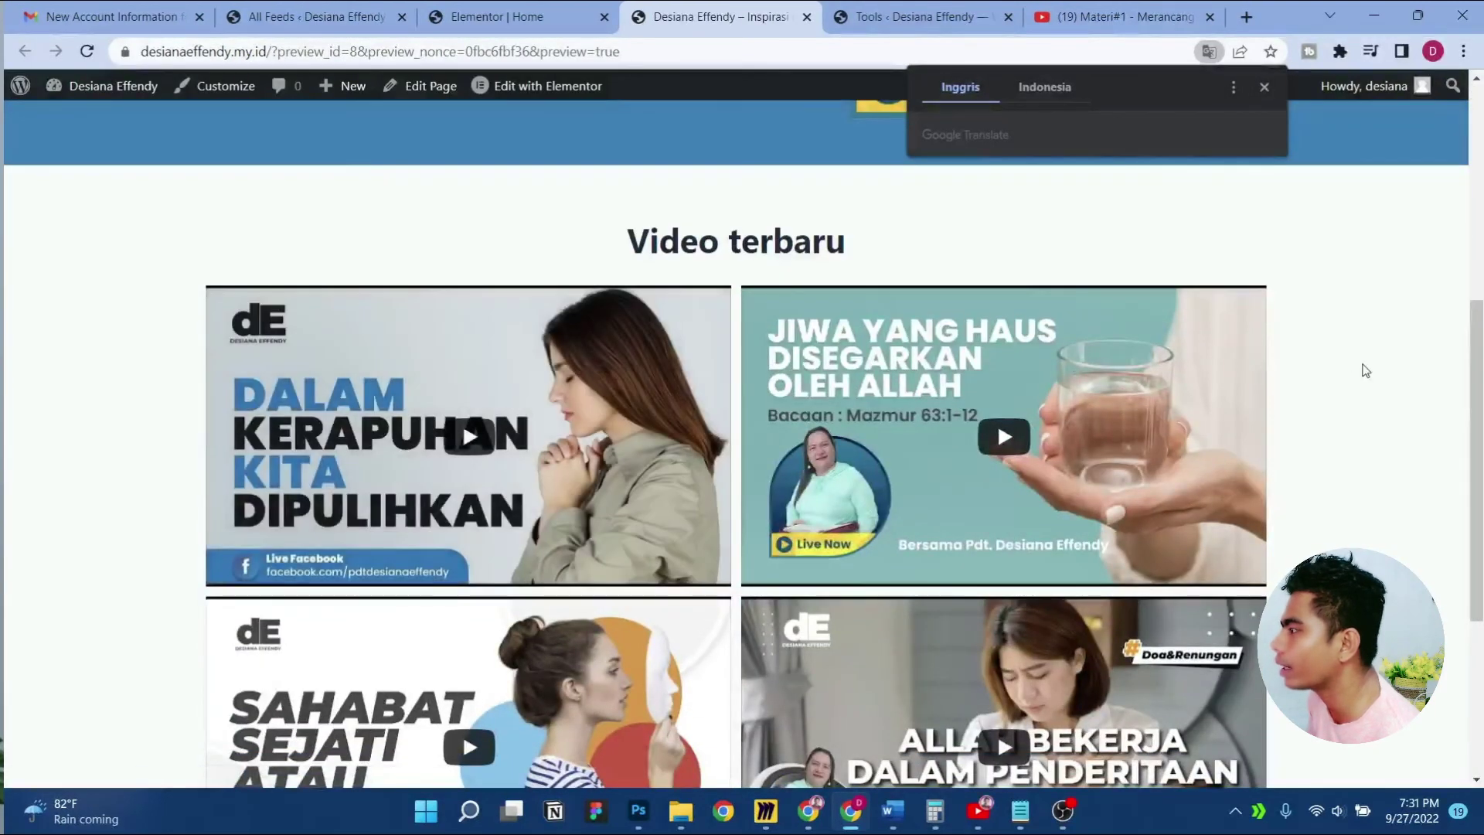
scroll(1361, 368, "down", 5)
scroll(1366, 370, "up", 10)
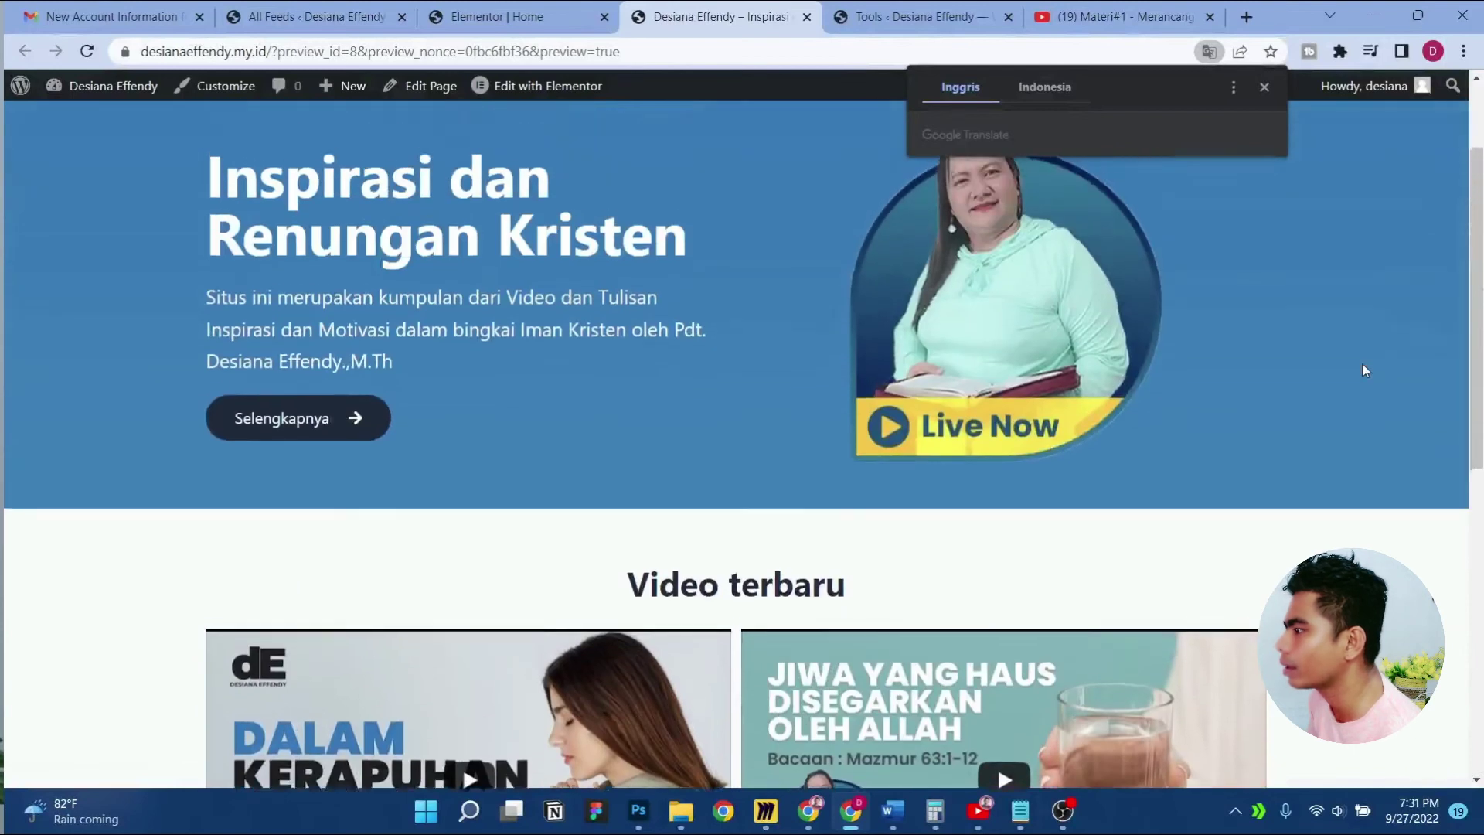
left_click(1263, 88)
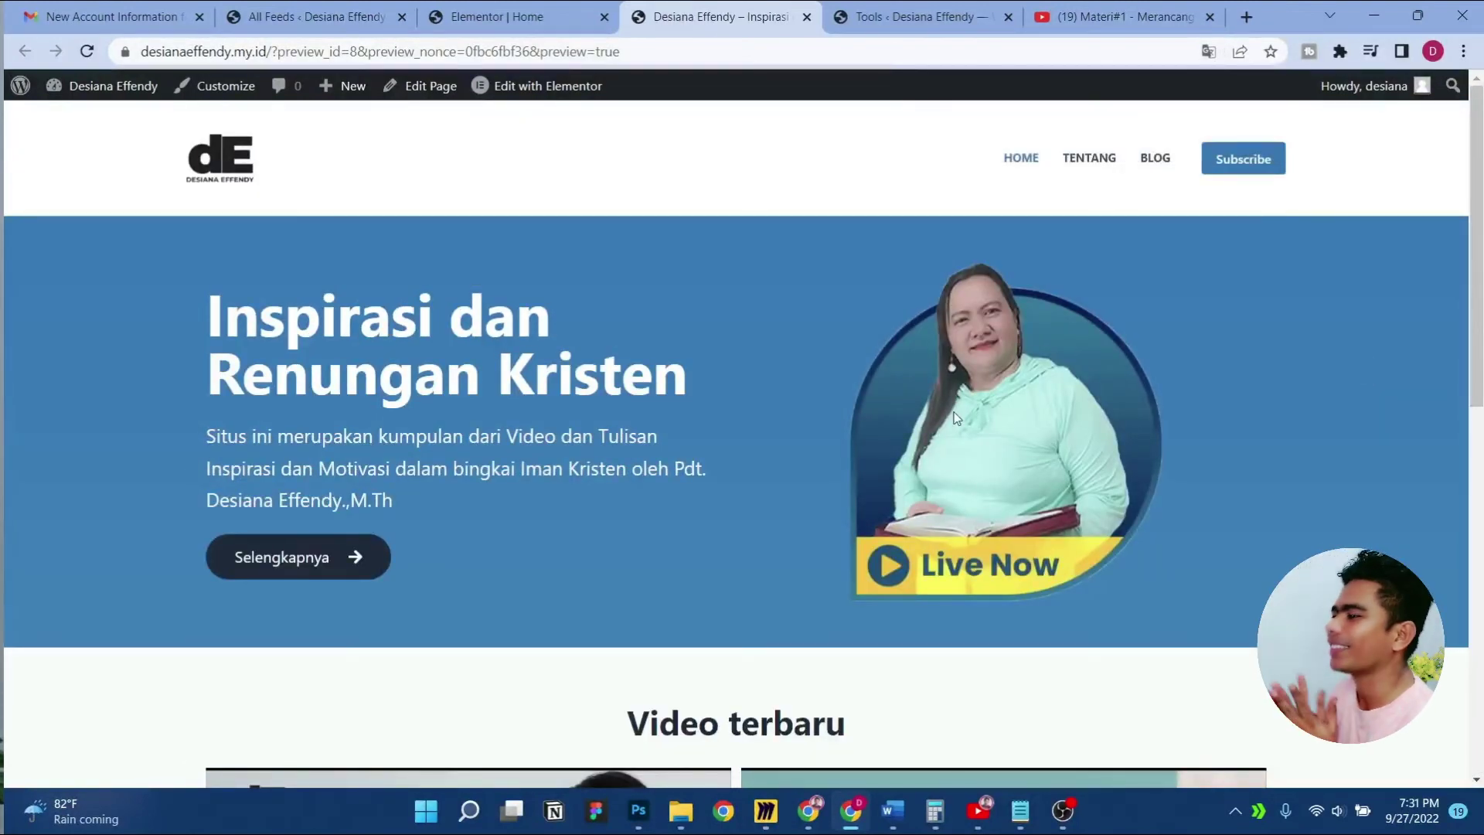
left_click(566, 9)
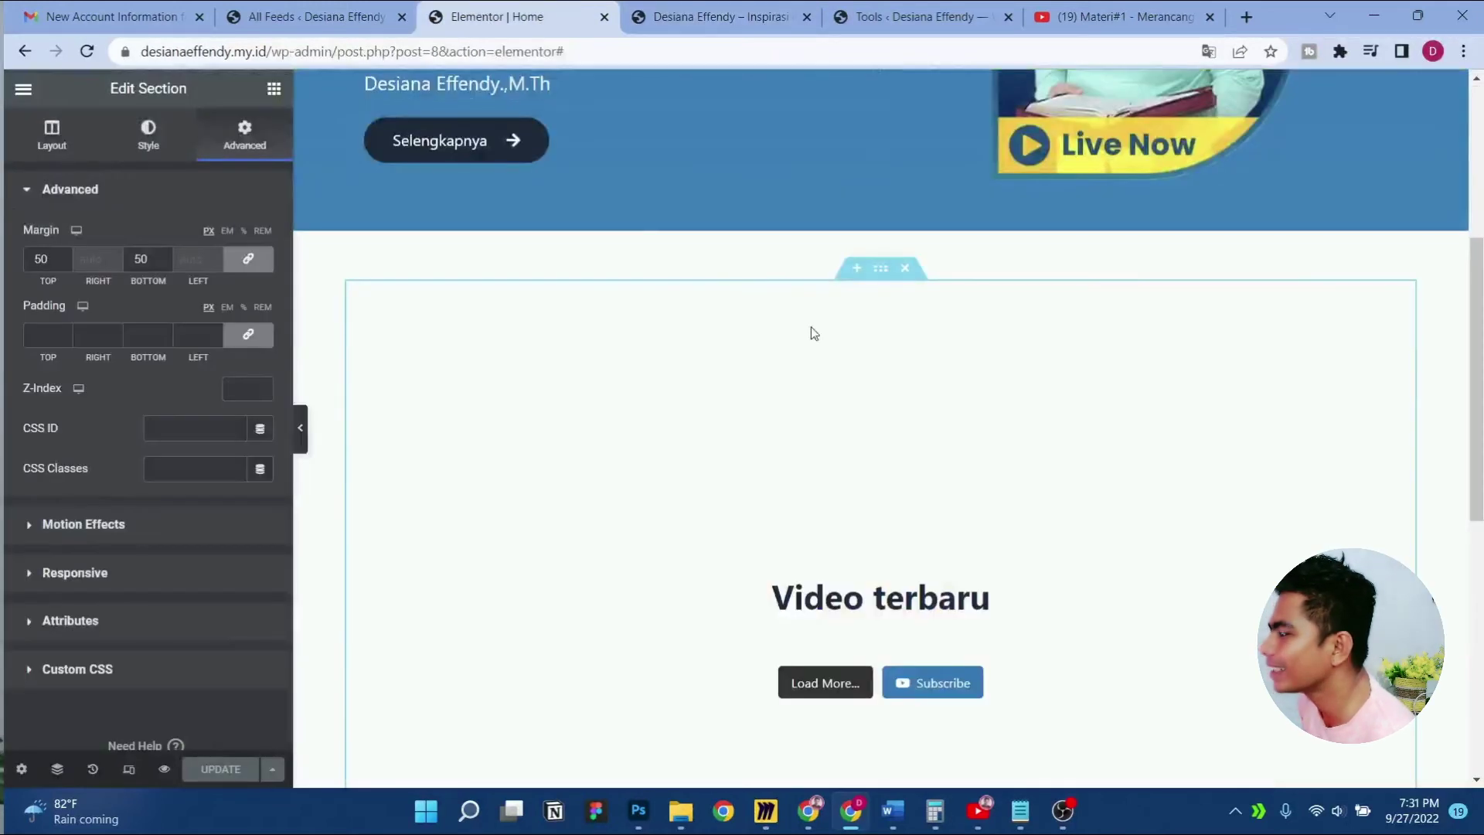
Set the section's CSS ID to 'more' and update the page
left_click_drag(880, 282, 880, 280)
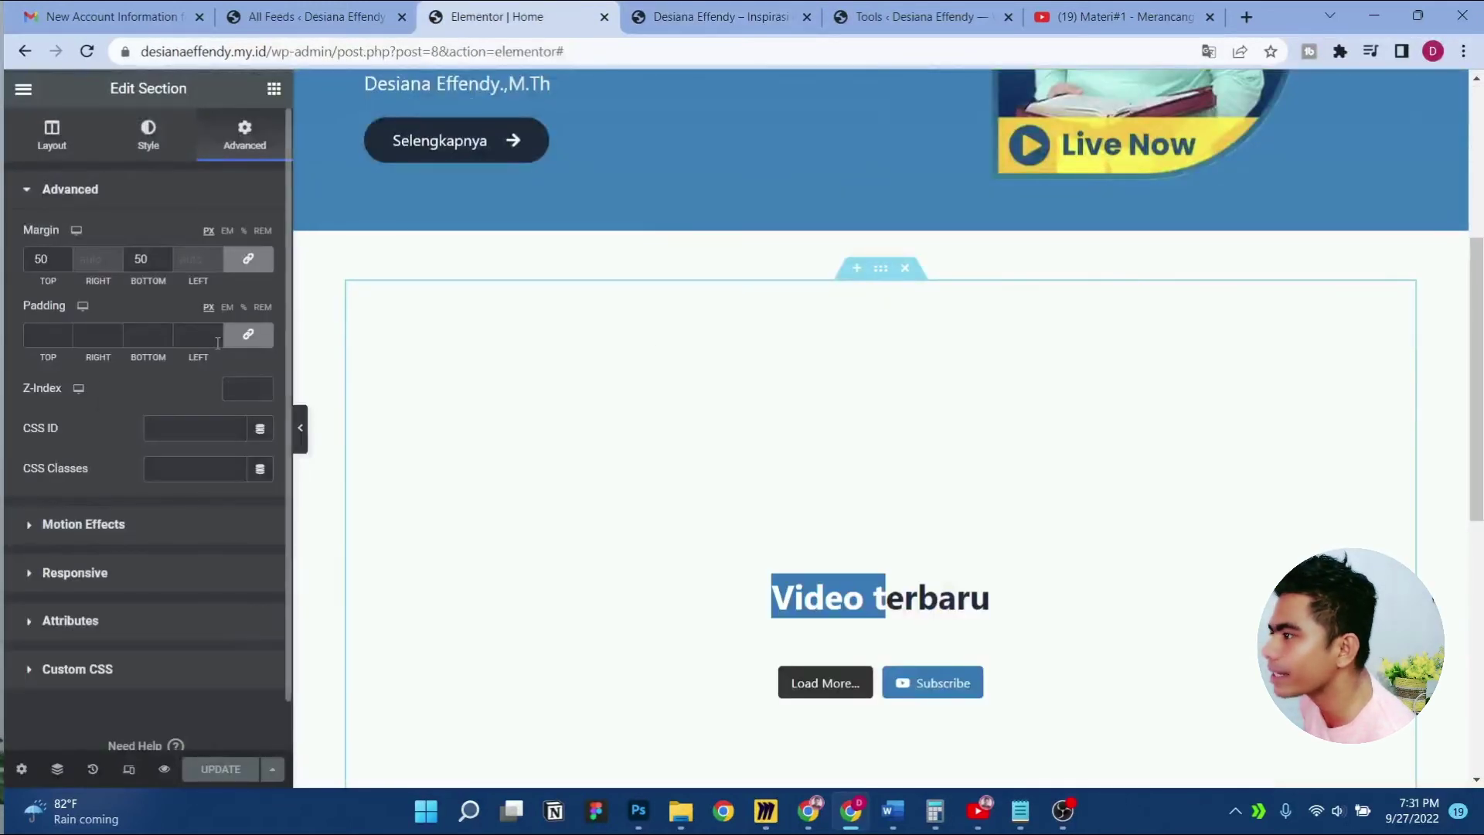
left_click(184, 424)
type("more")
left_click(221, 769)
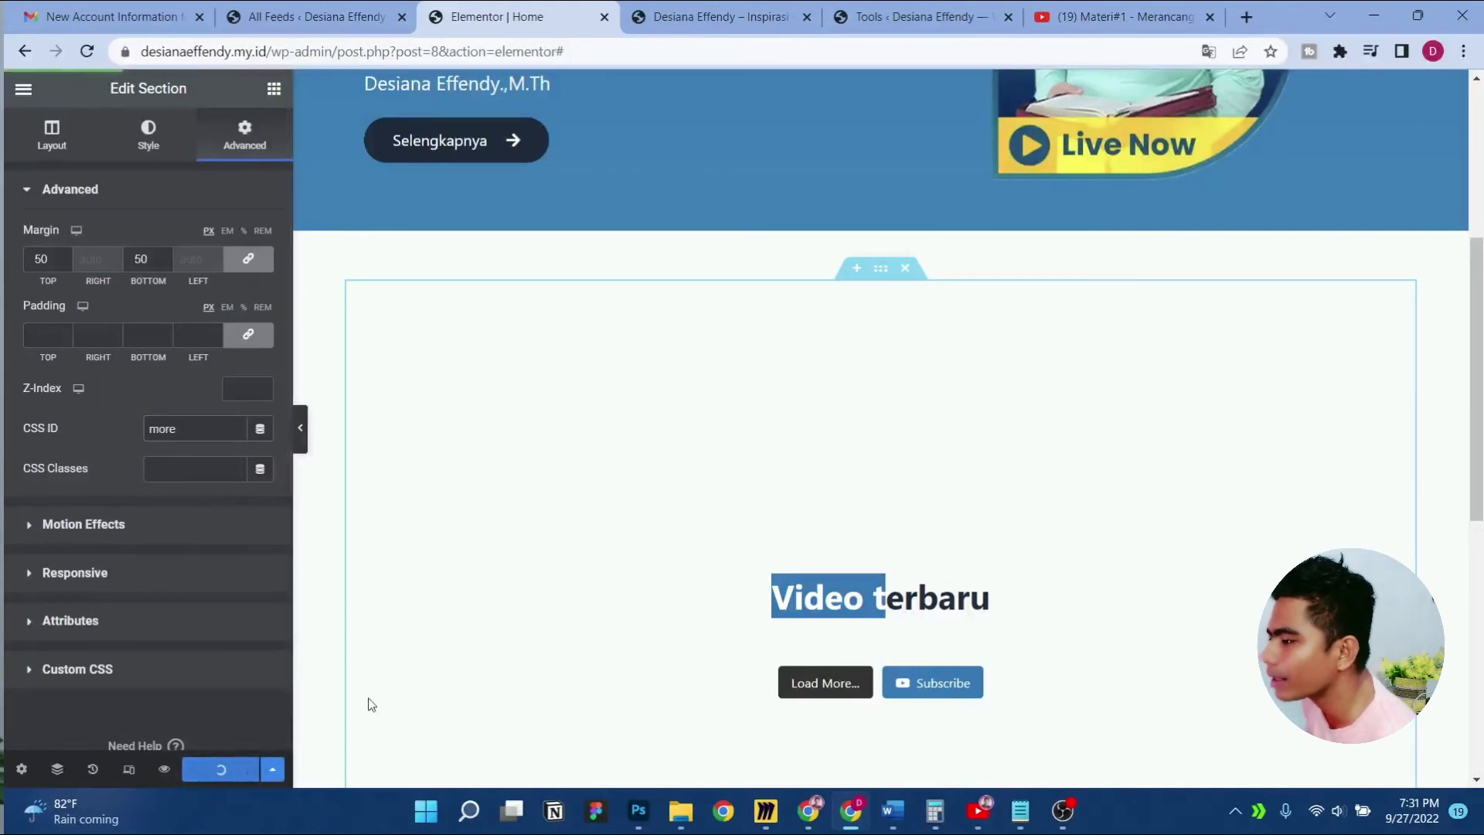
Test in the preview that the Selengkapnya button jumps to the Video terbaru section
left_click(694, 8)
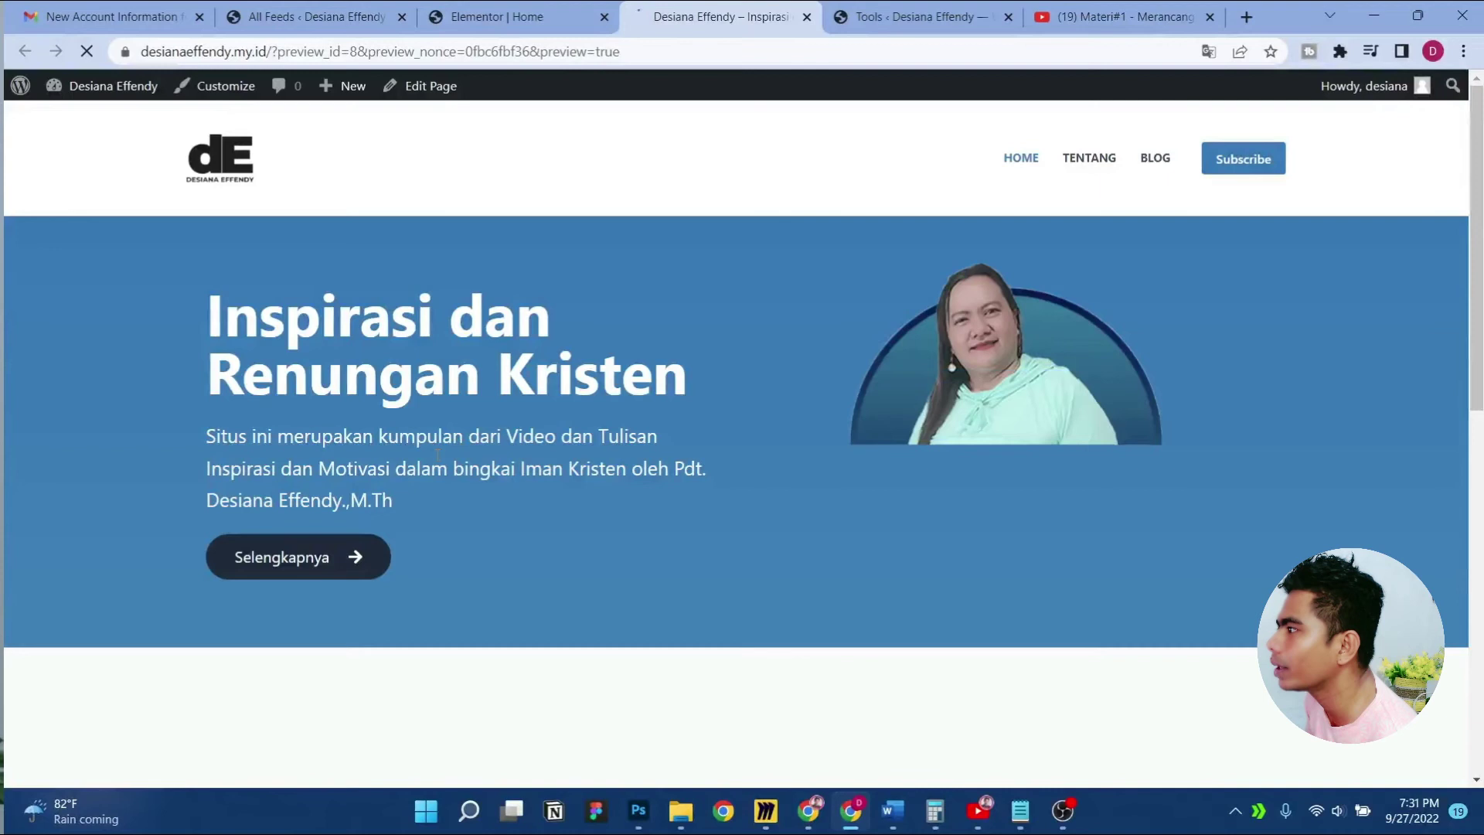
left_click(334, 557)
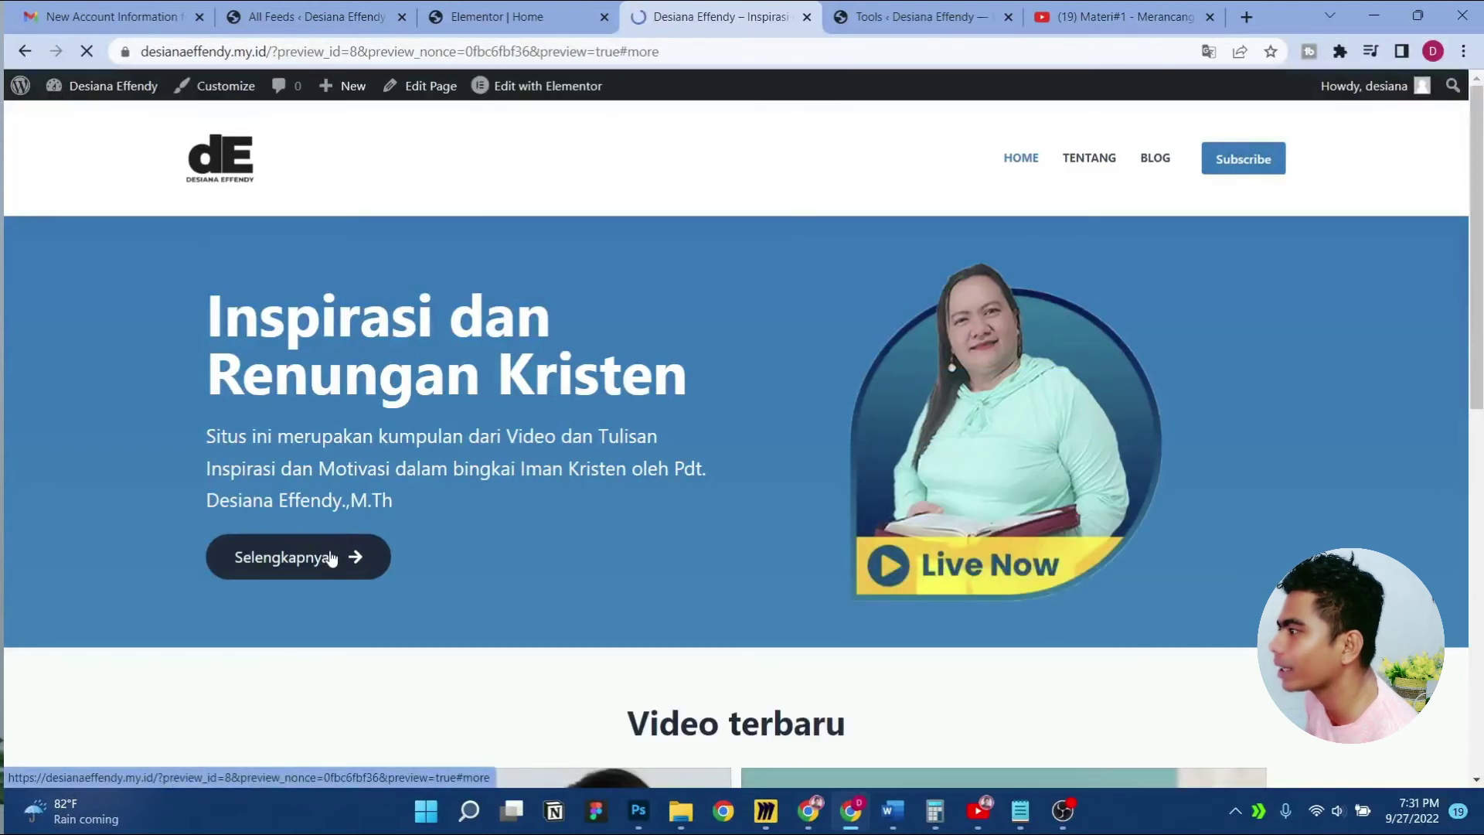
scroll(323, 464, "up", 6)
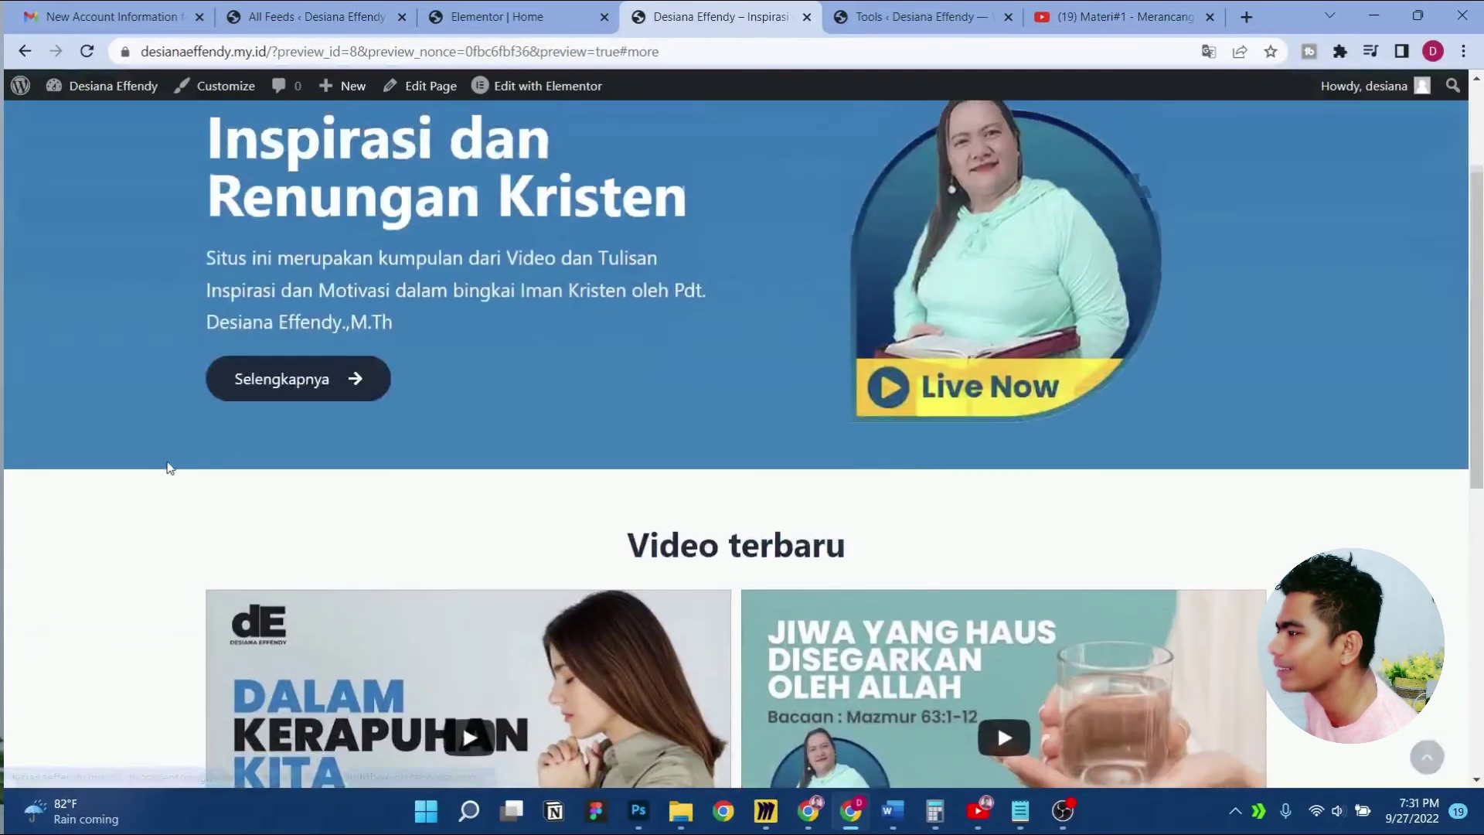
left_click(321, 386)
scroll(120, 383, "down", 3)
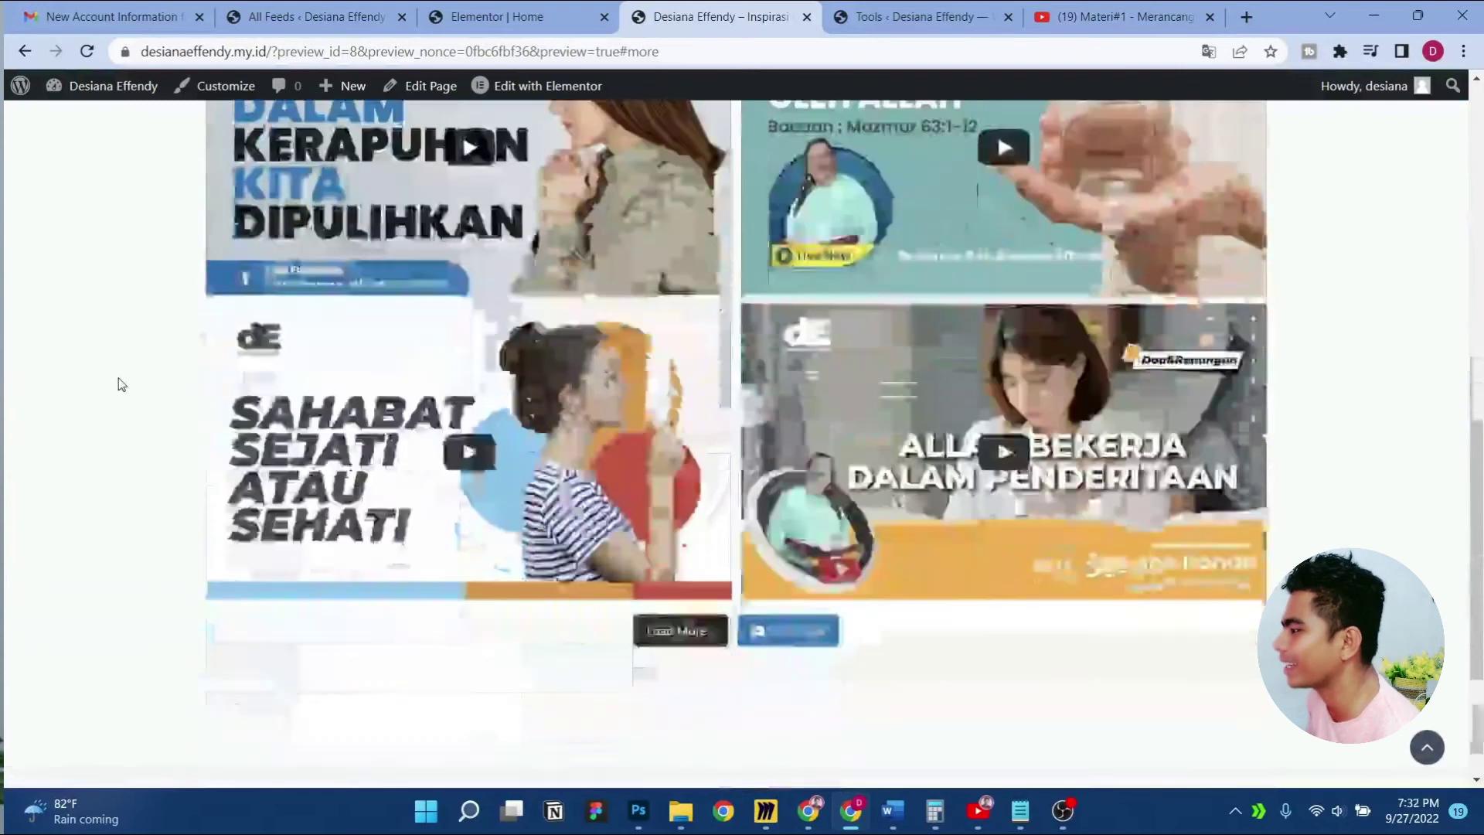
scroll(120, 380, "up", 15)
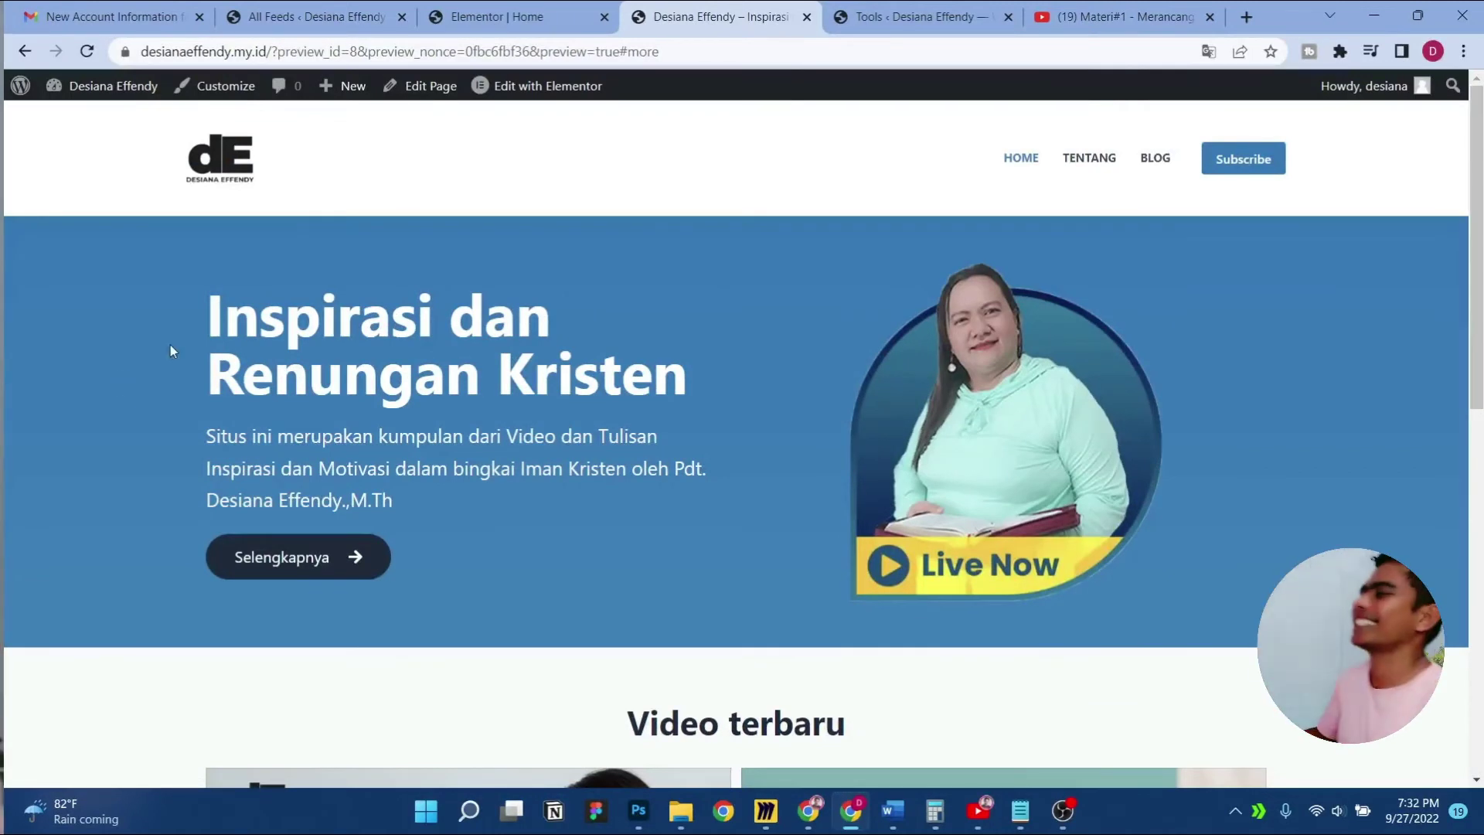
left_click(563, 11)
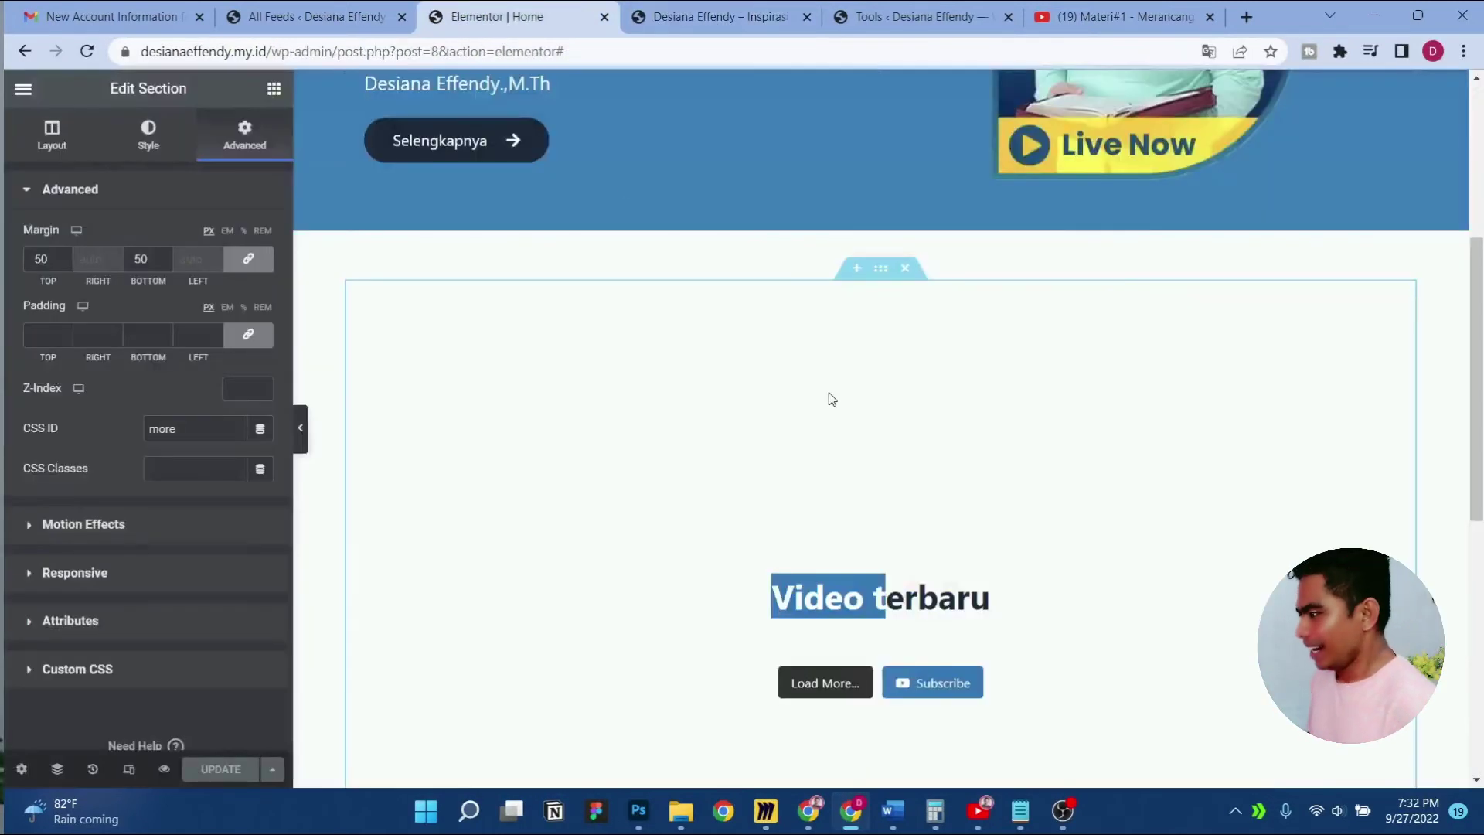
left_click(715, 16)
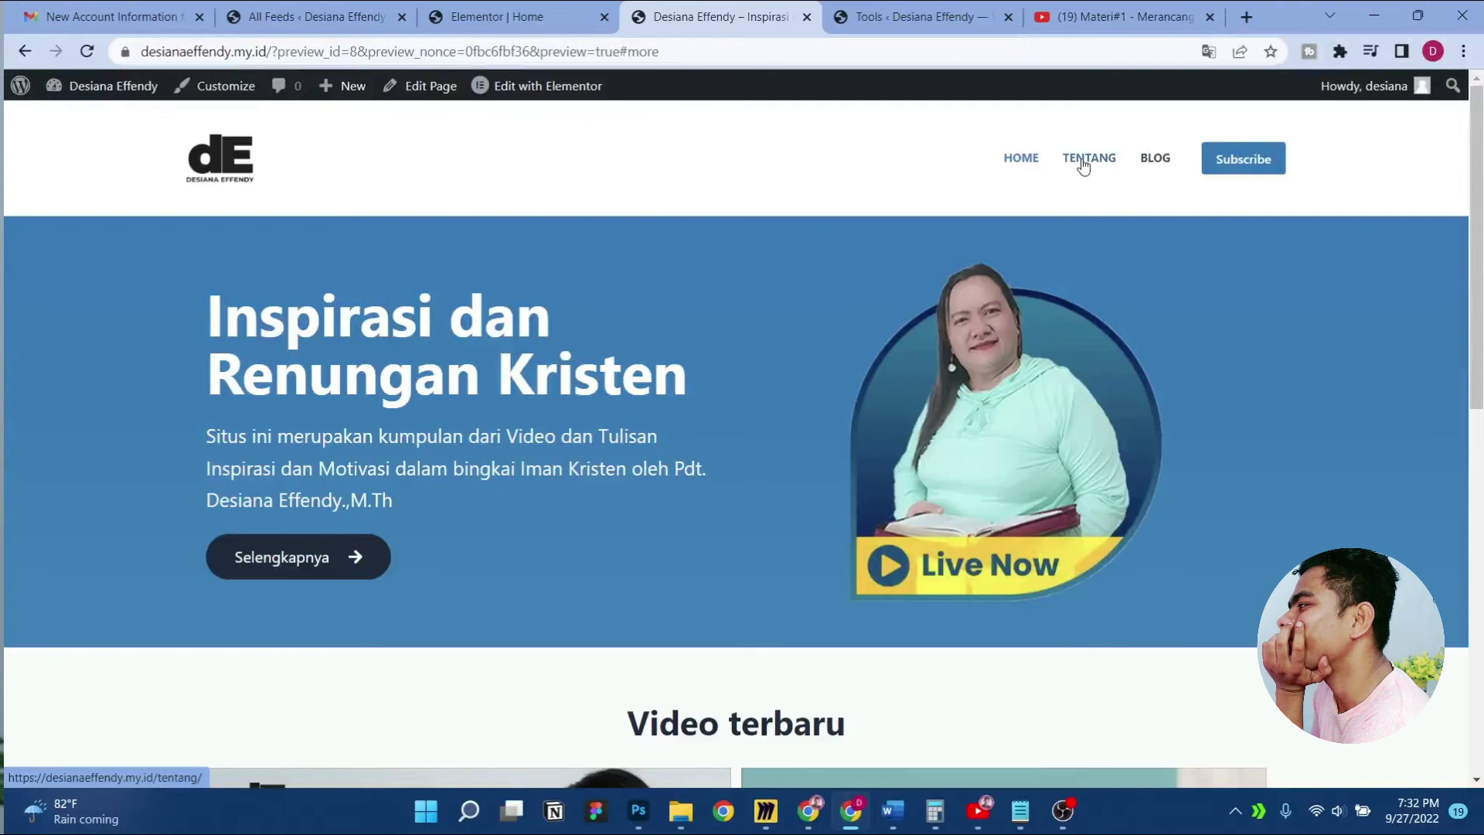
left_click(304, 10)
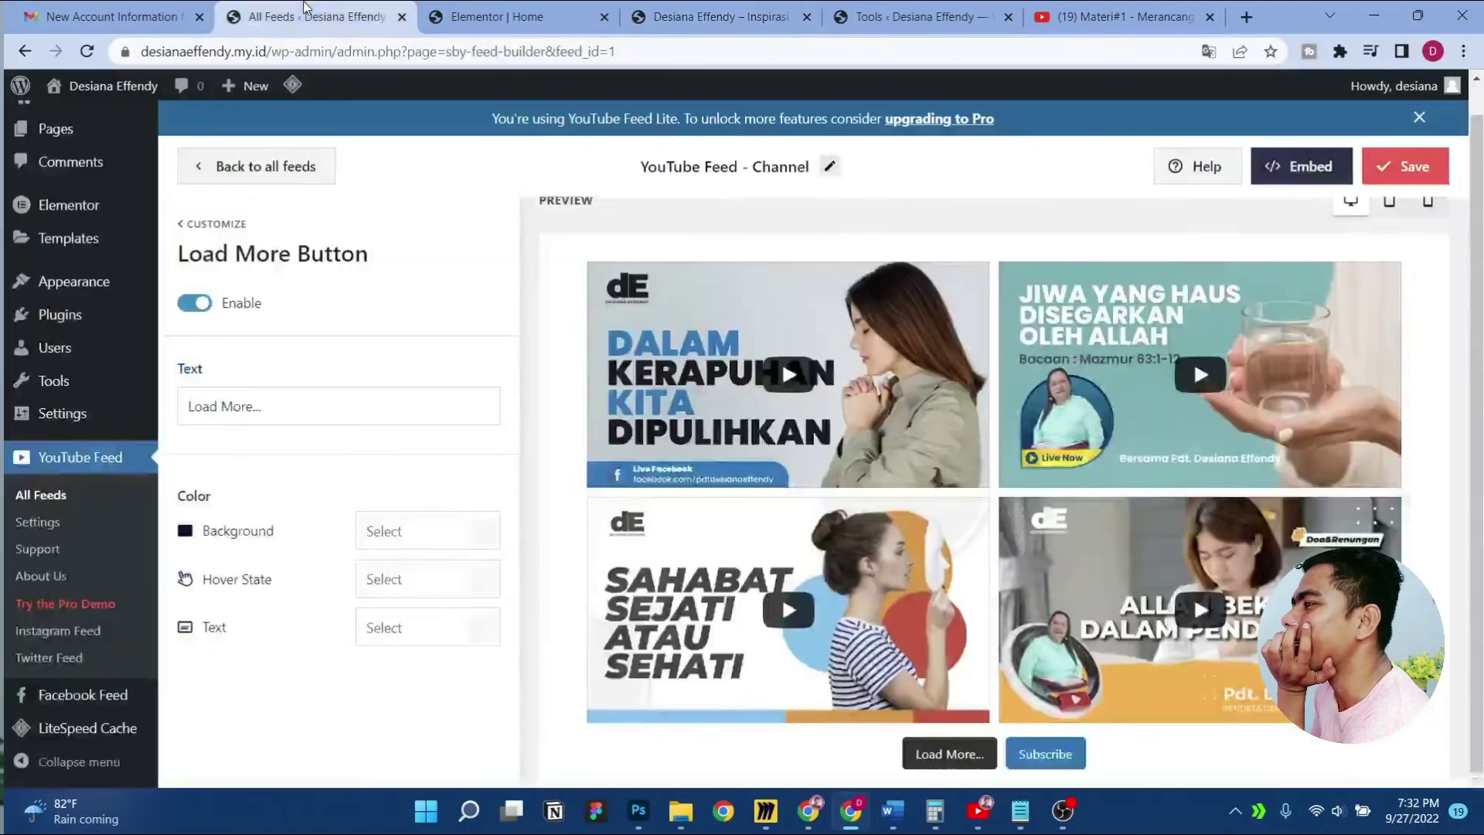
mouse_move(73, 288)
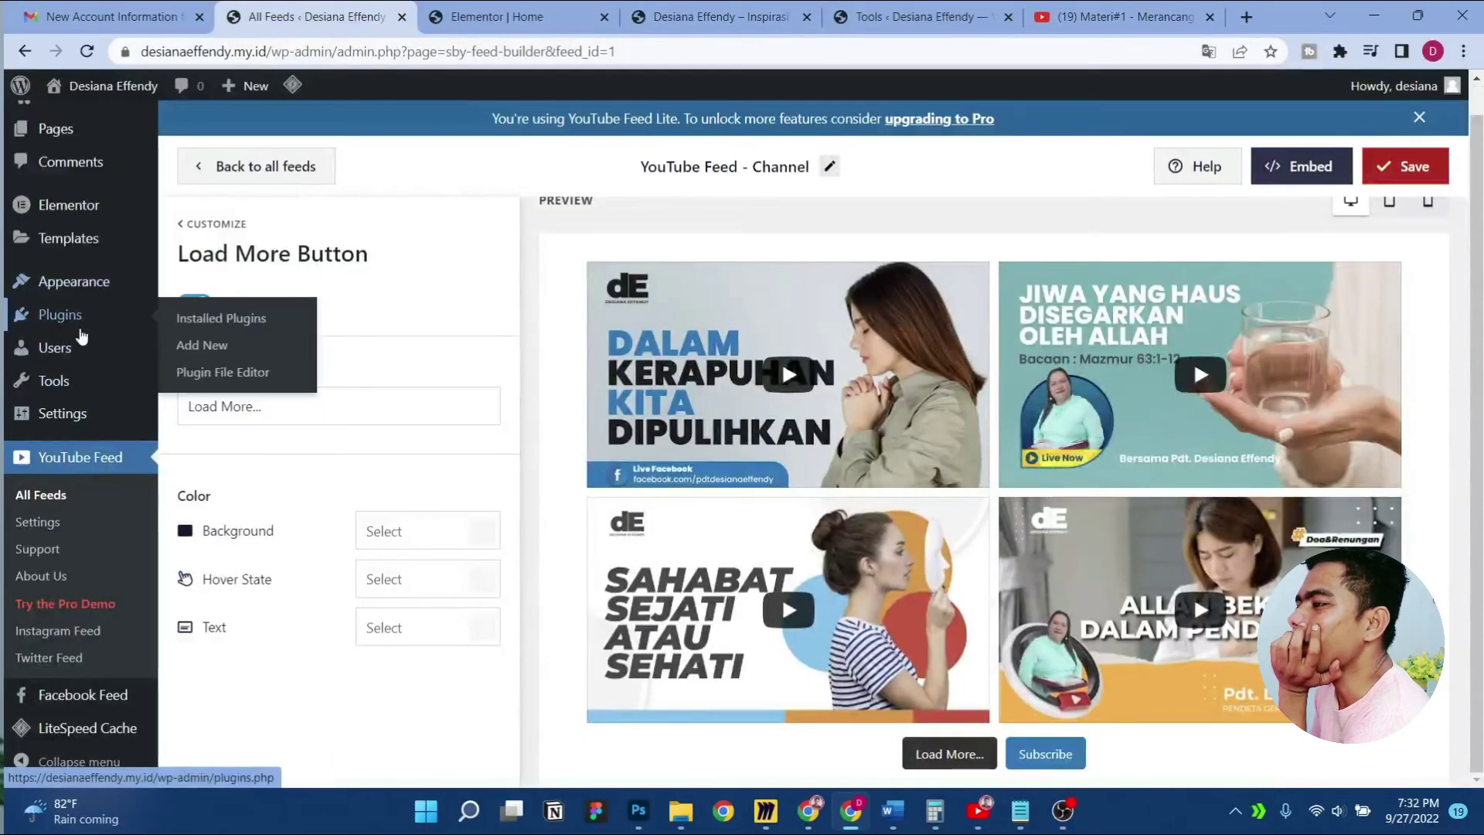
Remove the Tentang item from the site's navigation menu and save the menu
left_click(208, 374)
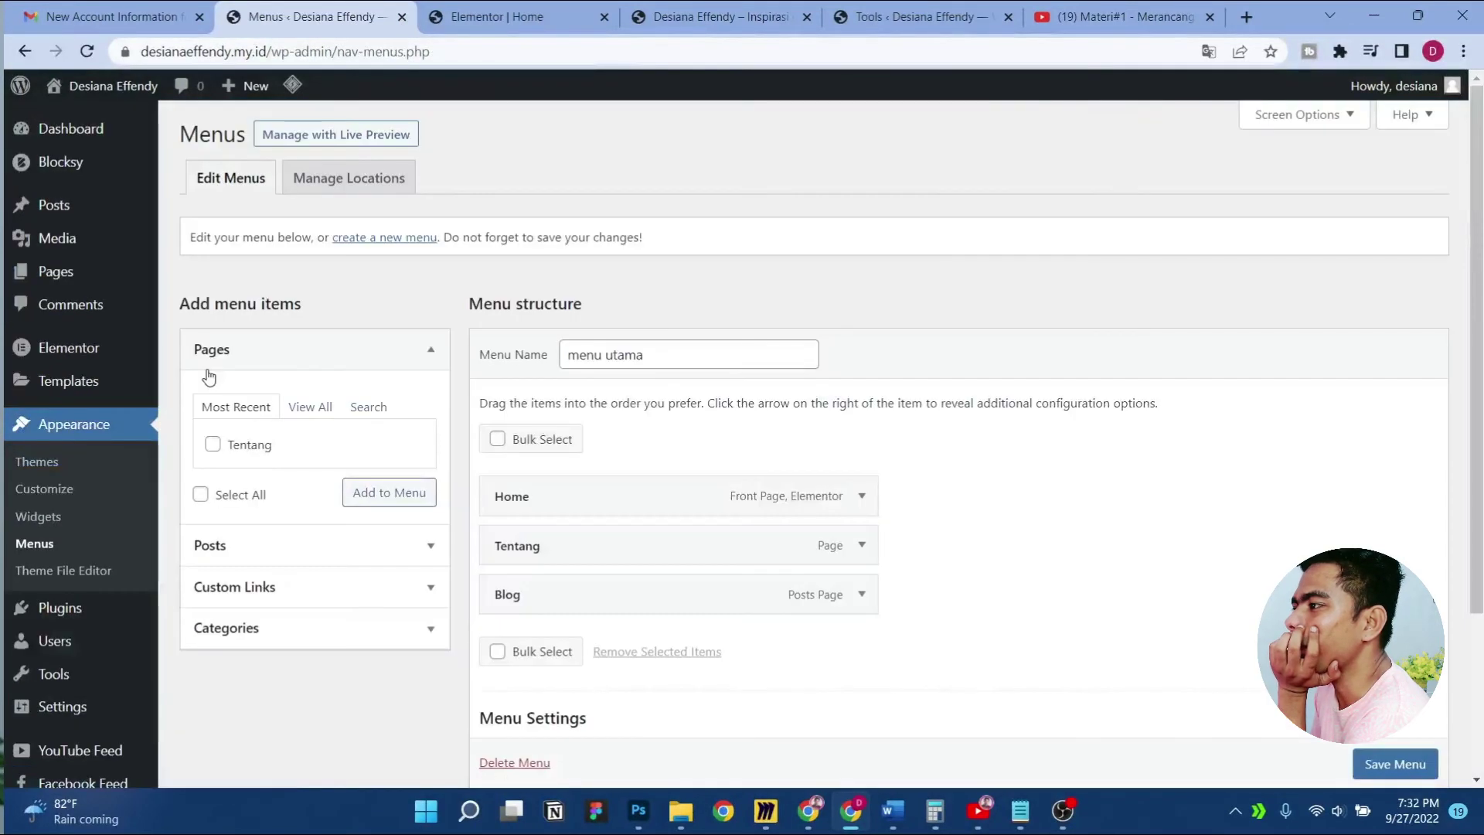
left_click(850, 546)
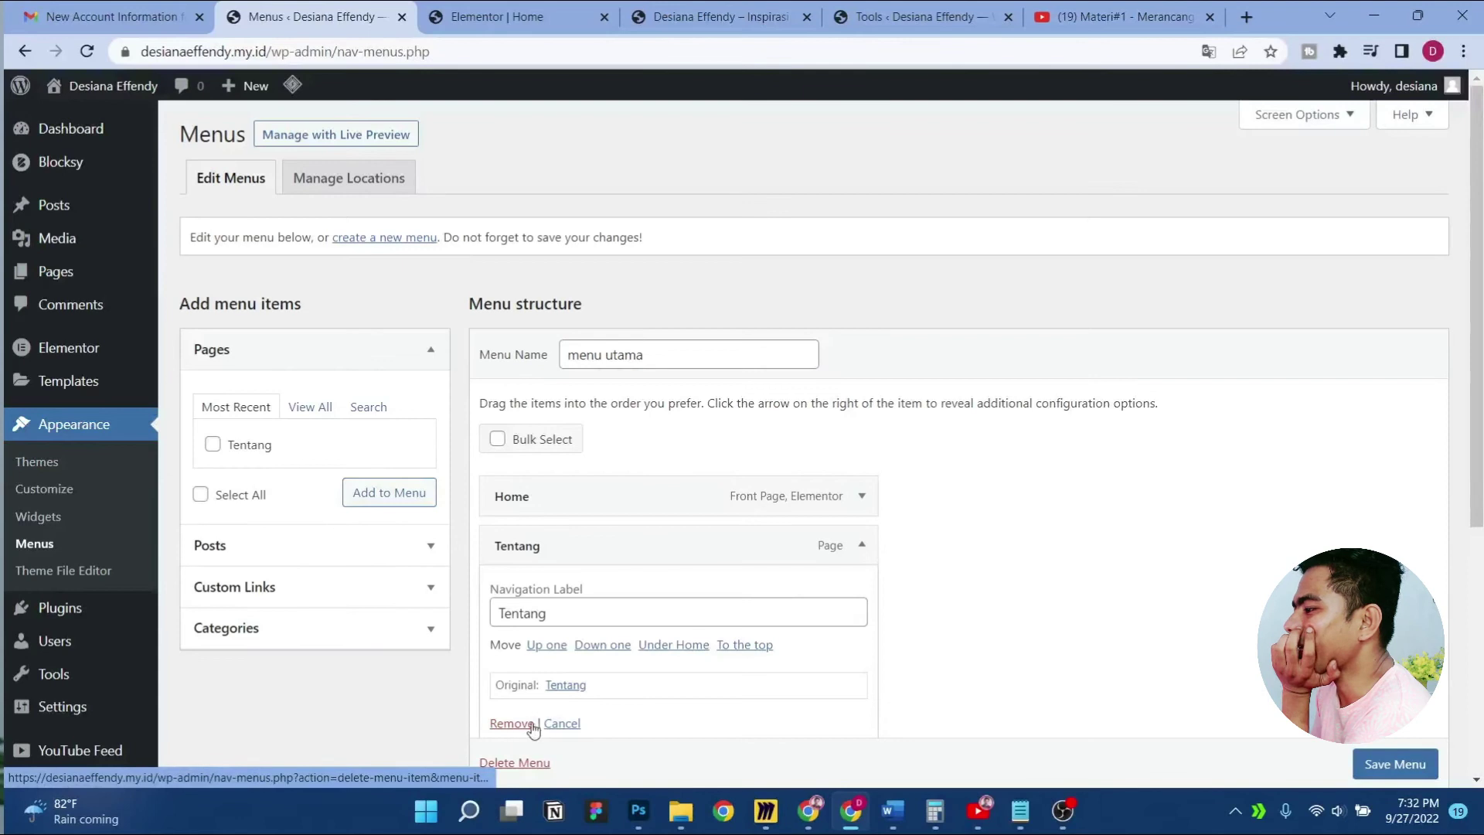
scroll(602, 695, "down", 1)
left_click(508, 710)
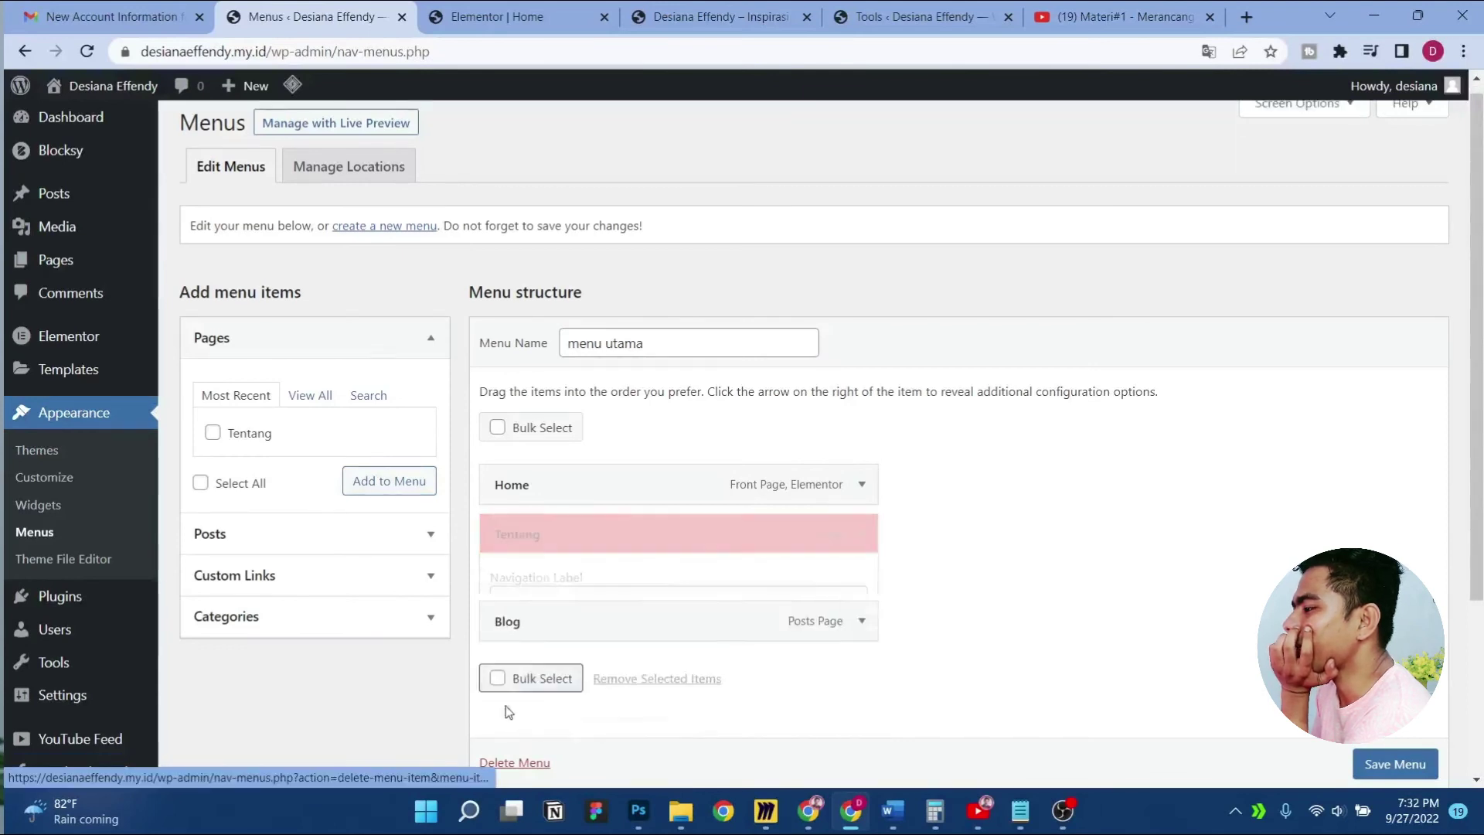
left_click(1397, 763)
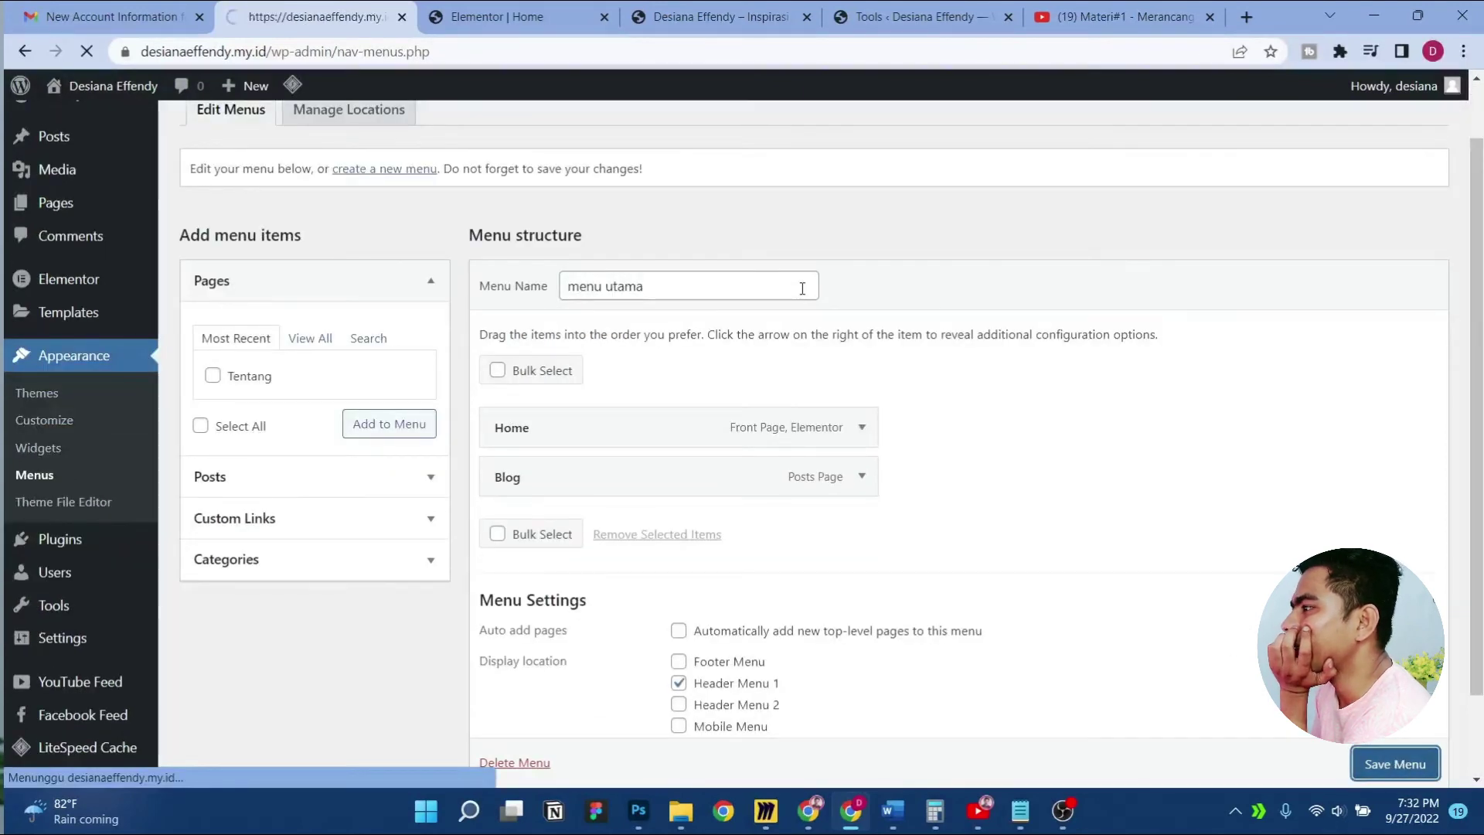
Add the Tentang page back to the menu between Home and Blog, and save
scroll(801, 289, "down", 4)
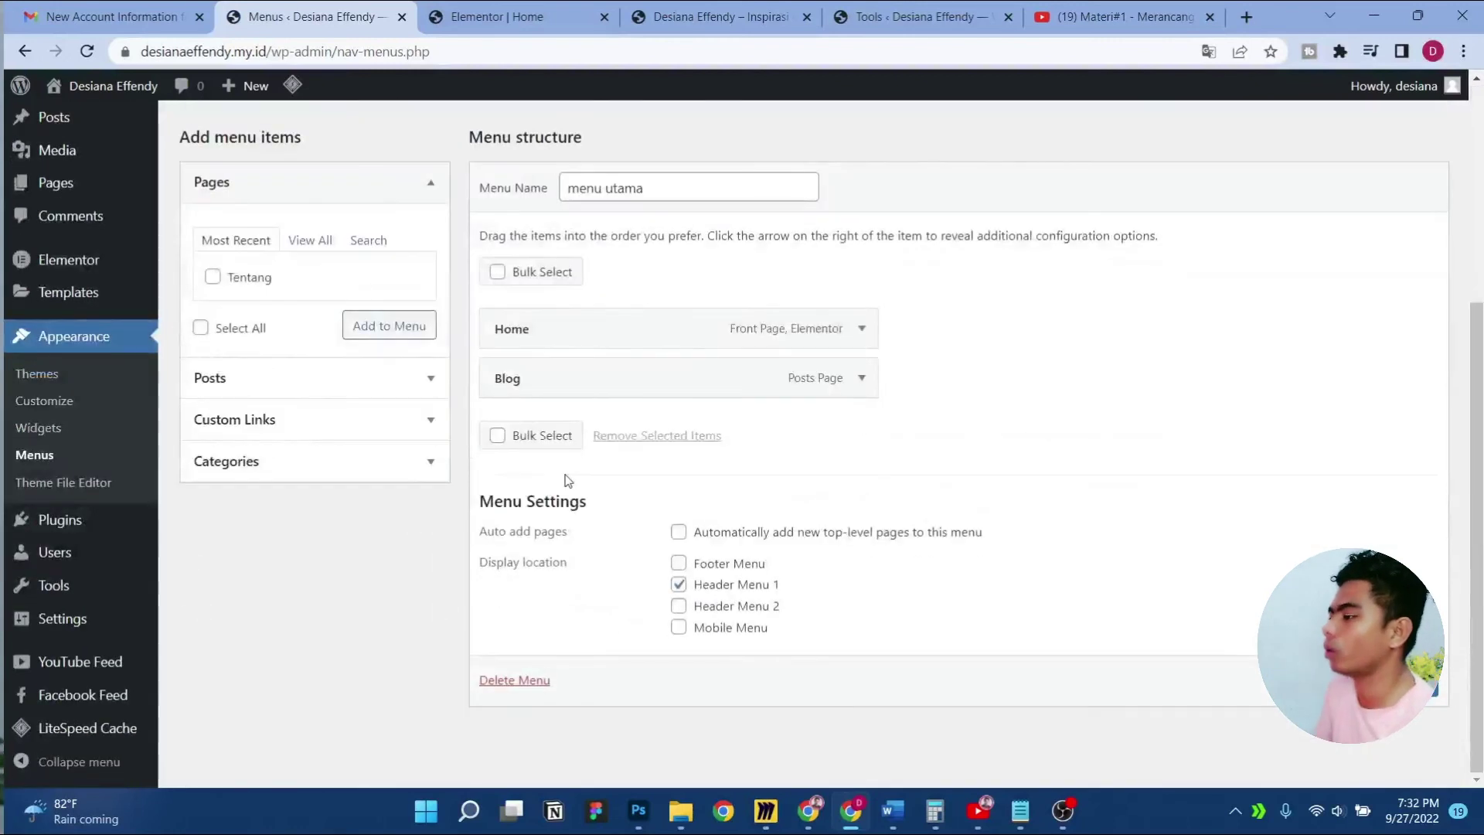
left_click(215, 280)
left_click(389, 326)
left_click_drag(602, 427, 603, 367)
left_click(1394, 730)
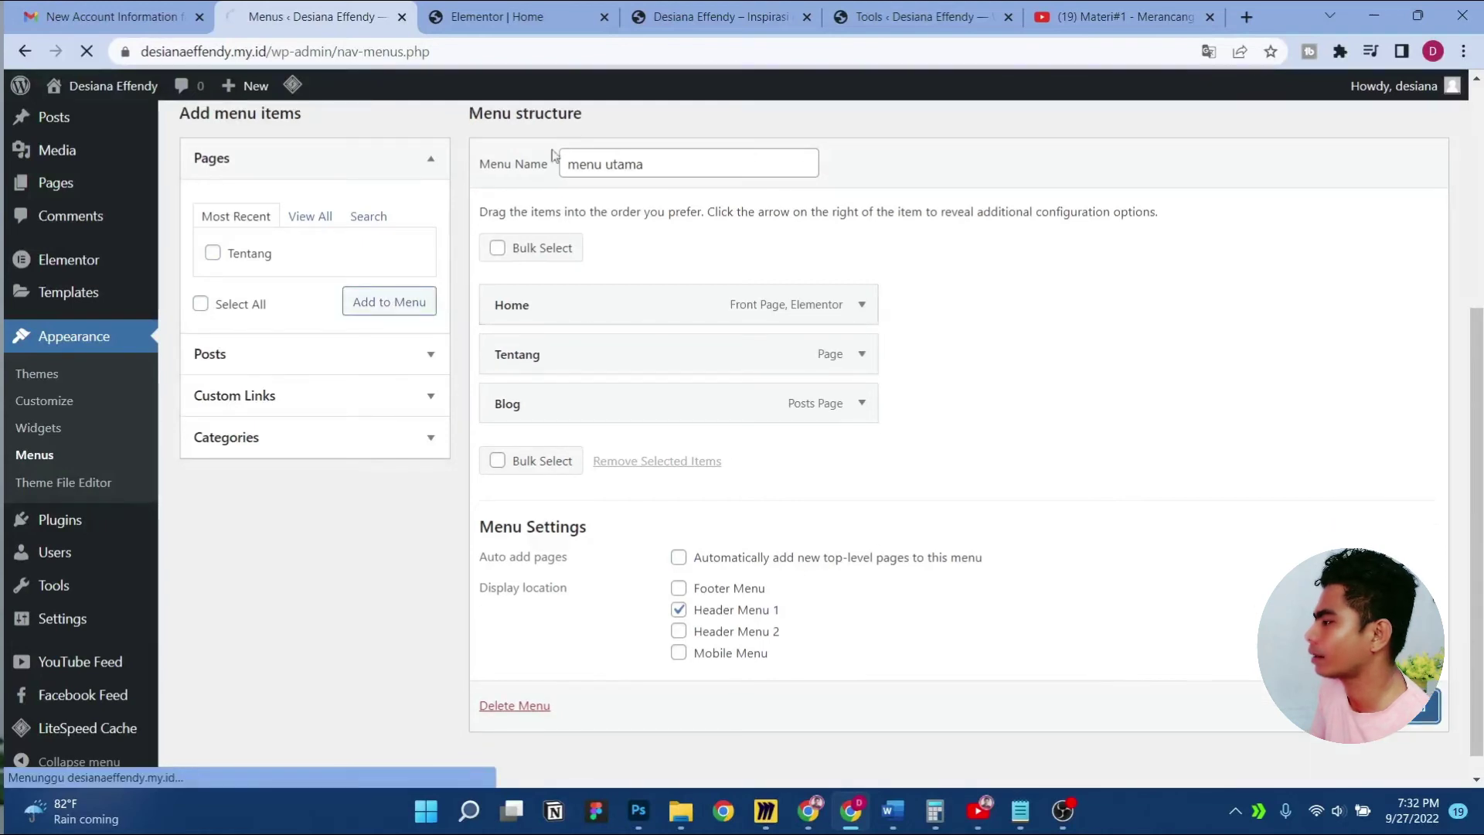
Preview the homepage, then return to the Elementor page editor
left_click(510, 16)
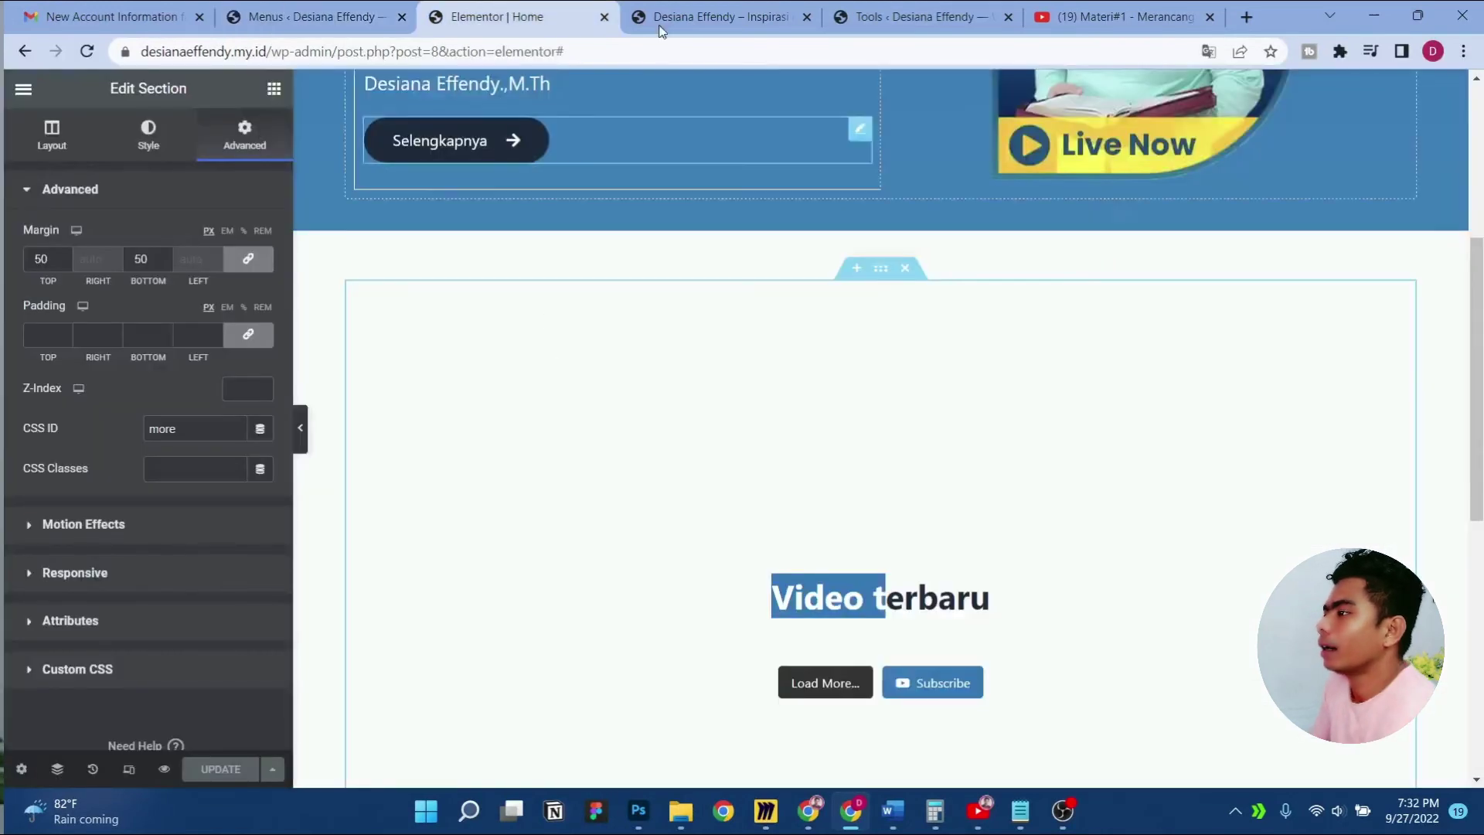
left_click(715, 16)
scroll(674, 351, "down", 10)
scroll(674, 352, "up", 12)
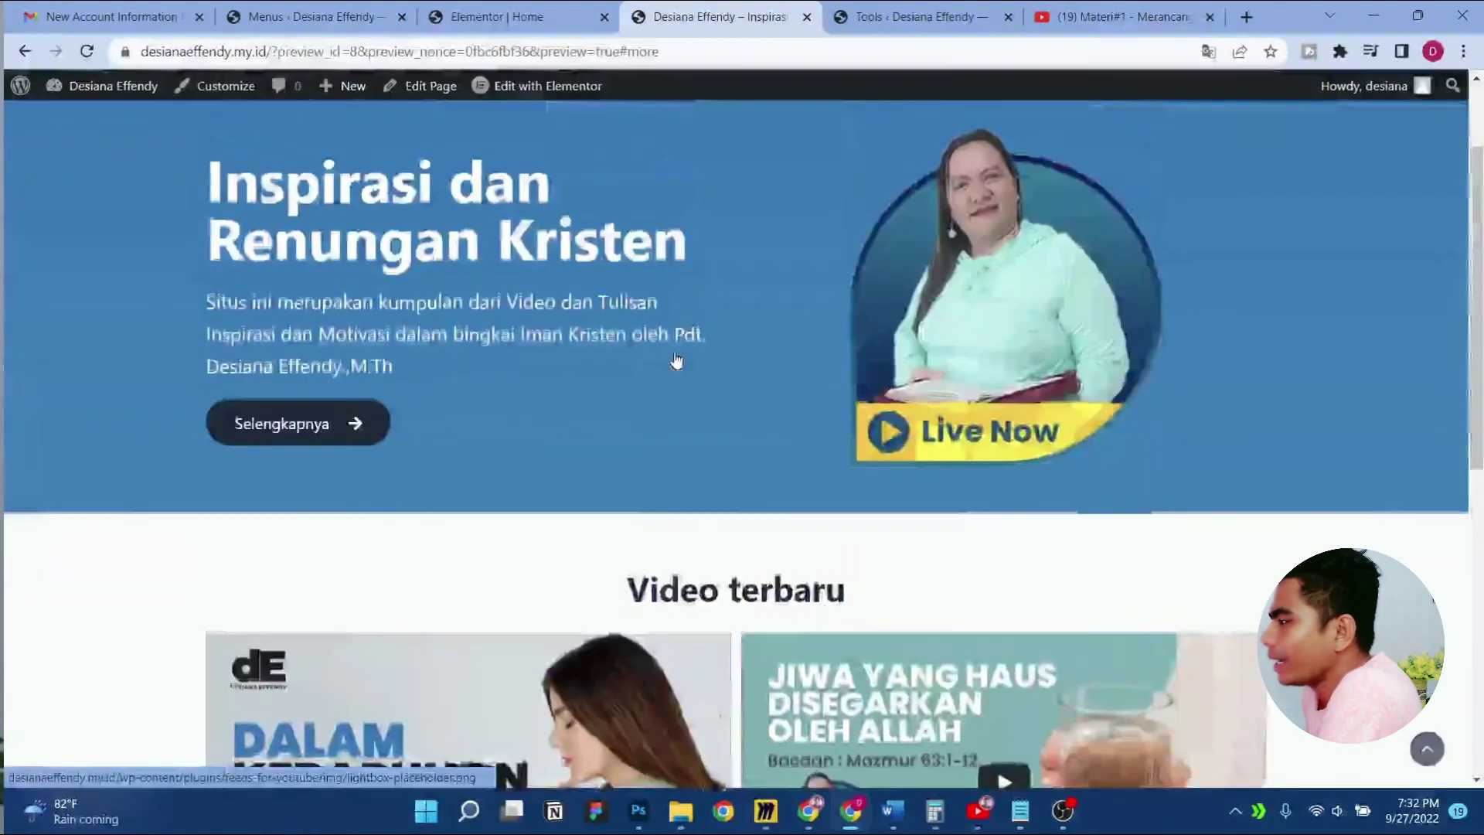
left_click(522, 16)
scroll(961, 474, "down", 6)
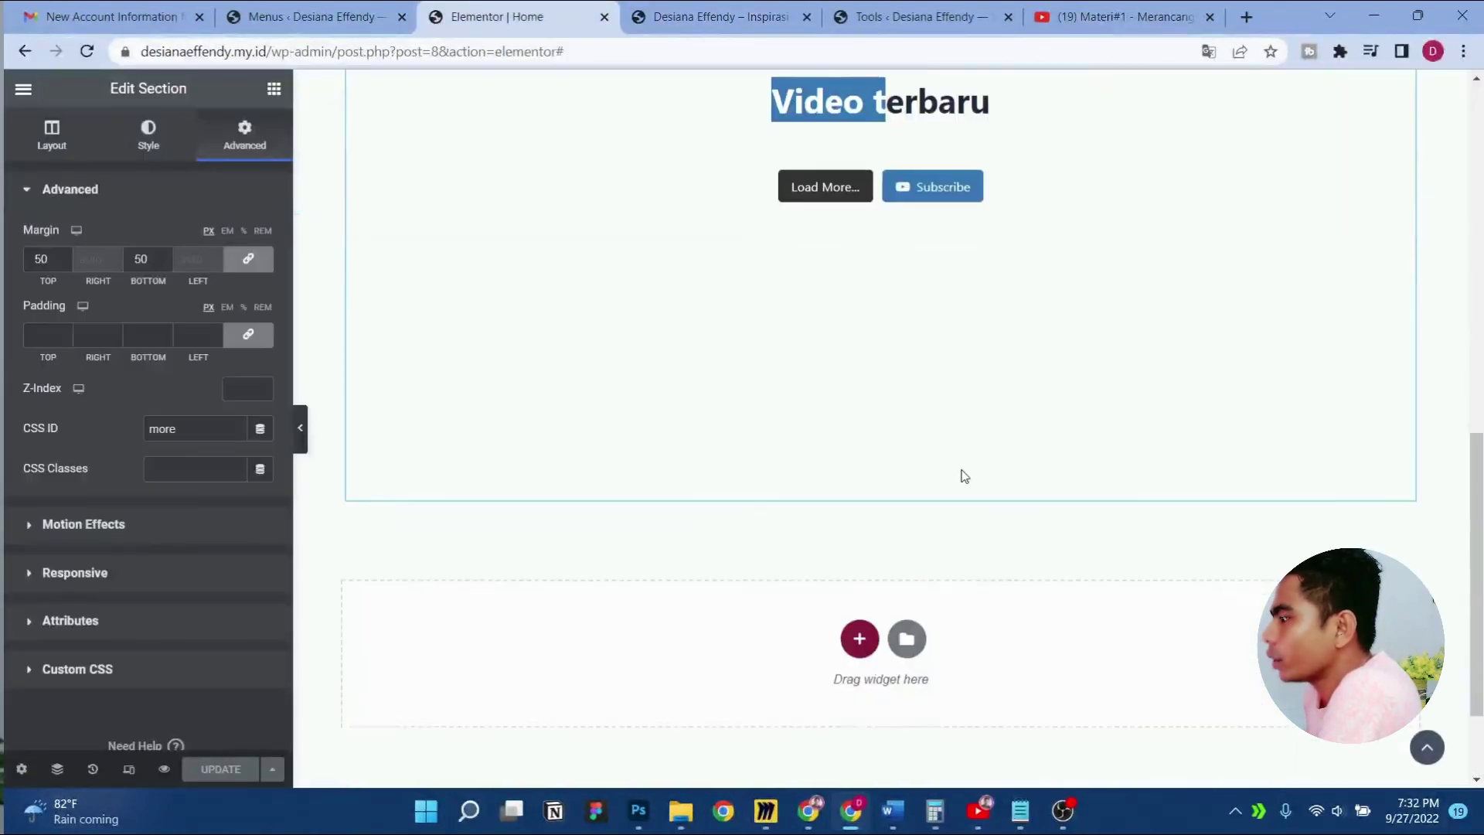
scroll(964, 473, "up", 3)
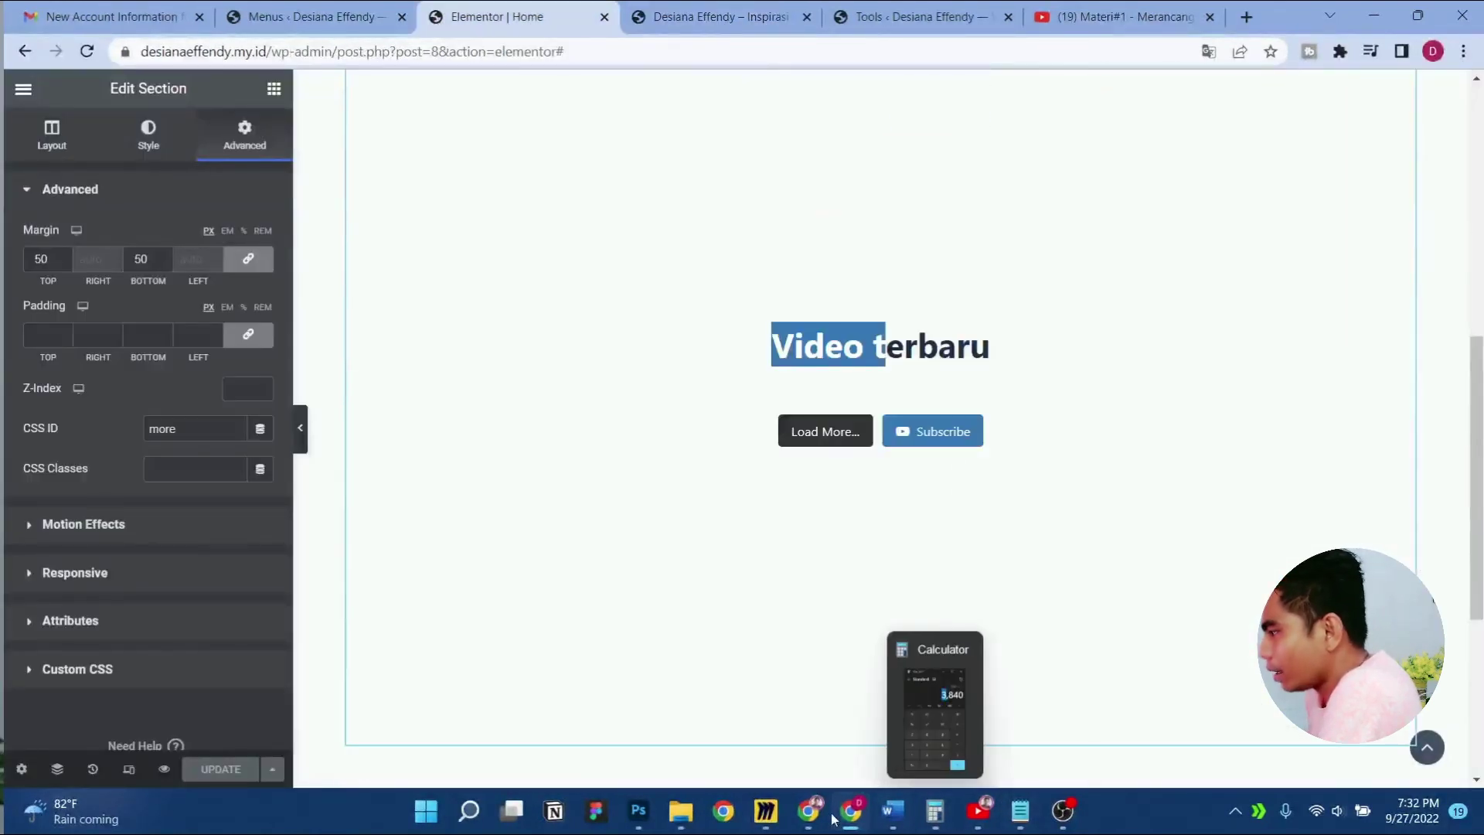
Check the homepage wireframe in Miro, then switch back to the Elementor editor's hero section
left_click(765, 811)
scroll(752, 629, "down", 6)
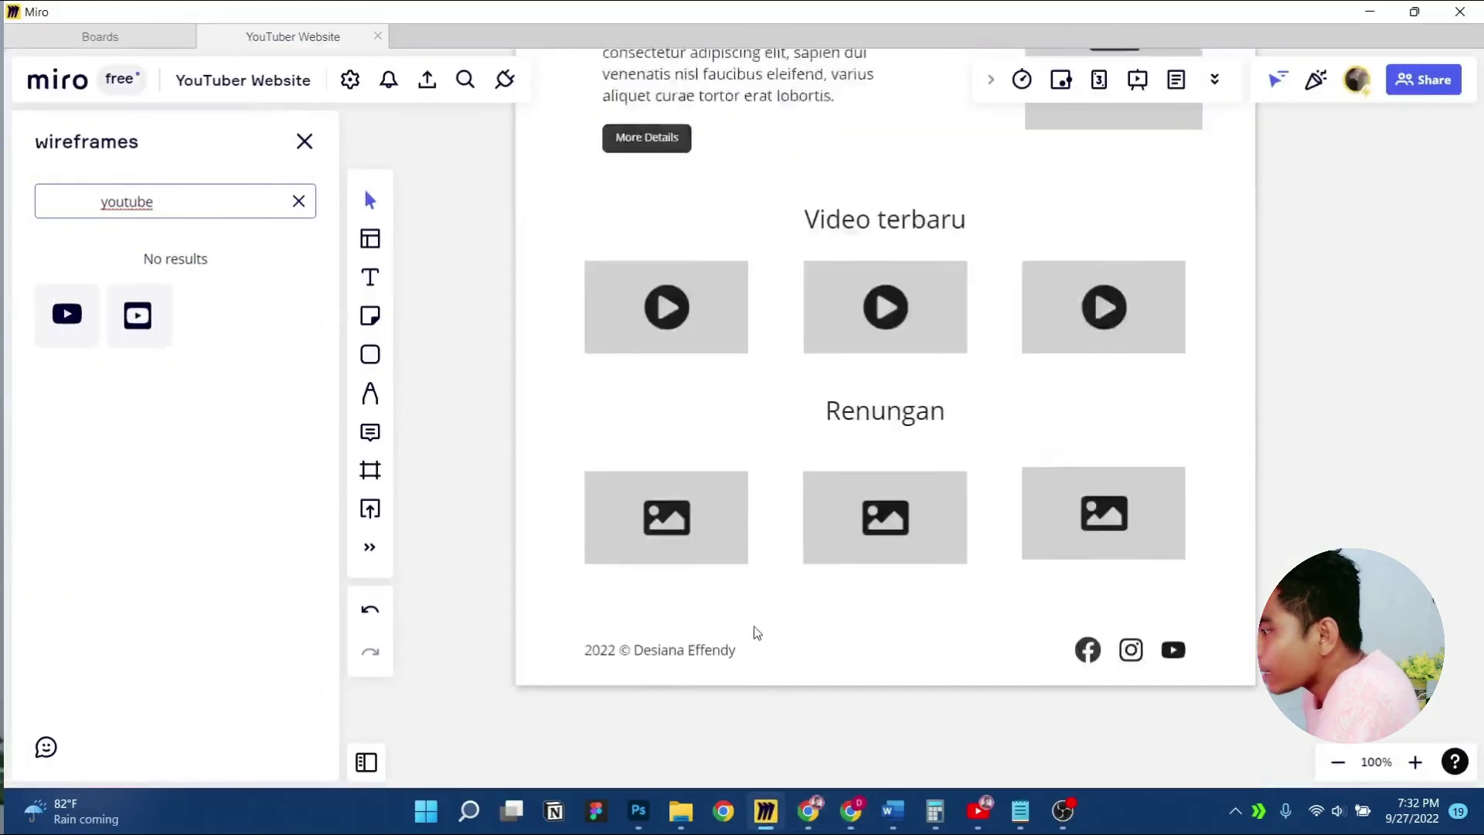
scroll(888, 434, "up", 2)
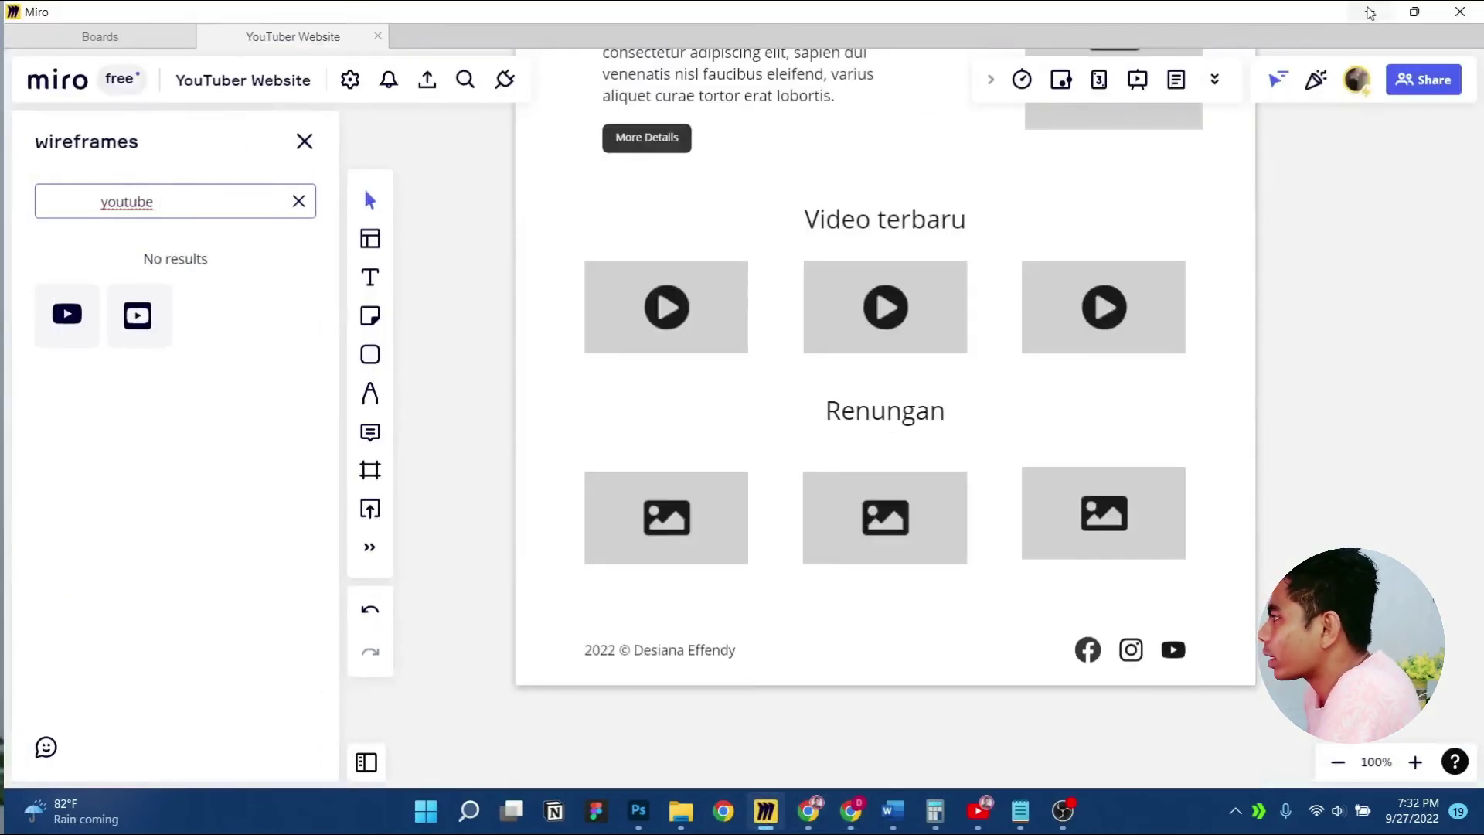
key("alt+Tab")
scroll(503, 363, "up", 3)
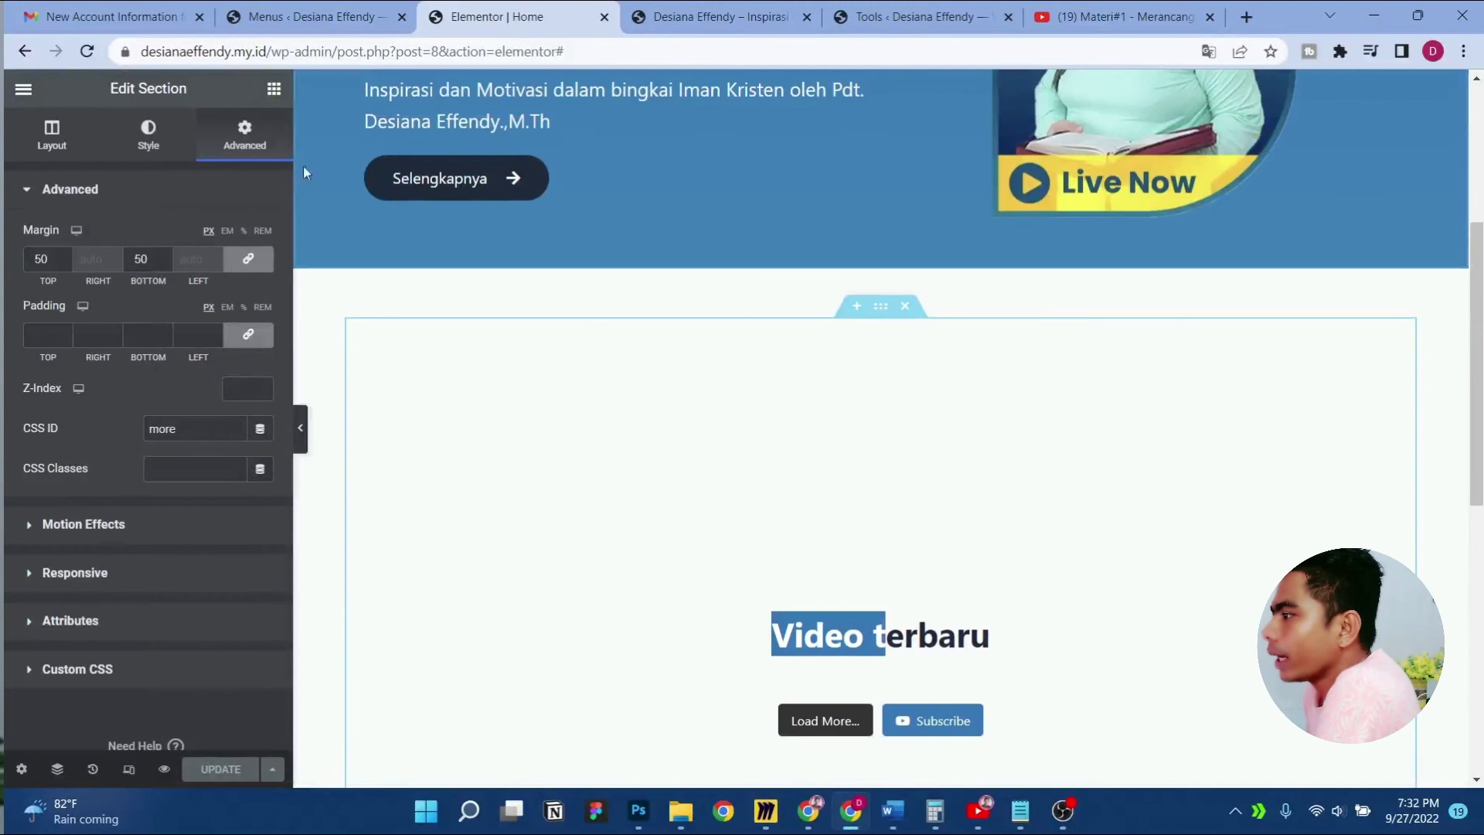
Browse the widget list and Elementor menu, then start and cancel adding a new section
left_click(274, 88)
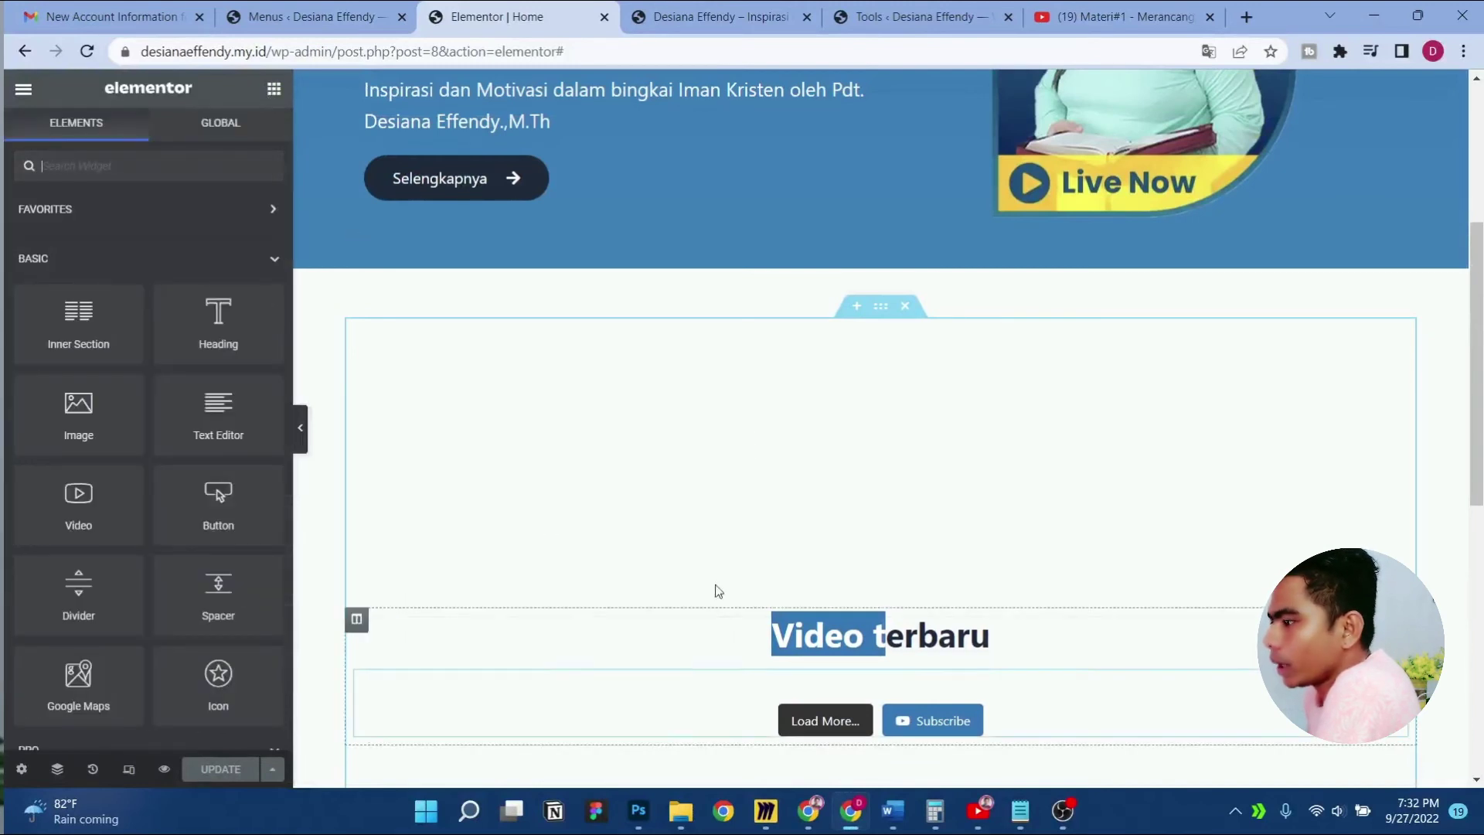
left_click(1438, 442)
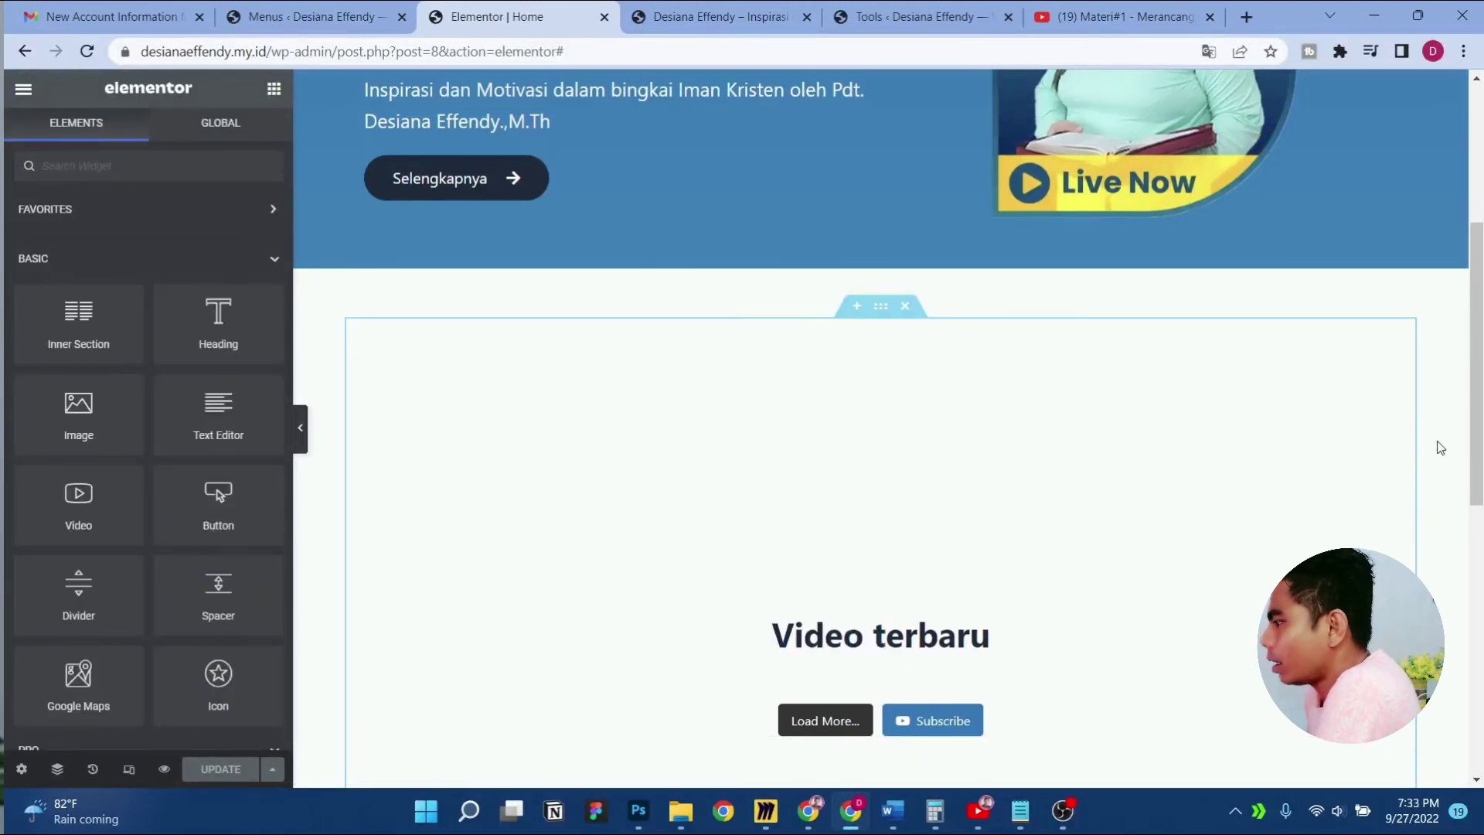
left_click(24, 91)
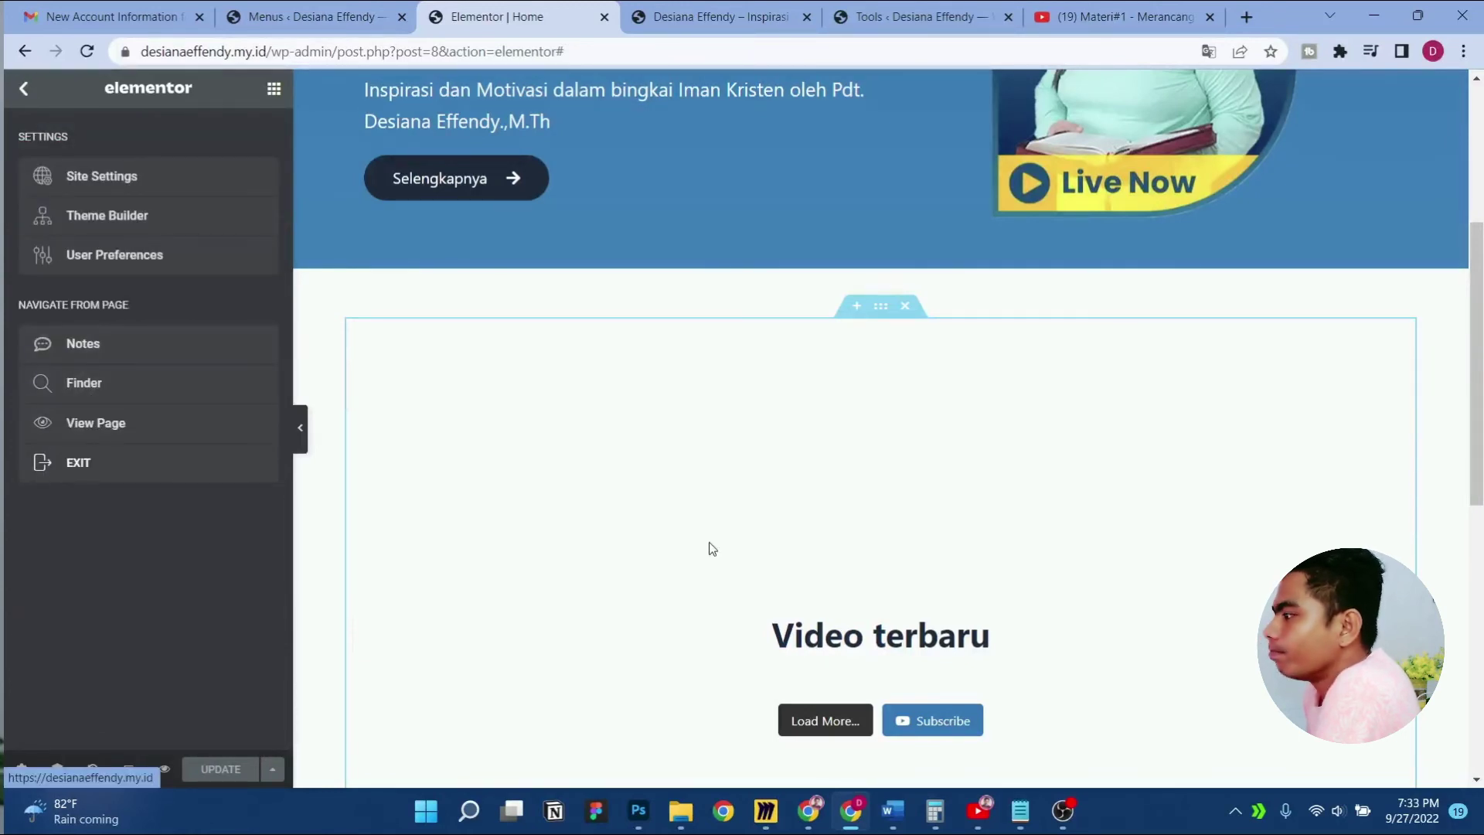
scroll(725, 481, "down", 3)
scroll(726, 480, "down", 5)
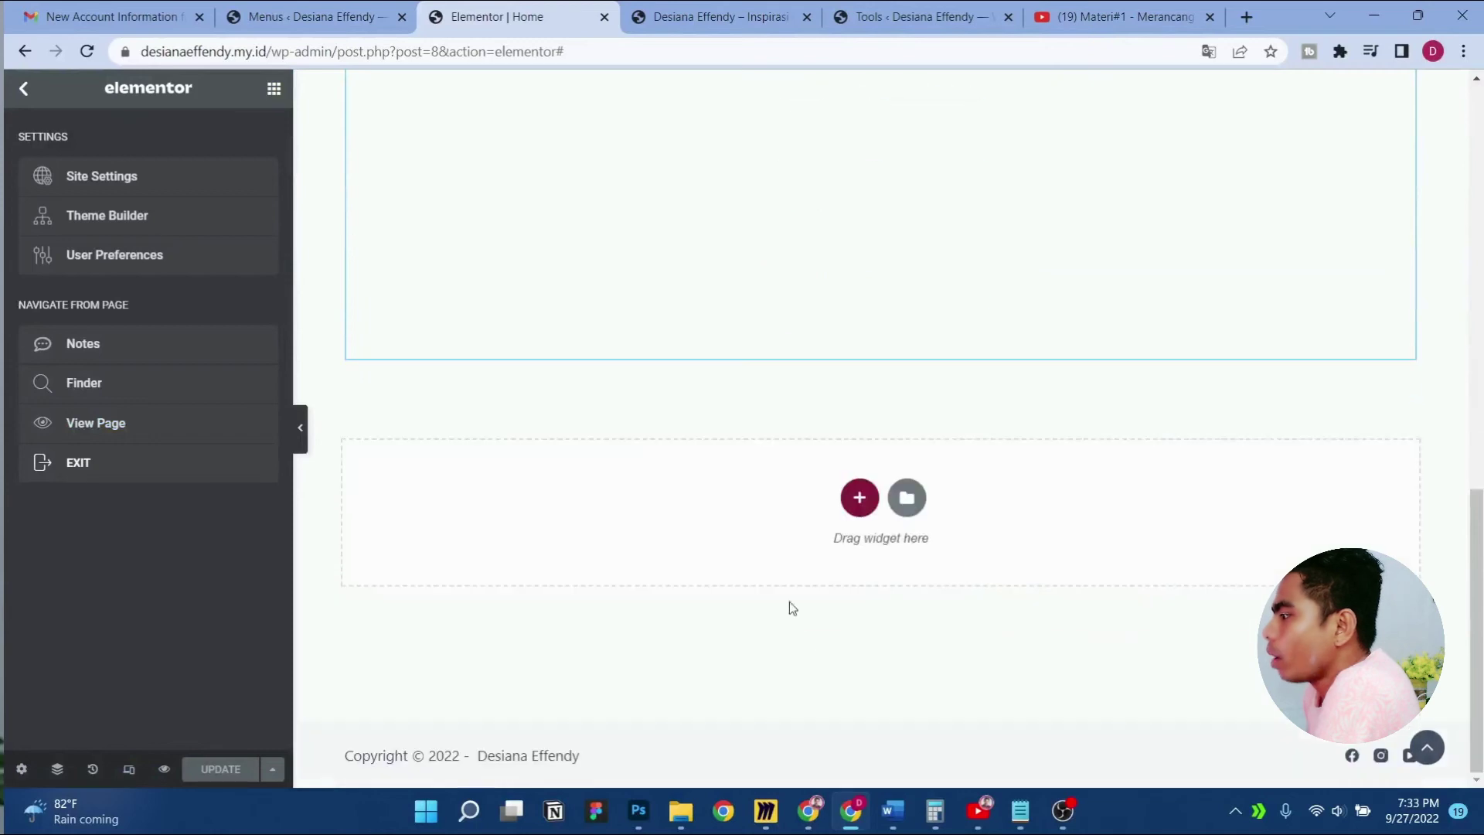
left_click(860, 501)
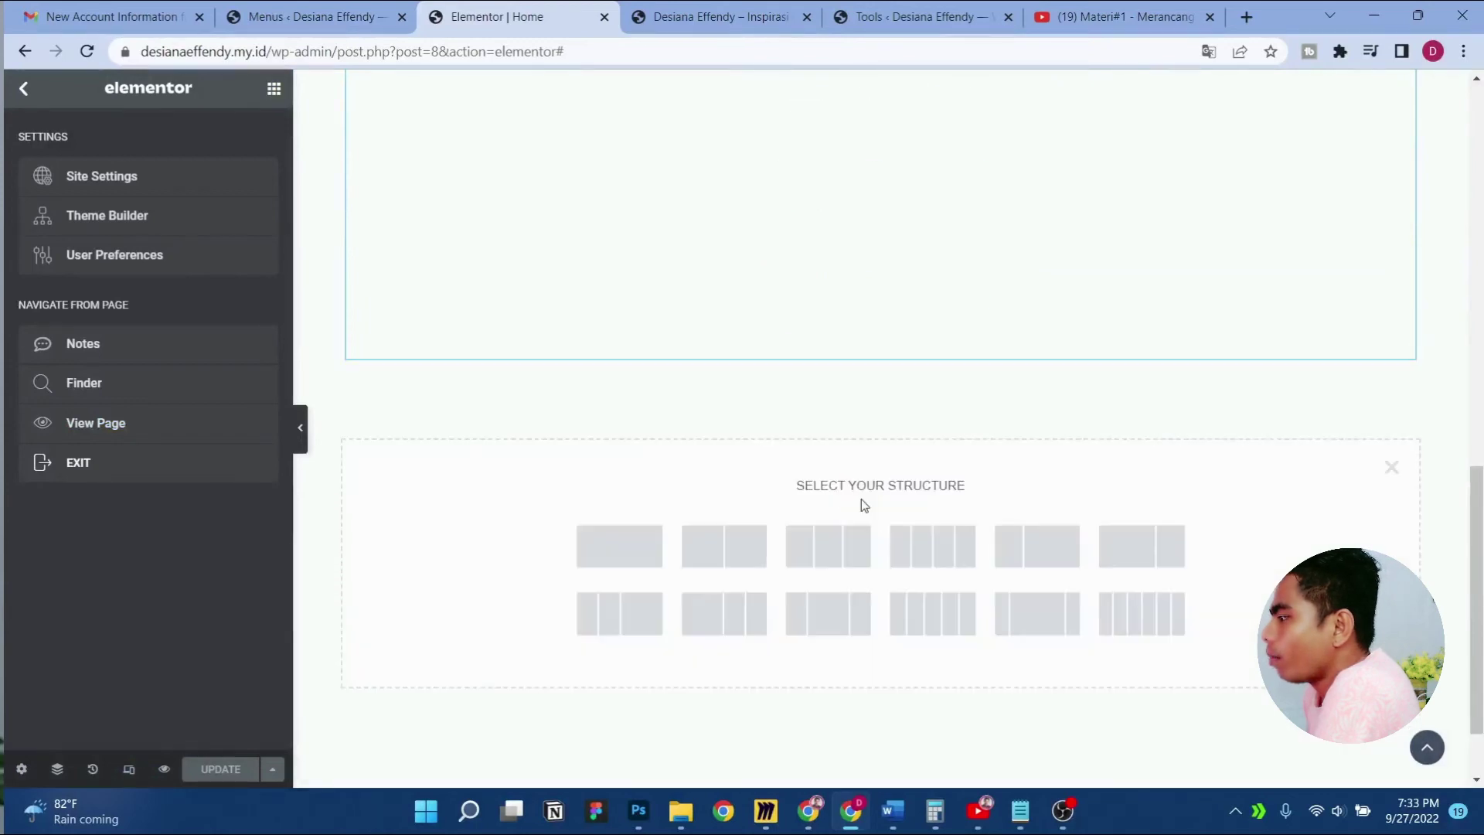
left_click(1391, 467)
scroll(996, 503, "up", 5)
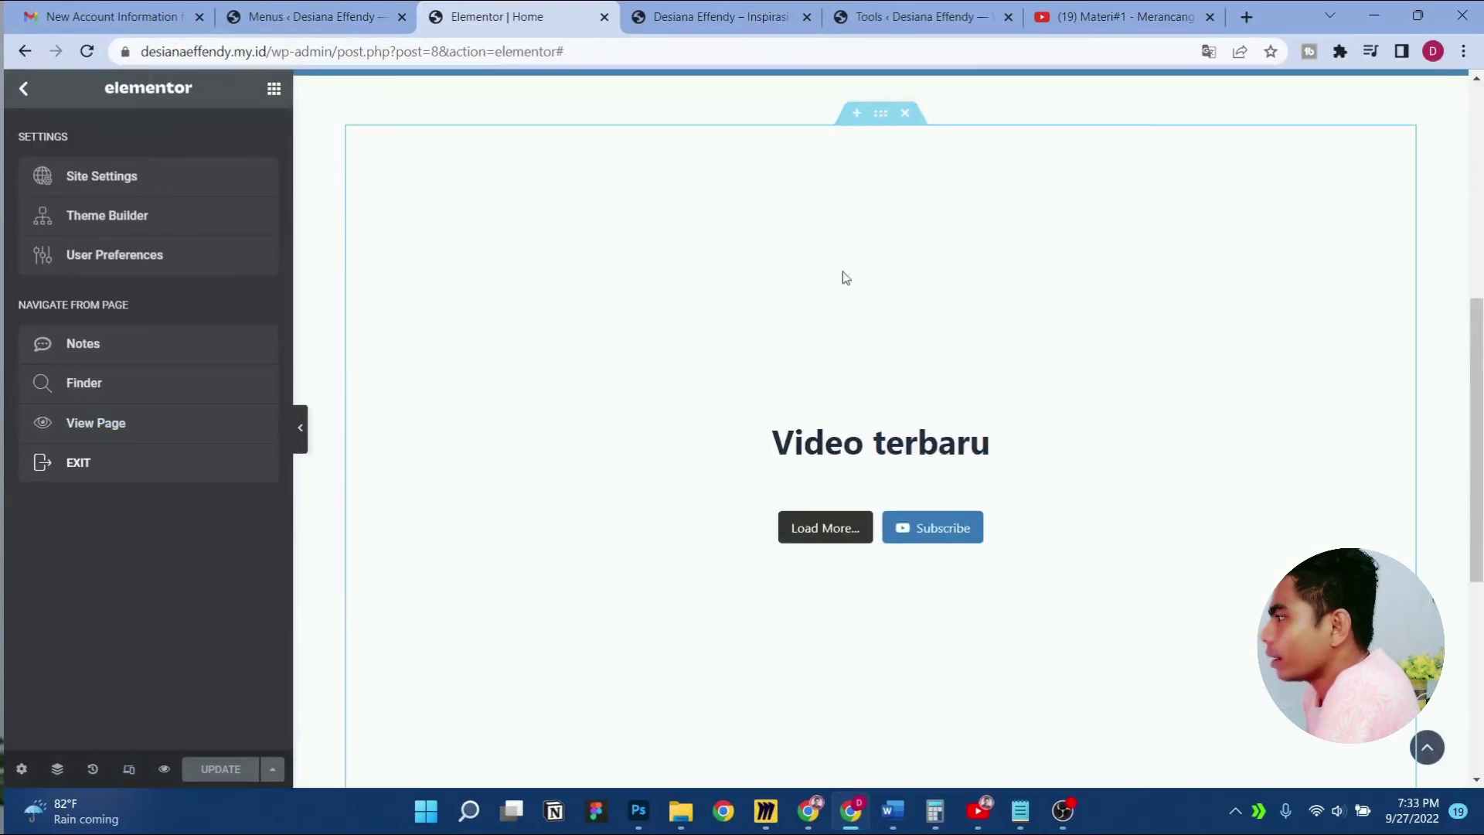
scroll(844, 276, "up", 3)
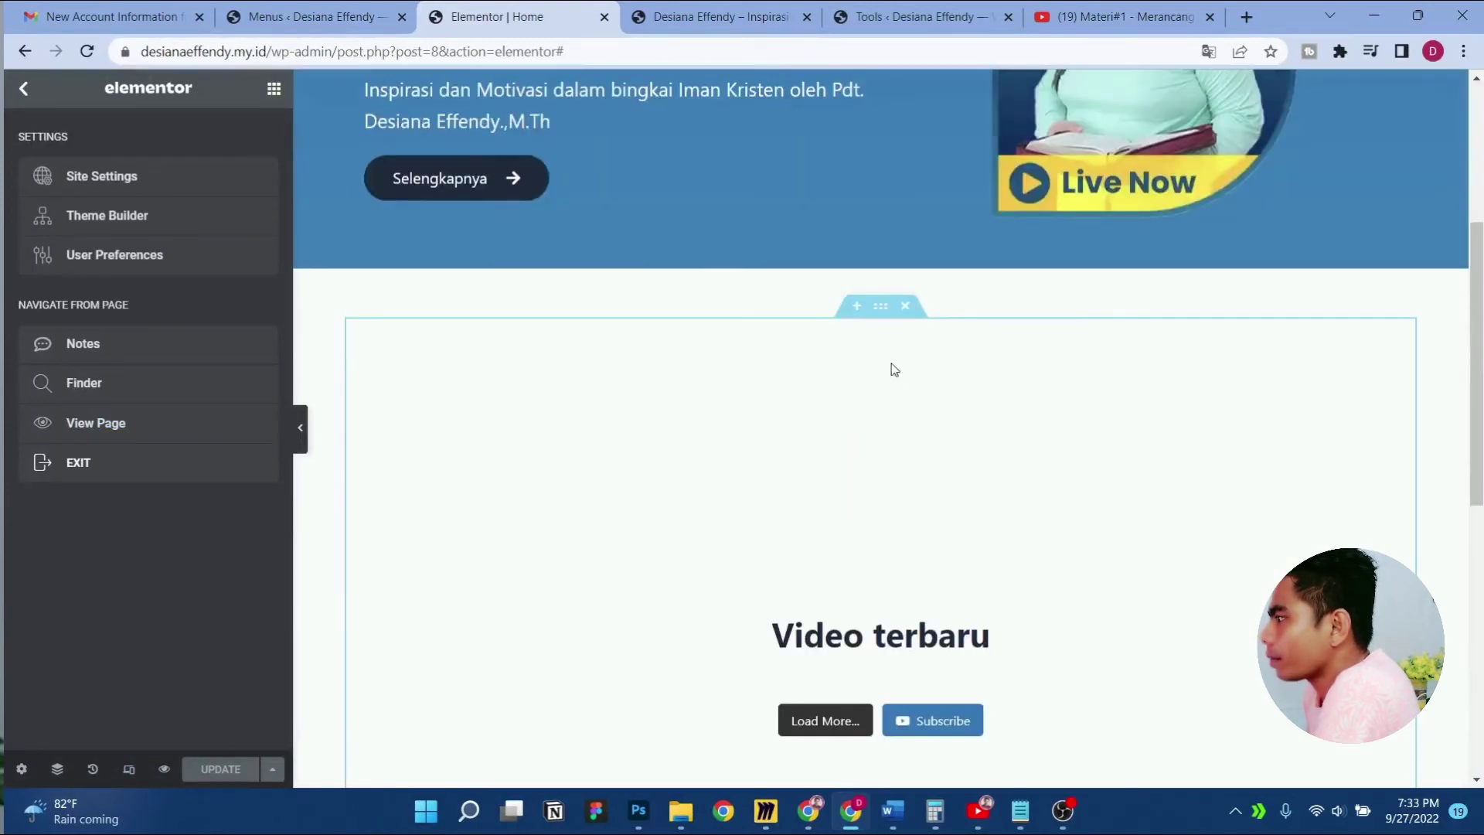
Open the Video terbaru section's settings and select it in the Navigator
left_click(879, 307)
left_click(57, 769)
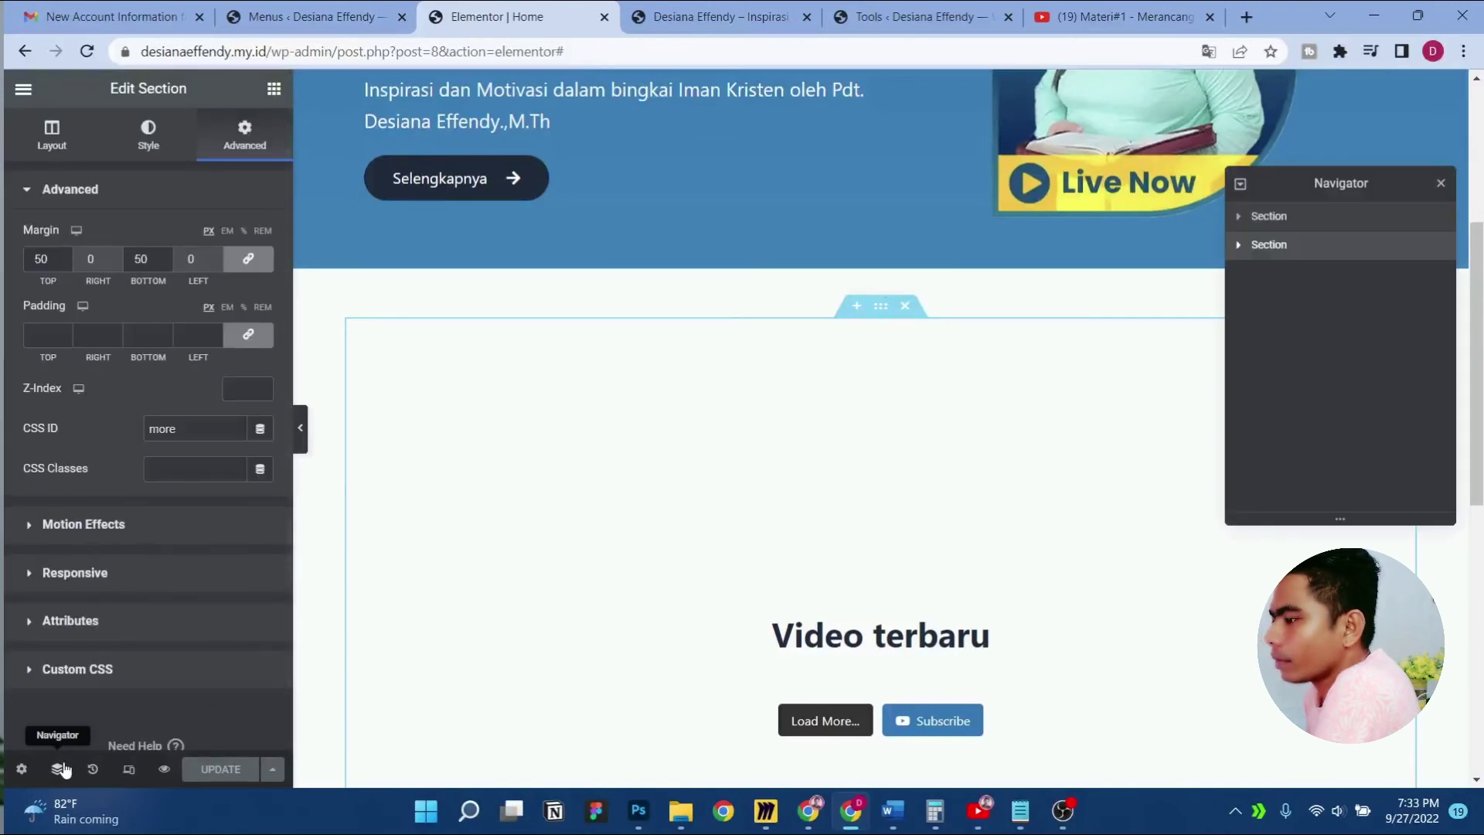
left_click(1259, 244)
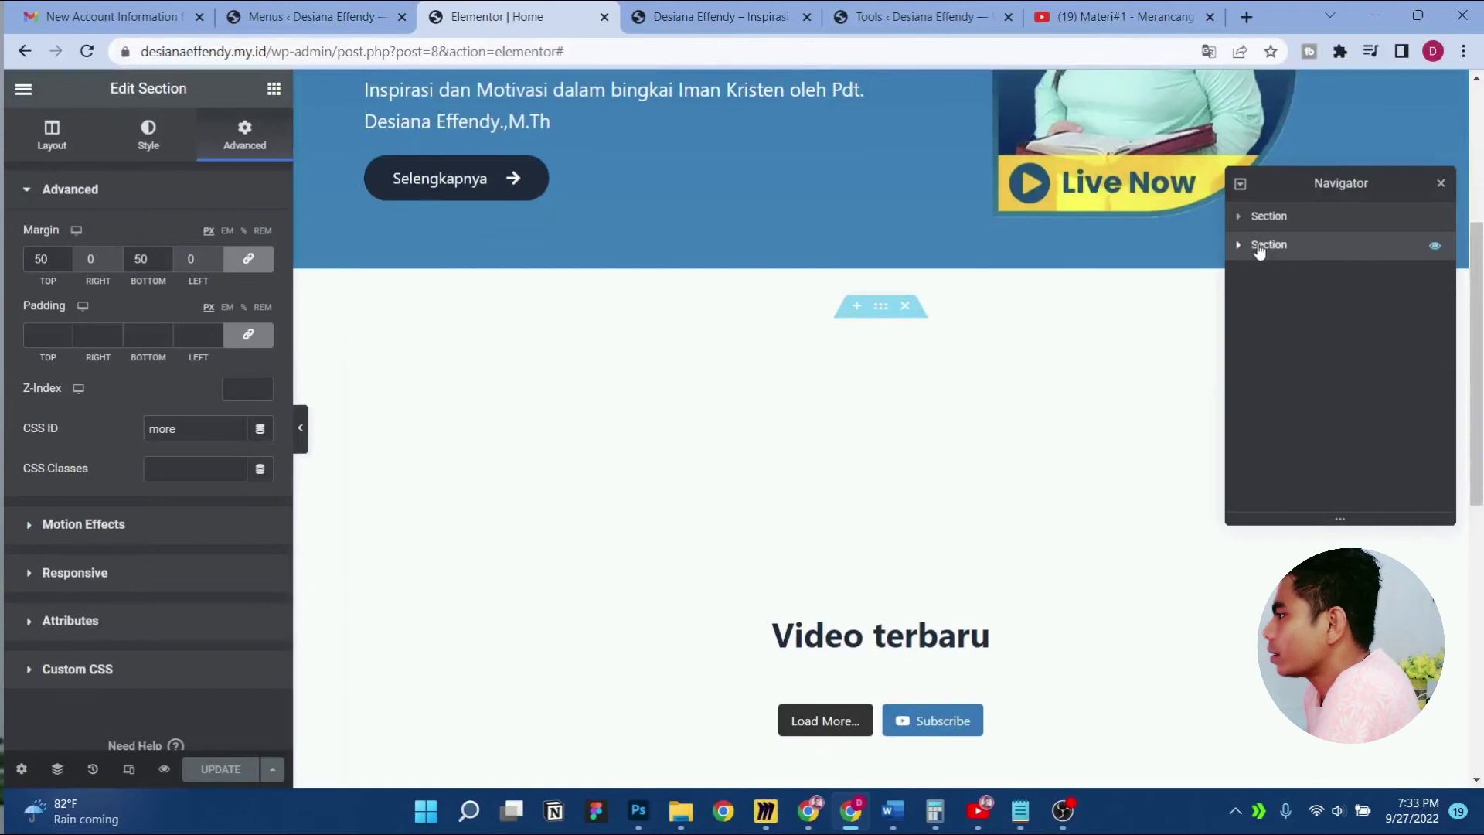
Duplicate the Video terbaru section from the Navigator, then close the Navigator
right_click(1260, 245)
left_click(1306, 289)
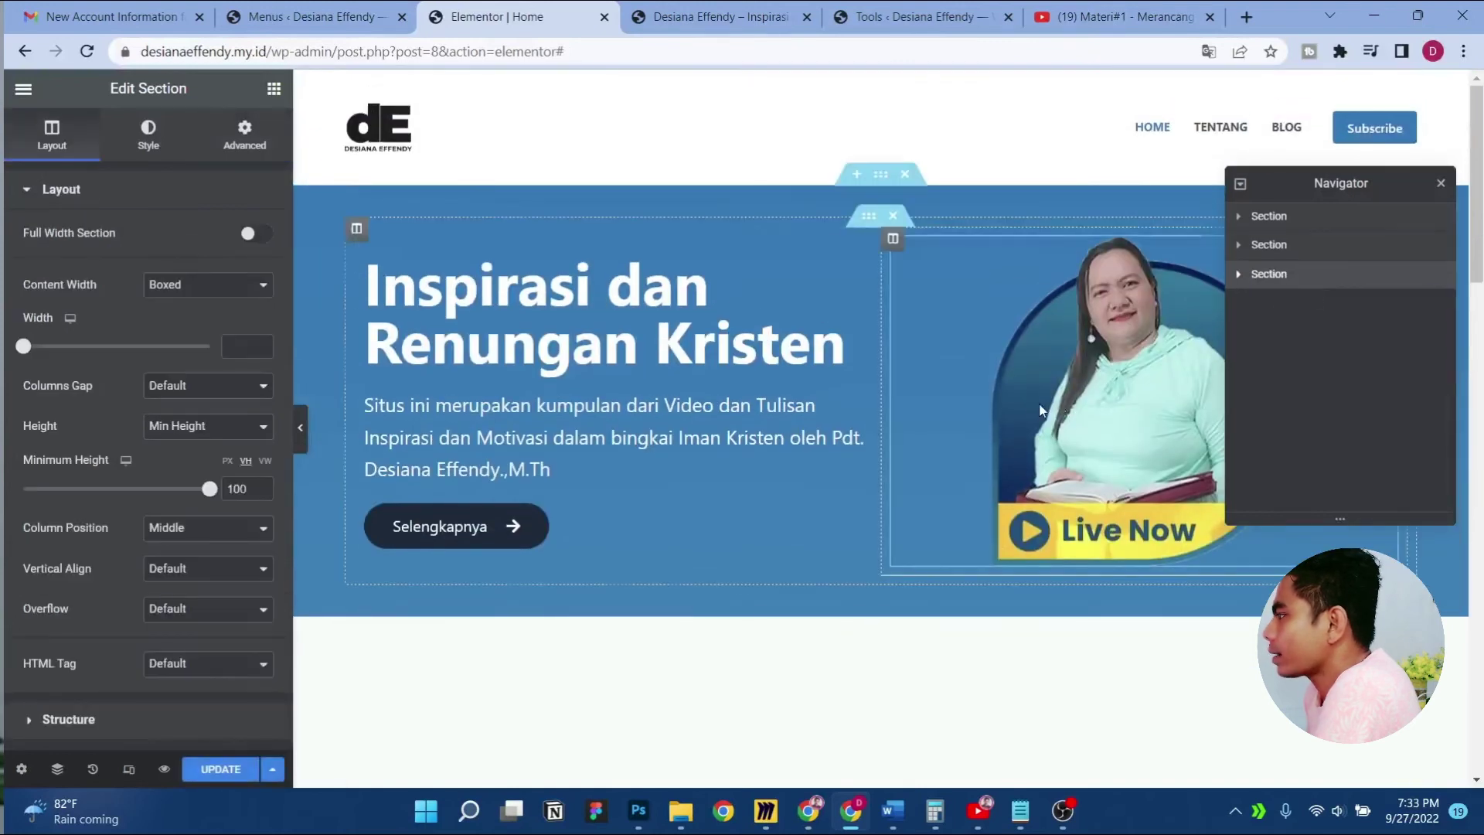
left_click(1442, 186)
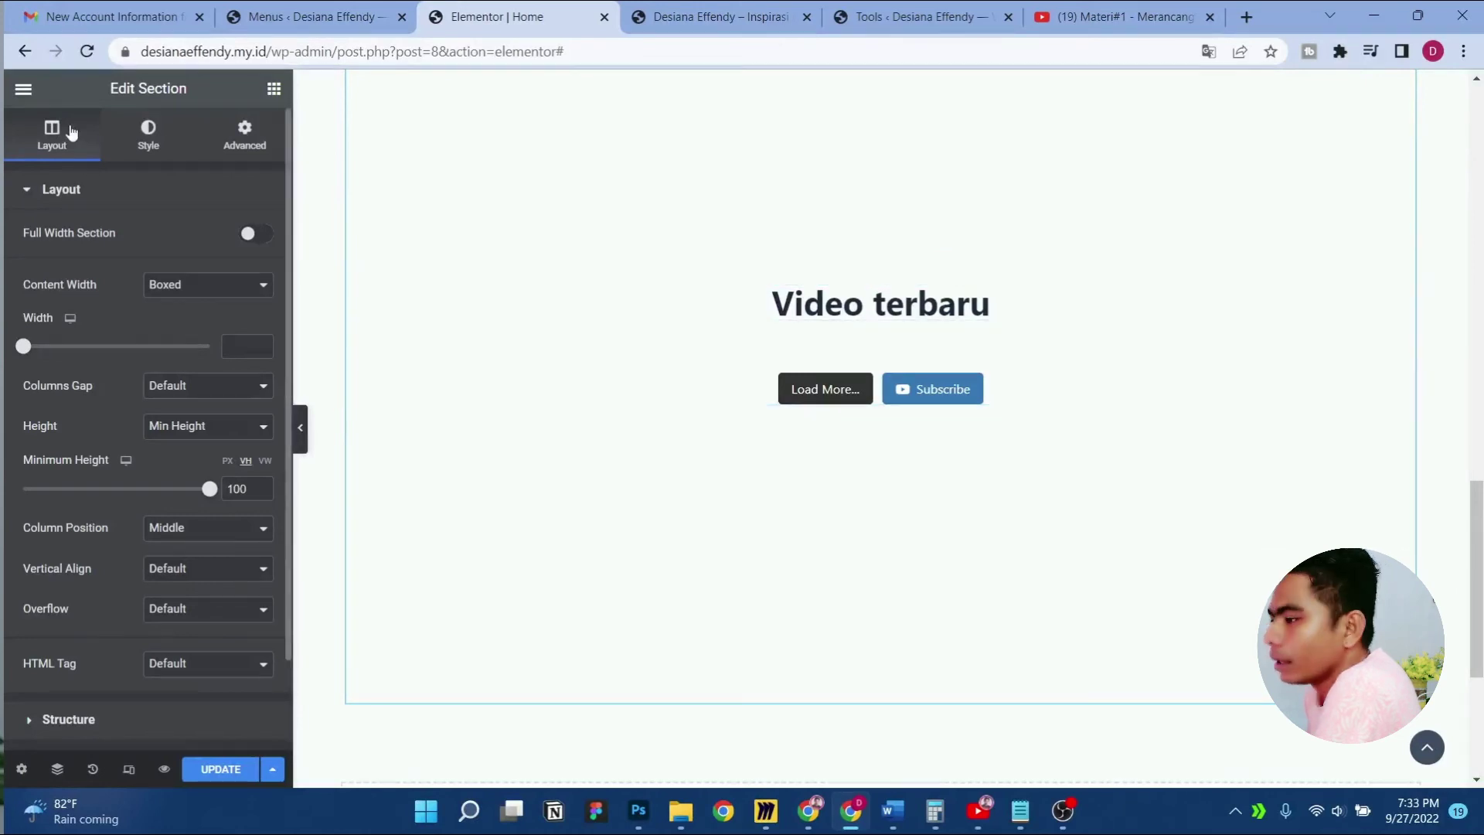
Look at the editor user preferences, then save the page with Ctrl+S
left_click(24, 89)
left_click(104, 255)
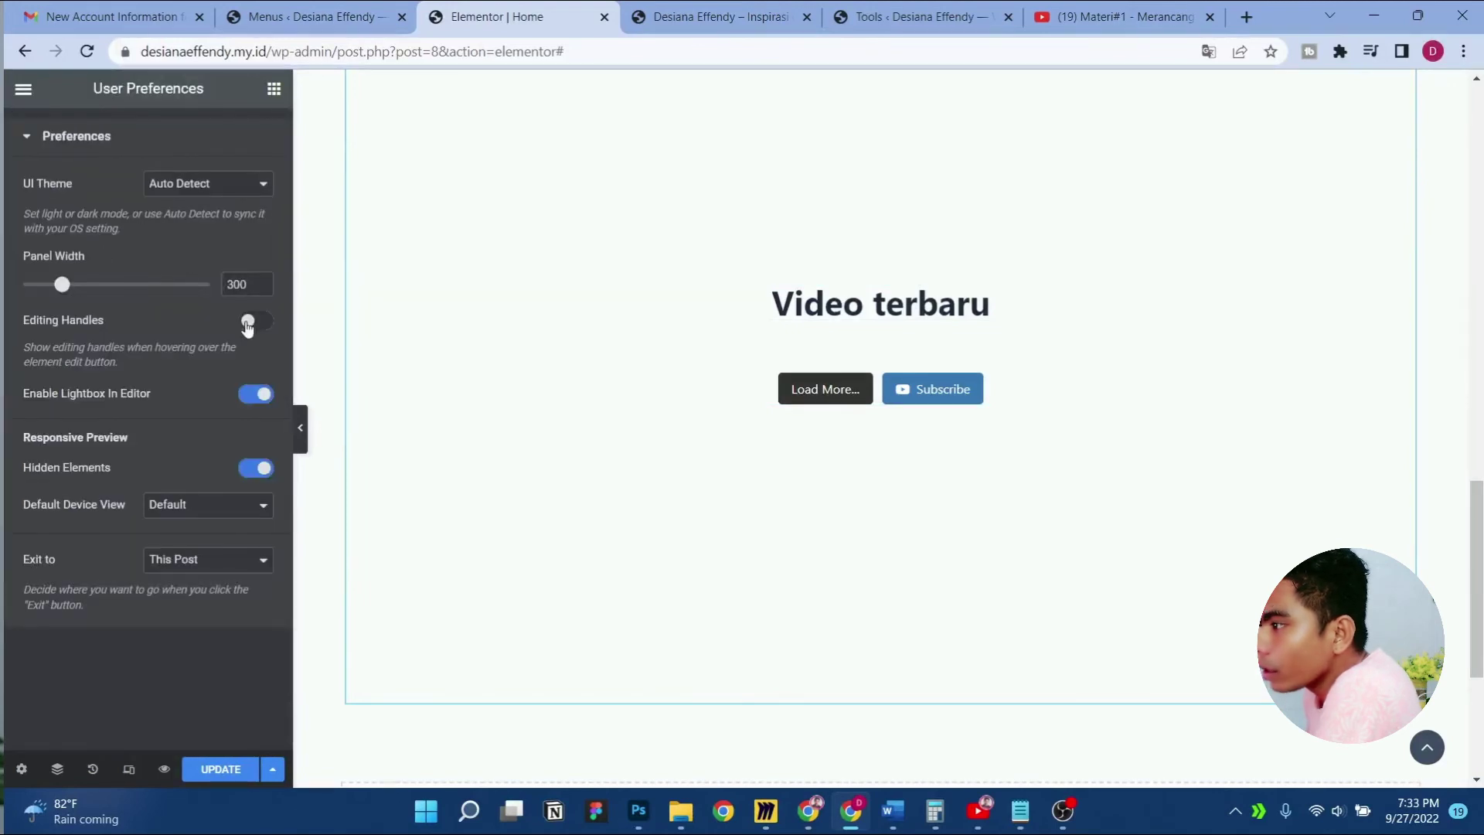
left_click(273, 89)
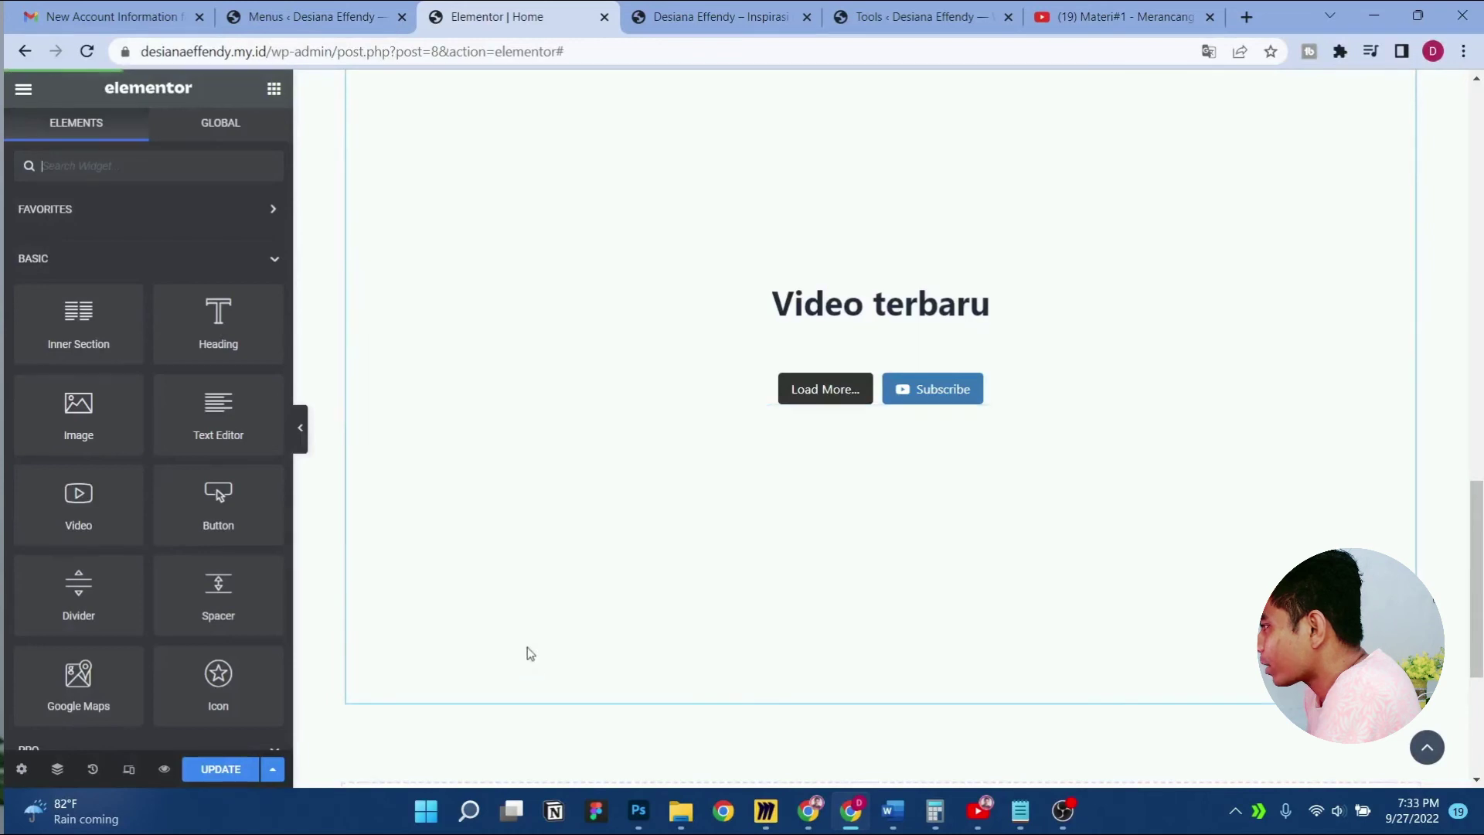
key("ctrl+s")
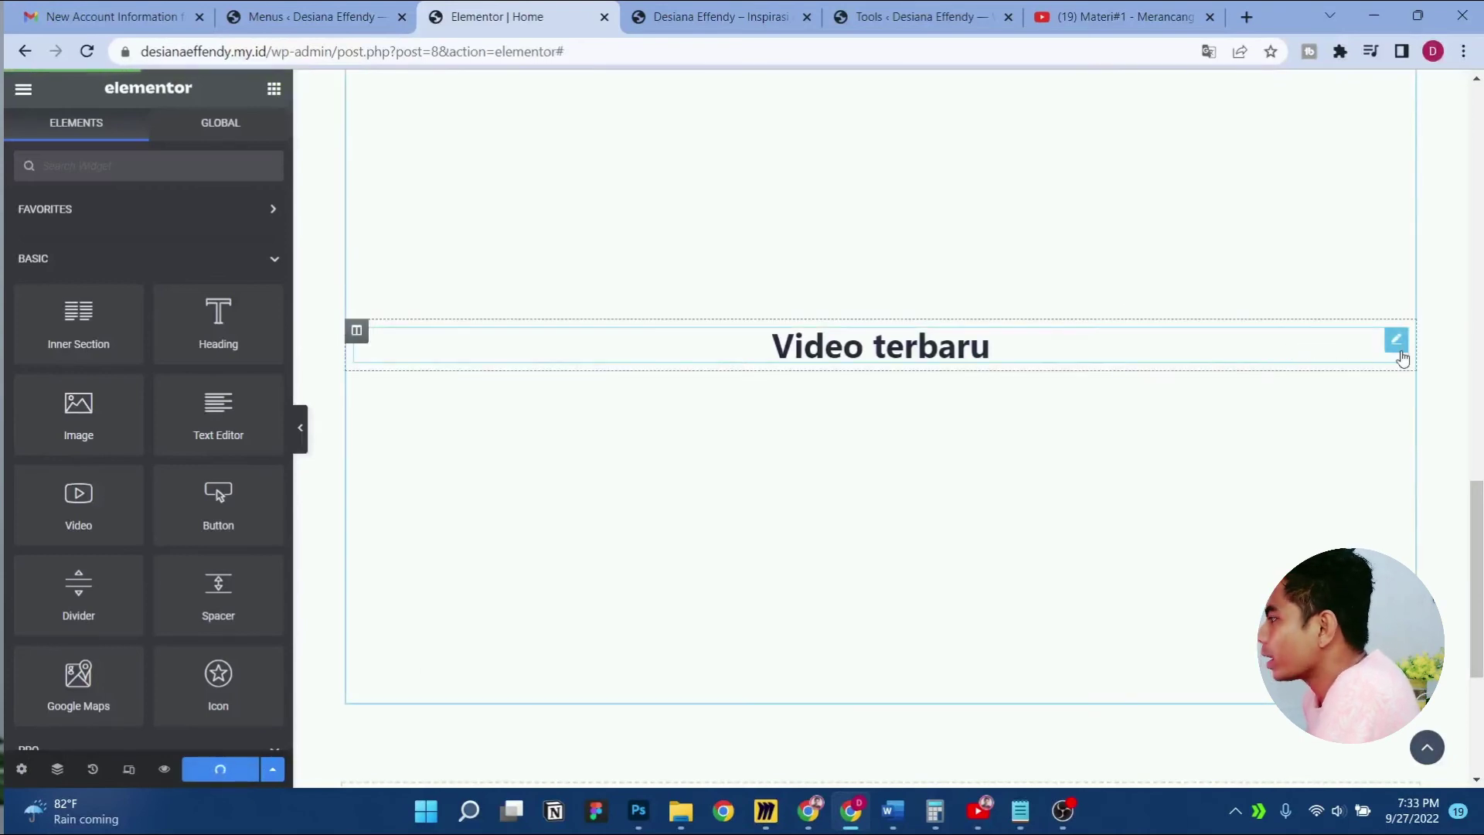
Change the duplicated section's heading title to 'Renungan' and update the page
left_click(1399, 348)
triple_click(139, 289)
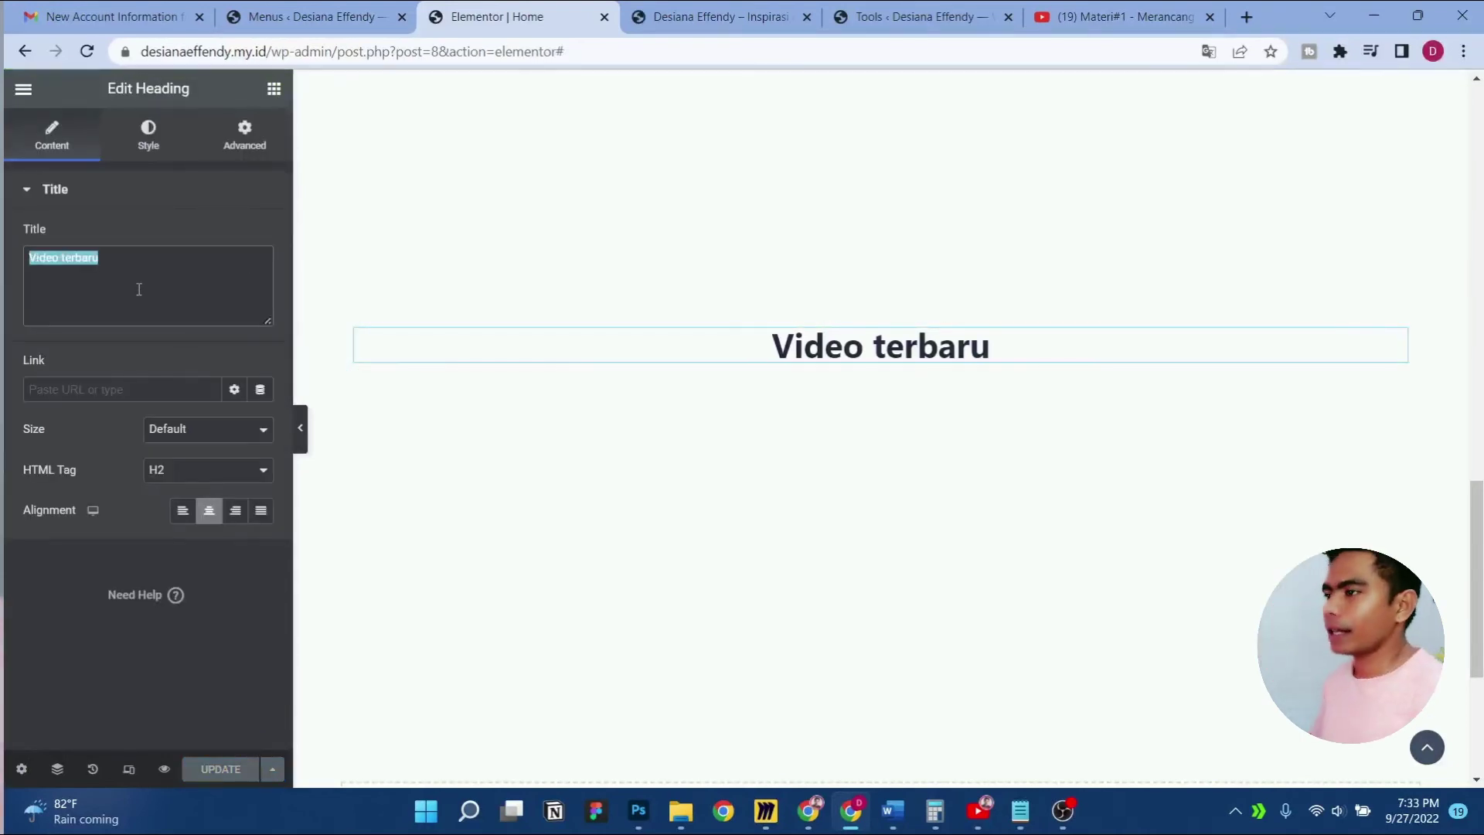
type("Renungan")
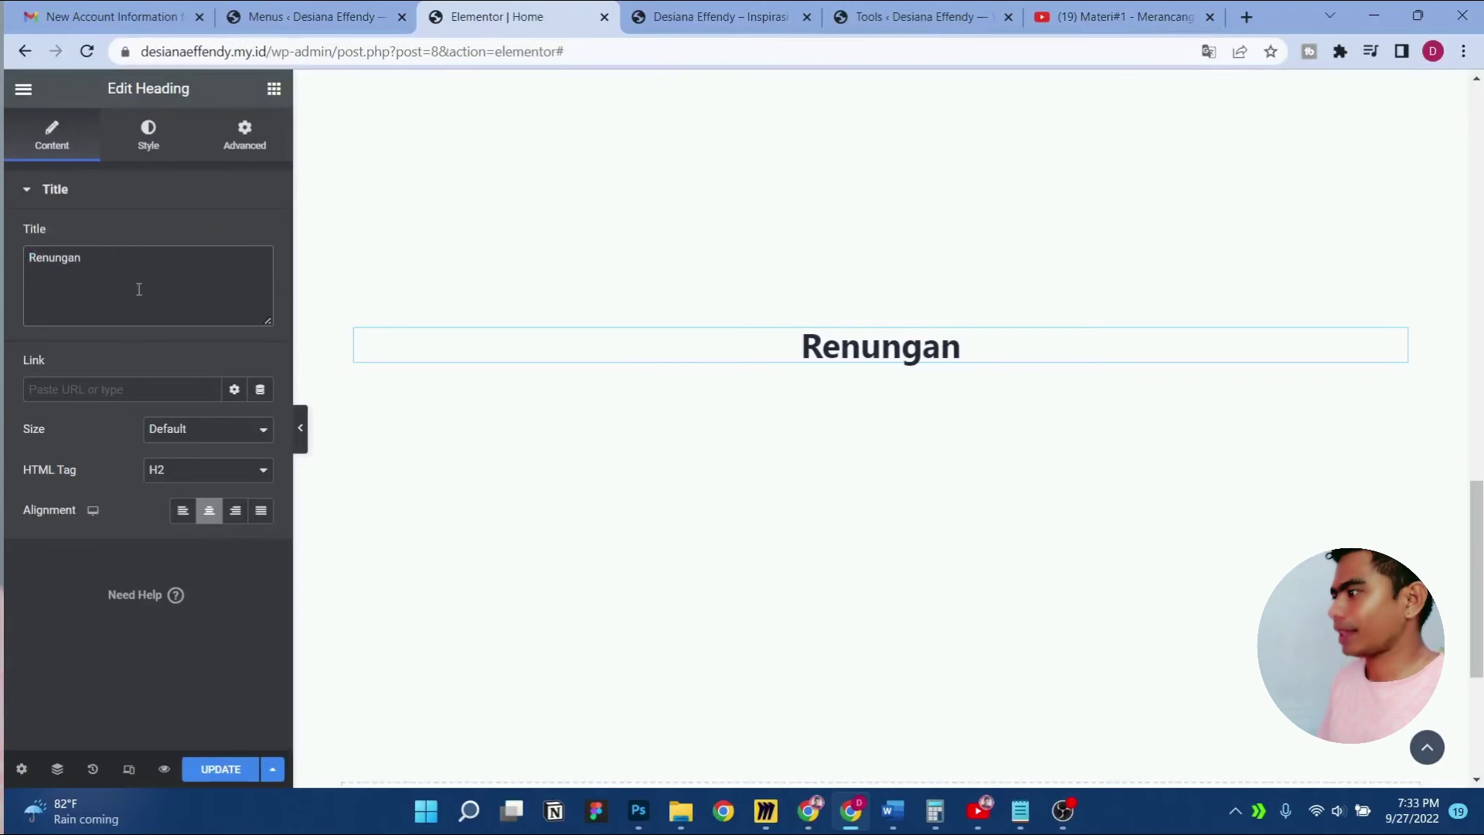
left_click(249, 768)
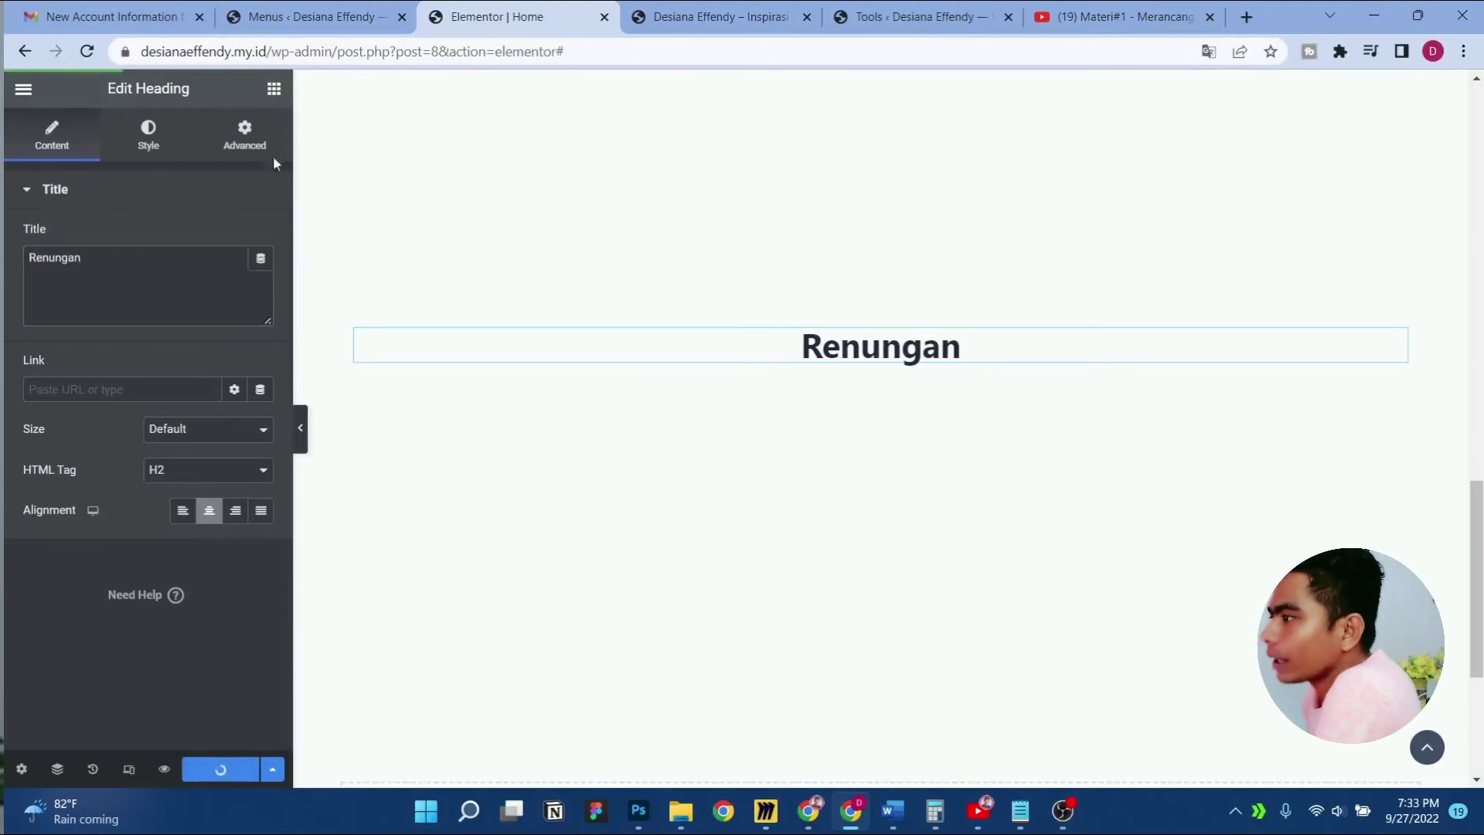
Search the widget list for 'post', then 'blog', and clear the search
left_click(273, 91)
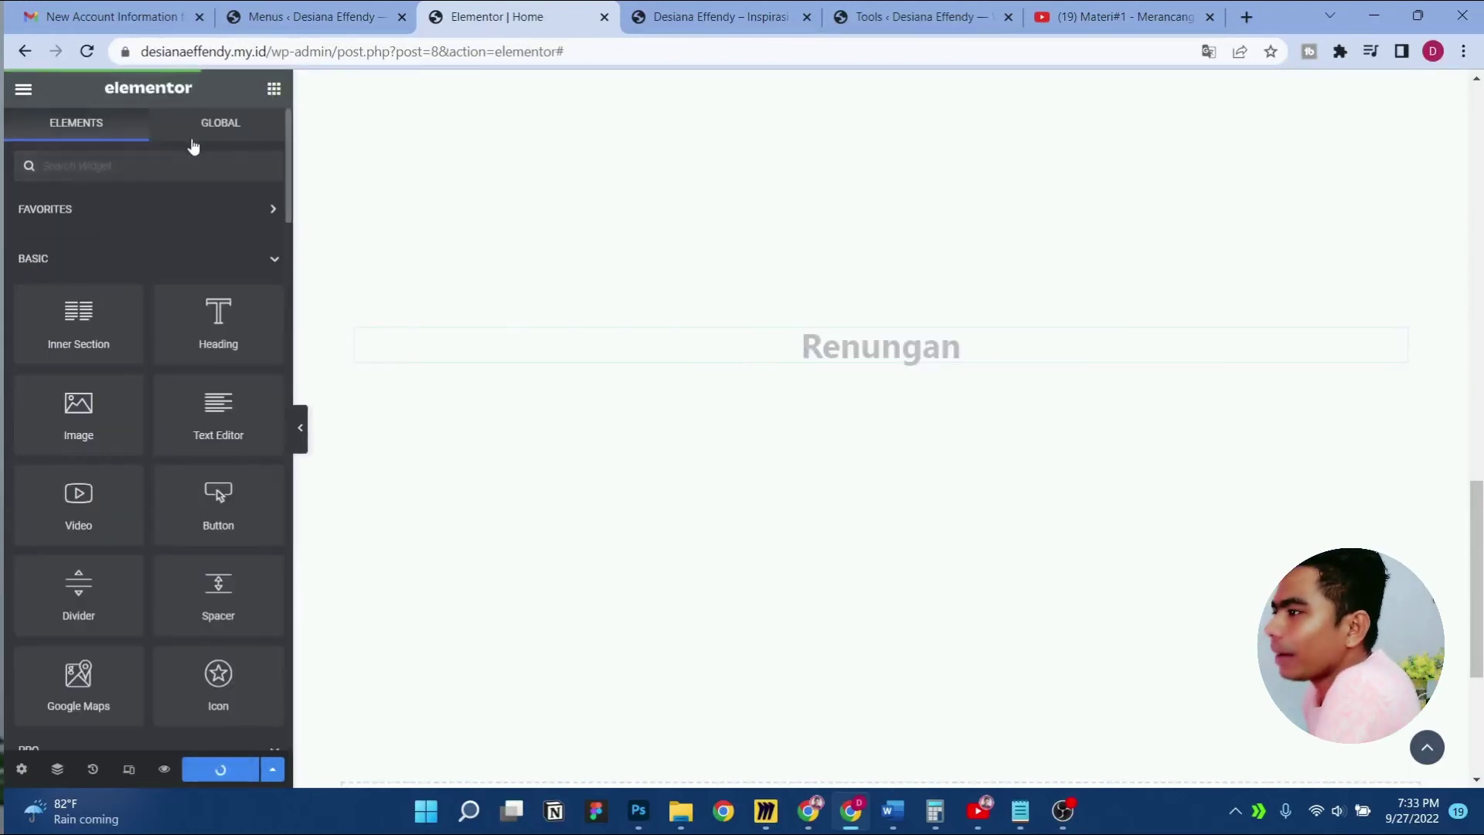
type("post")
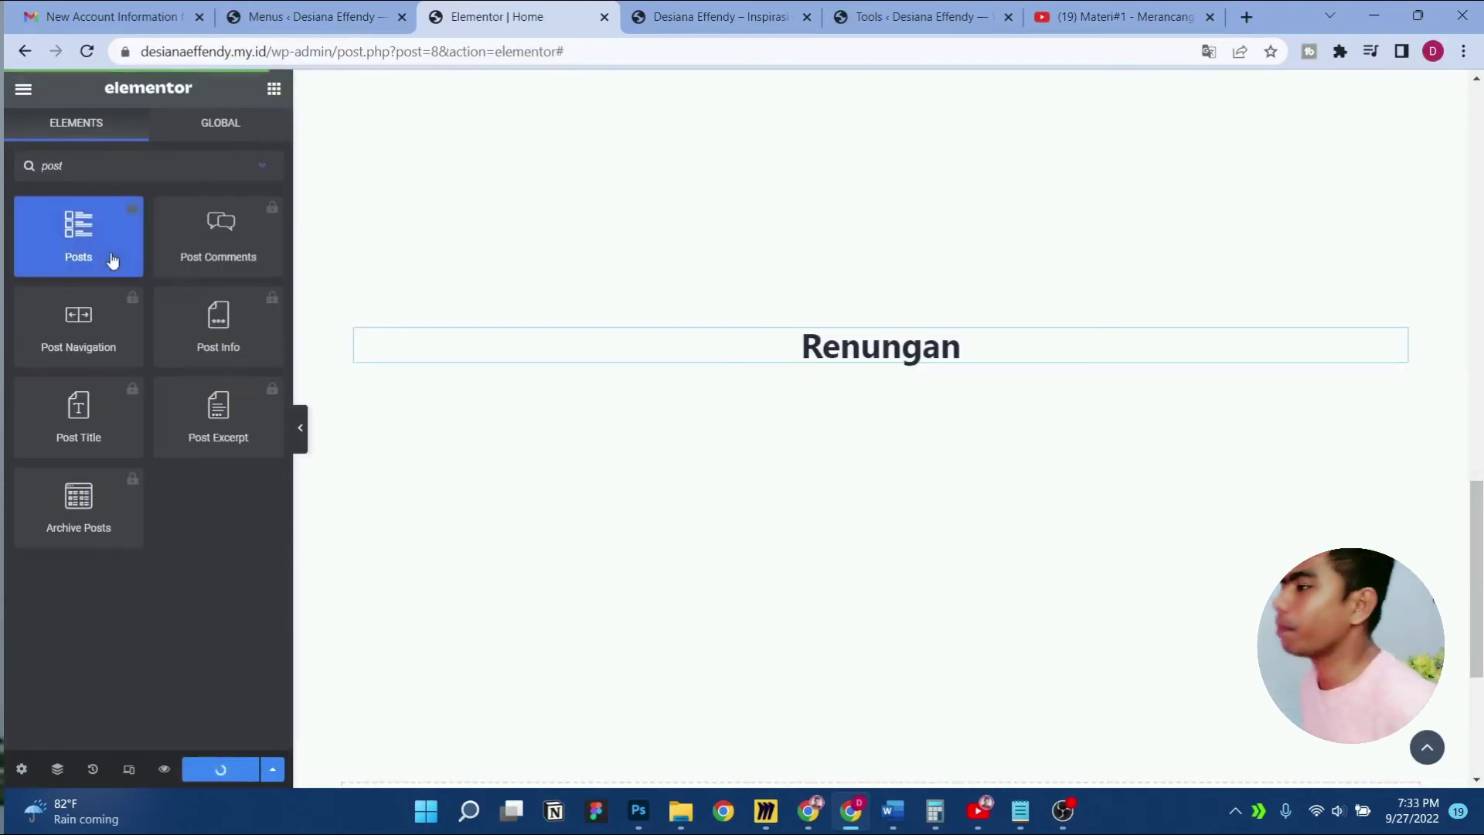
key("ctrl+a")
type("blog")
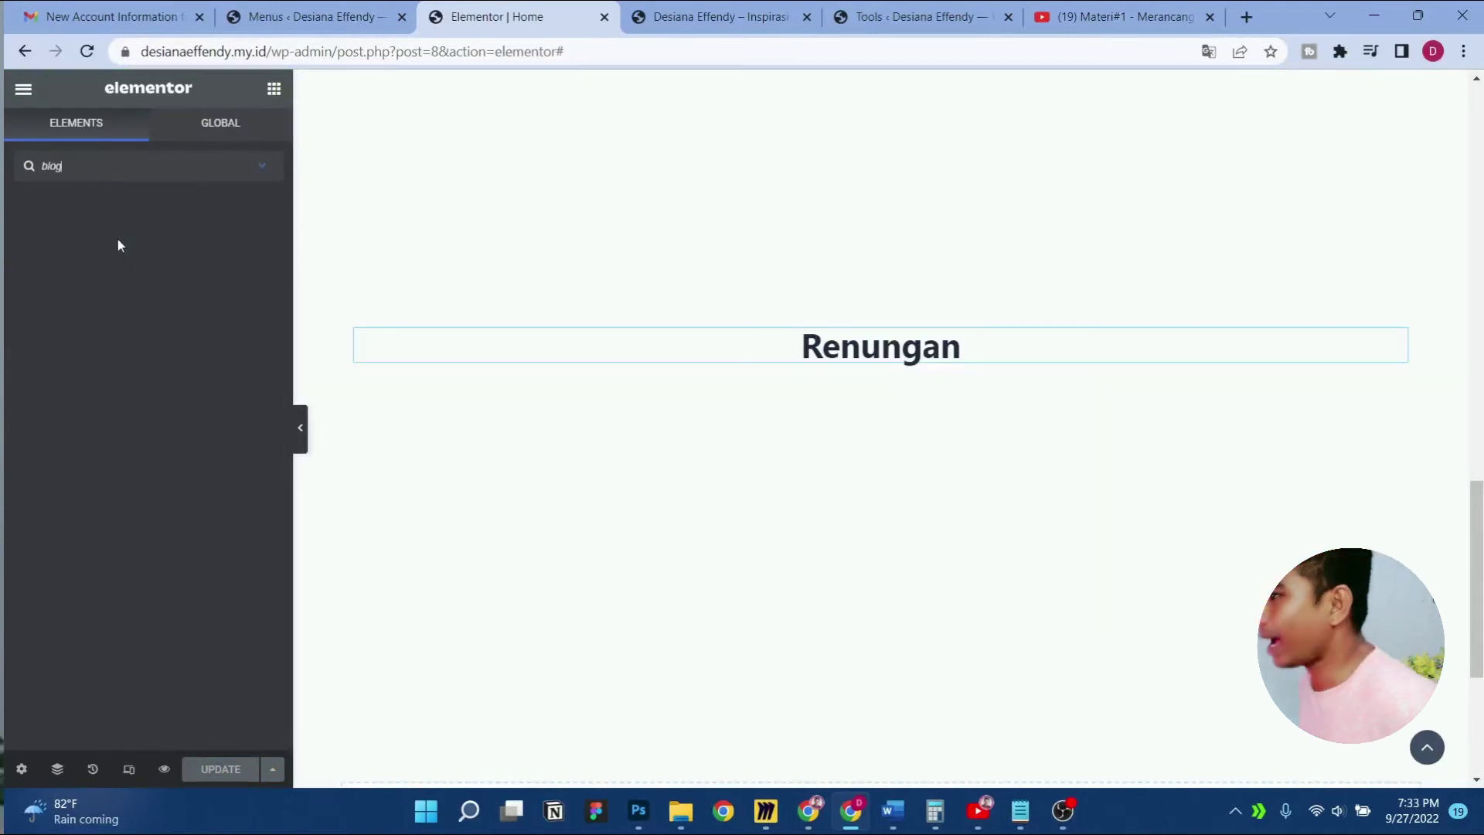
key("ctrl+a")
key("BackSpace")
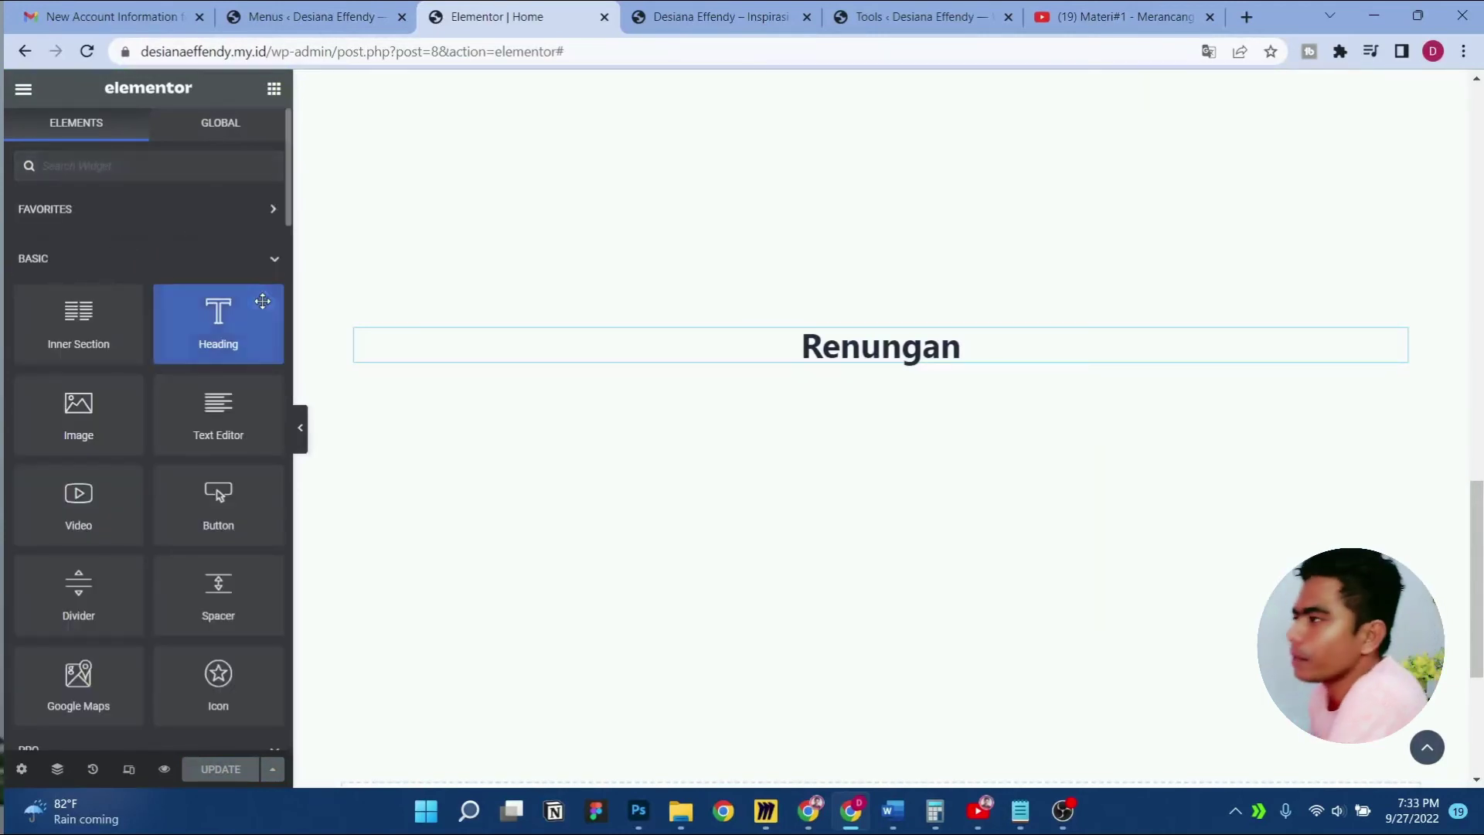
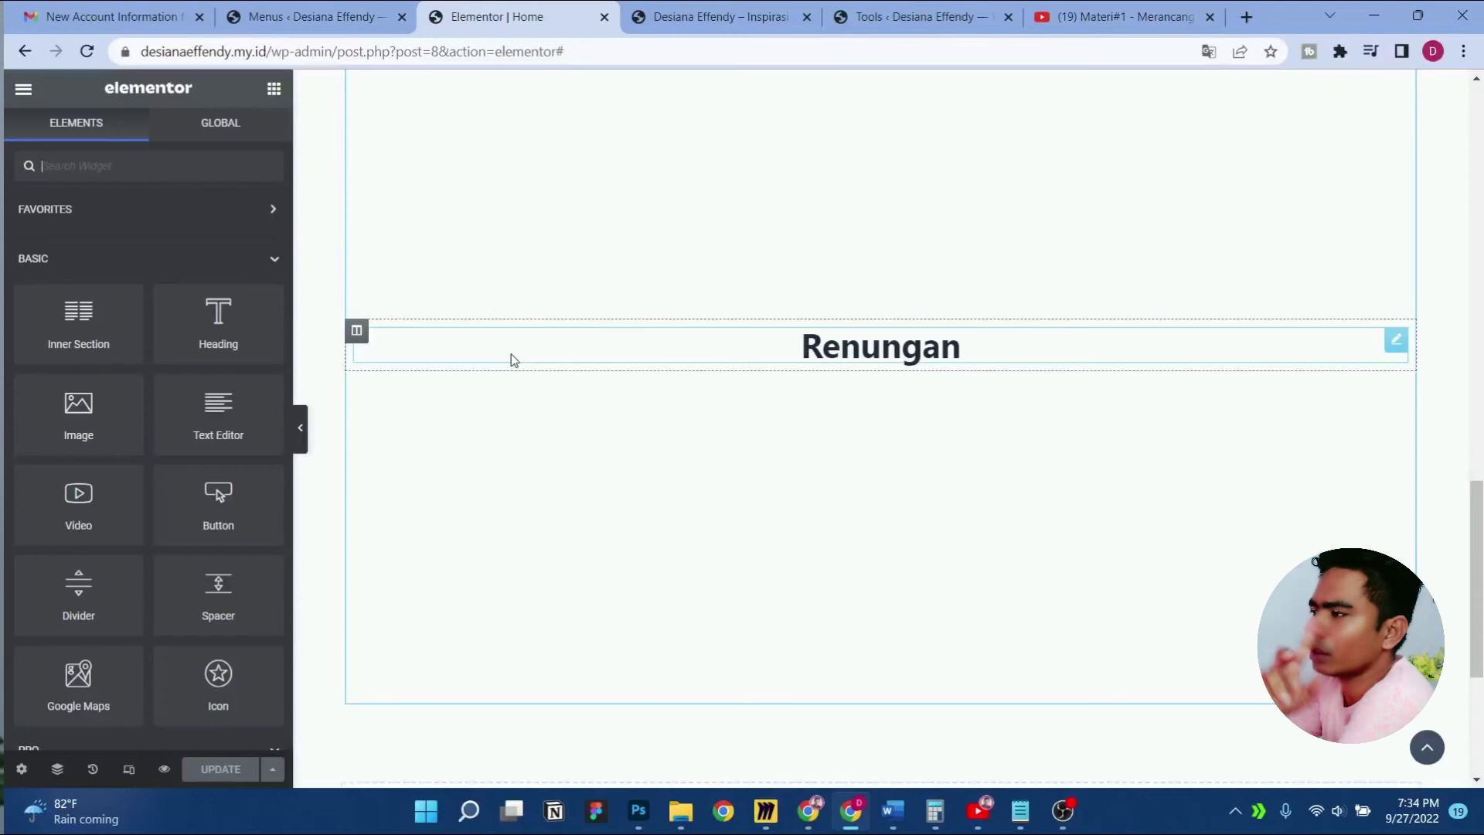
Switch to the WordPress Menus page showing the 'menu utama' structure
left_click(361, 10)
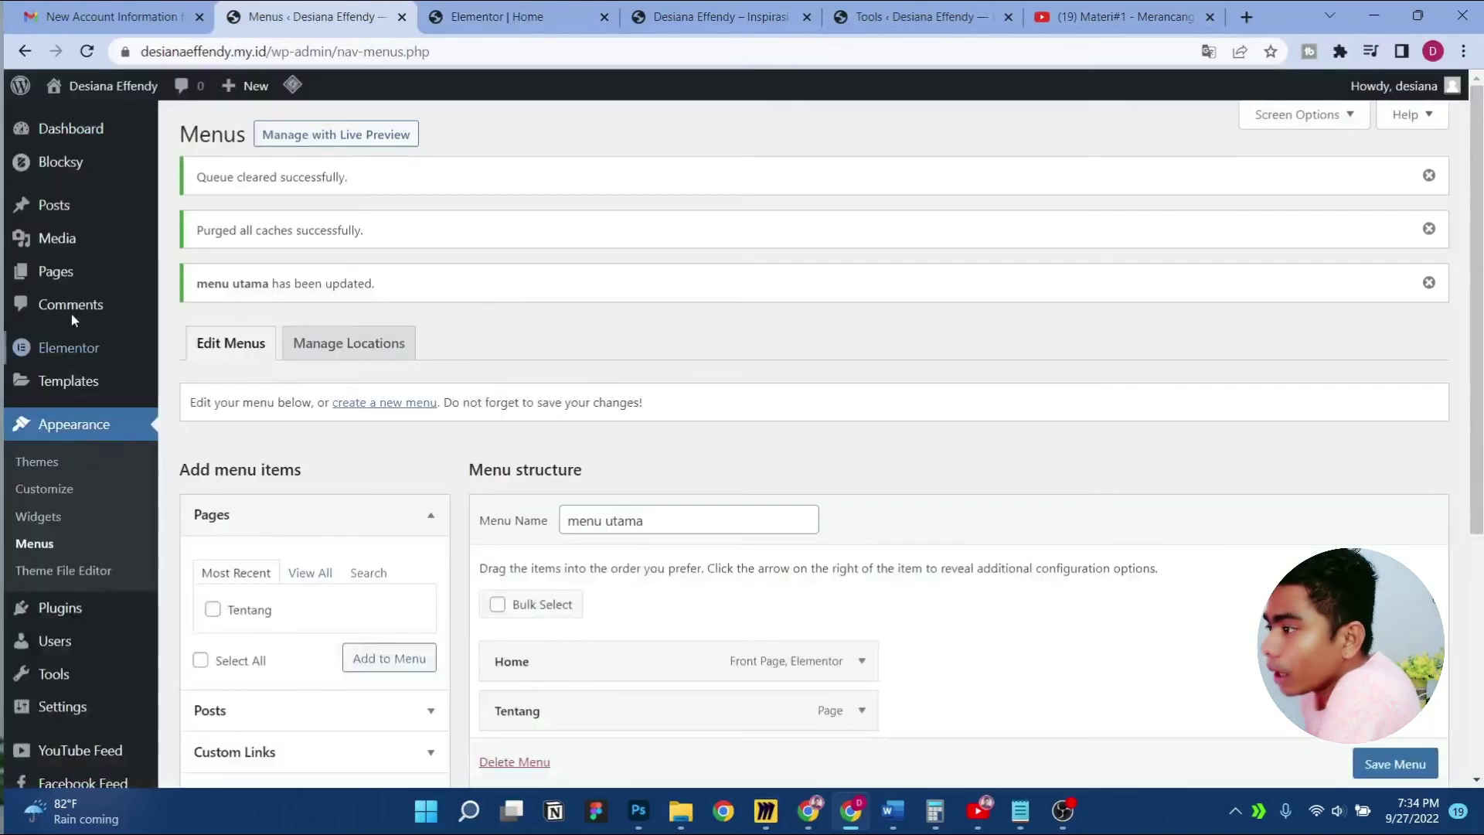
Create a new page from + New > Page and open the full block library
mouse_move(230, 97)
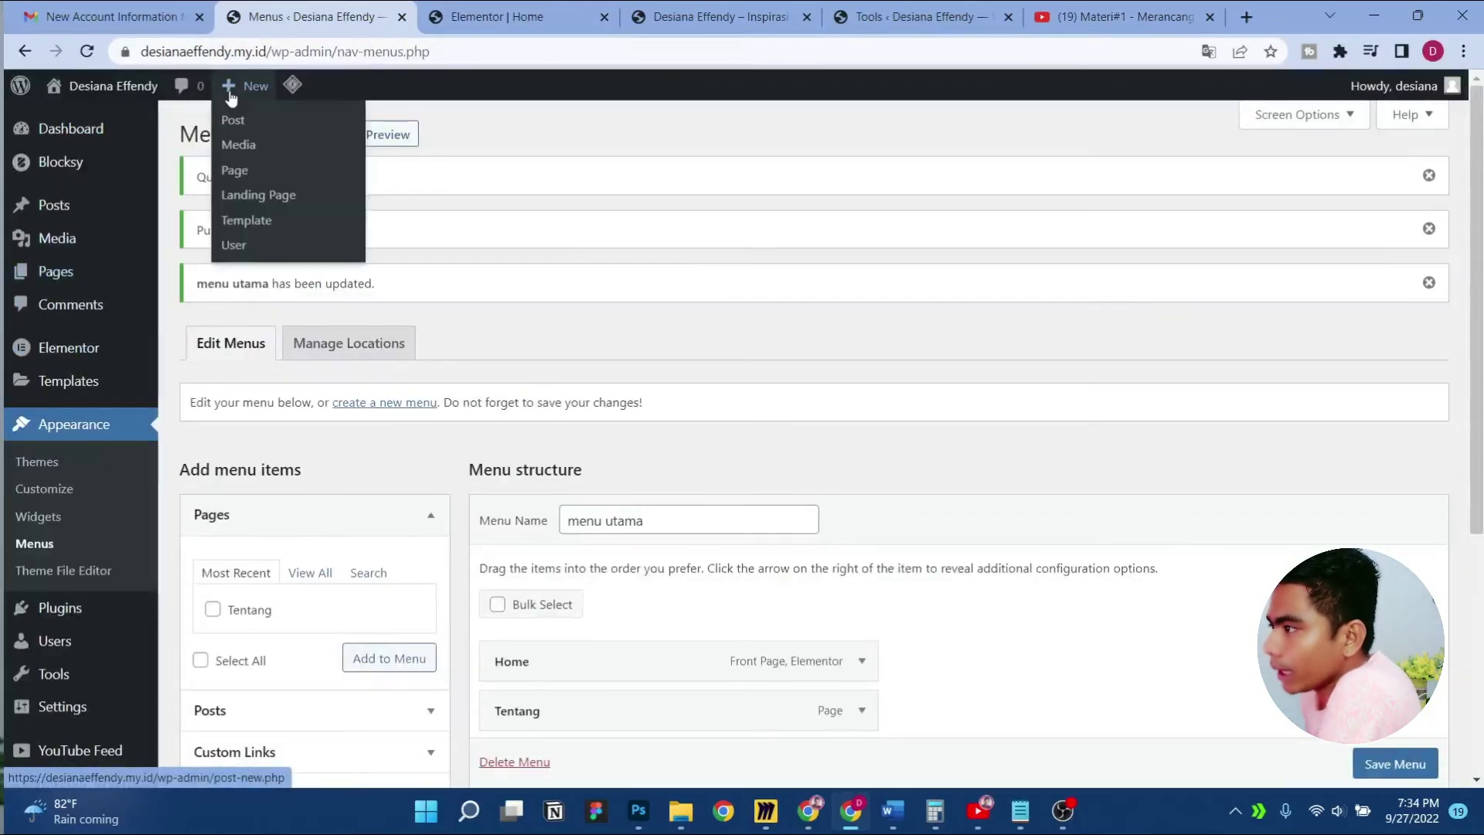
left_click(235, 171)
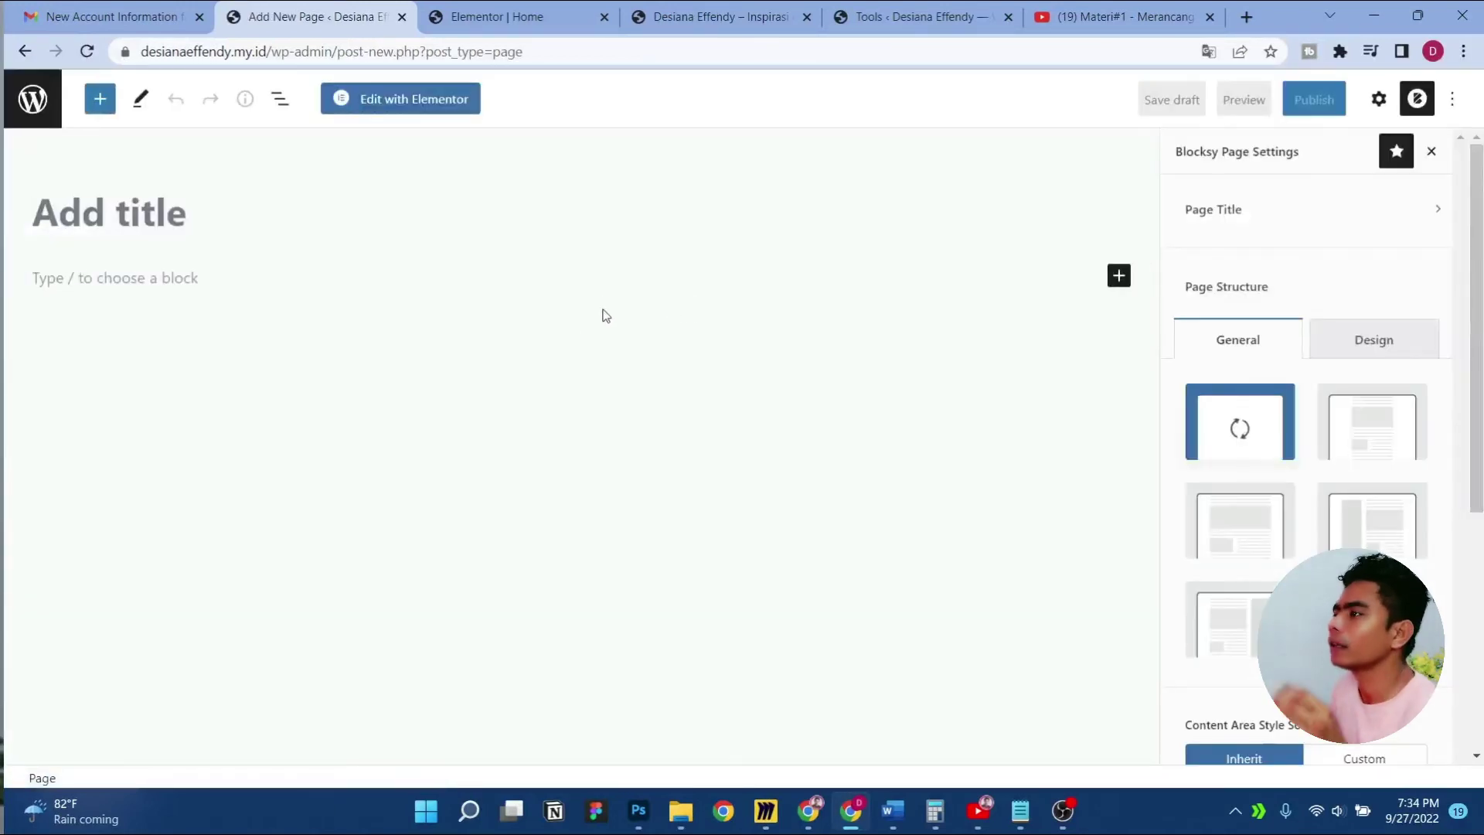
left_click(1117, 279)
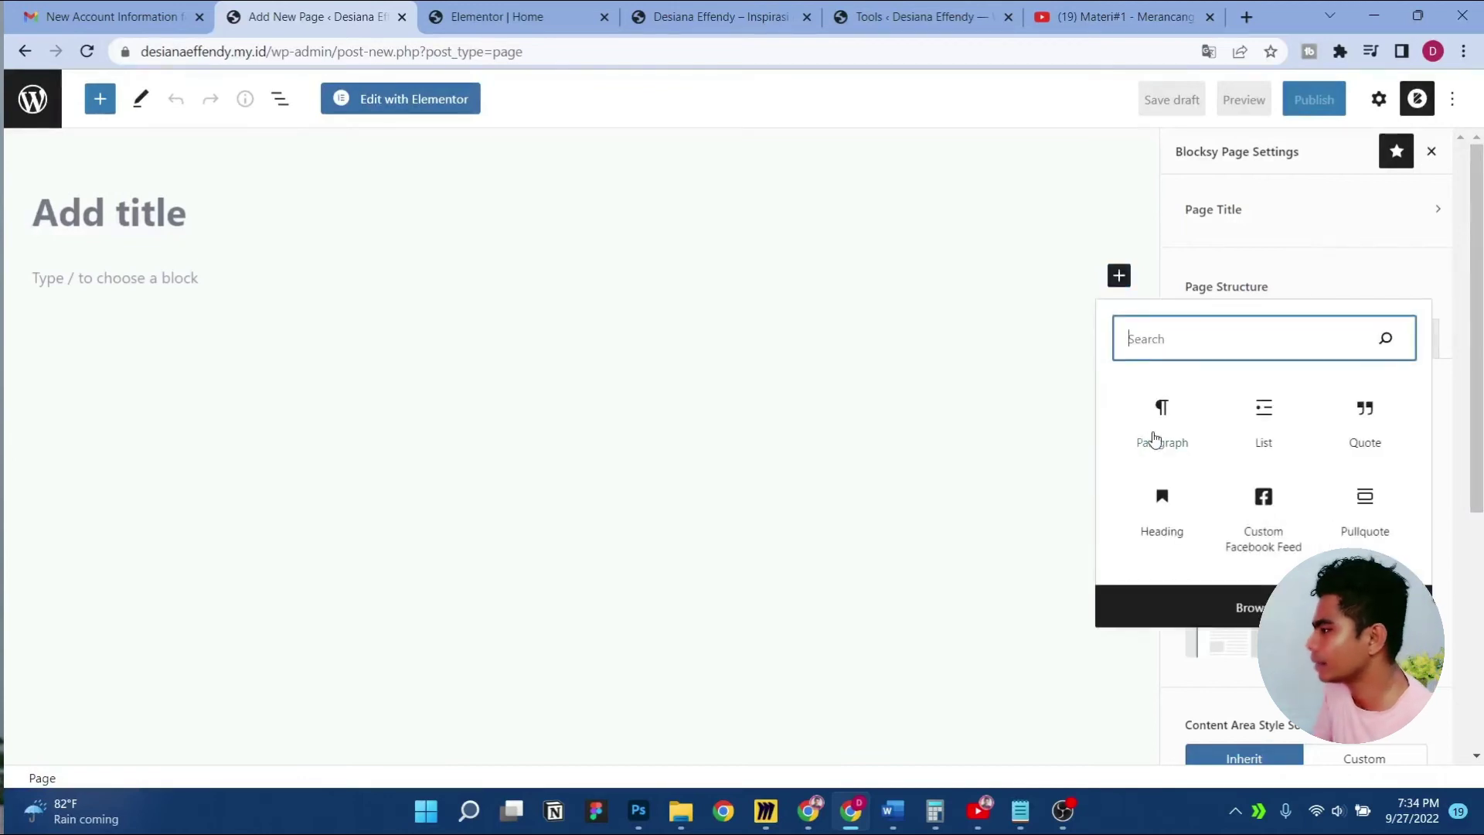
left_click(1206, 599)
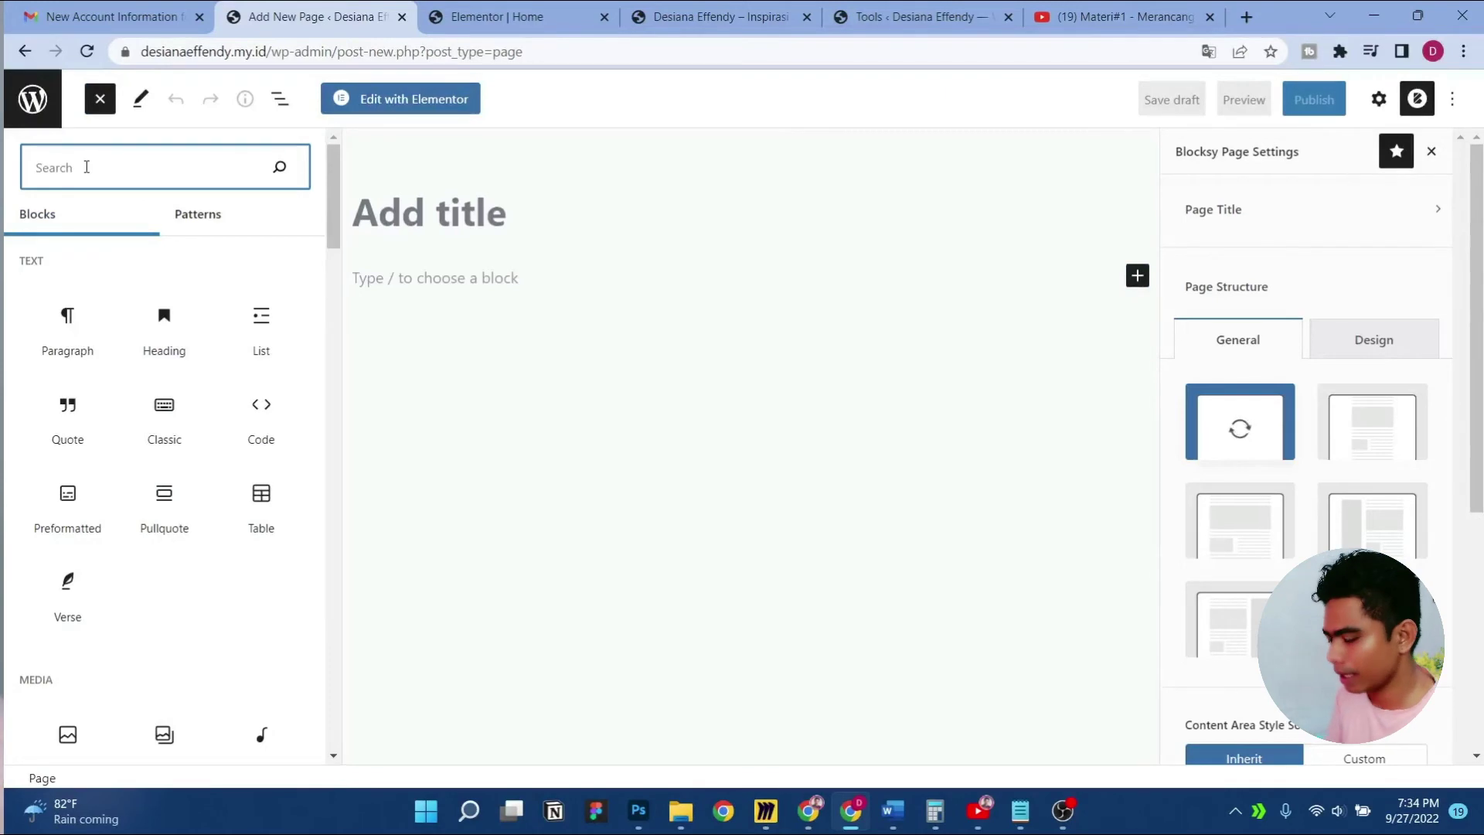
Search the library for 'post' and insert the Offset posts pattern
type("post")
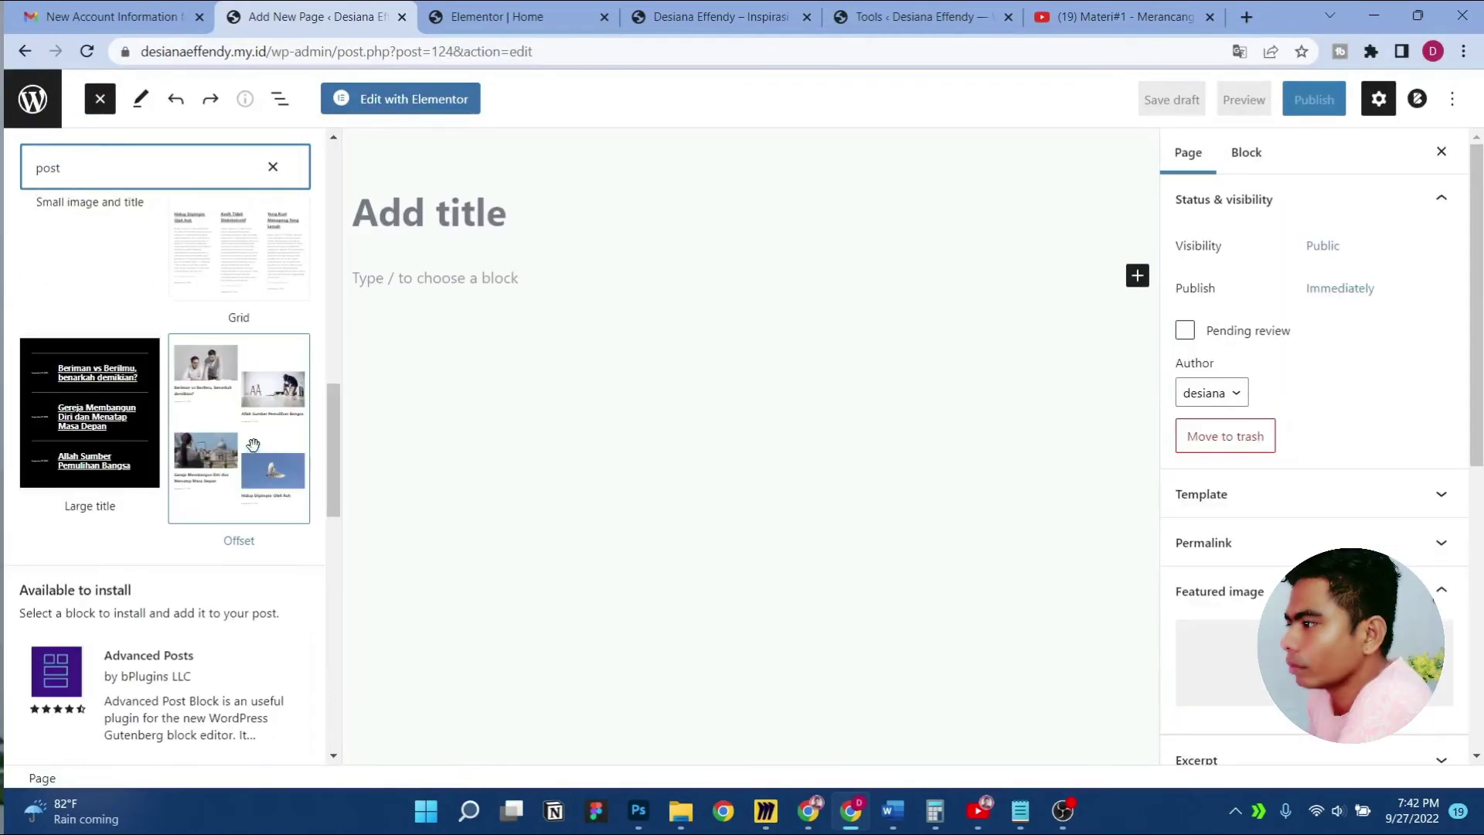
scroll(253, 445, "up", 5)
scroll(253, 445, "down", 8)
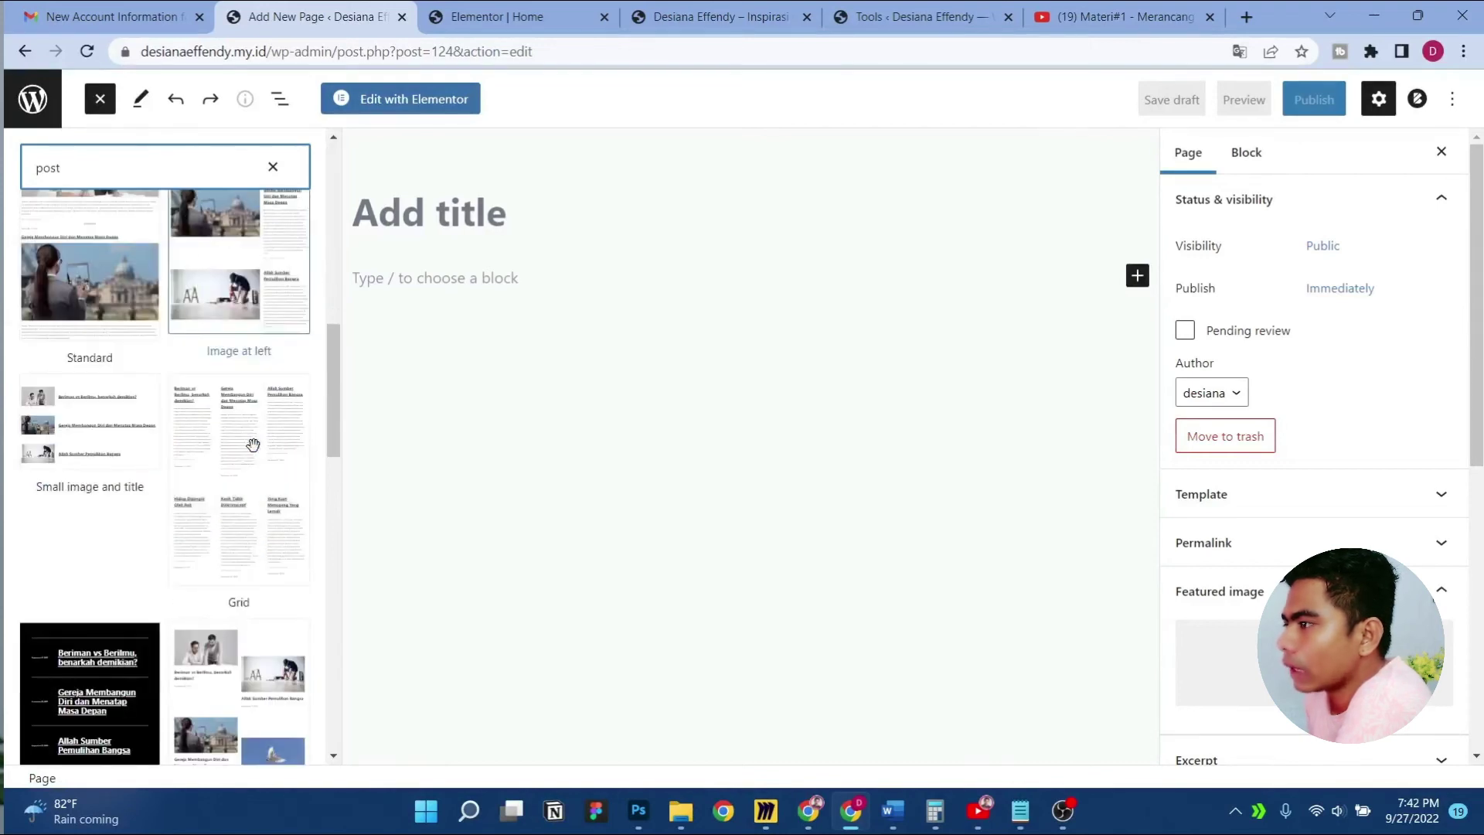
scroll(250, 442, "up", 2)
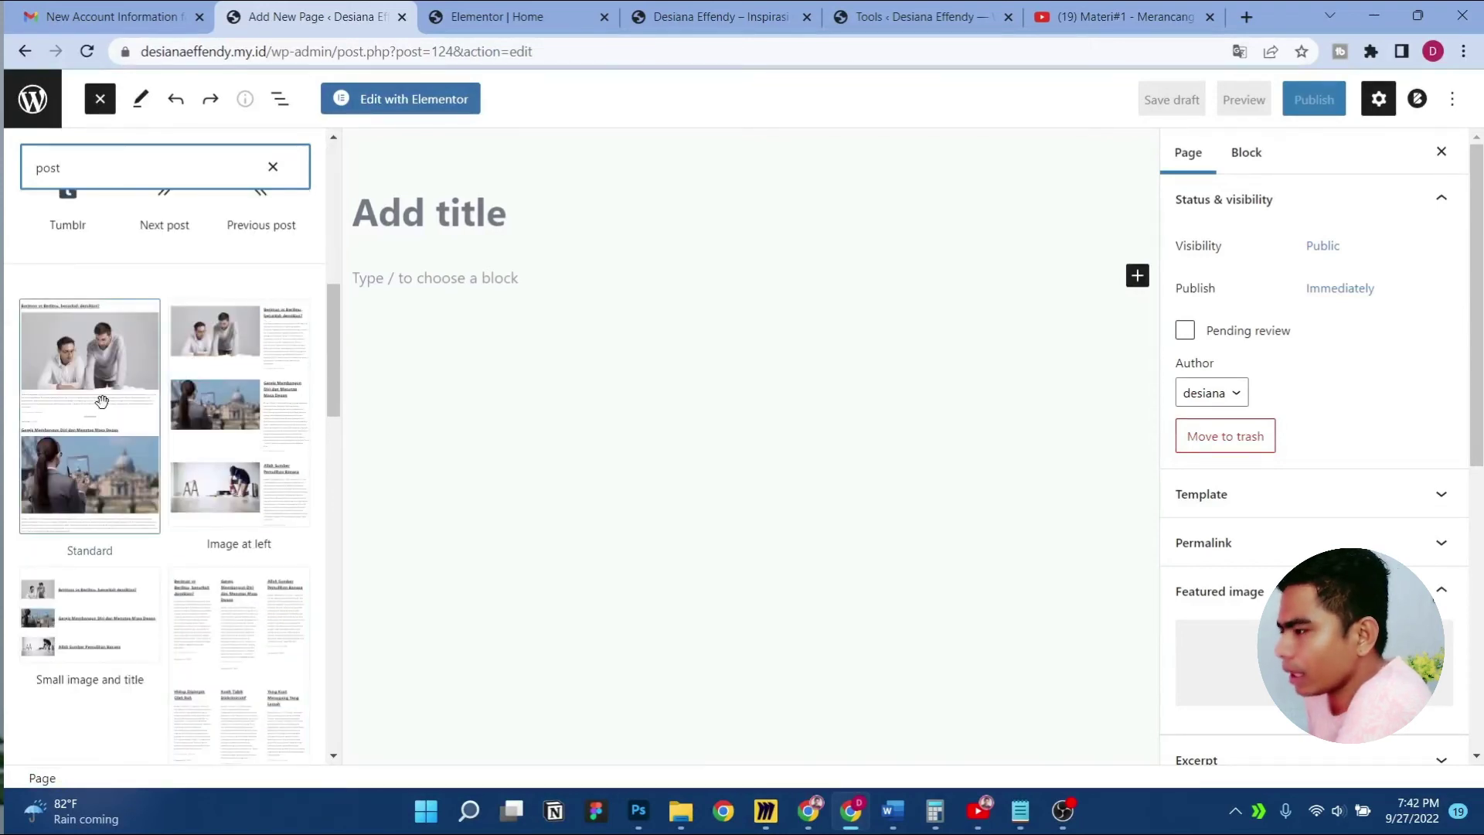
scroll(101, 401, "down", 2)
scroll(100, 397, "up", 1)
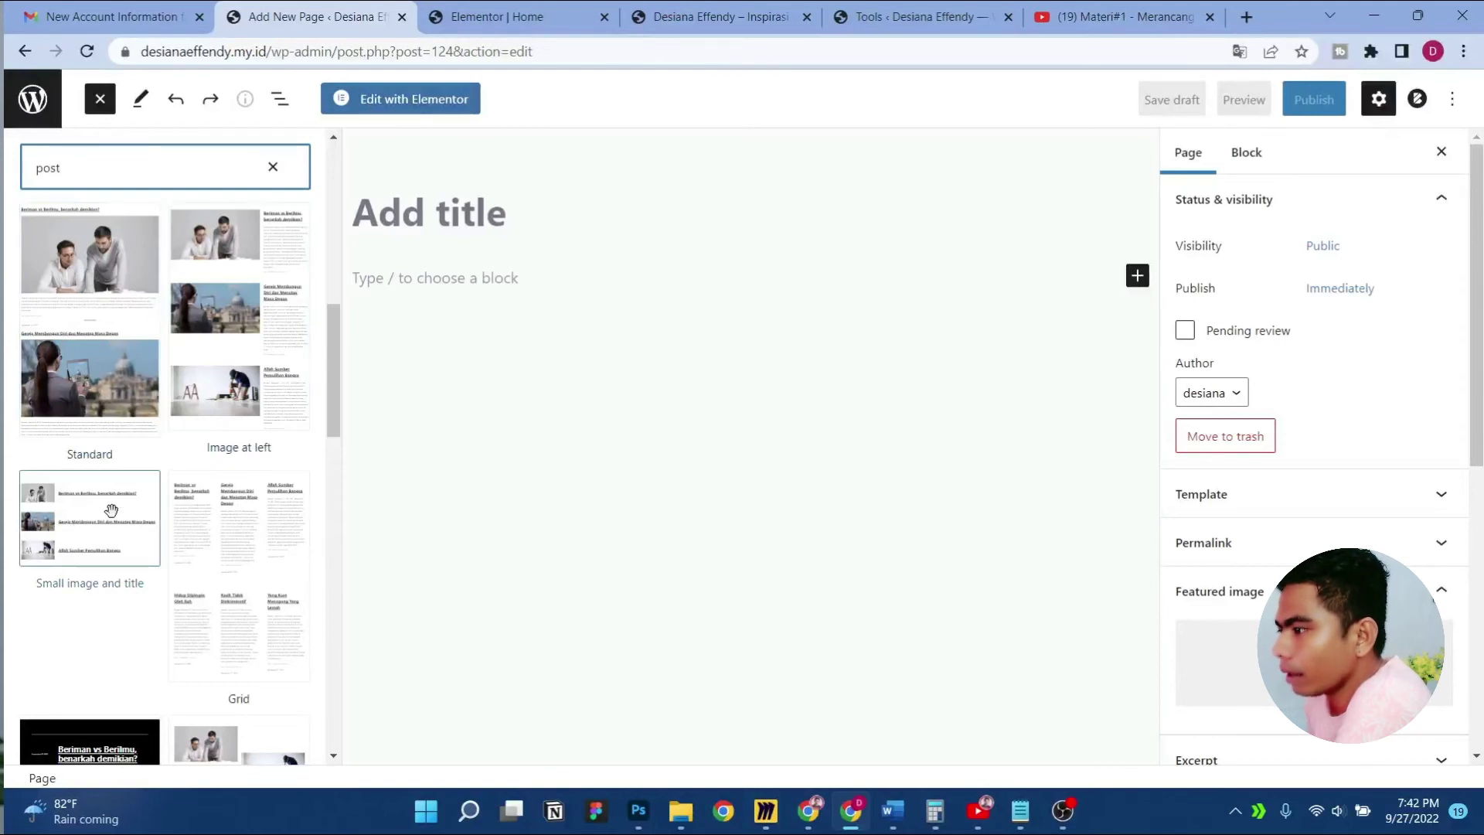
scroll(111, 510, "down", 1)
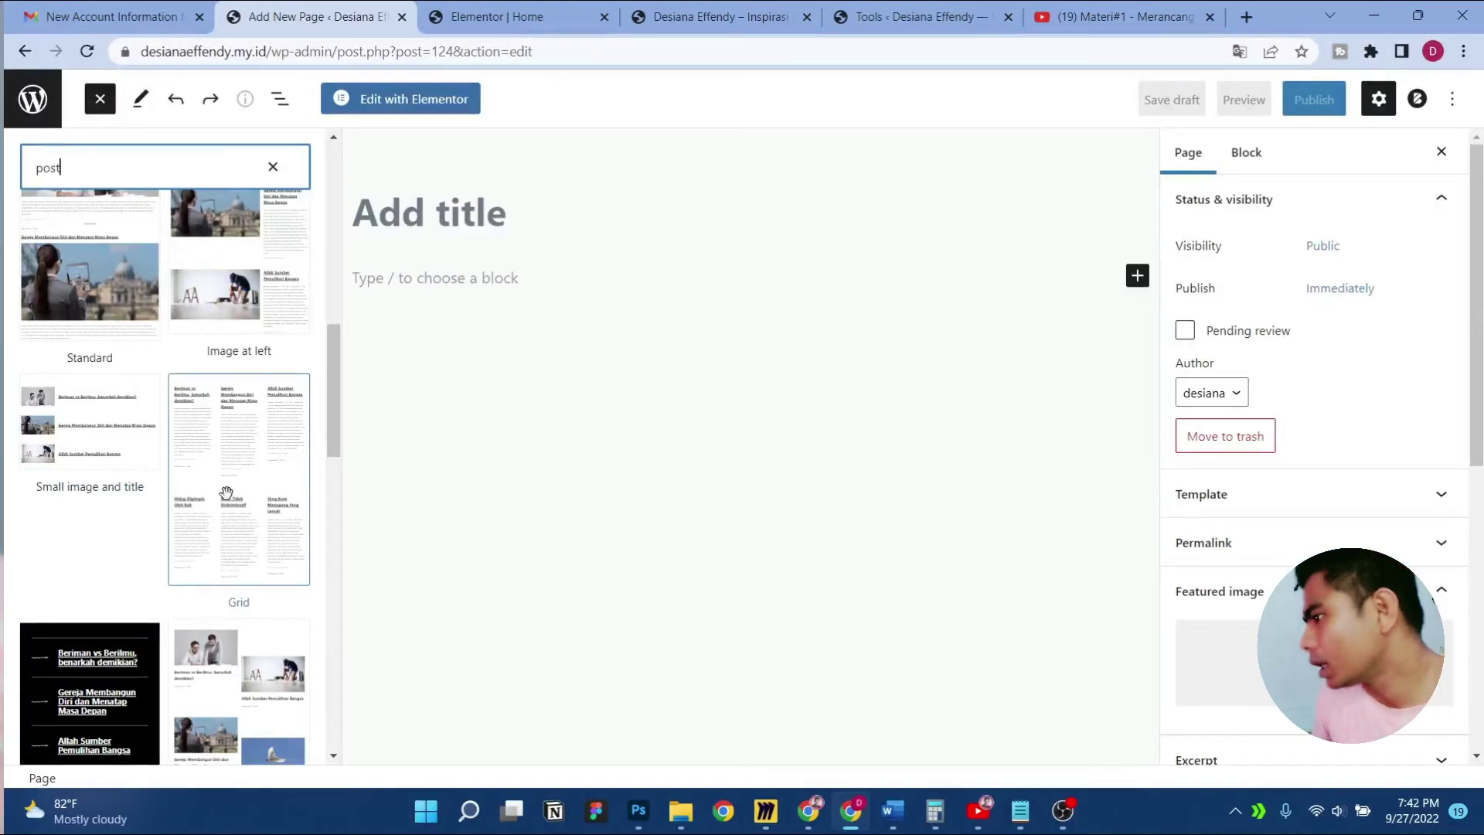
scroll(226, 492, "down", 3)
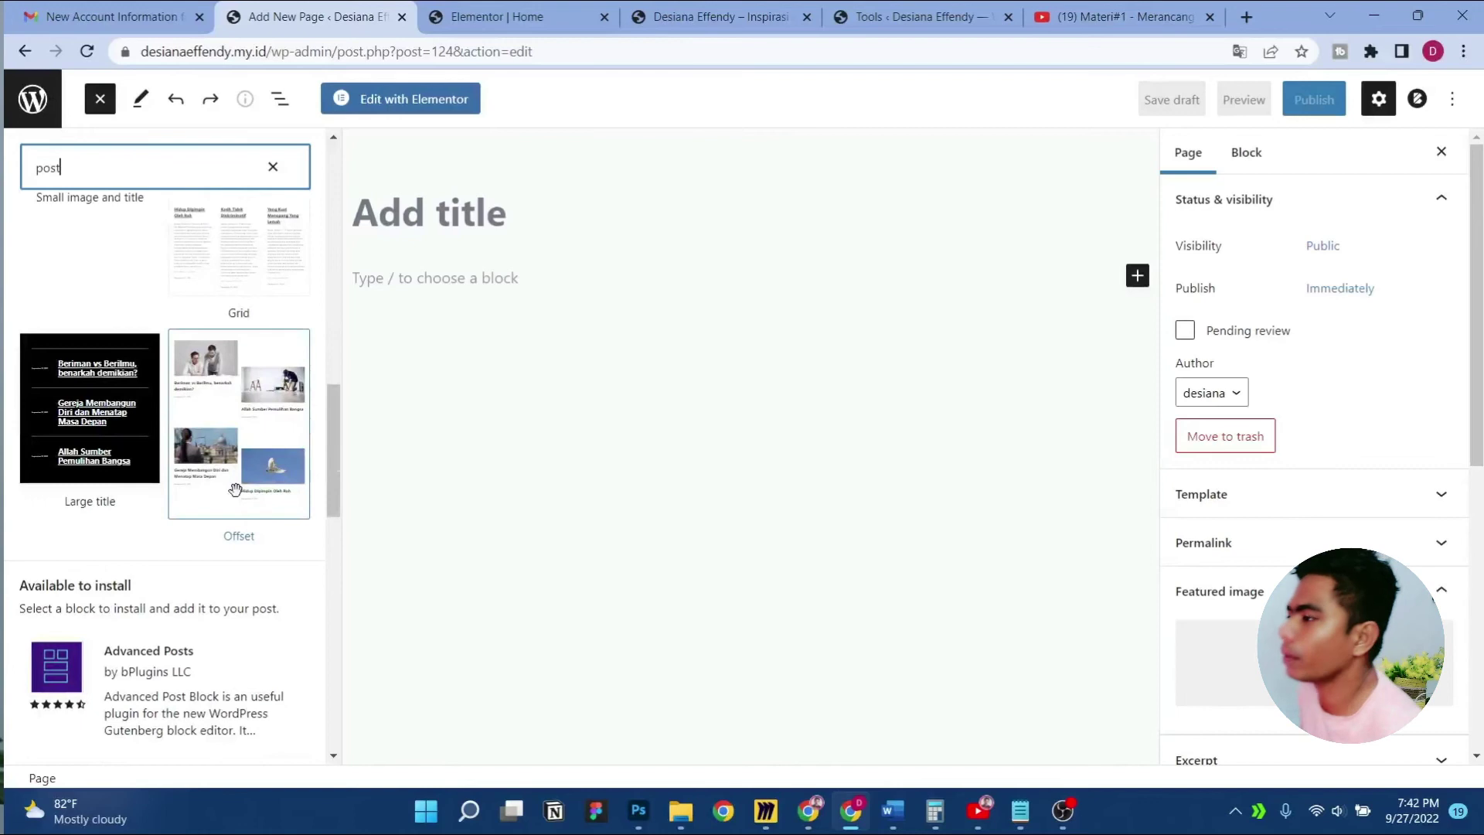
scroll(234, 488, "up", 4)
scroll(234, 489, "down", 2)
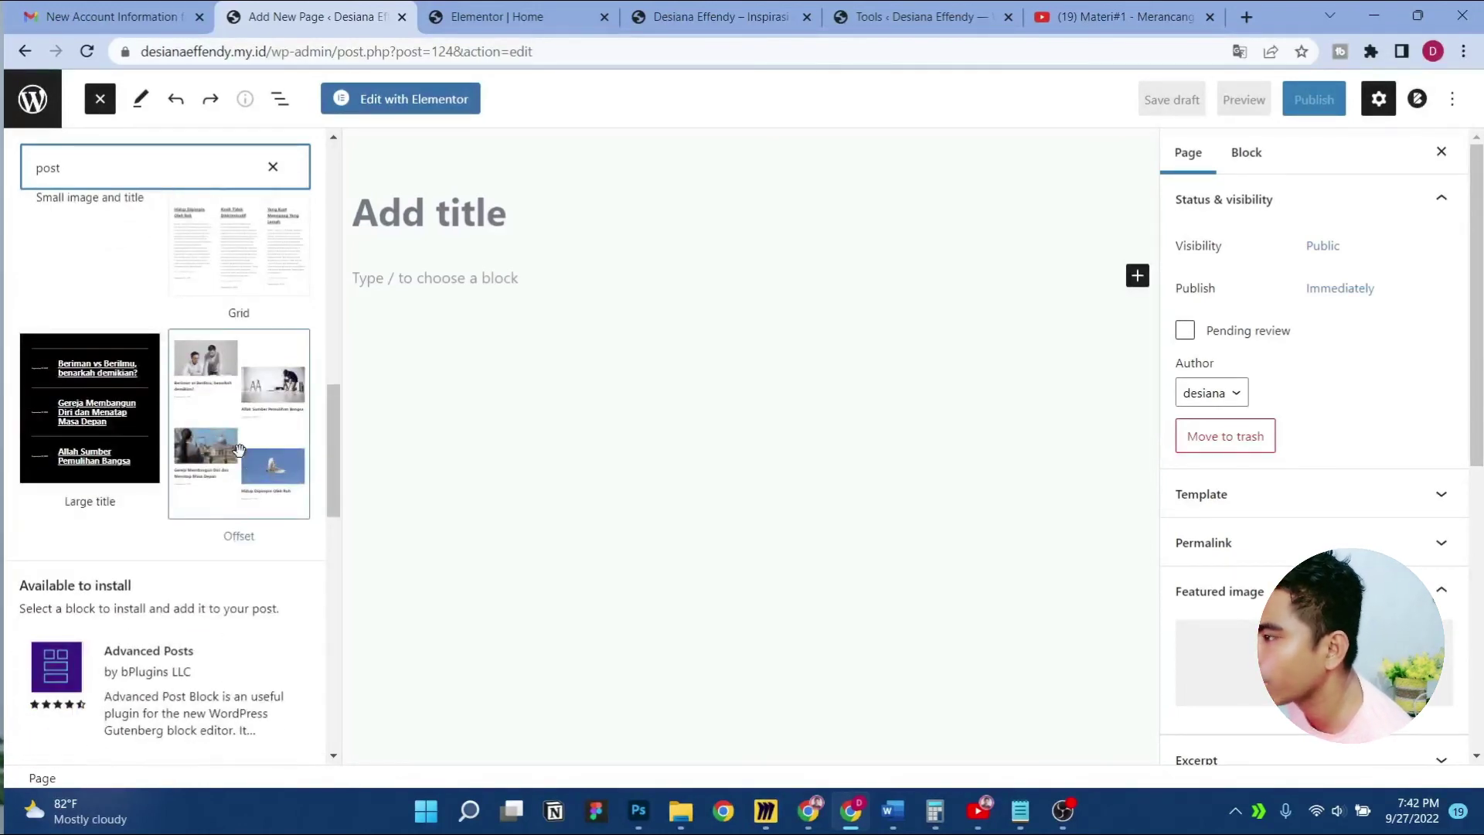
left_click(236, 447)
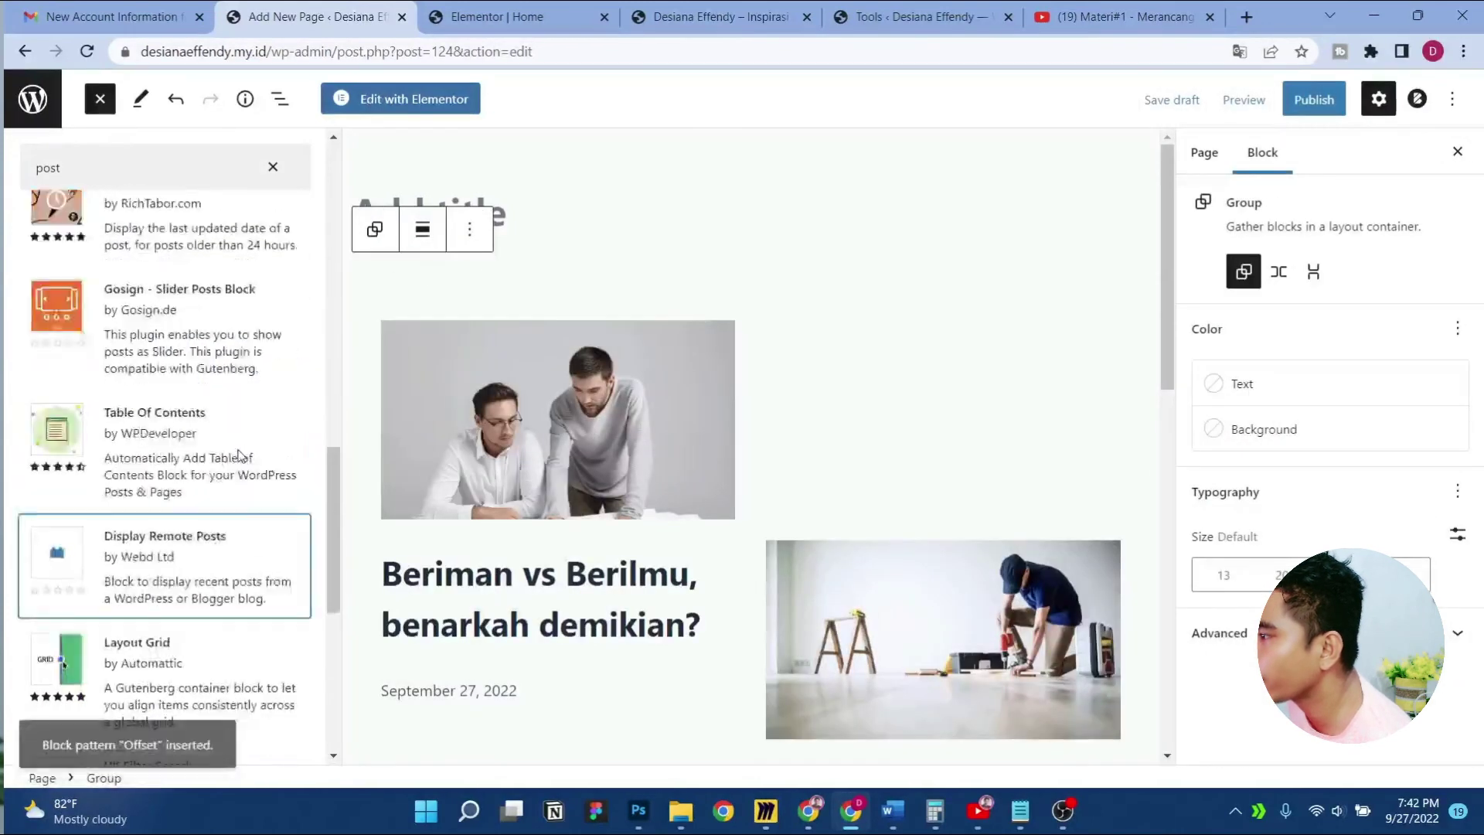
Remove the Post Date blocks from the first two posts
scroll(836, 442, "down", 3)
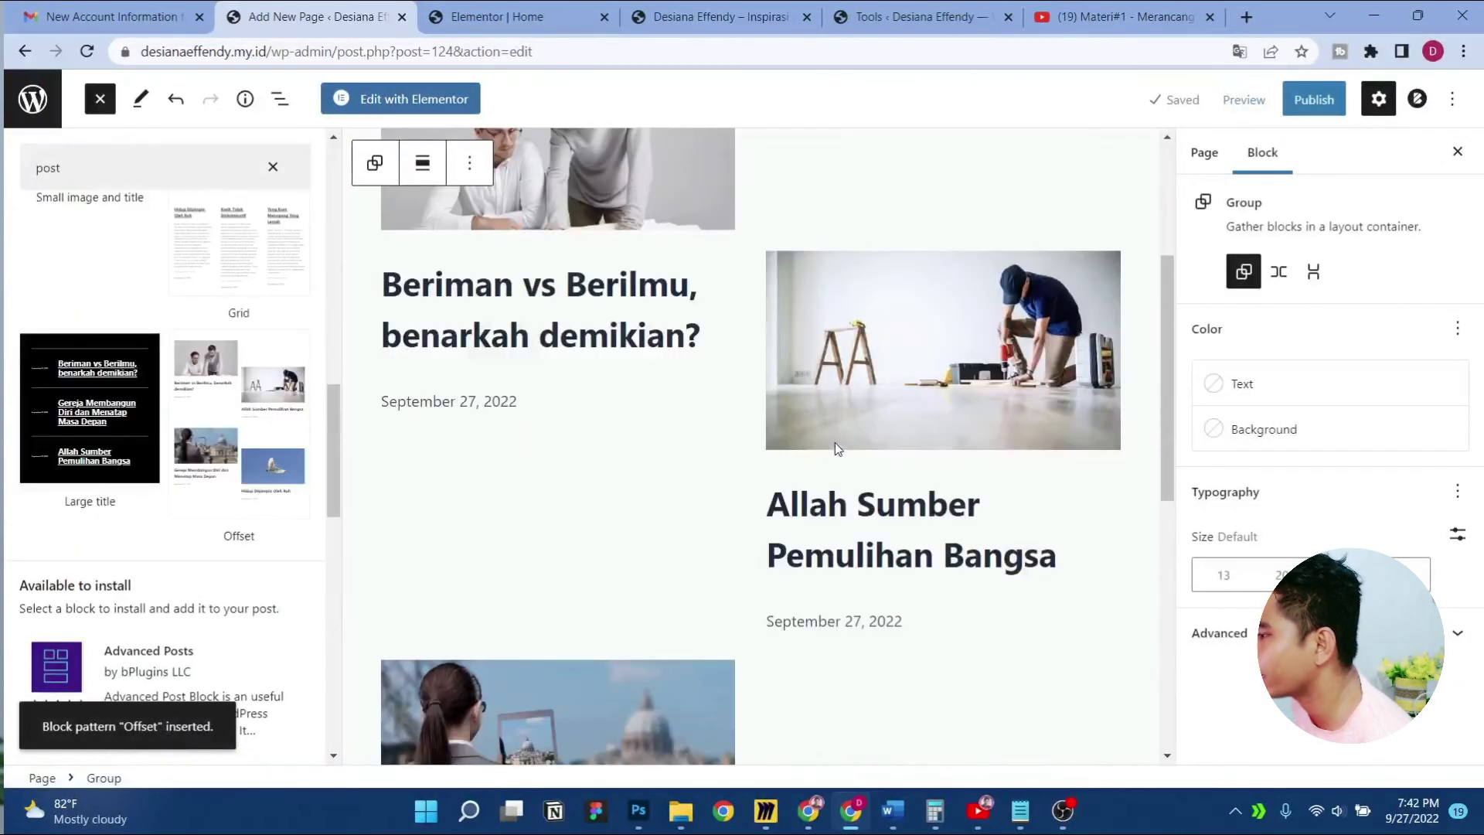
left_click(442, 401)
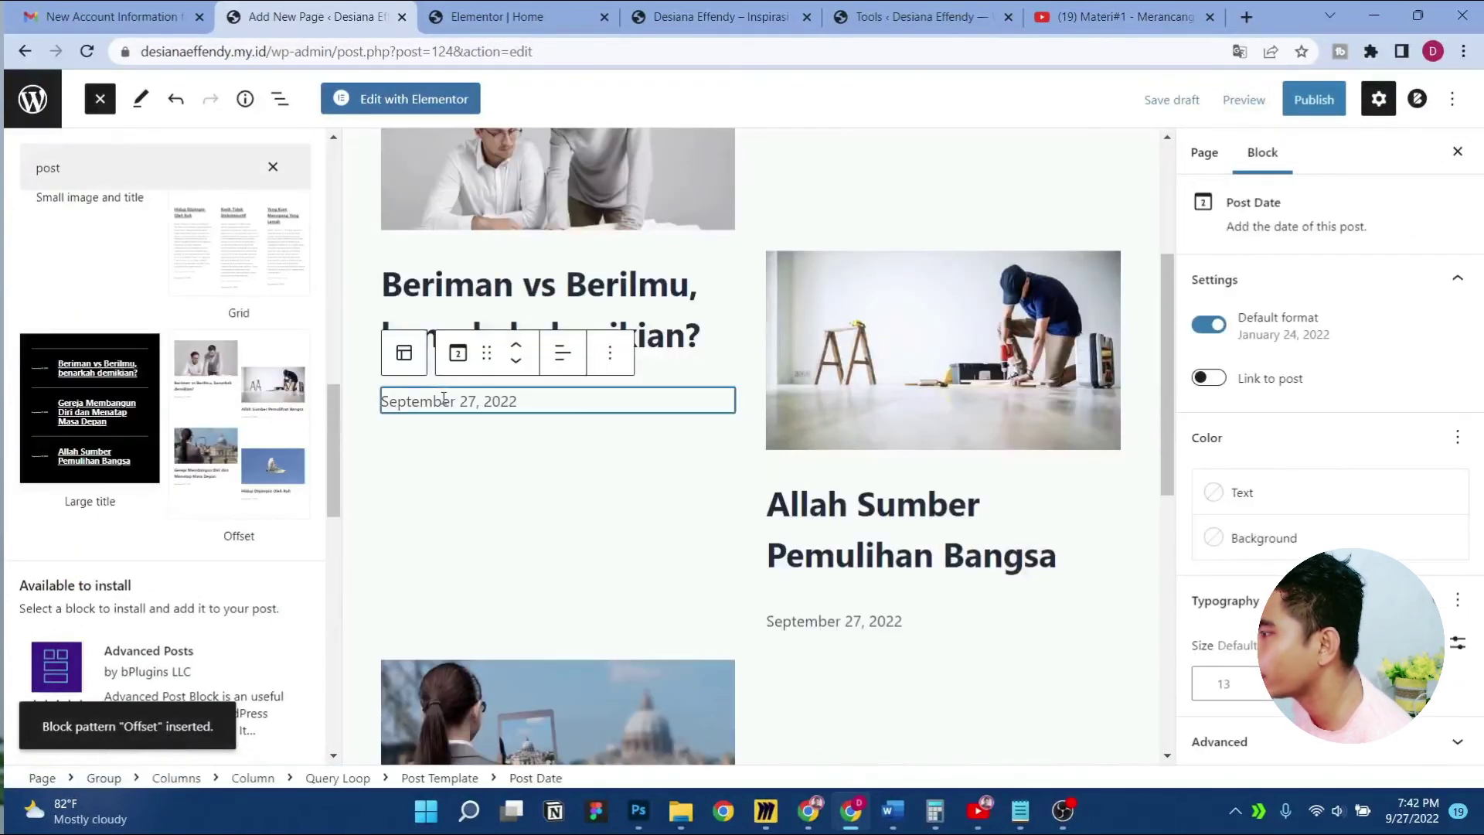
left_click(458, 354)
left_click(457, 354)
left_click(610, 353)
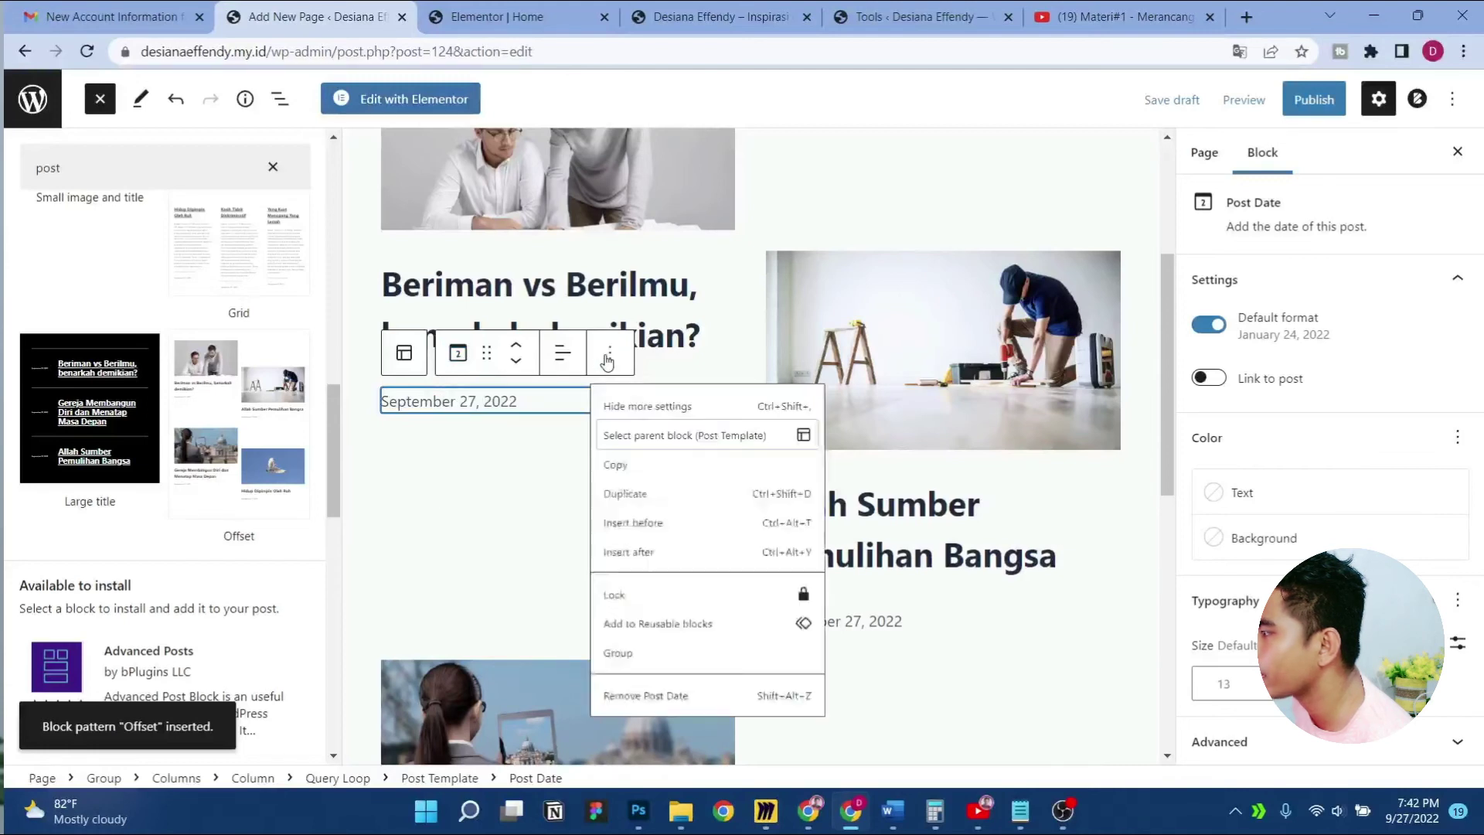
left_click(642, 760)
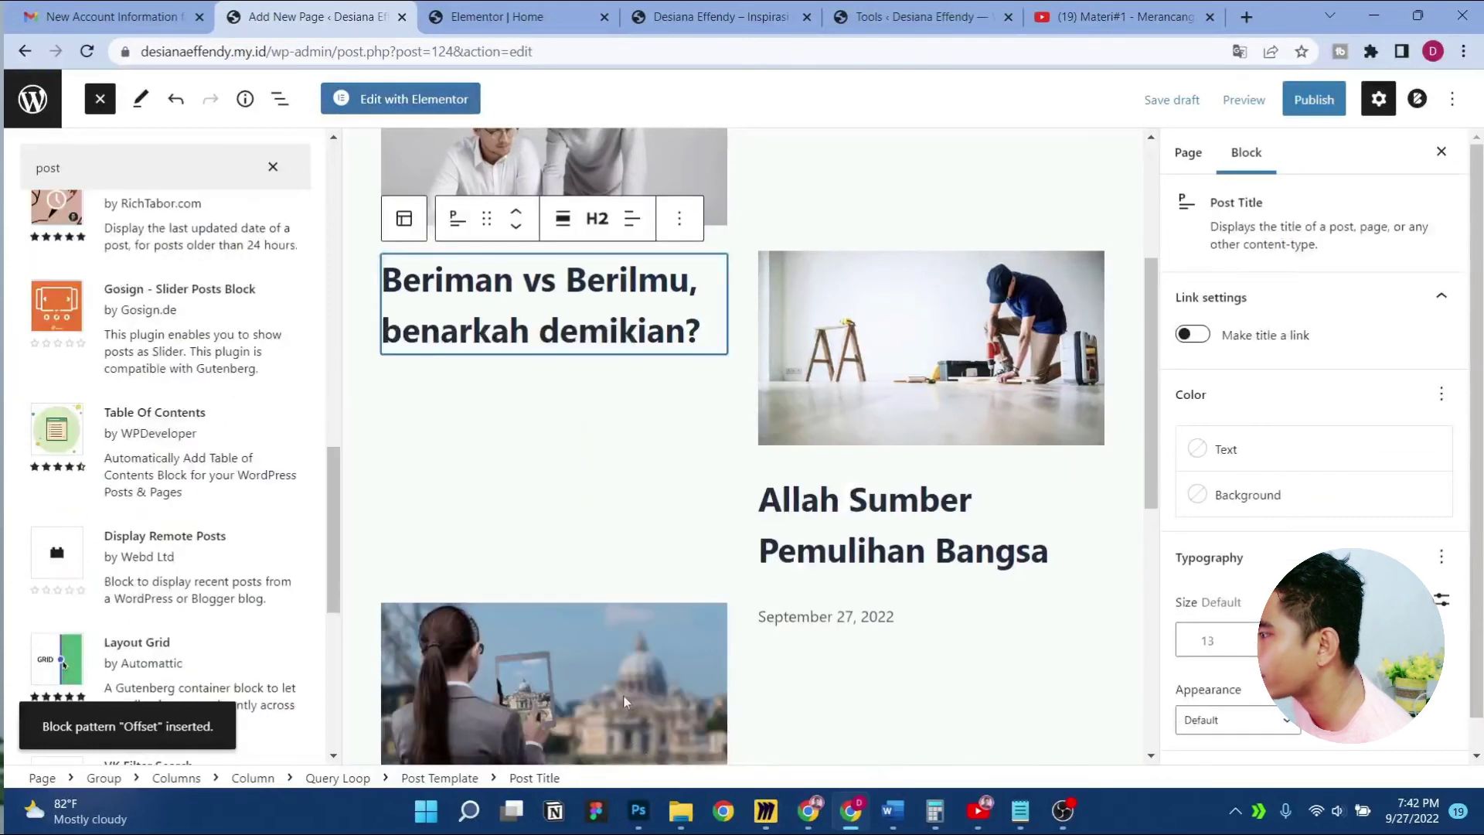
left_click(826, 620)
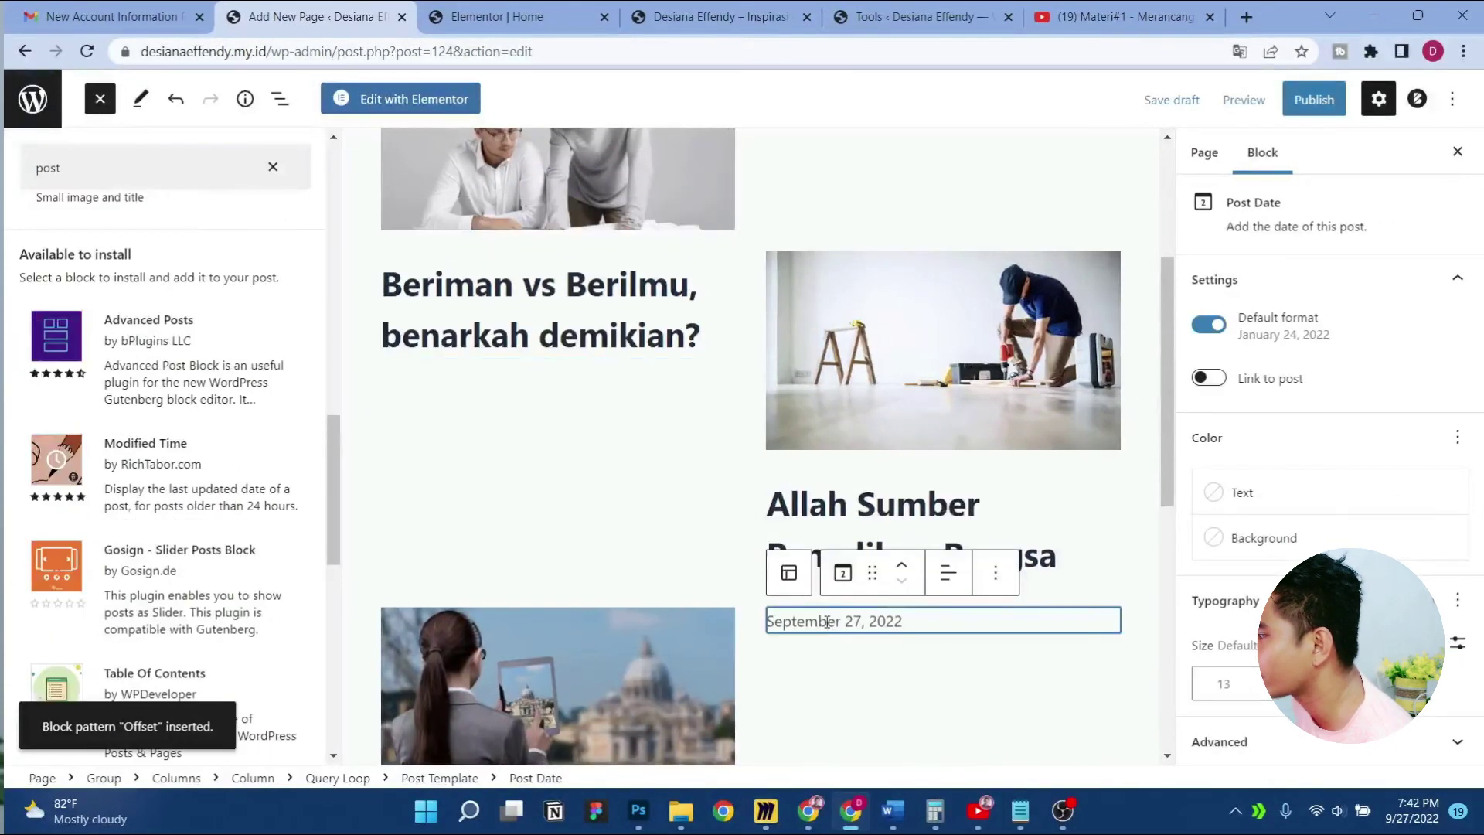
left_click(995, 571)
left_click(1054, 512)
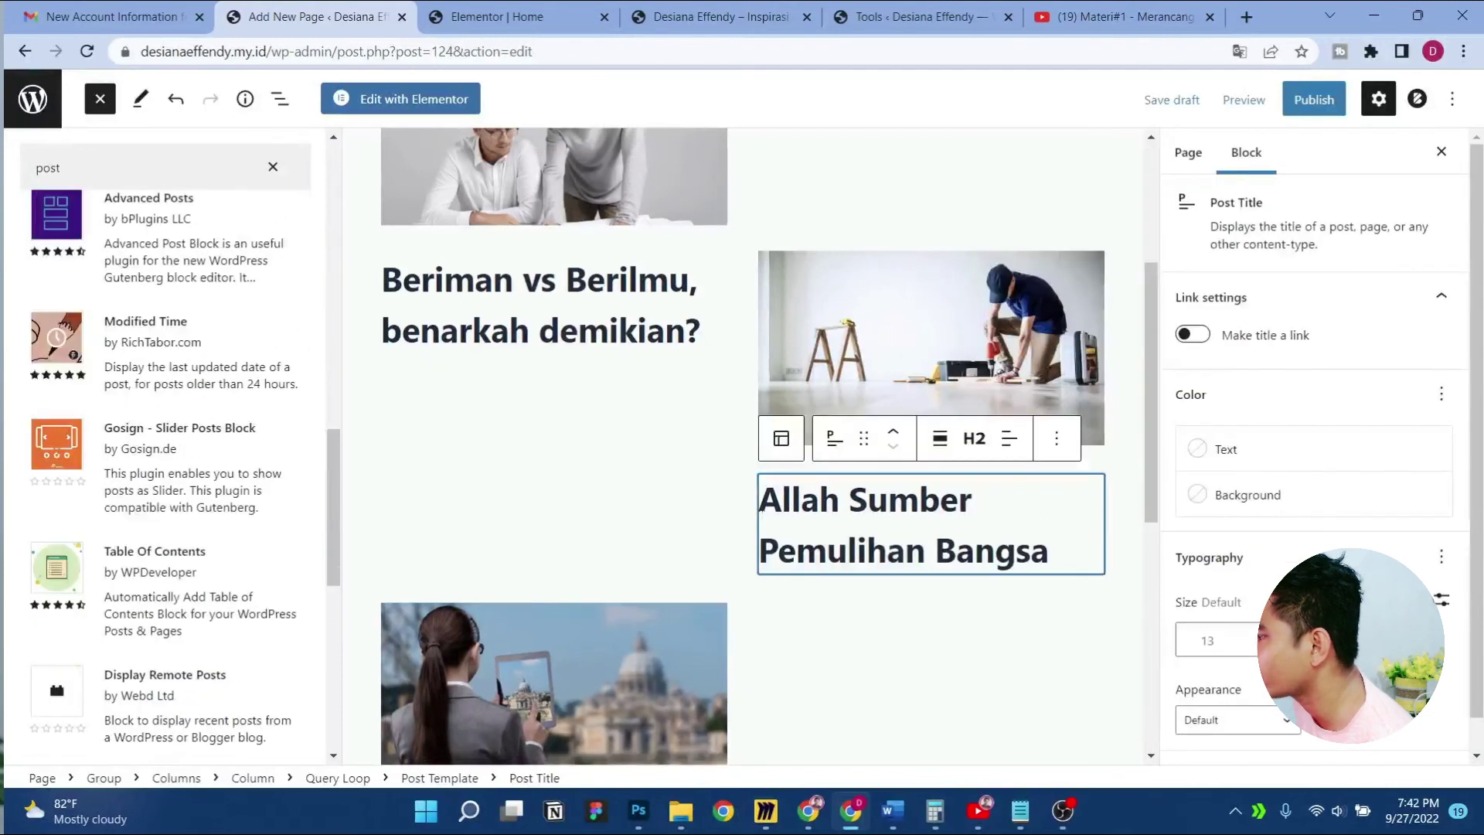
scroll(761, 523, "down", 5)
scroll(499, 489, "up", 10)
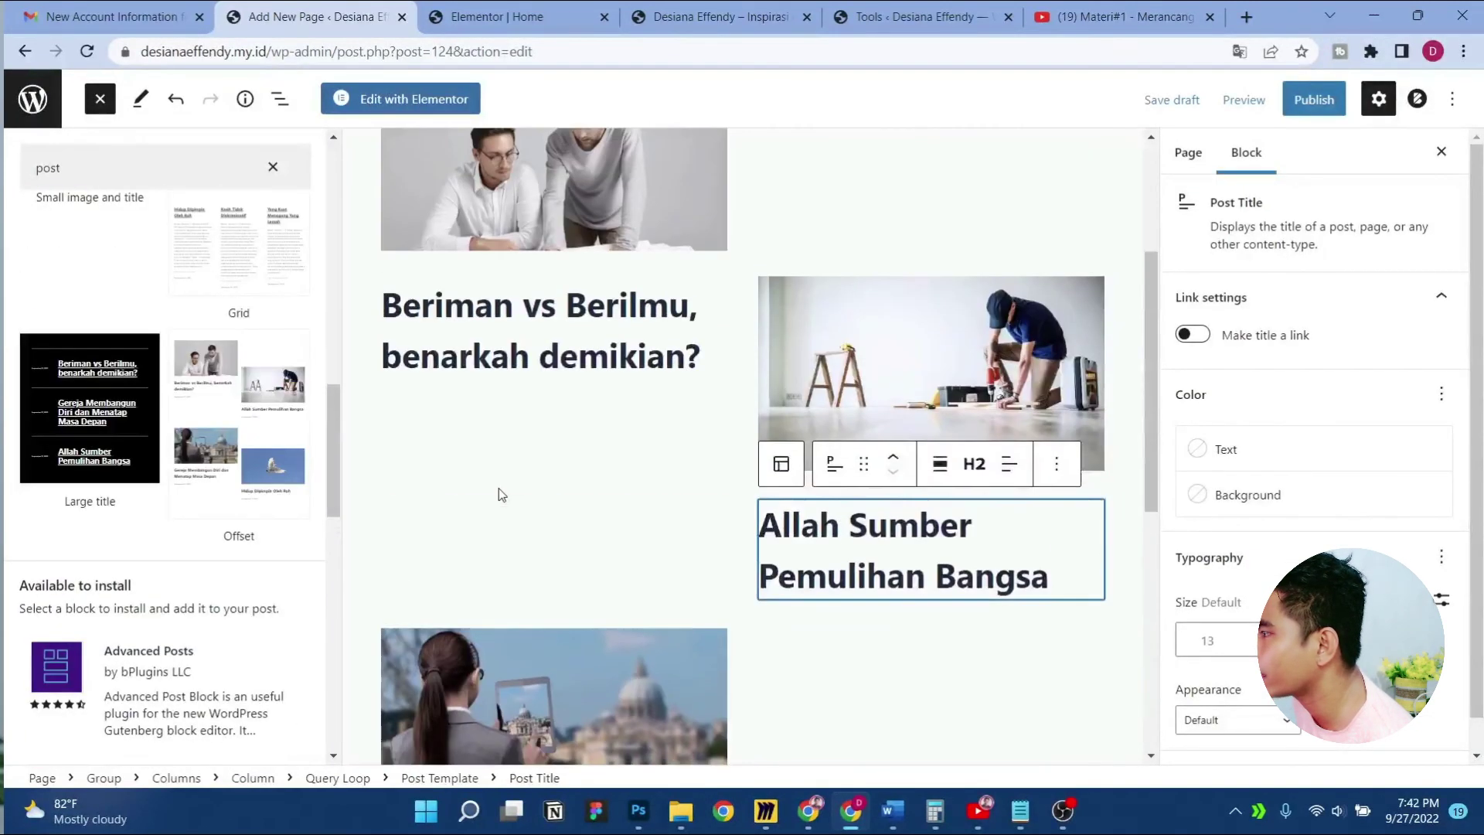
scroll(588, 537, "down", 3)
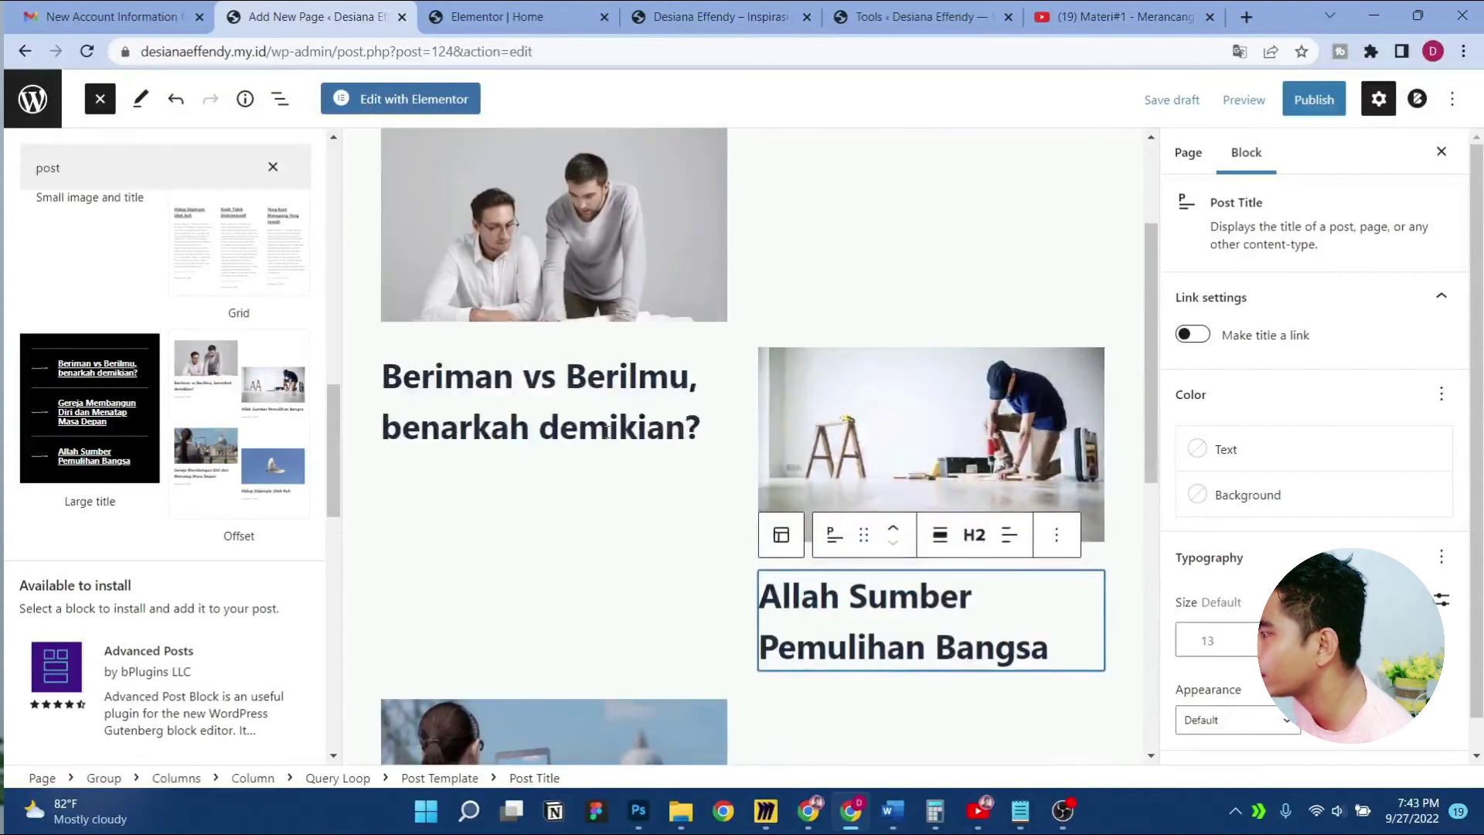
Change the 'Beriman vs Berilmu' post title's heading level to H5
left_click(607, 433)
left_click(600, 328)
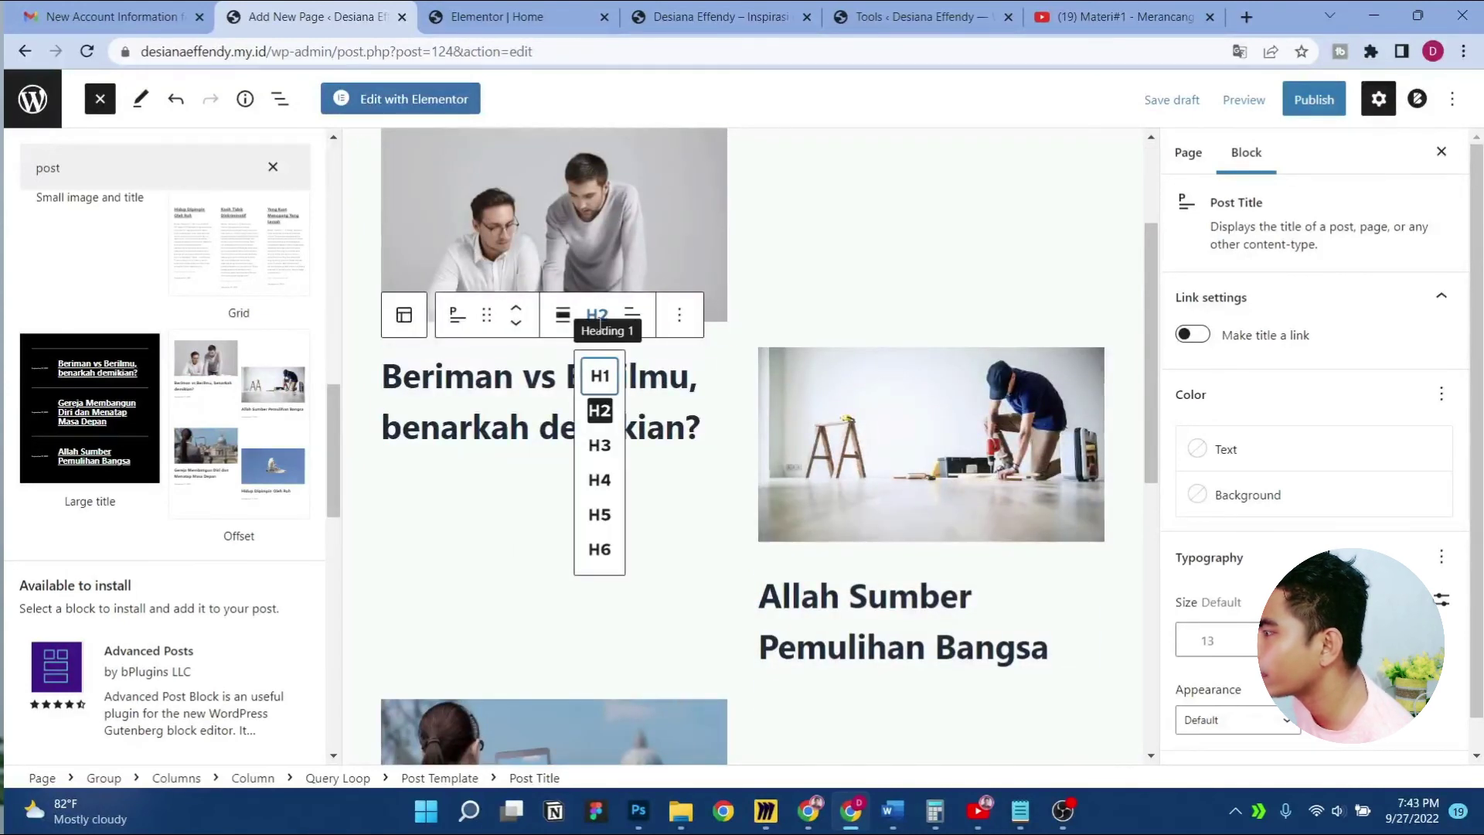
left_click(600, 450)
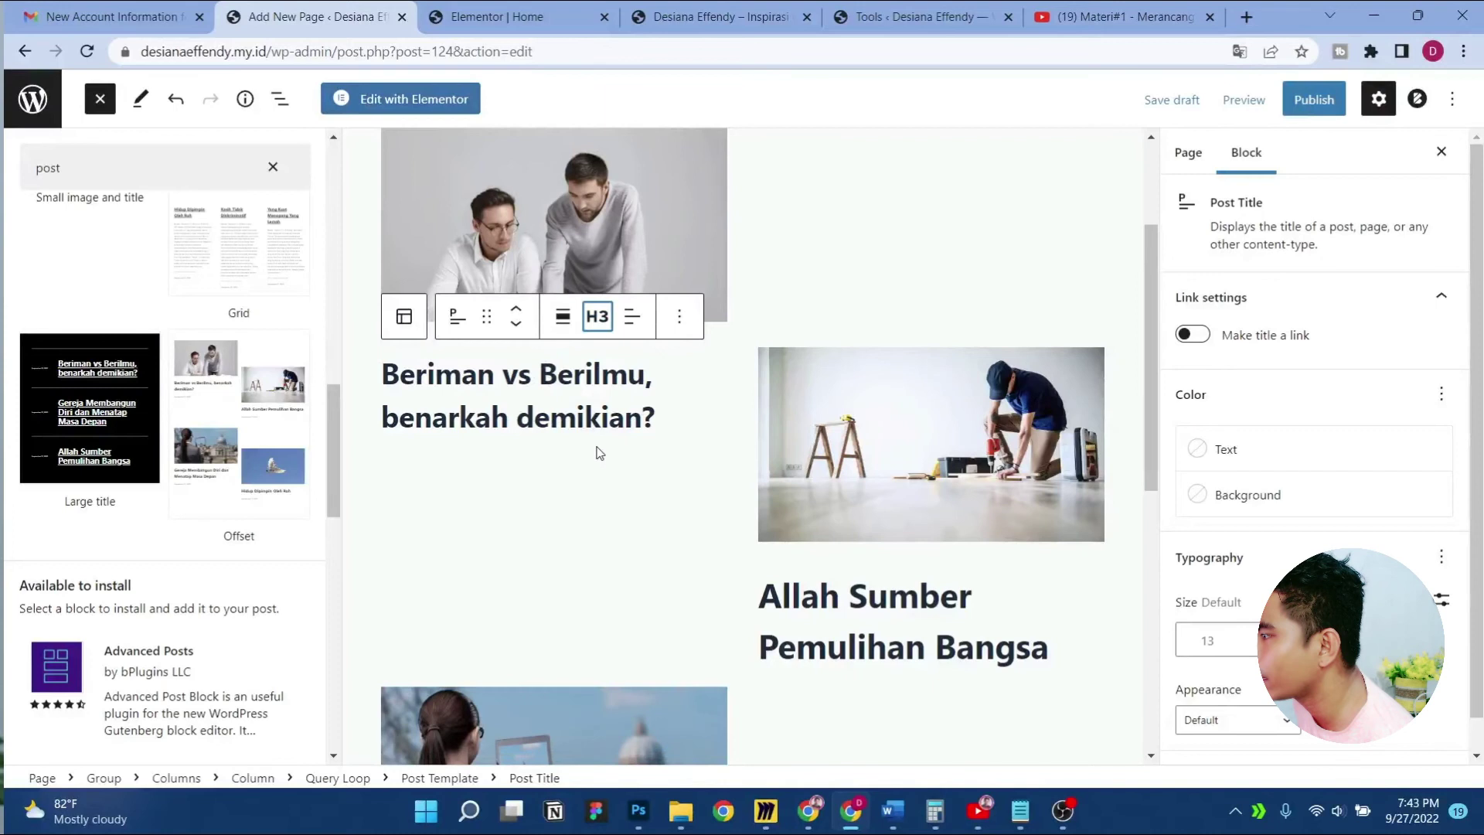
left_click(599, 316)
left_click(600, 482)
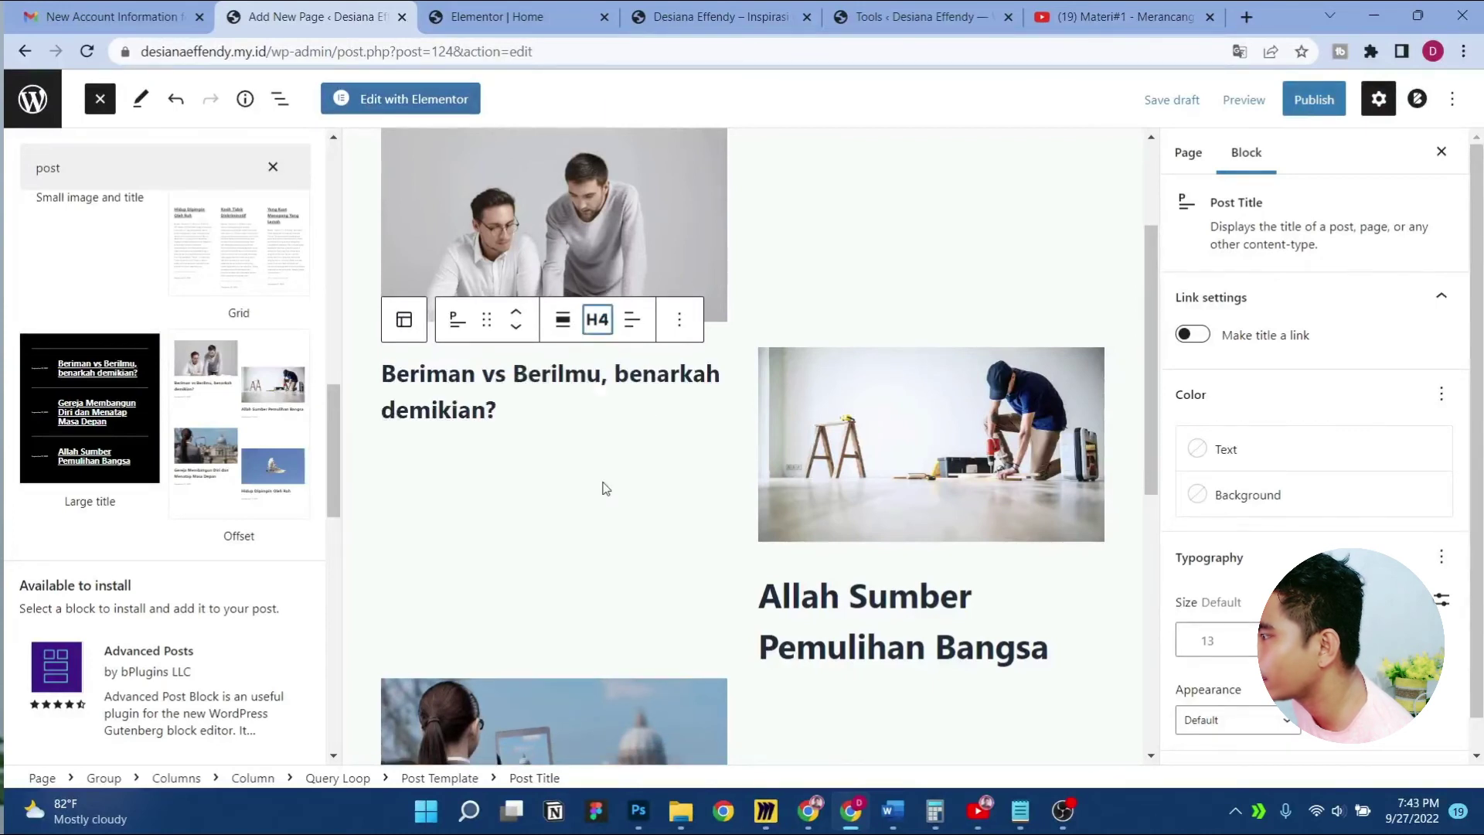
left_click(605, 329)
left_click(600, 516)
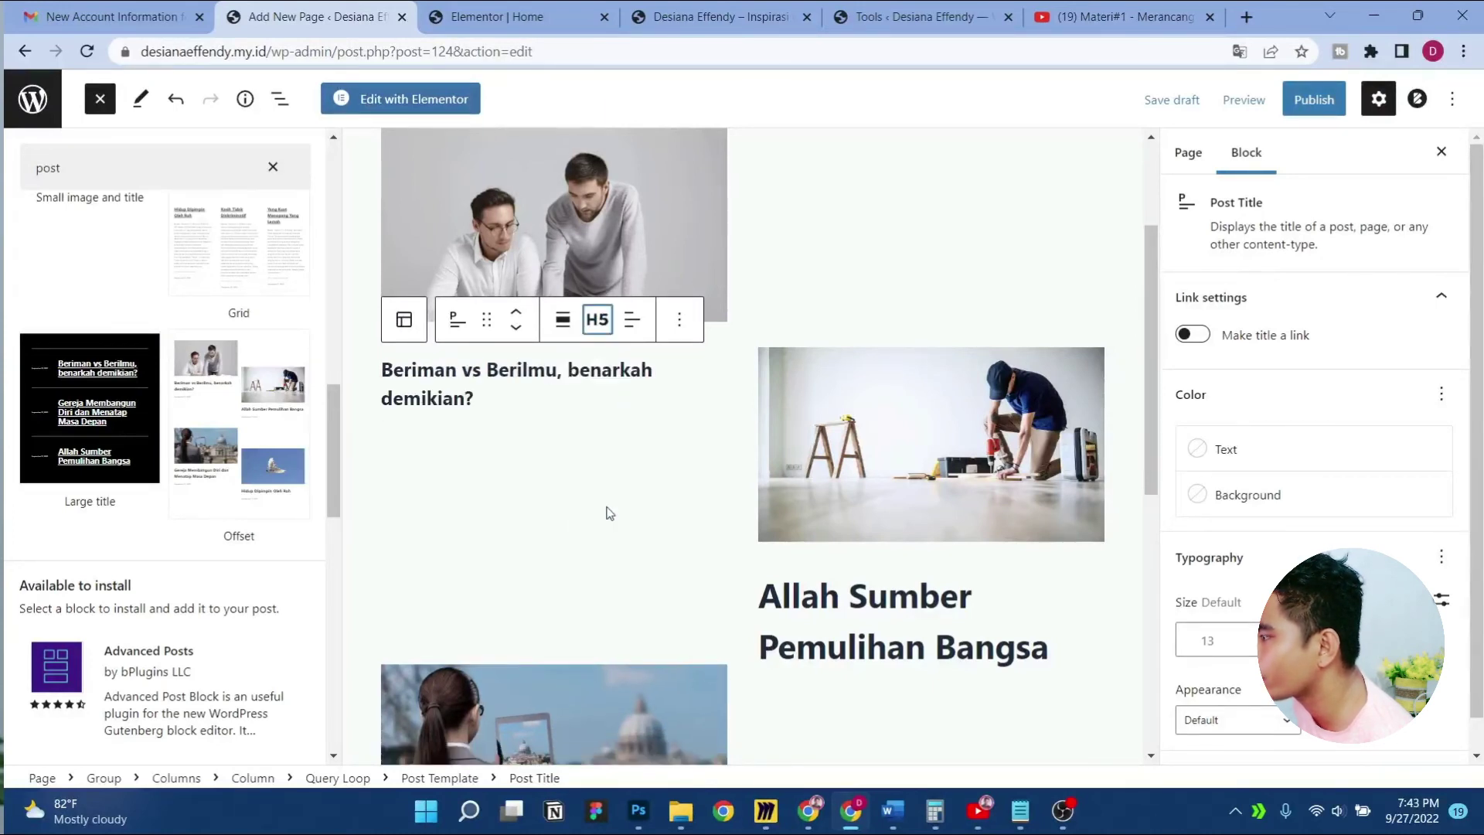
scroll(773, 475, "down", 2)
scroll(775, 476, "down", 1)
Change the 'Allah Sumber Pemulihan Bangsa' title's heading level to H5
left_click(873, 377)
left_click(952, 354)
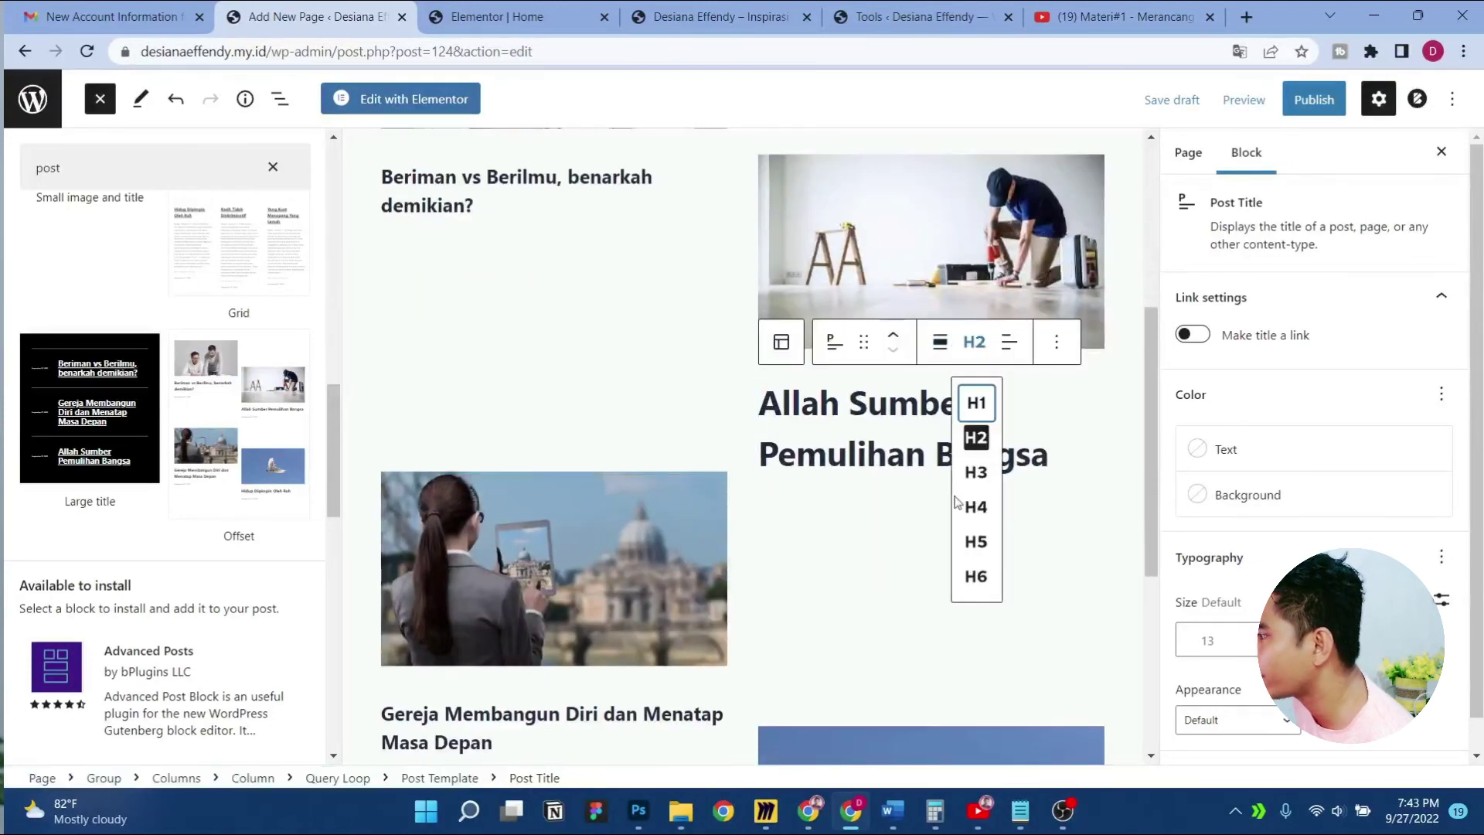
left_click(976, 541)
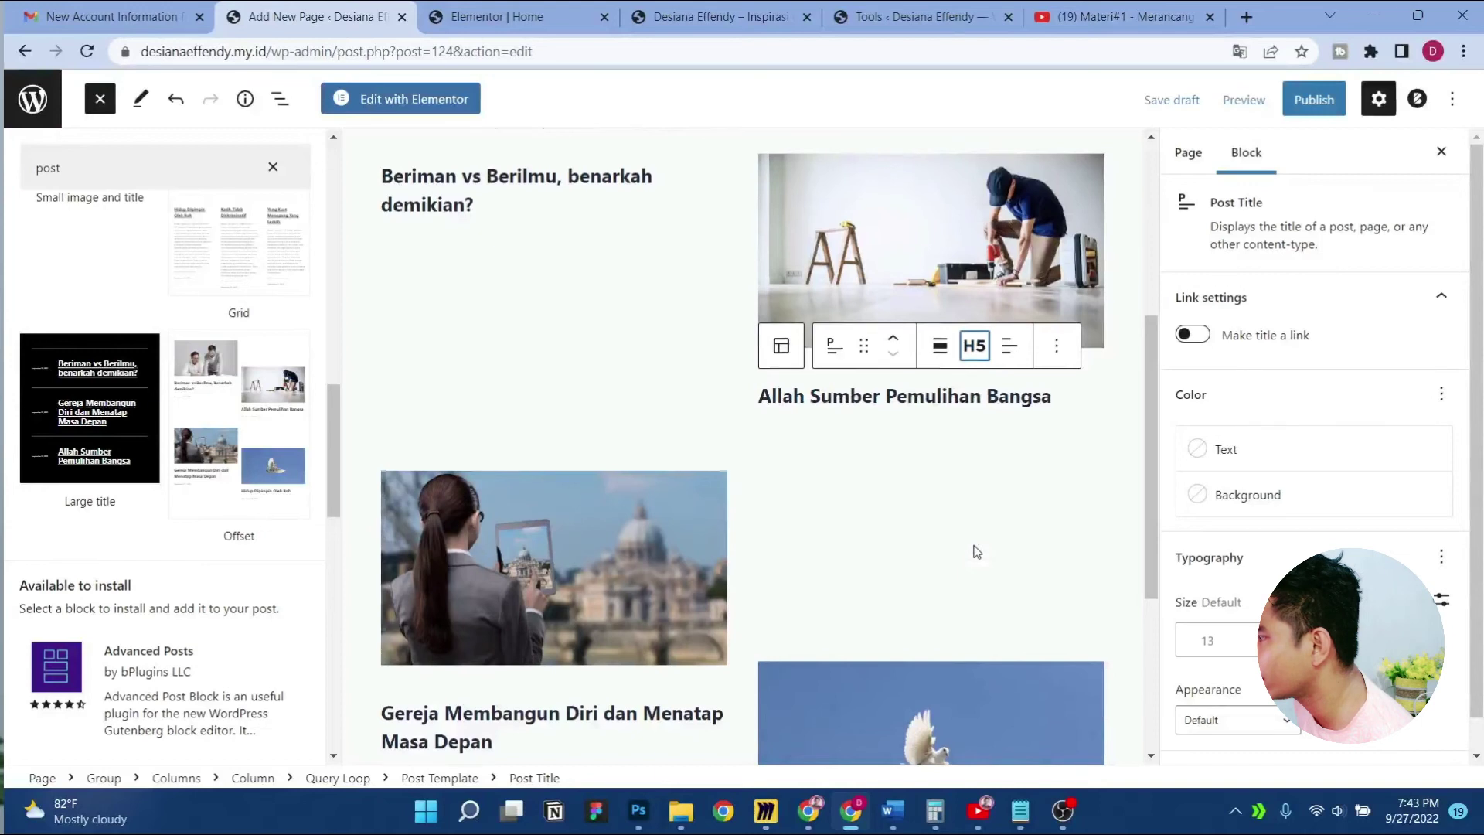
scroll(682, 411, "down", 4)
scroll(668, 396, "up", 6)
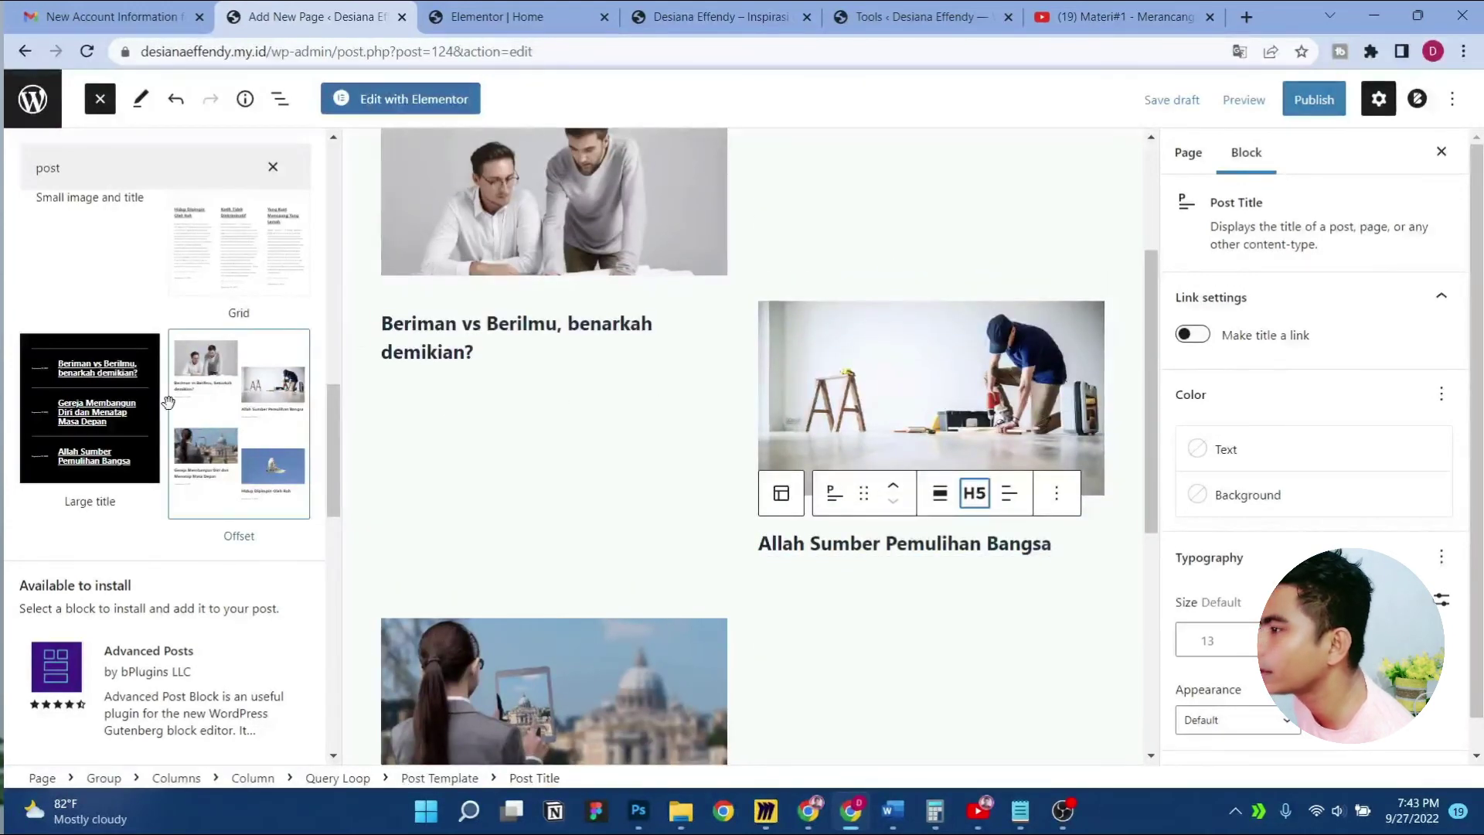
scroll(178, 398, "up", 6)
scroll(215, 252, "up", 5)
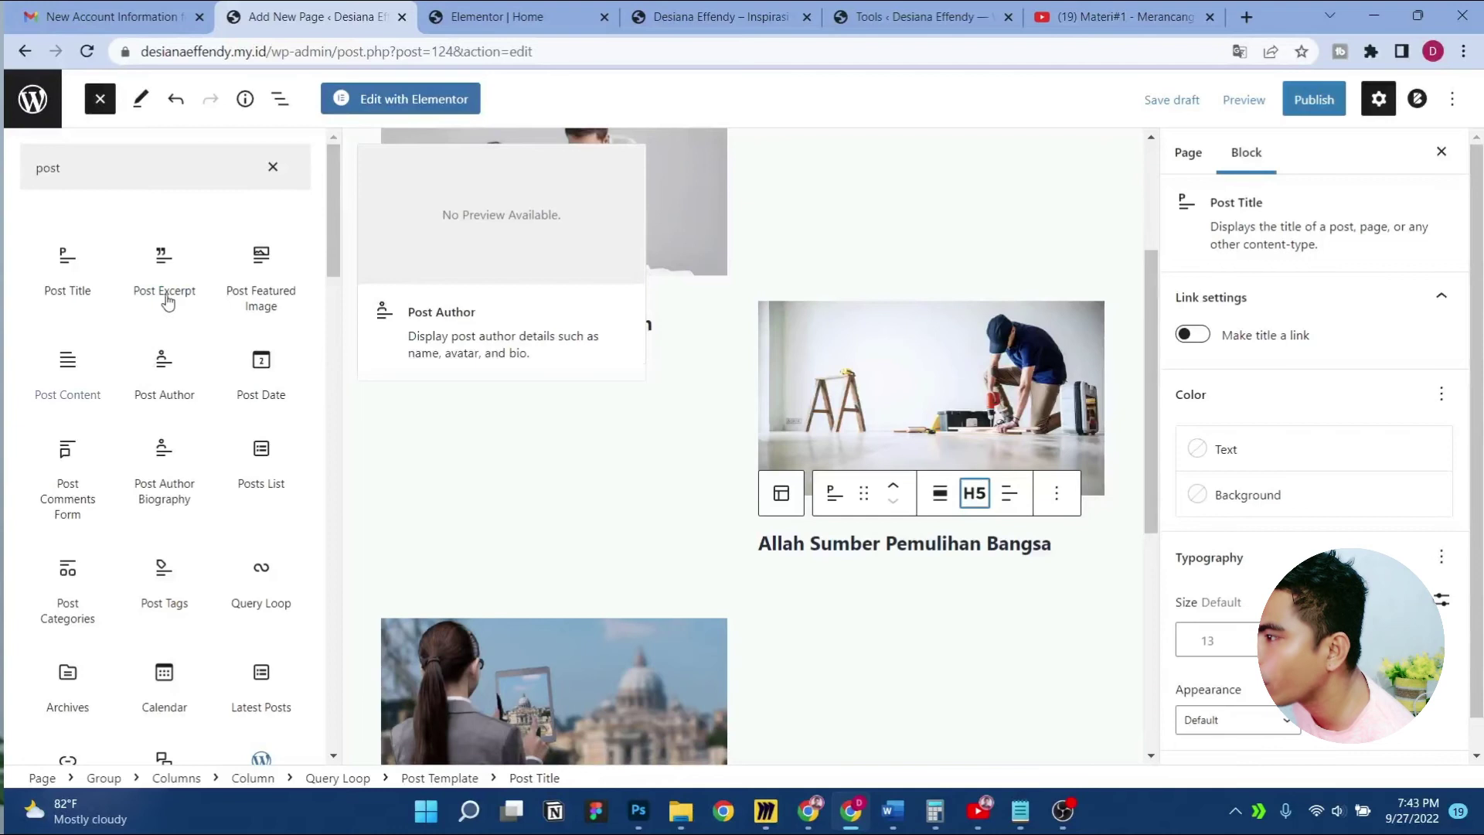
Add a Post Excerpt block under the first post's title
left_click_drag(163, 259, 437, 356)
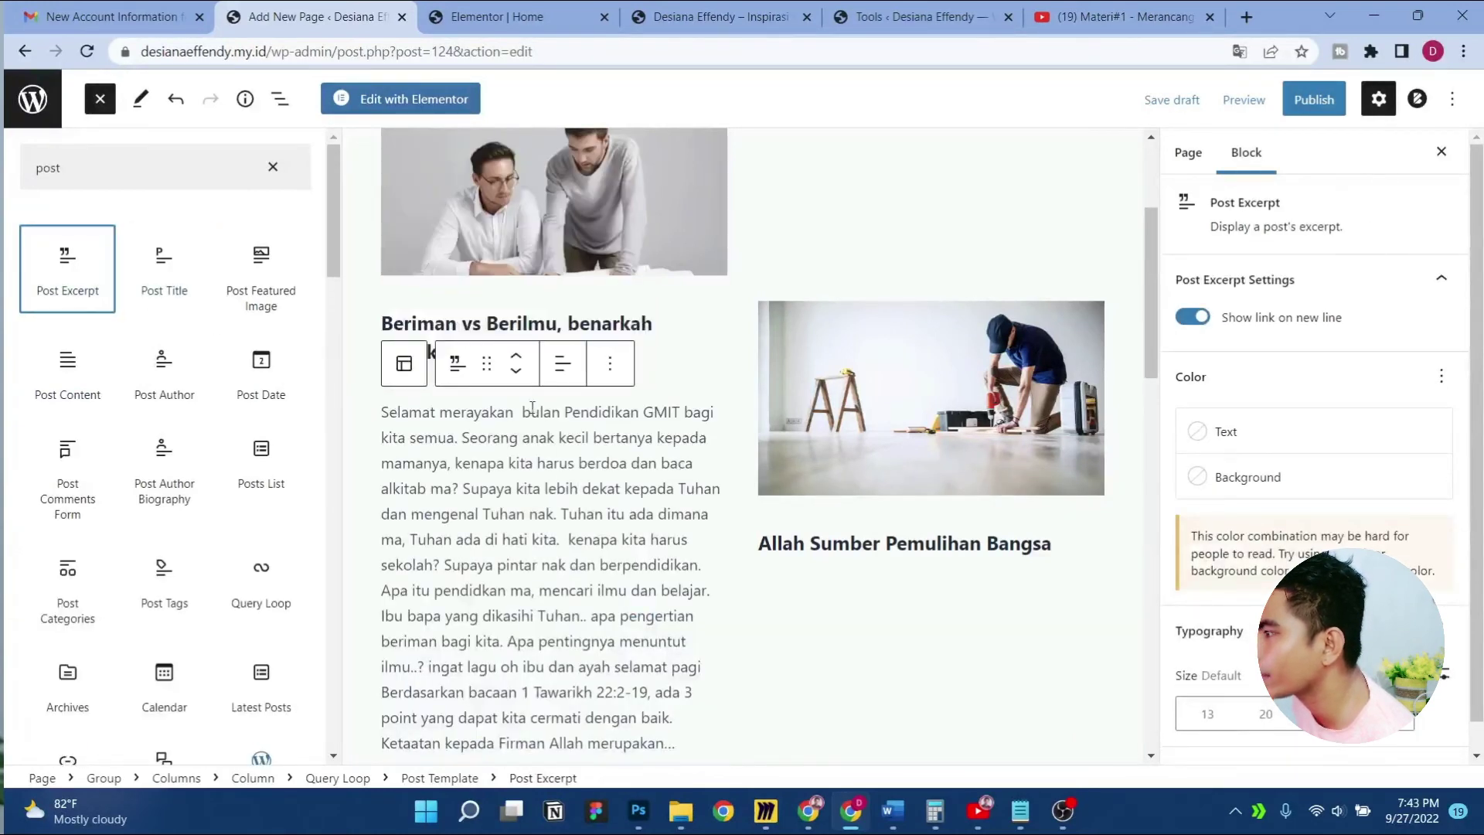
left_click(602, 370)
scroll(376, 430, "down", 4)
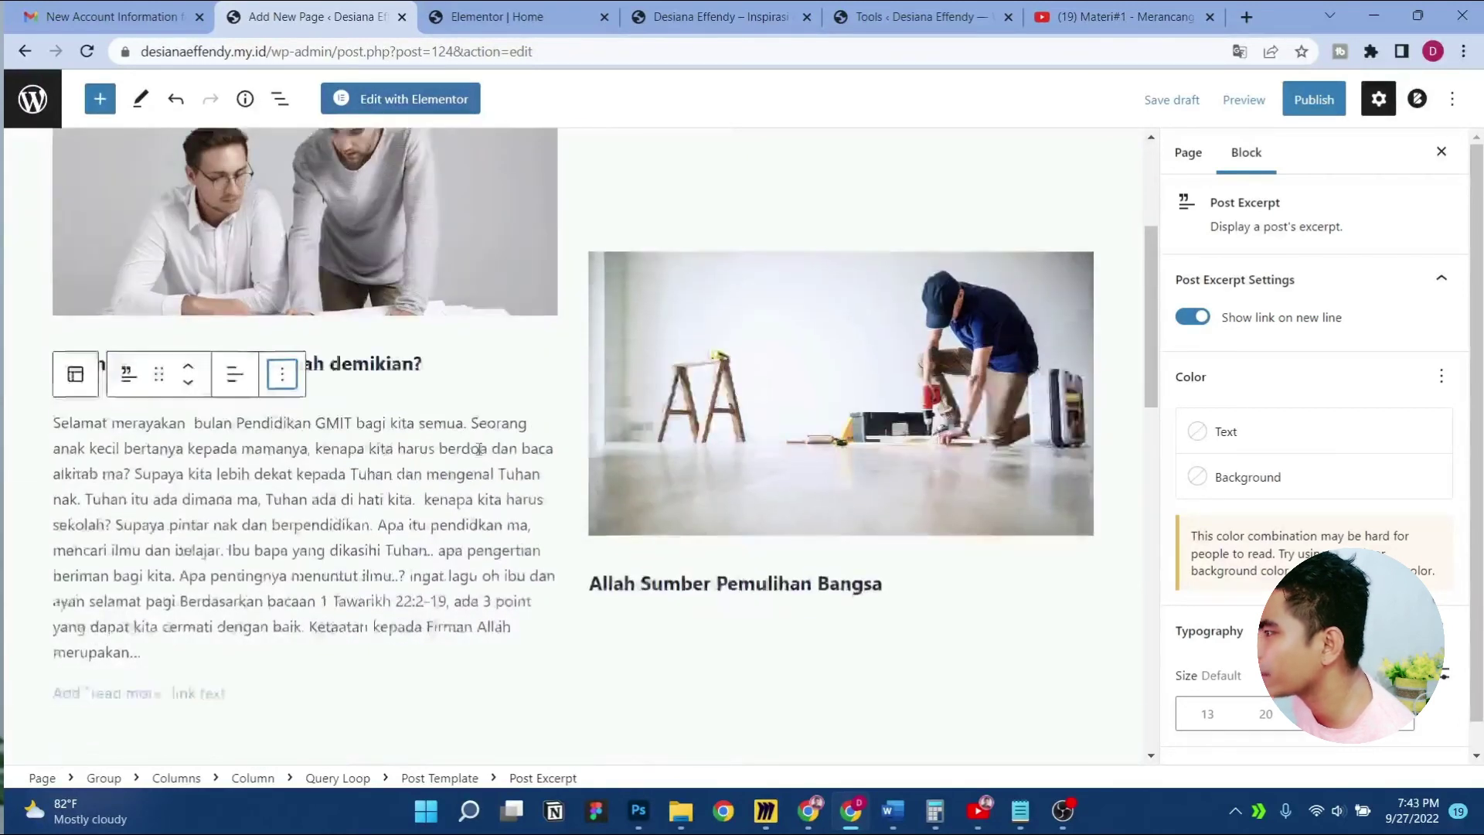
scroll(376, 429, "up", 2)
Try turning the excerpt into Post Content, revert it, and keep the read-more link on a new line
left_click(162, 371)
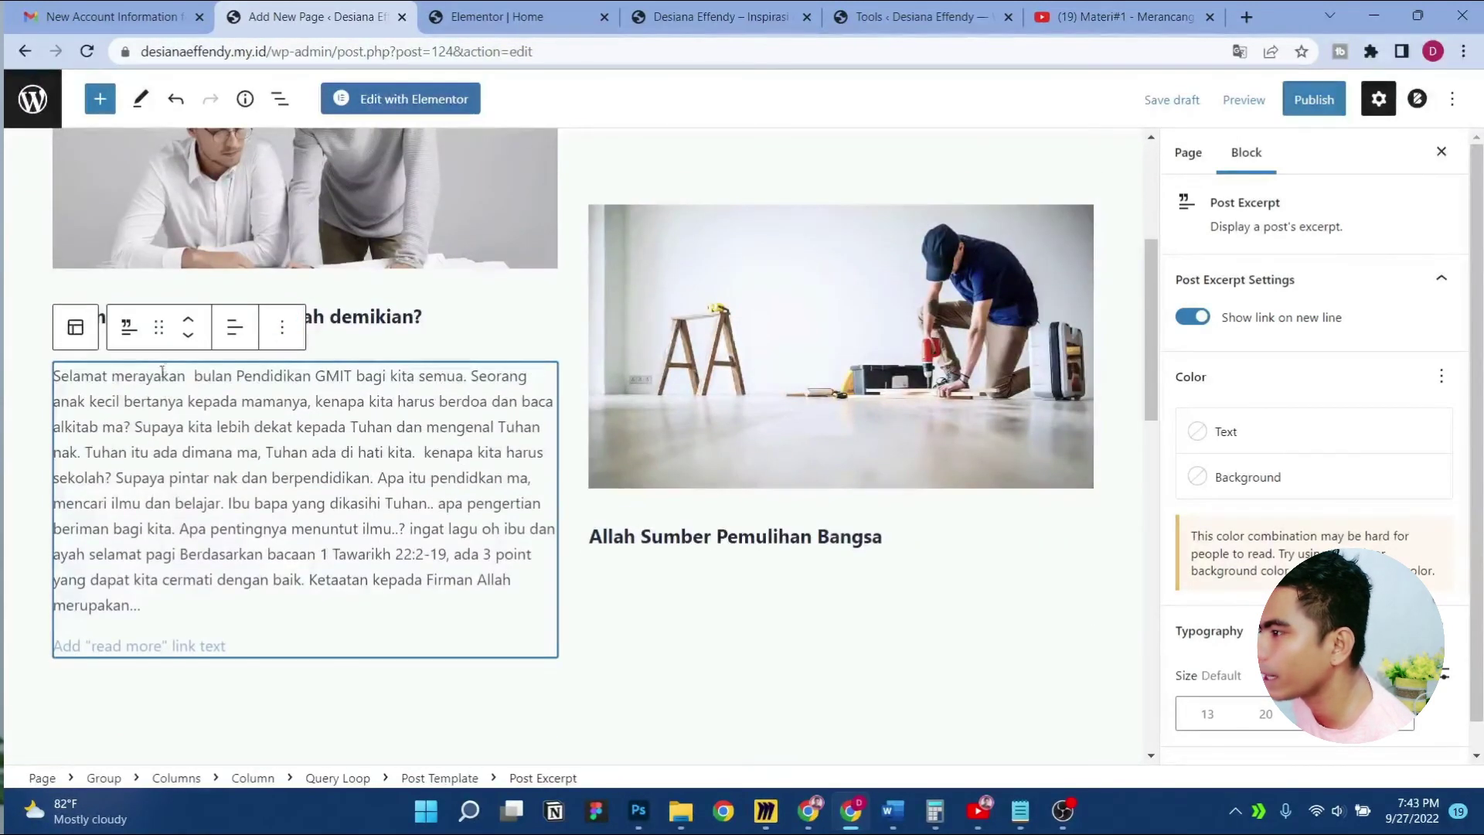
left_click(123, 330)
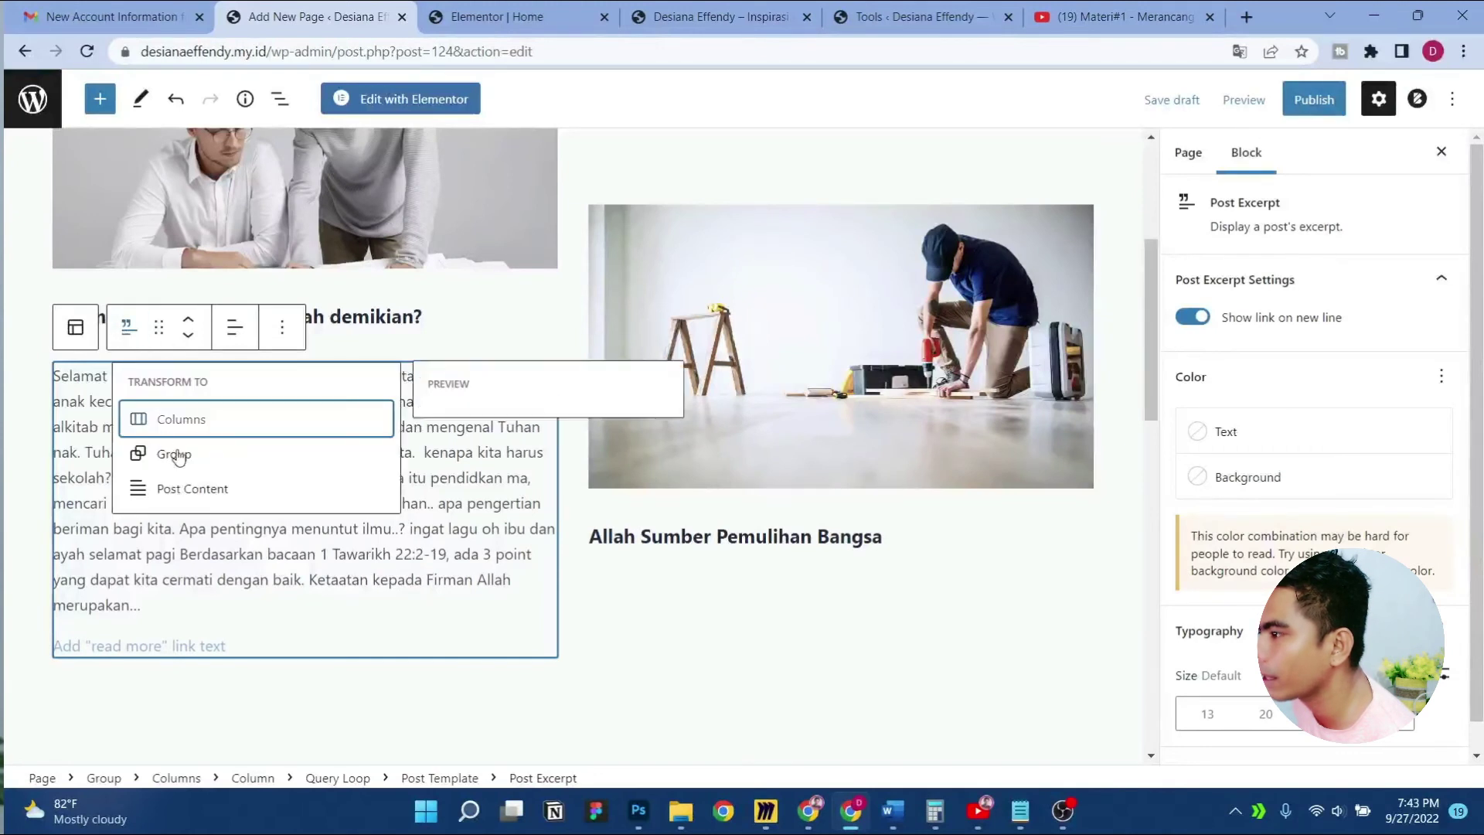
left_click(193, 488)
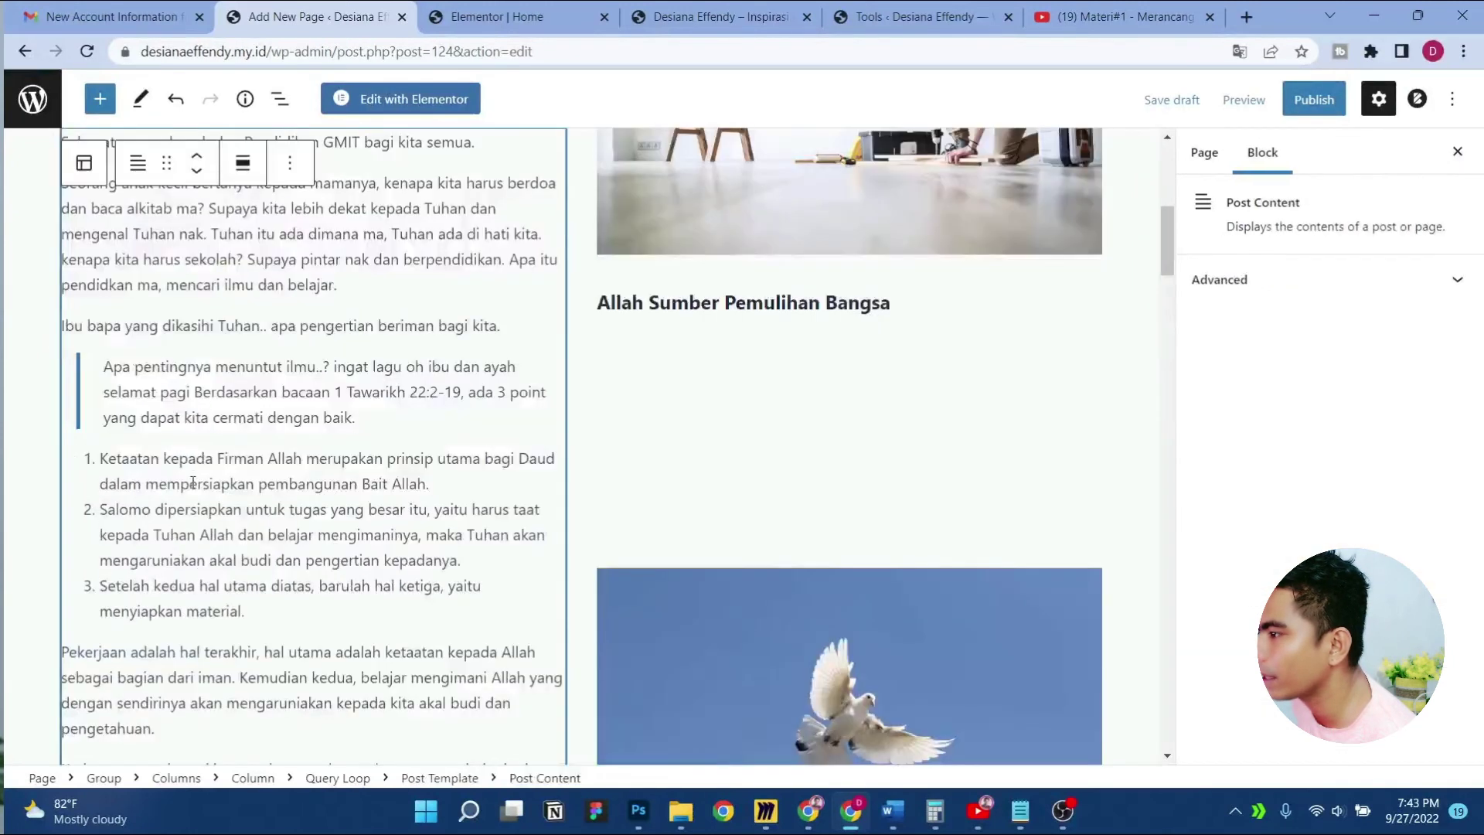
scroll(193, 489, "up", 2)
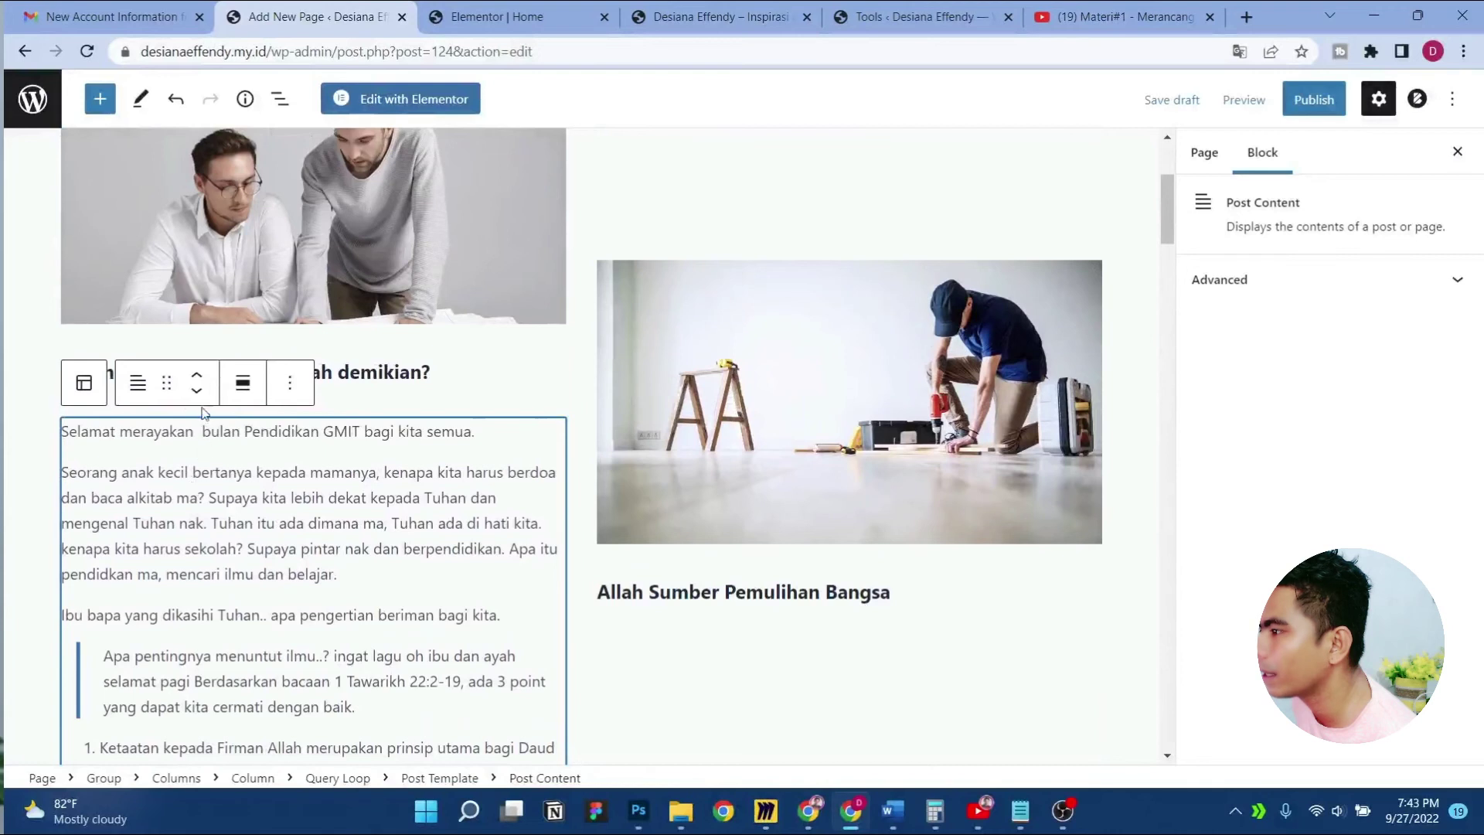
left_click(139, 383)
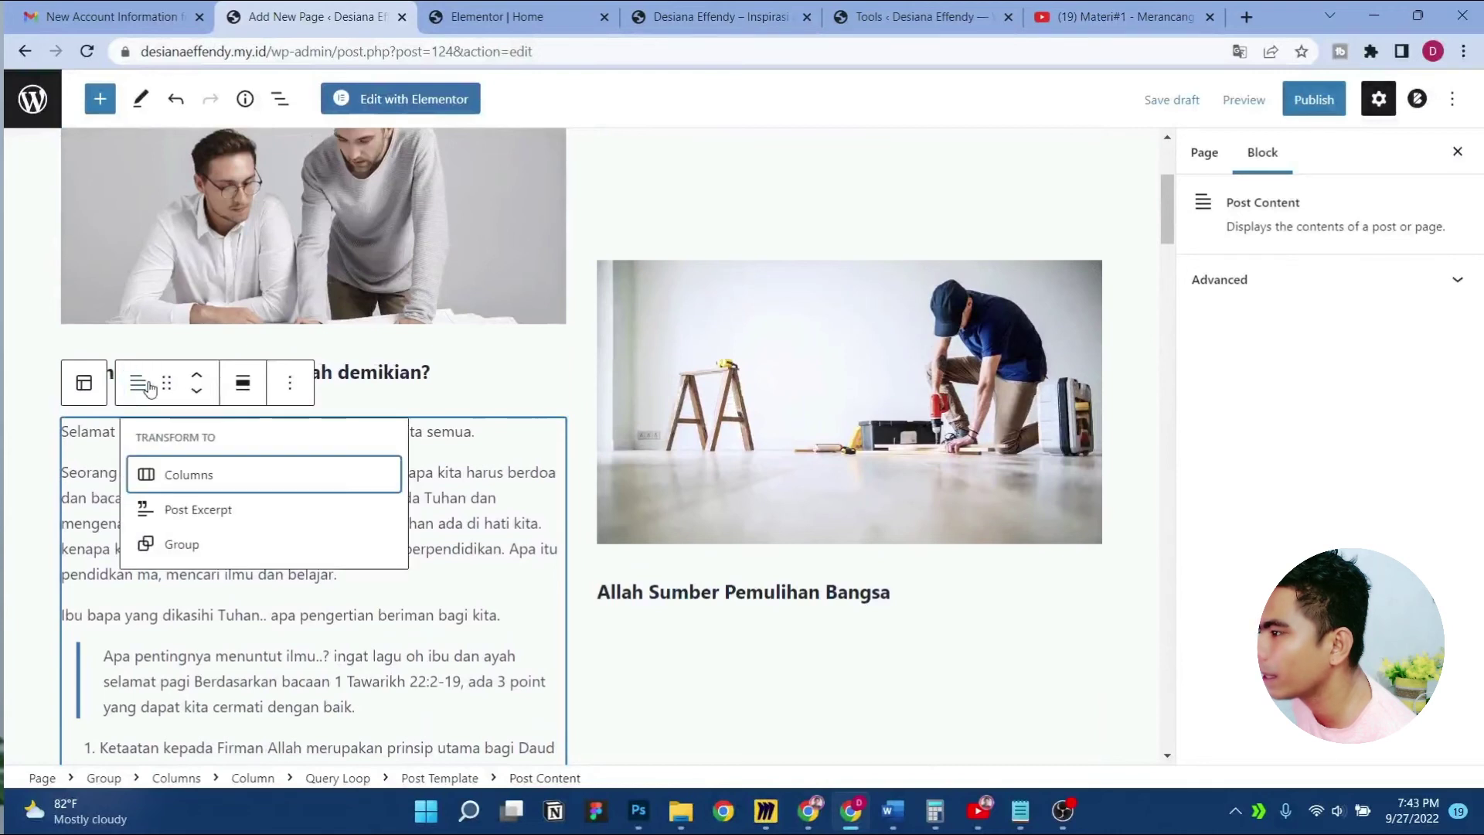
left_click(196, 506)
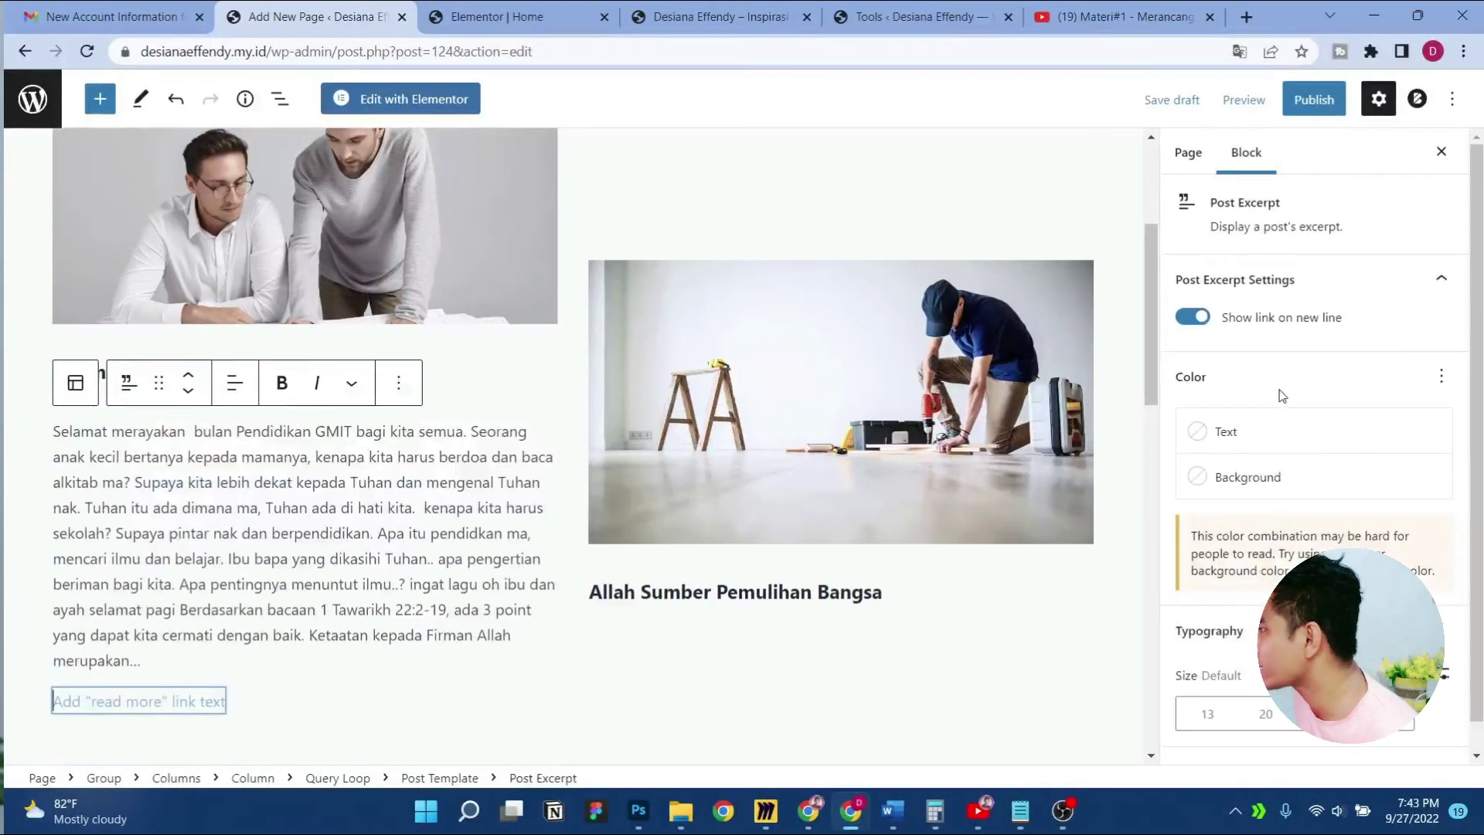
left_click(1194, 317)
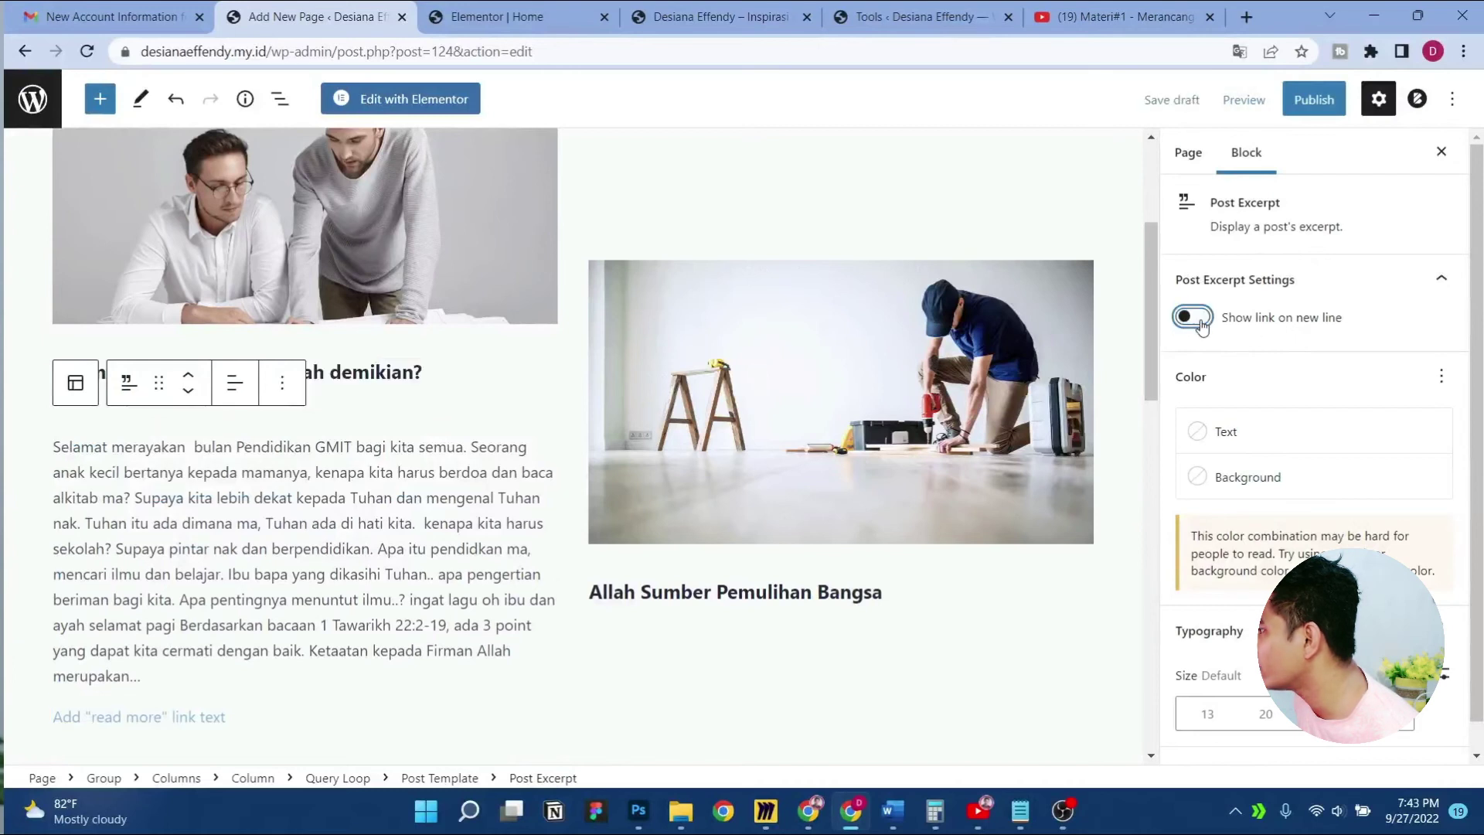
left_click(1200, 323)
Select the surrounding Post Template and expand its advanced settings
left_click(436, 466)
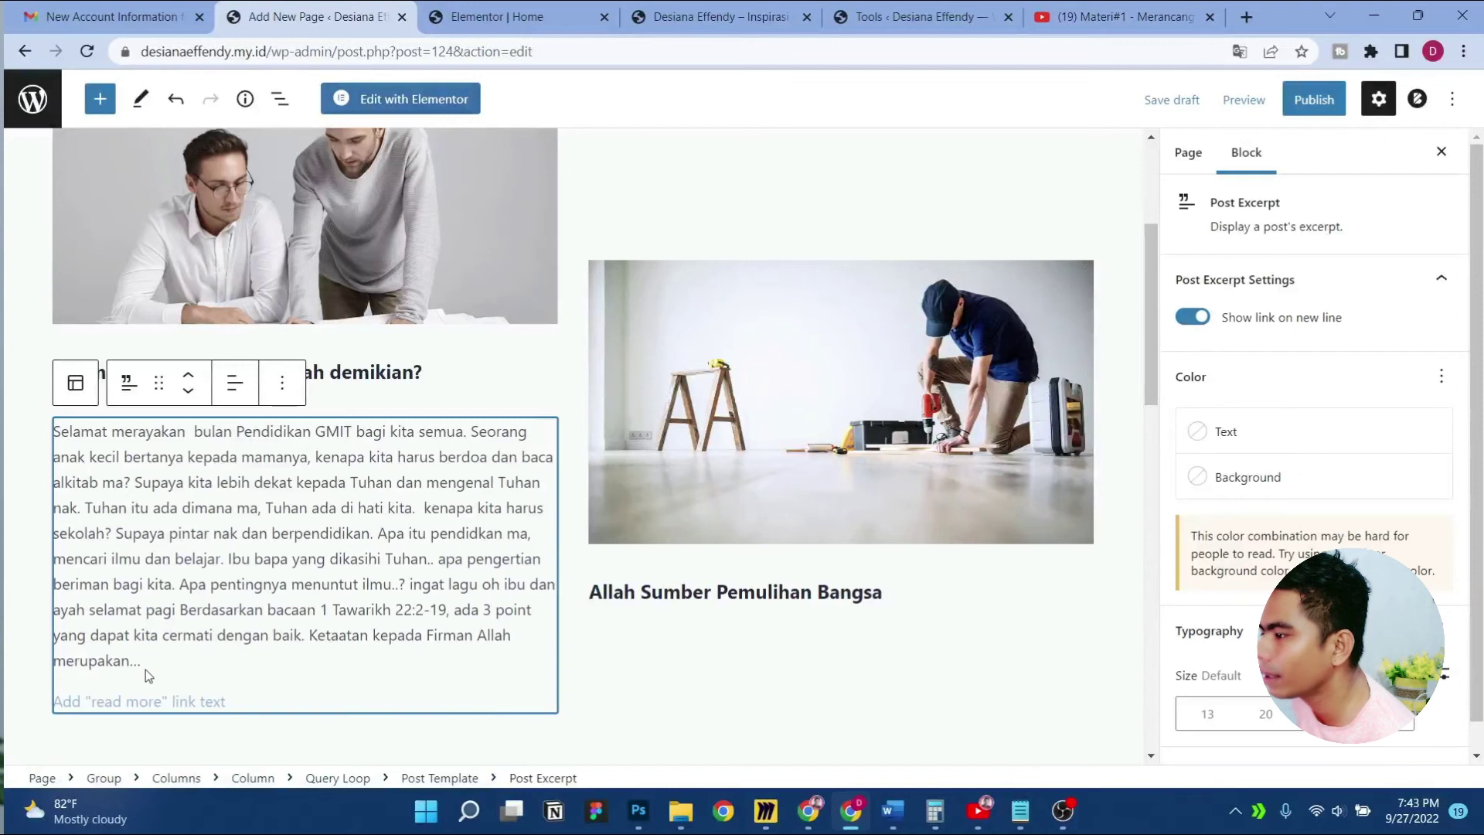
scroll(124, 633, "up", 2)
left_click(83, 579)
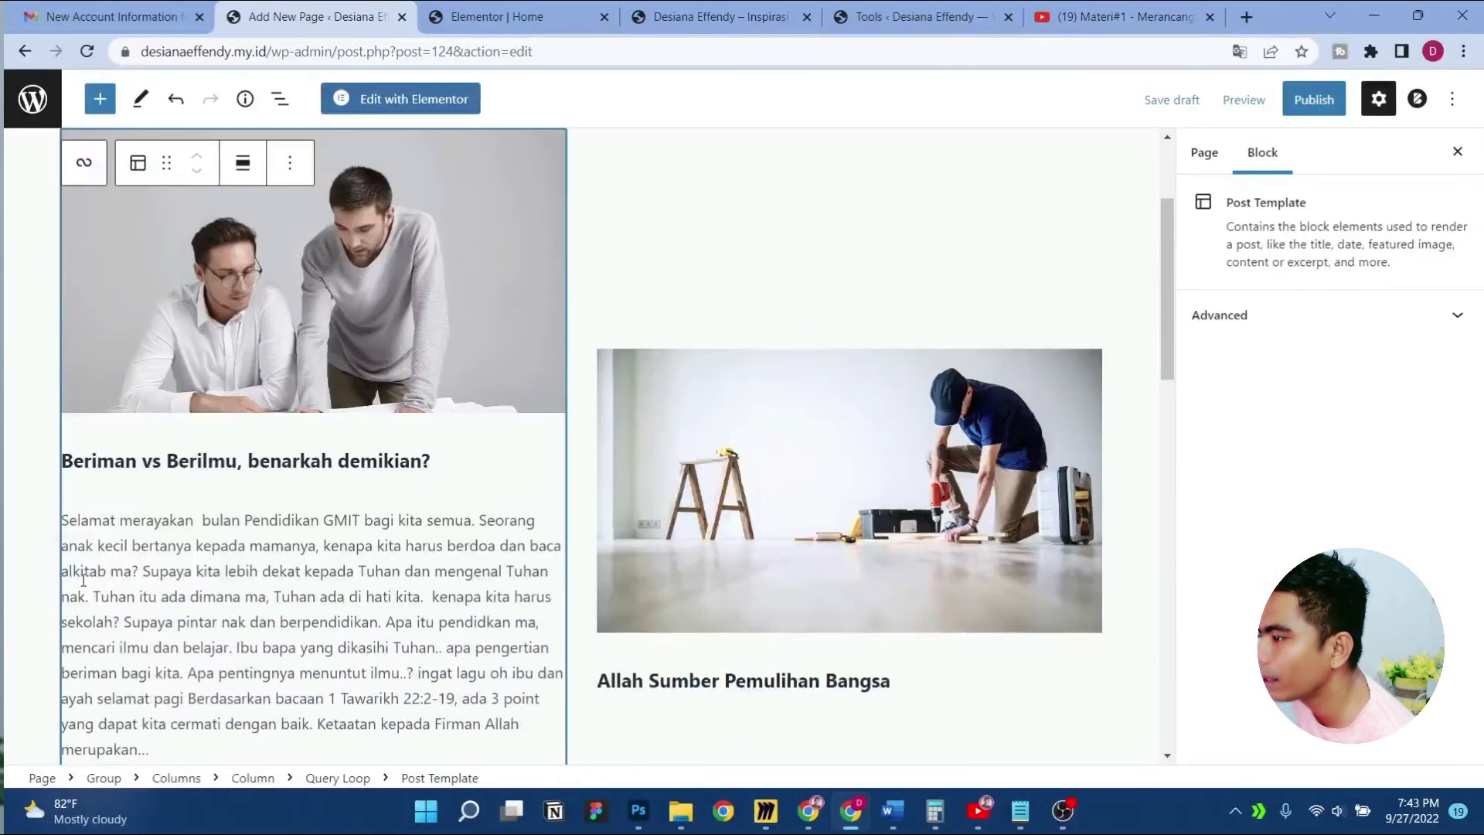
scroll(353, 489, "down", 7)
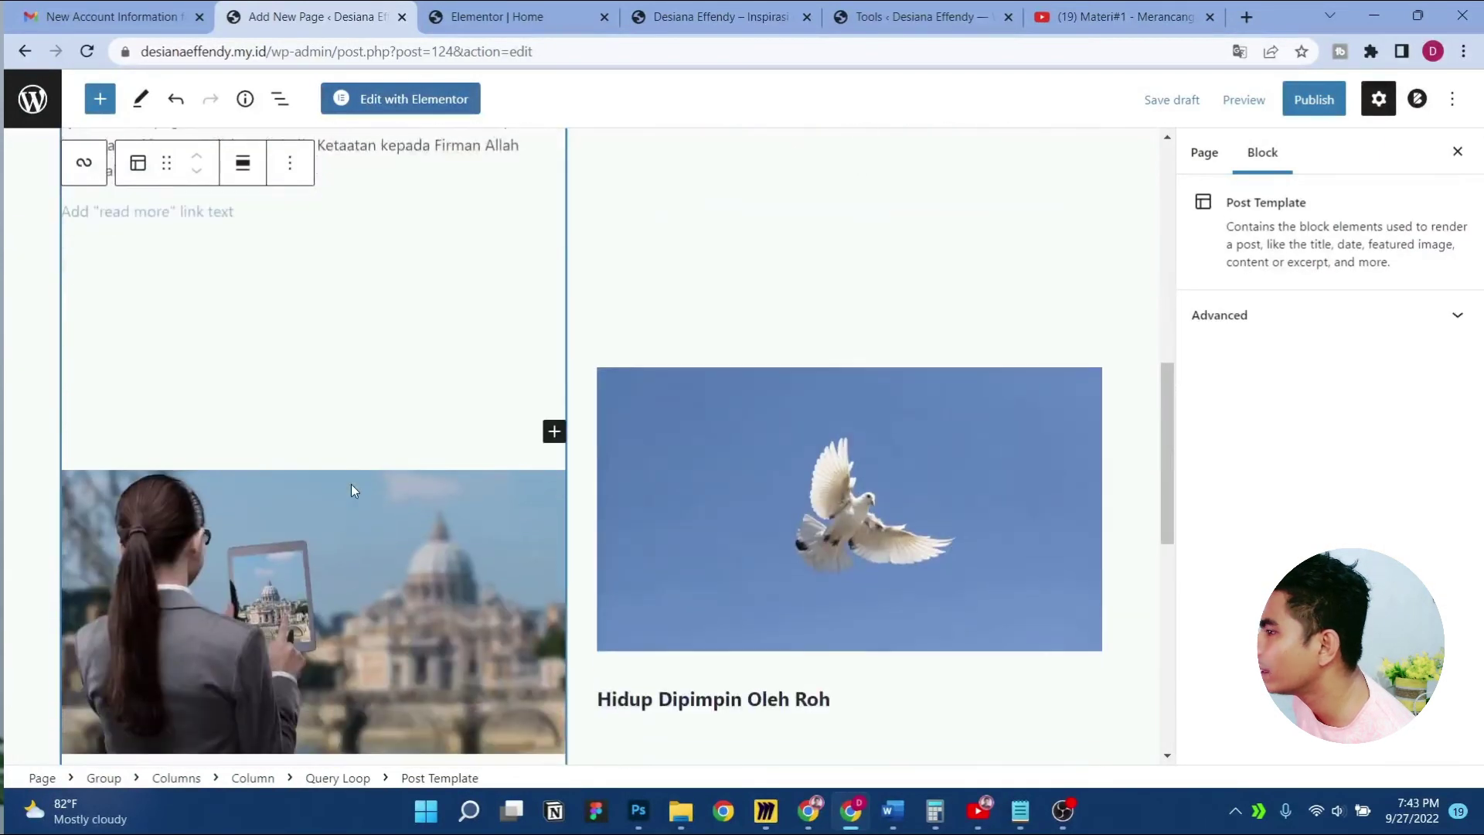
scroll(353, 489, "up", 3)
scroll(352, 489, "down", 3)
scroll(351, 484, "down", 5)
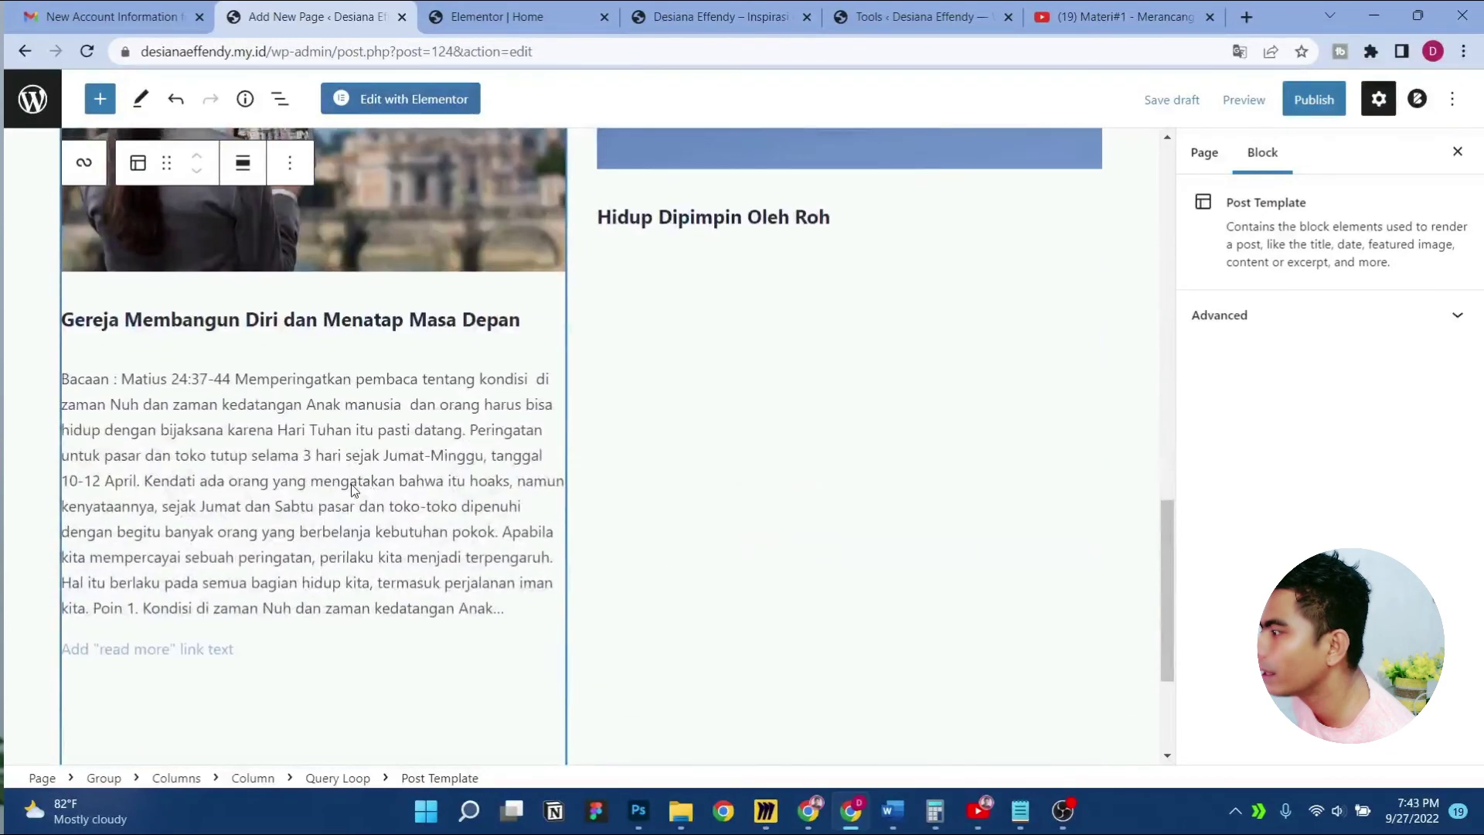
scroll(351, 483, "up", 12)
scroll(350, 483, "down", 3)
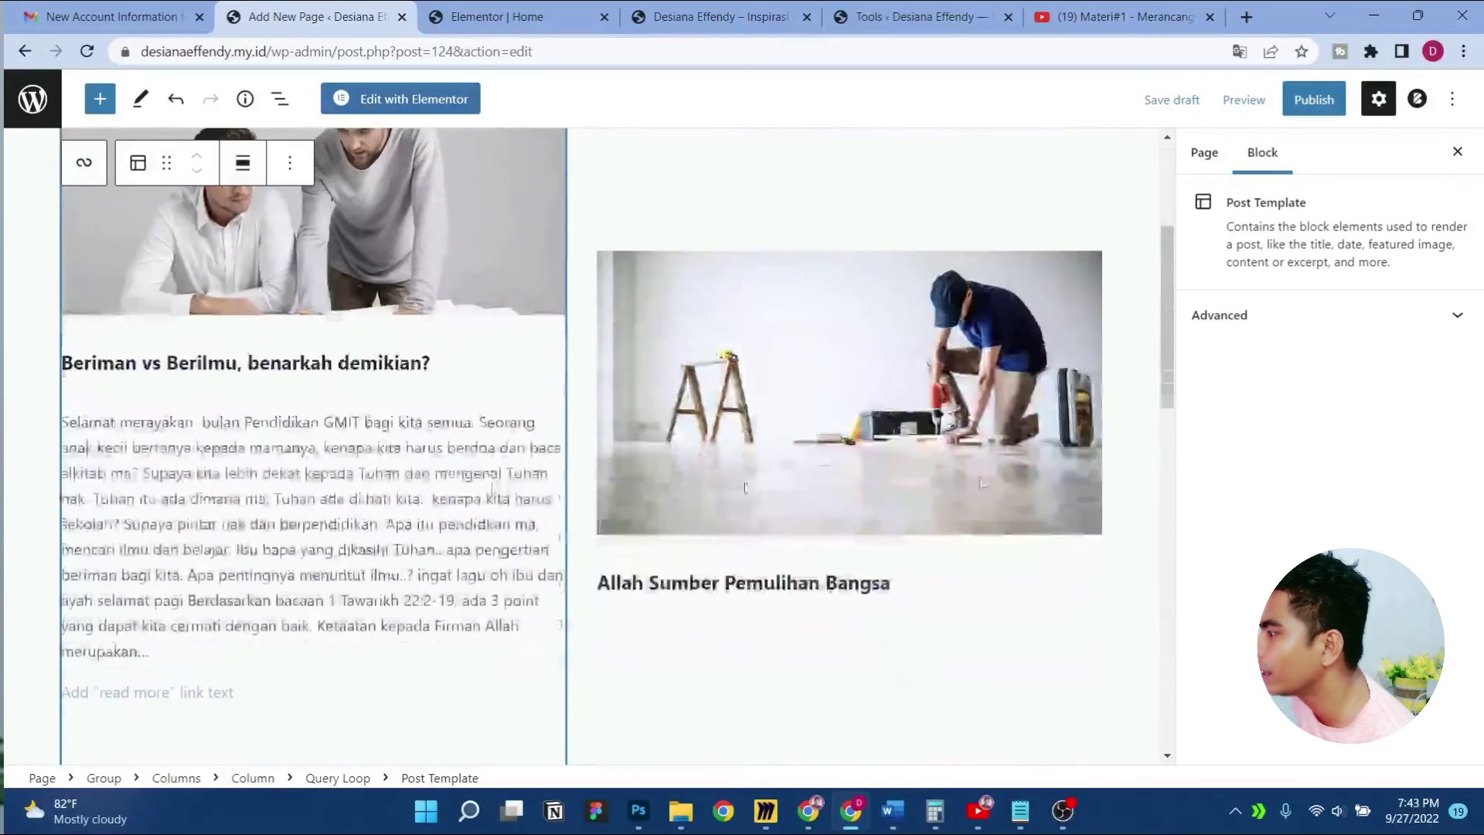
left_click(1281, 318)
scroll(246, 431, "up", 4)
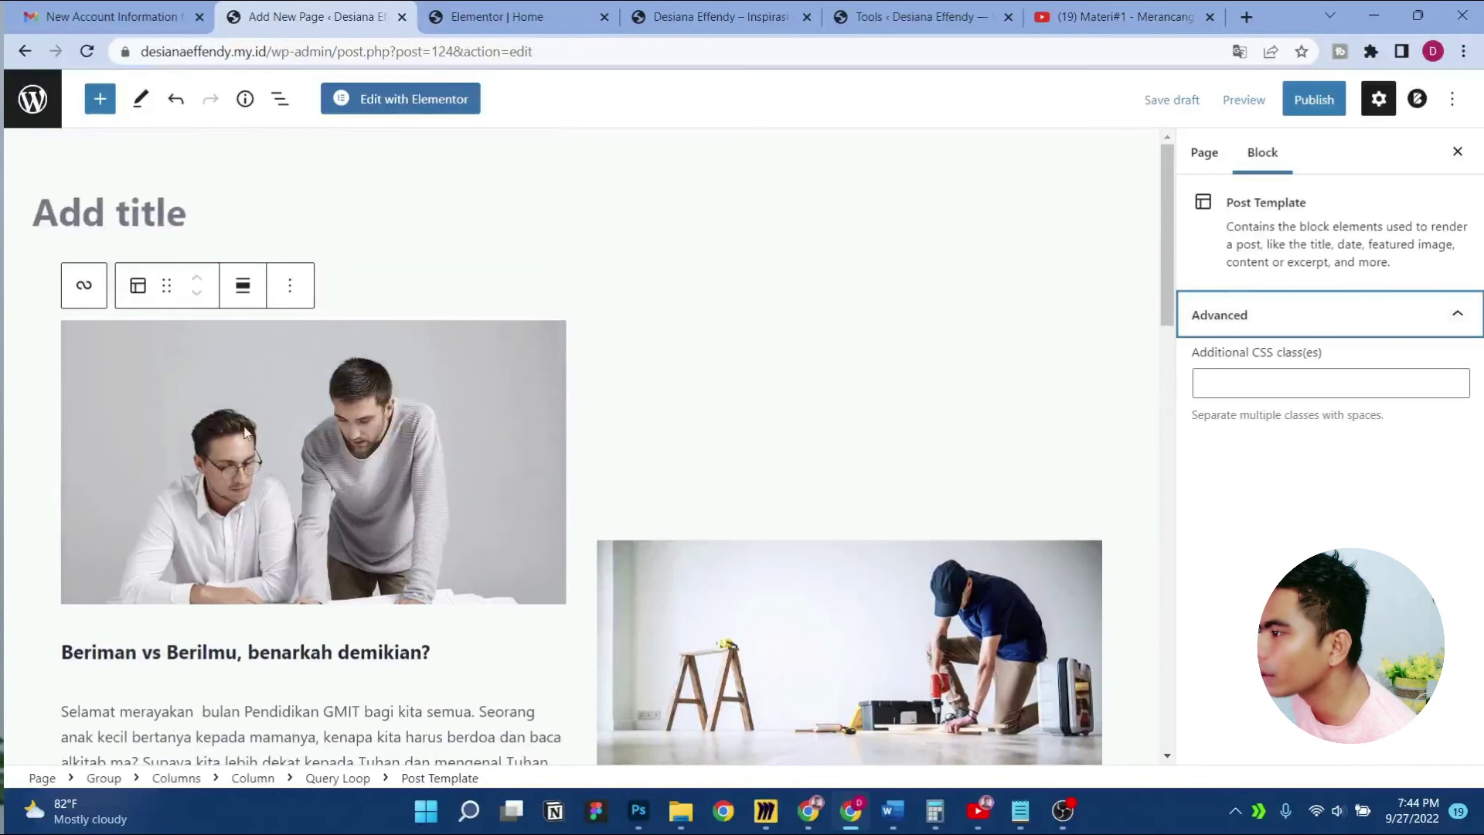
Try a grid layout on the Query Loop, then return it to List view
left_click(86, 290)
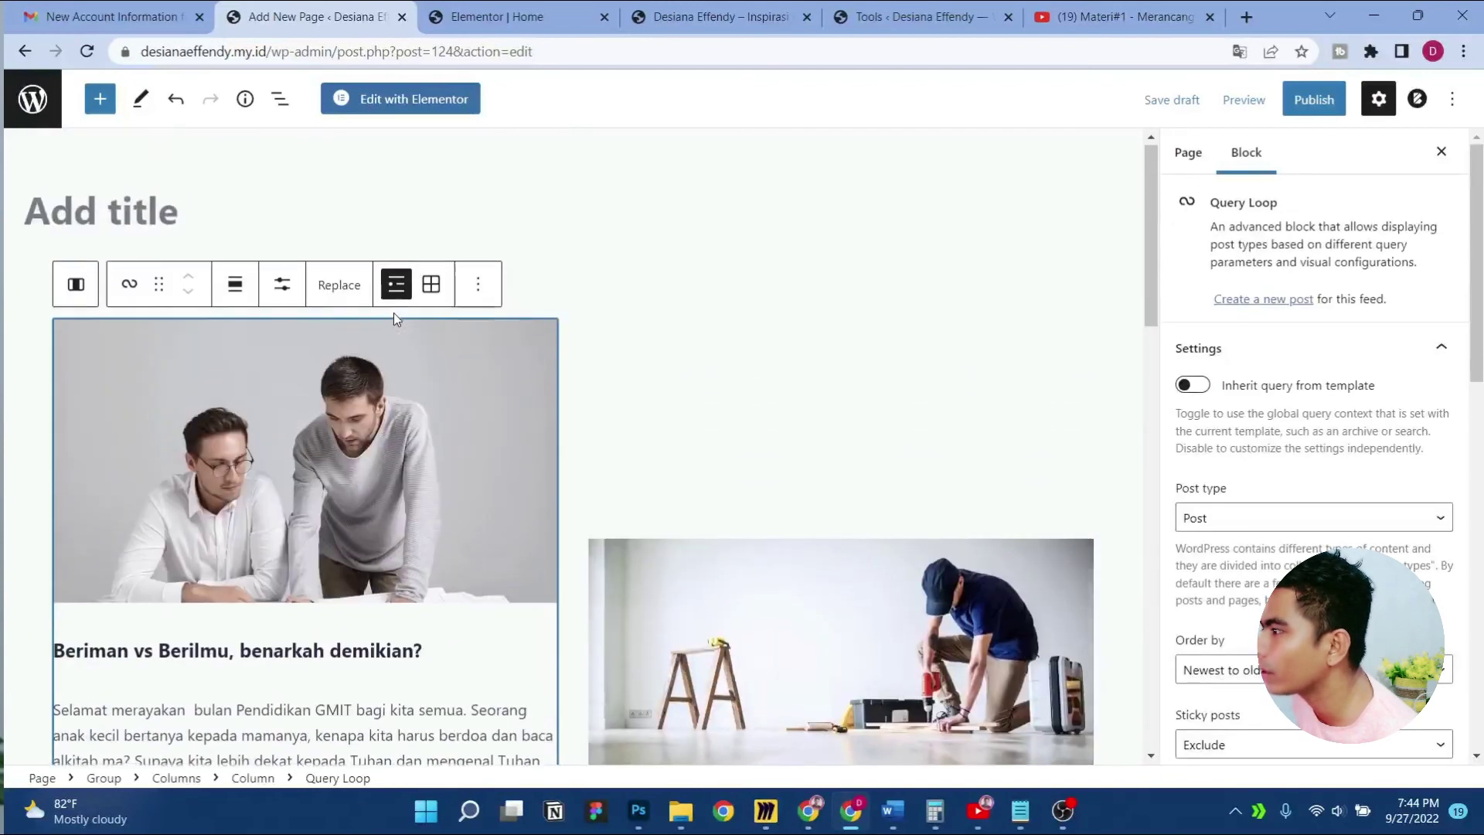
left_click(432, 286)
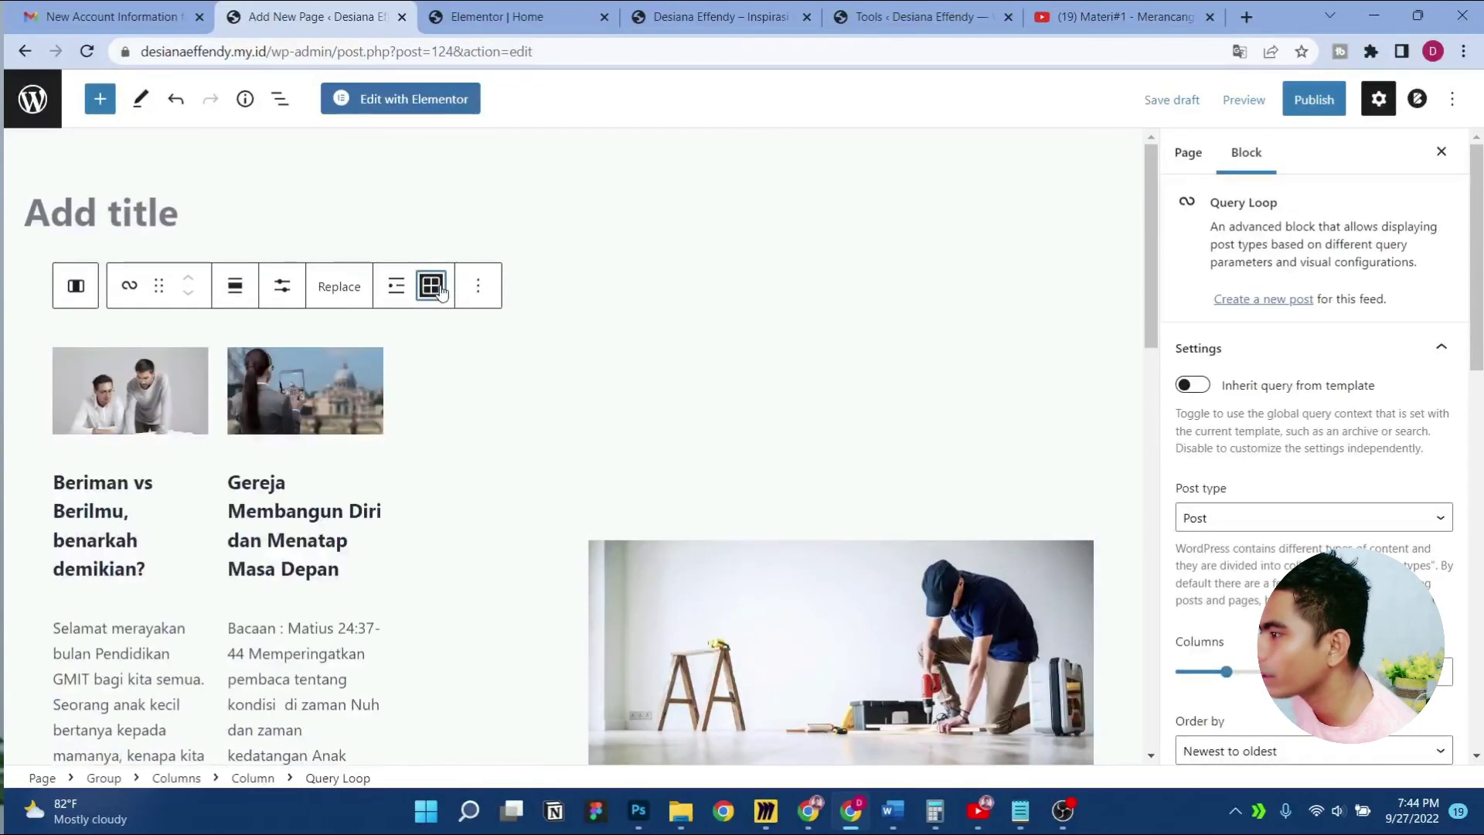
left_click(397, 286)
scroll(388, 405, "down", 15)
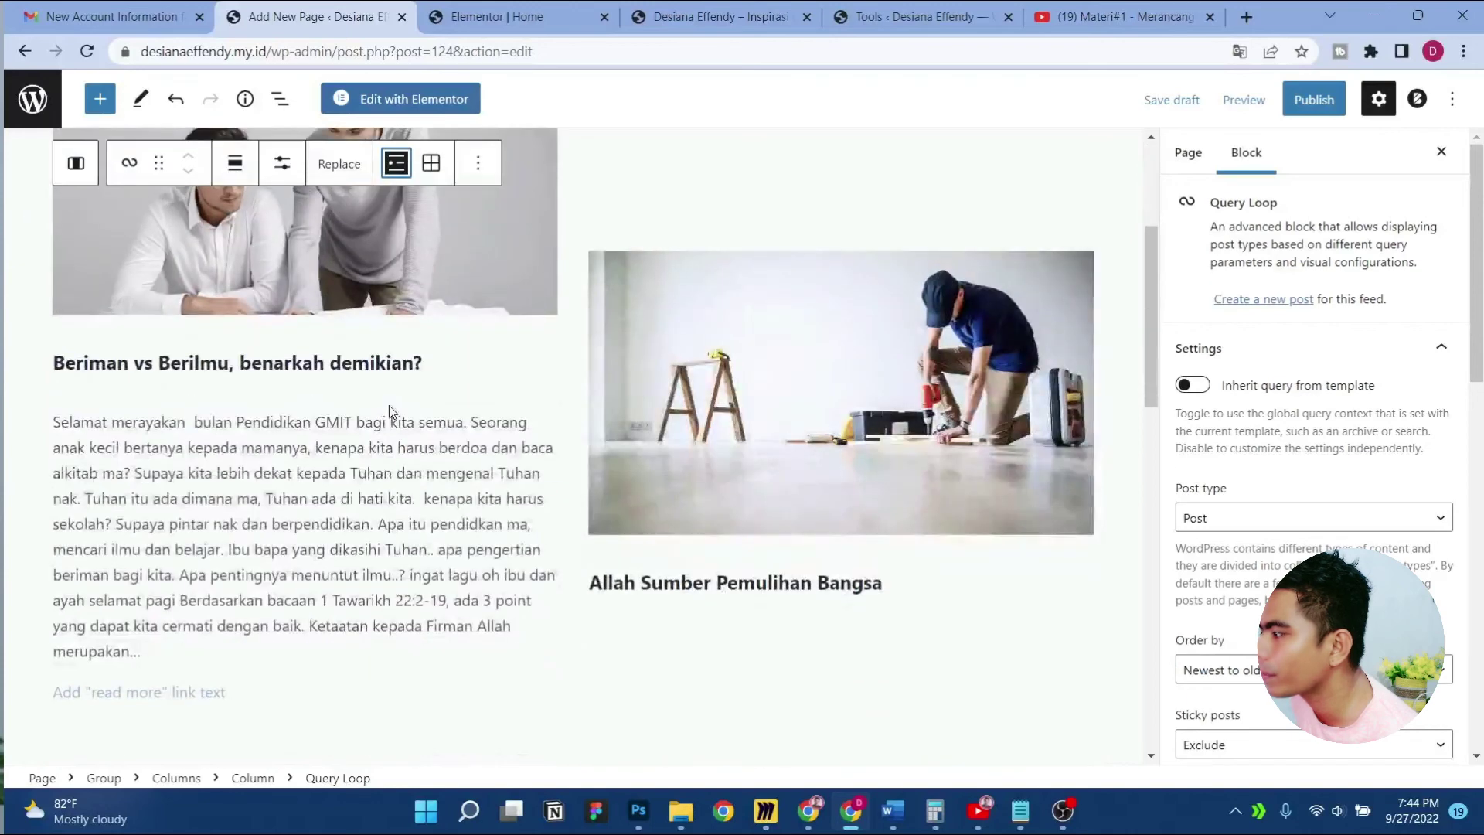
scroll(387, 409, "down", 3)
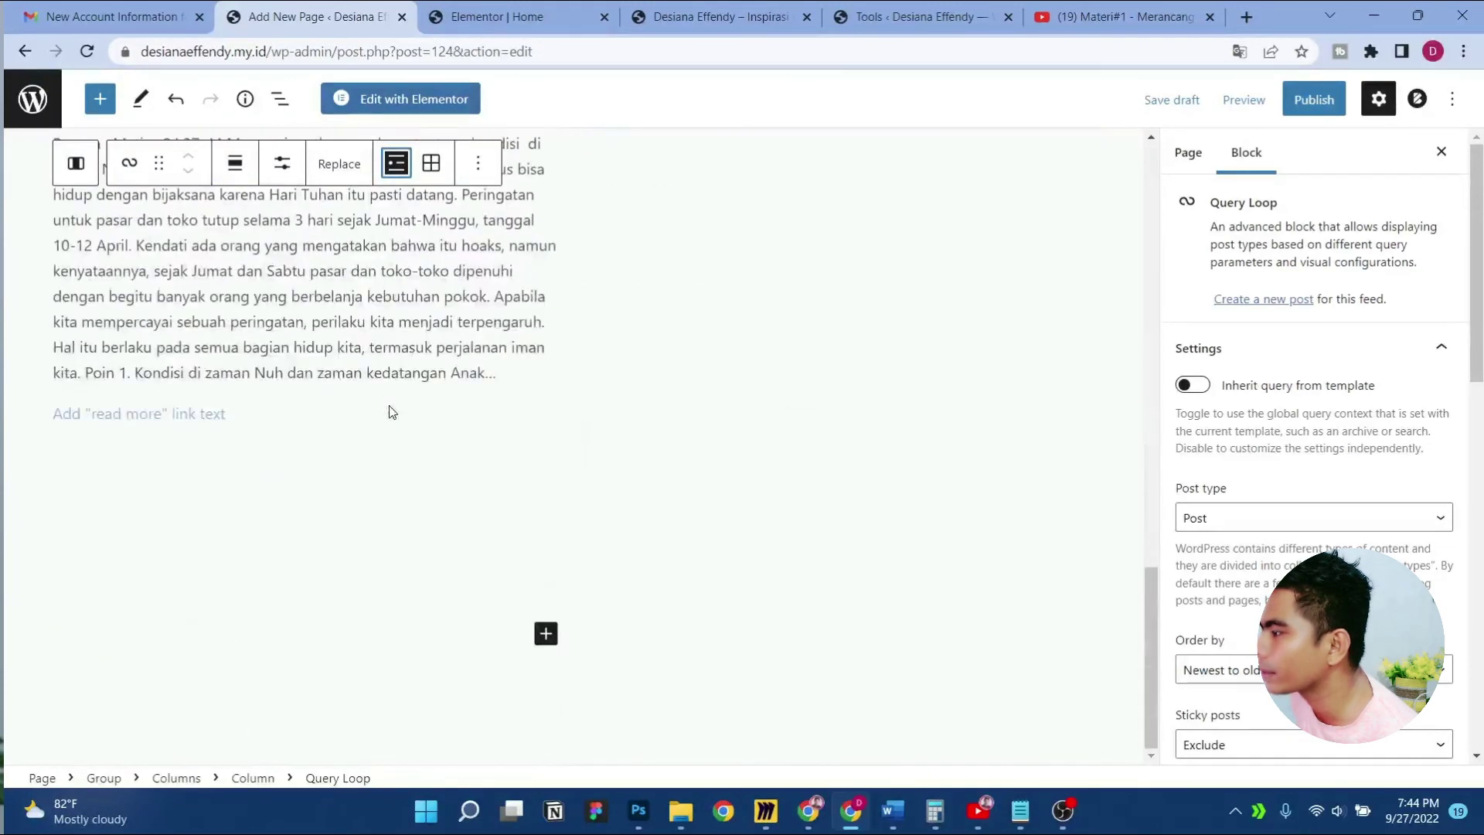
scroll(388, 410, "up", 15)
scroll(388, 405, "down", 3)
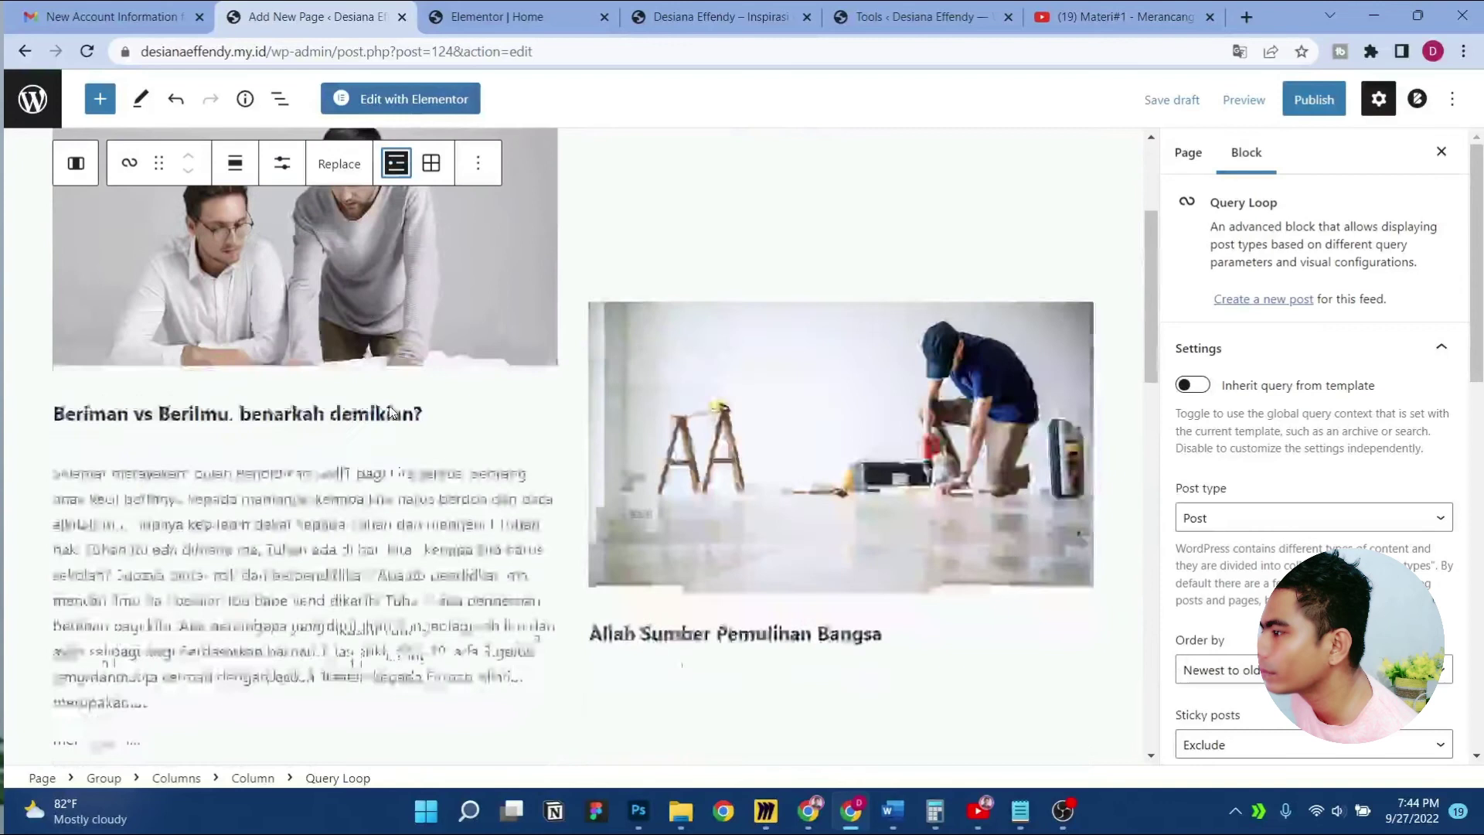
Set the first post excerpt's read-more link text to 'Baca selengkapnya'
left_click(400, 519)
left_click(178, 638)
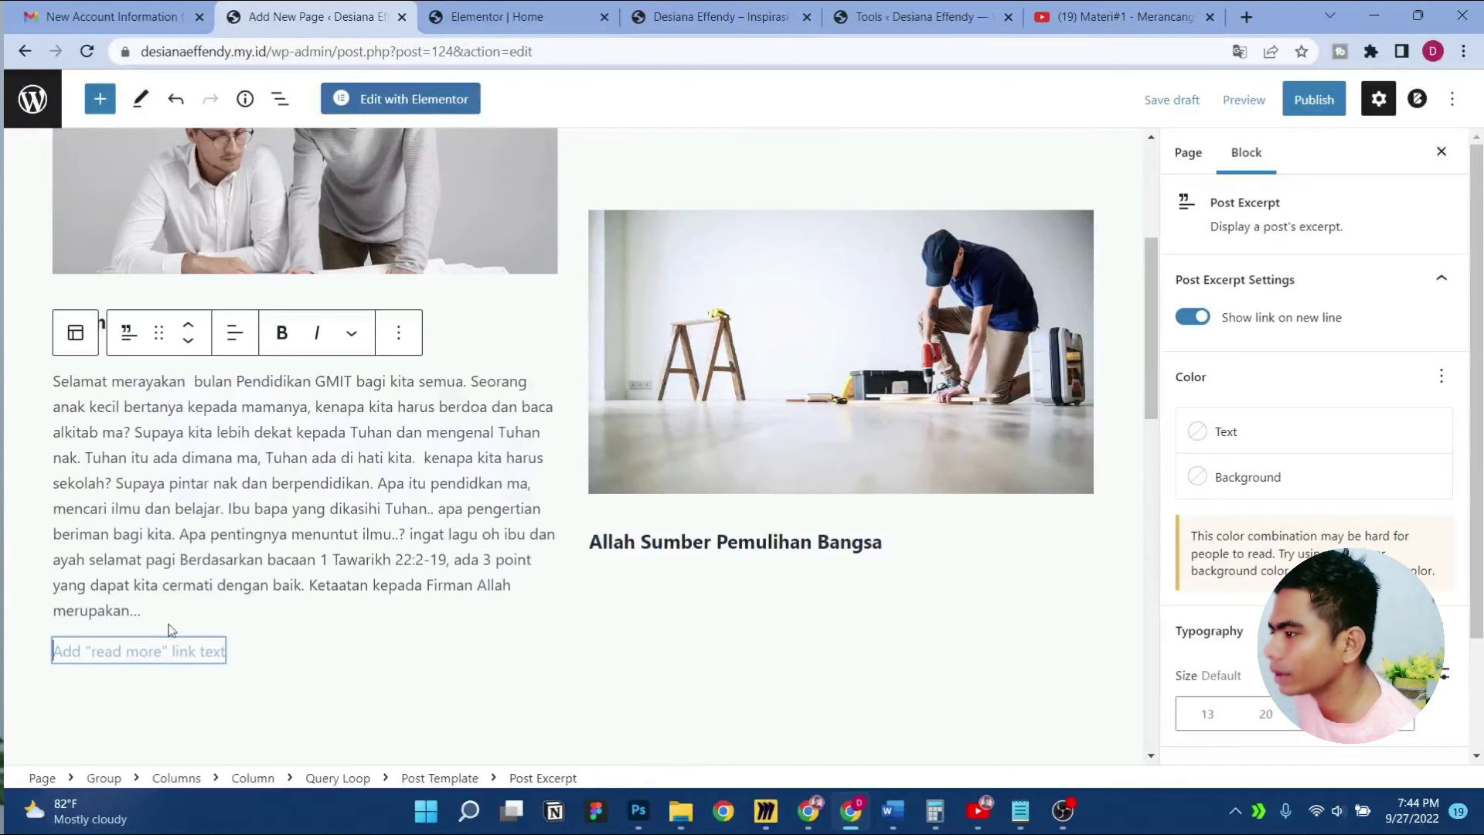
type("Baca selengkapnya")
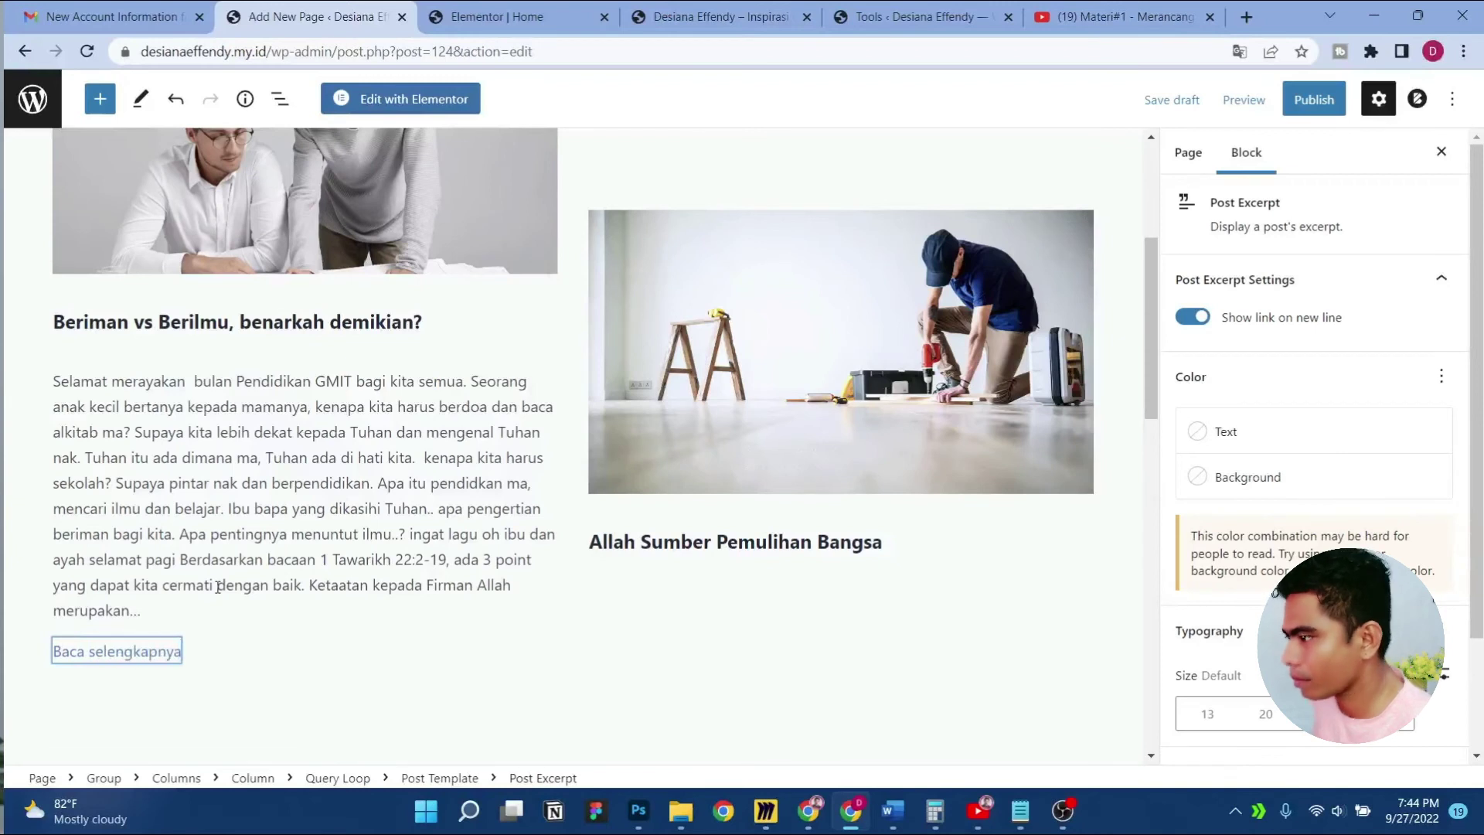
left_click(31, 513)
scroll(31, 513, "down", 5)
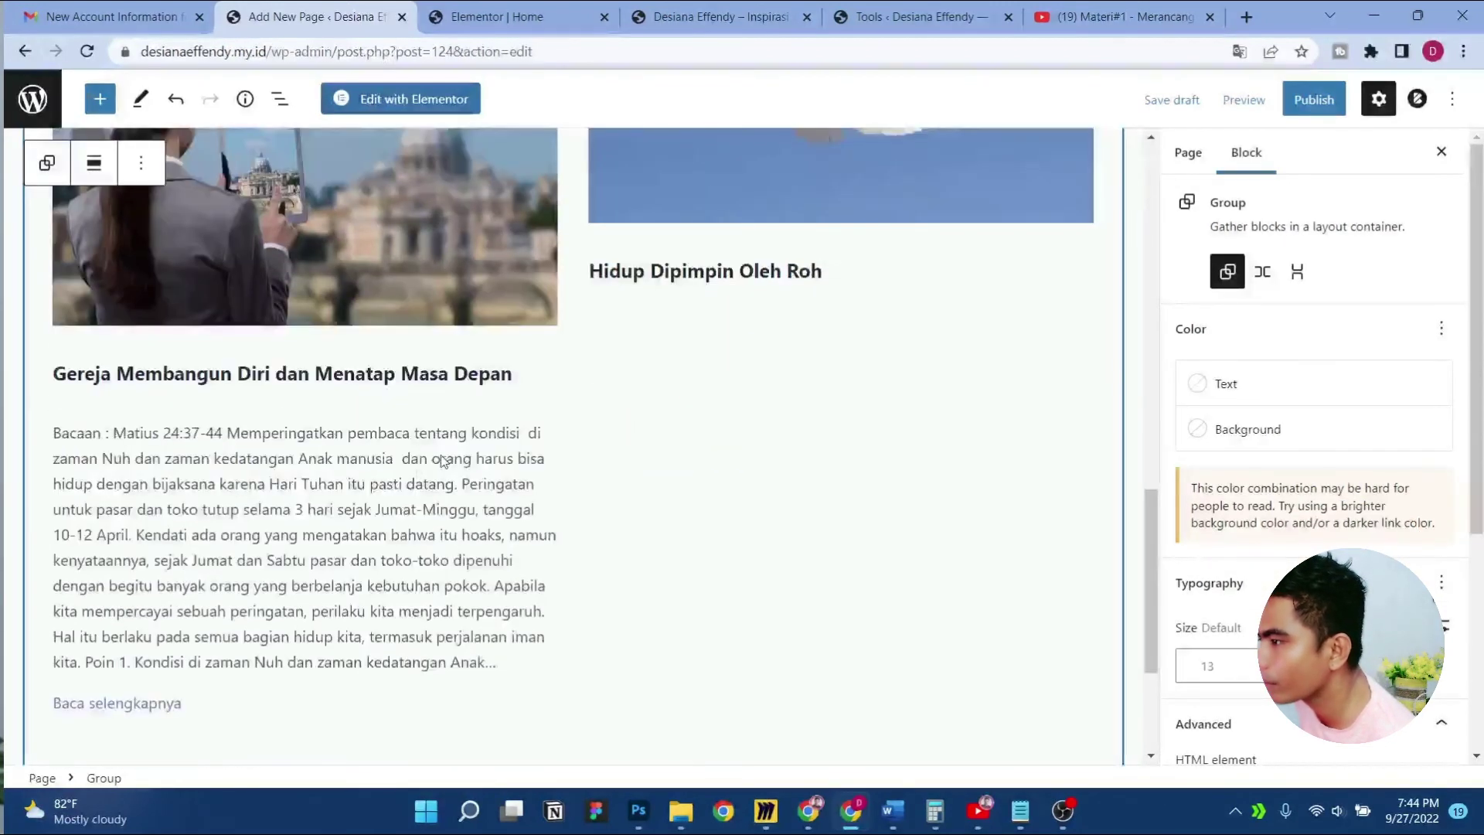
scroll(340, 479, "up", 10)
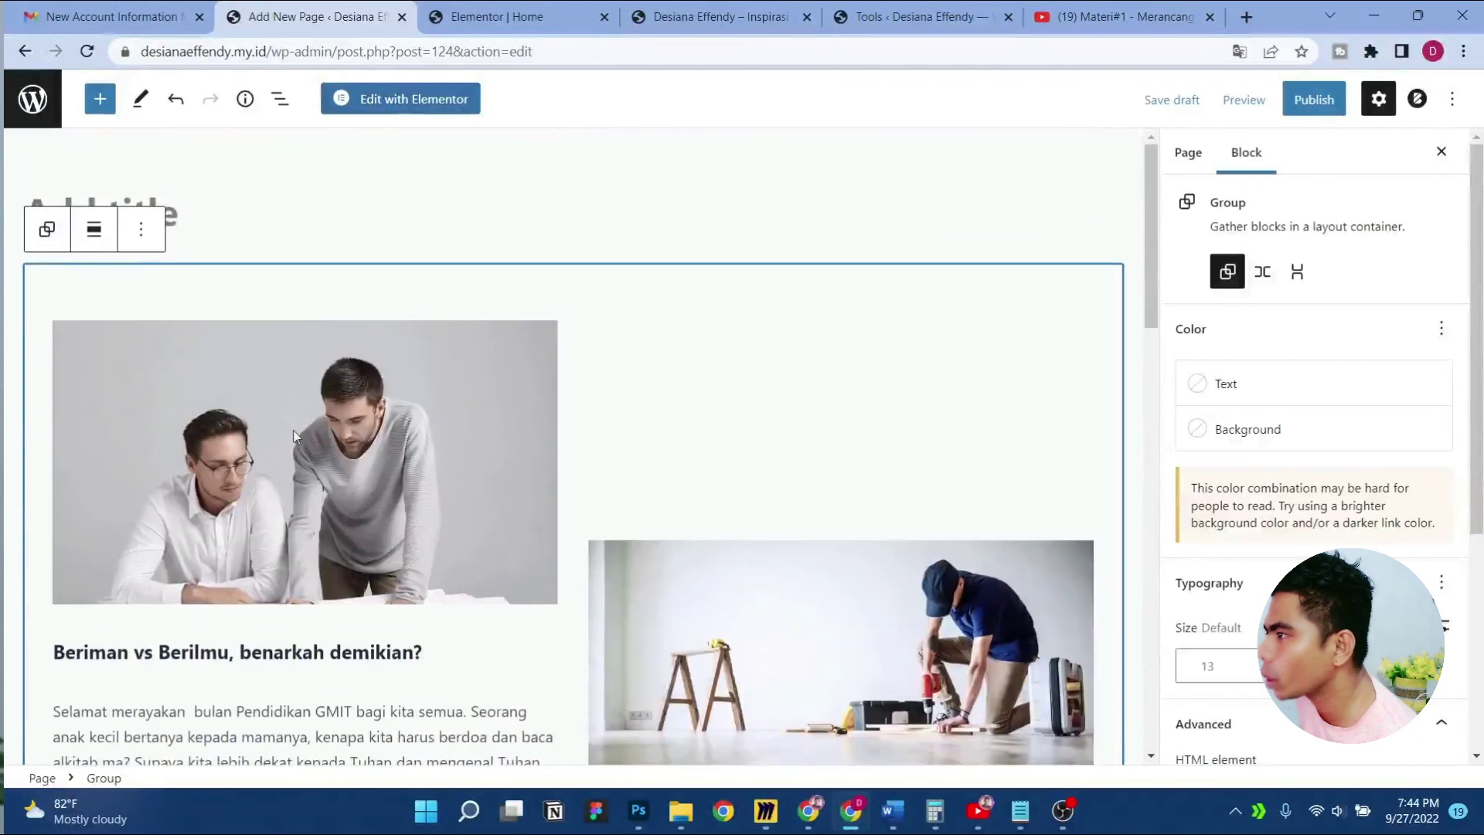
scroll(695, 487, "down", 7)
Add a Post Excerpt under 'Allah Sumber Pemulihan Bangsa' with a 'Baca selengkapnya' link
left_click(685, 302)
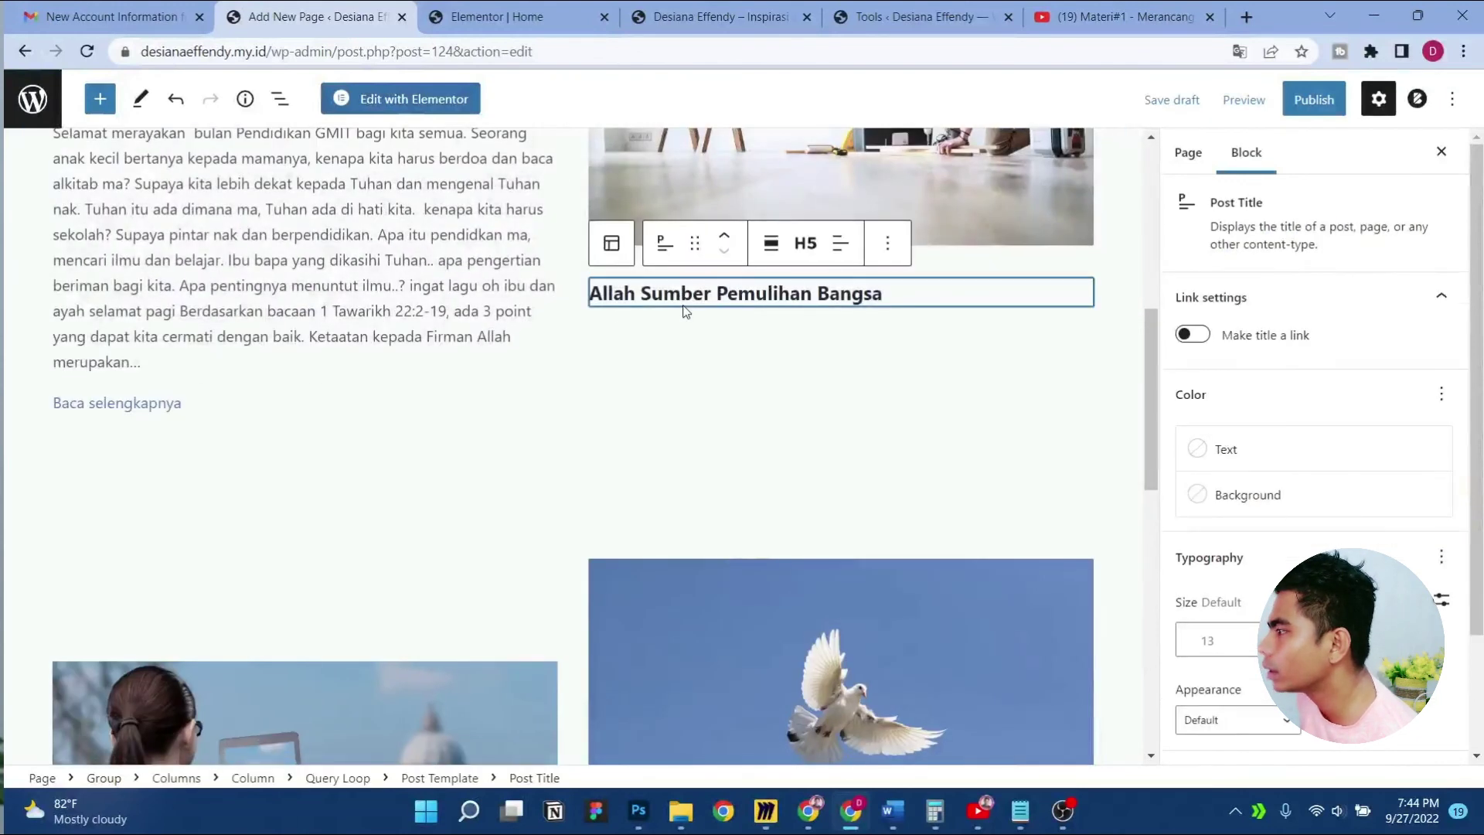
left_click(92, 107)
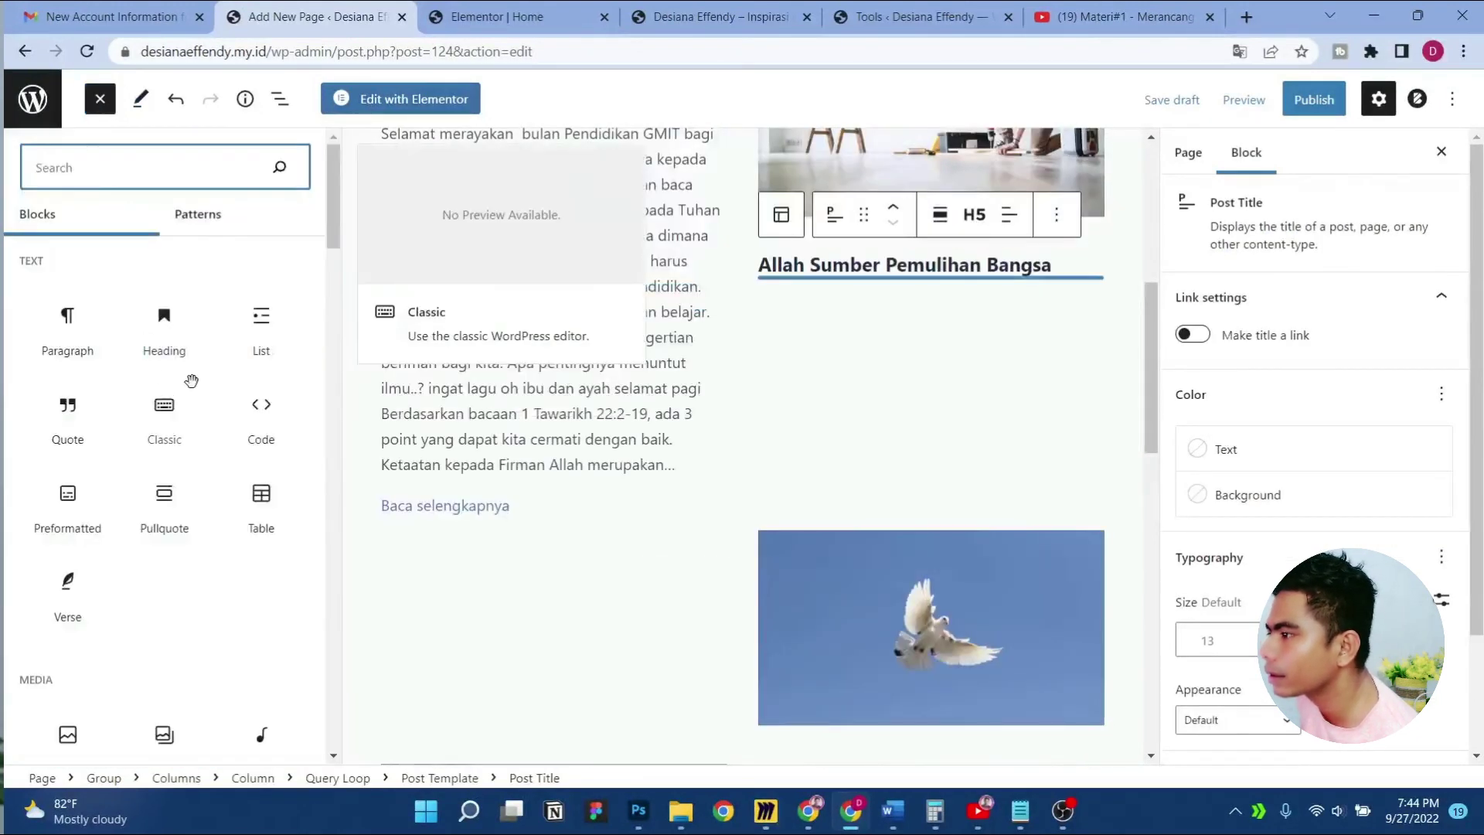
type("post")
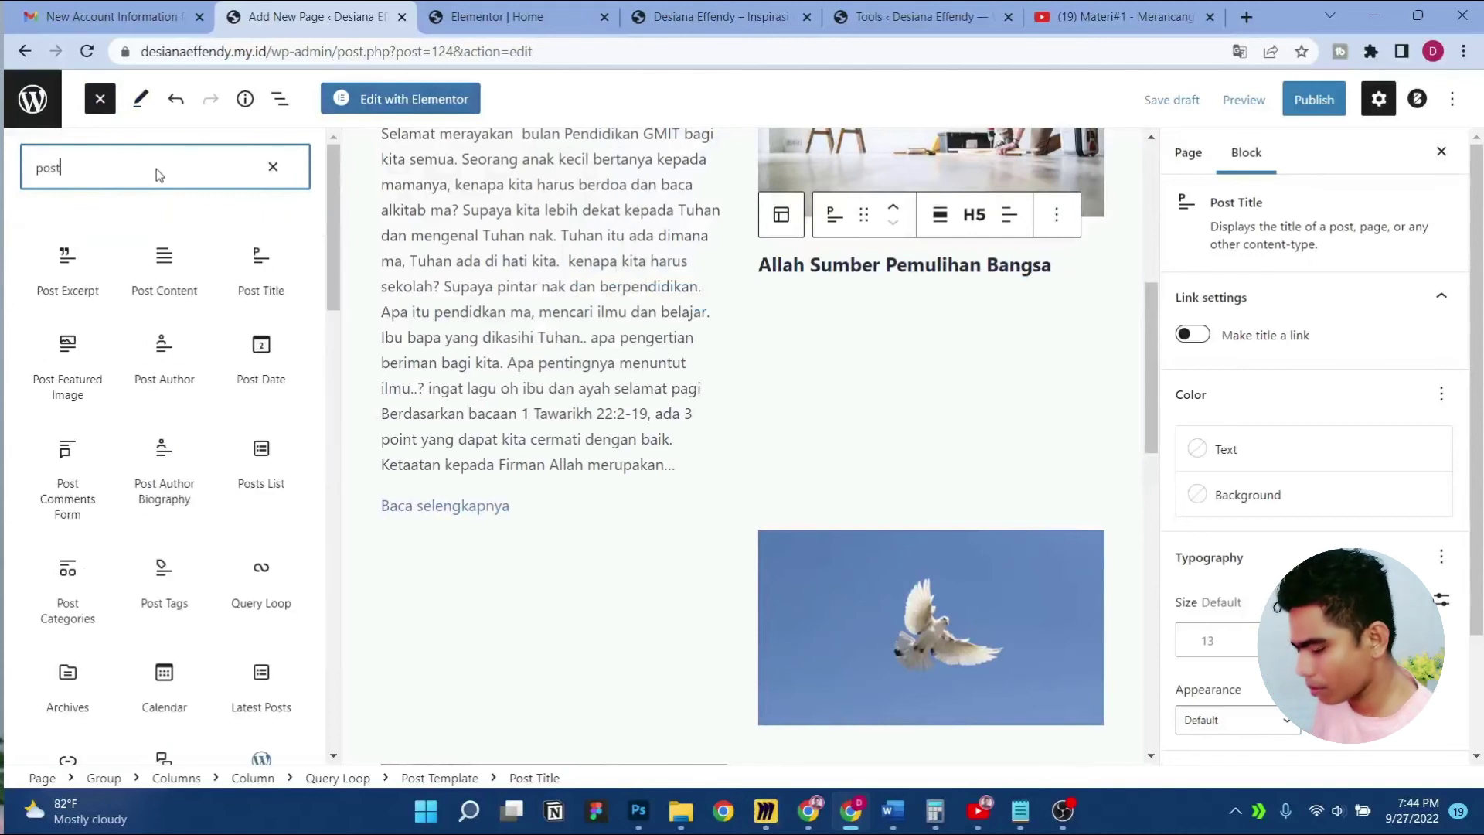
left_click_drag(81, 282, 827, 278)
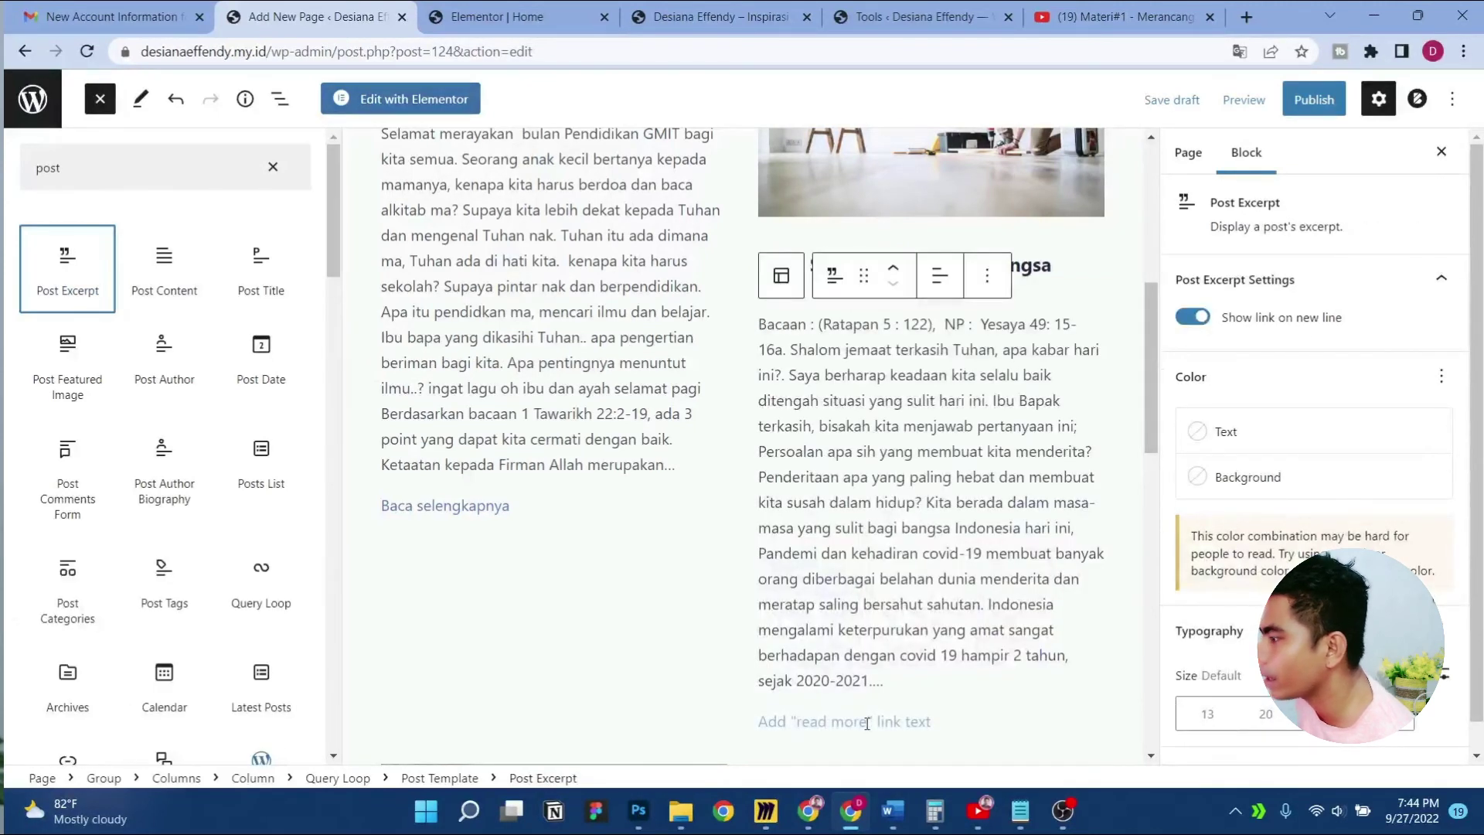
left_click(866, 724)
type("Baca selengkapnya")
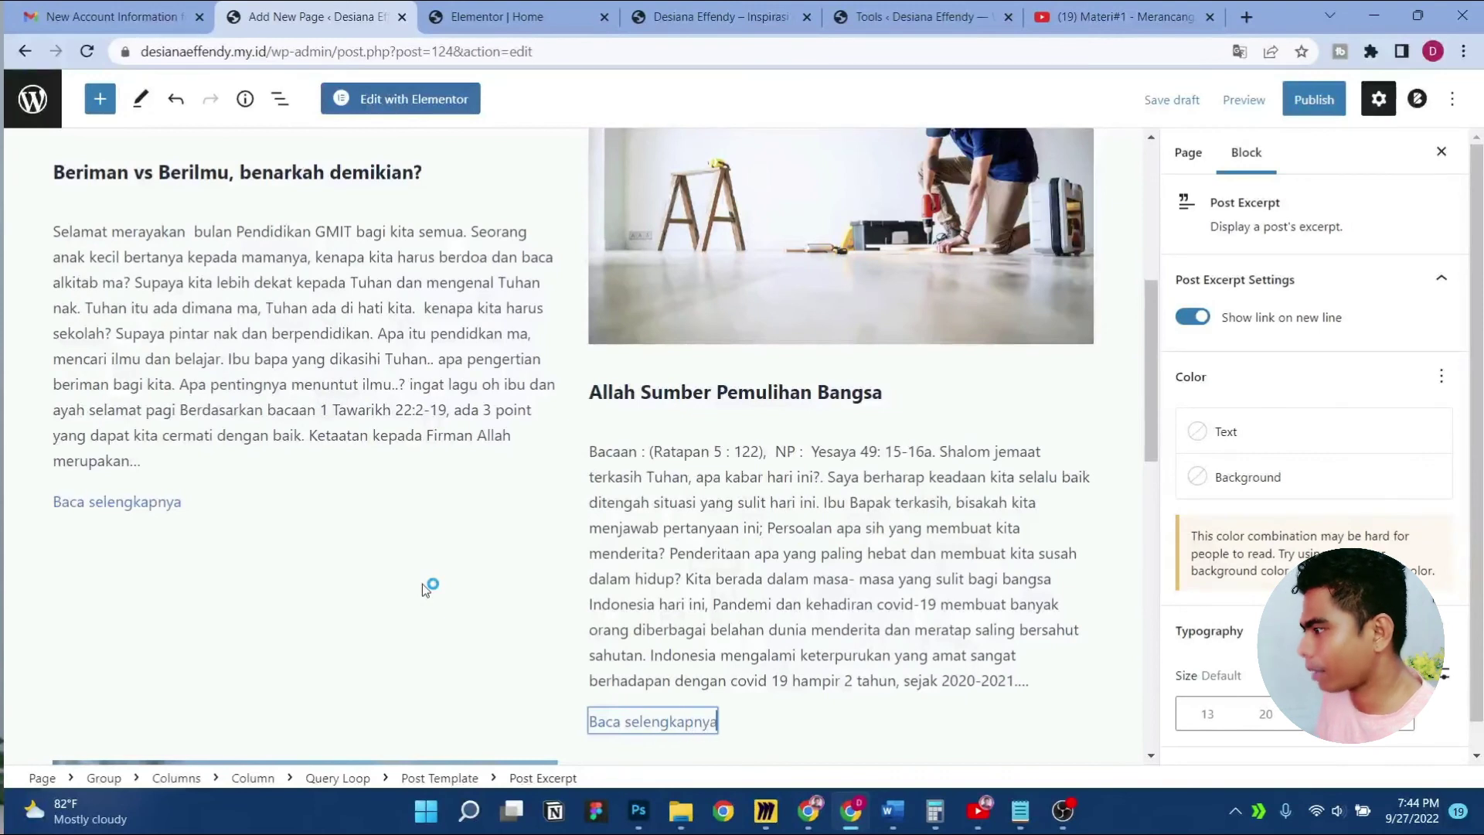
Publish the untitled posts page, dismiss the summary panel, and review the live layout
left_click(1314, 99)
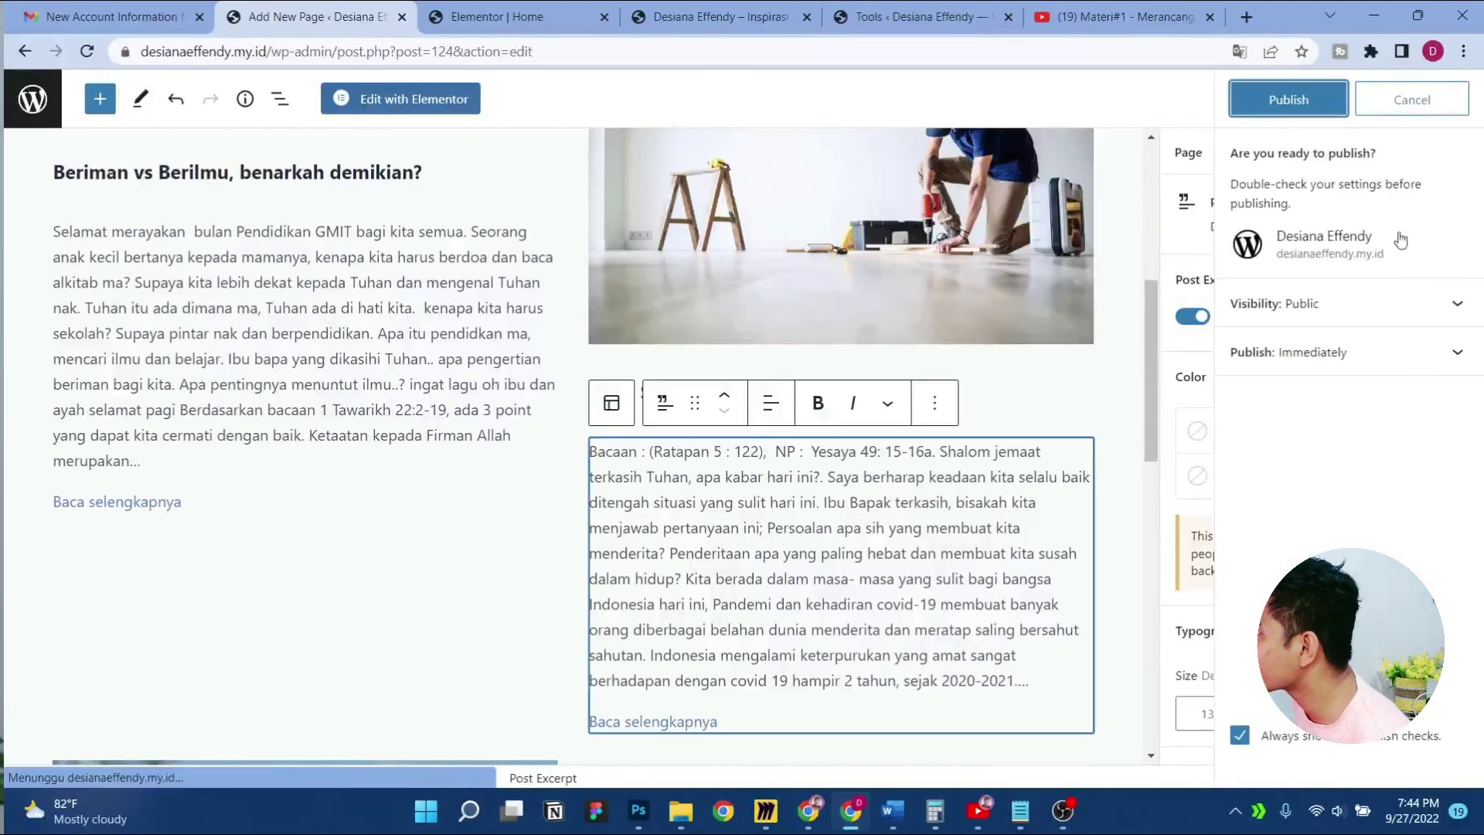
left_click(1247, 93)
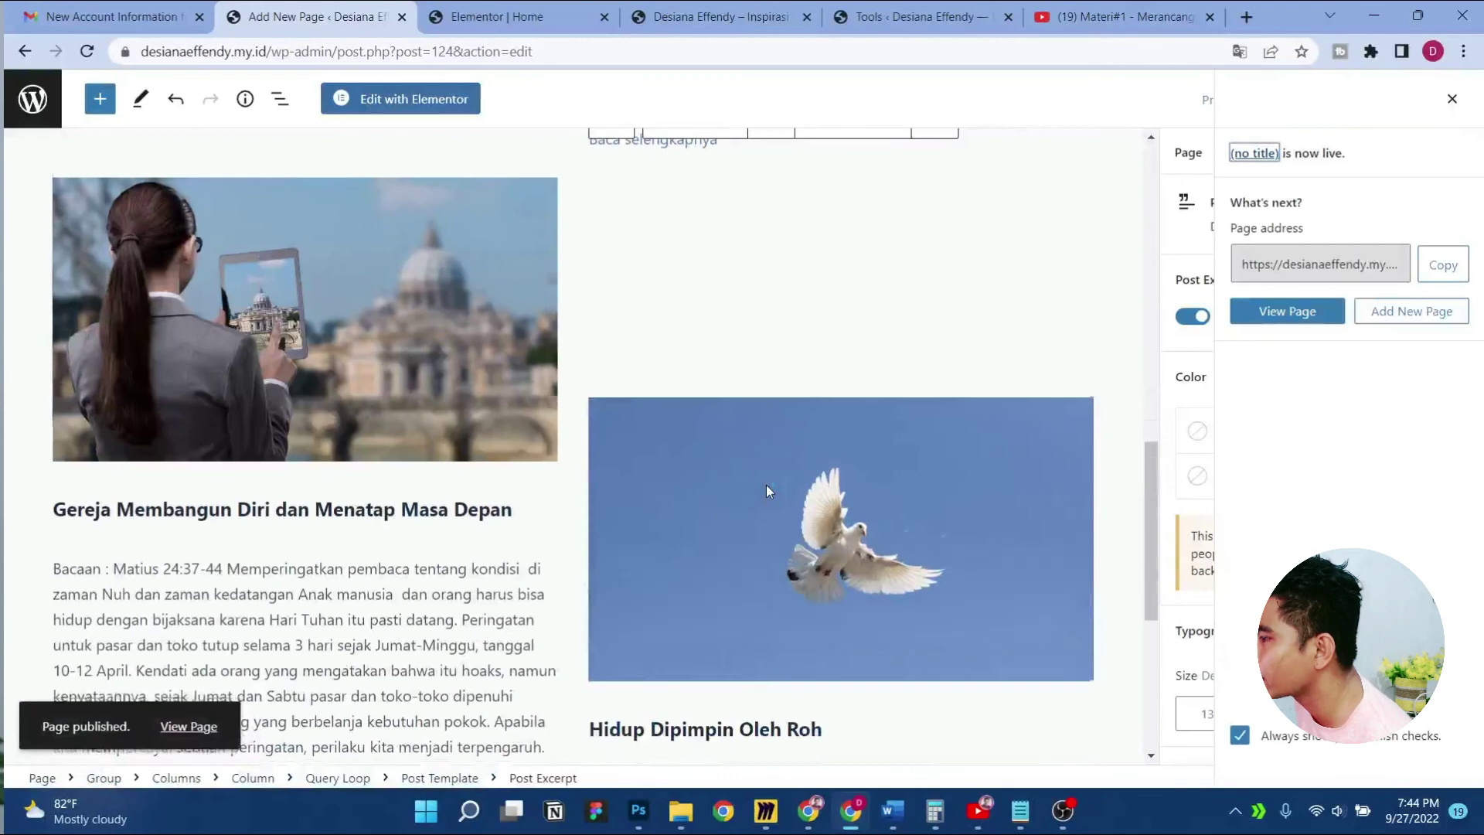
scroll(767, 486, "down", 5)
scroll(766, 486, "up", 6)
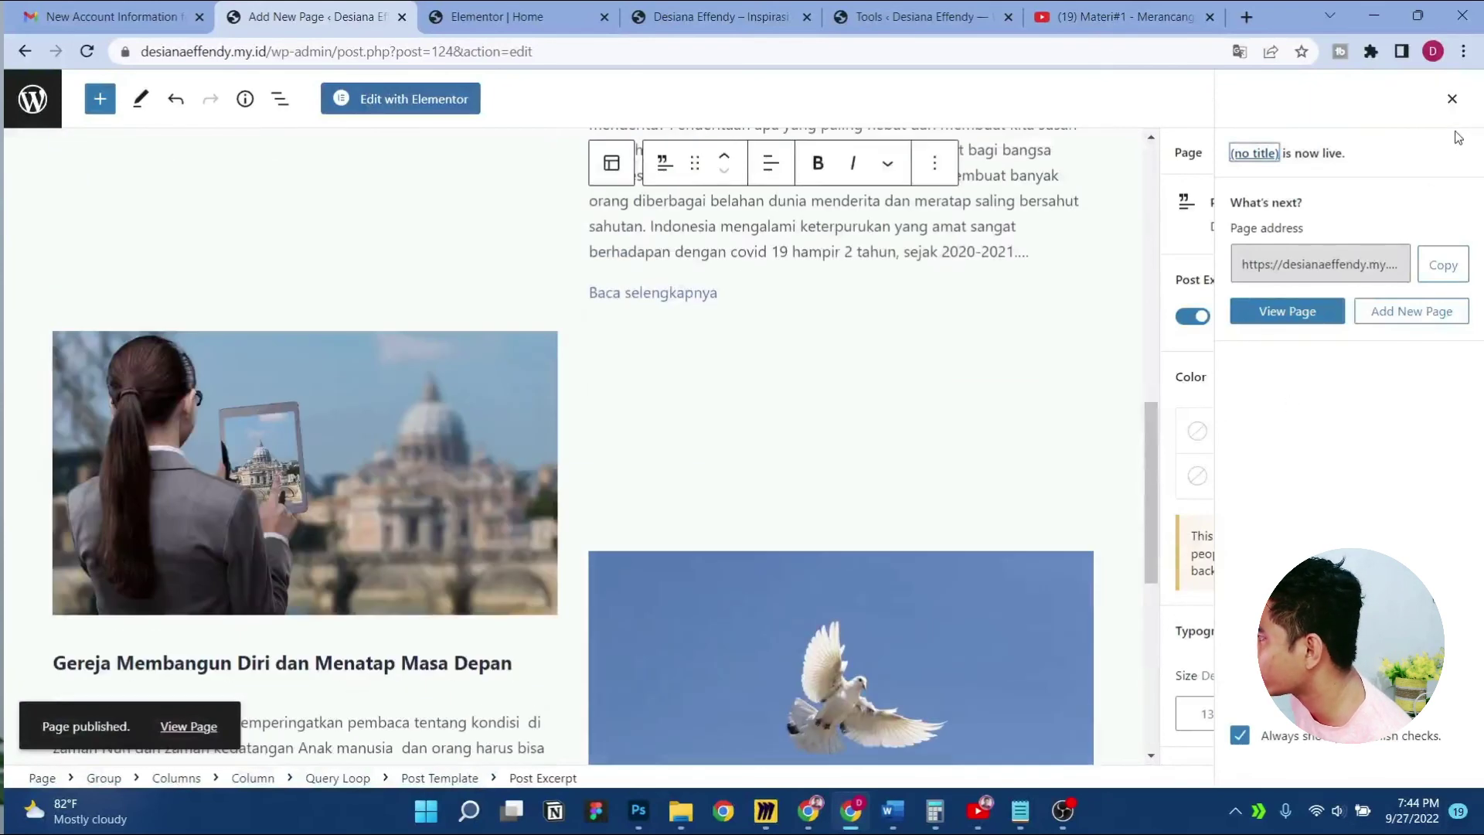
left_click(1452, 99)
scroll(755, 429, "down", 7)
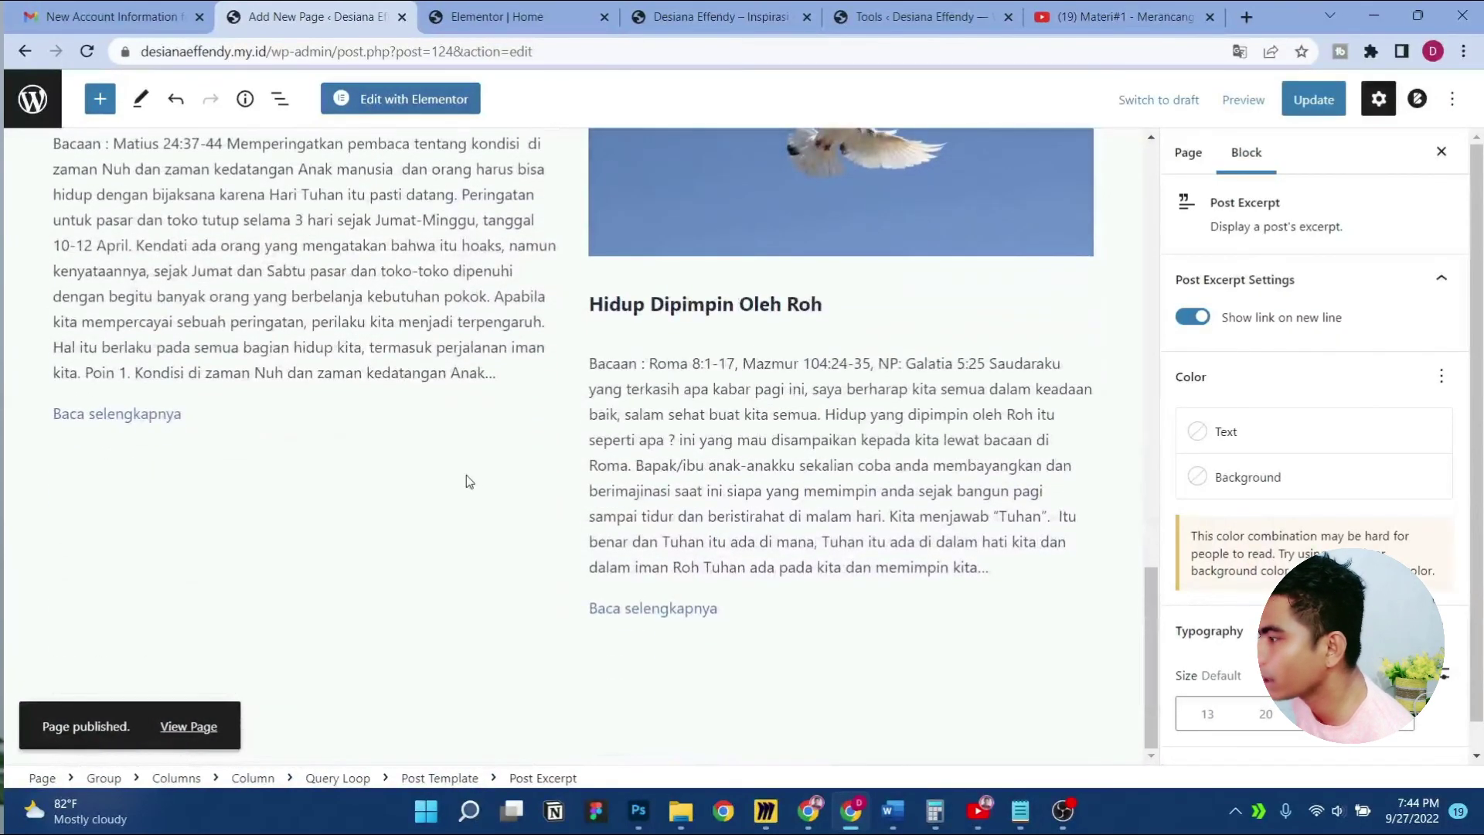
scroll(467, 474, "up", 15)
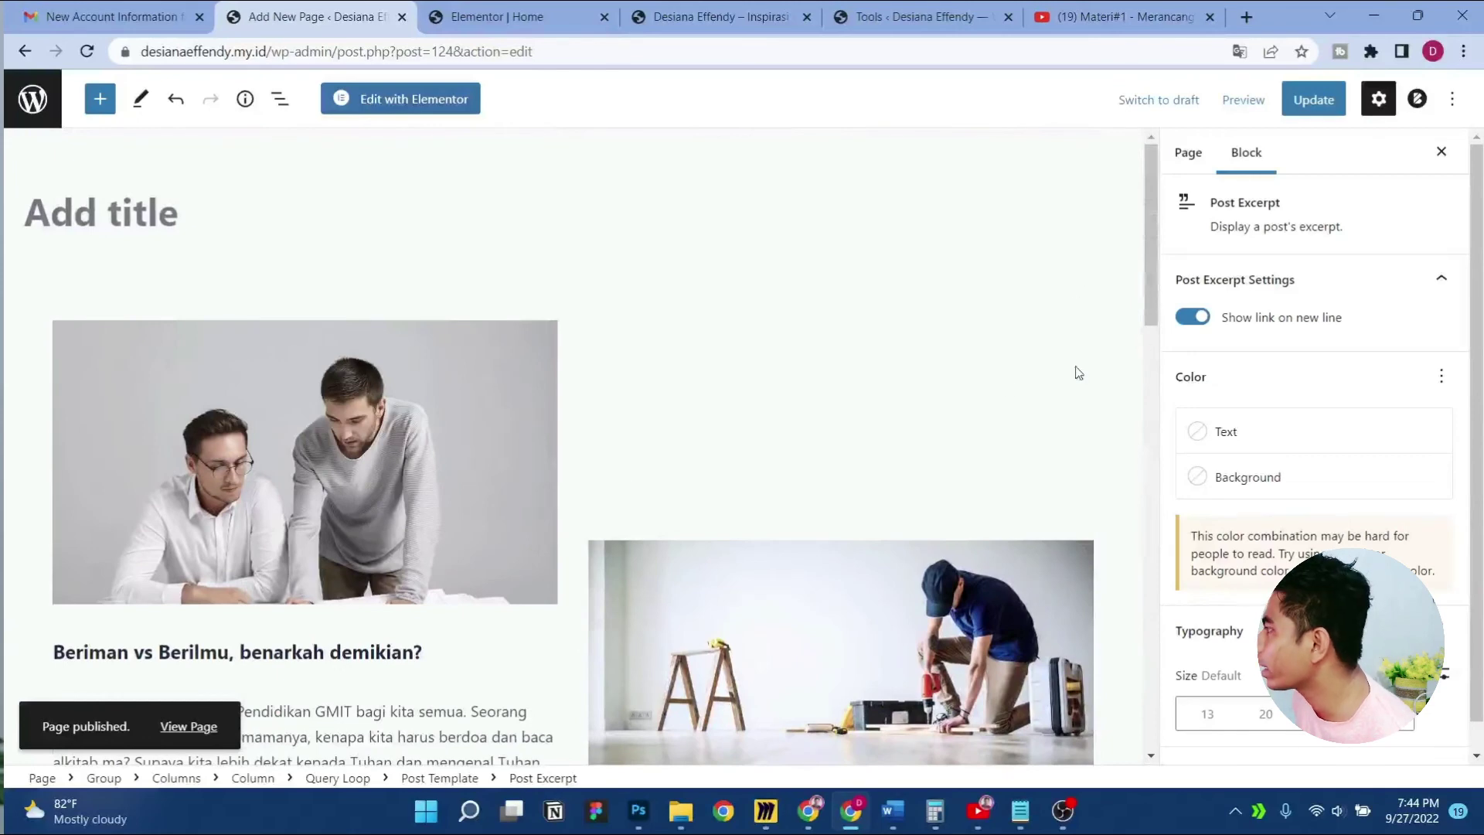
scroll(1003, 378, "down", 15)
scroll(1003, 378, "up", 10)
scroll(1003, 378, "up", 5)
scroll(927, 402, "down", 12)
scroll(872, 422, "up", 4)
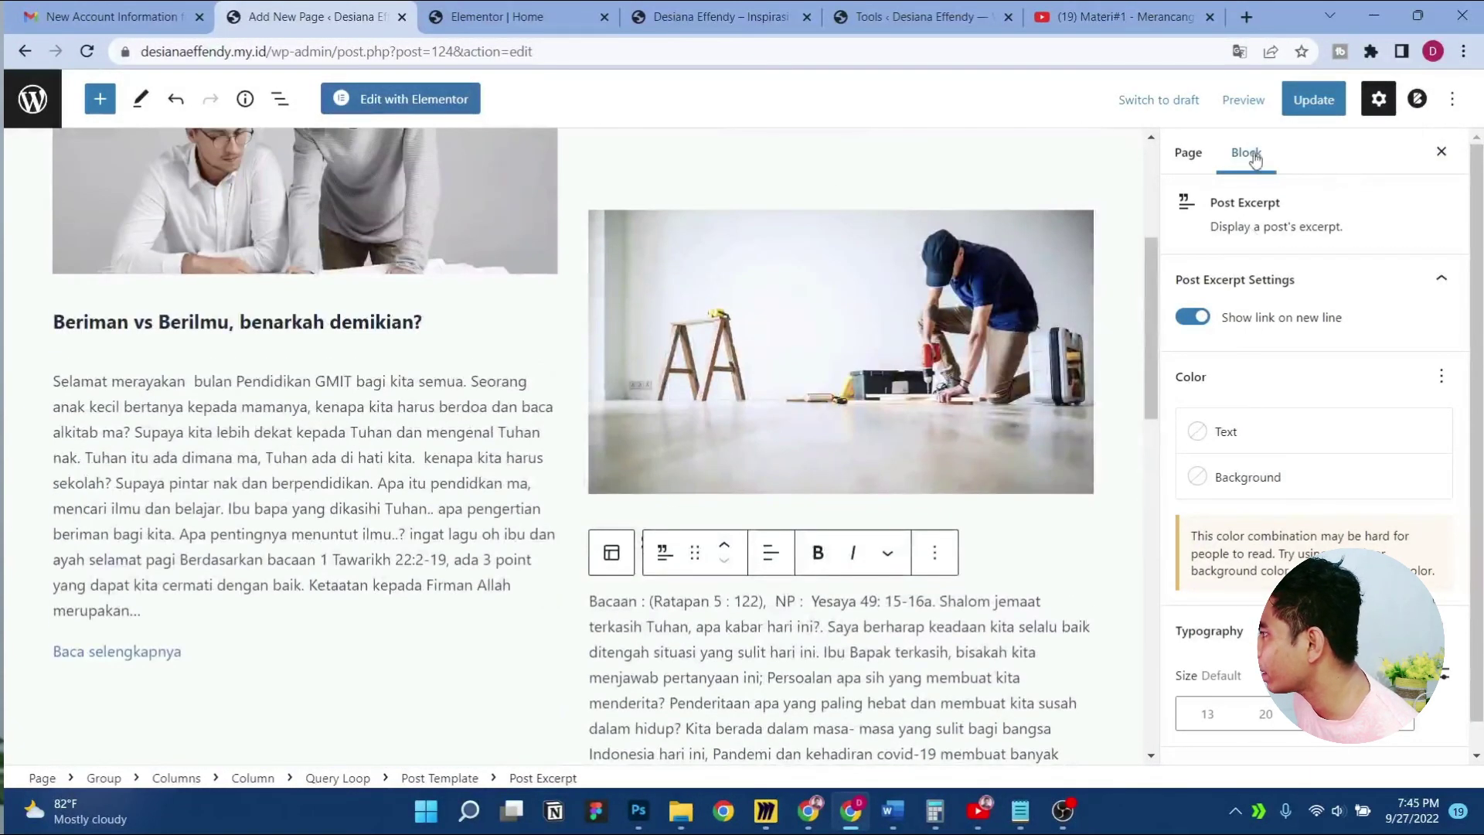
Switch the page to the Code editor view
left_click(1188, 152)
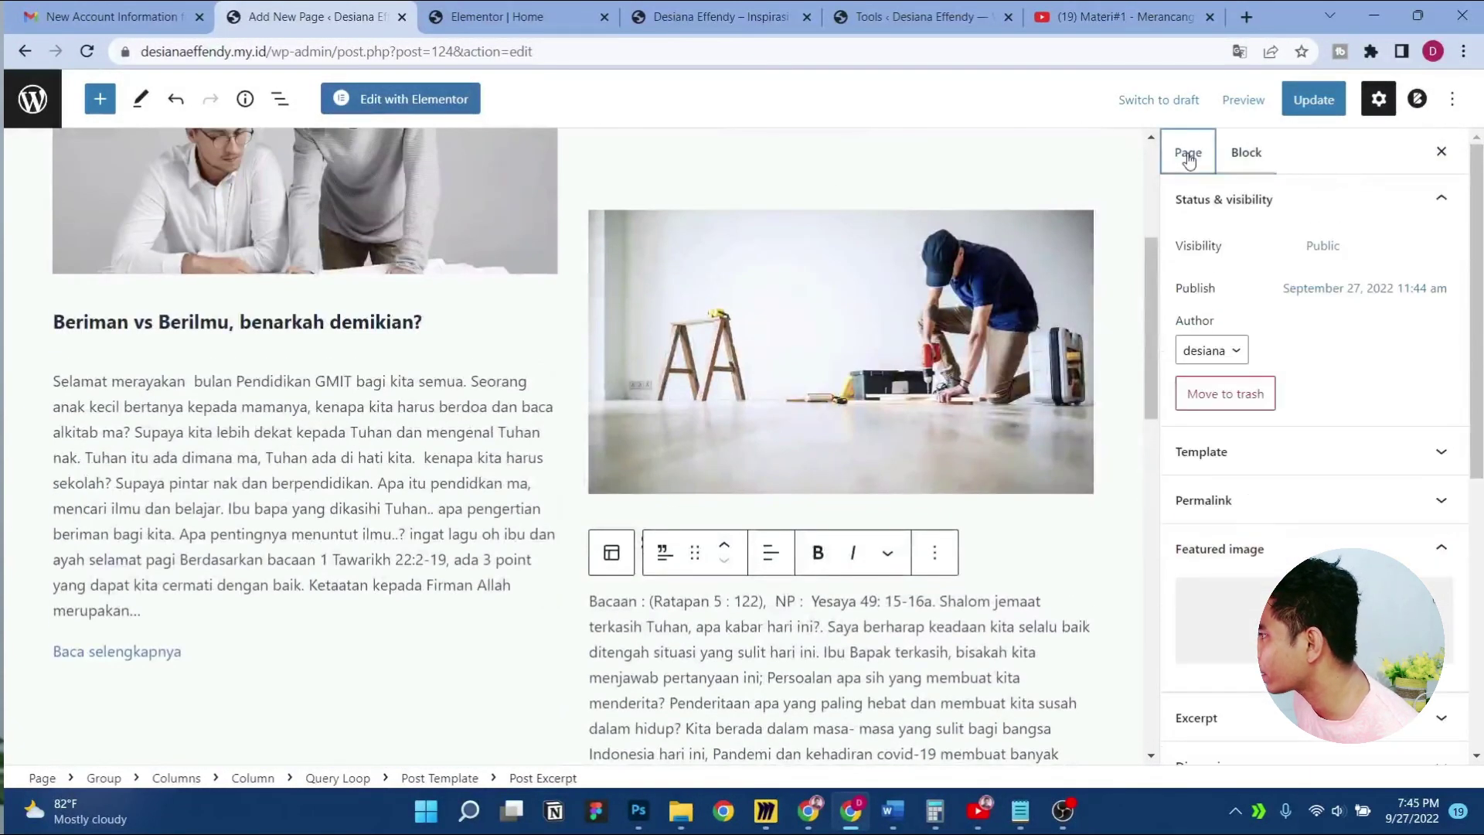
left_click(1252, 155)
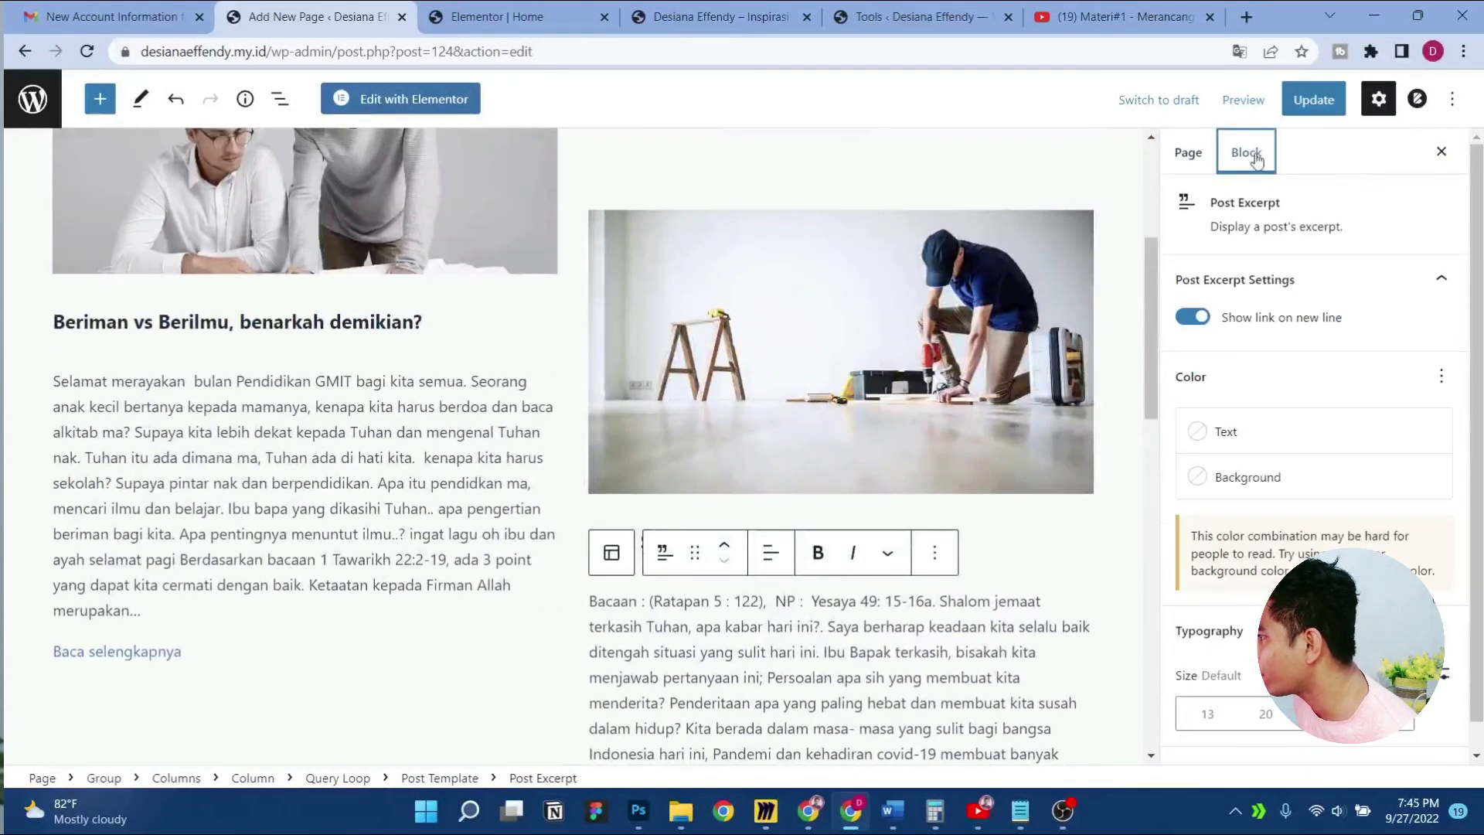
left_click(1451, 101)
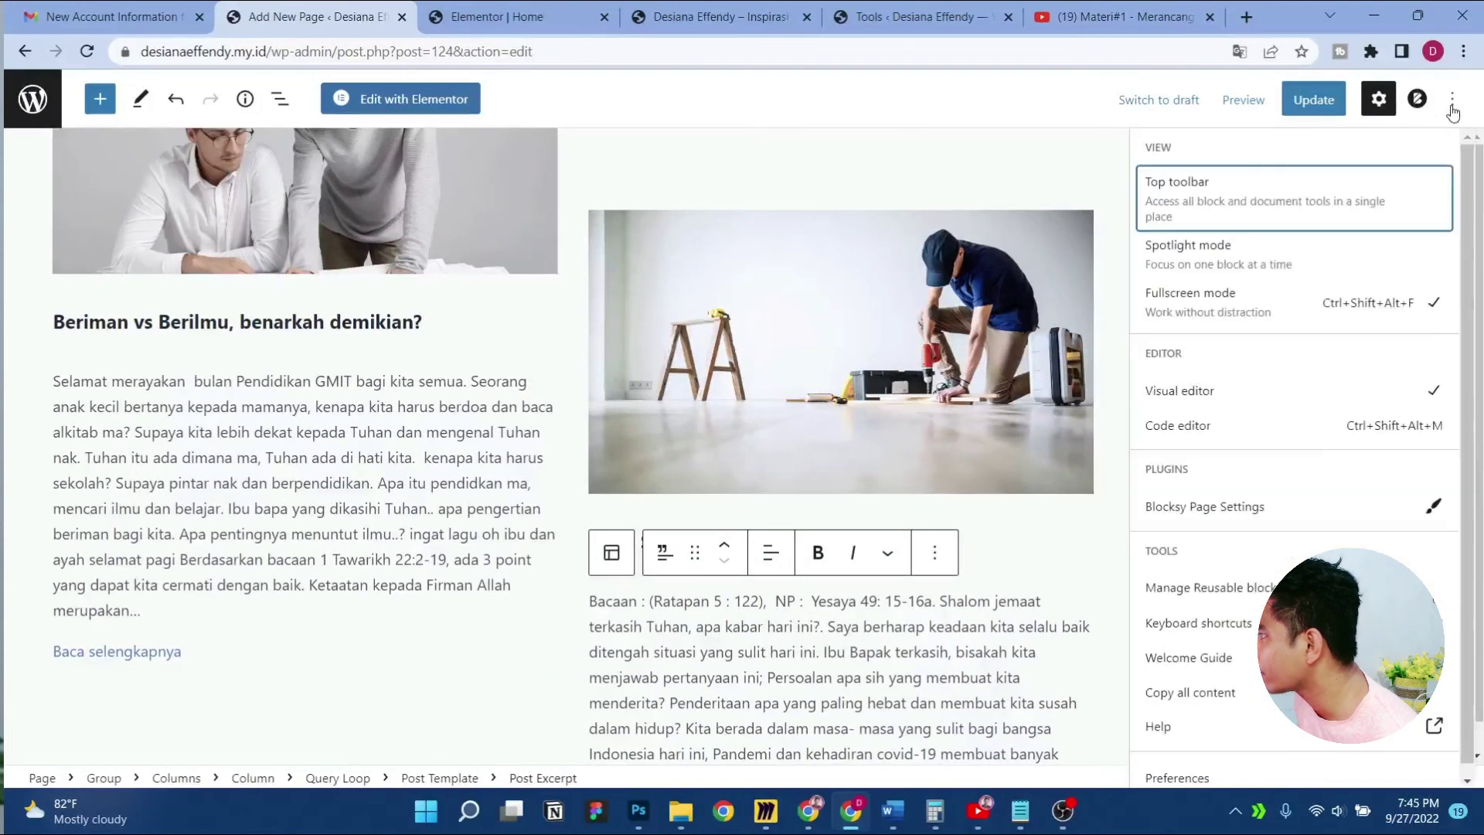
left_click(1241, 427)
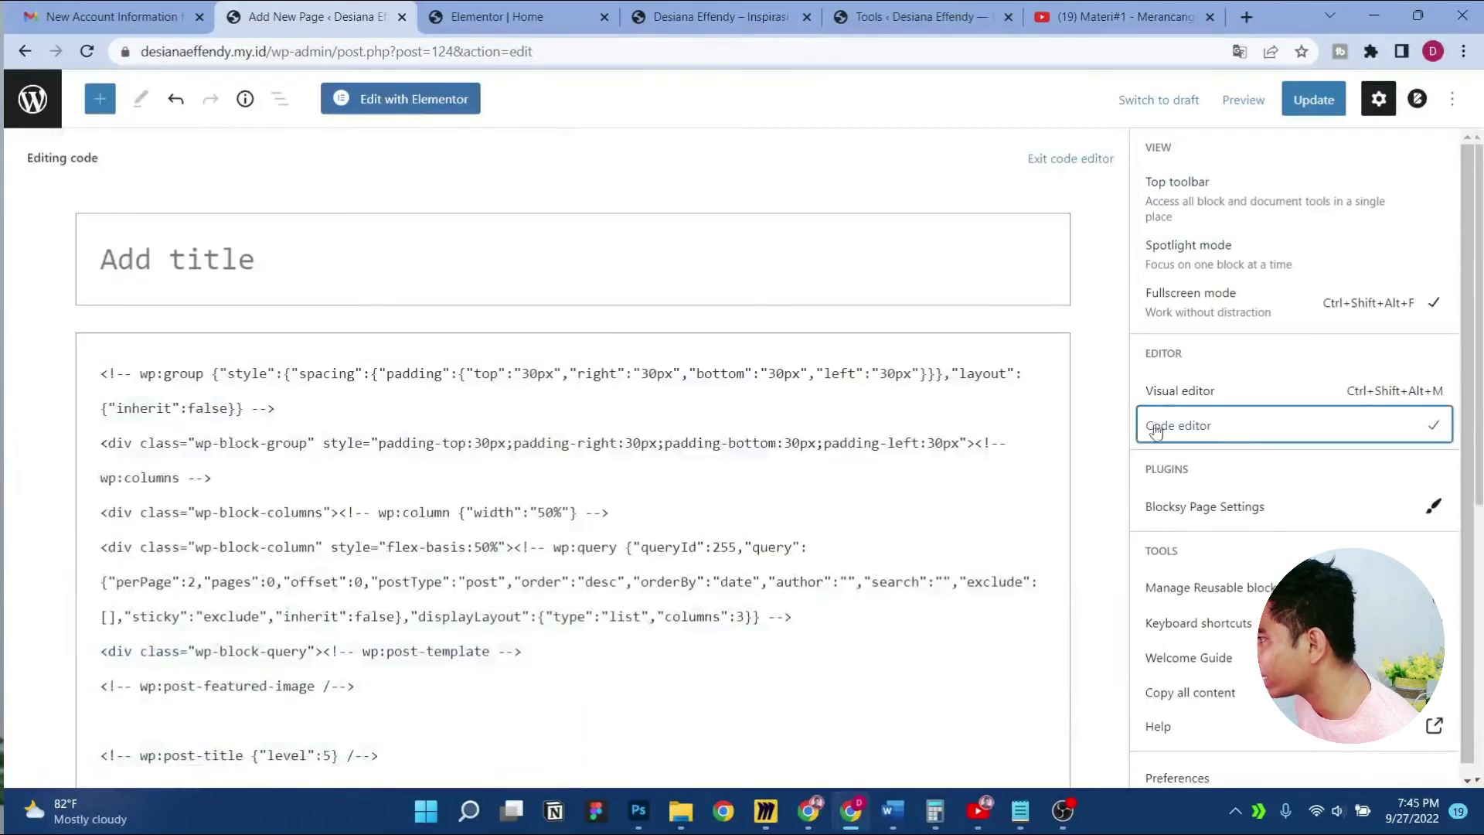
scroll(505, 438, "down", 7)
scroll(411, 414, "up", 7)
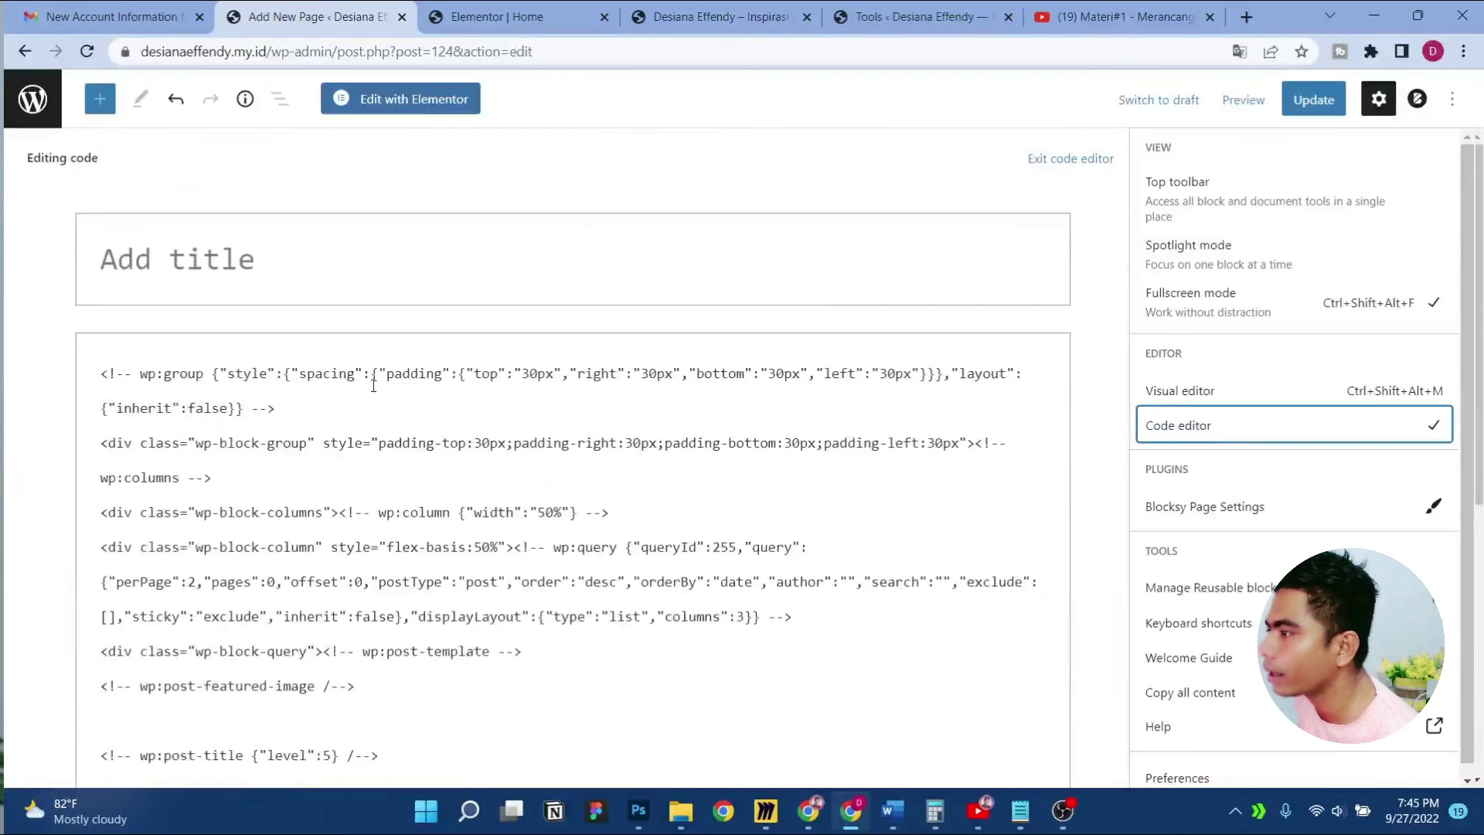
Select all the page's block markup and copy it
left_click(355, 373)
key("ctrl+a")
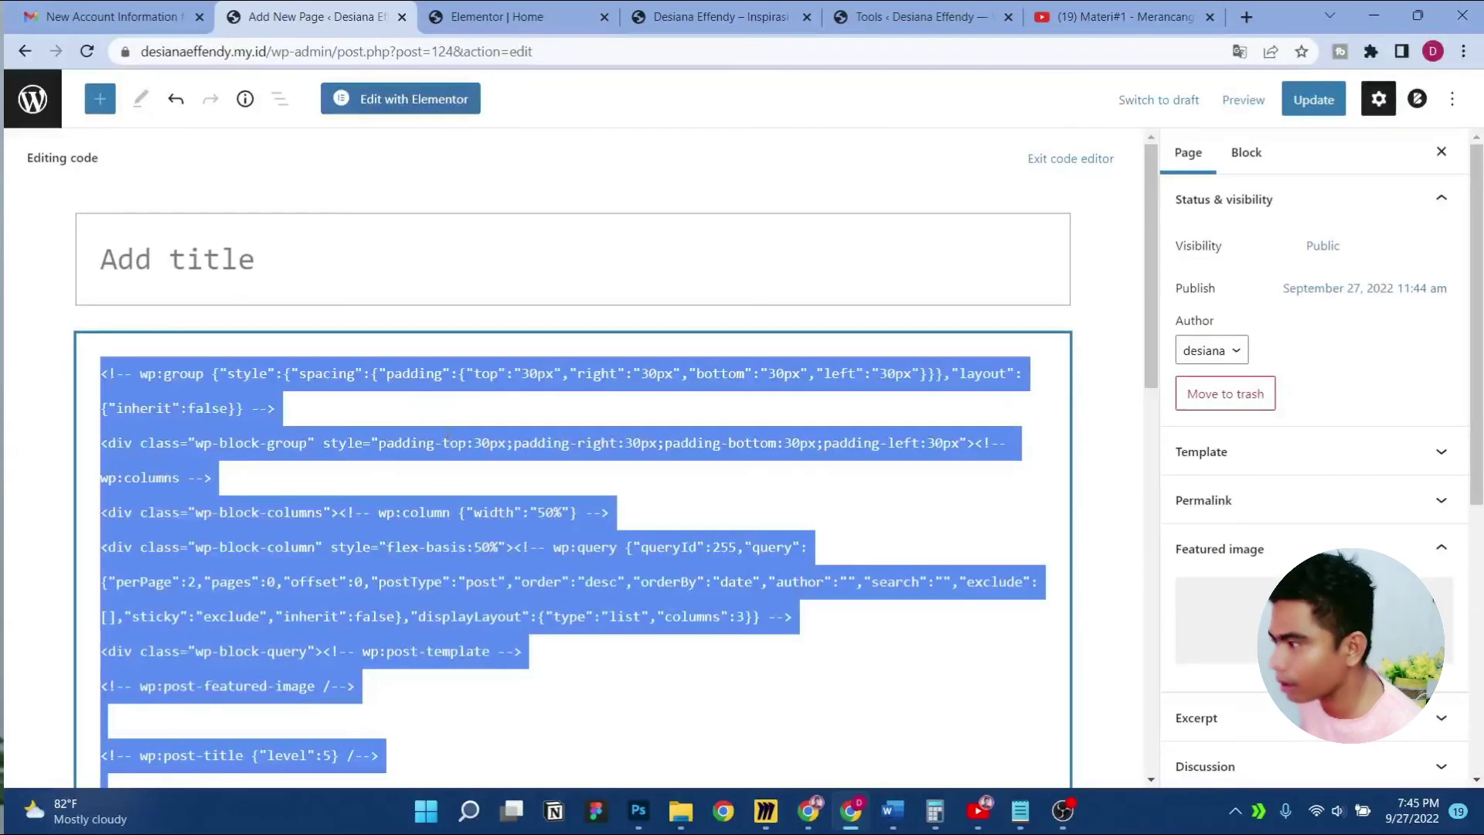
right_click(445, 442)
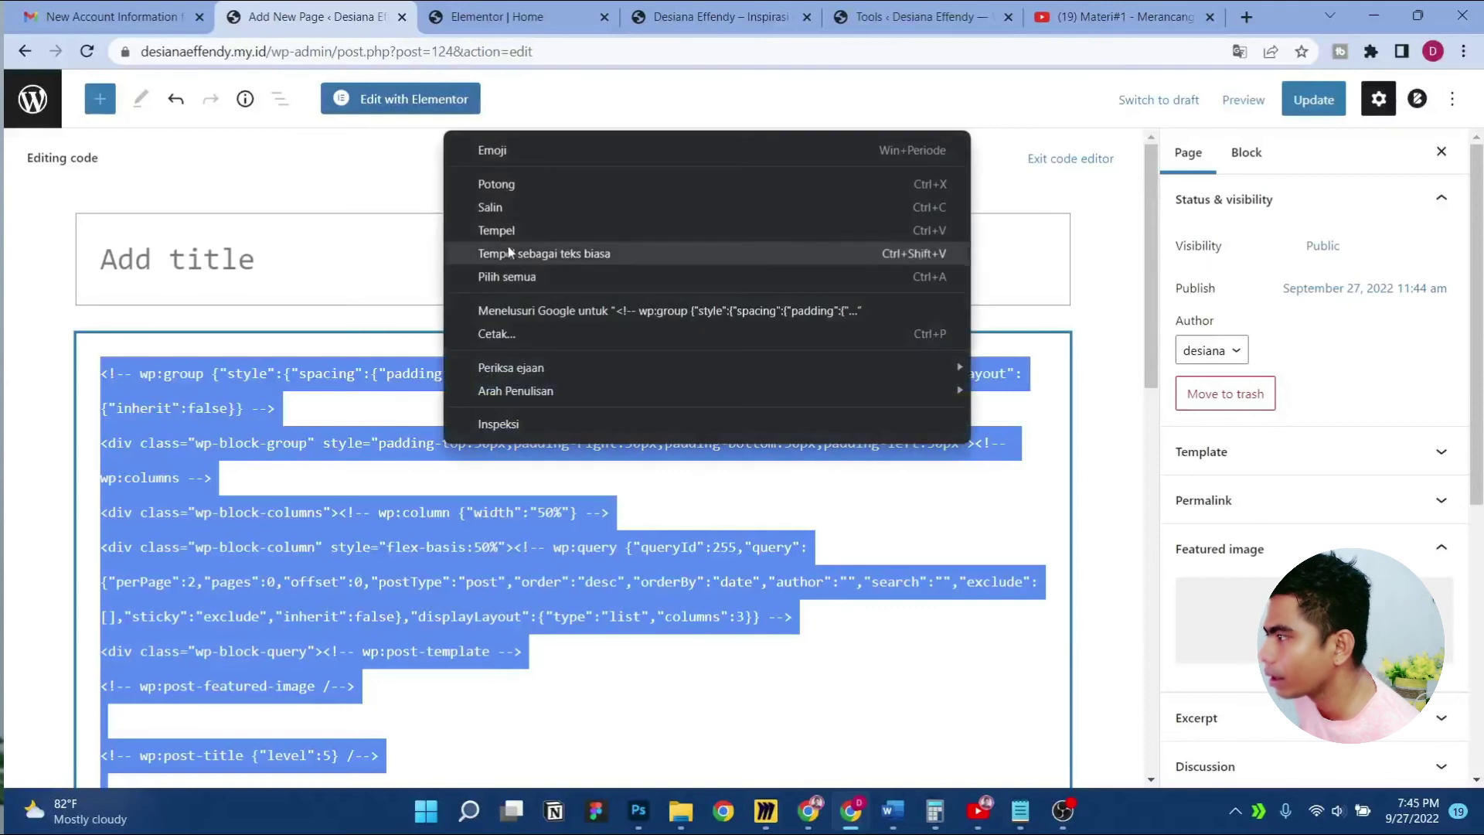
left_click(507, 209)
left_click(487, 16)
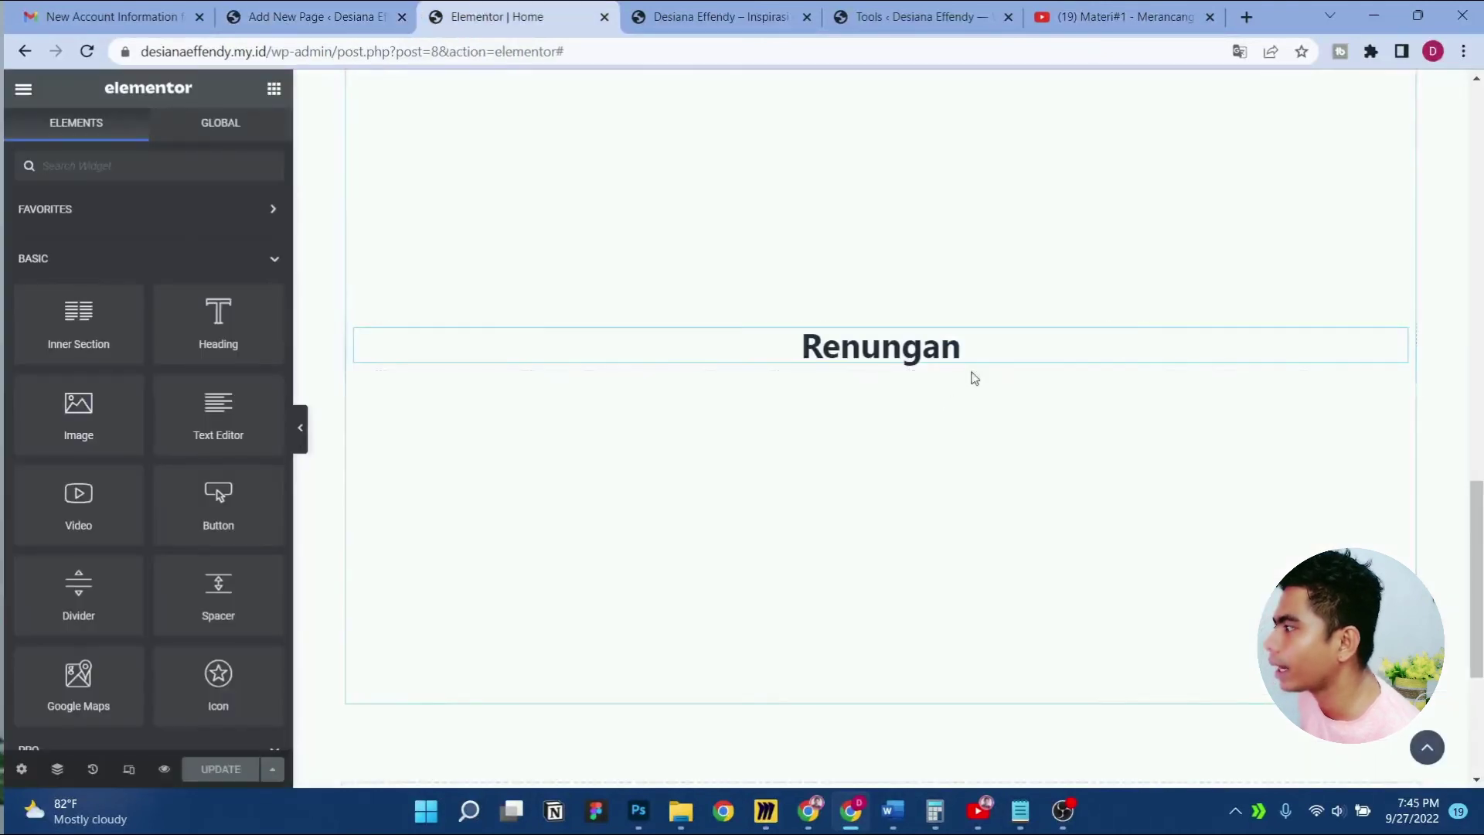
Collapse the Basic widgets and expand the WordPress widgets group in Elementor
scroll(224, 309, "down", 7)
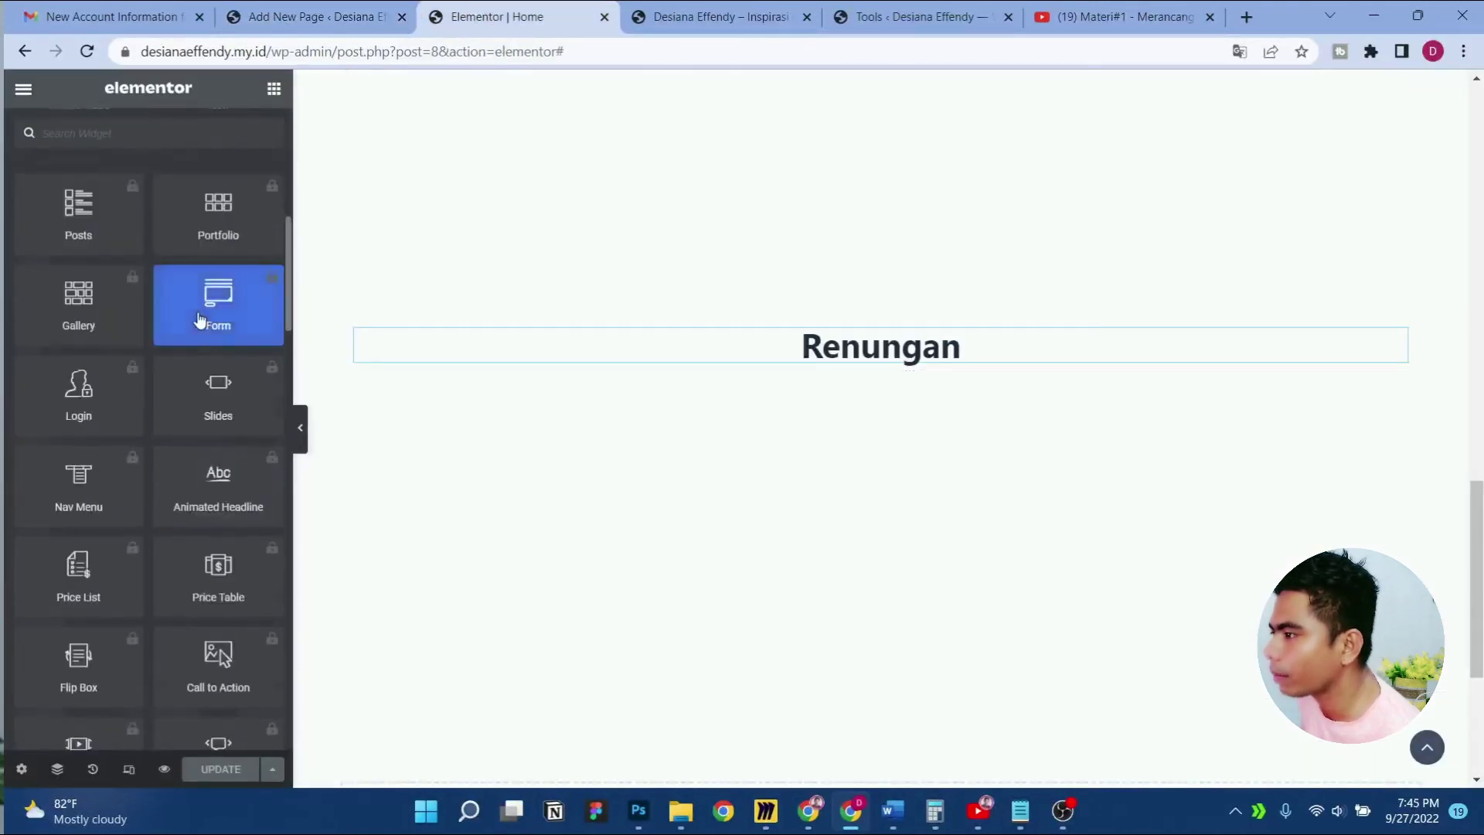
scroll(247, 309, "up", 7)
left_click(272, 263)
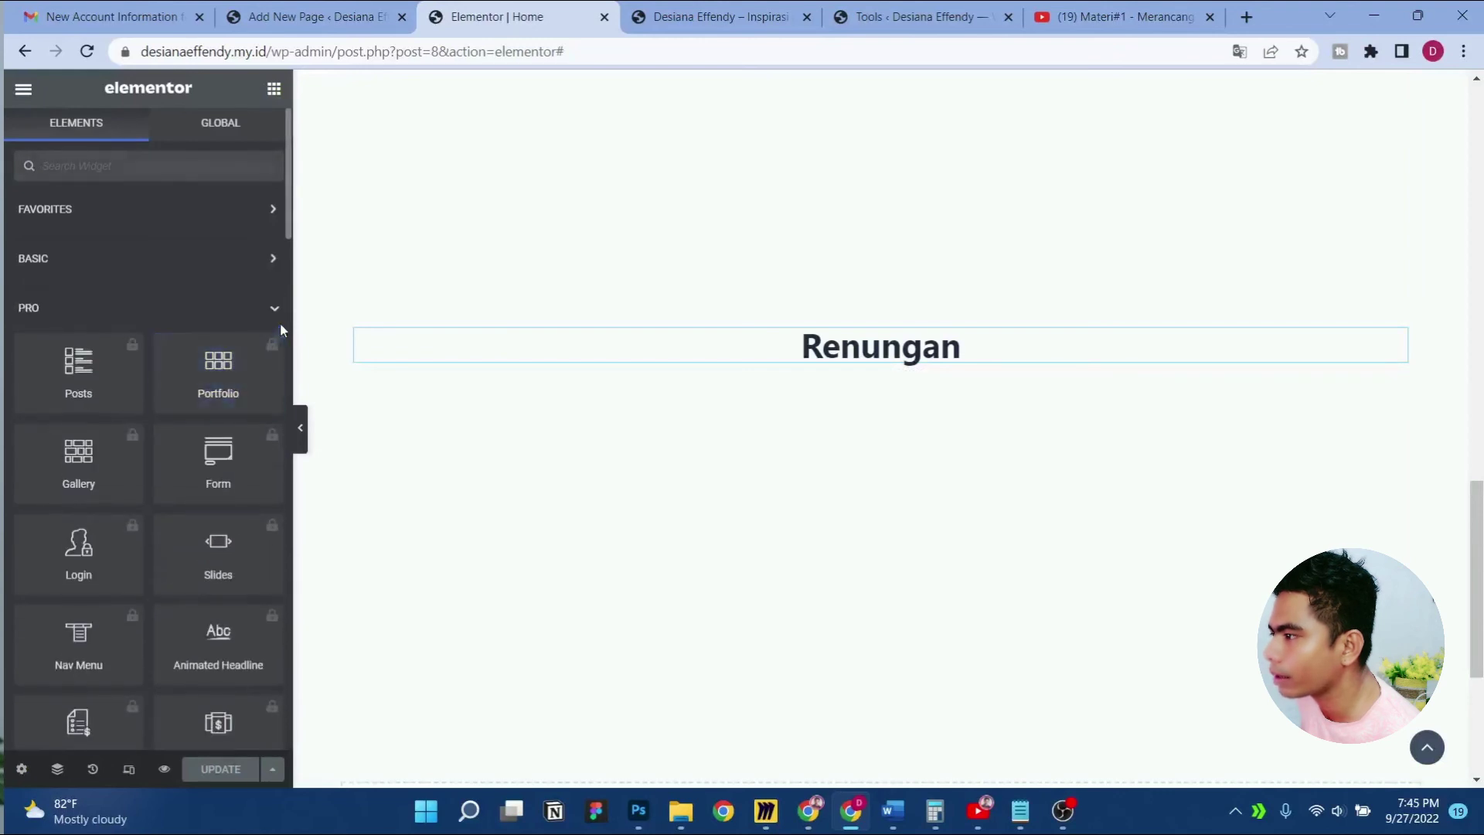
scroll(217, 425, "down", 15)
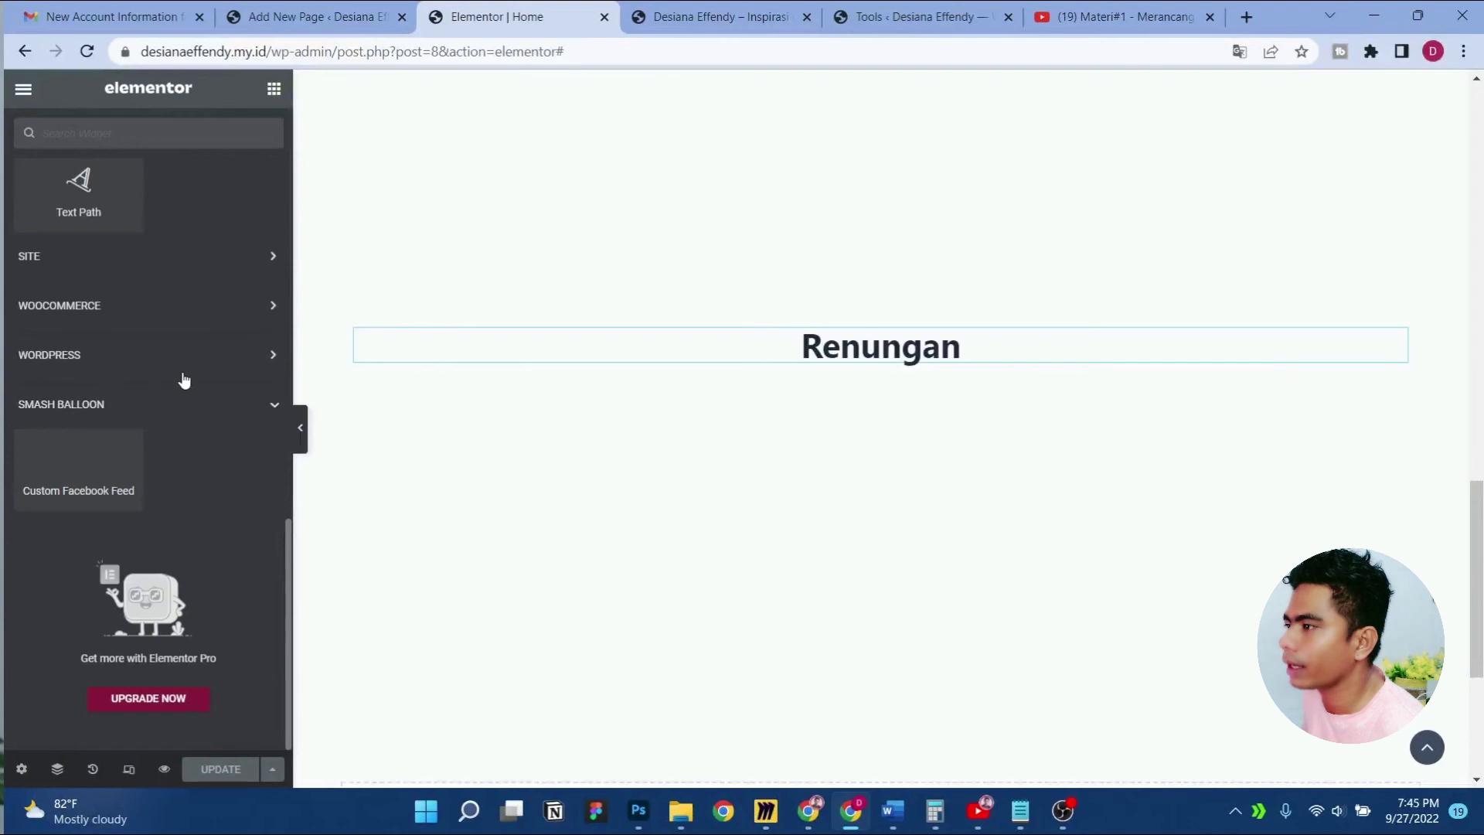
left_click(183, 365)
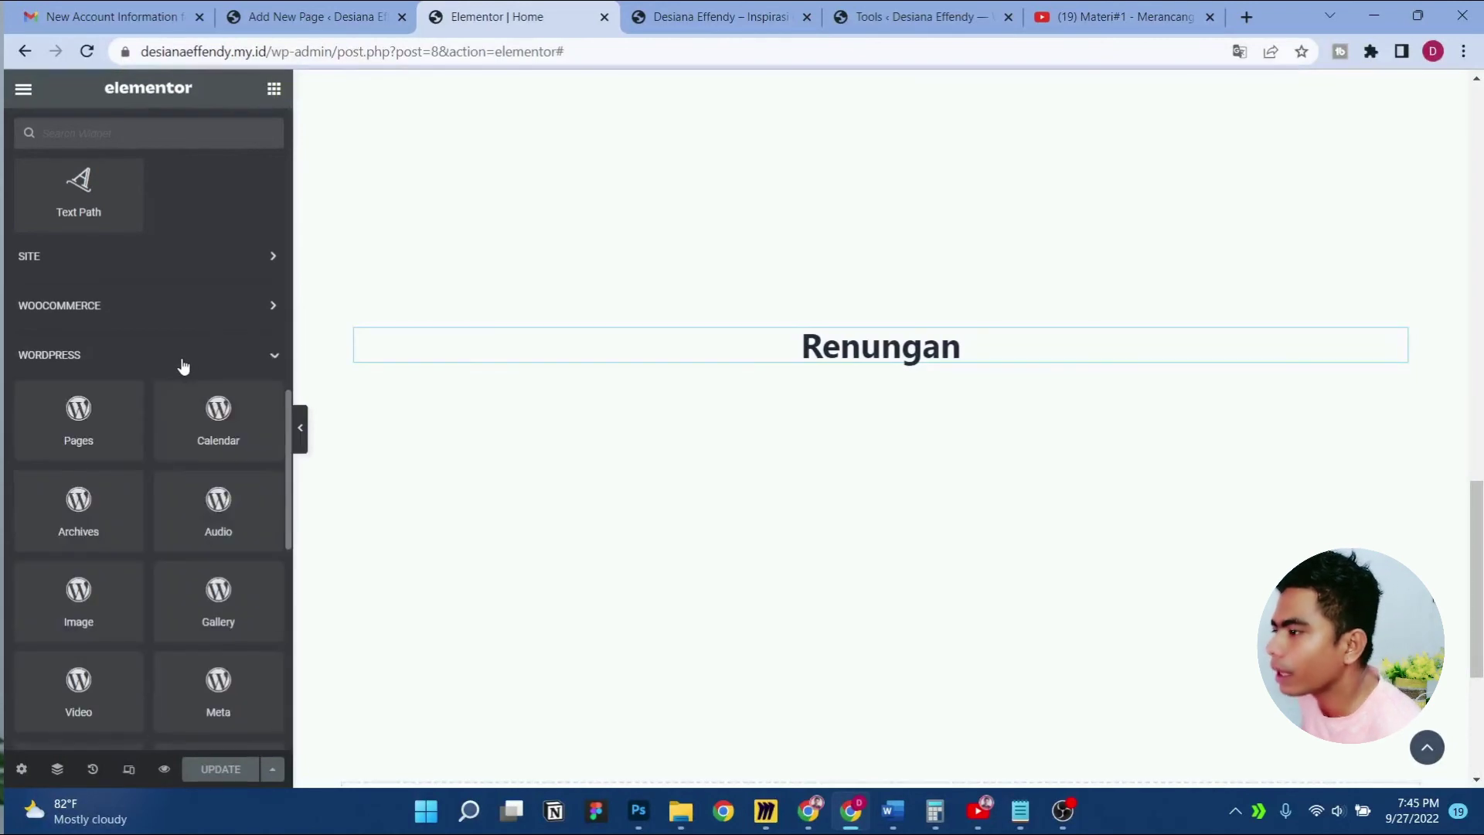
scroll(183, 365, "down", 3)
scroll(181, 358, "down", 5)
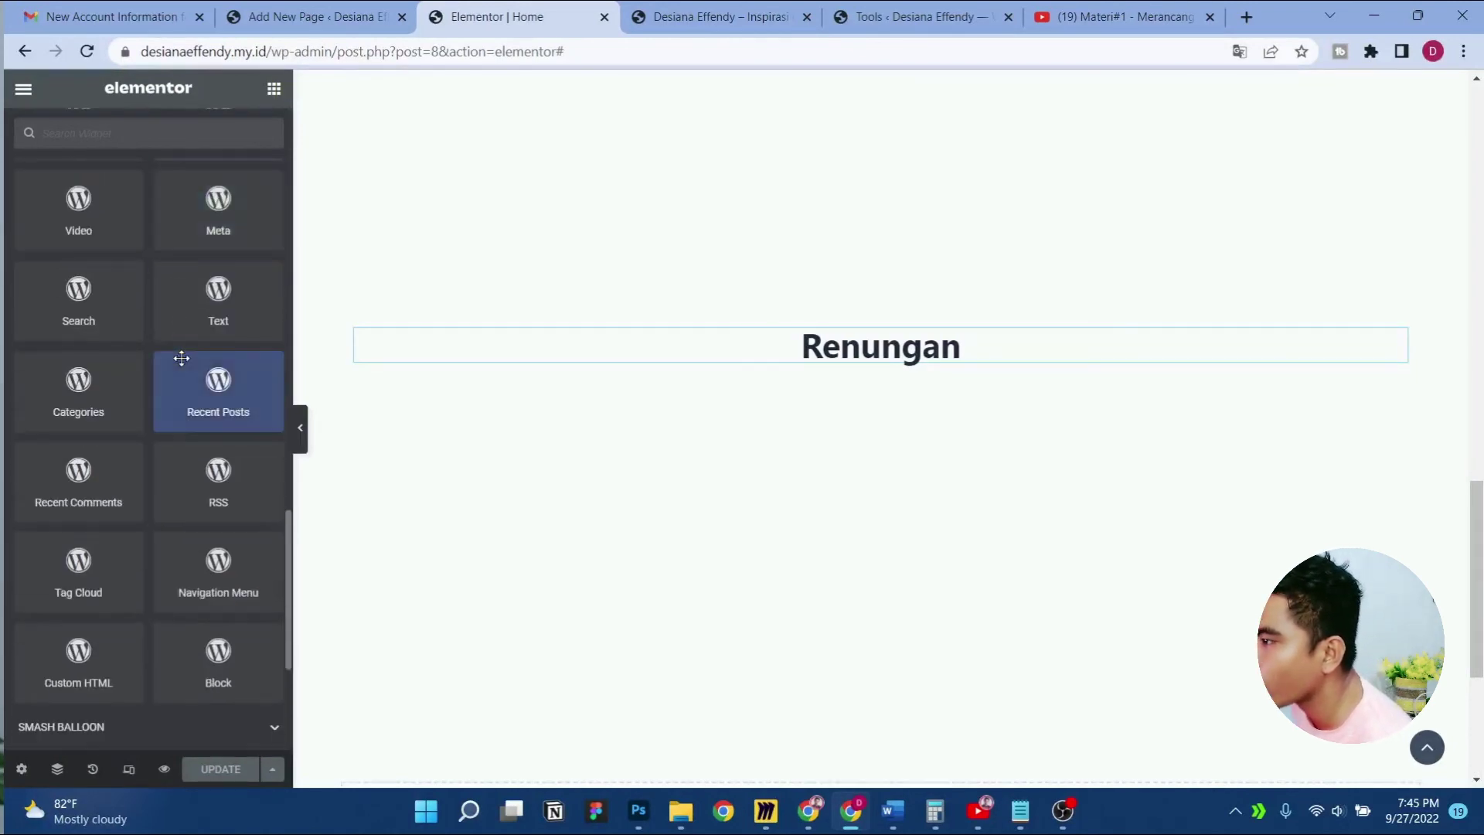
Add a Block widget below 'Renungan', paste the copied markup, and update the Home page
left_click_drag(214, 531, 856, 360)
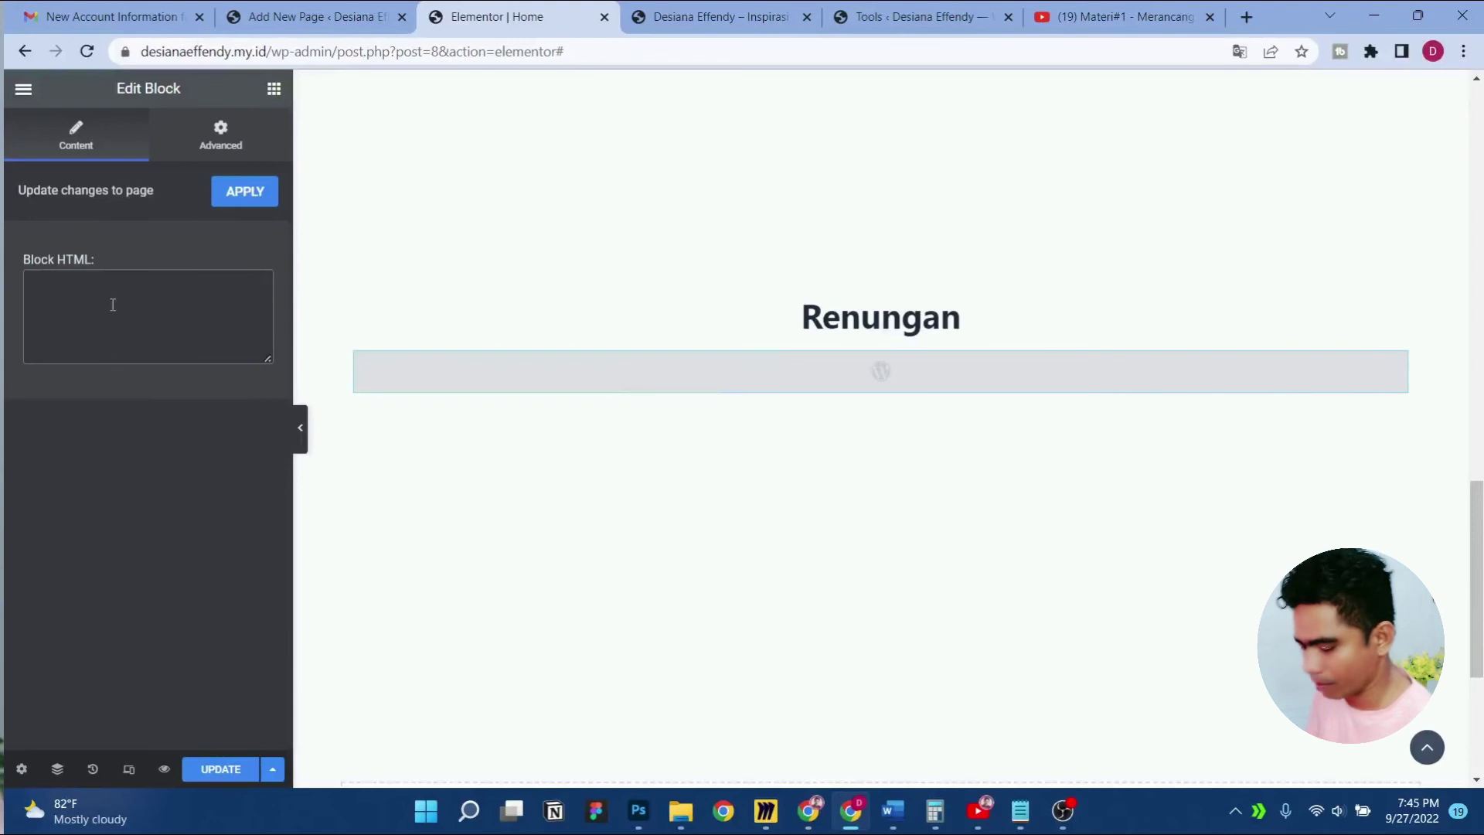
key("ctrl+v")
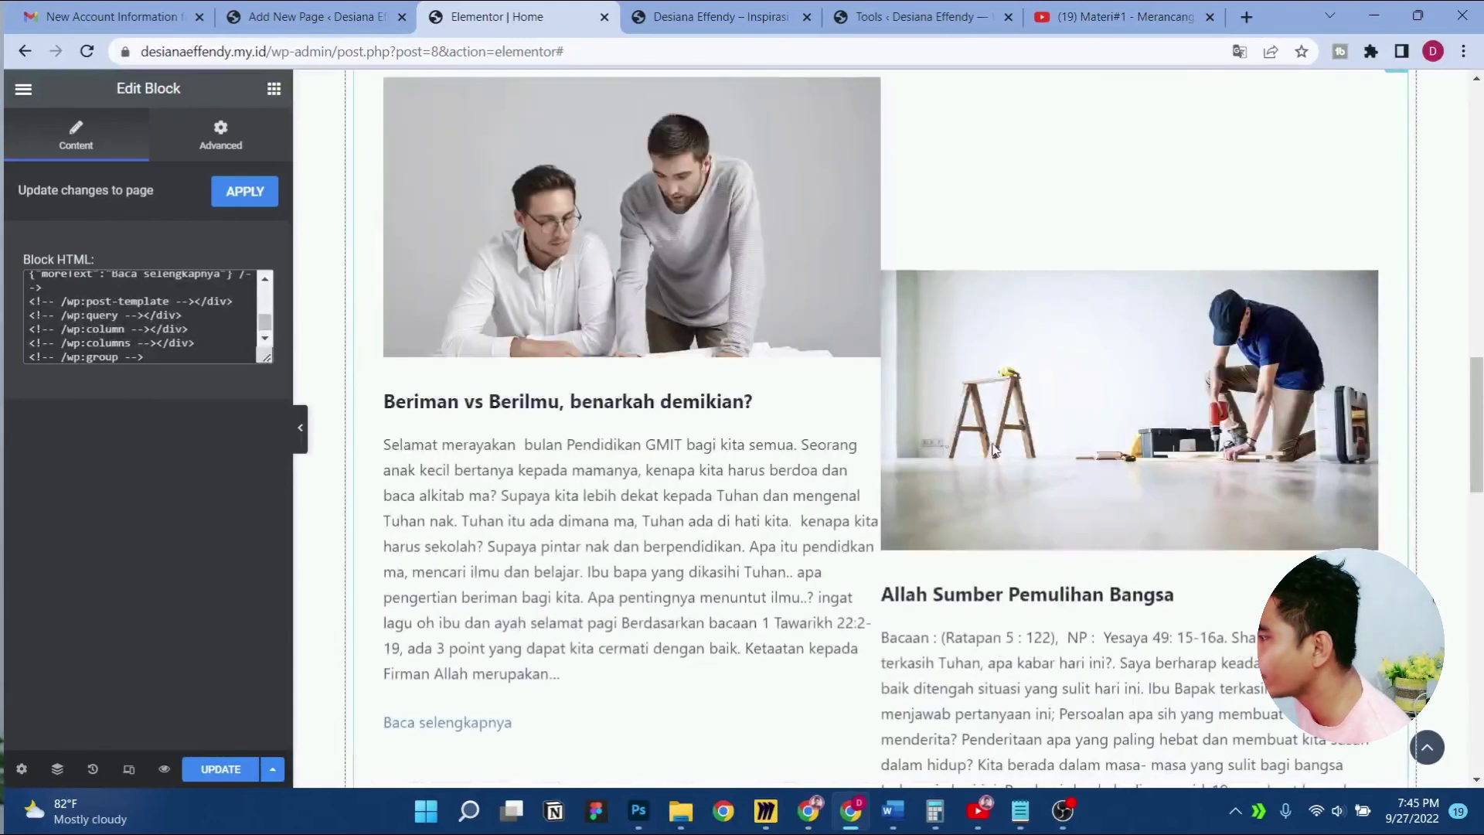
scroll(1004, 448, "down", 10)
scroll(1017, 448, "up", 5)
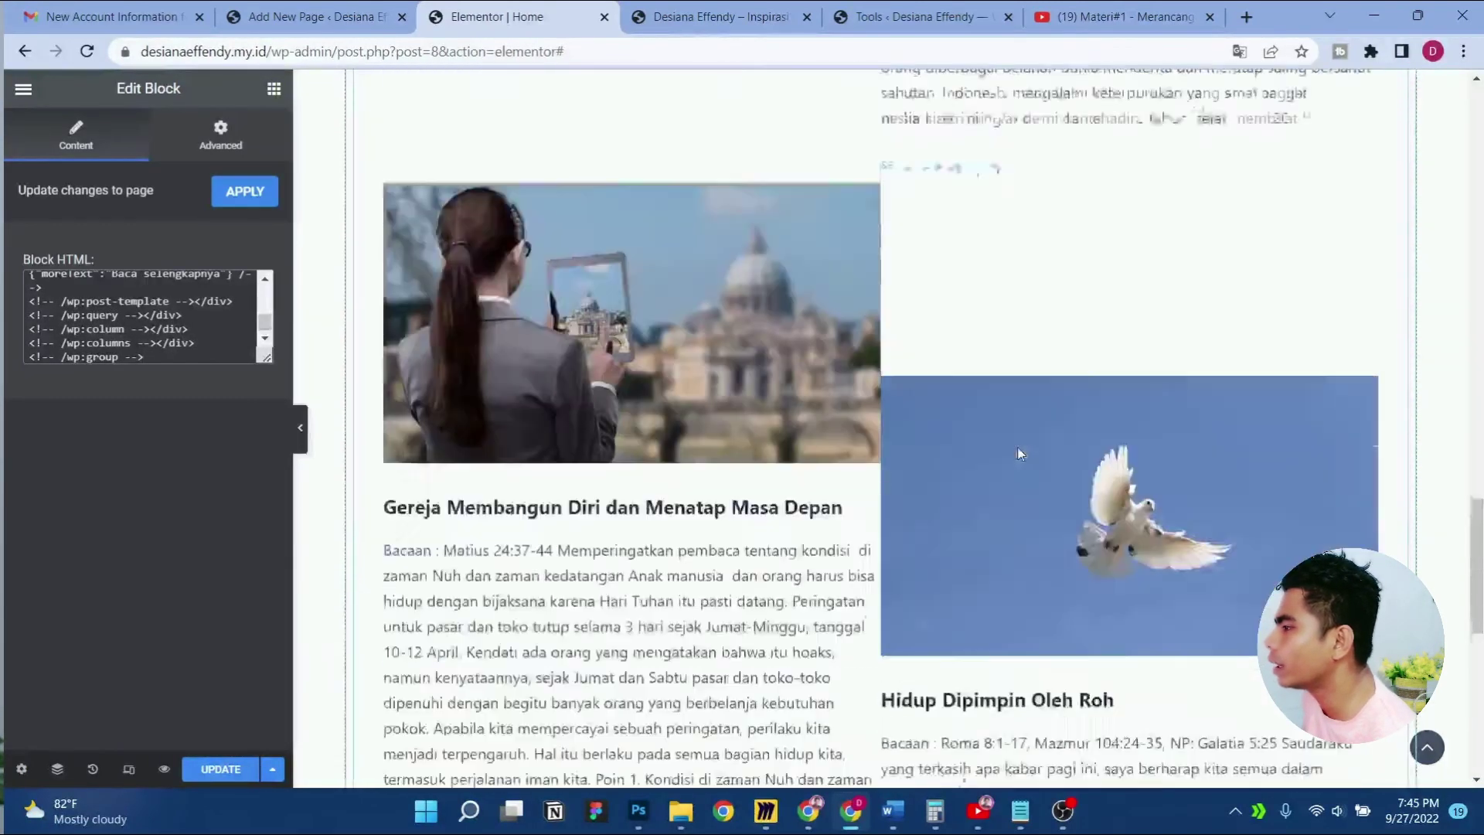
scroll(1017, 453, "up", 10)
scroll(1017, 454, "down", 5)
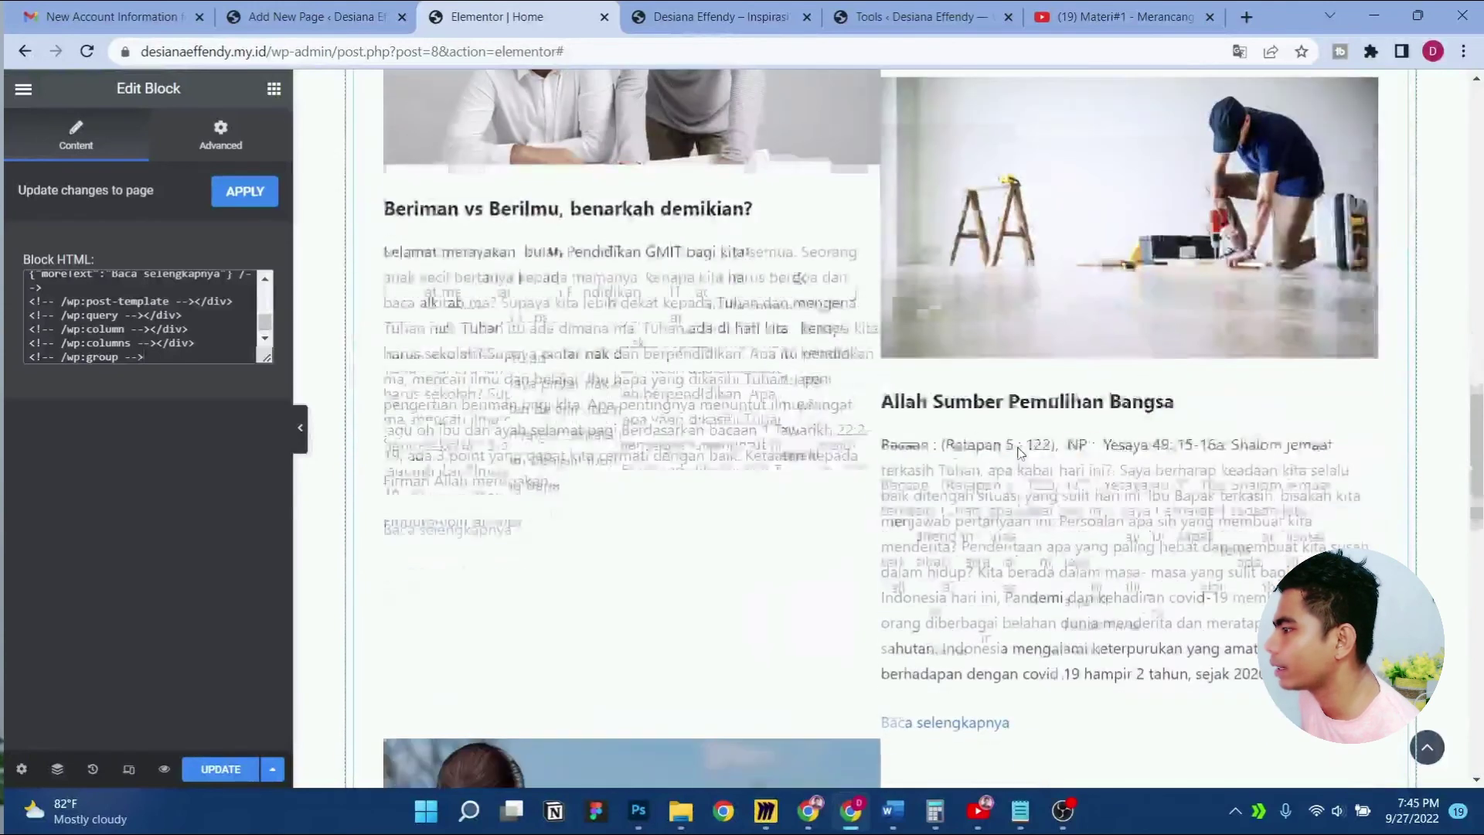
left_click(220, 769)
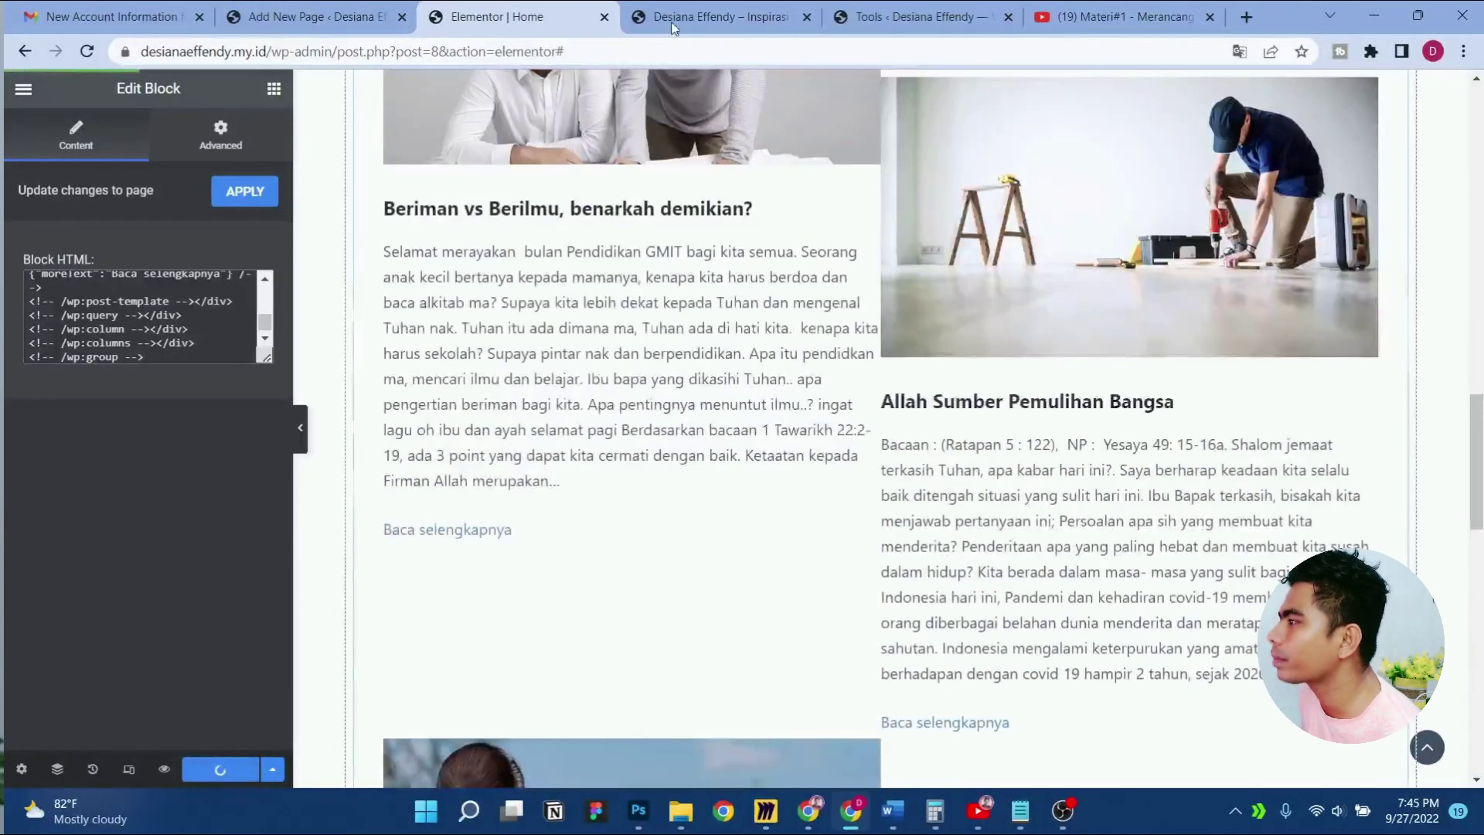
Scroll the site preview to review how the Renungan posts are laid out
left_click(692, 12)
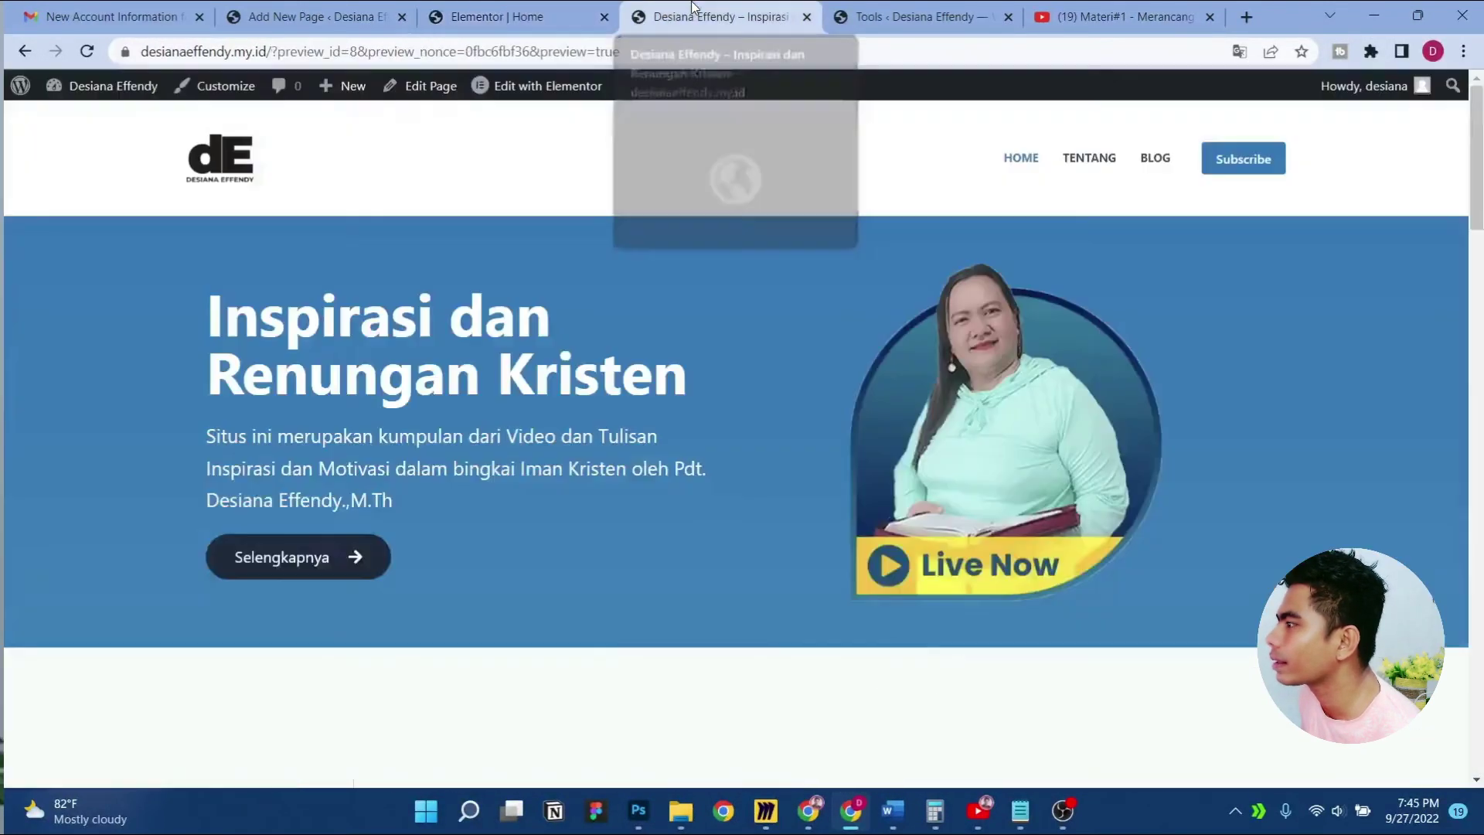
scroll(527, 366, "down", 15)
scroll(528, 366, "down", 14)
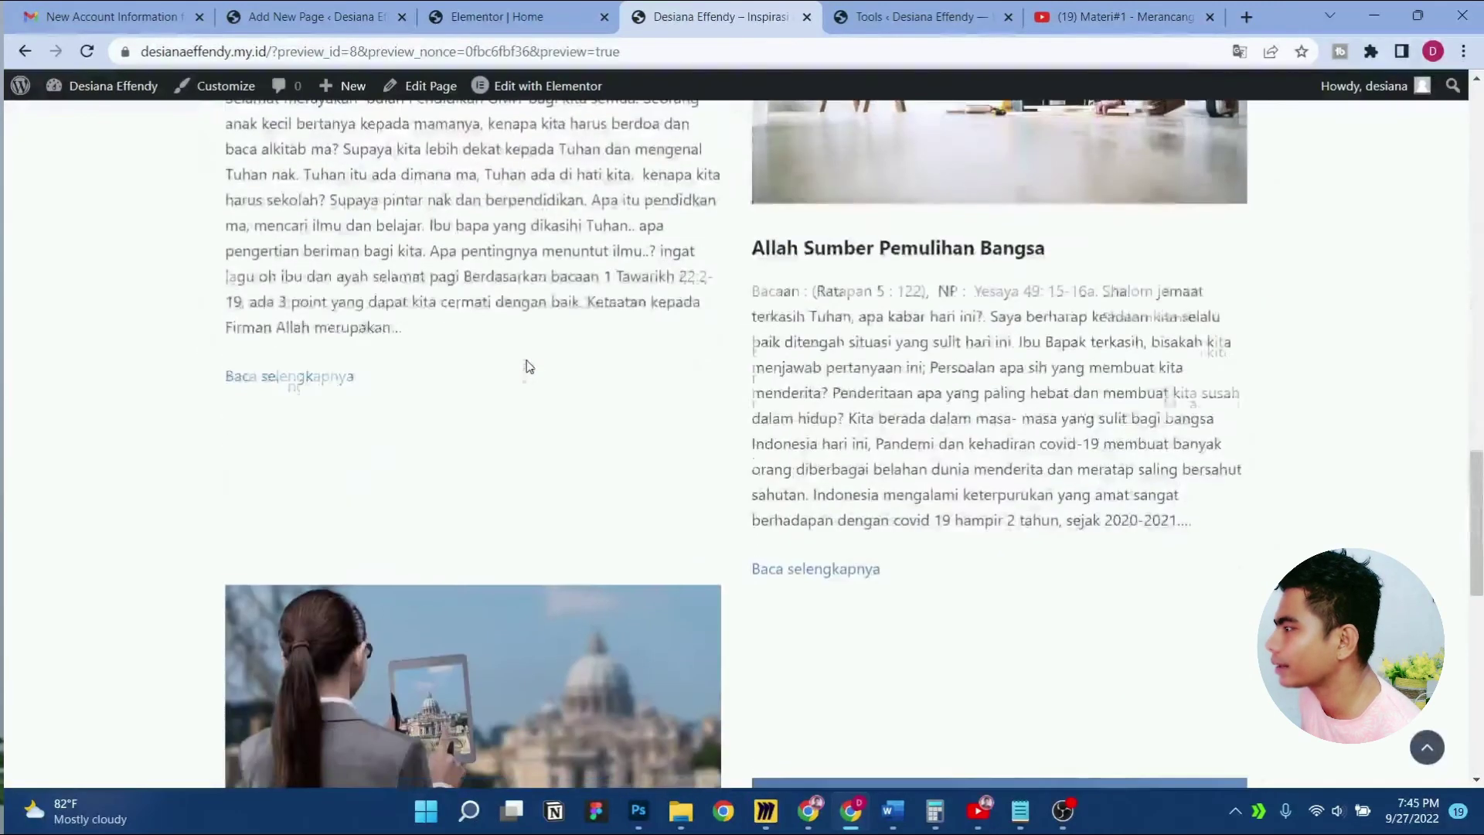
scroll(527, 366, "up", 9)
scroll(528, 366, "up", 10)
scroll(528, 367, "down", 5)
scroll(525, 365, "down", 5)
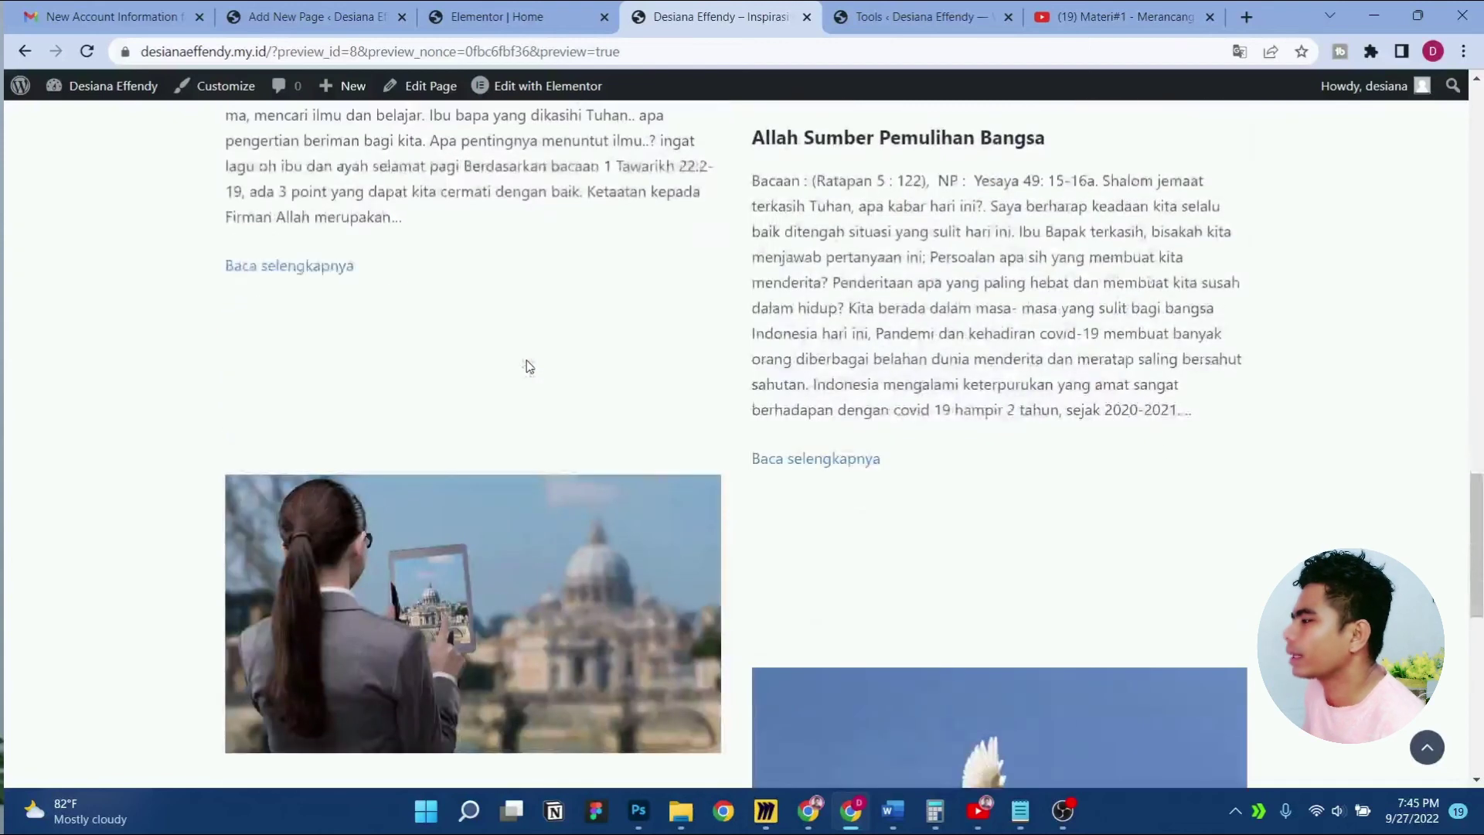
scroll(763, 468, "up", 9)
scroll(535, 380, "up", 3)
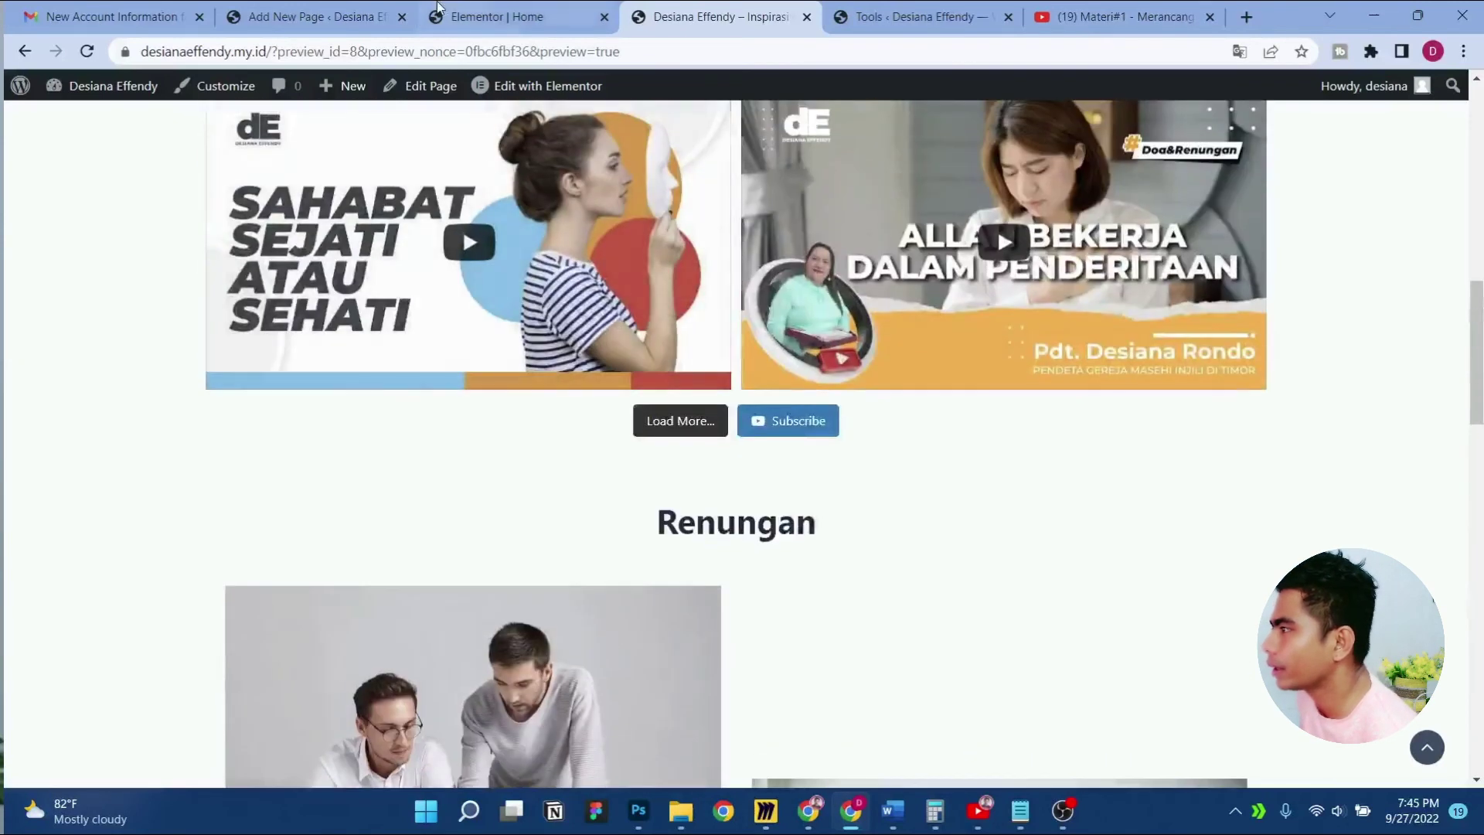
Open the live Home page from Elementor's menu, close the duplicate preview, and return to the page editor
left_click(516, 17)
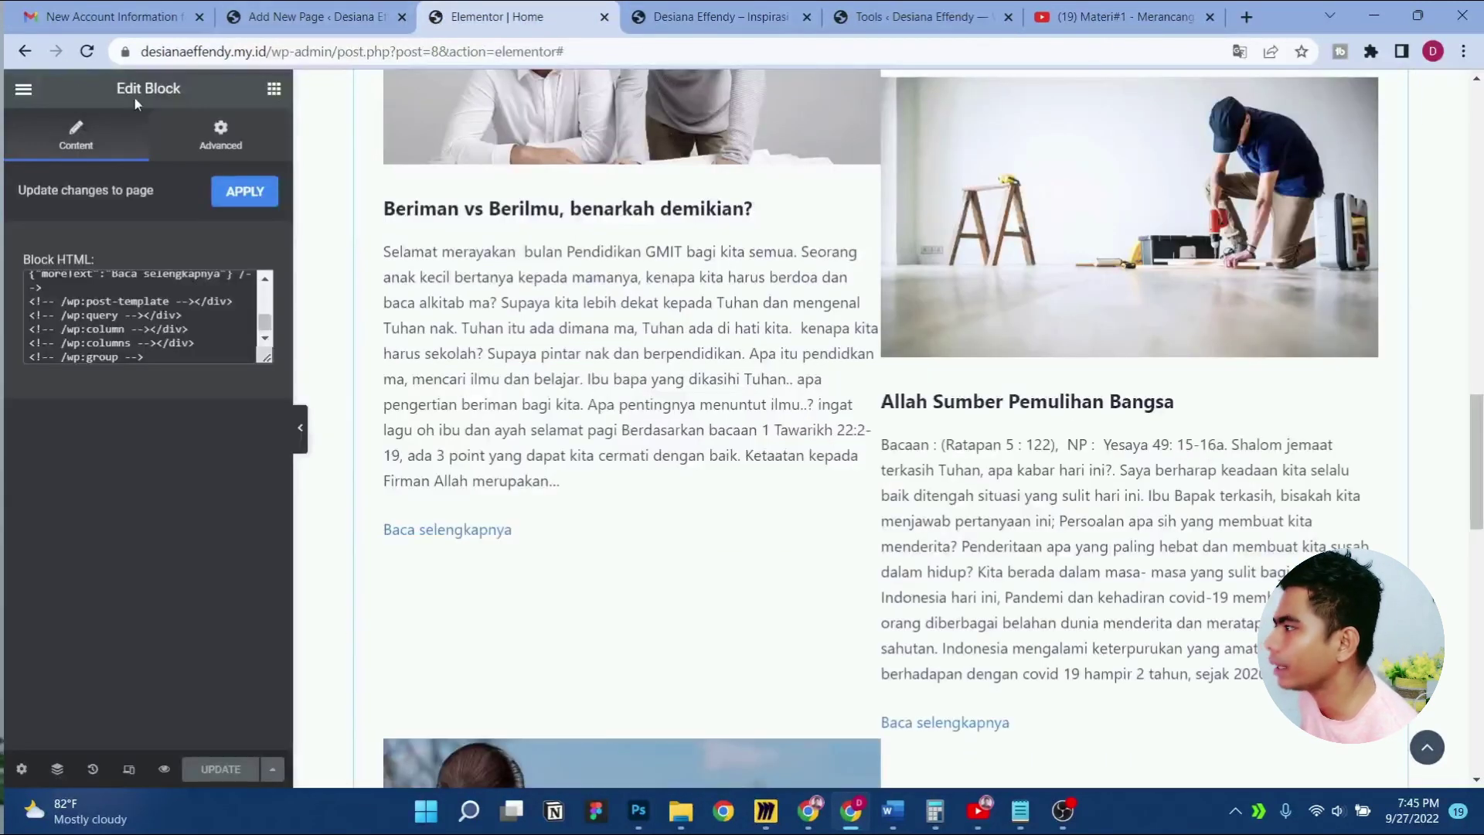
left_click(23, 91)
left_click(100, 420)
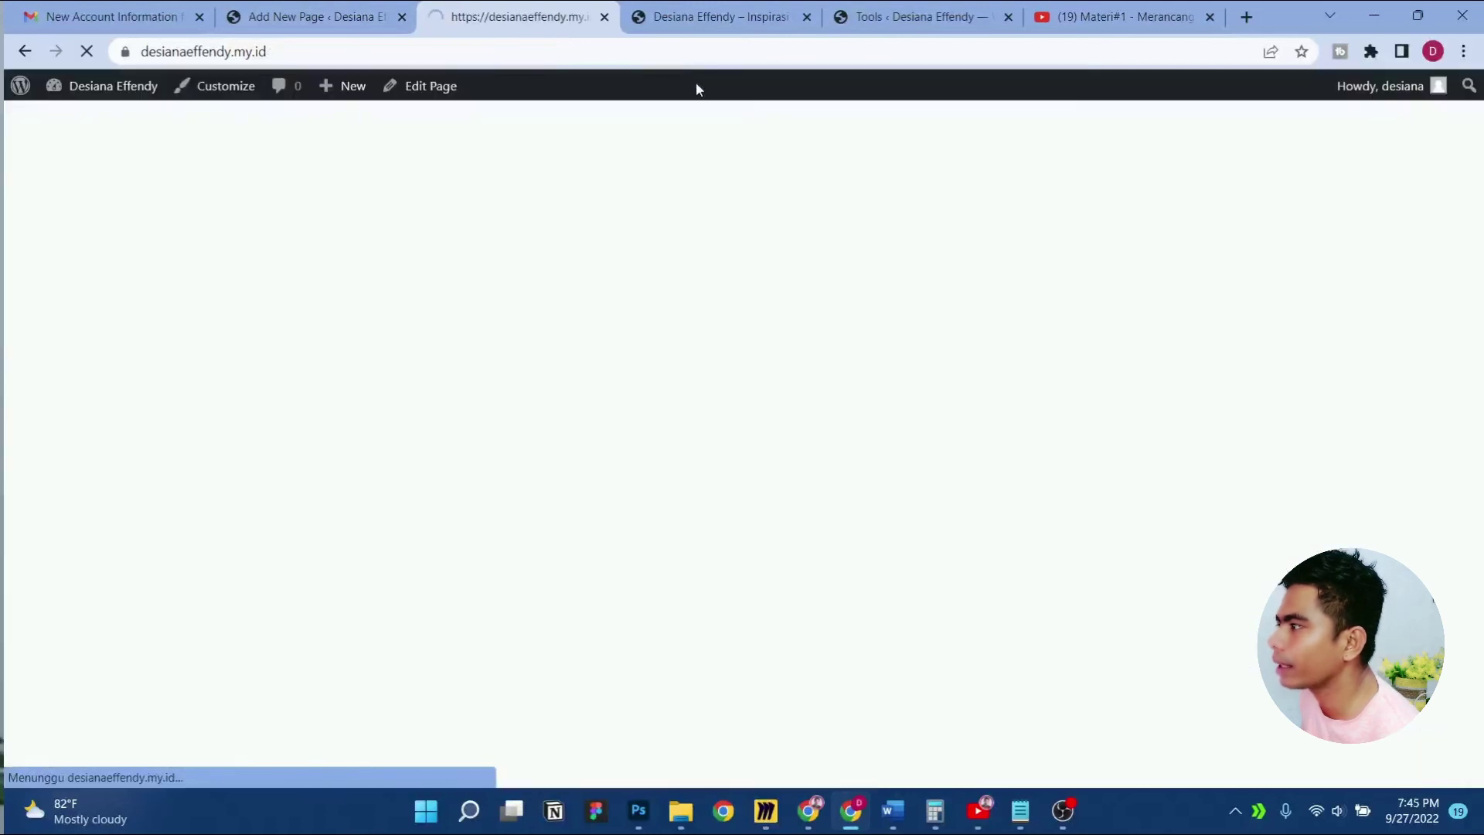
left_click(807, 17)
scroll(819, 332, "down", 20)
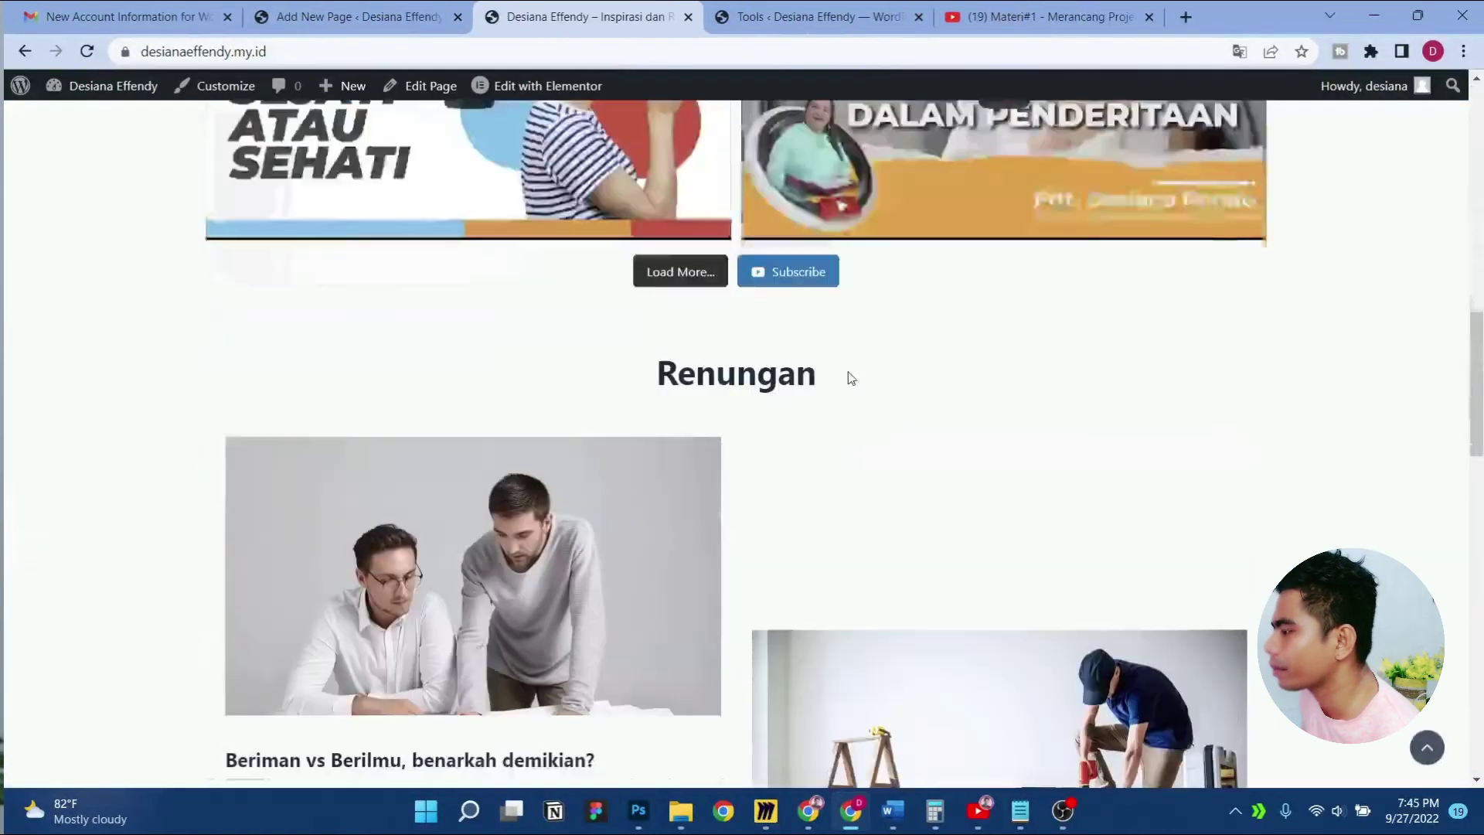
scroll(849, 379, "up", 10)
scroll(457, 494, "down", 8)
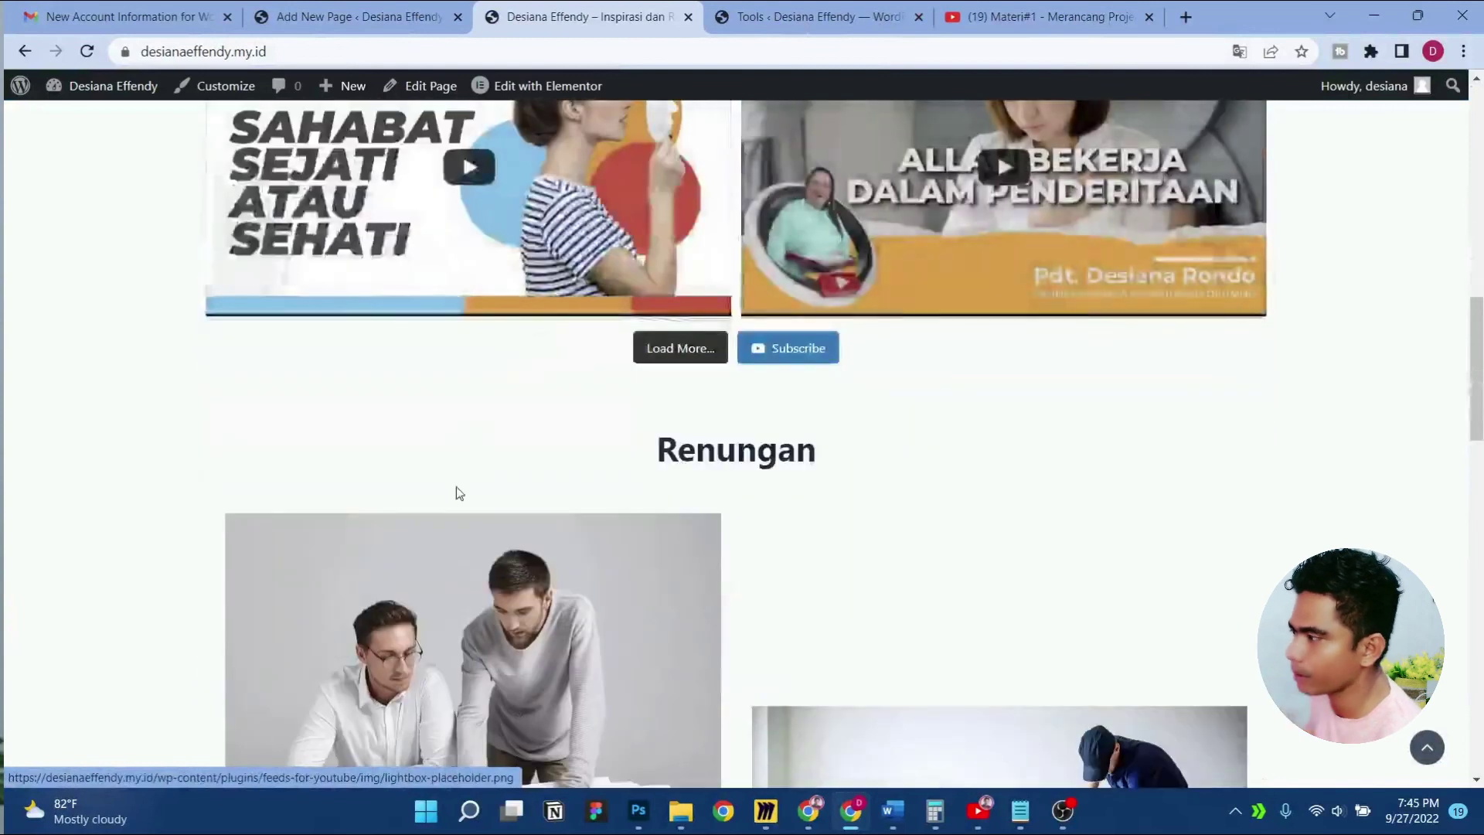
key("ctrl+shift+Tab")
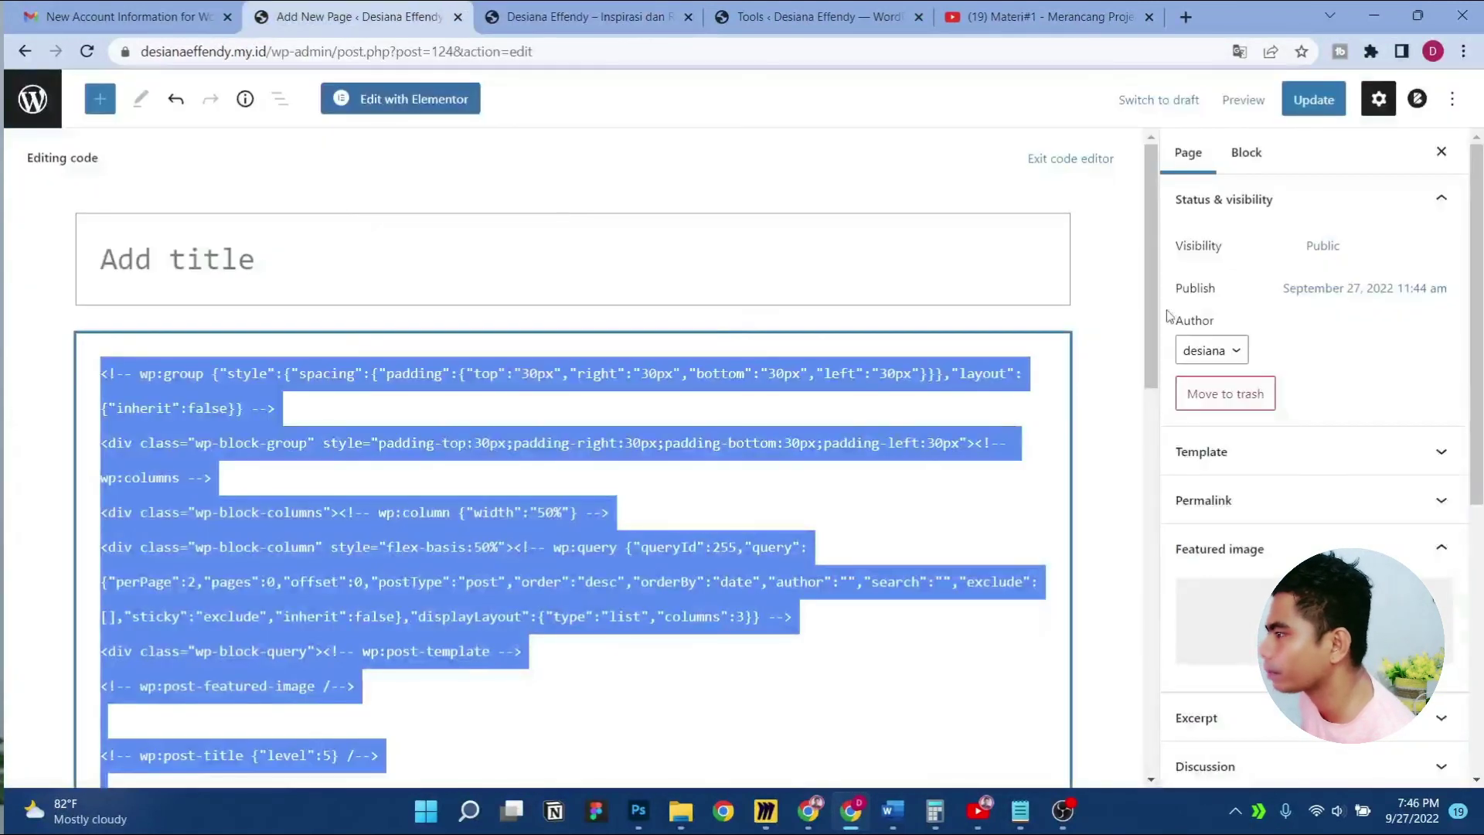
Switch to the visual editor and remove the spacers above the right post and between the left posts
left_click(1454, 96)
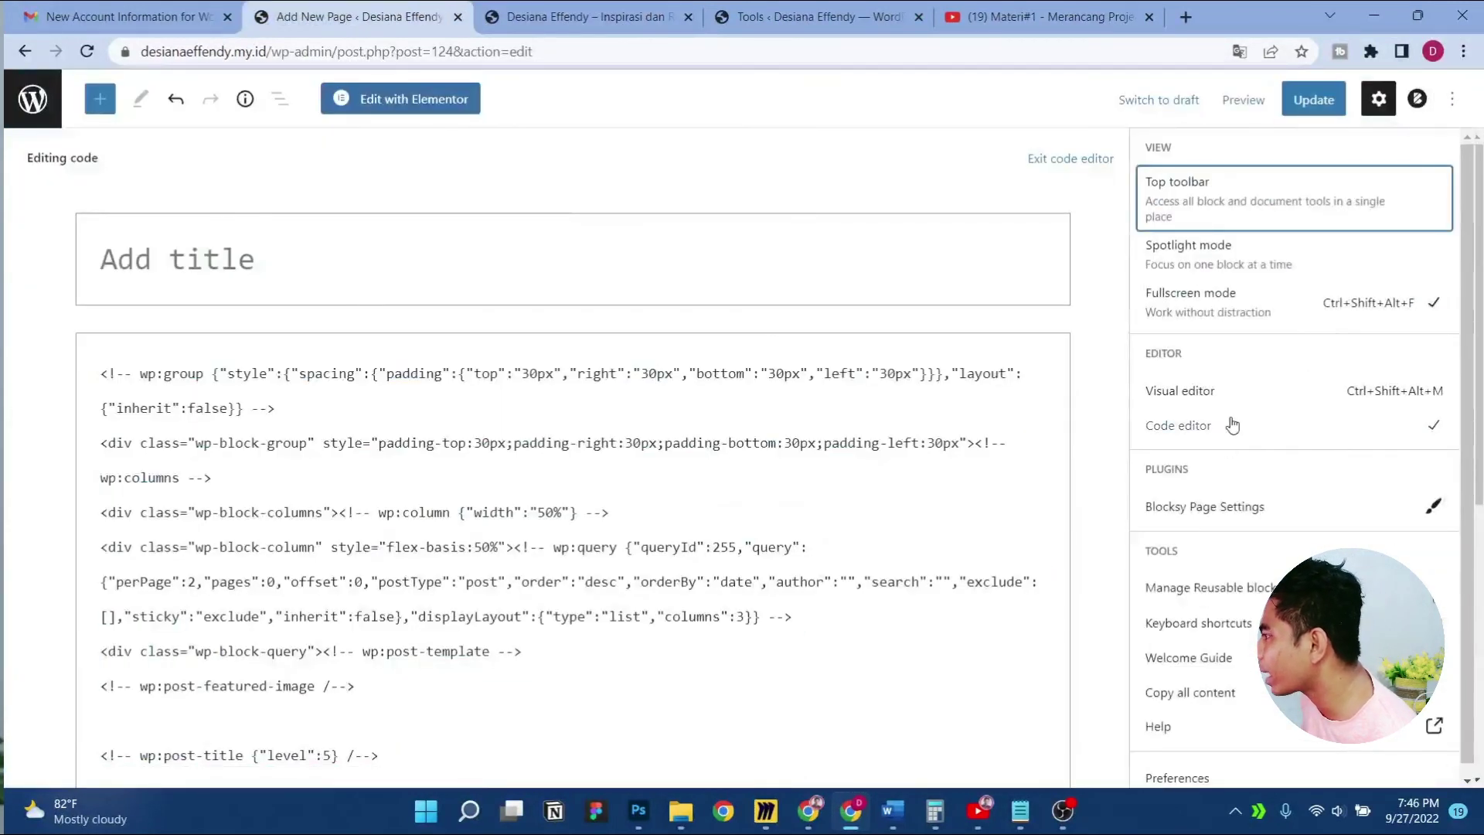
left_click(1210, 394)
scroll(729, 490, "down", 3)
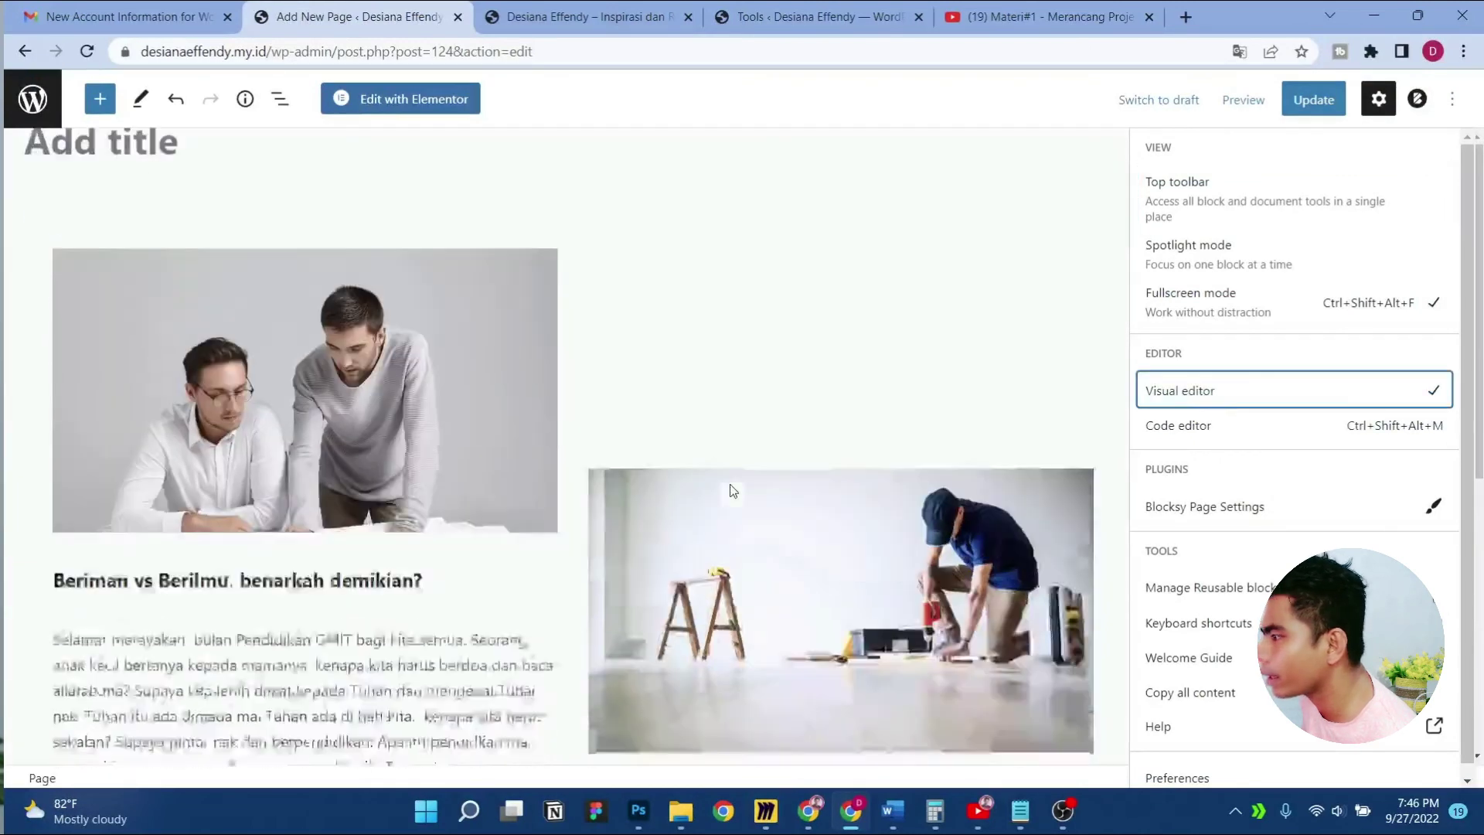
left_click(647, 264)
scroll(647, 262, "up", 3)
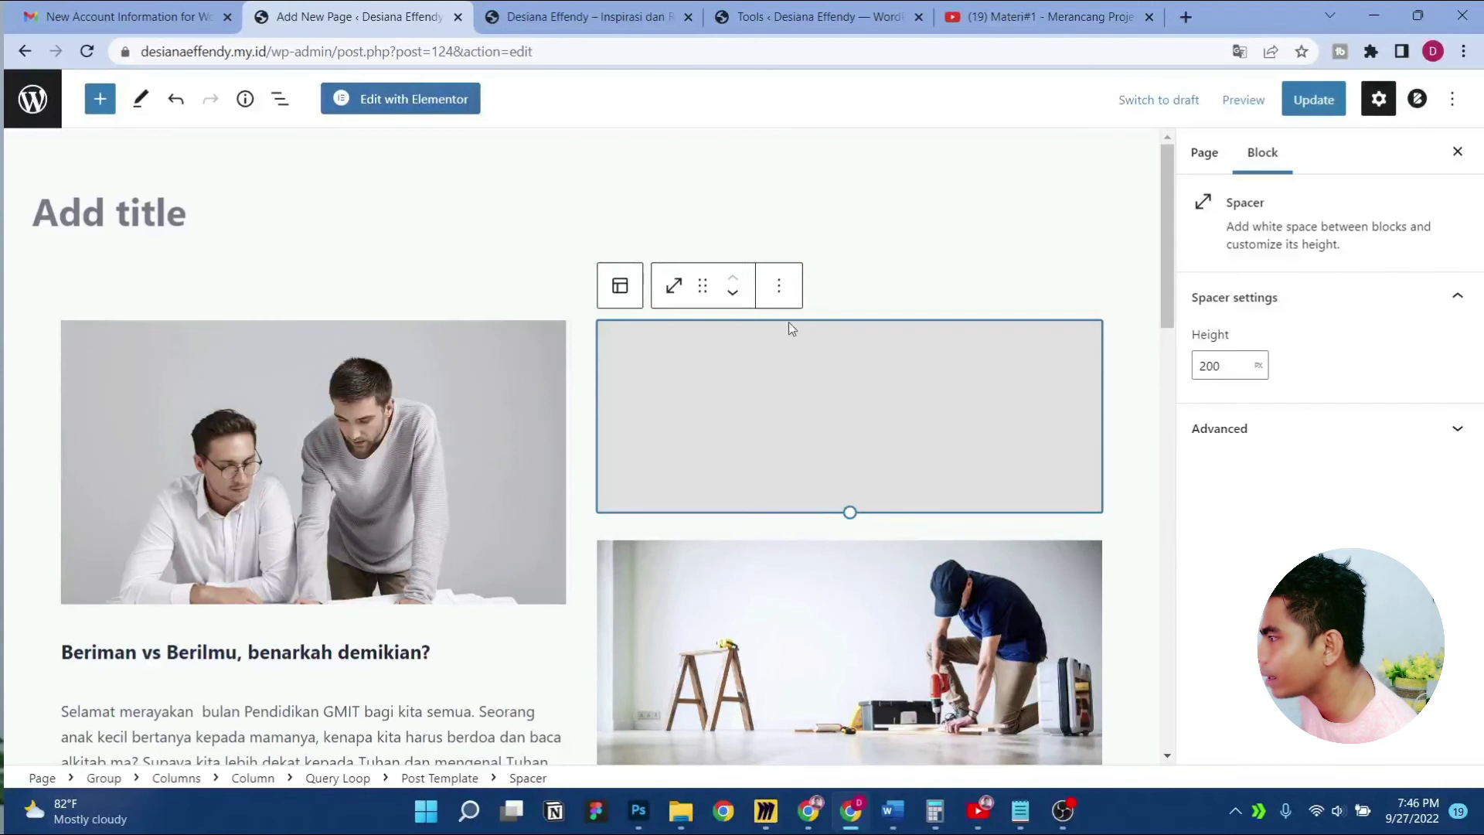
left_click(781, 290)
left_click(828, 726)
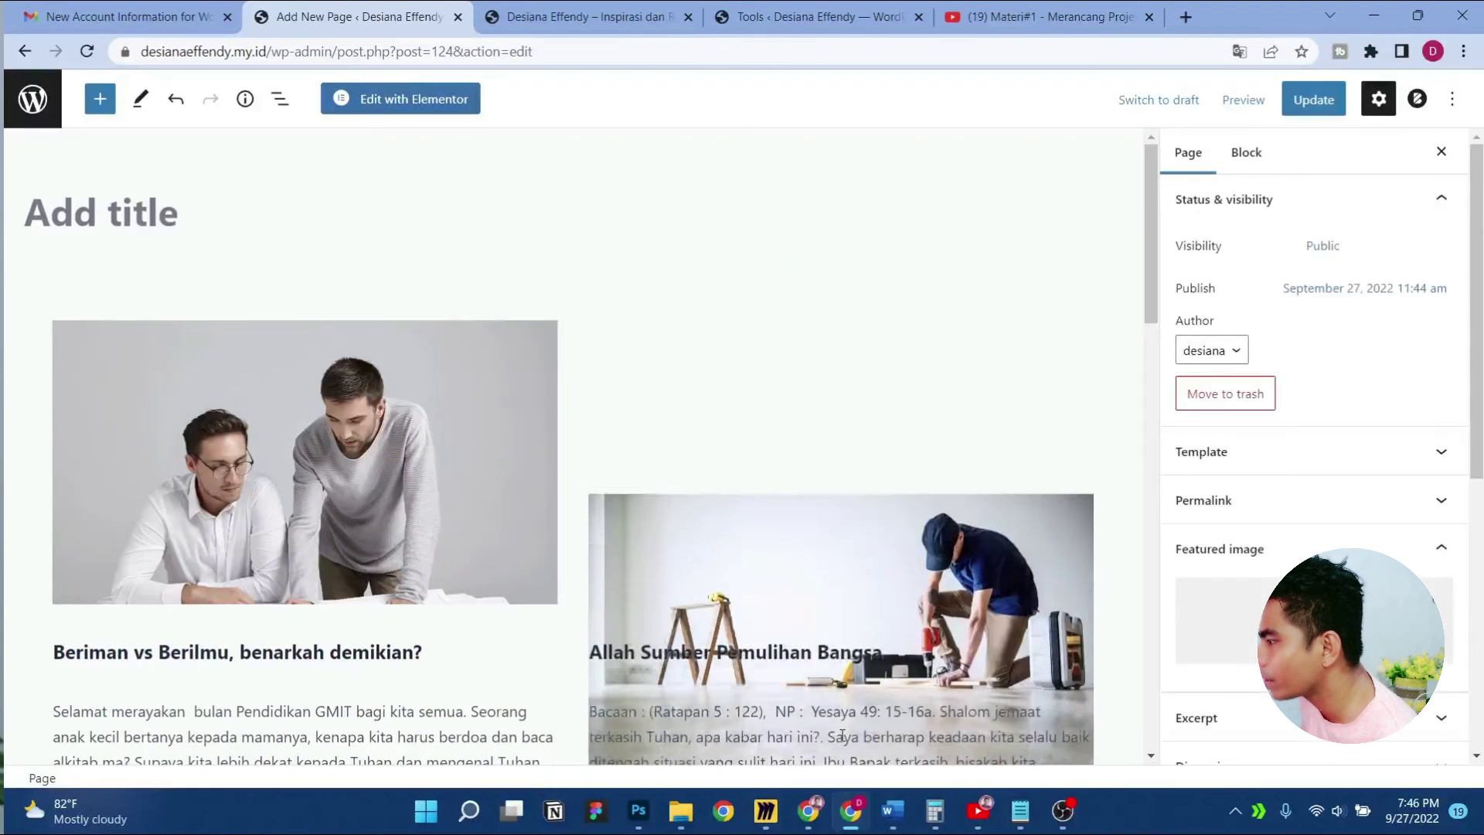
scroll(763, 565, "down", 9)
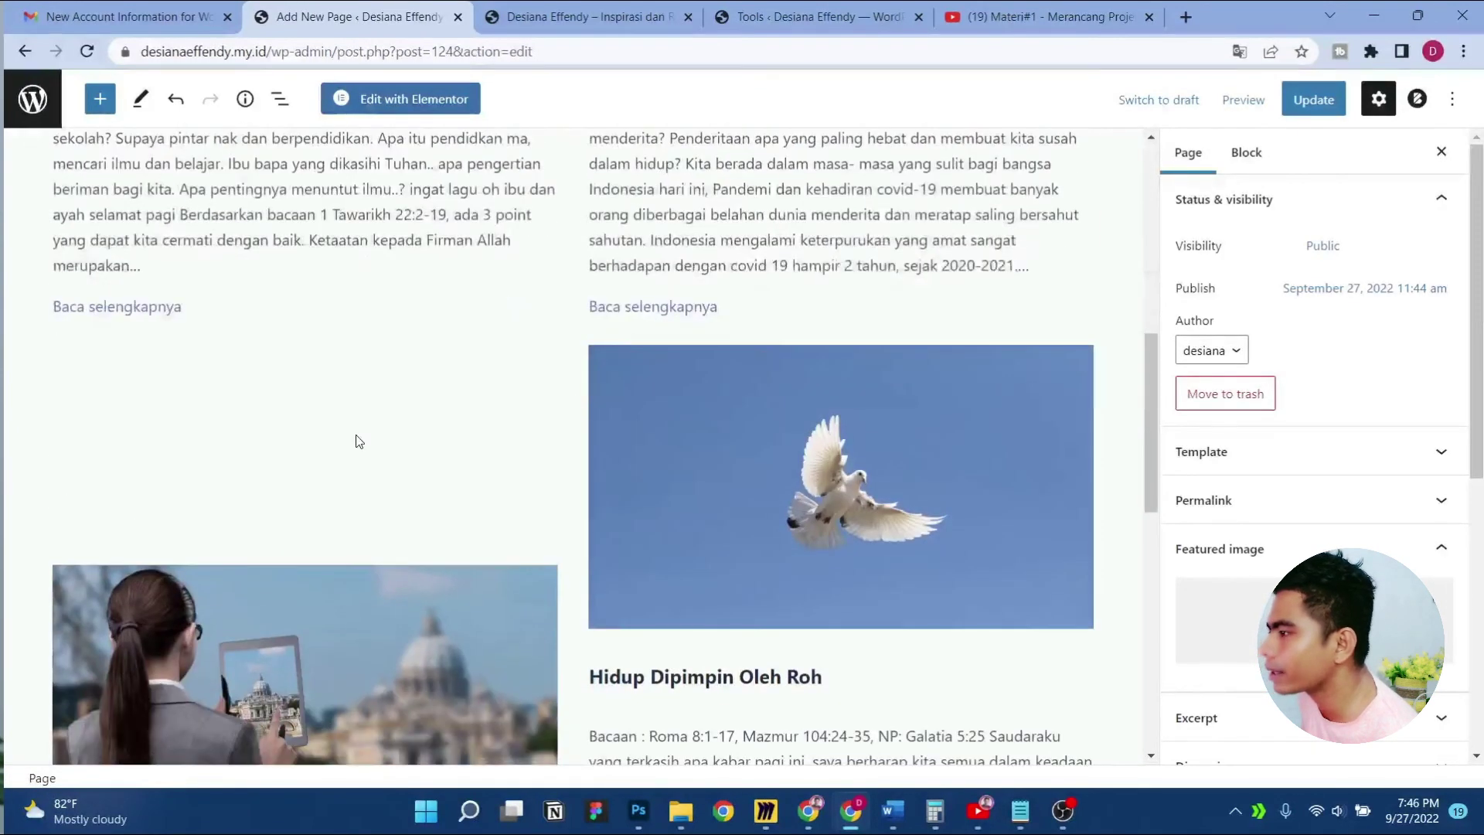
left_click(371, 428)
left_click(243, 313)
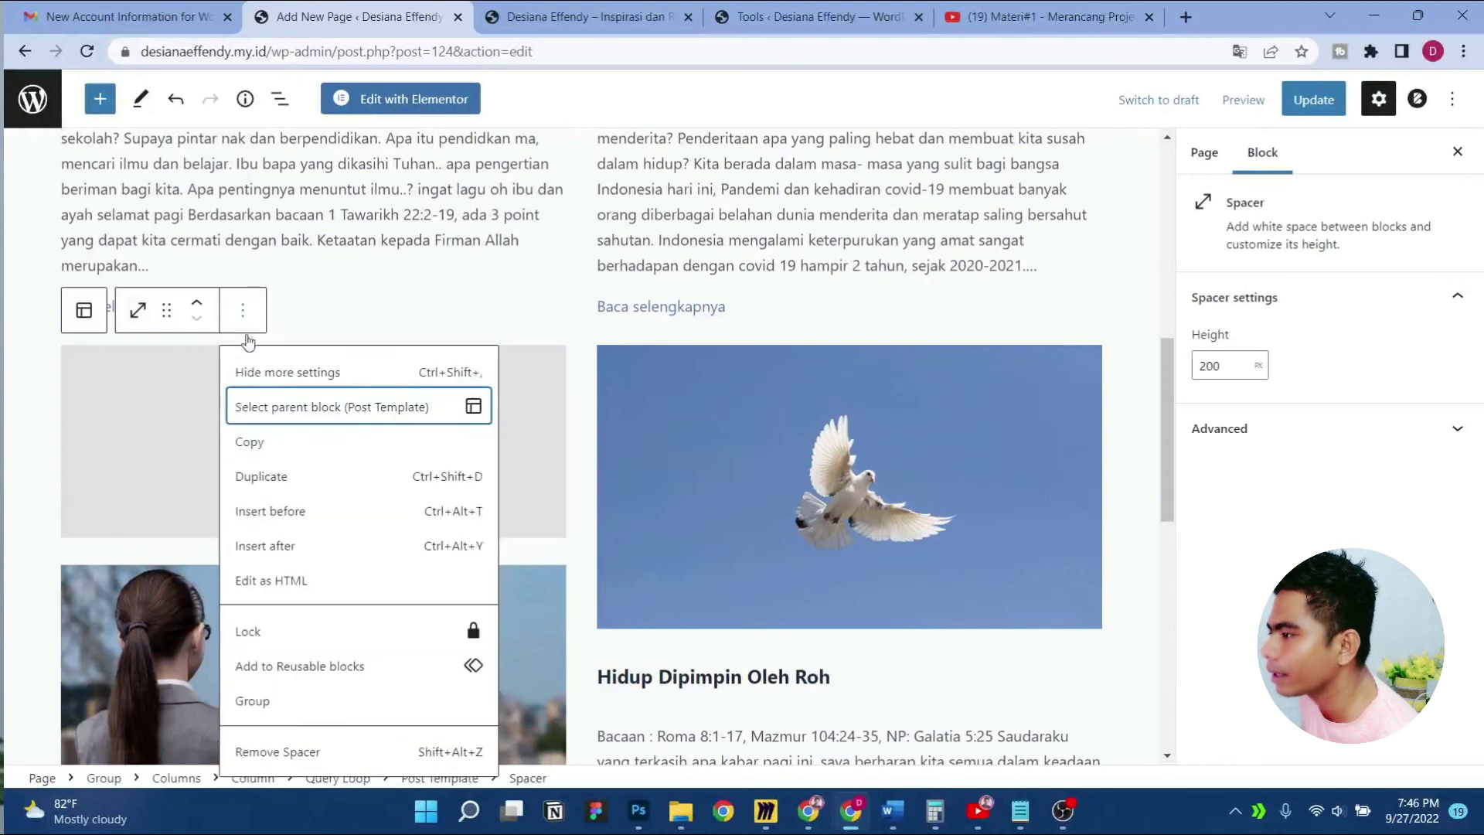
left_click(327, 750)
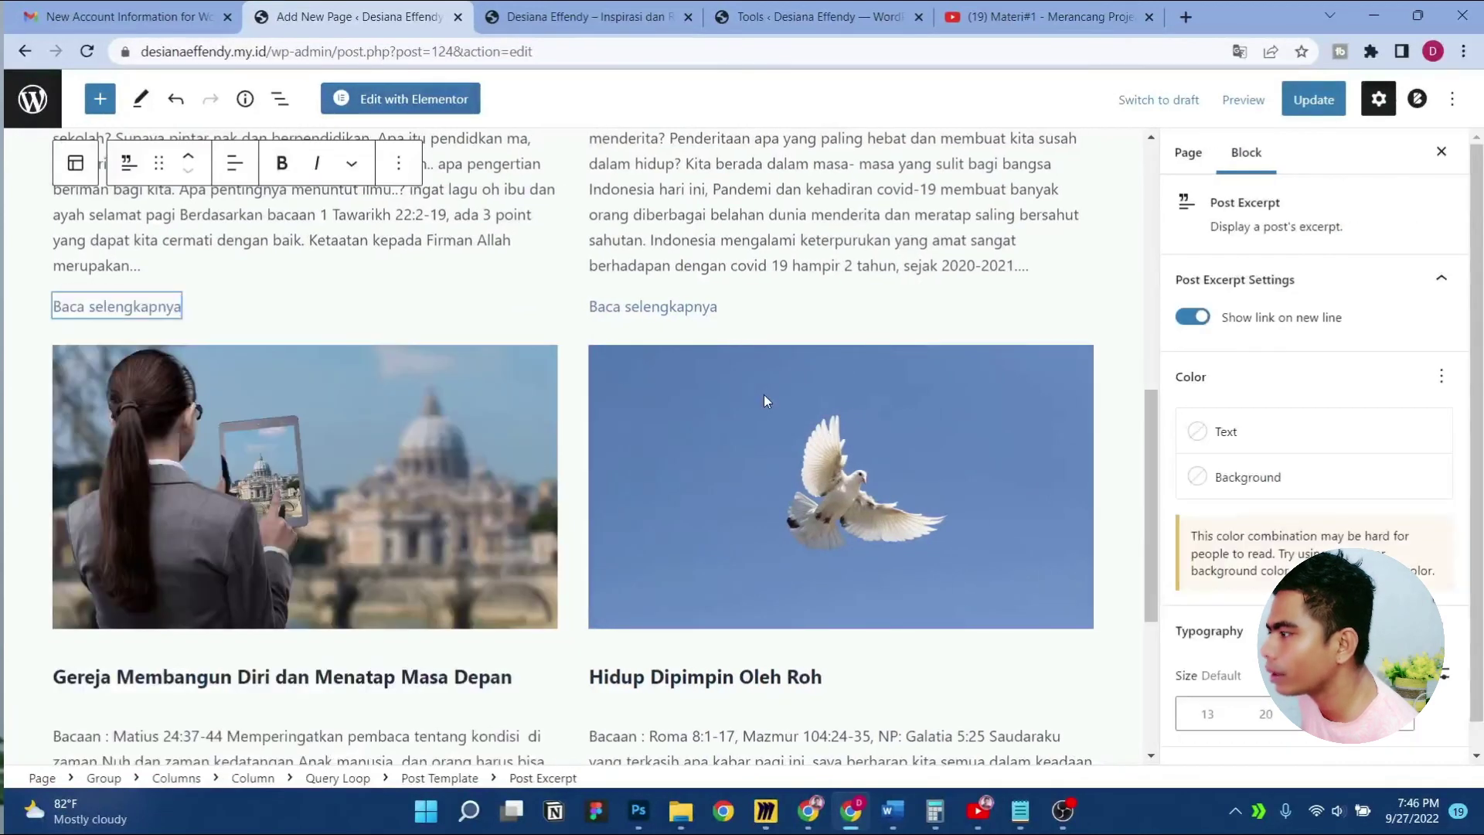
Transform the left post's excerpt block into a Group
scroll(766, 402, "down", 4)
scroll(775, 405, "up", 10)
scroll(775, 405, "down", 5)
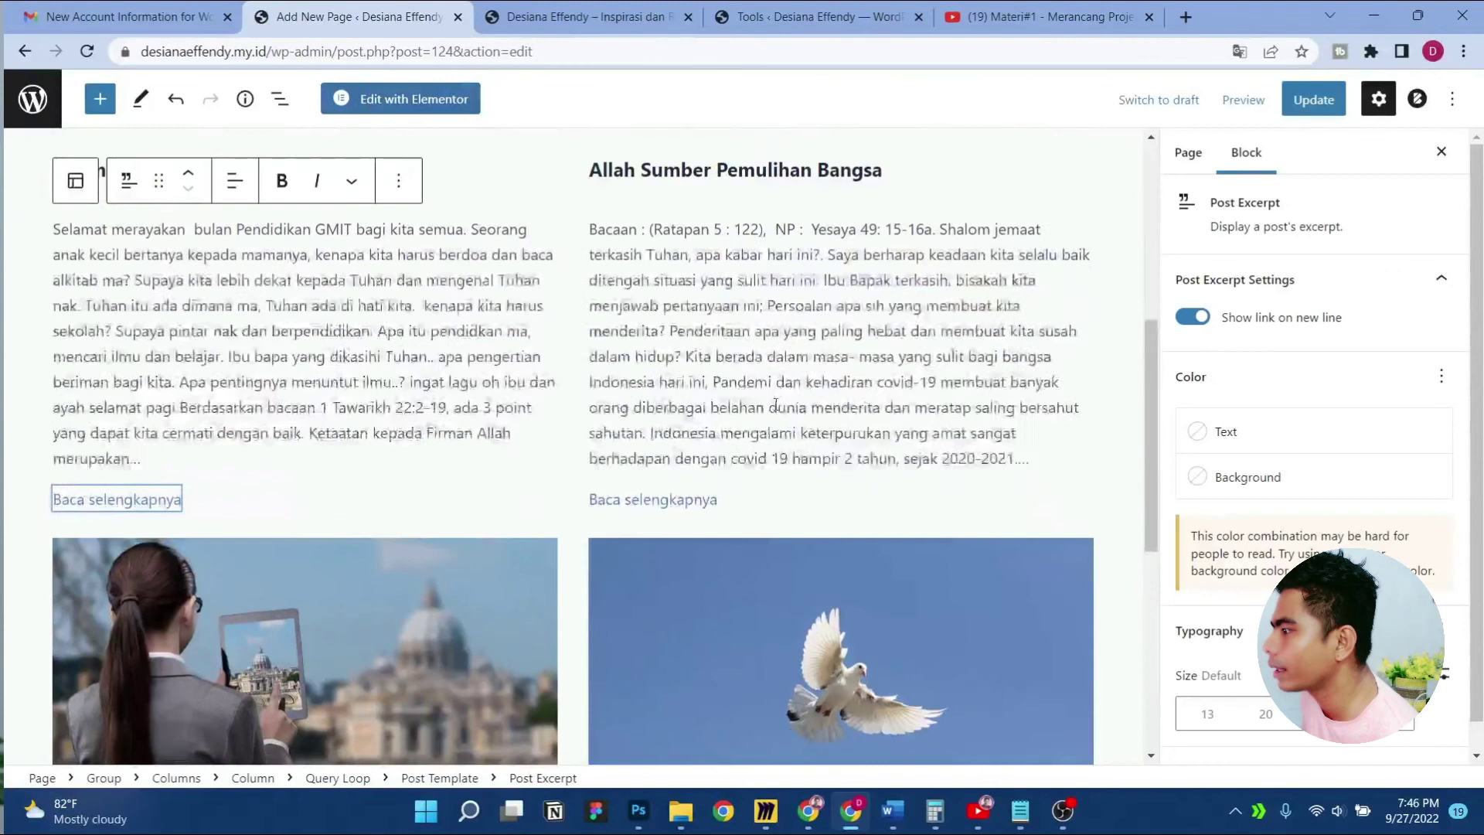
scroll(776, 405, "up", 1)
left_click(225, 395)
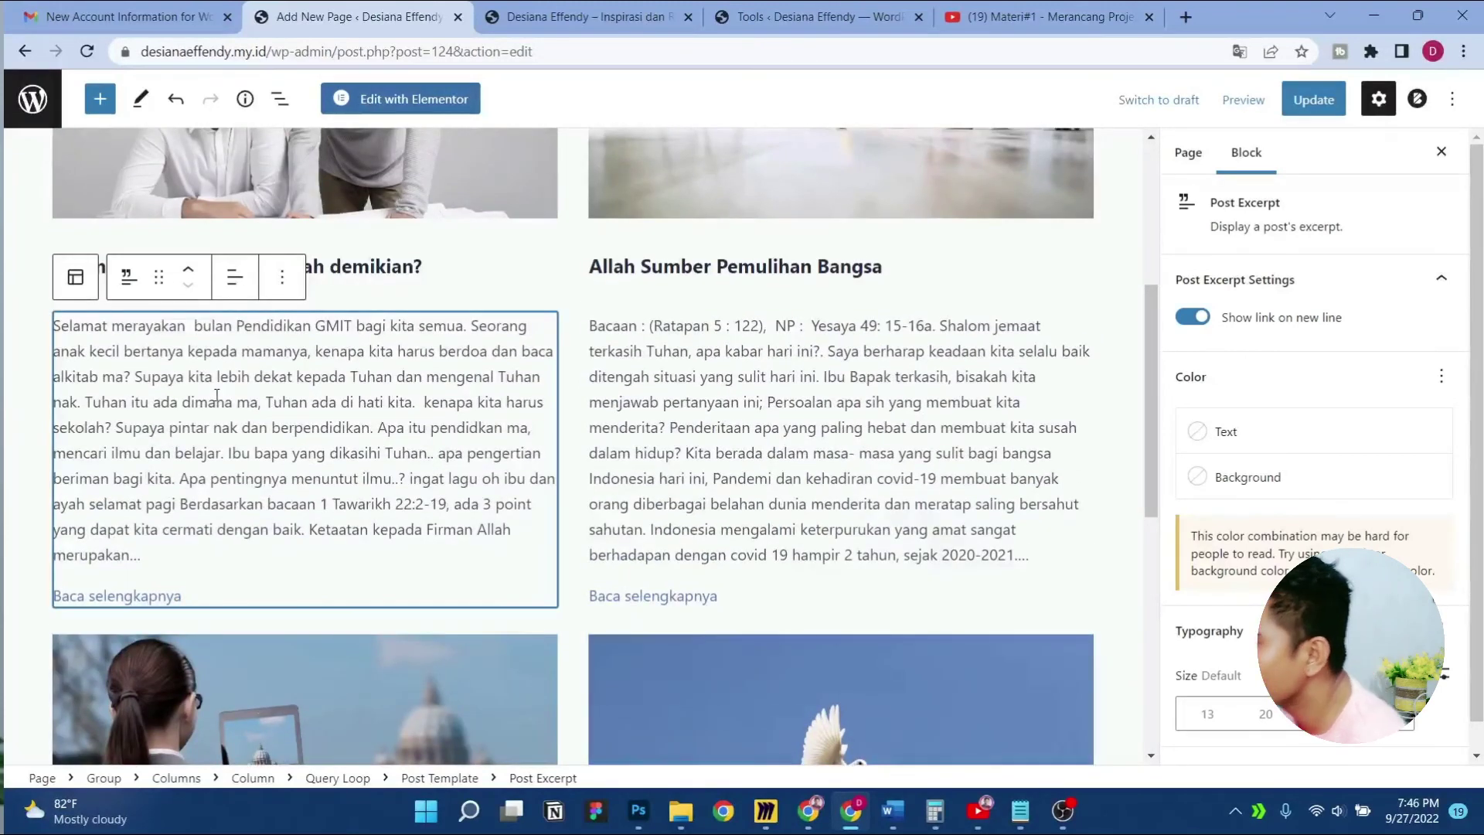
left_click(129, 279)
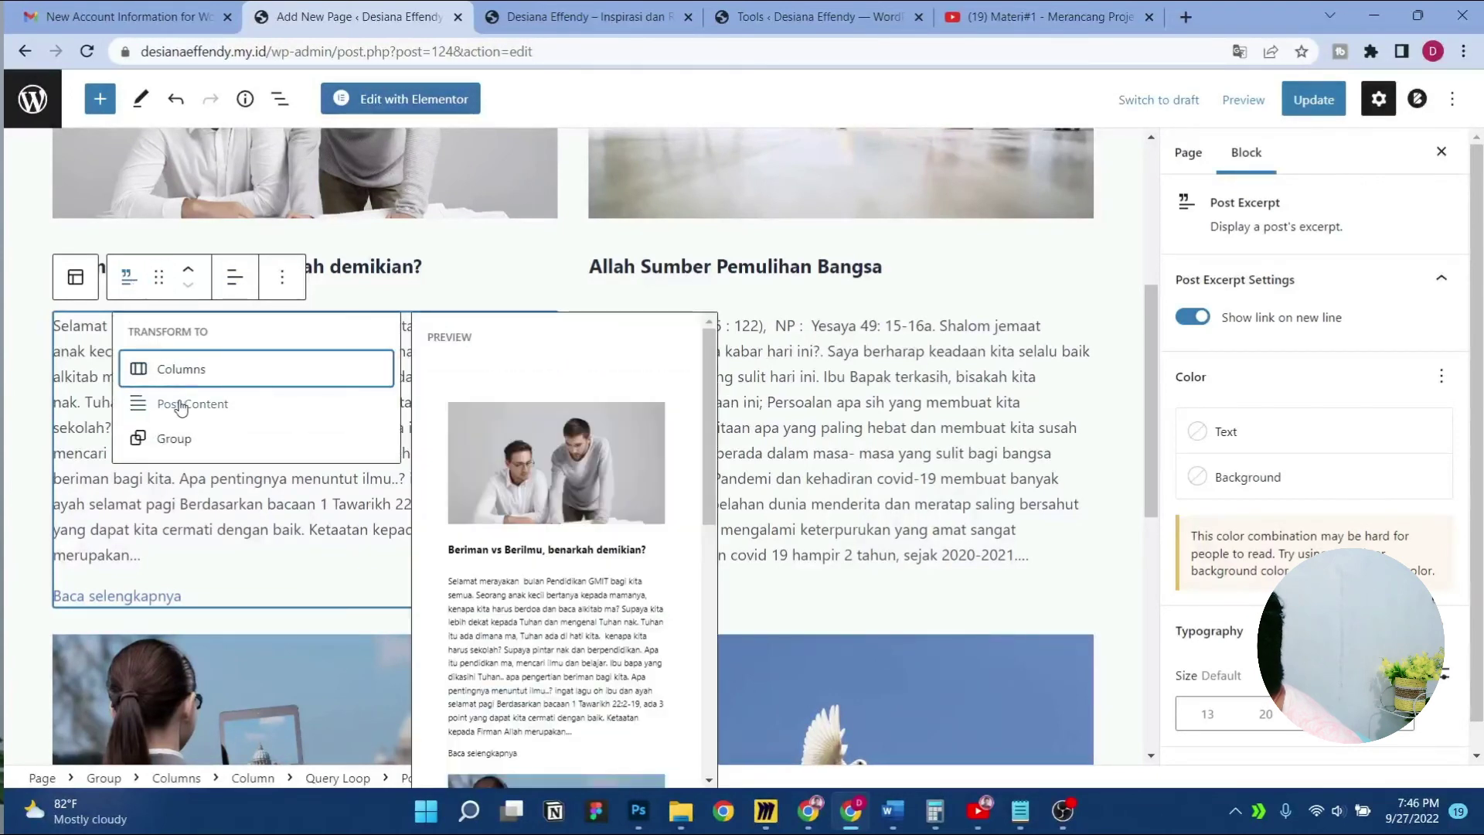
left_click(197, 438)
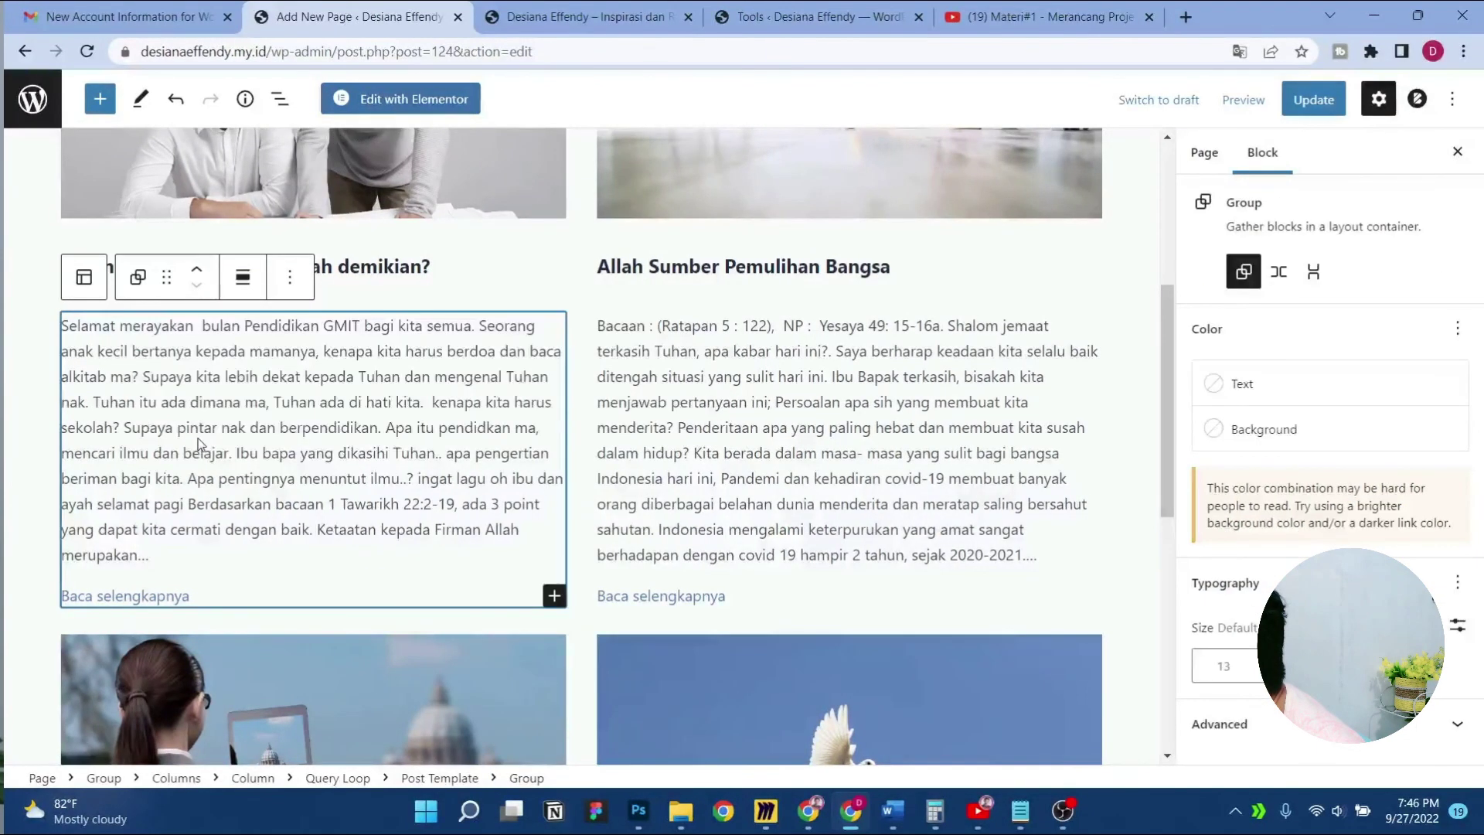
Select the right column's post template, then Update the page and go to the live site
left_click(750, 372)
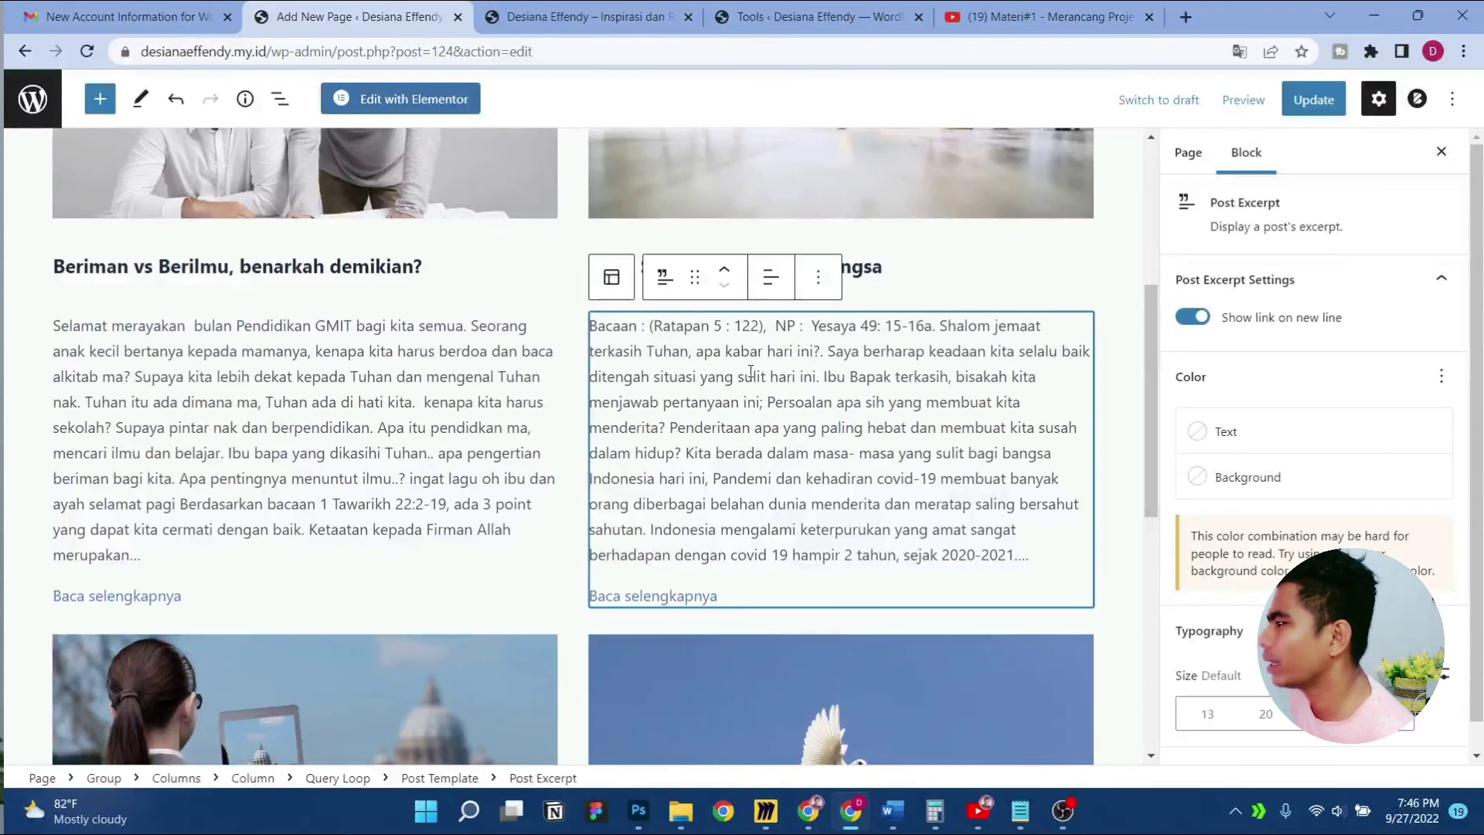
scroll(411, 489, "down", 5)
left_click(400, 482)
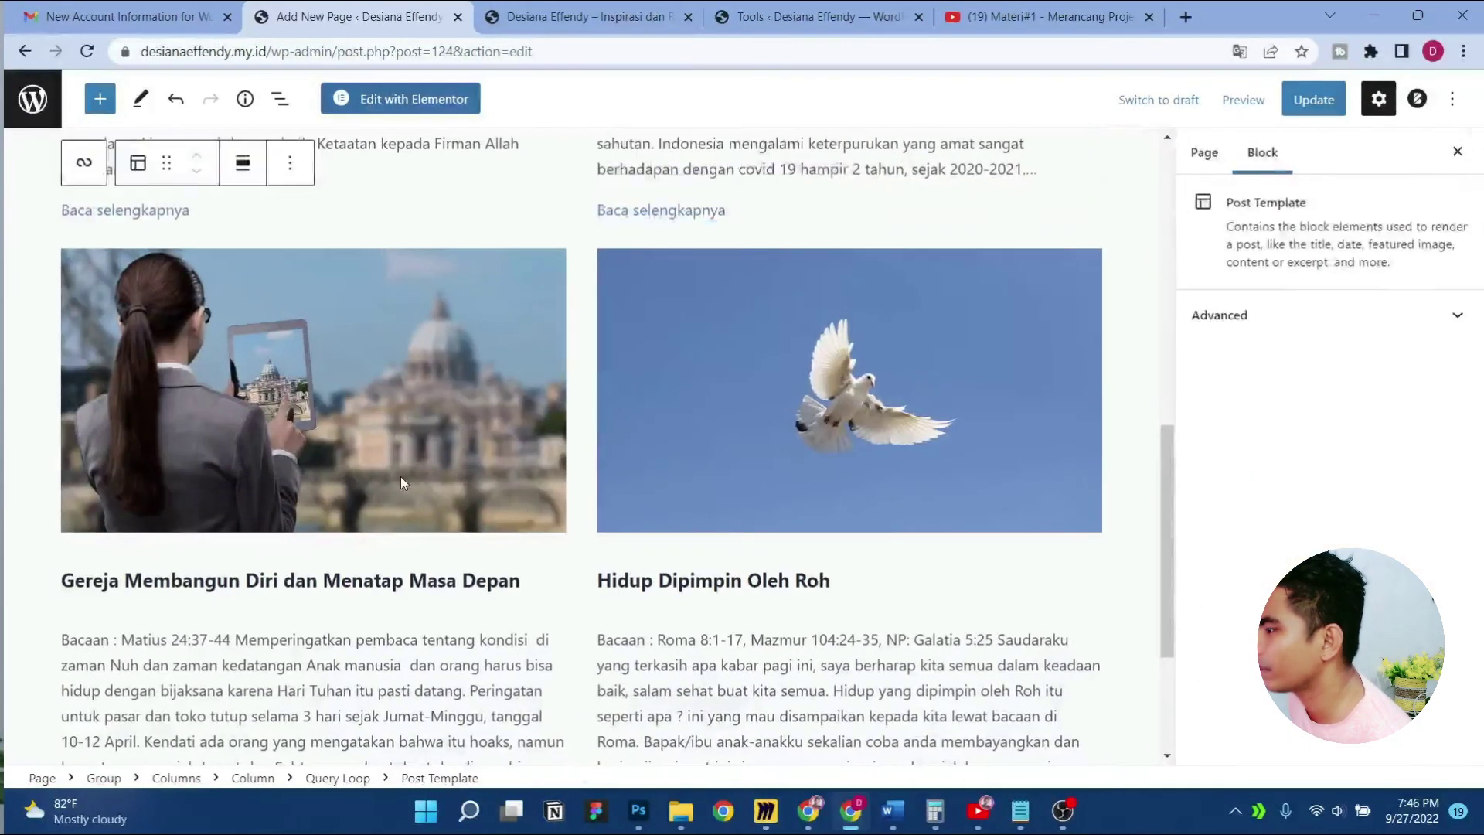
left_click(827, 460)
scroll(827, 460, "up", 10)
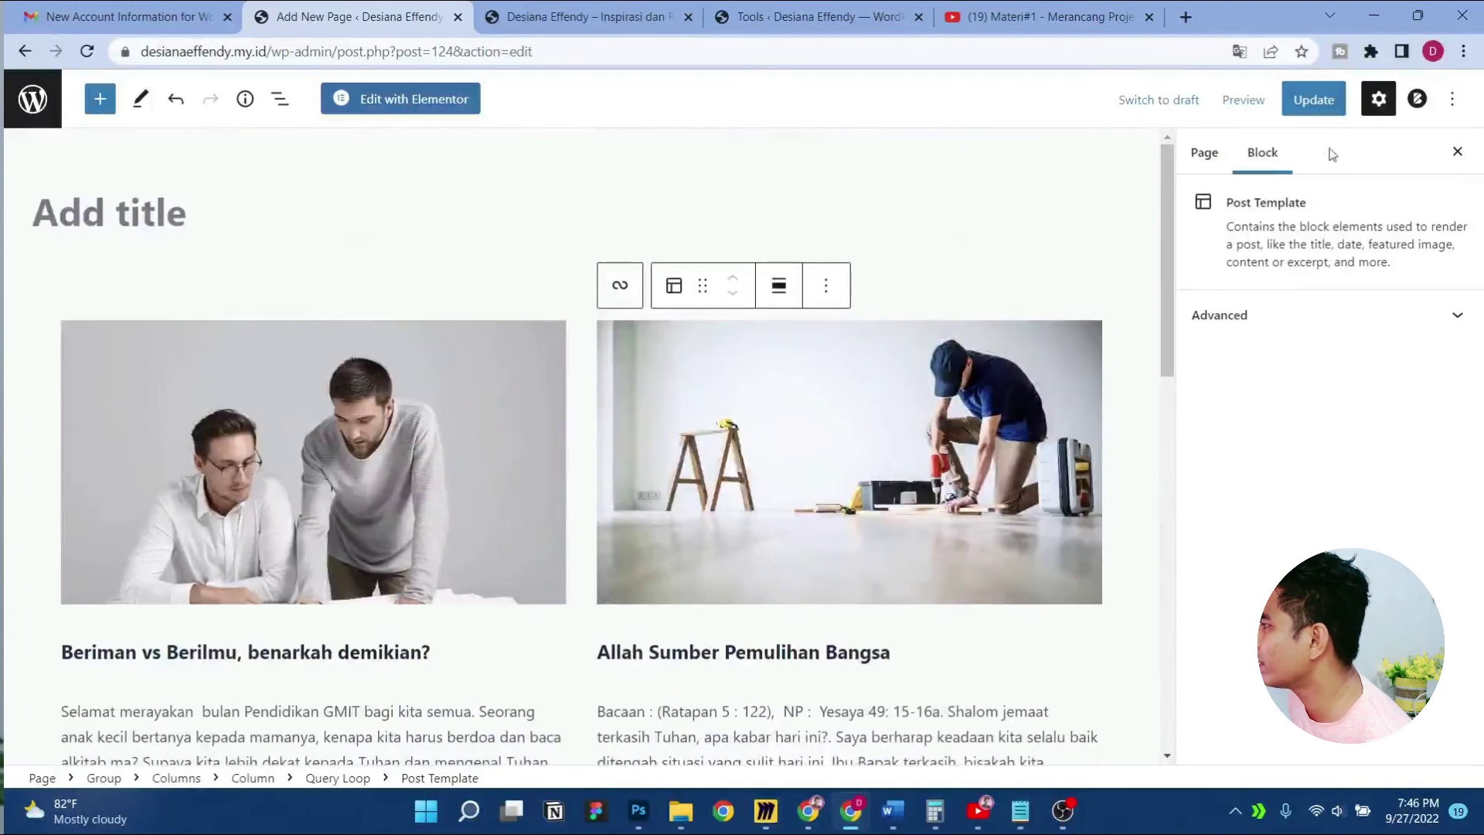
left_click(1313, 99)
key("ctrl+Tab")
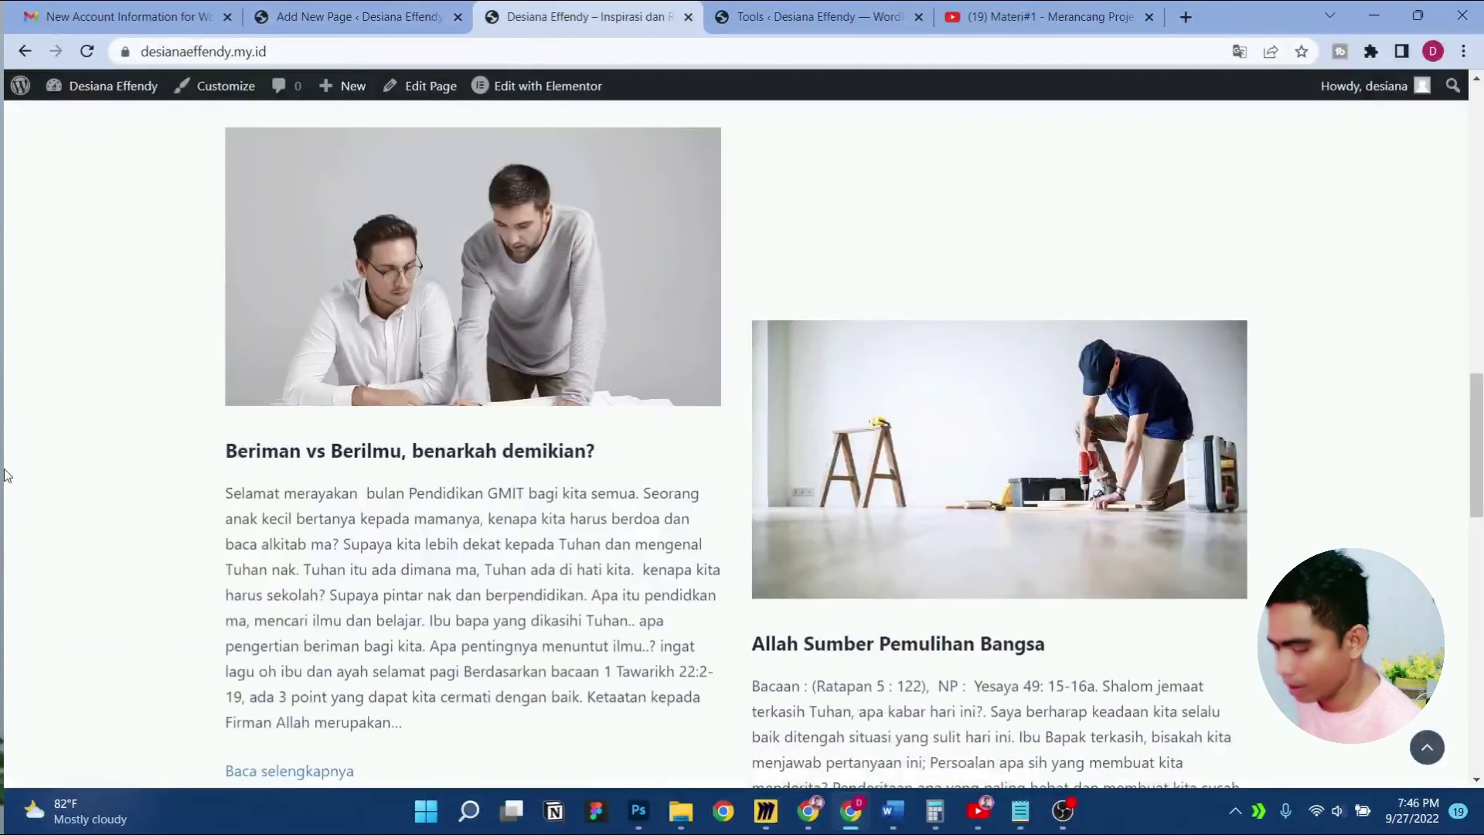
Switch the page editor to Code editor and select all of the page's block code
scroll(4, 475, "down", 15)
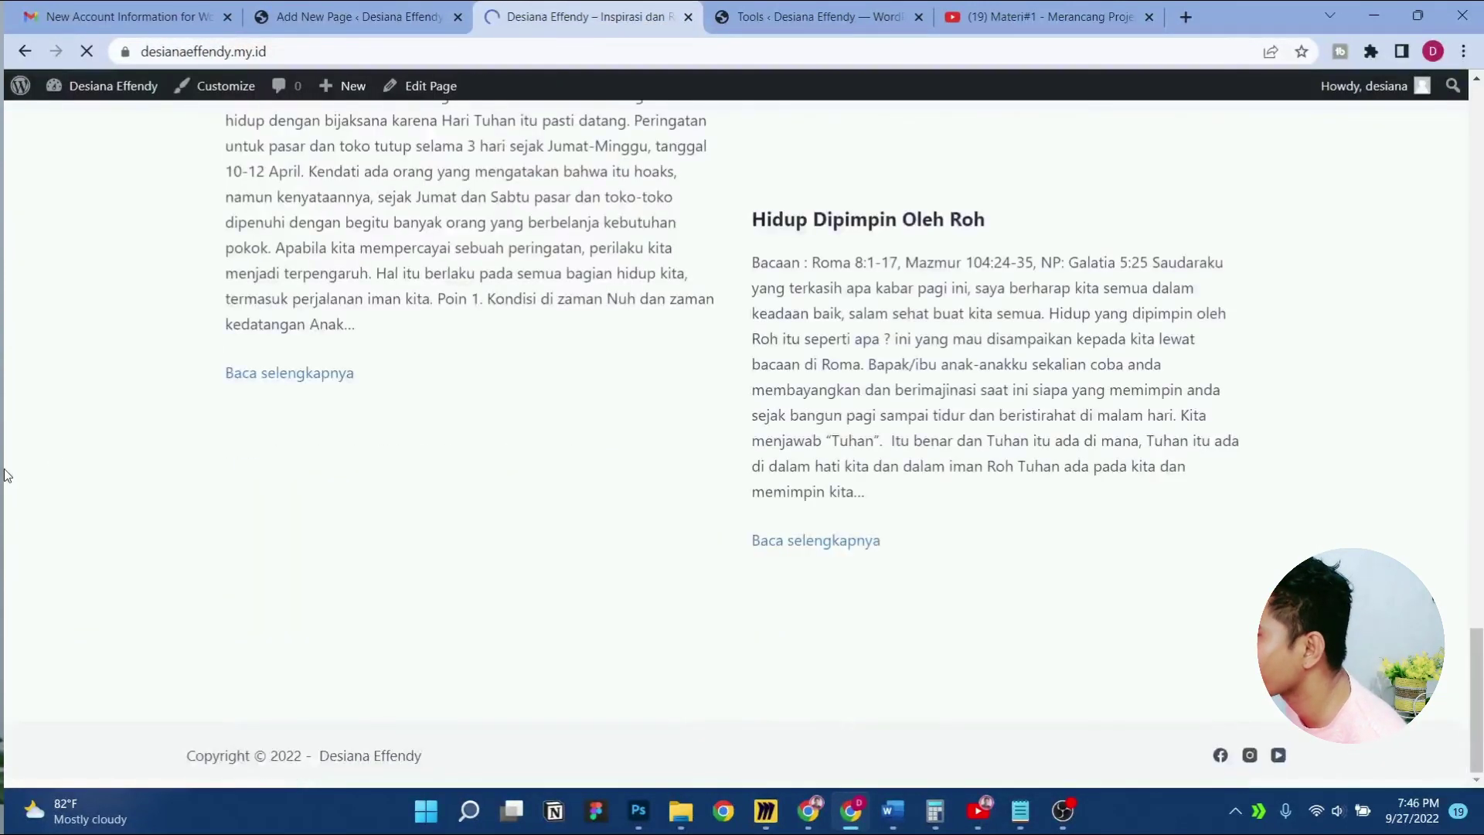
scroll(4, 476, "up", 15)
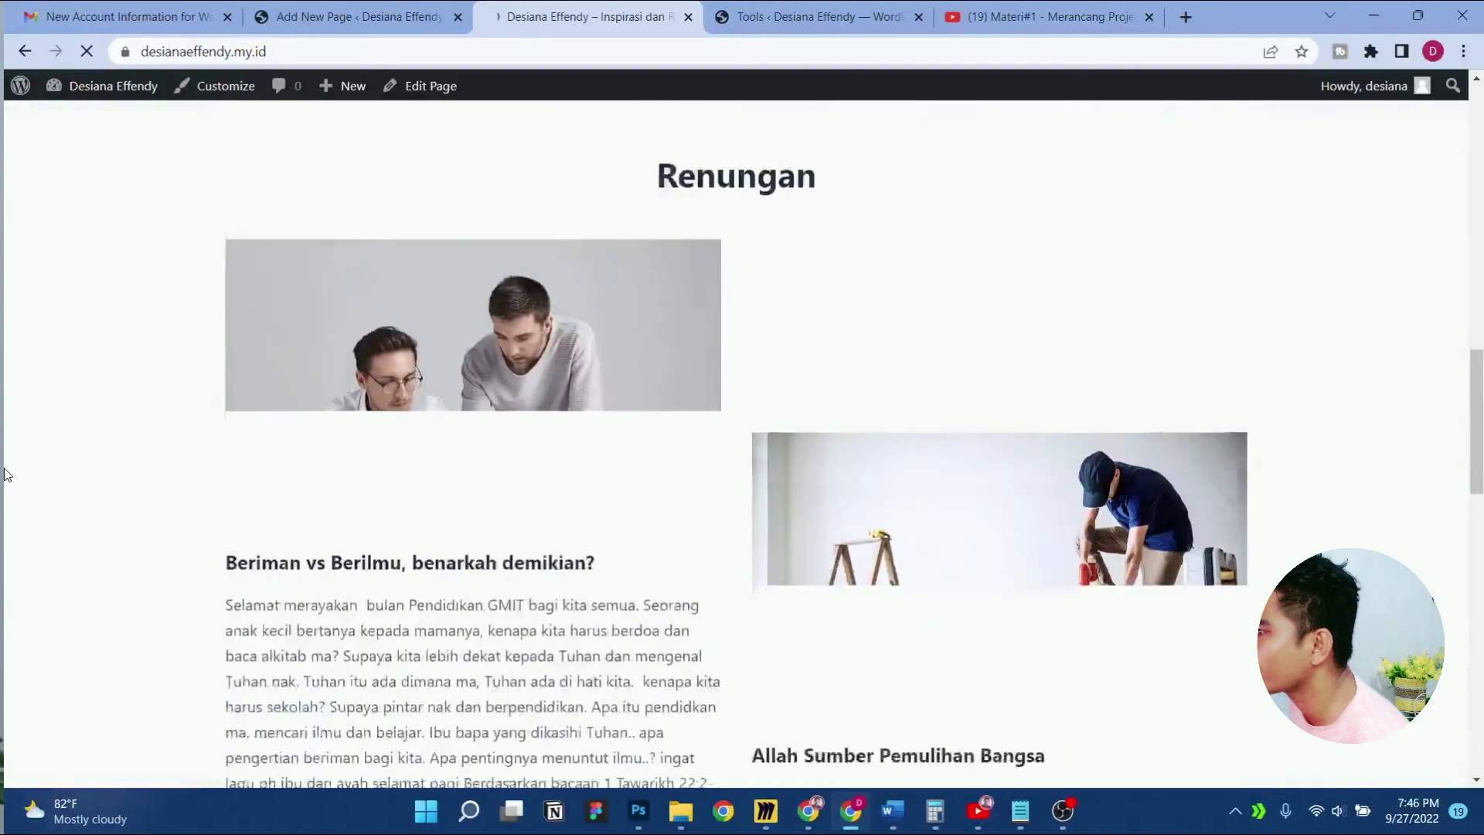
scroll(4, 476, "up", 6)
key("ctrl+shift+Tab")
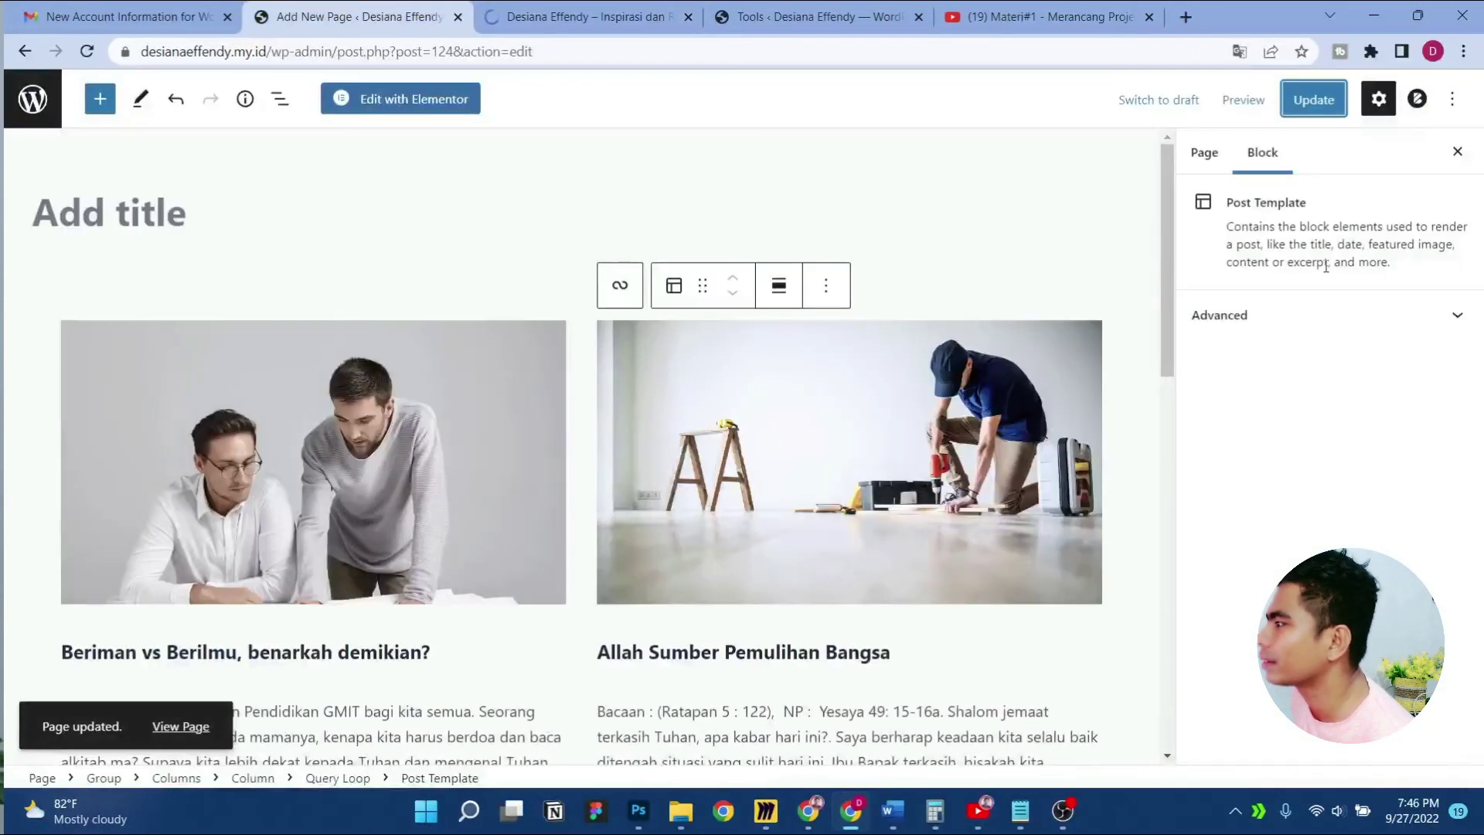
left_click(1451, 99)
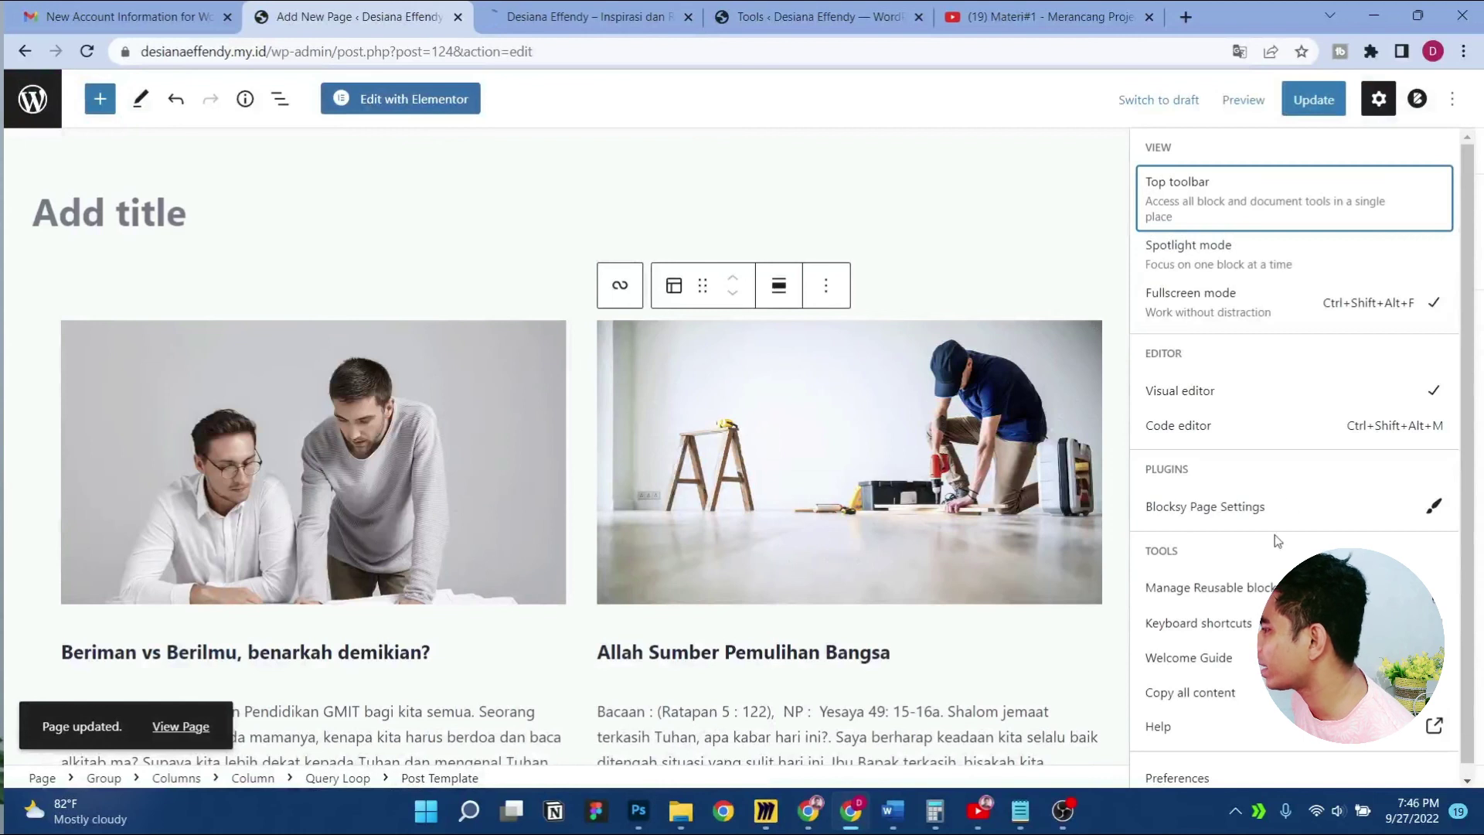
left_click(1205, 427)
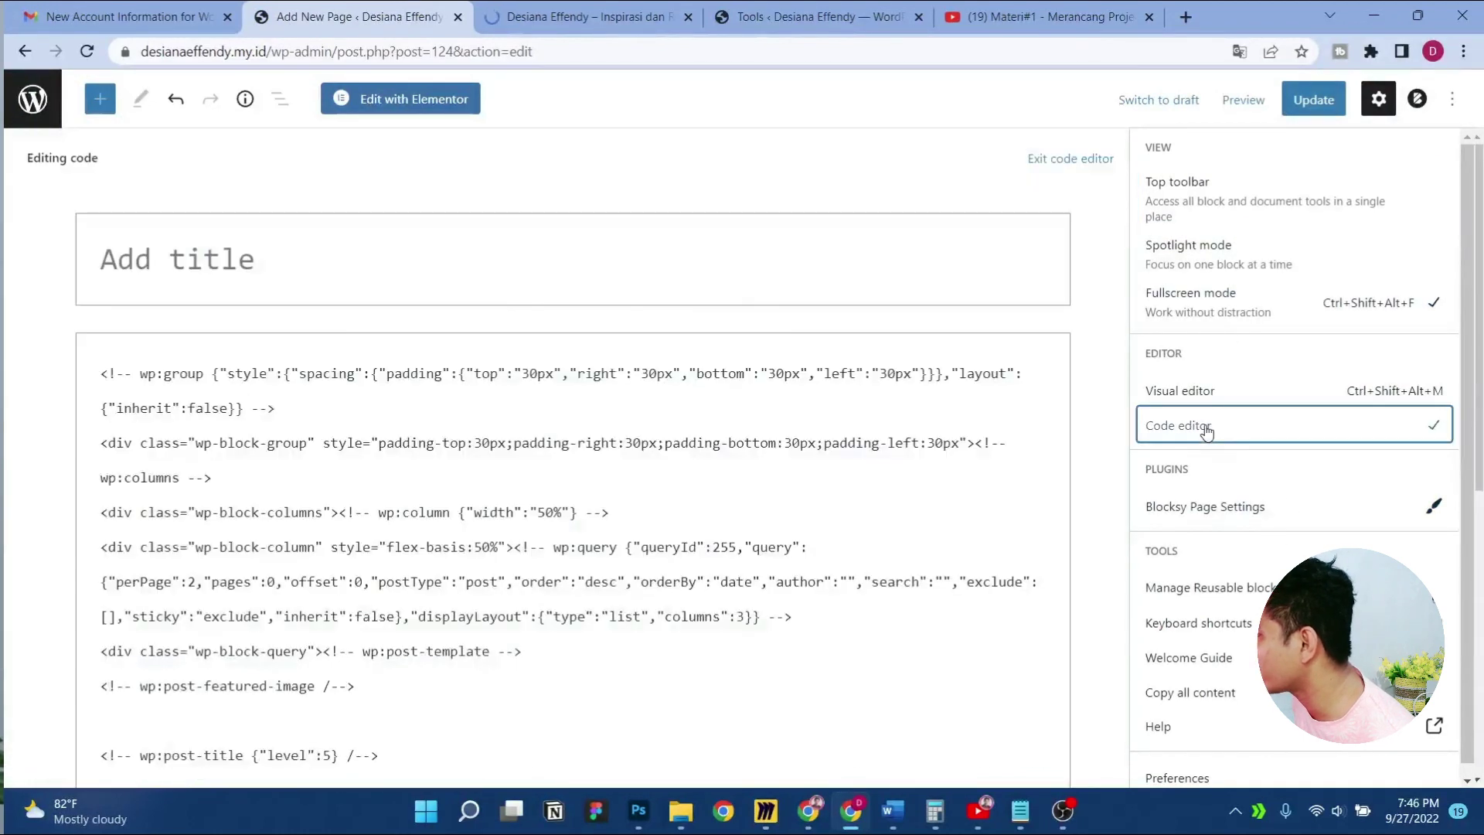
left_click(620, 492)
key("ctrl+a")
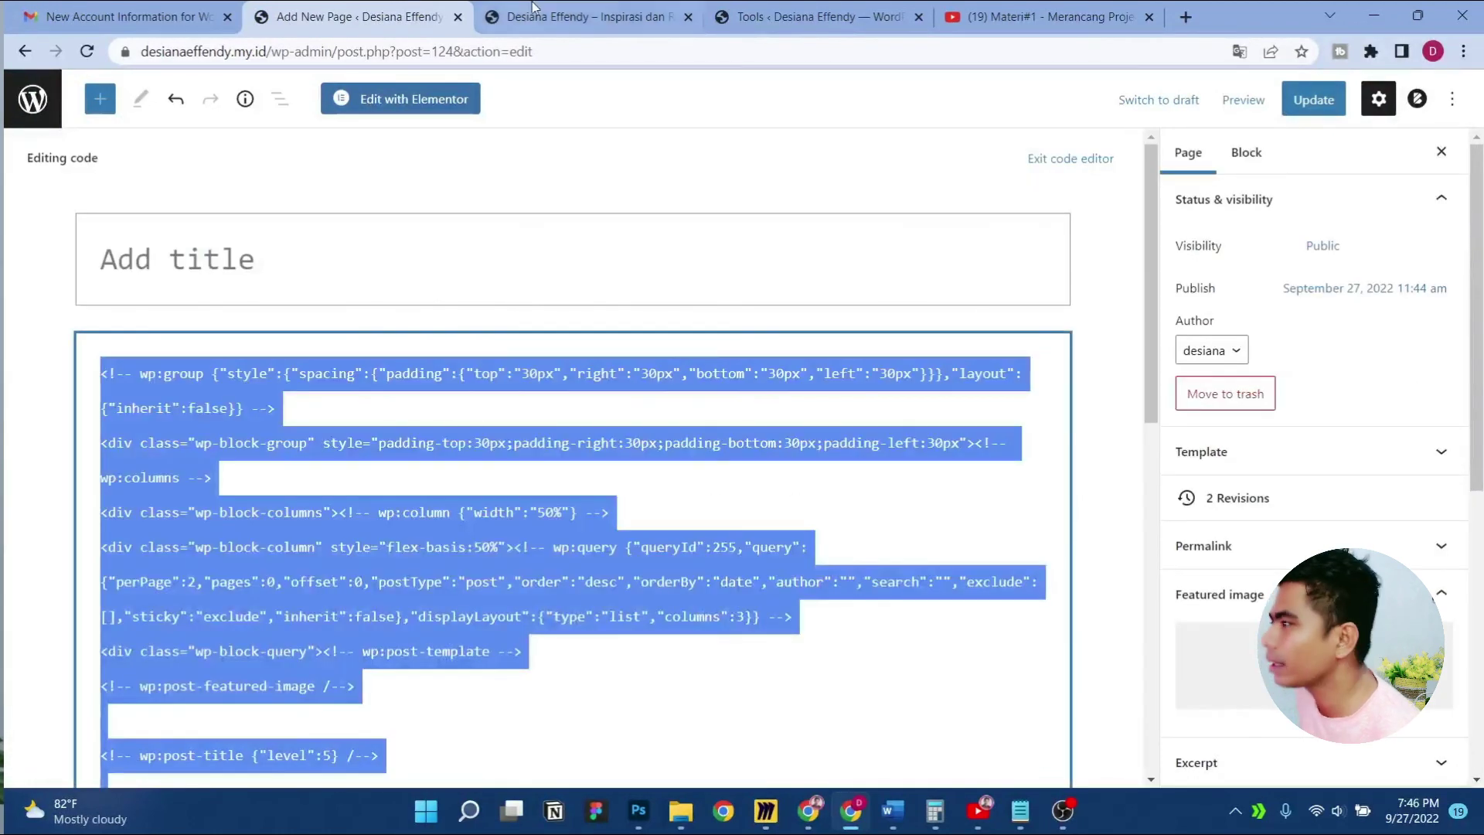
On the live site, open the home page with Edit with Elementor
left_click(533, 8)
scroll(541, 386, "down", 15)
scroll(499, 158, "up", 7)
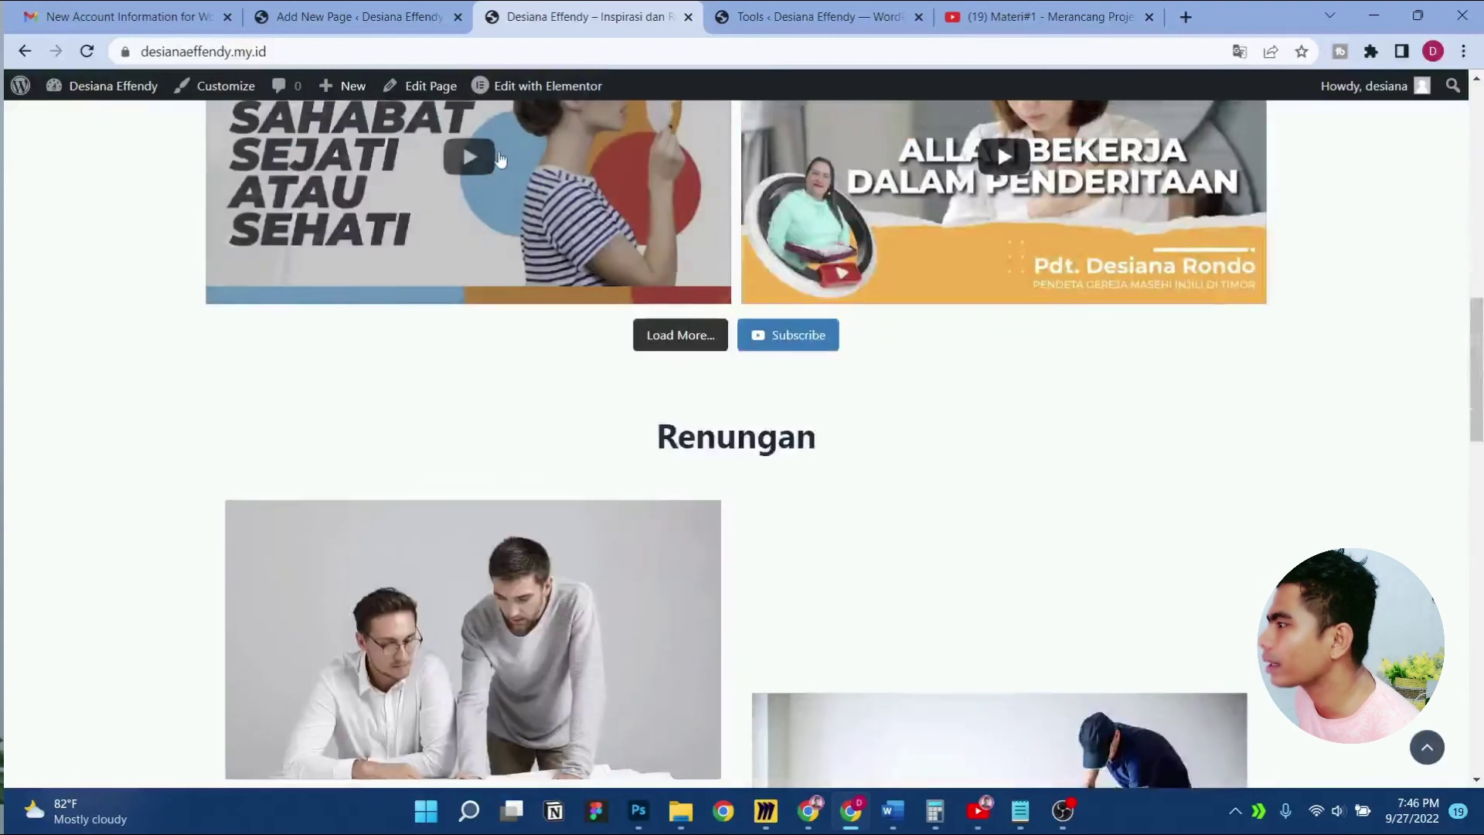
left_click(510, 86)
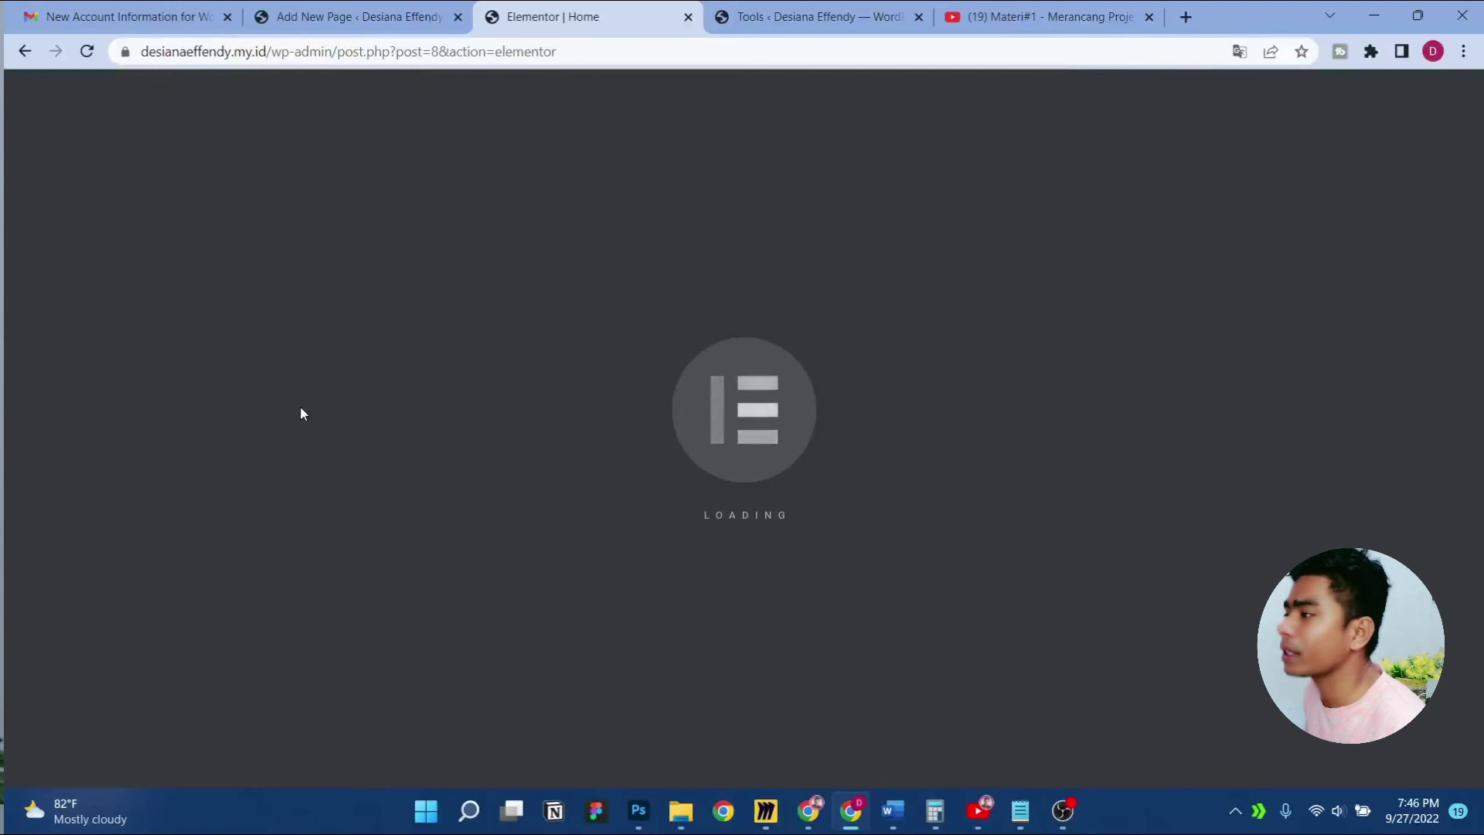
Replace the Renungan block's HTML with the pasted updated block code
scroll(709, 420, "down", 10)
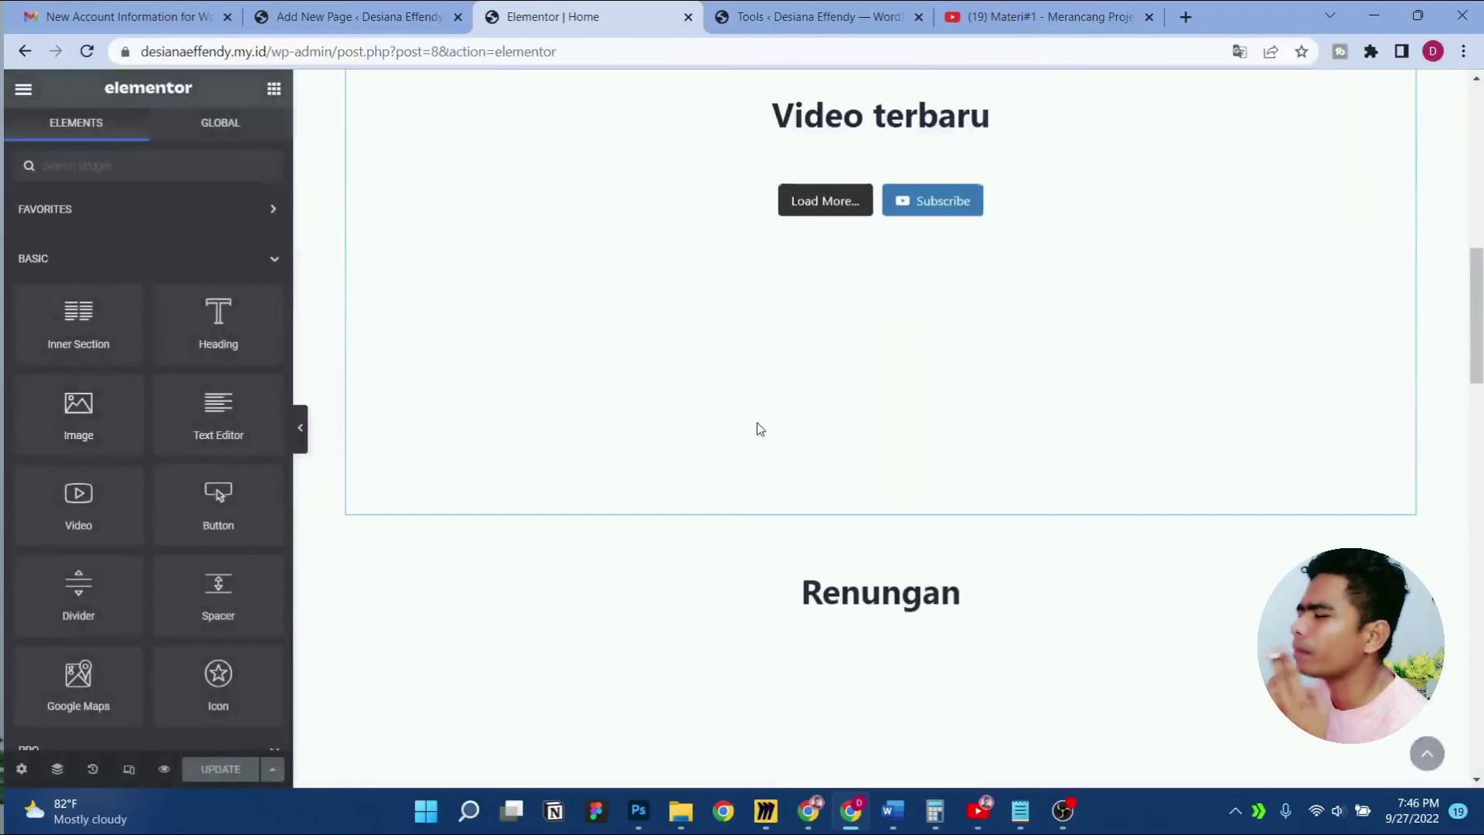
scroll(760, 429, "down", 5)
left_click(1394, 255)
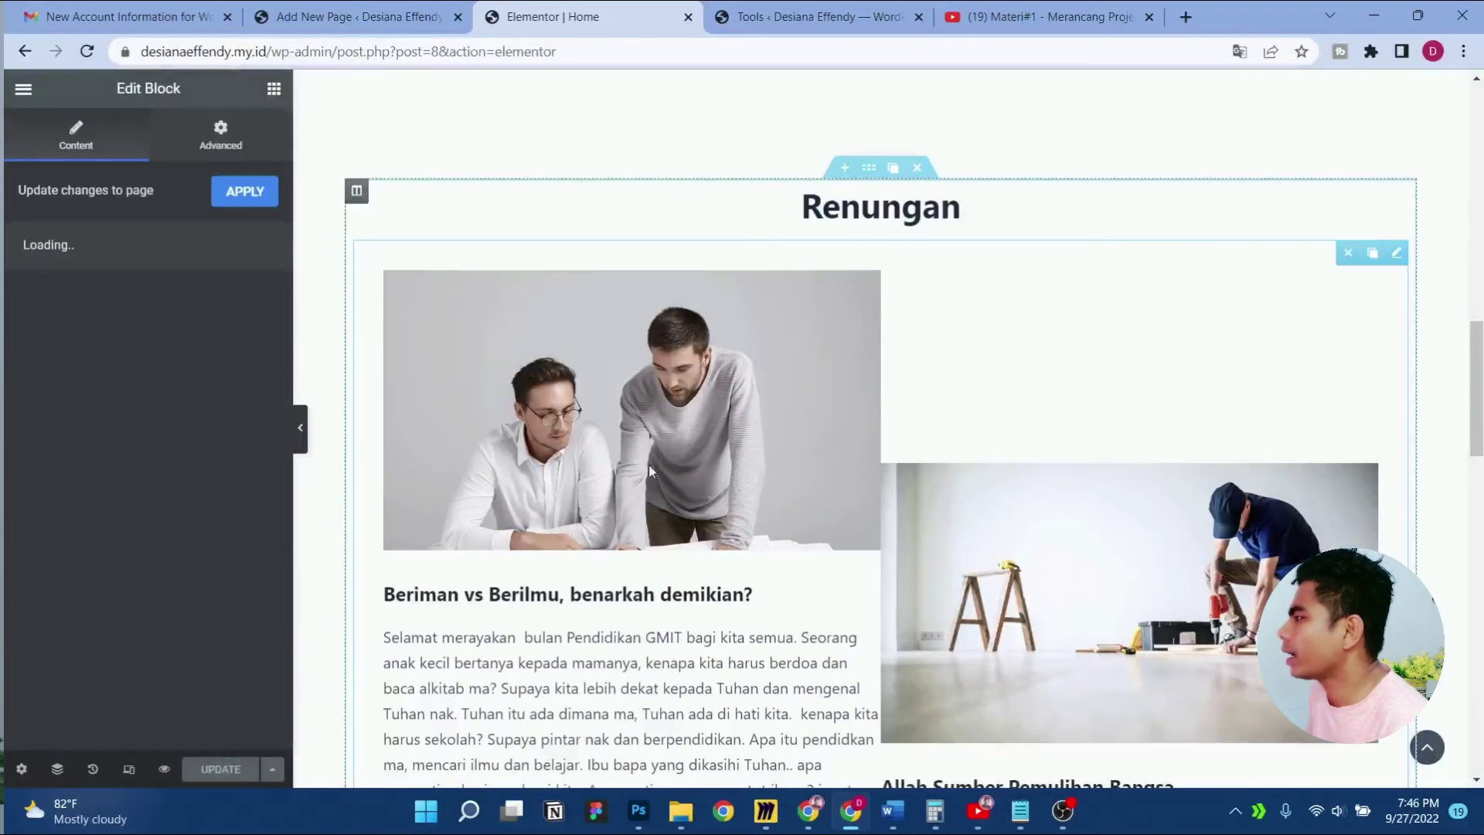
key("ctrl+a")
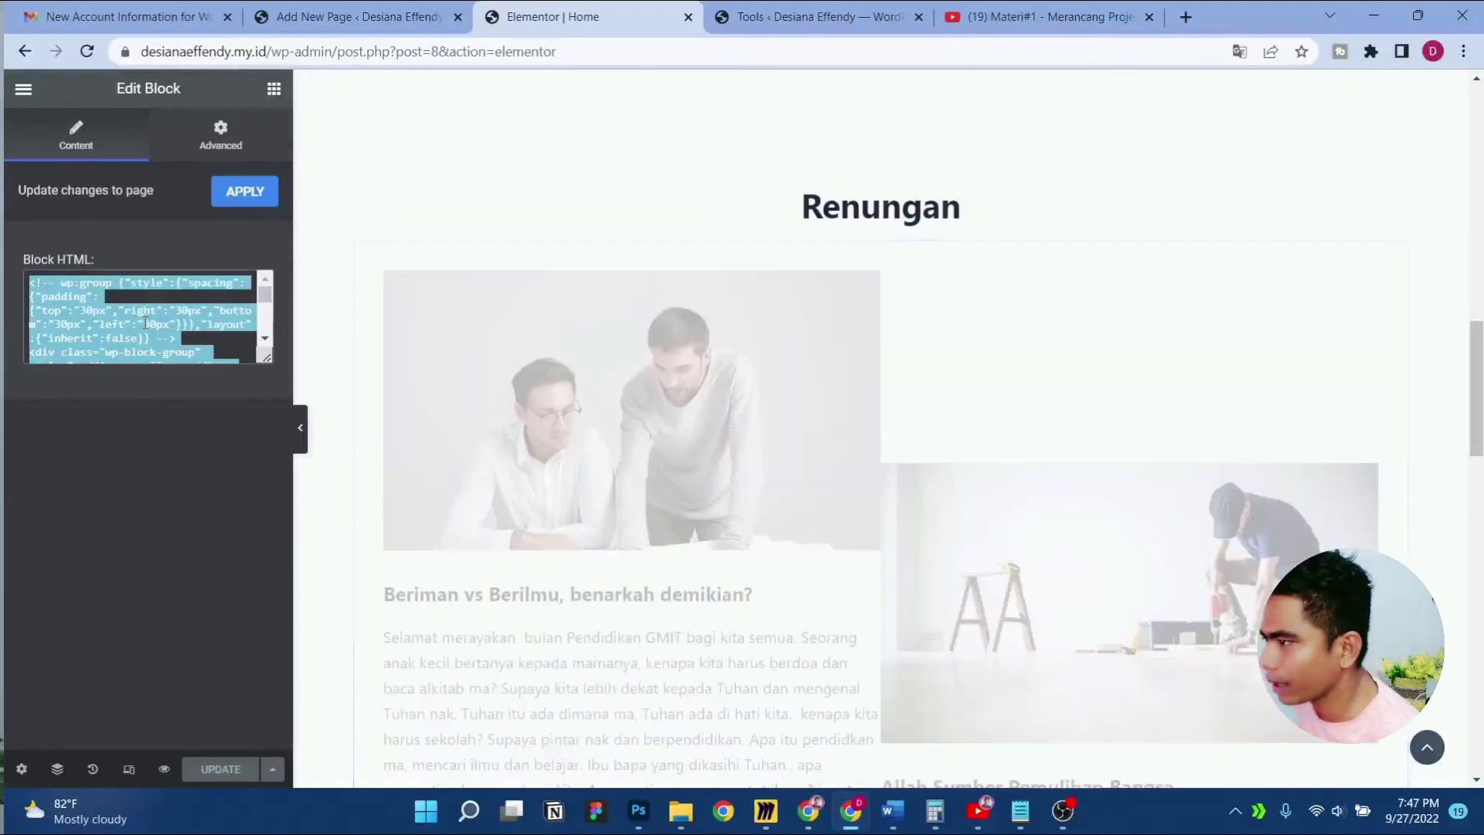
key("ctrl+v")
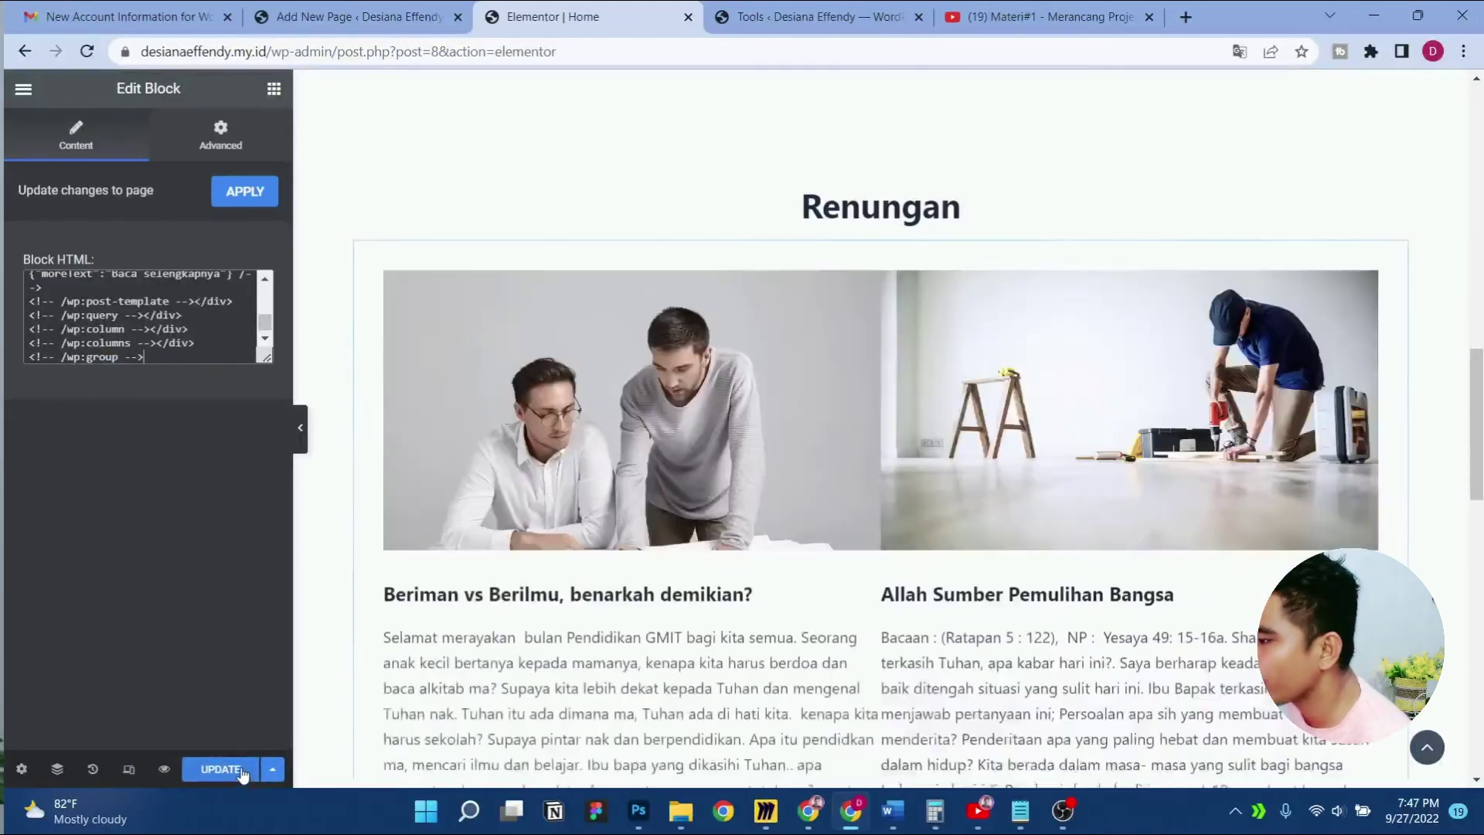
From Elementor's main menu, choose View Page to load the live home page
left_click(386, 9)
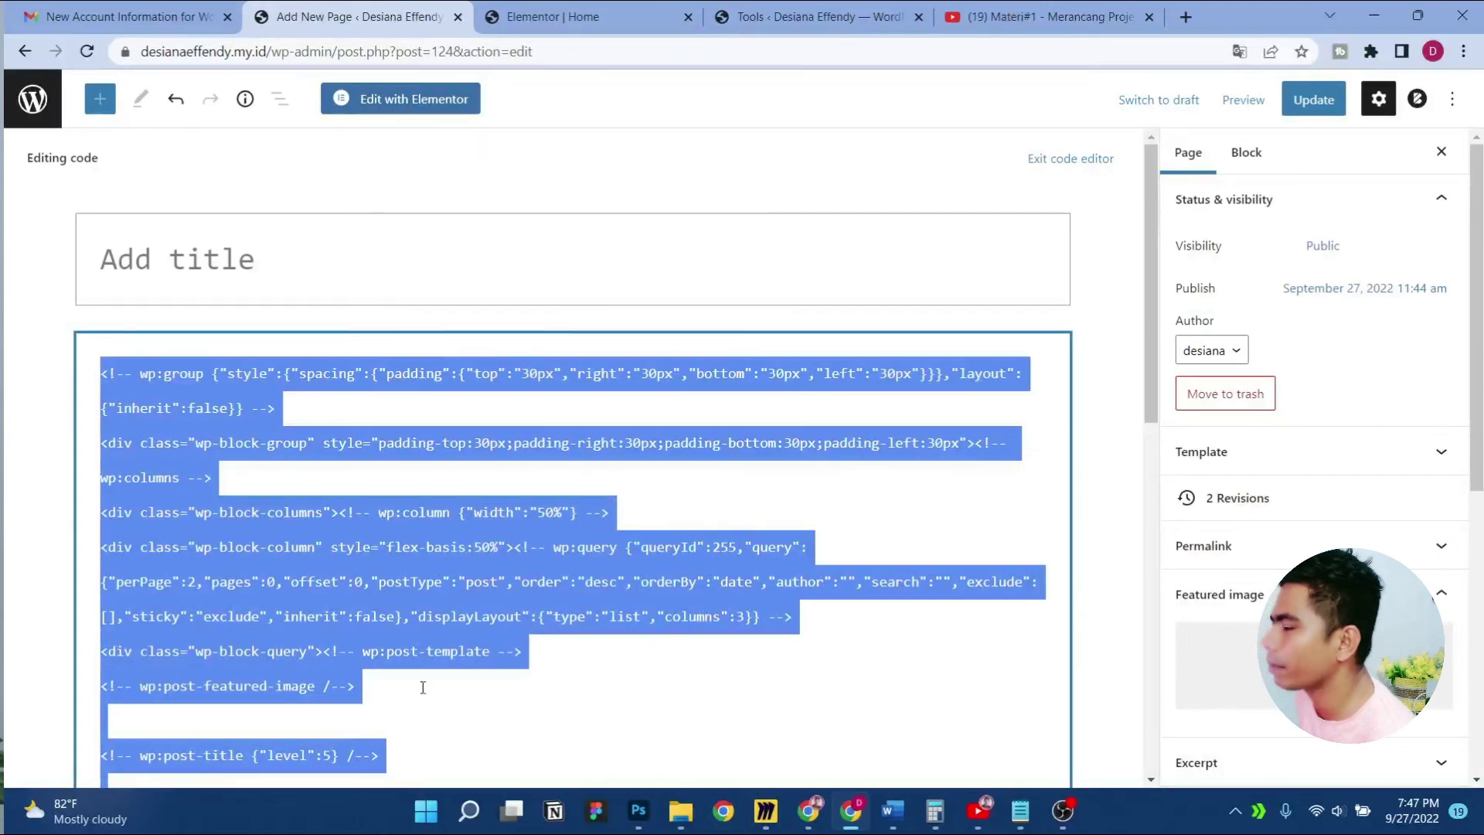
left_click(533, 16)
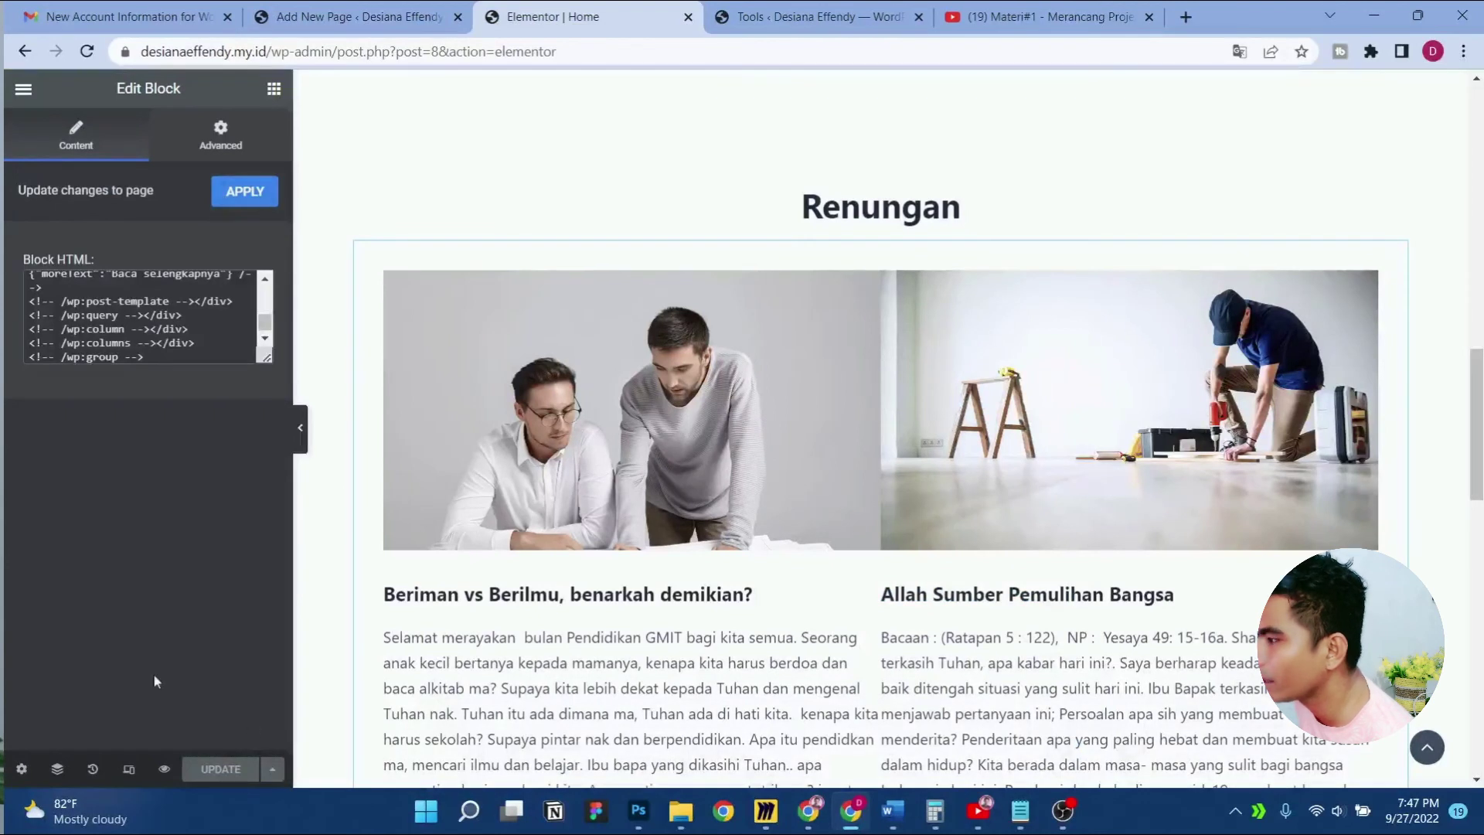
left_click(23, 89)
left_click(104, 421)
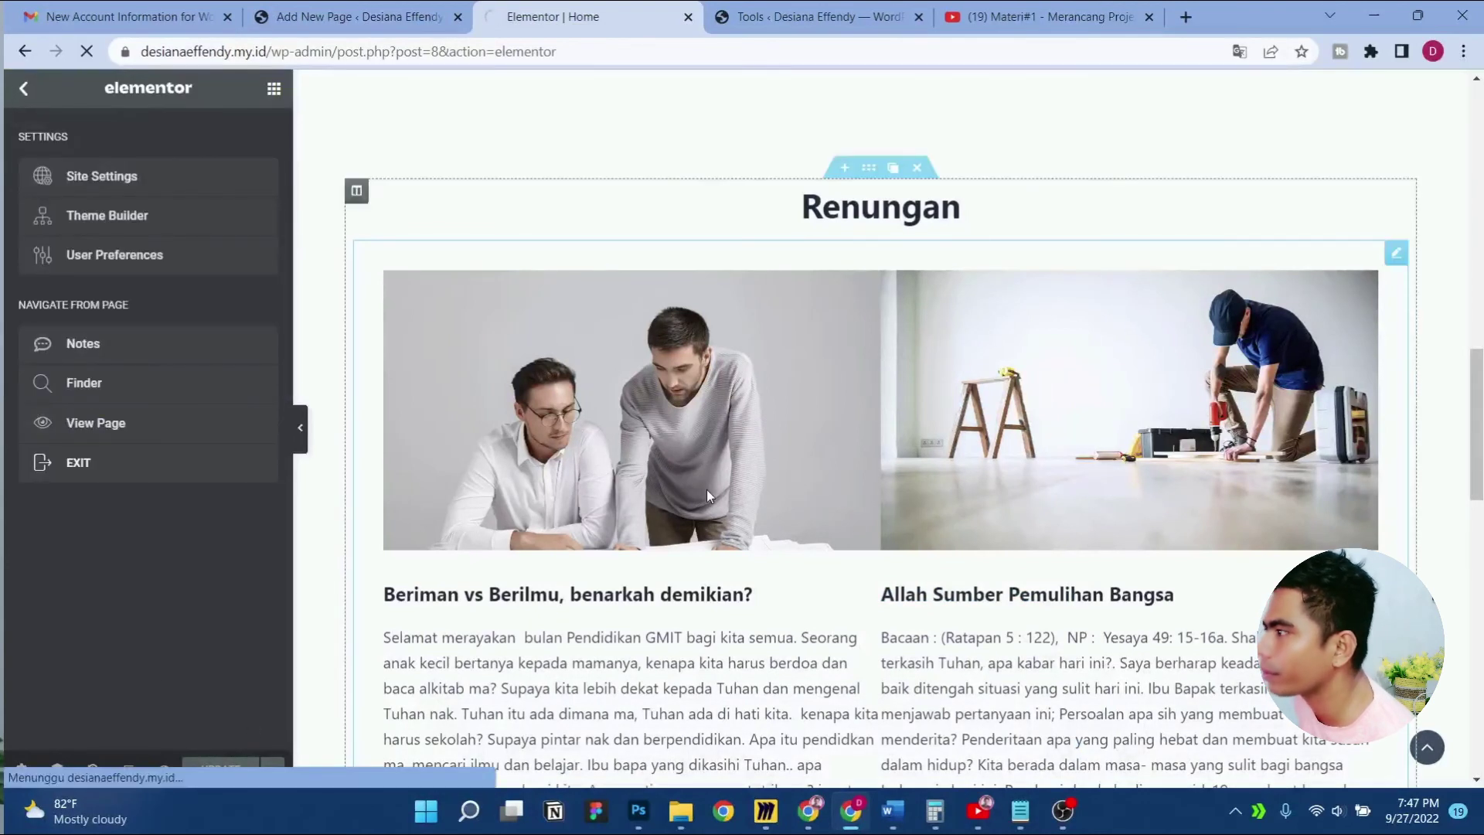
Scroll through the home page to check the Renungan grid, then go to the TENTANG page
scroll(705, 443, "down", 10)
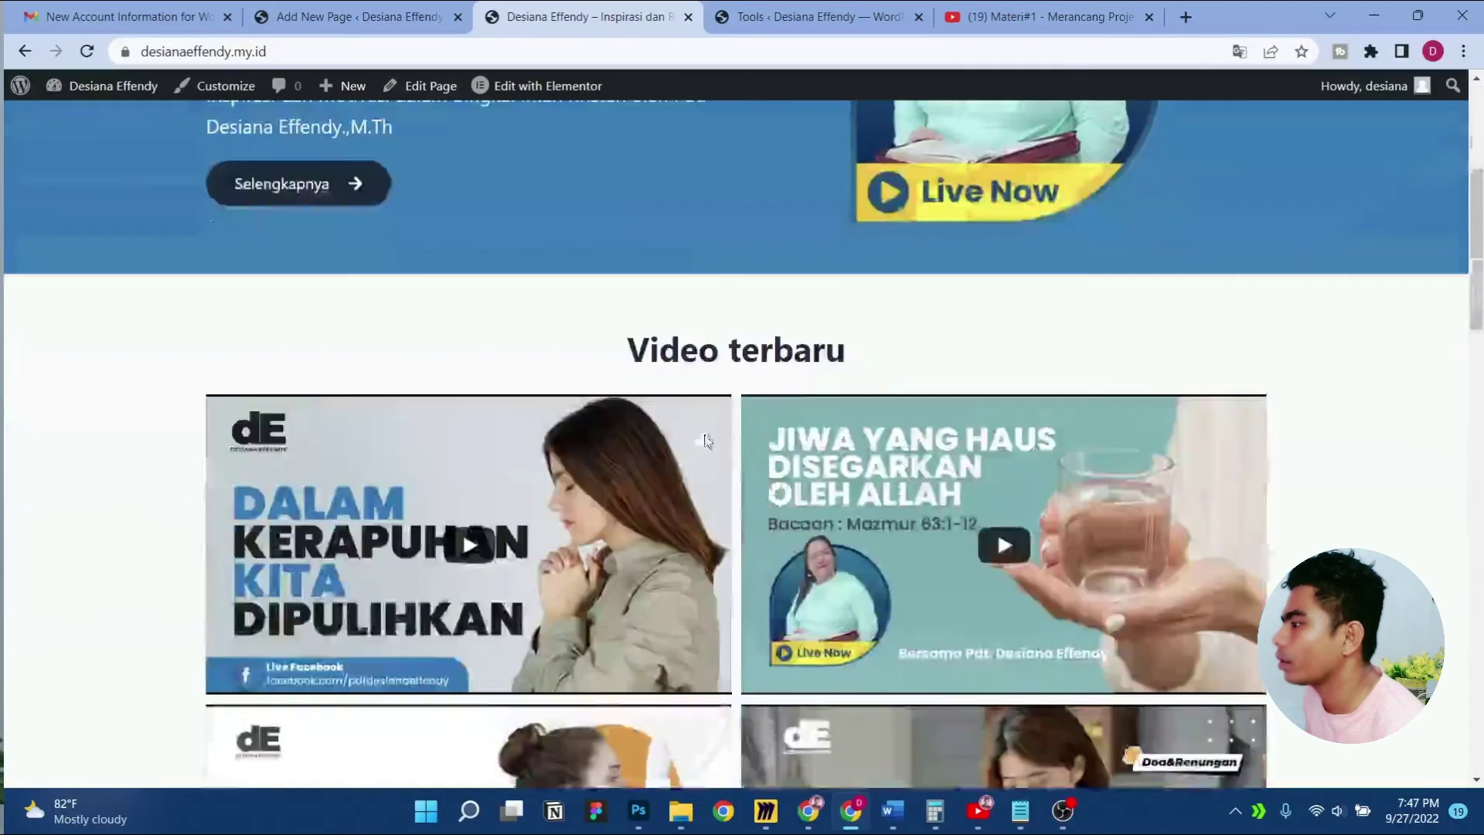
scroll(706, 442, "down", 15)
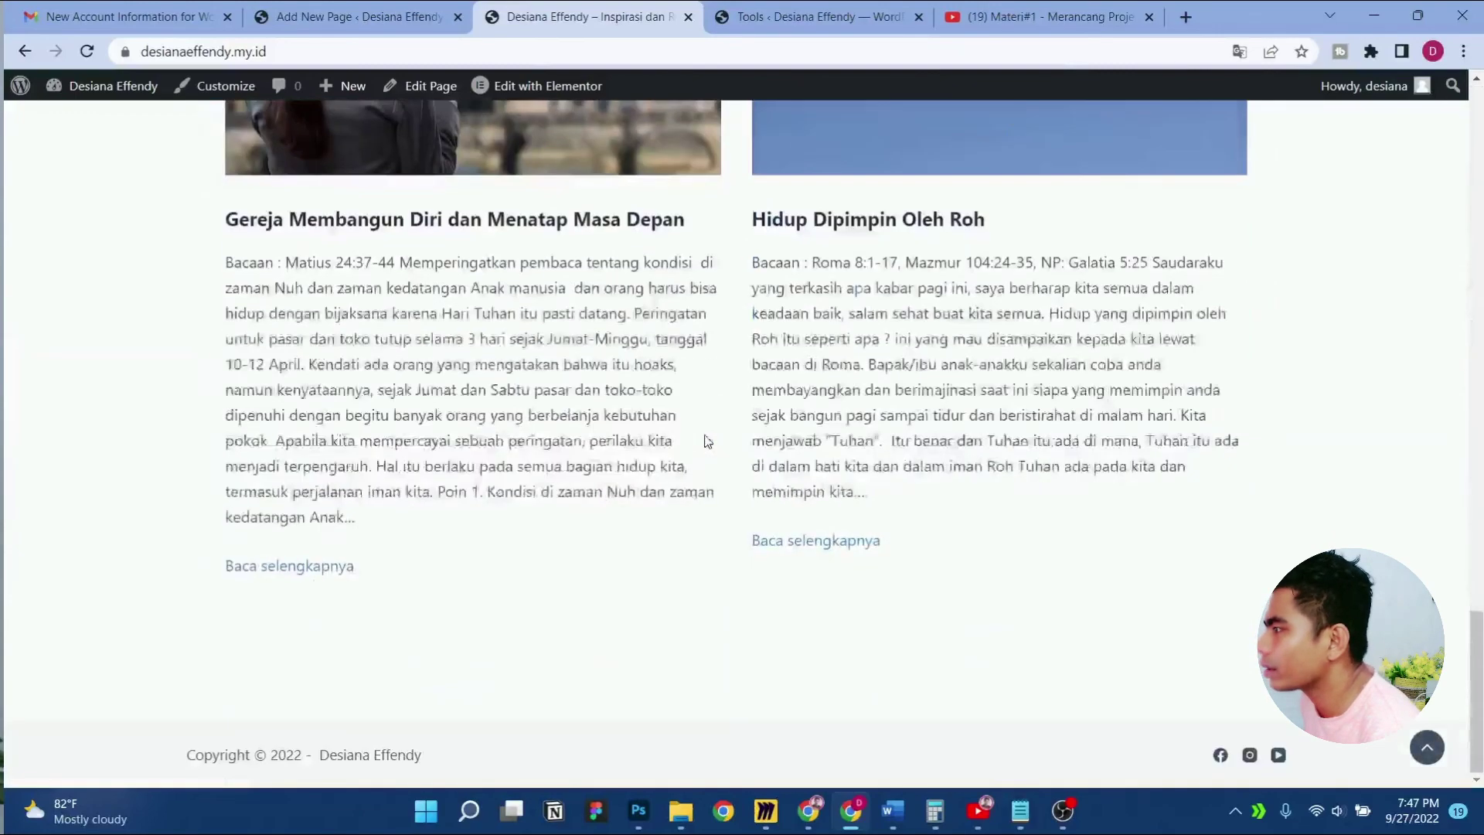
scroll(706, 442, "up", 20)
scroll(706, 442, "down", 5)
scroll(705, 442, "down", 5)
scroll(705, 442, "up", 6)
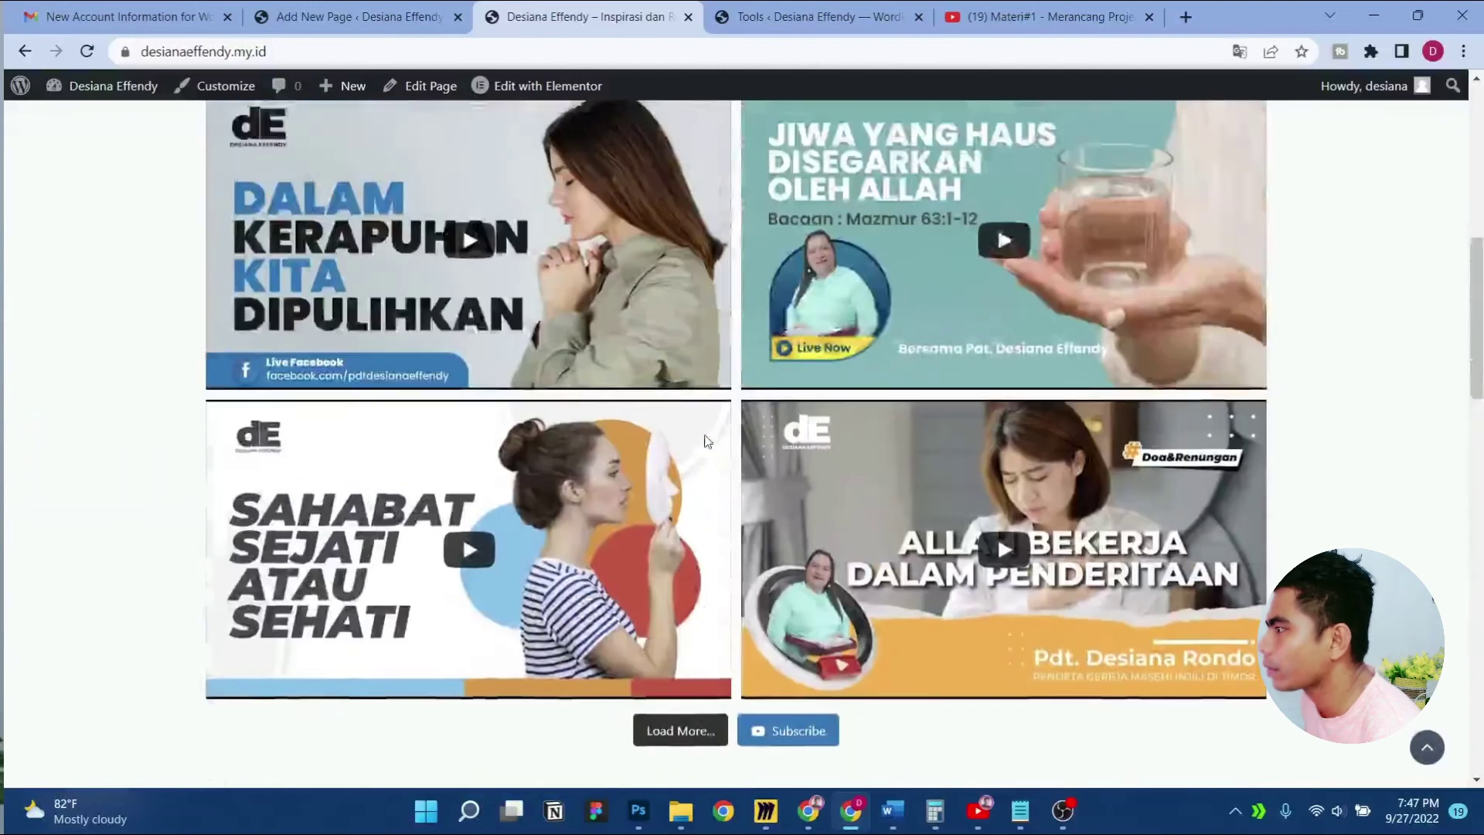
scroll(1382, 419, "down", 10)
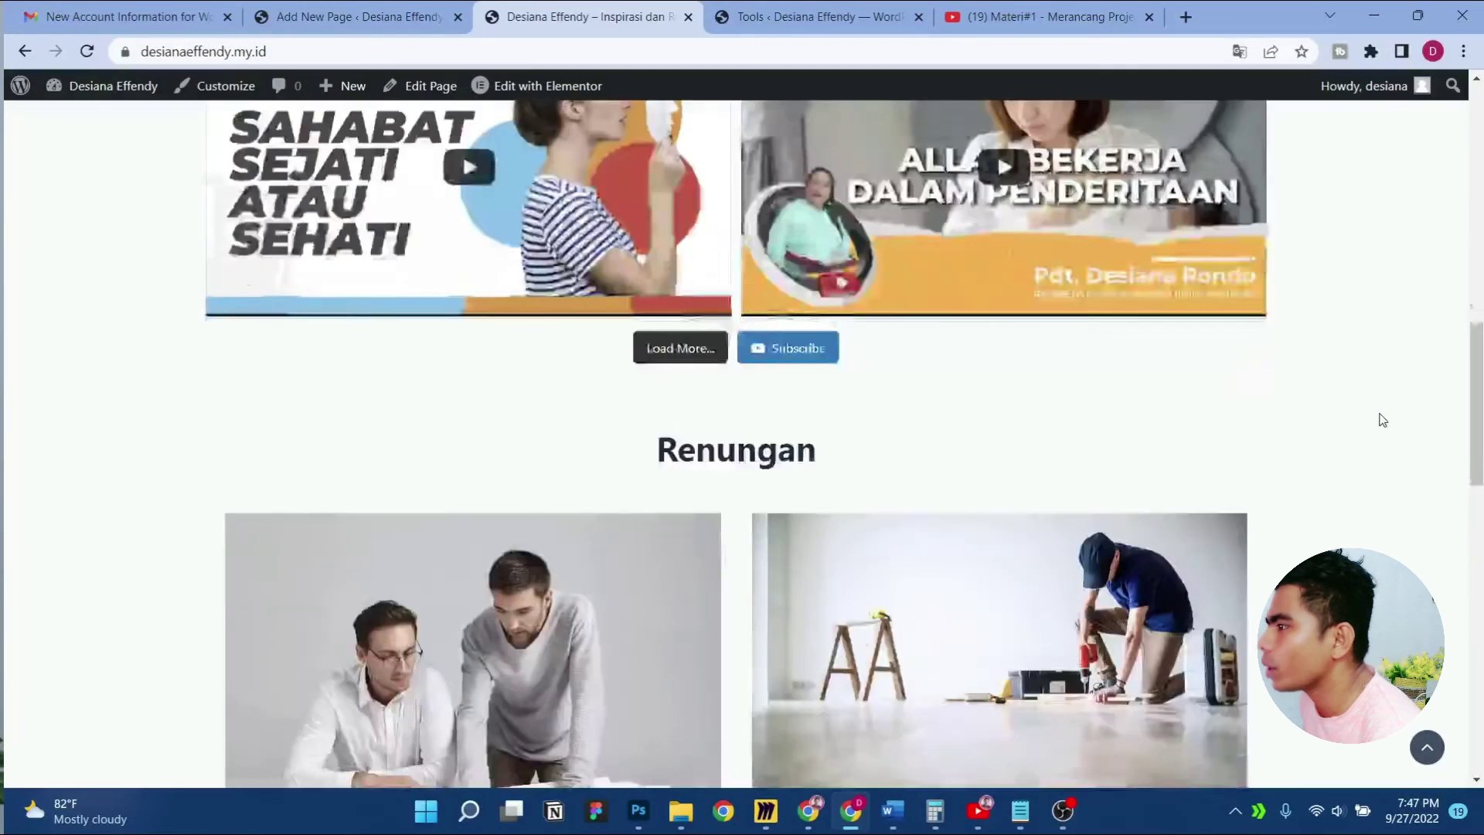
scroll(1382, 419, "down", 2)
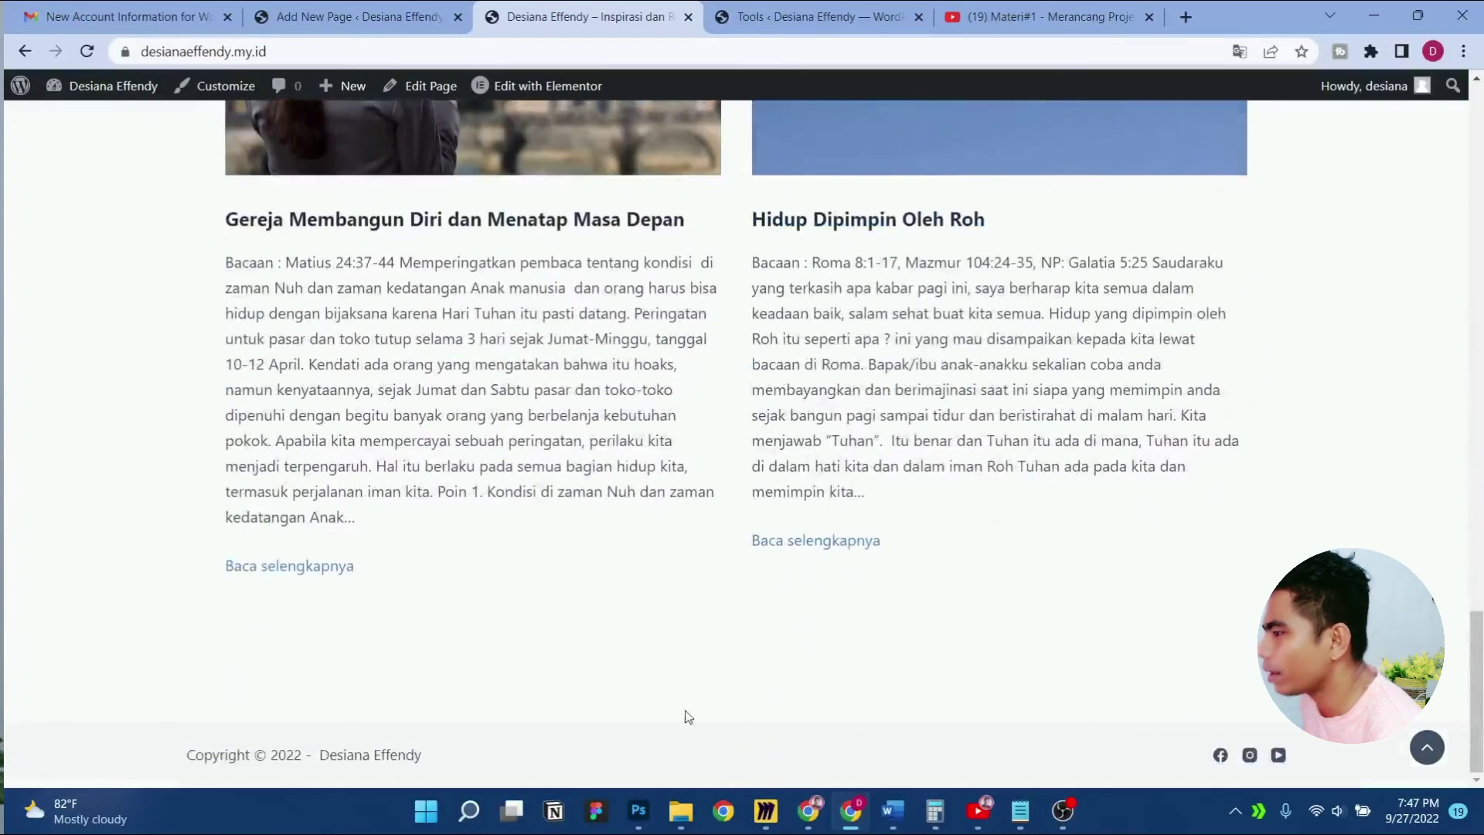
scroll(616, 634, "up", 10)
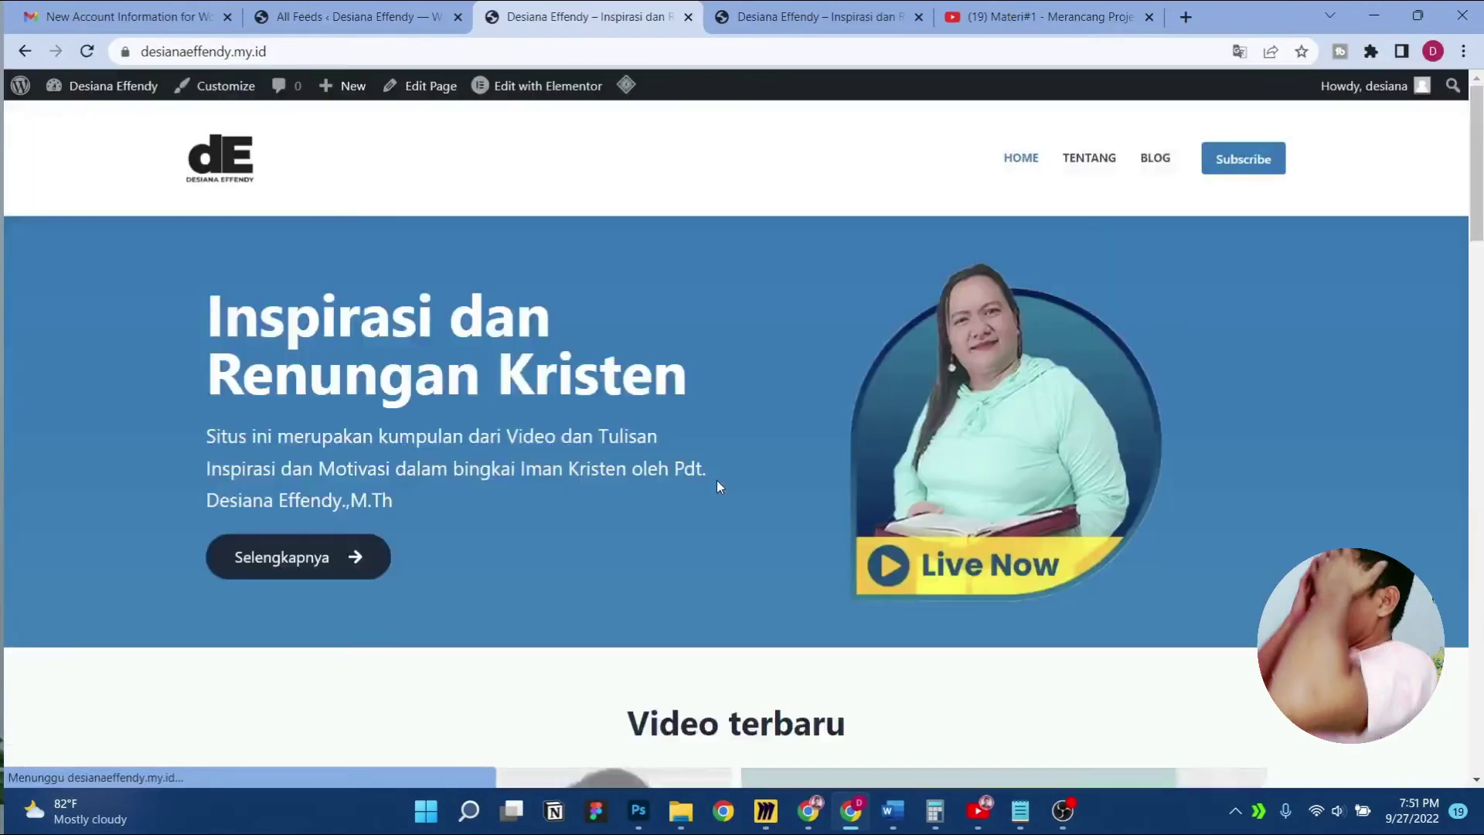
scroll(716, 480, "down", 15)
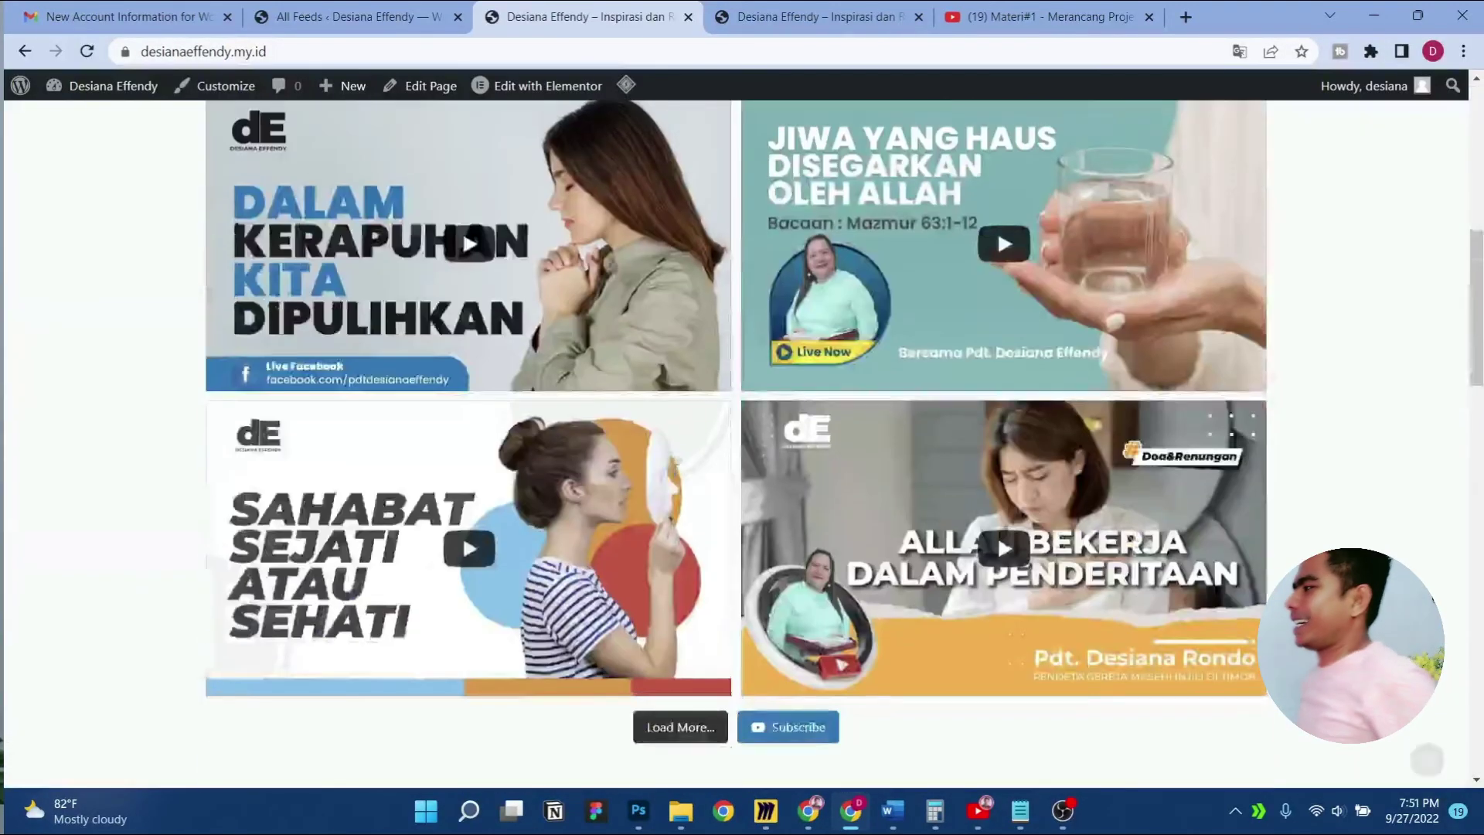
scroll(673, 473, "down", 6)
scroll(661, 465, "up", 10)
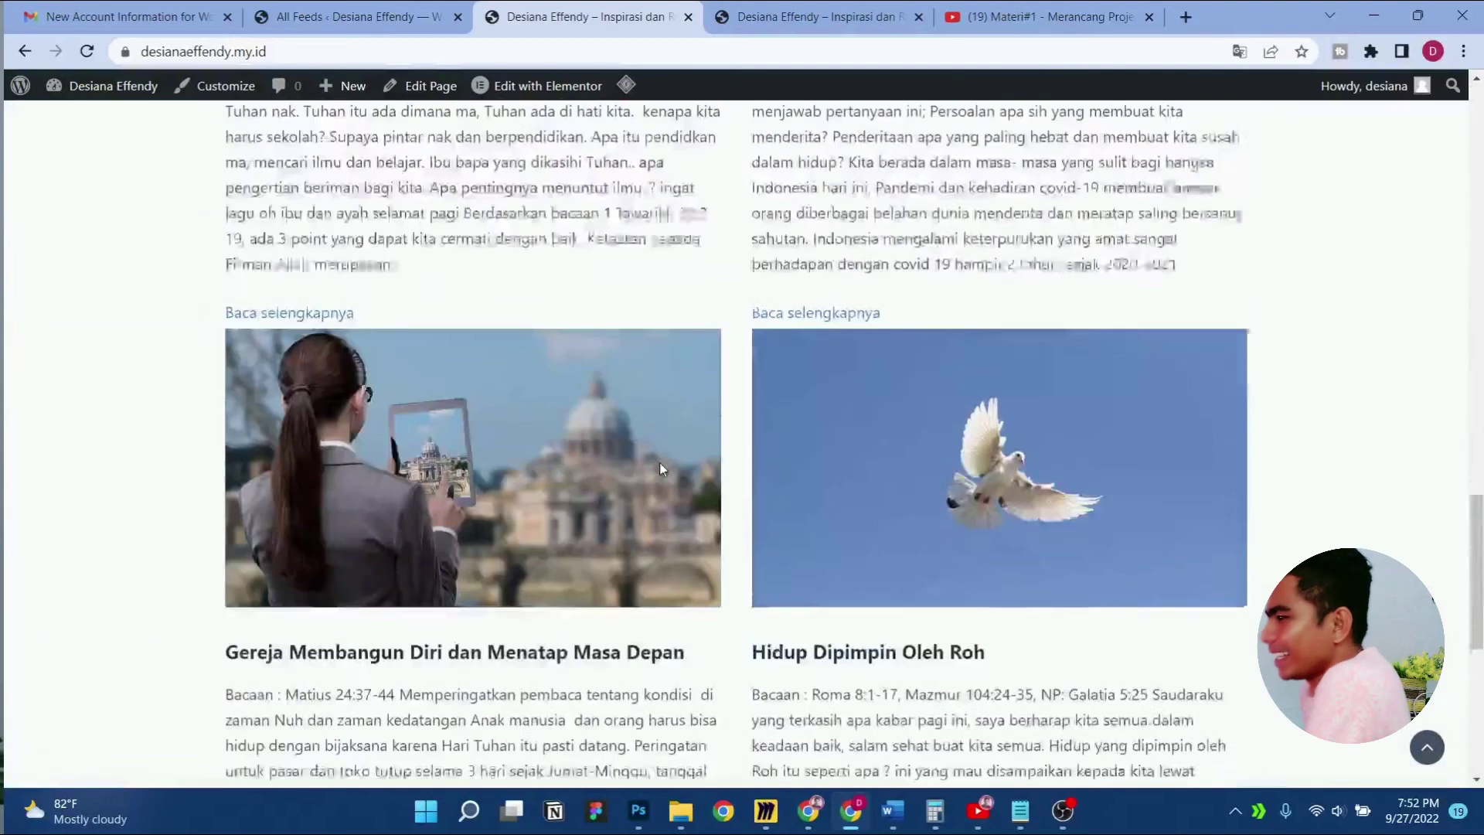
scroll(653, 459, "up", 12)
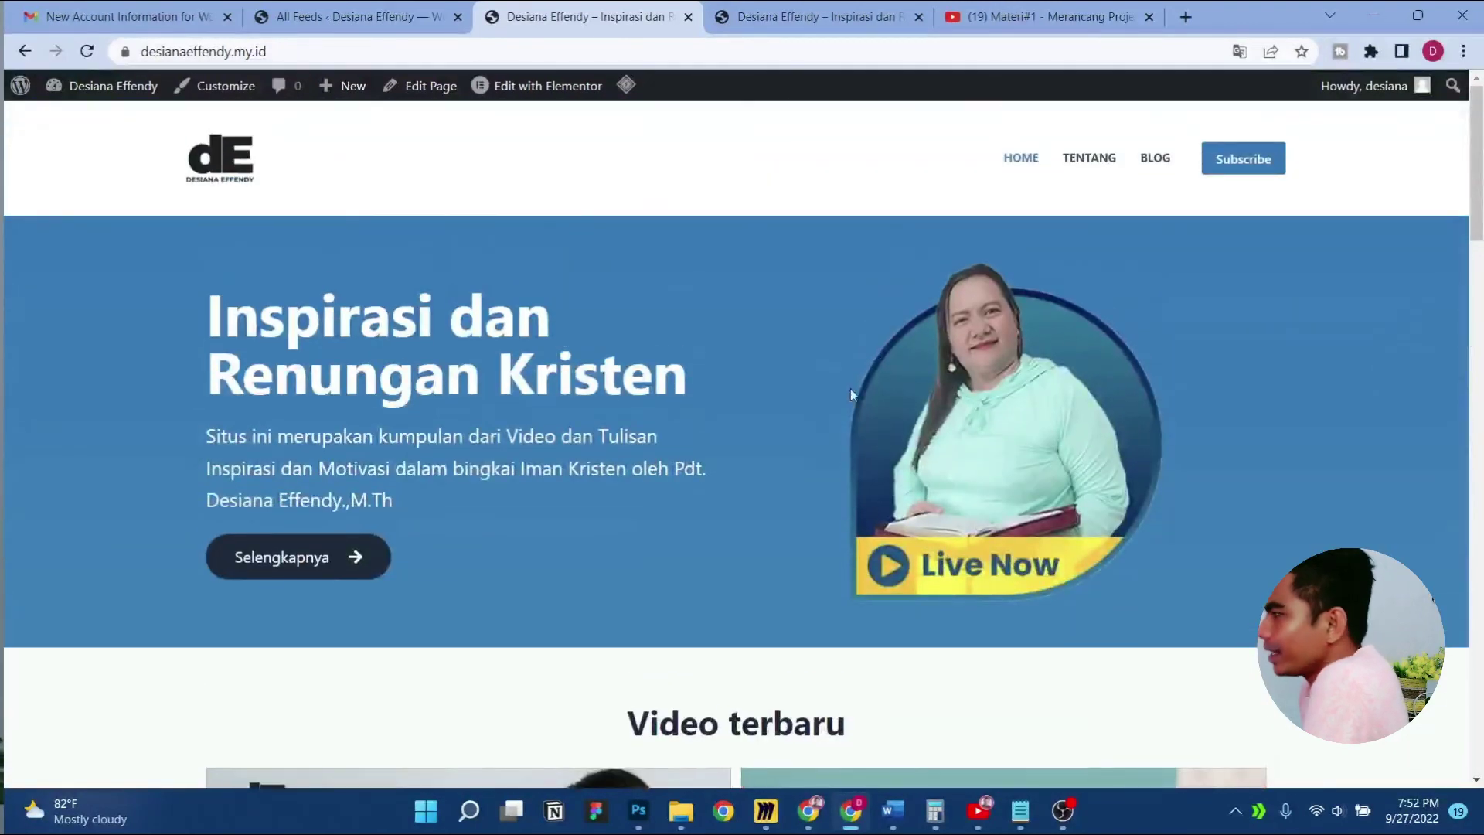
left_click(1095, 159)
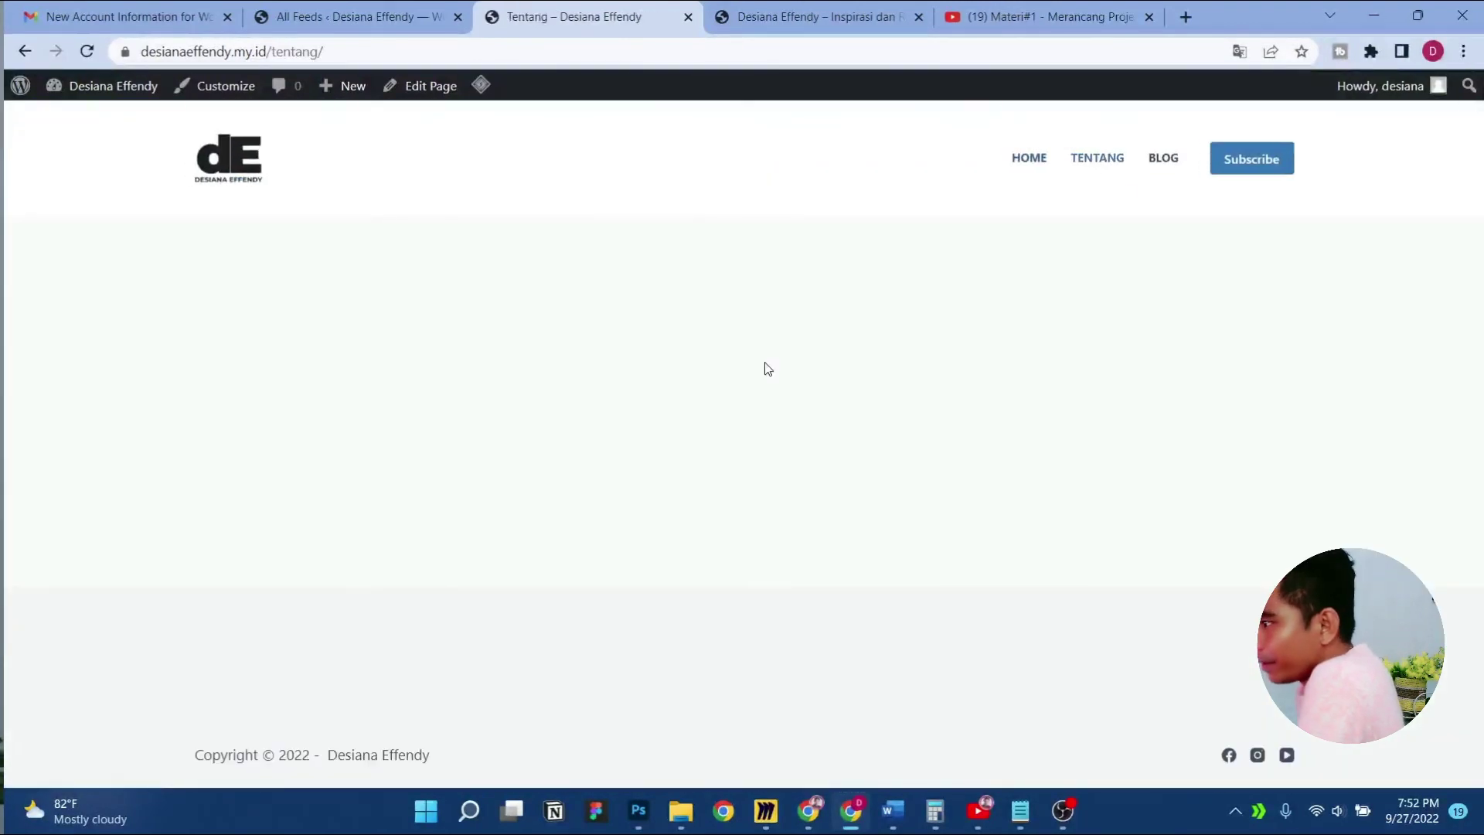
Open the Tentang page with Edit with Elementor and move the live site tab before the editor tab
left_click(427, 86)
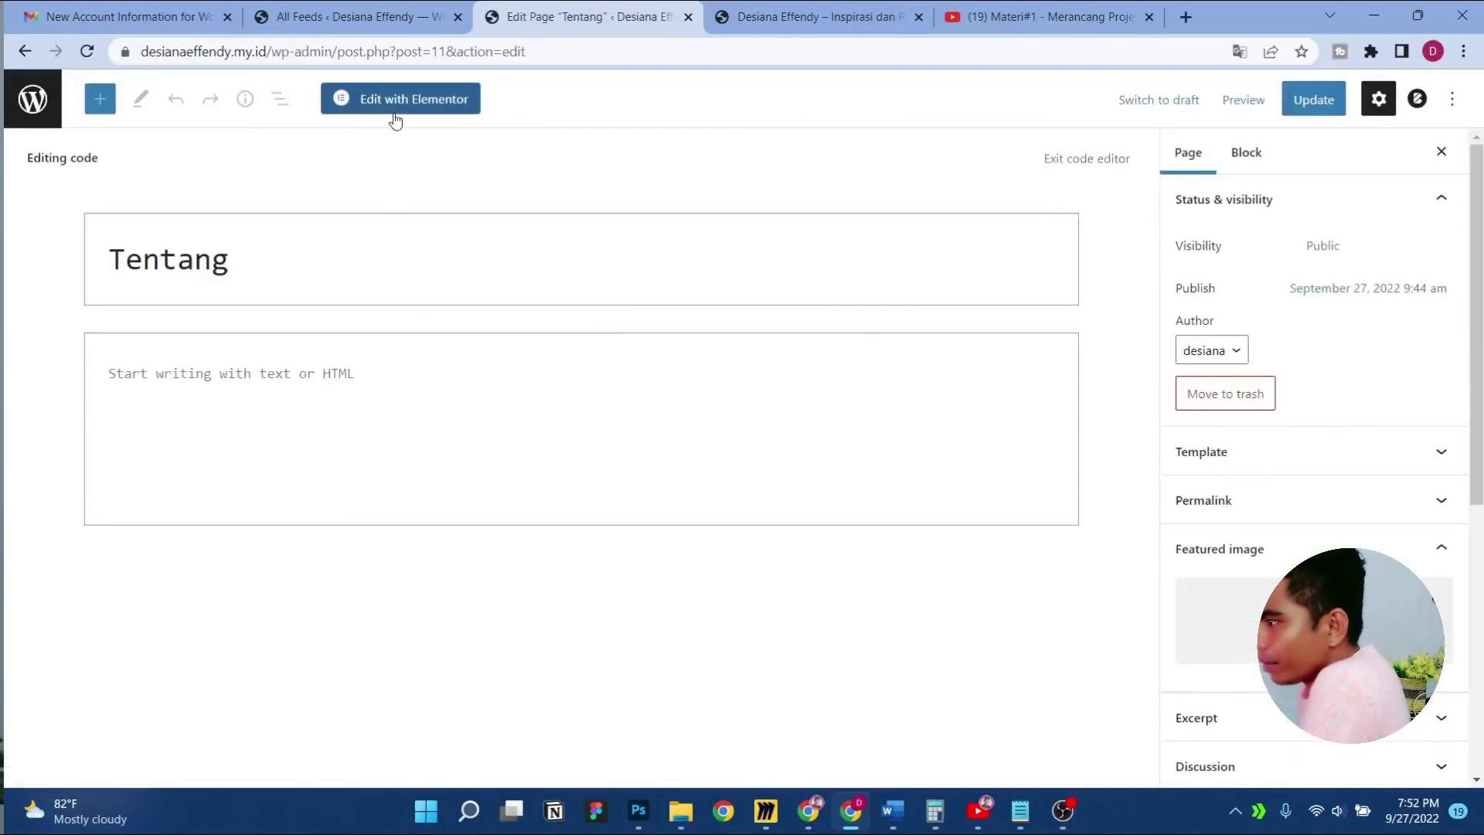
left_click(395, 118)
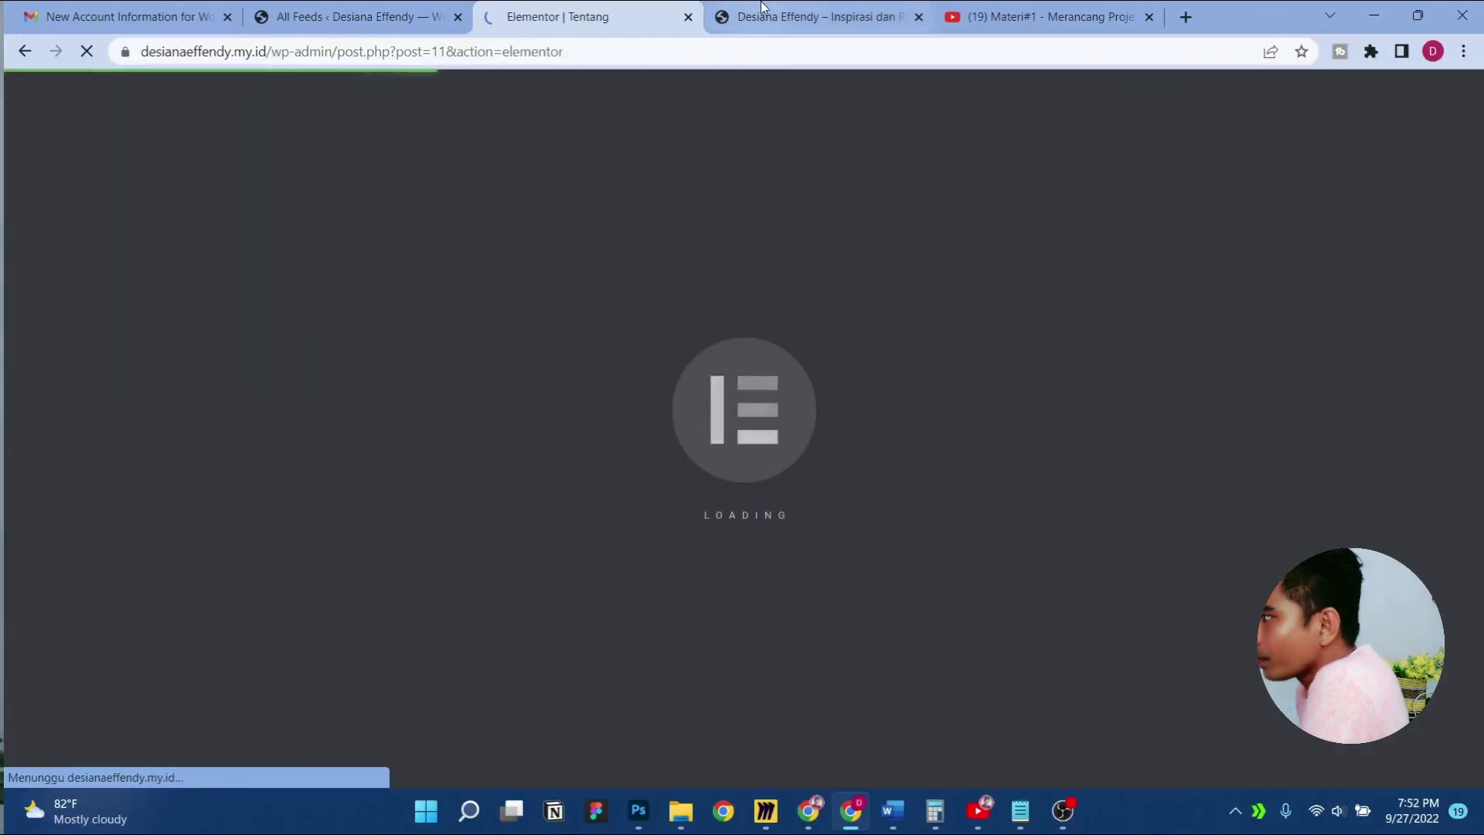
left_click(728, 10)
left_click_drag(728, 6, 514, 9)
scroll(464, 232, "up", 20)
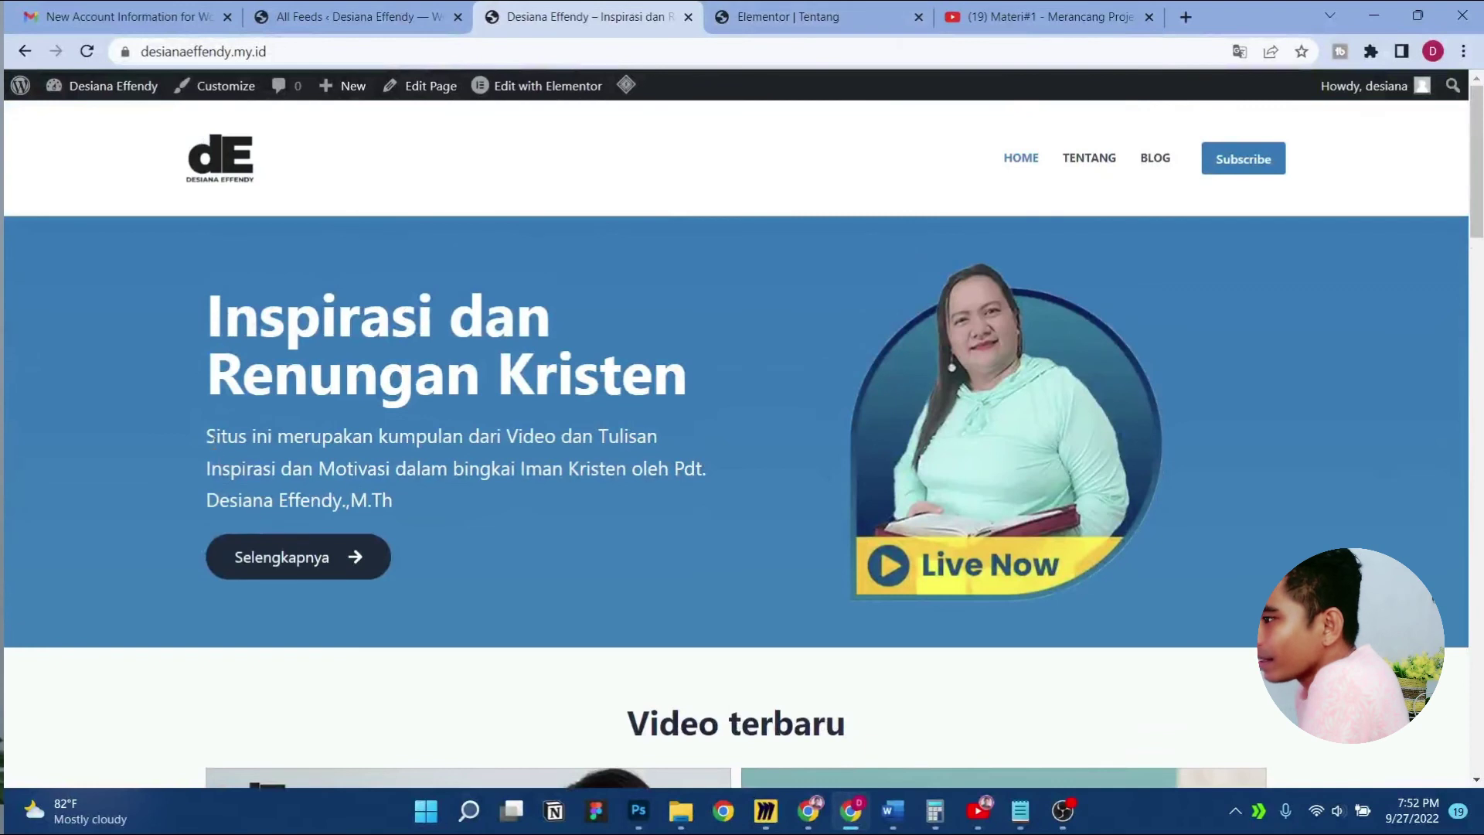
right_click(368, 476)
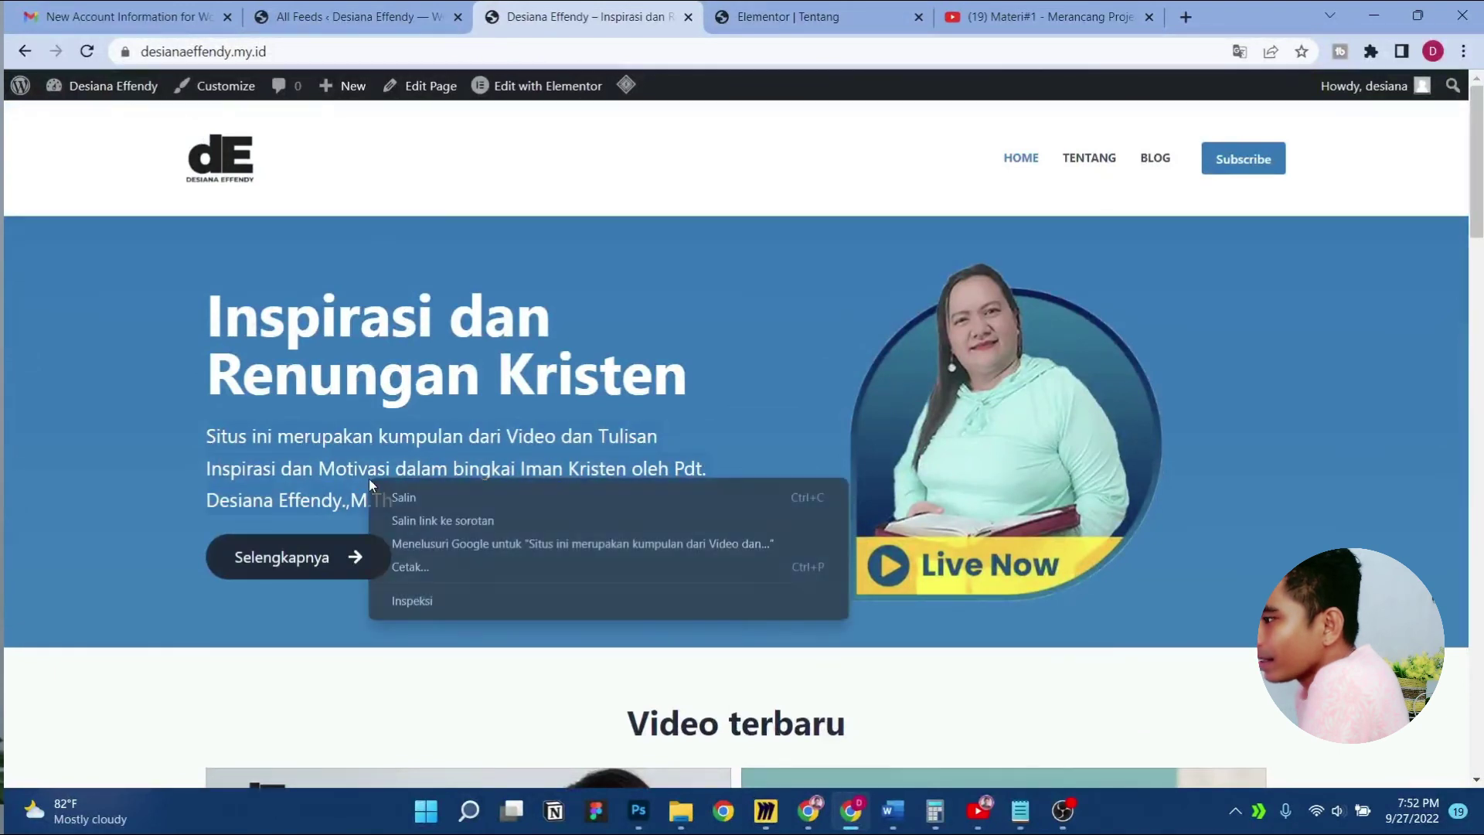
left_click(401, 488)
Add a one-column section with a Text Editor holding the pasted intro sentence
left_click(835, 8)
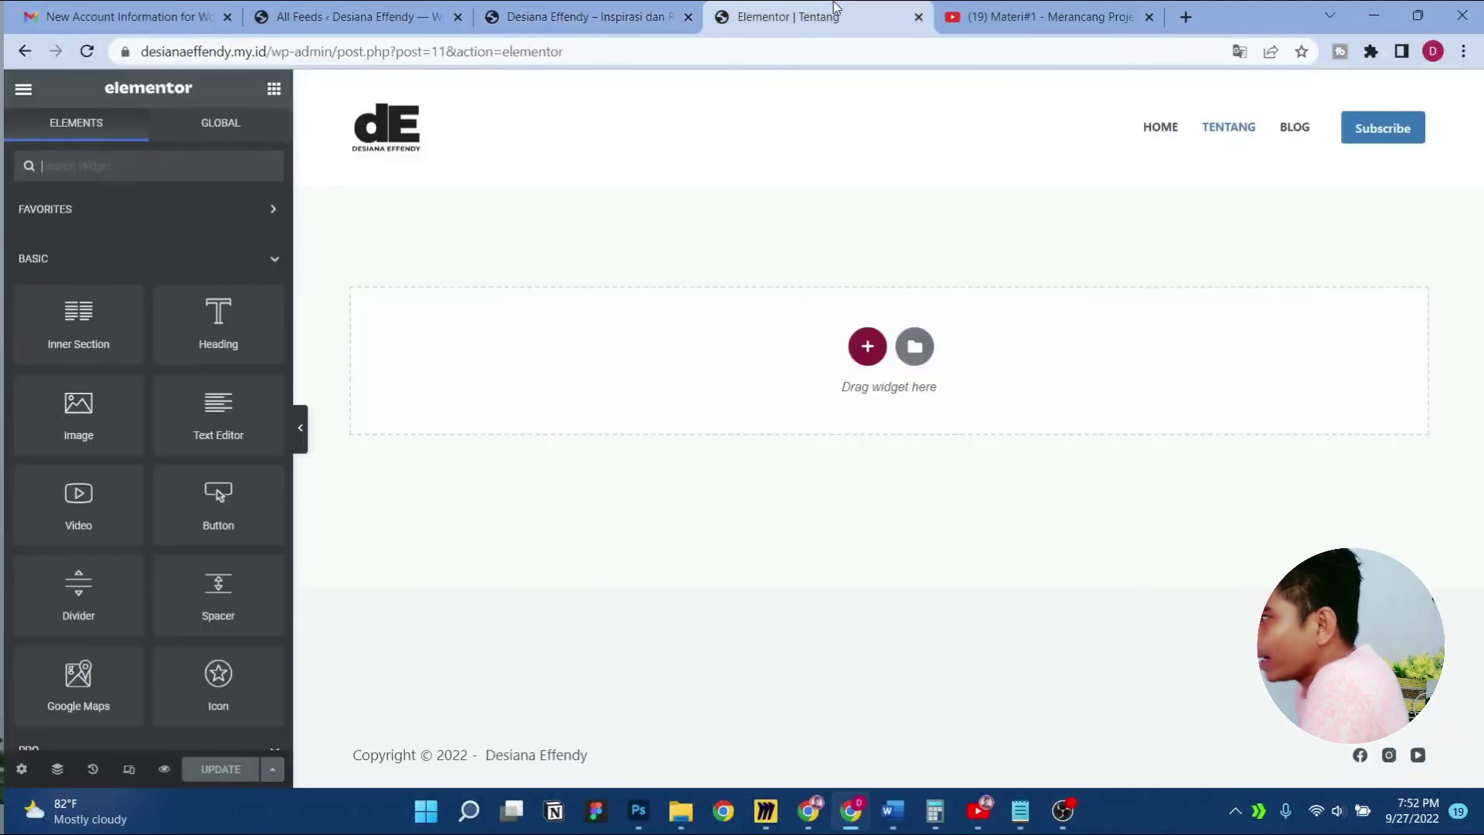
left_click(866, 347)
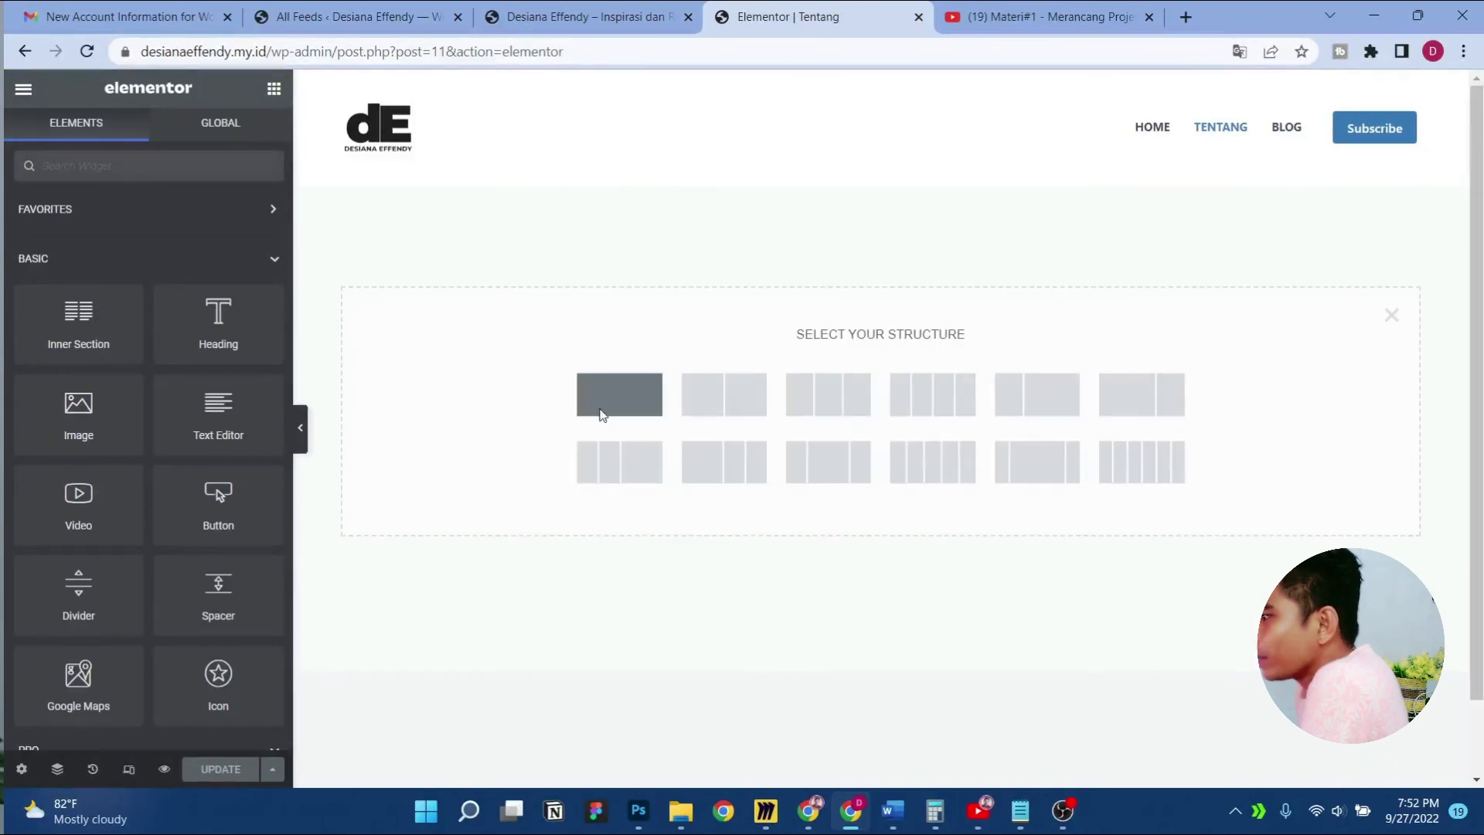
left_click(602, 414)
left_click(273, 99)
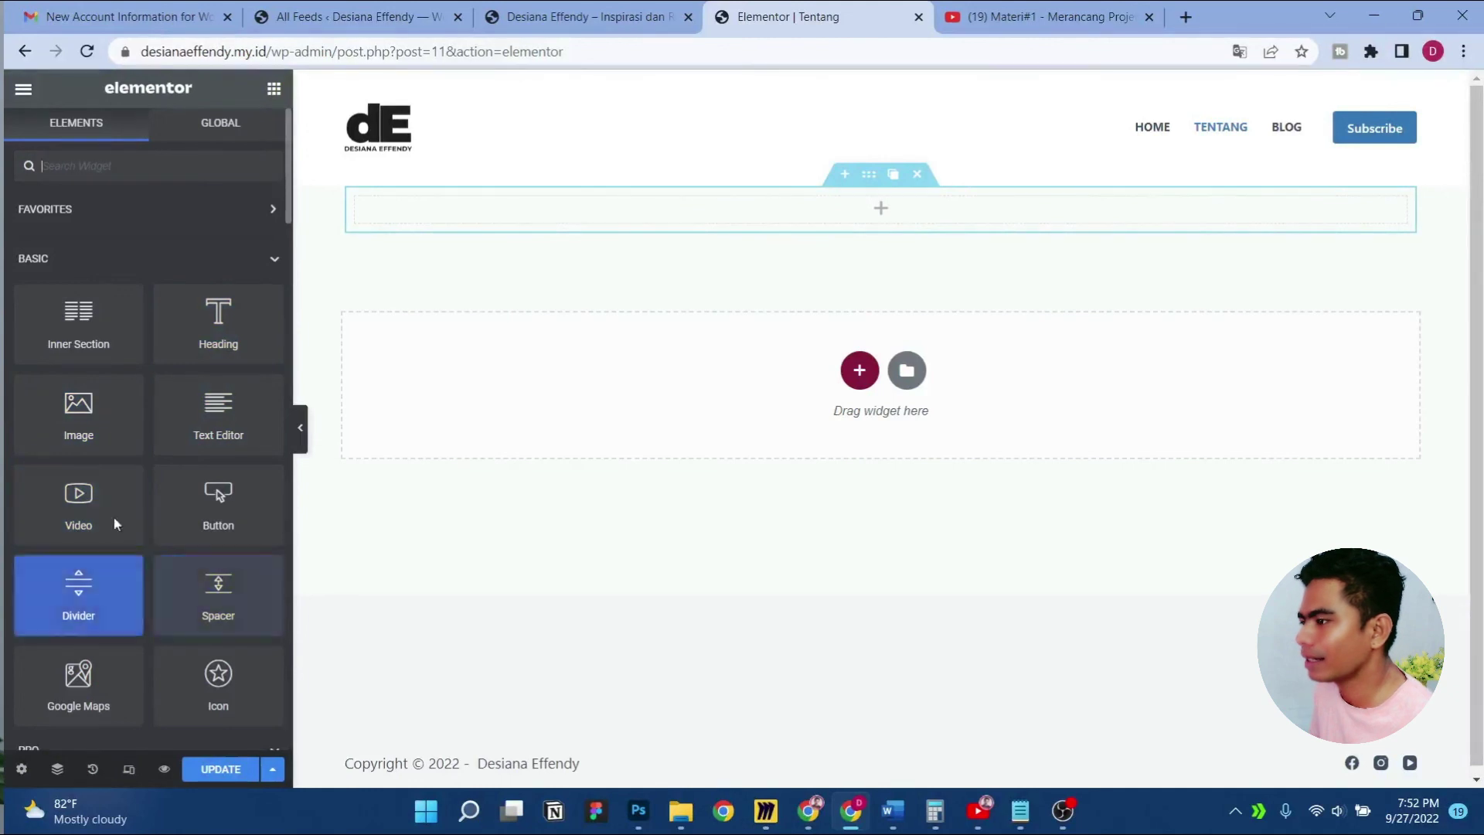
left_click_drag(232, 425, 827, 213)
triple_click(117, 454)
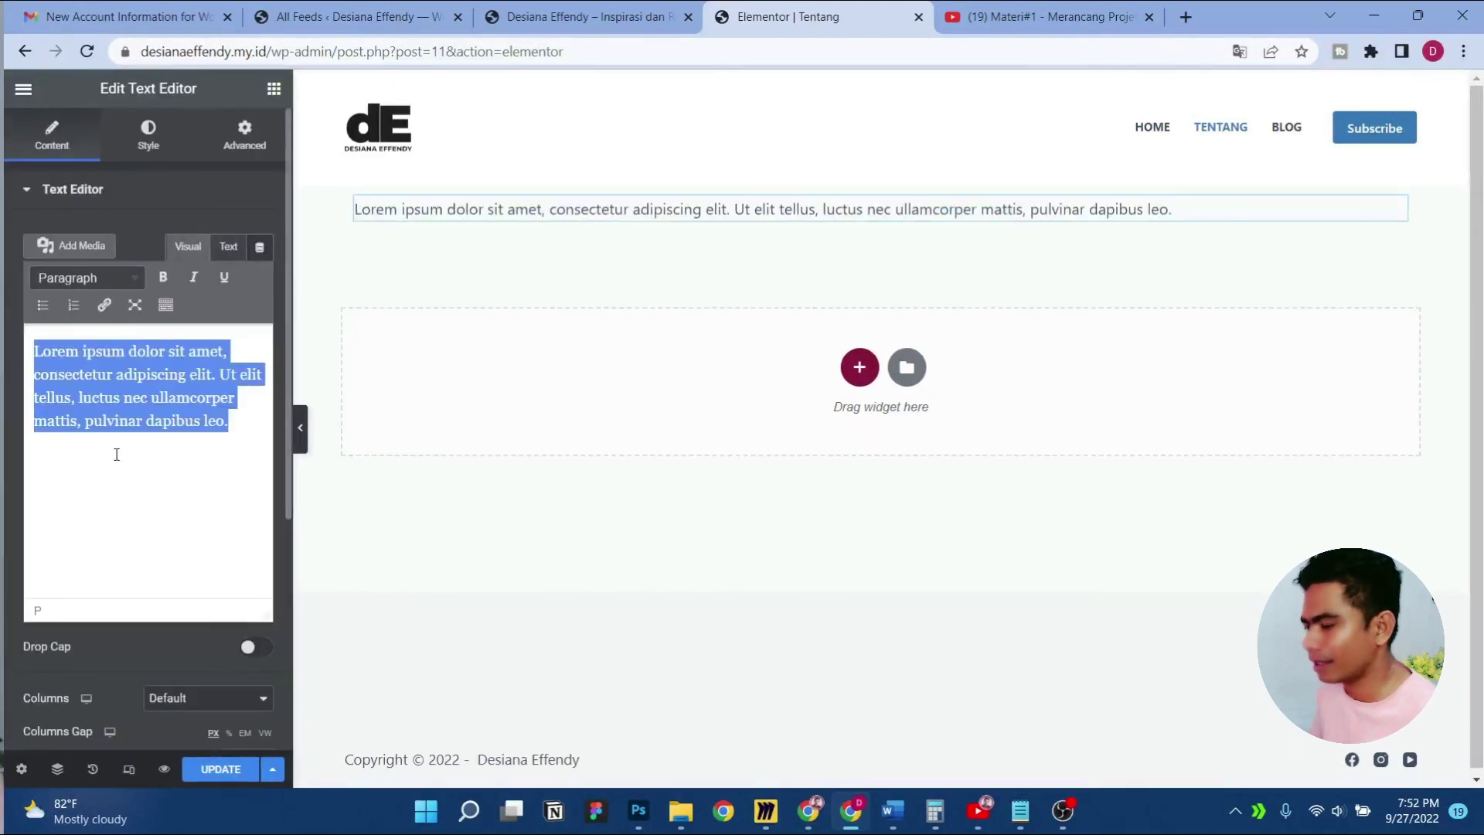
Centre the intro text and set its typography size to 30
left_click(148, 139)
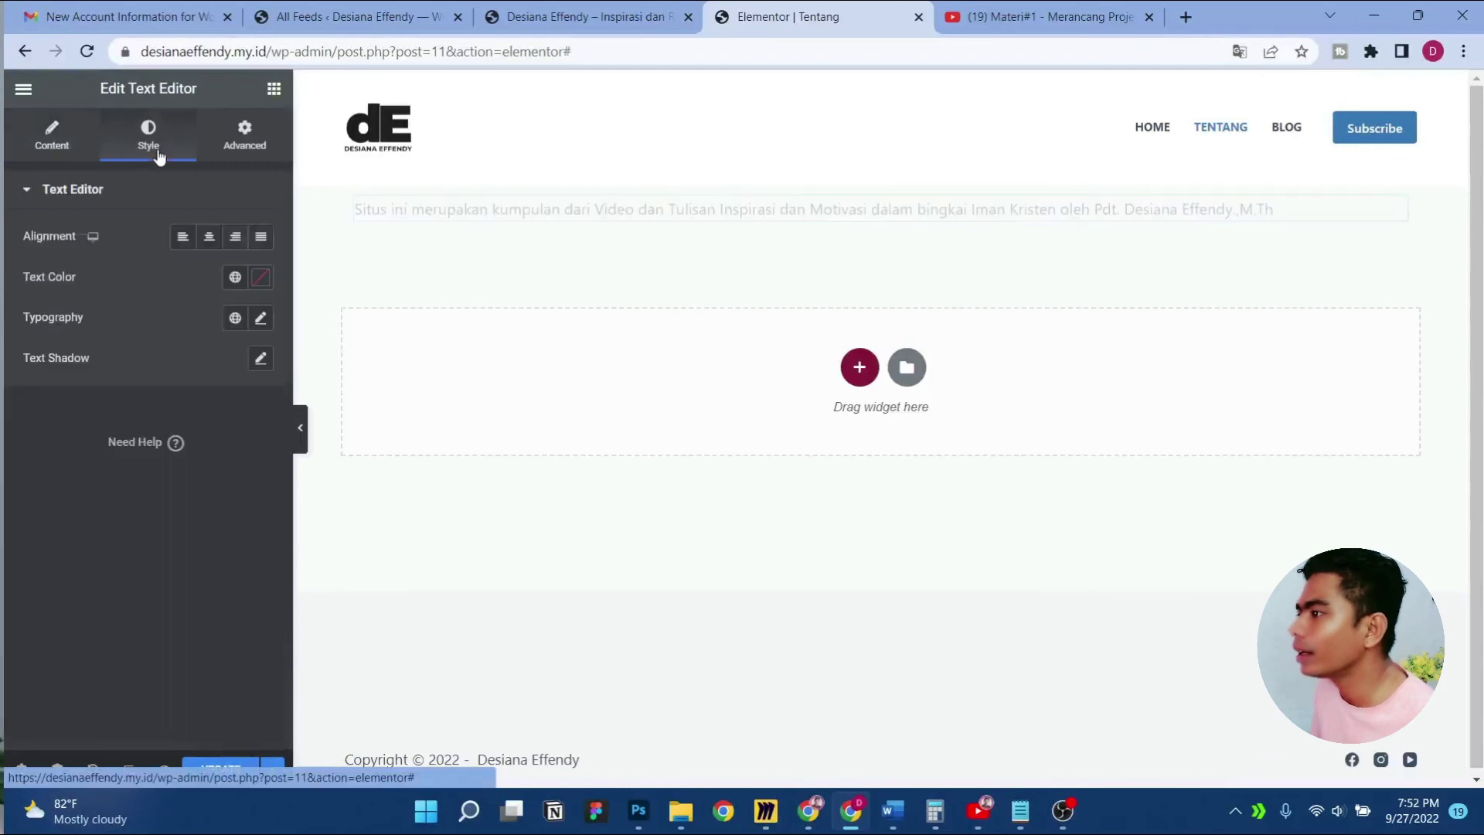
left_click(209, 238)
left_click(260, 319)
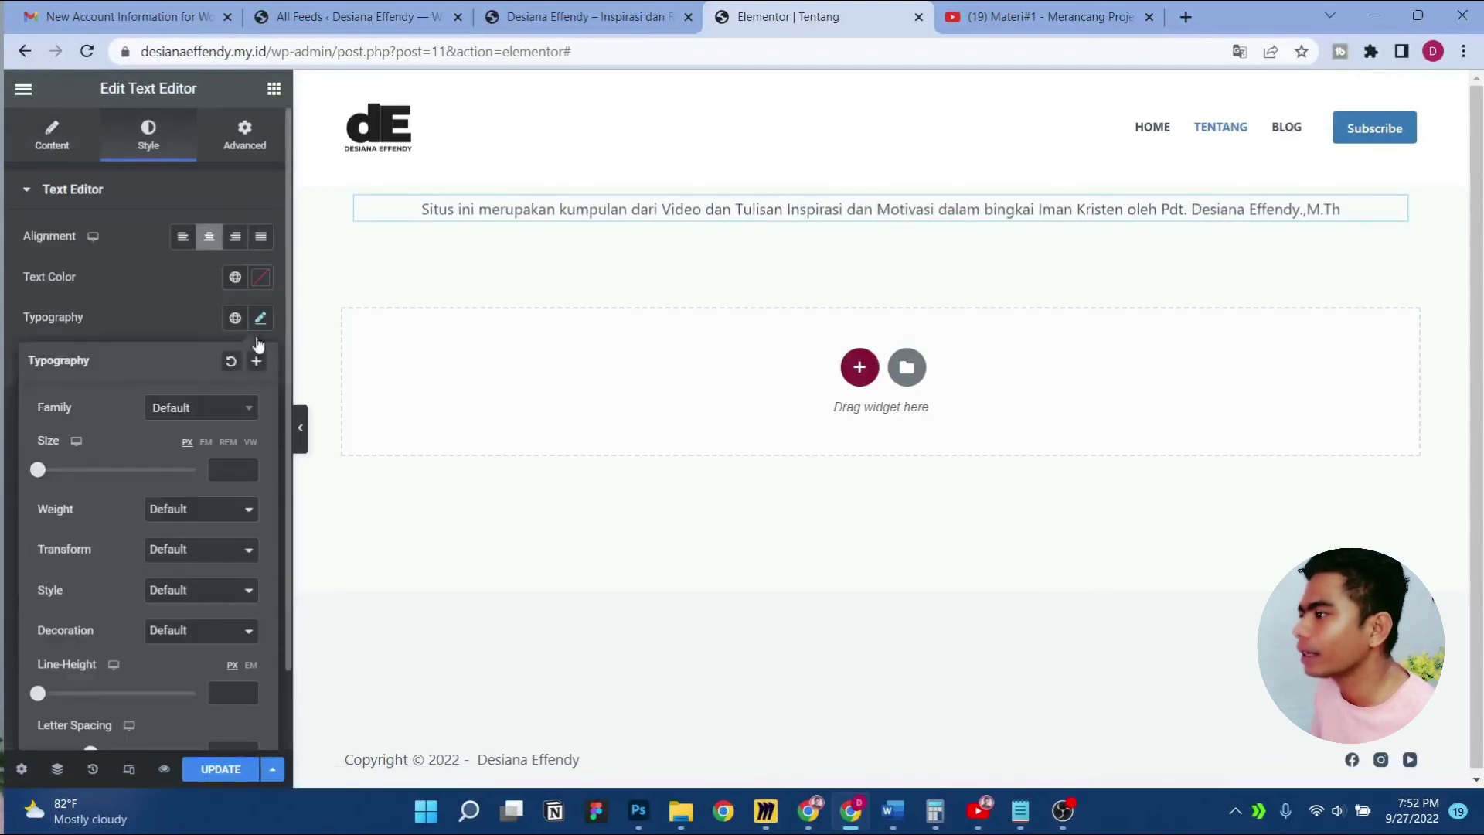
type("30")
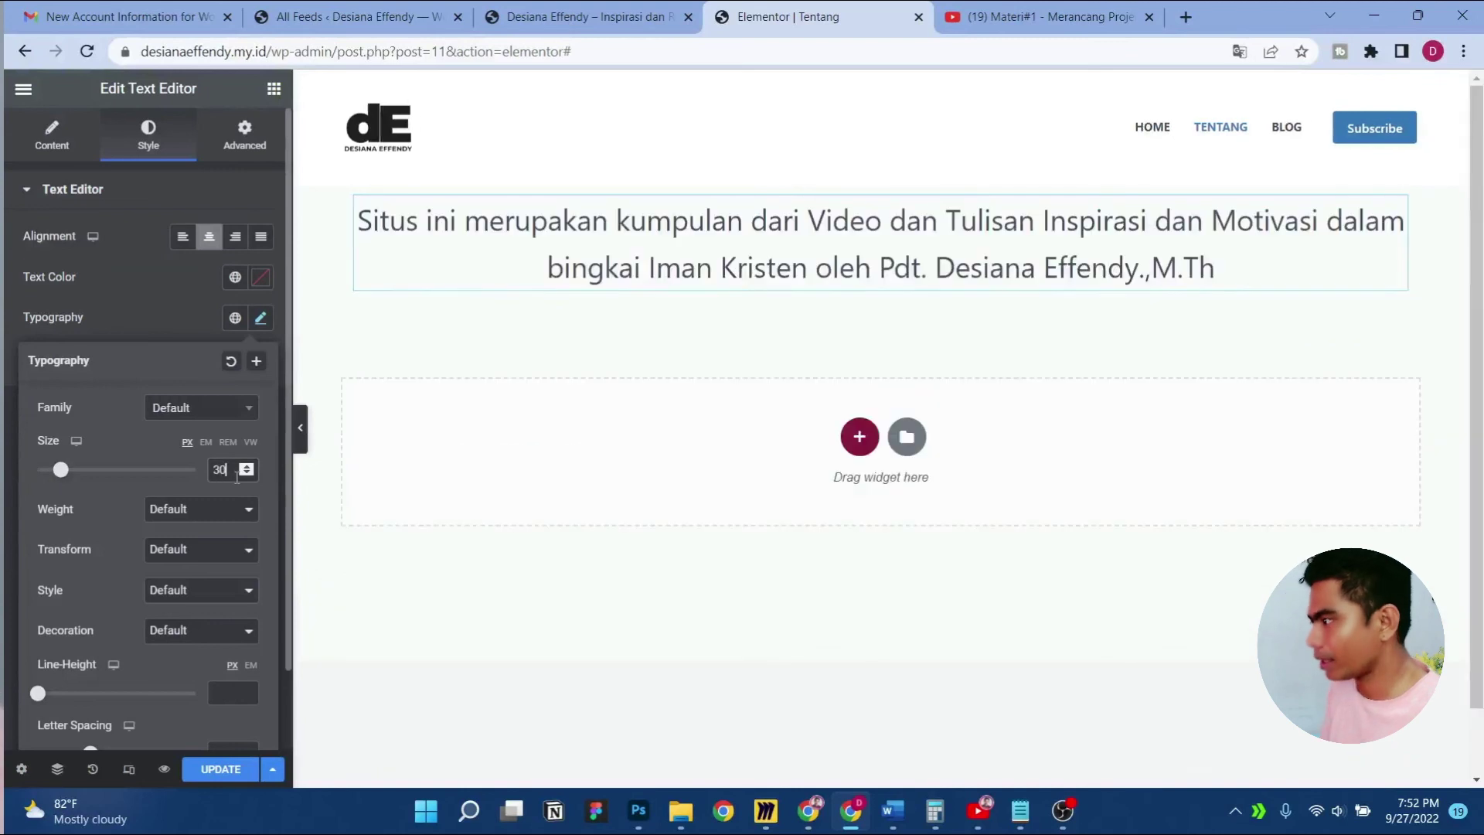
left_click(341, 376)
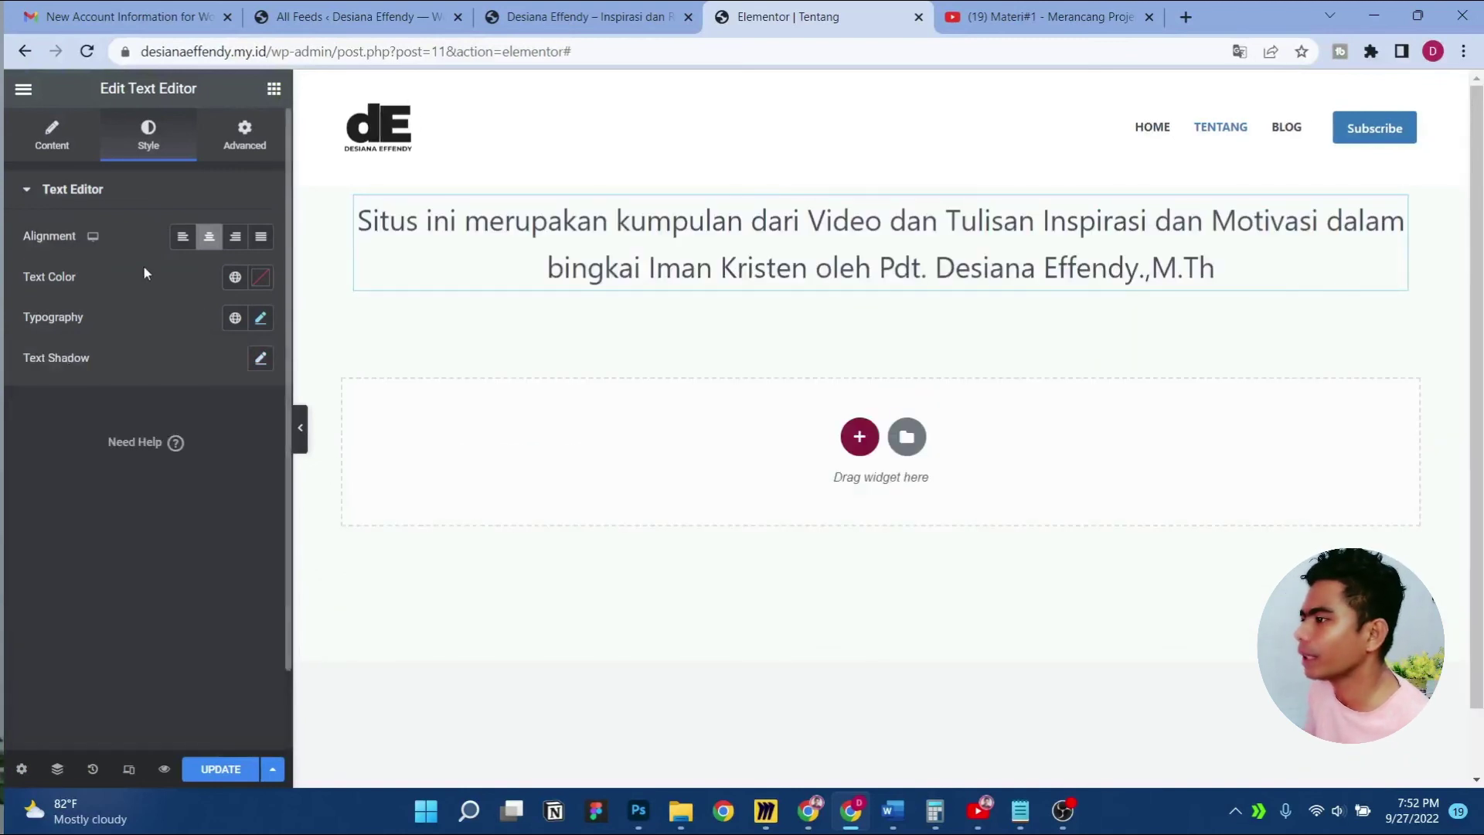
Give the text section a minimum height of 30 VH
left_click(863, 178)
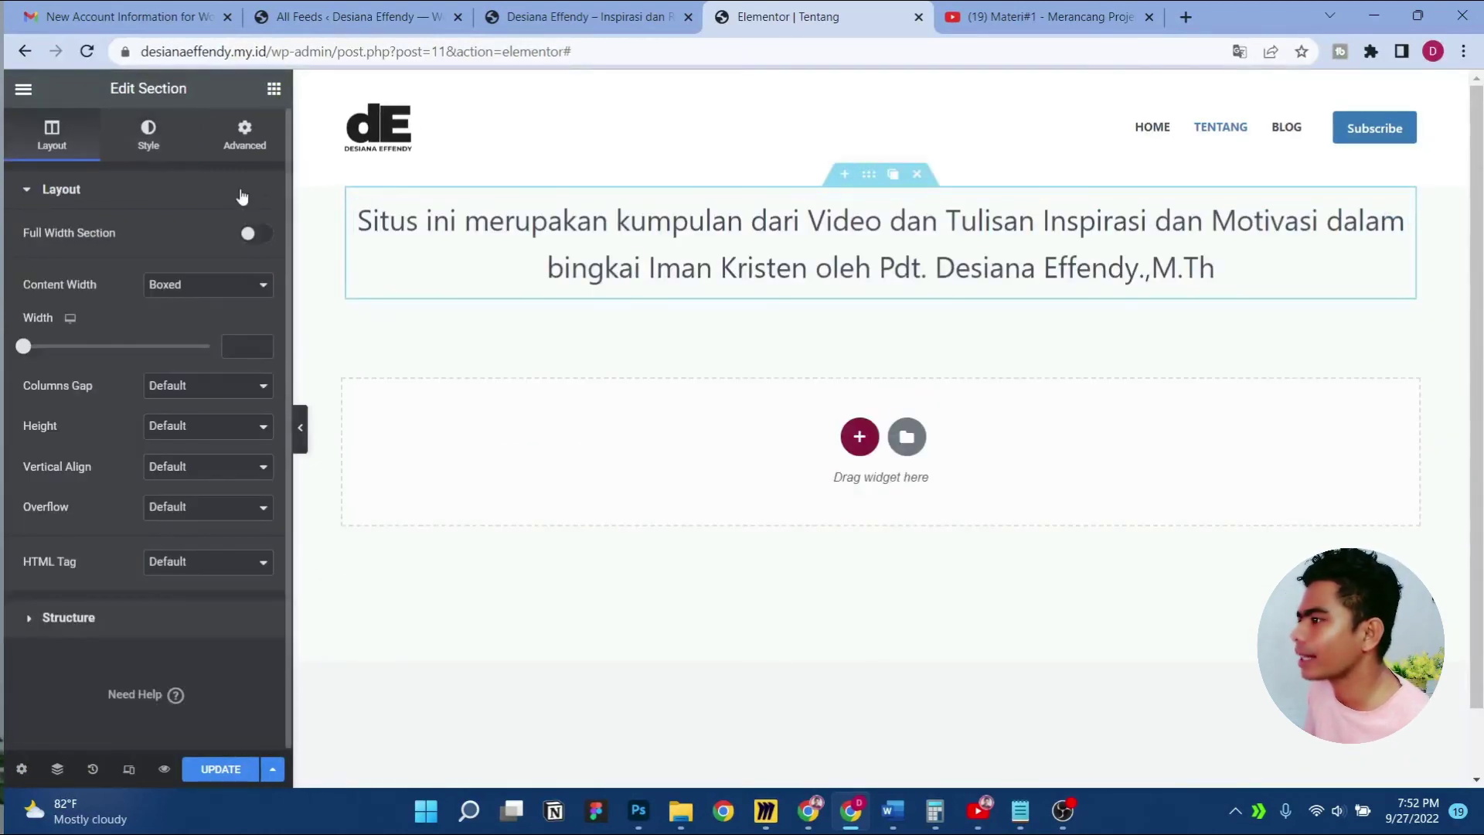
left_click(207, 439)
left_click(203, 470)
left_click(245, 462)
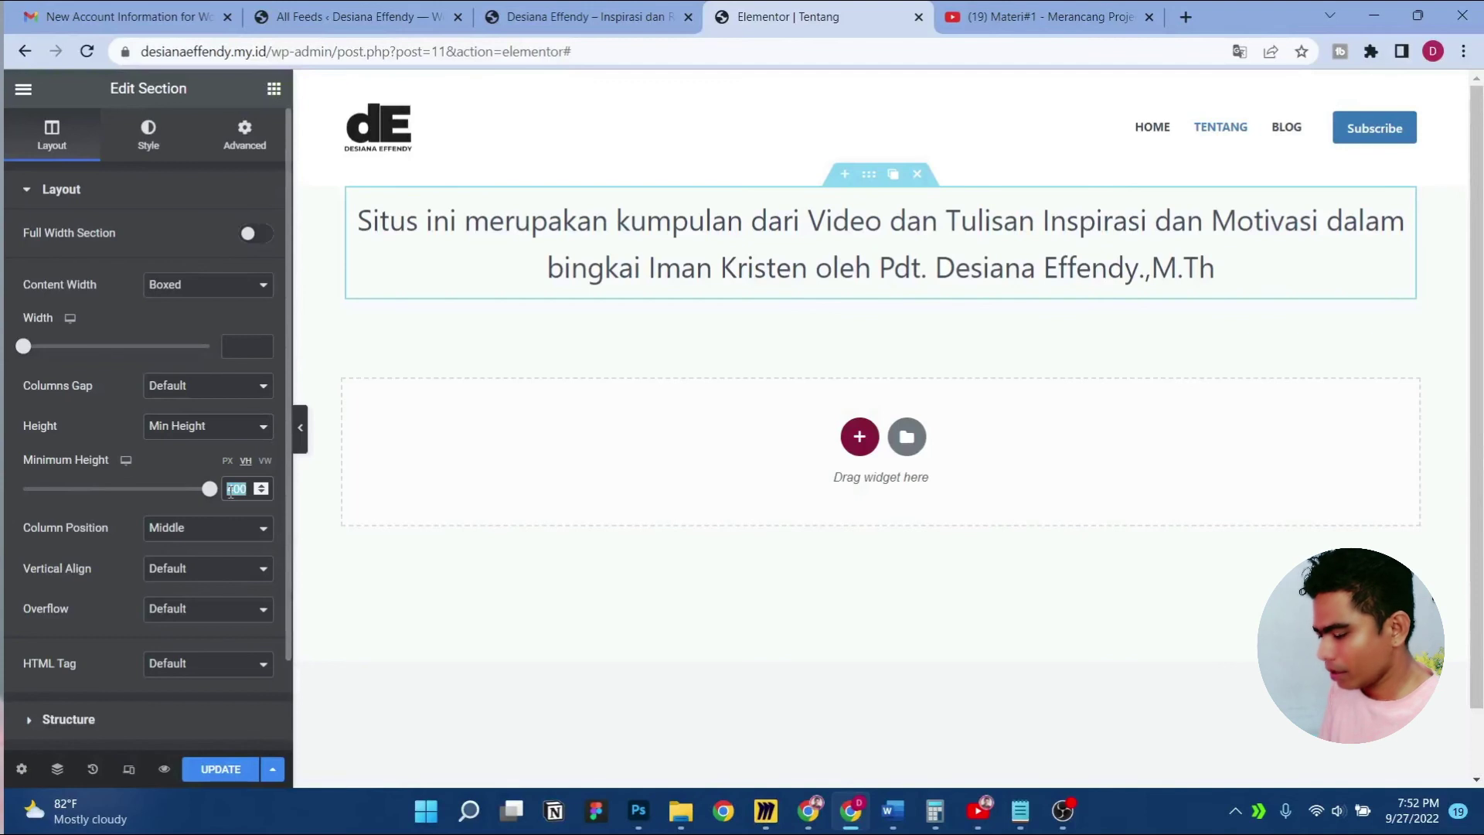
type("30")
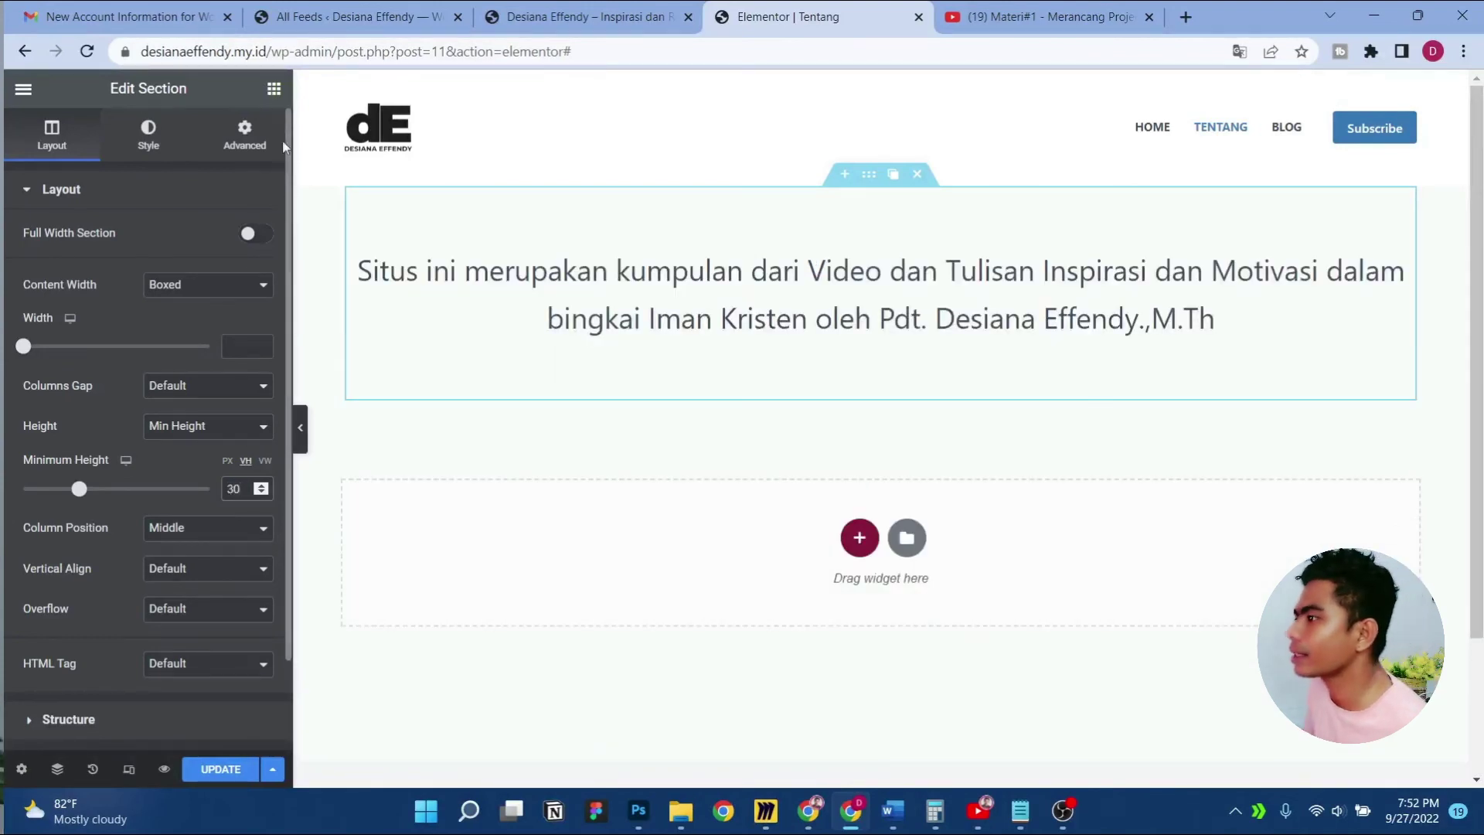
left_click(274, 90)
left_click_drag(97, 532, 303, 444)
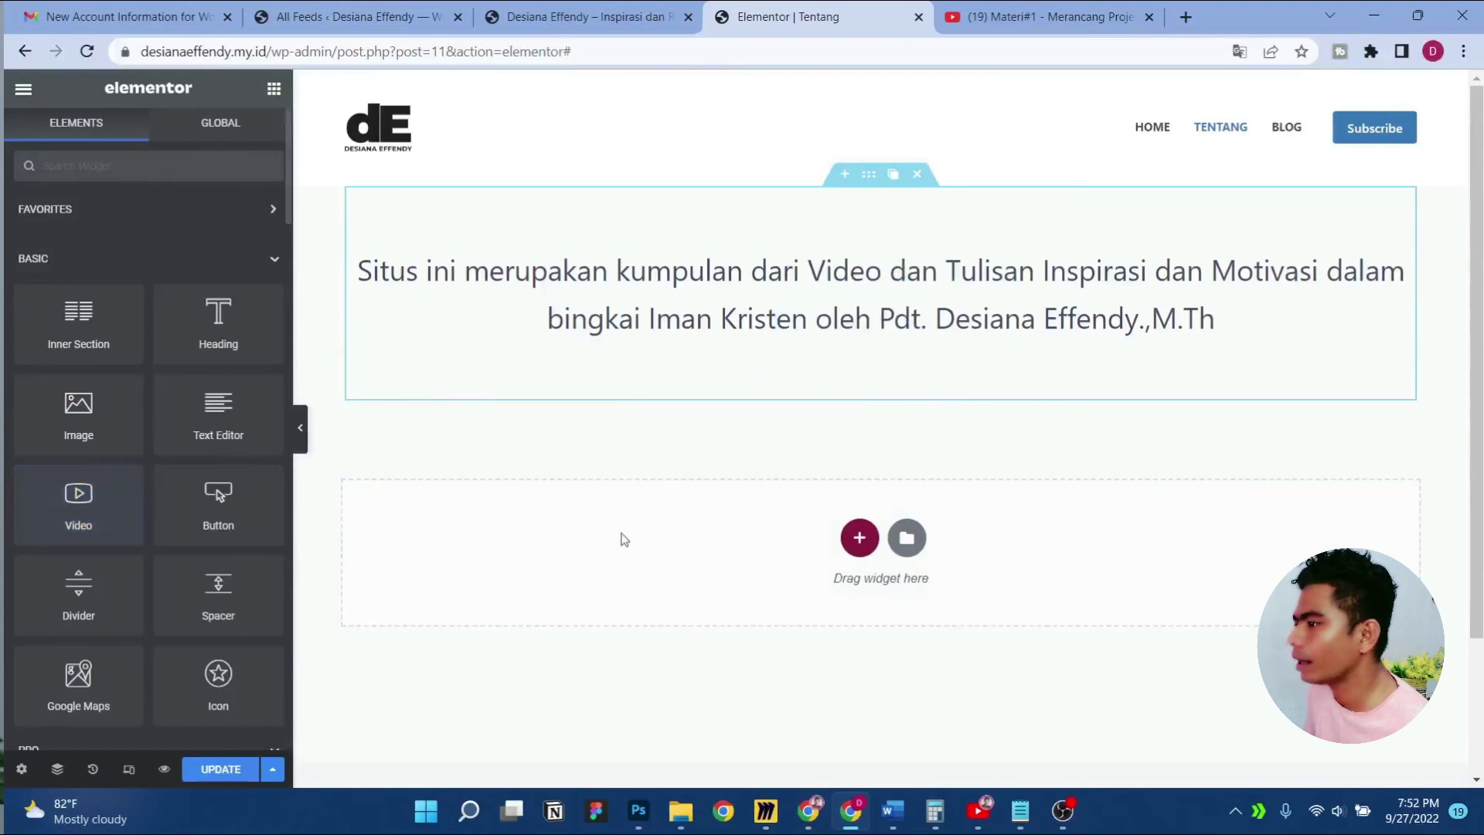
Add a single-column section below the text containing a Video widget
left_click(848, 544)
left_click(585, 595)
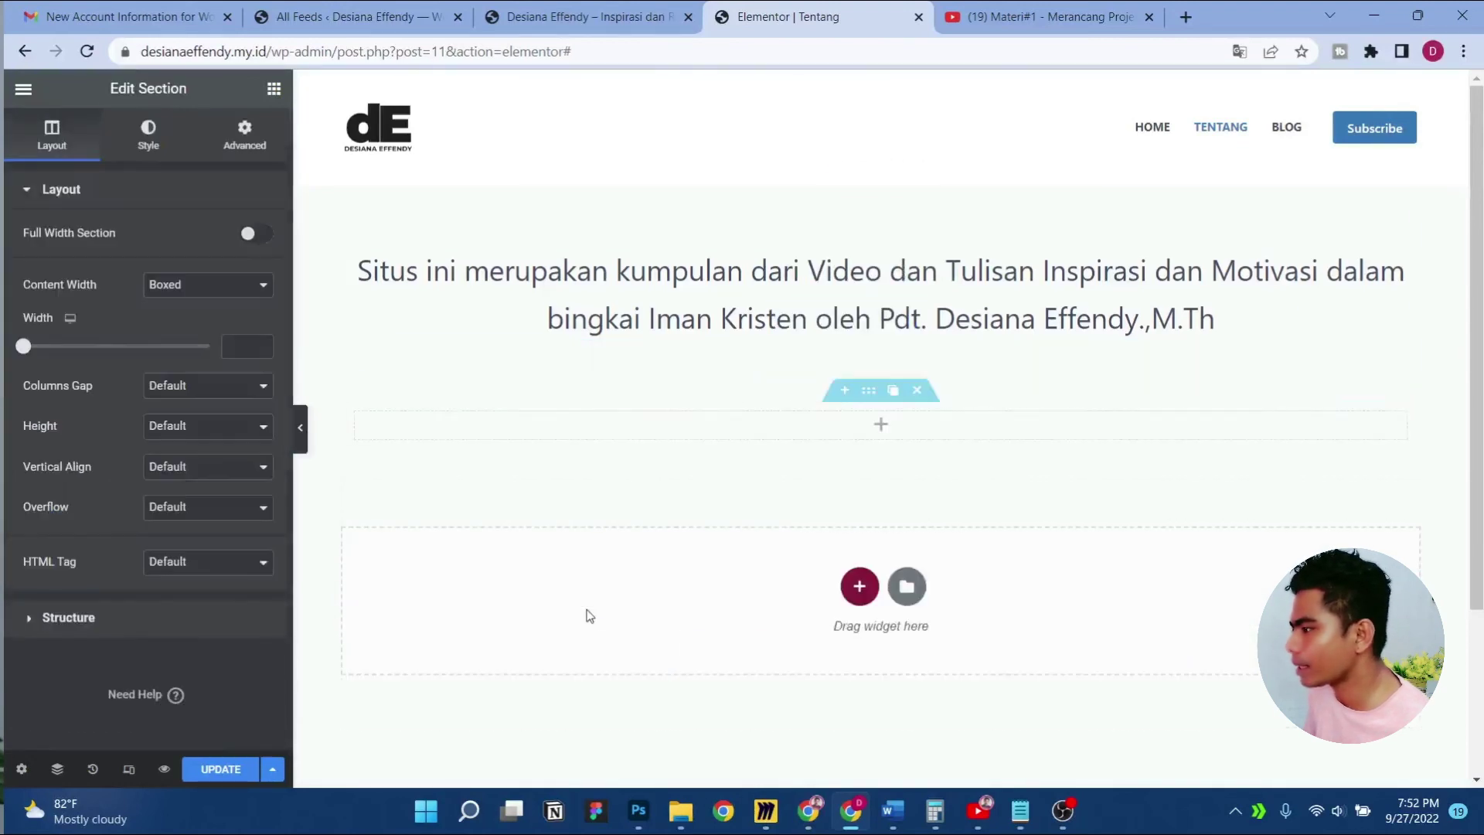
left_click(275, 89)
type("vide")
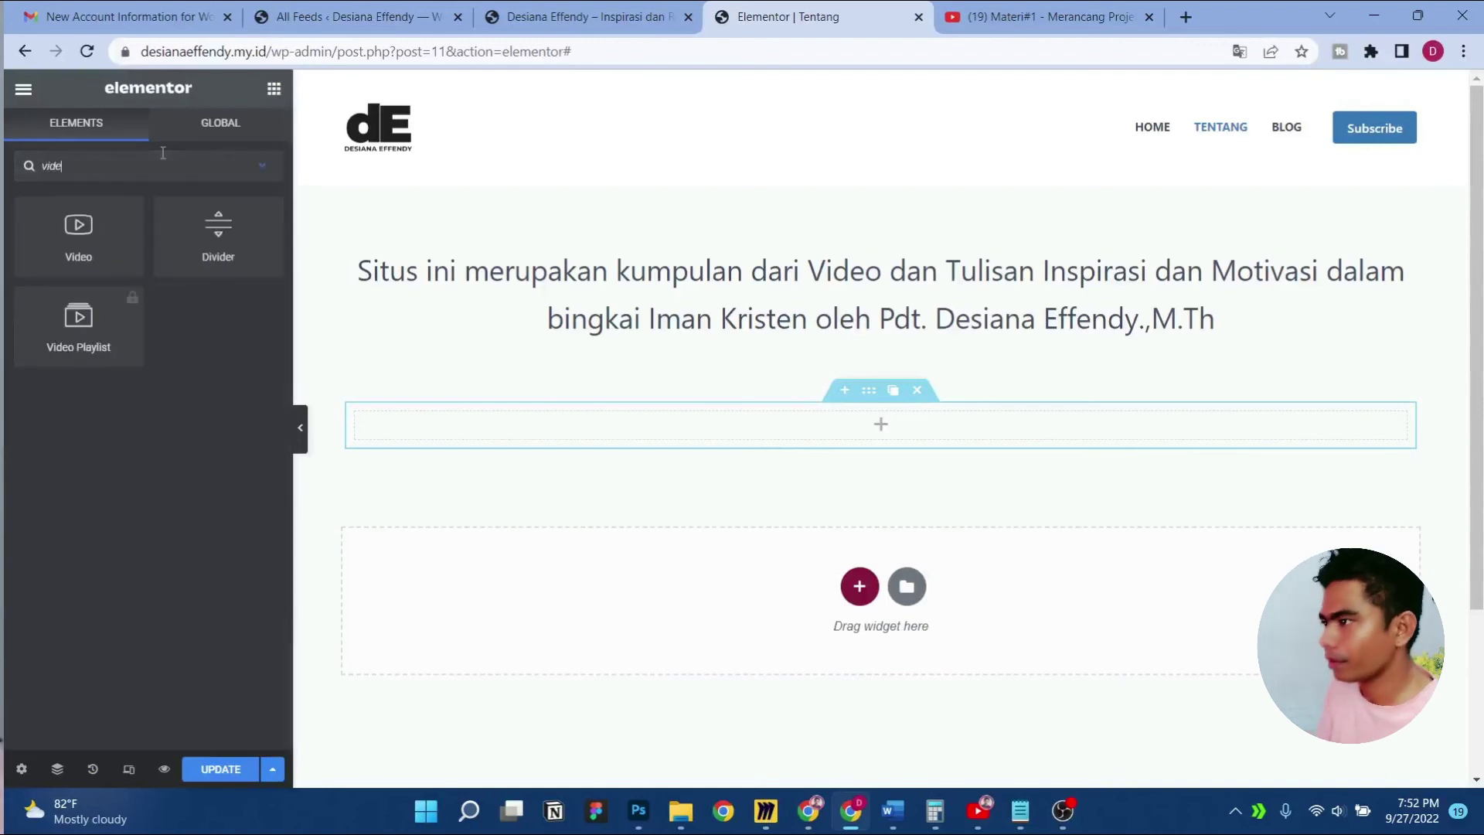
left_click_drag(78, 231, 884, 433)
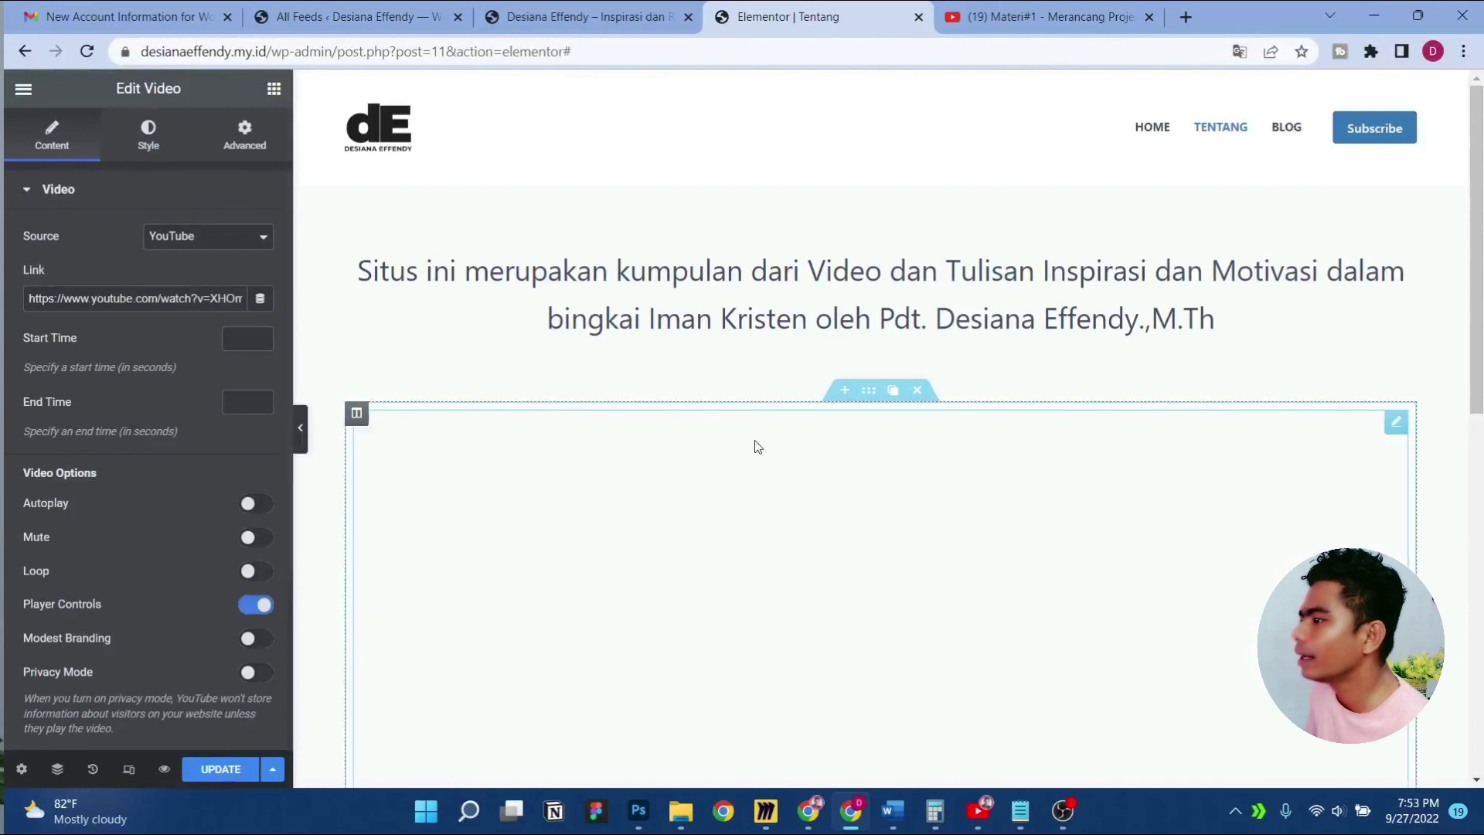
Copy the channel's welcome video URL from YouTube and paste it into the video's Link field
key("ctrl+Tab")
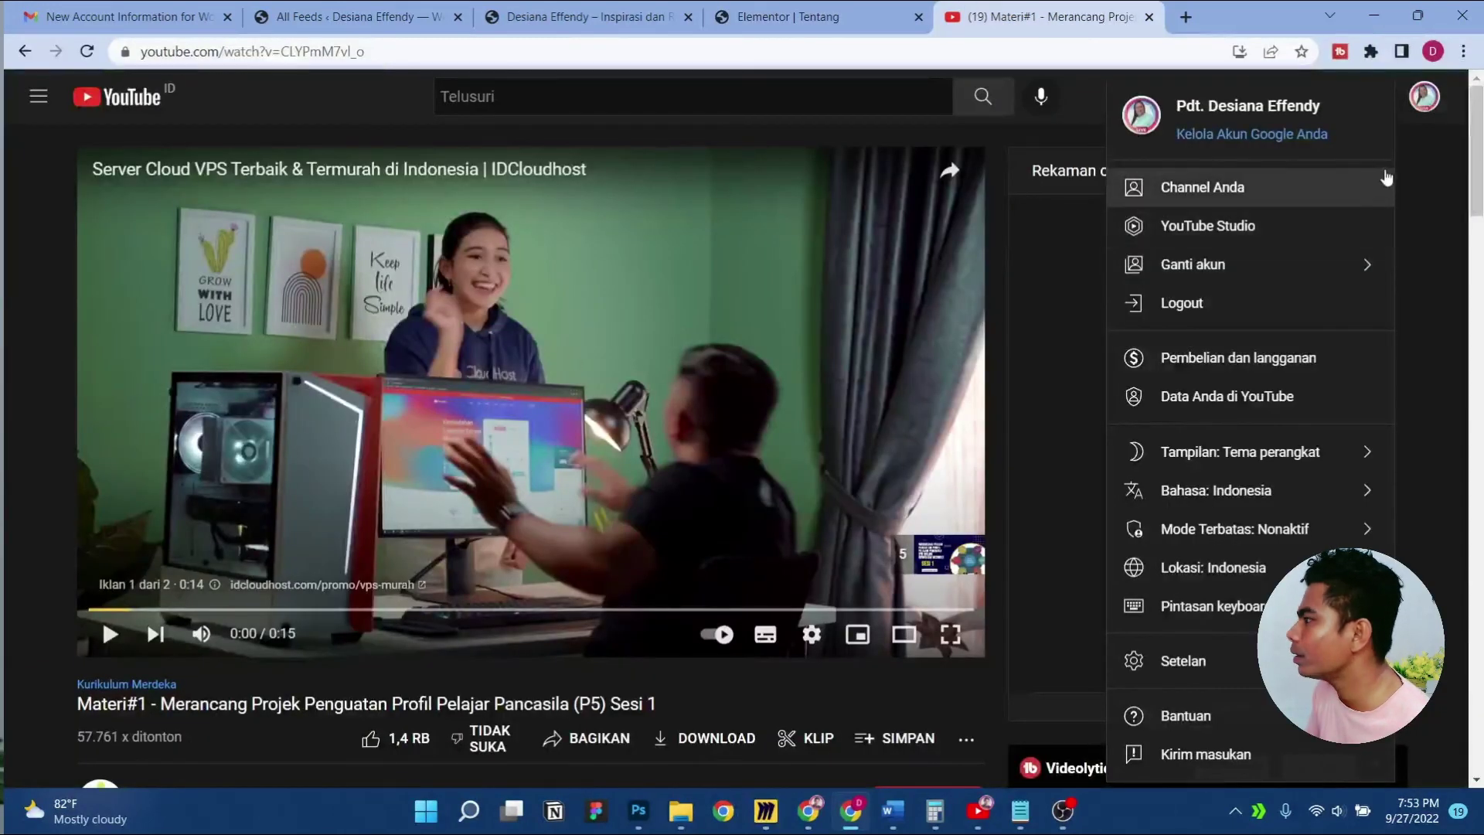
left_click(1236, 187)
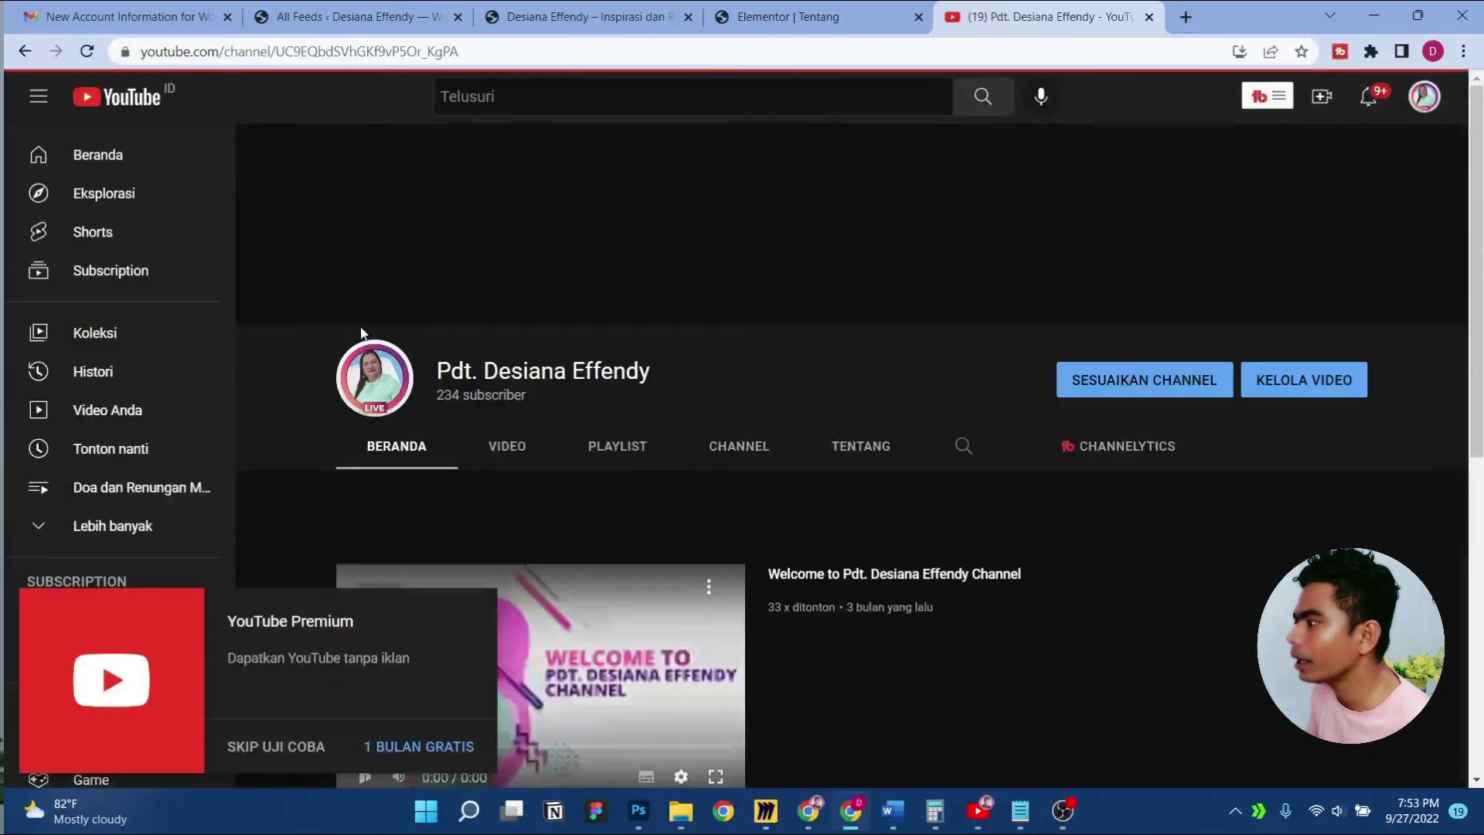
scroll(777, 680, "down", 2)
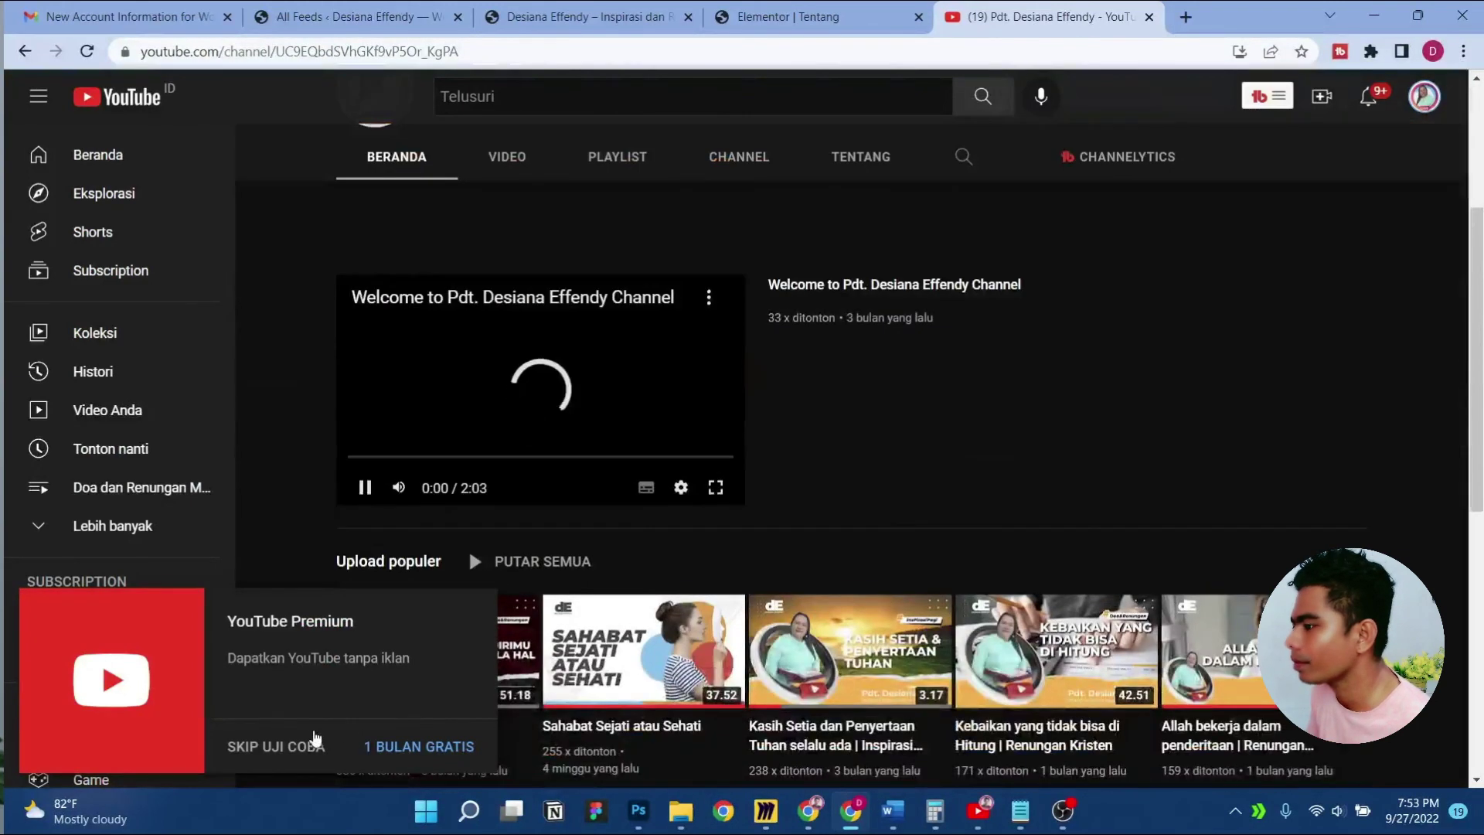
left_click(309, 744)
right_click(453, 360)
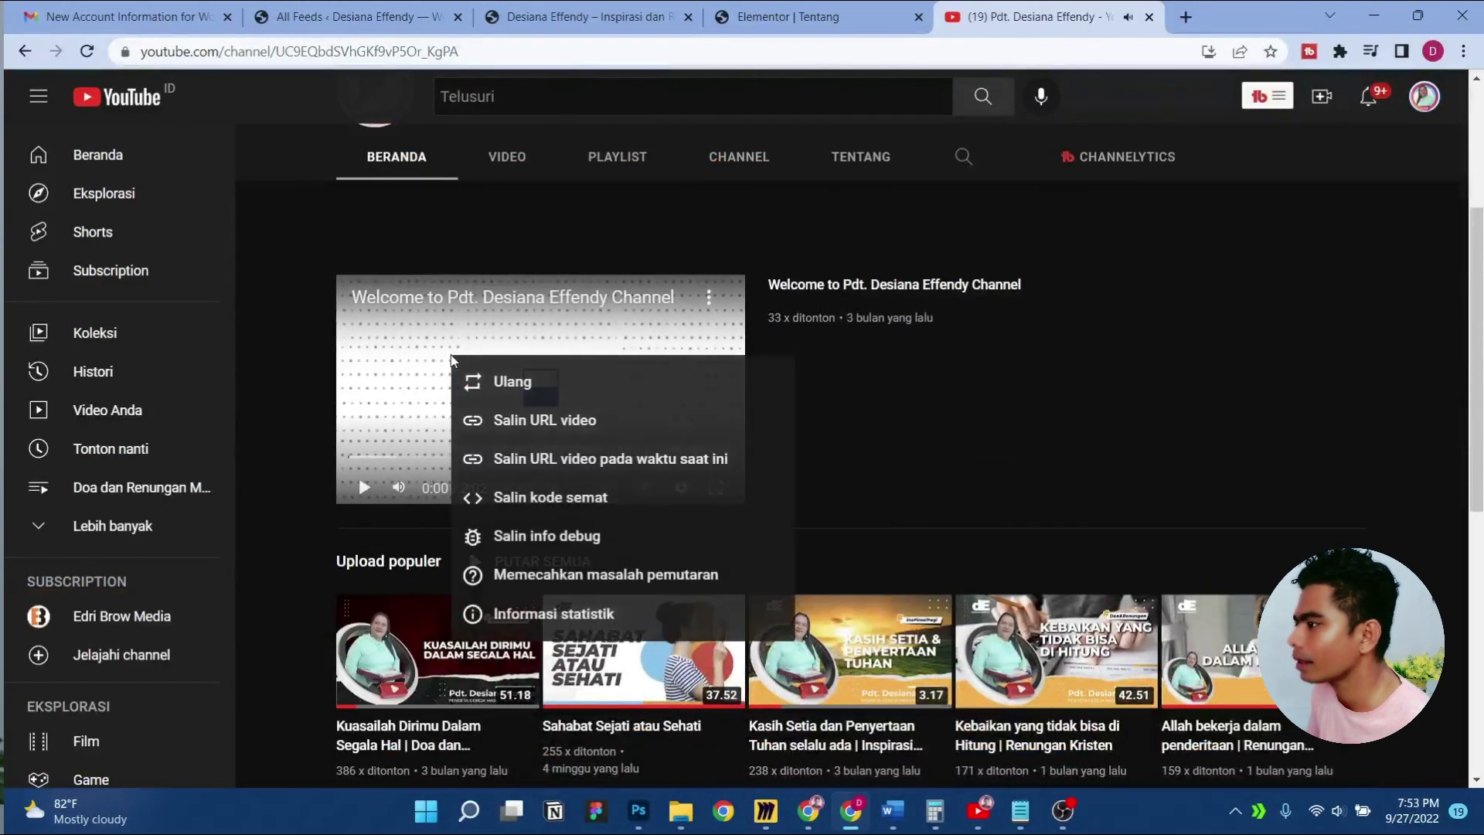
left_click(570, 420)
left_click(779, 14)
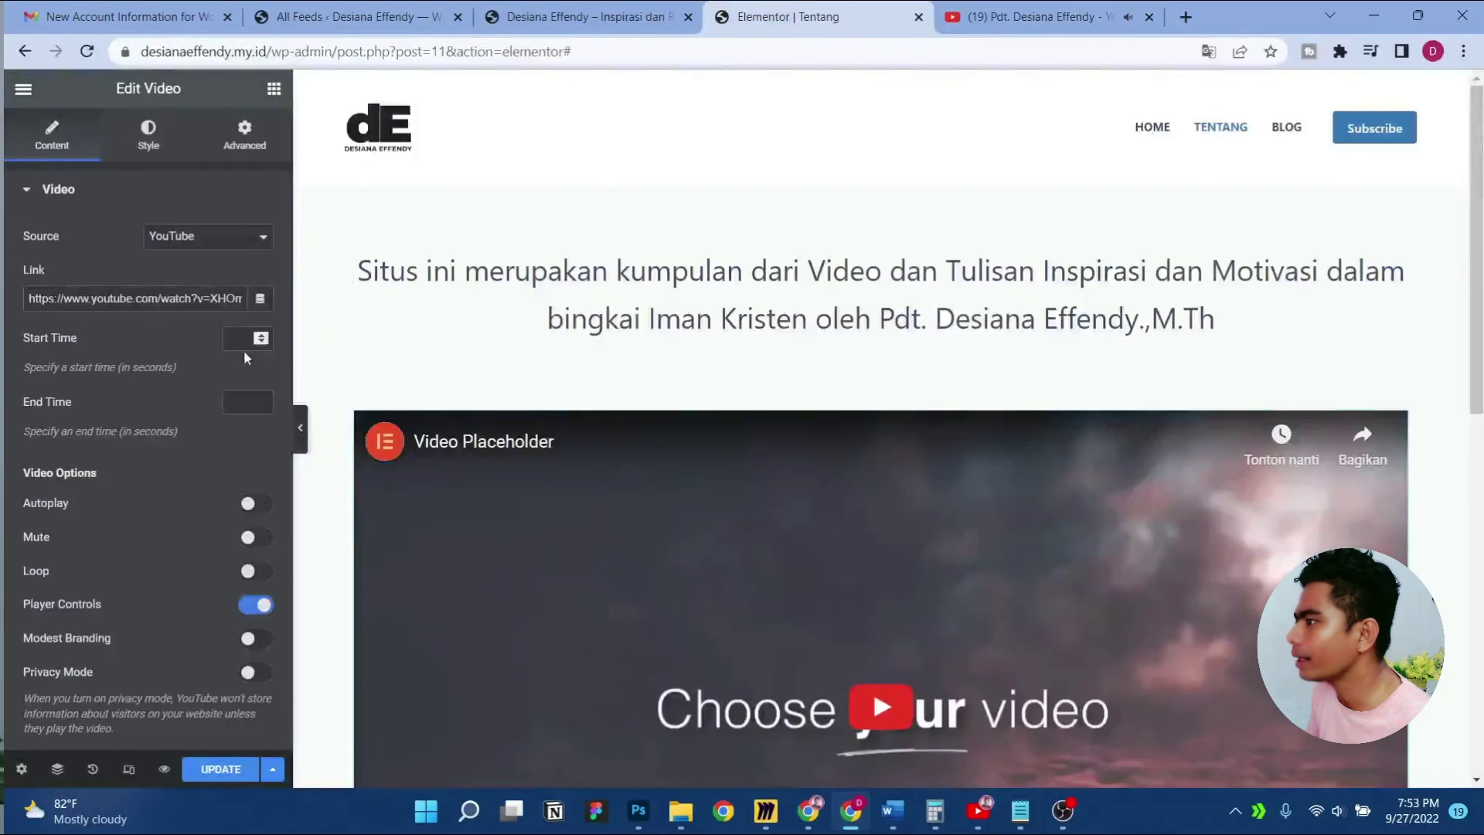
triple_click(144, 300)
type("https://youtu.be/7cV35OplZQ8")
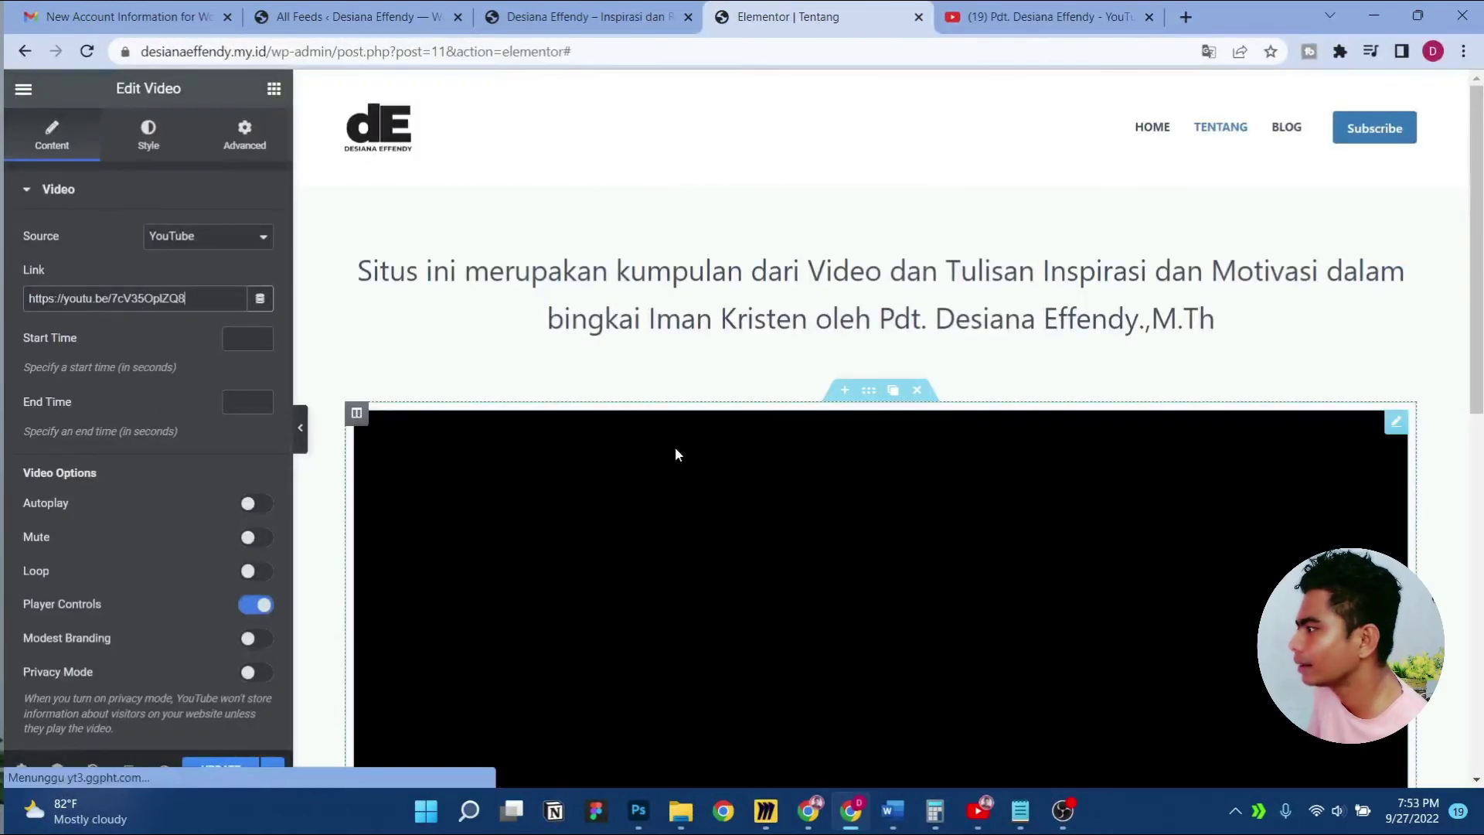
scroll(676, 452, "down", 3)
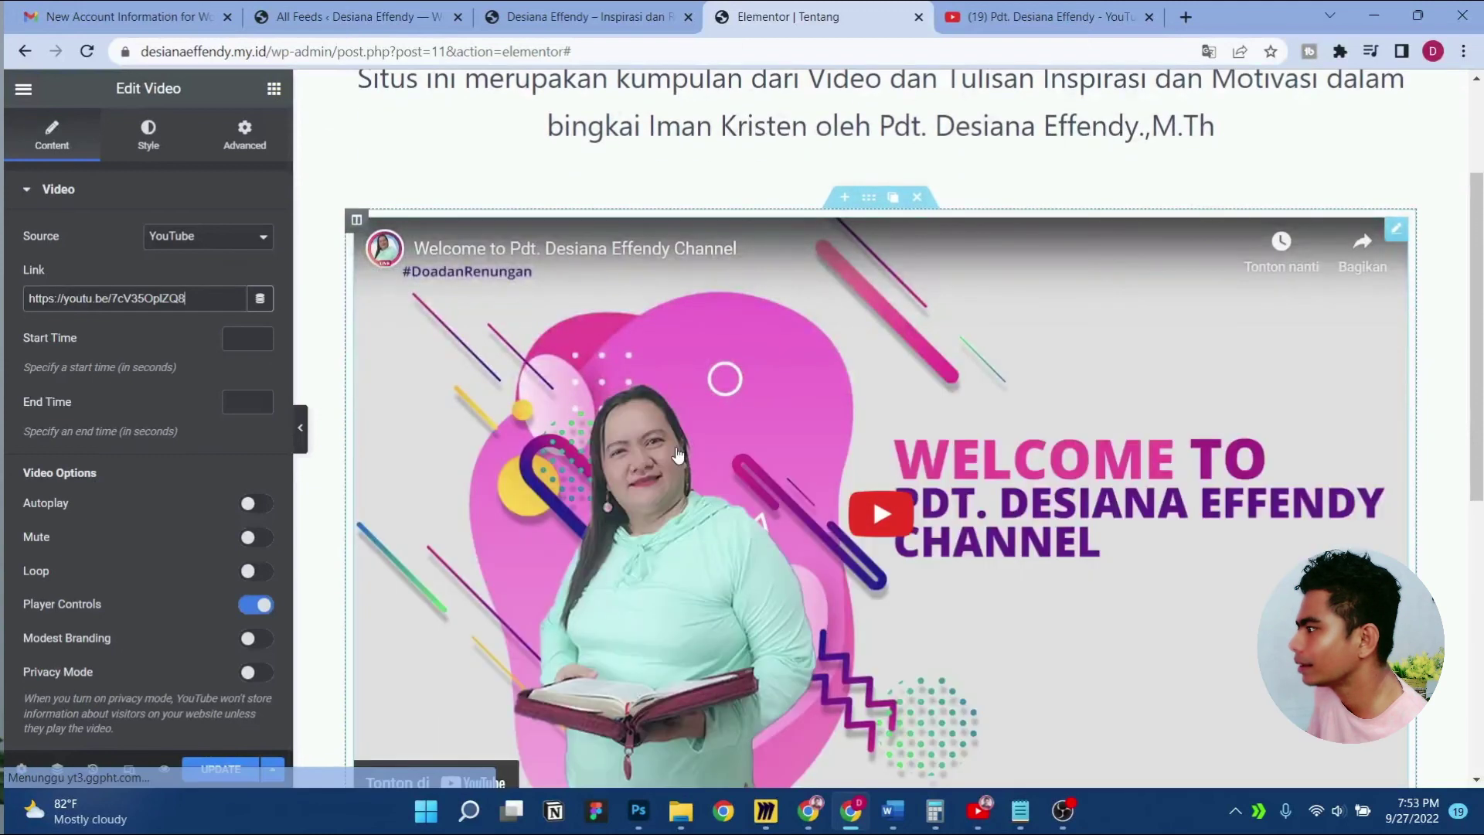
Turn on Modest Branding and give the video a 30 px border radius
scroll(205, 483, "down", 3)
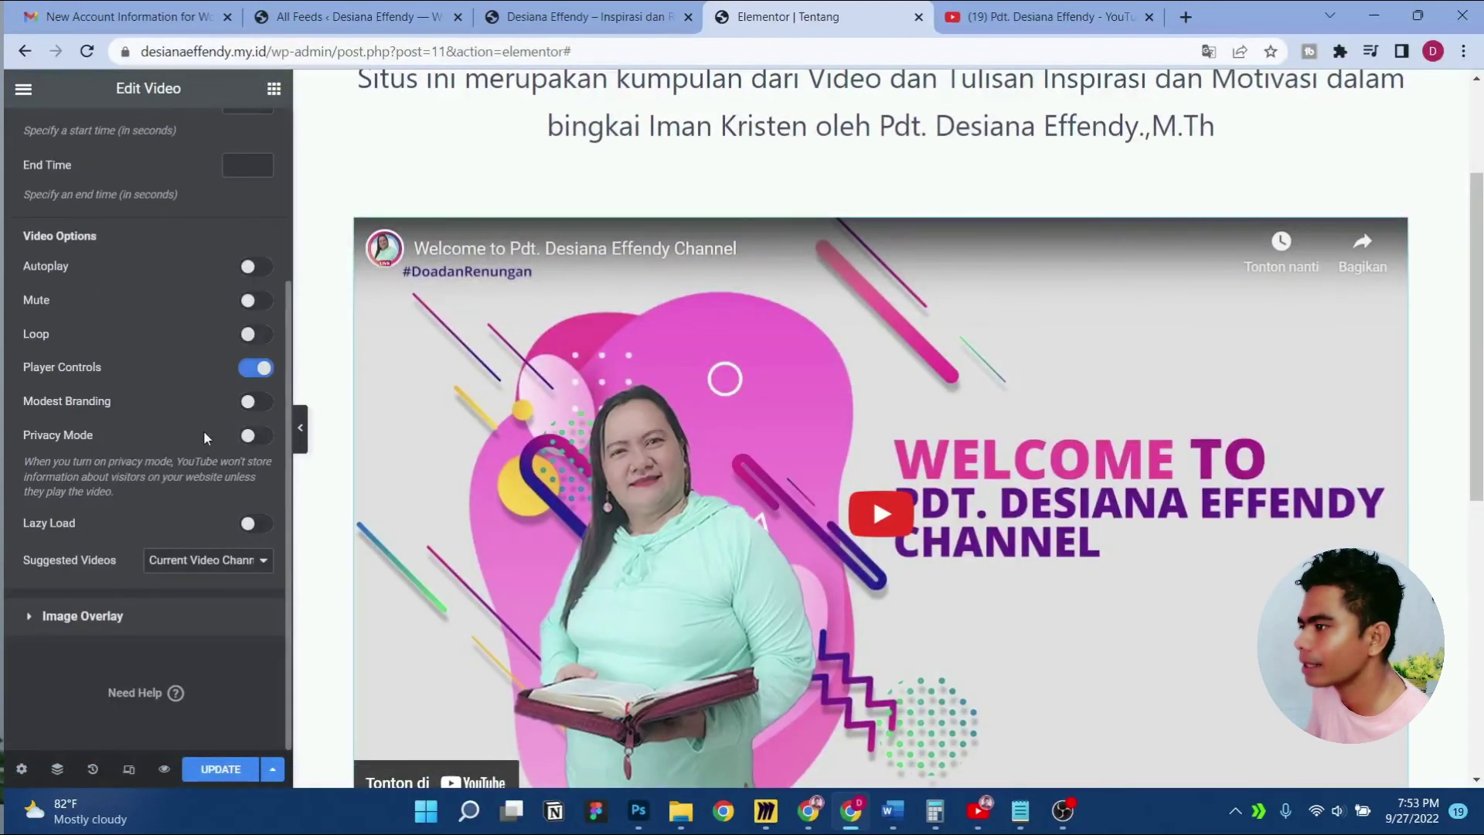
left_click(256, 403)
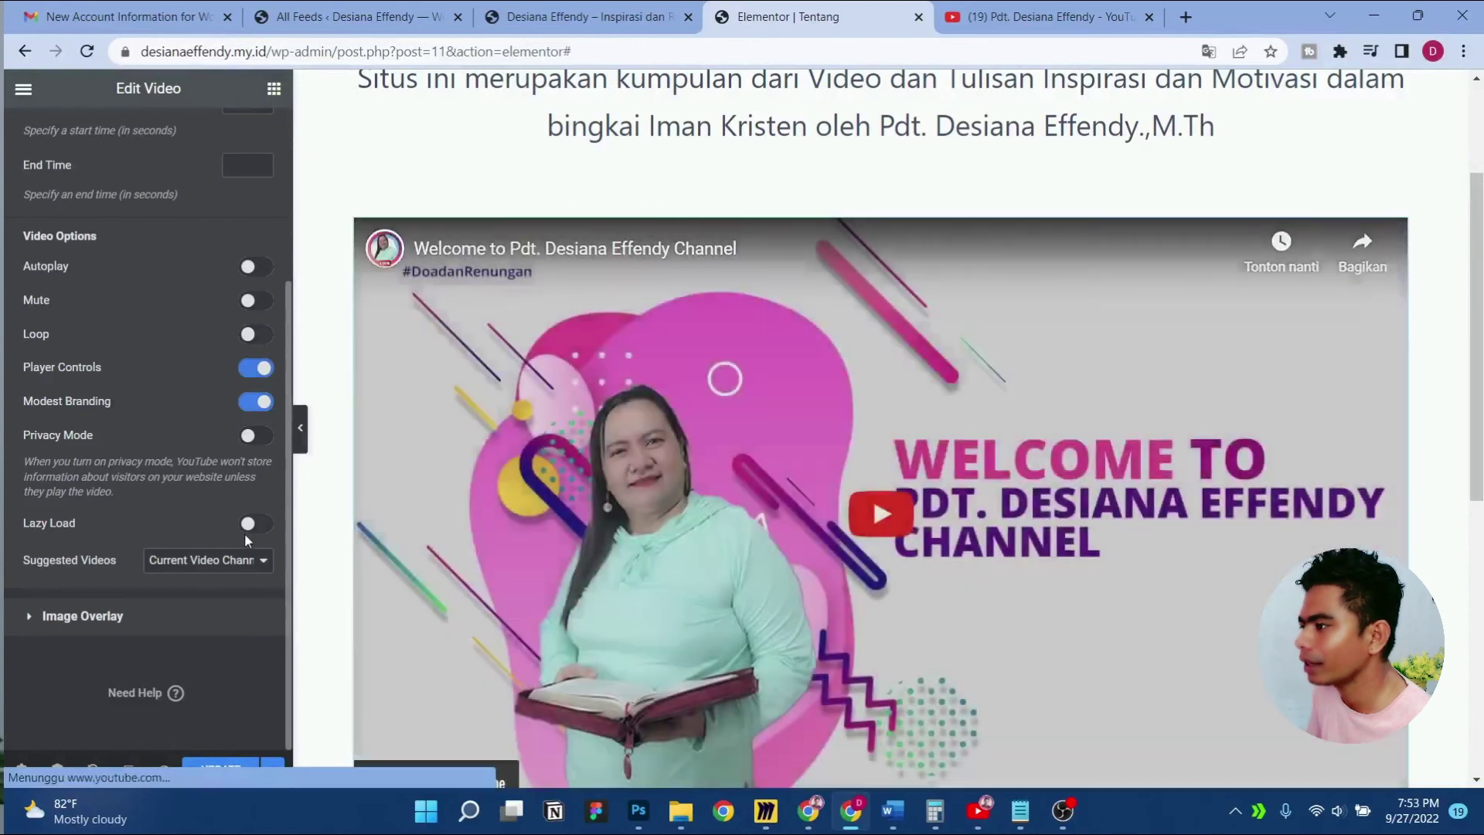
scroll(191, 462, "up", 3)
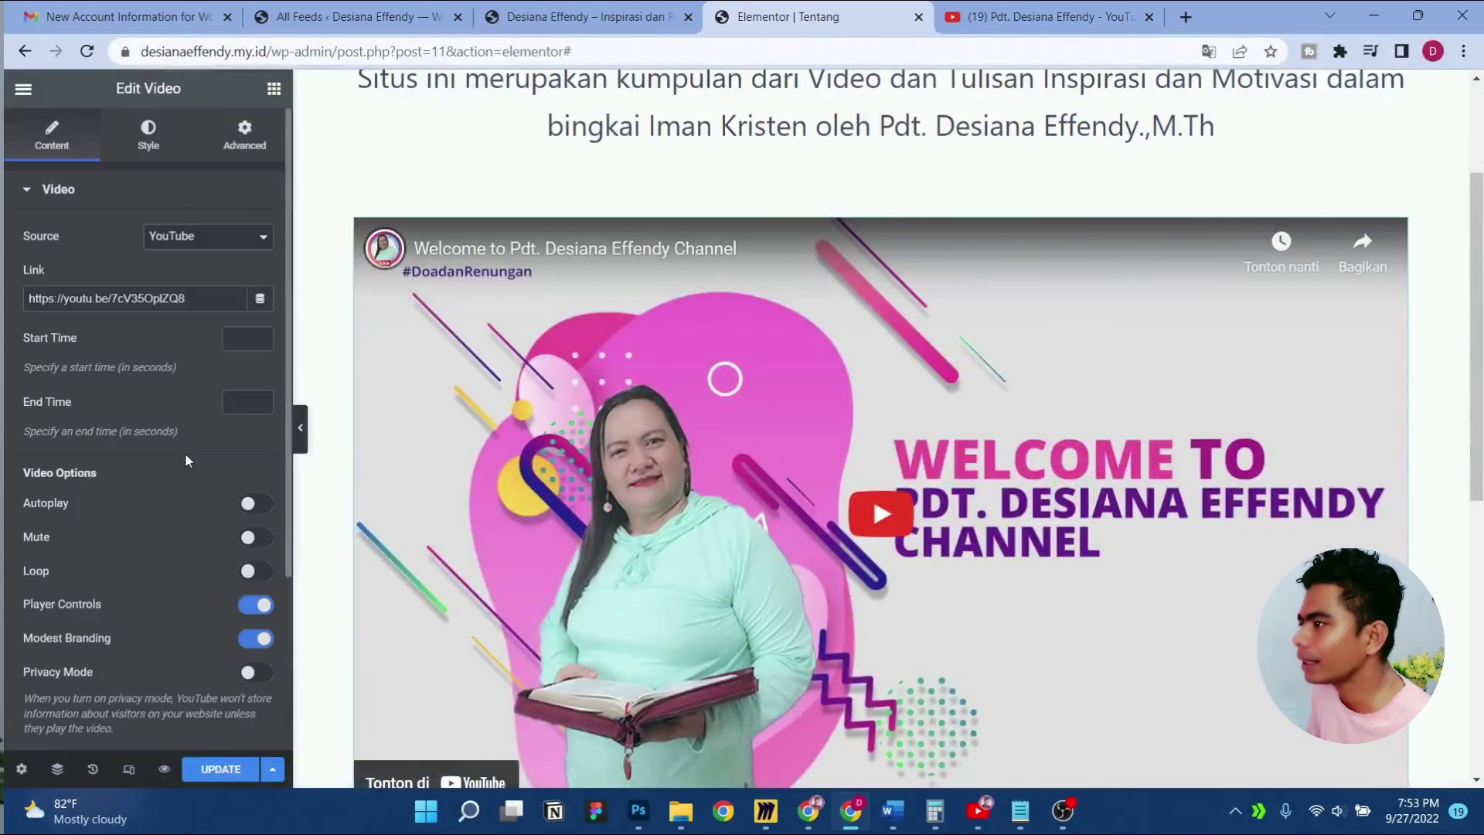
left_click(246, 144)
scroll(165, 511, "down", 5)
scroll(144, 422, "up", 3)
scroll(155, 541, "down", 3)
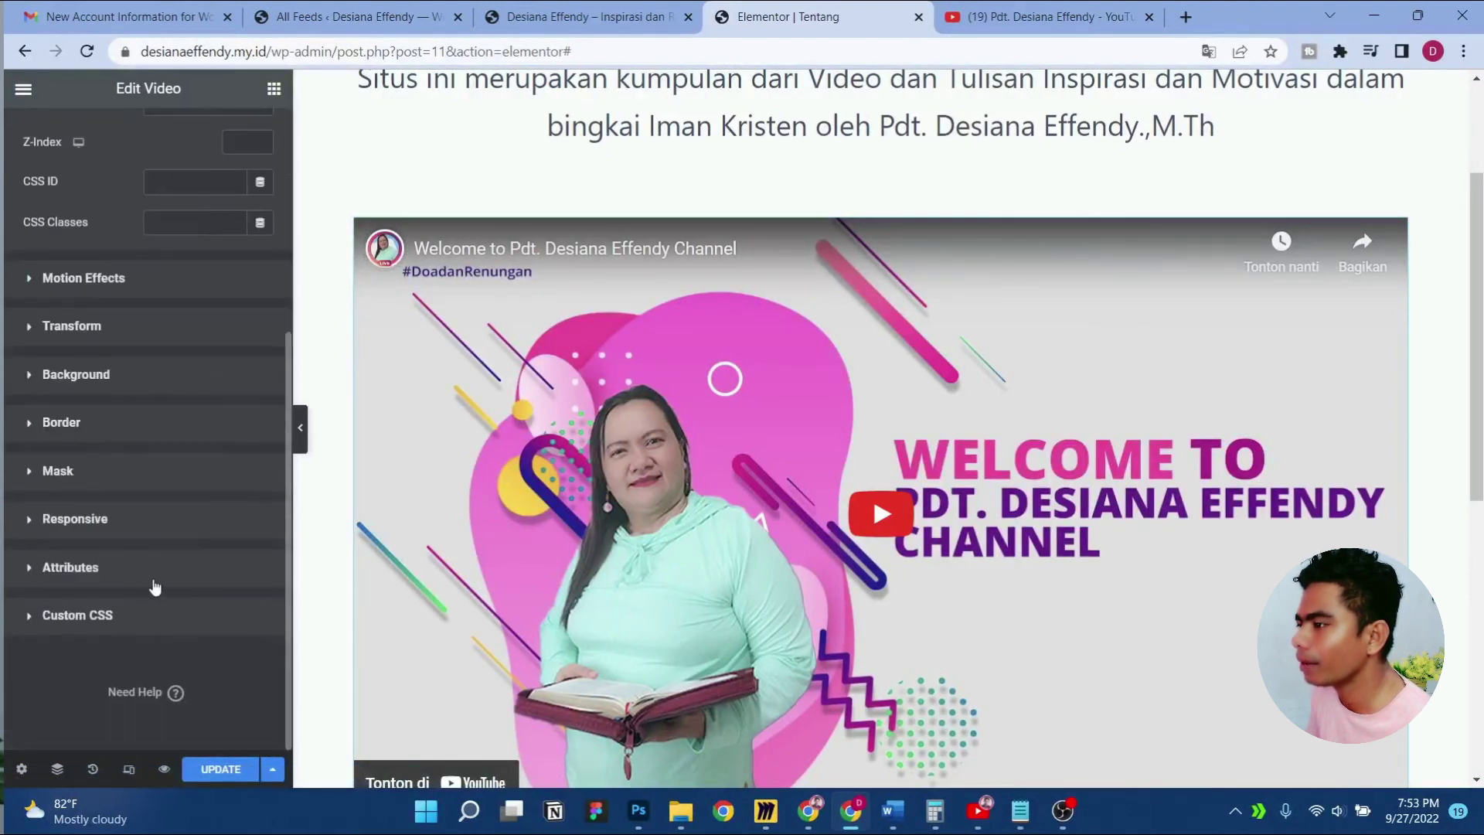
left_click(120, 438)
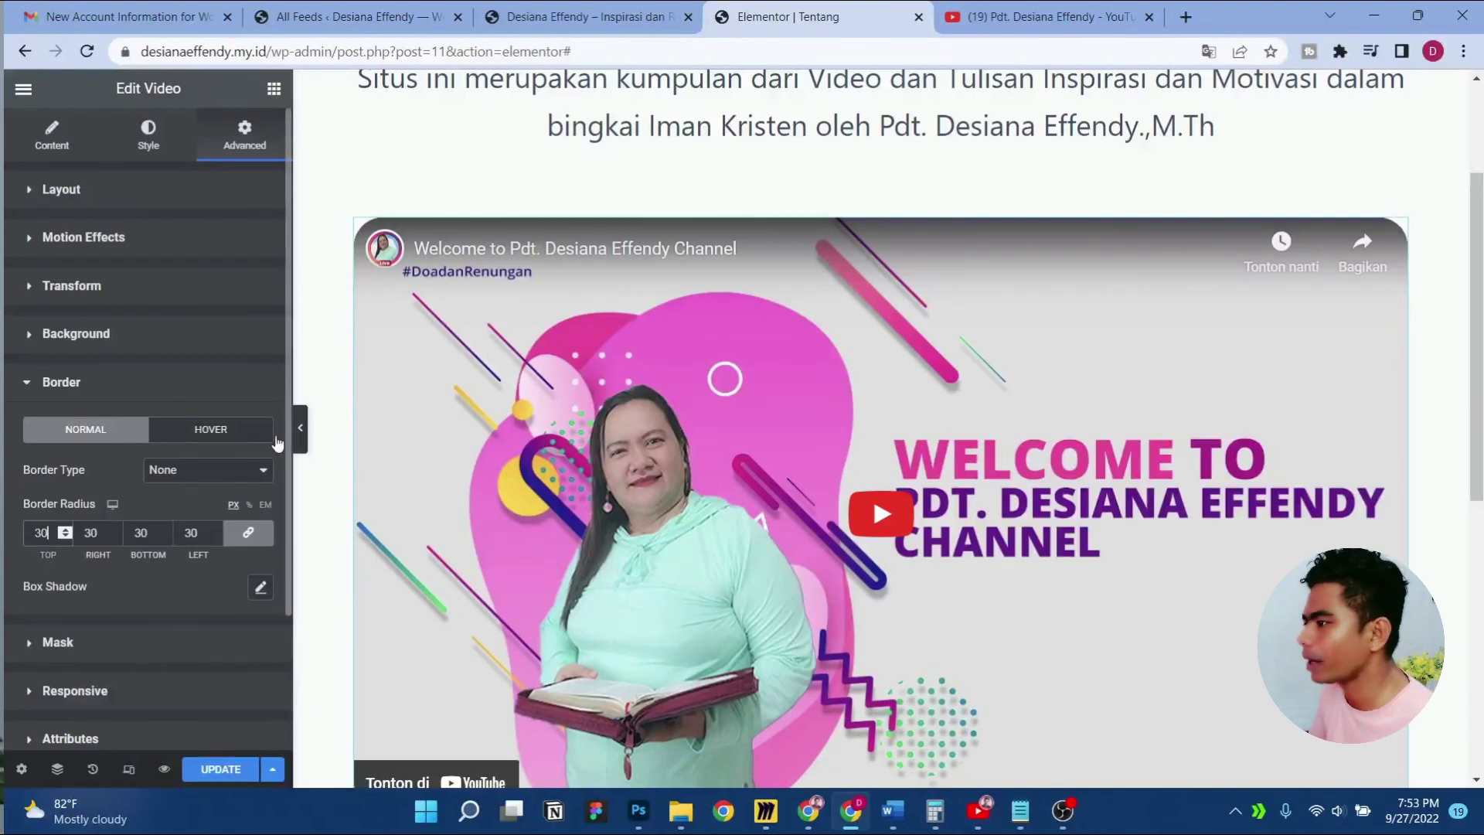
left_click(300, 427)
scroll(861, 336, "down", 4)
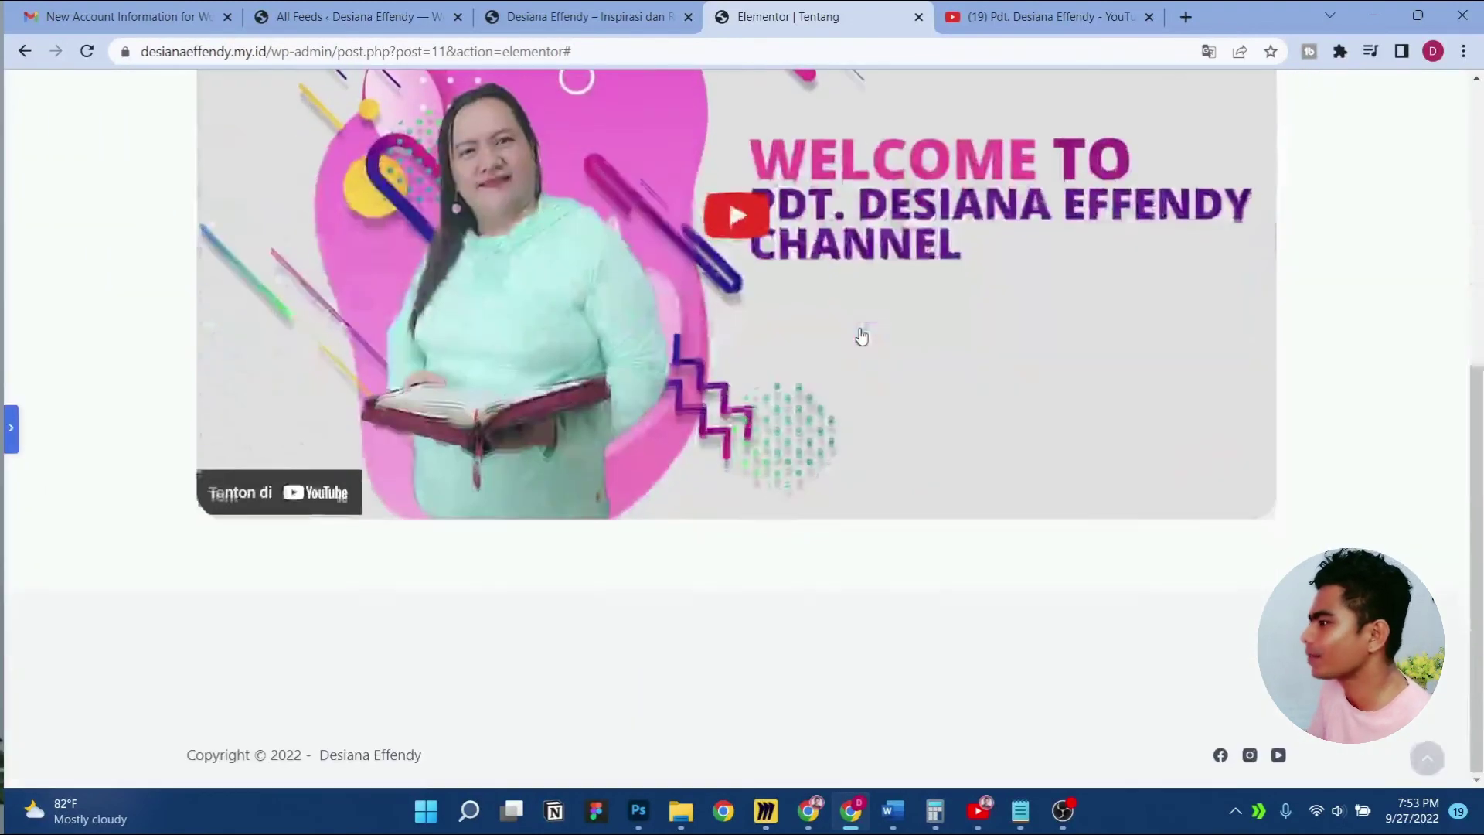
scroll(862, 336, "up", 3)
left_click(8, 417)
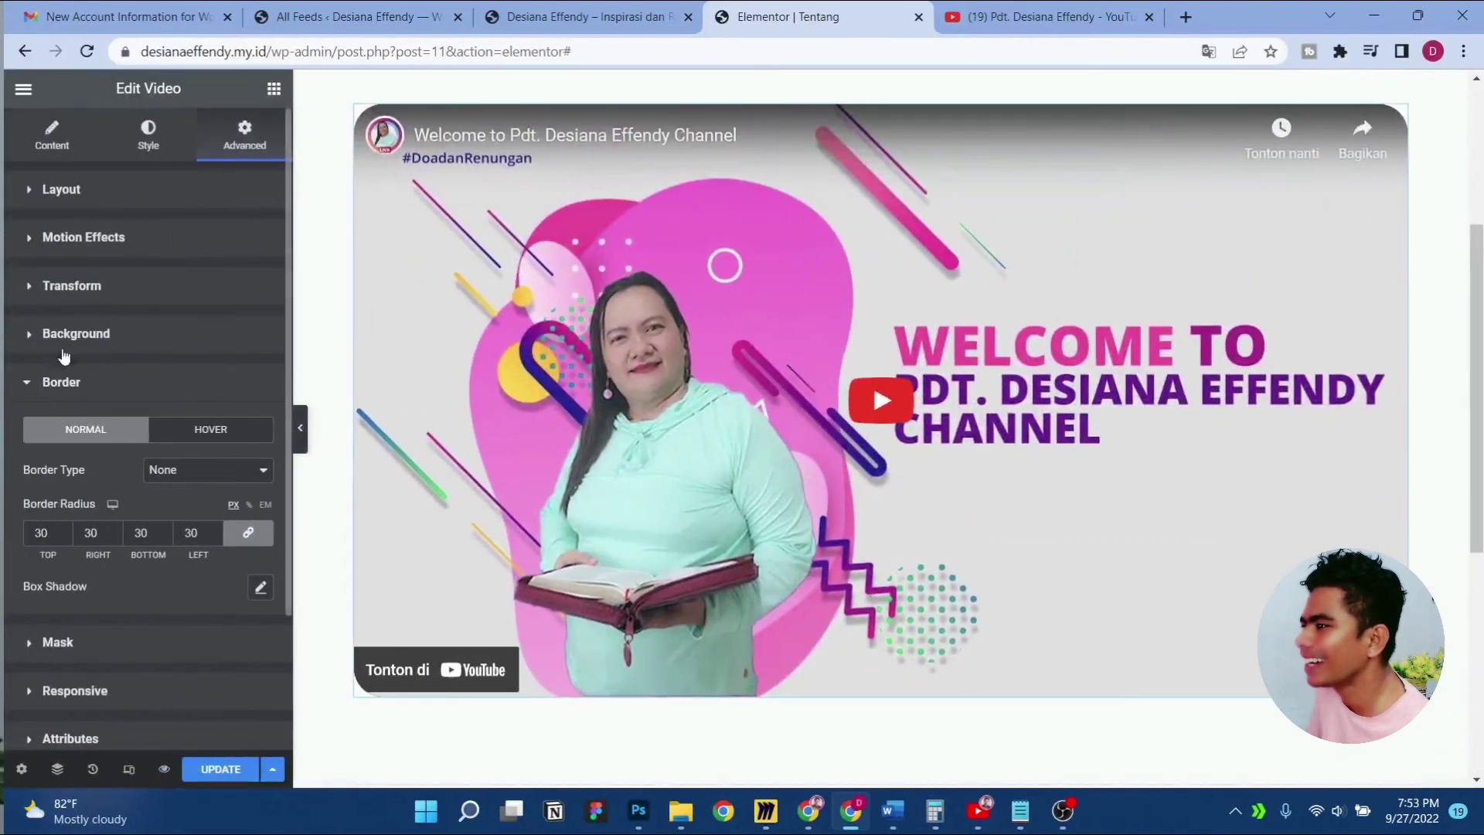
Set the video's aspect ratio to 21:9 after trying 9:16, and preview it
left_click(105, 203)
left_click(118, 153)
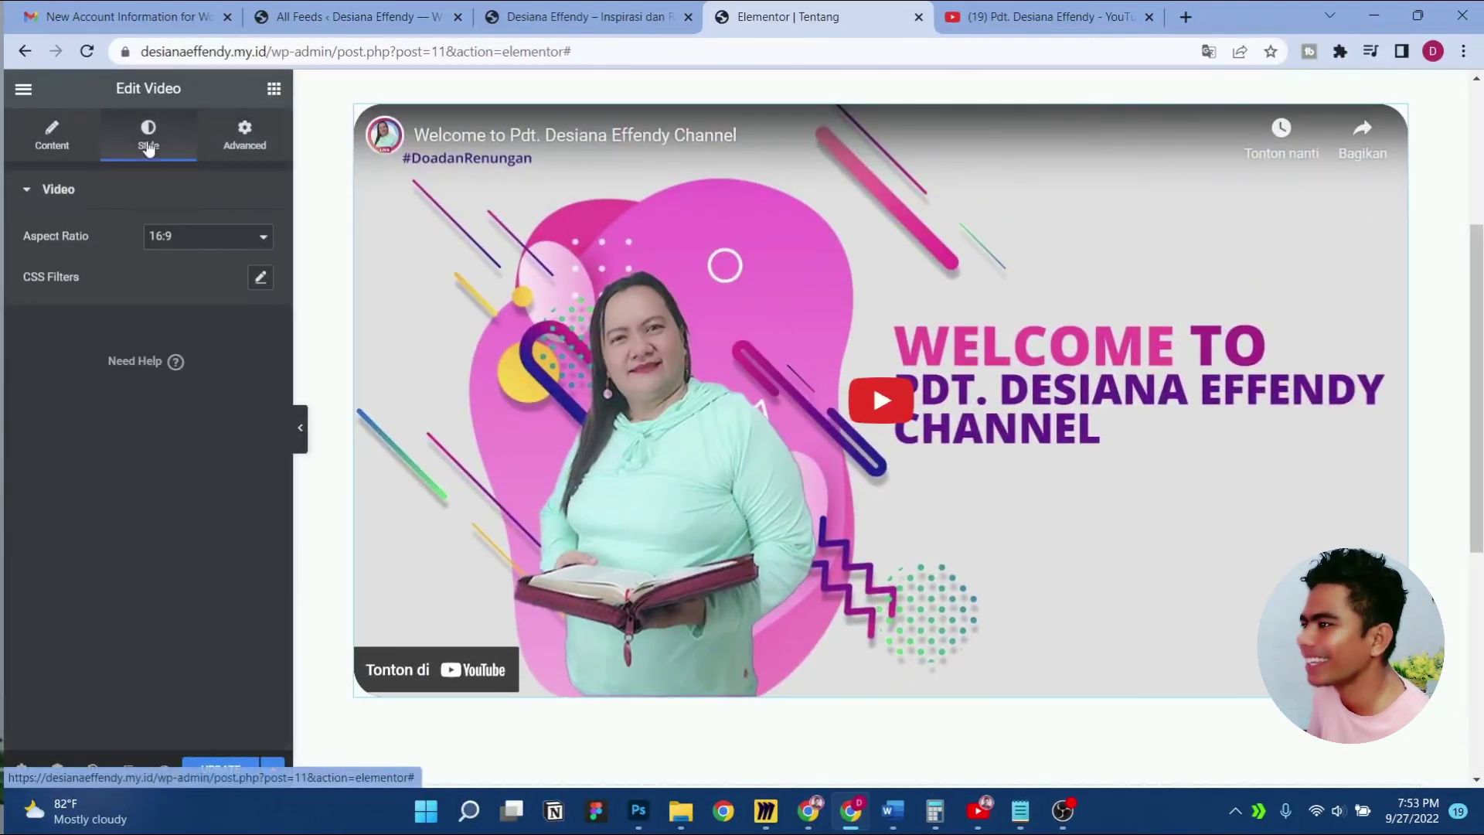
left_click(204, 244)
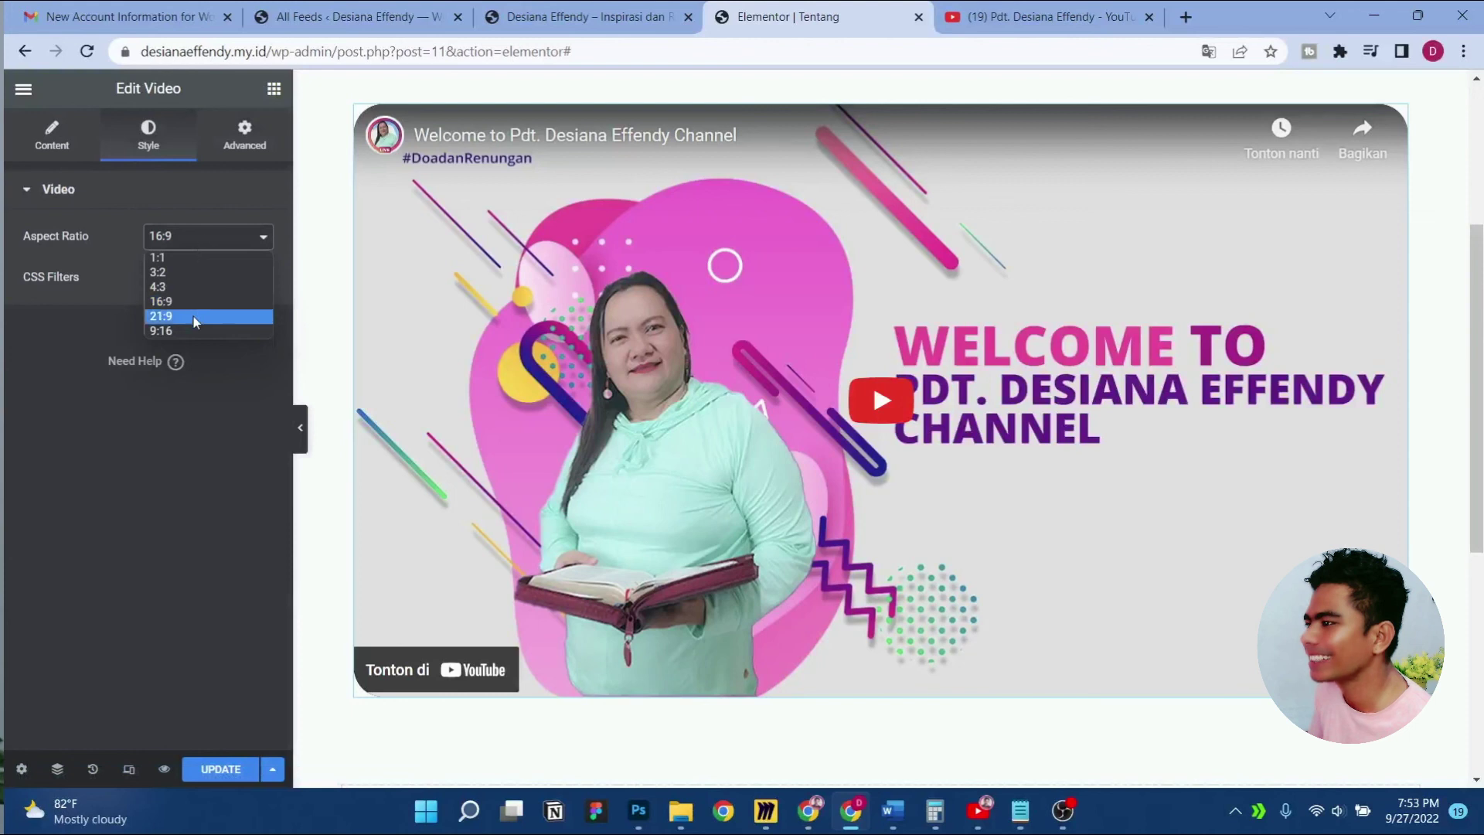
left_click(193, 330)
left_click(185, 253)
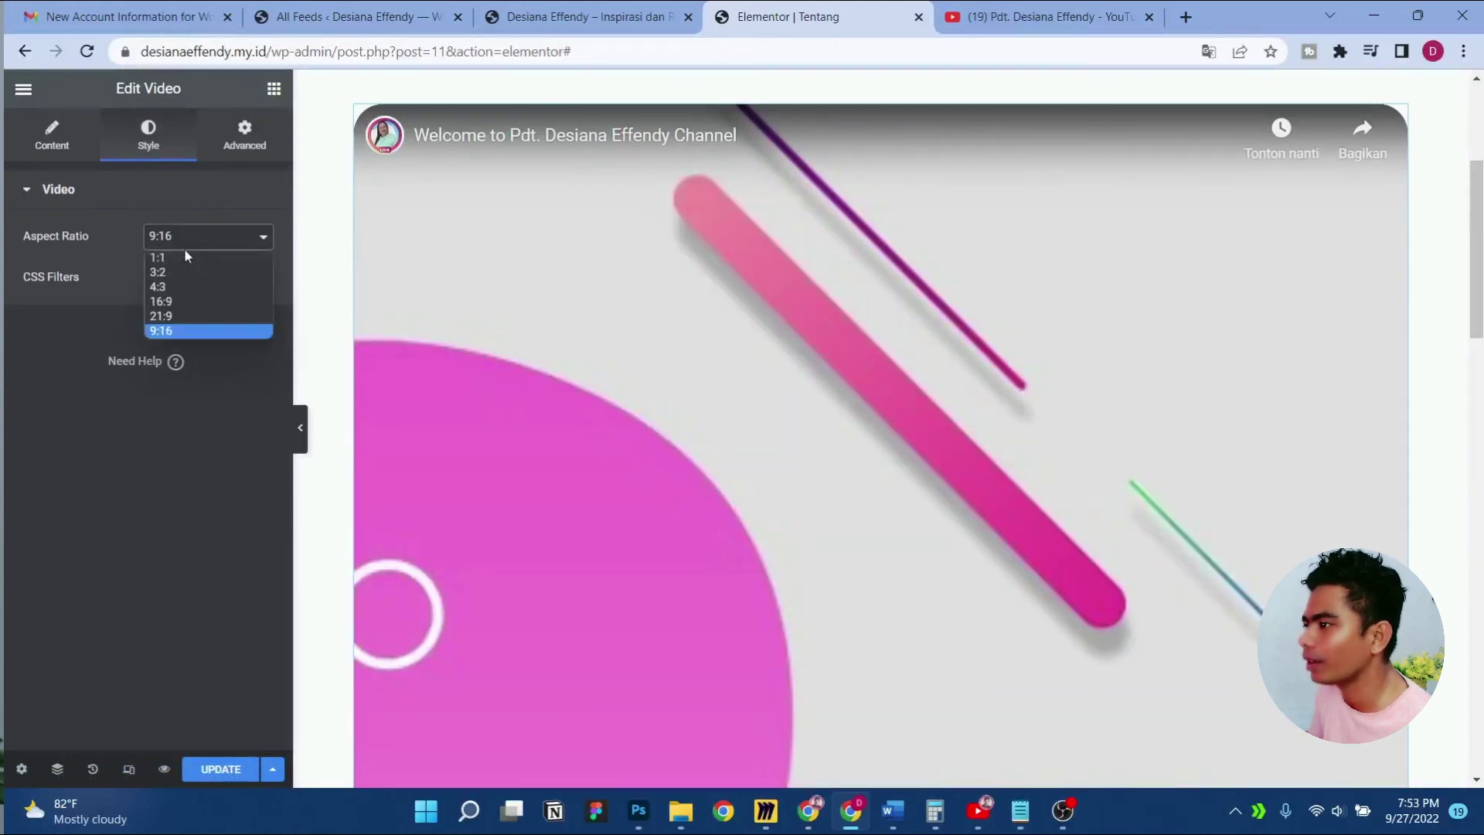
left_click(175, 308)
scroll(850, 452, "up", 3)
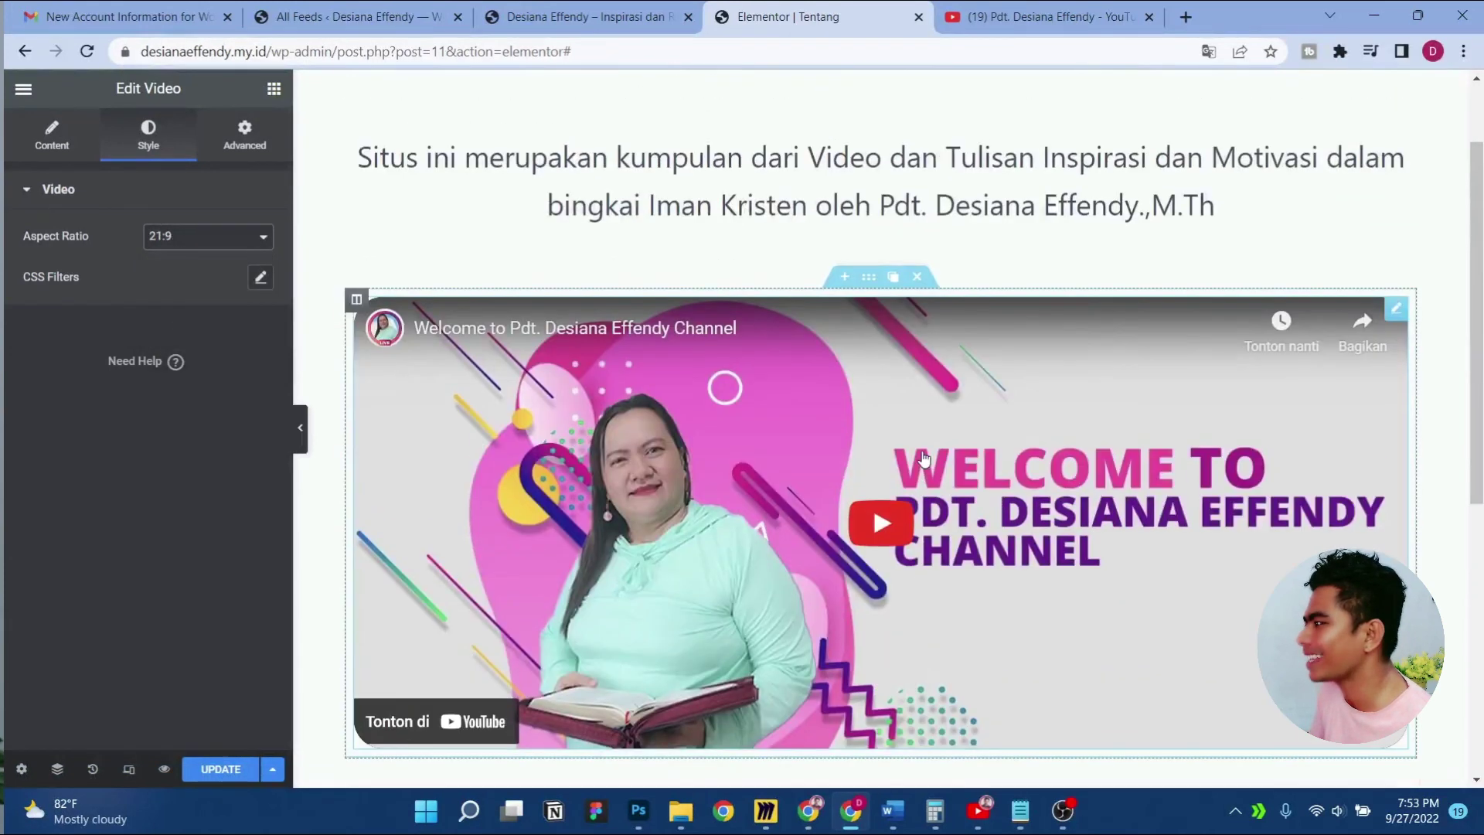
left_click(300, 431)
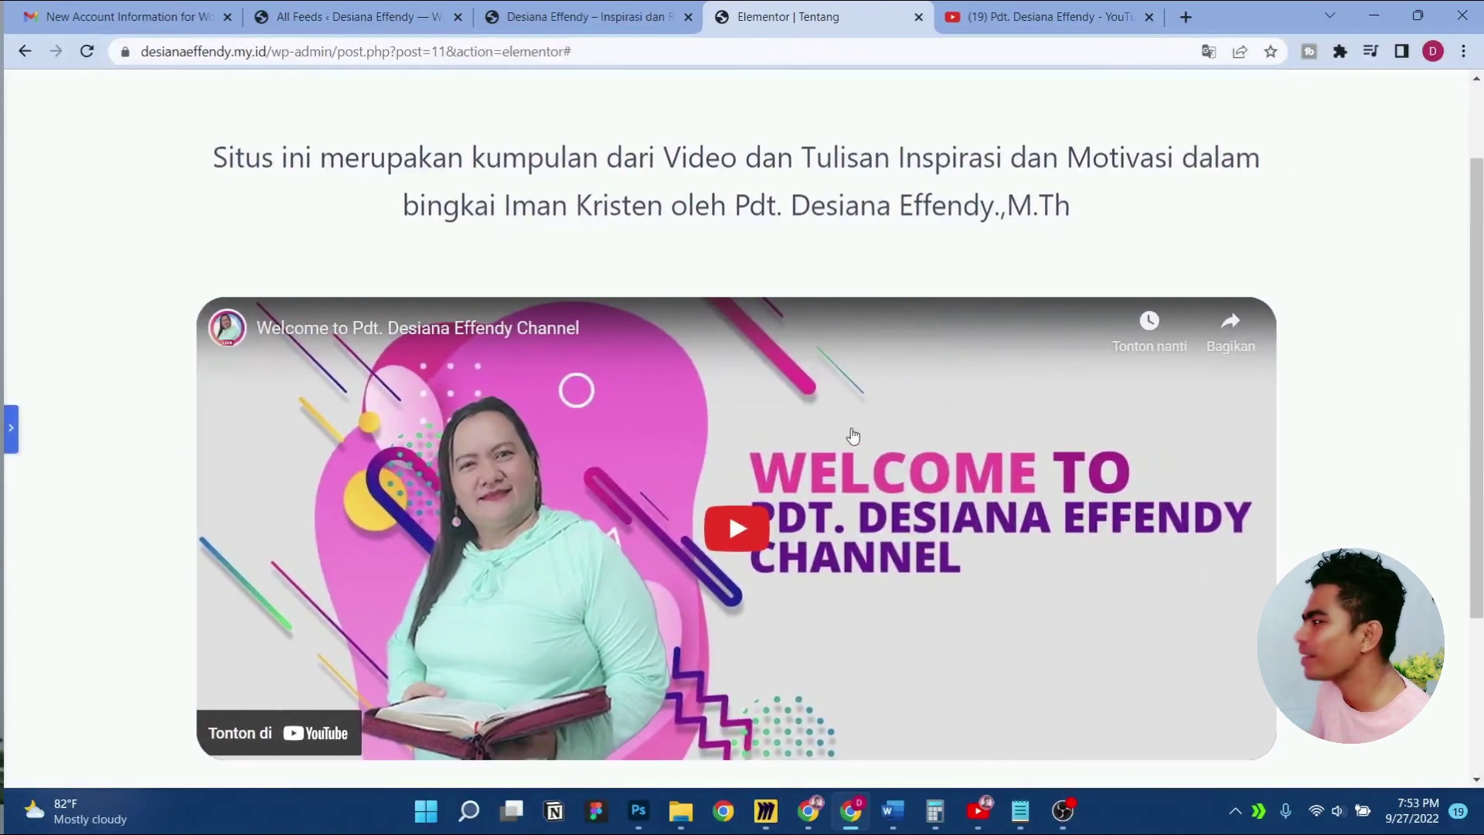
scroll(875, 452, "down", 5)
scroll(876, 452, "up", 4)
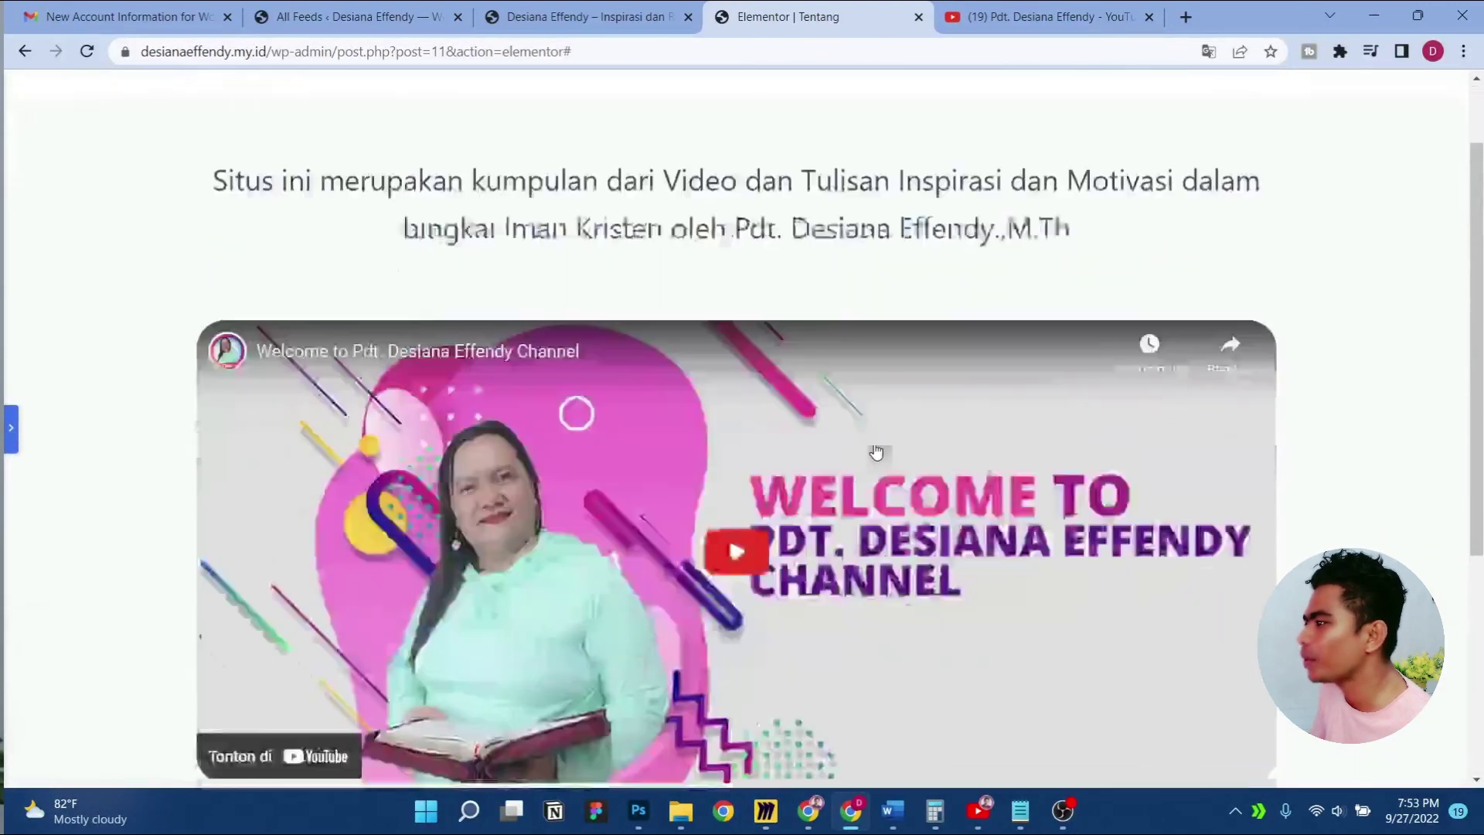
scroll(876, 452, "down", 4)
left_click(9, 432)
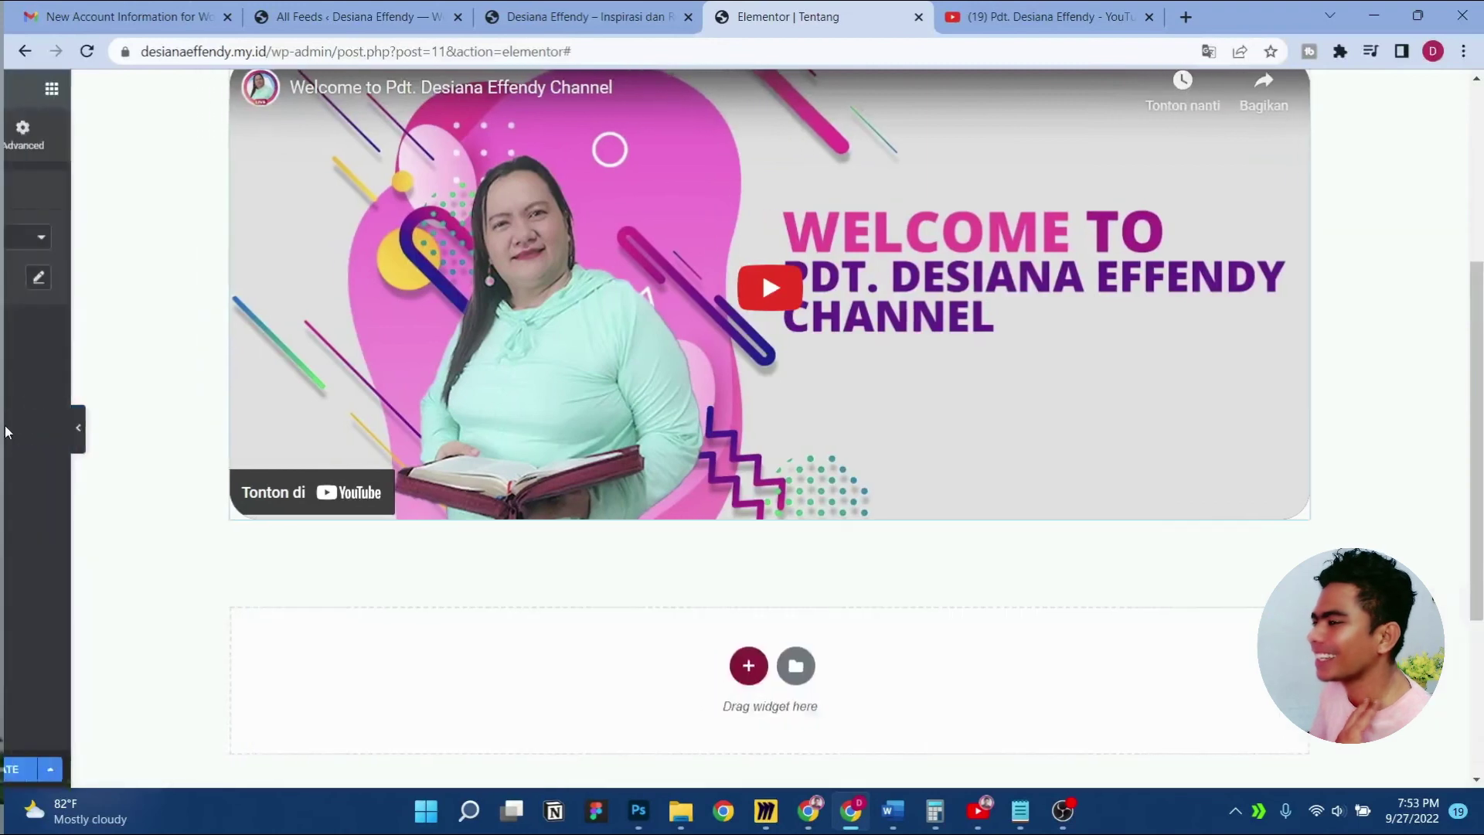
Update the page, view the live Tentang page, and open the Blocksy Customizer
left_click(264, 770)
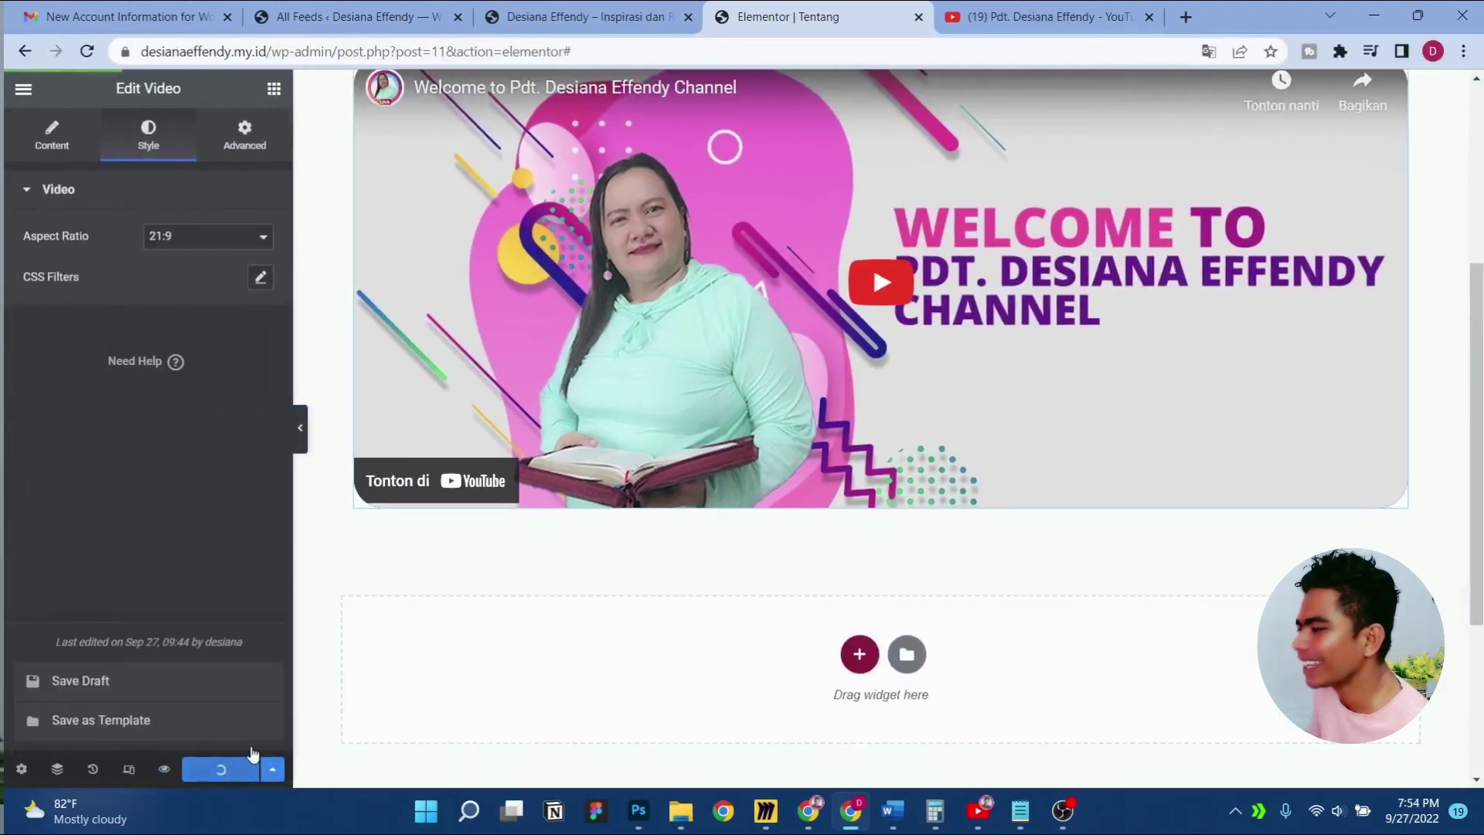
scroll(674, 454, "up", 5)
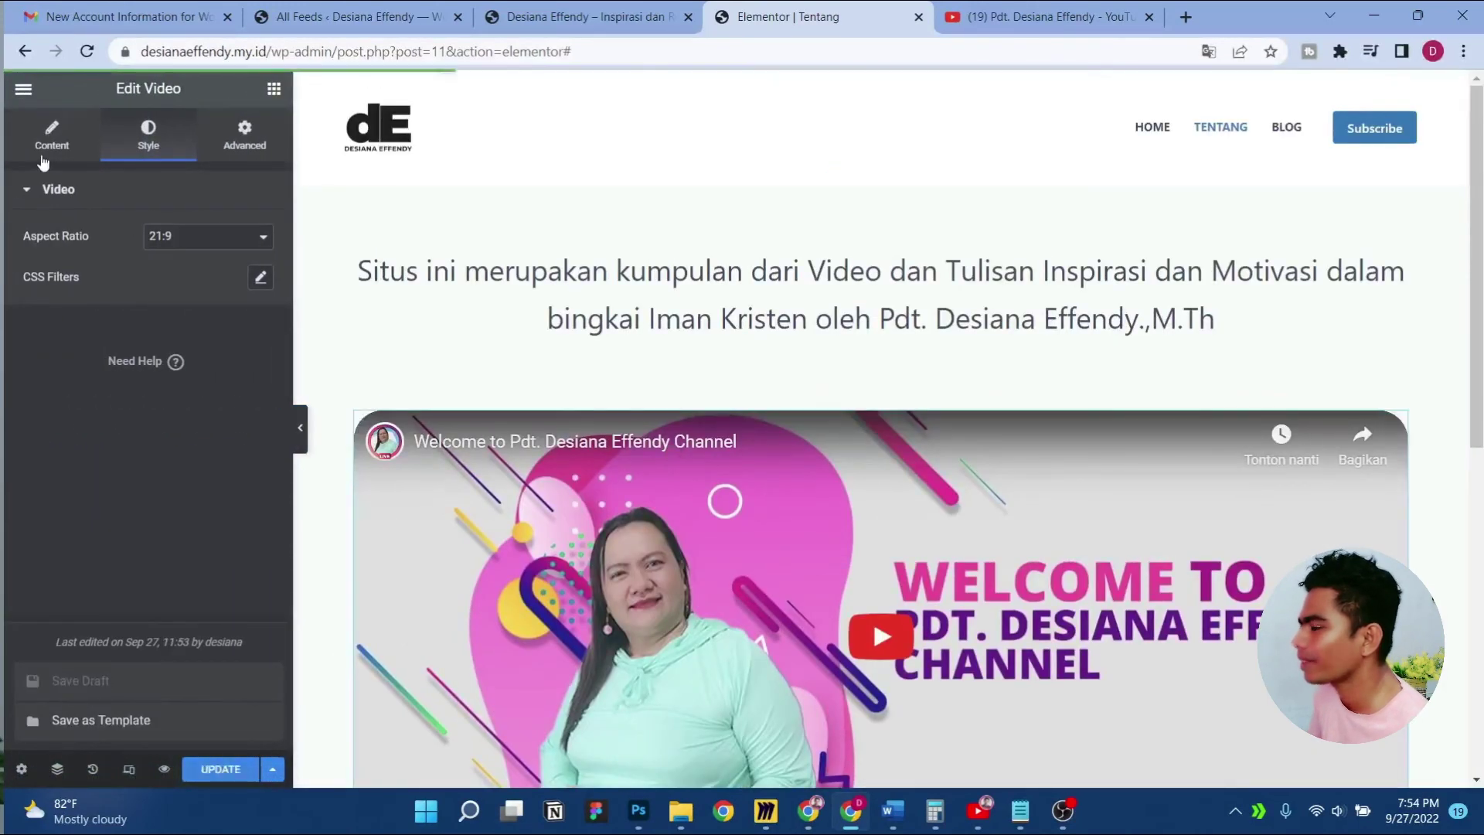
left_click(23, 89)
left_click(130, 423)
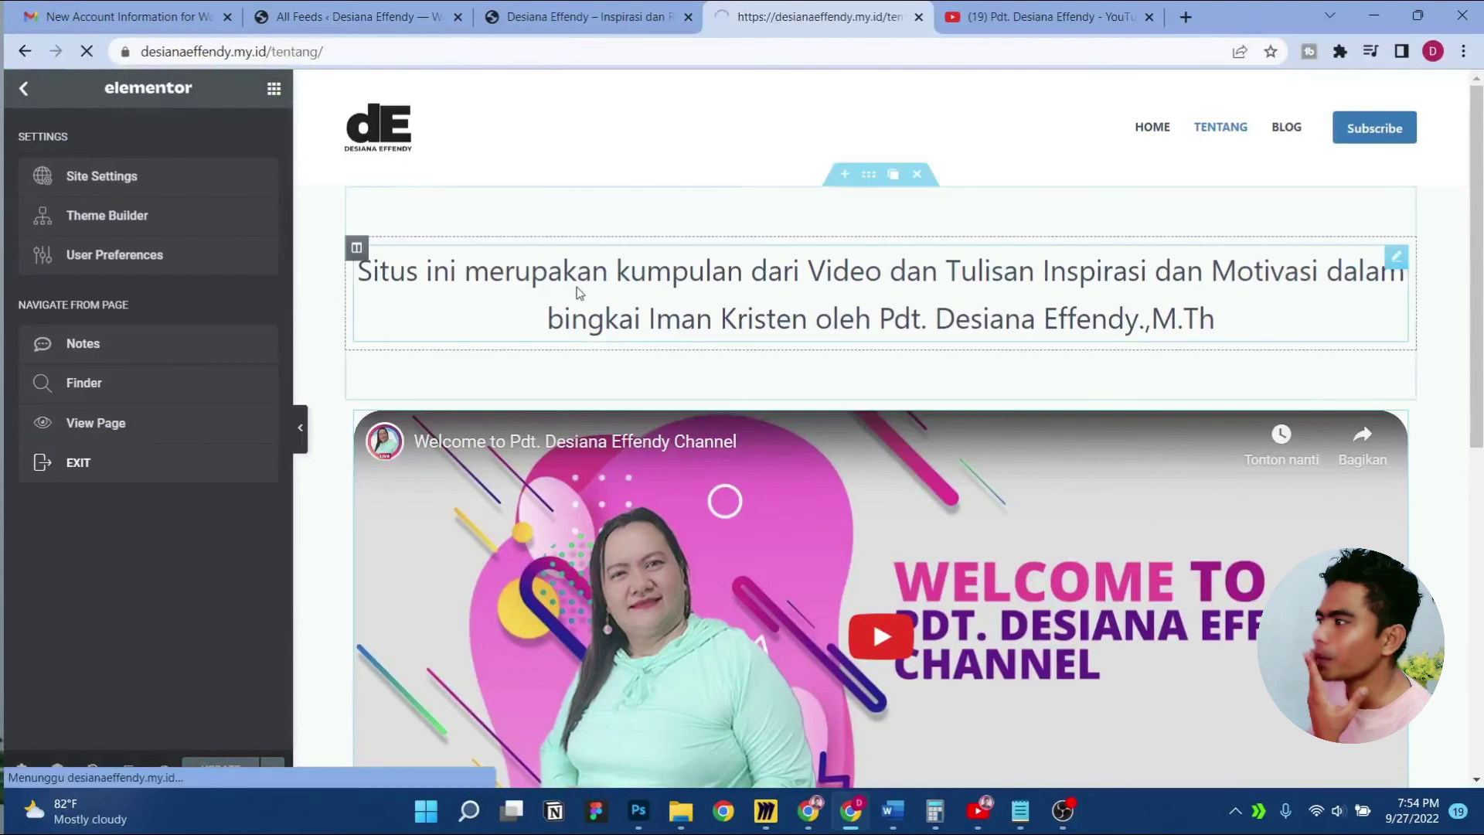
scroll(610, 293, "down", 4)
scroll(608, 295, "up", 5)
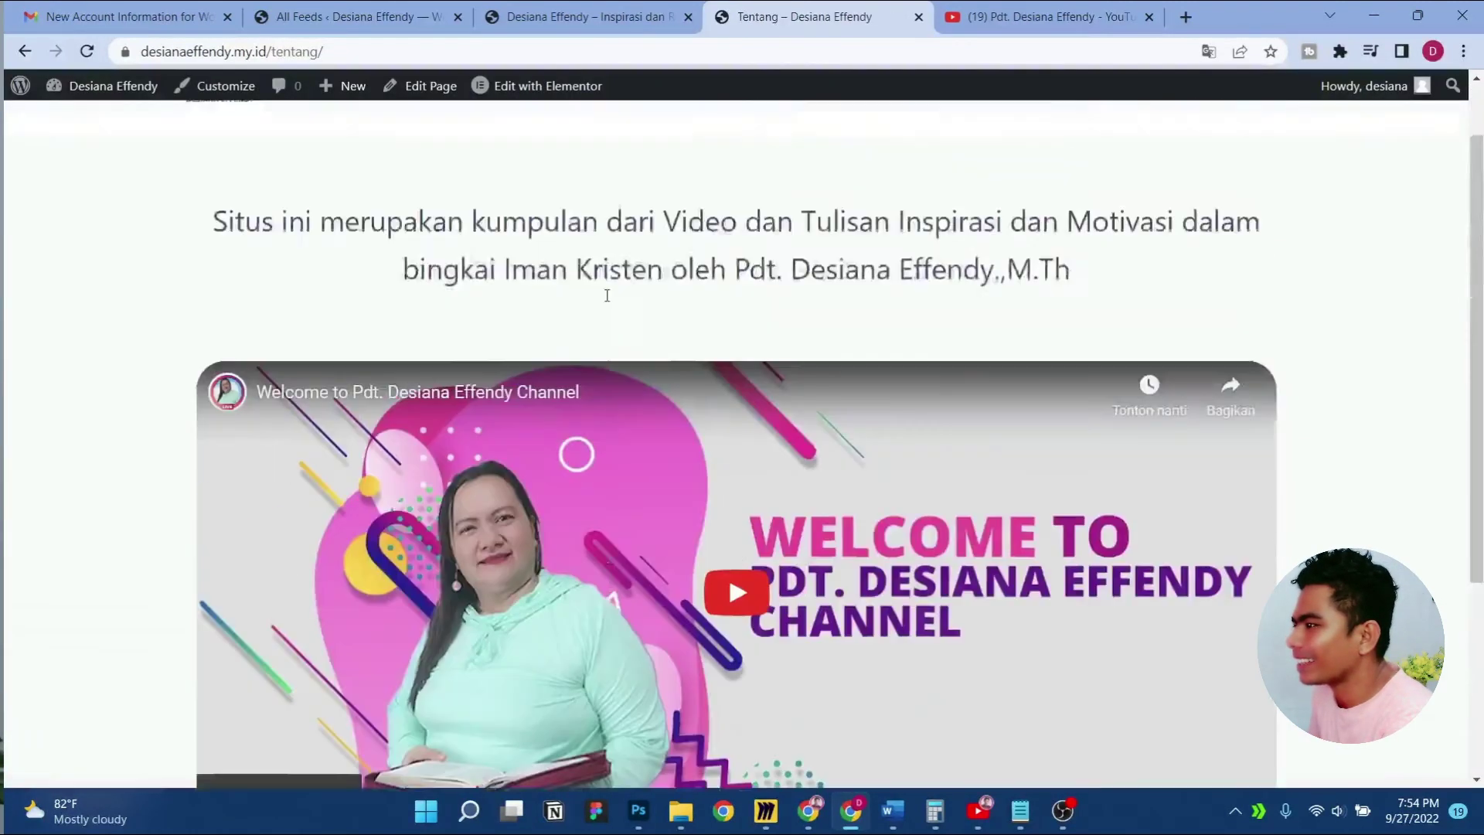
left_click(225, 88)
scroll(710, 546, "down", 2)
scroll(709, 545, "down", 3)
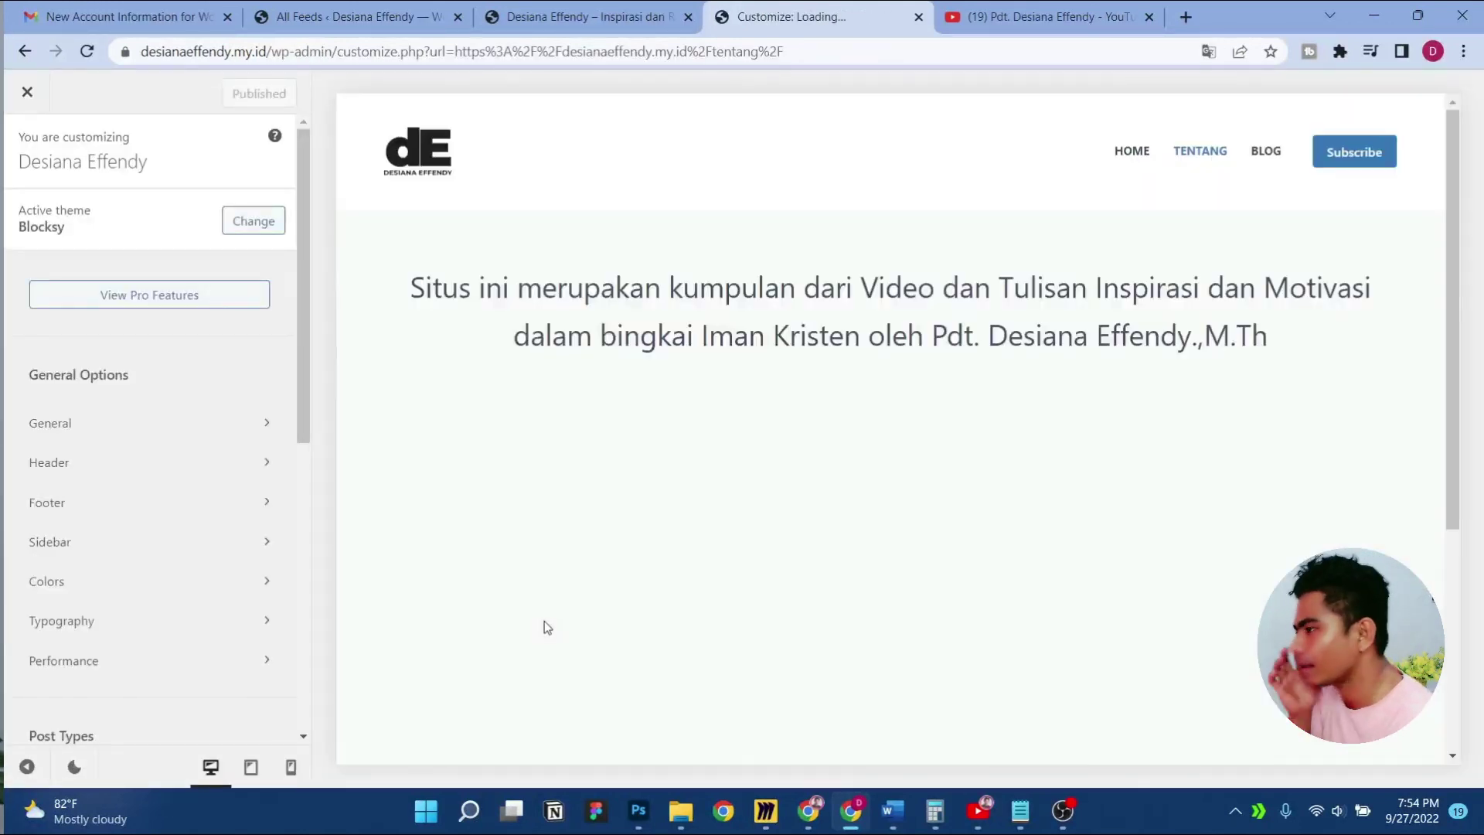
Delete Widget Area 1 from the footer's middle row and close the Customizer to the live site
scroll(556, 614, "down", 5)
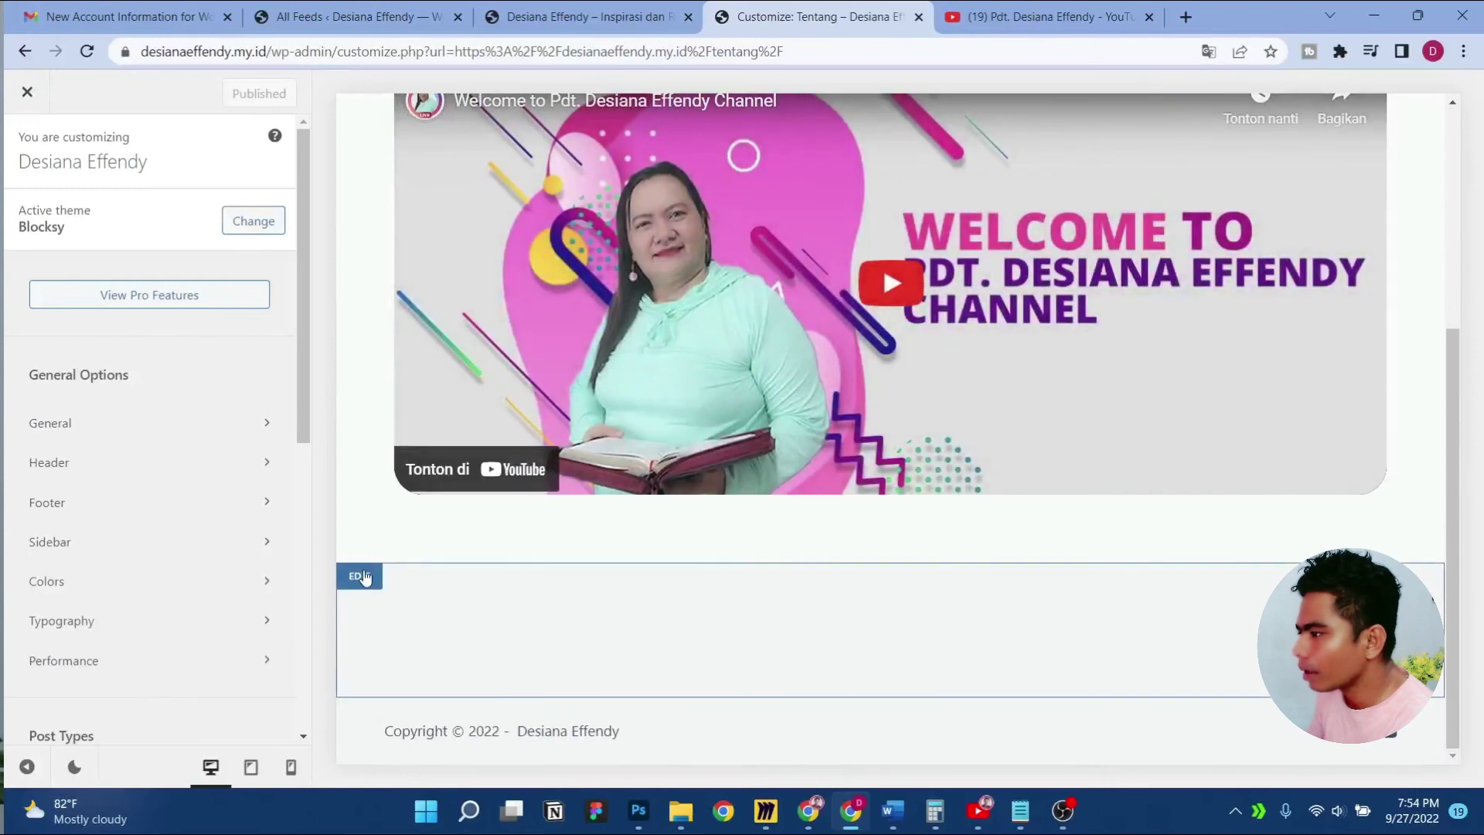
left_click(359, 575)
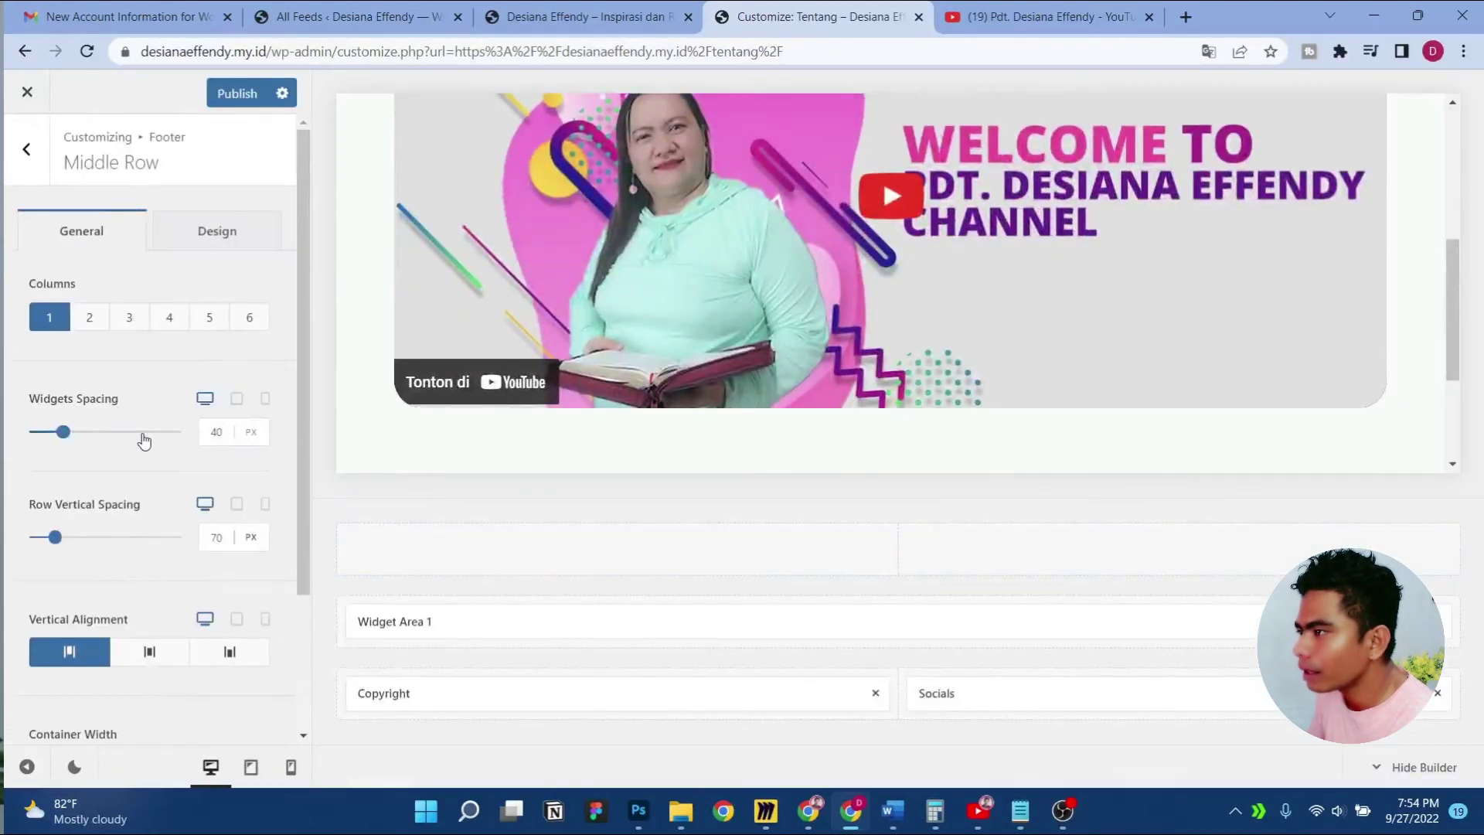
left_click(31, 180)
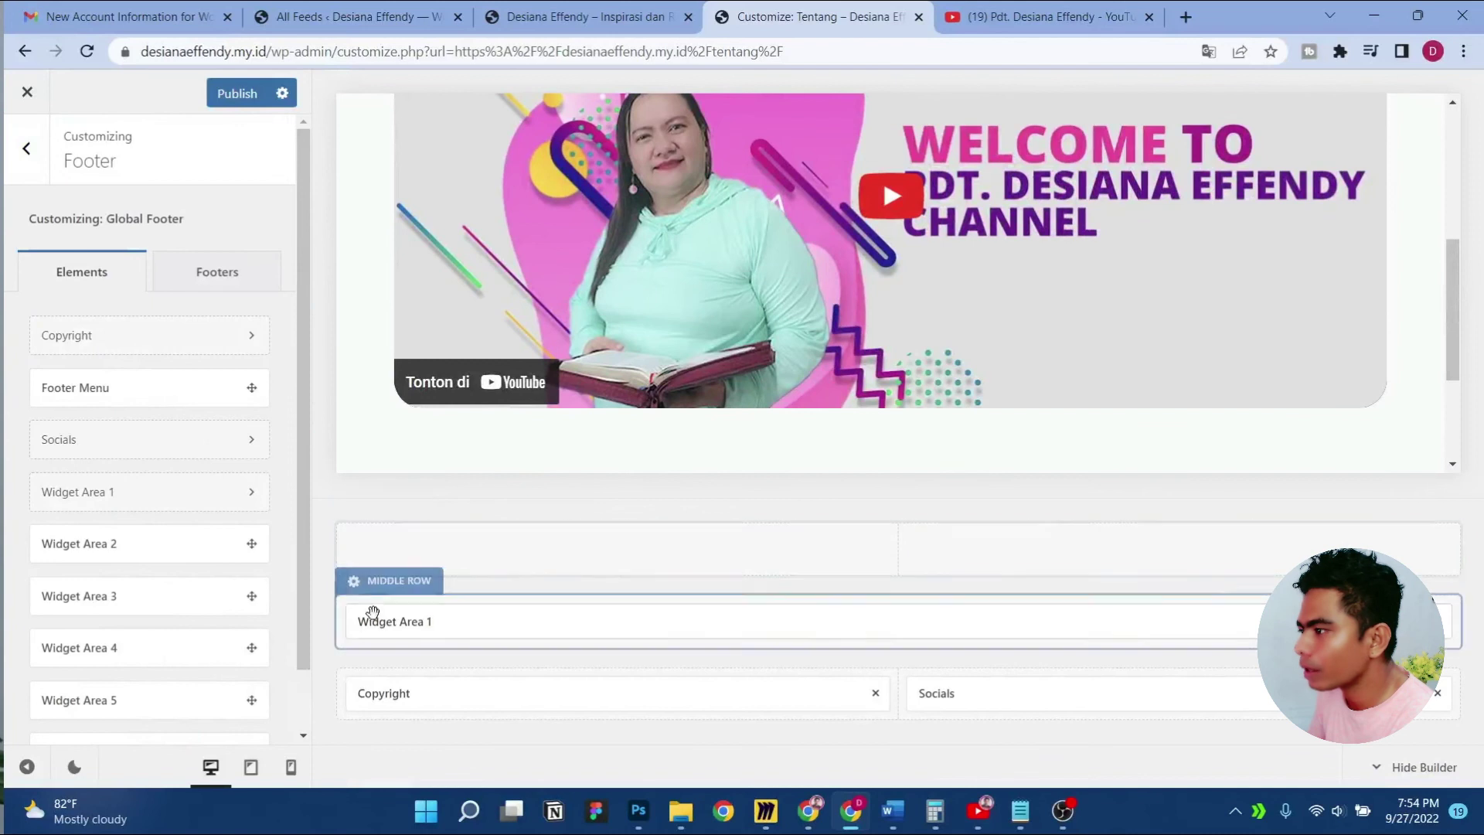
left_click(413, 623)
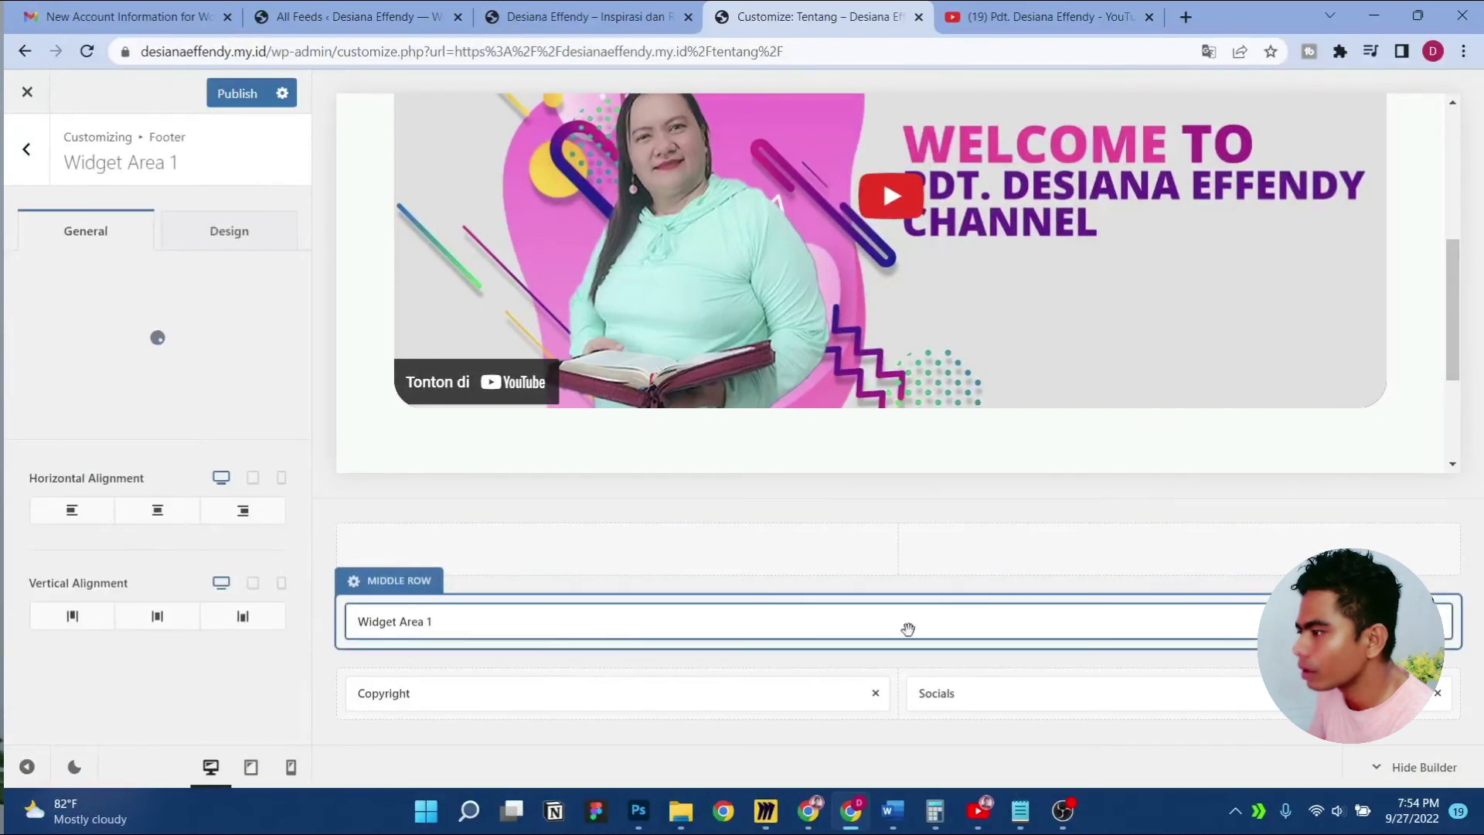
left_click(1440, 622)
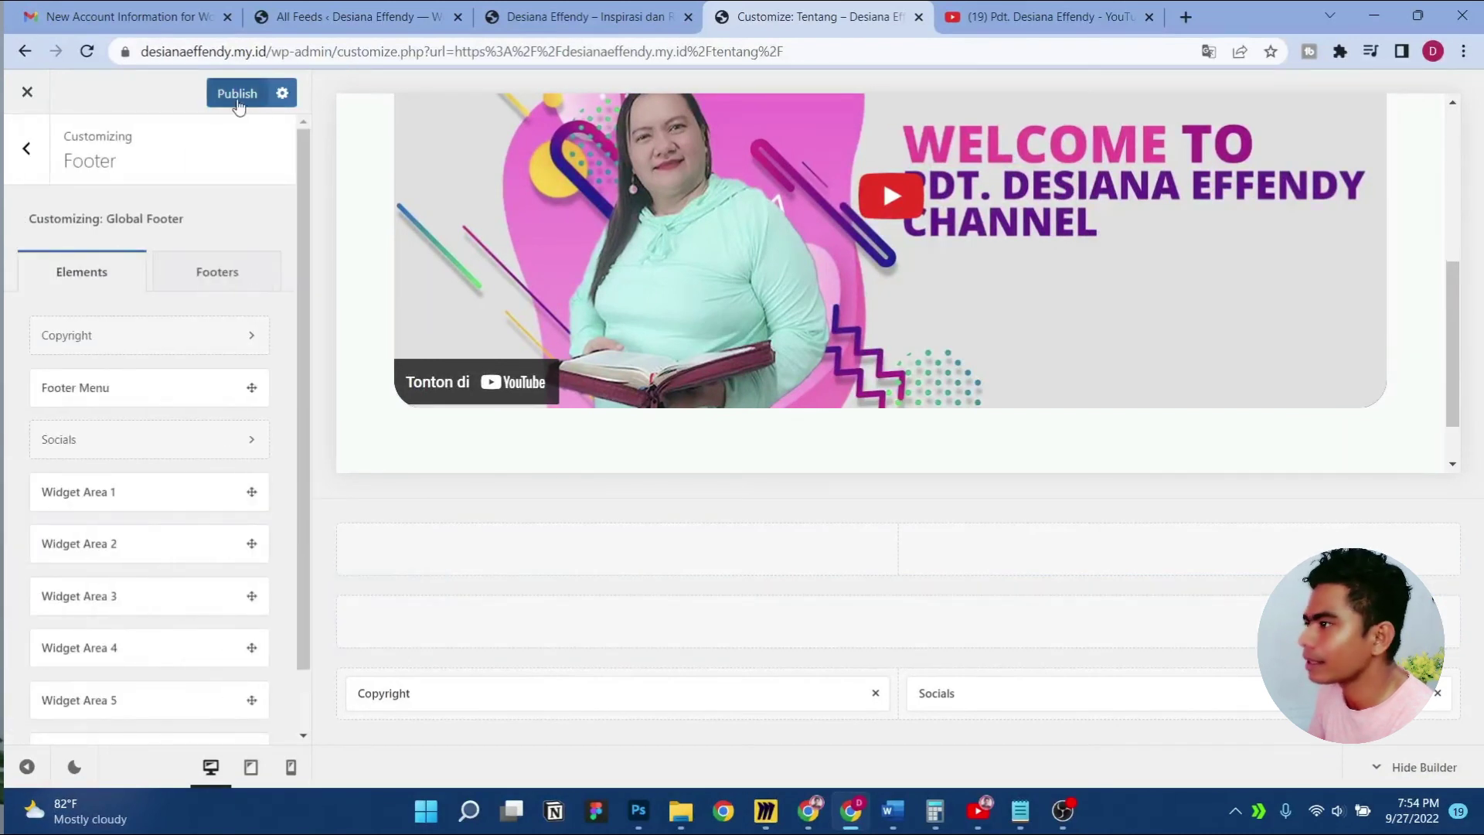
scroll(760, 399, "down", 1)
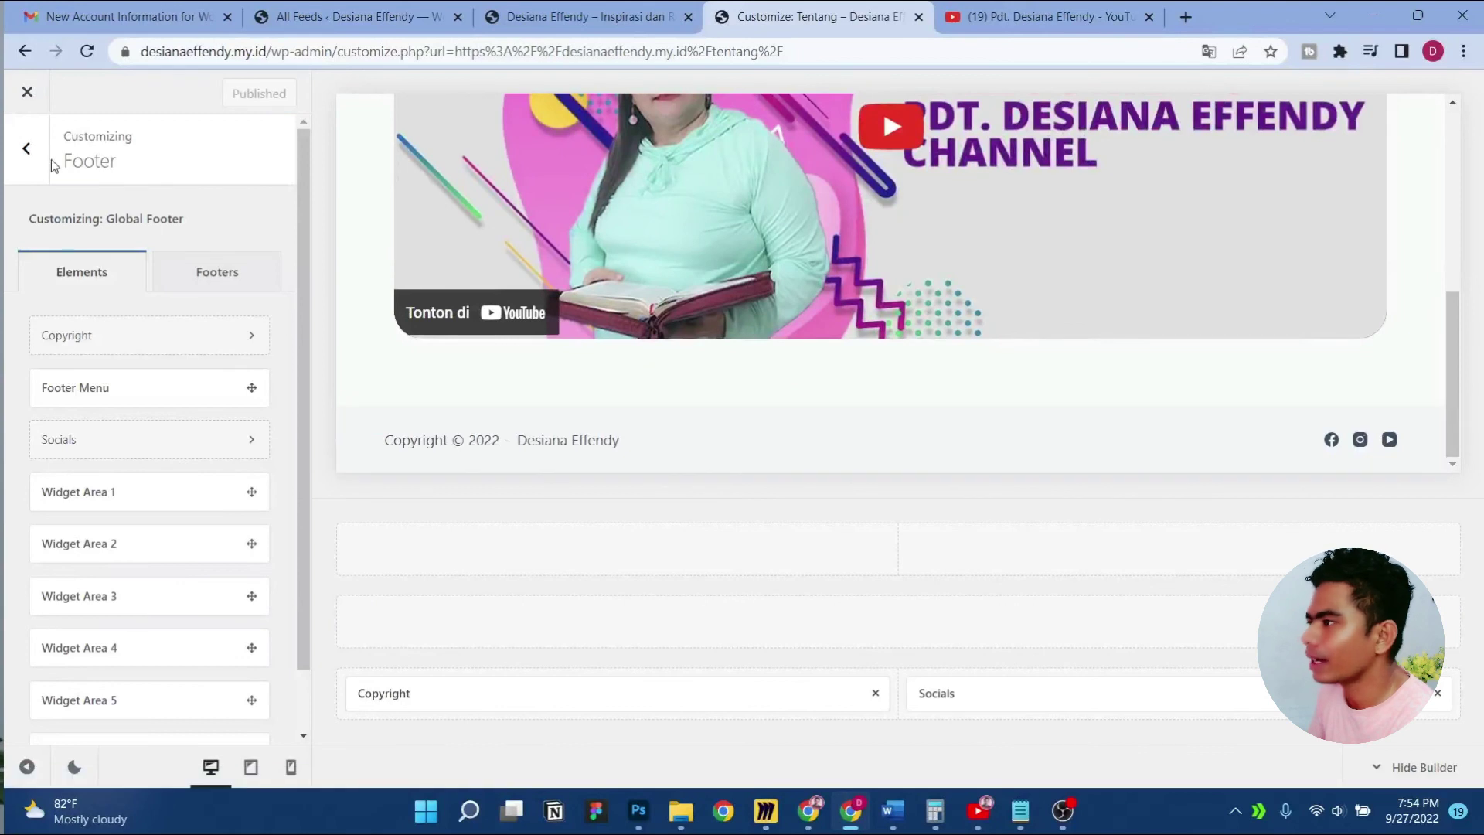
left_click(25, 153)
left_click(210, 99)
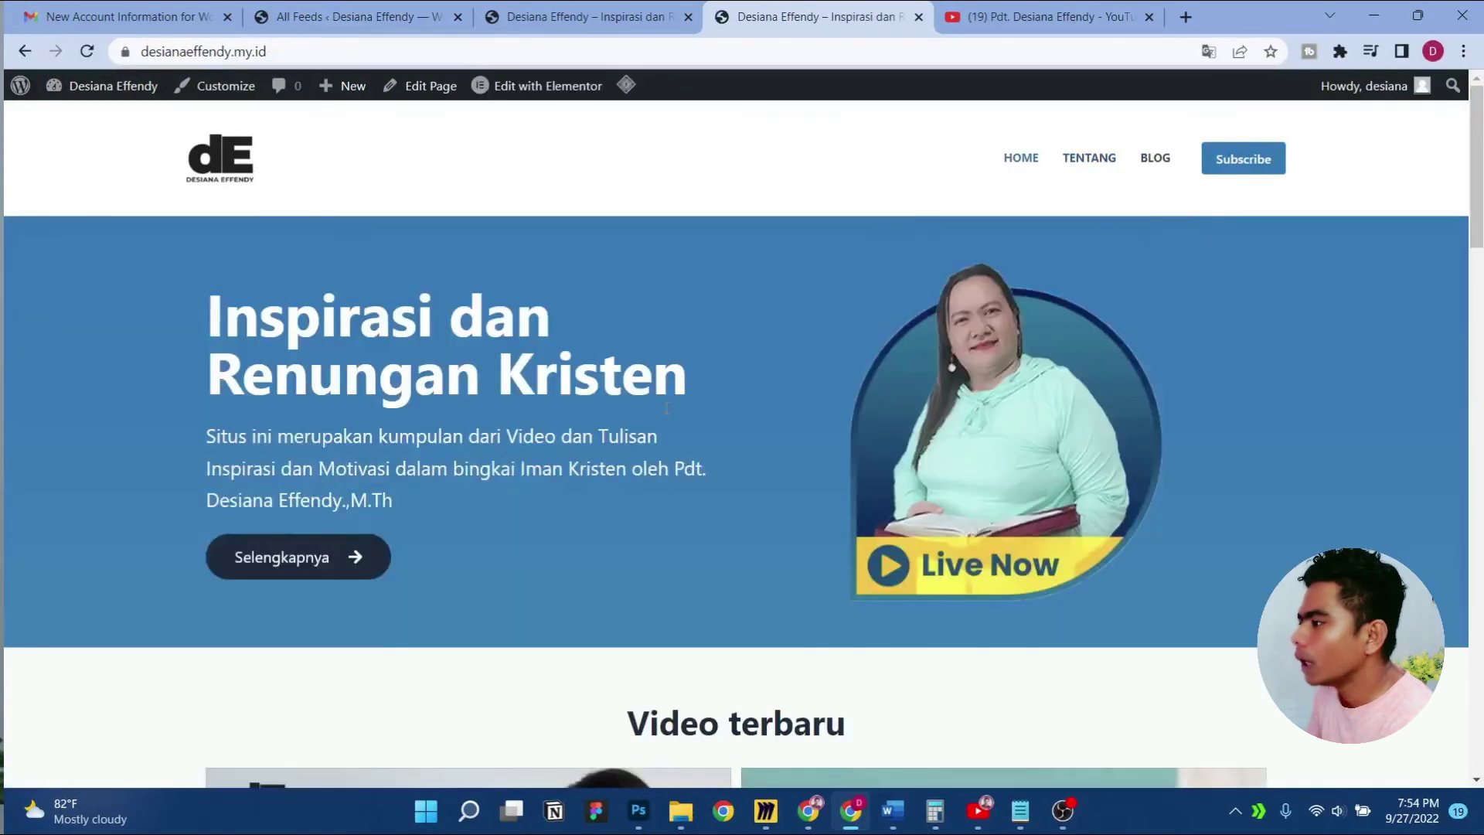
Open the home page in Elementor and switch the preview to tablet width
scroll(666, 408, "down", 20)
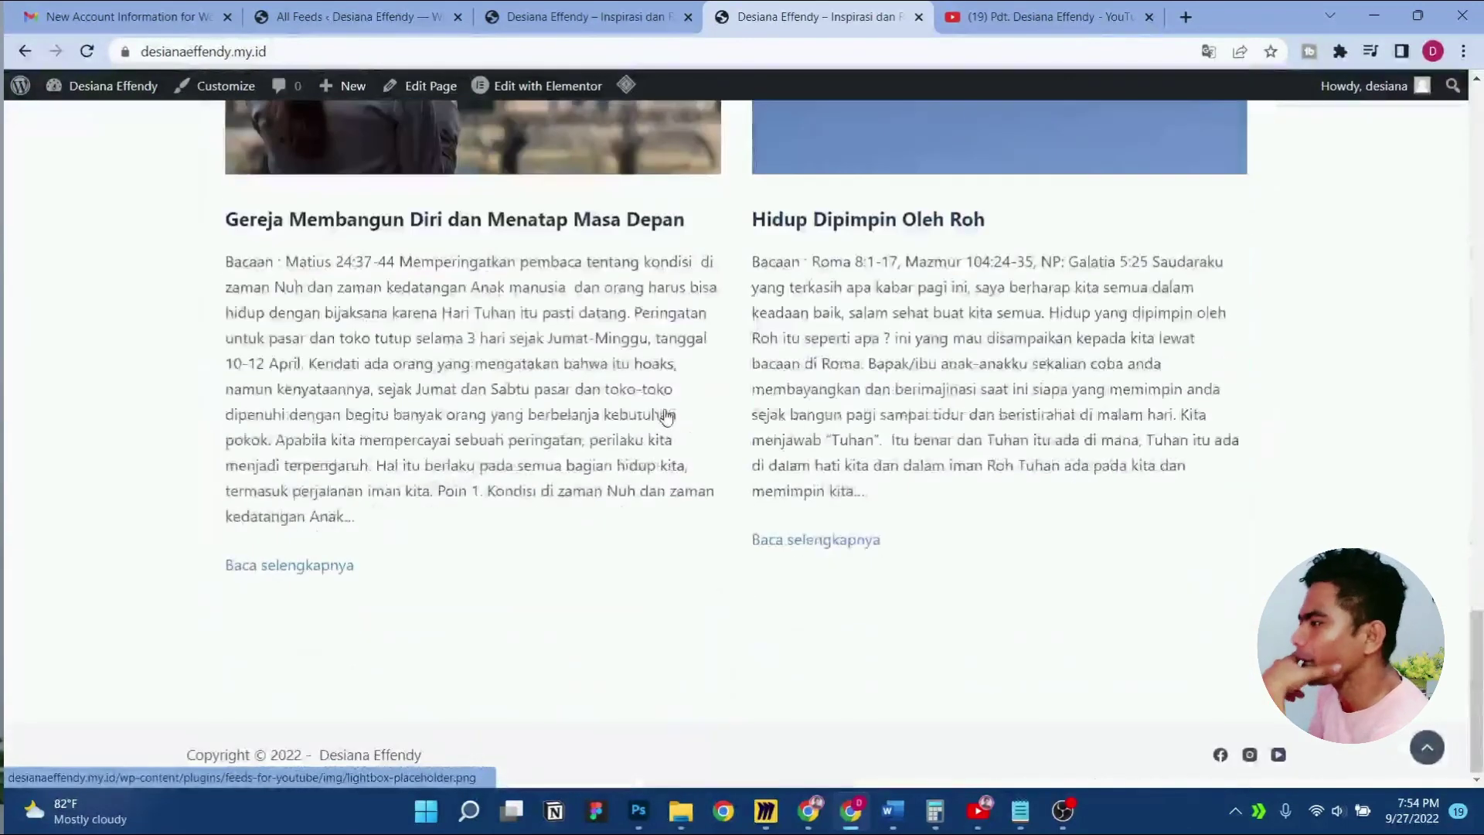
scroll(666, 415, "up", 20)
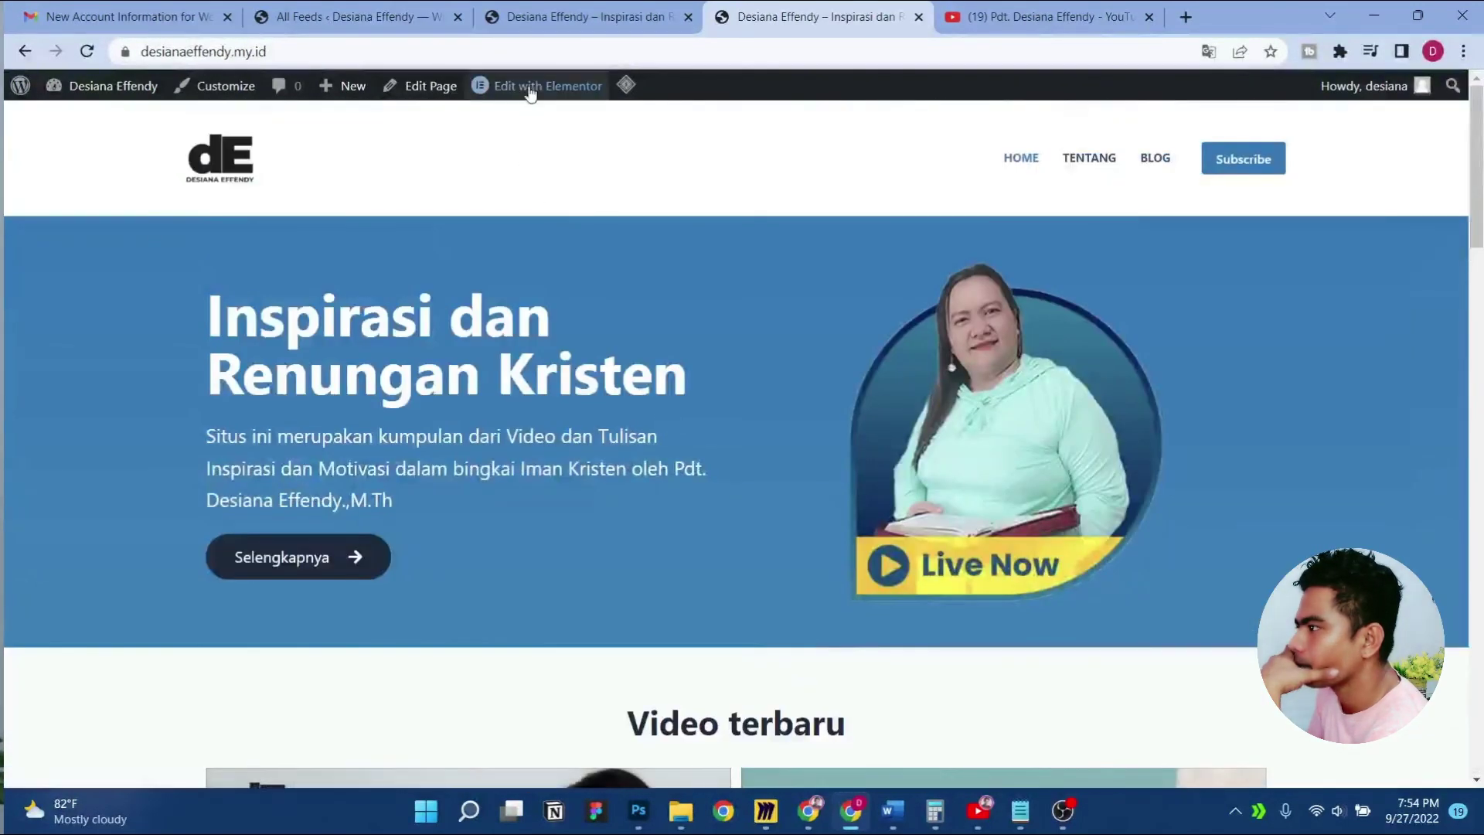
left_click(530, 88)
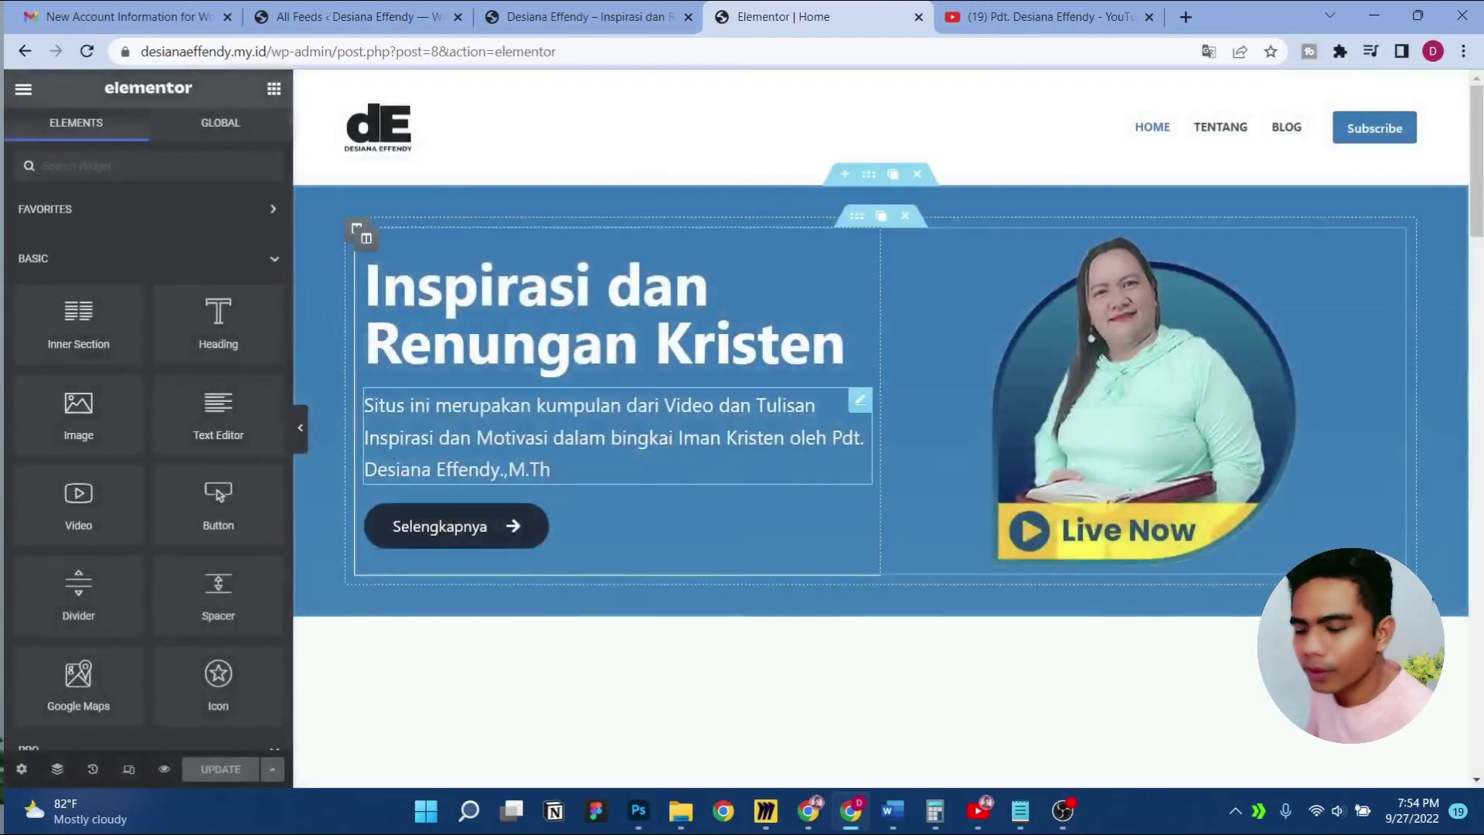
left_click(131, 767)
left_click(804, 89)
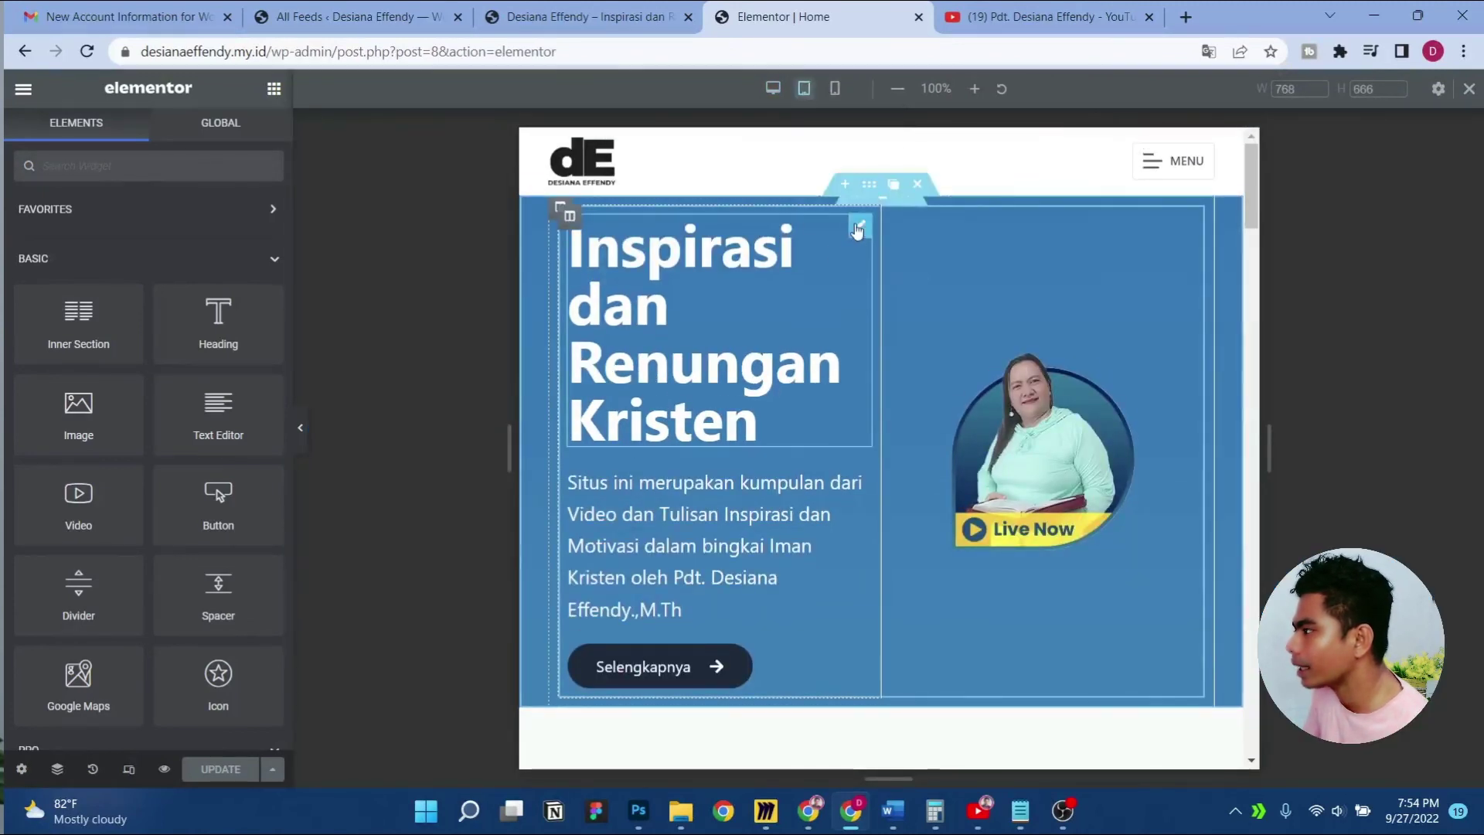
Set the 'Inspirasi dan Renungan Kristen' heading font size to 40 on tablet
left_click(827, 247)
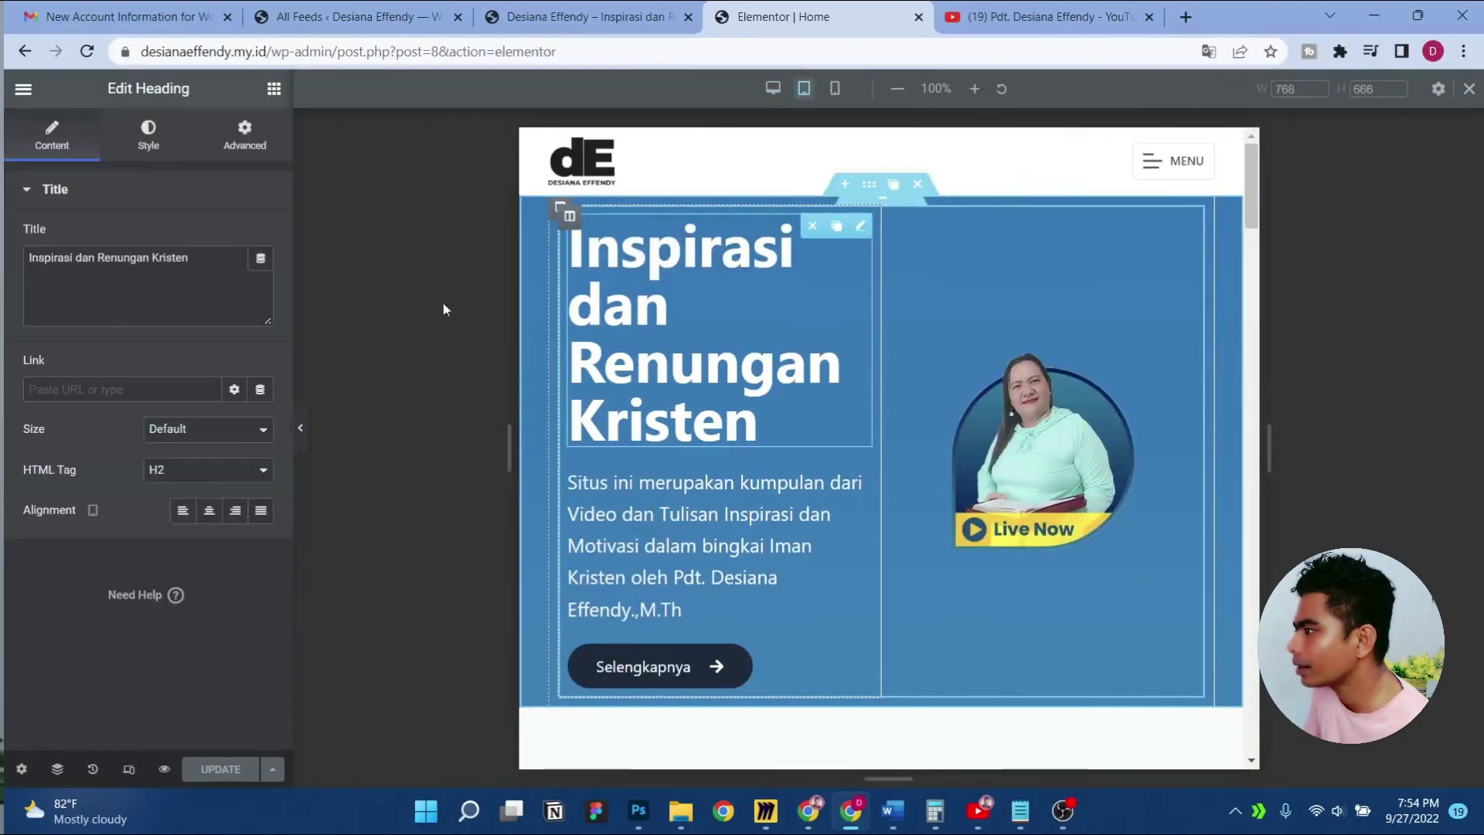
left_click(158, 143)
left_click(258, 278)
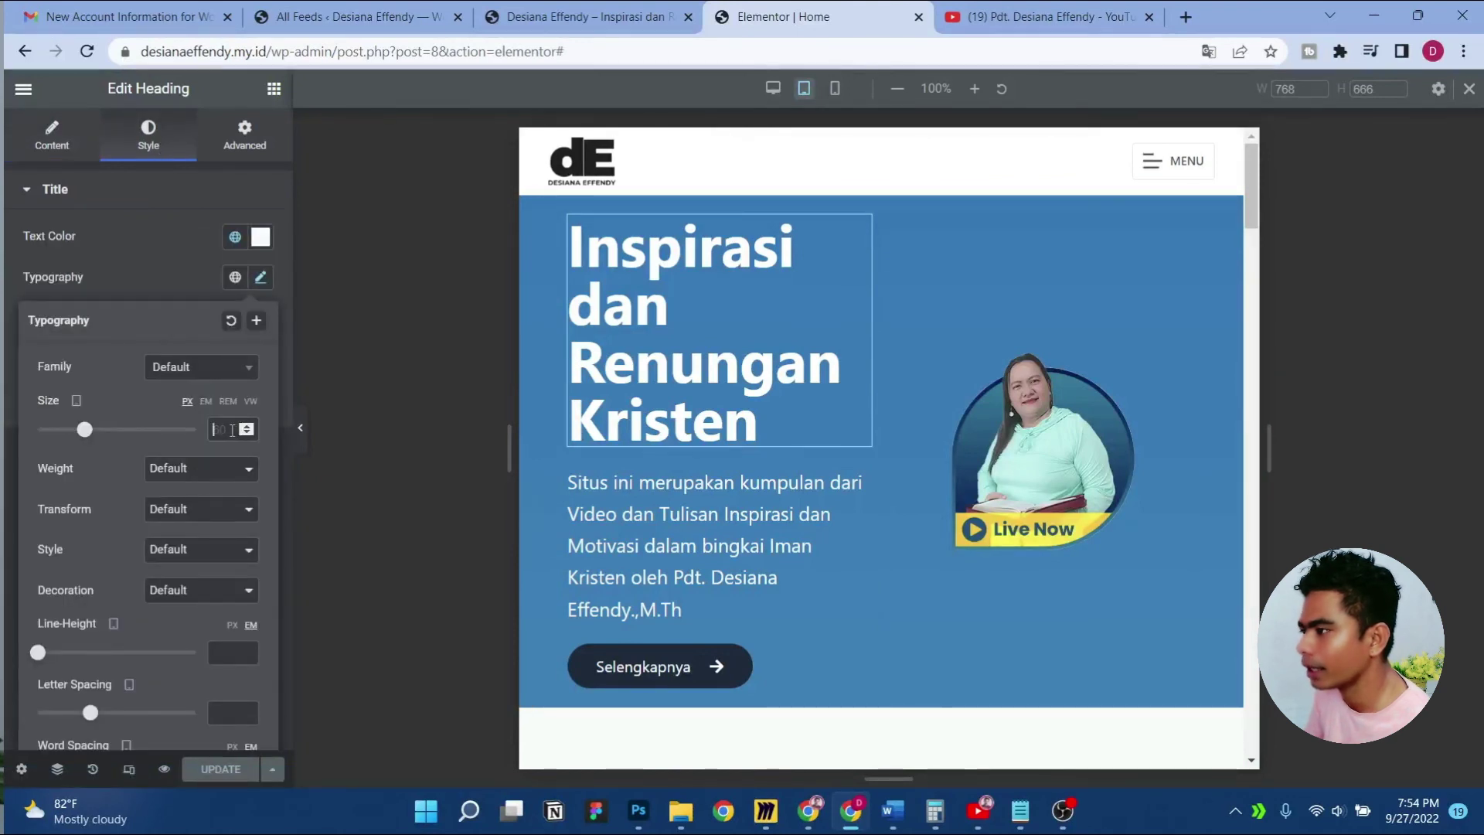
left_click(231, 430)
type("40")
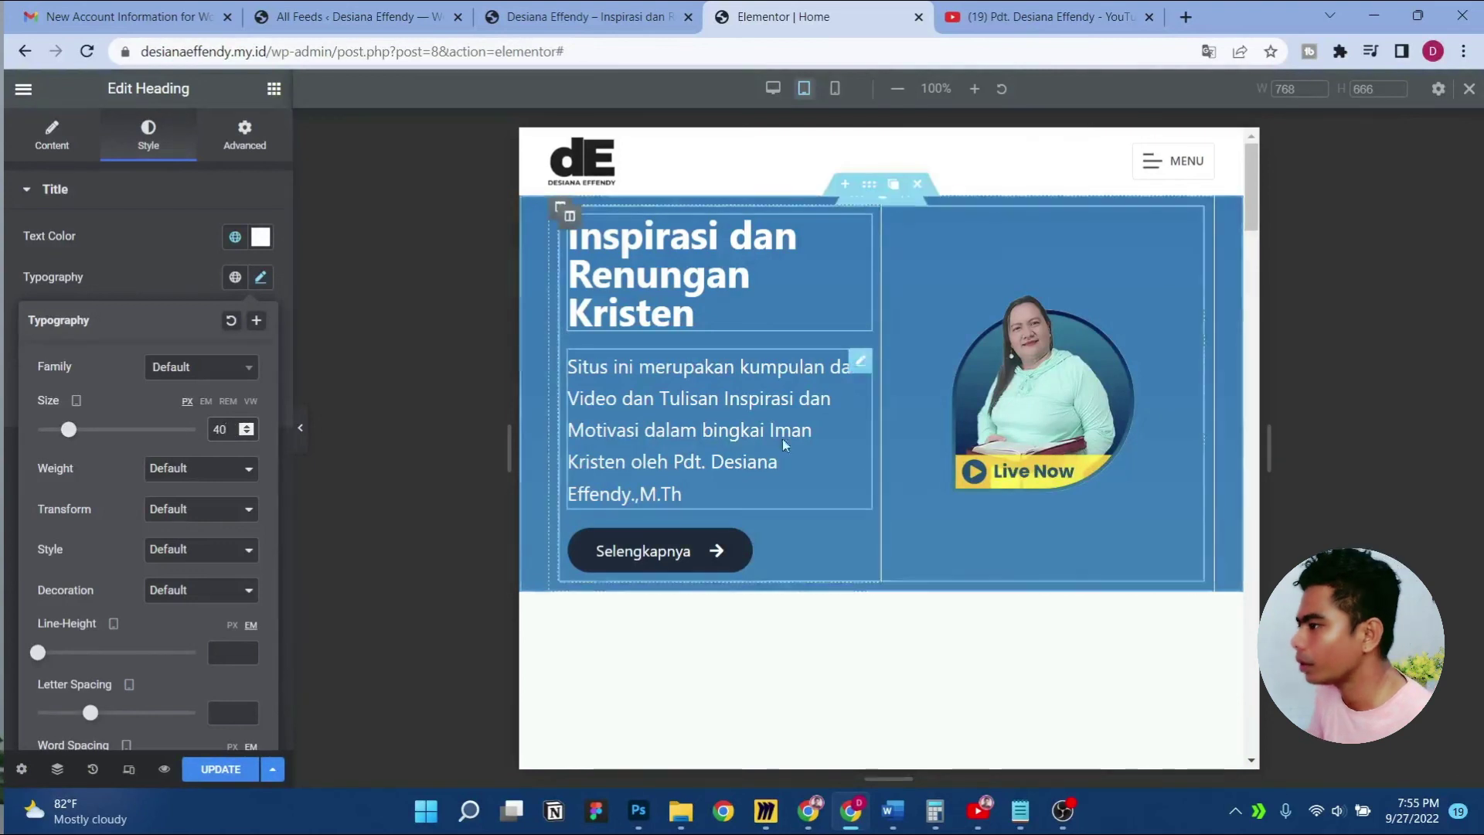
Set the hero paragraph font size to 18 on tablet
left_click(782, 438)
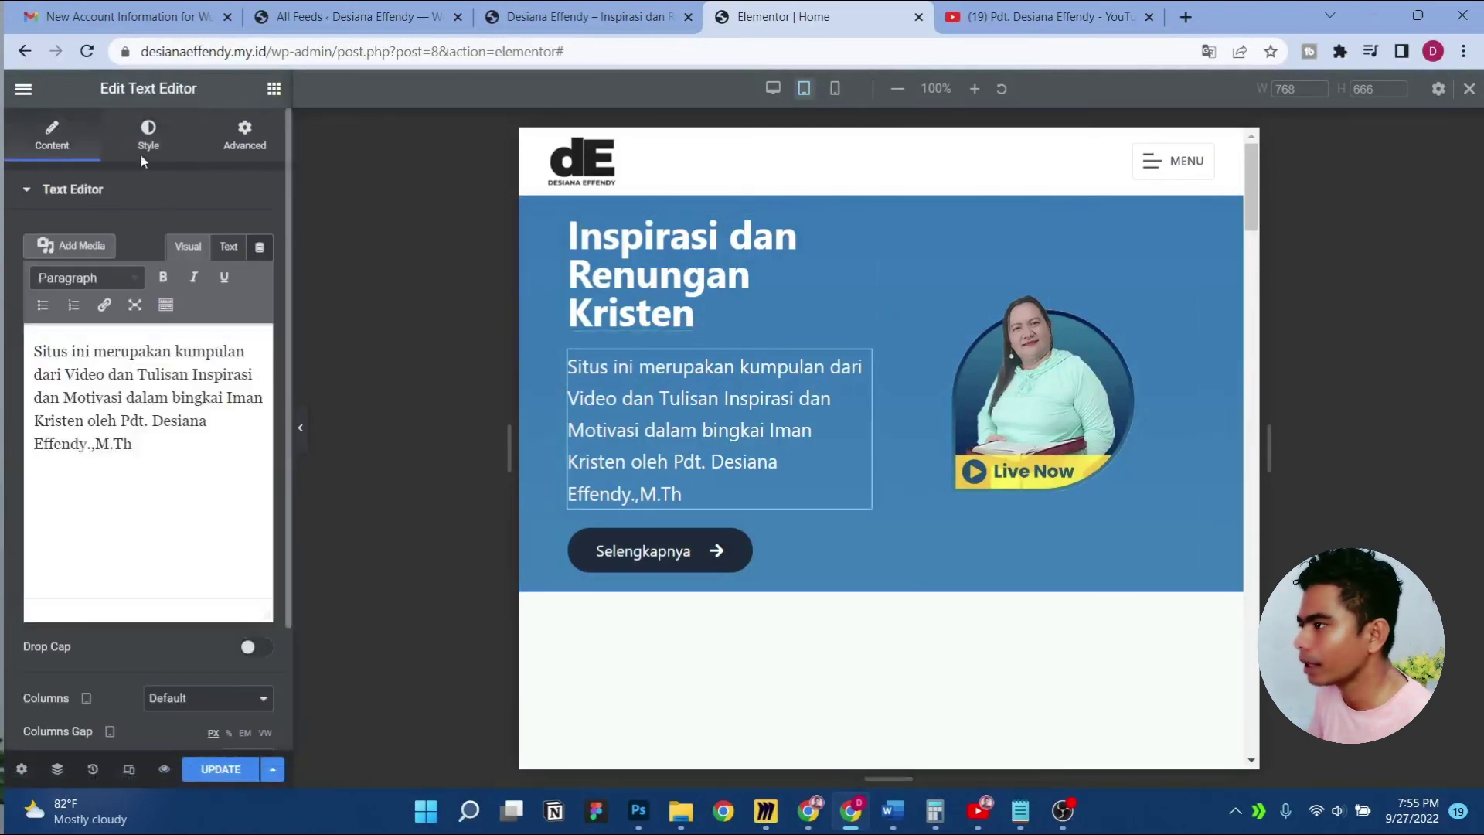
left_click(148, 139)
left_click(261, 317)
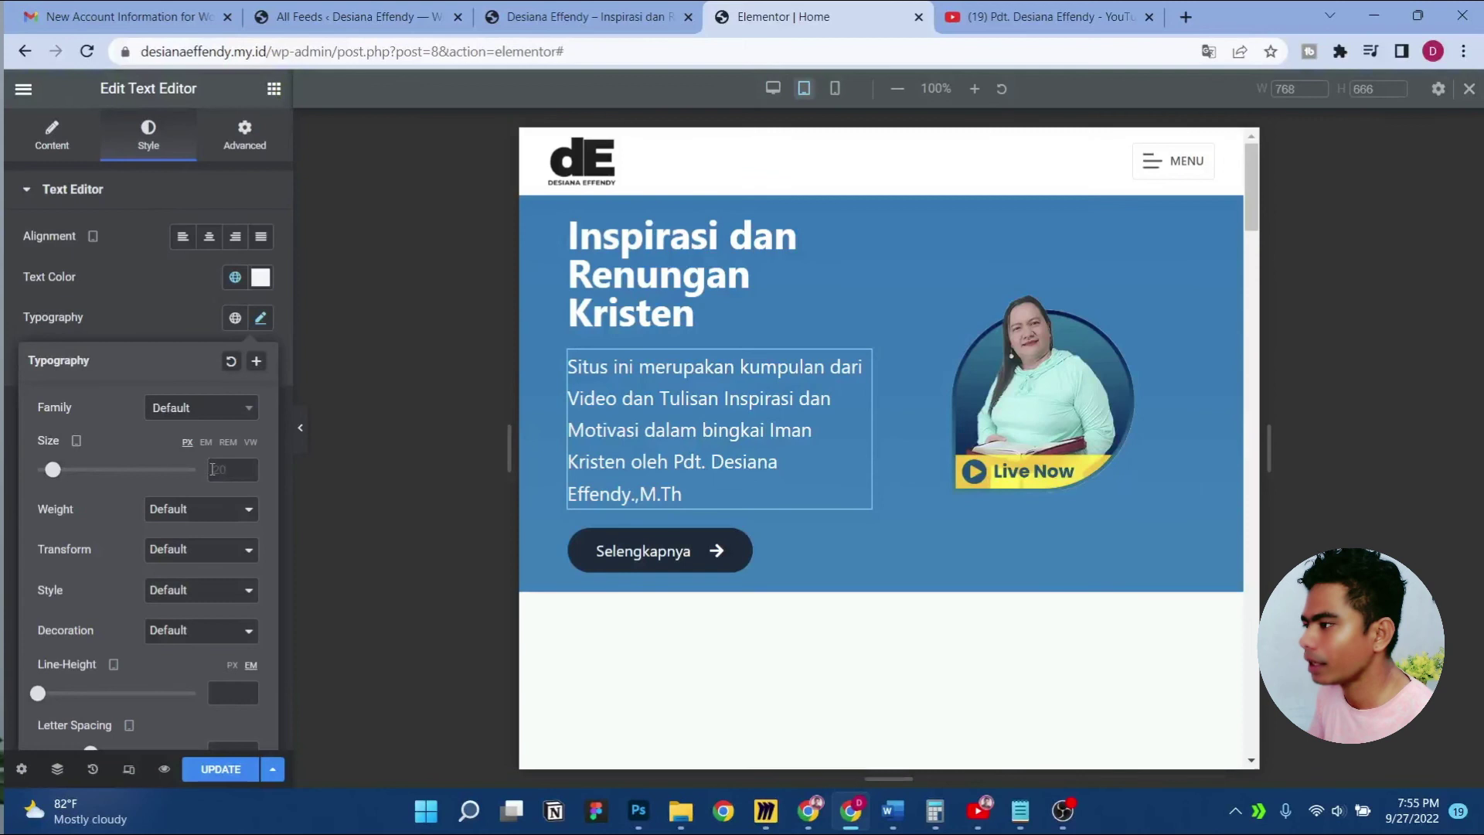
left_click(216, 469)
type("18")
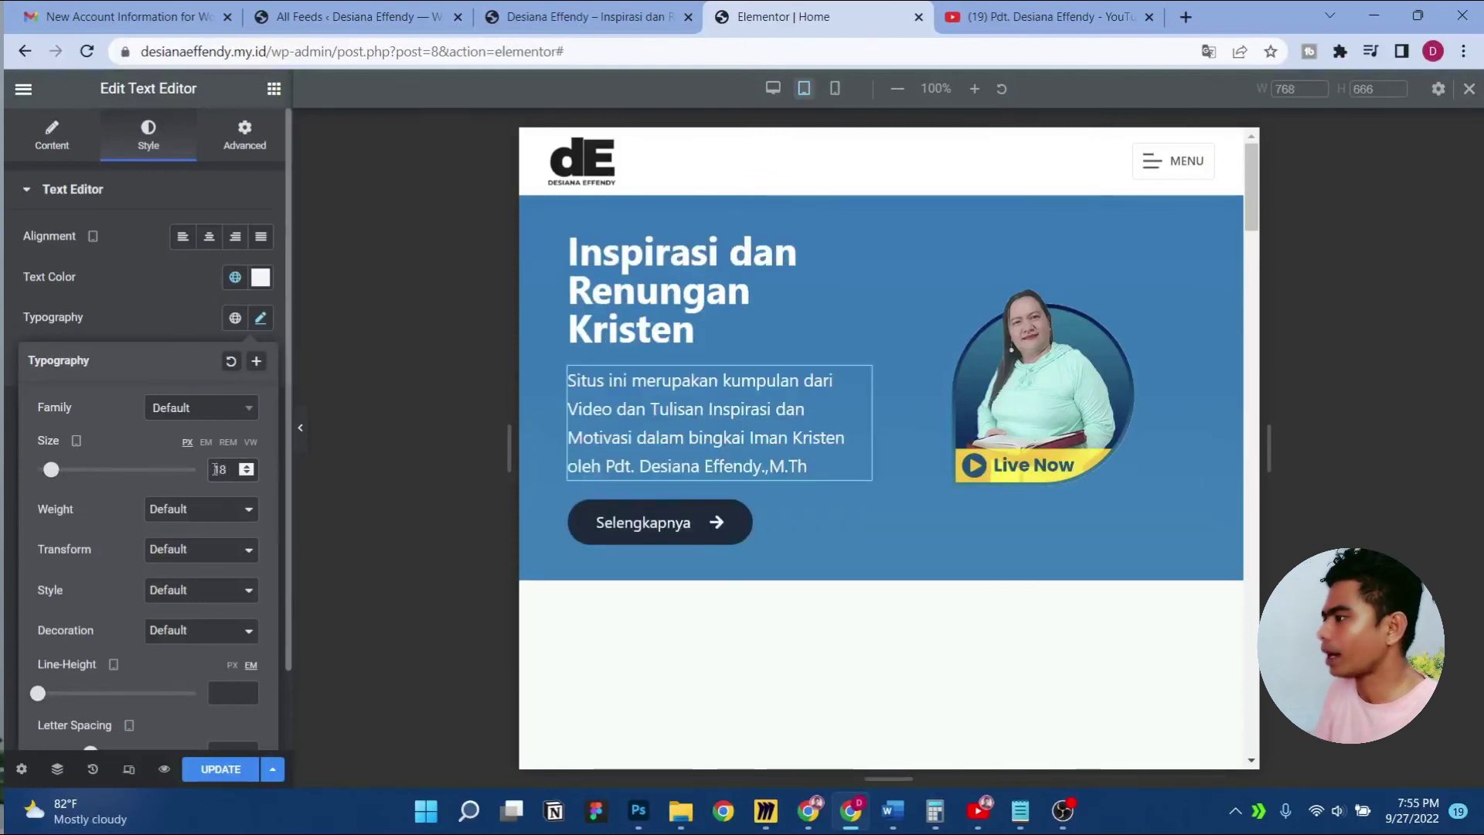
Widen the hero portrait image to a width of 100
left_click(1159, 306)
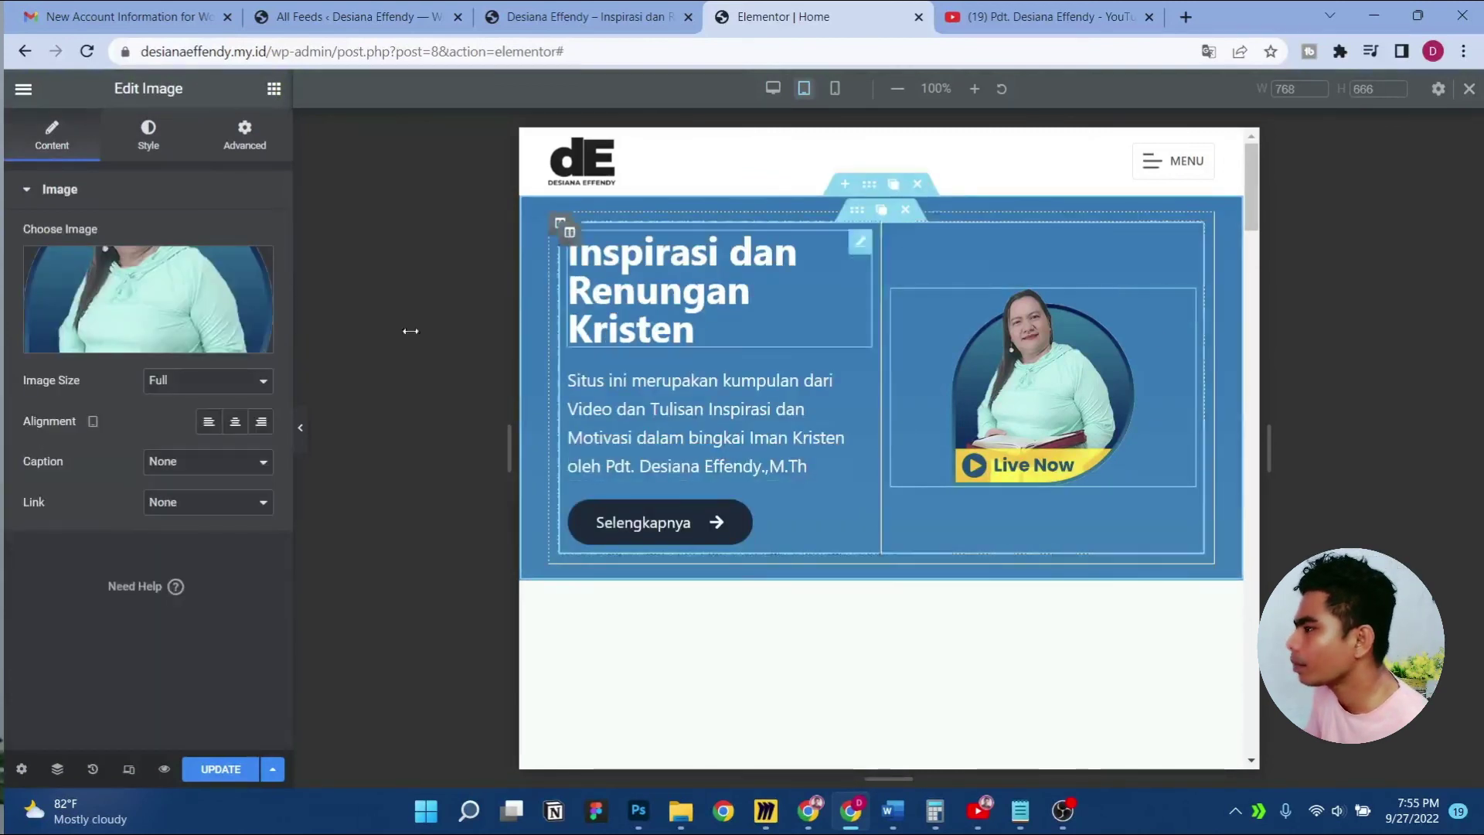
left_click(149, 140)
left_click_drag(138, 259, 292, 271)
scroll(840, 572, "down", 4)
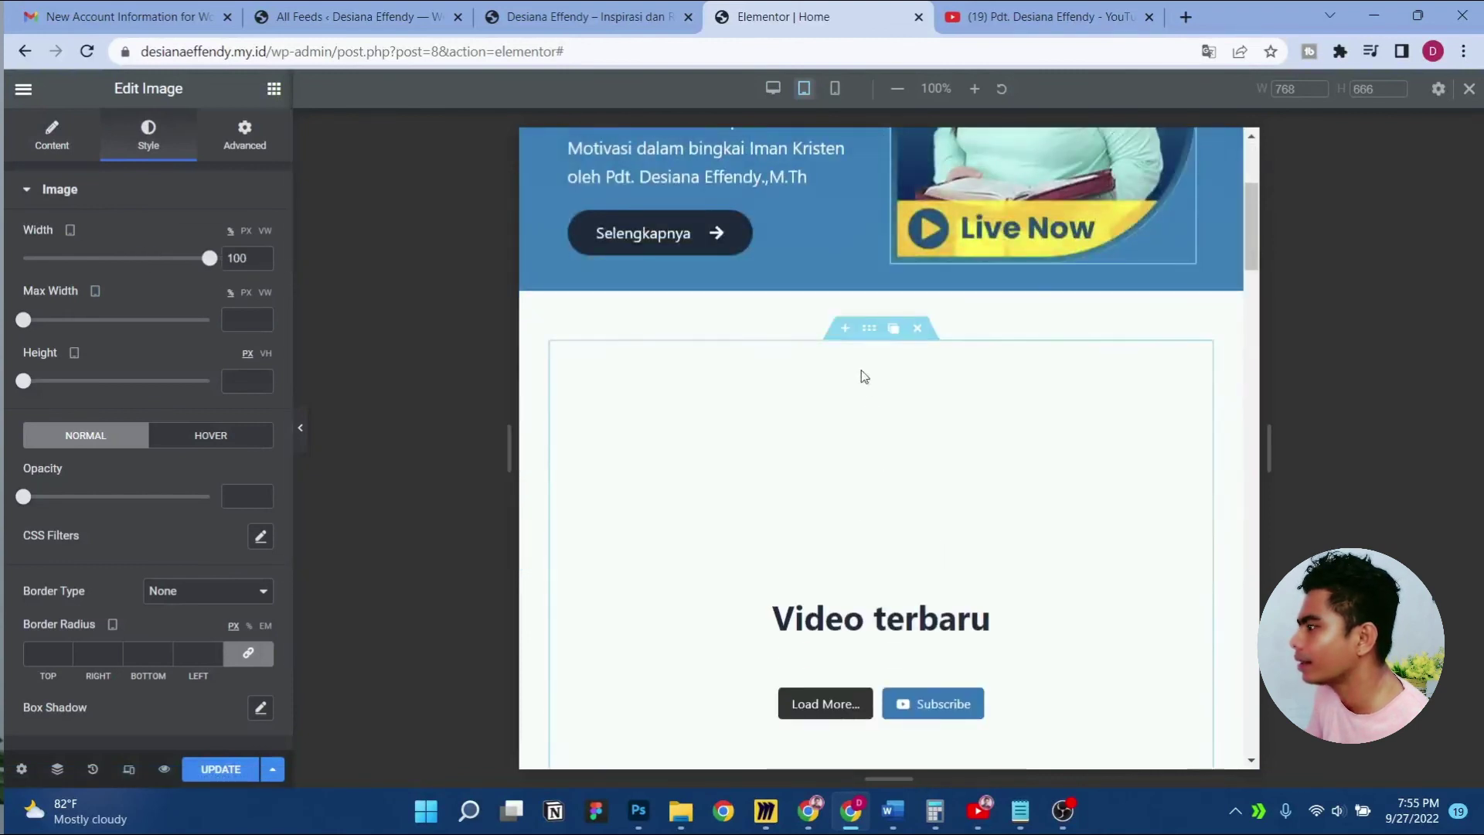
Give the Video terbaru section a minimum height of 30
left_click(865, 329)
left_click(234, 489)
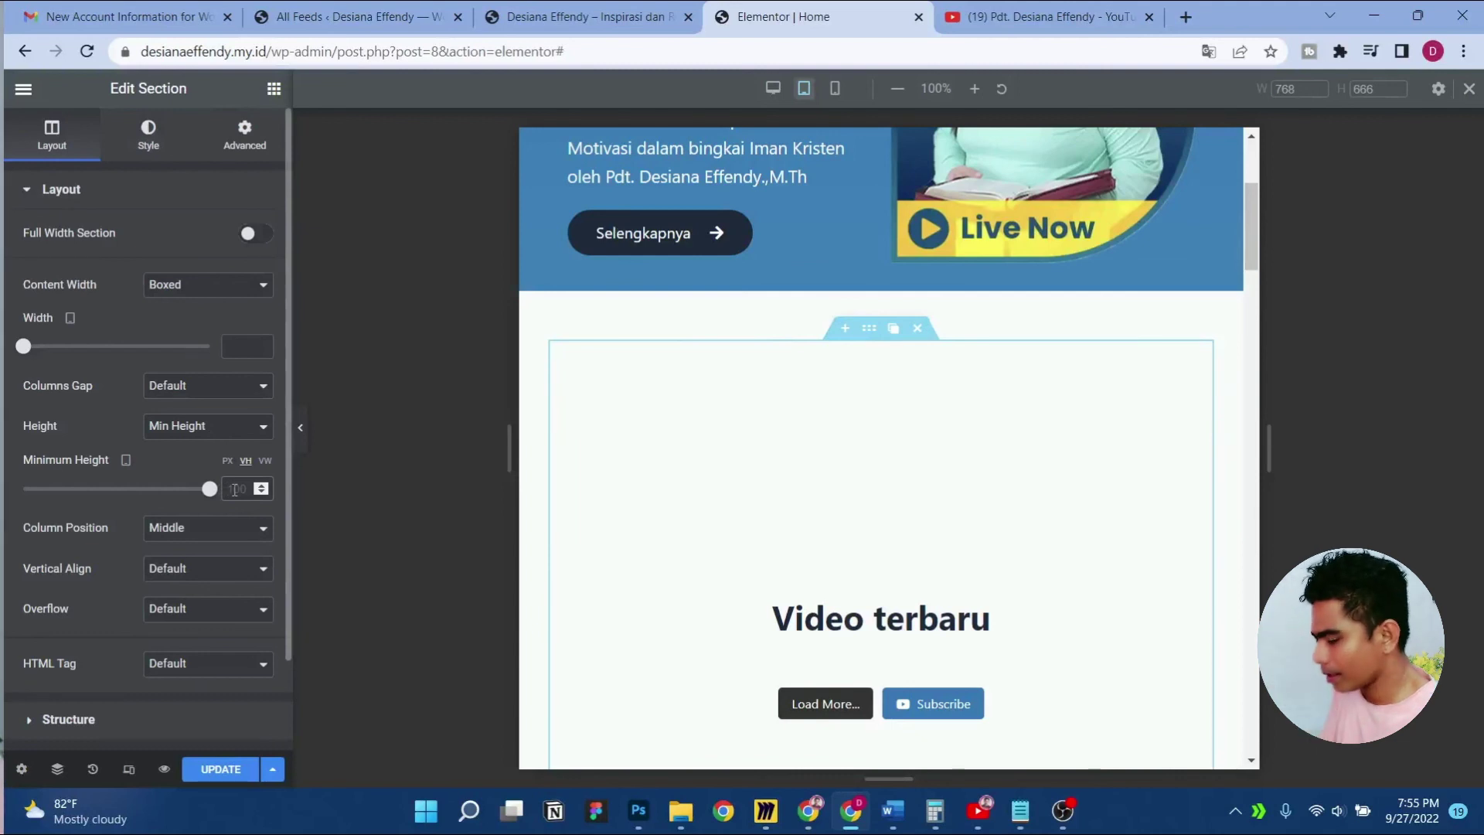
type("6")
type("0")
key("Down")
key("Down")
key("Down")
key("Down")
key("Down")
key("Down")
key("Down")
key("Down")
key("Down")
key("Down")
key("Down")
key("Down")
key("Down")
key("Down")
key("Down")
key("Down")
key("Down")
key("Down")
key("Down")
key("Down")
key("Down")
key("Down")
key("Down")
key("Down")
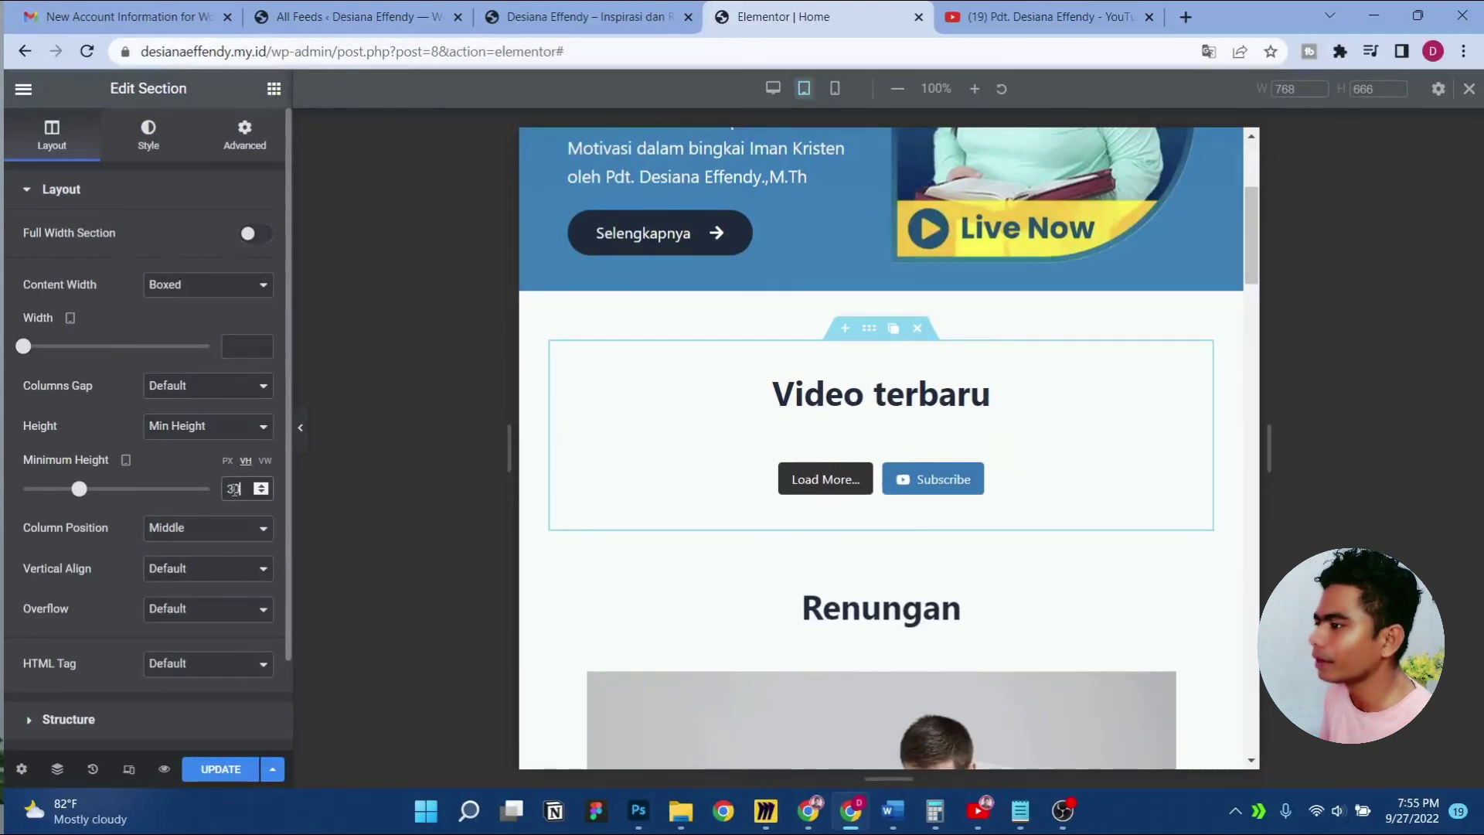
Copy Video terbaru and paste its style onto Renungan, then preview at mobile width
right_click(869, 341)
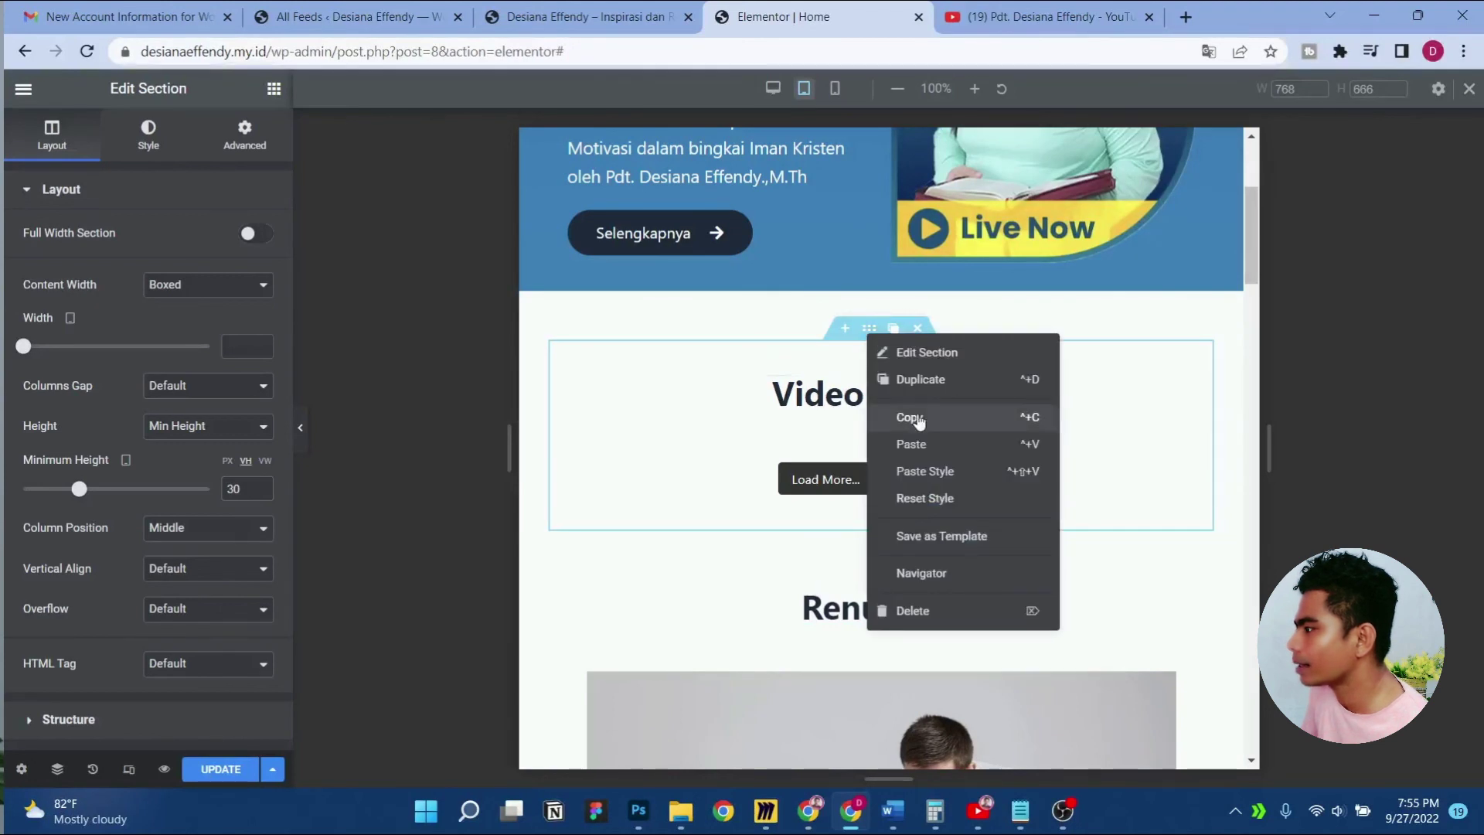
left_click(918, 419)
scroll(889, 425, "down", 4)
left_click(870, 281)
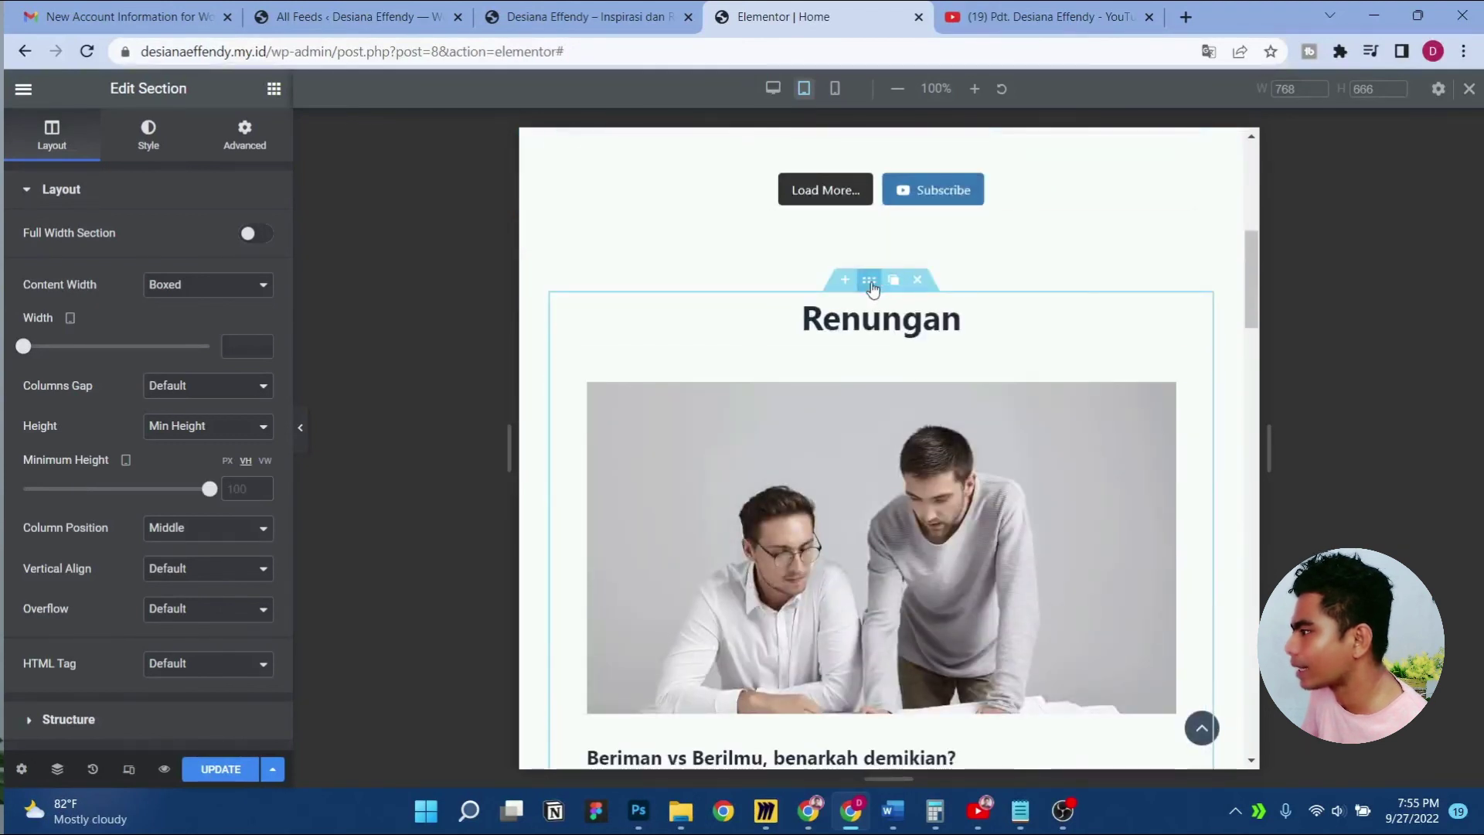
right_click(870, 282)
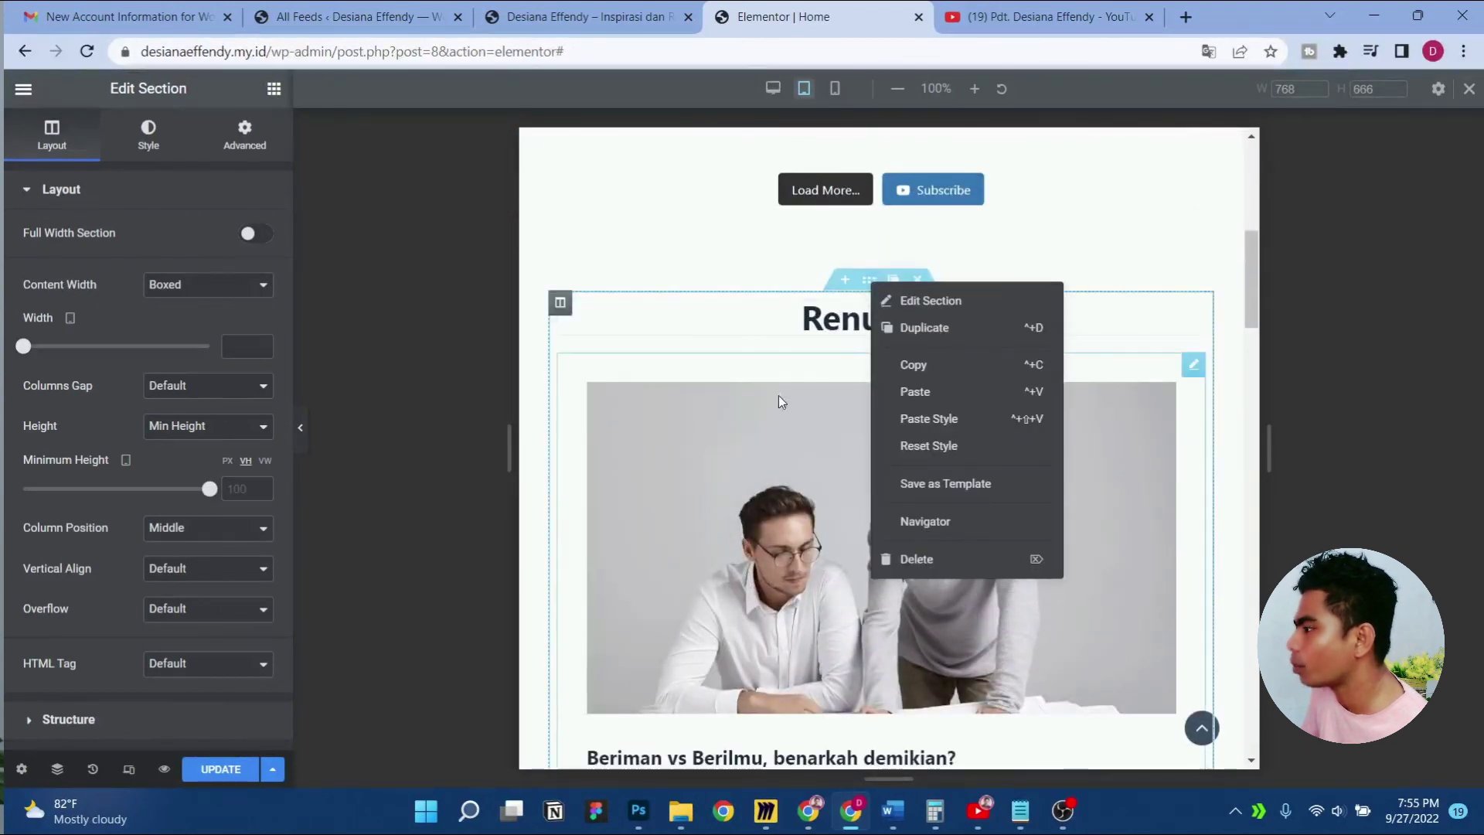
left_click(962, 421)
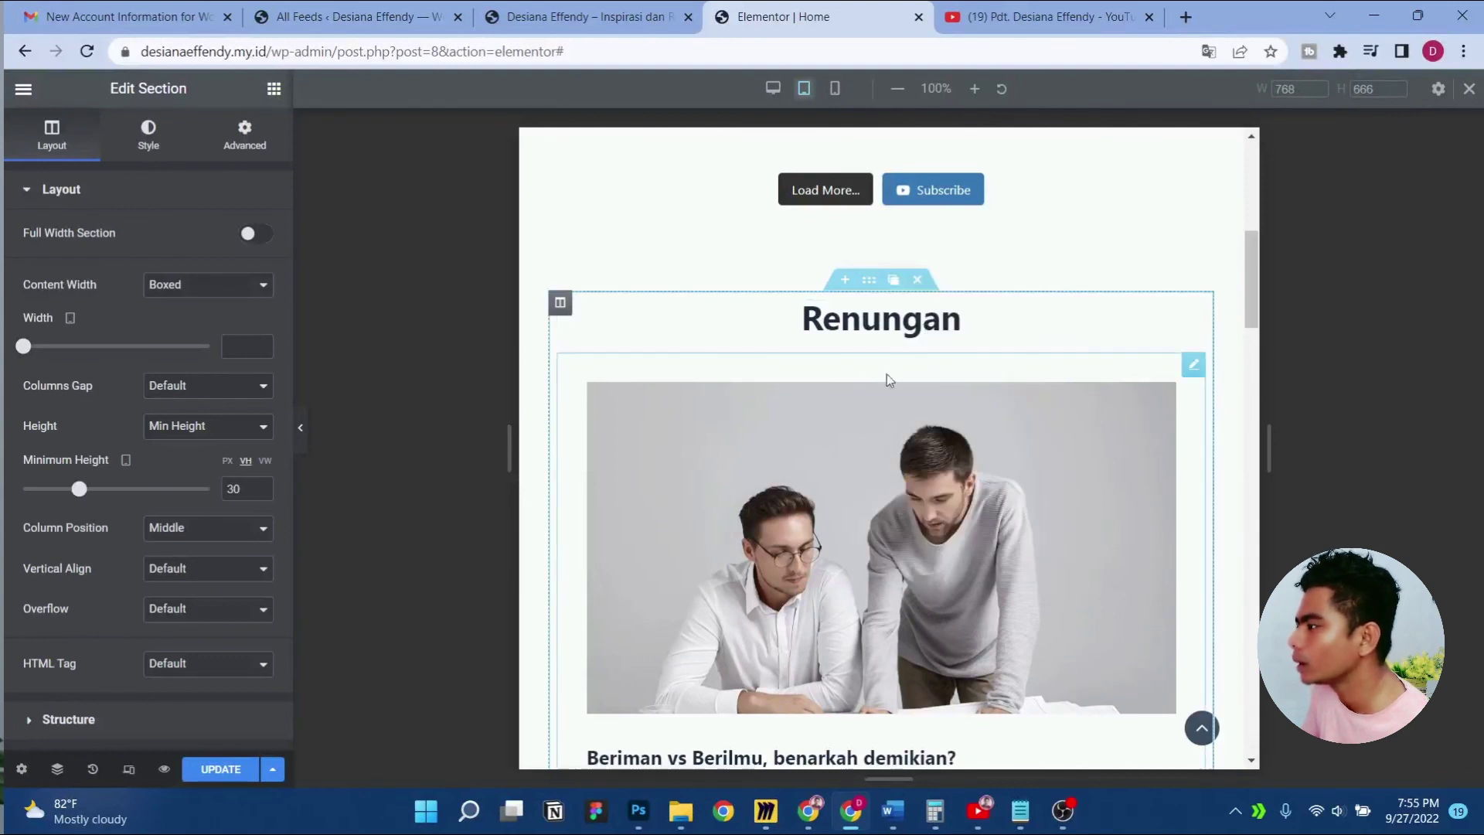
scroll(773, 371, "down", 6)
scroll(804, 397, "up", 5)
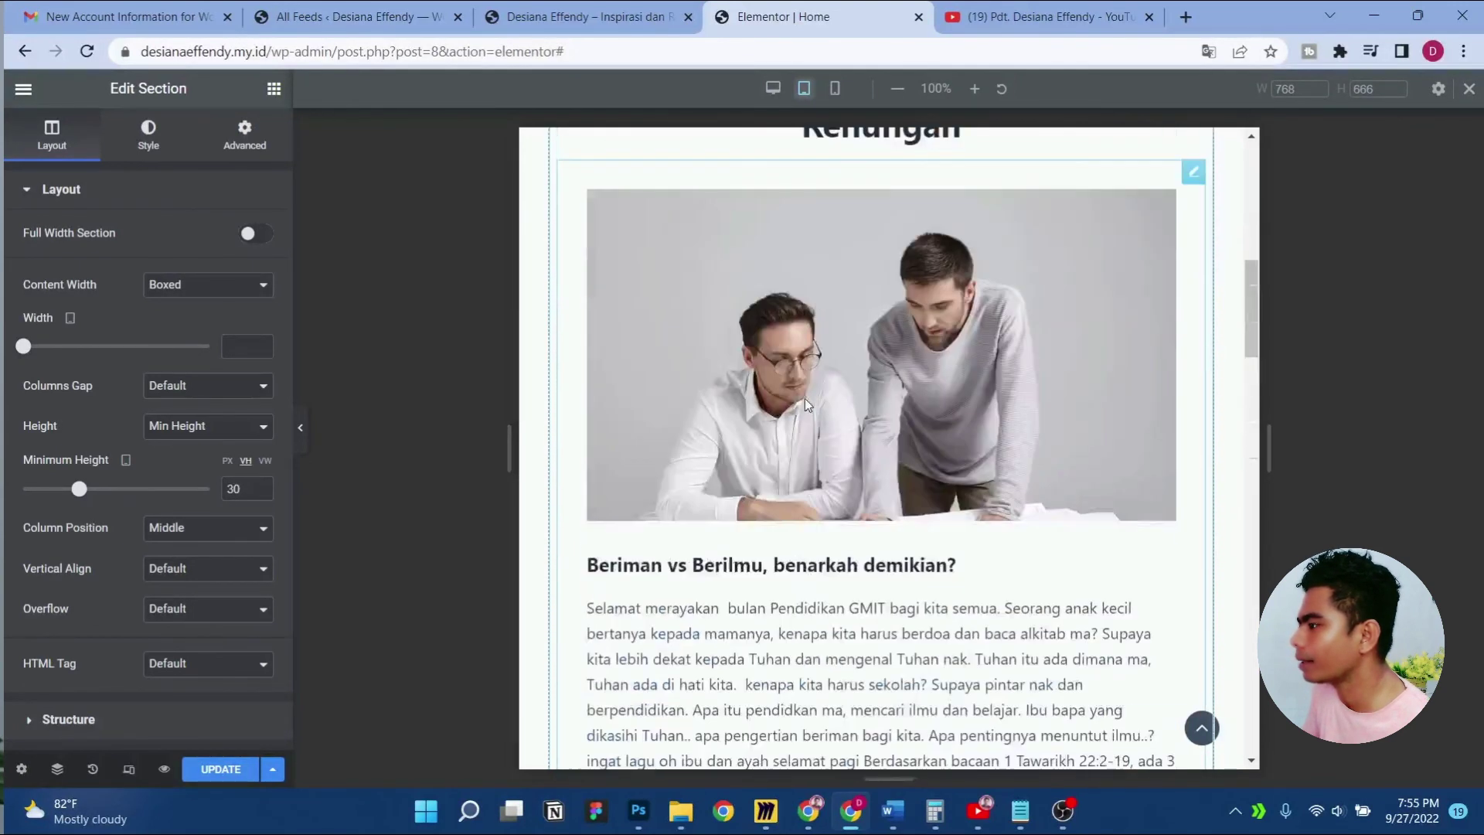
left_click(834, 91)
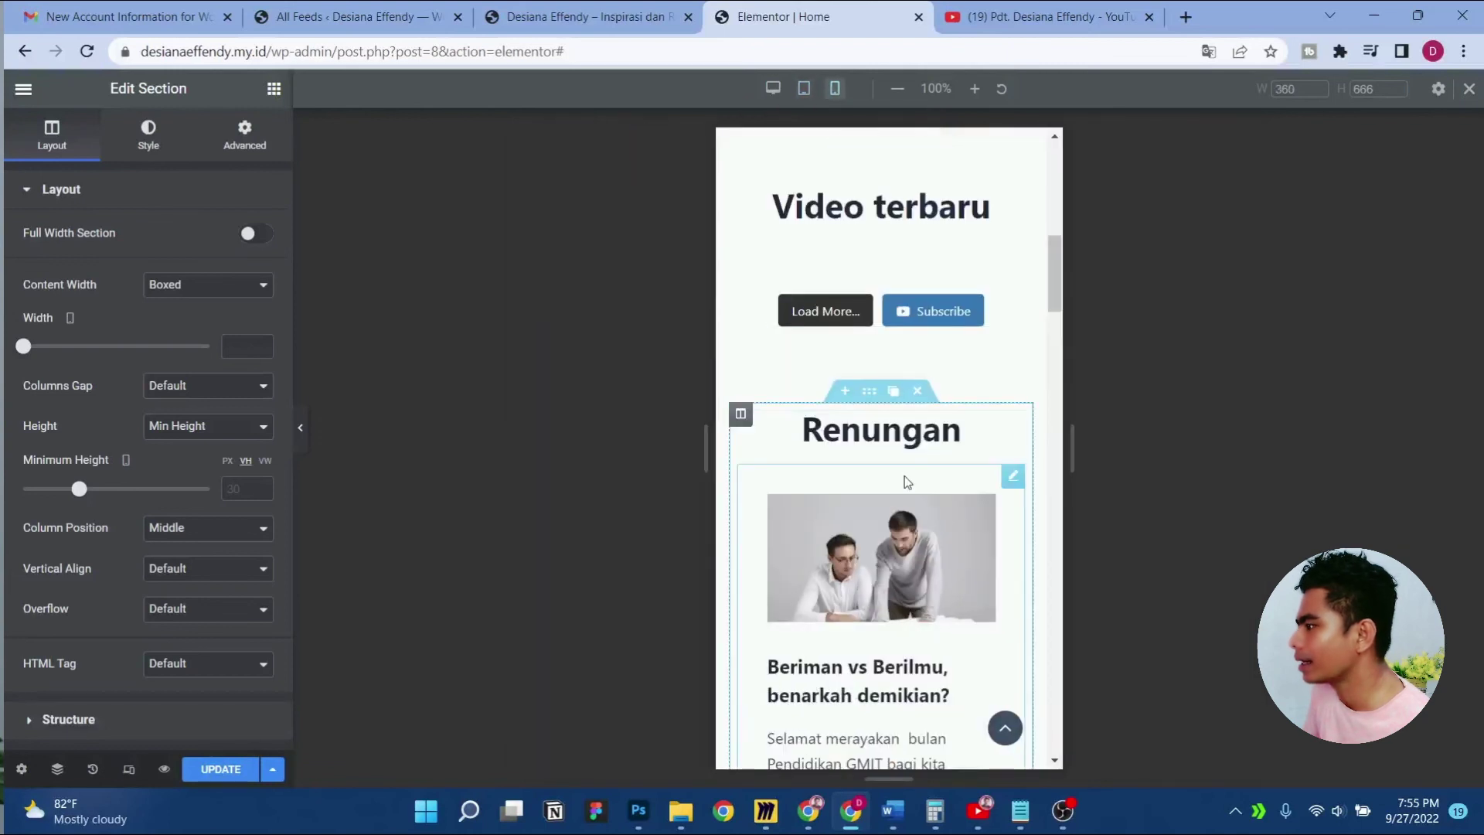
Review the mobile preview, checking the mobile navigation menu opens and closes
scroll(891, 471, "up", 5)
scroll(873, 440, "down", 3)
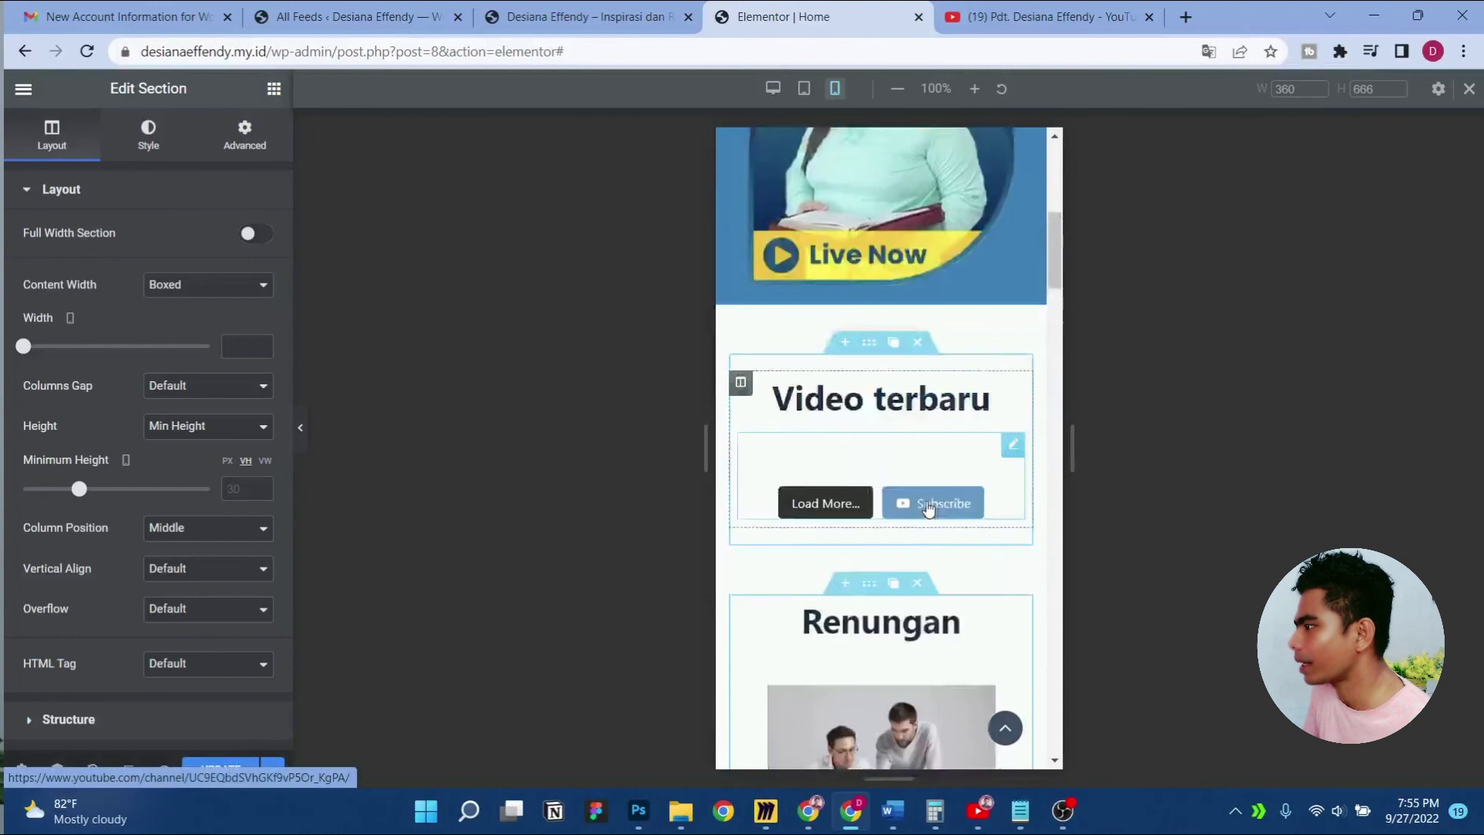
scroll(935, 506, "up", 8)
left_click(300, 427)
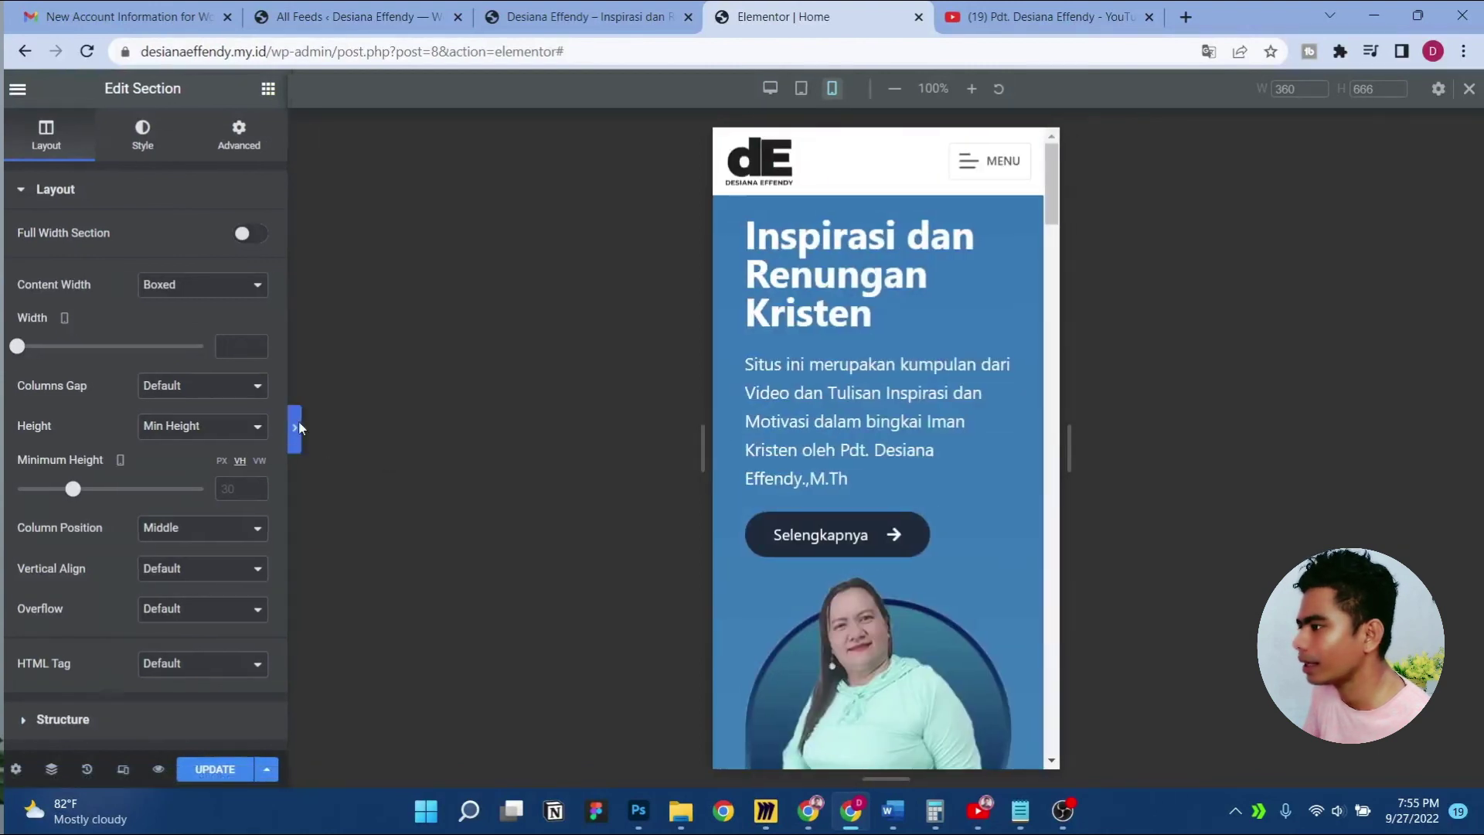
scroll(681, 376, "down", 5)
scroll(687, 369, "up", 5)
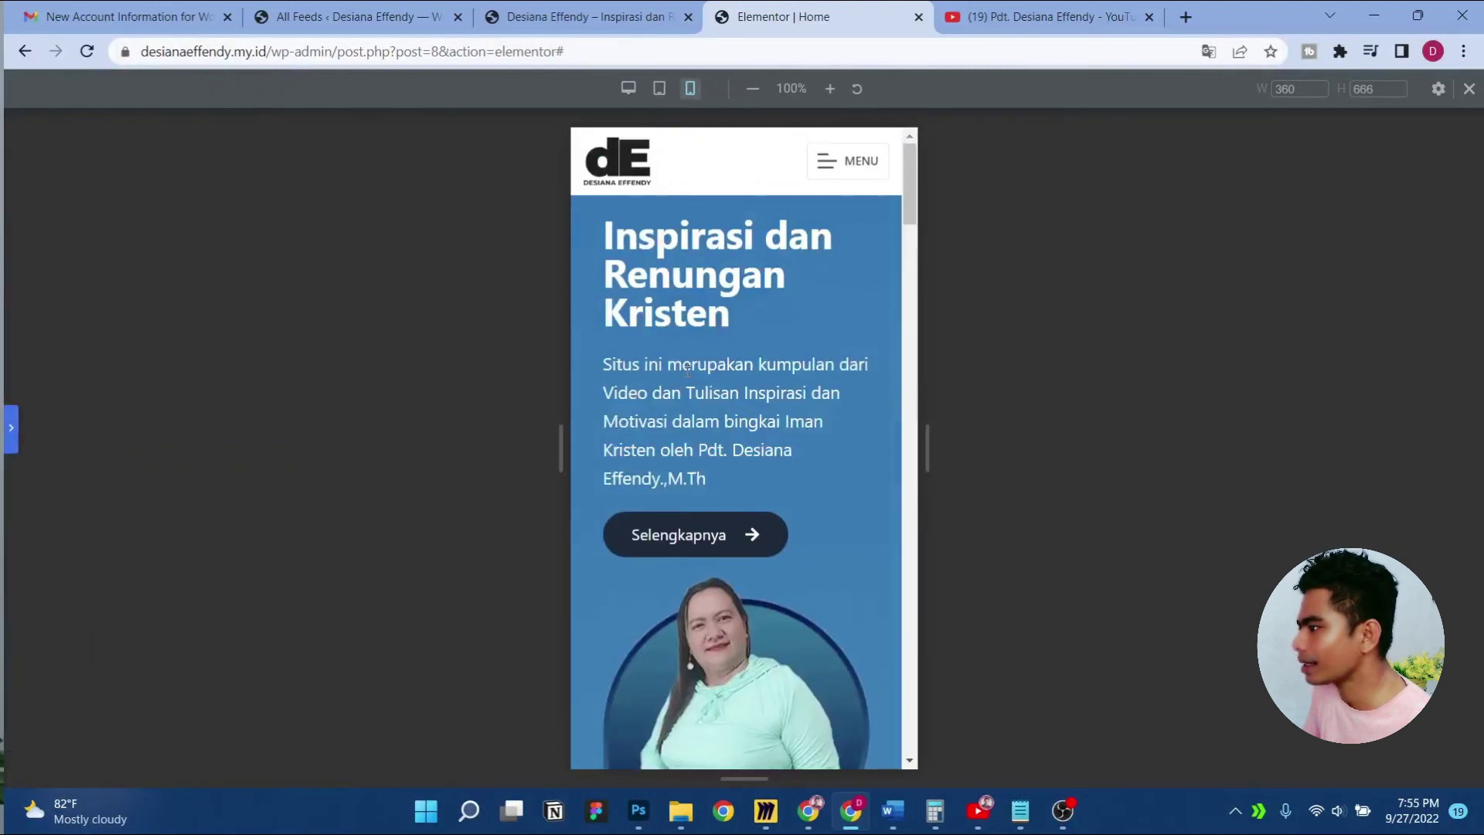
left_click(10, 432)
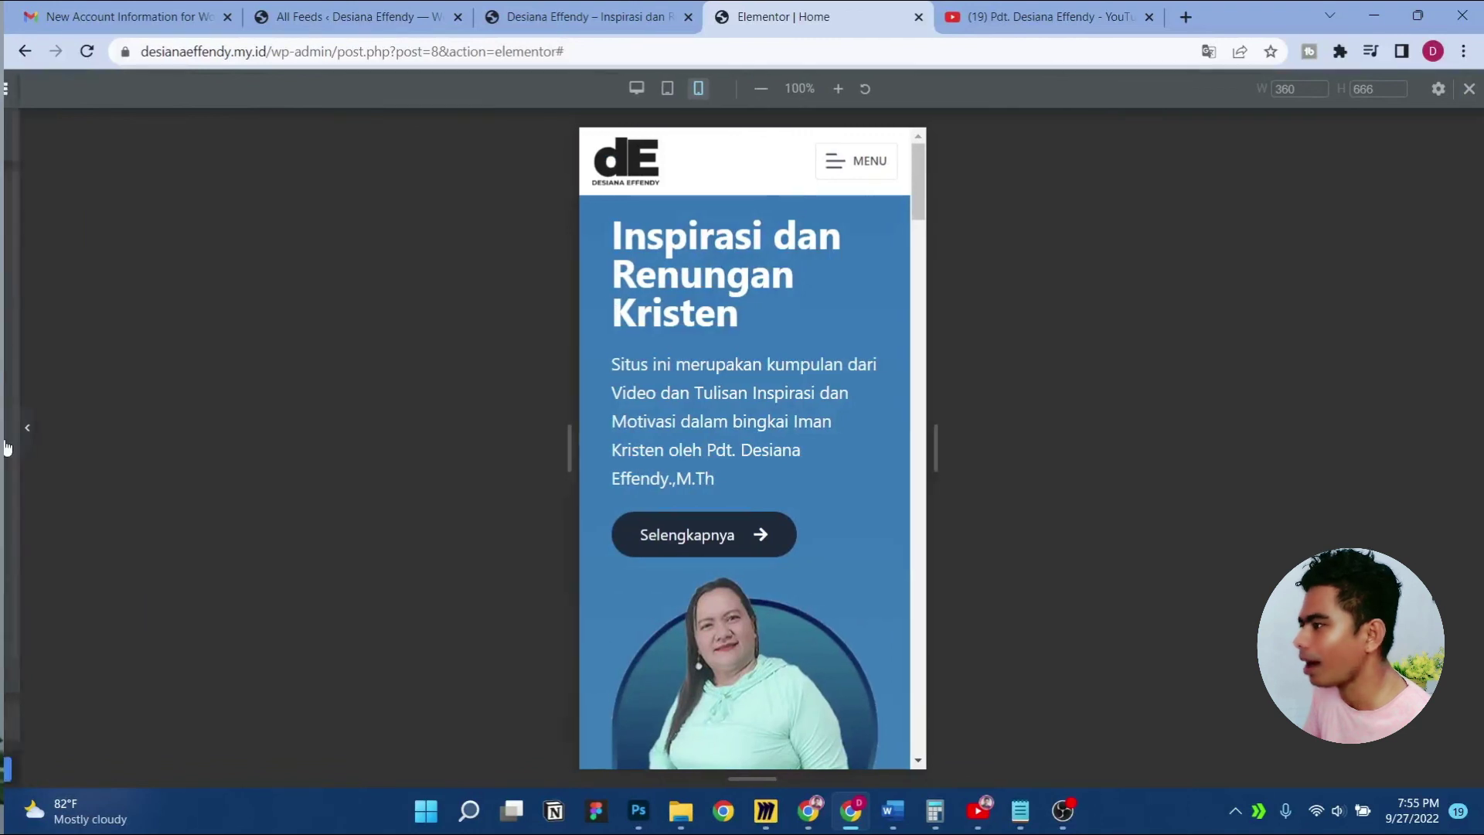
left_click(972, 164)
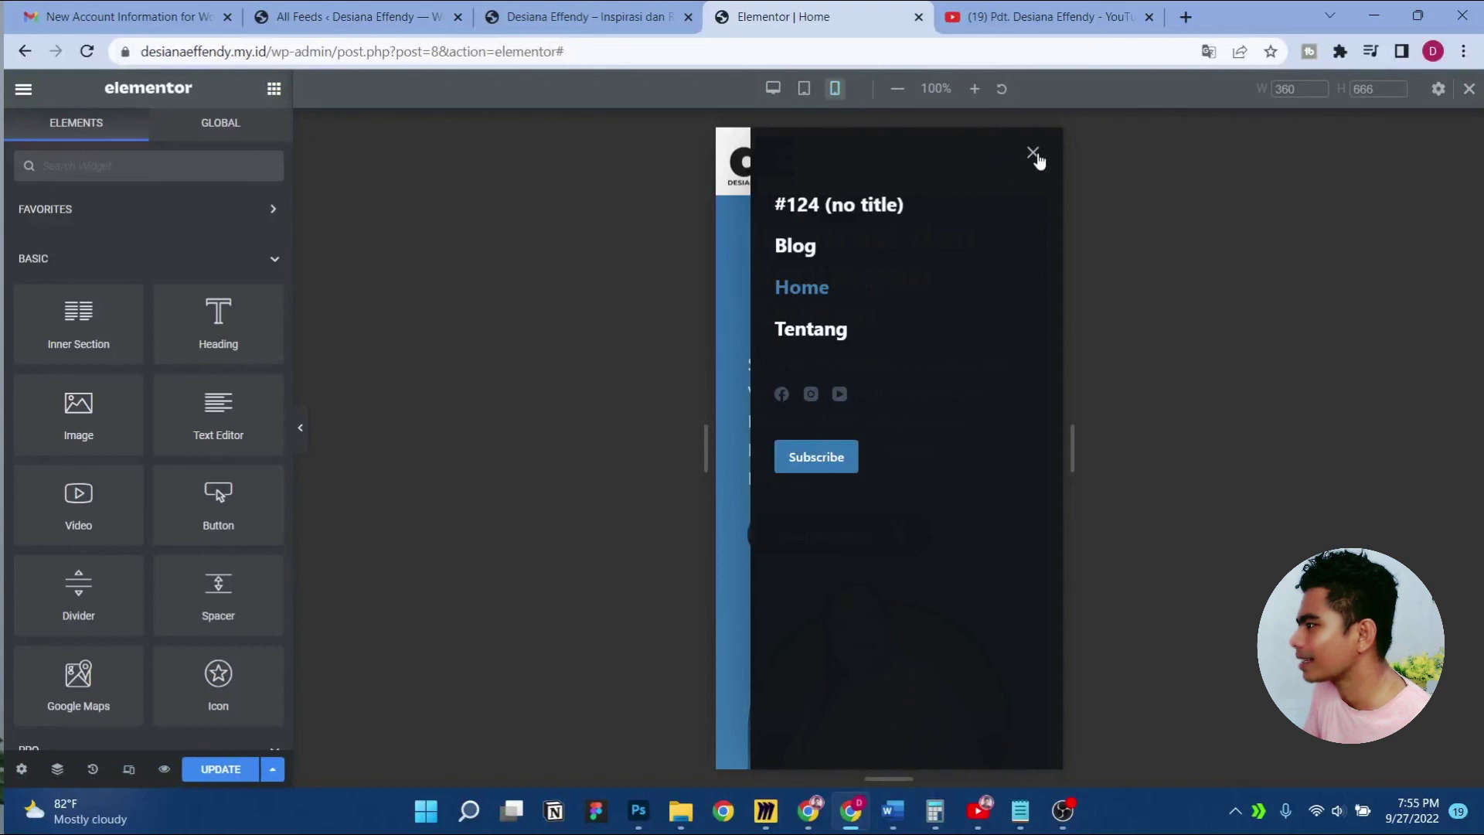
left_click(1037, 158)
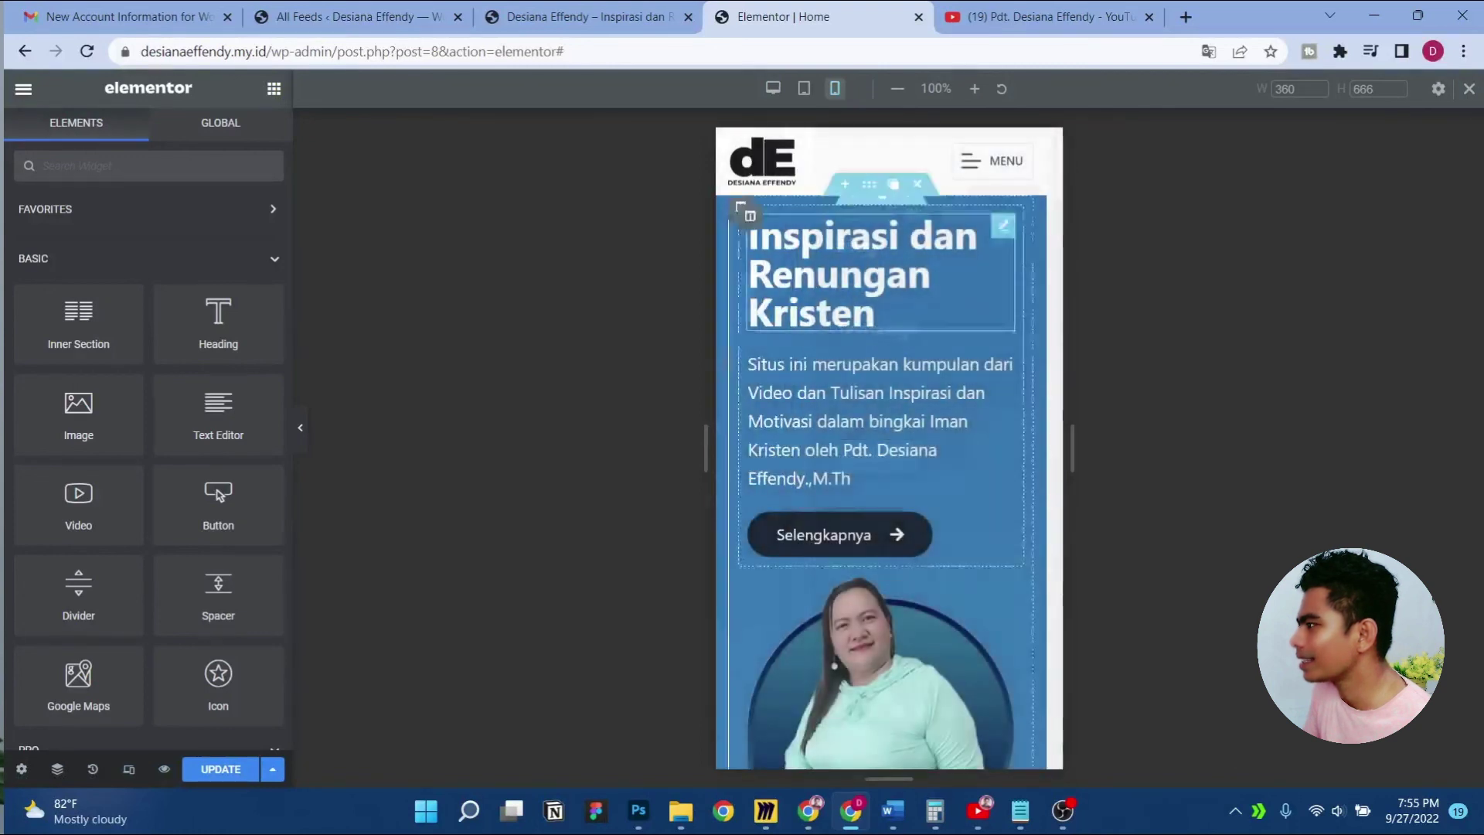
Update the home page edits and view the live home page
left_click(220, 769)
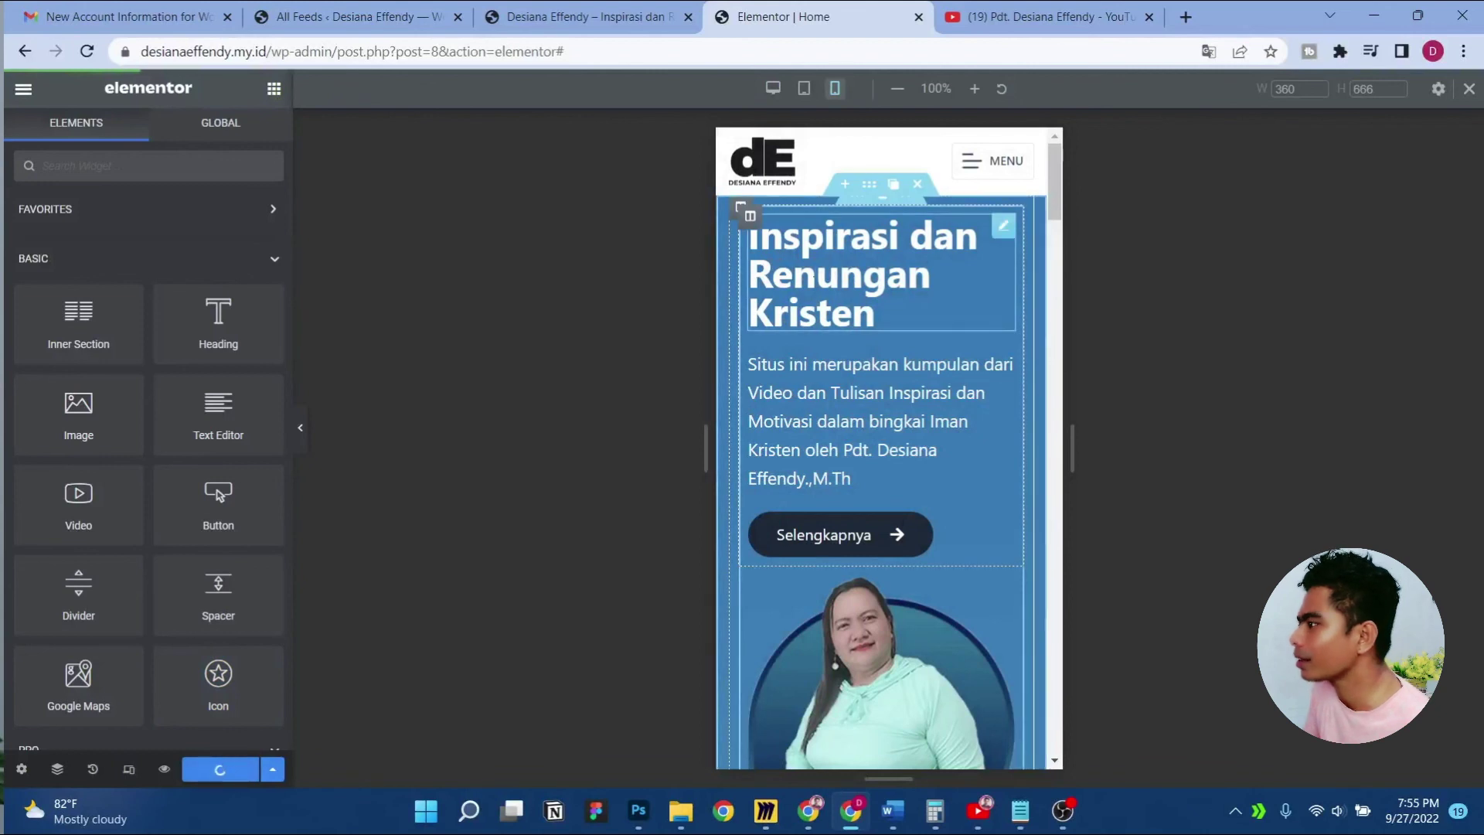
scroll(884, 337, "down", 15)
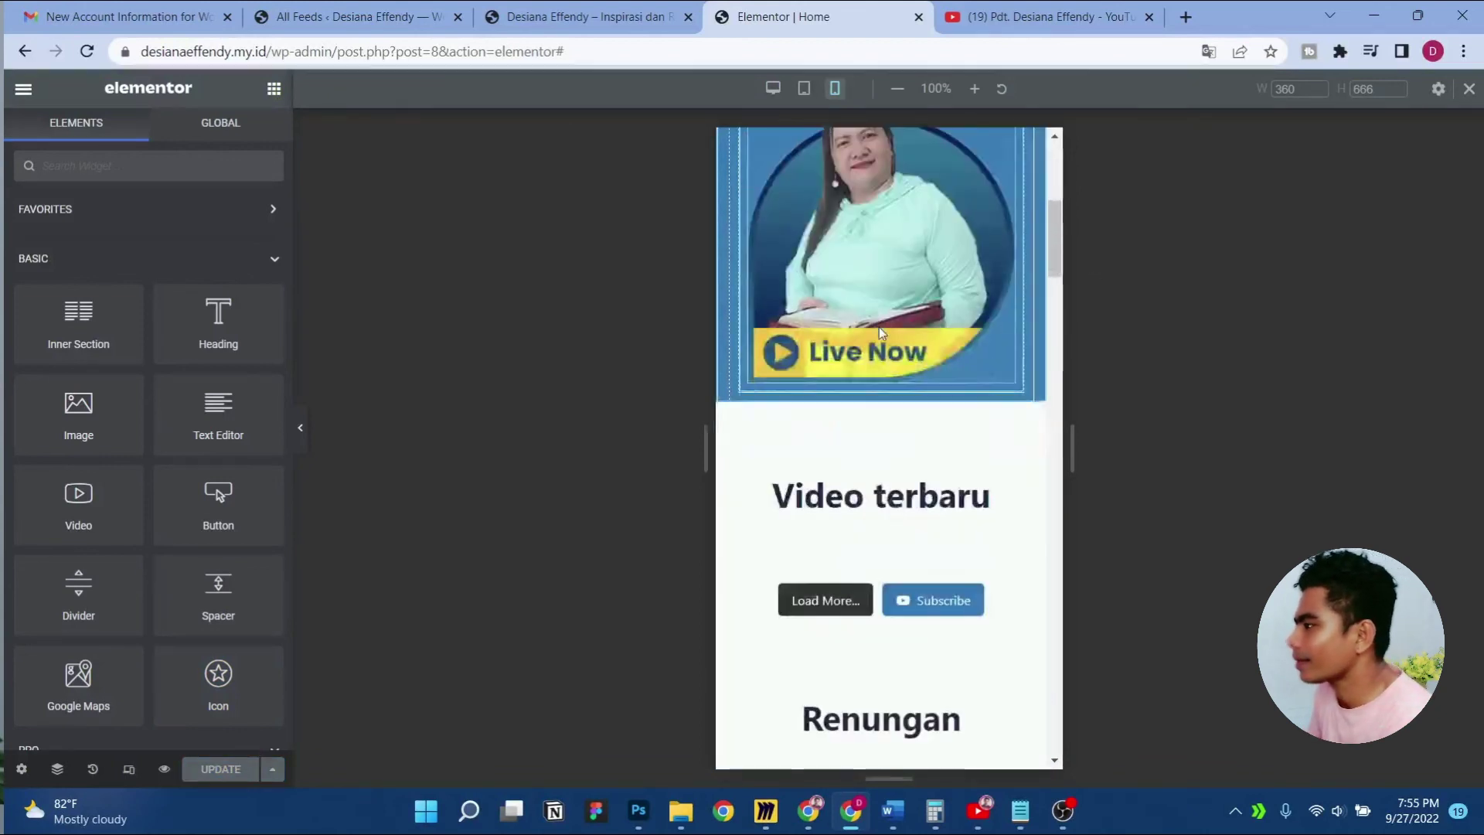
scroll(879, 333, "down", 10)
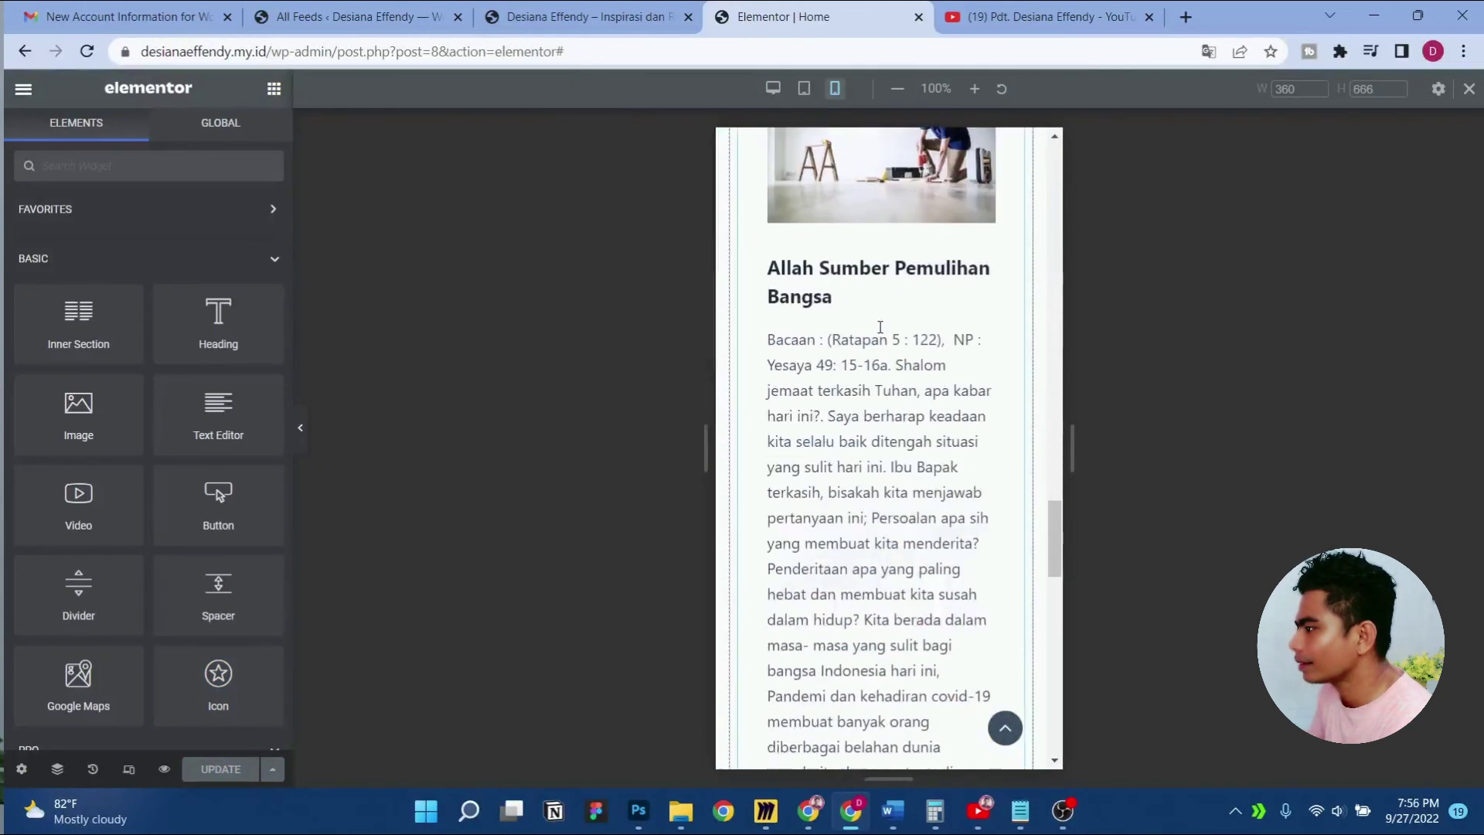
scroll(880, 327, "up", 20)
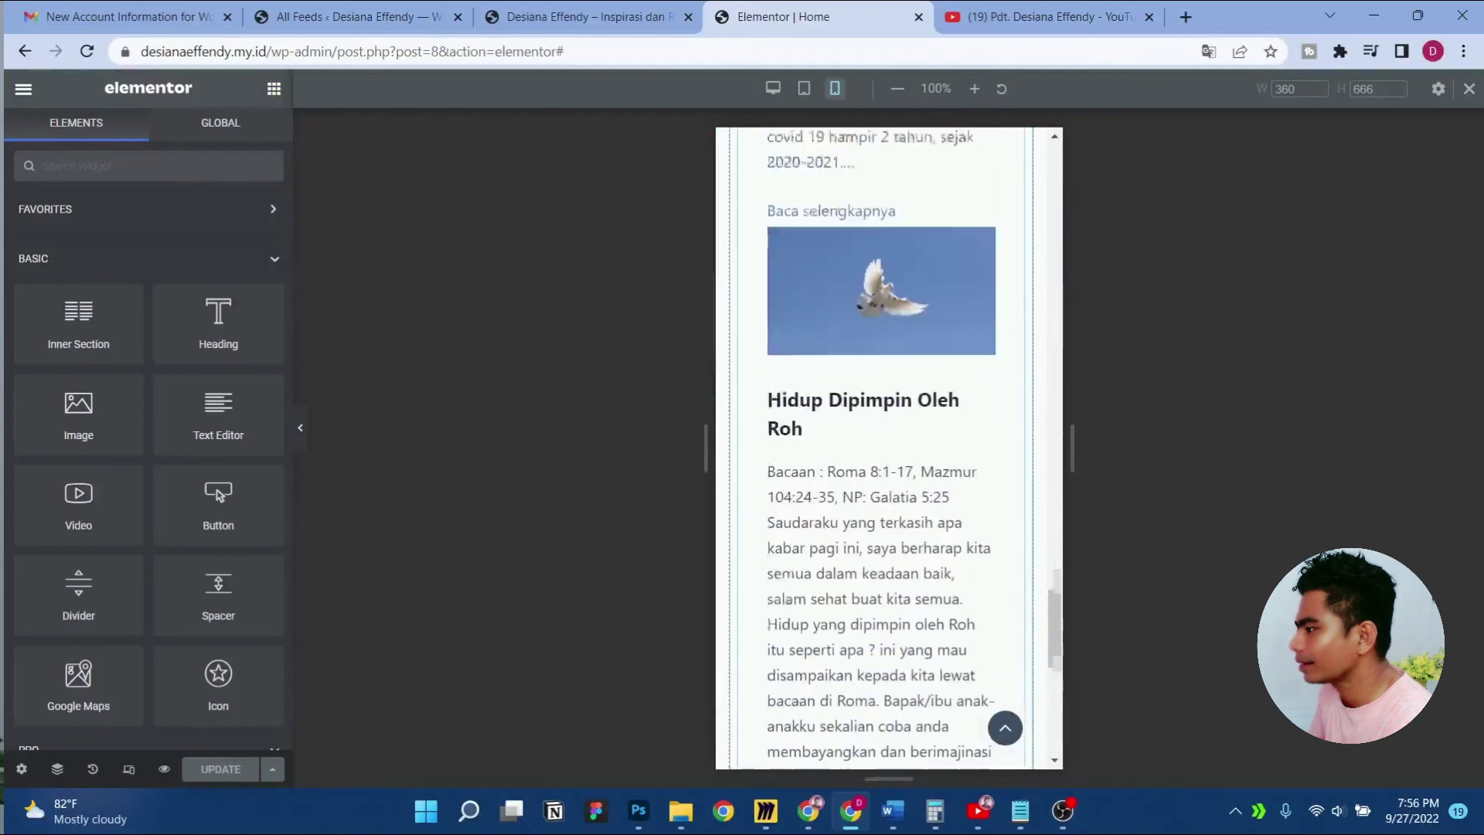
scroll(881, 327, "up", 2)
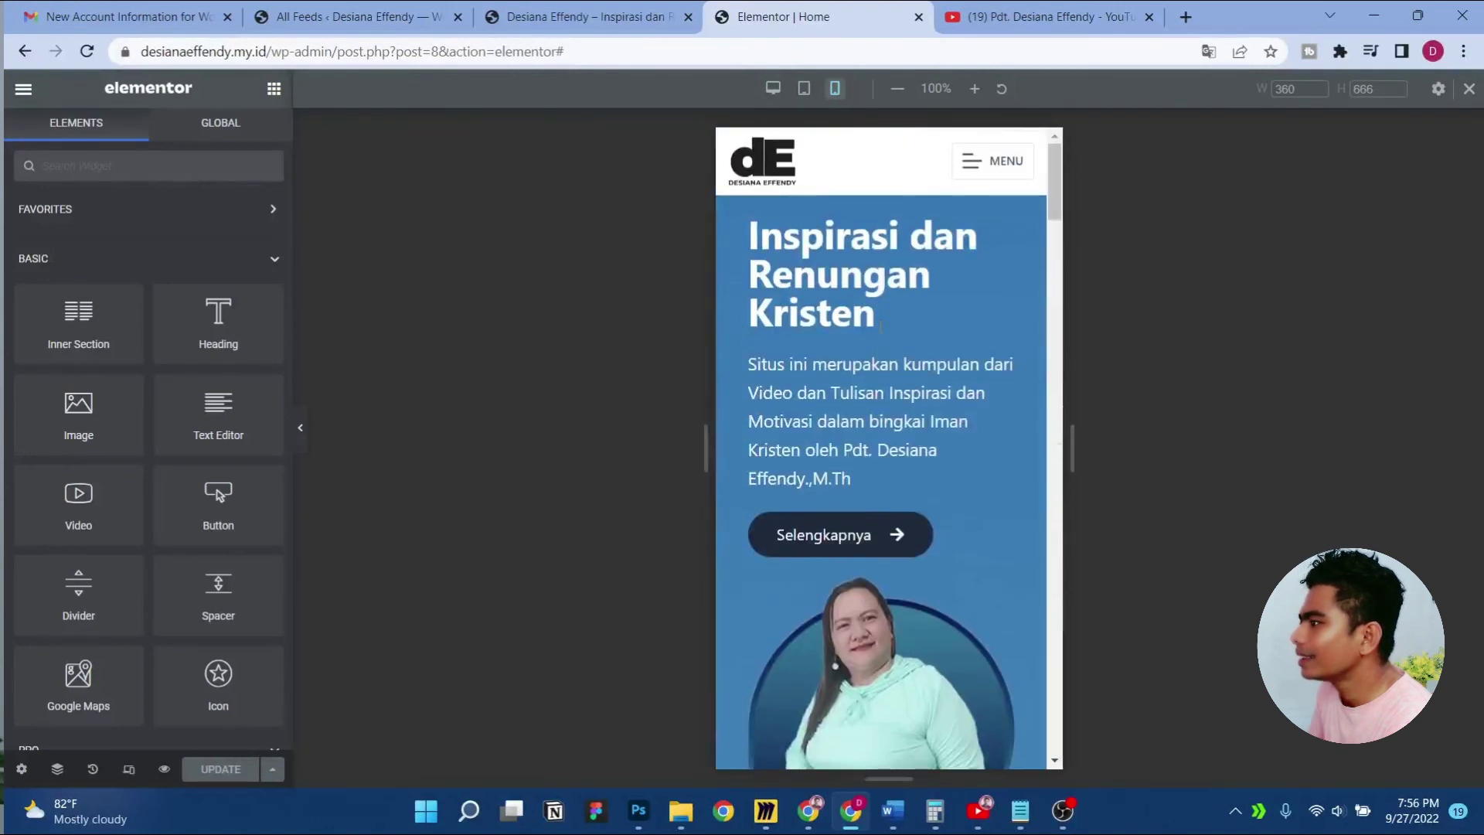
left_click(24, 88)
left_click(88, 423)
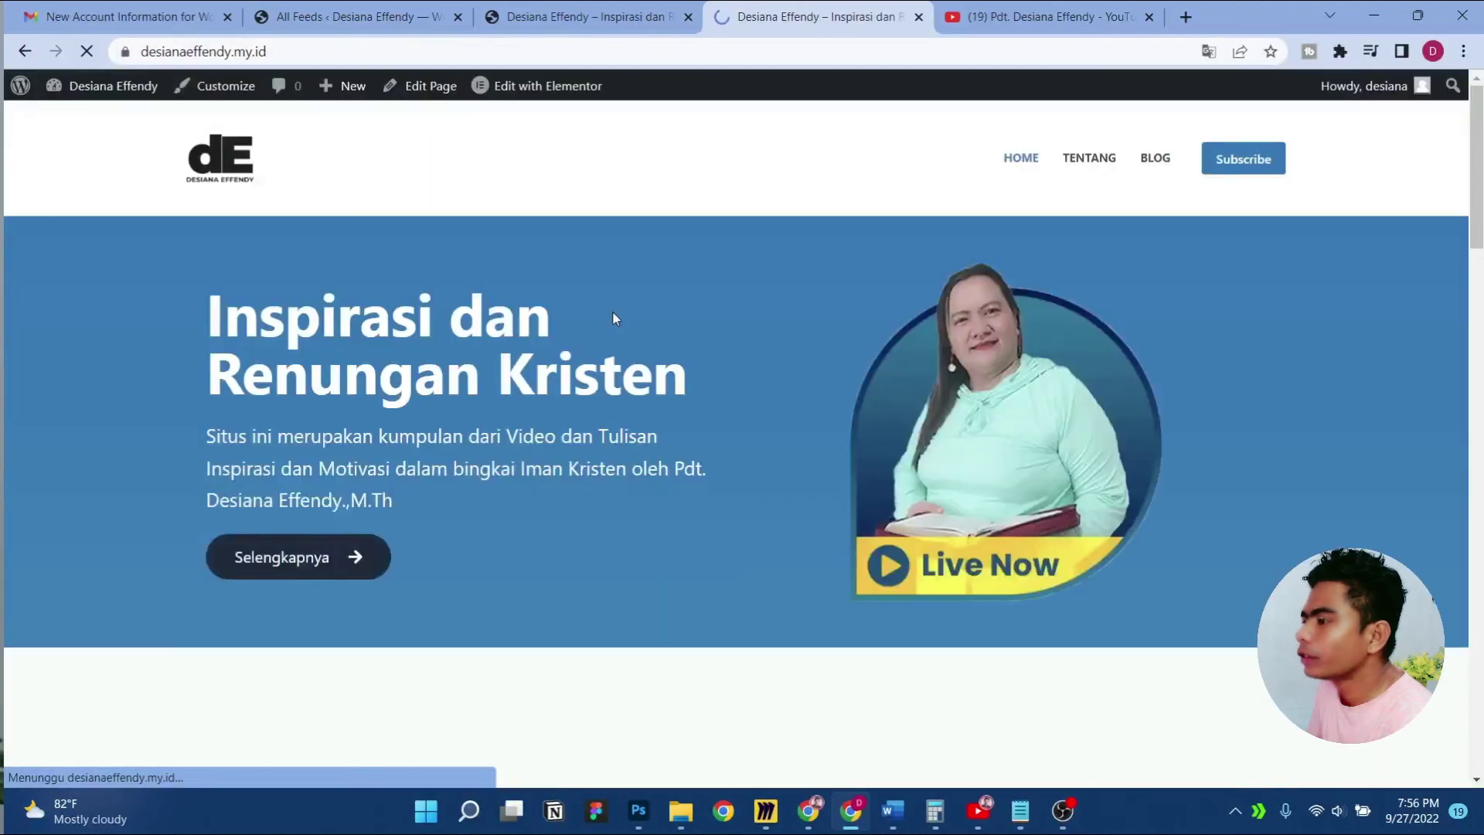
On the Tentang page, set the intro text size to 25 in tablet view
left_click(1082, 170)
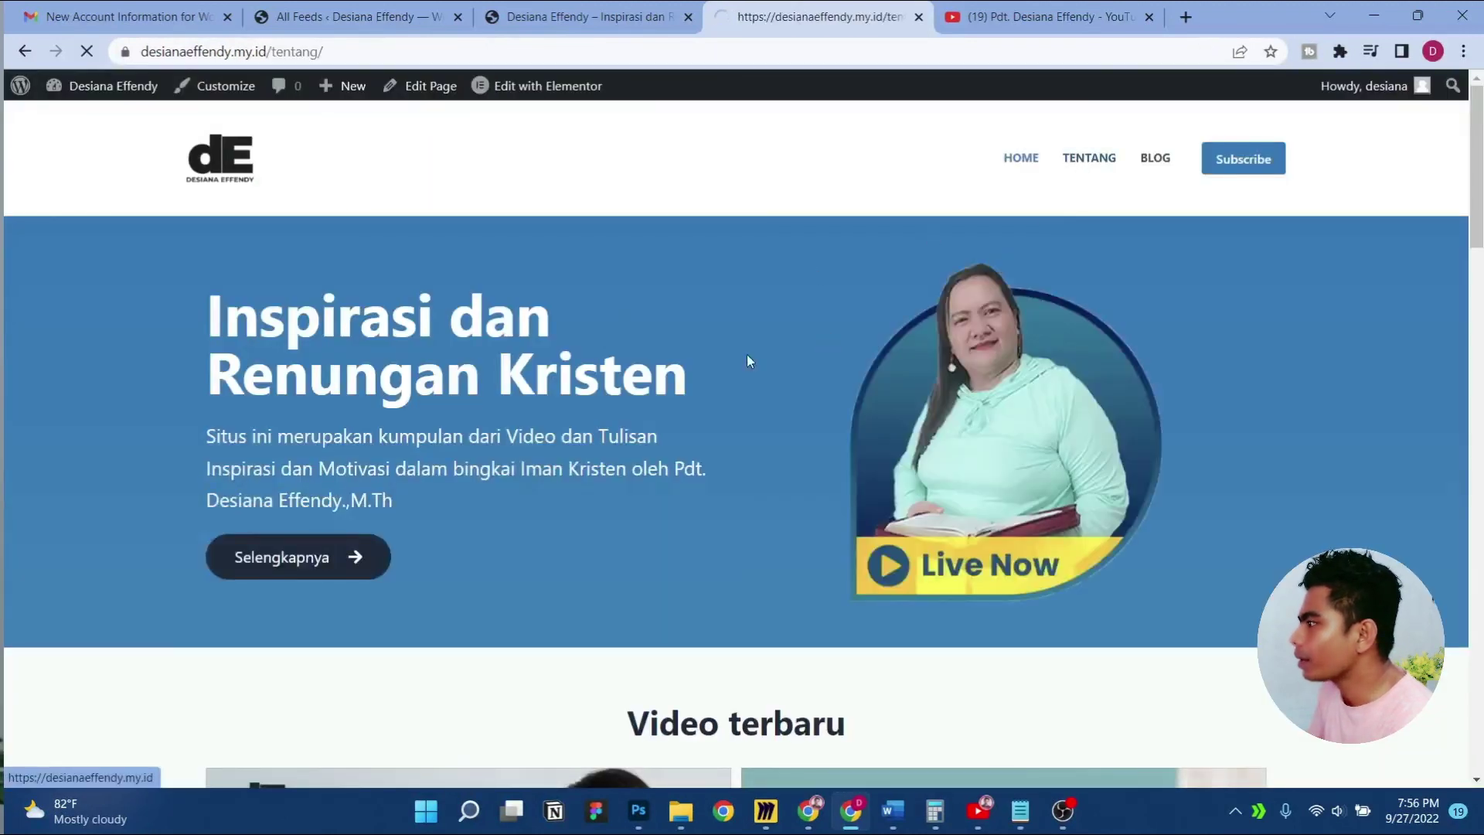
mouse_move(507, 81)
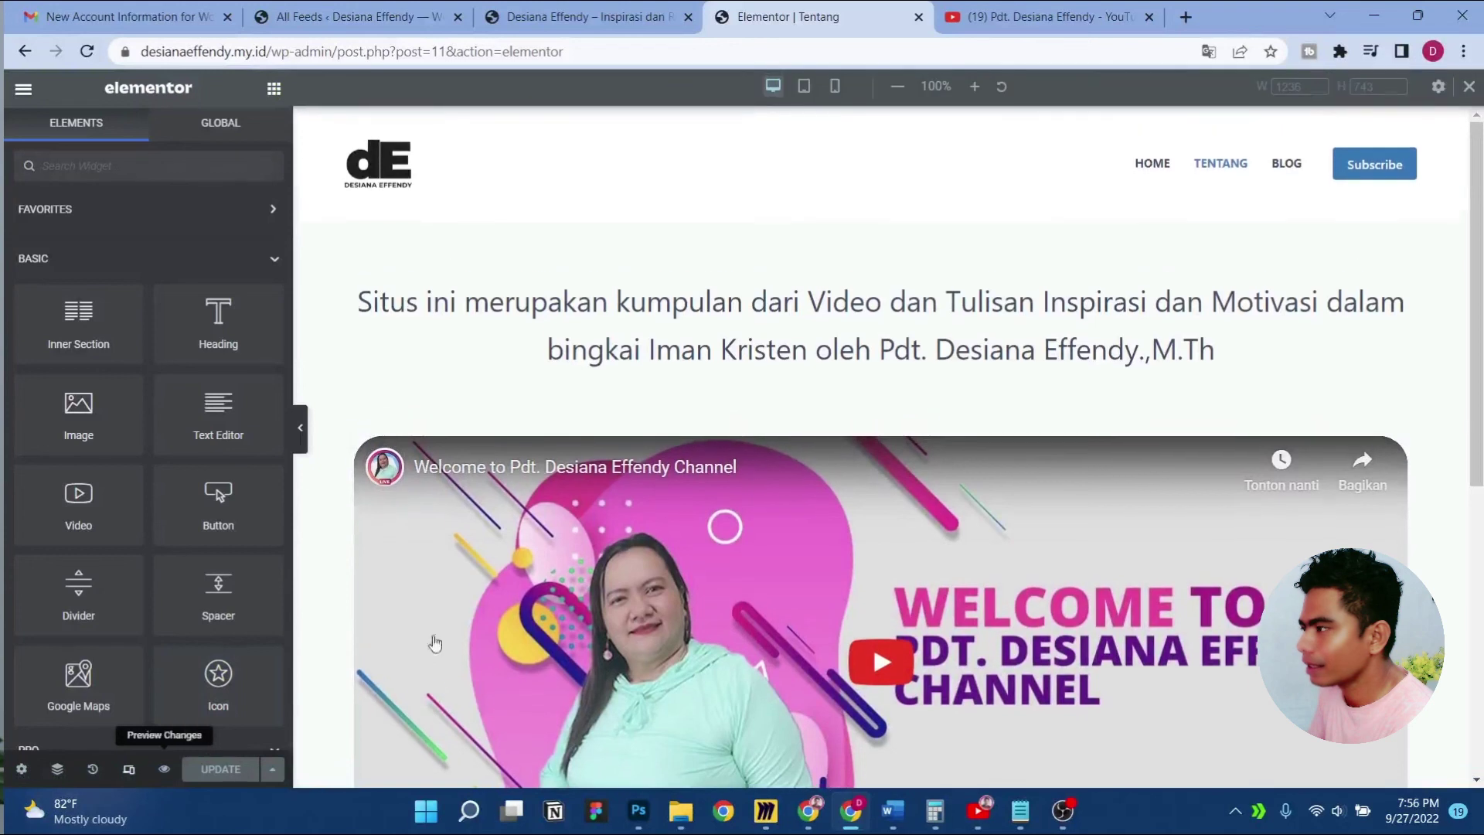
left_click(804, 86)
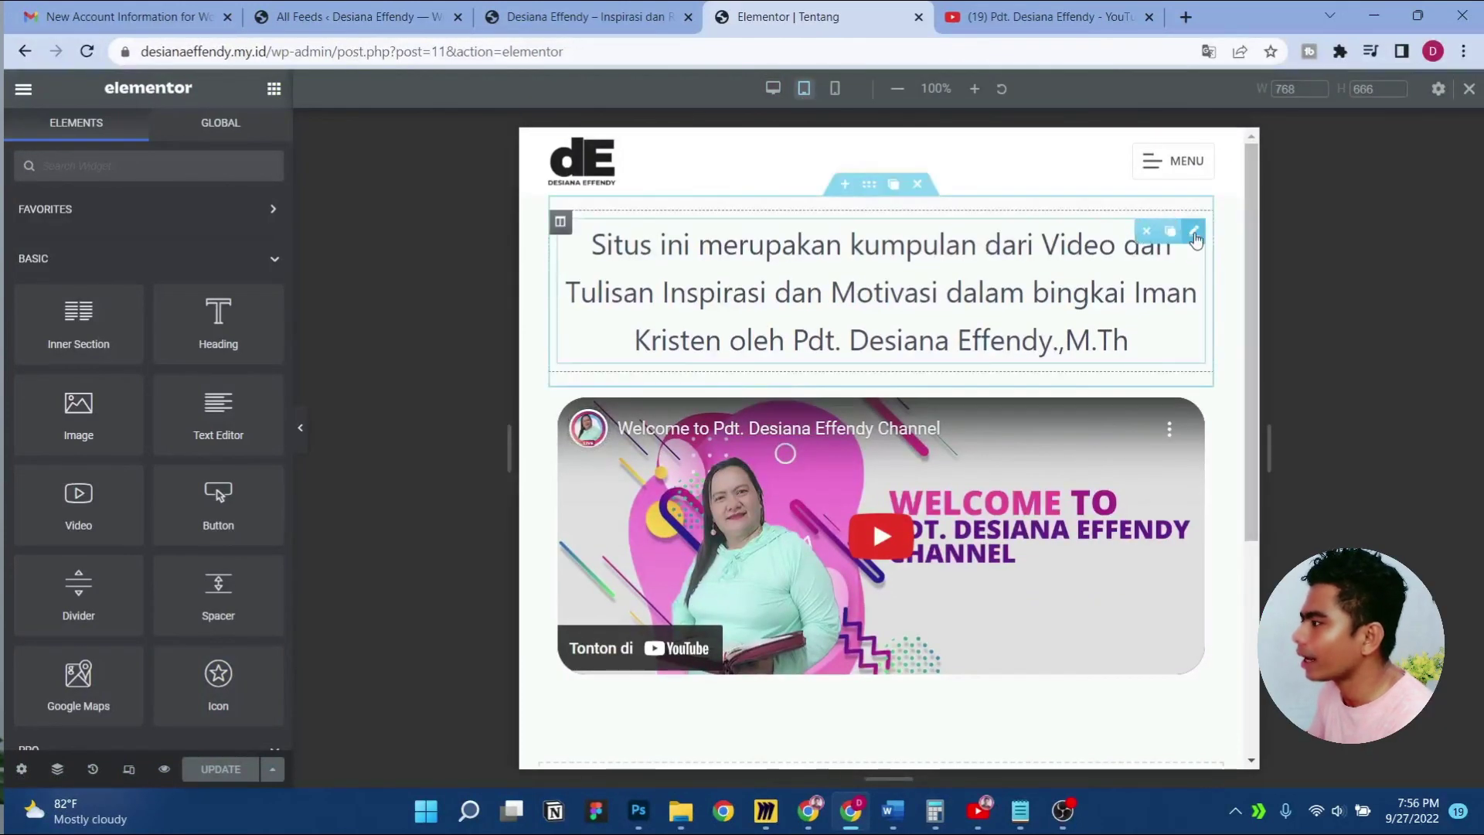
left_click(1195, 233)
left_click(148, 135)
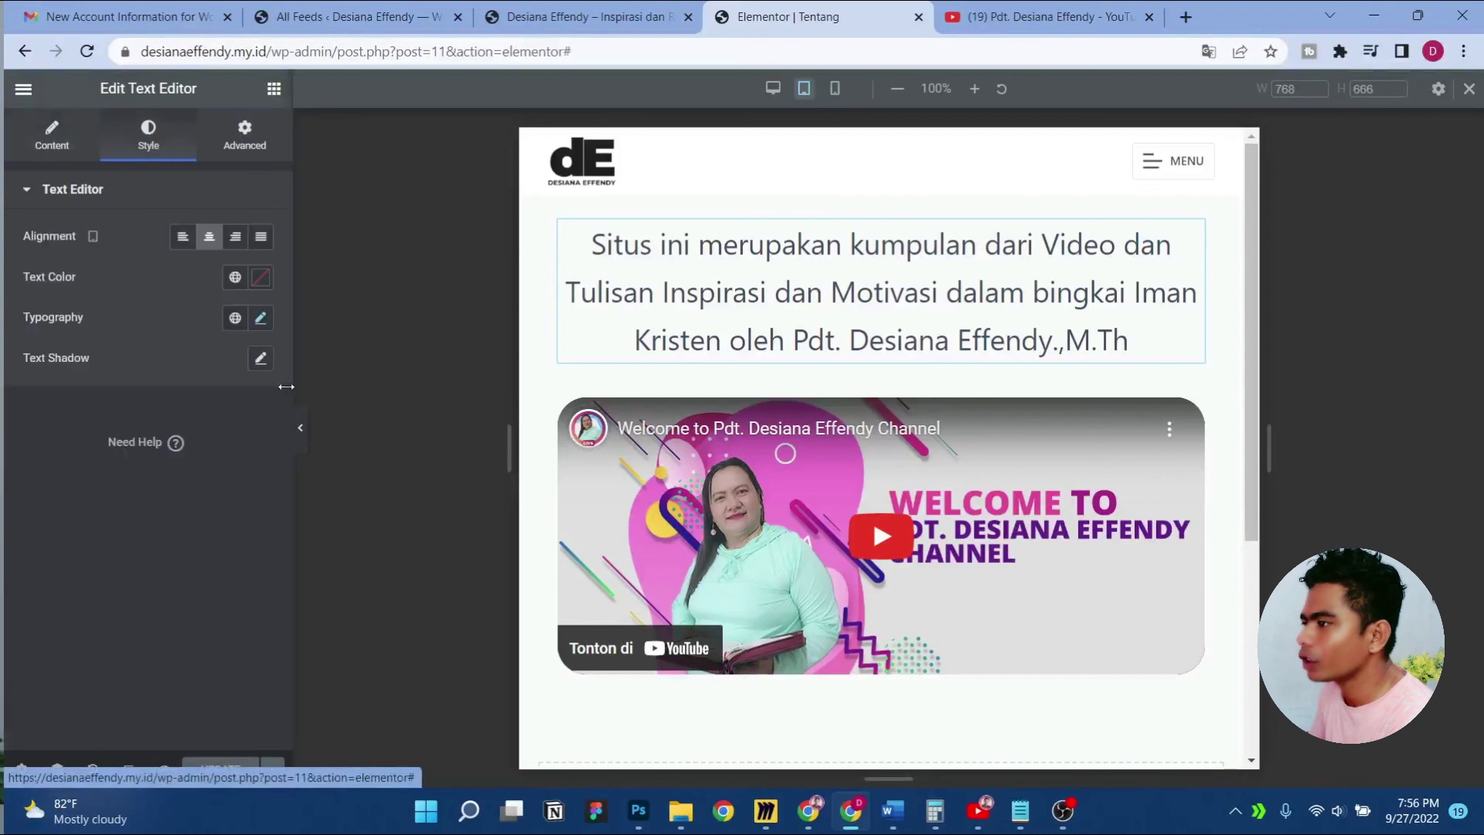
left_click(261, 318)
left_click(218, 469)
type("20")
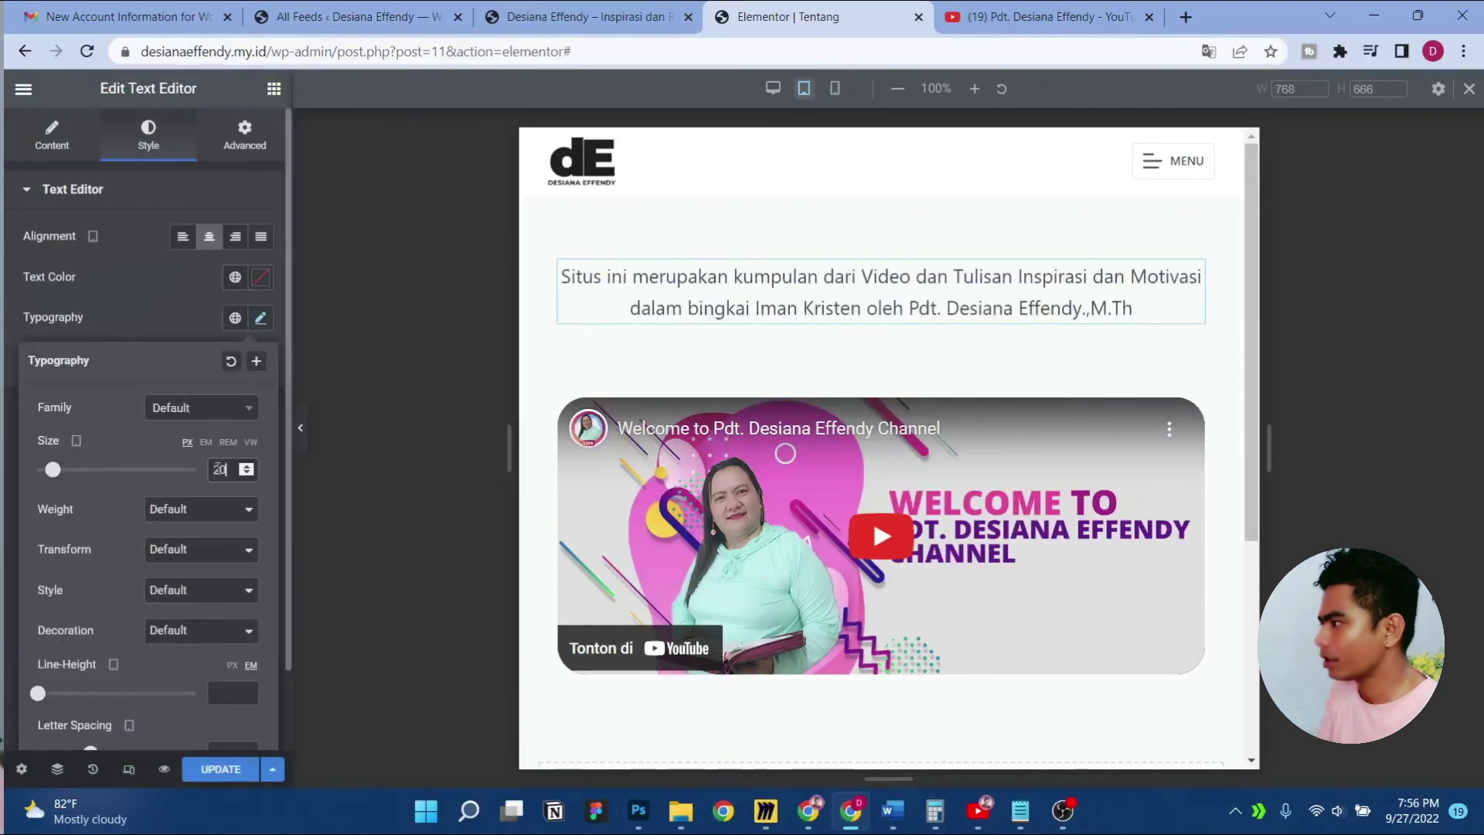
key("Up")
key("Up")
key("Up")
key("Up")
key("Up")
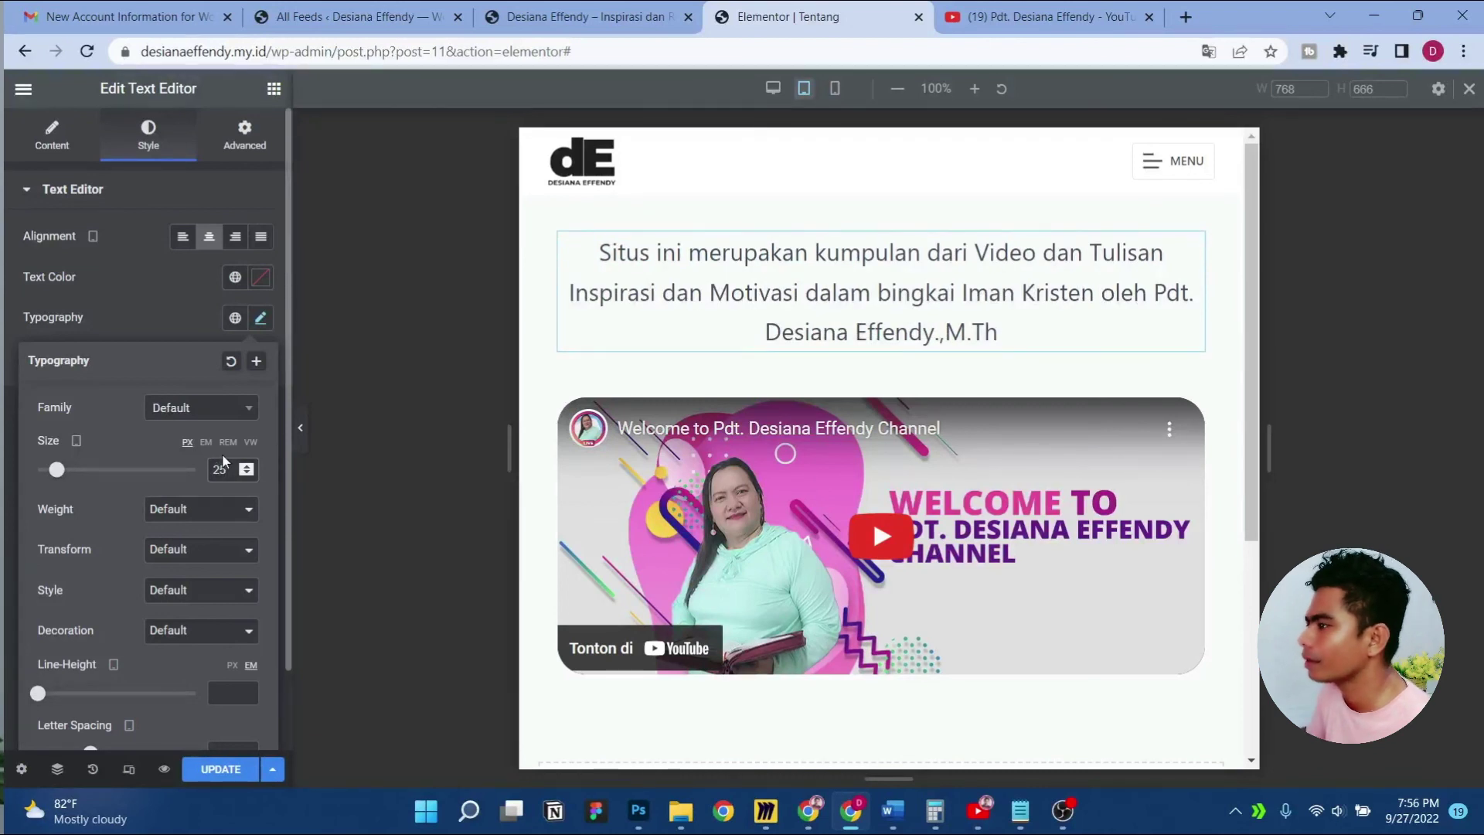
left_click(119, 307)
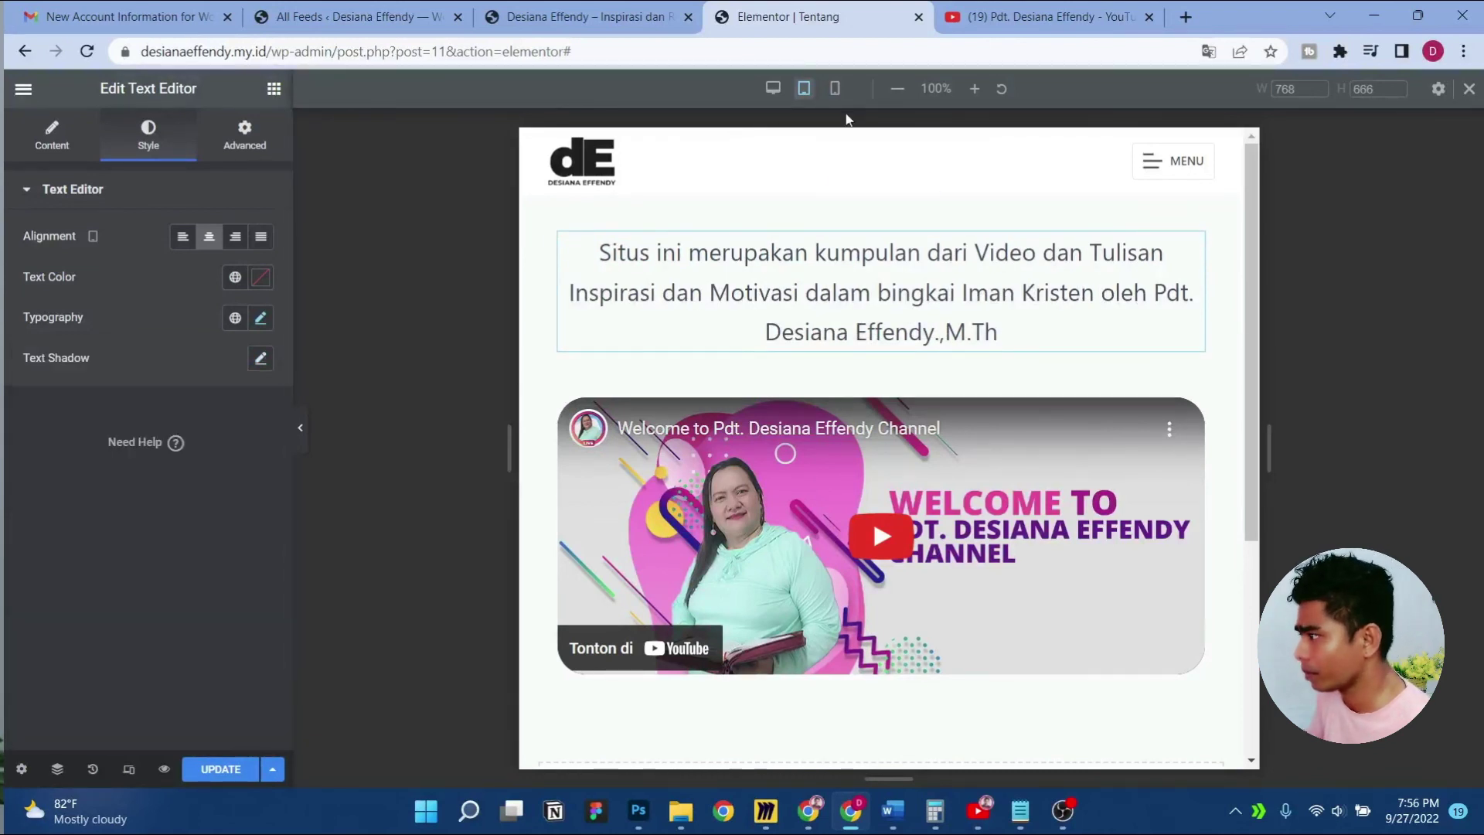
Set the intro text size to 18 in mobile view and update the page
left_click(835, 88)
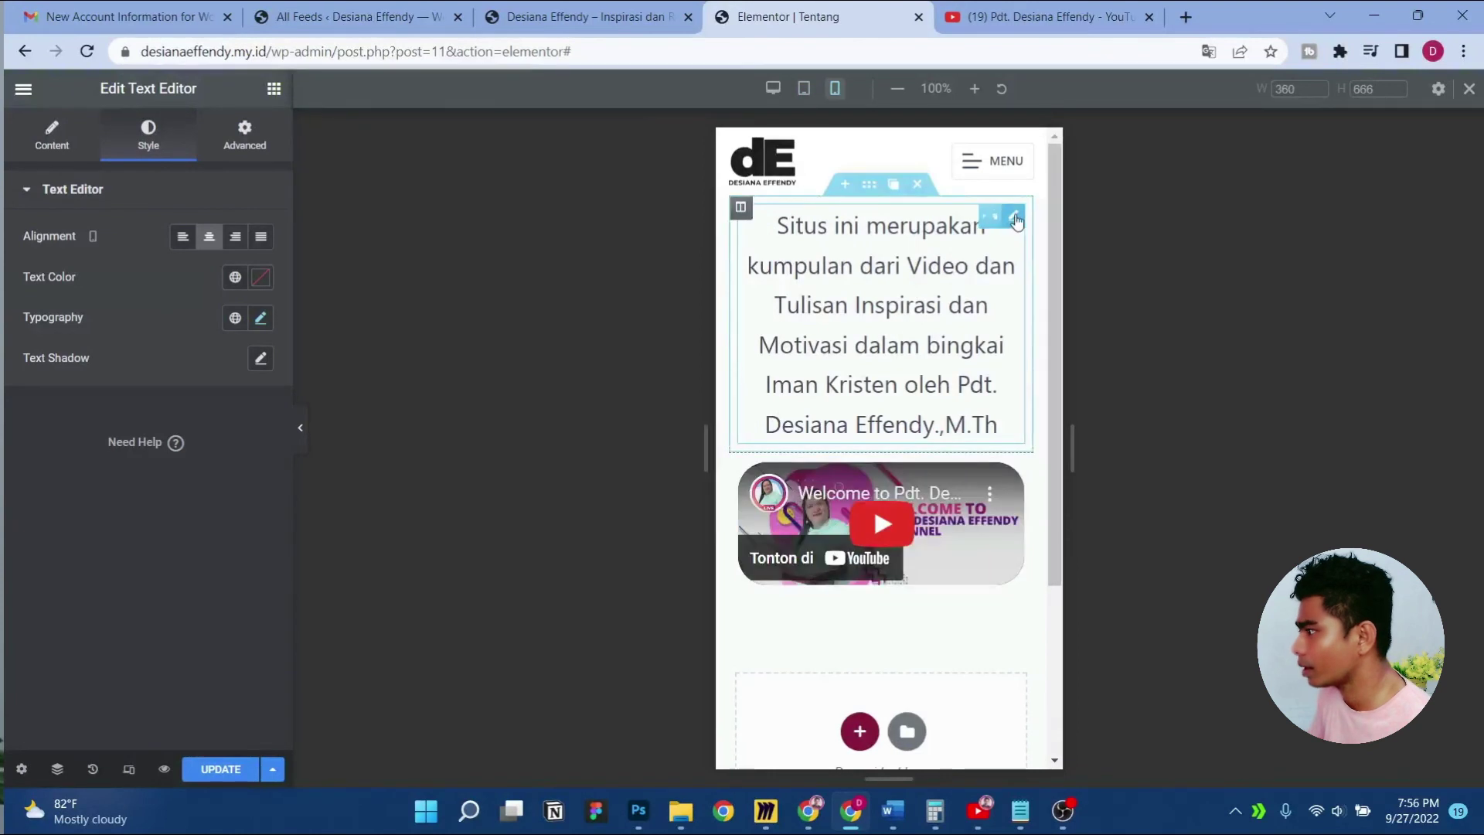
left_click(263, 324)
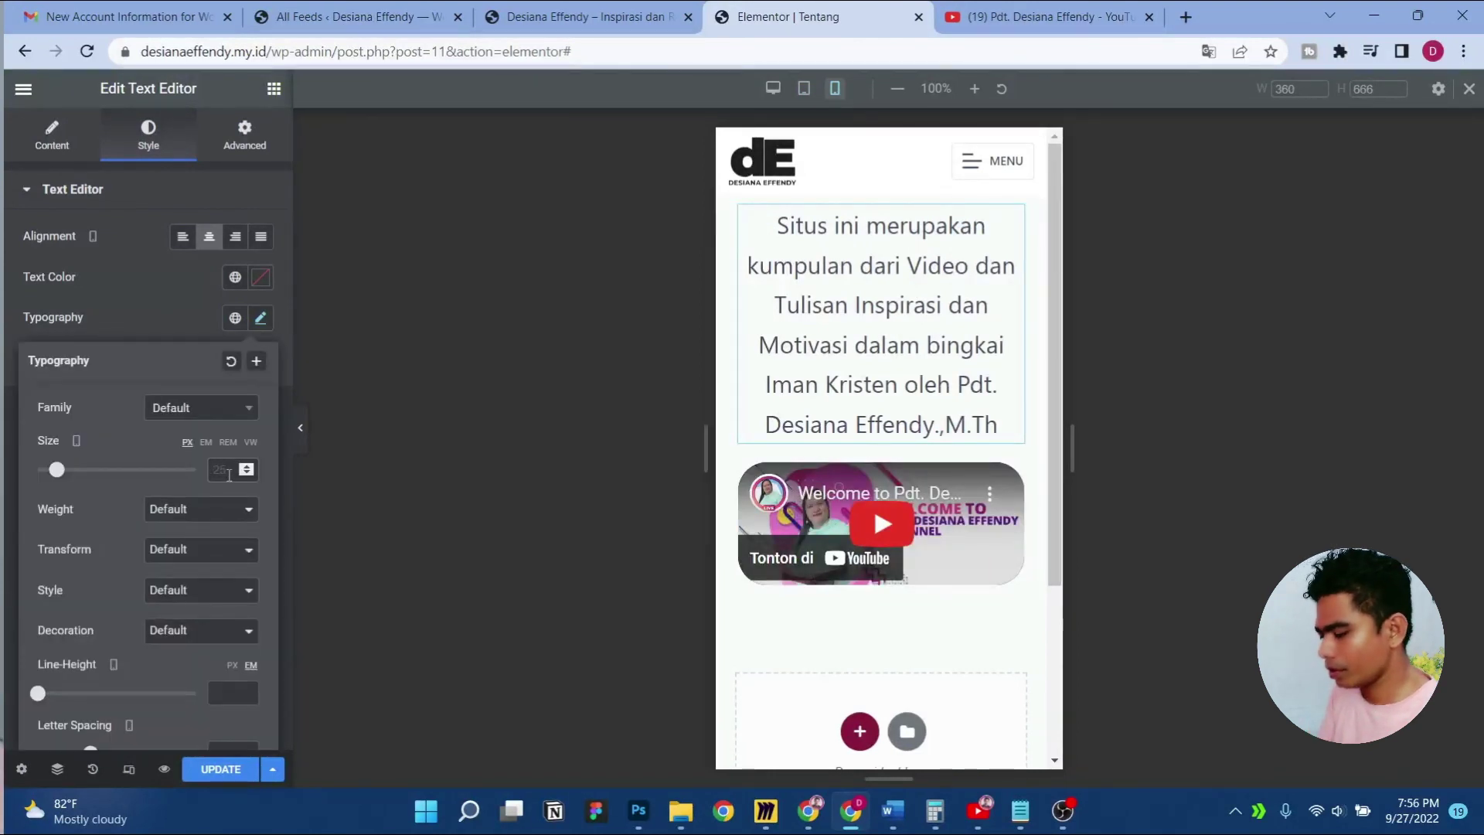
type("18")
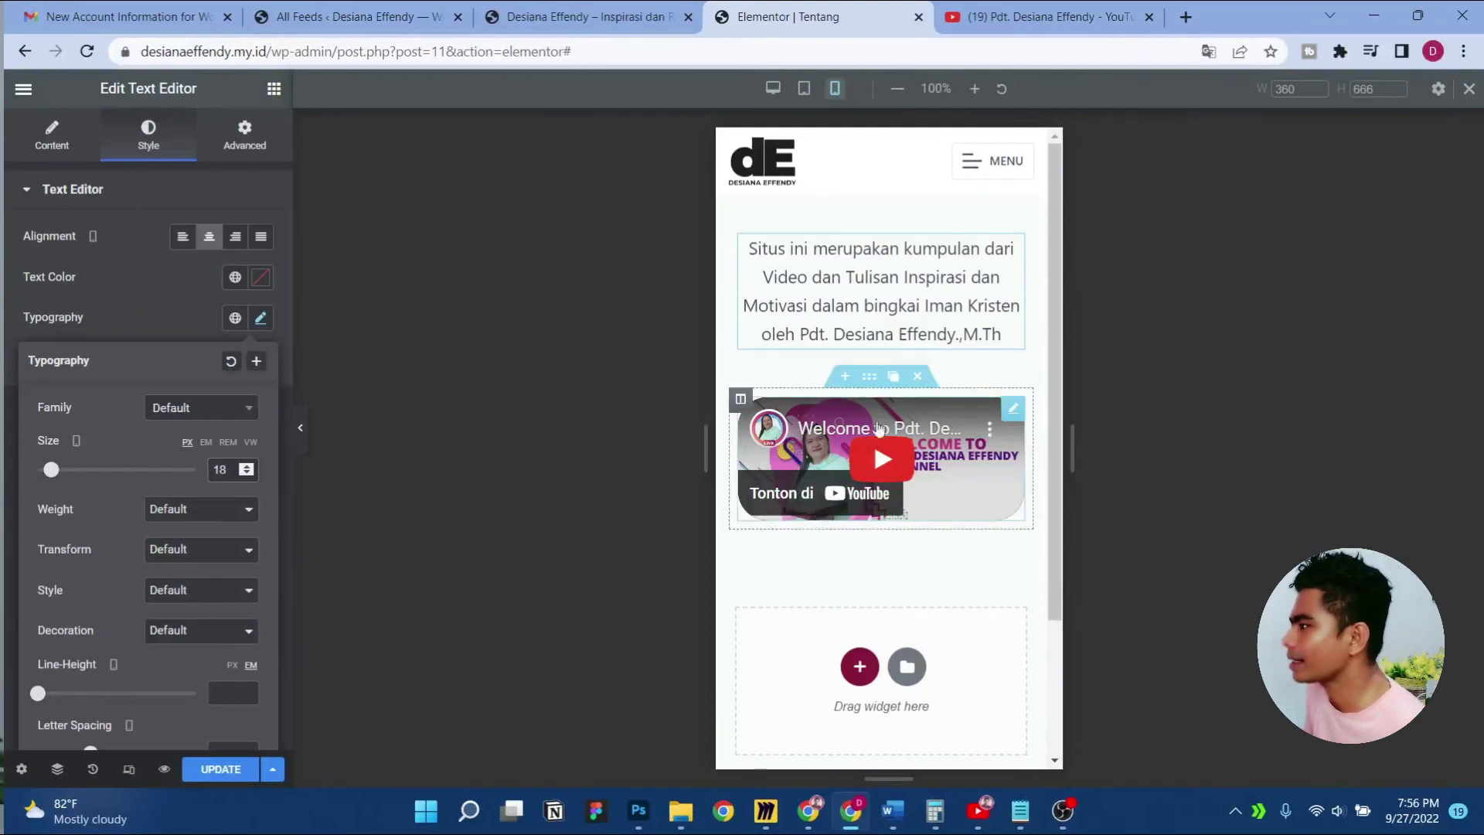
left_click(234, 773)
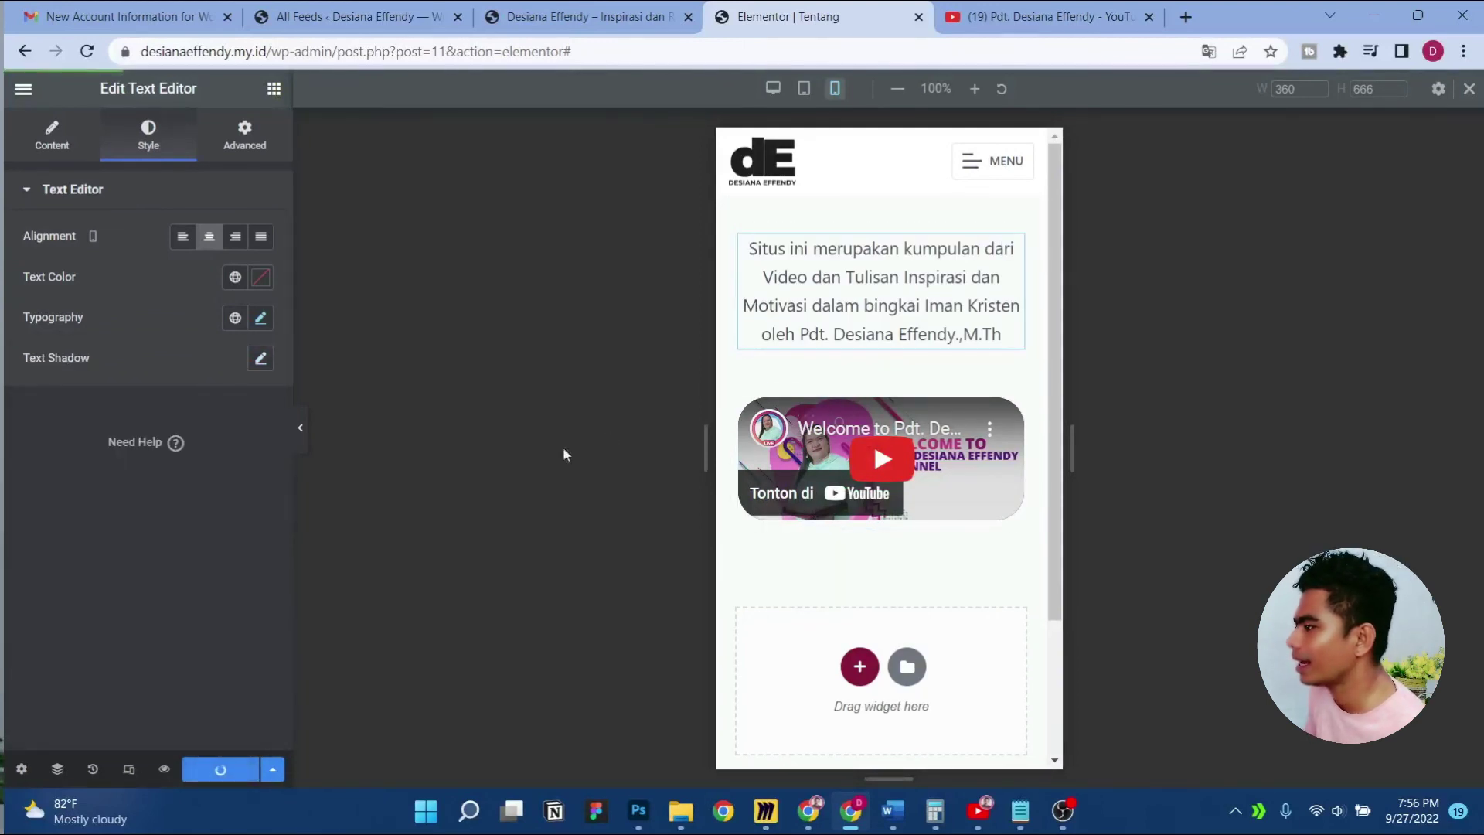
left_click(300, 427)
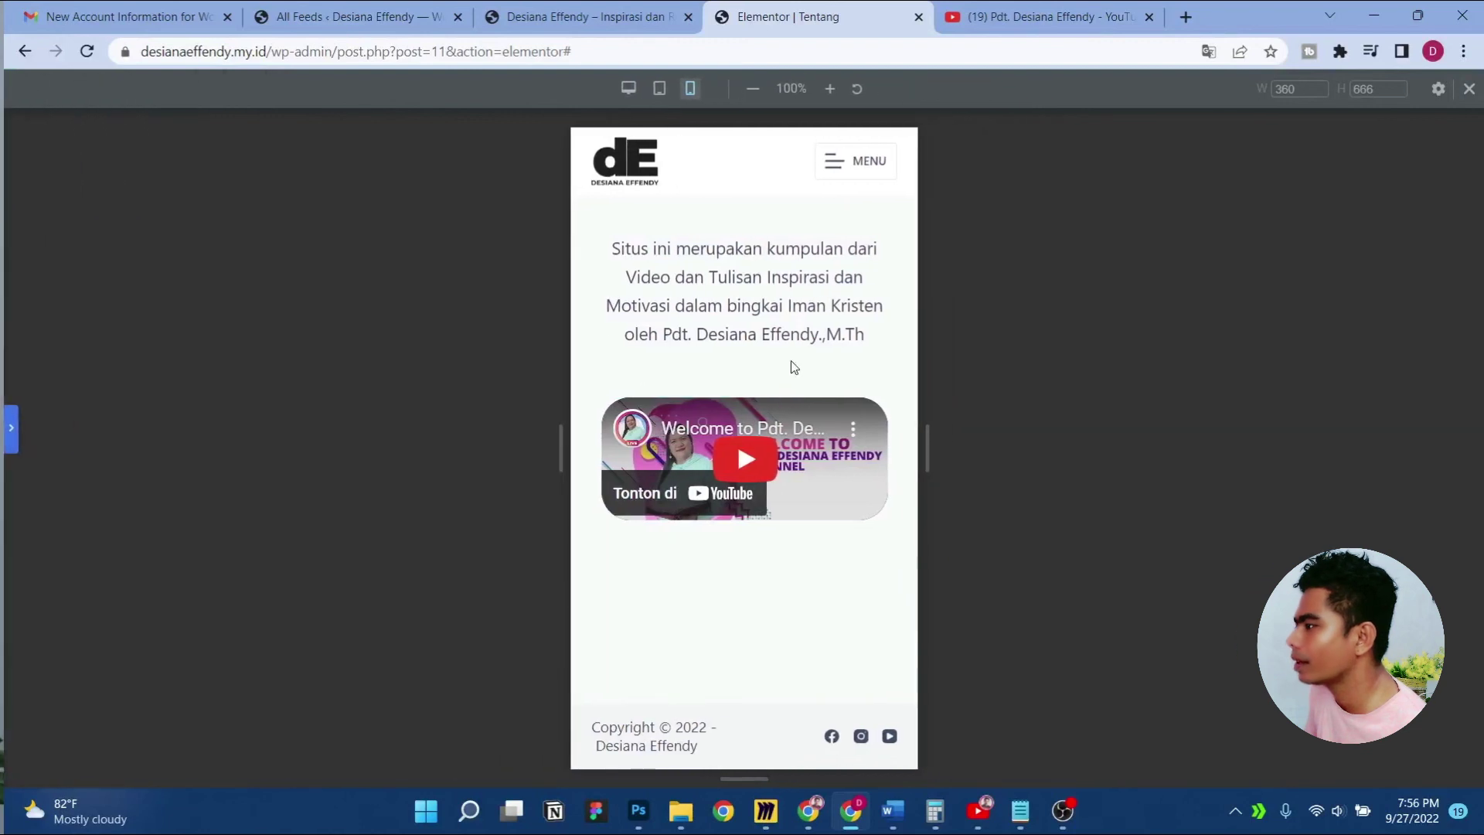
left_click(11, 427)
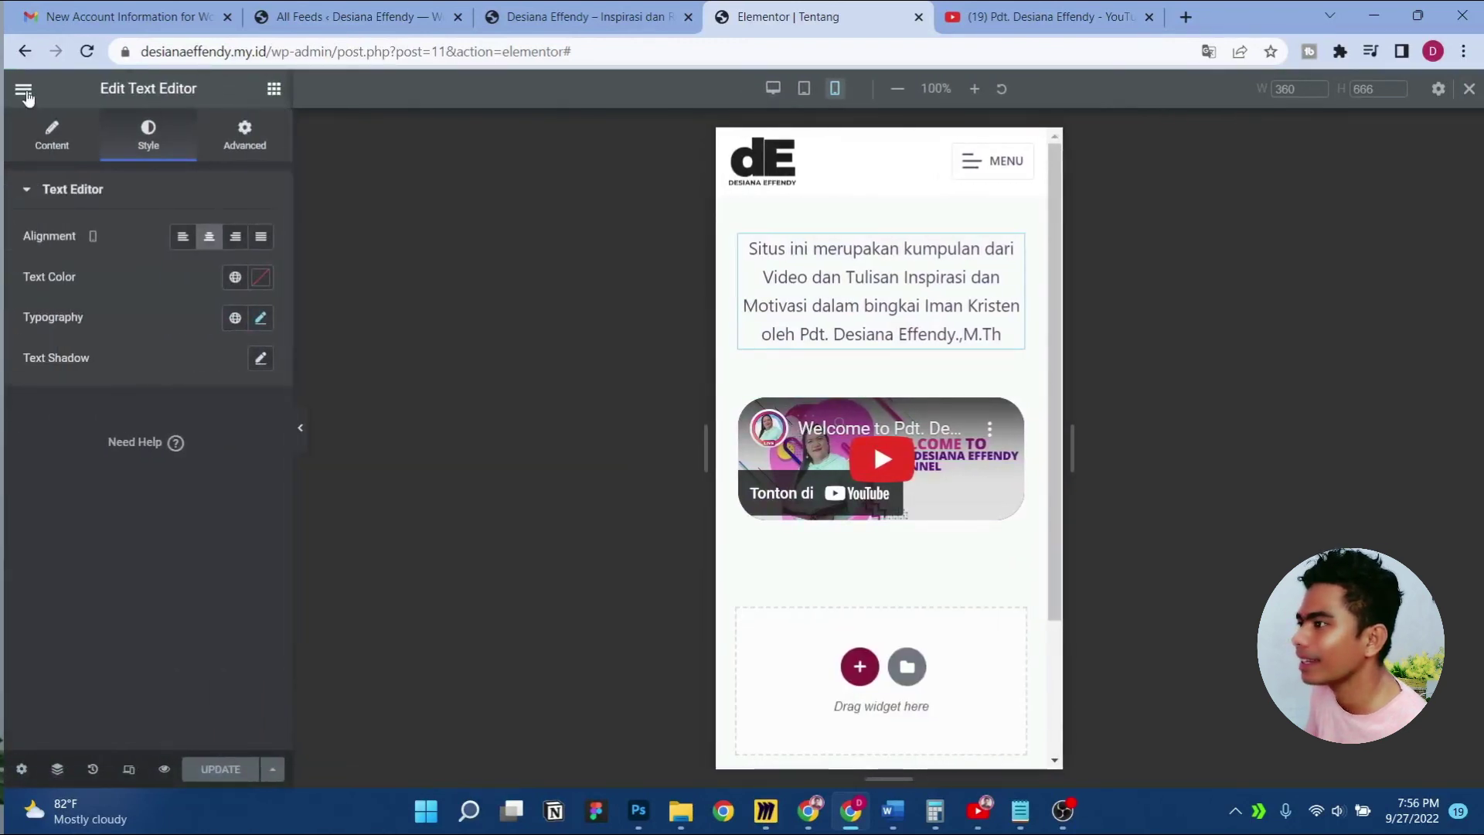
View the live Tentang page, check the Blog page and Subscribe button, then go to YouTube
left_click(24, 88)
left_click(183, 432)
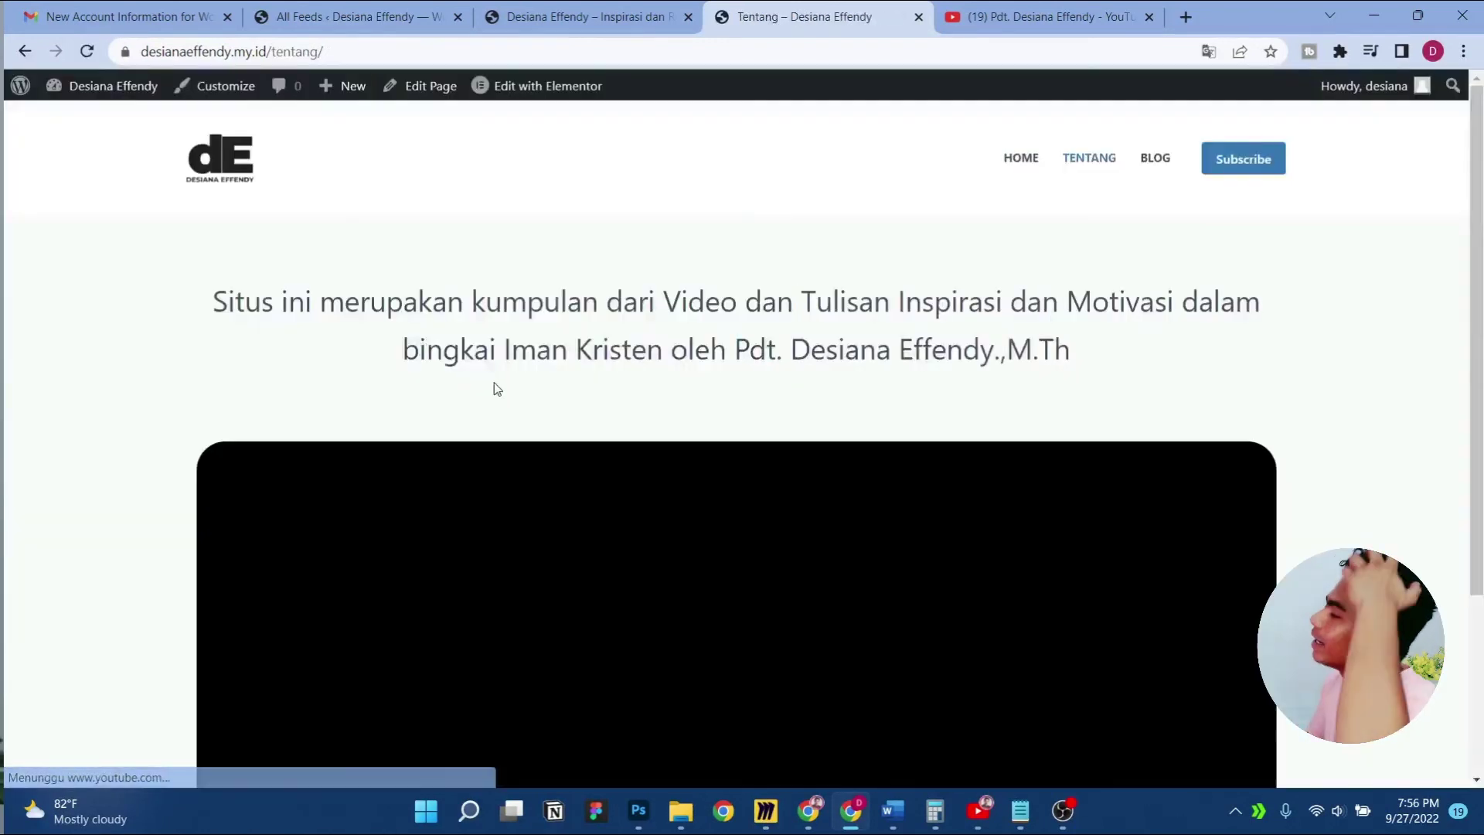
scroll(777, 336, "down", 4)
scroll(1007, 246, "up", 4)
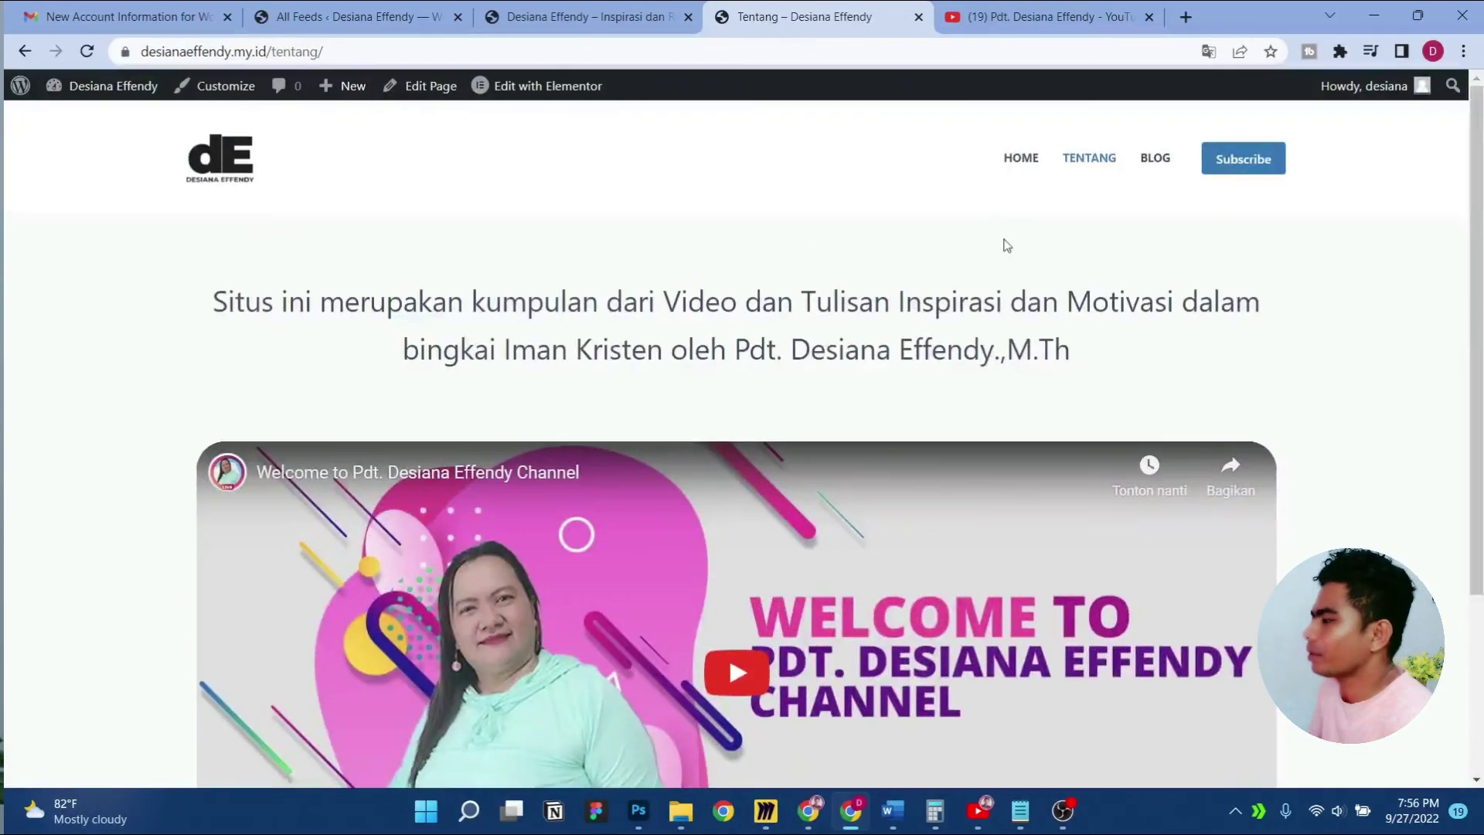
left_click(1151, 159)
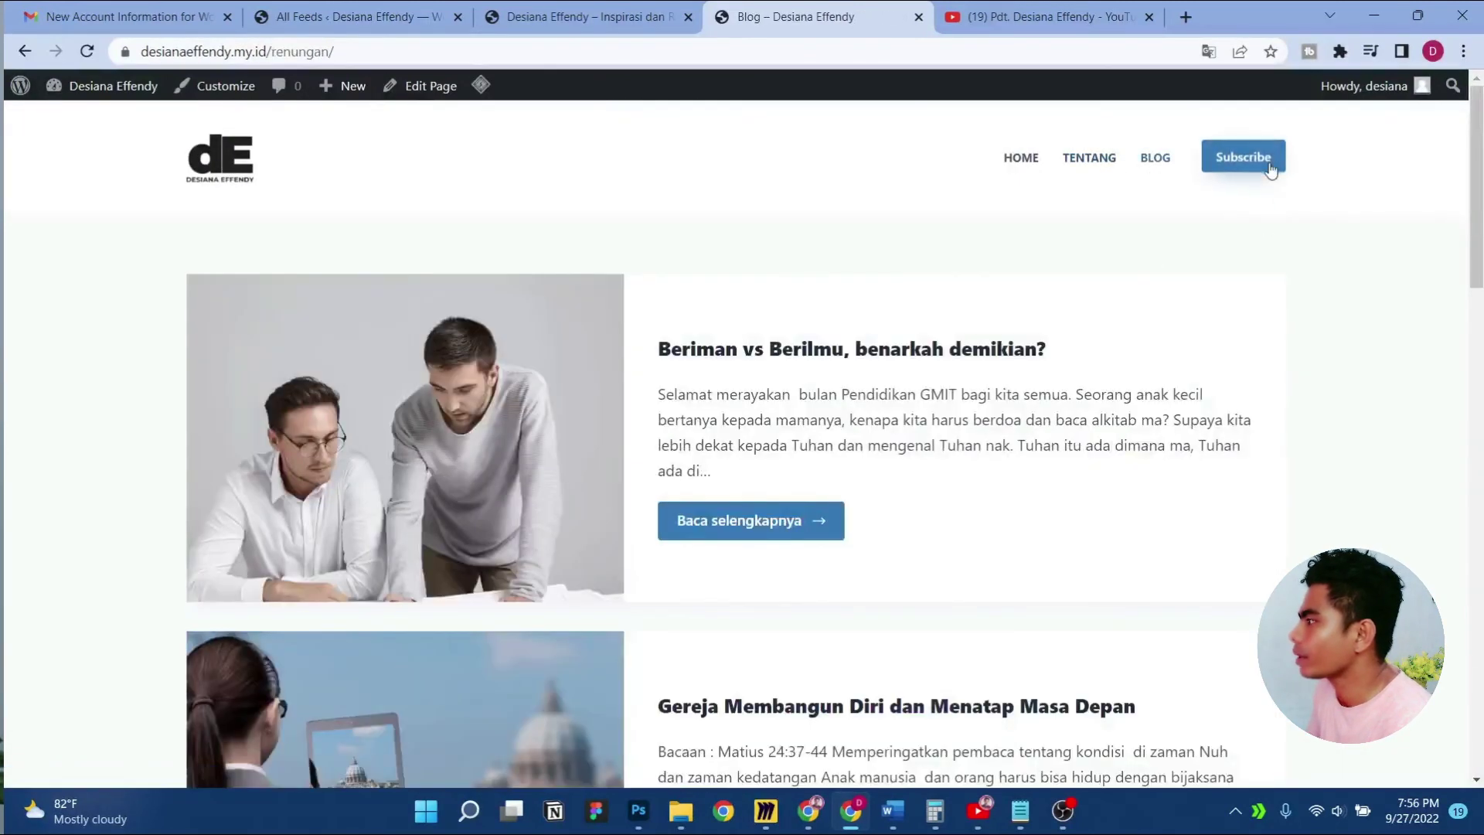
left_click(1269, 168)
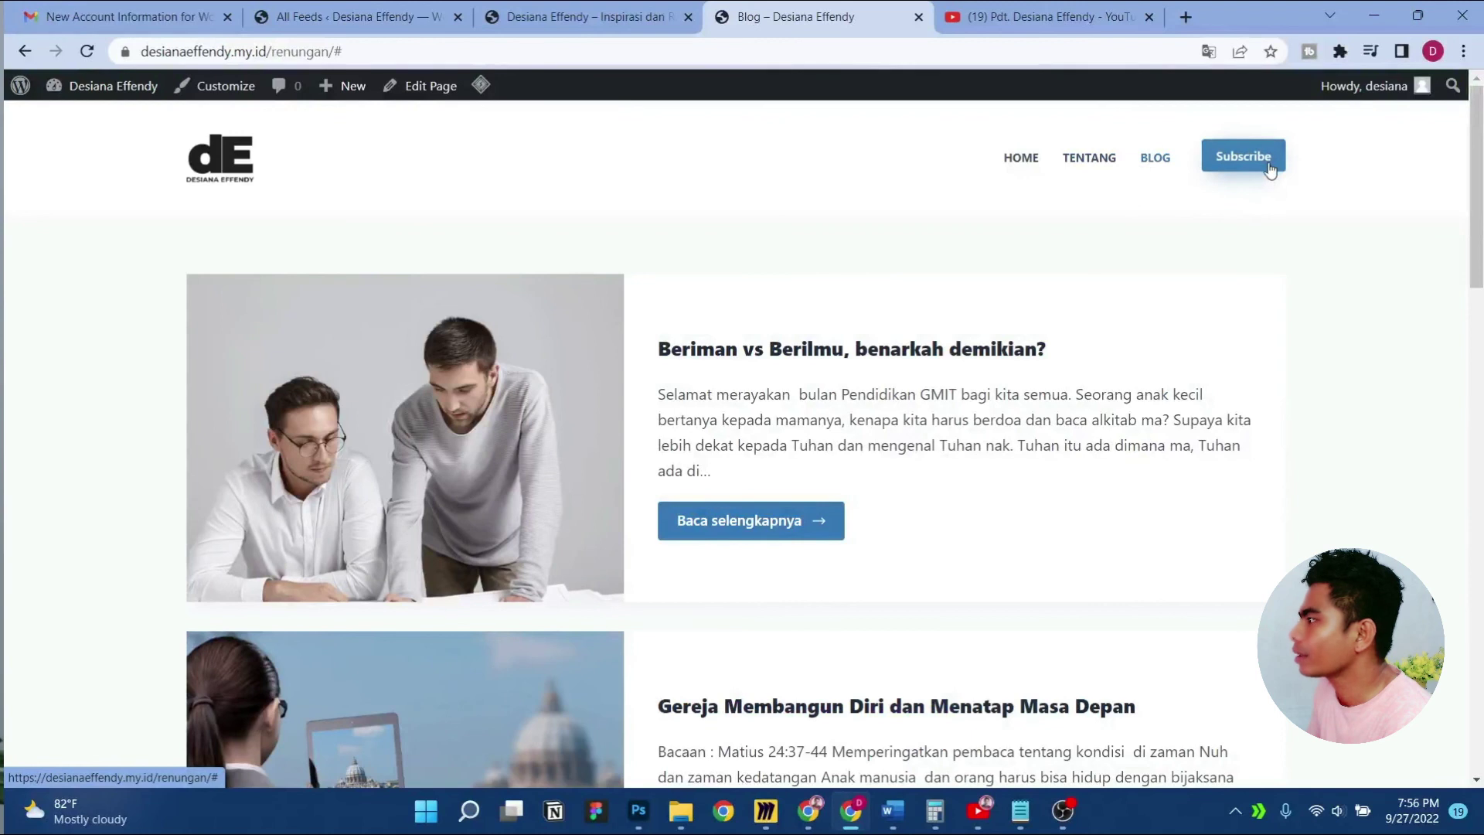
left_click(221, 94)
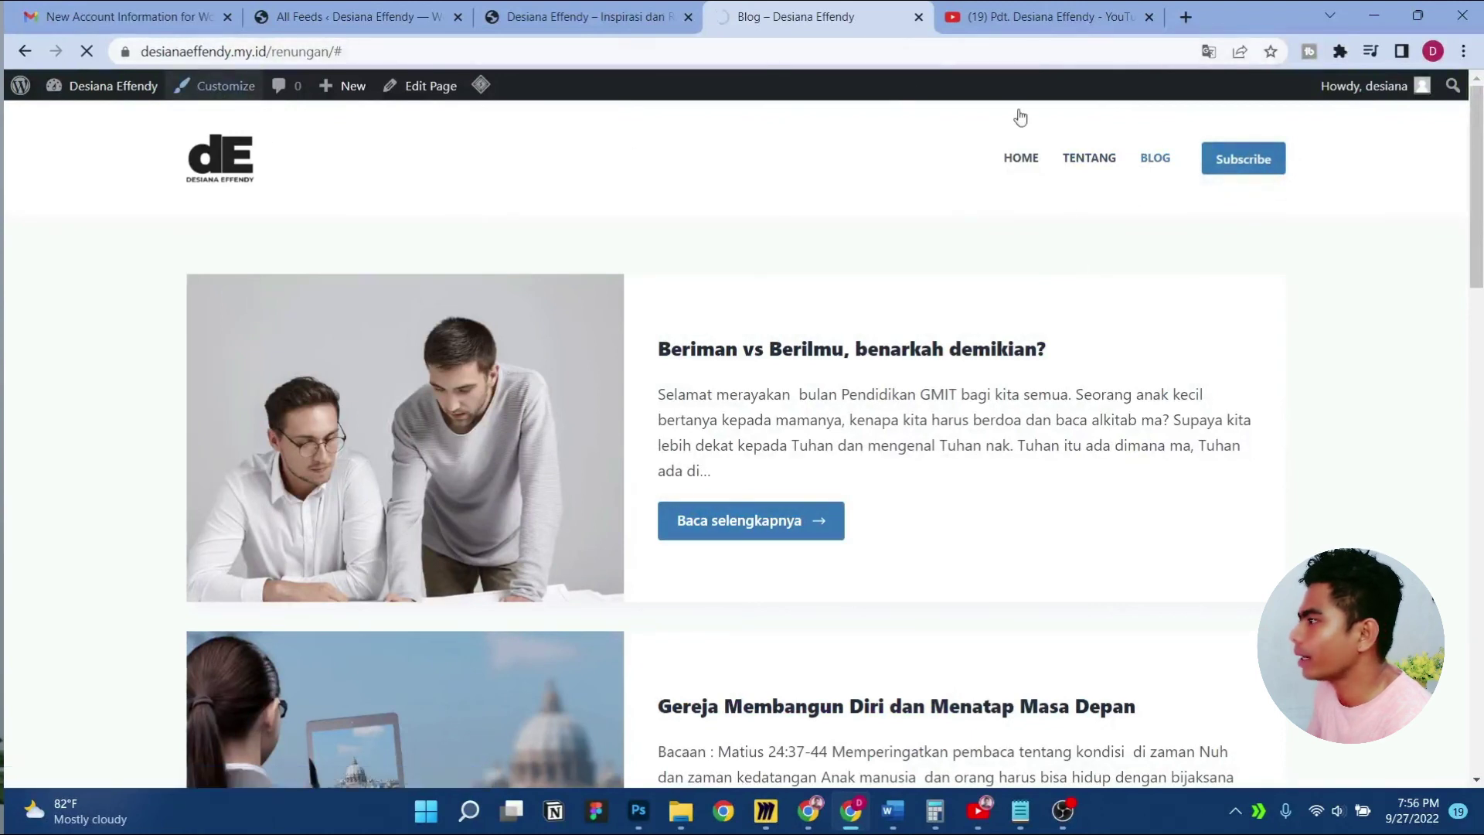
left_click(1032, 10)
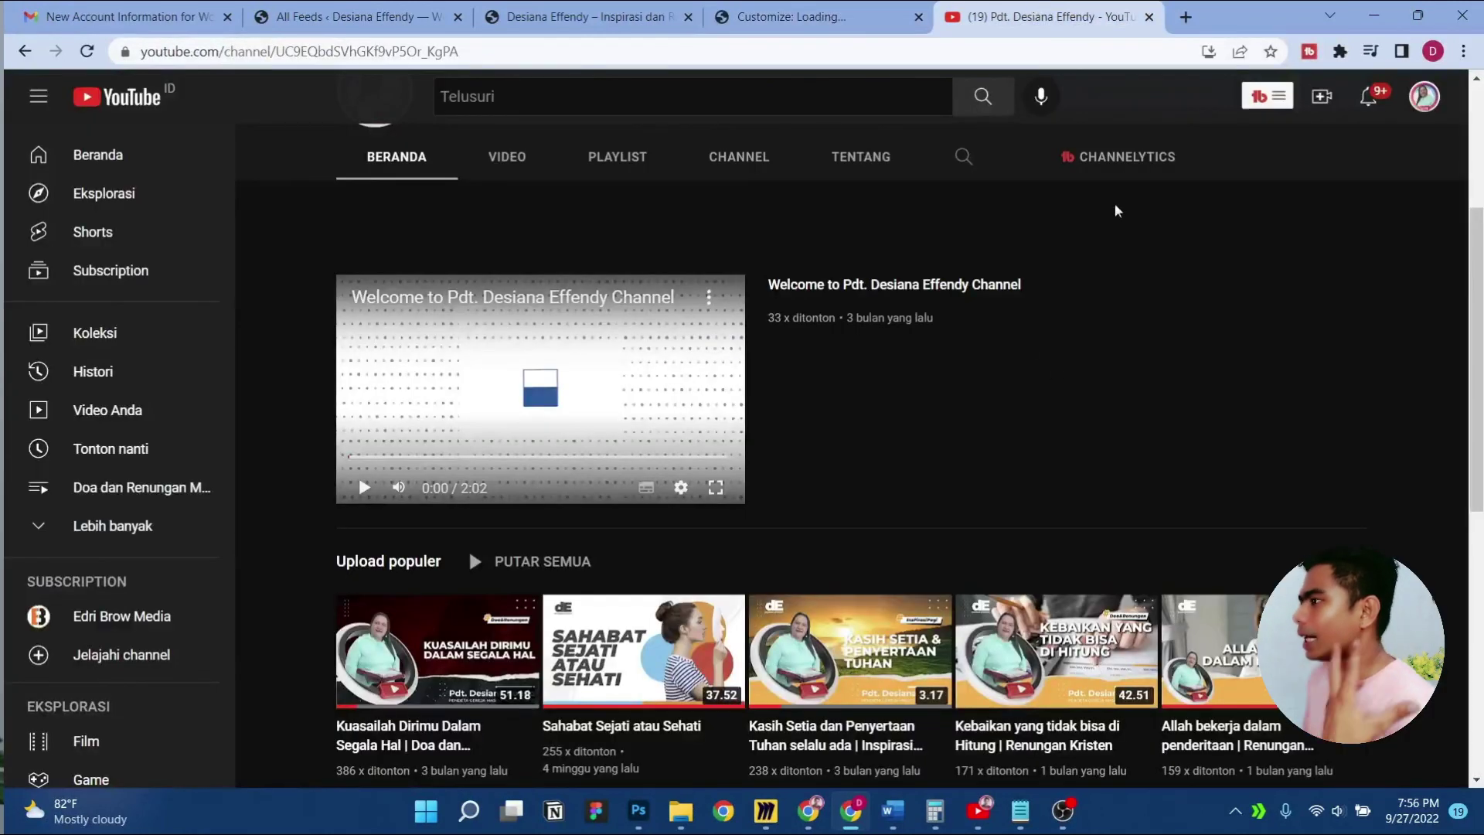
Search Google in a new tab for 'subscribe otomatis youtube link'
left_click(1186, 16)
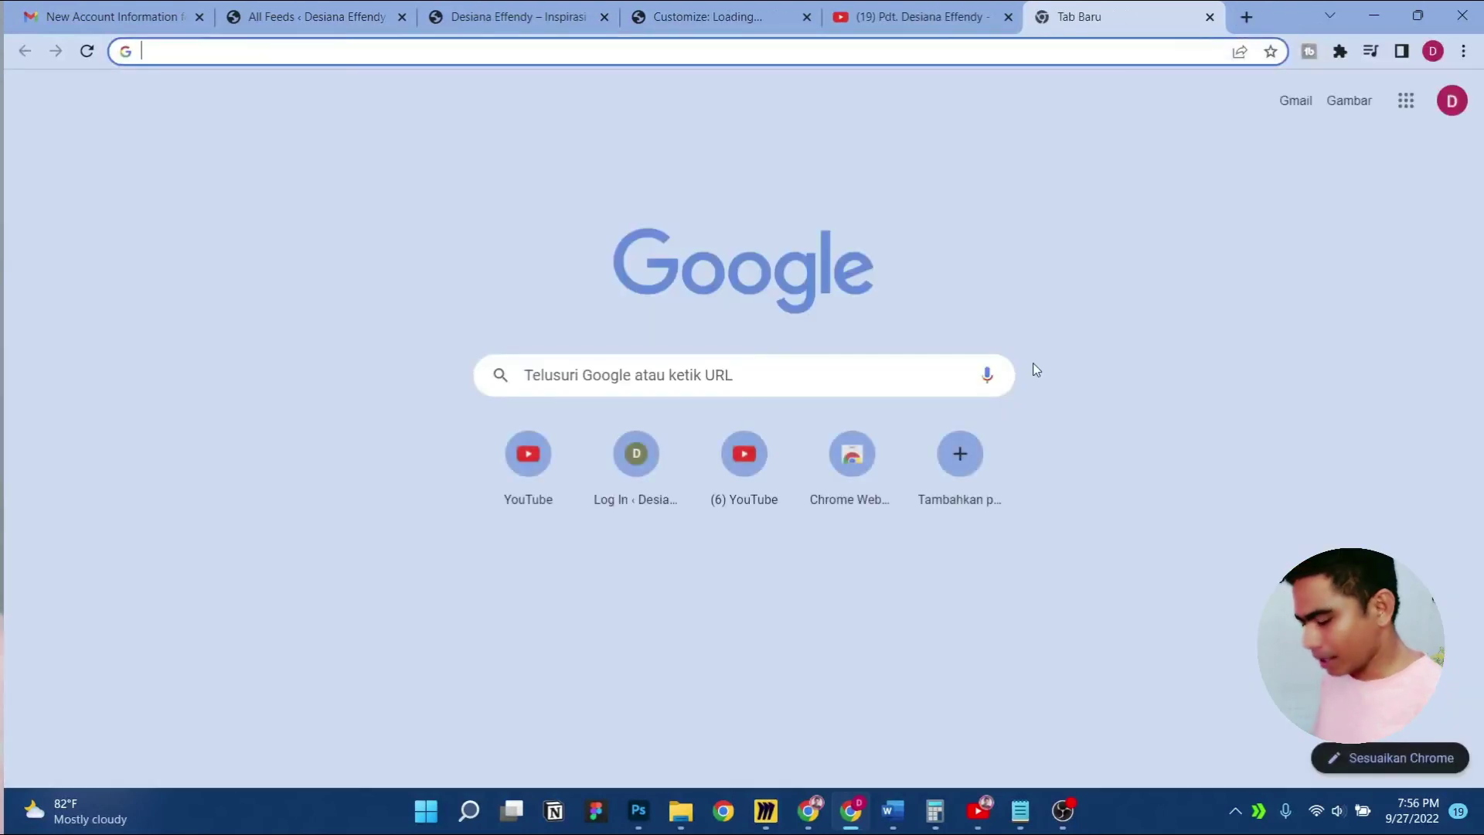
type("su")
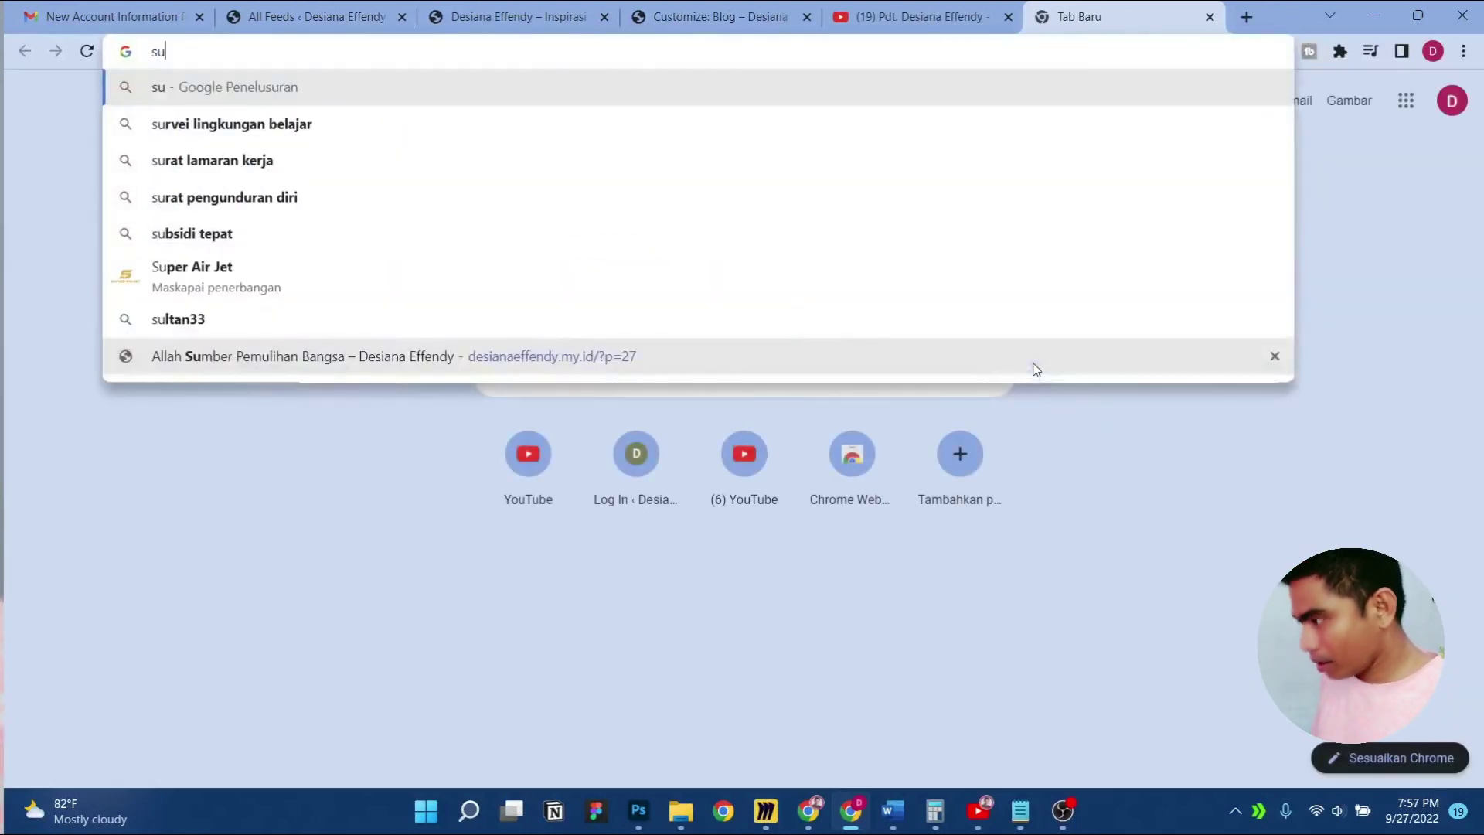
type("sbcr")
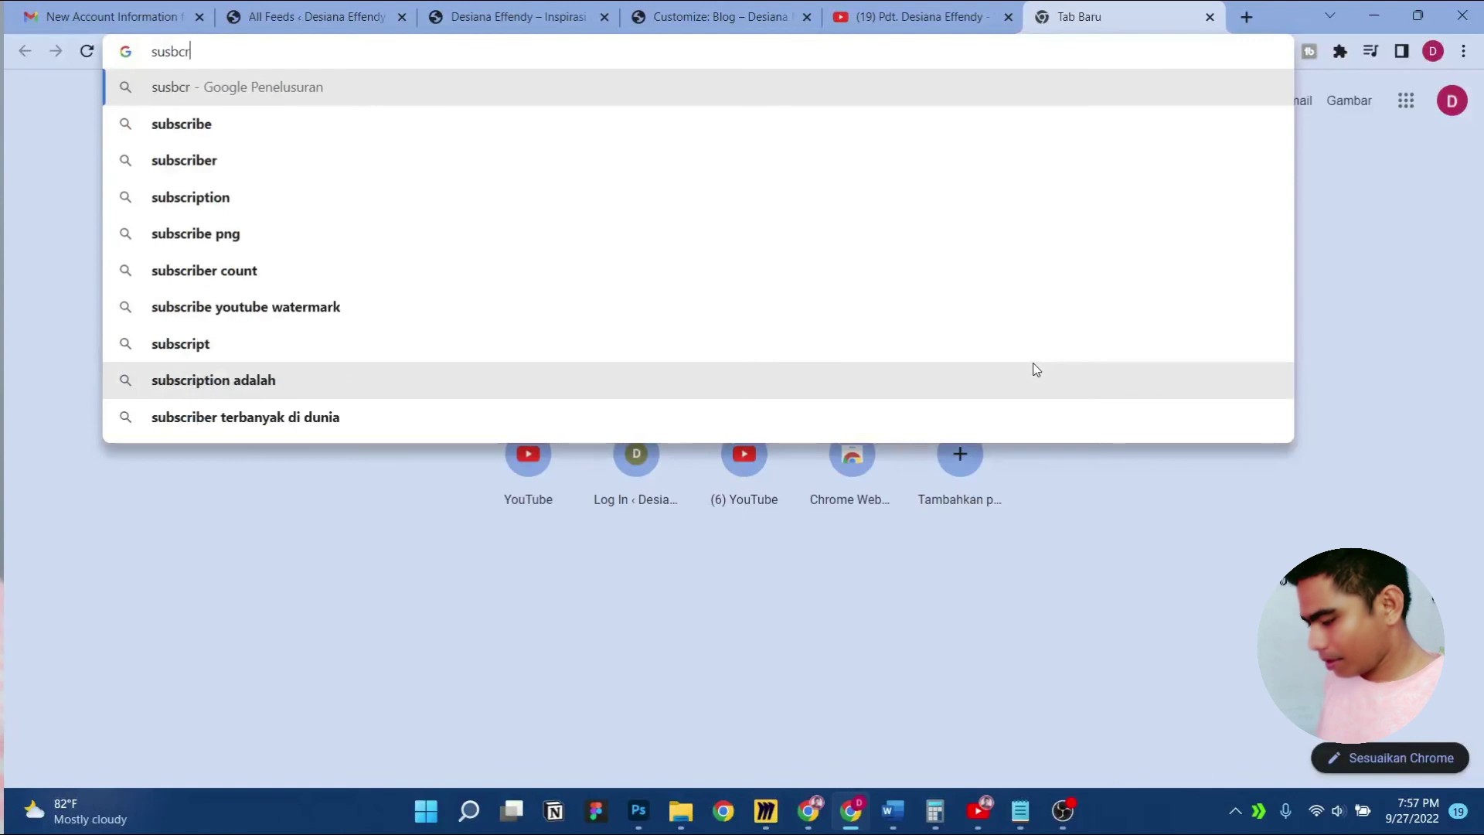
type("ibe otomatoi")
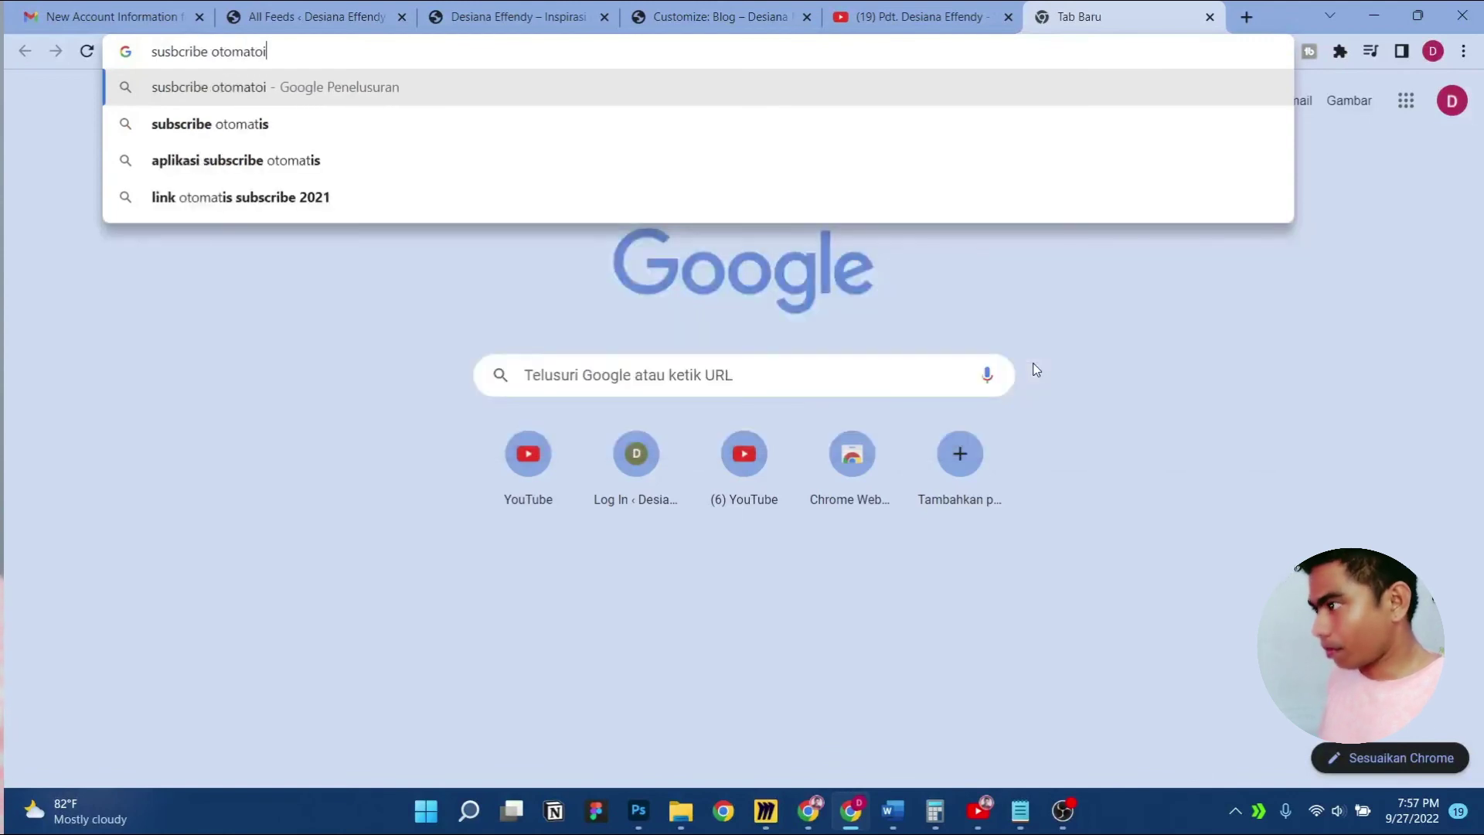
key("BackSpace")
key("BackSpace")
type("ti")
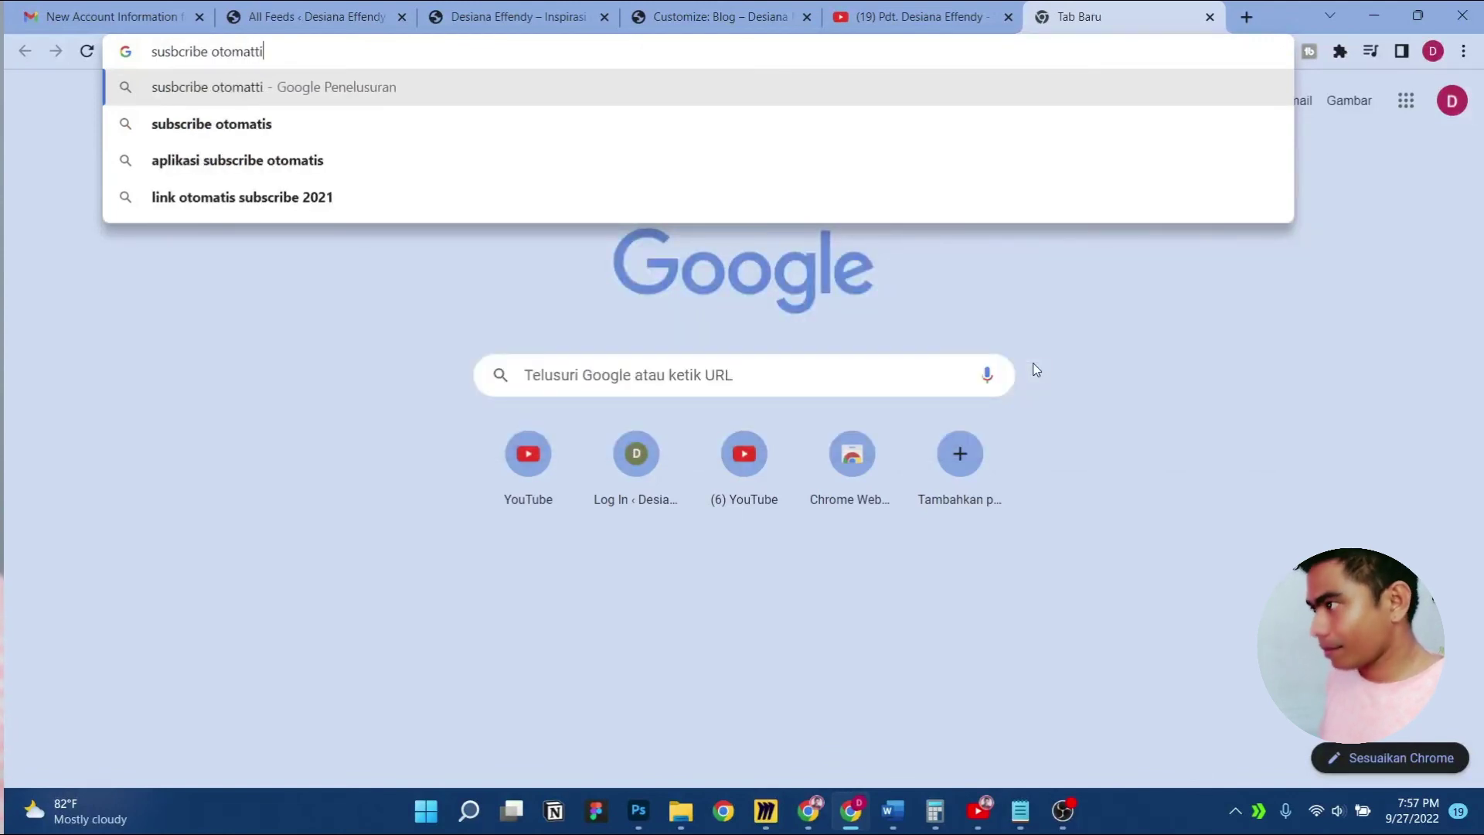
key("BackSpace")
key("BackSpace")
type("is youtube")
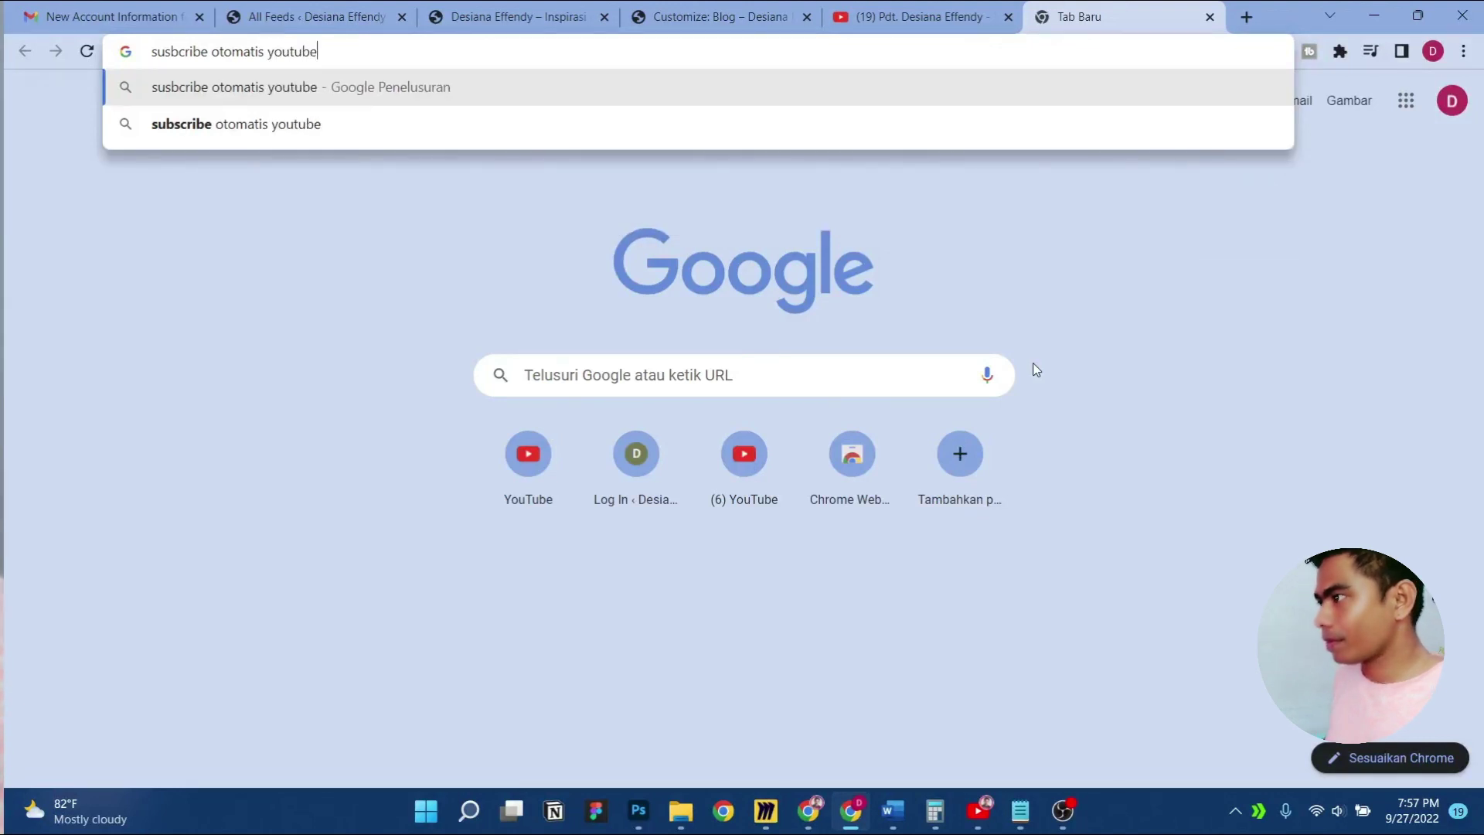
type(" link\\")
key("Return")
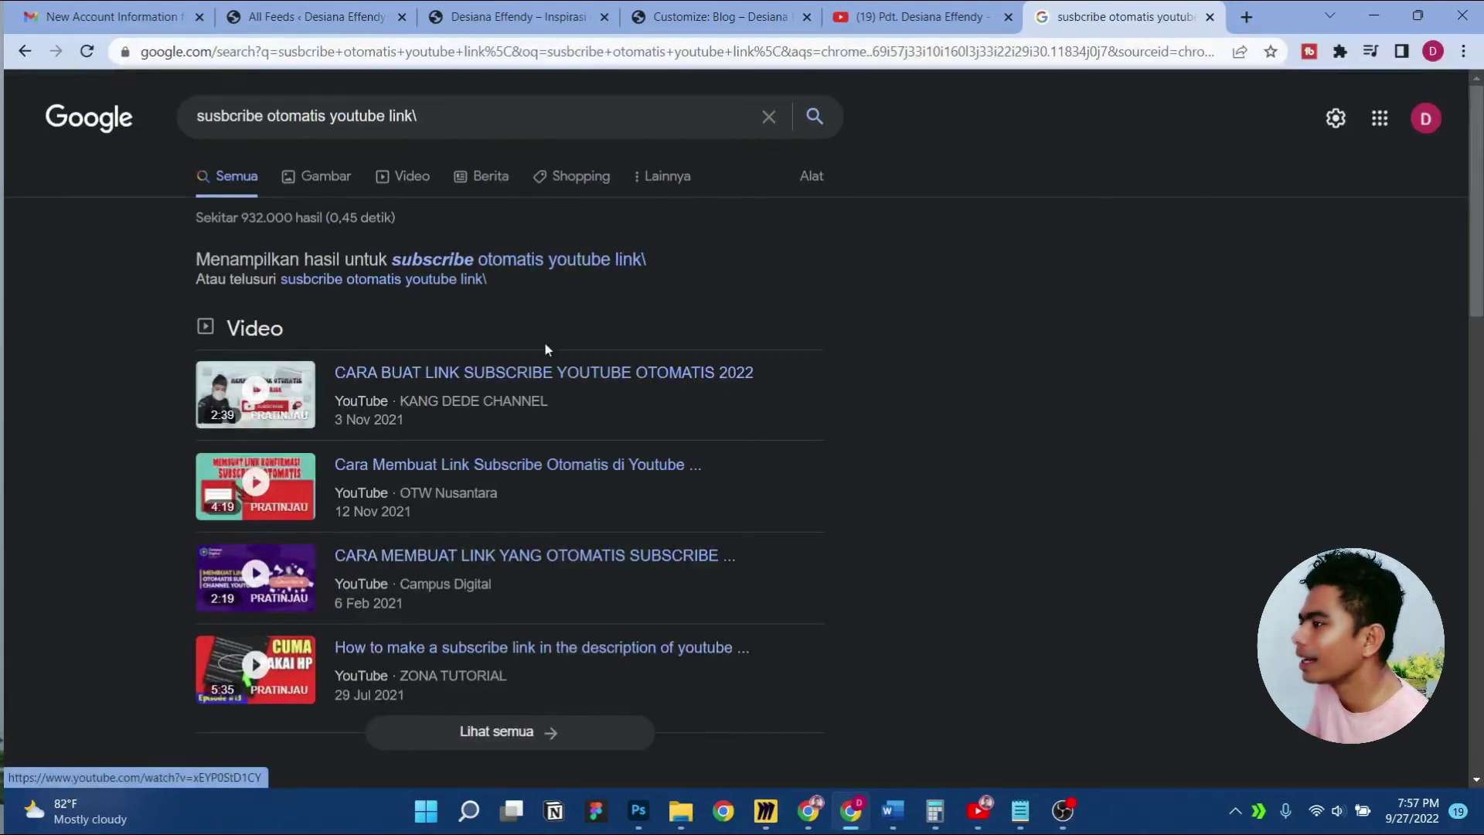
Open the rinditech article and select its ?sub_confirmation=1 suffix
scroll(544, 341, "down", 6)
left_click(467, 349)
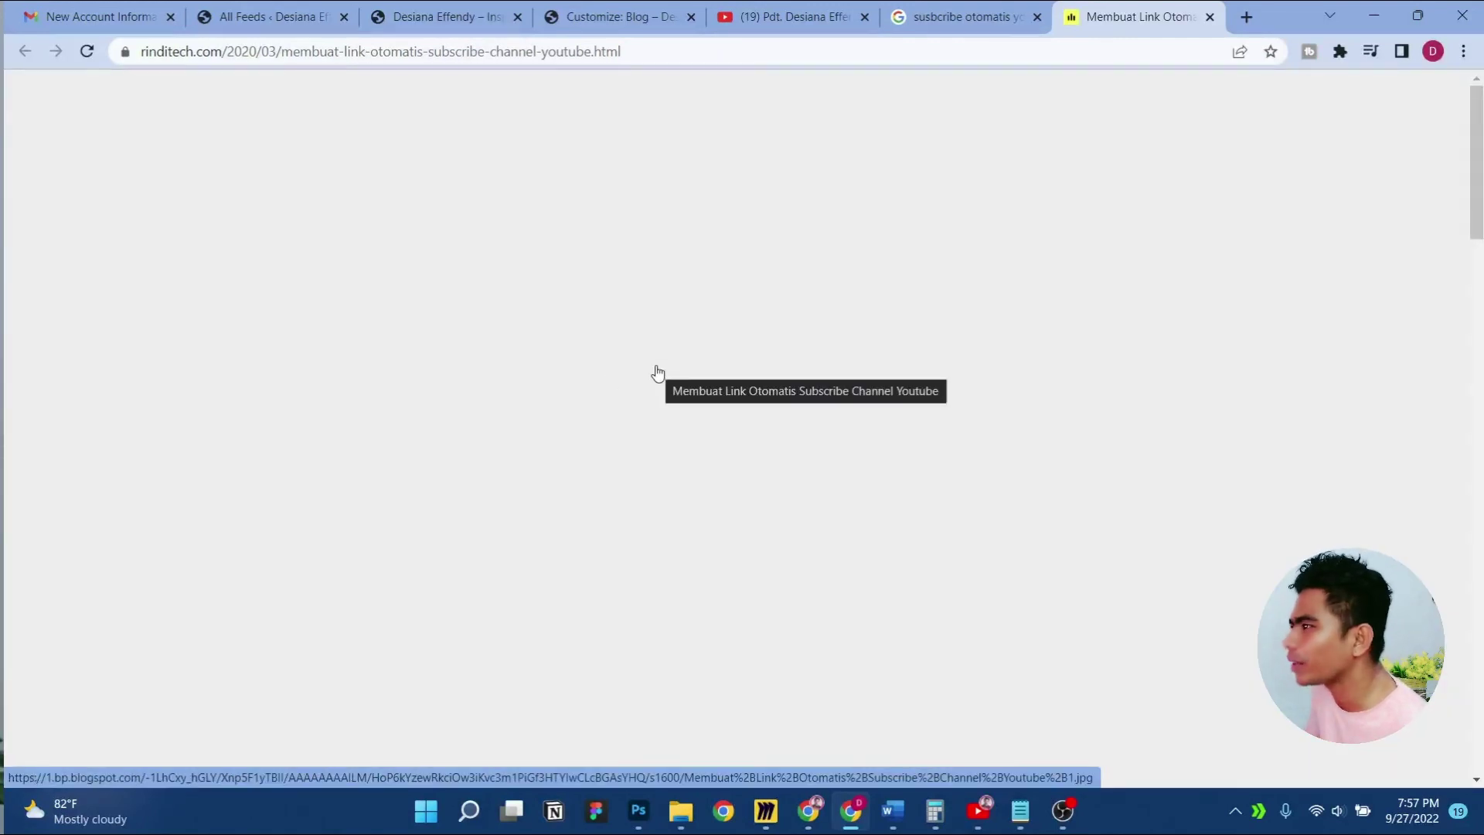
scroll(656, 374, "down", 10)
scroll(658, 374, "down", 5)
scroll(658, 371, "up", 10)
scroll(658, 368, "down", 4)
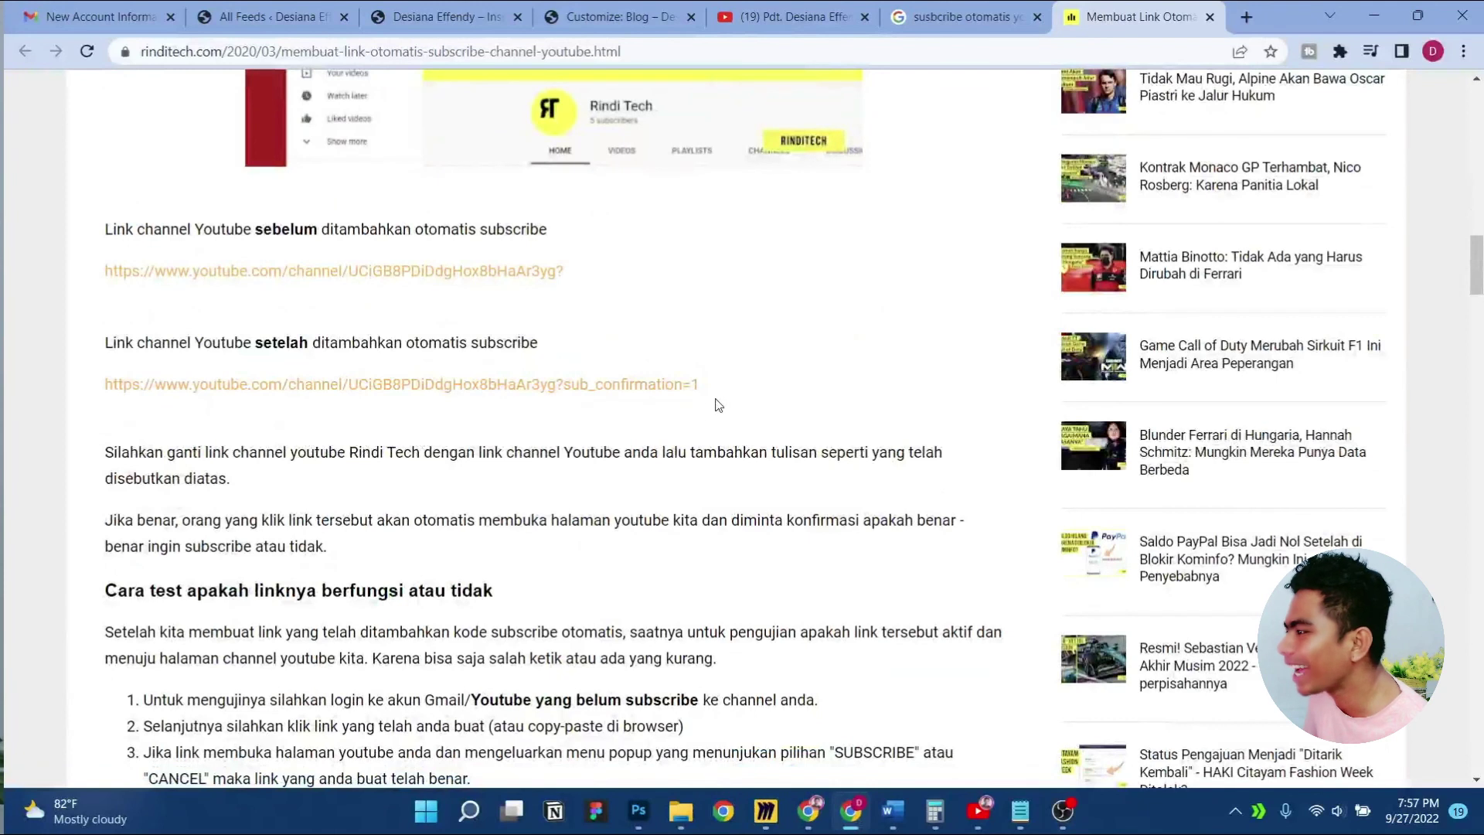
left_click_drag(704, 406, 561, 401)
key("ctrl+c")
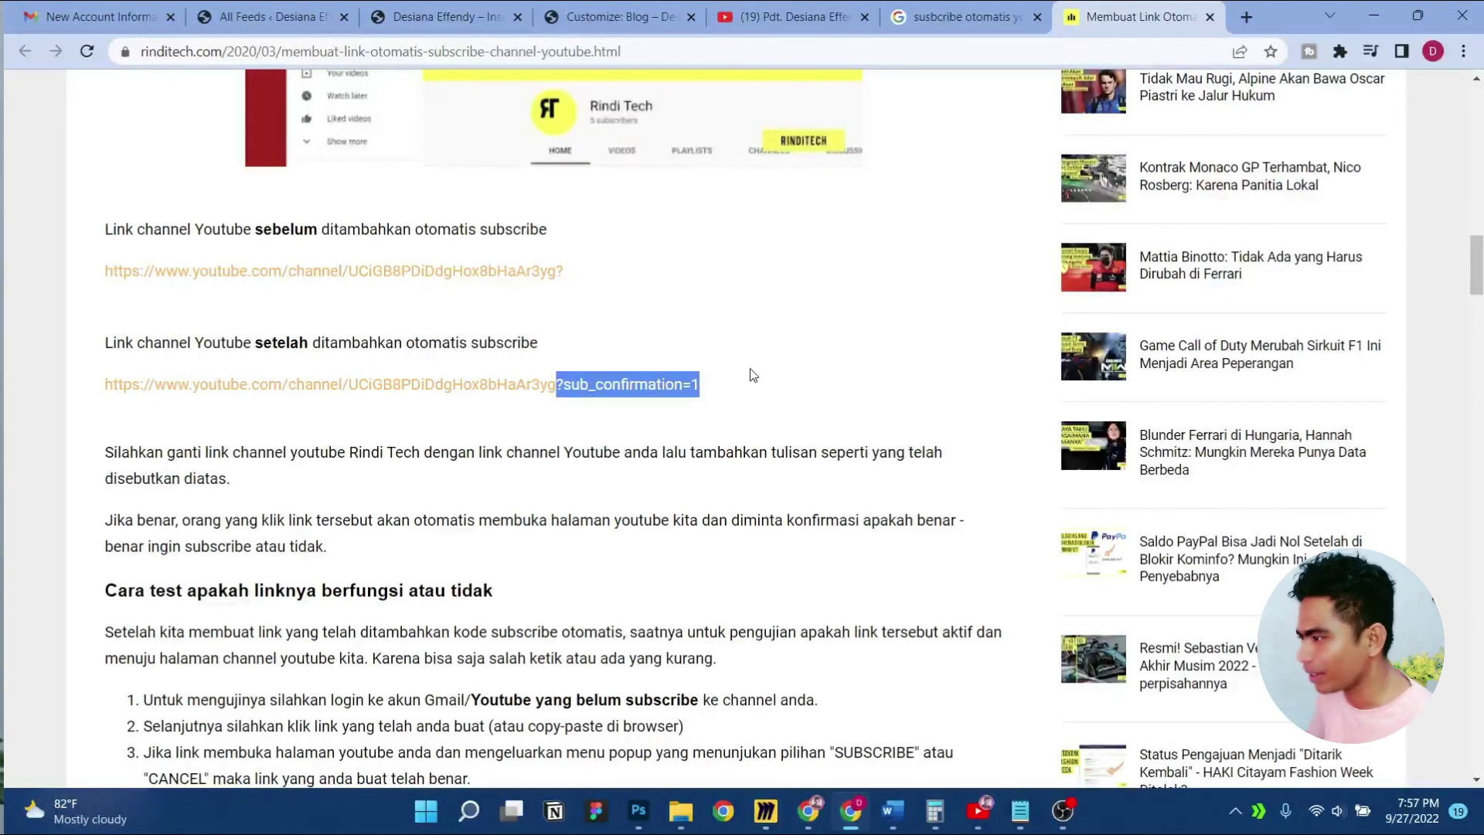
left_click(767, 14)
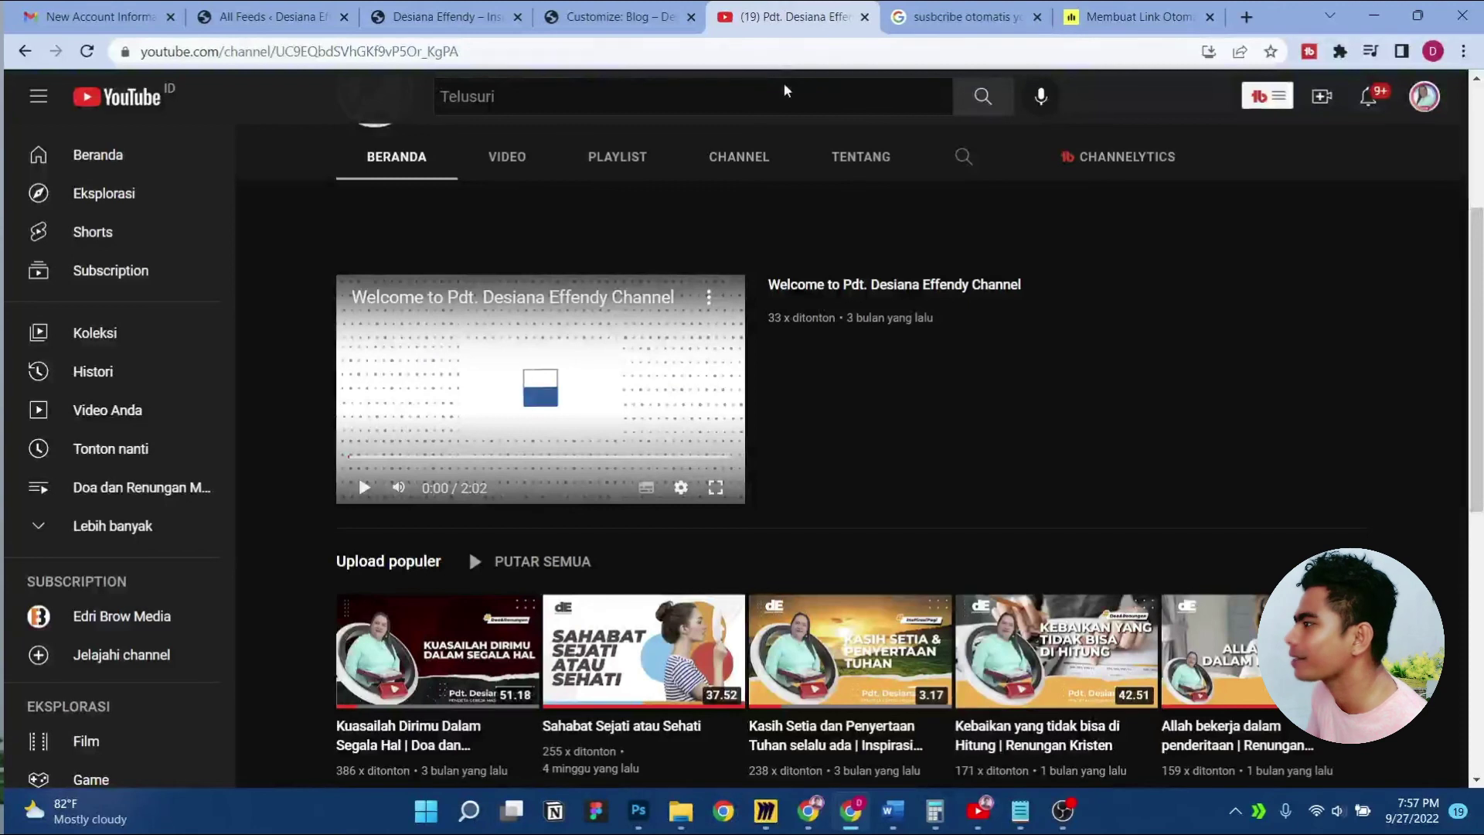
Load the channel URL with ?sub_confirmation=1 and dismiss the subscribe confirmation prompt
left_click(539, 58)
left_click(551, 55)
key("ctrl+v")
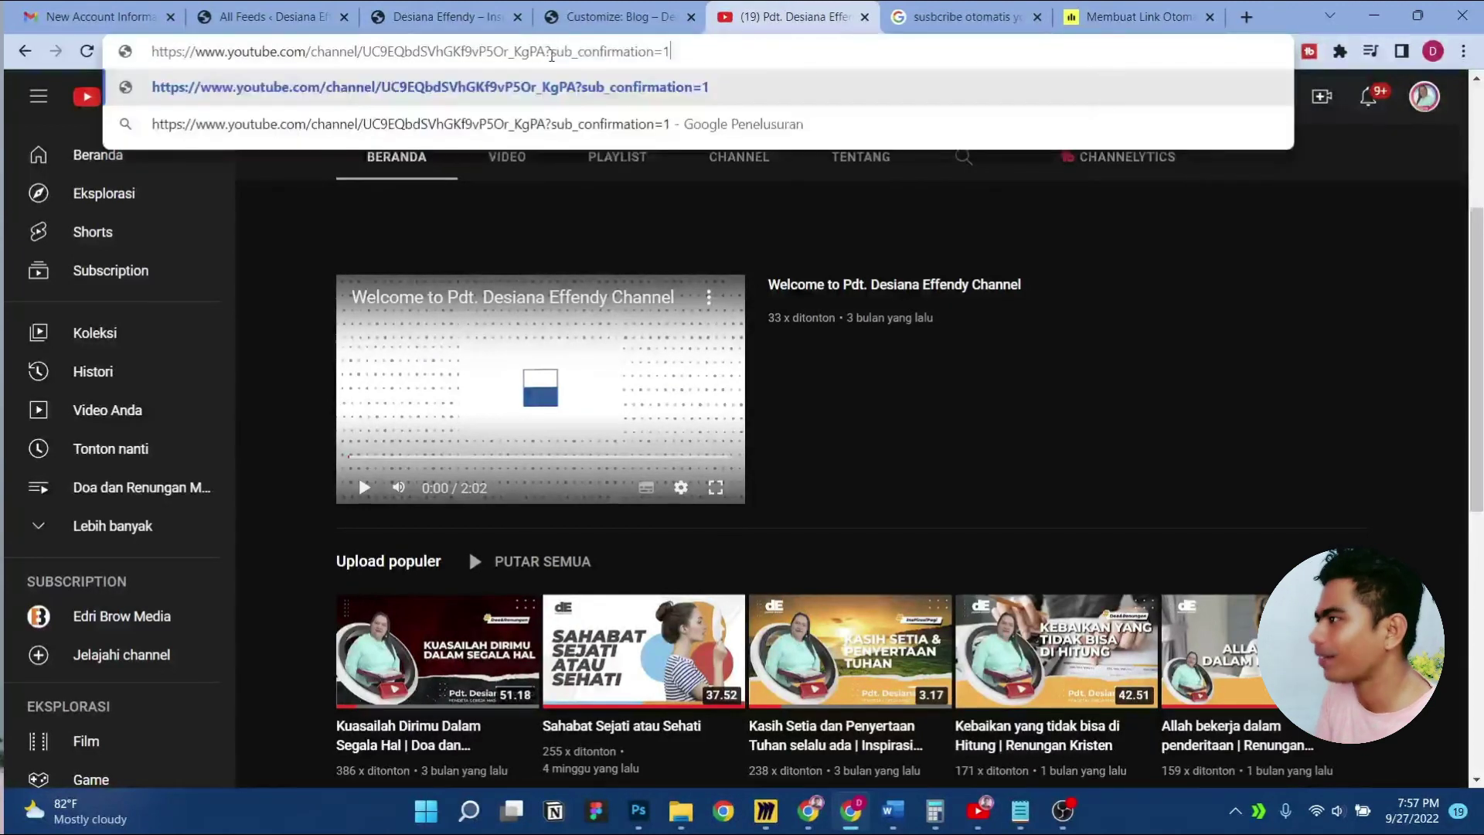
type("\\")
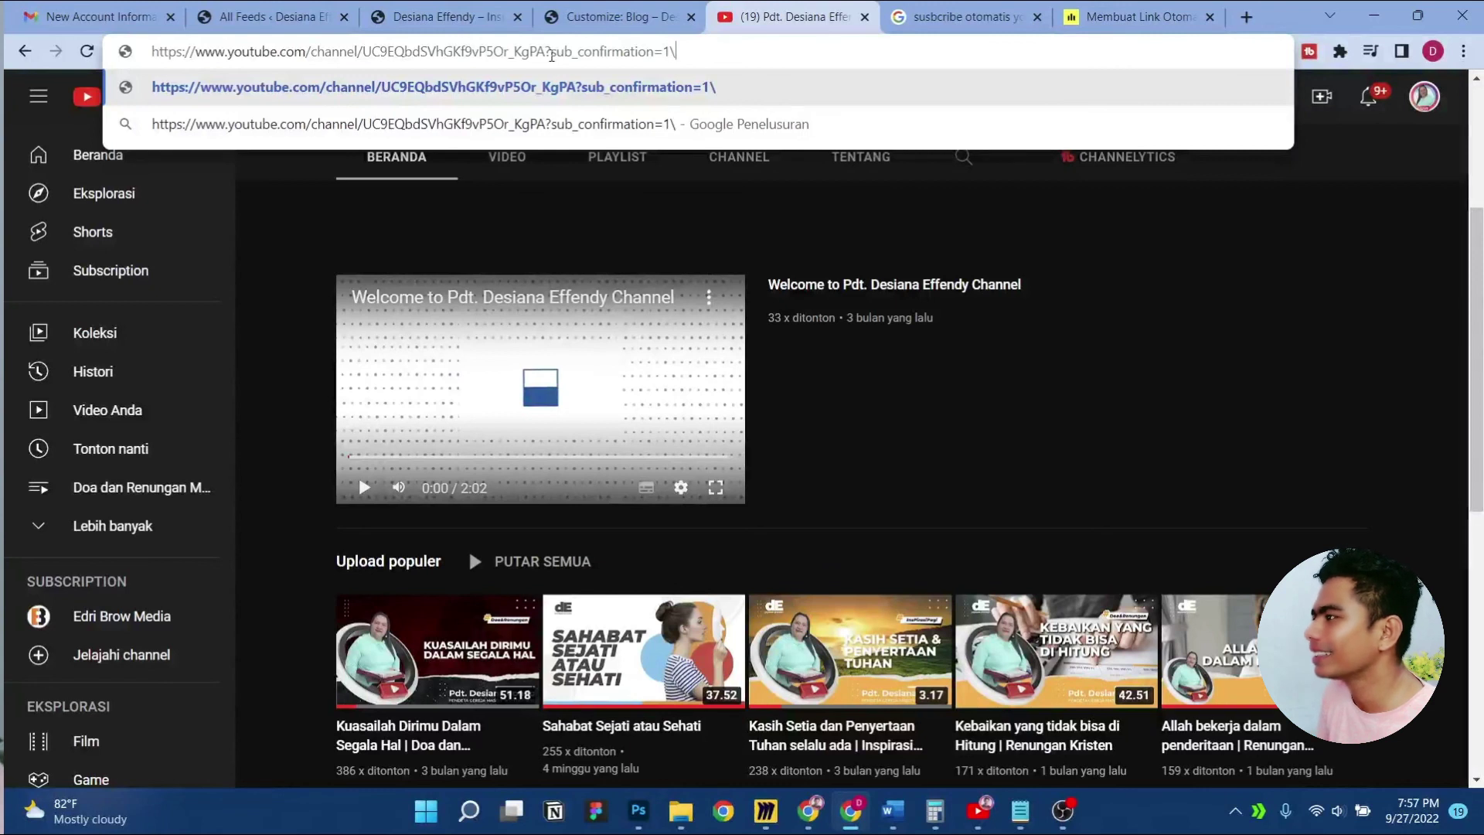
key("Return")
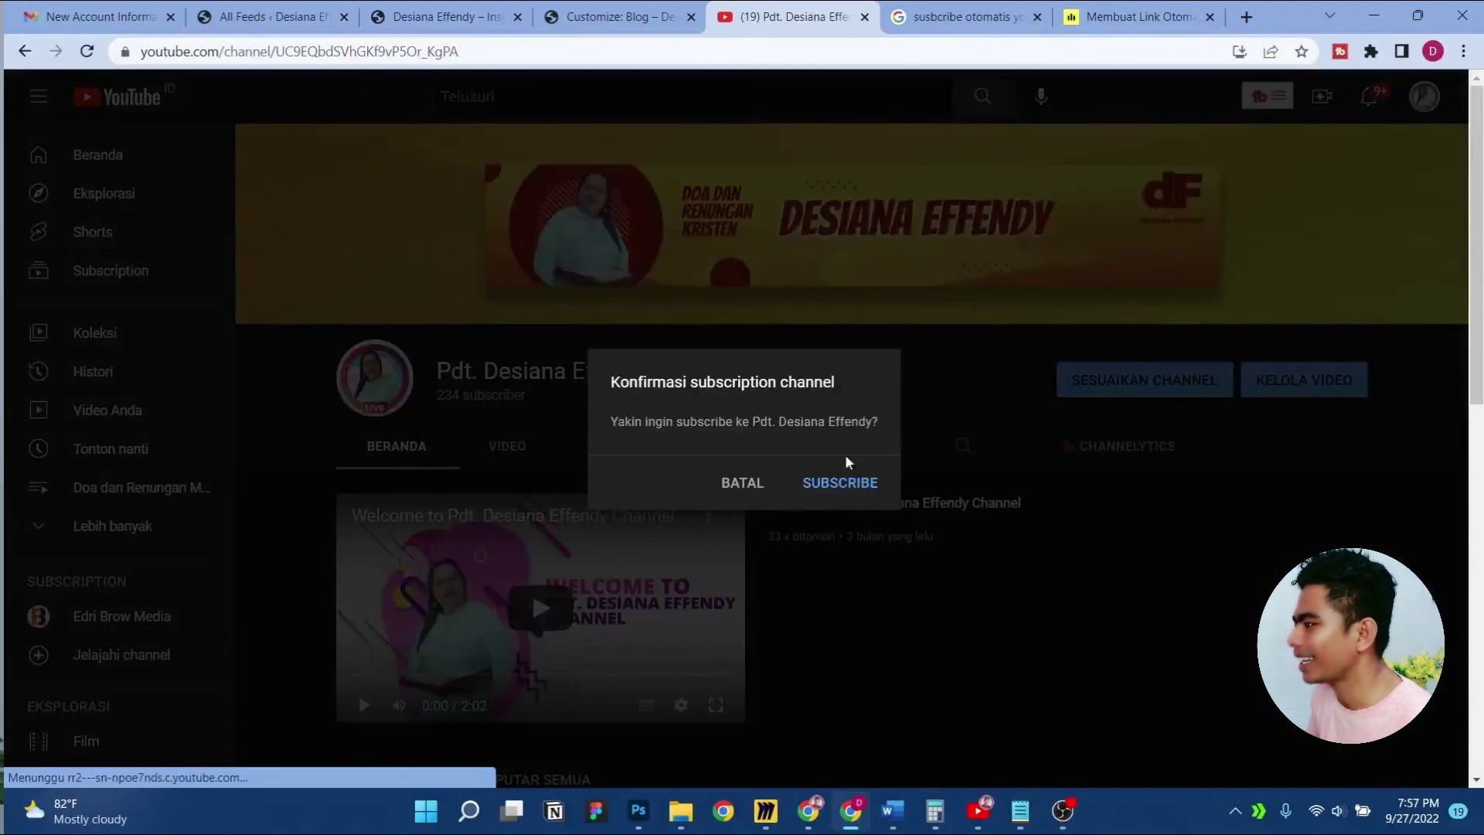
left_click(738, 482)
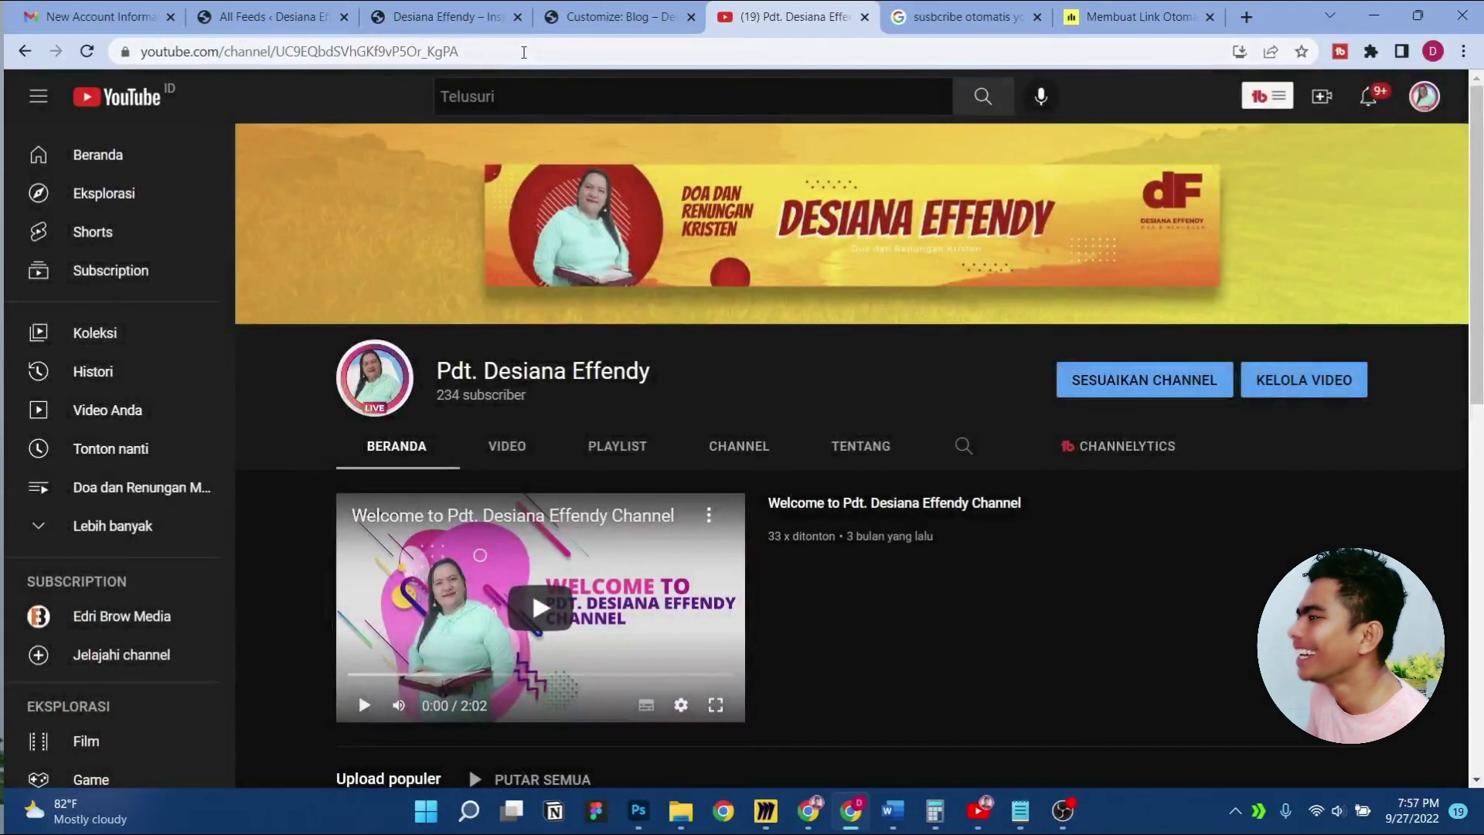
Re-append ?sub_confirmation=1 to the channel URL and select the full subscribe link
left_click(523, 53)
double_click(523, 53)
left_click(663, 58)
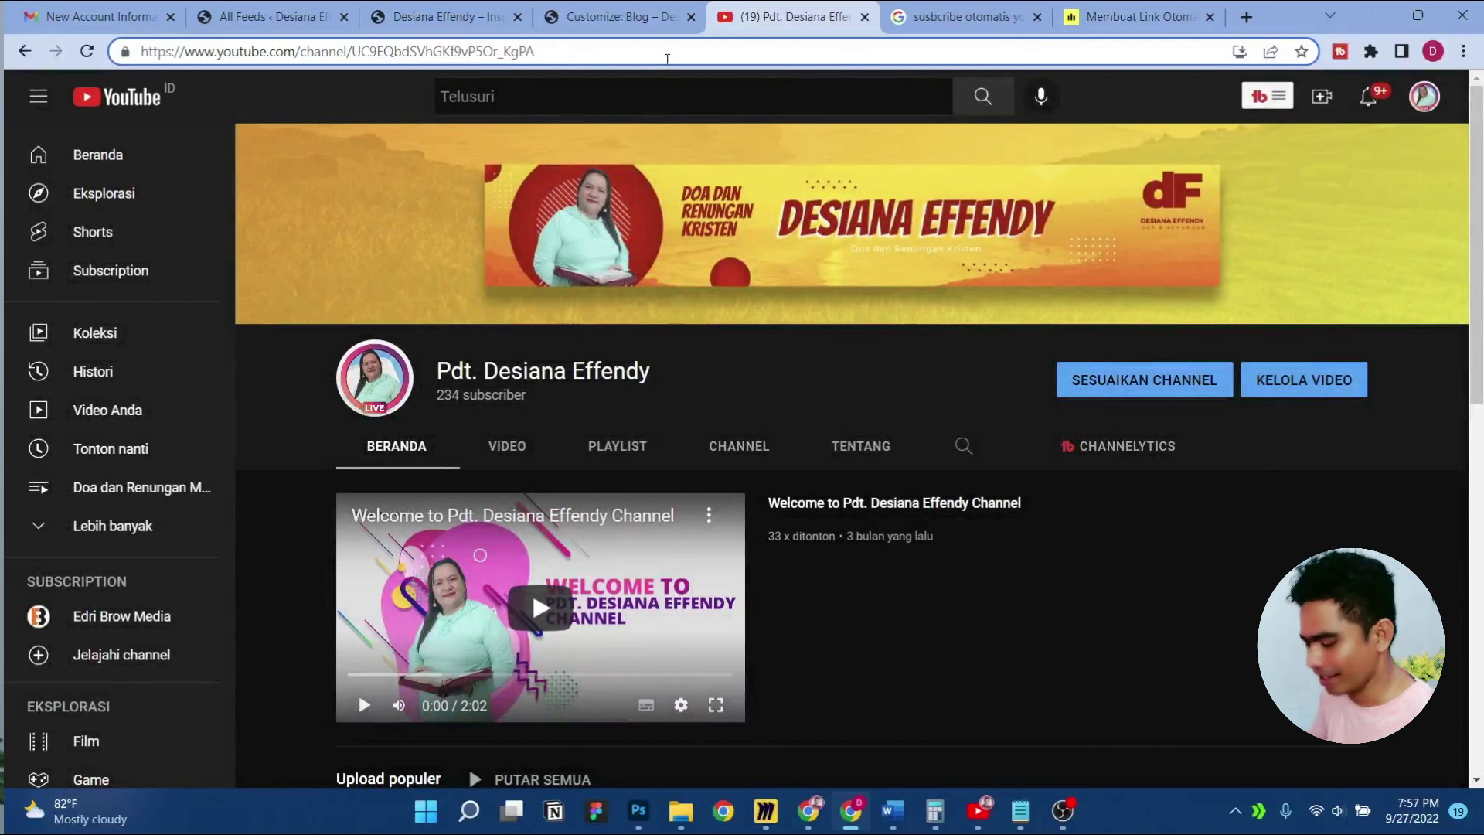
key("ctrl+v")
key("ctrl+a")
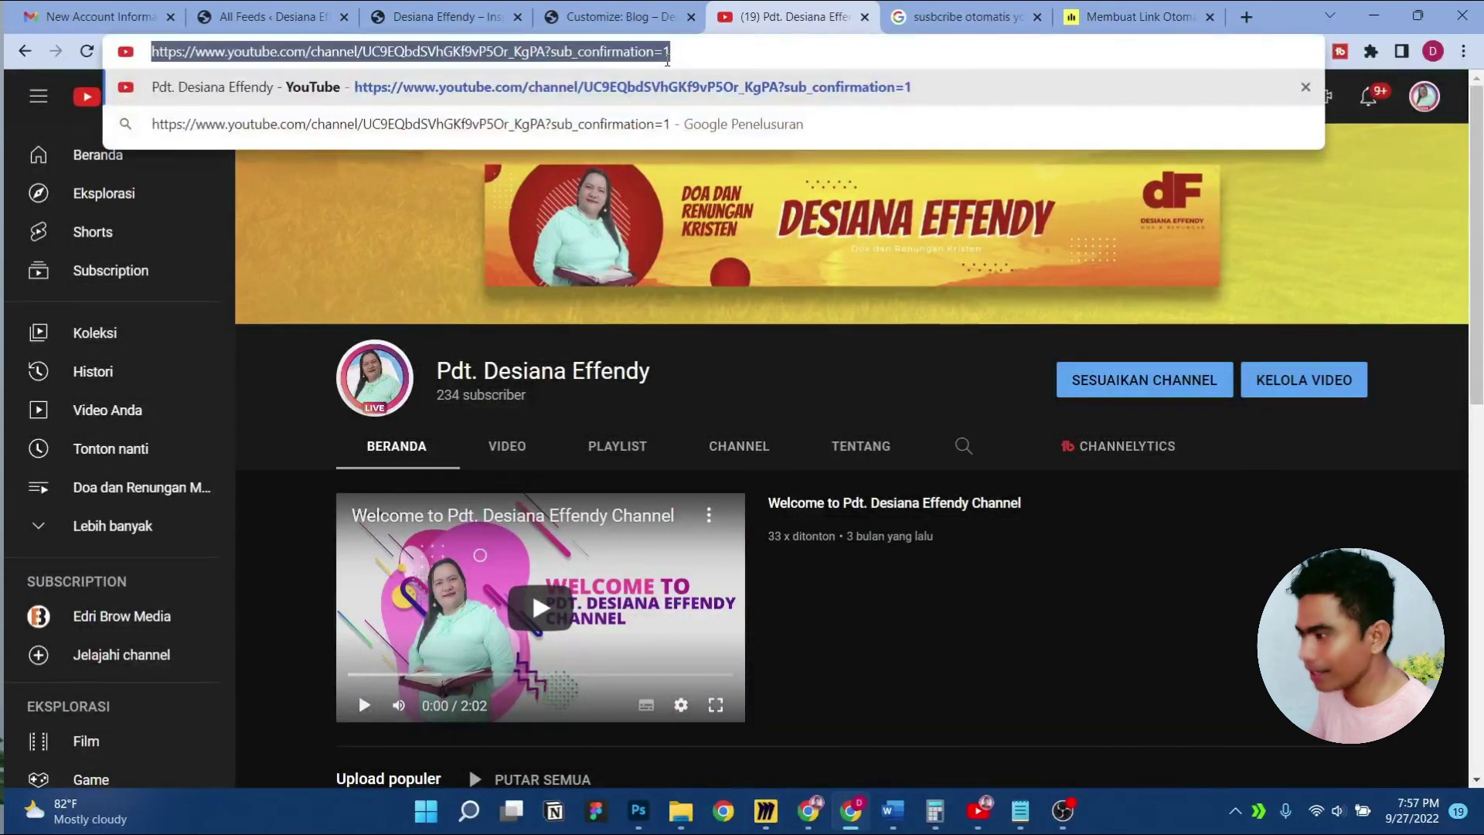
left_click(1136, 17)
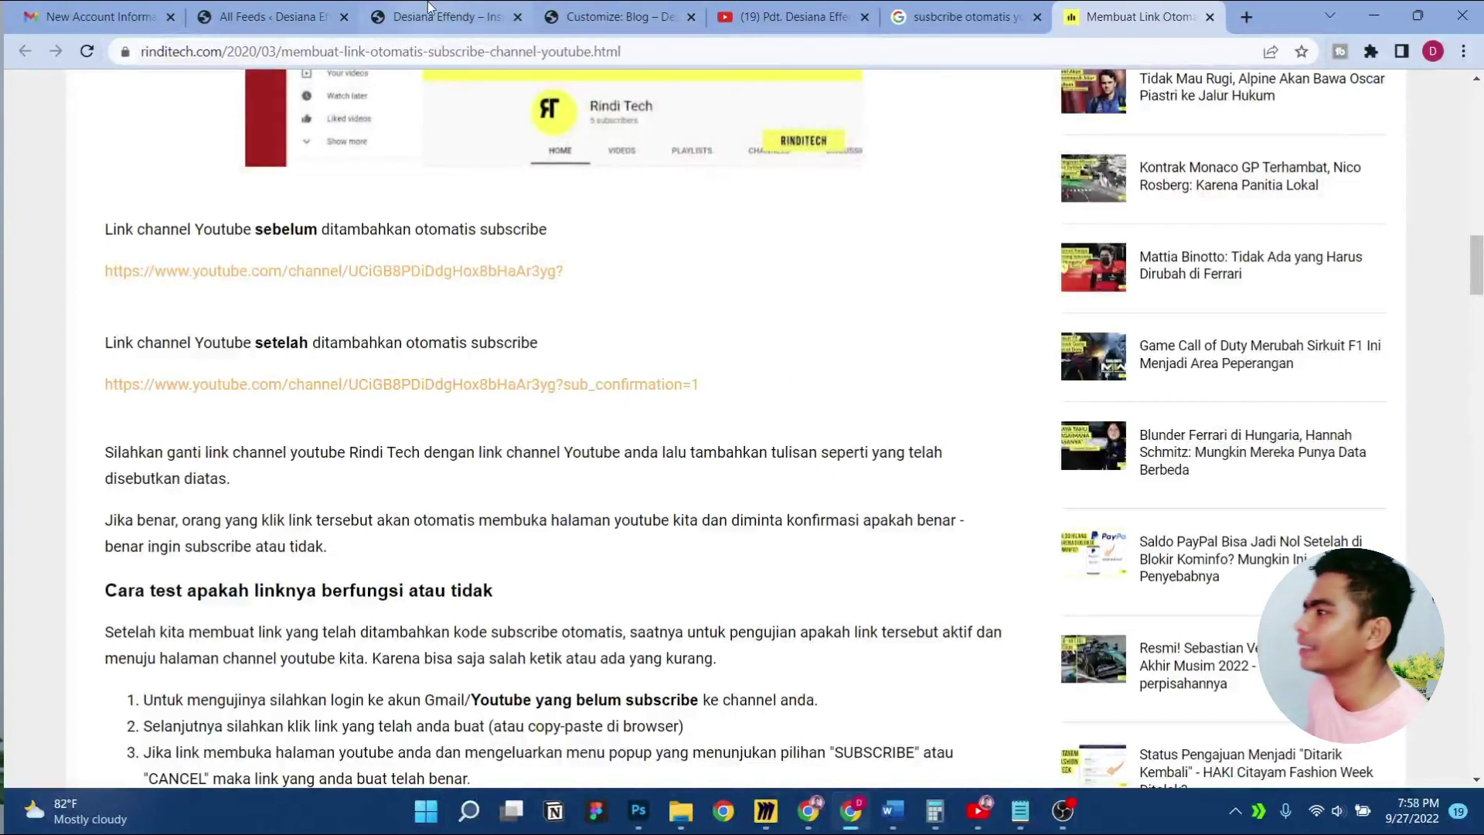
left_click(454, 8)
Open the theme Customizer on the Blog page and close the duplicate loading tab
left_click(224, 86)
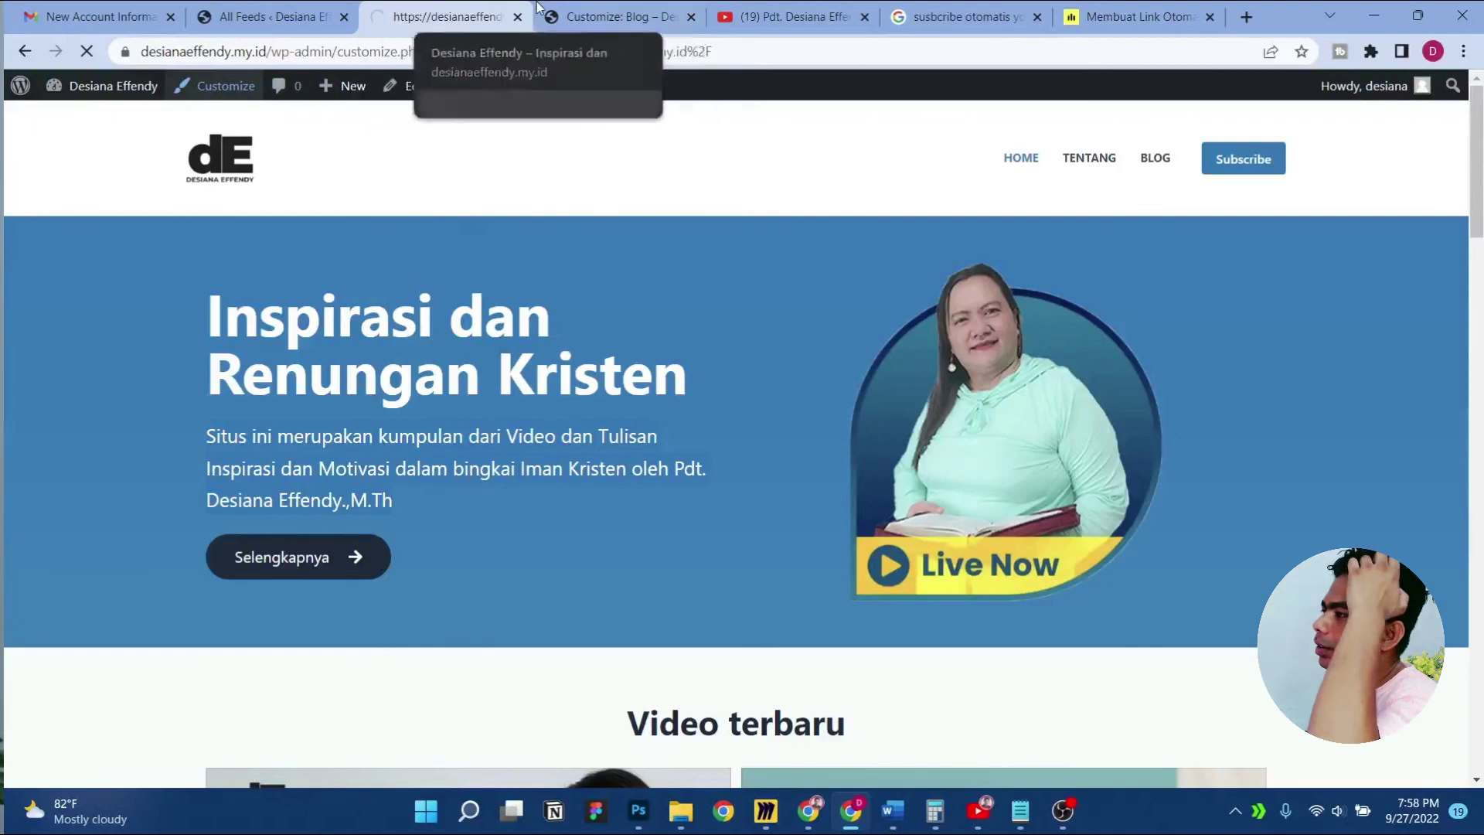
left_click(610, 17)
left_click(518, 16)
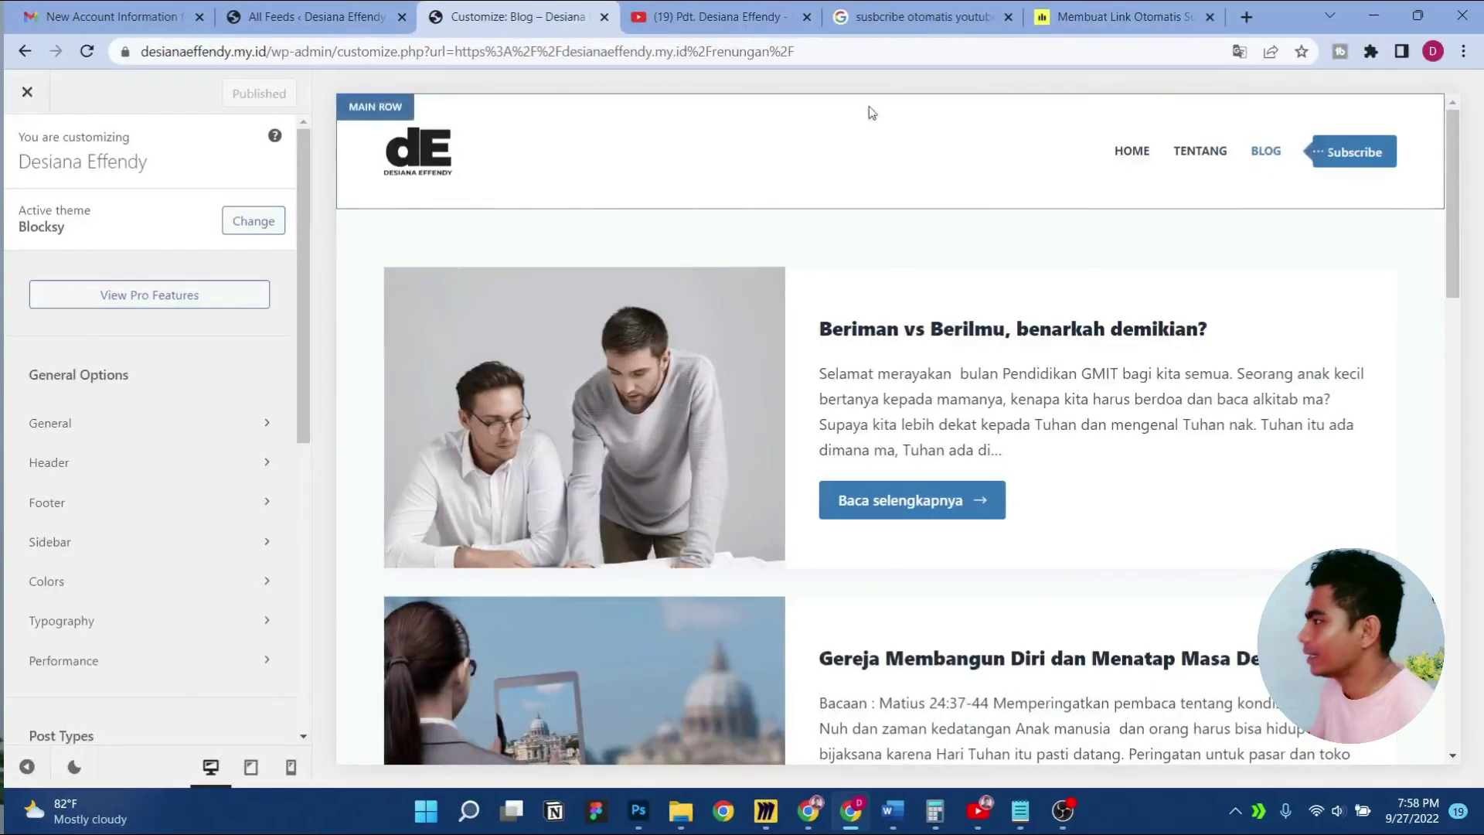
Check the header Subscribe button's link address, then reopen the header Main Row settings
left_click(438, 103)
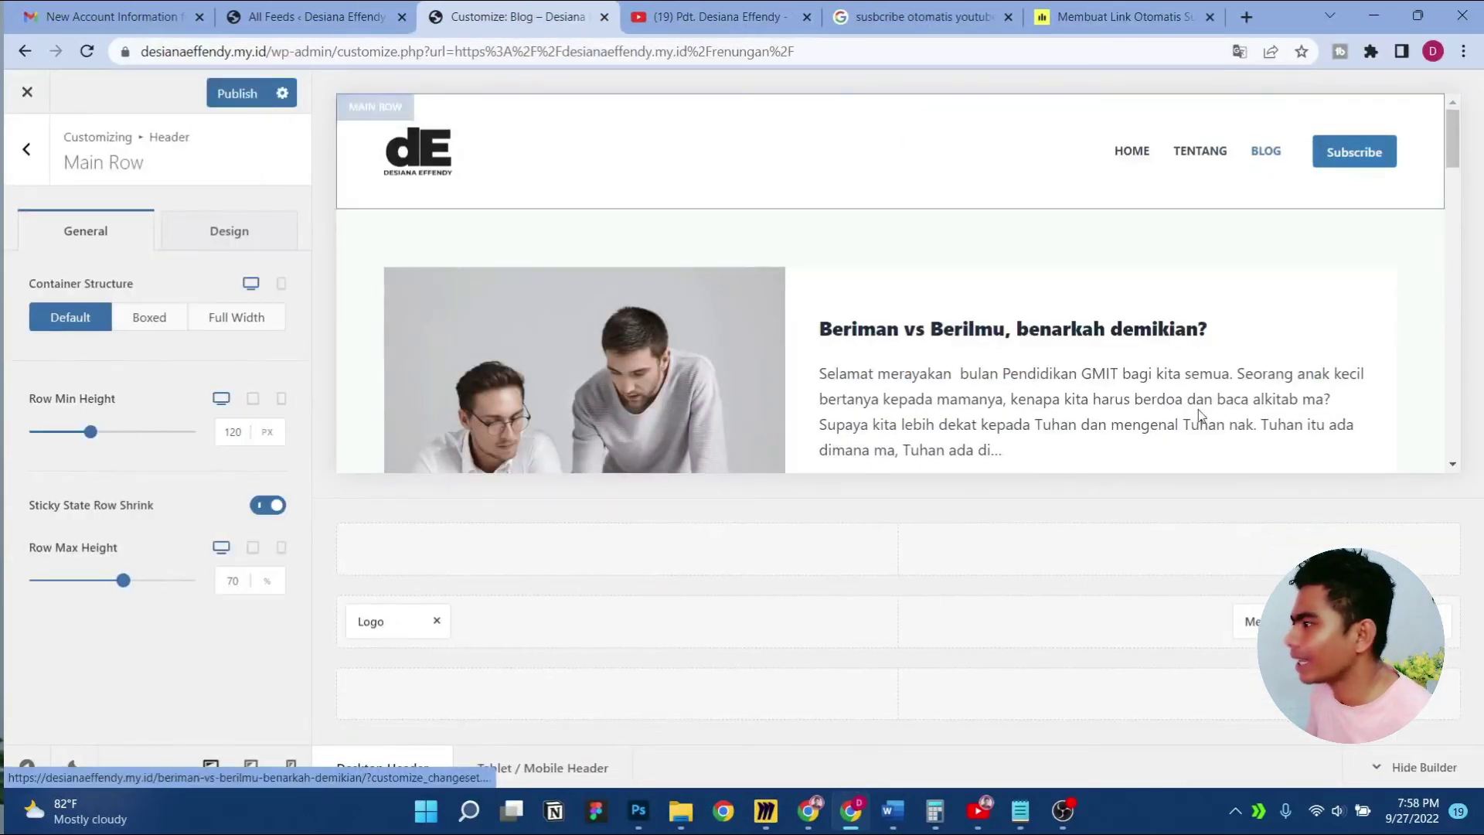
left_click(1391, 621)
left_click(171, 554)
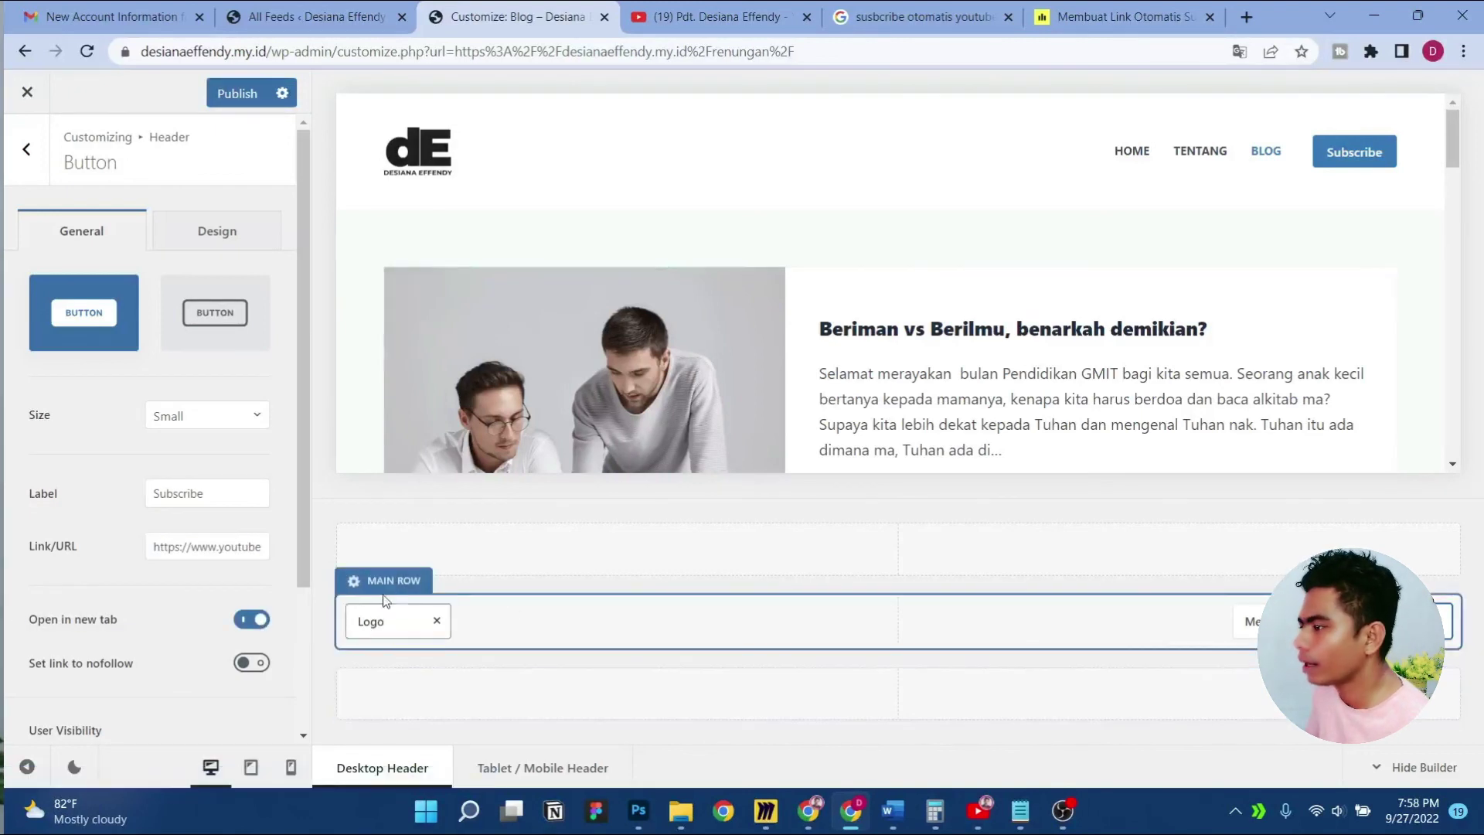
left_click(388, 583)
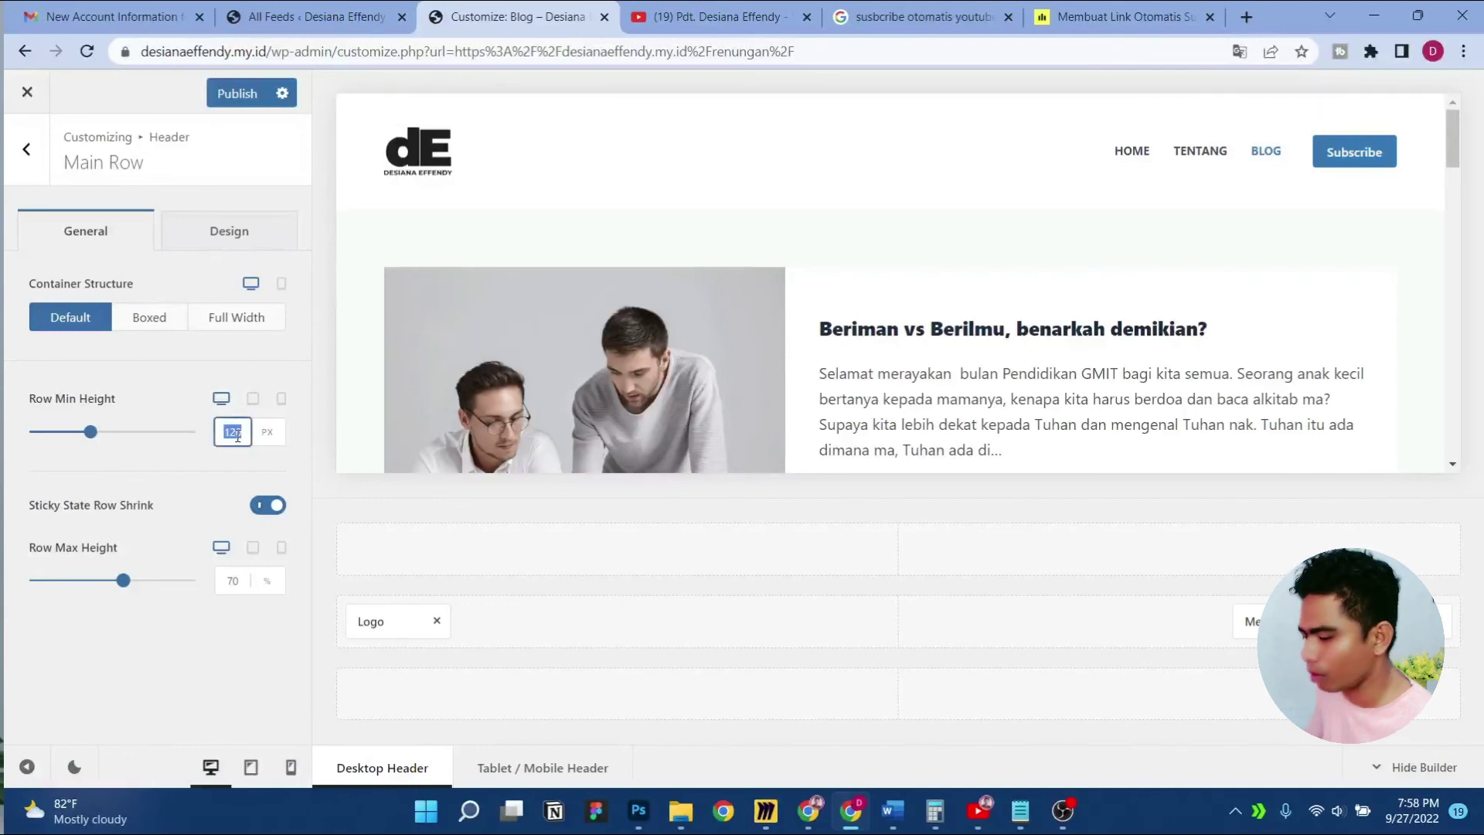
Change the header Main Row minimum height from 90 to 75 px
type("90")
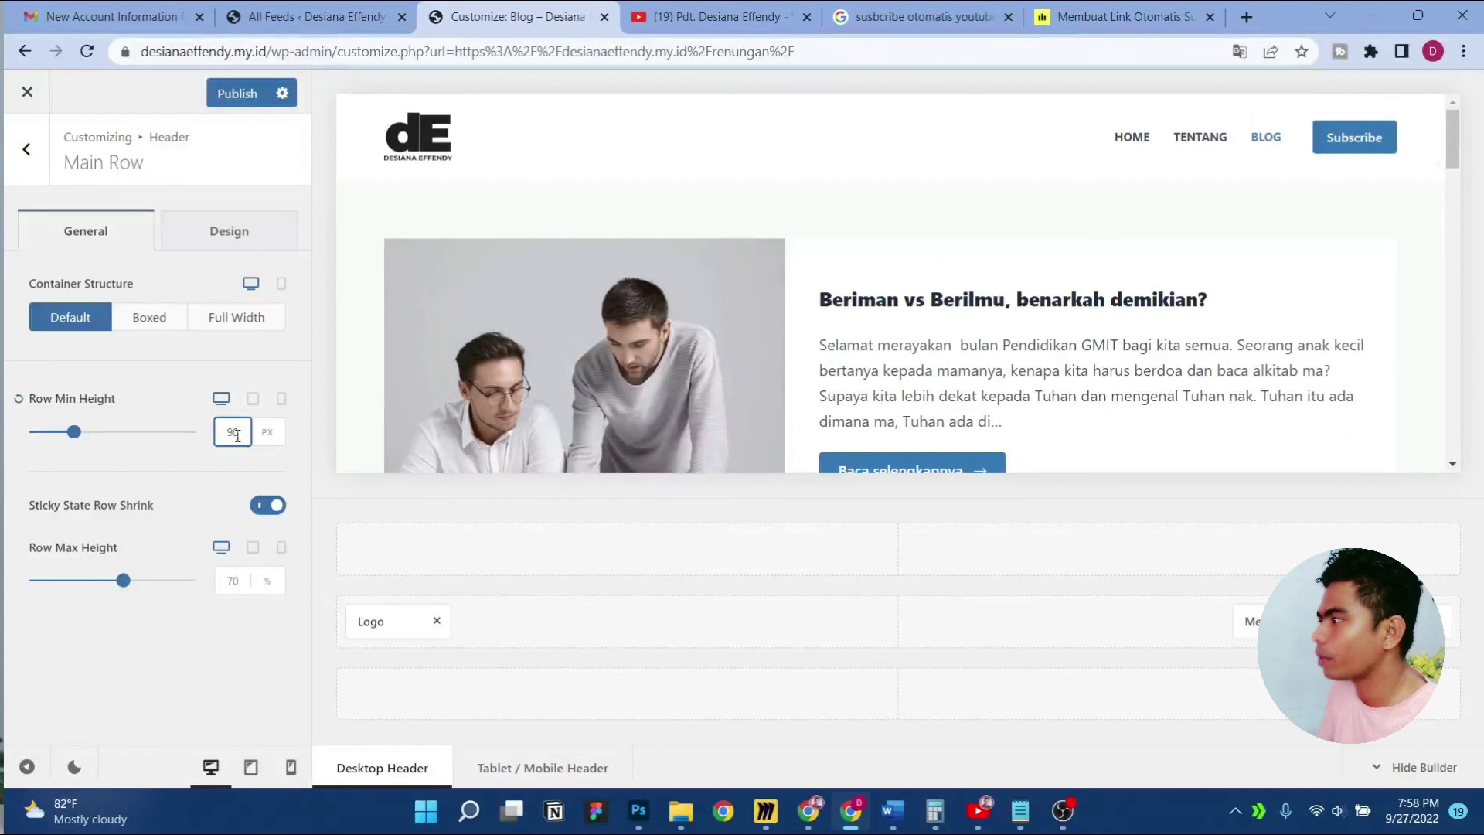
key("BackSpace")
key("BackSpace")
type("75")
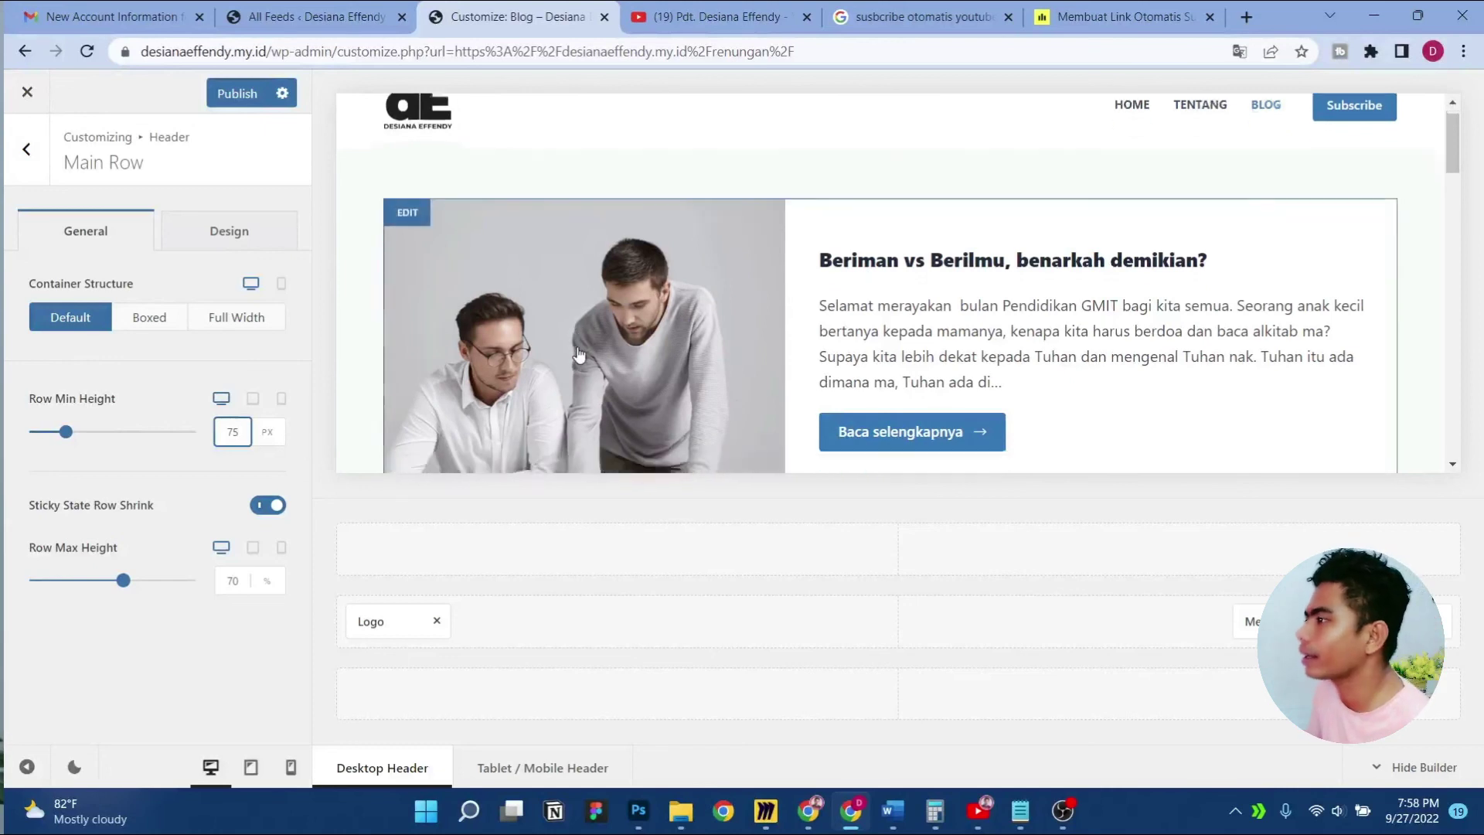
Turn on Sticky Functionality in the Global Header and scroll the preview to test it
left_click(11, 140)
left_click(193, 282)
left_click(183, 333)
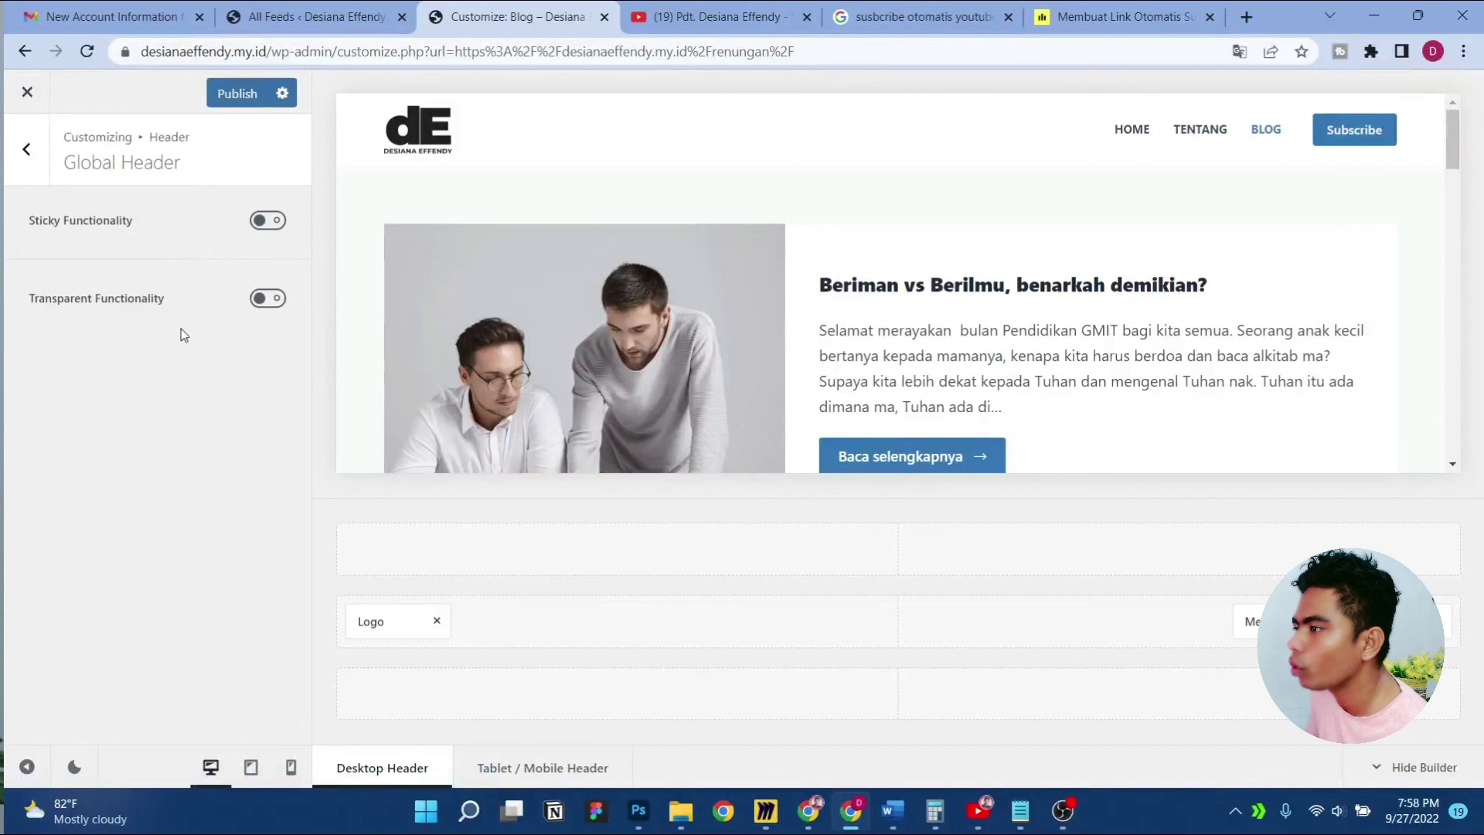
left_click(261, 224)
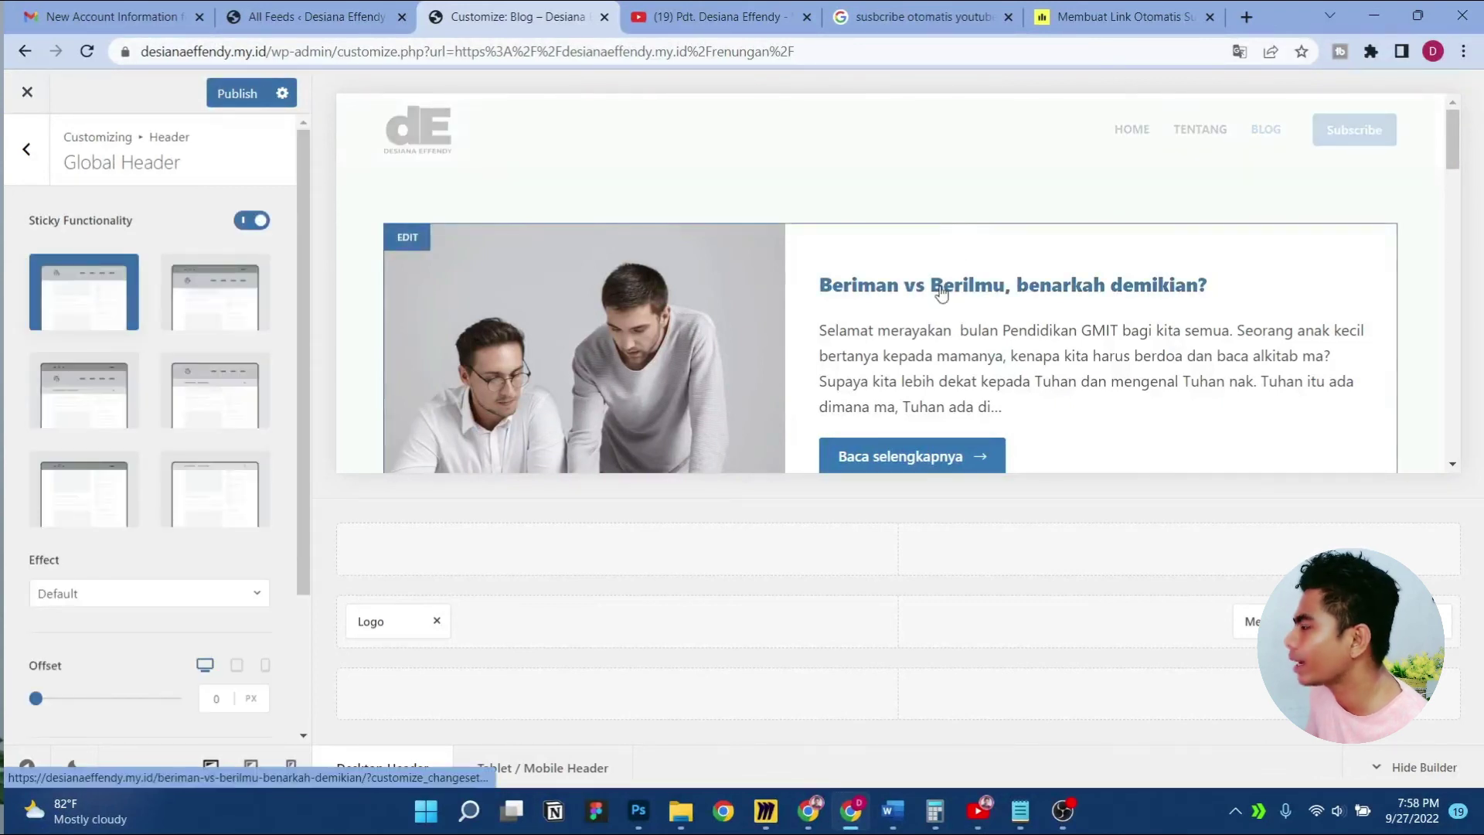
scroll(941, 291, "down", 8)
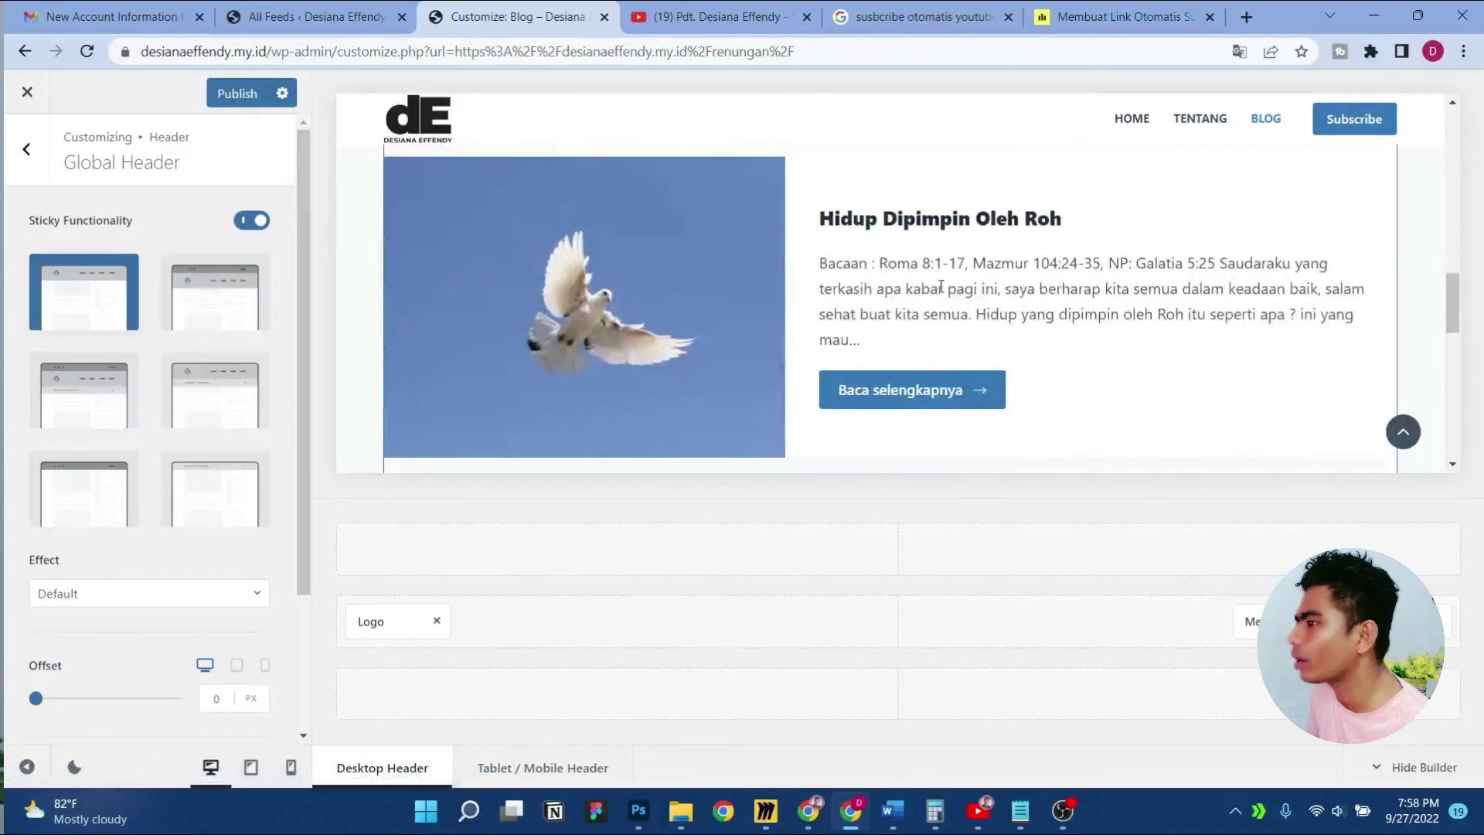
scroll(941, 291, "up", 8)
scroll(941, 291, "down", 8)
scroll(941, 291, "up", 8)
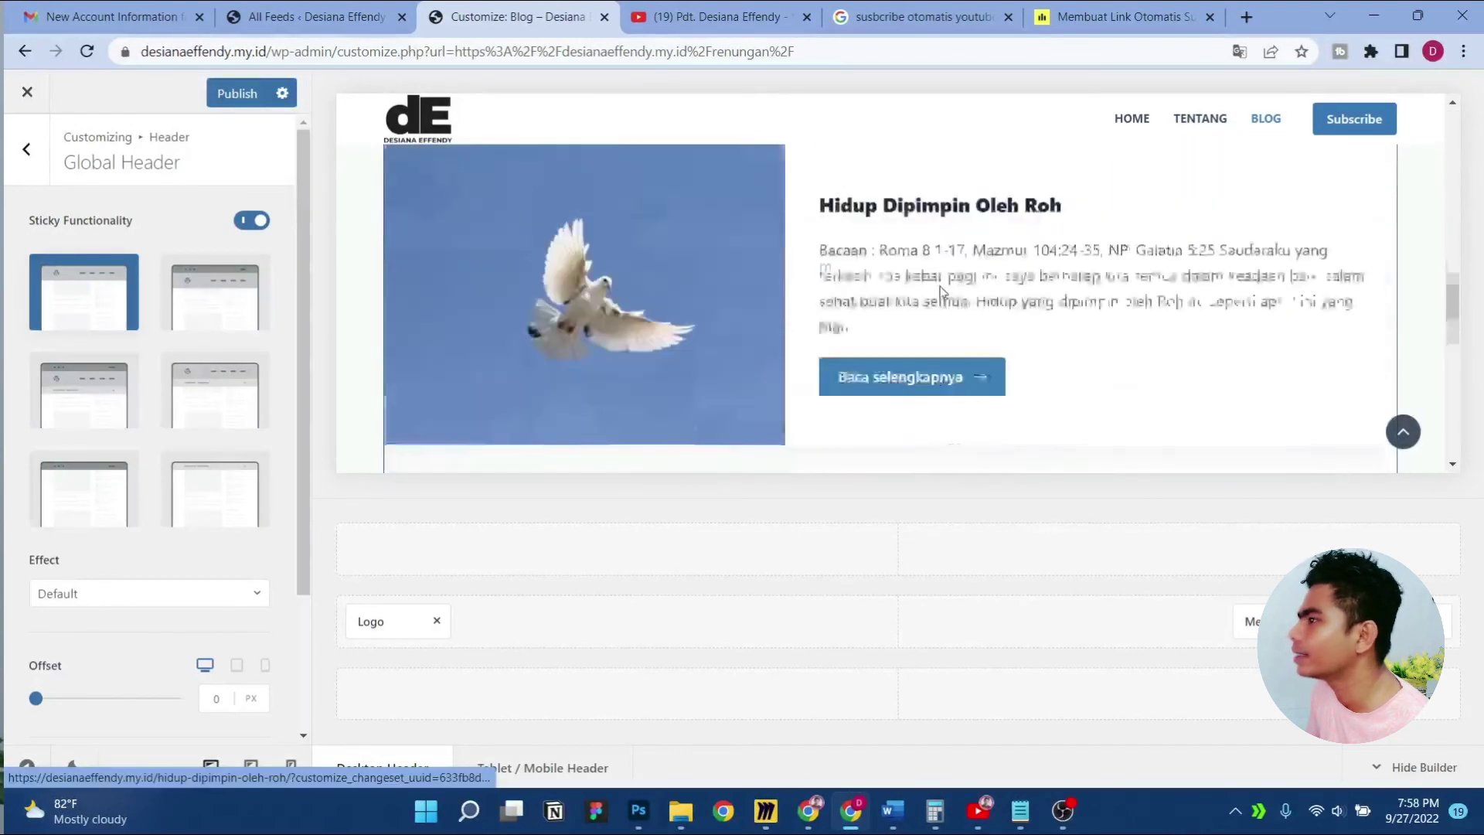
Navigate back through Header > Global Header to the Main Row settings
left_click(26, 183)
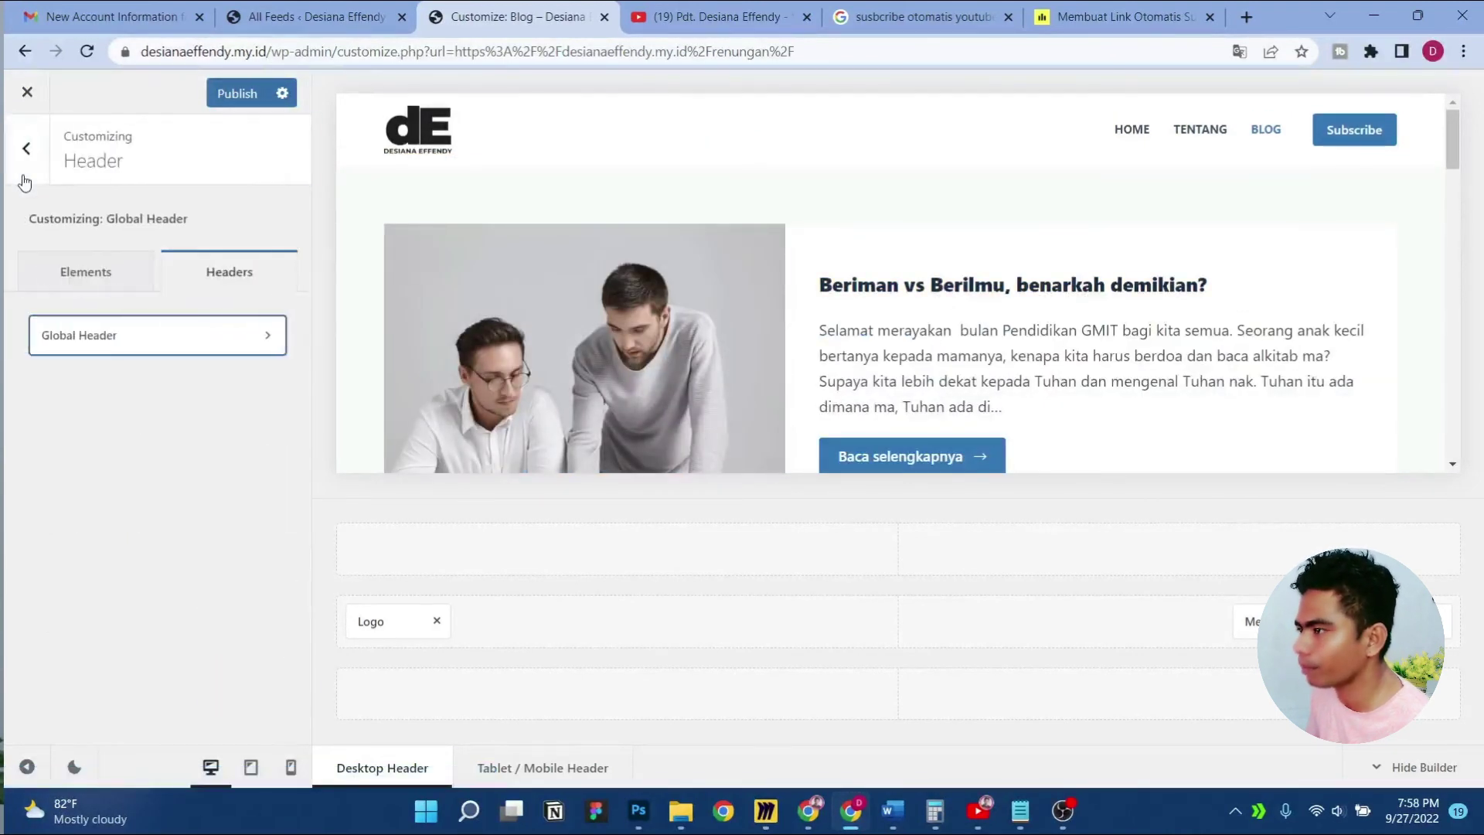
left_click(22, 154)
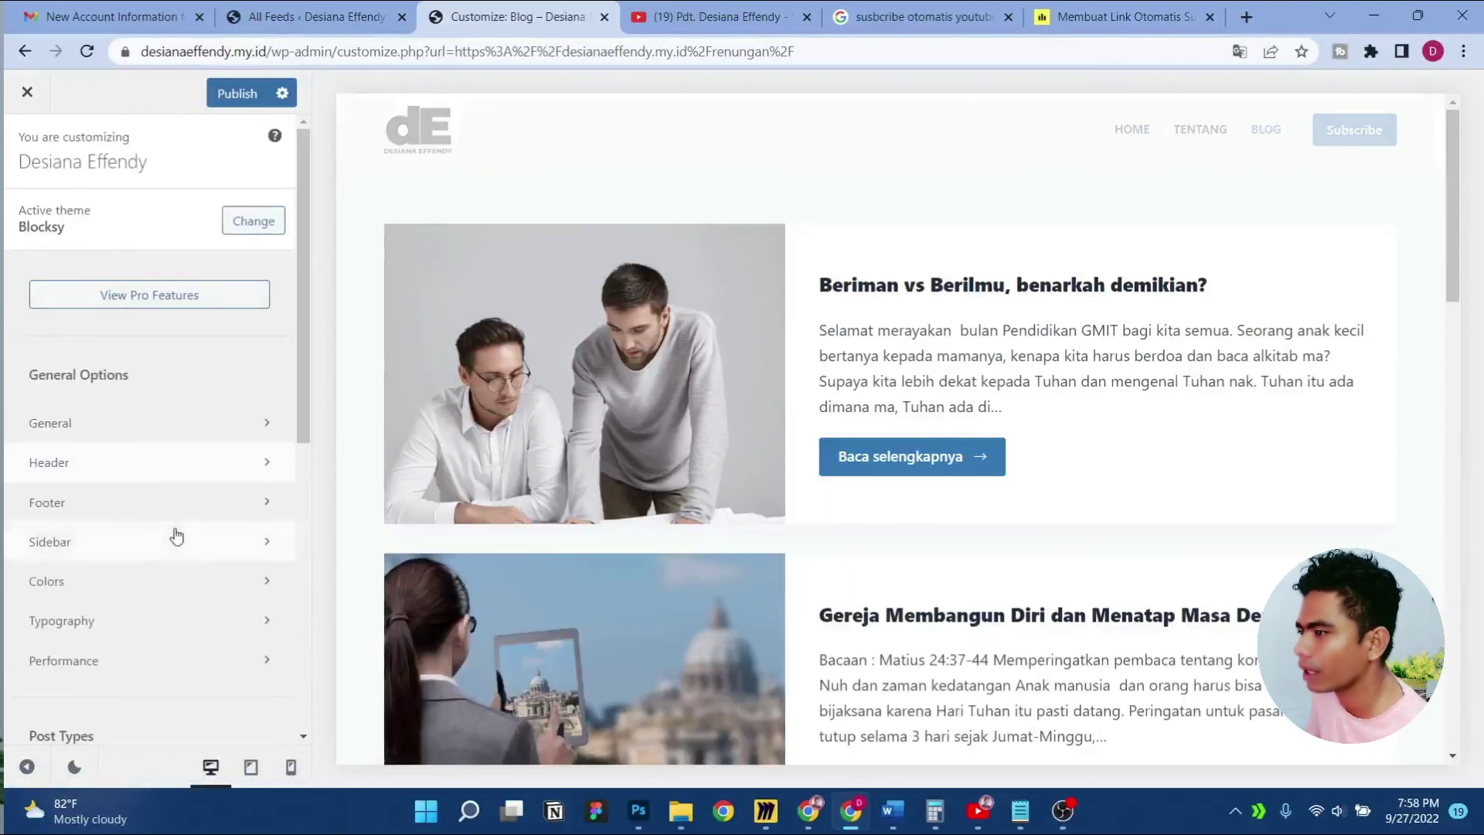
scroll(175, 525, "down", 2)
left_click(195, 388)
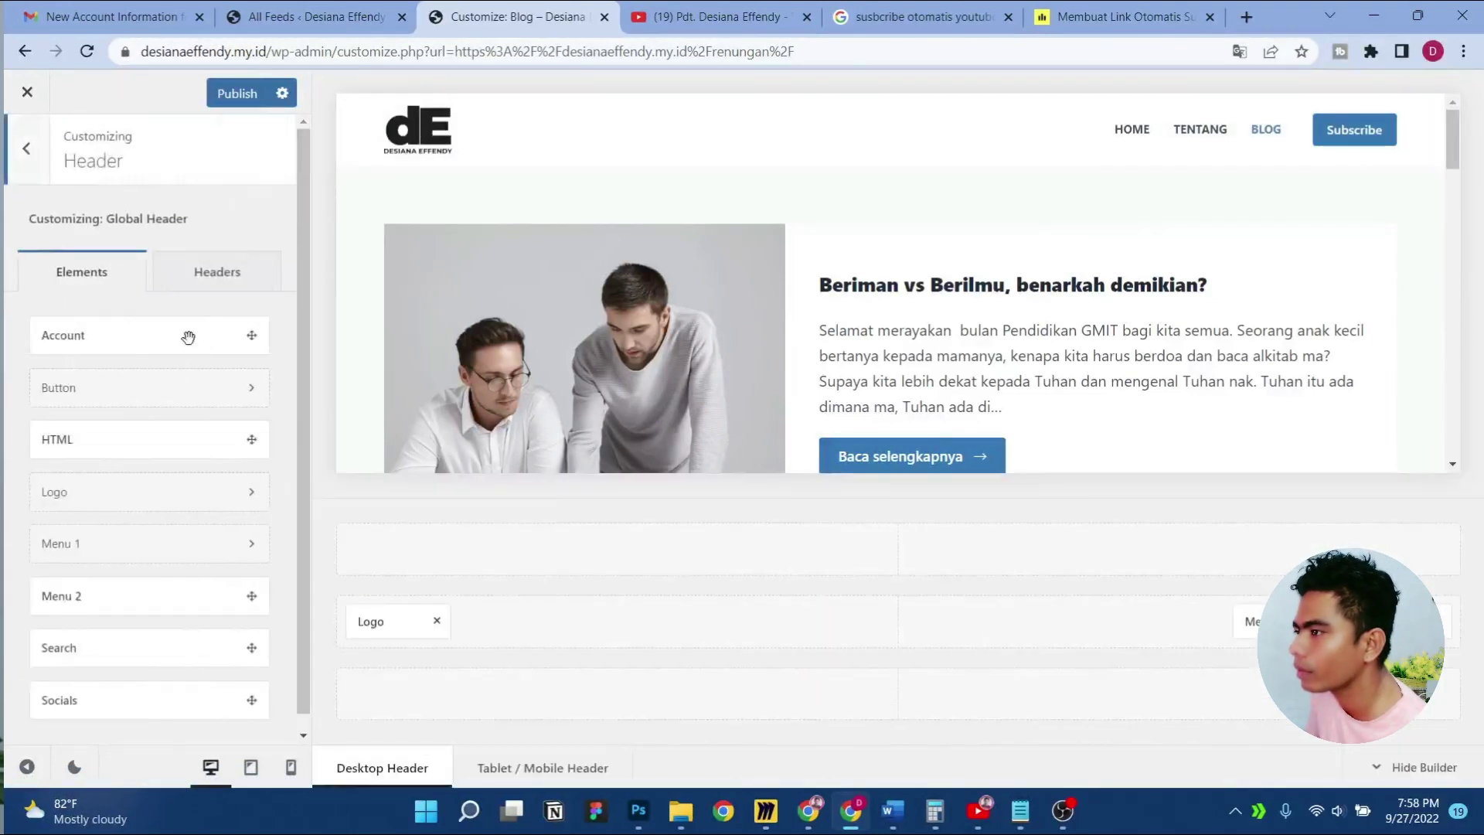
scroll(181, 371, "down", 1)
left_click(200, 279)
left_click(157, 335)
scroll(158, 336, "down", 1)
scroll(157, 336, "down", 2)
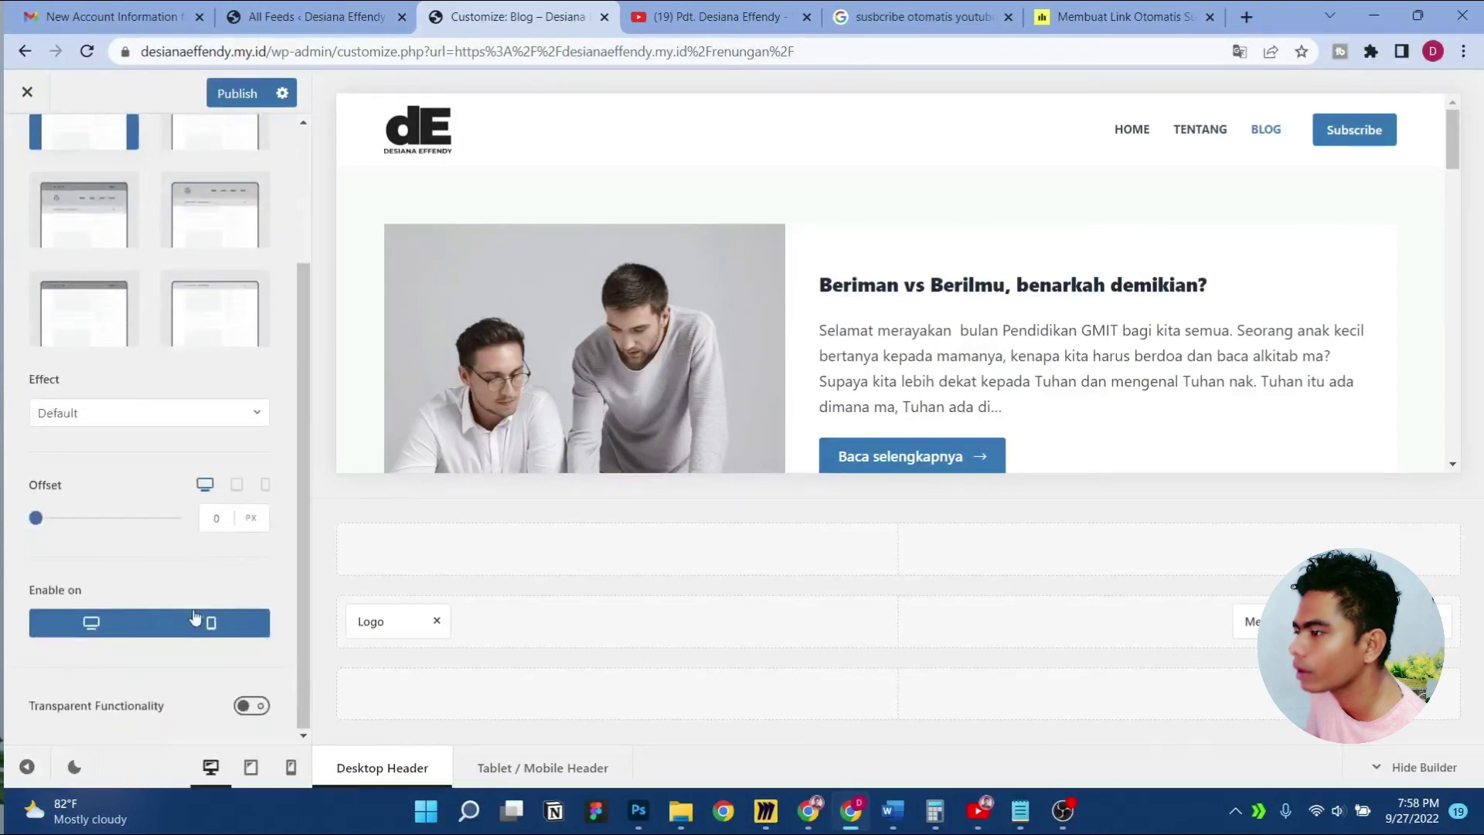
left_click(405, 579)
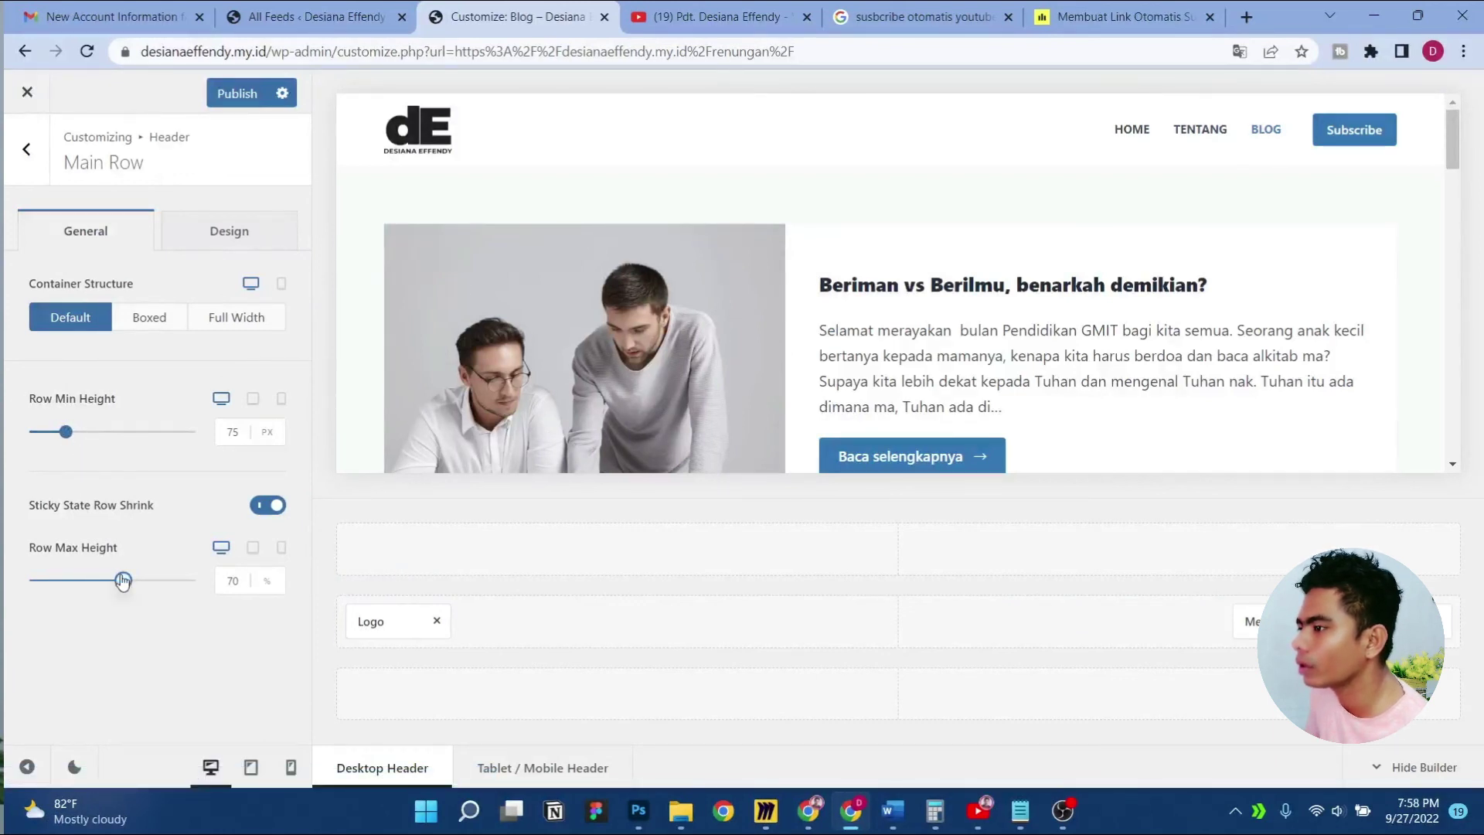
Set Row Max Height to 80% and Row Min Height to 75 px, then publish
left_click_drag(122, 581, 142, 580)
left_click(236, 584)
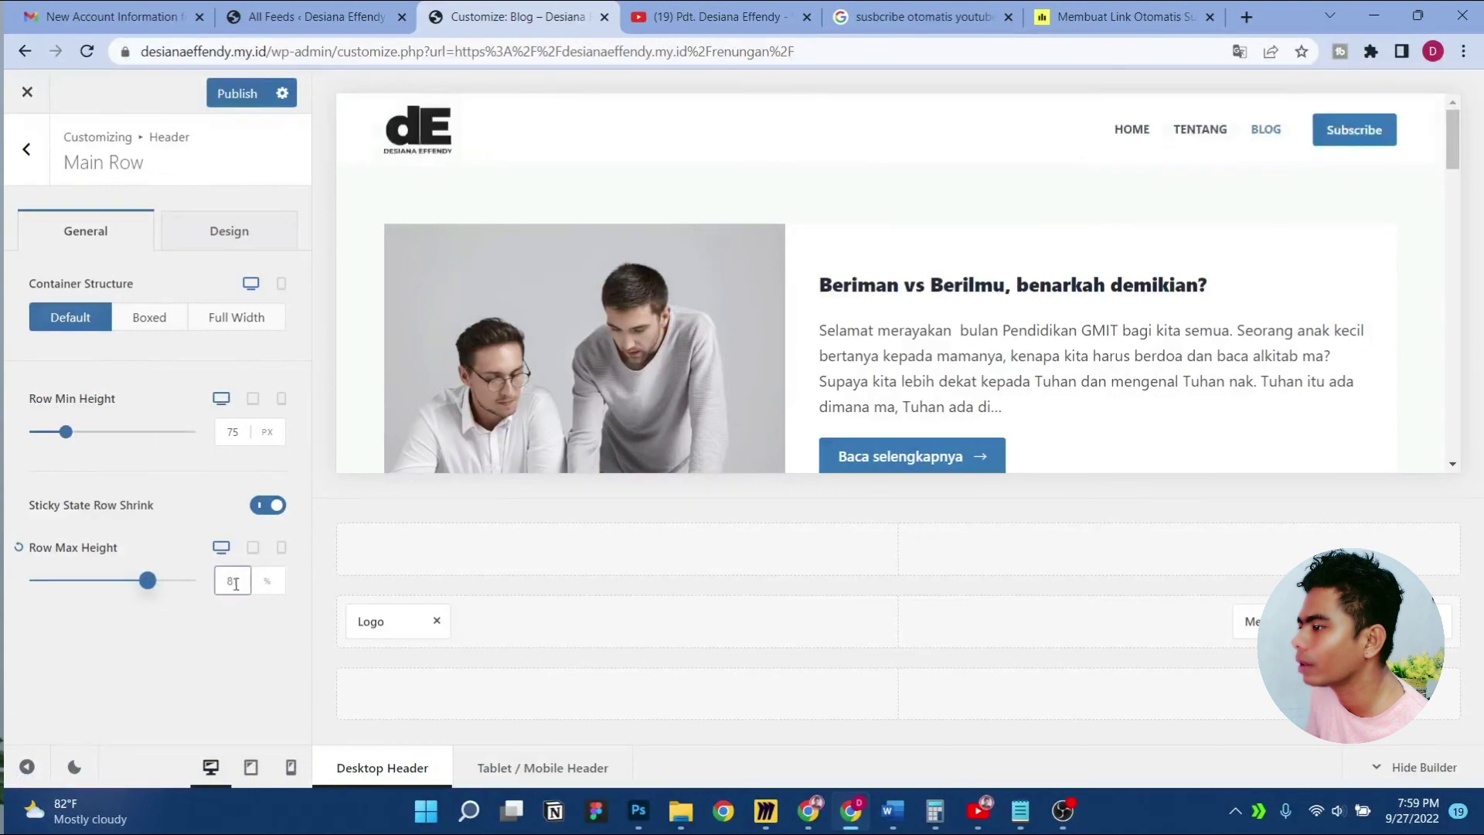
type("8")
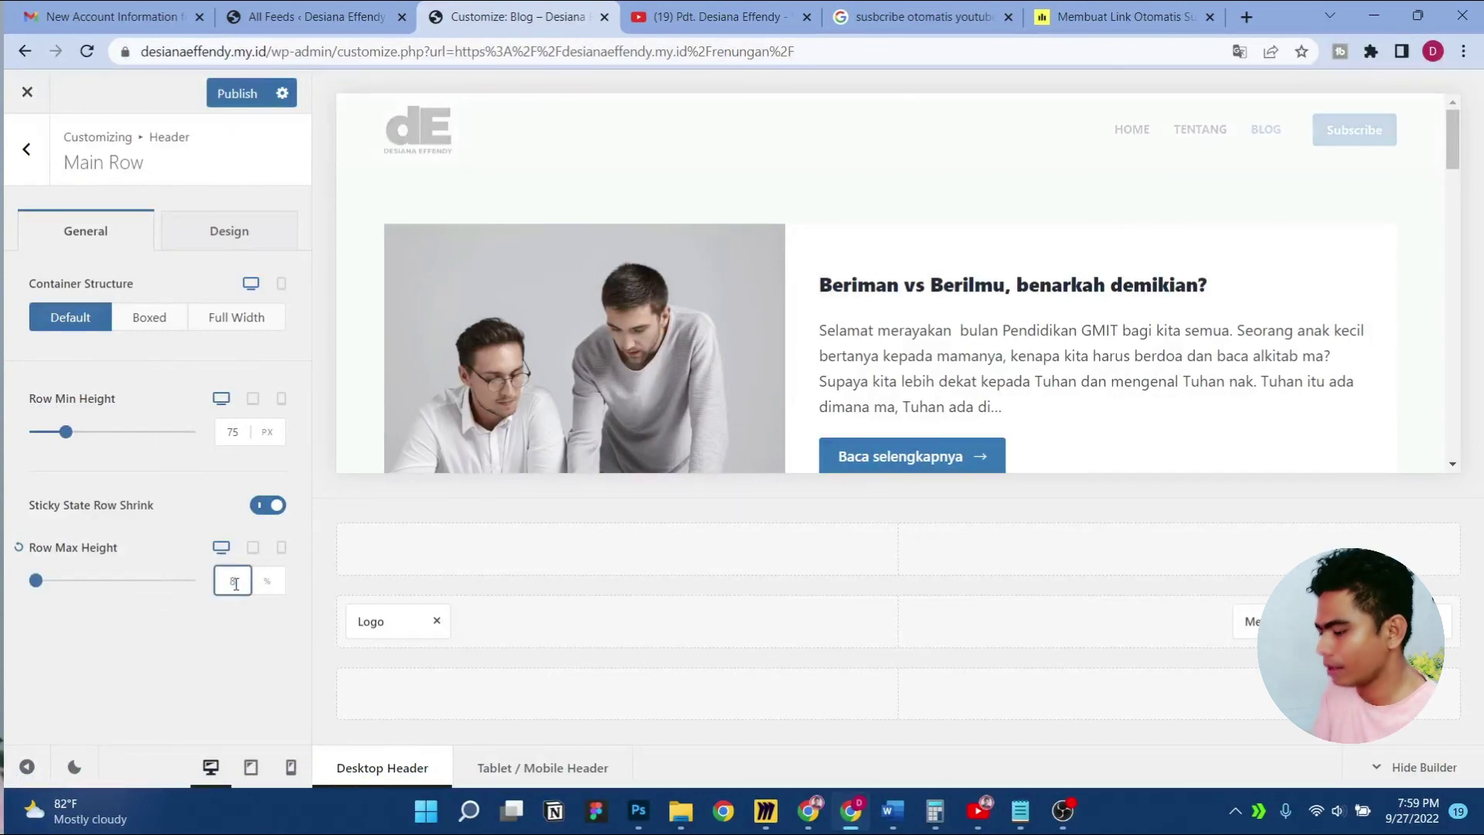
type("0")
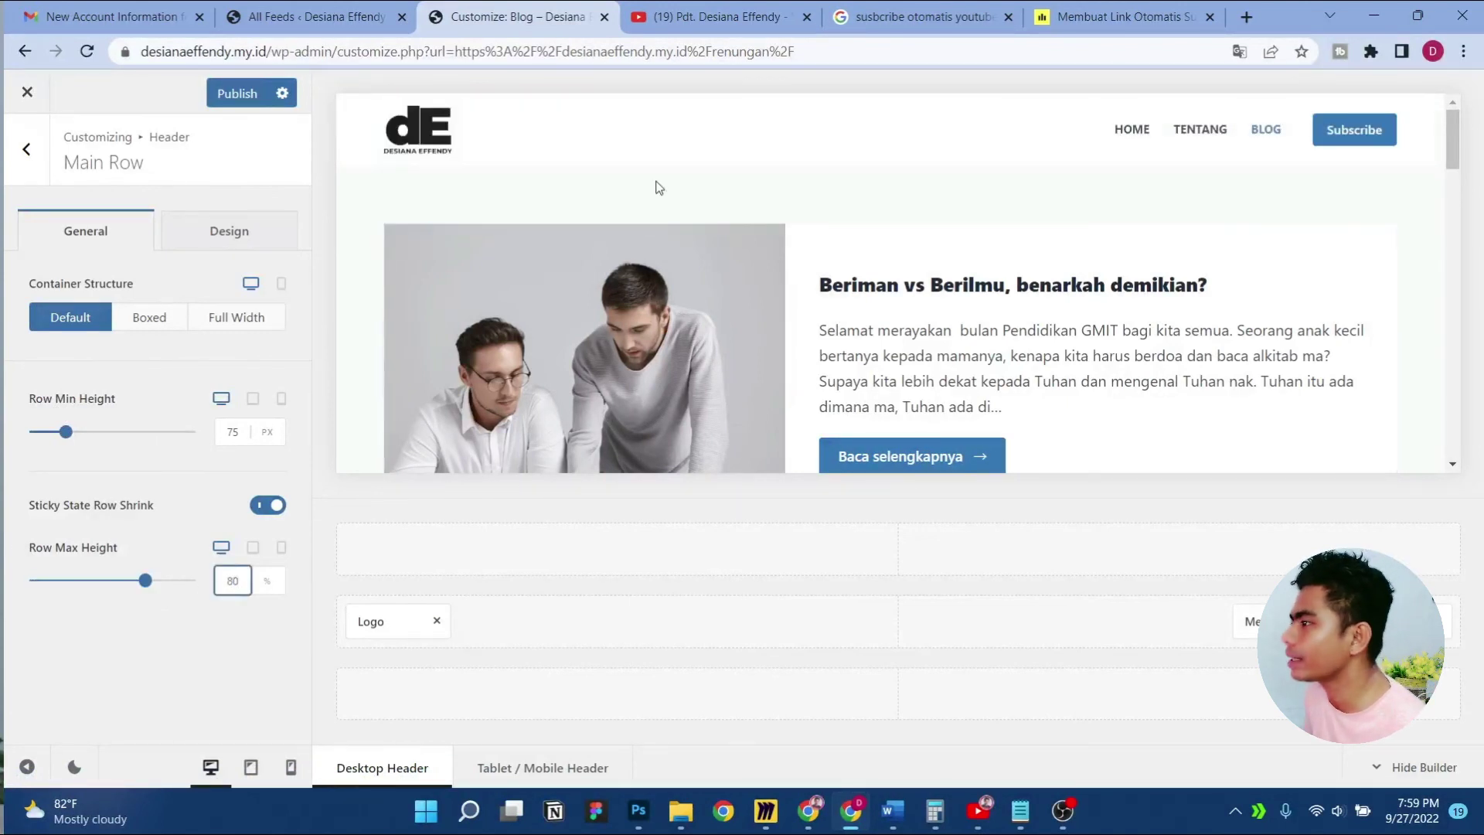
scroll(658, 188, "down", 5)
scroll(658, 188, "up", 5)
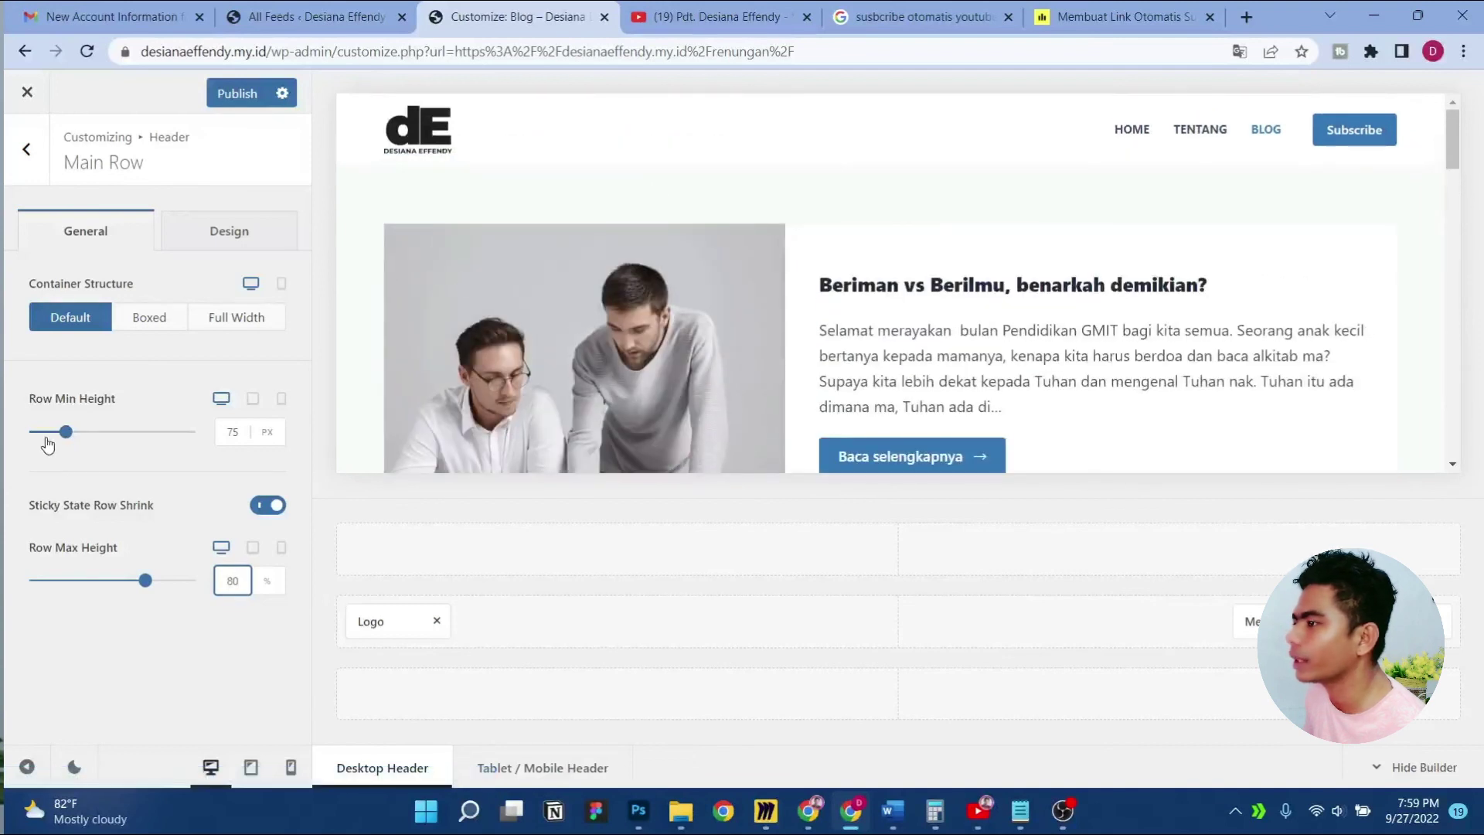
left_click_drag(50, 437, 68, 433)
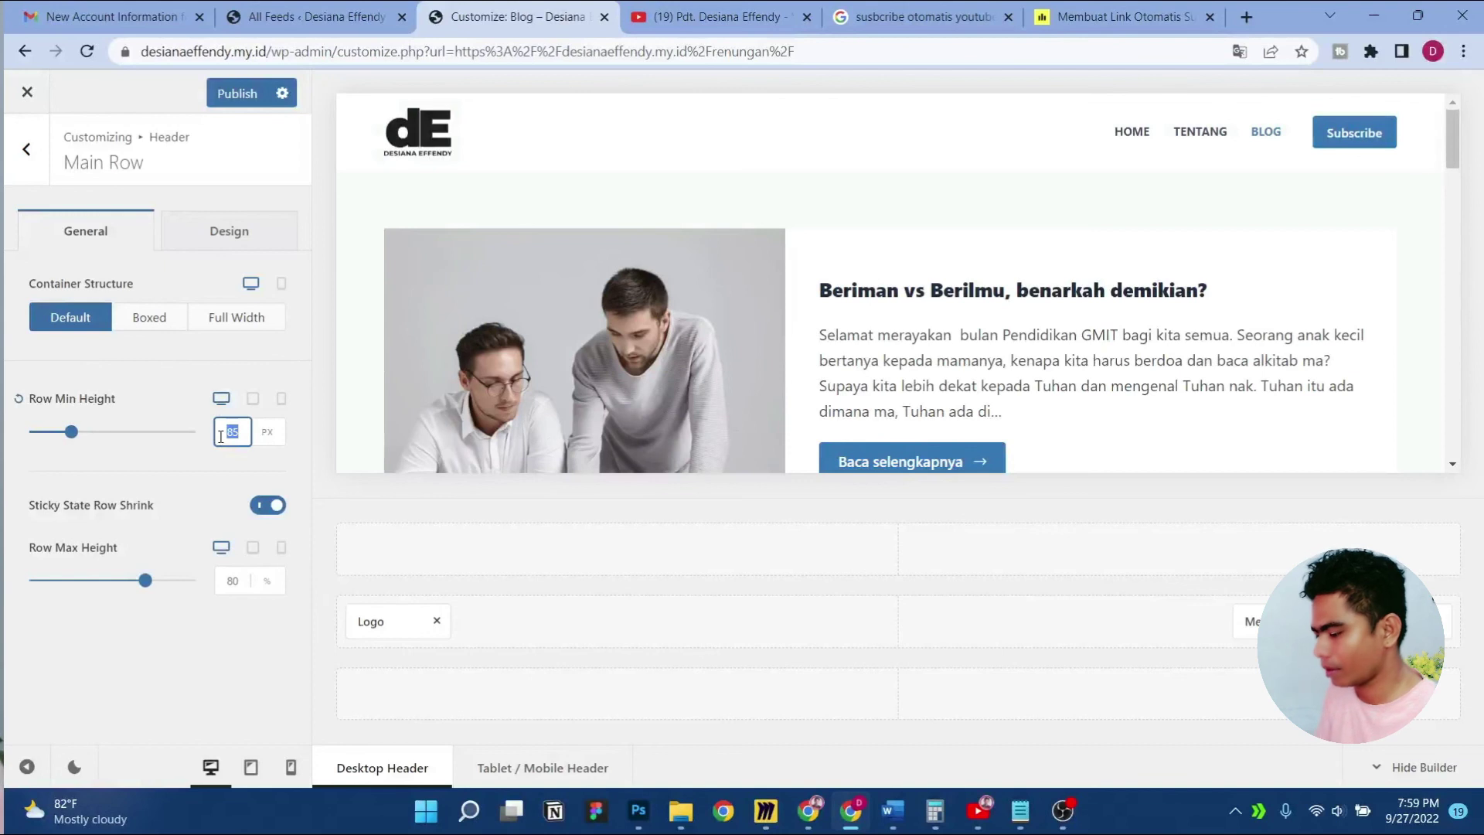
type("75")
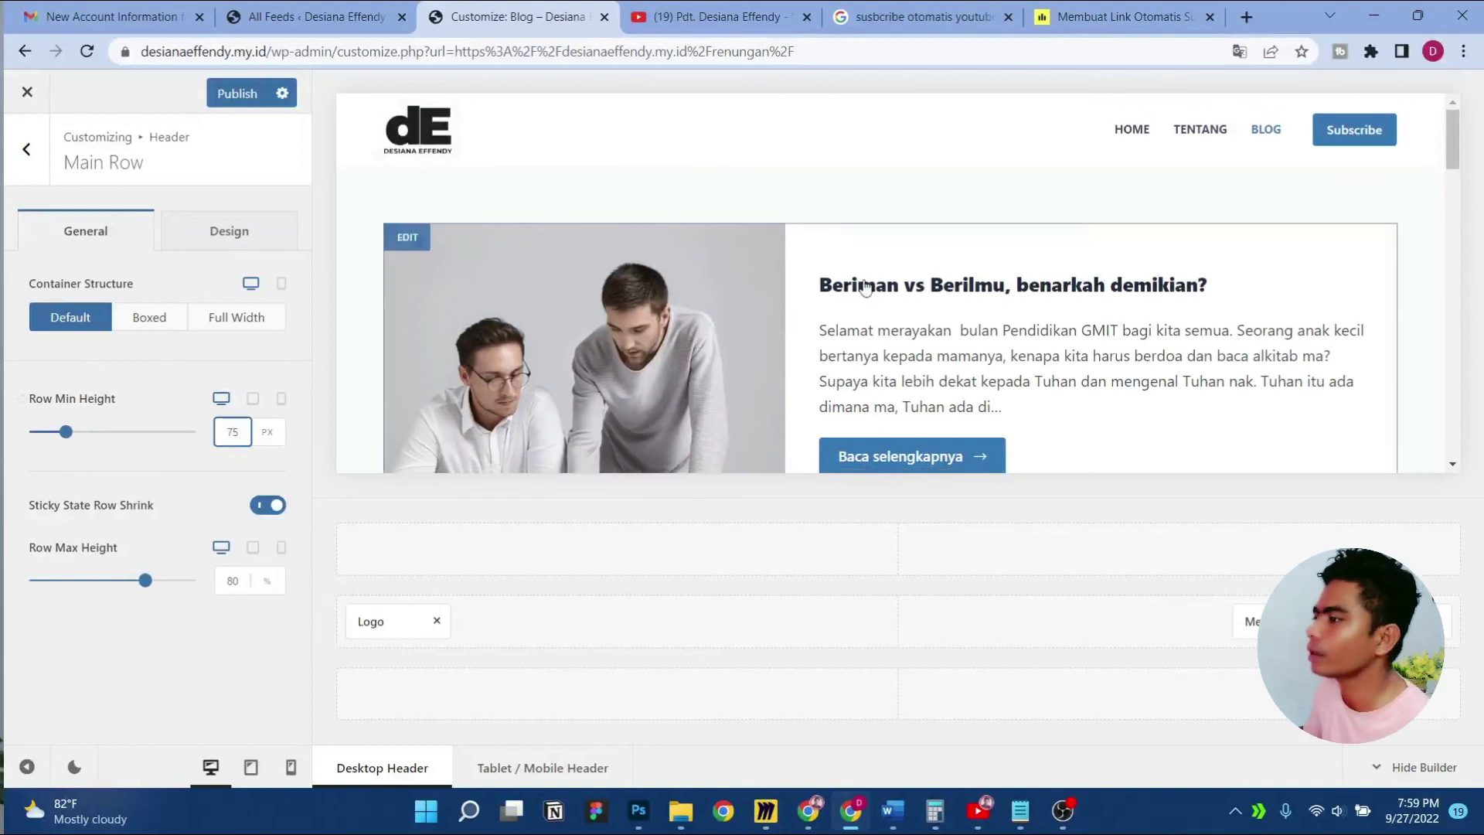
scroll(684, 283, "down", 15)
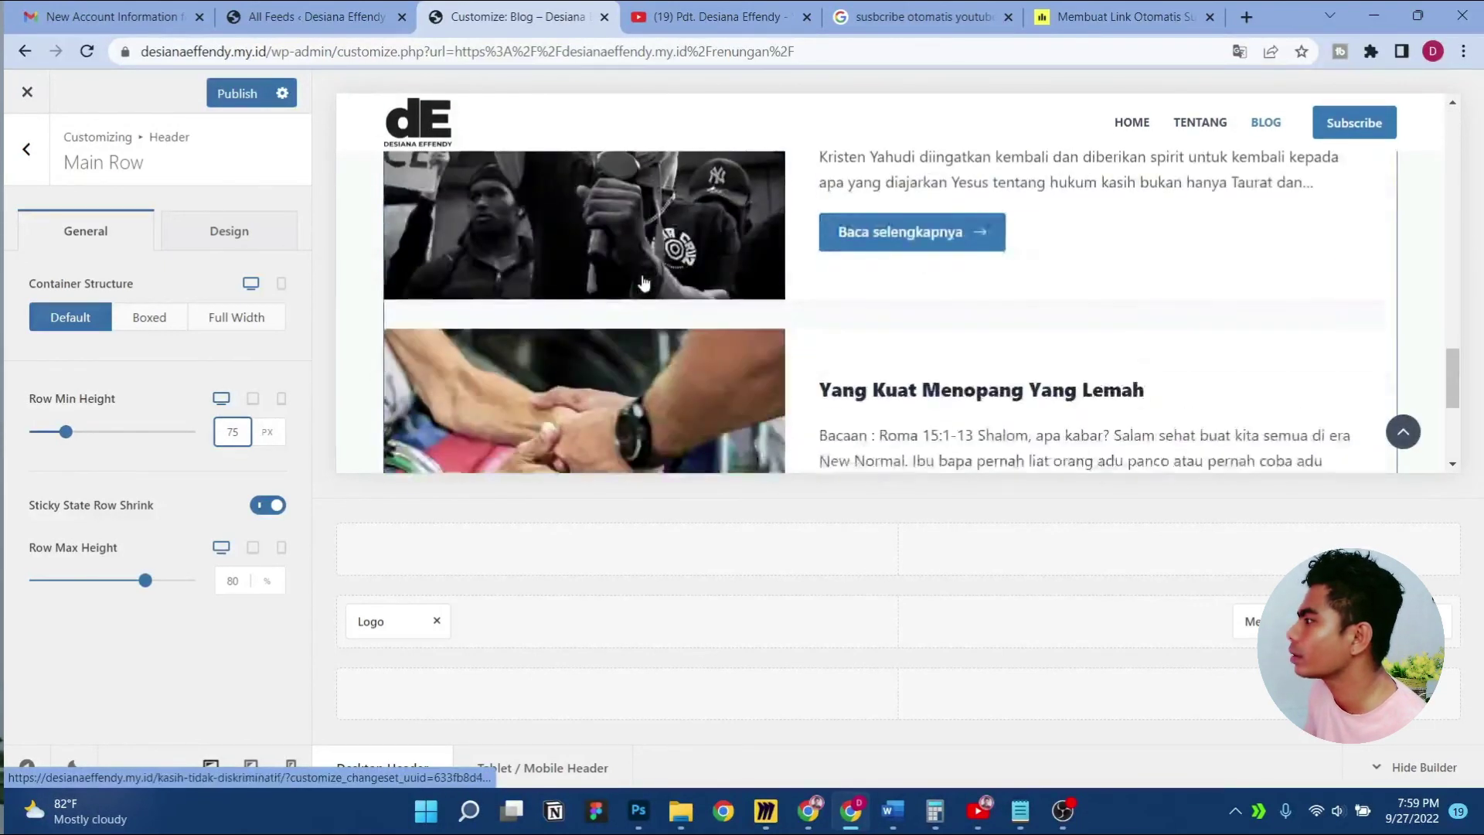
left_click(234, 103)
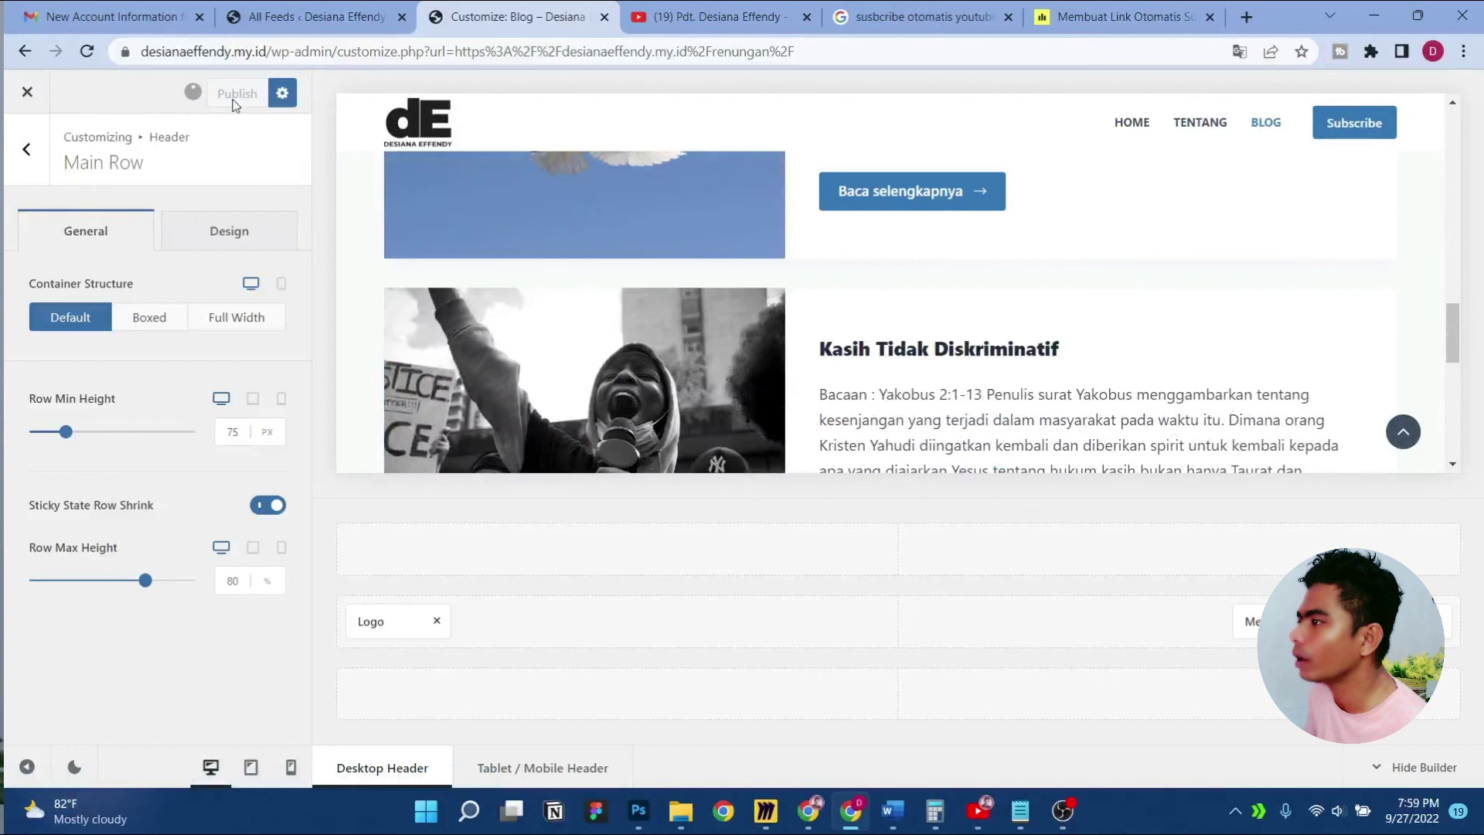
left_click(26, 165)
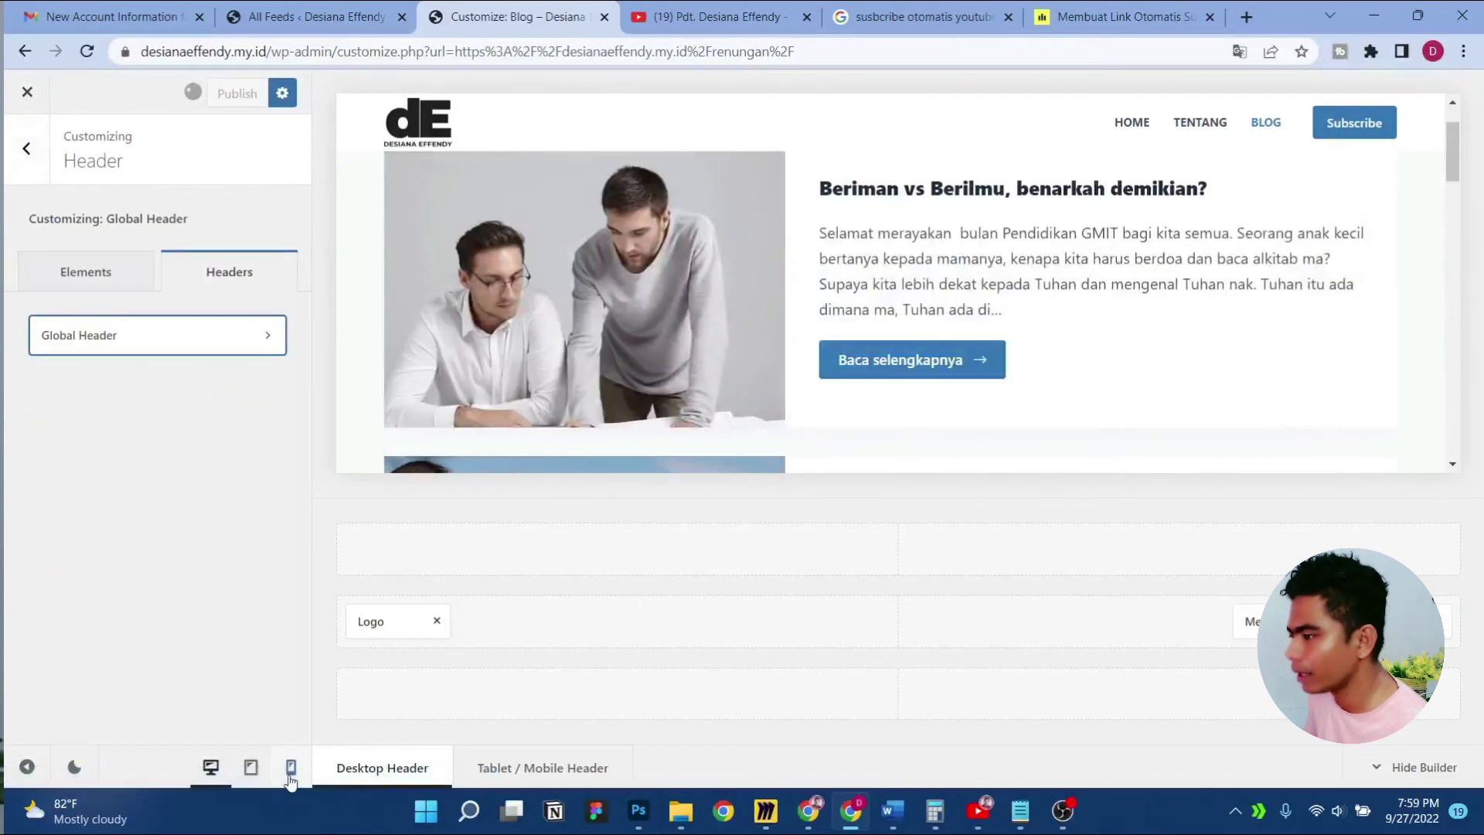
In mobile preview, set the off-canvas Mobile Menu element to show menu utama
left_click(291, 766)
scroll(902, 300, "down", 1)
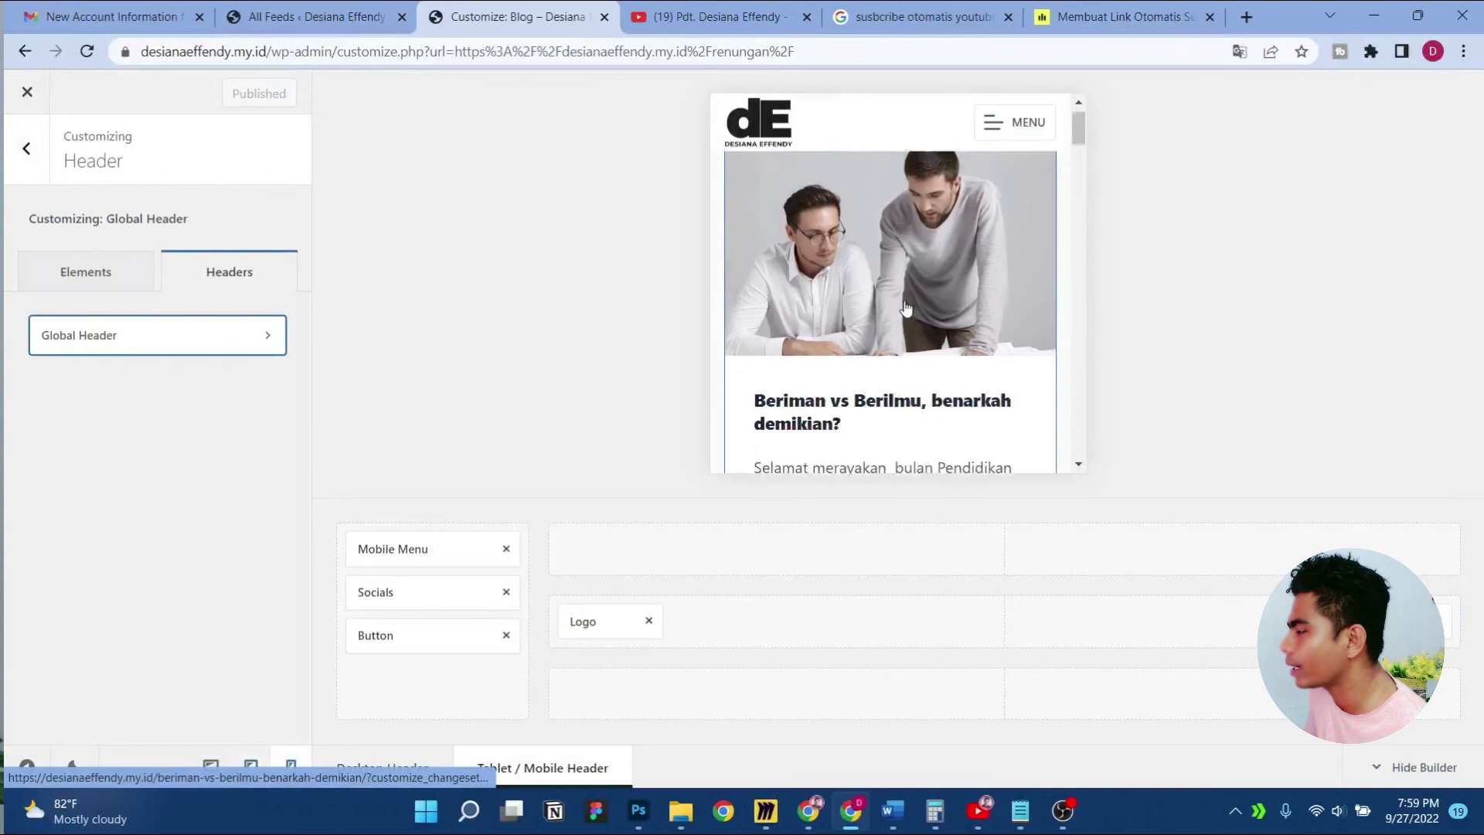
scroll(902, 300, "up", 1)
scroll(903, 299, "down", 7)
scroll(902, 300, "up", 8)
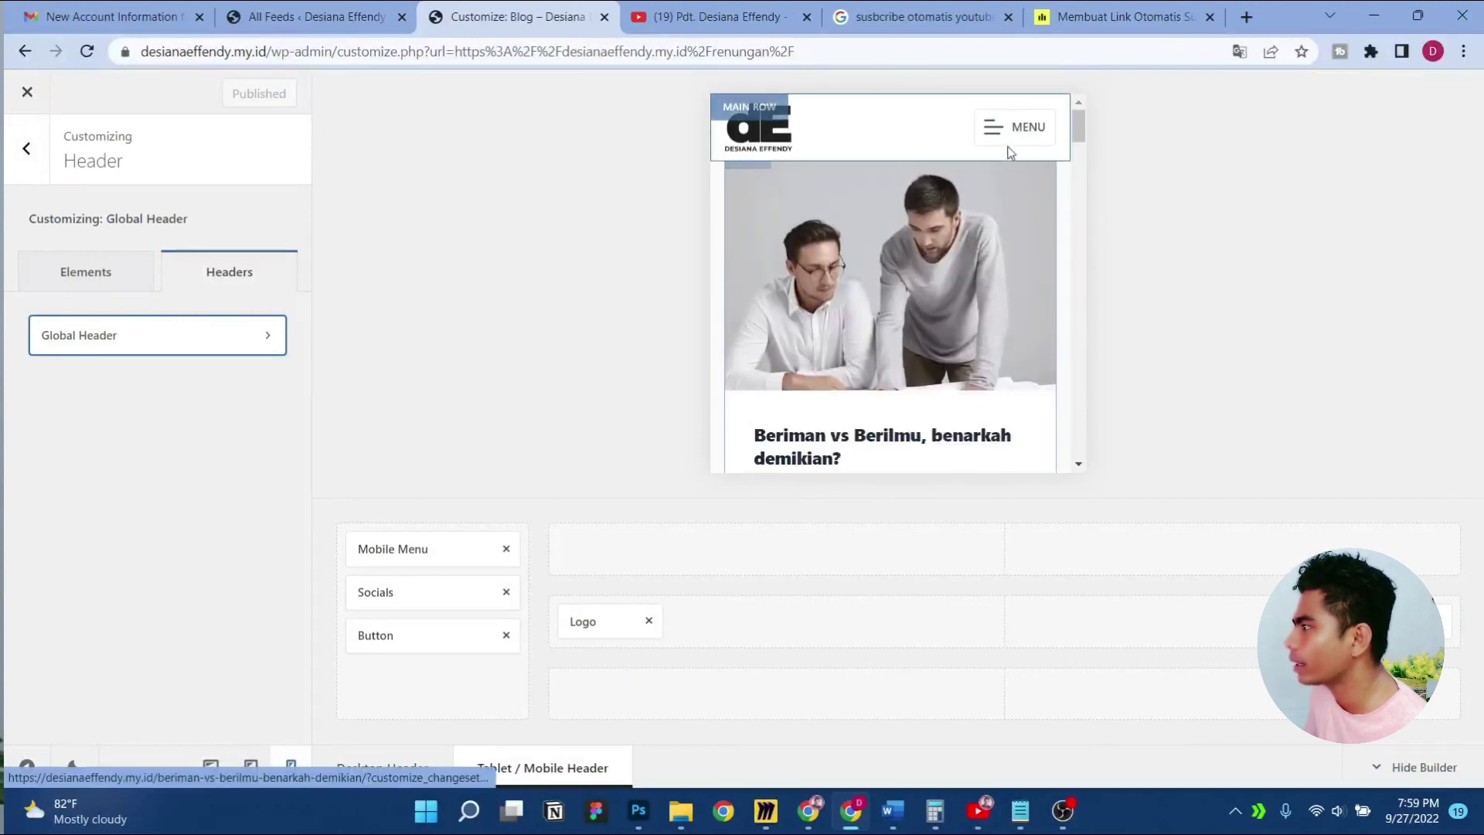
left_click(1005, 128)
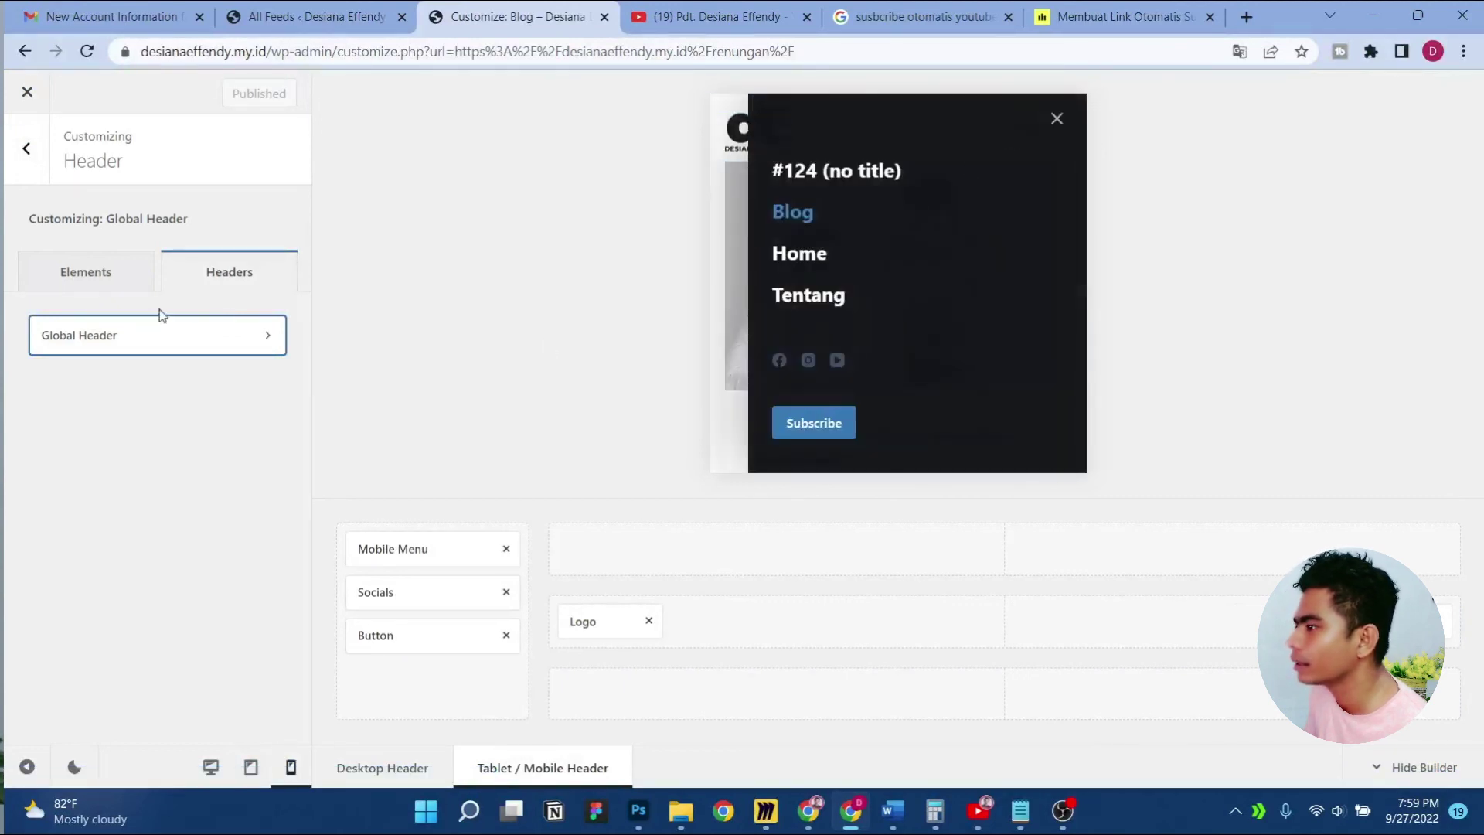
left_click(408, 561)
left_click(200, 236)
left_click(211, 298)
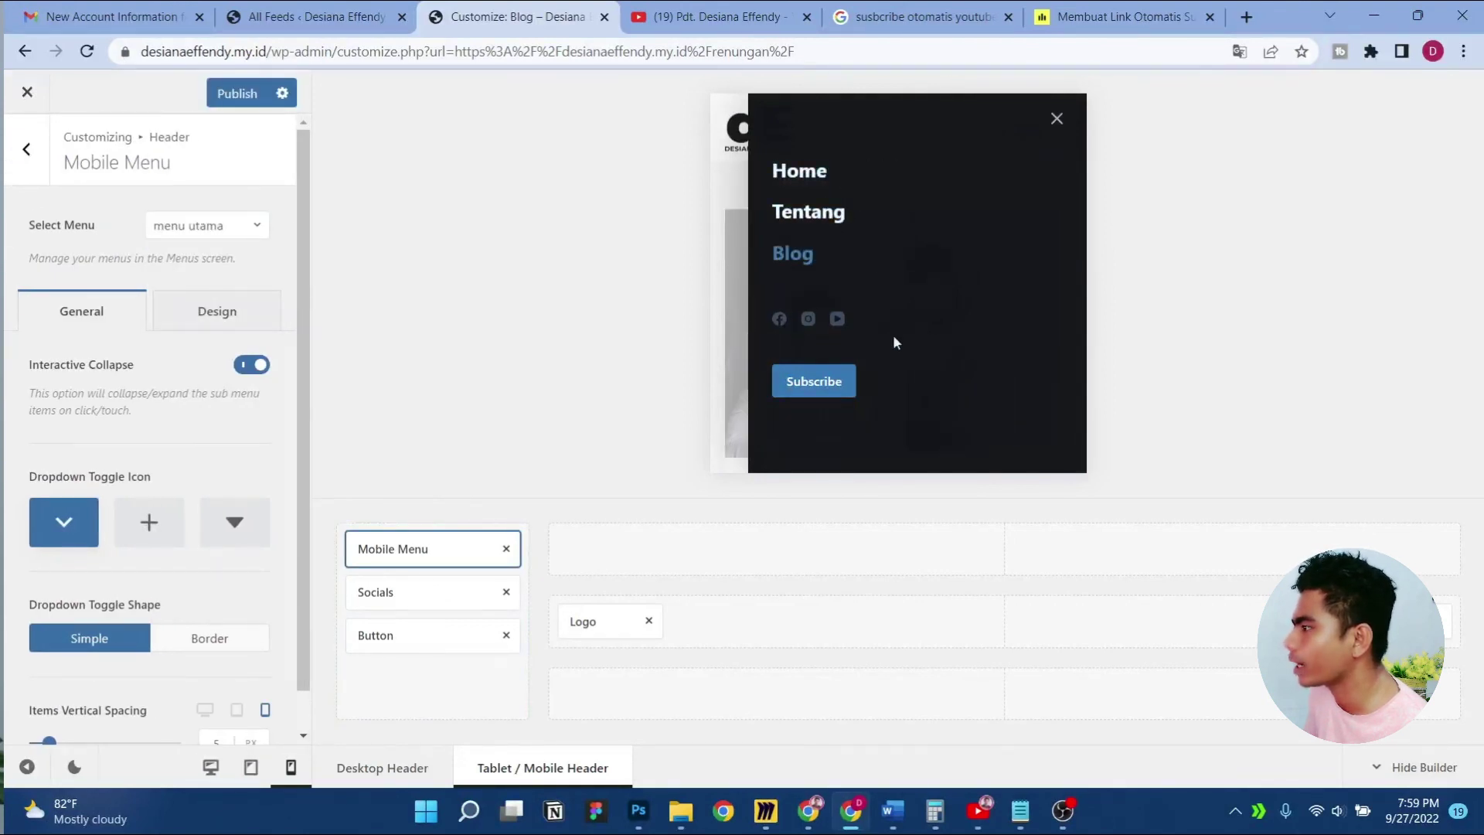
Set the Socials element's icon colour to white in its Design options
left_click(403, 591)
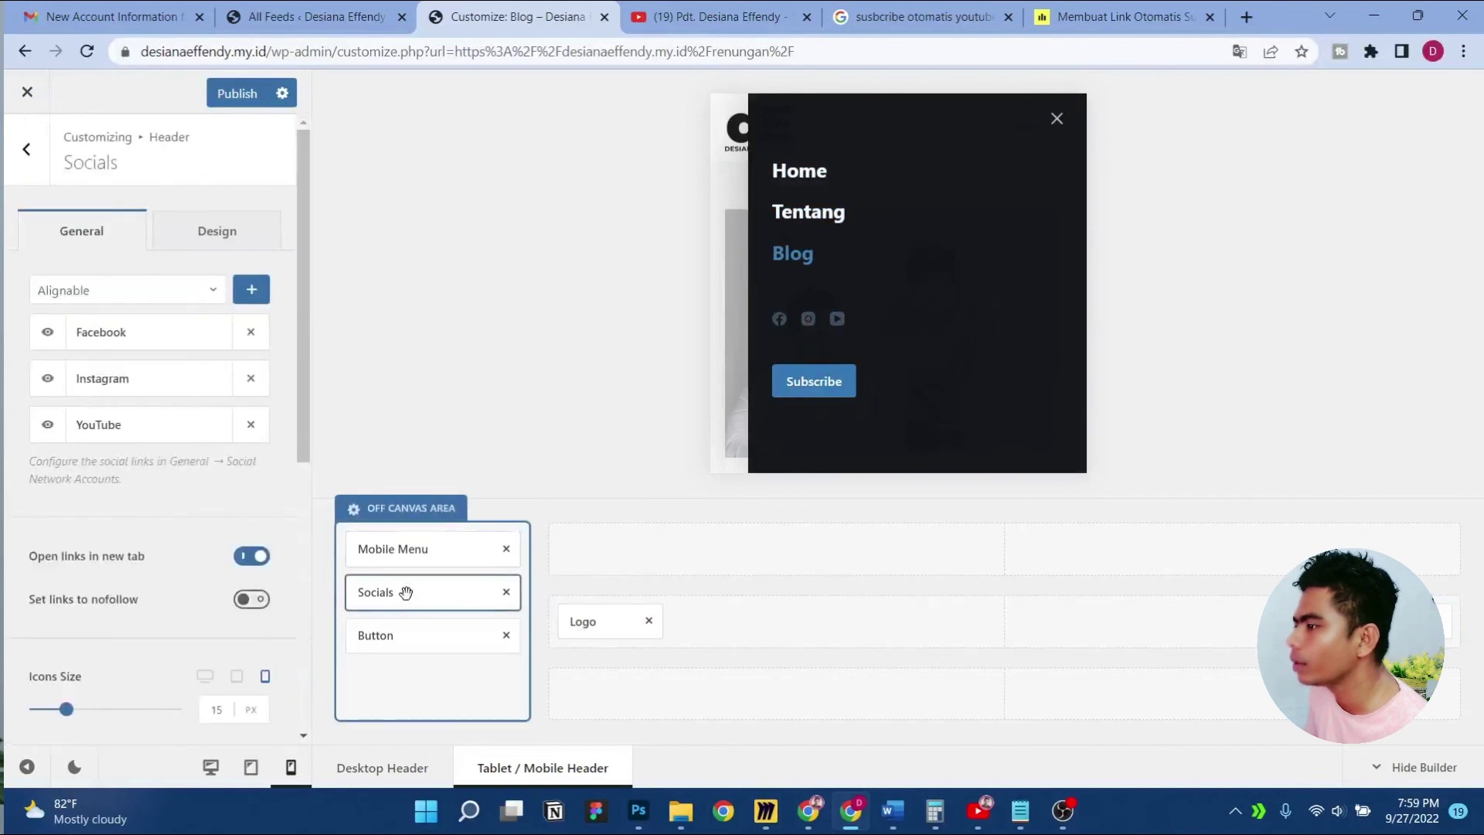
left_click(192, 227)
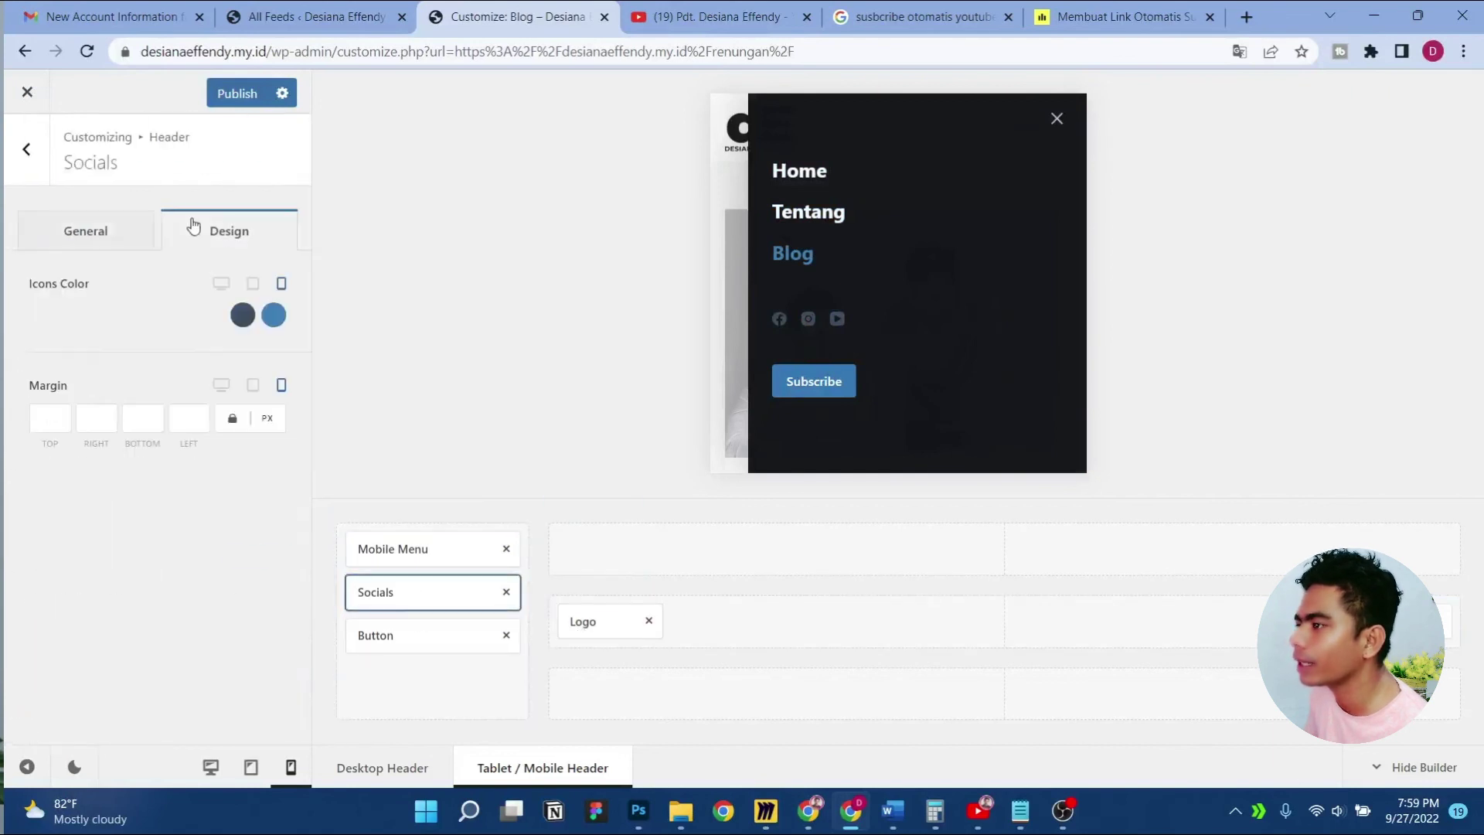
left_click(243, 316)
left_click(276, 370)
left_click(176, 330)
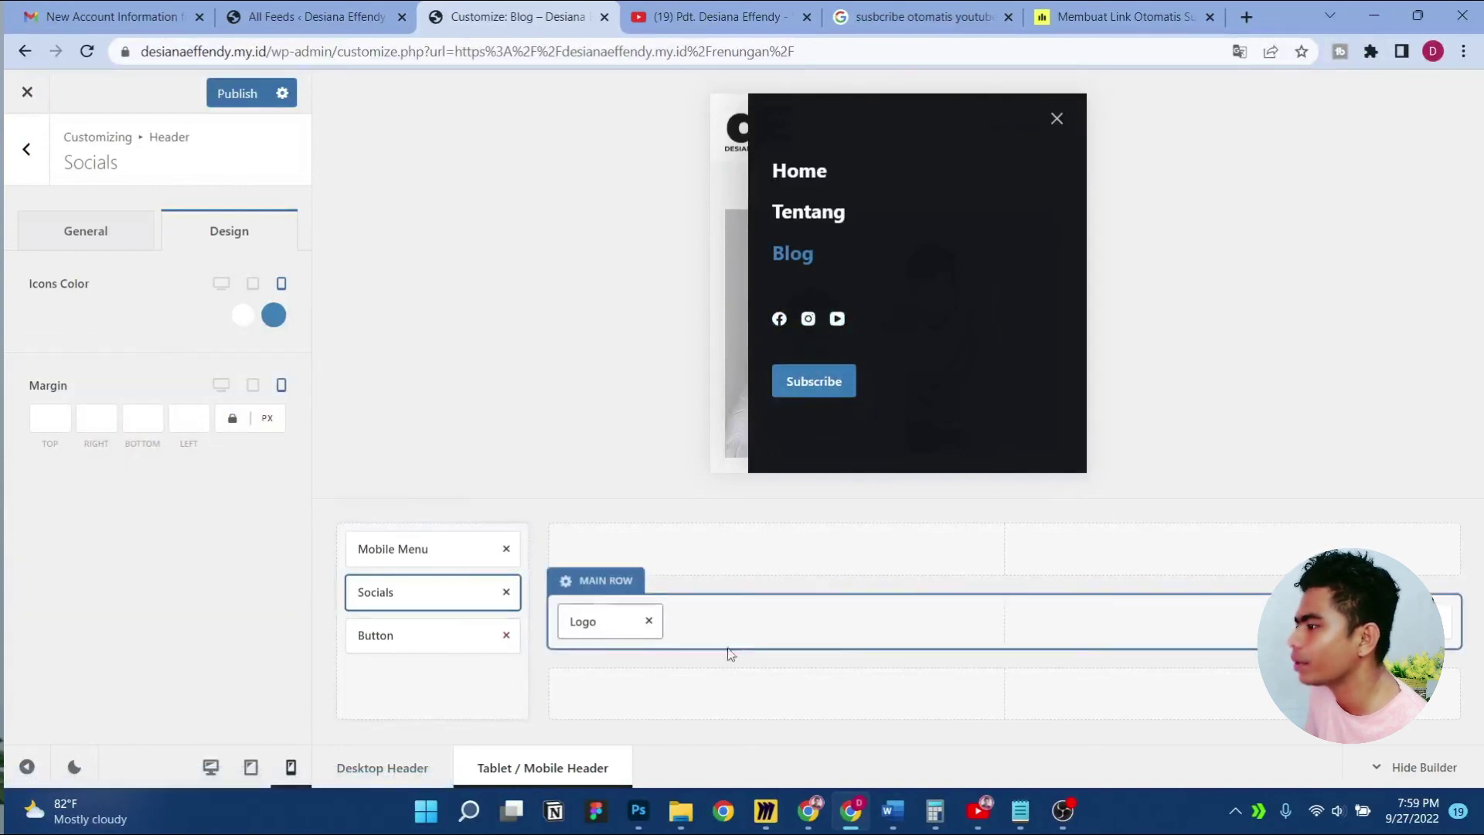
left_click(390, 640)
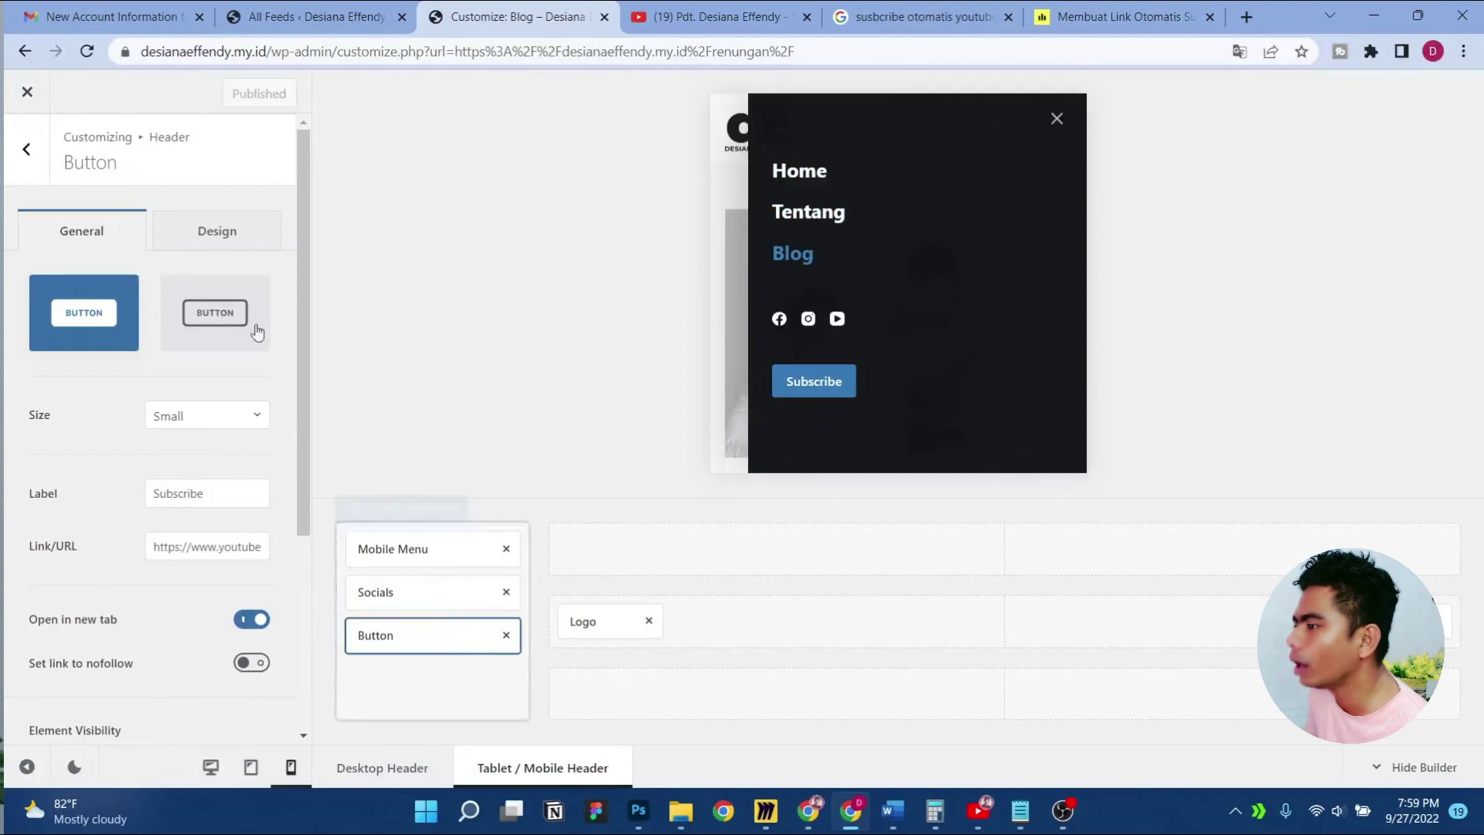
left_click(27, 152)
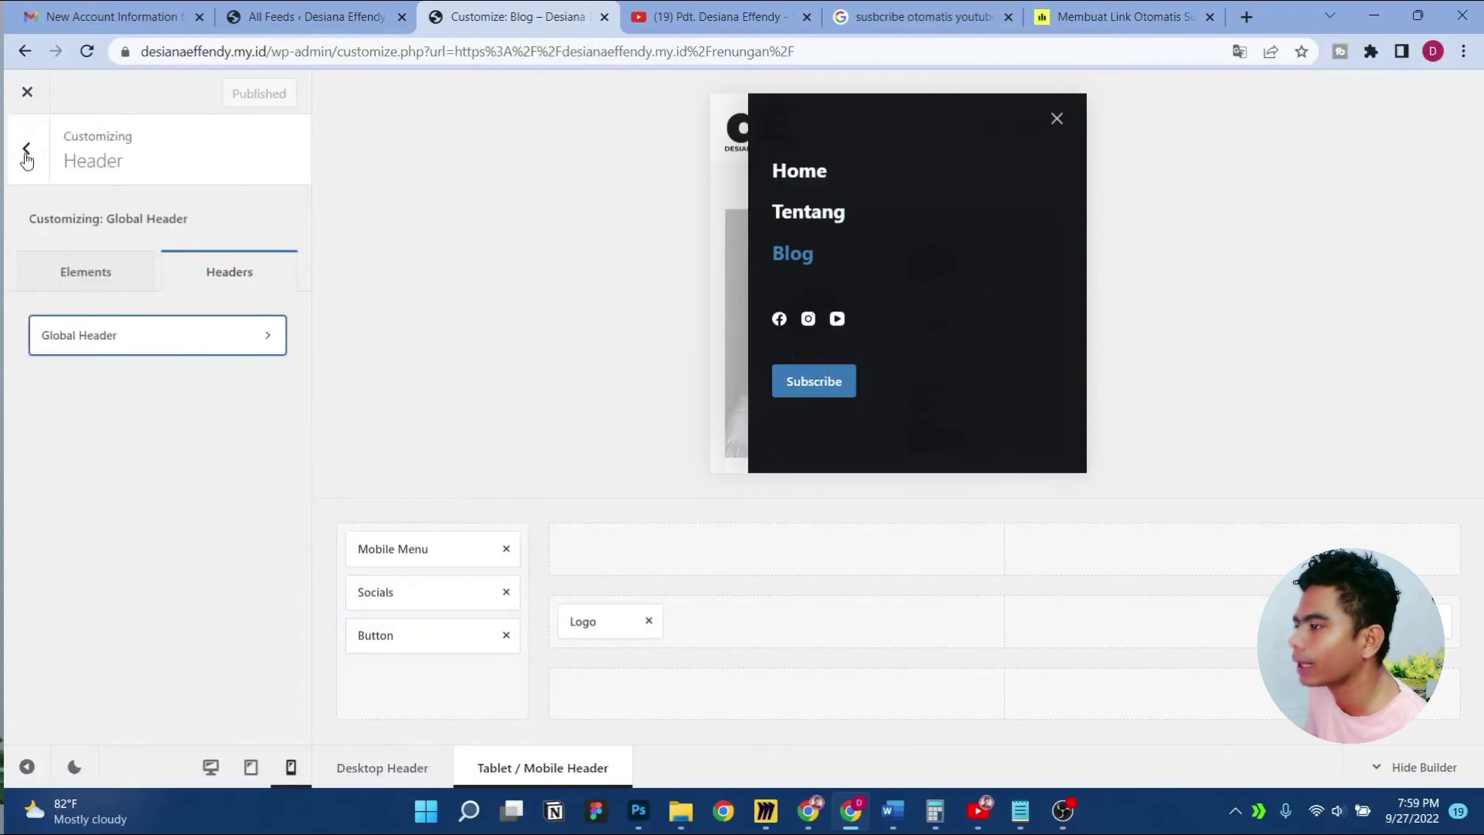
Add an Off Canvas Logo at 73 px height, then remove it from the mobile menu
left_click(95, 291)
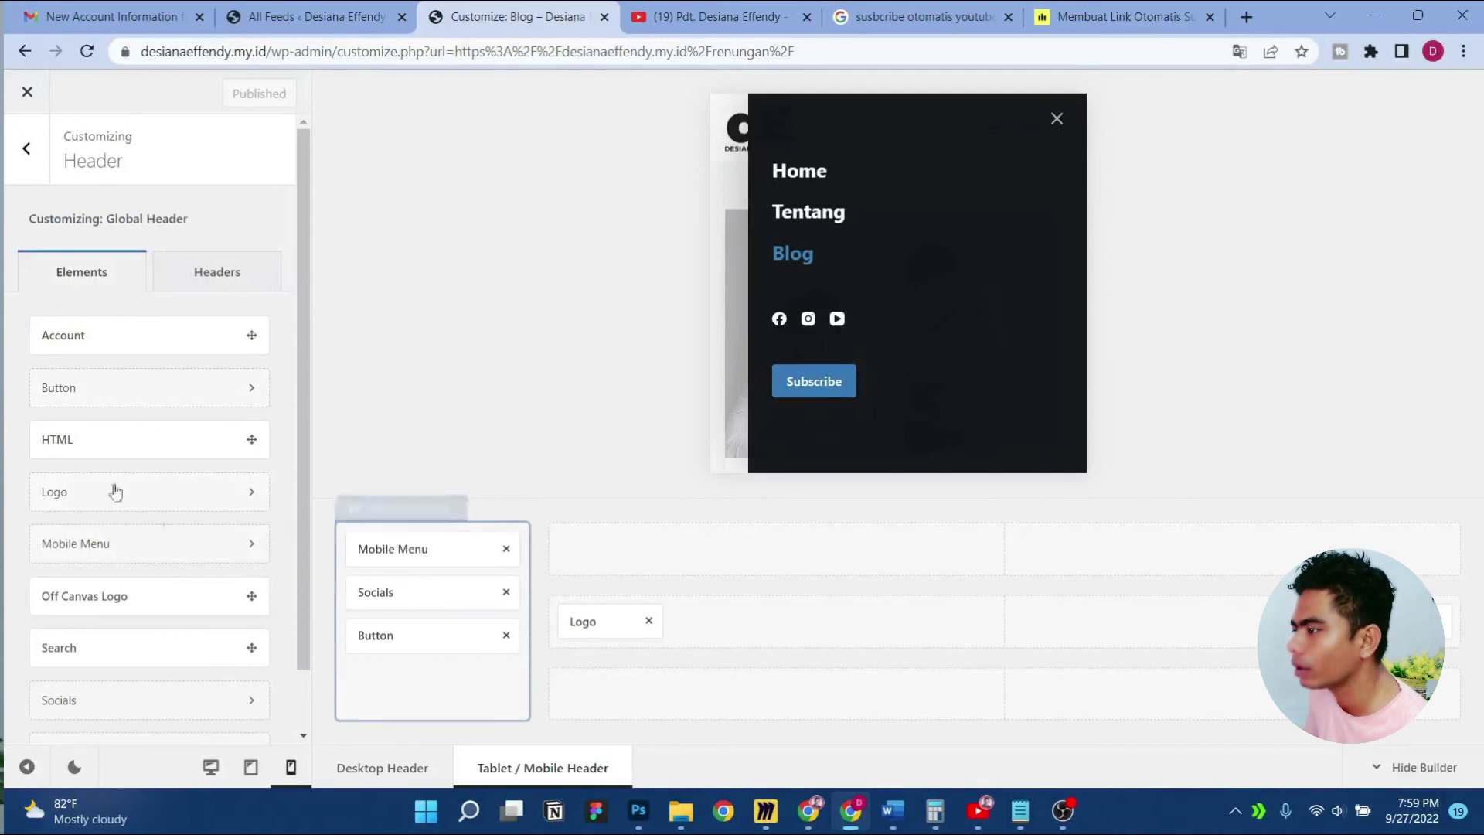
left_click_drag(147, 600, 418, 545)
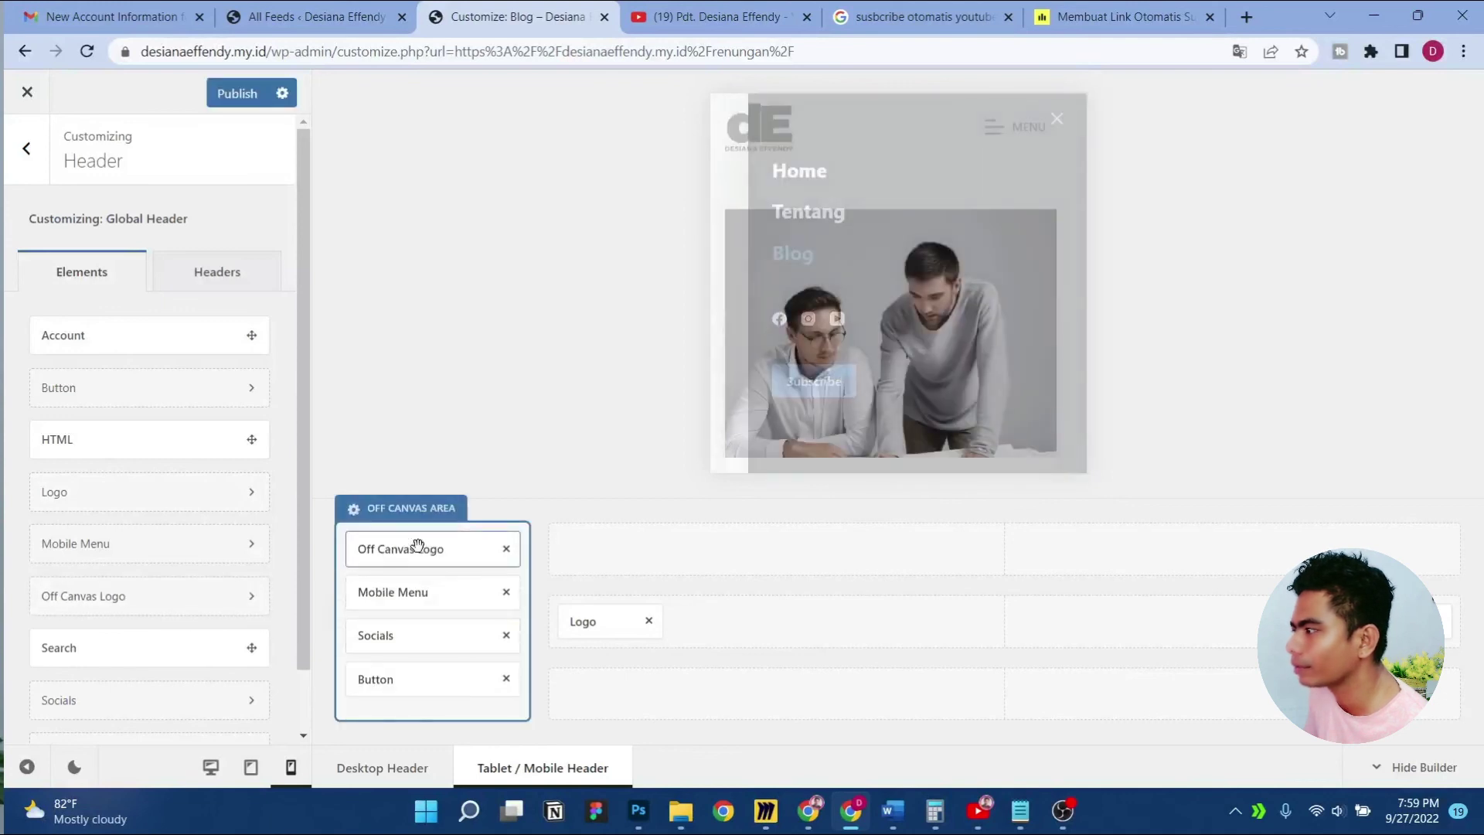
left_click(408, 550)
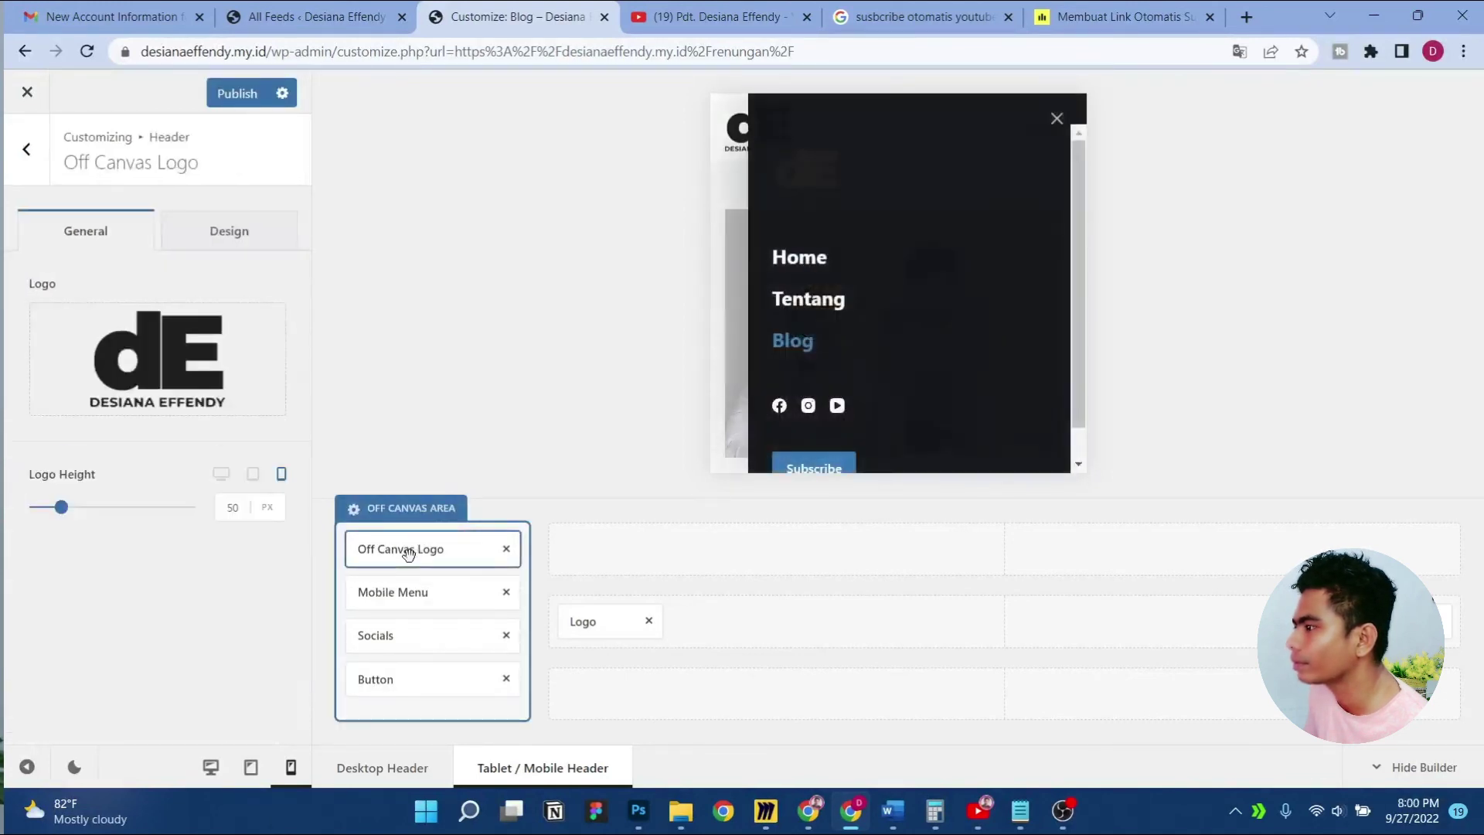
left_click_drag(67, 512, 69, 513)
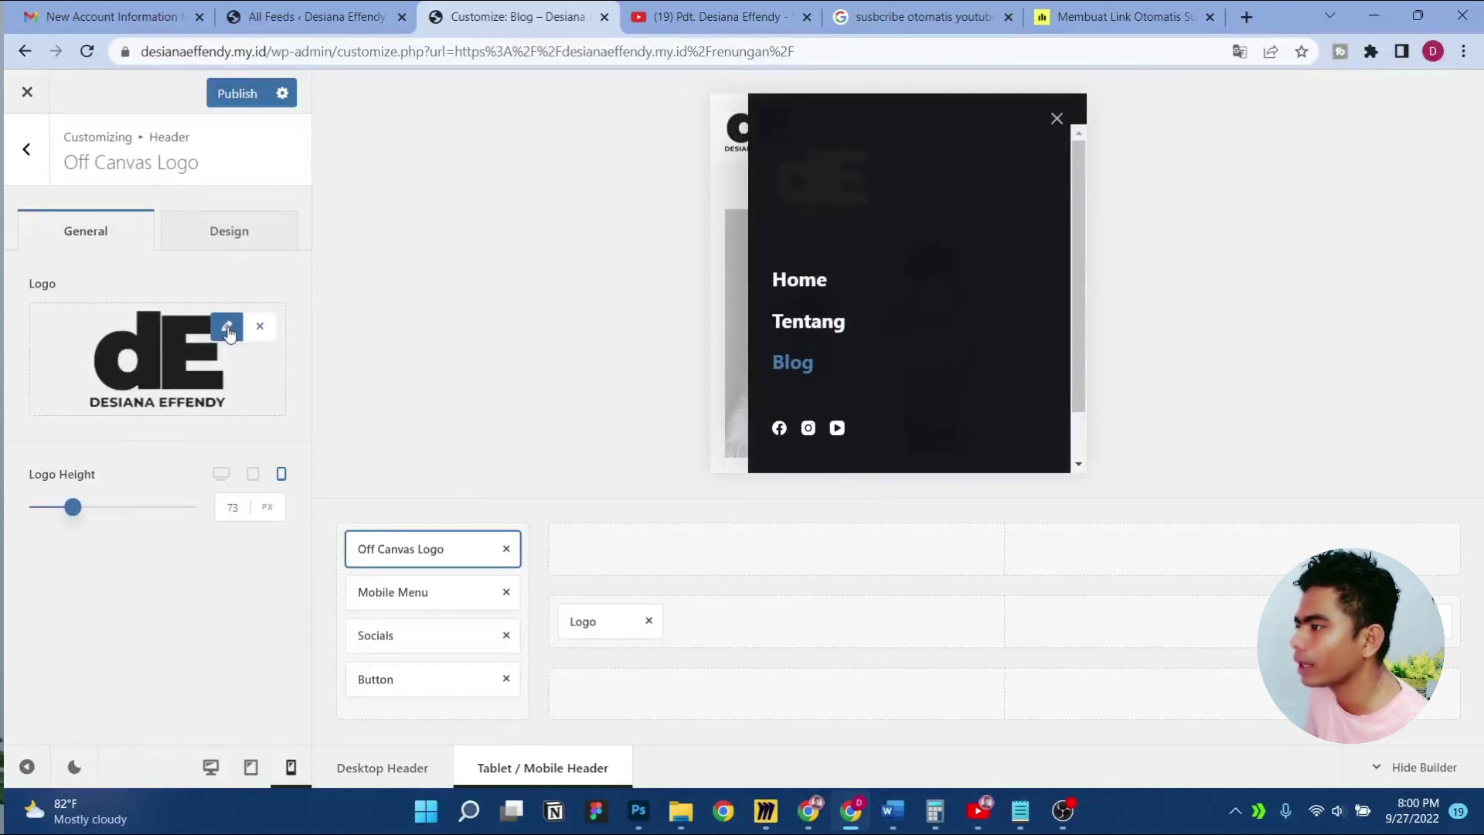
left_click(506, 549)
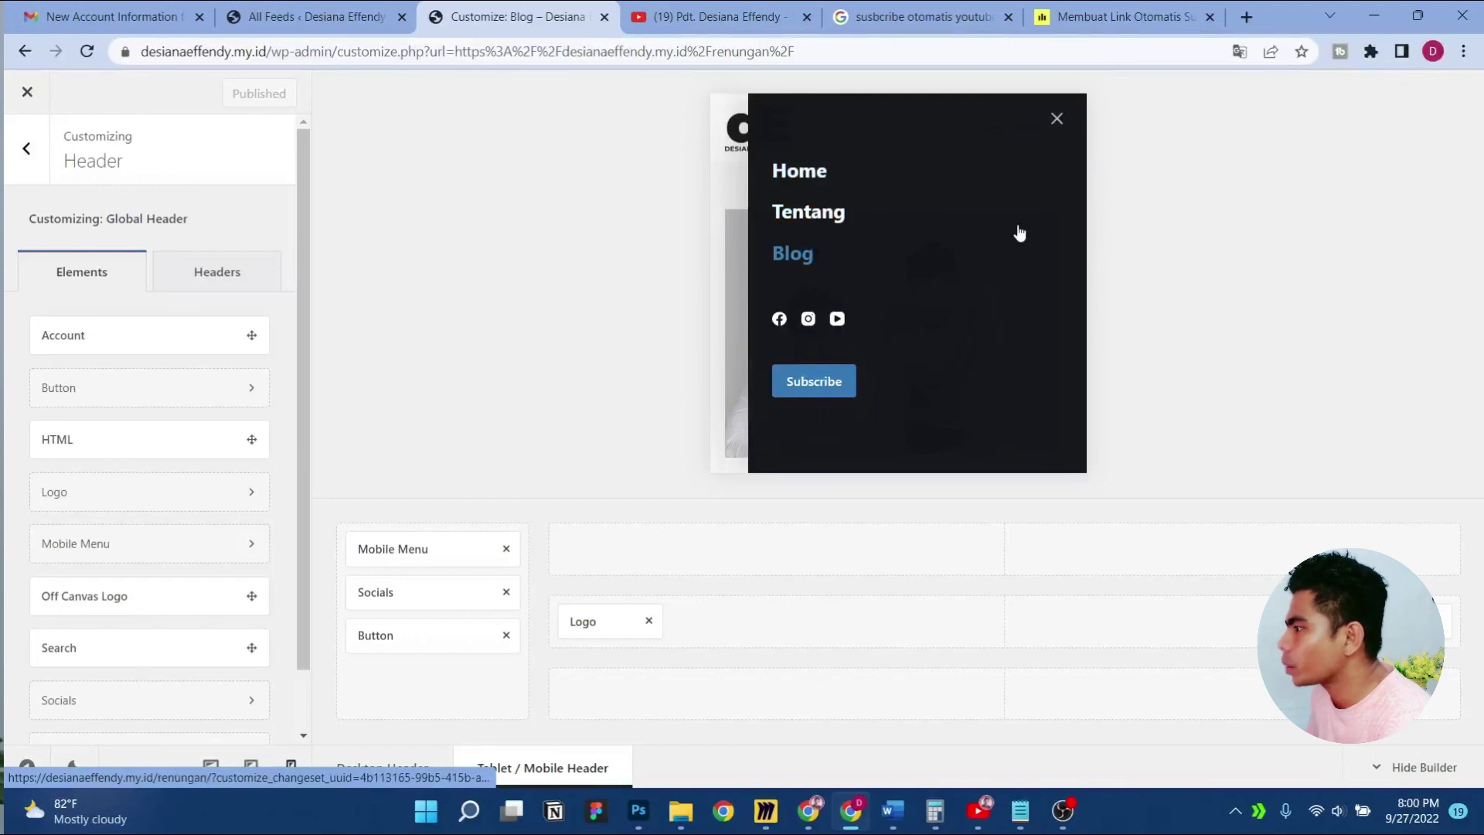
left_click(1056, 121)
left_click(27, 148)
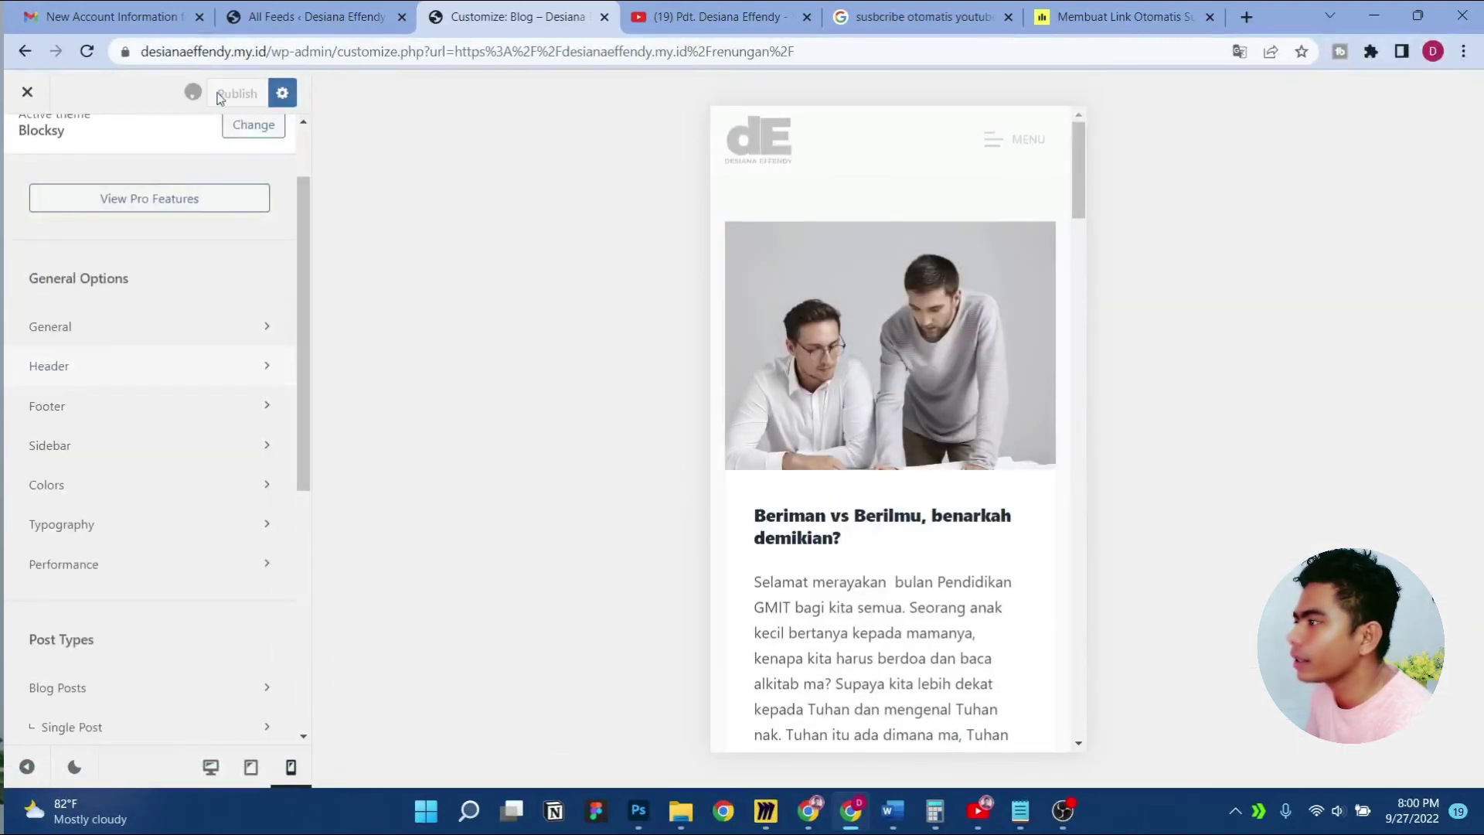
Open the live home page and scroll through it to check the sticky header
scroll(91, 188, "up", 2)
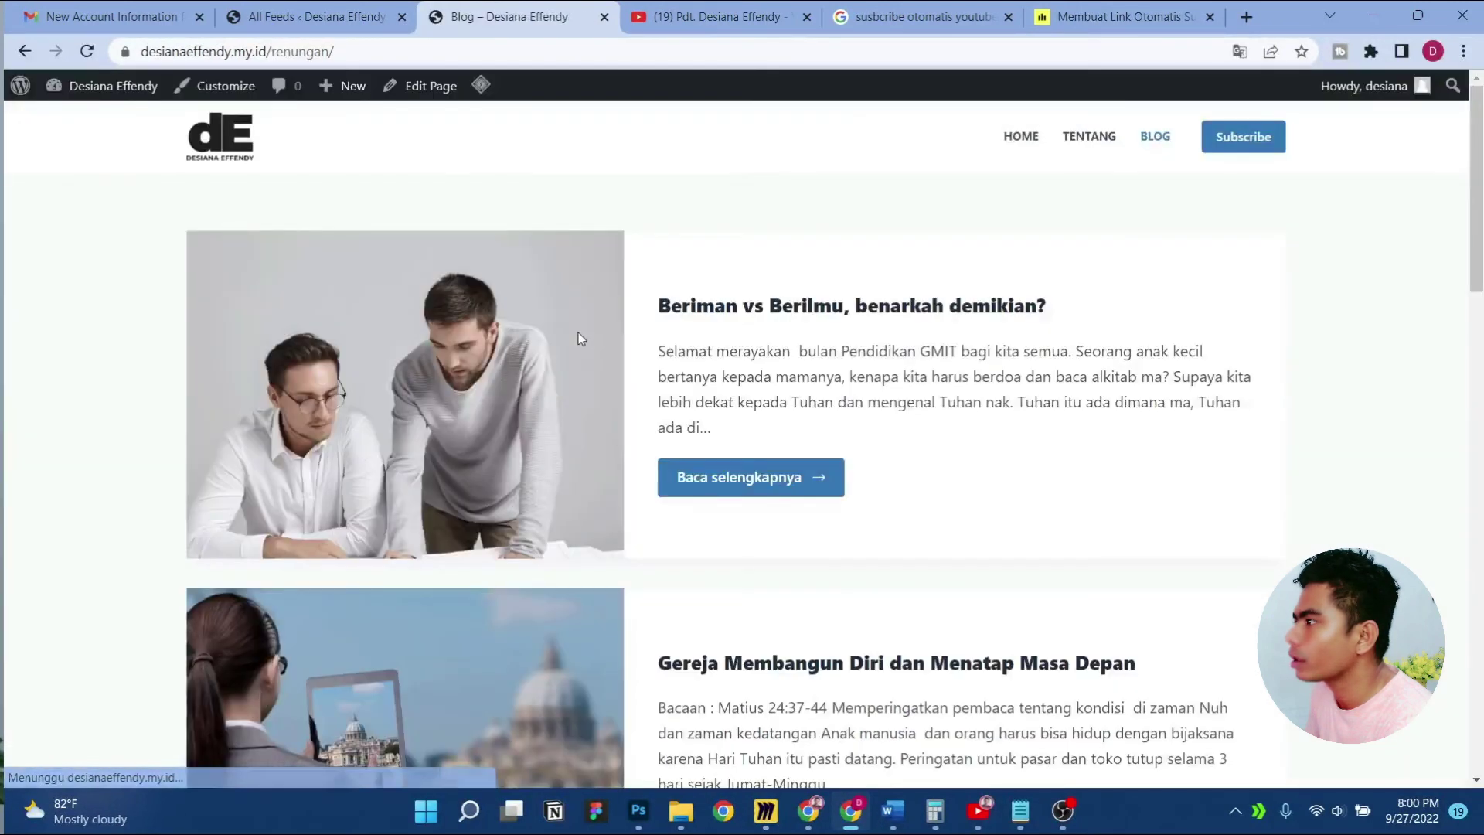
scroll(854, 395, "down", 8)
scroll(854, 396, "up", 10)
left_click(777, 306)
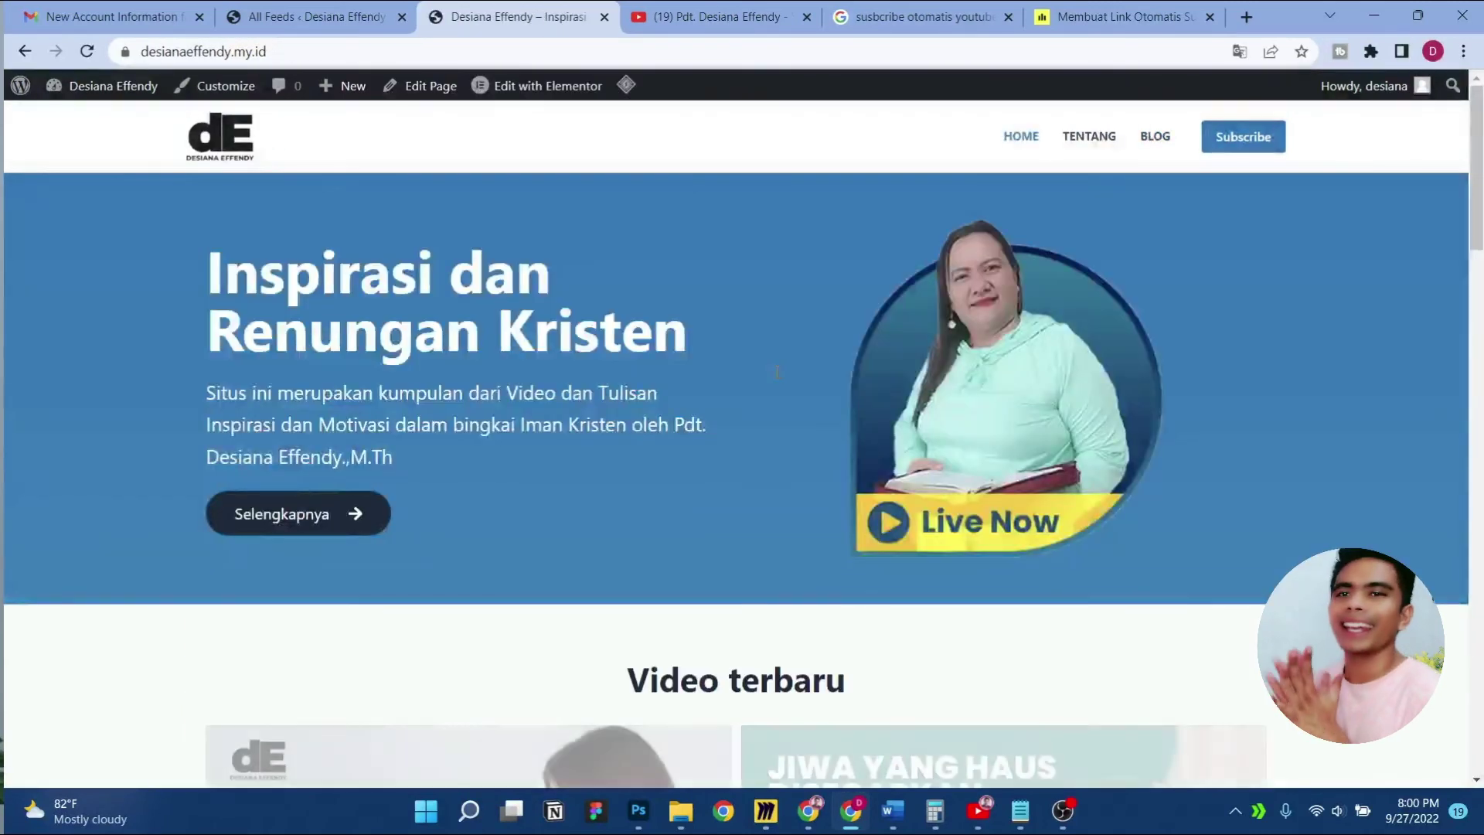
scroll(784, 375, "down", 10)
scroll(792, 371, "down", 10)
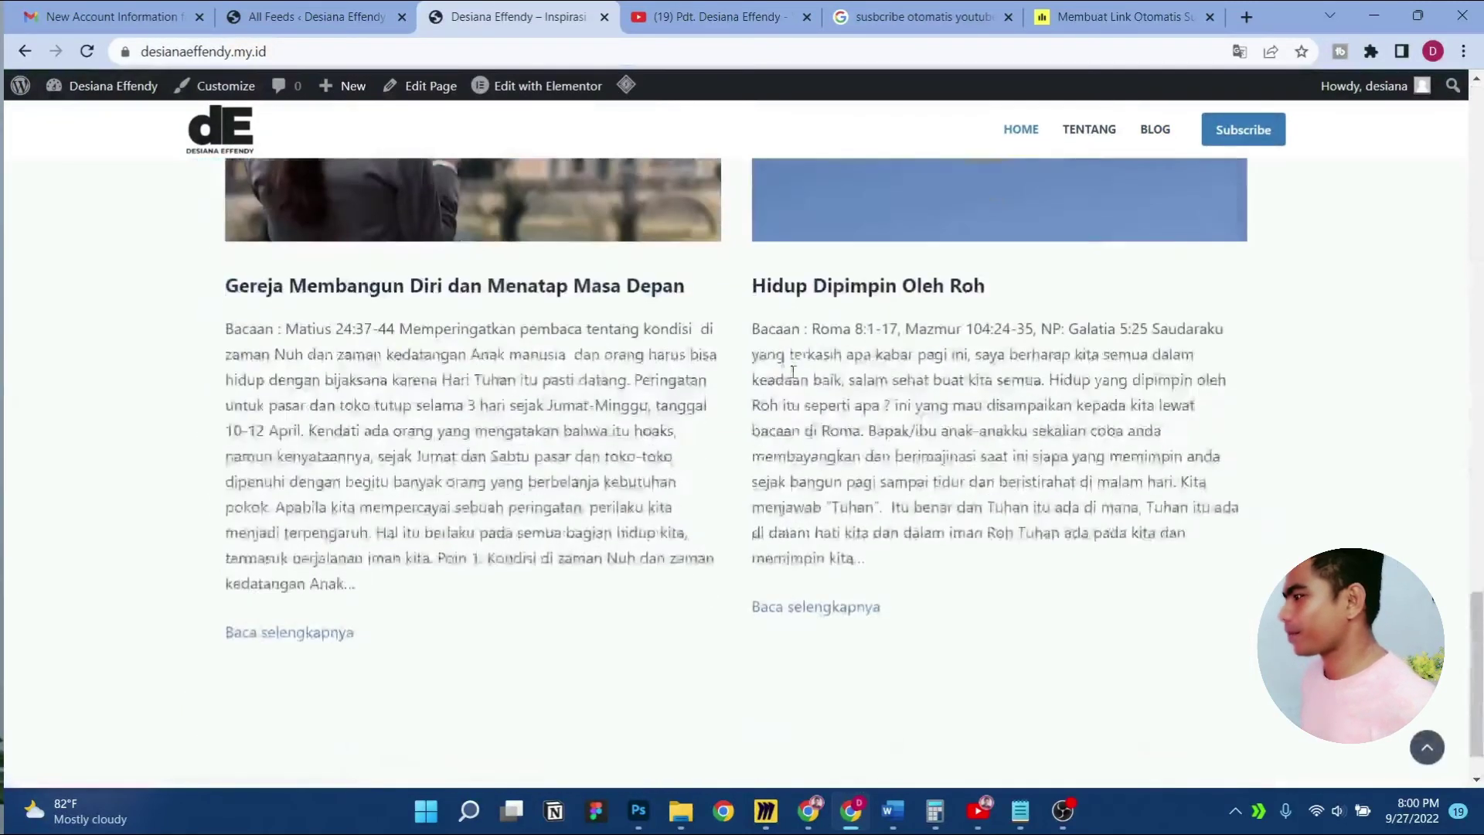
scroll(676, 523, "up", 15)
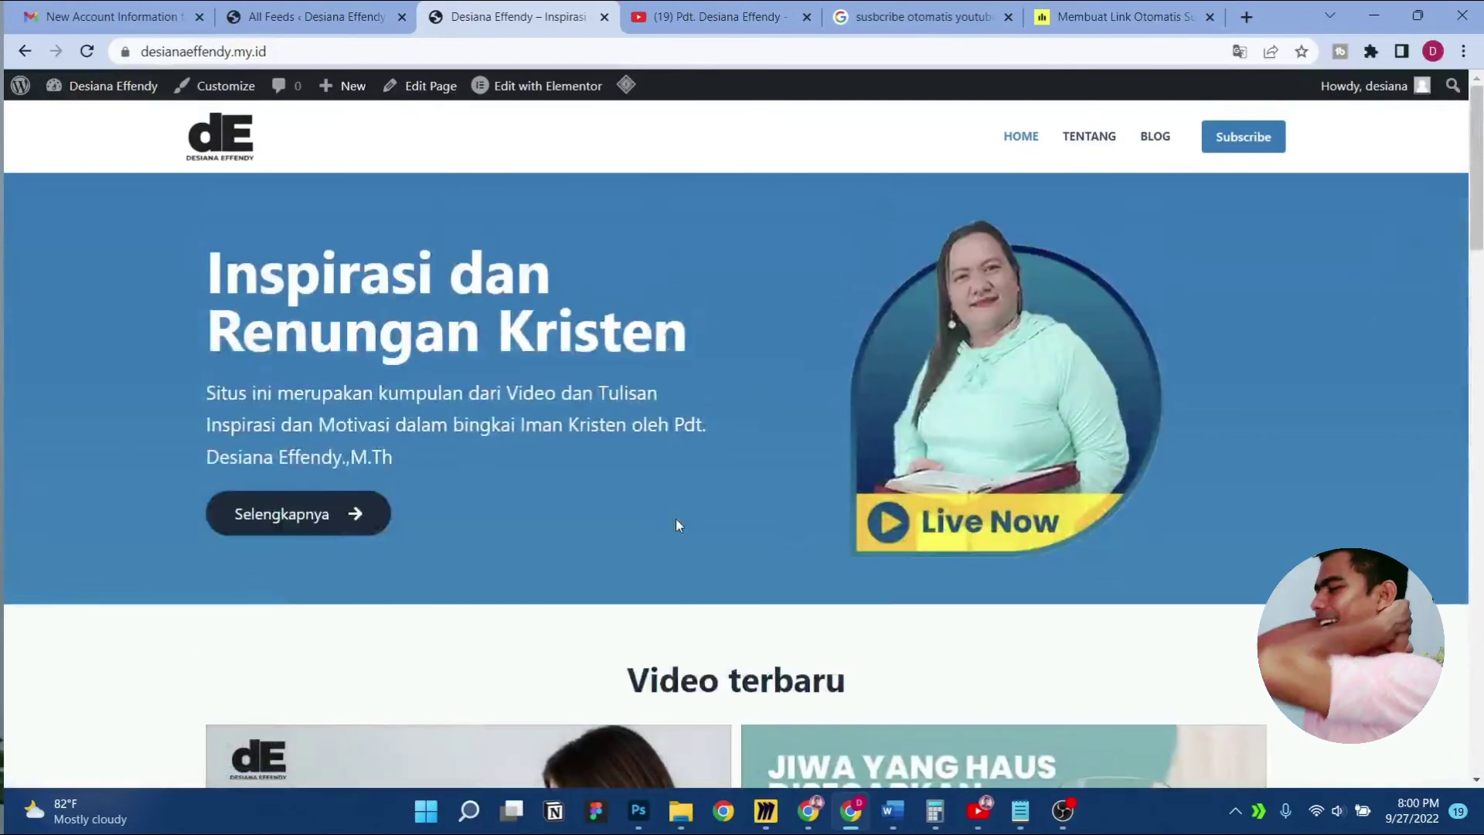
scroll(731, 513, "down", 5)
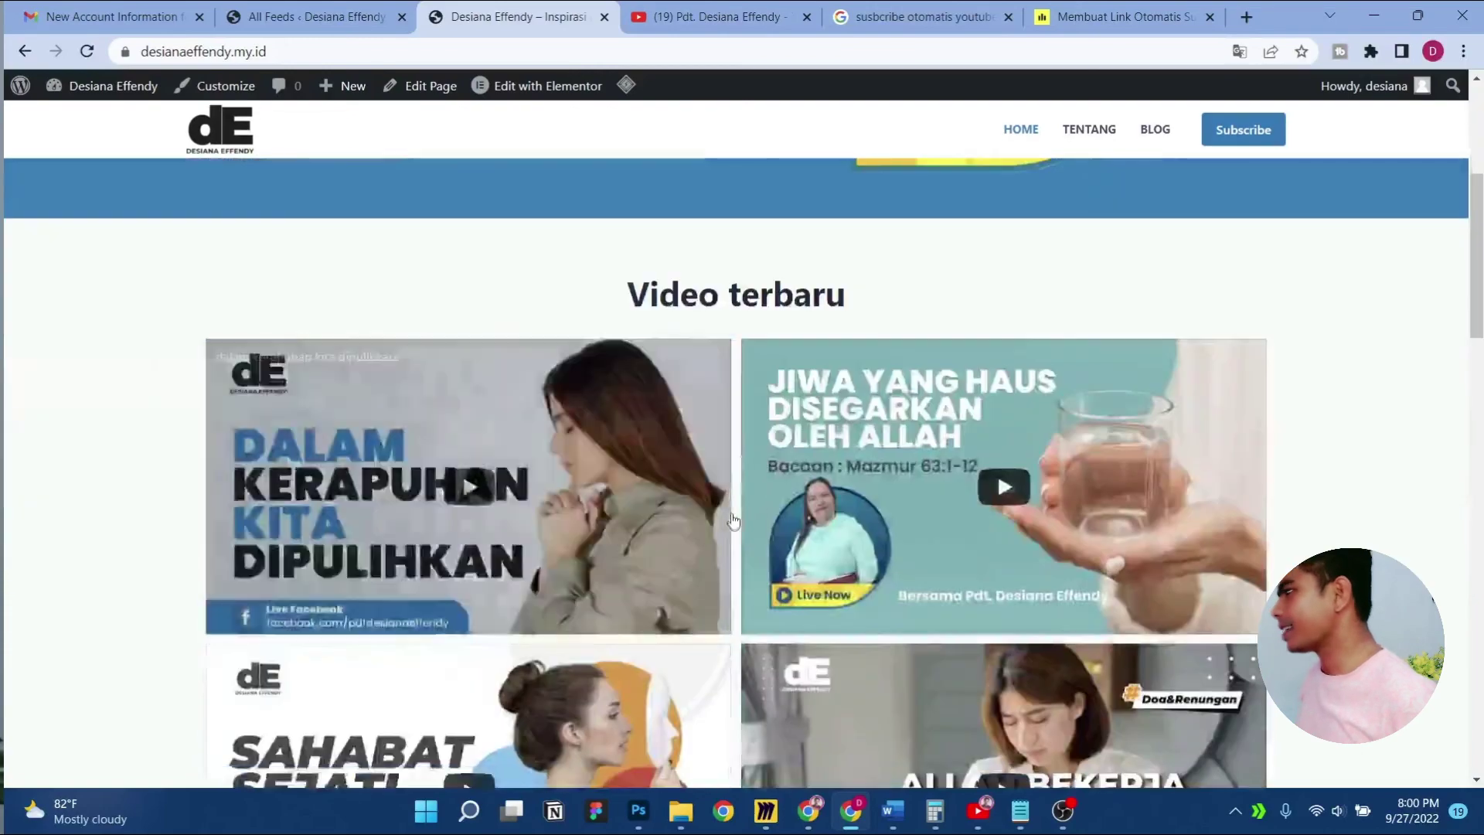
scroll(1244, 512, "down", 6)
scroll(1245, 511, "down", 6)
scroll(1258, 509, "up", 10)
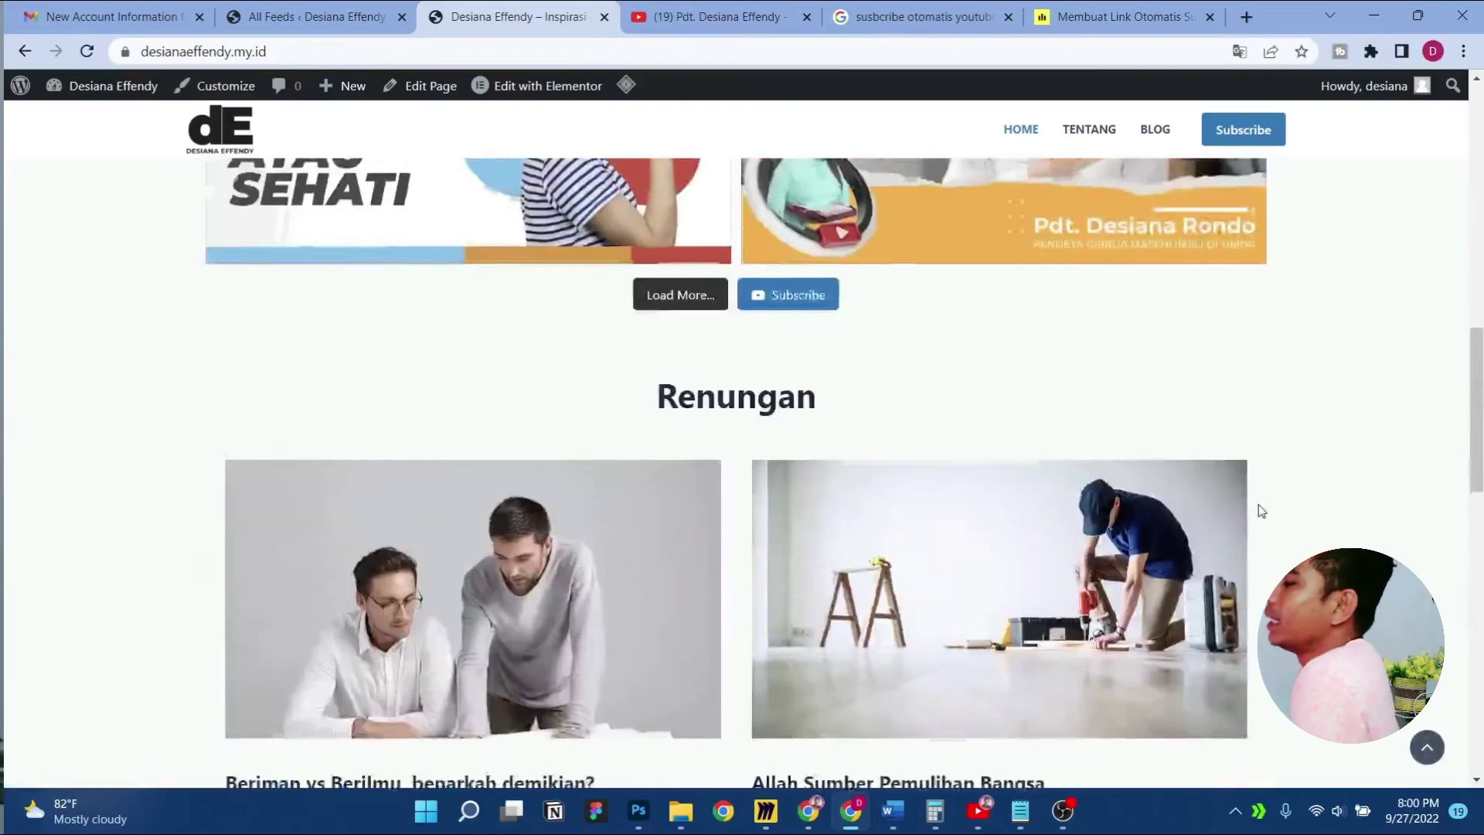